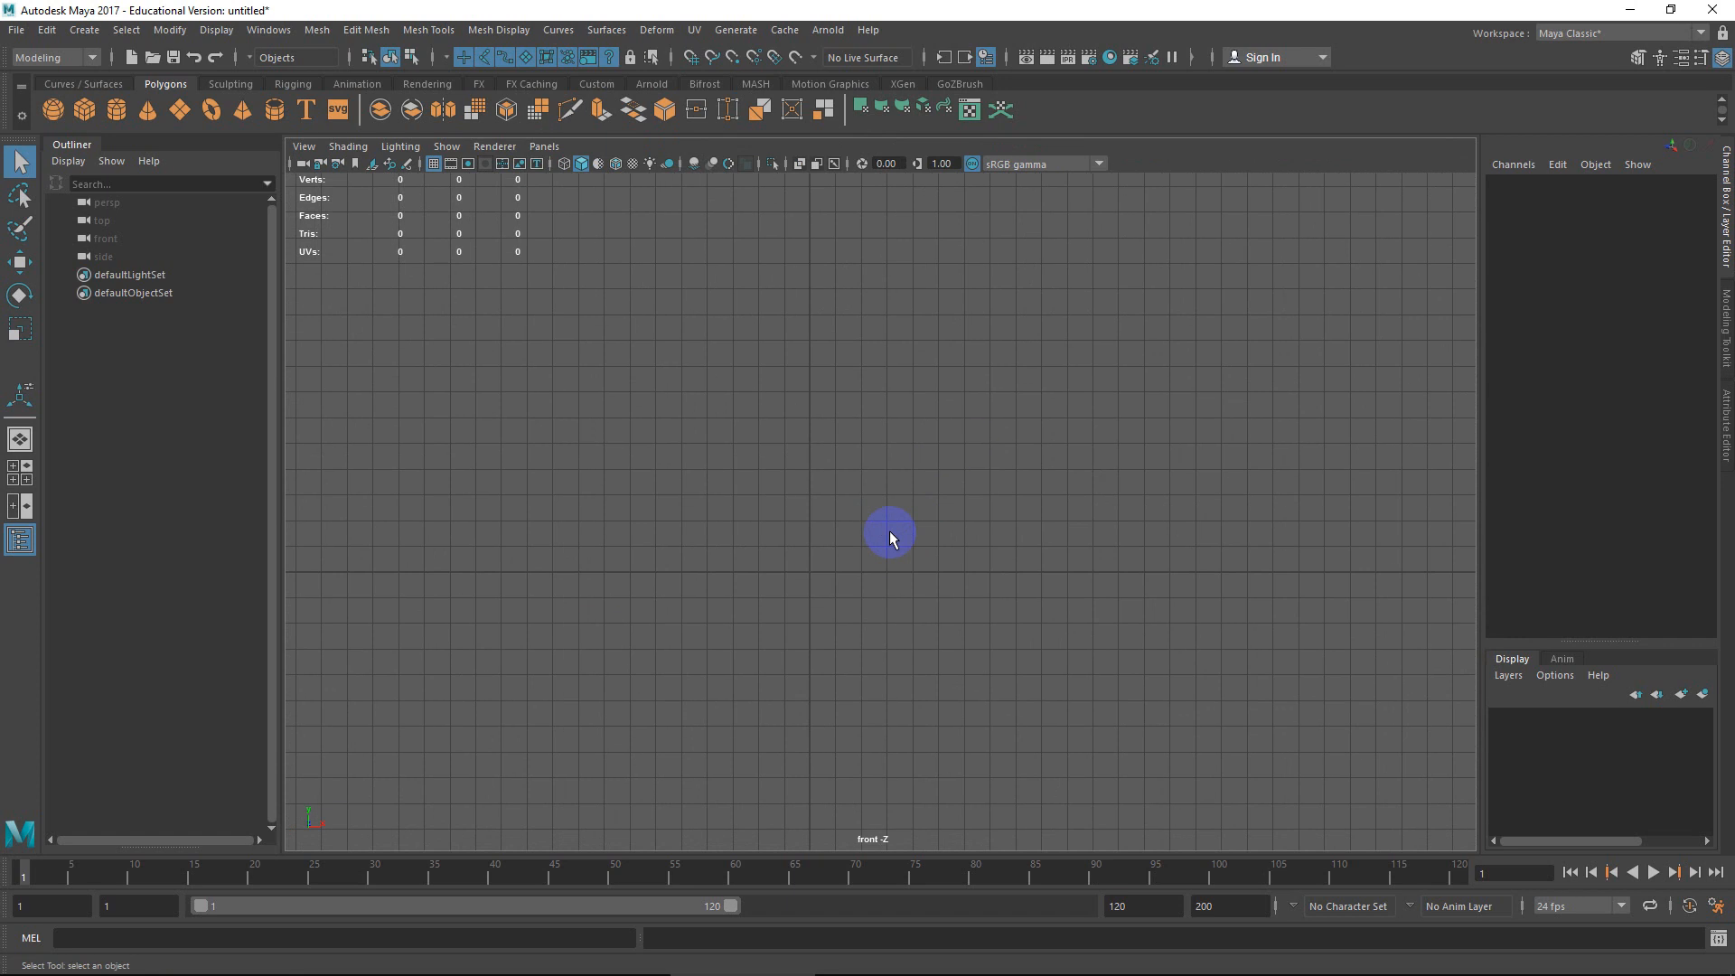
Draw a three-point circular arc with a radius of about 14.4 cm in the front view, with point snapping enabled.
{"action": "left_click", "coordinate": [97, 83]}
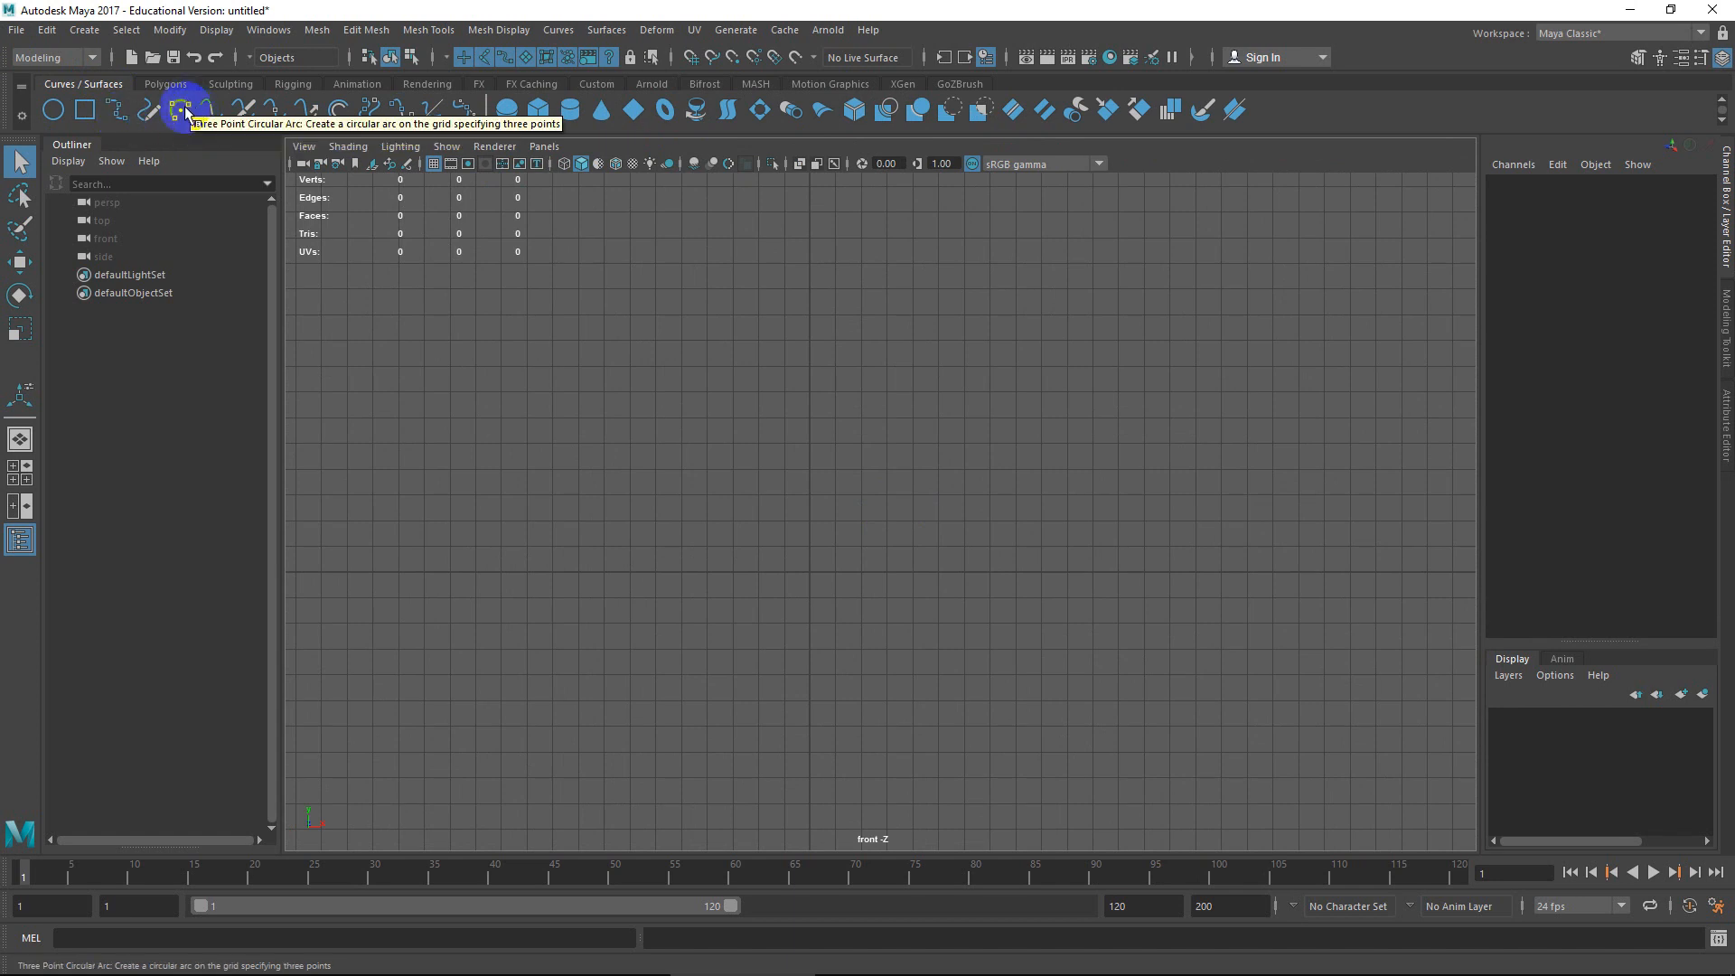
{"action": "left_click", "coordinate": [733, 59]}
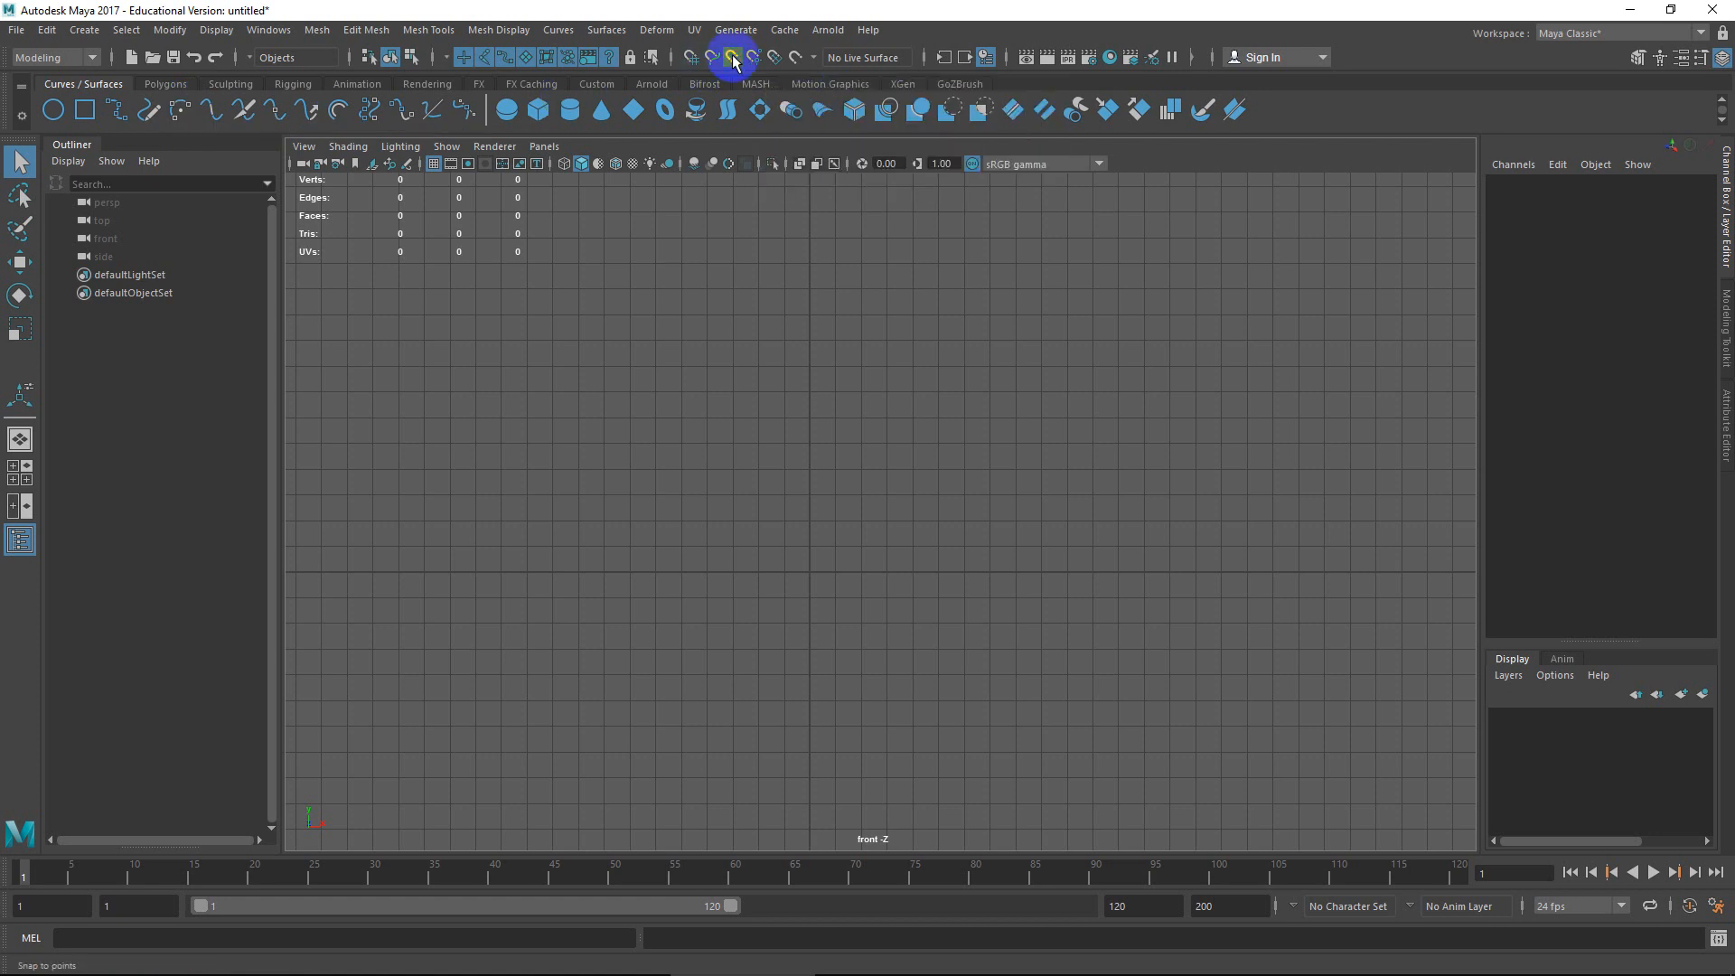
{"action": "left_click", "coordinate": [187, 114]}
{"action": "left_click", "coordinate": [500, 573]}
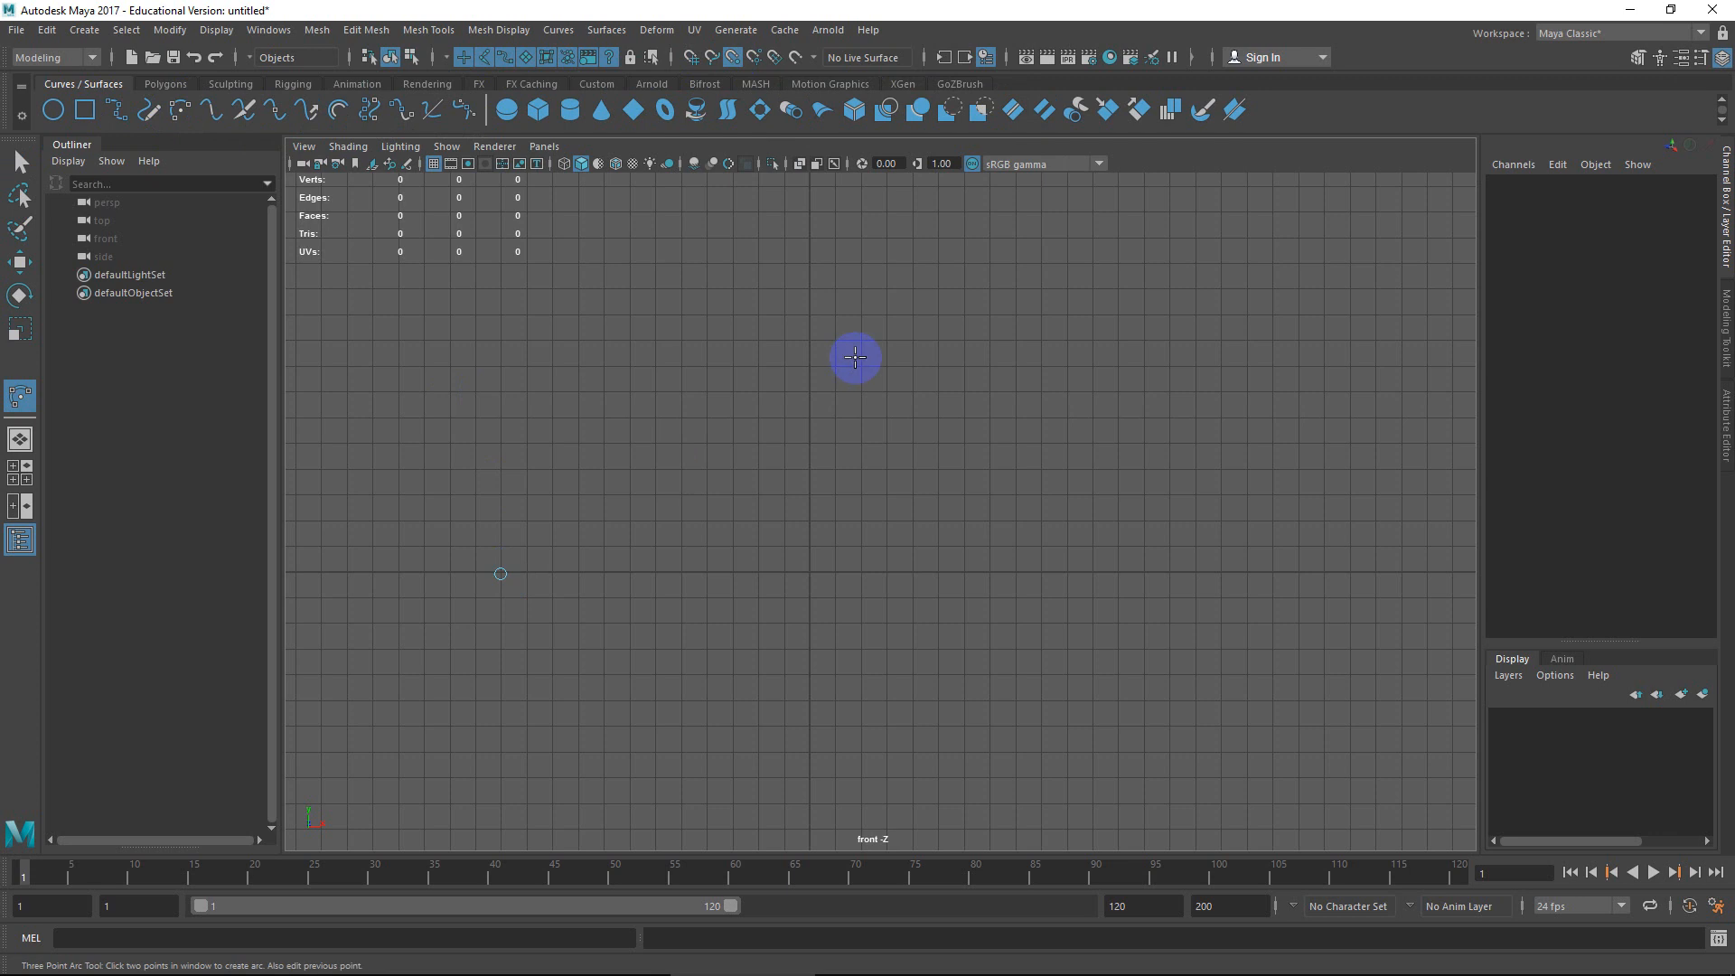
{"action": "left_click", "coordinate": [809, 368]}
{"action": "left_click", "coordinate": [1157, 574]}
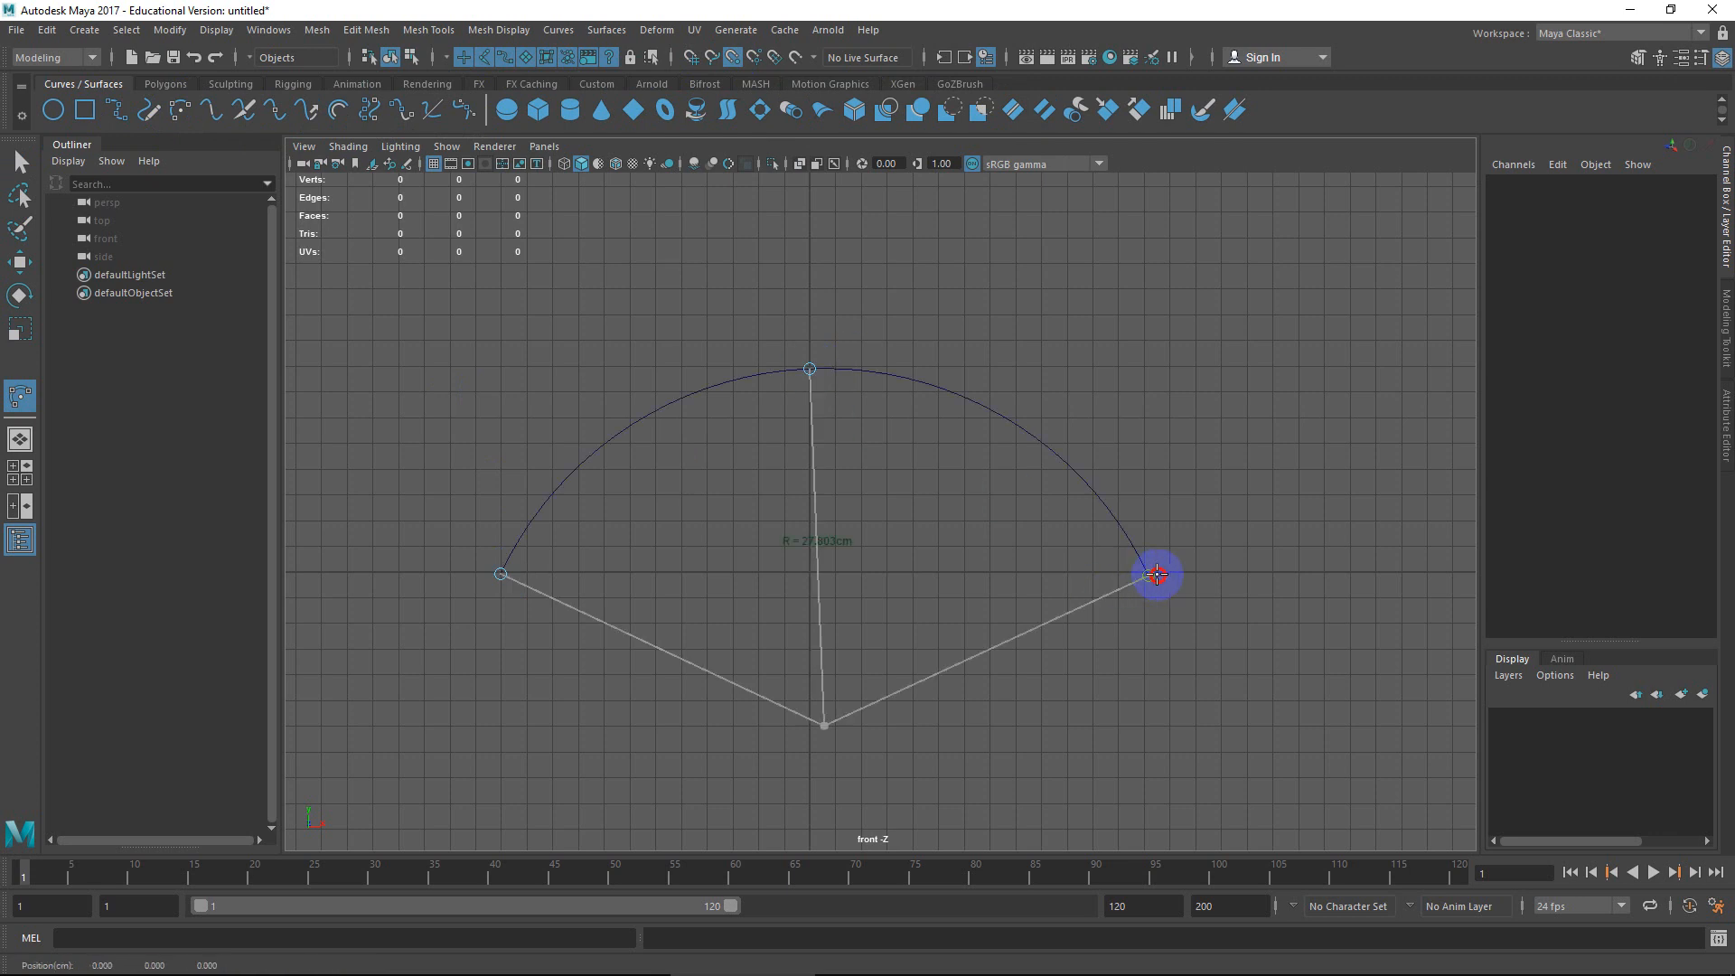
{"action": "left_click_drag", "start_coordinate": [1156, 575], "coordinate": [1130, 573]}
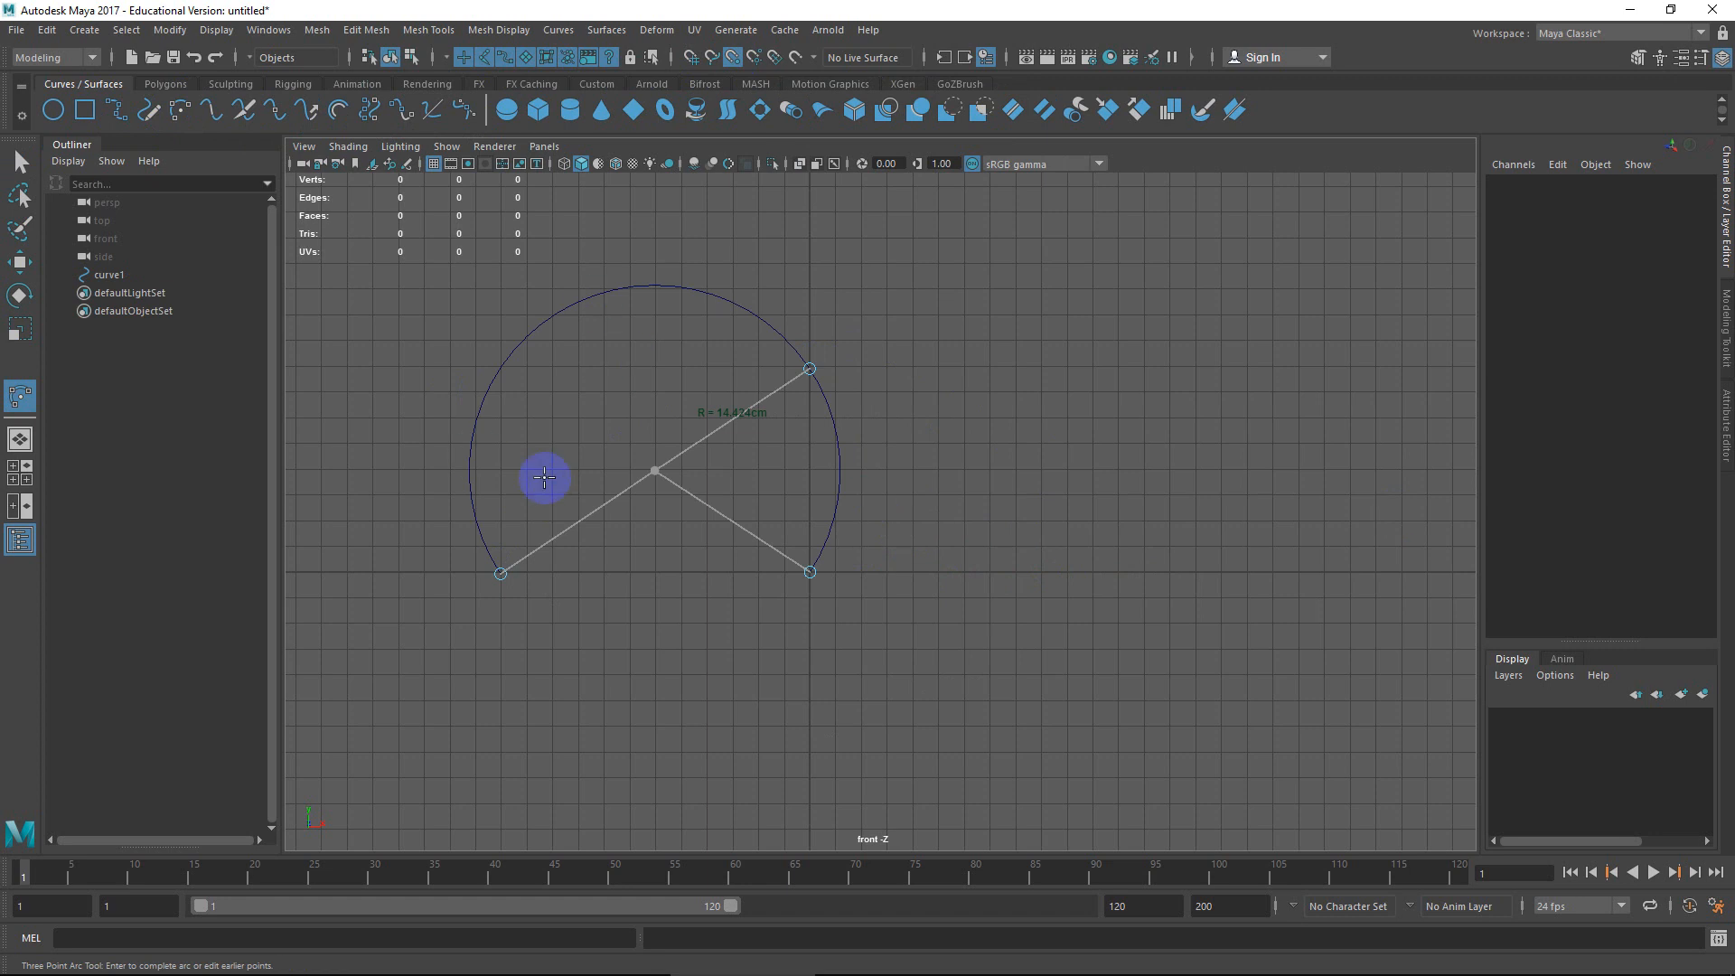
Complete the three-point arc and delete it from the view.
{"action": "key", "text": "ctrl+z"}
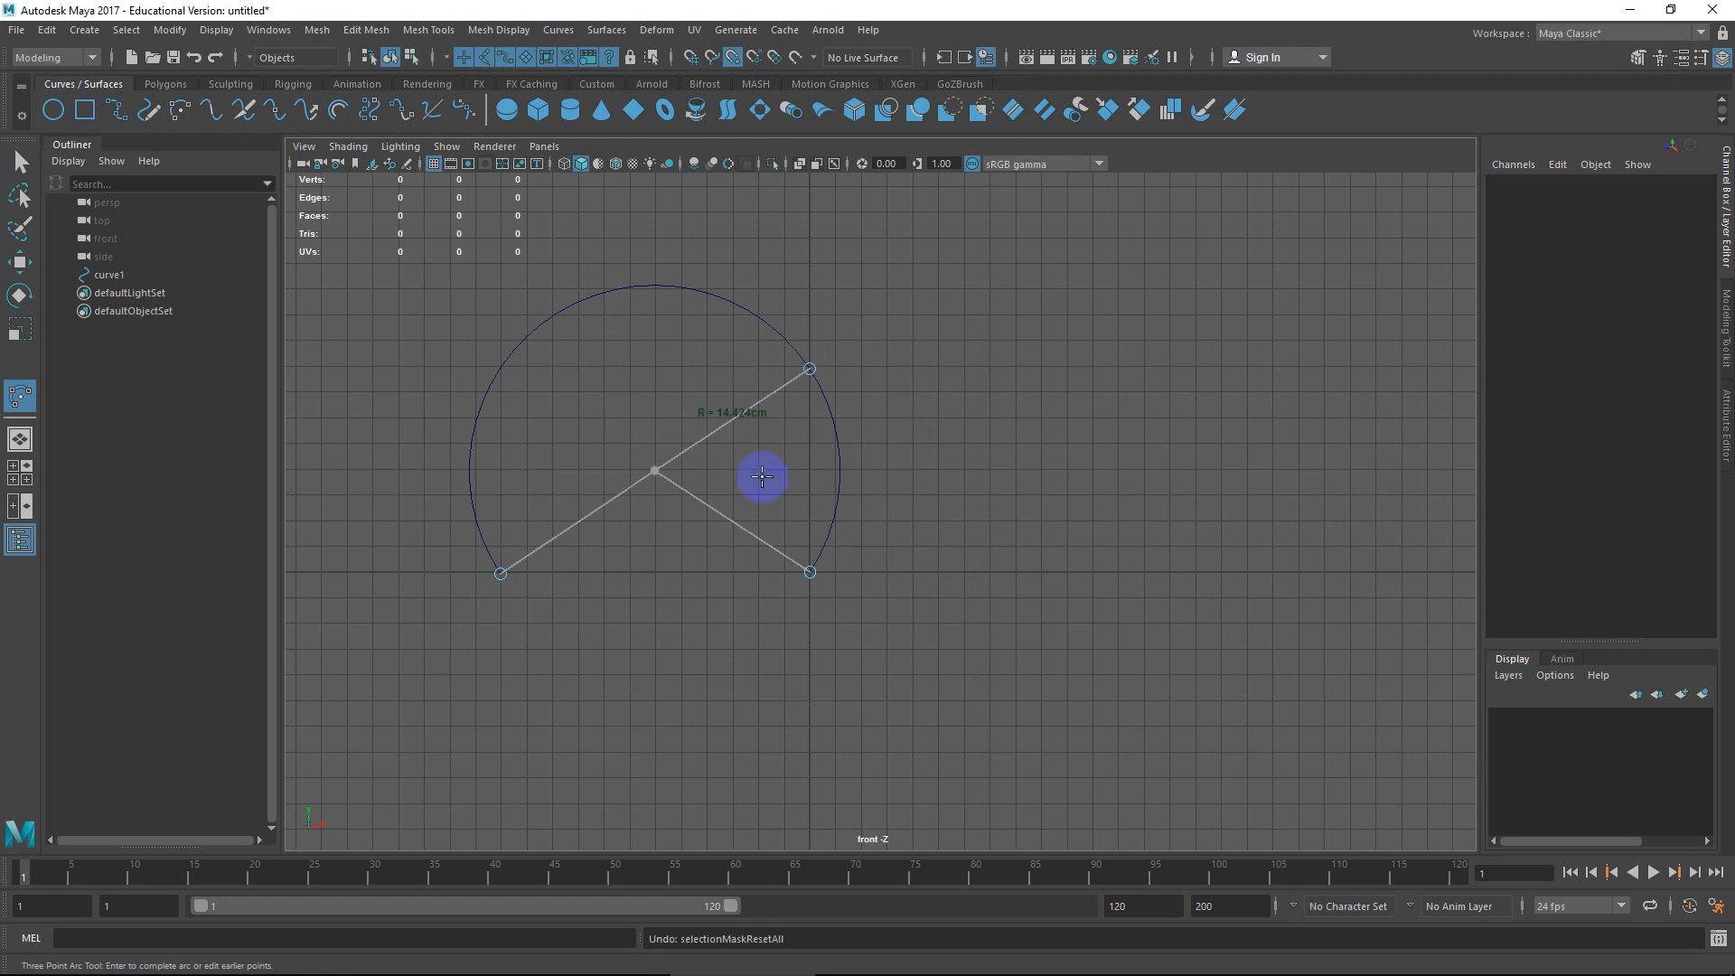
{"action": "key", "text": "Return"}
{"action": "key", "text": "Delete"}
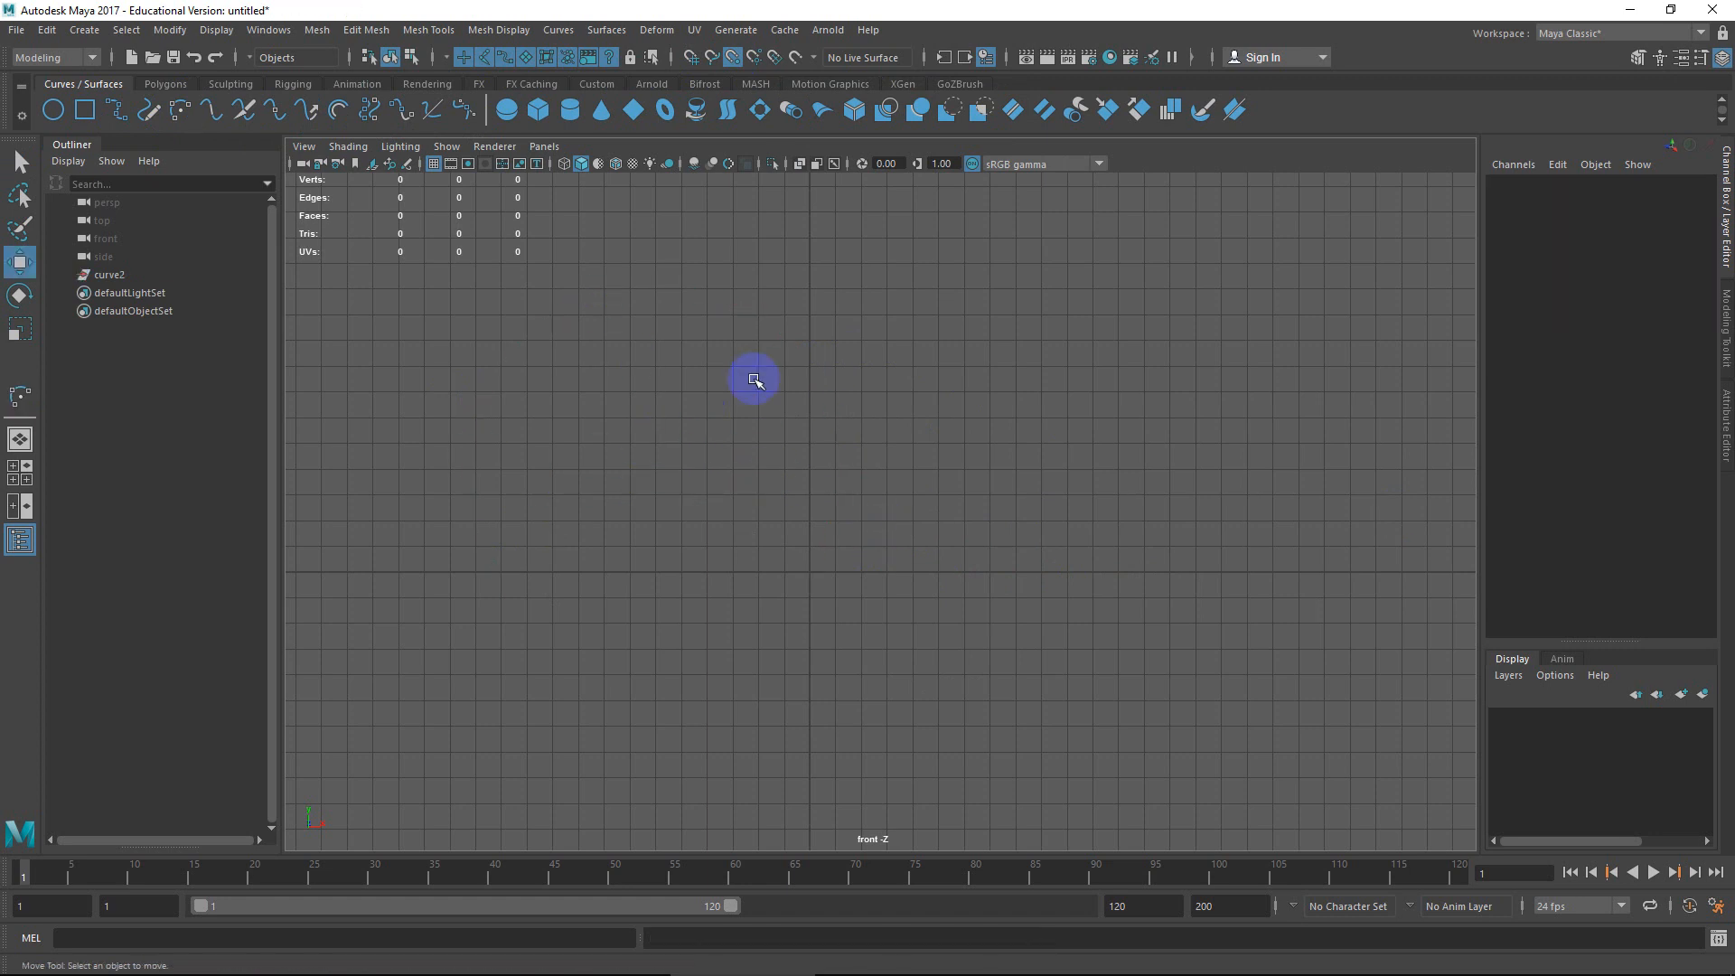
{"action": "left_click", "coordinate": [464, 110]}
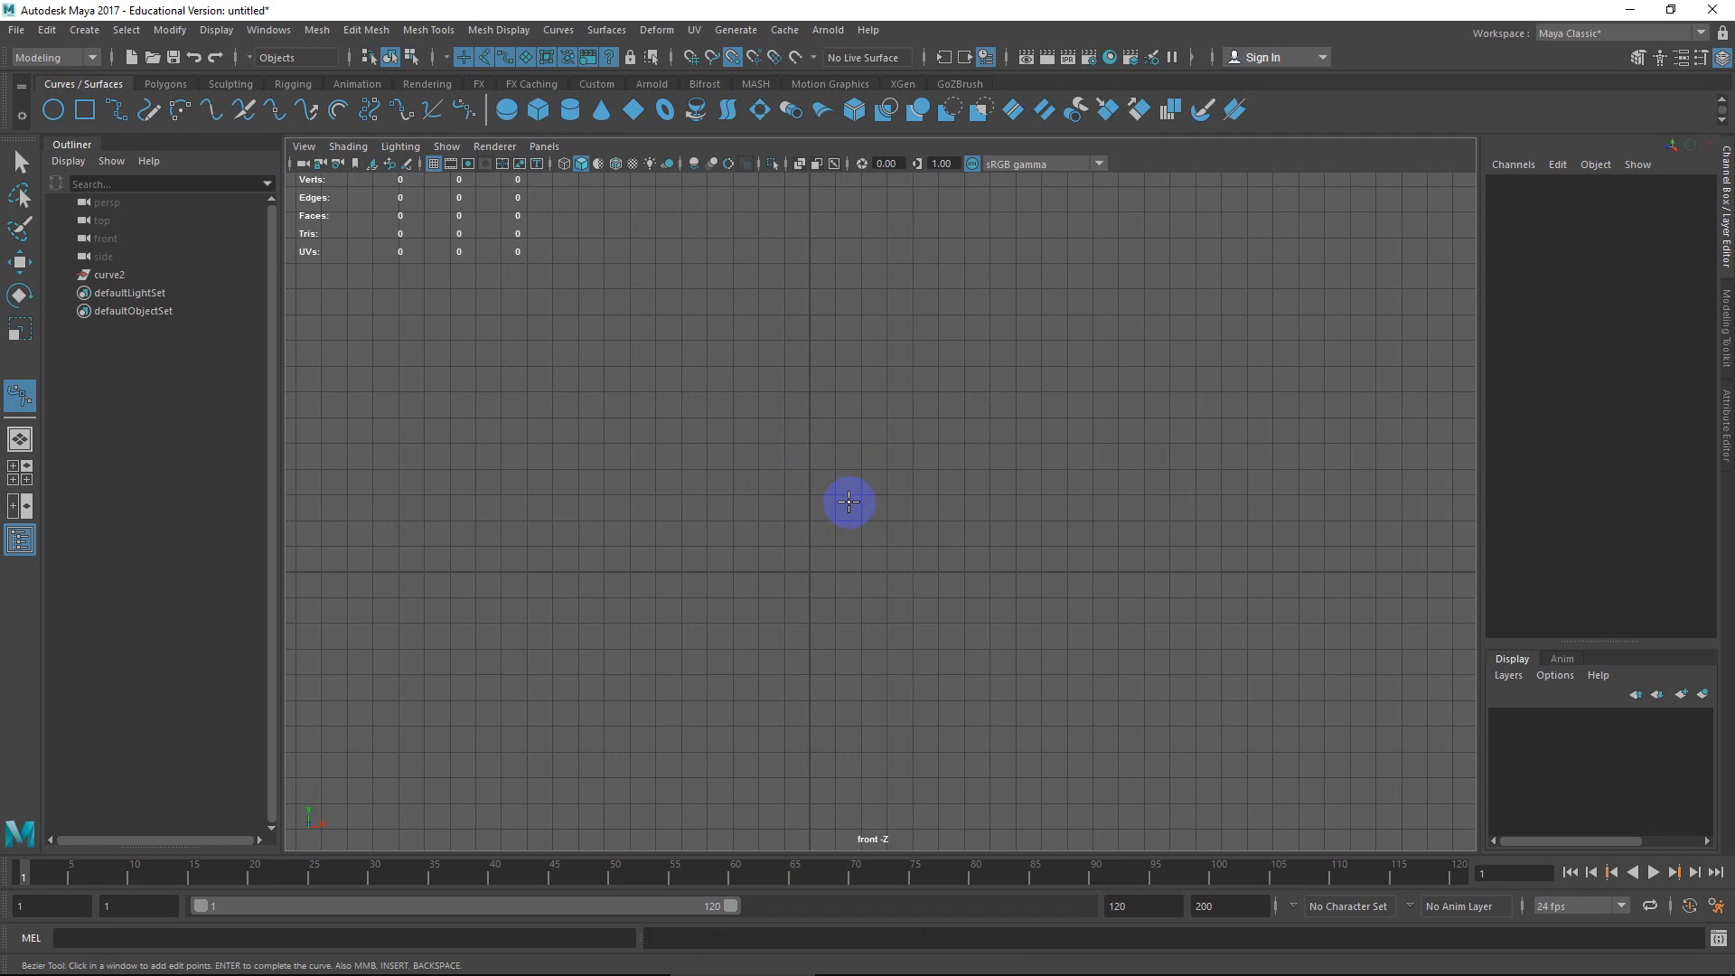
{"action": "key", "text": "q"}
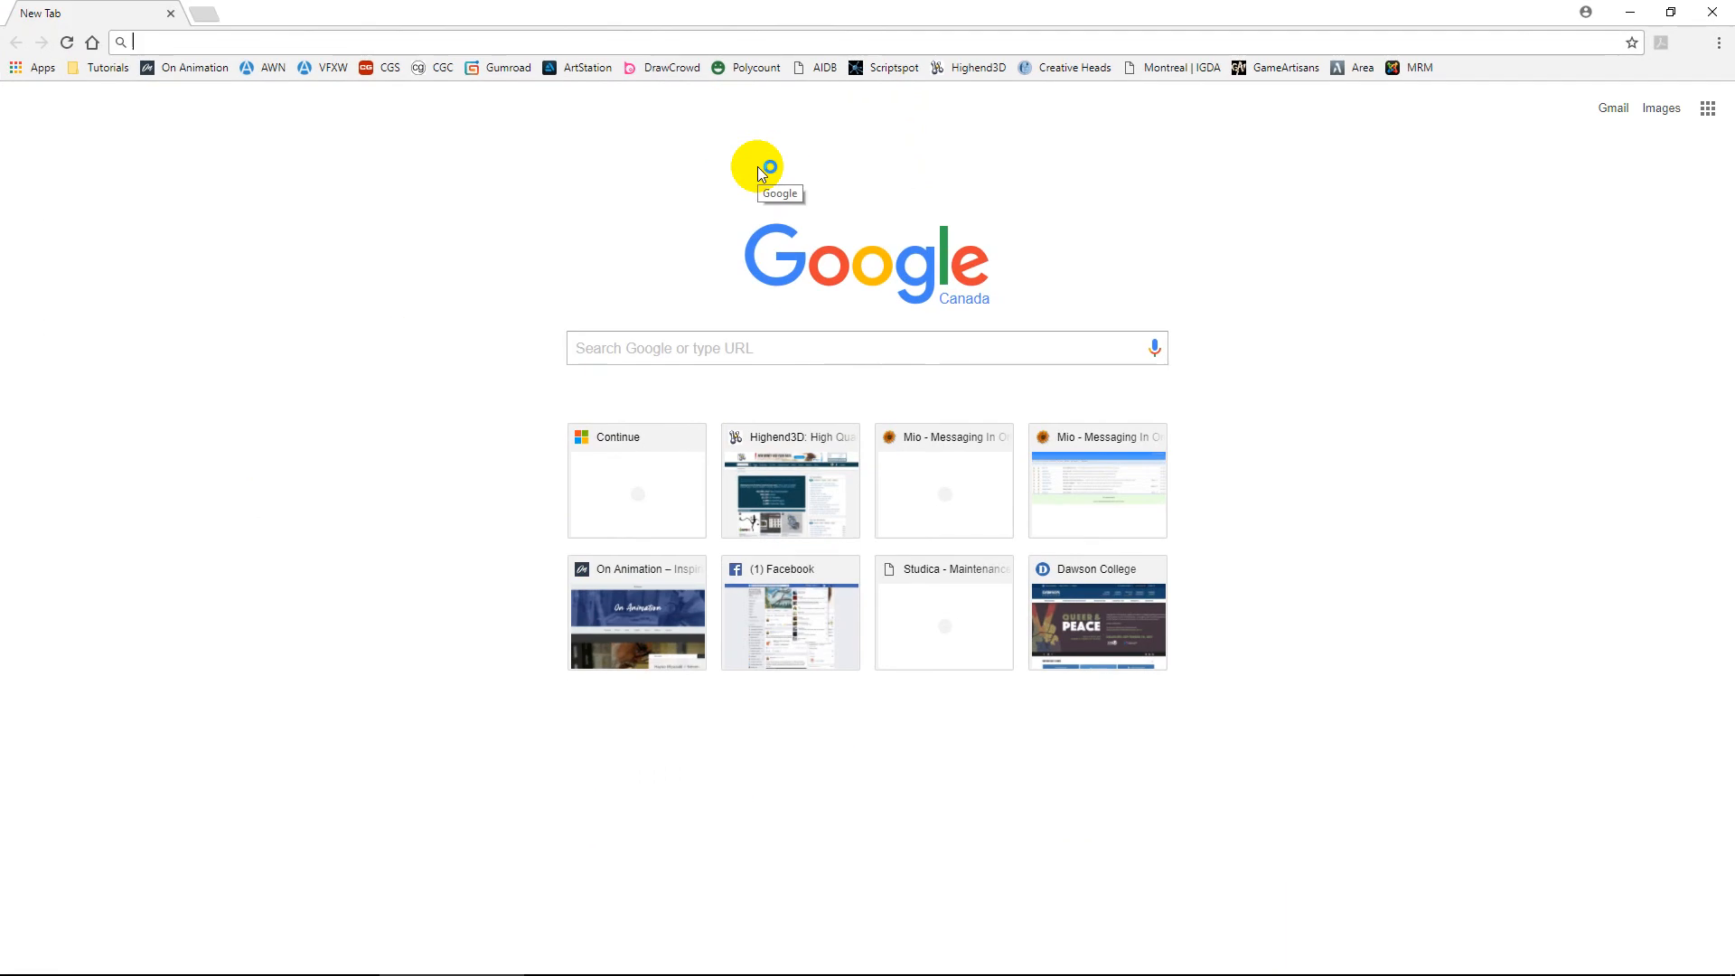
Switch to Chrome, search Google Images for "vaulted ceiling gothic" and open a photo of a grey stone vault.
{"action": "type", "text": "vaulted"}
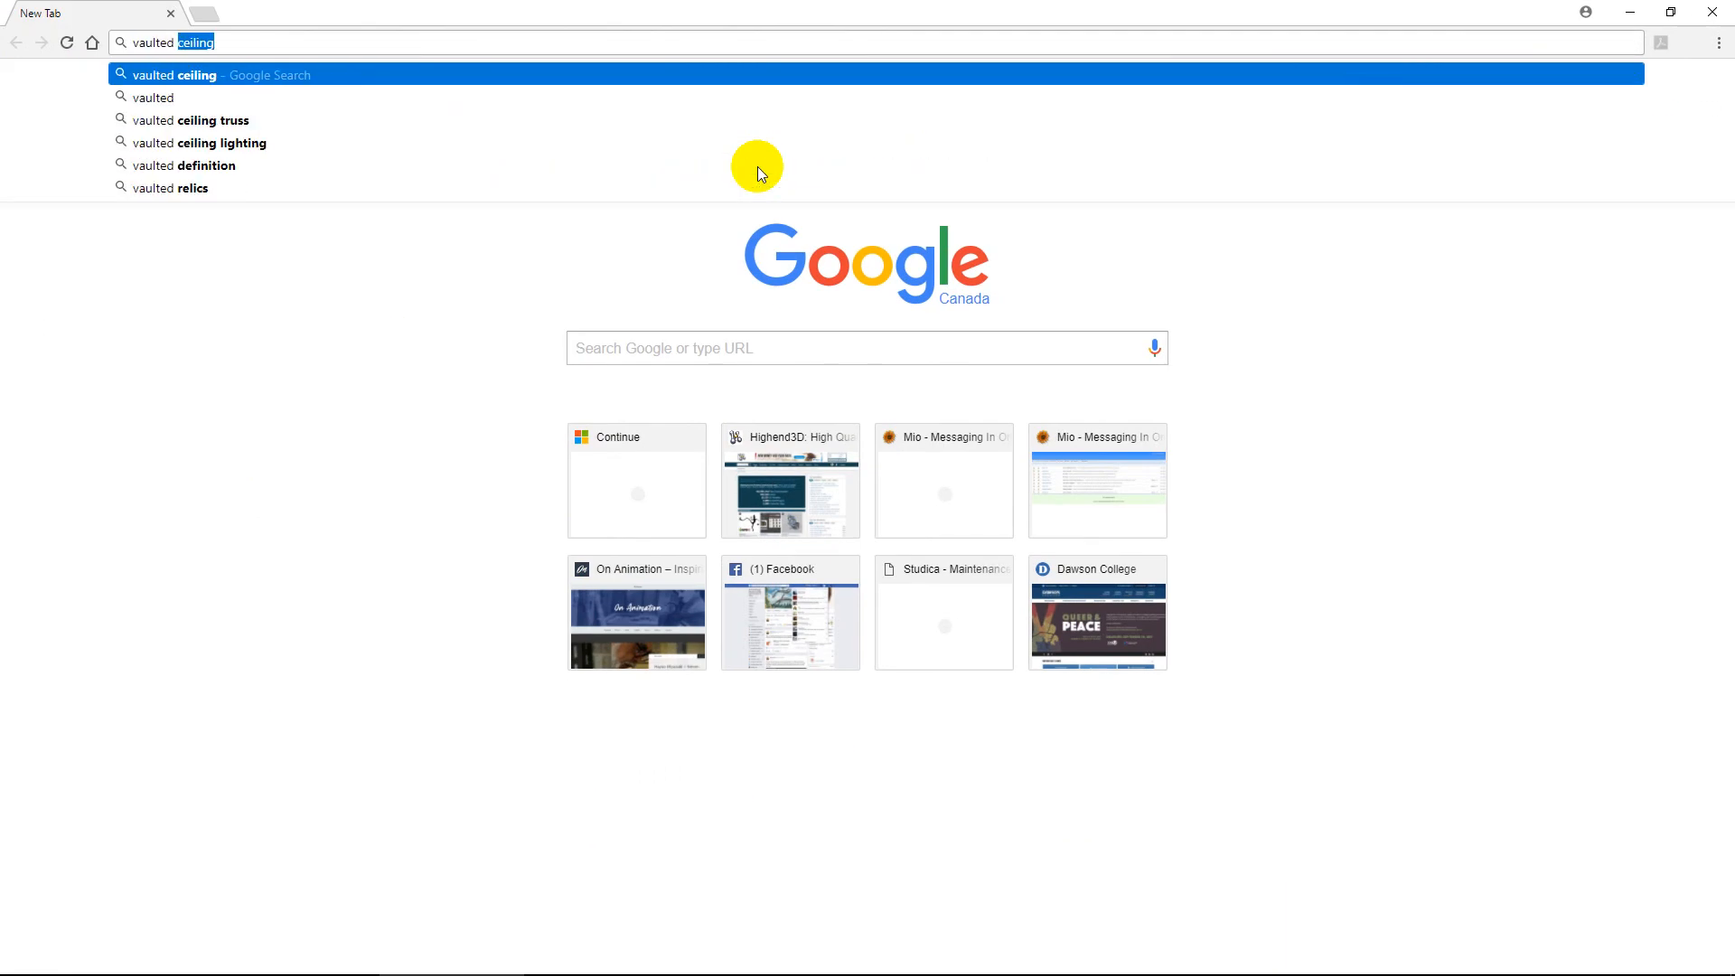
{"action": "key", "text": "Right"}
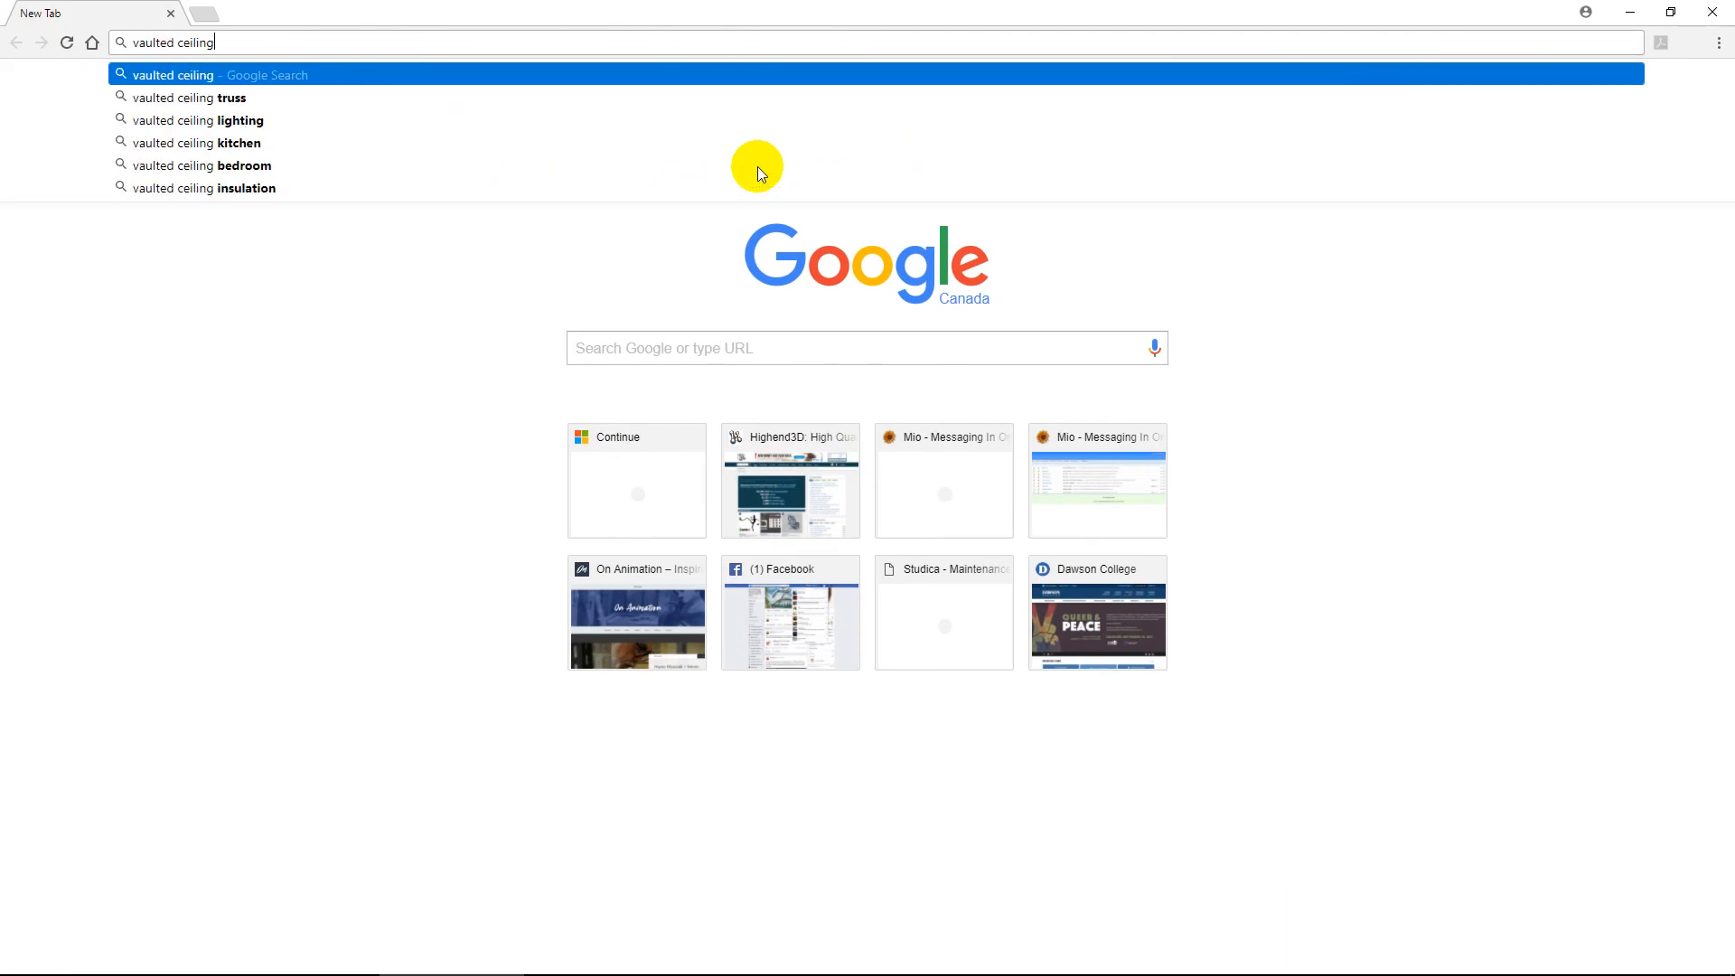
{"action": "type", "text": "gothic"}
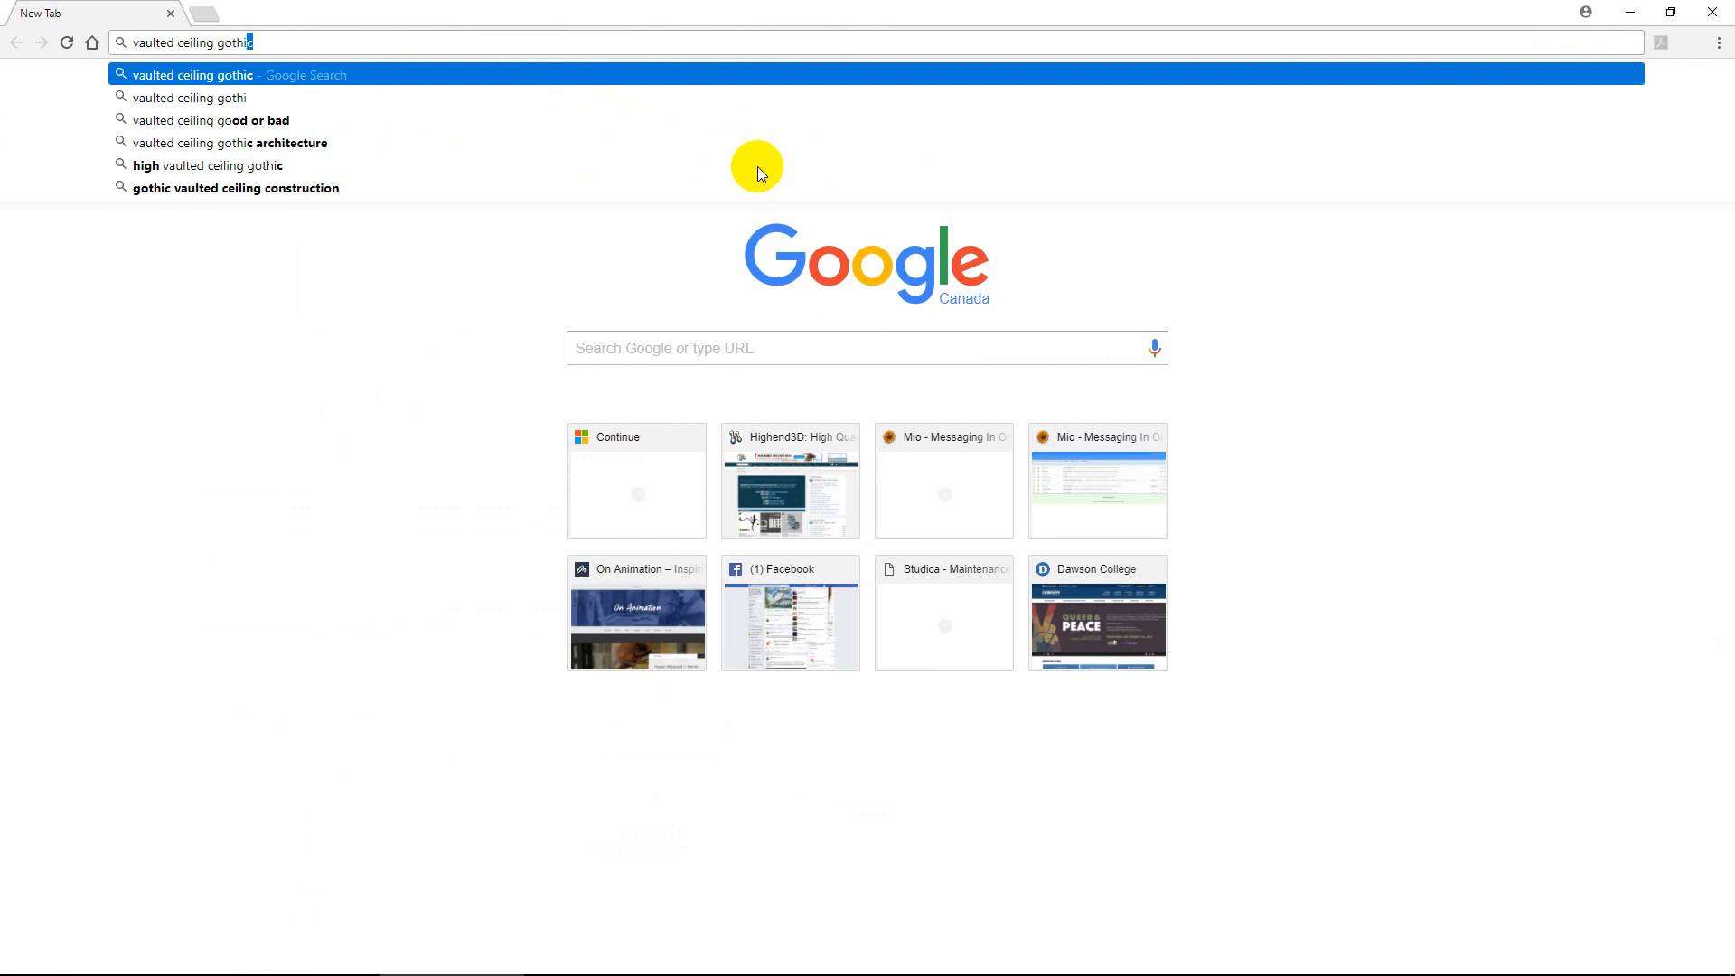
{"action": "key", "text": "Return"}
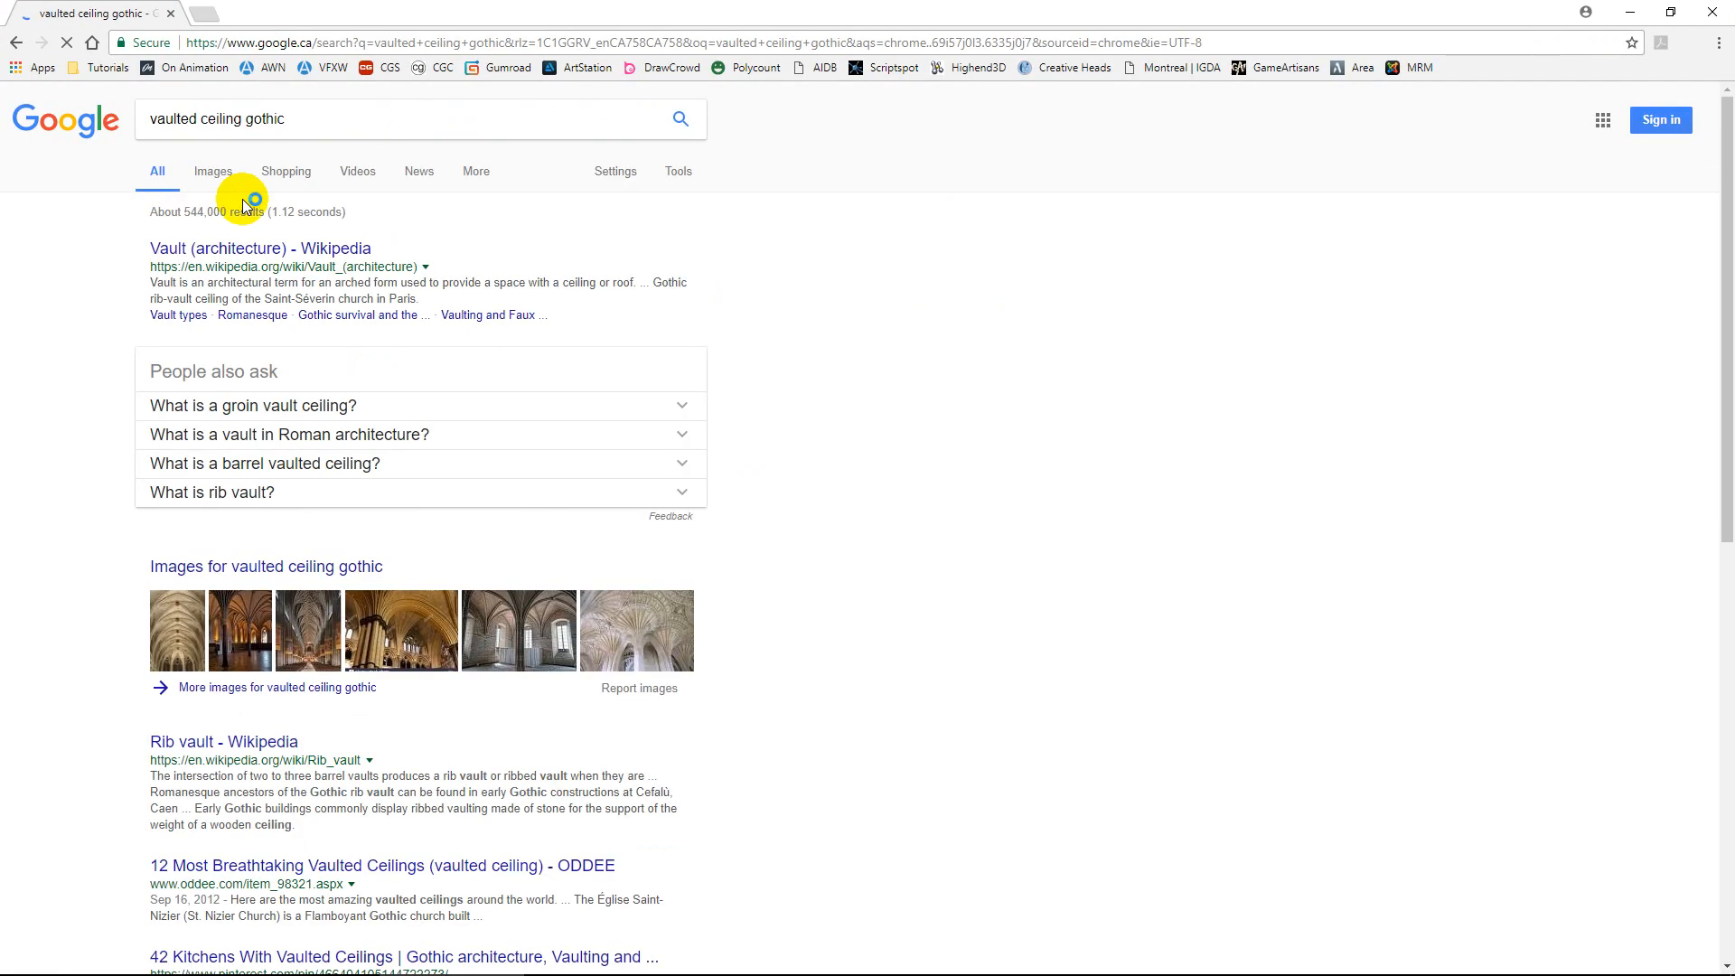
{"action": "left_click", "coordinate": [222, 180]}
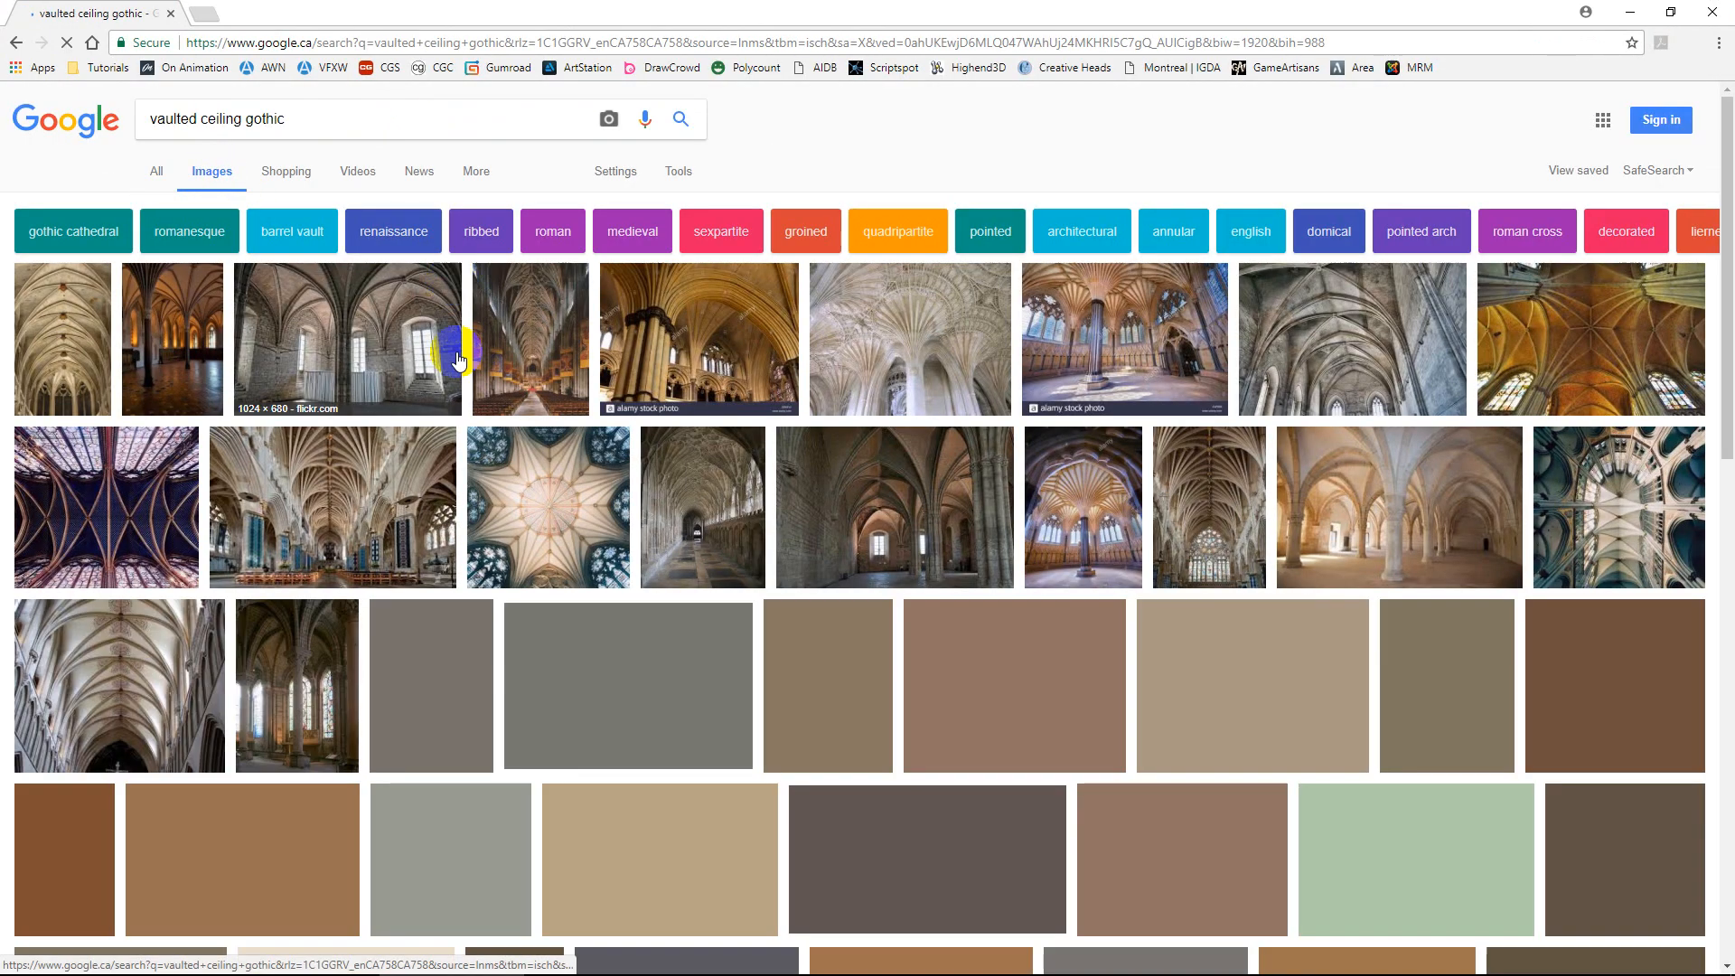
{"action": "left_click", "coordinate": [379, 343]}
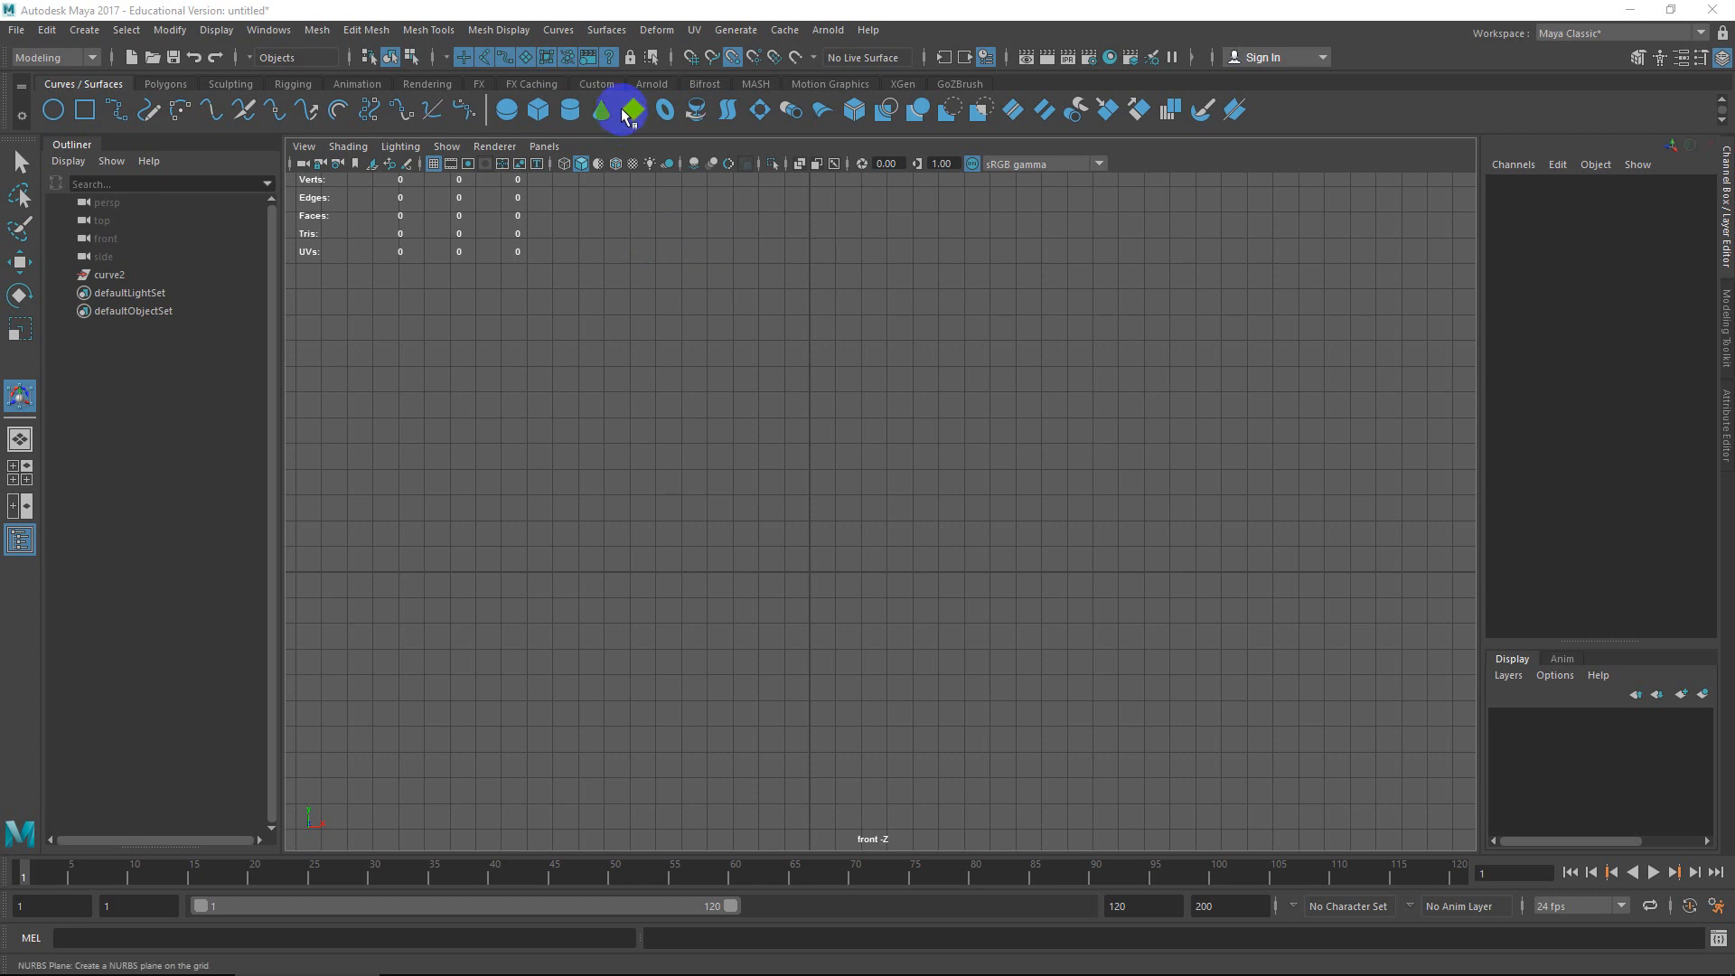
Switch back to Maya and activate the Bezier Curve tool in the front view.
{"action": "left_click", "coordinate": [735, 60]}
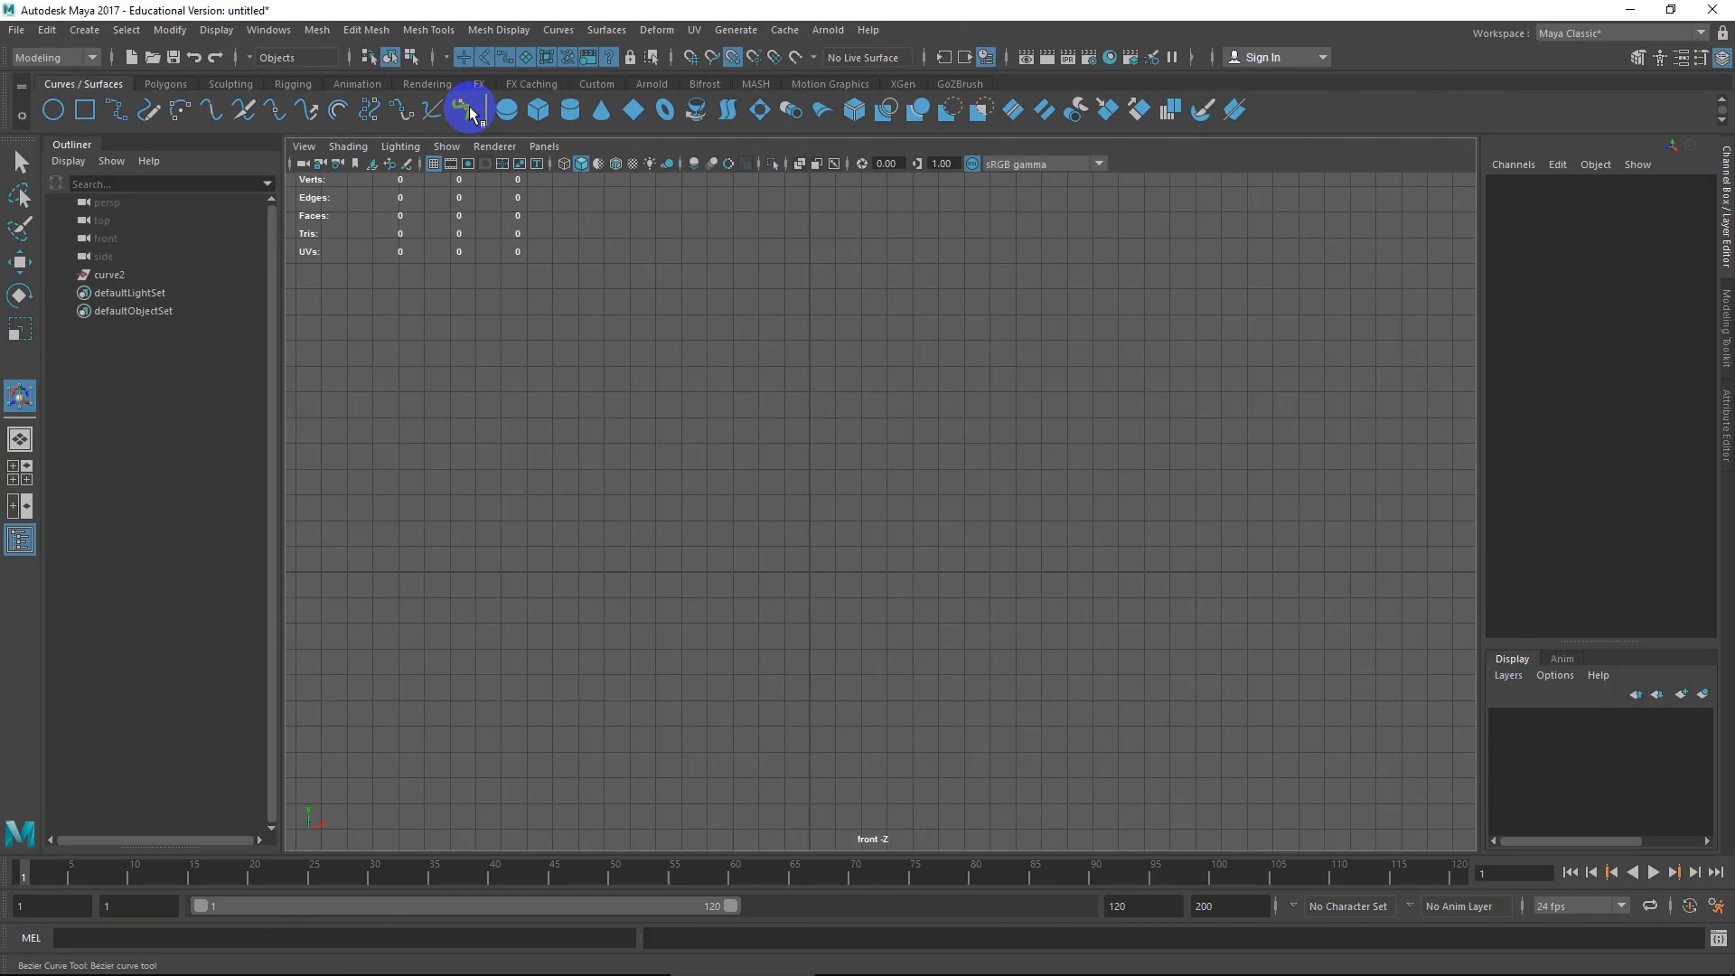
{"action": "left_click", "coordinate": [890, 434]}
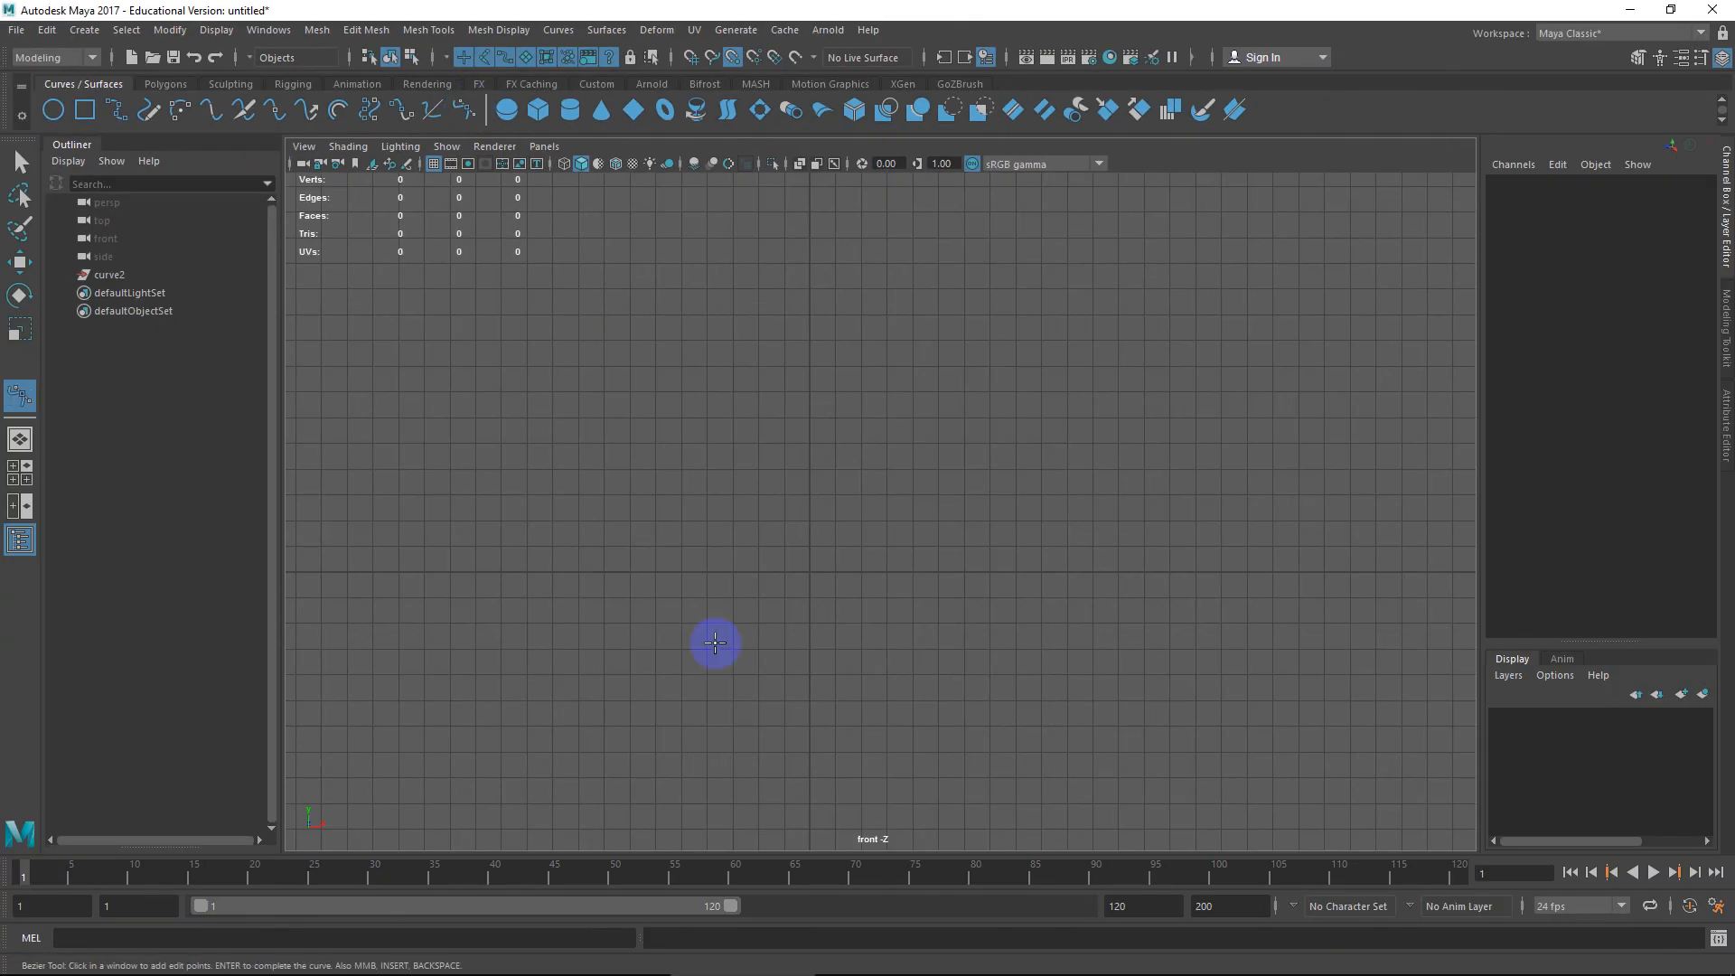
{"action": "scroll", "coordinate": [765, 522], "scroll_direction": "down", "scroll_amount": 3}
{"action": "middle_click_drag", "start_coordinate": [832, 489], "coordinate": [781, 562], "text": "alt"}
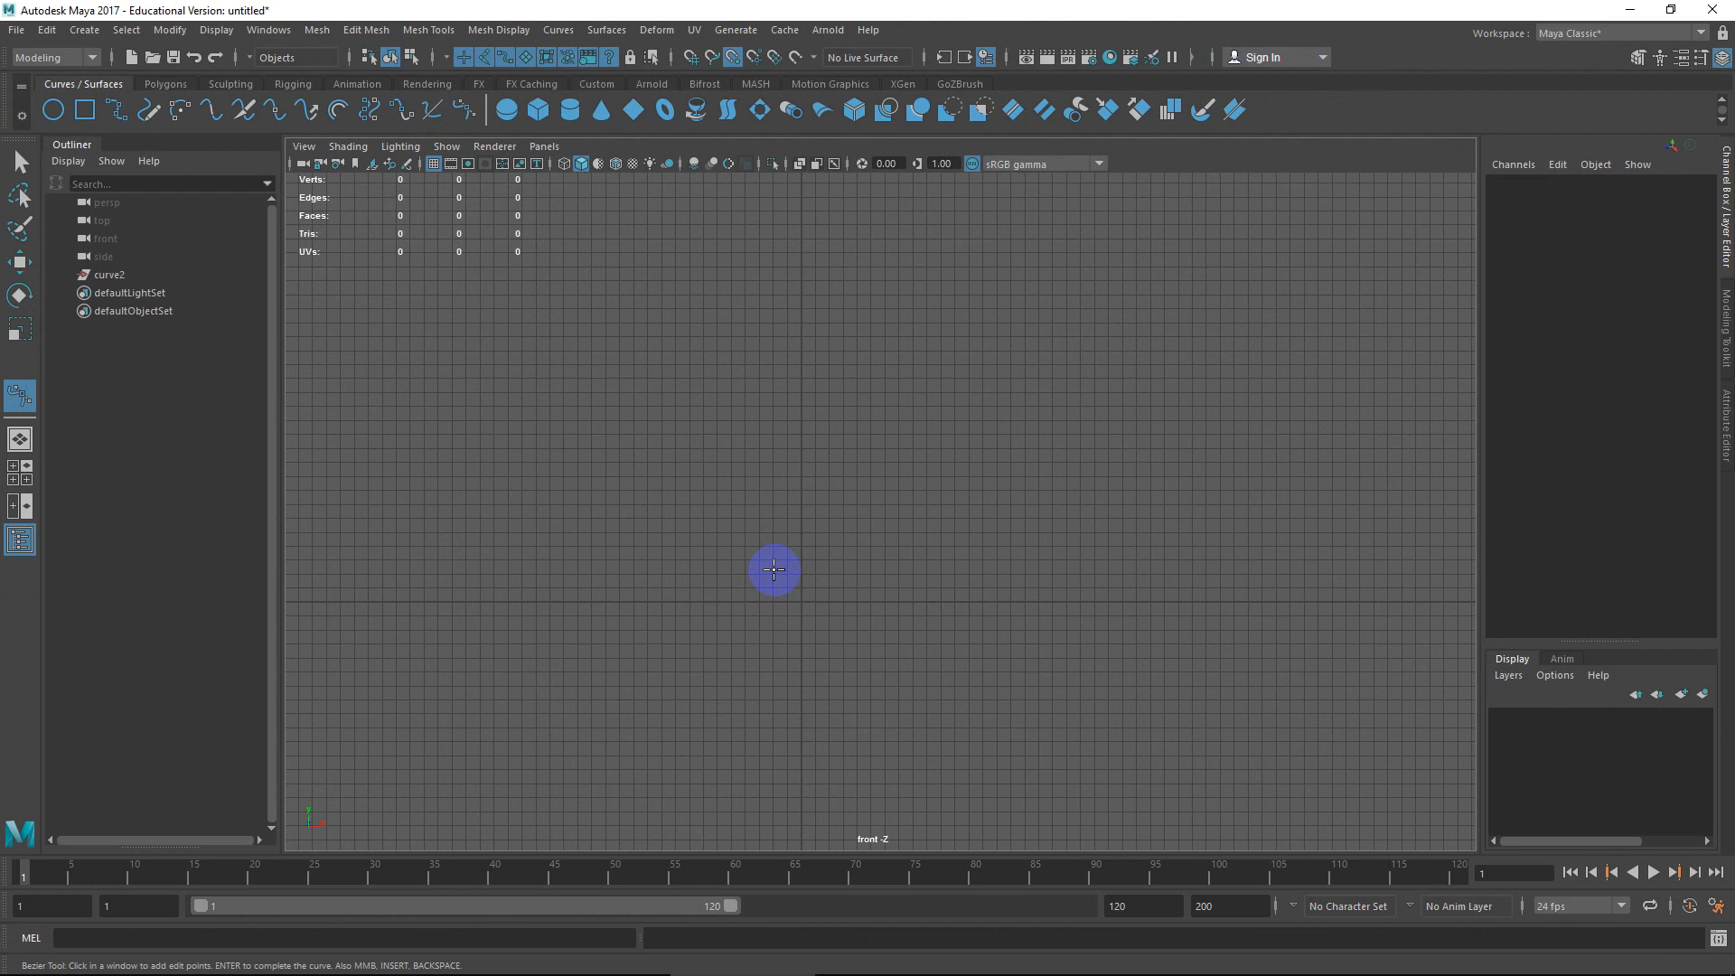
{"action": "scroll", "coordinate": [746, 538], "scroll_direction": "down", "scroll_amount": 3}
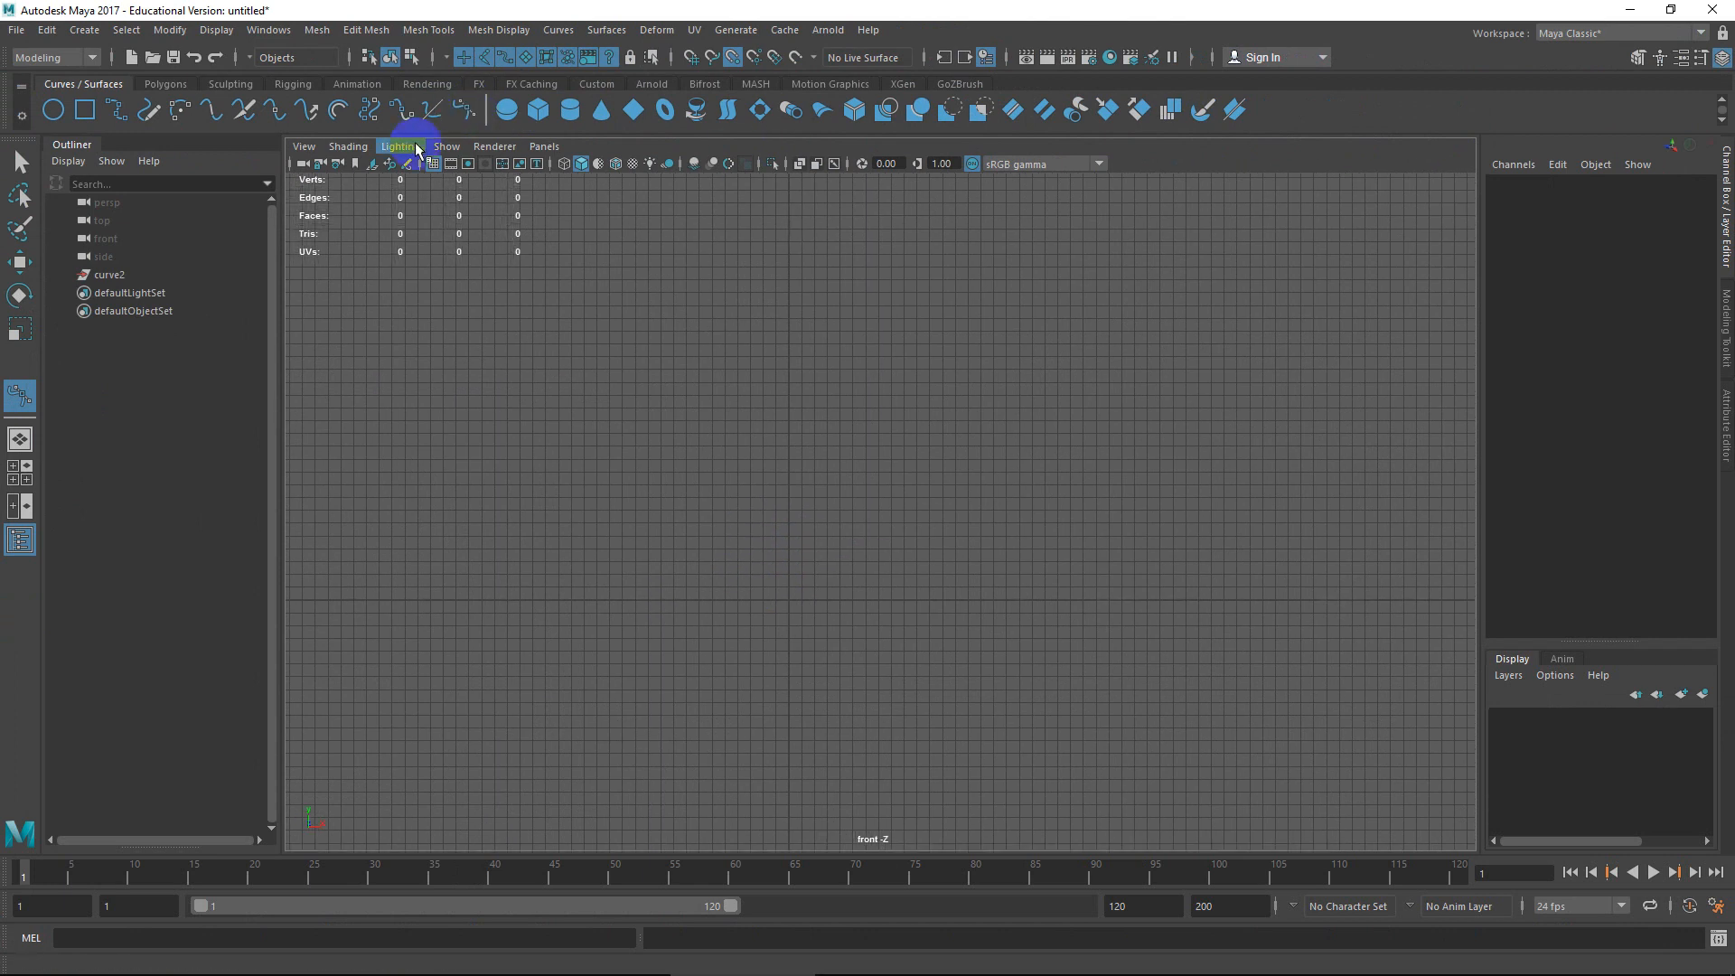
Set the viewport grid's length and width to 15000 units with grid lines every 100 units, and apply it.
{"action": "left_click", "coordinate": [216, 29]}
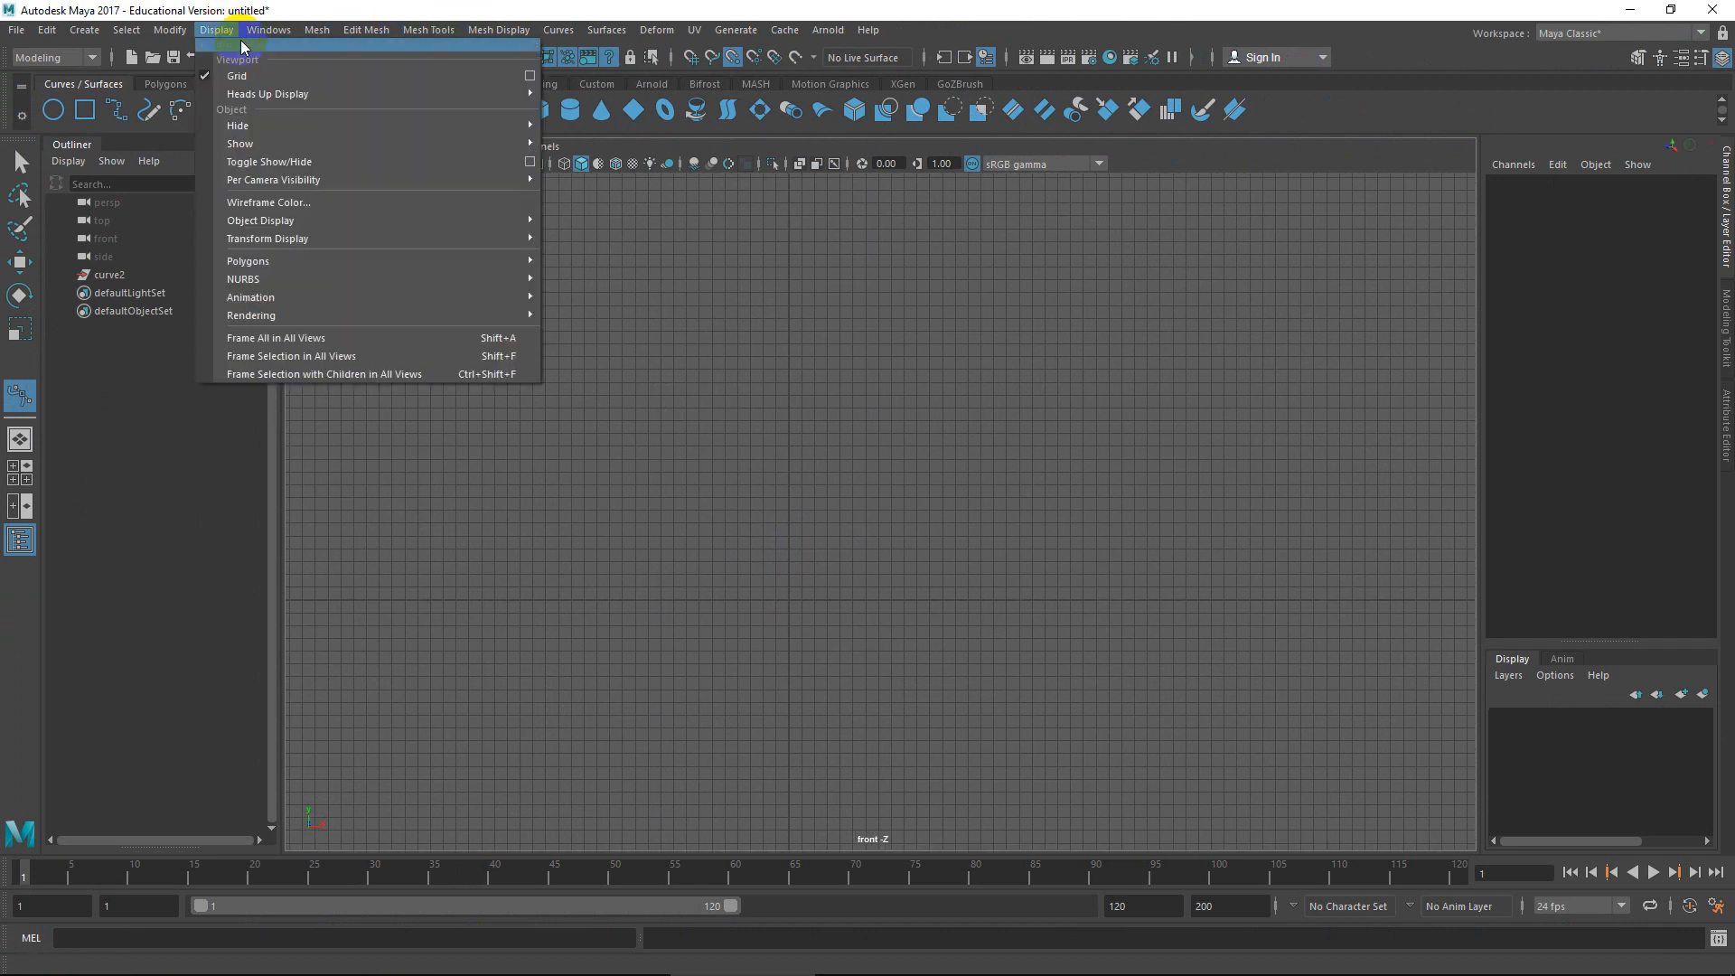
{"action": "left_click", "coordinate": [529, 79]}
{"action": "left_click_drag", "start_coordinate": [1283, 450], "coordinate": [923, 345]}
{"action": "double_click", "coordinate": [945, 426]}
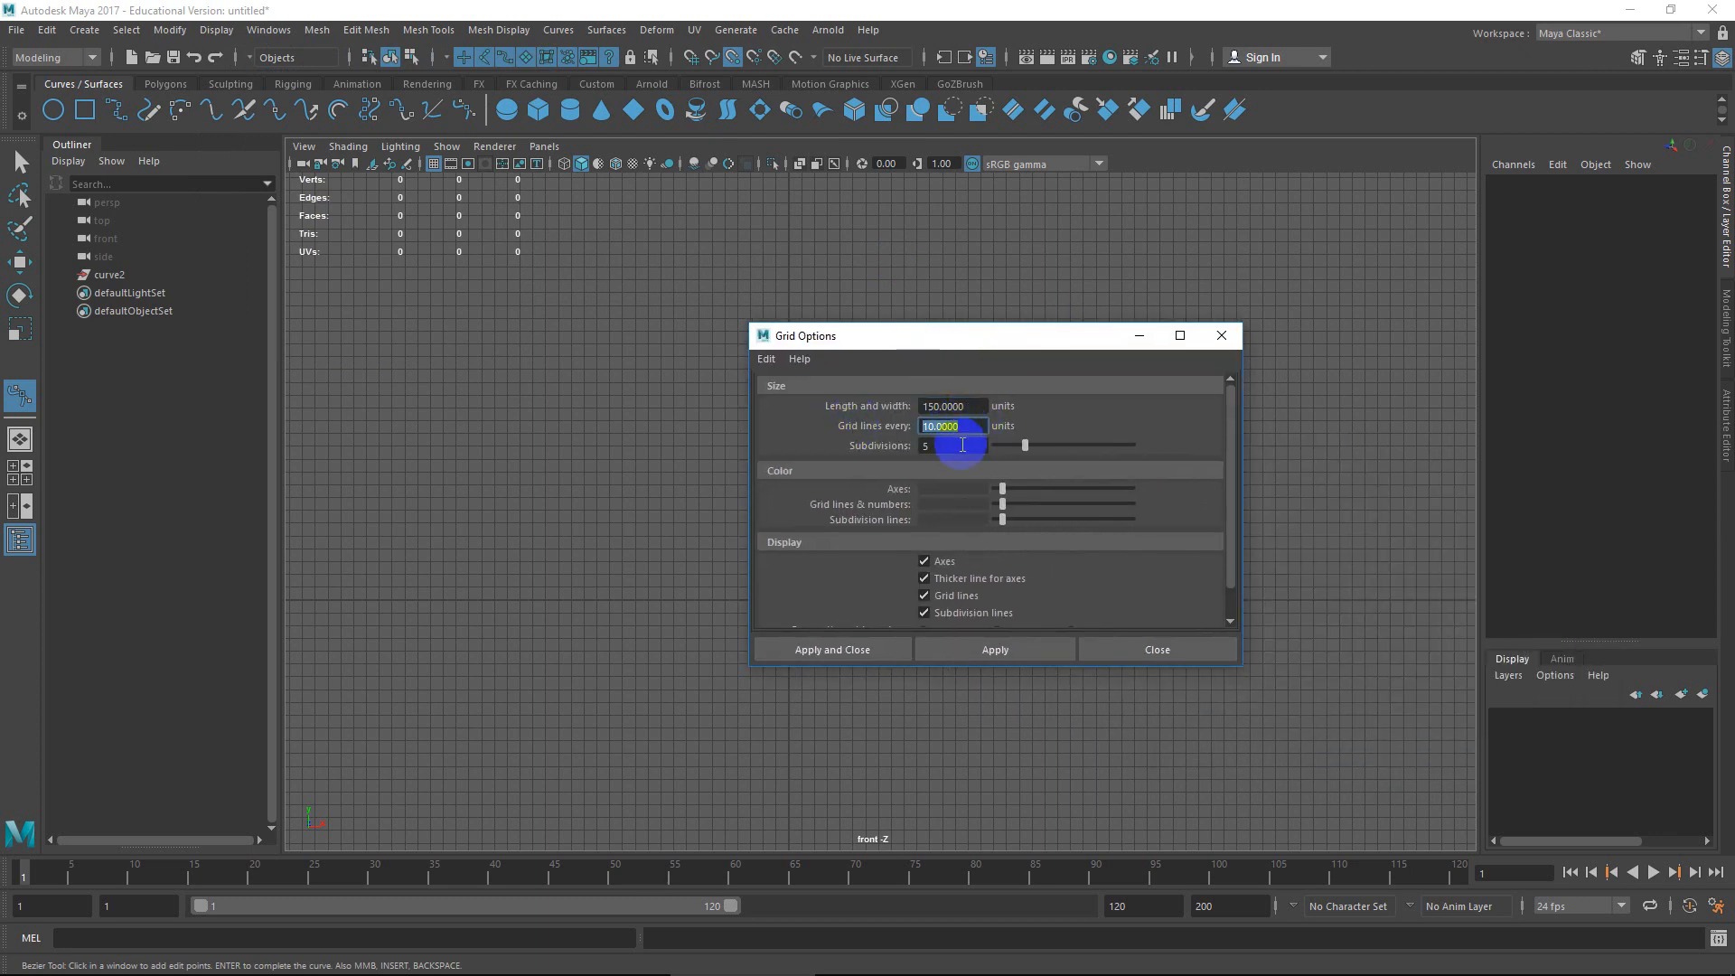
{"action": "type", "text": "100"}
{"action": "double_click", "coordinate": [958, 406]}
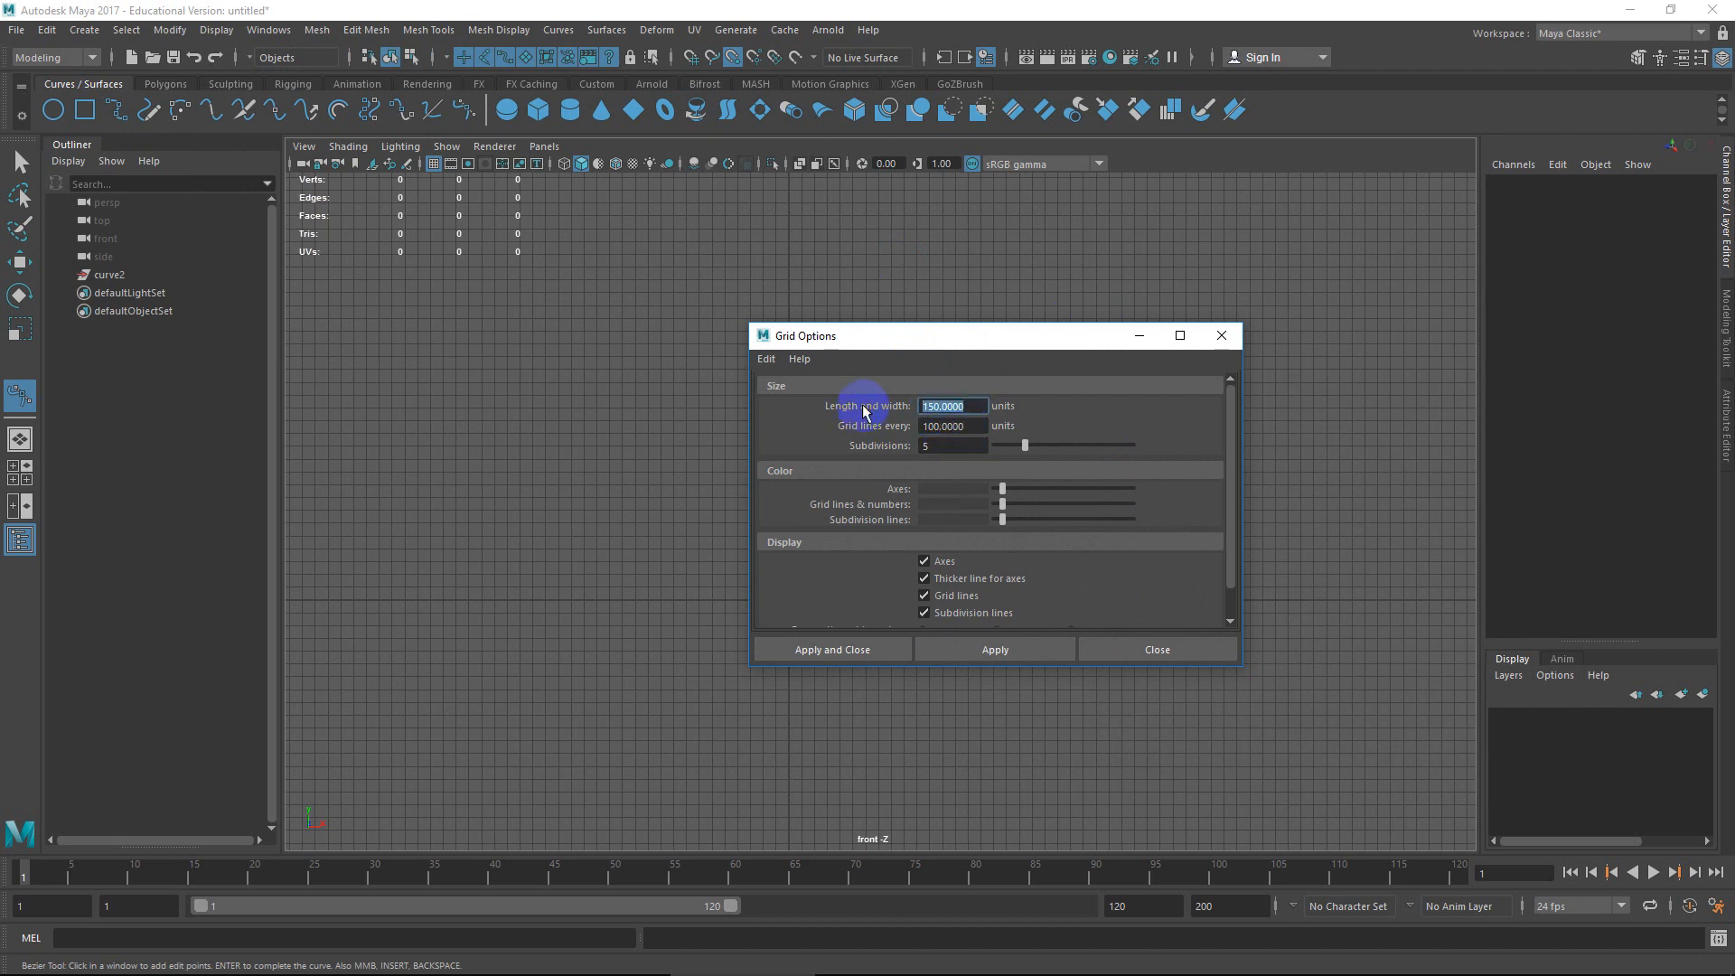
{"action": "type", "text": "15000"}
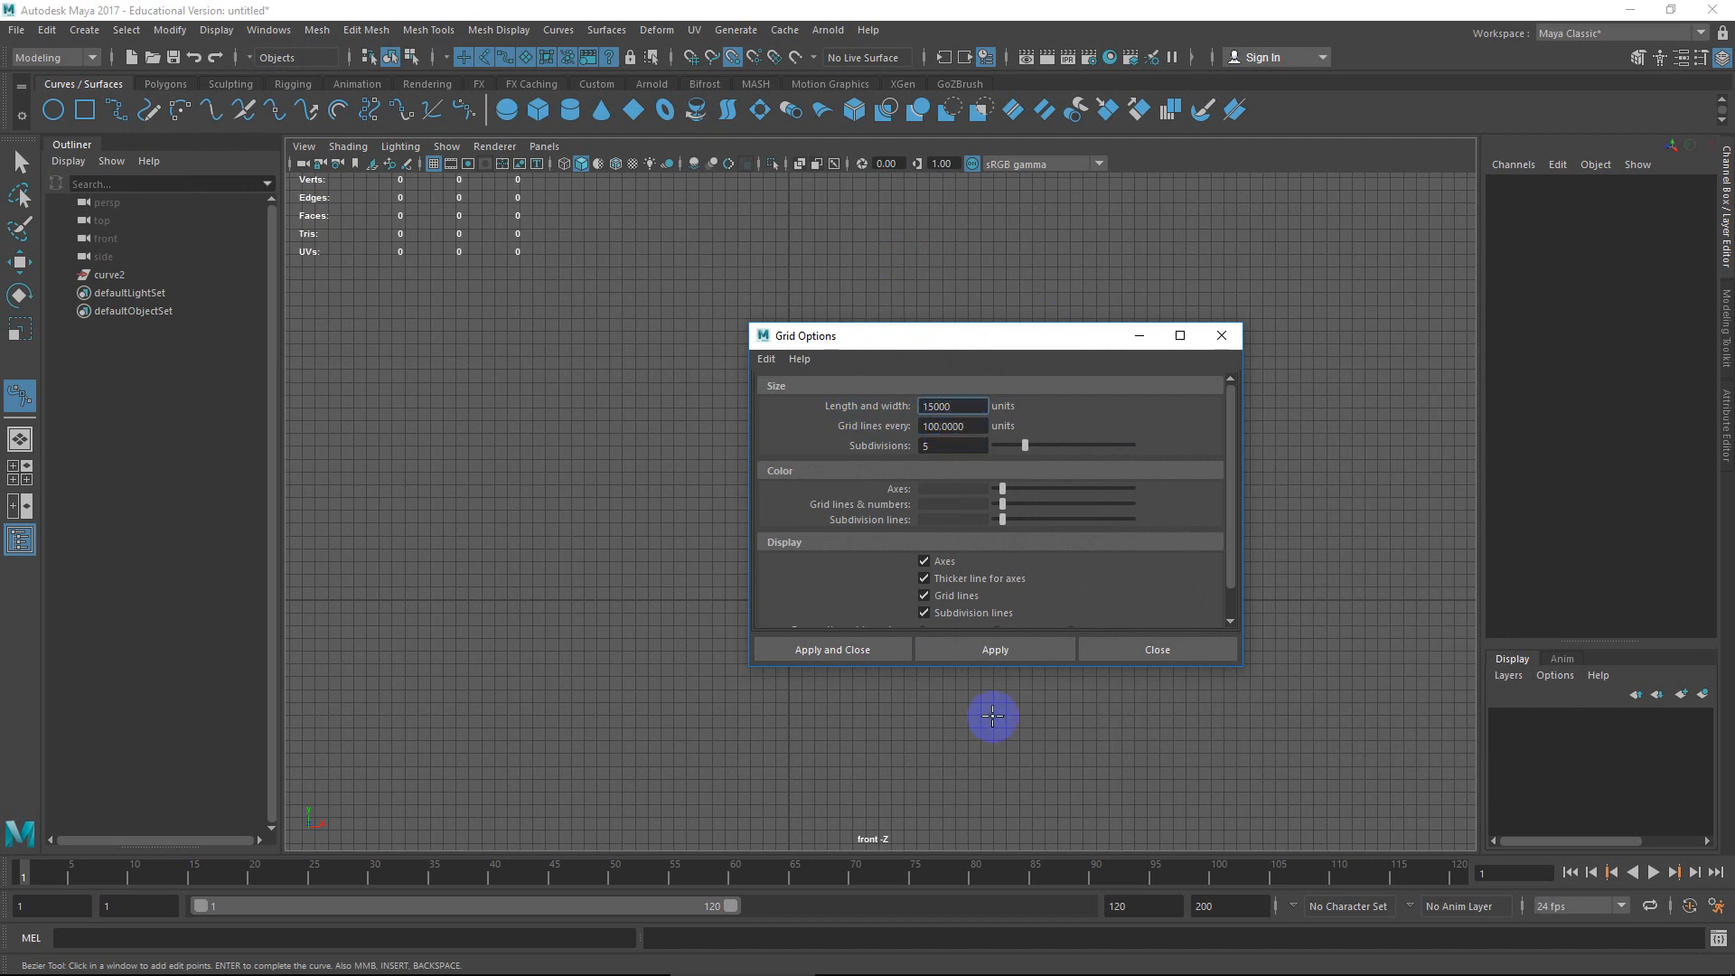
{"action": "left_click", "coordinate": [1005, 649]}
{"action": "left_click", "coordinate": [1155, 648]}
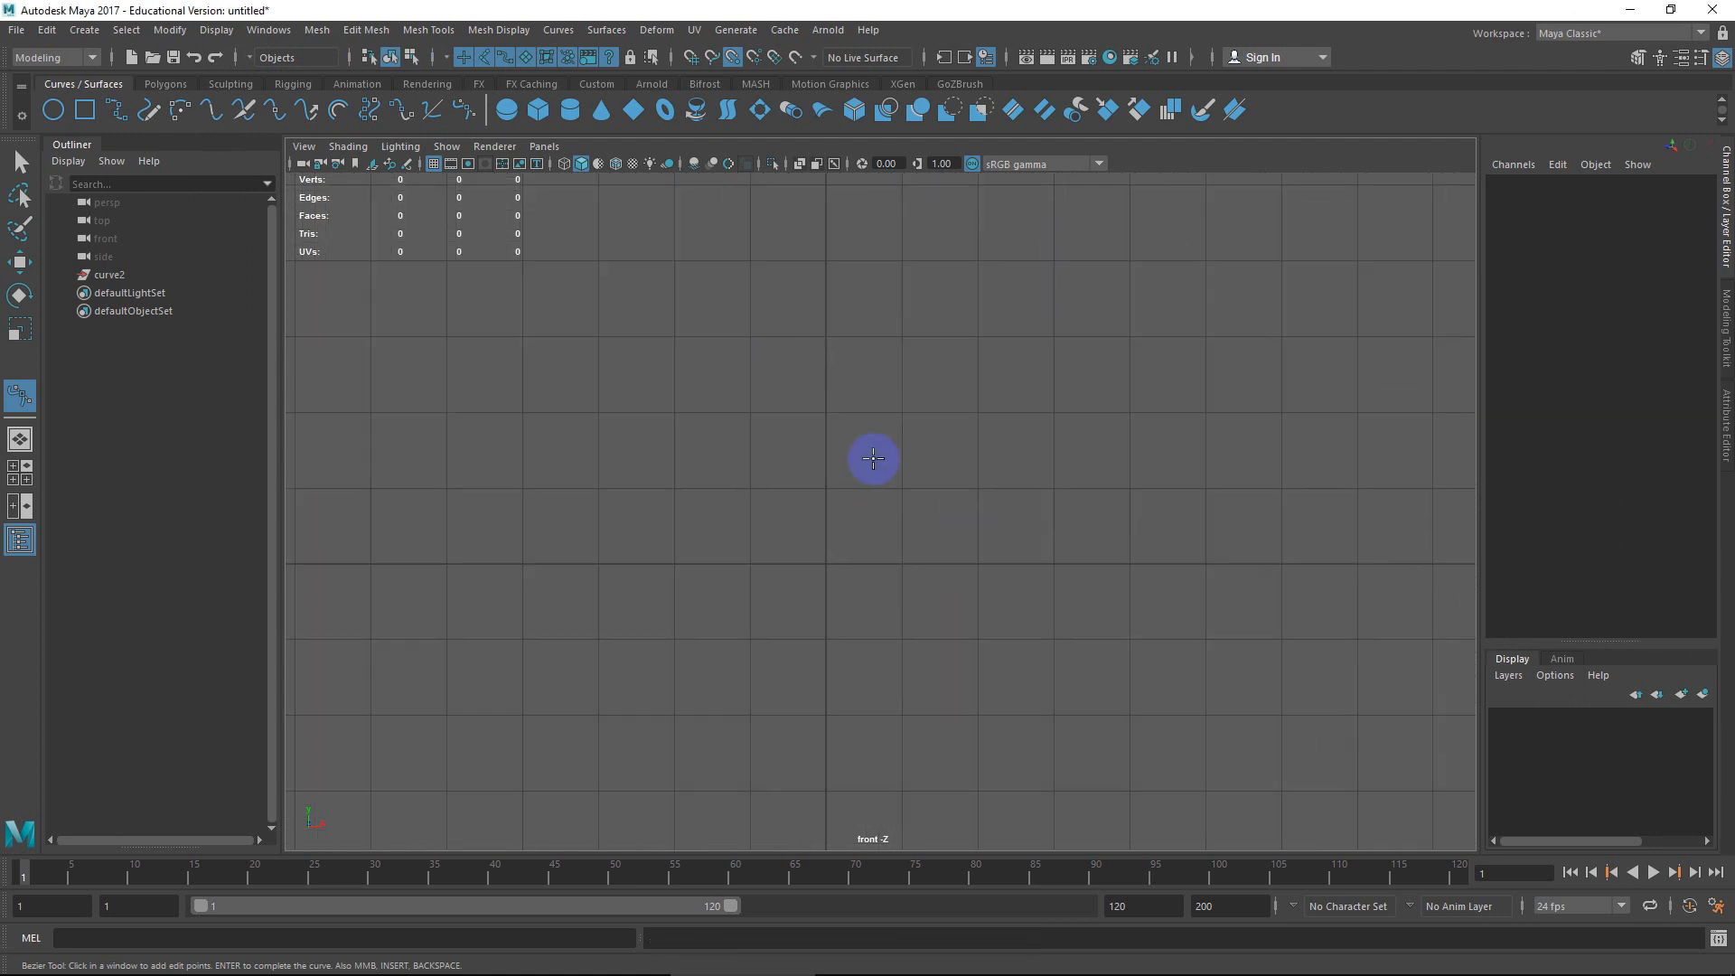
Turn on grid snapping and place the Bezier curve's first anchor on the horizontal axis at X -200 with vertical tangent handles.
{"action": "scroll", "coordinate": [879, 457], "scroll_direction": "down", "scroll_amount": 8}
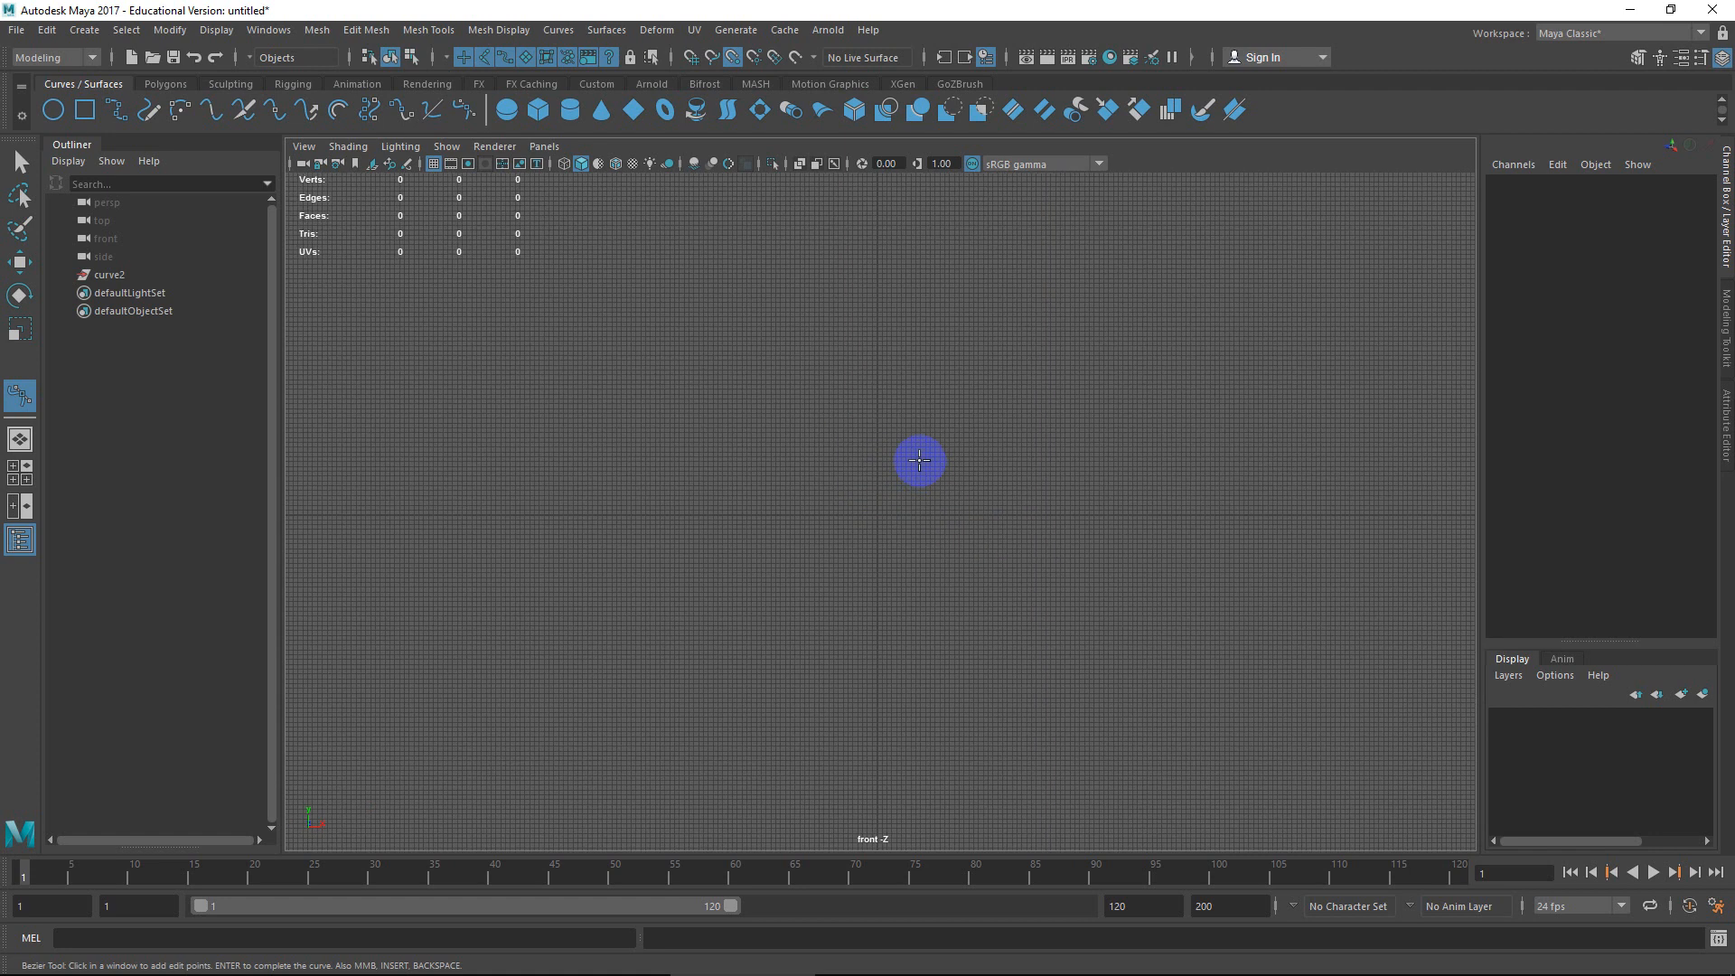
{"action": "scroll", "coordinate": [901, 518], "scroll_direction": "up", "scroll_amount": 6}
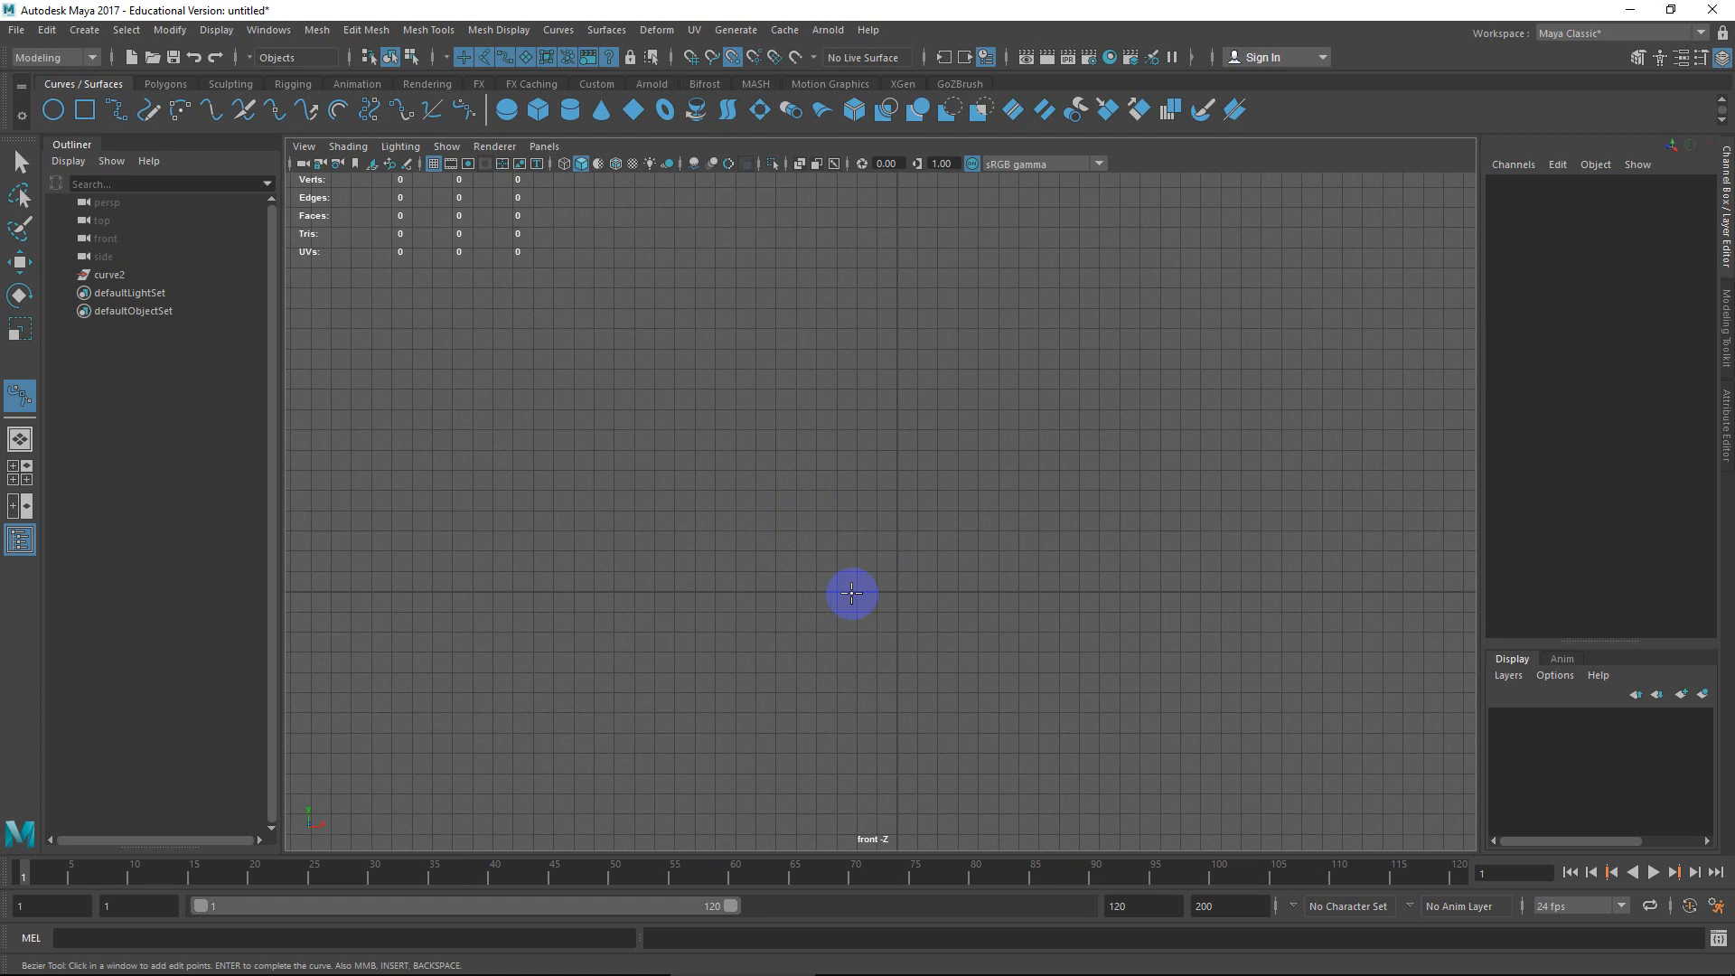
{"action": "middle_click_drag", "start_coordinate": [864, 592], "coordinate": [769, 593], "text": "alt"}
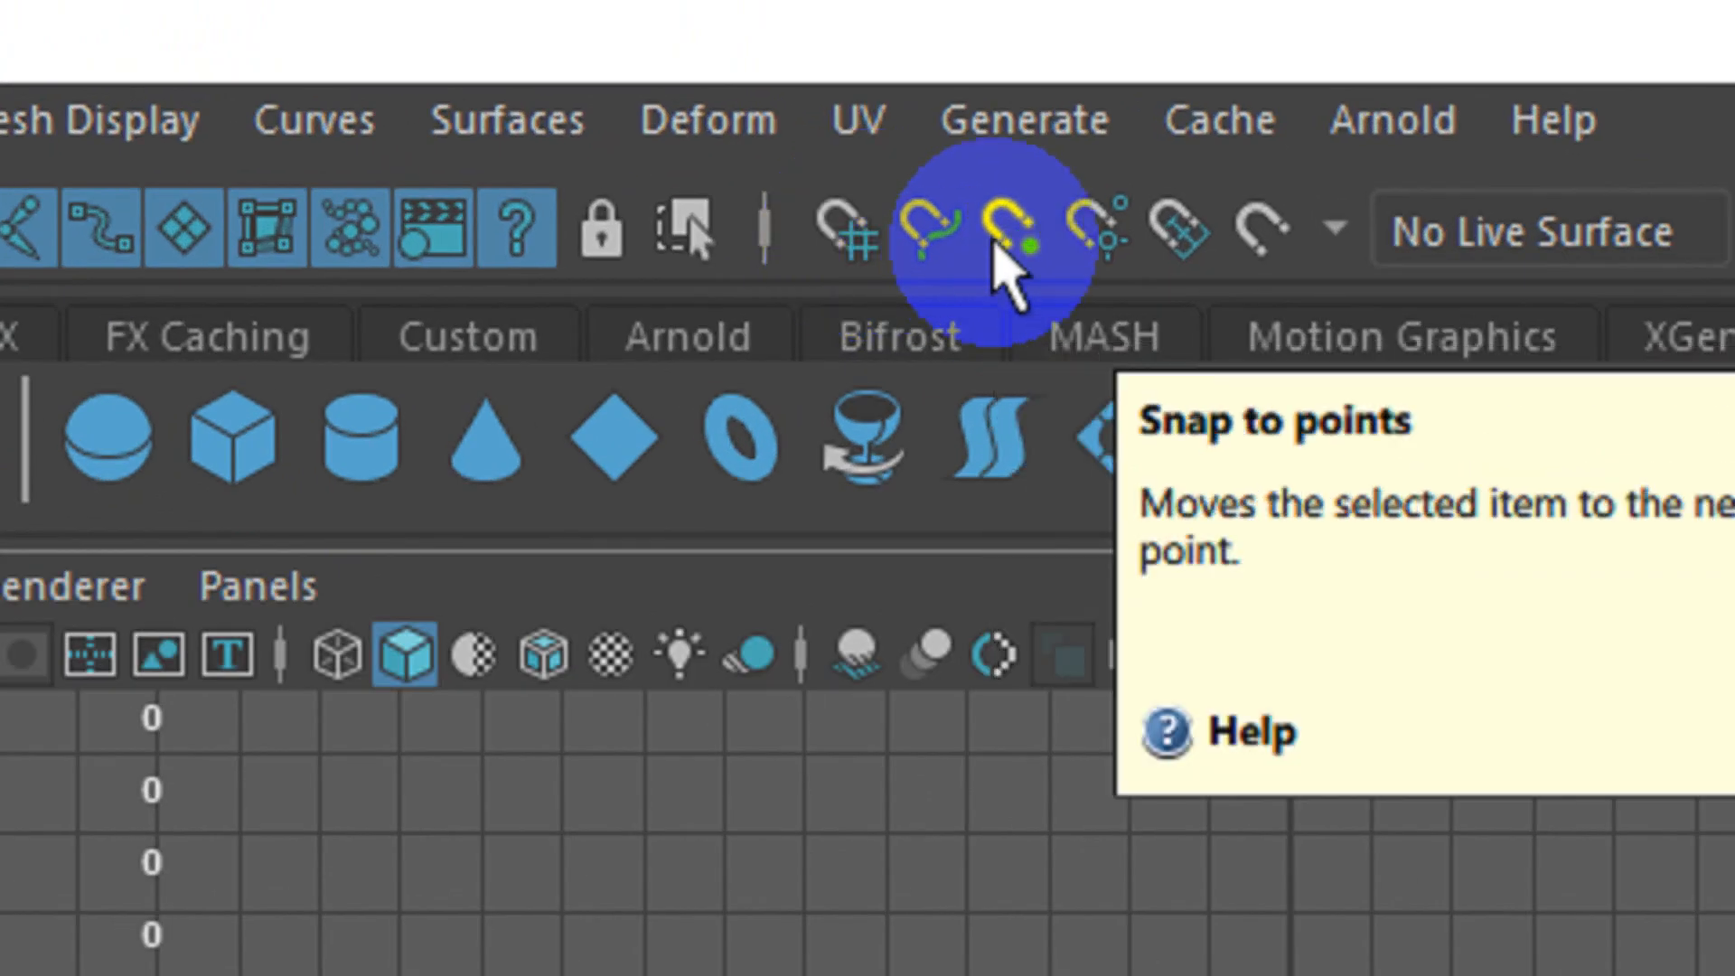
{"action": "left_click", "coordinate": [861, 235]}
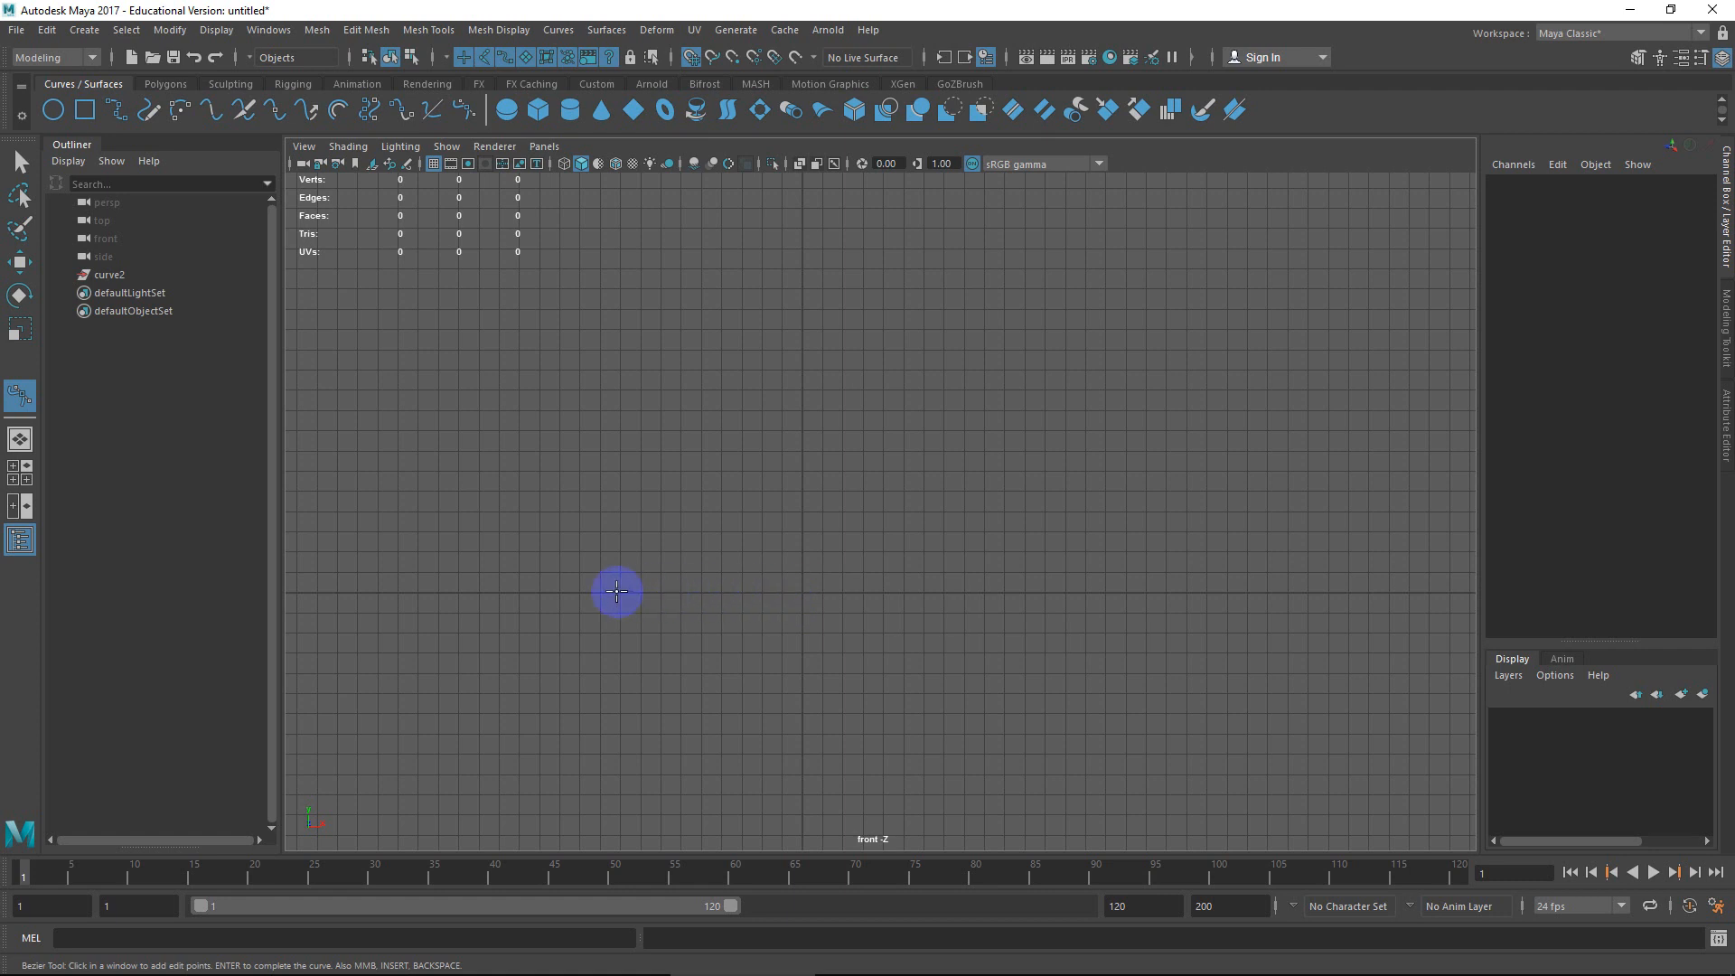
{"action": "left_click", "coordinate": [599, 591]}
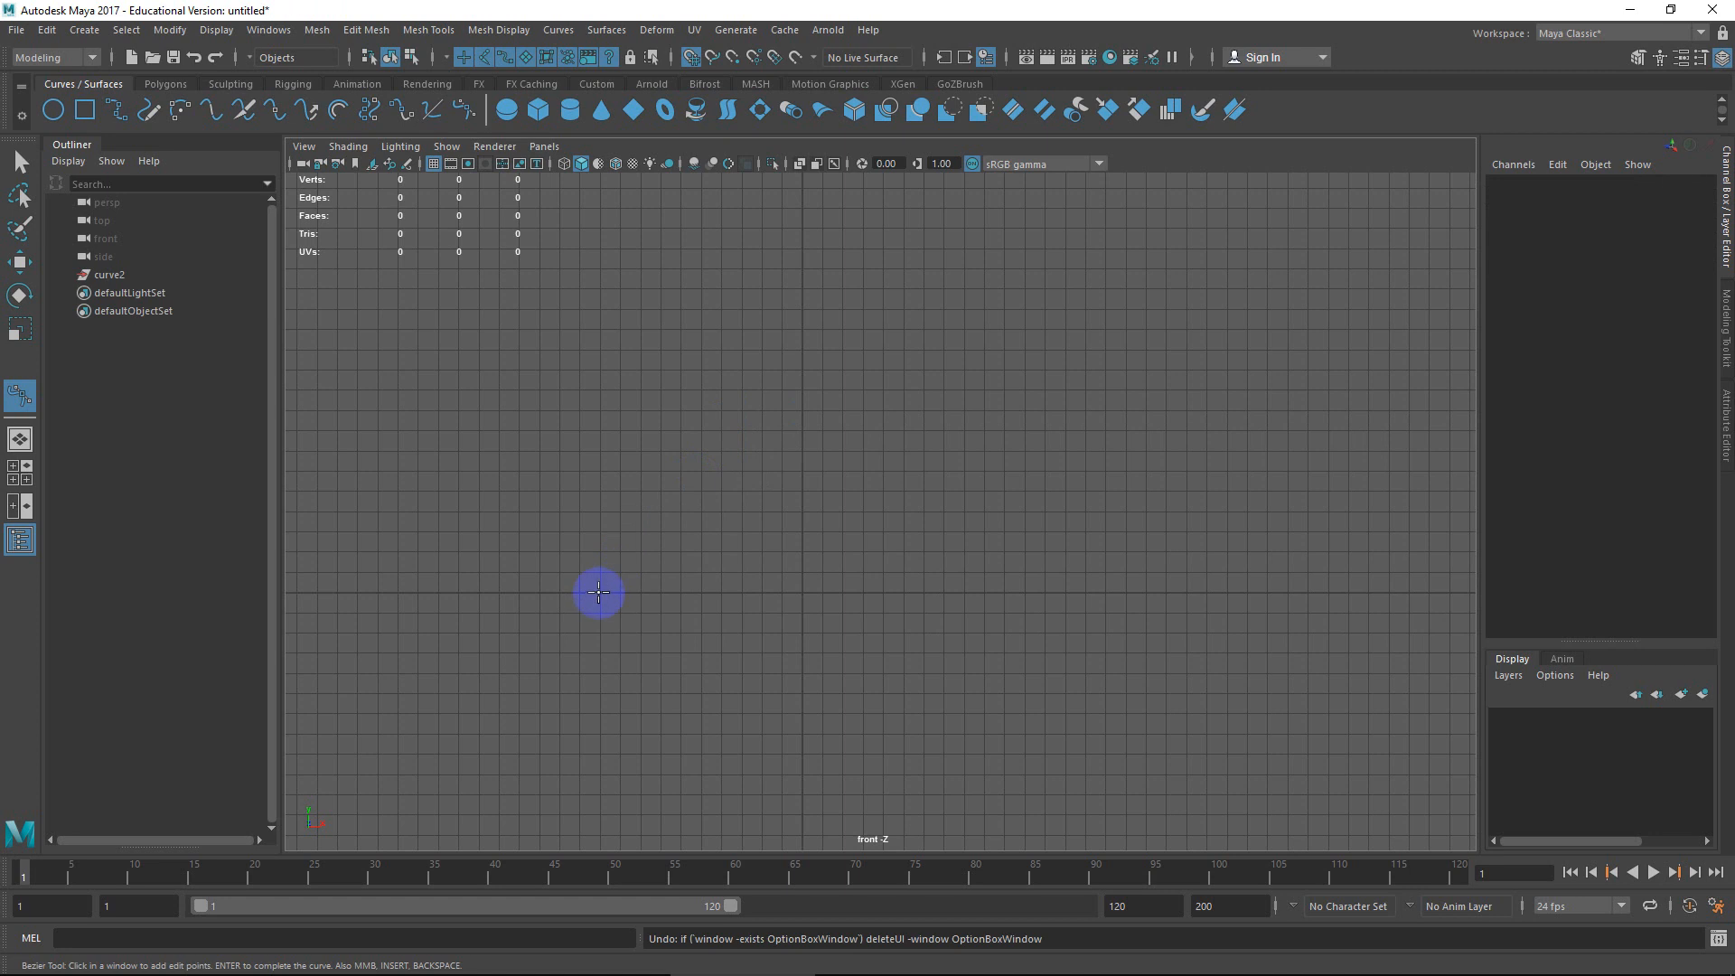
{"action": "left_click_drag", "start_coordinate": [600, 592], "coordinate": [601, 422]}
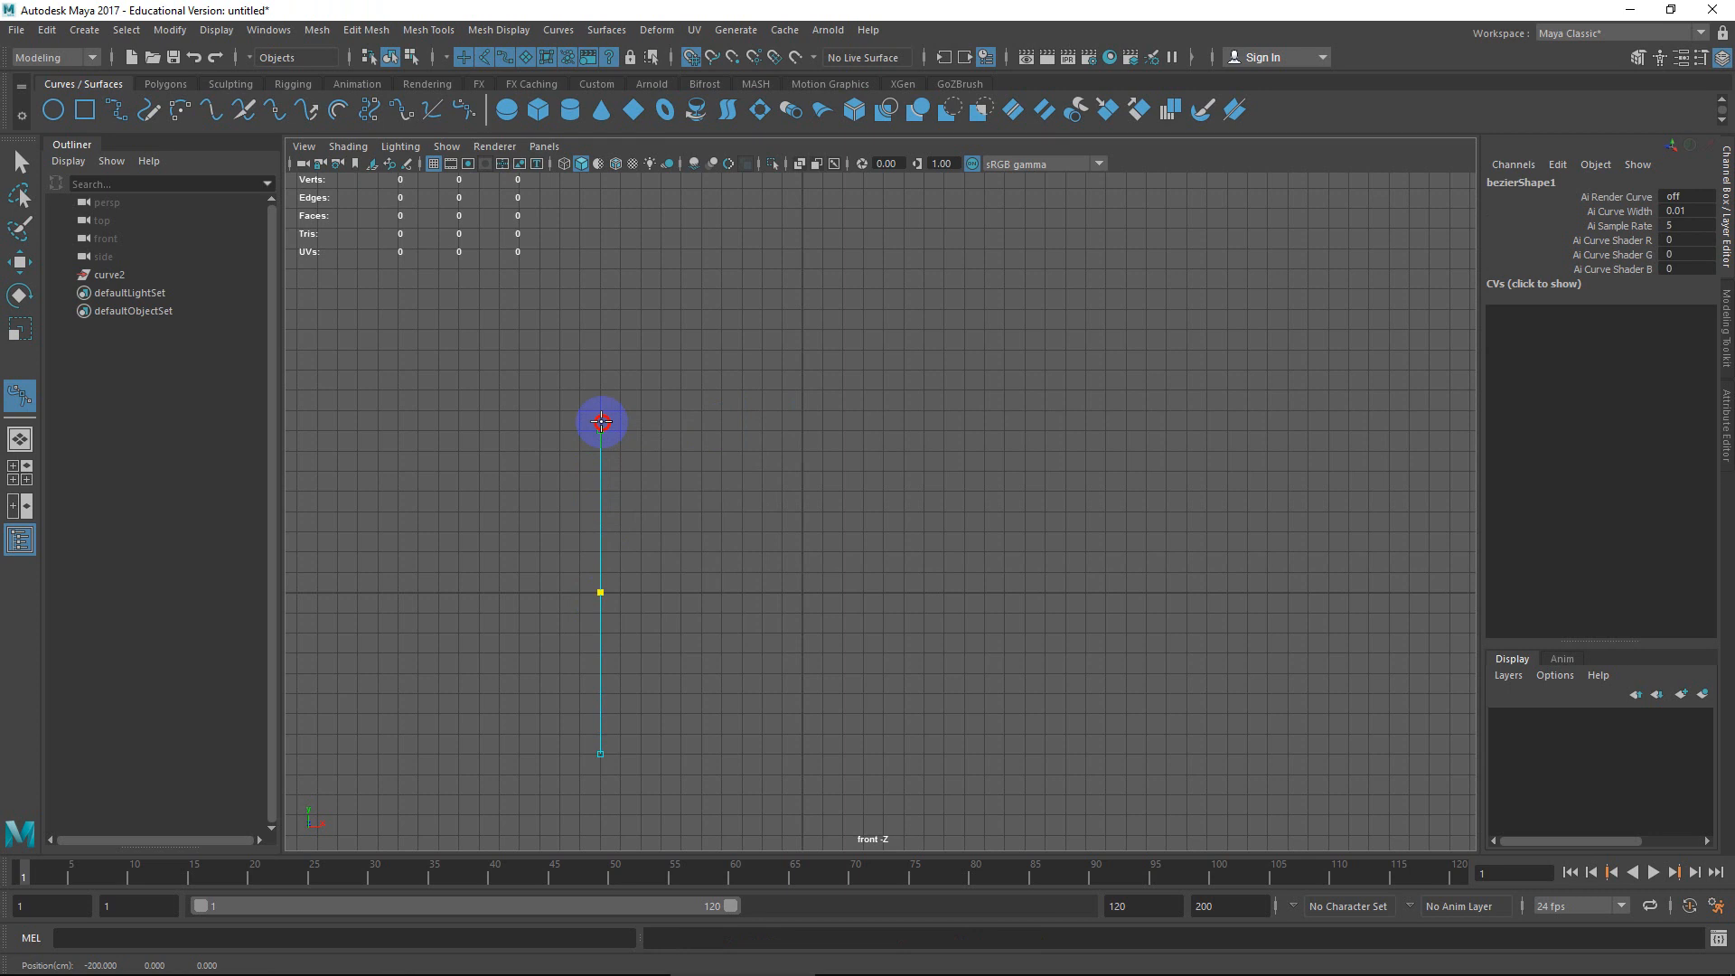
{"action": "left_click_drag", "start_coordinate": [601, 422], "coordinate": [601, 431]}
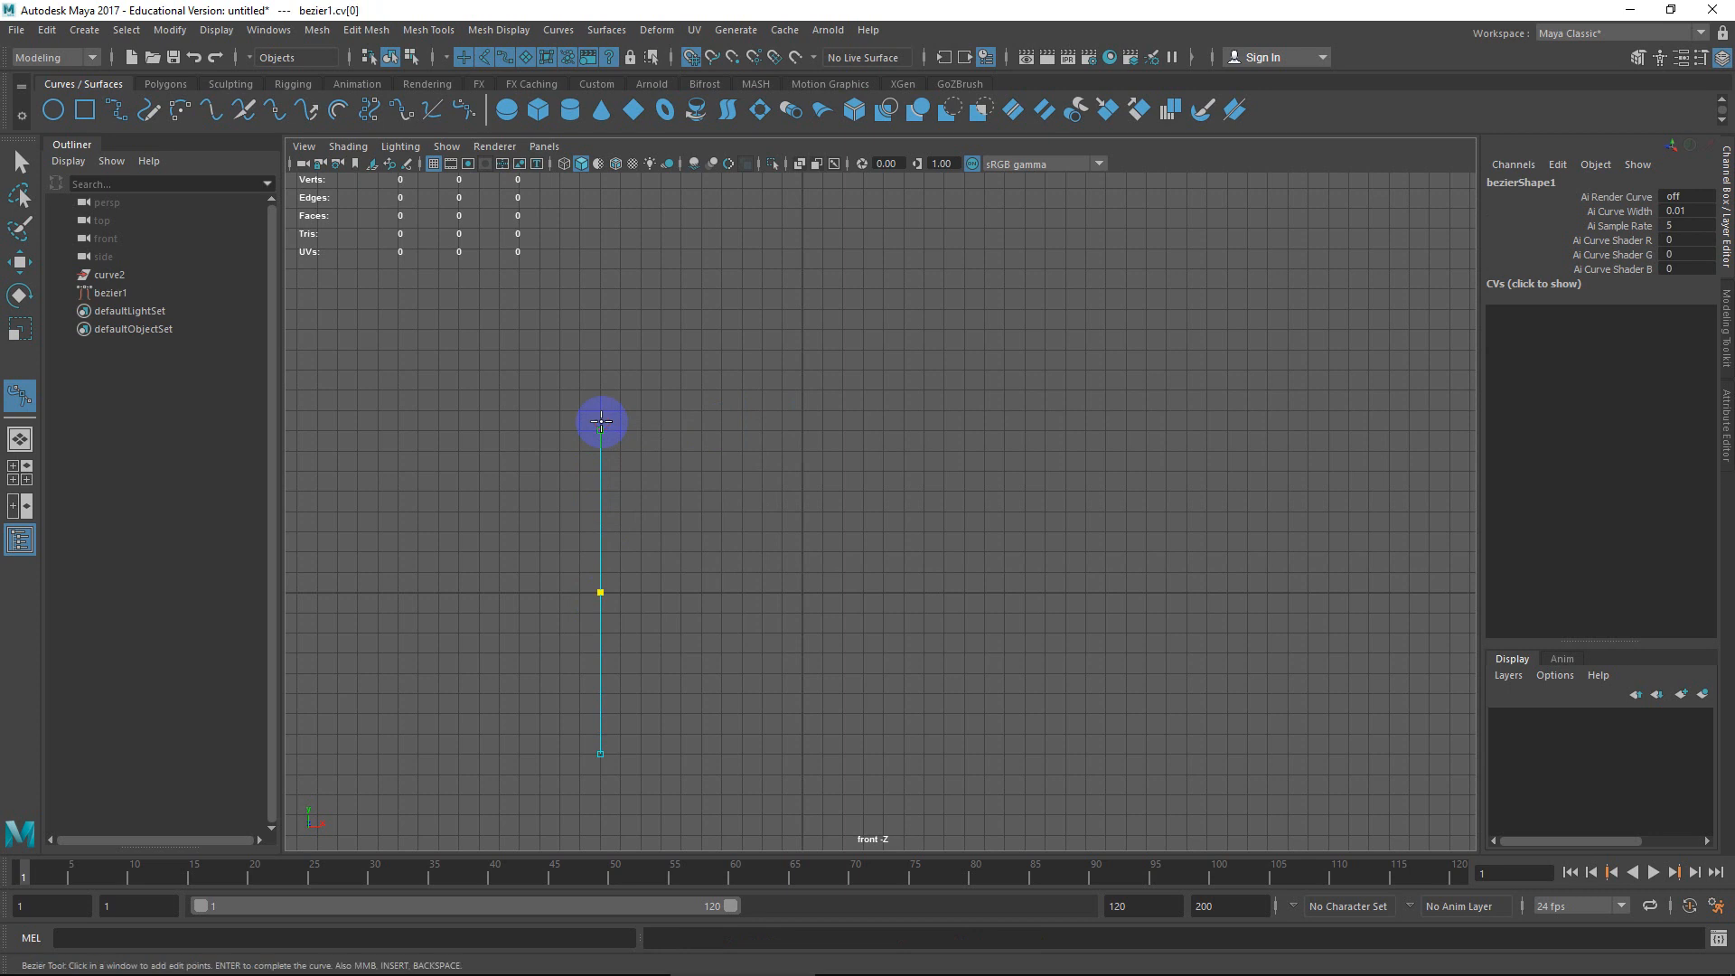
Add a sharp apex on the vertical axis, 12 grid squares up, and end the arch at X 200 with a vertical tangent, completing the curve.
{"action": "left_click", "coordinate": [802, 349]}
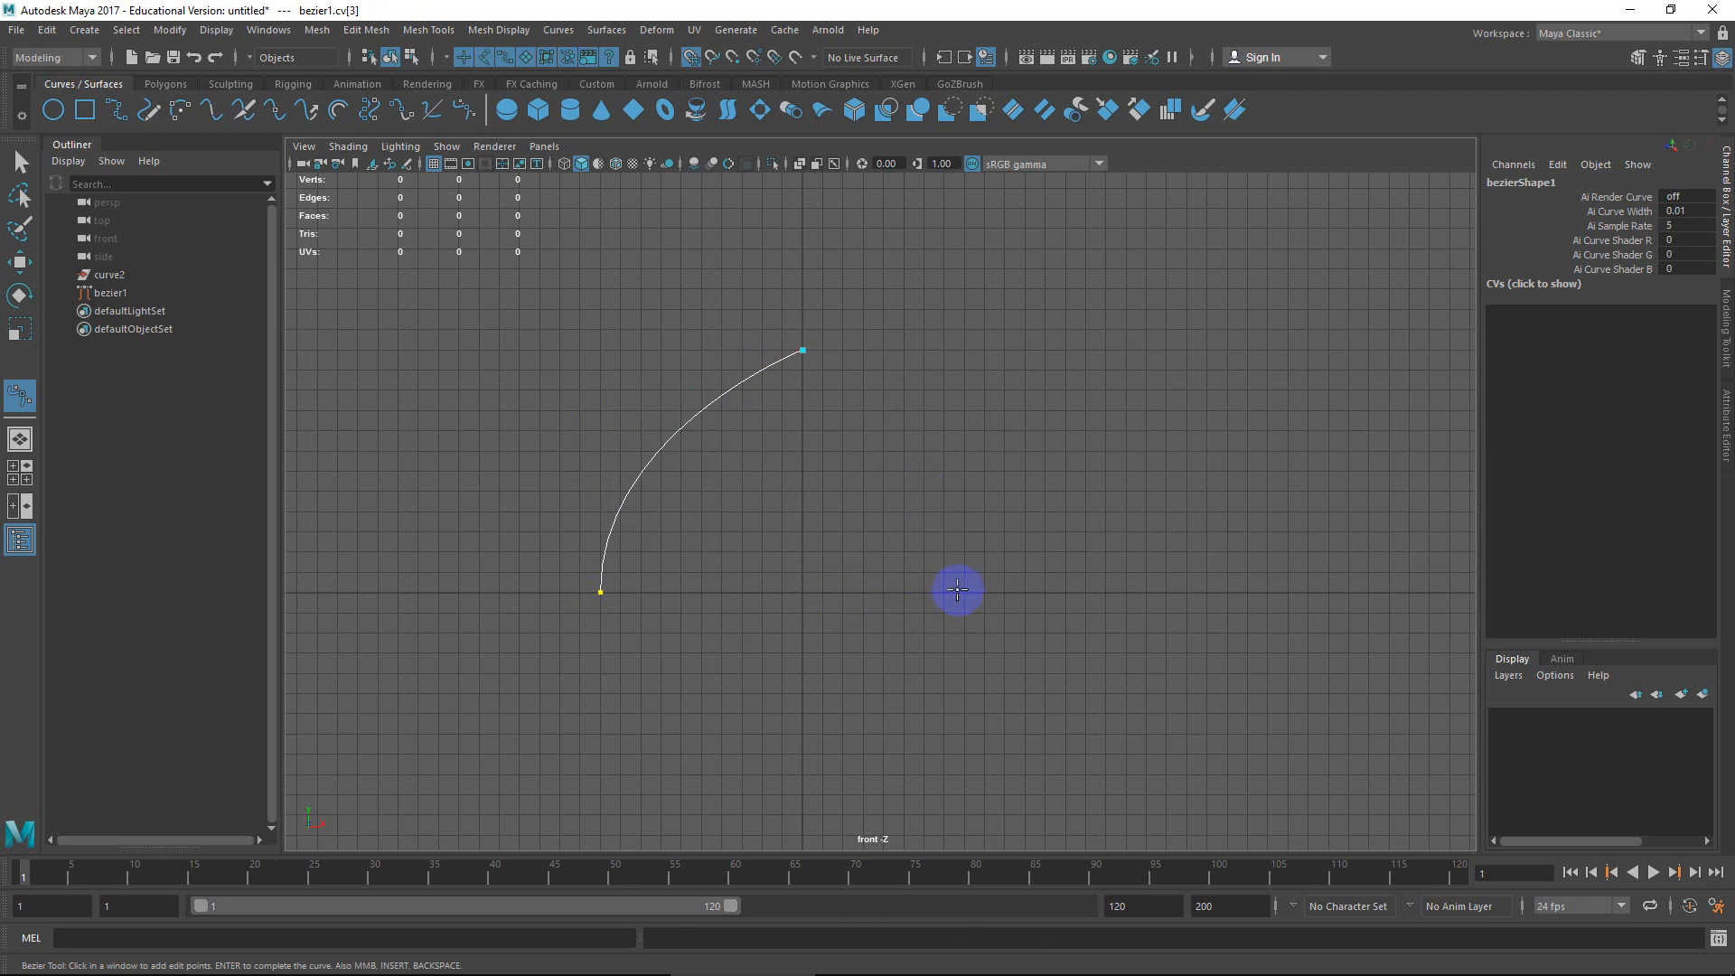
{"action": "left_click_drag", "start_coordinate": [1004, 593], "coordinate": [1014, 753]}
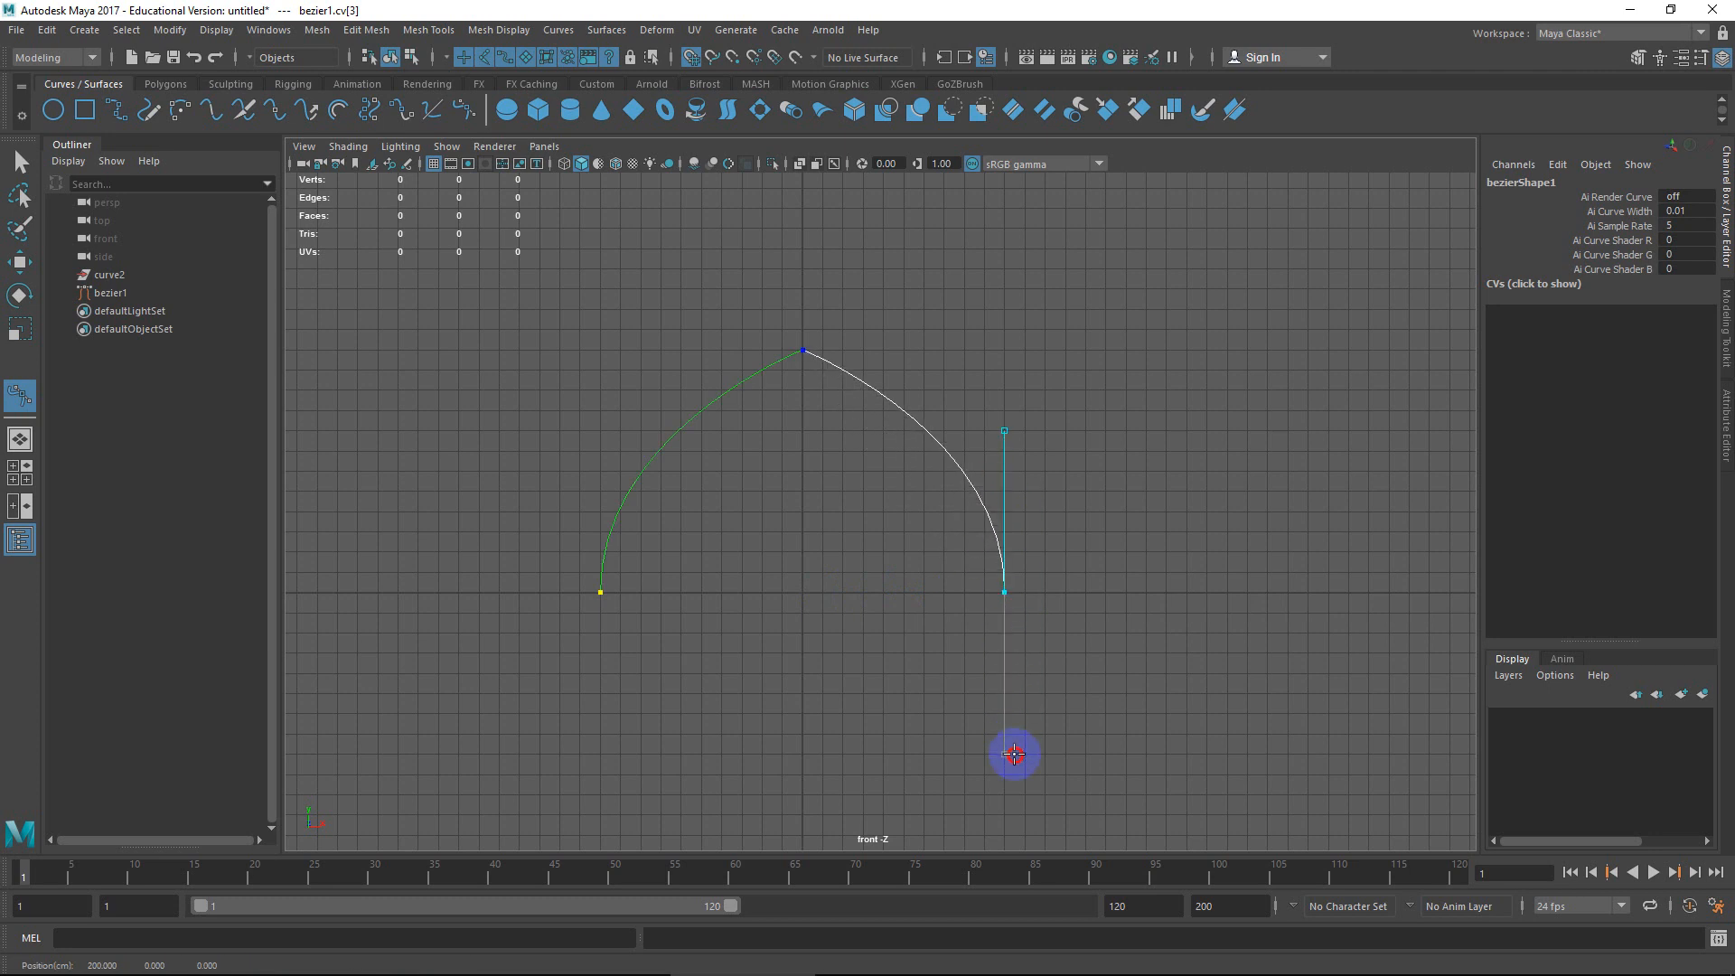
{"action": "left_click_drag", "start_coordinate": [1014, 753], "coordinate": [1014, 752]}
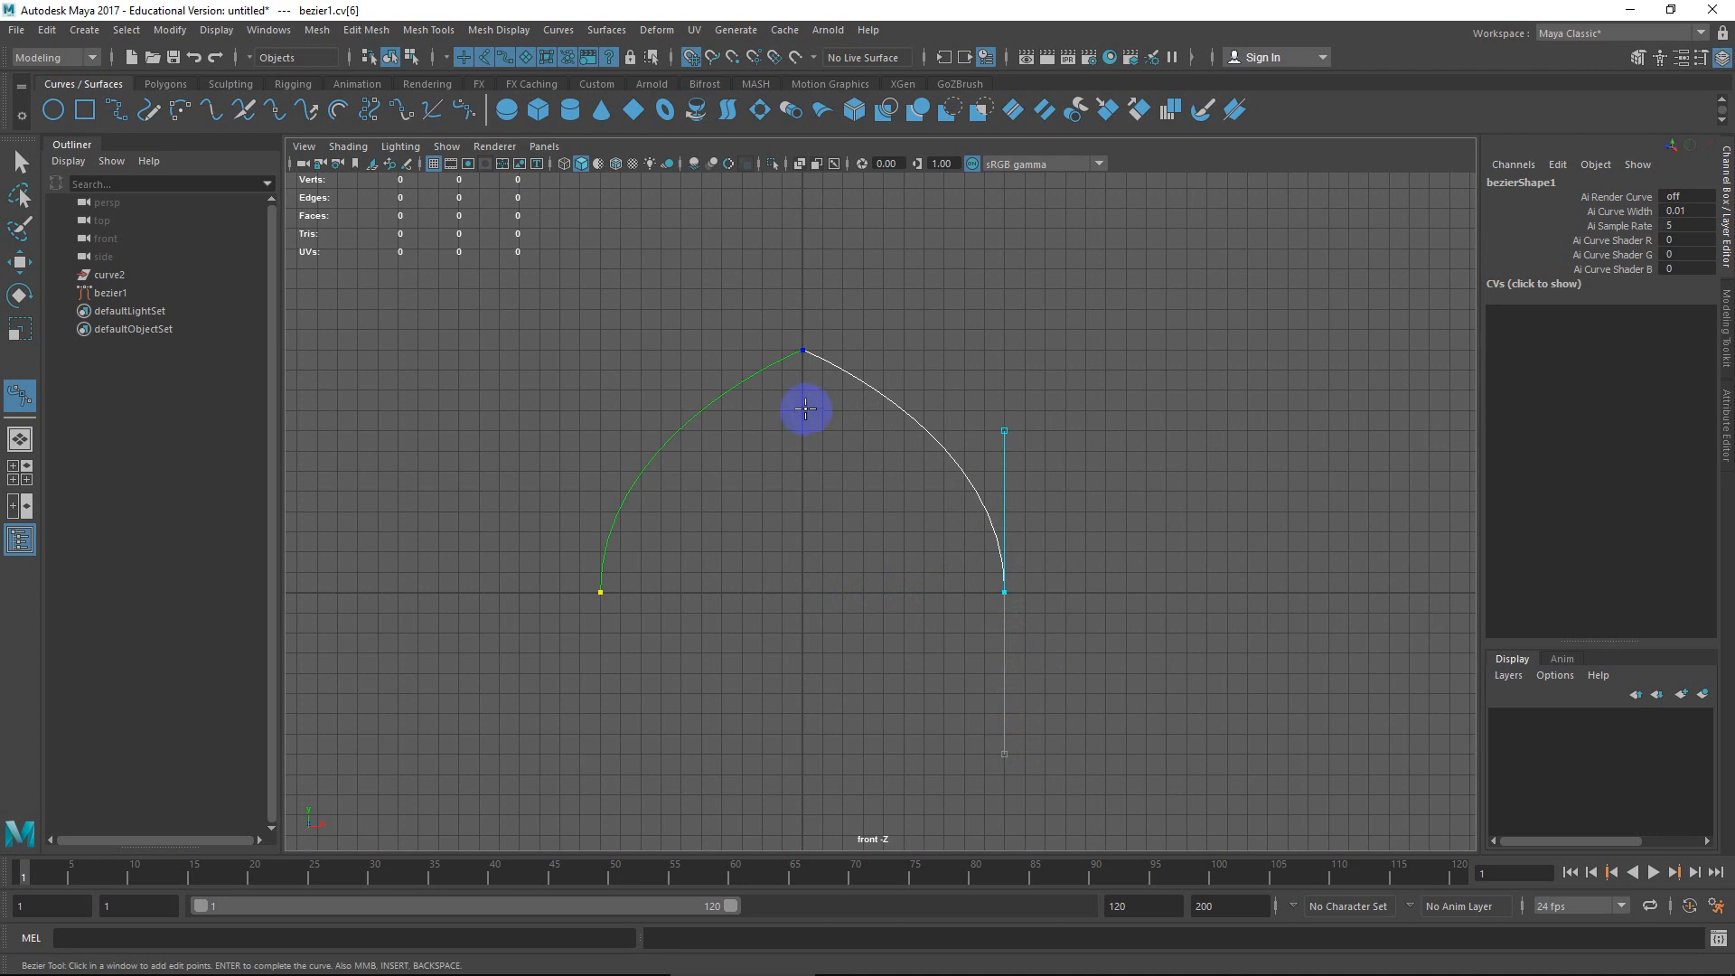
{"action": "key", "text": "Return"}
{"action": "key", "text": "w"}
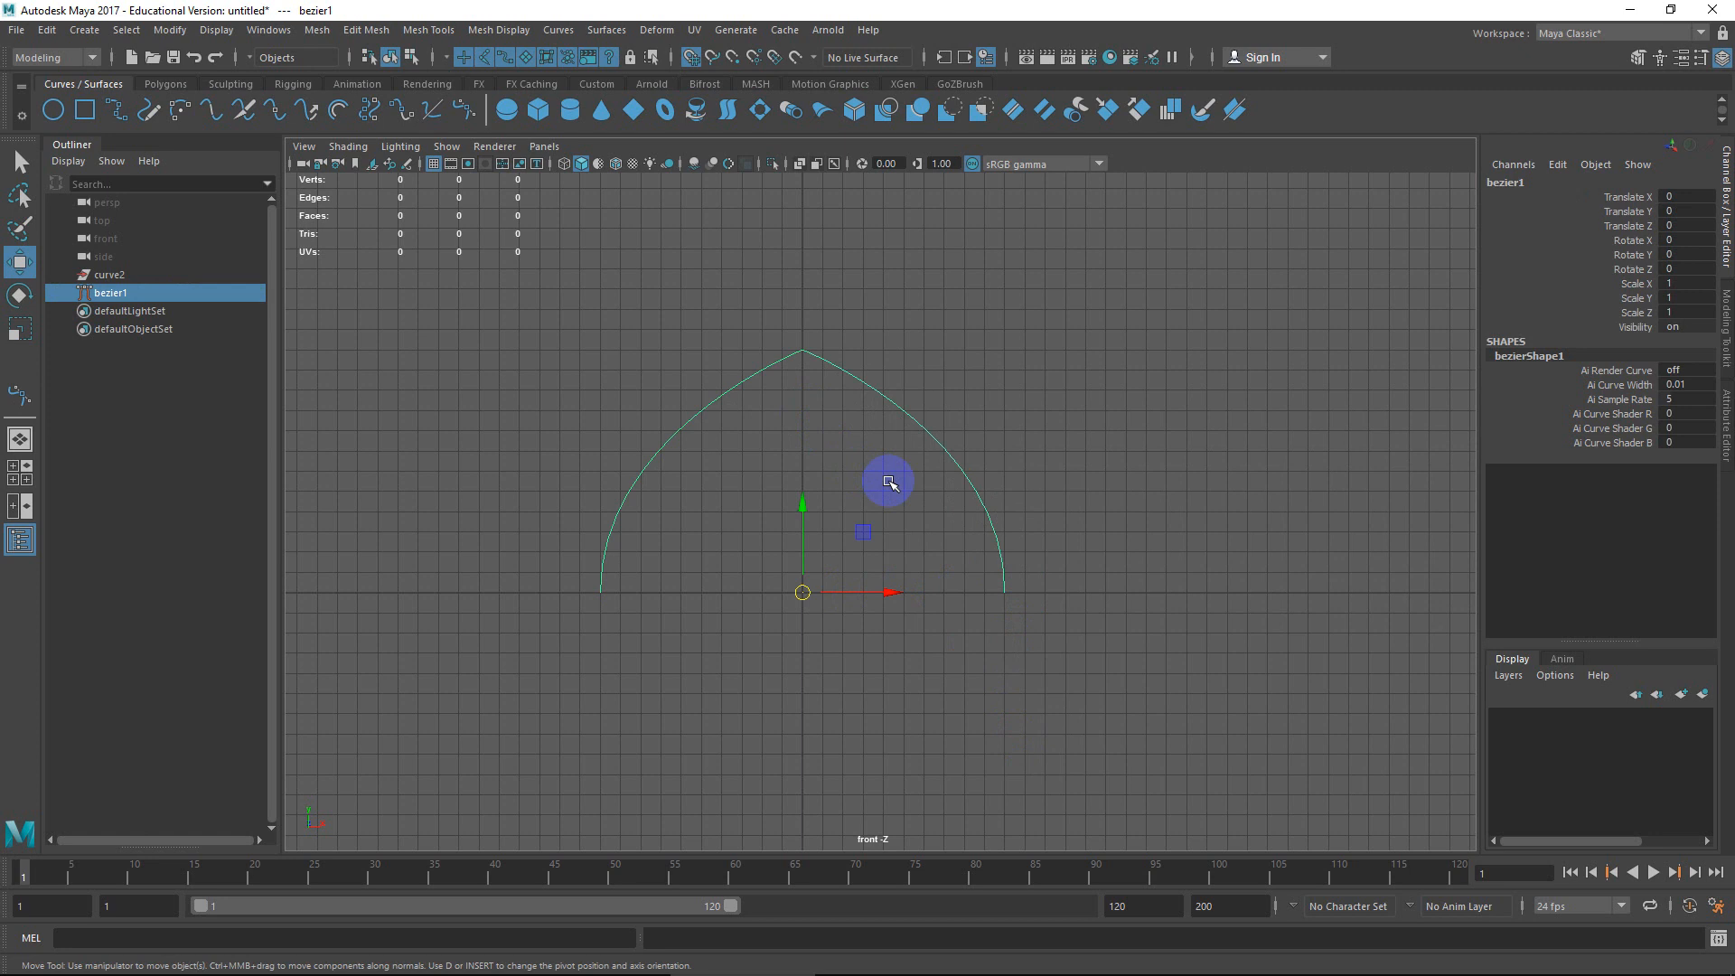
Switch to the perspective view and move the arch curve to Z -200 with grid snapping on.
{"action": "left_click", "coordinate": [692, 57]}
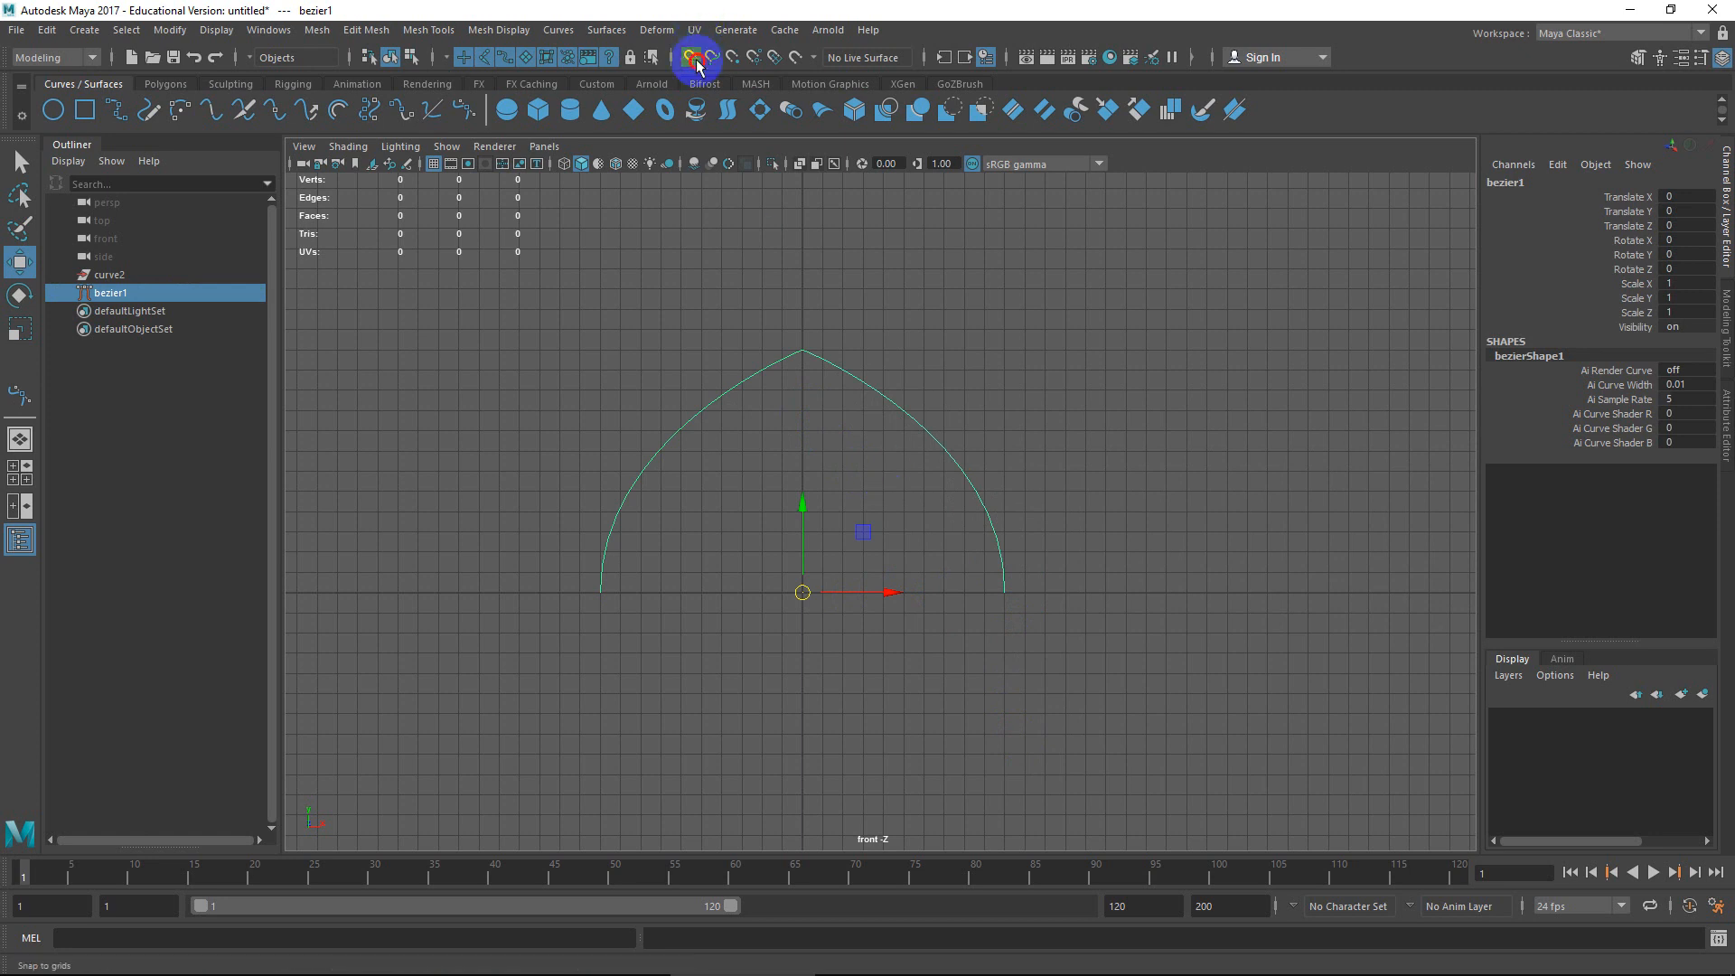
{"action": "key", "text": "space"}
{"action": "key", "text": "space"}
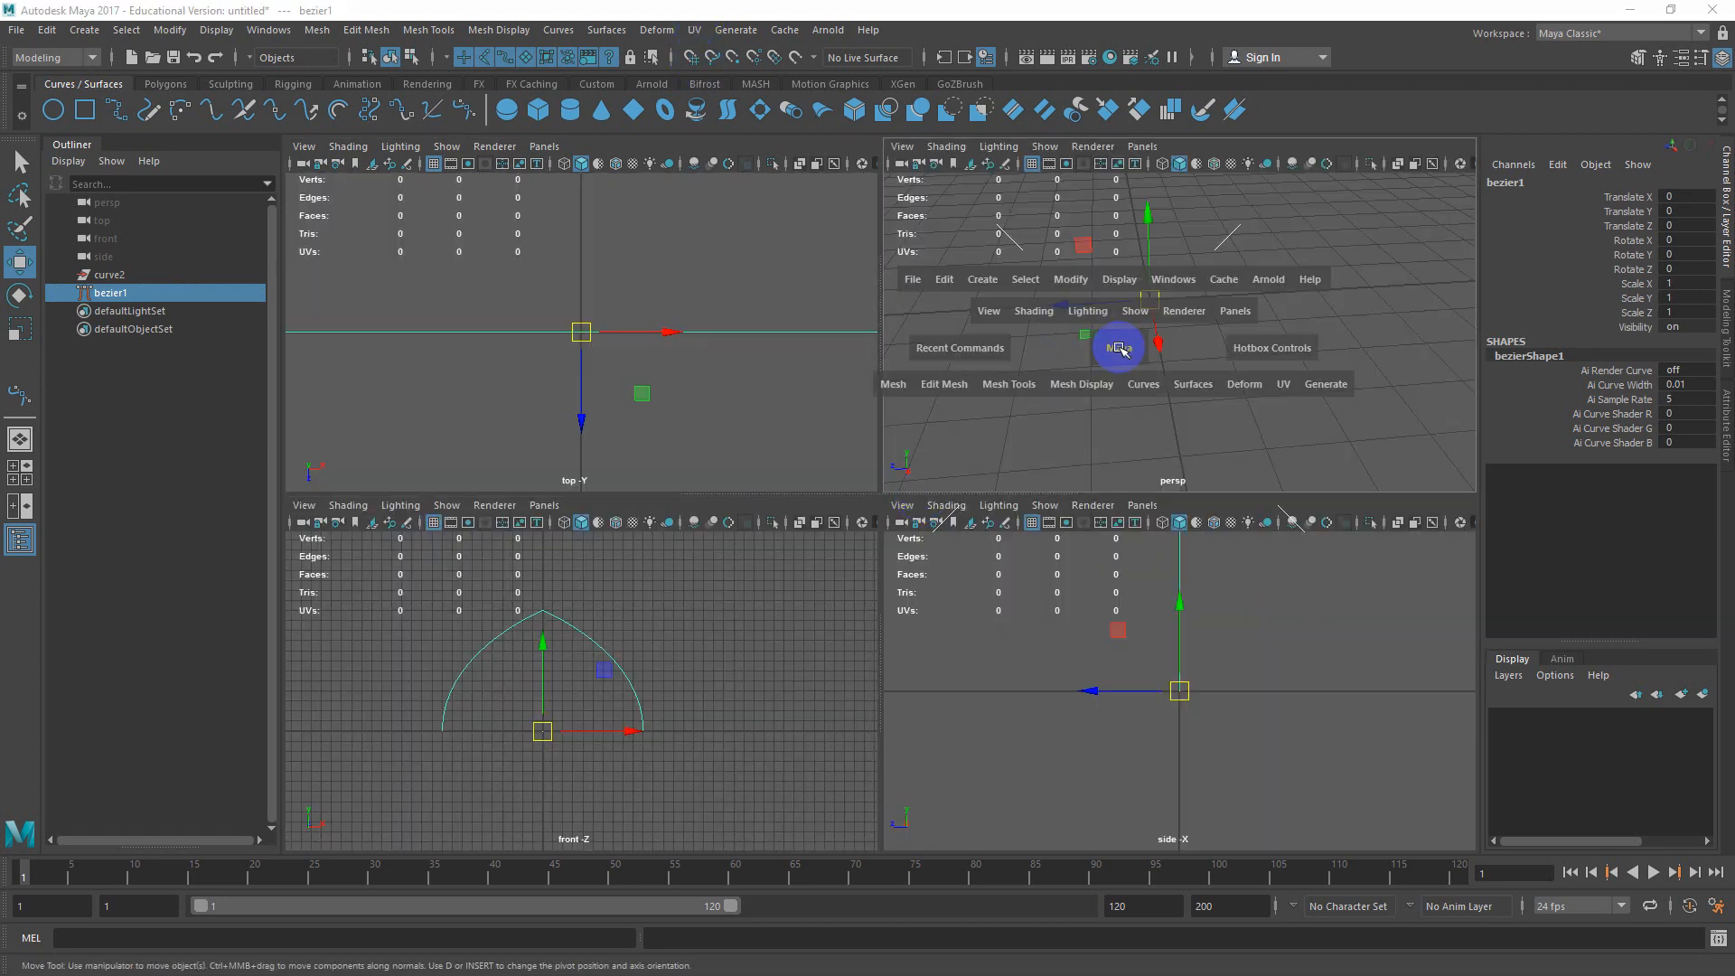
{"action": "left_click_drag", "start_coordinate": [1118, 356], "coordinate": [1123, 314]}
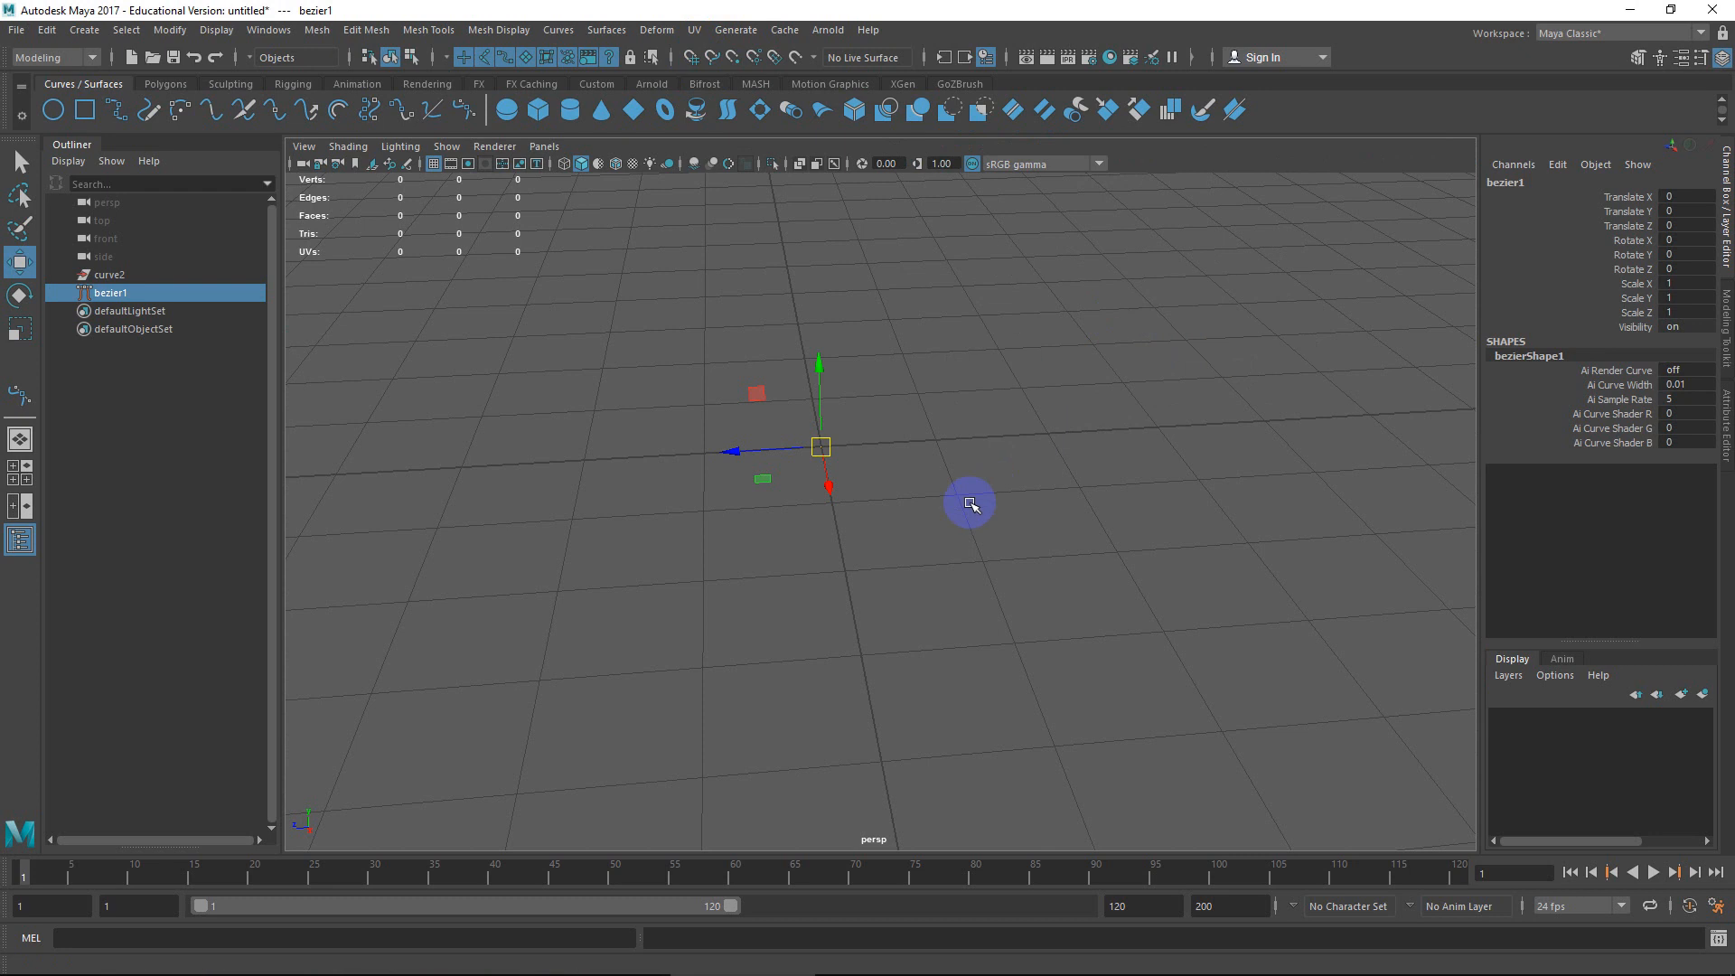
{"action": "scroll", "coordinate": [796, 489], "scroll_direction": "down", "scroll_amount": 4}
{"action": "left_click_drag", "start_coordinate": [969, 505], "coordinate": [871, 504], "text": "alt"}
{"action": "key", "text": "ctrl+z"}
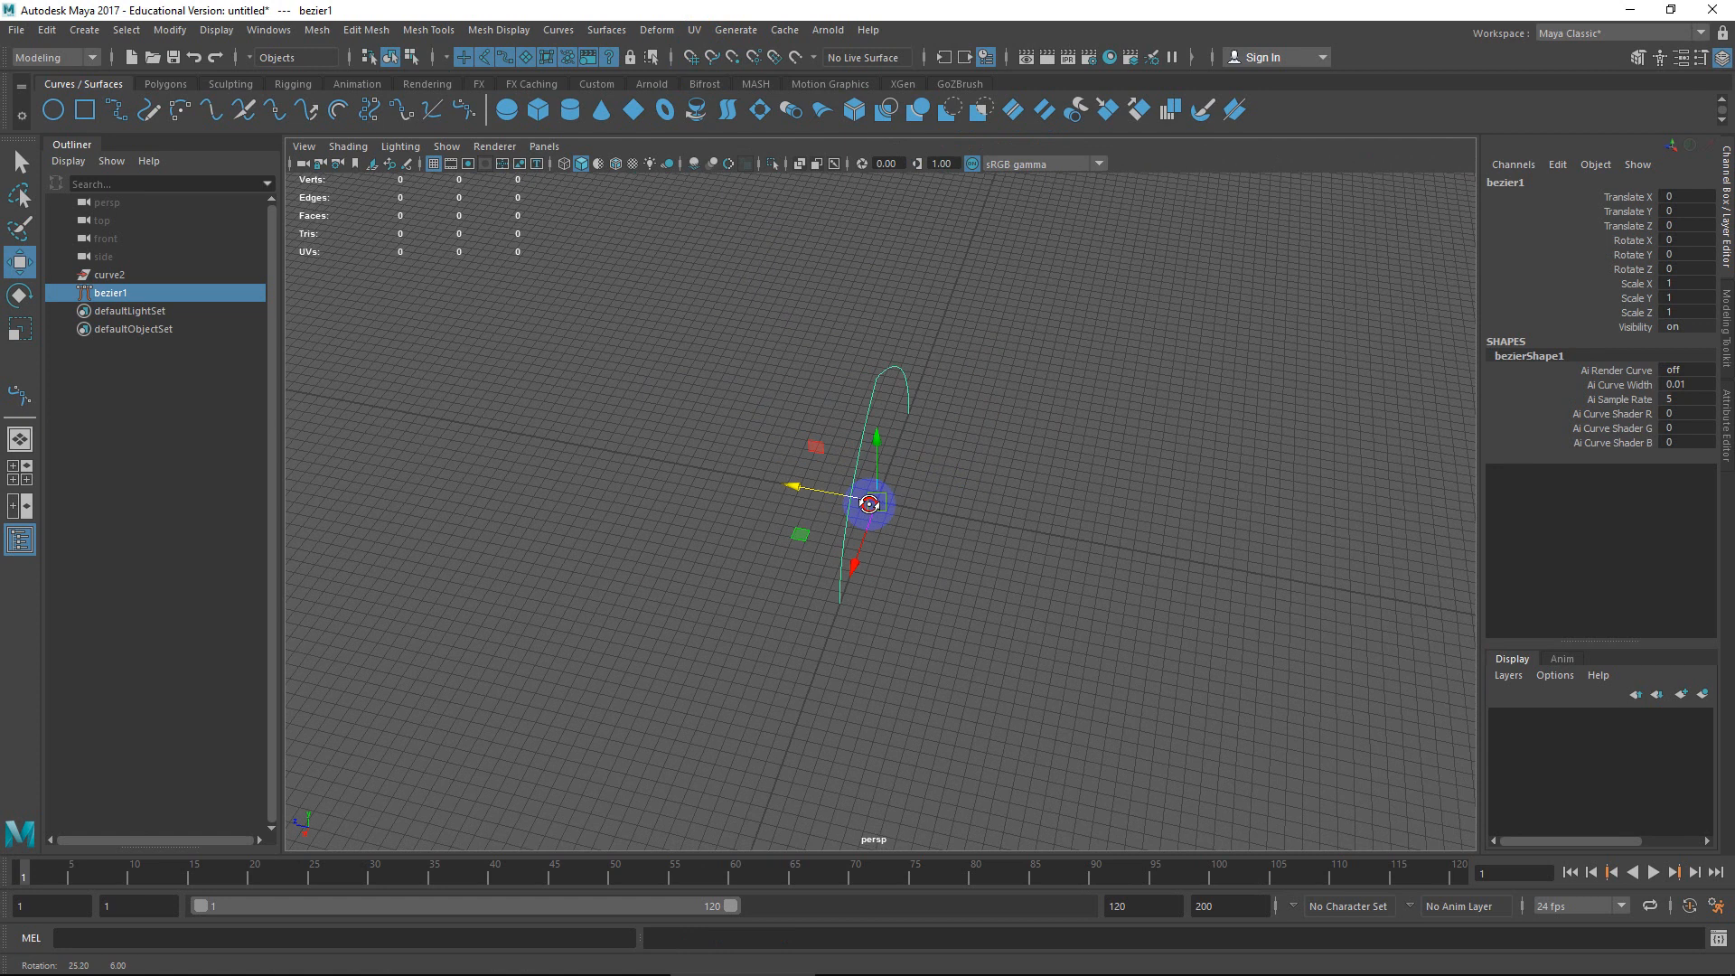
{"action": "left_click", "coordinate": [691, 57]}
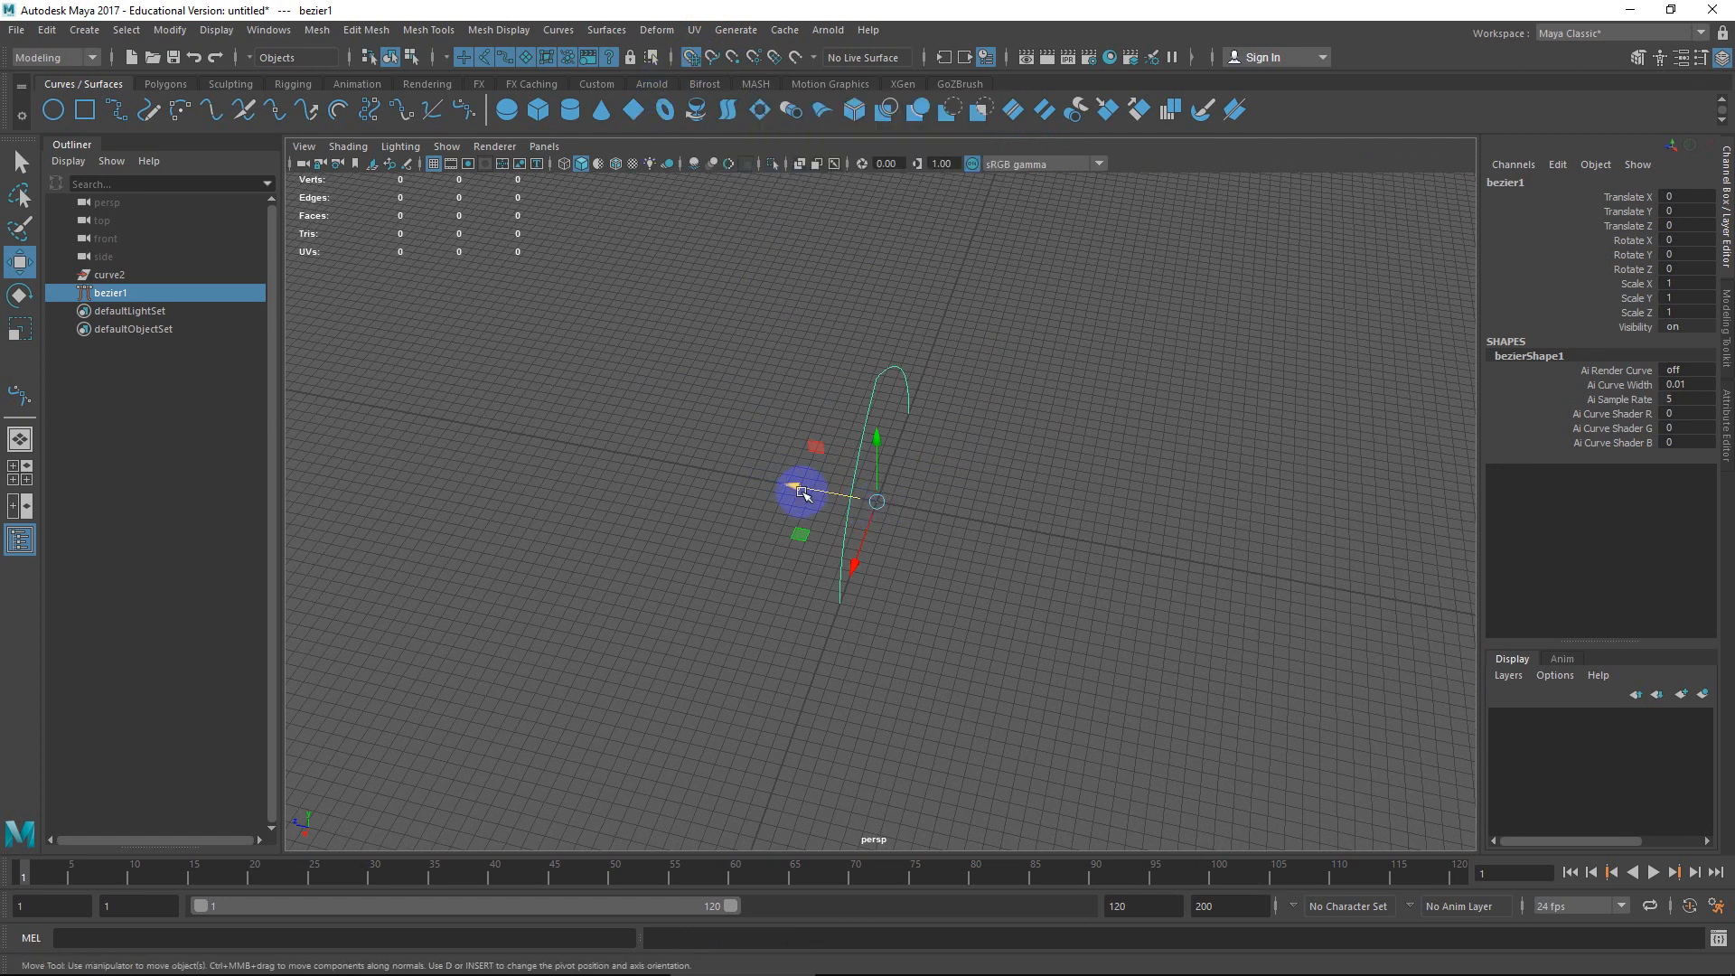
{"action": "left_click_drag", "start_coordinate": [798, 489], "coordinate": [961, 581]}
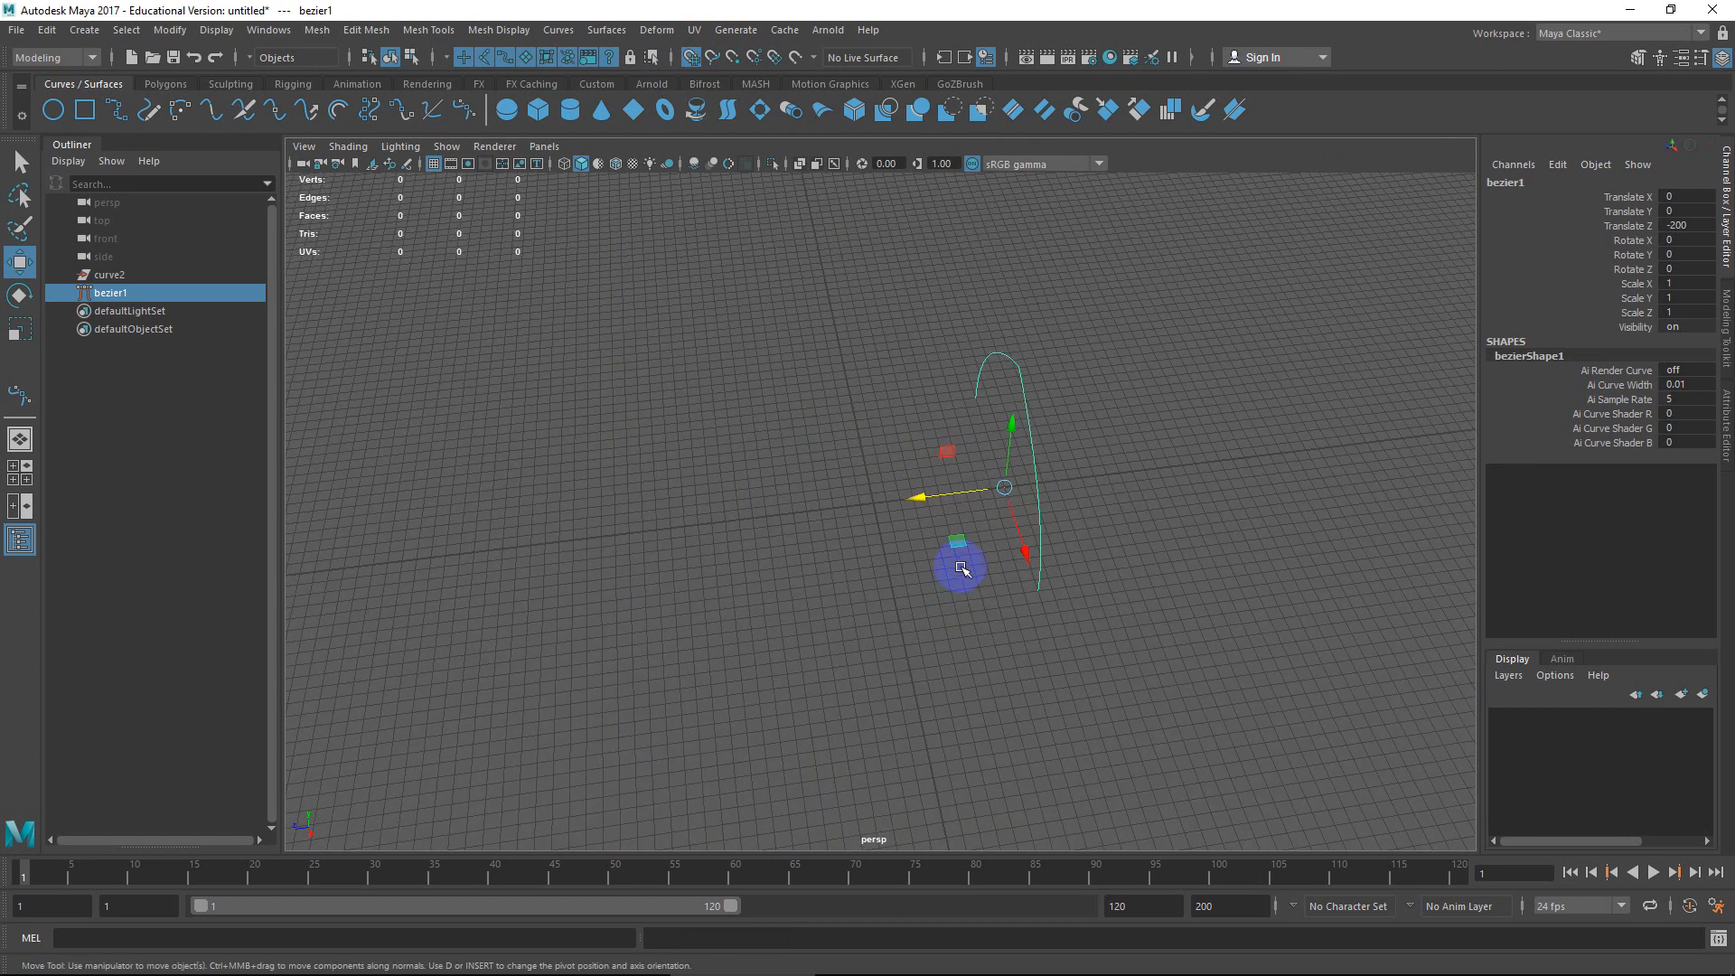
Duplicate the arch curve, move the copy to Z 200, and select both arches.
{"action": "key", "text": "ctrl+d"}
{"action": "left_click_drag", "start_coordinate": [949, 503], "coordinate": [736, 503]}
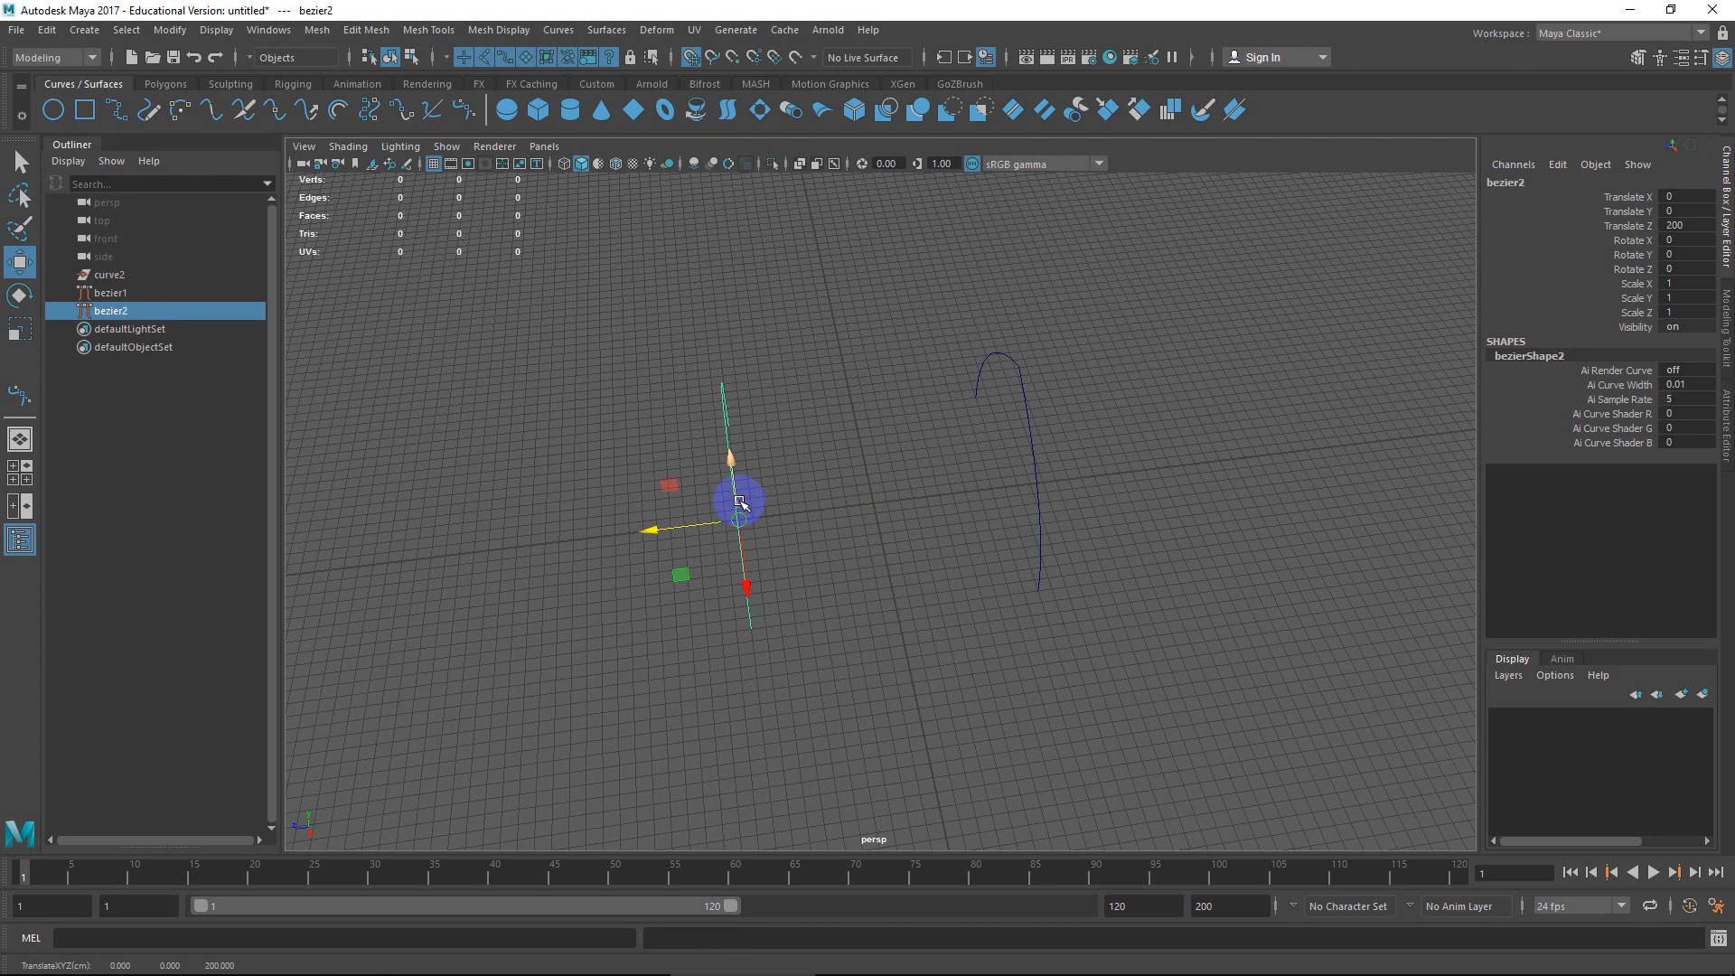
{"action": "left_click_drag", "start_coordinate": [991, 627], "coordinate": [895, 571], "text": "alt"}
{"action": "left_click_drag", "start_coordinate": [1030, 317], "coordinate": [947, 376], "text": "shift"}
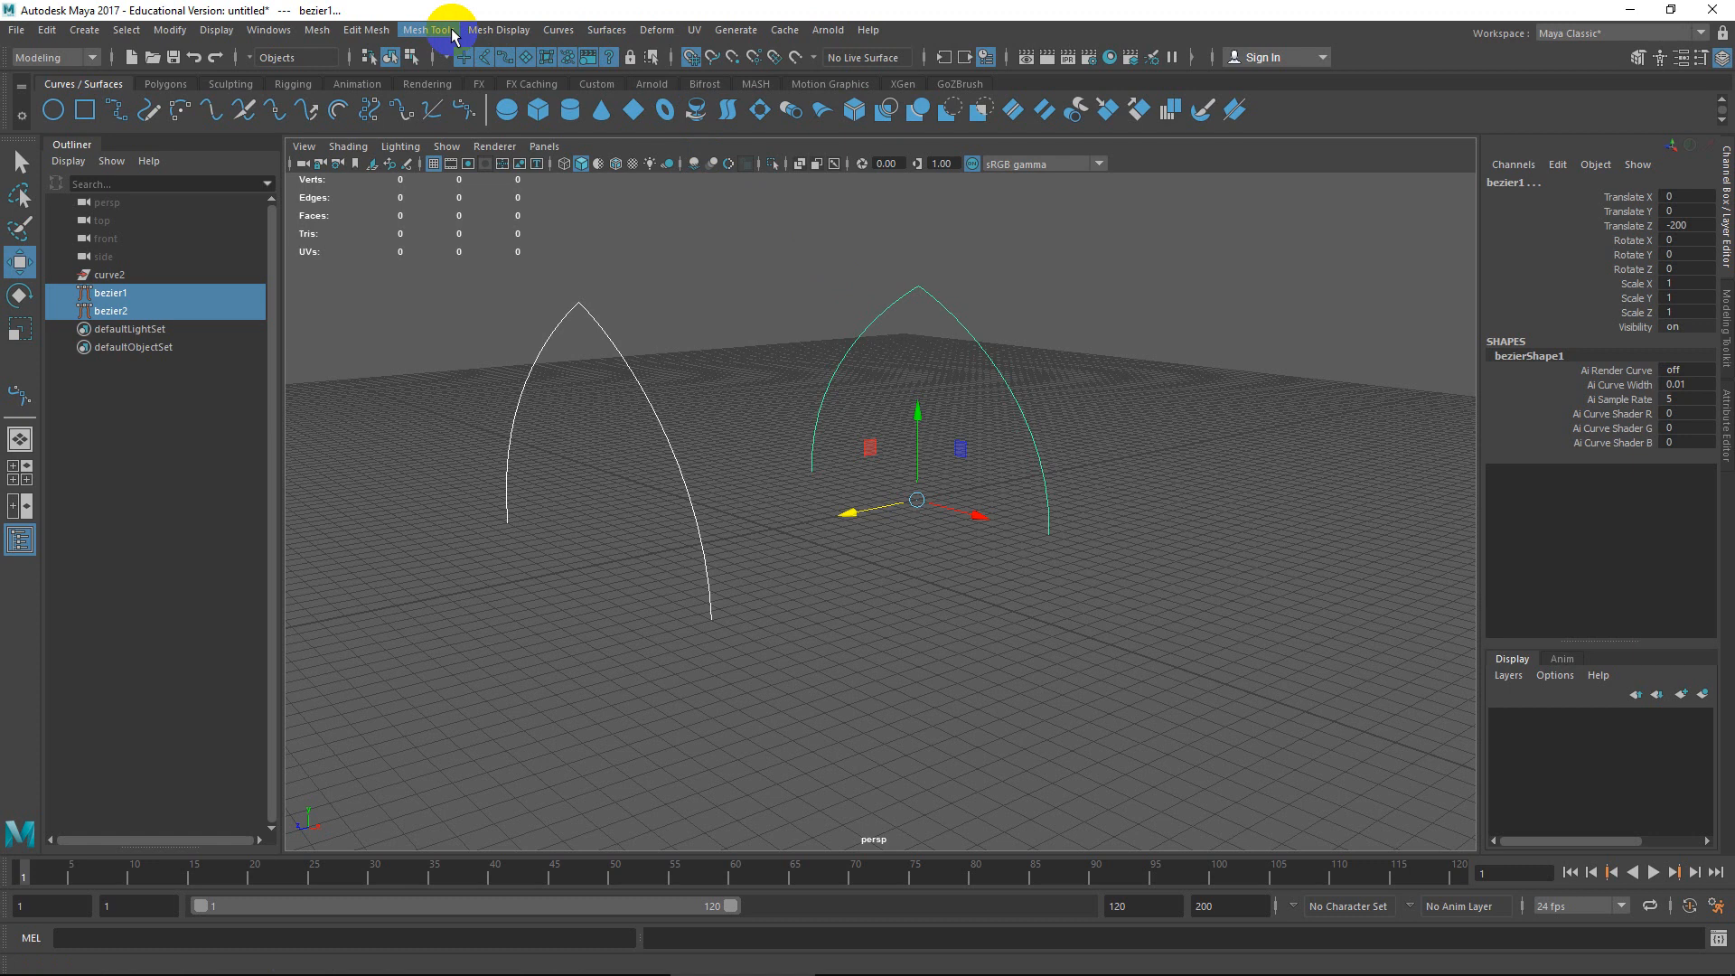
Loft a NURBS surface between the two selected arch curves.
{"action": "left_click", "coordinate": [601, 33]}
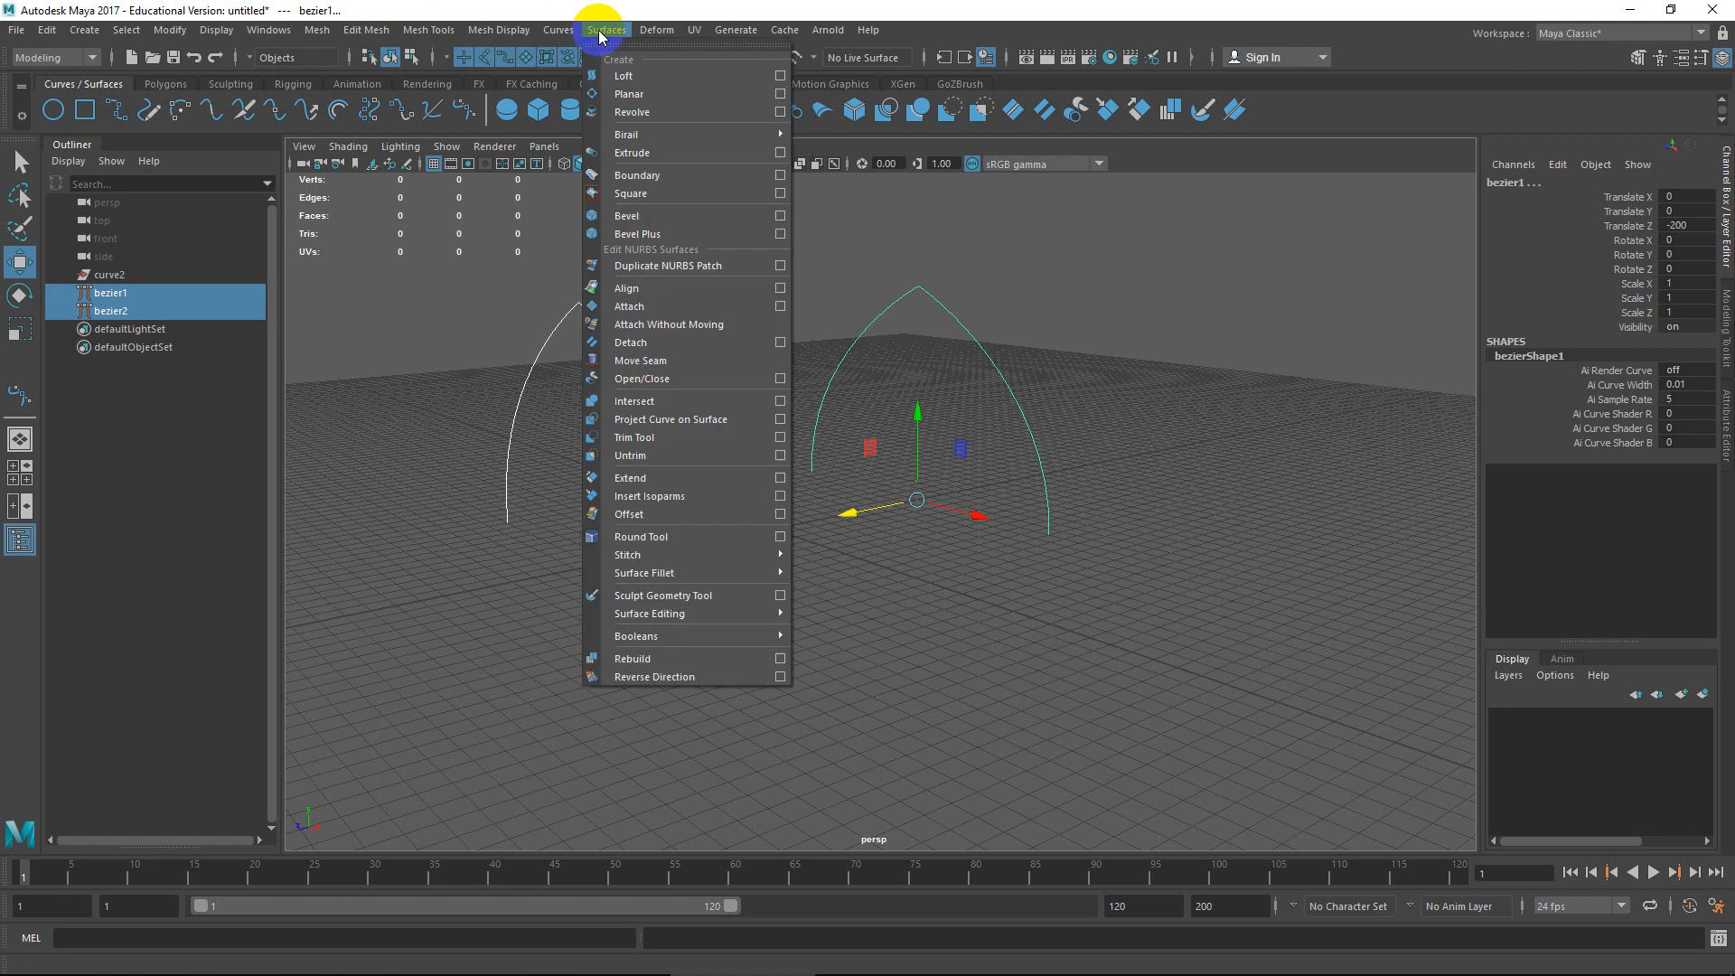
{"action": "left_click", "coordinate": [637, 80]}
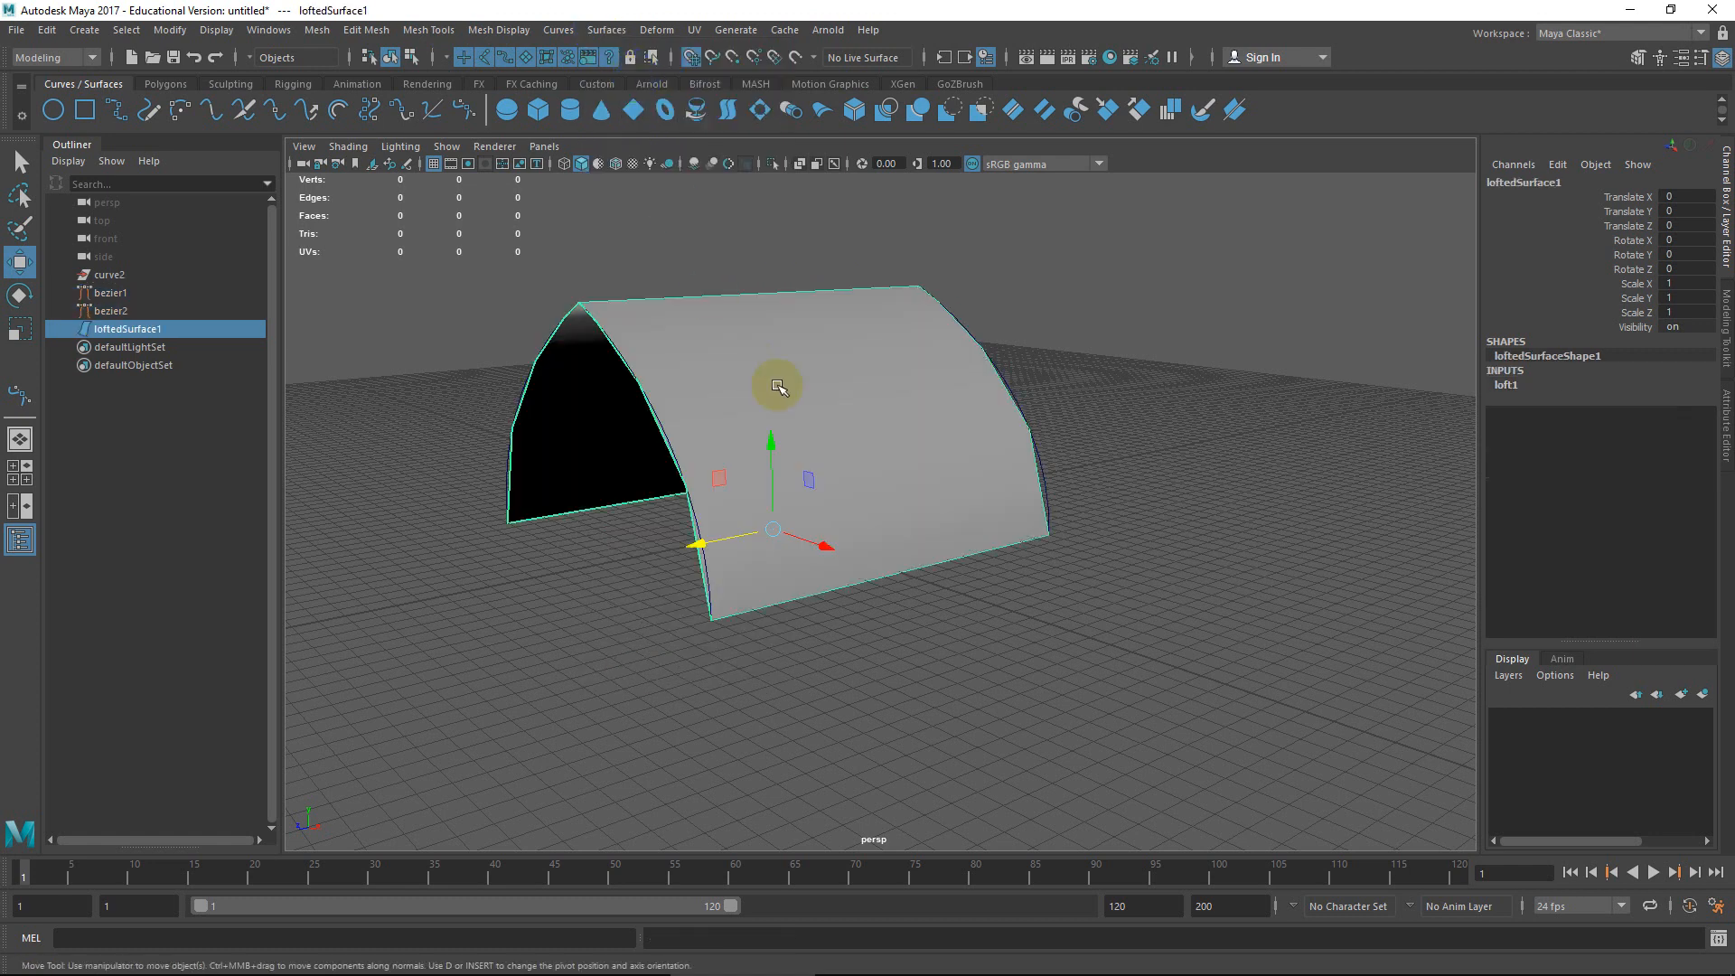
{"action": "left_click_drag", "start_coordinate": [649, 455], "coordinate": [762, 472], "text": "alt"}
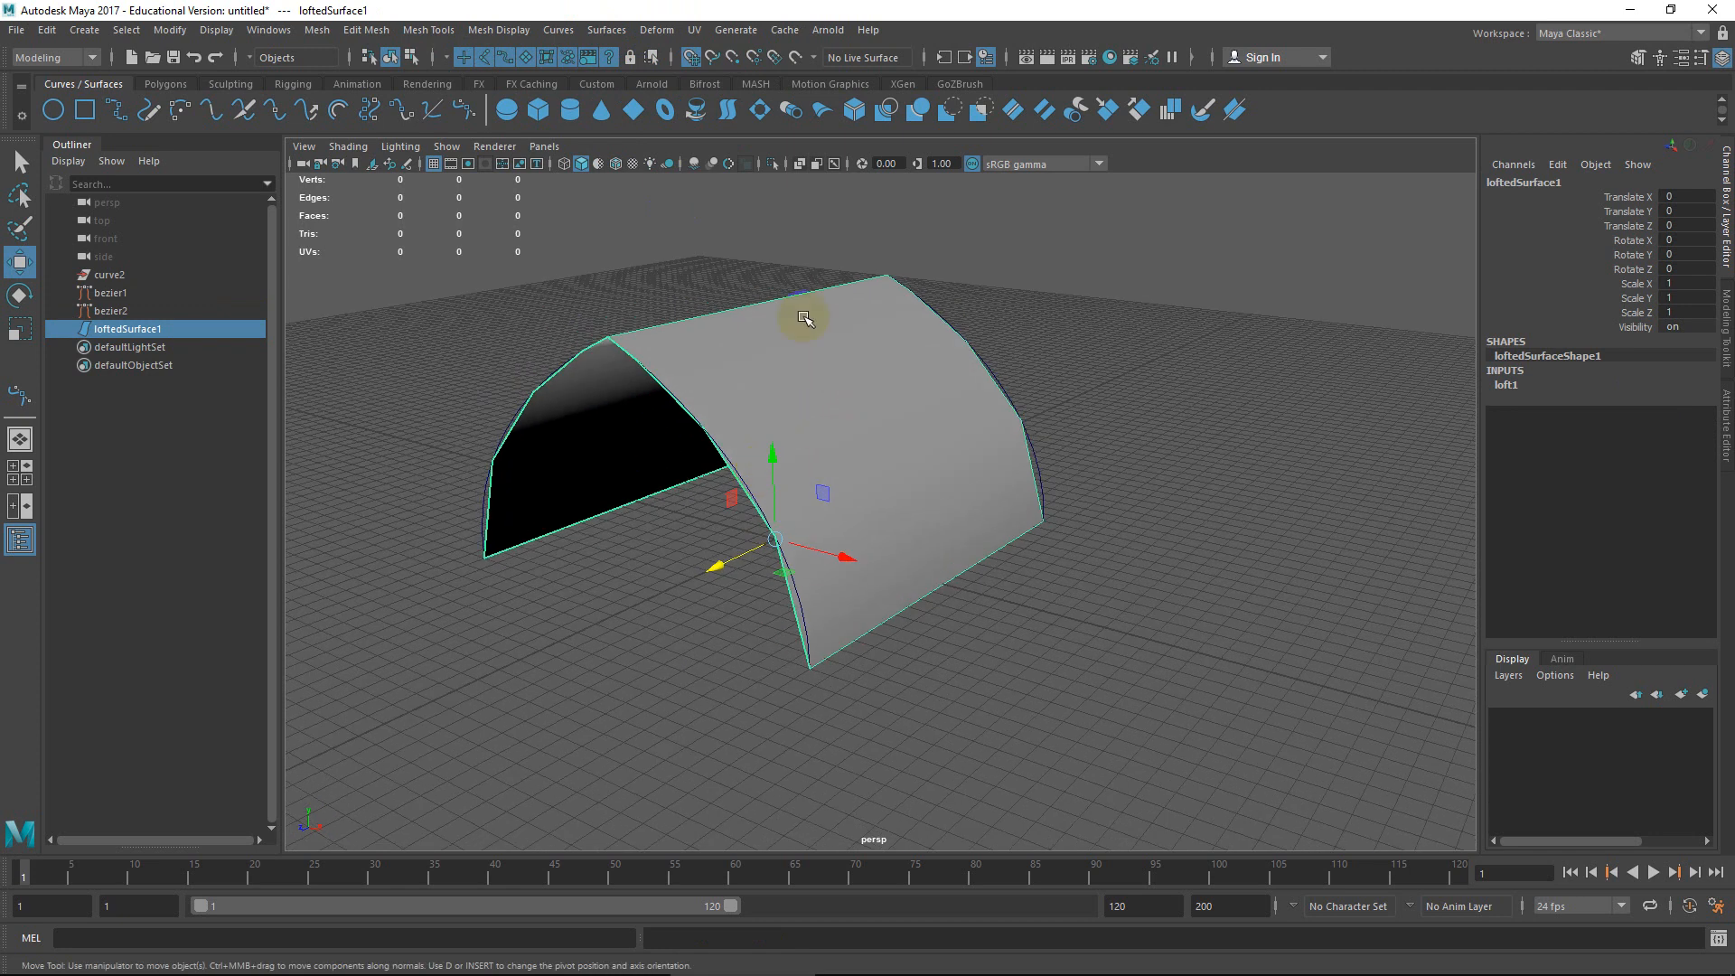
Show the lofted surface's control vertices and try moving one on the side of the vault.
{"action": "right_click_drag", "start_coordinate": [766, 306], "coordinate": [701, 306]}
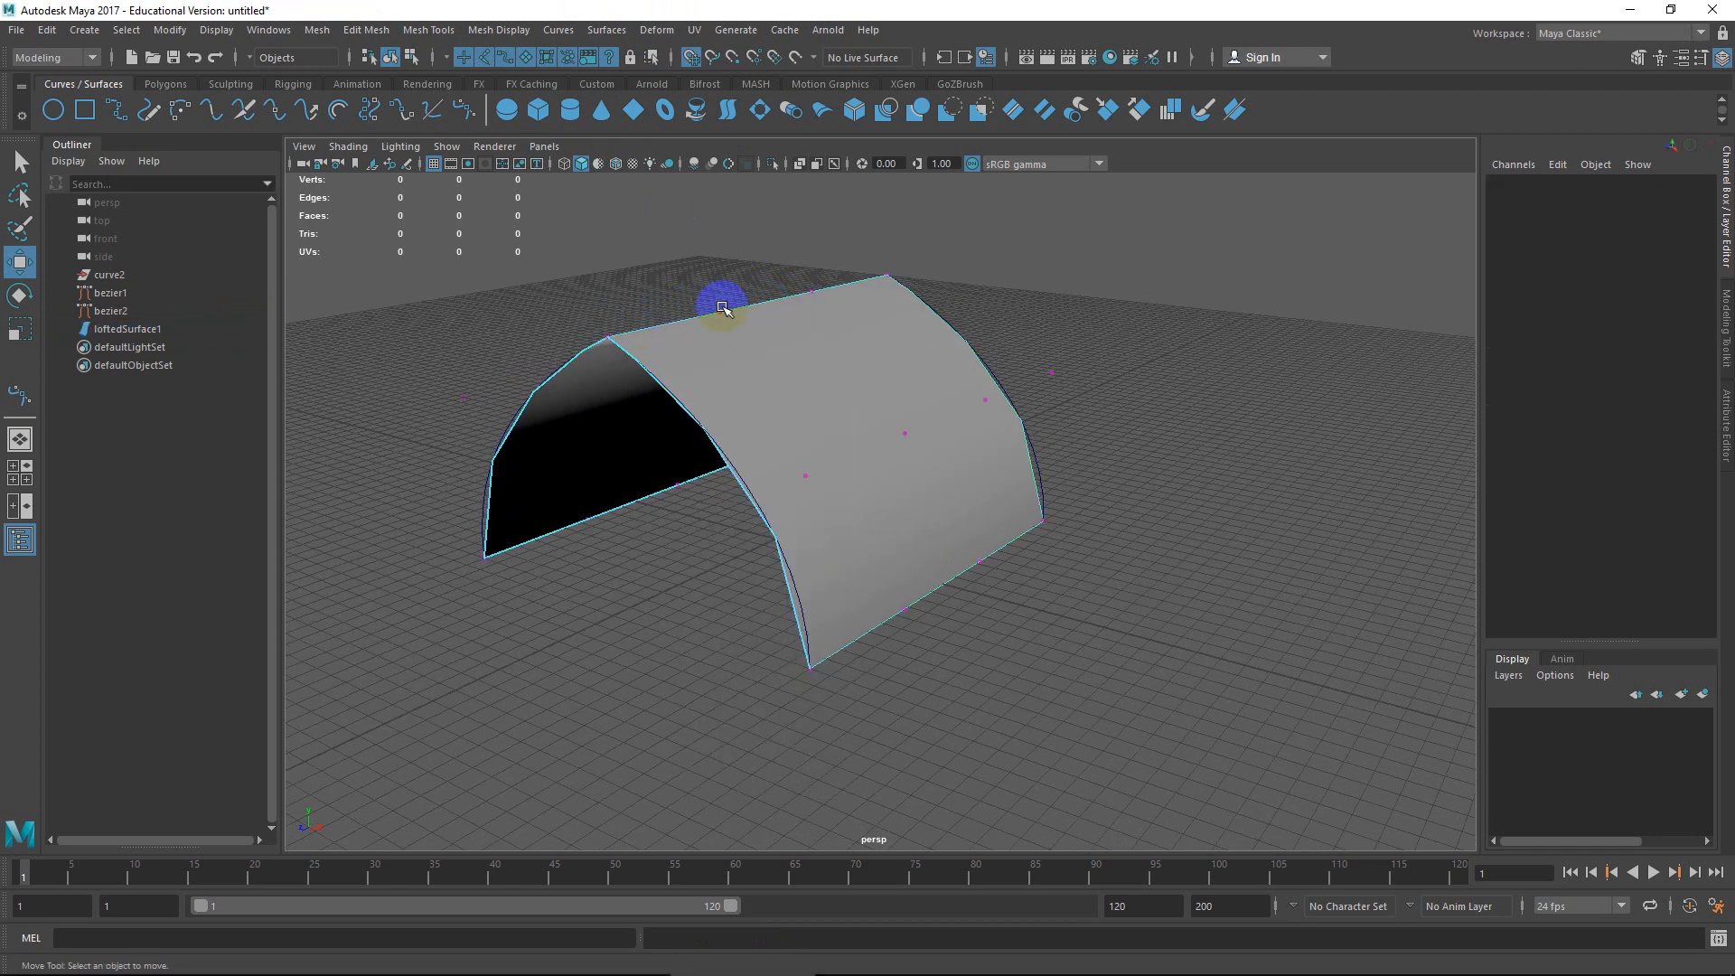
{"action": "left_click_drag", "start_coordinate": [721, 295], "coordinate": [1014, 369], "text": "alt"}
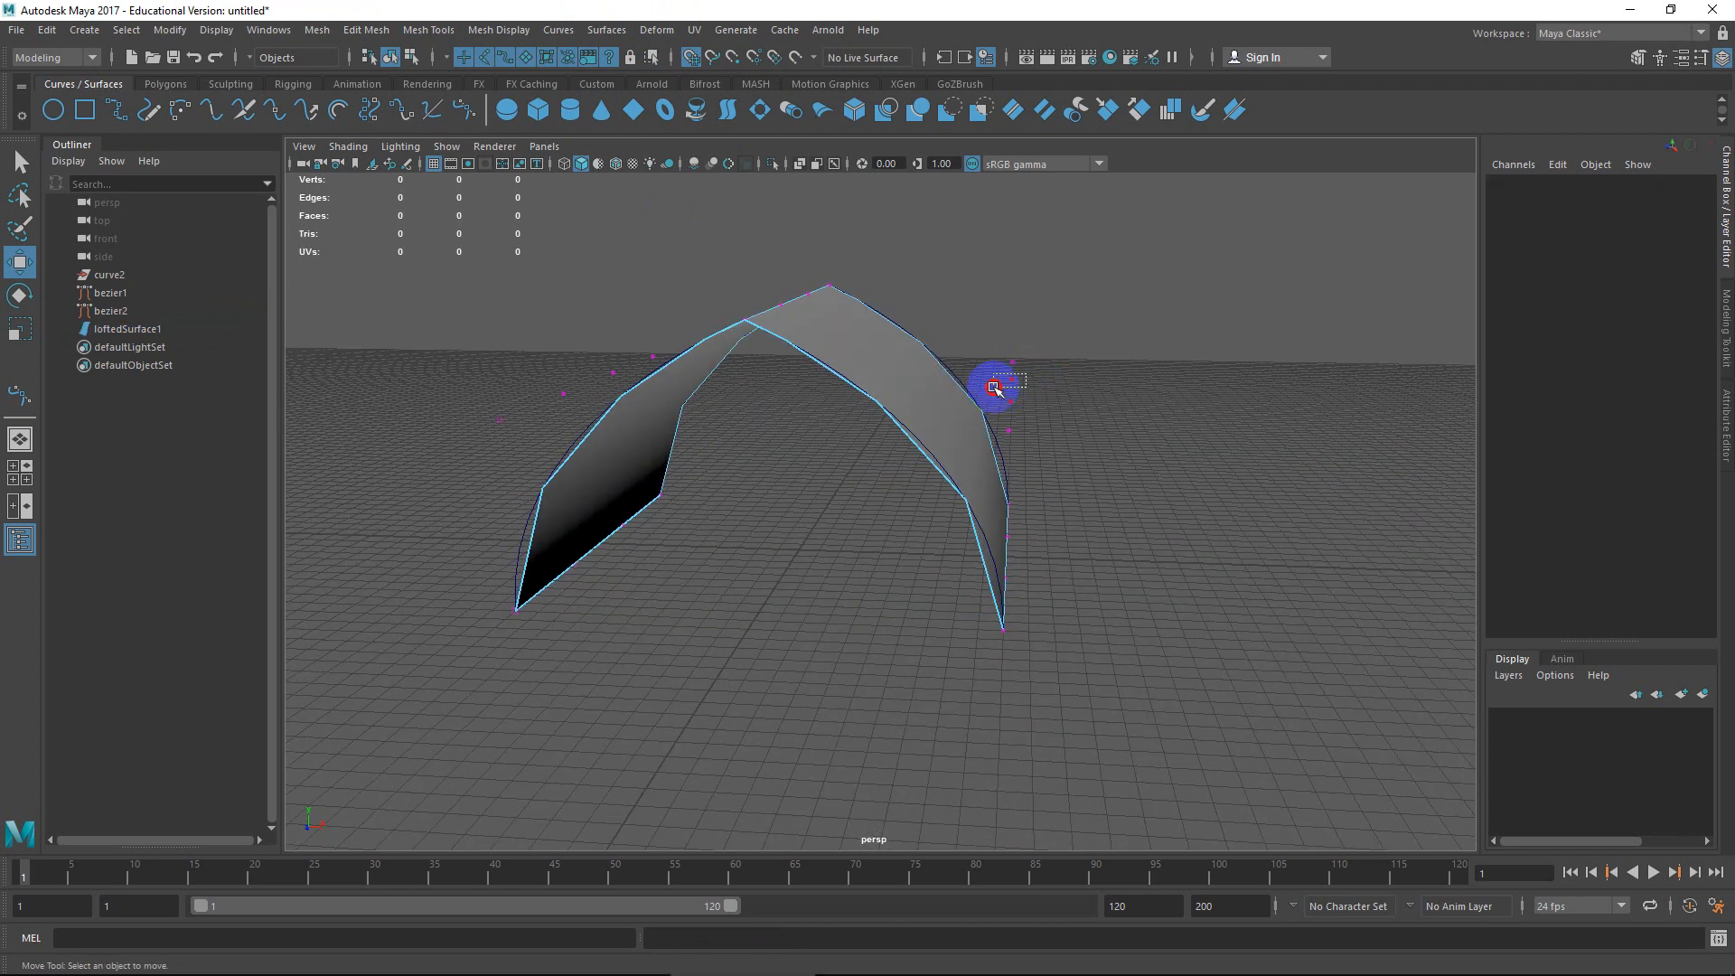
{"action": "left_click", "coordinate": [1011, 380]}
Undo the control vertex edits and the NURBS loft, back to the two selected arch curves.
{"action": "key", "text": "ctrl+z"}
{"action": "key", "text": "ctrl+z"}
{"action": "key", "text": "ctrl+z"}
{"action": "key", "text": "ctrl+z"}
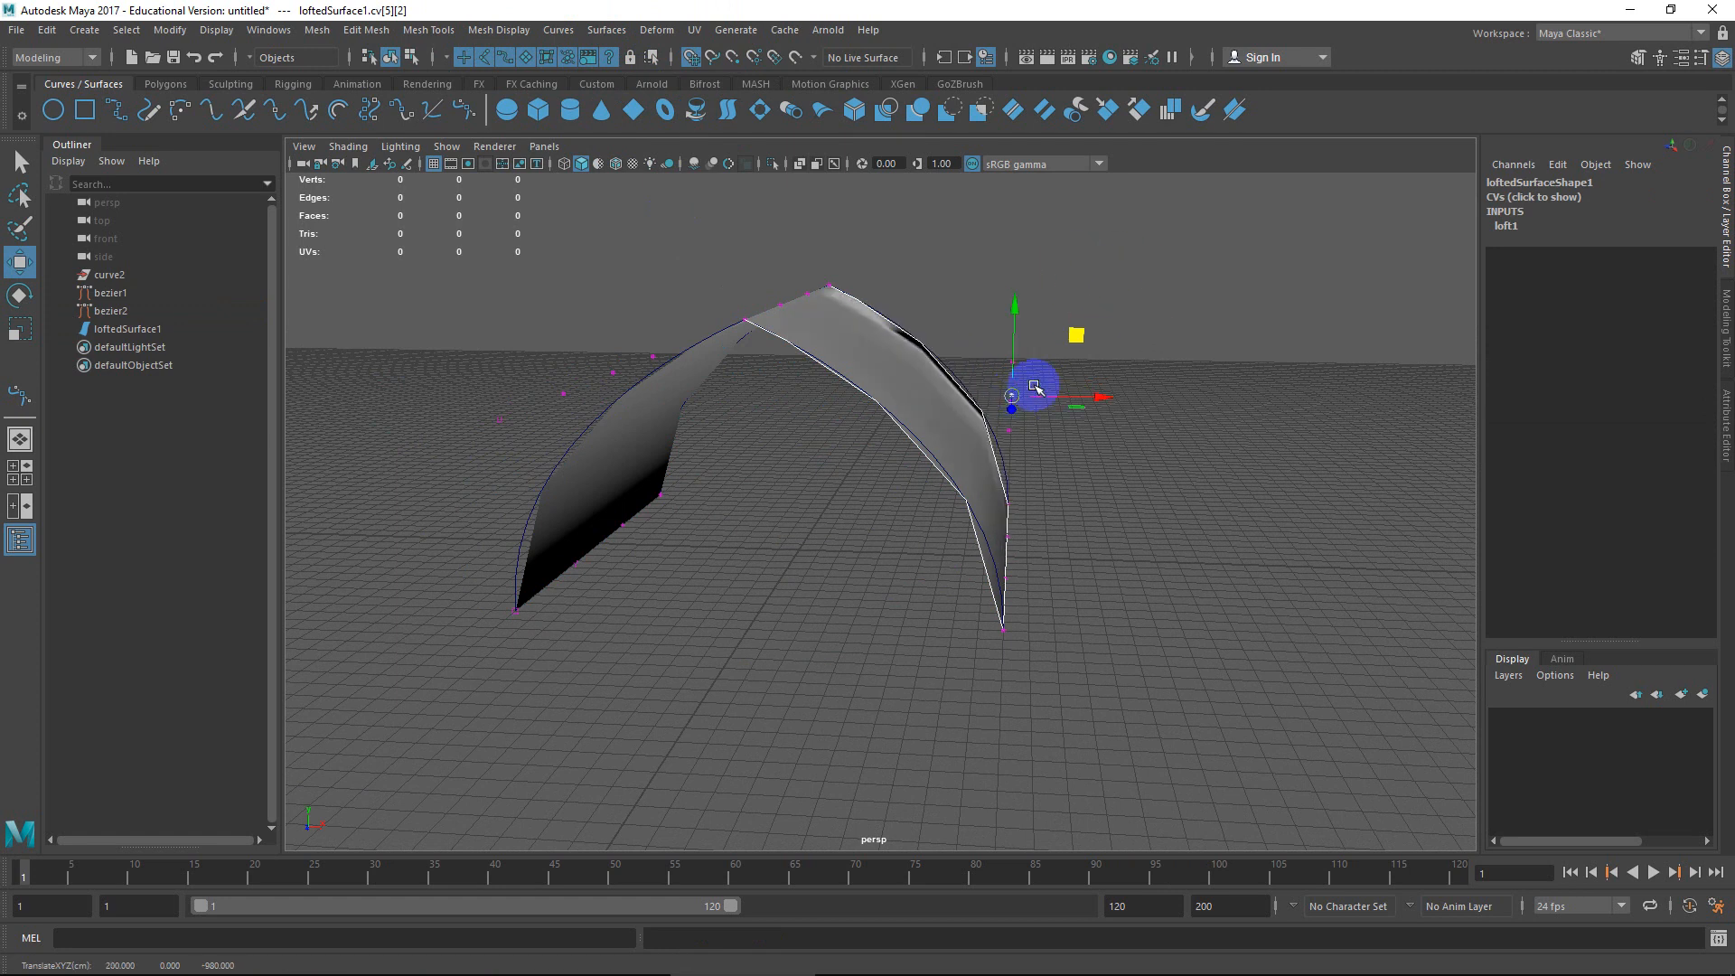
{"action": "left_click_drag", "start_coordinate": [1106, 434], "coordinate": [959, 452], "text": "alt"}
{"action": "key", "text": "ctrl+z"}
{"action": "key", "text": "ctrl+z"}
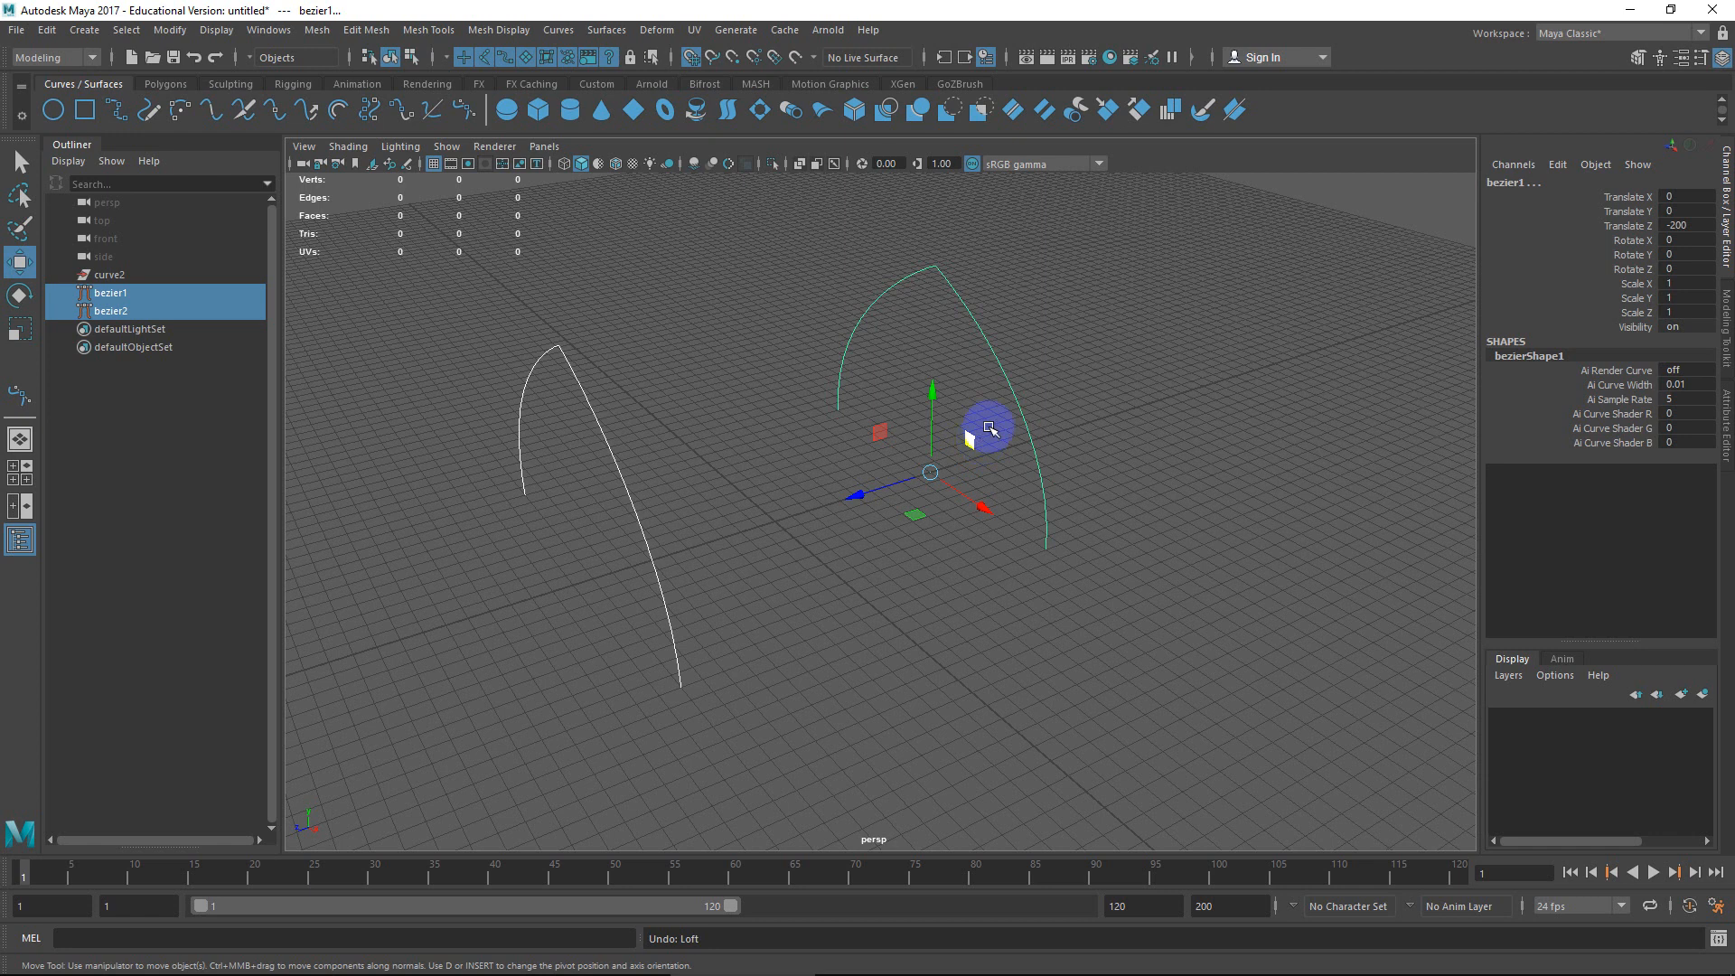
Open the Loft options for the two arches and set the output geometry to Polygons.
{"action": "left_click_drag", "start_coordinate": [1022, 302], "coordinate": [1023, 310], "text": "alt"}
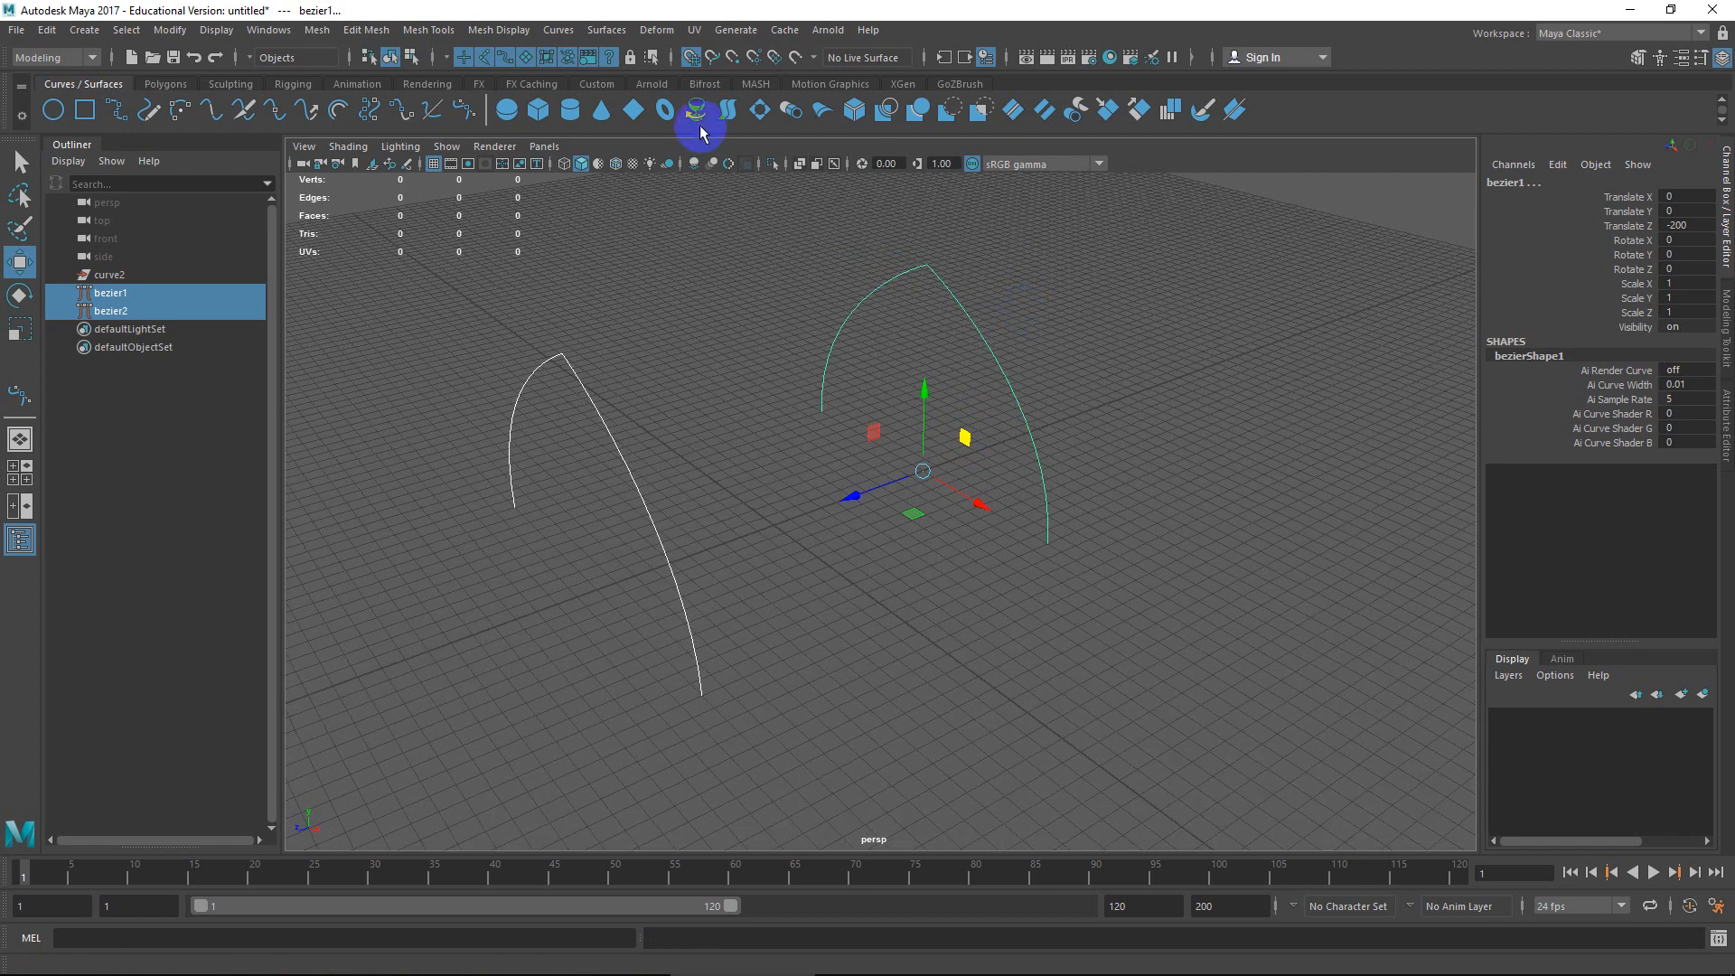
{"action": "left_click", "coordinate": [606, 30]}
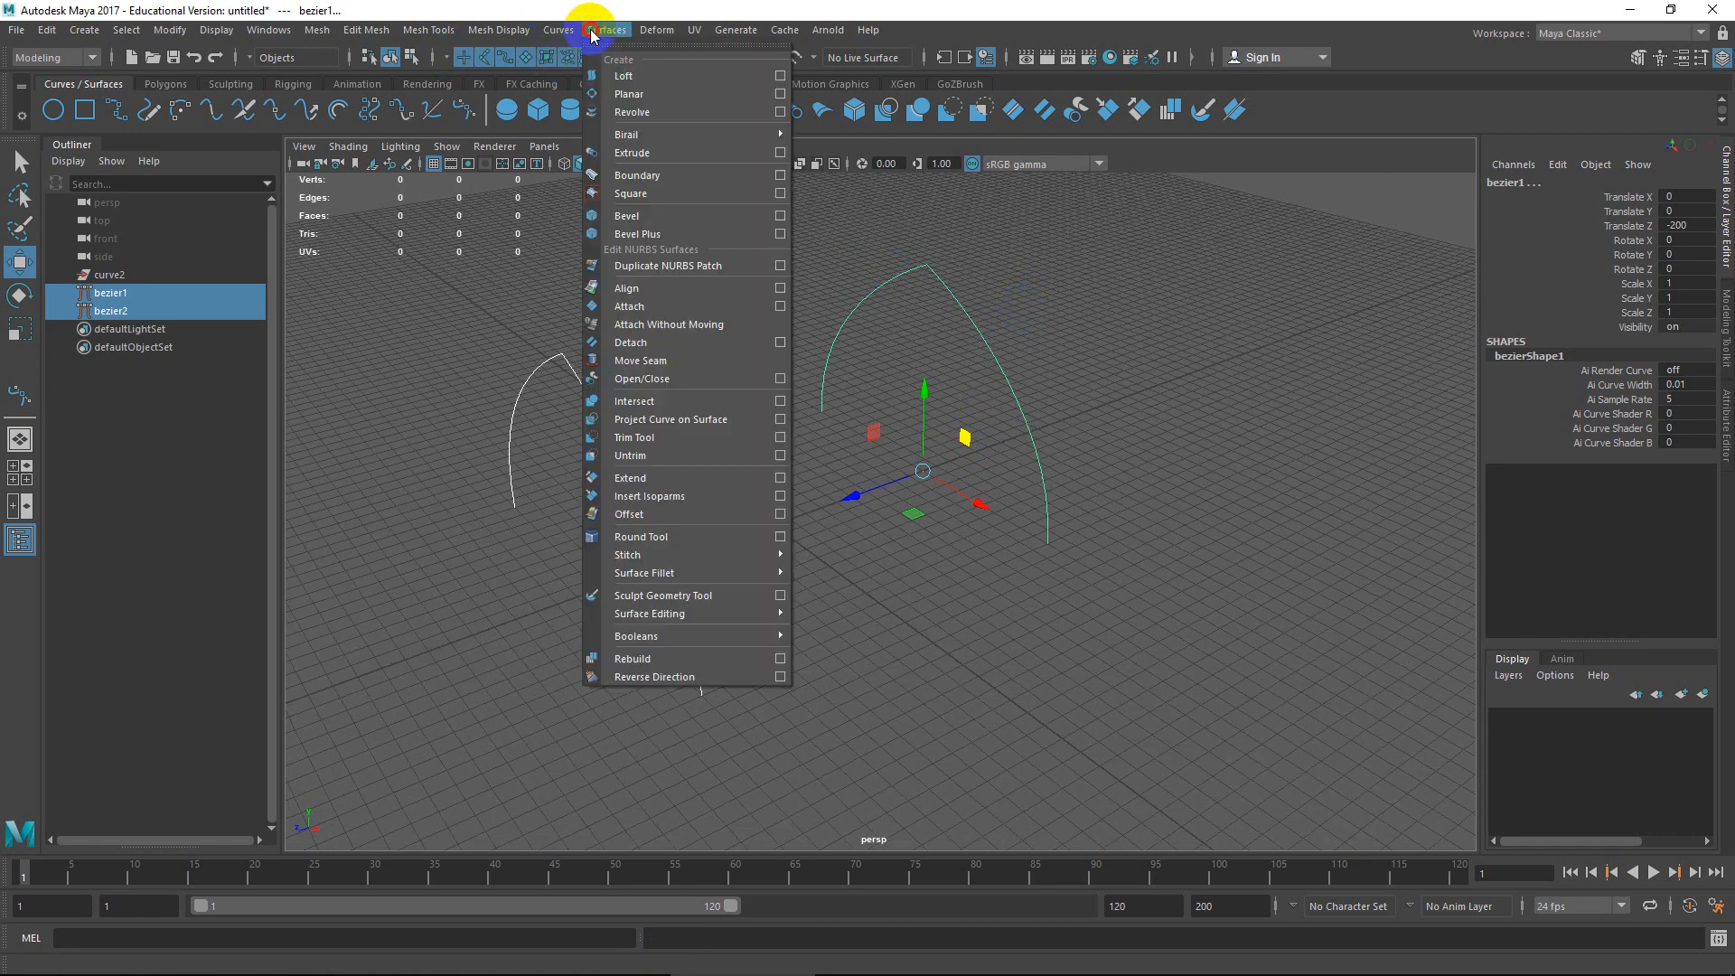
{"action": "left_click", "coordinate": [781, 78]}
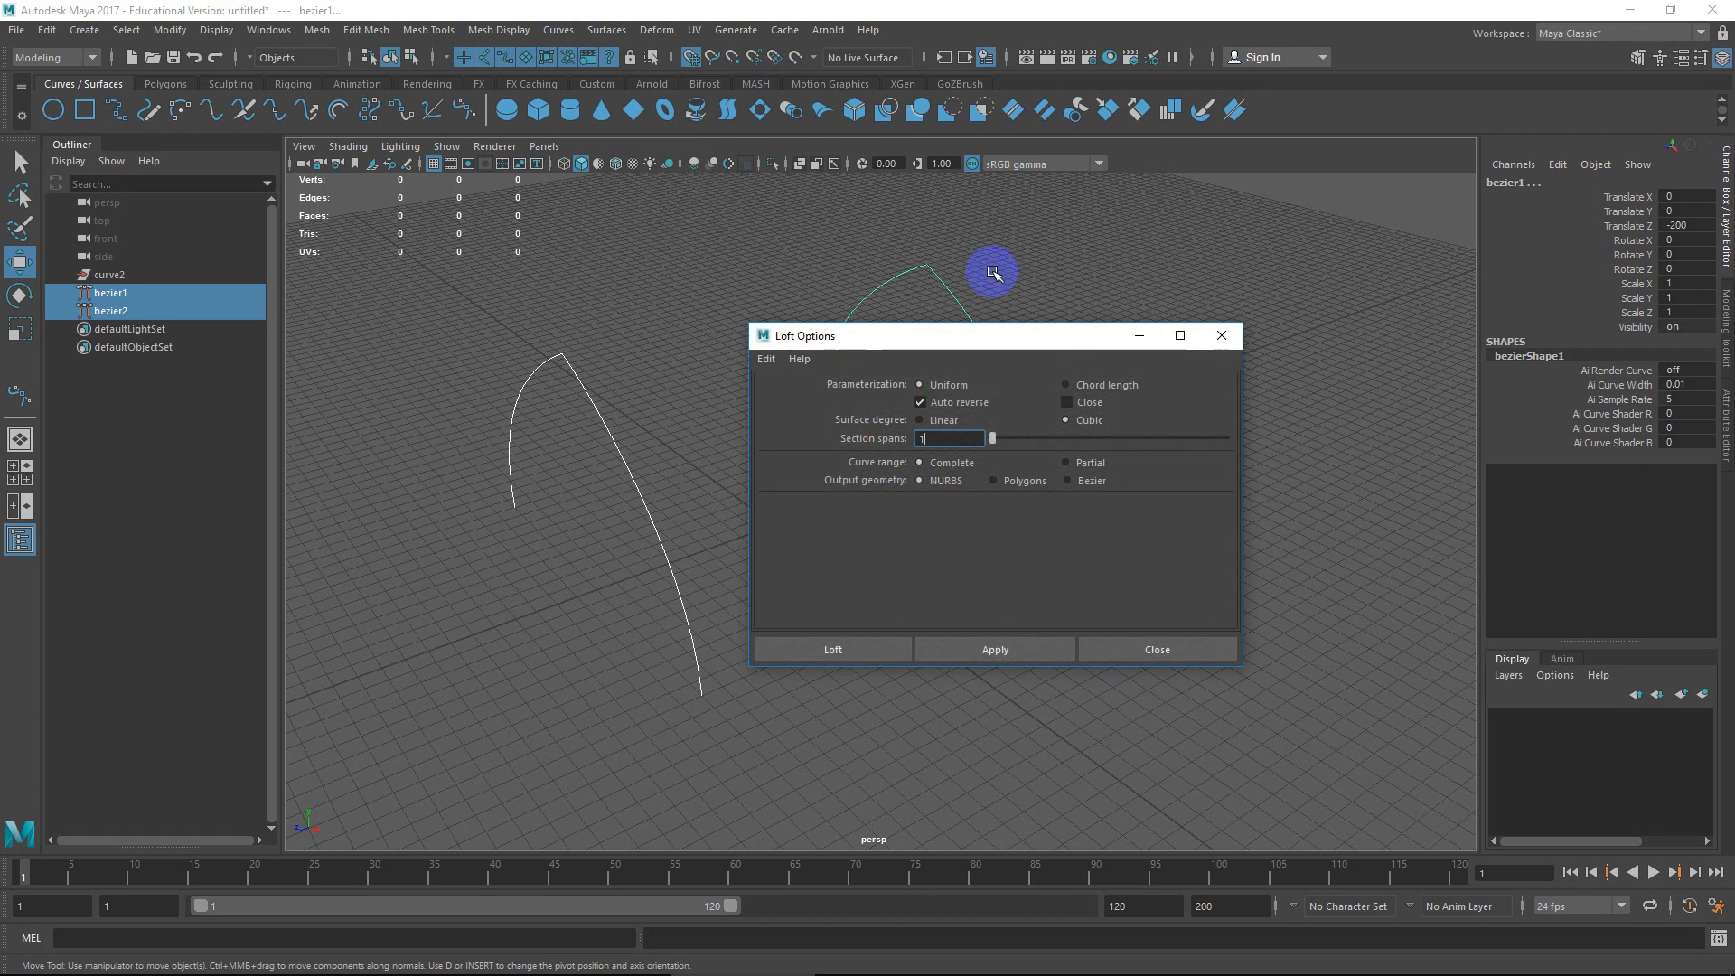
{"action": "left_click_drag", "start_coordinate": [898, 341], "coordinate": [1135, 272]}
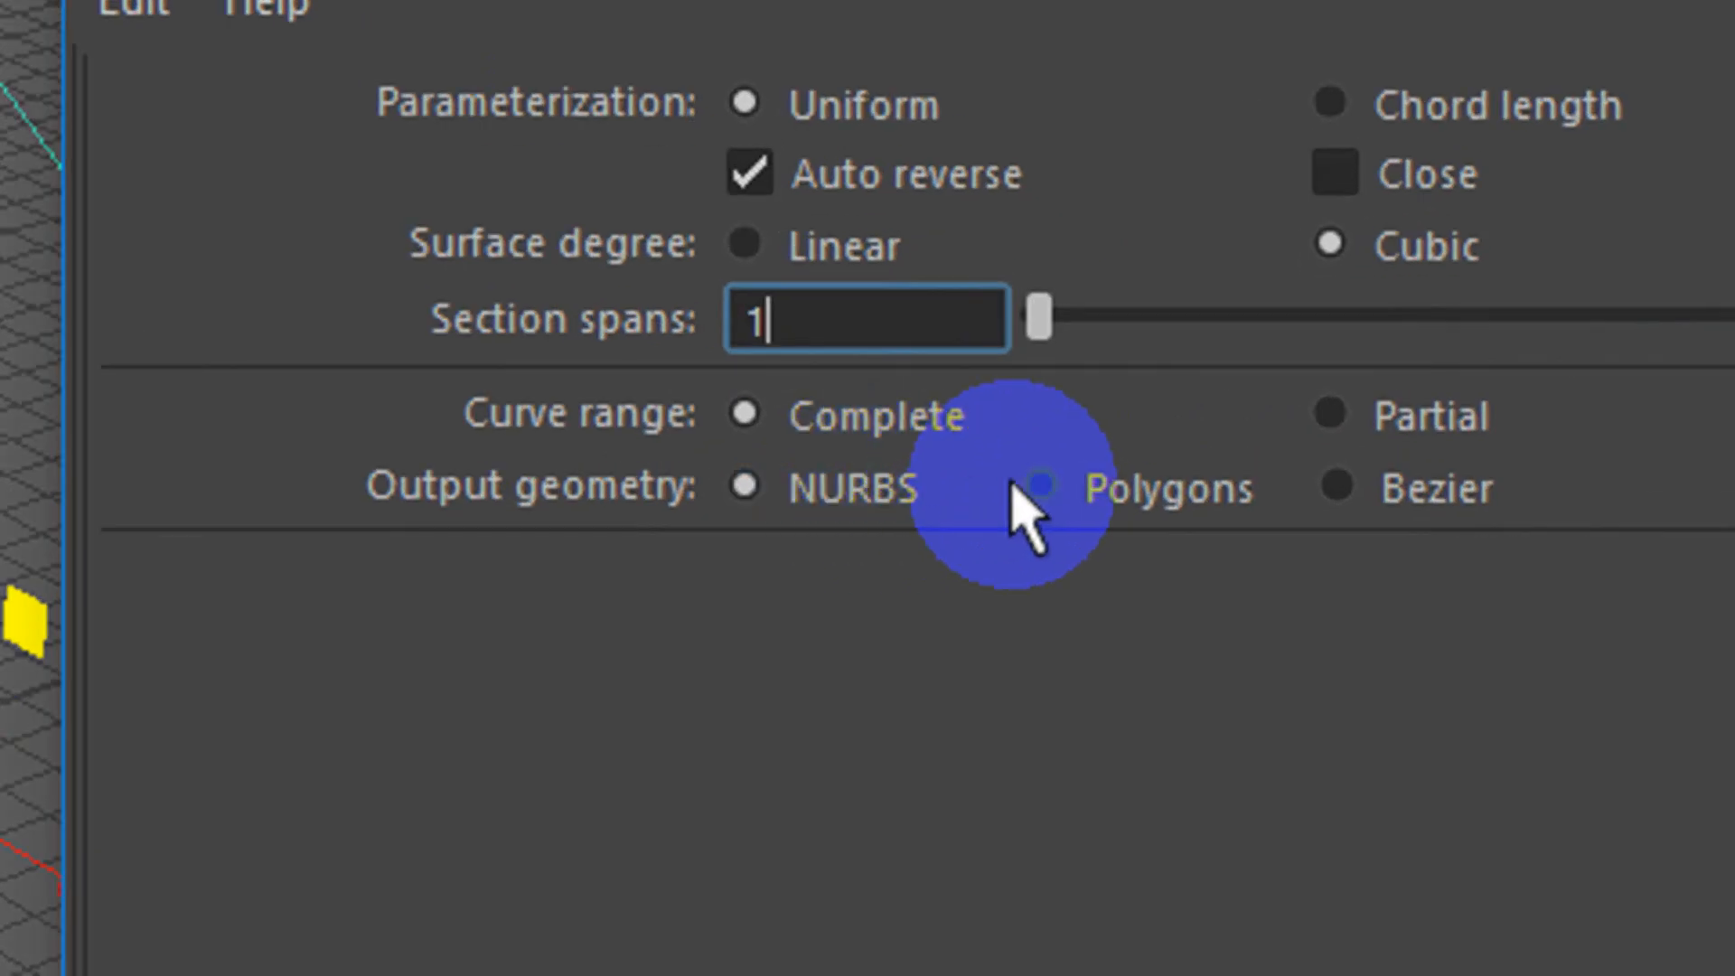
{"action": "left_click", "coordinate": [1222, 404]}
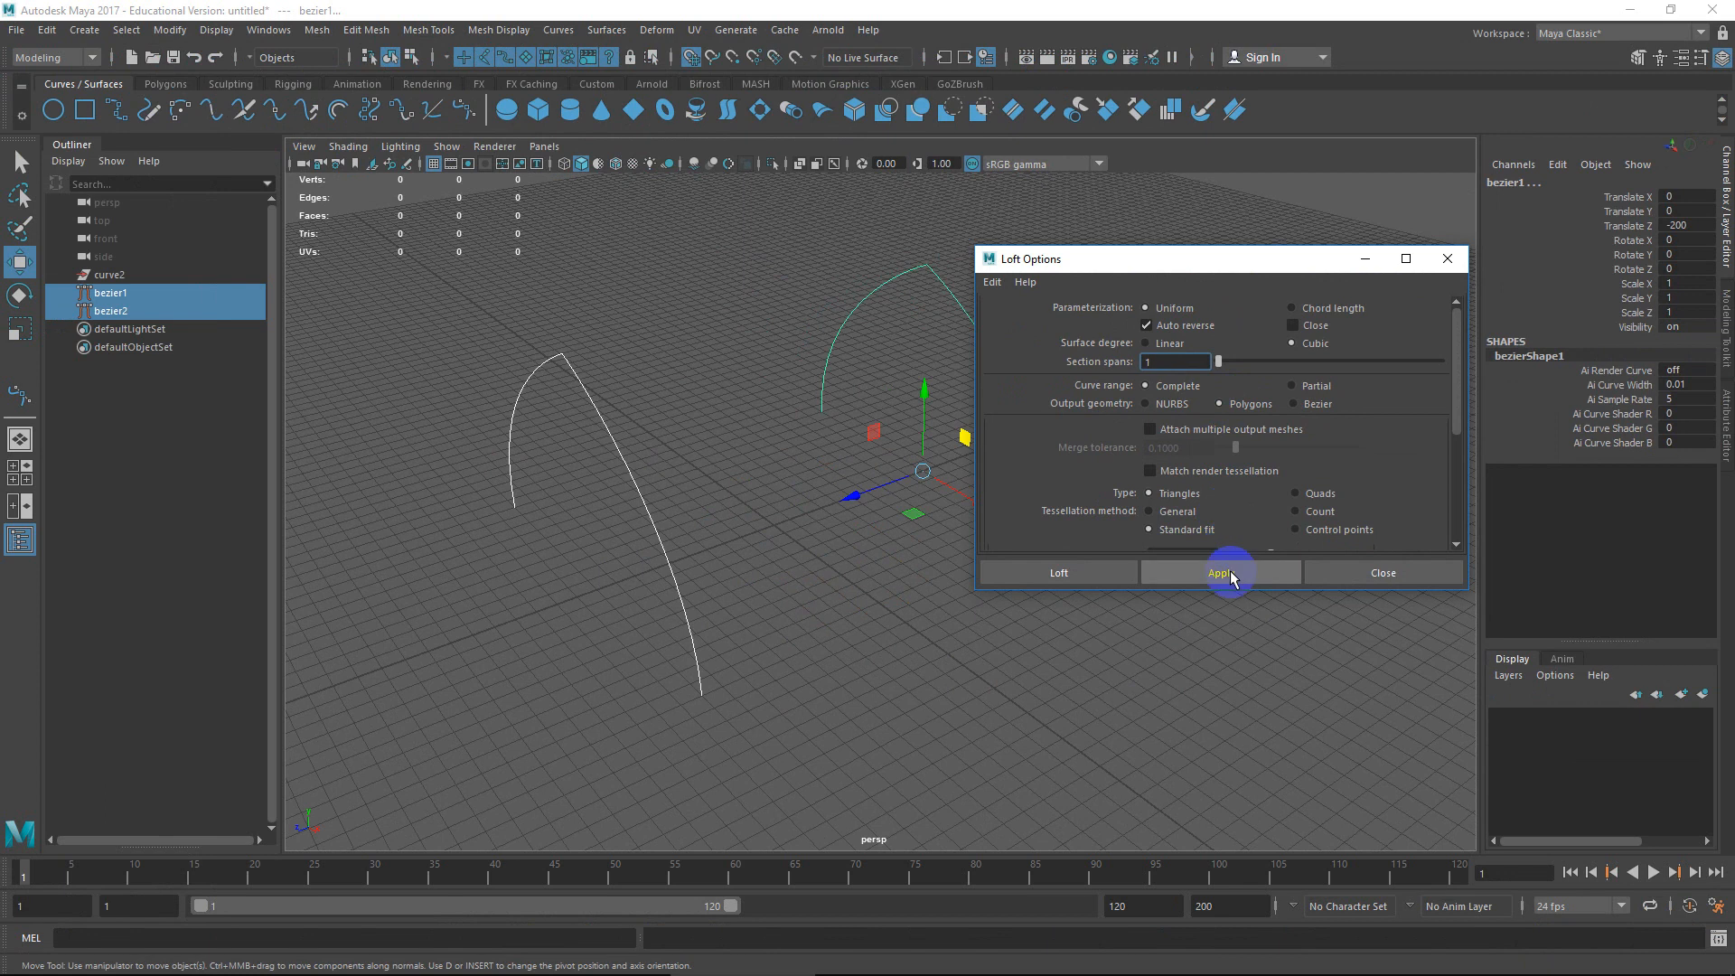
Try lofting the arches as a polygon mesh of triangles, and undo it.
{"action": "left_click", "coordinate": [1232, 575]}
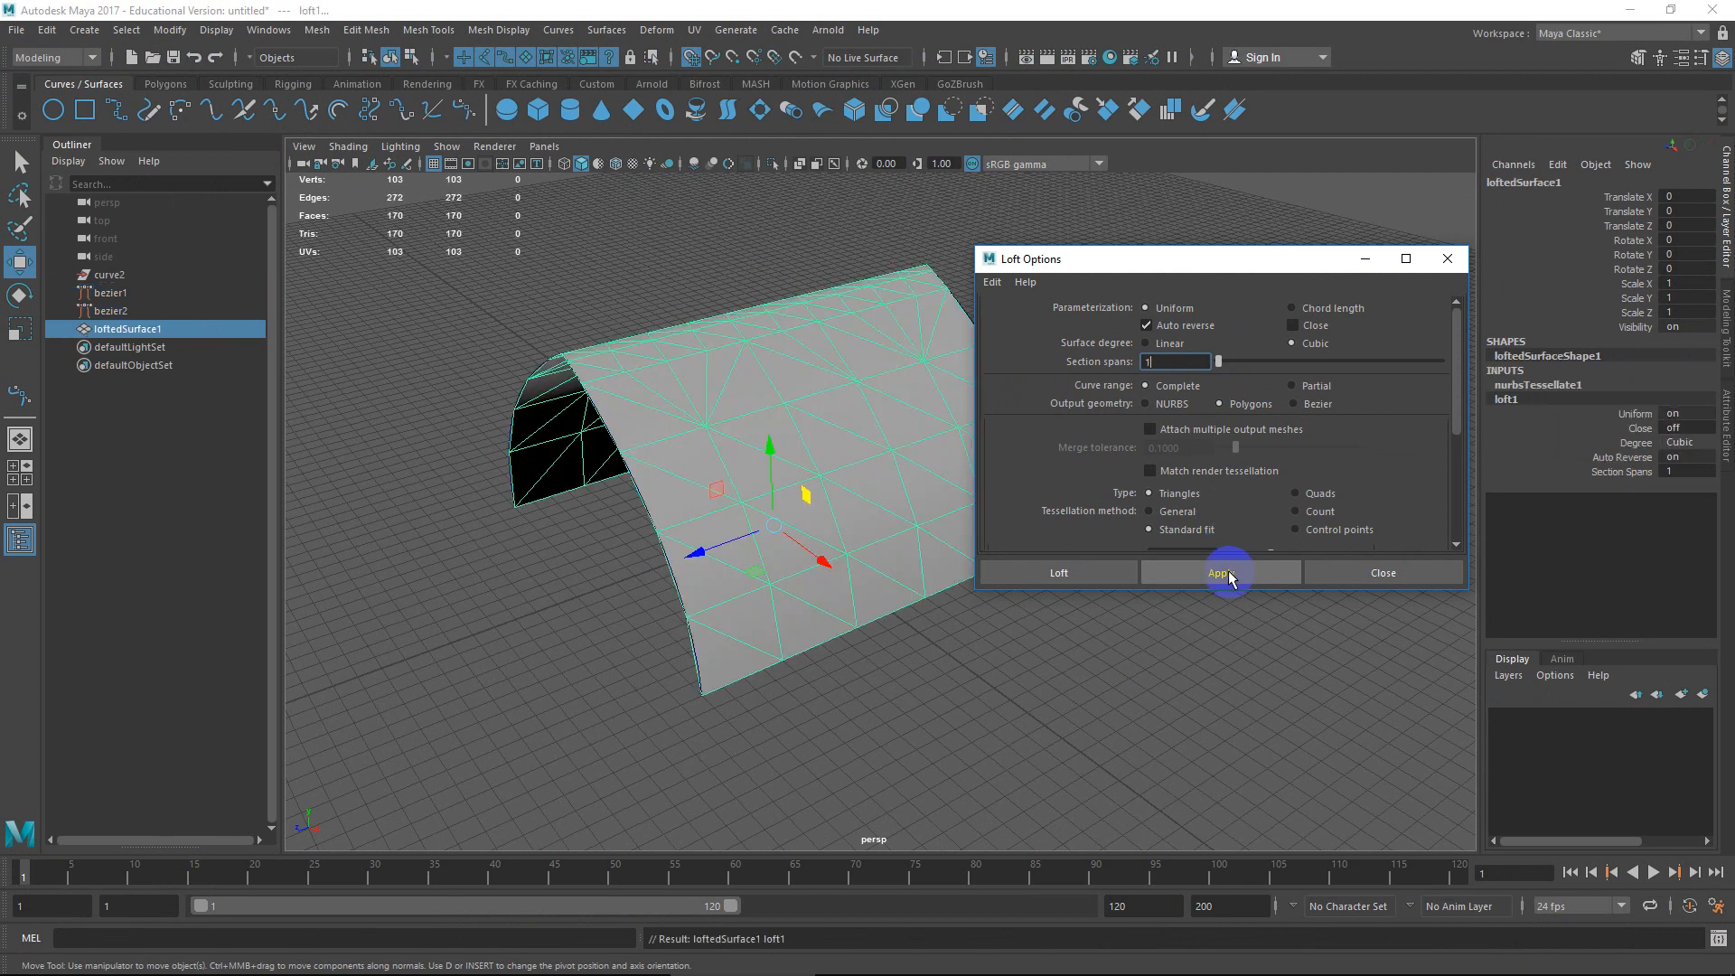
{"action": "mouse_move", "coordinate": [845, 473]}
{"action": "left_mouse_down", "text": "alt"}
{"action": "mouse_move", "coordinate": [803, 484]}
{"action": "mouse_move", "coordinate": [834, 485]}
{"action": "left_mouse_up", "text": "alt"}
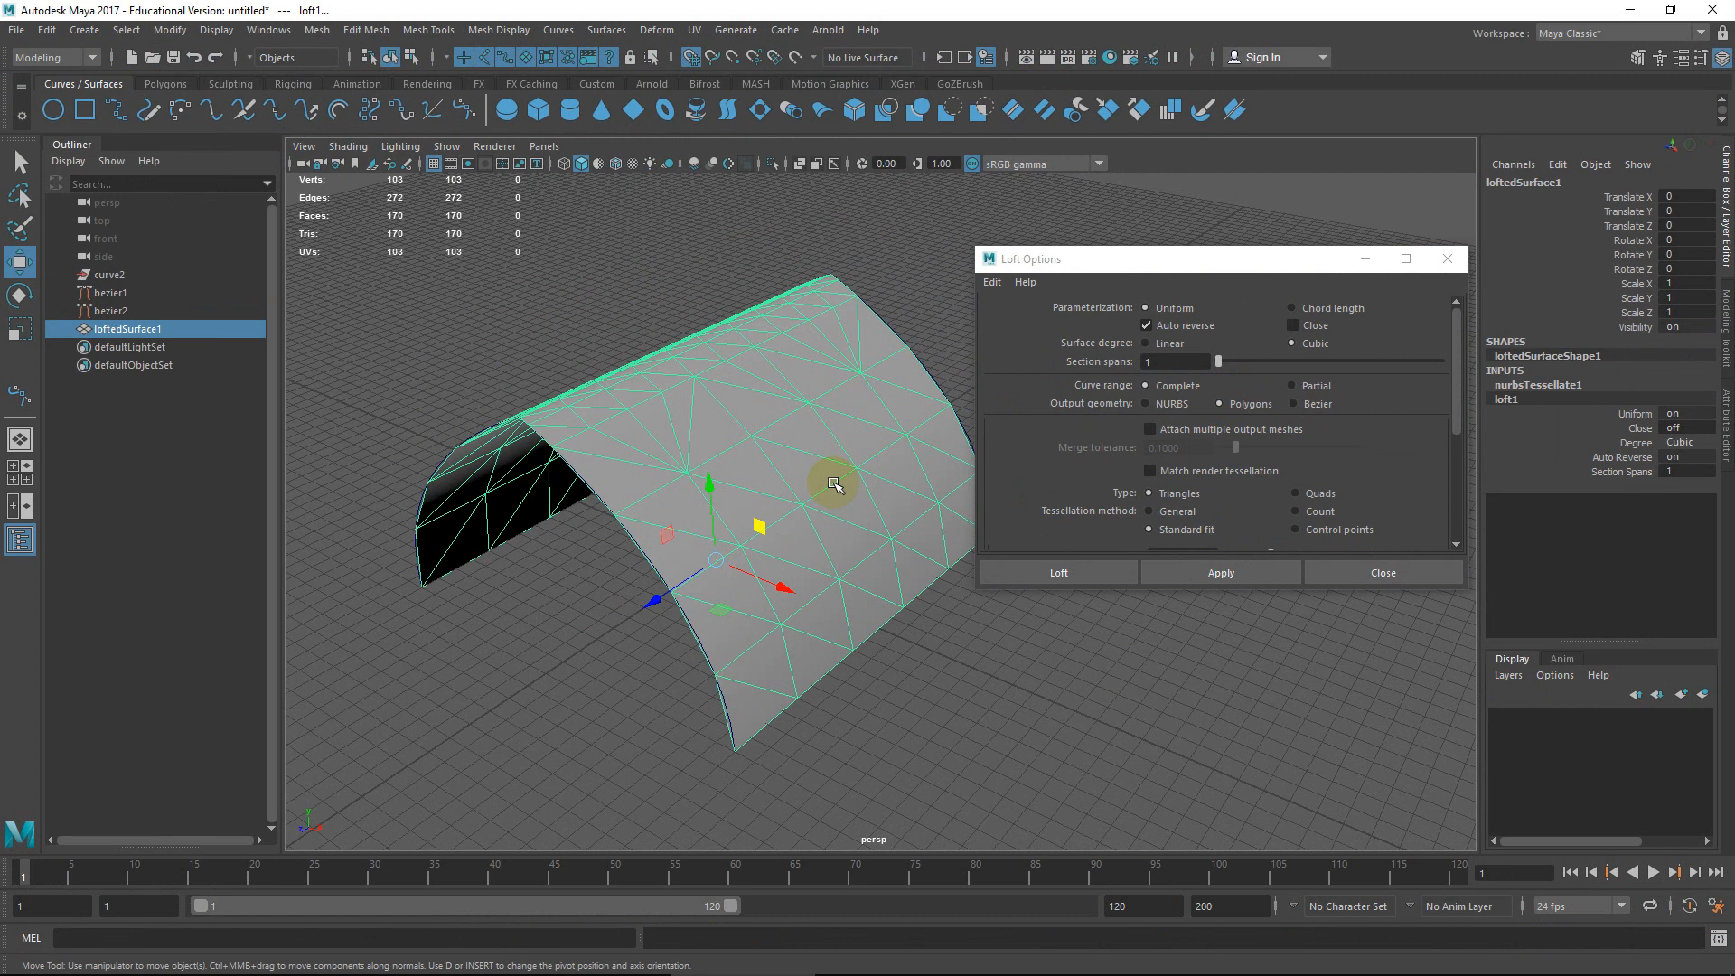
{"action": "key", "text": "ctrl+z"}
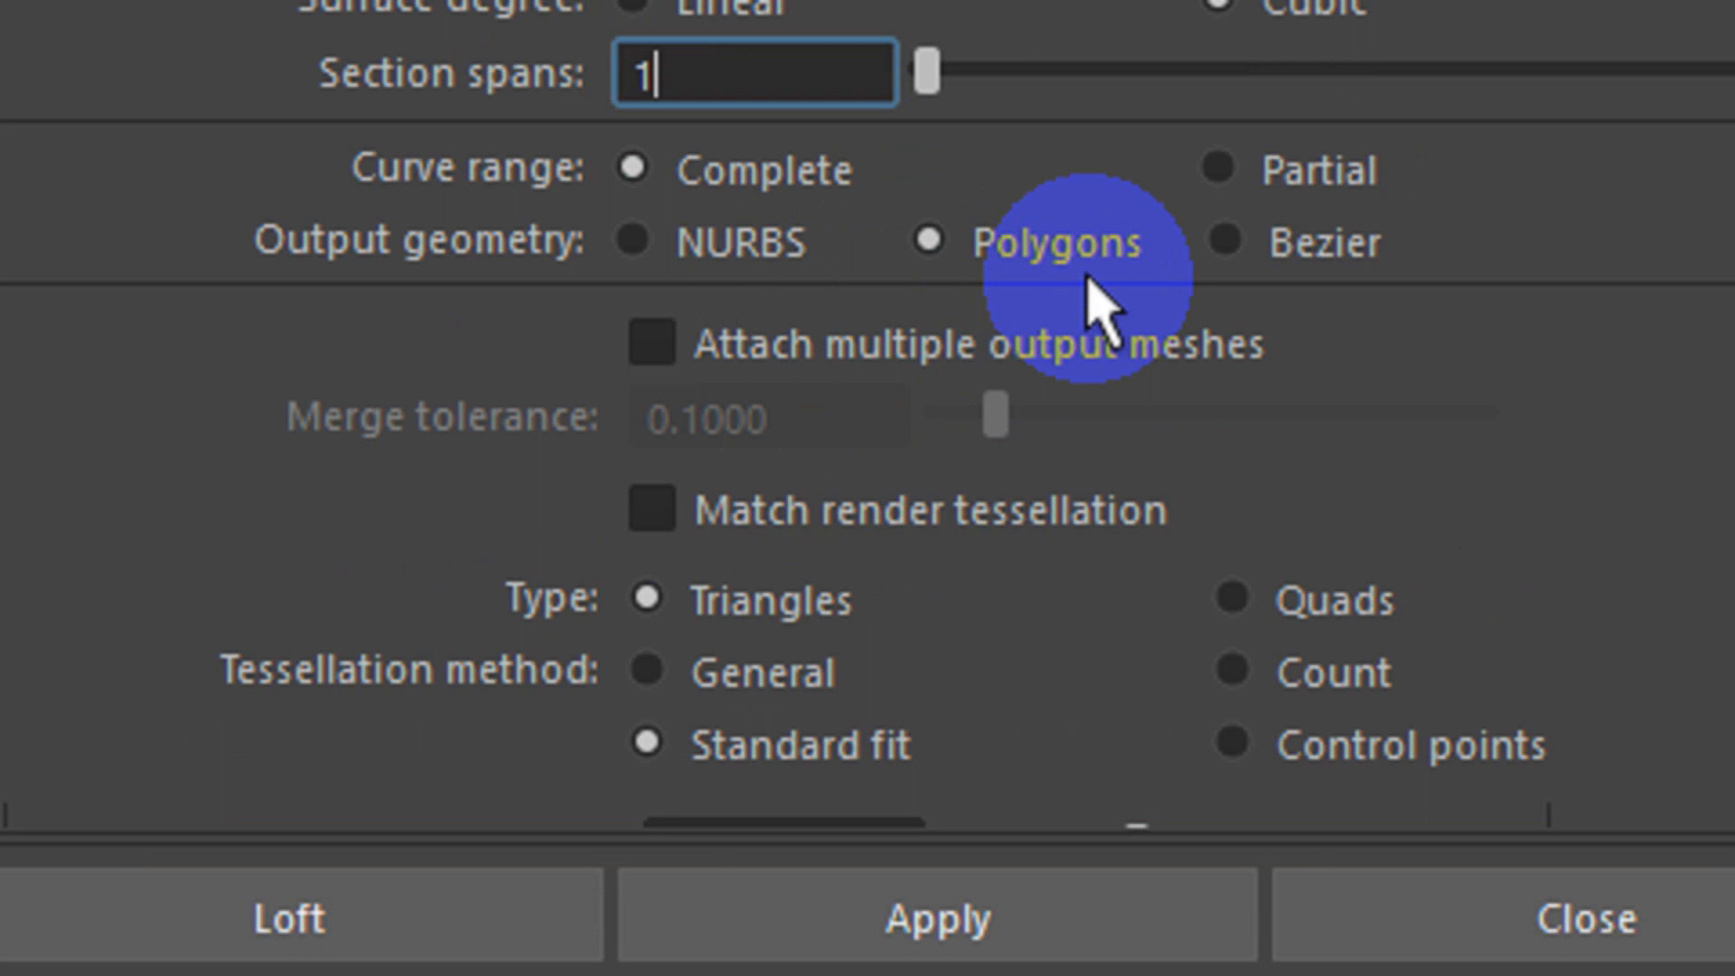
Loft the two arches as Polygons with type Quads and the Standard fit tessellation method.
{"action": "left_click", "coordinate": [770, 262]}
{"action": "left_click", "coordinate": [994, 267]}
{"action": "scroll", "coordinate": [1048, 570], "scroll_direction": "down", "scroll_amount": 5}
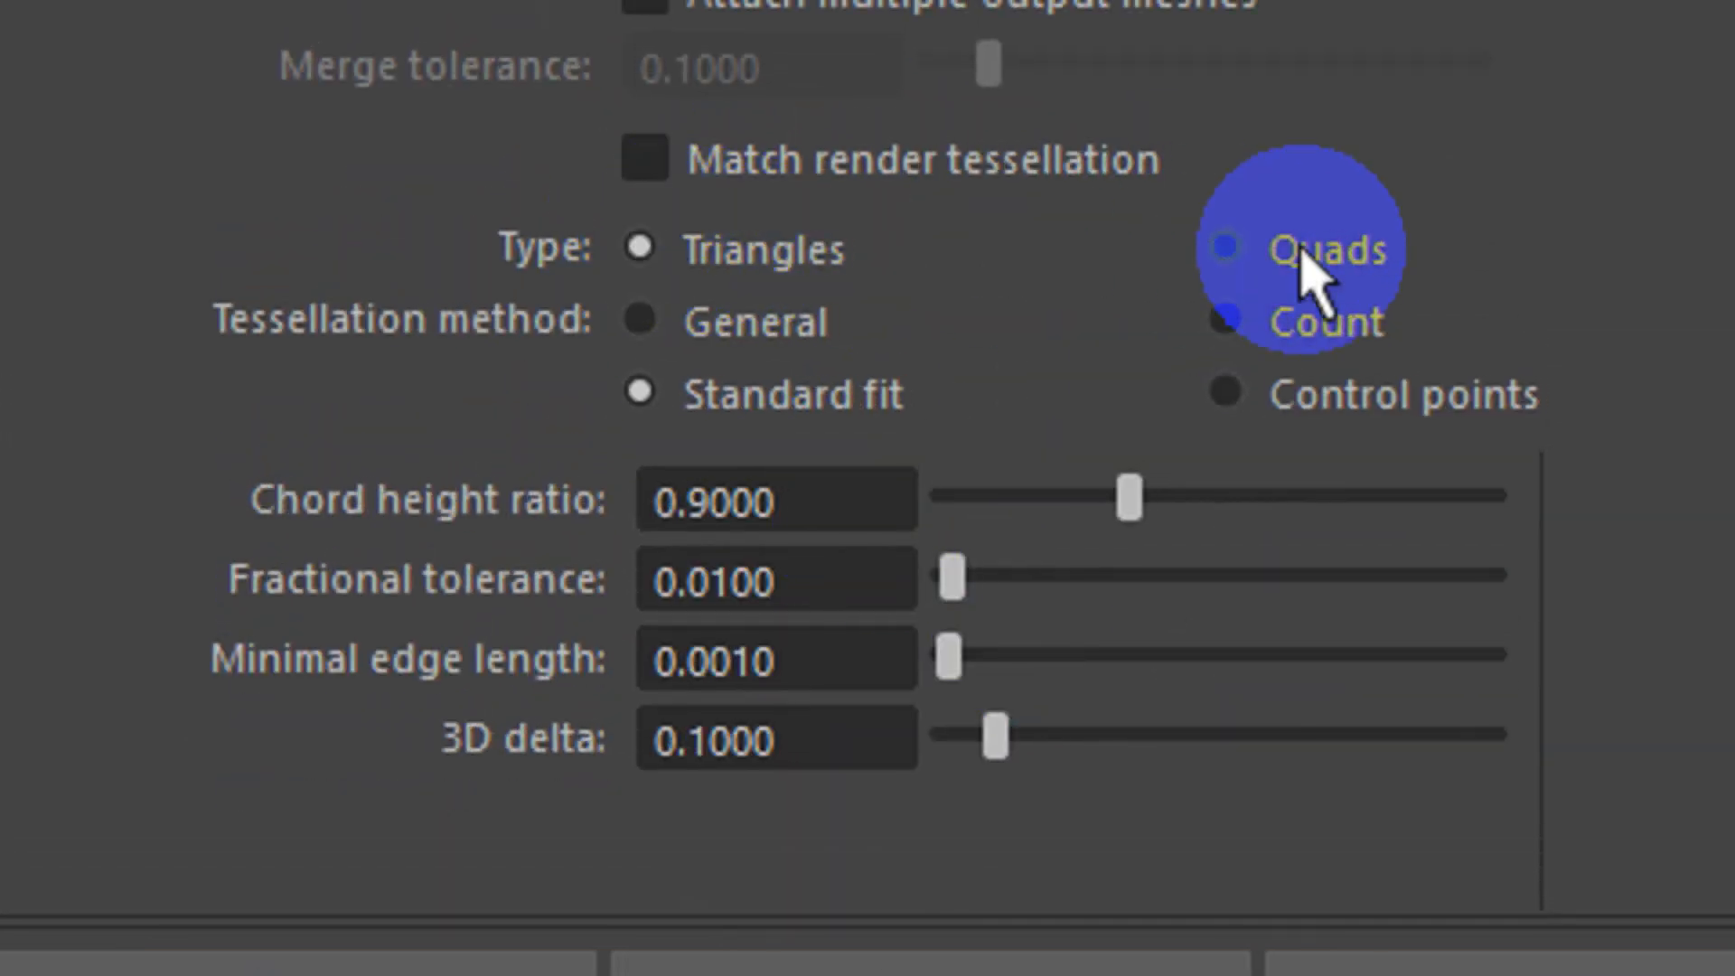
{"action": "left_click", "coordinate": [1302, 255]}
{"action": "left_click", "coordinate": [810, 333]}
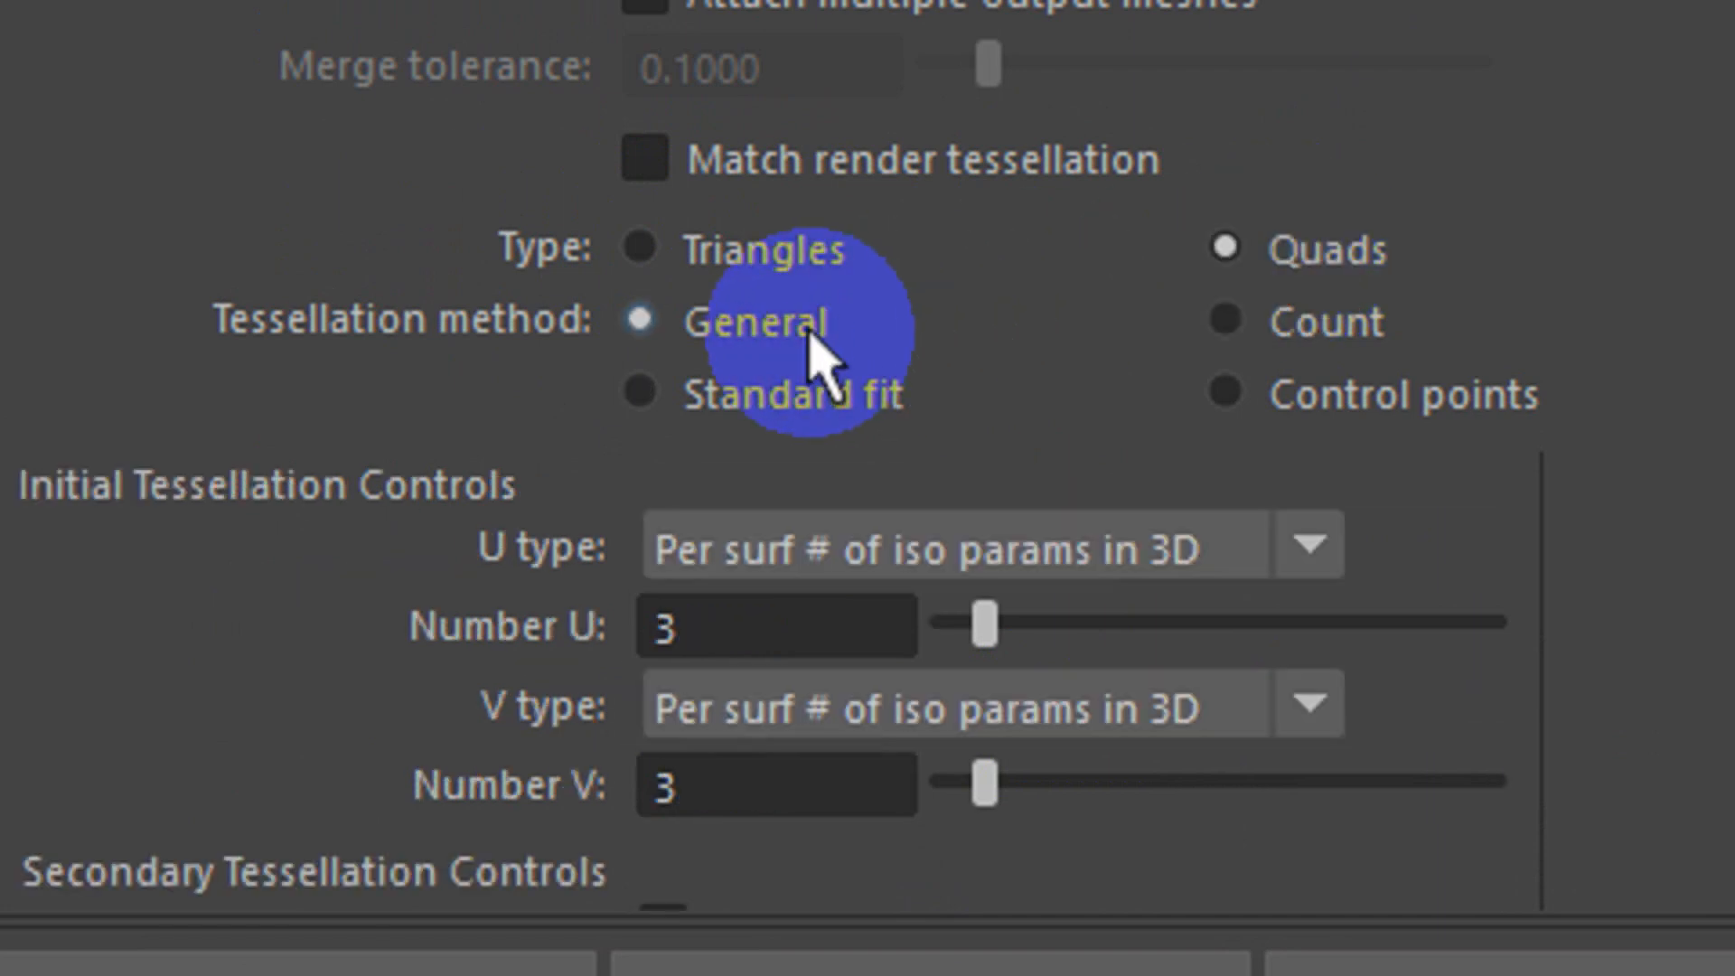
{"action": "left_click", "coordinate": [750, 402]}
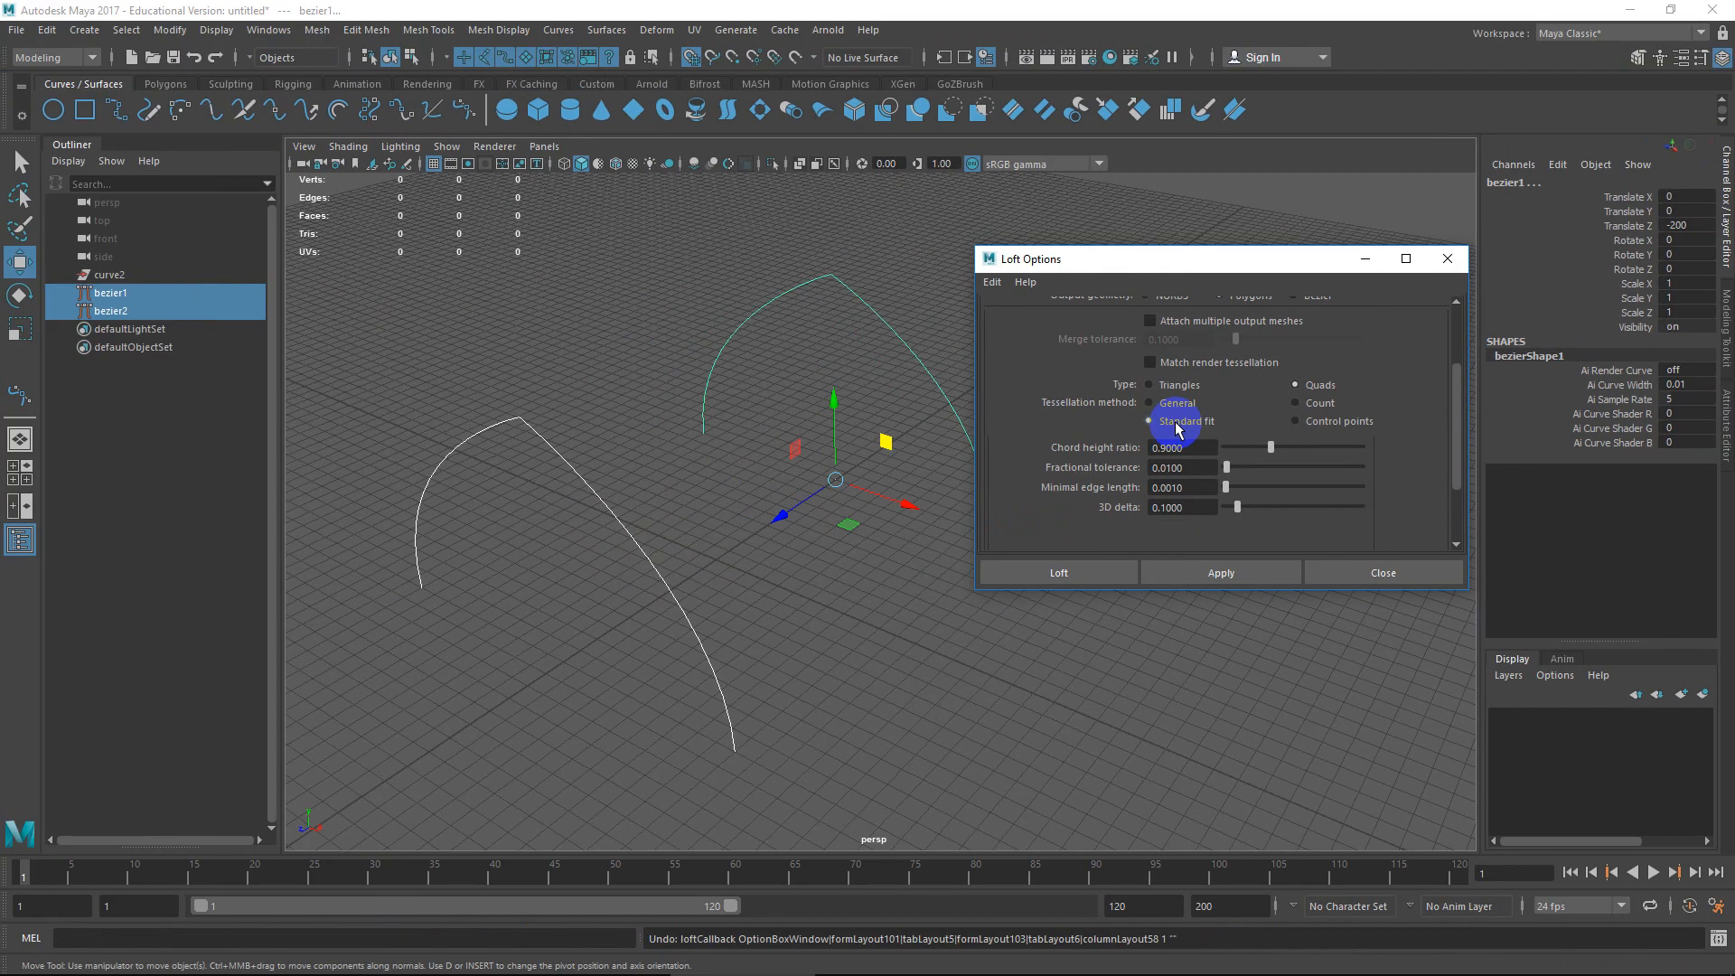
{"action": "left_click", "coordinate": [1207, 572]}
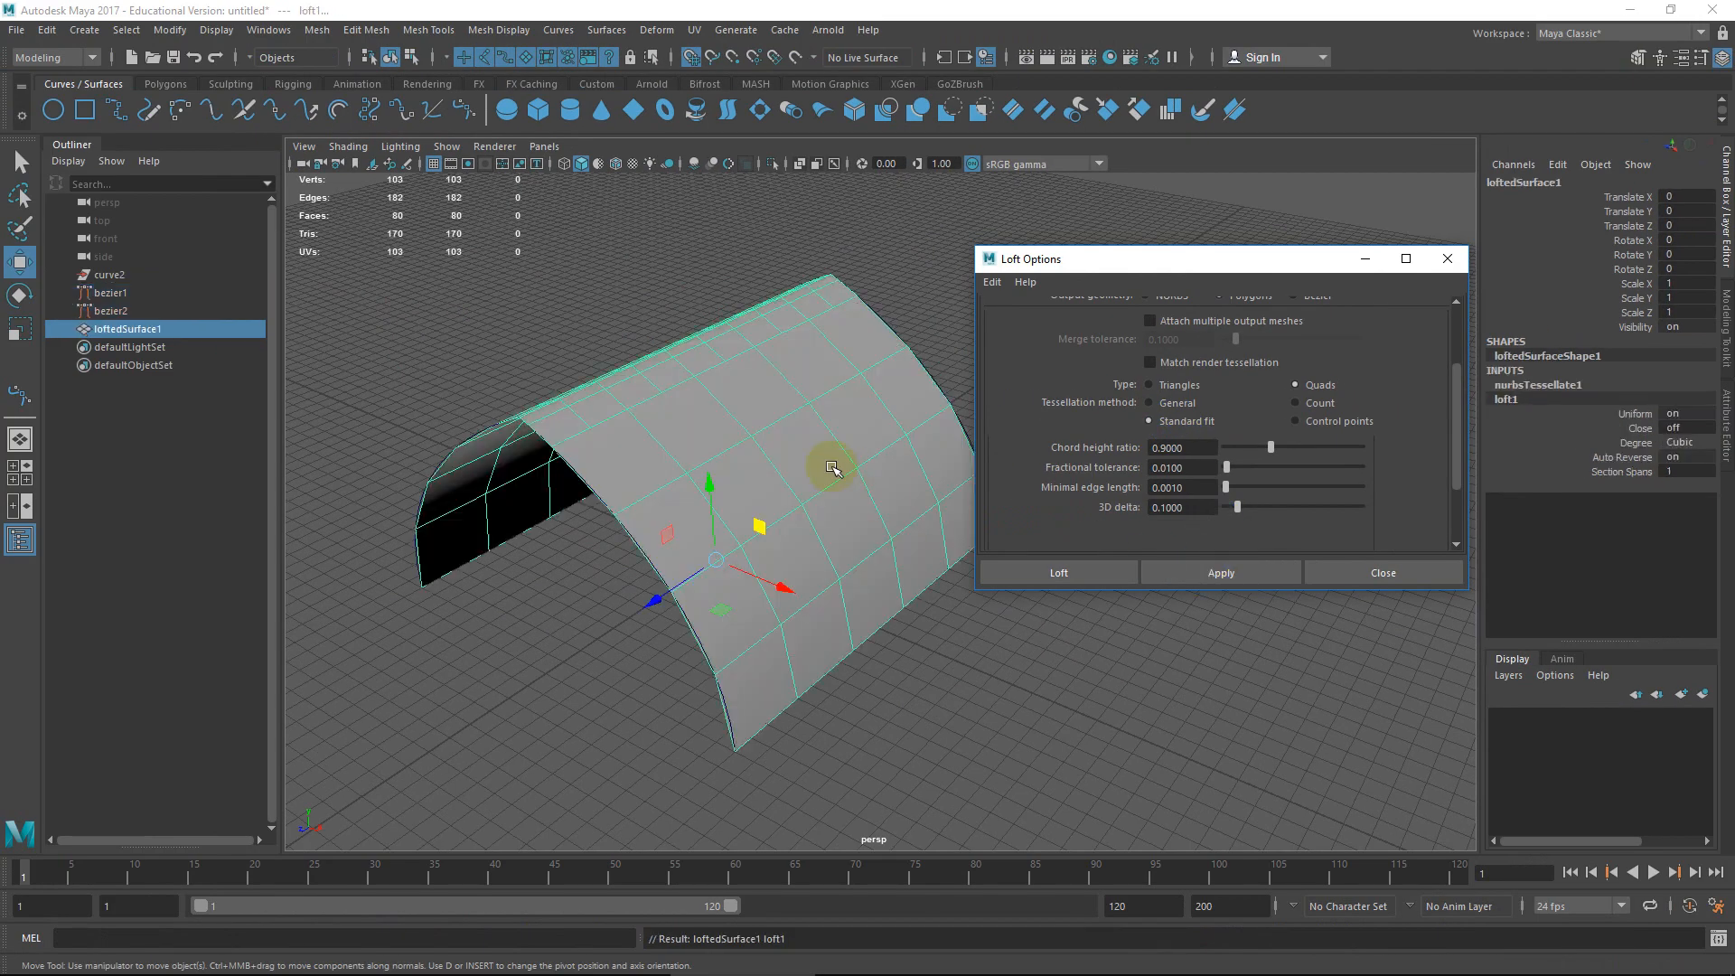
Examine the mesh topology near the vault's ridge by selecting one face and each of its surrounding edges.
{"action": "left_click_drag", "start_coordinate": [756, 458], "coordinate": [774, 459], "text": "alt"}
{"action": "right_click_drag", "start_coordinate": [775, 459], "coordinate": [840, 452], "text": "alt"}
{"action": "middle_click_drag", "start_coordinate": [840, 452], "coordinate": [793, 513], "text": "alt"}
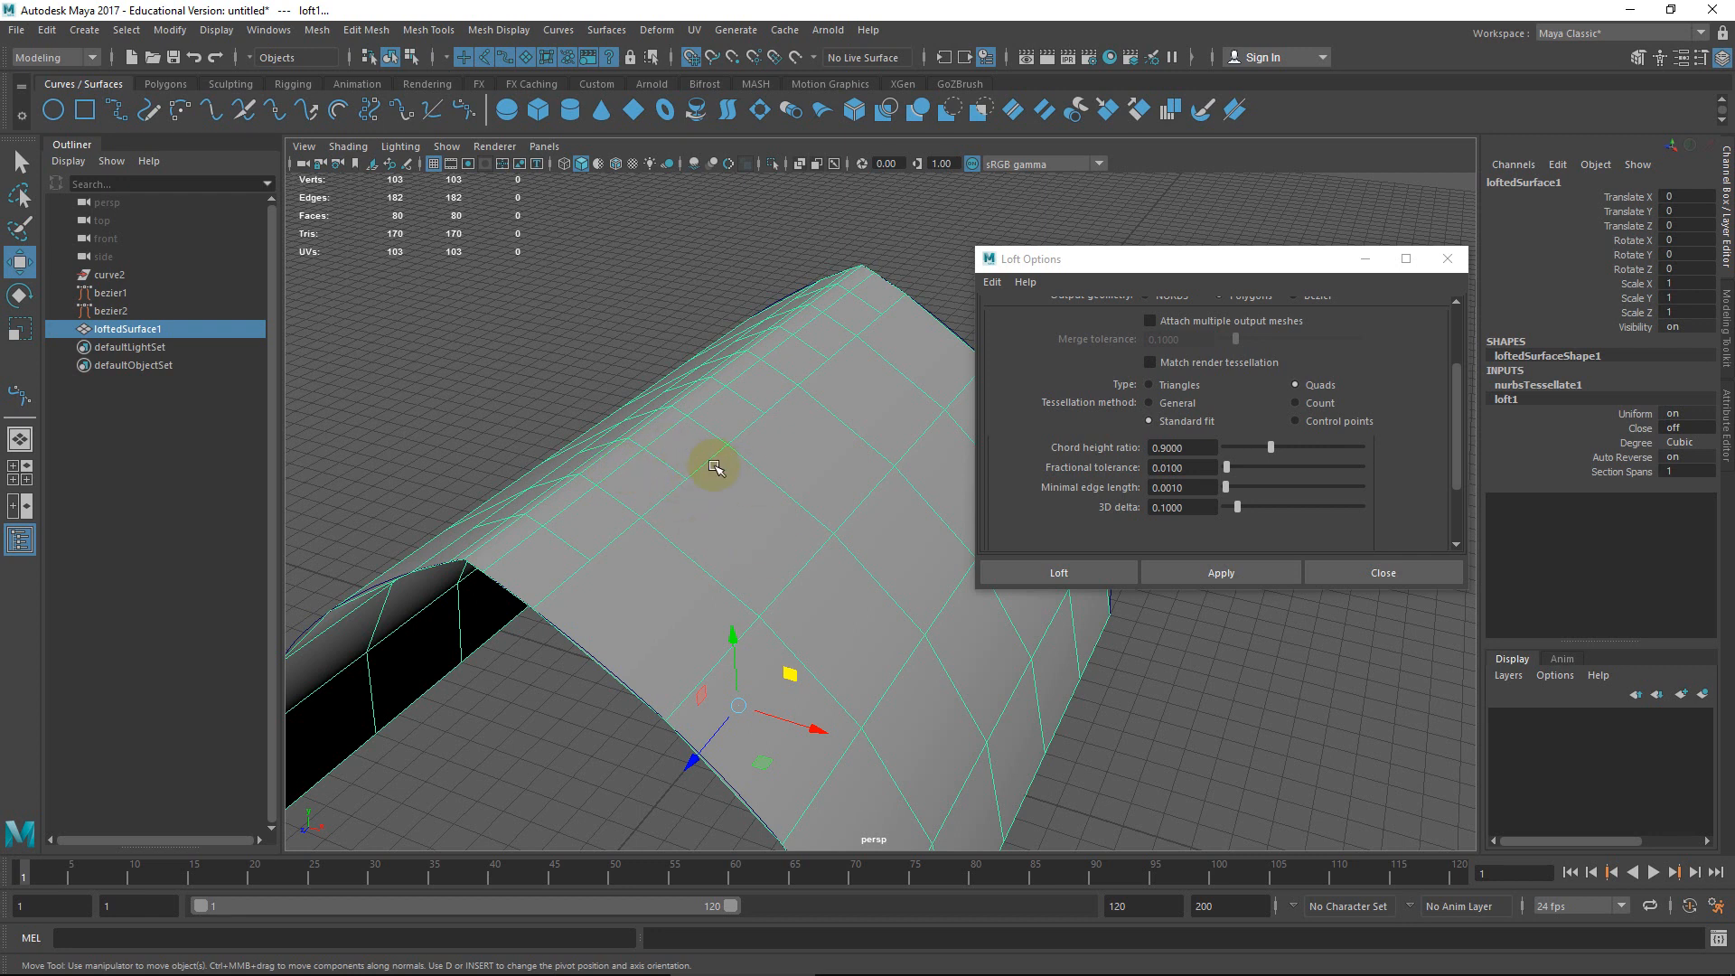
{"action": "right_click_drag", "start_coordinate": [684, 480], "coordinate": [680, 495]}
{"action": "left_click", "coordinate": [708, 496]}
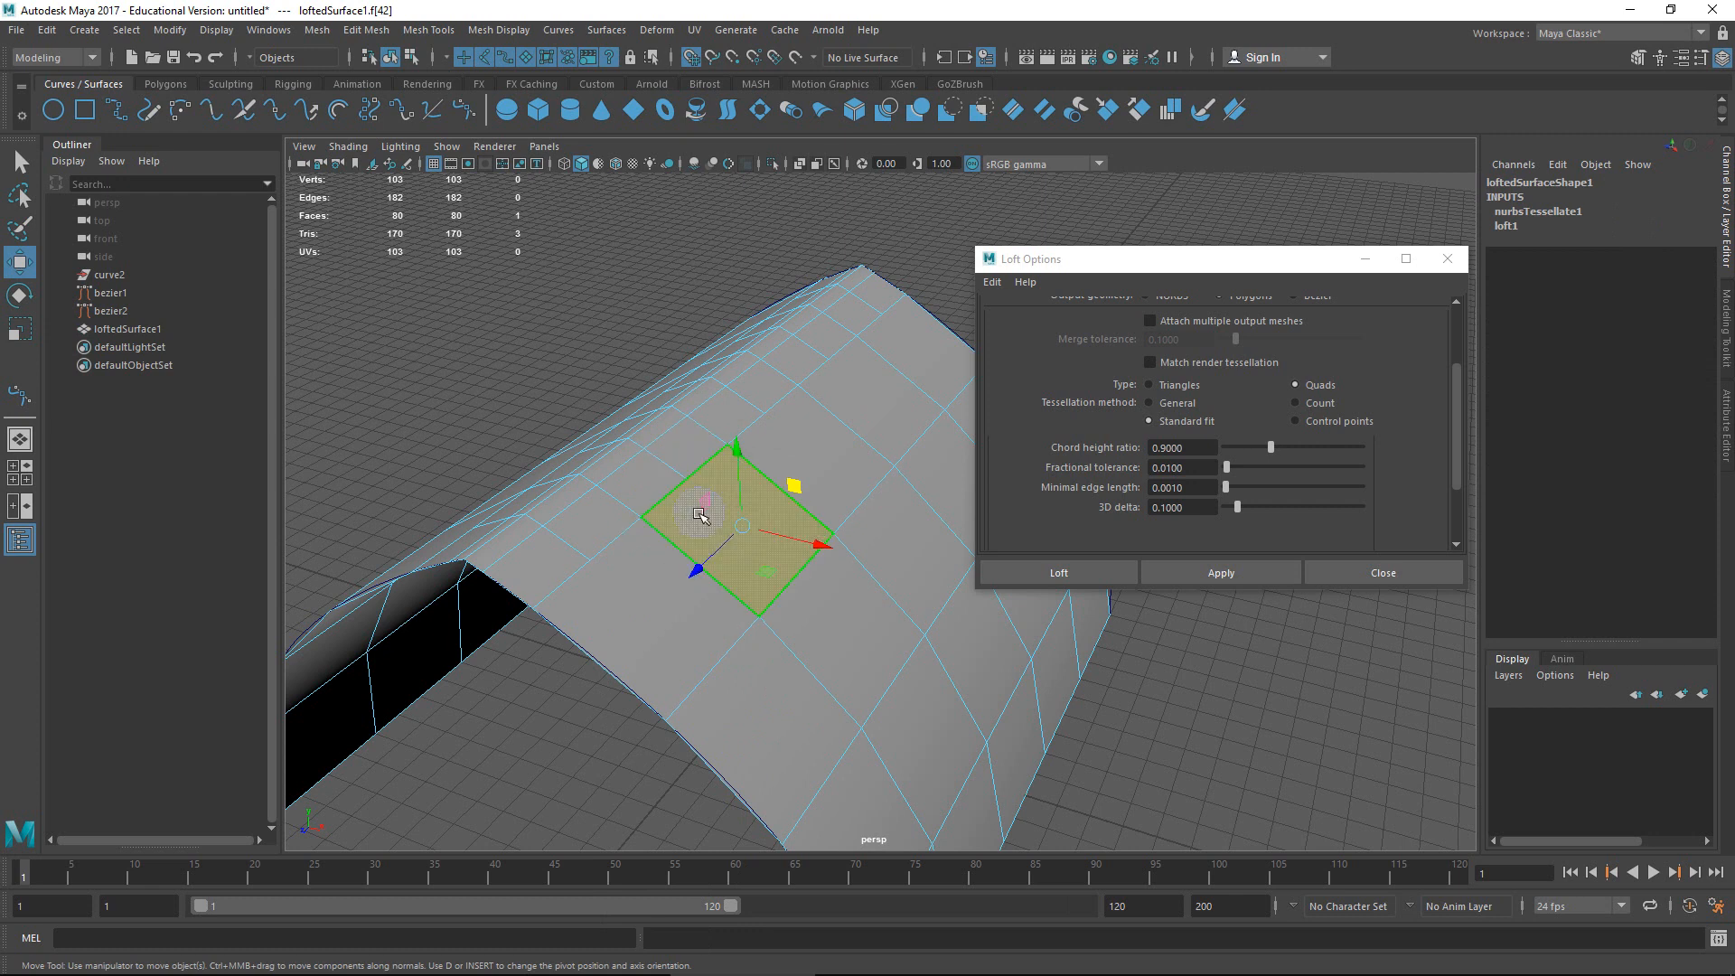
{"action": "right_click_drag", "start_coordinate": [664, 474], "coordinate": [657, 395]}
{"action": "left_click", "coordinate": [707, 446]}
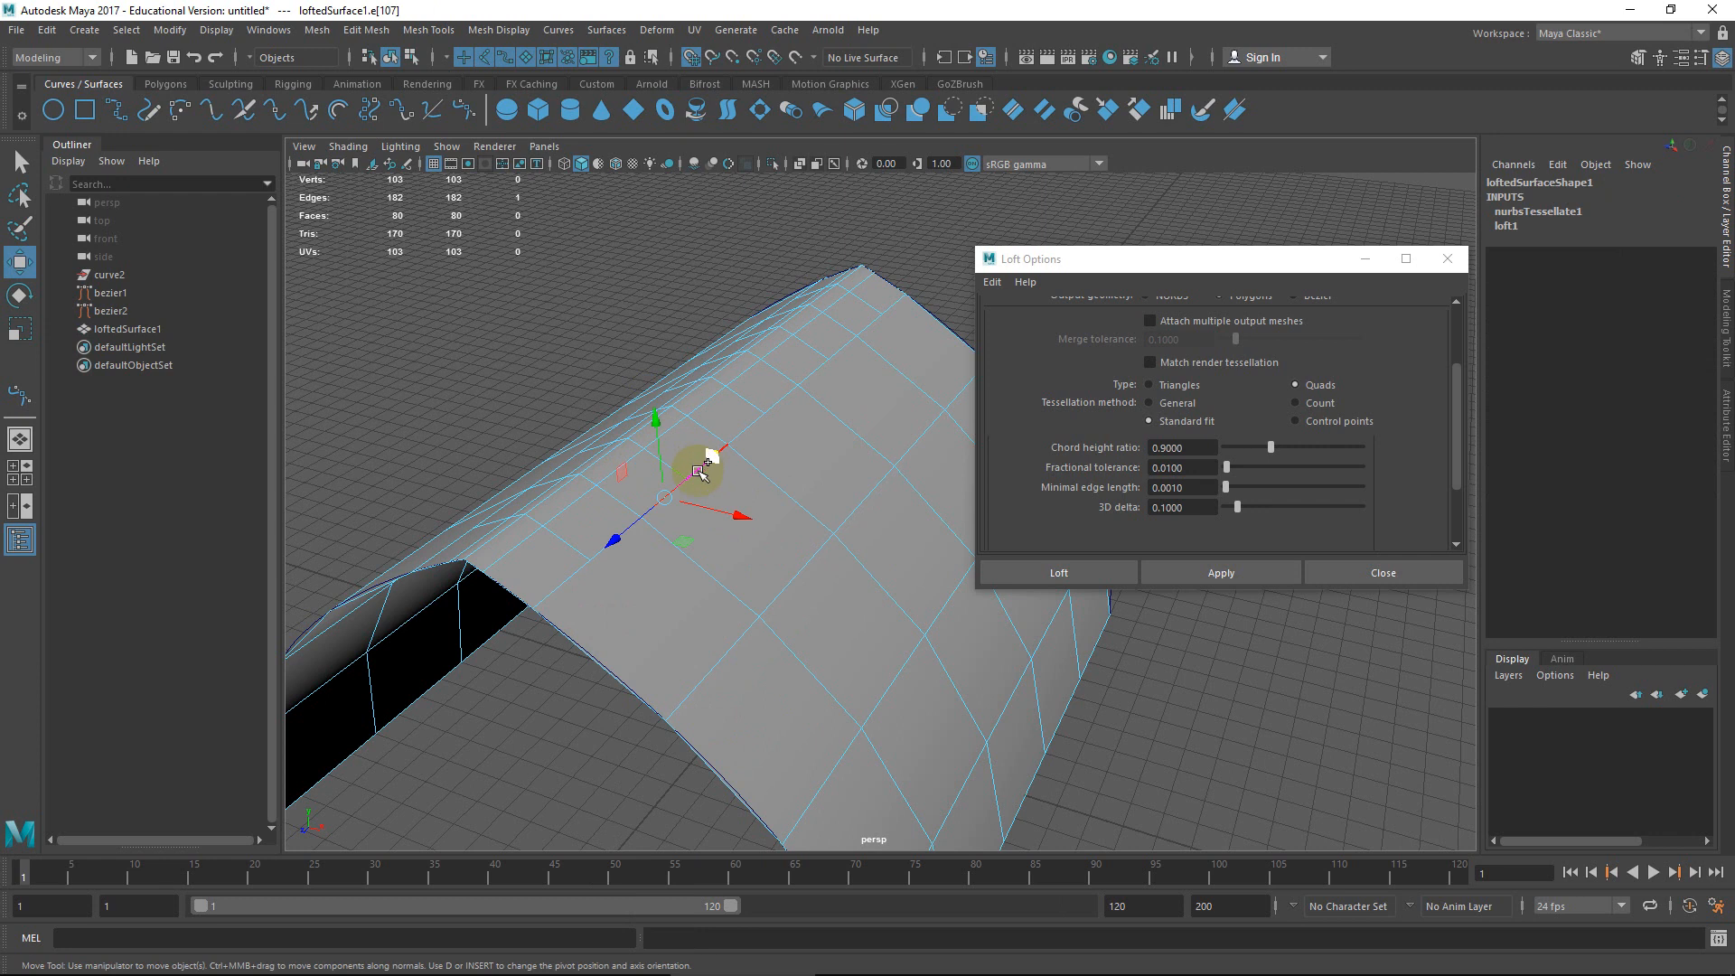
{"action": "left_click", "coordinate": [753, 474], "text": "shift"}
{"action": "left_click", "coordinate": [813, 562], "text": "shift"}
{"action": "left_click", "coordinate": [775, 598], "text": "shift"}
{"action": "left_click", "coordinate": [734, 601], "text": "shift"}
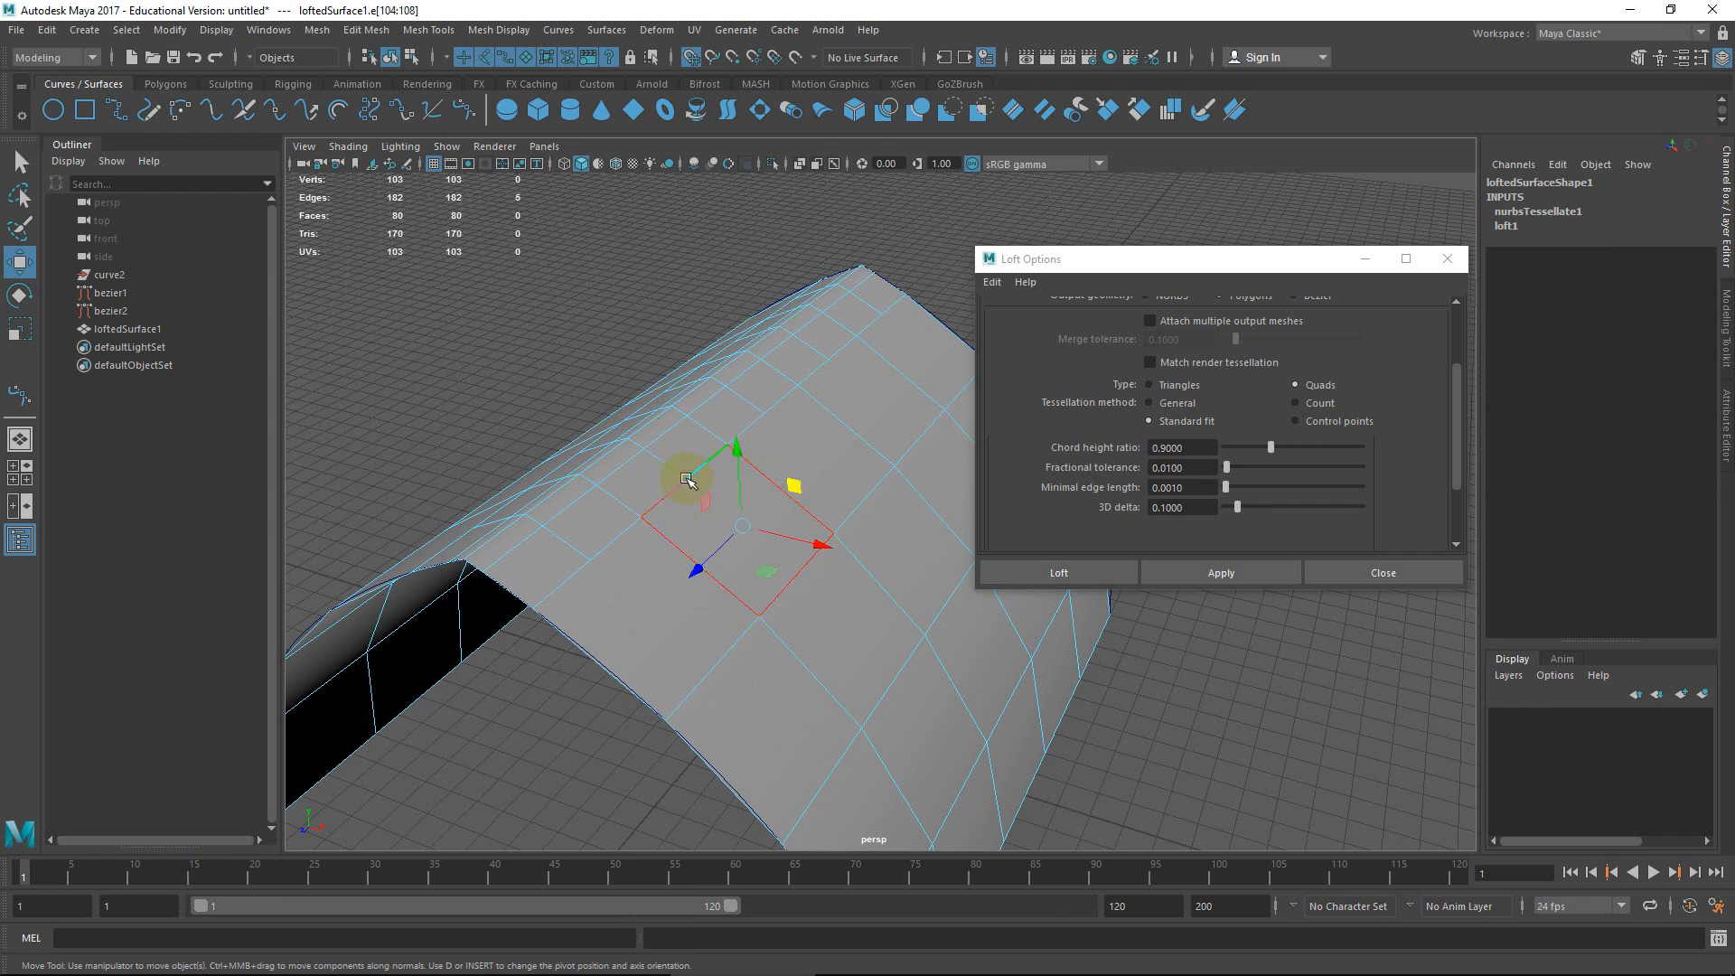
Try deleting the short extra edge loops around the vault's ridge, one after another along its length.
{"action": "left_click_drag", "start_coordinate": [709, 516], "coordinate": [743, 600], "text": "alt"}
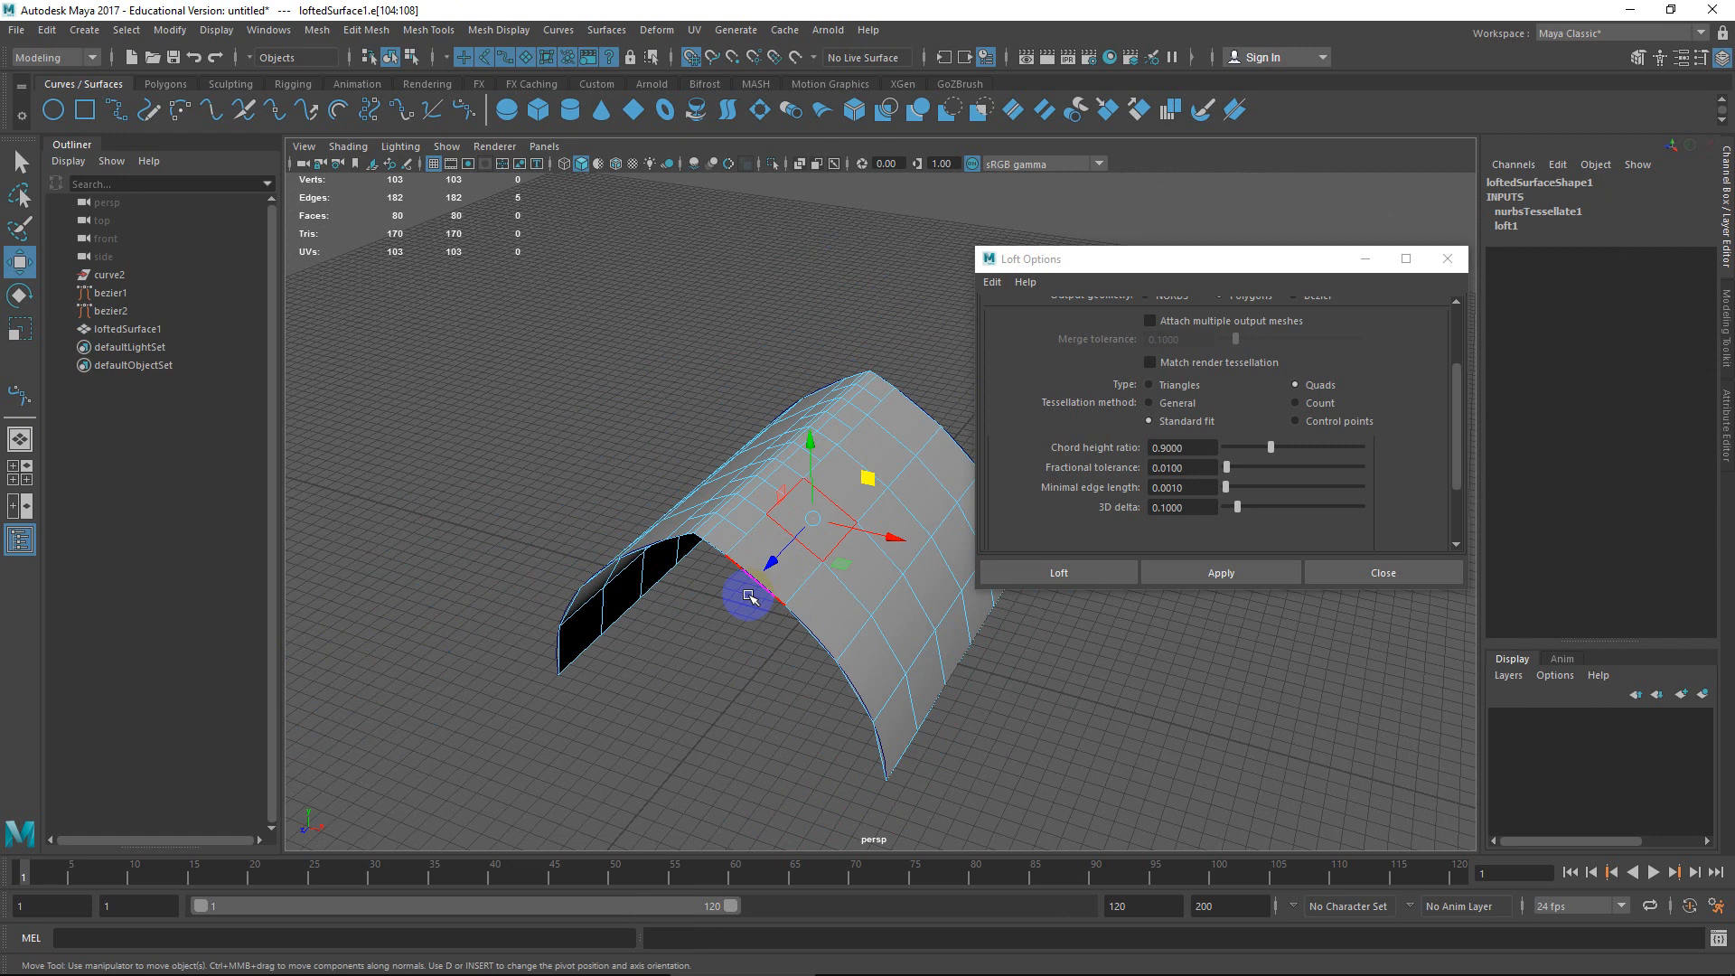
{"action": "middle_click_drag", "start_coordinate": [743, 600], "coordinate": [877, 604], "text": "alt"}
{"action": "scroll", "coordinate": [873, 598], "scroll_direction": "up", "scroll_amount": 3}
{"action": "right_click_drag", "start_coordinate": [849, 537], "coordinate": [859, 393]}
{"action": "double_click", "coordinate": [879, 582]}
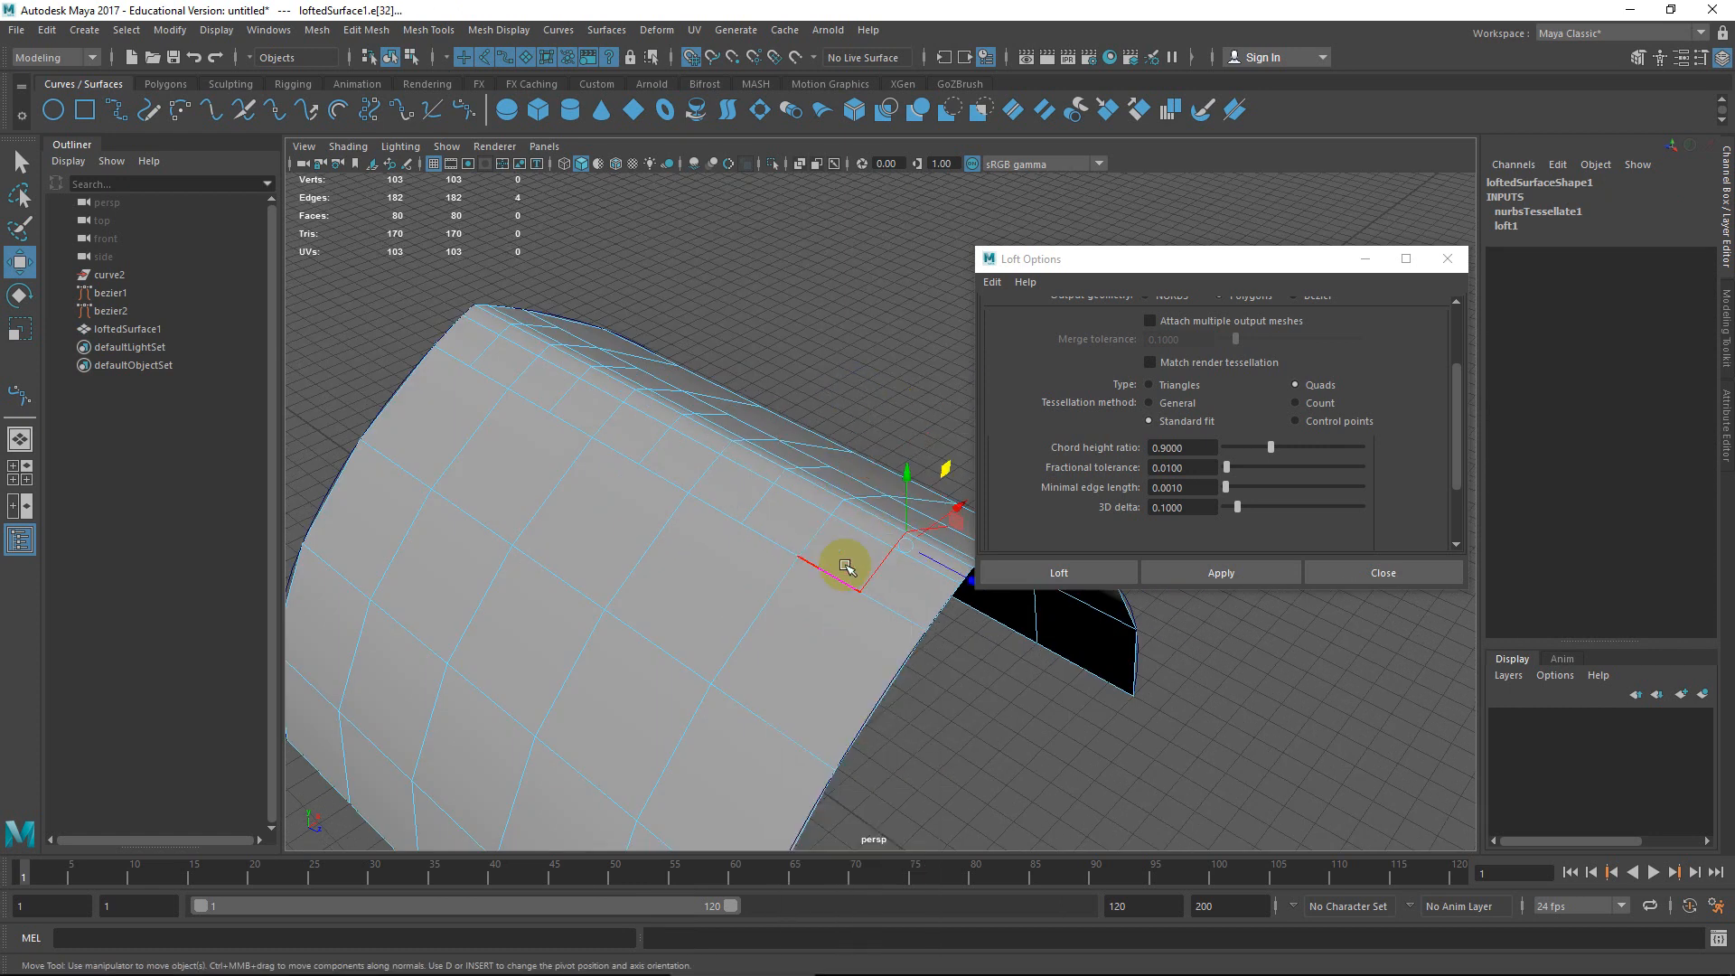
{"action": "double_click", "coordinate": [753, 500], "text": "shift"}
{"action": "key", "text": "ctrl+Delete"}
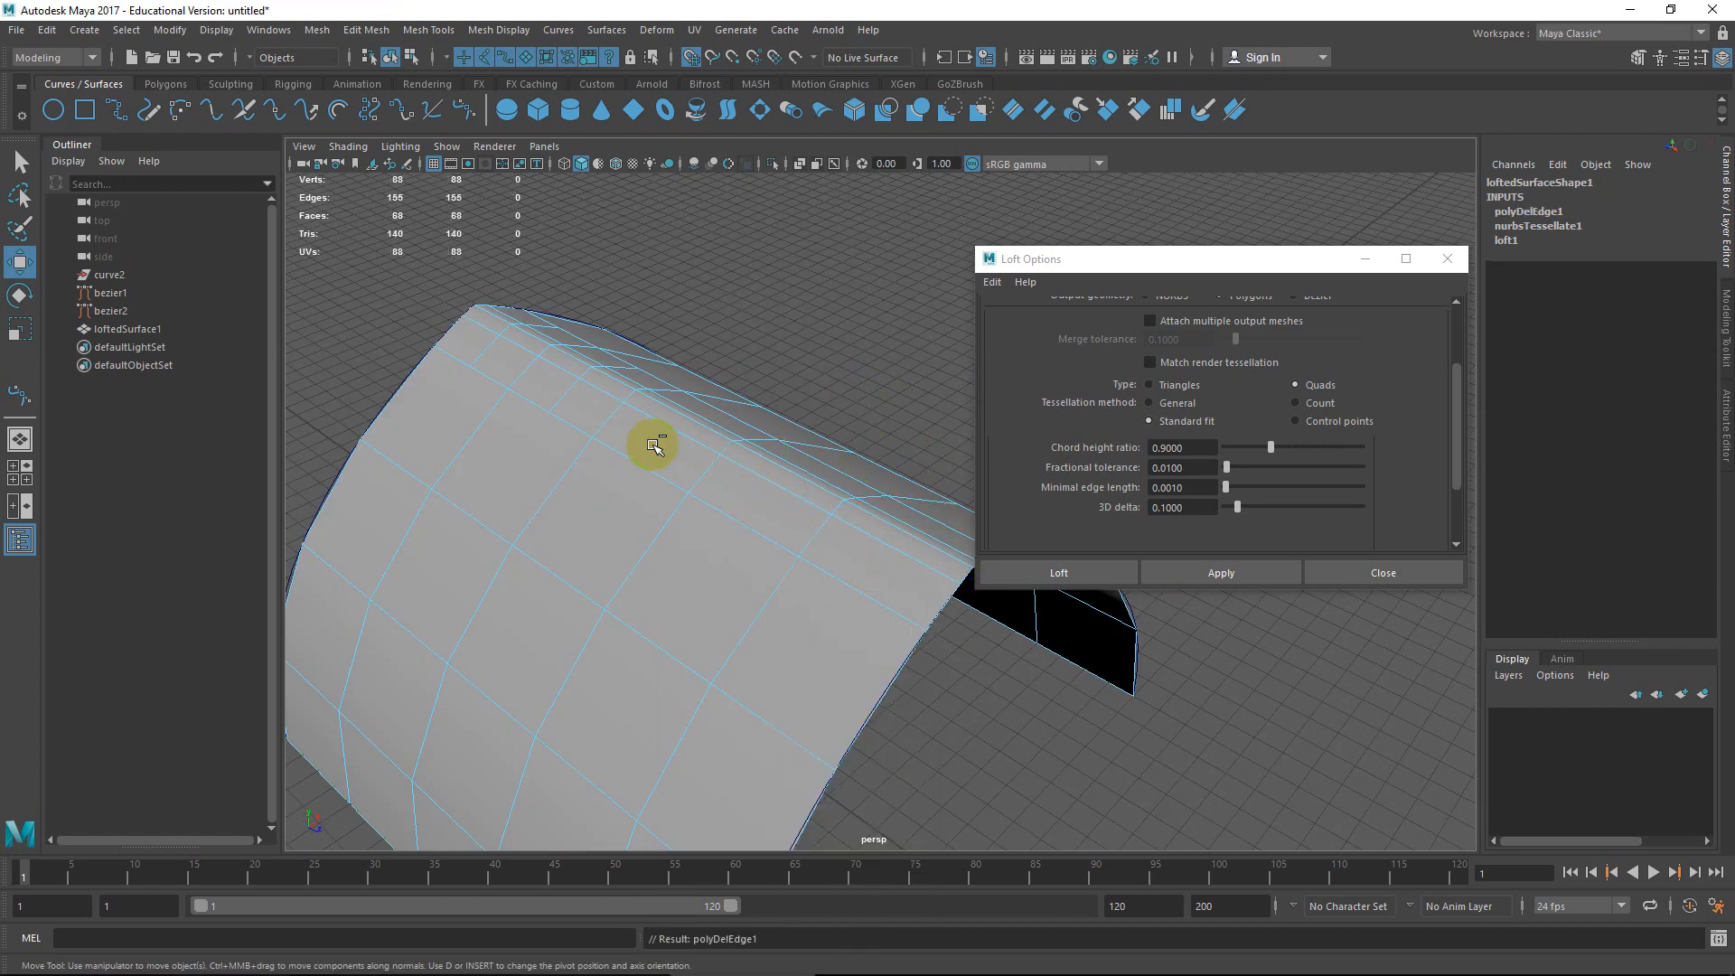
{"action": "double_click", "coordinate": [575, 401]}
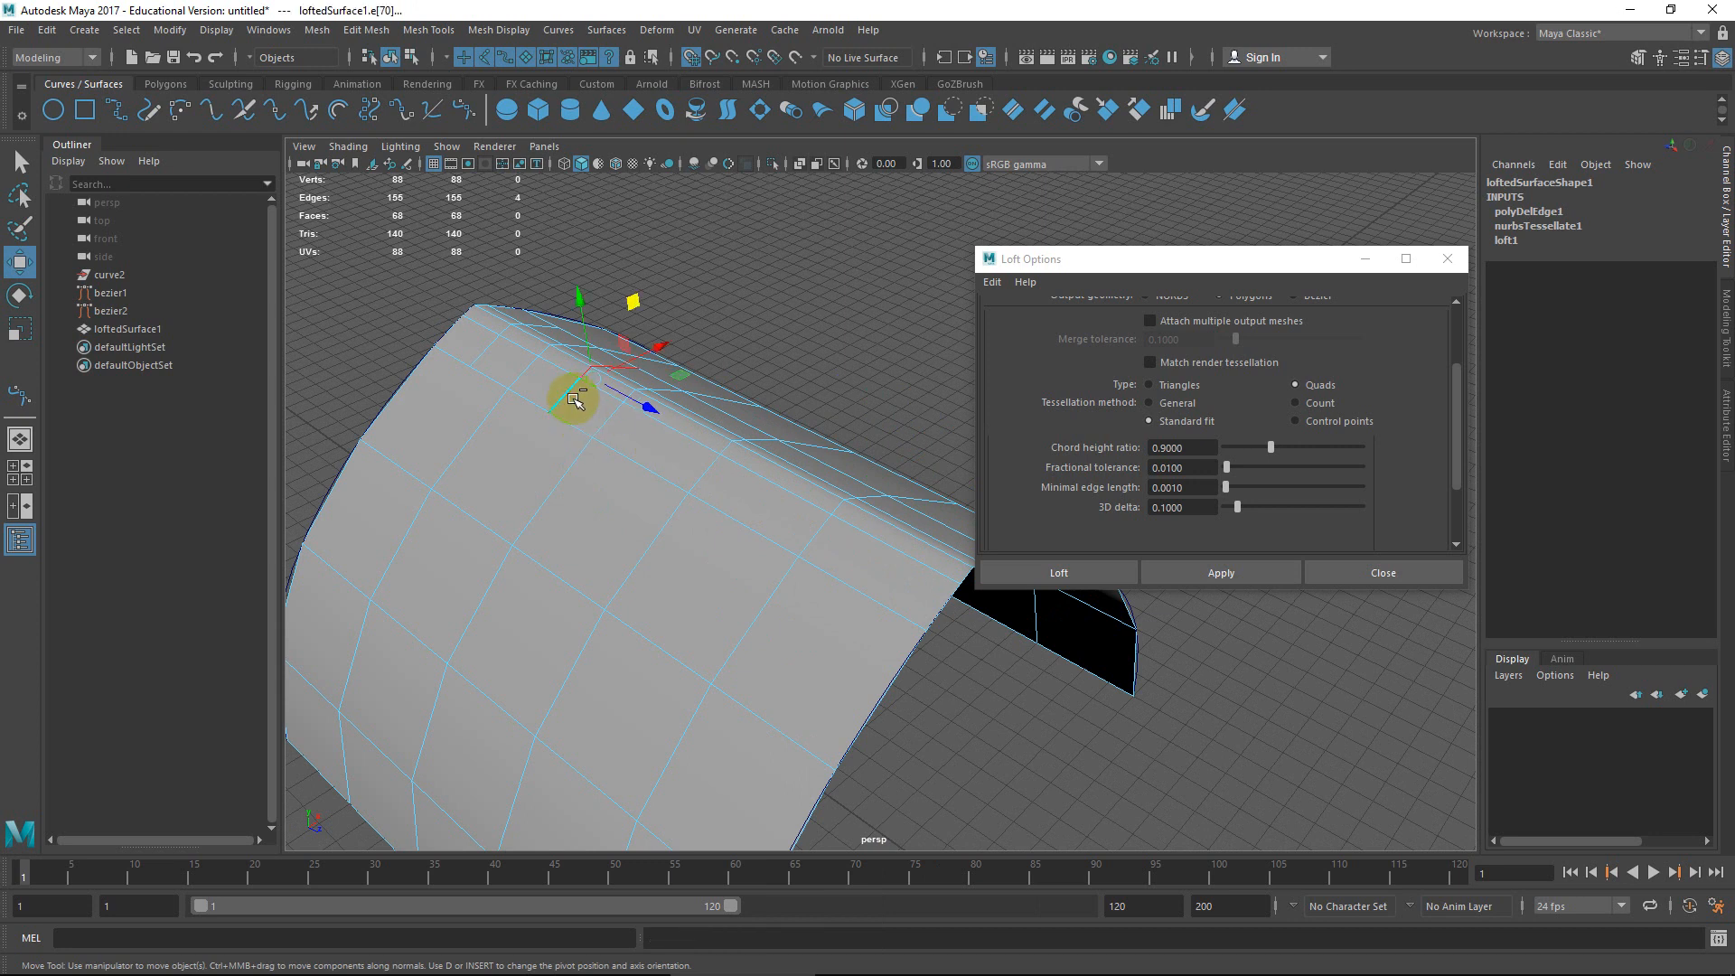
{"action": "key", "text": "ctrl+Delete"}
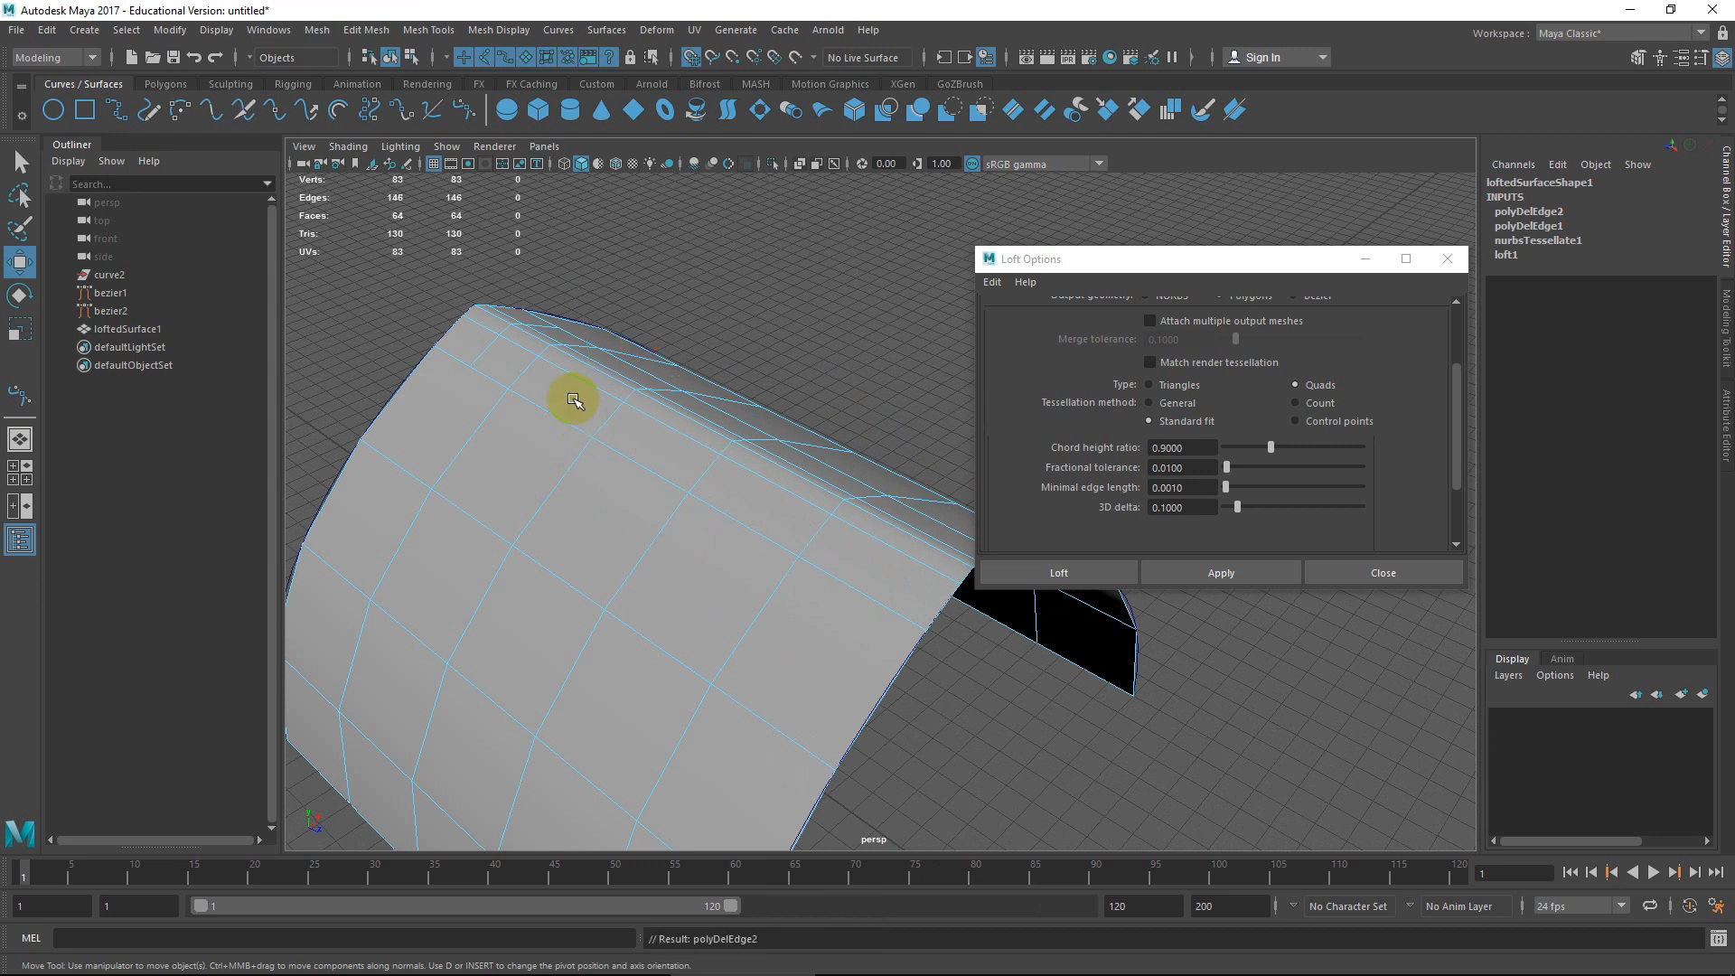
{"action": "double_click", "coordinate": [497, 350]}
{"action": "key", "text": "ctrl+Delete"}
Examine the vault's vertices near the ridge in vertex mode and return to object mode.
{"action": "right_click_drag", "start_coordinate": [496, 349], "coordinate": [407, 349]}
{"action": "left_click_drag", "start_coordinate": [515, 356], "coordinate": [612, 379], "text": "alt"}
{"action": "scroll", "coordinate": [587, 429], "scroll_direction": "up", "scroll_amount": 2}
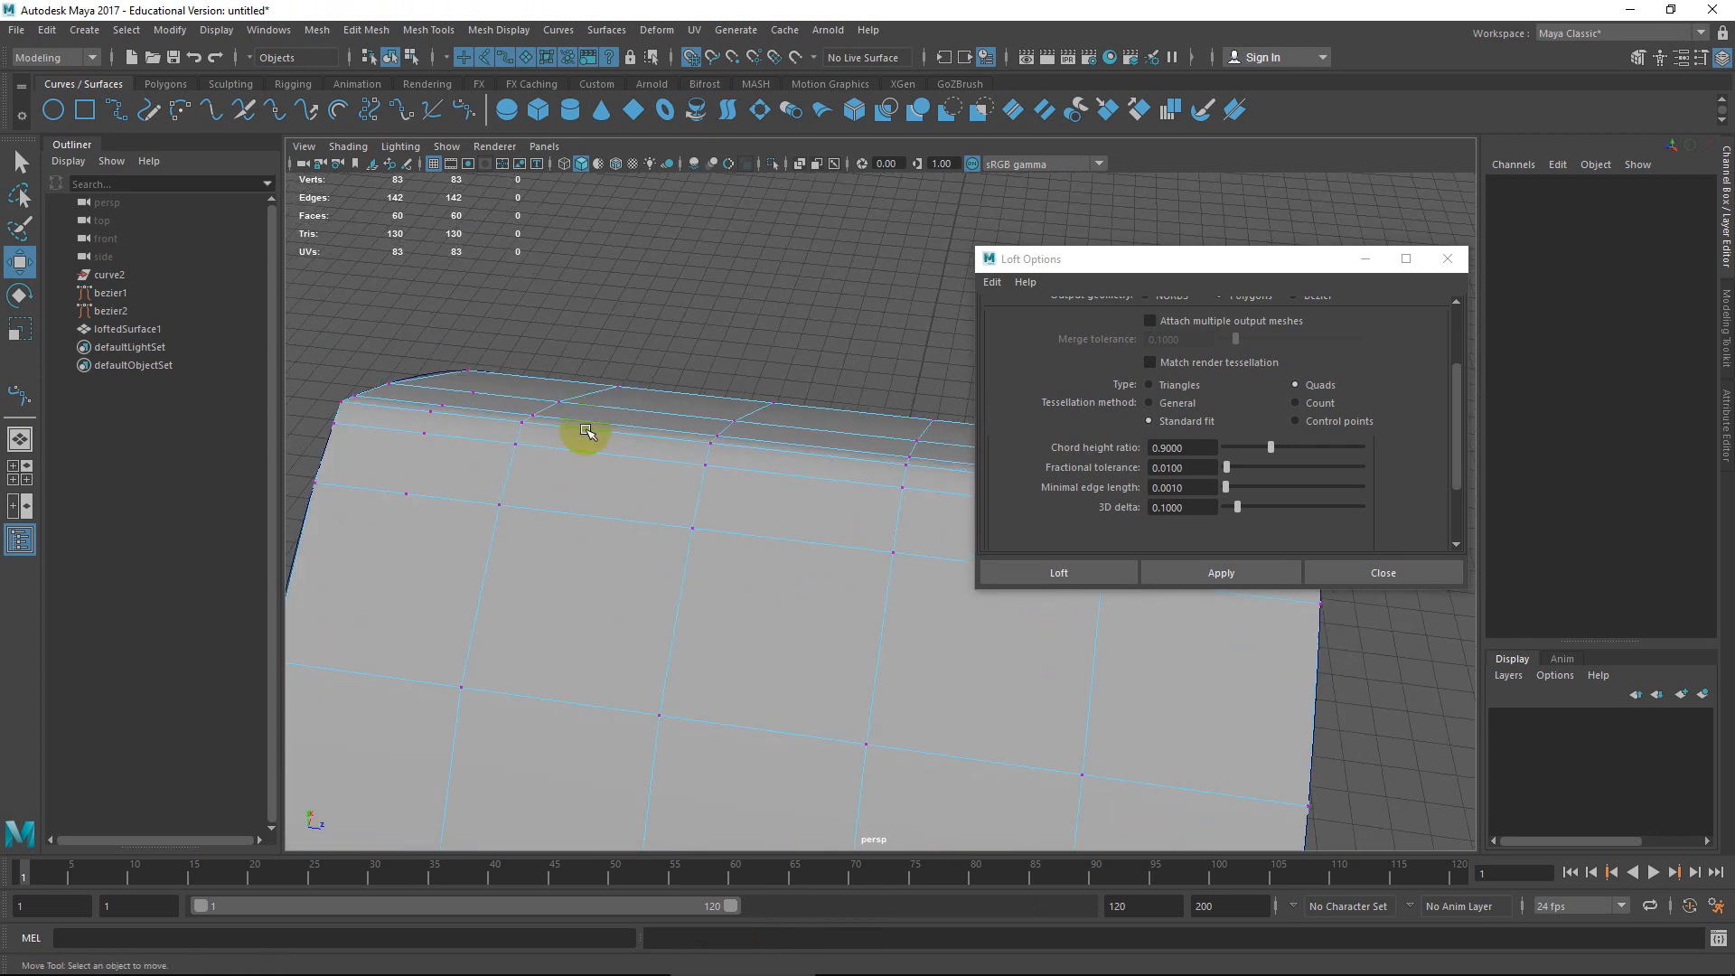
{"action": "middle_click_drag", "start_coordinate": [555, 443], "coordinate": [632, 425], "text": "alt"}
{"action": "left_click_drag", "start_coordinate": [647, 374], "coordinate": [587, 504]}
{"action": "scroll", "coordinate": [708, 477], "scroll_direction": "down", "scroll_amount": 3}
{"action": "scroll", "coordinate": [707, 477], "scroll_direction": "down", "scroll_amount": 4}
{"action": "left_click_drag", "start_coordinate": [844, 542], "coordinate": [698, 546], "text": "alt"}
{"action": "right_click_drag", "start_coordinate": [802, 437], "coordinate": [852, 395]}
{"action": "left_click_drag", "start_coordinate": [819, 481], "coordinate": [748, 491], "text": "alt"}
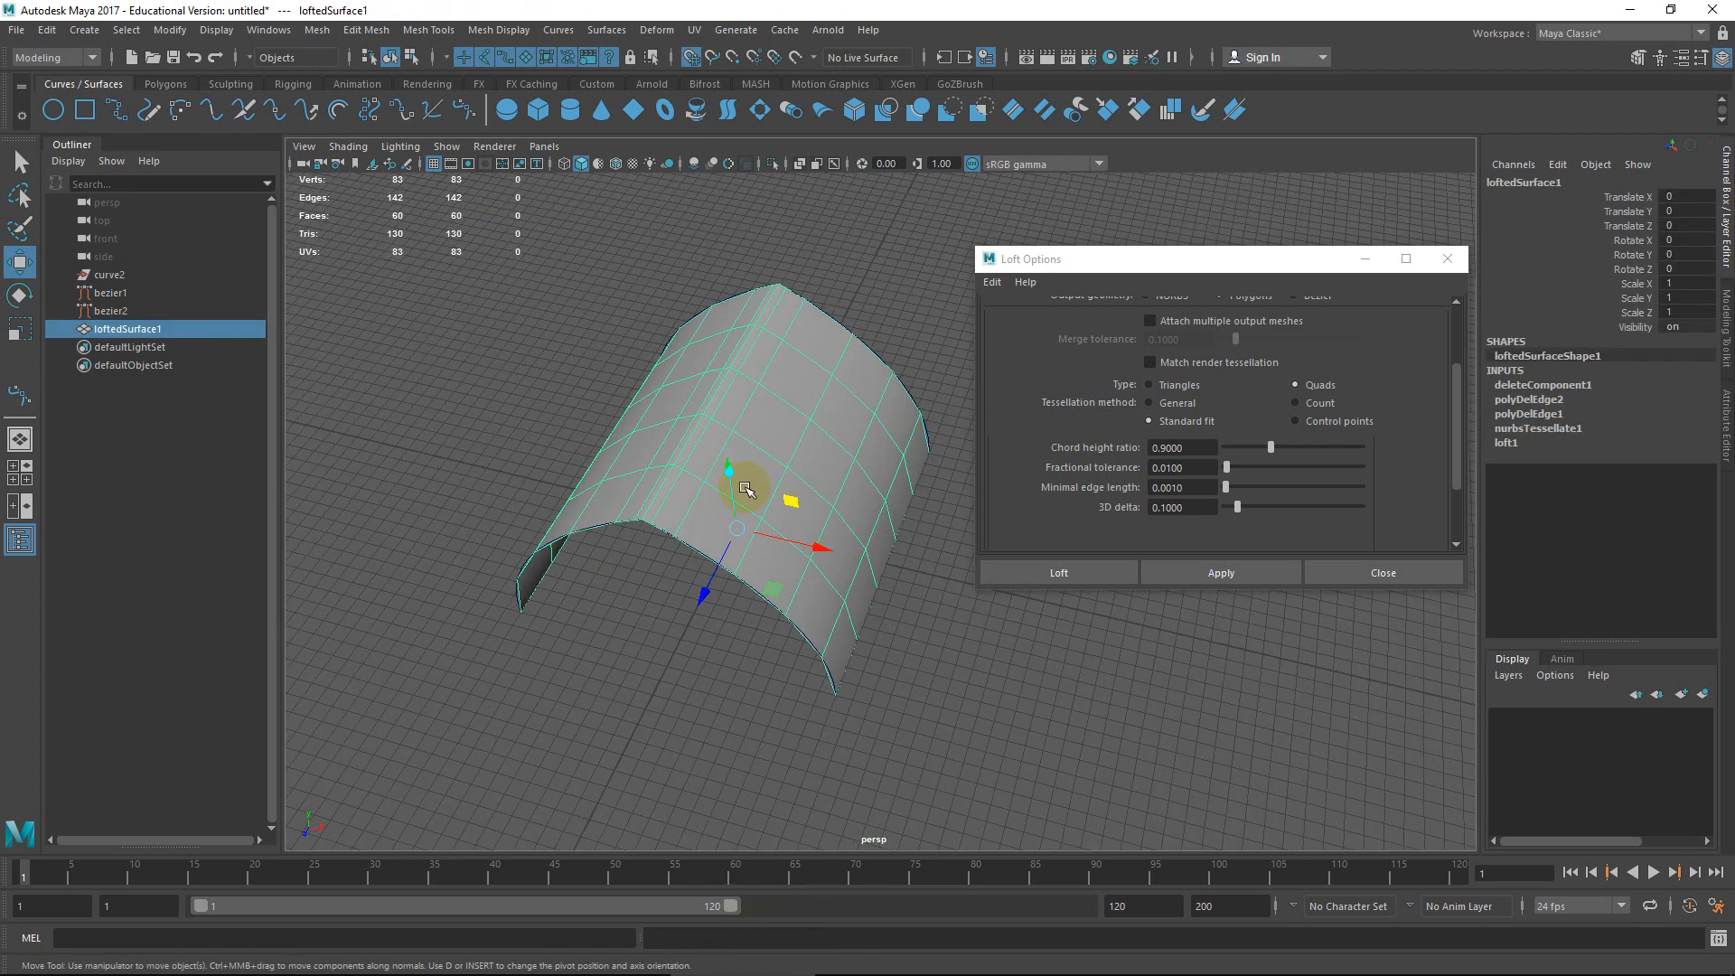
Undo the edge deletions and the quad loft, back to the two selected arch curves.
{"action": "key", "text": "ctrl+z"}
{"action": "key", "text": "ctrl+z"}
{"action": "key", "text": "ctrl+z"}
{"action": "key", "text": "ctrl+z"}
{"action": "key", "text": "ctrl+z"}
{"action": "key", "text": "ctrl+z"}
{"action": "key", "text": "ctrl+z"}
{"action": "key", "text": "ctrl+z"}
{"action": "key", "text": "ctrl+z"}
{"action": "key", "text": "ctrl+z"}
{"action": "key", "text": "ctrl+z"}
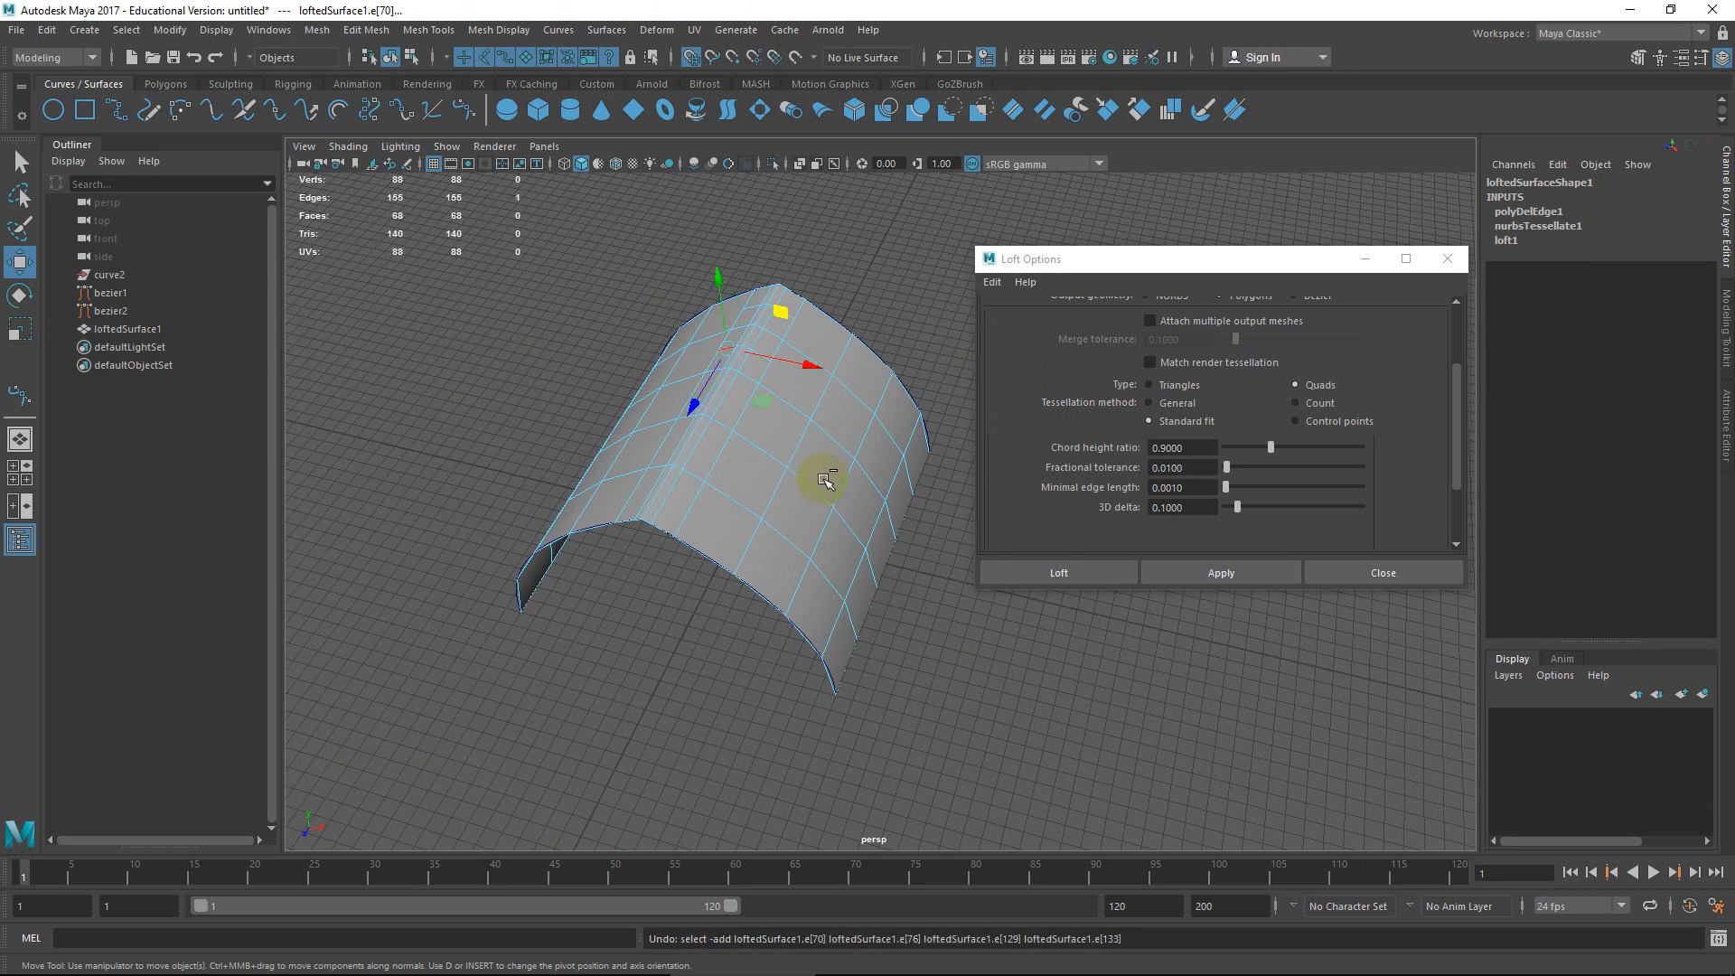
{"action": "key", "text": "ctrl+z"}
{"action": "key", "text": "ctrl+z"}
{"action": "key", "text": "ctrl+z"}
{"action": "key", "text": "ctrl+z"}
{"action": "key", "text": "ctrl+z"}
{"action": "key", "text": "ctrl+z"}
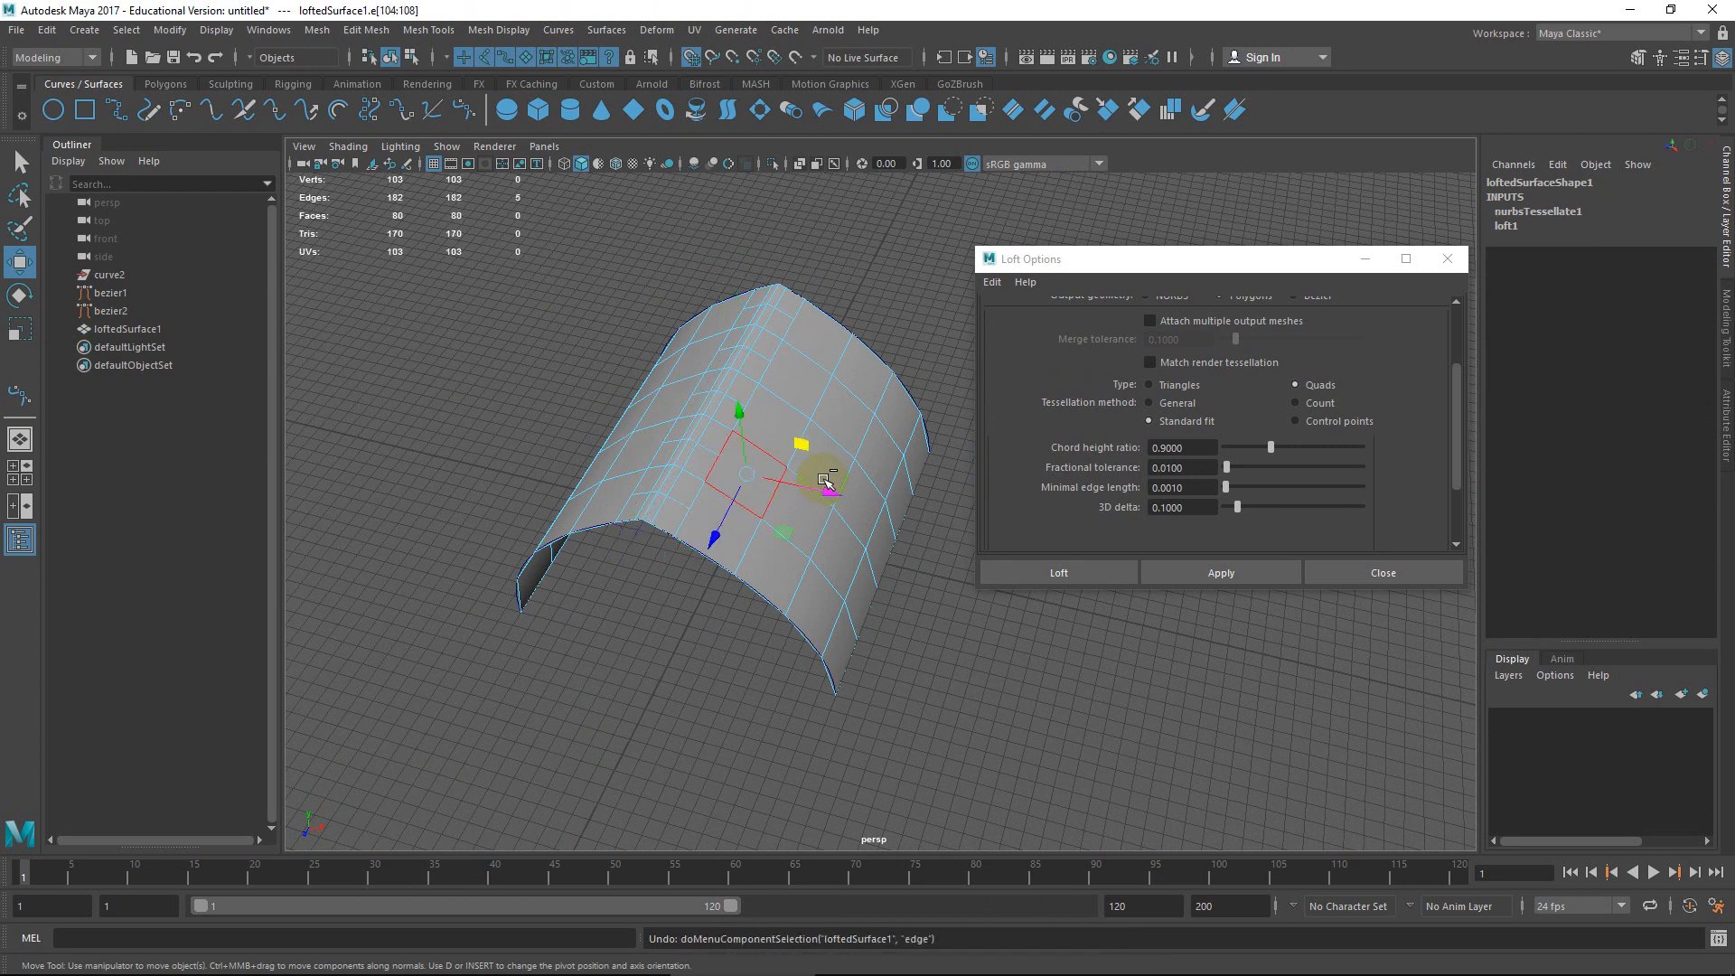
{"action": "key", "text": "ctrl+z"}
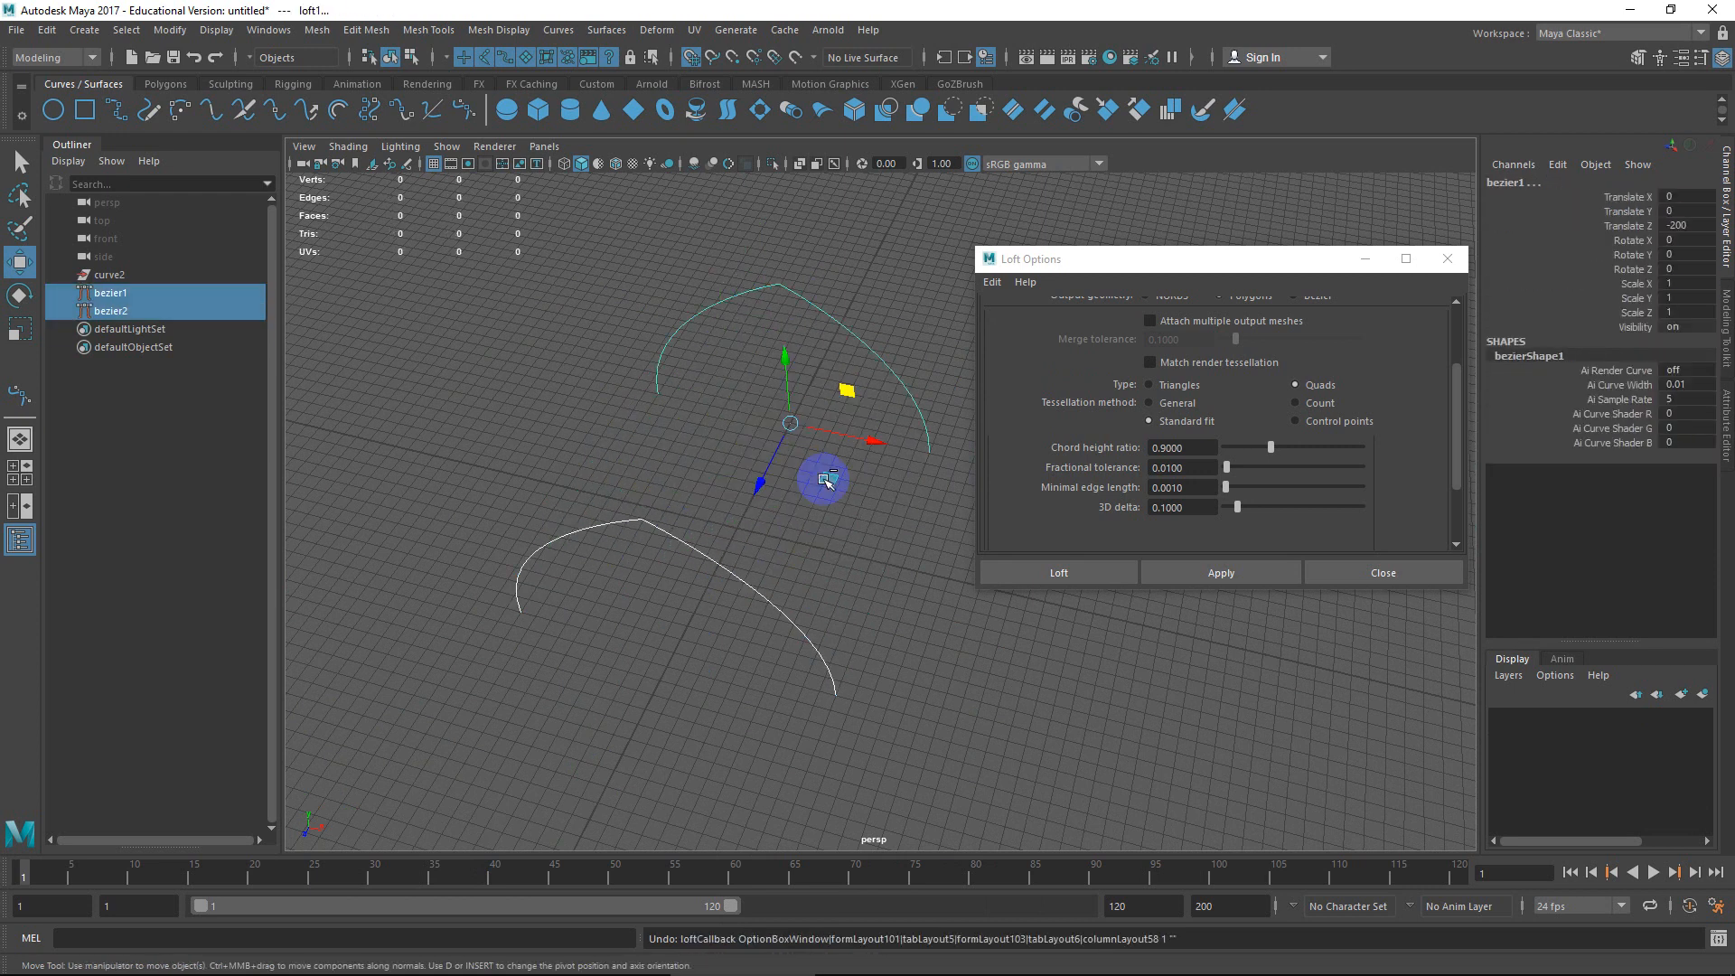
{"action": "key", "text": "ctrl+z"}
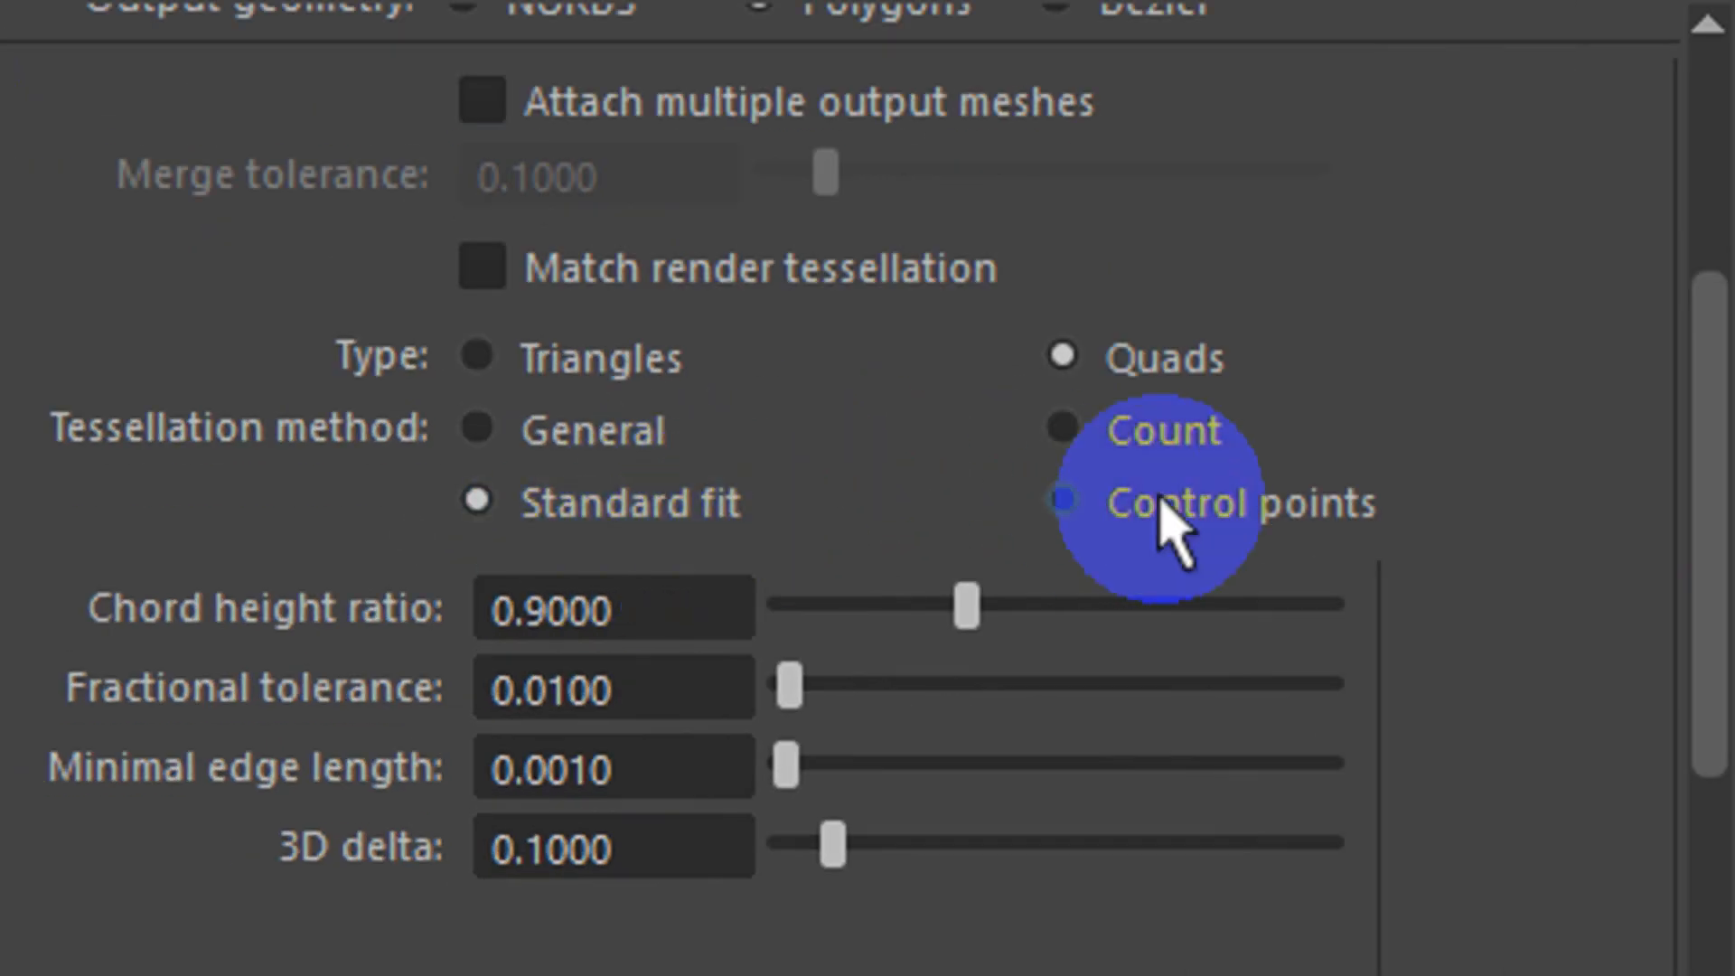
Set the loft's tessellation method to General and show its initial tessellation controls.
{"action": "left_click", "coordinate": [1255, 459]}
{"action": "scroll", "coordinate": [1243, 422], "scroll_direction": "up", "scroll_amount": 3}
{"action": "left_click", "coordinate": [1152, 863]}
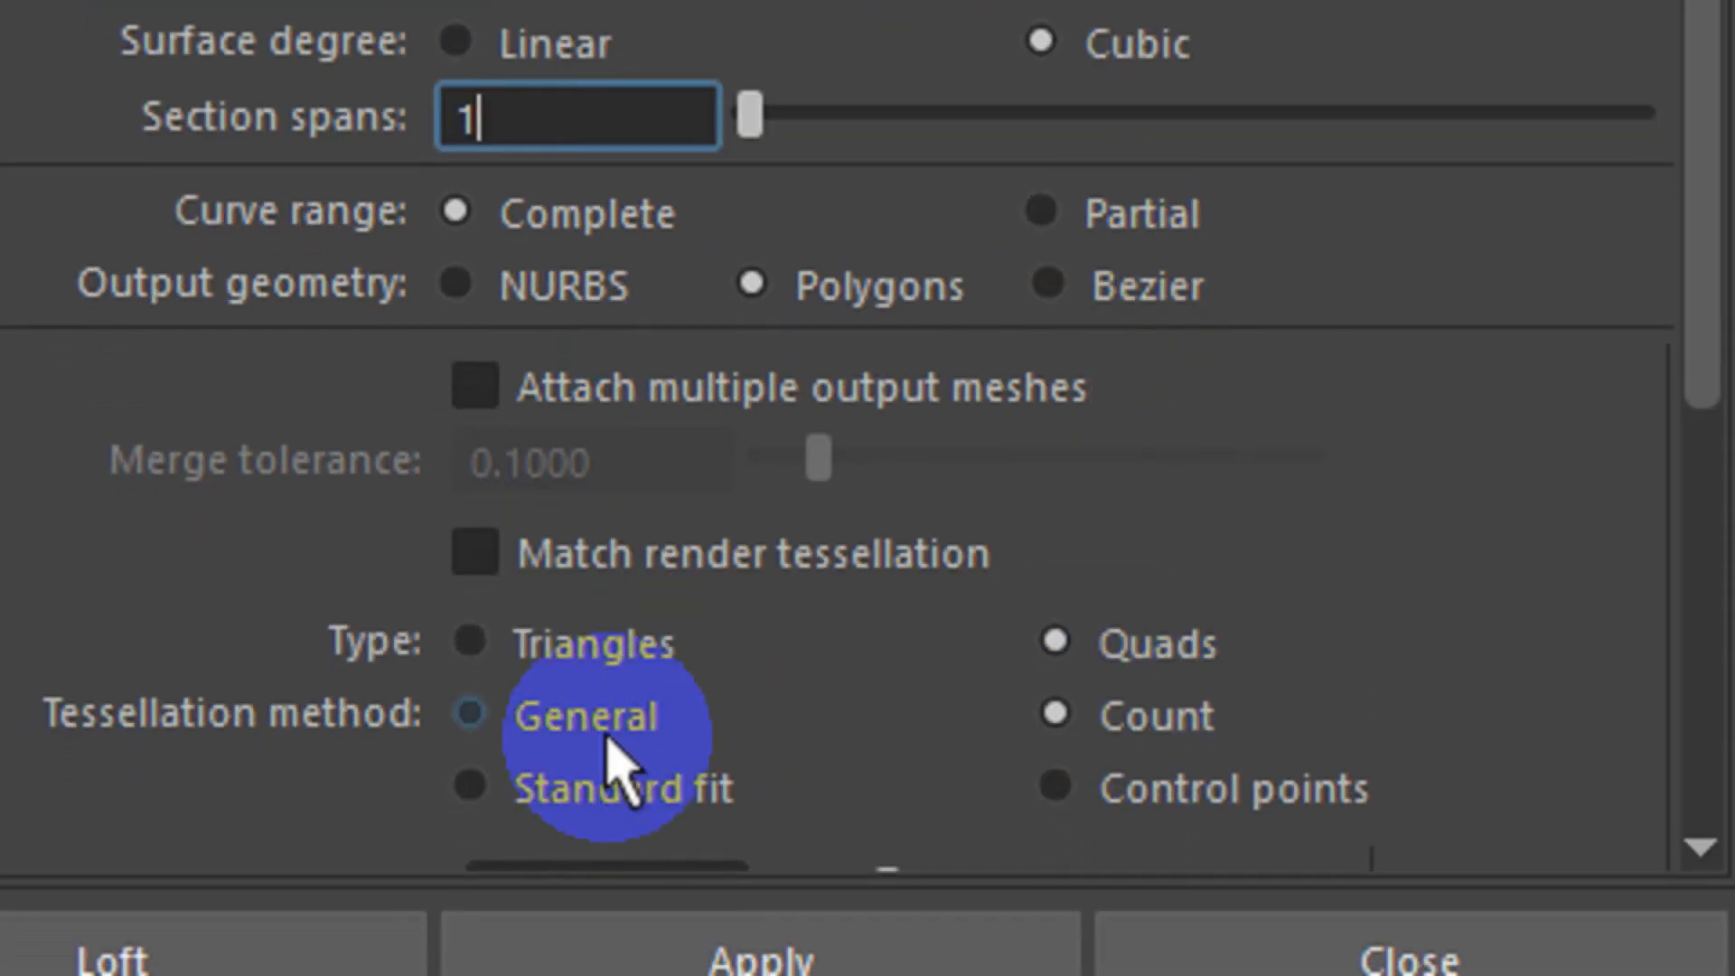
{"action": "left_click", "coordinate": [608, 739]}
{"action": "scroll", "coordinate": [632, 714], "scroll_direction": "down", "scroll_amount": 5}
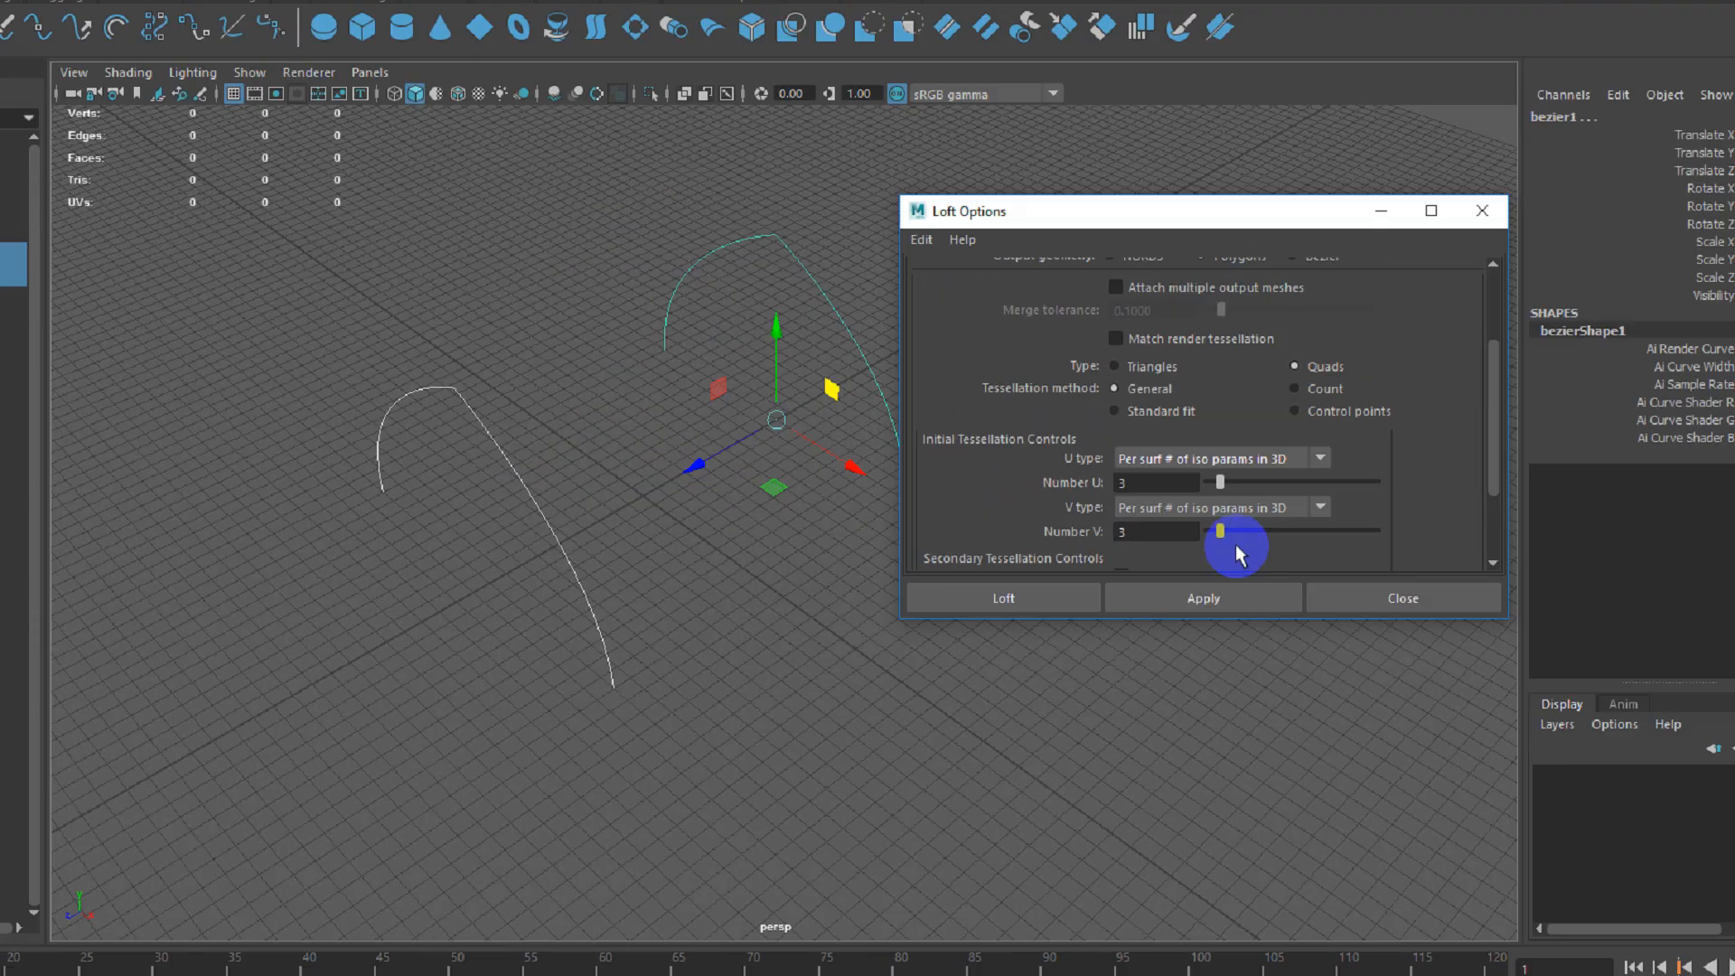
Try lofting the arches with General tessellation at Number U 3 and Number V 3, and undo it.
{"action": "left_click", "coordinate": [986, 909]}
{"action": "left_click_drag", "start_coordinate": [941, 522], "coordinate": [900, 513], "text": "alt"}
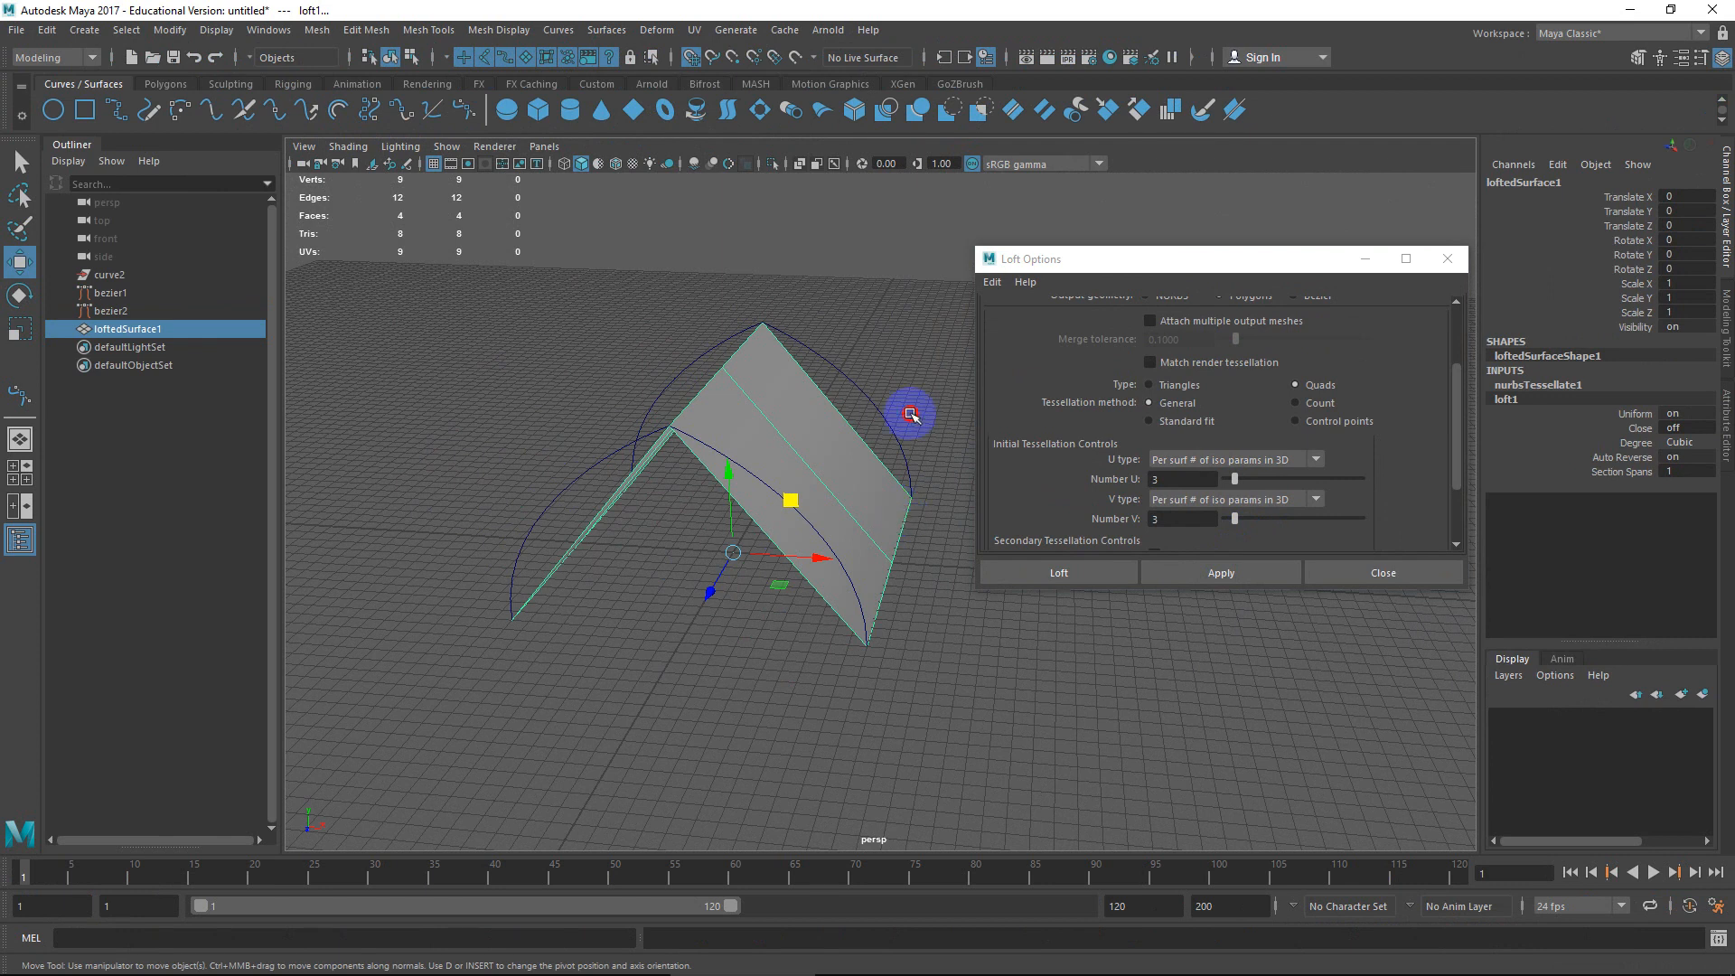
{"action": "key", "text": "ctrl+z"}
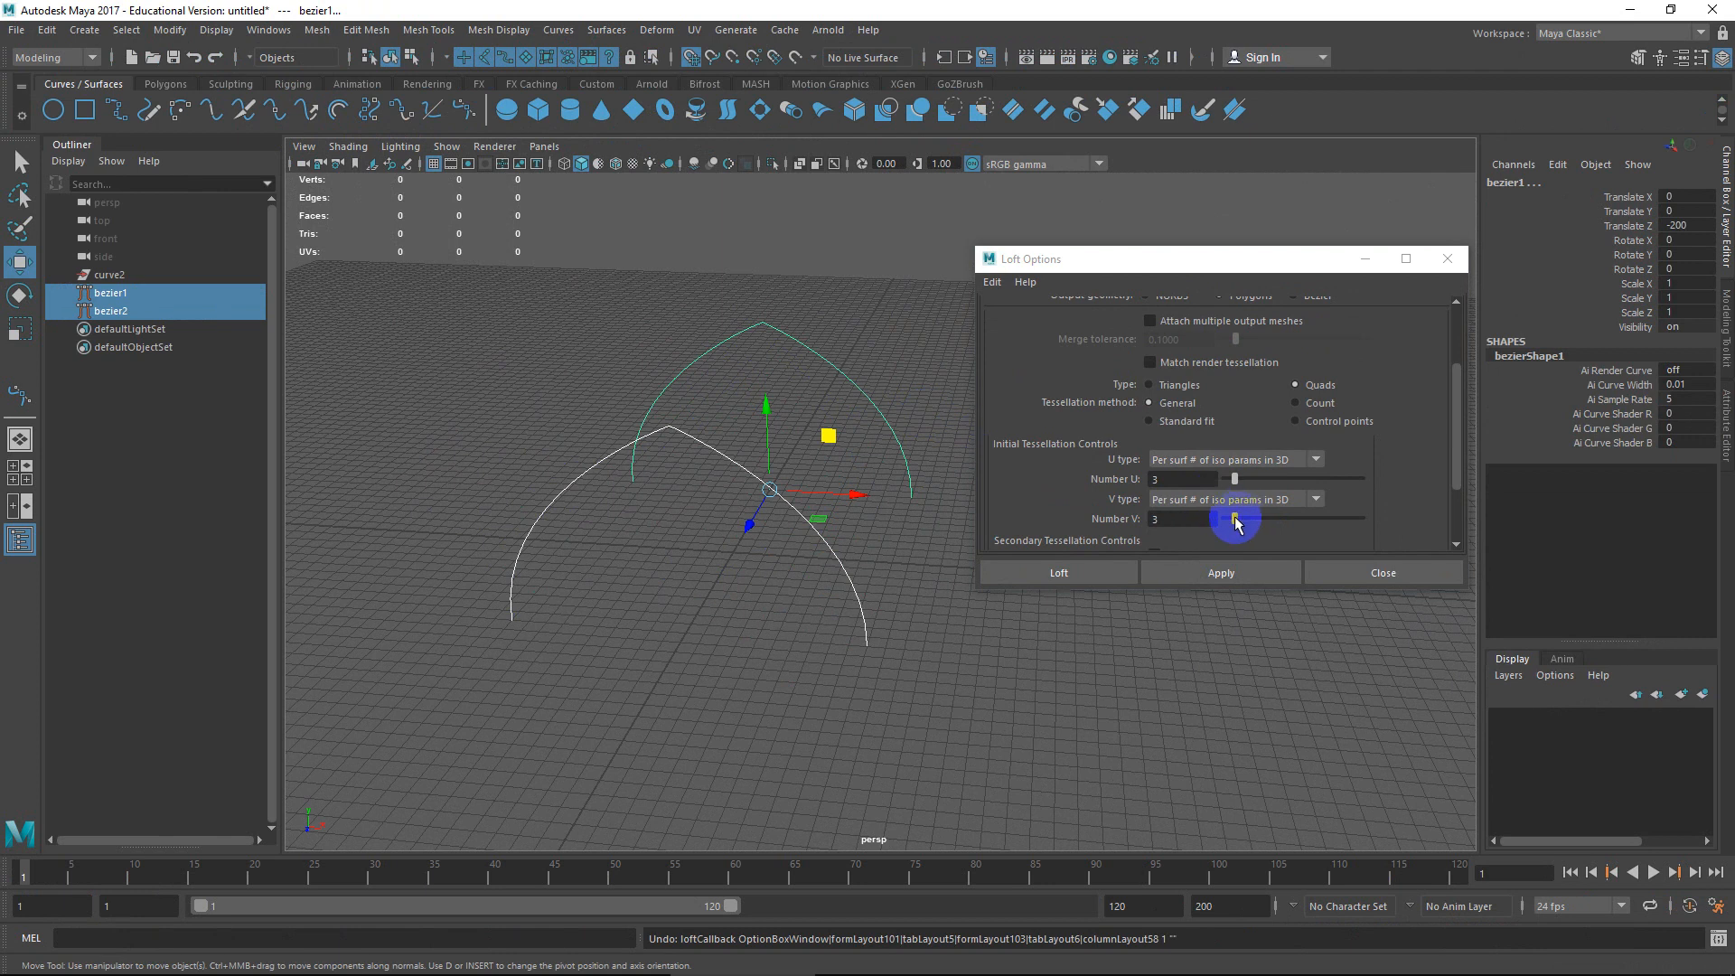
Try lofting the arches with Number V raised to 8, and undo it.
{"action": "left_click_drag", "start_coordinate": [1234, 522], "coordinate": [1247, 521]}
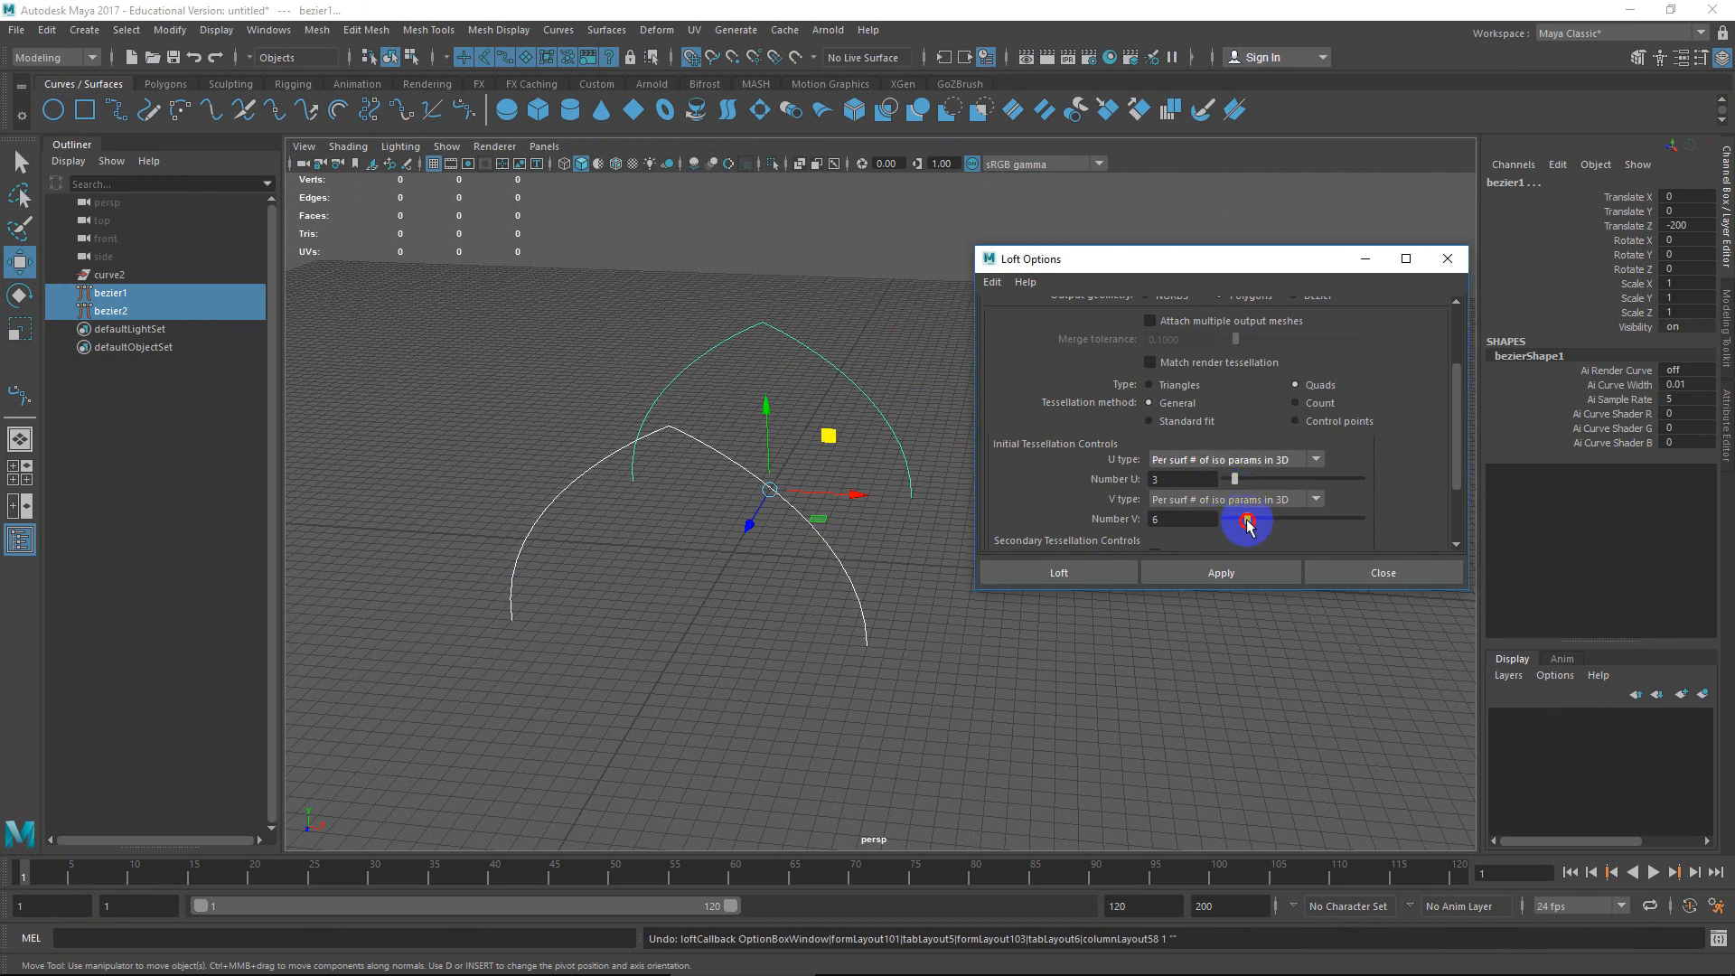
{"action": "left_click", "coordinate": [1240, 567]}
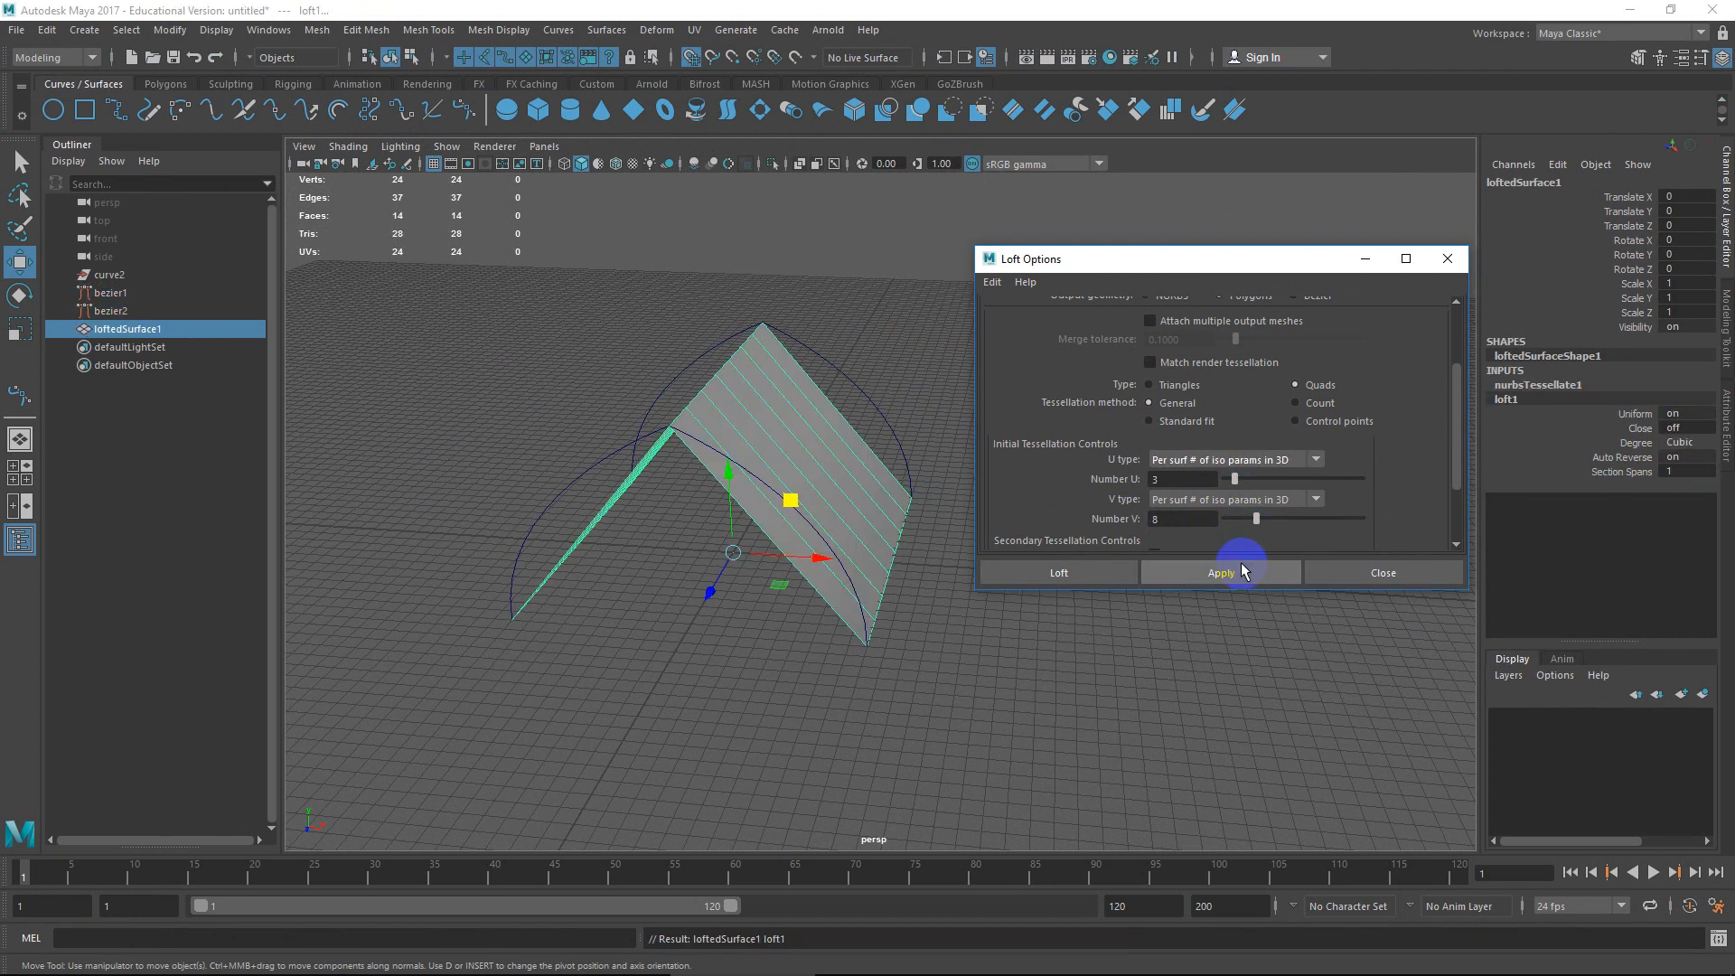
{"action": "left_click_drag", "start_coordinate": [914, 647], "coordinate": [589, 423], "text": "alt"}
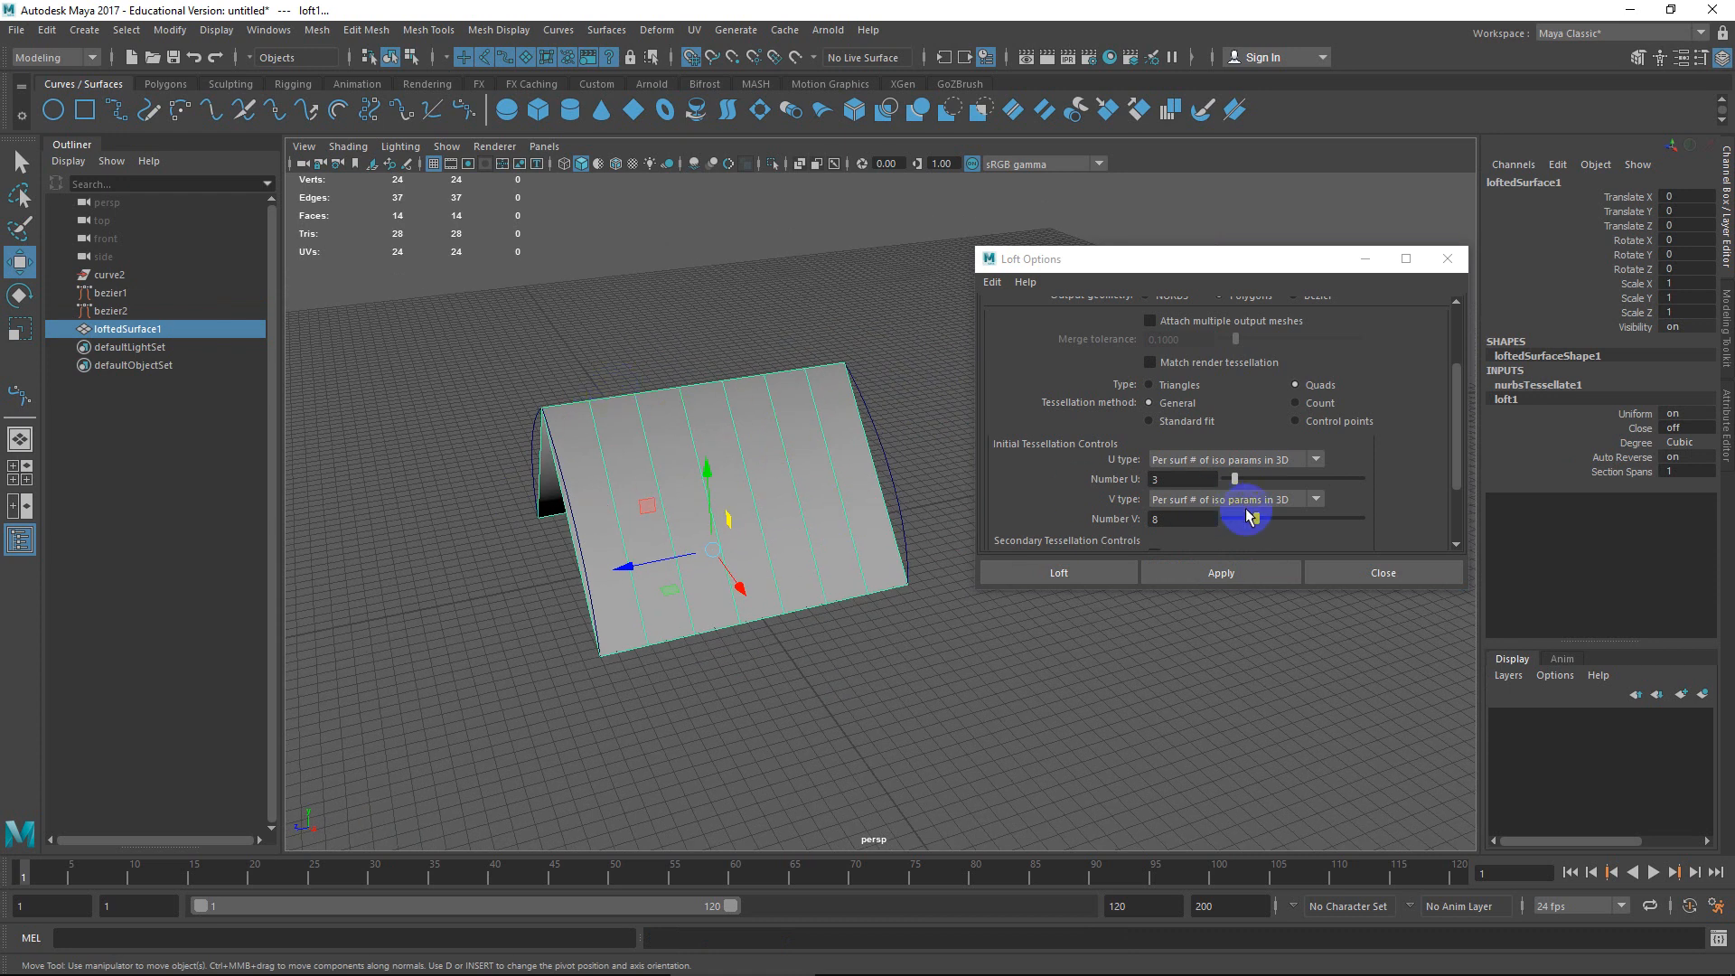
{"action": "key", "text": "ctrl+z"}
Set Number V to 1, test the loft of the two arches, and undo it.
{"action": "left_click_drag", "start_coordinate": [1261, 522], "coordinate": [1234, 526]}
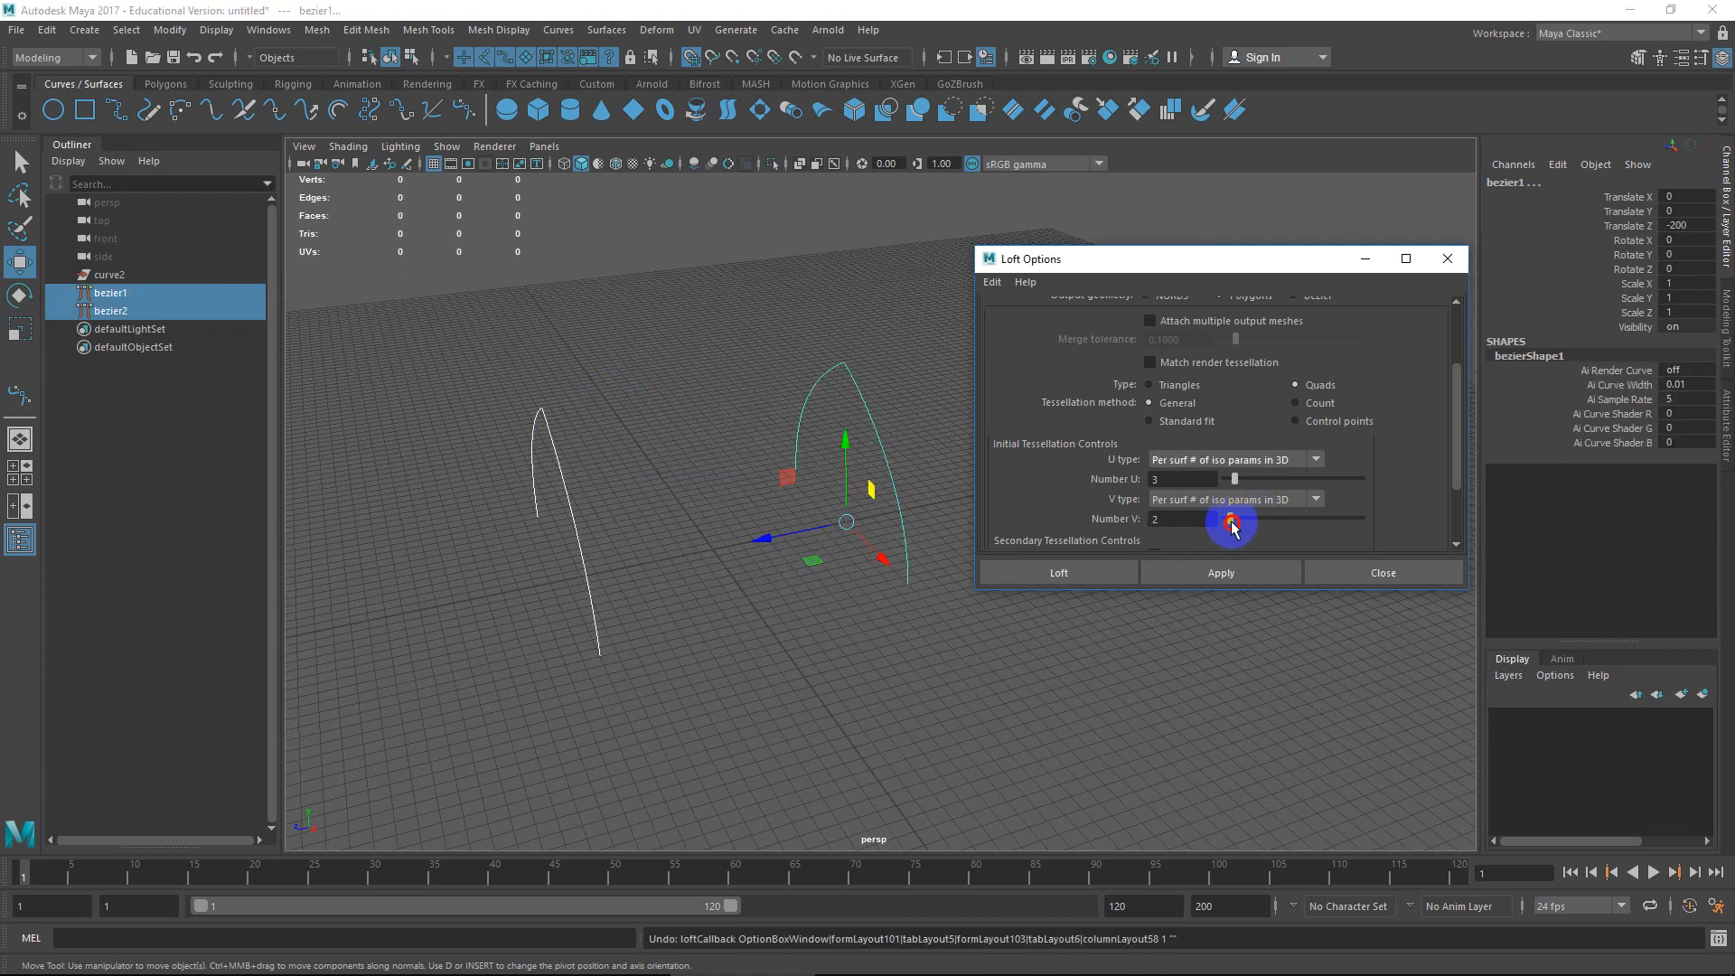
{"action": "left_click", "coordinate": [1202, 572]}
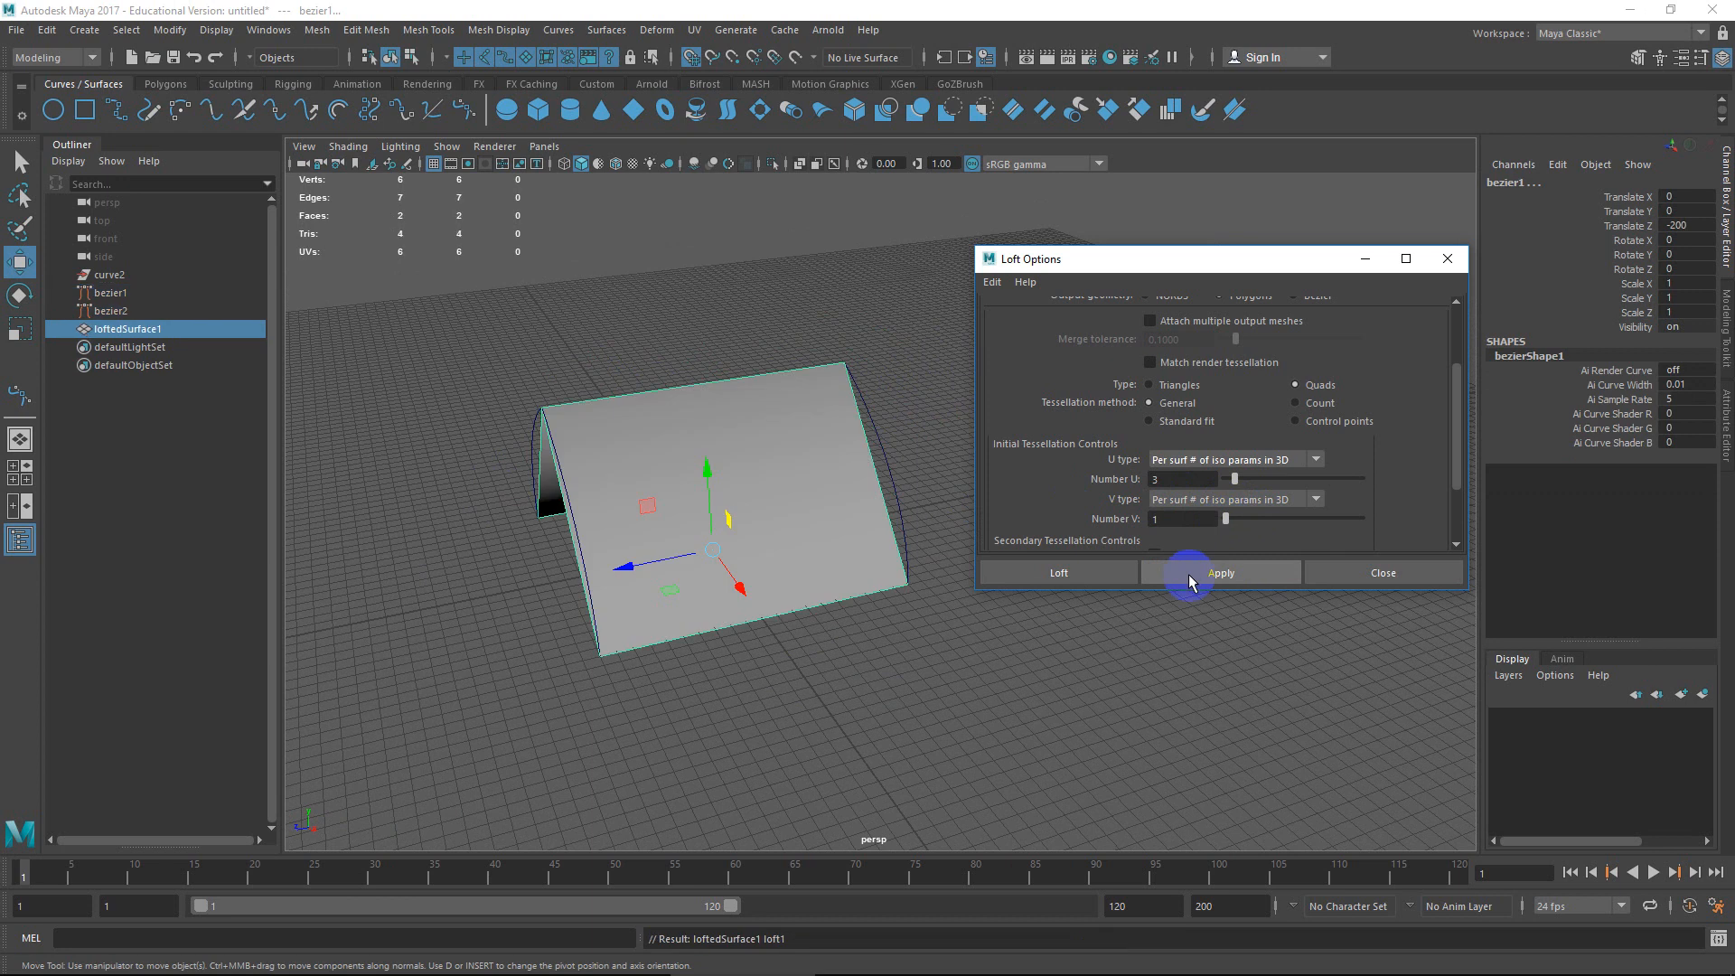
{"action": "left_click_drag", "start_coordinate": [702, 504], "coordinate": [794, 496], "text": "alt"}
{"action": "key", "text": "ctrl+z"}
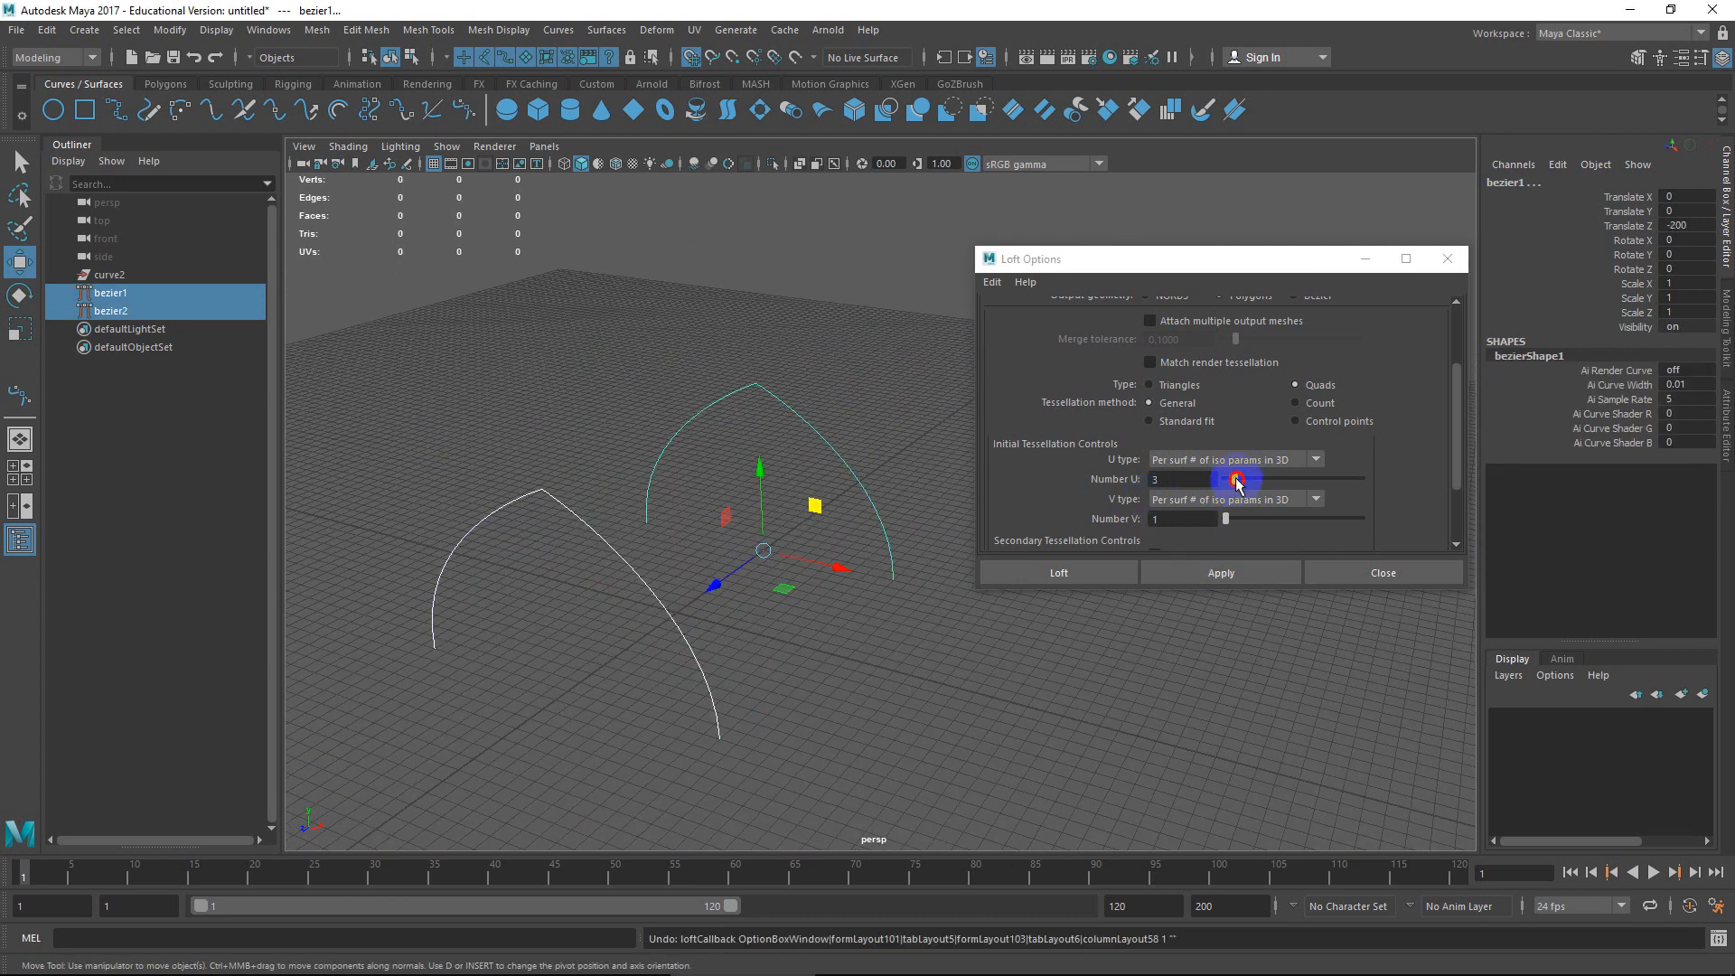
Test the loft at Number U 7, undo it, and loft the arches with Number U 13.
{"action": "left_click_drag", "start_coordinate": [1236, 480], "coordinate": [1254, 481]}
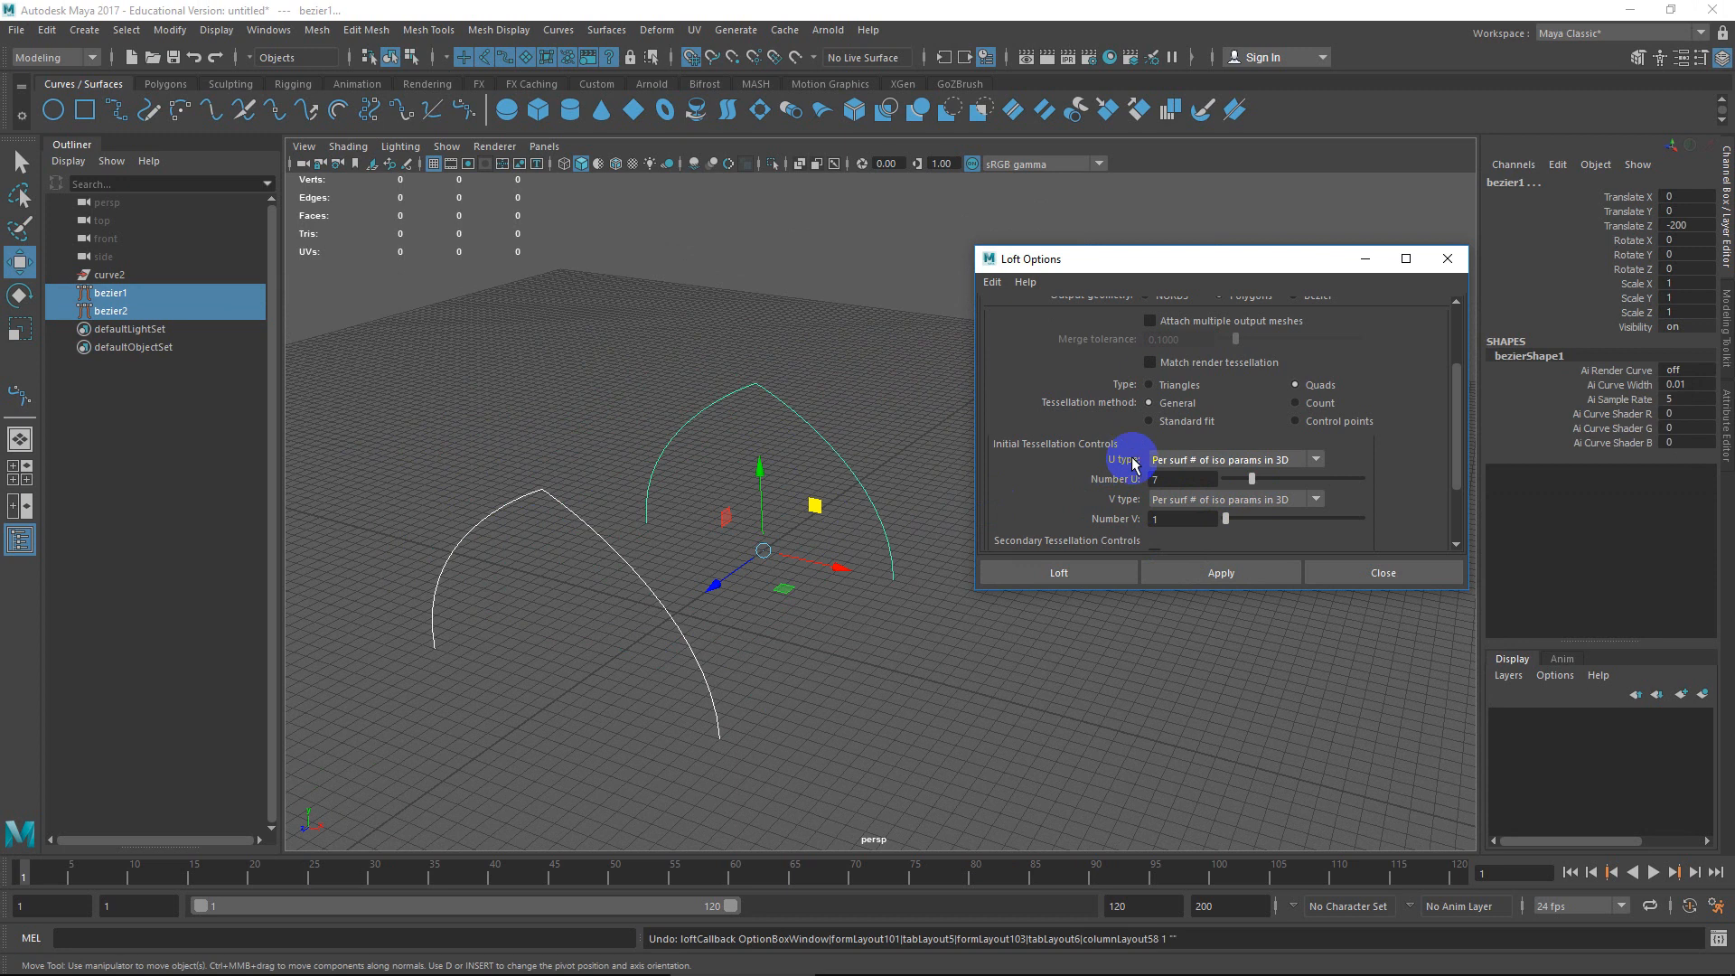
{"action": "left_click", "coordinate": [1216, 573]}
{"action": "mouse_move", "coordinate": [1251, 479]}
{"action": "left_mouse_down"}
{"action": "mouse_move", "coordinate": [1234, 482]}
{"action": "mouse_move", "coordinate": [1267, 481]}
{"action": "mouse_move", "coordinate": [1225, 482]}
{"action": "mouse_move", "coordinate": [1277, 481]}
{"action": "left_mouse_up"}
{"action": "key", "text": "ctrl+z"}
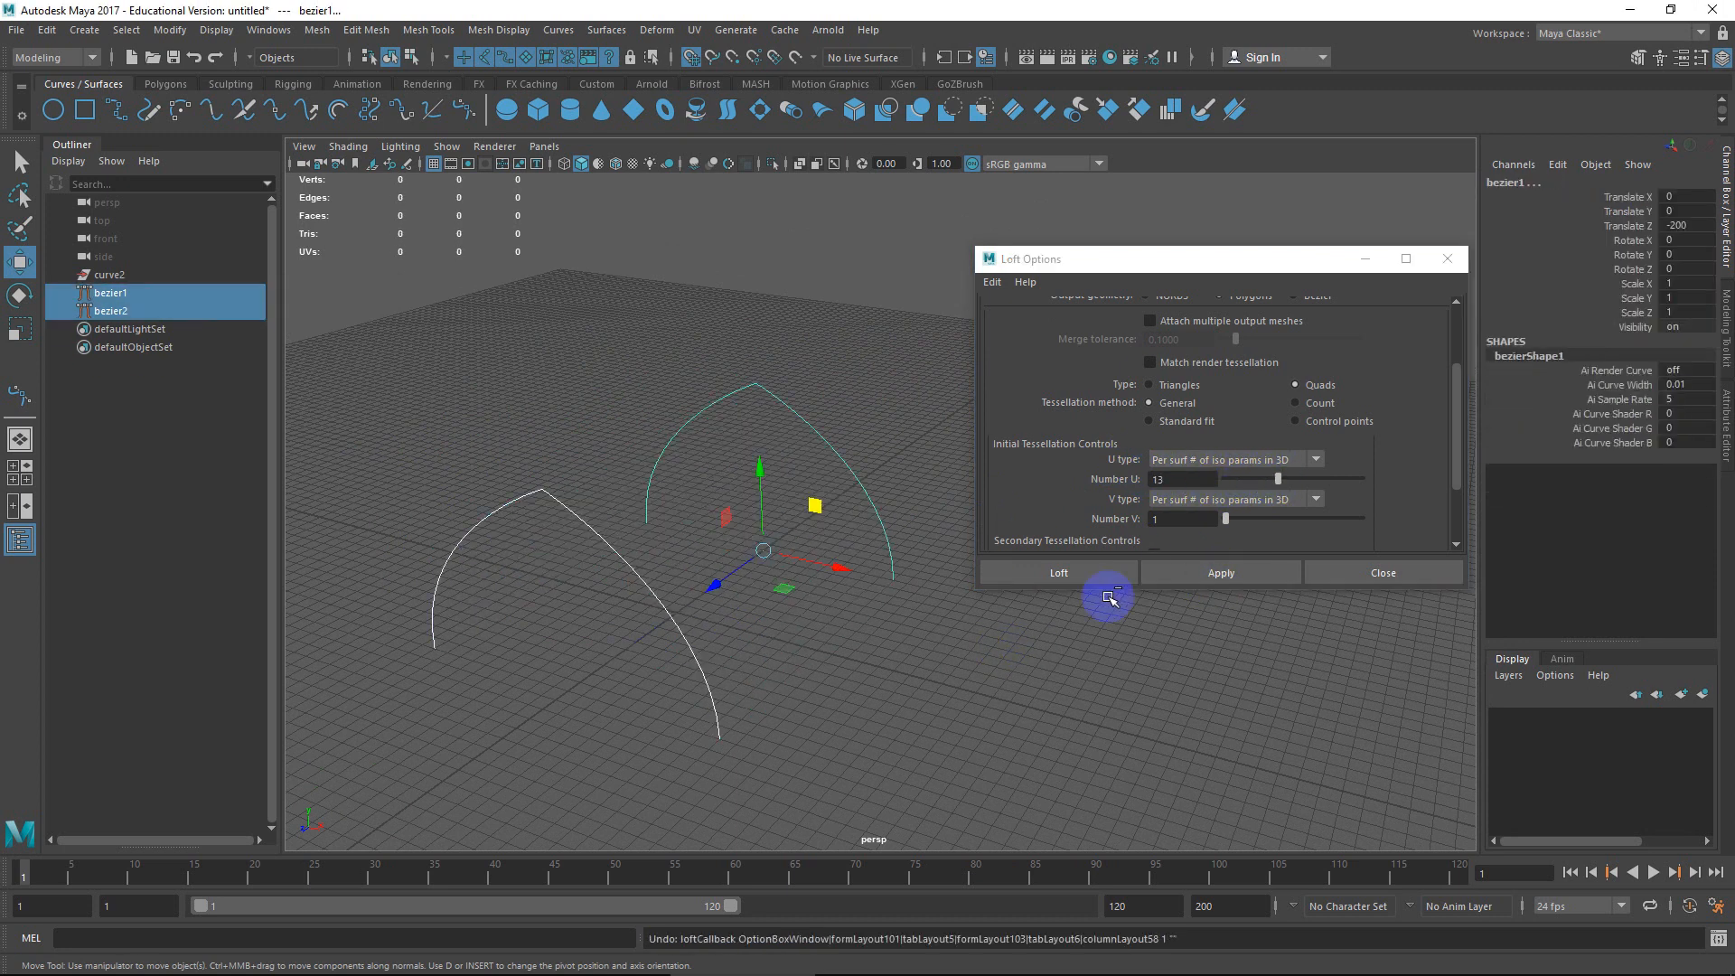
{"action": "left_click", "coordinate": [1218, 574]}
{"action": "left_click_drag", "start_coordinate": [821, 561], "coordinate": [972, 588], "text": "alt"}
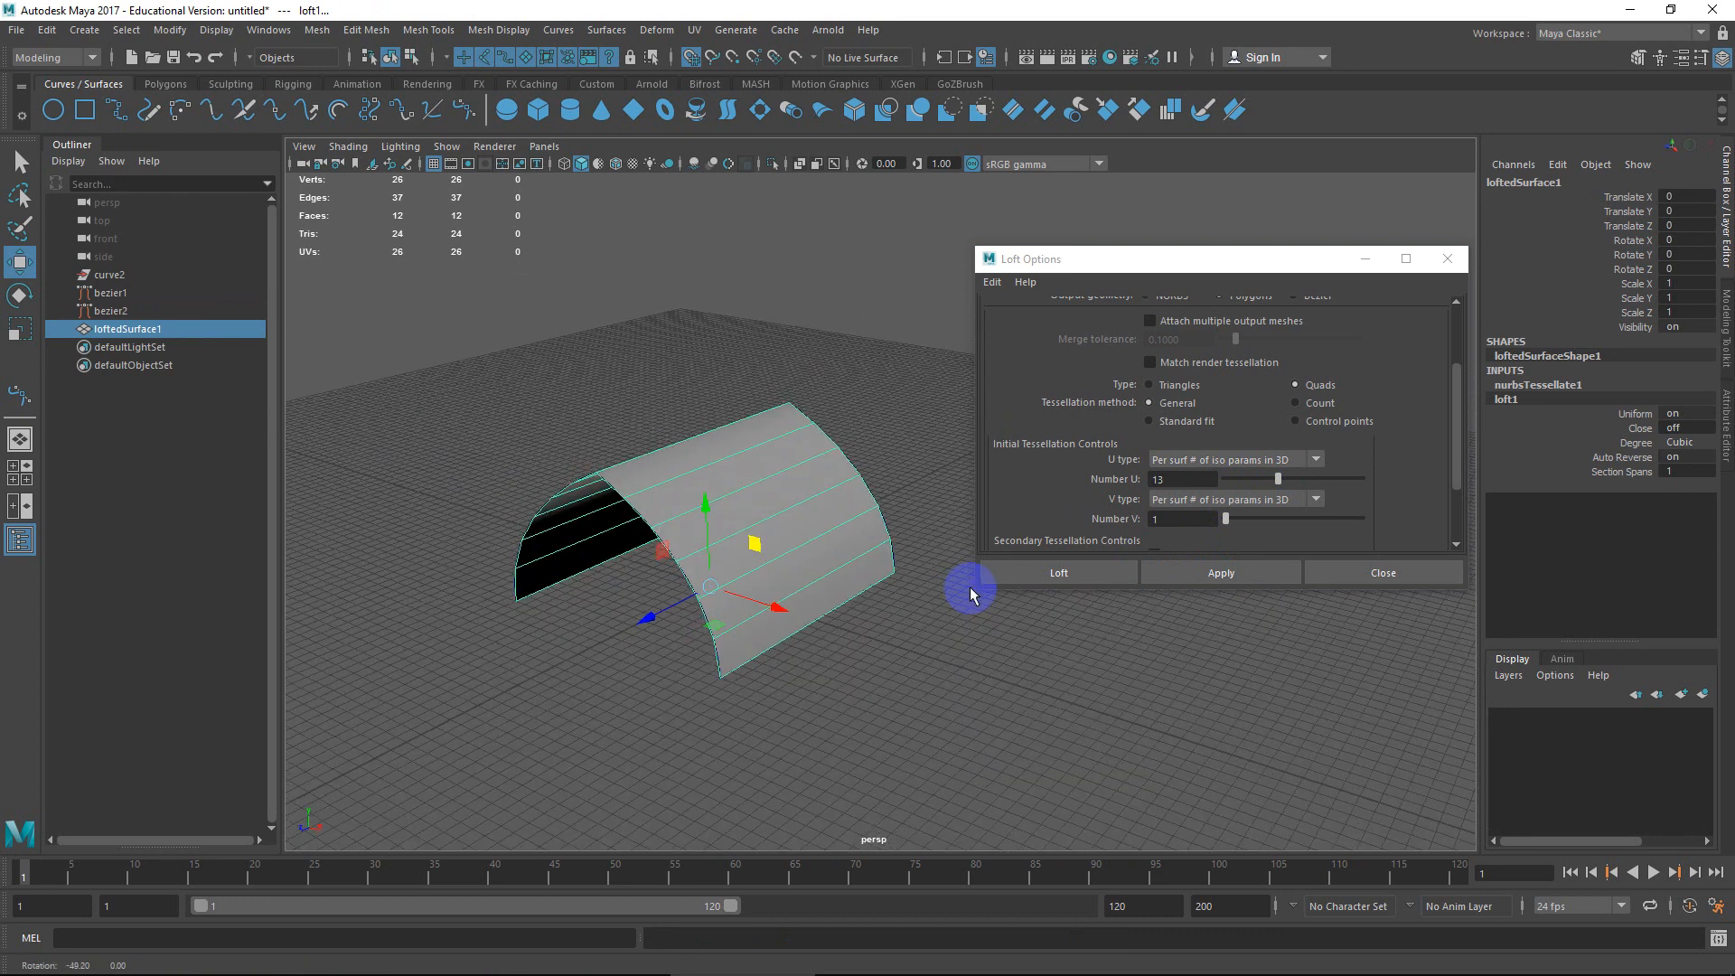
Try deleting the two arch curves and moving them along Z with the loft attached, undoing both changes.
{"action": "left_click_drag", "start_coordinate": [891, 488], "coordinate": [620, 639]}
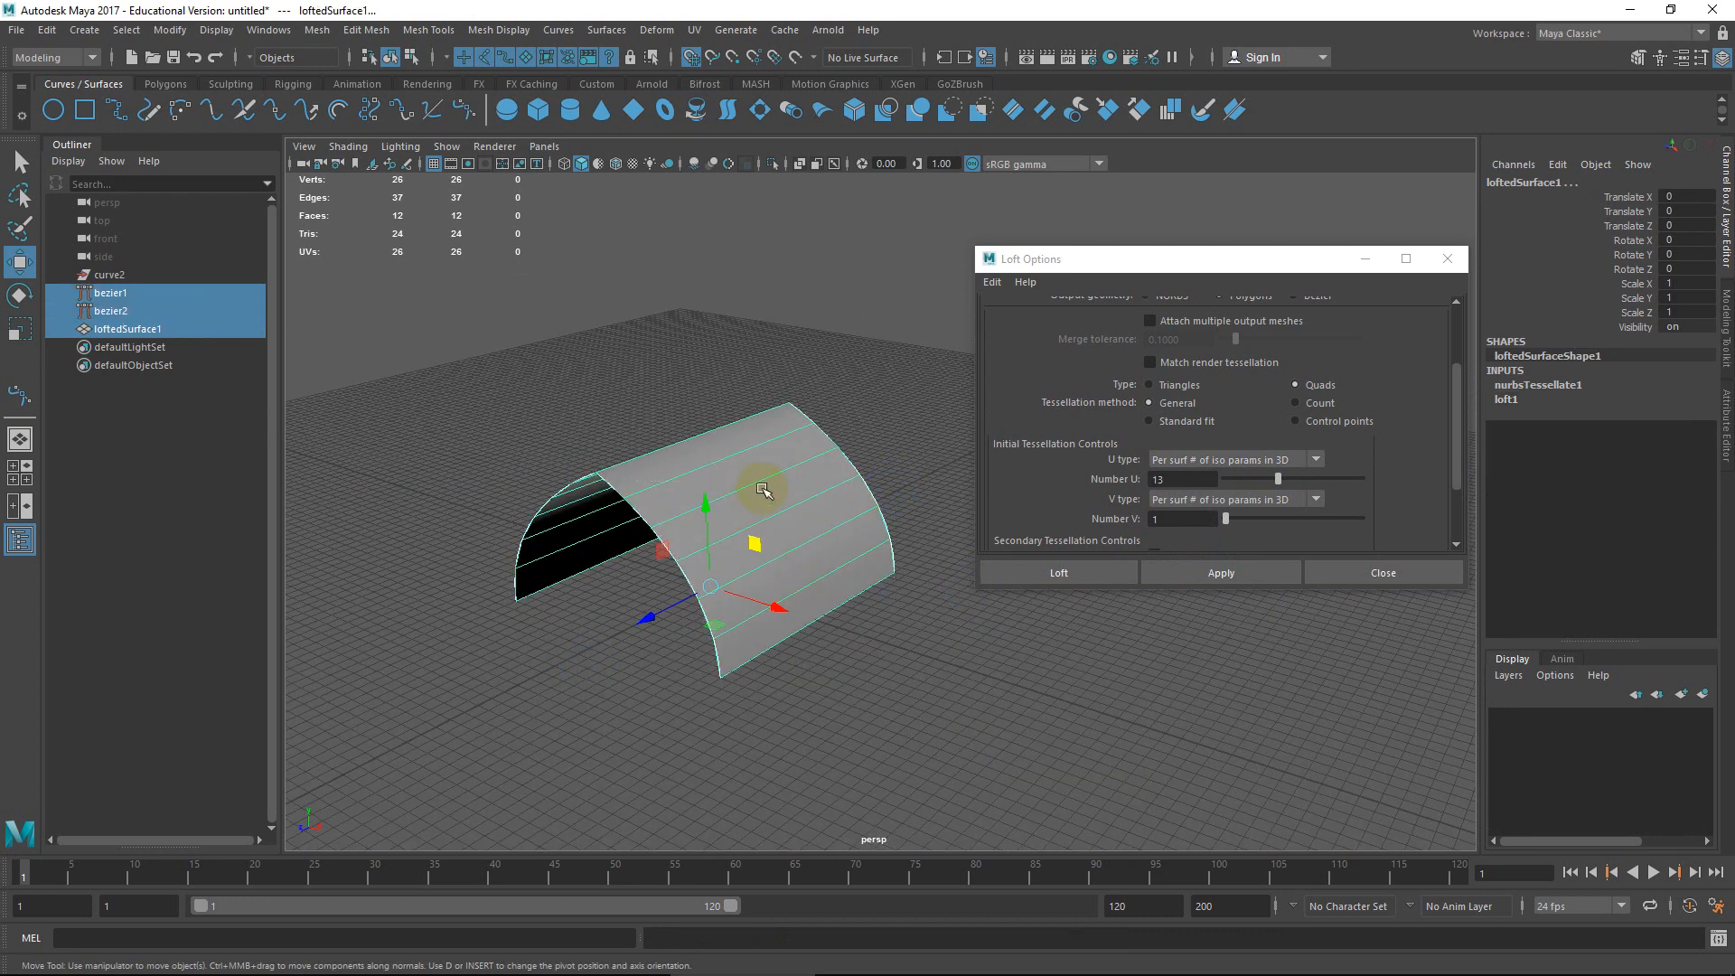
{"action": "left_click", "coordinate": [761, 488], "text": "shift"}
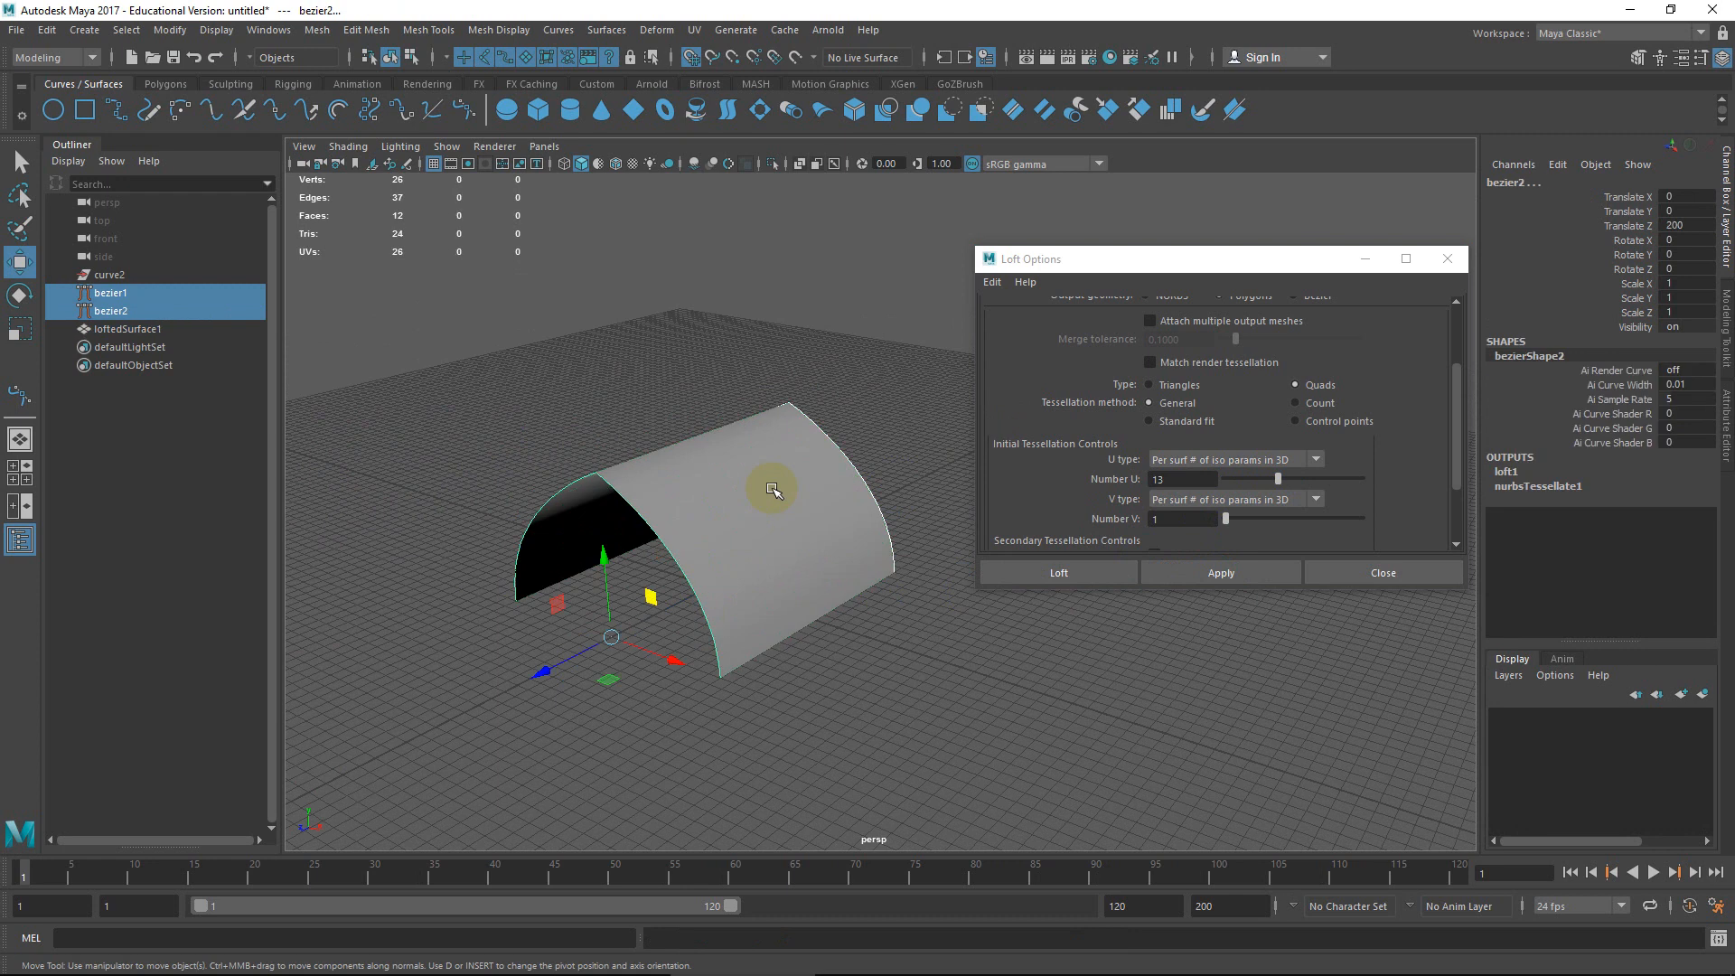
{"action": "key", "text": "Delete"}
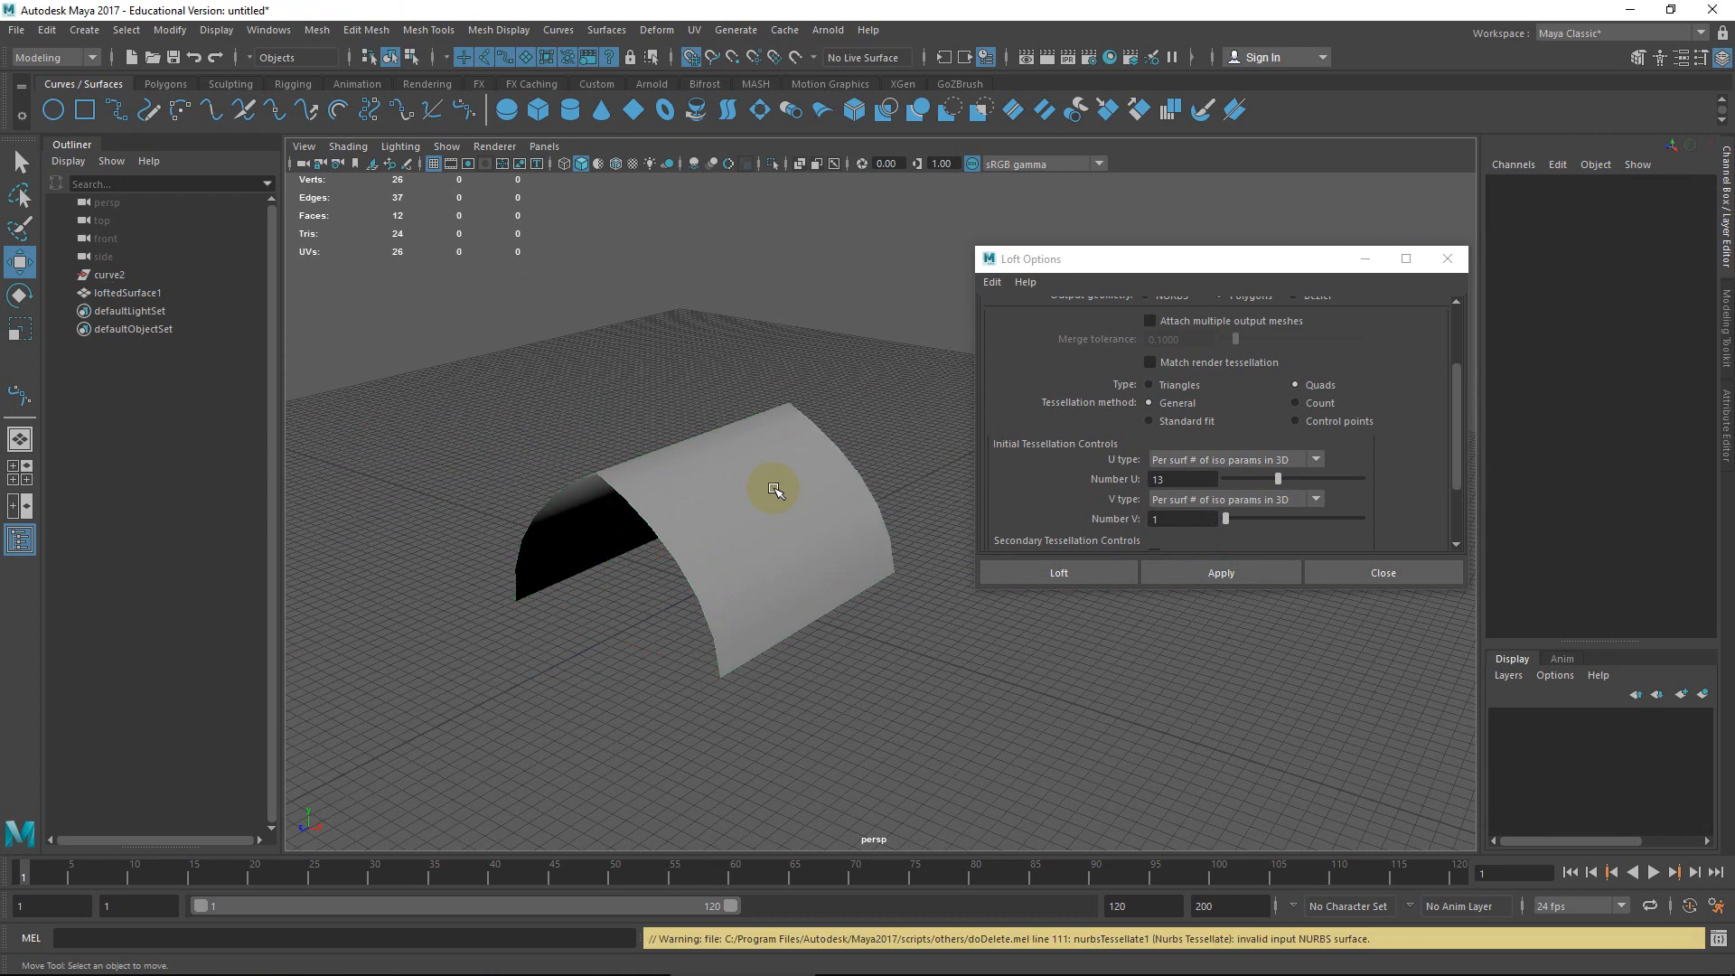
{"action": "key", "text": "ctrl+z"}
{"action": "left_click_drag", "start_coordinate": [575, 652], "coordinate": [416, 697]}
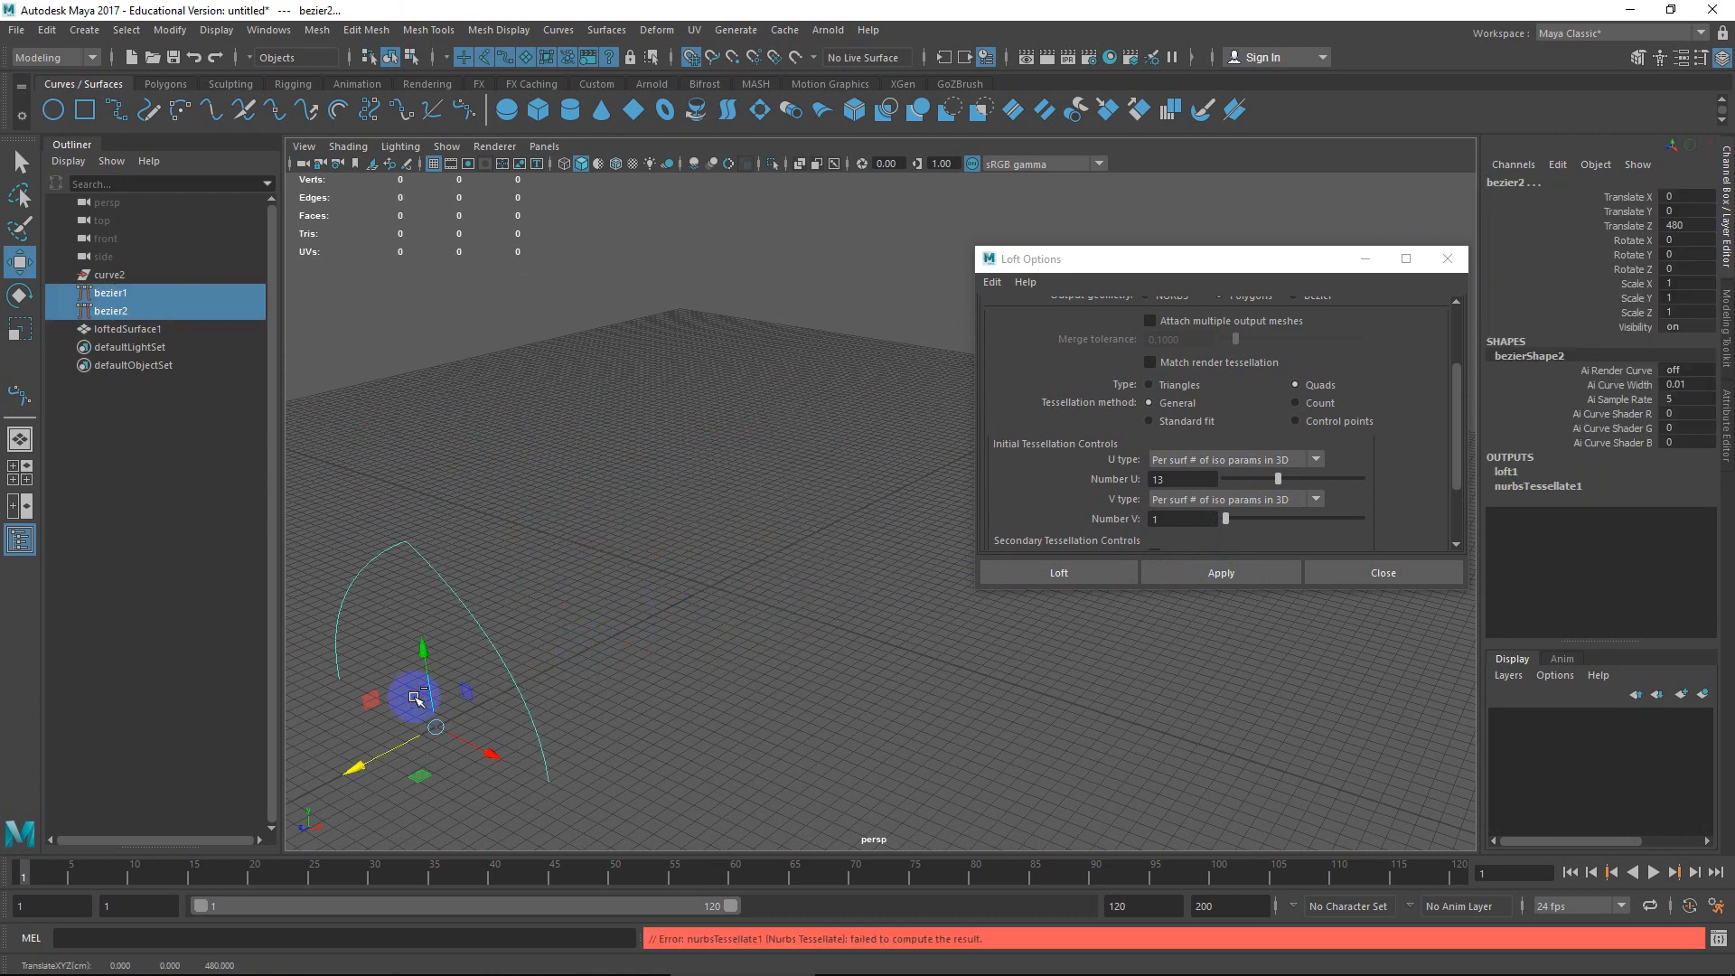
{"action": "key", "text": "ctrl+z"}
Close the Loft options, select both arch curves of the vault and turn off grid snapping.
{"action": "left_click_drag", "start_coordinate": [816, 592], "coordinate": [728, 605], "text": "alt"}
{"action": "left_click", "coordinate": [860, 502]}
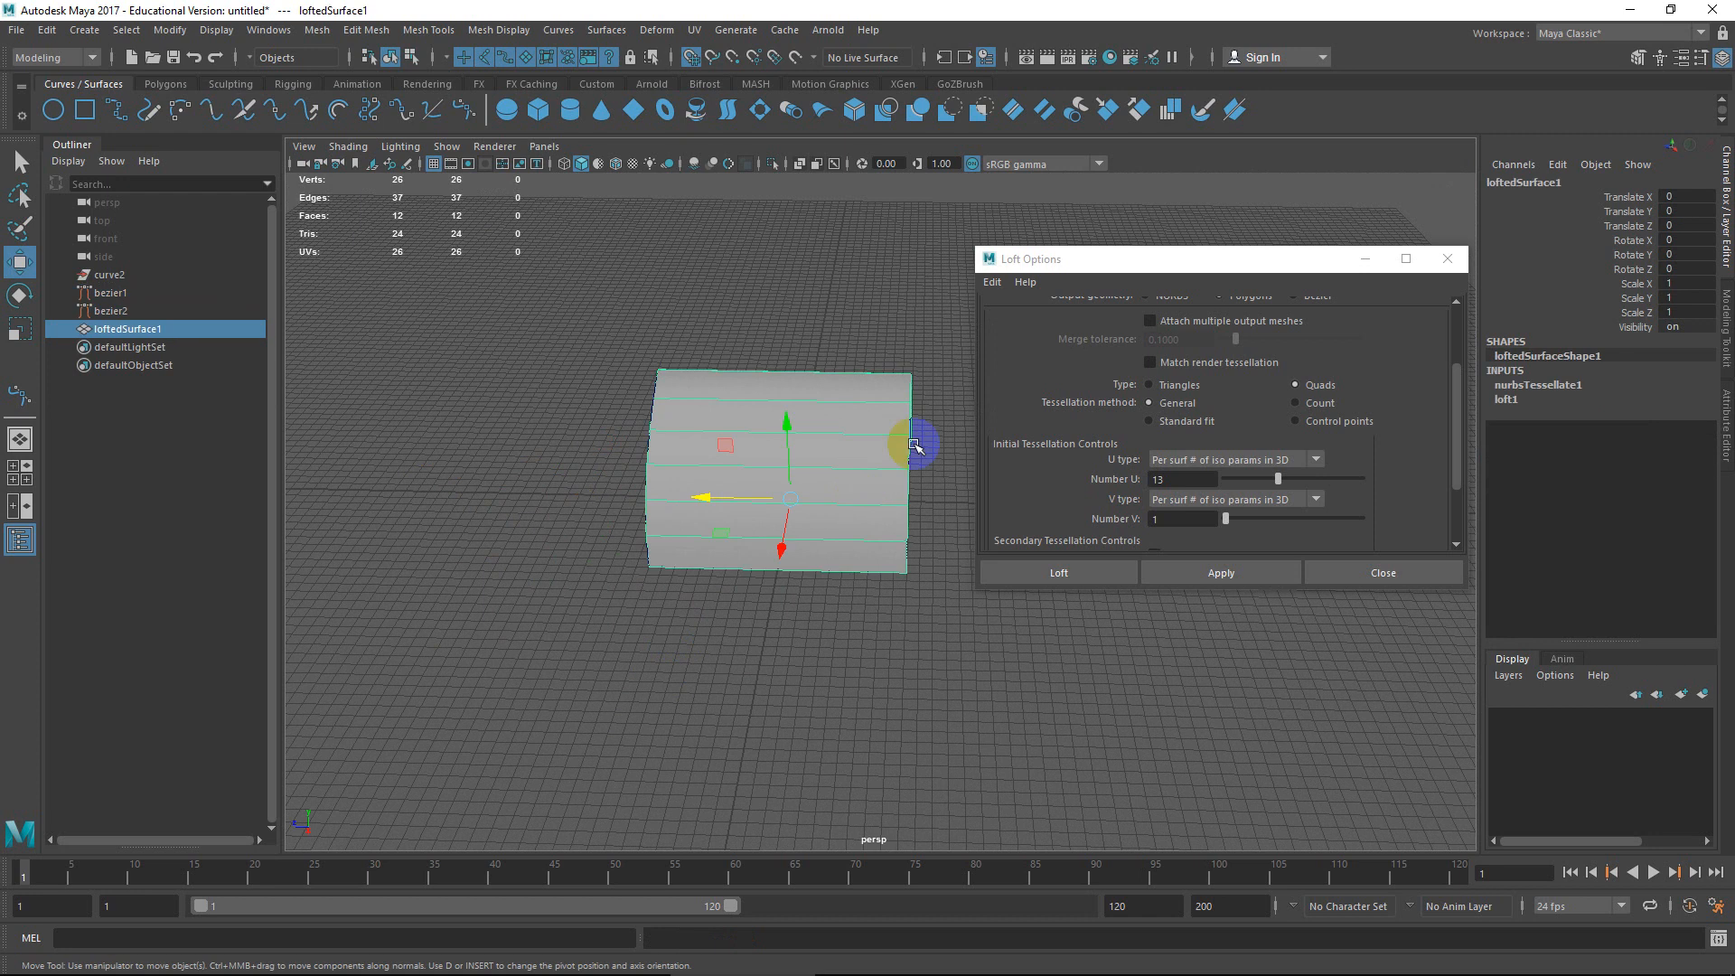
{"action": "left_click", "coordinate": [1316, 570]}
{"action": "left_click_drag", "start_coordinate": [949, 469], "coordinate": [503, 596], "text": "alt"}
{"action": "left_click", "coordinate": [748, 420], "text": "ctrl"}
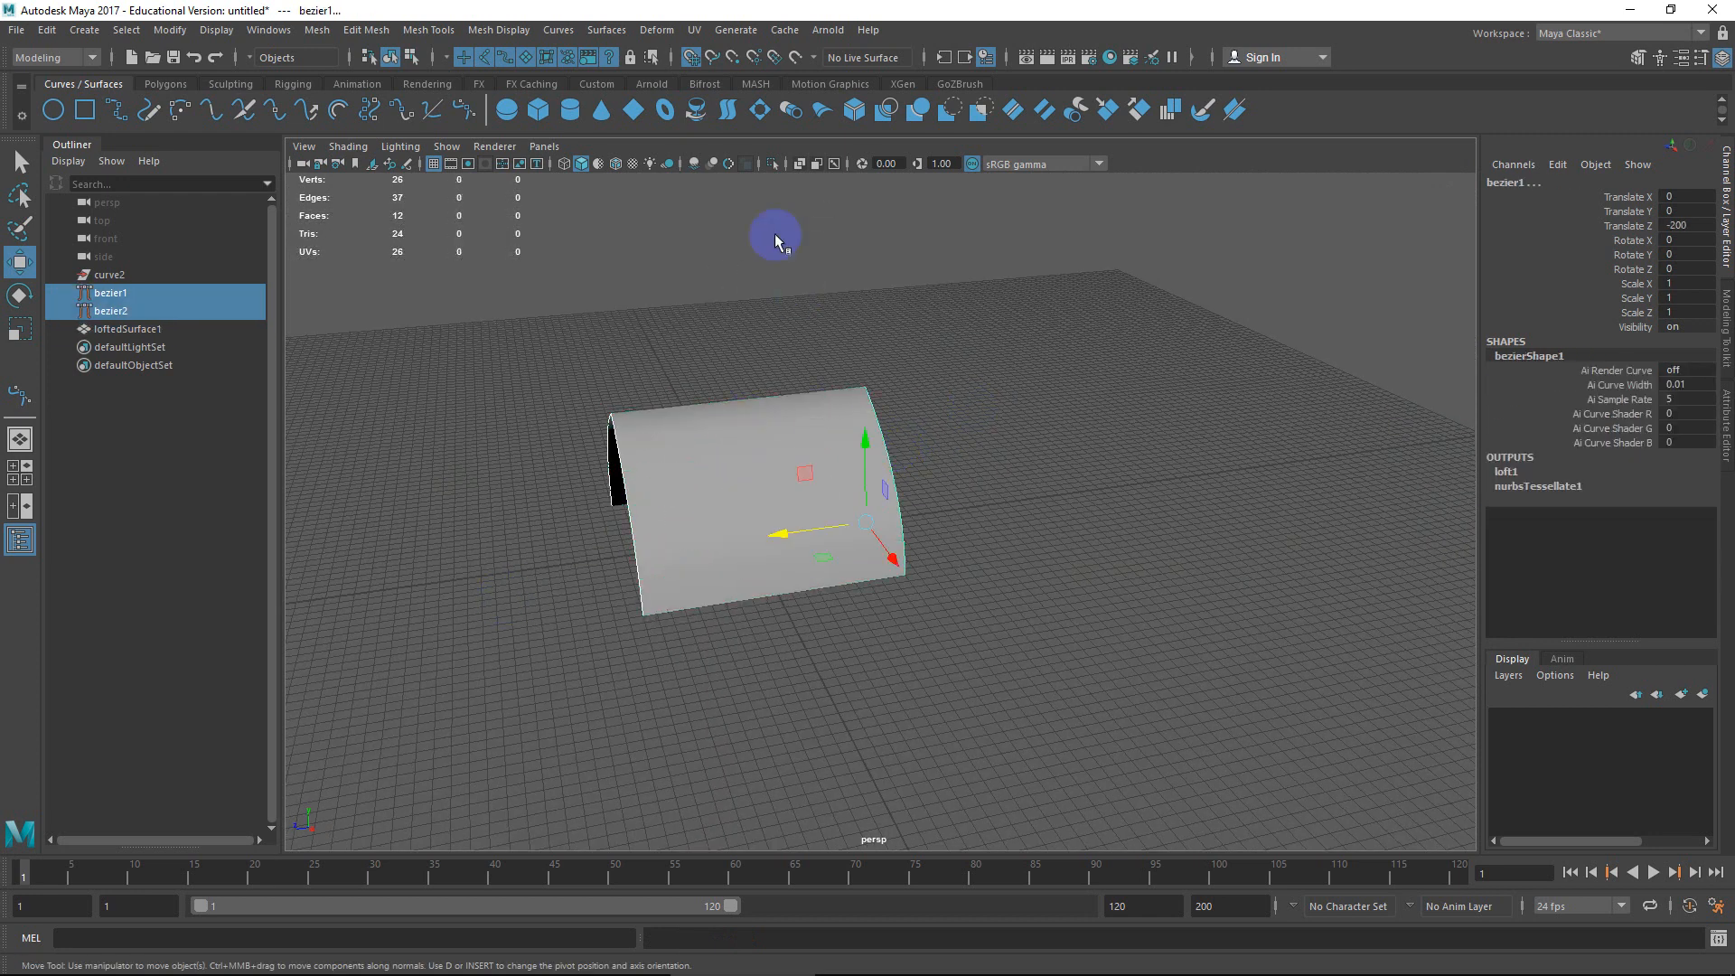
{"action": "left_click", "coordinate": [691, 57]}
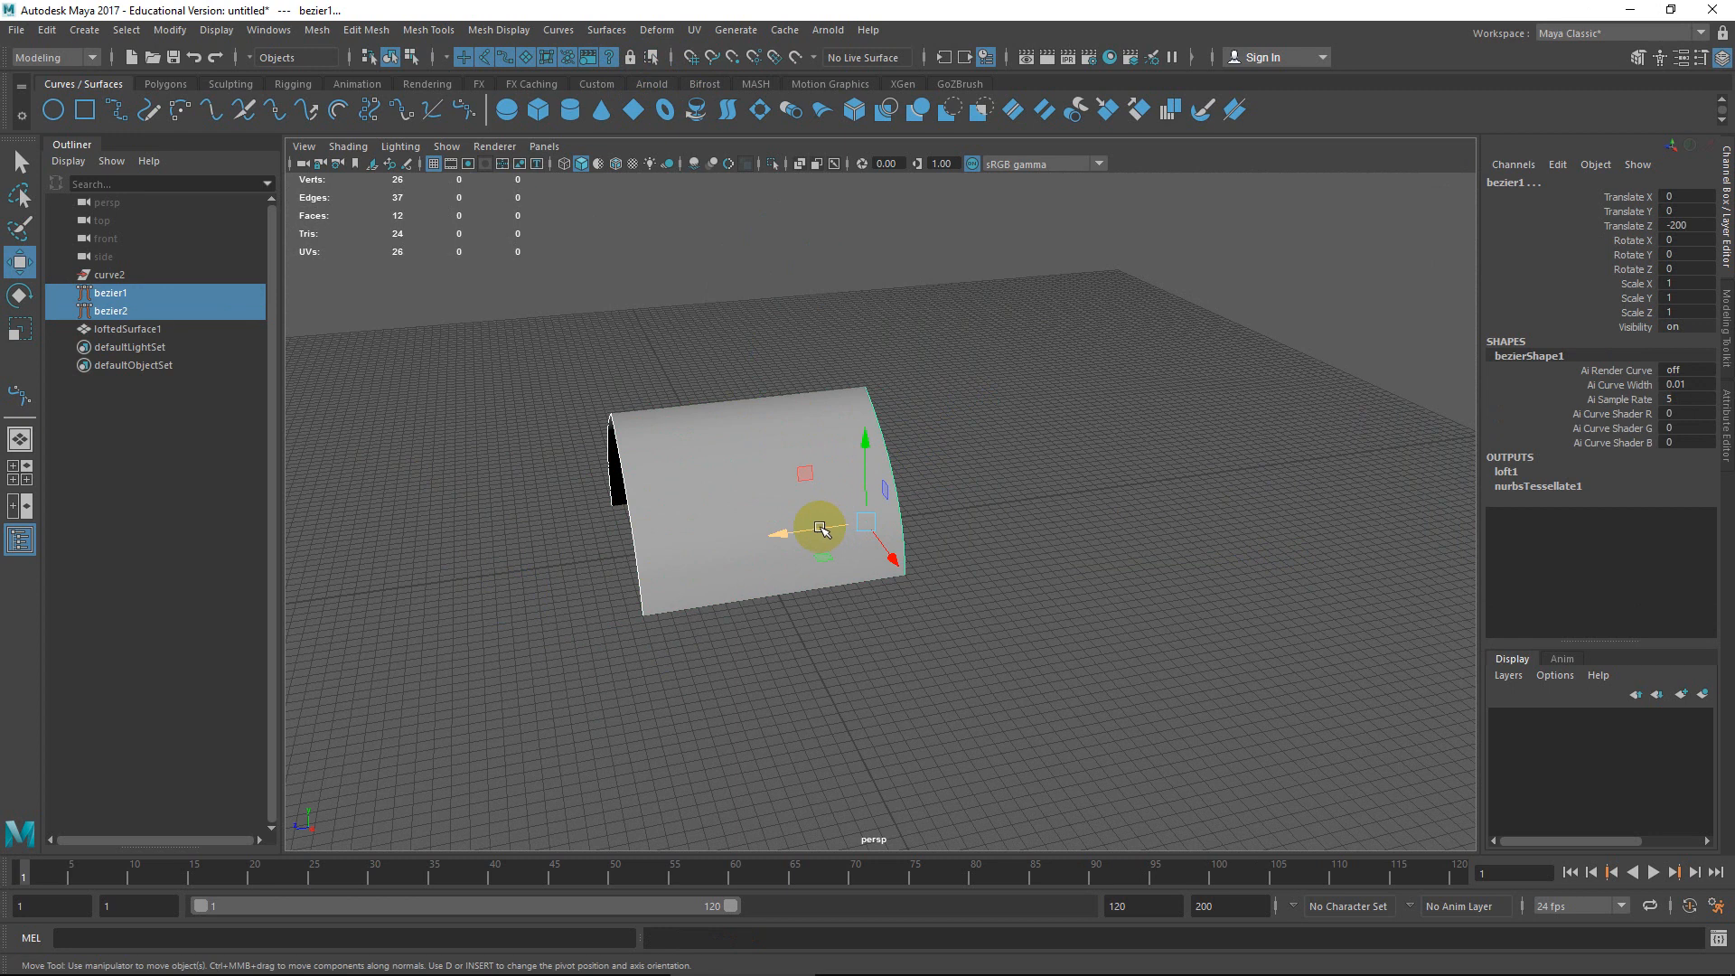
Try moving both arch curves together along Z so the lofted surface follows, and undo the moves.
{"action": "left_click_drag", "start_coordinate": [820, 528], "coordinate": [907, 541]}
{"action": "key", "text": "ctrl+z"}
{"action": "left_click", "coordinate": [786, 497]}
{"action": "key", "text": "ctrl+z"}
{"action": "left_click_drag", "start_coordinate": [973, 413], "coordinate": [371, 595]}
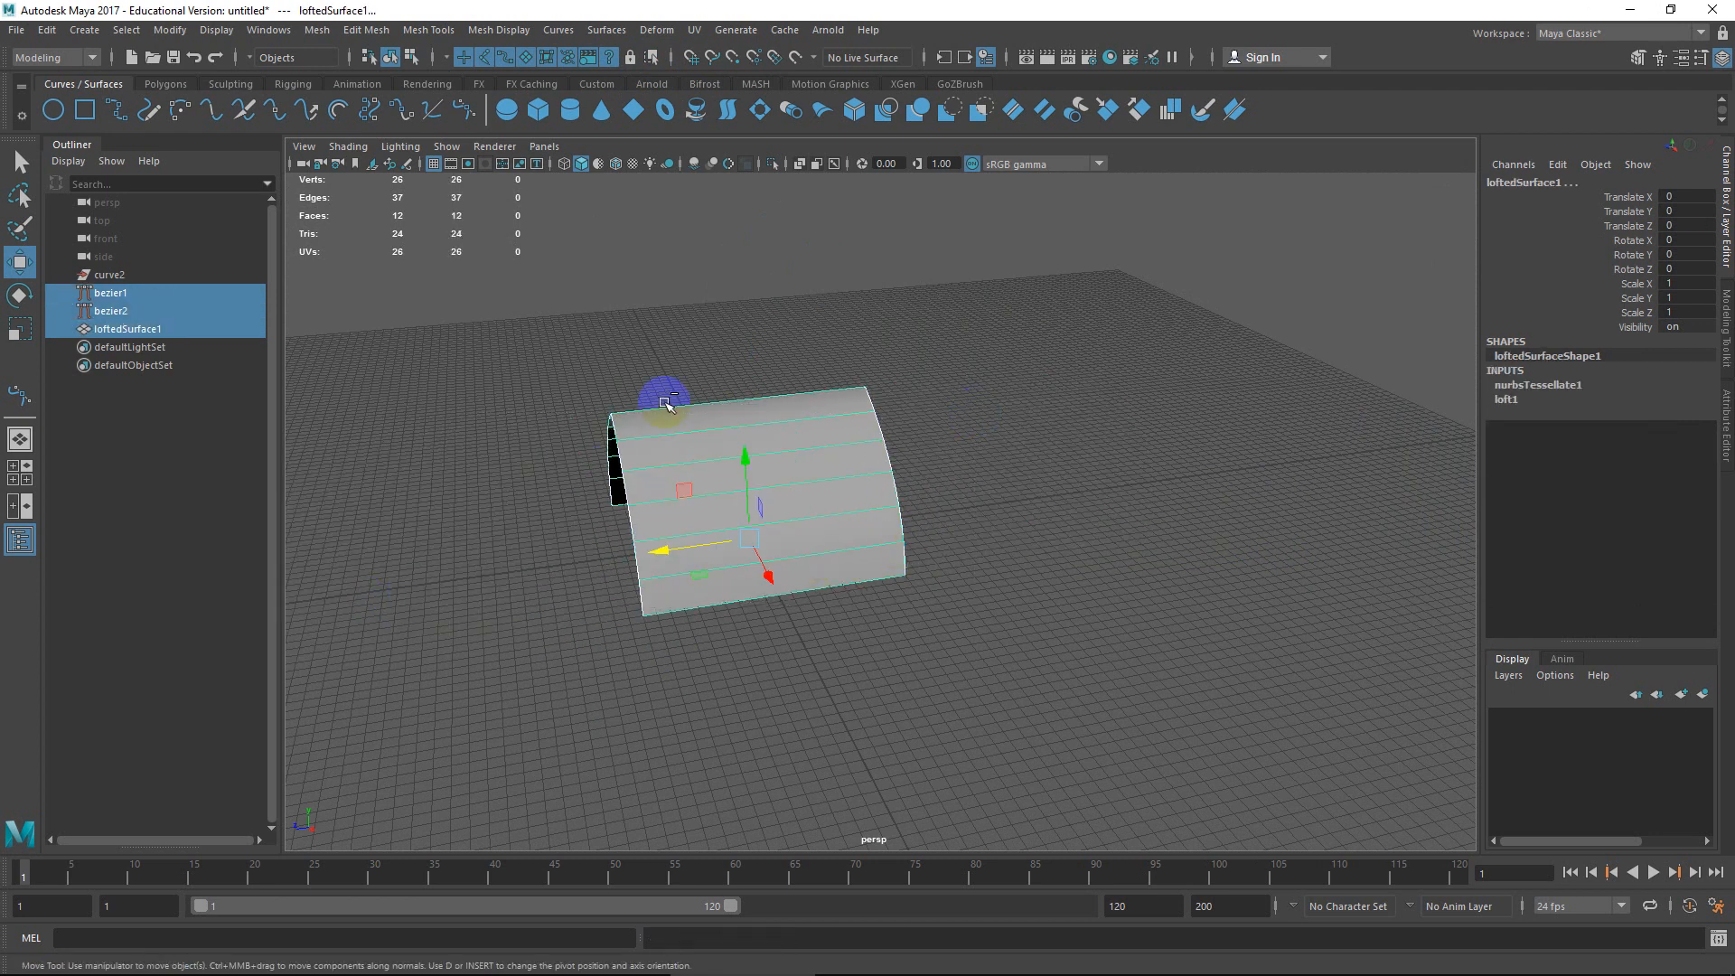
{"action": "left_click_drag", "start_coordinate": [702, 338], "coordinate": [720, 453], "text": "ctrl"}
{"action": "left_click_drag", "start_coordinate": [790, 533], "coordinate": [575, 546]}
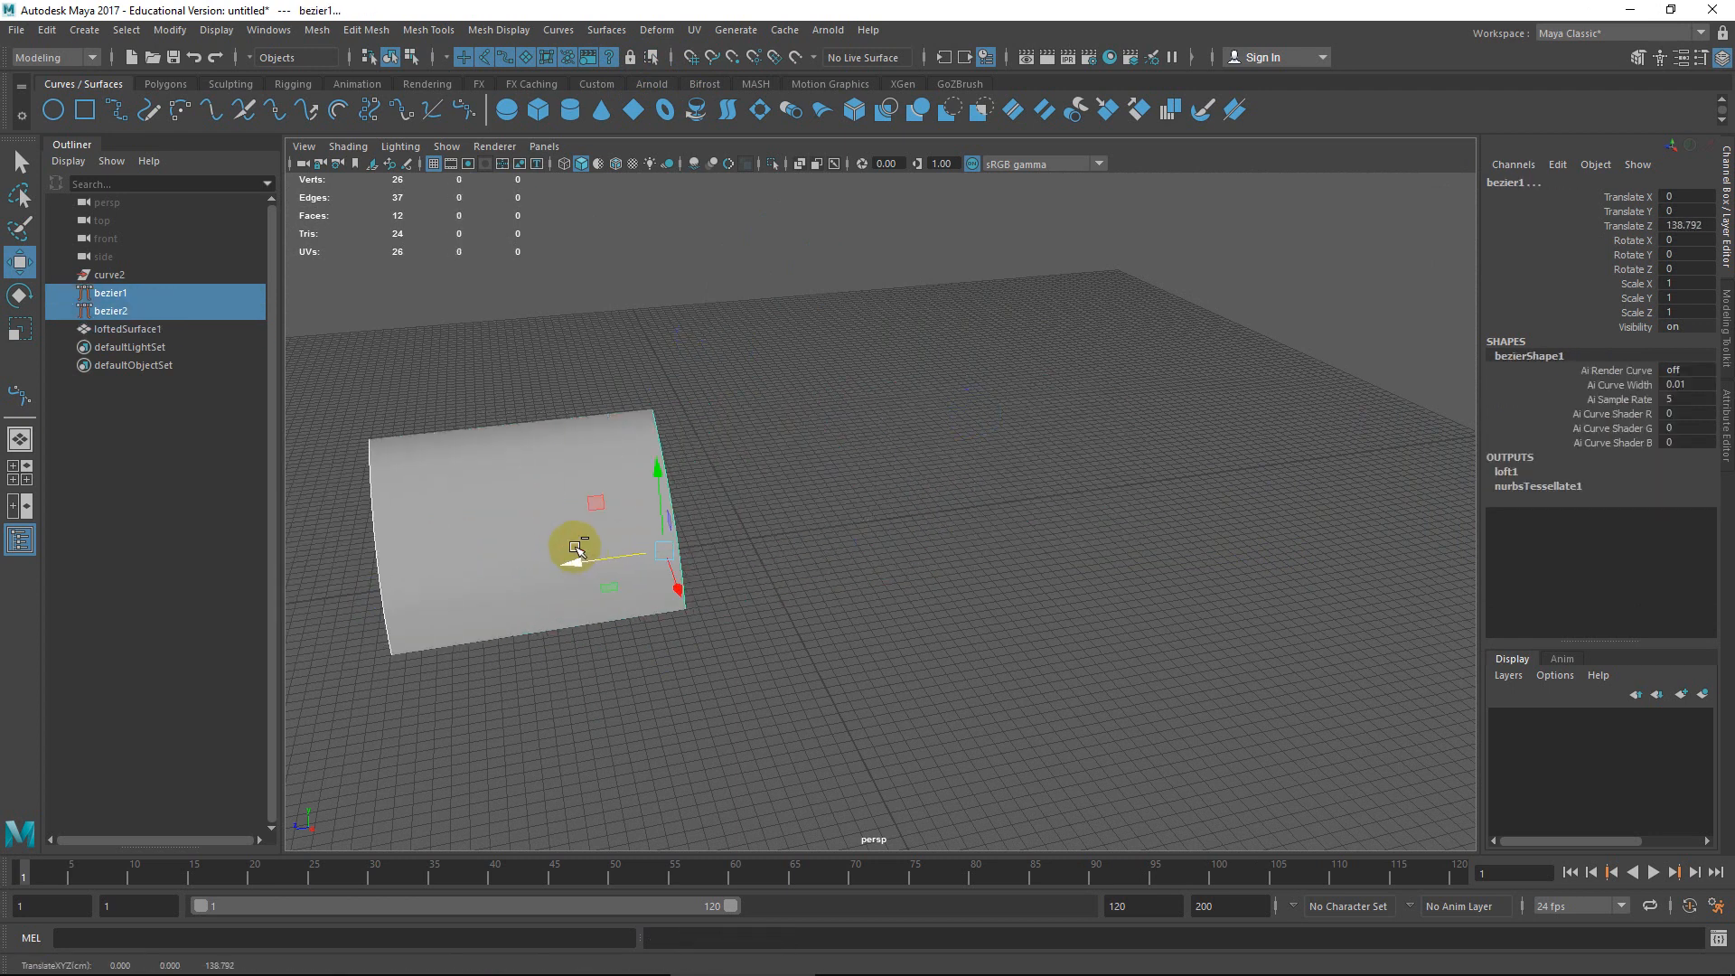
{"action": "key", "text": "ctrl+z"}
Try moving each of the two arch curves separately along Z to stretch the loft, undoing each move.
{"action": "left_click", "coordinate": [965, 484]}
{"action": "left_click", "coordinate": [895, 509]}
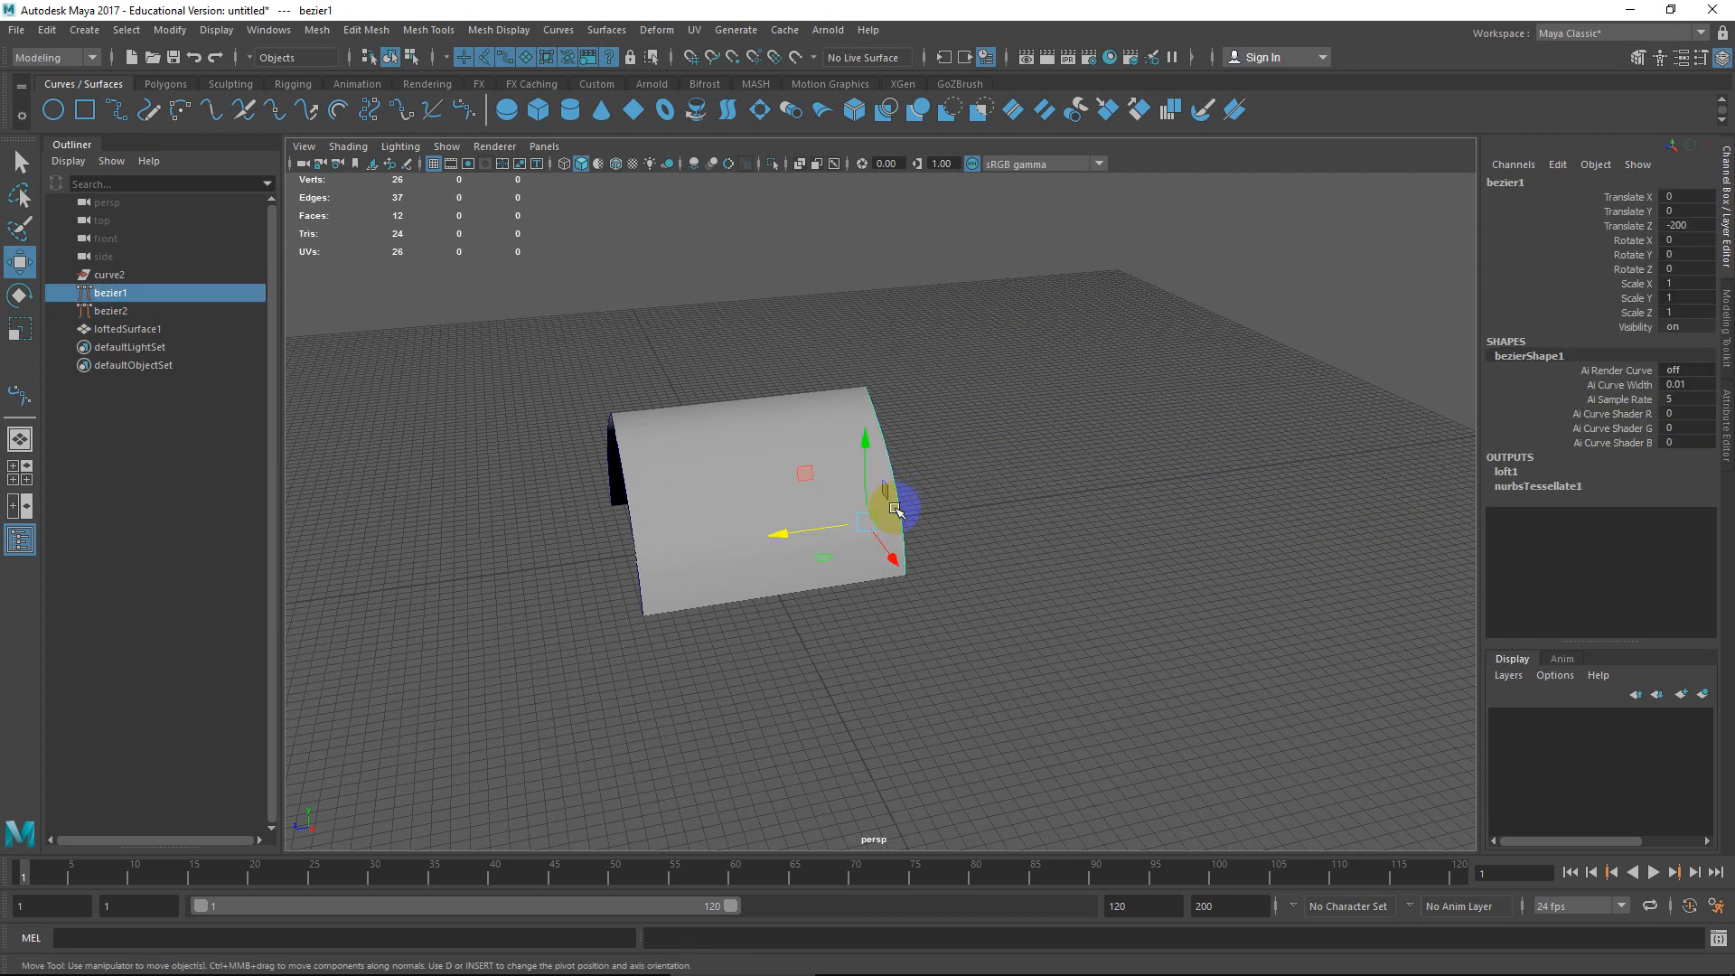
{"action": "mouse_move", "coordinate": [895, 509]}
{"action": "left_mouse_down", "text": "alt"}
{"action": "mouse_move", "coordinate": [813, 522]}
{"action": "mouse_move", "coordinate": [1084, 515]}
{"action": "mouse_move", "coordinate": [825, 523]}
{"action": "mouse_move", "coordinate": [875, 527]}
{"action": "left_mouse_up", "text": "alt"}
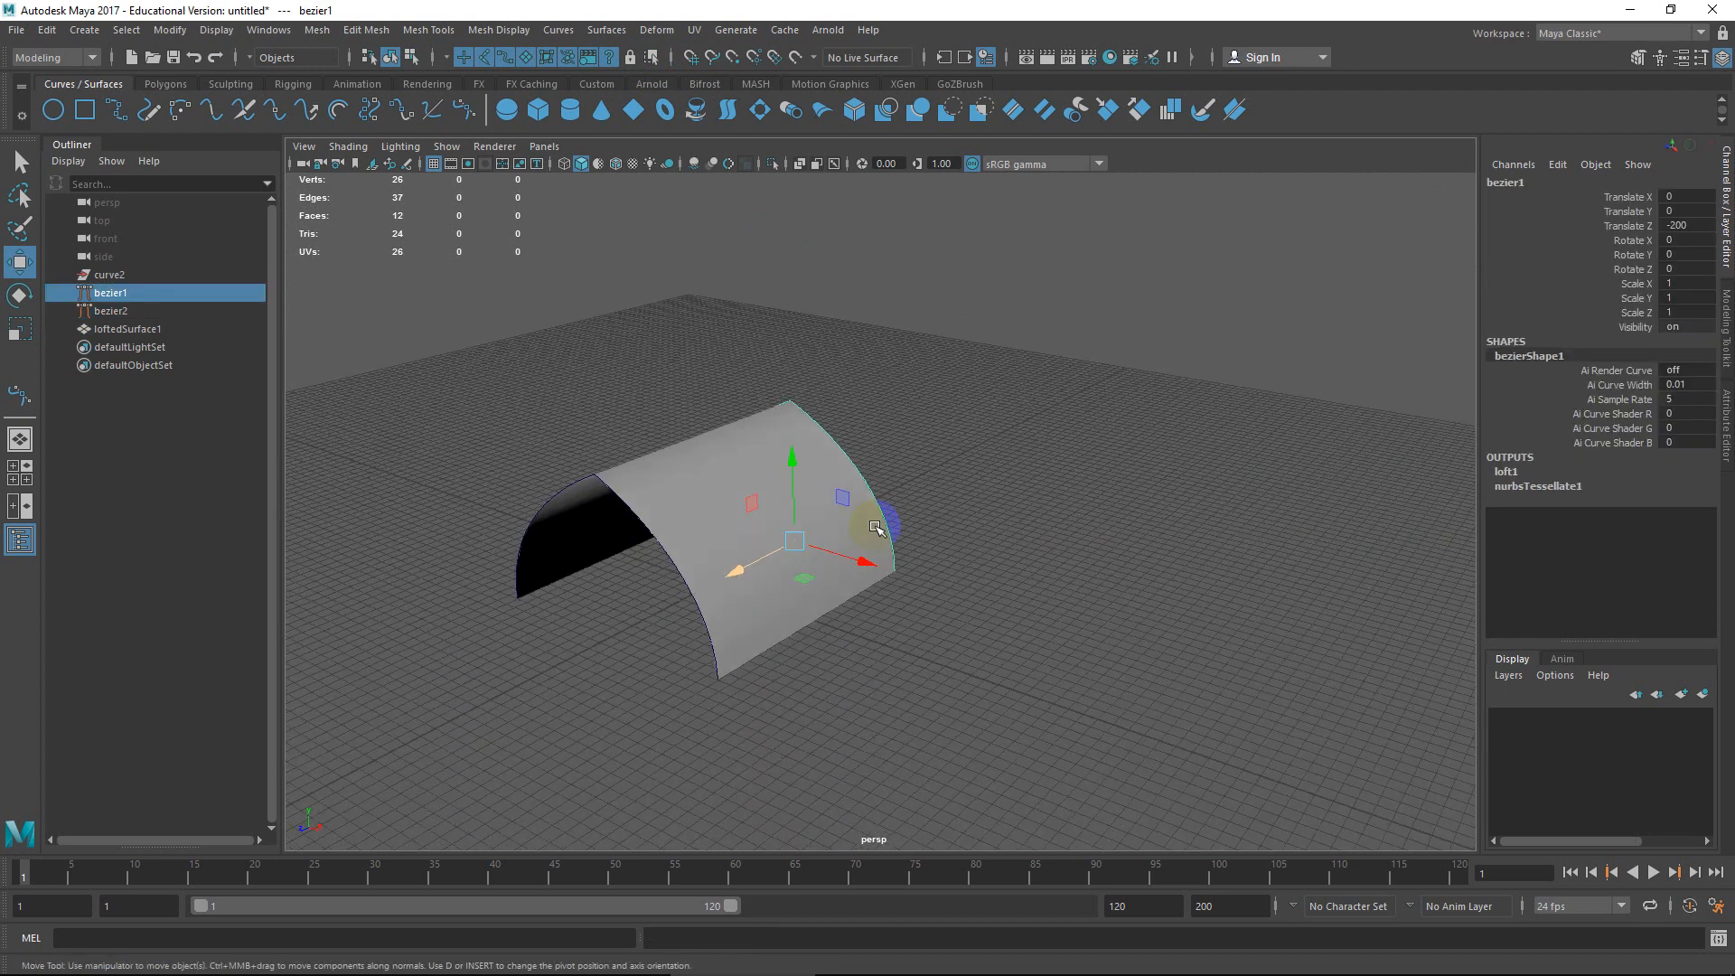
{"action": "left_click", "coordinate": [736, 492]}
{"action": "left_click_drag", "start_coordinate": [736, 492], "coordinate": [777, 485], "text": "alt"}
{"action": "mouse_move", "coordinate": [994, 484]}
{"action": "left_mouse_down", "text": "alt"}
{"action": "mouse_move", "coordinate": [921, 473]}
{"action": "mouse_move", "coordinate": [1026, 472]}
{"action": "left_mouse_up", "text": "alt"}
{"action": "left_click", "coordinate": [944, 476]}
{"action": "left_click", "coordinate": [934, 476]}
{"action": "key", "text": "ctrl+z"}
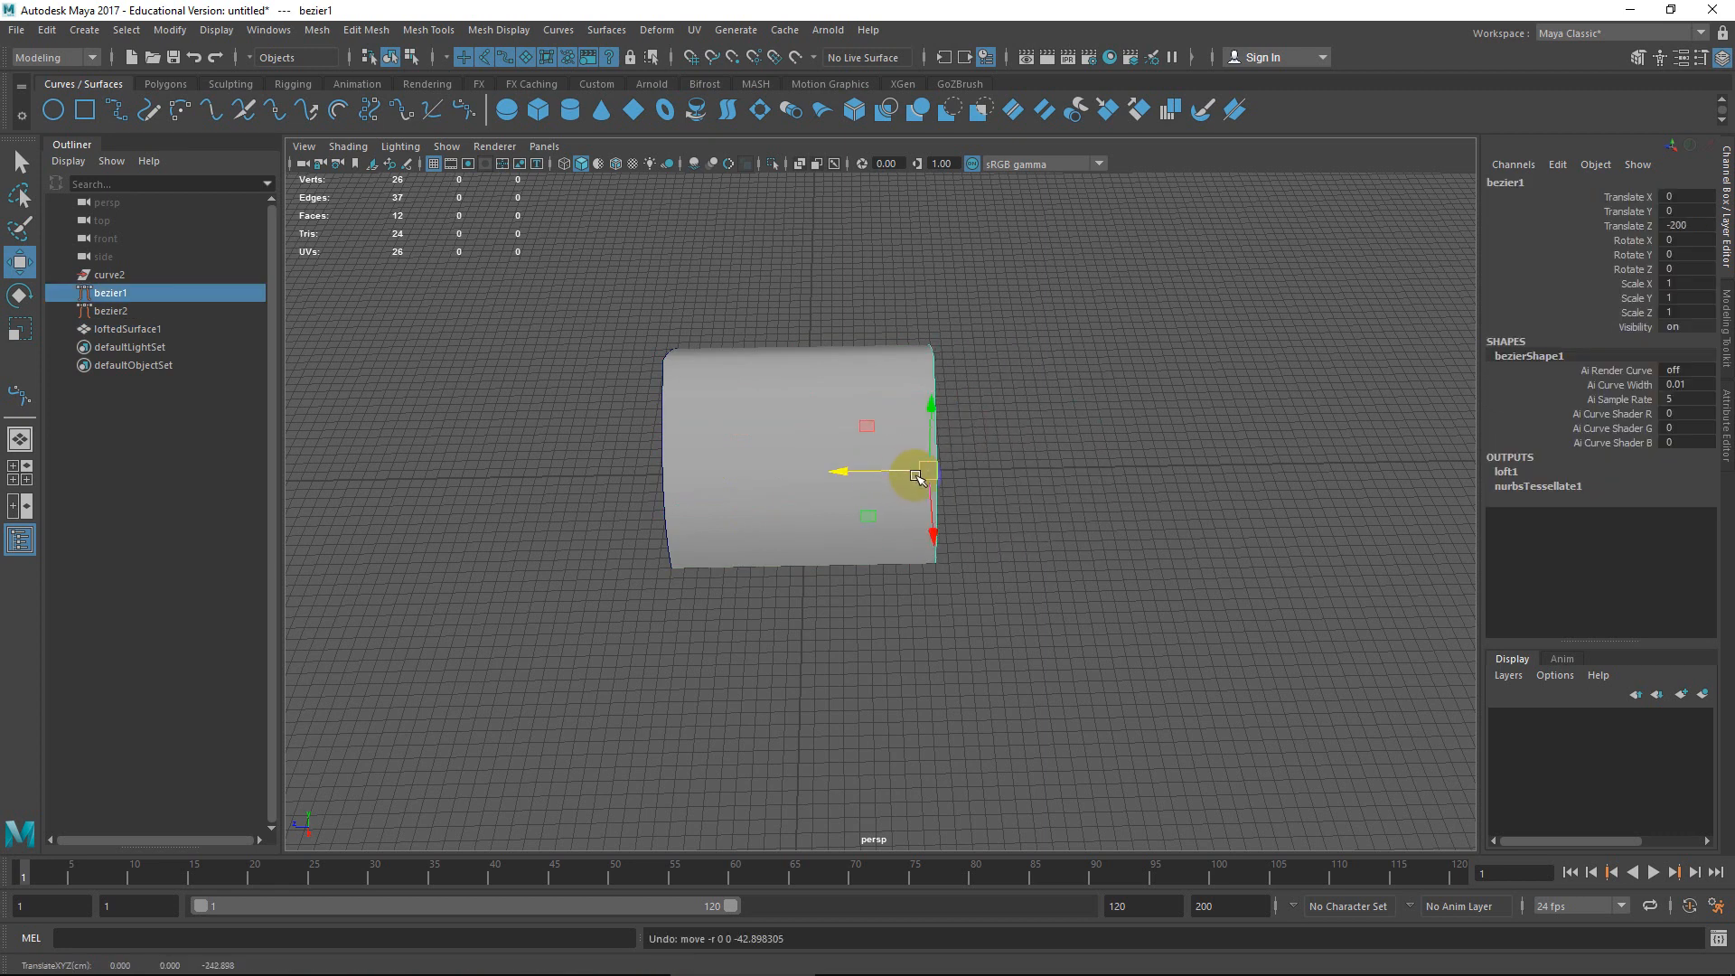
{"action": "left_click", "coordinate": [644, 459]}
{"action": "left_click_drag", "start_coordinate": [632, 472], "coordinate": [523, 473]}
{"action": "key", "text": "ctrl+z"}
Delete the construction history of the lofted vault surface.
{"action": "left_click", "coordinate": [899, 423]}
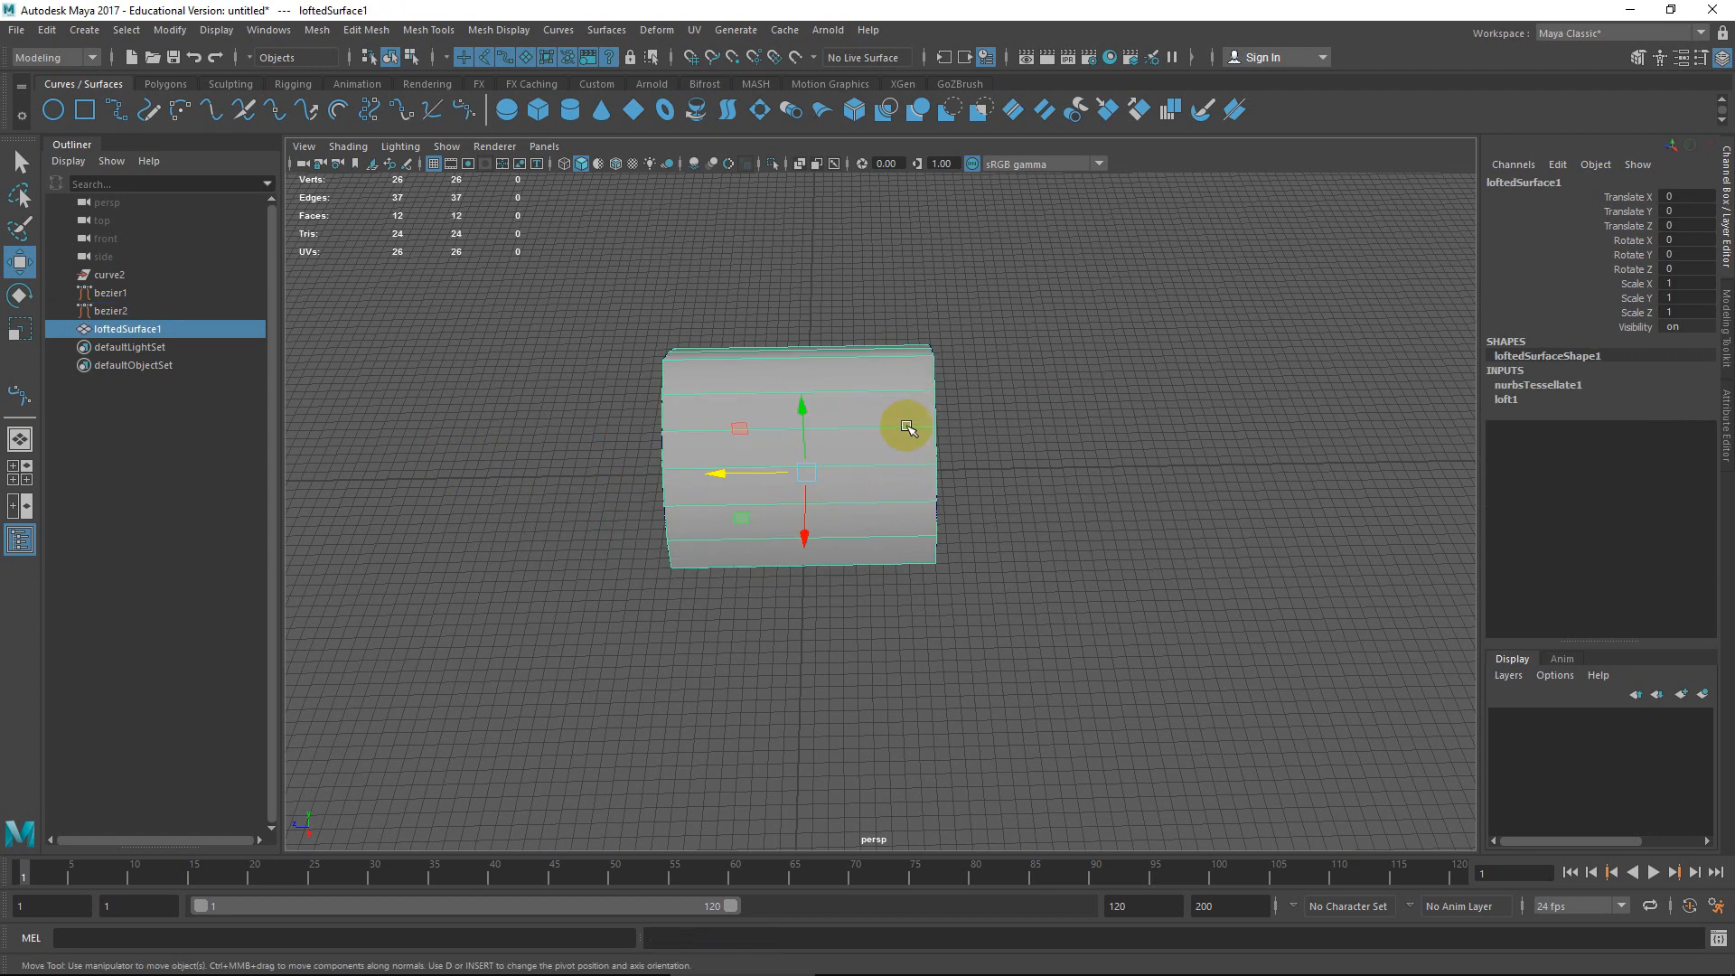
{"action": "left_click", "coordinate": [42, 36]}
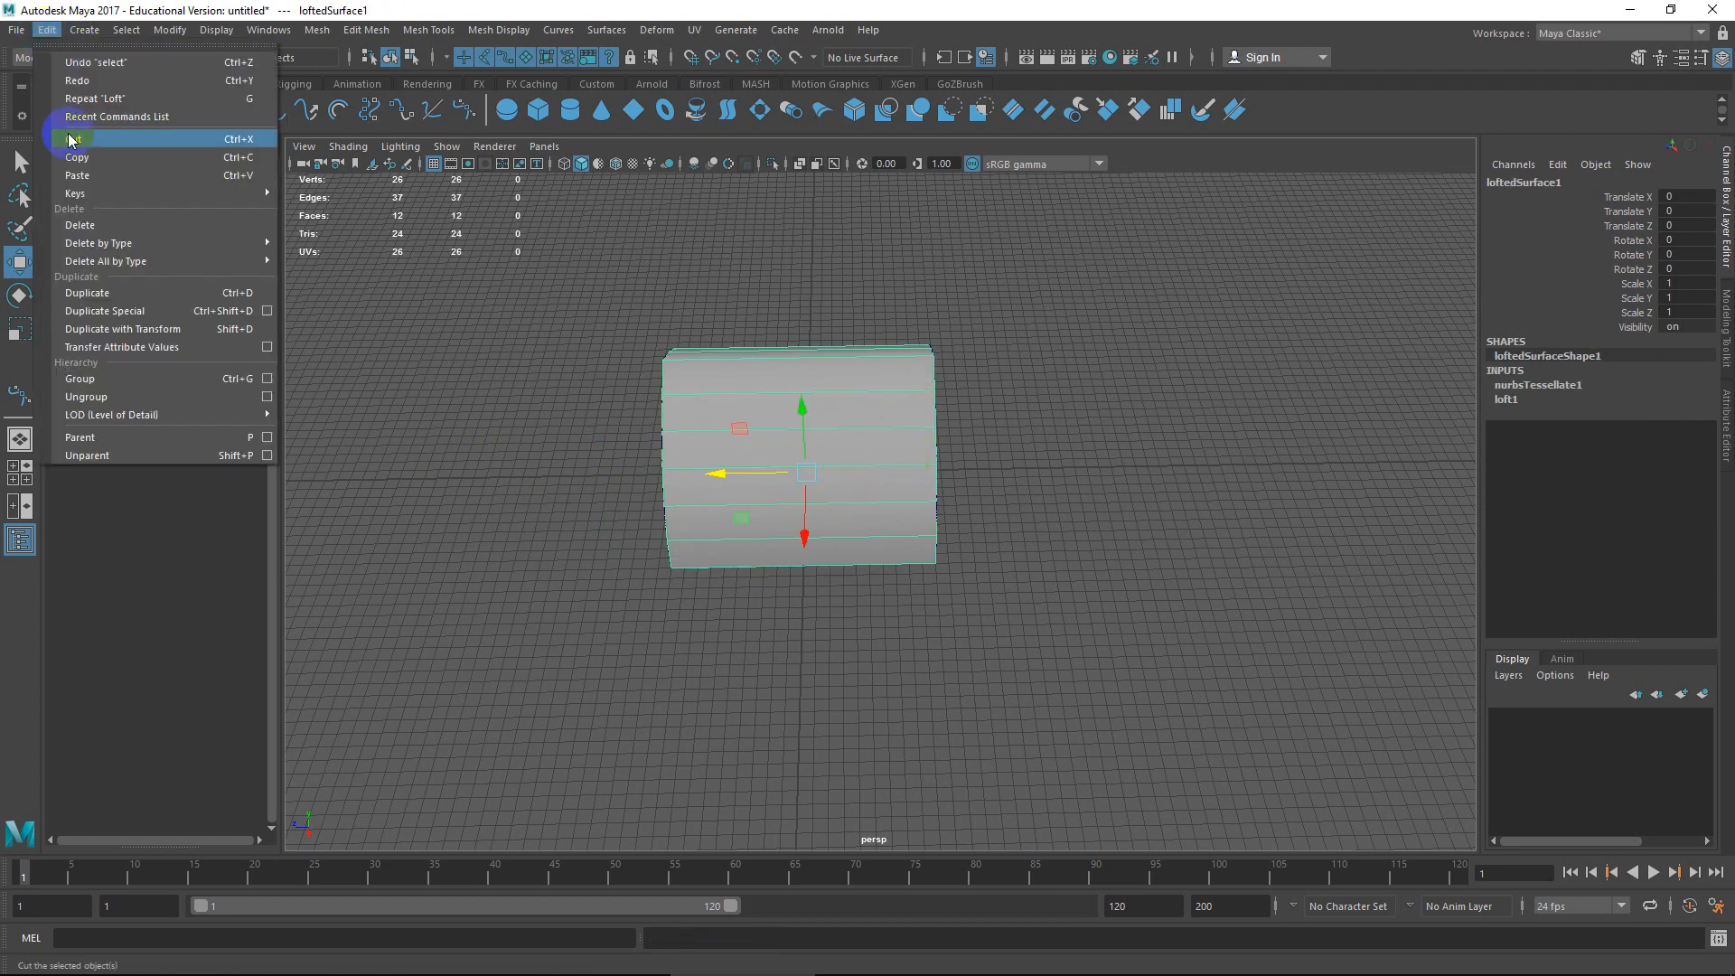
{"action": "mouse_move", "coordinate": [226, 243]}
{"action": "left_click", "coordinate": [333, 258]}
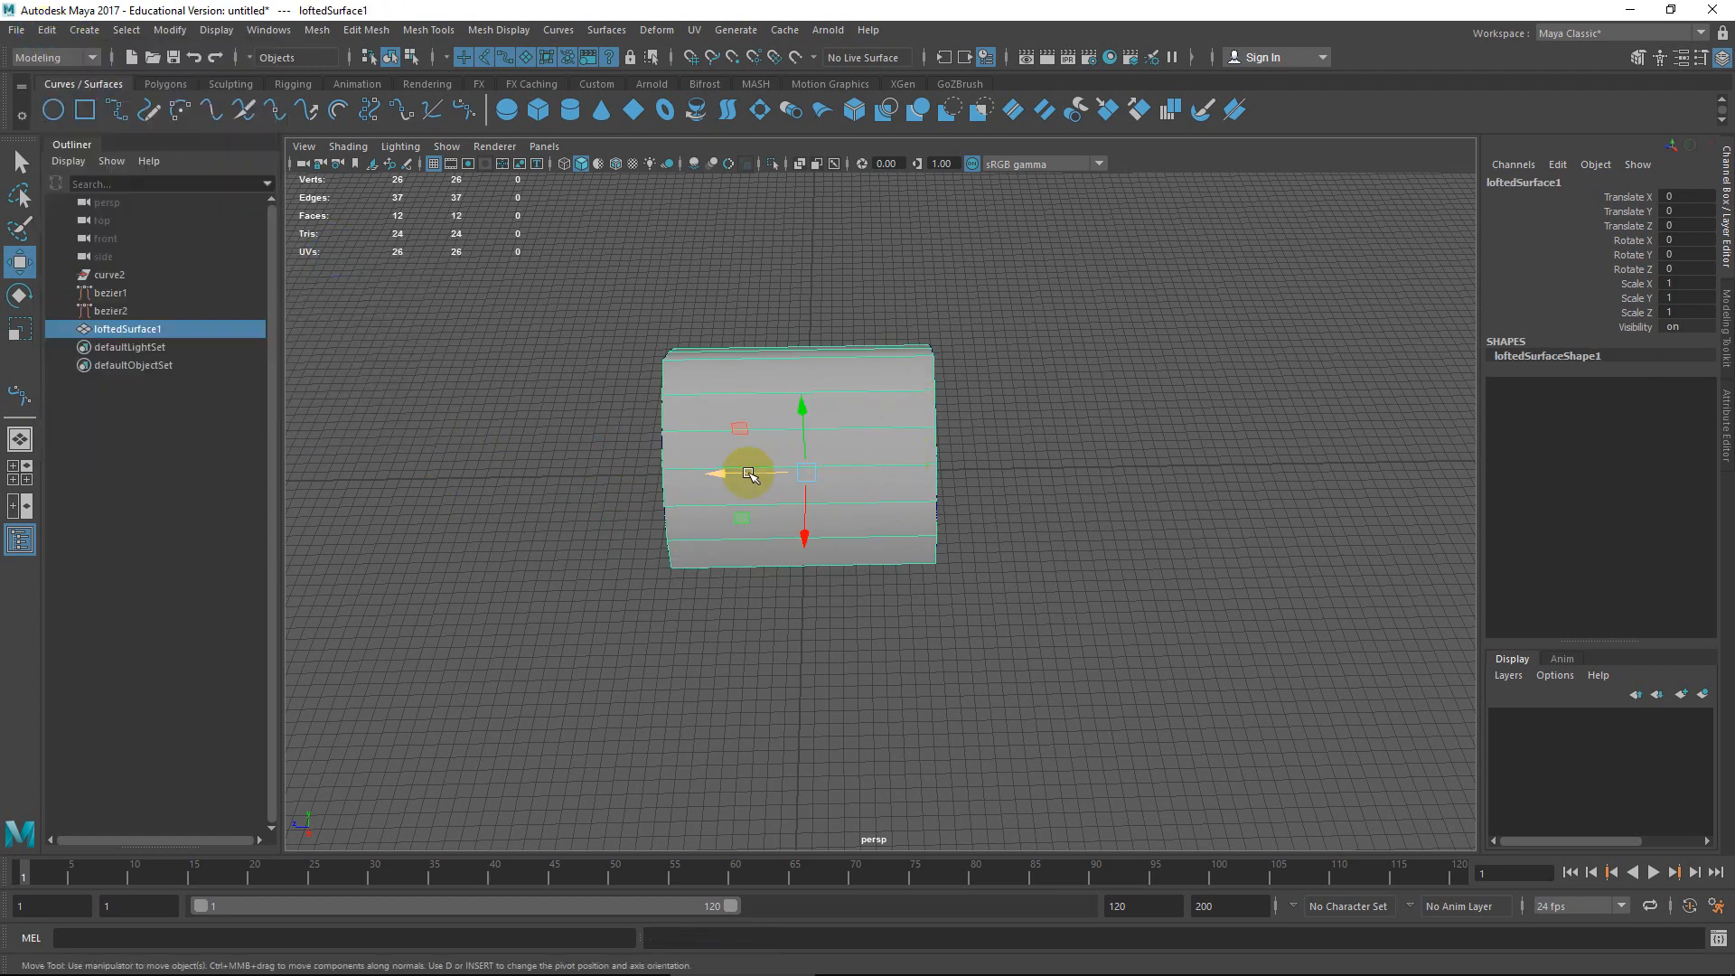
Try moving the lofted vault along Z independently of its arch curves, and undo the move.
{"action": "left_click_drag", "start_coordinate": [736, 473], "coordinate": [1038, 496], "text": "alt"}
{"action": "scroll", "coordinate": [929, 473], "scroll_direction": "up", "scroll_amount": 5}
{"action": "scroll", "coordinate": [1037, 492], "scroll_direction": "down", "scroll_amount": 3}
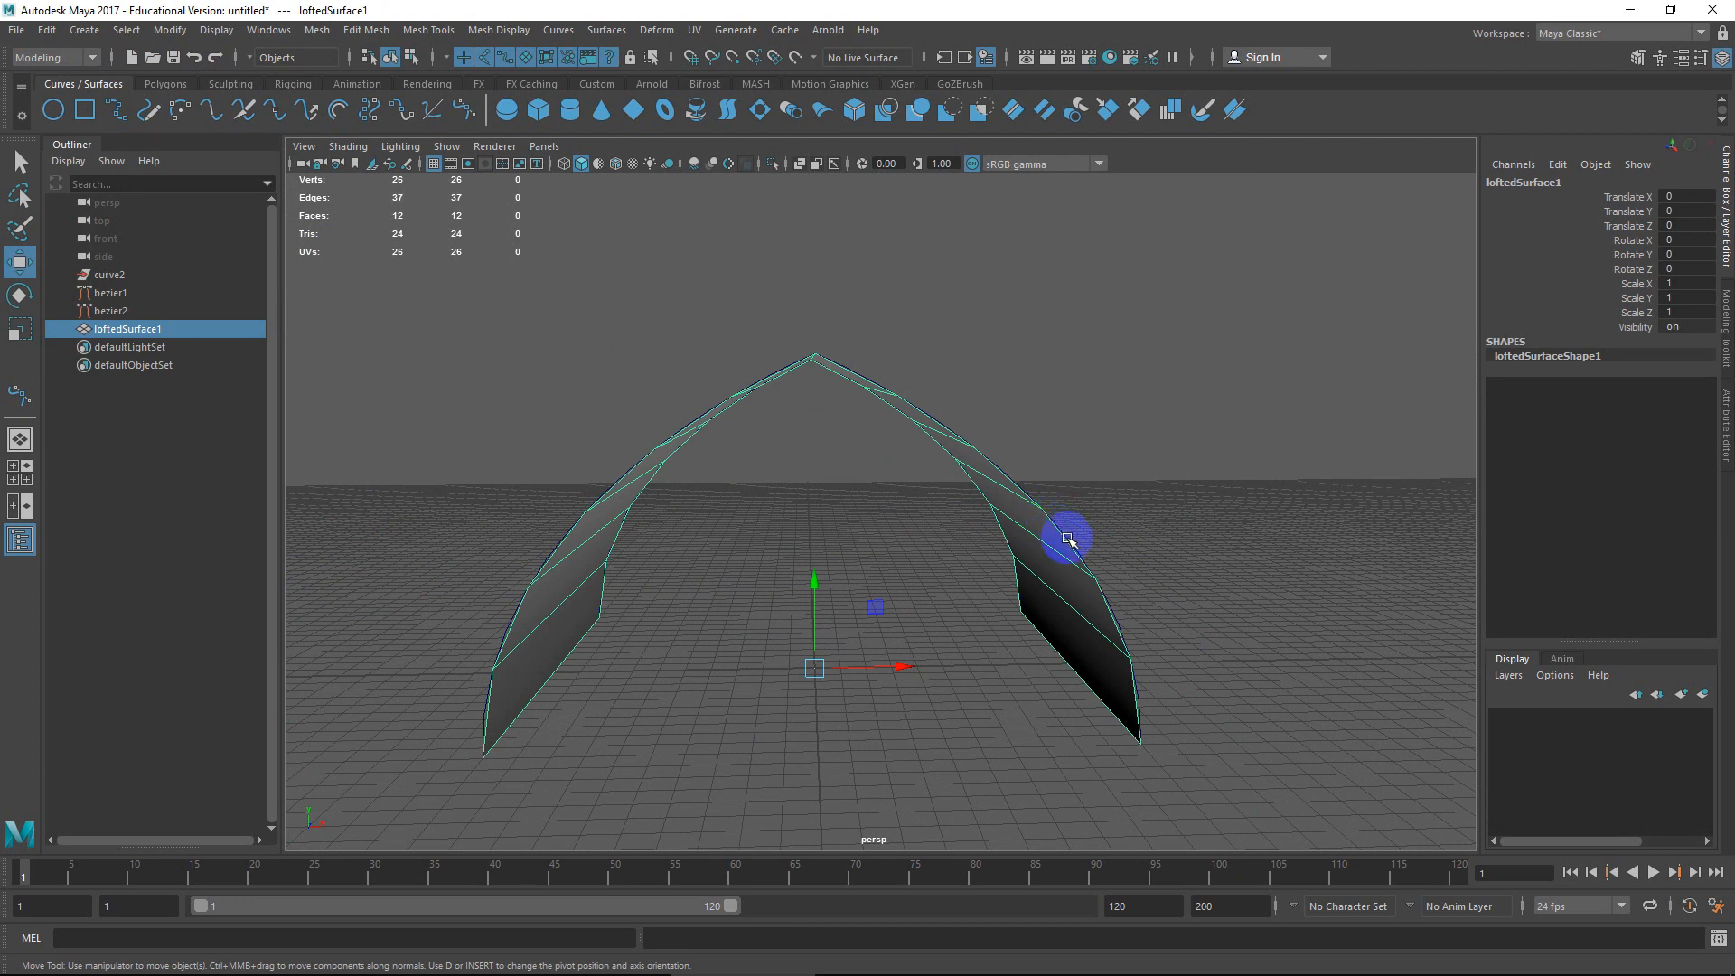
{"action": "left_click_drag", "start_coordinate": [1093, 526], "coordinate": [894, 506], "text": "alt"}
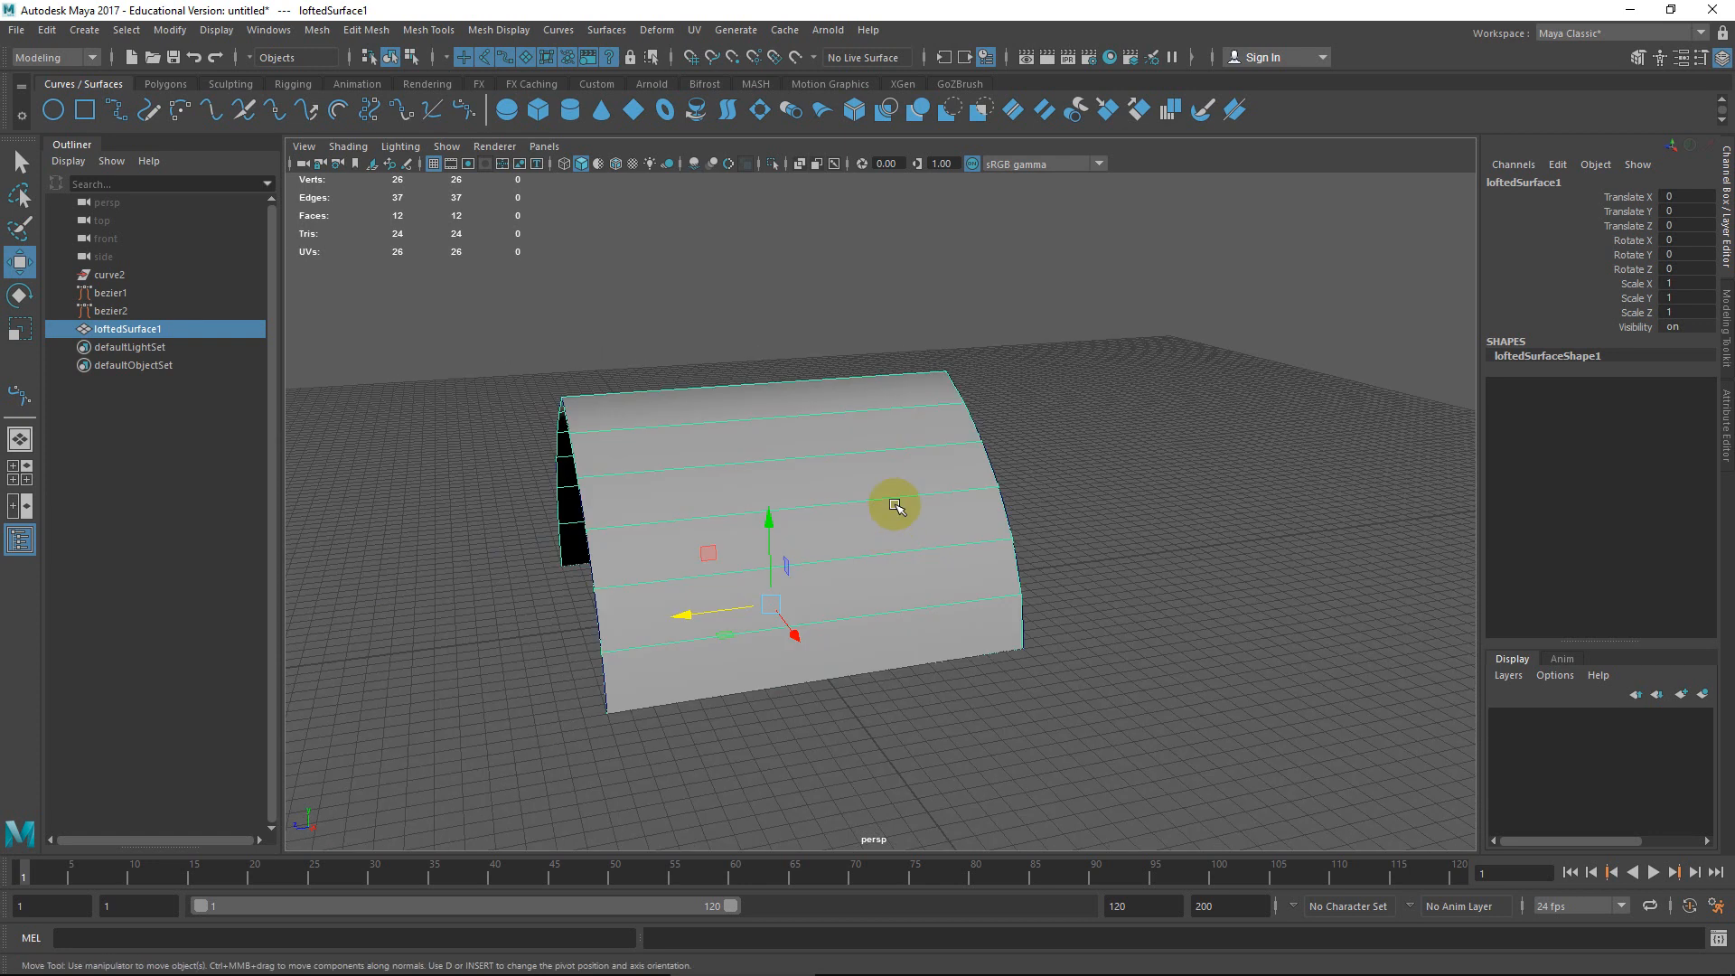
{"action": "left_click_drag", "start_coordinate": [708, 620], "coordinate": [920, 602]}
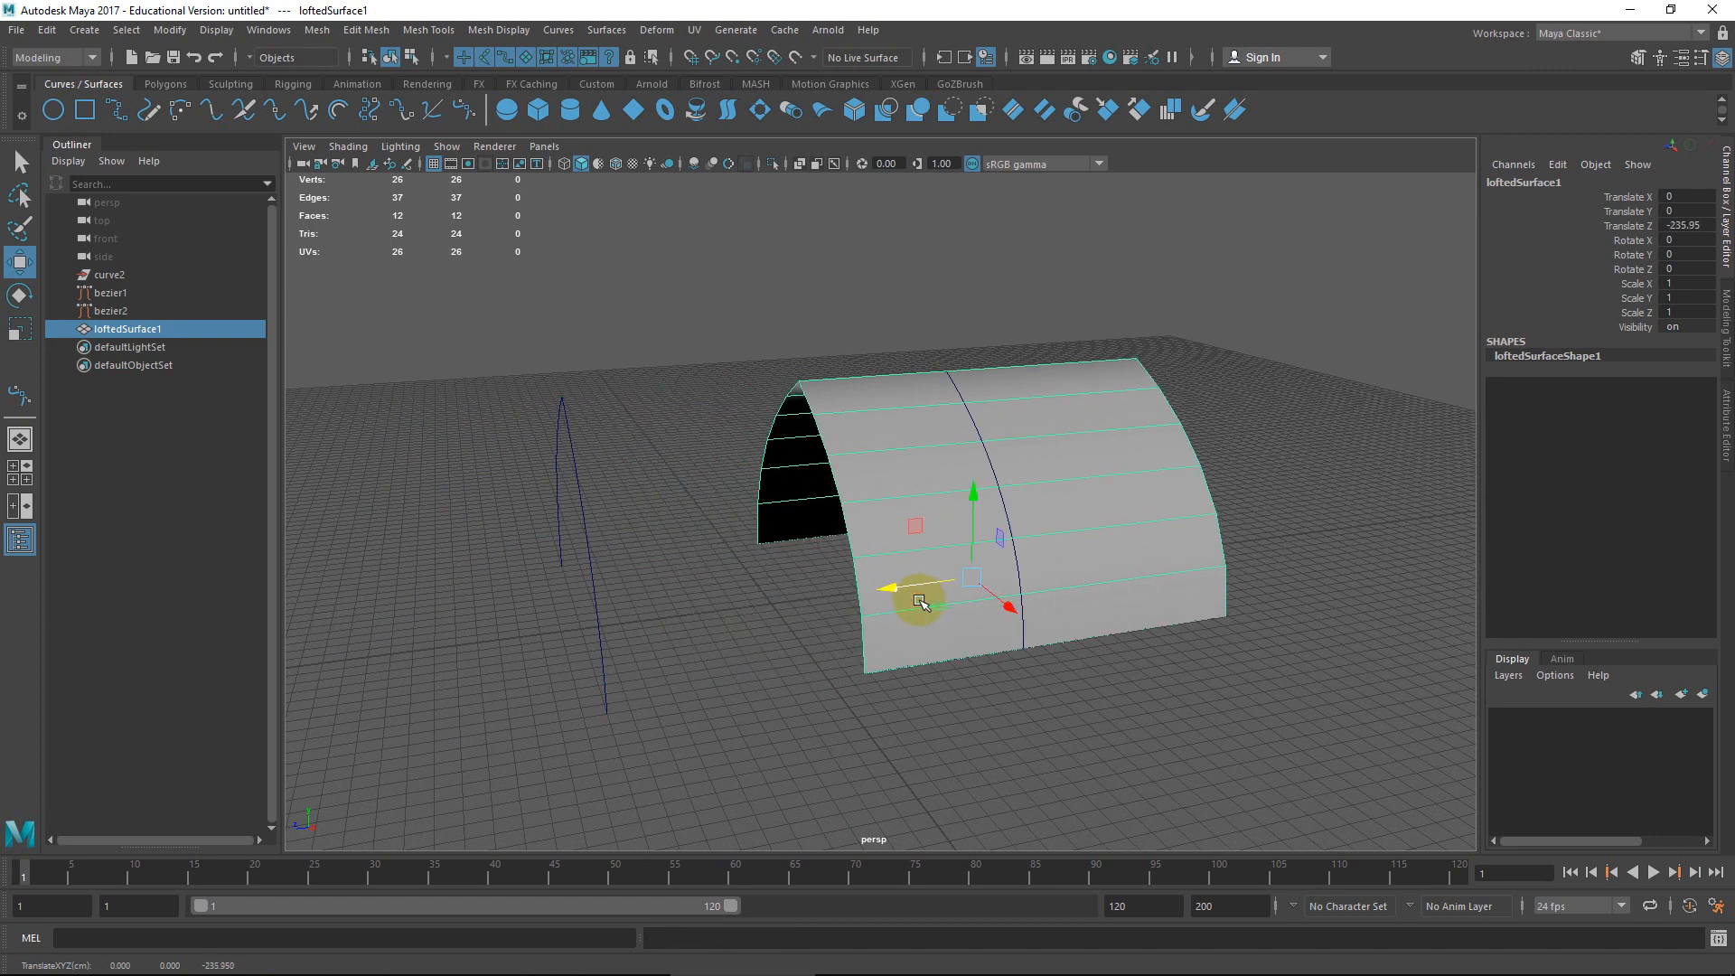
{"action": "key", "text": "ctrl+z"}
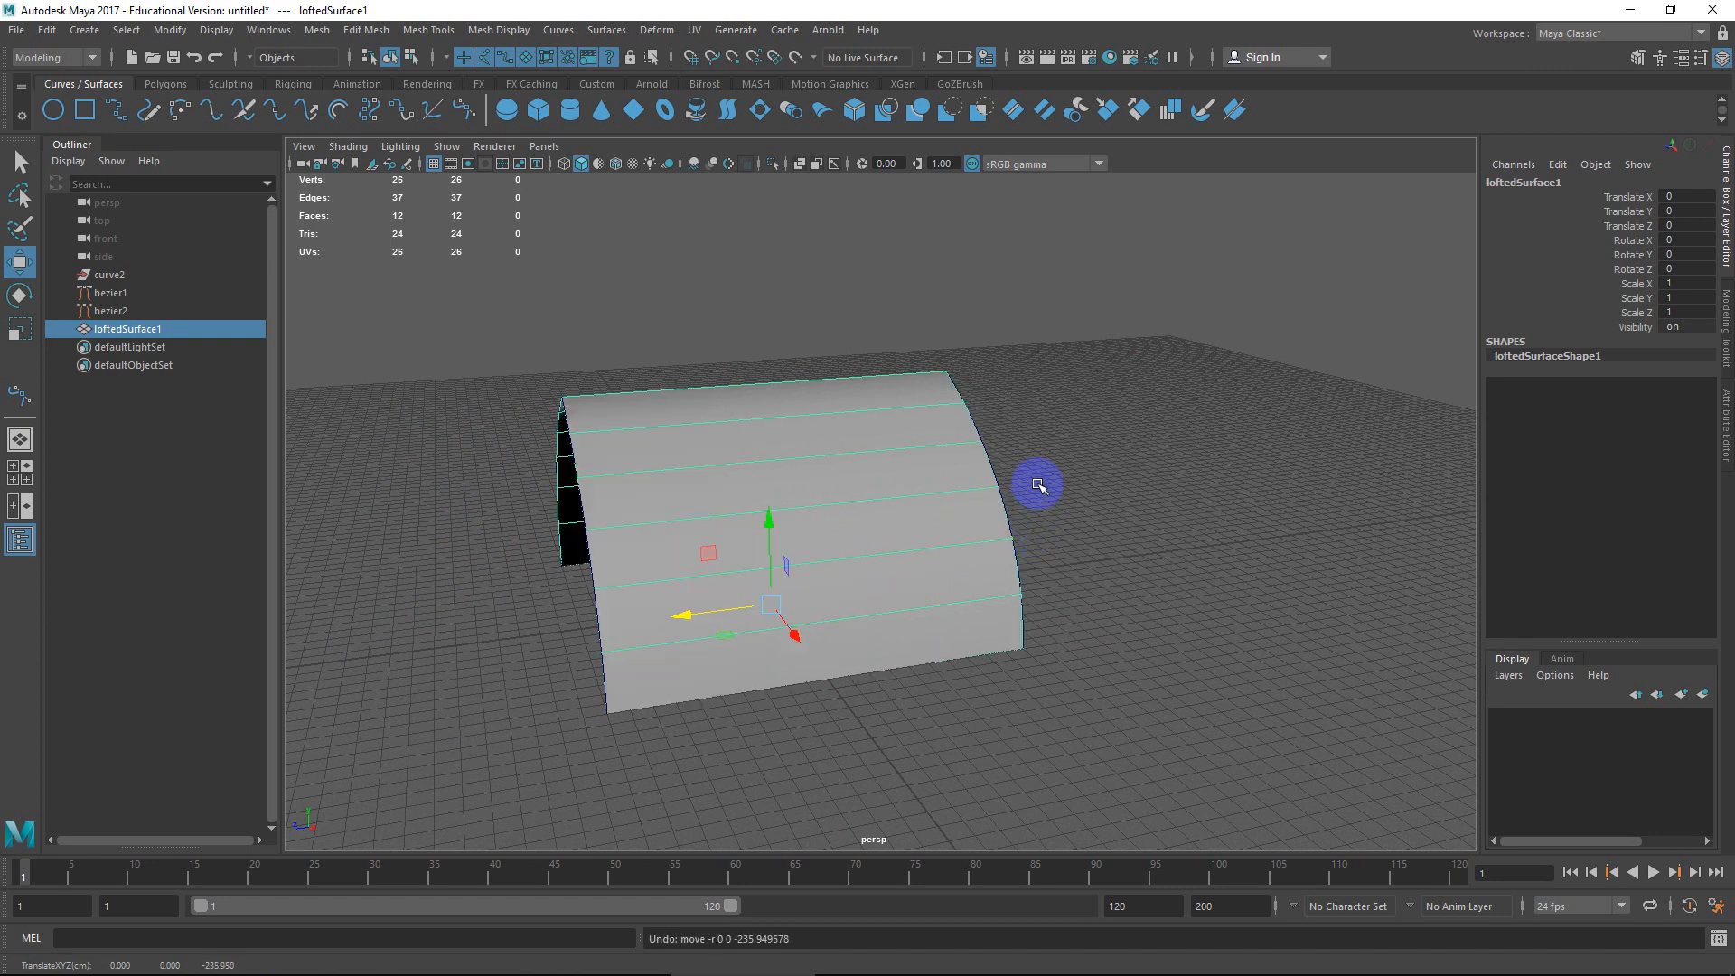
Delete the bezier1 arch curve and move bezier2 along Z to about -839, clear of the vault.
{"action": "left_click_drag", "start_coordinate": [1038, 485], "coordinate": [506, 564], "text": "shift"}
{"action": "left_click", "coordinate": [759, 382], "text": "shift"}
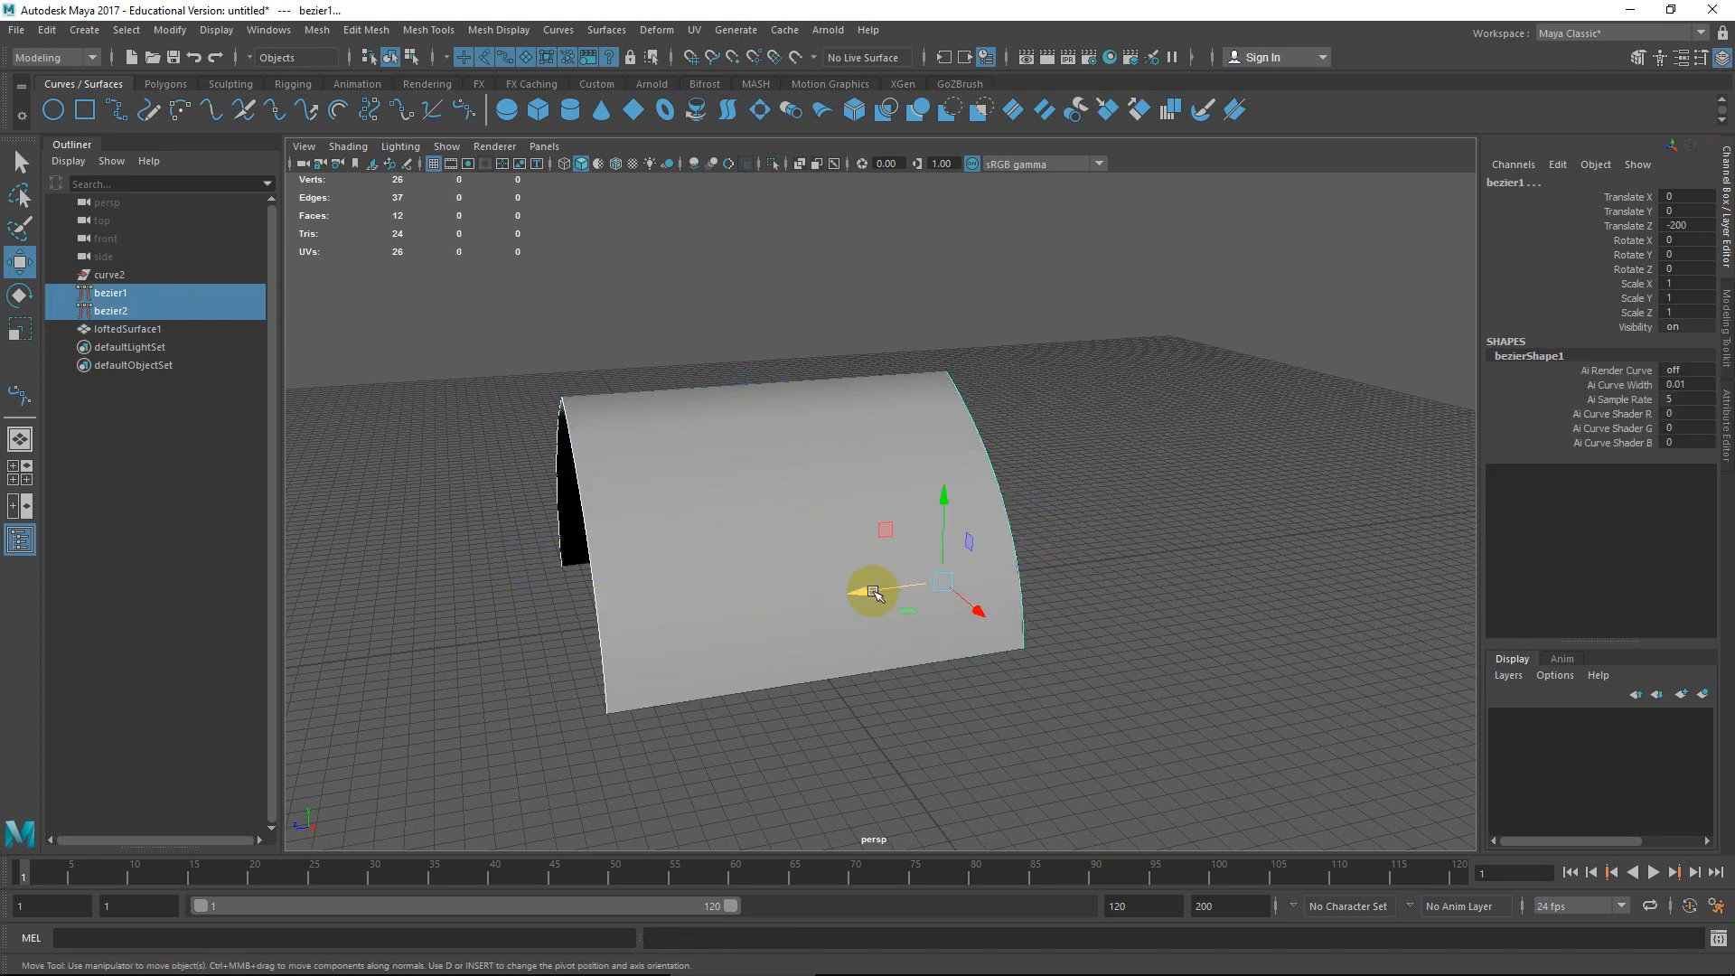
{"action": "left_click_drag", "start_coordinate": [879, 600], "coordinate": [1214, 567]}
{"action": "left_click_drag", "start_coordinate": [1387, 381], "coordinate": [1272, 459]}
{"action": "key", "text": "Delete"}
{"action": "left_click_drag", "start_coordinate": [1089, 531], "coordinate": [1020, 548]}
{"action": "left_click_drag", "start_coordinate": [904, 583], "coordinate": [1339, 522]}
{"action": "middle_click_drag", "start_coordinate": [1332, 531], "coordinate": [1127, 554], "text": "alt"}
{"action": "left_click_drag", "start_coordinate": [1128, 555], "coordinate": [1209, 568], "text": "alt"}
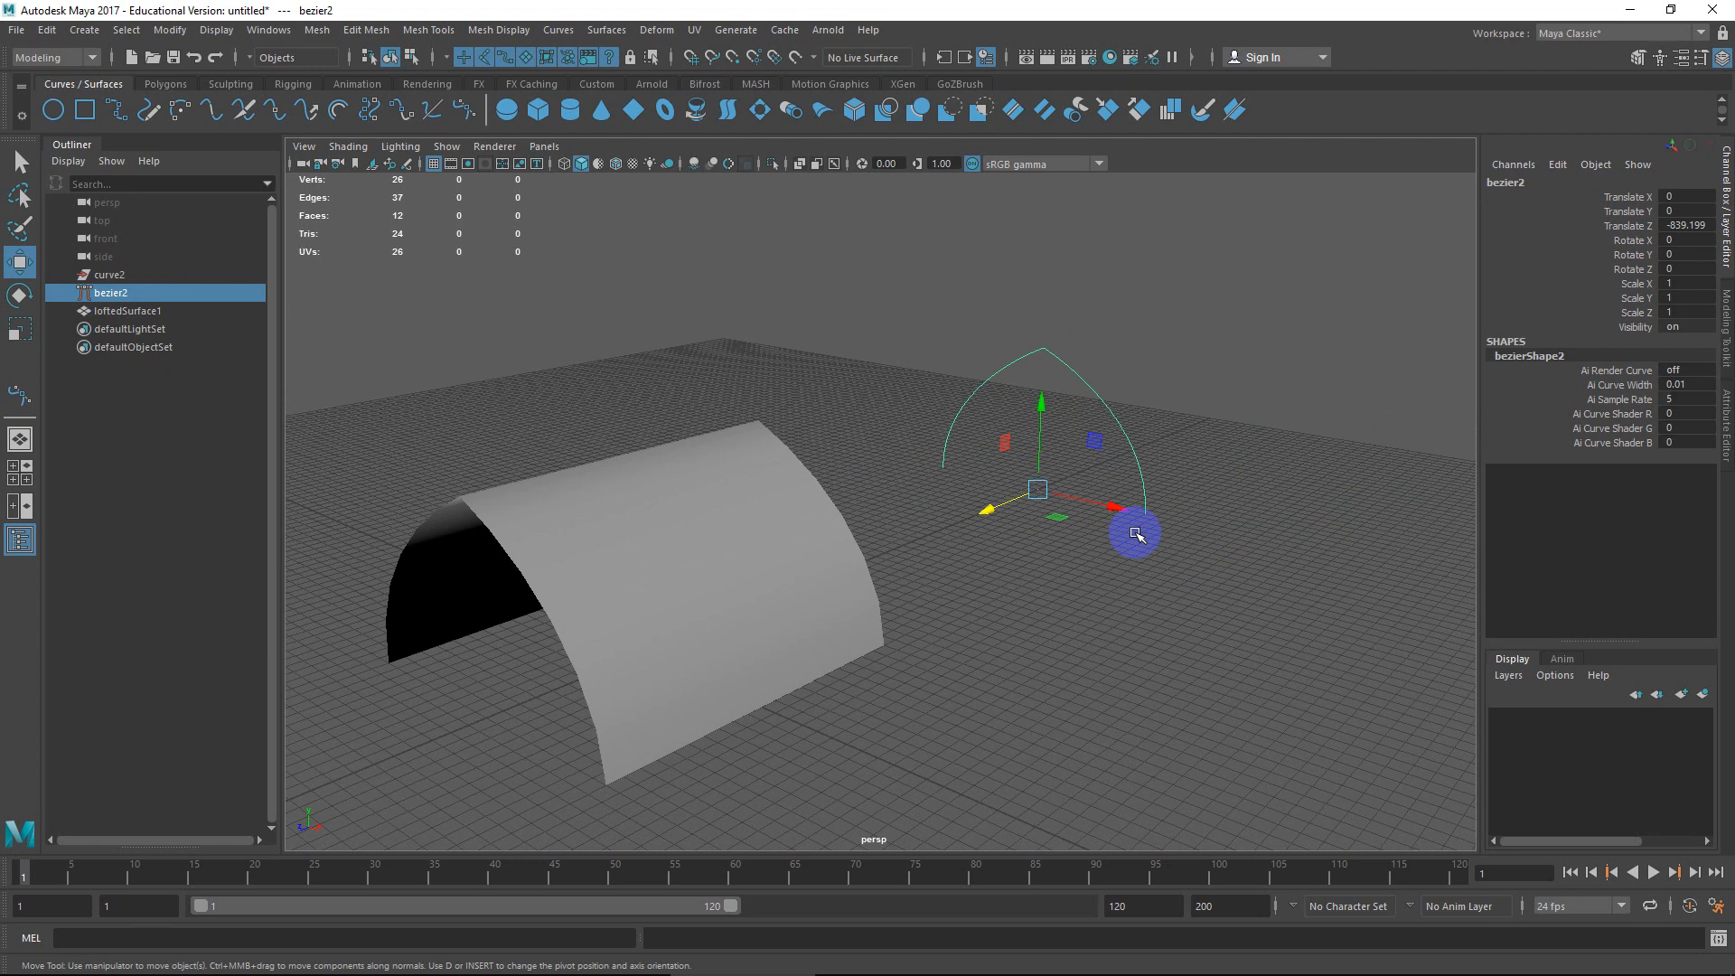
Try duplicating the vault and rotating the copy 90 degrees about Y, and undo the rotation and duplication.
{"action": "left_click", "coordinate": [782, 567]}
{"action": "left_click_drag", "start_coordinate": [717, 573], "coordinate": [830, 607], "text": "alt"}
{"action": "key", "text": "e"}
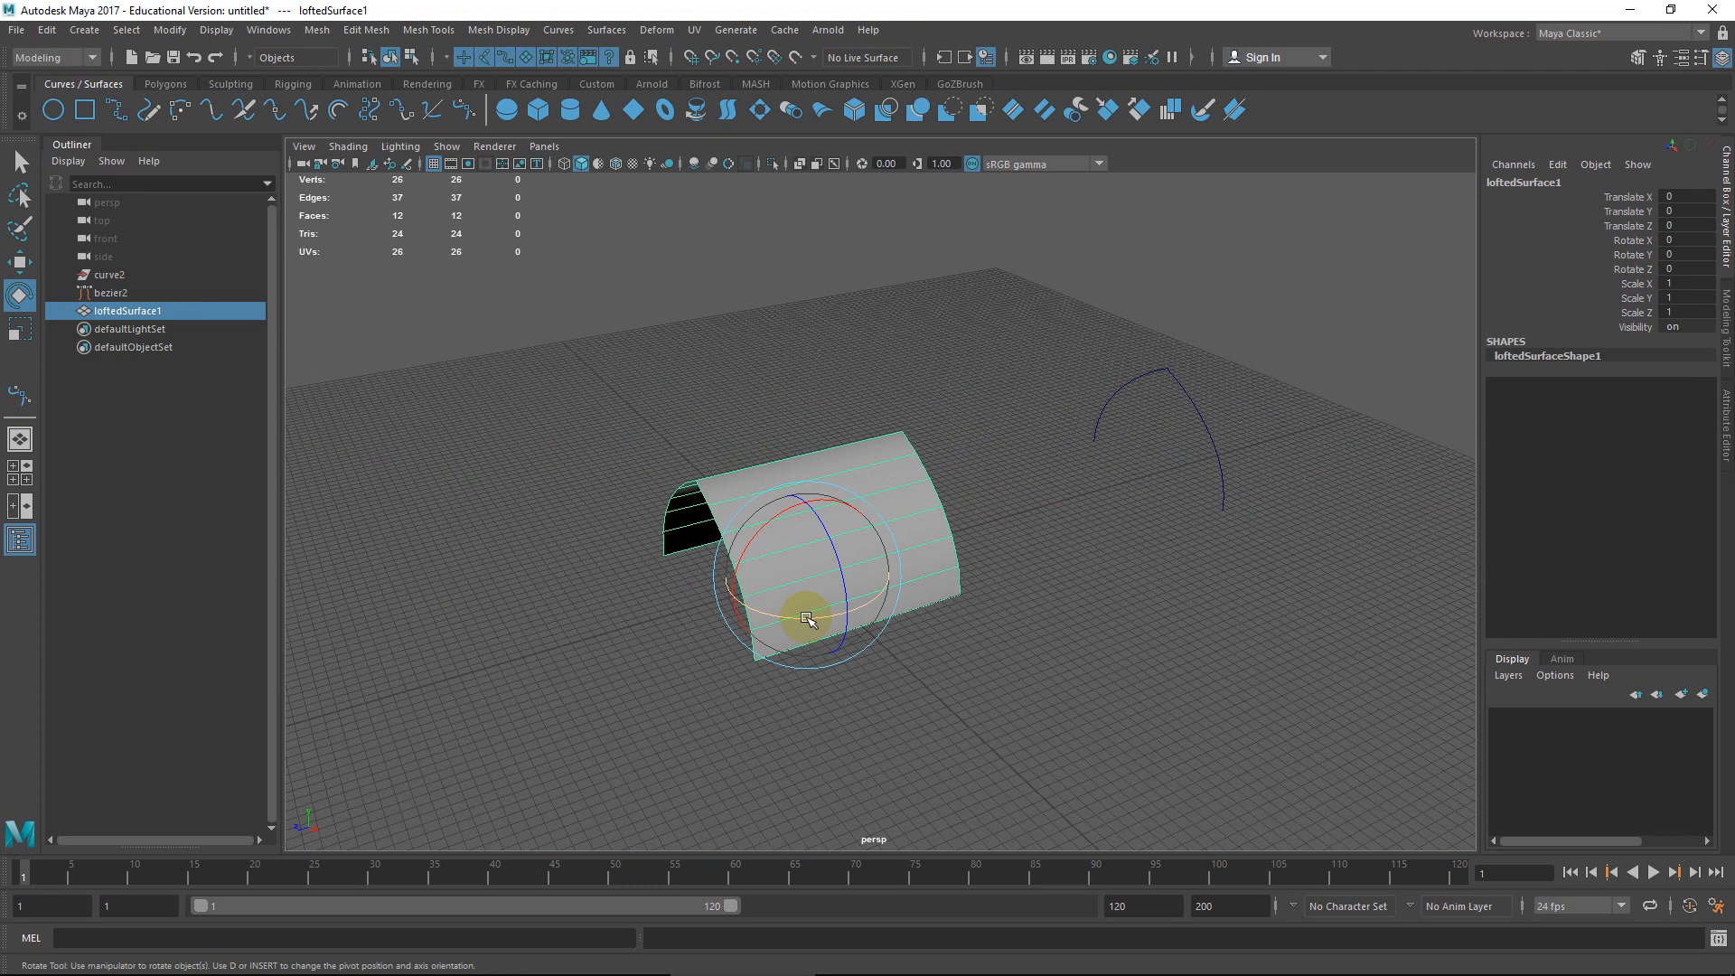
{"action": "key", "text": "ctrl+d"}
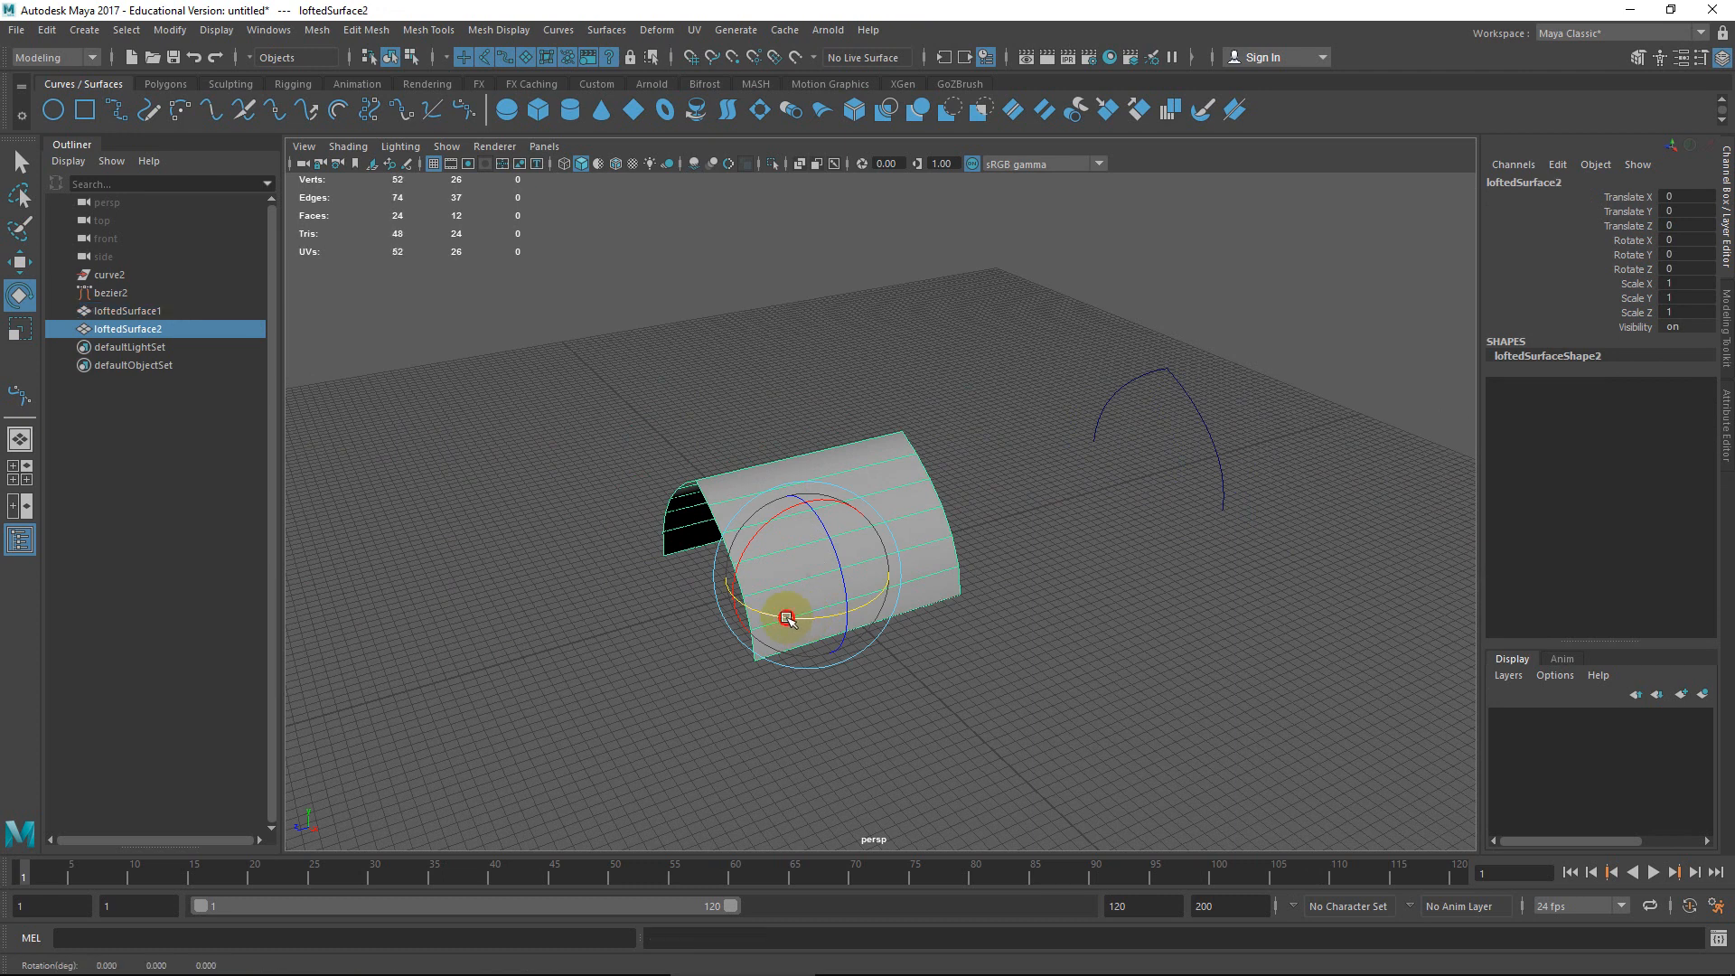
{"action": "left_click_drag", "start_coordinate": [786, 612], "coordinate": [1009, 641]}
{"action": "key", "text": "ctrl+z"}
{"action": "left_click_drag", "start_coordinate": [949, 515], "coordinate": [805, 541], "text": "alt"}
{"action": "key", "text": "ctrl+z"}
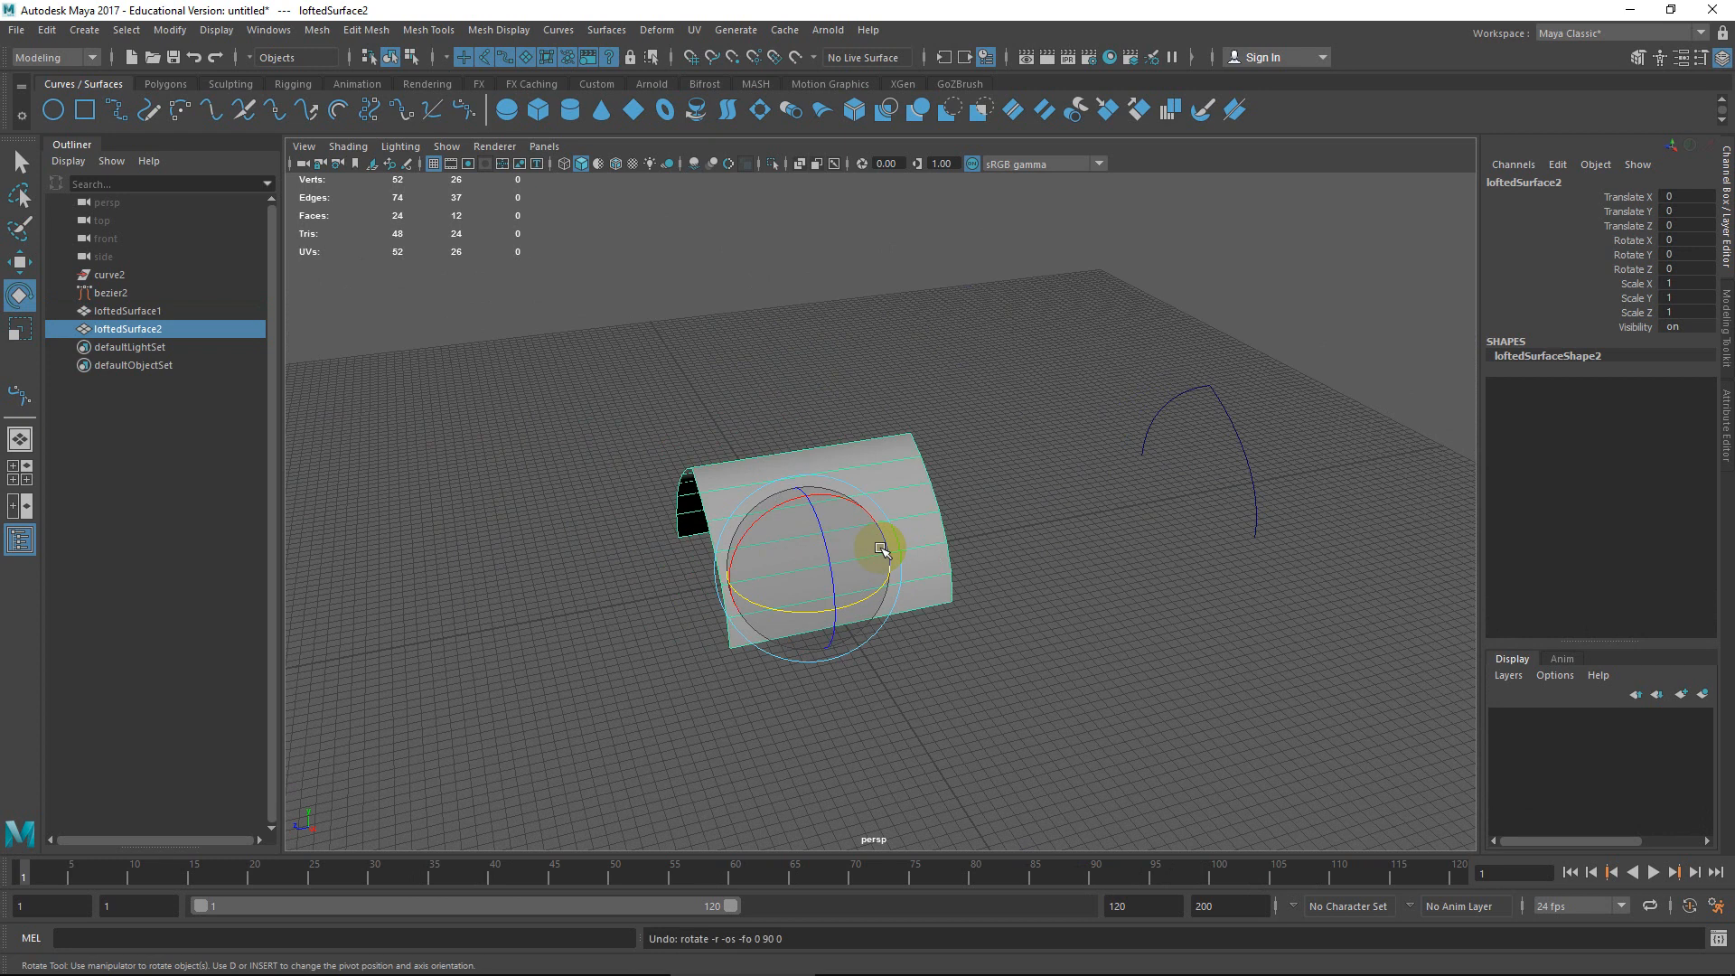
{"action": "right_click", "coordinate": [824, 480]}
{"action": "mouse_move", "coordinate": [823, 481]}
{"action": "right_mouse_down"}
{"action": "mouse_move", "coordinate": [829, 411]}
{"action": "mouse_move", "coordinate": [1010, 604]}
{"action": "right_mouse_up"}
{"action": "key", "text": "ctrl+z"}
{"action": "key", "text": "ctrl+z"}
Try moving the single vault along Z towards the remaining arch curve, and undo the move.
{"action": "right_click_drag", "start_coordinate": [876, 473], "coordinate": [951, 405]}
{"action": "key", "text": "w"}
{"action": "left_click_drag", "start_coordinate": [751, 576], "coordinate": [920, 553]}
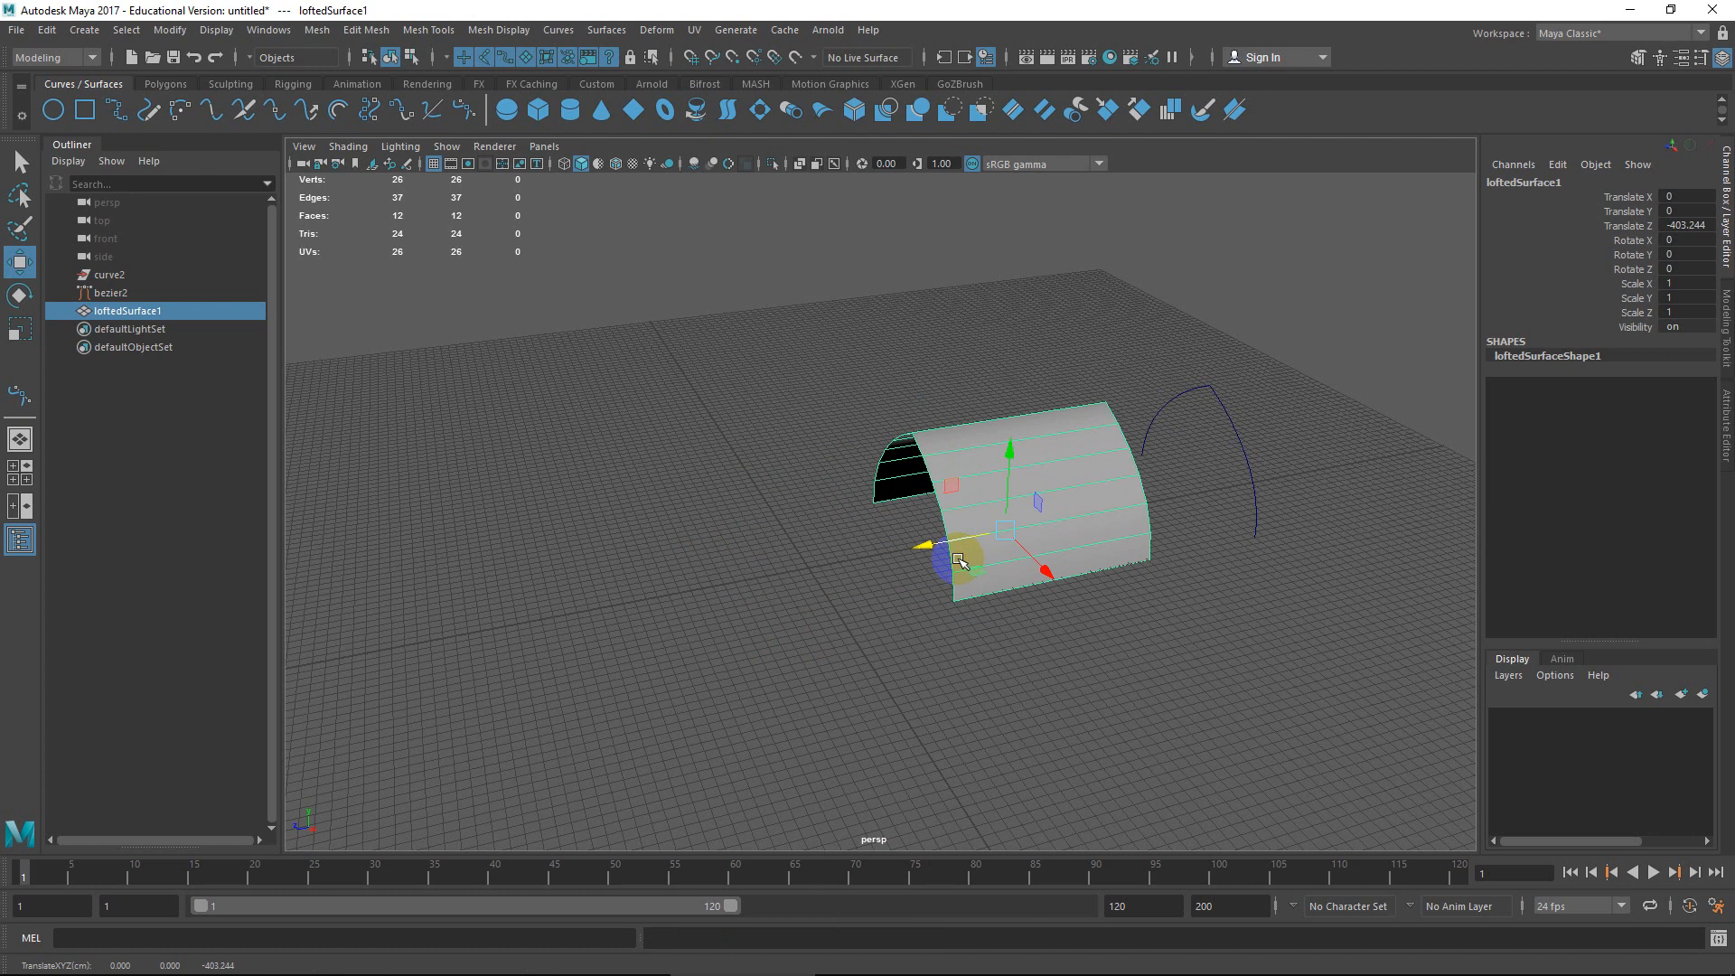
{"action": "key", "text": "ctrl+z"}
Select only the border edges along the two arched ends of the vault.
{"action": "right_click_drag", "start_coordinate": [776, 497], "coordinate": [775, 386]}
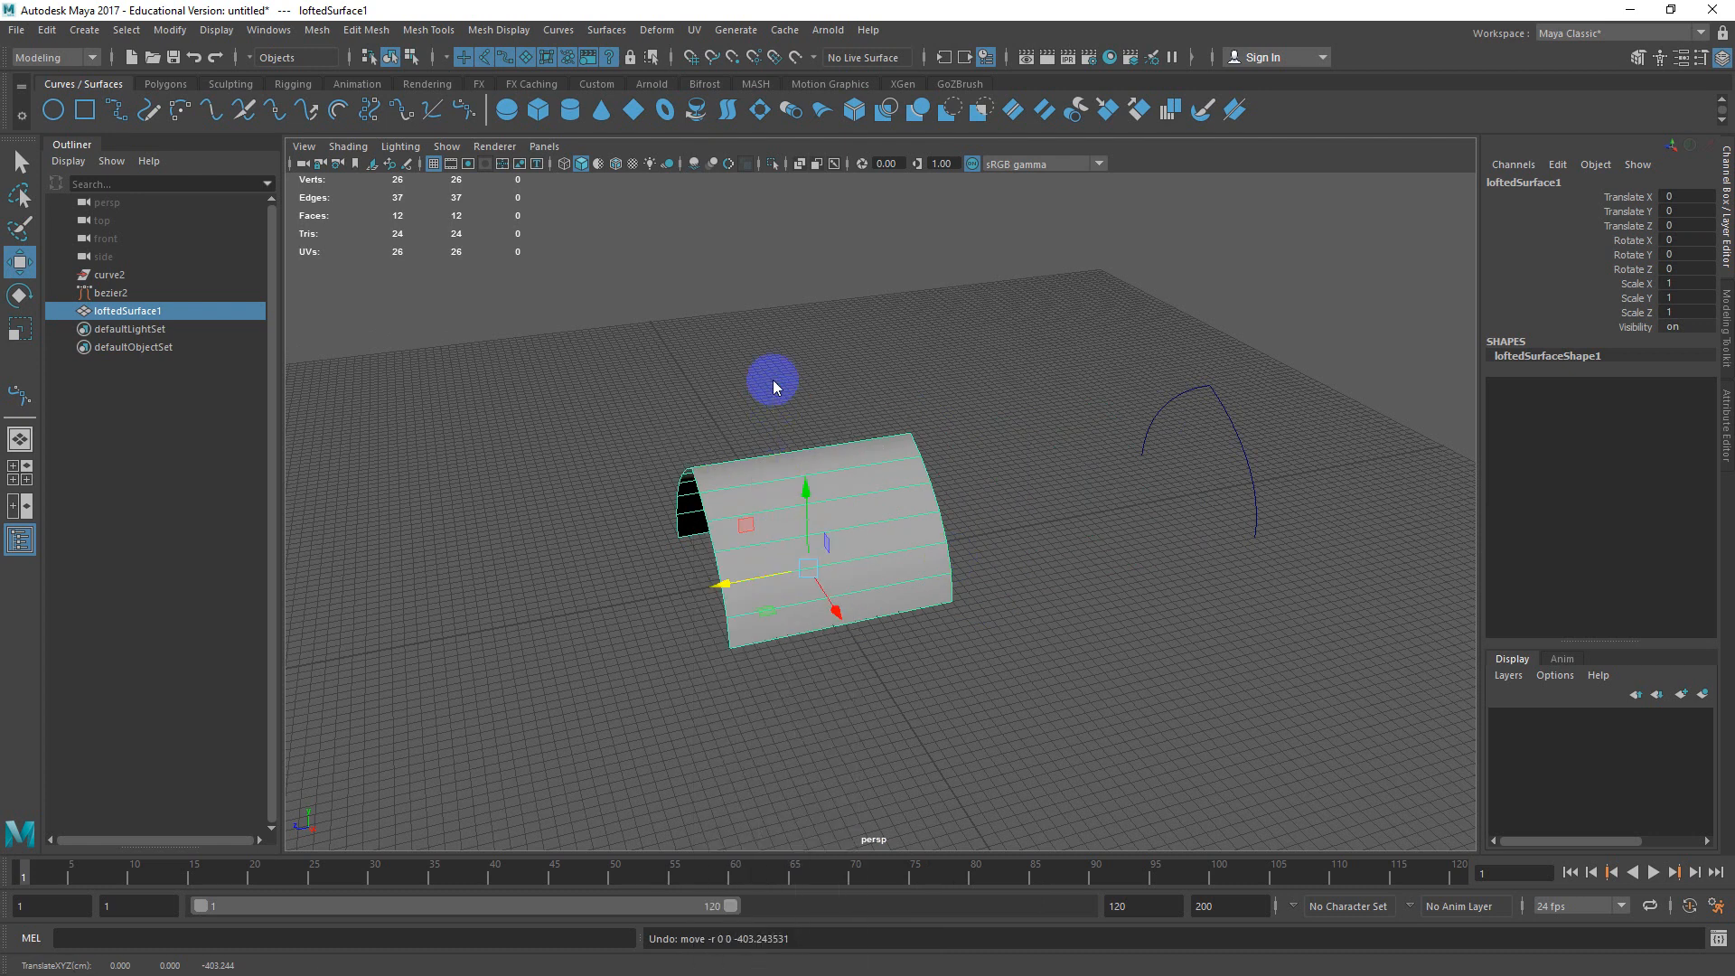
{"action": "double_click", "coordinate": [696, 485]}
{"action": "left_click_drag", "start_coordinate": [697, 484], "coordinate": [957, 516], "text": "alt"}
{"action": "left_click_drag", "start_coordinate": [880, 384], "coordinate": [856, 684], "text": "ctrl"}
{"action": "left_click_drag", "start_coordinate": [856, 646], "coordinate": [857, 592], "text": "alt"}
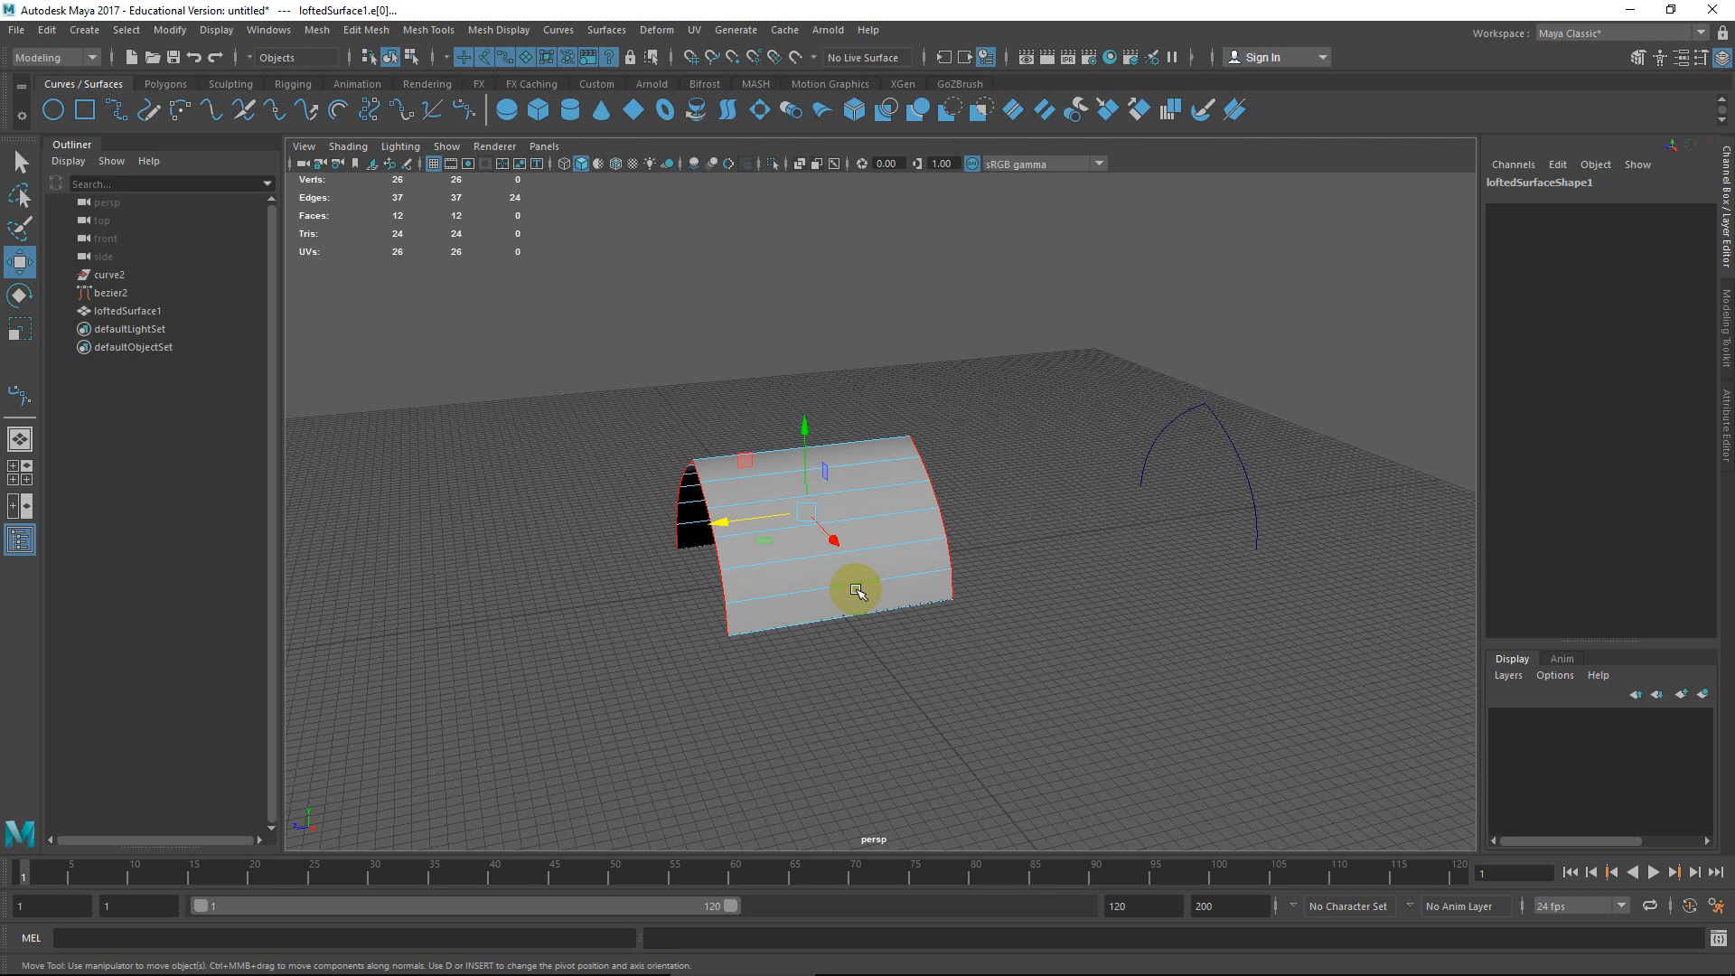
{"action": "left_click", "coordinate": [857, 589]}
Extrude the selected end edges and scale the extrusion along world Z to about 1.436.
{"action": "right_click_drag", "start_coordinate": [861, 564], "coordinate": [854, 617], "text": "shift"}
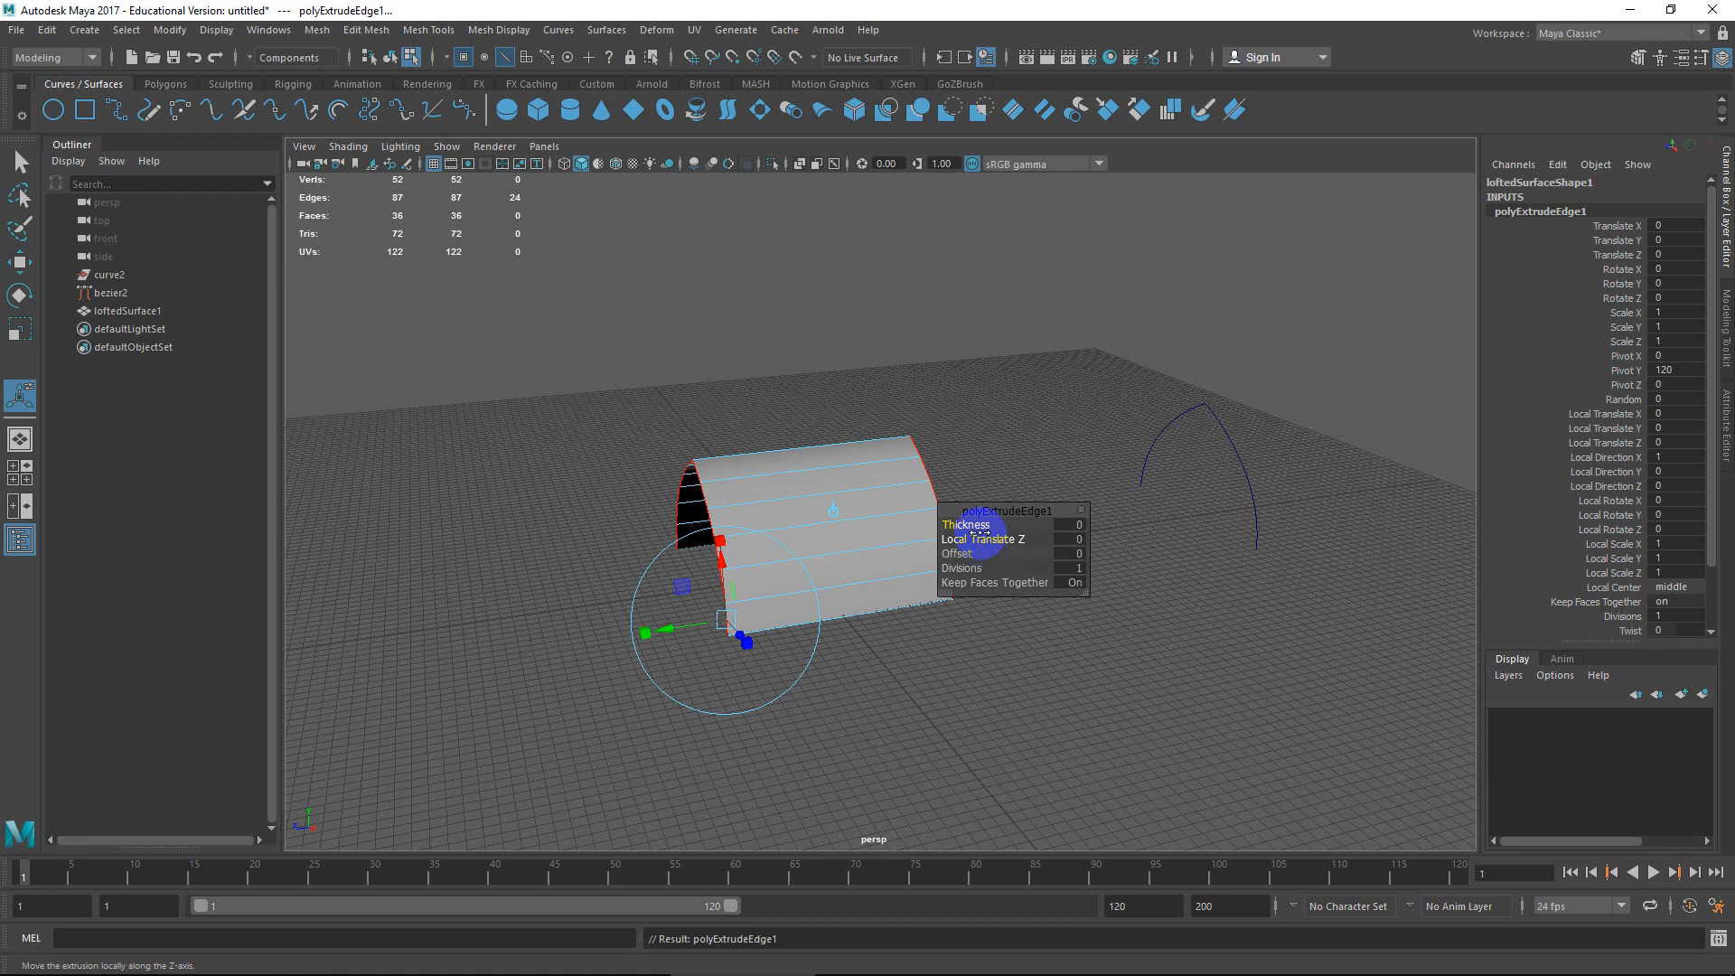
{"action": "left_click_drag", "start_coordinate": [970, 540], "coordinate": [1575, 538]}
{"action": "key", "text": "ctrl+z"}
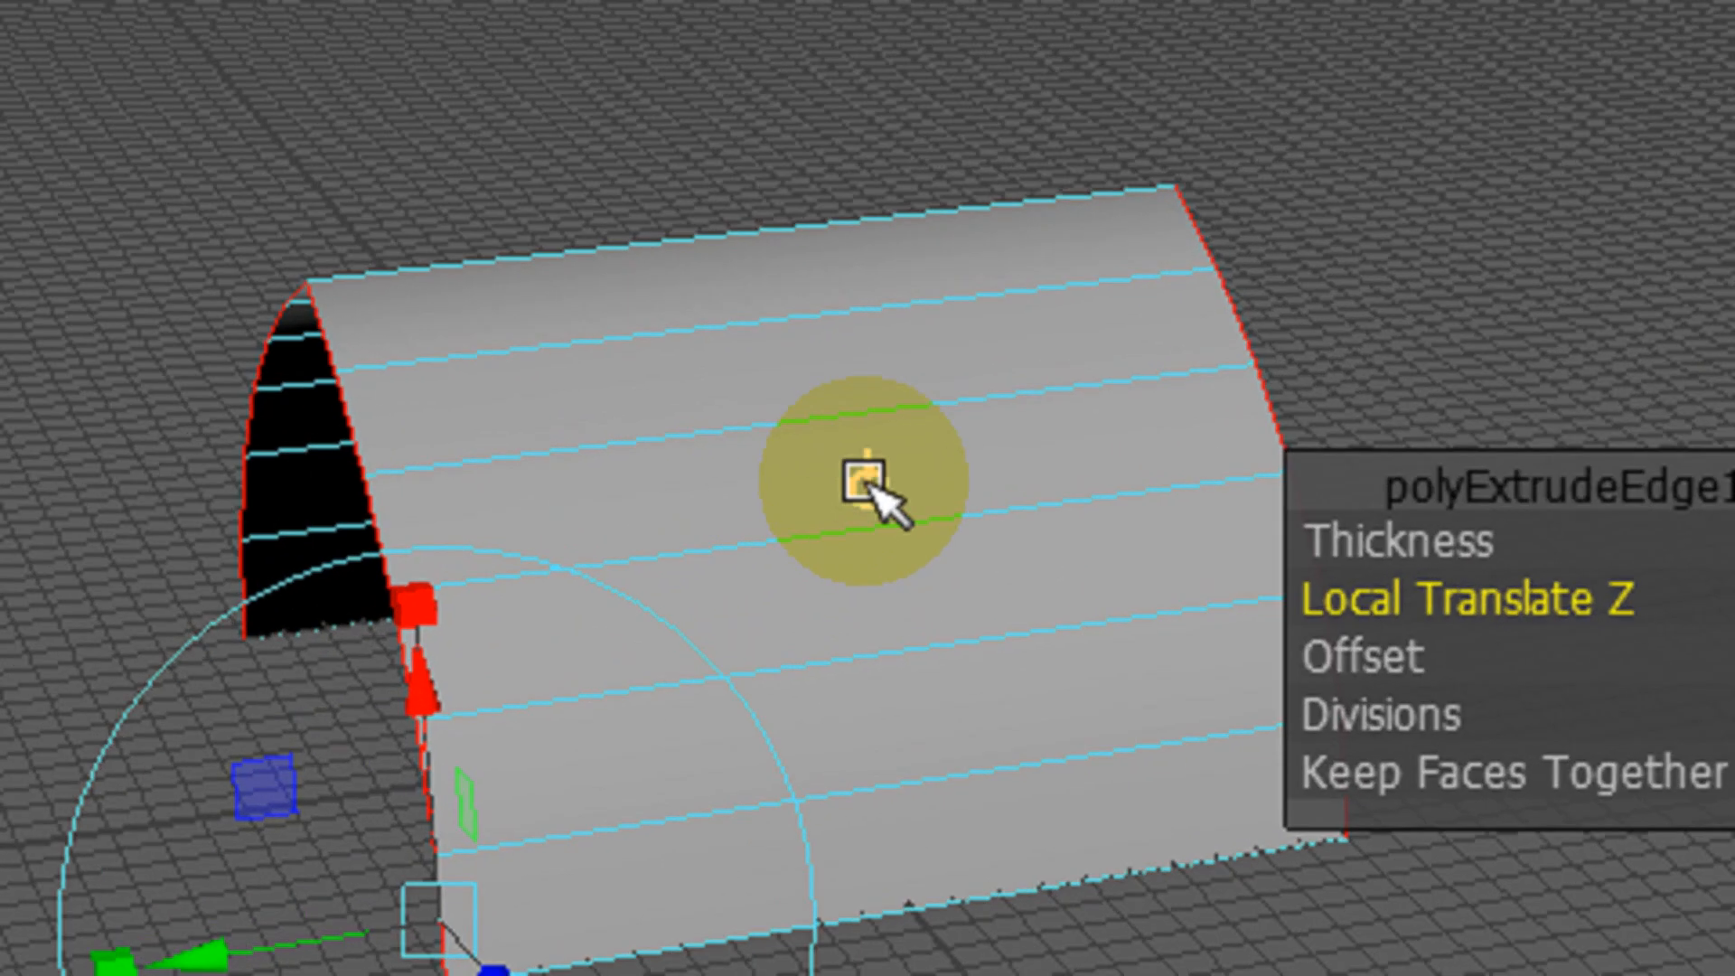
{"action": "left_click", "coordinate": [835, 513]}
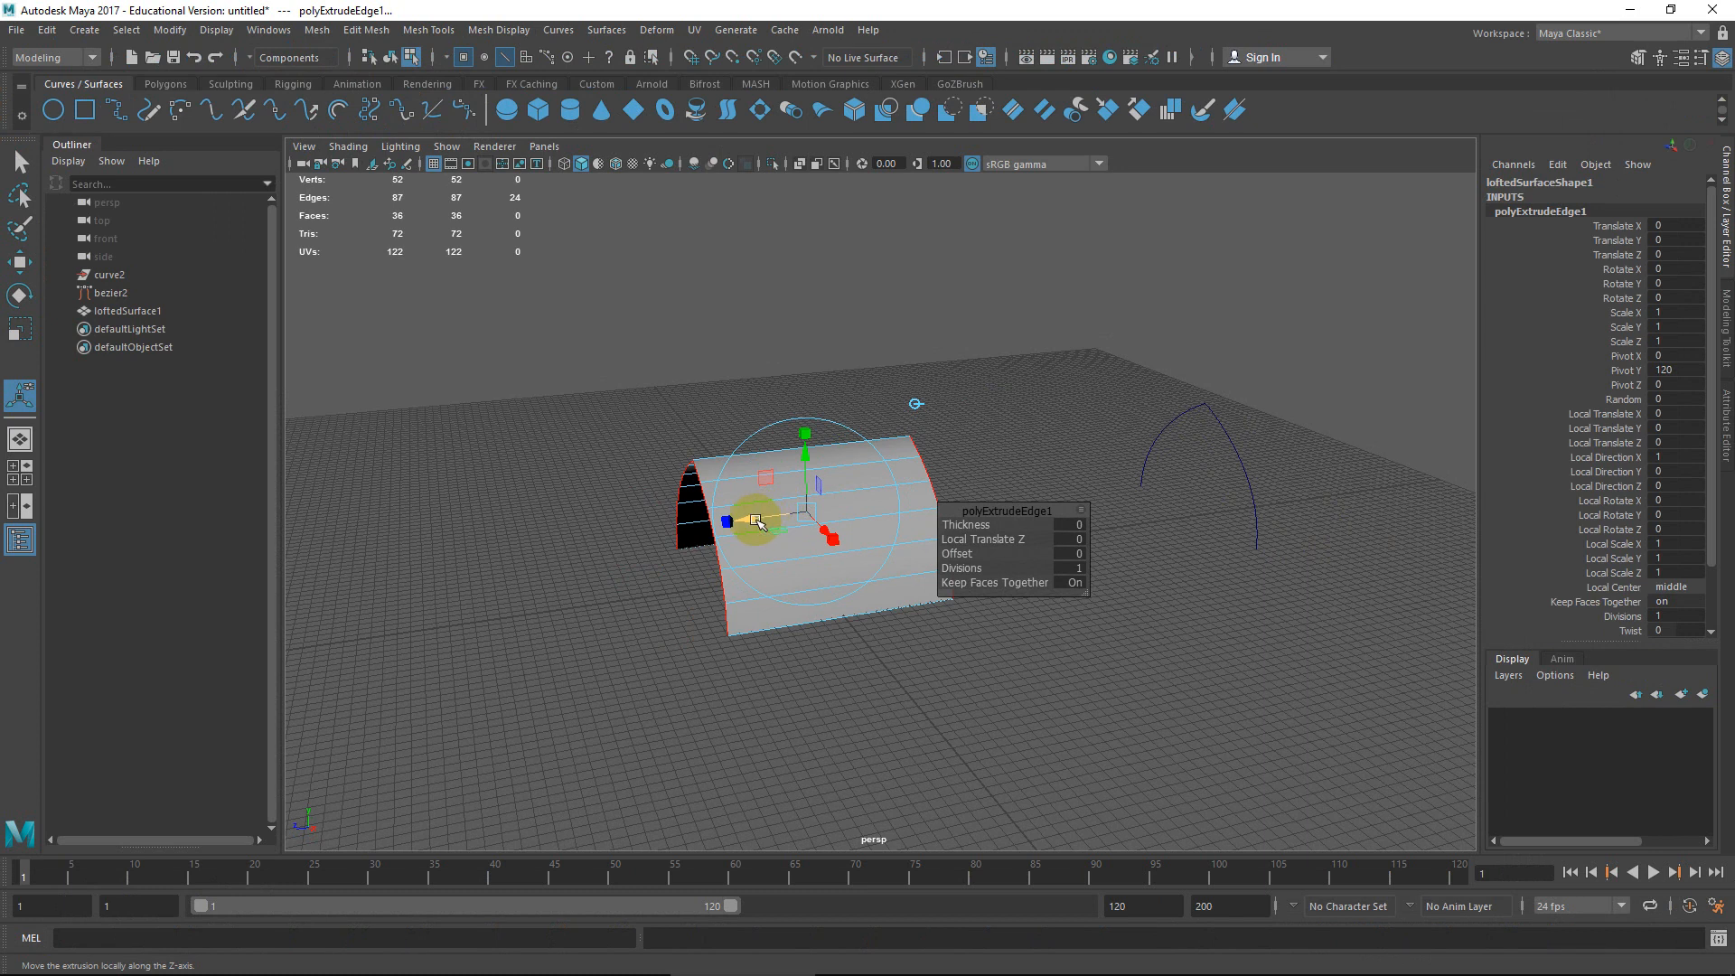
{"action": "left_click_drag", "start_coordinate": [755, 520], "coordinate": [694, 529]}
{"action": "key", "text": "ctrl+z"}
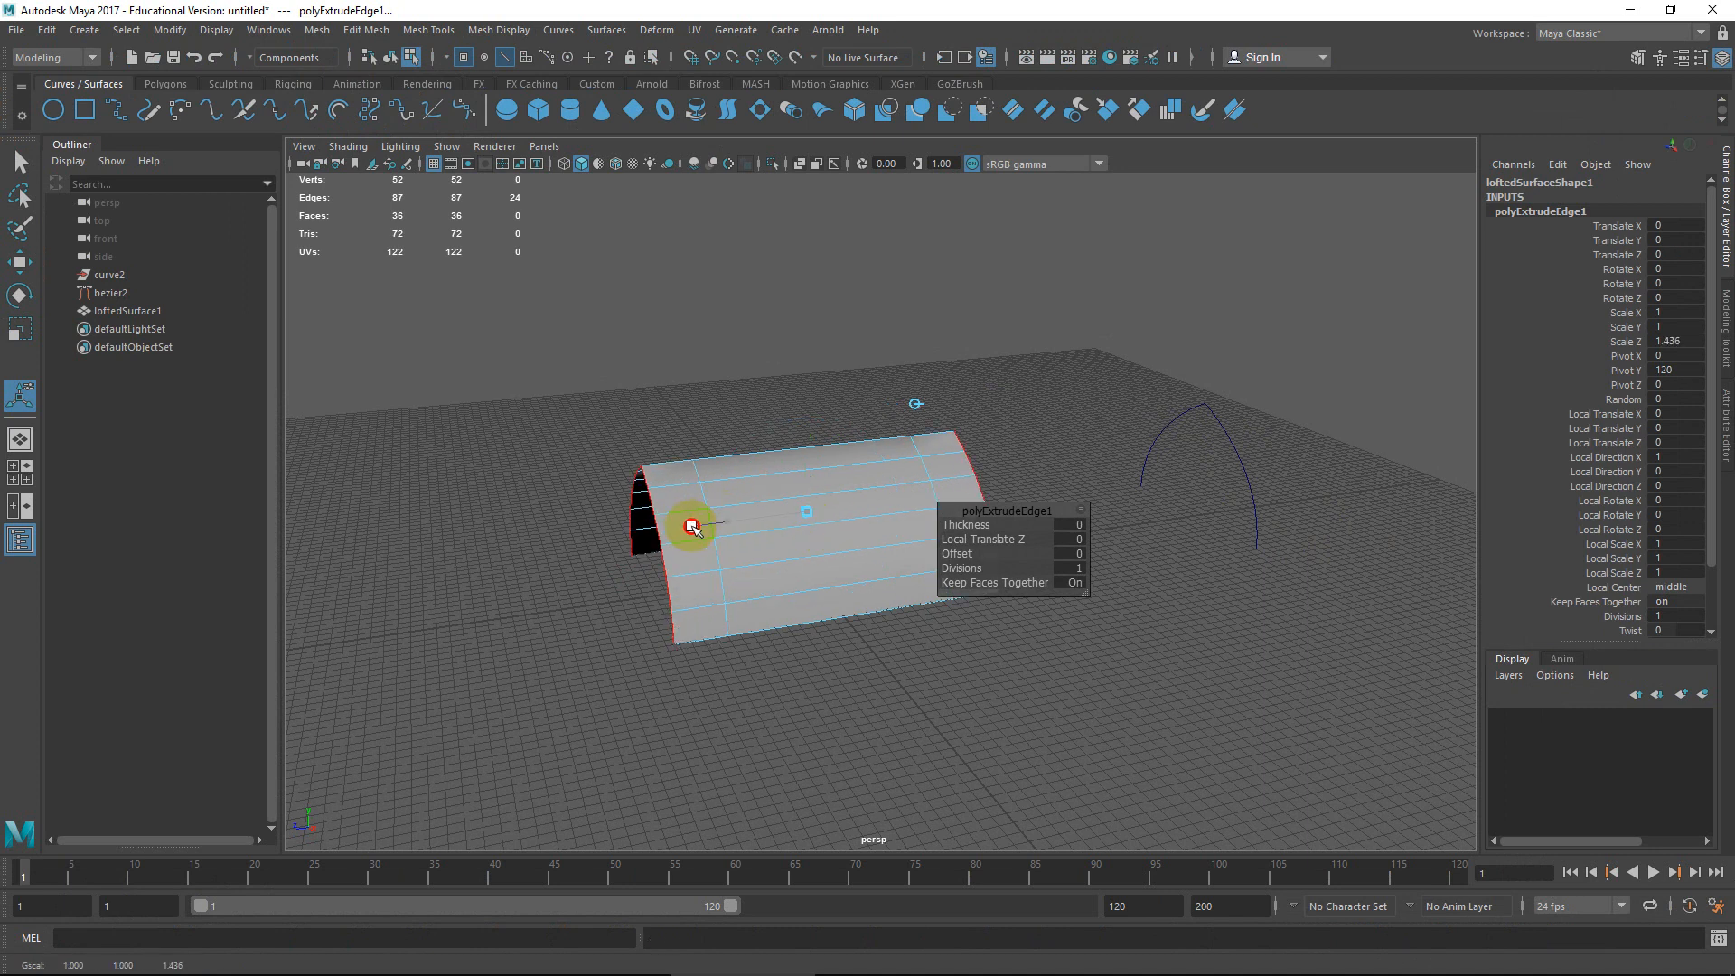
{"action": "left_click_drag", "start_coordinate": [787, 594], "coordinate": [884, 608], "text": "alt"}
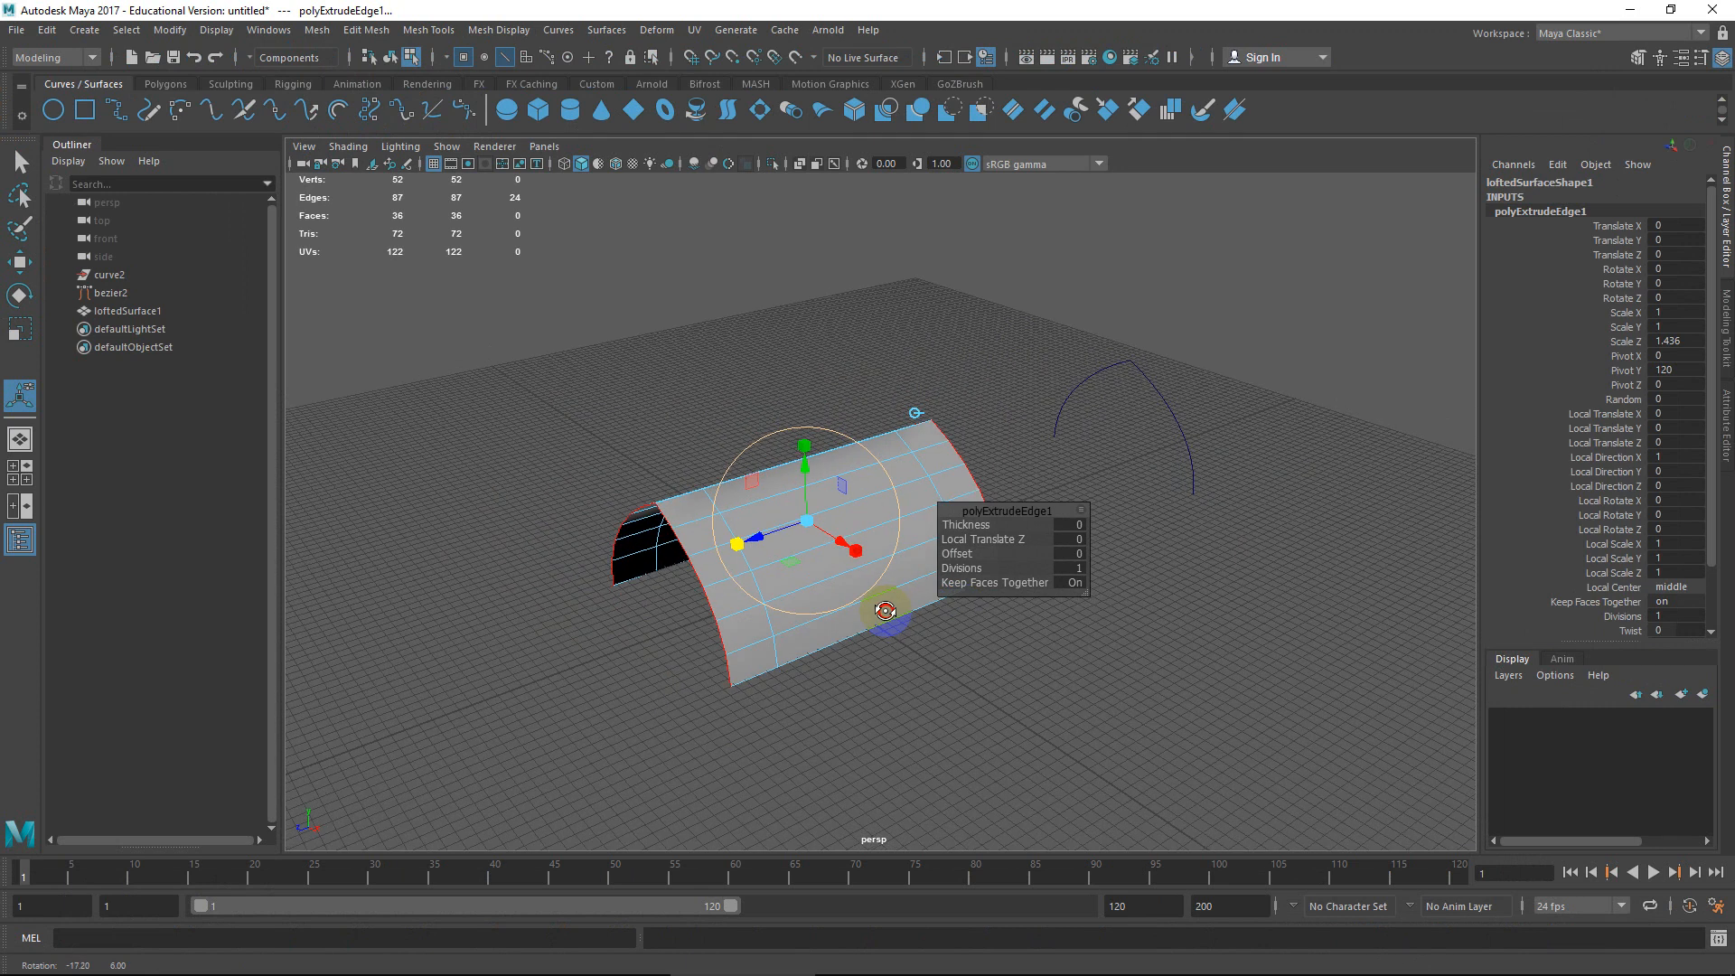
{"action": "left_click", "coordinate": [1057, 654]}
Duplicate the extended vault as a whole object and rotate the copy 90 degrees about Y.
{"action": "right_click_drag", "start_coordinate": [917, 477], "coordinate": [995, 415]}
{"action": "key", "text": "ctrl+d"}
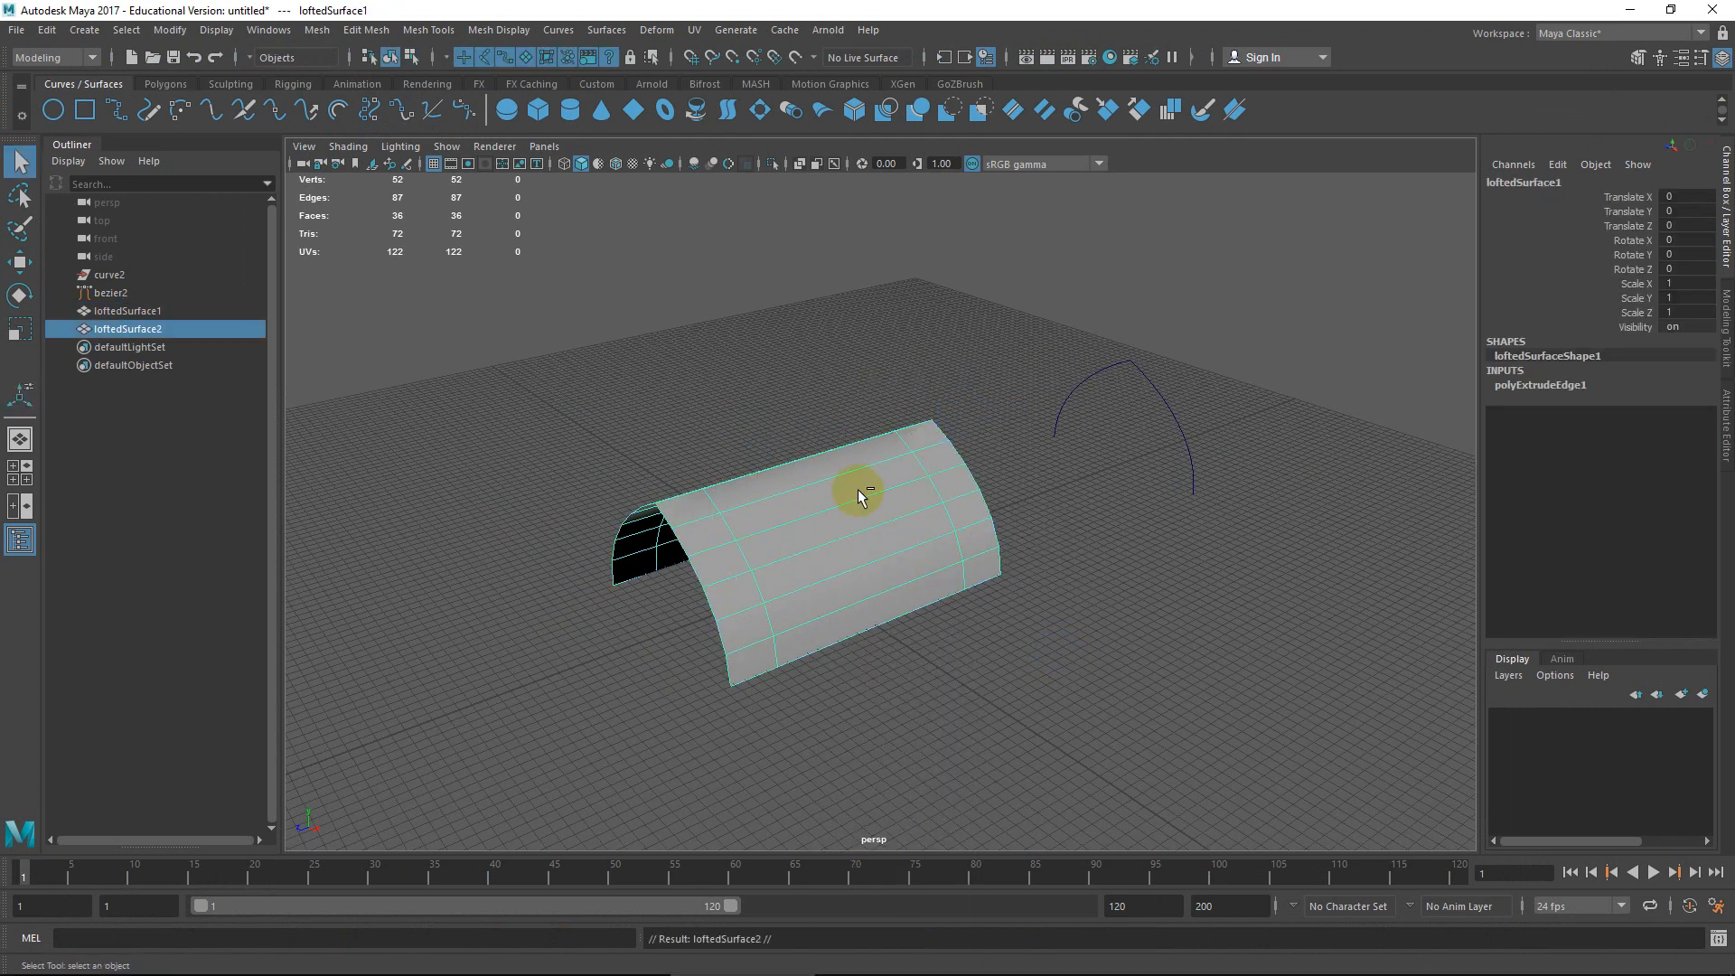
{"action": "key", "text": "e"}
{"action": "left_click_drag", "start_coordinate": [801, 623], "coordinate": [917, 625]}
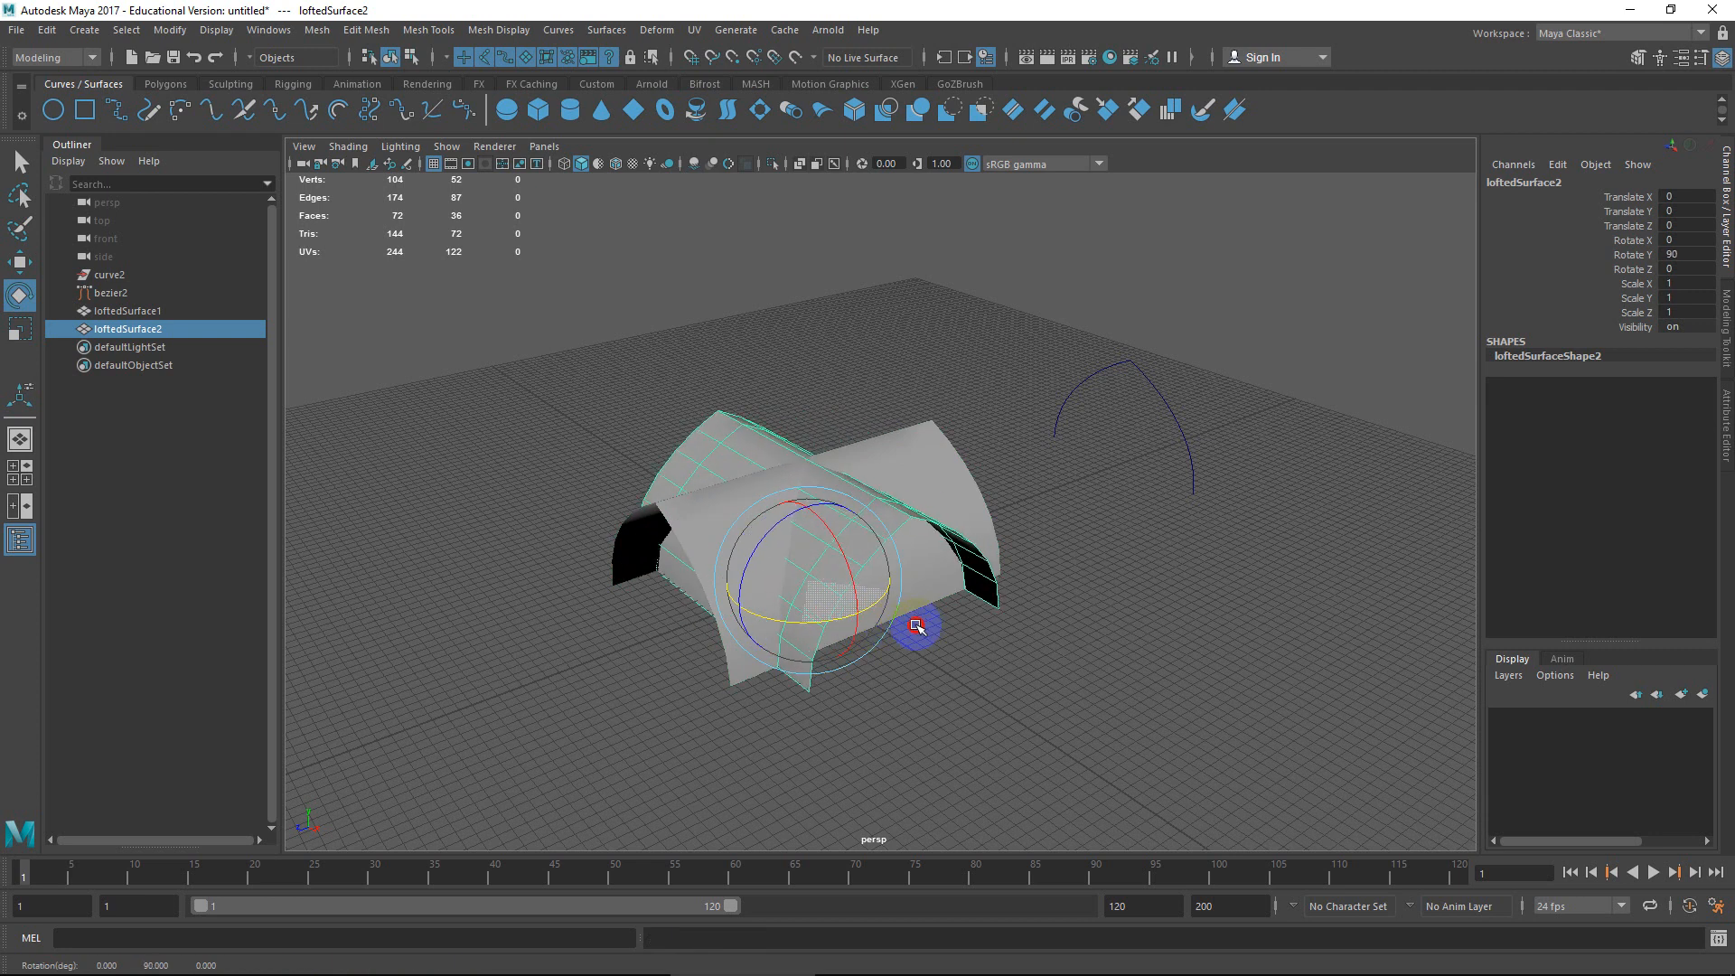
{"action": "left_click_drag", "start_coordinate": [916, 625], "coordinate": [843, 440], "text": "alt"}
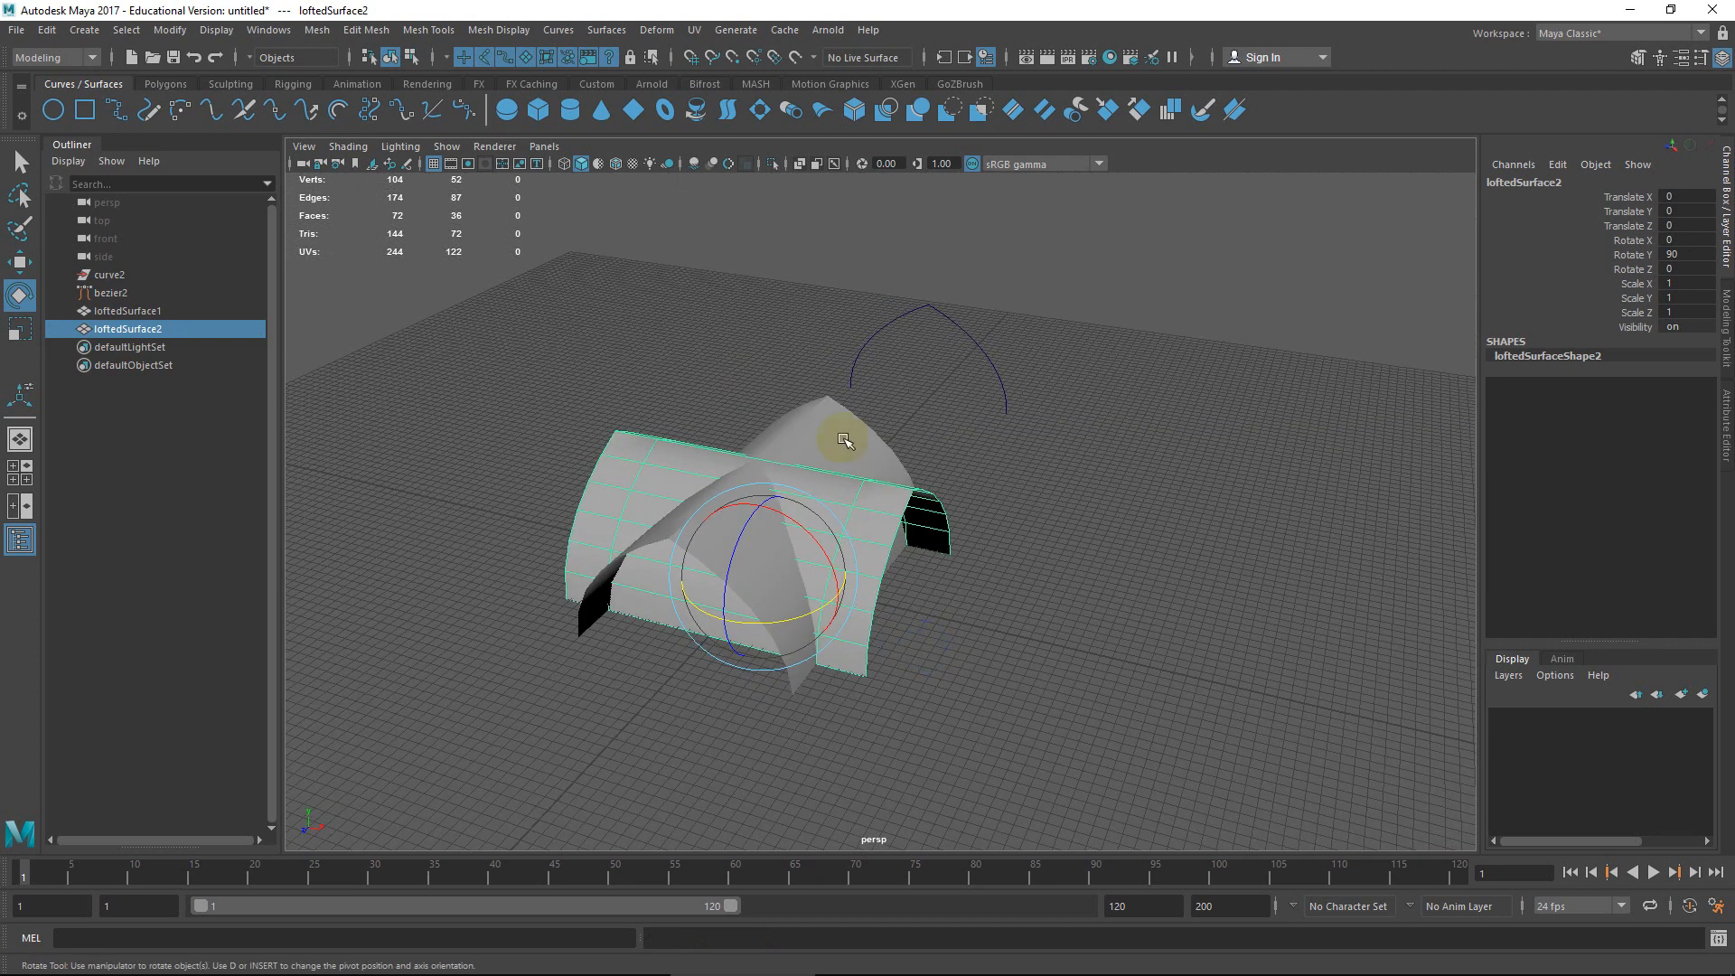
Select both crossing vaults and combine them with a Boolean Union.
{"action": "left_click", "coordinate": [832, 431], "text": "shift"}
{"action": "scroll", "coordinate": [850, 454], "scroll_direction": "up", "scroll_amount": 5}
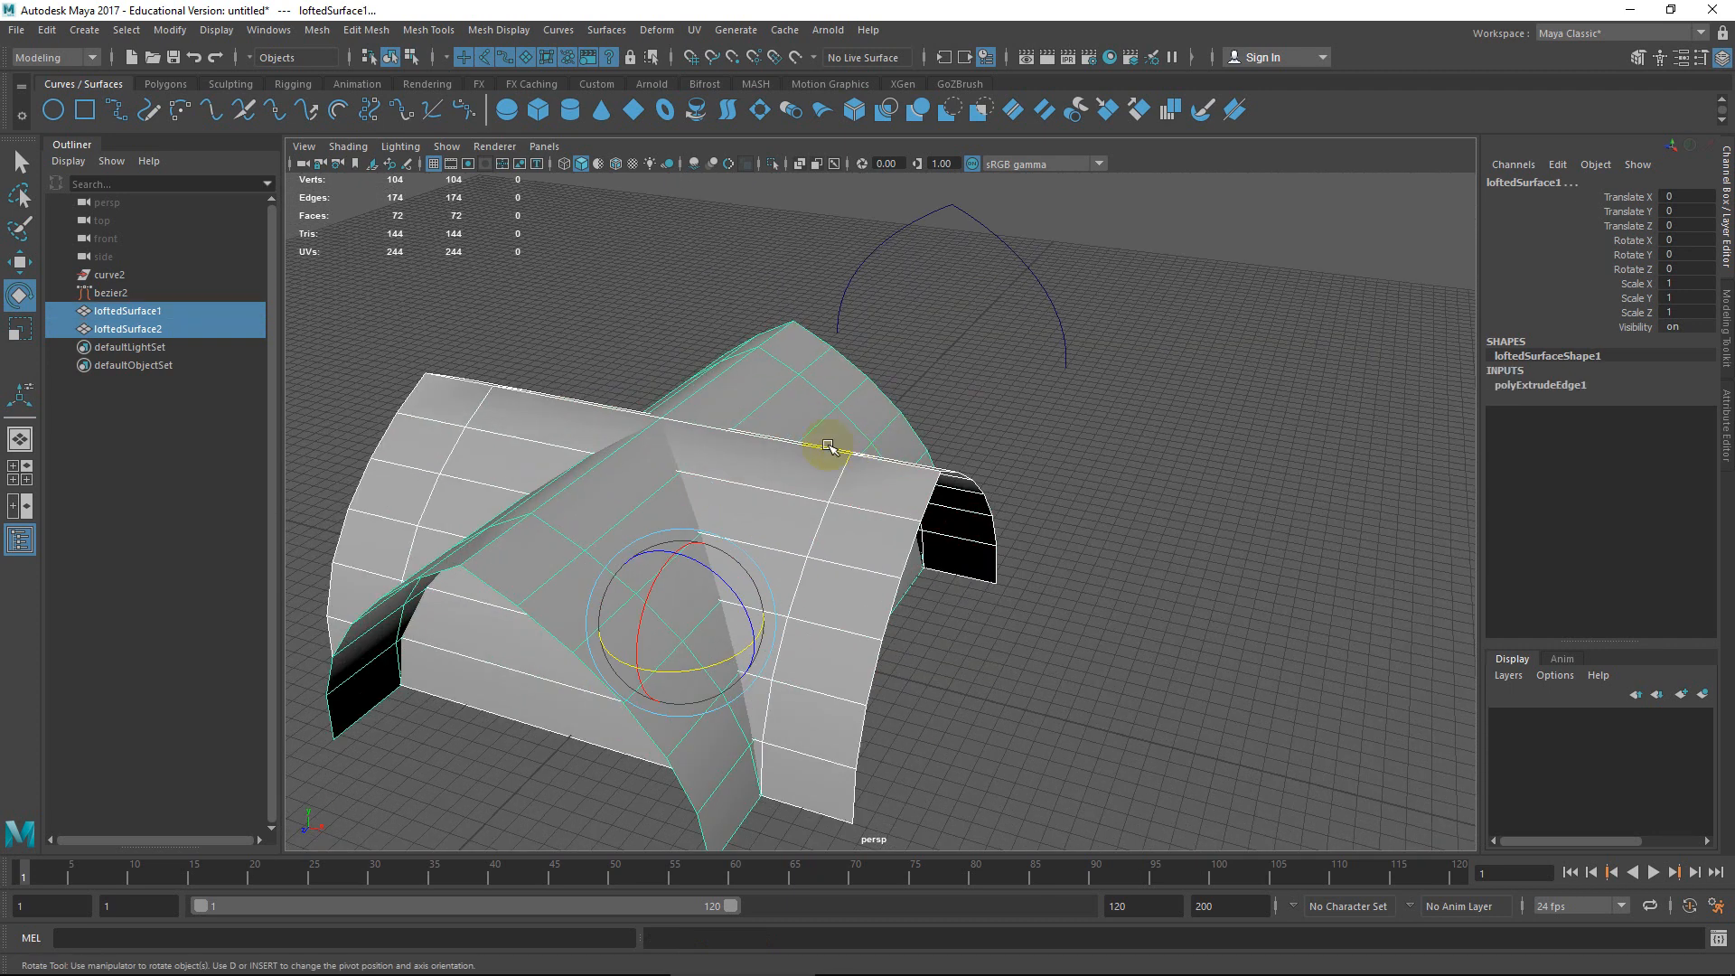
{"action": "middle_click_drag", "start_coordinate": [825, 453], "coordinate": [881, 441], "text": "alt"}
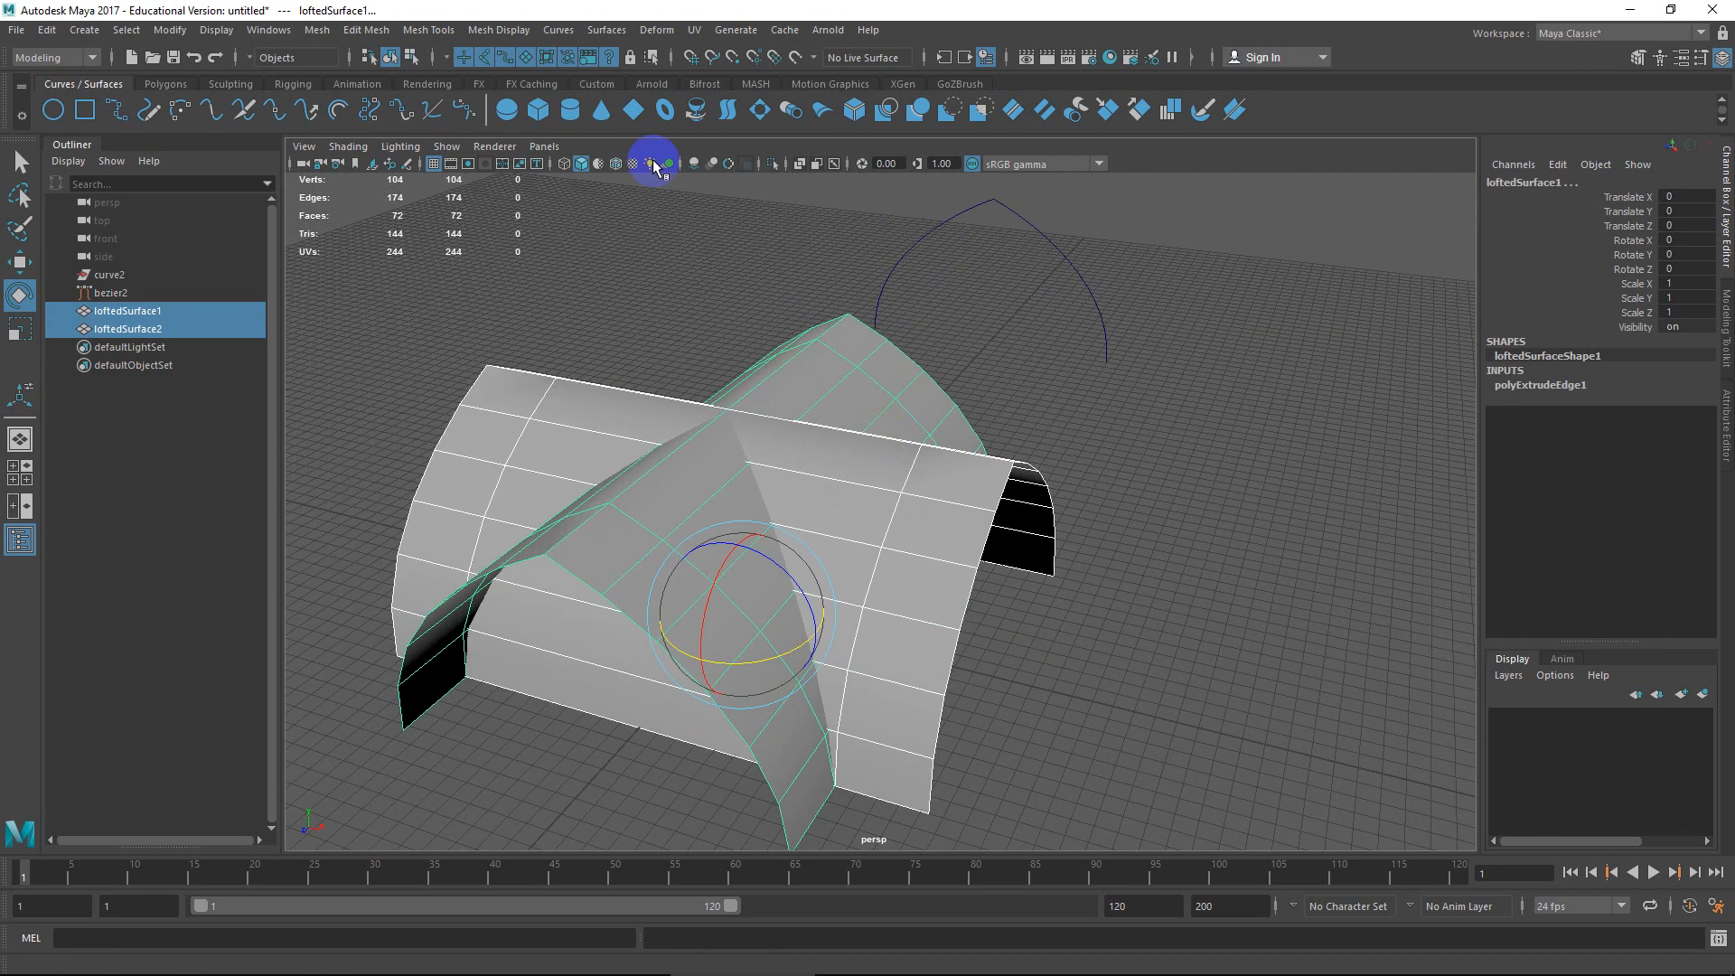
{"action": "left_click", "coordinate": [315, 33]}
{"action": "mouse_move", "coordinate": [379, 80]}
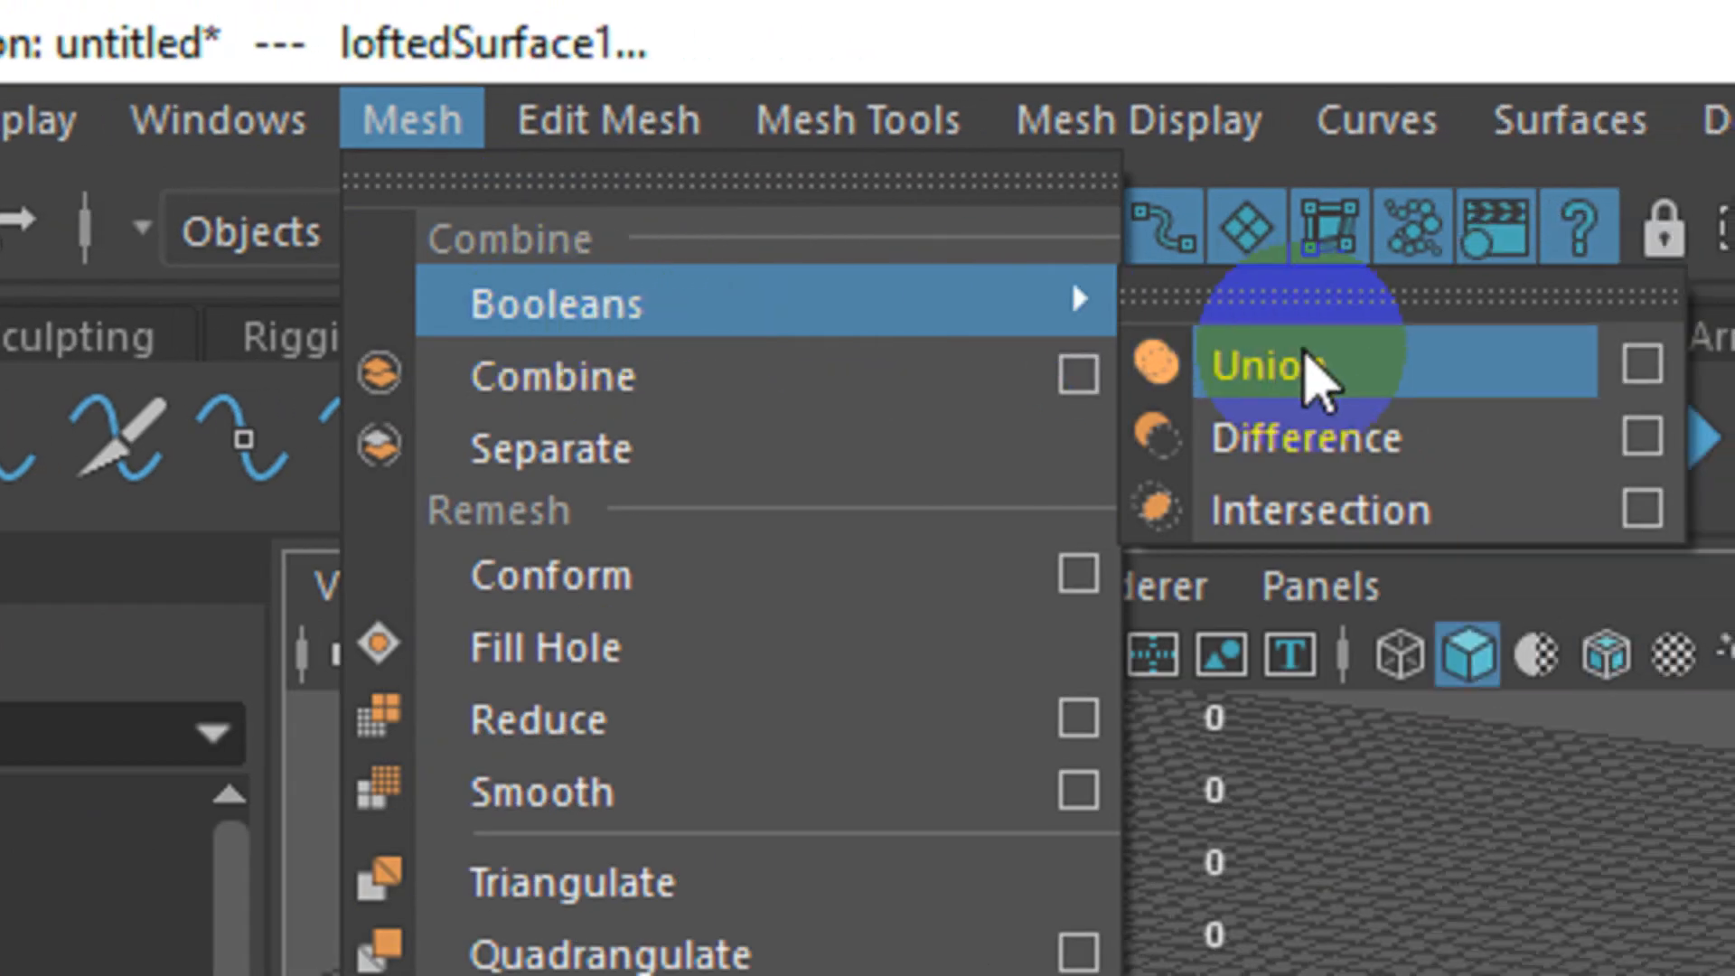
{"action": "left_click", "coordinate": [1446, 363]}
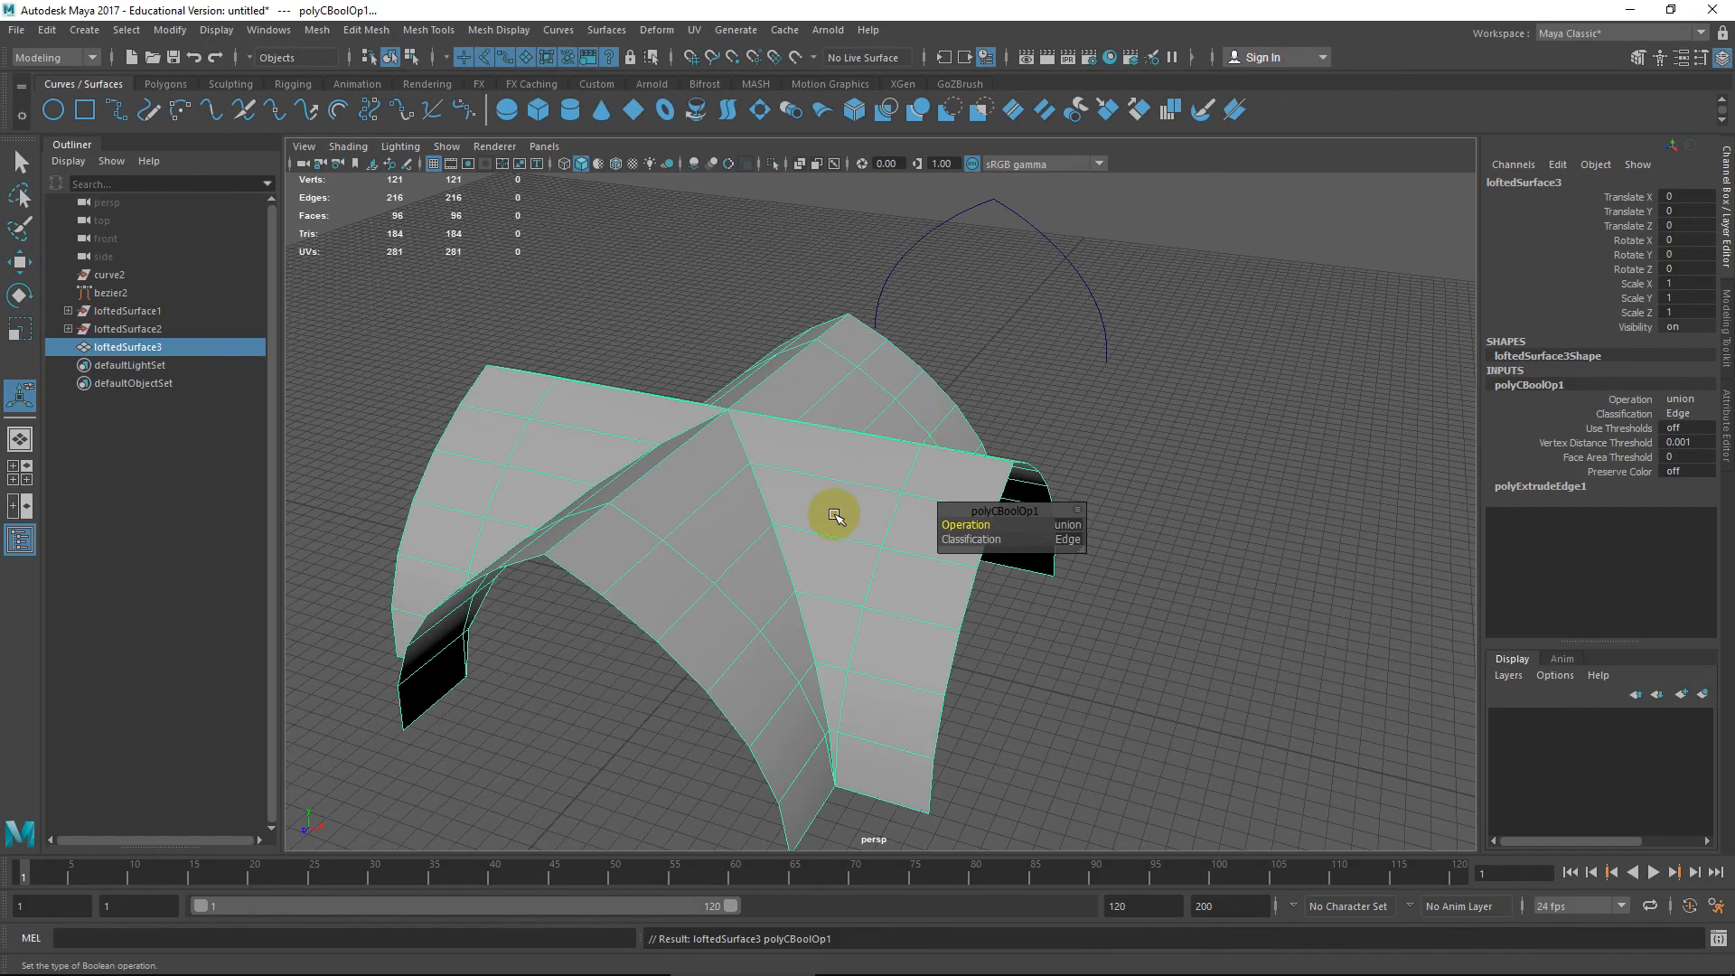
Examine the united vault from above and at its corners, checking the intersection seams and the surface between the arms.
{"action": "mouse_move", "coordinate": [828, 507]}
{"action": "left_mouse_down", "text": "alt"}
{"action": "mouse_move", "coordinate": [877, 358]}
{"action": "mouse_move", "coordinate": [650, 512]}
{"action": "mouse_move", "coordinate": [747, 376]}
{"action": "mouse_move", "coordinate": [786, 361]}
{"action": "mouse_move", "coordinate": [825, 395]}
{"action": "mouse_move", "coordinate": [817, 488]}
{"action": "left_mouse_up", "text": "alt"}
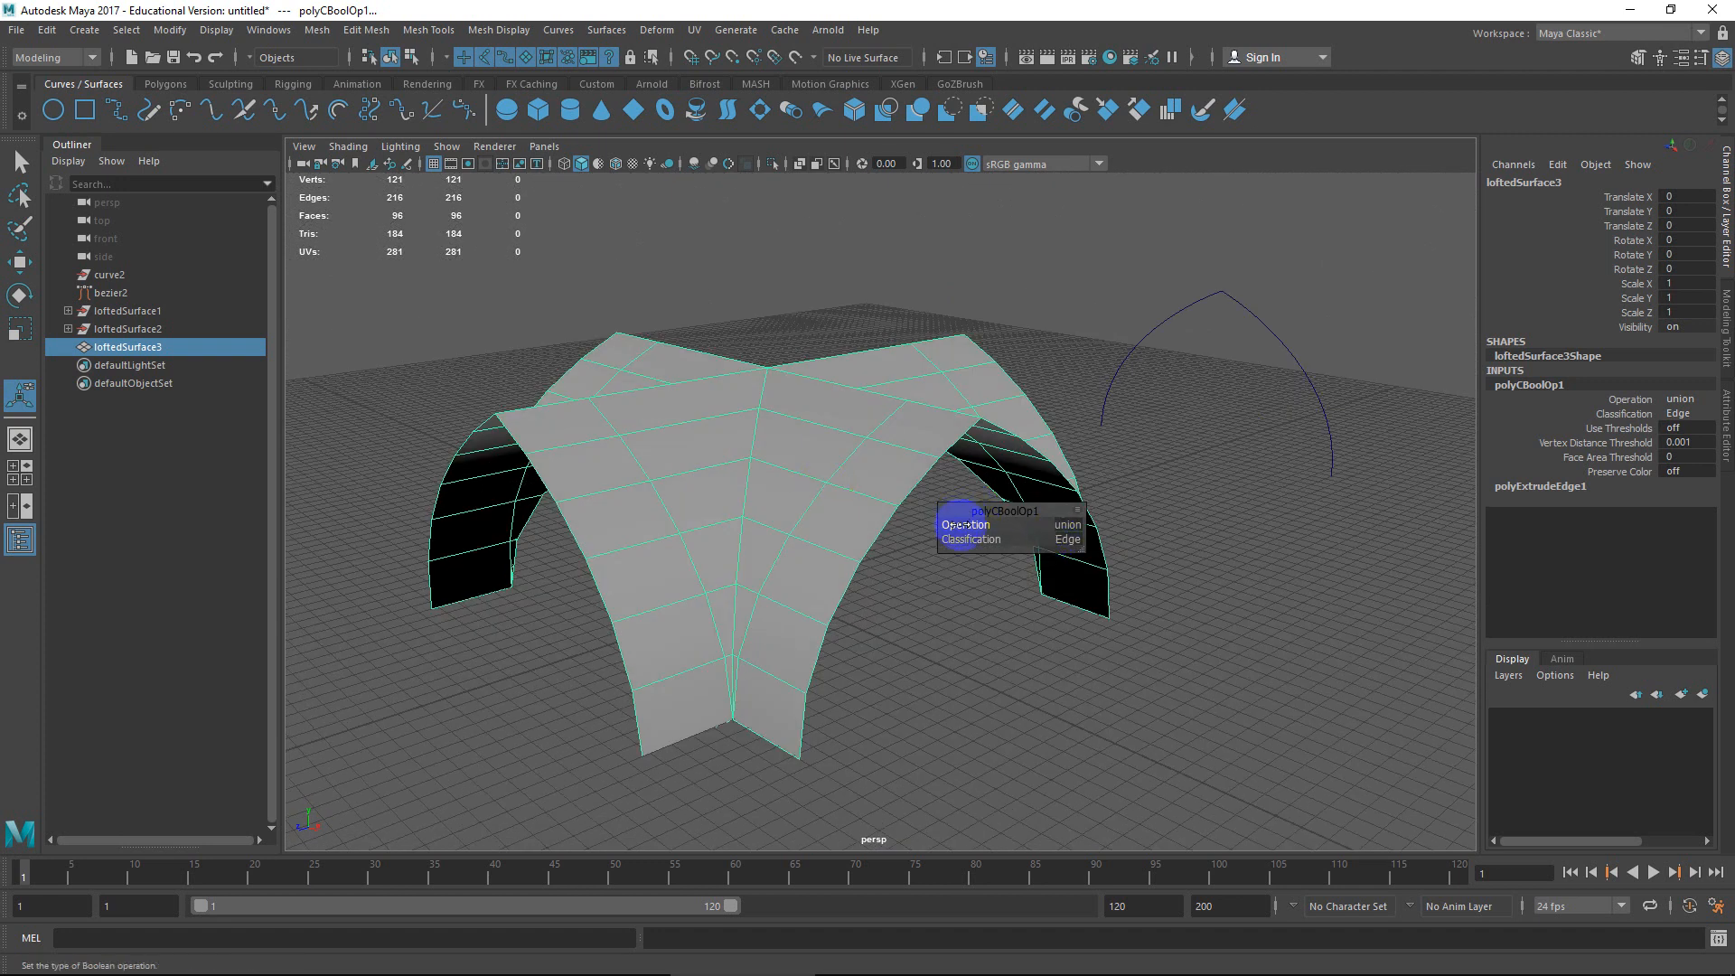
{"action": "left_click", "coordinate": [969, 535]}
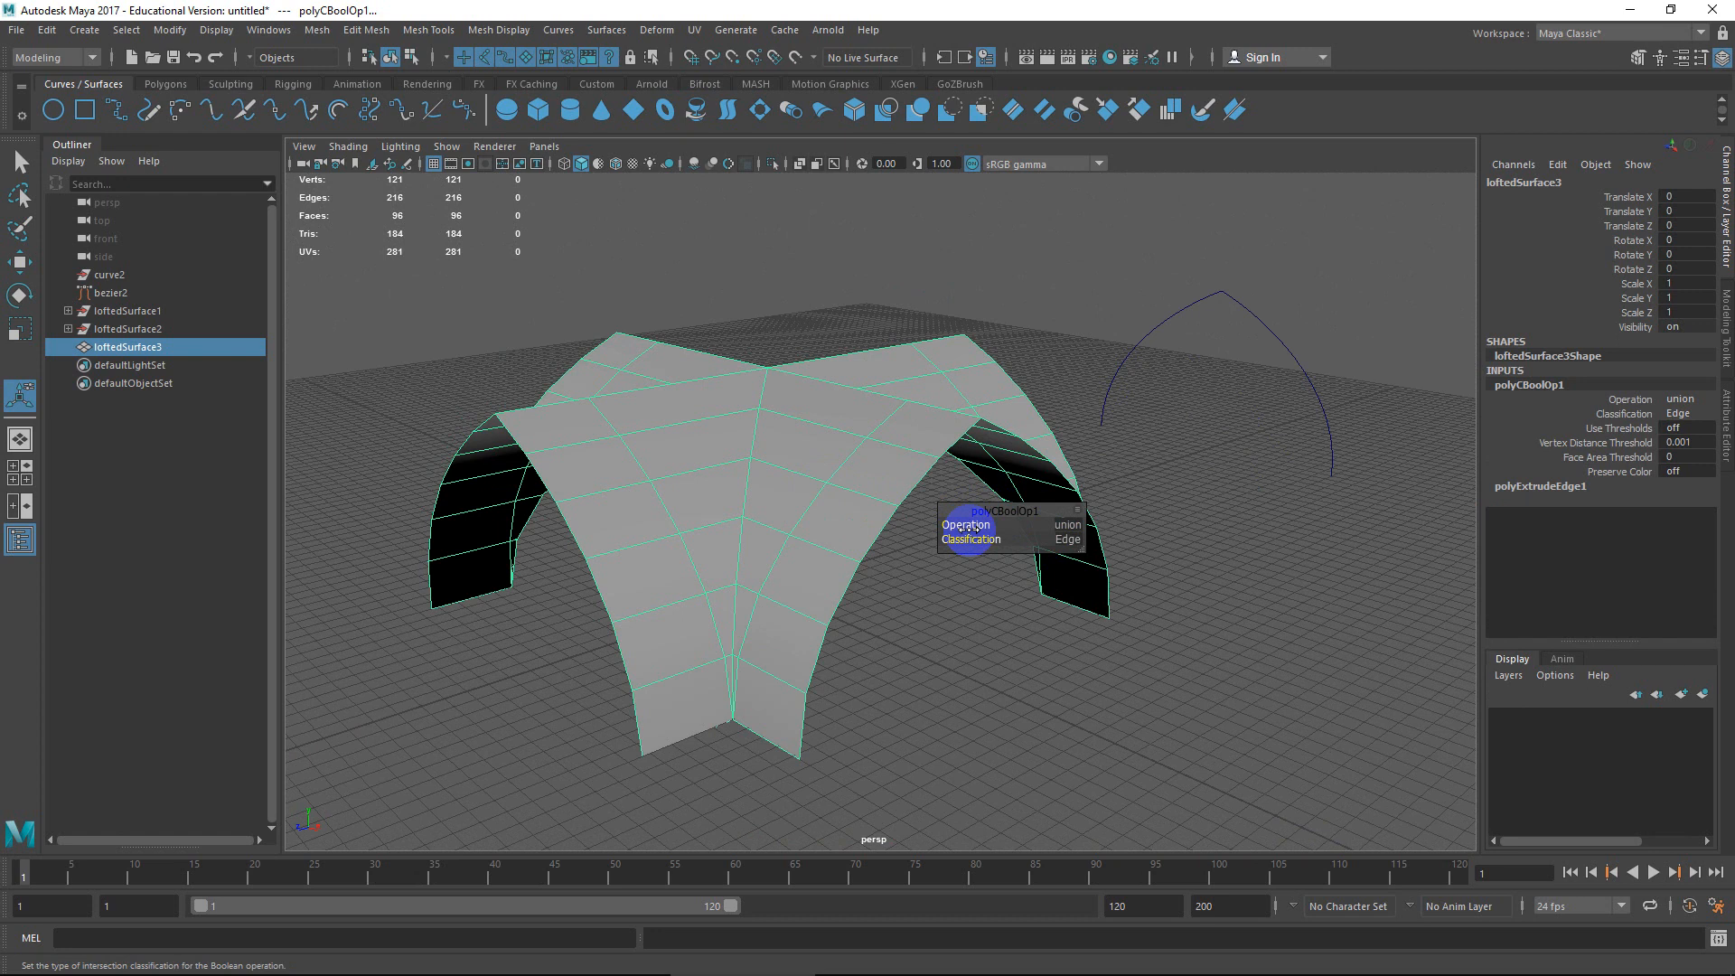
{"action": "left_click_drag", "start_coordinate": [968, 524], "coordinate": [883, 612]}
{"action": "left_click", "coordinate": [973, 669]}
{"action": "middle_click_drag", "start_coordinate": [973, 669], "coordinate": [926, 637], "text": "alt"}
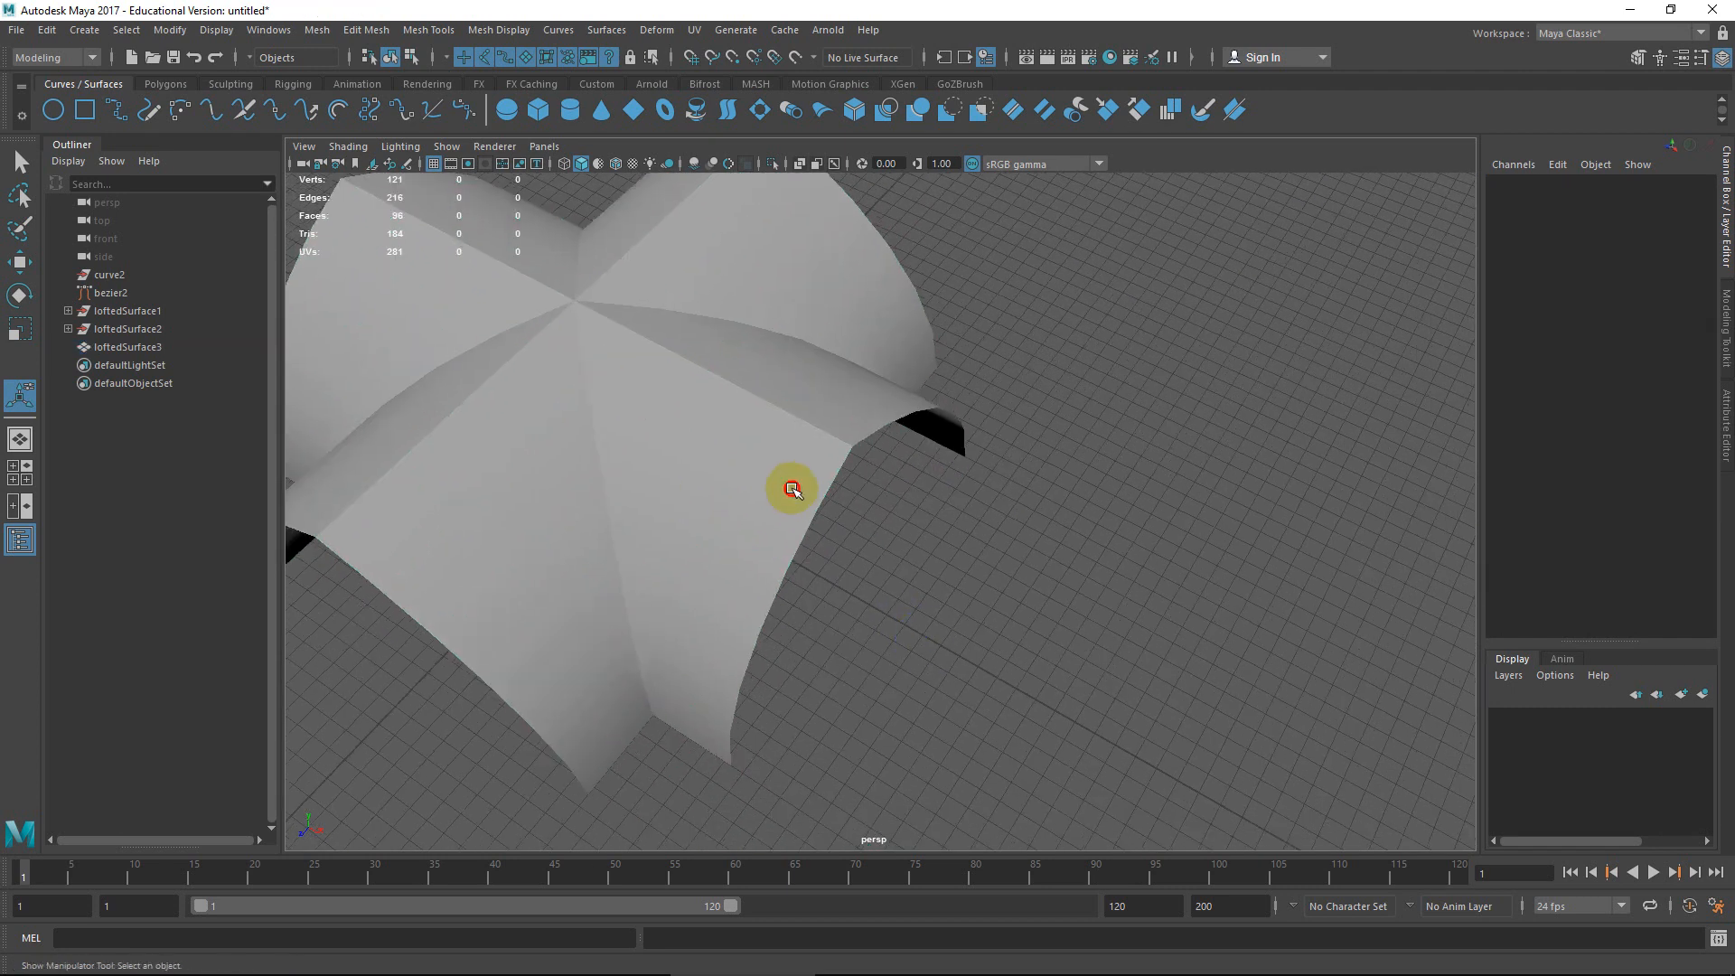
{"action": "left_click", "coordinate": [792, 489]}
{"action": "left_click_drag", "start_coordinate": [793, 496], "coordinate": [873, 527], "text": "alt"}
{"action": "middle_click_drag", "start_coordinate": [873, 527], "coordinate": [886, 376], "text": "alt"}
{"action": "scroll", "coordinate": [886, 376], "scroll_direction": "up", "scroll_amount": 4}
{"action": "left_click_drag", "start_coordinate": [884, 376], "coordinate": [761, 573], "text": "alt"}
{"action": "scroll", "coordinate": [761, 573], "scroll_direction": "down", "scroll_amount": 5}
{"action": "left_click_drag", "start_coordinate": [807, 461], "coordinate": [908, 489], "text": "alt"}
{"action": "scroll", "coordinate": [921, 486], "scroll_direction": "down", "scroll_amount": 3}
{"action": "middle_click_drag", "start_coordinate": [937, 482], "coordinate": [858, 547], "text": "alt"}
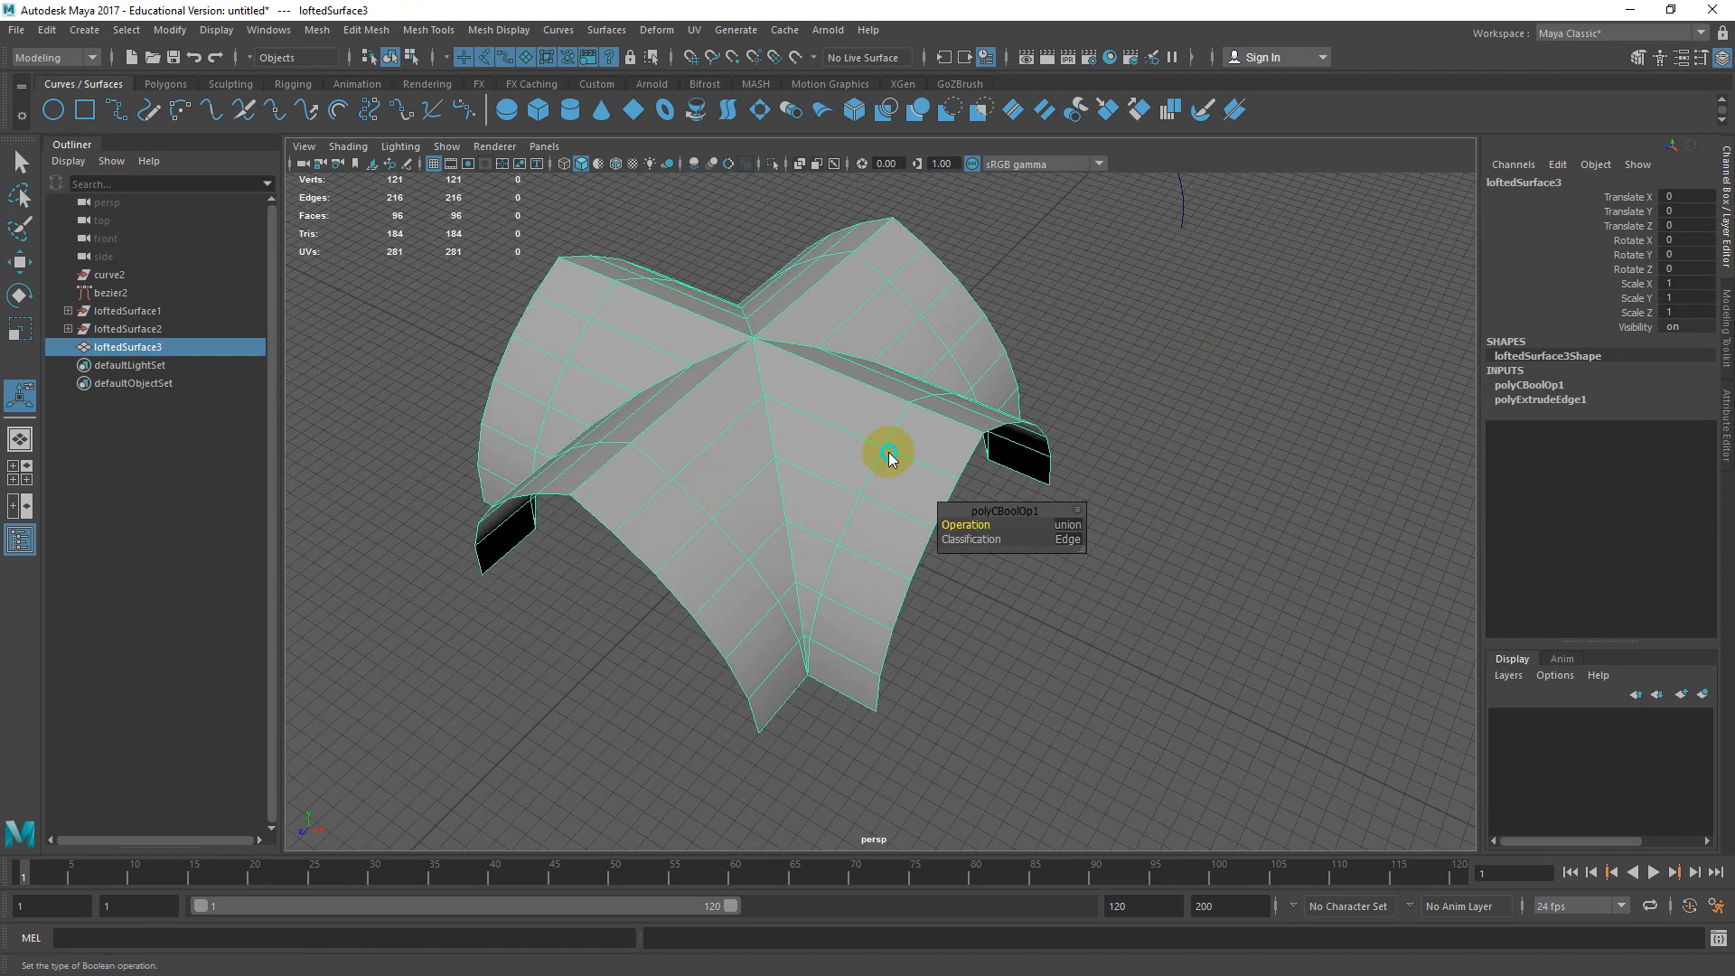
Delete the two edge loops crossing the arms of the united vault, together with their vertices.
{"action": "right_click_drag", "start_coordinate": [887, 438], "coordinate": [895, 380]}
{"action": "double_click", "coordinate": [892, 426]}
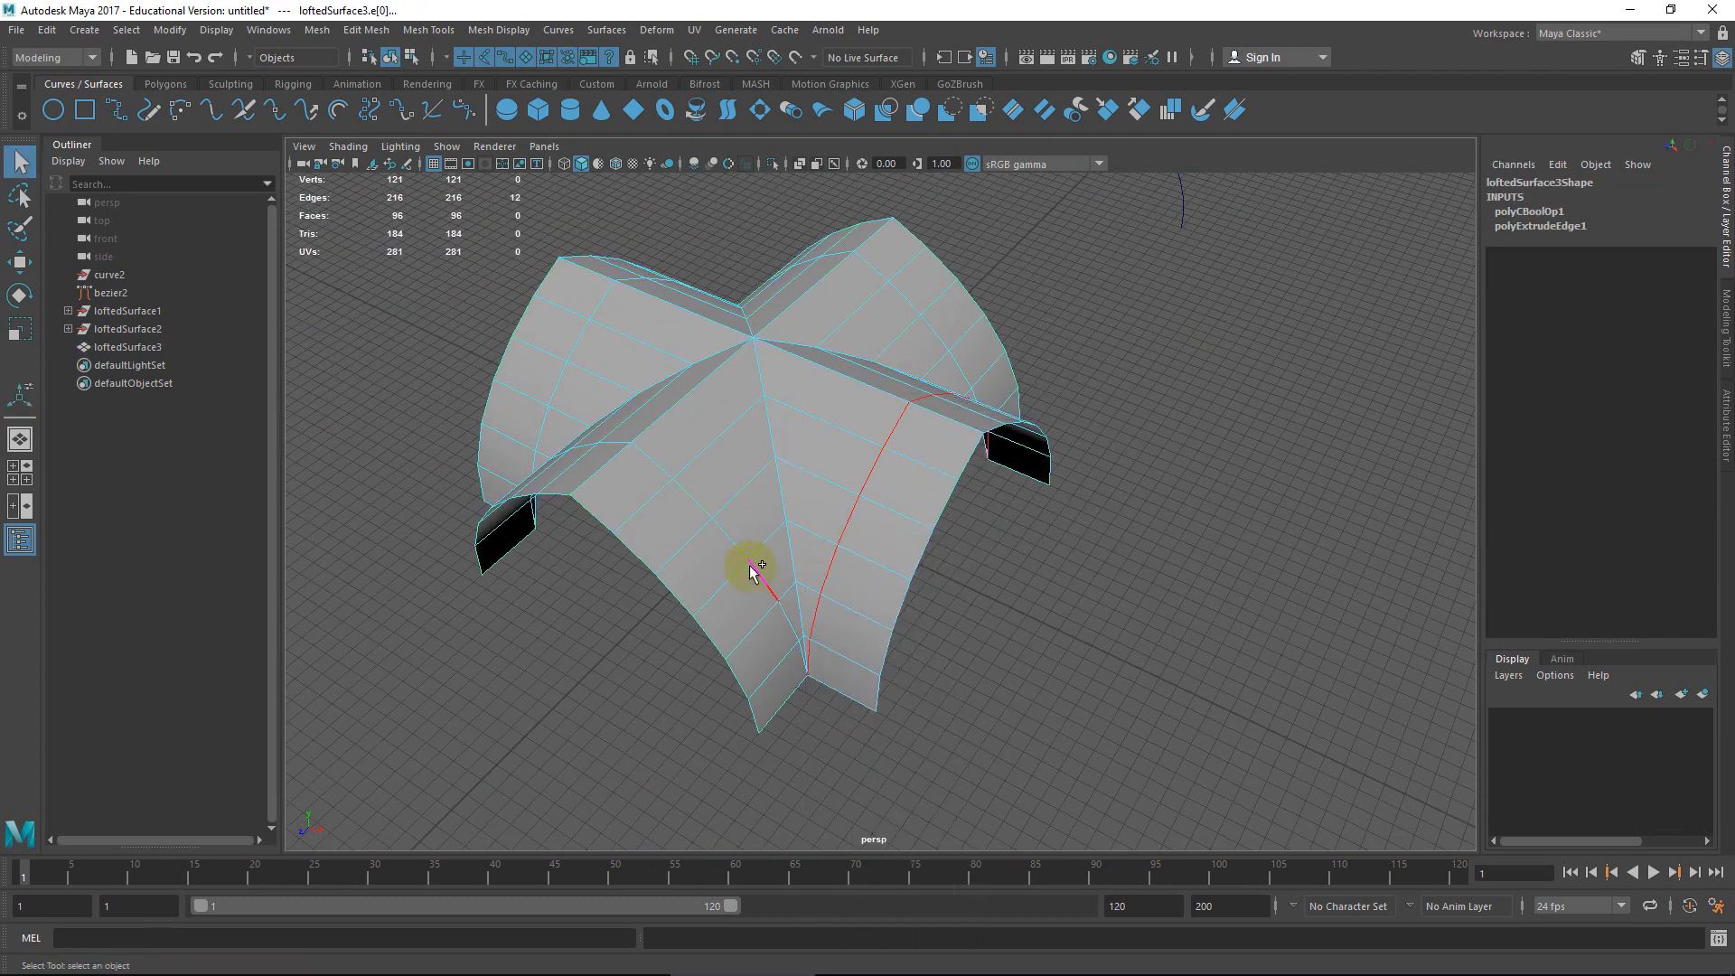
{"action": "key", "text": "ctrl+Delete"}
{"action": "left_click_drag", "start_coordinate": [752, 565], "coordinate": [895, 569], "text": "alt"}
{"action": "left_click", "coordinate": [712, 622]}
{"action": "double_click", "coordinate": [748, 618]}
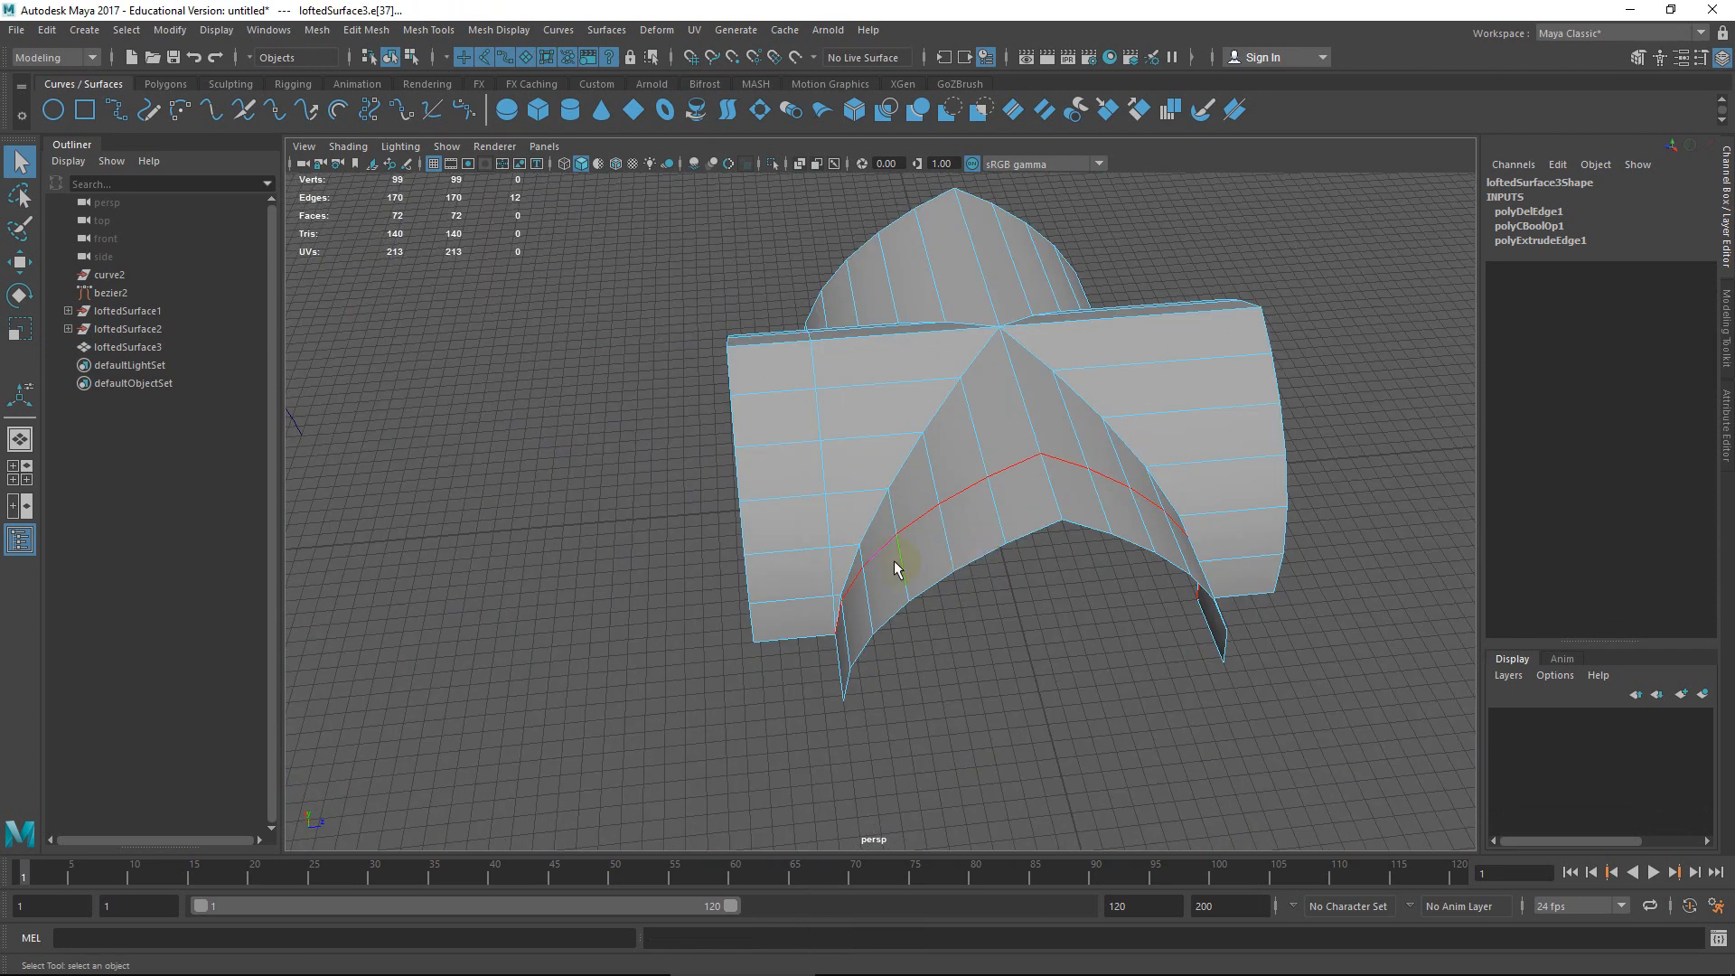
{"action": "key", "text": "ctrl+Delete"}
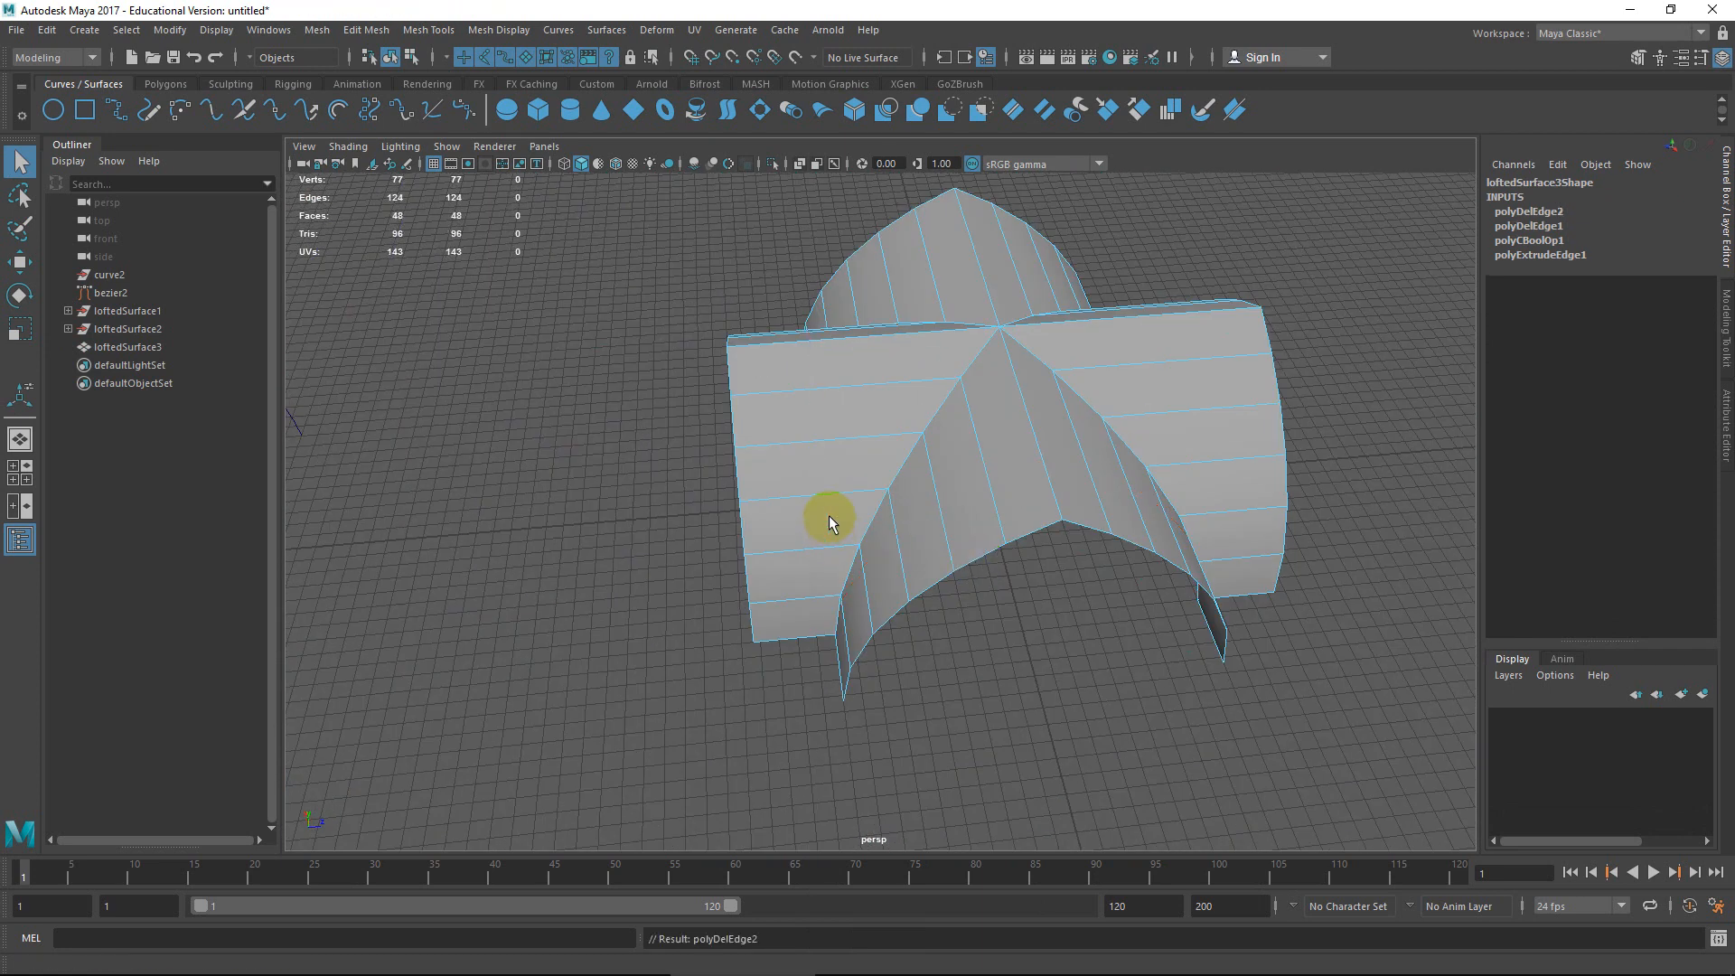
Select the diagonal seam edges from the vault's crown to its corner base and convert them to a curve.
{"action": "left_click_drag", "start_coordinate": [830, 522], "coordinate": [766, 394], "text": "alt"}
{"action": "double_click", "coordinate": [870, 390]}
{"action": "double_click", "coordinate": [852, 396], "text": "shift"}
{"action": "double_click", "coordinate": [896, 421]}
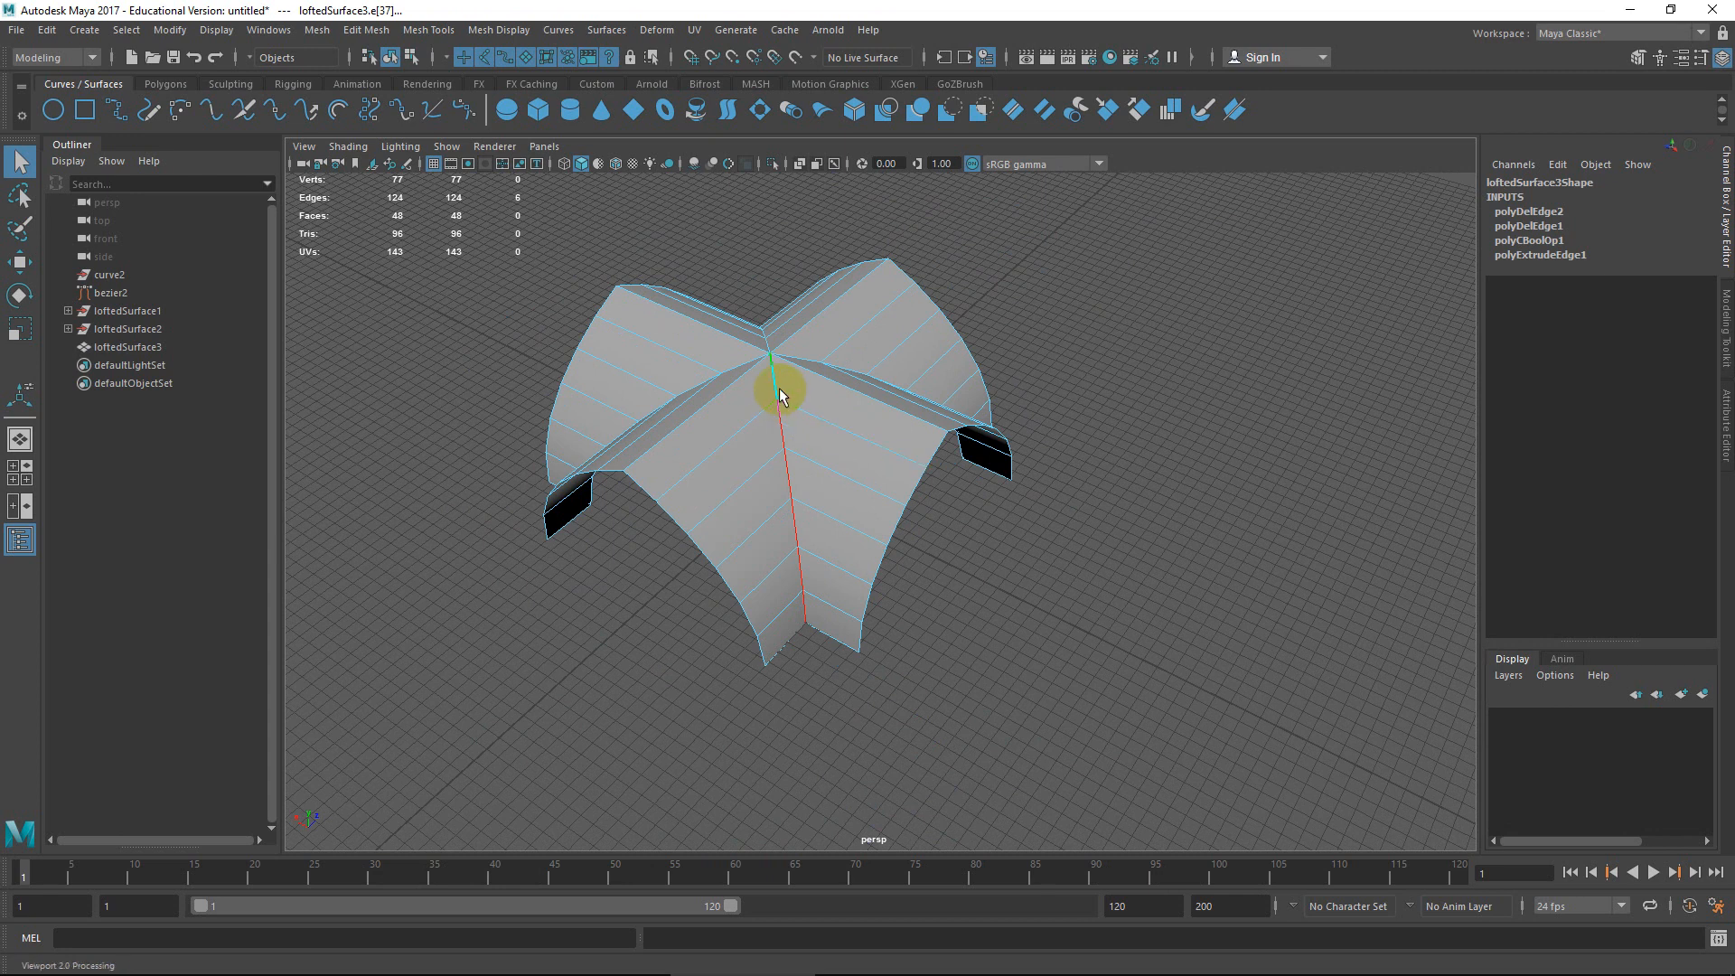
{"action": "key", "text": "space"}
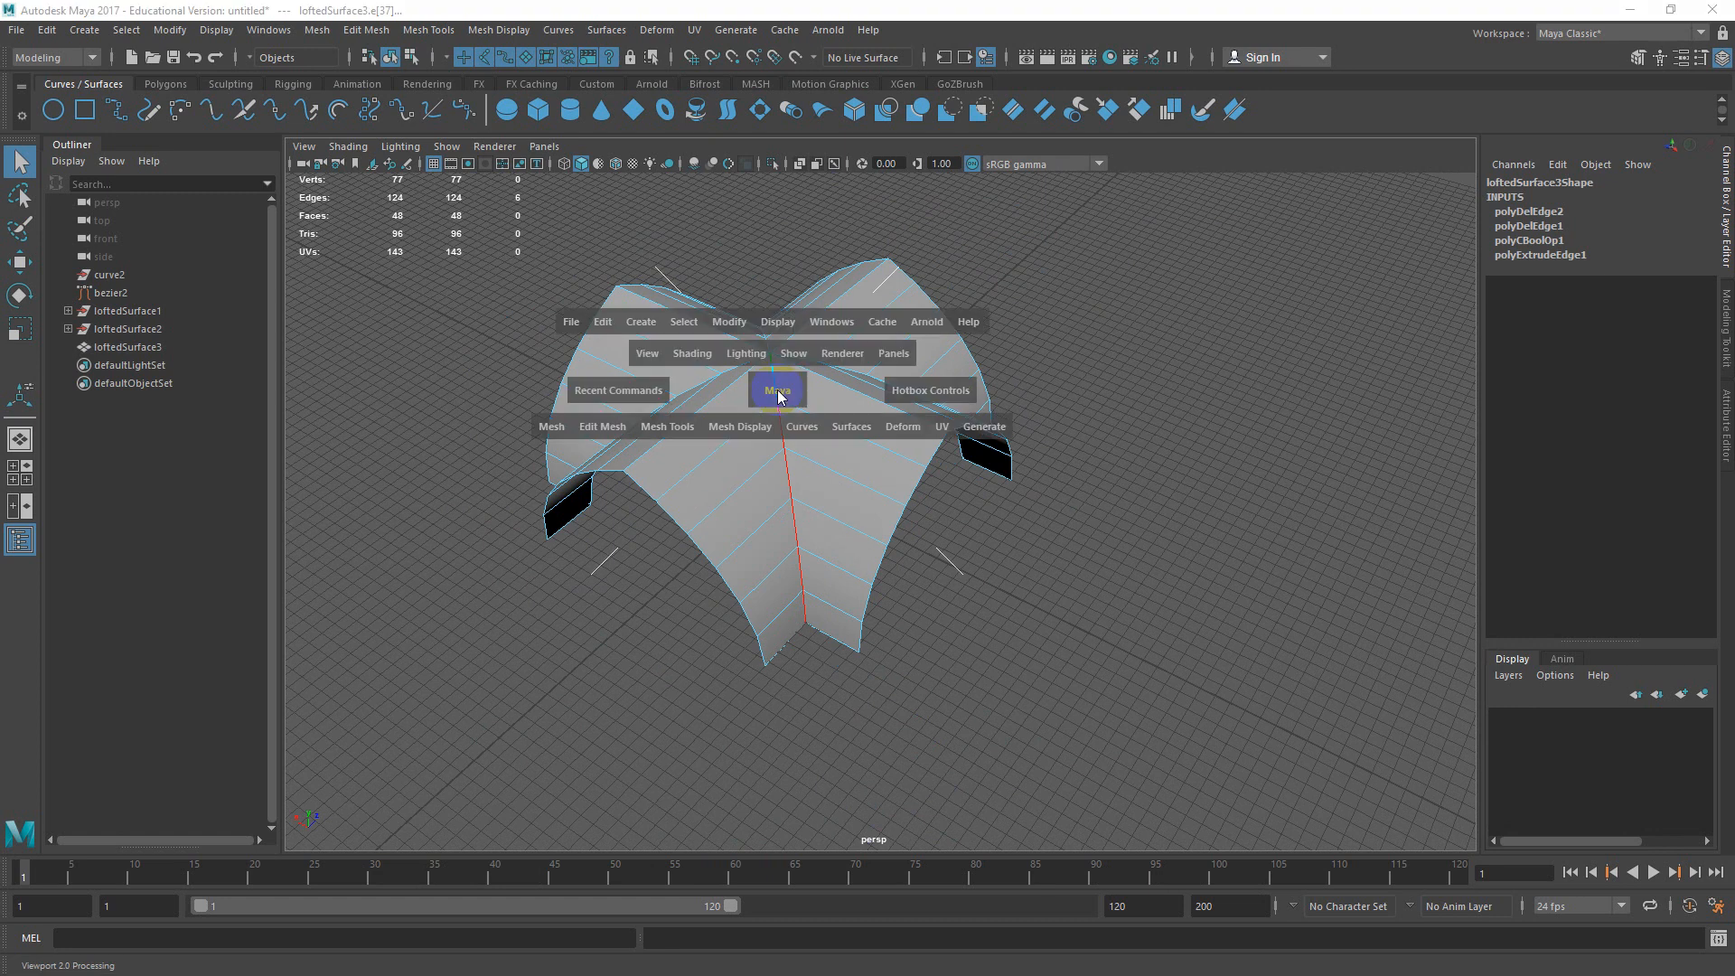
{"action": "left_click_drag", "start_coordinate": [922, 395], "coordinate": [880, 311]}
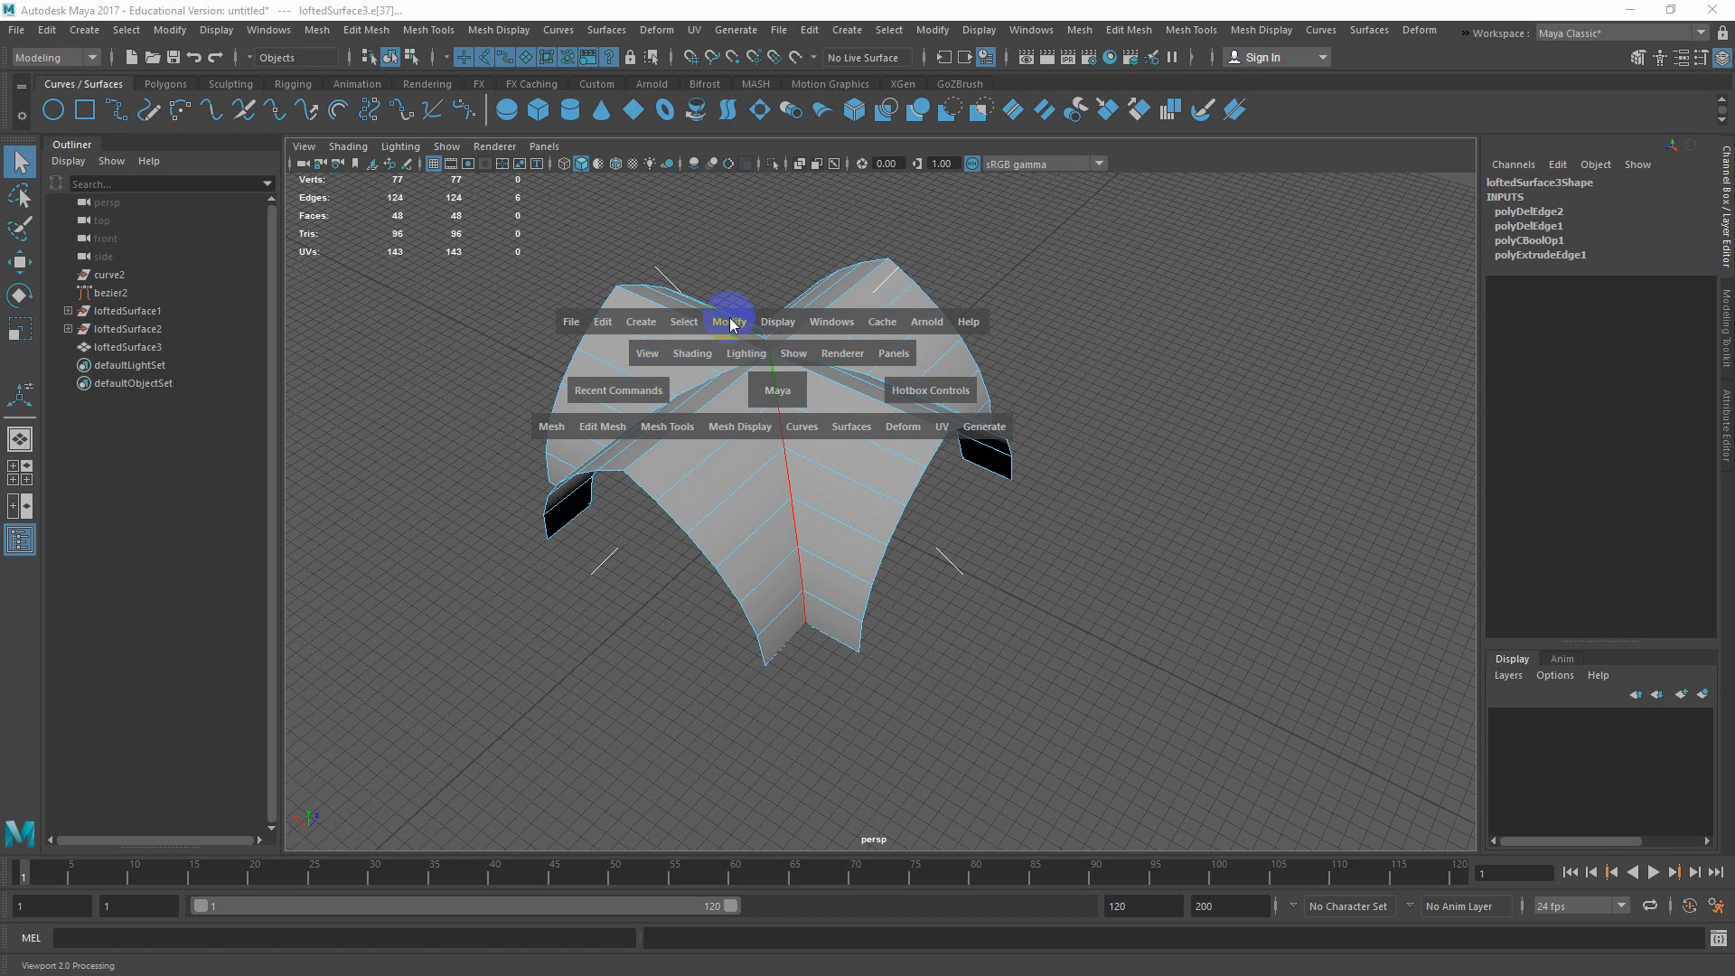
{"action": "left_click_drag", "start_coordinate": [732, 325], "coordinate": [1123, 681]}
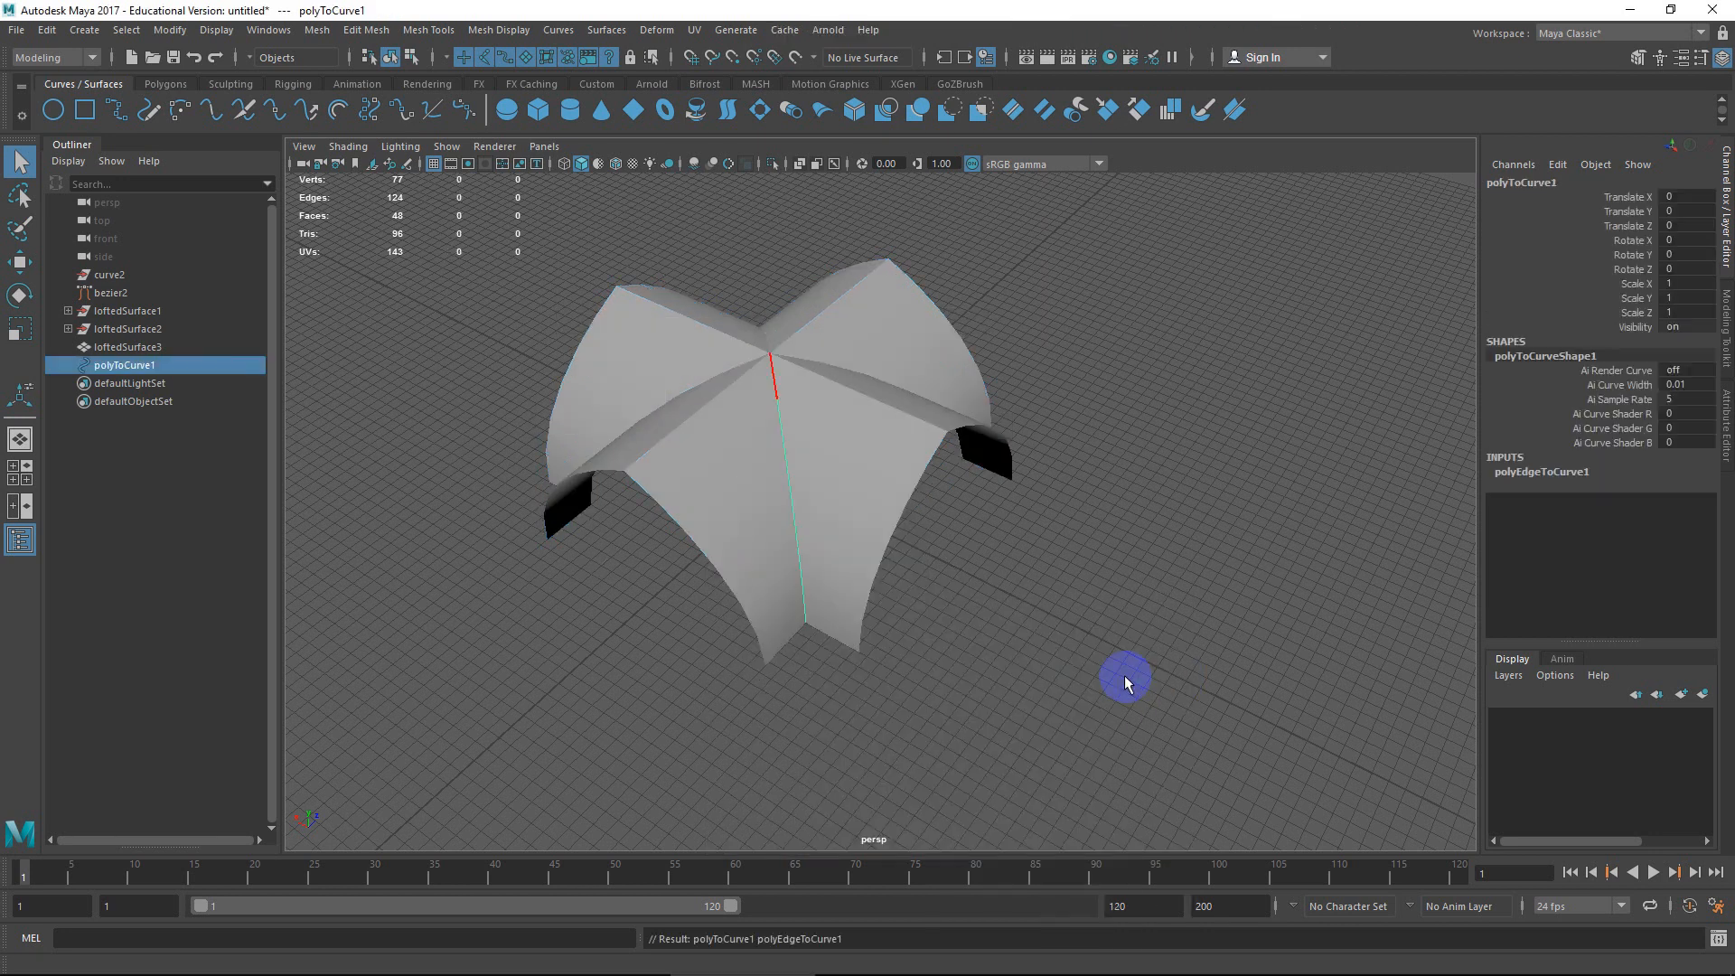
Move the extracted seam curve away from the vault along Z by about -240.7 and undo the move.
{"action": "scroll", "coordinate": [881, 543], "scroll_direction": "up", "scroll_amount": 3}
{"action": "left_click_drag", "start_coordinate": [768, 517], "coordinate": [692, 542], "text": "alt"}
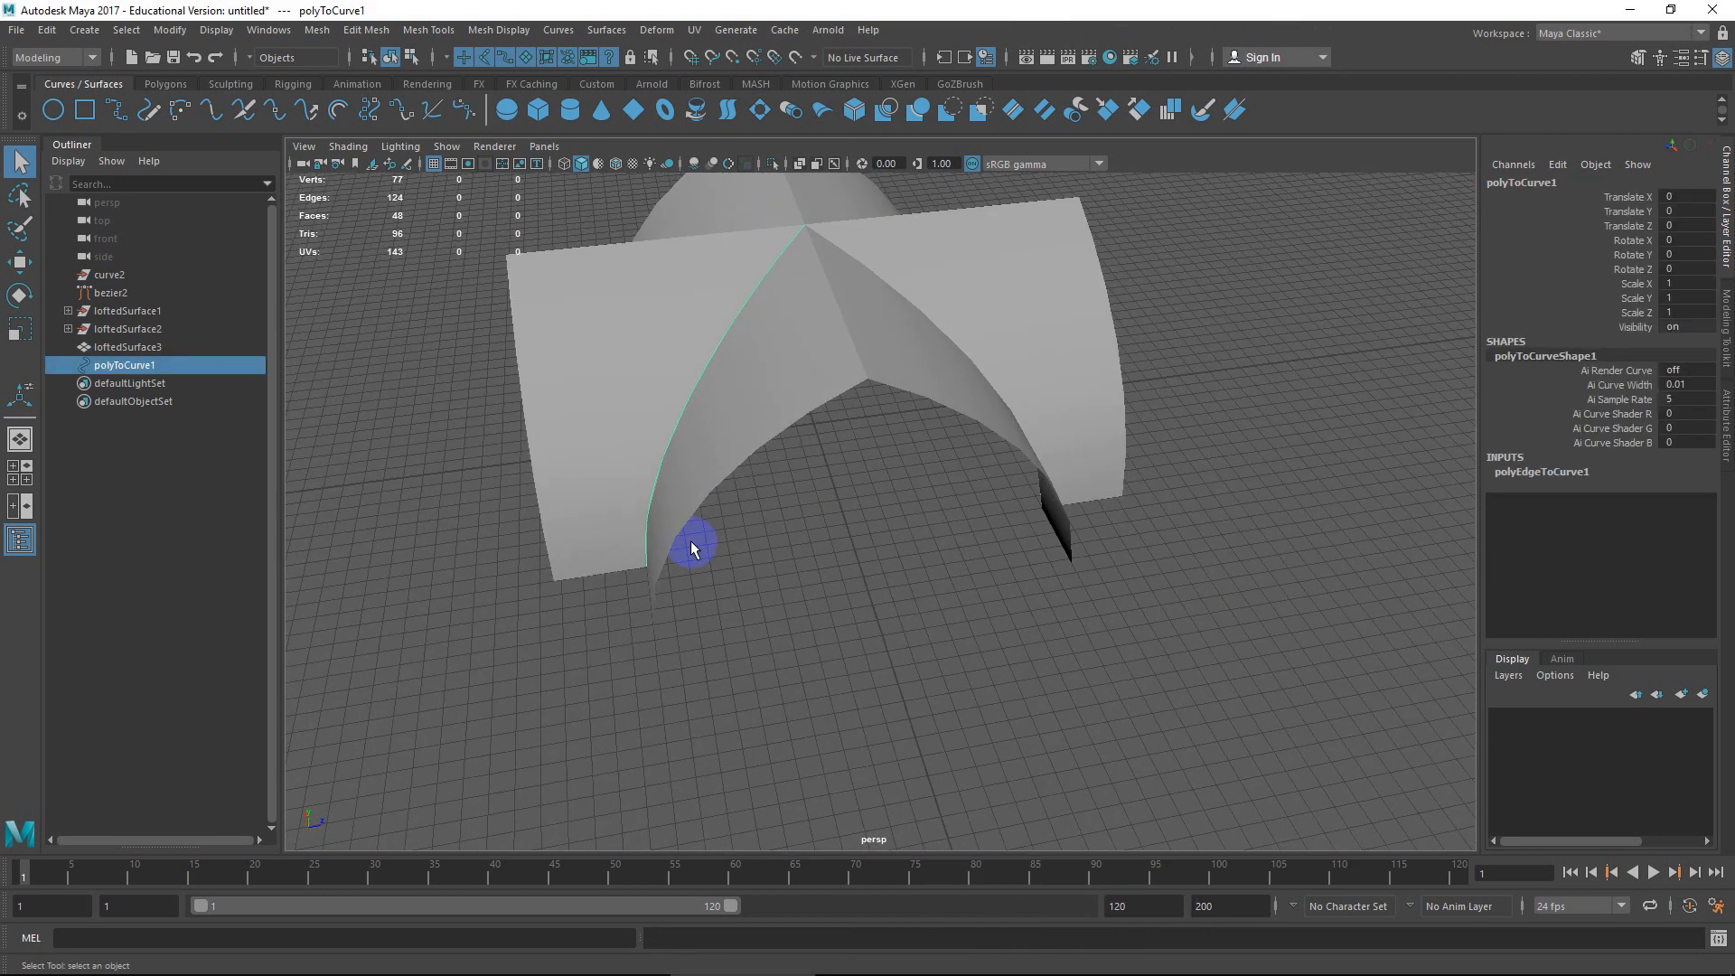
{"action": "scroll", "coordinate": [693, 543], "scroll_direction": "down", "scroll_amount": 5}
{"action": "key", "text": "w"}
{"action": "left_click_drag", "start_coordinate": [879, 503], "coordinate": [814, 471], "text": "alt"}
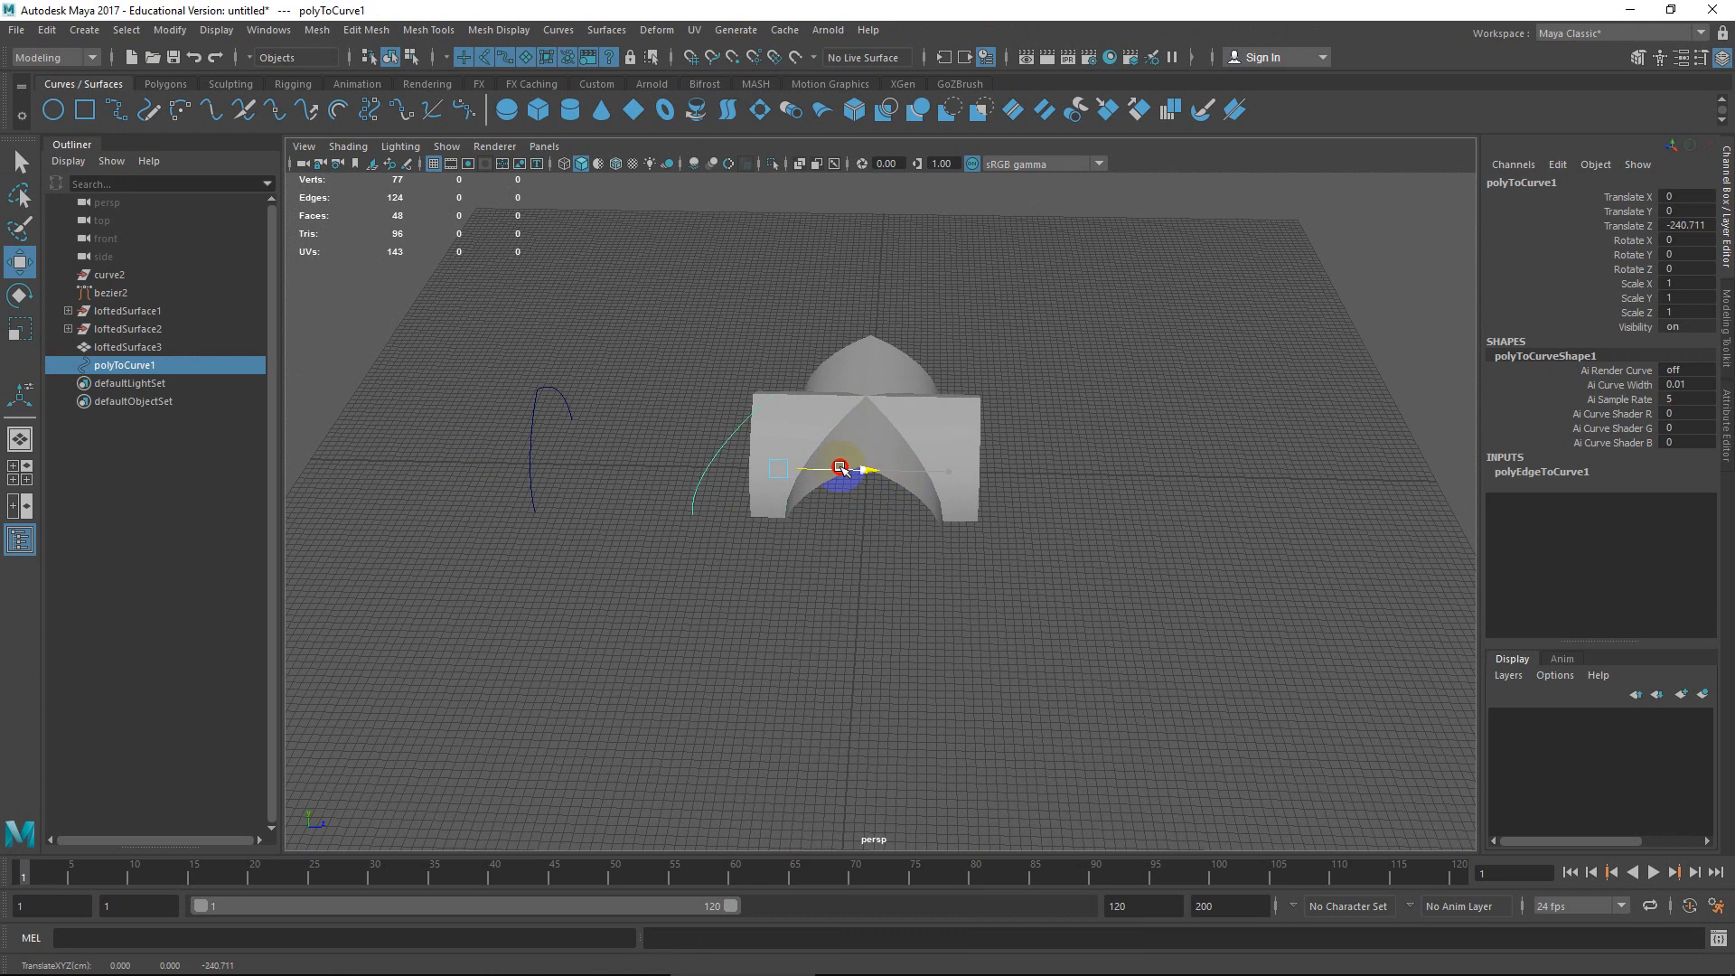
{"action": "scroll", "coordinate": [832, 472], "scroll_direction": "up", "scroll_amount": 3}
{"action": "key", "text": "ctrl+z"}
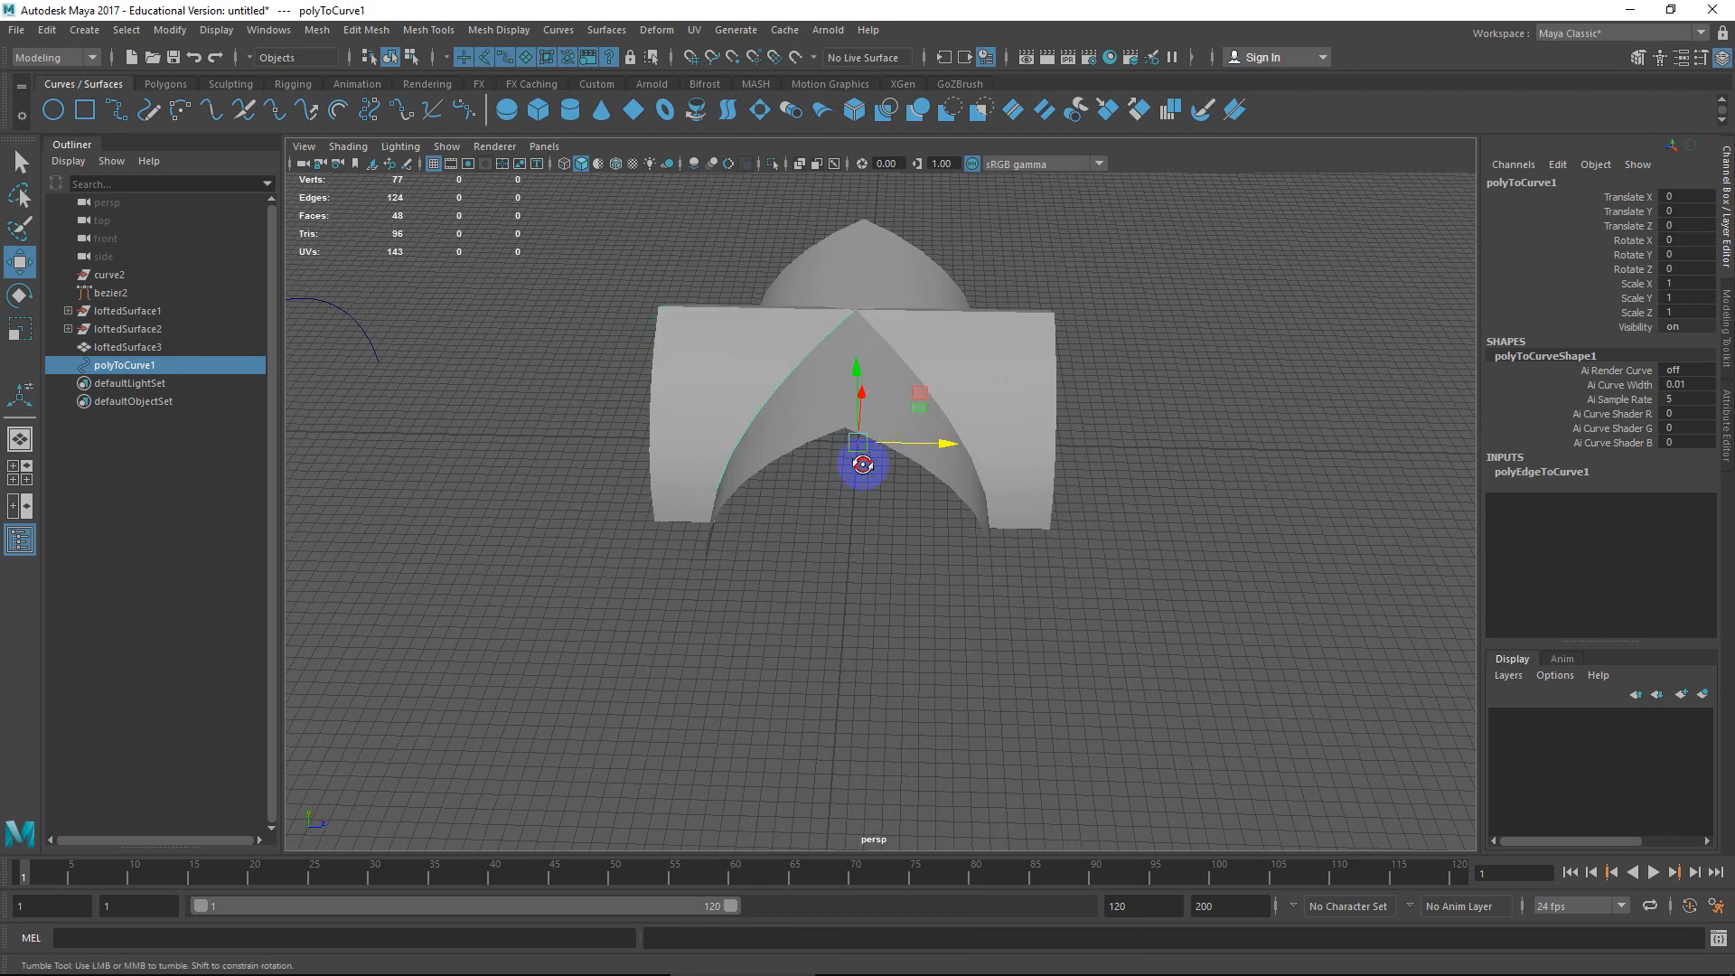
Select the united vault mesh and reverse its normals.
{"action": "scroll", "coordinate": [872, 465], "scroll_direction": "up", "scroll_amount": 10}
{"action": "left_click_drag", "start_coordinate": [759, 486], "coordinate": [1056, 364], "text": "alt"}
{"action": "left_click", "coordinate": [1165, 302]}
{"action": "left_click_drag", "start_coordinate": [1166, 302], "coordinate": [957, 444], "text": "alt"}
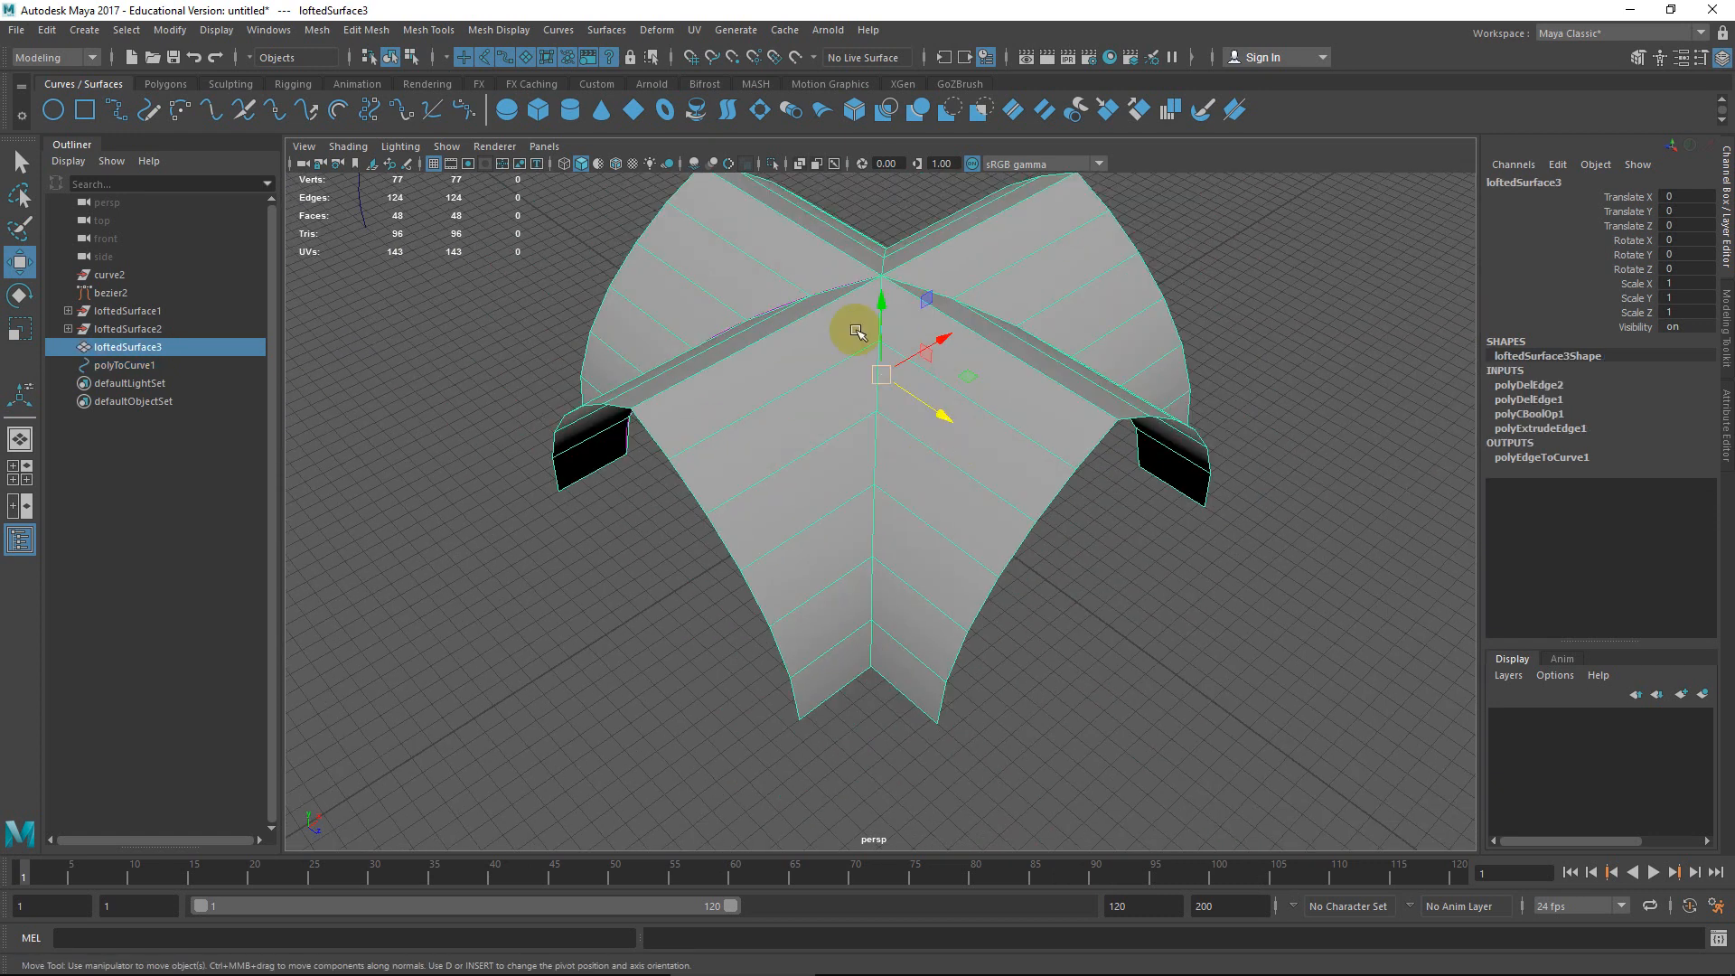
{"action": "left_click", "coordinate": [527, 36]}
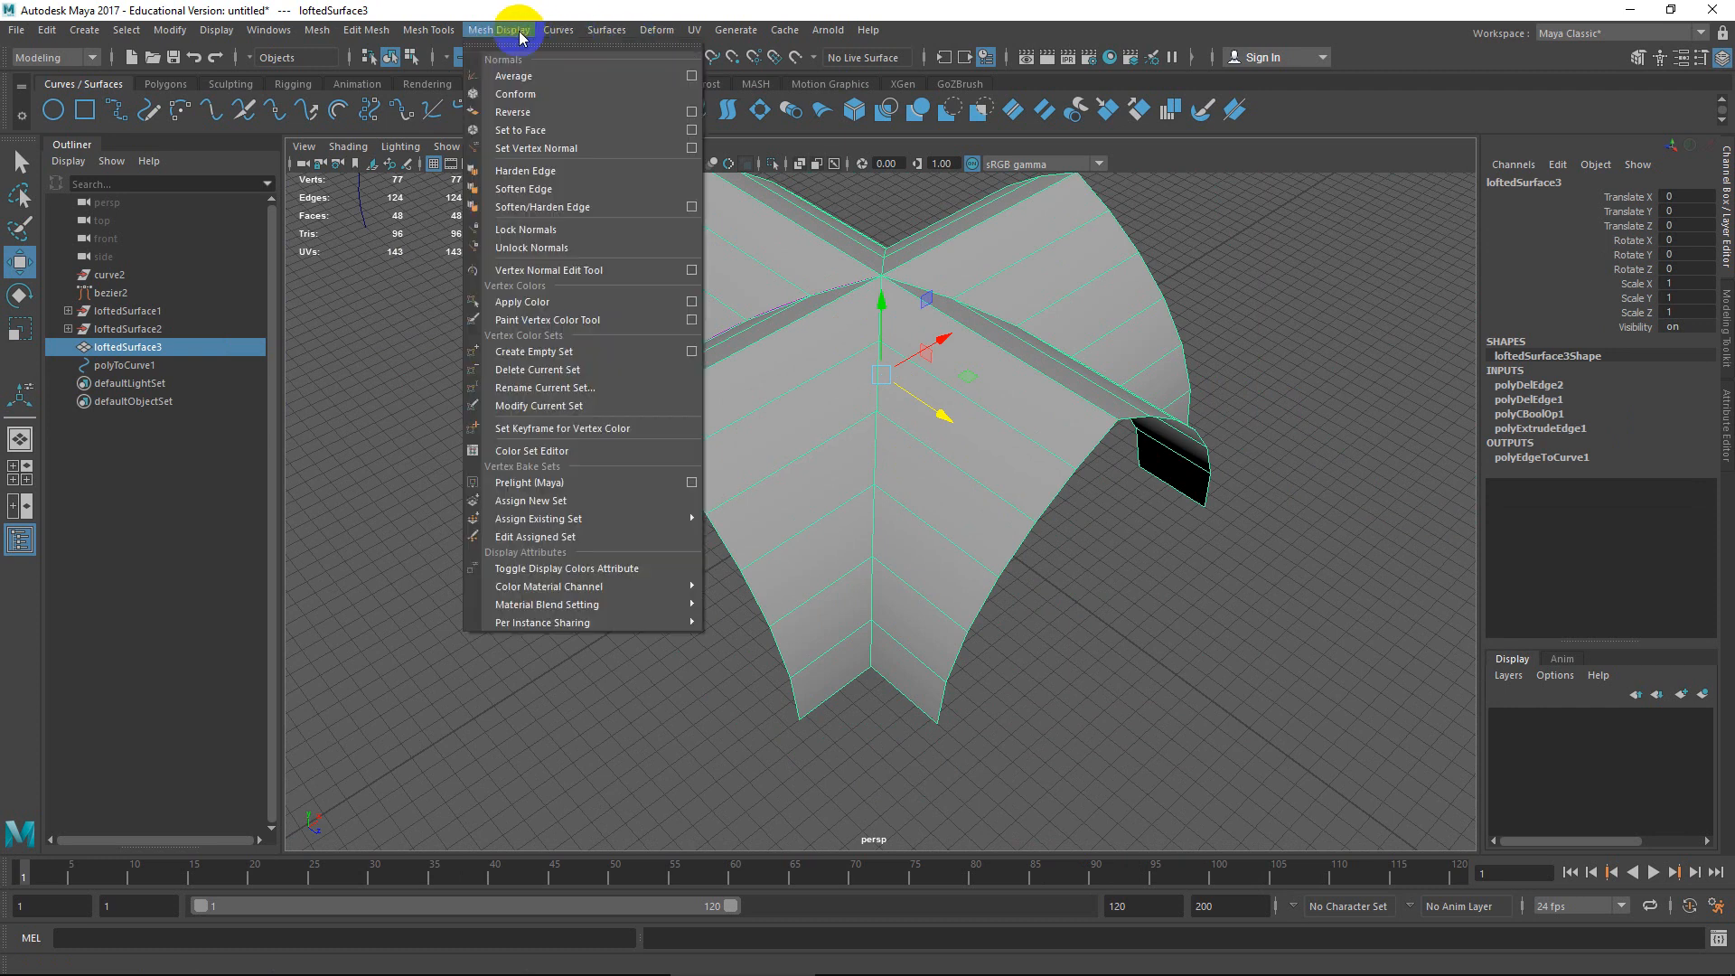
{"action": "left_click", "coordinate": [522, 112]}
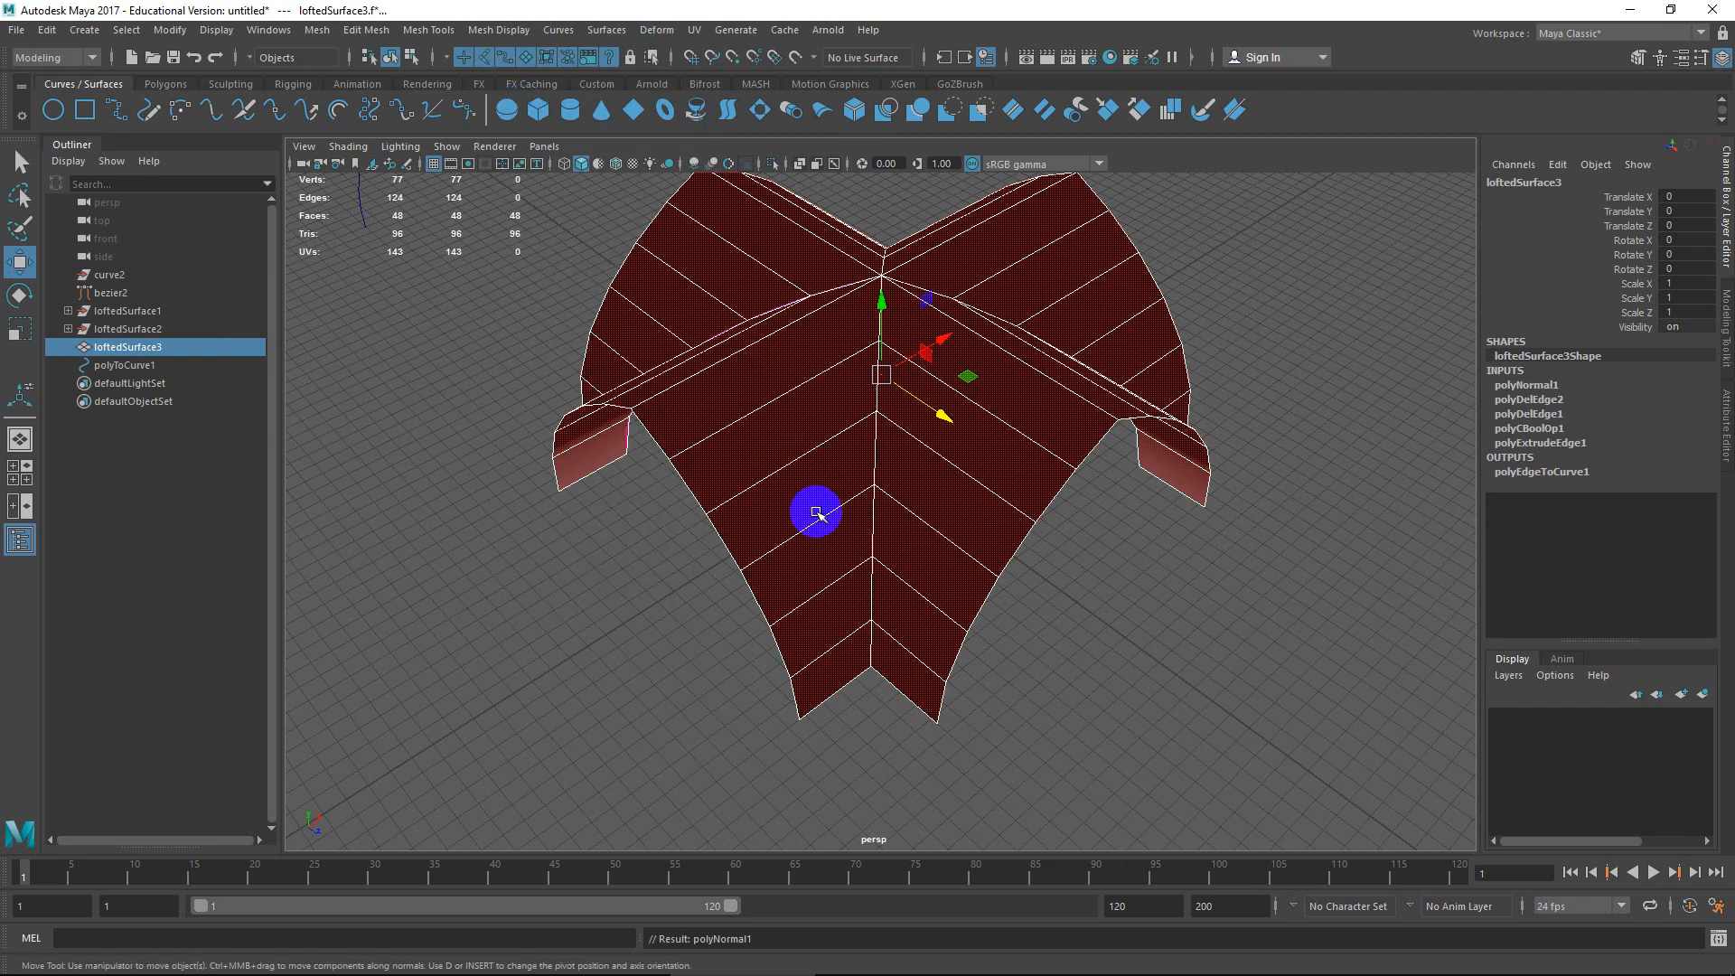
{"action": "left_click", "coordinate": [605, 644]}
Examine the vault from inside and pick out the extracted curve along the corner seam.
{"action": "left_click_drag", "start_coordinate": [650, 650], "coordinate": [814, 479], "text": "alt"}
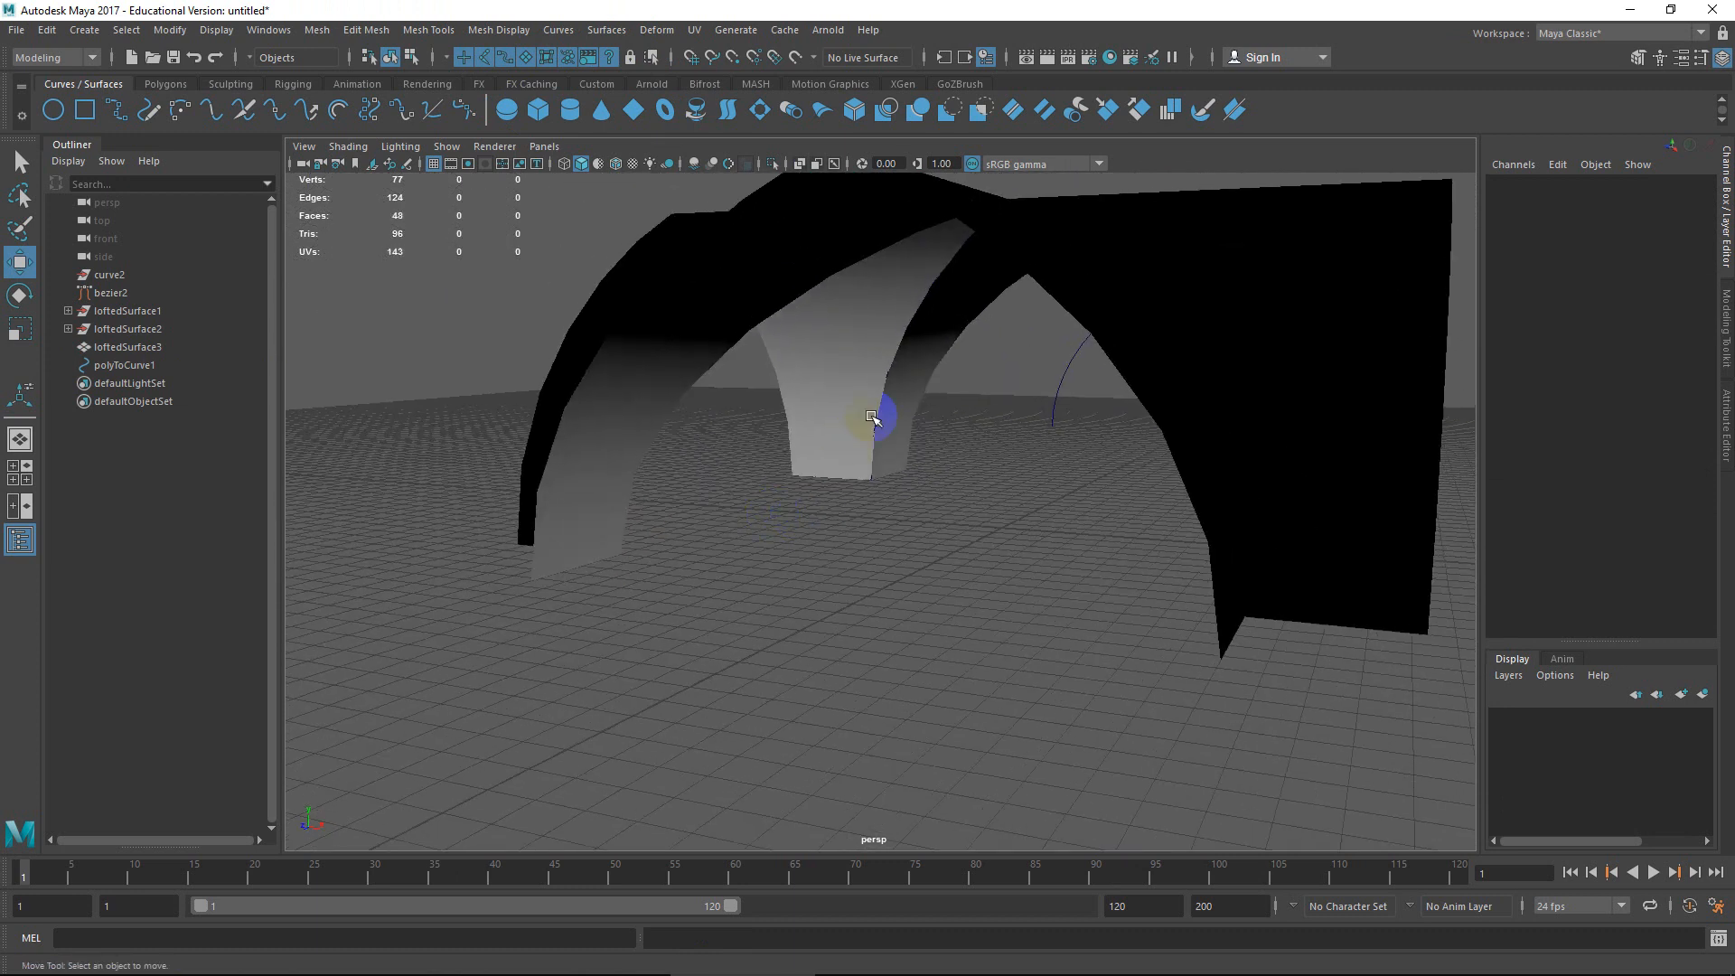
{"action": "left_click", "coordinate": [882, 429]}
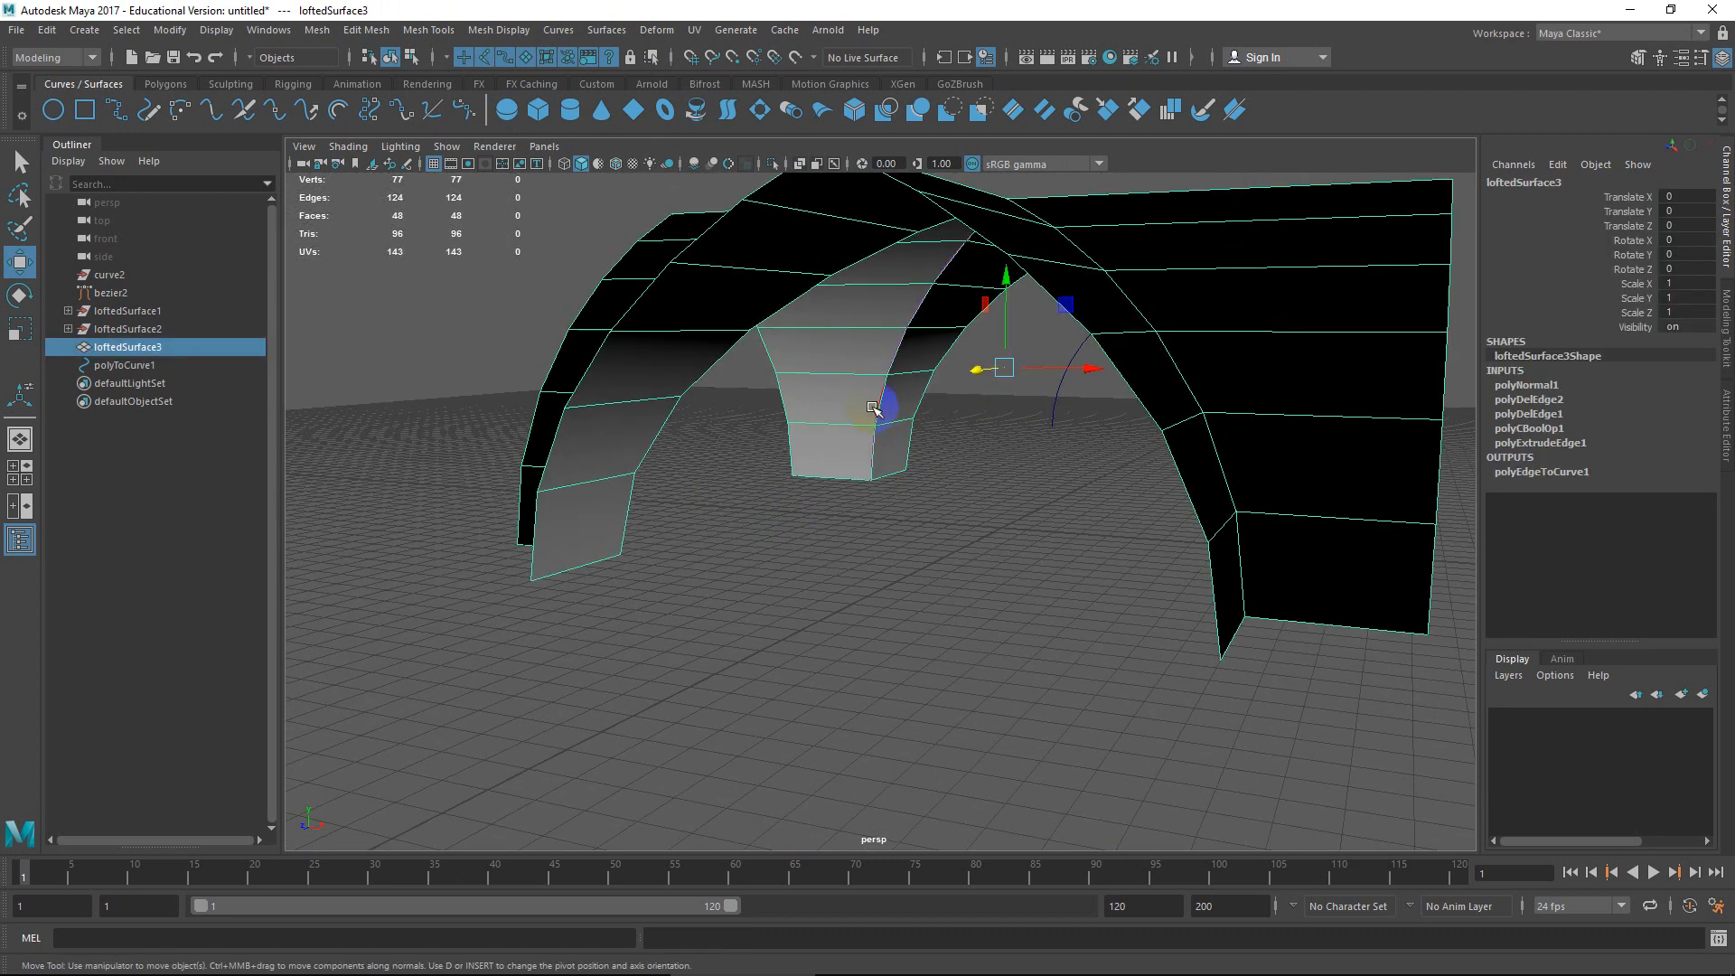
{"action": "left_click", "coordinate": [904, 414]}
{"action": "left_click", "coordinate": [883, 404]}
{"action": "left_click", "coordinate": [902, 395]}
{"action": "left_click", "coordinate": [814, 328]}
{"action": "left_click", "coordinate": [819, 416]}
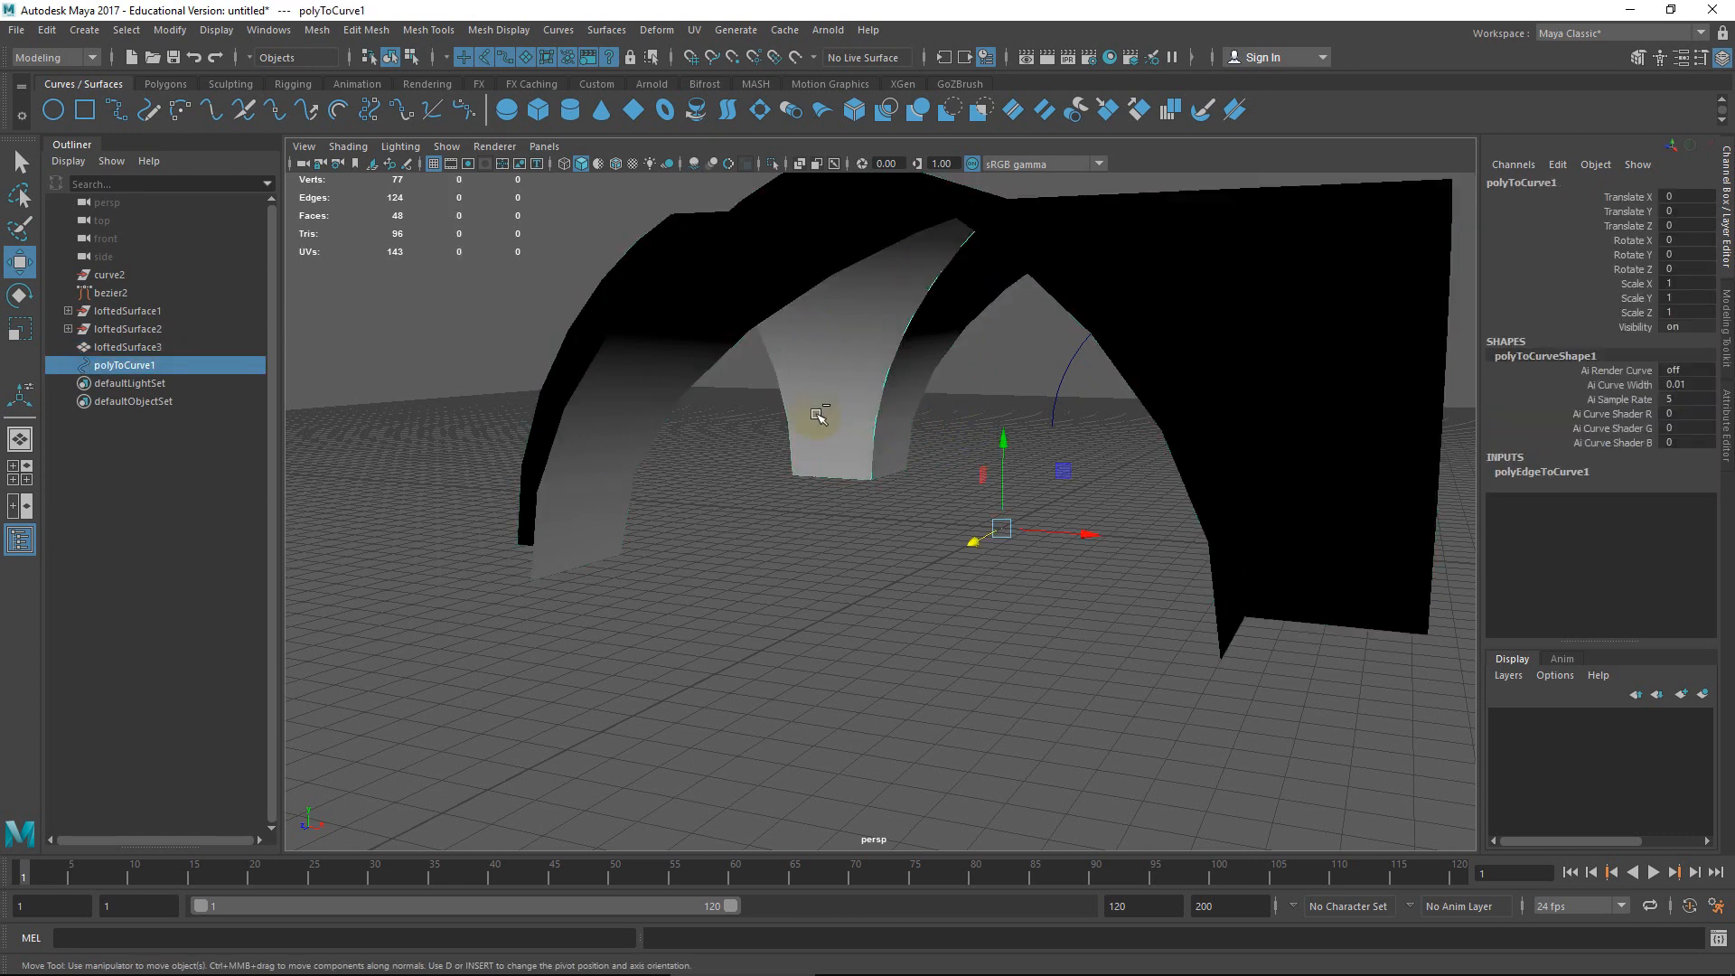
{"action": "right_click_drag", "start_coordinate": [818, 415], "coordinate": [810, 512], "text": "alt"}
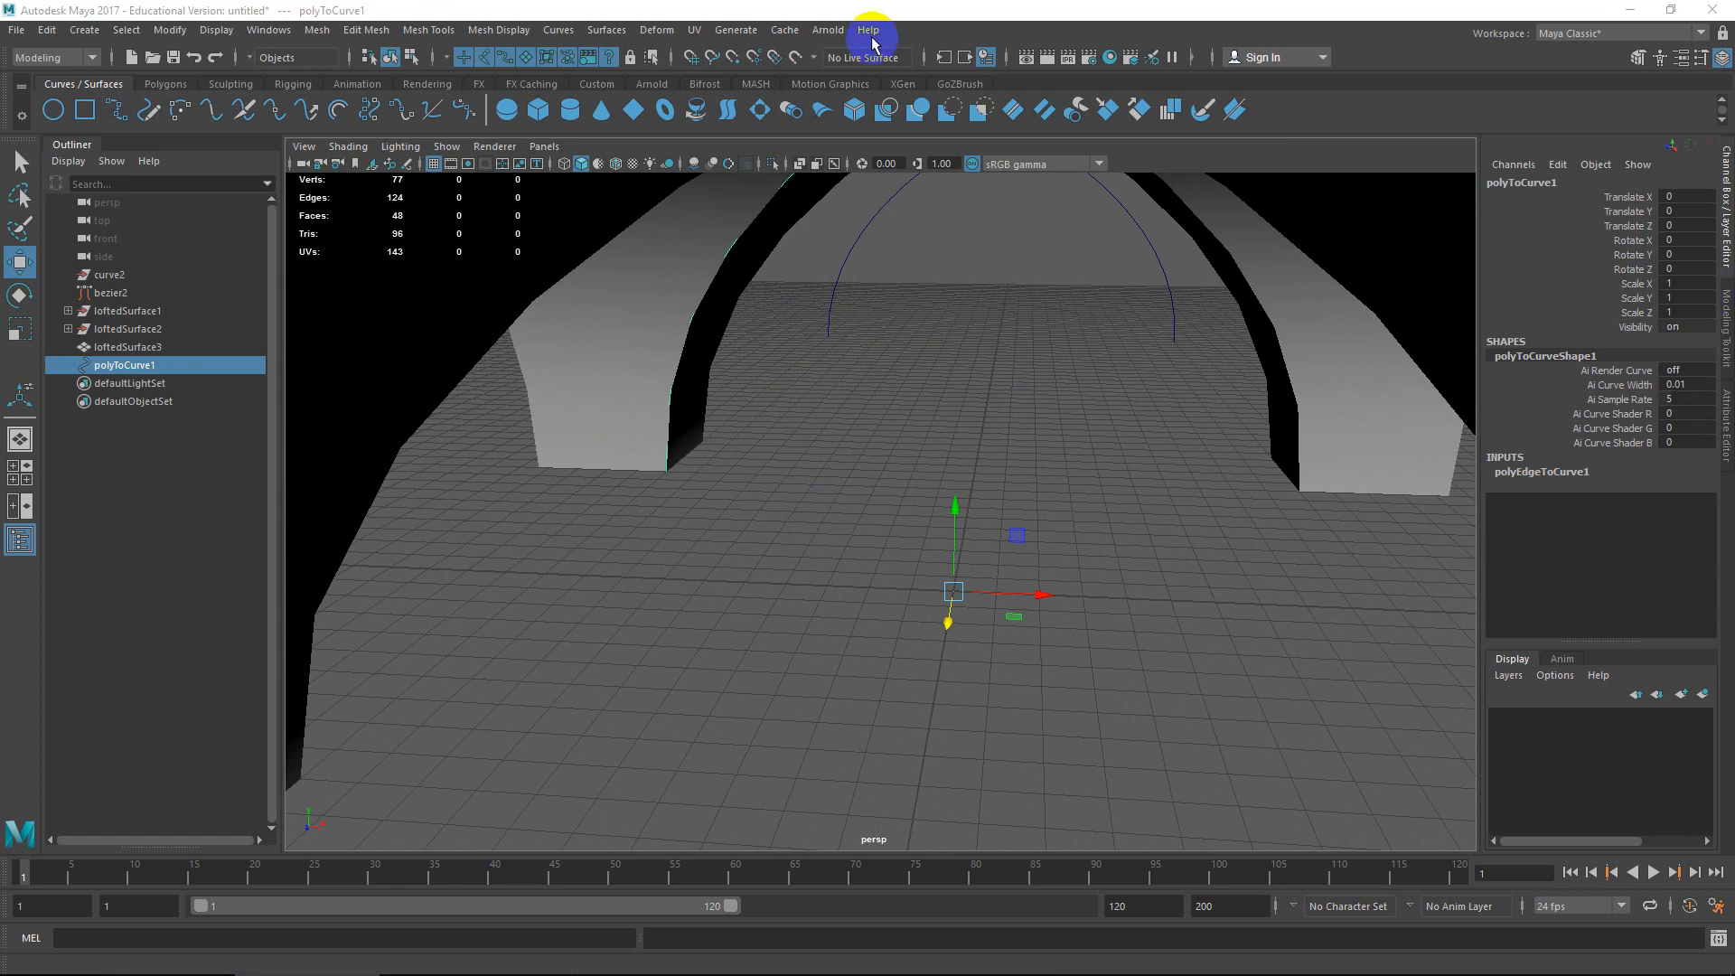
Create a polygon cylinder at the origin beneath the vault and bring it into close view.
{"action": "left_click", "coordinate": [165, 85]}
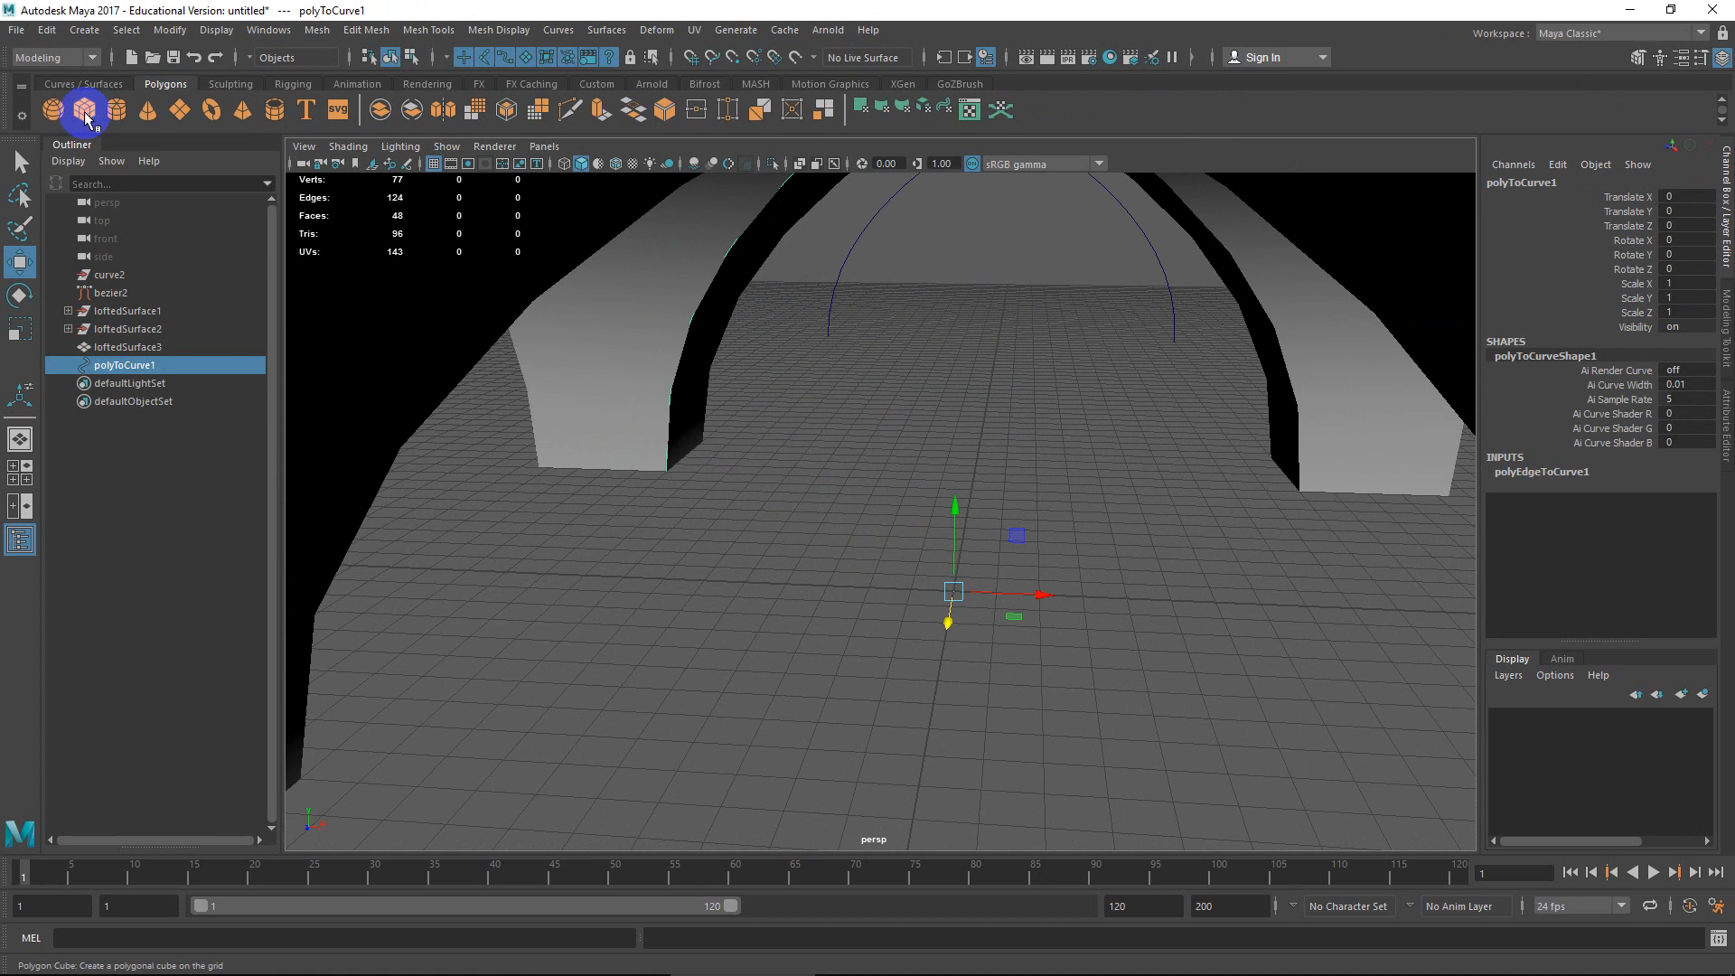
{"action": "left_click", "coordinate": [117, 110]}
{"action": "middle_click_drag", "start_coordinate": [768, 492], "coordinate": [780, 547], "text": "alt"}
{"action": "scroll", "coordinate": [829, 551], "scroll_direction": "up", "scroll_amount": 5}
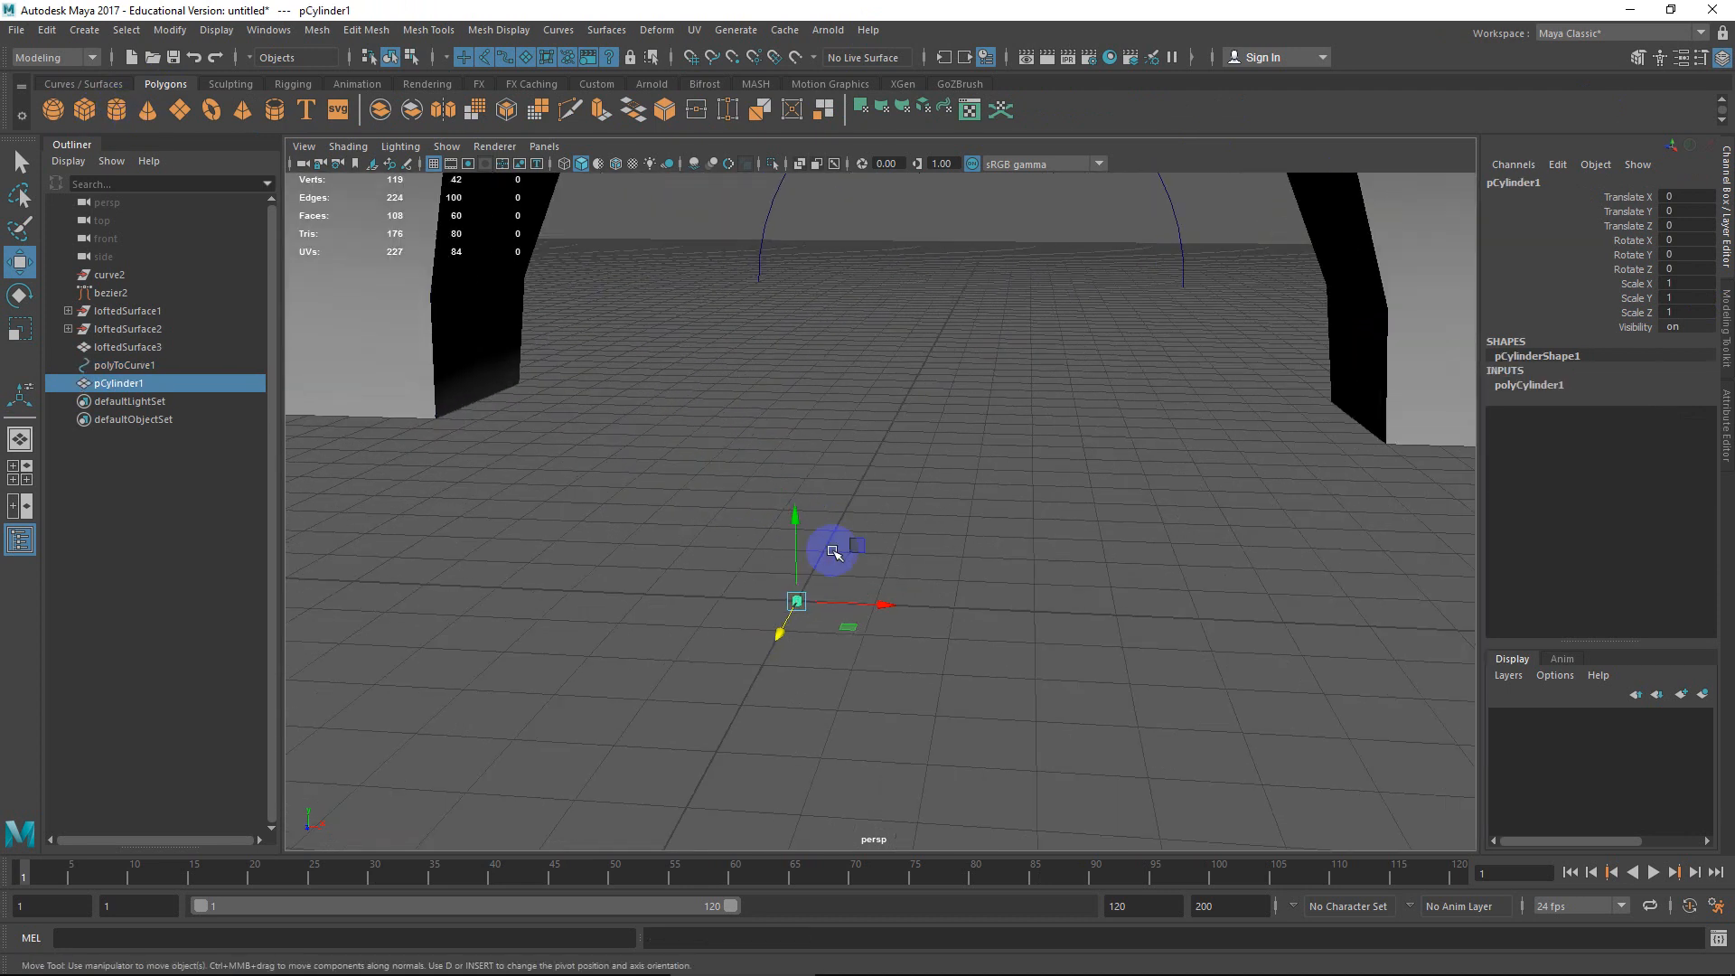
{"action": "left_click_drag", "start_coordinate": [849, 527], "coordinate": [910, 632], "text": "alt"}
{"action": "scroll", "coordinate": [903, 605], "scroll_direction": "up", "scroll_amount": 2}
{"action": "middle_click_drag", "start_coordinate": [878, 521], "coordinate": [993, 659], "text": "alt"}
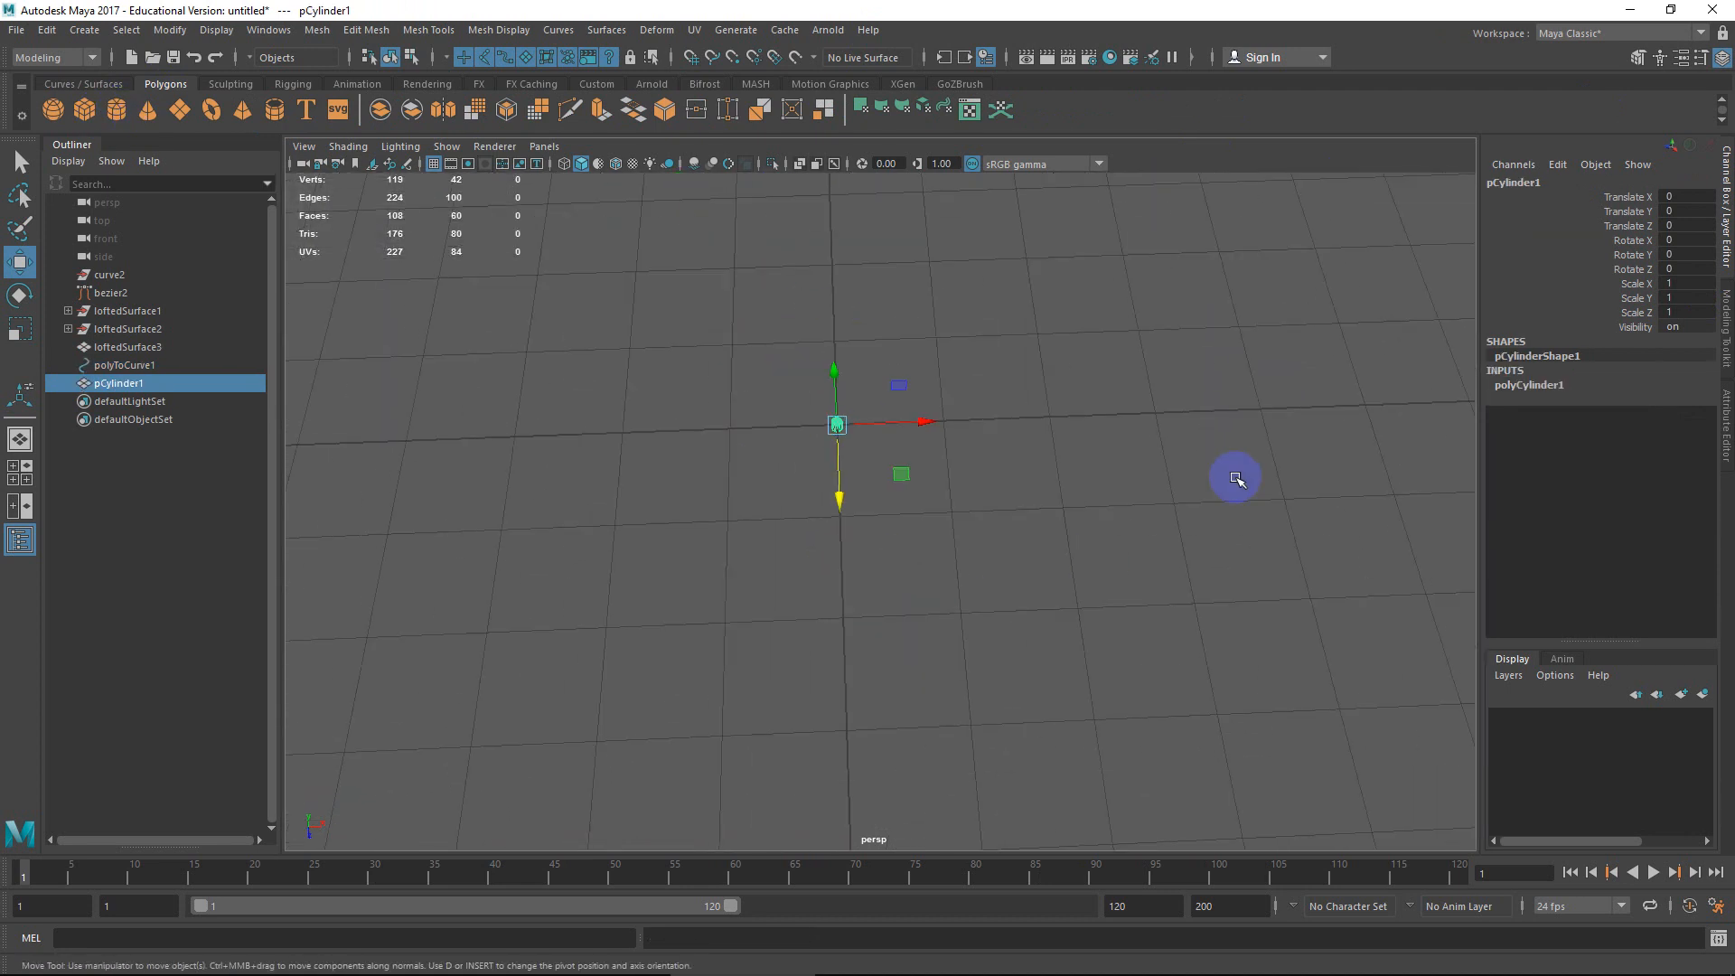
Set the cylinder's radius to 10 and its height to 5.
{"action": "left_click", "coordinate": [1529, 385]}
{"action": "left_click", "coordinate": [1683, 397]}
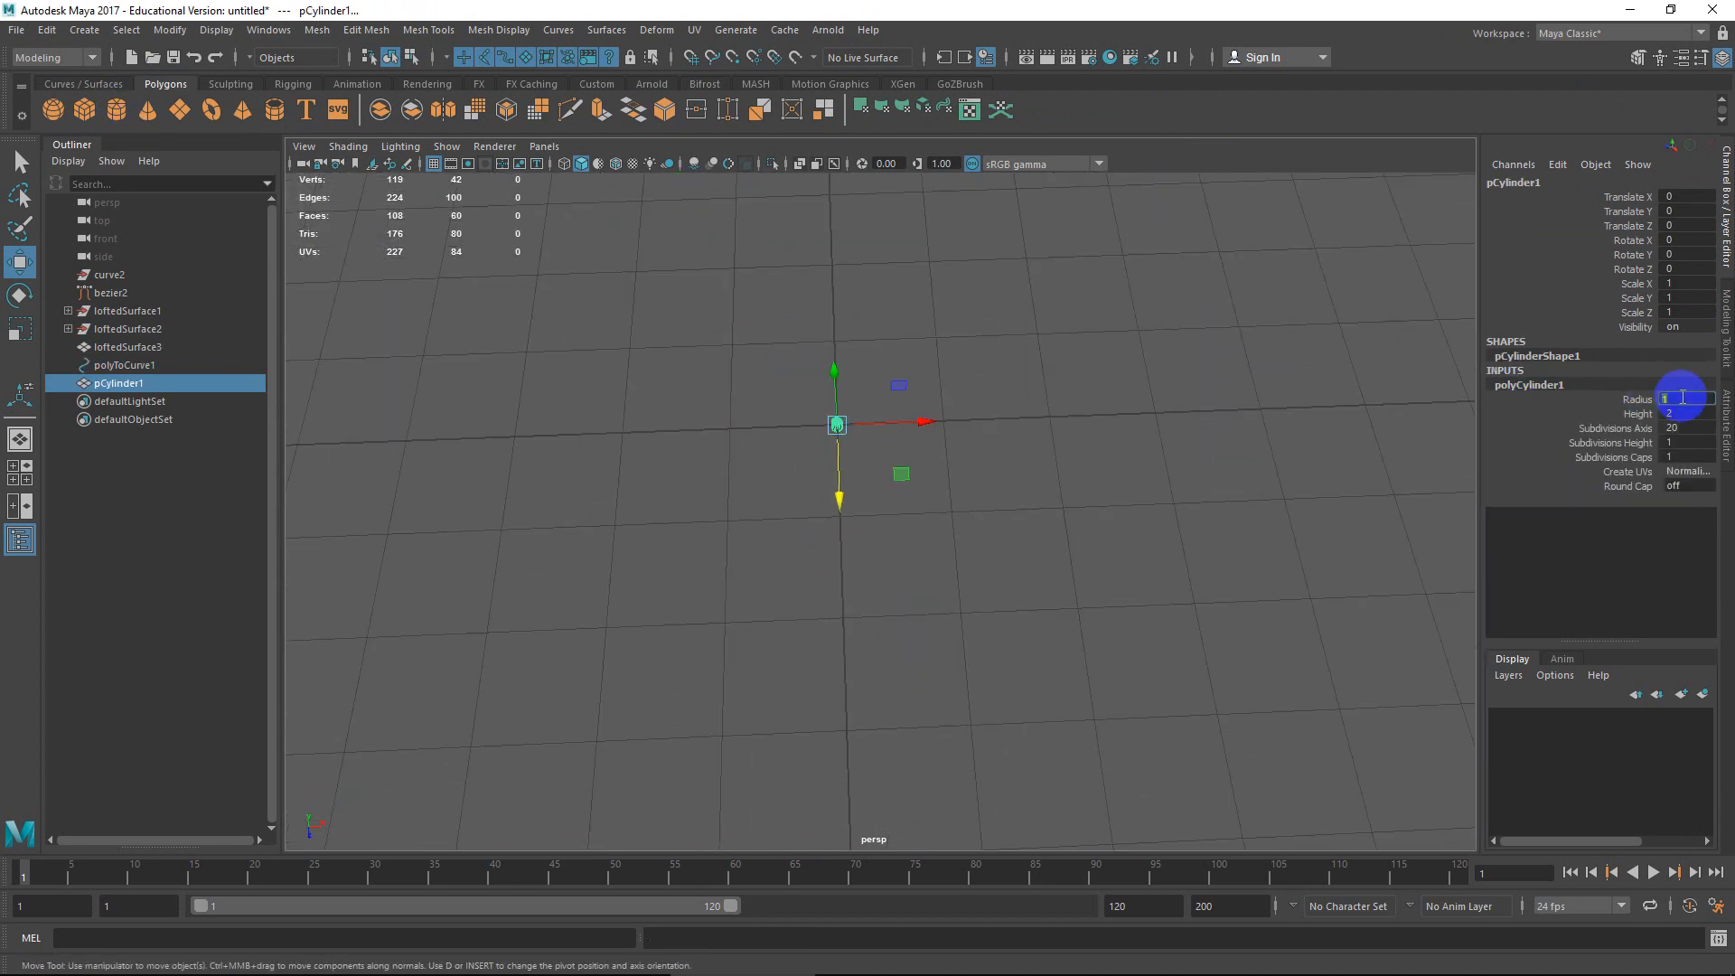
{"action": "type", "text": "10"}
{"action": "key", "text": "Return"}
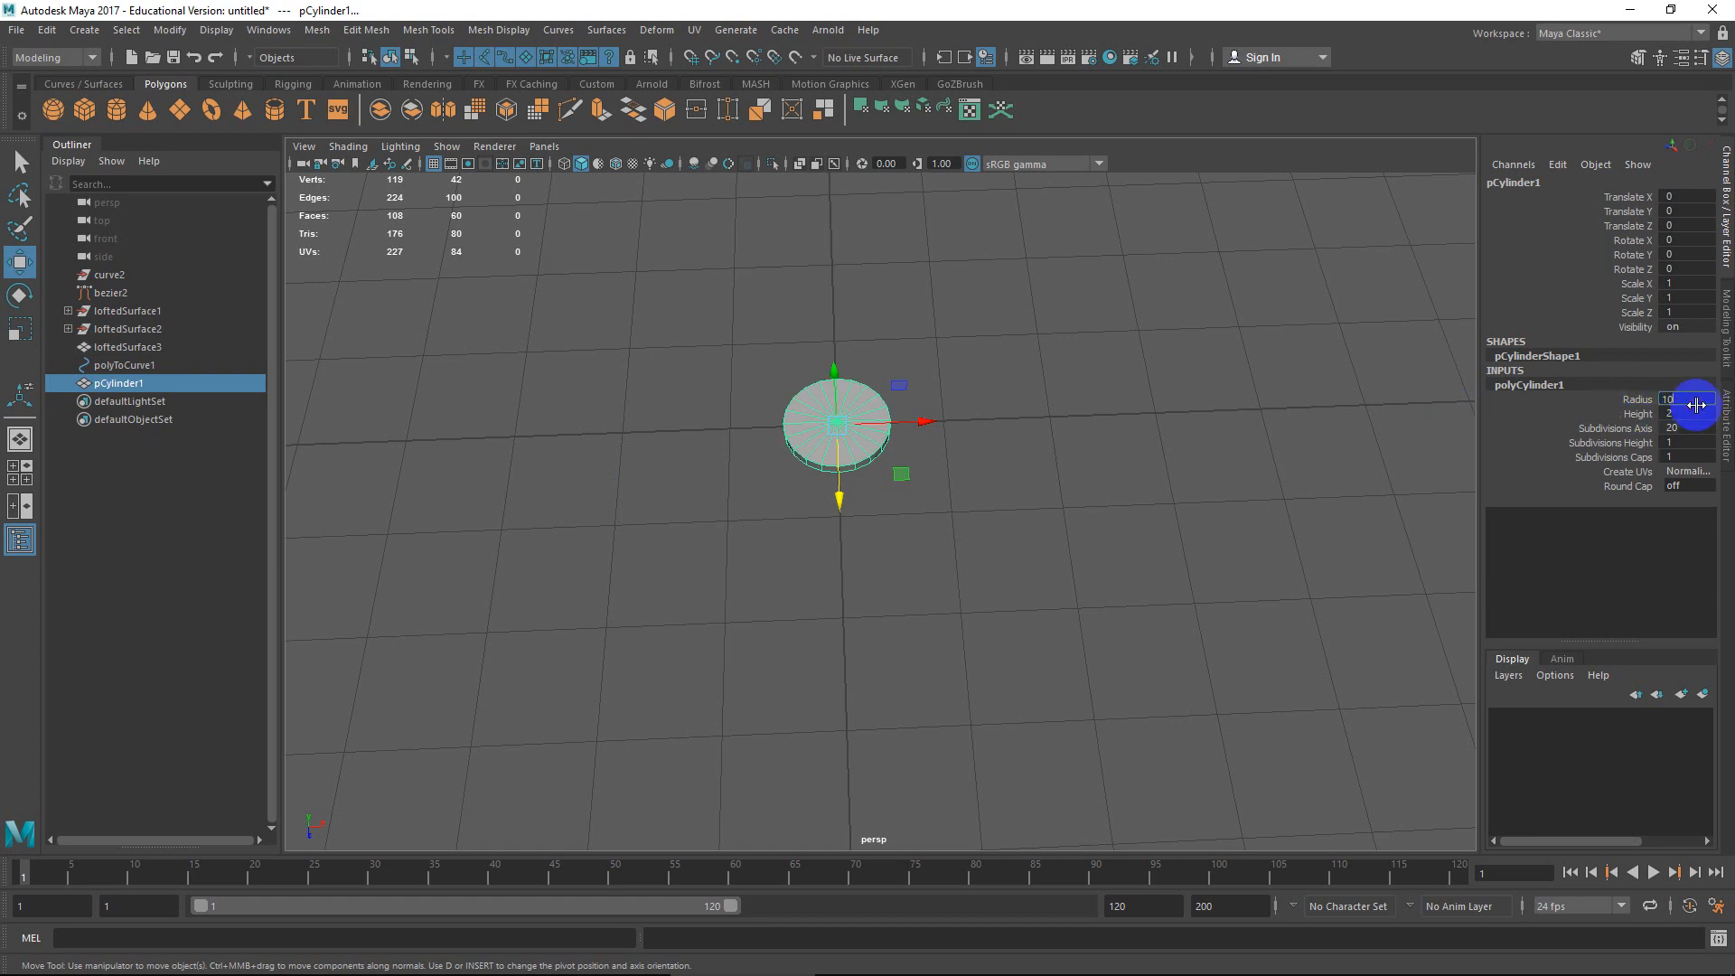
{"action": "type", "text": "5"}
{"action": "key", "text": "Return"}
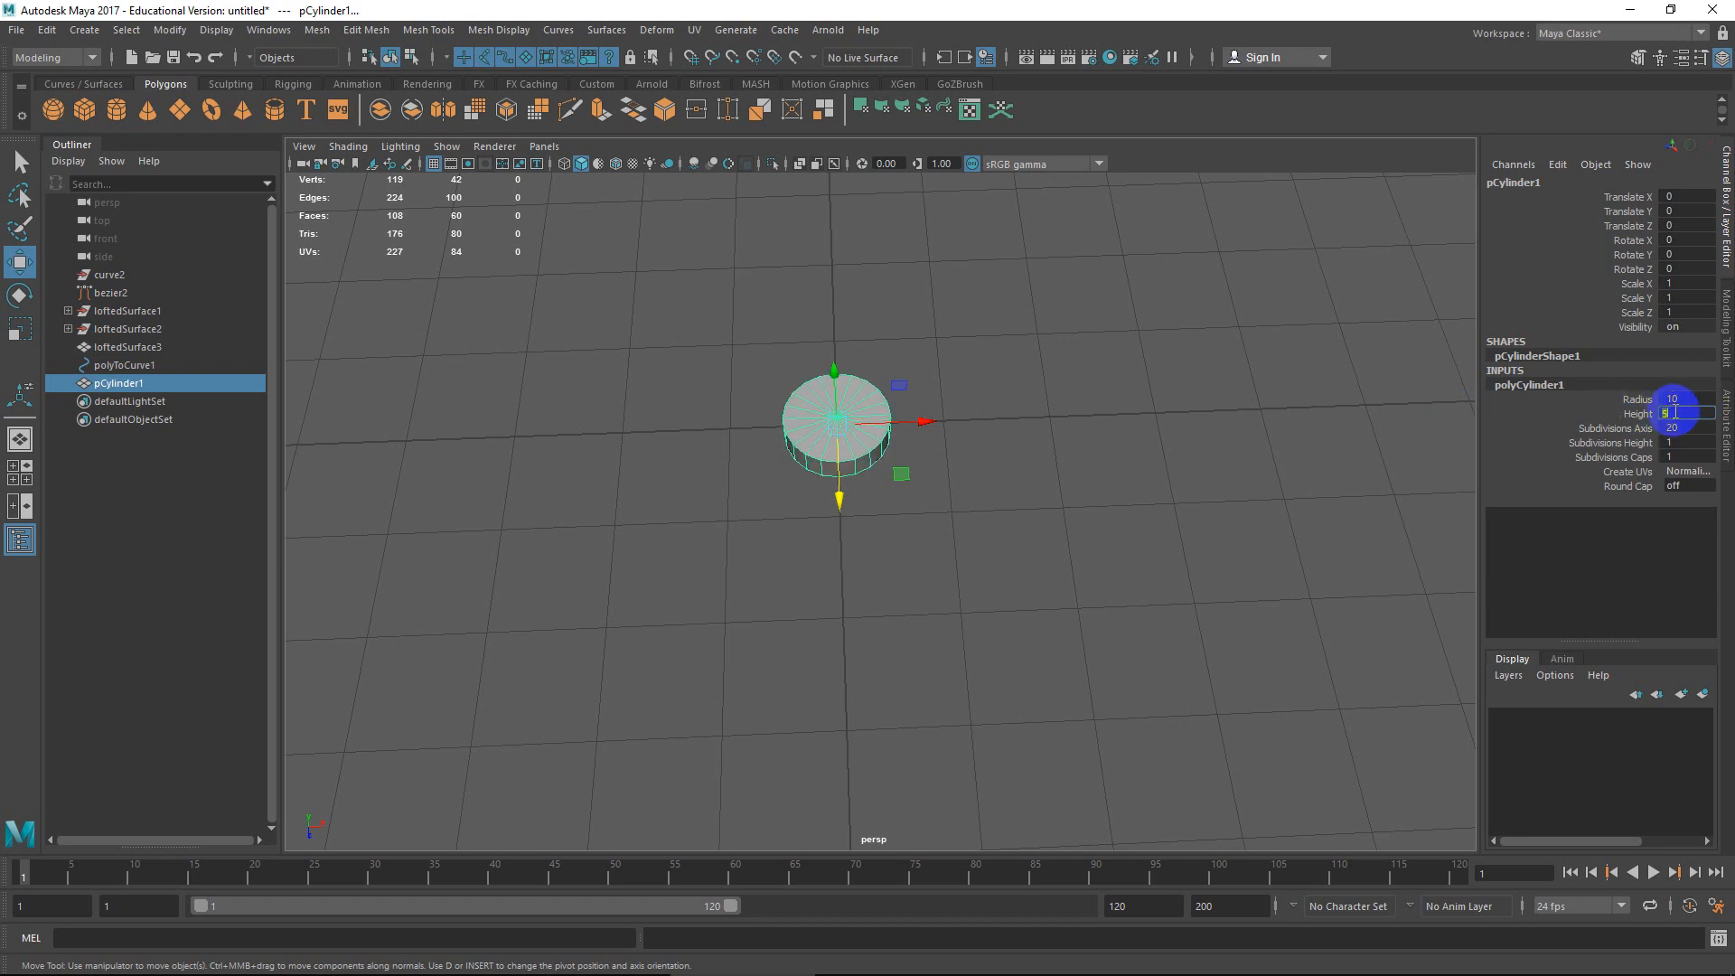
Move the cylinder across the ground plane to the vault's corner base at about X -199.1, Z -199.3.
{"action": "left_click_drag", "start_coordinate": [817, 565], "coordinate": [922, 539], "text": "alt"}
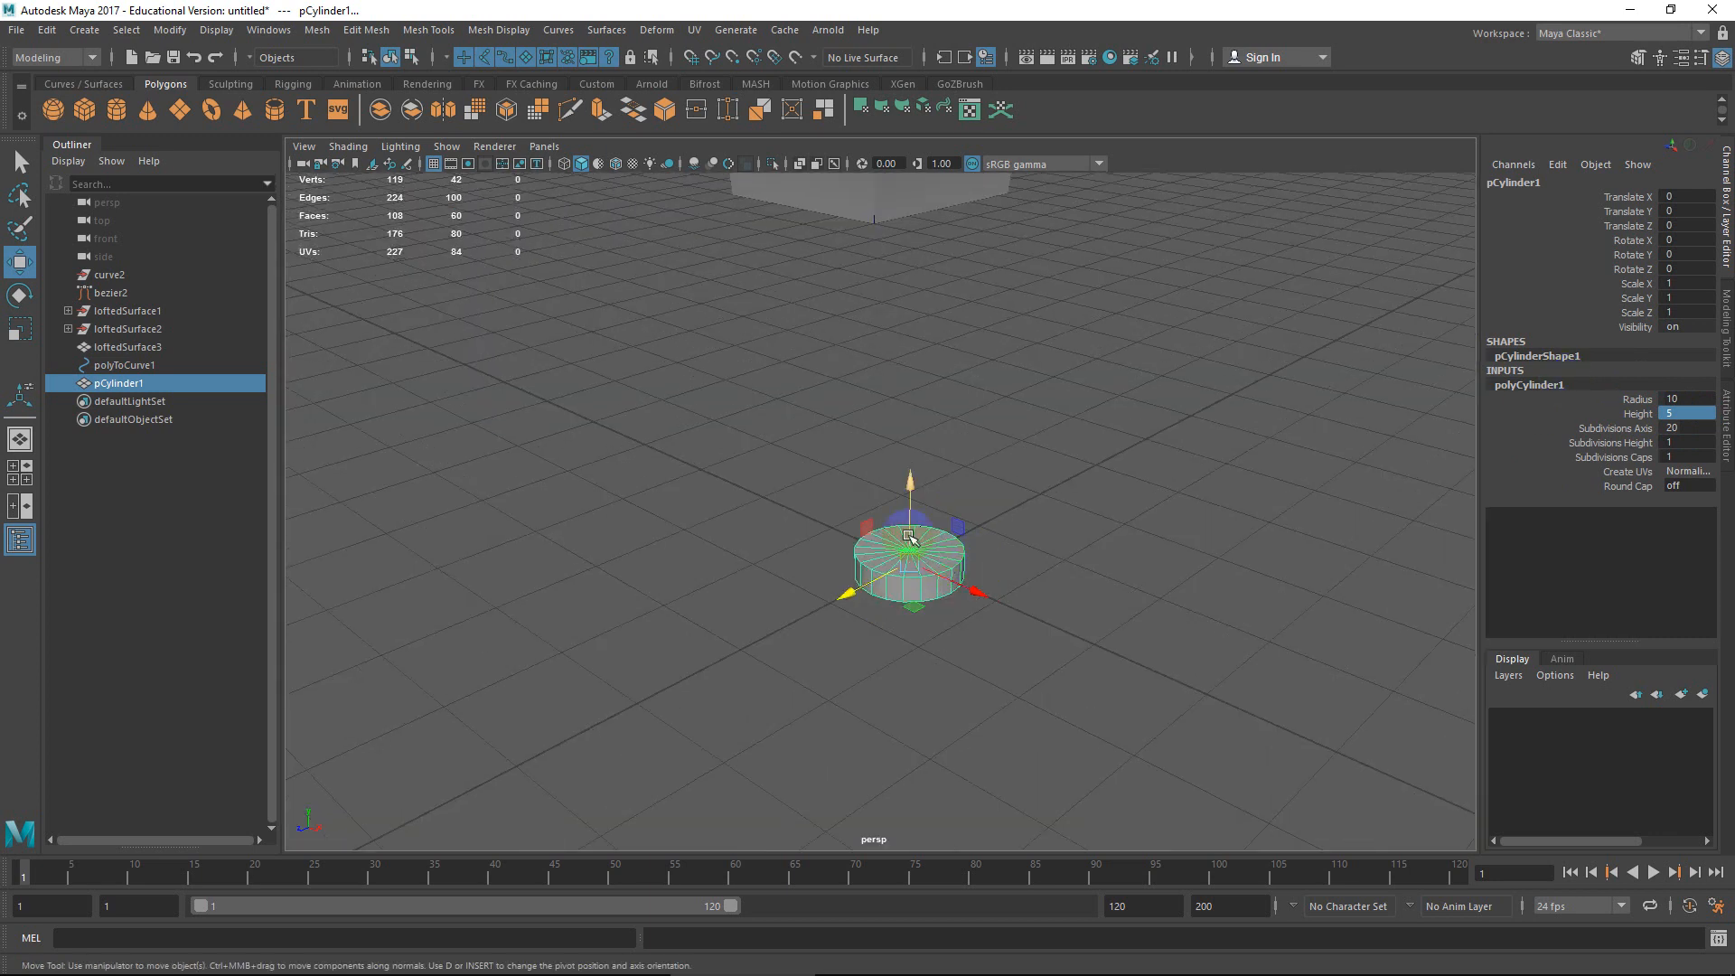
{"action": "left_click_drag", "start_coordinate": [909, 536], "coordinate": [379, 373], "text": "alt"}
{"action": "middle_click_drag", "start_coordinate": [379, 374], "coordinate": [659, 651], "text": "alt"}
{"action": "scroll", "coordinate": [659, 650], "scroll_direction": "up", "scroll_amount": 3}
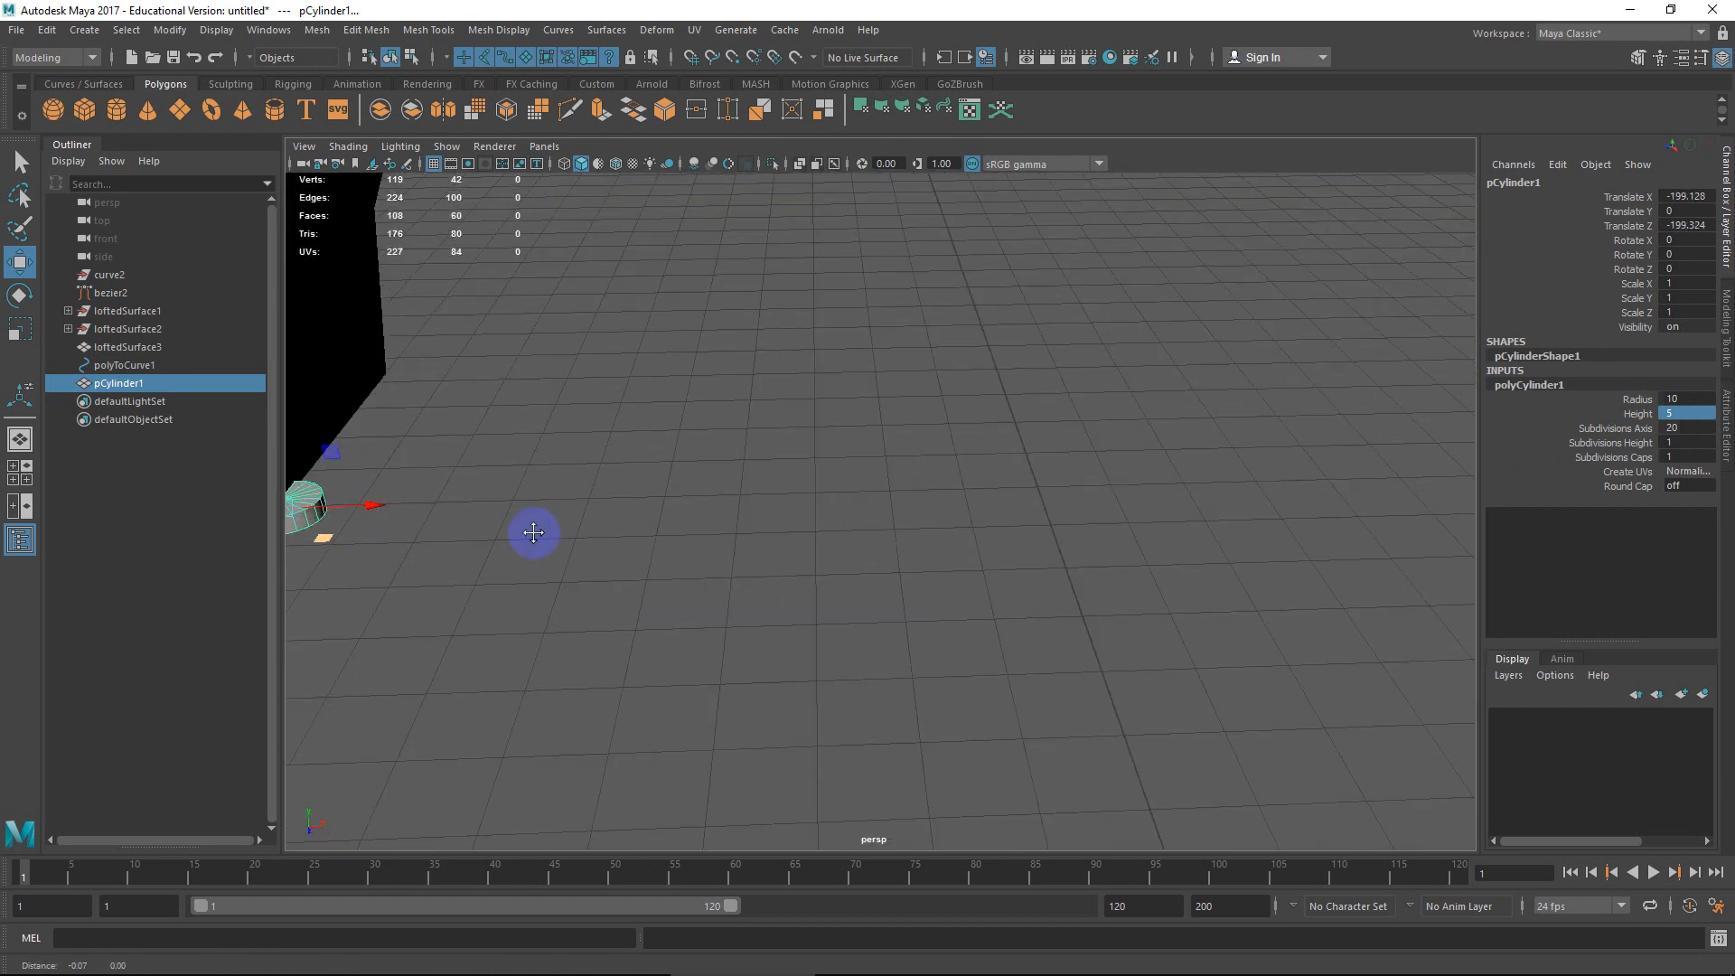
{"action": "middle_click_drag", "start_coordinate": [531, 530], "coordinate": [832, 557], "text": "alt"}
{"action": "left_click_drag", "start_coordinate": [832, 558], "coordinate": [721, 557], "text": "alt"}
{"action": "middle_click_drag", "start_coordinate": [721, 558], "coordinate": [832, 516], "text": "alt"}
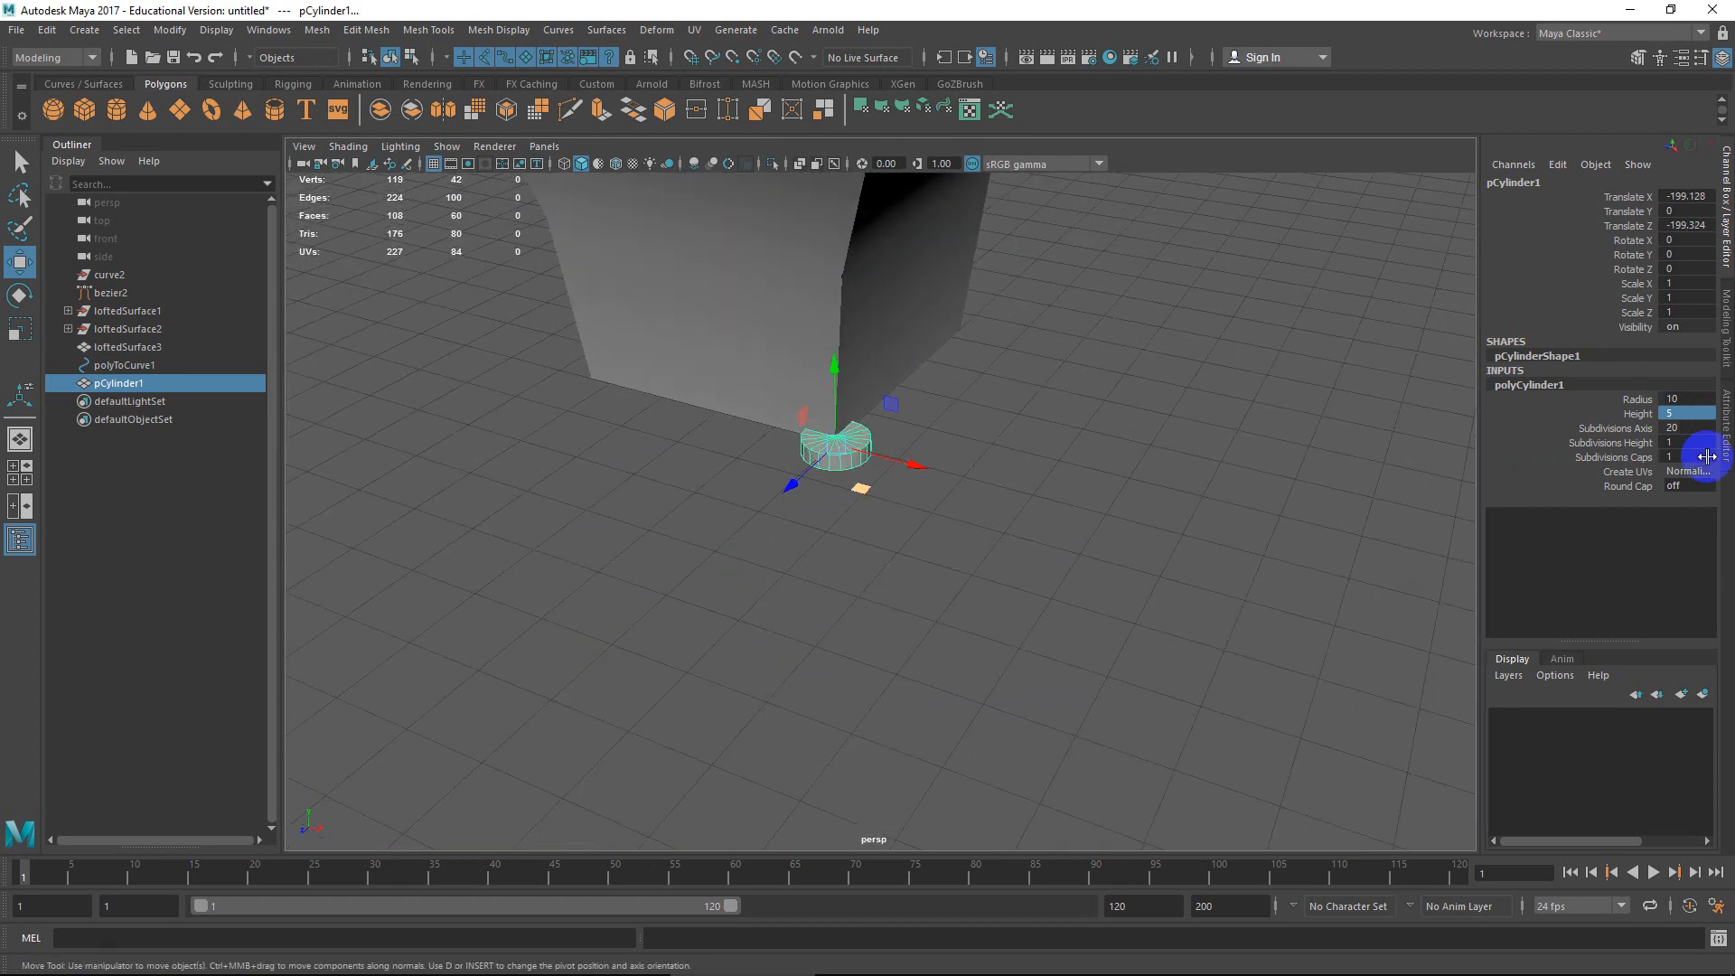
Set the cylinder's radius to 6 and shift it beside the corner edge to about X -204.3, Z -195.2.
{"action": "double_click", "coordinate": [1688, 400]}
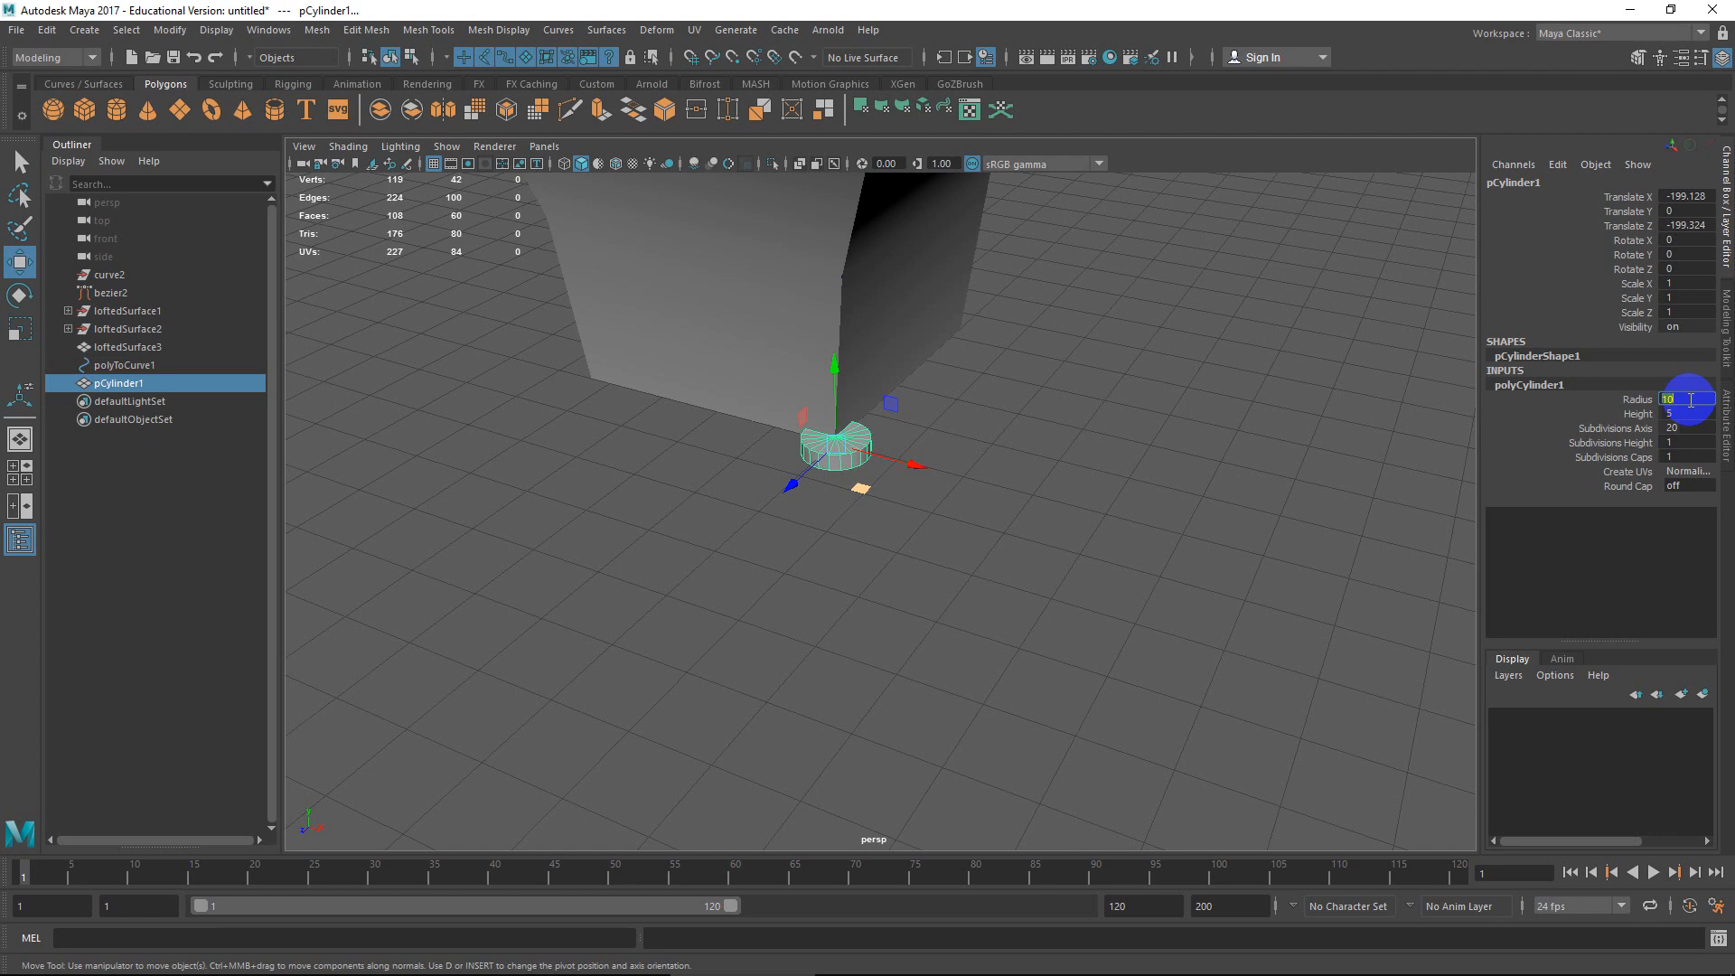
{"action": "type", "text": "6"}
{"action": "key", "text": "Return"}
{"action": "left_click_drag", "start_coordinate": [910, 512], "coordinate": [794, 592], "text": "alt"}
{"action": "key", "text": "f"}
{"action": "scroll", "coordinate": [874, 560], "scroll_direction": "down", "scroll_amount": 8}
{"action": "scroll", "coordinate": [907, 558], "scroll_direction": "up", "scroll_amount": 4}
Try 8 axis subdivisions on the cylinder and move it clear of the vault corner to about X -203.9, Z -189.5.
{"action": "left_click", "coordinate": [1687, 427]}
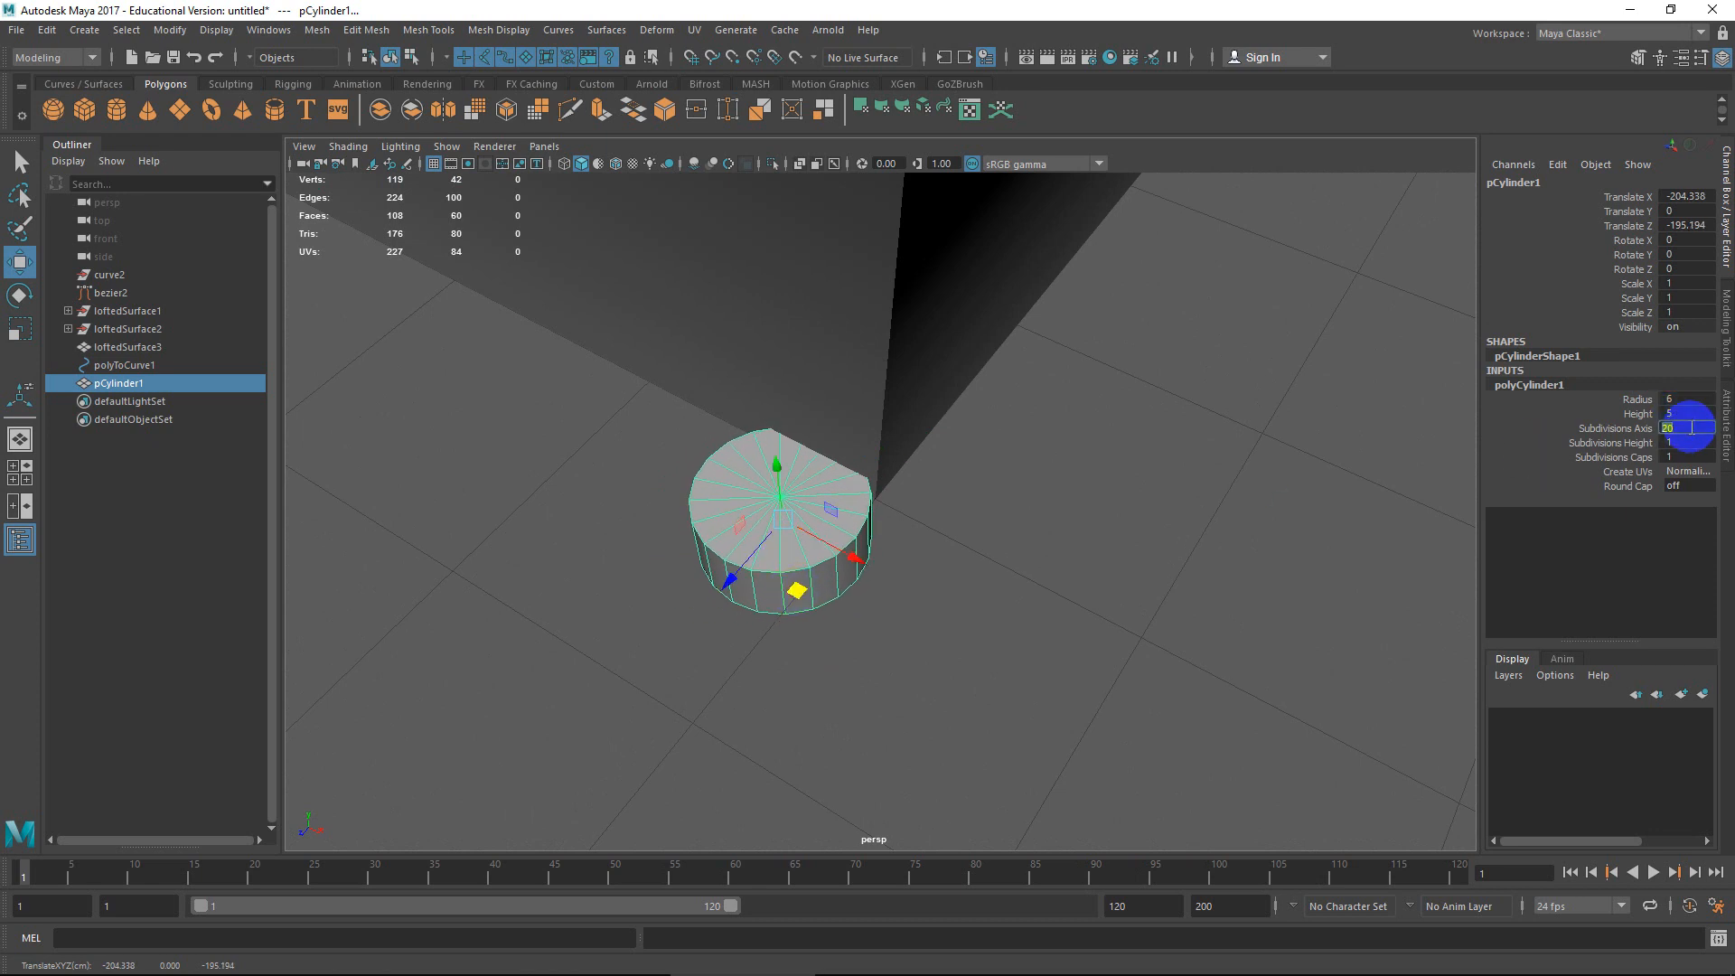
{"action": "key", "text": "Return"}
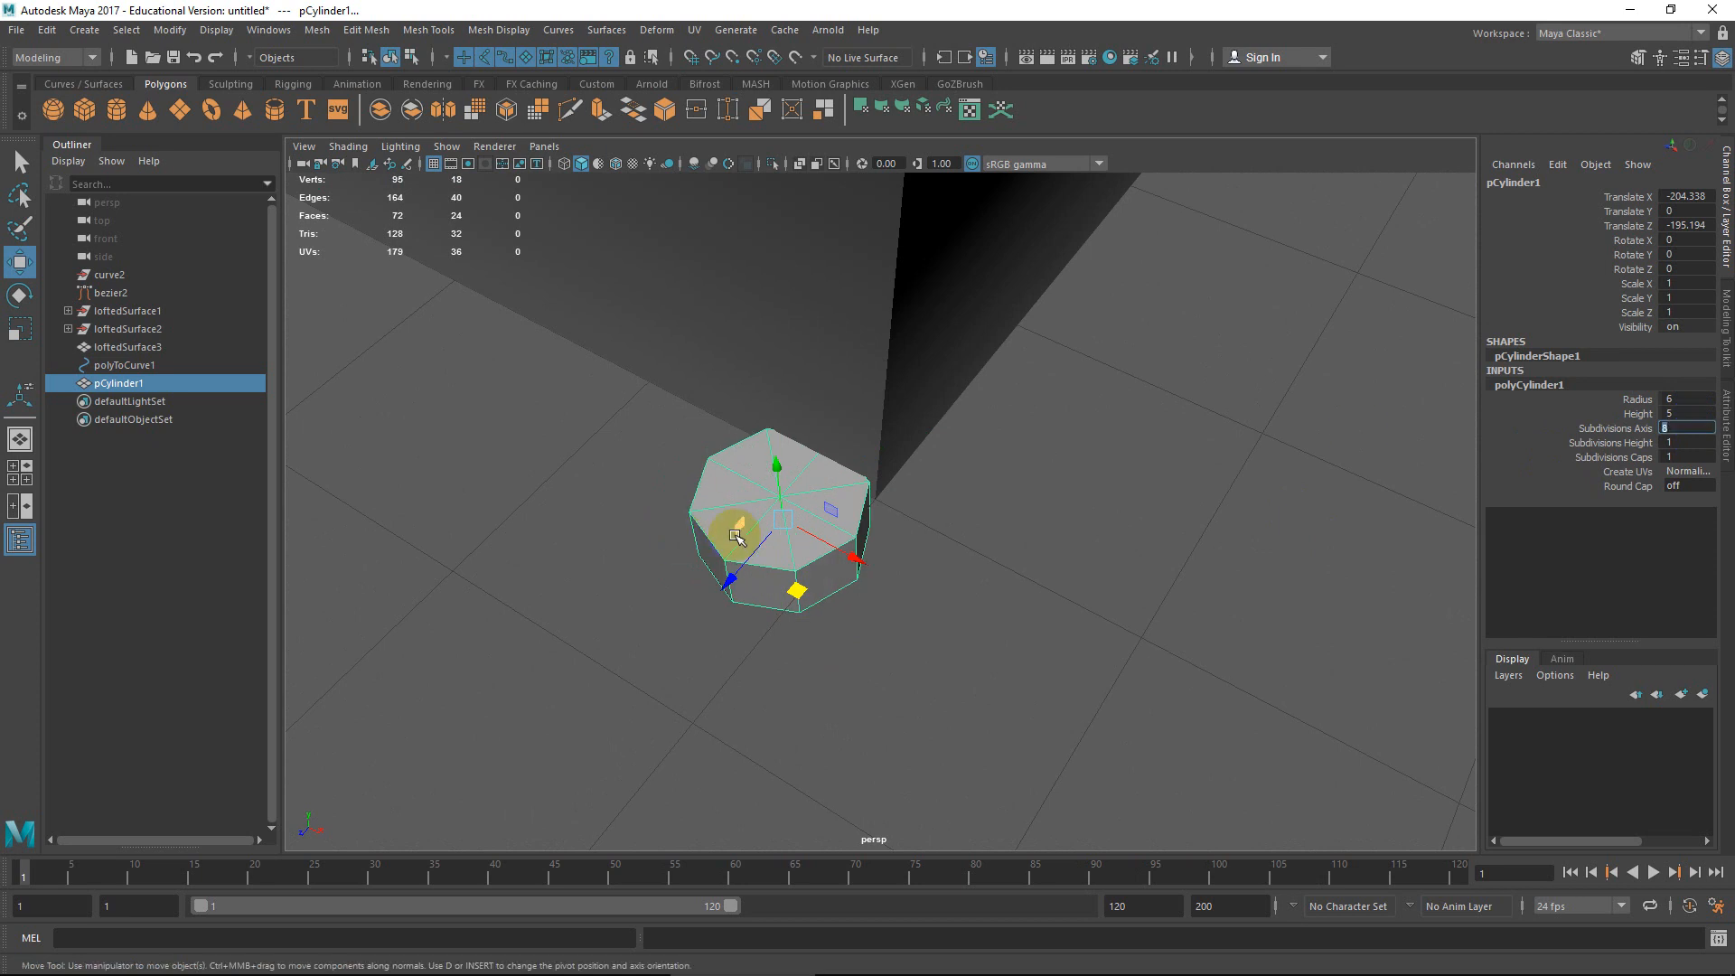
{"action": "left_click_drag", "start_coordinate": [801, 589], "coordinate": [752, 657]}
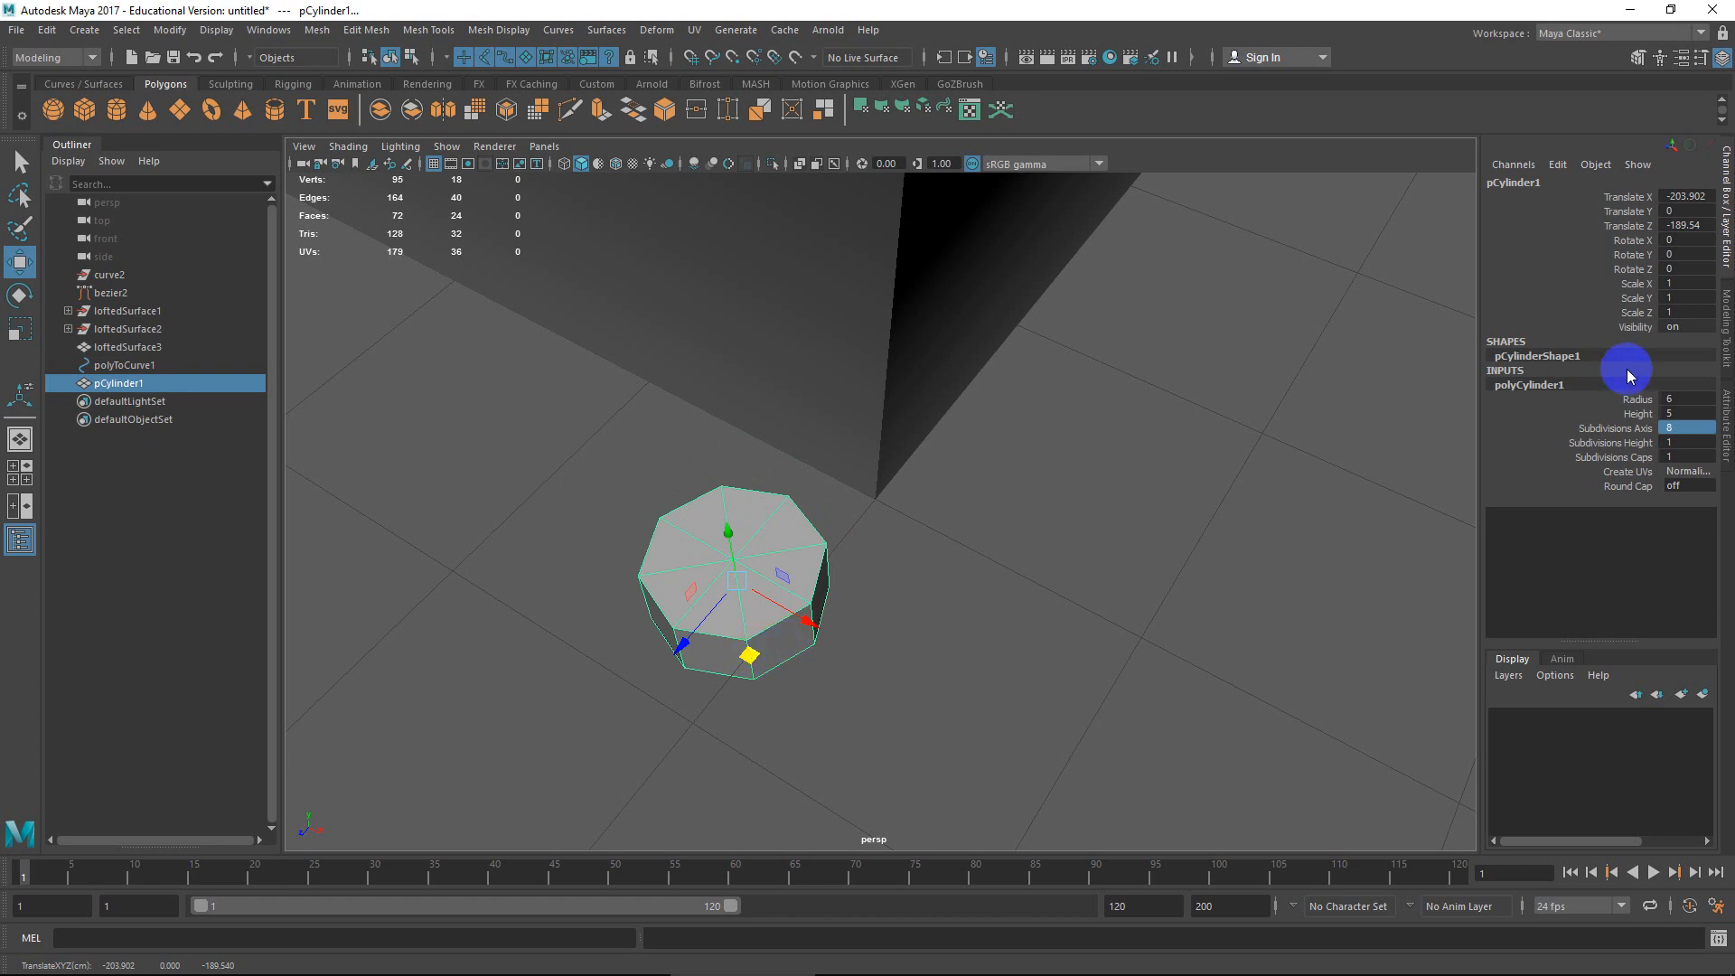
Set the cylinder's axis subdivisions to 18 and place it against the corner edge at about X -205.6, Z -199.7.
{"action": "left_click", "coordinate": [1681, 431]}
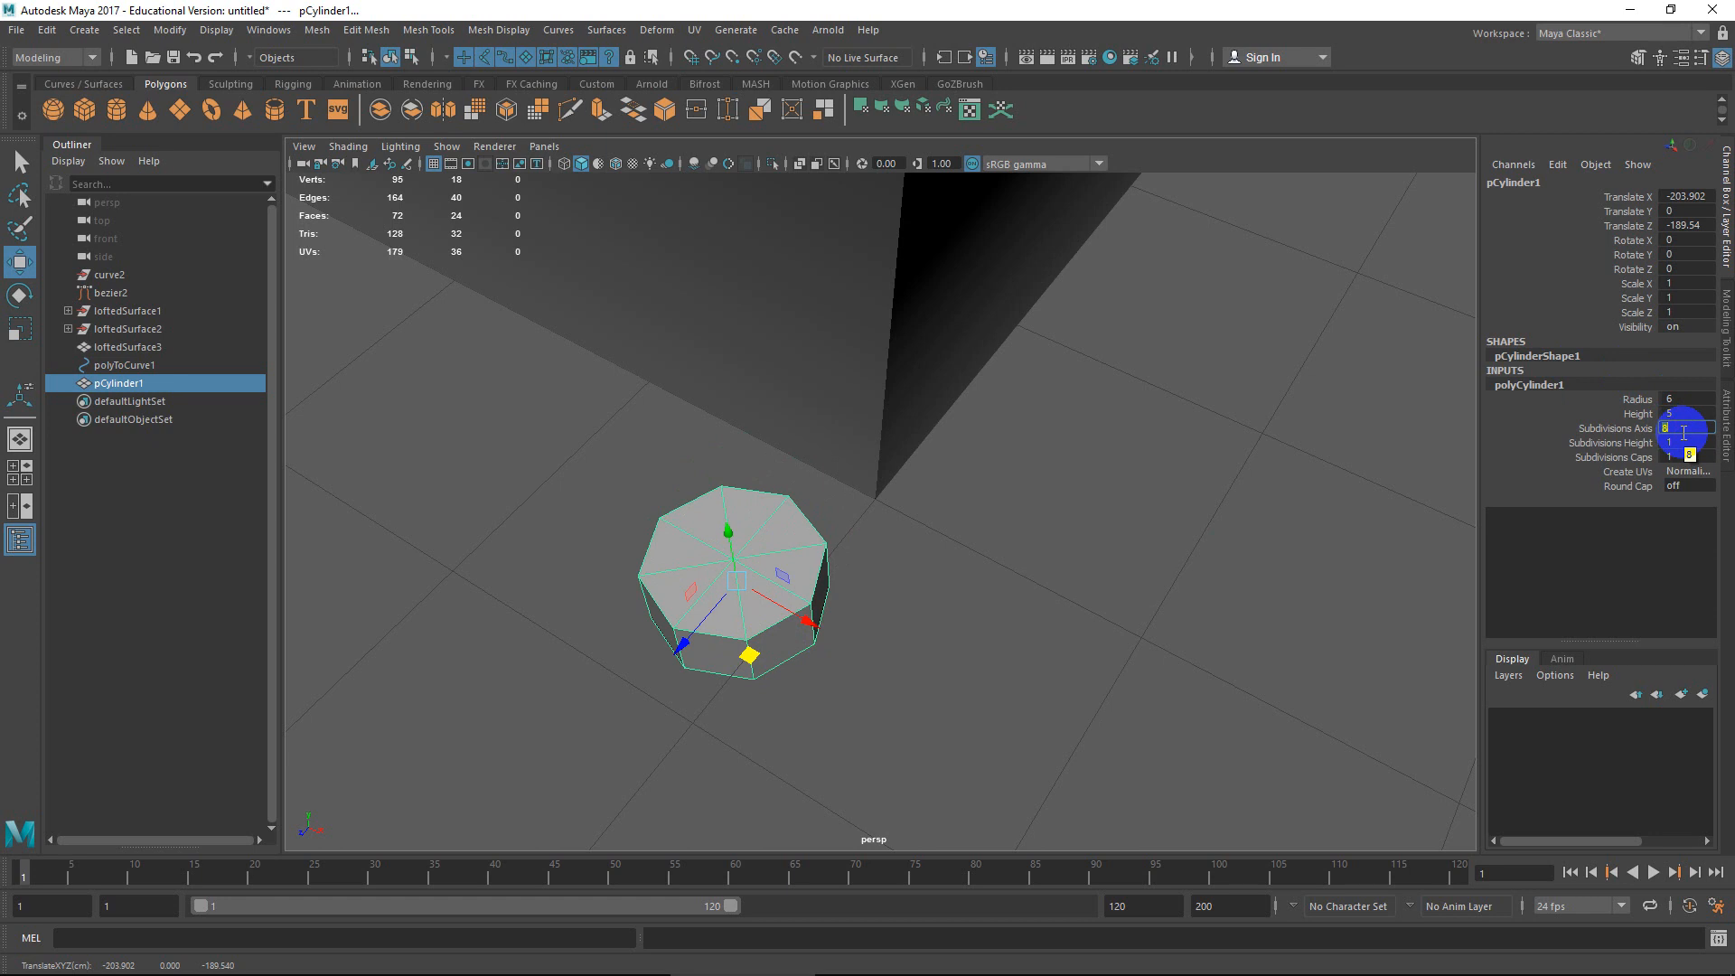
{"action": "key", "text": "Return"}
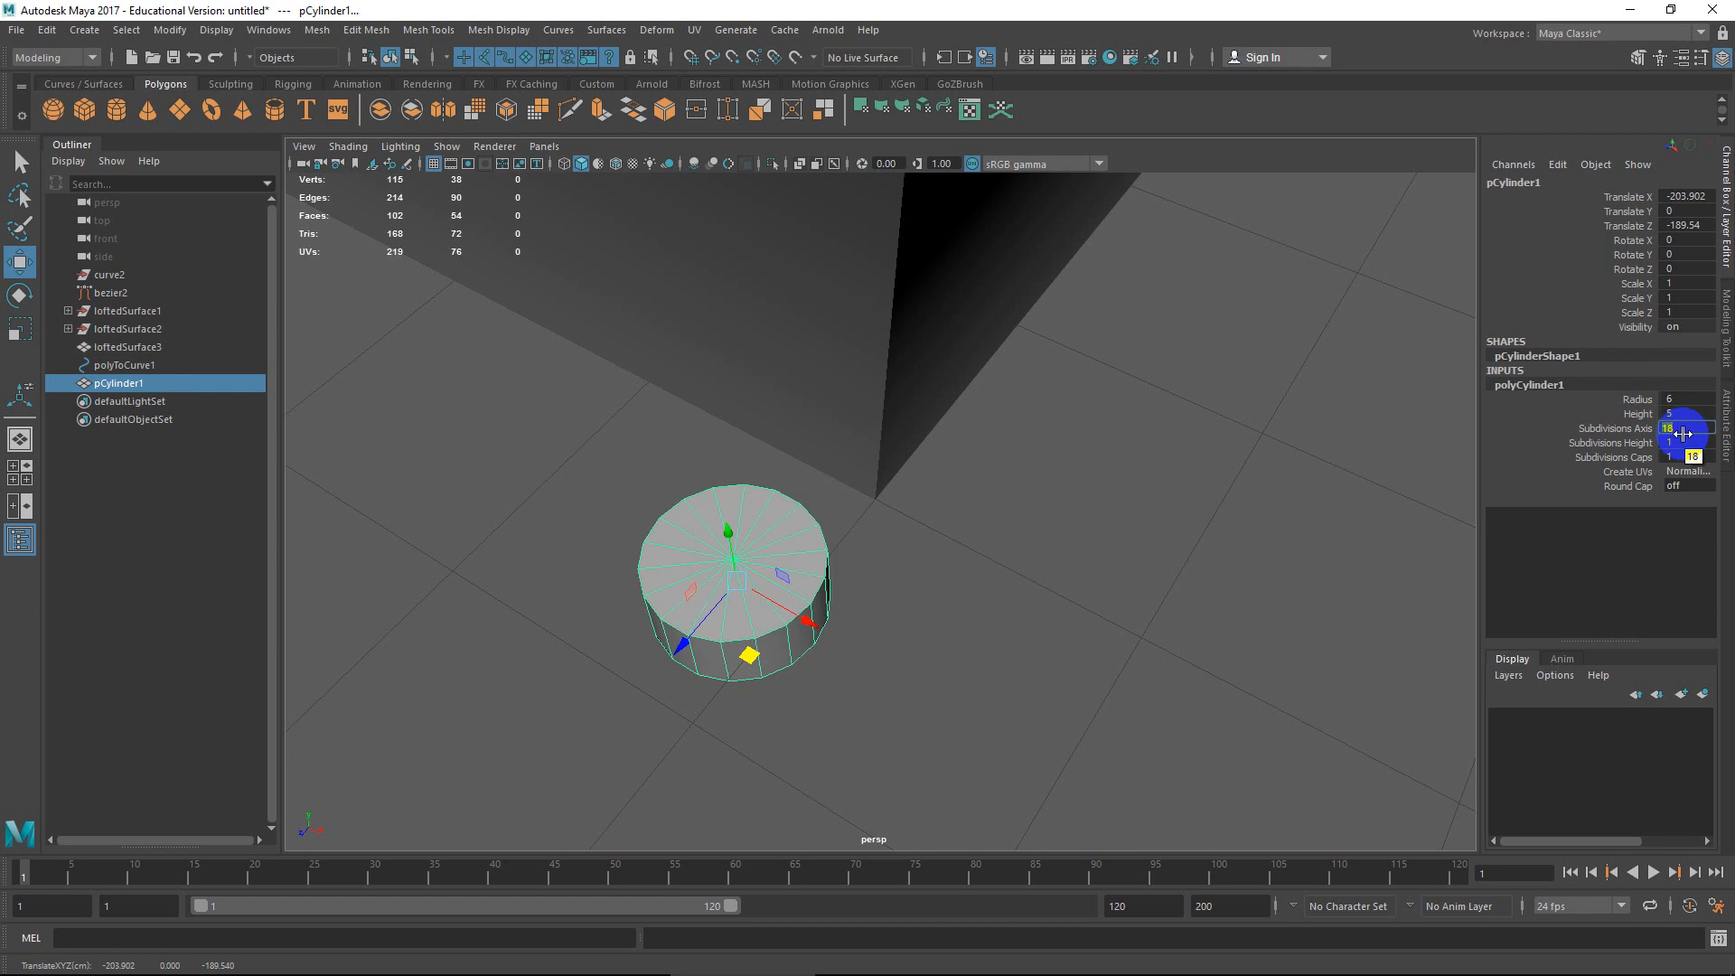
{"action": "middle_click_drag", "start_coordinate": [921, 559], "coordinate": [1008, 533], "text": "alt"}
{"action": "scroll", "coordinate": [941, 538], "scroll_direction": "down", "scroll_amount": 3}
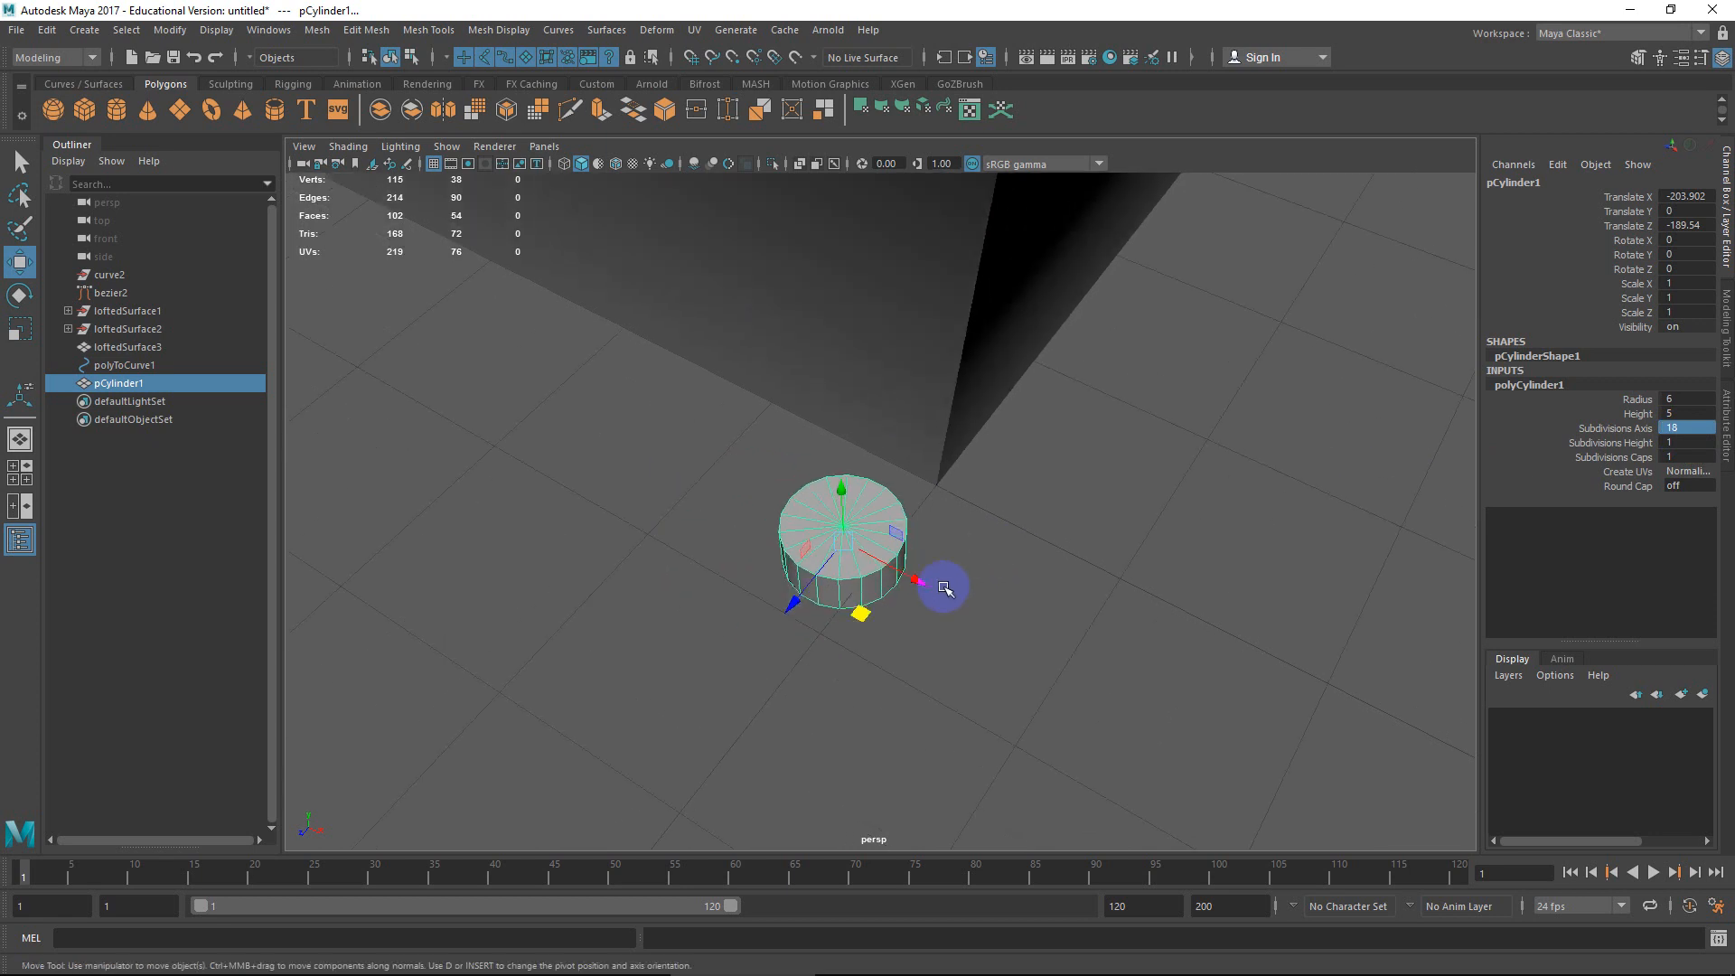
{"action": "left_click_drag", "start_coordinate": [767, 666], "coordinate": [809, 580]}
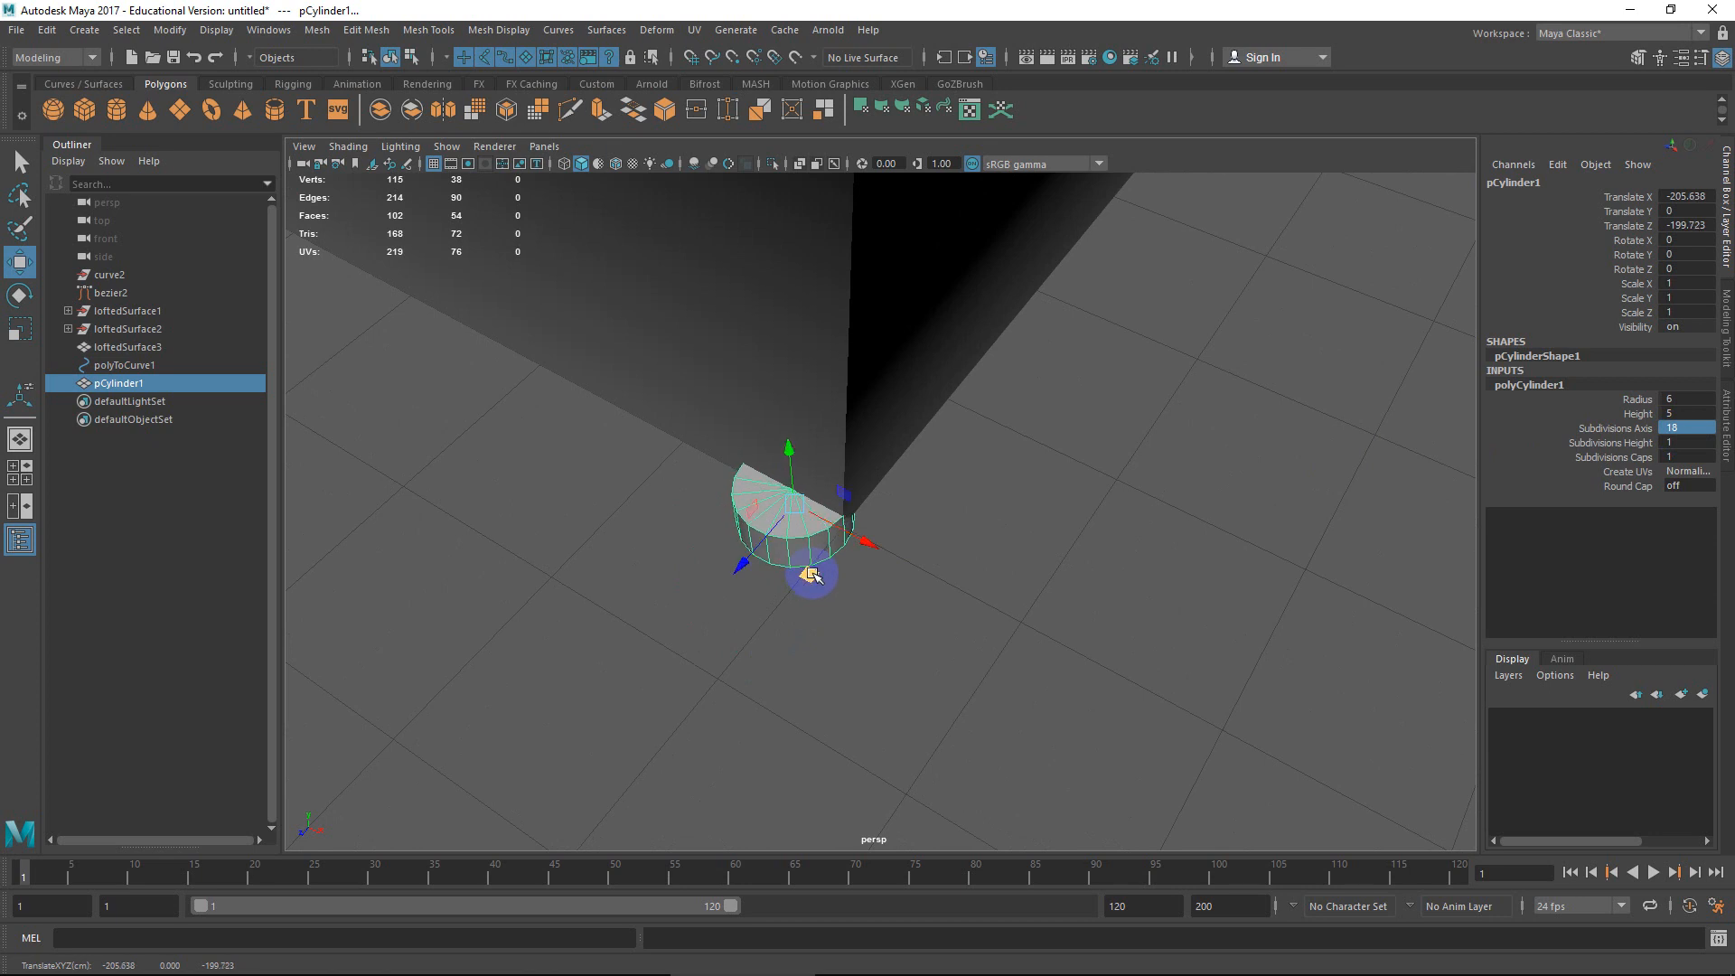
Duplicate the cylinder and place the copy on the corner's other face at about X -199.7, Z -205.6.
{"action": "key", "text": "ctrl+d"}
{"action": "left_click_drag", "start_coordinate": [805, 573], "coordinate": [899, 561]}
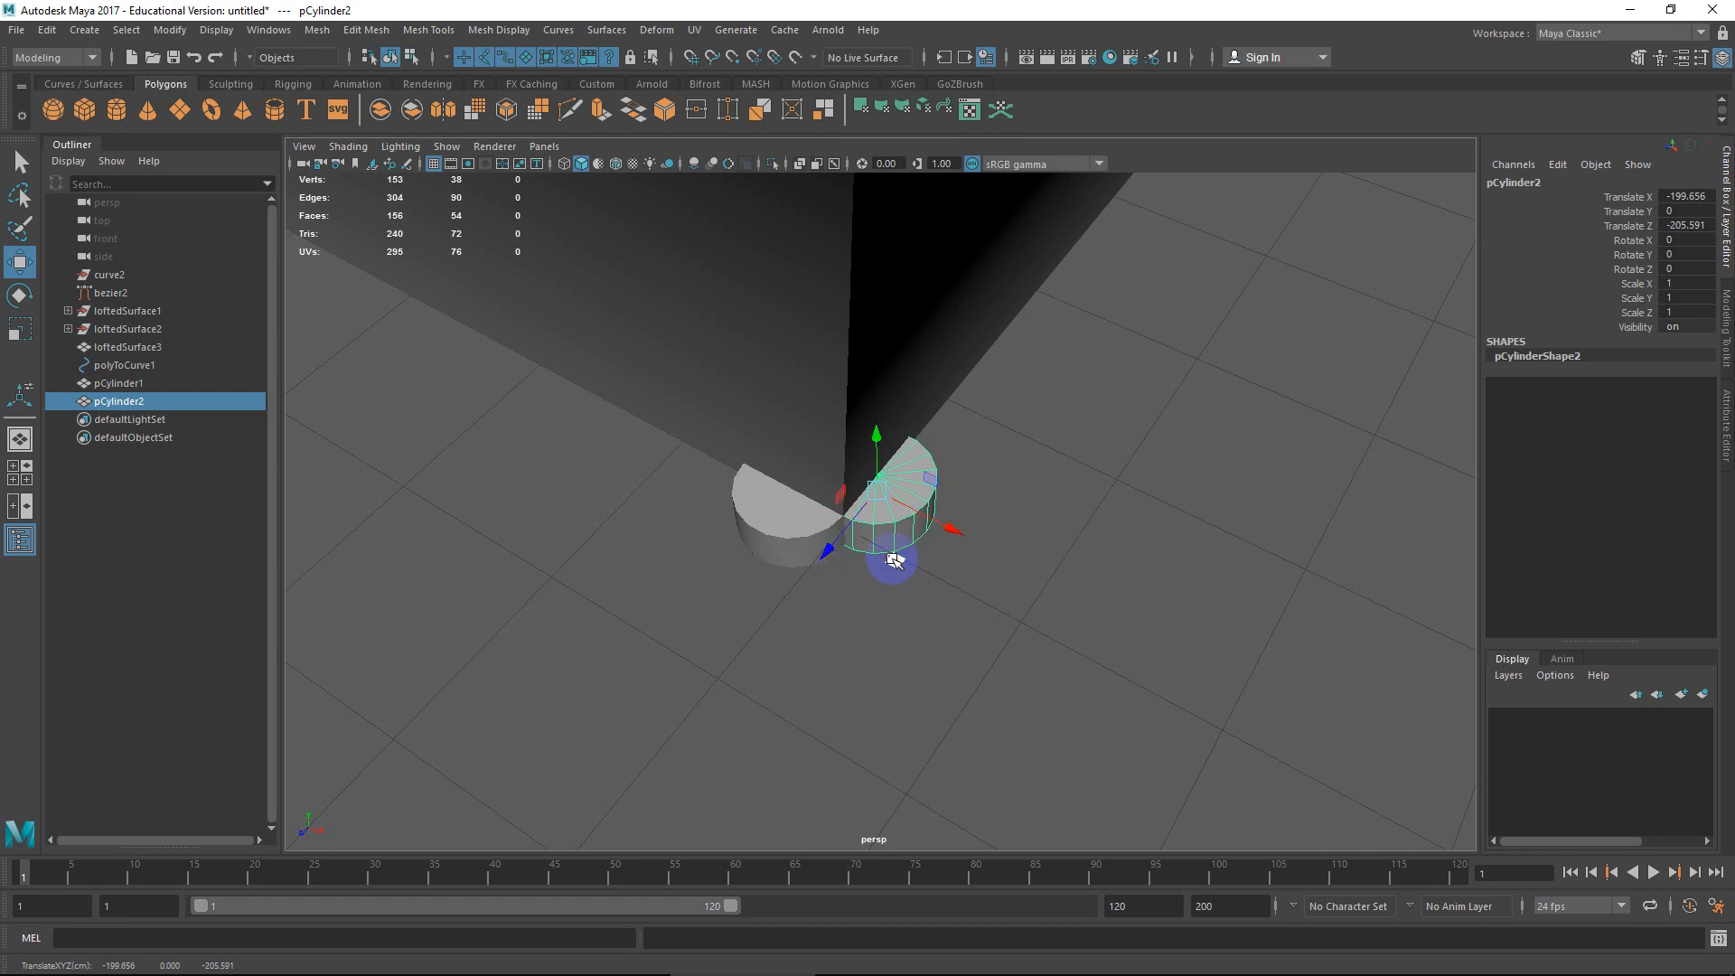
Duplicate the cylinder, place the copy in front of the corner edge at about X -198.2, Z -198.2, and scale it to about 0.716 in X and Z.
{"action": "key", "text": "ctrl+d"}
{"action": "left_click_drag", "start_coordinate": [891, 554], "coordinate": [863, 628]}
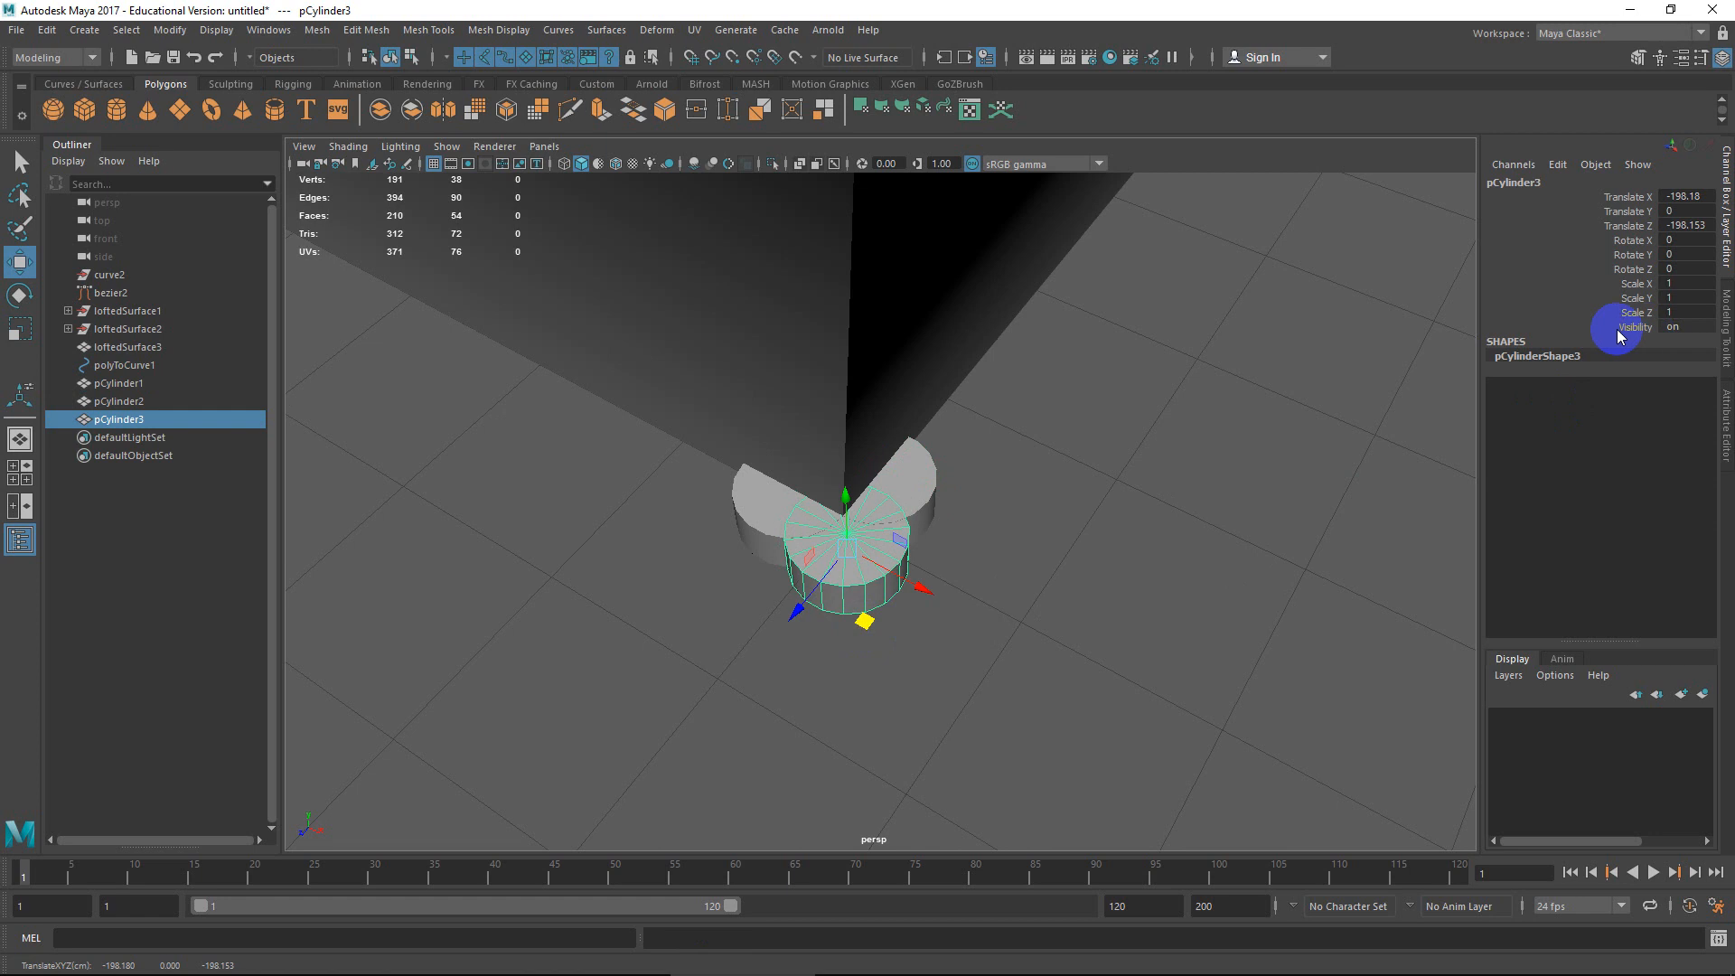
{"action": "key", "text": "r"}
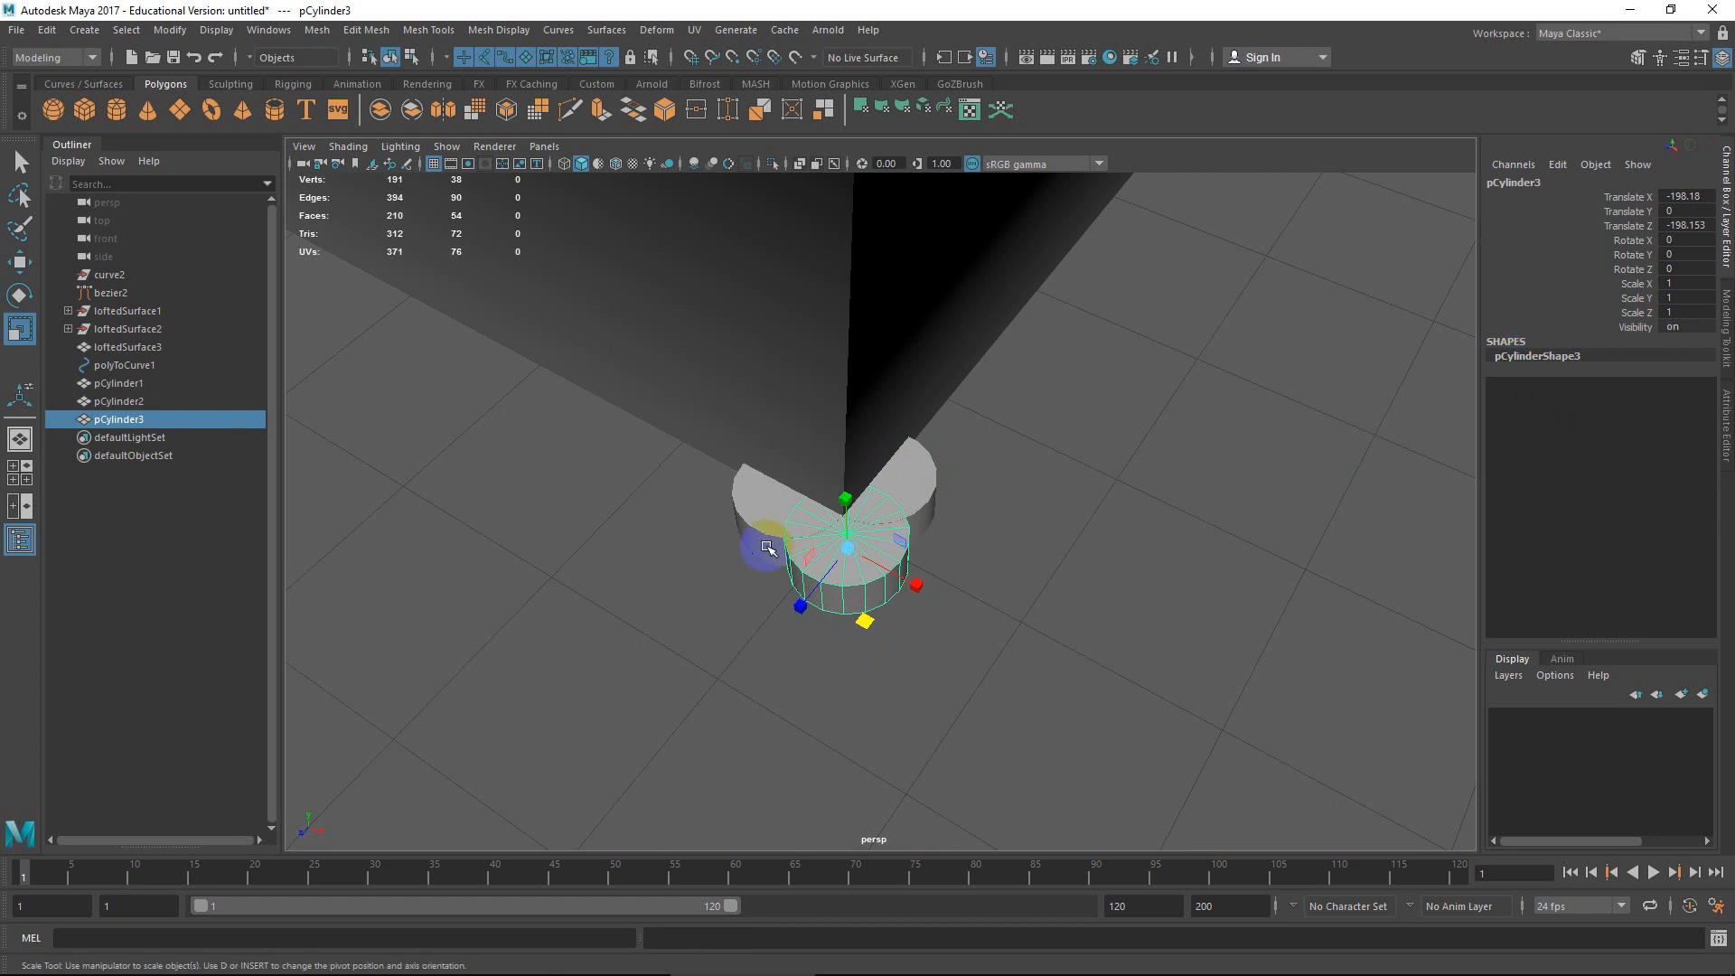
{"action": "left_click_drag", "start_coordinate": [858, 626], "coordinate": [856, 613]}
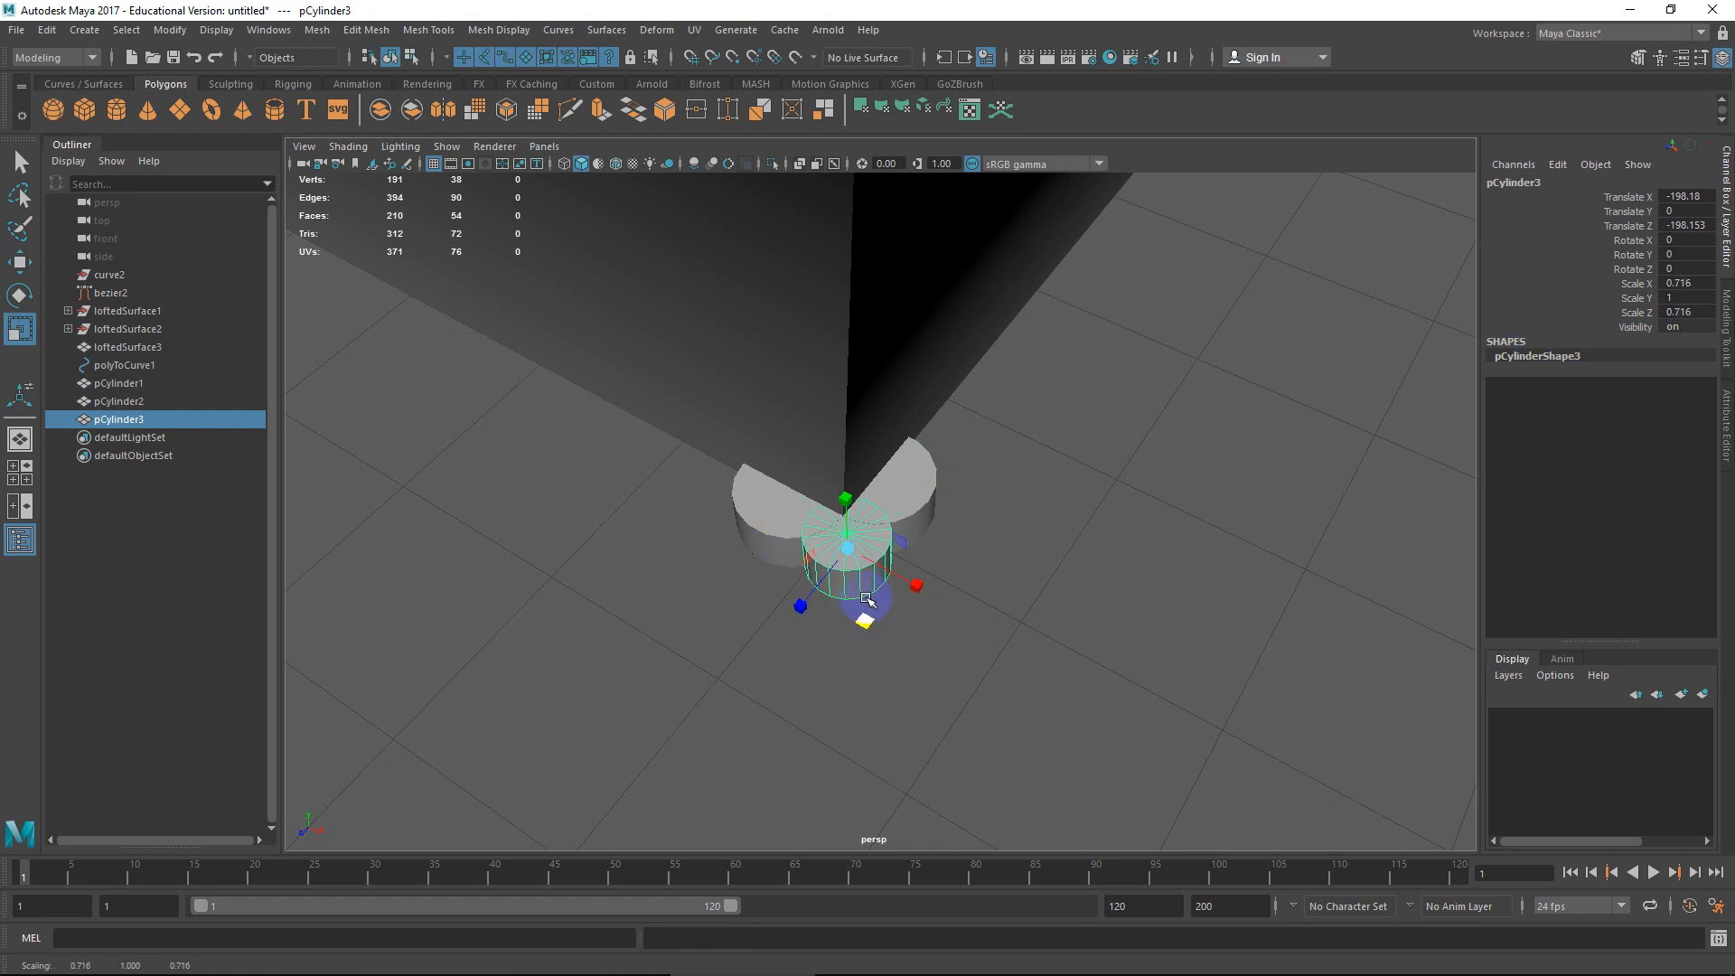
{"action": "key", "text": "w"}
{"action": "scroll", "coordinate": [891, 601], "scroll_direction": "down", "scroll_amount": 1}
Merge the three corner cylinders into one mesh with a Boolean union.
{"action": "left_click", "coordinate": [906, 507]}
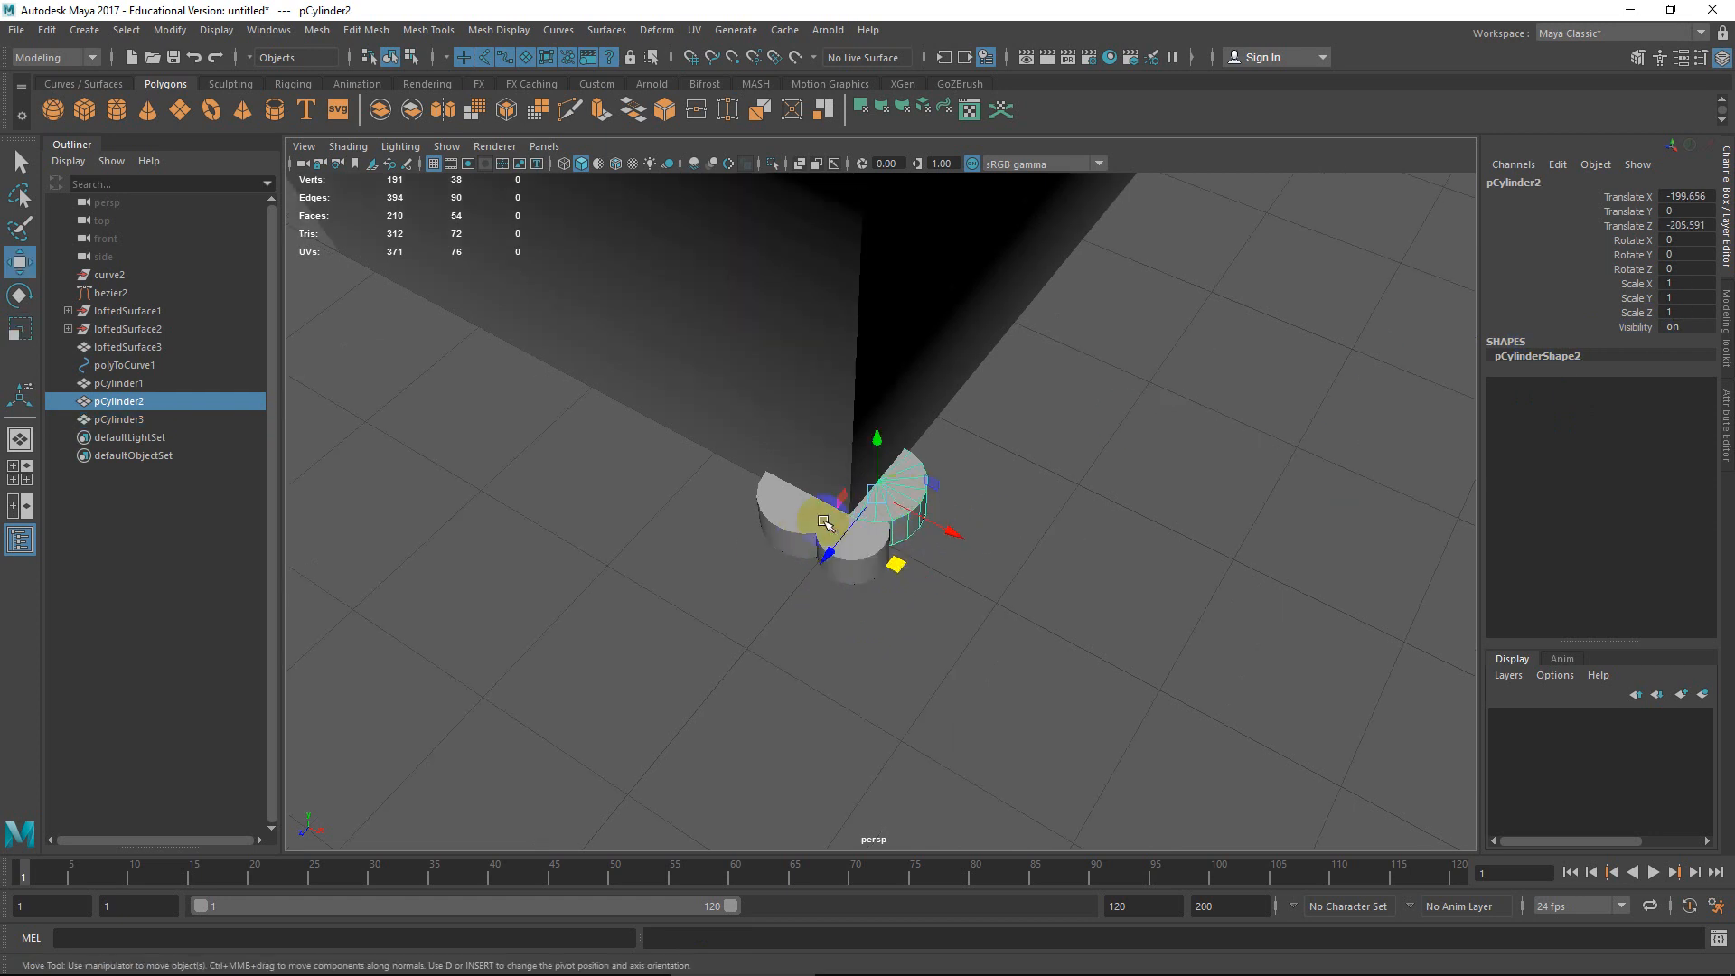
{"action": "left_click", "coordinate": [807, 518], "text": "shift"}
{"action": "left_click", "coordinate": [841, 545], "text": "shift"}
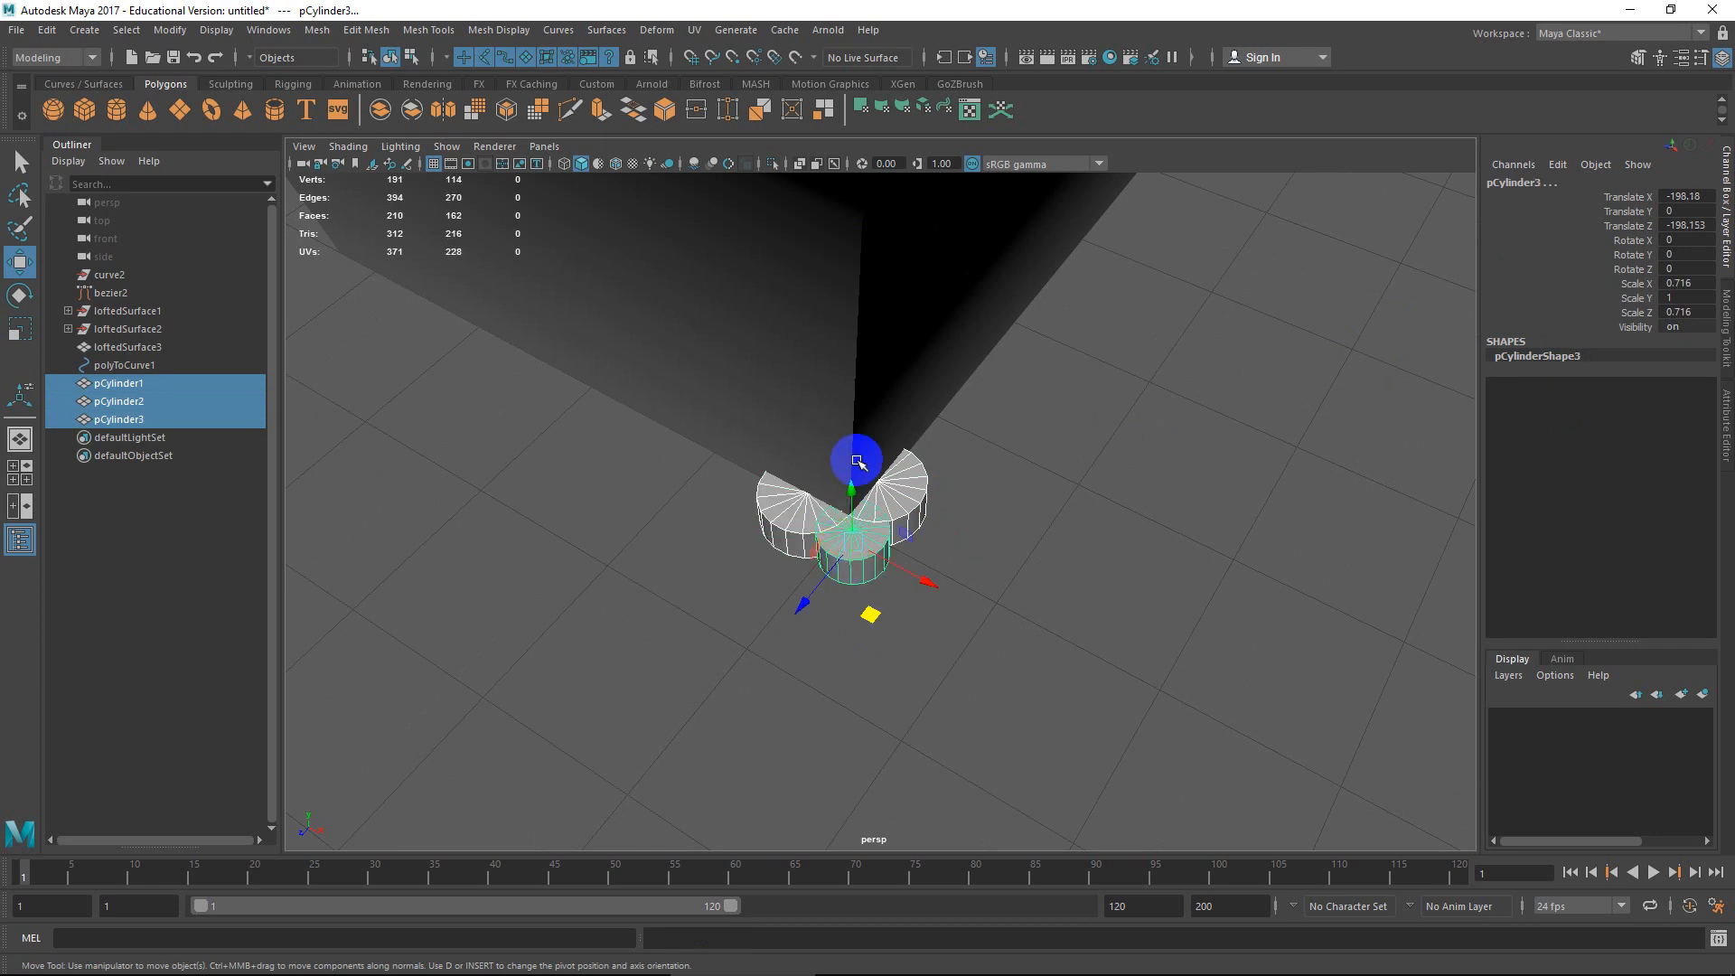
{"action": "left_click", "coordinate": [368, 30]}
{"action": "mouse_move", "coordinate": [317, 30]}
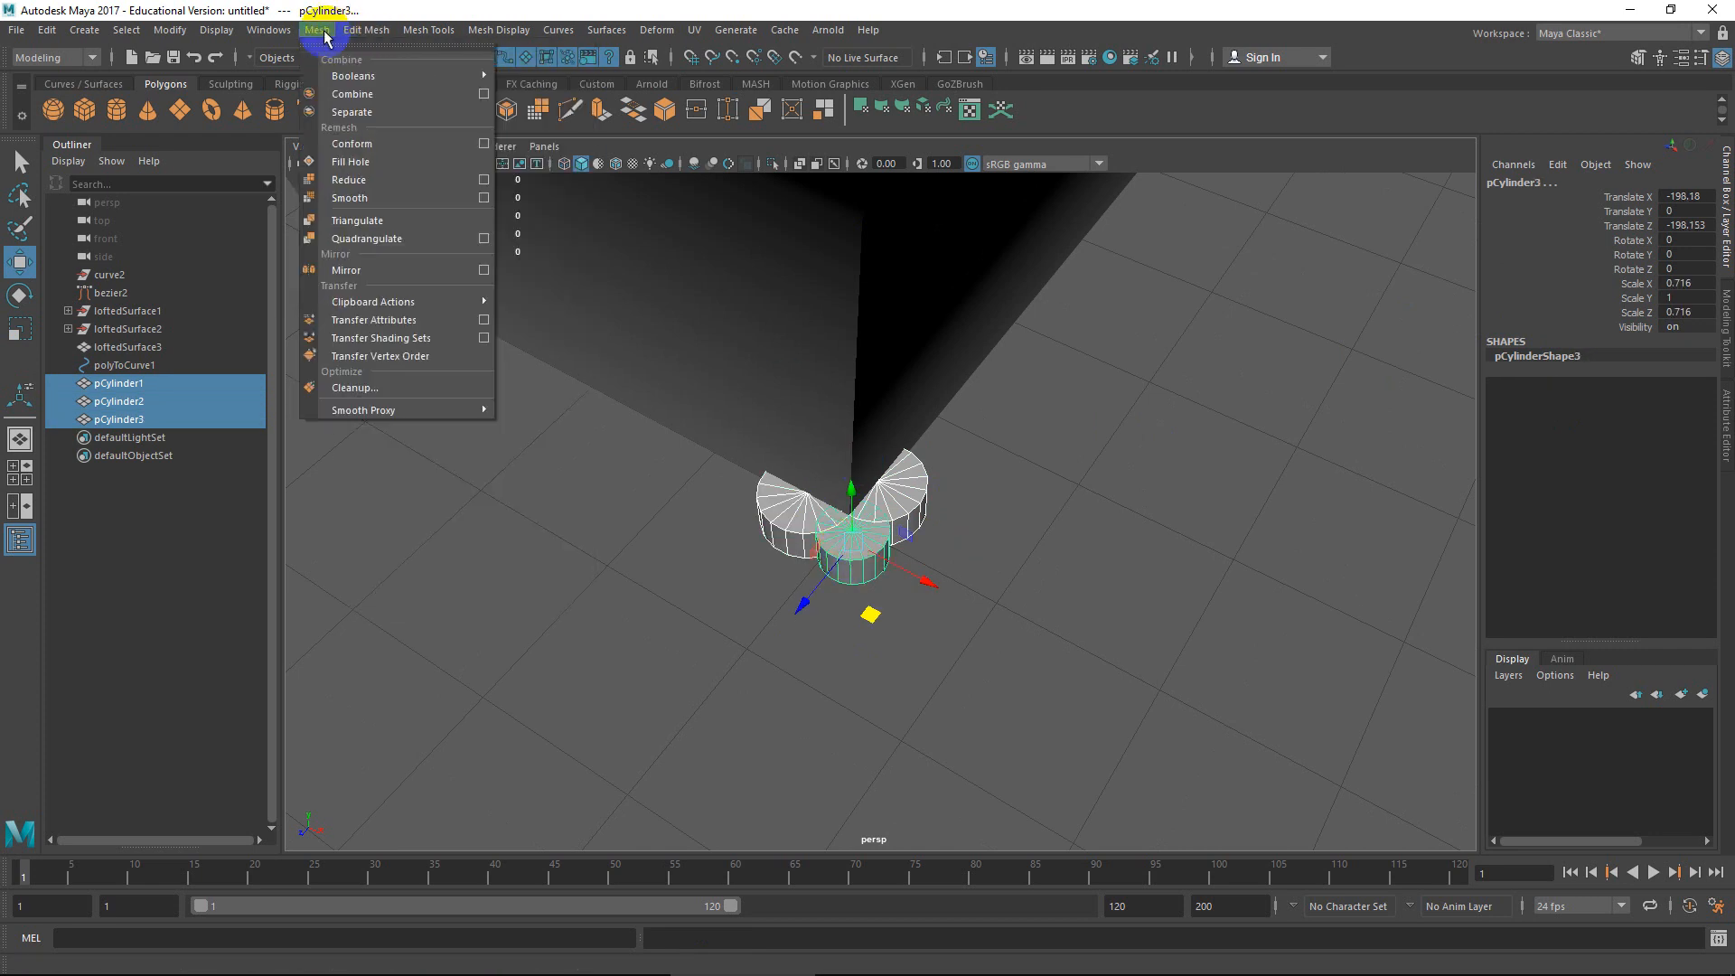
{"action": "mouse_move", "coordinate": [371, 75]}
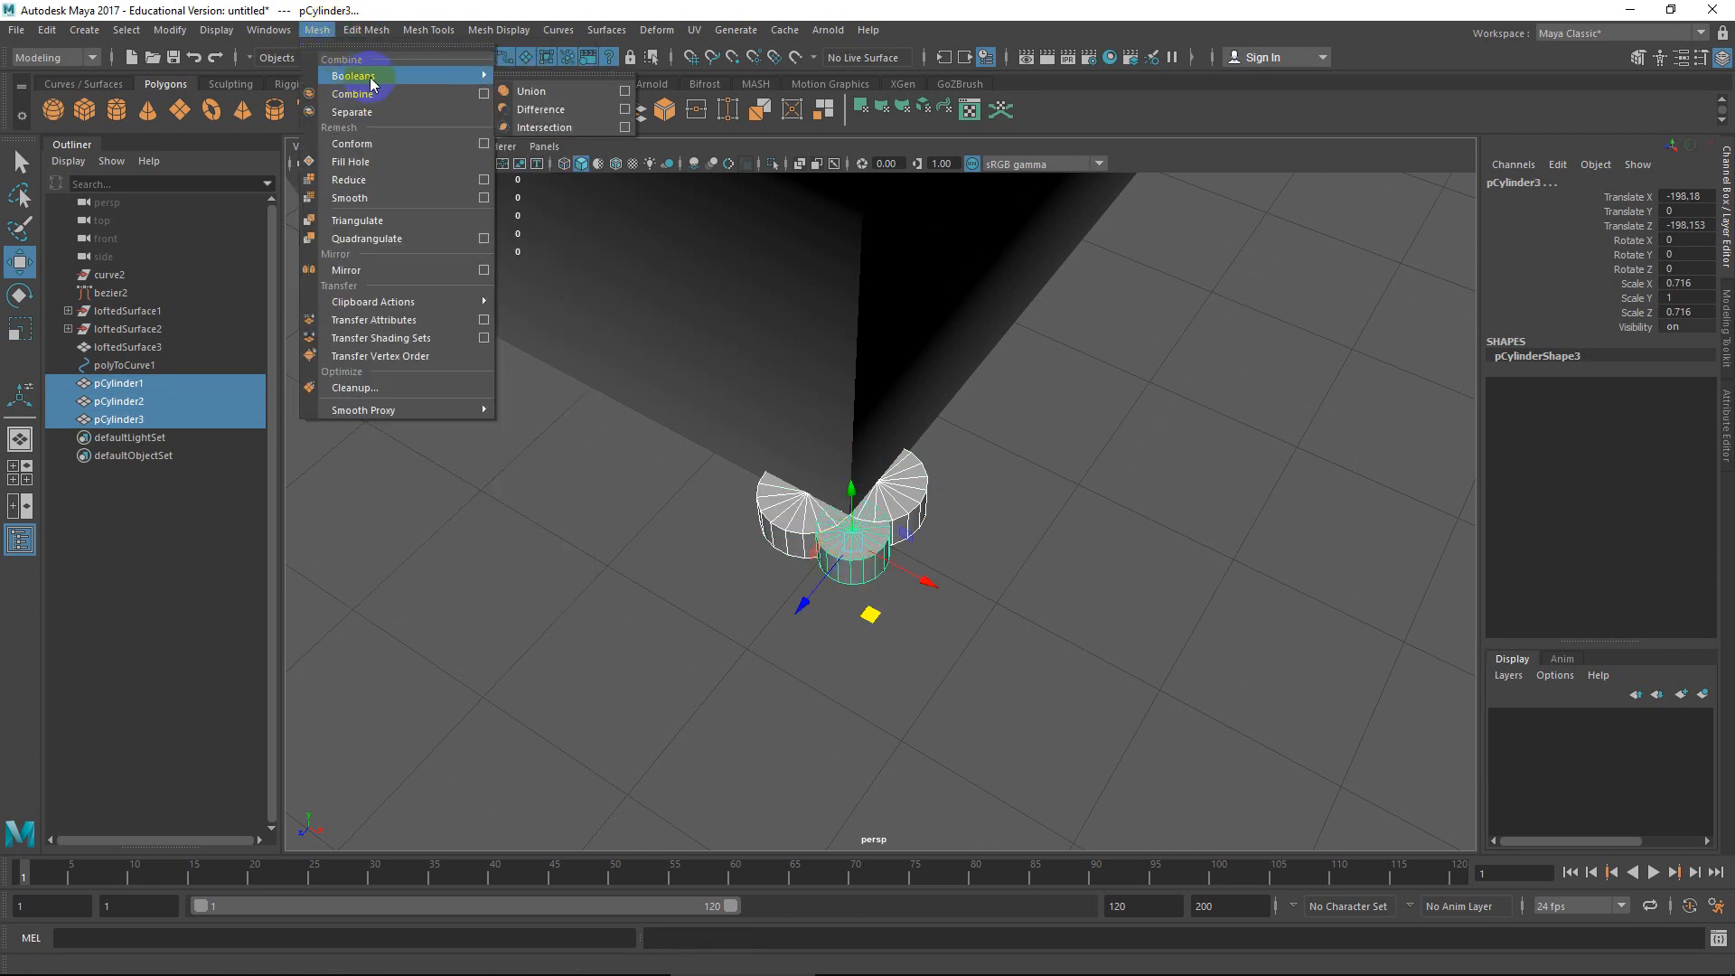
{"action": "left_click", "coordinate": [548, 92]}
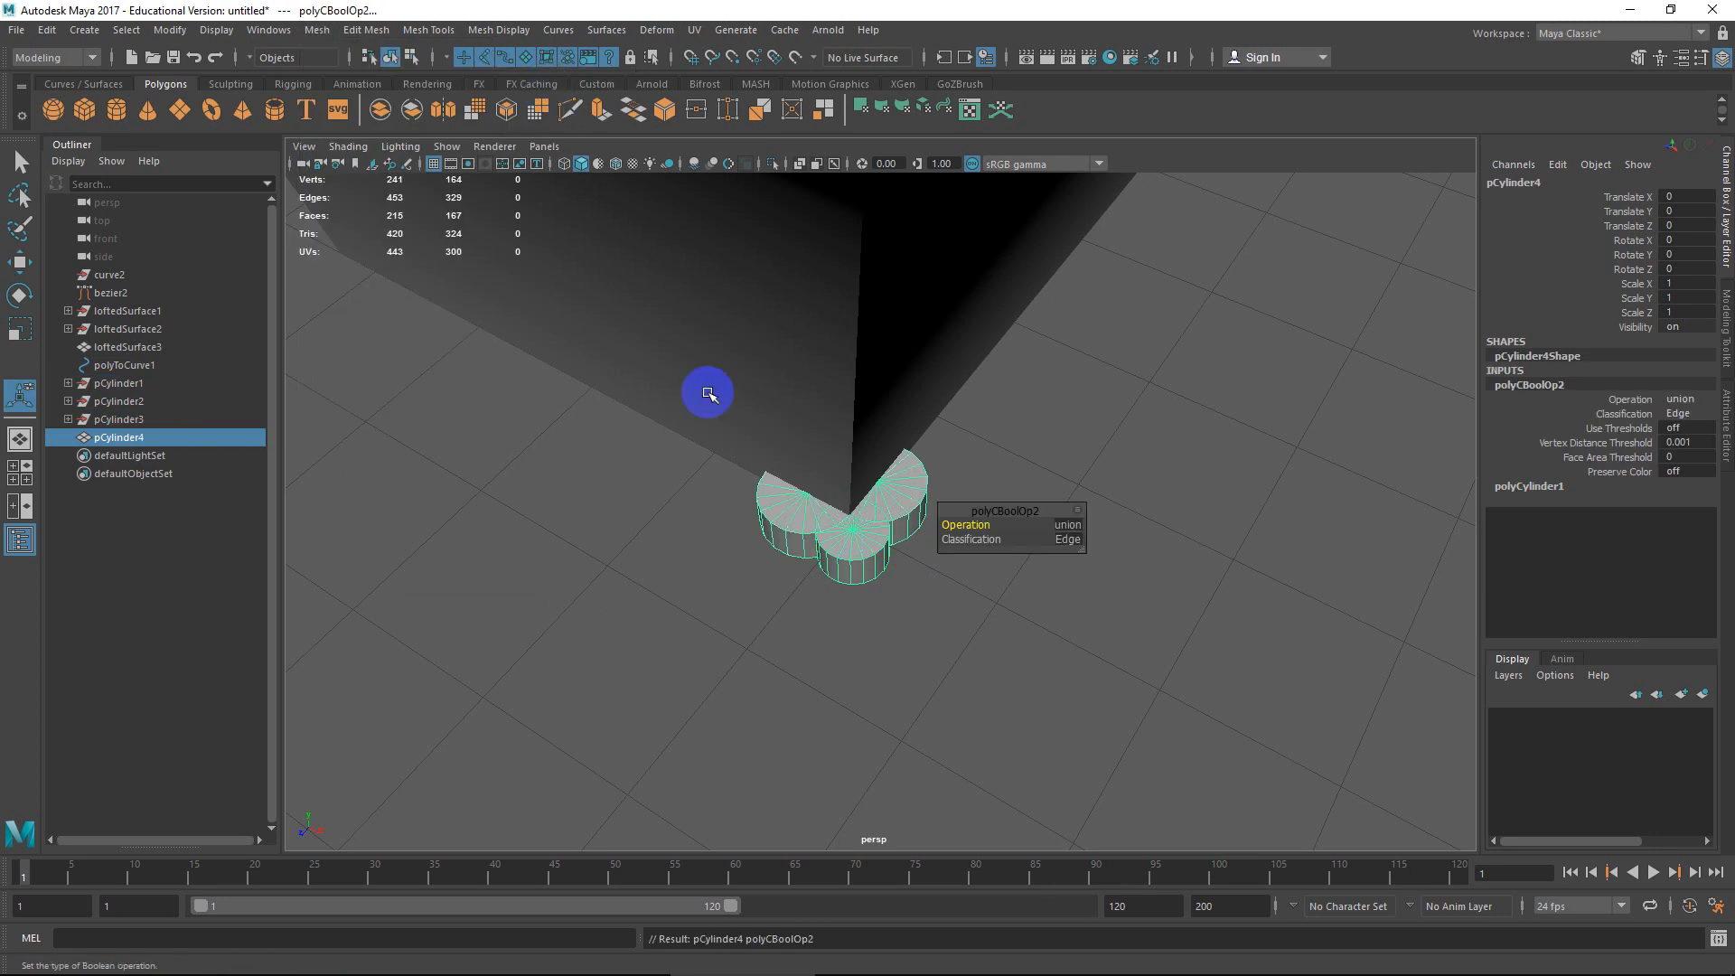
{"action": "left_click", "coordinate": [1006, 590]}
{"action": "left_click", "coordinate": [901, 545]}
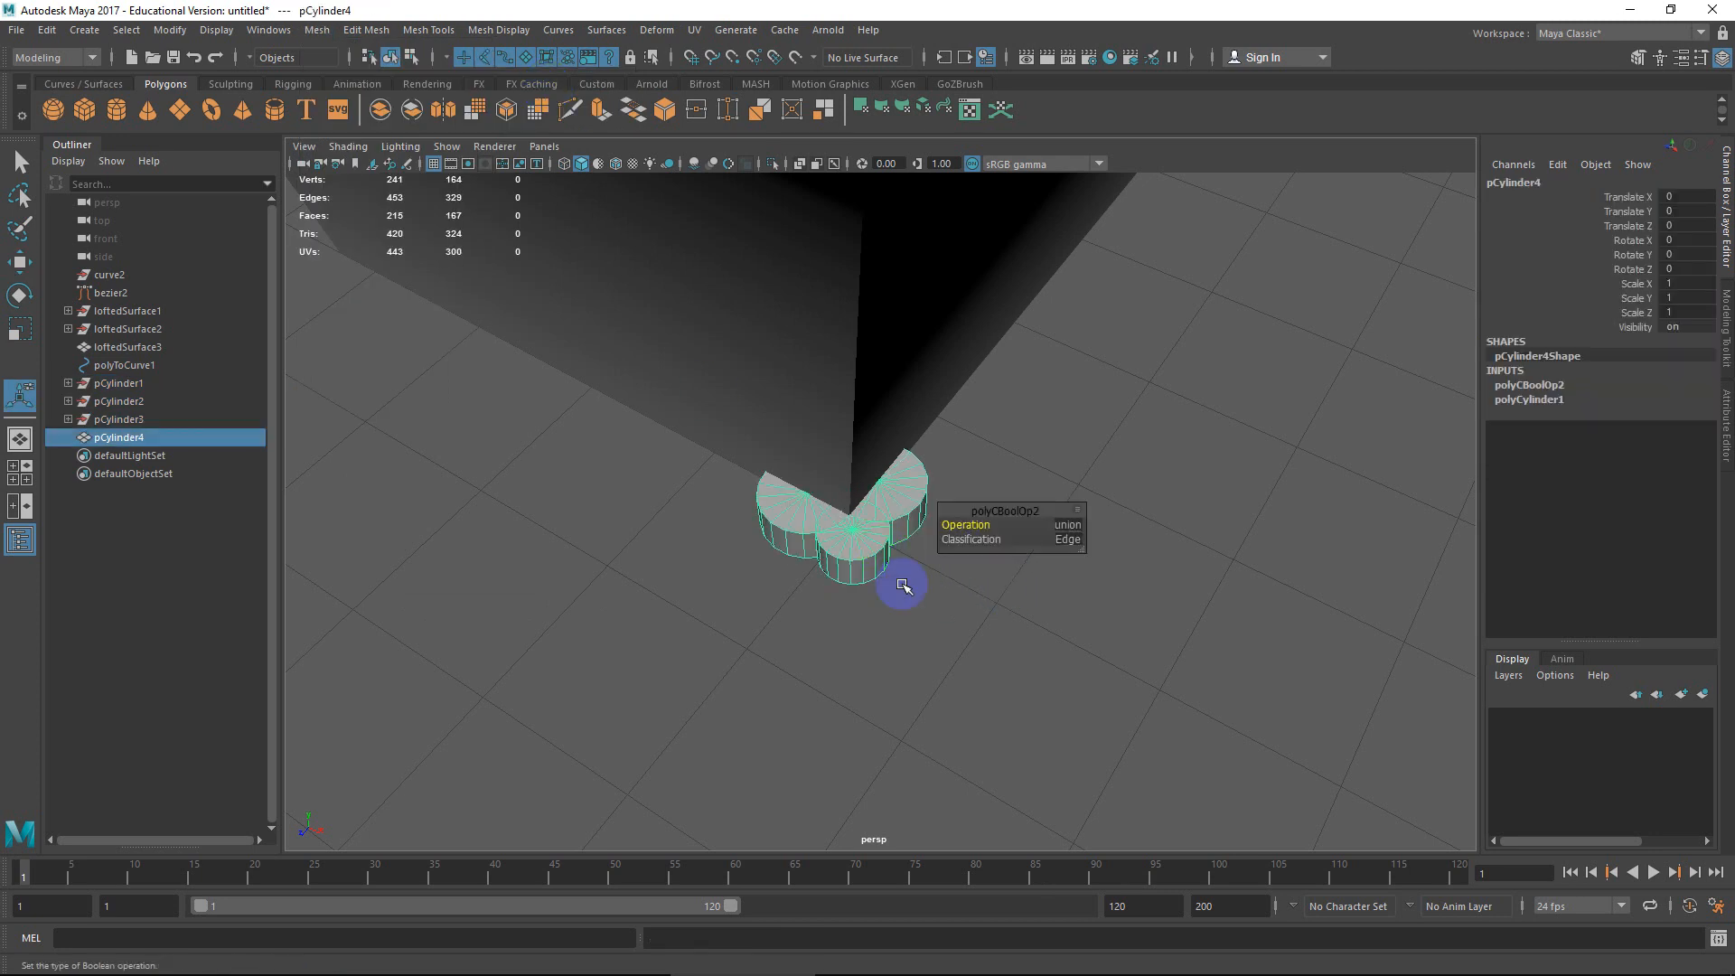
Isolate the merged three-lobed profile mesh and frame it in the view.
{"action": "left_click_drag", "start_coordinate": [900, 586], "coordinate": [908, 590], "text": "alt"}
{"action": "right_click_drag", "start_coordinate": [908, 591], "coordinate": [985, 612], "text": "alt"}
{"action": "key", "text": "ctrl+z"}
{"action": "right_click_drag", "start_coordinate": [949, 542], "coordinate": [949, 486]}
{"action": "left_click", "coordinate": [947, 559]}
{"action": "scroll", "coordinate": [952, 568], "scroll_direction": "down", "scroll_amount": 3}
{"action": "scroll", "coordinate": [985, 539], "scroll_direction": "down", "scroll_amount": 3}
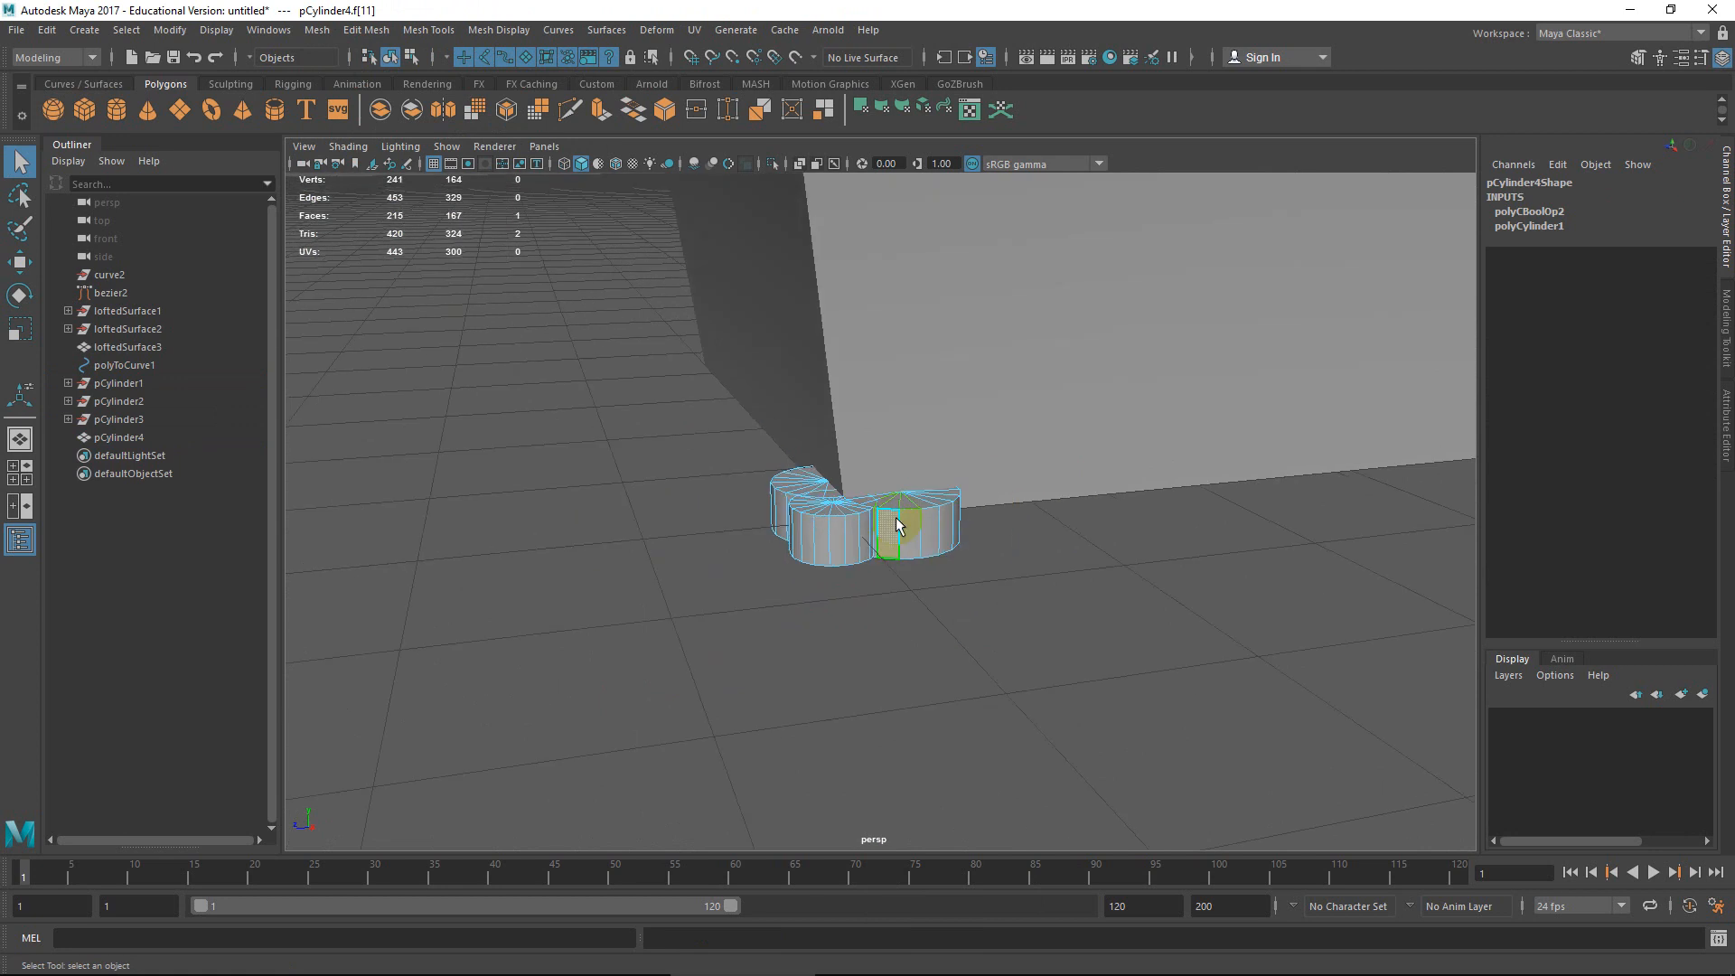
{"action": "mouse_move", "coordinate": [906, 542]}
{"action": "left_mouse_down", "text": "alt"}
{"action": "mouse_move", "coordinate": [864, 510]}
{"action": "mouse_move", "coordinate": [915, 540]}
{"action": "left_mouse_up", "text": "alt"}
{"action": "scroll", "coordinate": [918, 546], "scroll_direction": "up", "scroll_amount": 3}
{"action": "right_click_drag", "start_coordinate": [941, 465], "coordinate": [1038, 410]}
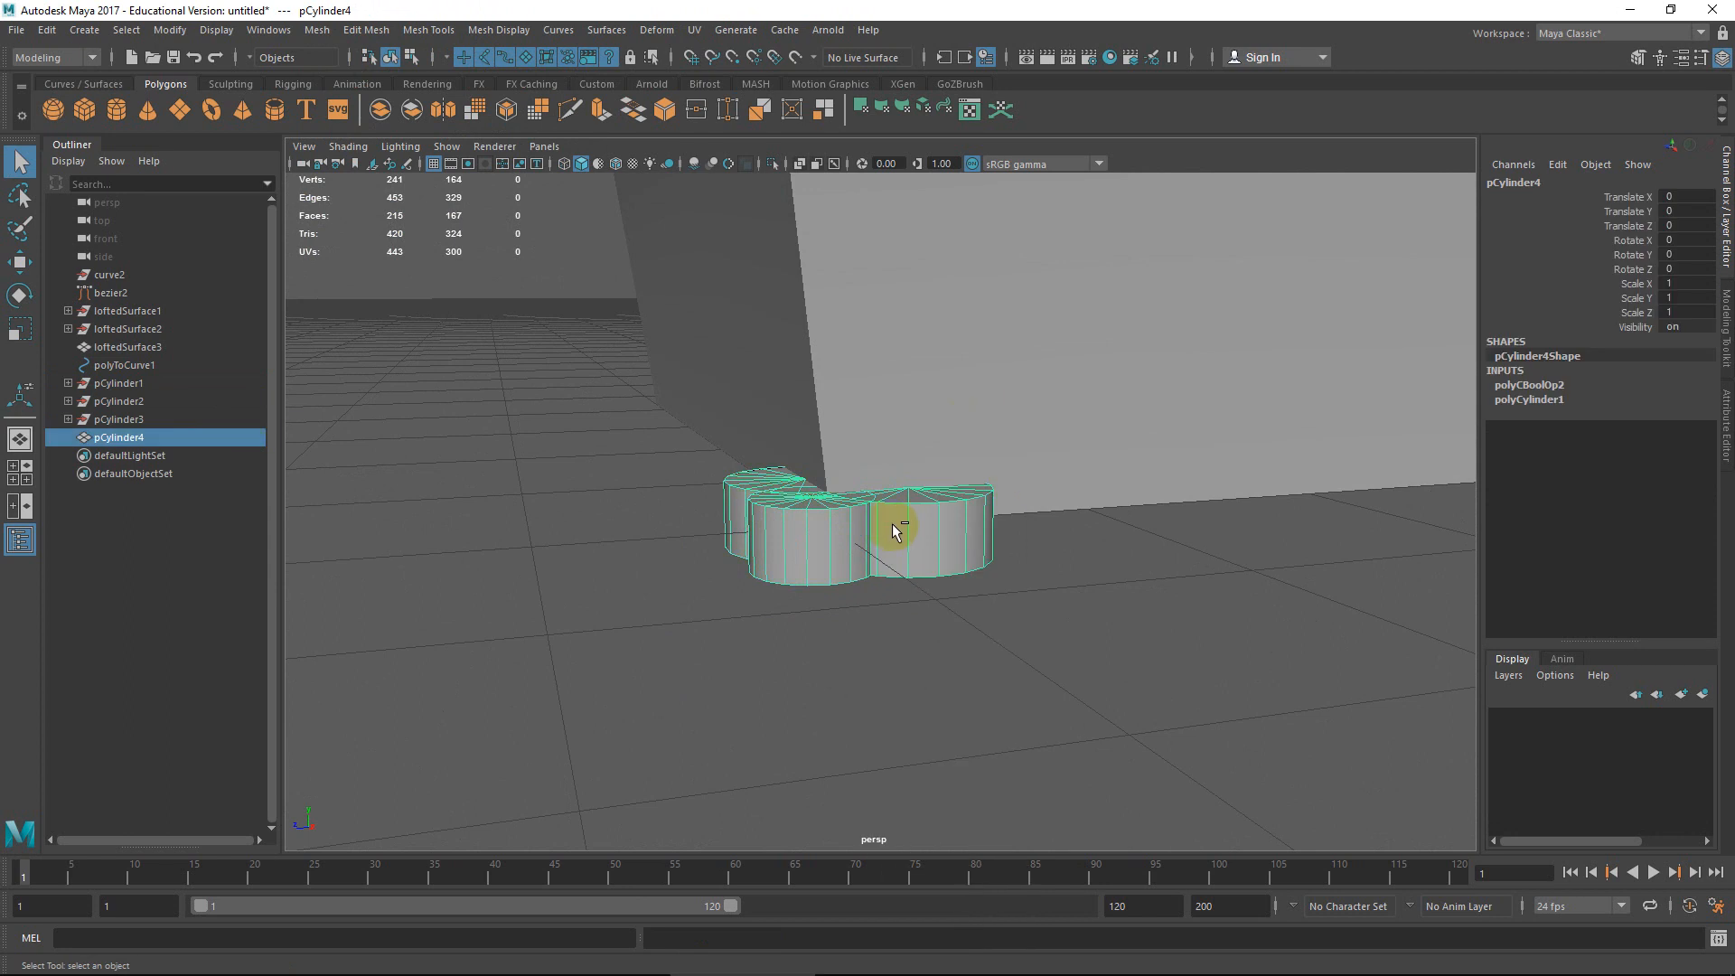
{"action": "key", "text": "ctrl+1"}
{"action": "key", "text": "f"}
{"action": "left_click_drag", "start_coordinate": [934, 549], "coordinate": [884, 523], "text": "alt"}
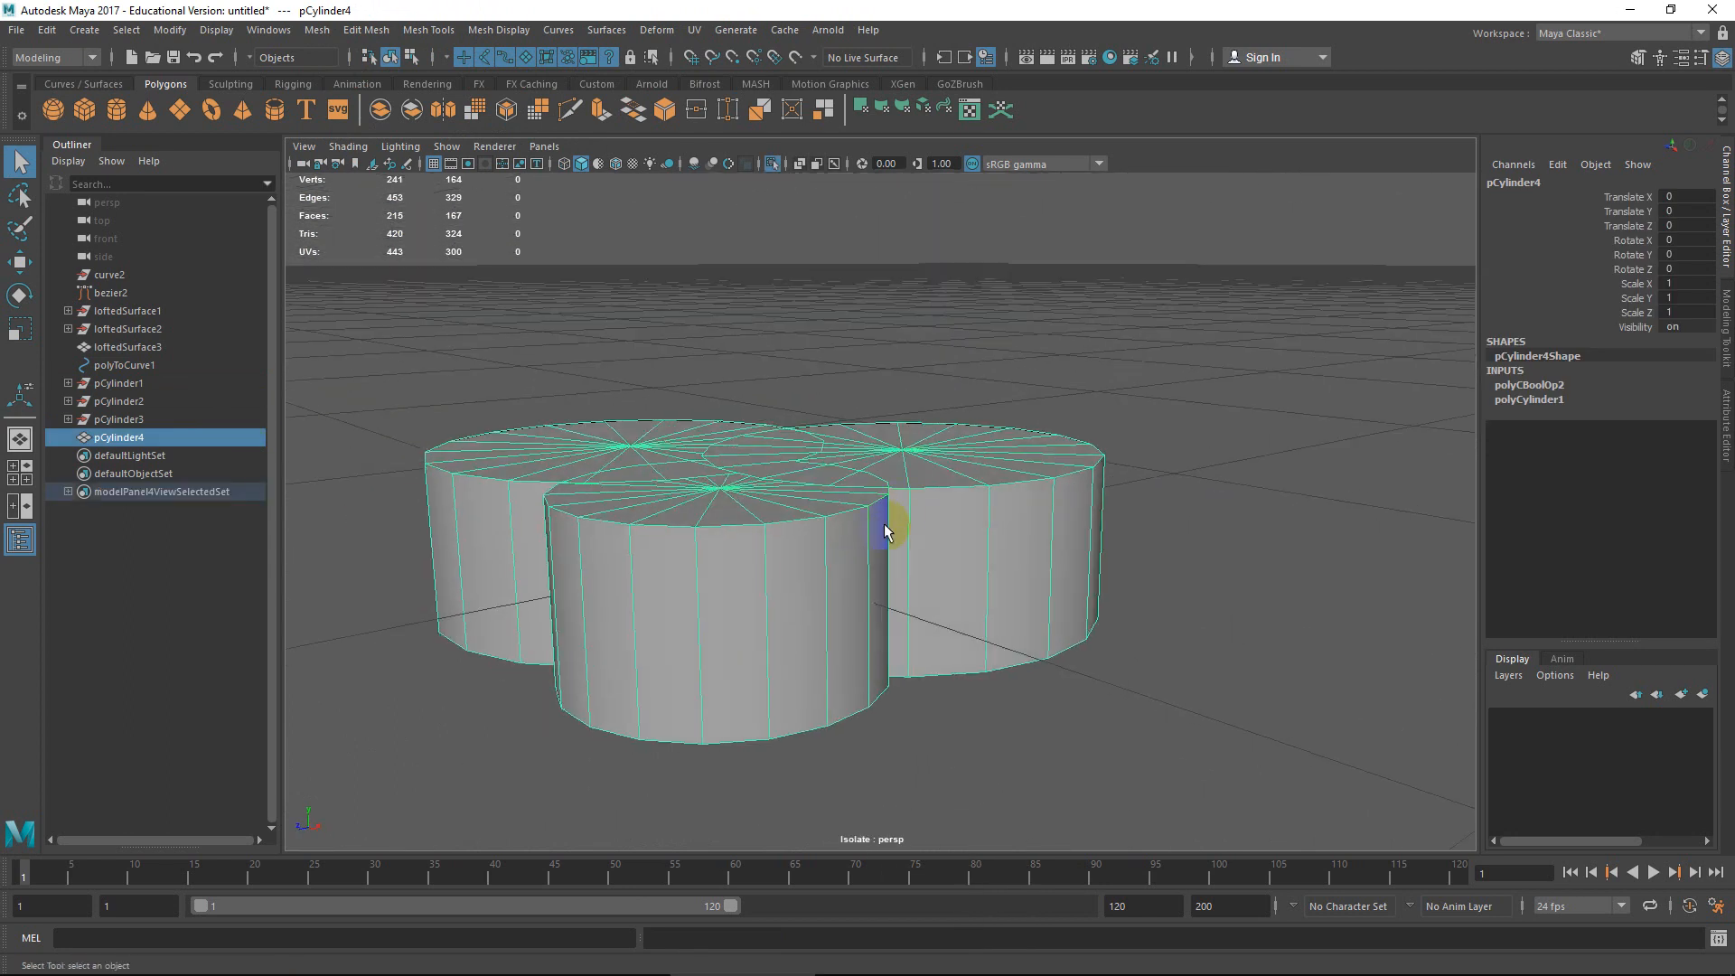
Delete all the triangulated cap faces on both ends of the merged profile, keeping only its side walls.
{"action": "mouse_move", "coordinate": [896, 519]}
{"action": "right_mouse_down"}
{"action": "mouse_move", "coordinate": [854, 530]}
{"action": "mouse_move", "coordinate": [898, 494]}
{"action": "right_mouse_up"}
{"action": "mouse_move", "coordinate": [892, 553]}
{"action": "left_mouse_down", "text": "alt"}
{"action": "mouse_move", "coordinate": [881, 520]}
{"action": "mouse_move", "coordinate": [886, 534]}
{"action": "left_mouse_up", "text": "alt"}
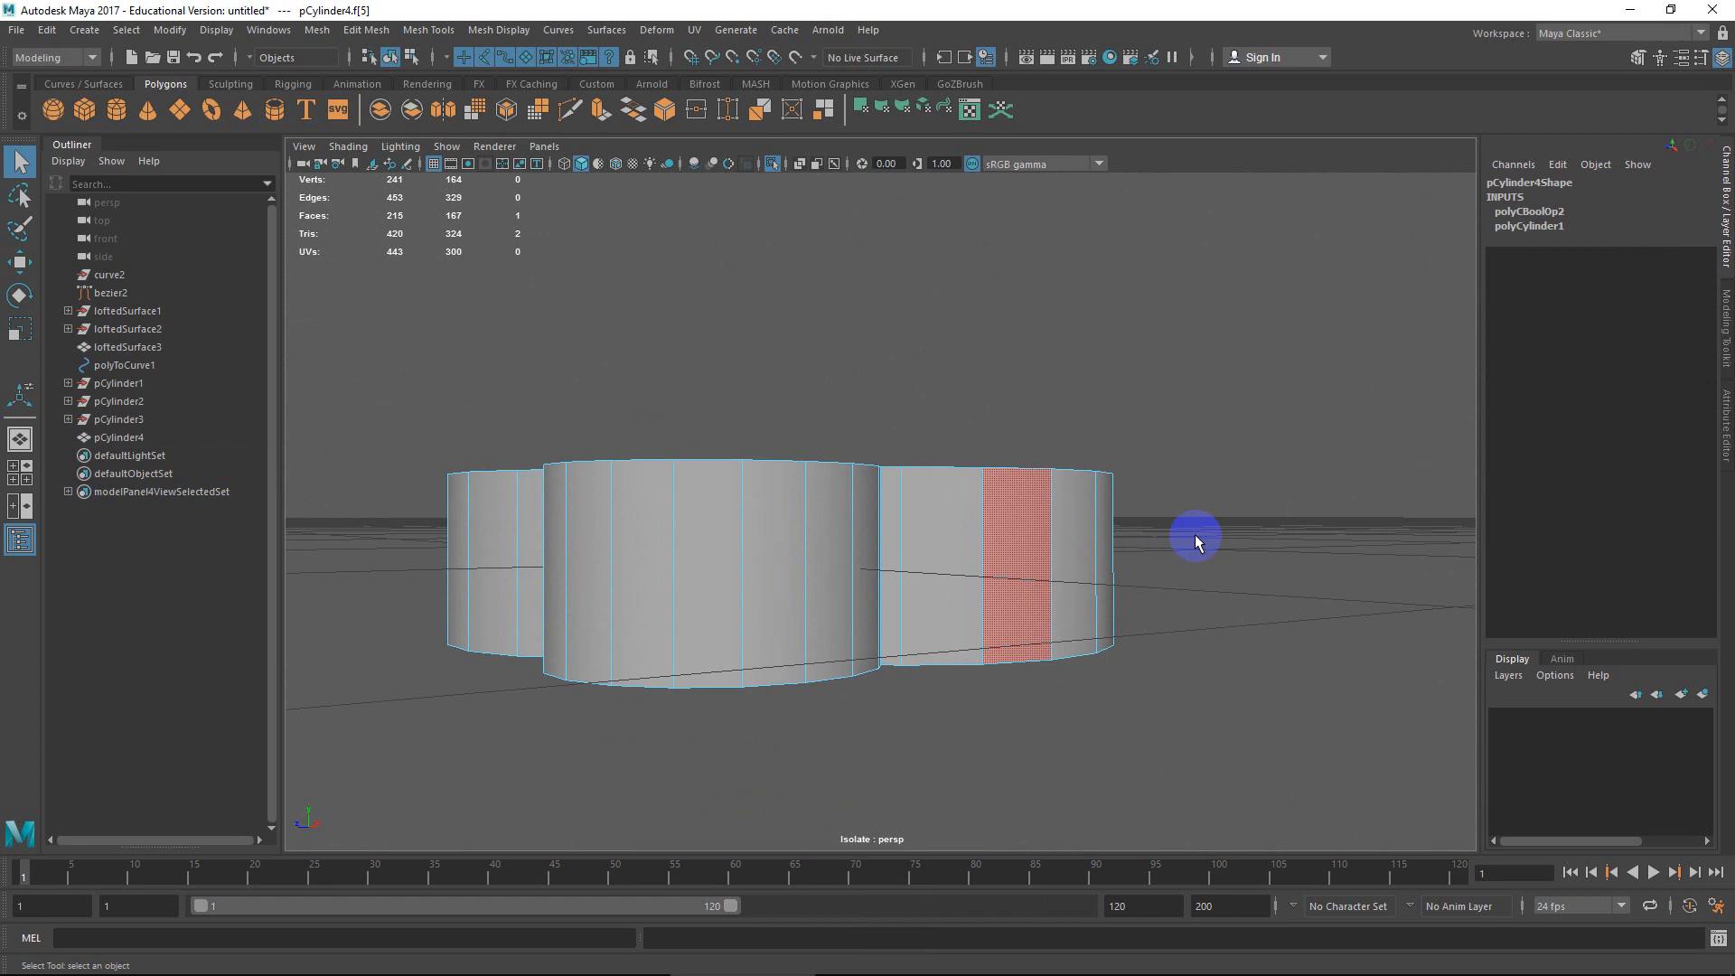
{"action": "left_click_drag", "start_coordinate": [1196, 535], "coordinate": [348, 523]}
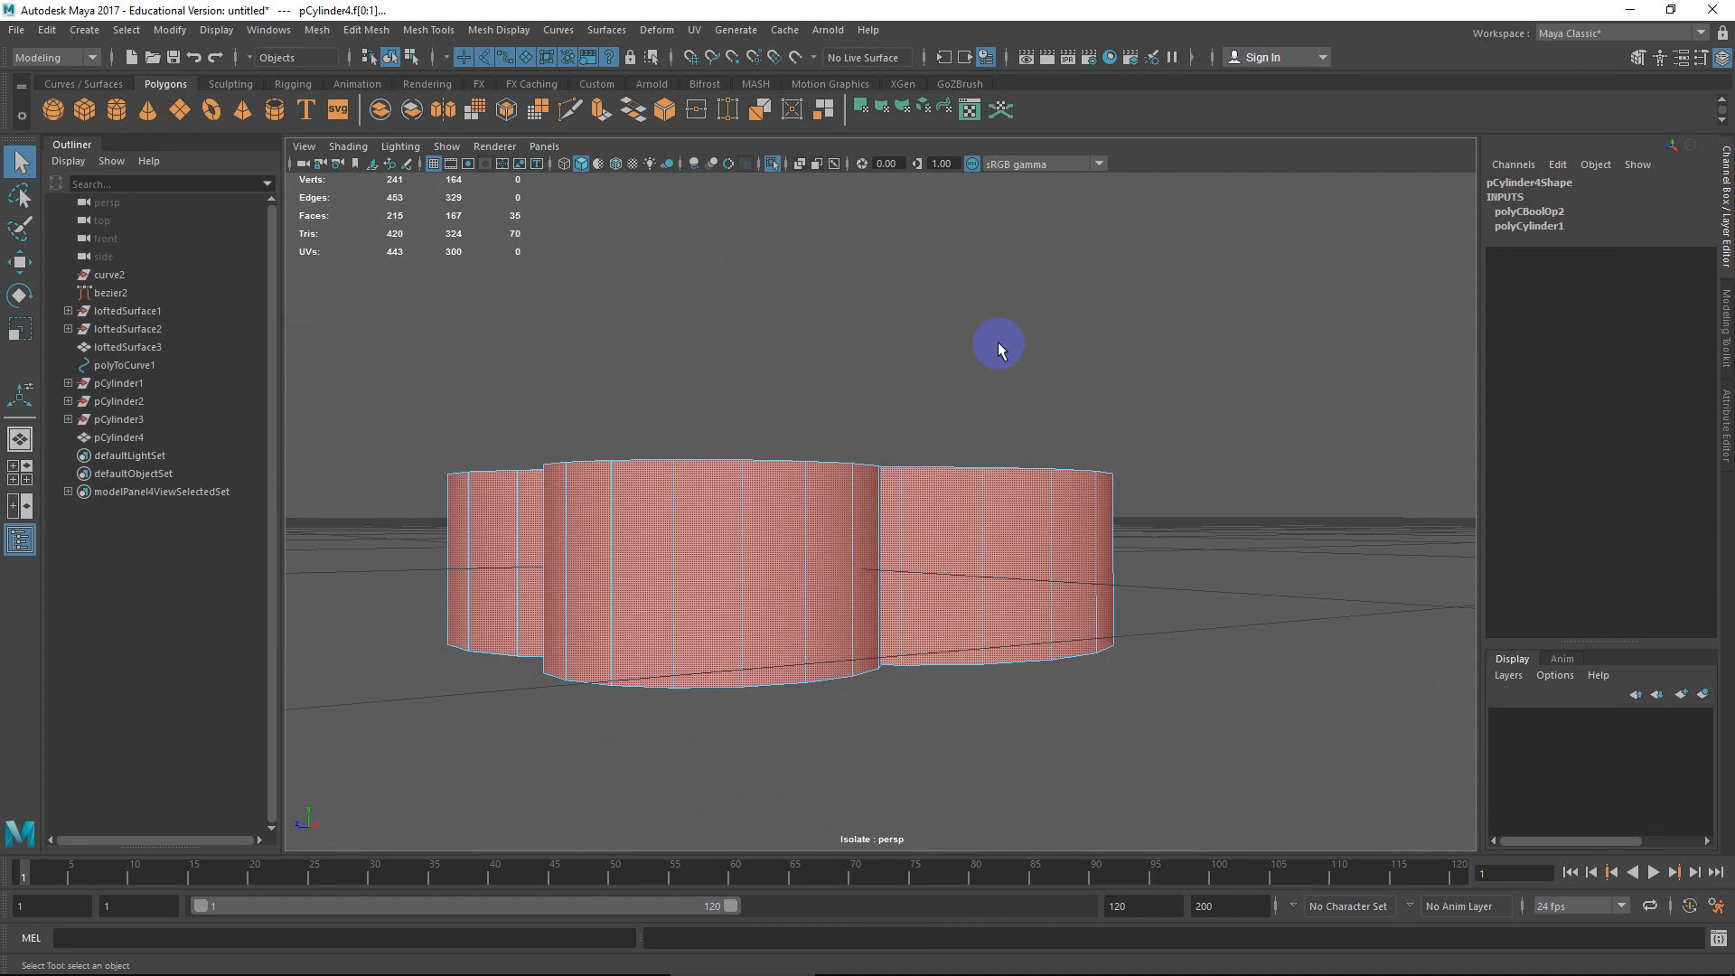
{"action": "left_click_drag", "start_coordinate": [999, 348], "coordinate": [1062, 419], "text": "alt"}
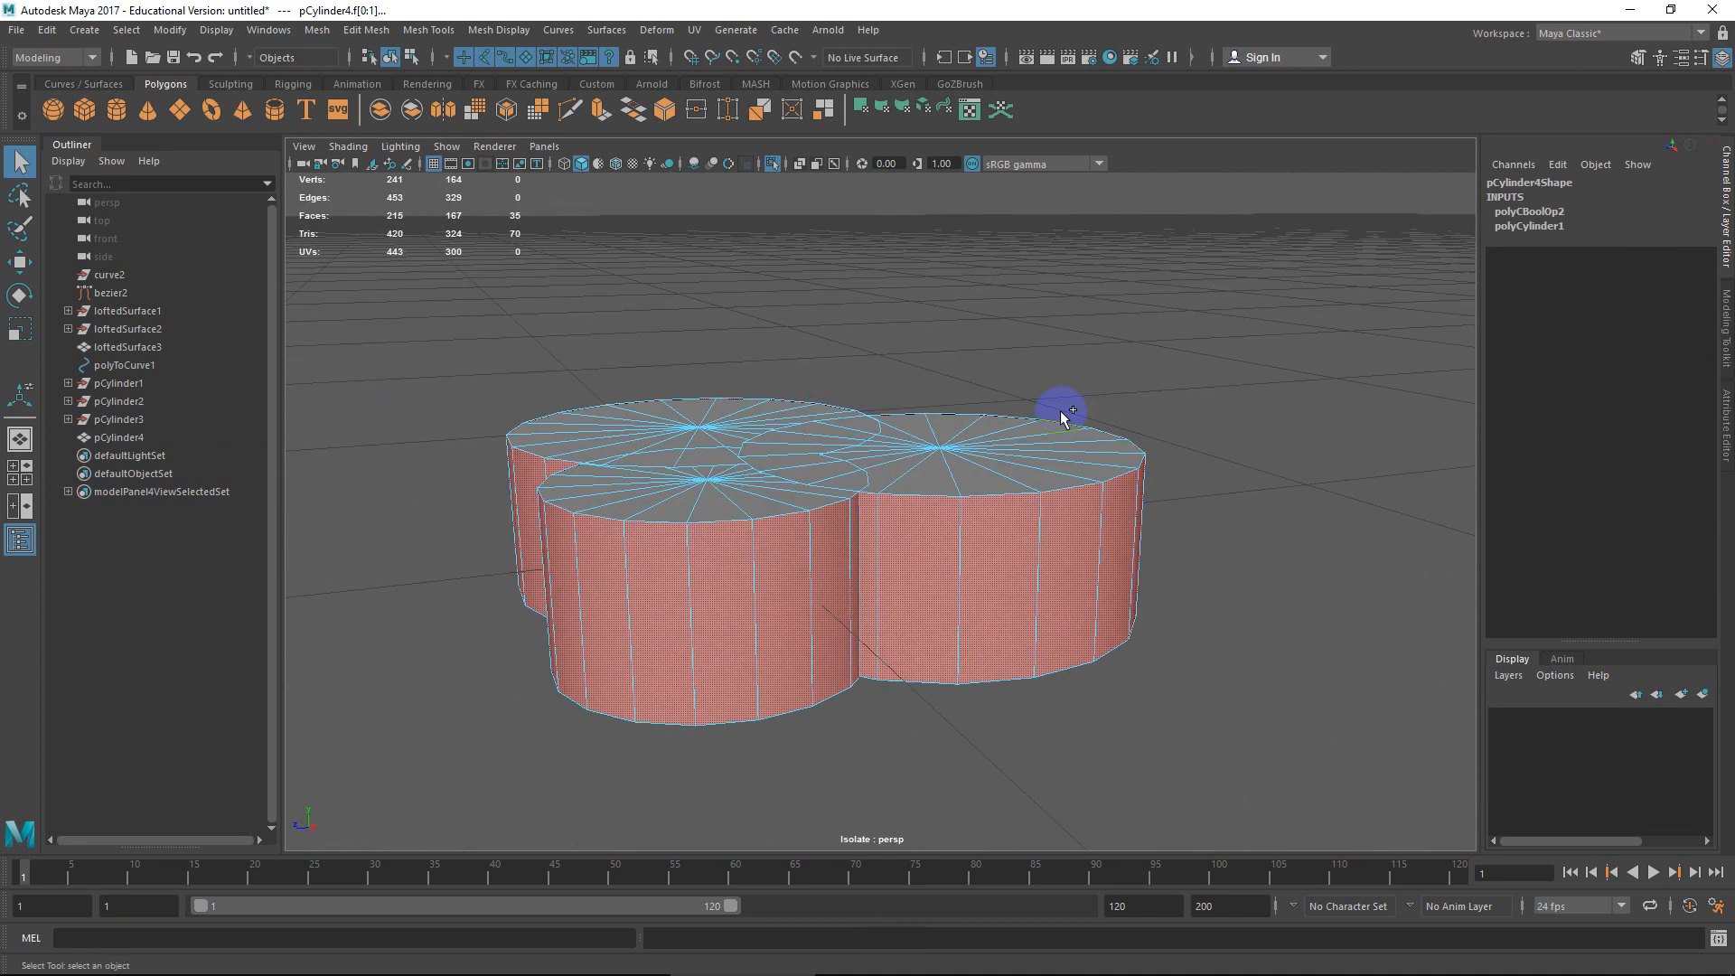
{"action": "left_click", "coordinate": [1062, 419]}
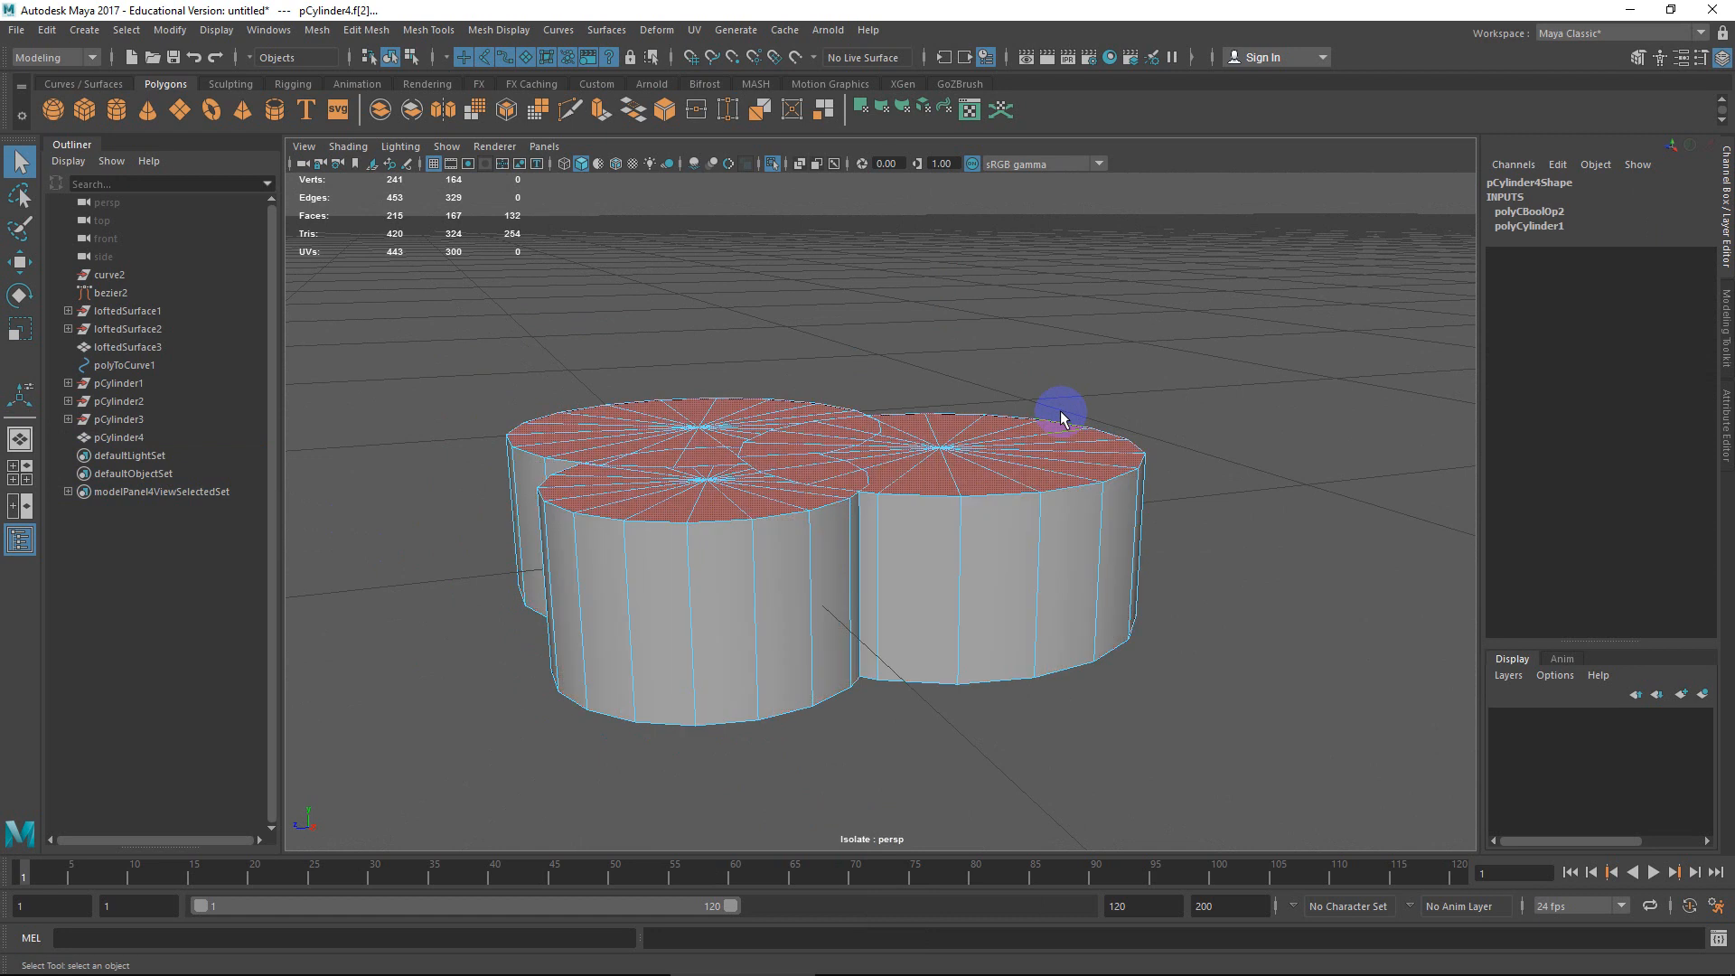
{"action": "key", "text": "Delete"}
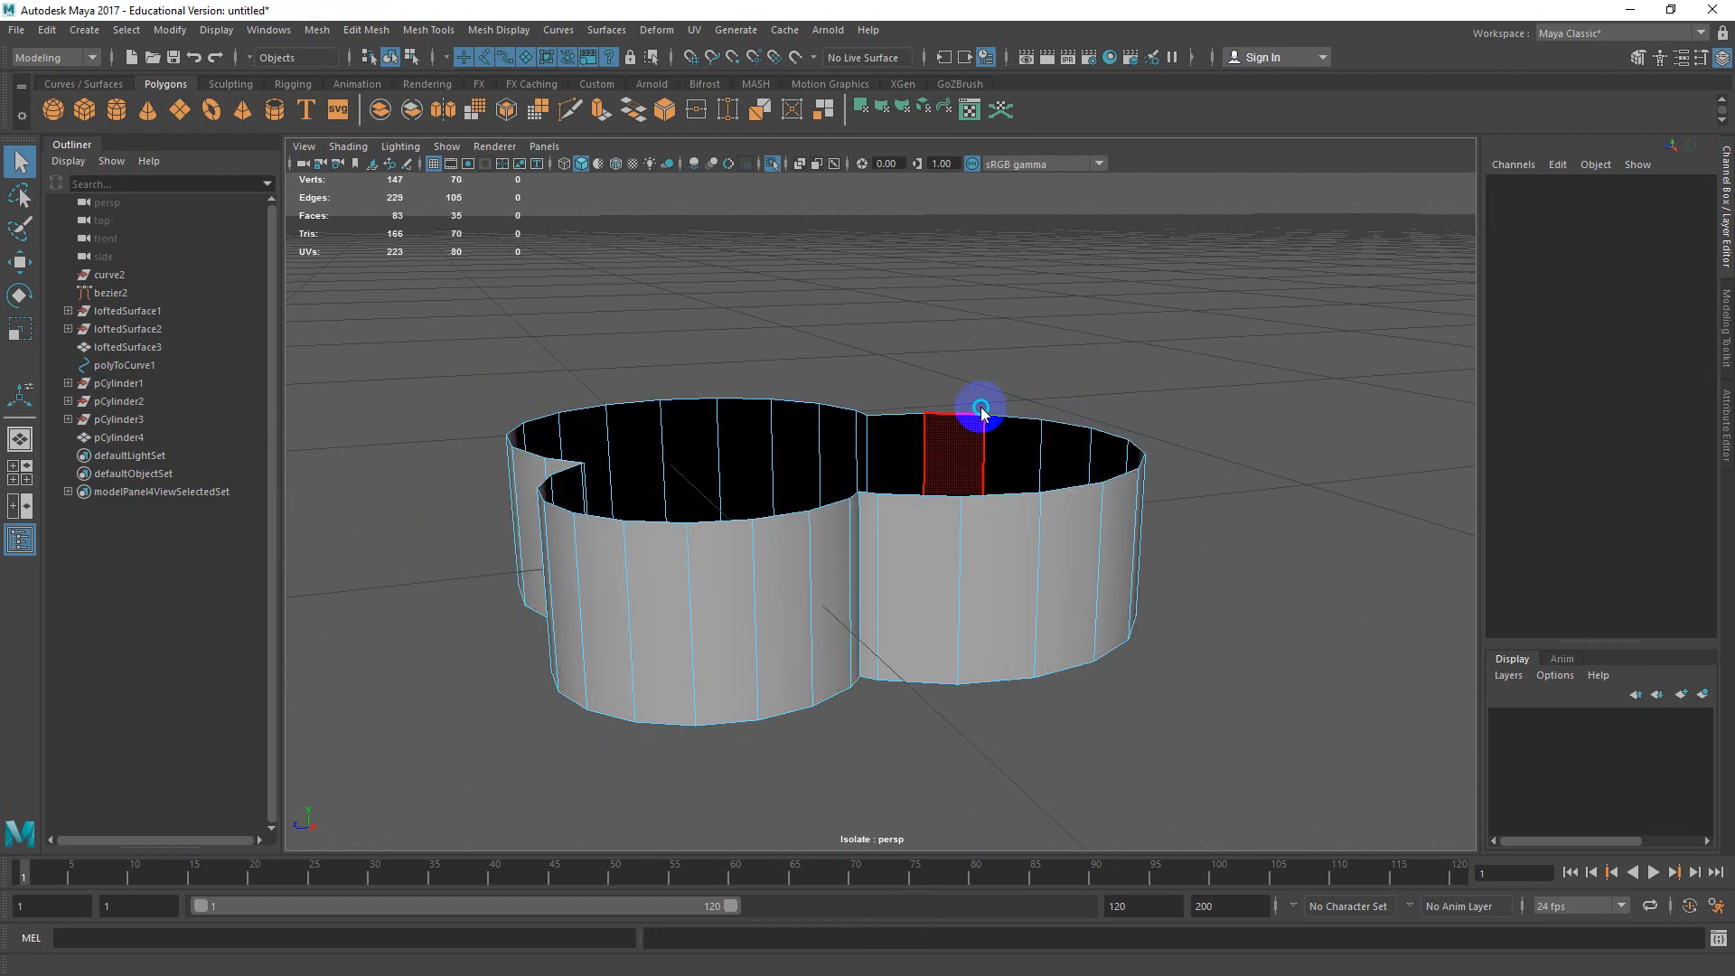
Fill the open upper and lower borders of the profile mesh with single cap faces.
{"action": "mouse_move", "coordinate": [982, 413]}
{"action": "right_mouse_down"}
{"action": "mouse_move", "coordinate": [987, 353]}
{"action": "mouse_move", "coordinate": [985, 447]}
{"action": "mouse_move", "coordinate": [987, 359]}
{"action": "mouse_move", "coordinate": [962, 414]}
{"action": "right_mouse_up"}
{"action": "double_click", "coordinate": [961, 417]}
{"action": "left_click_drag", "start_coordinate": [960, 425], "coordinate": [953, 449], "text": "alt"}
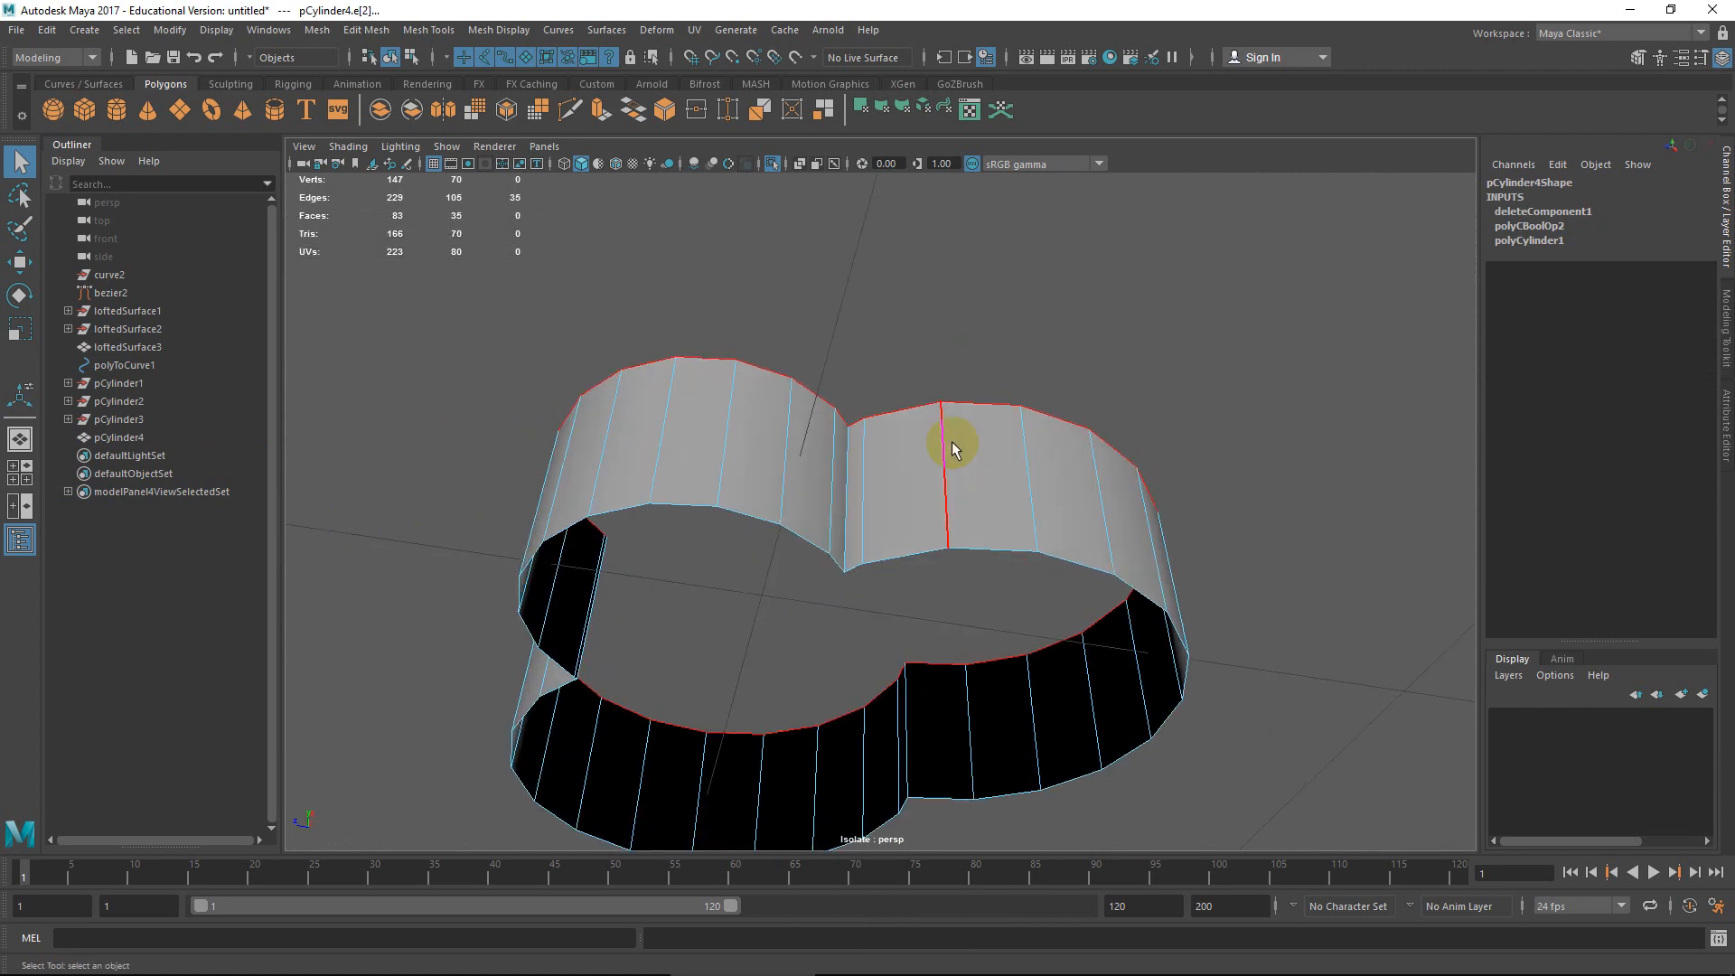
{"action": "double_click", "coordinate": [992, 550], "text": "shift"}
{"action": "right_click_drag", "start_coordinate": [991, 551], "coordinate": [994, 772], "text": "shift"}
{"action": "left_click_drag", "start_coordinate": [1015, 647], "coordinate": [1000, 627], "text": "alt"}
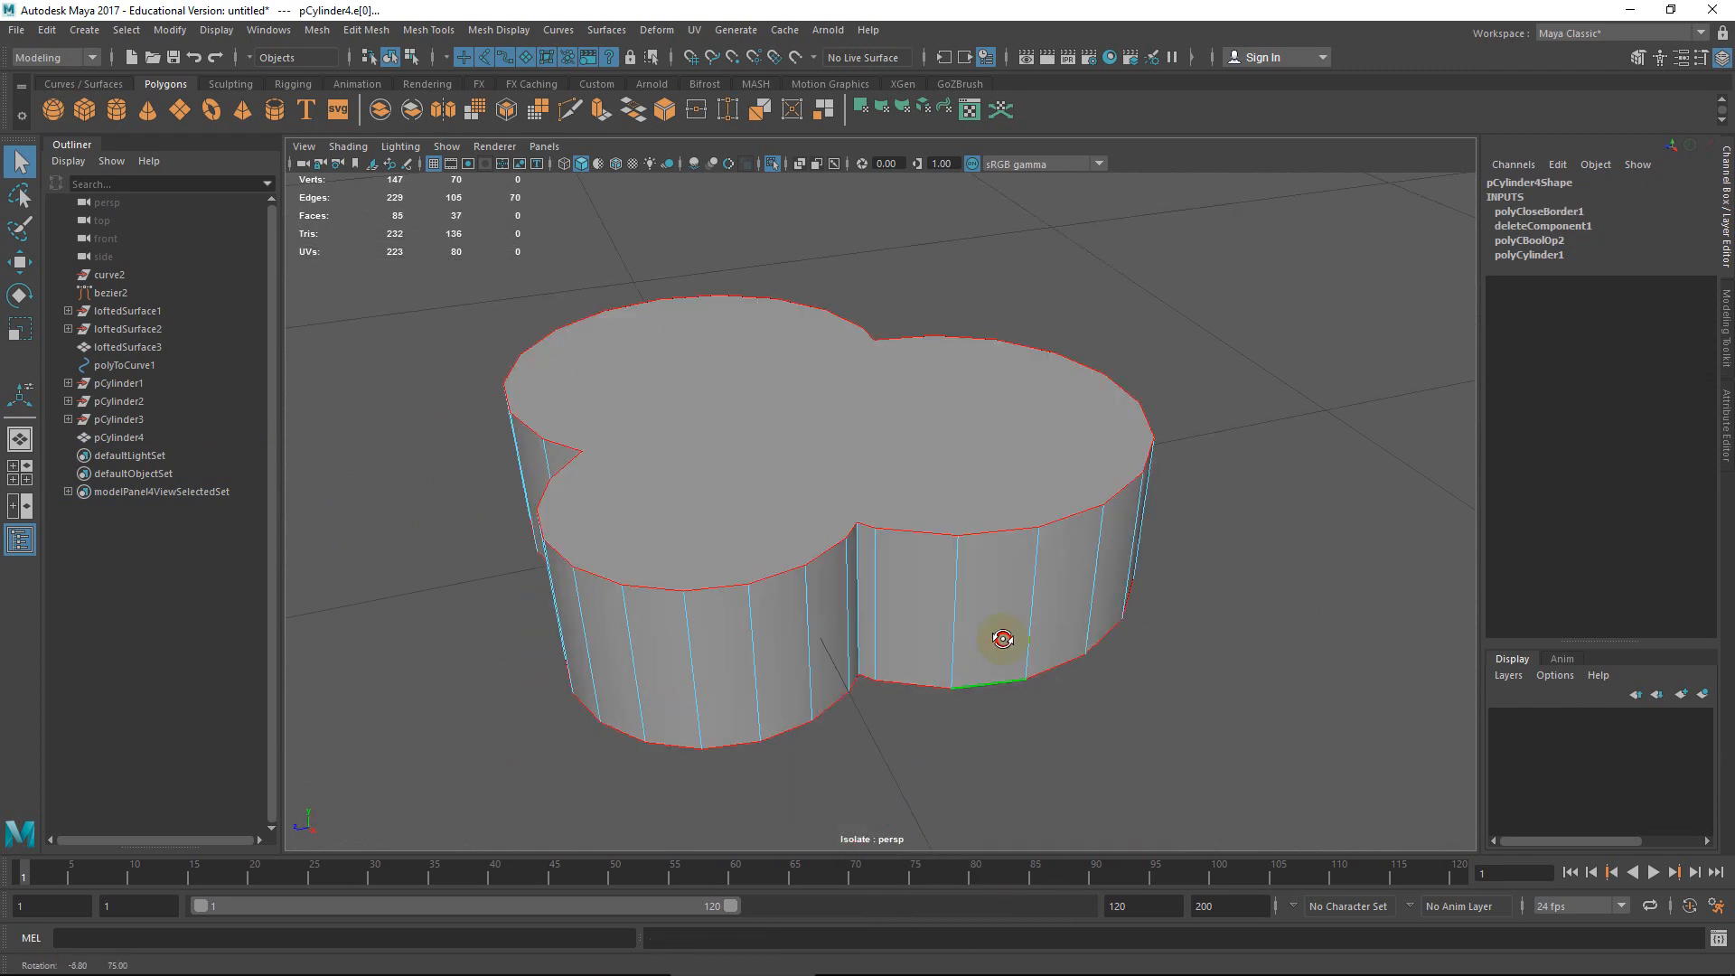
Try to inset the profile's upper cap face with an extrusion using offset 3.6 and 1 division.
{"action": "left_click_drag", "start_coordinate": [847, 533], "coordinate": [884, 554], "text": "alt"}
{"action": "right_click_drag", "start_coordinate": [920, 437], "coordinate": [920, 487]}
{"action": "left_click", "coordinate": [950, 521]}
{"action": "scroll", "coordinate": [950, 521], "scroll_direction": "down", "scroll_amount": 3}
{"action": "left_click_drag", "start_coordinate": [951, 522], "coordinate": [936, 547], "text": "alt"}
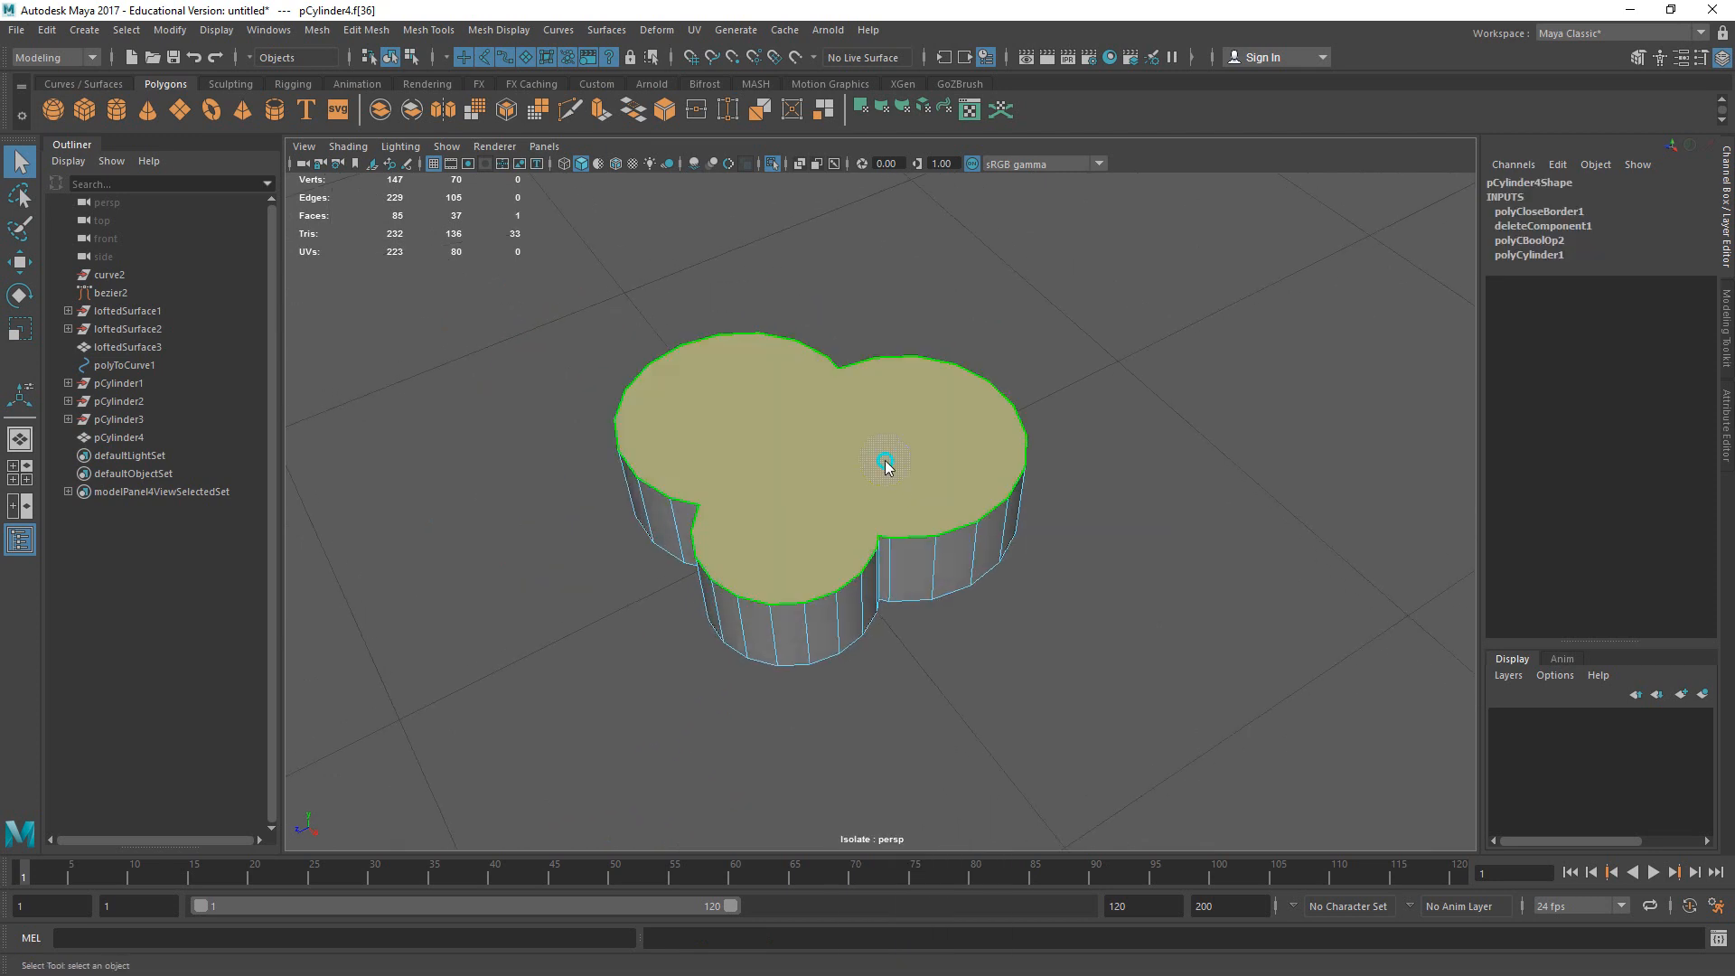
{"action": "right_click_drag", "start_coordinate": [884, 461], "coordinate": [891, 523], "text": "shift"}
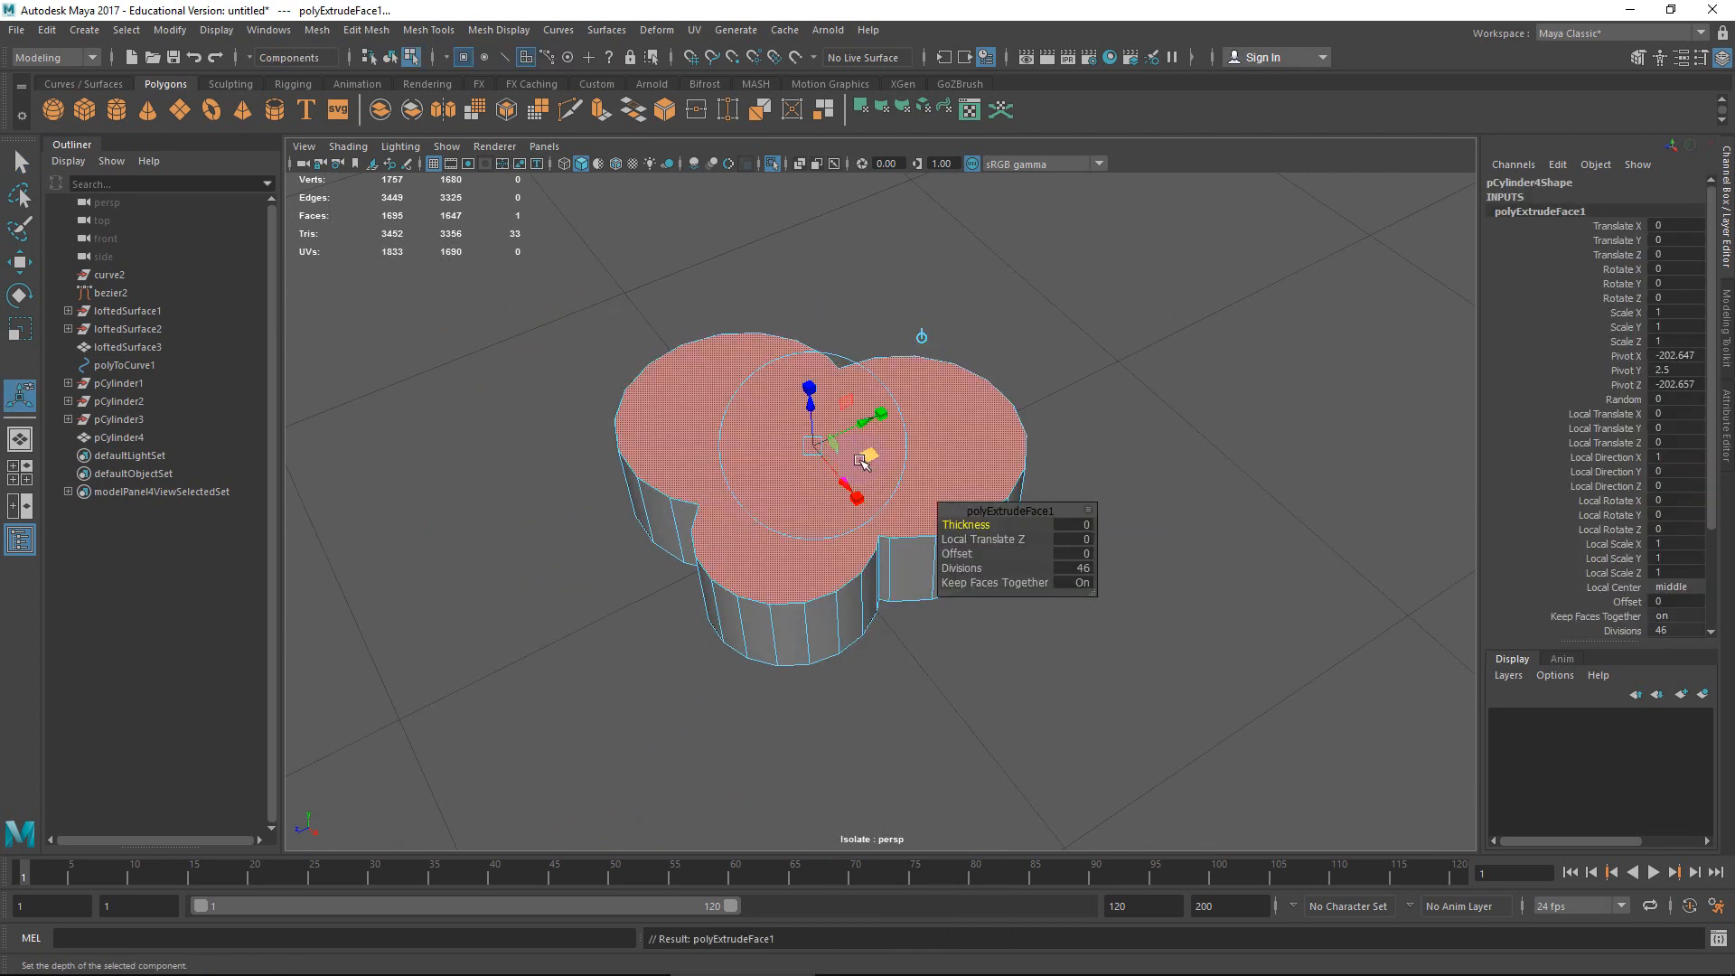
{"action": "mouse_move", "coordinate": [866, 458]}
{"action": "left_mouse_down"}
{"action": "mouse_move", "coordinate": [852, 453]}
{"action": "mouse_move", "coordinate": [879, 464]}
{"action": "left_mouse_up"}
{"action": "key", "text": "ctrl+z"}
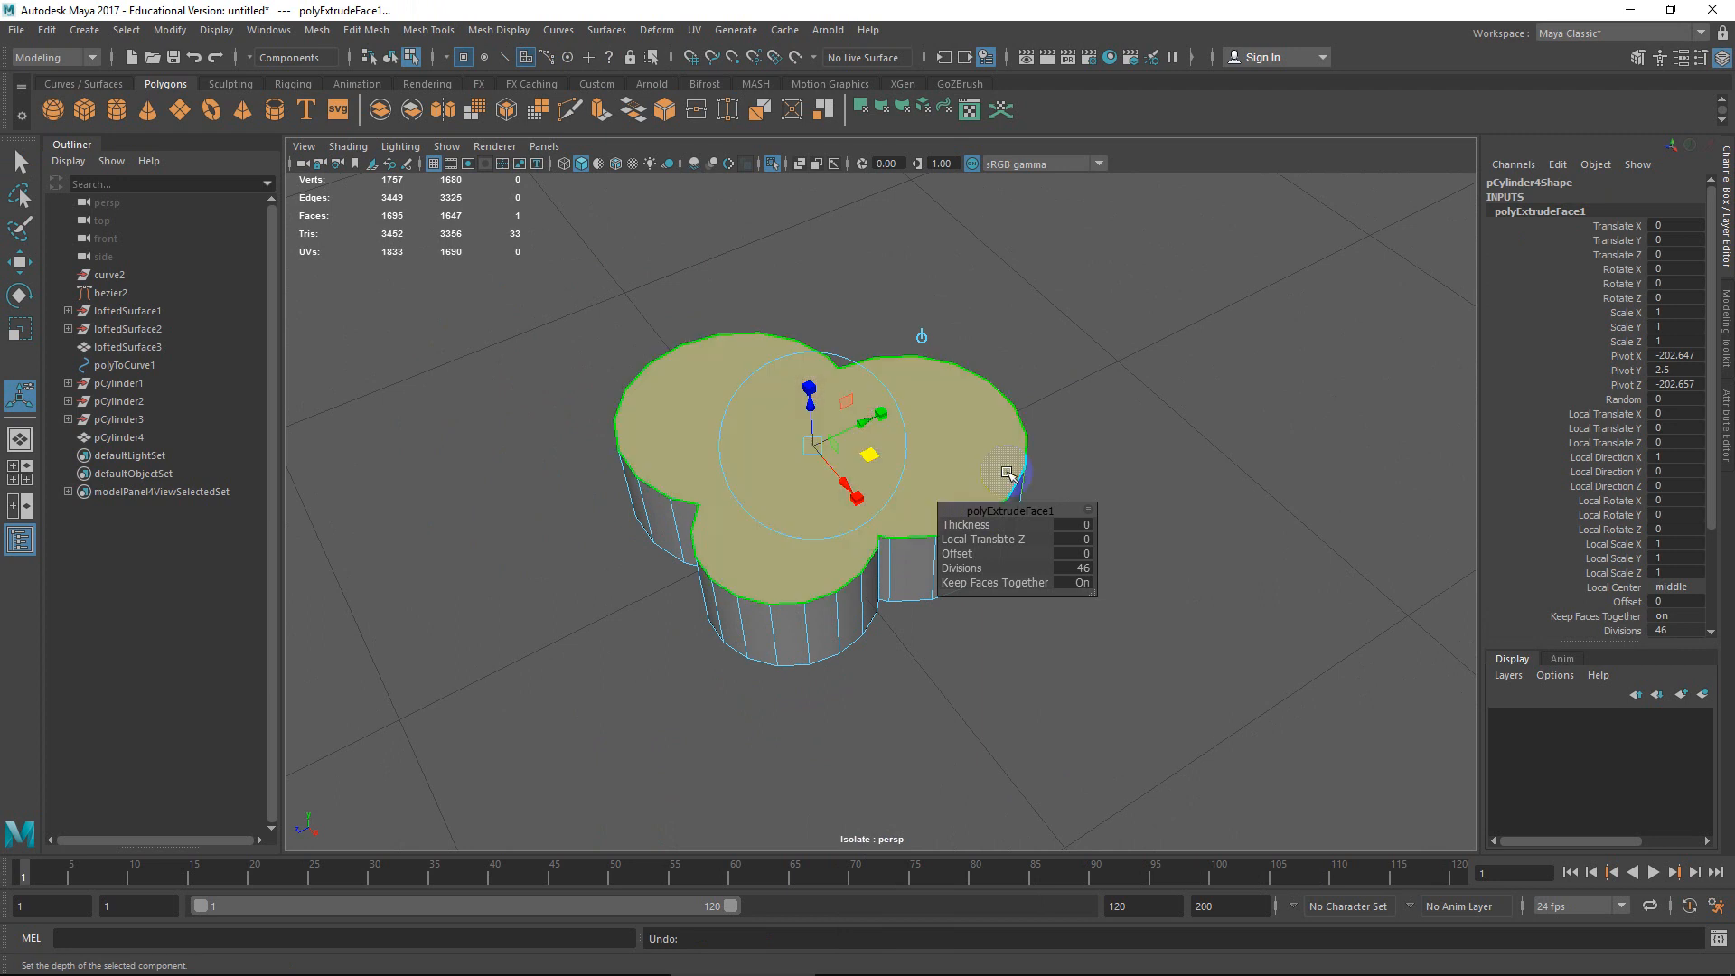
{"action": "left_click_drag", "start_coordinate": [960, 553], "coordinate": [395, 554]}
{"action": "scroll", "coordinate": [870, 545], "scroll_direction": "up", "scroll_amount": 3}
{"action": "scroll", "coordinate": [871, 545], "scroll_direction": "up", "scroll_amount": 3}
{"action": "scroll", "coordinate": [723, 533], "scroll_direction": "down", "scroll_amount": 3}
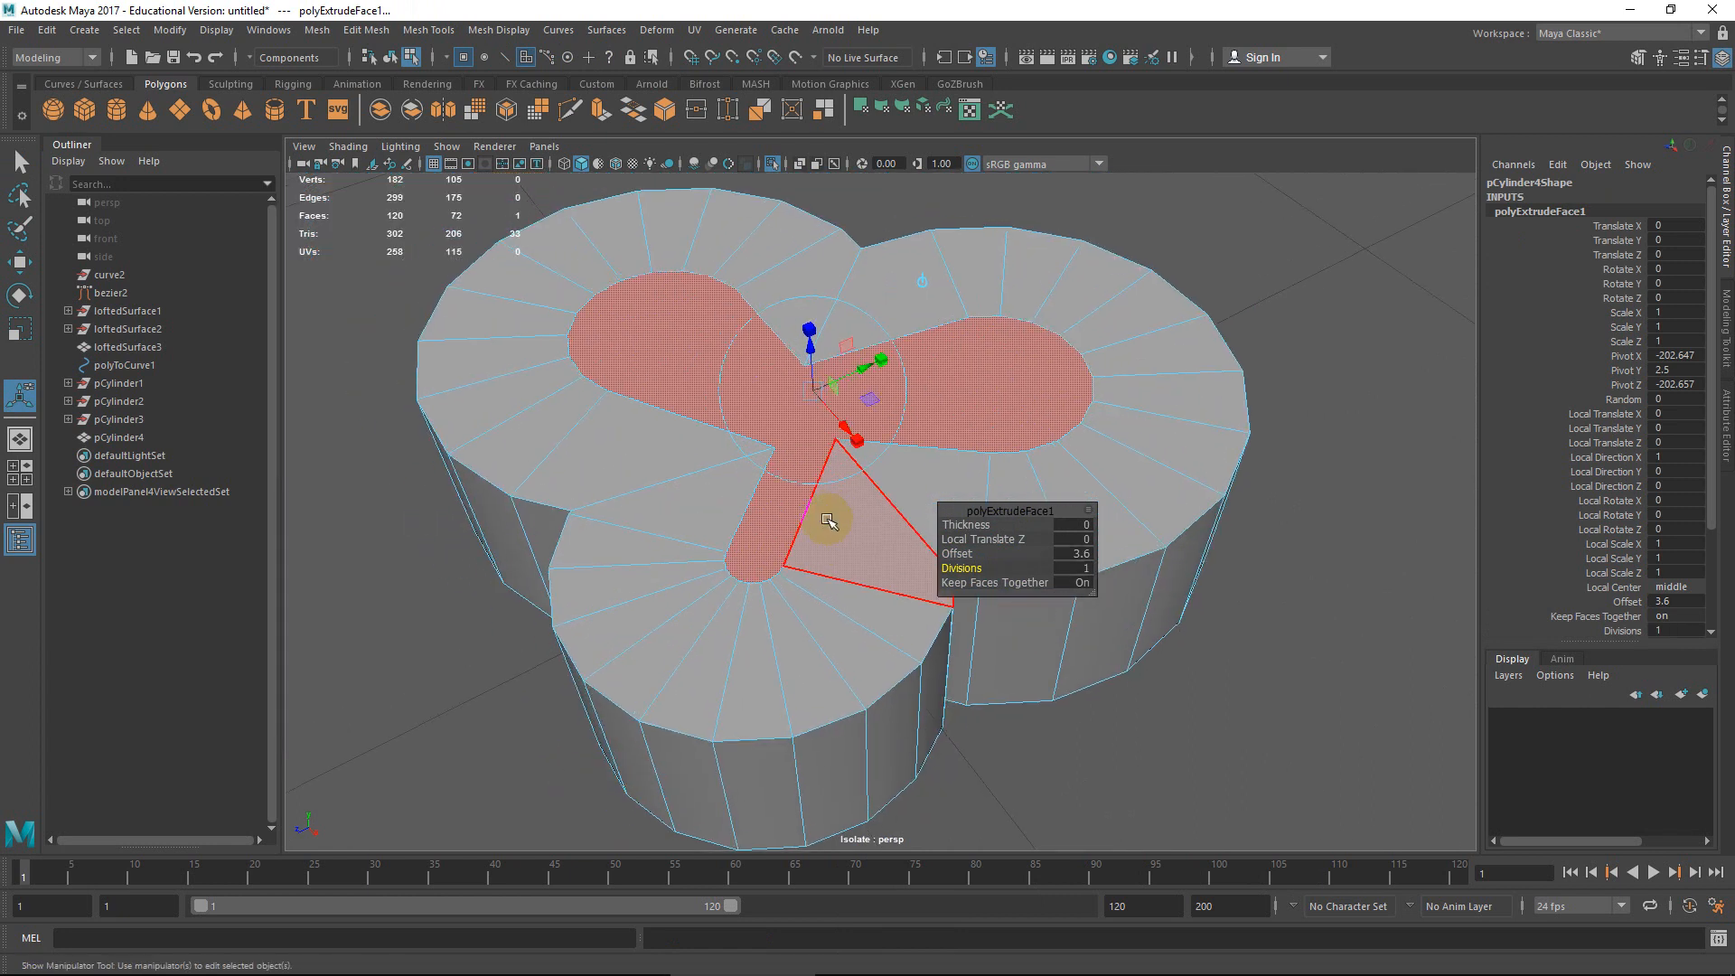
{"action": "mouse_move", "coordinate": [828, 521]}
{"action": "left_mouse_down", "text": "alt"}
{"action": "mouse_move", "coordinate": [871, 531]}
{"action": "mouse_move", "coordinate": [820, 543]}
{"action": "left_mouse_up", "text": "alt"}
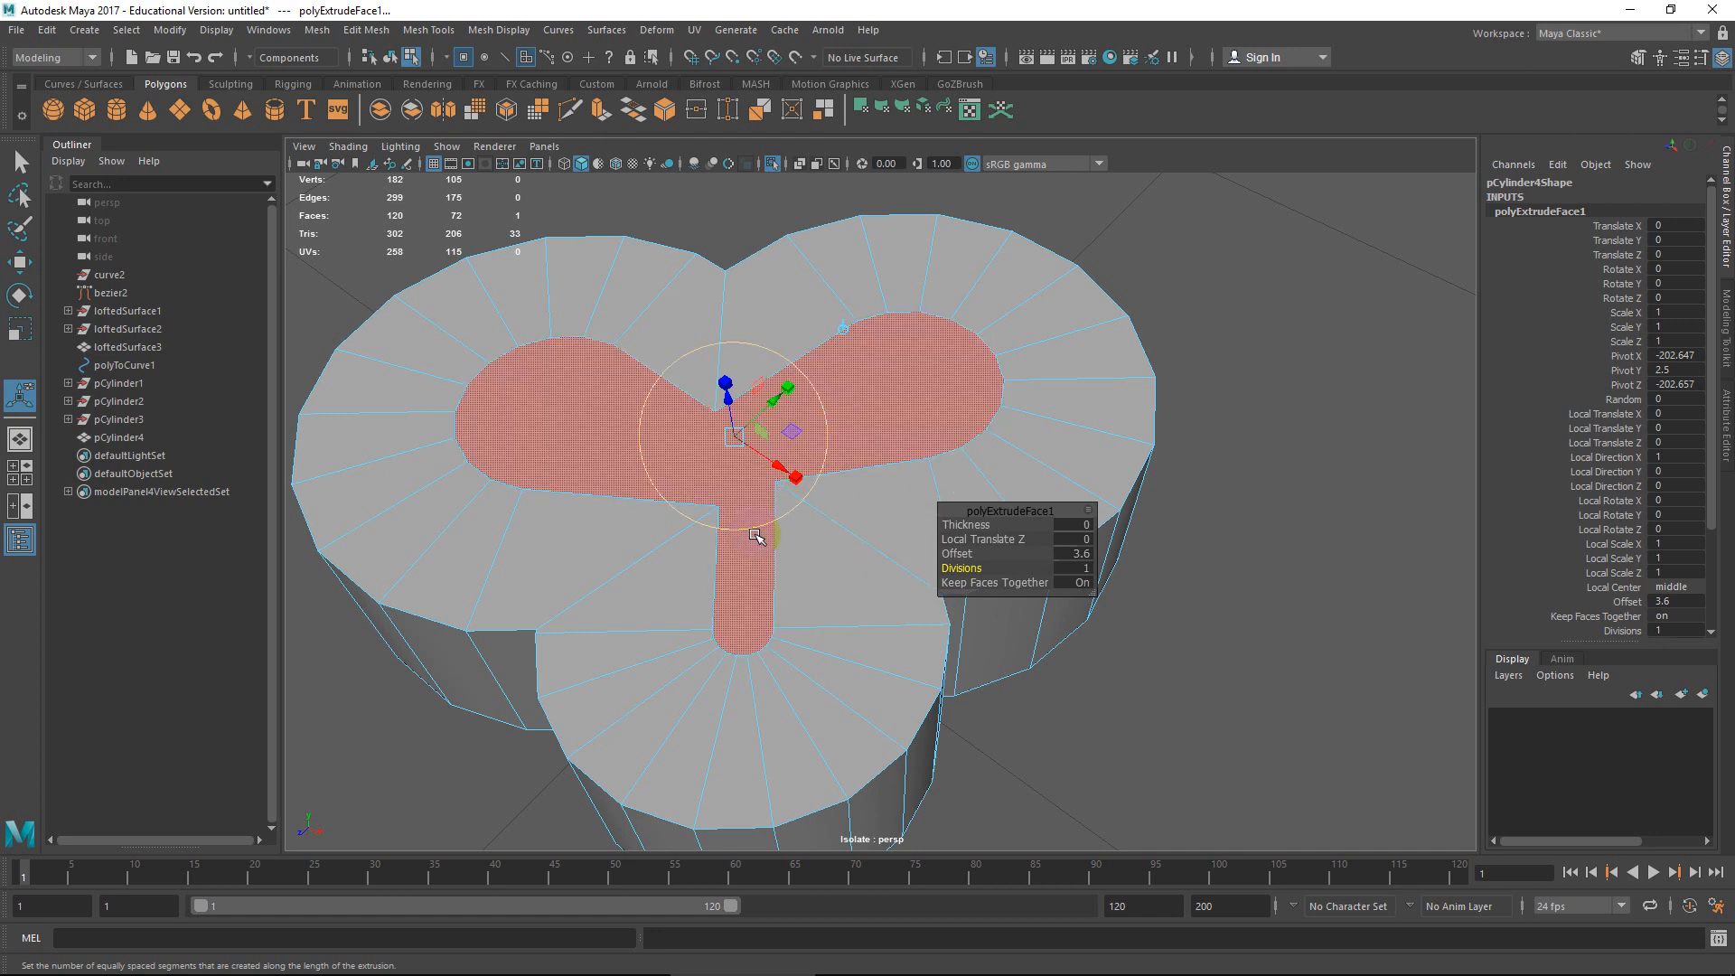
Try to merge the inset cap face to its center and inspect the resulting fan of faces.
{"action": "left_click", "coordinate": [1261, 689]}
{"action": "left_click", "coordinate": [822, 425]}
{"action": "right_click_drag", "start_coordinate": [823, 429], "coordinate": [837, 380], "text": "shift"}
{"action": "mouse_move", "coordinate": [840, 408]}
{"action": "left_mouse_down", "text": "alt"}
{"action": "mouse_move", "coordinate": [860, 434]}
{"action": "mouse_move", "coordinate": [821, 418]}
{"action": "left_mouse_up", "text": "alt"}
{"action": "right_click_drag", "start_coordinate": [825, 425], "coordinate": [903, 387]}
{"action": "scroll", "coordinate": [995, 506], "scroll_direction": "up", "scroll_amount": 3}
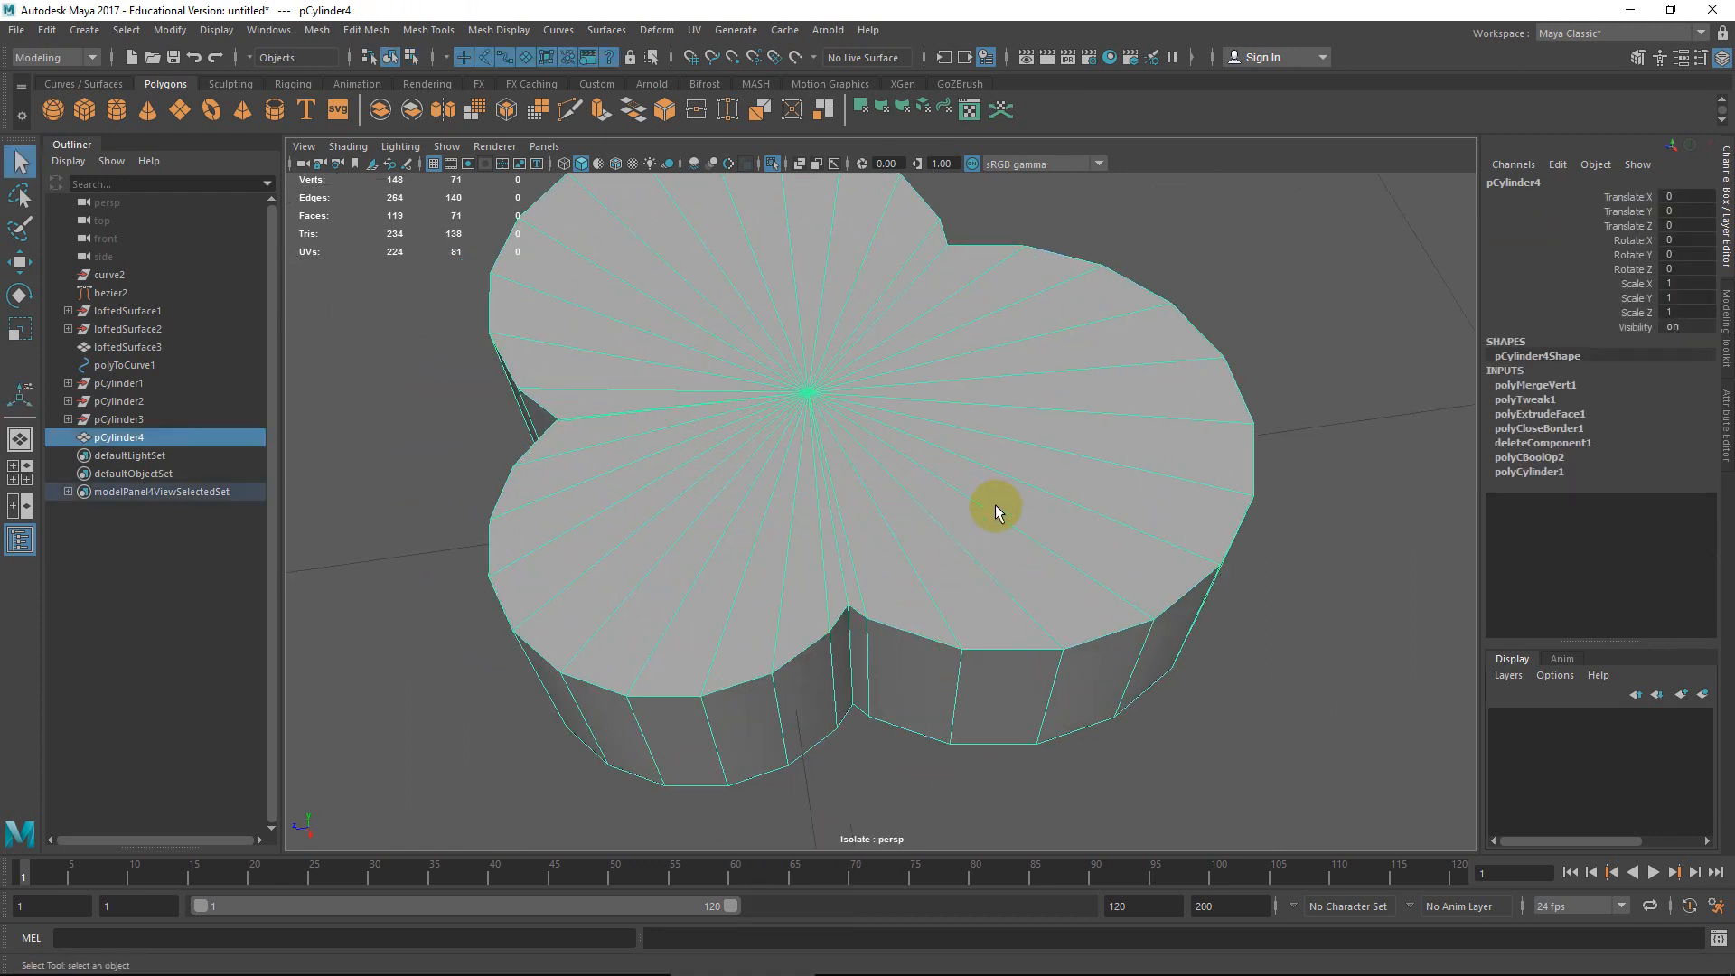
{"action": "left_click_drag", "start_coordinate": [934, 506], "coordinate": [949, 496], "text": "alt"}
{"action": "scroll", "coordinate": [904, 494], "scroll_direction": "up", "scroll_amount": 5}
{"action": "middle_click_drag", "start_coordinate": [696, 484], "coordinate": [904, 479], "text": "alt"}
{"action": "scroll", "coordinate": [701, 450], "scroll_direction": "up", "scroll_amount": 4}
{"action": "scroll", "coordinate": [904, 446], "scroll_direction": "down", "scroll_amount": 10}
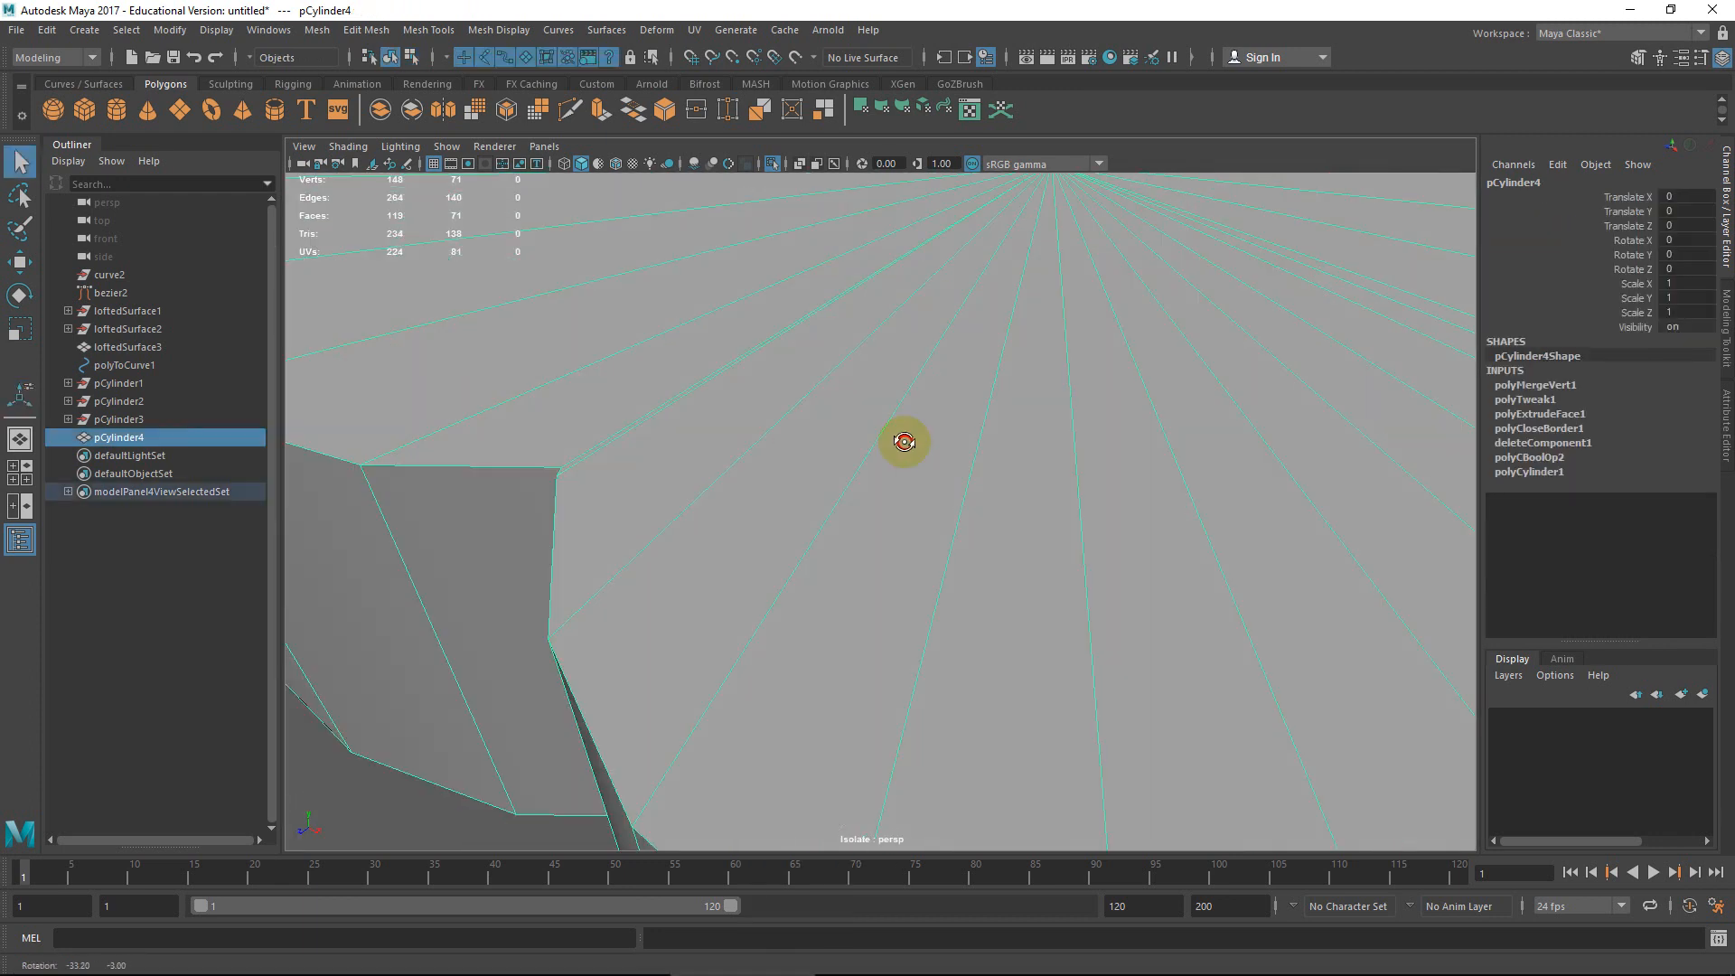
Undo the merge to center and the inset extrusion on the upper cap.
{"action": "key", "text": "ctrl+z"}
{"action": "key", "text": "ctrl+z"}
{"action": "key", "text": "ctrl+z"}
{"action": "key", "text": "ctrl+z"}
{"action": "key", "text": "ctrl+z"}
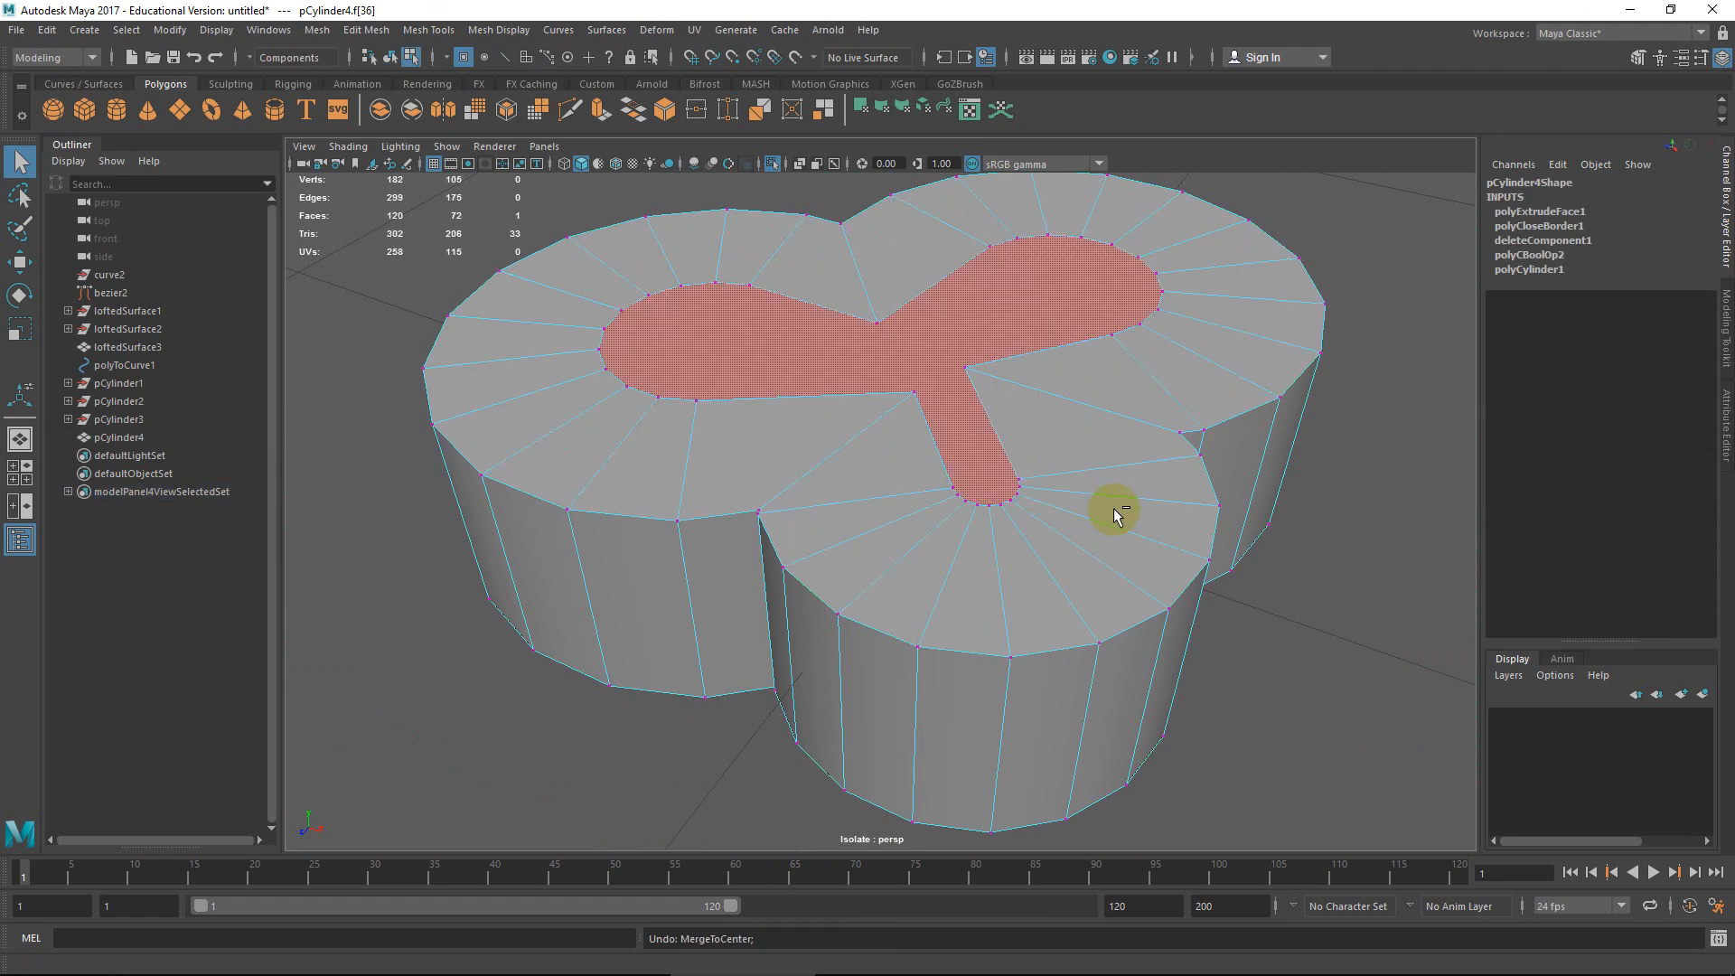
{"action": "scroll", "coordinate": [1115, 508], "scroll_direction": "down", "scroll_amount": 6}
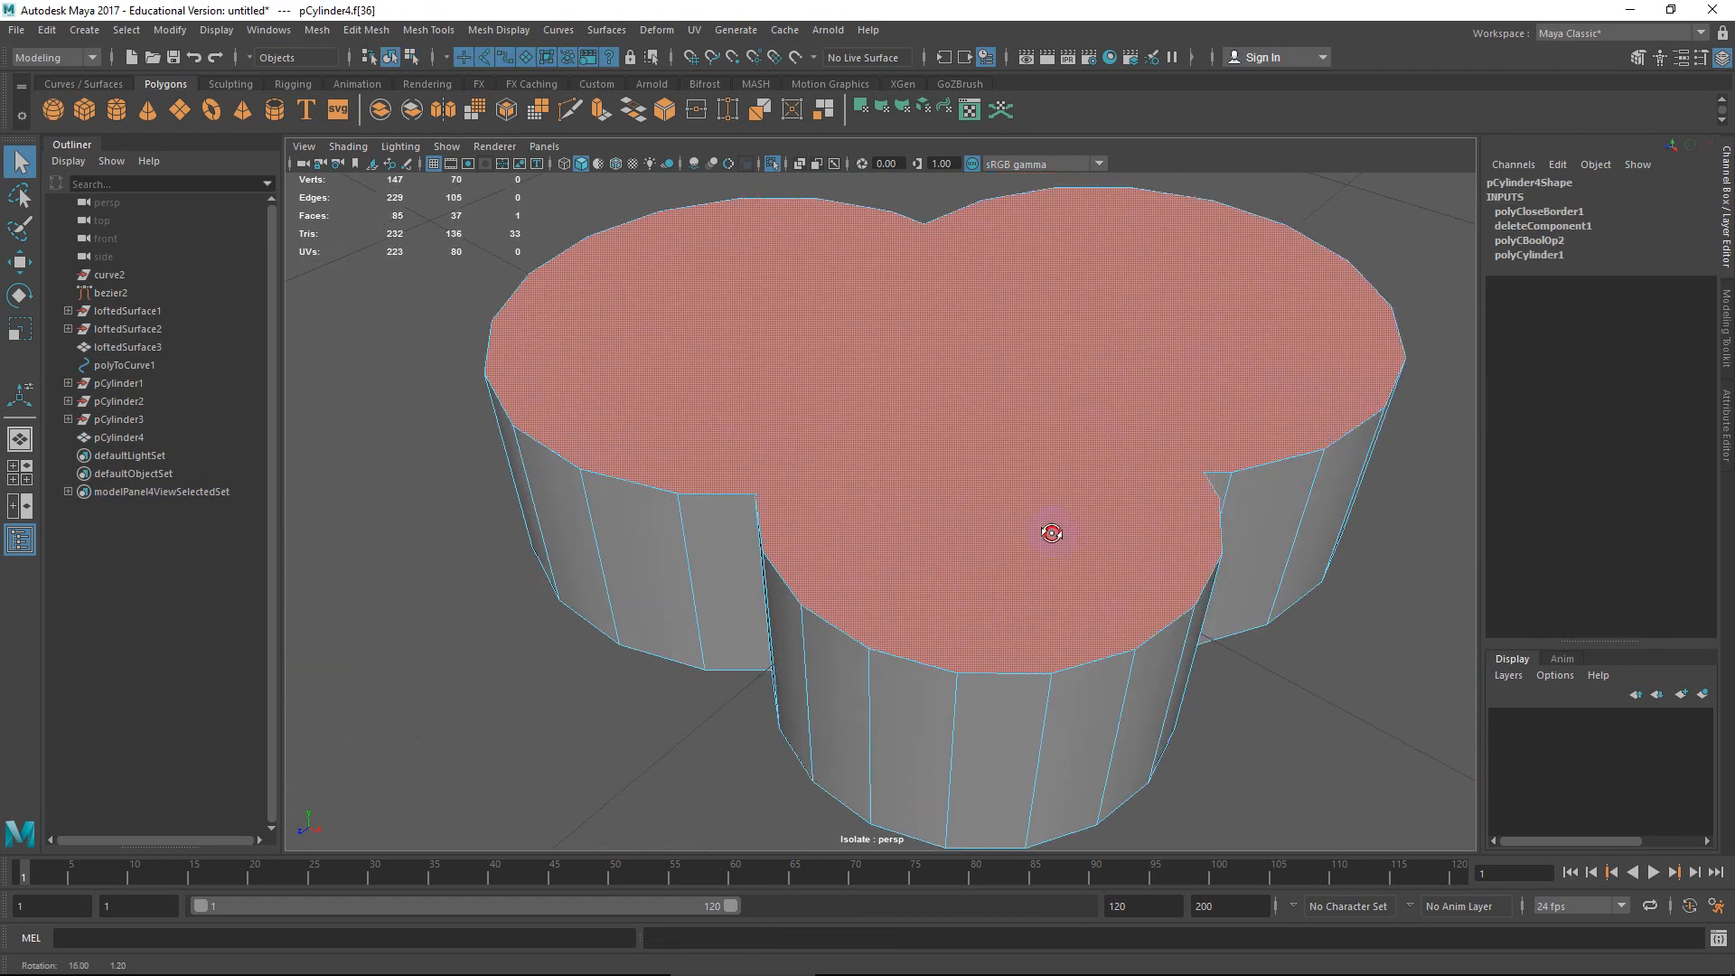
Return the profile to object selection and turn off isolation to show the whole vault scene again.
{"action": "right_click_drag", "start_coordinate": [955, 437], "coordinate": [1016, 408]}
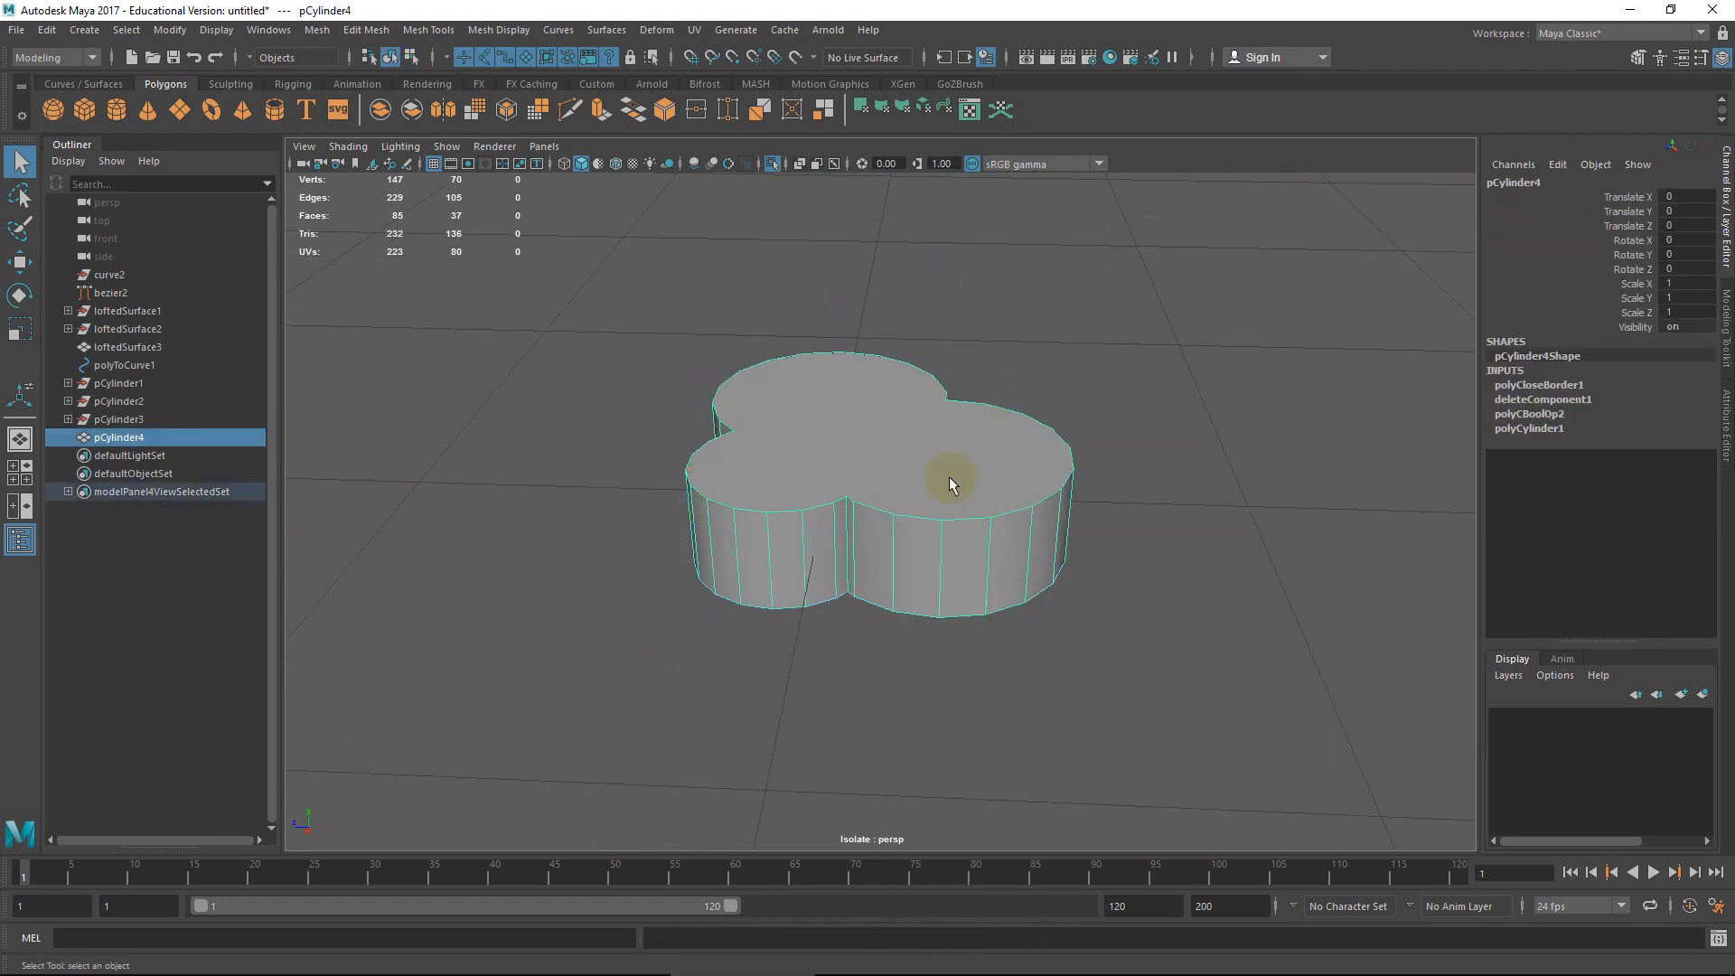
{"action": "left_click_drag", "start_coordinate": [960, 562], "coordinate": [1089, 539], "text": "alt"}
{"action": "scroll", "coordinate": [937, 497], "scroll_direction": "up", "scroll_amount": 2}
{"action": "scroll", "coordinate": [940, 503], "scroll_direction": "down", "scroll_amount": 4}
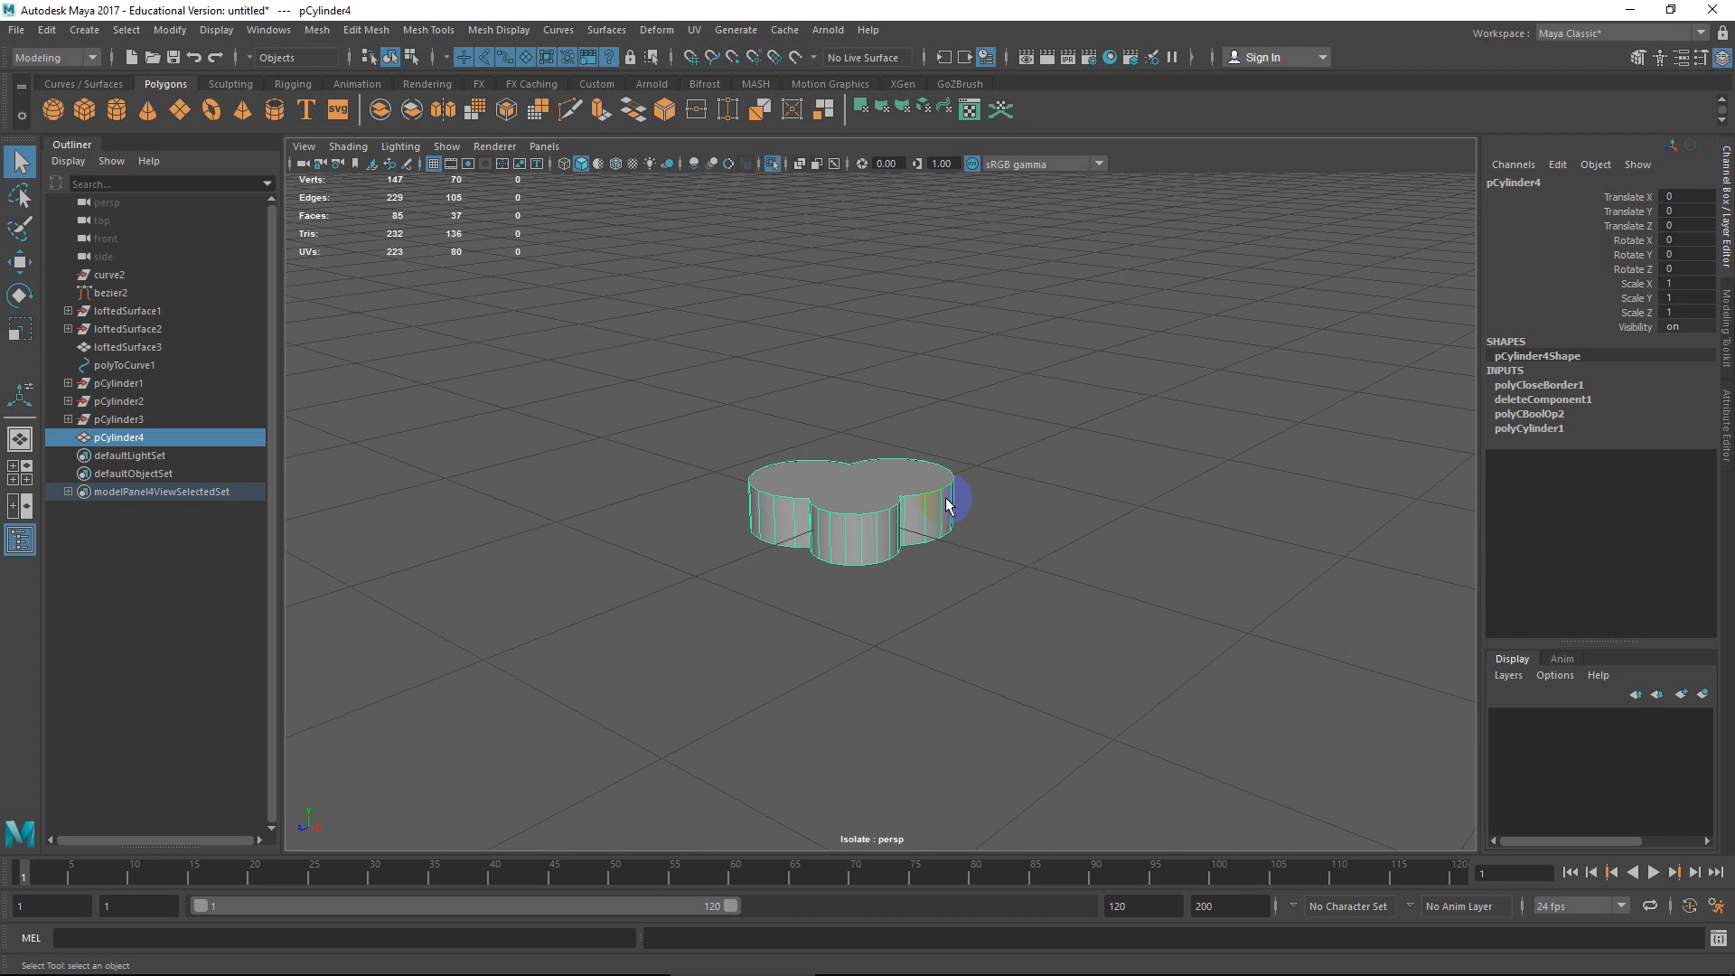
{"action": "key", "text": "ctrl+1"}
{"action": "scroll", "coordinate": [949, 456], "scroll_direction": "down", "scroll_amount": 7}
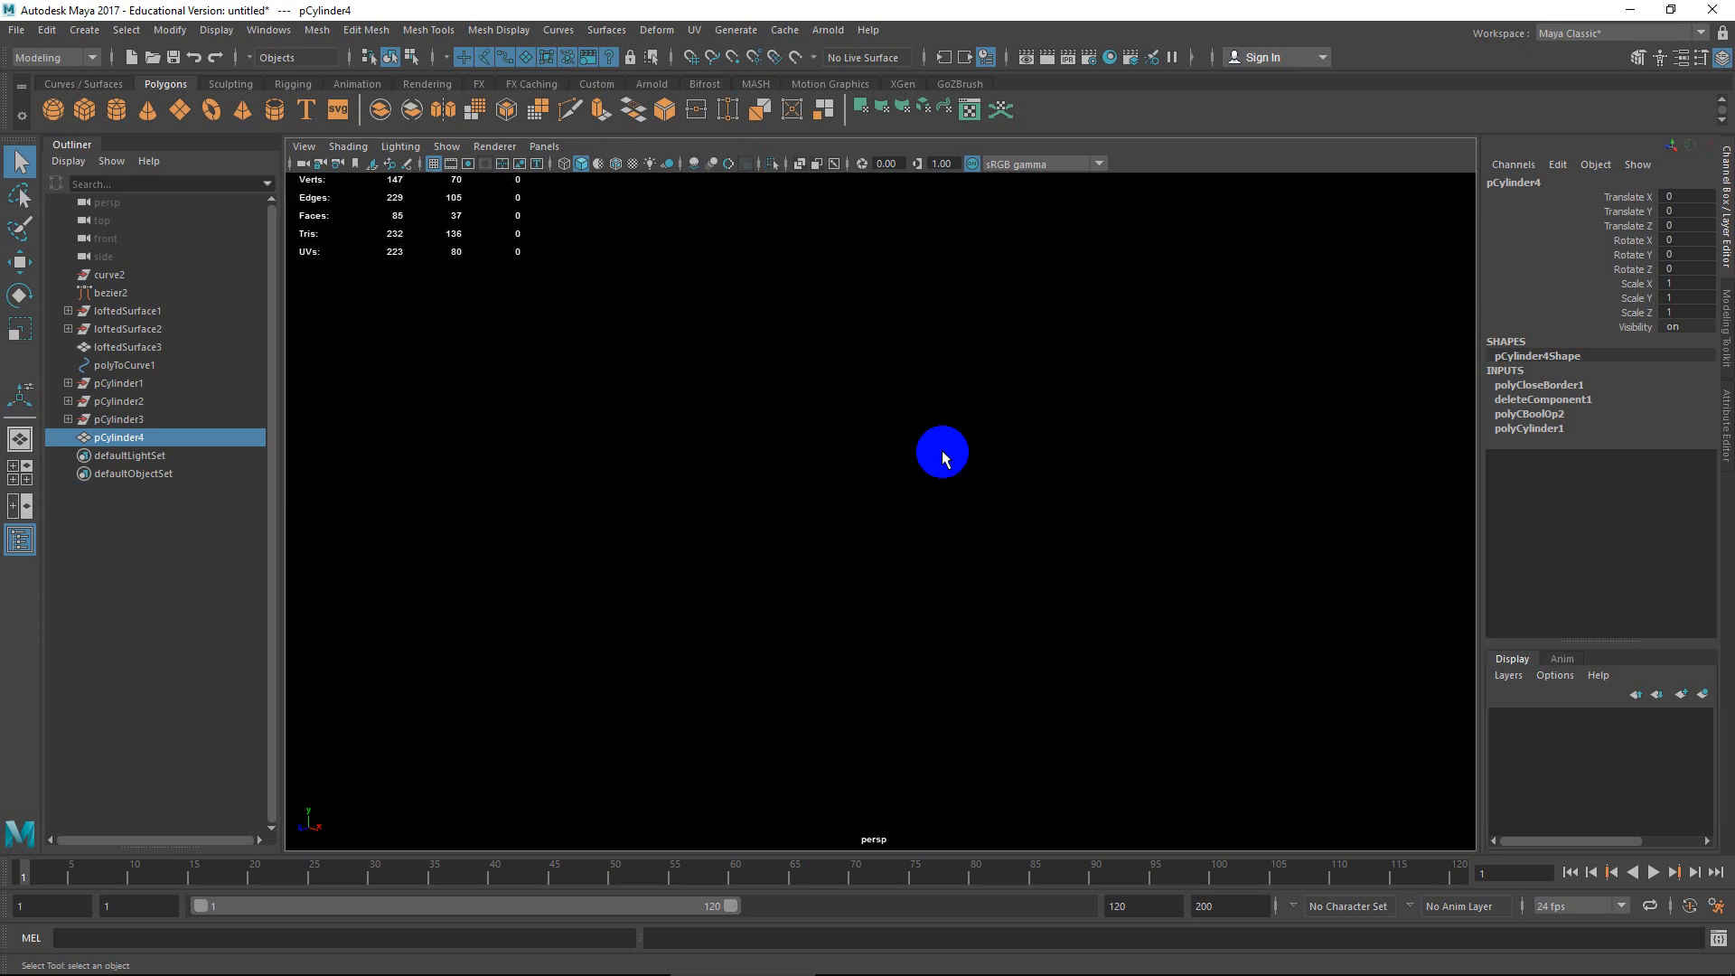
{"action": "left_click_drag", "start_coordinate": [907, 461], "coordinate": [883, 407], "text": "alt"}
Lower the profile mesh beneath the vault corner to about Y -2.448.
{"action": "right_click_drag", "start_coordinate": [875, 514], "coordinate": [915, 421]}
{"action": "scroll", "coordinate": [886, 513], "scroll_direction": "up", "scroll_amount": 6}
{"action": "key", "text": "w"}
{"action": "scroll", "coordinate": [903, 523], "scroll_direction": "up", "scroll_amount": 2}
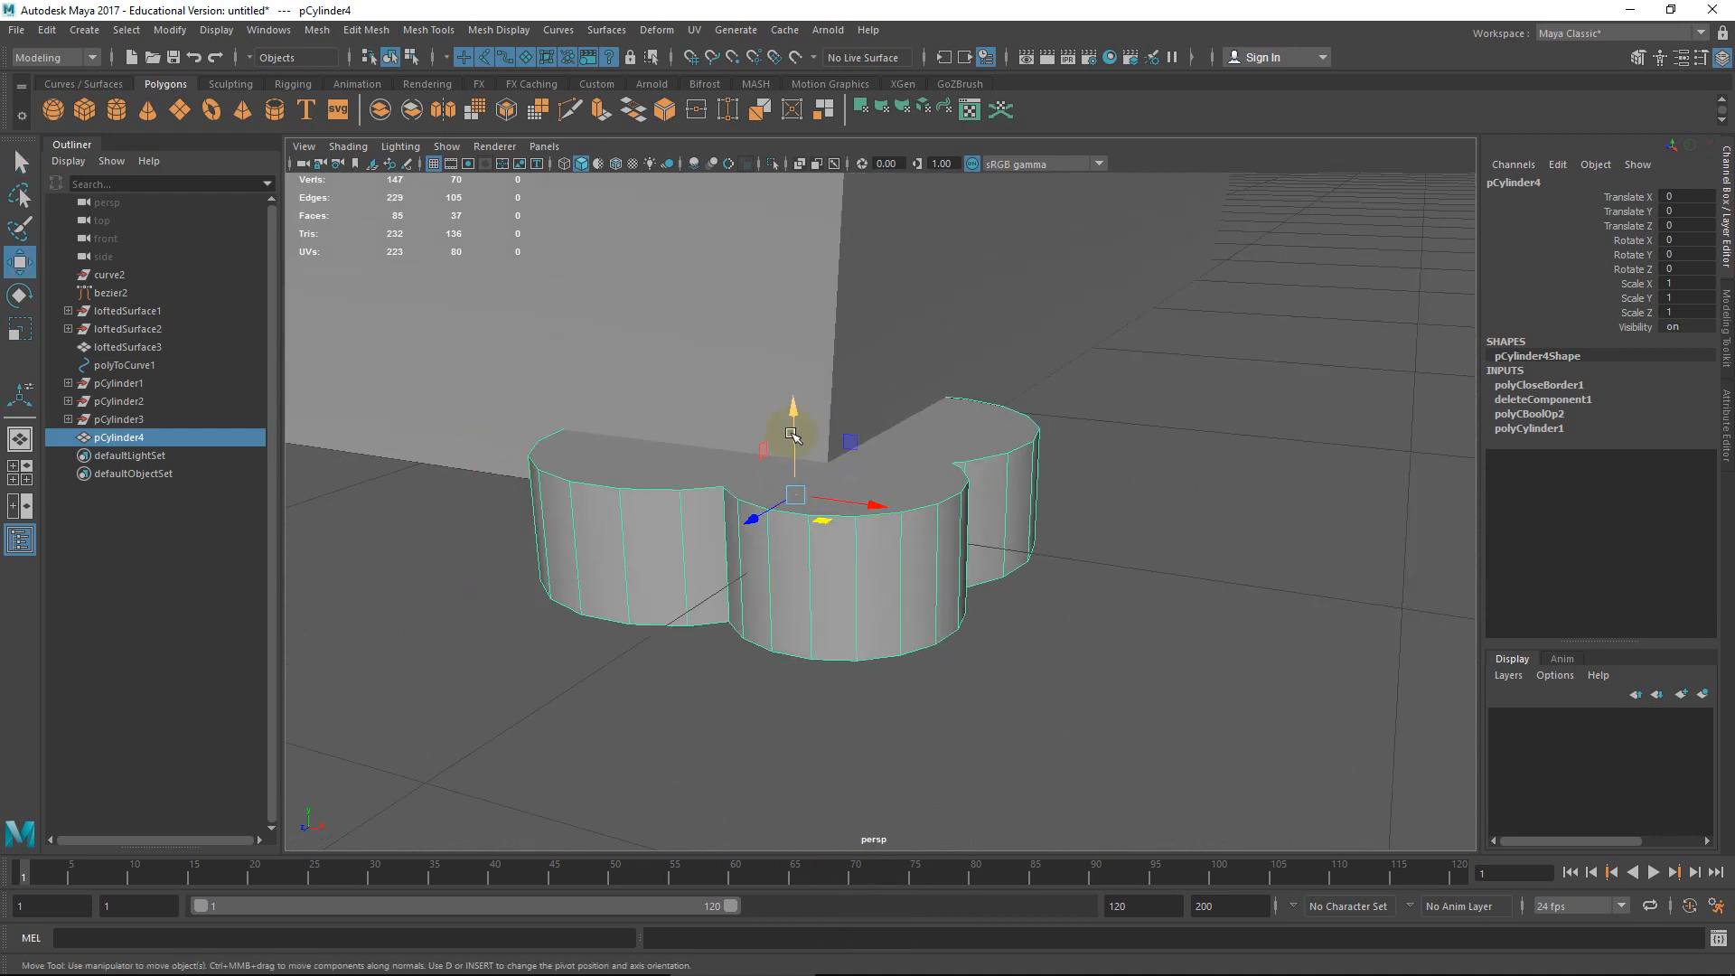
{"action": "left_click_drag", "start_coordinate": [795, 439], "coordinate": [799, 490]}
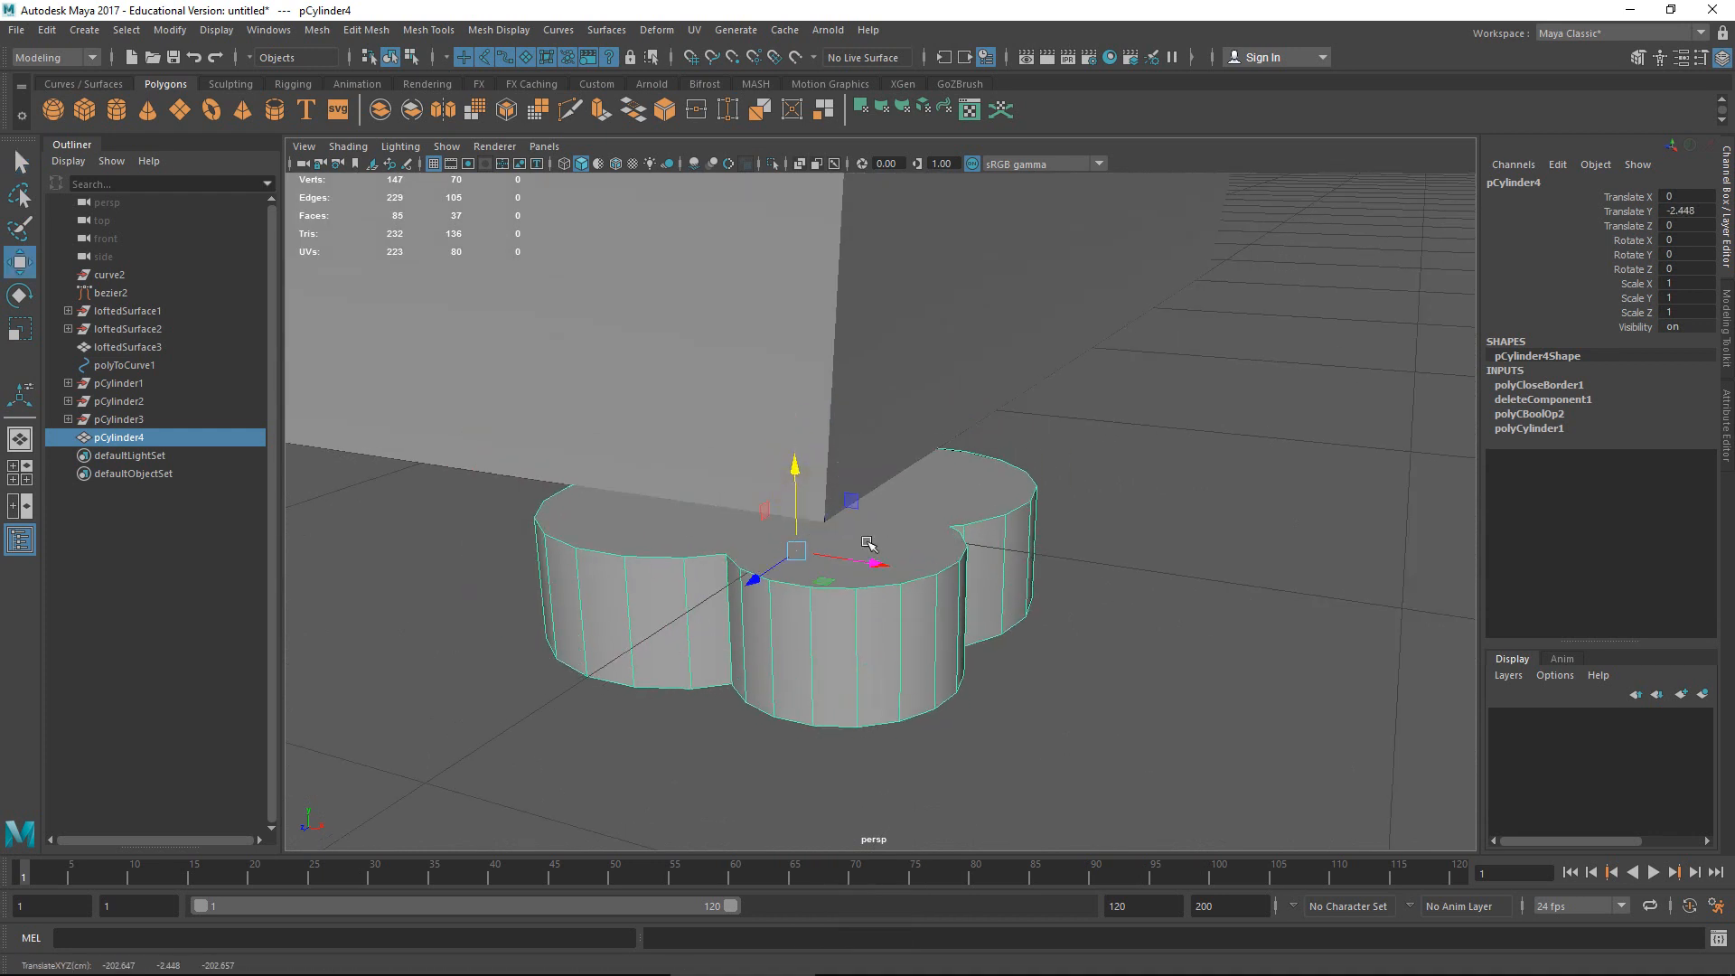
Select the three-lobed profile mesh and the extracted seam curve and isolate both in the view.
{"action": "left_click", "coordinate": [914, 391]}
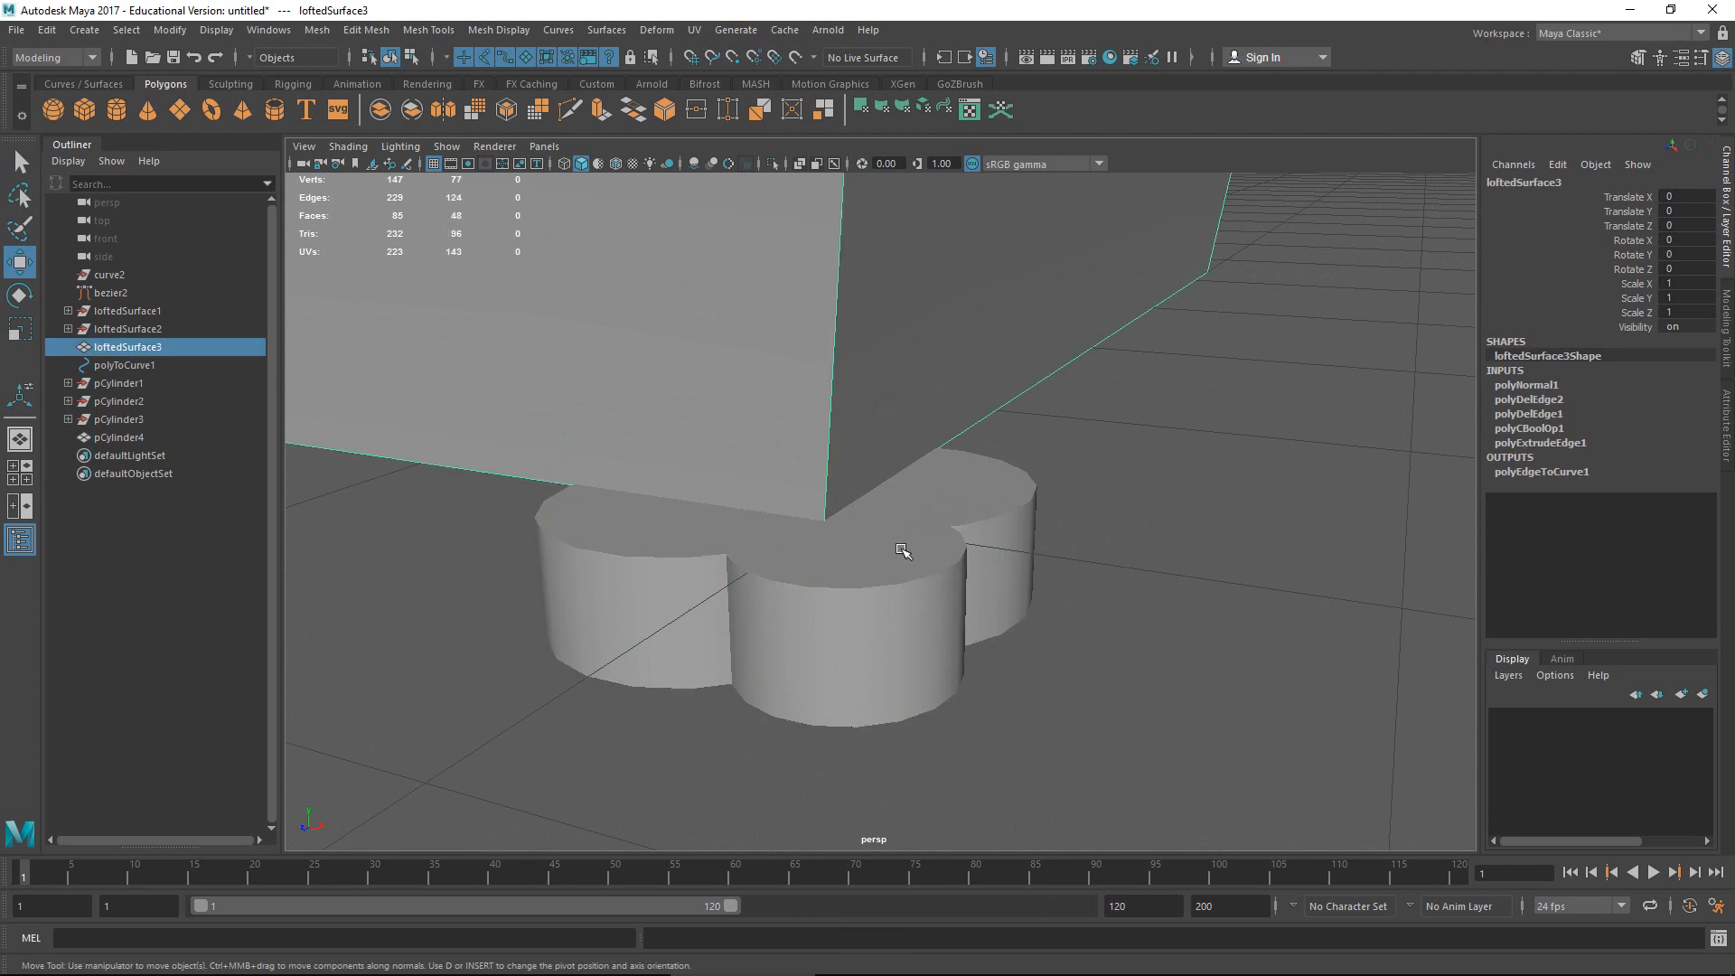
{"action": "left_click_drag", "start_coordinate": [1035, 386], "coordinate": [710, 614]}
{"action": "left_click", "coordinate": [1063, 293], "text": "ctrl"}
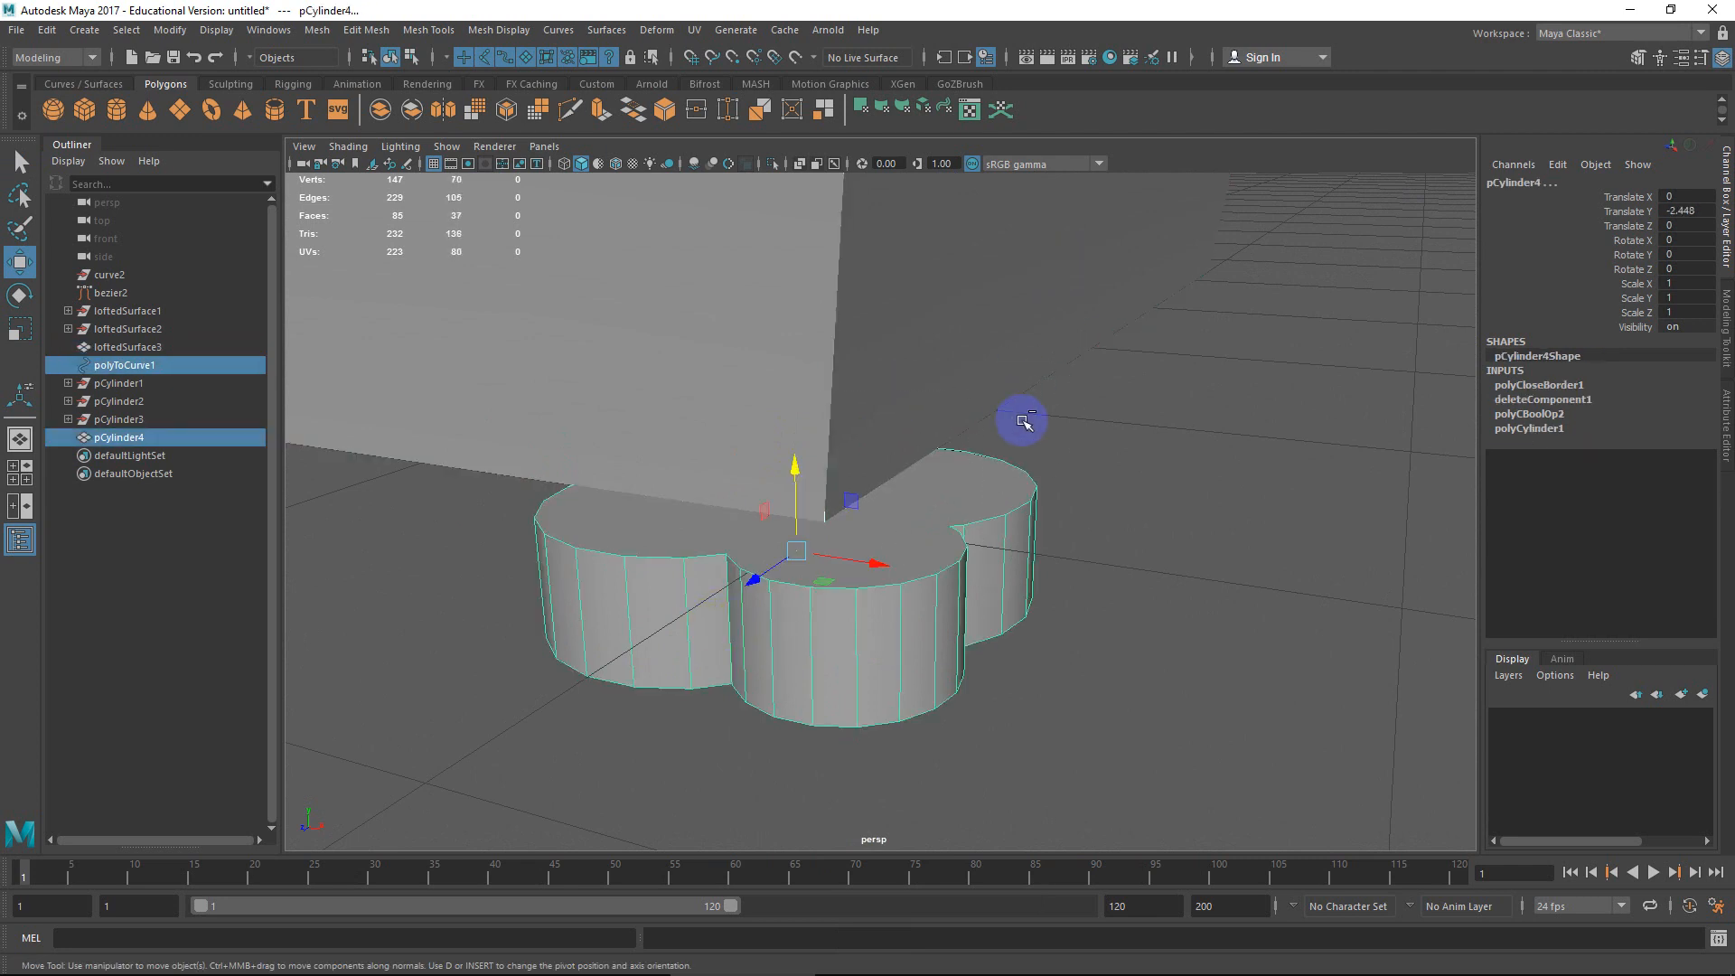
{"action": "key", "text": "ctrl+1"}
{"action": "scroll", "coordinate": [919, 439], "scroll_direction": "down", "scroll_amount": 10}
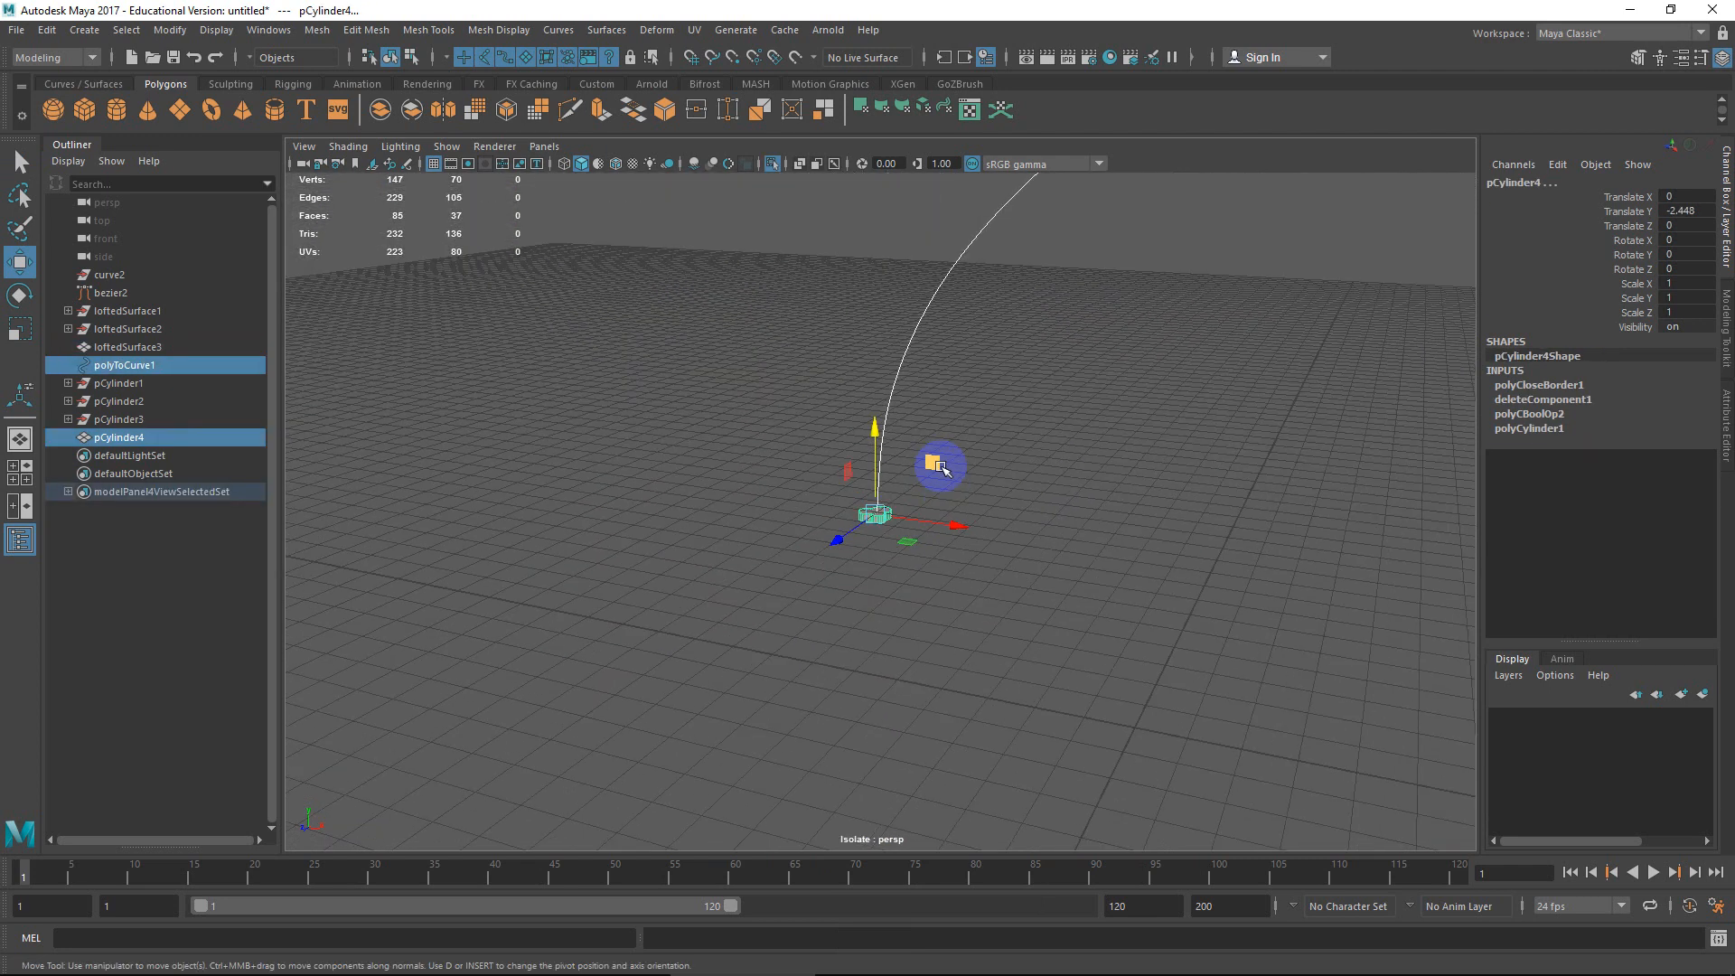
{"action": "scroll", "coordinate": [940, 466], "scroll_direction": "up", "scroll_amount": 10}
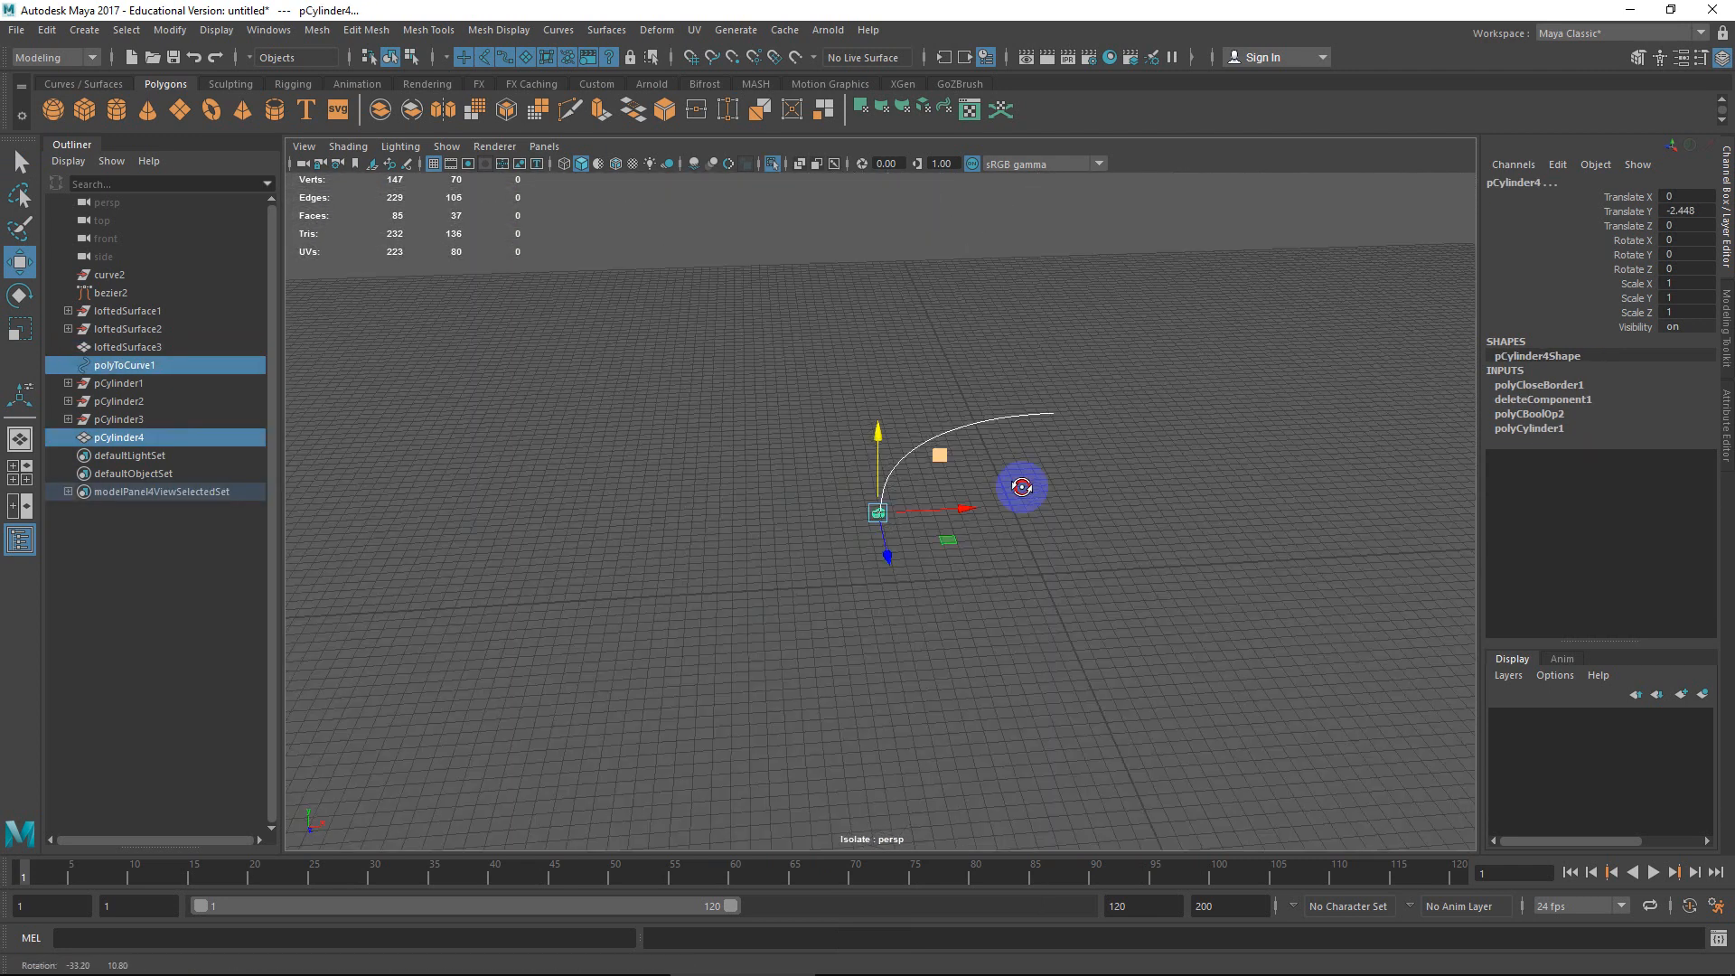
Select the profile's upper cap face together with the seam curve.
{"action": "right_click_drag", "start_coordinate": [904, 535], "coordinate": [918, 521]}
{"action": "left_click", "coordinate": [890, 506]}
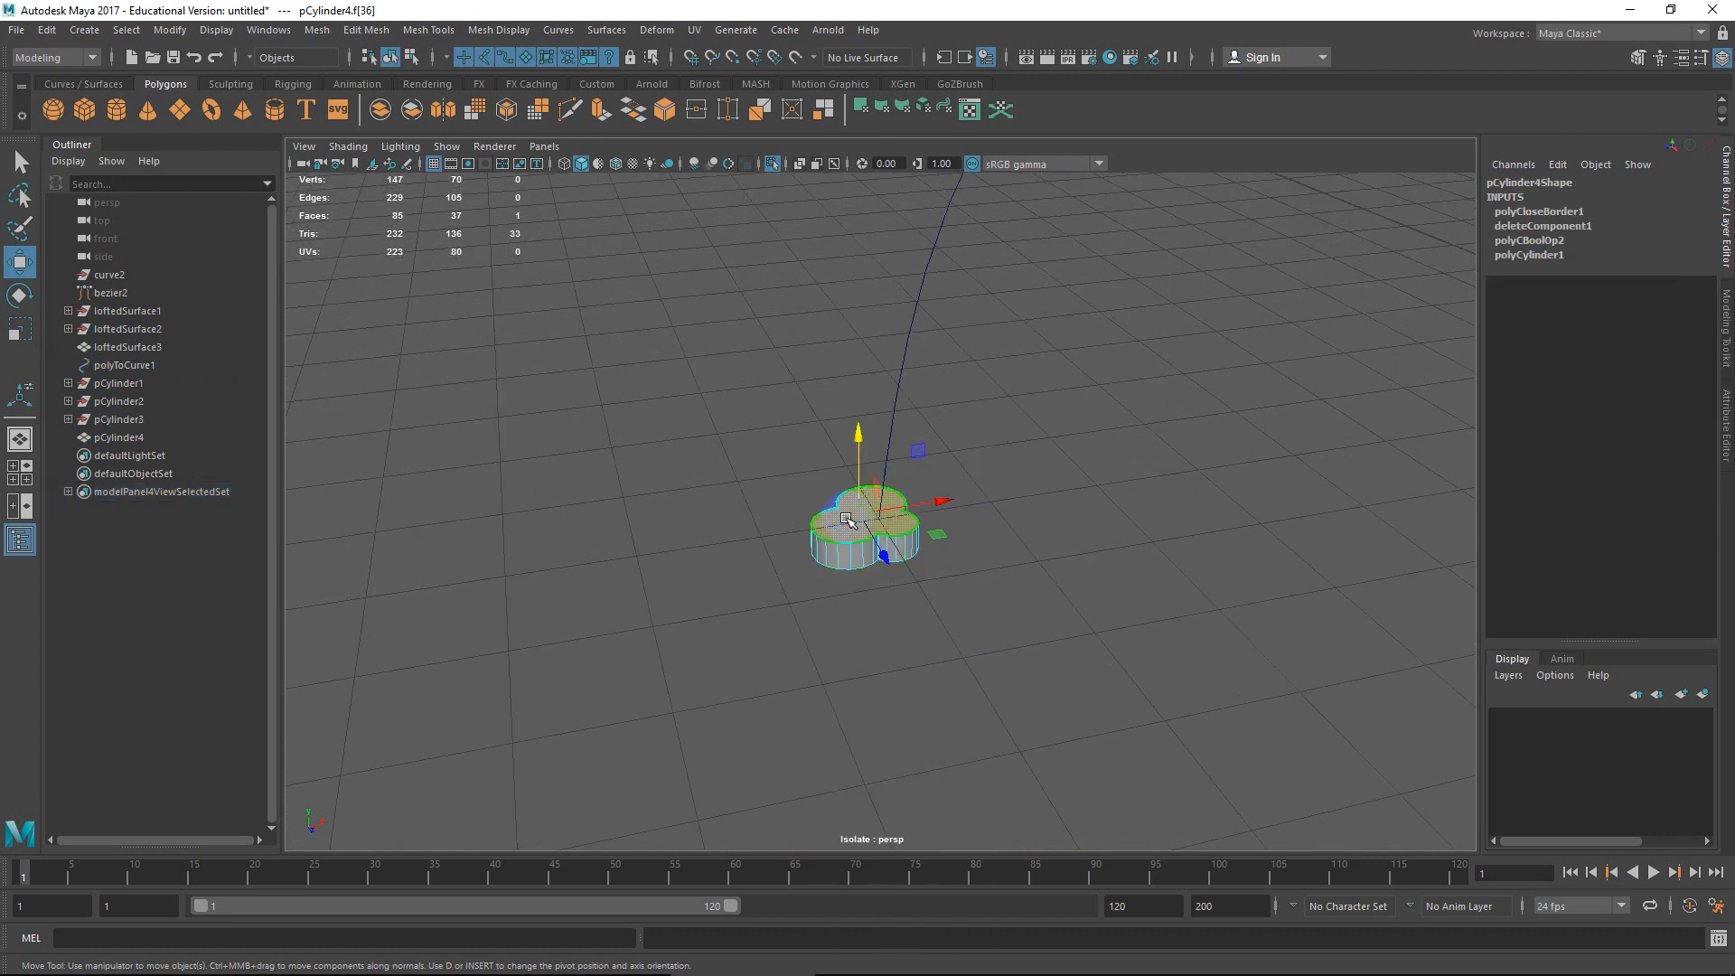
{"action": "left_click", "coordinate": [935, 358]}
{"action": "left_click_drag", "start_coordinate": [871, 368], "coordinate": [926, 508], "text": "alt"}
Extrude the profile's cap face along the selected seam curve with 21 divisions.
{"action": "right_click_drag", "start_coordinate": [864, 357], "coordinate": [865, 361], "text": "shift"}
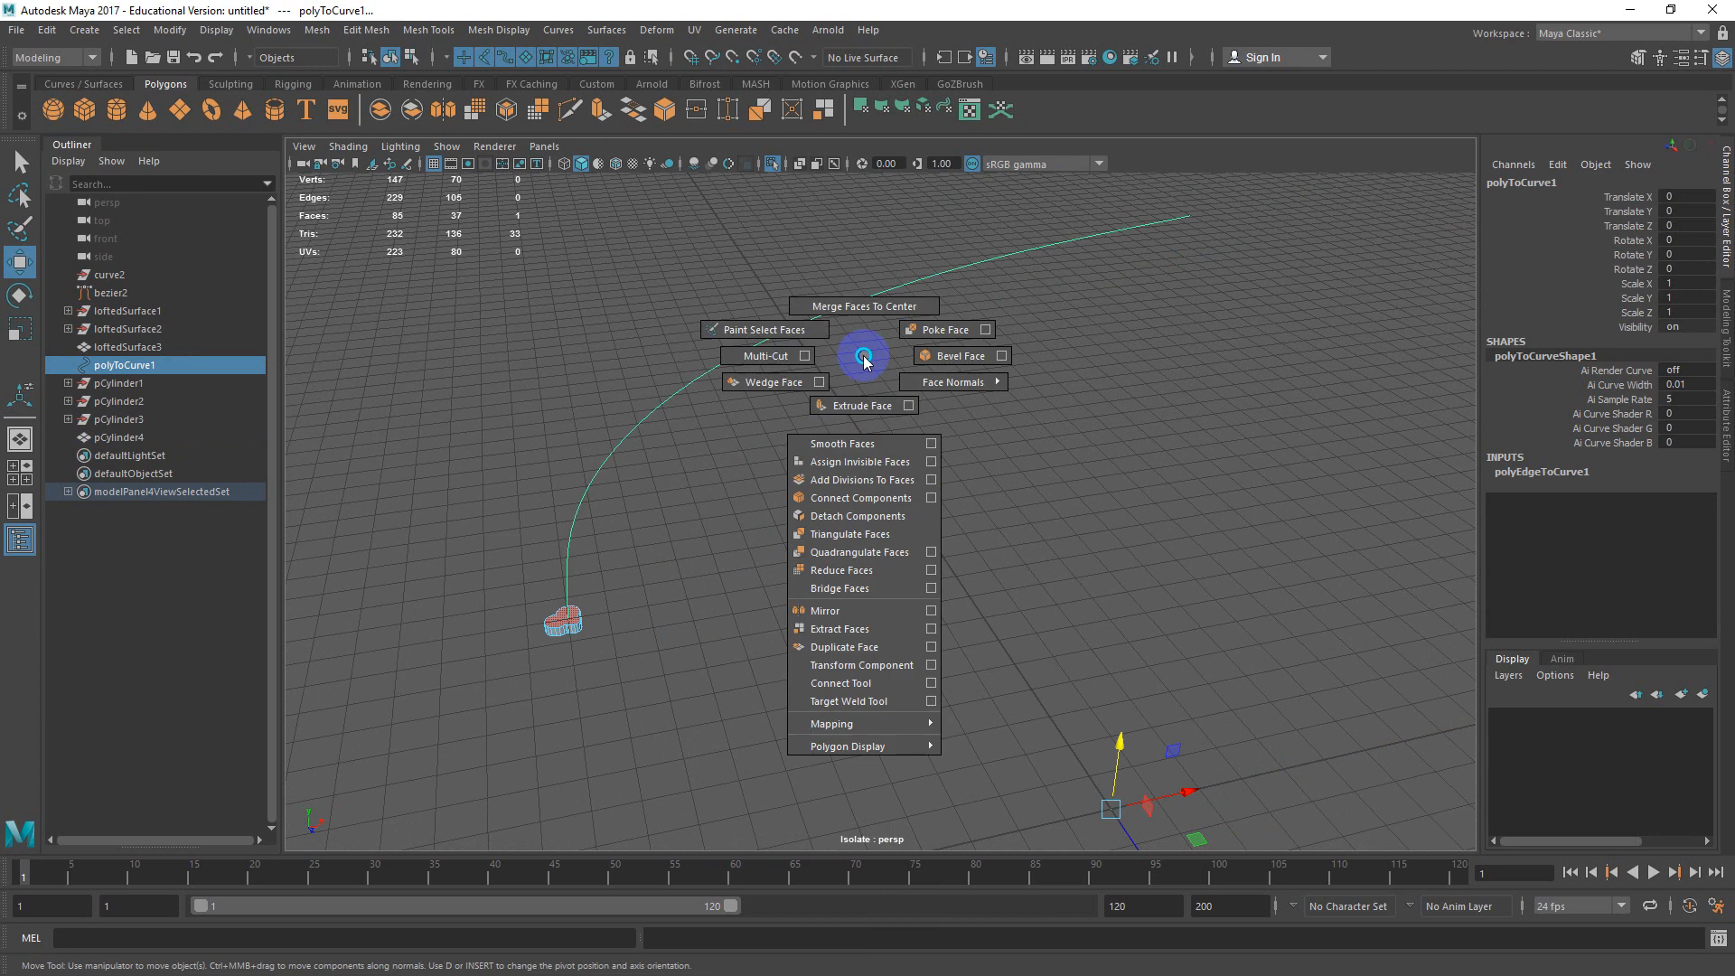
{"action": "left_click", "coordinate": [911, 409]}
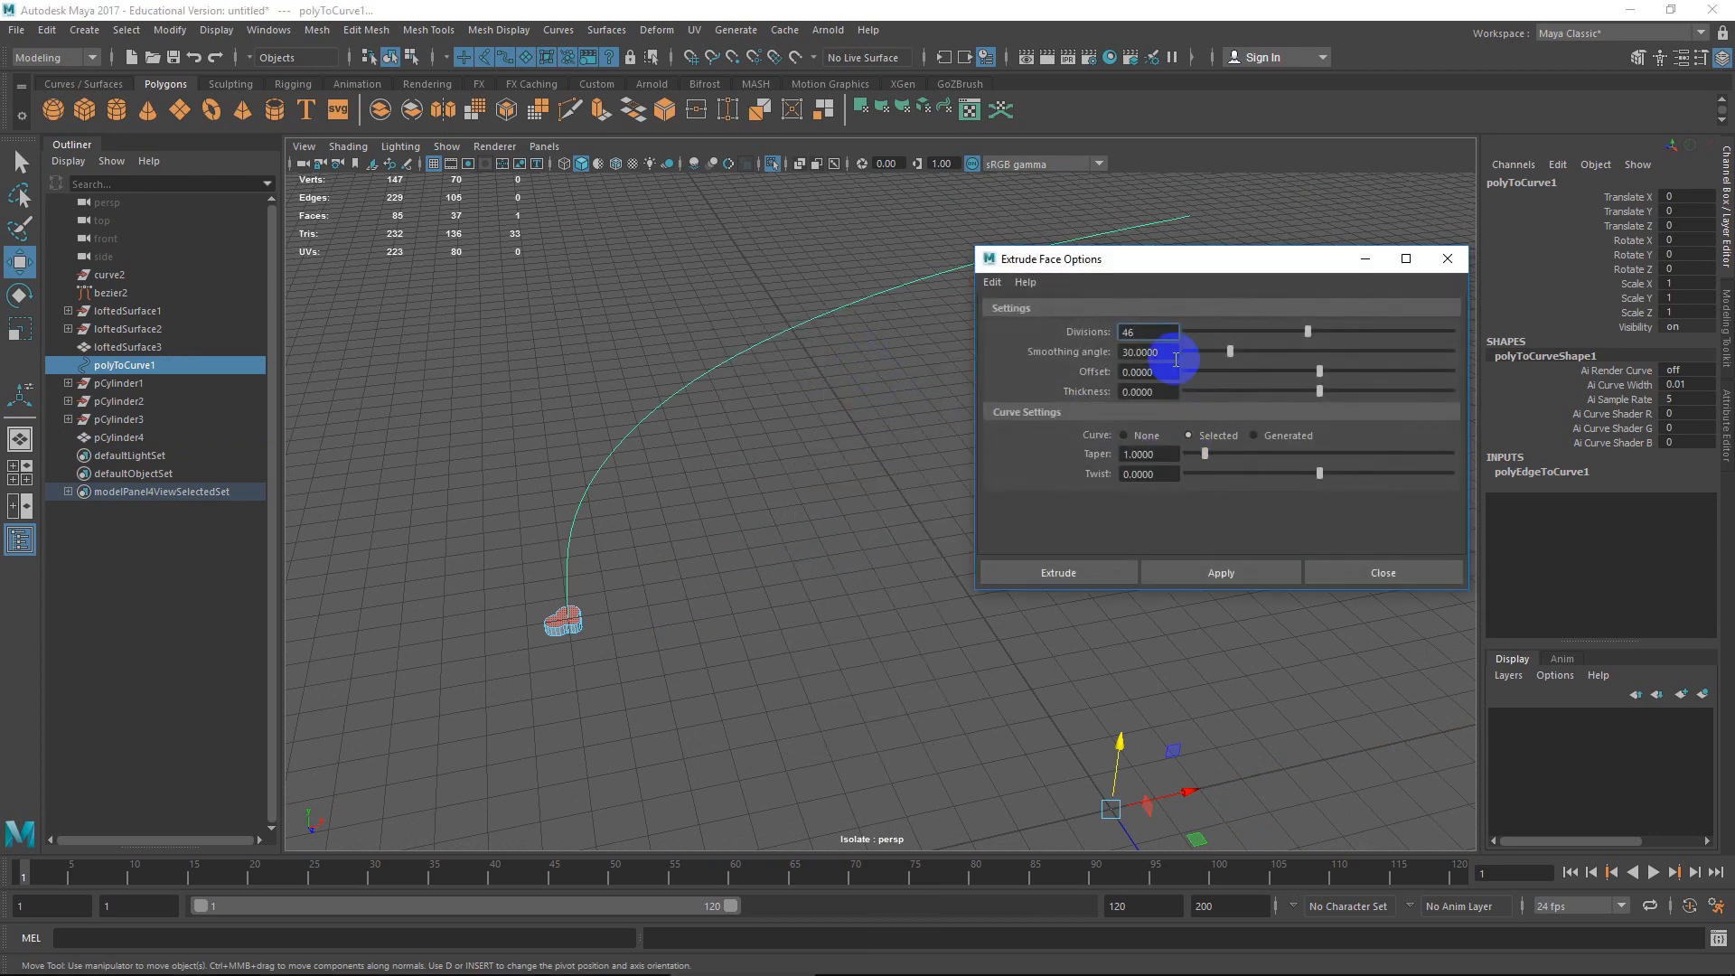
{"action": "left_click_drag", "start_coordinate": [1308, 332], "coordinate": [1238, 332]}
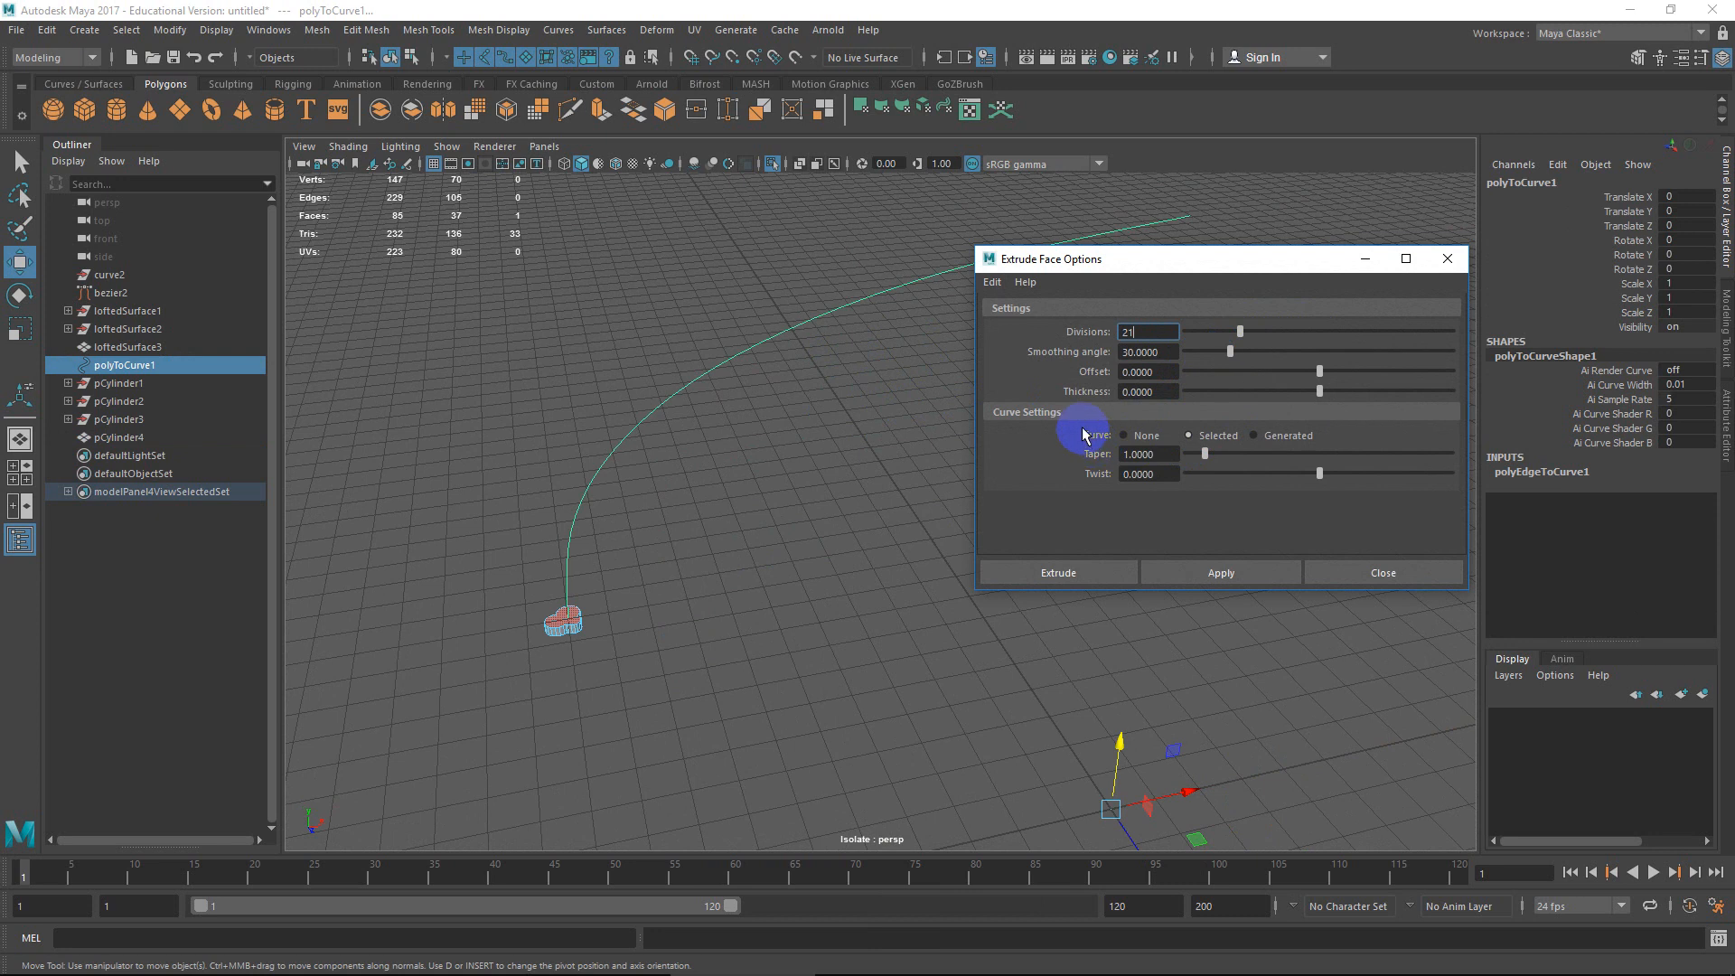
{"action": "left_click", "coordinate": [1175, 575]}
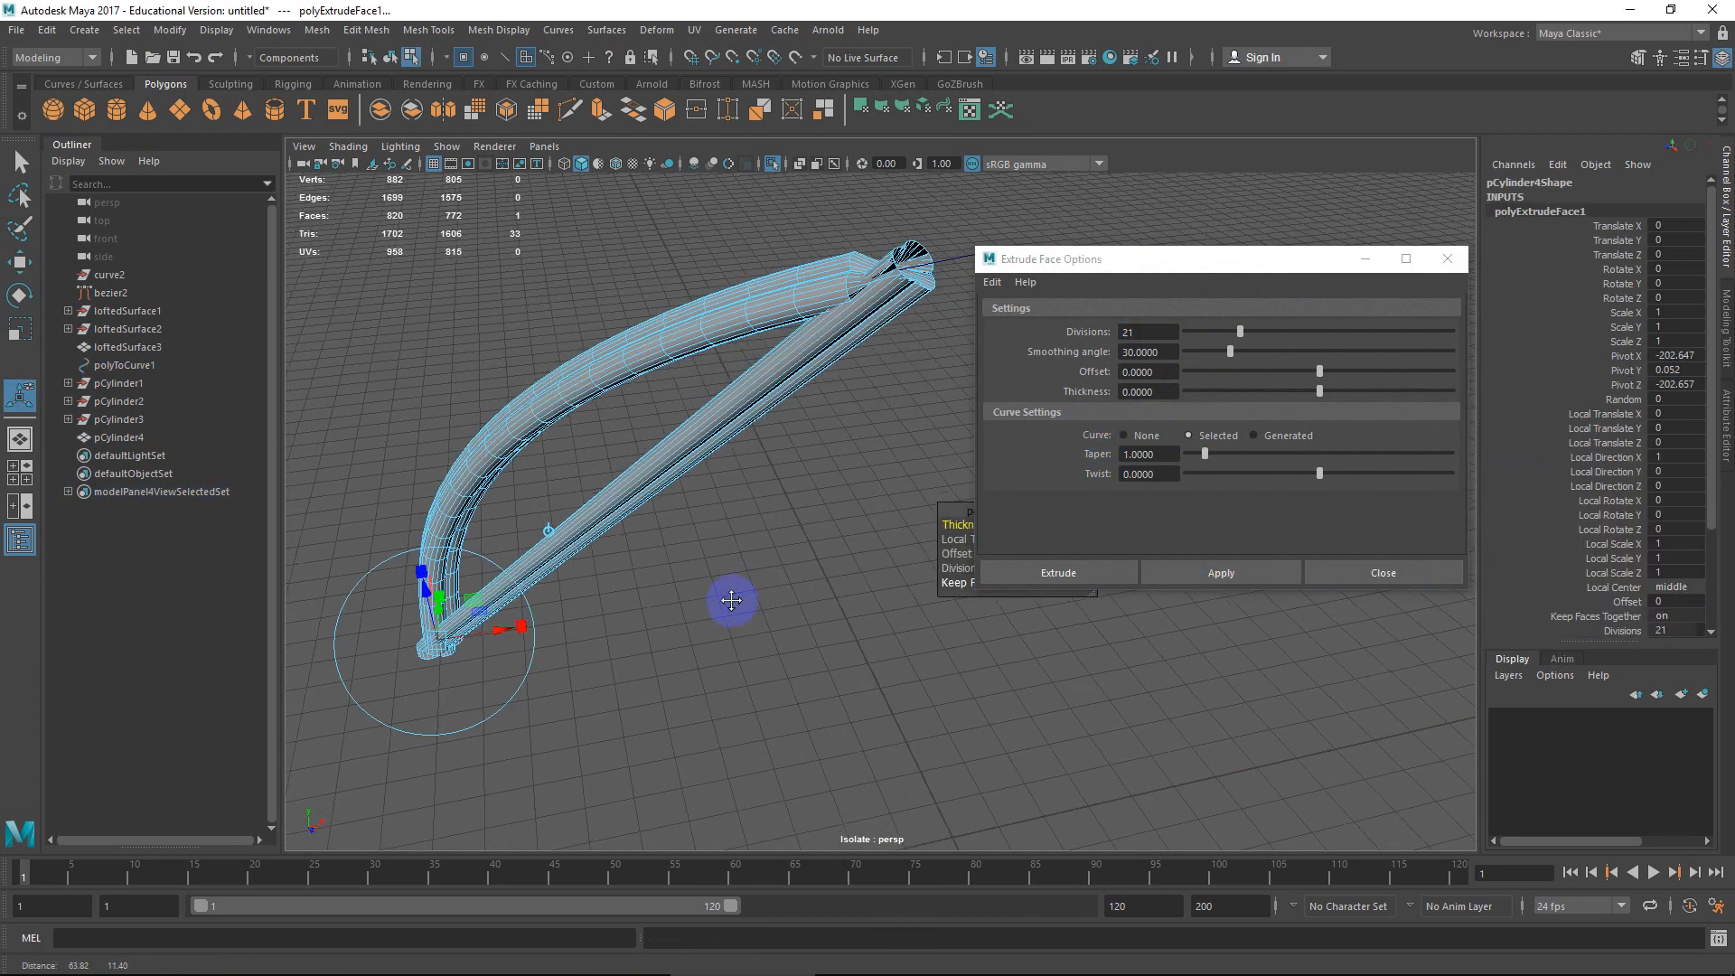
Examine the extruded rib from several angles, comparing the curved sweep with the straight section between its ends.
{"action": "left_click_drag", "start_coordinate": [744, 586], "coordinate": [778, 545], "text": "alt"}
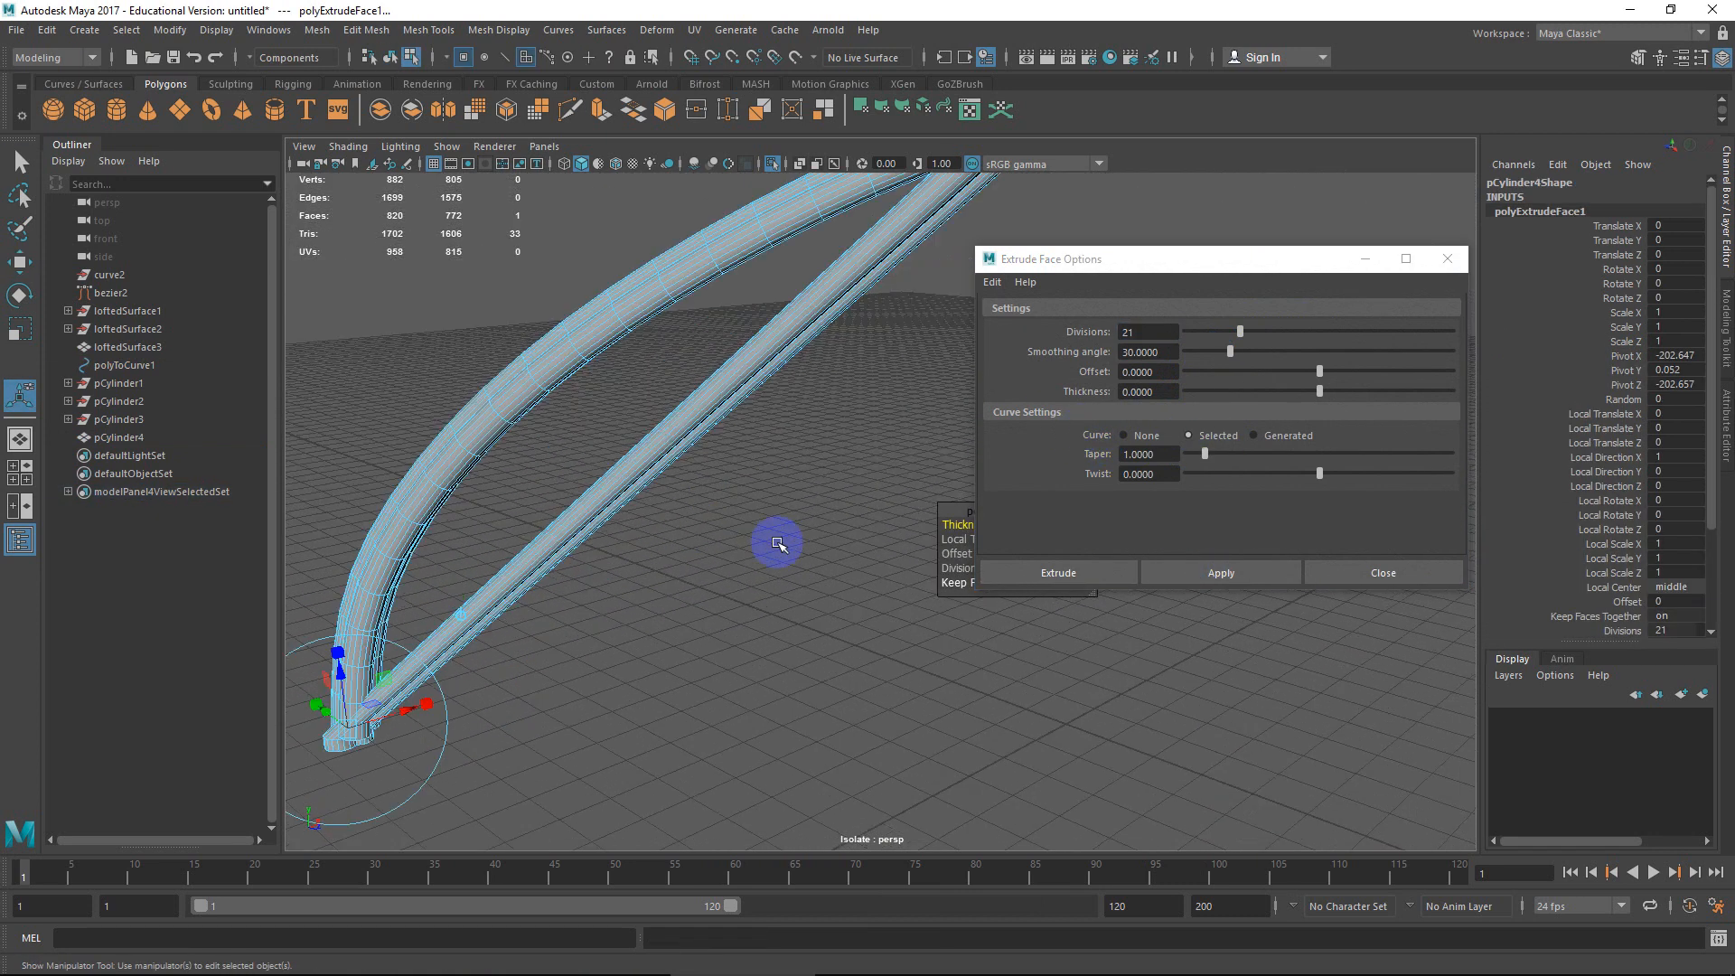
{"action": "middle_click_drag", "start_coordinate": [779, 546], "coordinate": [717, 531], "text": "alt"}
{"action": "scroll", "coordinate": [718, 588], "scroll_direction": "down", "scroll_amount": 4}
{"action": "left_click_drag", "start_coordinate": [717, 531], "coordinate": [776, 519], "text": "alt"}
{"action": "scroll", "coordinate": [759, 542], "scroll_direction": "up", "scroll_amount": 5}
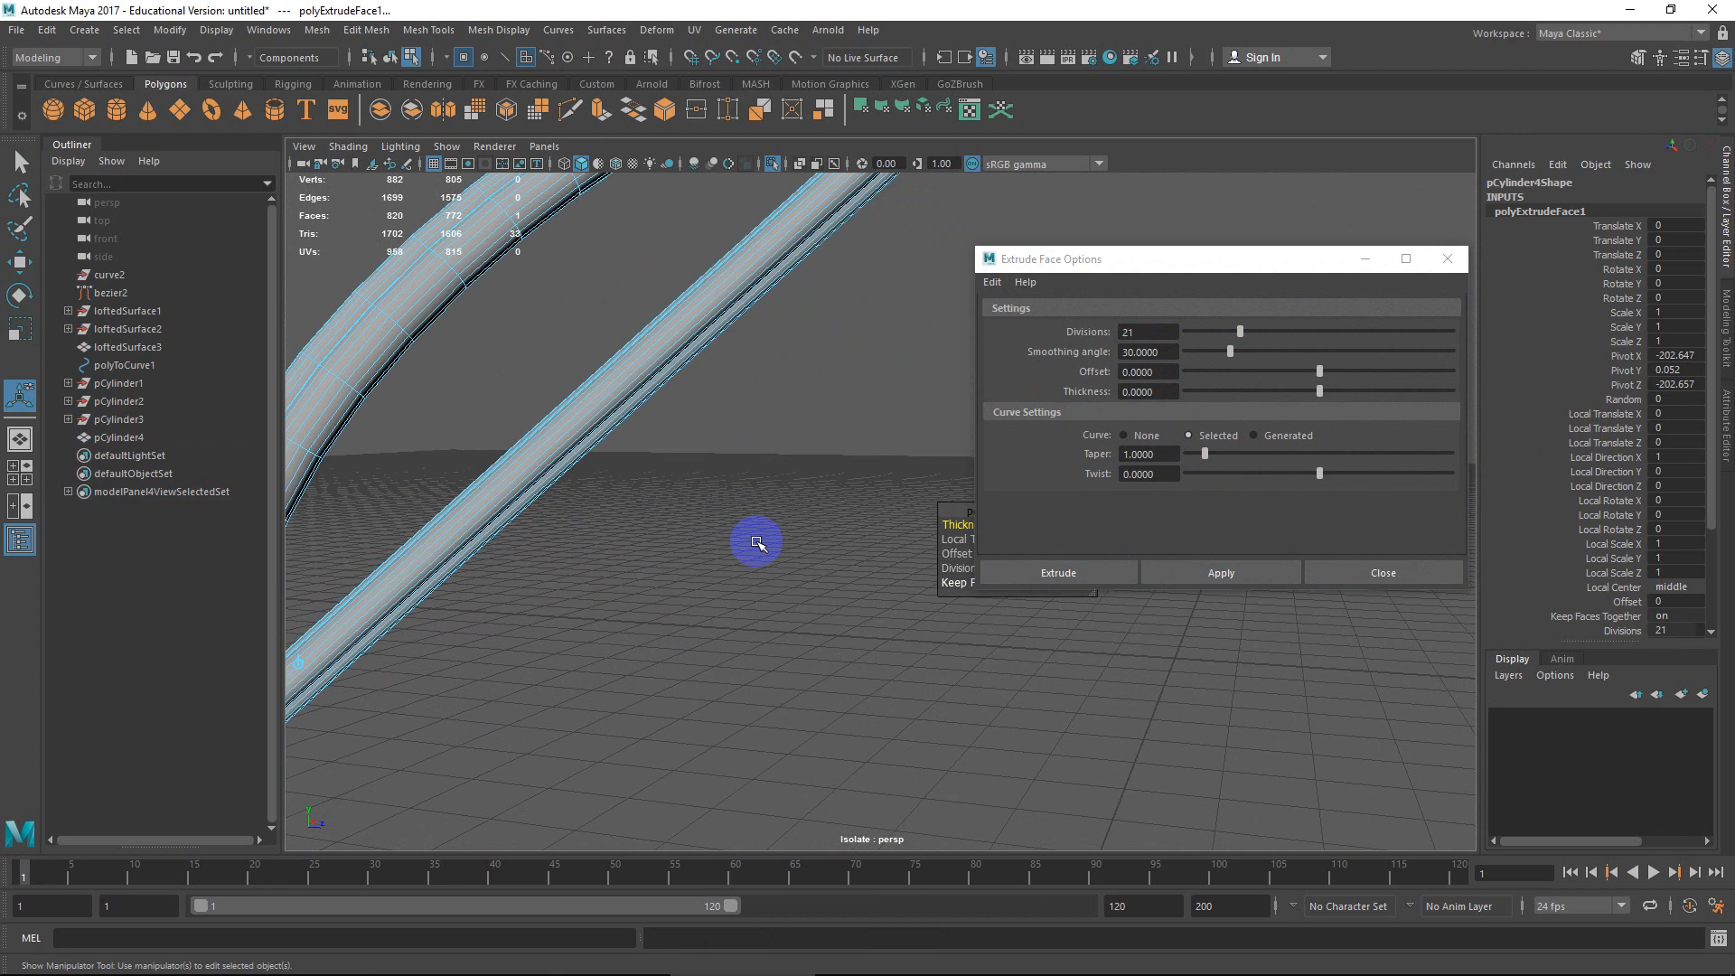
{"action": "middle_click_drag", "start_coordinate": [759, 542], "coordinate": [822, 636], "text": "alt"}
{"action": "left_click_drag", "start_coordinate": [822, 636], "coordinate": [542, 545], "text": "alt"}
{"action": "middle_click_drag", "start_coordinate": [543, 546], "coordinate": [883, 697], "text": "alt"}
{"action": "scroll", "coordinate": [810, 611], "scroll_direction": "up", "scroll_amount": 3}
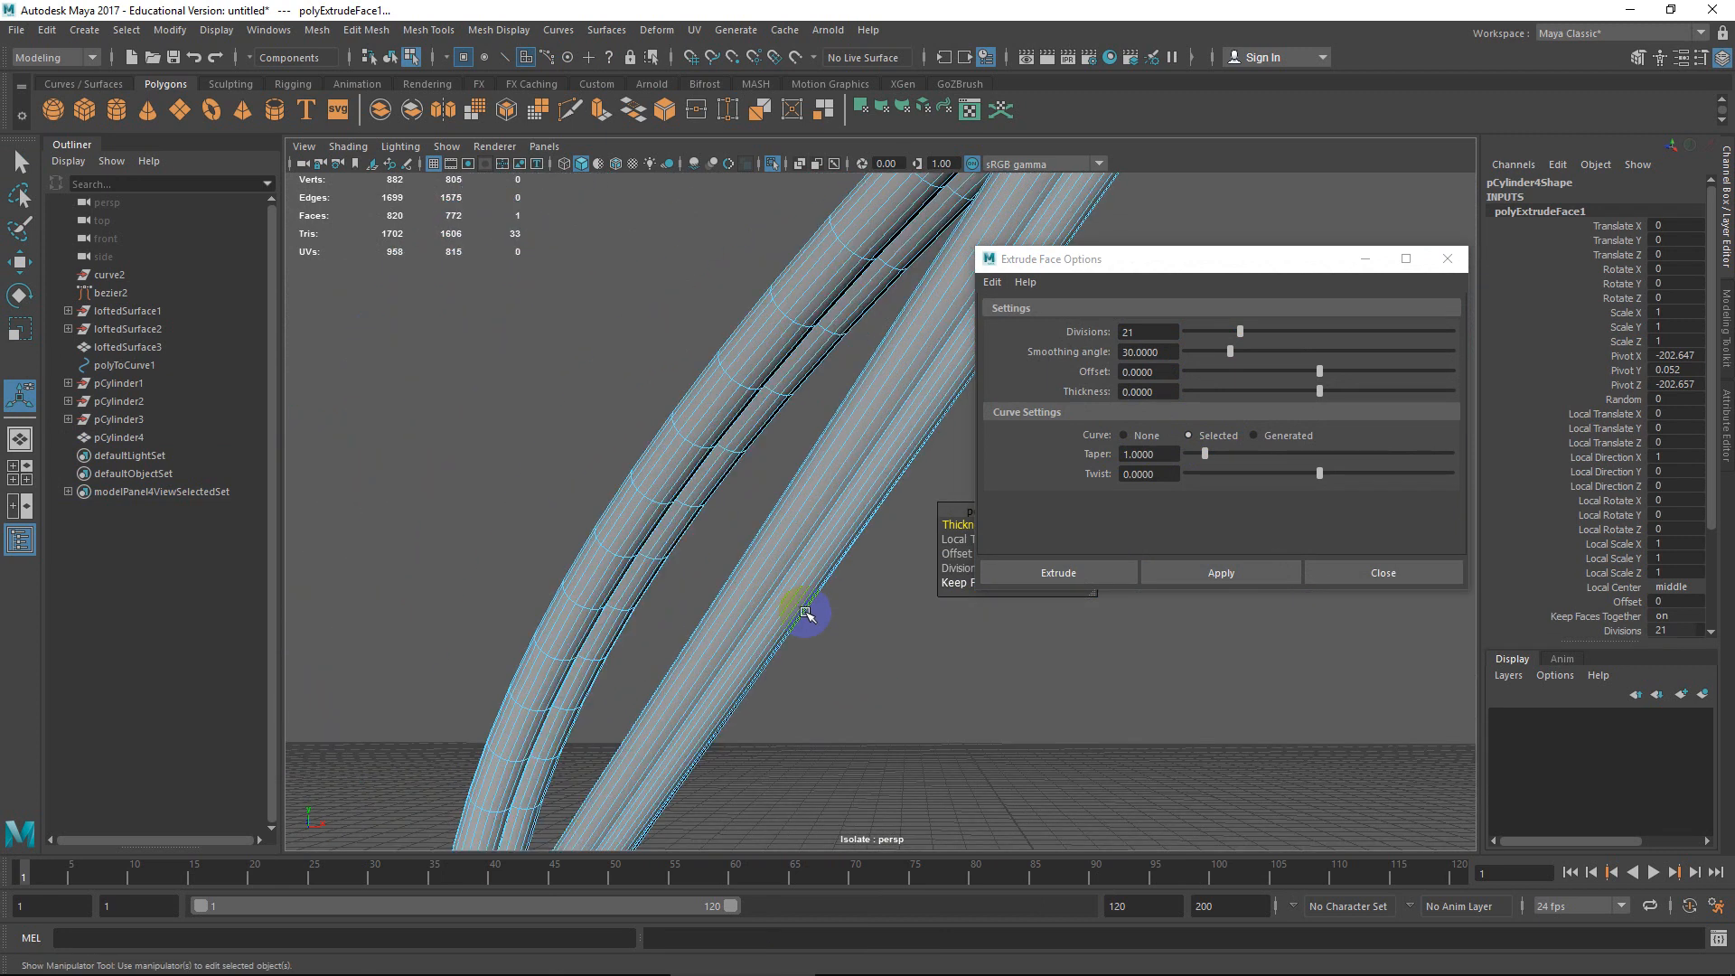
{"action": "left_click_drag", "start_coordinate": [810, 612], "coordinate": [635, 623], "text": "alt"}
{"action": "scroll", "coordinate": [531, 655], "scroll_direction": "down", "scroll_amount": 3}
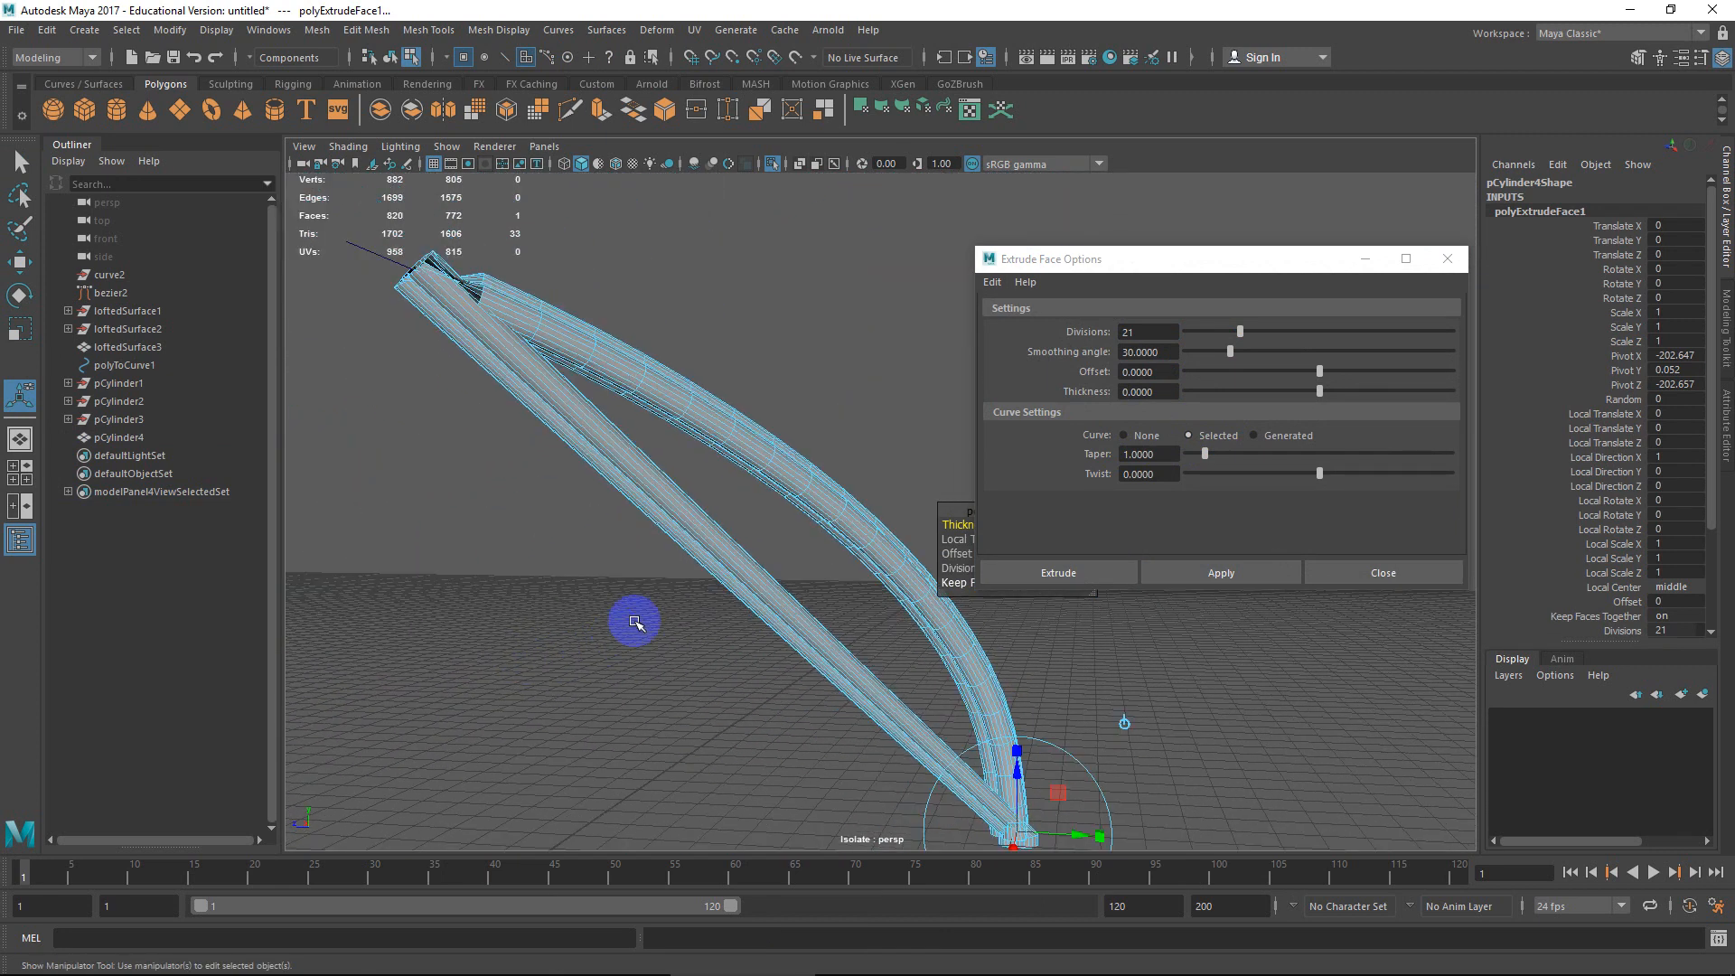
{"action": "middle_click_drag", "start_coordinate": [636, 623], "coordinate": [665, 645], "text": "alt"}
{"action": "left_click_drag", "start_coordinate": [665, 646], "coordinate": [723, 603], "text": "alt"}
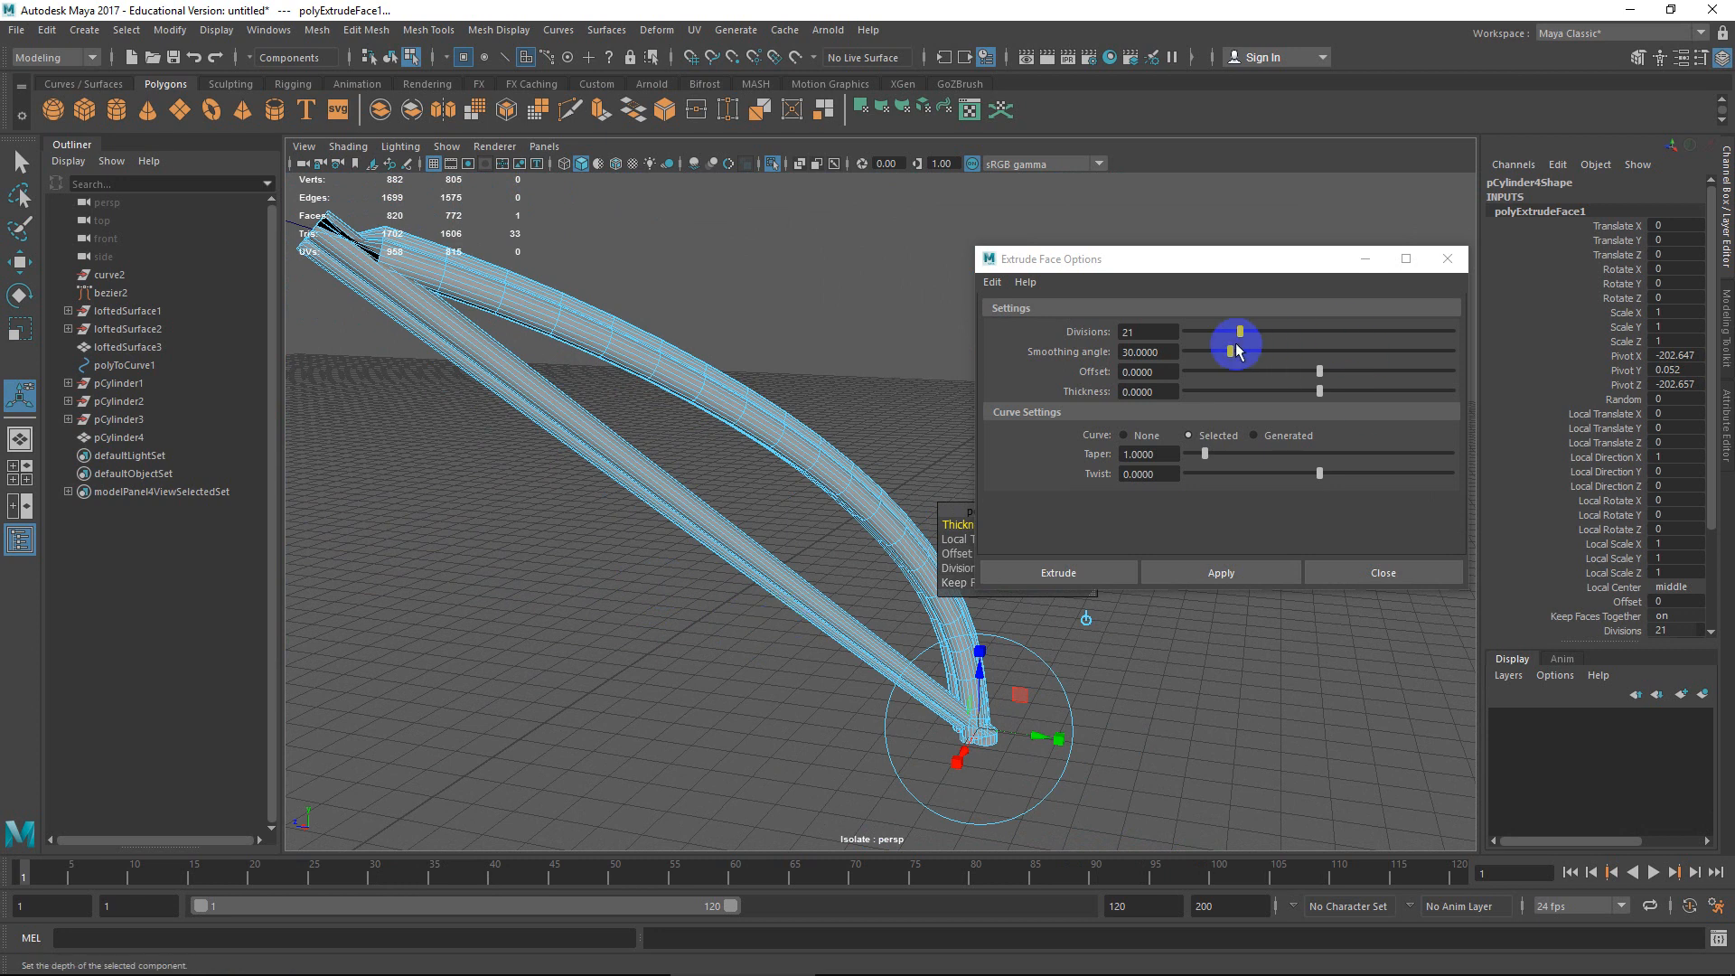
Undo the 21-division extrusion, returning to the selected cap face and seam curve.
{"action": "left_click_drag", "start_coordinate": [1240, 332], "coordinate": [1259, 334]}
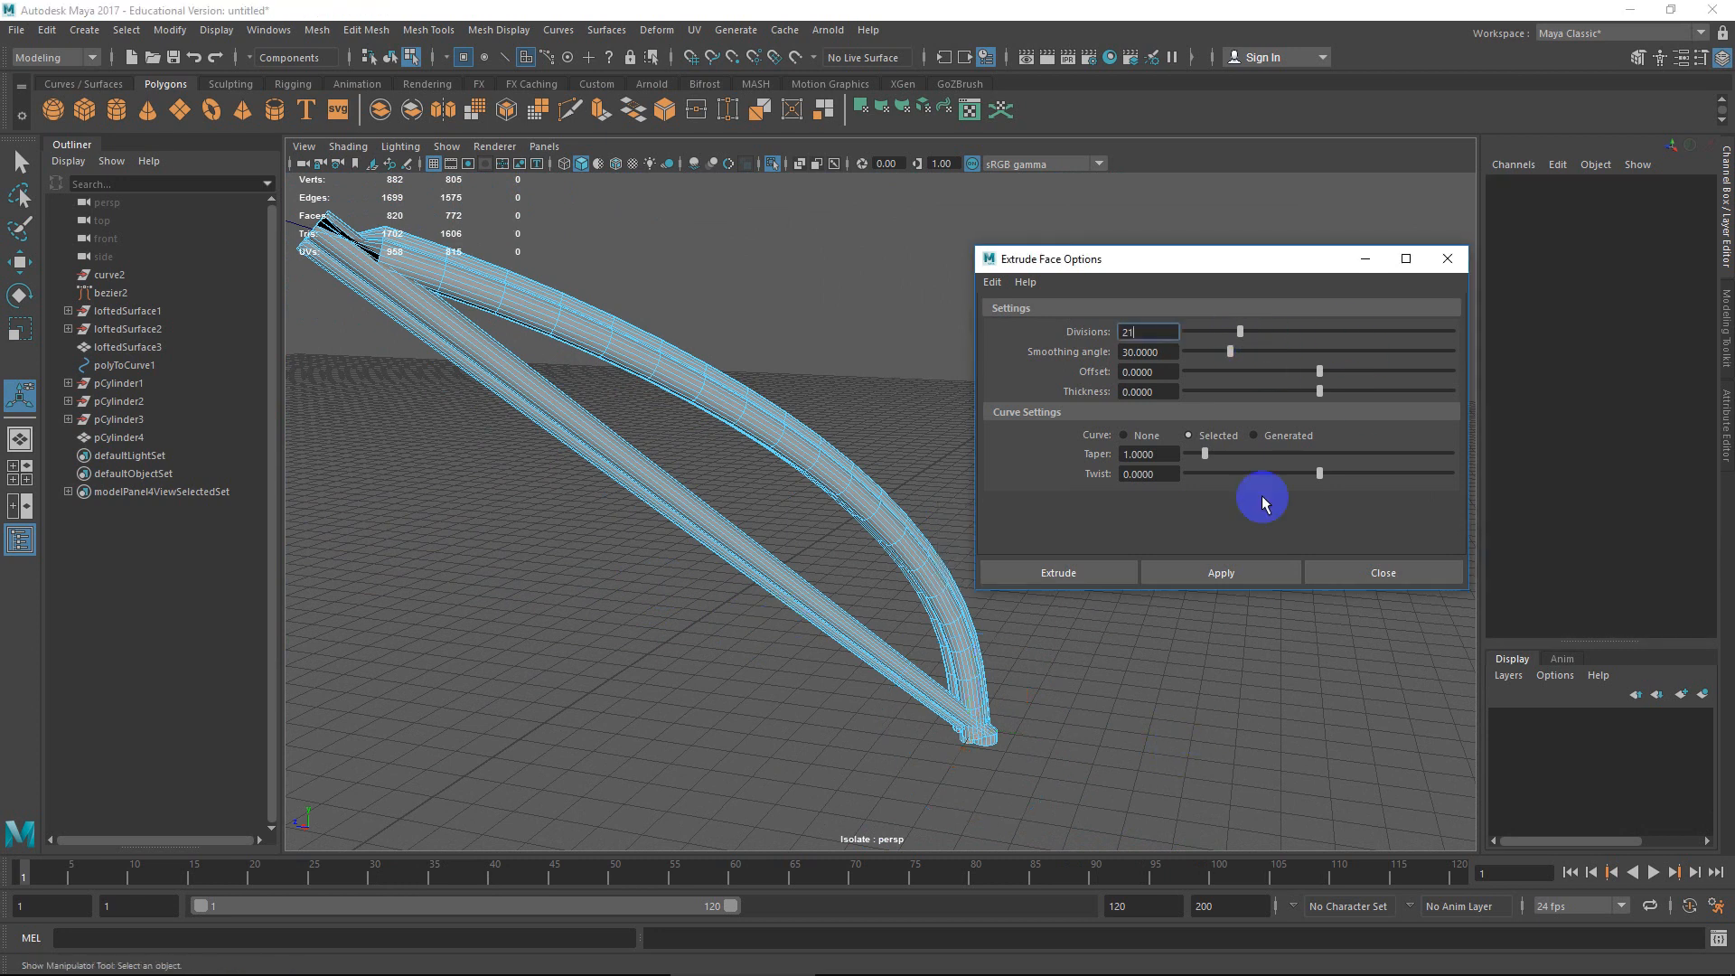
{"action": "key", "text": "ctrl+z"}
{"action": "key", "text": "ctrl+z"}
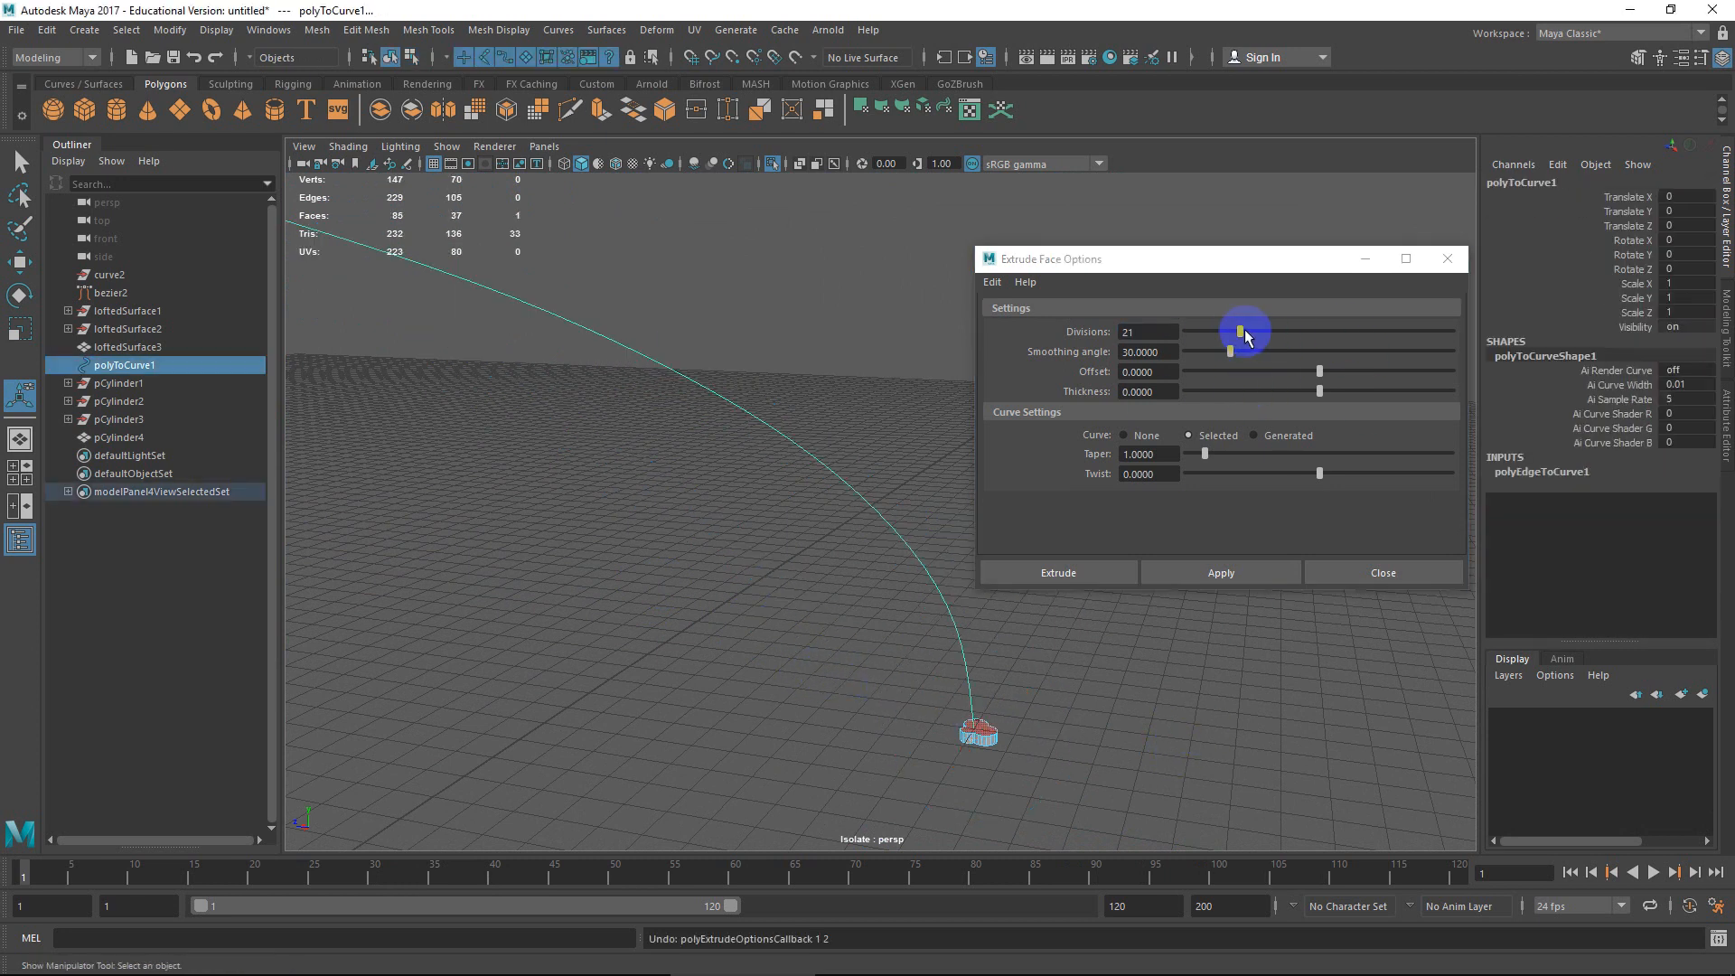
Try extruding the cap face along the seam curve with only 3 divisions.
{"action": "left_click_drag", "start_coordinate": [1240, 332], "coordinate": [1184, 333]}
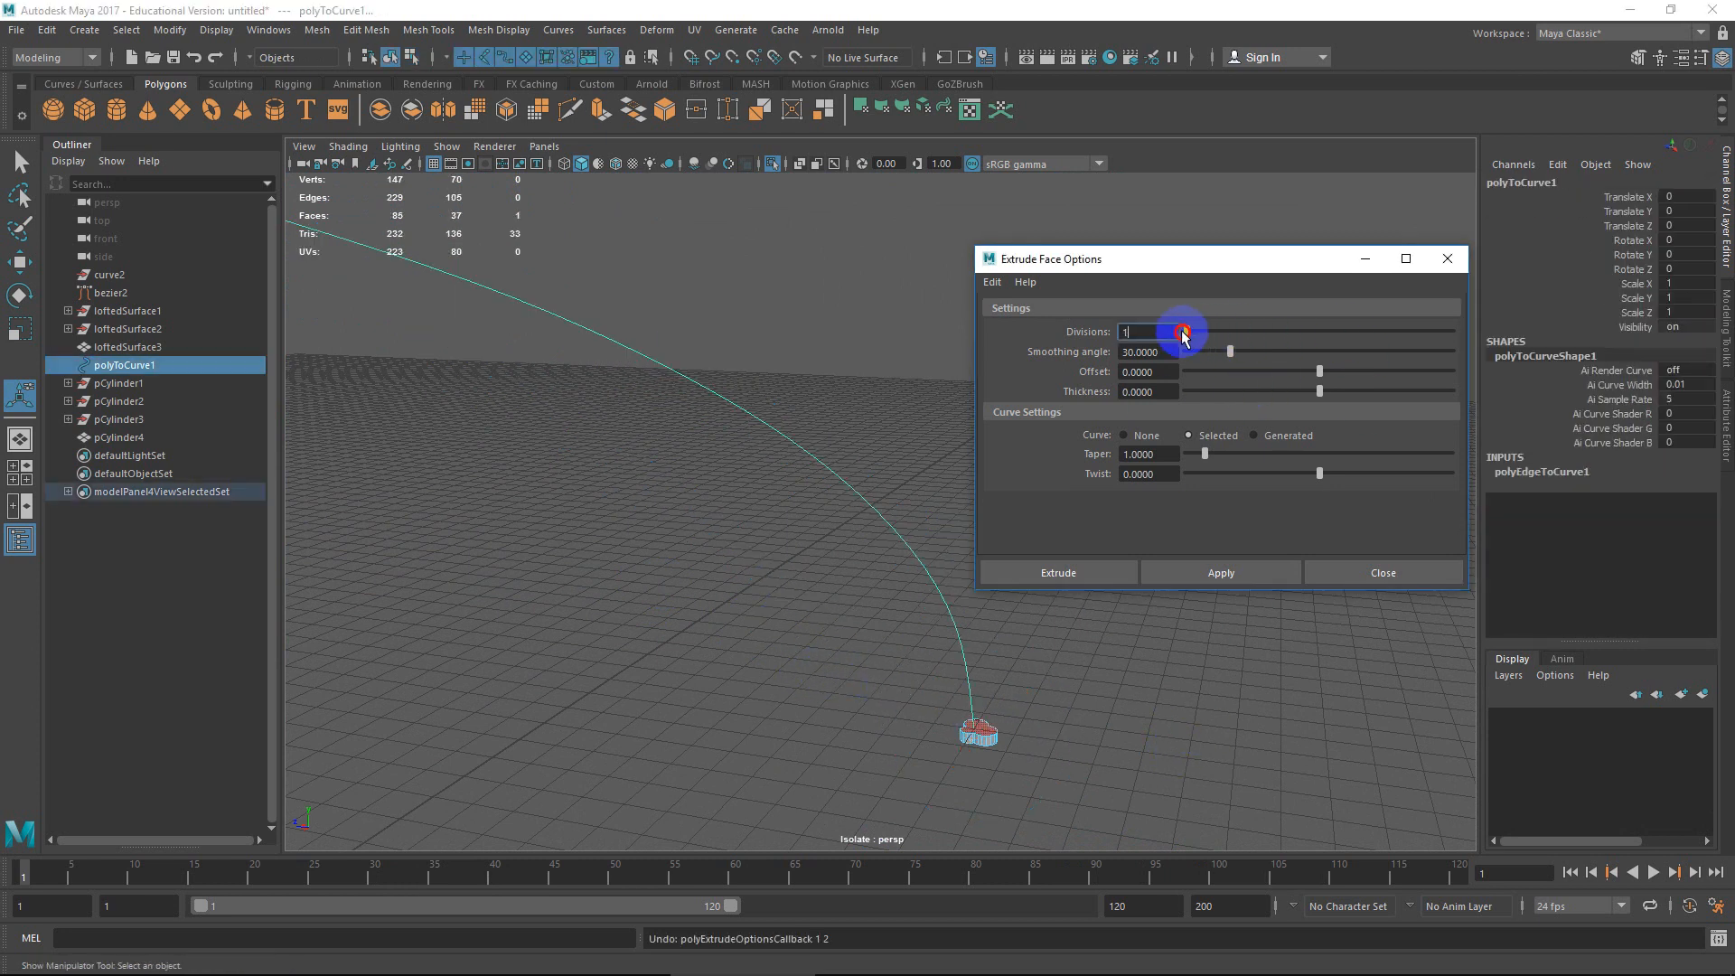
{"action": "left_click", "coordinate": [1179, 572]}
{"action": "left_click_drag", "start_coordinate": [949, 623], "coordinate": [743, 624], "text": "alt"}
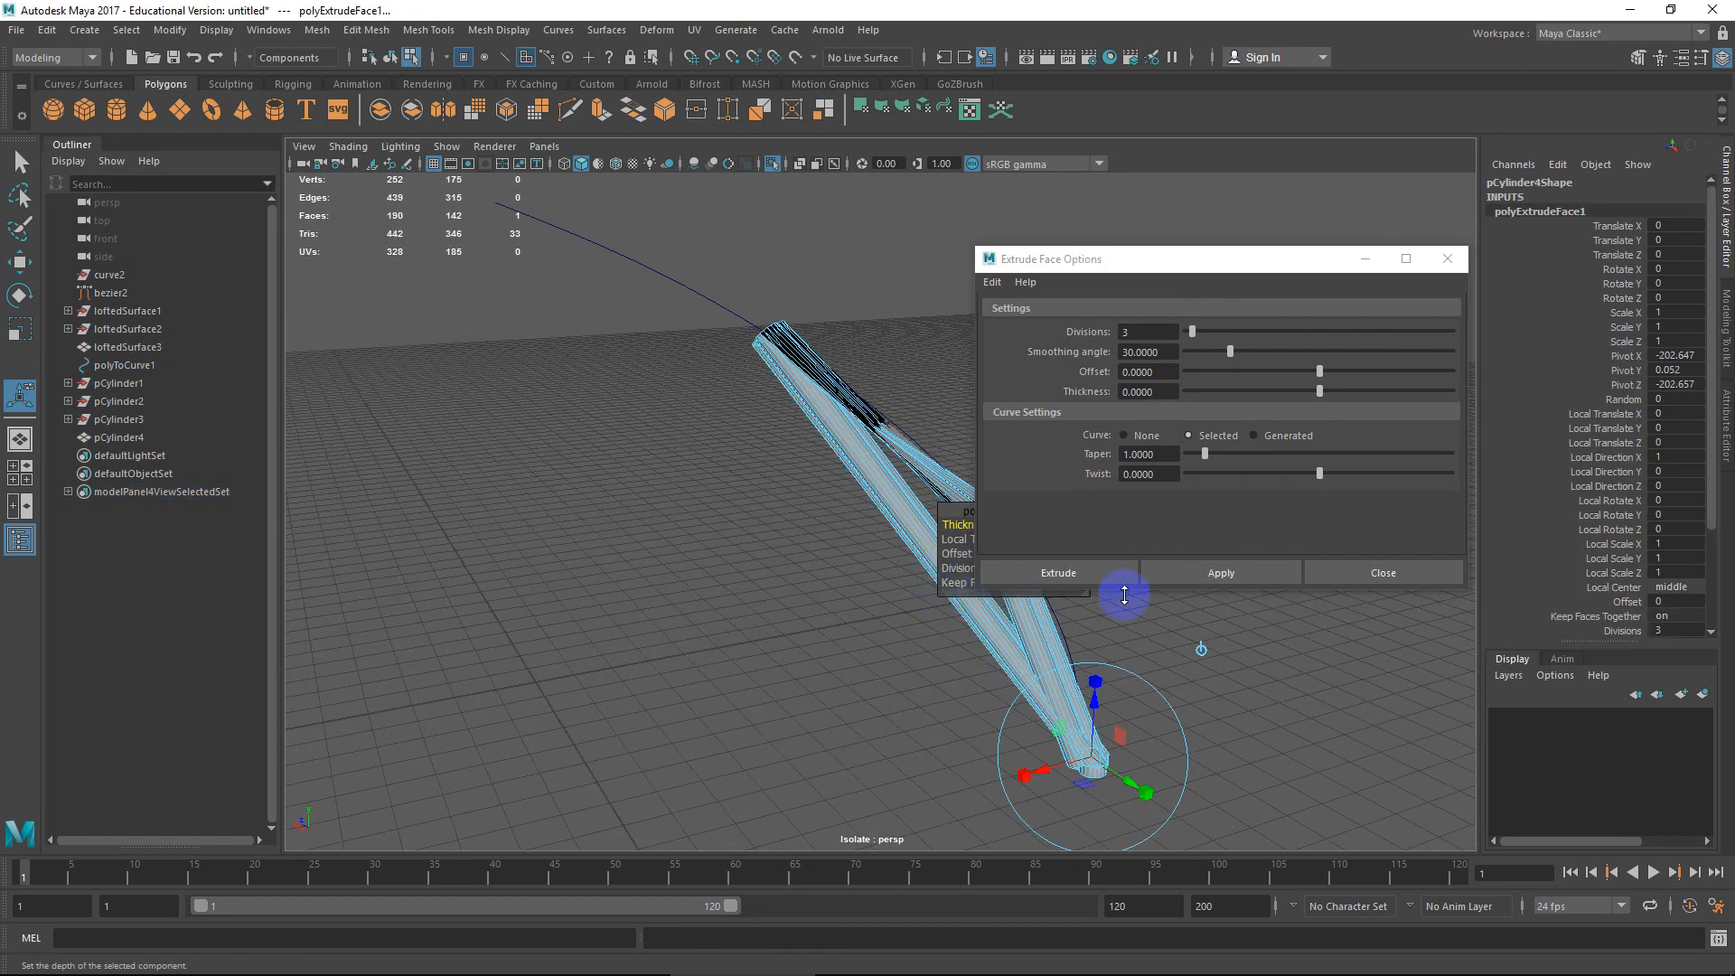
Undo the 3-division extrusion of the cap face.
{"action": "left_click", "coordinate": [1234, 659]}
{"action": "key", "text": "ctrl+z"}
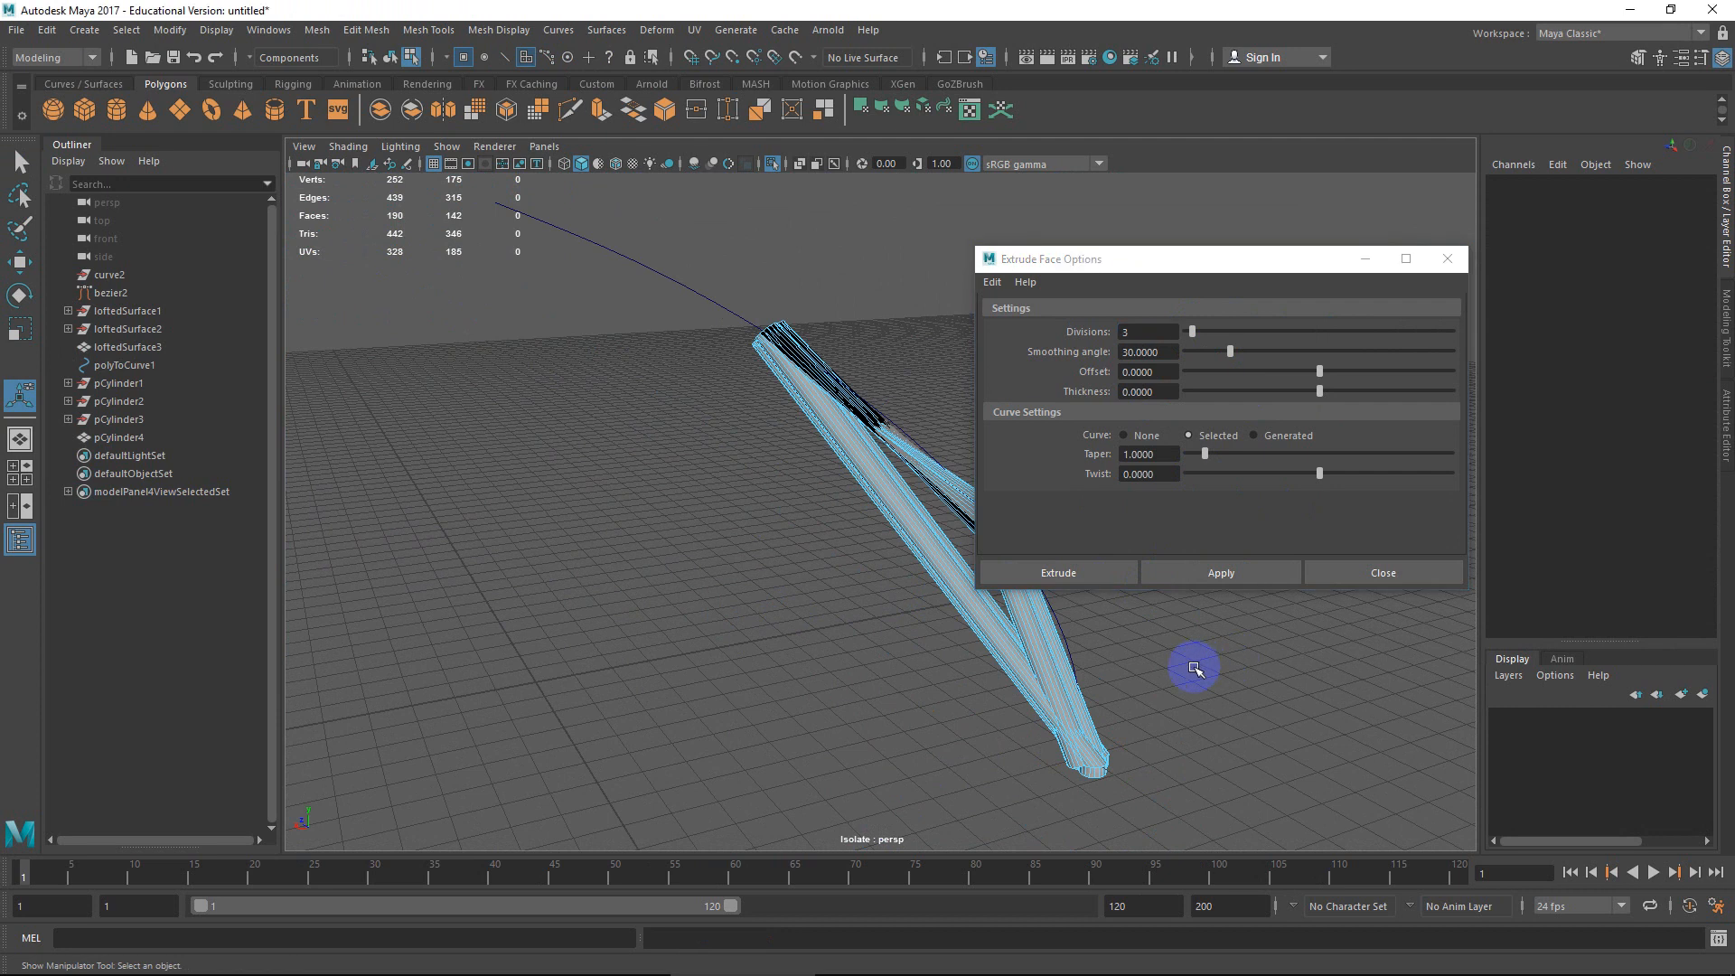
{"action": "key", "text": "ctrl+z"}
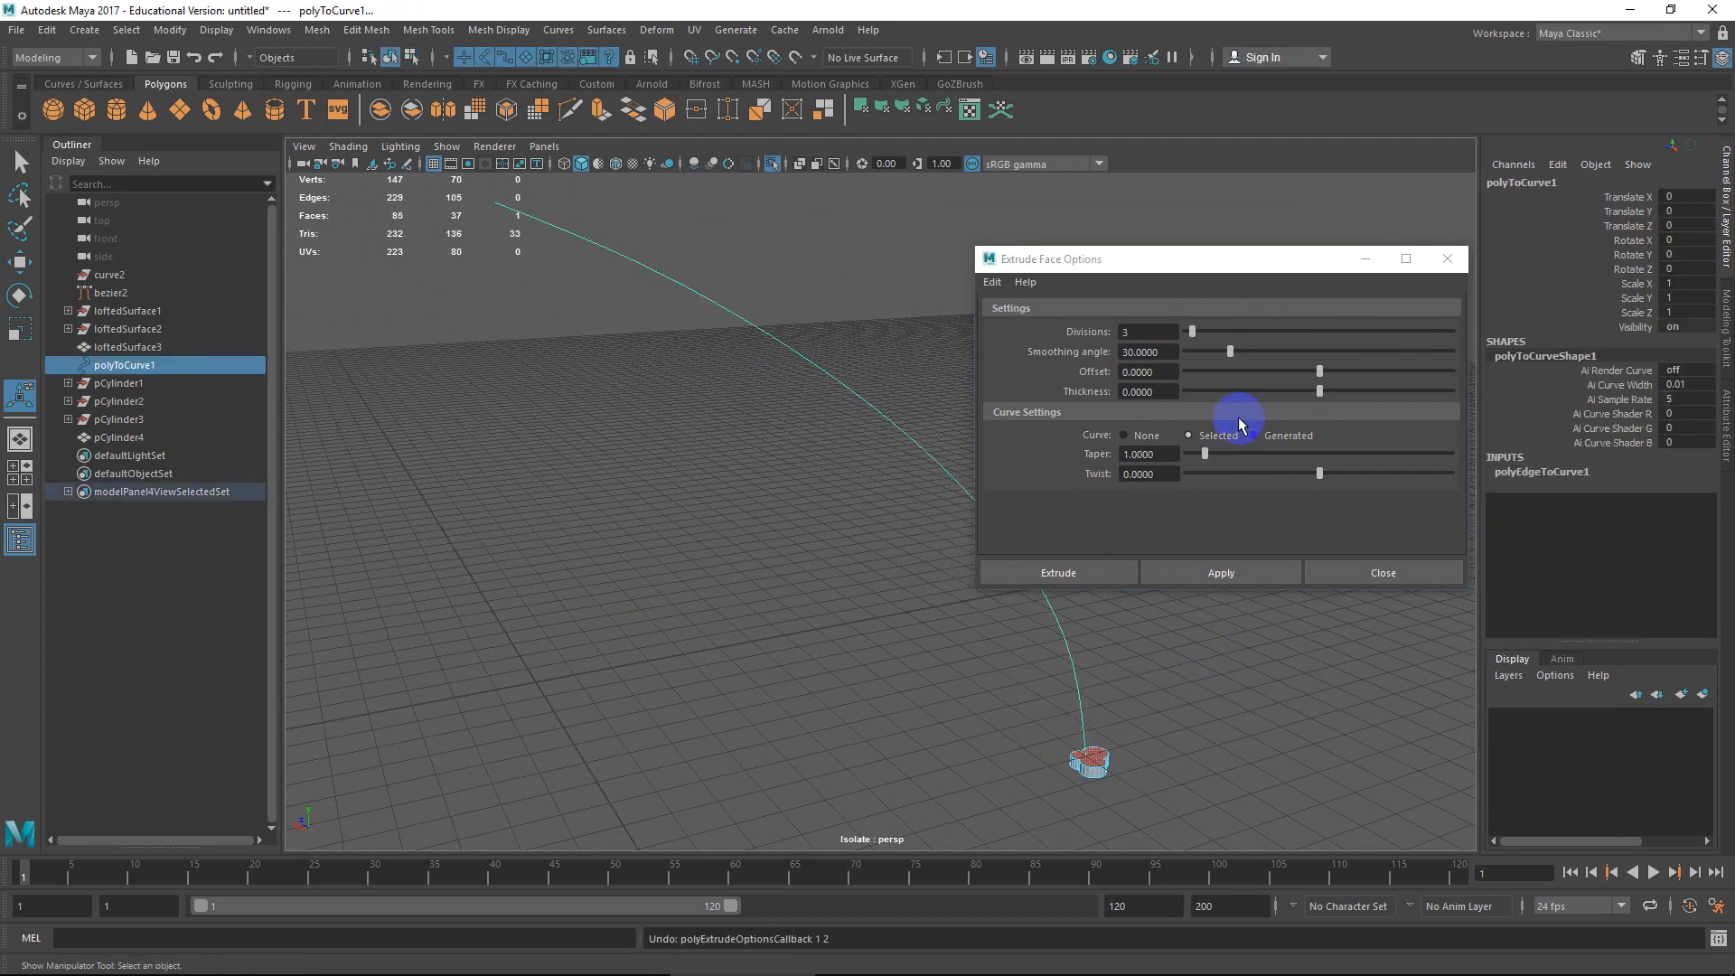
Extrude the cap face along the seam curve with 12 divisions and inspect the rib's far end.
{"action": "left_click", "coordinate": [1226, 331]}
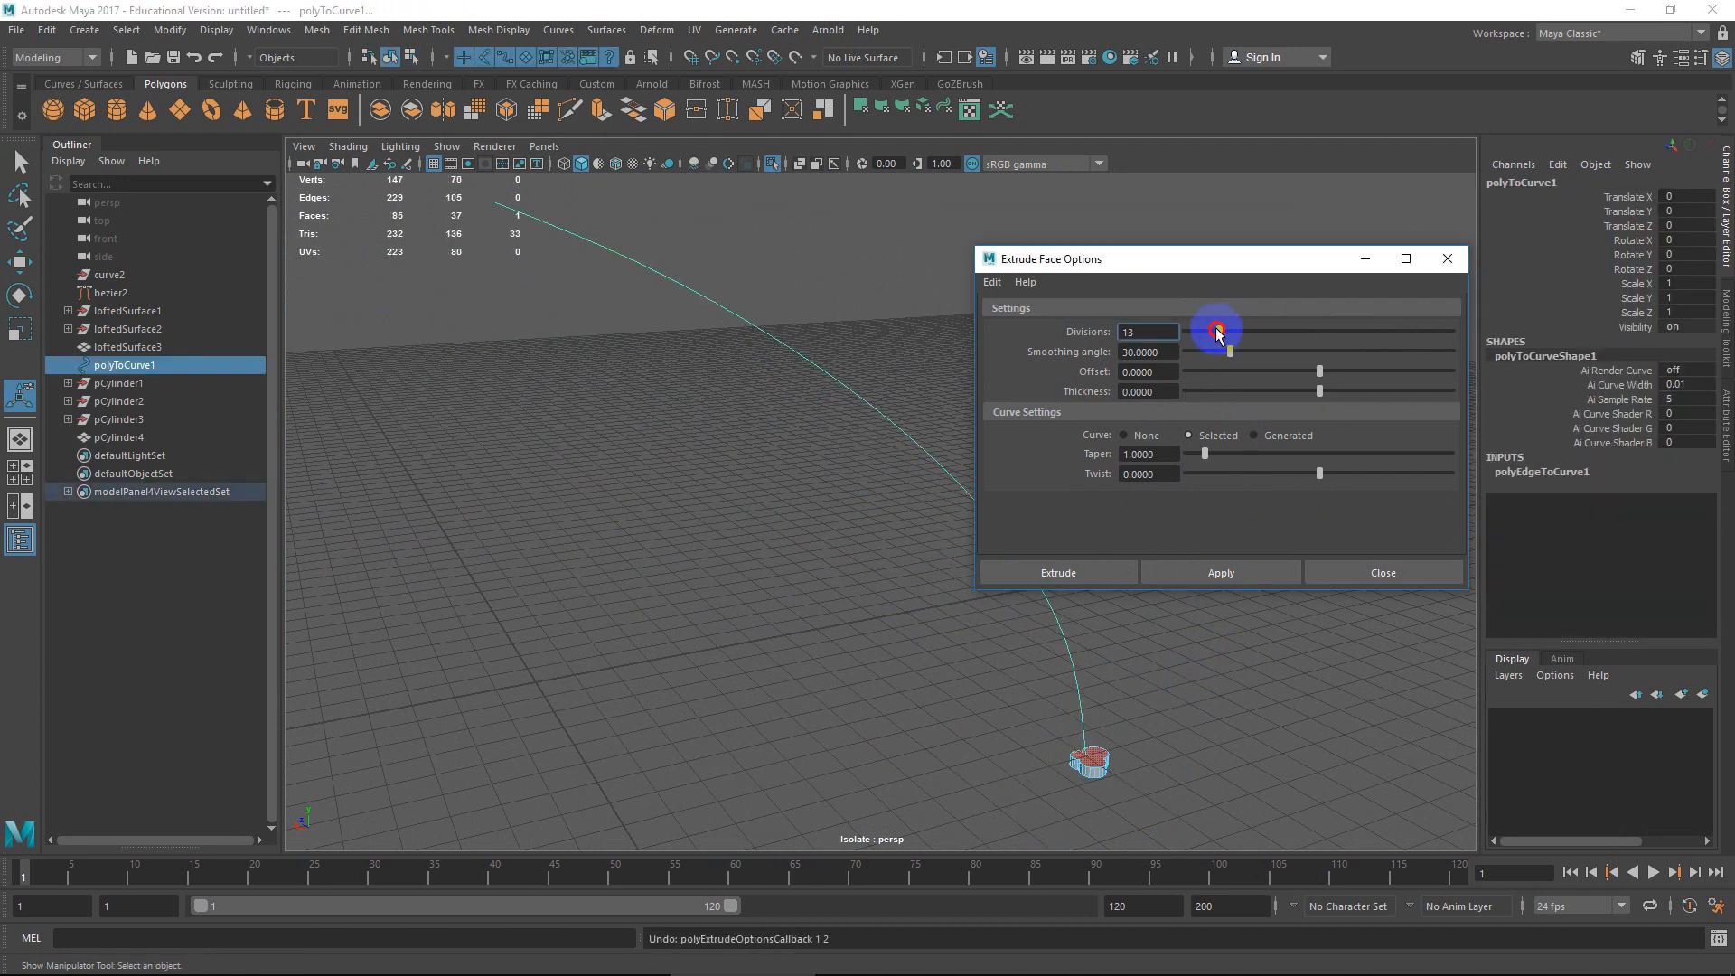
{"action": "left_click_drag", "start_coordinate": [1216, 331], "coordinate": [1216, 332]}
{"action": "left_click", "coordinate": [1224, 571]}
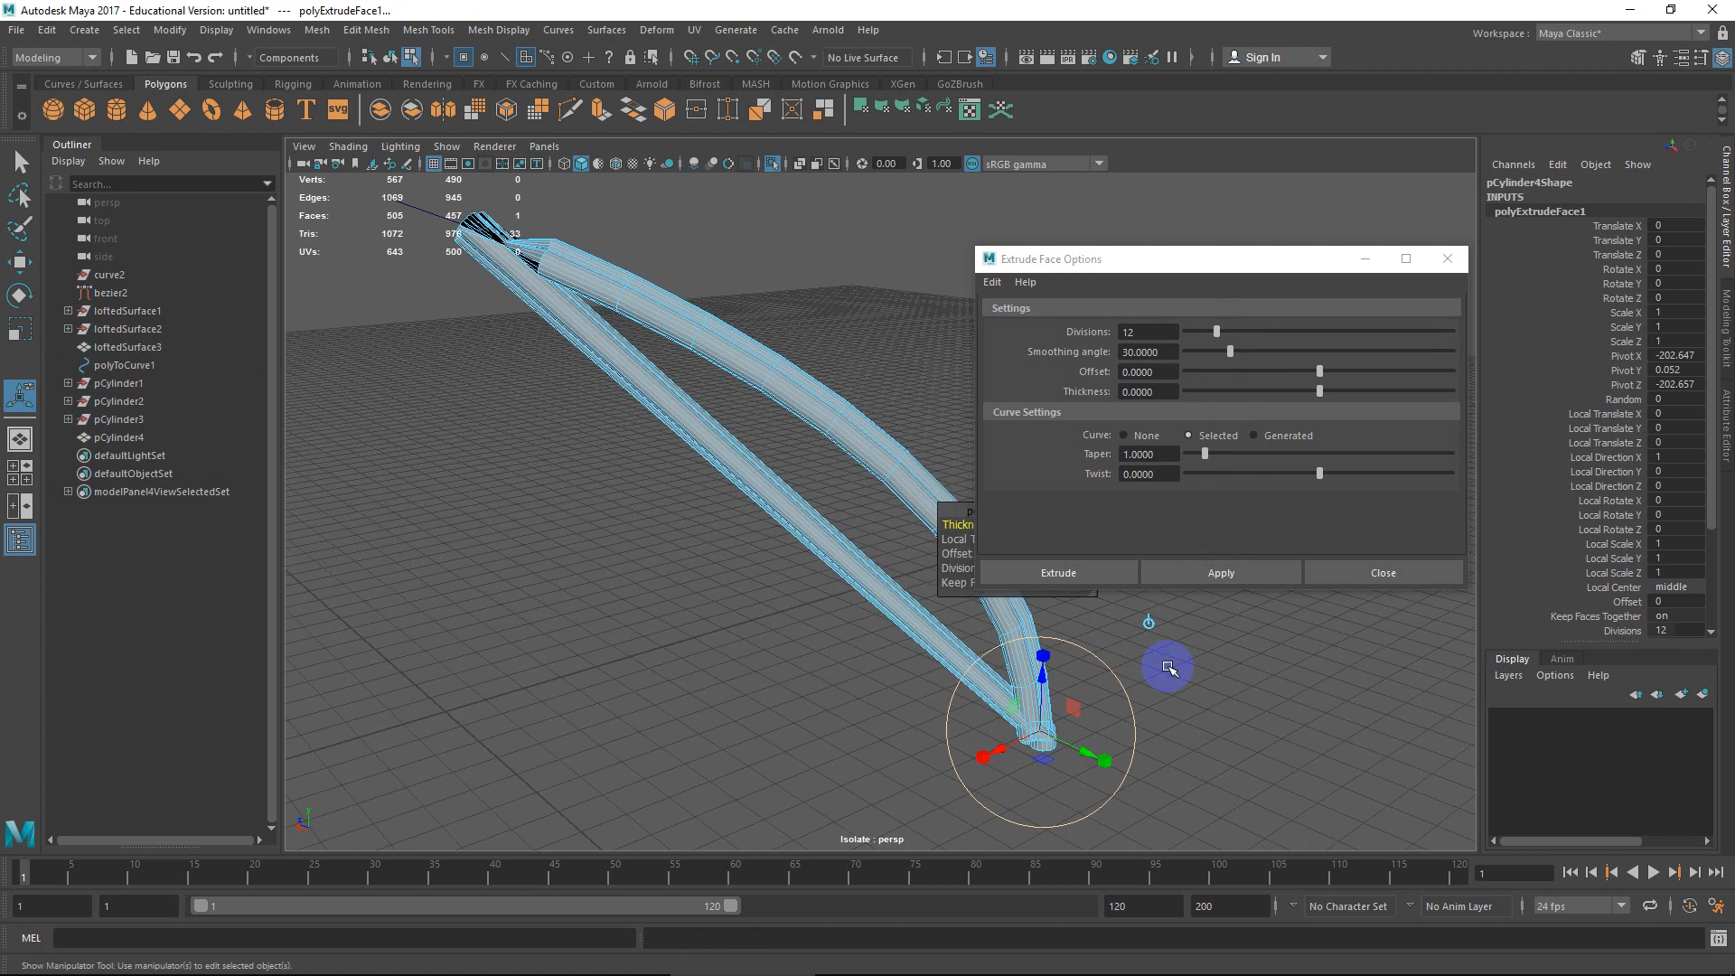
{"action": "scroll", "coordinate": [1168, 667], "scroll_direction": "down", "scroll_amount": 3}
{"action": "left_click_drag", "start_coordinate": [907, 632], "coordinate": [782, 515], "text": "alt"}
{"action": "middle_click_drag", "start_coordinate": [783, 515], "coordinate": [940, 543], "text": "alt"}
{"action": "scroll", "coordinate": [701, 419], "scroll_direction": "up", "scroll_amount": 3}
{"action": "middle_click_drag", "start_coordinate": [701, 418], "coordinate": [697, 471], "text": "alt"}
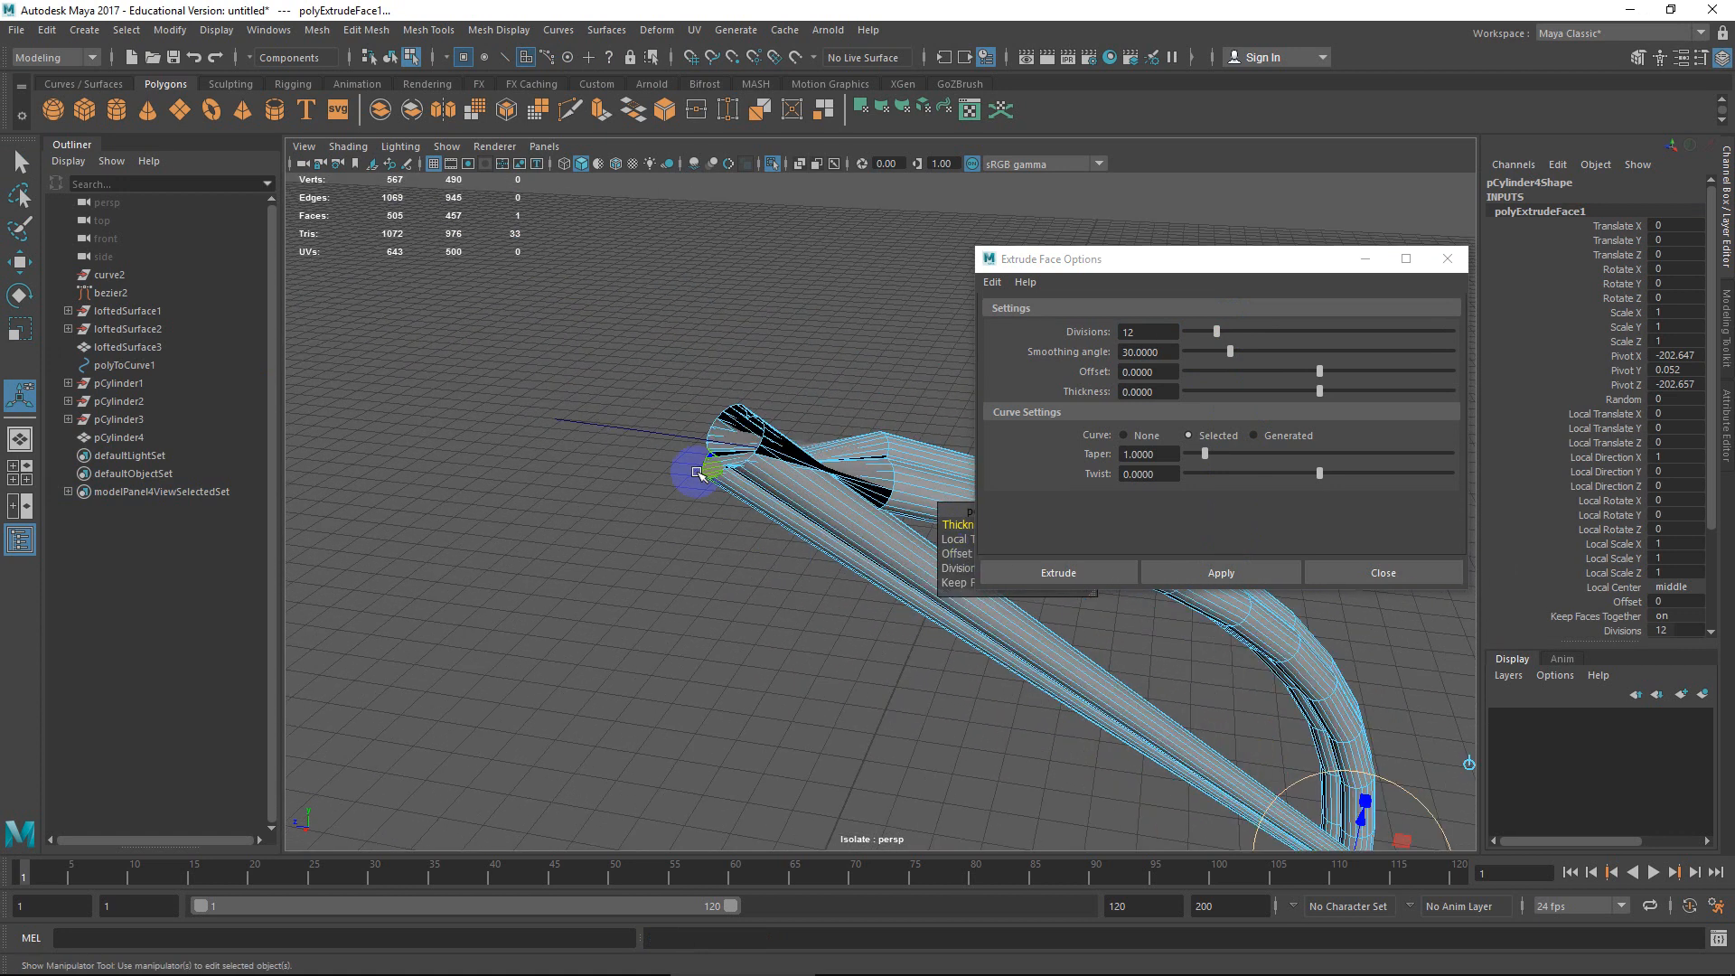
Check the seam curve's control vertices beyond the rib's far end and pick curve points on that stretch.
{"action": "left_click", "coordinate": [631, 432]}
{"action": "left_click_drag", "start_coordinate": [677, 457], "coordinate": [622, 459], "text": "alt"}
{"action": "left_click_drag", "start_coordinate": [638, 386], "coordinate": [601, 443]}
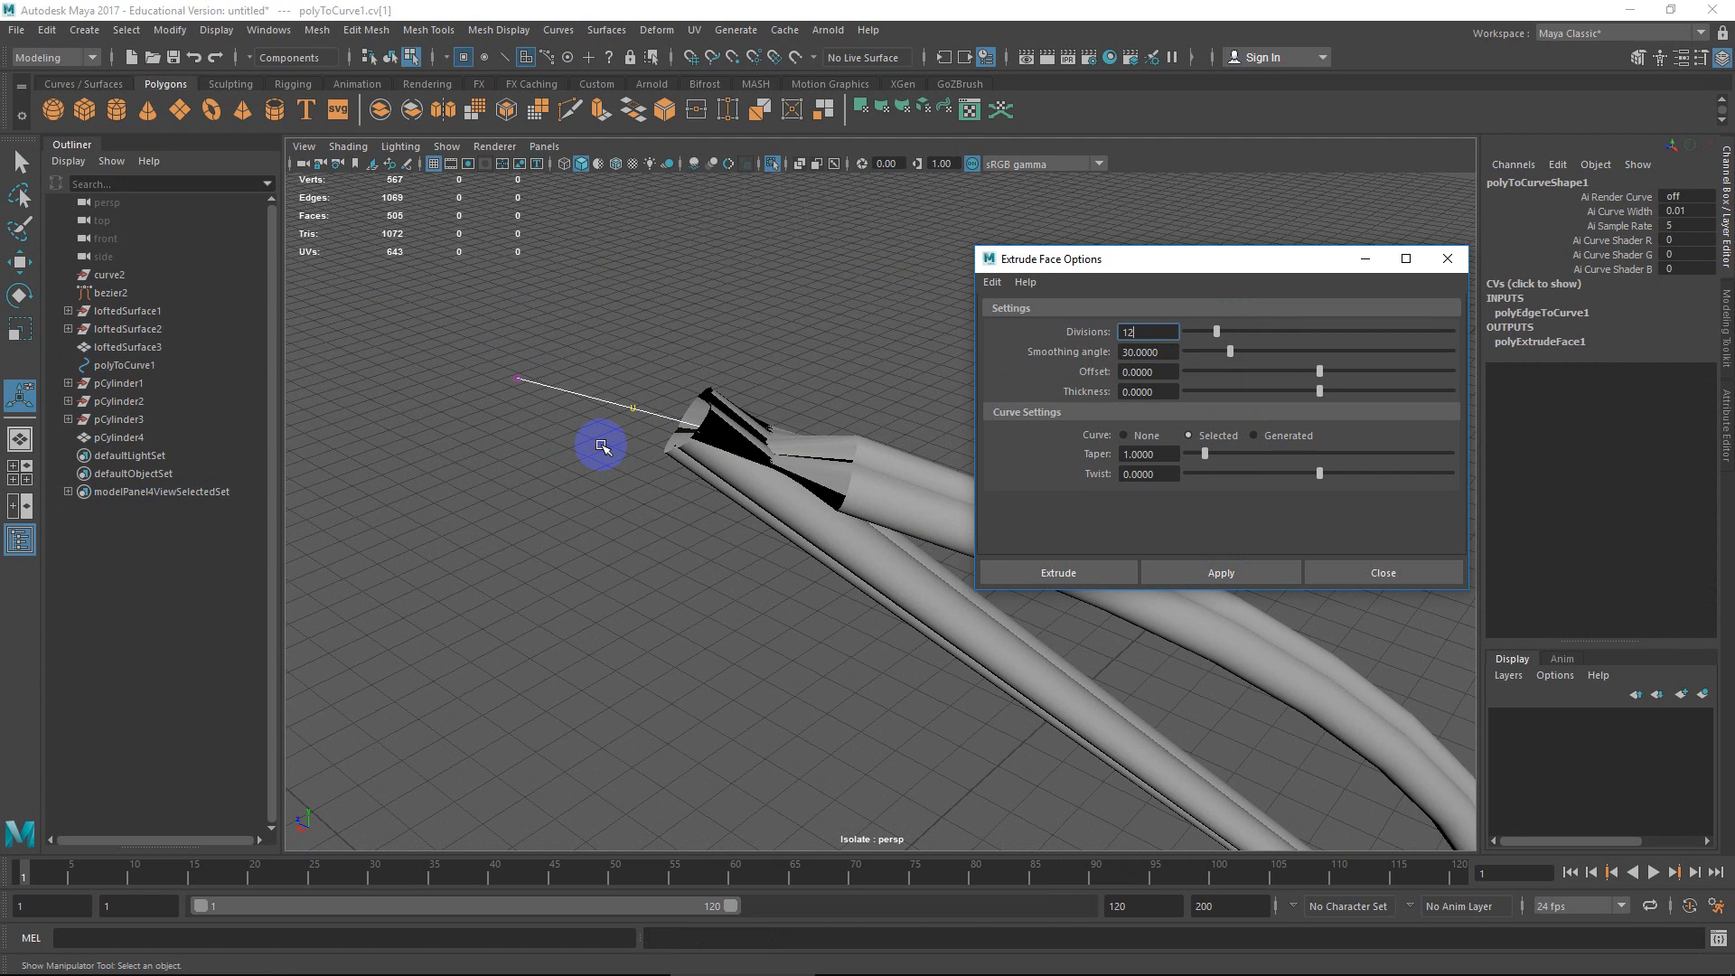
{"action": "right_click", "coordinate": [637, 405]}
{"action": "right_click_drag", "start_coordinate": [636, 409], "coordinate": [633, 362]}
{"action": "left_click_drag", "start_coordinate": [602, 431], "coordinate": [604, 436]}
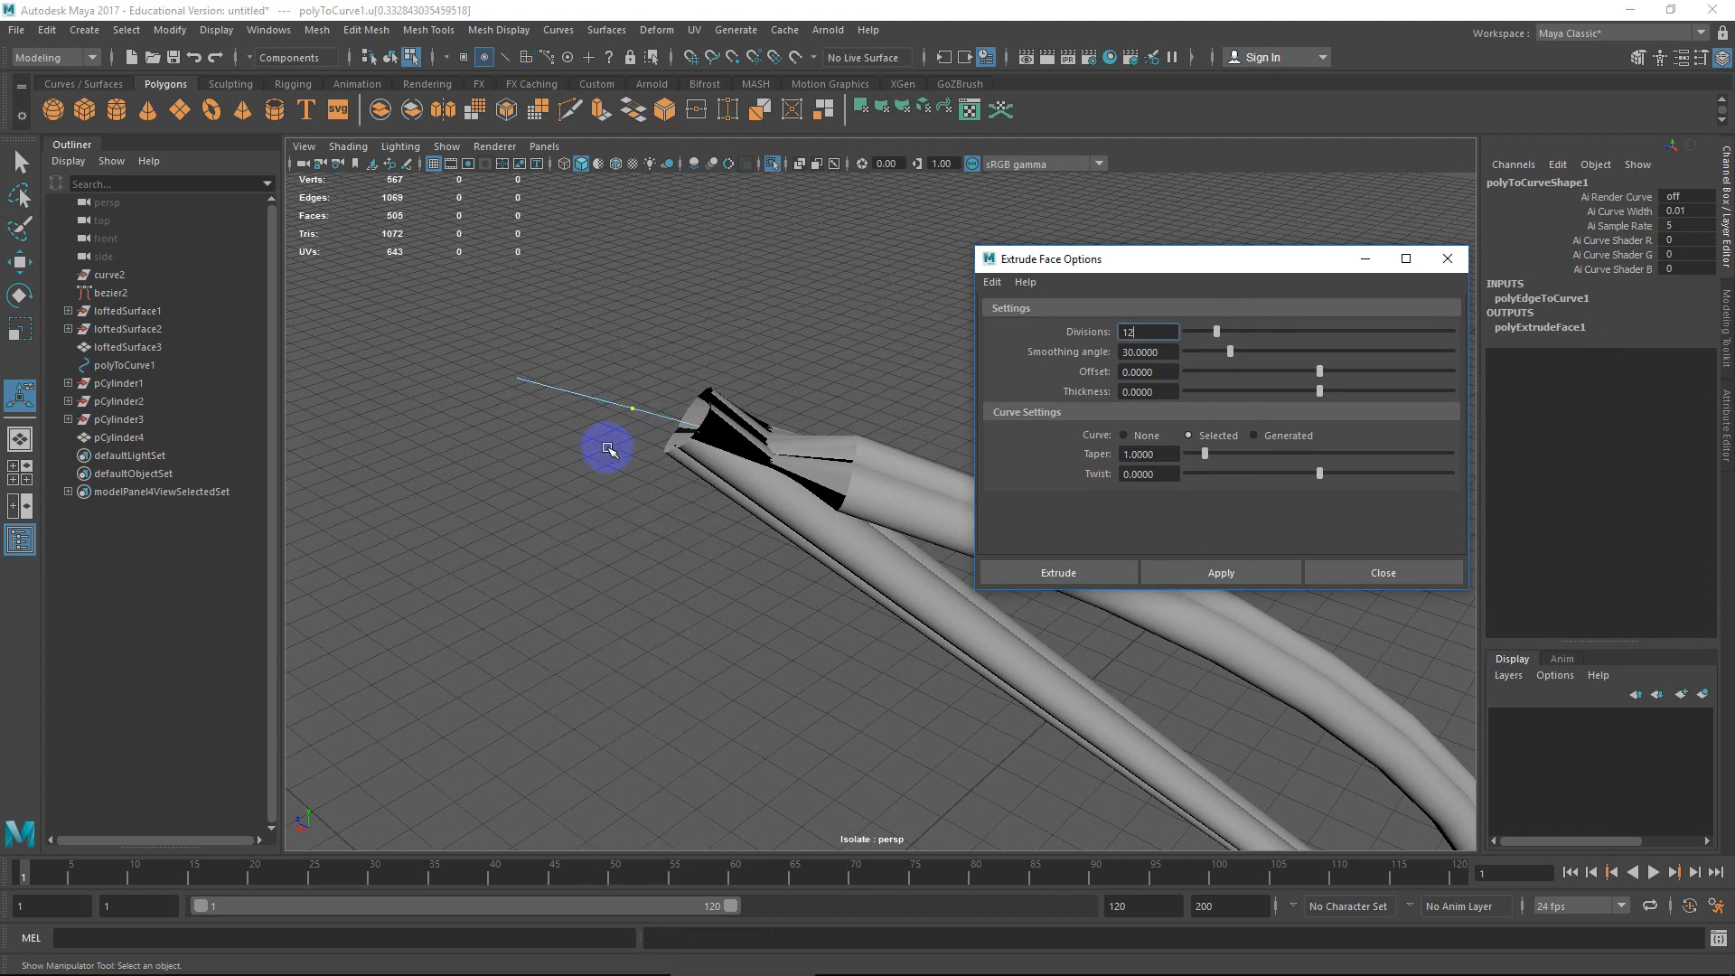
{"action": "left_click", "coordinate": [503, 396]}
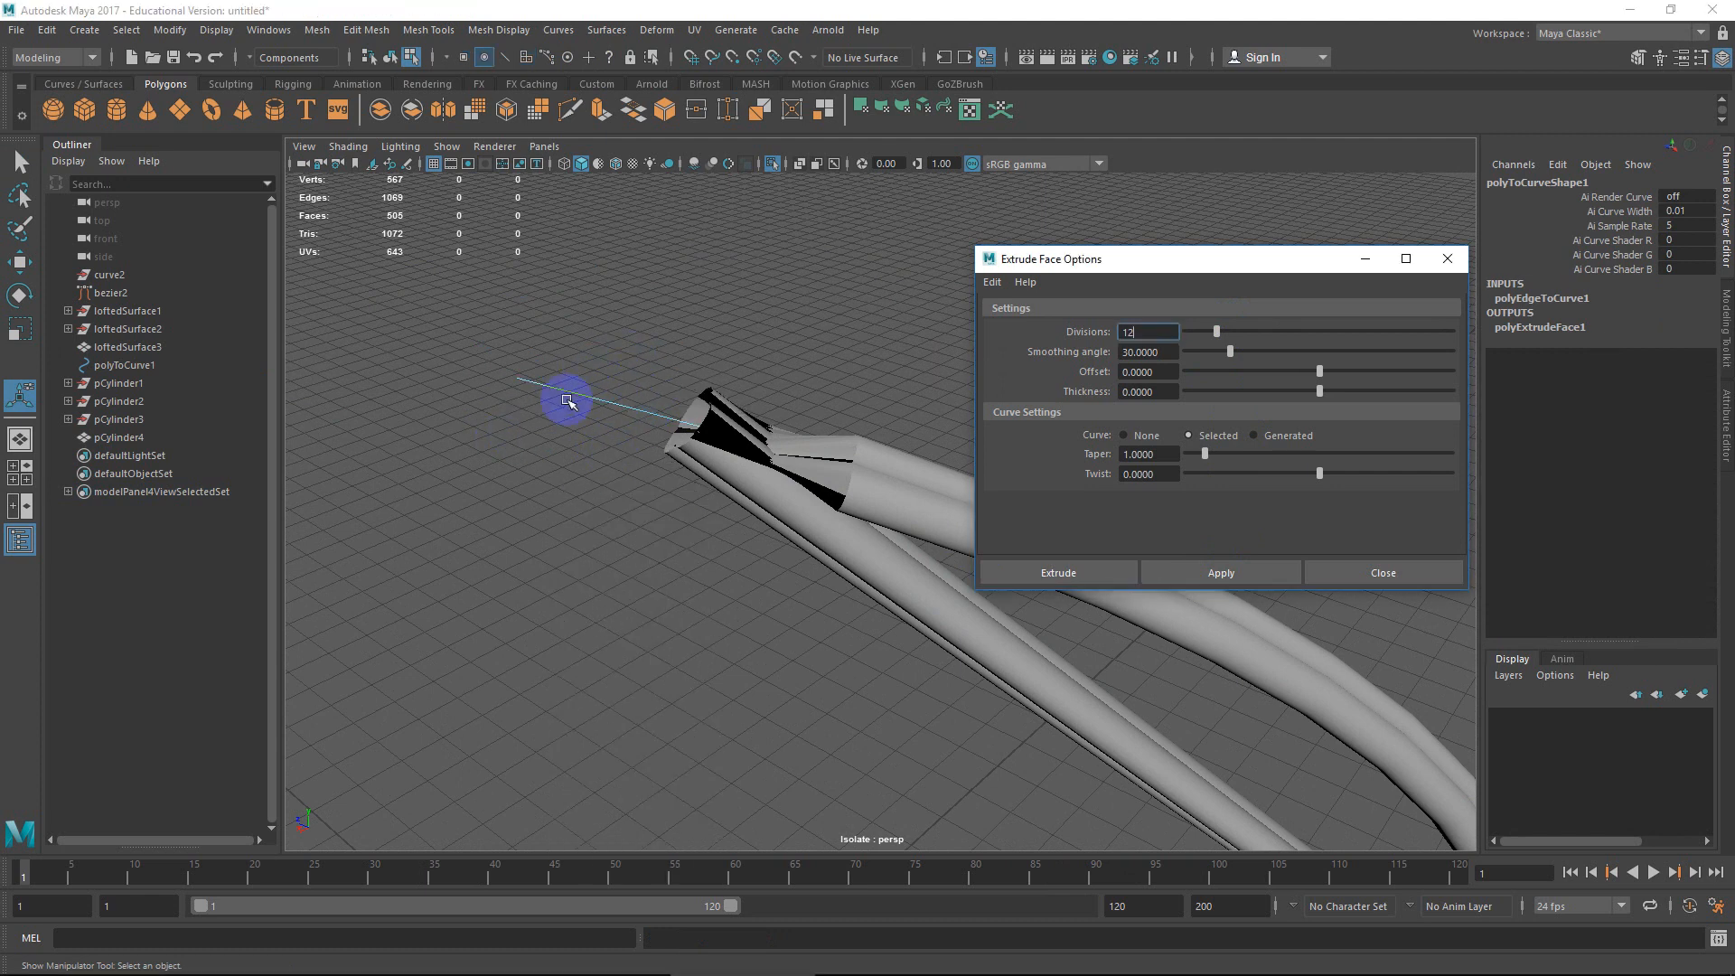
{"action": "left_click", "coordinate": [617, 404]}
Show the seam curve's control vertices again, view the whole rib, and return to object selection.
{"action": "right_click", "coordinate": [632, 408]}
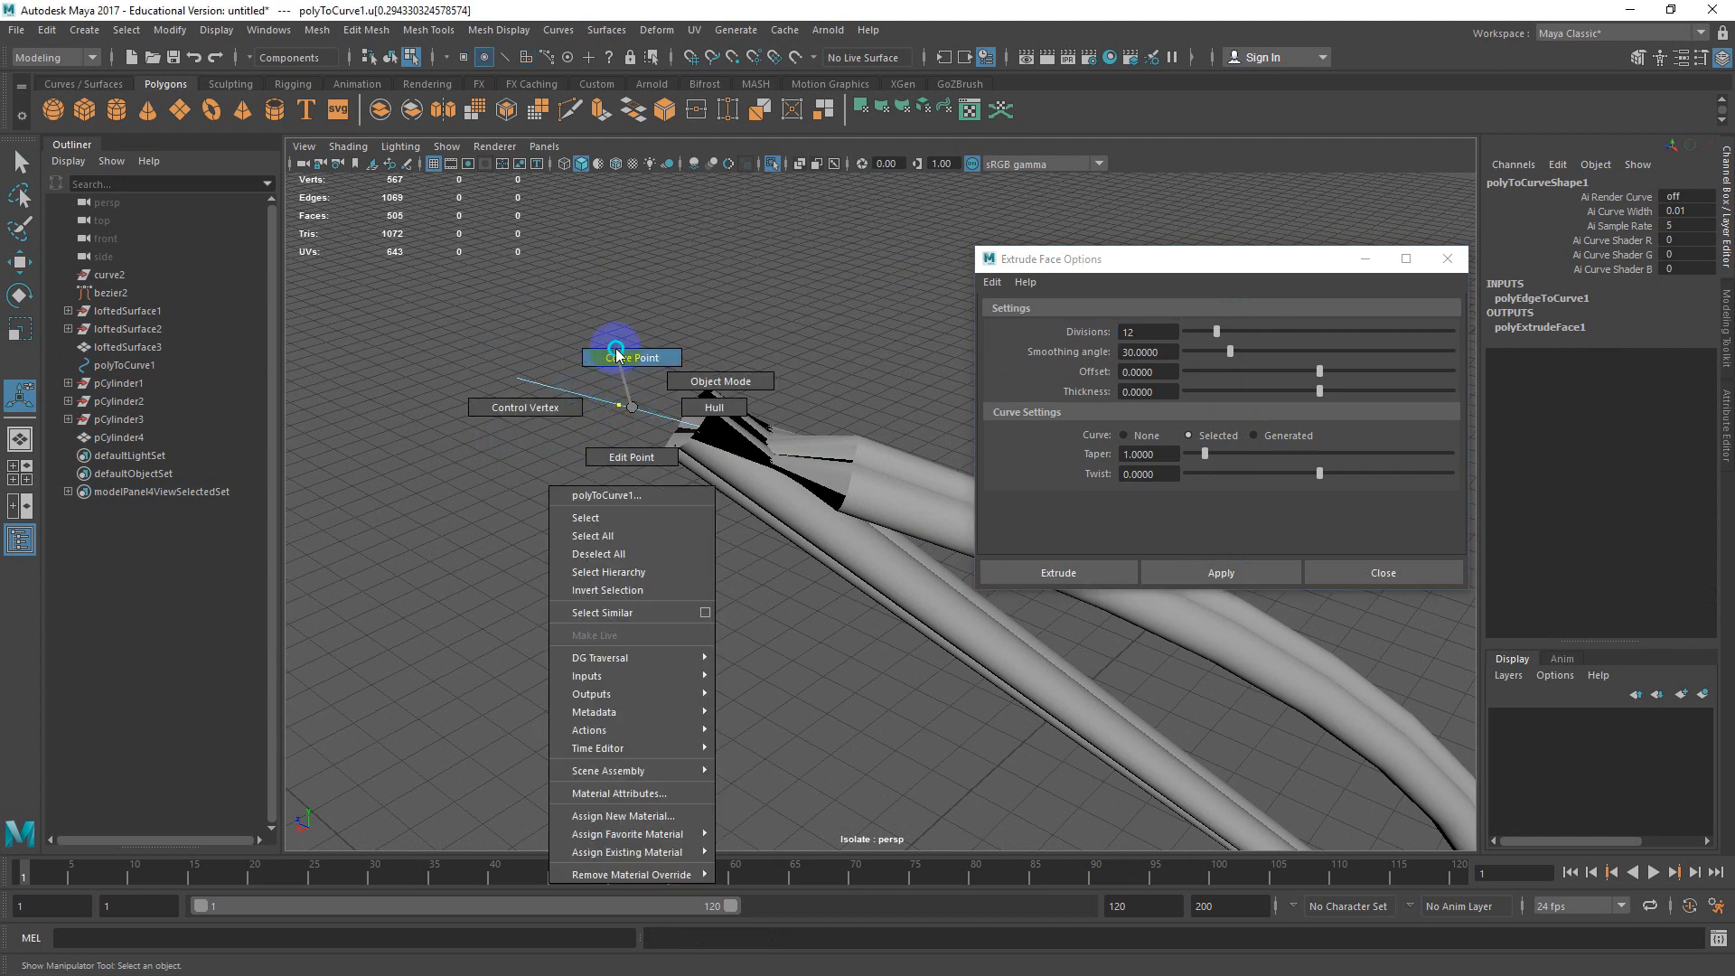
{"action": "left_click", "coordinate": [524, 407]}
{"action": "left_click", "coordinate": [630, 416]}
{"action": "left_click_drag", "start_coordinate": [631, 419], "coordinate": [800, 504], "text": "alt"}
{"action": "right_click_drag", "start_coordinate": [800, 503], "coordinate": [693, 481], "text": "alt"}
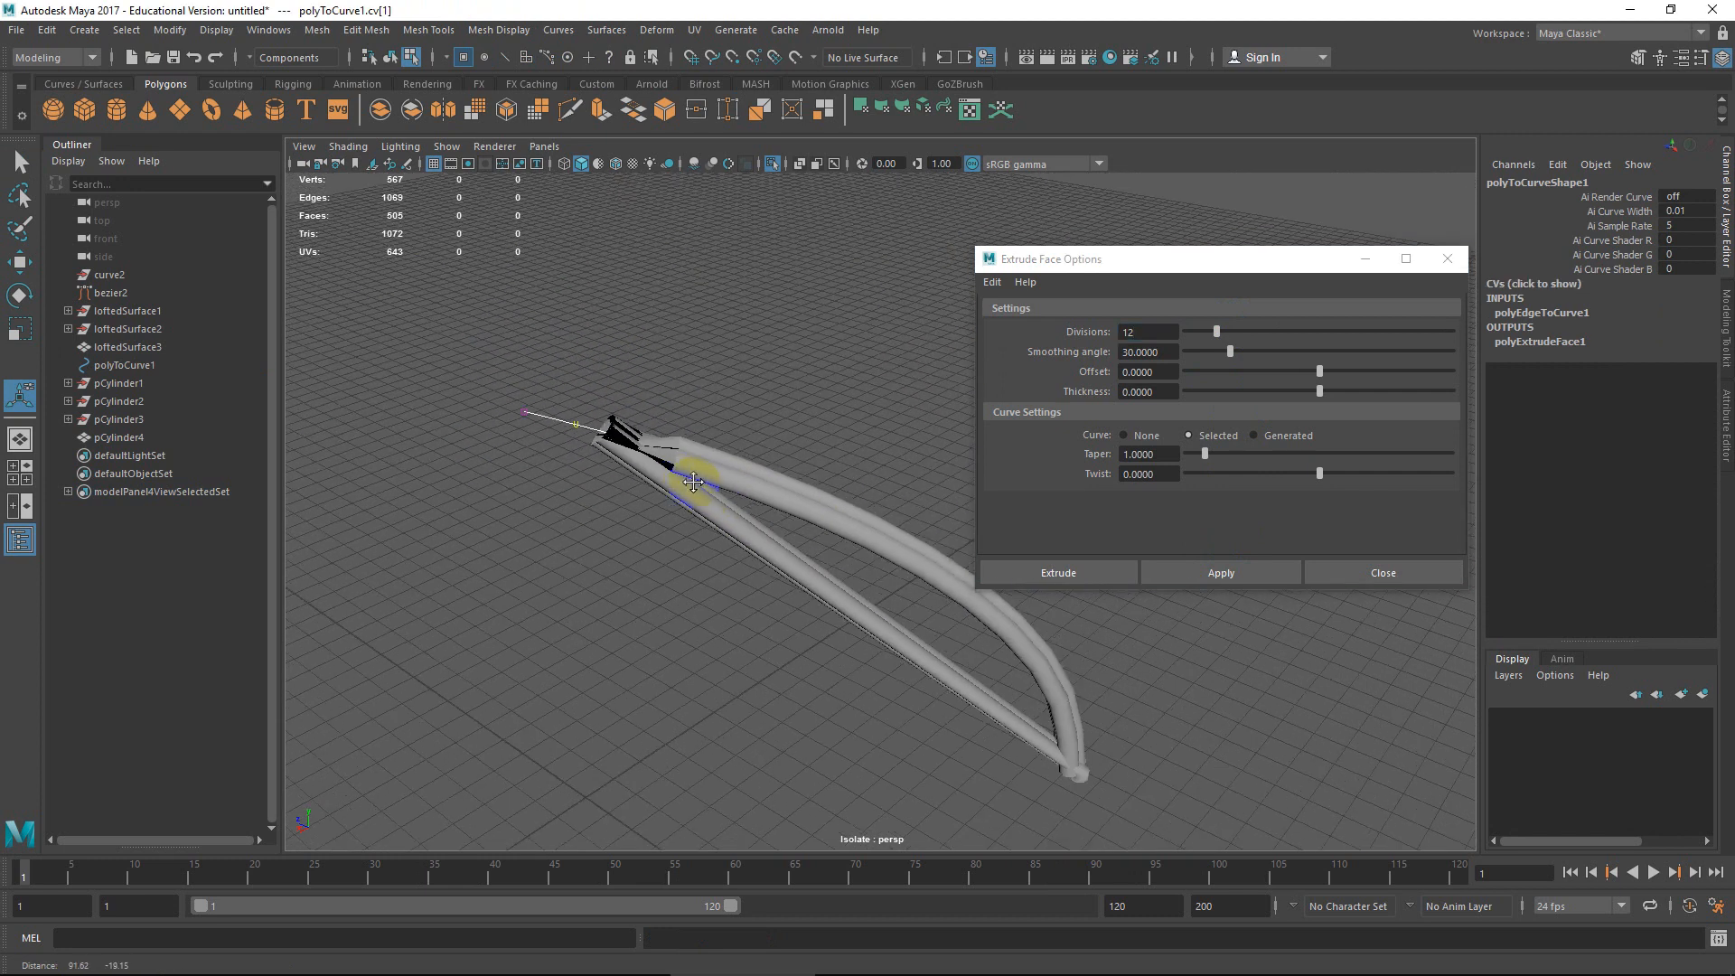
{"action": "right_click", "coordinate": [632, 434]}
{"action": "left_click", "coordinate": [737, 411]}
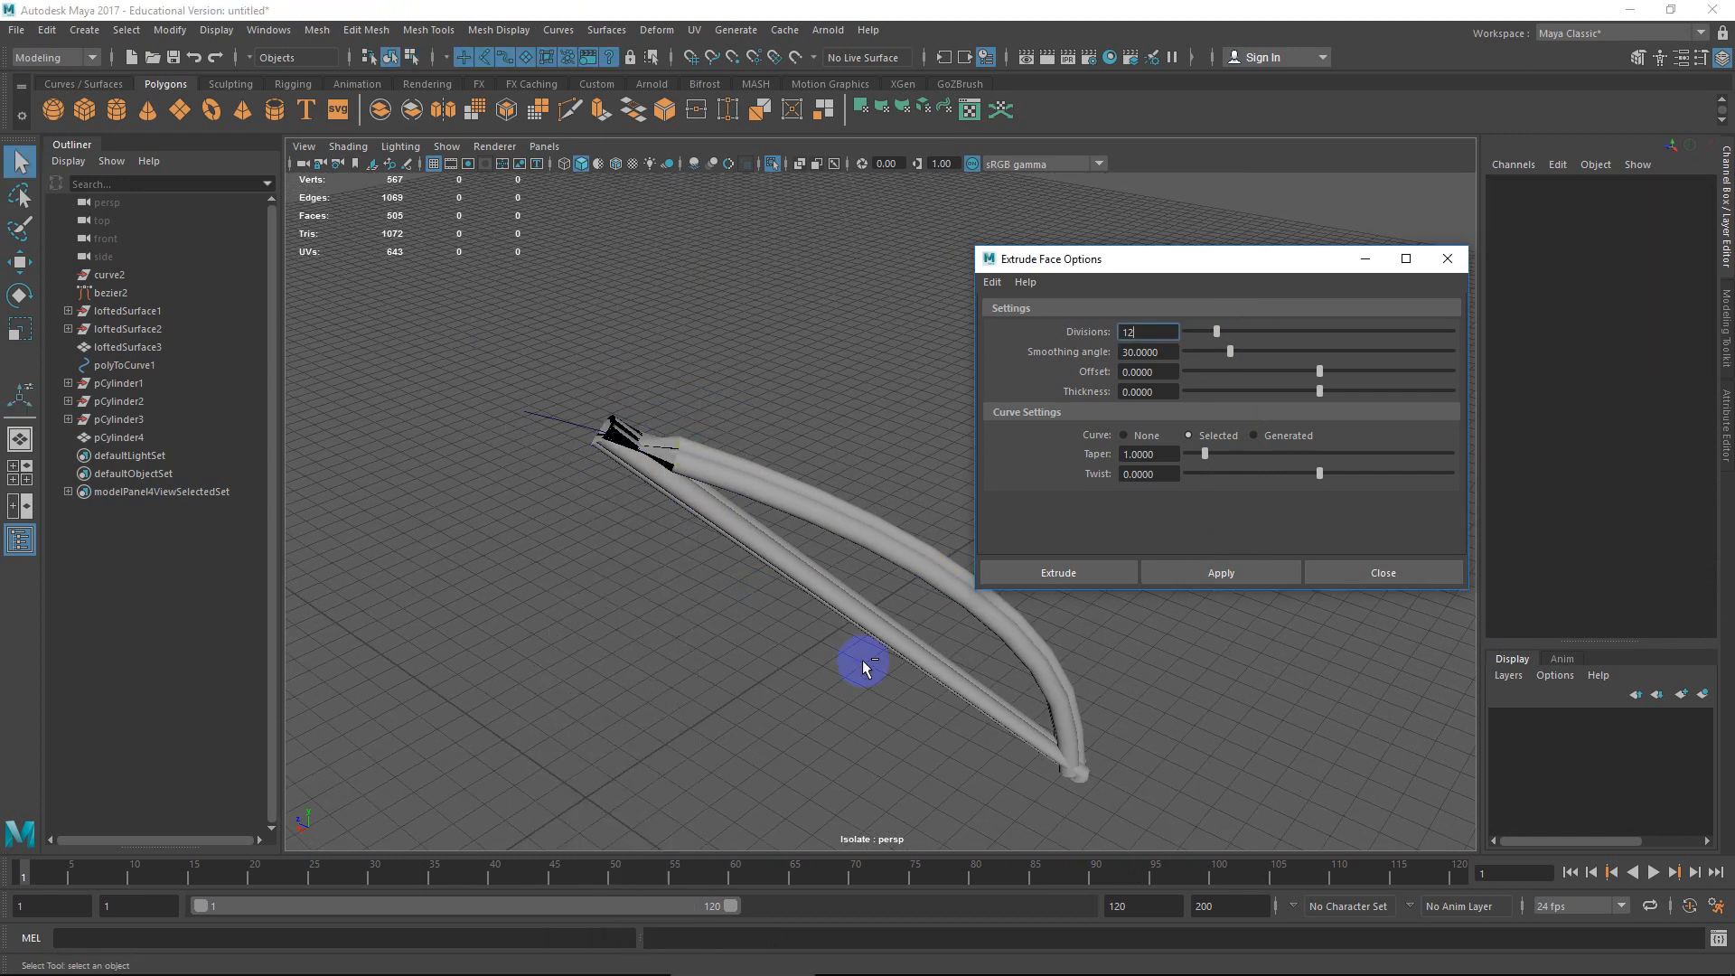
Close the extrude options and undo back through the curve selections and the 12-division extrusion.
{"action": "left_click", "coordinate": [1368, 575]}
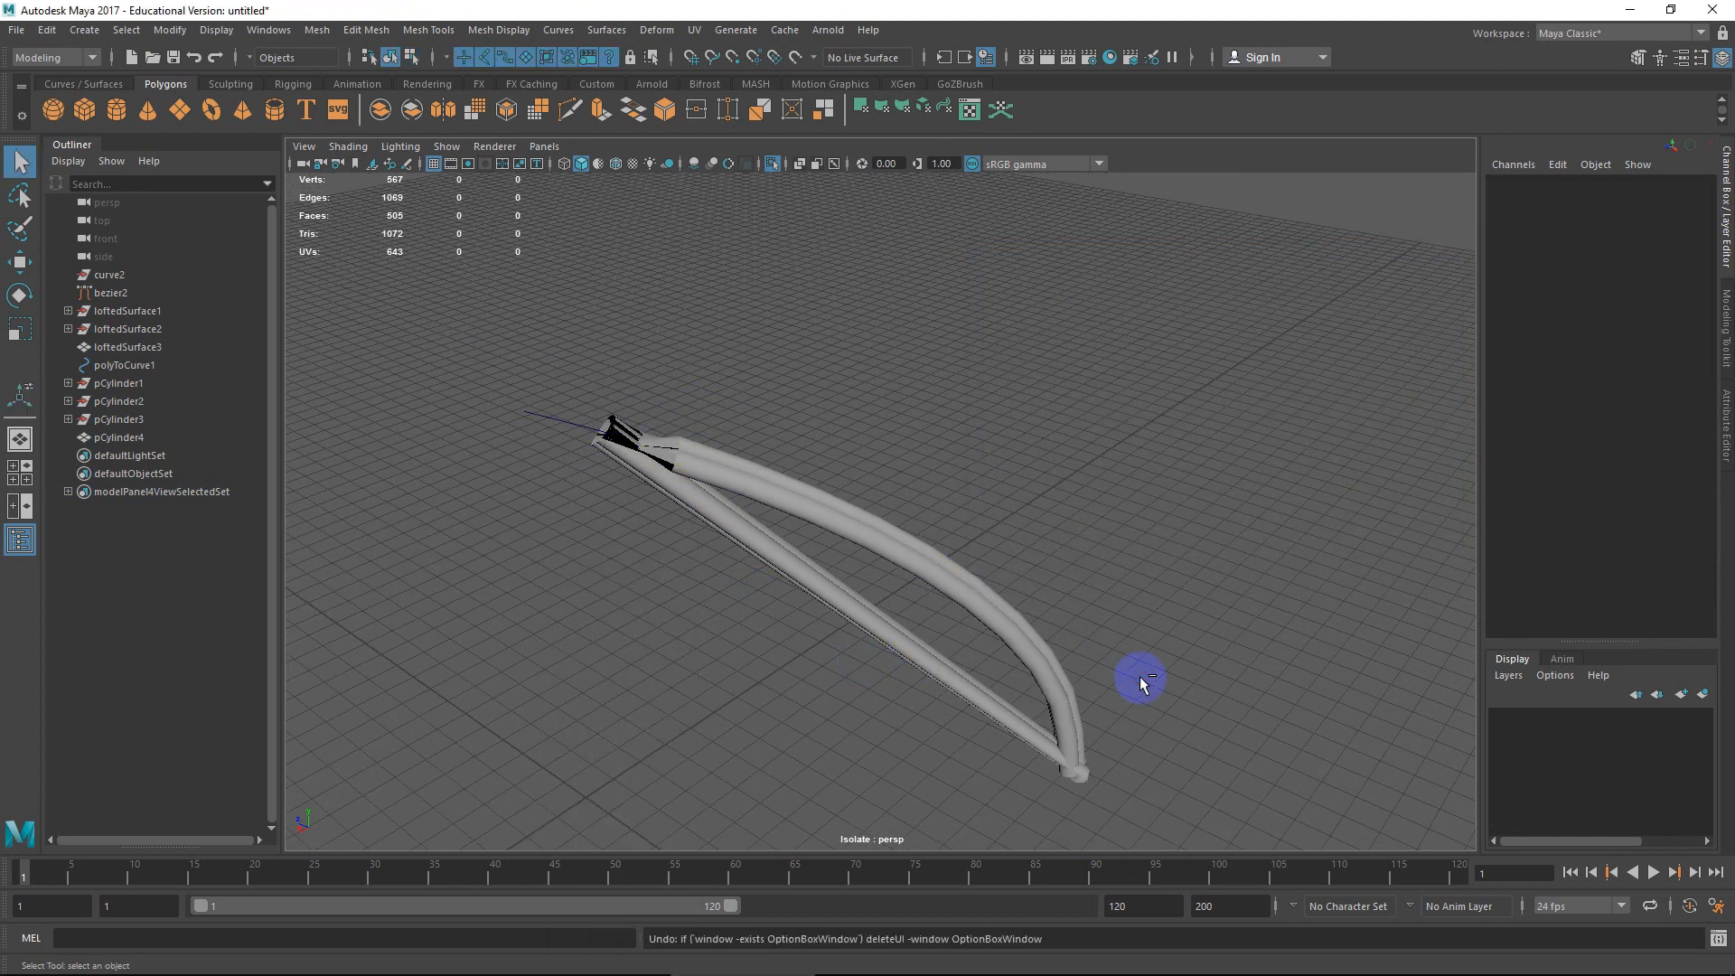
{"action": "key", "text": "ctrl+z"}
{"action": "key", "text": "ctrl+z"}
{"action": "key", "text": "ctrl+z"}
{"action": "key", "text": "ctrl+z"}
{"action": "key", "text": "ctrl+z"}
{"action": "key", "text": "ctrl+z"}
{"action": "key", "text": "ctrl+z"}
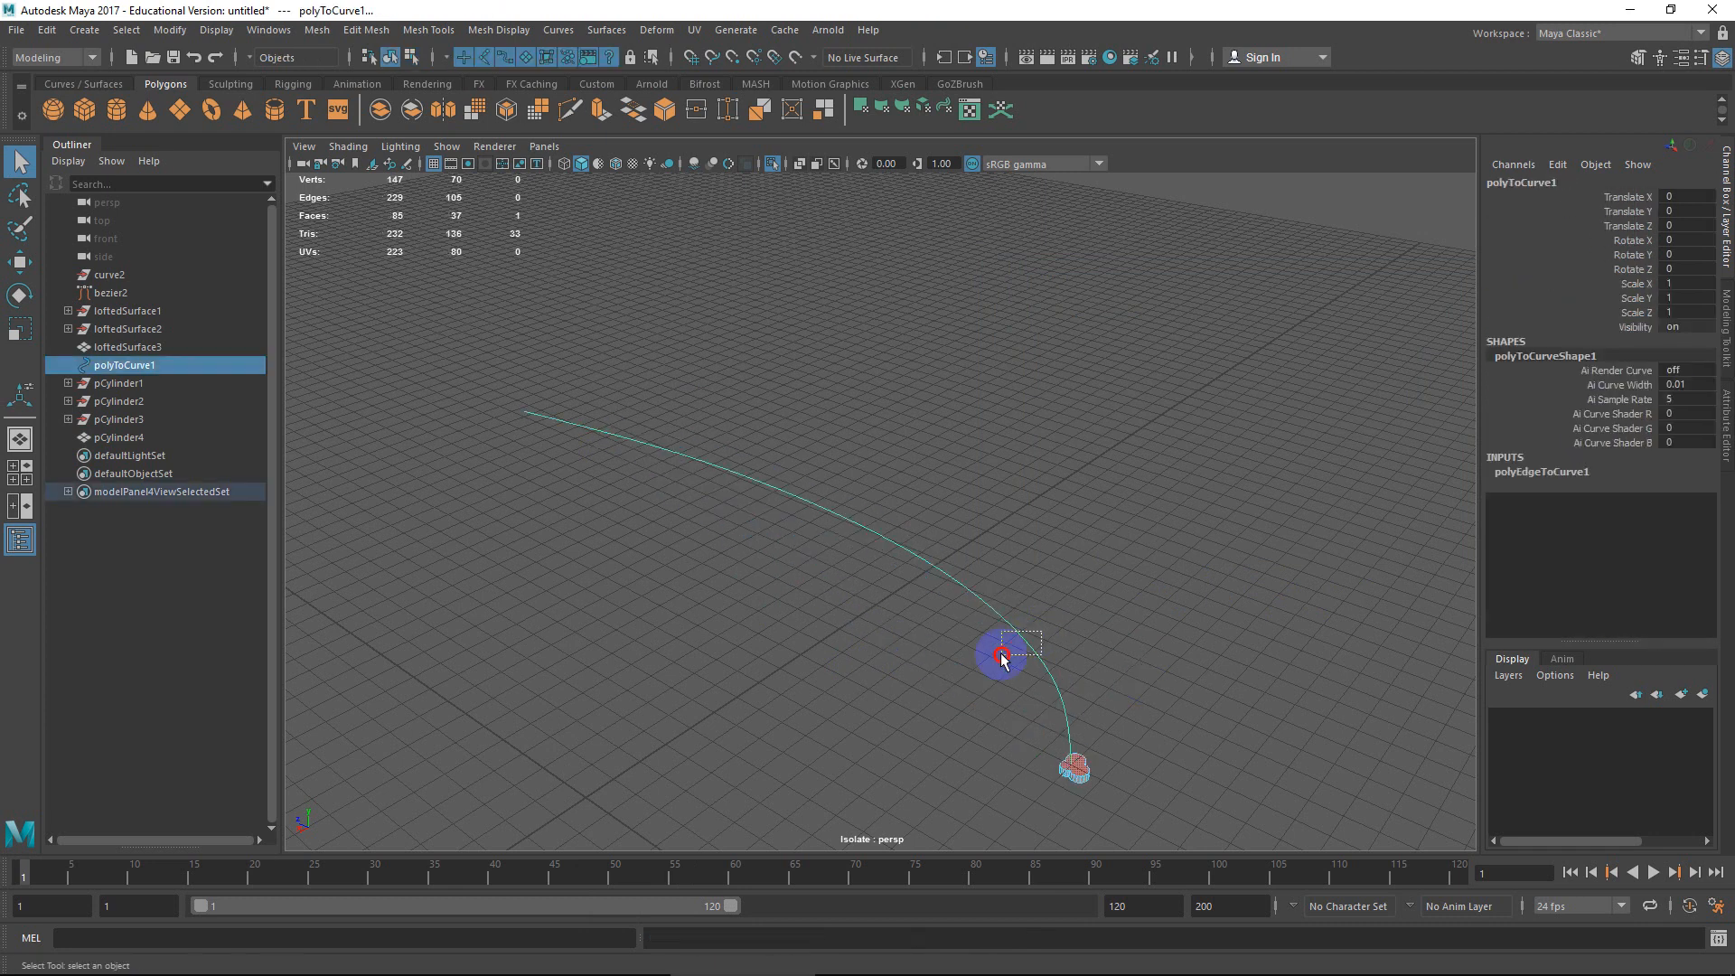
{"action": "key", "text": "ctrl+z"}
Extrude the profile's cap face along the selected seam curve with 16 divisions.
{"action": "left_click", "coordinate": [1042, 667]}
{"action": "right_click_drag", "start_coordinate": [696, 403], "coordinate": [740, 456], "text": "shift"}
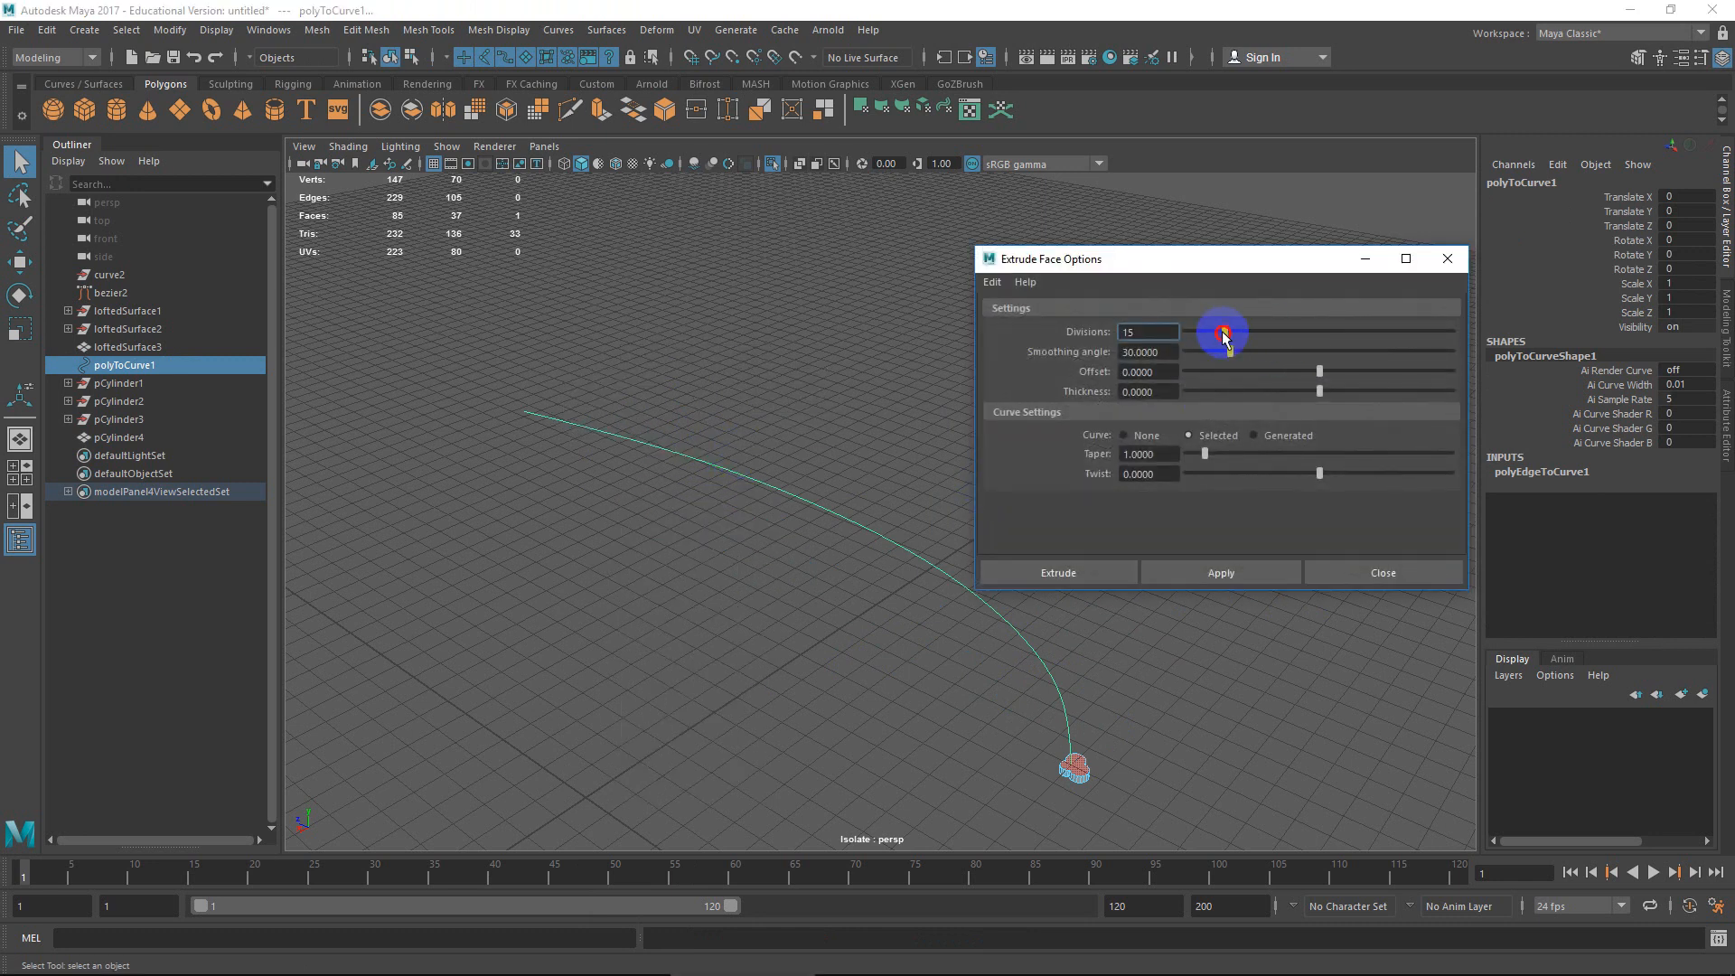
{"action": "left_click", "coordinate": [1229, 573]}
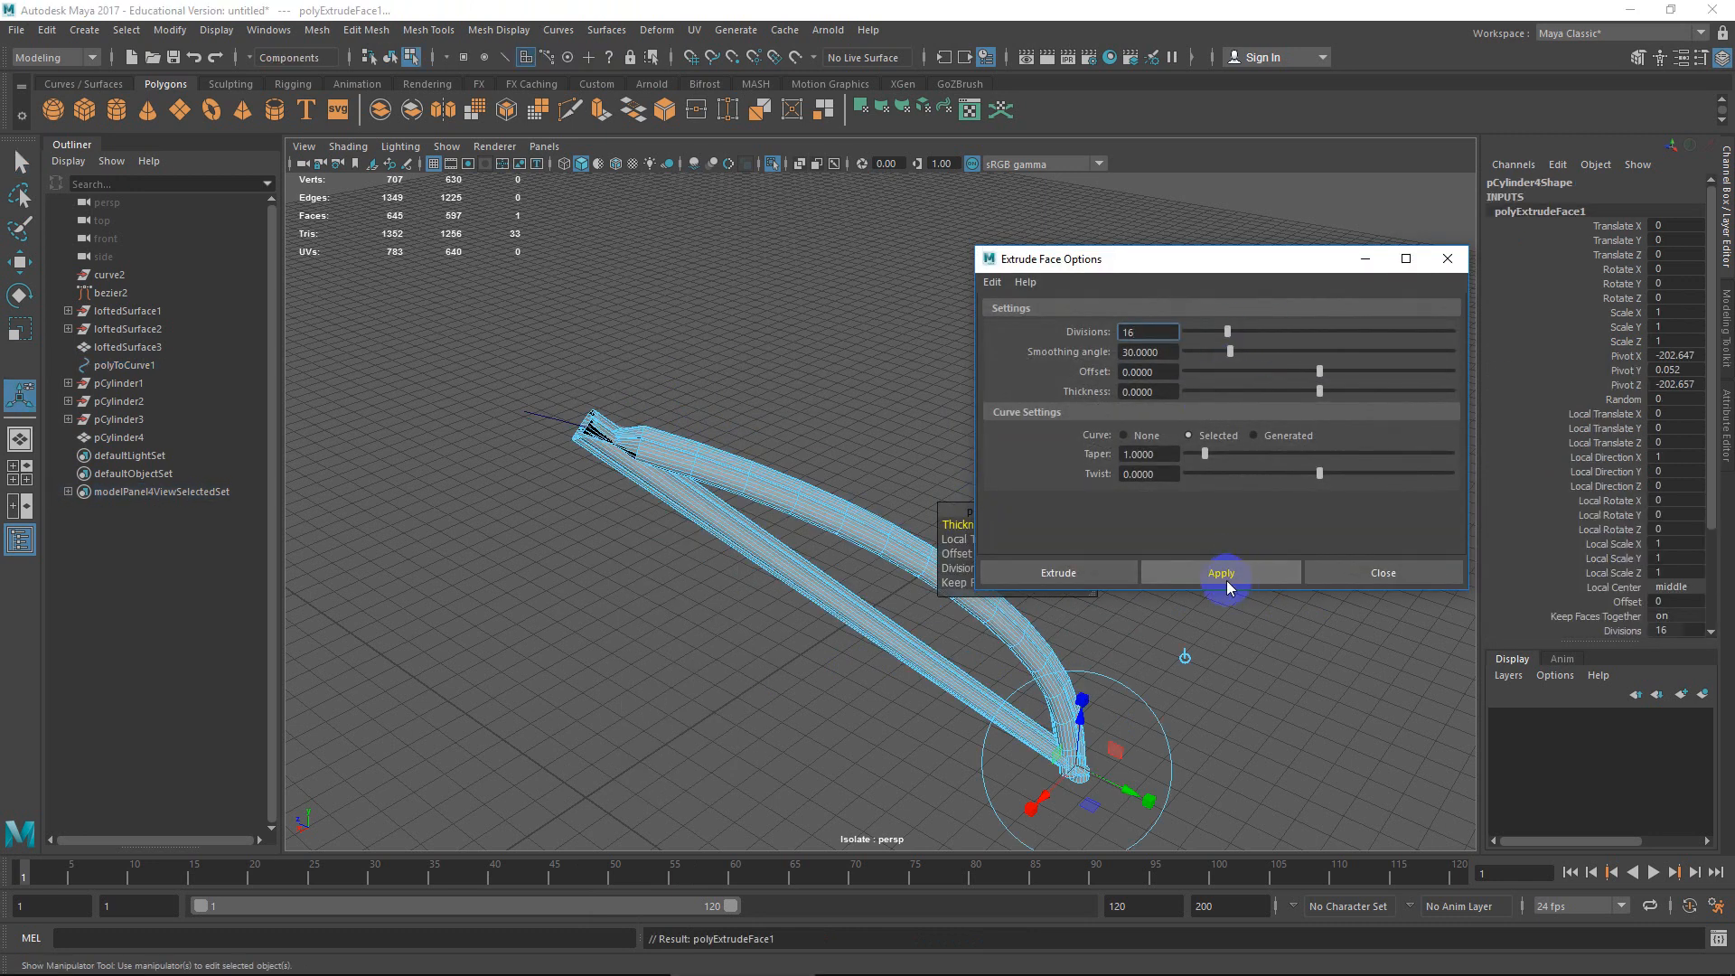
Close the extrude options and move the extrusion's in-view settings box clear of the rib's base.
{"action": "middle_click_drag", "start_coordinate": [785, 448], "coordinate": [723, 397], "text": "alt"}
{"action": "right_click_drag", "start_coordinate": [771, 480], "coordinate": [817, 583], "text": "alt"}
{"action": "middle_click_drag", "start_coordinate": [817, 583], "coordinate": [755, 552], "text": "alt"}
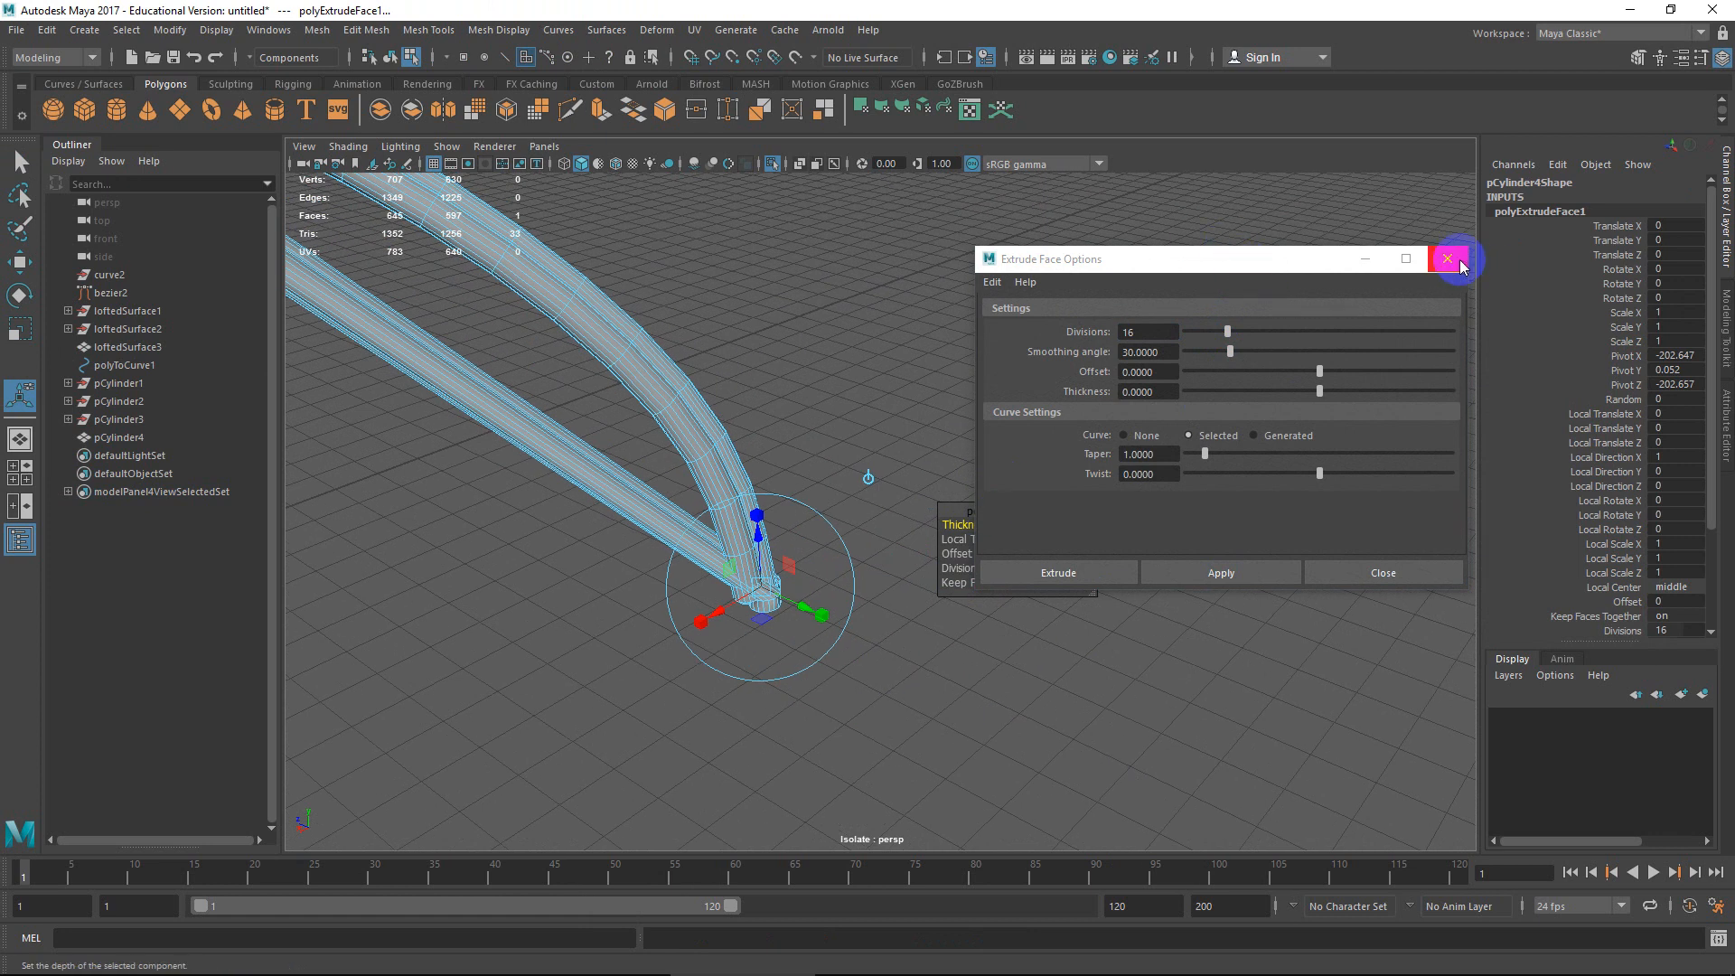
{"action": "left_click", "coordinate": [1448, 259]}
{"action": "left_click_drag", "start_coordinate": [1006, 516], "coordinate": [1192, 497]}
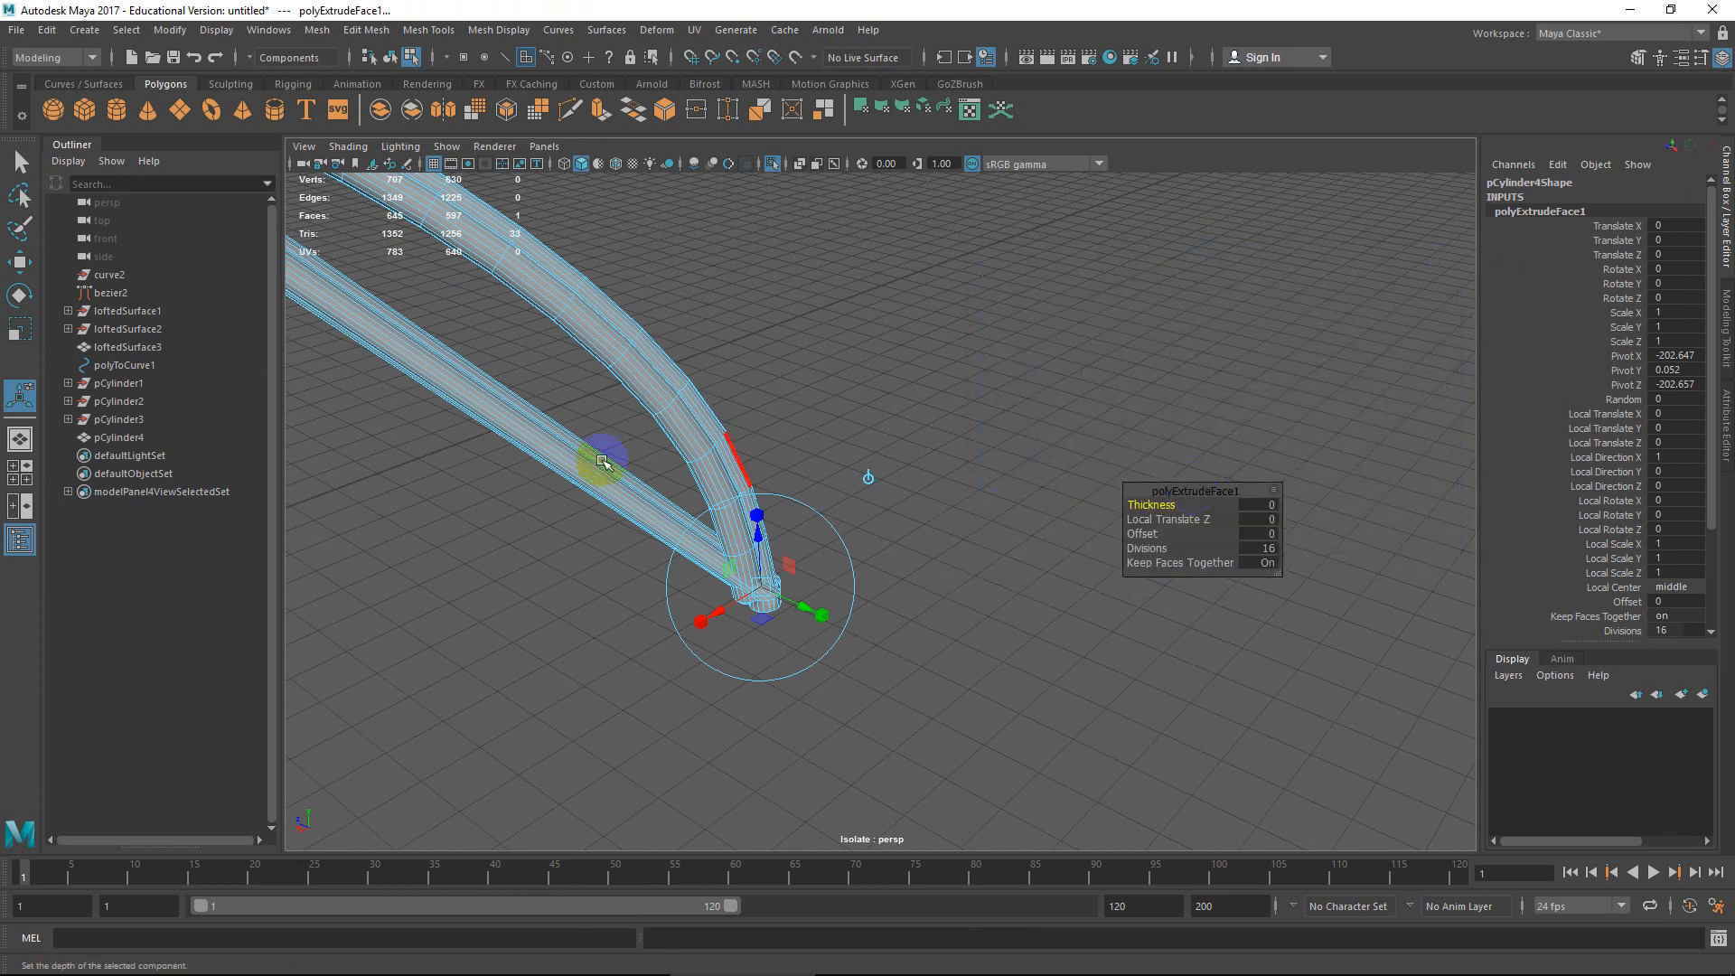
Check the rib's base from a low angle, and undo the 16-division extrusion along the curve.
{"action": "middle_click_drag", "start_coordinate": [596, 461], "coordinate": [766, 520], "text": "alt"}
{"action": "scroll", "coordinate": [766, 520], "scroll_direction": "down", "scroll_amount": 1}
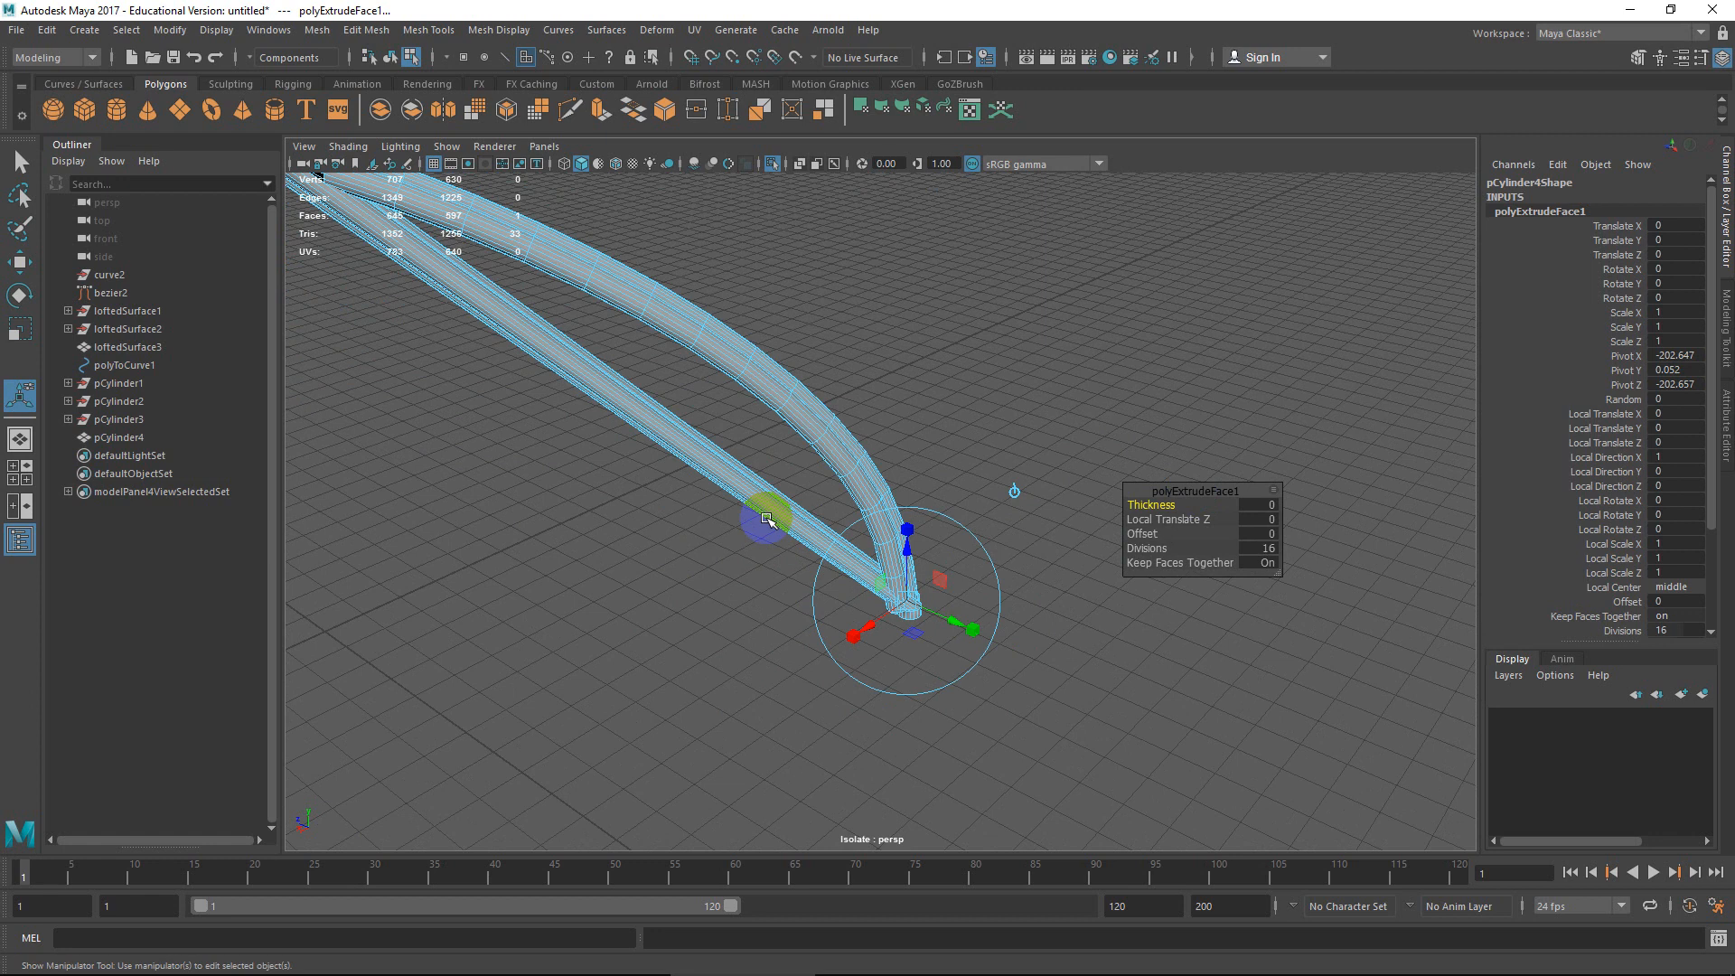
{"action": "left_click_drag", "start_coordinate": [766, 519], "coordinate": [840, 444], "text": "alt"}
{"action": "scroll", "coordinate": [933, 596], "scroll_direction": "up", "scroll_amount": 3}
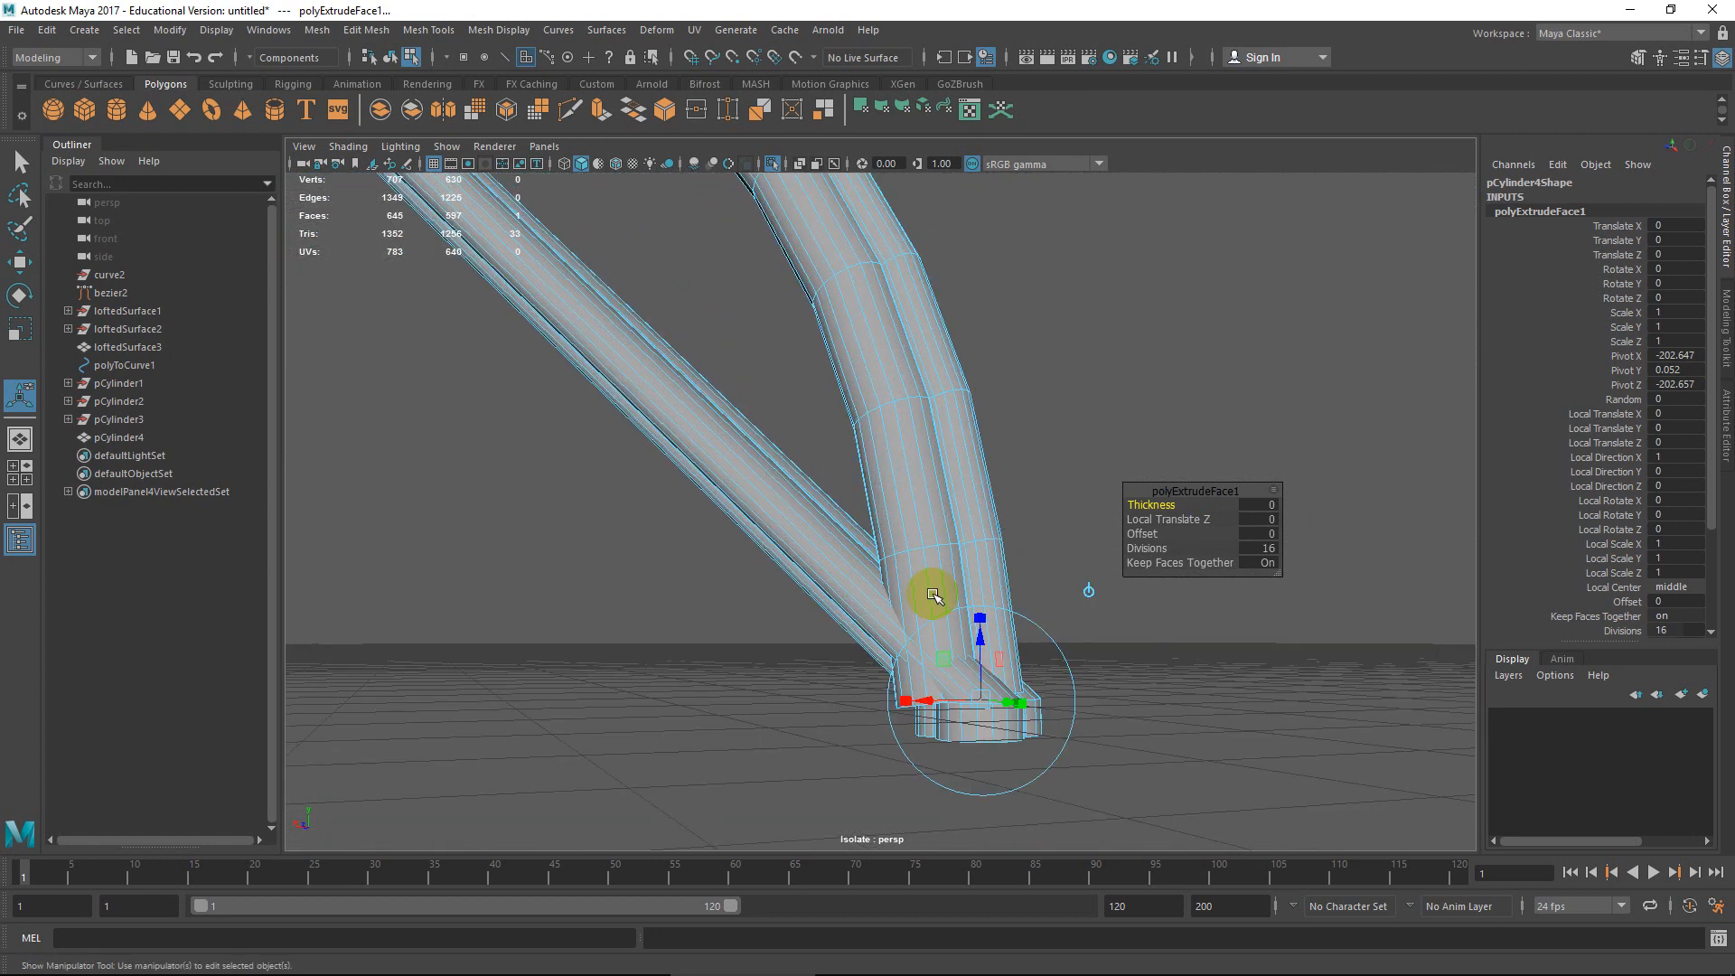
{"action": "scroll", "coordinate": [944, 592], "scroll_direction": "down", "scroll_amount": 2}
{"action": "left_click", "coordinate": [1104, 674]}
{"action": "key", "text": "ctrl+z"}
{"action": "key", "text": "ctrl+z"}
{"action": "key", "text": "ctrl+z"}
{"action": "key", "text": "ctrl+z"}
{"action": "key", "text": "ctrl+z"}
{"action": "key", "text": "ctrl+z"}
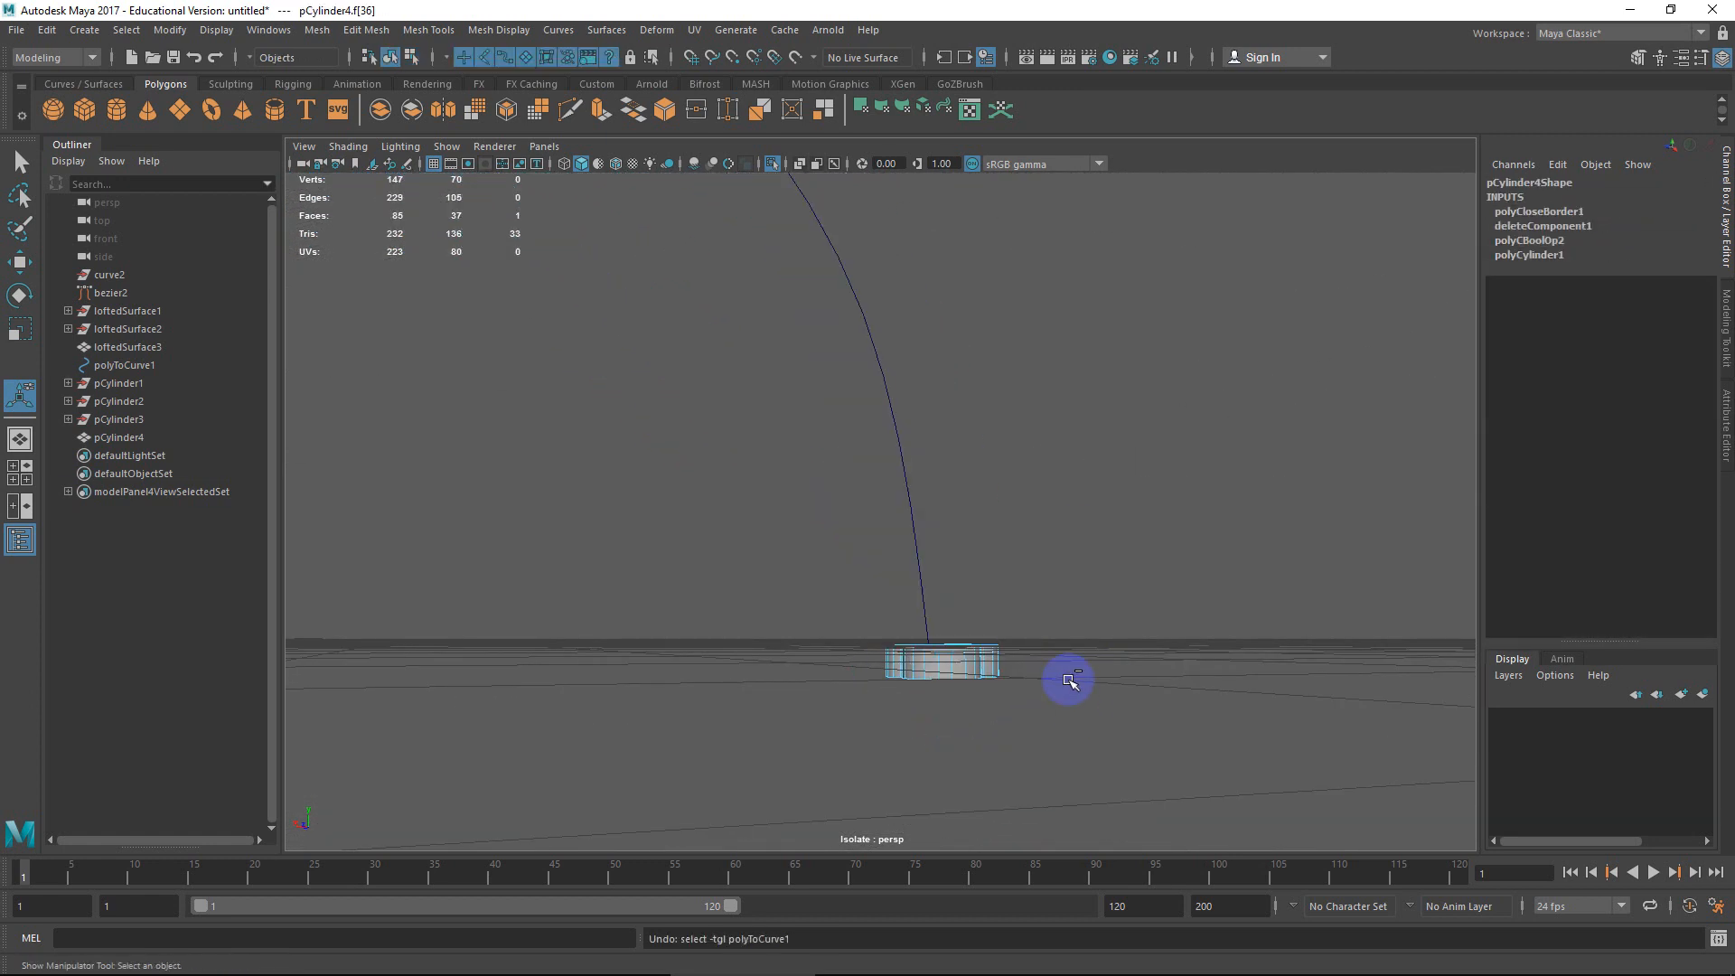
Undo the profile's thickness as well, back to the flat three-lobed face.
{"action": "middle_click_drag", "start_coordinate": [852, 423], "coordinate": [901, 561], "text": "alt"}
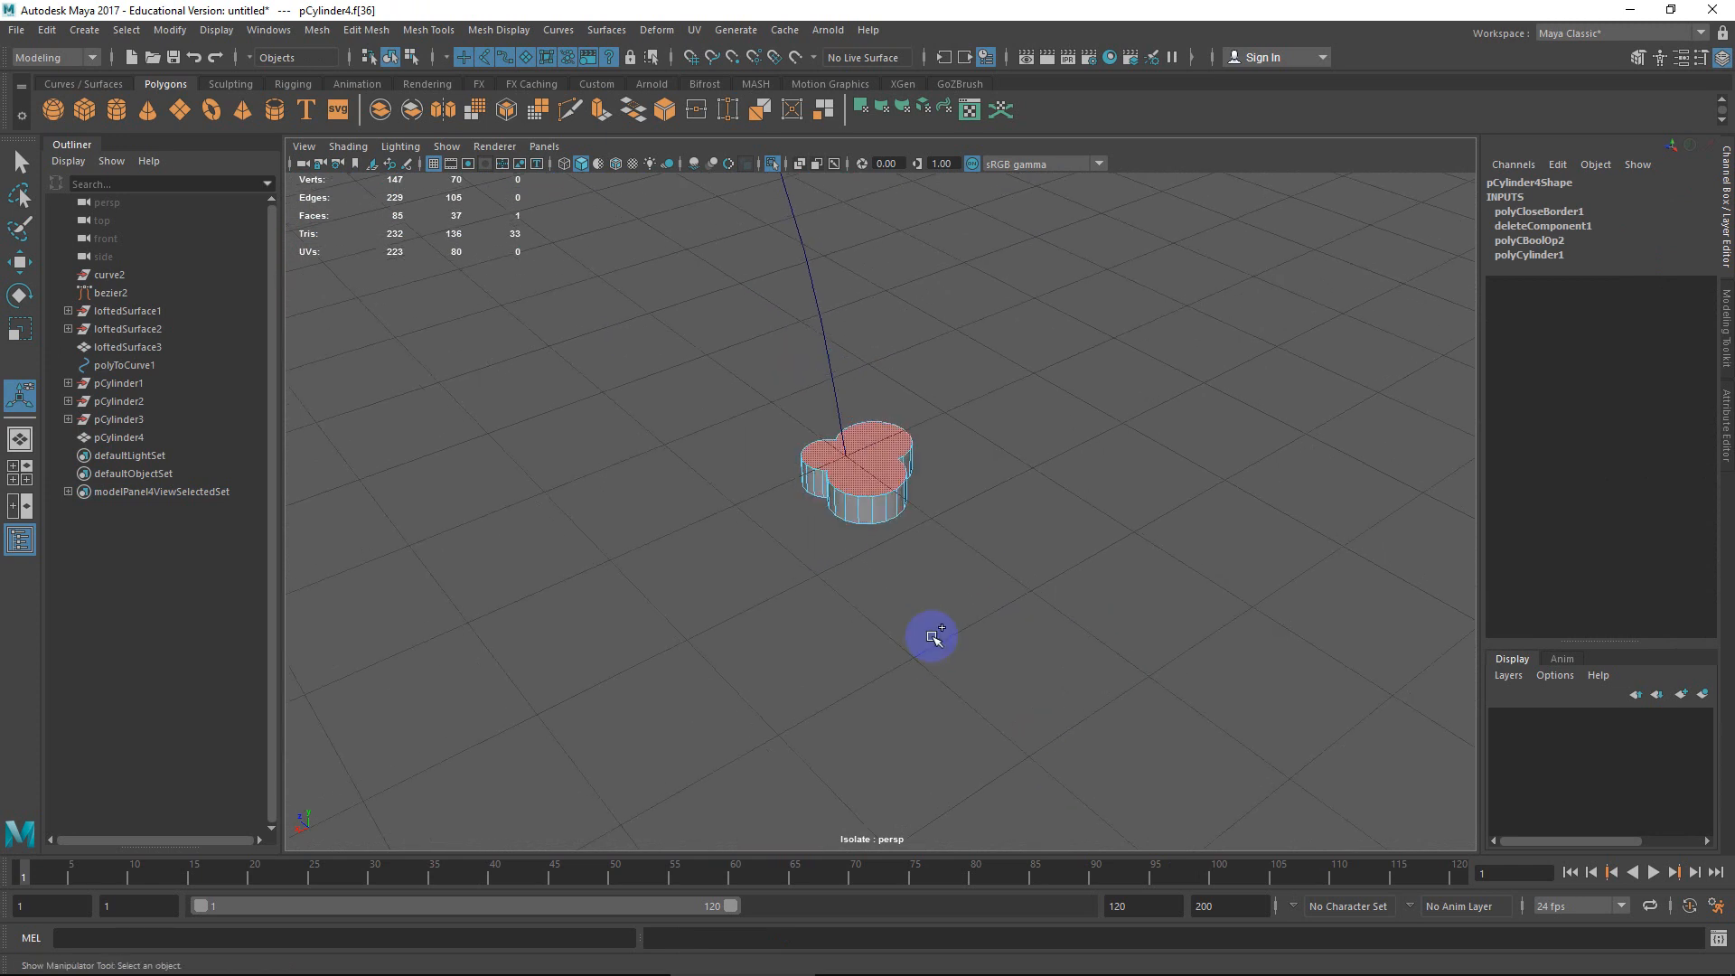
{"action": "key", "text": "ctrl+z"}
{"action": "key", "text": "ctrl+z"}
{"action": "key", "text": "ctrl+z"}
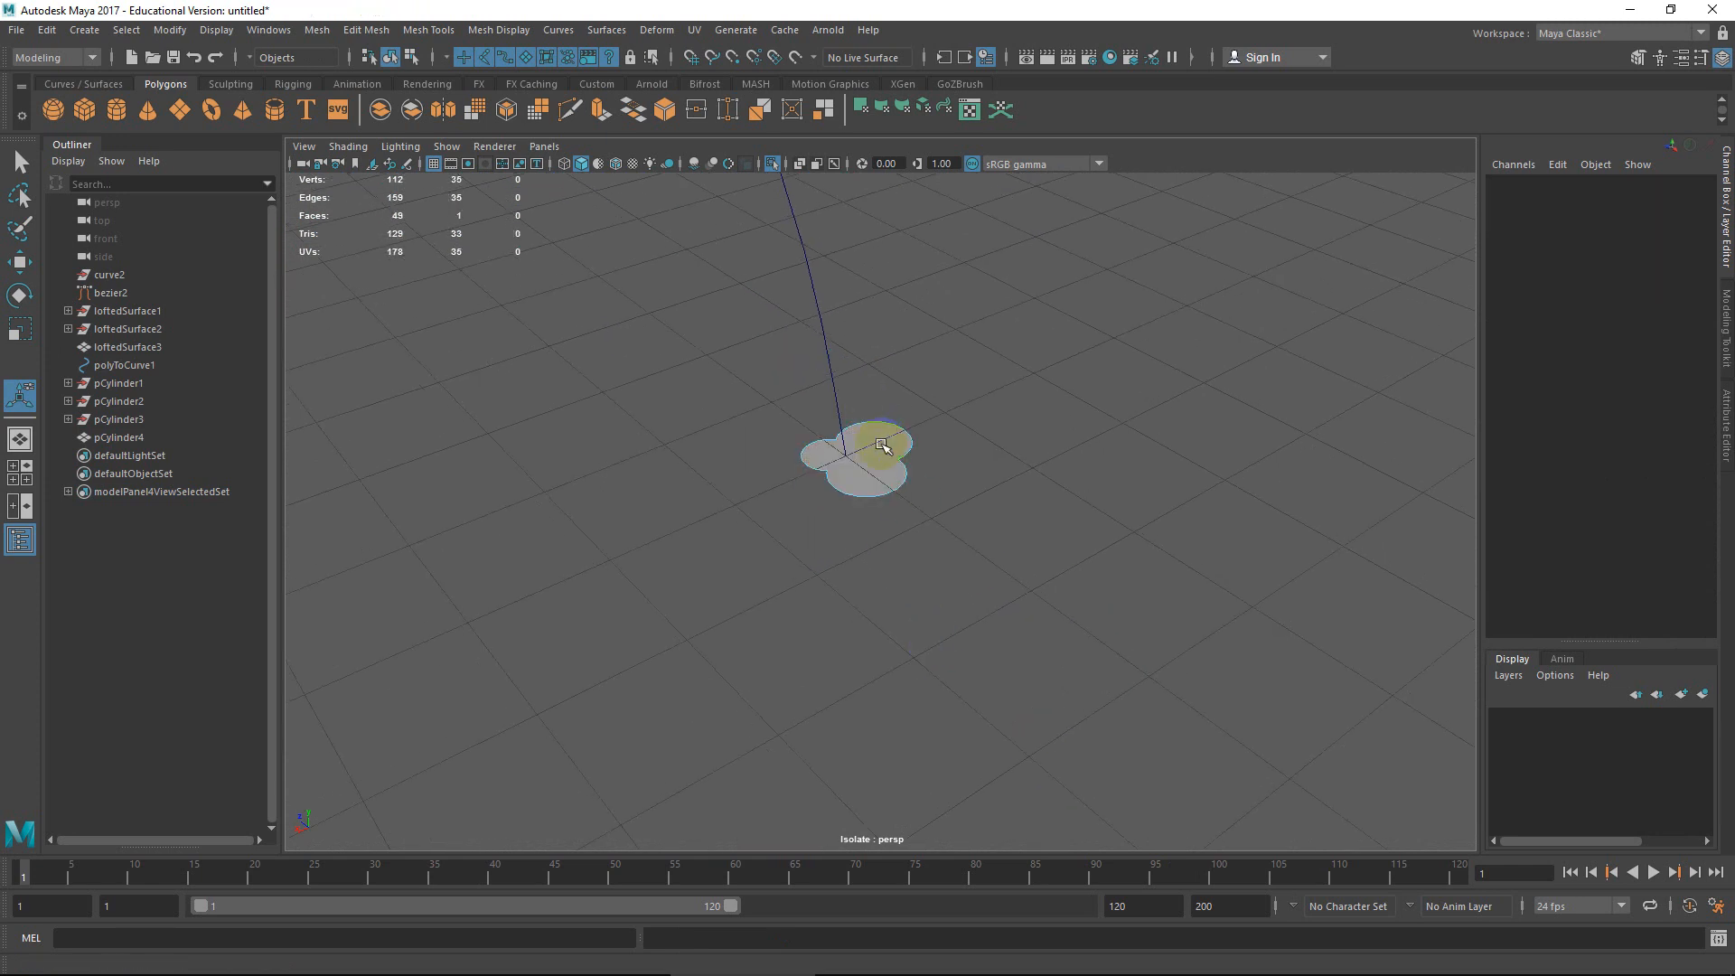
Extrude the flat three-lobed profile face along the seam curve with 16 divisions.
{"action": "right_click_drag", "start_coordinate": [881, 440], "coordinate": [882, 480]}
{"action": "left_click", "coordinate": [881, 479]}
{"action": "left_click_drag", "start_coordinate": [890, 474], "coordinate": [879, 375], "text": "alt"}
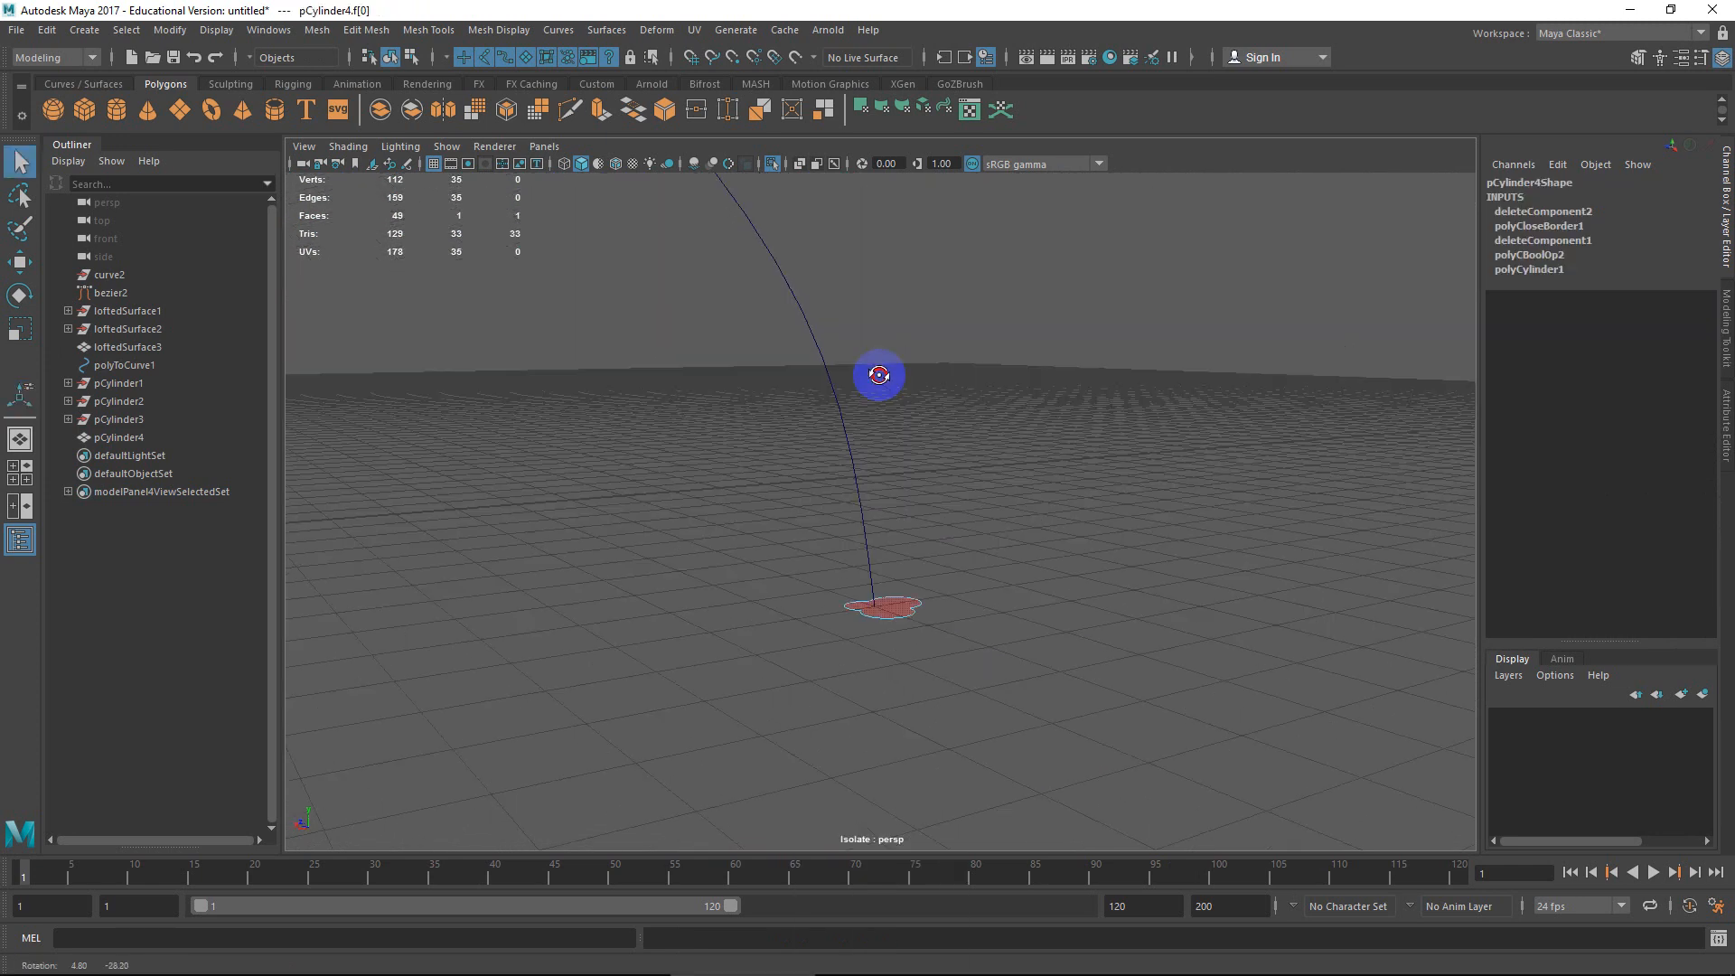
{"action": "left_click", "coordinate": [852, 452], "text": "shift"}
{"action": "scroll", "coordinate": [863, 452], "scroll_direction": "down", "scroll_amount": 2}
{"action": "middle_click_drag", "start_coordinate": [870, 454], "coordinate": [892, 539], "text": "alt"}
{"action": "right_click", "coordinate": [911, 665], "text": "shift"}
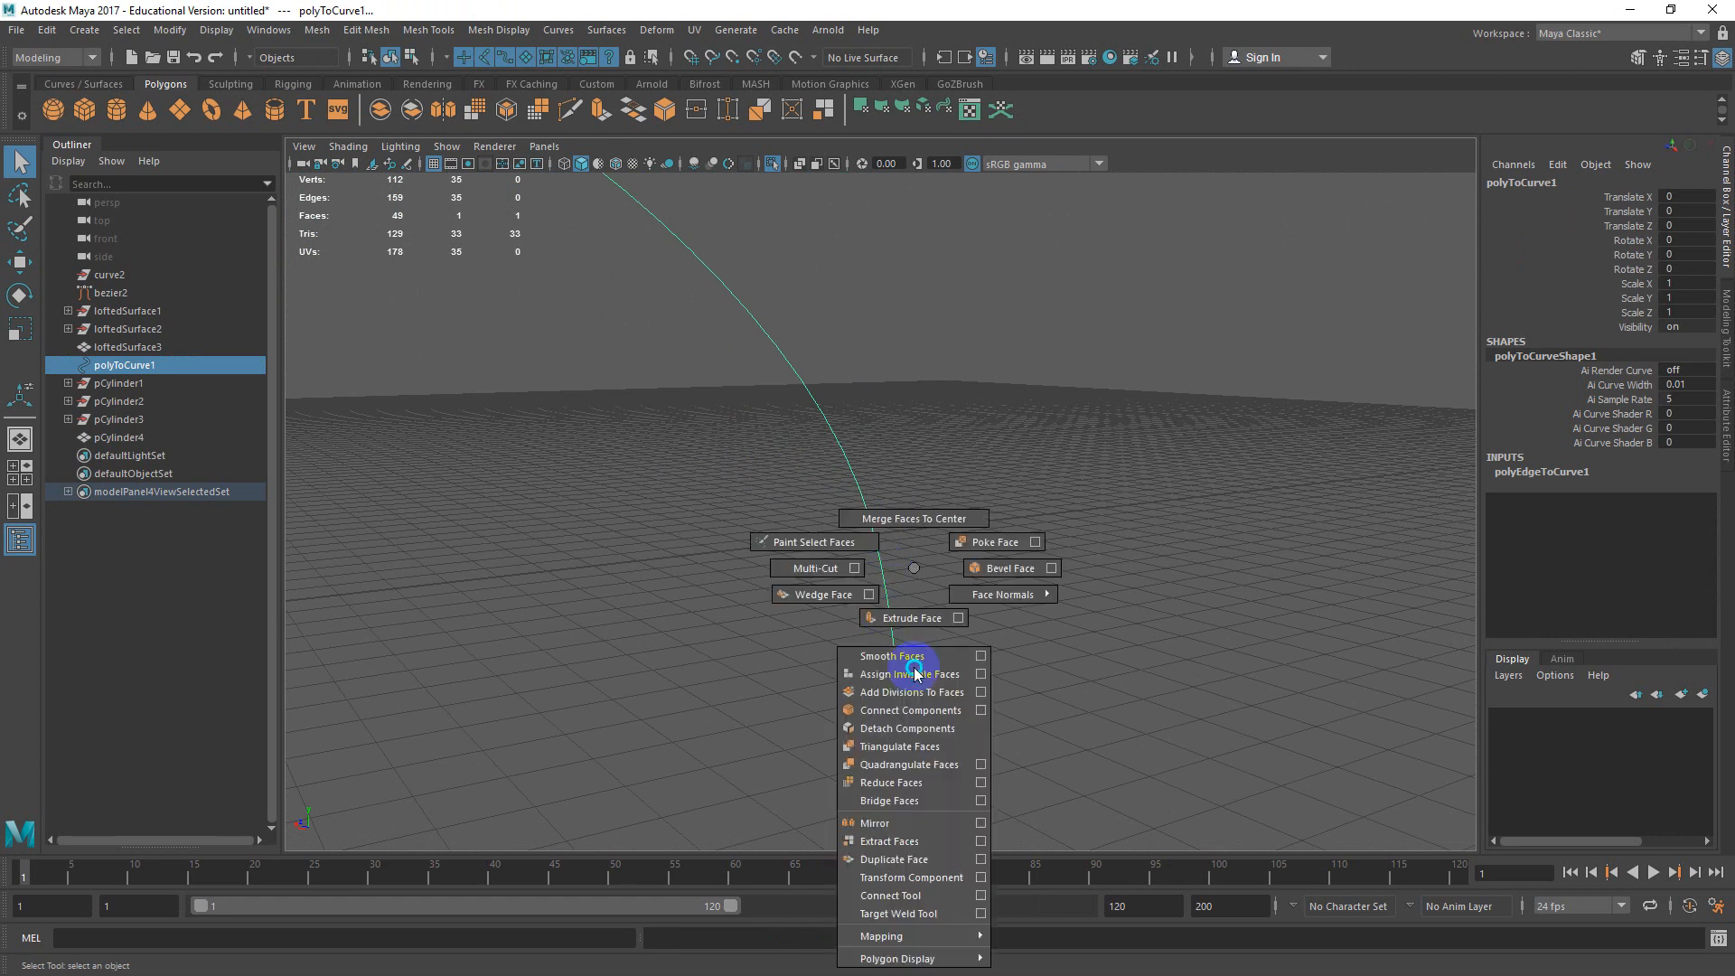
{"action": "right_click_drag", "start_coordinate": [958, 578], "coordinate": [951, 623], "text": "shift"}
{"action": "scroll", "coordinate": [1026, 561], "scroll_direction": "down", "scroll_amount": 3}
{"action": "left_click_drag", "start_coordinate": [1026, 561], "coordinate": [930, 627], "text": "alt"}
{"action": "scroll", "coordinate": [898, 569], "scroll_direction": "up", "scroll_amount": 4}
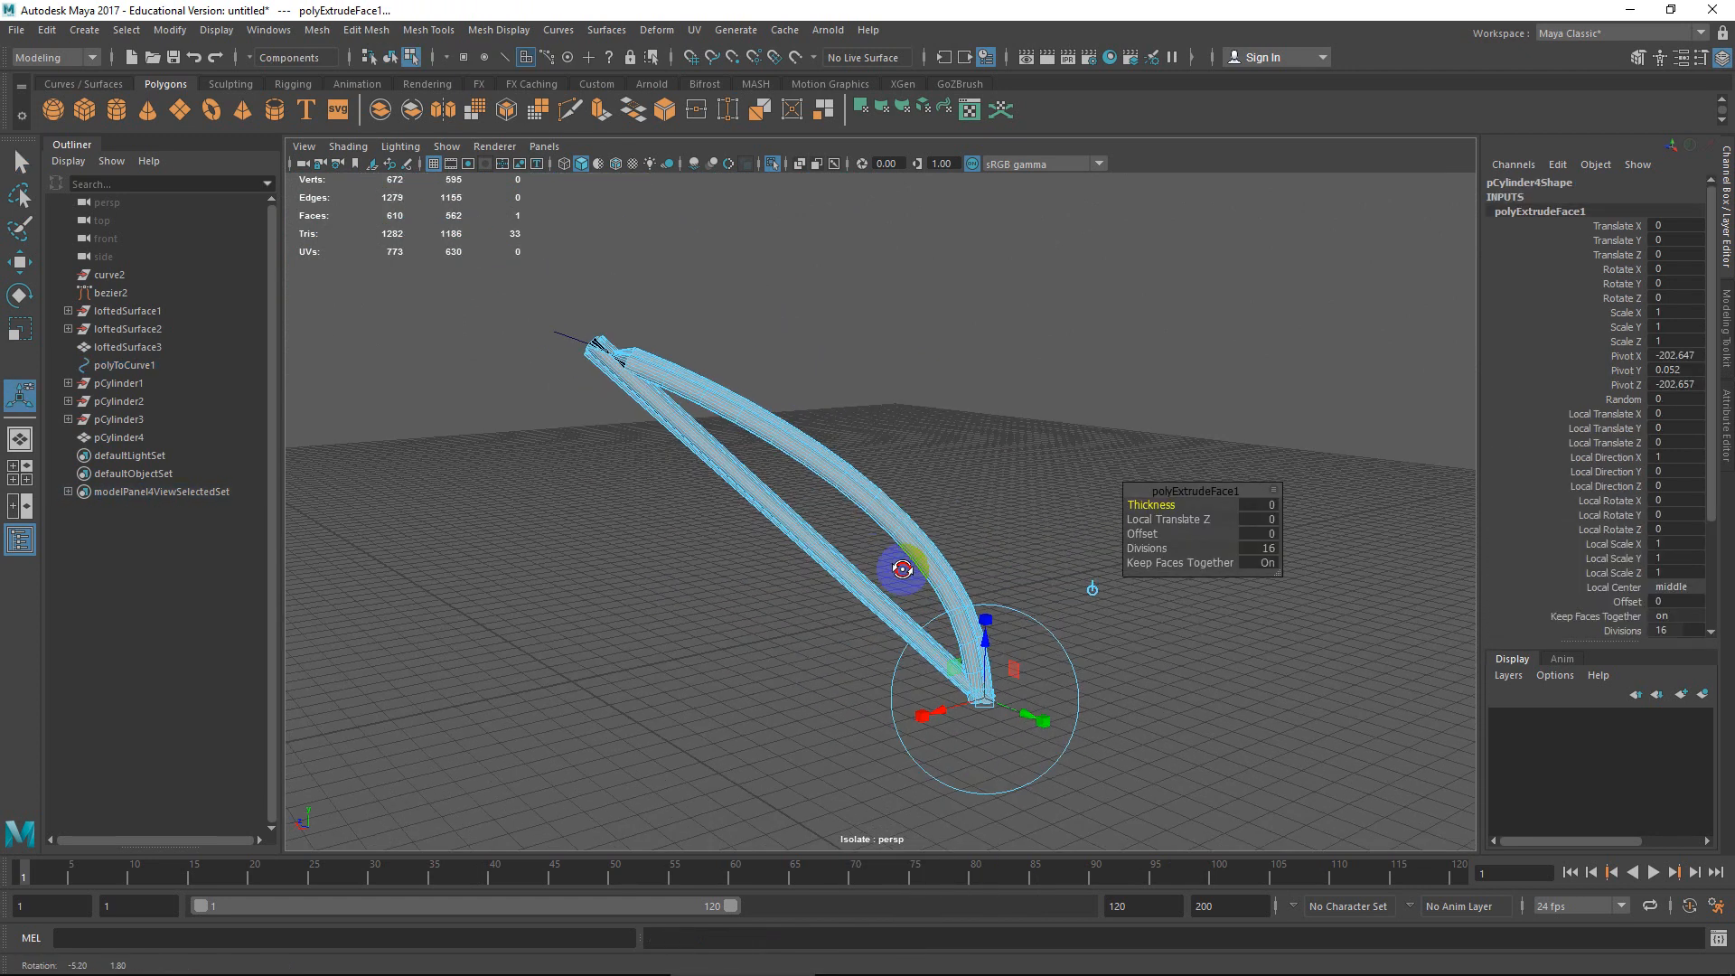
Try the extrusion with 25 divisions, and switch Keep Faces Together off and back on.
{"action": "left_click_drag", "start_coordinate": [1140, 549], "coordinate": [1276, 572]}
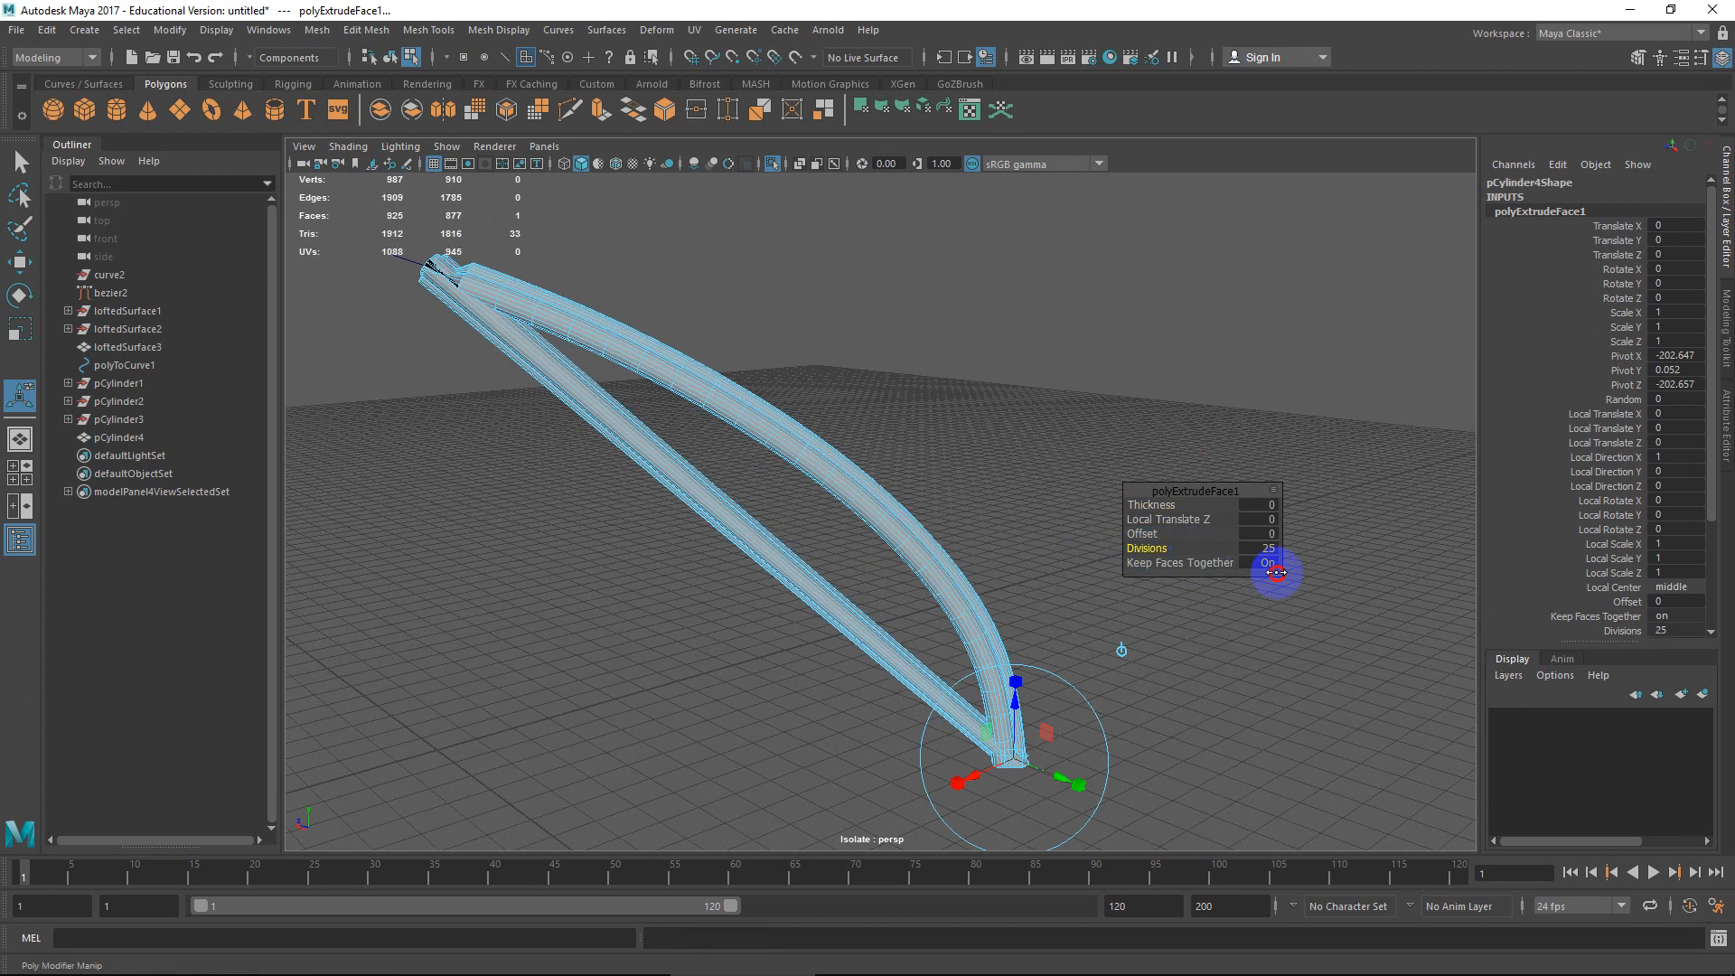
{"action": "left_click", "coordinate": [1185, 563]}
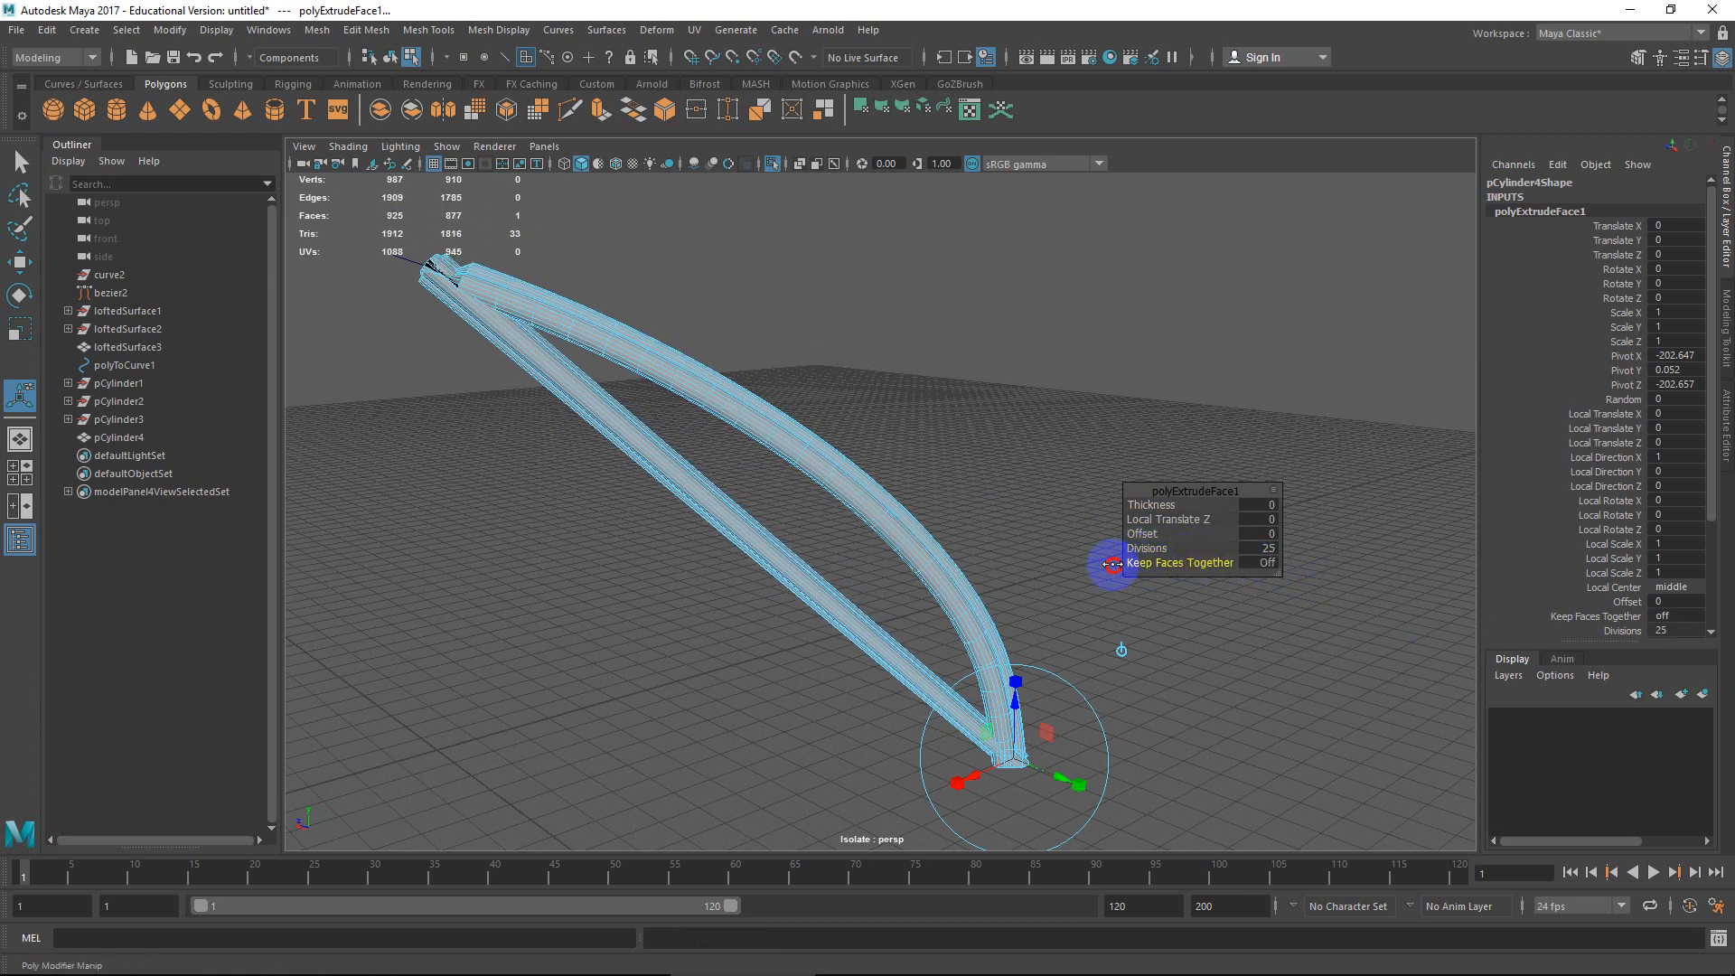
{"action": "right_click", "coordinate": [1270, 493]}
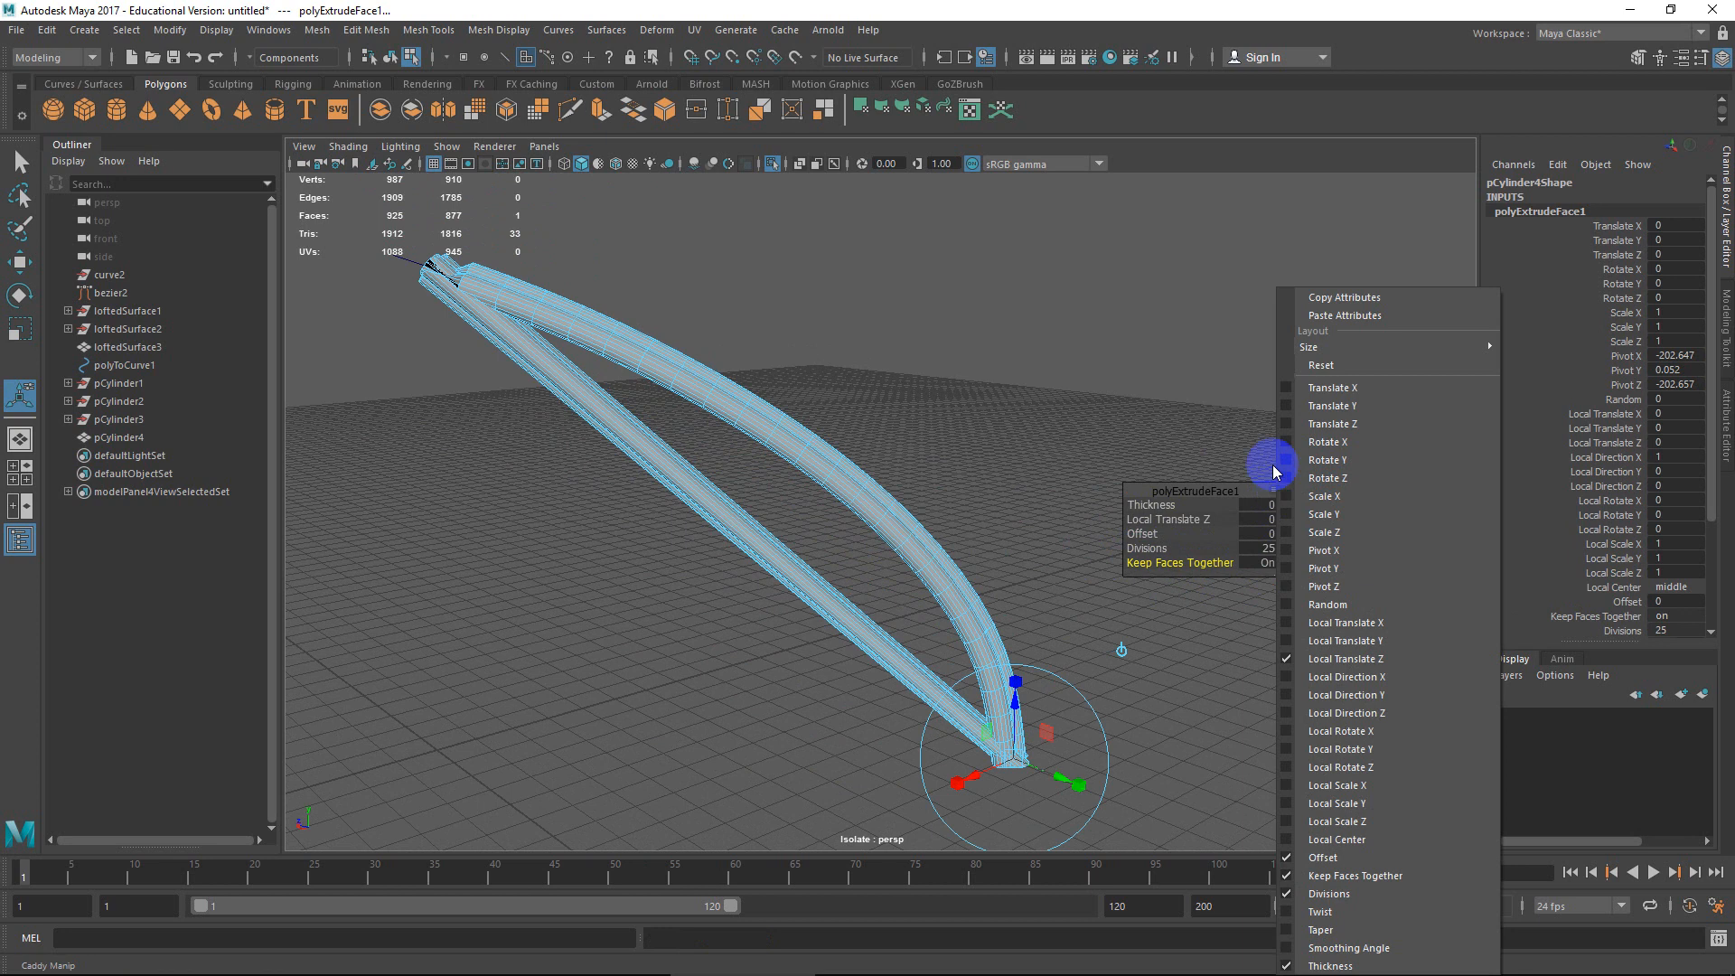
{"action": "mouse_move", "coordinate": [1341, 359]}
{"action": "left_click", "coordinate": [1528, 360]}
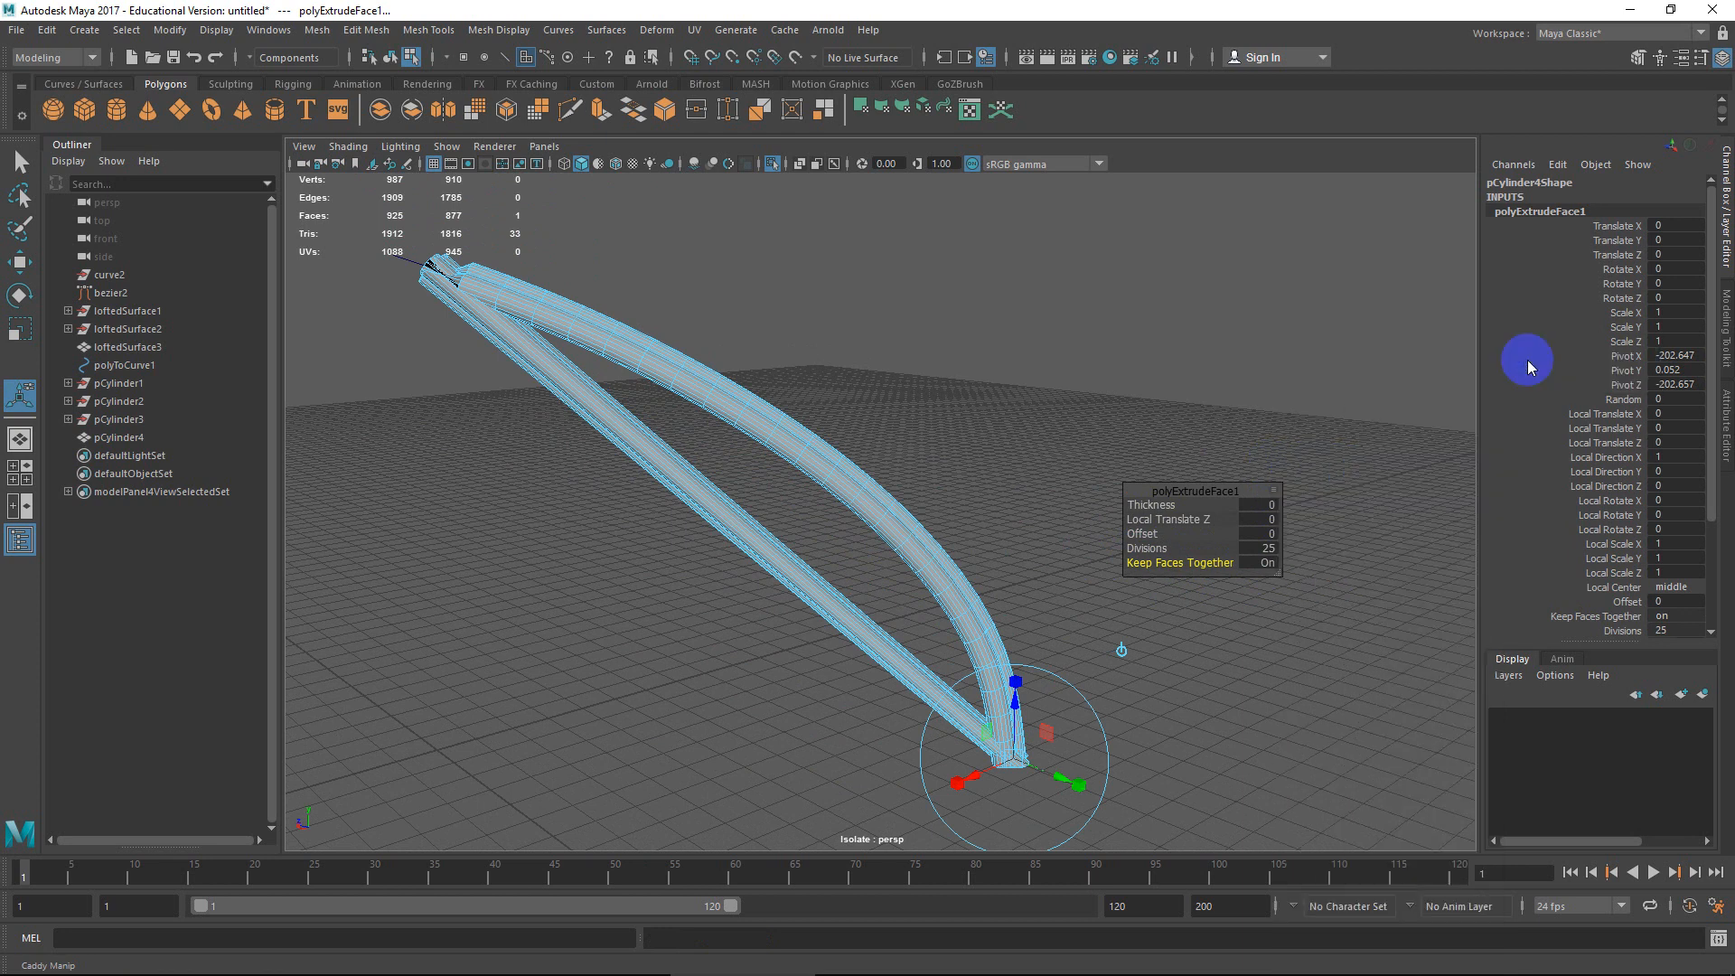
Enlarge the extrusion's in-view settings box, set the divisions to 19, and inspect the rib's upper end.
{"action": "left_click_drag", "start_coordinate": [1253, 489], "coordinate": [1255, 411]}
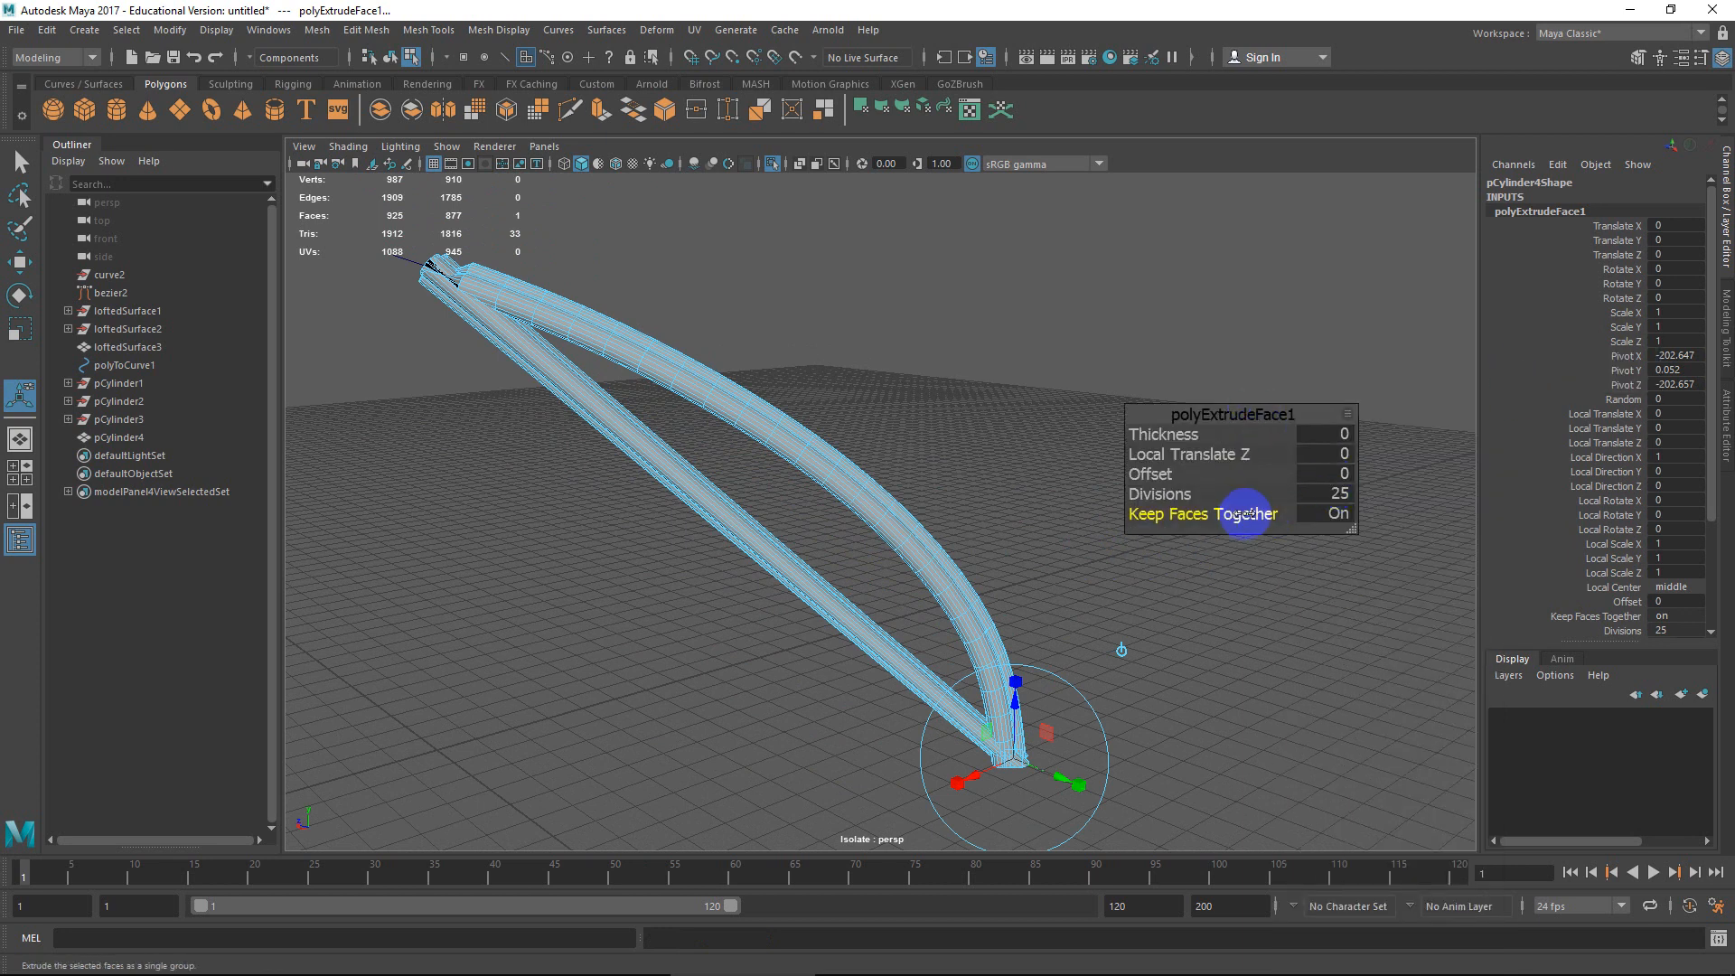
{"action": "left_click_drag", "start_coordinate": [1175, 495], "coordinate": [1125, 496]}
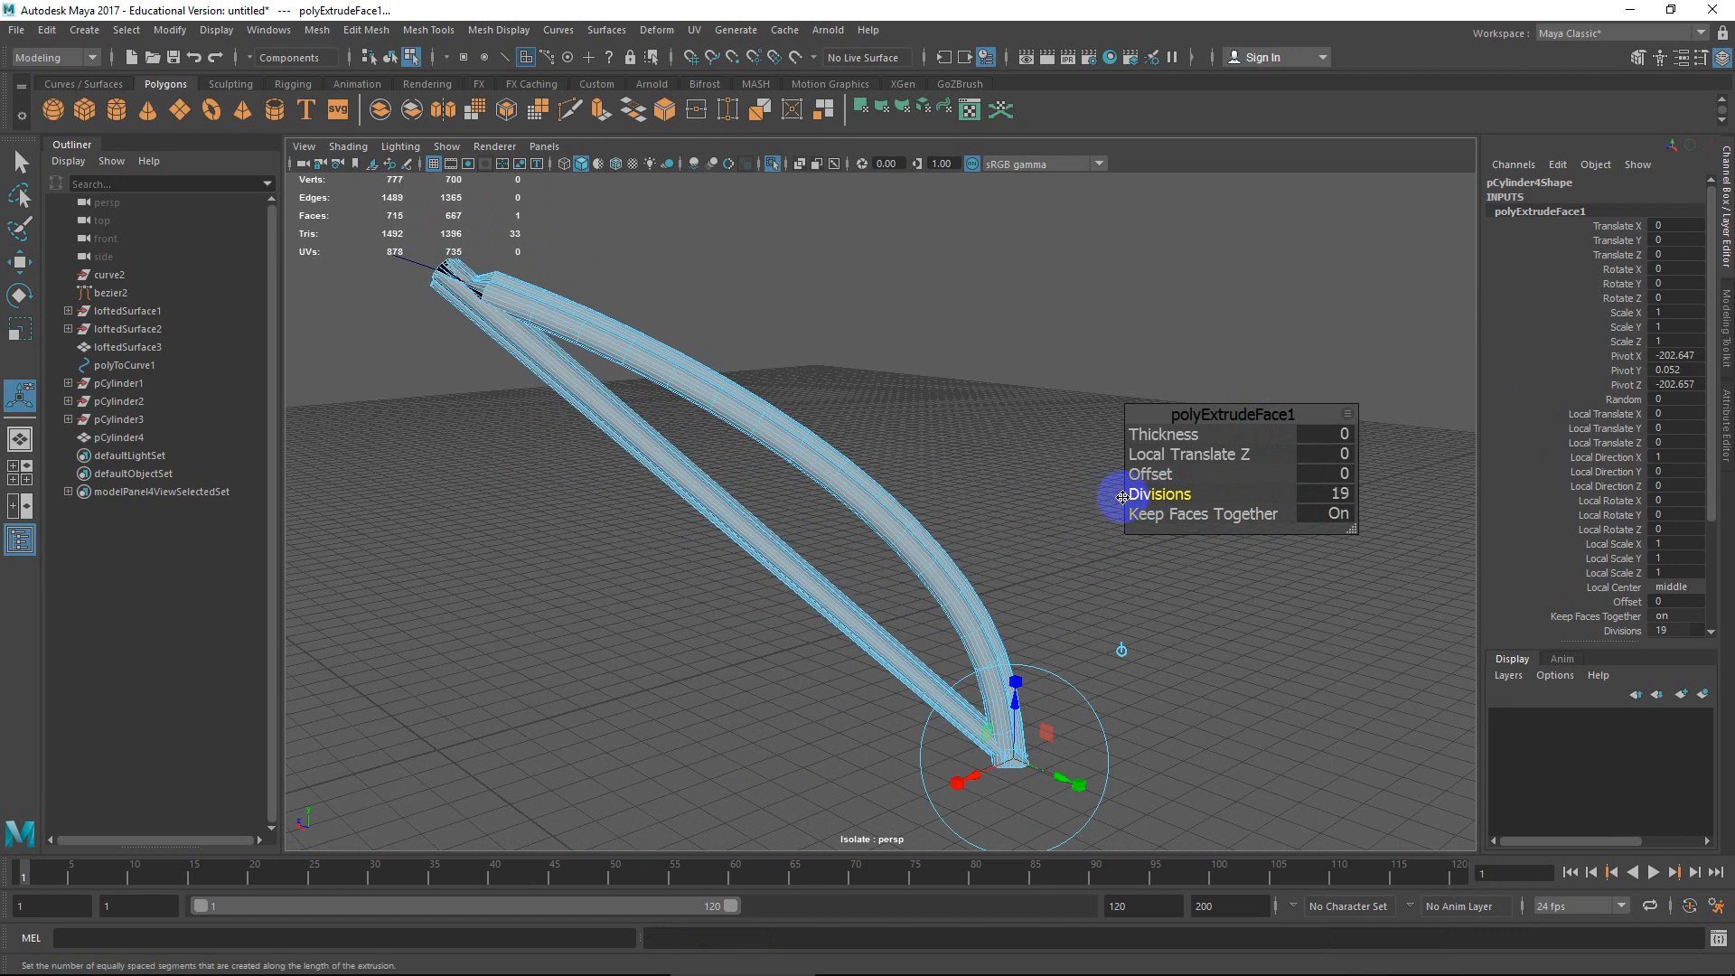
{"action": "middle_click_drag", "start_coordinate": [646, 358], "coordinate": [884, 496], "text": "alt"}
{"action": "scroll", "coordinate": [884, 496], "scroll_direction": "up", "scroll_amount": 5}
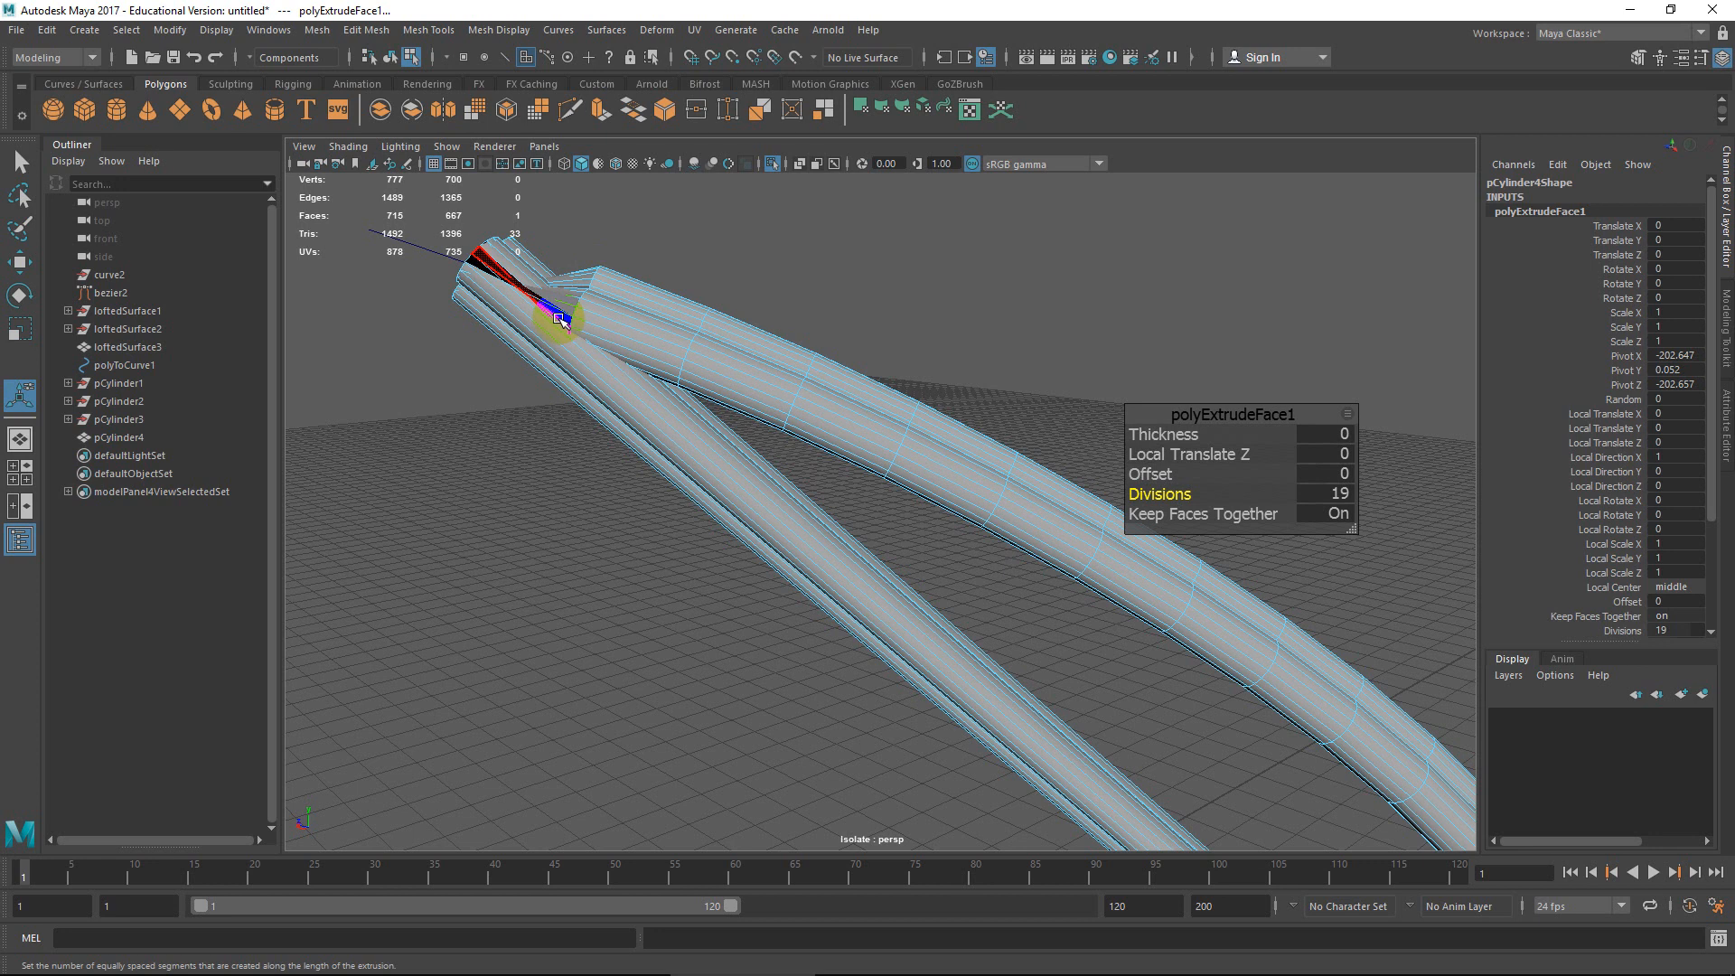
{"action": "scroll", "coordinate": [802, 419], "scroll_direction": "down", "scroll_amount": 6}
{"action": "middle_click_drag", "start_coordinate": [907, 564], "coordinate": [641, 386], "text": "alt"}
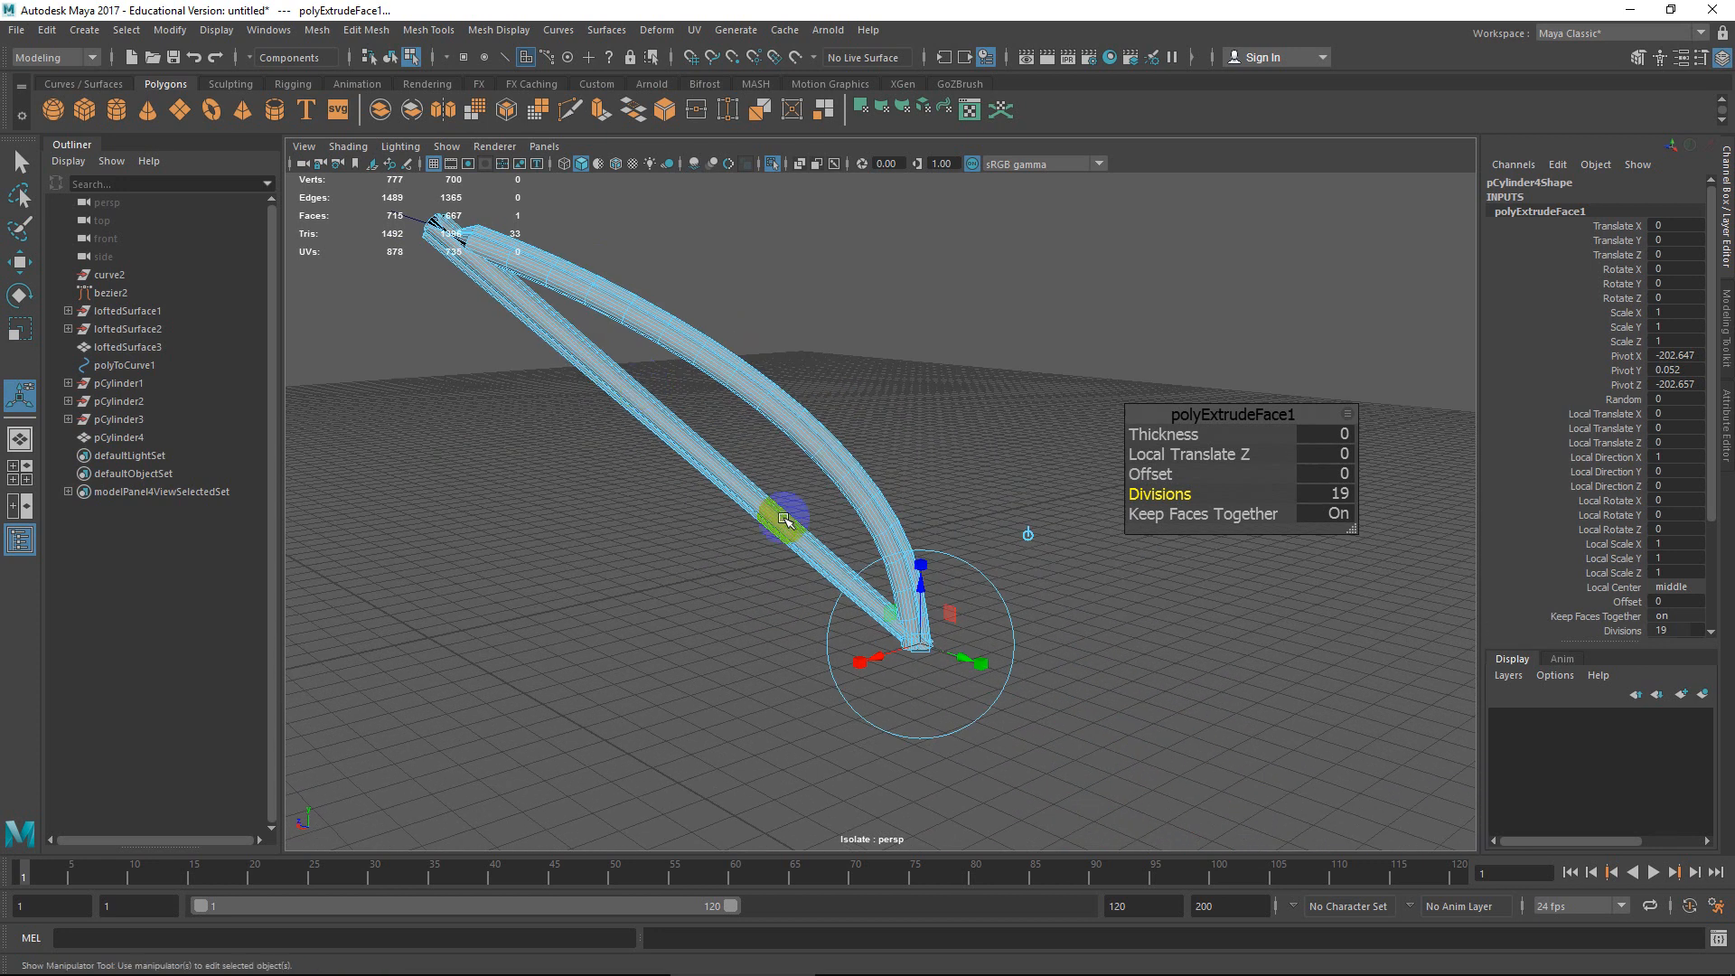
Delete the stray faces running straight between the rib's two ends, and the twisted segment at its upper end.
{"action": "left_click", "coordinate": [1077, 526]}
{"action": "left_click_drag", "start_coordinate": [788, 493], "coordinate": [917, 505]}
{"action": "key", "text": "Delete"}
{"action": "left_click_drag", "start_coordinate": [979, 629], "coordinate": [991, 641]}
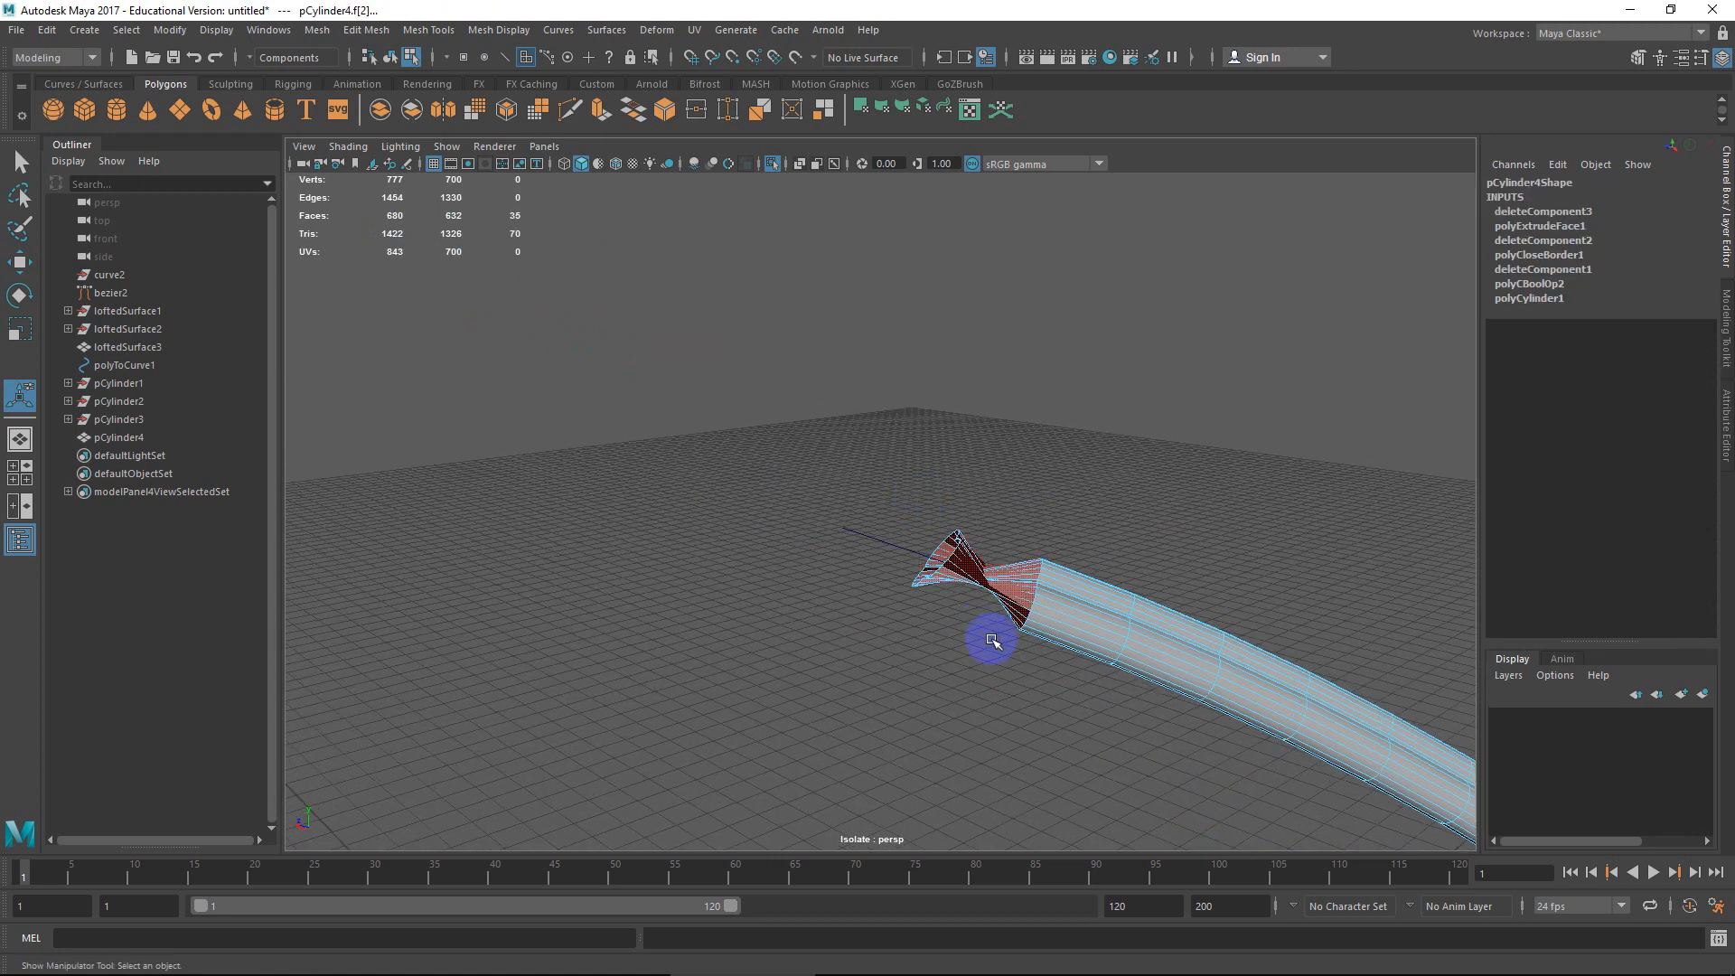
{"action": "key", "text": "Delete"}
Extrude the open border edge loop at the rib's upper end outward by about 46 in Local Translate Y.
{"action": "right_click_drag", "start_coordinate": [1035, 437], "coordinate": [1035, 386]}
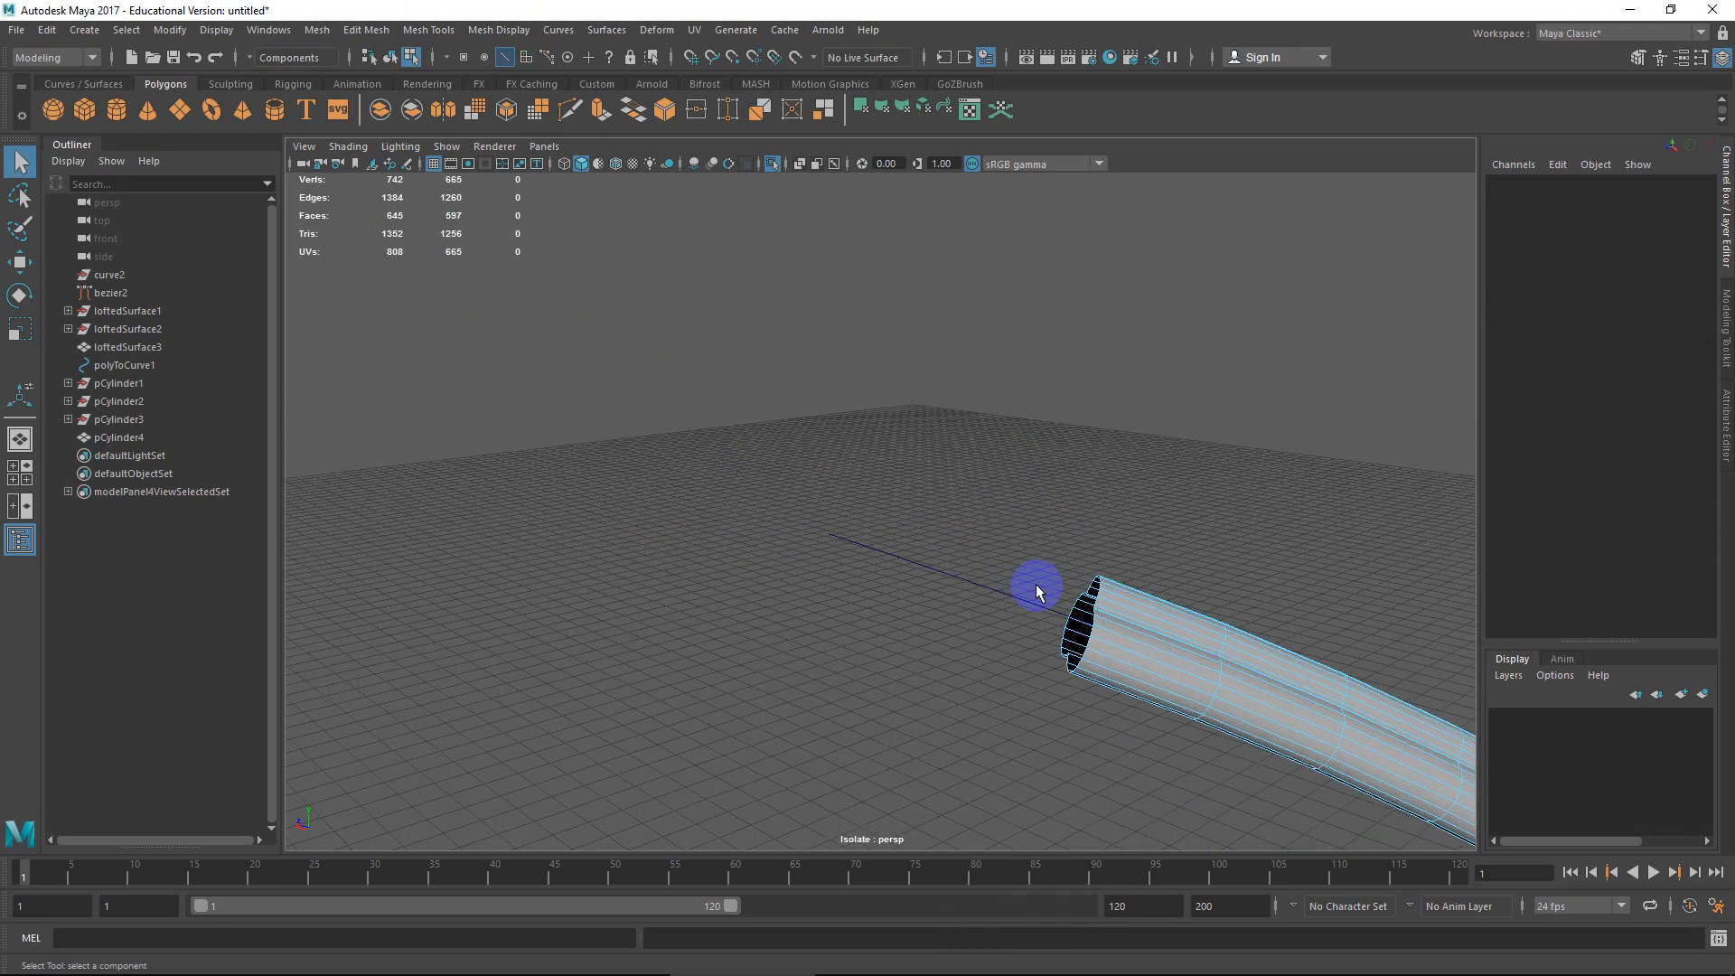
{"action": "double_click", "coordinate": [1129, 643]}
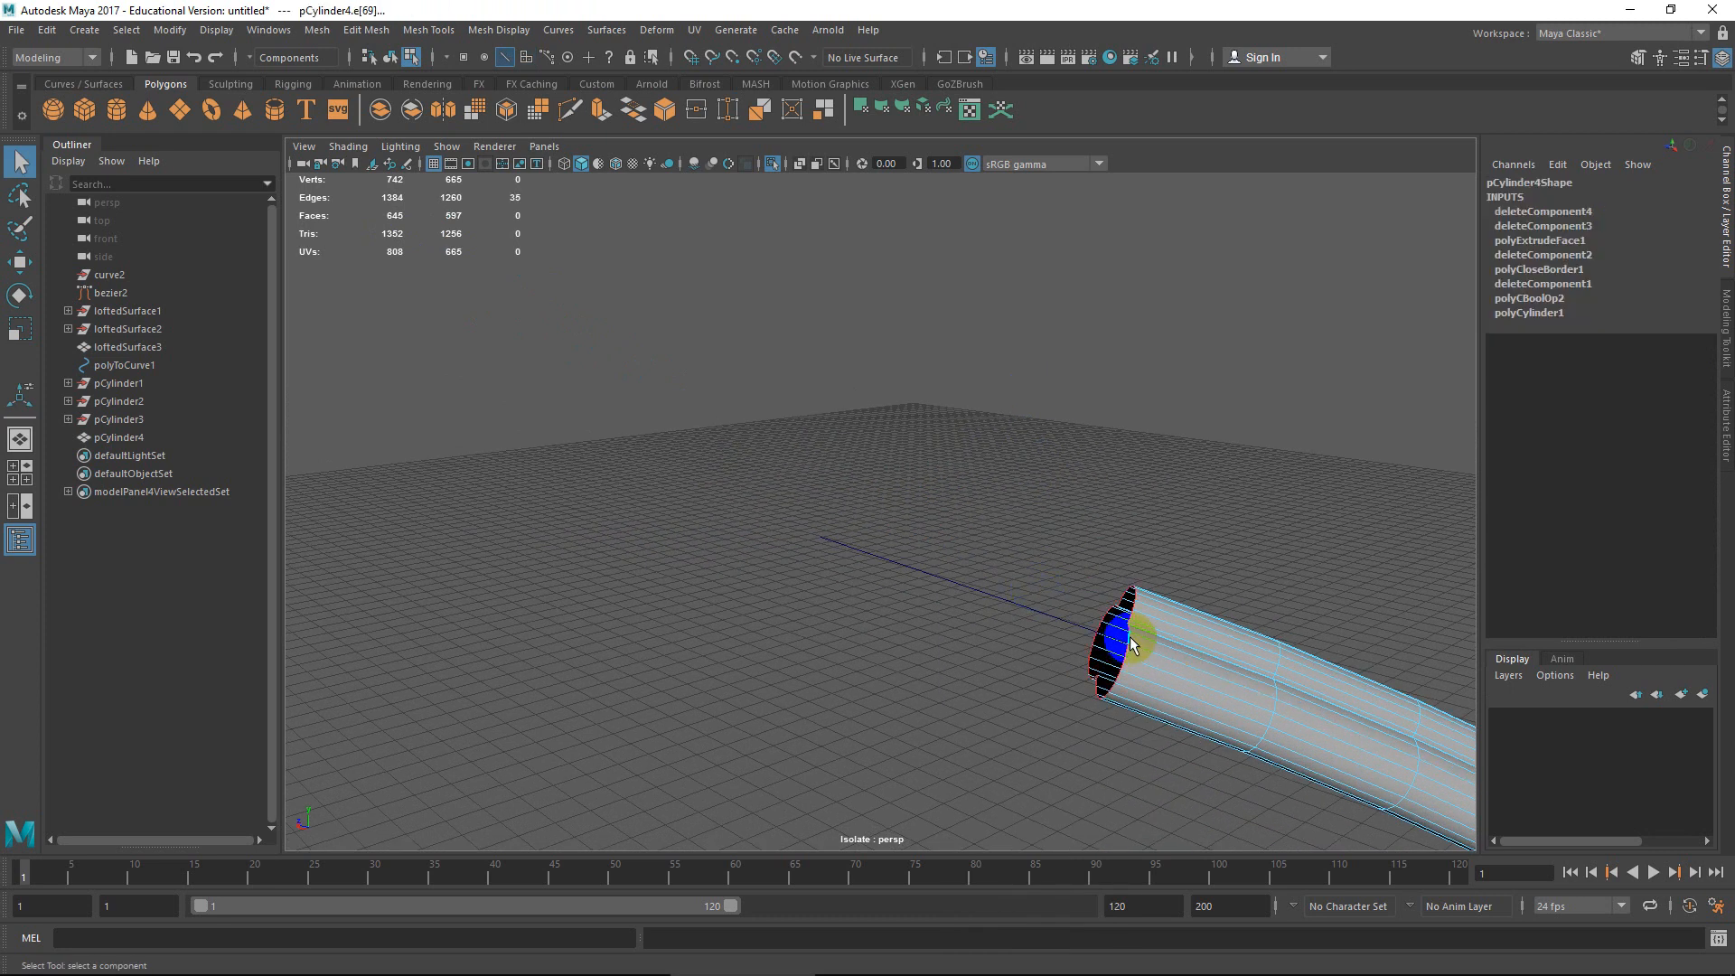
{"action": "key", "text": "w"}
{"action": "left_click_drag", "start_coordinate": [1111, 652], "coordinate": [1011, 656], "text": "alt"}
{"action": "middle_click_drag", "start_coordinate": [1239, 695], "coordinate": [1020, 535], "text": "alt"}
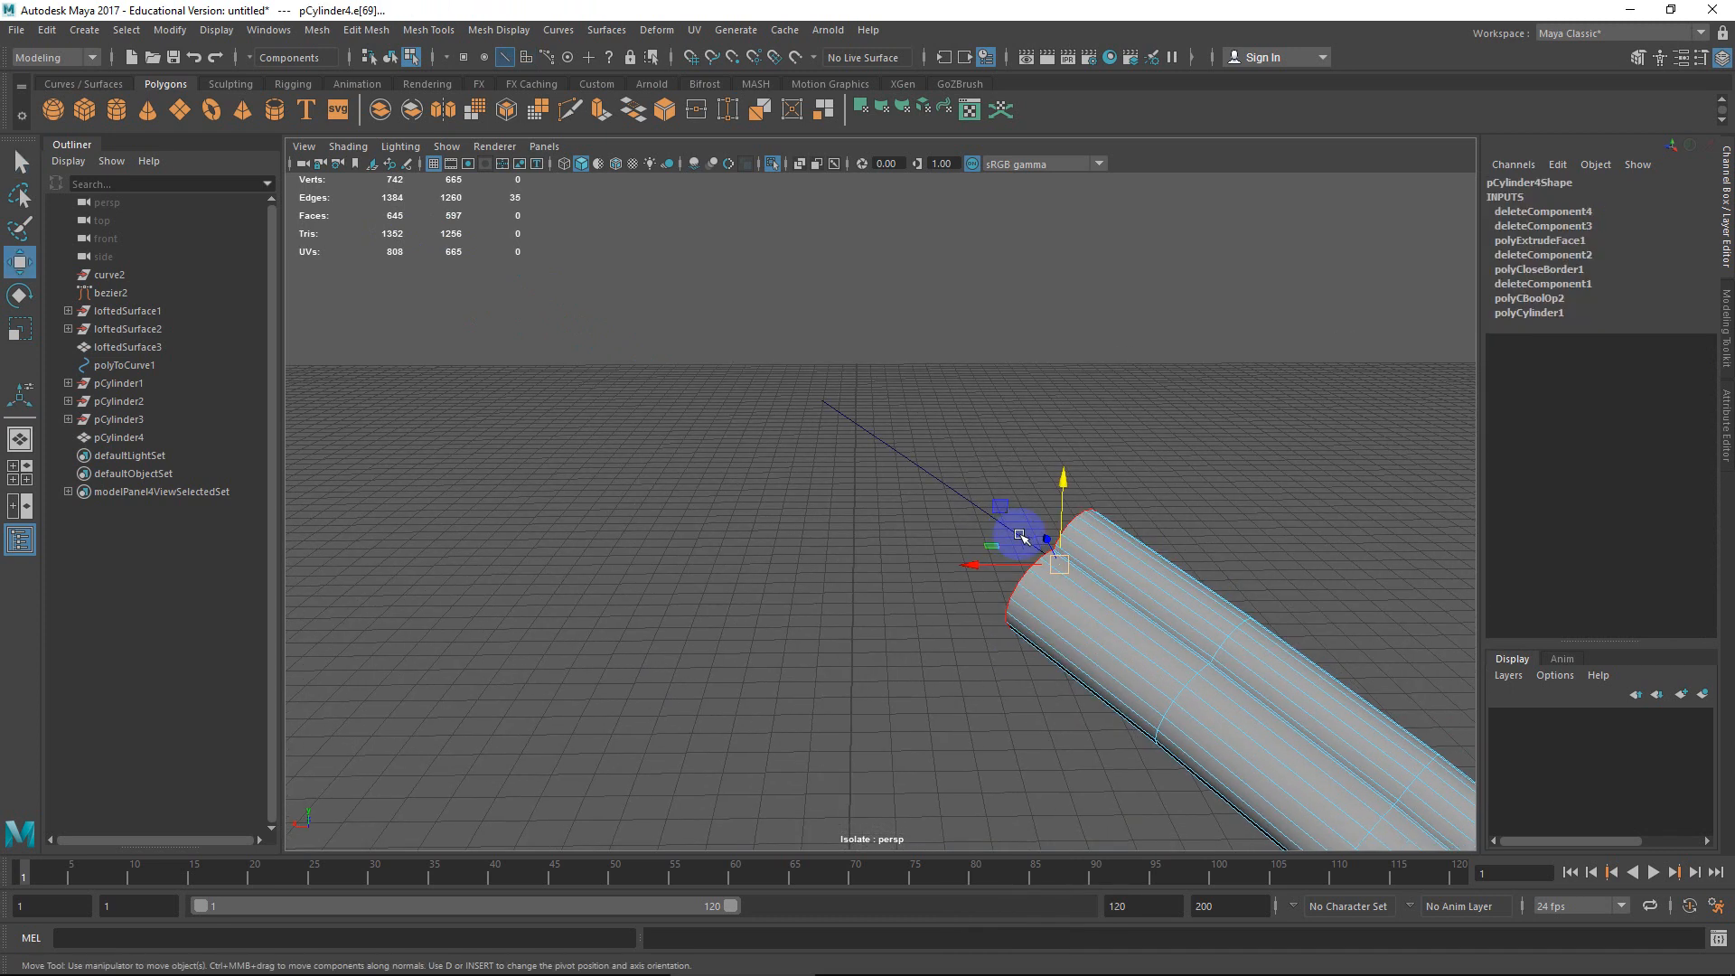
{"action": "right_click_drag", "start_coordinate": [1020, 535], "coordinate": [1027, 578], "text": "shift"}
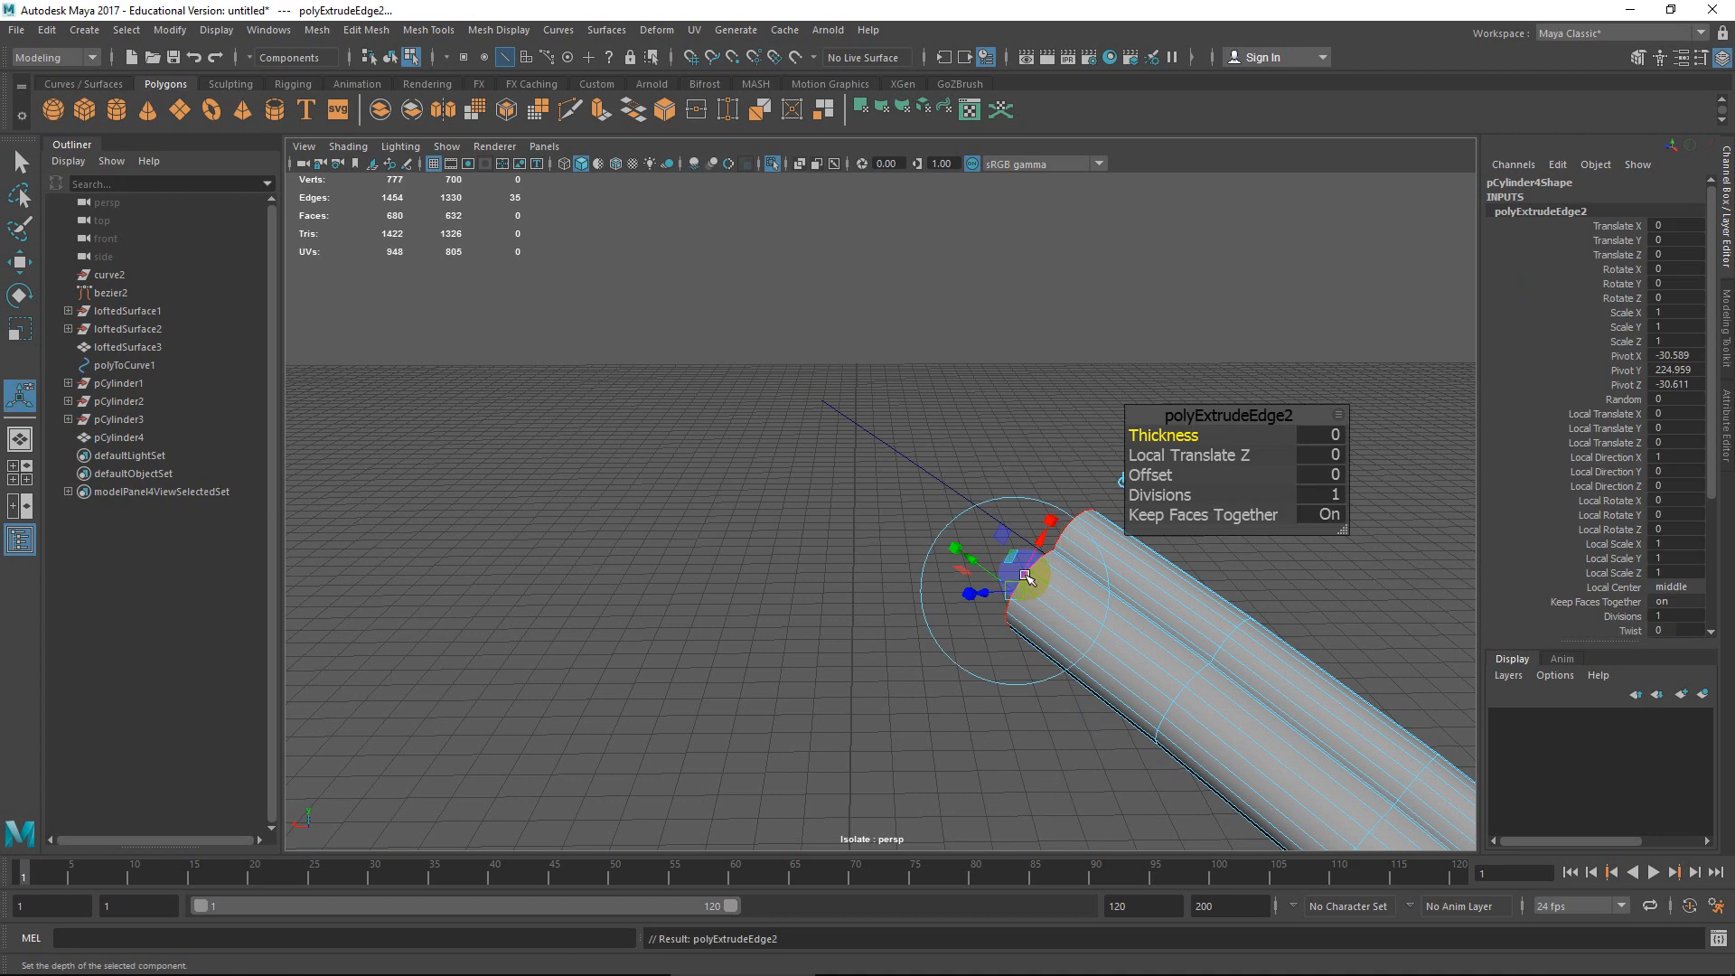
{"action": "left_click_drag", "start_coordinate": [1080, 560], "coordinate": [694, 437], "text": "alt"}
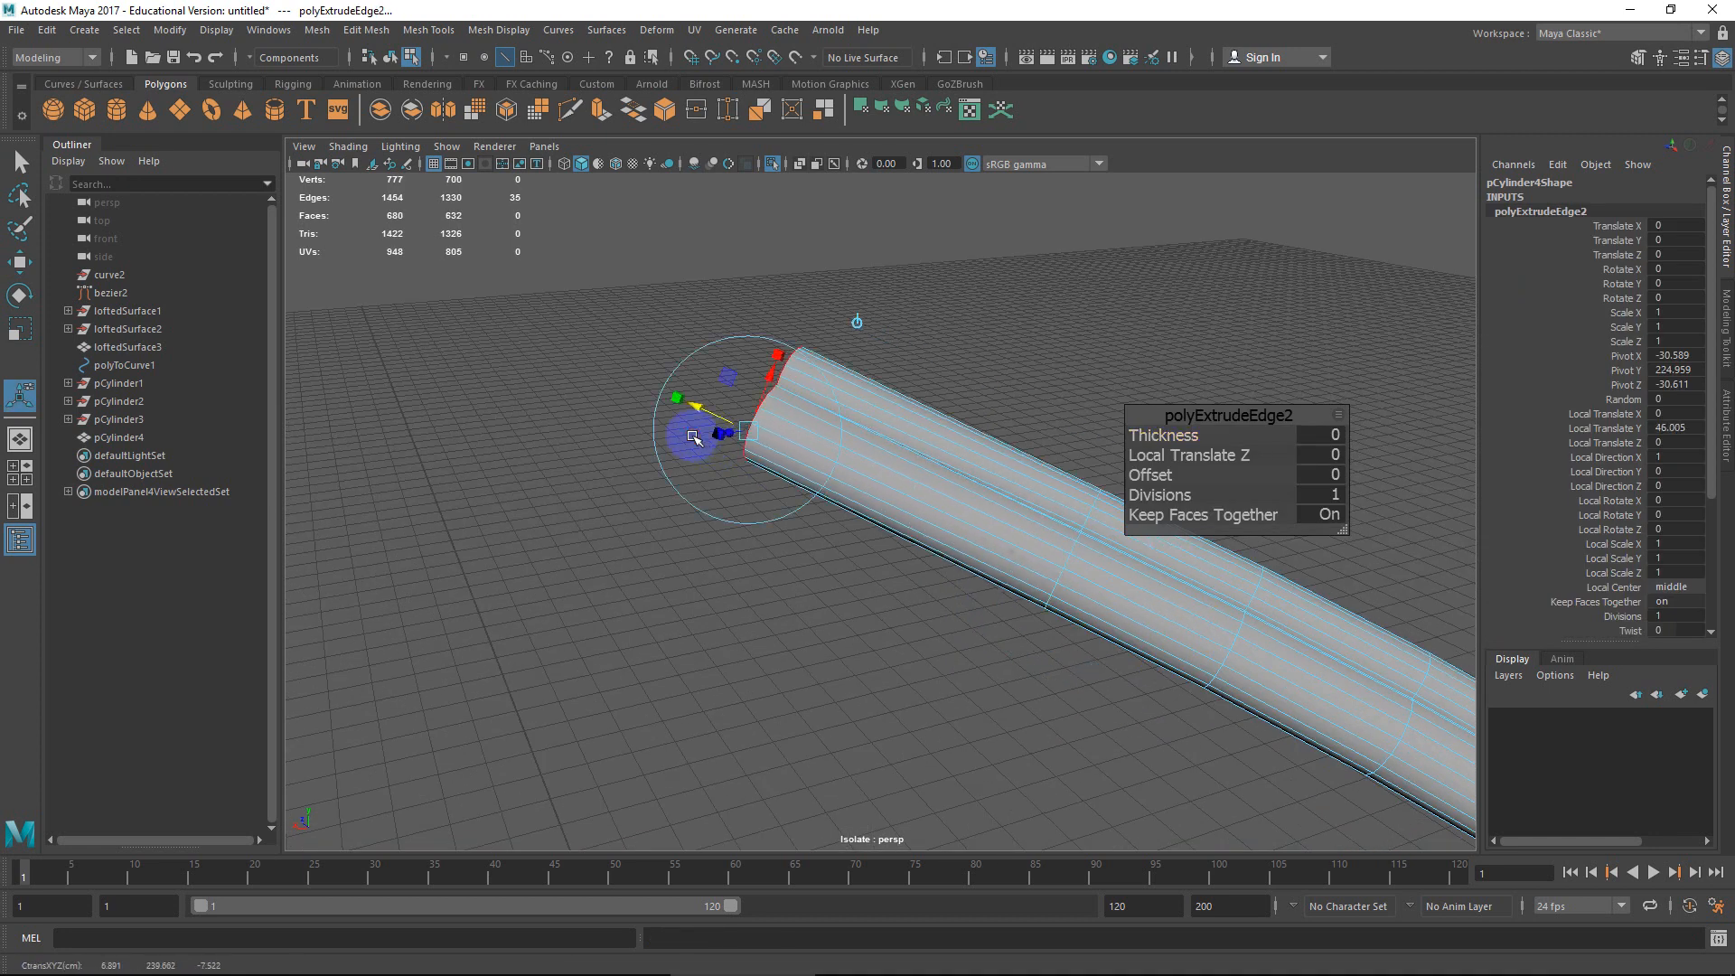
Delete only the cap faces under the rib's base, and return to object selection.
{"action": "left_click_drag", "start_coordinate": [954, 553], "coordinate": [541, 766], "text": "alt"}
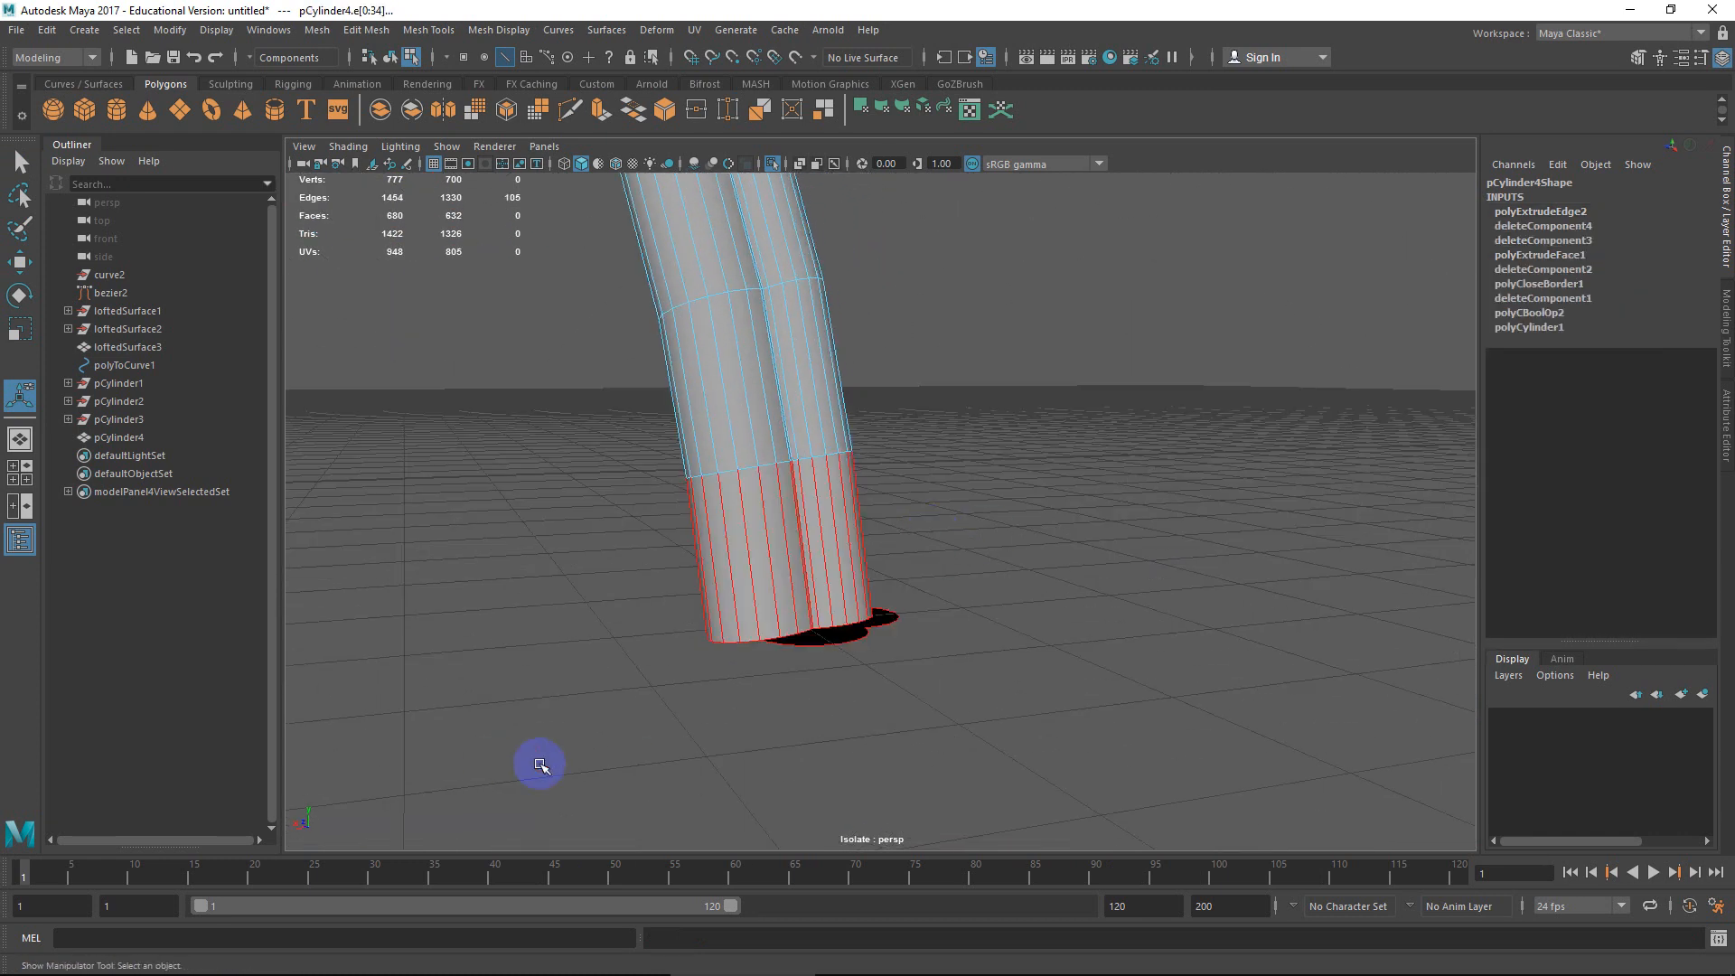
{"action": "left_click_drag", "start_coordinate": [642, 477], "coordinate": [644, 477], "text": "ctrl"}
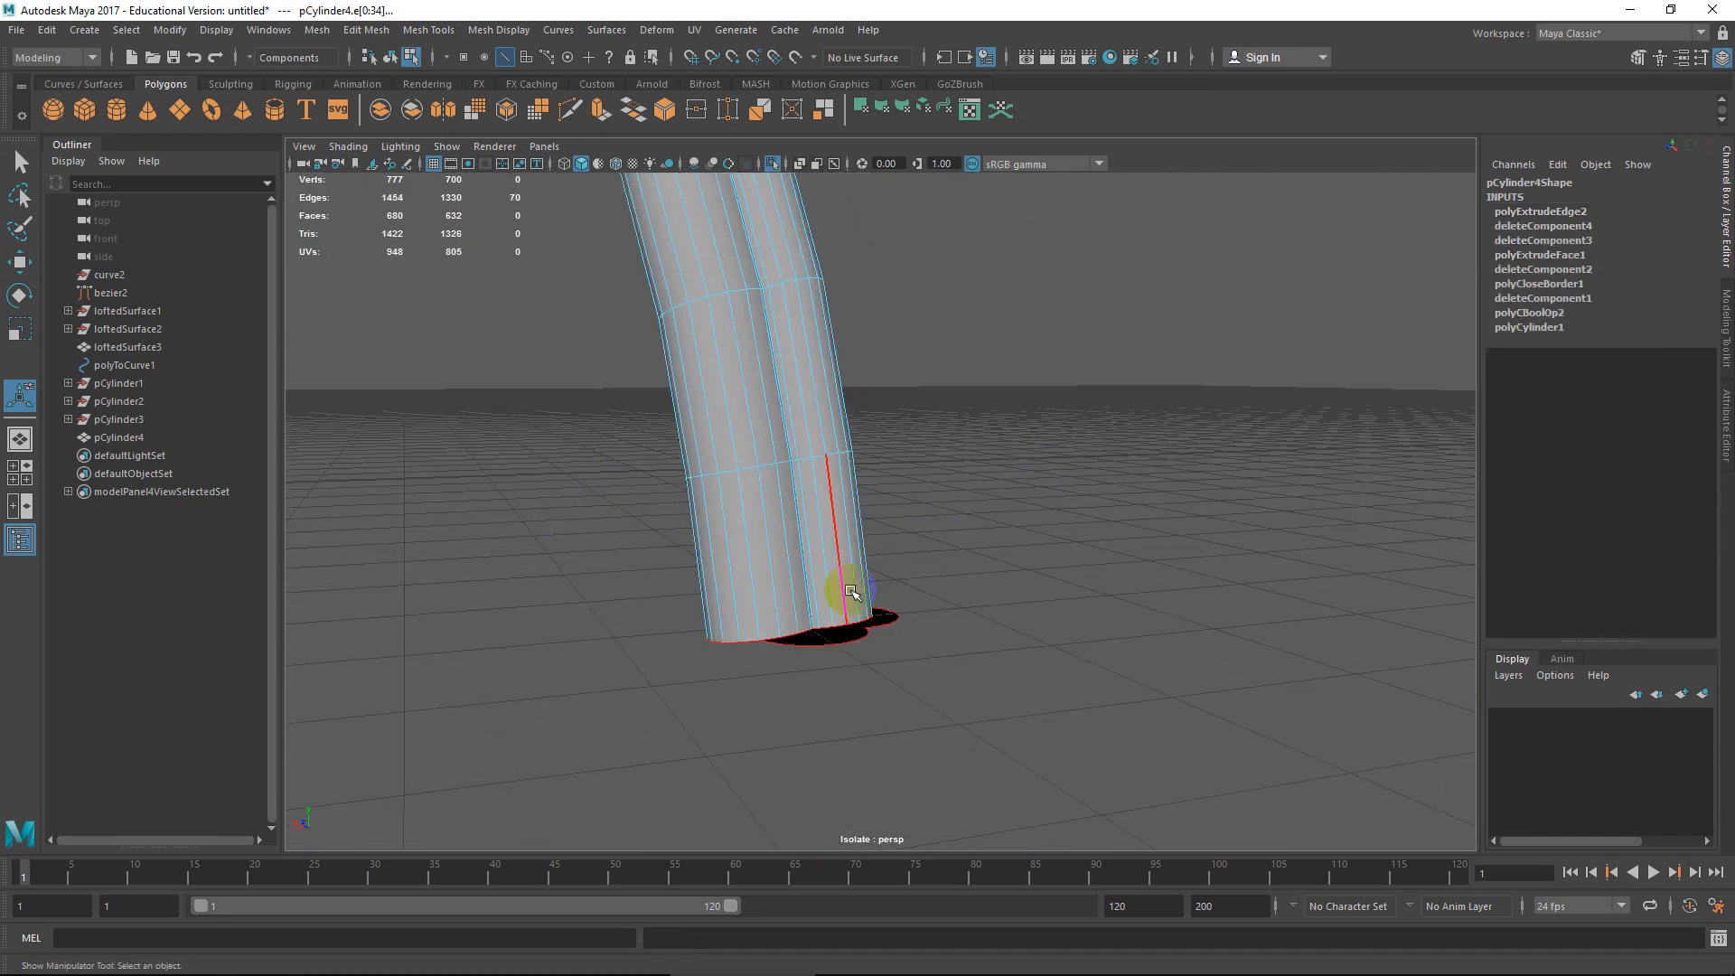
{"action": "right_click_drag", "start_coordinate": [871, 437], "coordinate": [883, 486]}
{"action": "left_click_drag", "start_coordinate": [958, 559], "coordinate": [613, 778]}
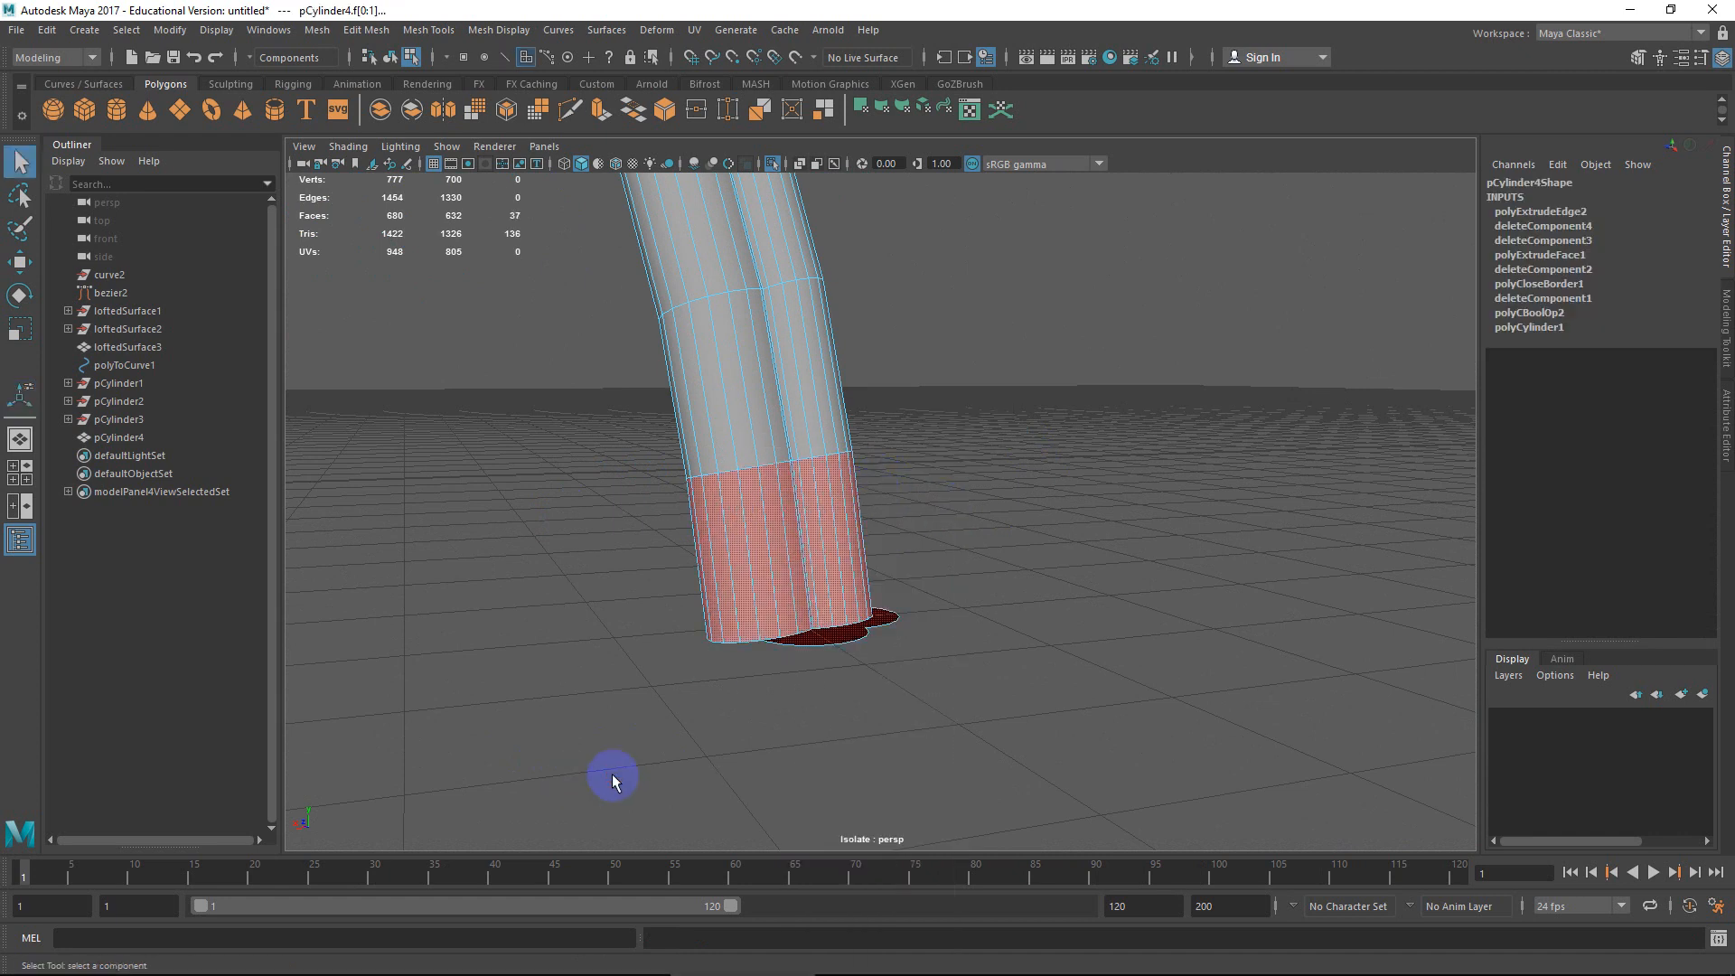
{"action": "left_click_drag", "start_coordinate": [1039, 376], "coordinate": [557, 552], "text": "ctrl"}
{"action": "left_click_drag", "start_coordinate": [556, 552], "coordinate": [837, 452], "text": "alt"}
{"action": "key", "text": "Delete"}
{"action": "right_click_drag", "start_coordinate": [869, 446], "coordinate": [914, 406]}
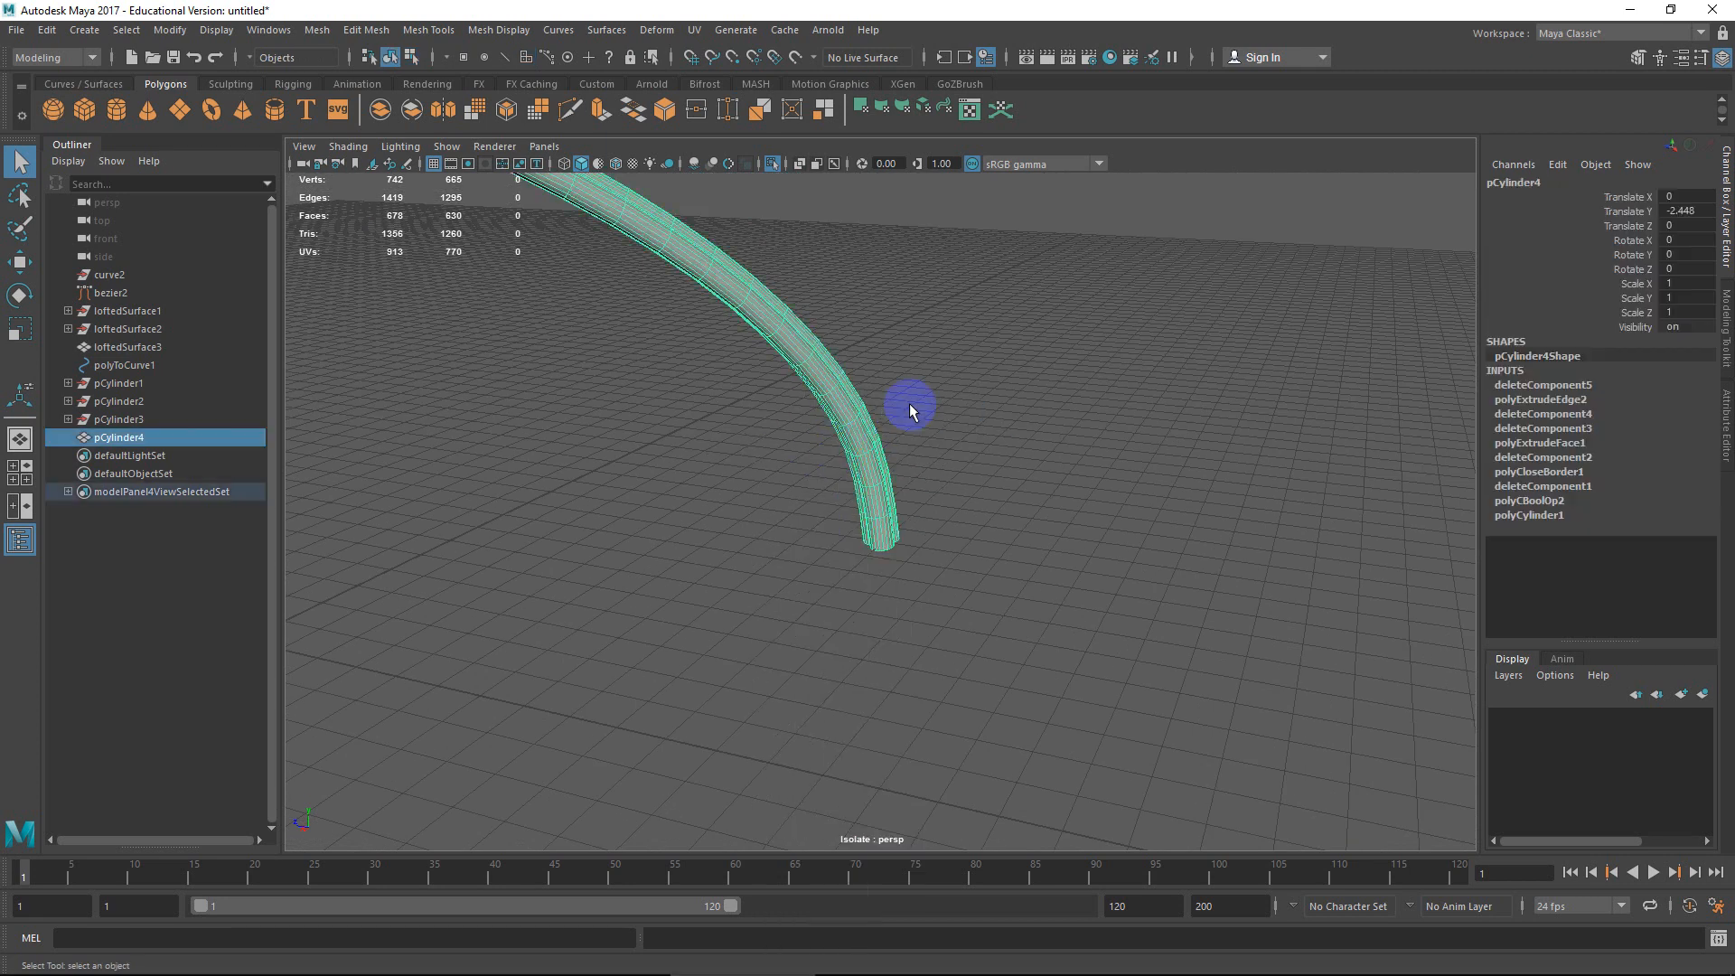
Turn off the isolated view of the rib and look at it against the vault surfaces.
{"action": "left_click_drag", "start_coordinate": [816, 526], "coordinate": [694, 538], "text": "alt"}
{"action": "left_click", "coordinate": [962, 523]}
{"action": "key", "text": "ctrl+1"}
{"action": "scroll", "coordinate": [901, 625], "scroll_direction": "up", "scroll_amount": 3}
{"action": "scroll", "coordinate": [741, 548], "scroll_direction": "down", "scroll_amount": 4}
{"action": "middle_click_drag", "start_coordinate": [745, 537], "coordinate": [729, 544], "text": "alt"}
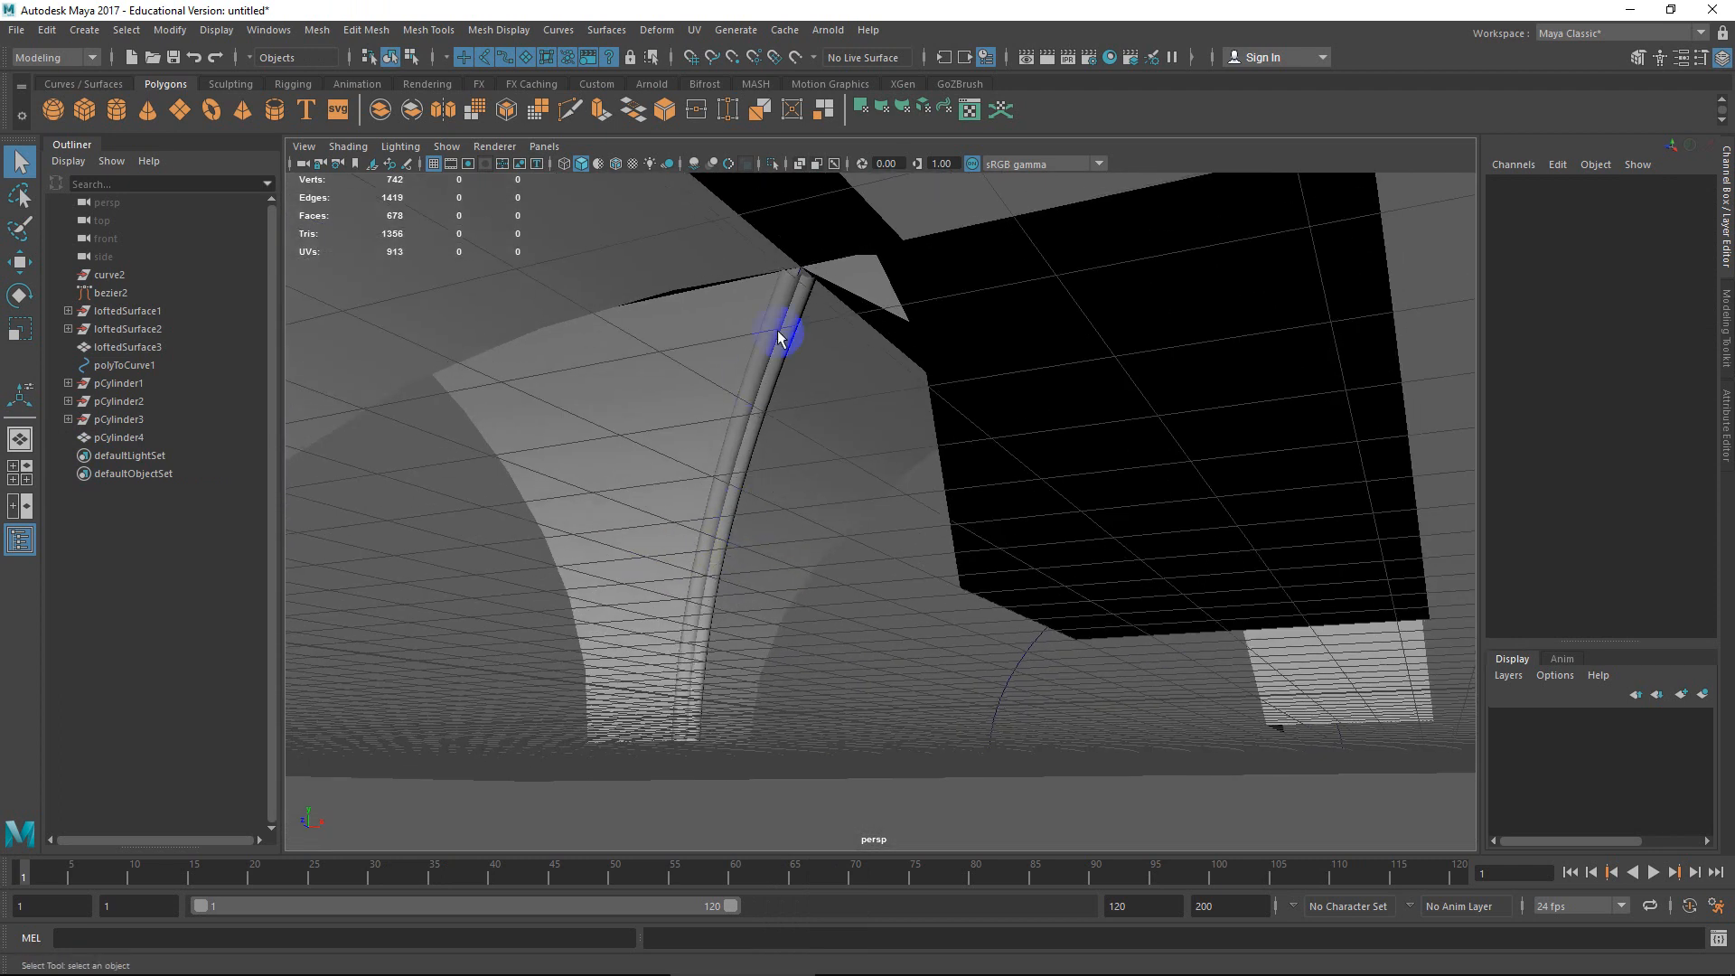
Select the rib and view it together with the whole cross vault from below.
{"action": "left_click", "coordinate": [784, 336]}
{"action": "middle_click_drag", "start_coordinate": [810, 445], "coordinate": [851, 560], "text": "alt"}
{"action": "left_click_drag", "start_coordinate": [851, 560], "coordinate": [856, 480], "text": "alt"}
{"action": "middle_click_drag", "start_coordinate": [856, 480], "coordinate": [790, 632], "text": "alt"}
{"action": "left_click_drag", "start_coordinate": [790, 631], "coordinate": [844, 457], "text": "alt"}
{"action": "scroll", "coordinate": [794, 546], "scroll_direction": "down", "scroll_amount": 4}
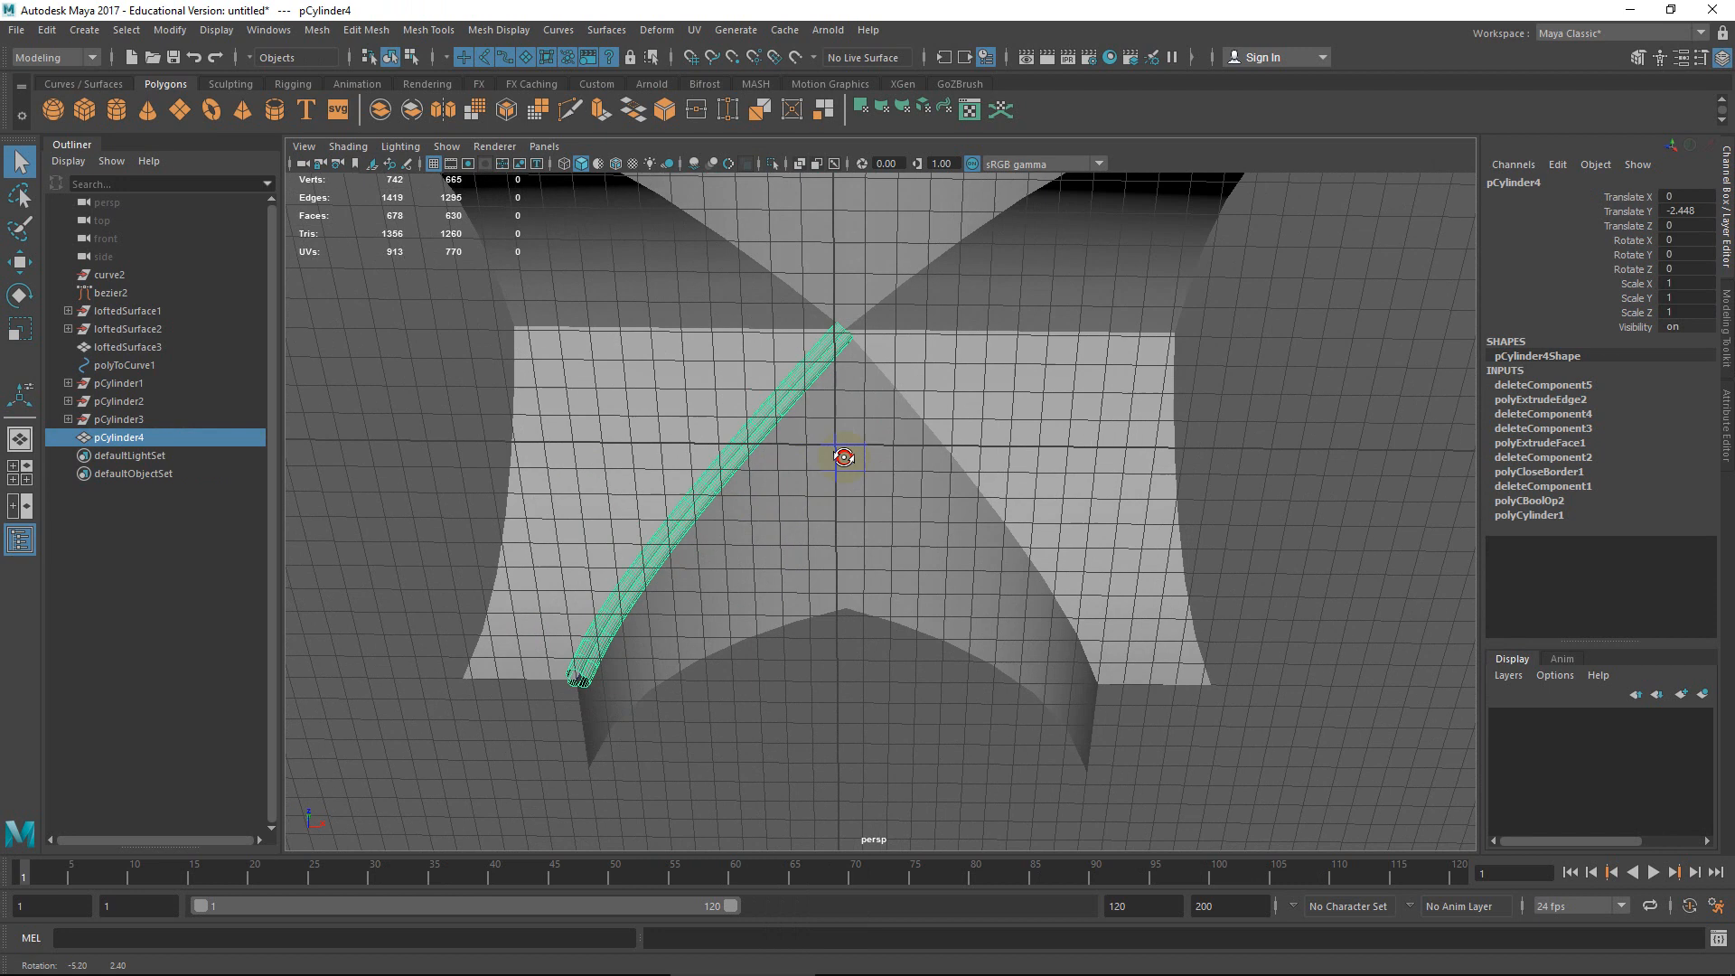
Try moving the rib along the X axis, and undo the move.
{"action": "key", "text": "w"}
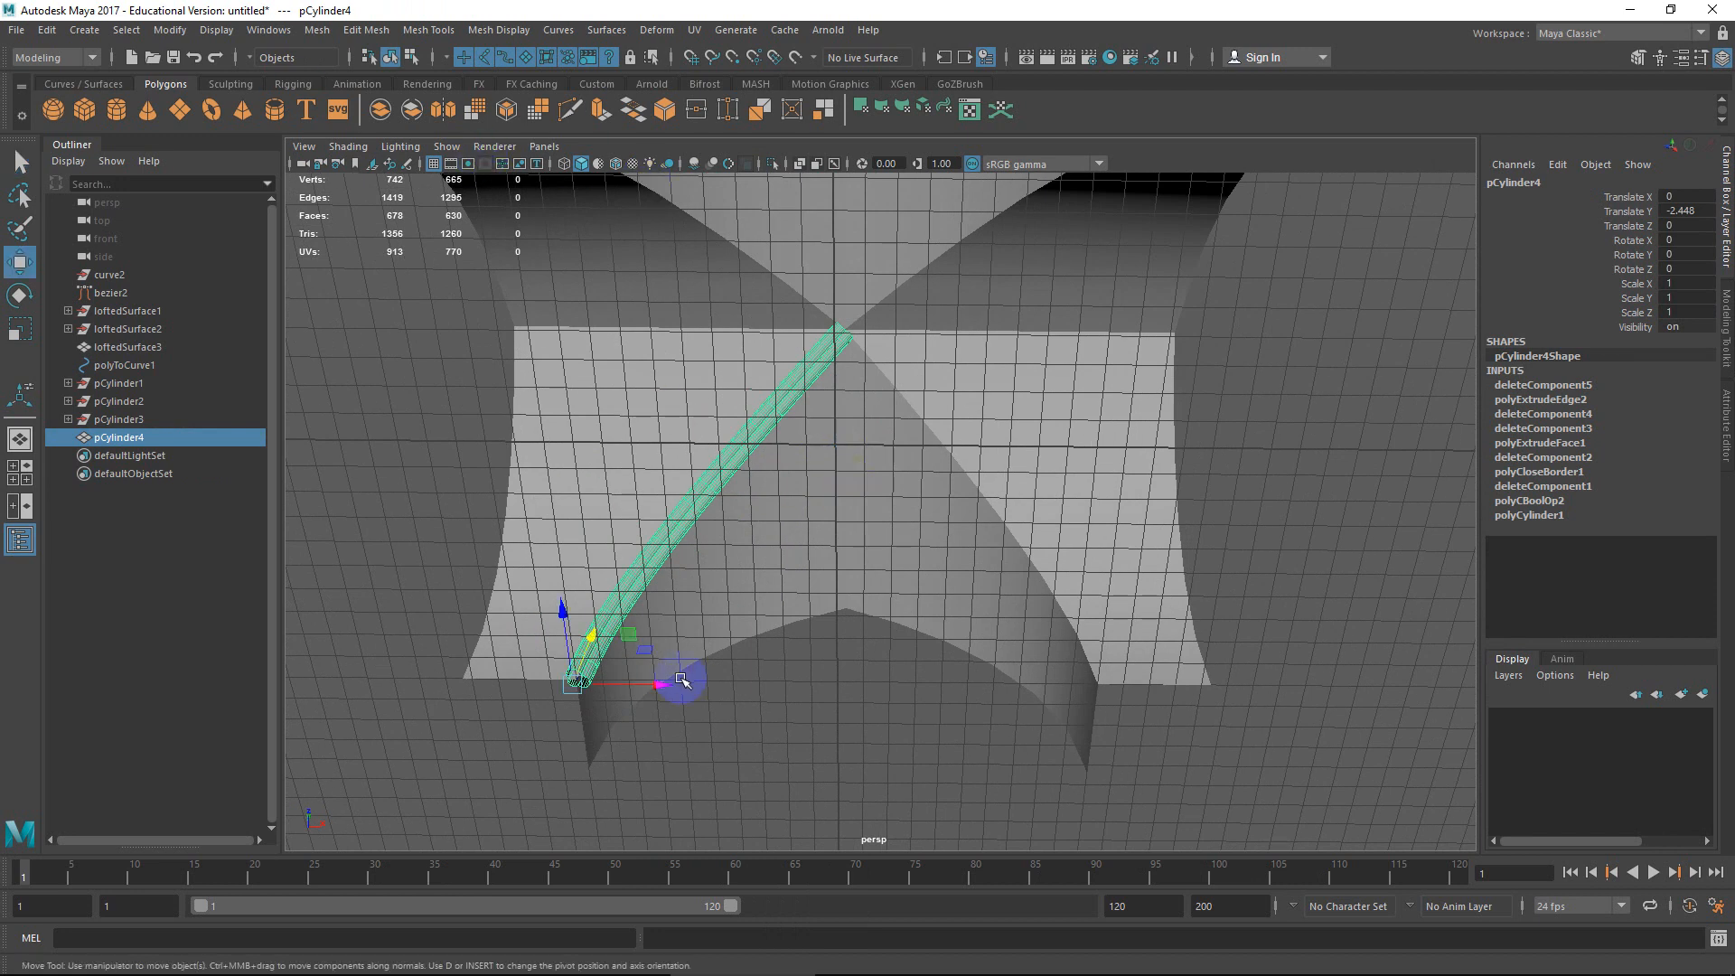
{"action": "left_click_drag", "start_coordinate": [681, 680], "coordinate": [798, 705]}
{"action": "key", "text": "ctrl+z"}
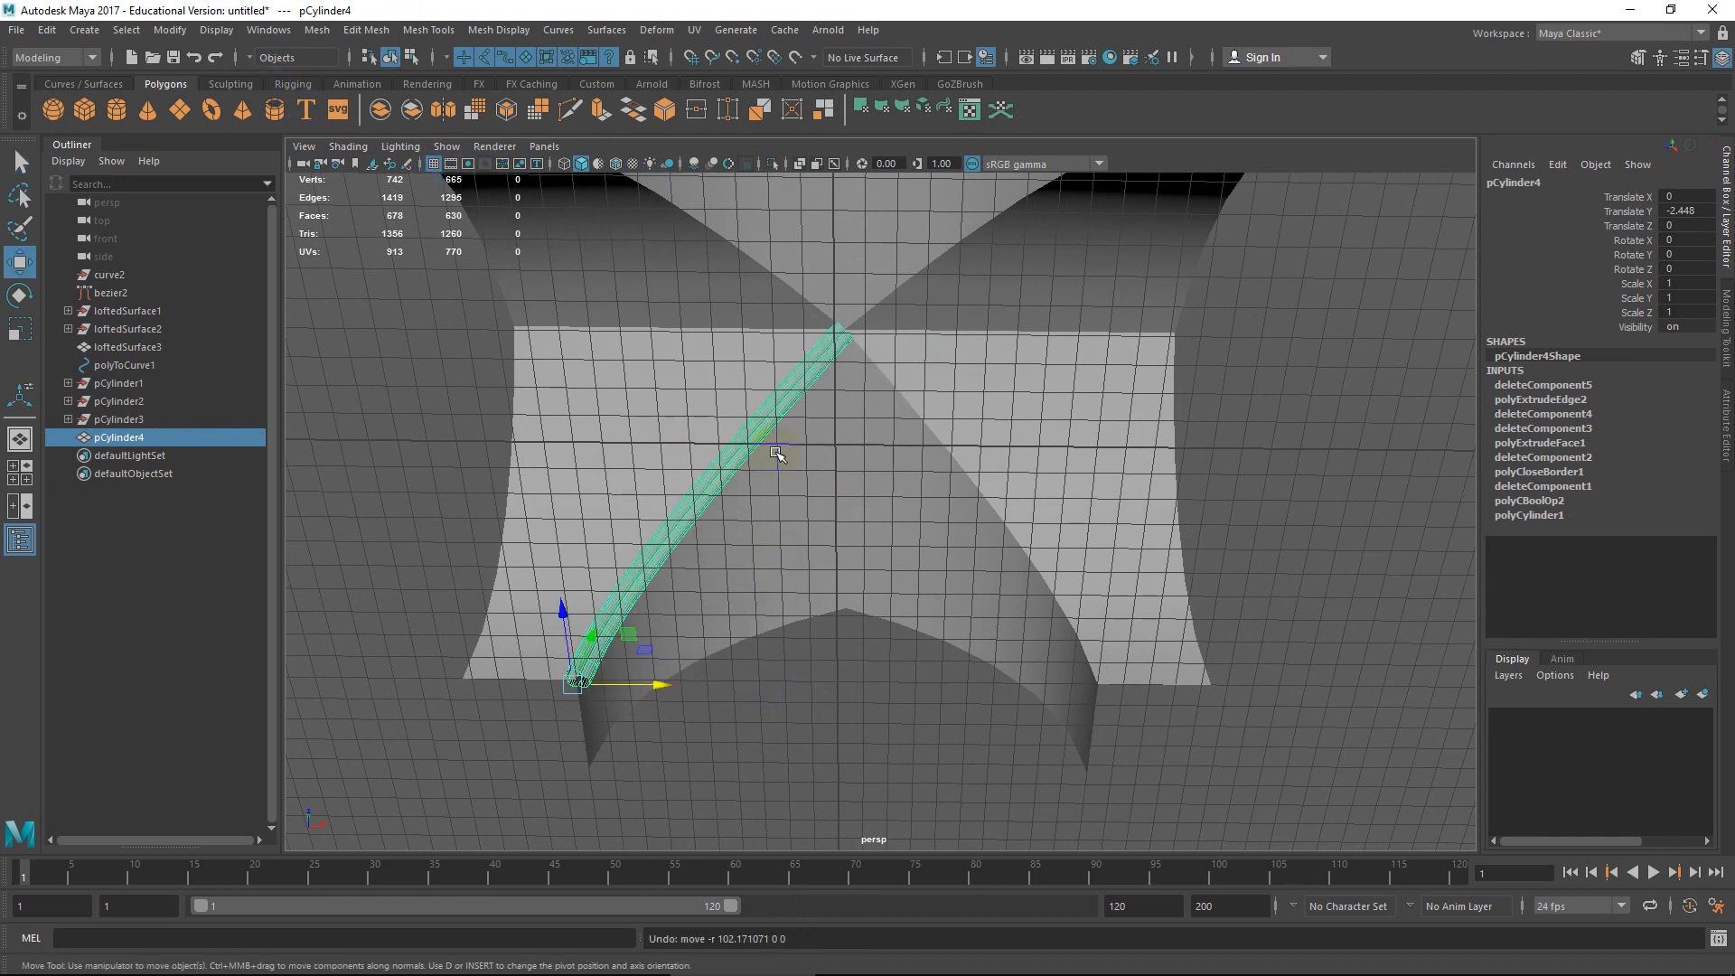
Enable snapping to grids and points, and move the rib's pivot to the centre of the grid.
{"action": "left_click_drag", "start_coordinate": [773, 438], "coordinate": [717, 282], "text": "alt"}
{"action": "key", "text": "d"}
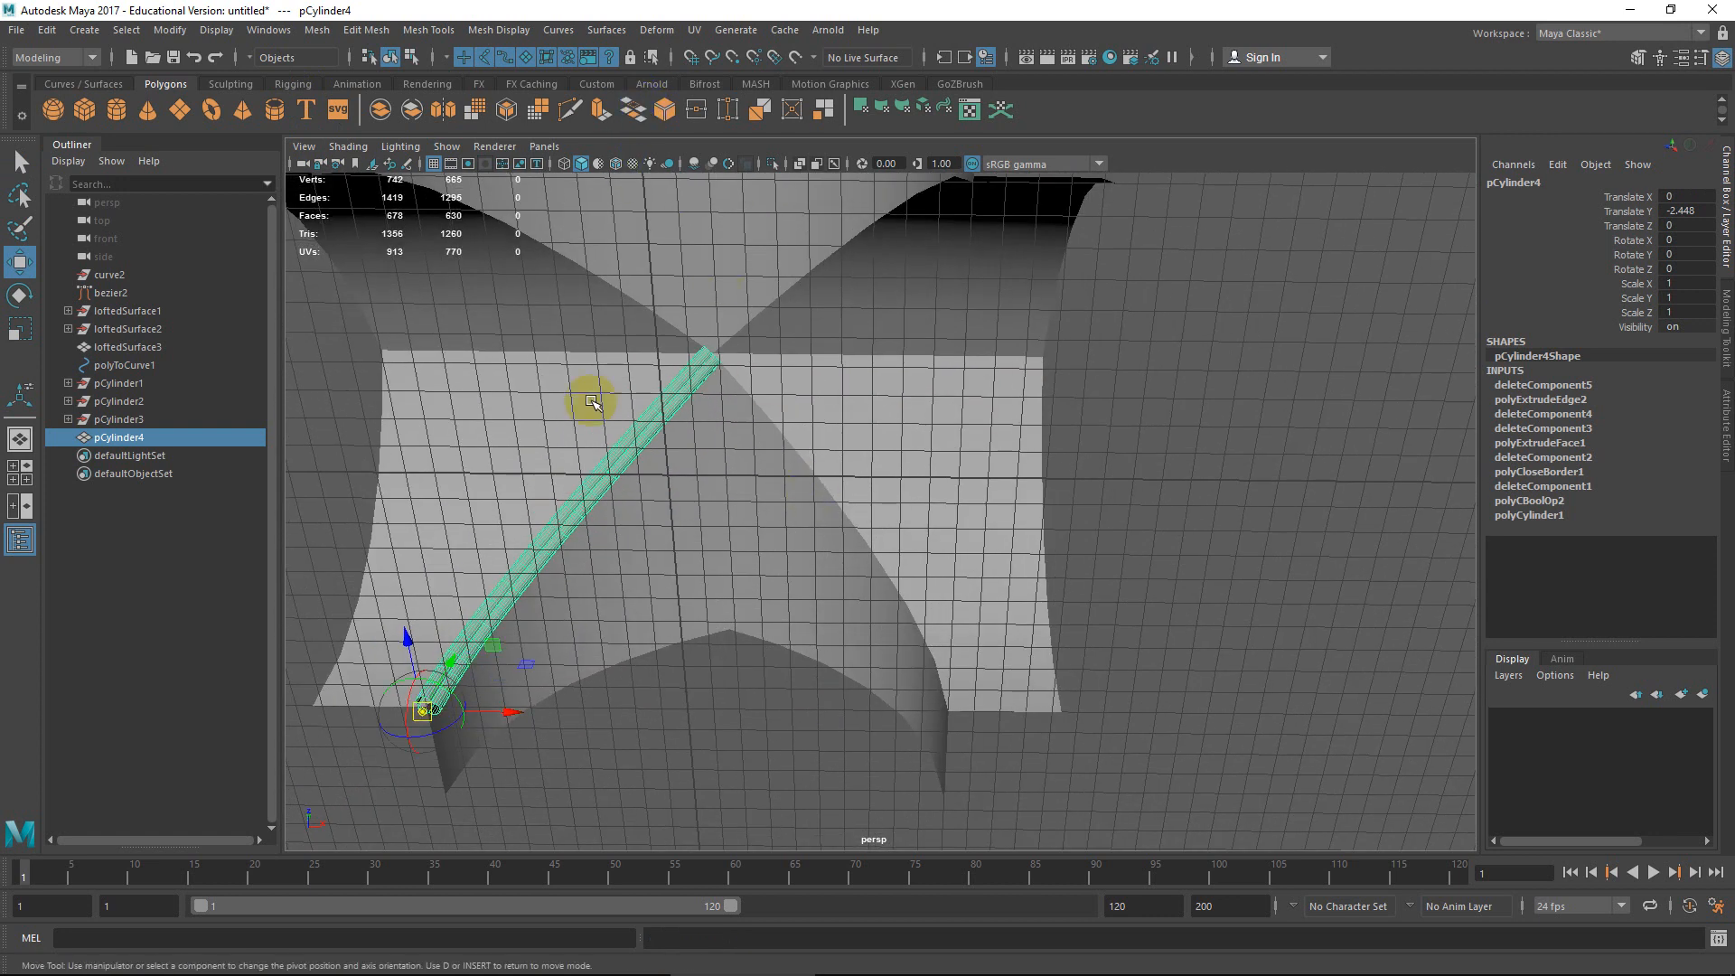
{"action": "middle_click_drag", "start_coordinate": [648, 708], "coordinate": [829, 635], "text": "alt"}
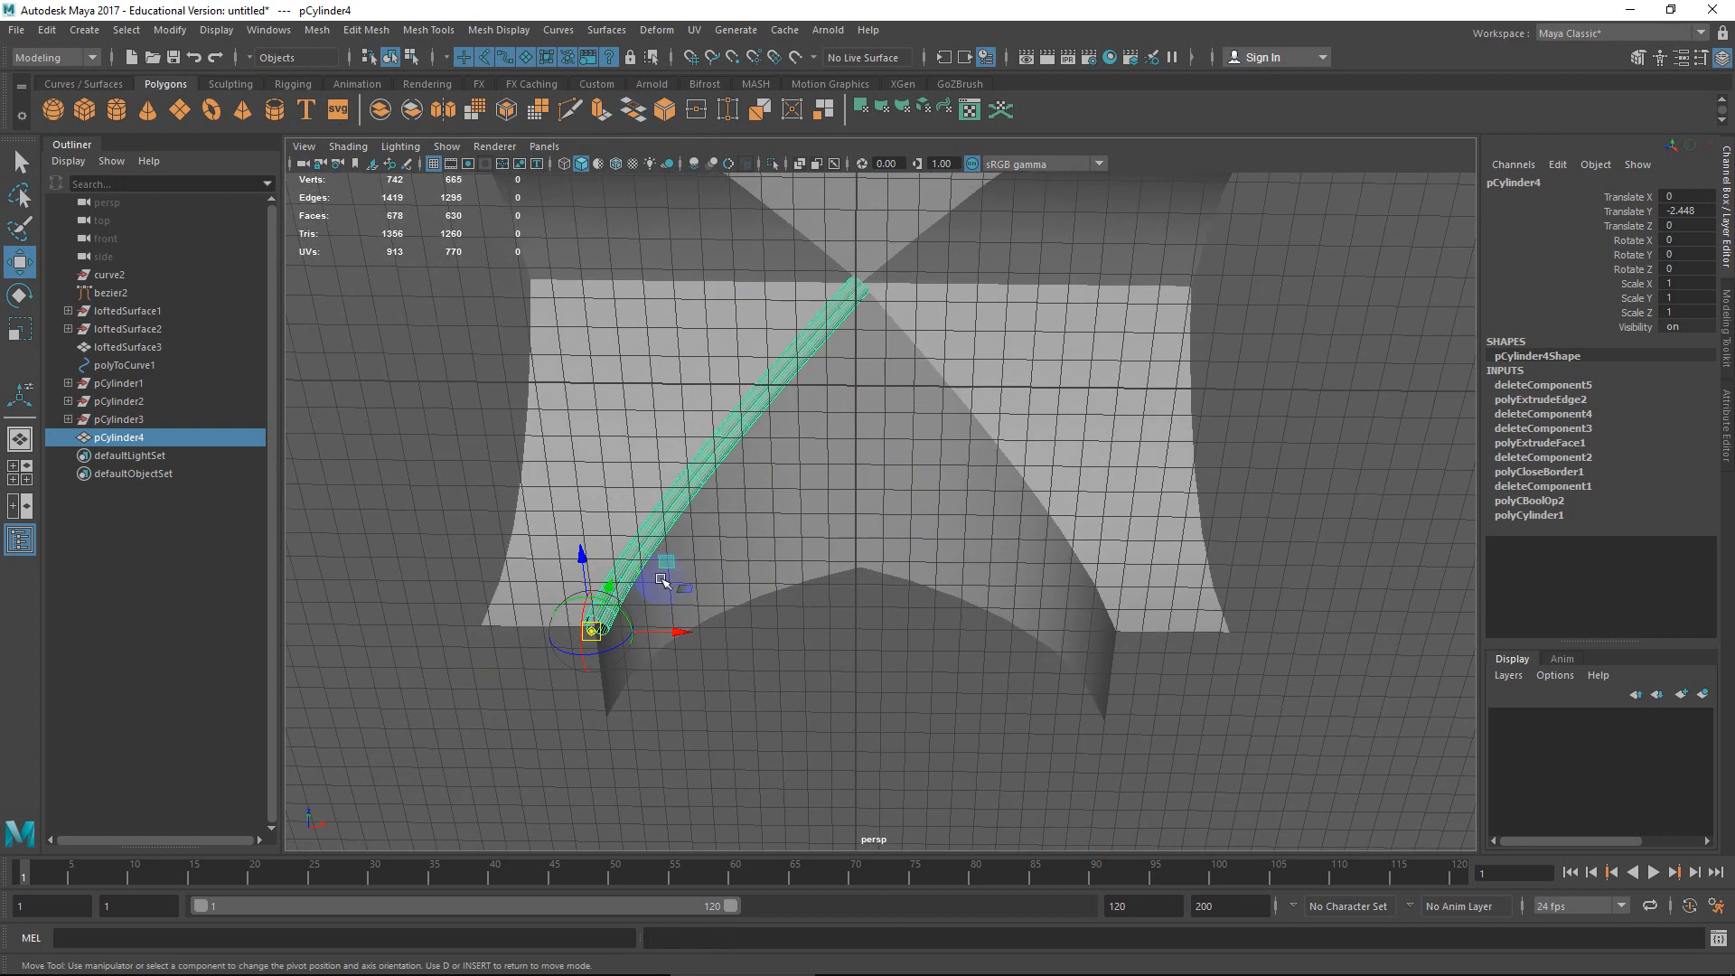
{"action": "left_click_drag", "start_coordinate": [663, 582], "coordinate": [841, 488], "text": "alt"}
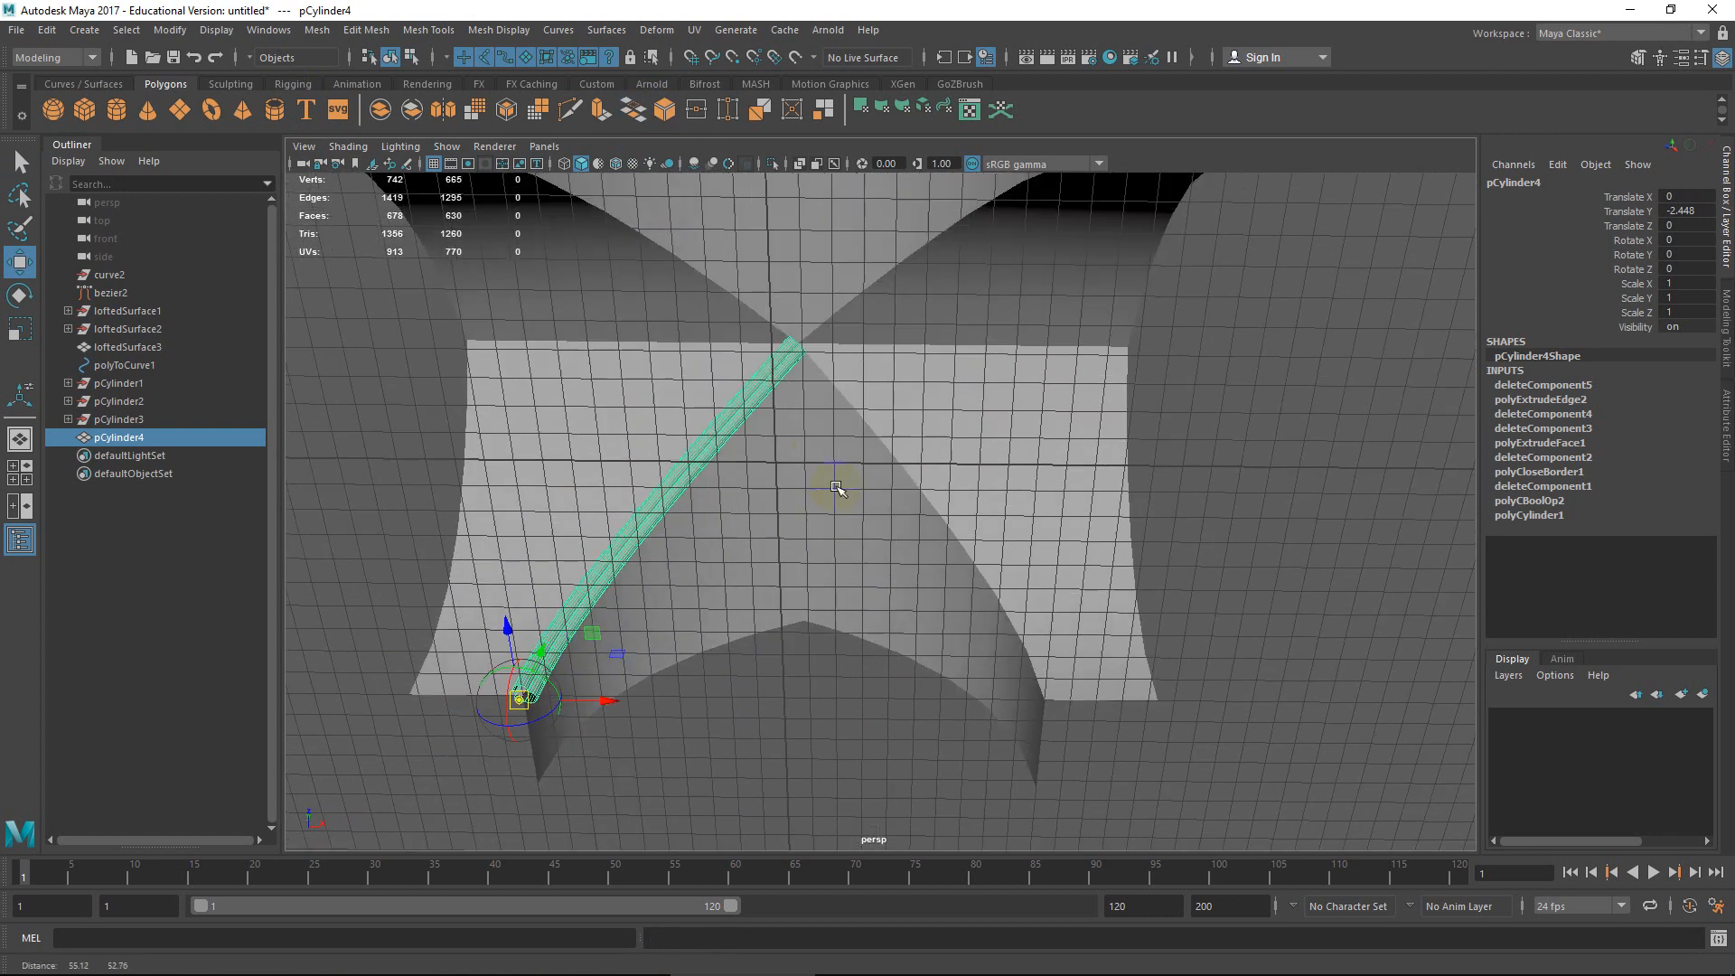
{"action": "left_click", "coordinate": [736, 59]}
{"action": "left_click", "coordinate": [689, 60]}
{"action": "key", "text": "d"}
{"action": "left_click", "coordinate": [576, 699]}
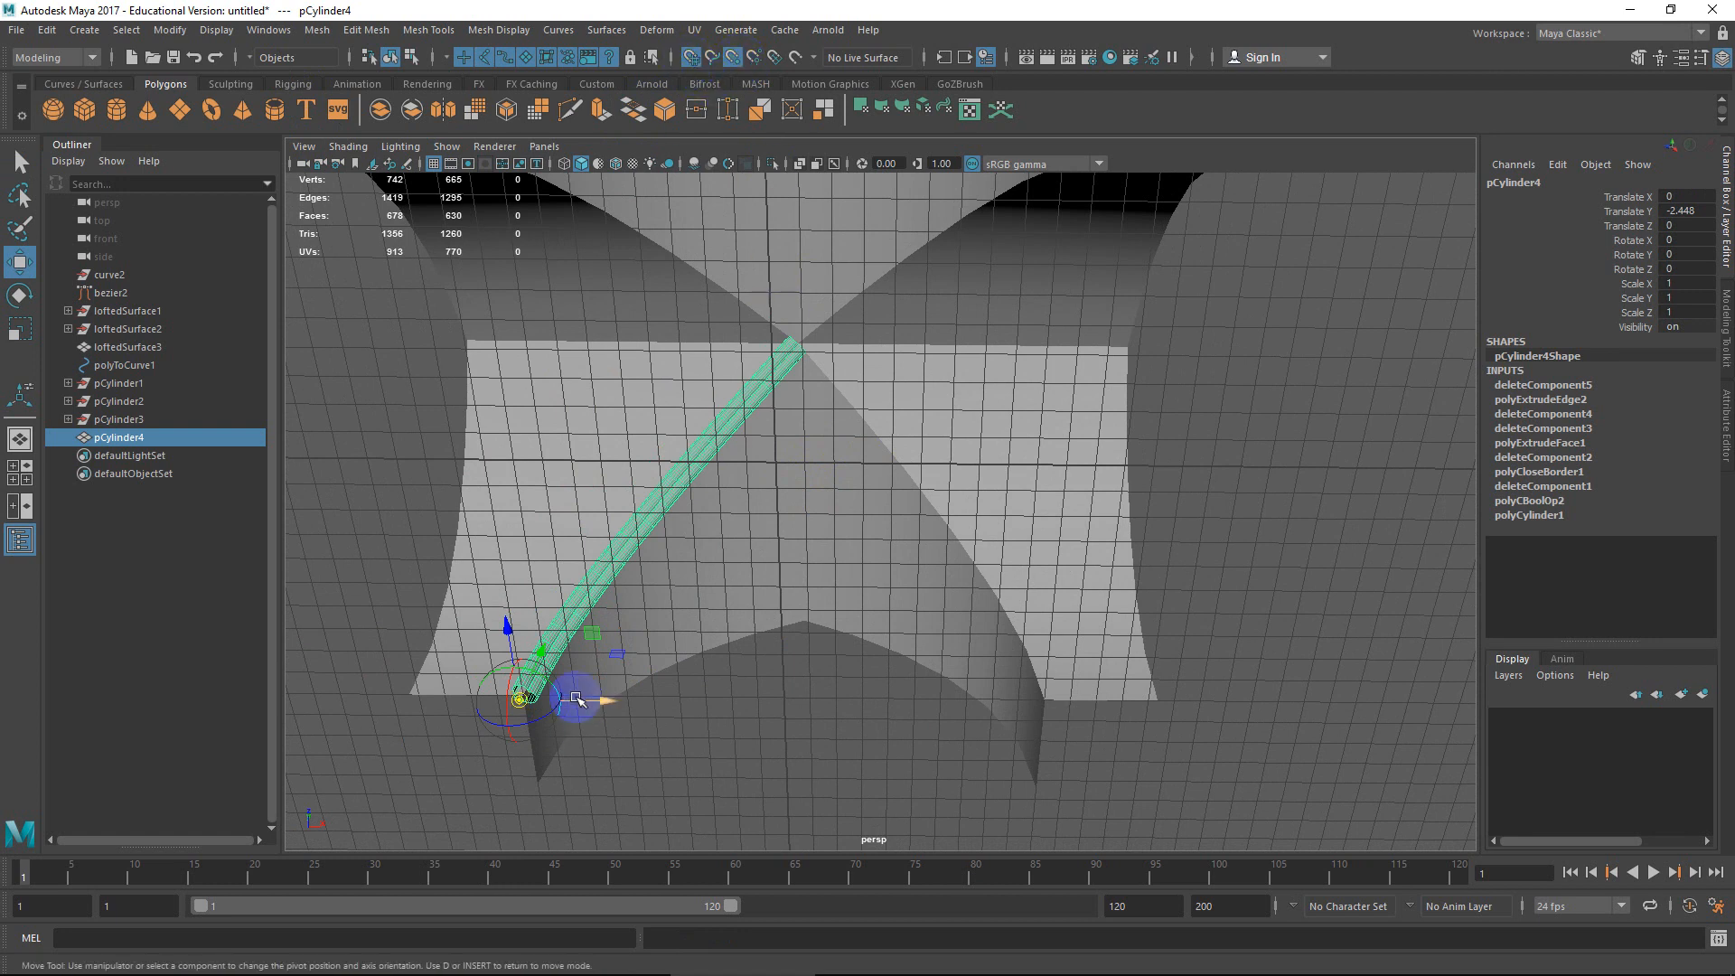
{"action": "left_click_drag", "start_coordinate": [590, 634], "coordinate": [783, 459]}
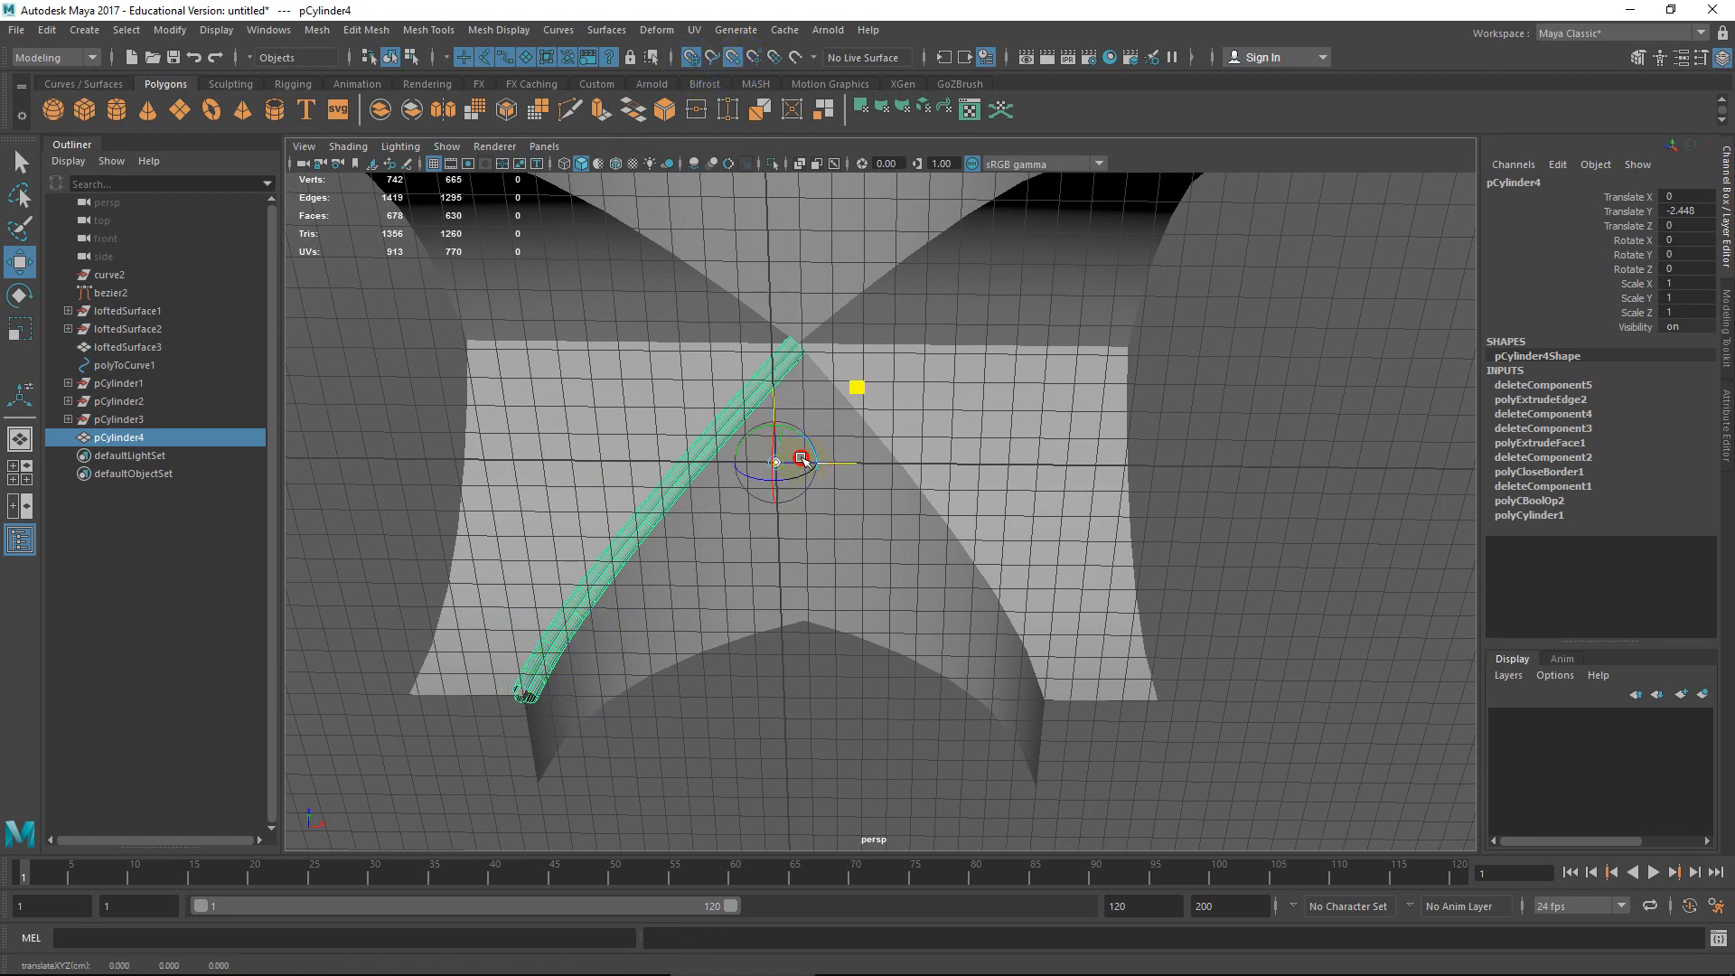
Snap the rib's pivot exactly onto the centre point of the grid.
{"action": "left_click_drag", "start_coordinate": [855, 566], "coordinate": [877, 593], "text": "alt"}
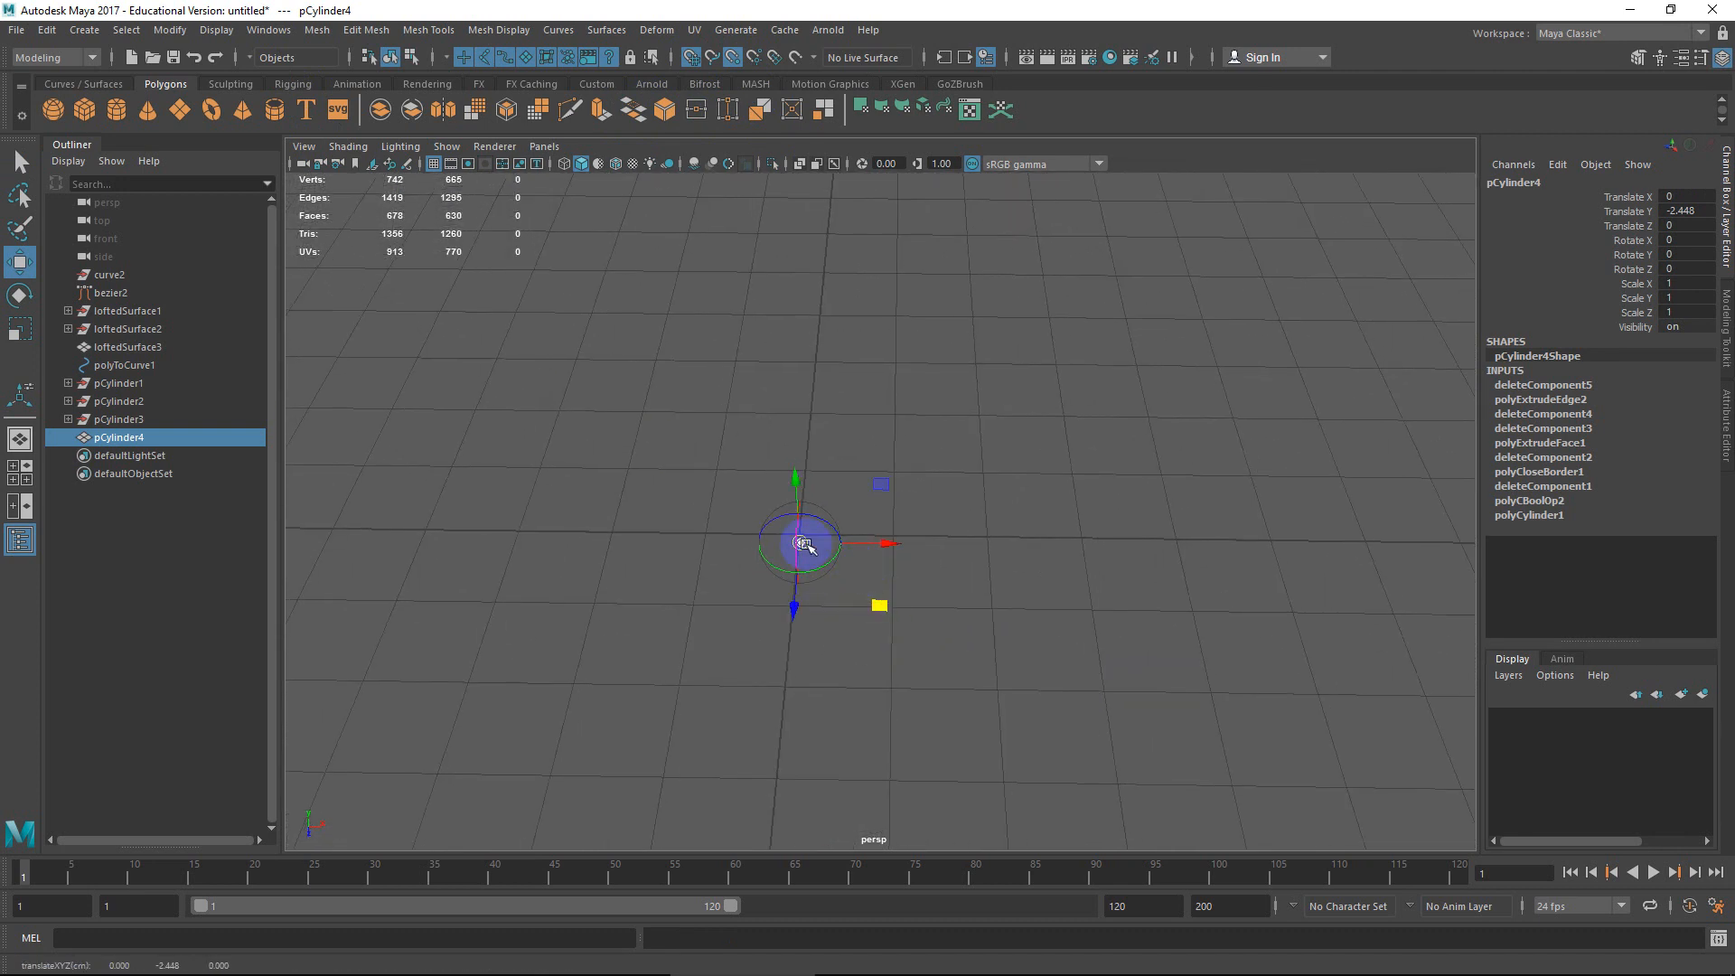
{"action": "left_click_drag", "start_coordinate": [807, 526], "coordinate": [810, 530]}
{"action": "left_click_drag", "start_coordinate": [883, 586], "coordinate": [843, 676], "text": "alt"}
{"action": "left_click", "coordinate": [940, 677]}
{"action": "left_click", "coordinate": [361, 452]}
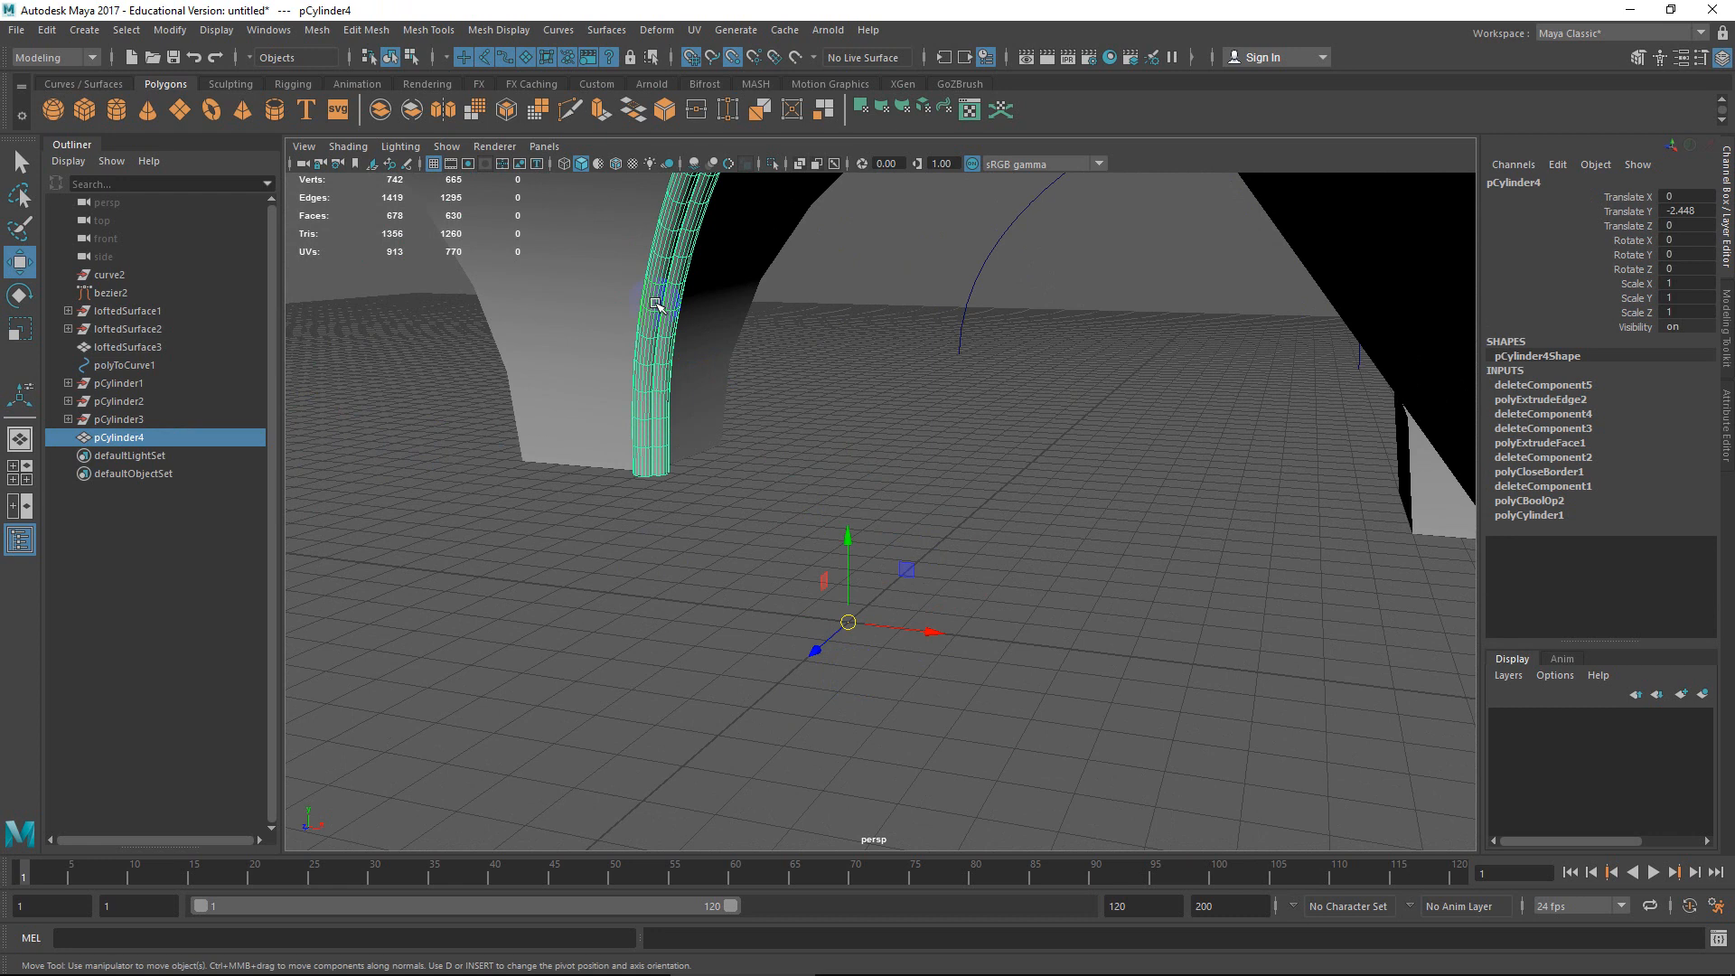
Open the Mirror options for the selected rib.
{"action": "left_click_drag", "start_coordinate": [657, 304], "coordinate": [686, 380], "text": "alt"}
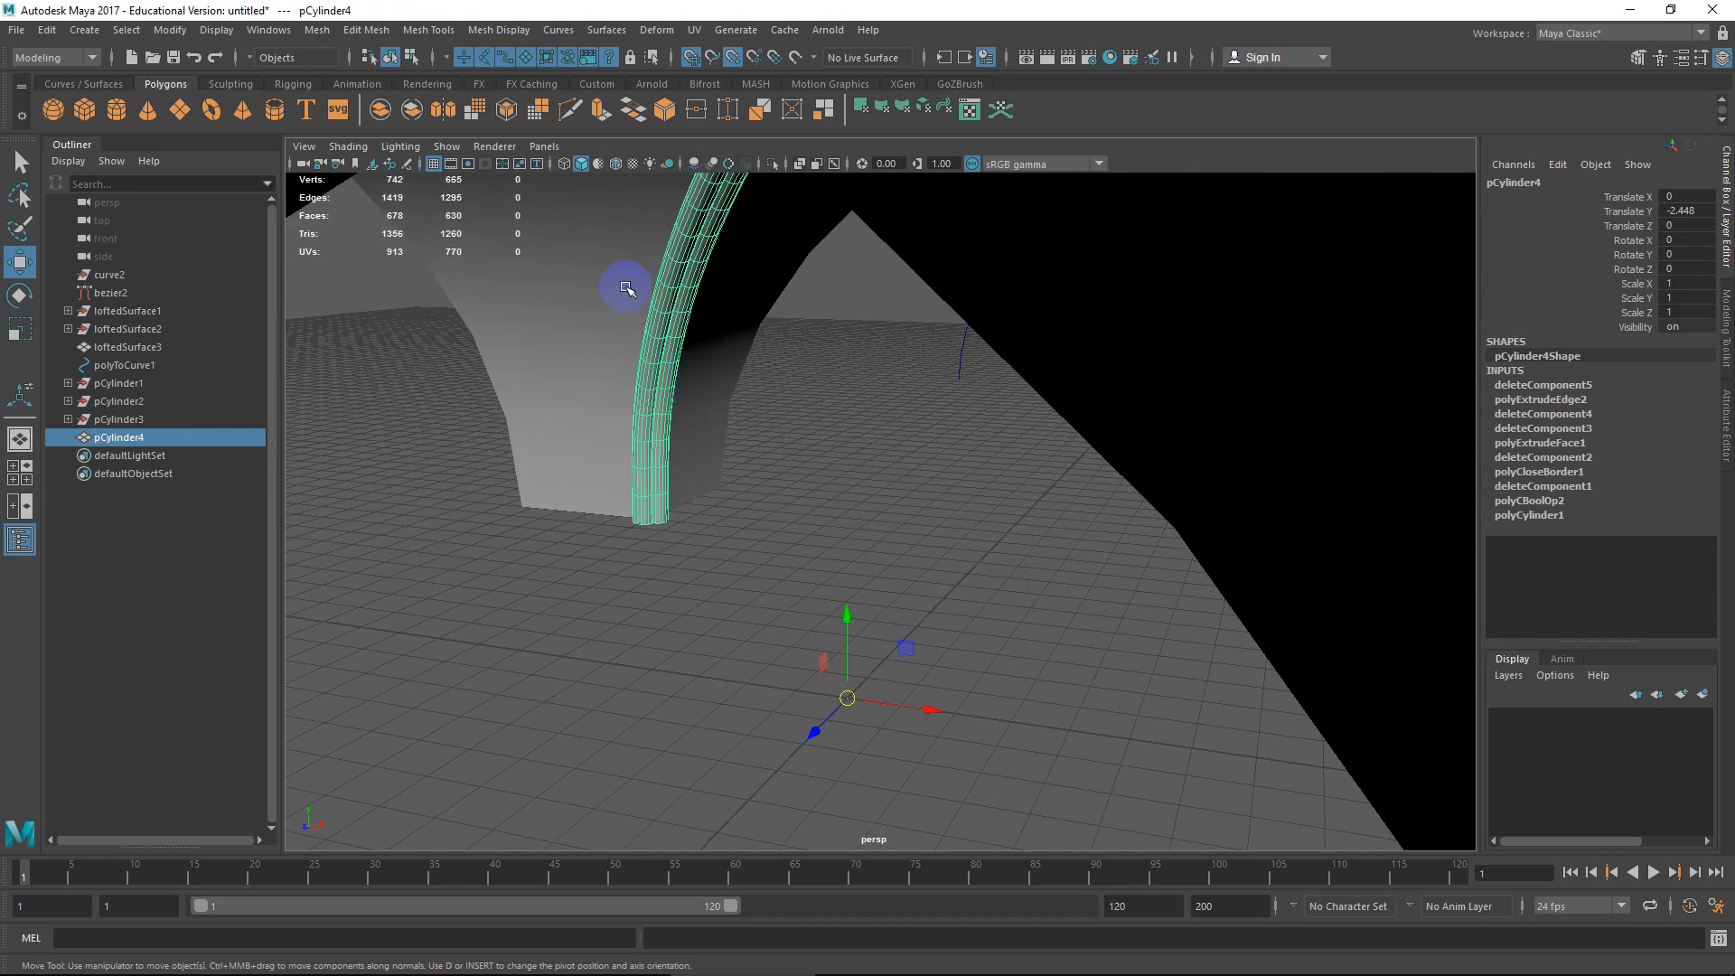
{"action": "left_click_drag", "start_coordinate": [691, 354], "coordinate": [733, 550], "text": "alt"}
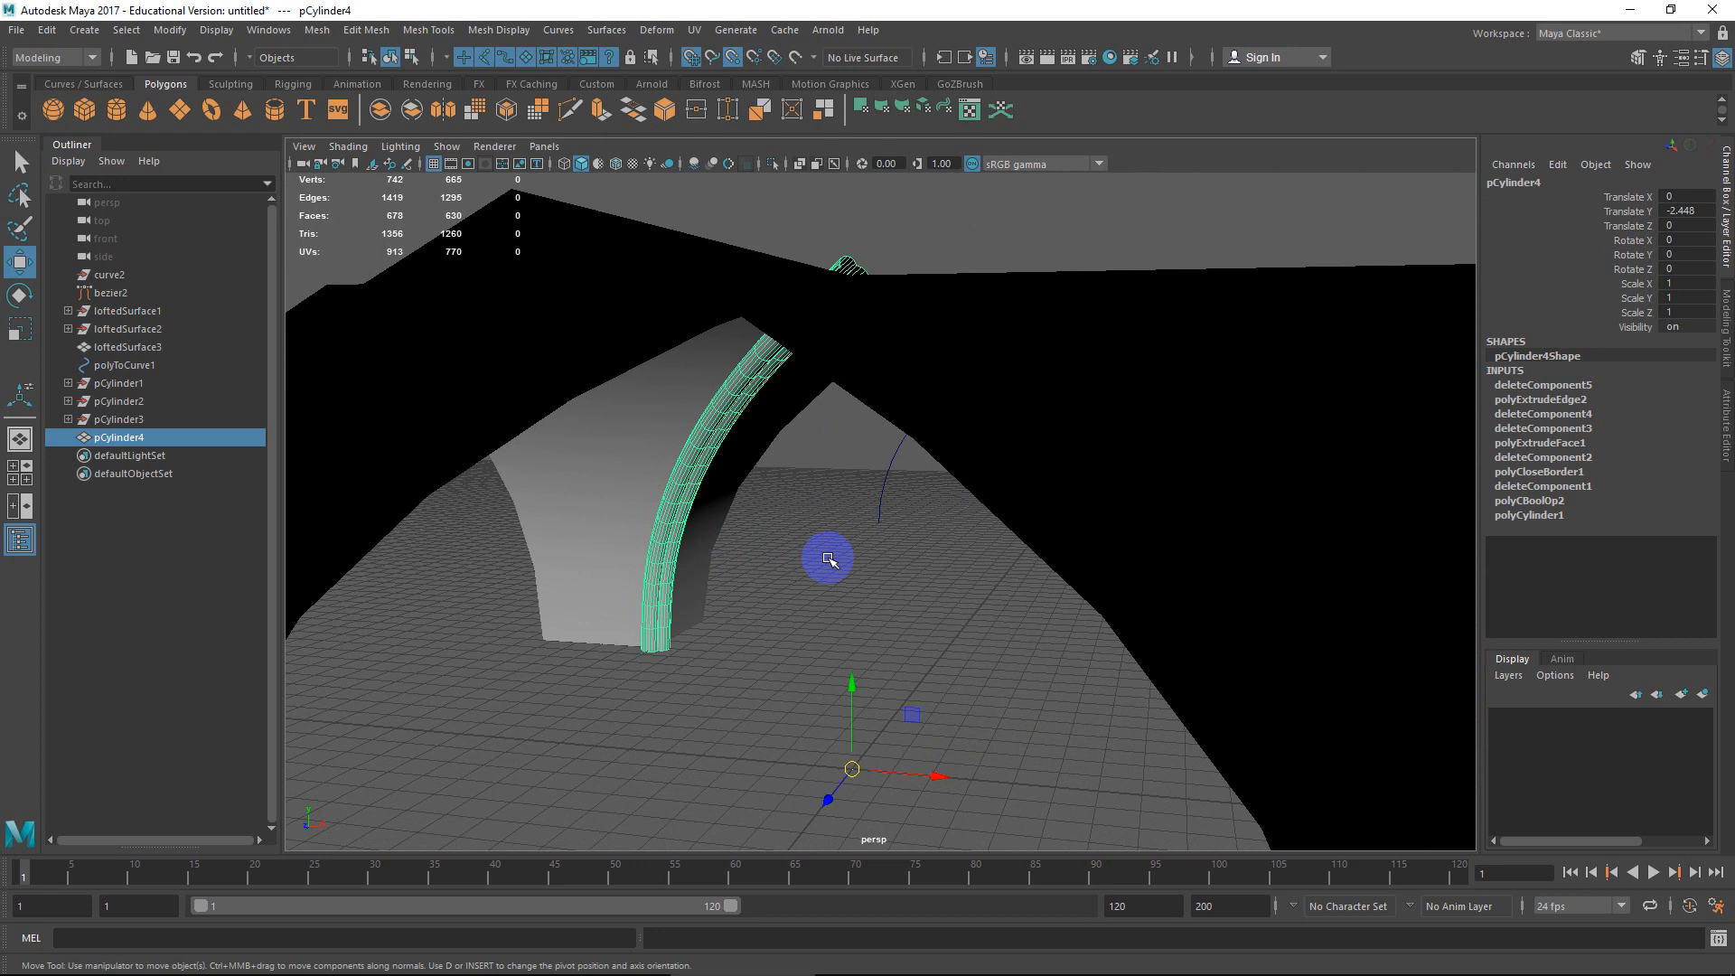
{"action": "left_click_drag", "start_coordinate": [855, 643], "coordinate": [801, 440], "text": "alt"}
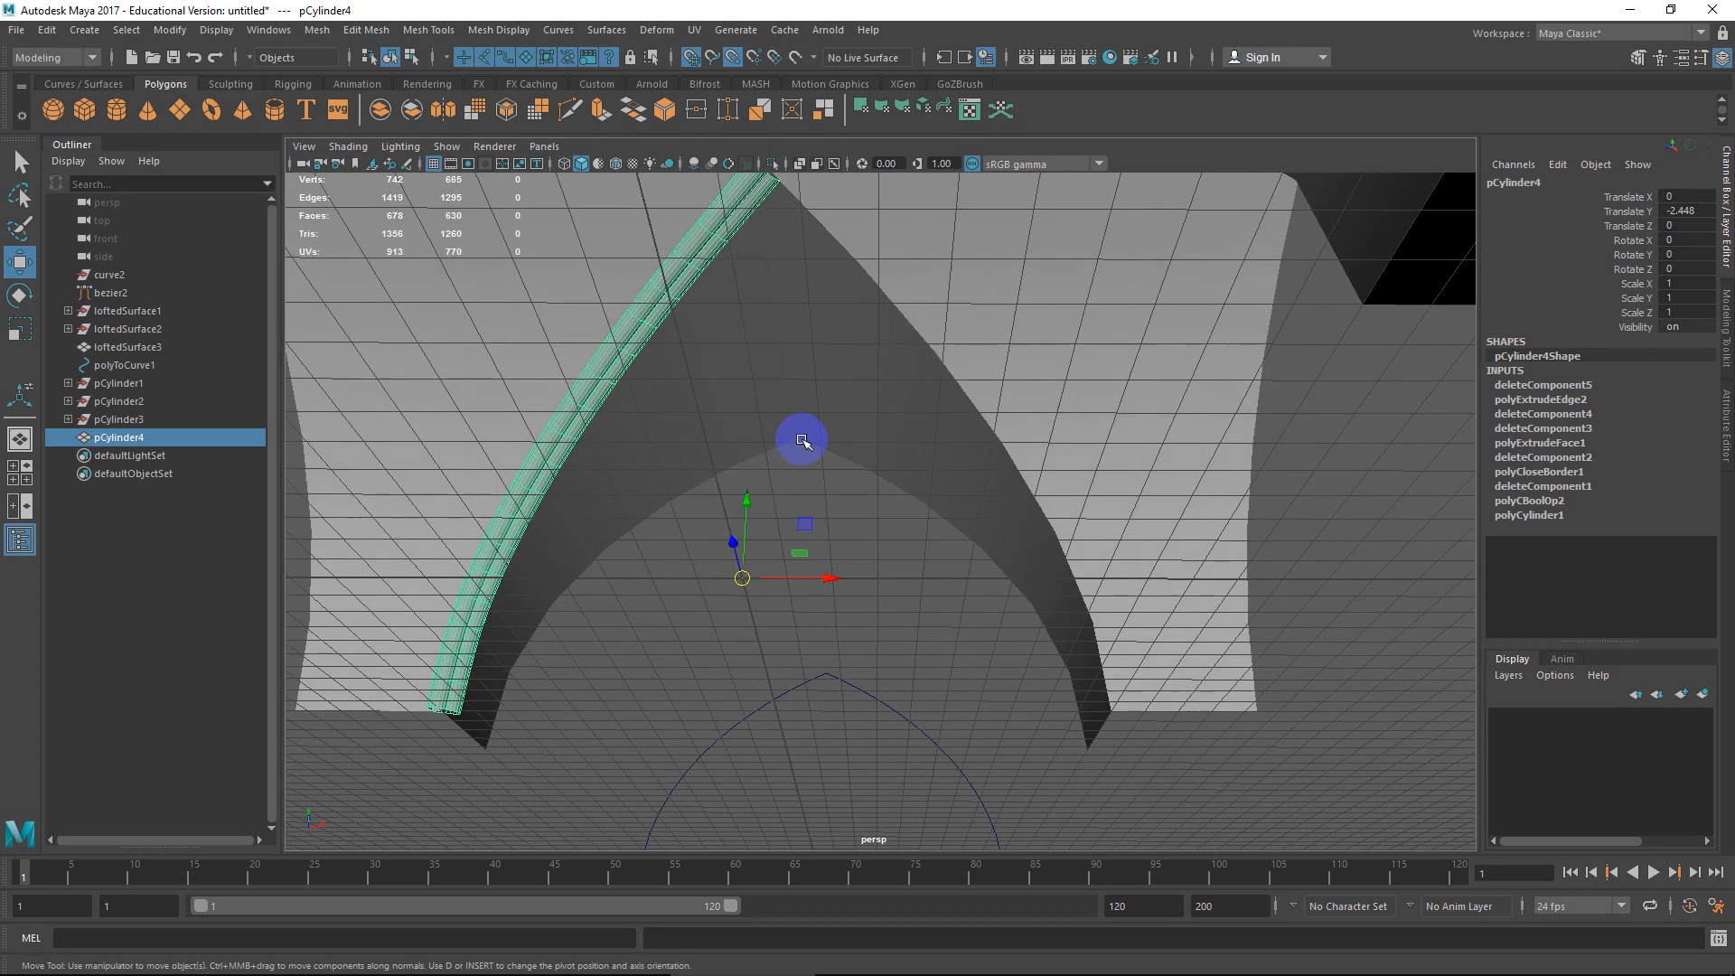
{"action": "left_click", "coordinate": [286, 33]}
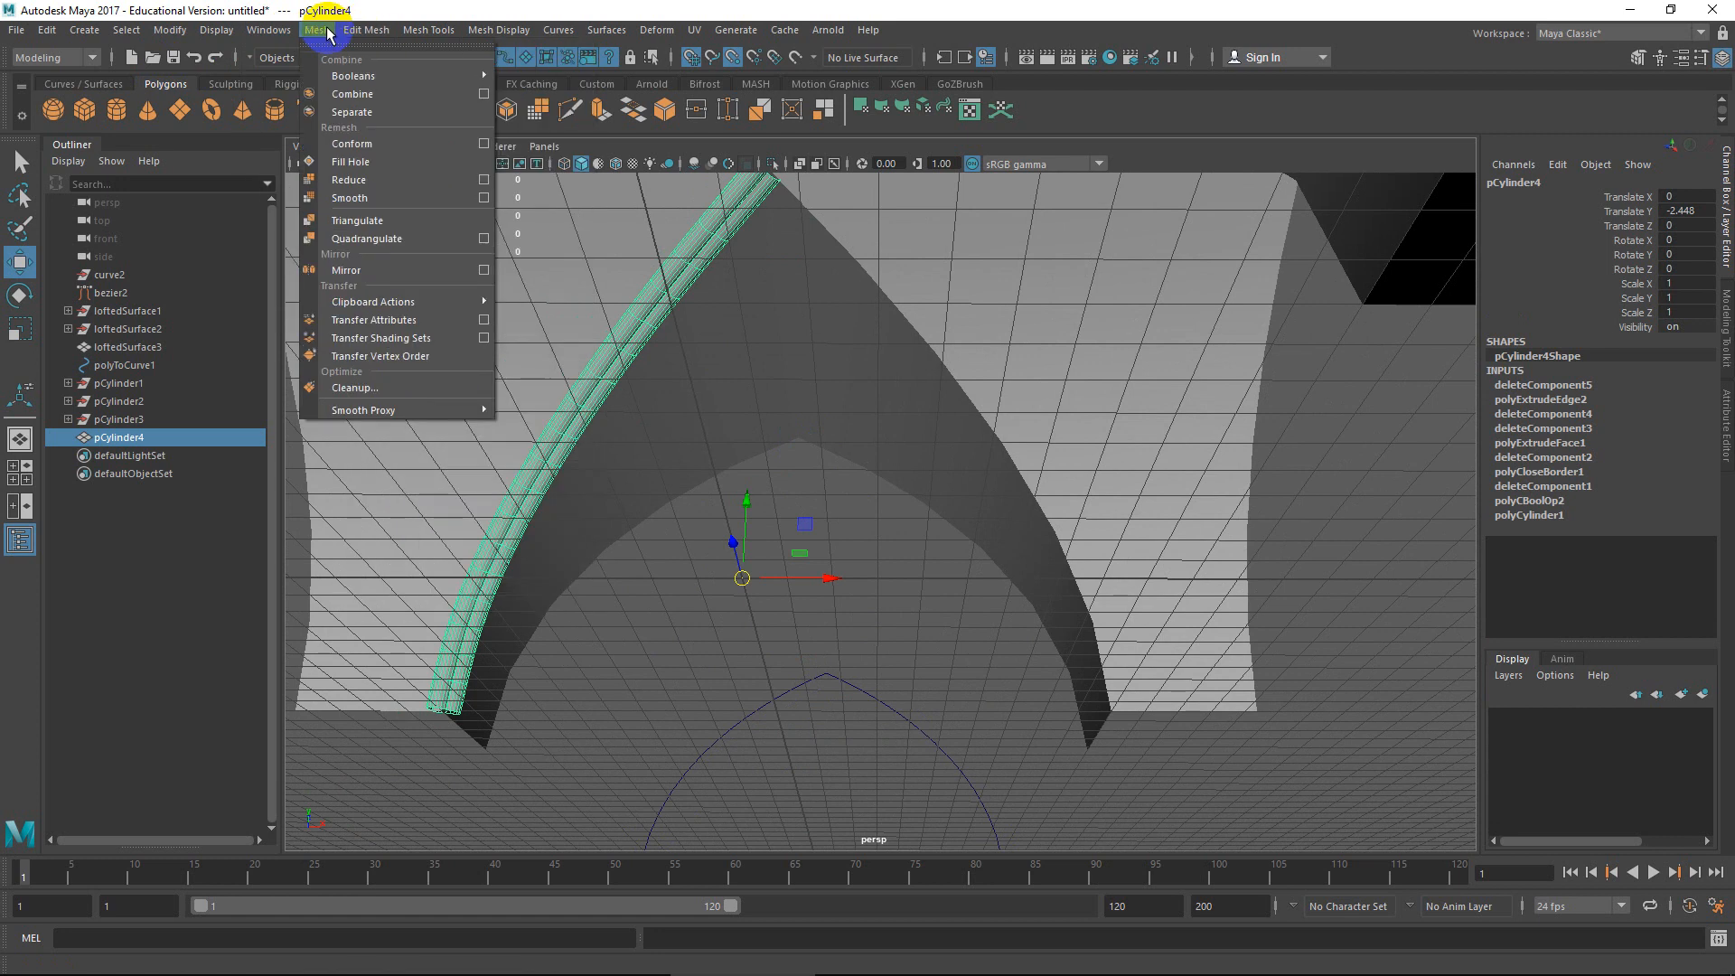
{"action": "mouse_move", "coordinate": [170, 31]}
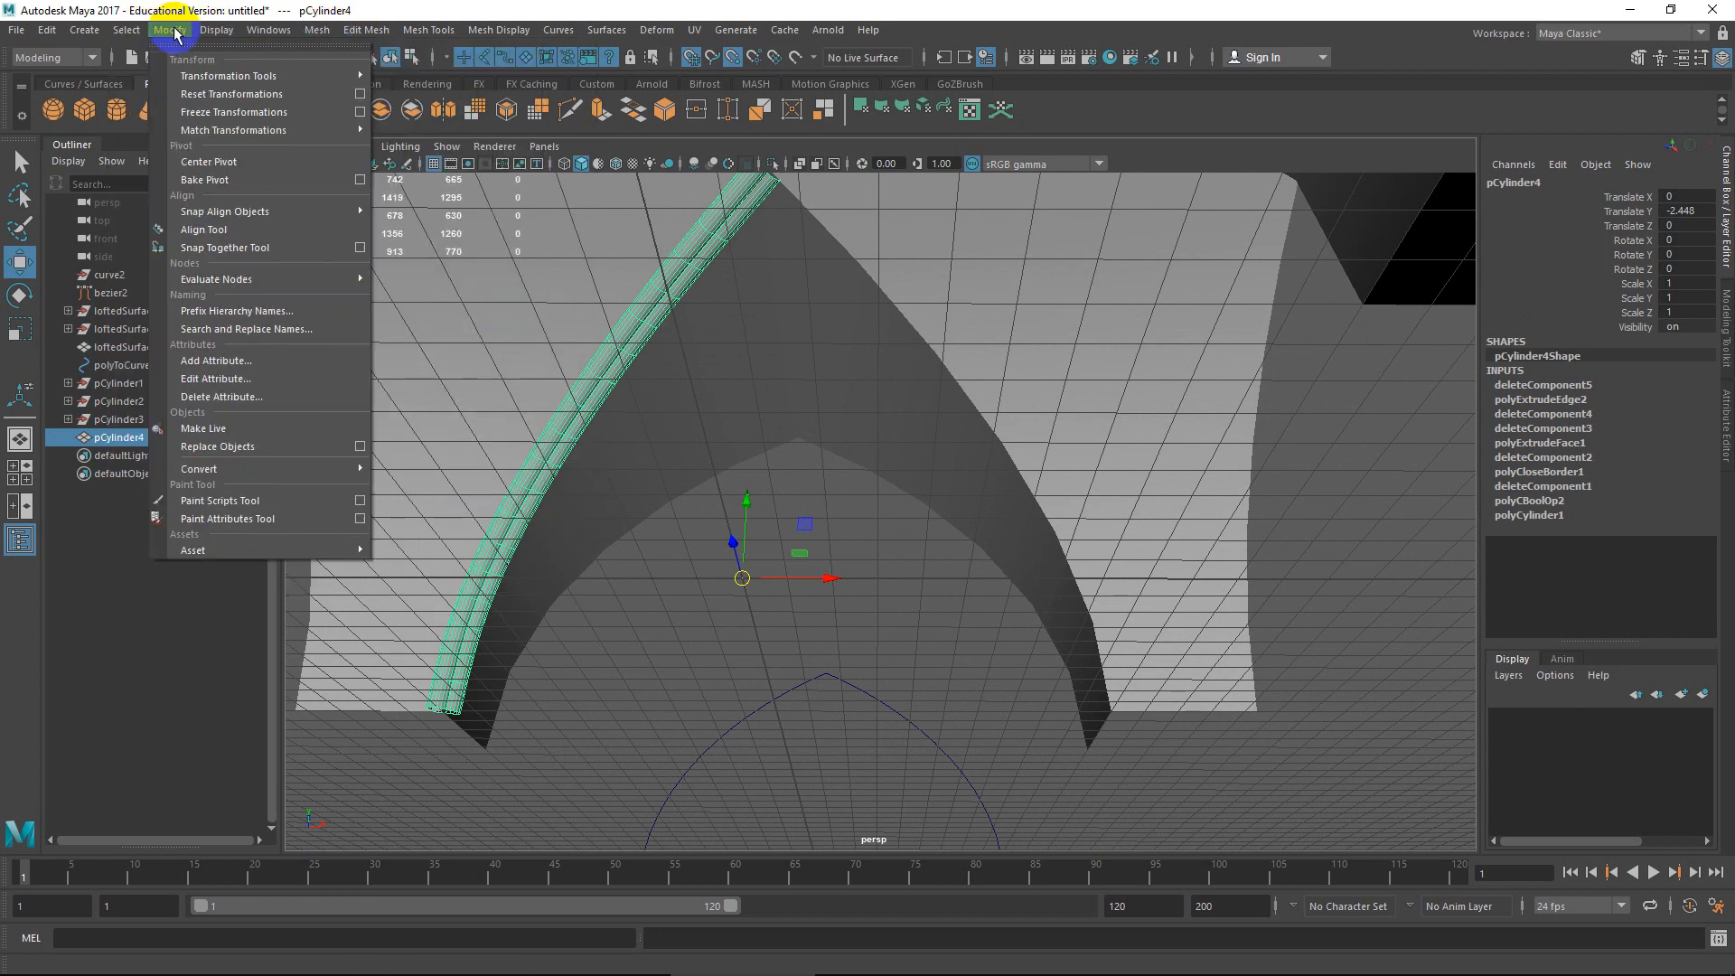
{"action": "left_click", "coordinate": [172, 31]}
{"action": "left_click", "coordinate": [317, 29]}
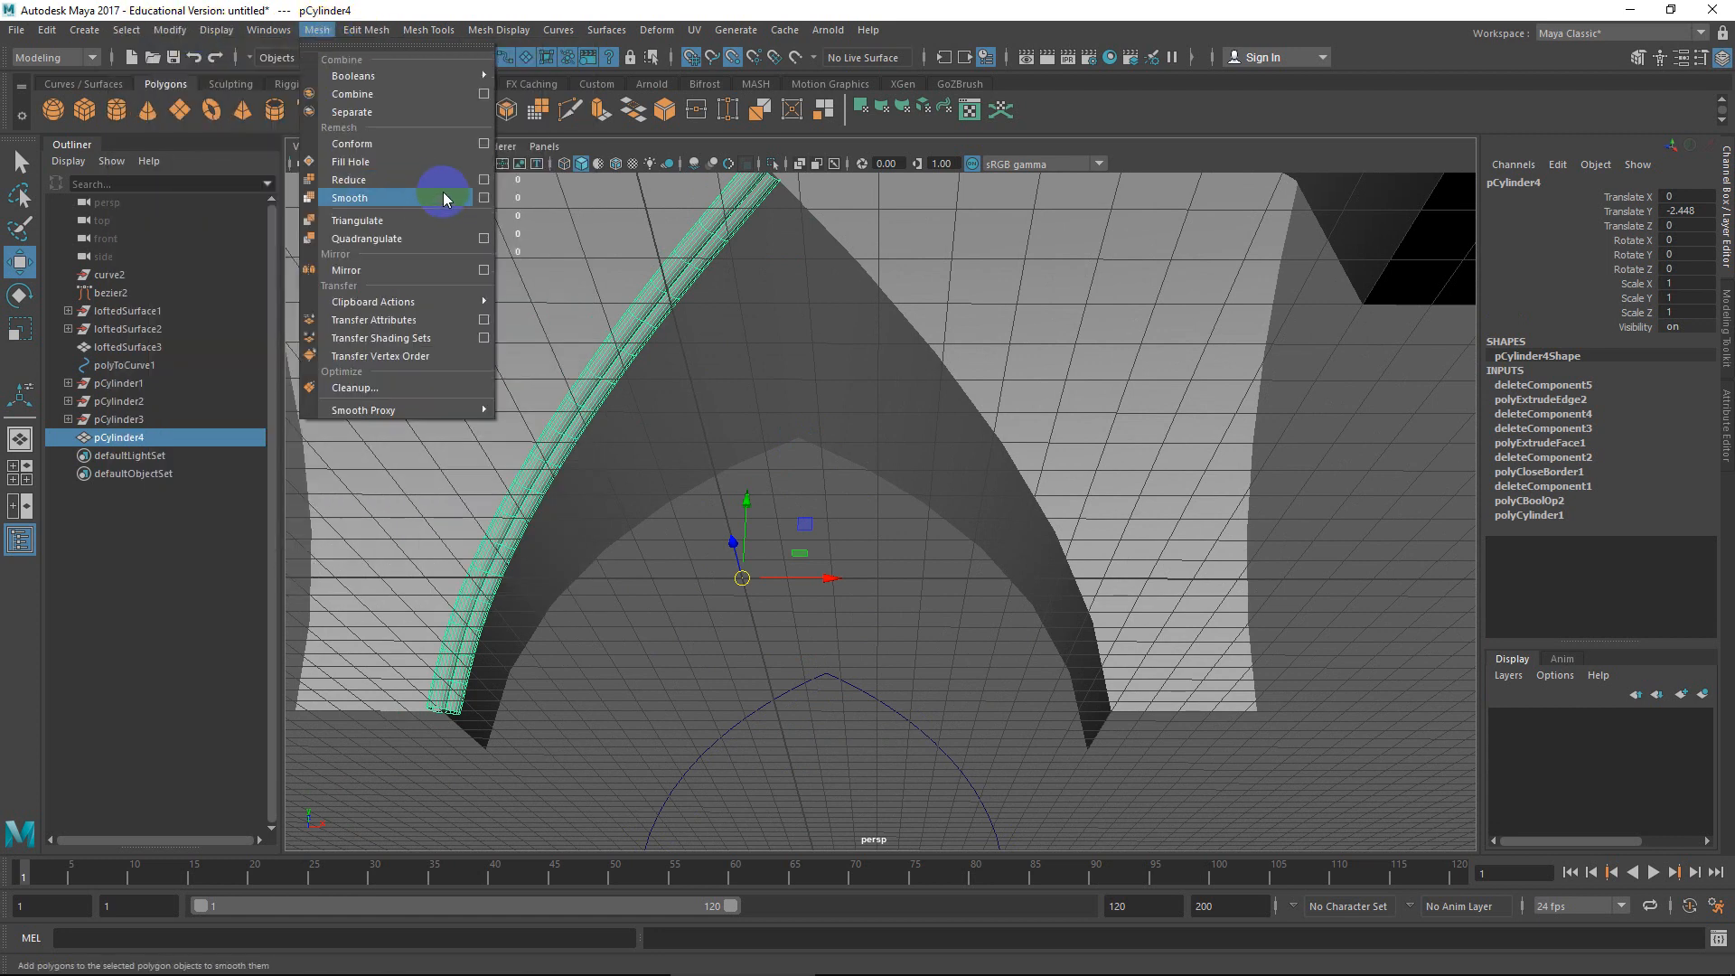
{"action": "left_click", "coordinate": [484, 271]}
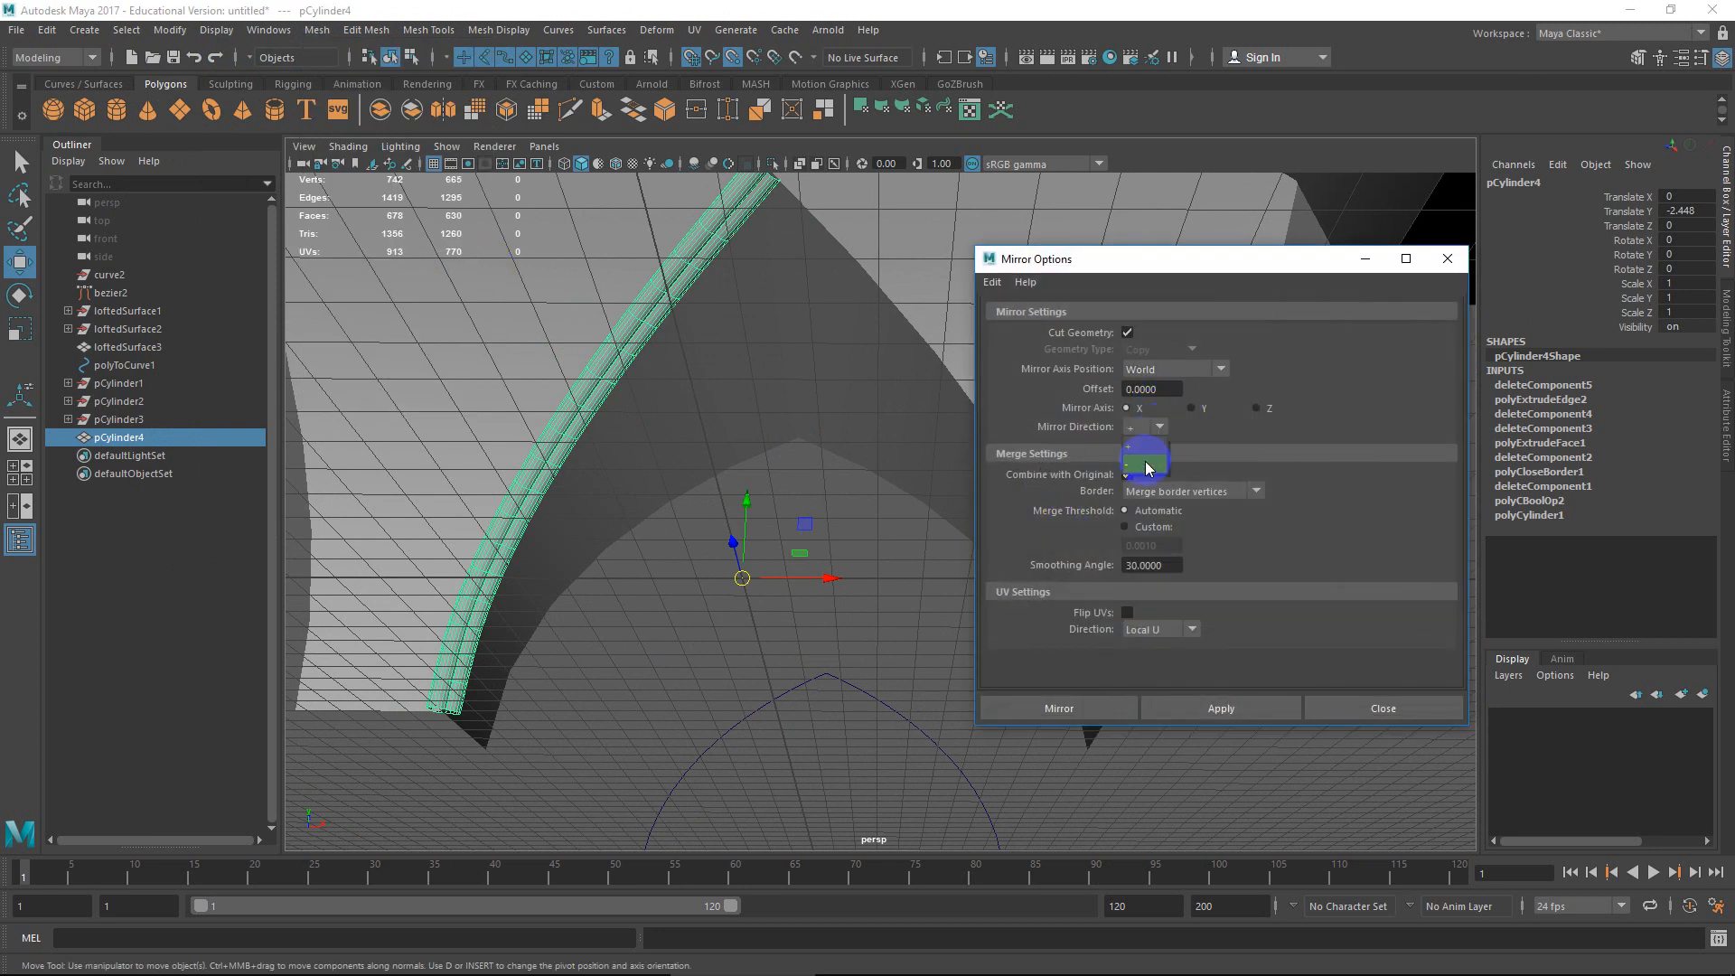
Try mirroring the rib across the world X axis in the negative direction, and undo it.
{"action": "left_click", "coordinate": [1146, 468]}
{"action": "left_click", "coordinate": [1241, 710]}
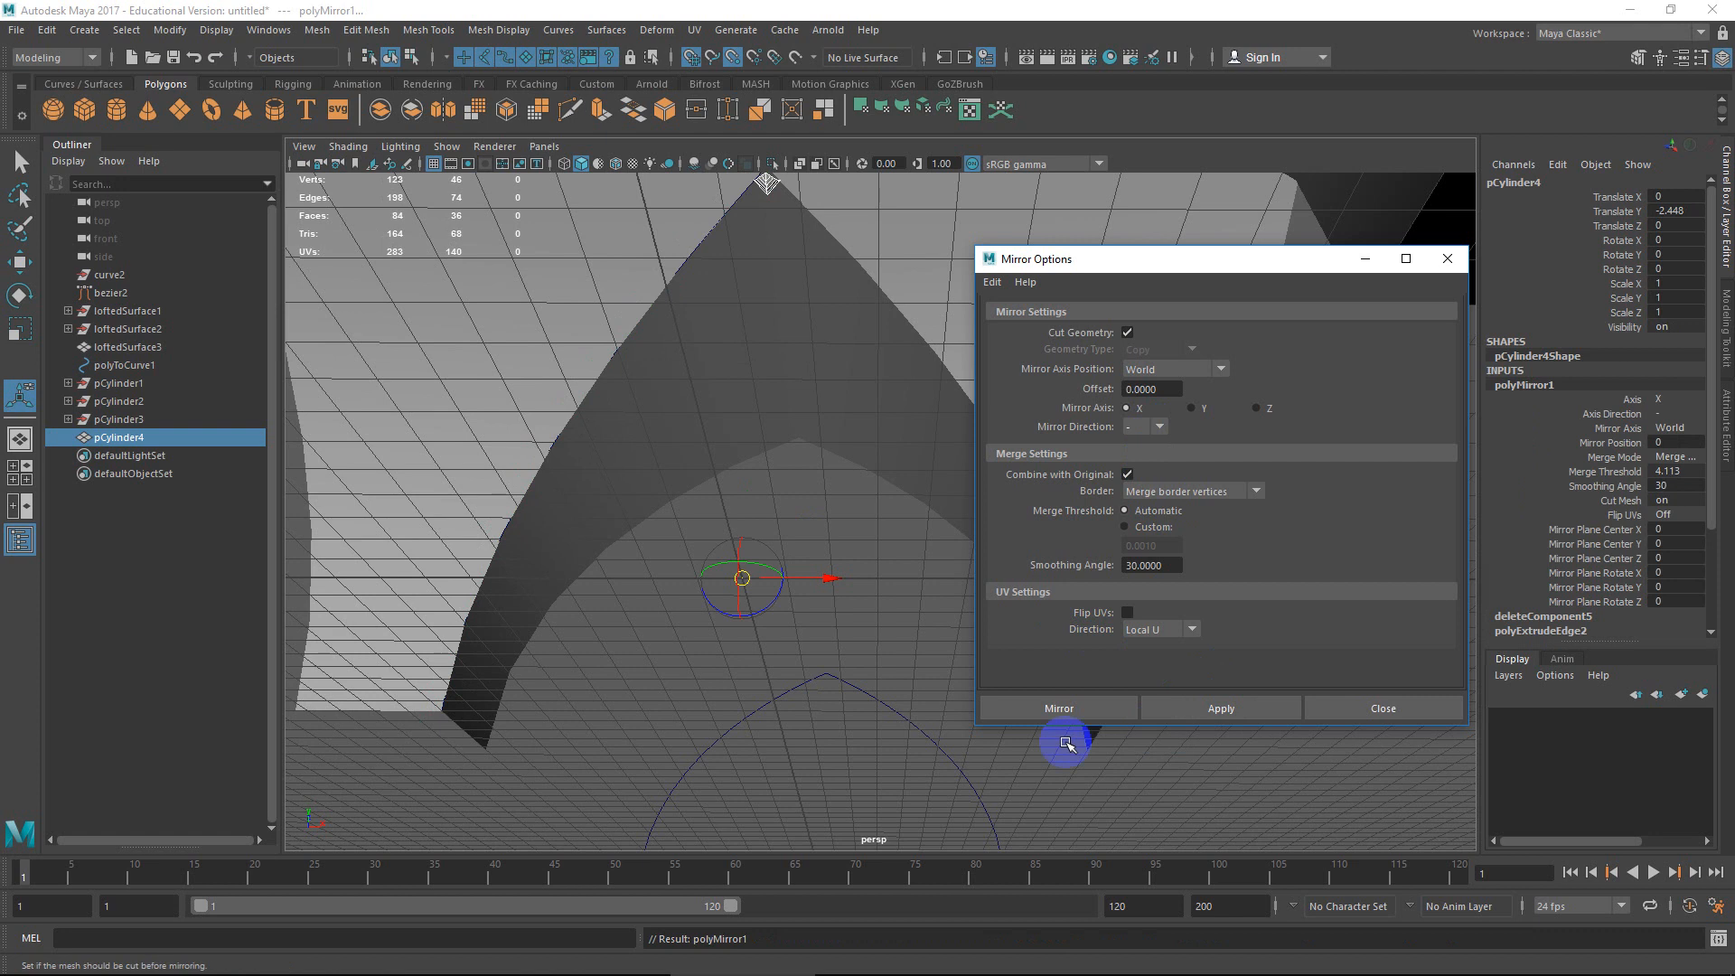
{"action": "key", "text": "ctrl+z"}
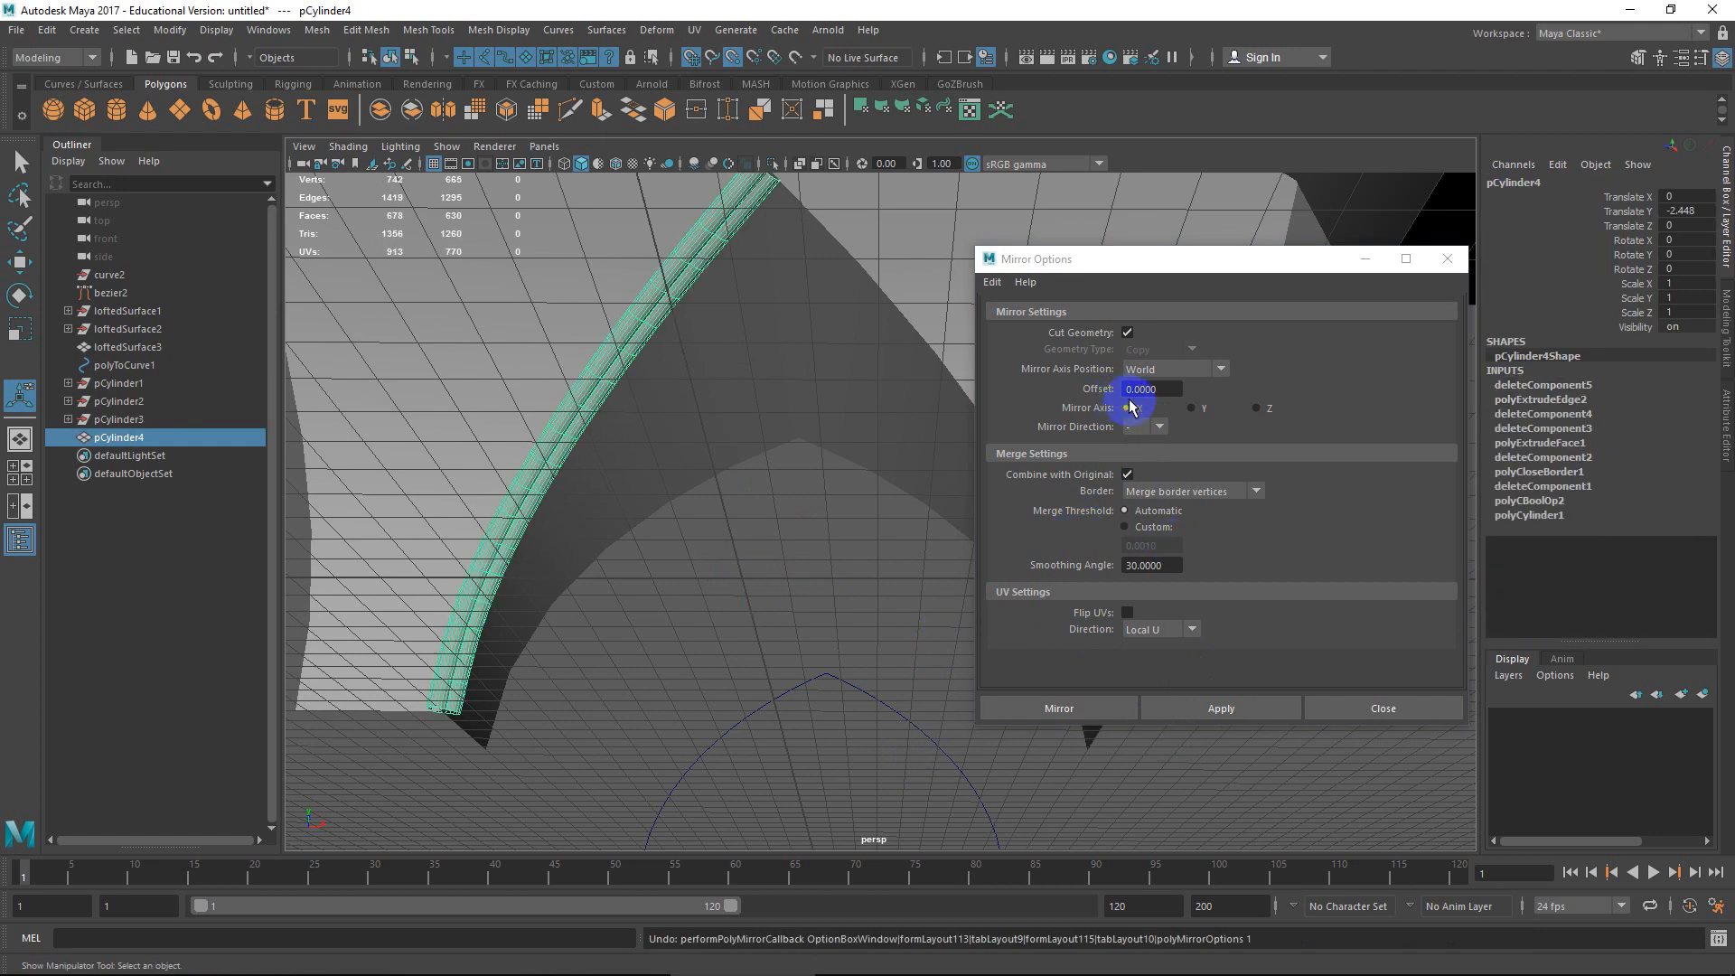
Mirror the rib across the world X axis in the positive direction and check the join at the vault's apex.
{"action": "left_click", "coordinate": [1145, 427]}
{"action": "left_click", "coordinate": [1202, 708]}
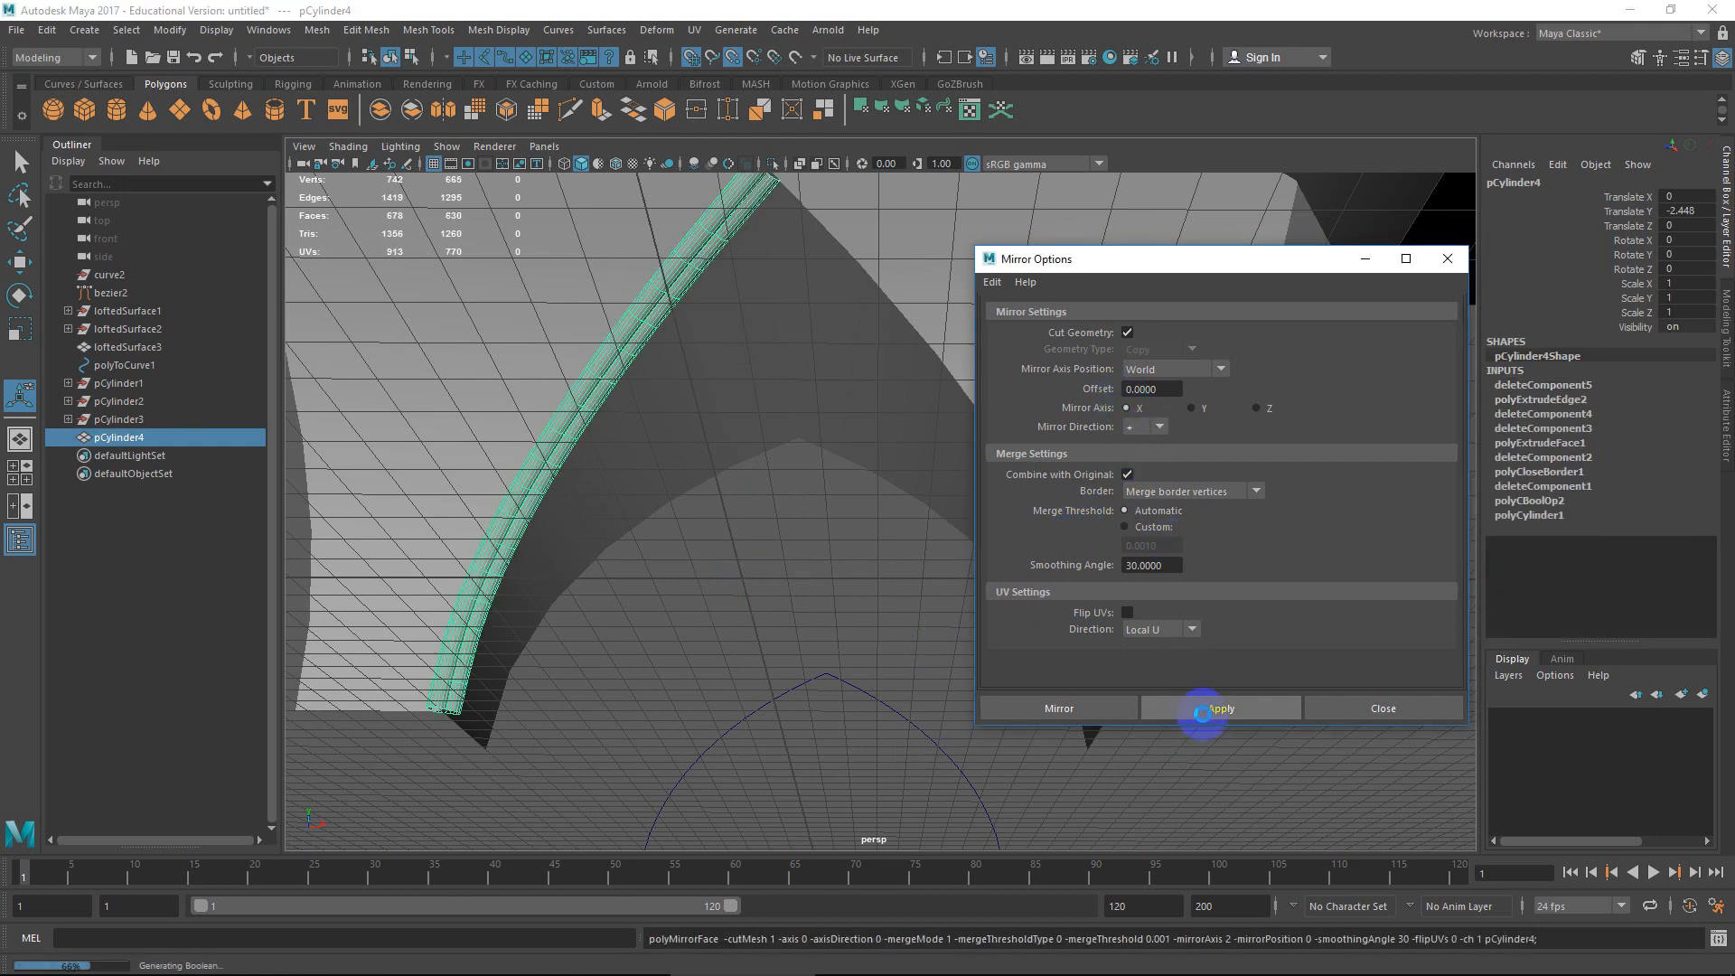
{"action": "left_click_drag", "start_coordinate": [890, 490], "coordinate": [782, 420], "text": "alt"}
{"action": "middle_click_drag", "start_coordinate": [782, 420], "coordinate": [779, 402], "text": "alt"}
{"action": "left_click_drag", "start_coordinate": [779, 402], "coordinate": [762, 398], "text": "alt"}
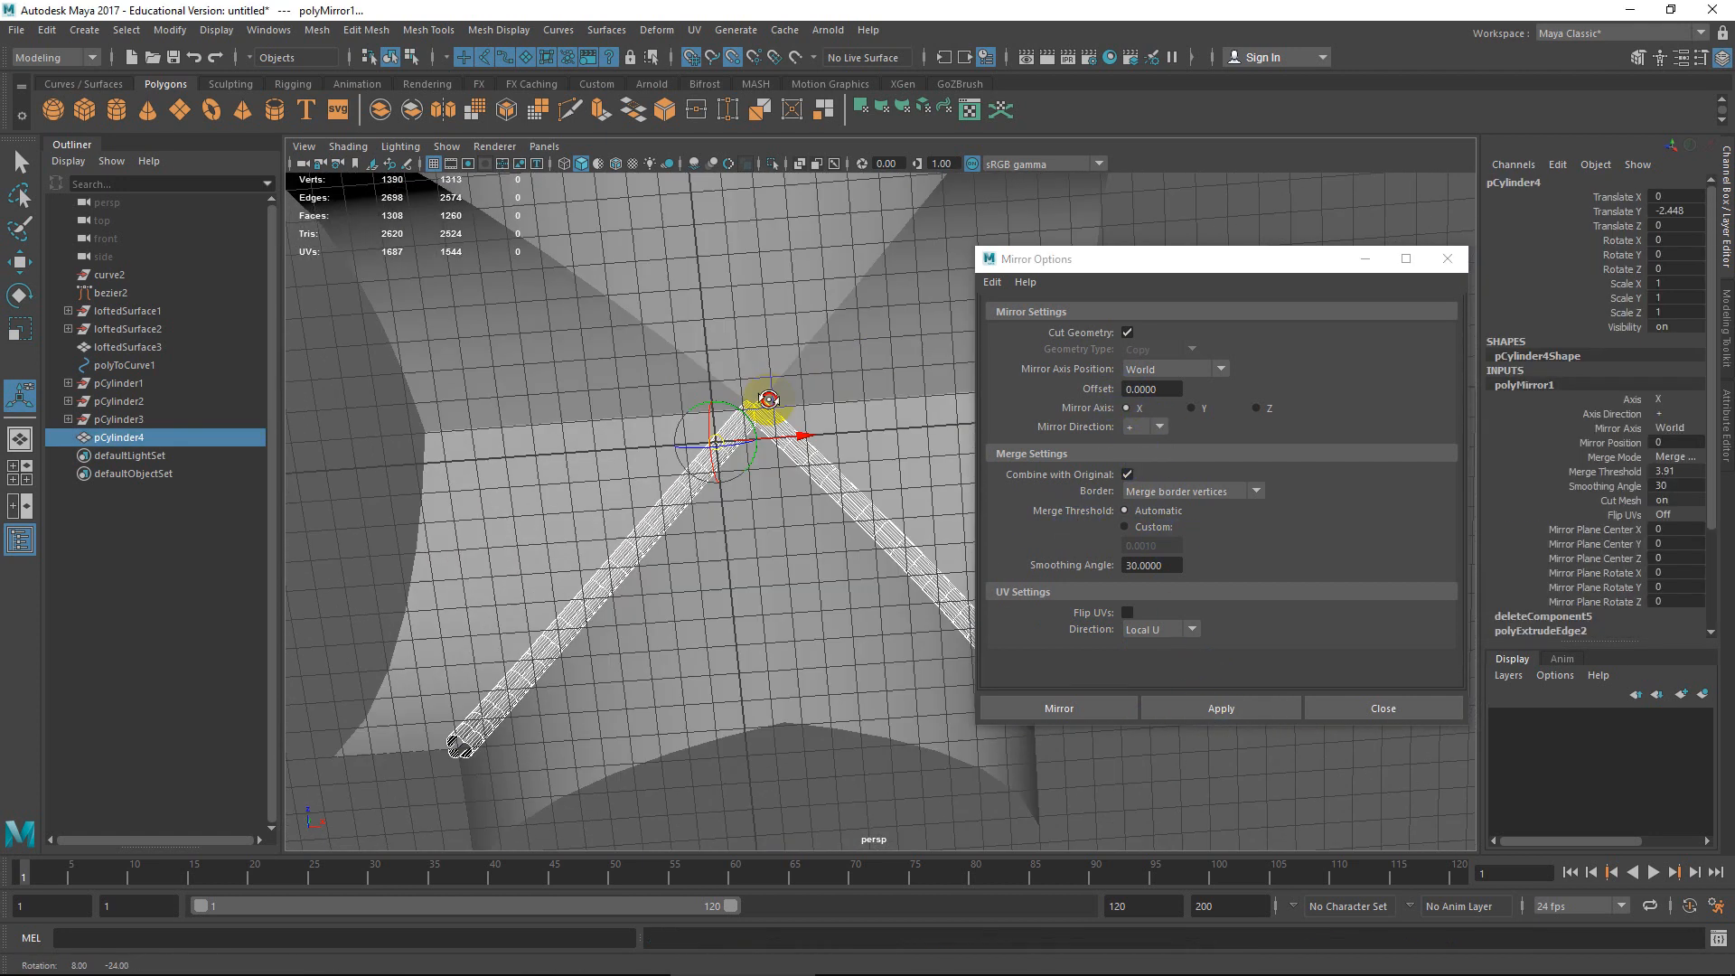
{"action": "middle_click_drag", "start_coordinate": [763, 398], "coordinate": [1208, 767], "text": "alt"}
{"action": "scroll", "coordinate": [701, 357], "scroll_direction": "up", "scroll_amount": 6}
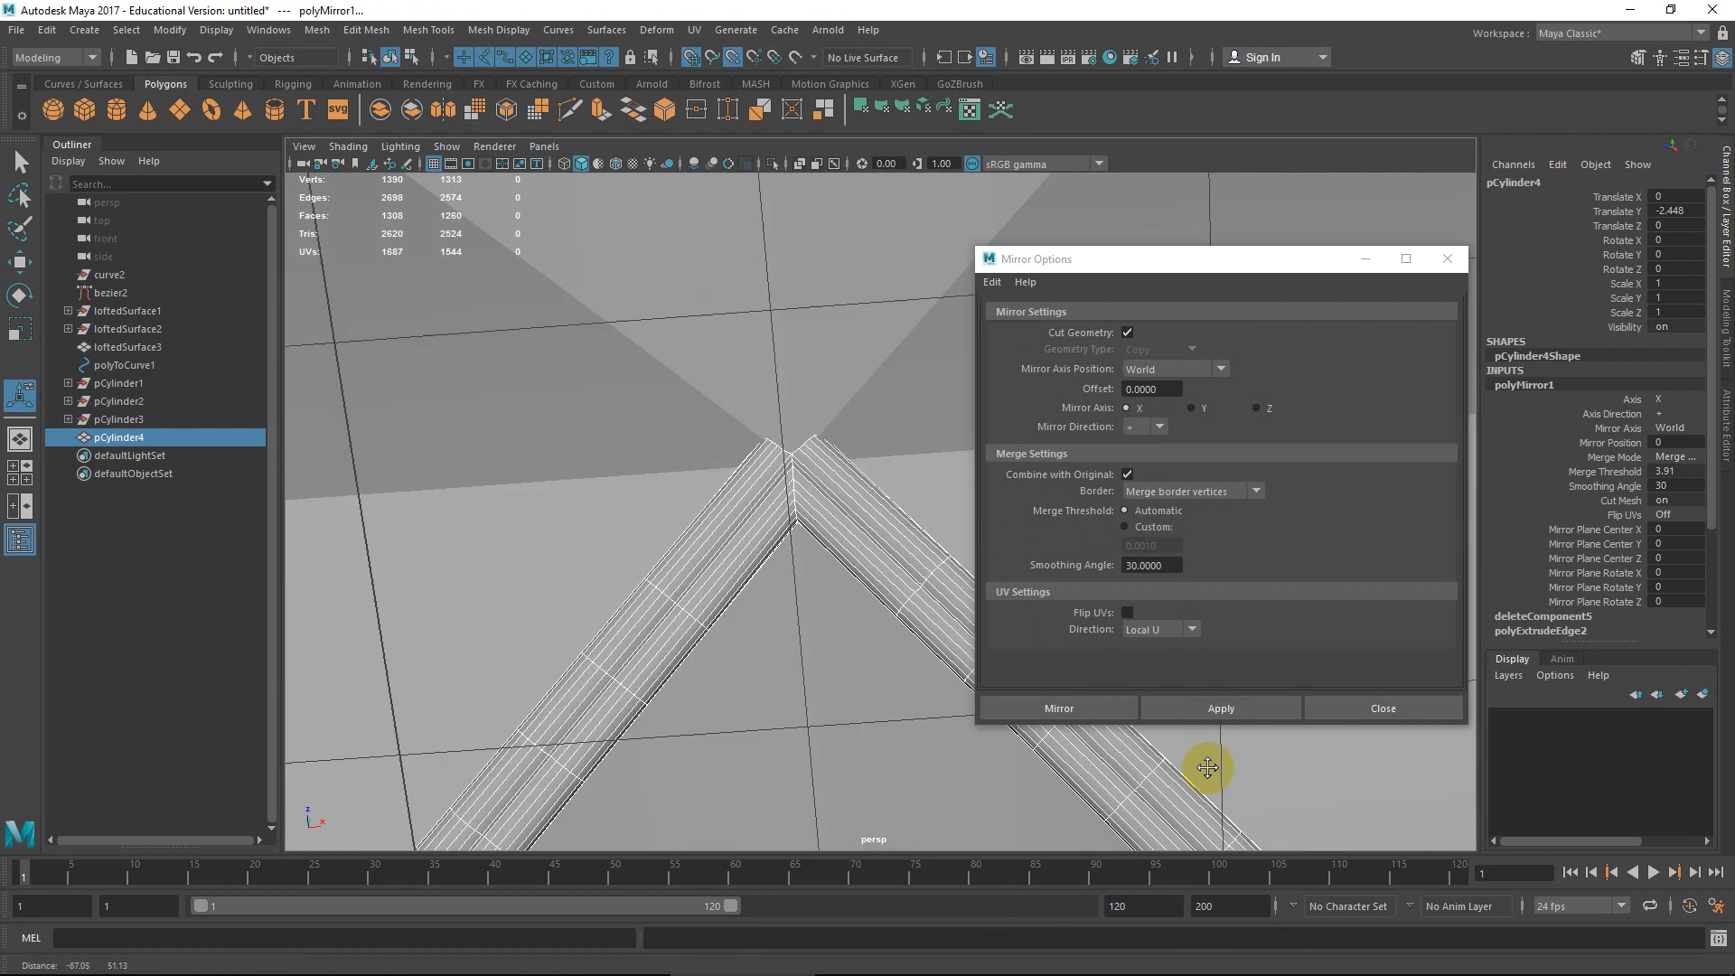
{"action": "scroll", "coordinate": [1208, 767], "scroll_direction": "up", "scroll_amount": 4}
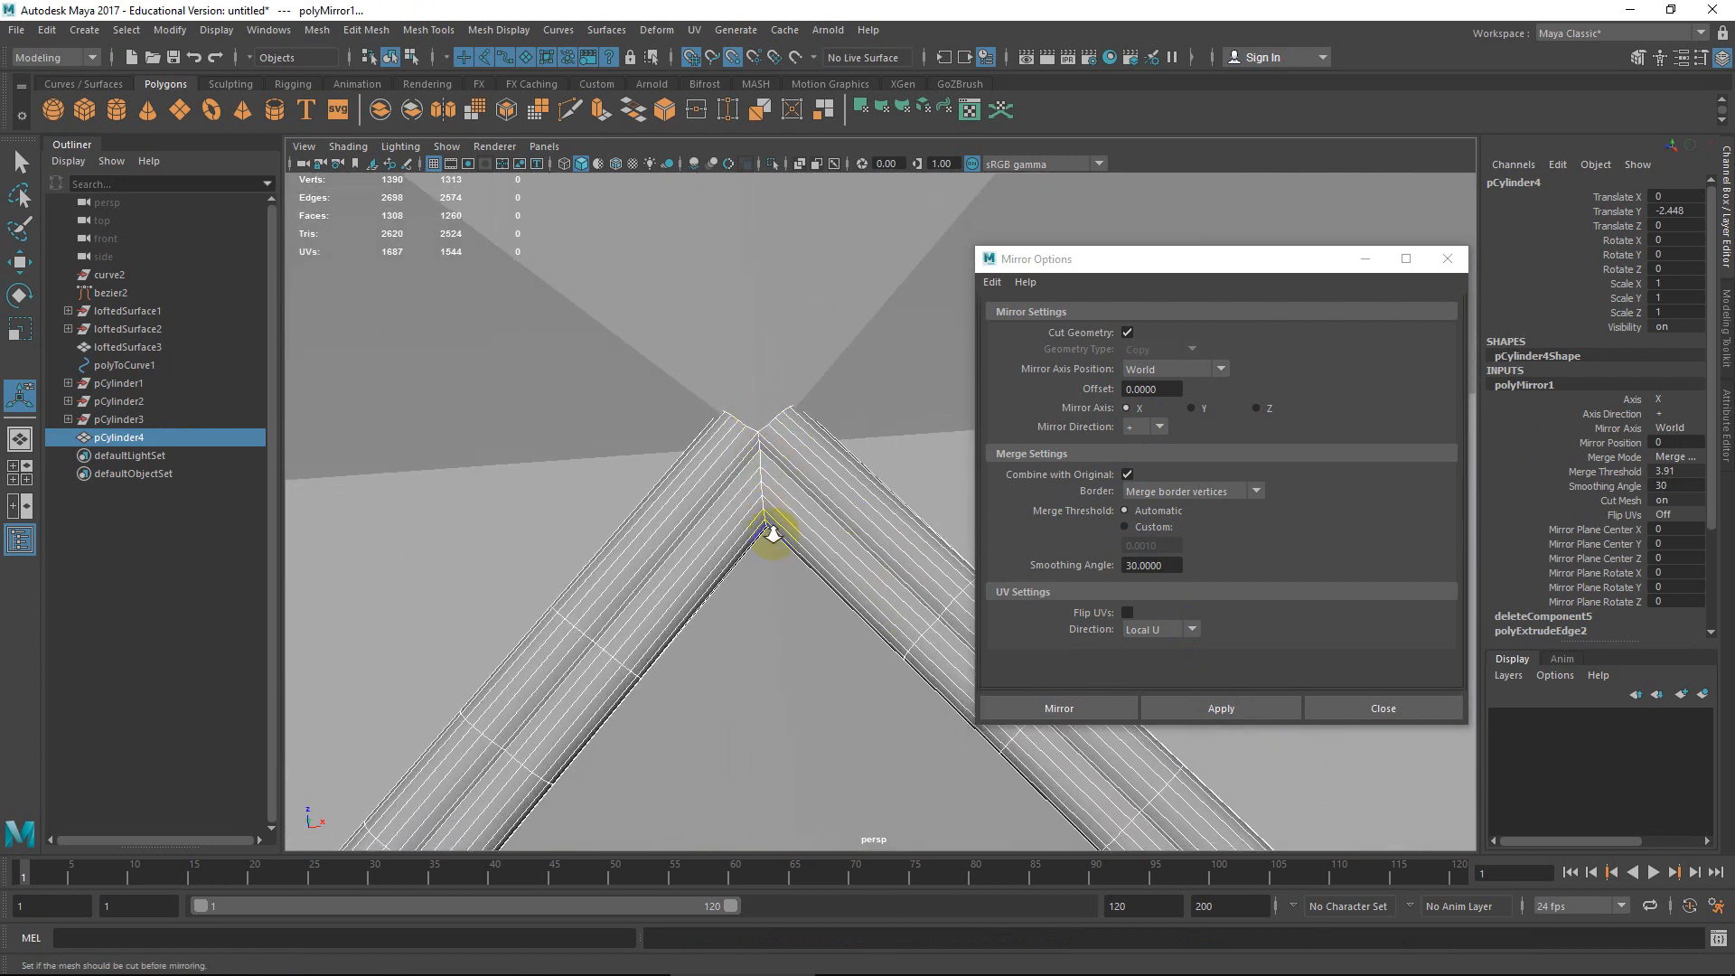
{"action": "scroll", "coordinate": [817, 531], "scroll_direction": "down", "scroll_amount": 10}
{"action": "middle_click_drag", "start_coordinate": [903, 612], "coordinate": [657, 548], "text": "alt"}
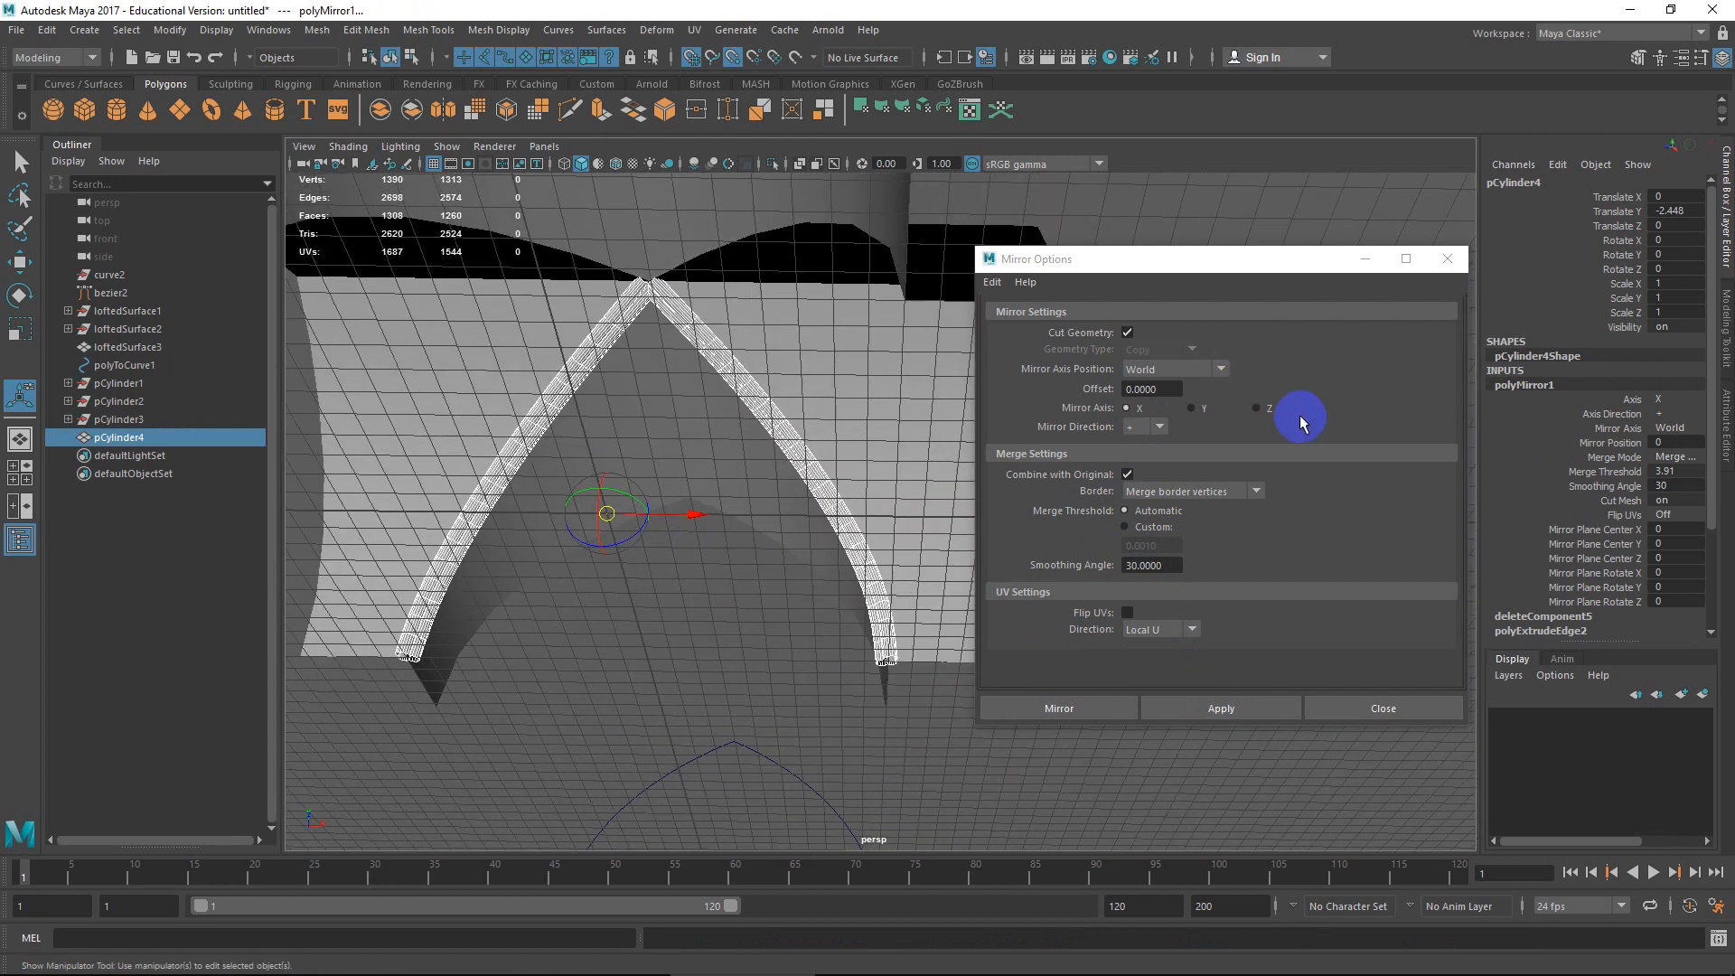
Mirror the joined pair of ribs across the world Z axis in the positive direction.
{"action": "left_click", "coordinate": [1256, 407]}
{"action": "left_click", "coordinate": [1222, 708]}
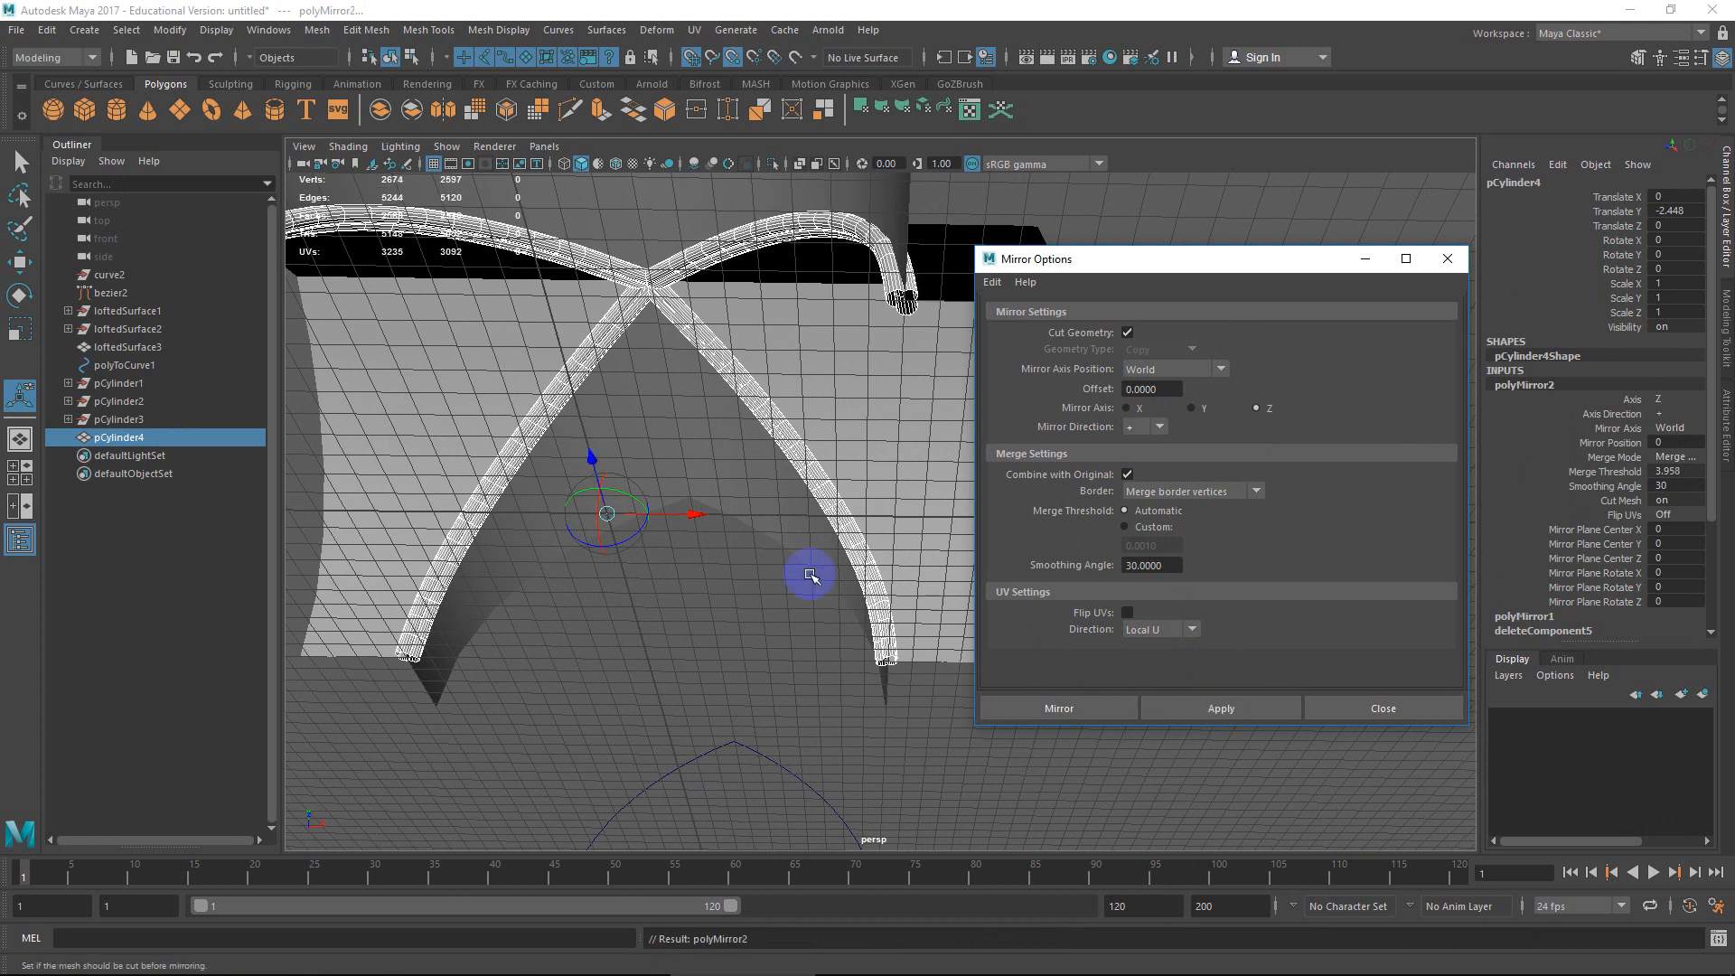
{"action": "left_click_drag", "start_coordinate": [811, 571], "coordinate": [758, 459], "text": "alt"}
Deselect the ribs and examine how they follow the vault seams and meet at the crossing.
{"action": "left_click", "coordinate": [666, 561]}
{"action": "right_click_drag", "start_coordinate": [749, 472], "coordinate": [805, 405]}
{"action": "scroll", "coordinate": [876, 507], "scroll_direction": "down", "scroll_amount": 5}
{"action": "left_click_drag", "start_coordinate": [876, 507], "coordinate": [898, 530], "text": "alt"}
{"action": "scroll", "coordinate": [895, 506], "scroll_direction": "up", "scroll_amount": 5}
{"action": "middle_click_drag", "start_coordinate": [893, 483], "coordinate": [877, 558], "text": "alt"}
{"action": "scroll", "coordinate": [859, 554], "scroll_direction": "up", "scroll_amount": 3}
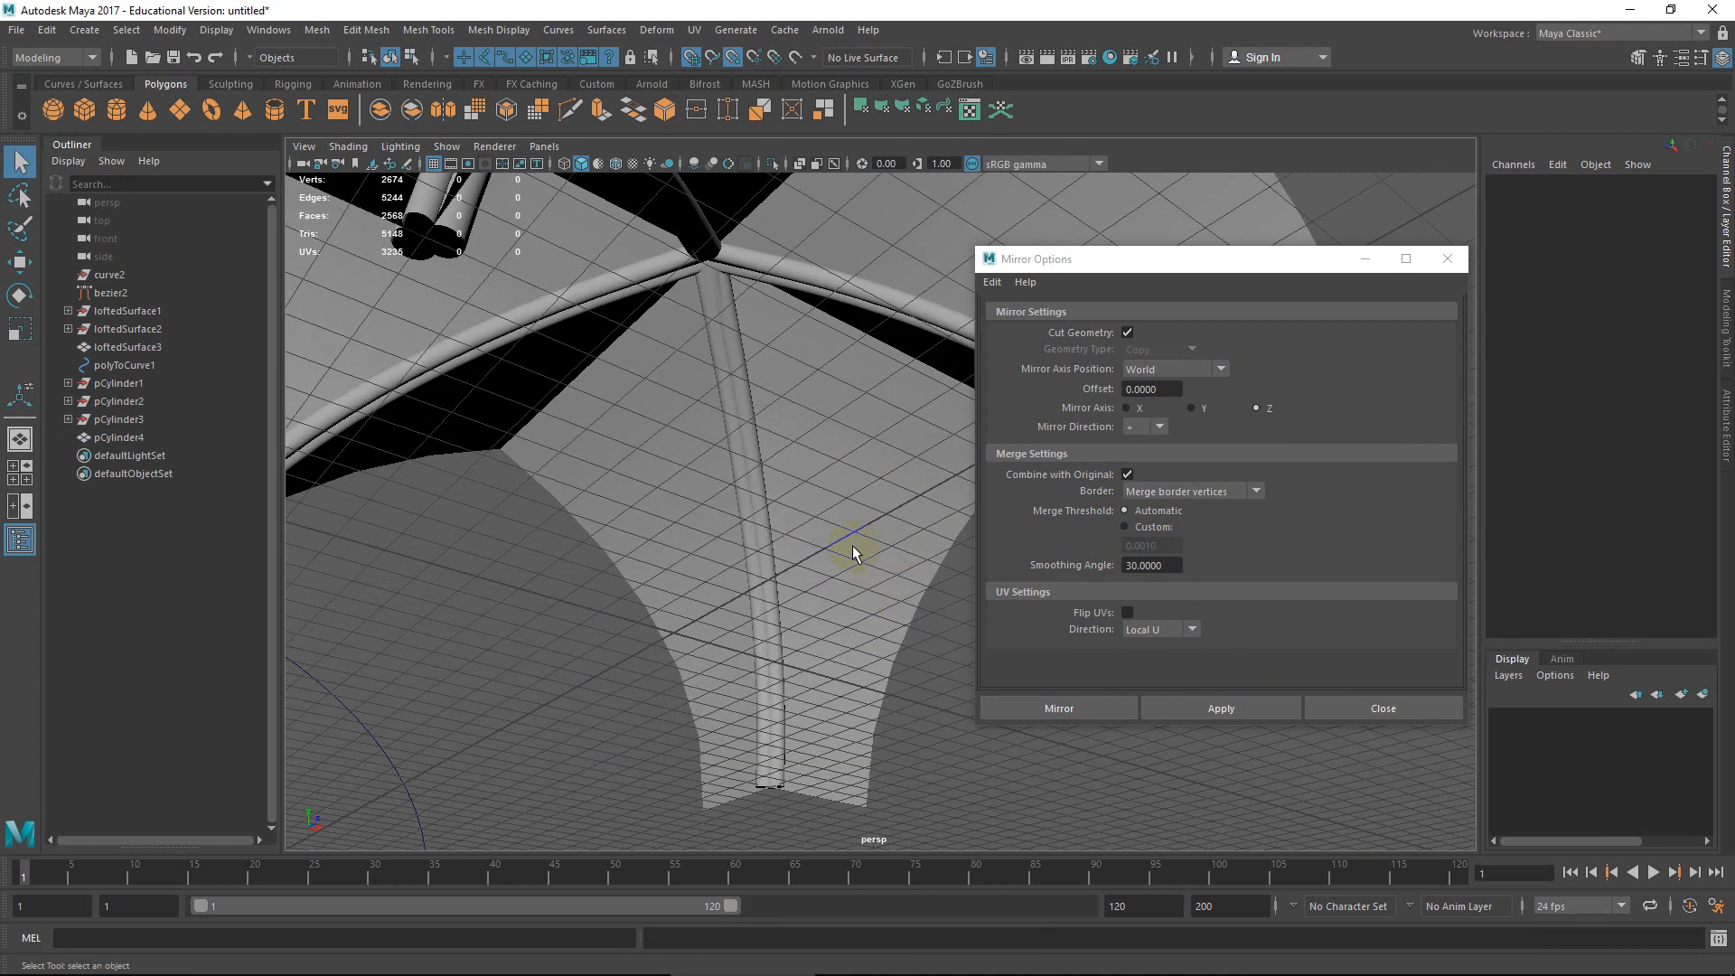
{"action": "left_click_drag", "start_coordinate": [856, 554], "coordinate": [867, 453], "text": "alt"}
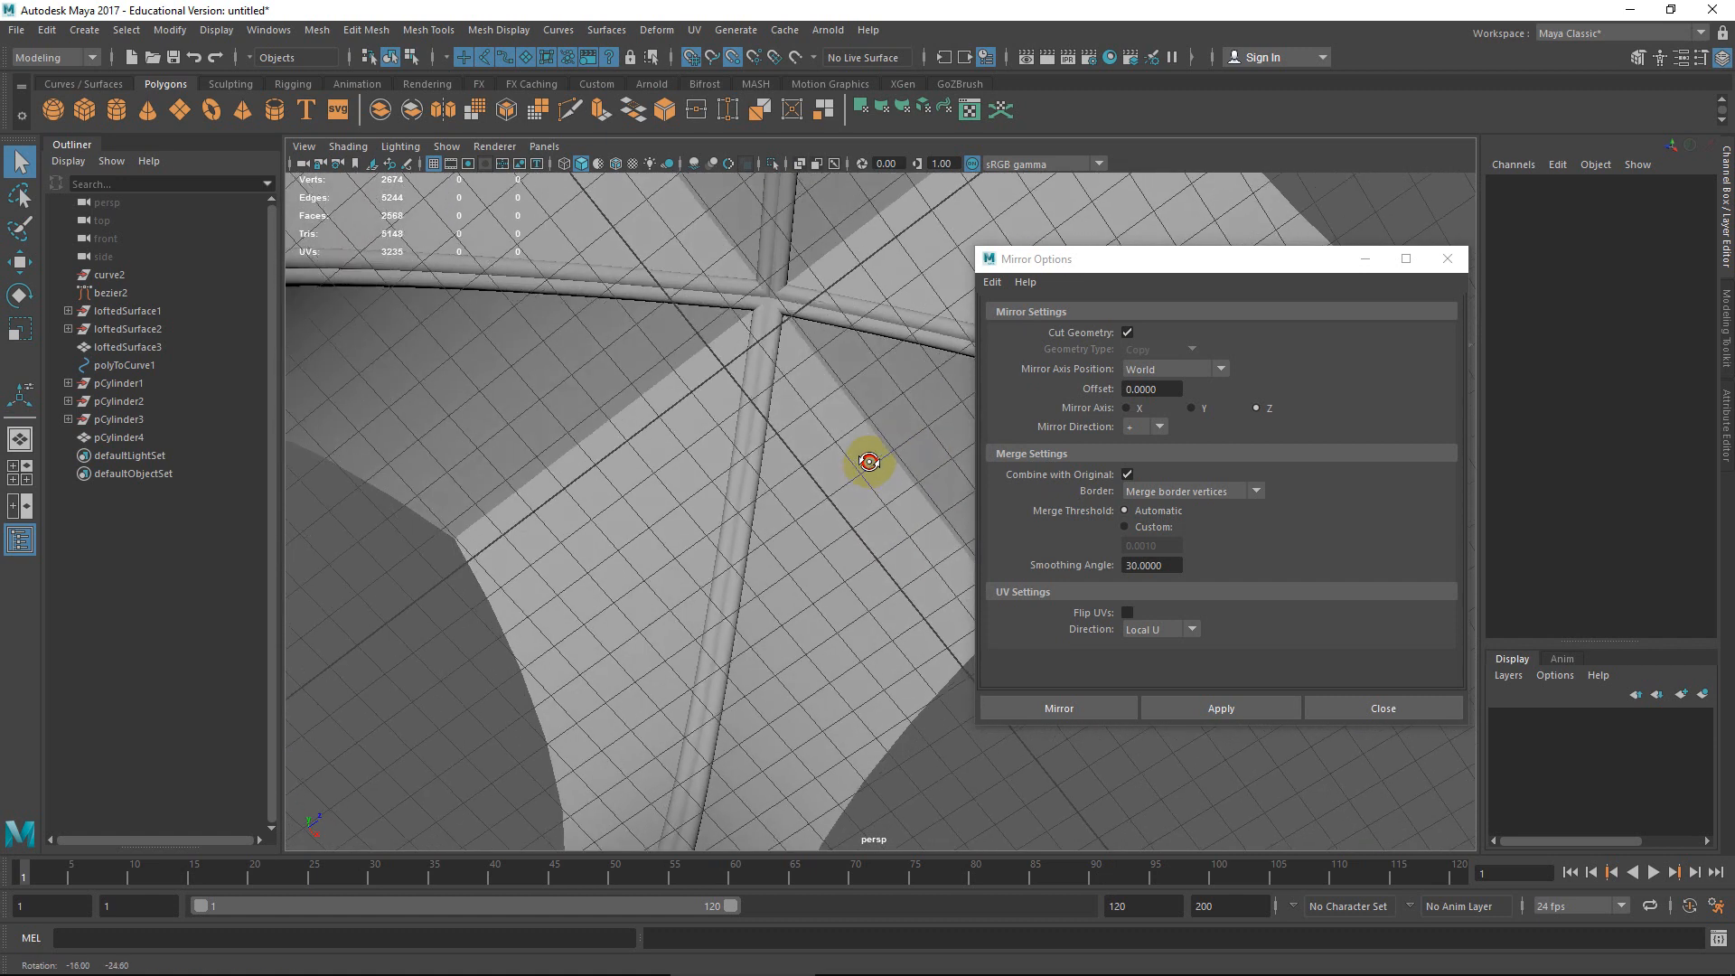
Select the mirrored ribs, close the Mirror options, and inspect the crossing from close up.
{"action": "left_click", "coordinate": [776, 300]}
{"action": "left_click", "coordinate": [1352, 709]}
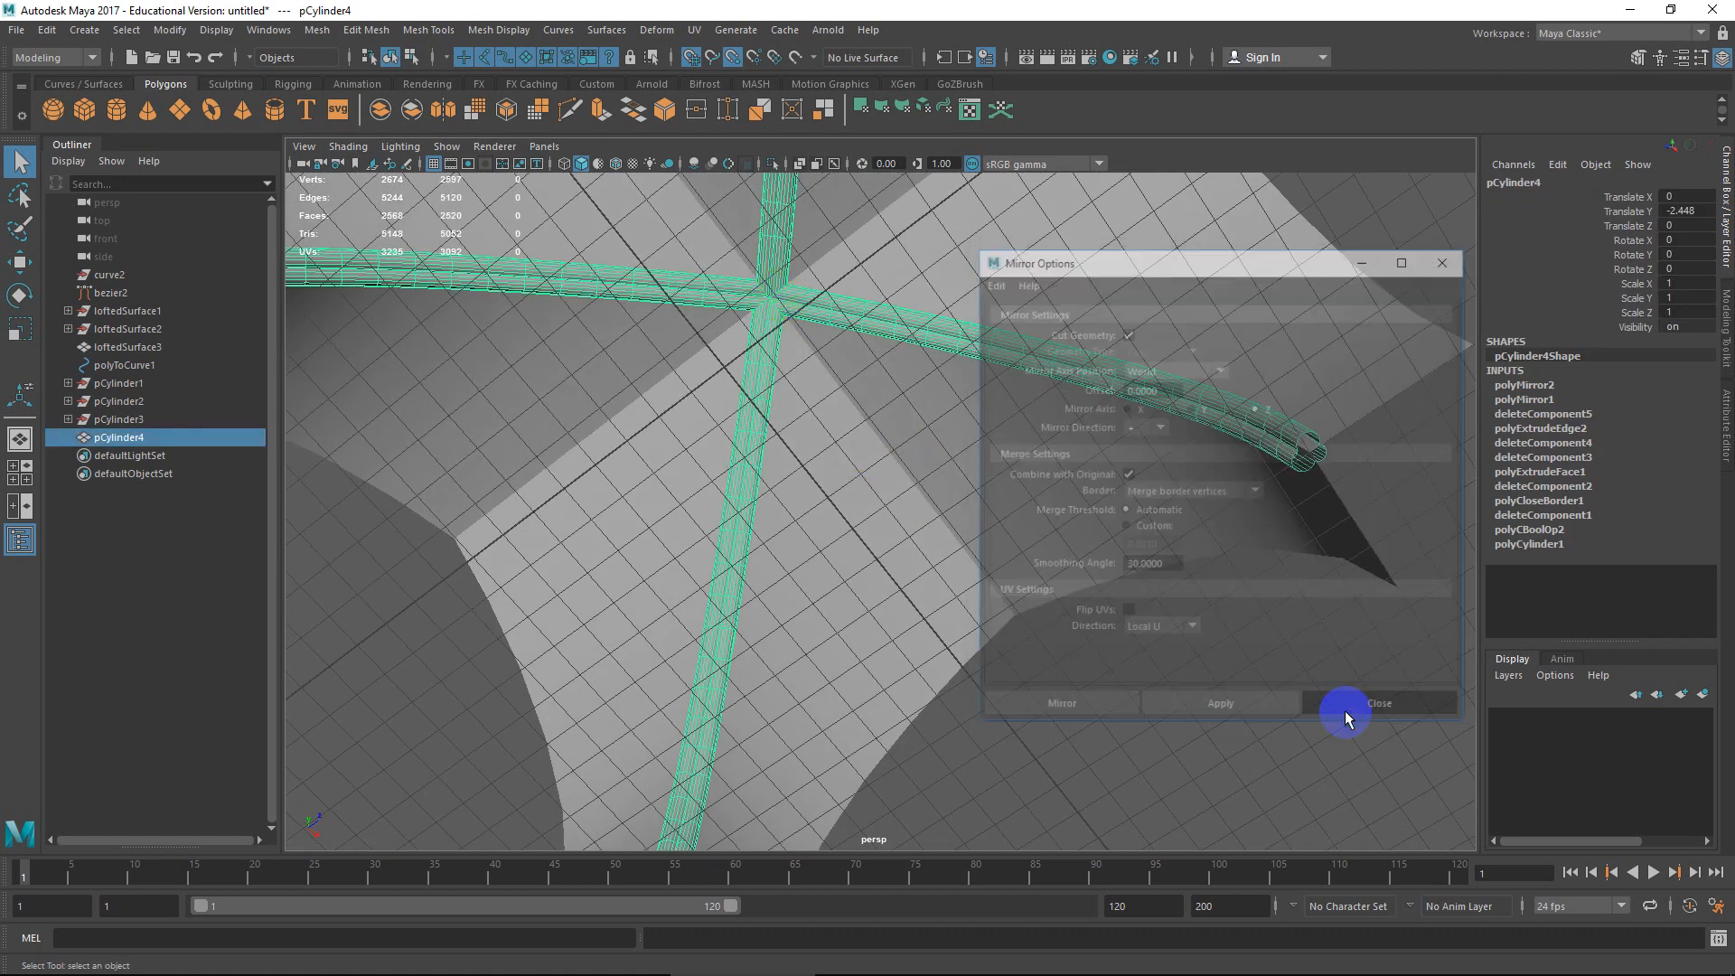
{"action": "scroll", "coordinate": [925, 534], "scroll_direction": "up", "scroll_amount": 5}
{"action": "left_click_drag", "start_coordinate": [881, 434], "coordinate": [849, 466], "text": "alt"}
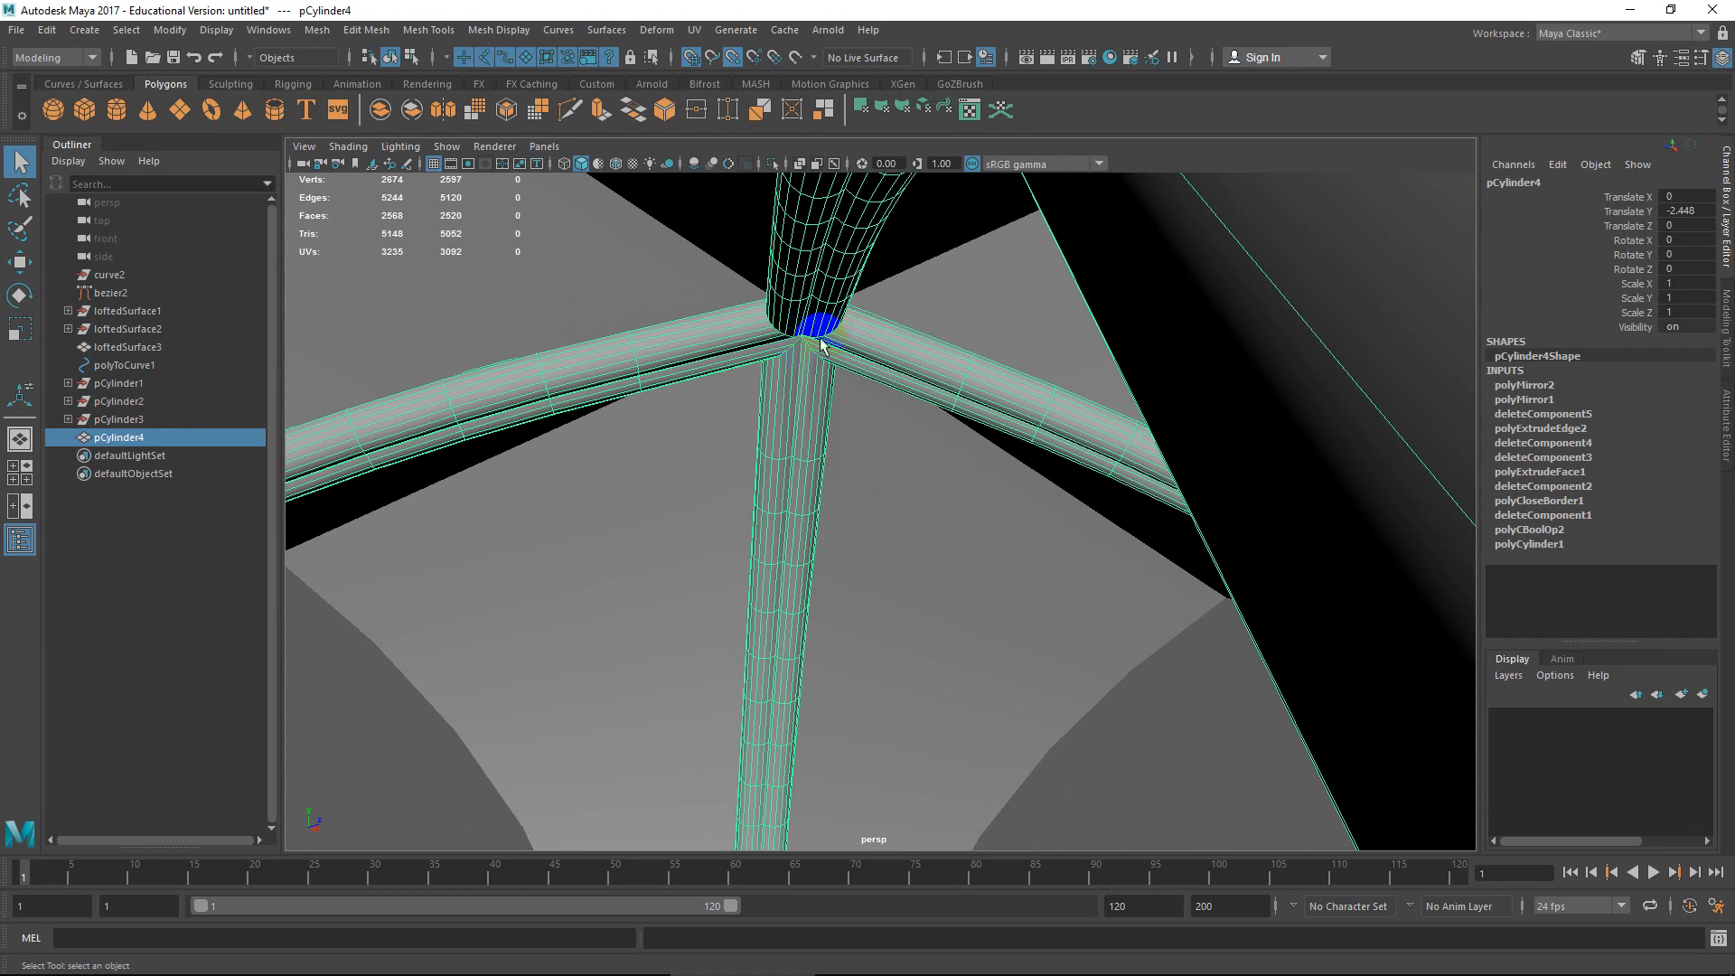
Select the vault surface loftedSurface3 and open the UV Editor beside the viewport.
{"action": "left_click_drag", "start_coordinate": [821, 317], "coordinate": [892, 318], "text": "alt"}
{"action": "left_click", "coordinate": [892, 318]}
{"action": "scroll", "coordinate": [937, 436], "scroll_direction": "down", "scroll_amount": 5}
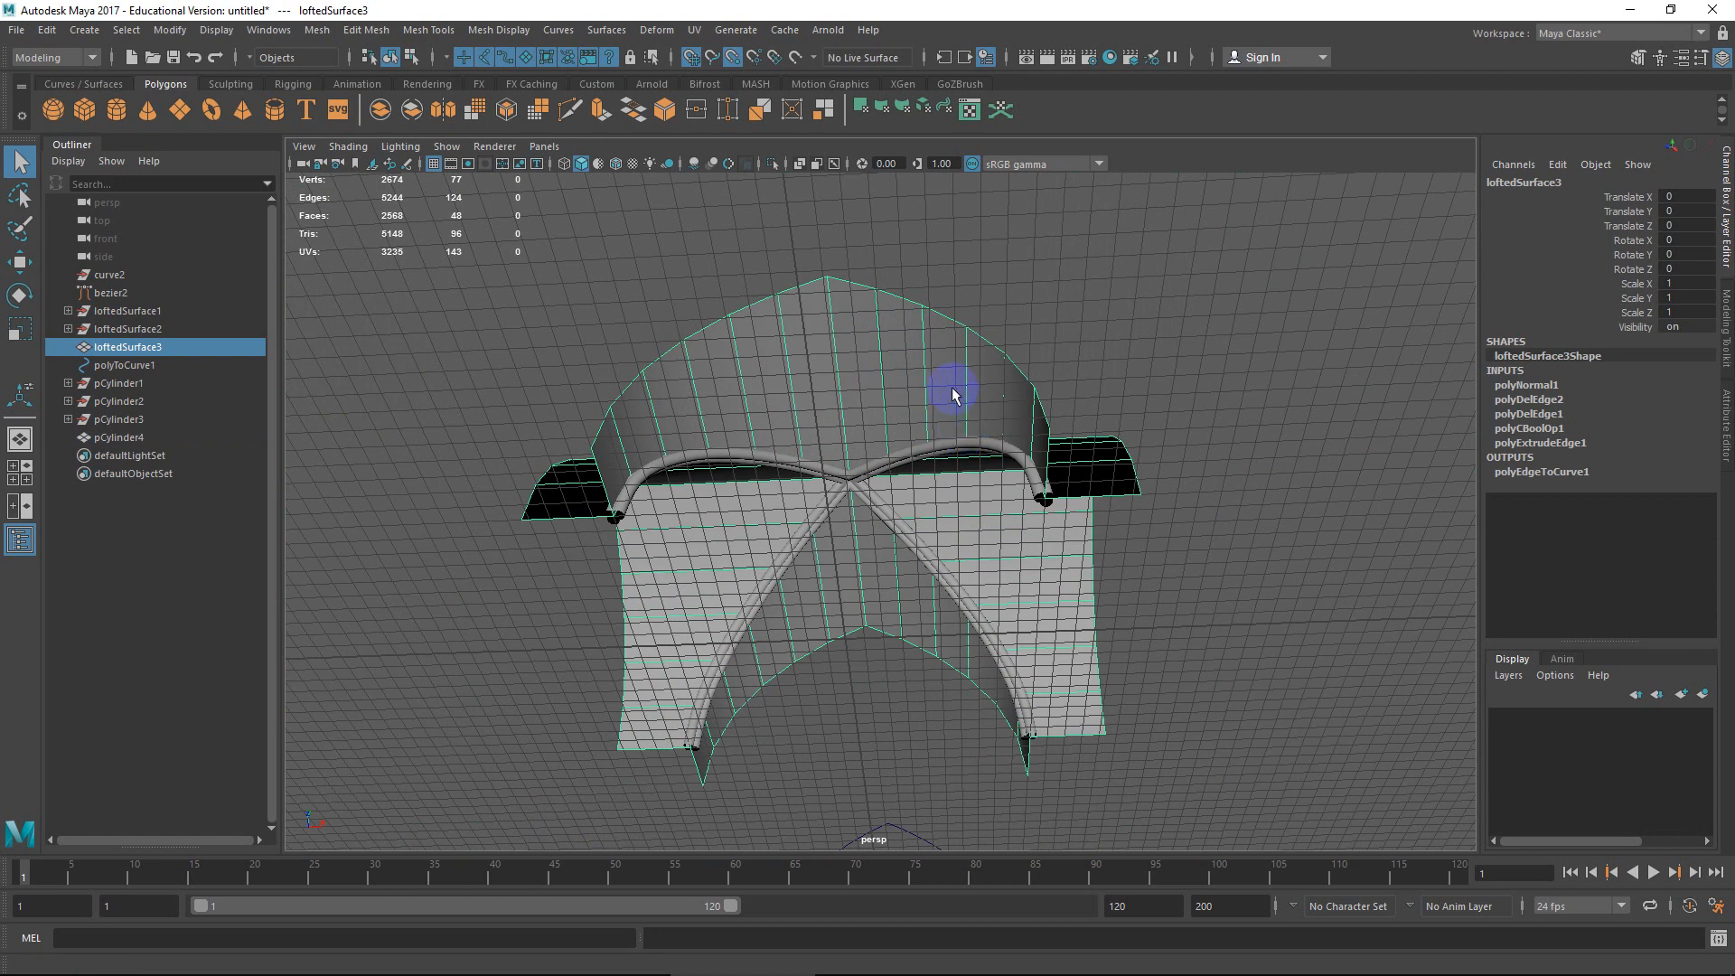
{"action": "left_click_drag", "start_coordinate": [953, 394], "coordinate": [958, 405], "text": "alt"}
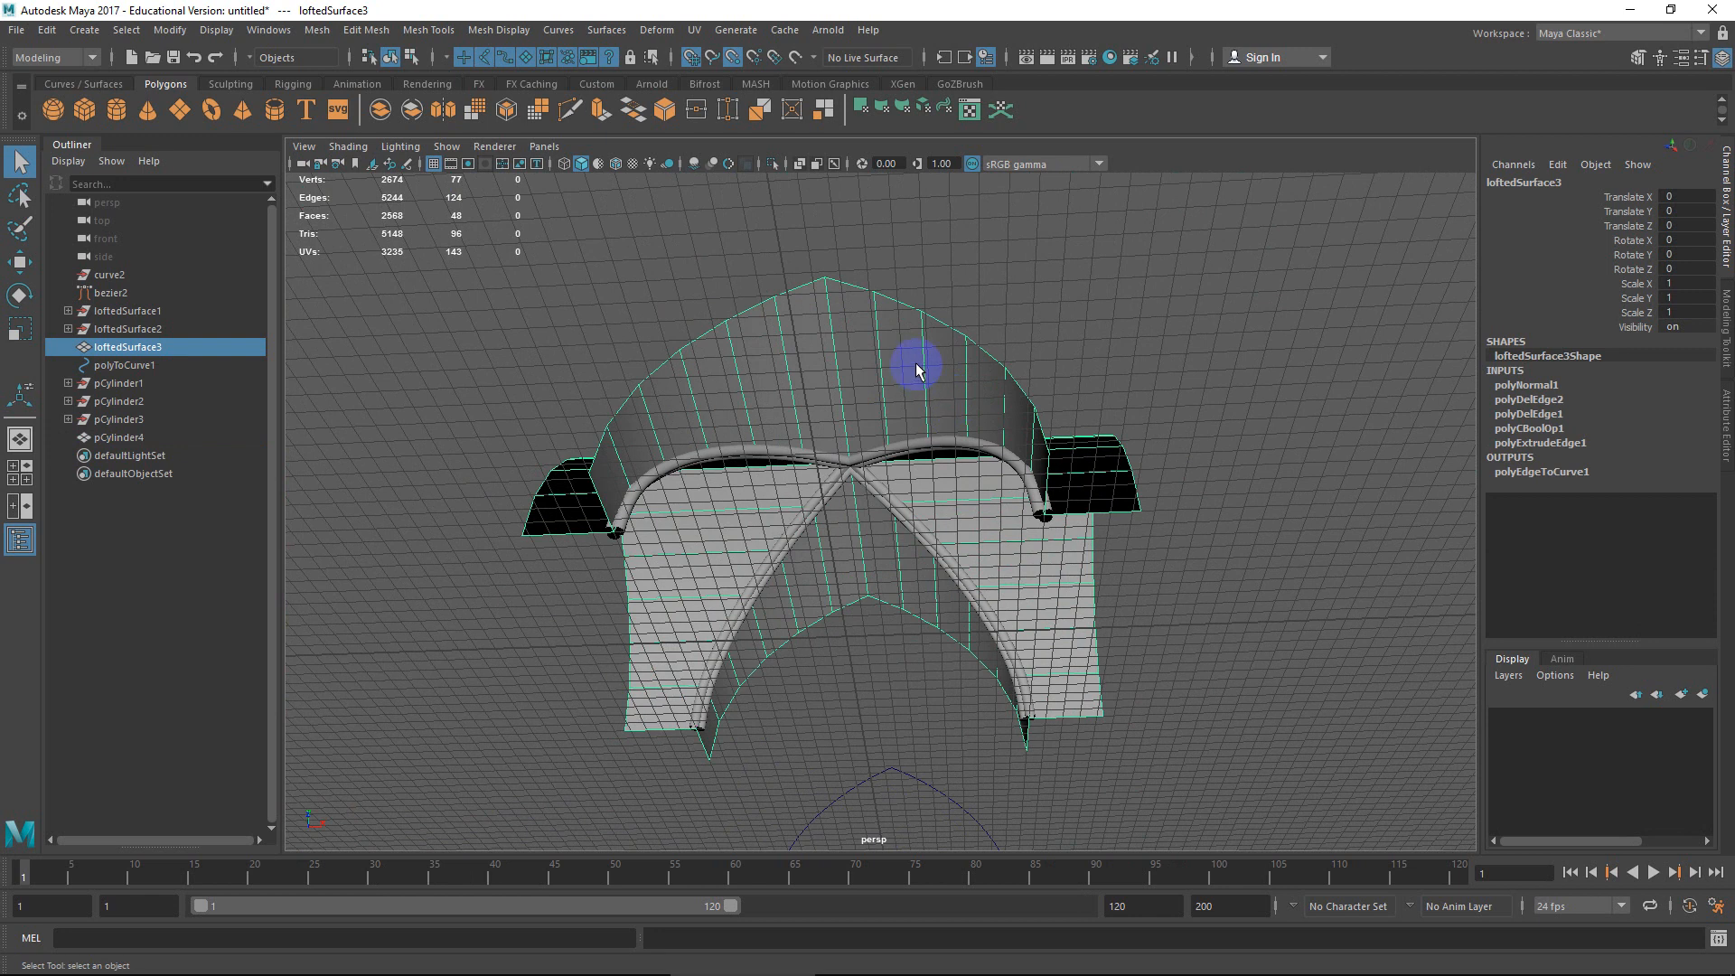
{"action": "left_click", "coordinate": [694, 33]}
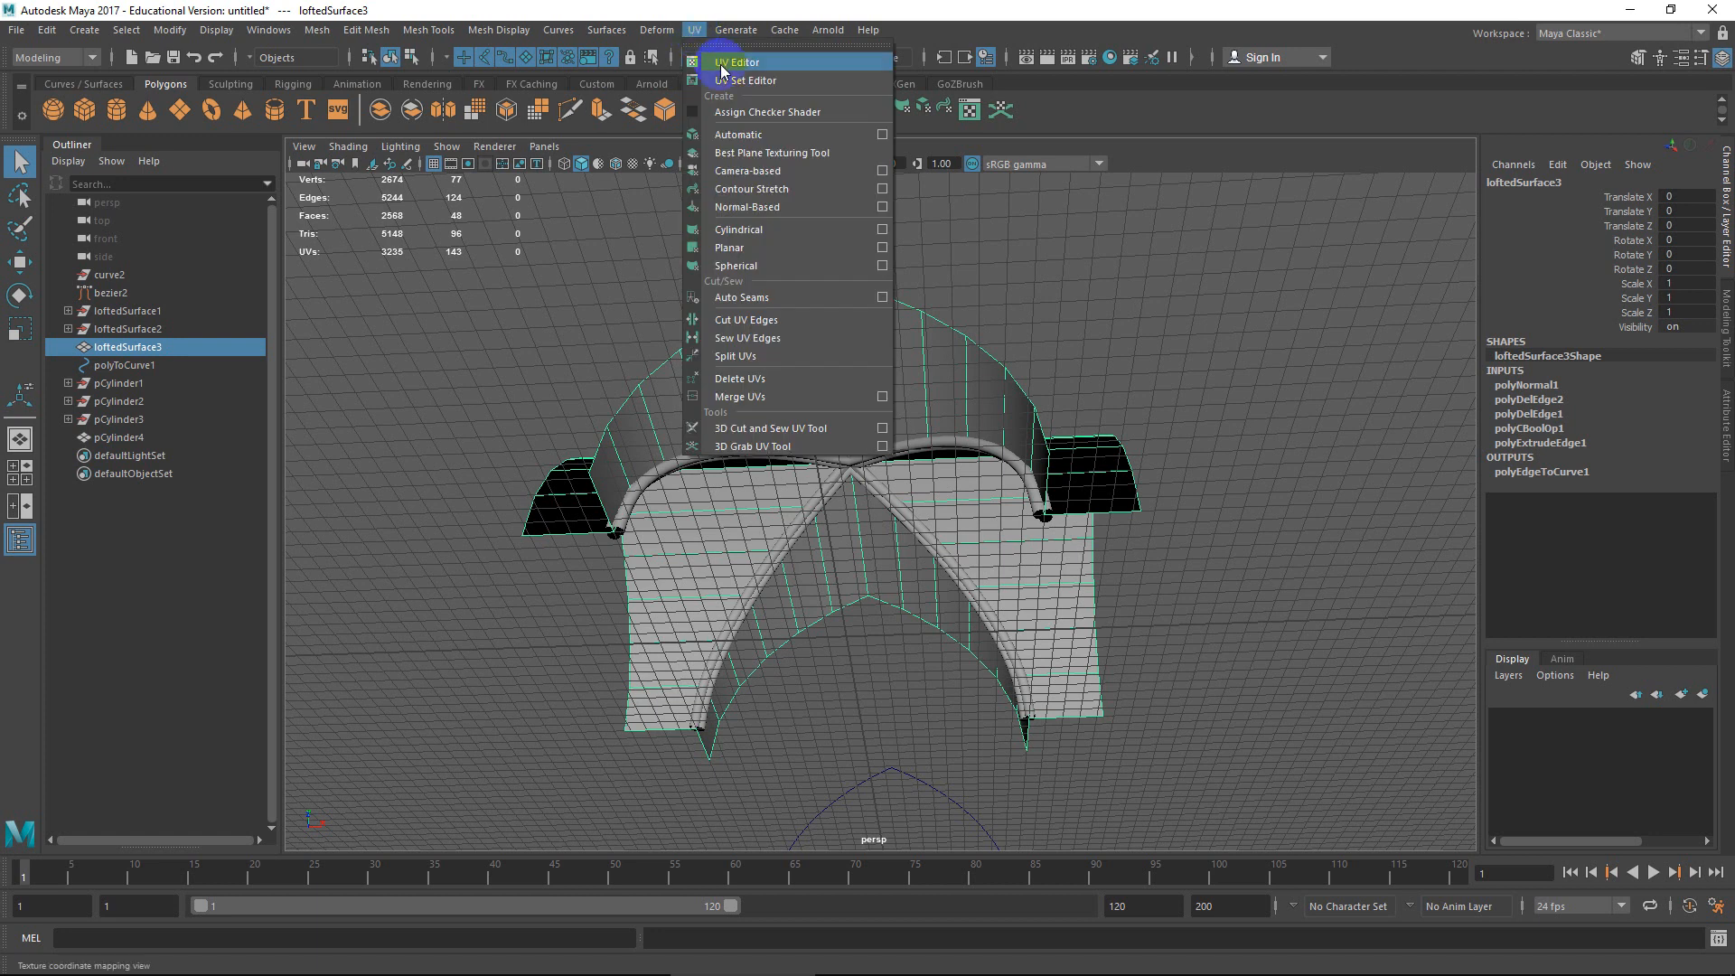
{"action": "left_click", "coordinate": [722, 65]}
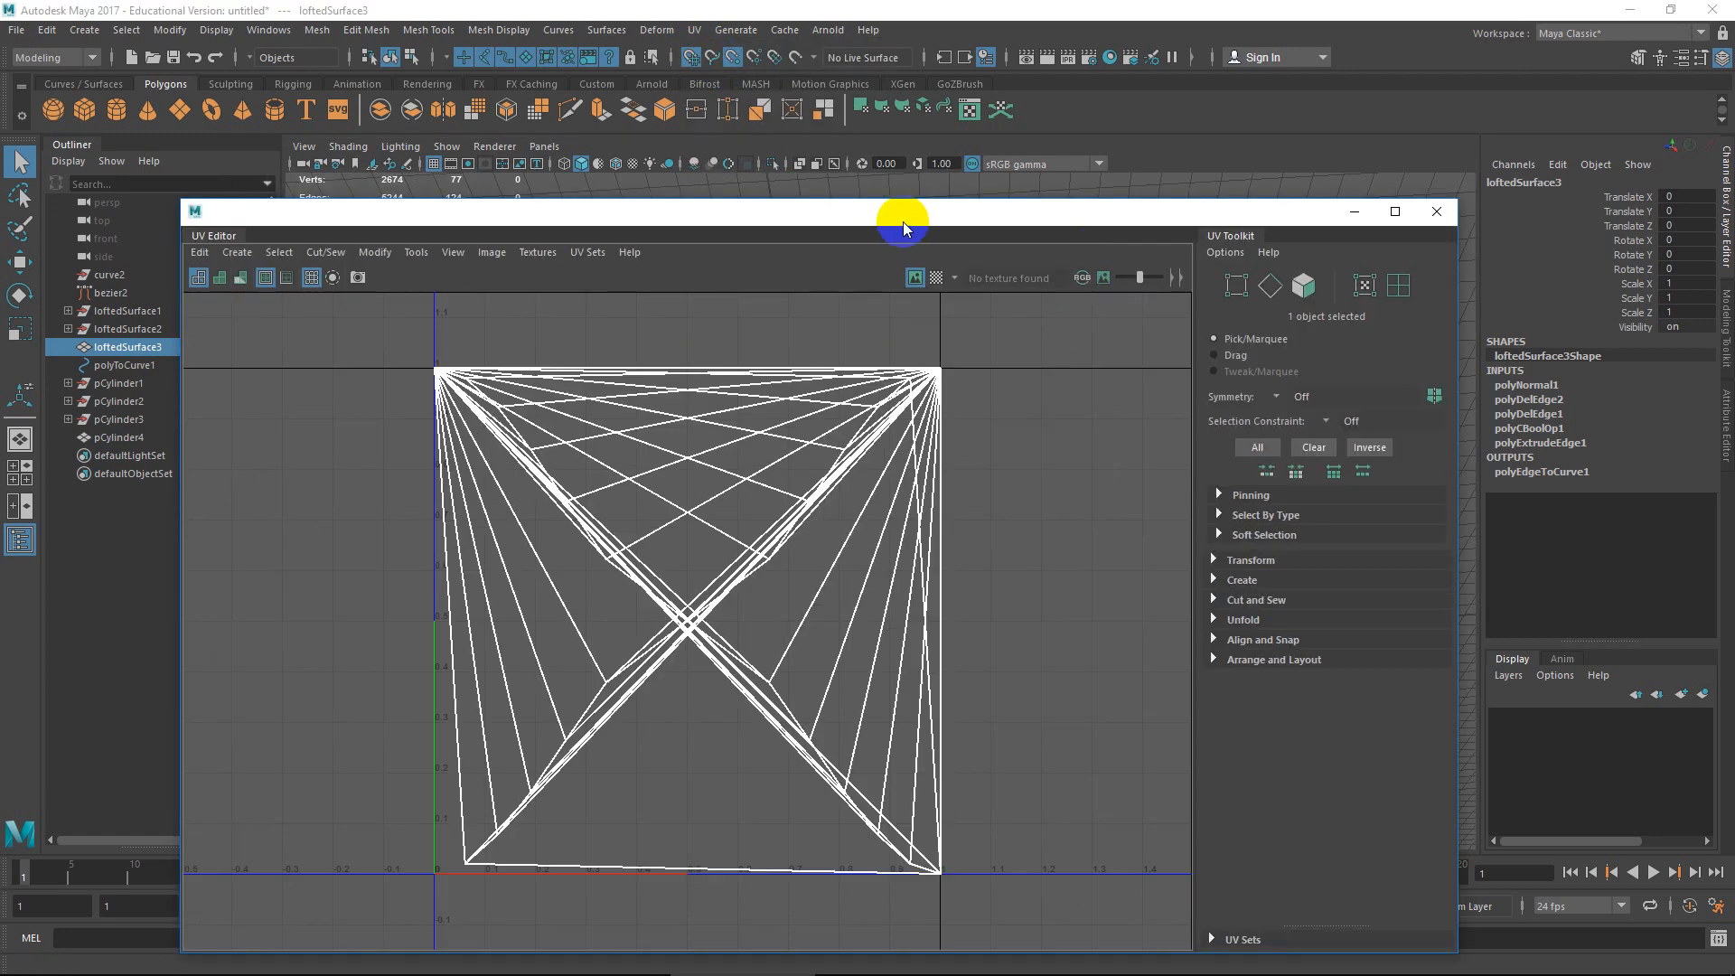
{"action": "left_click_drag", "start_coordinate": [898, 215], "coordinate": [1444, 199]}
Hide the viewport grid and select all faces of the vault surface.
{"action": "scroll", "coordinate": [873, 358], "scroll_direction": "down", "scroll_amount": 3}
{"action": "left_click_drag", "start_coordinate": [632, 459], "coordinate": [581, 376], "text": "alt"}
{"action": "middle_click_drag", "start_coordinate": [716, 555], "coordinate": [595, 442], "text": "alt"}
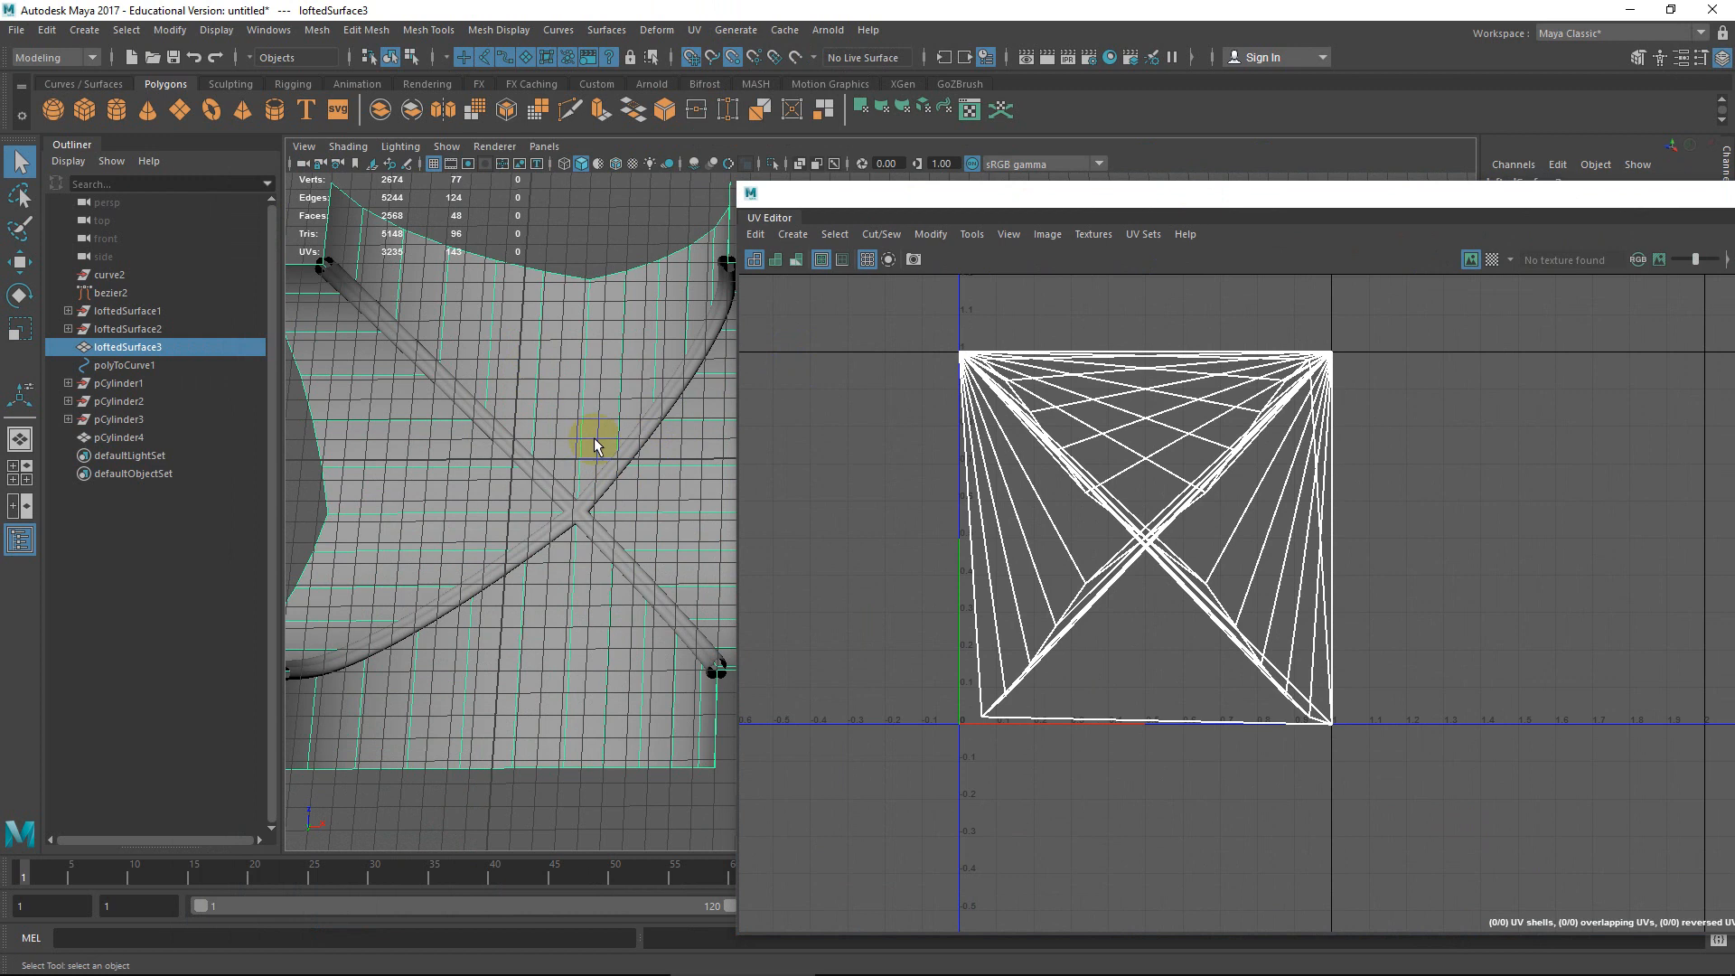
{"action": "left_click", "coordinate": [434, 164]}
{"action": "left_click_drag", "start_coordinate": [522, 373], "coordinate": [564, 453], "text": "alt"}
{"action": "right_click", "coordinate": [568, 379]}
{"action": "right_click_drag", "start_coordinate": [567, 379], "coordinate": [567, 427]}
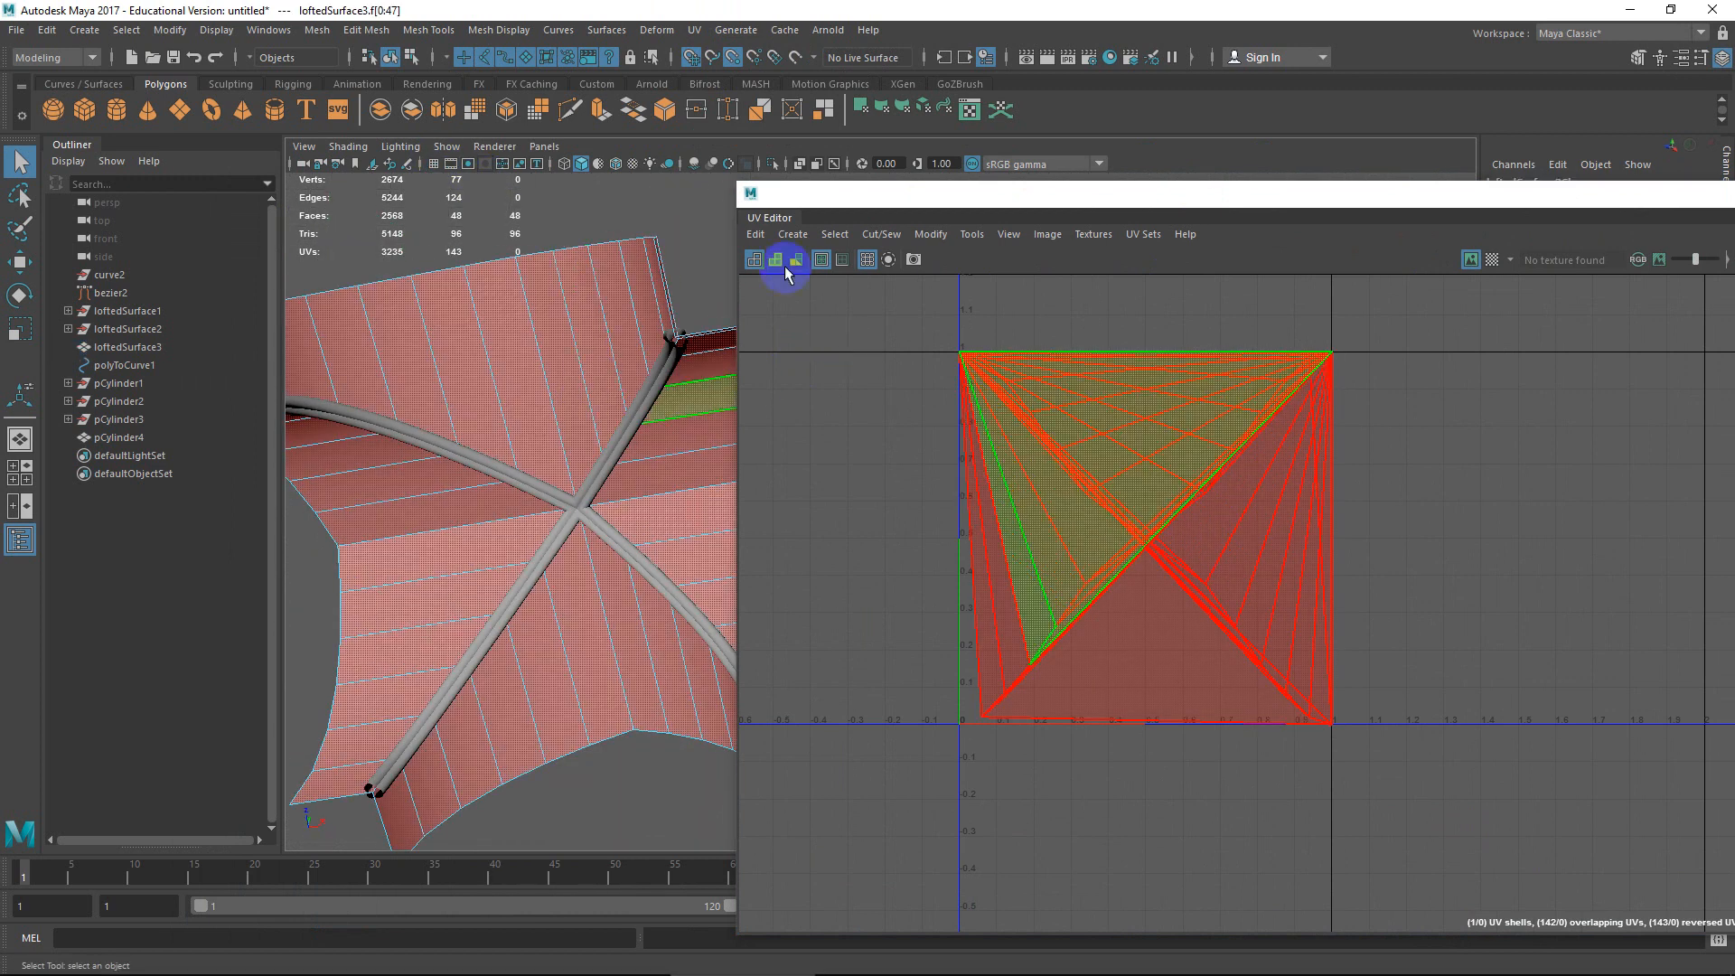
Try an automatic UV projection on the vault surface's faces.
{"action": "left_click", "coordinate": [695, 30]}
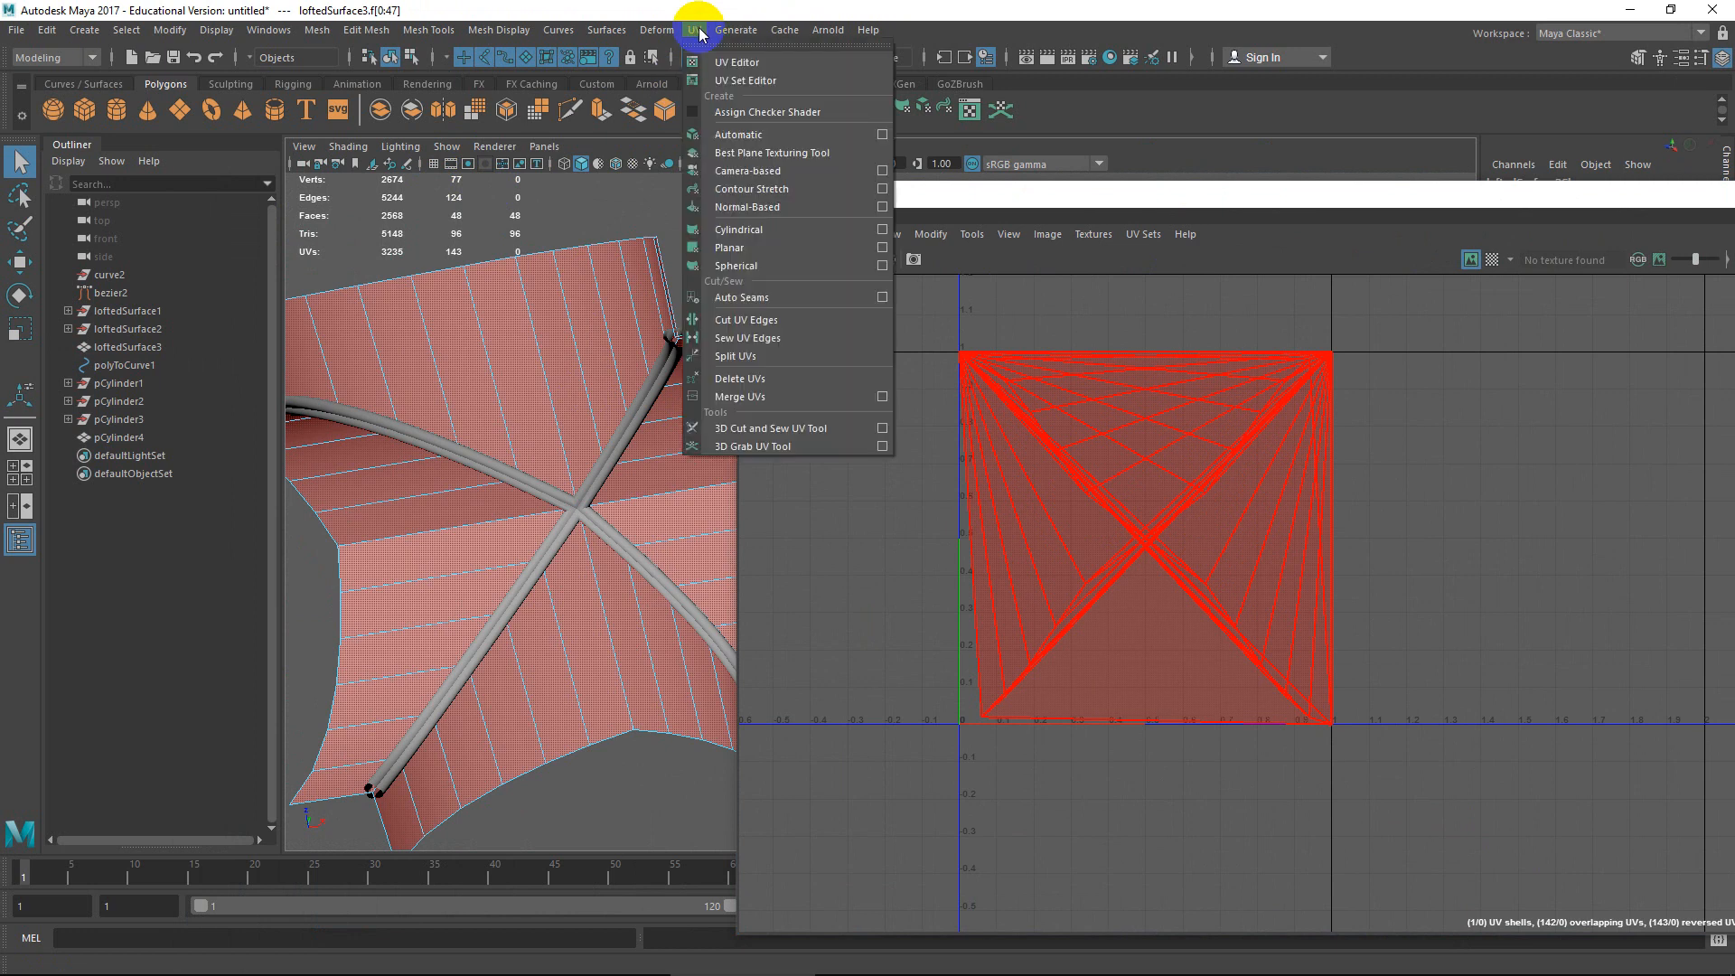
{"action": "left_click", "coordinate": [809, 143]}
{"action": "left_click_drag", "start_coordinate": [606, 395], "coordinate": [620, 442], "text": "alt"}
{"action": "middle_click_drag", "start_coordinate": [601, 442], "coordinate": [678, 441], "text": "alt"}
{"action": "left_click_drag", "start_coordinate": [678, 441], "coordinate": [724, 142], "text": "alt"}
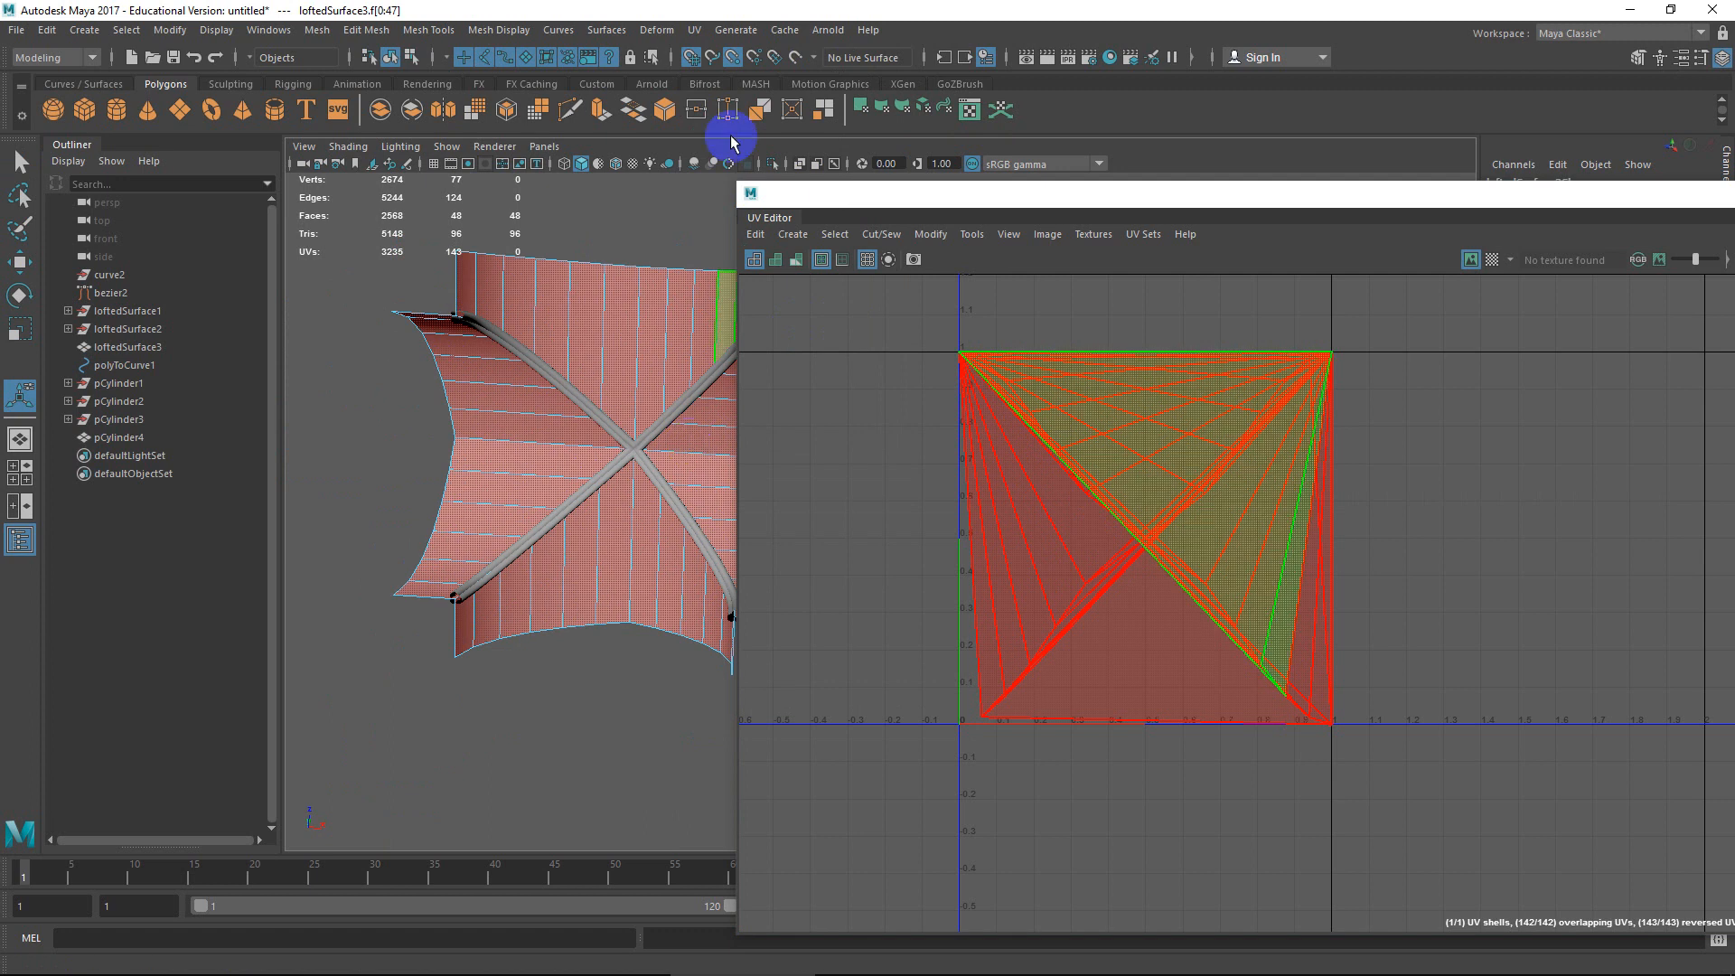
Apply a planar UV projection from the Y axis, fitted to the bounding box, to the vault surface's faces.
{"action": "left_click", "coordinate": [695, 30]}
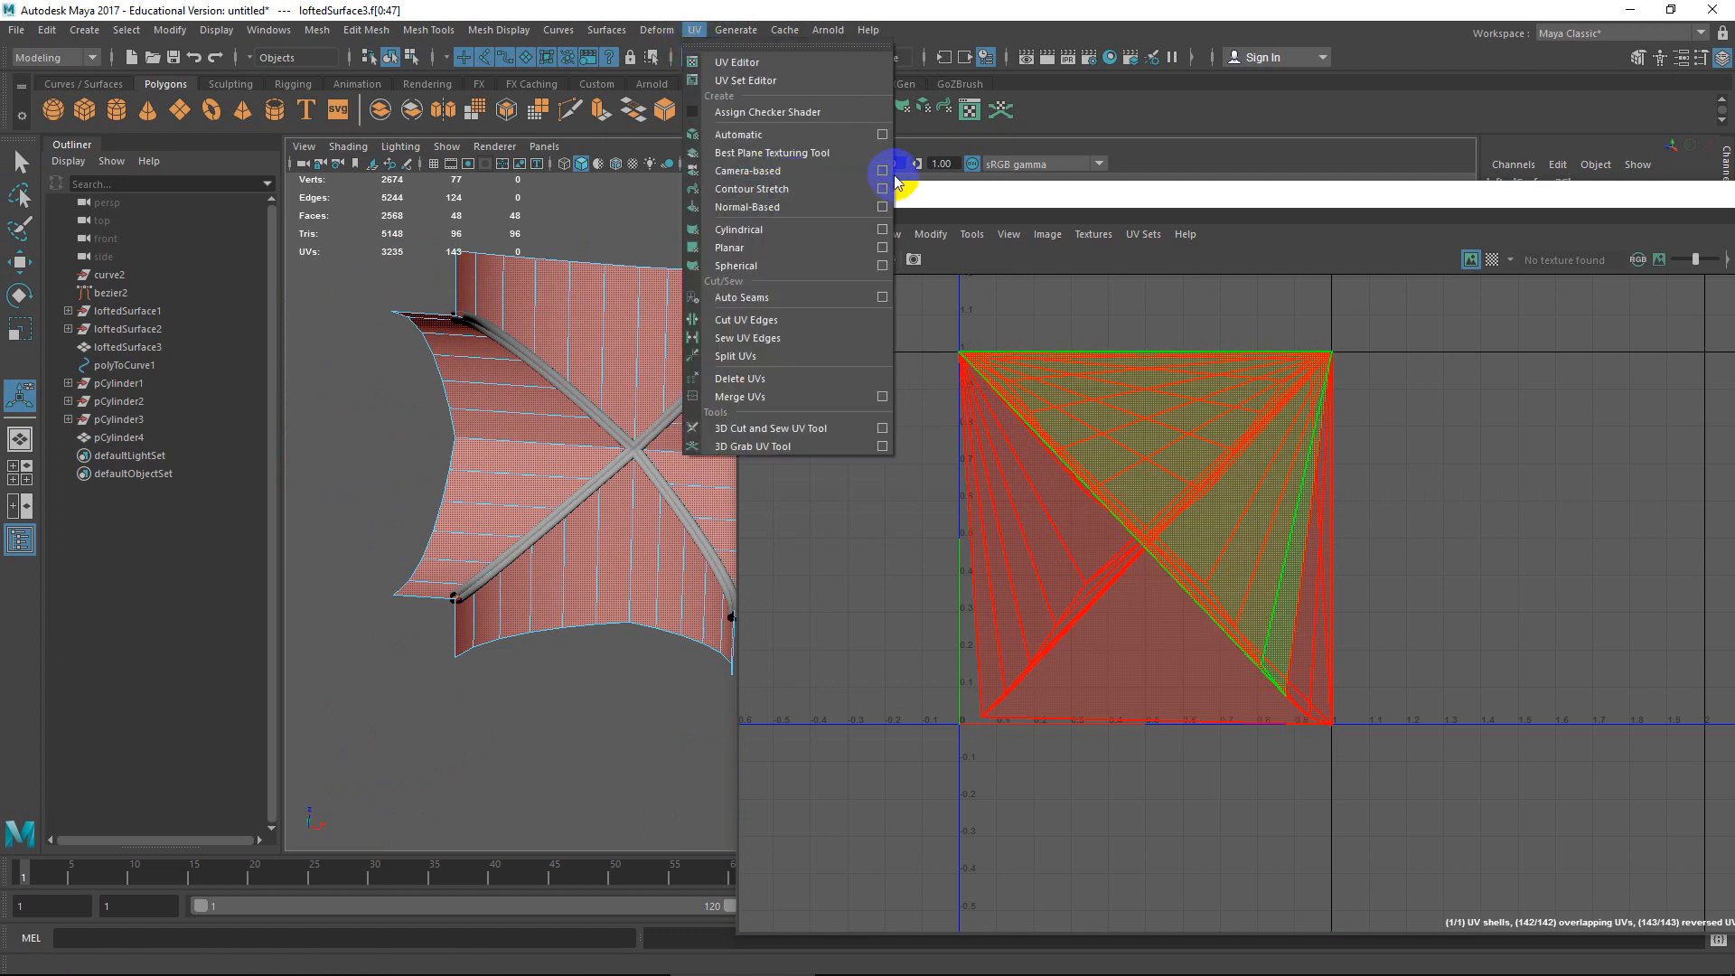
{"action": "left_click", "coordinate": [882, 246]}
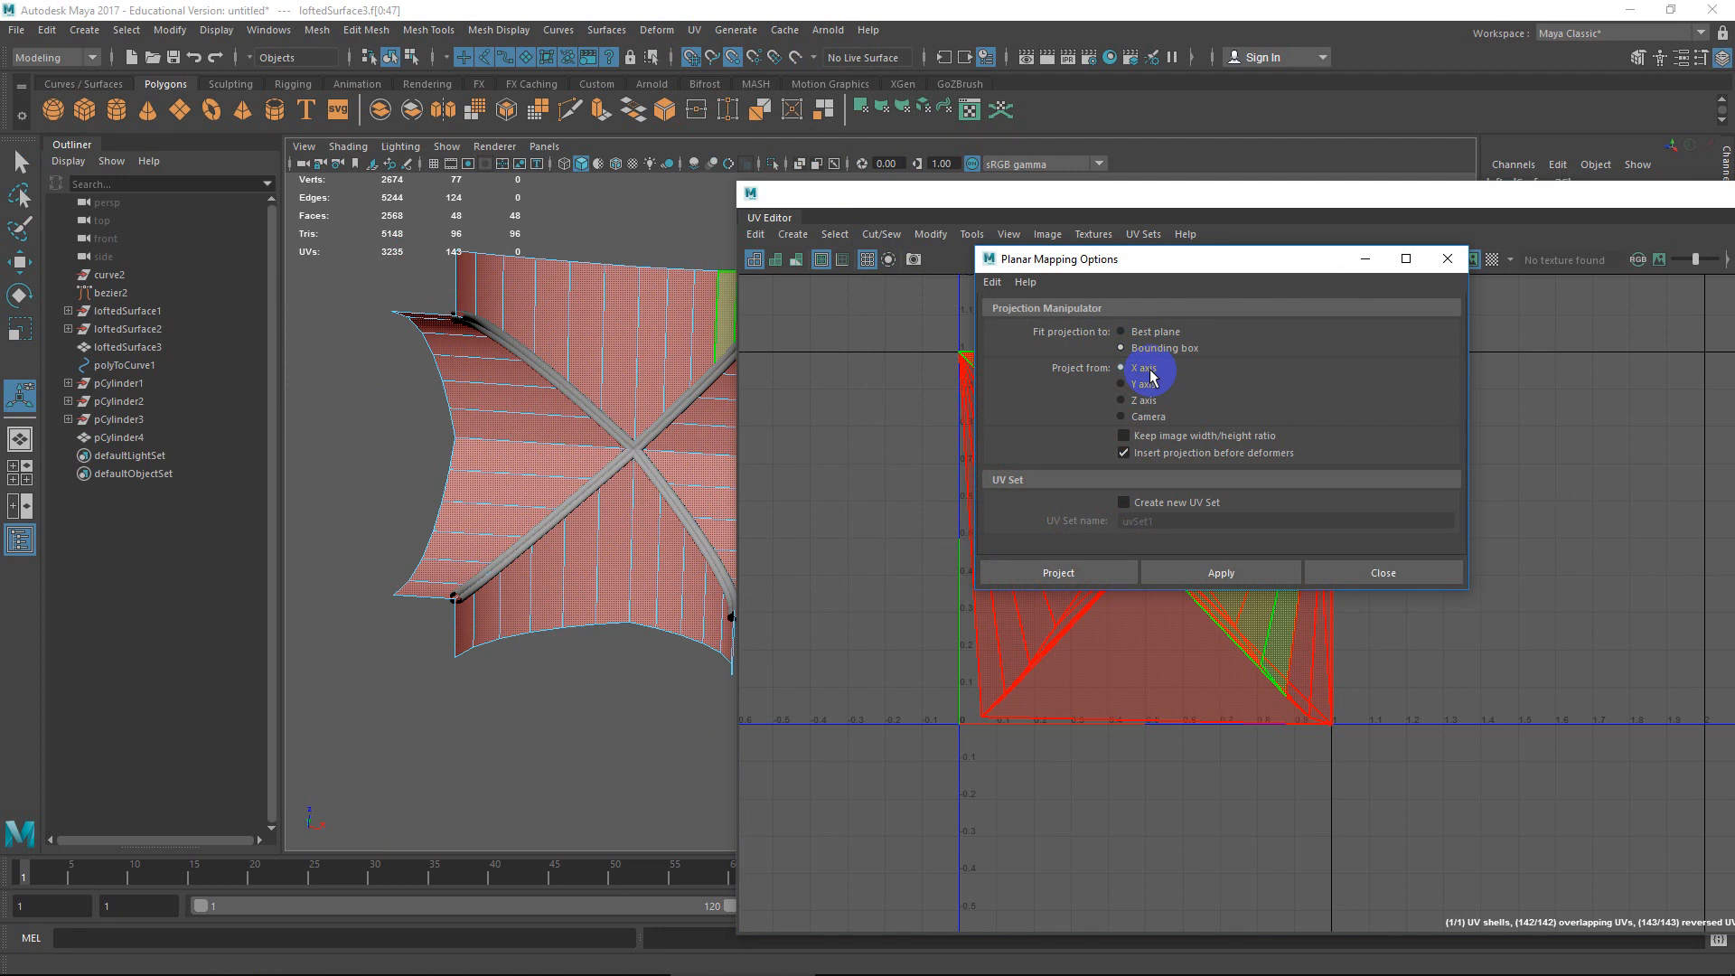
{"action": "left_click", "coordinate": [1104, 575]}
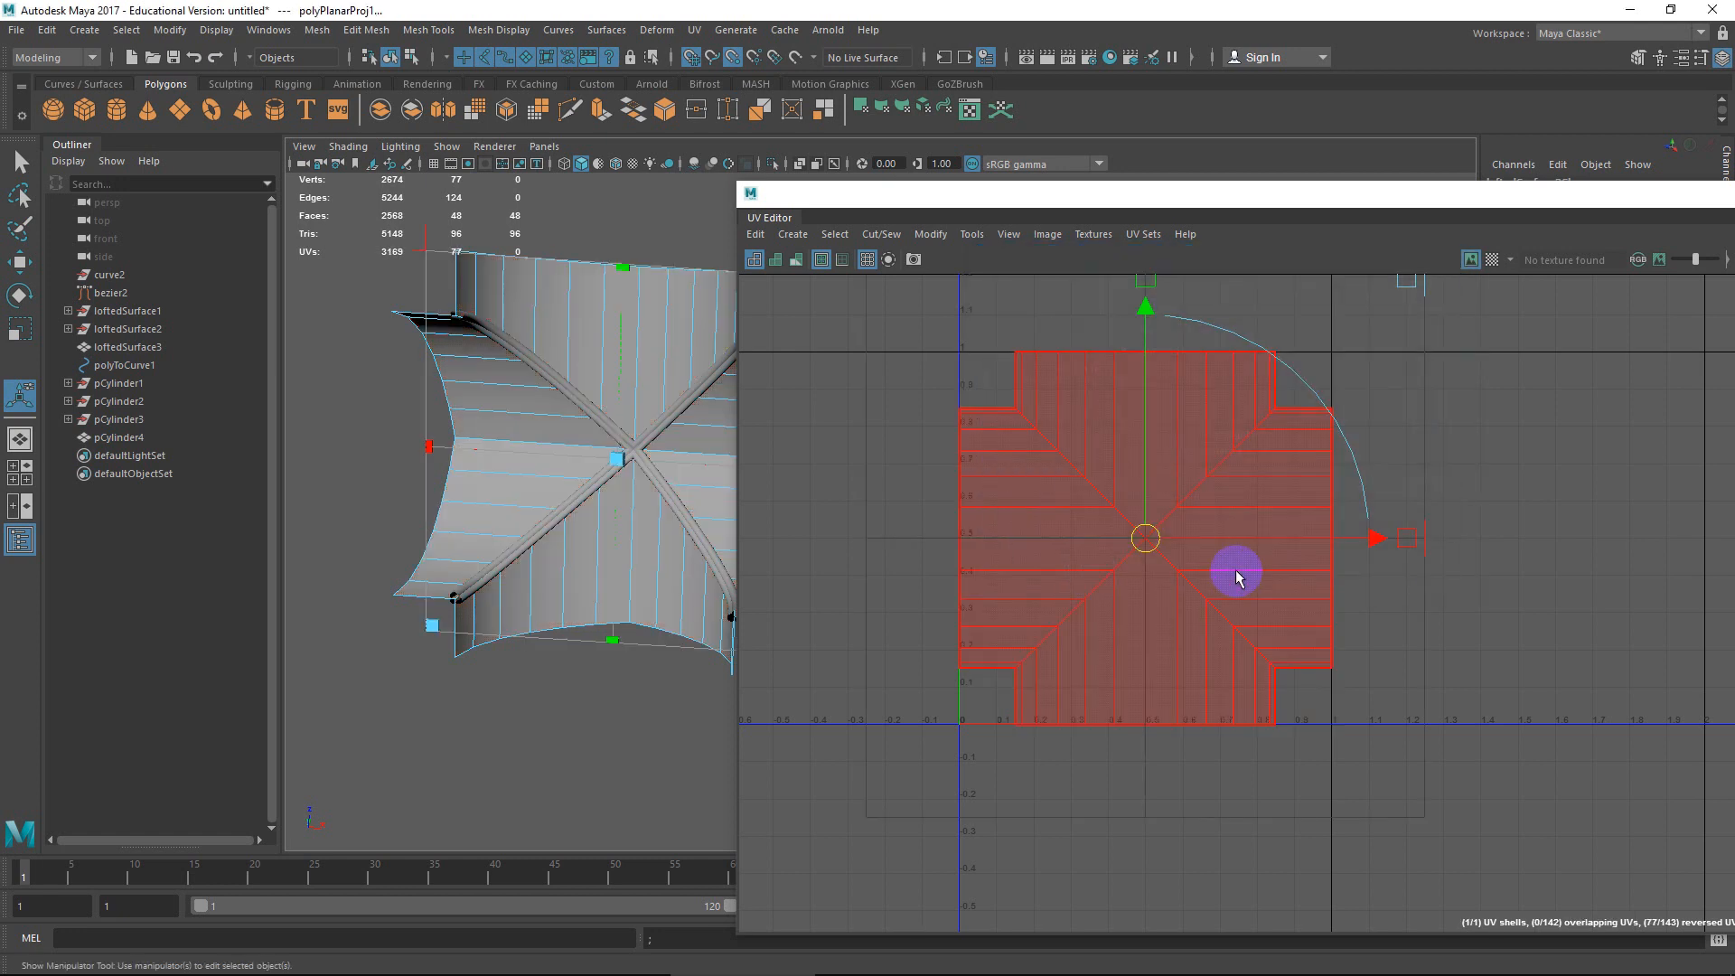
Display the checker map on the vault surface and hide the image background in the UV Editor.
{"action": "left_click", "coordinate": [1492, 259]}
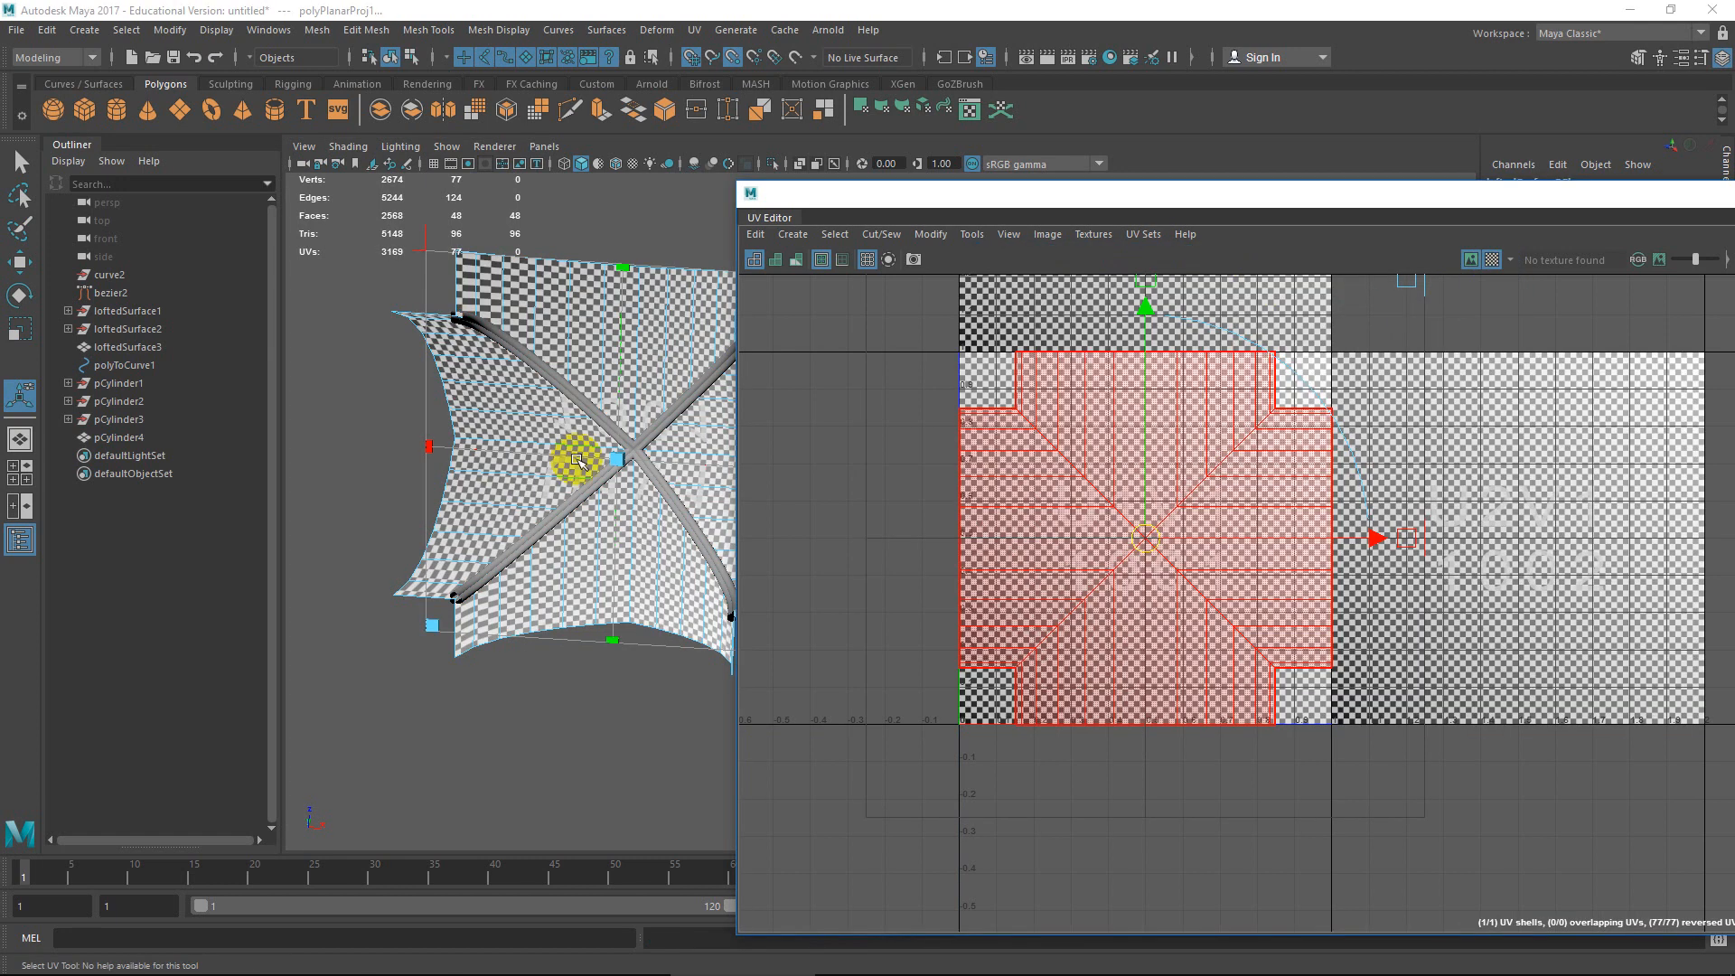
{"action": "left_click_drag", "start_coordinate": [542, 470], "coordinate": [615, 633], "text": "alt"}
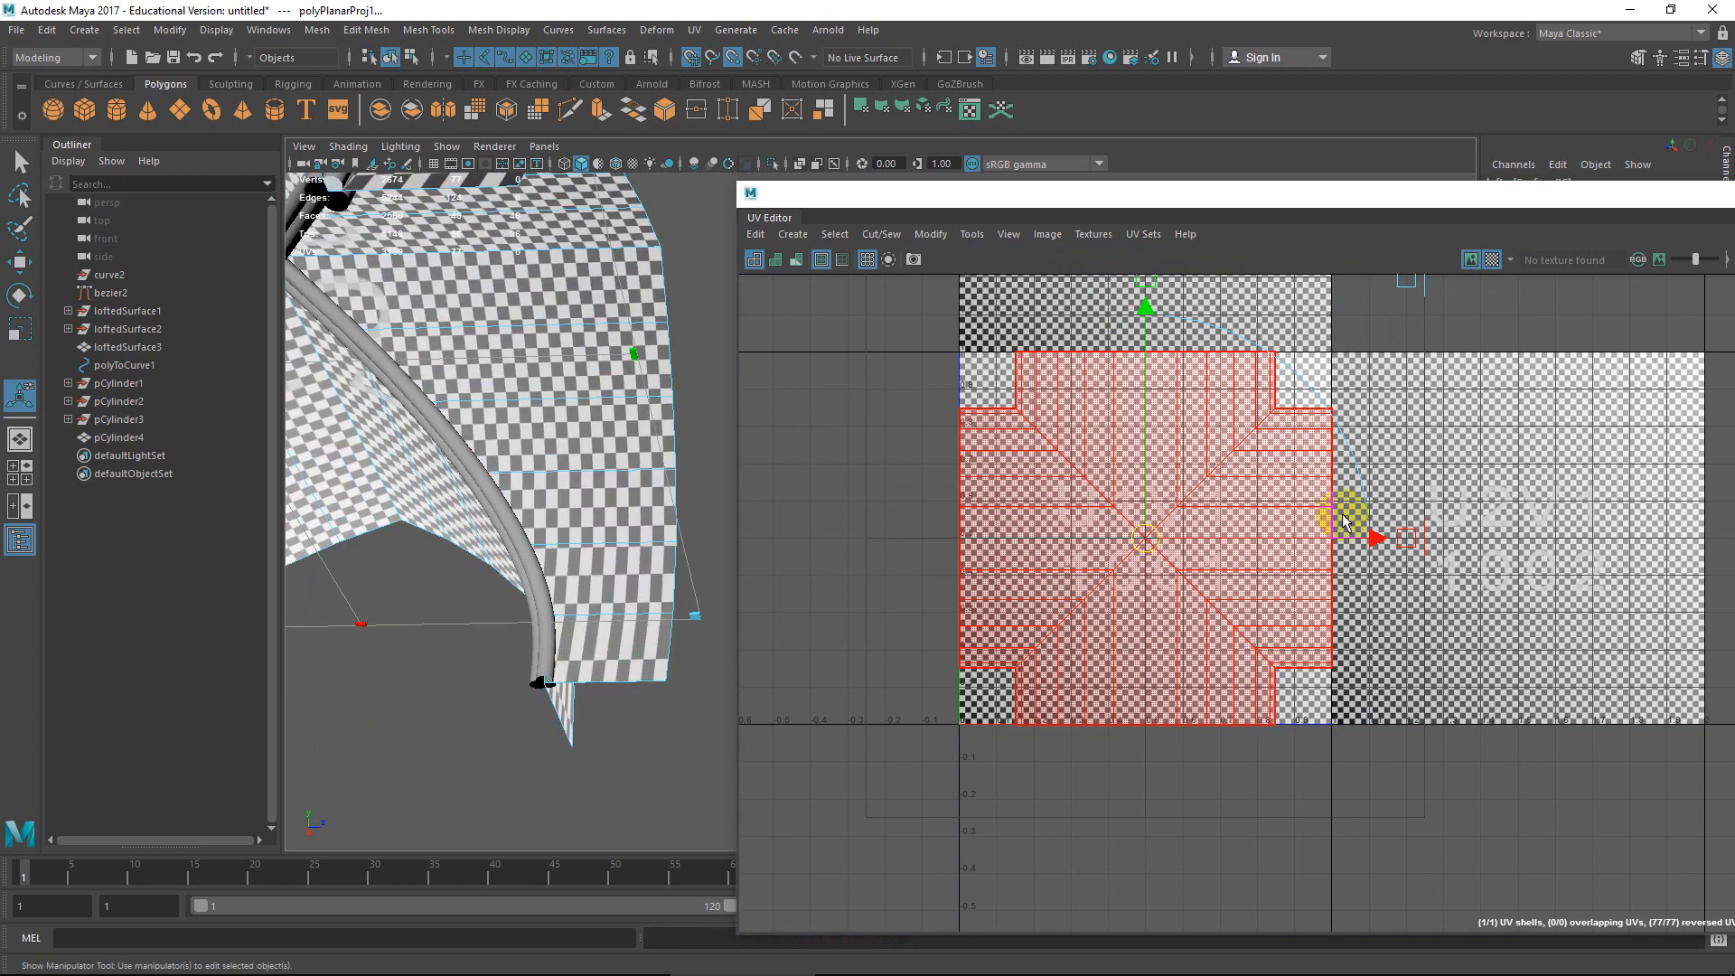
{"action": "scroll", "coordinate": [1351, 516], "scroll_direction": "down", "scroll_amount": 1}
{"action": "left_click", "coordinate": [1471, 262]}
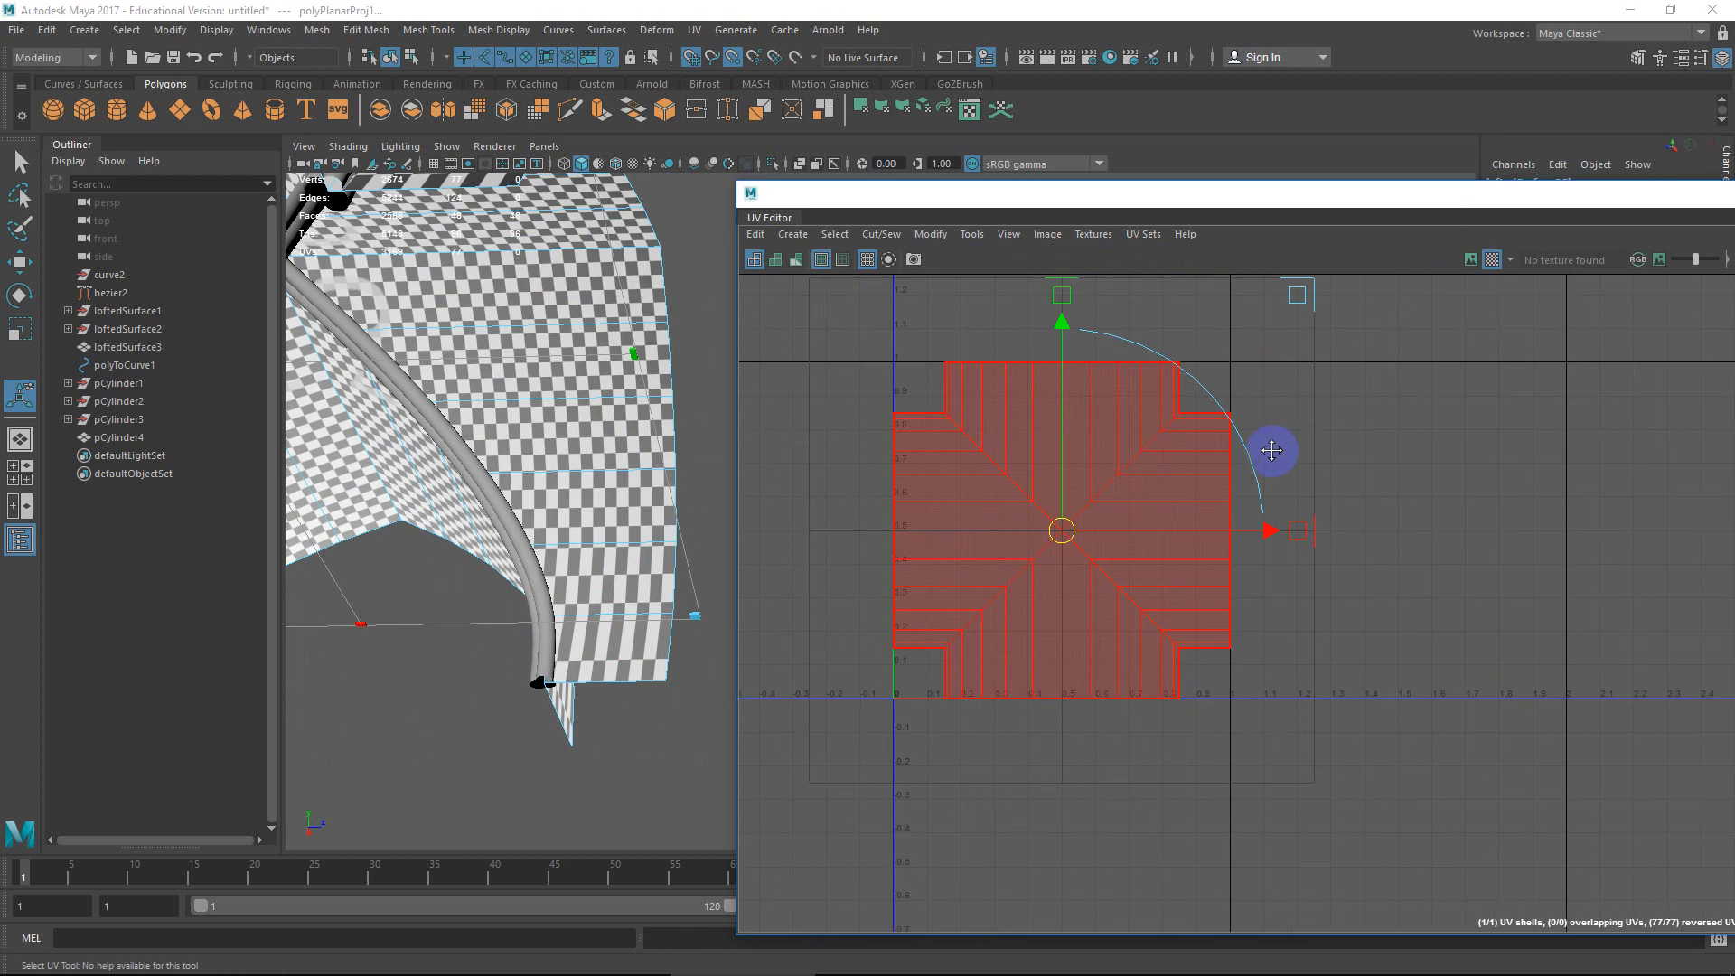
Try to optimize the UVs of the faces in the layout's upper quadrant, and undo the change.
{"action": "right_click_drag", "start_coordinate": [1128, 426], "coordinate": [1130, 470]}
{"action": "left_click_drag", "start_coordinate": [936, 352], "coordinate": [1204, 407]}
{"action": "right_click", "coordinate": [1123, 391], "text": "shift"}
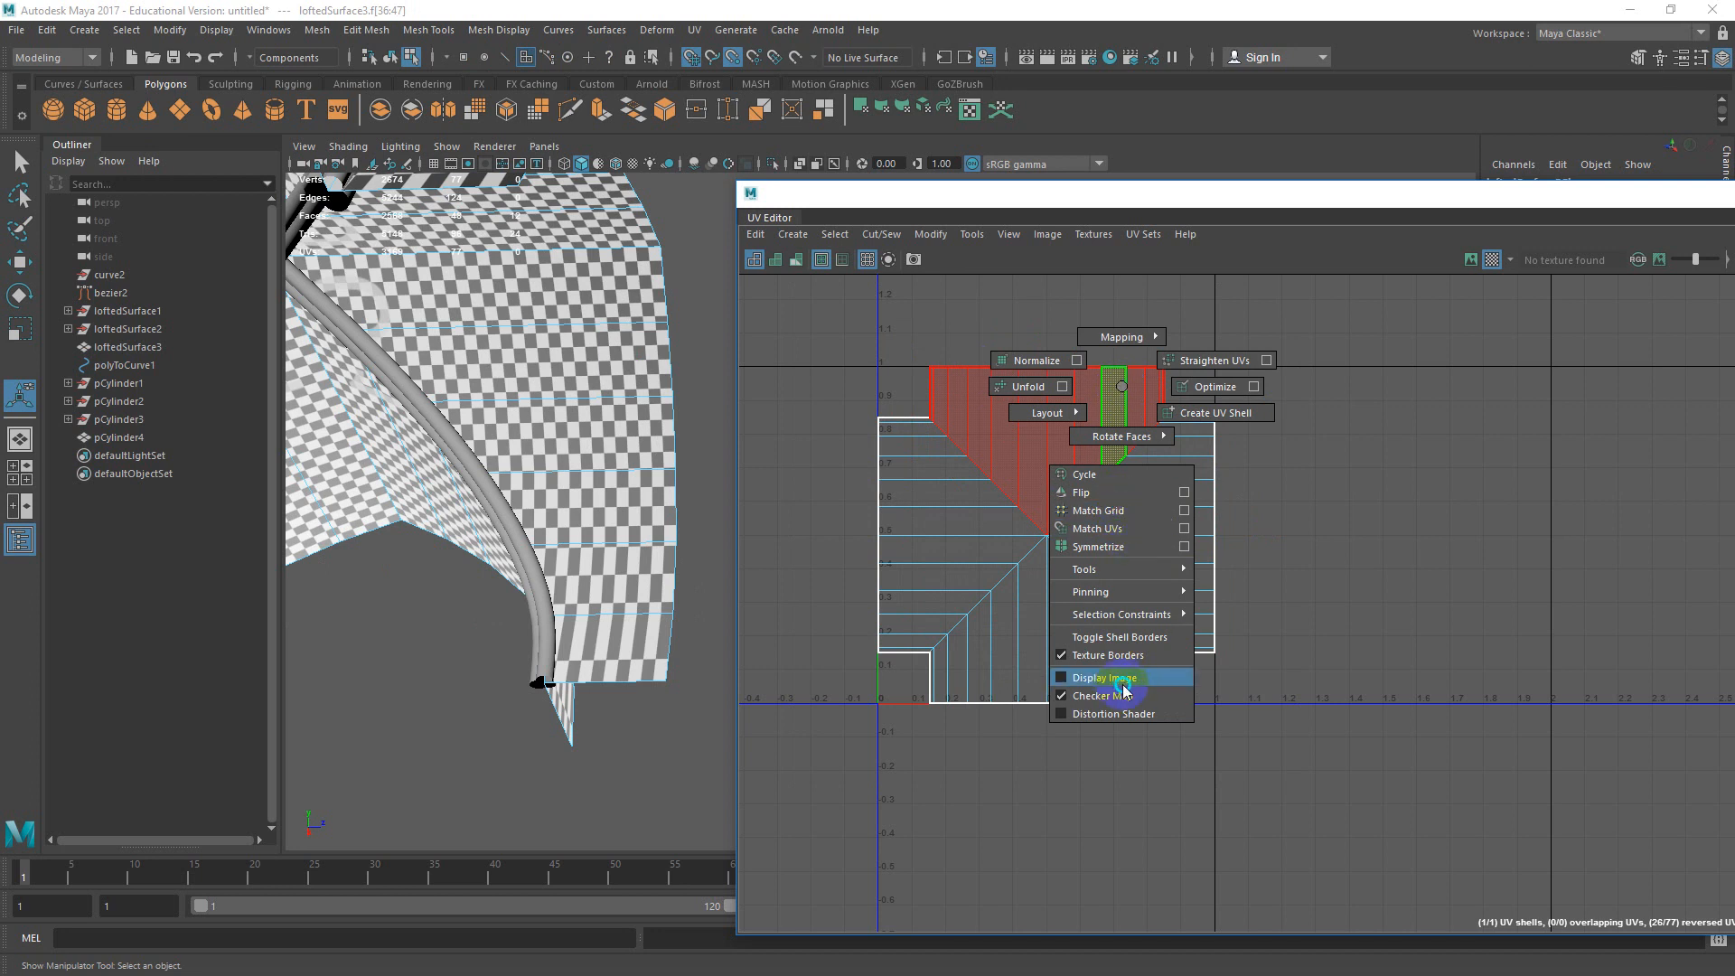
{"action": "left_click", "coordinate": [1426, 398]}
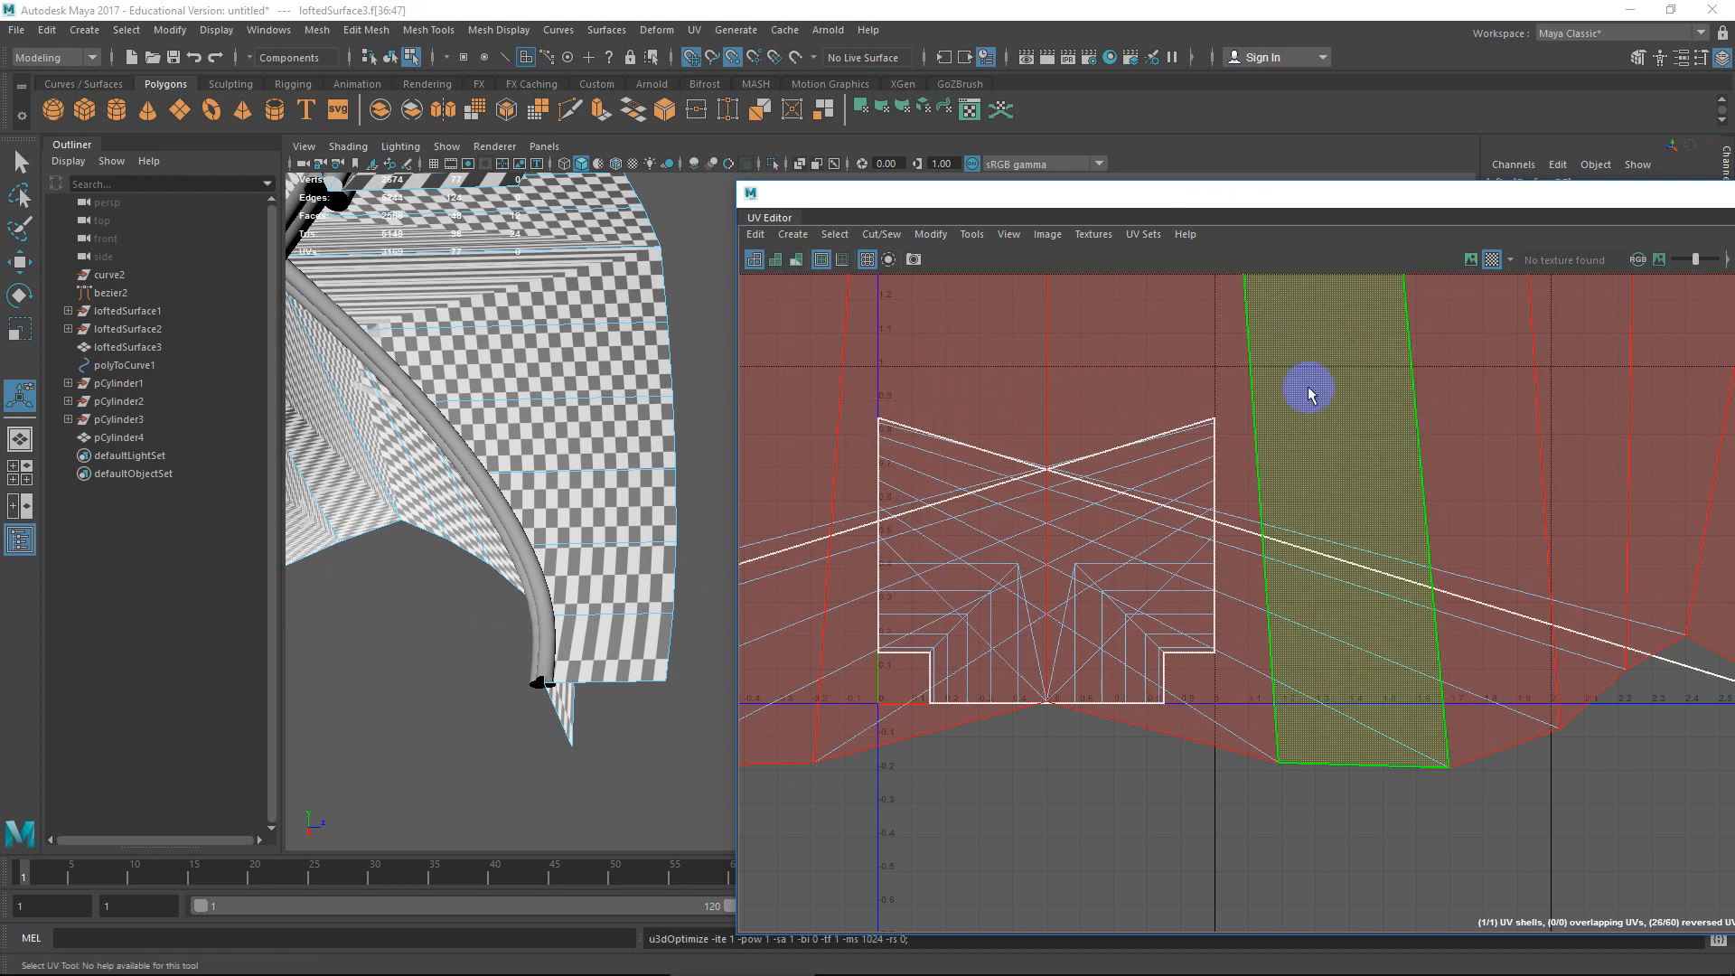
{"action": "key", "text": "ctrl+z"}
{"action": "scroll", "coordinate": [1259, 395], "scroll_direction": "down", "scroll_amount": 2}
{"action": "middle_click_drag", "start_coordinate": [1093, 425], "coordinate": [999, 407], "text": "alt"}
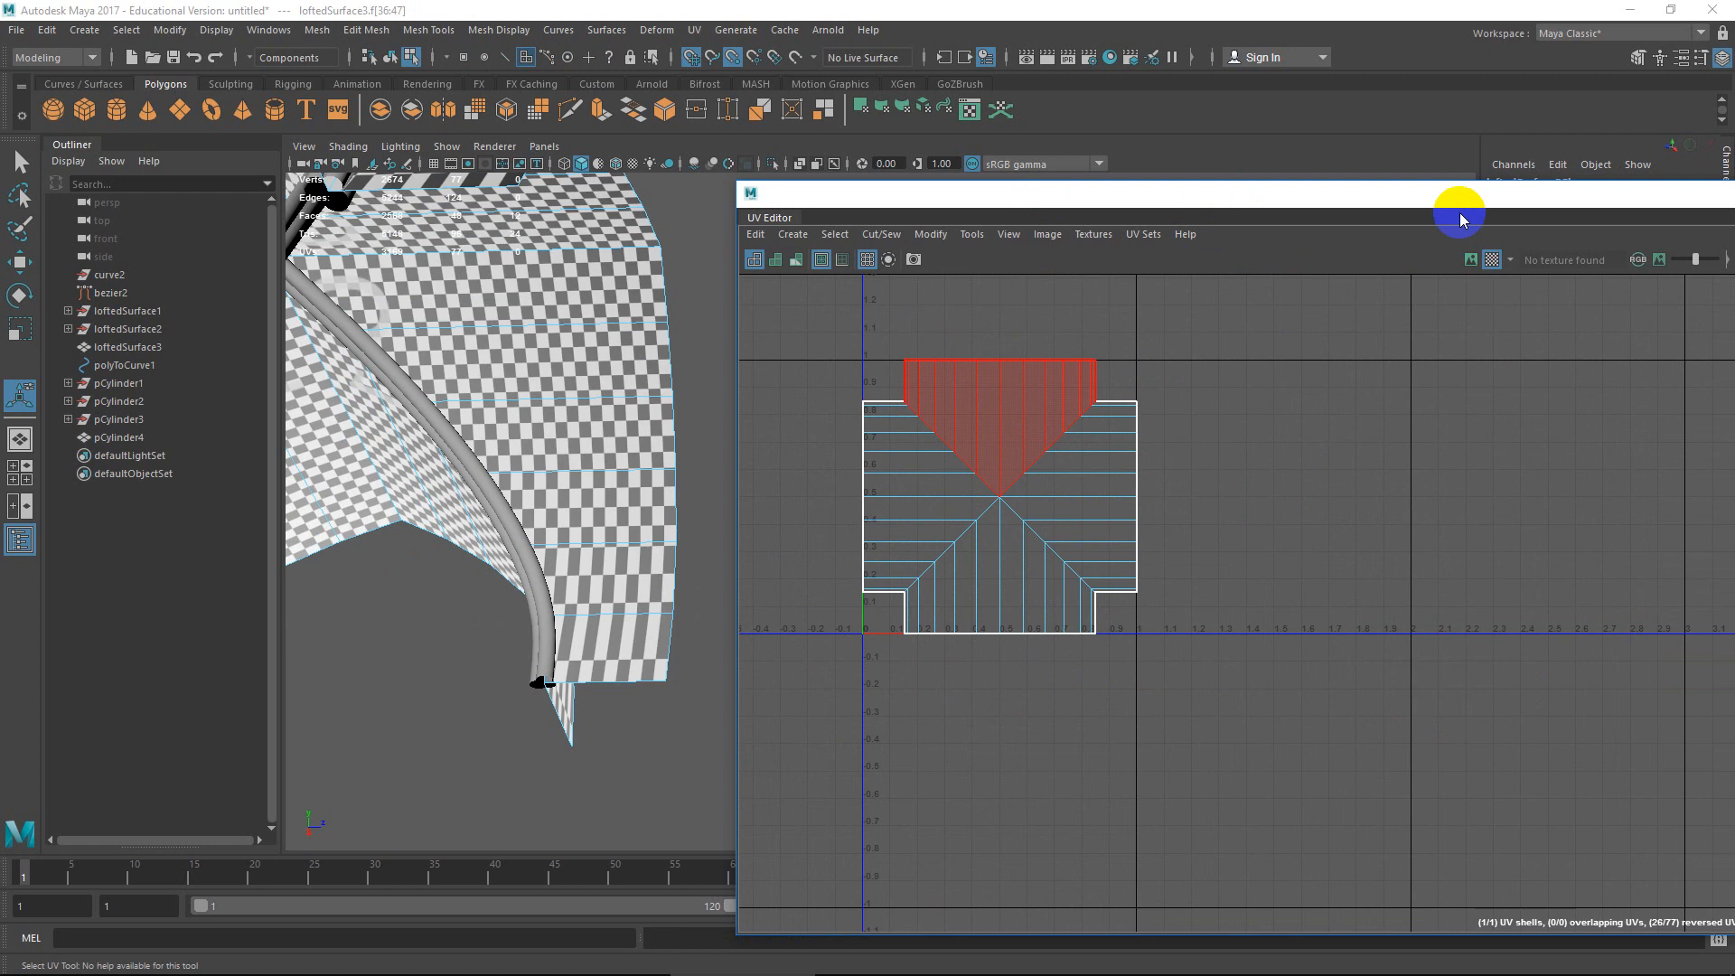
Cut the vault's UVs along all four diagonals with the Cut Tool to separate the four quadrants into shells.
{"action": "left_click_drag", "start_coordinate": [1460, 193], "coordinate": [1039, 138]}
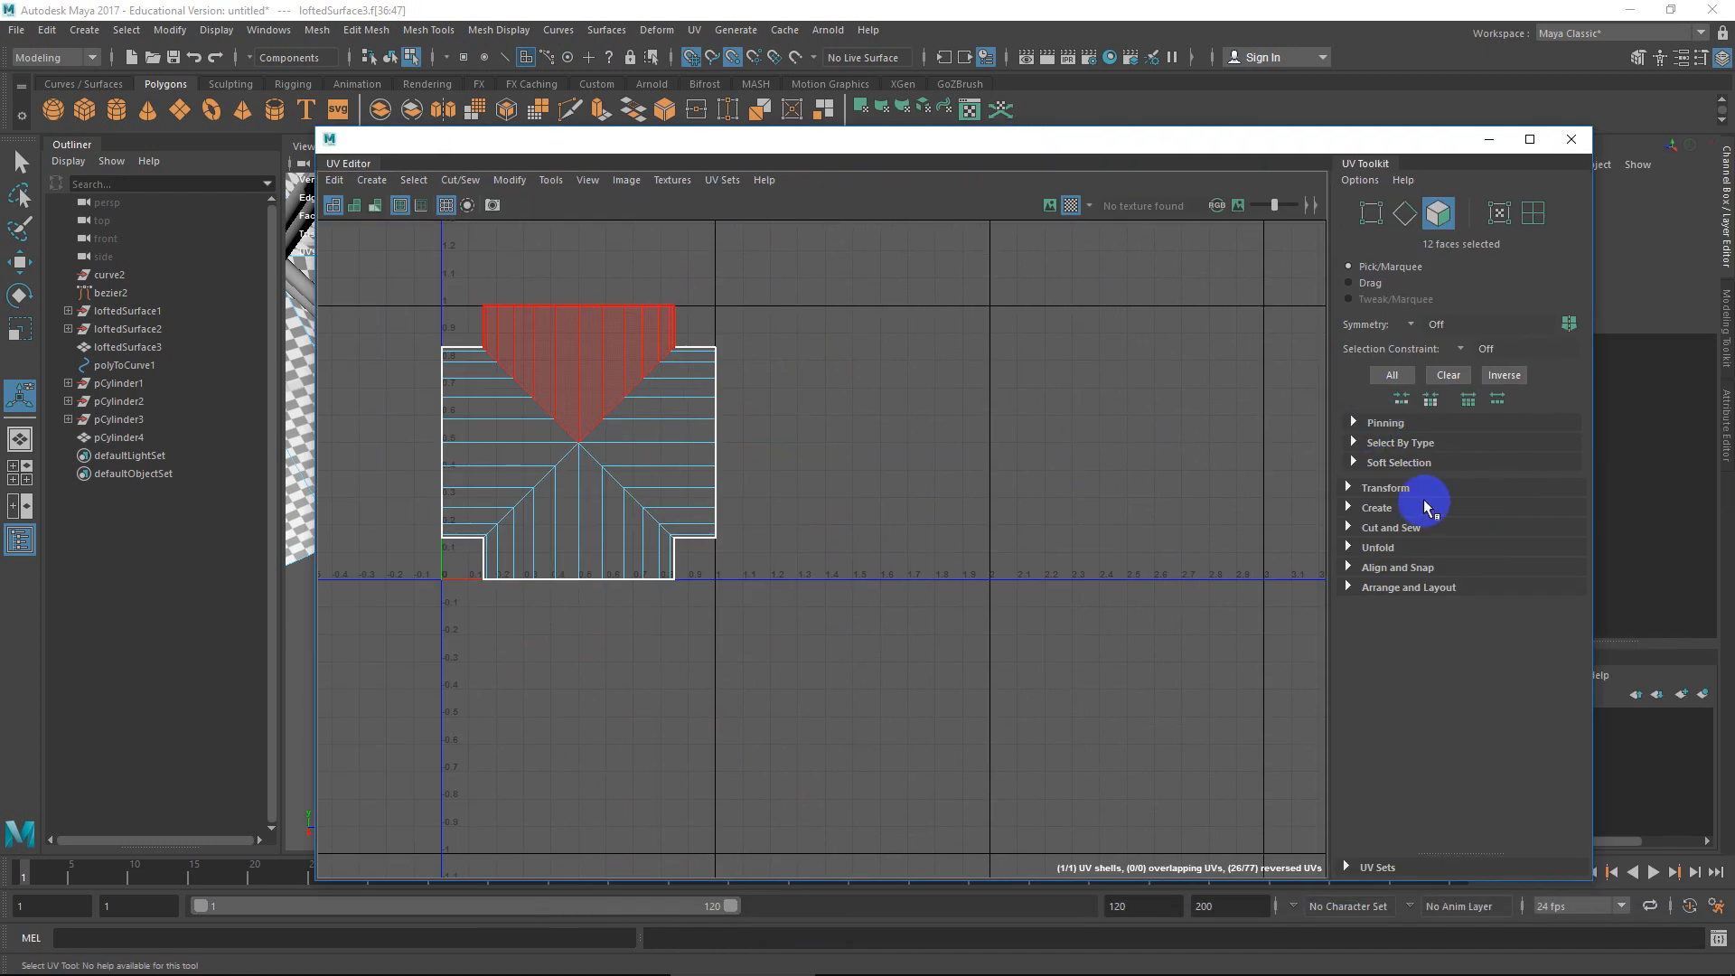
{"action": "left_click", "coordinate": [1392, 527]}
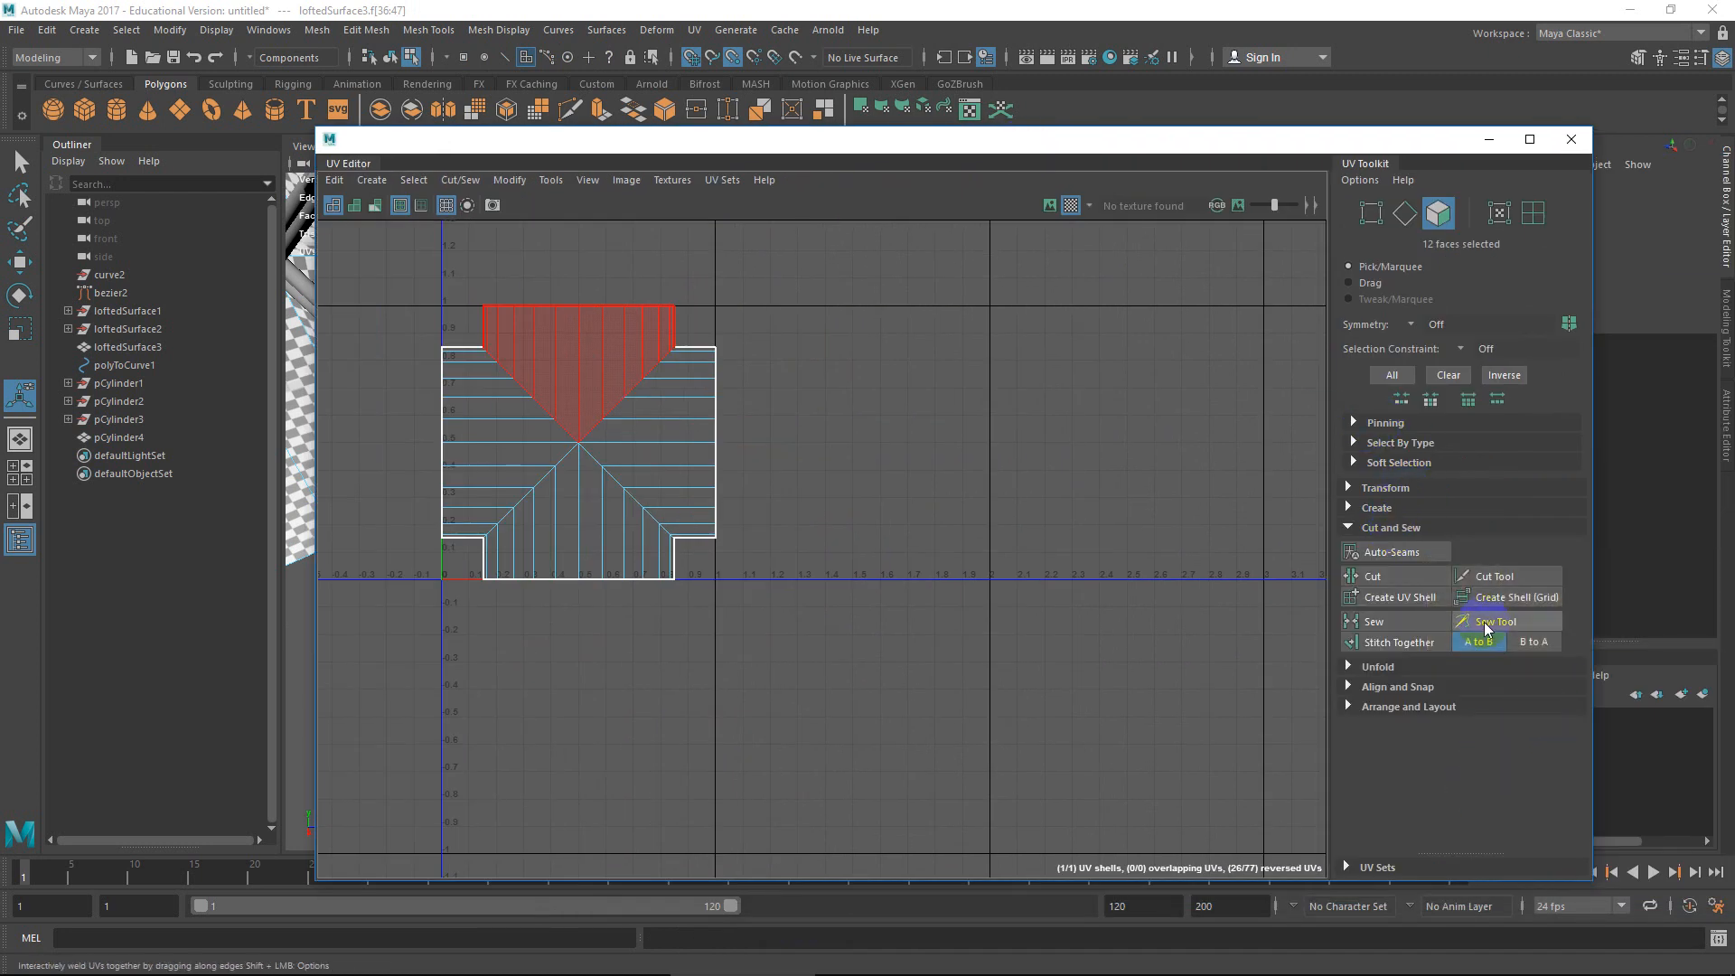
{"action": "left_click", "coordinate": [1499, 583]}
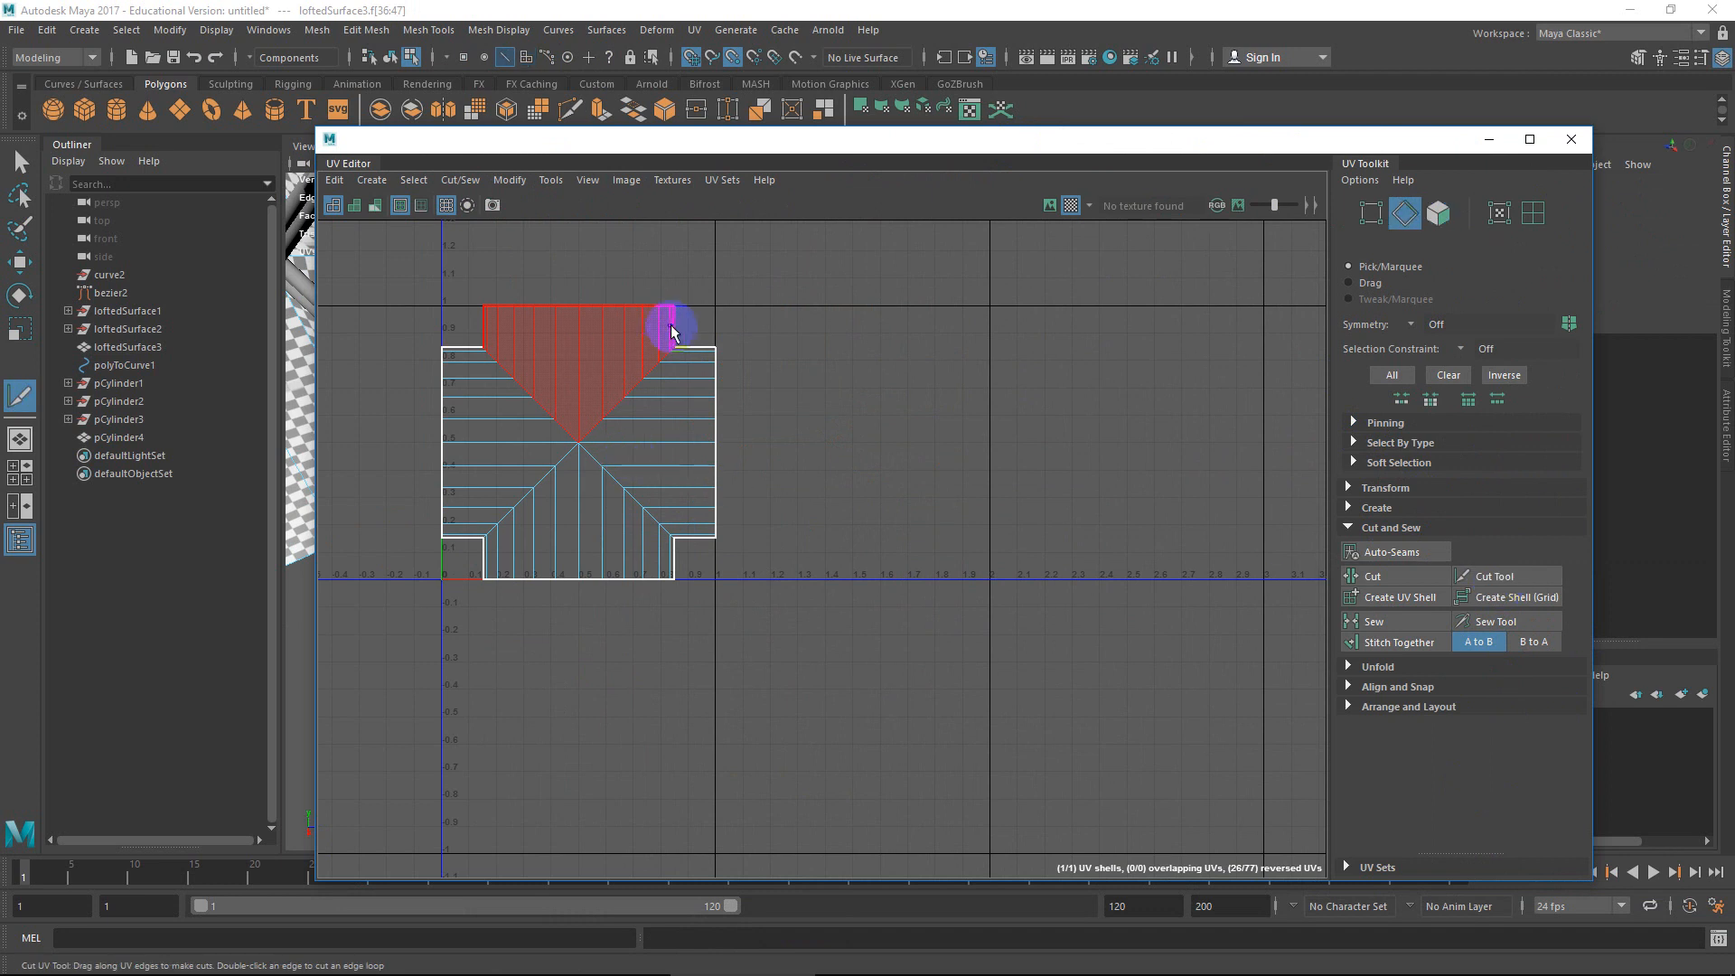
{"action": "mouse_move", "coordinate": [676, 351]}
{"action": "left_mouse_down"}
{"action": "mouse_move", "coordinate": [583, 438]}
{"action": "mouse_move", "coordinate": [483, 345]}
{"action": "left_mouse_up"}
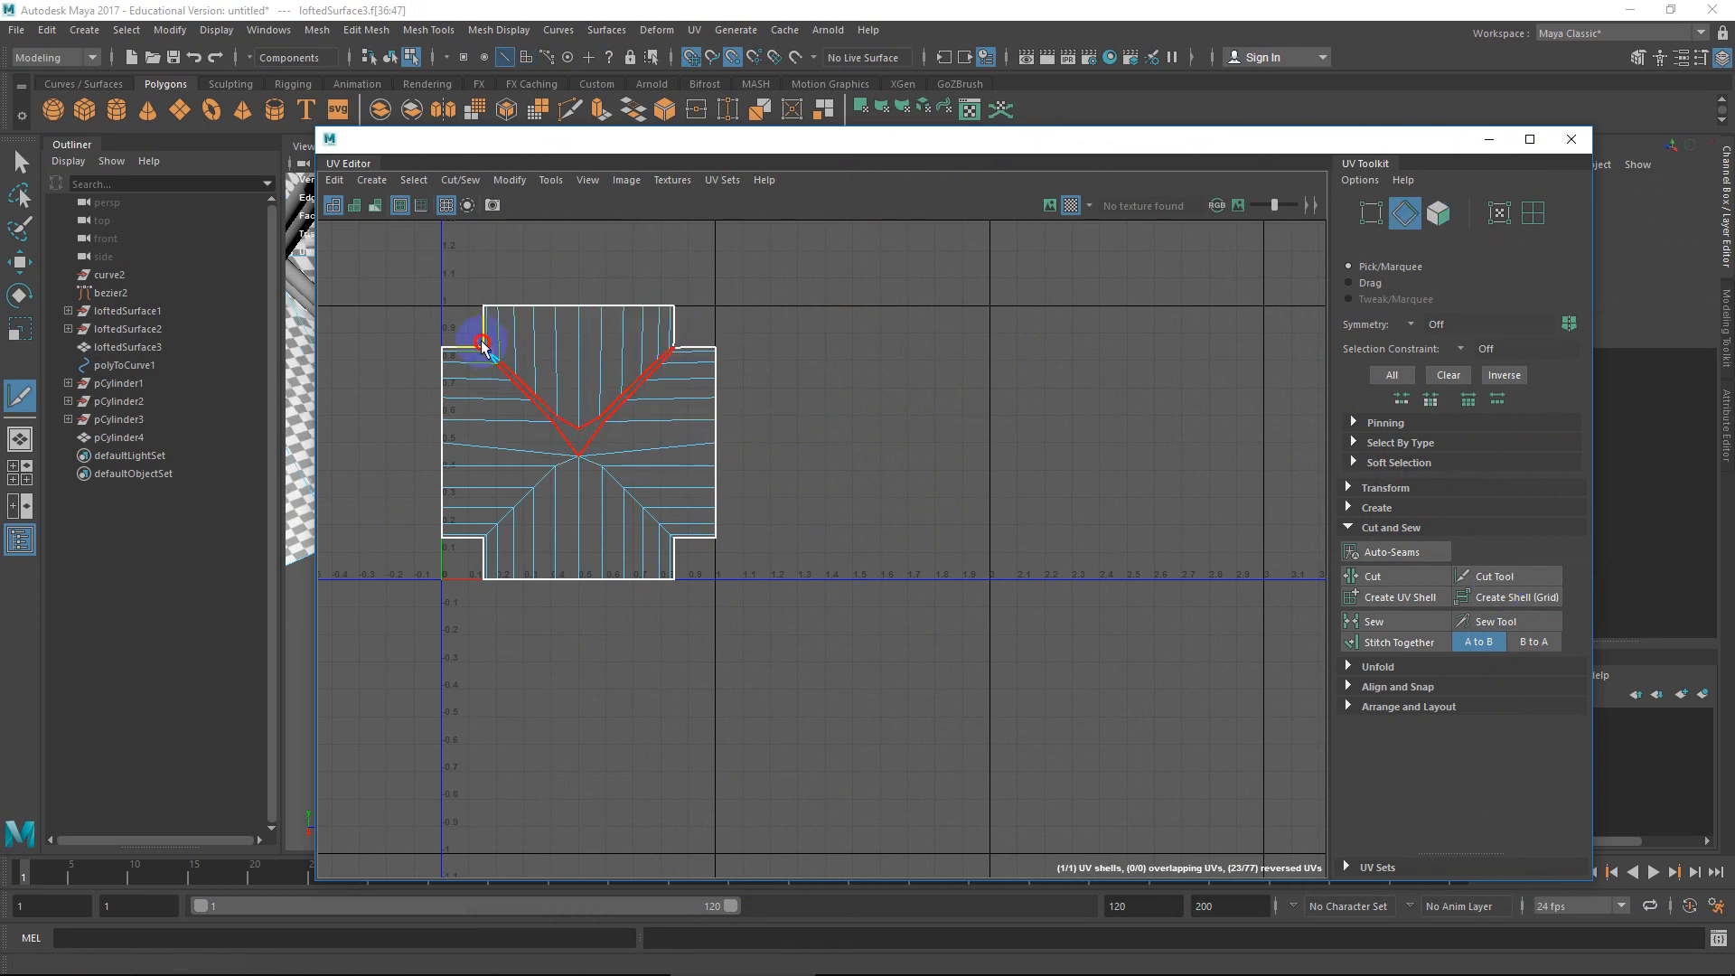
{"action": "mouse_move", "coordinate": [444, 444]}
{"action": "left_mouse_down"}
{"action": "mouse_move", "coordinate": [546, 446]}
{"action": "mouse_move", "coordinate": [470, 540]}
{"action": "left_mouse_up"}
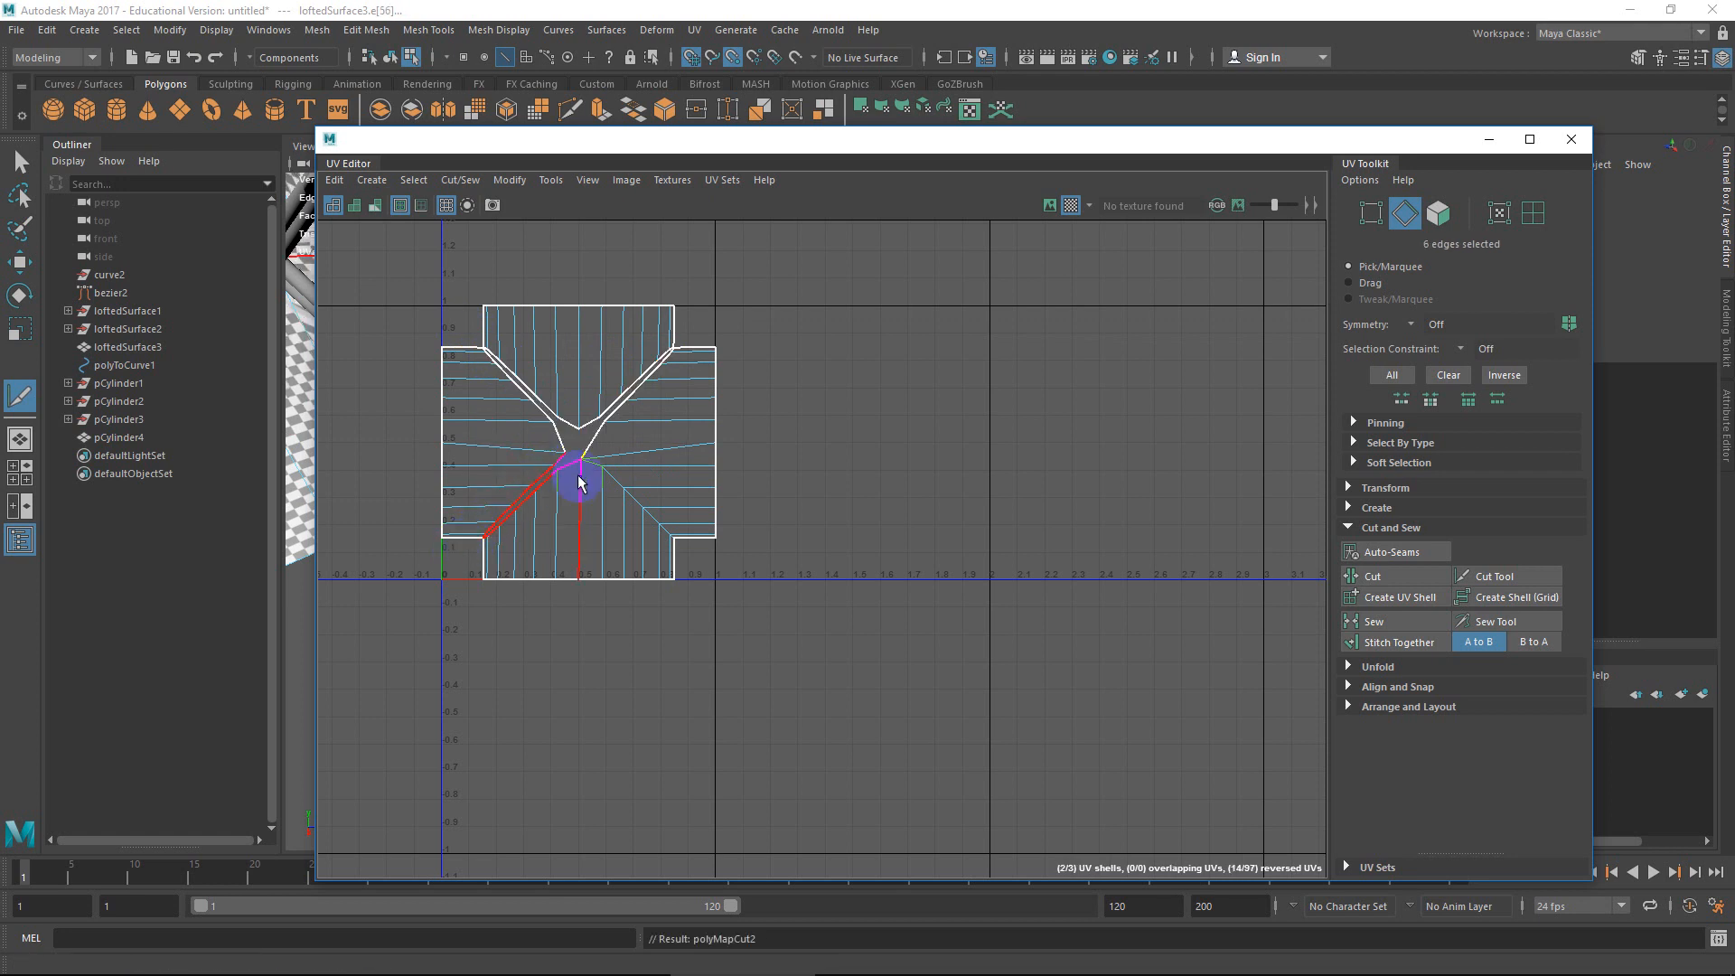
{"action": "left_click_drag", "start_coordinate": [583, 465], "coordinate": [697, 562]}
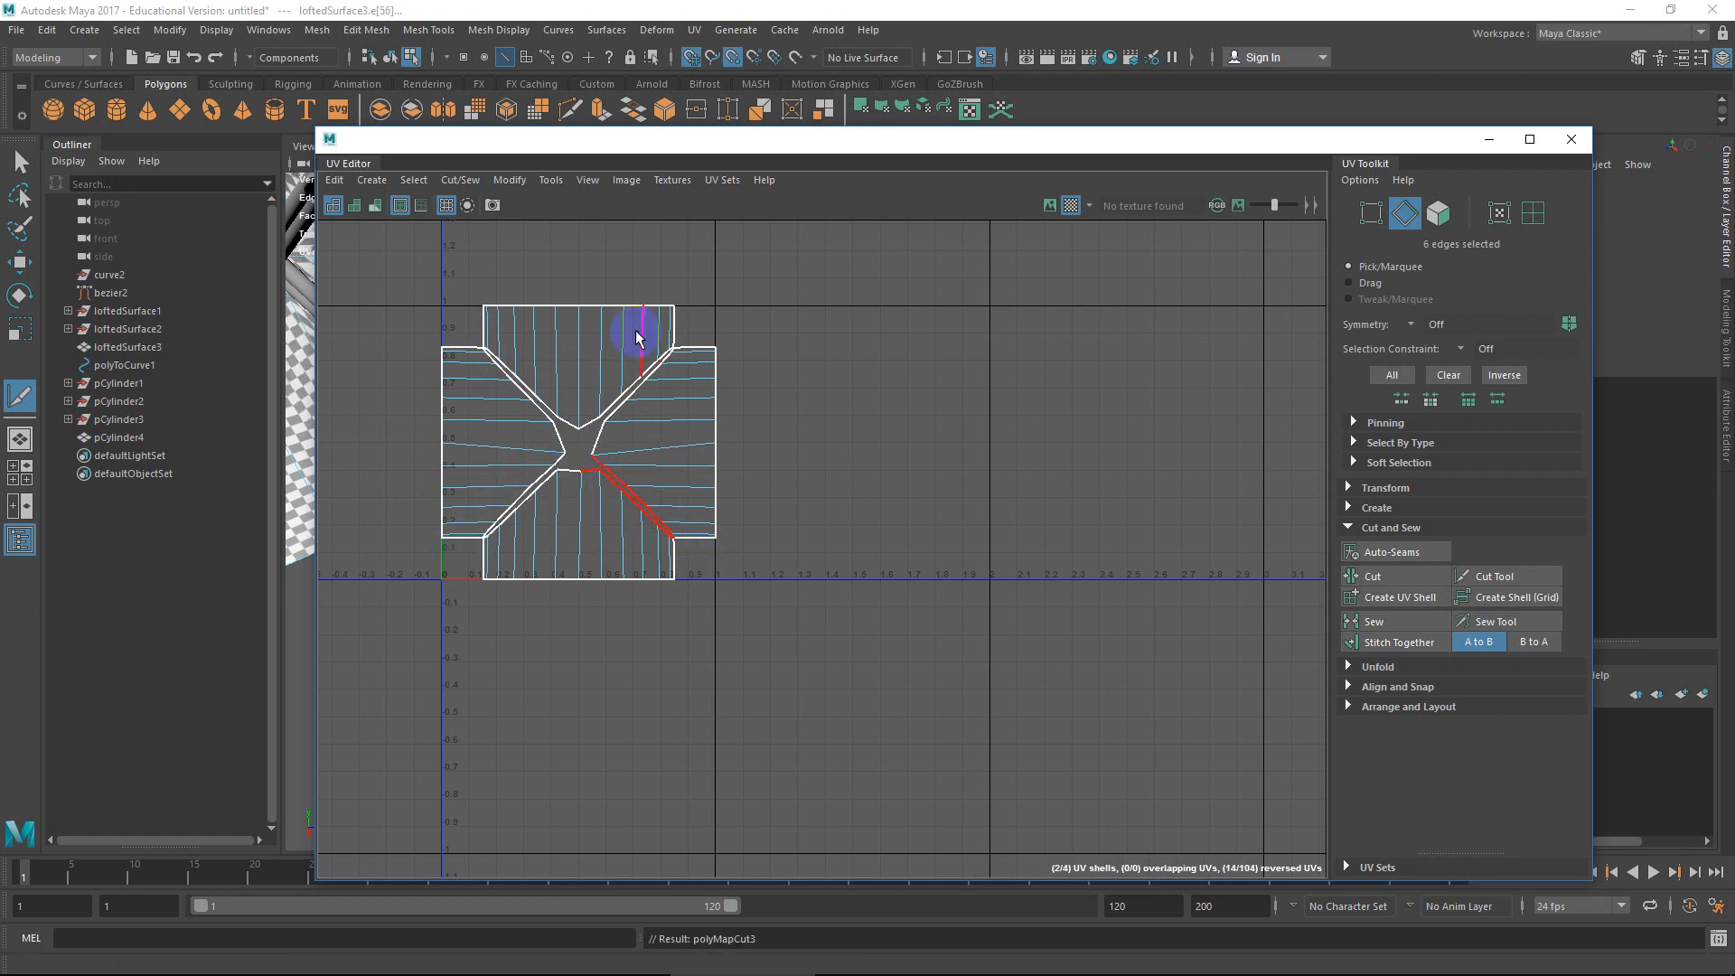
Select all four UV shells of the vault surface and unfold them.
{"action": "key", "text": "w"}
{"action": "left_click", "coordinate": [746, 369]}
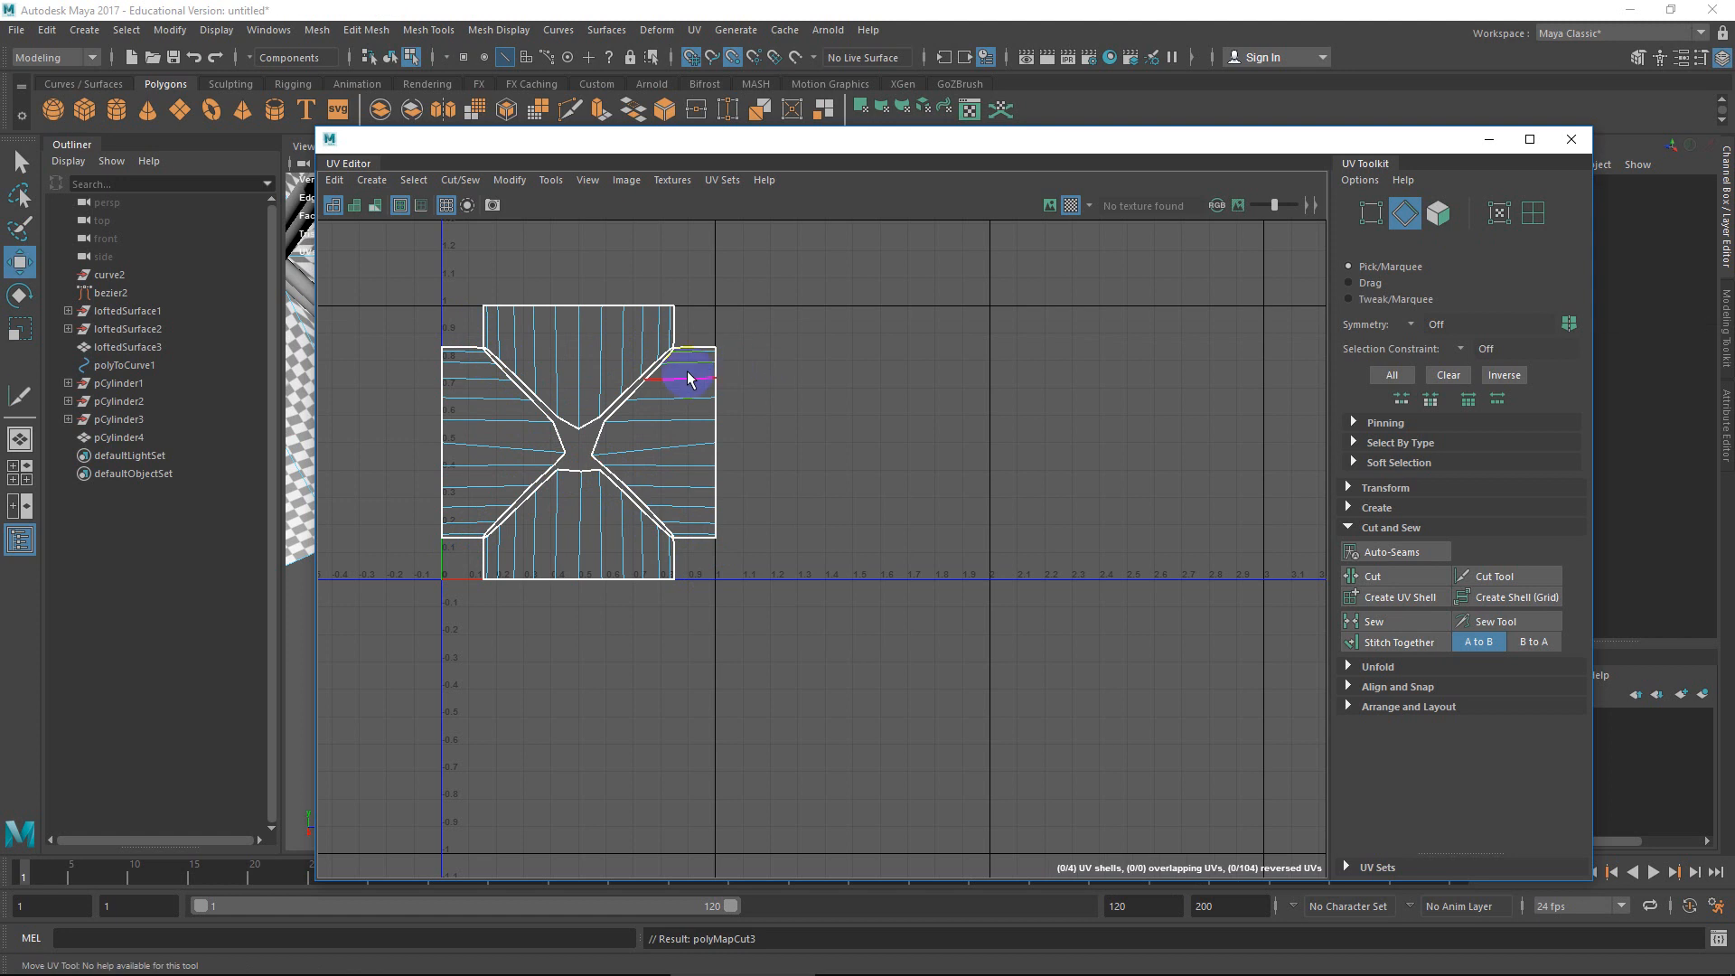
{"action": "right_click_drag", "start_coordinate": [687, 372], "coordinate": [630, 351]}
{"action": "left_click_drag", "start_coordinate": [434, 589], "coordinate": [627, 380]}
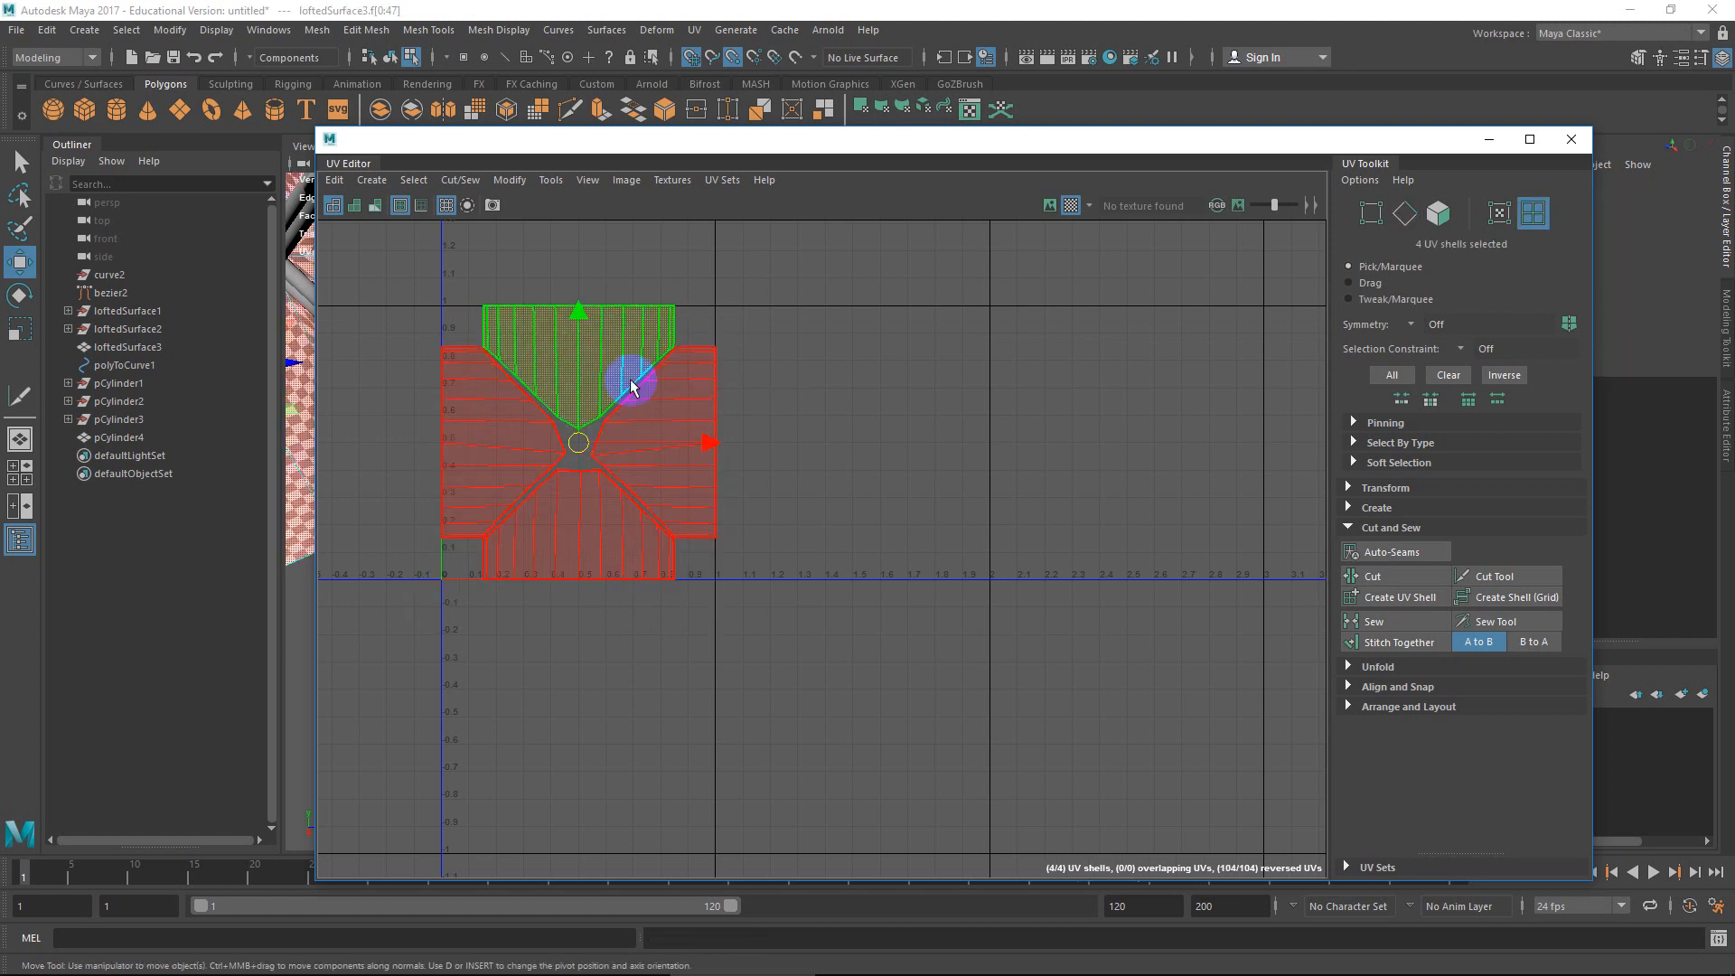
{"action": "right_click", "coordinate": [631, 384], "text": "shift"}
{"action": "left_click", "coordinate": [539, 379]}
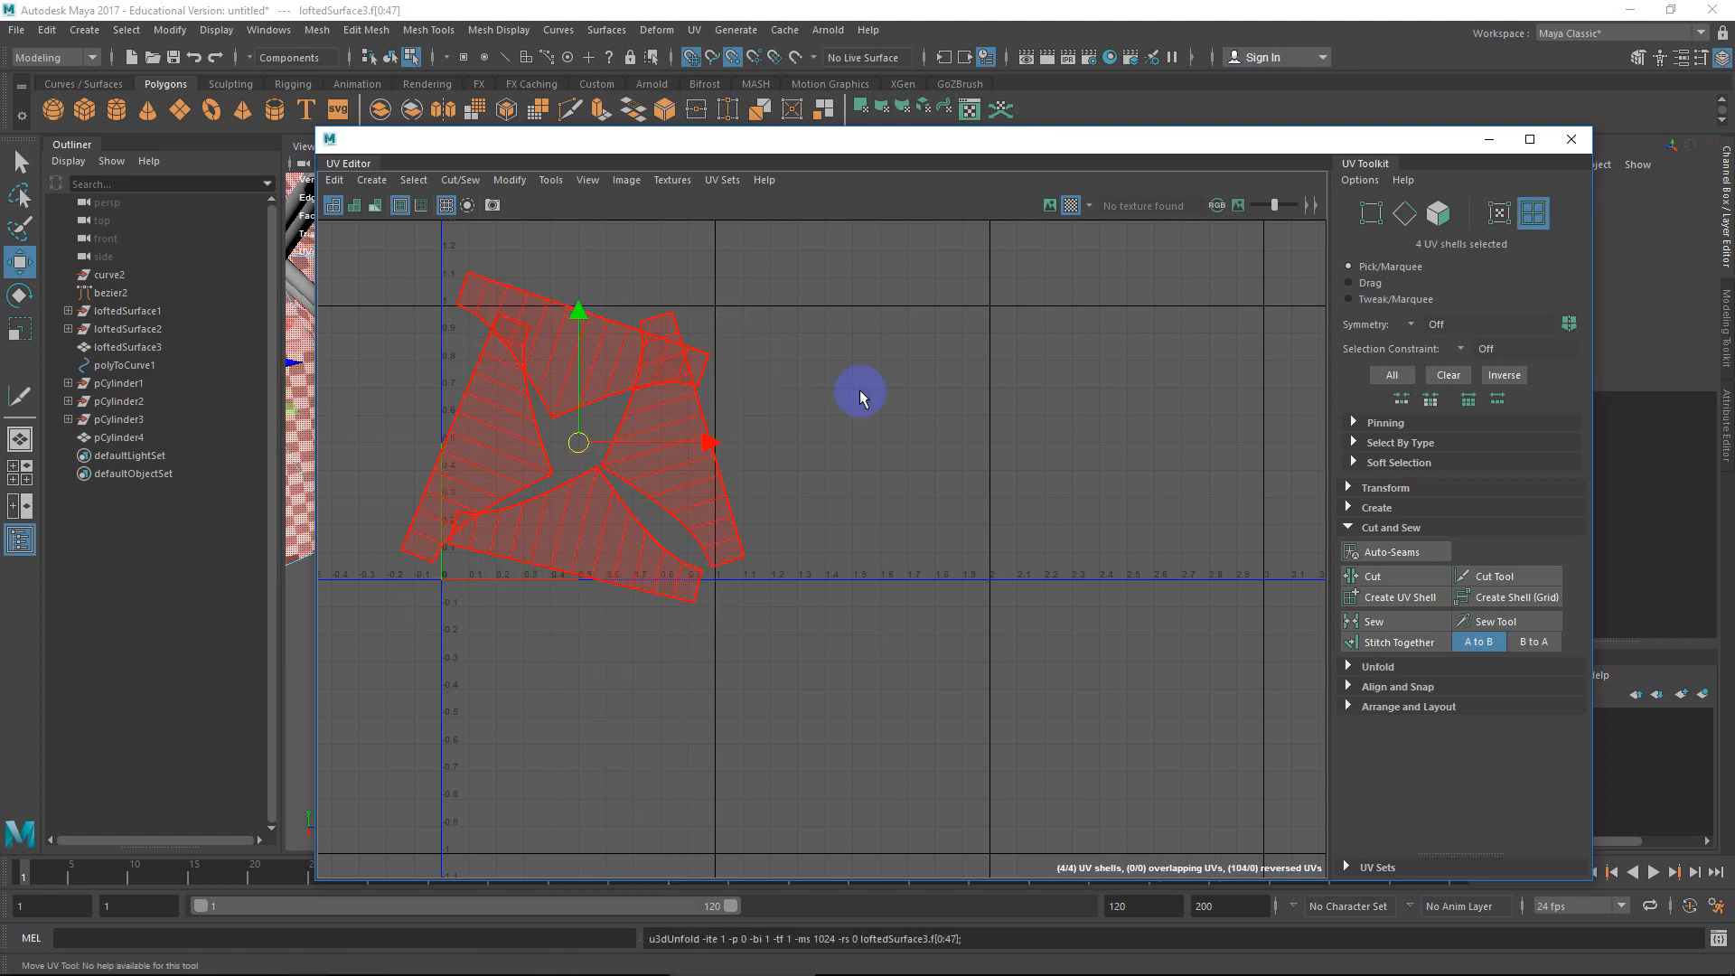
Lay out the four UV shells within the 0 to 1 UV space and unfold them again.
{"action": "right_click_drag", "start_coordinate": [570, 344], "coordinate": [415, 399], "text": "shift"}
{"action": "key", "text": "ctrl+z"}
{"action": "key", "text": "ctrl+z"}
{"action": "key", "text": "ctrl+z"}
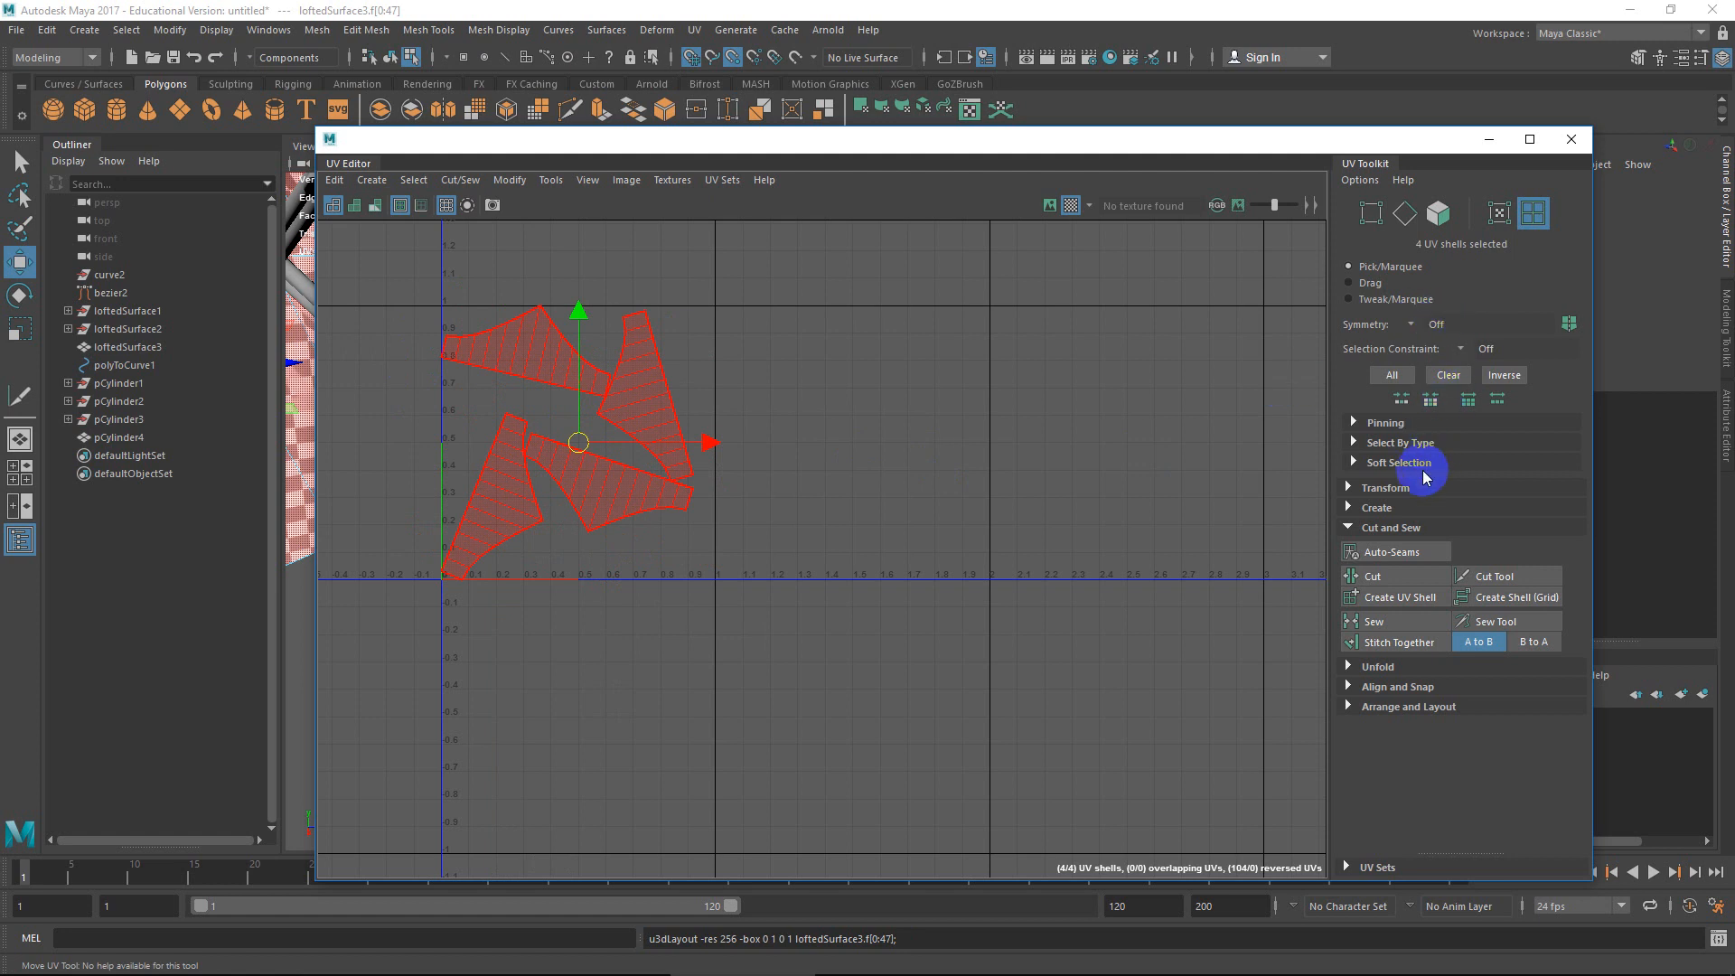
{"action": "left_click", "coordinate": [1362, 667]}
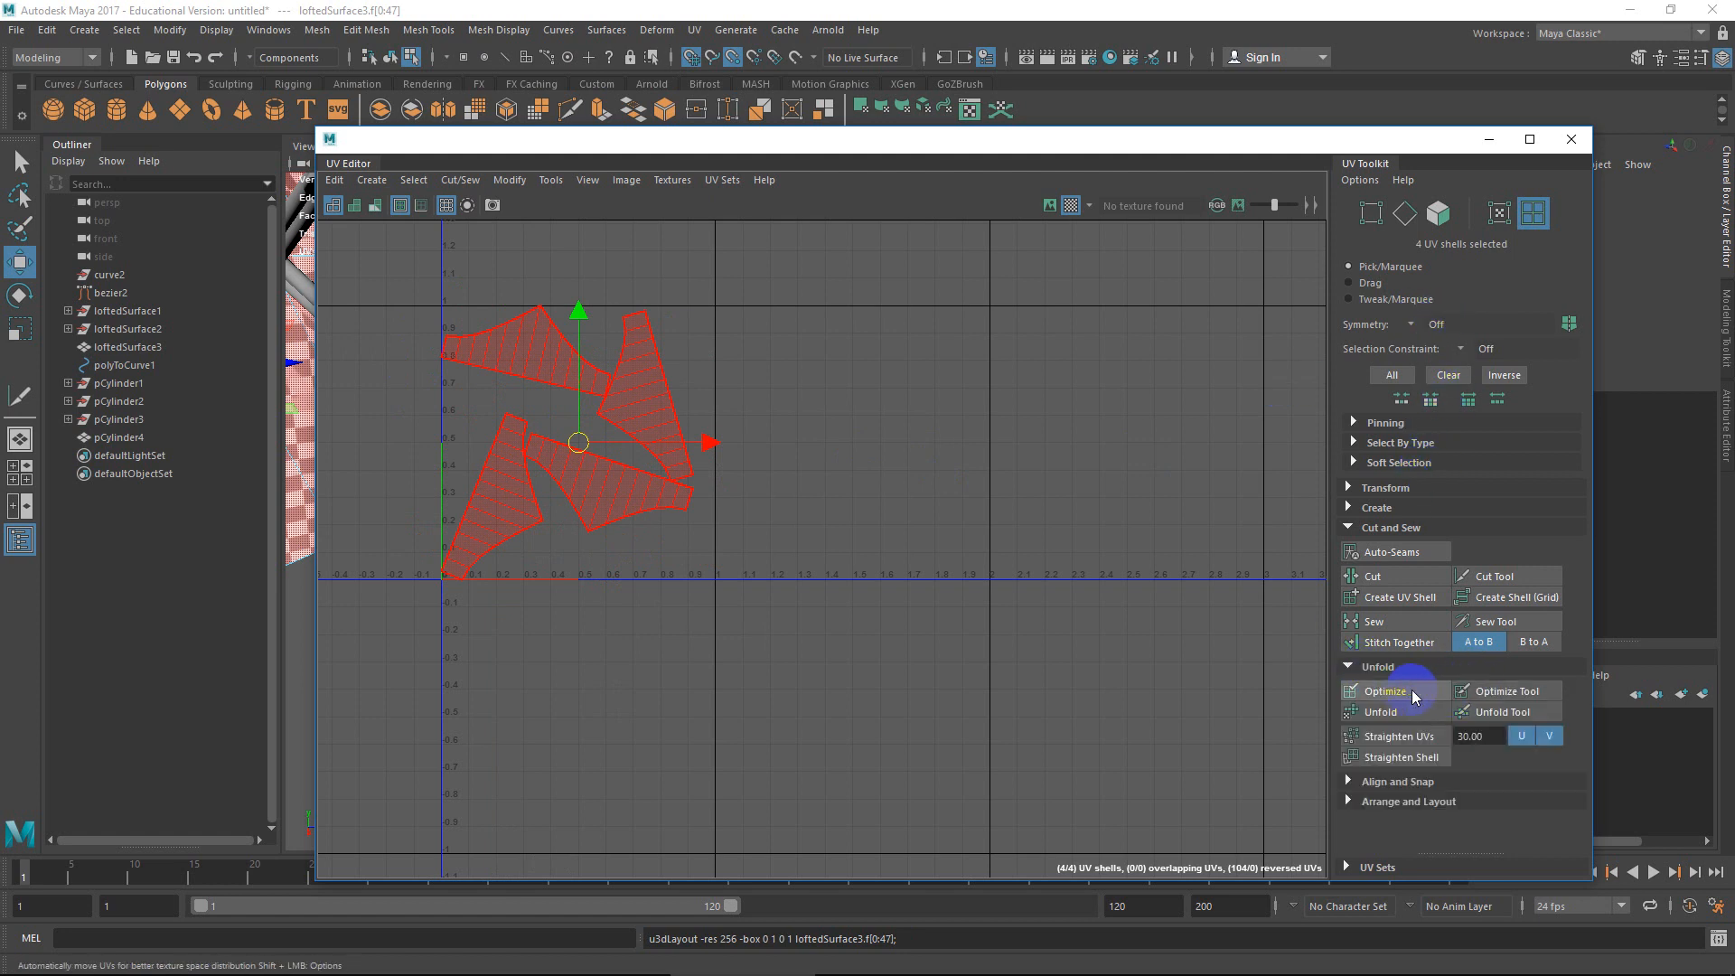
{"action": "left_click", "coordinate": [1383, 712]}
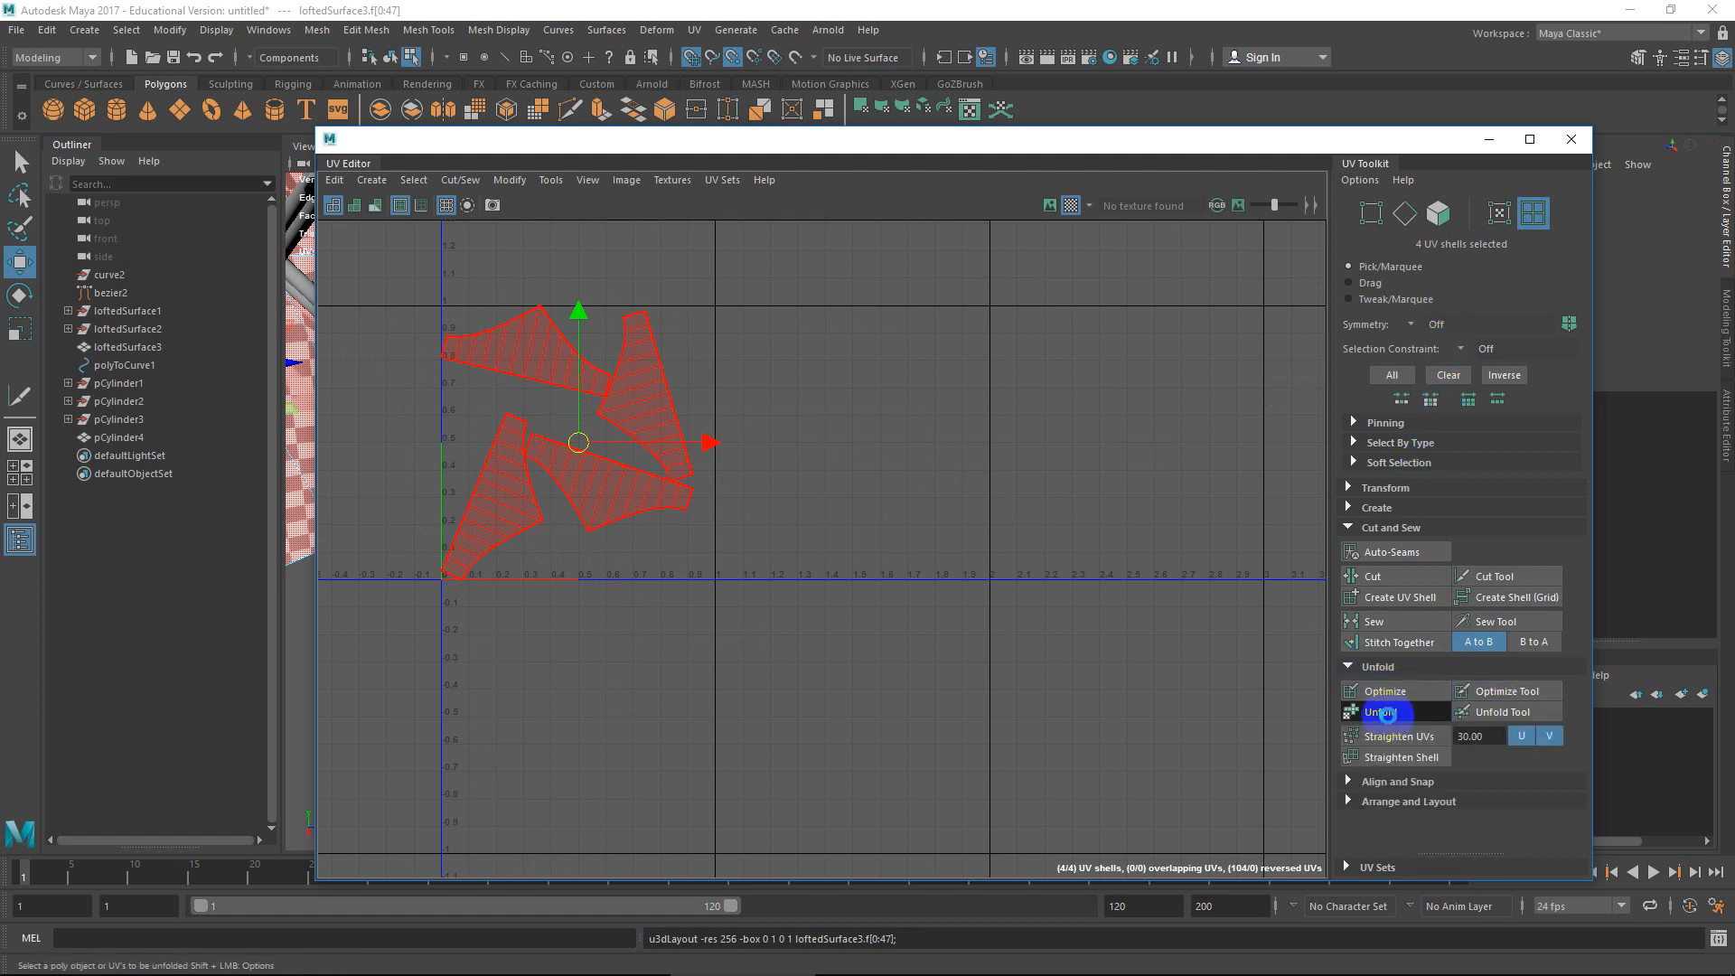
{"action": "left_click", "coordinate": [1436, 738]}
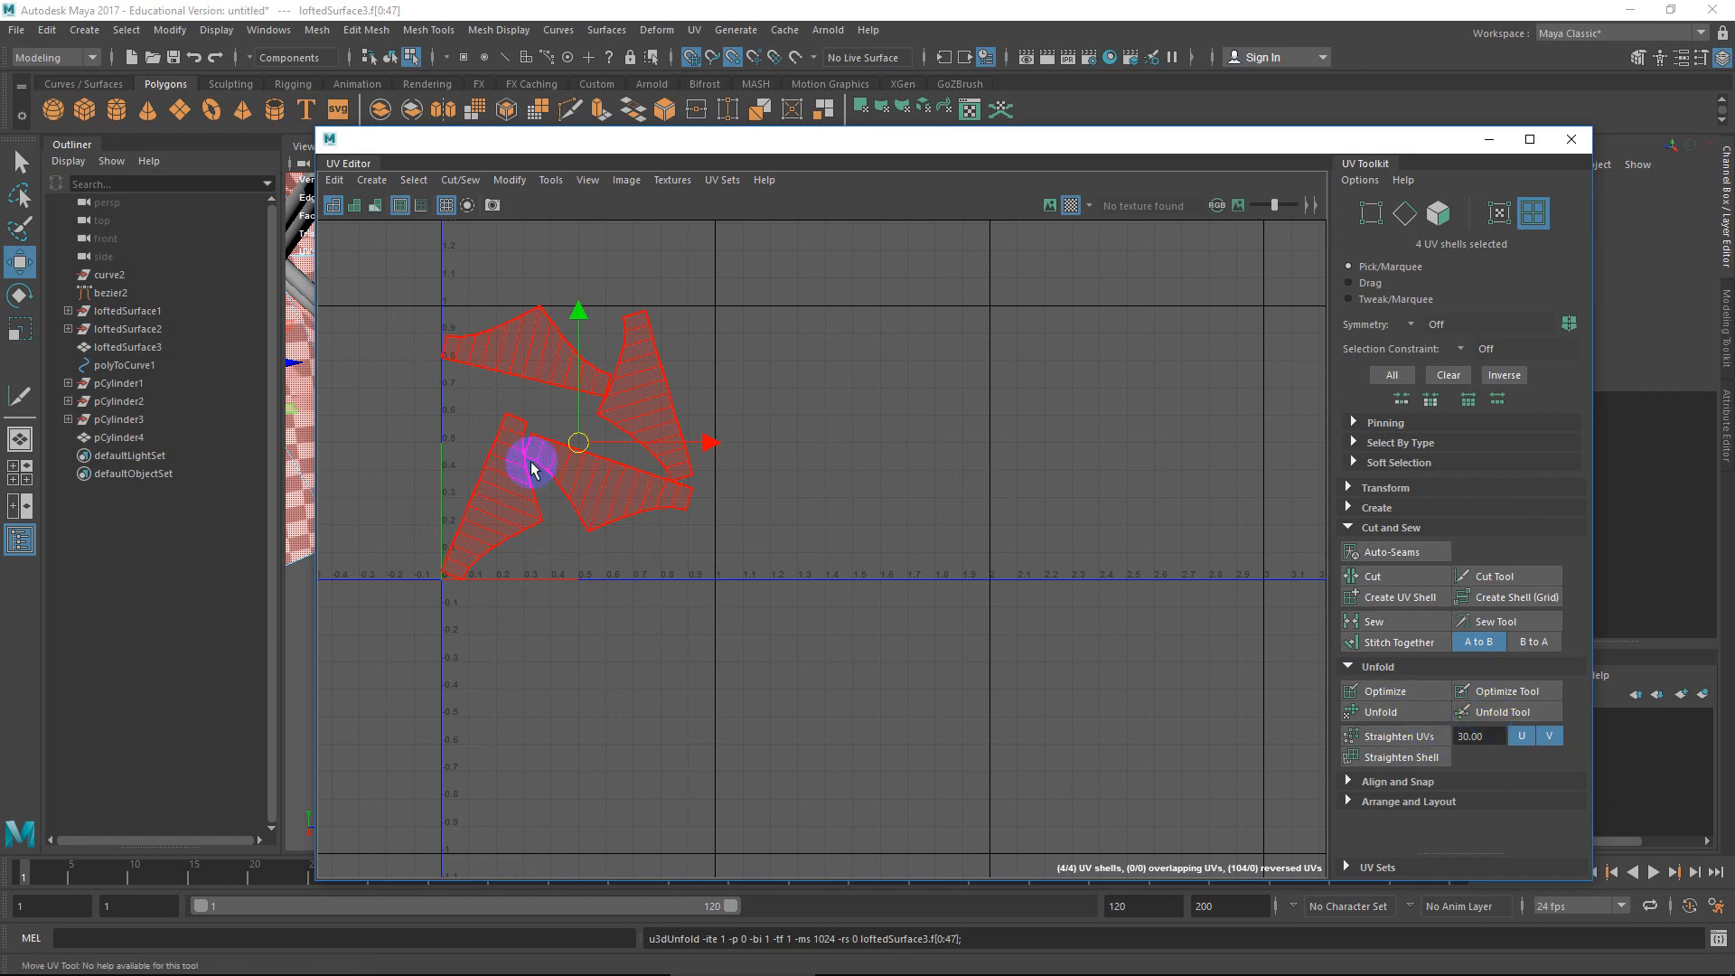
Examine the checker pattern on the vault surface in the viewport alongside the new UV layout.
{"action": "middle_click_drag", "start_coordinate": [623, 459], "coordinate": [934, 507], "text": "alt"}
{"action": "scroll", "coordinate": [934, 507], "scroll_direction": "up", "scroll_amount": 1}
{"action": "left_click_drag", "start_coordinate": [440, 144], "coordinate": [987, 164]}
{"action": "left_click_drag", "start_coordinate": [597, 452], "coordinate": [627, 426], "text": "alt"}
{"action": "middle_click_drag", "start_coordinate": [627, 425], "coordinate": [562, 636], "text": "alt"}
{"action": "left_click_drag", "start_coordinate": [562, 636], "coordinate": [709, 561], "text": "alt"}
{"action": "scroll", "coordinate": [772, 476], "scroll_direction": "down", "scroll_amount": 4}
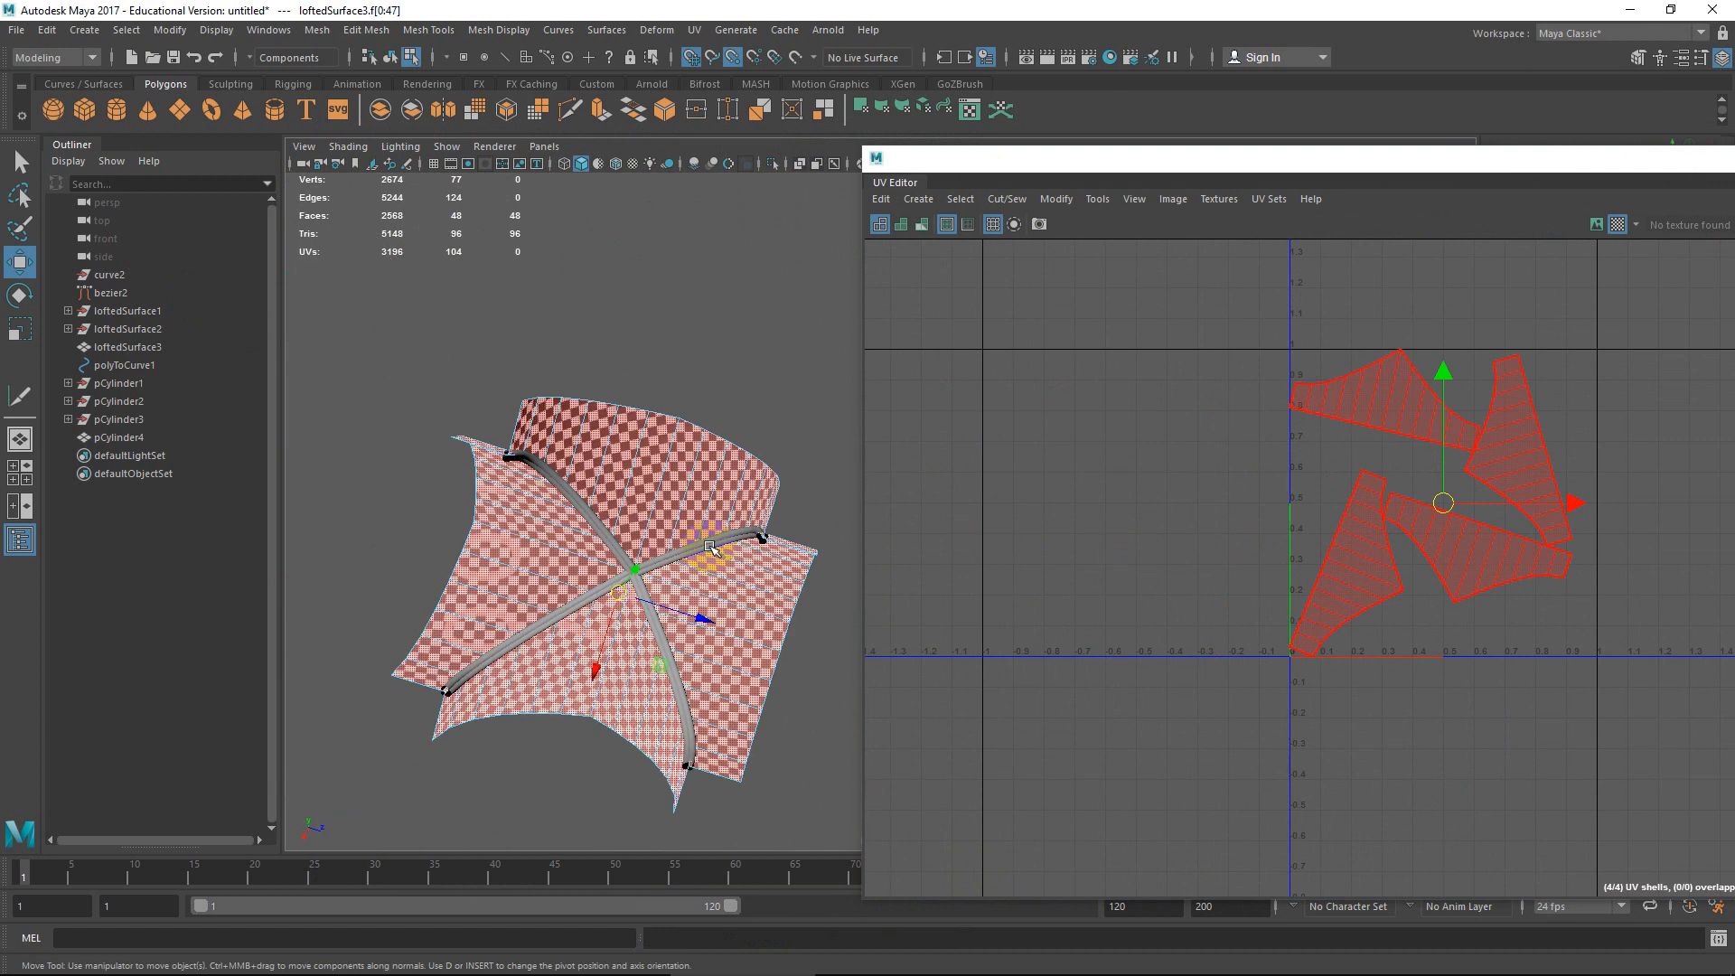
{"action": "middle_click_drag", "start_coordinate": [708, 561], "coordinate": [557, 428], "text": "alt"}
{"action": "middle_click_drag", "start_coordinate": [1427, 411], "coordinate": [1003, 422], "text": "alt"}
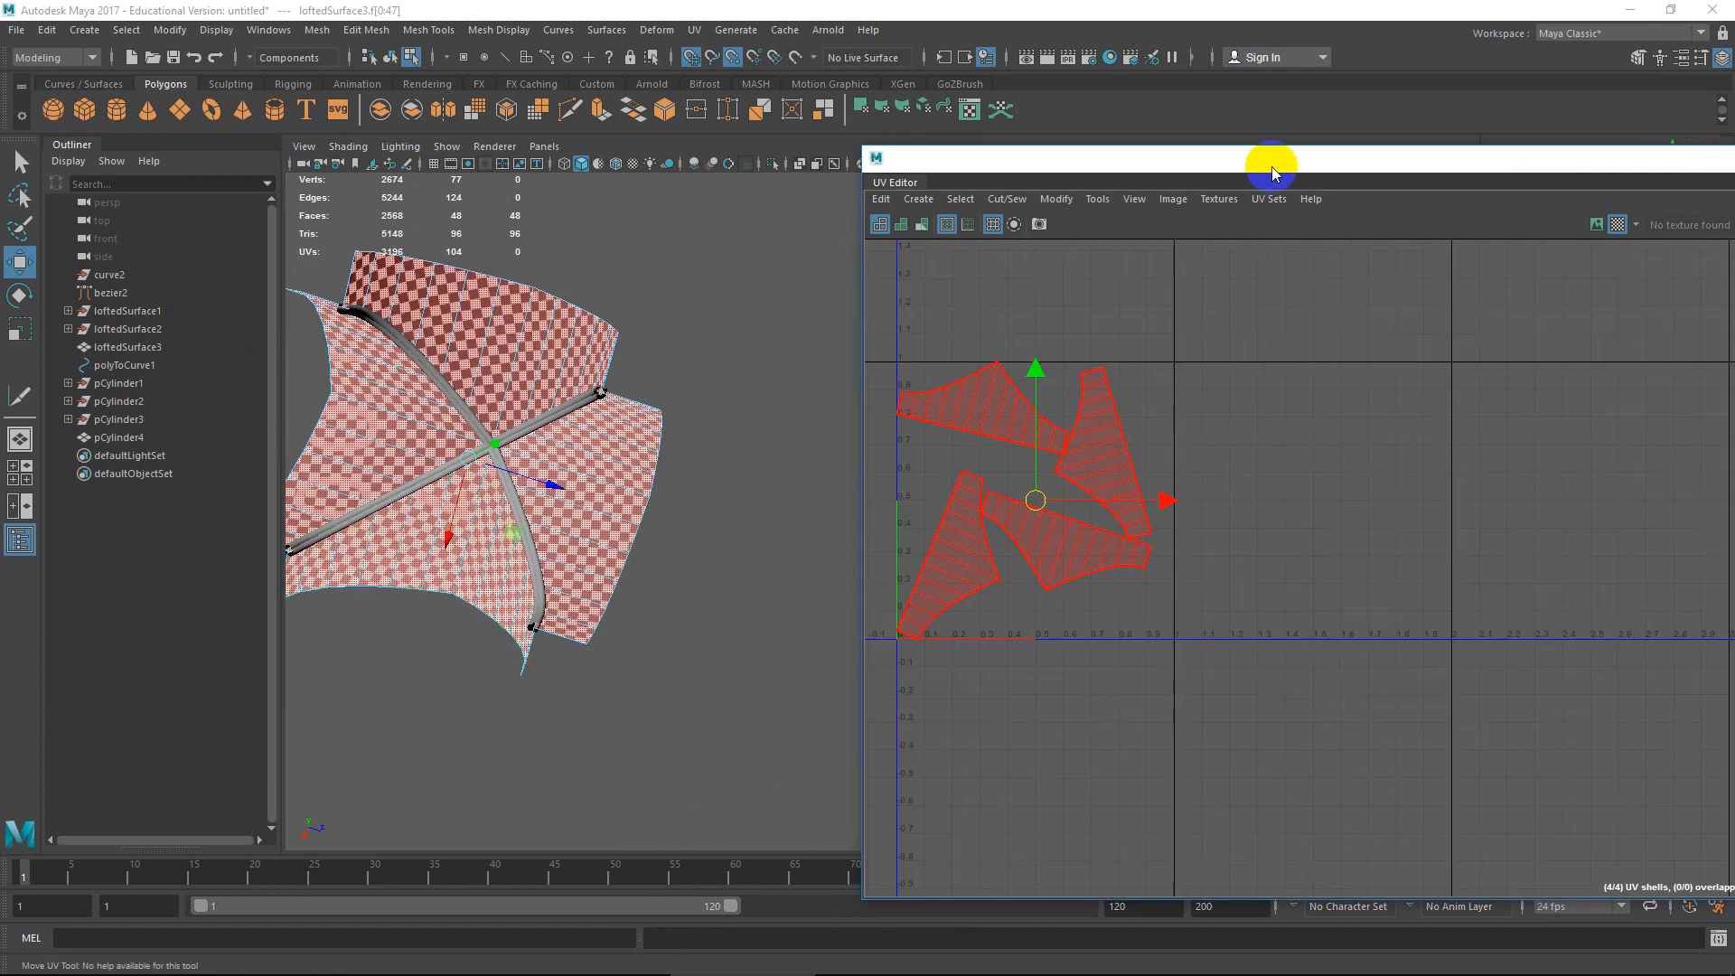
Close the UV Editor.
{"action": "left_click_drag", "start_coordinate": [1270, 159], "coordinate": [876, 159]}
{"action": "left_click_drag", "start_coordinate": [1351, 187], "coordinate": [1124, 159]}
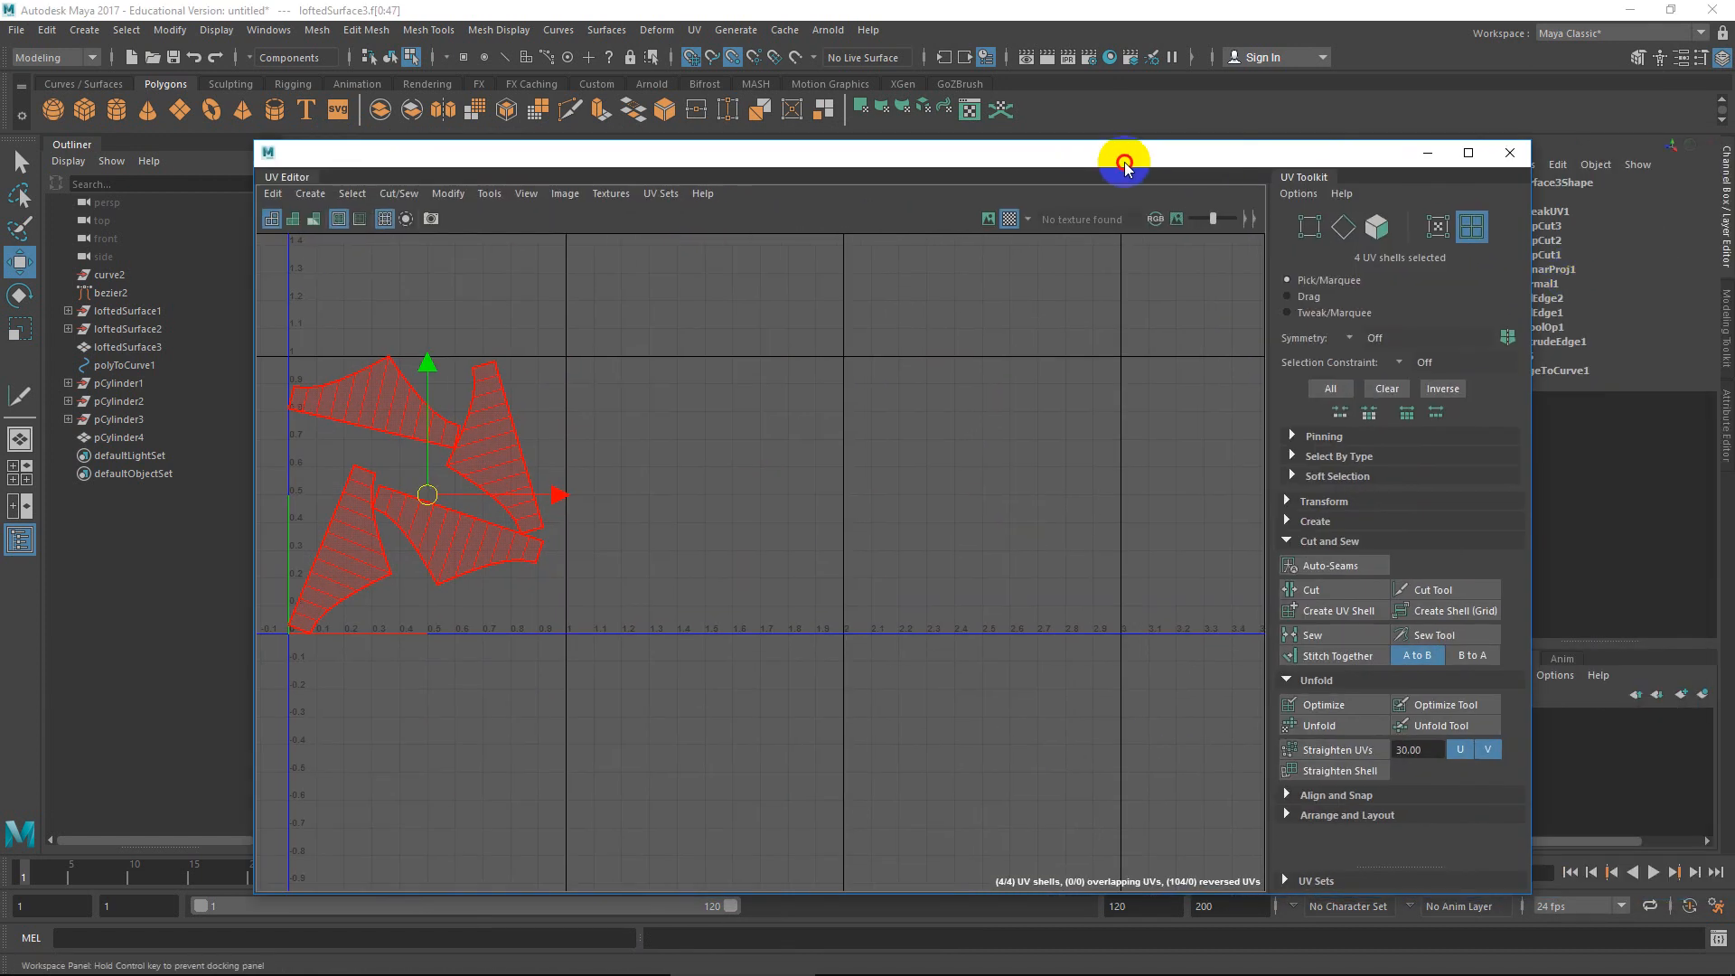
{"action": "left_click", "coordinate": [1510, 156]}
Select the faces of one vault quadrant in the viewport and view the arch from the side.
{"action": "right_click_drag", "start_coordinate": [759, 461], "coordinate": [921, 519], "text": "alt"}
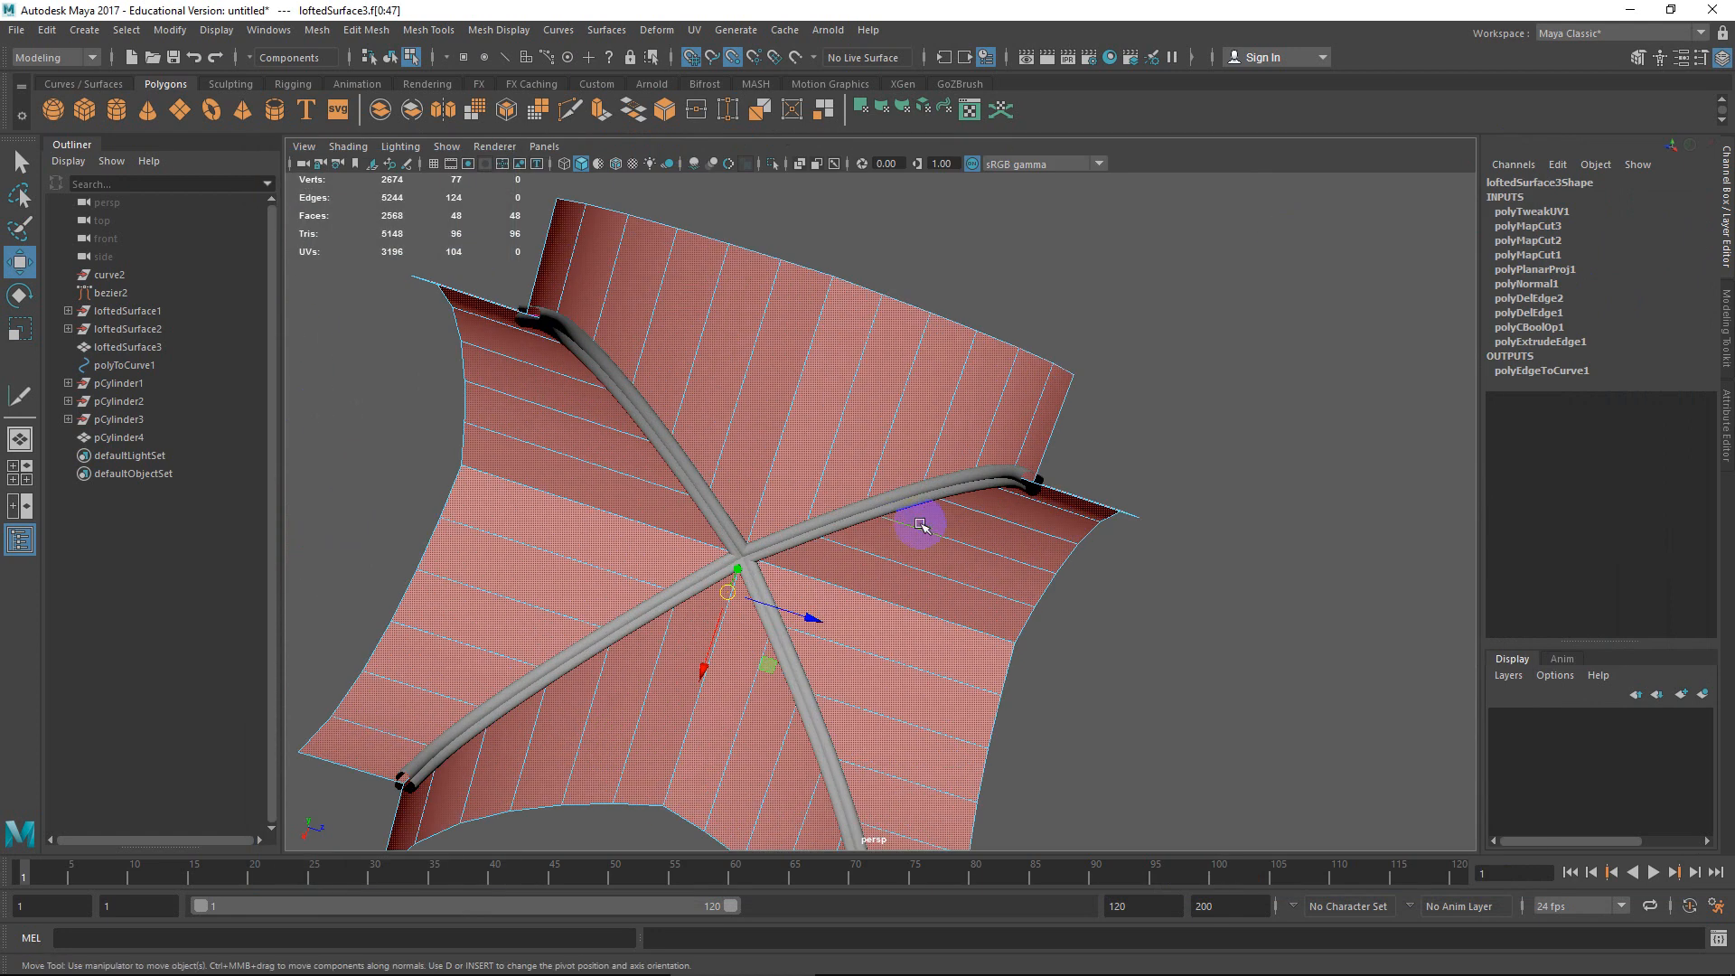
{"action": "left_click", "coordinate": [905, 506]}
{"action": "left_click_drag", "start_coordinate": [936, 494], "coordinate": [875, 597], "text": "alt"}
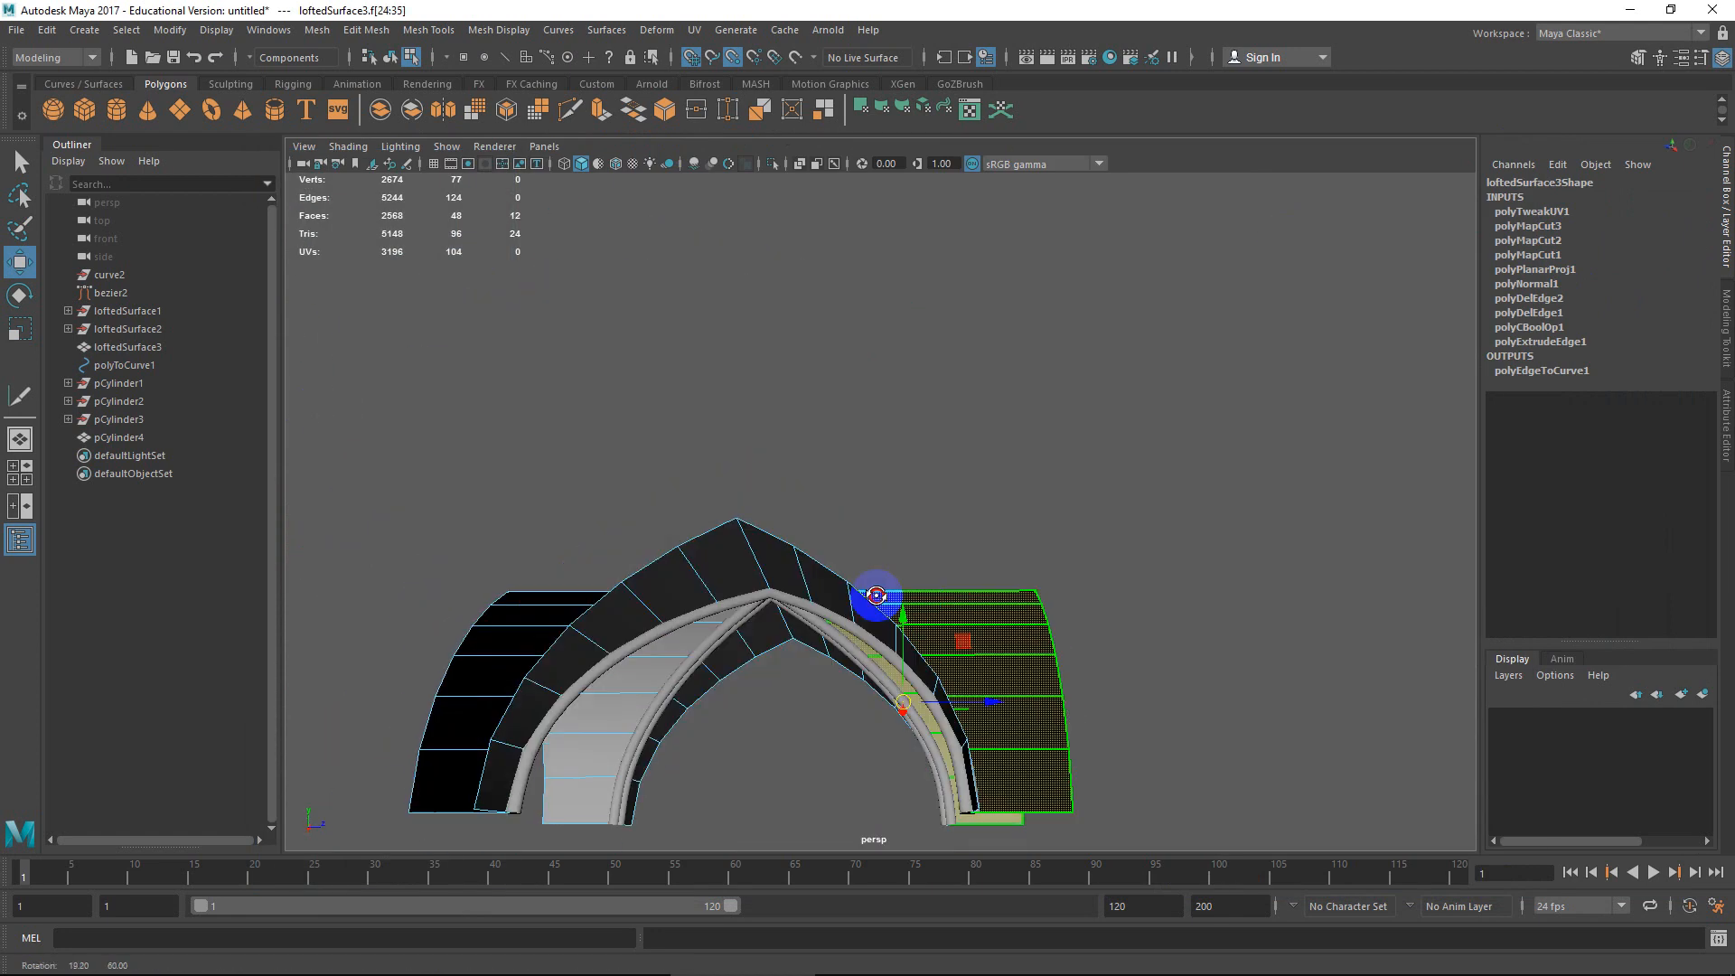
Return to object mode and select both the vault surface and the ribs.
{"action": "right_click_drag", "start_coordinate": [919, 609], "coordinate": [1009, 413]}
{"action": "left_click_drag", "start_coordinate": [994, 533], "coordinate": [966, 573], "text": "alt"}
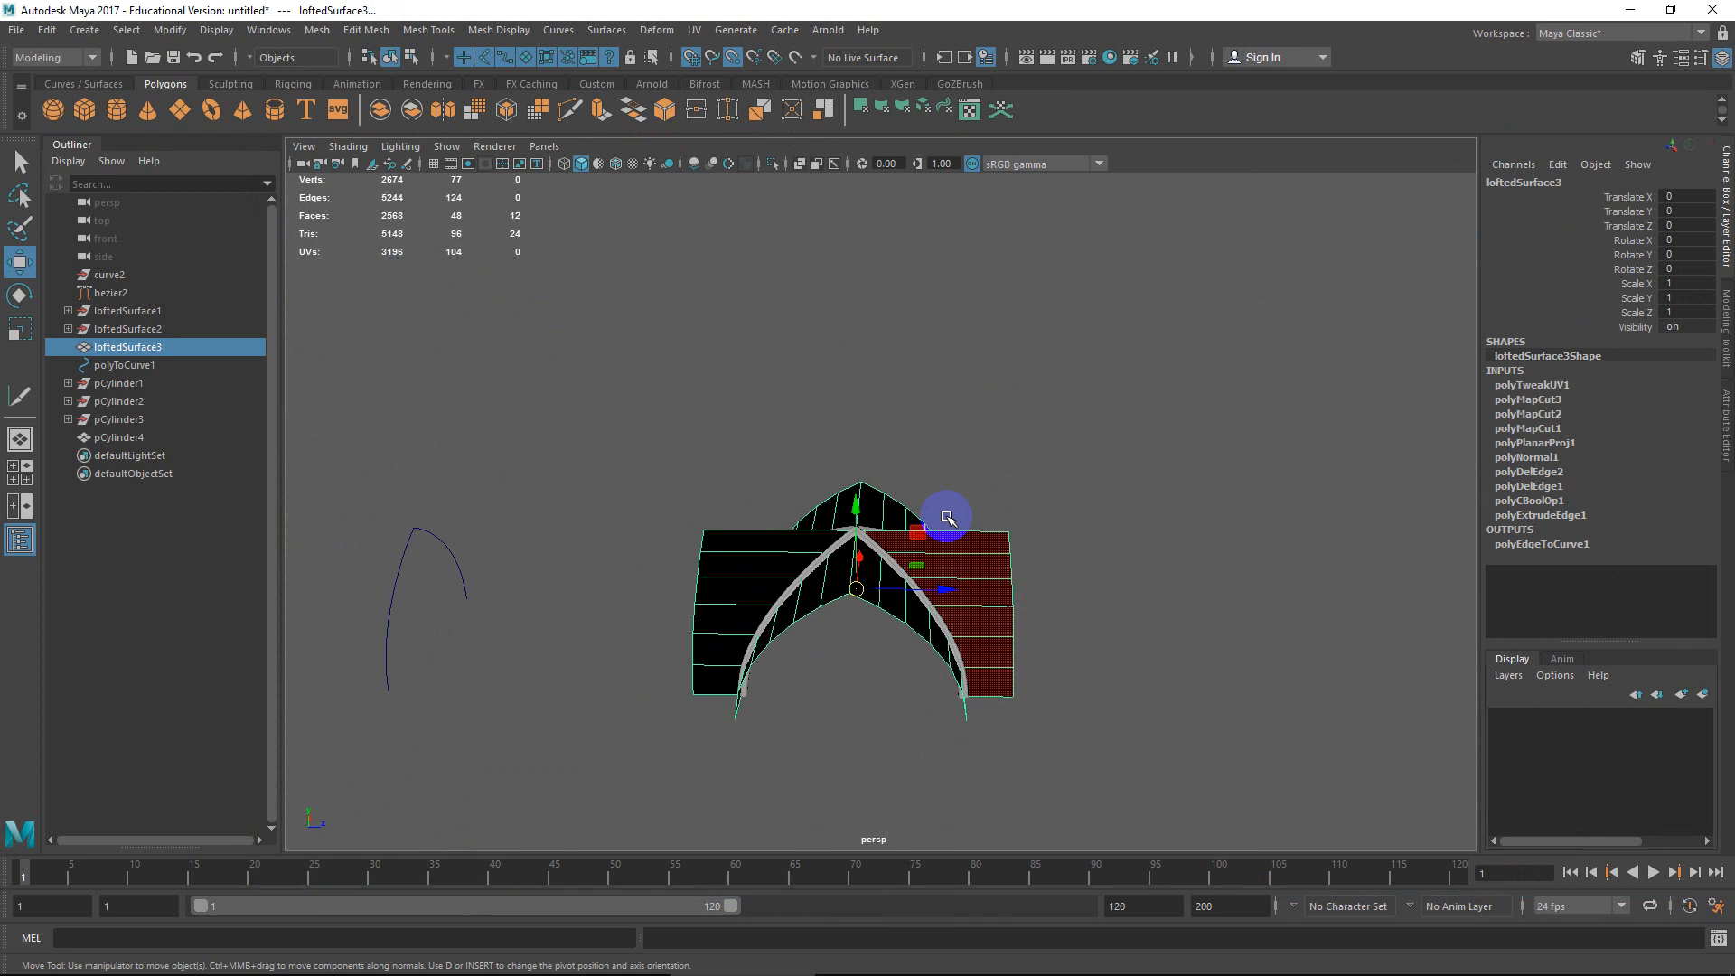
{"action": "scroll", "coordinate": [904, 542], "scroll_direction": "up", "scroll_amount": 5}
{"action": "middle_click_drag", "start_coordinate": [909, 587], "coordinate": [940, 504], "text": "alt"}
{"action": "left_click_drag", "start_coordinate": [937, 589], "coordinate": [990, 419], "text": "alt"}
{"action": "left_click", "coordinate": [913, 547]}
{"action": "left_click", "coordinate": [908, 482], "text": "shift"}
{"action": "scroll", "coordinate": [916, 543], "scroll_direction": "up", "scroll_amount": 3}
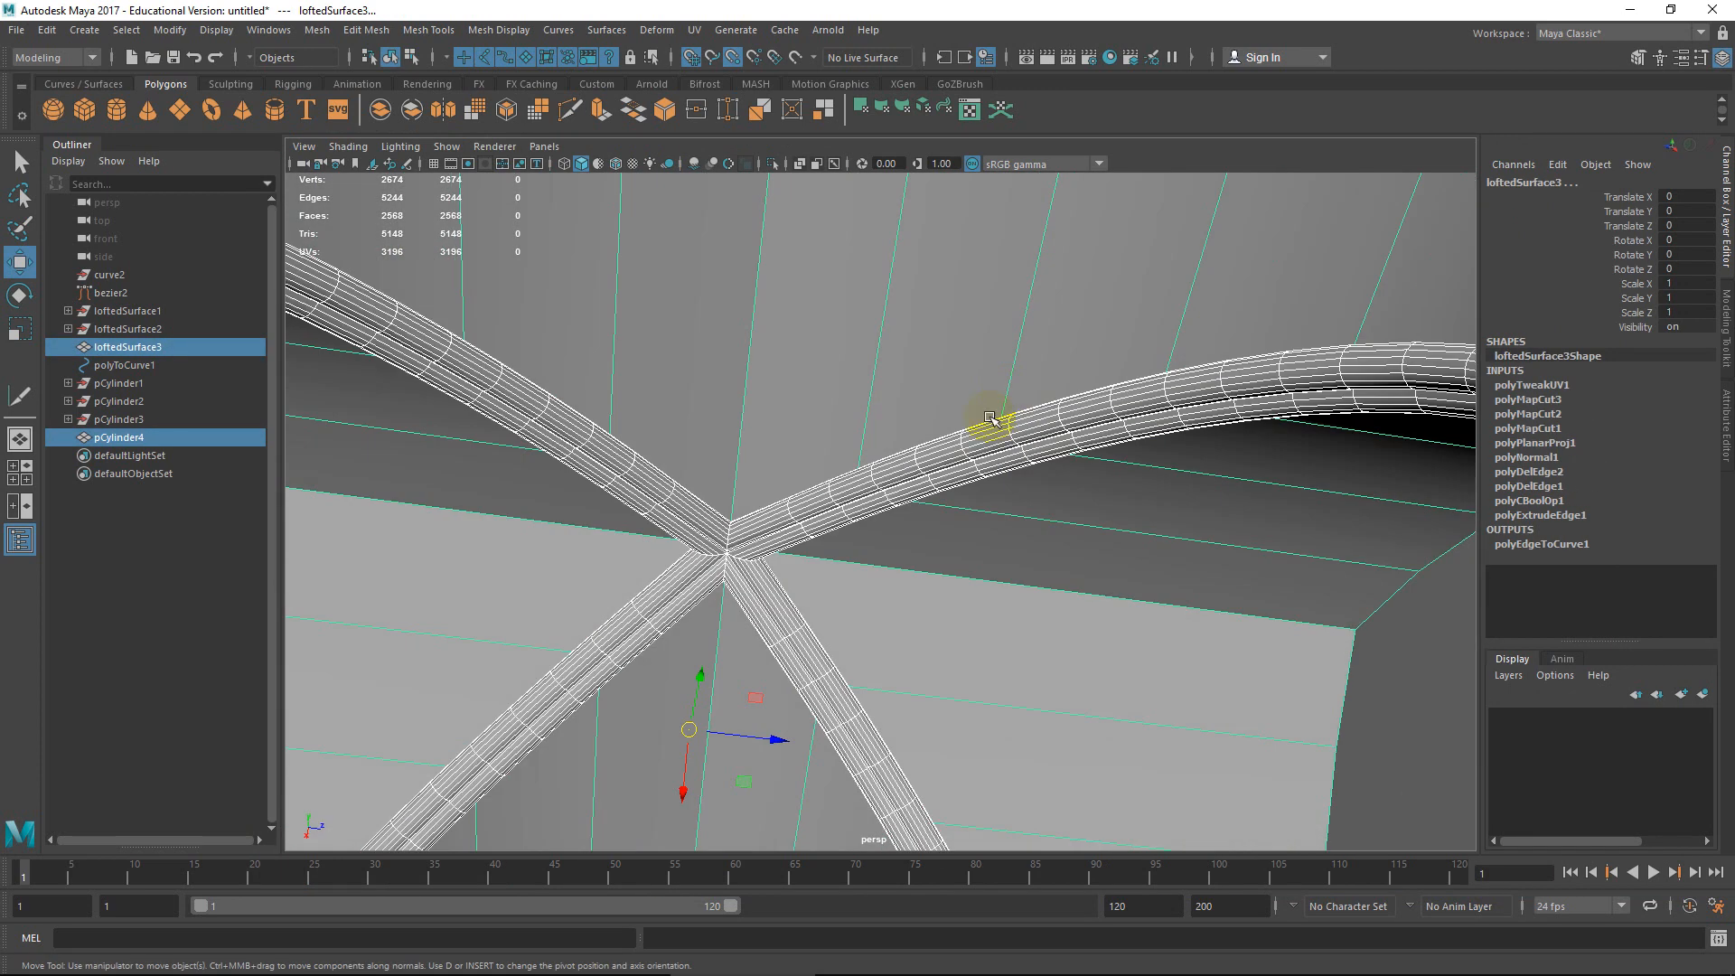
Switch to component display and examine where the ribs cross and run along the vault surface.
{"action": "right_click_drag", "start_coordinate": [860, 437], "coordinate": [859, 390]}
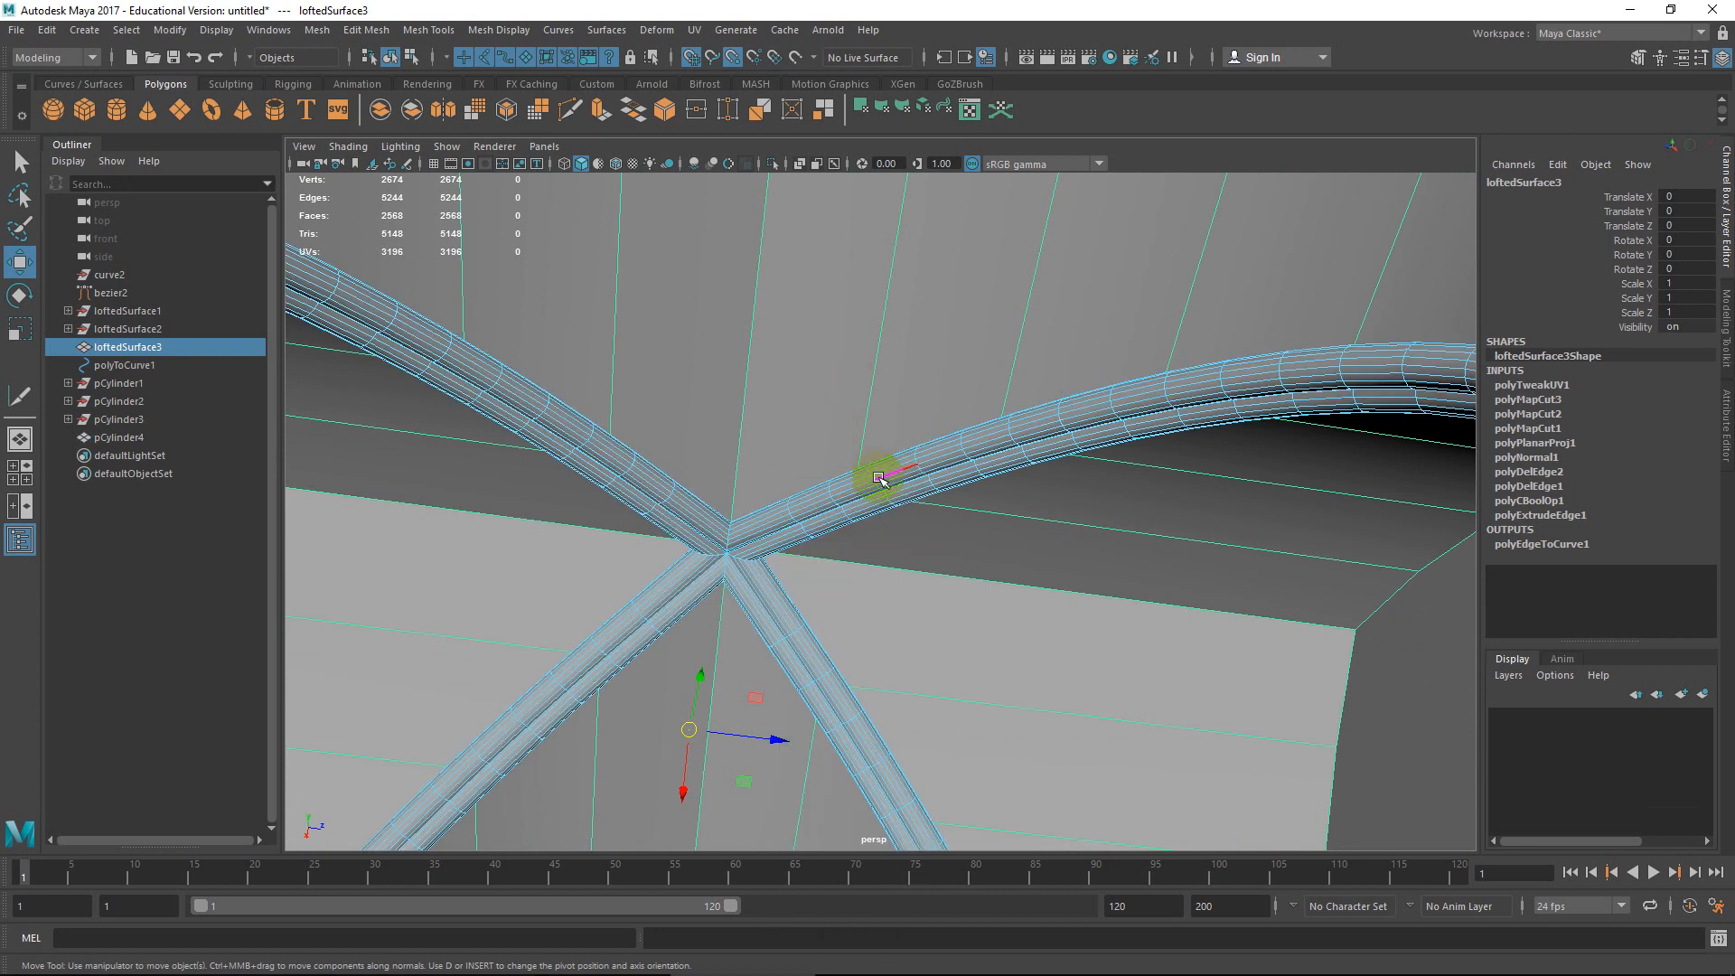
{"action": "left_click_drag", "start_coordinate": [922, 479], "coordinate": [1015, 631], "text": "alt"}
{"action": "scroll", "coordinate": [995, 541], "scroll_direction": "up", "scroll_amount": 3}
{"action": "left_click_drag", "start_coordinate": [995, 541], "coordinate": [1034, 593], "text": "alt"}
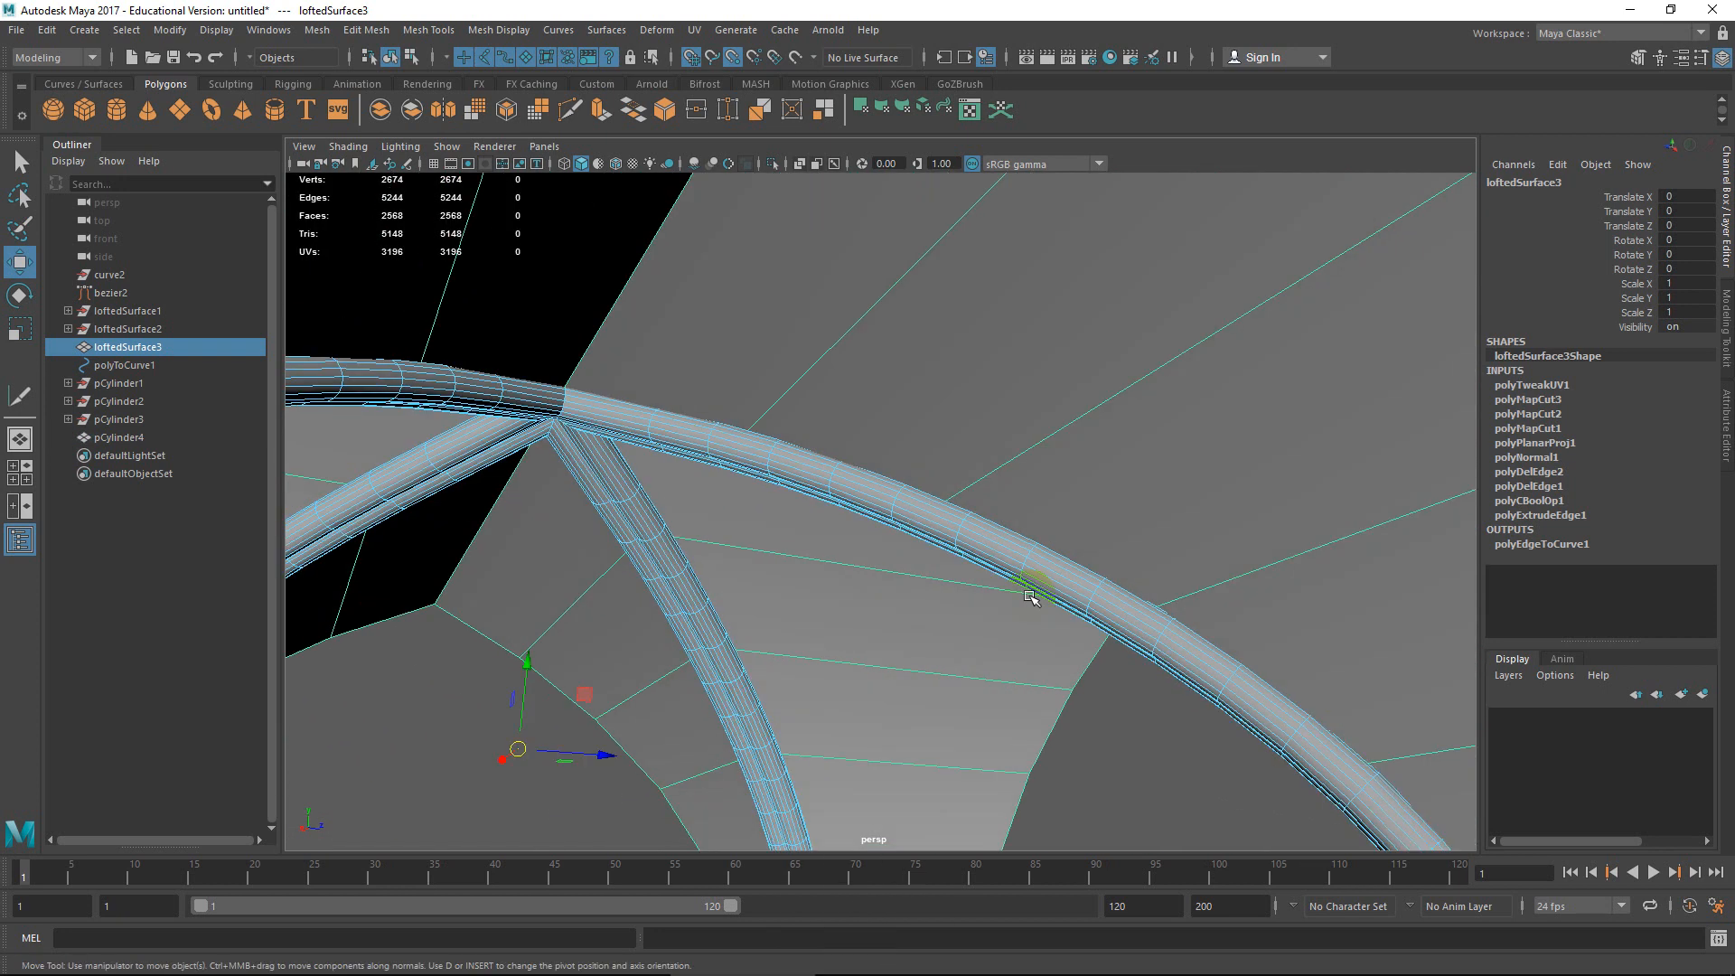
{"action": "scroll", "coordinate": [1034, 595], "scroll_direction": "down", "scroll_amount": 3}
{"action": "middle_click_drag", "start_coordinate": [1084, 646], "coordinate": [970, 586], "text": "alt"}
{"action": "scroll", "coordinate": [969, 592], "scroll_direction": "down", "scroll_amount": 5}
Return to object mode, leave only the ribs selected, and try moving them straight down before undoing the move.
{"action": "right_click_drag", "start_coordinate": [877, 469], "coordinate": [935, 417]}
{"action": "left_click", "coordinate": [831, 458], "text": "shift"}
{"action": "left_click", "coordinate": [817, 470], "text": "shift"}
{"action": "left_click_drag", "start_coordinate": [818, 470], "coordinate": [730, 401], "text": "alt"}
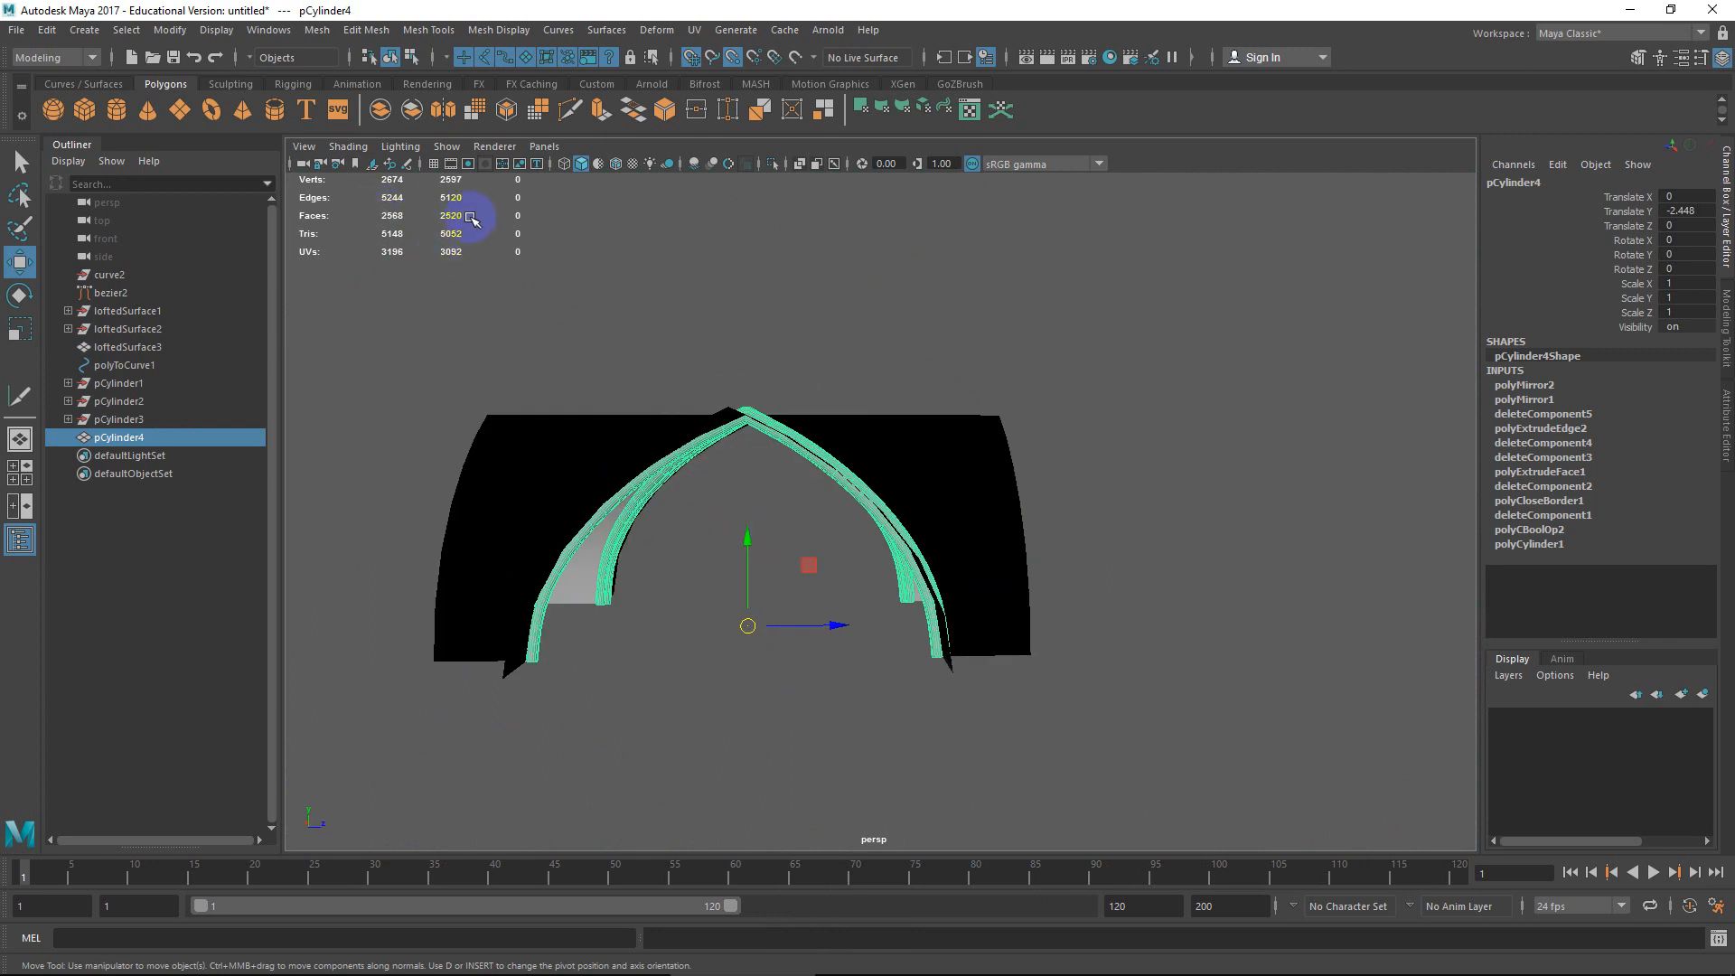
{"action": "left_click_drag", "start_coordinate": [831, 479], "coordinate": [964, 428], "text": "alt"}
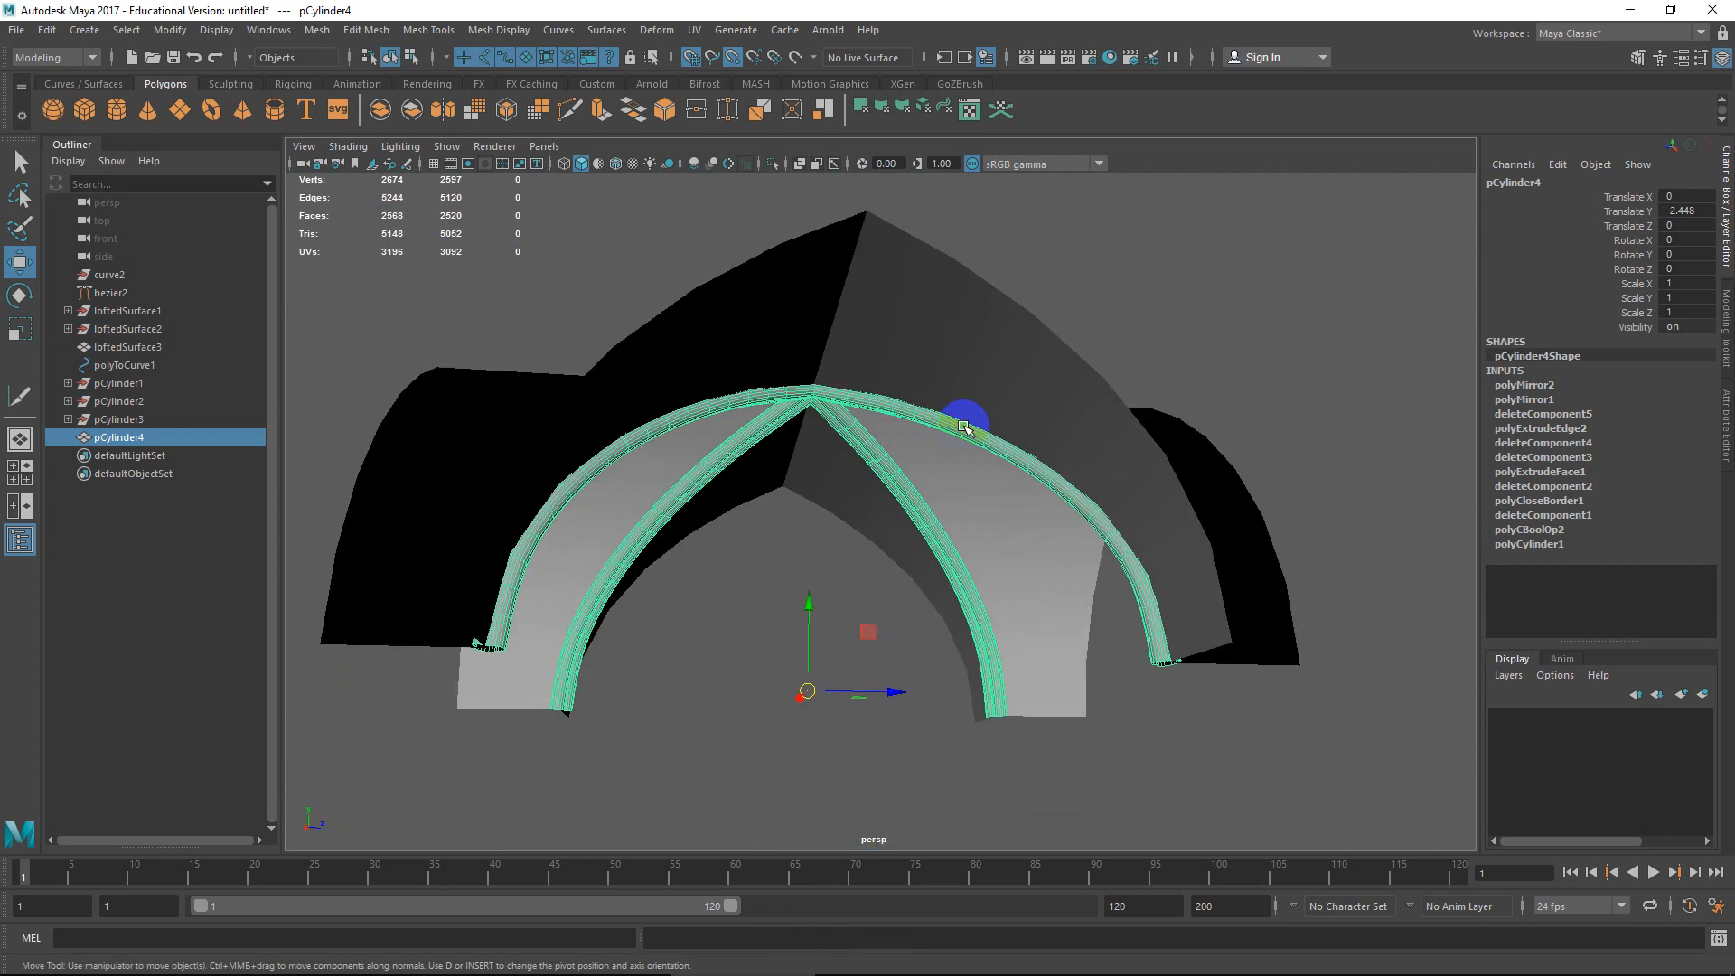
{"action": "left_click_drag", "start_coordinate": [813, 639], "coordinate": [833, 802]}
{"action": "key", "text": "ctrl+z"}
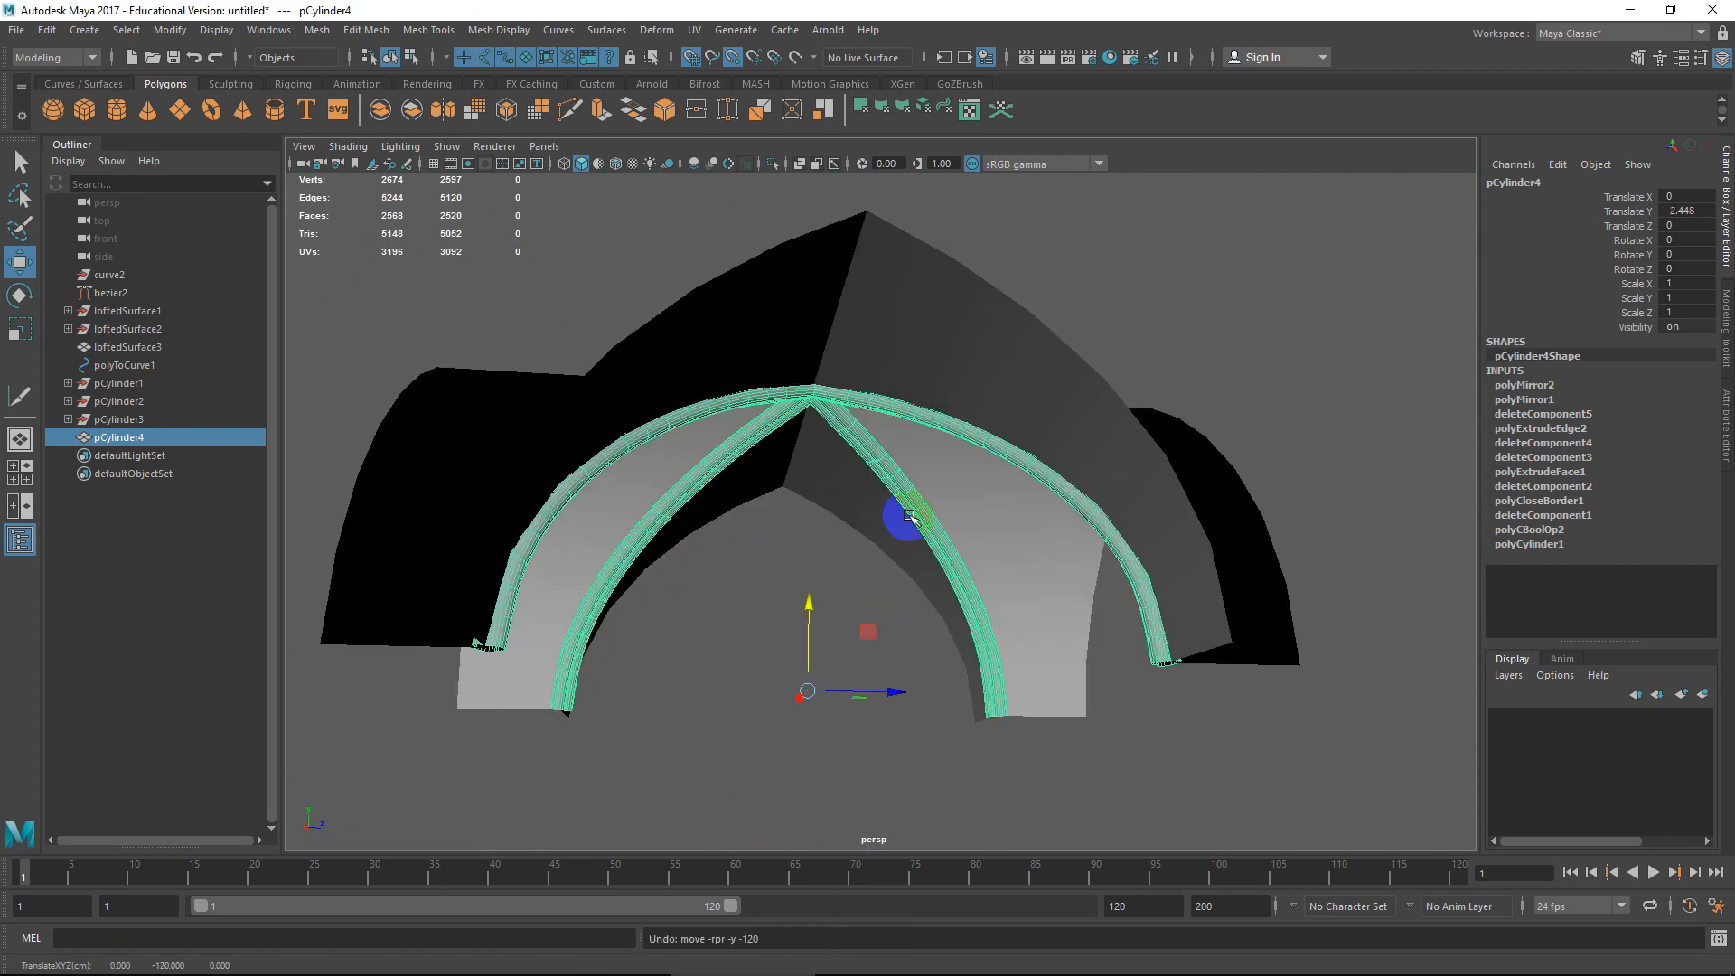
Select the vault surface together with the ribs and apply Soften/Harden Edge at an angle of 30.
{"action": "left_click_drag", "start_coordinate": [931, 471], "coordinate": [836, 447], "text": "alt"}
{"action": "left_click", "coordinate": [833, 384], "text": "shift"}
{"action": "mouse_move", "coordinate": [832, 388]}
{"action": "left_mouse_down", "text": "alt"}
{"action": "mouse_move", "coordinate": [814, 409]}
{"action": "mouse_move", "coordinate": [860, 444]}
{"action": "mouse_move", "coordinate": [841, 363]}
{"action": "left_mouse_up", "text": "alt"}
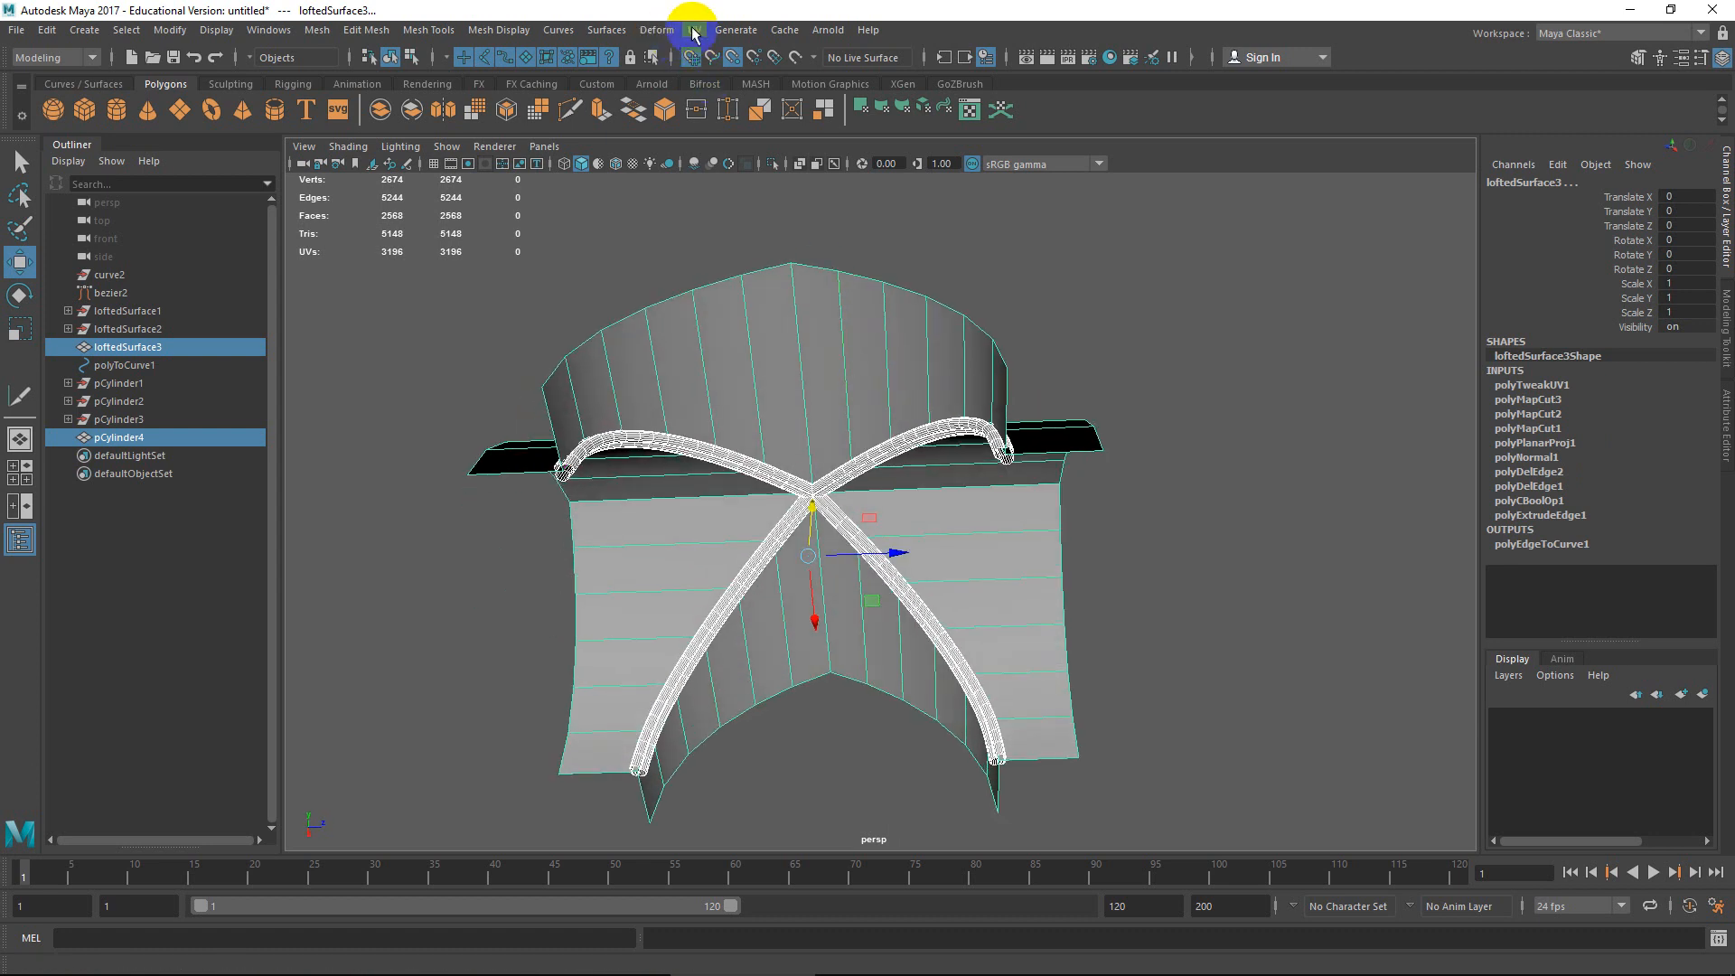
{"action": "left_click", "coordinate": [520, 32]}
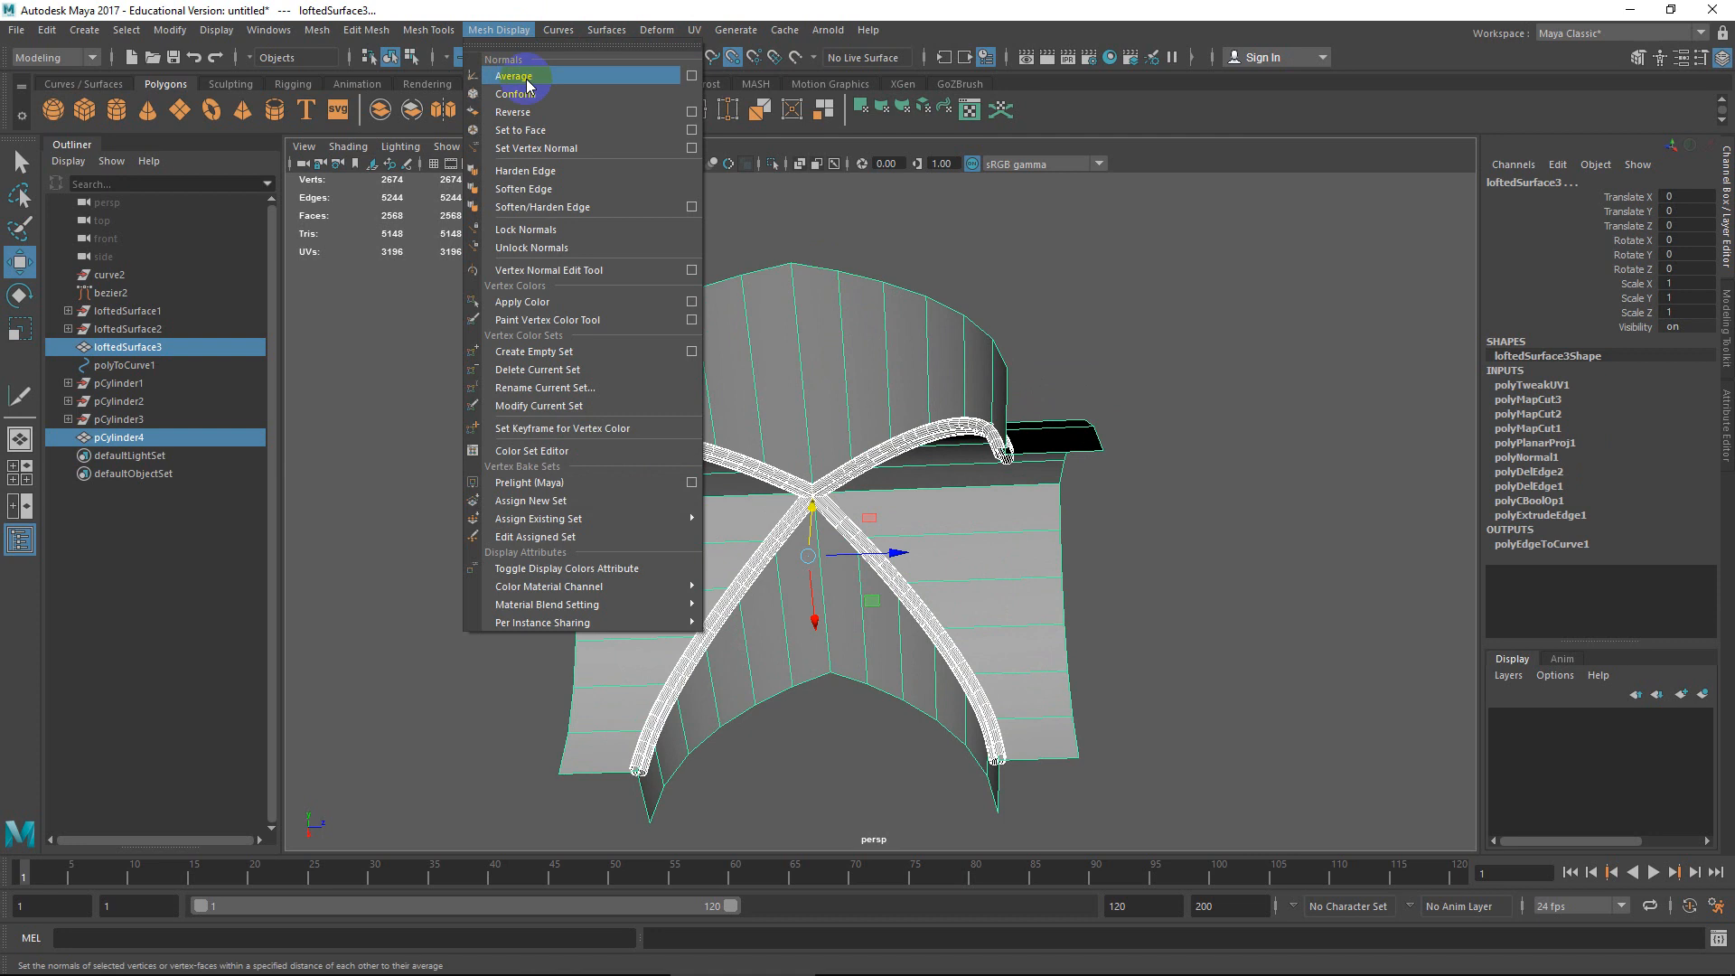
{"action": "left_click", "coordinate": [691, 207]}
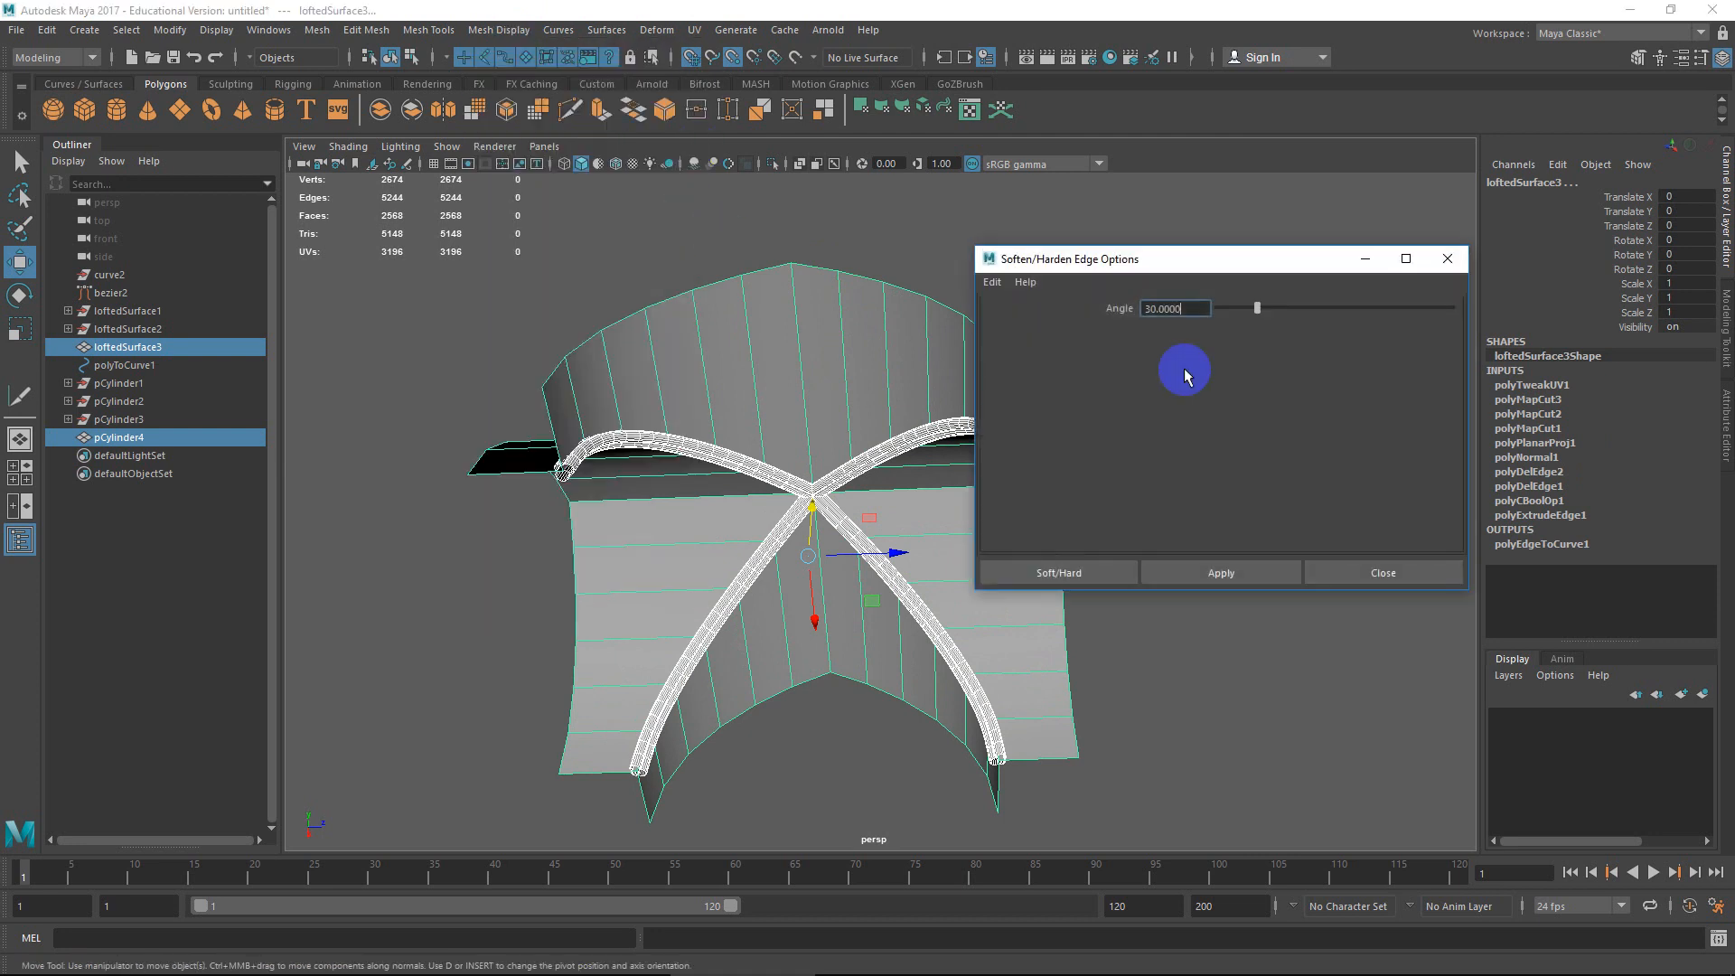
{"action": "left_click", "coordinate": [1221, 576]}
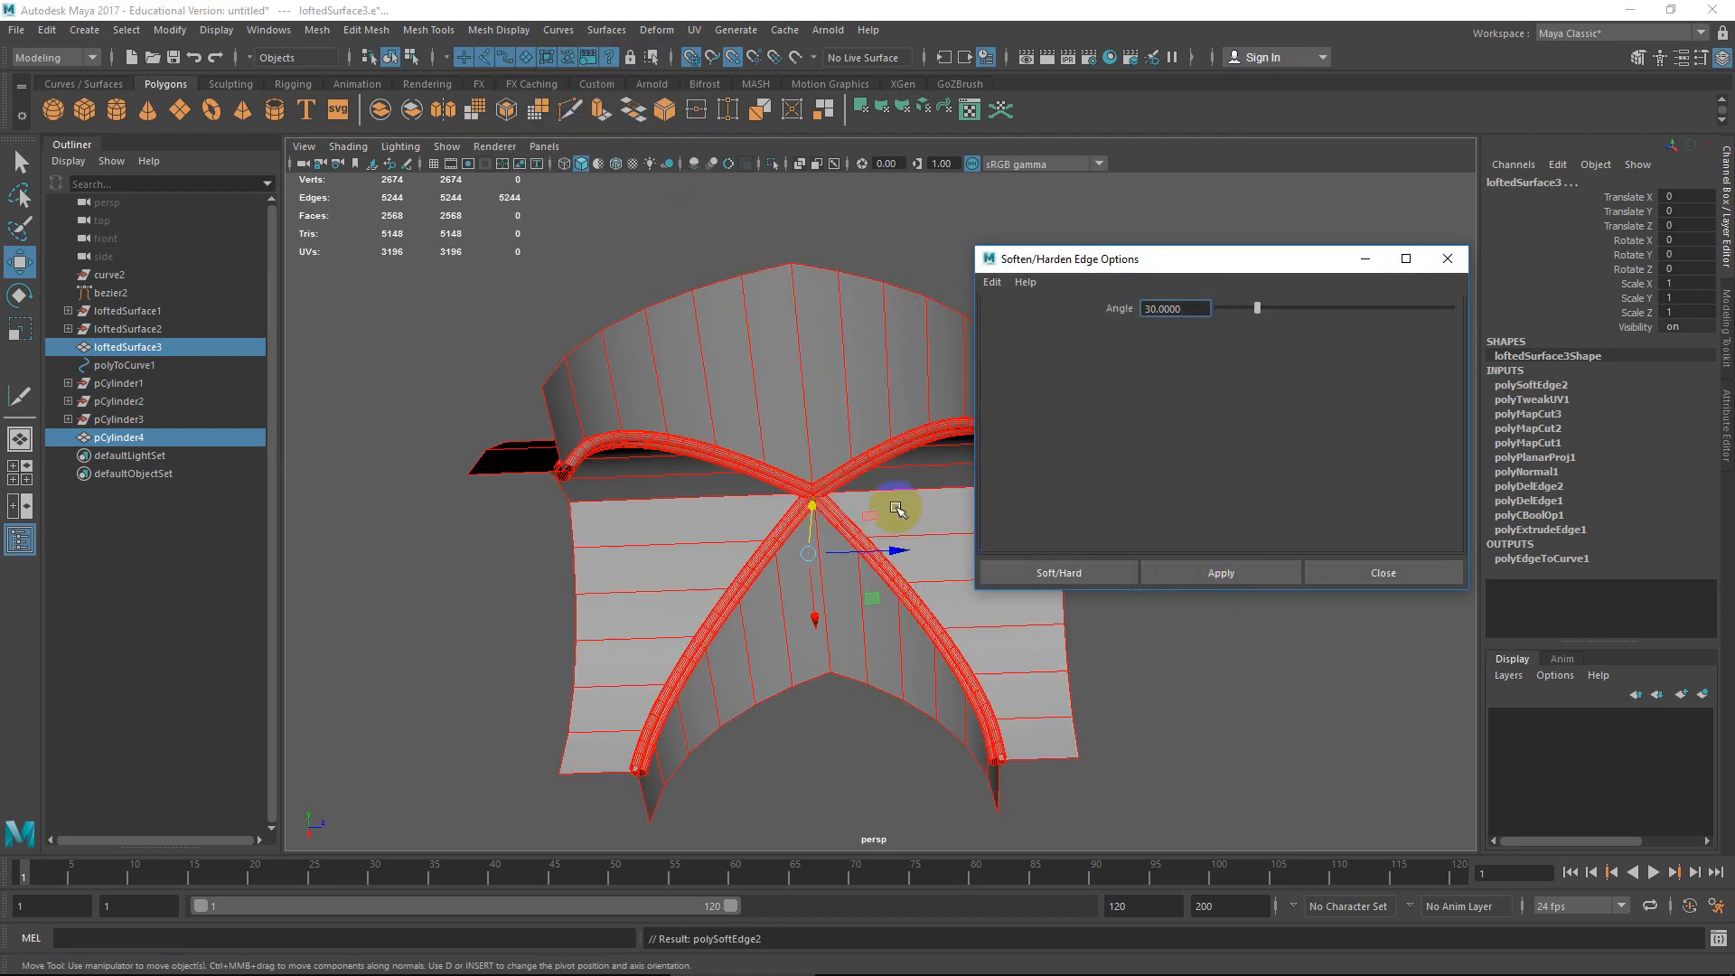
Undo the edge softening on the vault surface and ribs.
{"action": "left_click", "coordinate": [592, 272]}
{"action": "key", "text": "ctrl+z"}
{"action": "key", "text": "ctrl+z"}
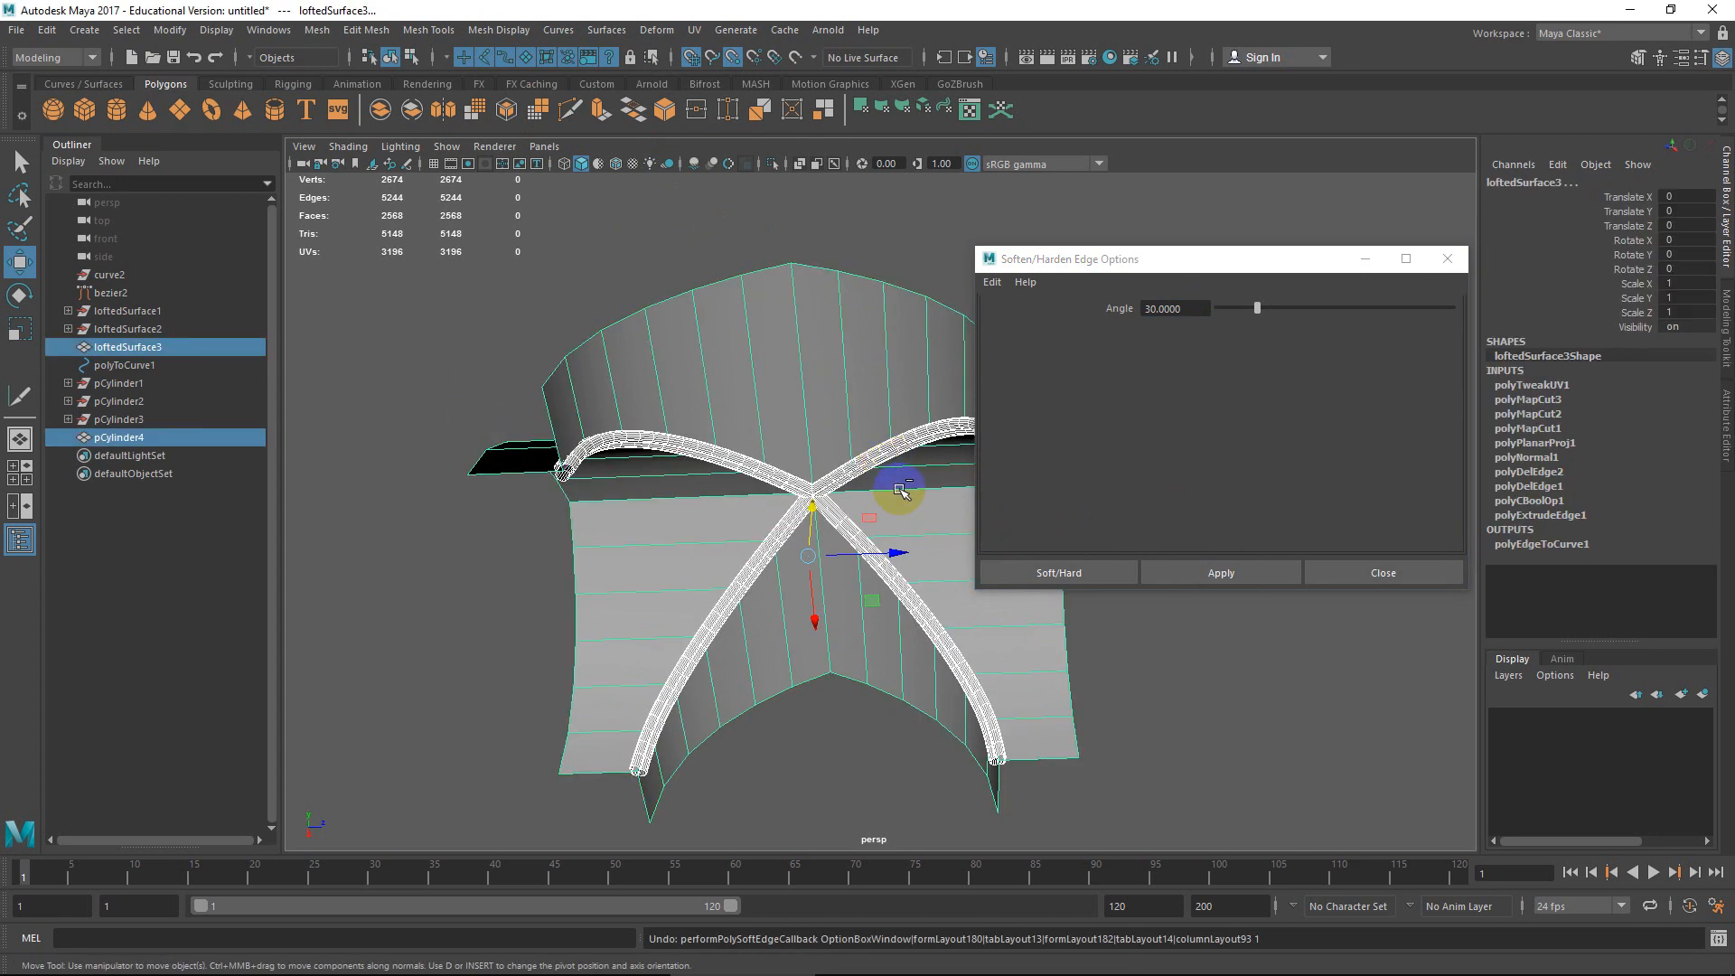
Select only the vault surface and apply Soften/Harden Edge at an angle of 15, then clear the selection.
{"action": "left_click", "coordinate": [809, 430]}
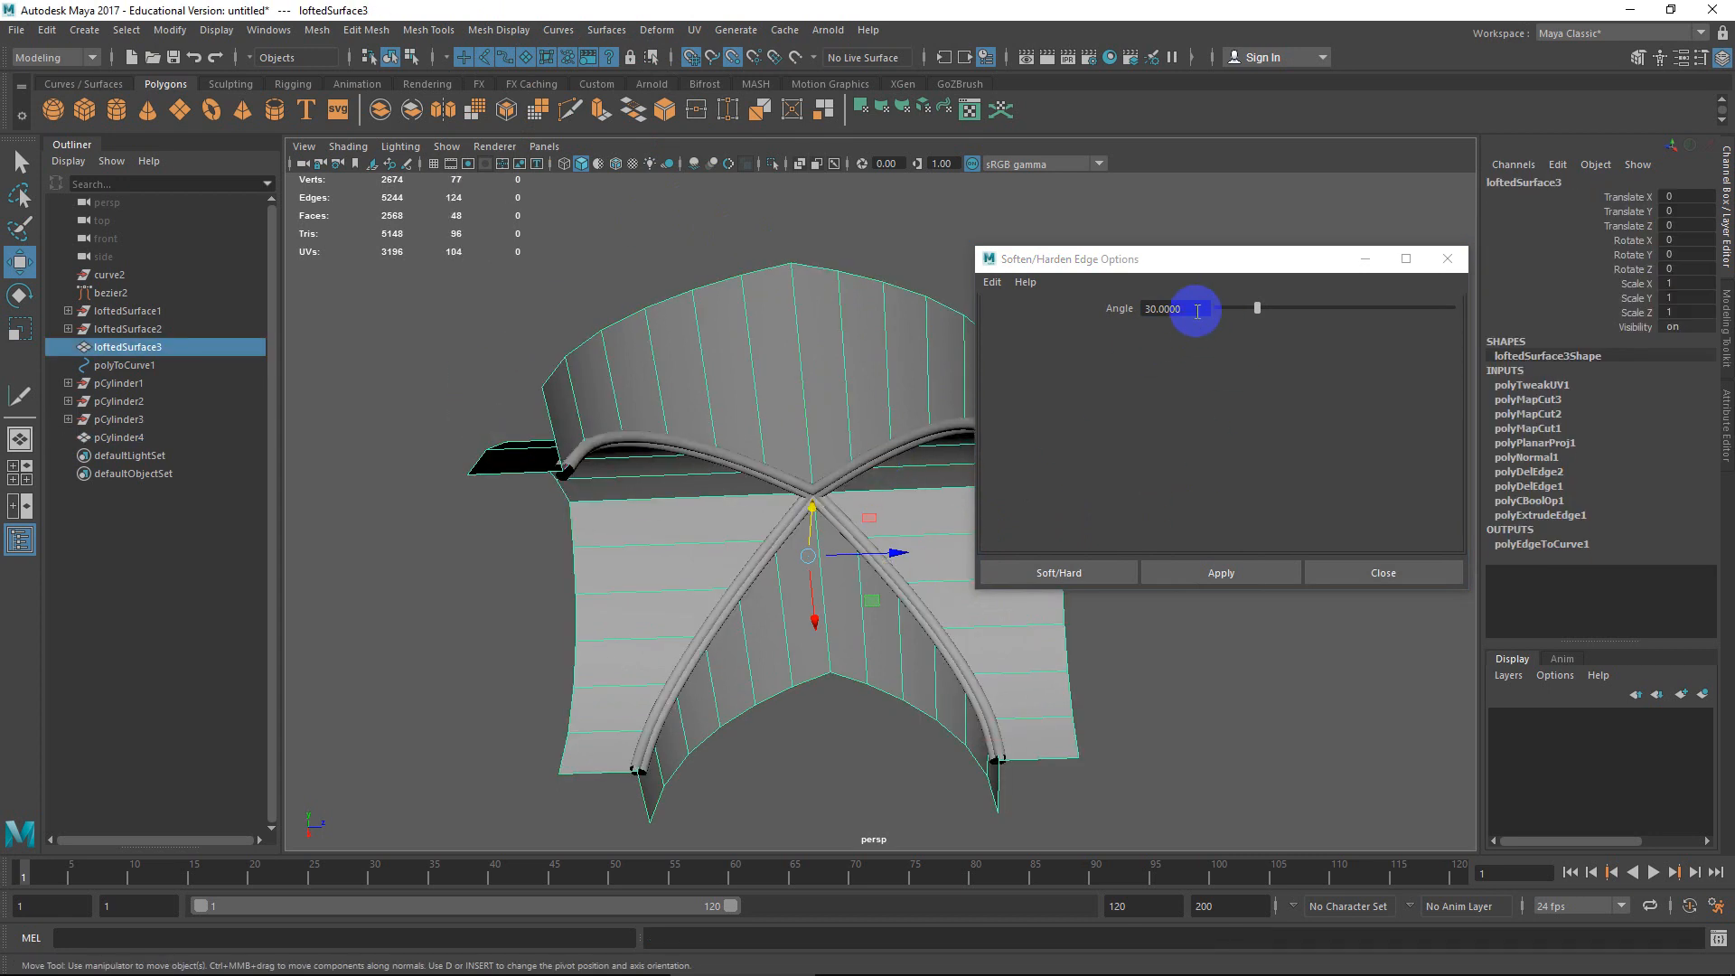
{"action": "left_click", "coordinate": [1198, 309]}
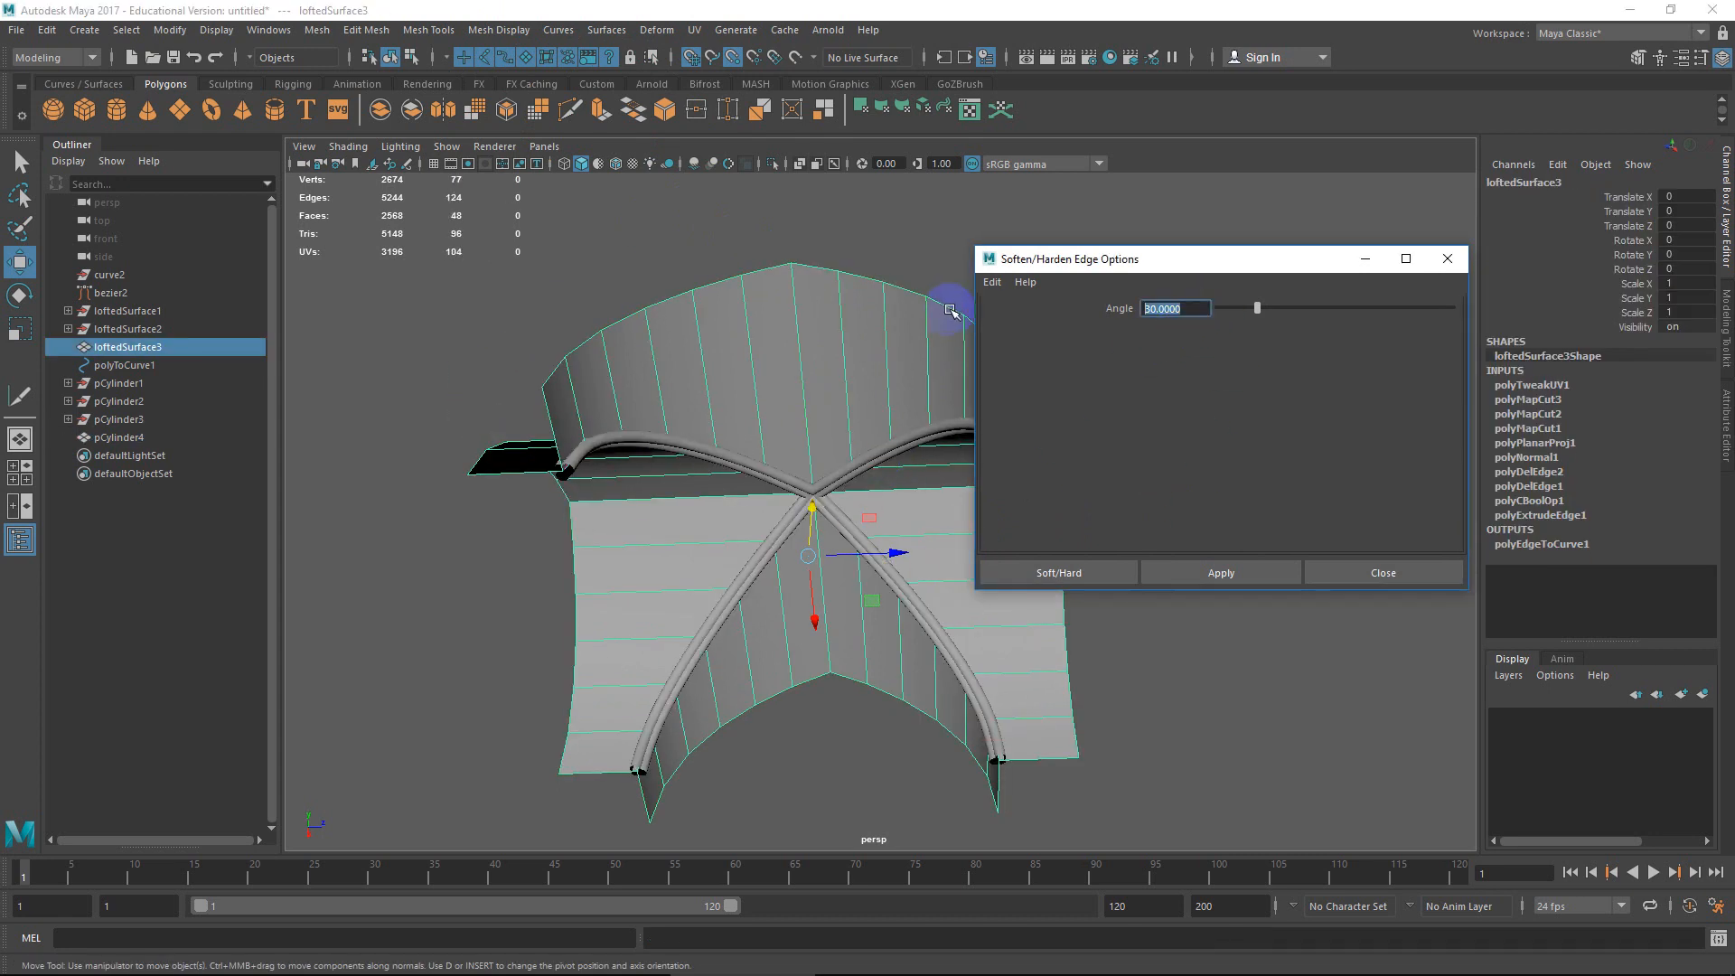
{"action": "left_click", "coordinate": [1221, 569]}
{"action": "left_click", "coordinate": [1223, 658]}
Examine the shading across the vault surface's creases around the rib crossing, with the surface selected and deselected.
{"action": "left_click_drag", "start_coordinate": [1224, 659], "coordinate": [805, 527], "text": "alt"}
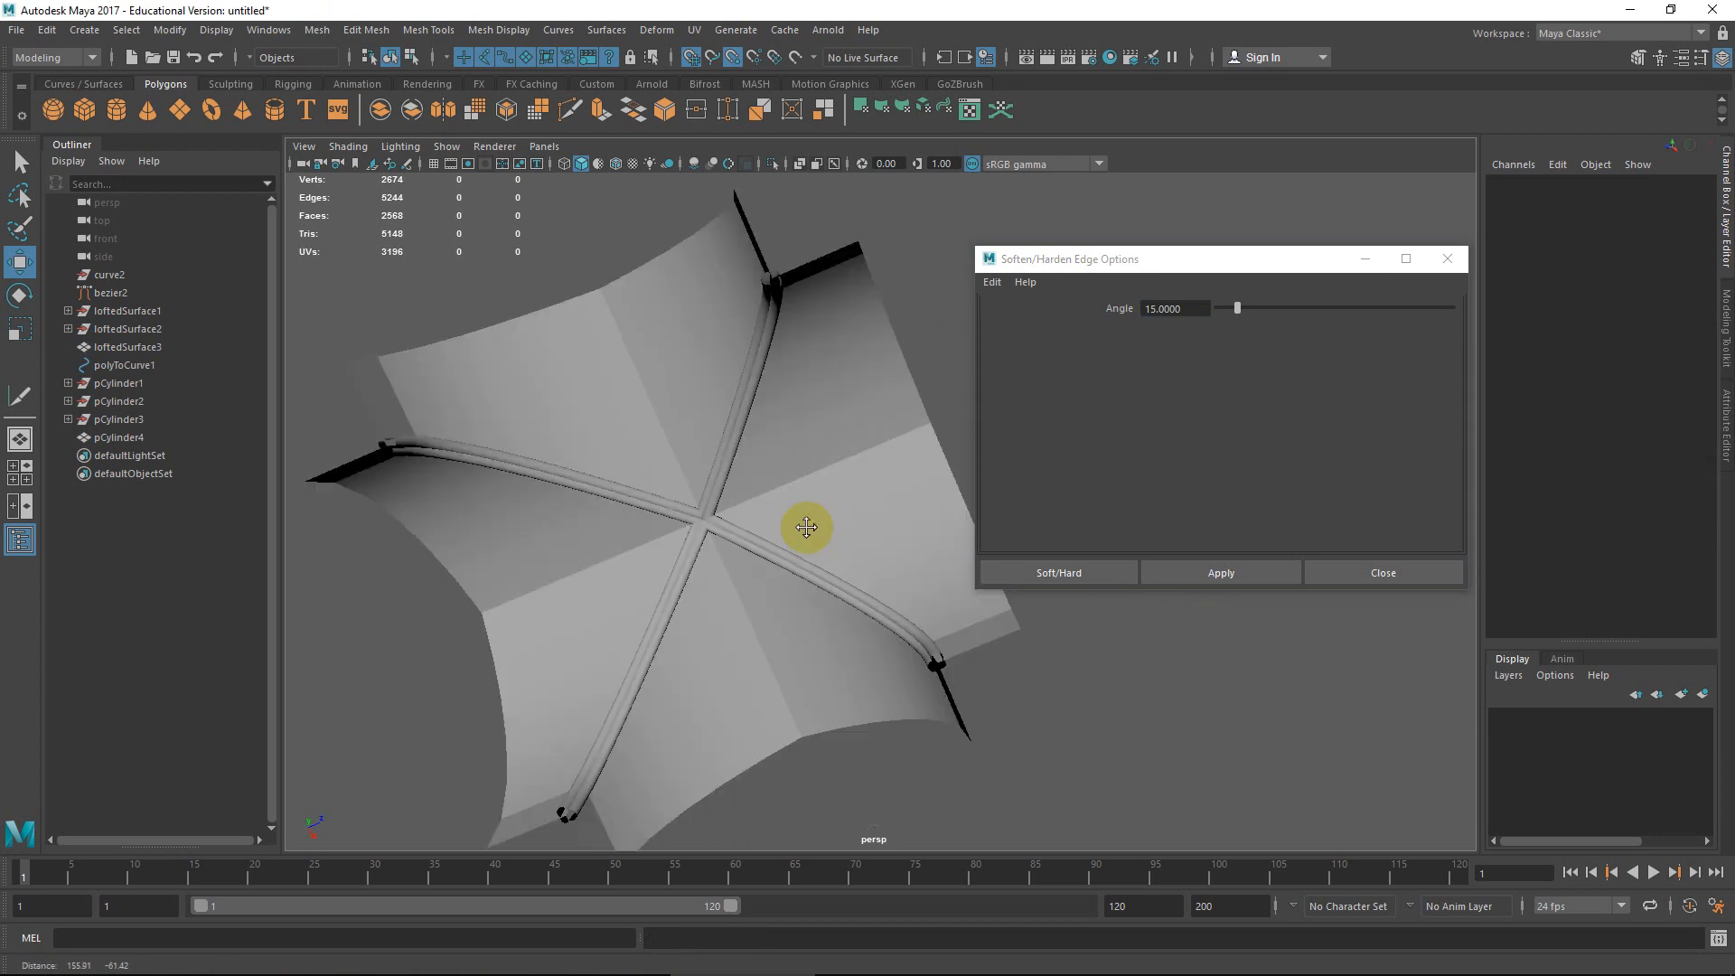
{"action": "right_click_drag", "start_coordinate": [806, 526], "coordinate": [783, 496], "text": "alt"}
{"action": "middle_click_drag", "start_coordinate": [783, 496], "coordinate": [818, 492], "text": "alt"}
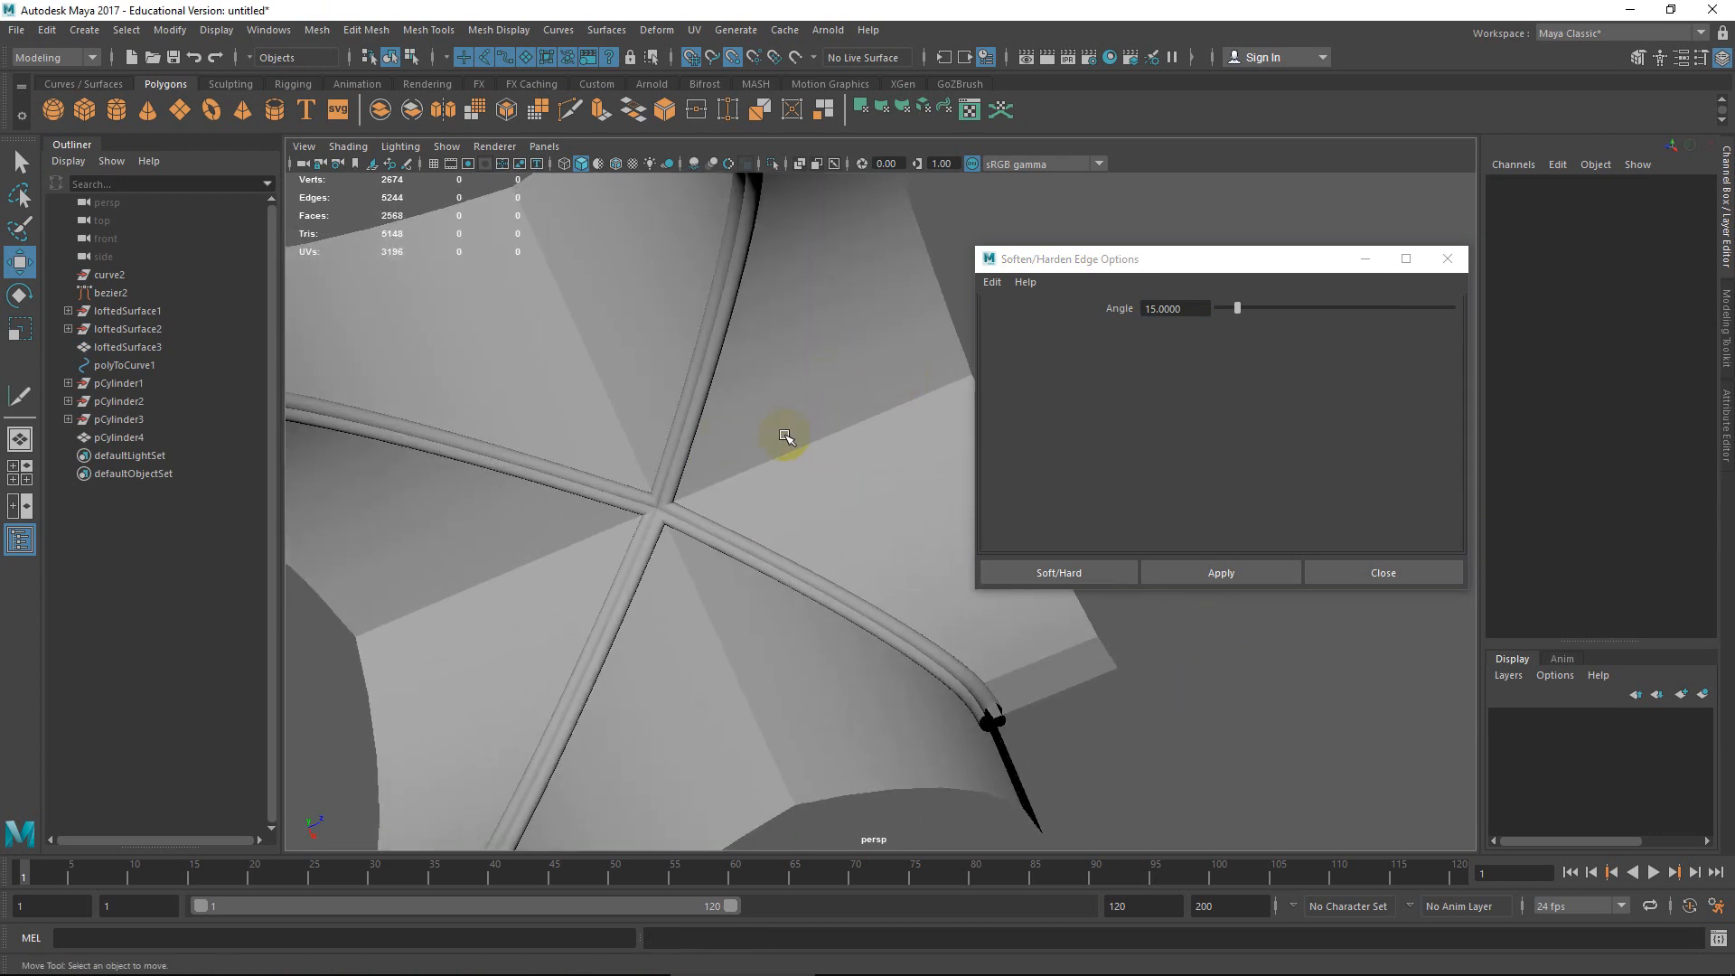
{"action": "left_click", "coordinate": [832, 415]}
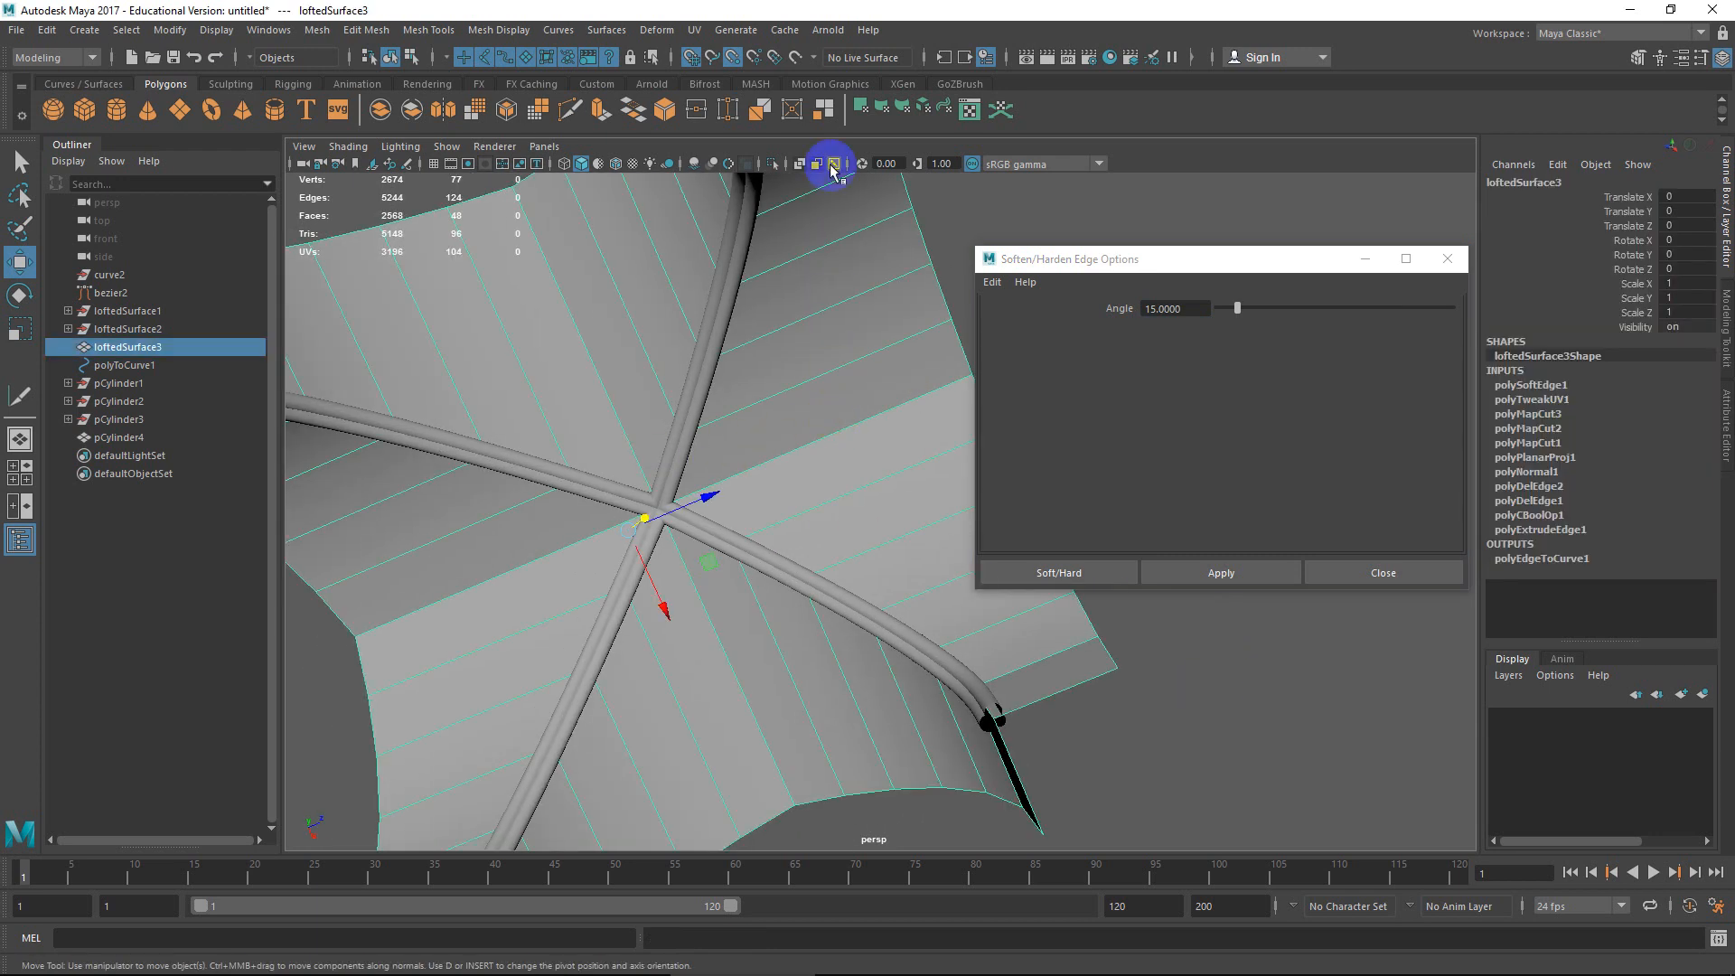
{"action": "left_click", "coordinate": [933, 417]}
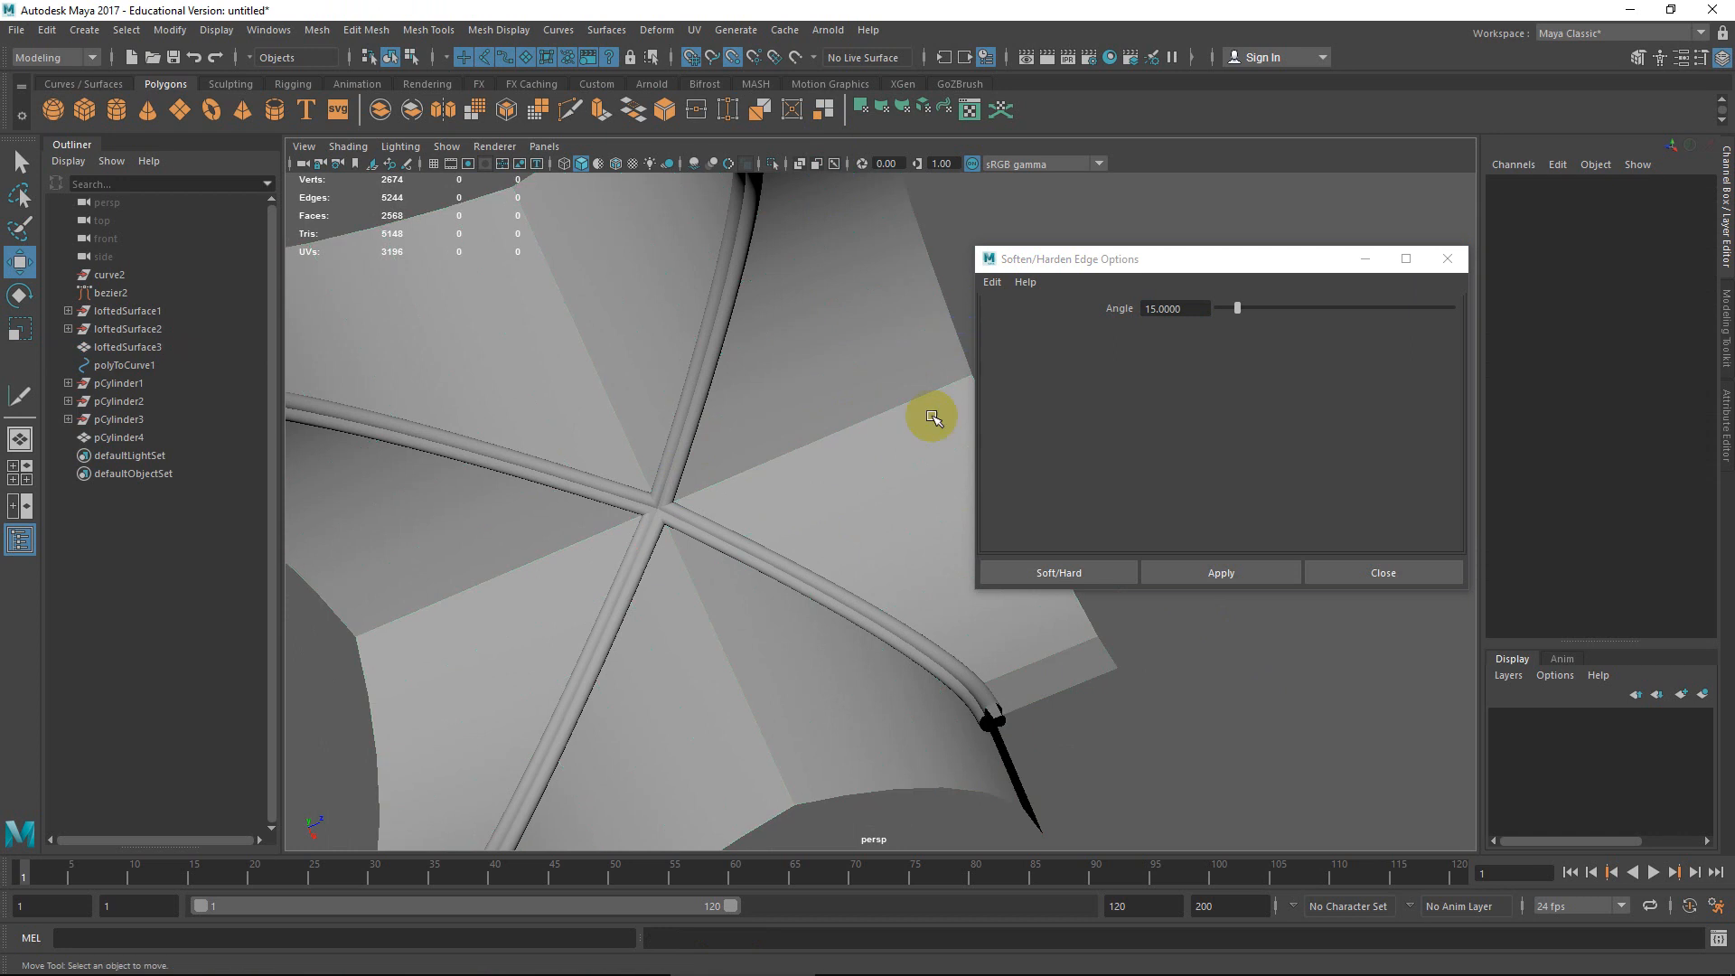
{"action": "left_click", "coordinate": [885, 425]}
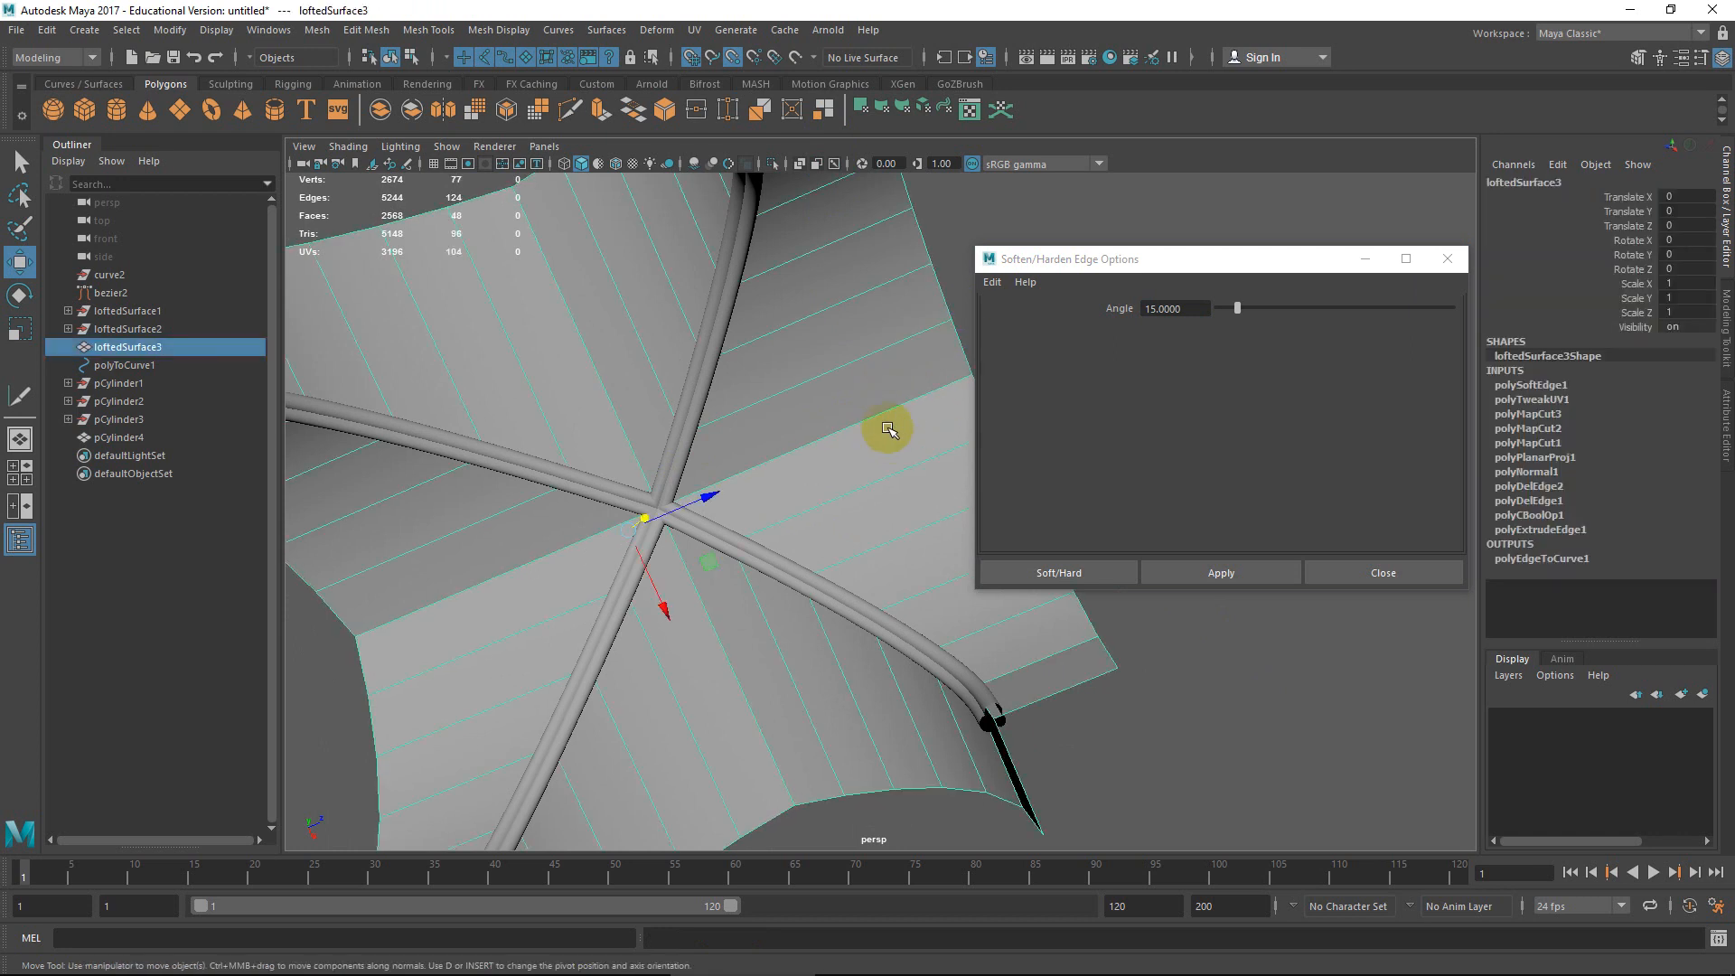
{"action": "left_click_drag", "start_coordinate": [899, 438], "coordinate": [809, 403], "text": "alt"}
{"action": "left_click", "coordinate": [882, 329]}
Undo the vault surface's edge softening and the preceding object selections, back to component editing.
{"action": "key", "text": "ctrl+z"}
{"action": "key", "text": "ctrl+z"}
{"action": "key", "text": "ctrl+z"}
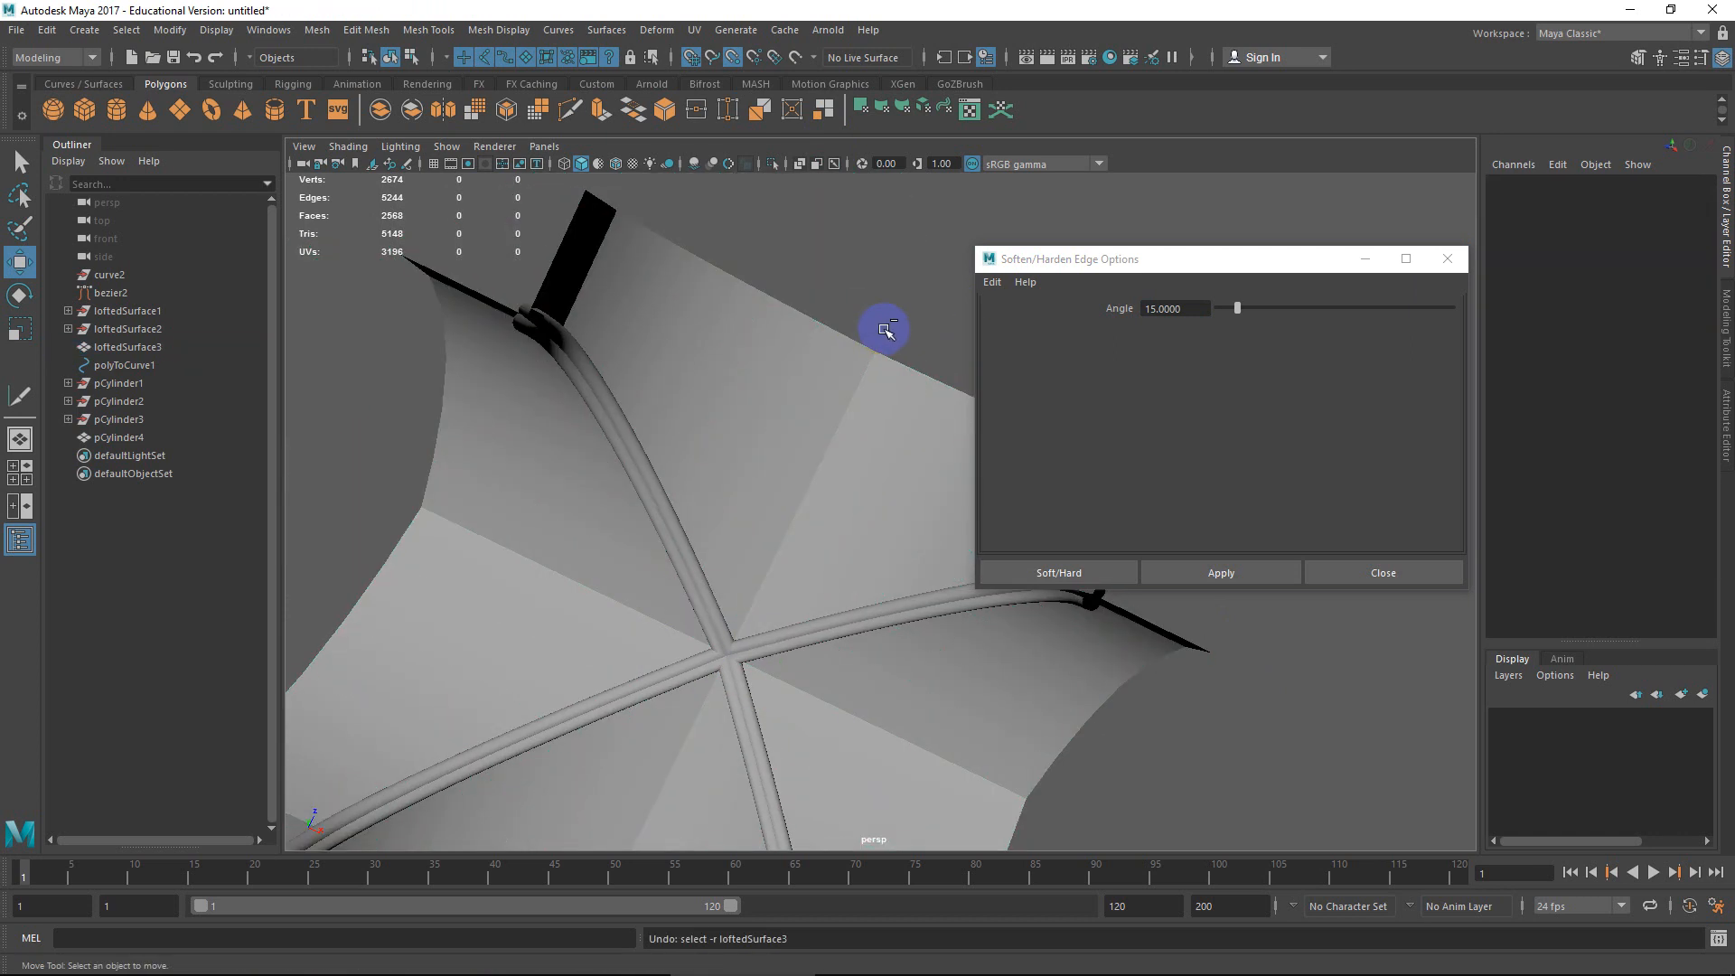
{"action": "key", "text": "ctrl+z"}
{"action": "key", "text": "ctrl+z"}
{"action": "key", "text": "ctrl+z"}
{"action": "key", "text": "ctrl+z"}
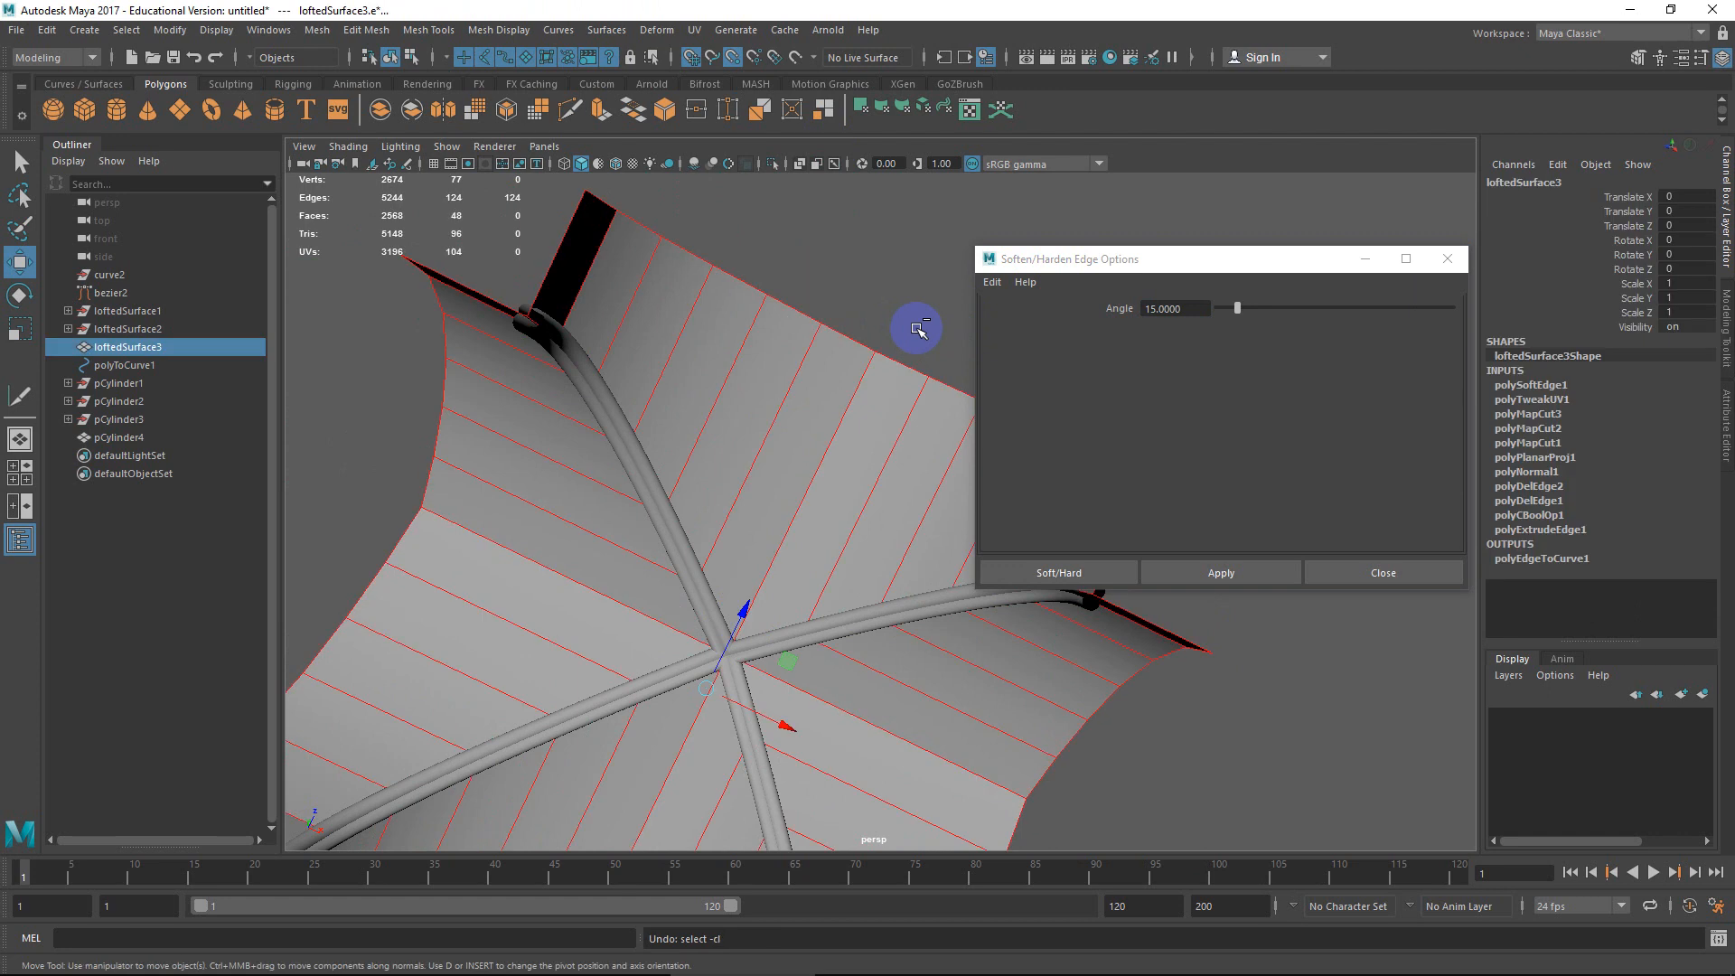
{"action": "key", "text": "ctrl+z"}
{"action": "key", "text": "ctrl+z"}
{"action": "key", "text": "ctrl+z"}
{"action": "key", "text": "ctrl+z"}
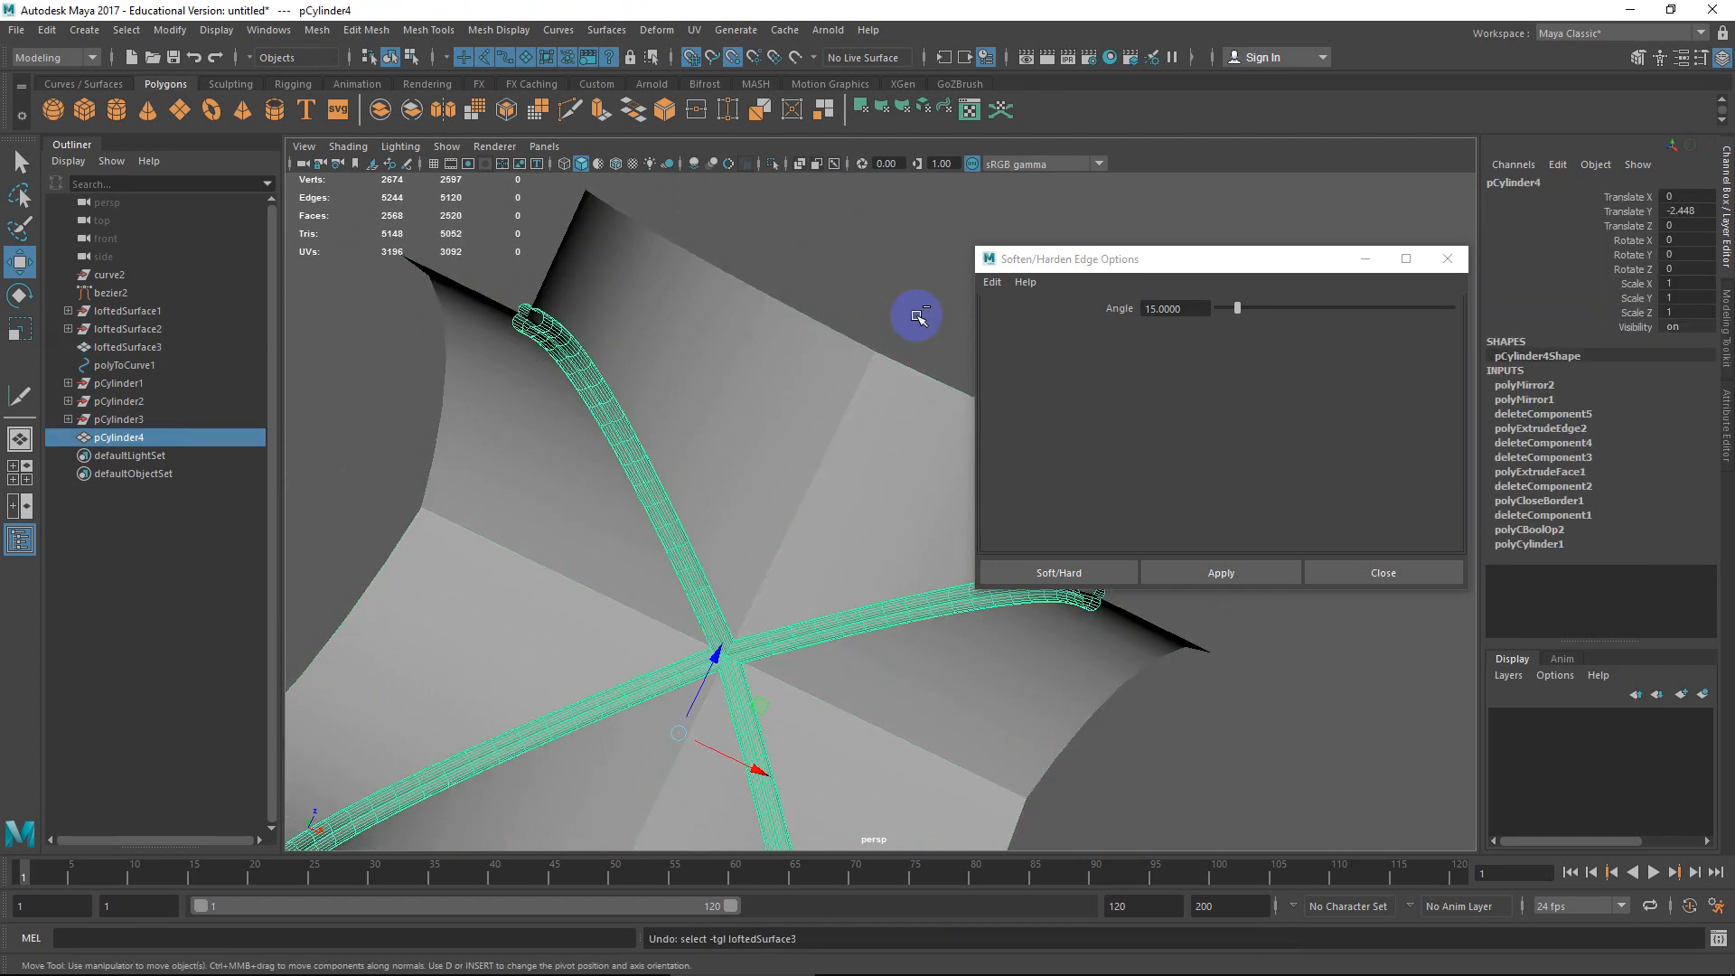
{"action": "key", "text": "ctrl+z"}
{"action": "key", "text": "ctrl+z"}
{"action": "key", "text": "ctrl+z"}
{"action": "key", "text": "ctrl+z"}
{"action": "key", "text": "ctrl+z"}
{"action": "key", "text": "ctrl+z"}
Return to object mode, select the vault surface, and apply Soften/Harden Edge at an angle of 56.0311.
{"action": "right_click", "coordinate": [863, 391]}
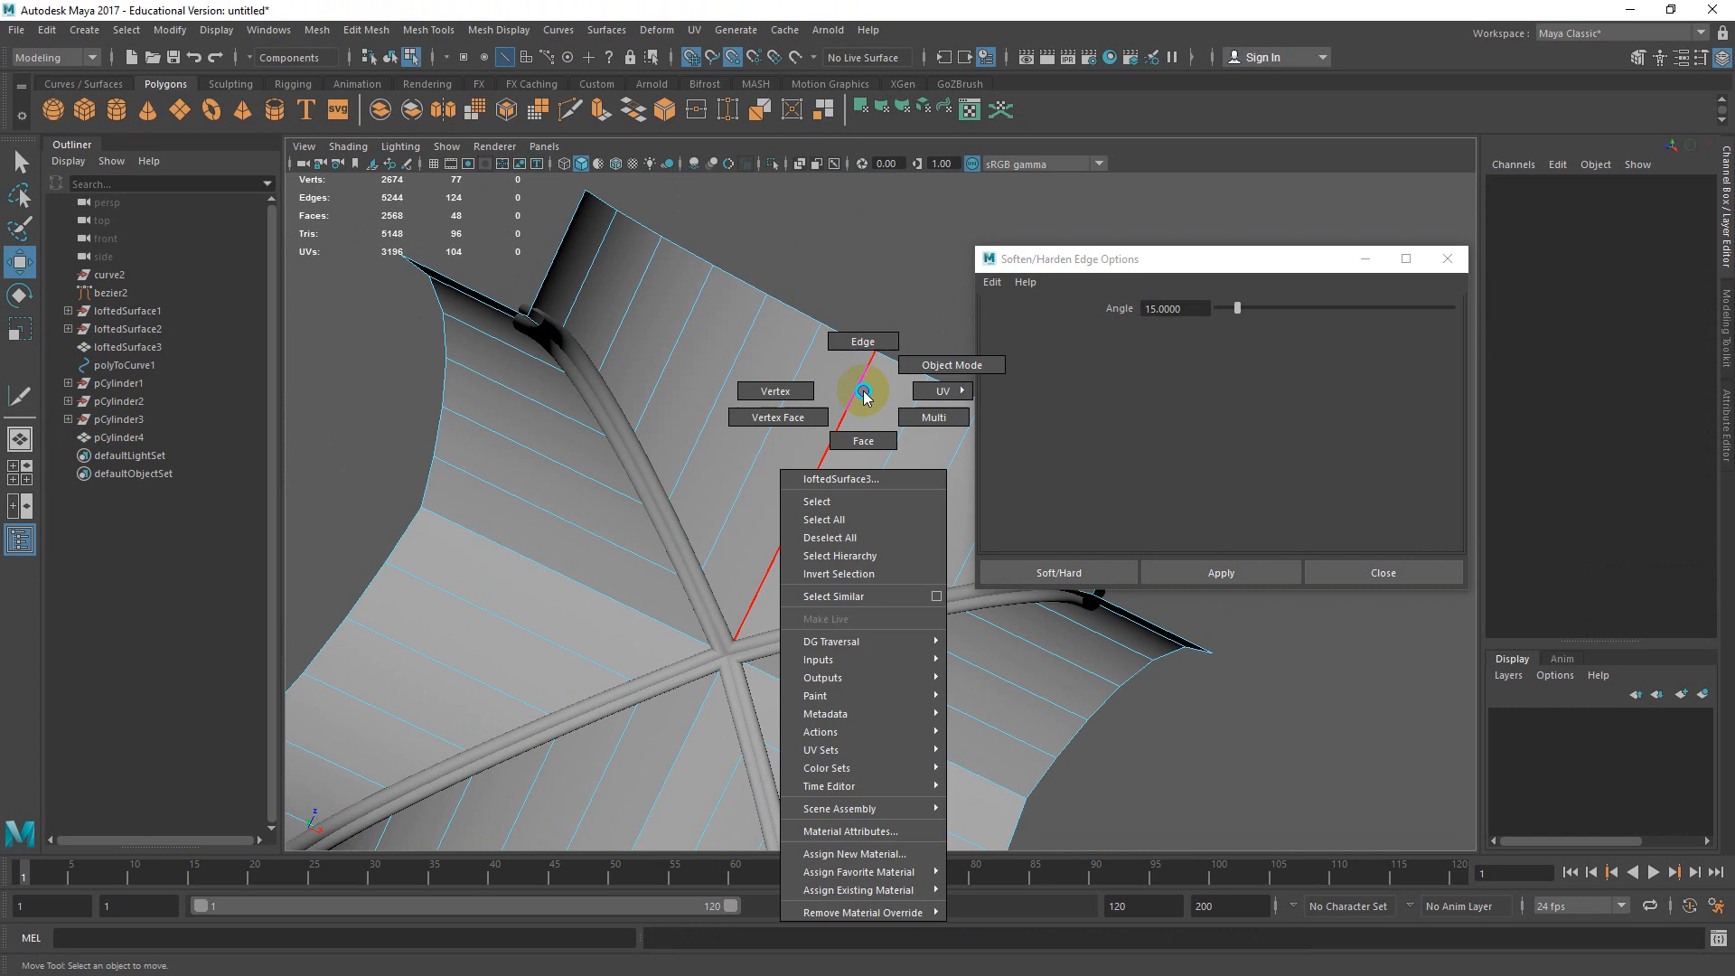
{"action": "right_click_drag", "start_coordinate": [863, 391], "coordinate": [910, 365]}
{"action": "left_click", "coordinate": [905, 344]}
{"action": "left_click", "coordinate": [884, 407]}
{"action": "middle_click_drag", "start_coordinate": [829, 478], "coordinate": [839, 366], "text": "alt"}
{"action": "left_click_drag", "start_coordinate": [1255, 308], "coordinate": [1291, 309]}
{"action": "left_click", "coordinate": [1237, 572]}
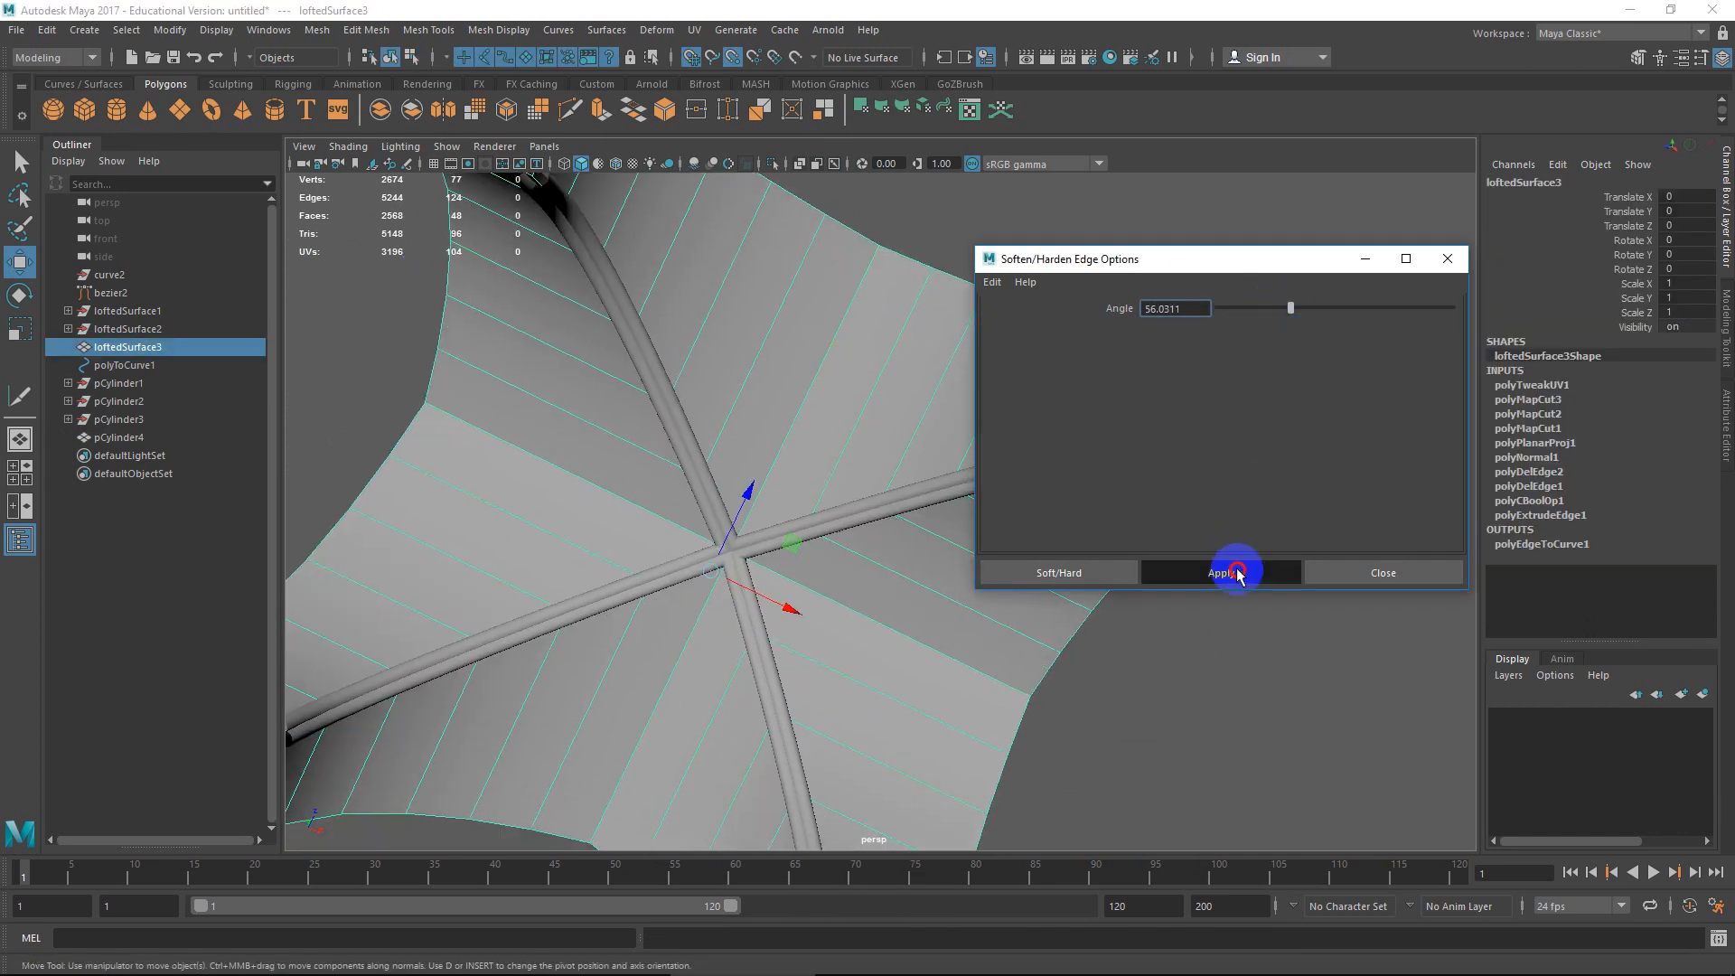
{"action": "left_click", "coordinate": [1232, 705]}
{"action": "left_click_drag", "start_coordinate": [1232, 705], "coordinate": [665, 487], "text": "alt"}
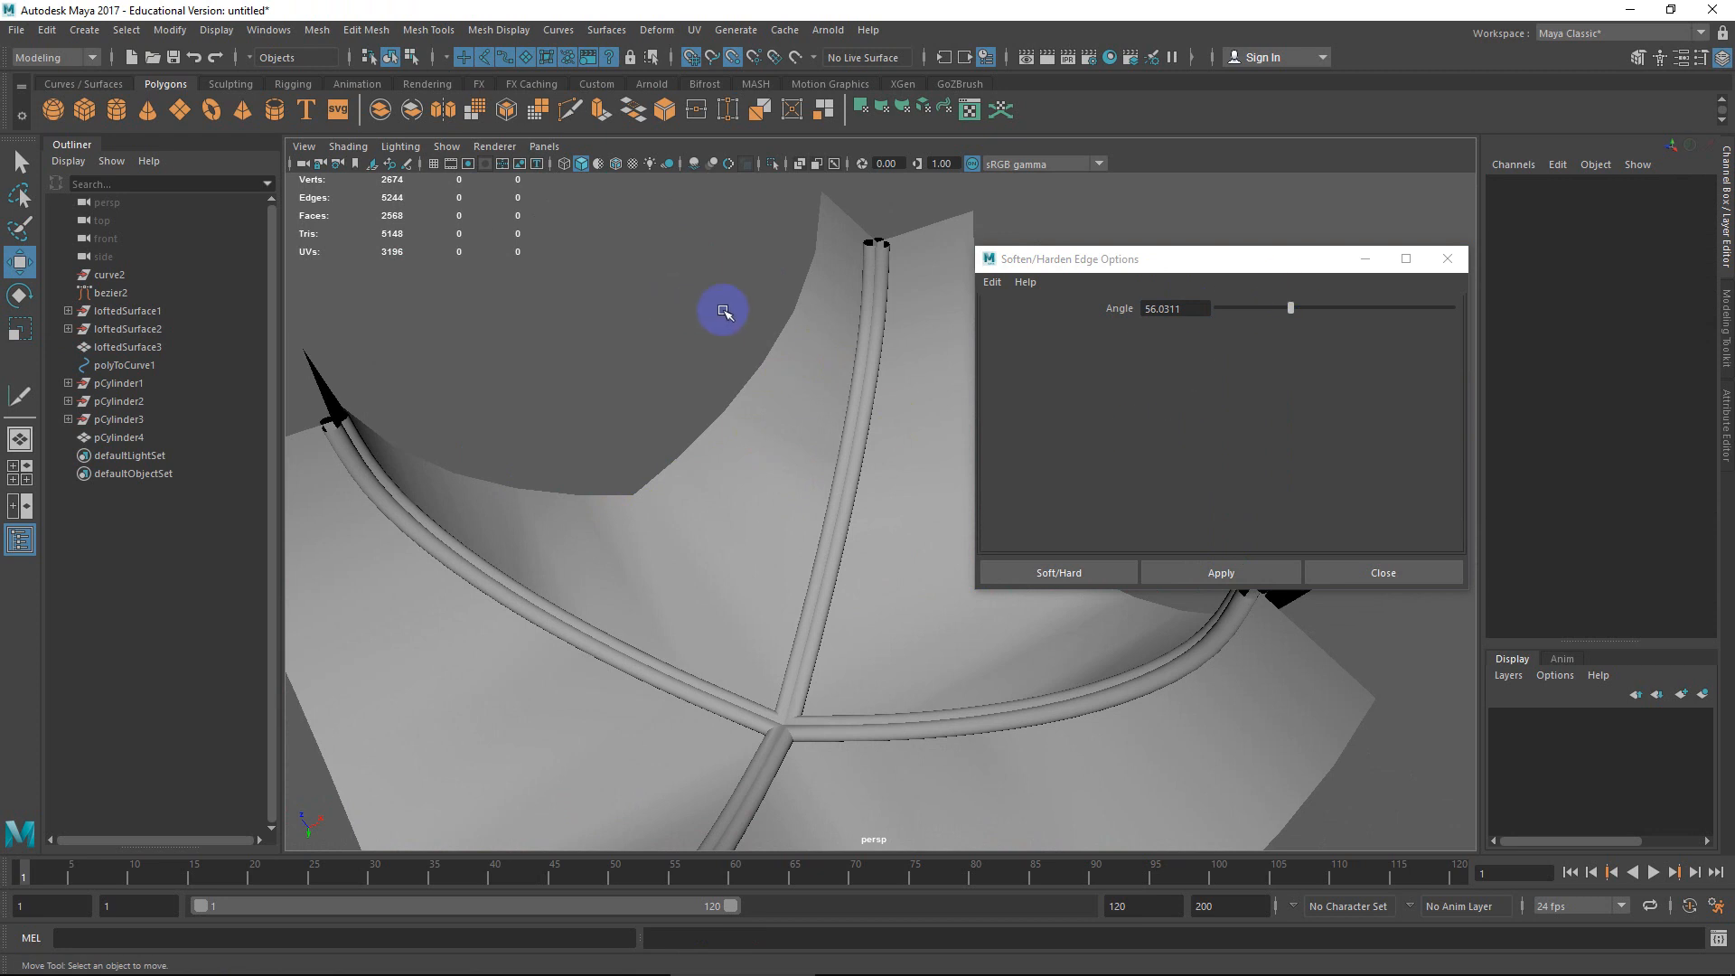
Reapply Soften/Harden Edge to the whole vault surface at an angle of 15.
{"action": "left_click", "coordinate": [817, 341]}
{"action": "left_click_drag", "start_coordinate": [1204, 310], "coordinate": [1060, 325]}
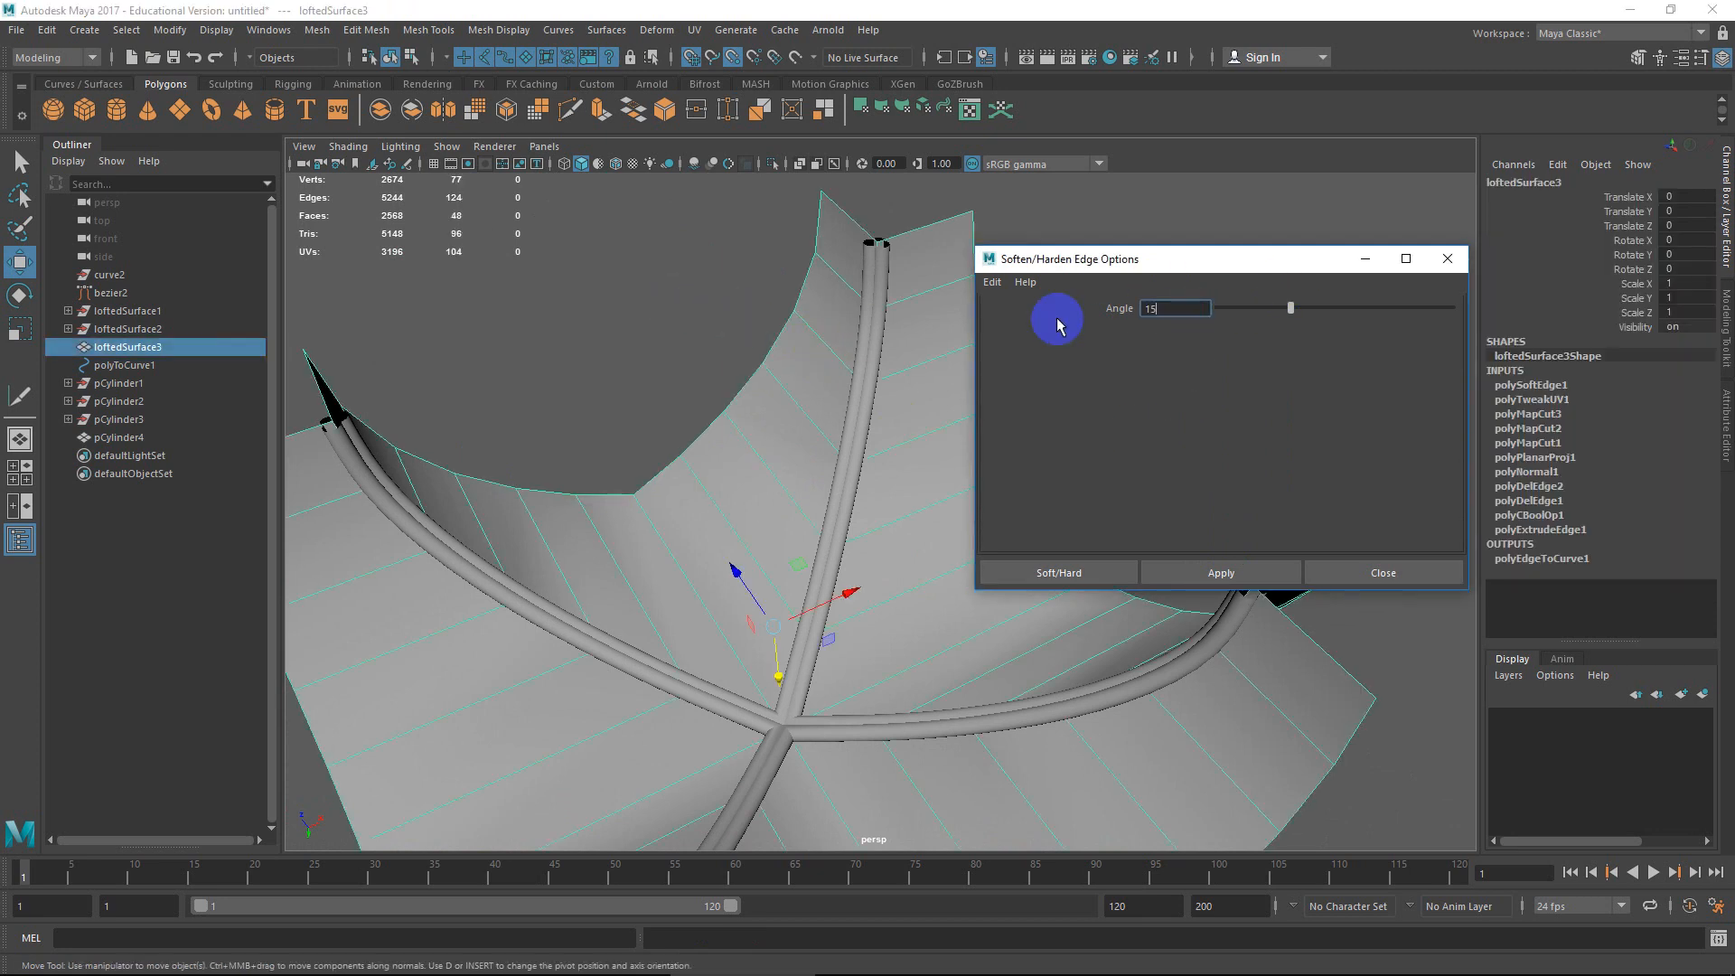
{"action": "type", "text": "15"}
{"action": "left_click", "coordinate": [1220, 572]}
{"action": "left_click", "coordinate": [614, 348]}
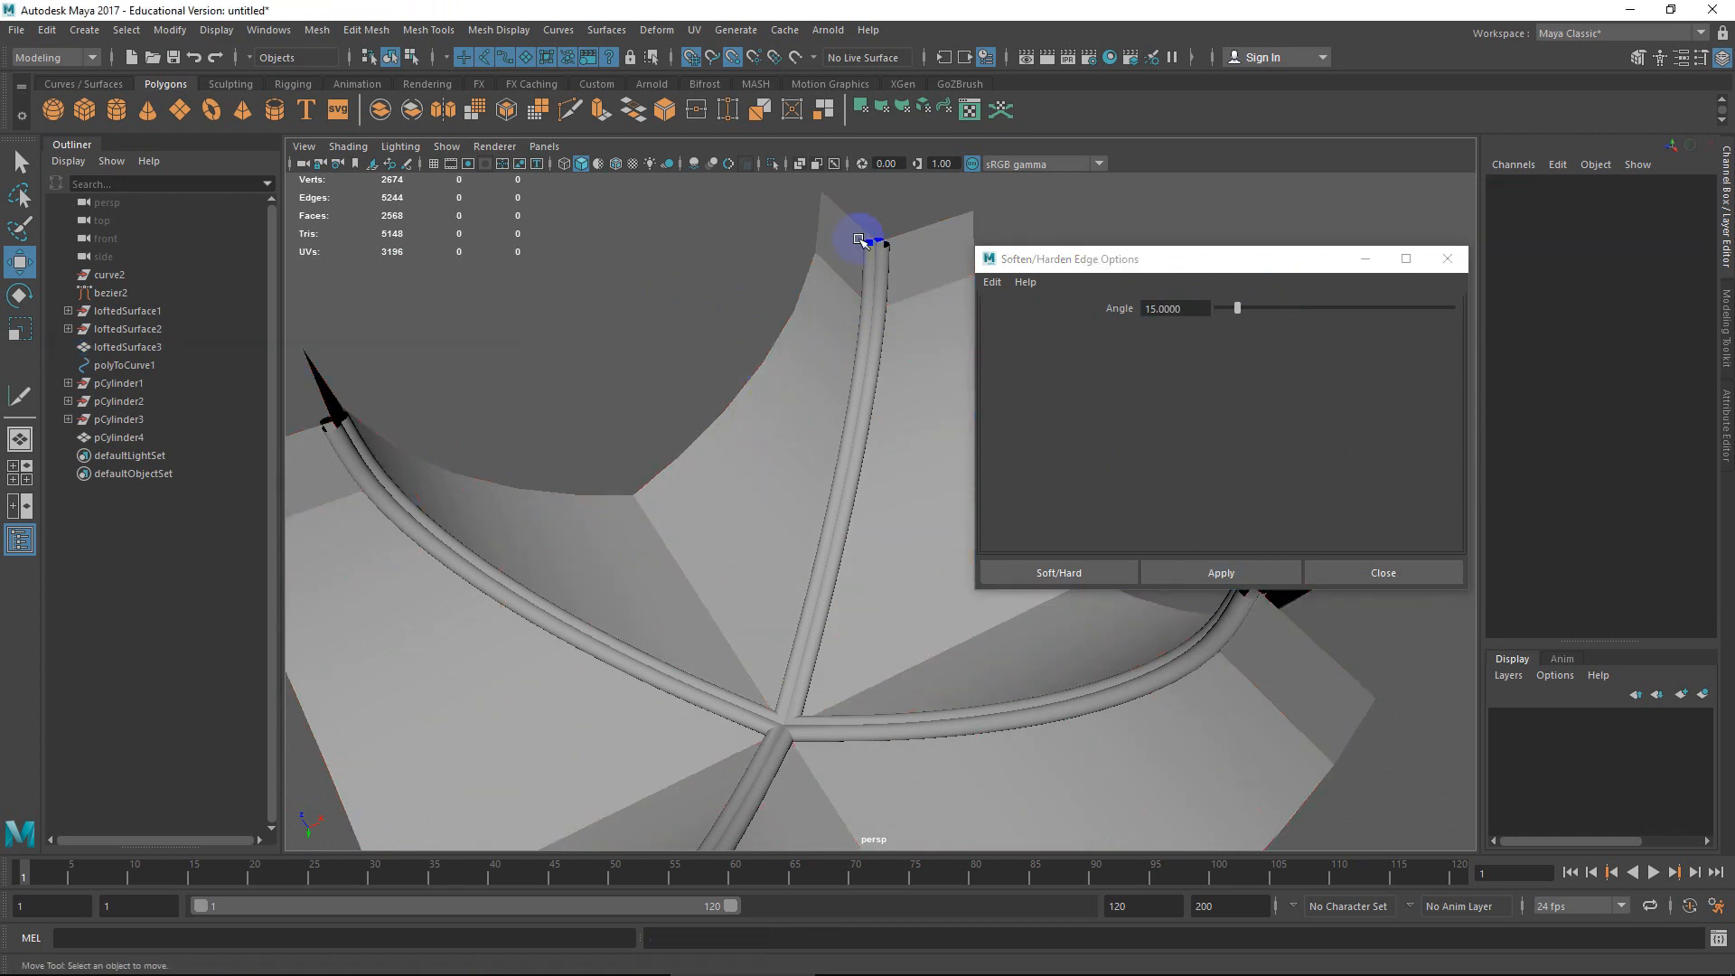
Select the strip of faces along one side of a rib and apply Soften/Harden Edge at an angle of 30.
{"action": "right_click_drag", "start_coordinate": [800, 352], "coordinate": [795, 382]}
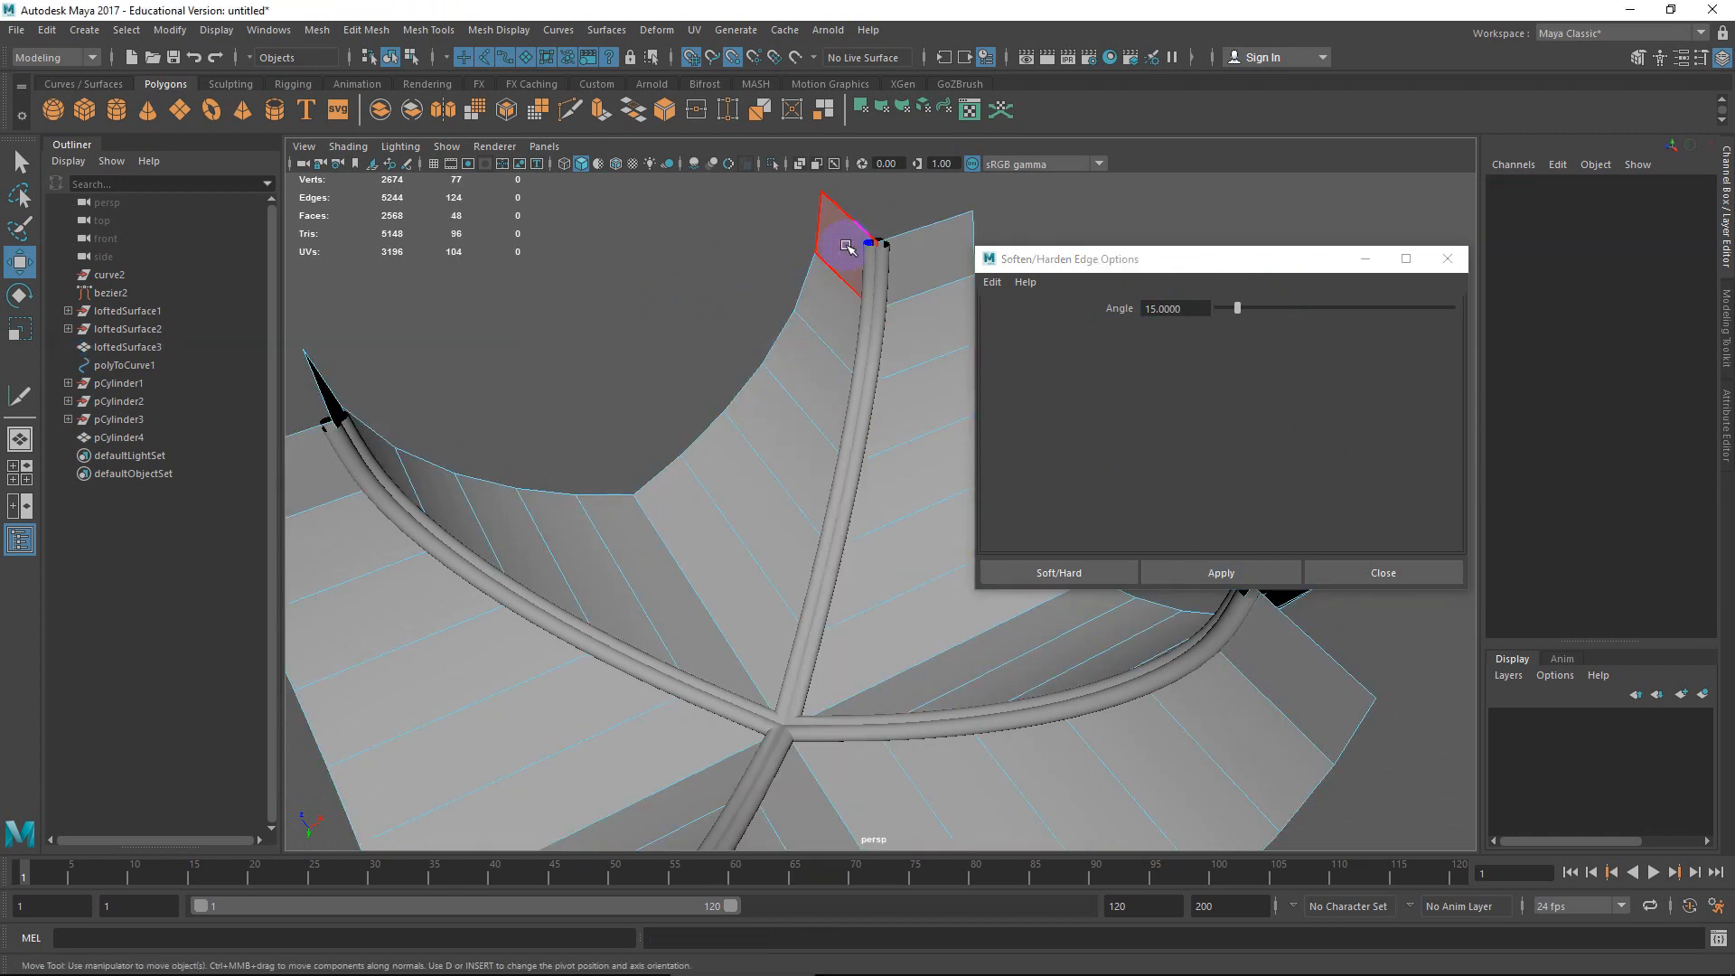
{"action": "left_click", "coordinate": [849, 240]}
{"action": "double_click", "coordinate": [714, 550], "text": "shift"}
{"action": "double_click", "coordinate": [1192, 309]}
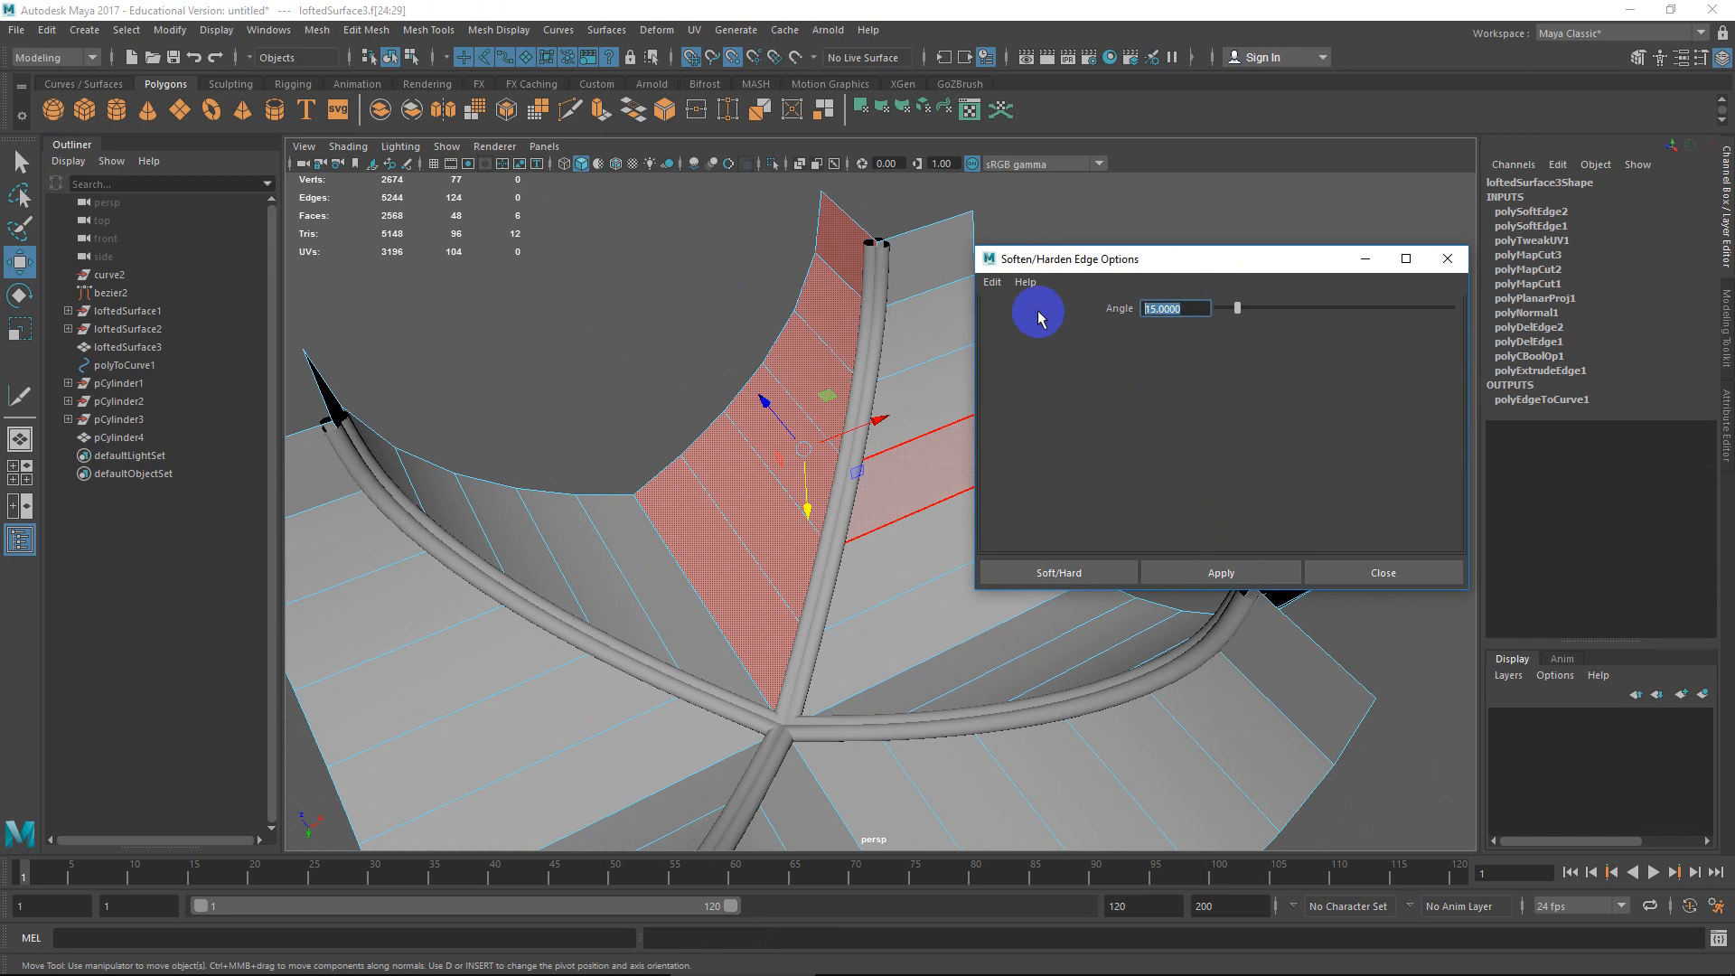
{"action": "type", "text": "30"}
{"action": "left_click", "coordinate": [1201, 573]}
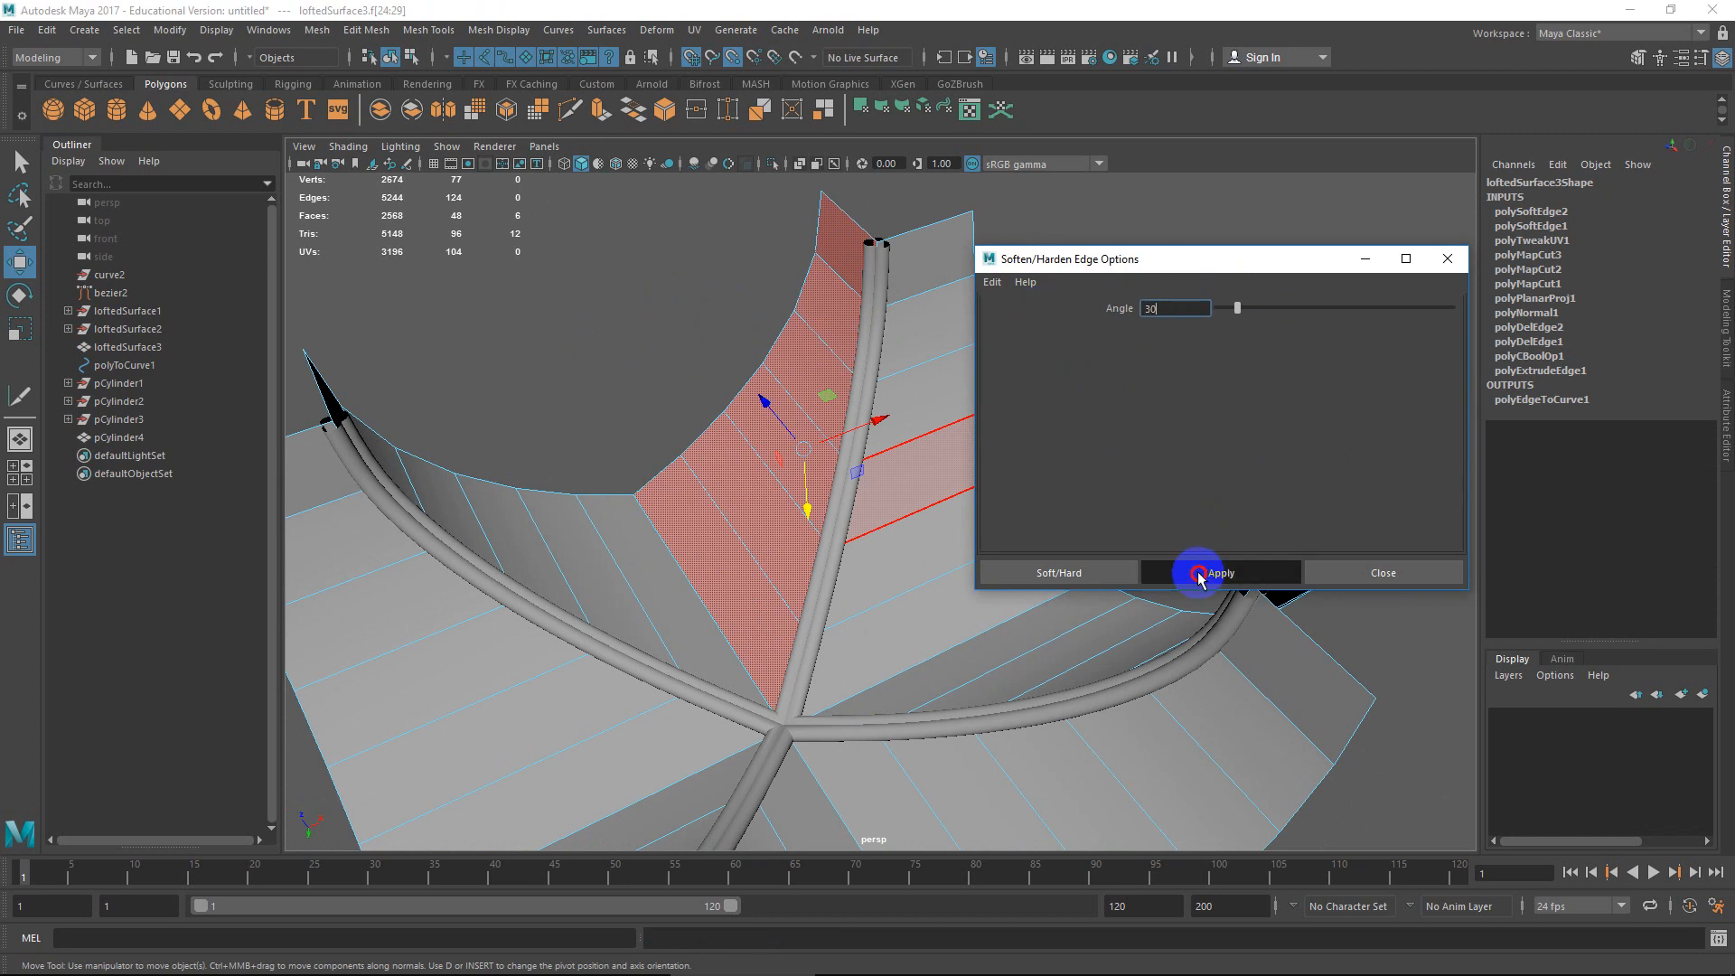
{"action": "left_click", "coordinate": [690, 349]}
{"action": "left_click_drag", "start_coordinate": [689, 349], "coordinate": [708, 363], "text": "alt"}
Select the face strip on the opposite side of that rib and apply Soften/Harden Edge at the same 30 angle.
{"action": "right_click_drag", "start_coordinate": [596, 339], "coordinate": [666, 305]}
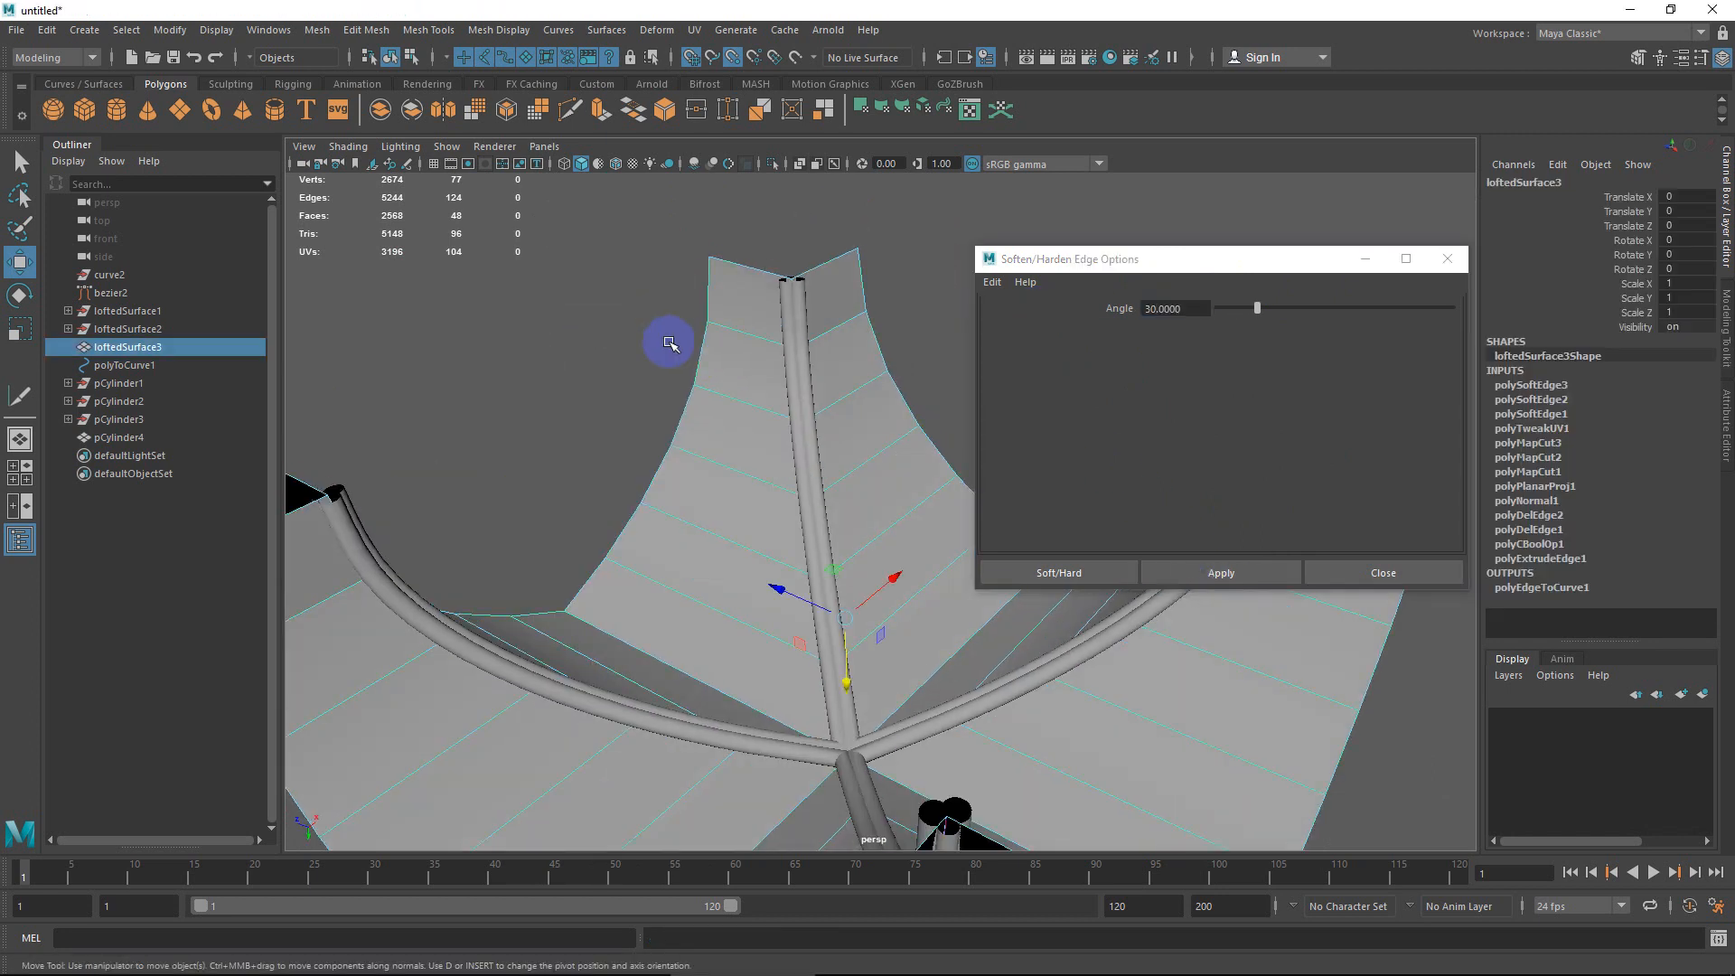
{"action": "left_click", "coordinate": [669, 343]}
{"action": "left_click_drag", "start_coordinate": [696, 401], "coordinate": [723, 372], "text": "alt"}
{"action": "right_click_drag", "start_coordinate": [723, 368], "coordinate": [727, 422]}
{"action": "right_click_drag", "start_coordinate": [701, 279], "coordinate": [702, 332]}
{"action": "left_click", "coordinate": [685, 256]}
{"action": "double_click", "coordinate": [814, 496], "text": "shift"}
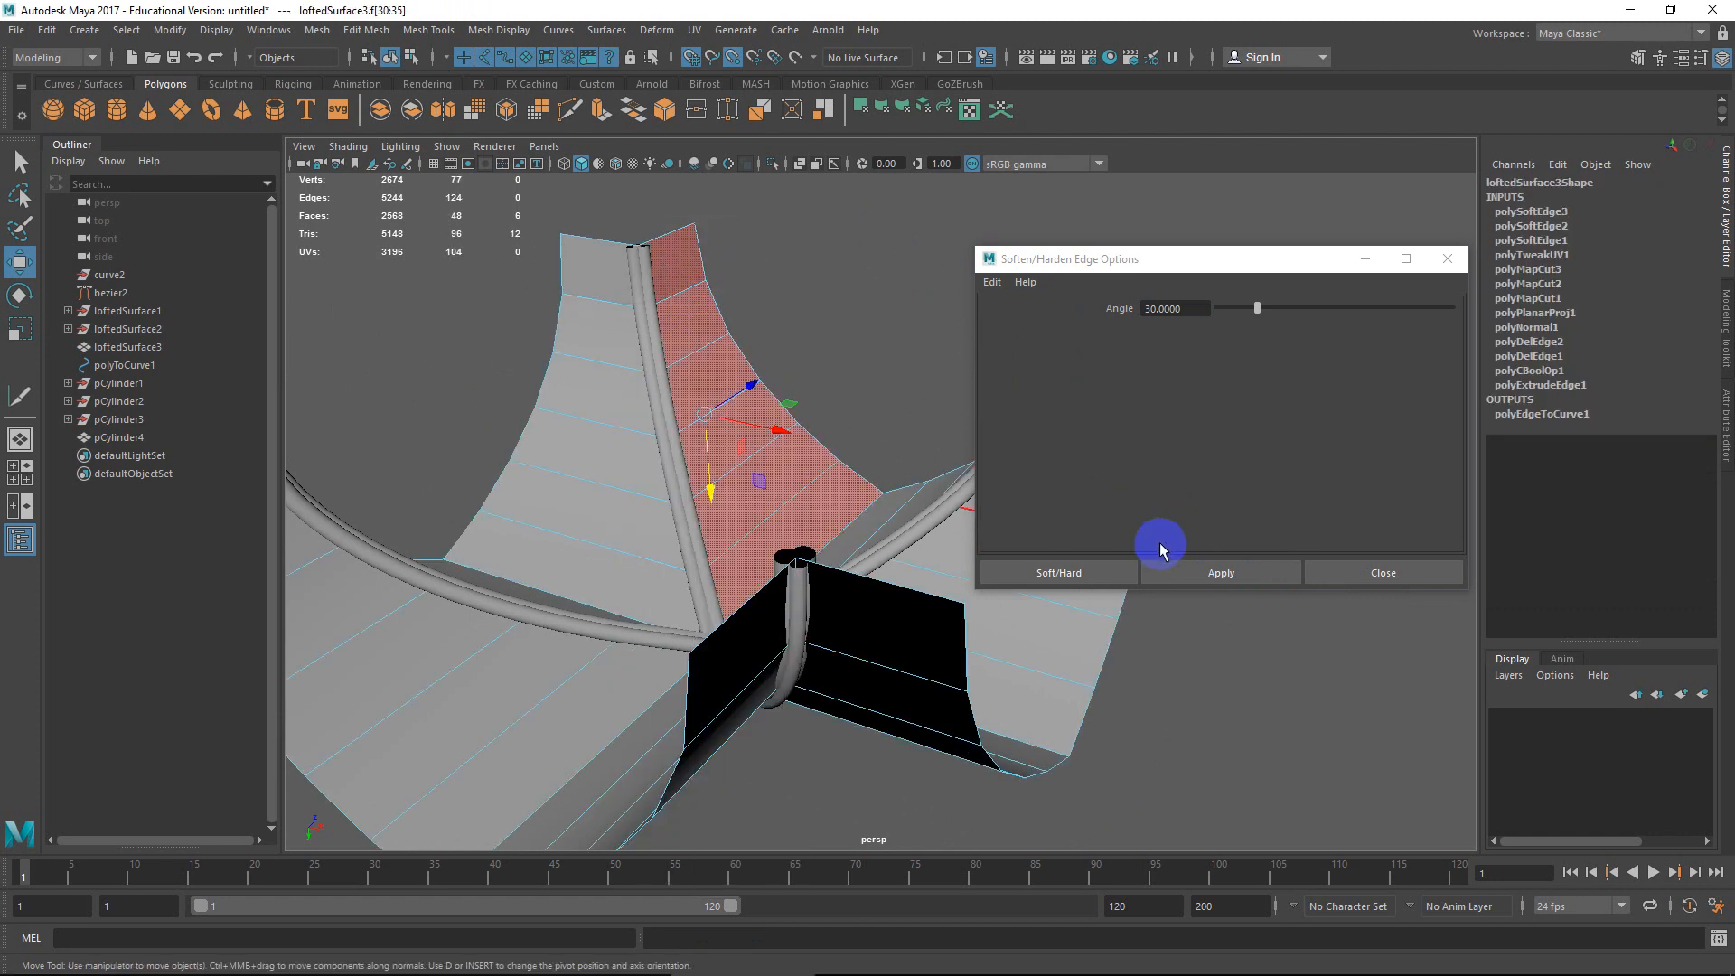
{"action": "left_click", "coordinate": [1175, 573]}
Select the next vault panel's full face strip up to the rib crossing and apply the 30 angle softening.
{"action": "left_click", "coordinate": [629, 277]}
{"action": "left_click_drag", "start_coordinate": [629, 281], "coordinate": [662, 533], "text": "alt"}
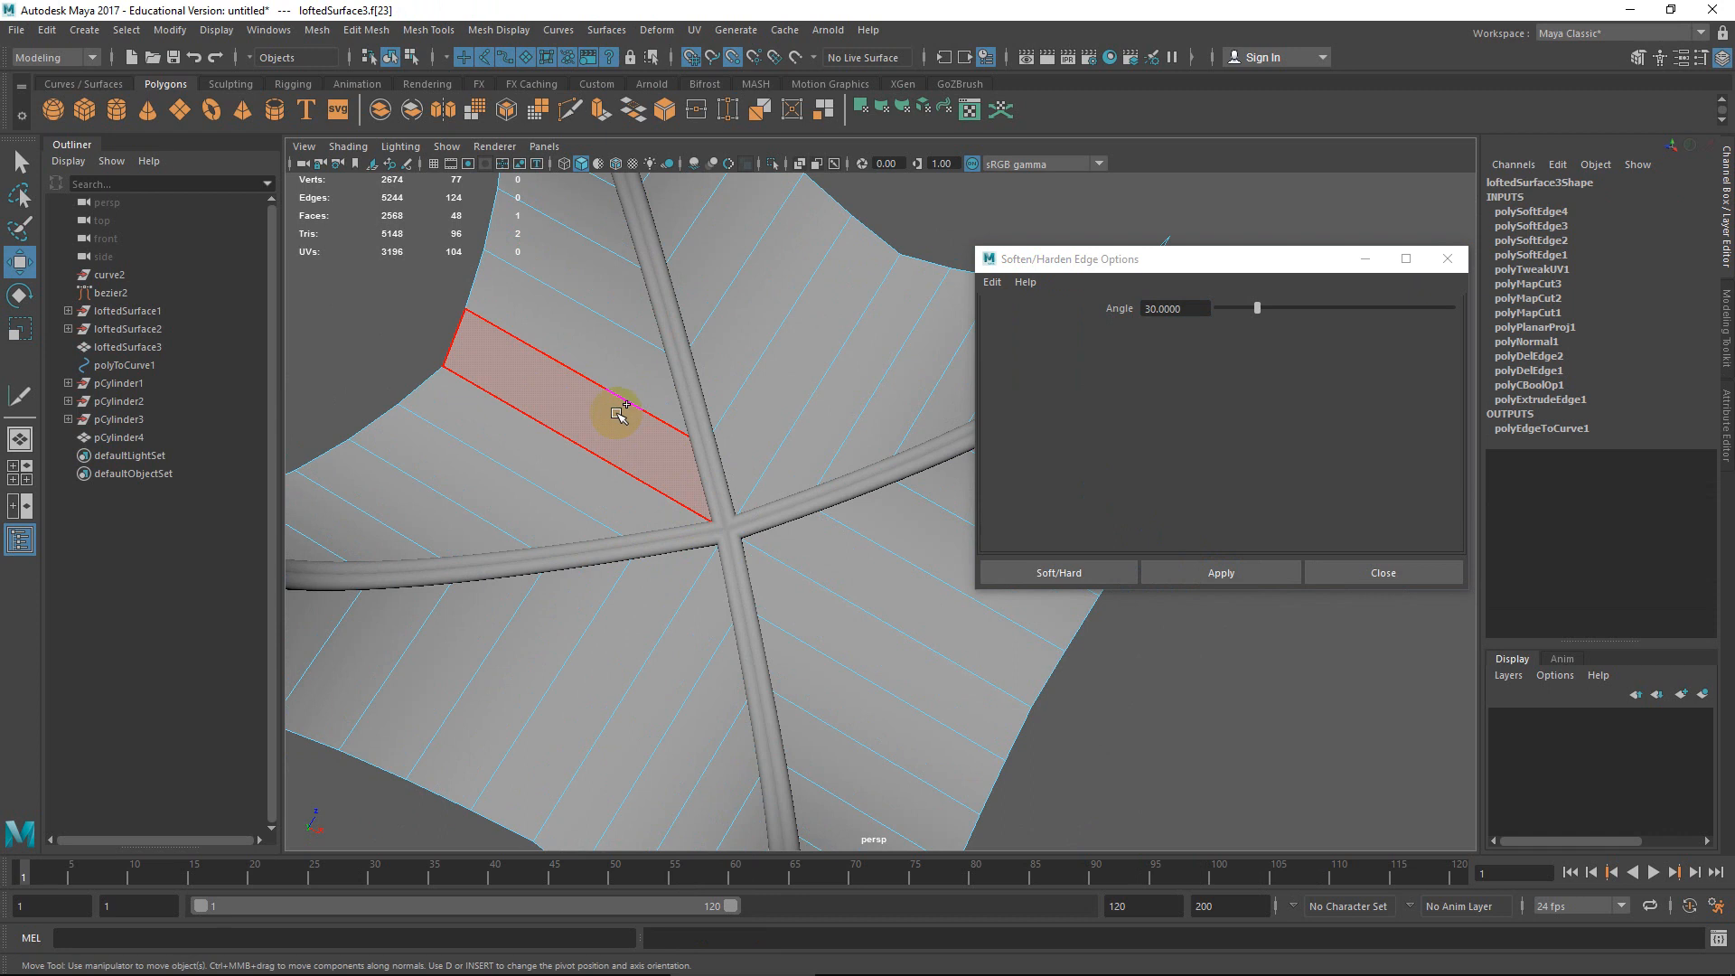
{"action": "double_click", "coordinate": [622, 415], "text": "shift"}
{"action": "left_click_drag", "start_coordinate": [623, 415], "coordinate": [678, 308], "text": "alt"}
{"action": "left_click", "coordinate": [1220, 571]}
Select the face strip beside another rib, from its foot to the crossing, and soften it at angle 30.
{"action": "left_click_drag", "start_coordinate": [949, 579], "coordinate": [829, 391], "text": "alt"}
{"action": "left_click", "coordinate": [828, 390]}
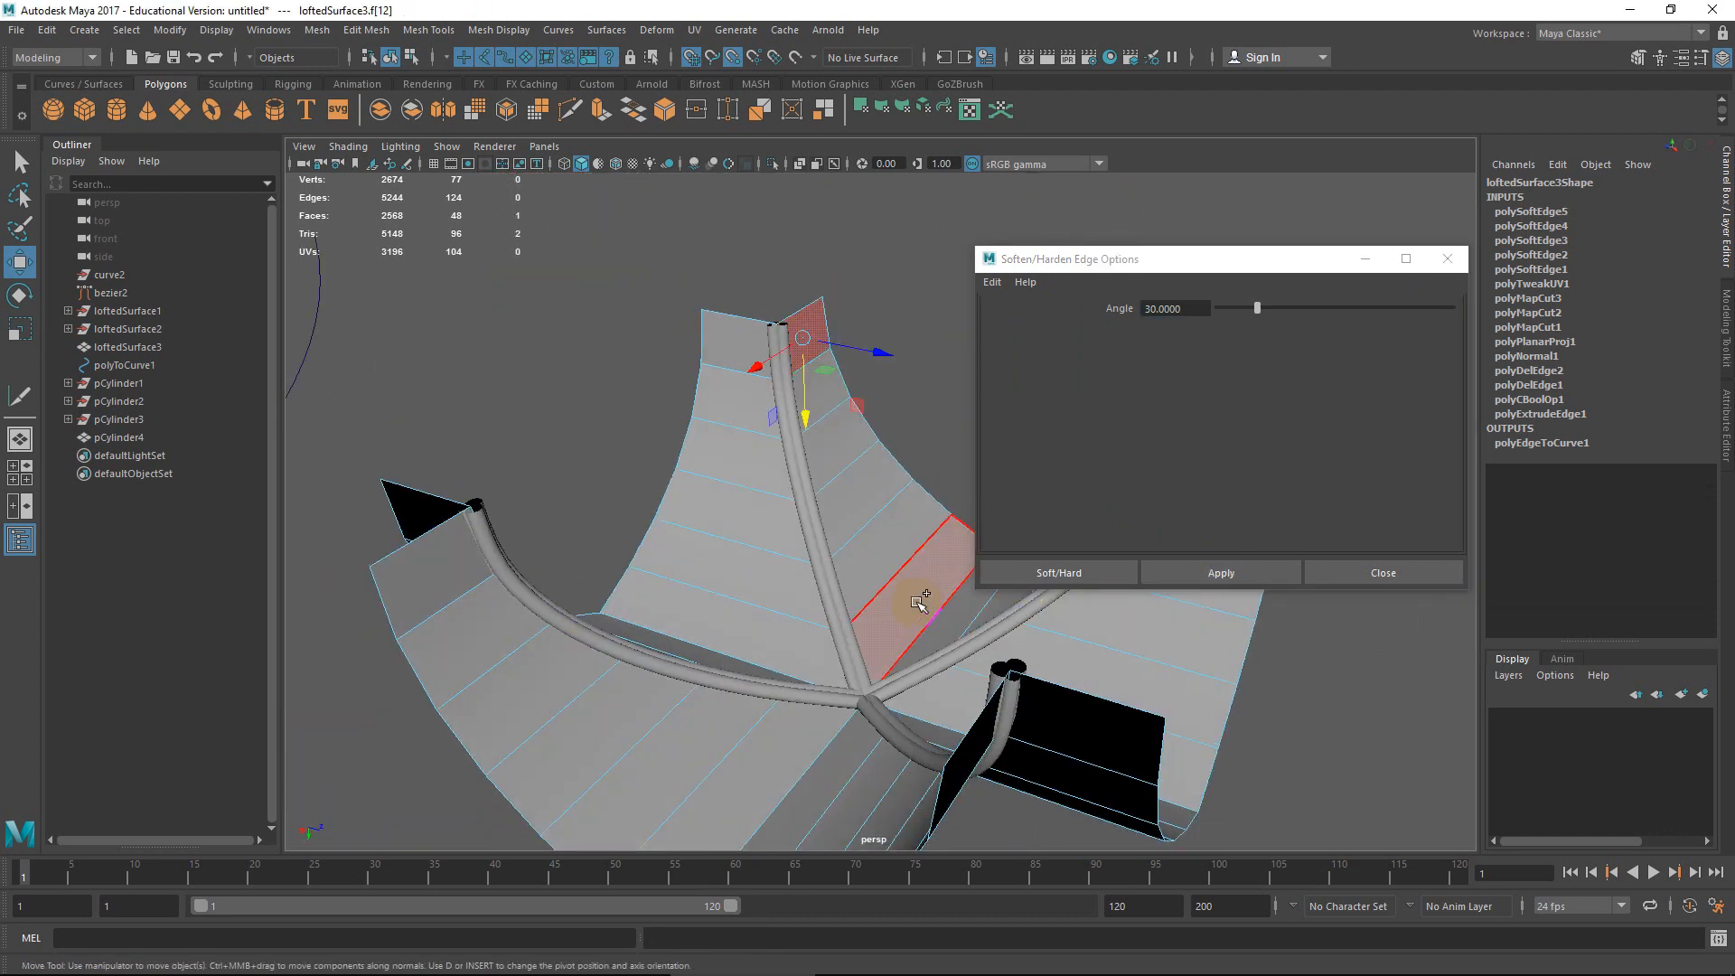
{"action": "double_click", "coordinate": [904, 497], "text": "shift"}
{"action": "left_click", "coordinate": [1211, 572]}
Select the vault panel's face strip on the outer side of the next rib, down to the crossing, and soften it at angle 30.
{"action": "left_click", "coordinate": [728, 339]}
{"action": "double_click", "coordinate": [708, 608], "text": "shift"}
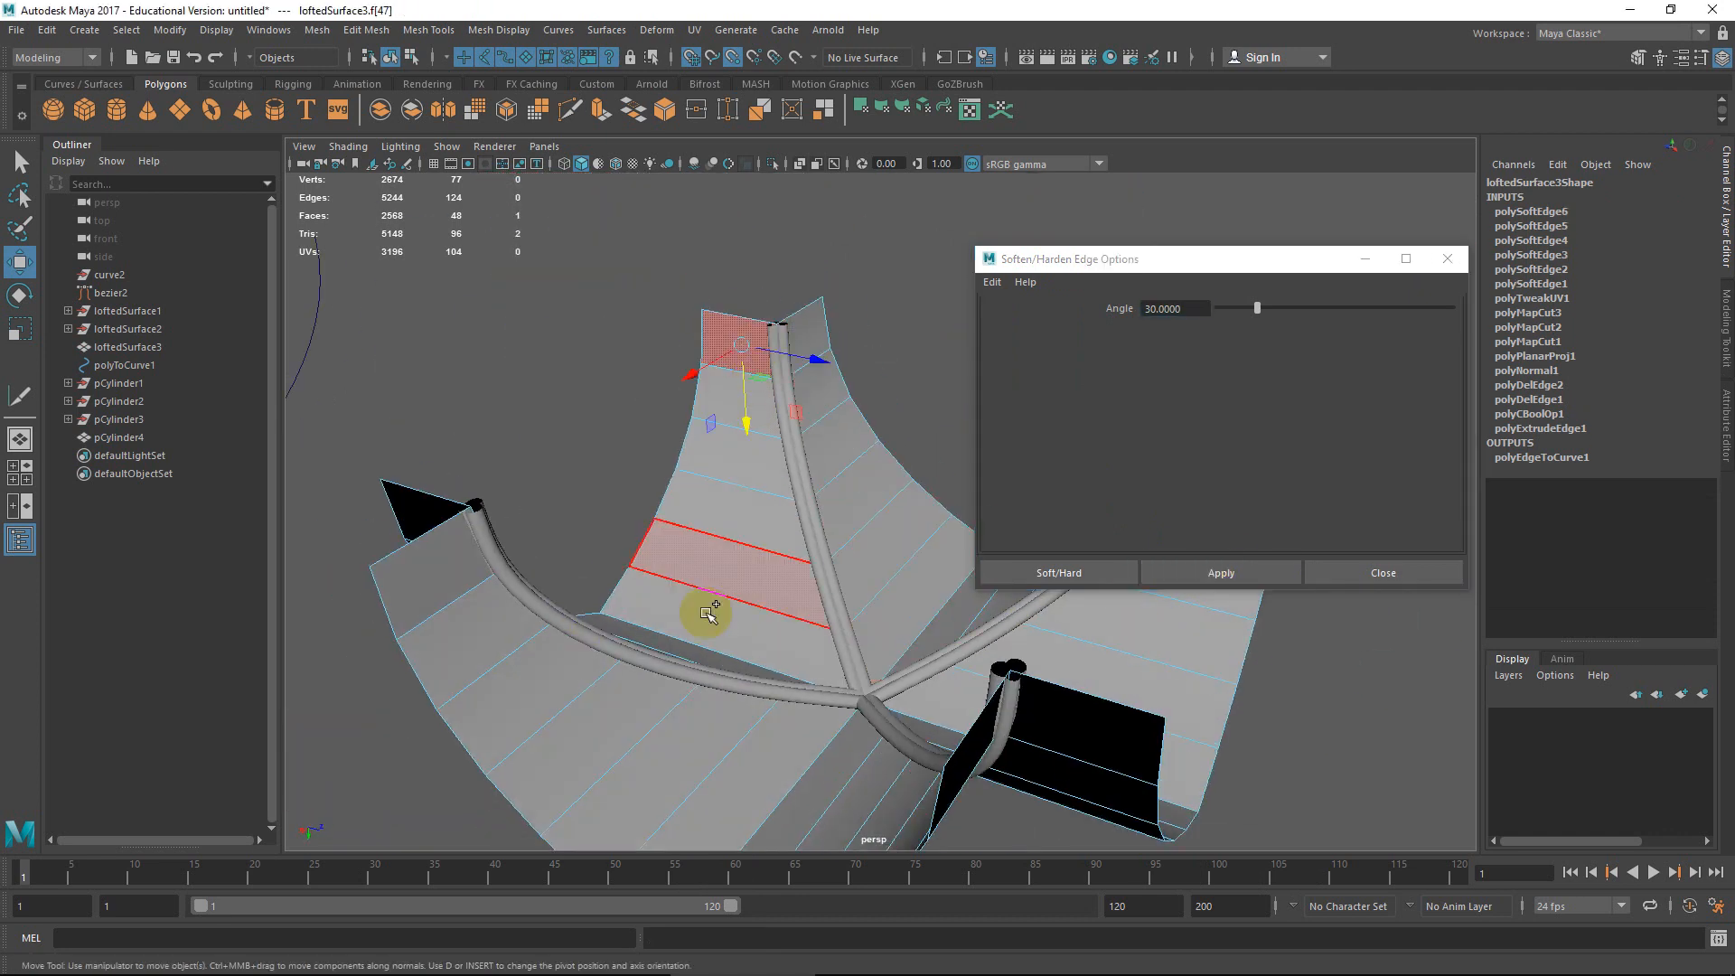
{"action": "left_click", "coordinate": [1224, 571]}
{"action": "left_click_drag", "start_coordinate": [831, 542], "coordinate": [542, 602], "text": "alt"}
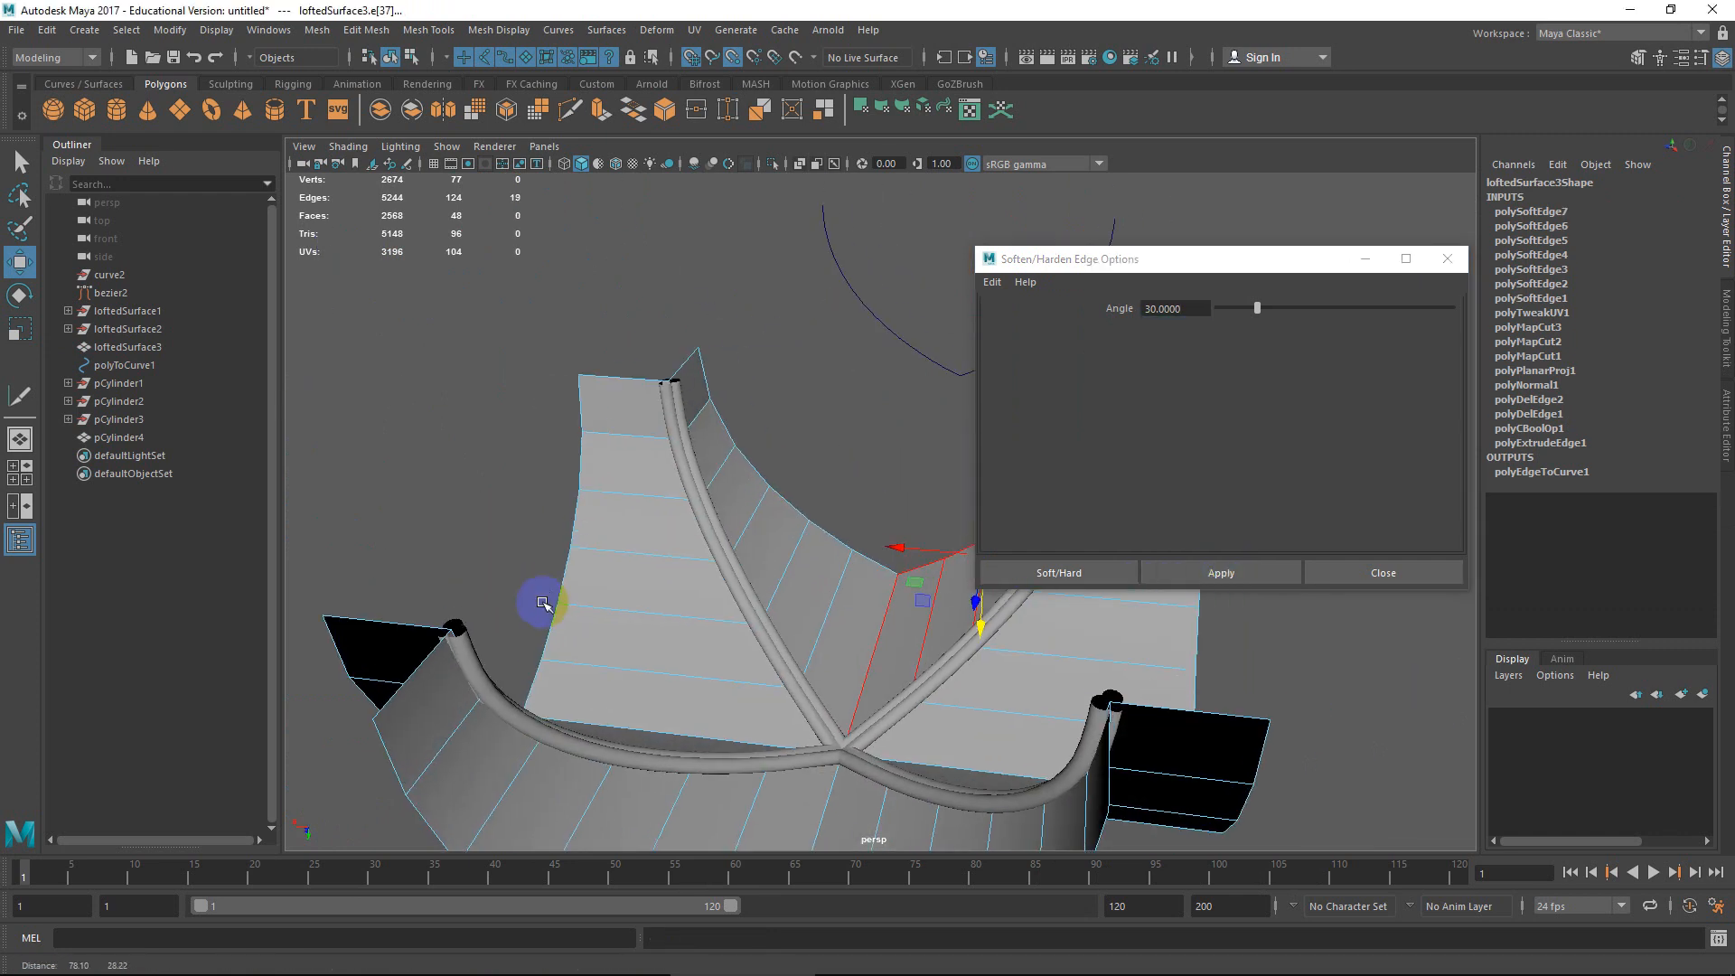
Select the adjoining face strip across that rib, soften its edges at angle 30, and return to object mode with nothing selected.
{"action": "left_click", "coordinate": [684, 384]}
{"action": "double_click", "coordinate": [850, 587], "text": "shift"}
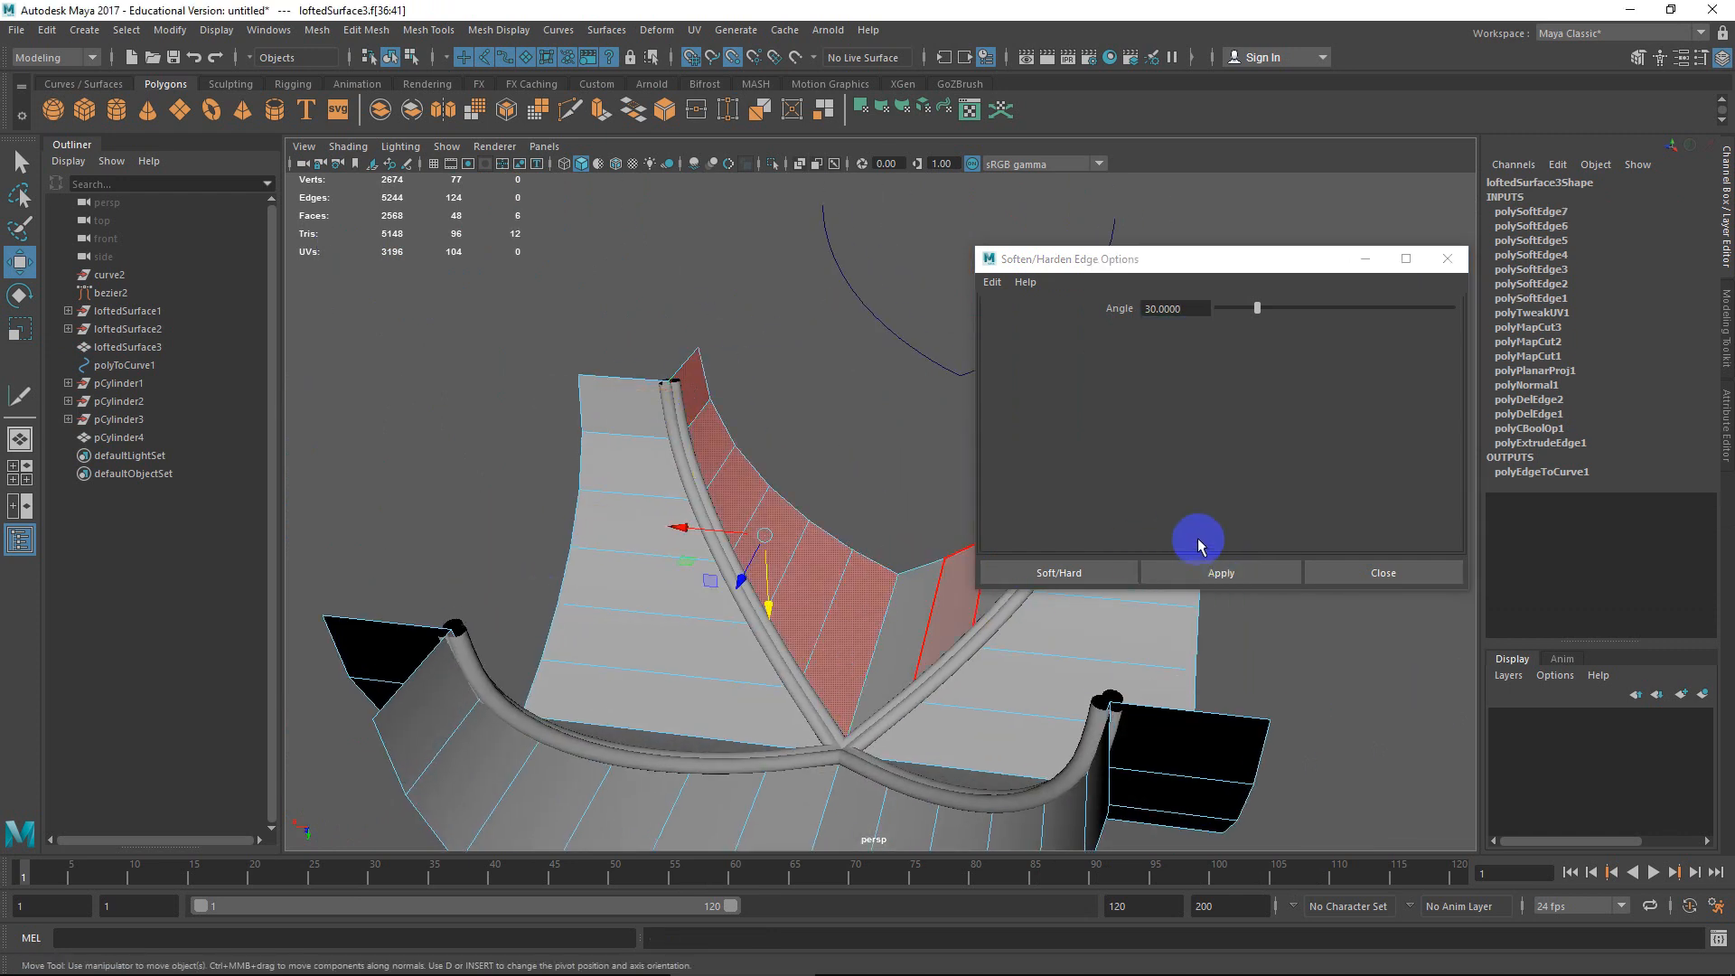
{"action": "left_click", "coordinate": [1220, 573]}
{"action": "left_click_drag", "start_coordinate": [873, 531], "coordinate": [795, 567], "text": "alt"}
{"action": "right_click_drag", "start_coordinate": [837, 508], "coordinate": [913, 409]}
{"action": "left_click", "coordinate": [750, 474]}
{"action": "left_click_drag", "start_coordinate": [749, 474], "coordinate": [844, 496], "text": "alt"}
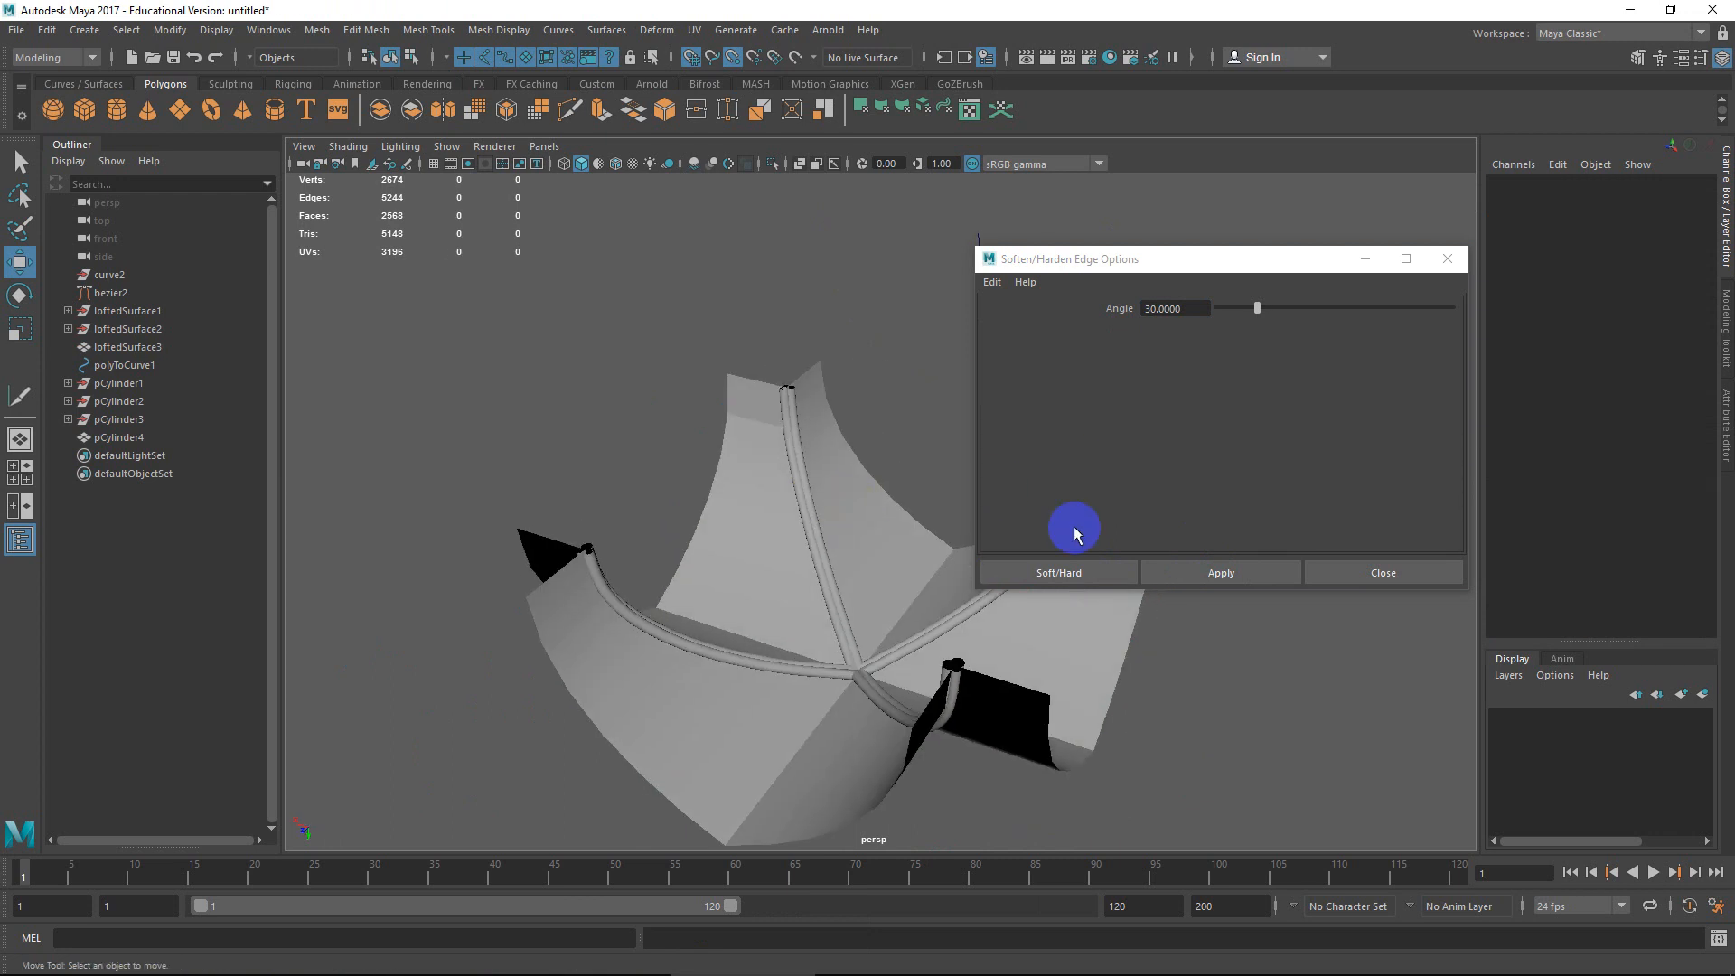
Select the remaining six-face strip beside the far rib, apply the 30 angle softening, and close the Soften/Harden Edge options.
{"action": "right_click_drag", "start_coordinate": [762, 426], "coordinate": [761, 477]}
{"action": "double_click", "coordinate": [778, 617], "text": "shift"}
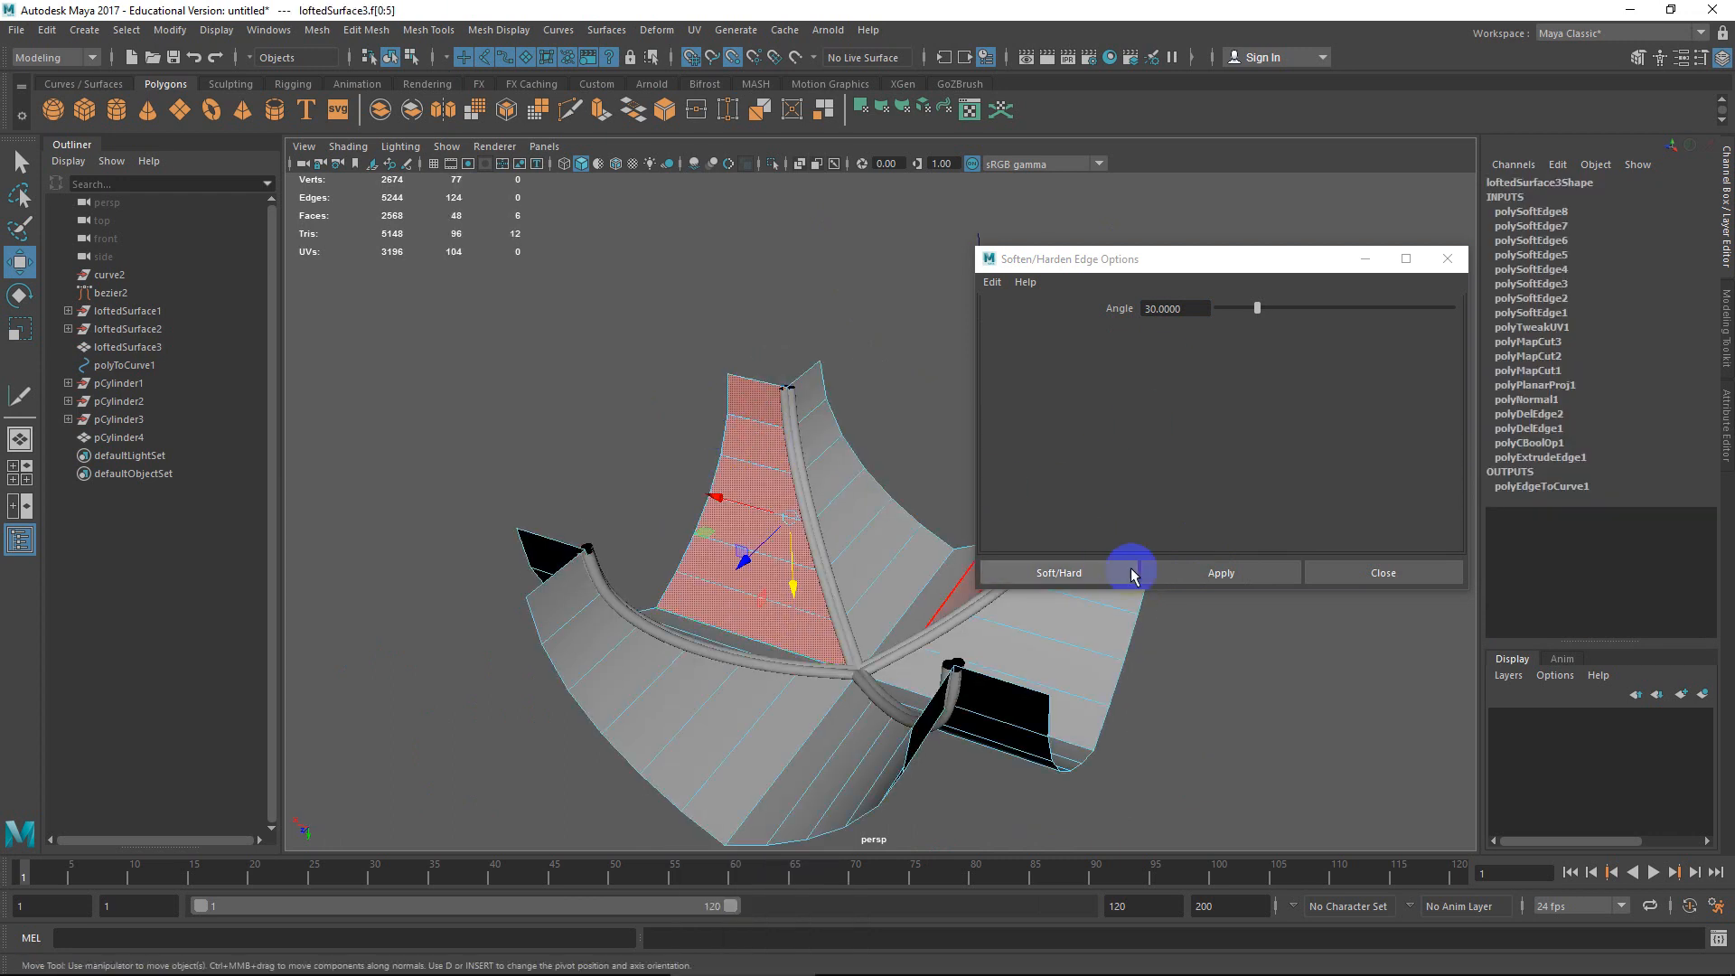
{"action": "left_click", "coordinate": [1215, 571]}
{"action": "left_click", "coordinate": [807, 406]}
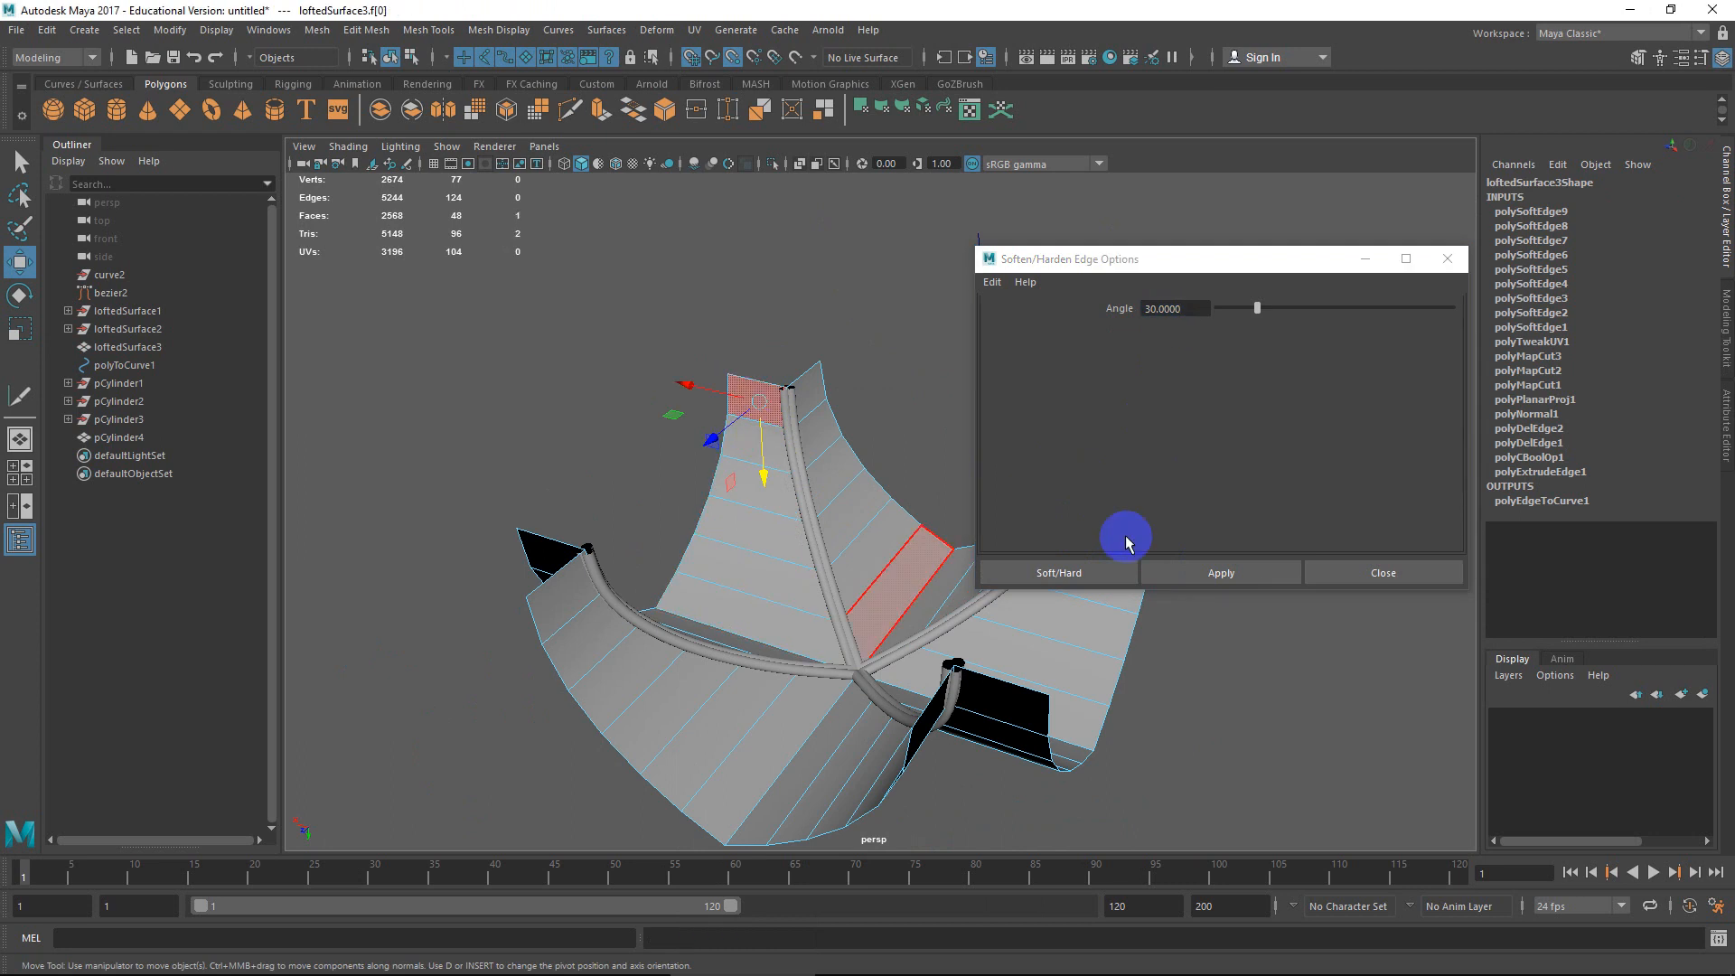
{"action": "left_click", "coordinate": [1383, 572]}
Return to object mode and examine the vault's panel shading and creases from several angles.
{"action": "right_click_drag", "start_coordinate": [817, 437], "coordinate": [904, 412]}
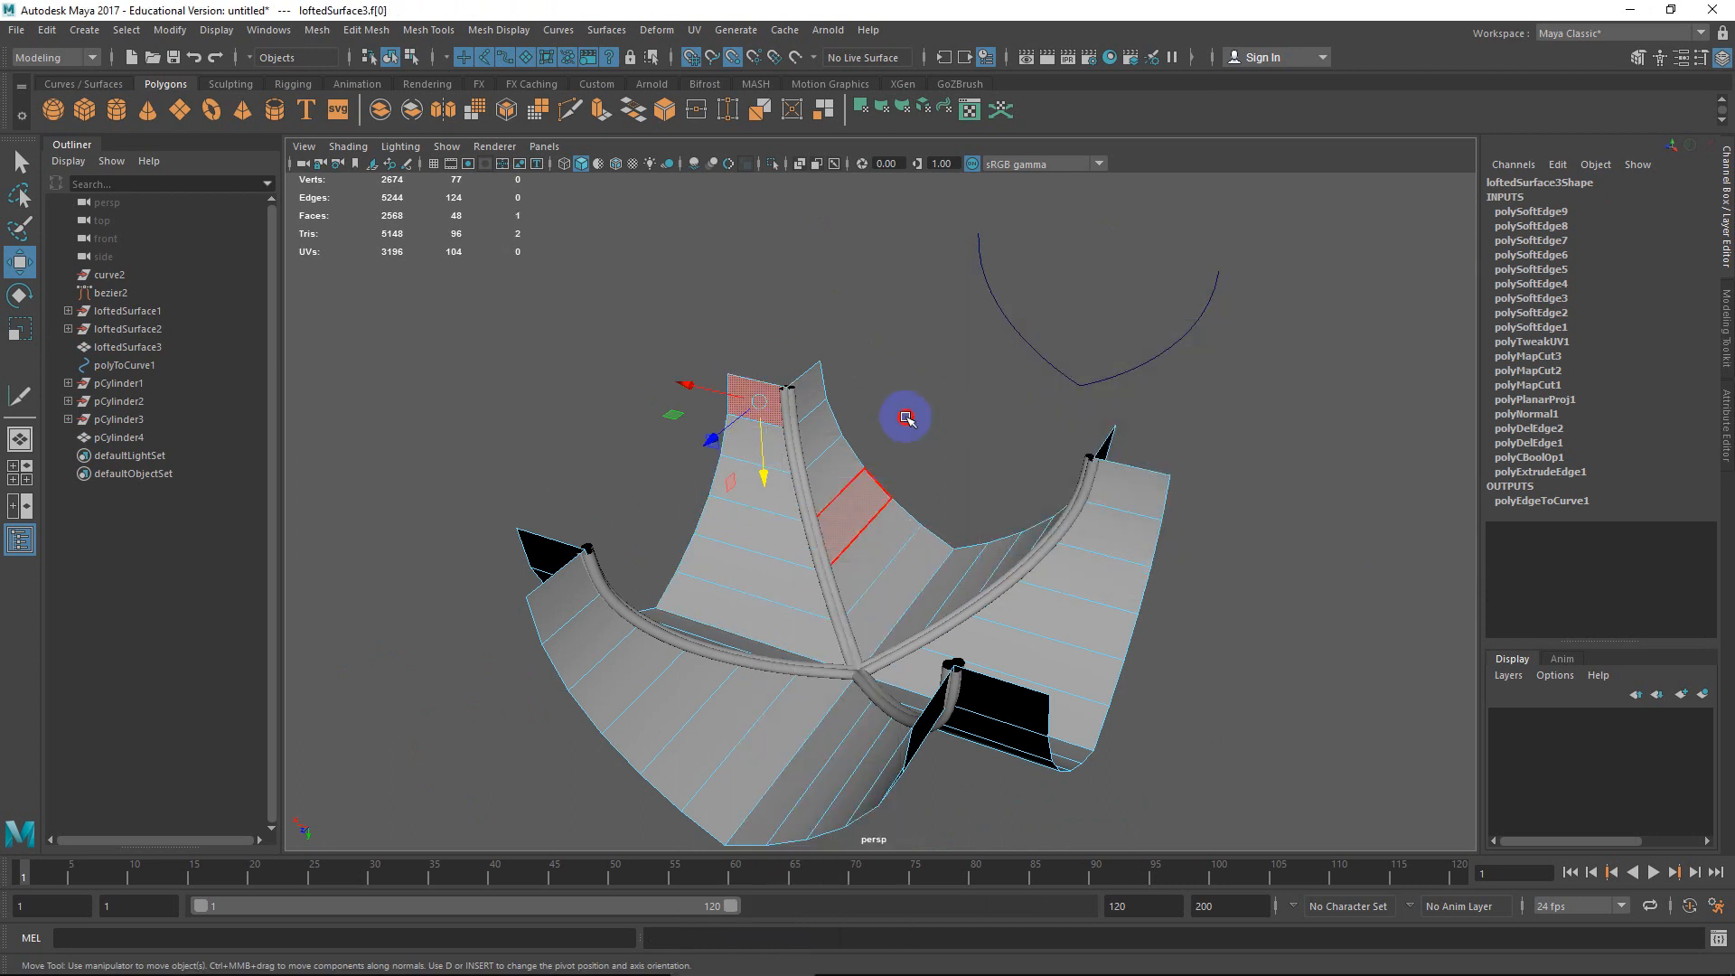
{"action": "left_click_drag", "start_coordinate": [904, 412], "coordinate": [994, 610], "text": "alt"}
{"action": "right_click_drag", "start_coordinate": [1106, 502], "coordinate": [1209, 437]}
{"action": "left_click", "coordinate": [1162, 504]}
{"action": "left_click_drag", "start_coordinate": [1073, 581], "coordinate": [1096, 628], "text": "alt"}
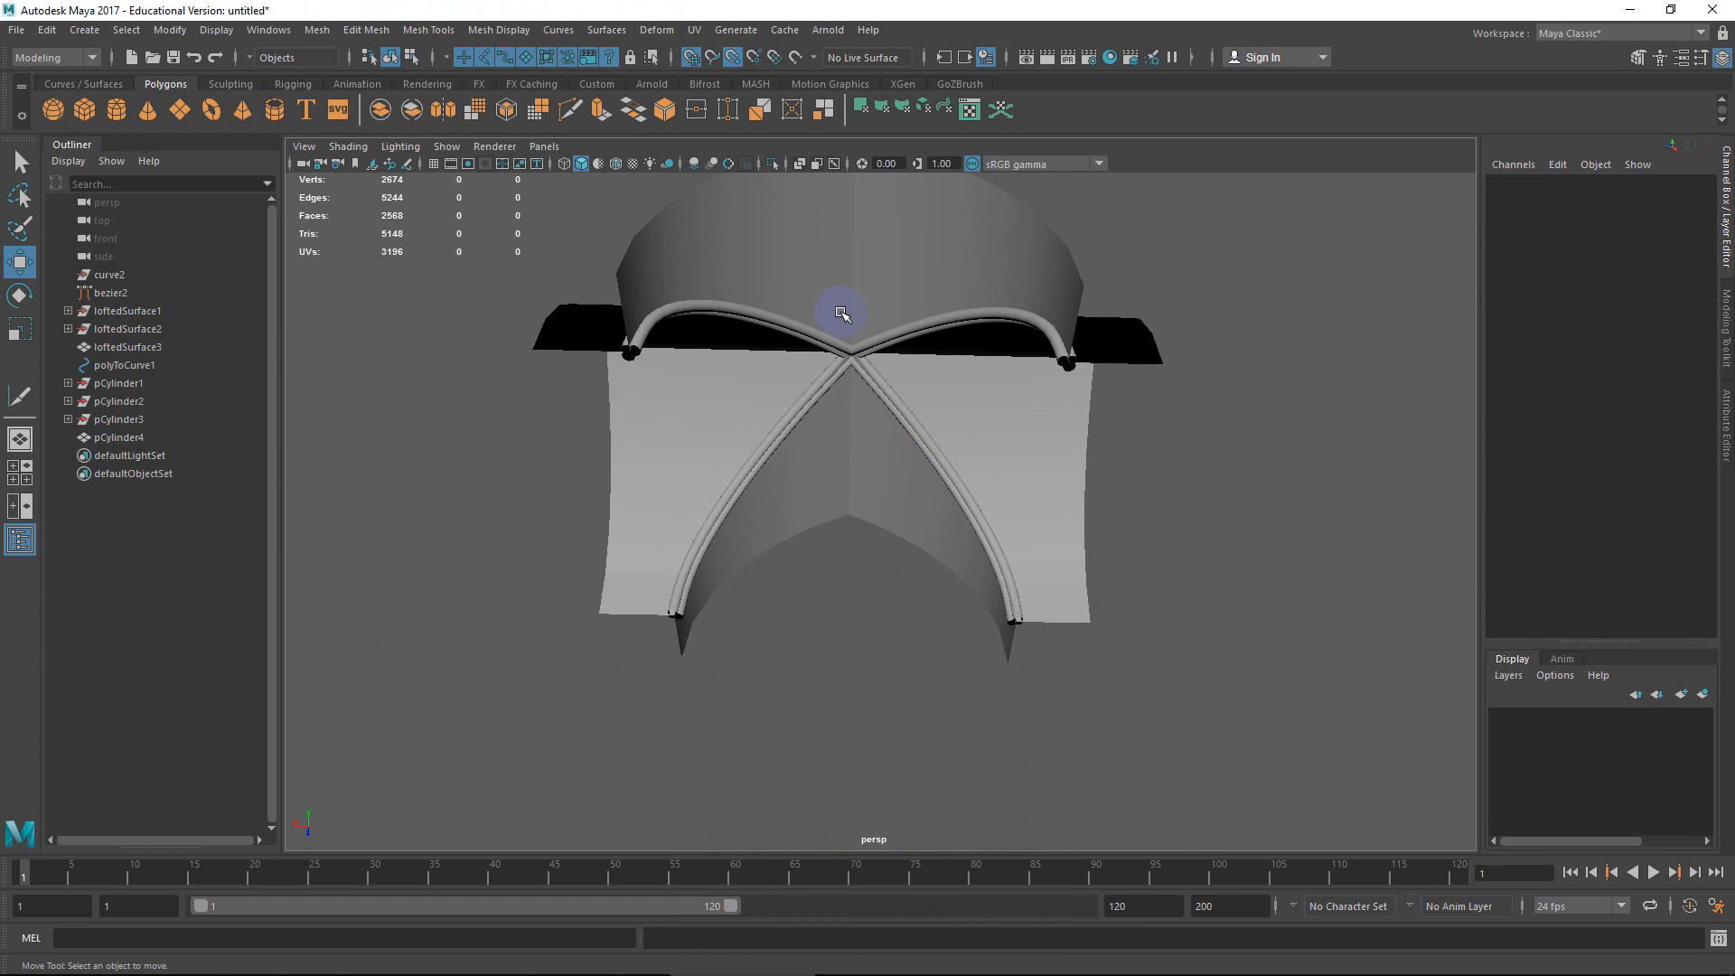
{"action": "left_click_drag", "start_coordinate": [842, 314], "coordinate": [830, 426], "text": "alt"}
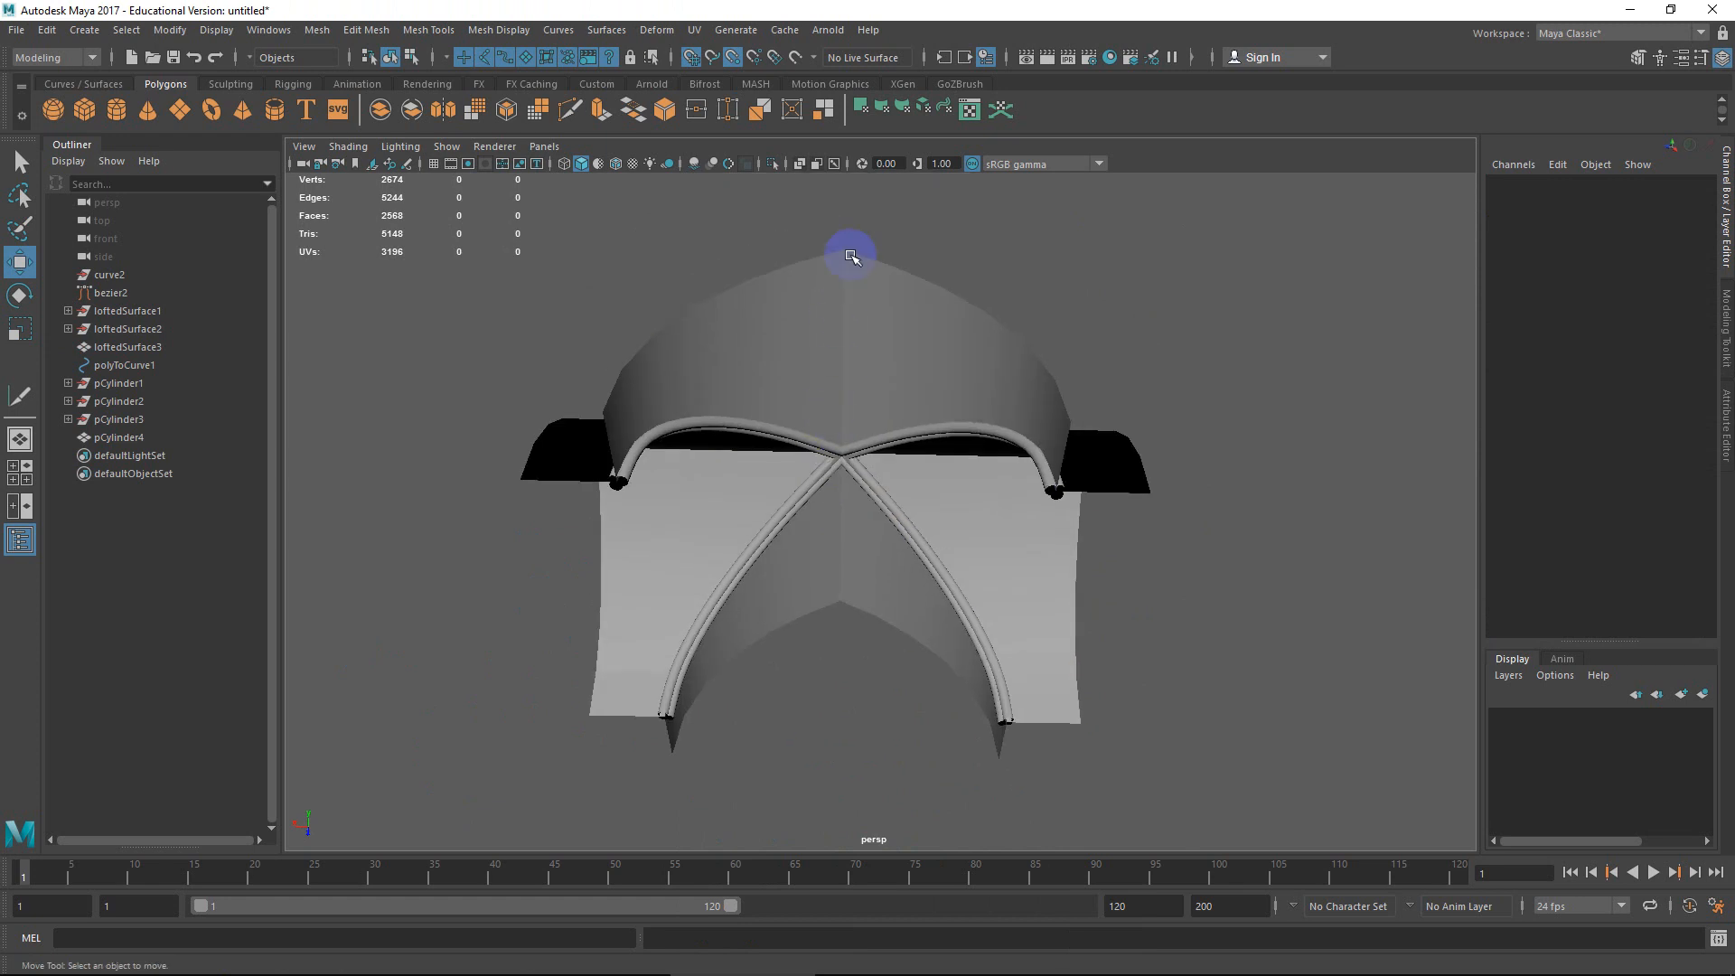
{"action": "left_click_drag", "start_coordinate": [946, 497], "coordinate": [866, 452], "text": "alt"}
{"action": "scroll", "coordinate": [975, 539], "scroll_direction": "down", "scroll_amount": 5}
{"action": "scroll", "coordinate": [913, 480], "scroll_direction": "up", "scroll_amount": 5}
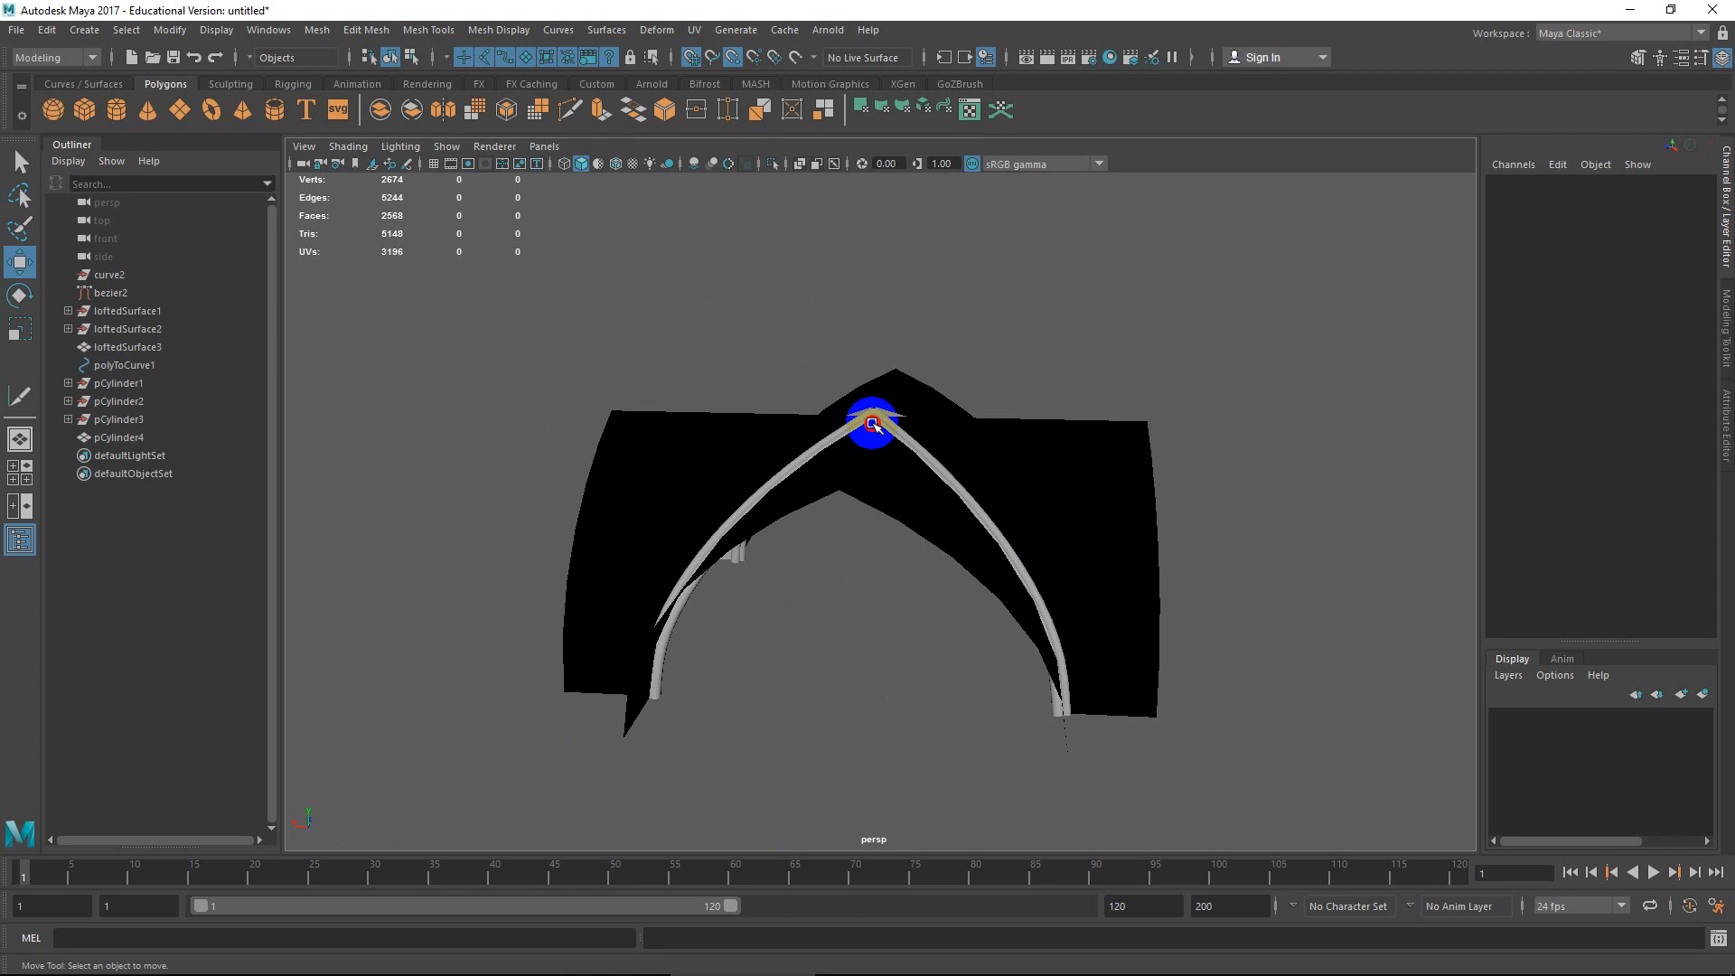
Delete the construction history of the vault ceiling surface, loftedSurface3.
{"action": "left_click", "coordinate": [872, 425]}
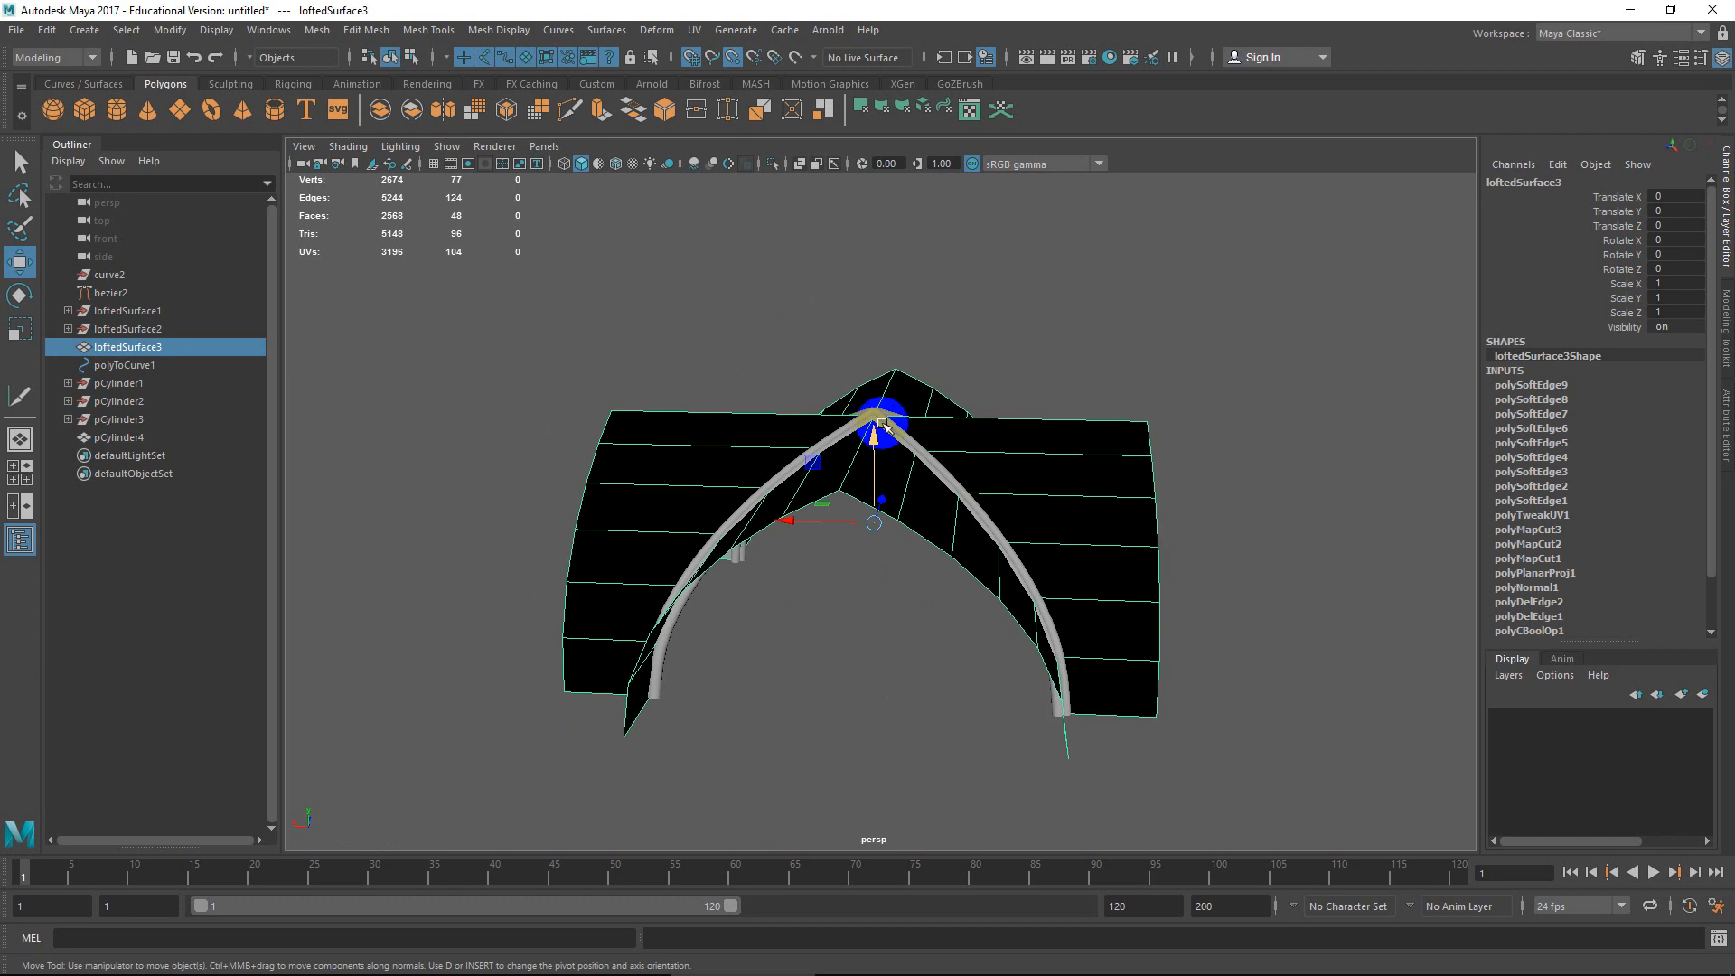
{"action": "left_click", "coordinate": [47, 30]}
{"action": "mouse_move", "coordinate": [153, 233]}
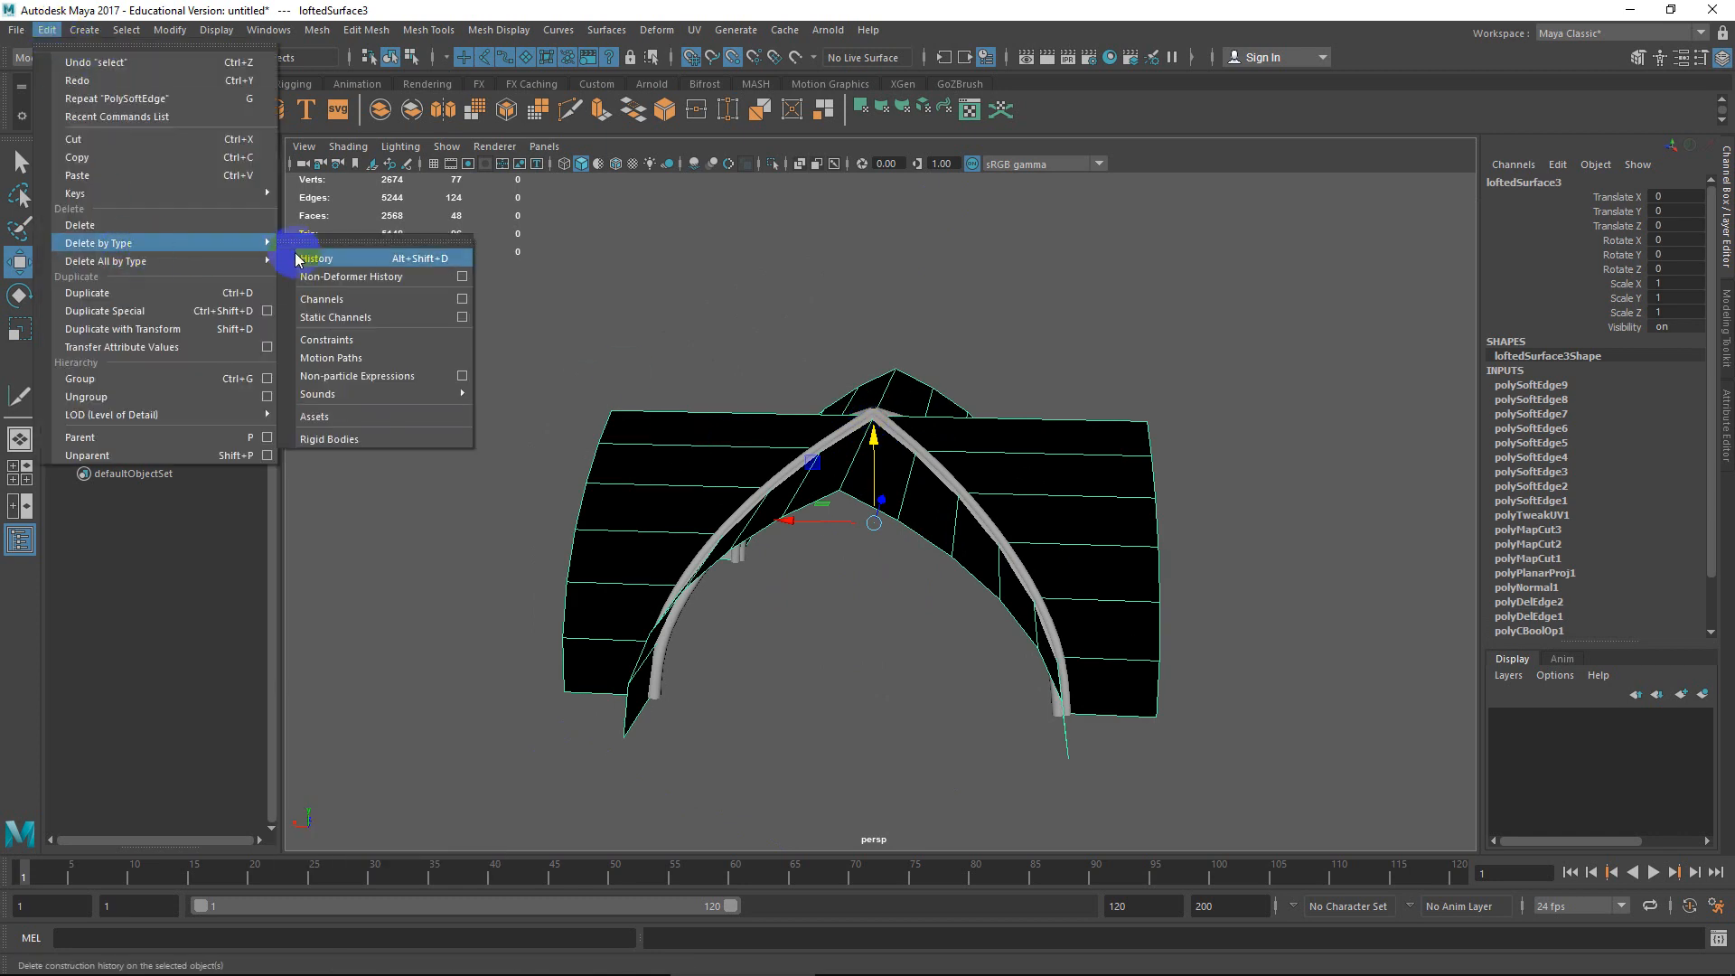
{"action": "left_click", "coordinate": [307, 259]}
Delete the construction history of the rib mesh, pCylinder4.
{"action": "left_click", "coordinate": [839, 429]}
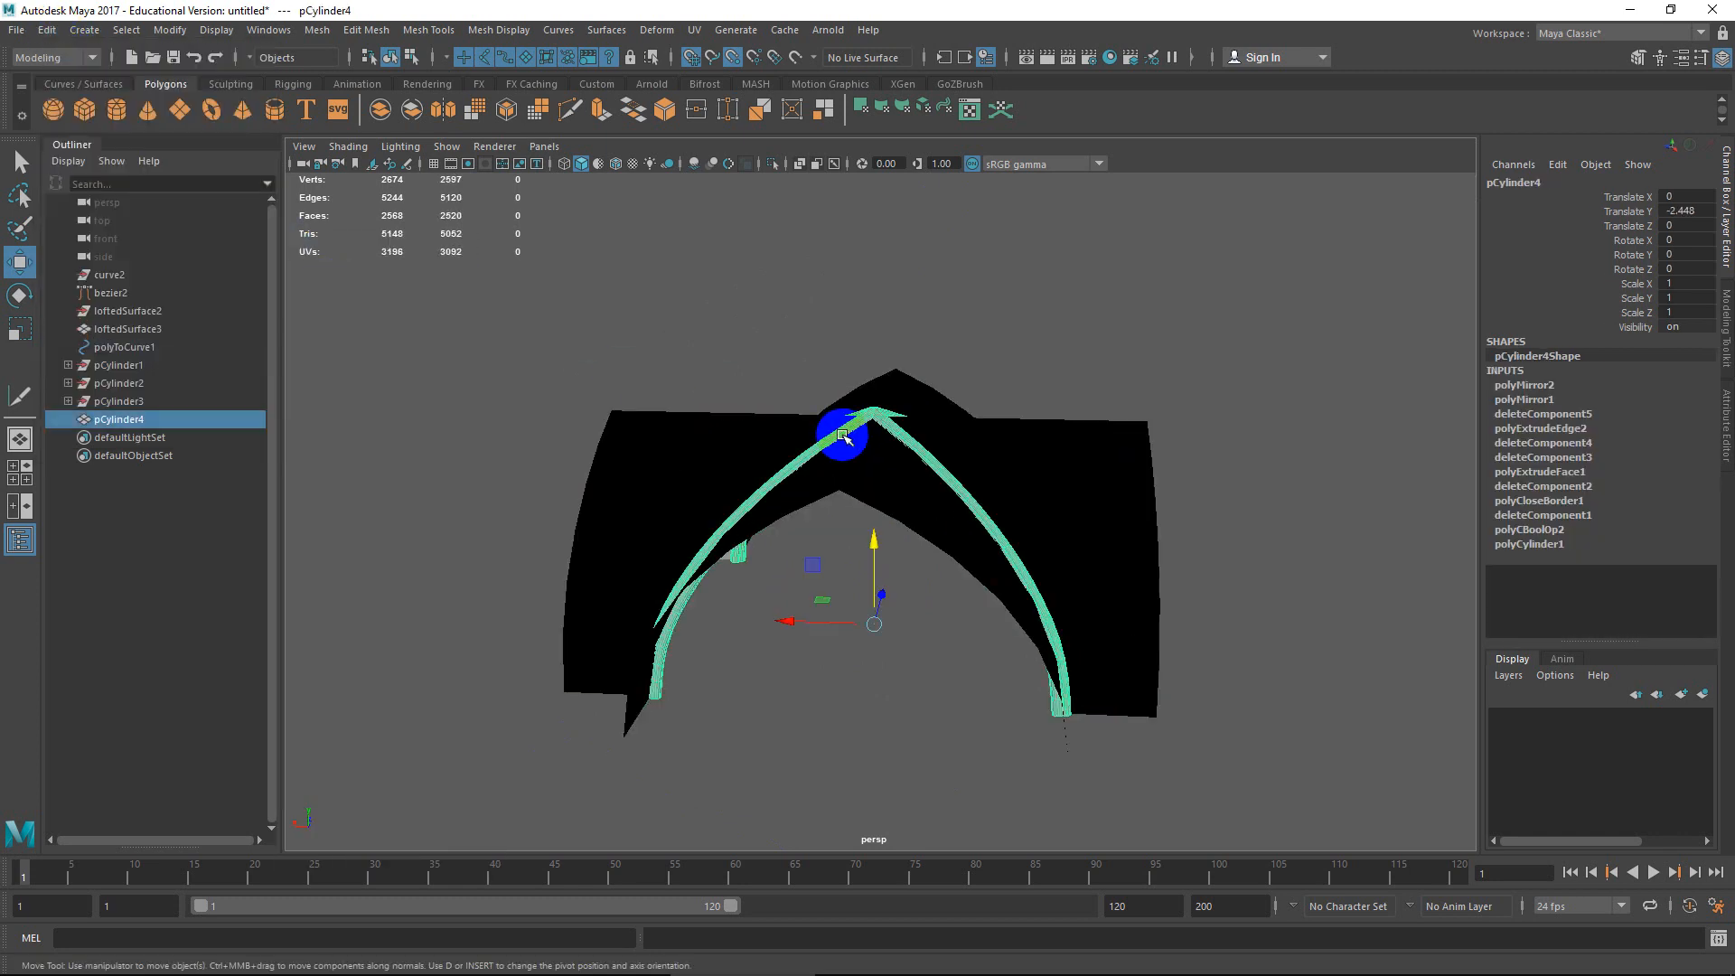
{"action": "left_click", "coordinate": [62, 36]}
{"action": "mouse_move", "coordinate": [181, 241]}
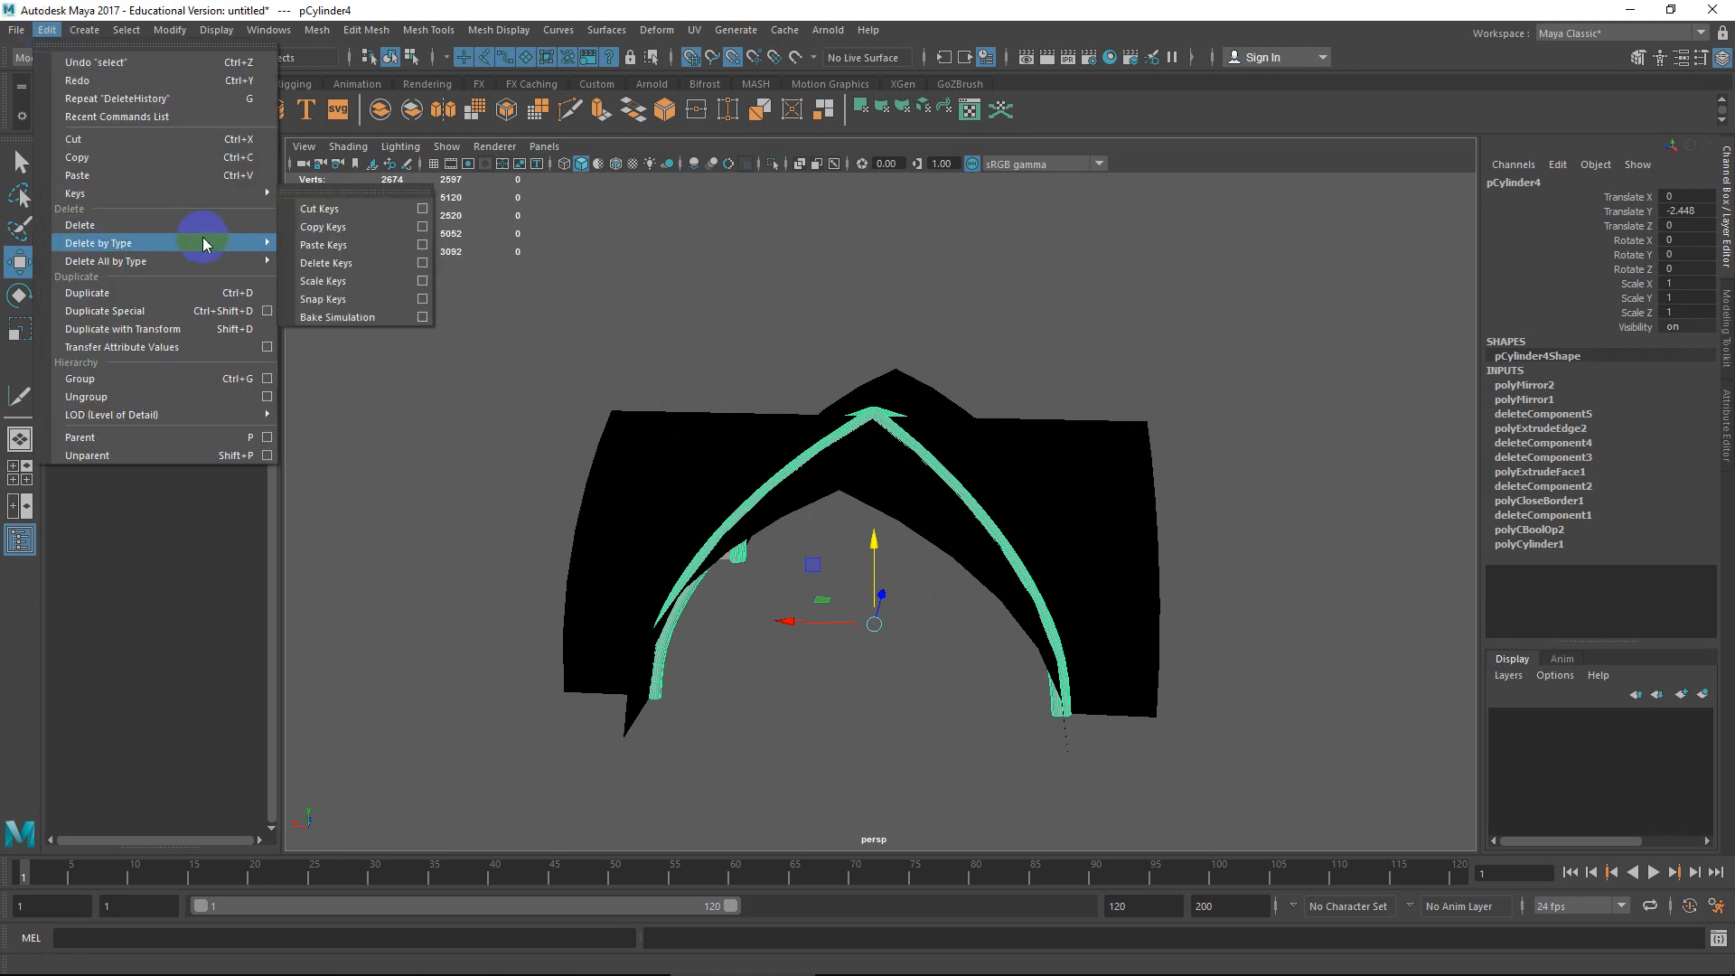
{"action": "left_click", "coordinate": [312, 260]}
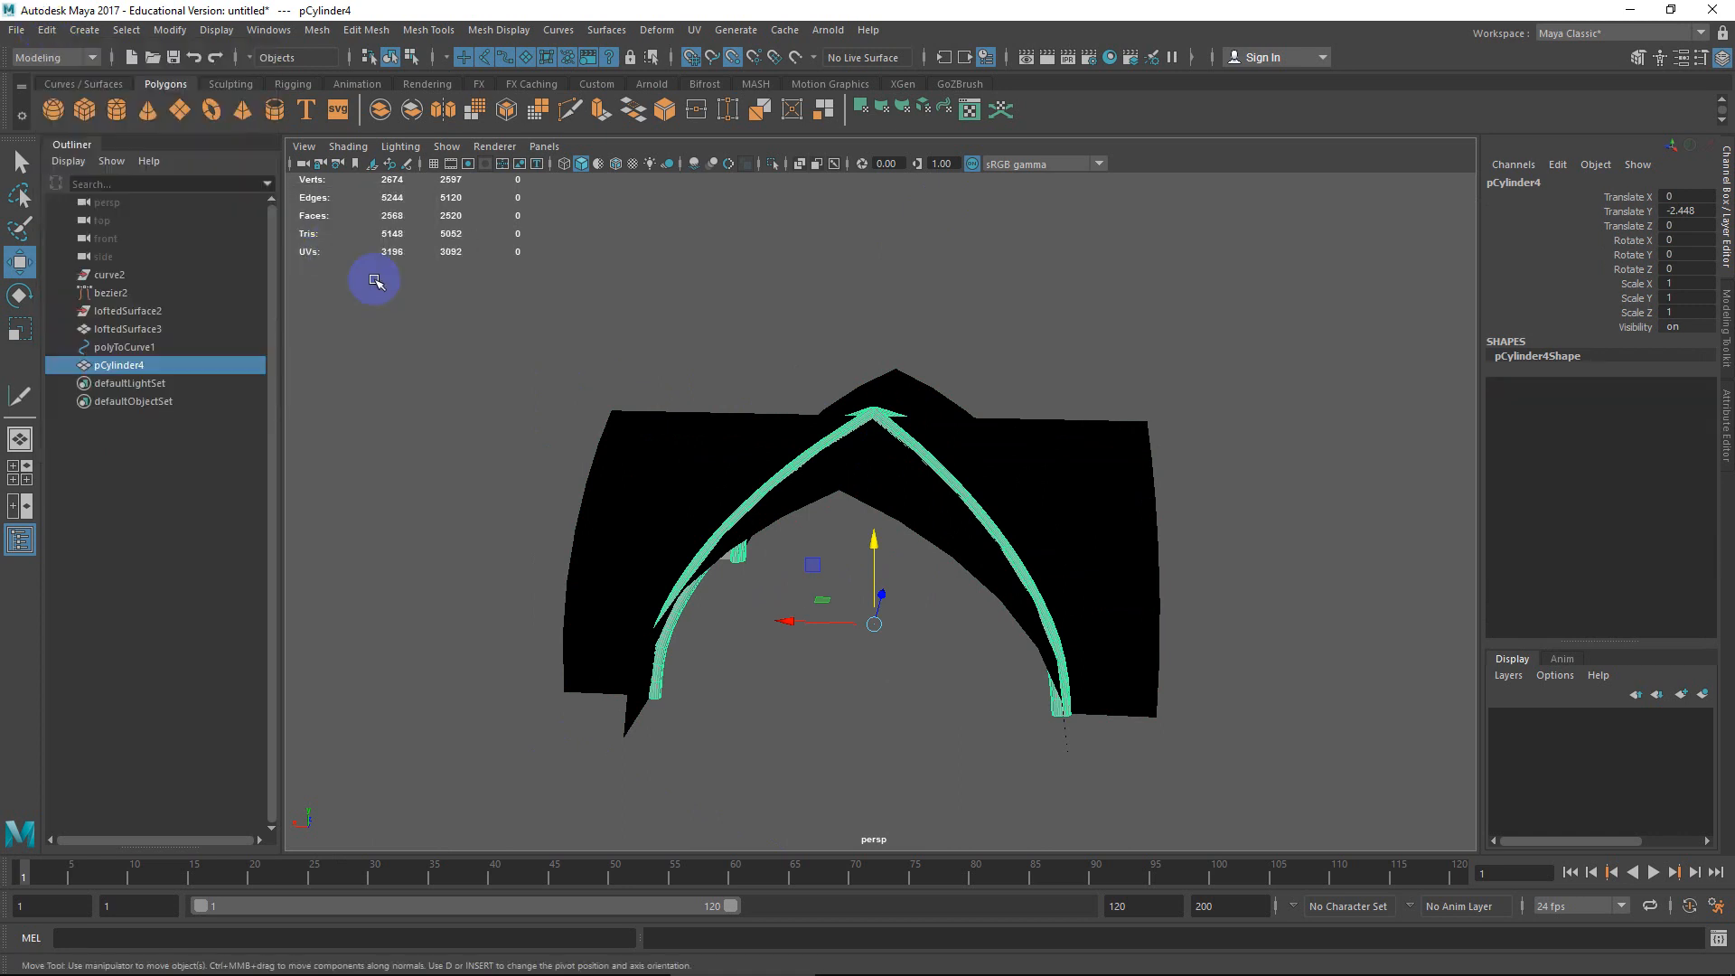
Delete the leftover curve2, bezier2, loftedSurface2 and polyToCurve1 from the scene, keeping loftedSurface3 and the ribs.
{"action": "left_click", "coordinate": [145, 331]}
{"action": "left_click", "coordinate": [112, 276], "text": "shift"}
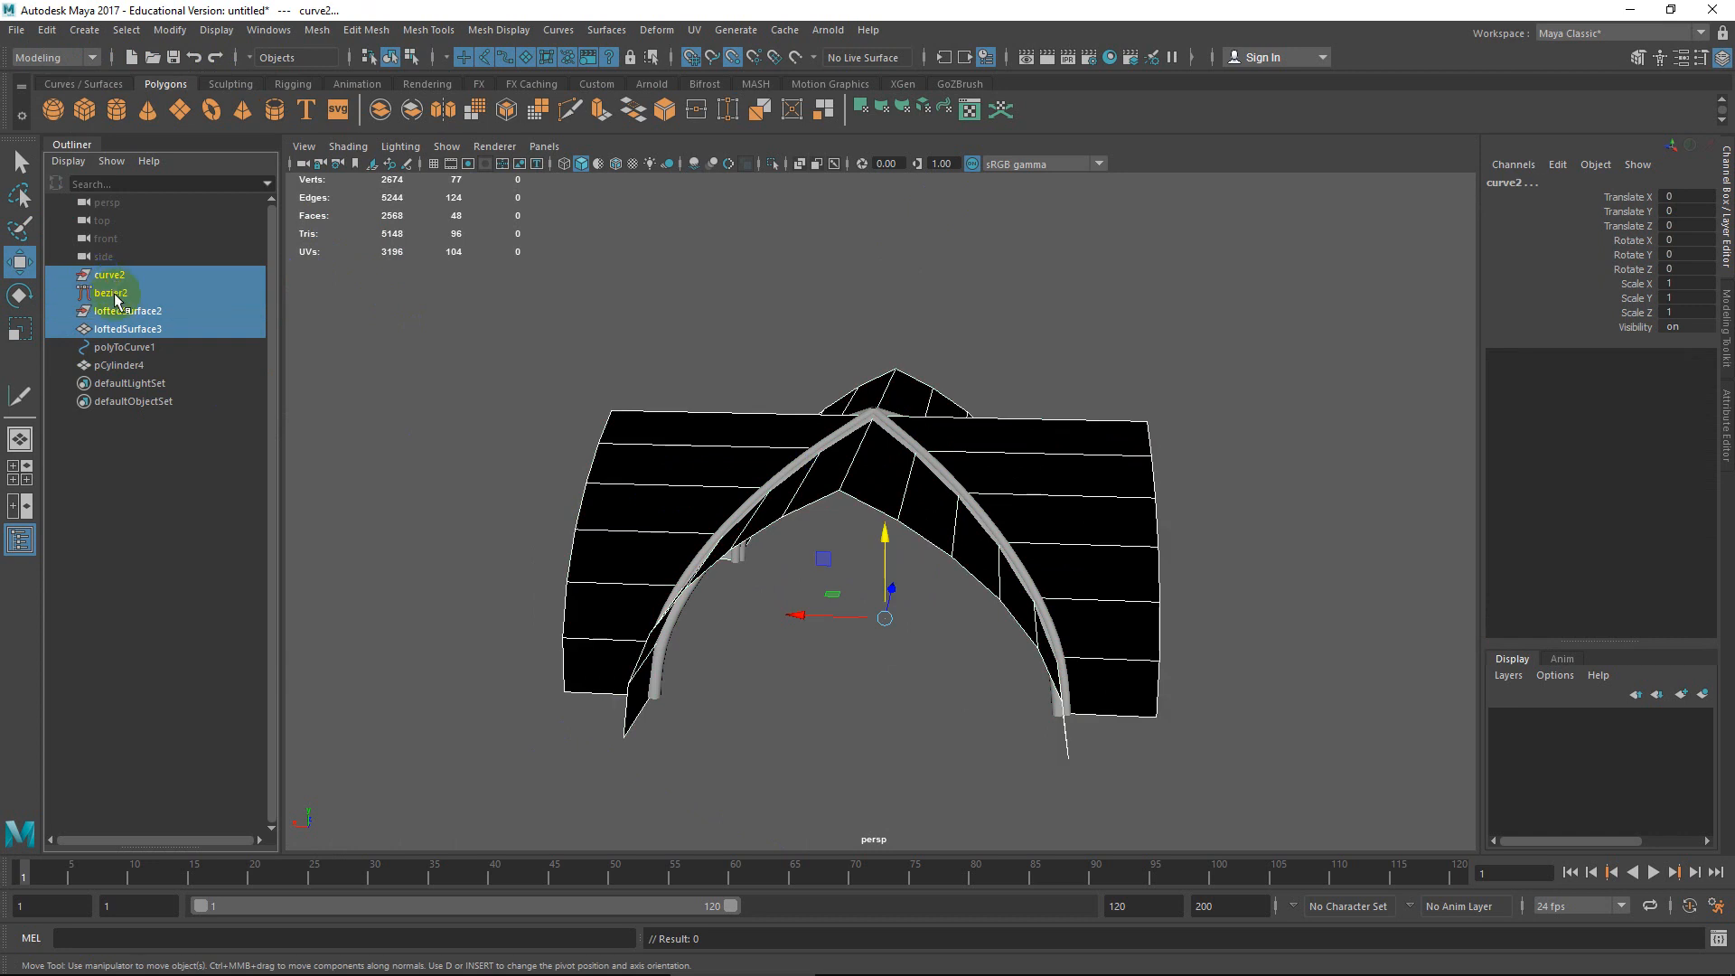
{"action": "left_click", "coordinate": [131, 345]}
{"action": "left_click", "coordinate": [107, 277], "text": "shift"}
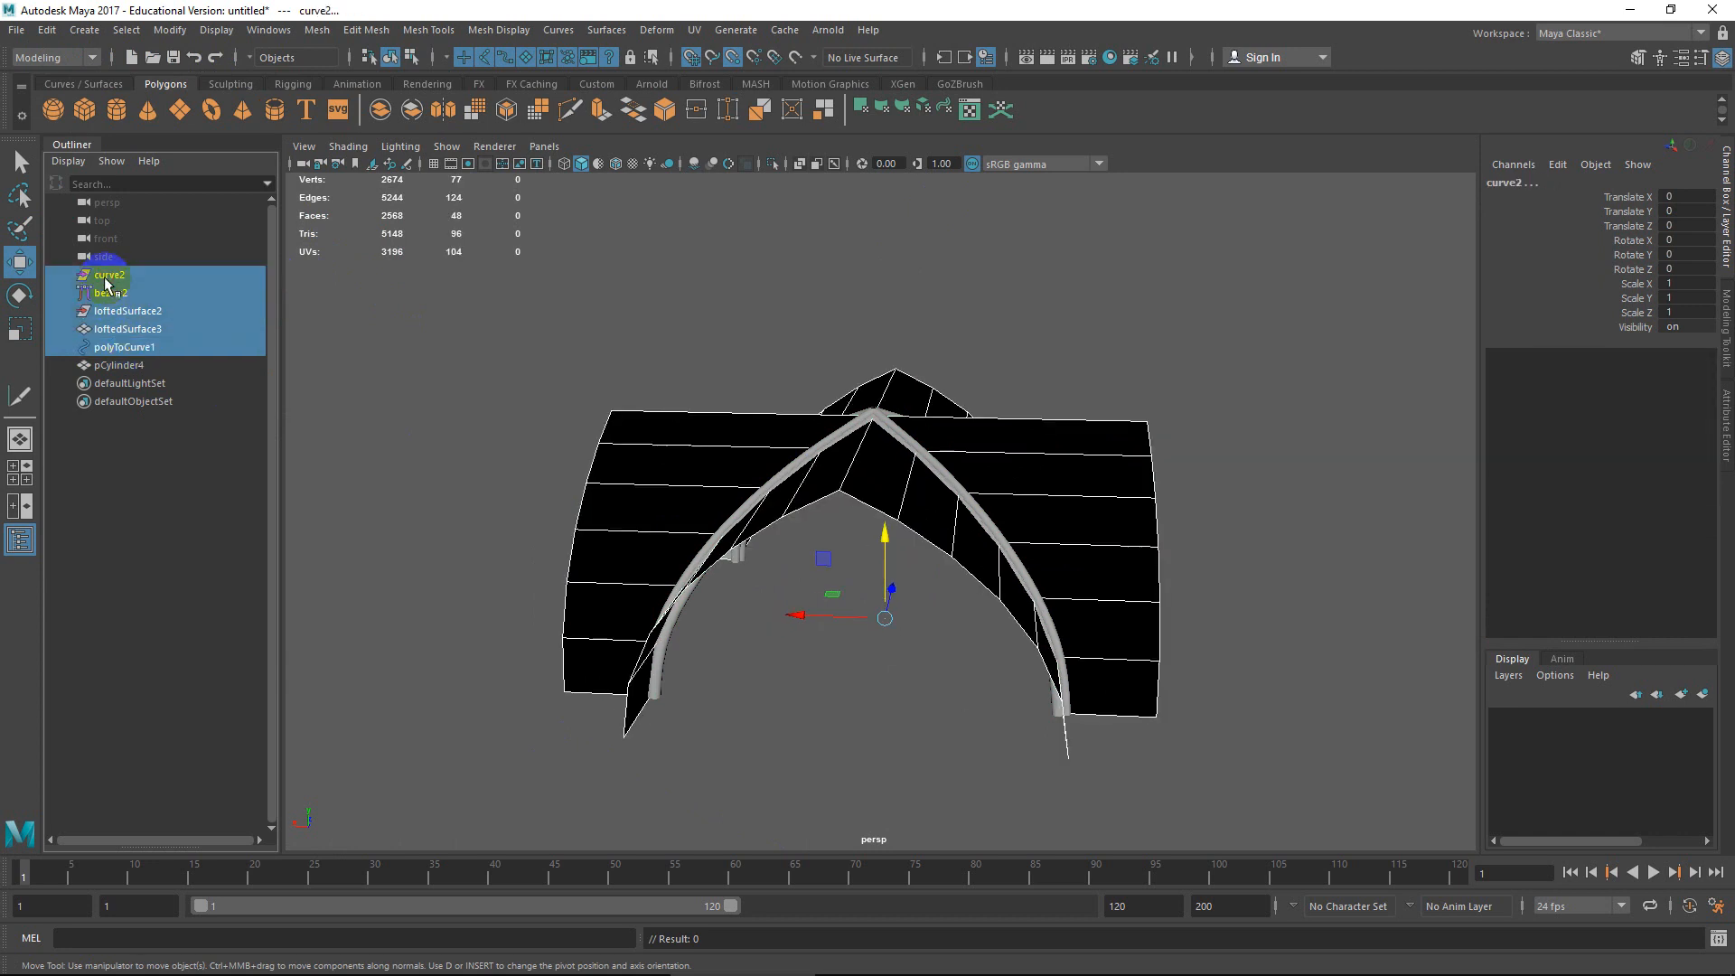
{"action": "key", "text": "Delete"}
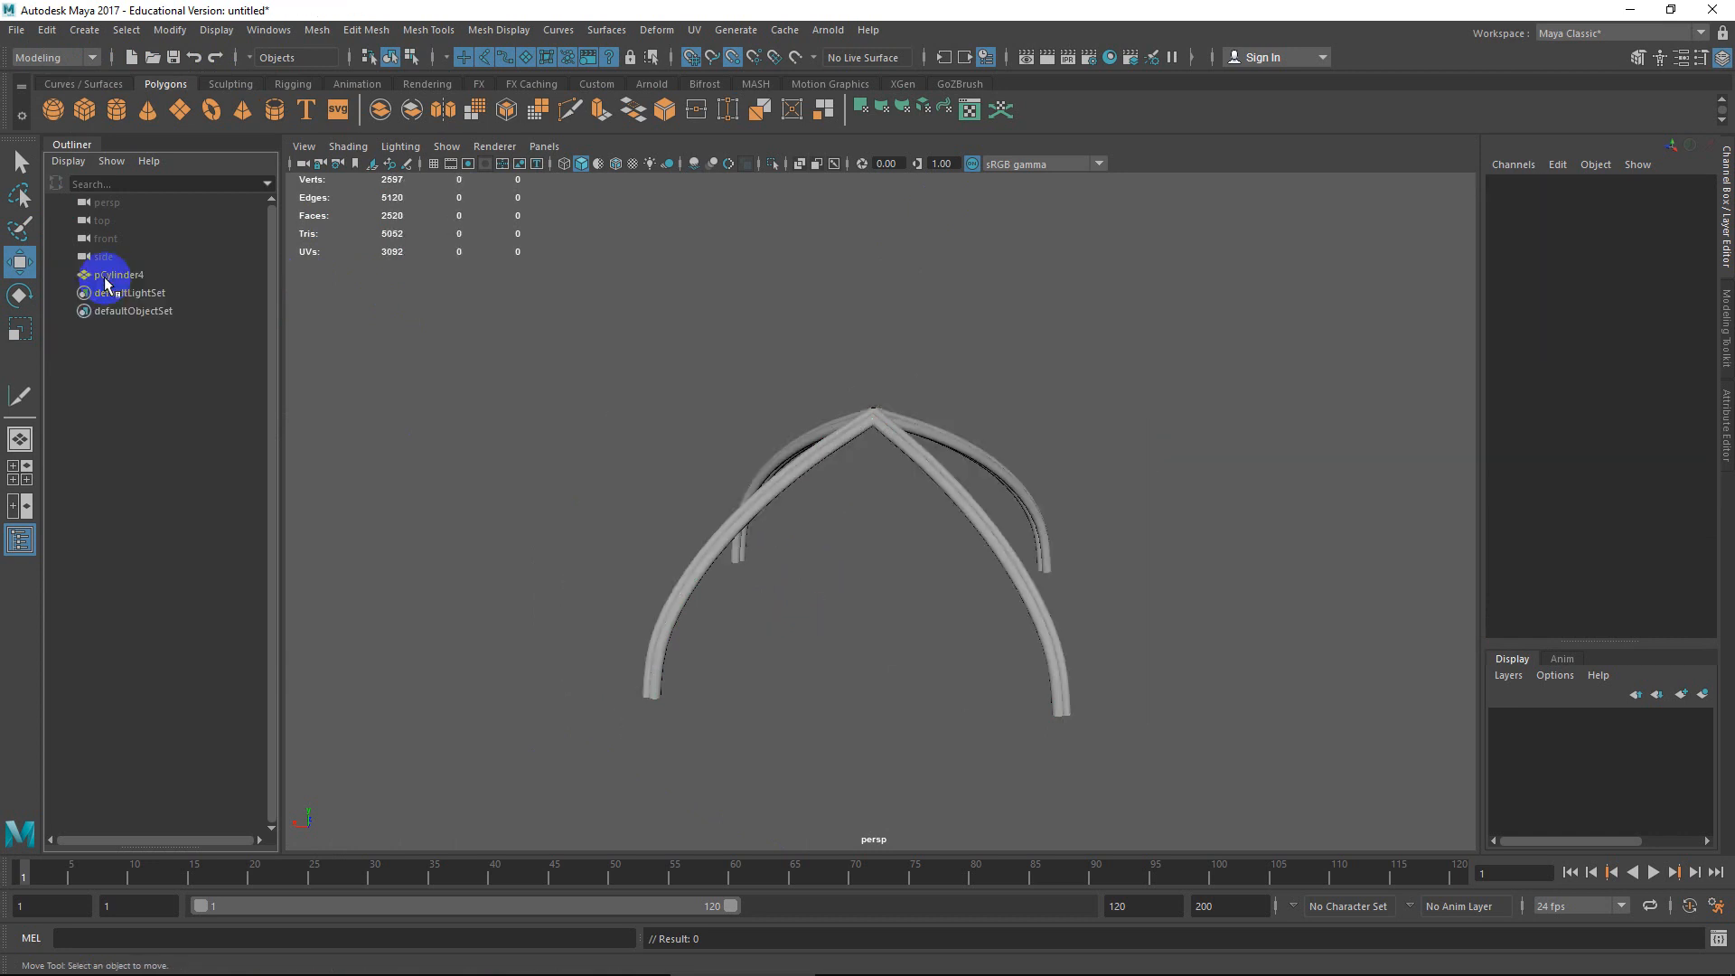
{"action": "key", "text": "ctrl+z"}
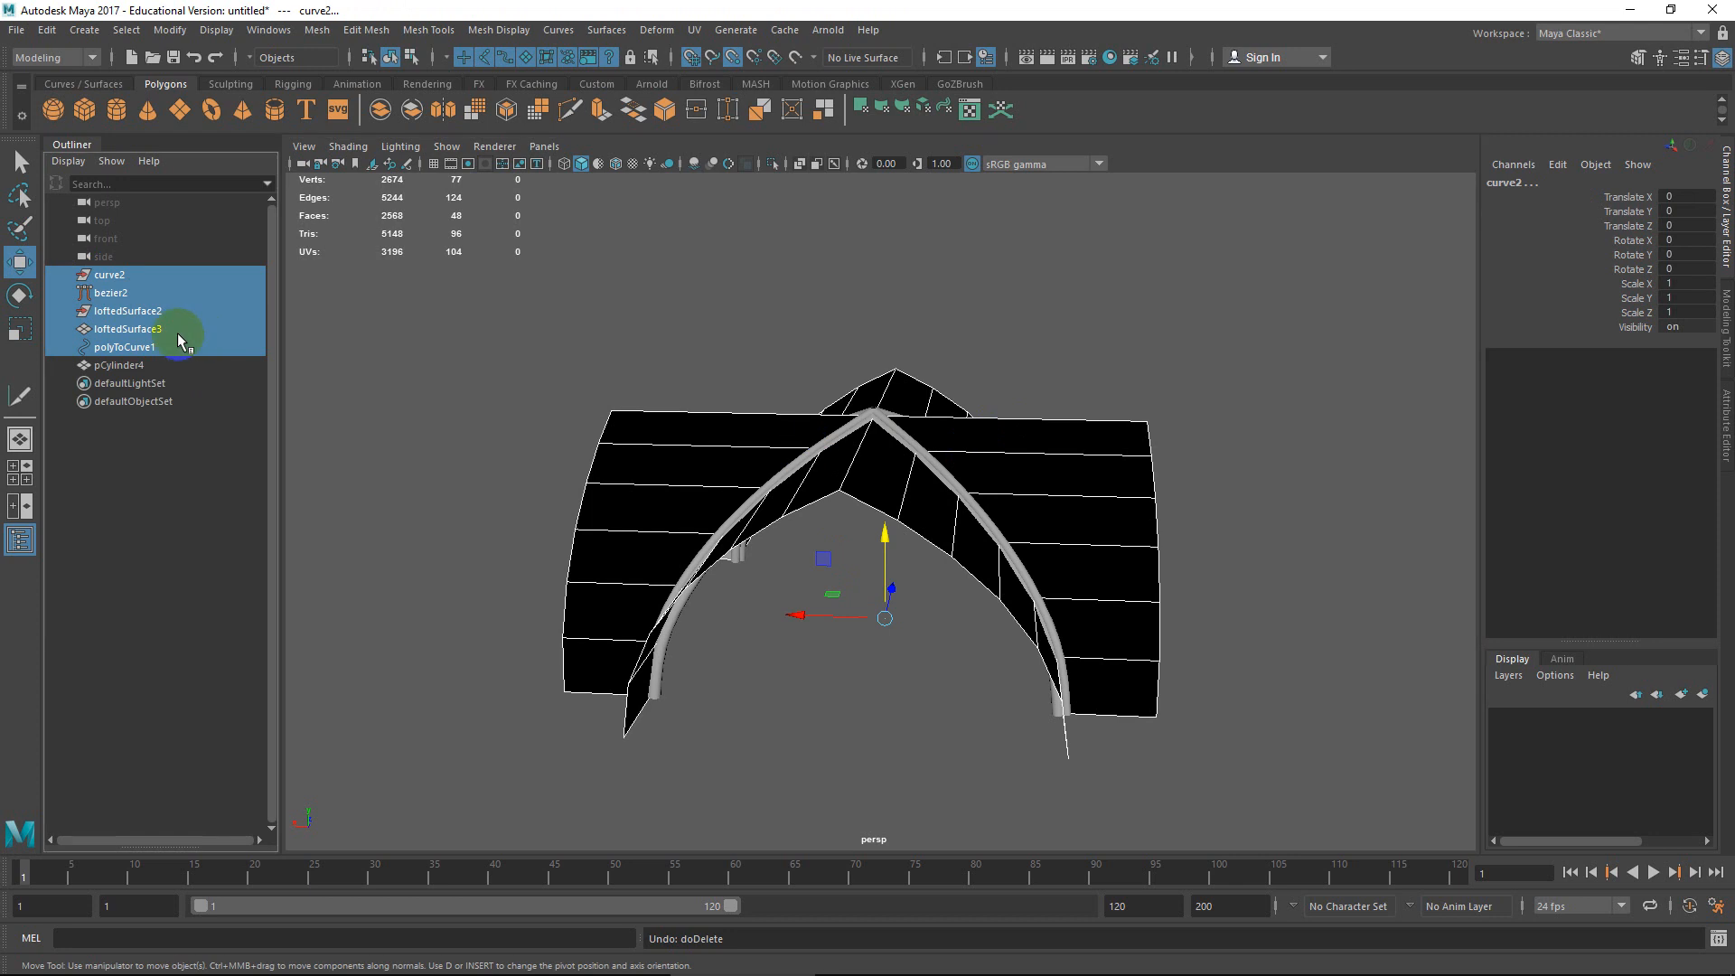
{"action": "left_click", "coordinate": [122, 331], "text": "ctrl"}
{"action": "key", "text": "Delete"}
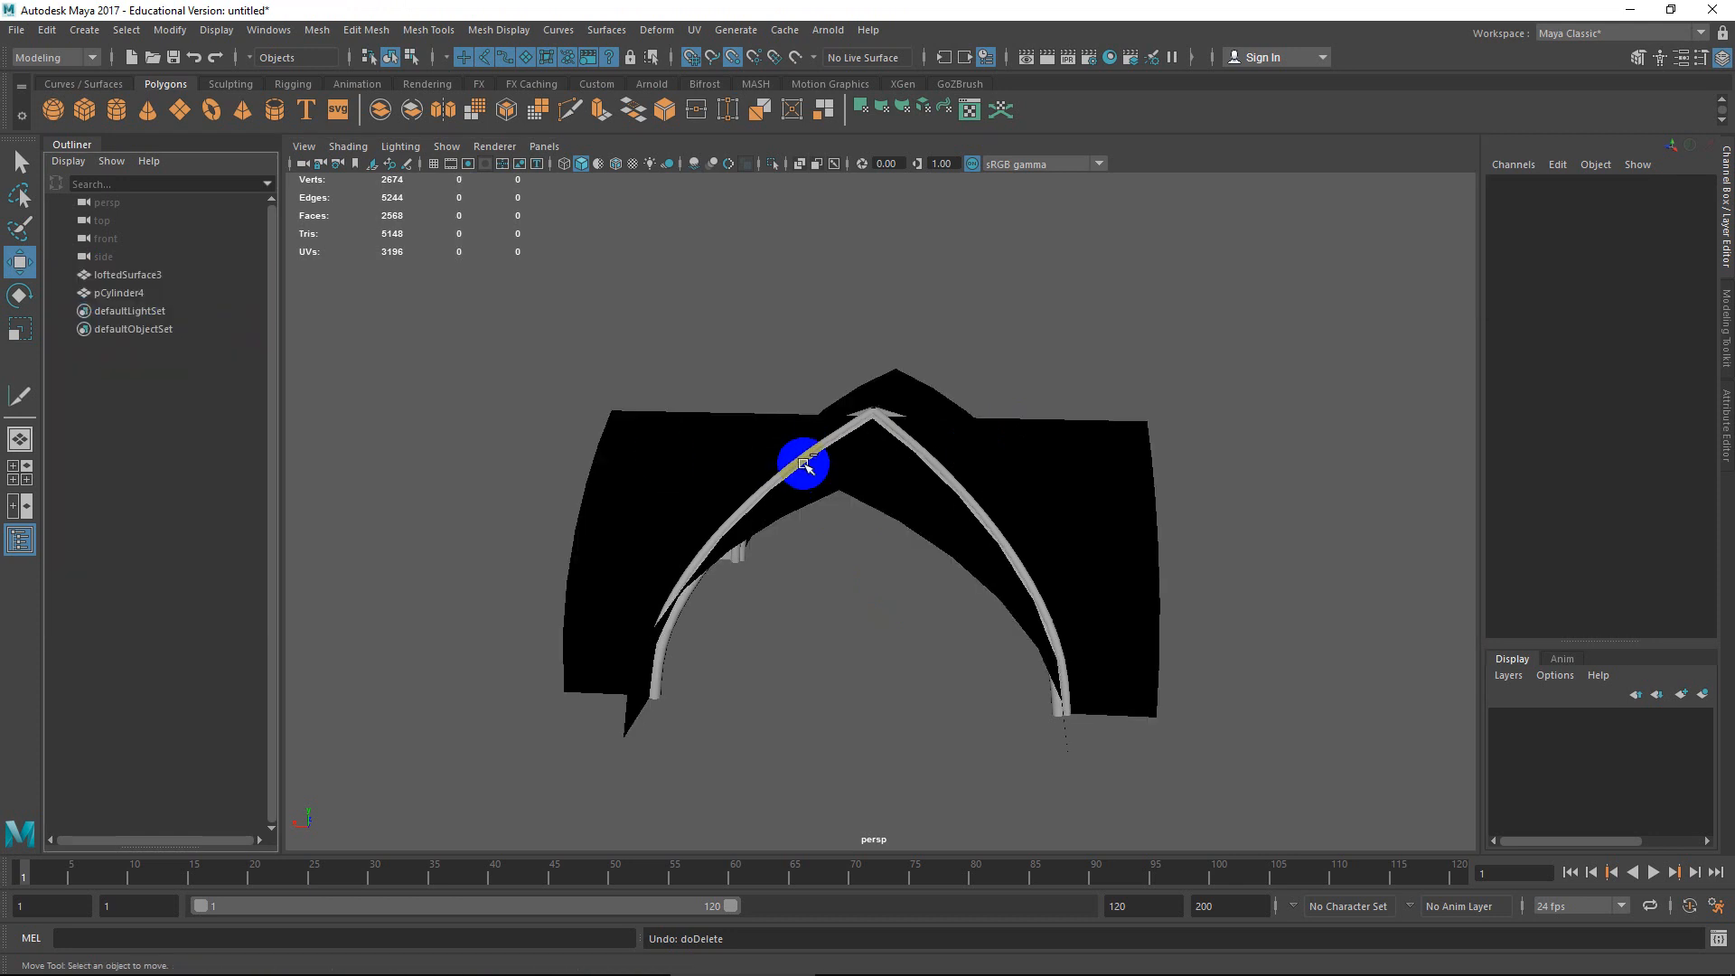
Select the vault ceiling together with the ribs and combine them into a single mesh.
{"action": "left_click_drag", "start_coordinate": [555, 352], "coordinate": [850, 456], "text": "alt"}
{"action": "left_click", "coordinate": [872, 446]}
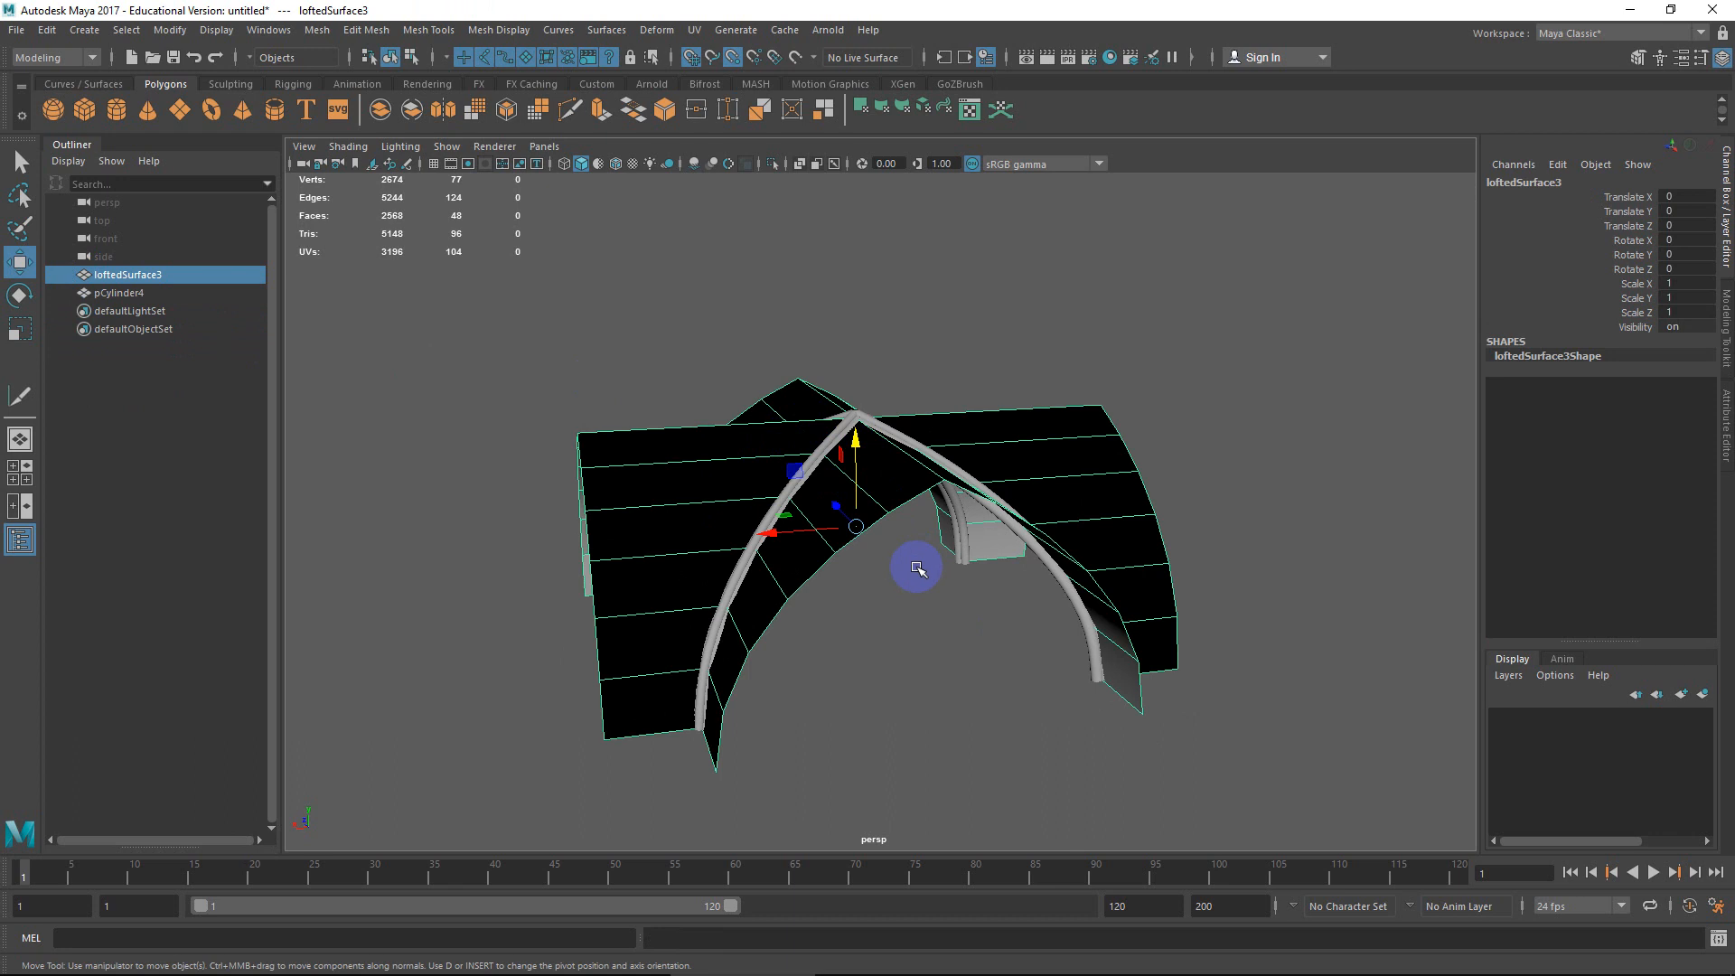
{"action": "mouse_move", "coordinate": [917, 569]}
{"action": "left_mouse_down", "text": "alt"}
{"action": "mouse_move", "coordinate": [953, 581]}
{"action": "mouse_move", "coordinate": [910, 573]}
{"action": "left_mouse_up", "text": "alt"}
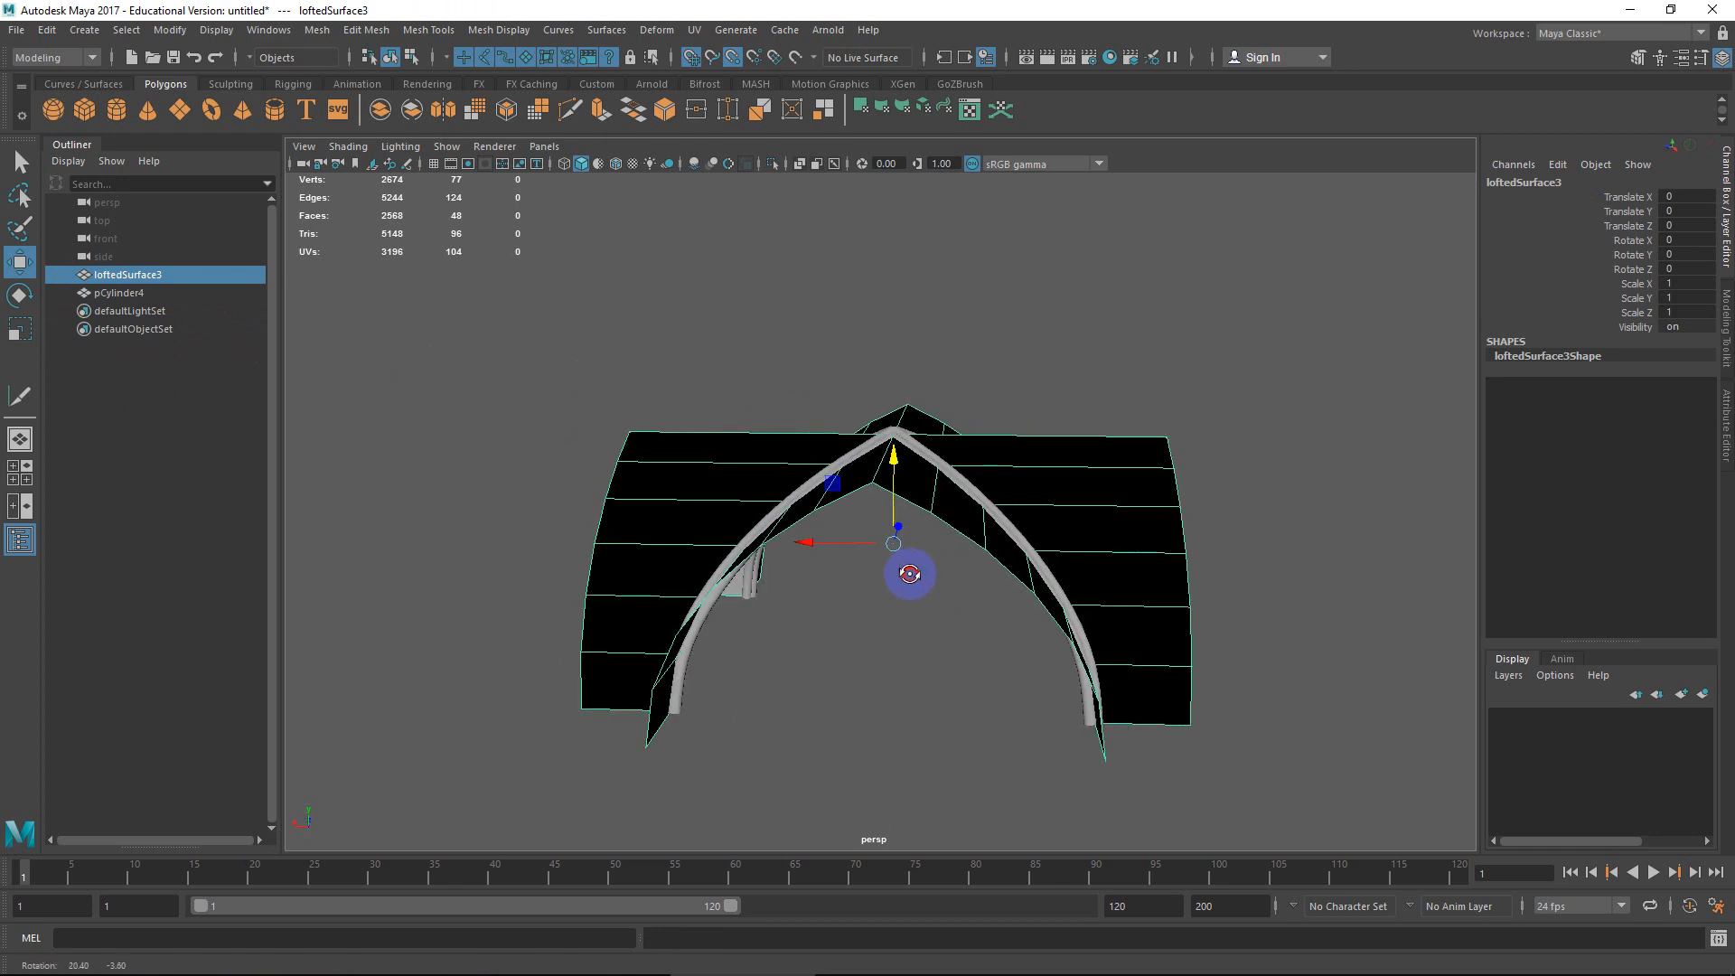
{"action": "left_click", "coordinate": [866, 468], "text": "shift"}
{"action": "left_click_drag", "start_coordinate": [866, 468], "coordinate": [1006, 550], "text": "alt"}
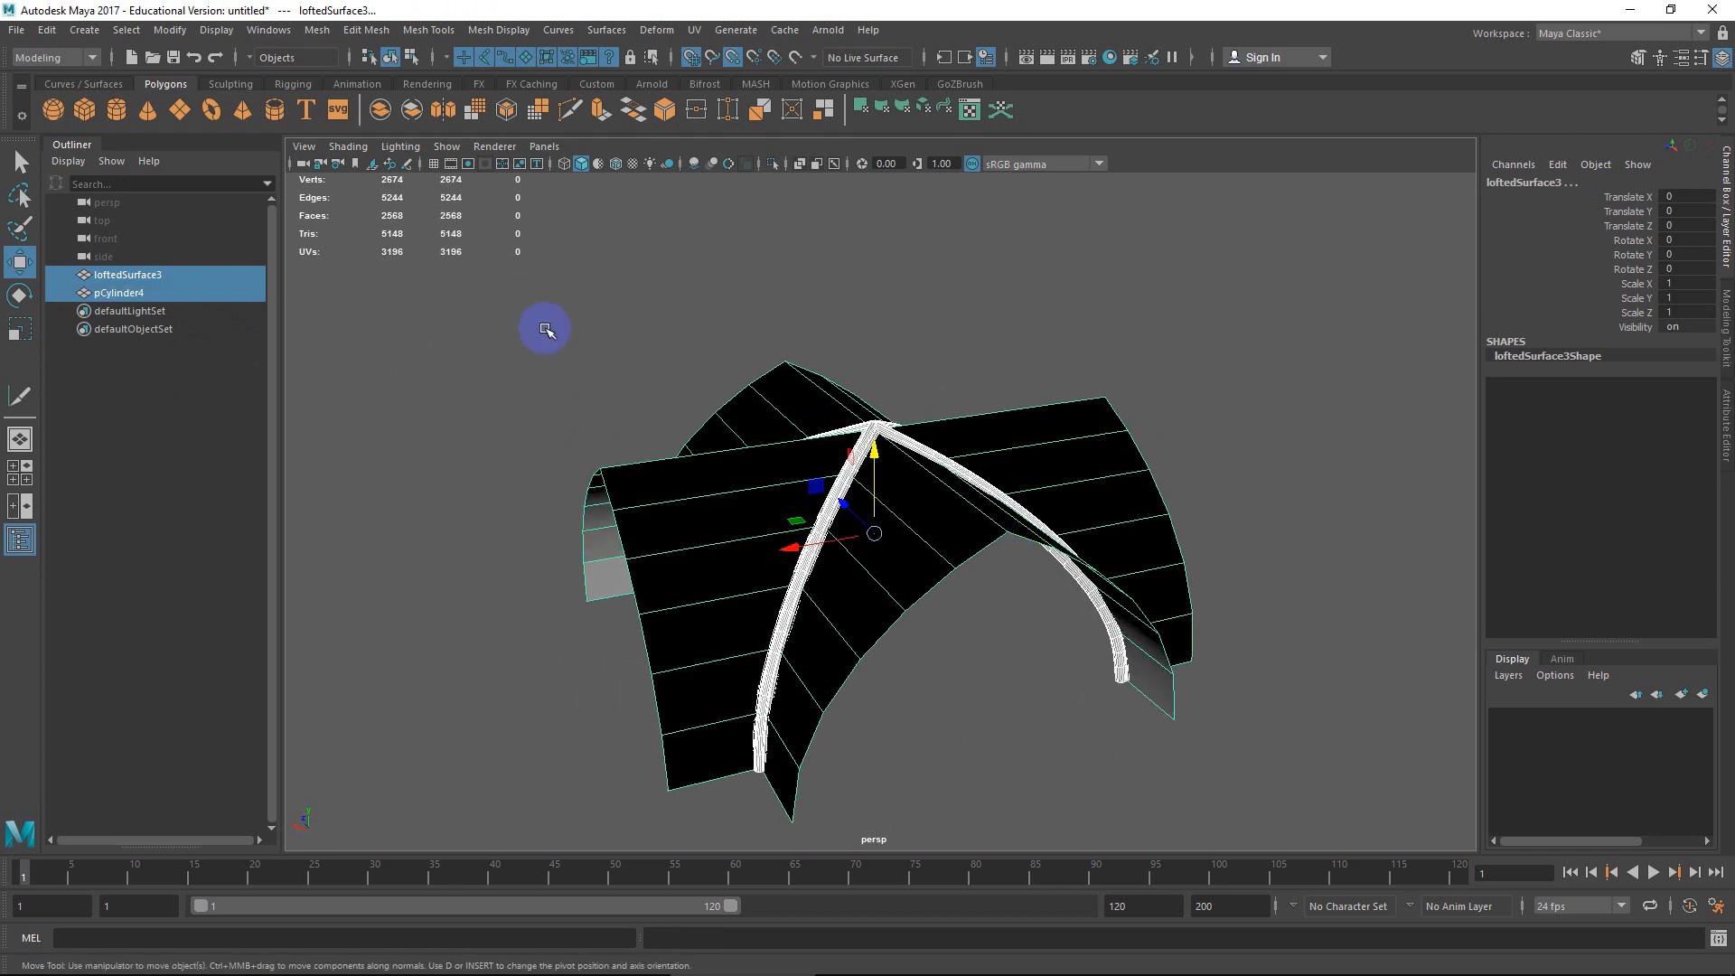
{"action": "right_click_drag", "start_coordinate": [928, 495], "coordinate": [937, 562], "text": "shift"}
{"action": "left_click_drag", "start_coordinate": [937, 562], "coordinate": [921, 581], "text": "alt"}
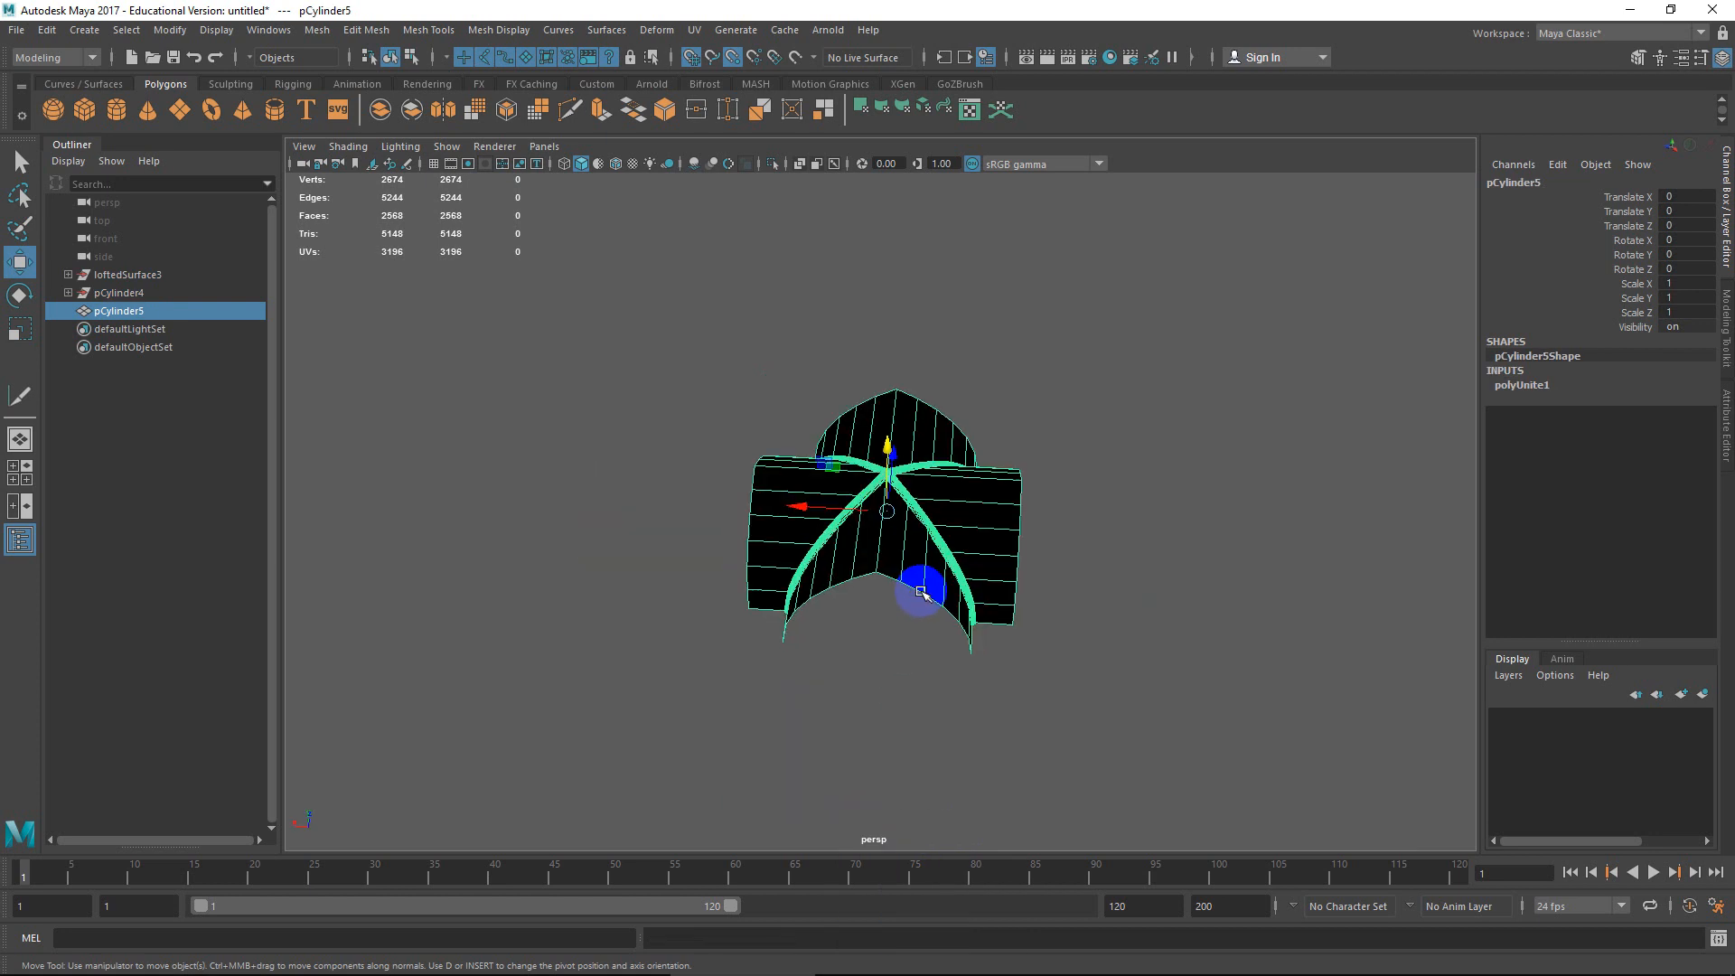
Open the Duplicate Special options for the combined vault and reset them, with Instance geometry grouped under World.
{"action": "left_click", "coordinate": [46, 30]}
{"action": "mouse_move", "coordinate": [188, 242]}
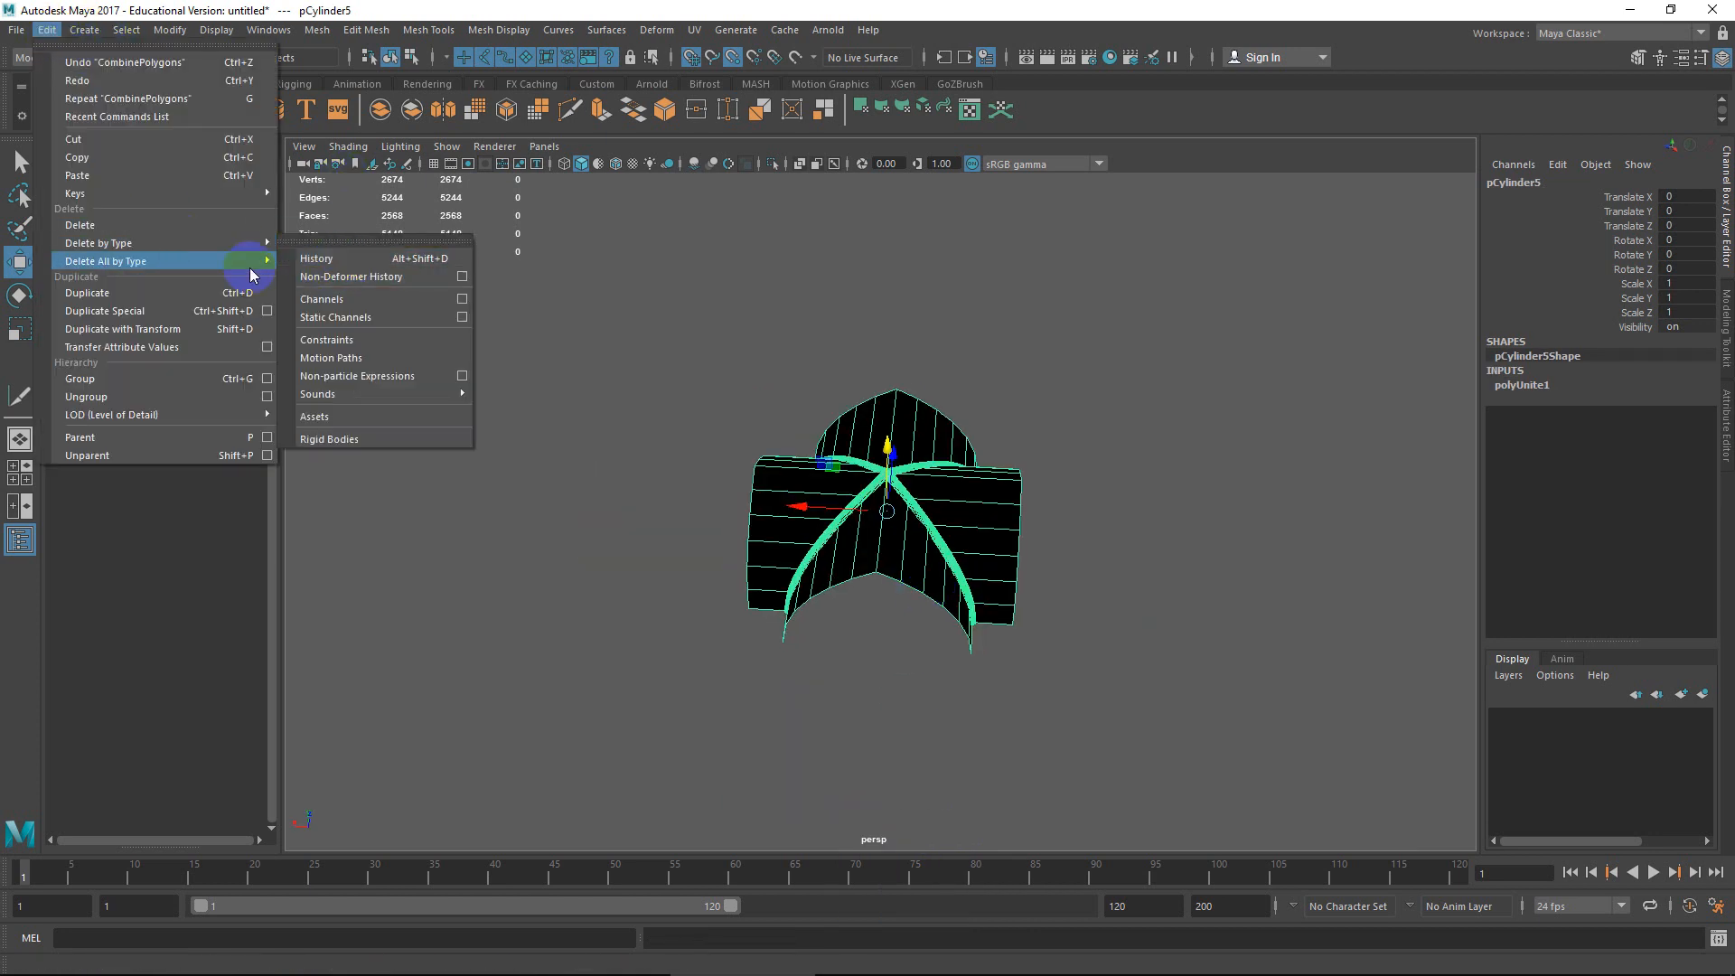
{"action": "left_click", "coordinate": [268, 310]}
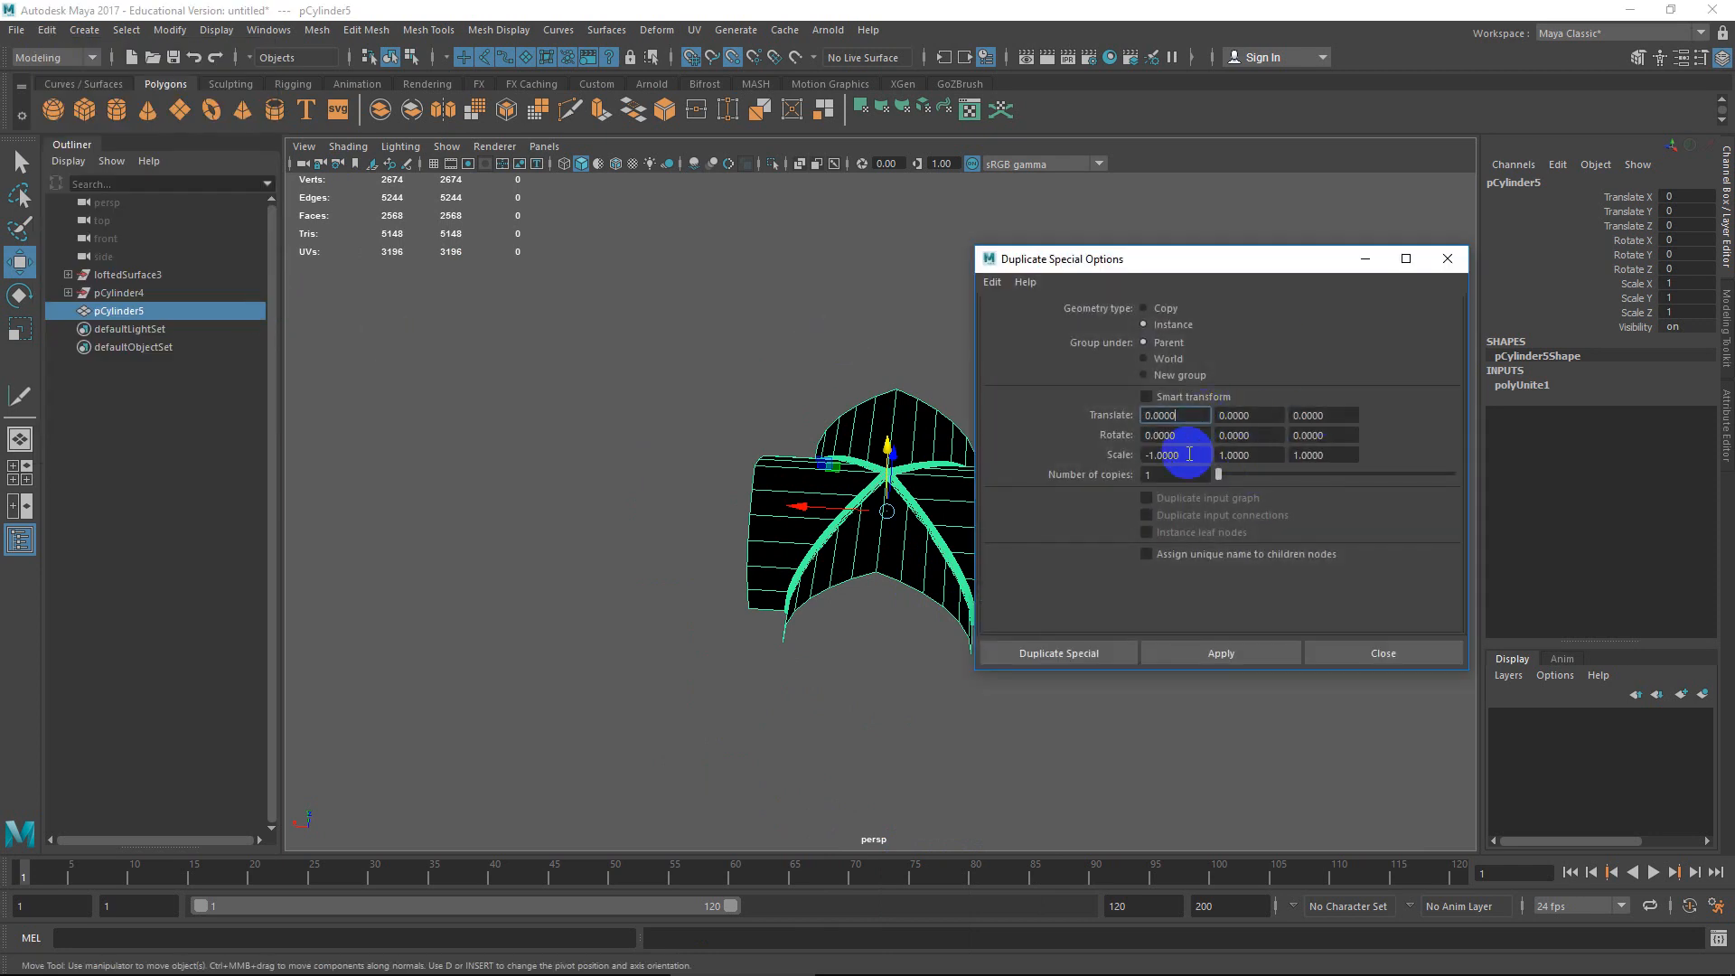
{"action": "left_click_drag", "start_coordinate": [1189, 454], "coordinate": [1026, 461]}
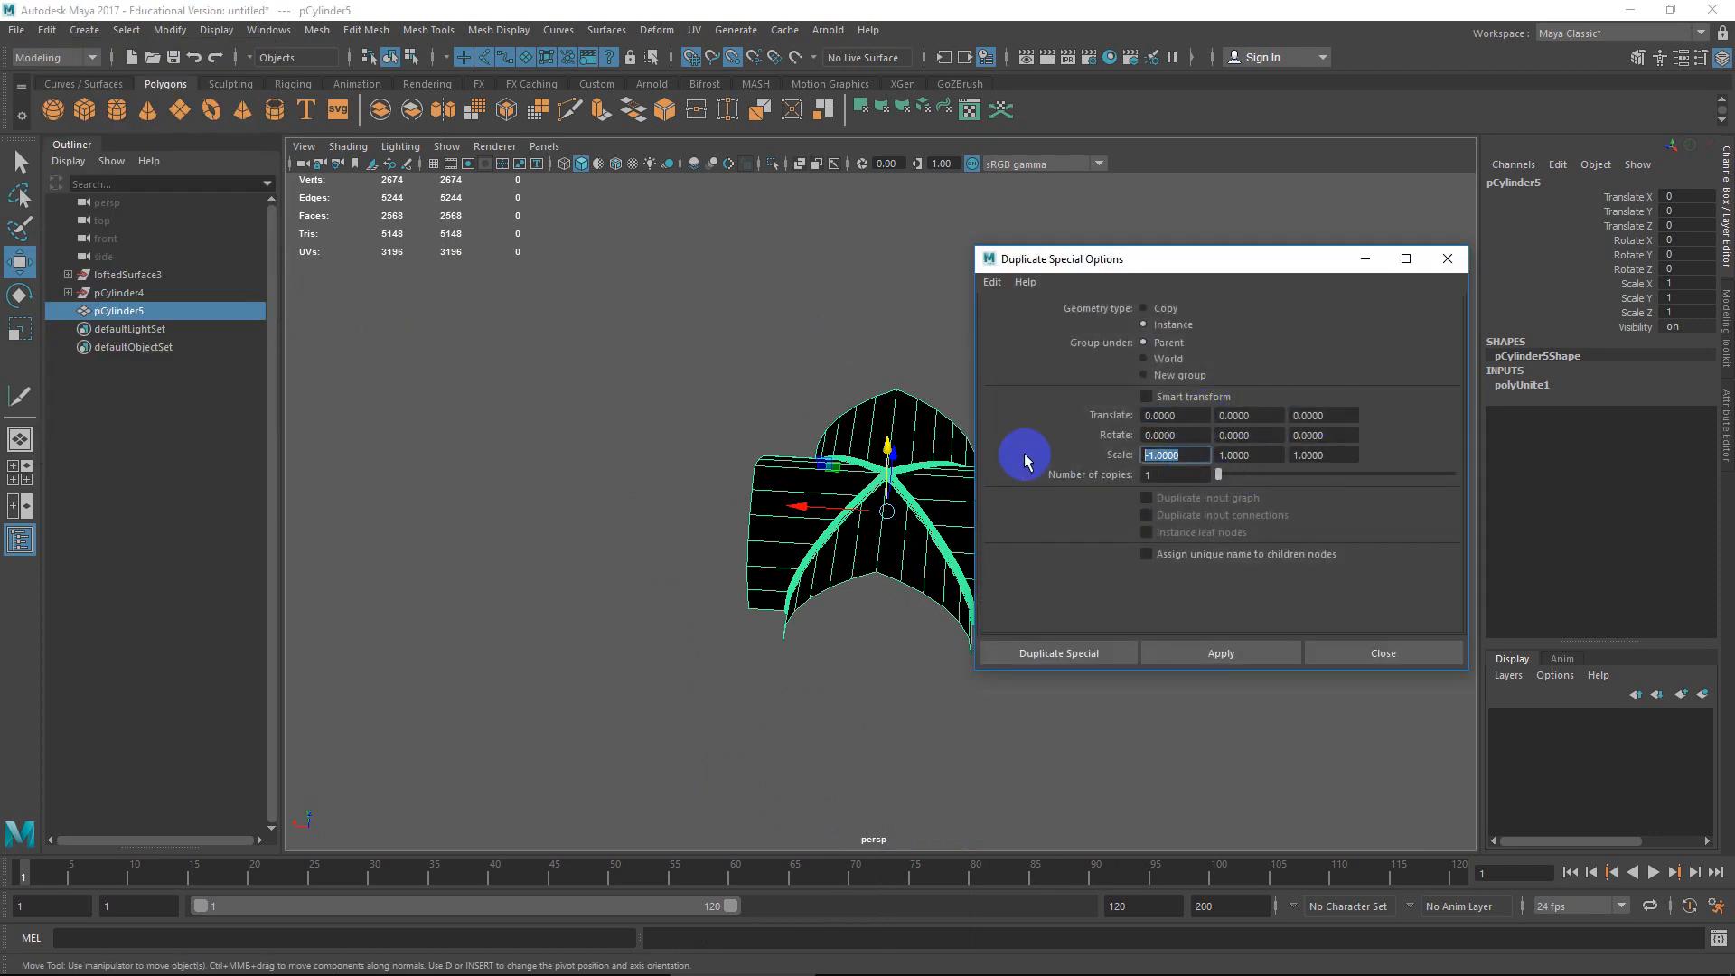
{"action": "left_click", "coordinate": [992, 282]}
{"action": "left_click", "coordinate": [1021, 317]}
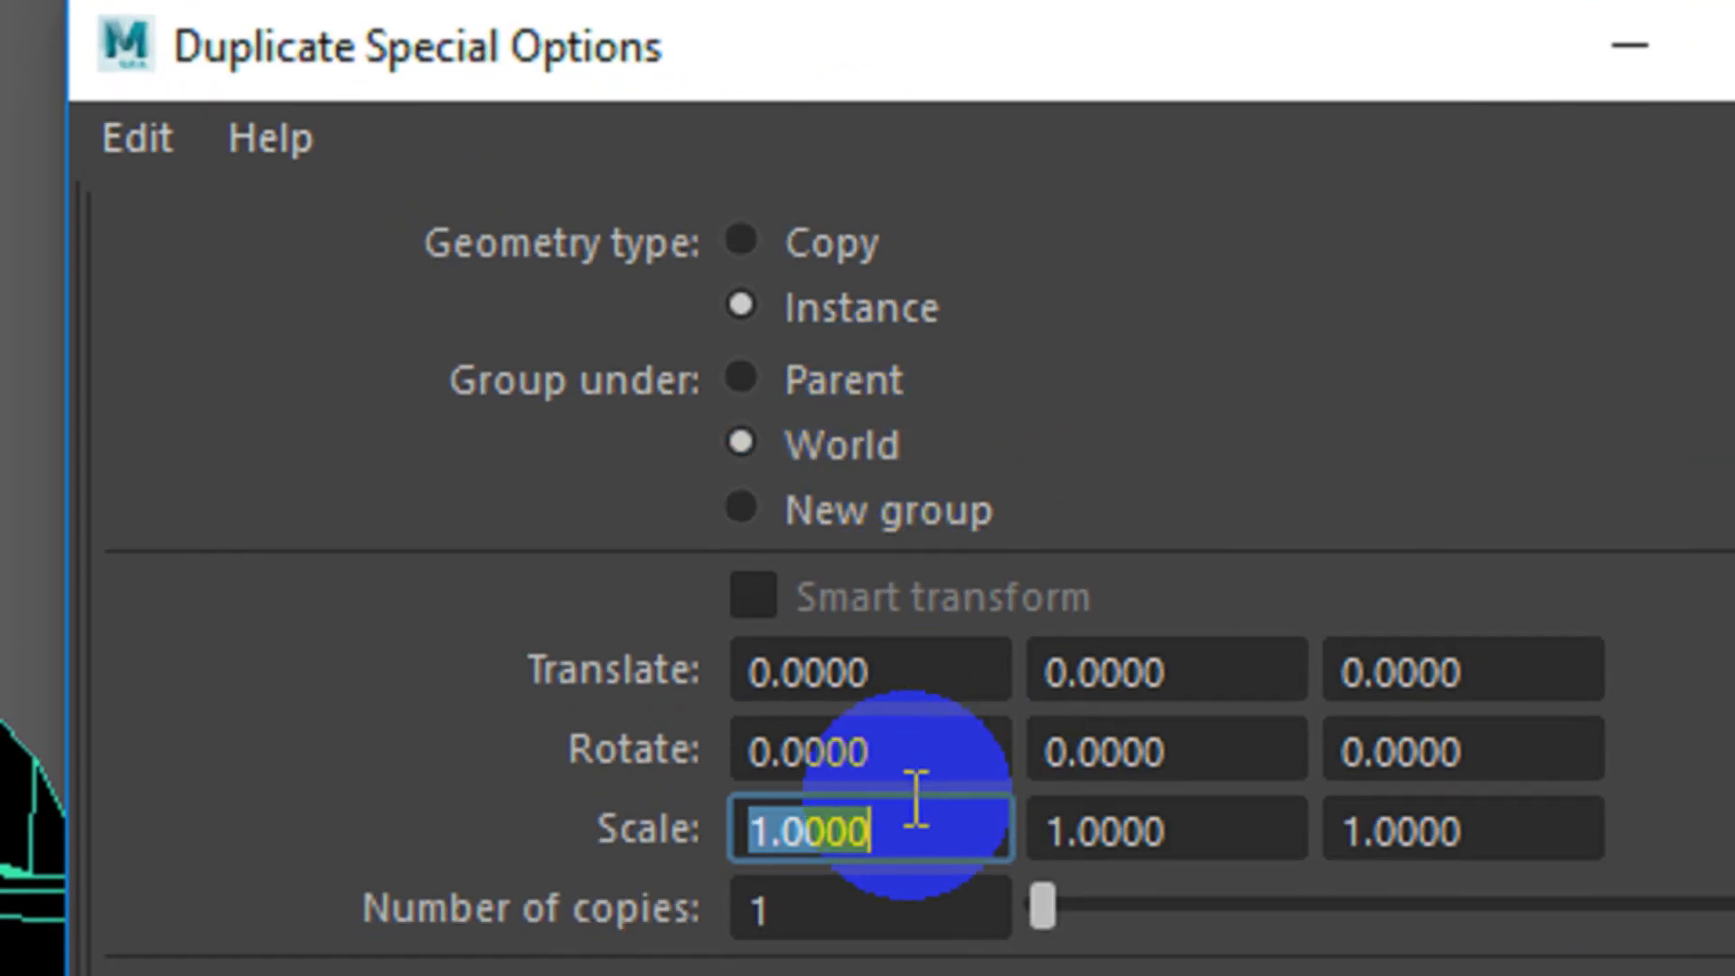
Set Duplicate Special to 7 copies, try duplicating the vault with an X translation of 220, and undo the duplication.
{"action": "left_click_drag", "start_coordinate": [1174, 416], "coordinate": [1144, 415]}
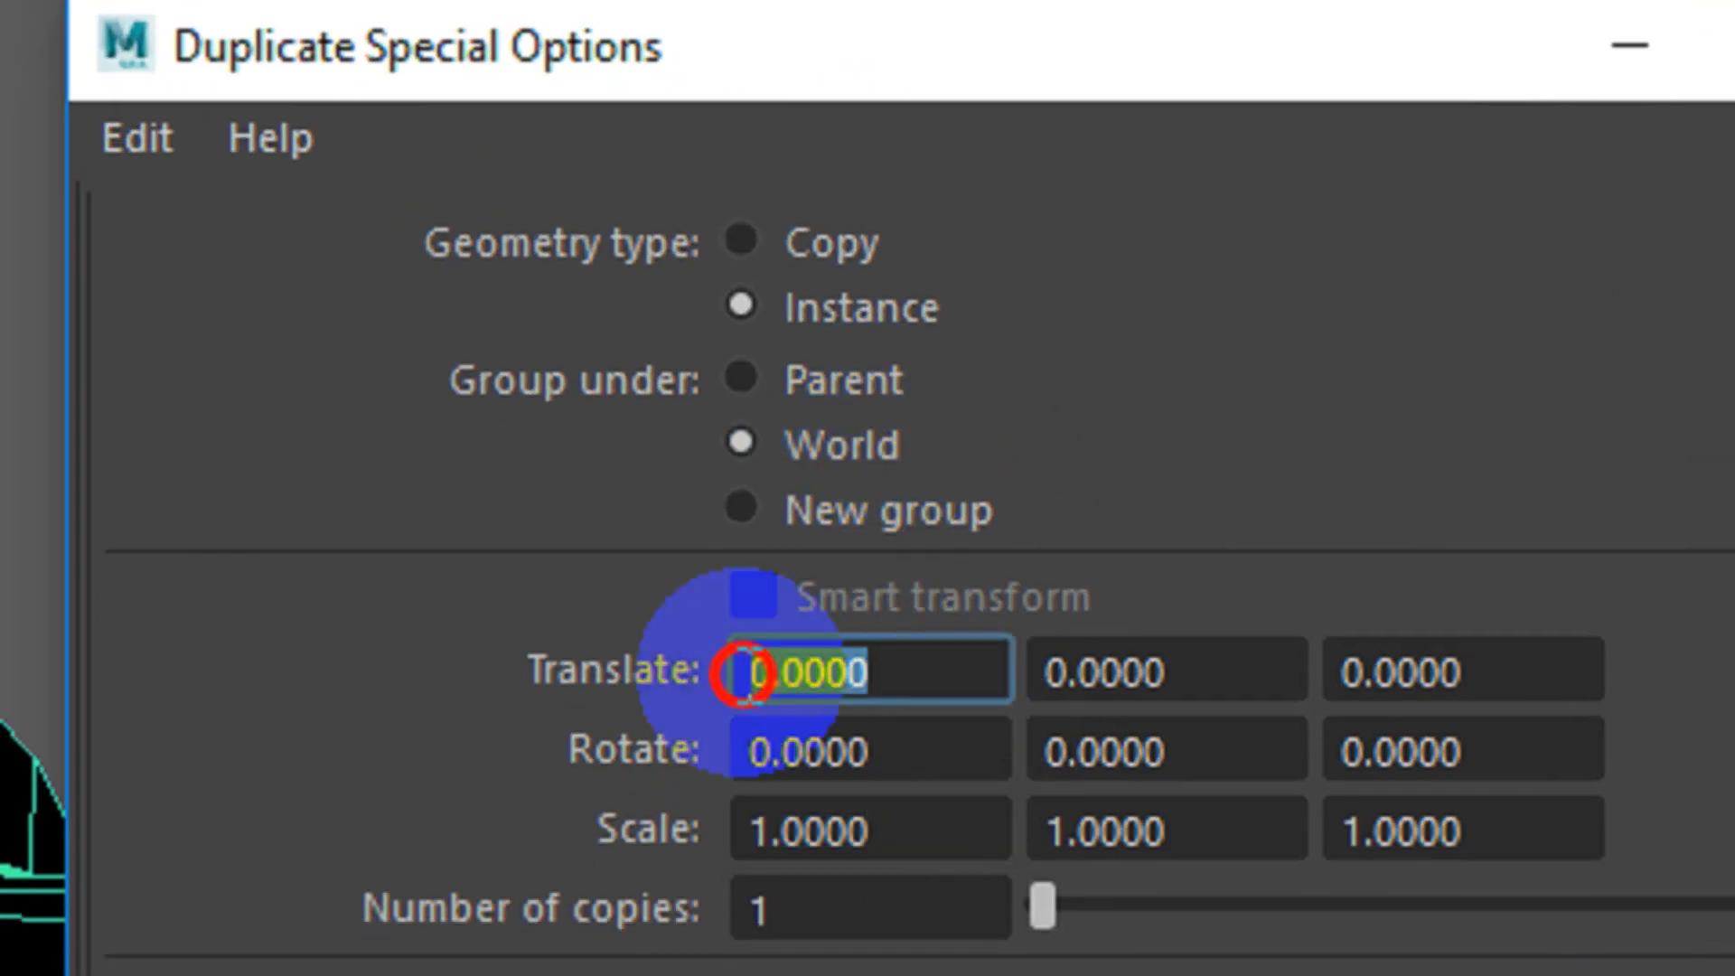
{"action": "left_click_drag", "start_coordinate": [743, 676], "coordinate": [460, 710]}
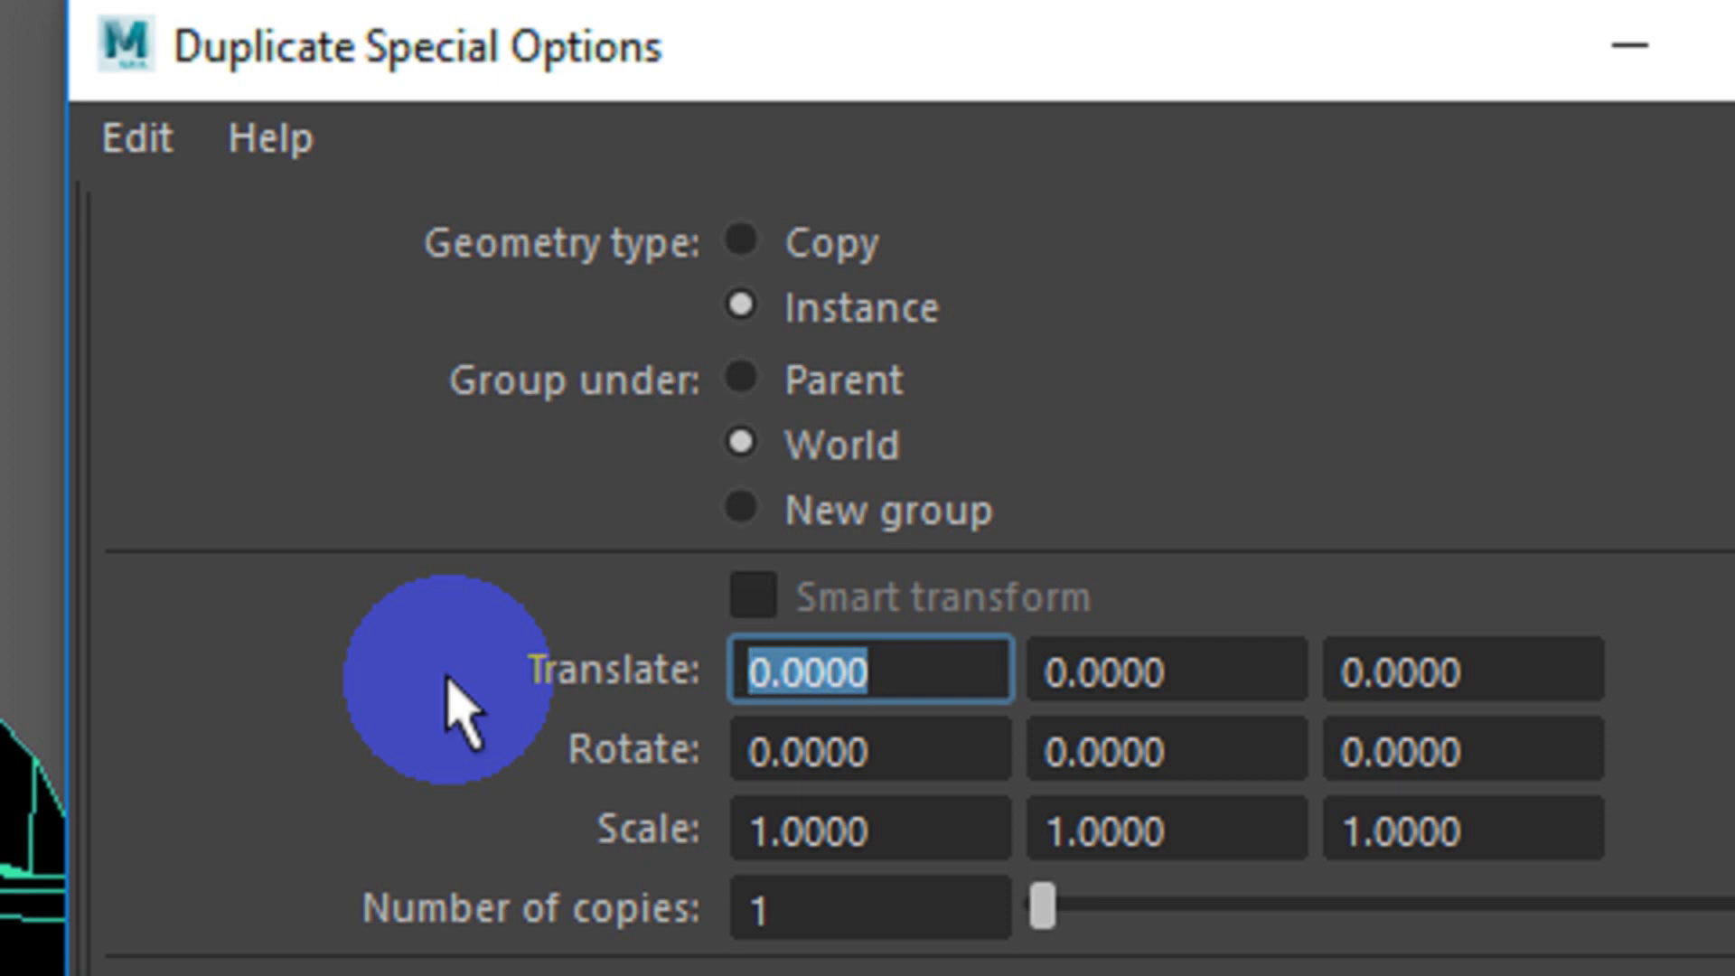
{"action": "type", "text": "220"}
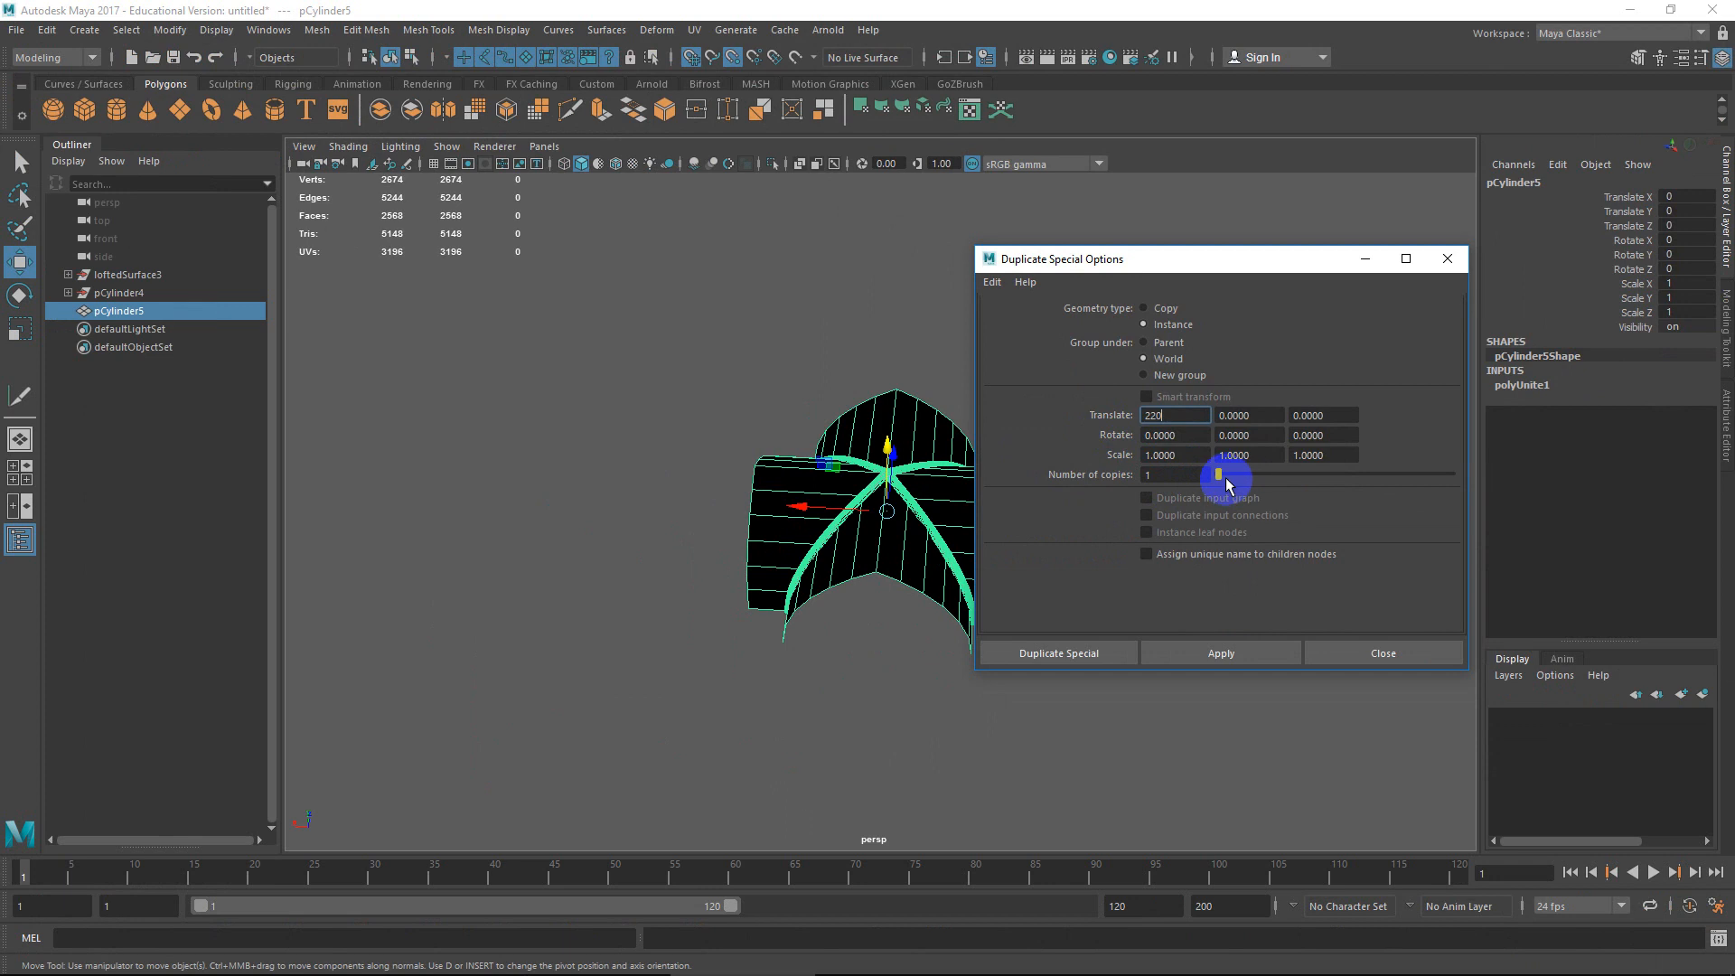
{"action": "left_click", "coordinate": [1220, 665]}
{"action": "scroll", "coordinate": [899, 537], "scroll_direction": "down", "scroll_amount": 3}
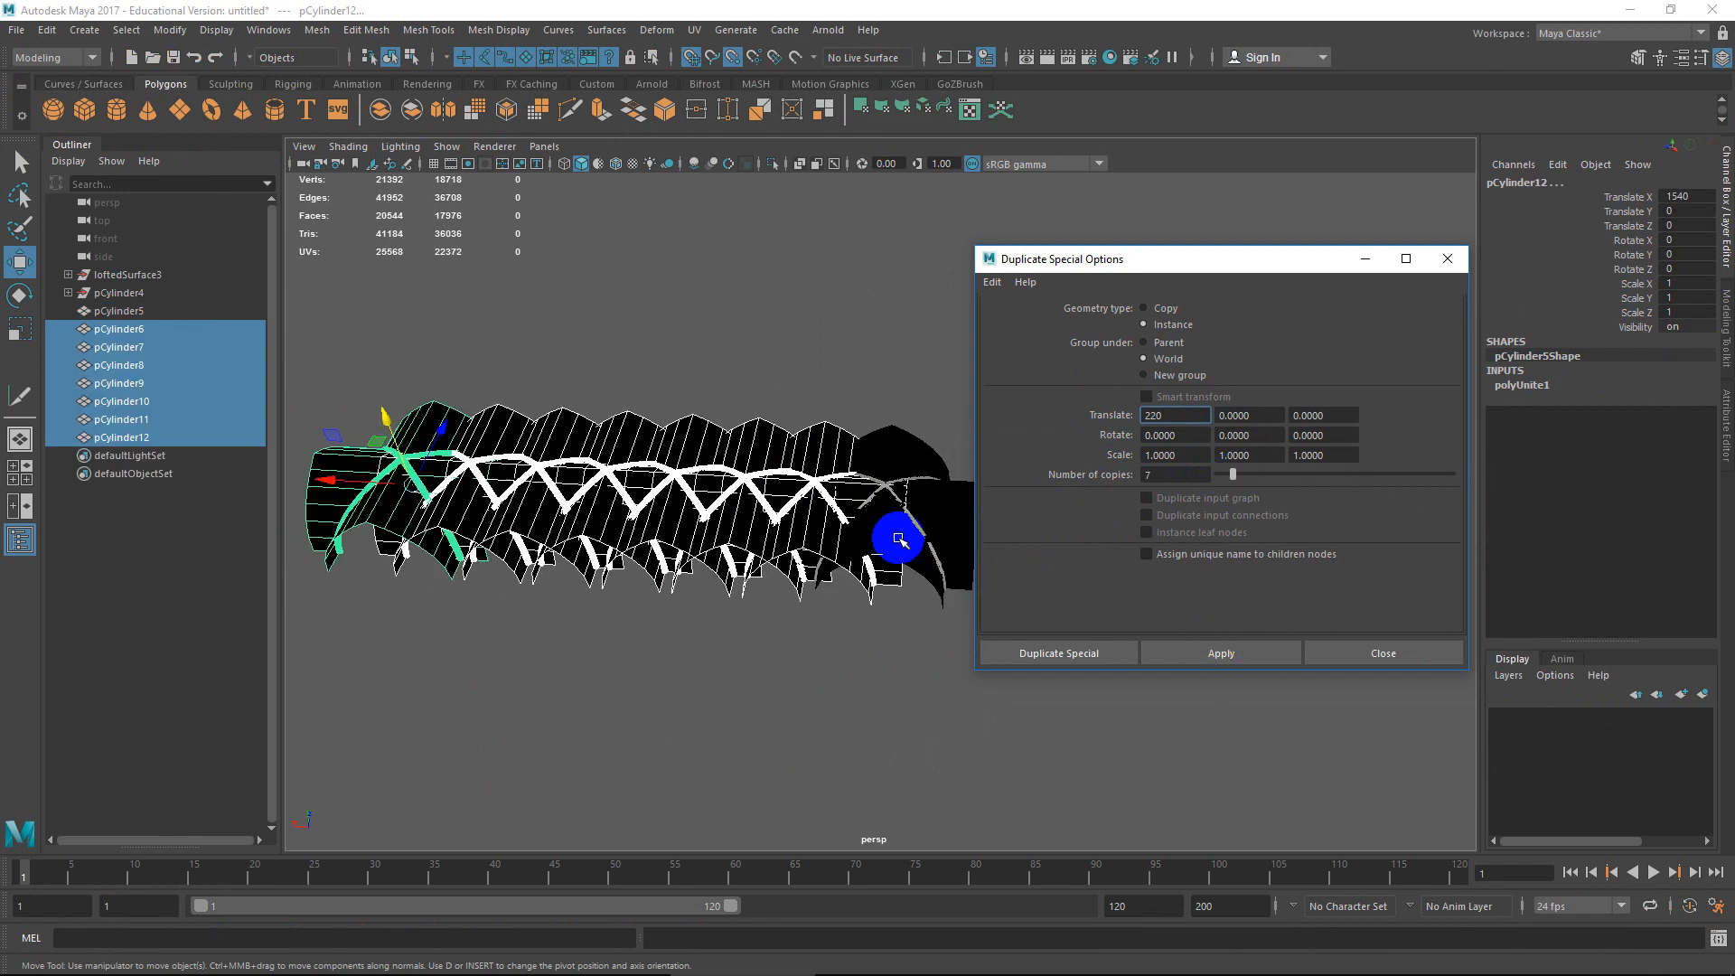
{"action": "left_click", "coordinate": [937, 521]}
{"action": "key", "text": "ctrl+z"}
Try duplicating the vault with an X translation of 440 and undo the duplication.
{"action": "double_click", "coordinate": [1157, 416]}
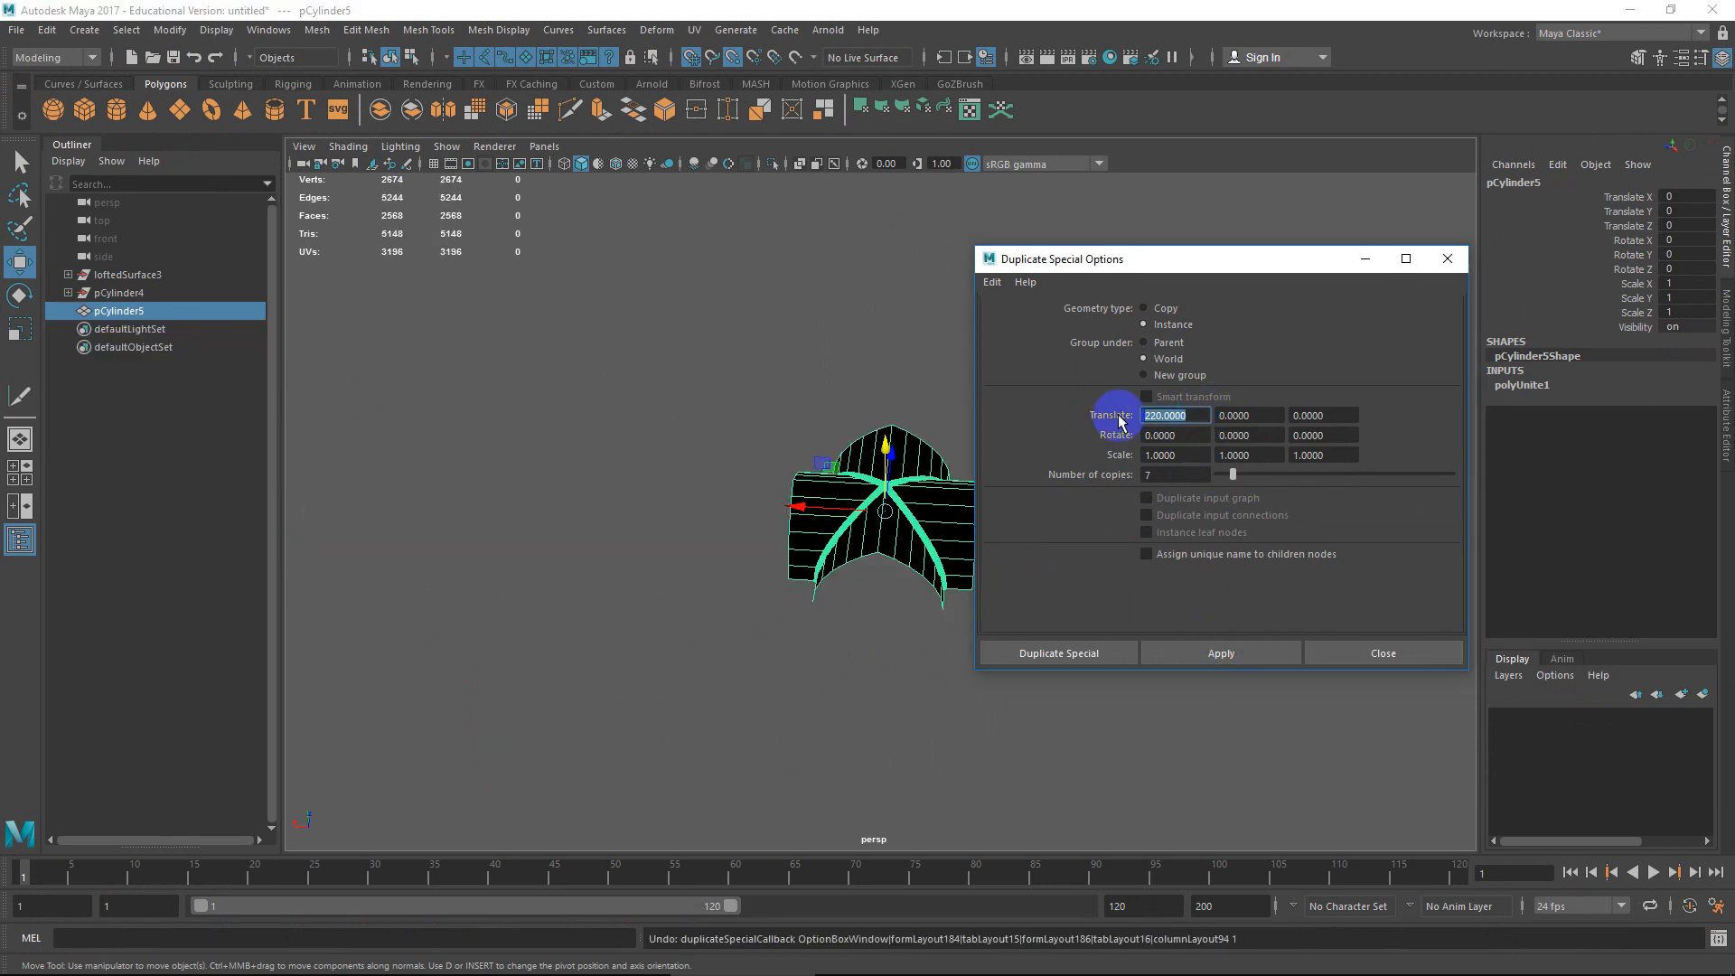
{"action": "left_click", "coordinate": [1220, 653]}
{"action": "scroll", "coordinate": [860, 534], "scroll_direction": "up", "scroll_amount": 5}
{"action": "key", "text": "ctrl+z"}
Try duplicating the vault with an X translation of 480 and undo the duplication.
{"action": "double_click", "coordinate": [1166, 416]}
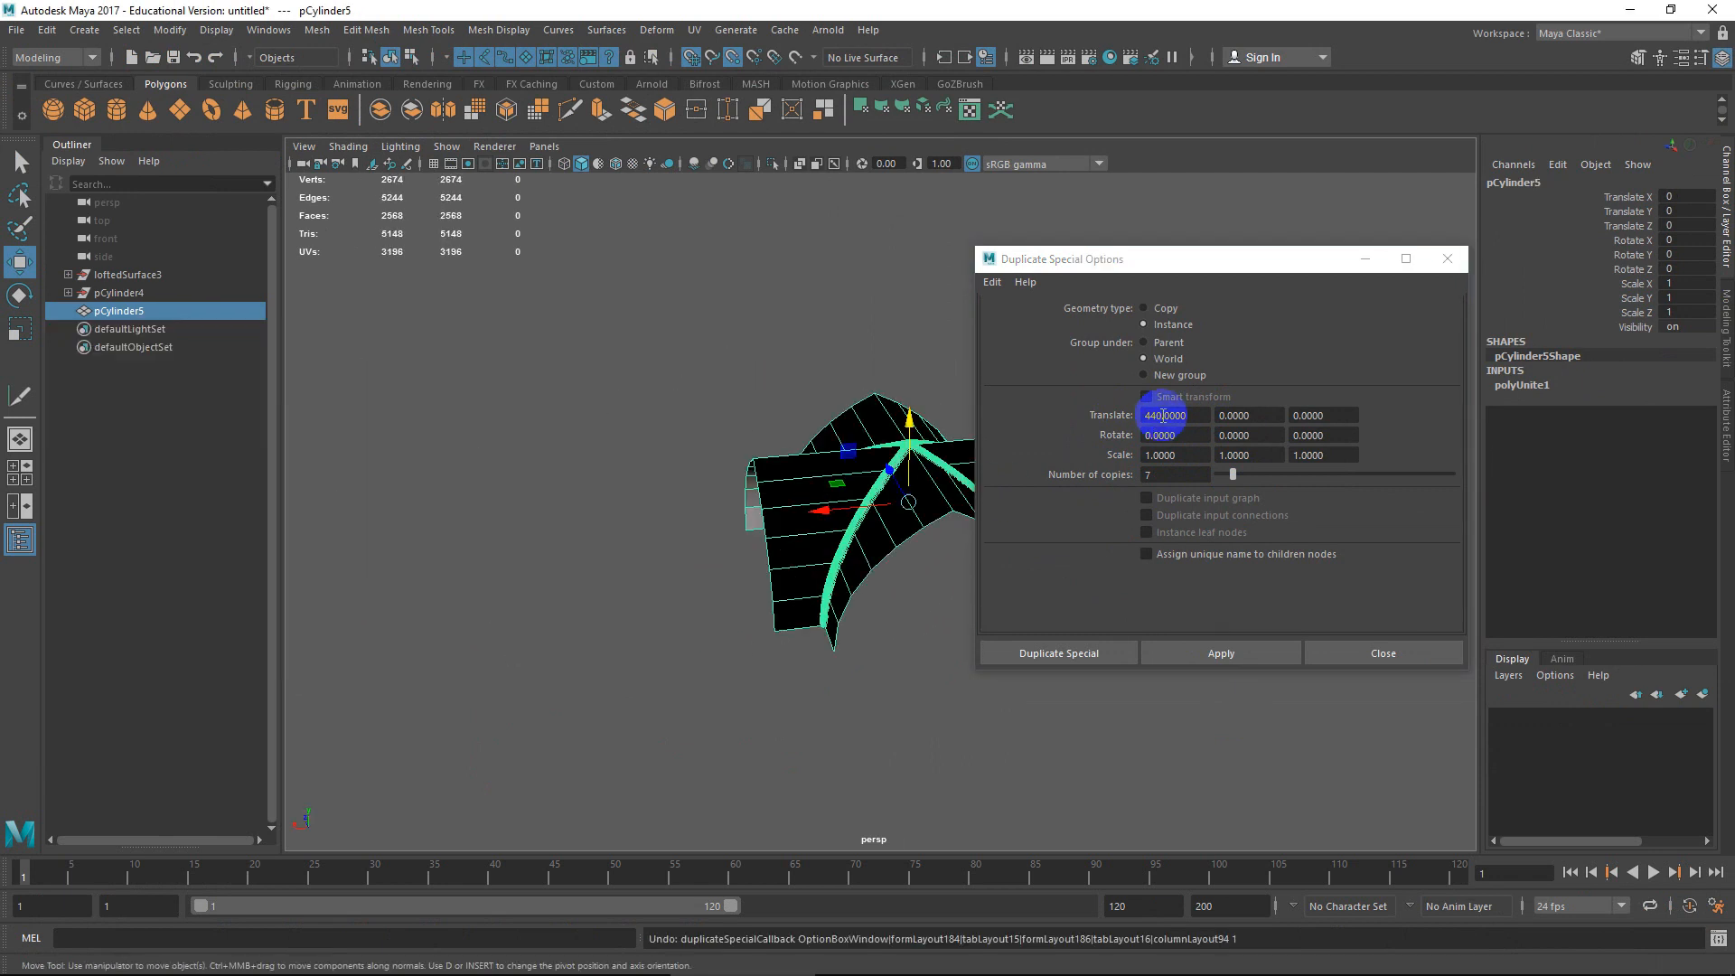
{"action": "type", "text": "480"}
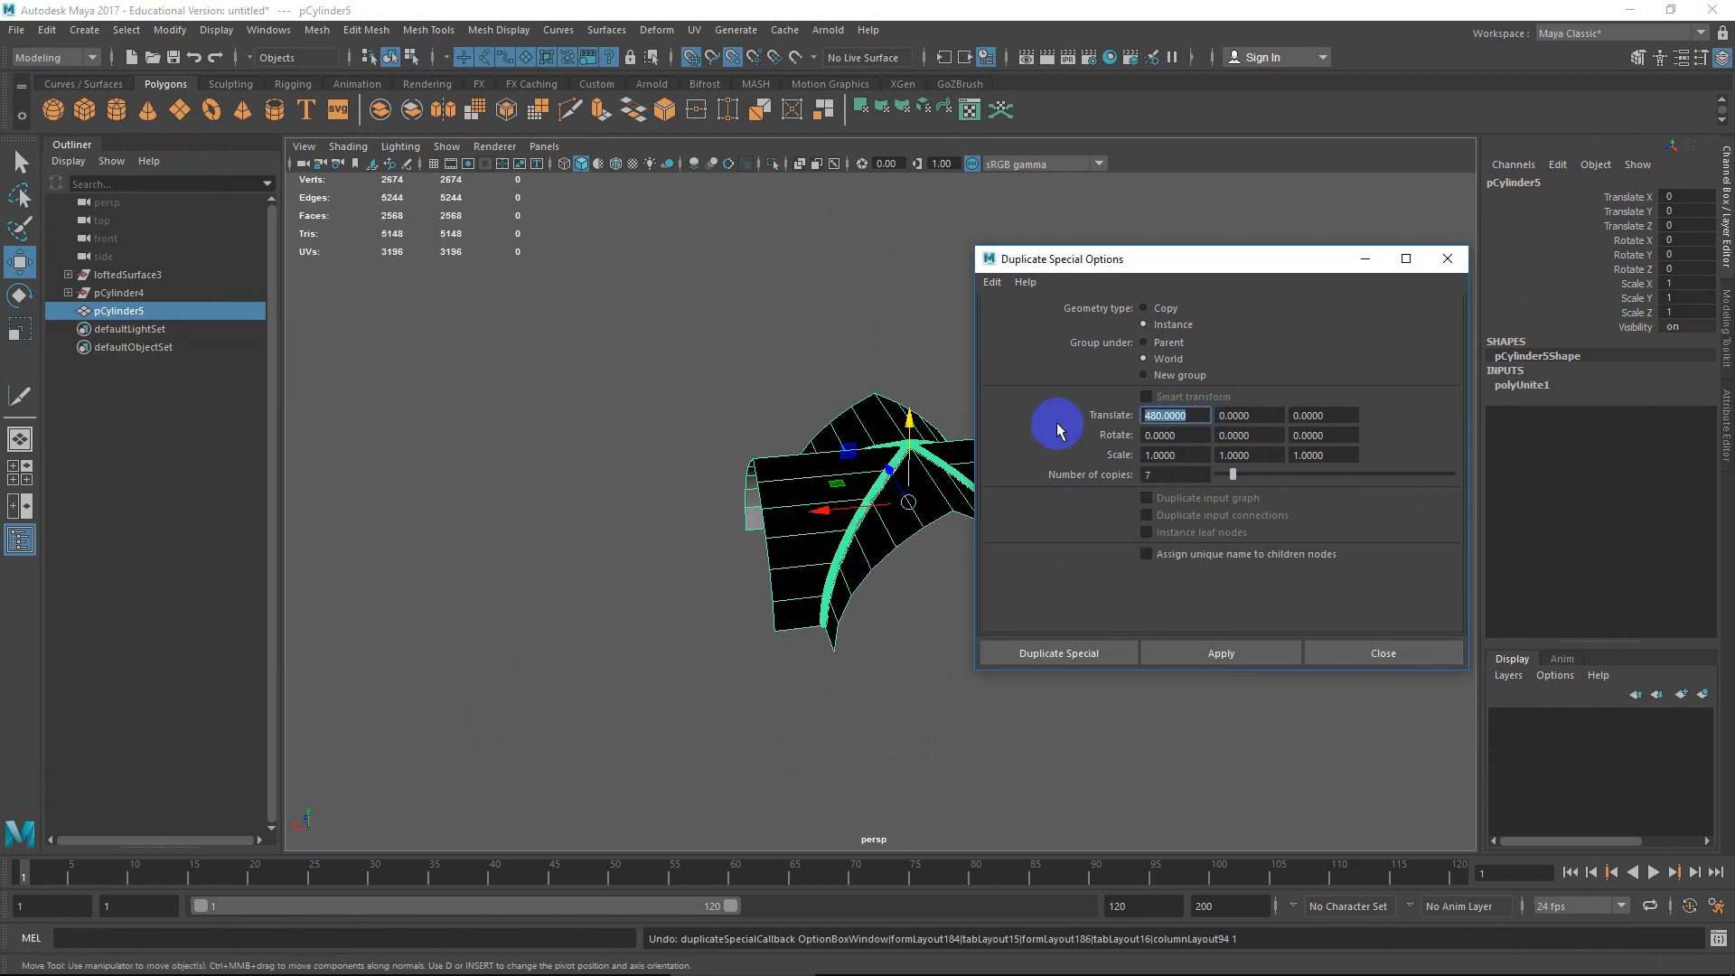
{"action": "left_click", "coordinate": [1232, 656]}
{"action": "left_click_drag", "start_coordinate": [867, 566], "coordinate": [961, 544], "text": "alt"}
{"action": "left_click", "coordinate": [935, 520]}
{"action": "key", "text": "ctrl+z"}
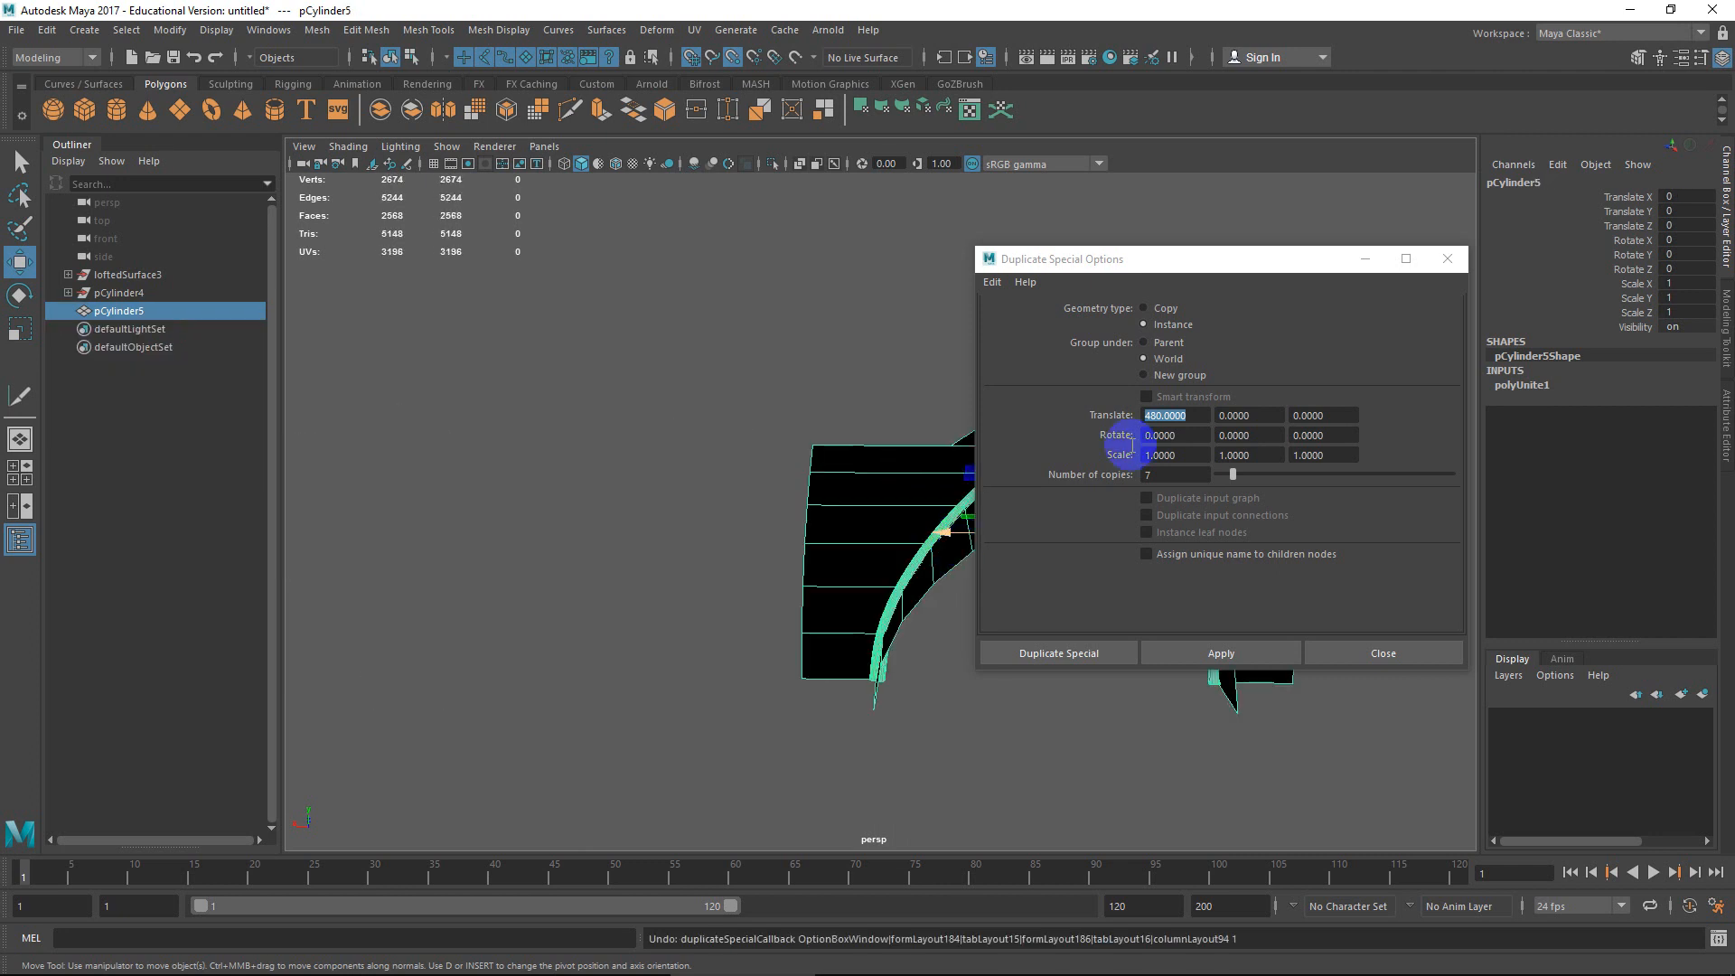
Try duplicating the vault with an X translation of 560, check the spacing between the copies, and undo the duplication.
{"action": "key", "text": "6"}
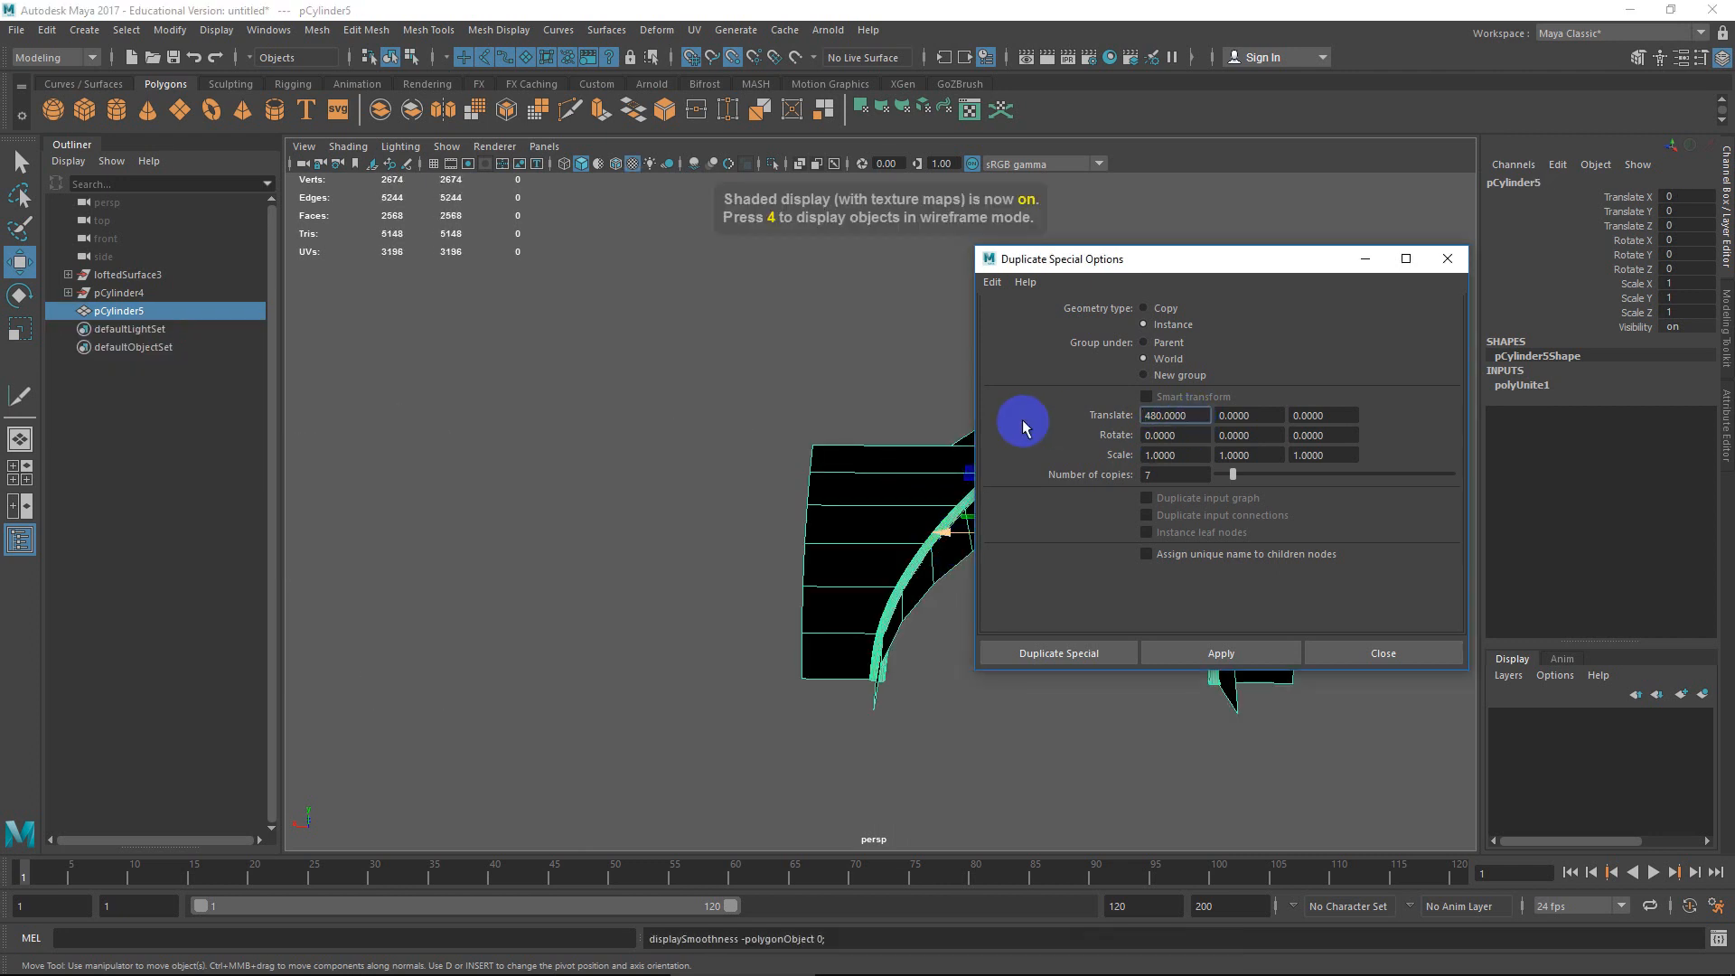
{"action": "type", "text": "560"}
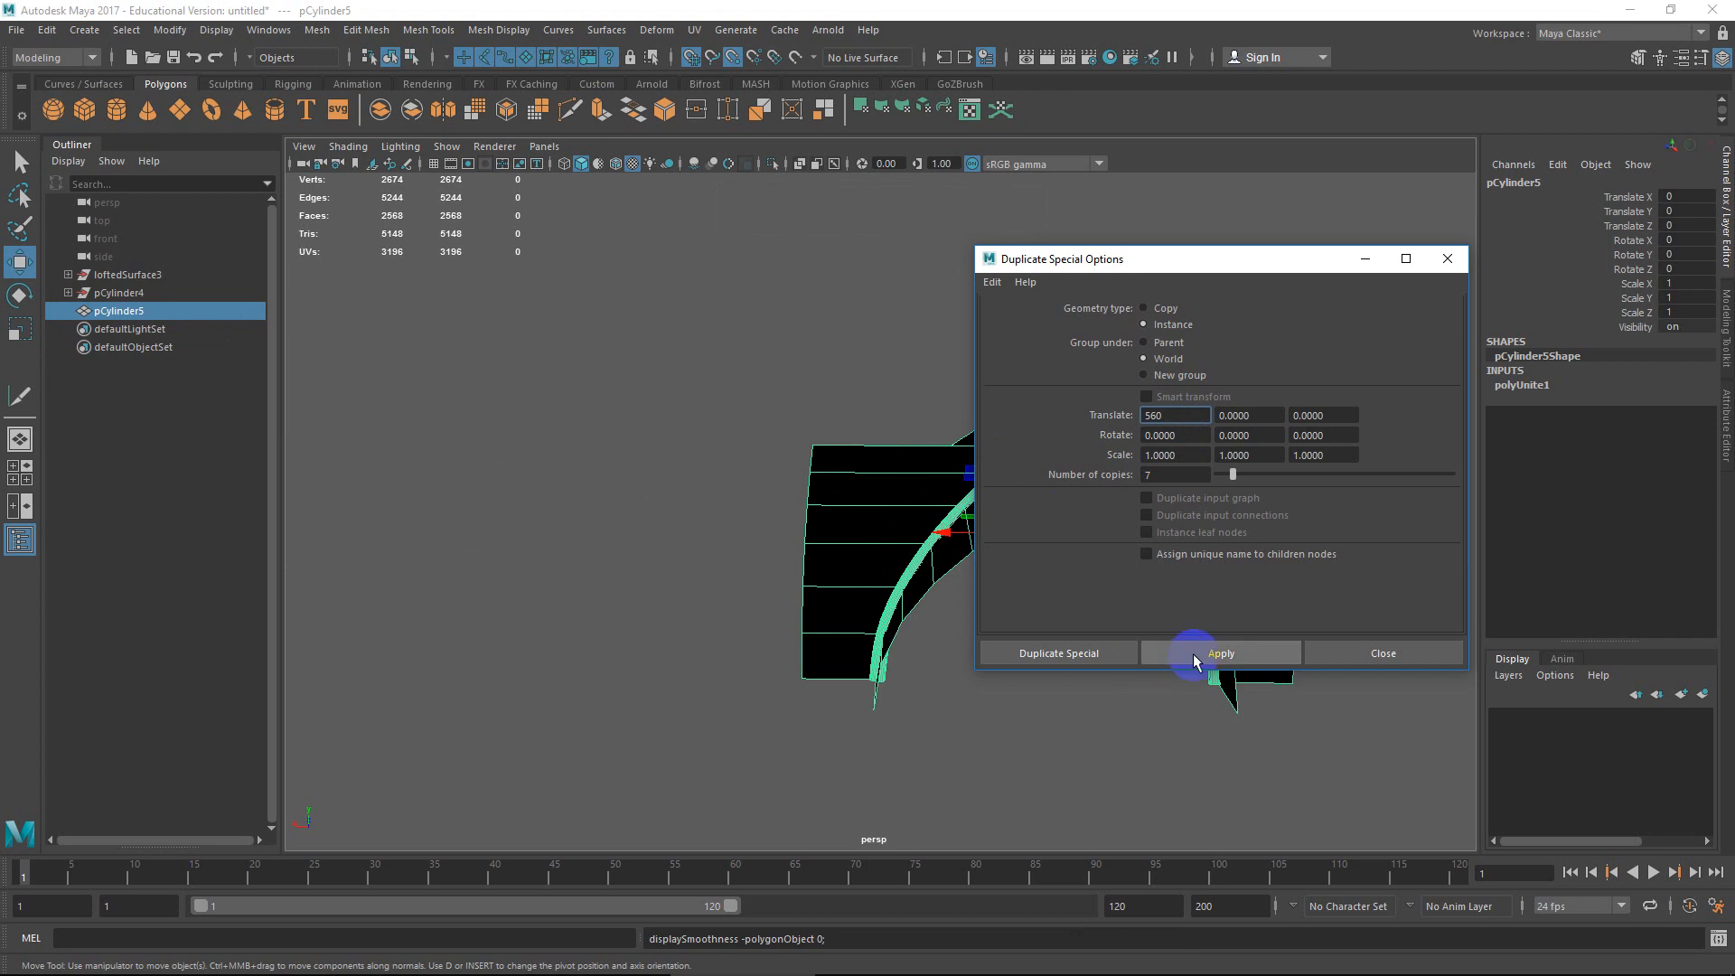
{"action": "left_click", "coordinate": [1194, 654]}
{"action": "left_click_drag", "start_coordinate": [897, 569], "coordinate": [720, 527], "text": "alt"}
{"action": "left_click", "coordinate": [868, 531]}
{"action": "key", "text": "f"}
{"action": "left_click_drag", "start_coordinate": [825, 546], "coordinate": [836, 615], "text": "alt"}
{"action": "left_click", "coordinate": [835, 613]}
{"action": "key", "text": "ctrl+z"}
{"action": "key", "text": "ctrl+z"}
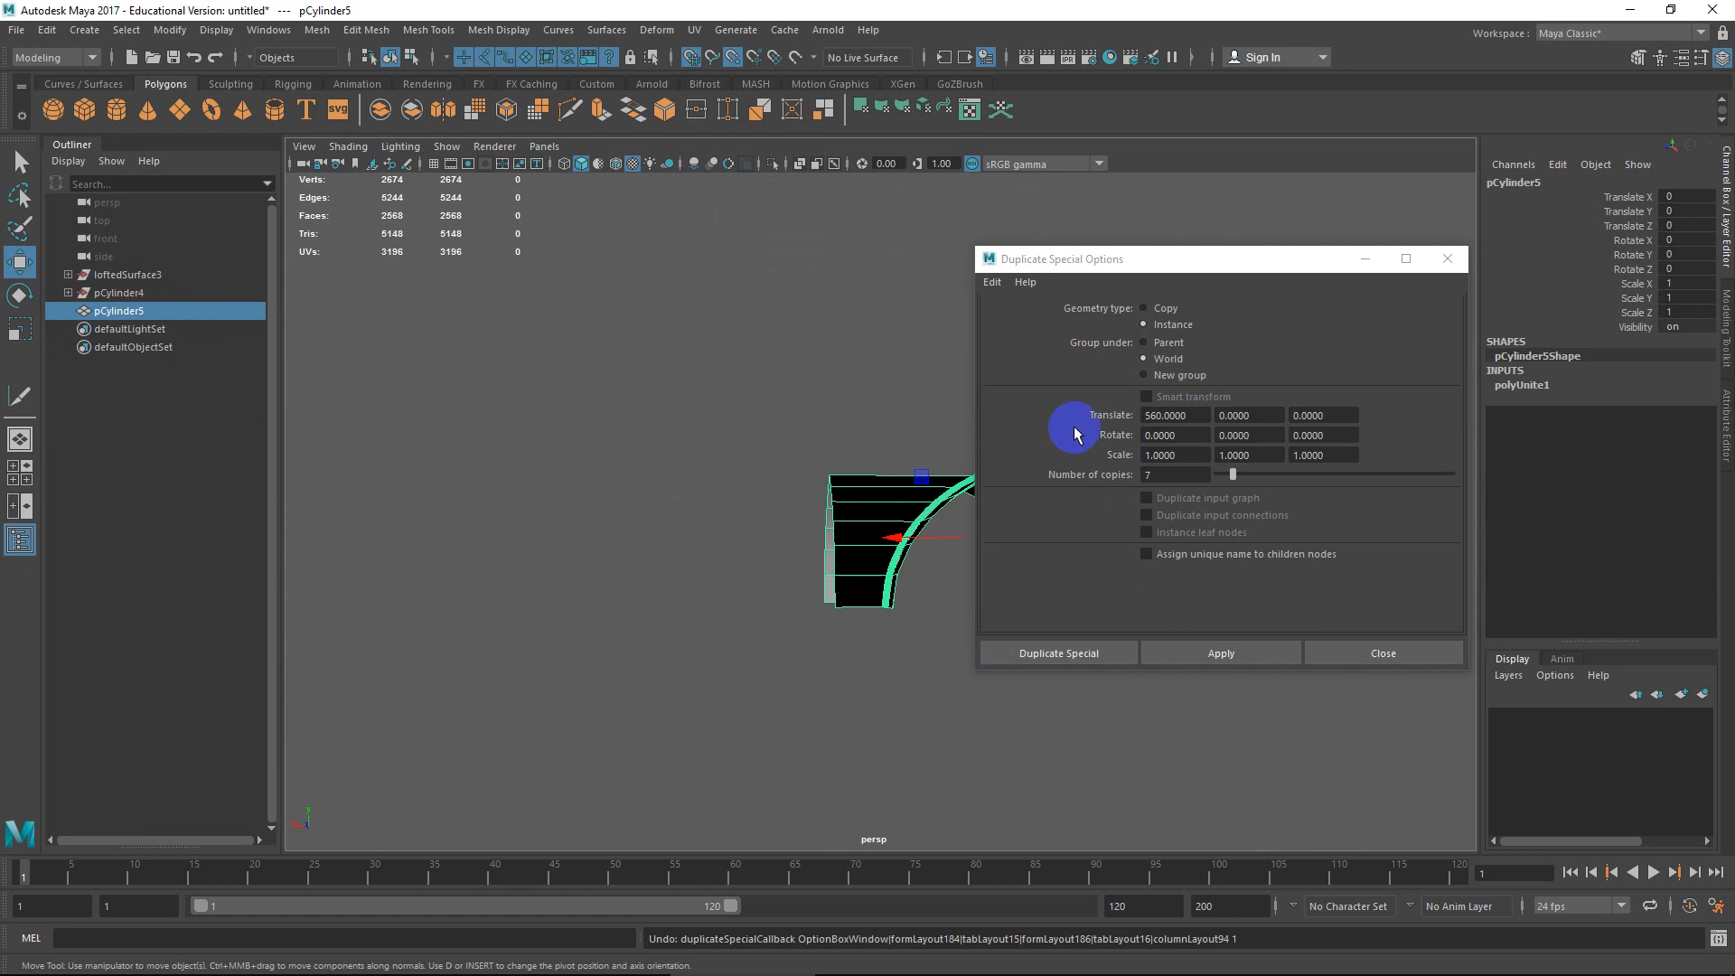
Try duplicating the vault with an X translation of 600 and undo the duplication.
{"action": "left_click_drag", "start_coordinate": [1197, 415], "coordinate": [950, 413]}
{"action": "type", "text": "600"}
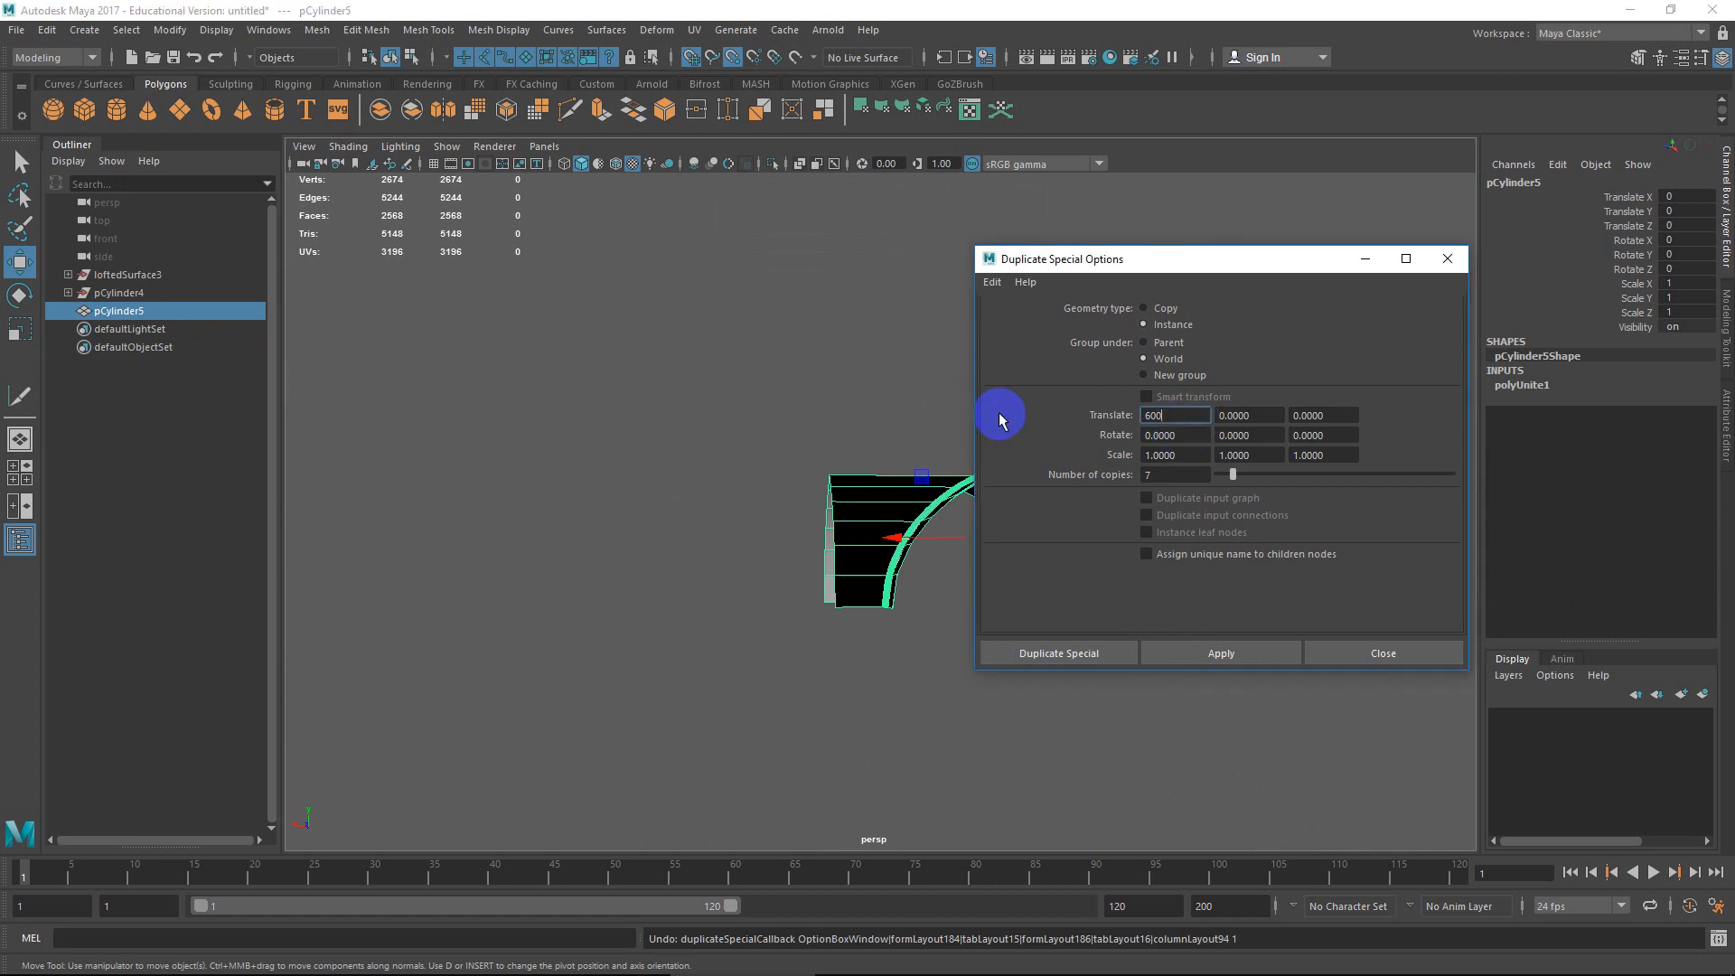
{"action": "left_click", "coordinate": [1198, 648]}
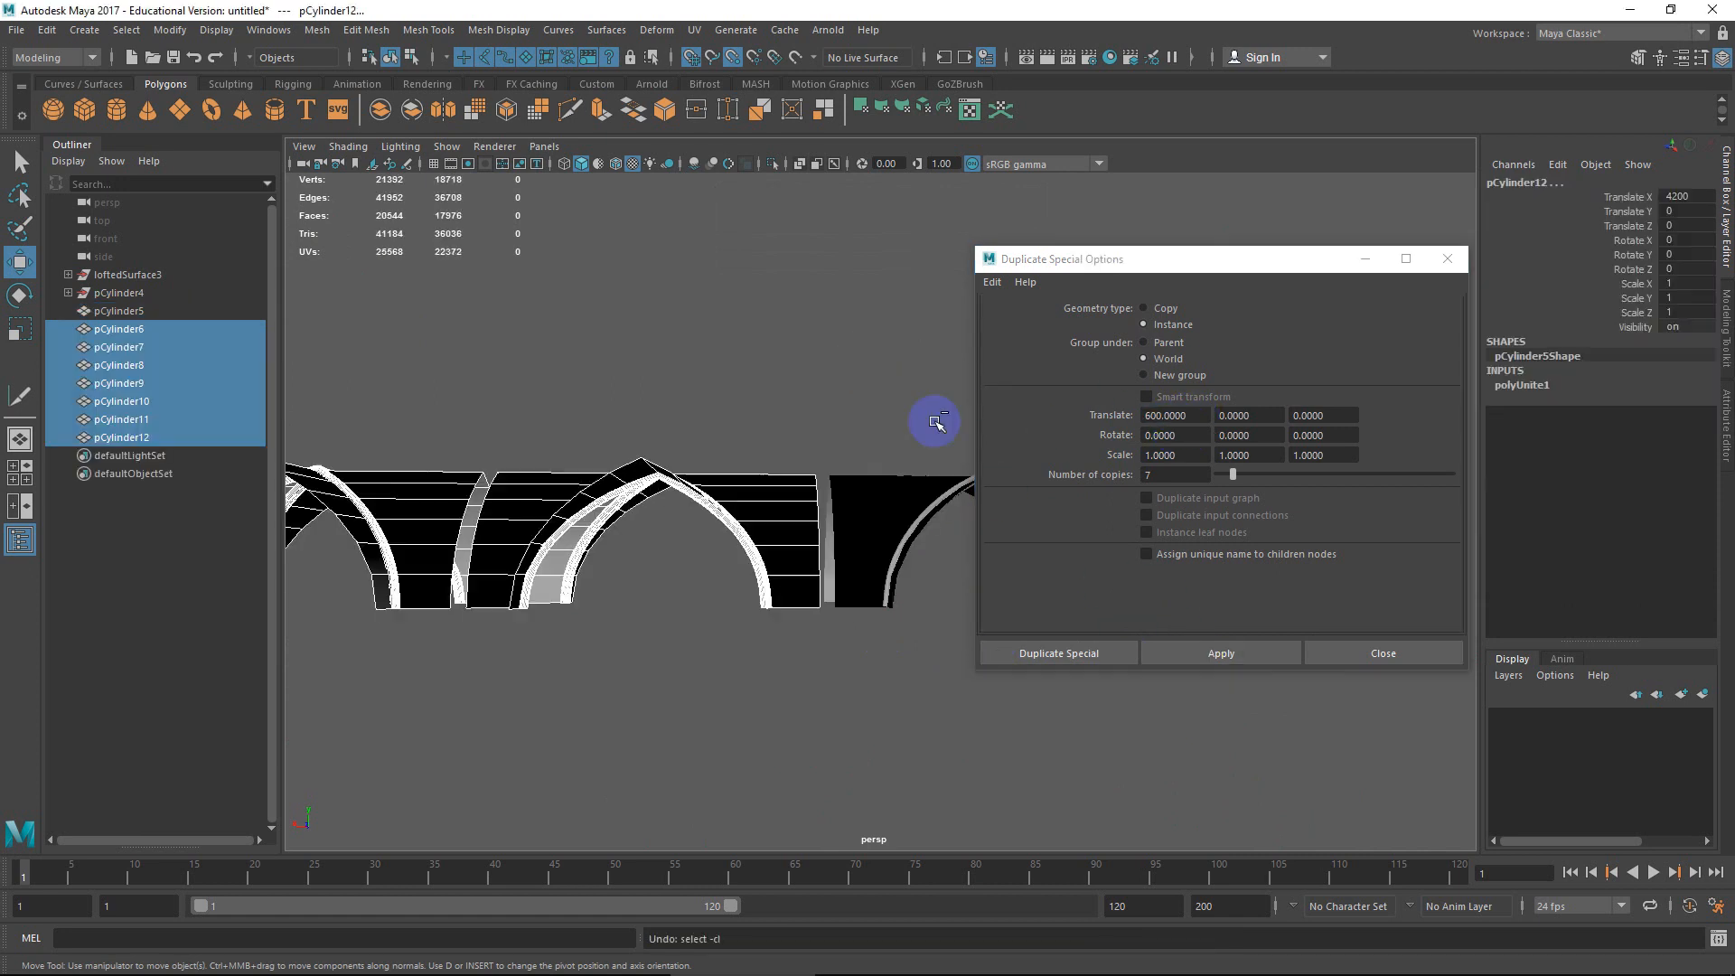
{"action": "key", "text": "ctrl+z"}
Try duplicating the vault with an X translation of 580, check the seam up close, and undo the duplication.
{"action": "left_click_drag", "start_coordinate": [1205, 418], "coordinate": [987, 417]}
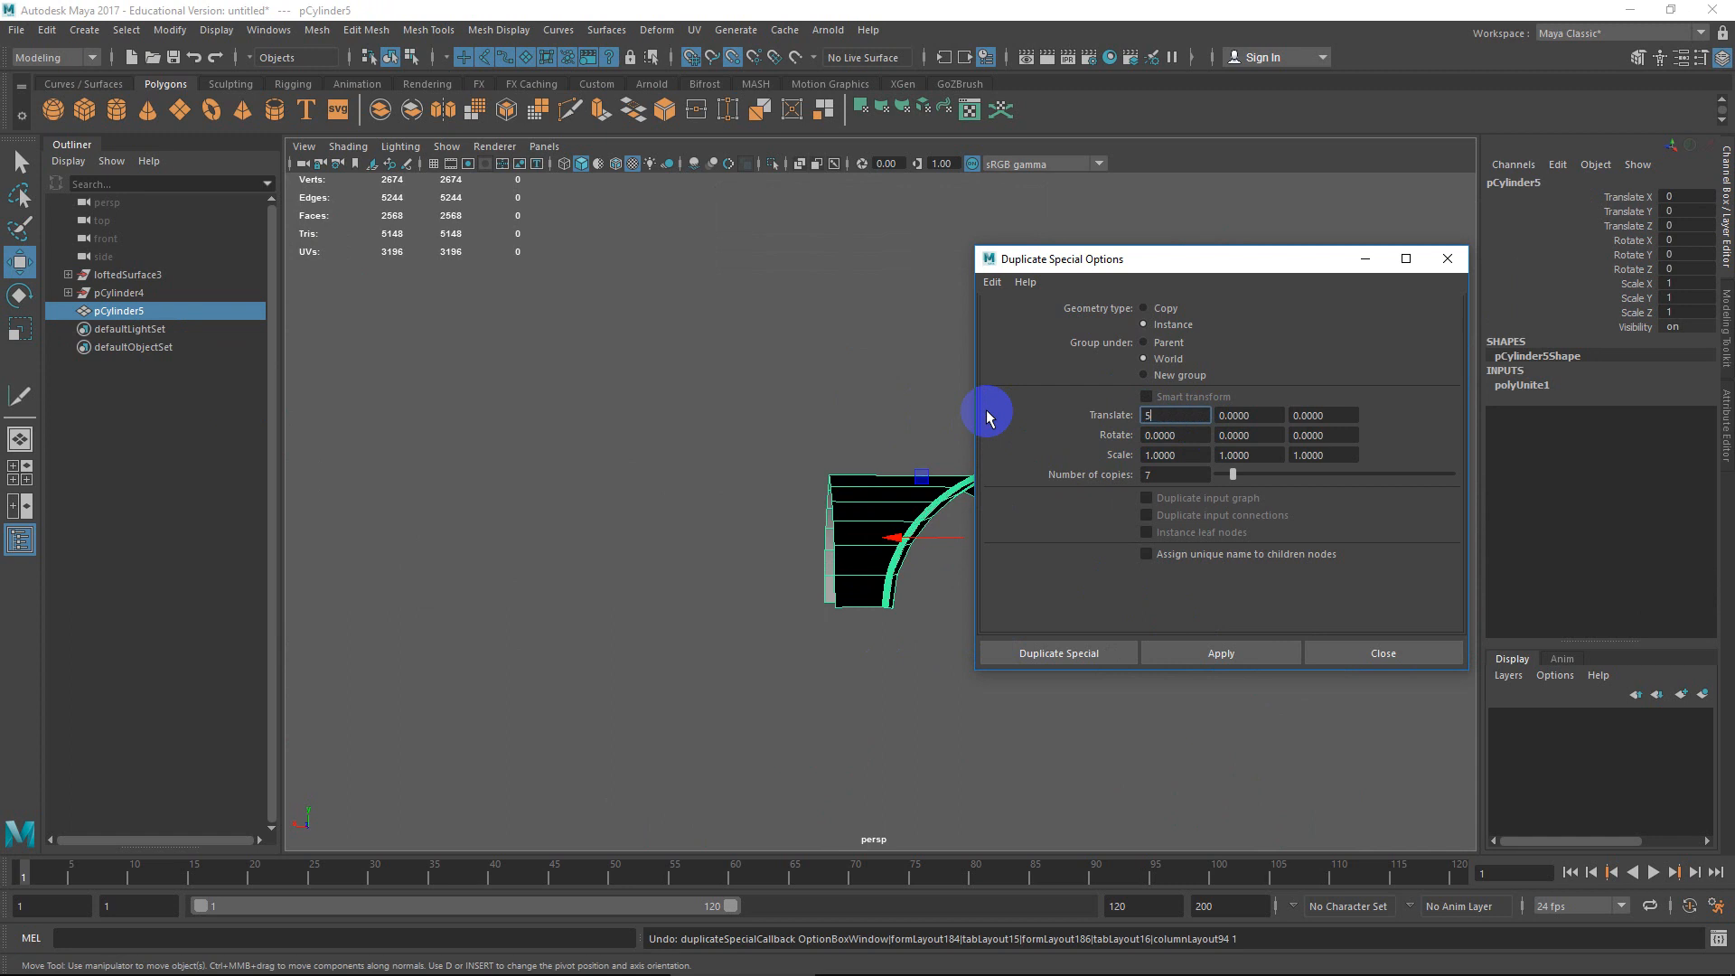
{"action": "left_click", "coordinate": [1220, 648]}
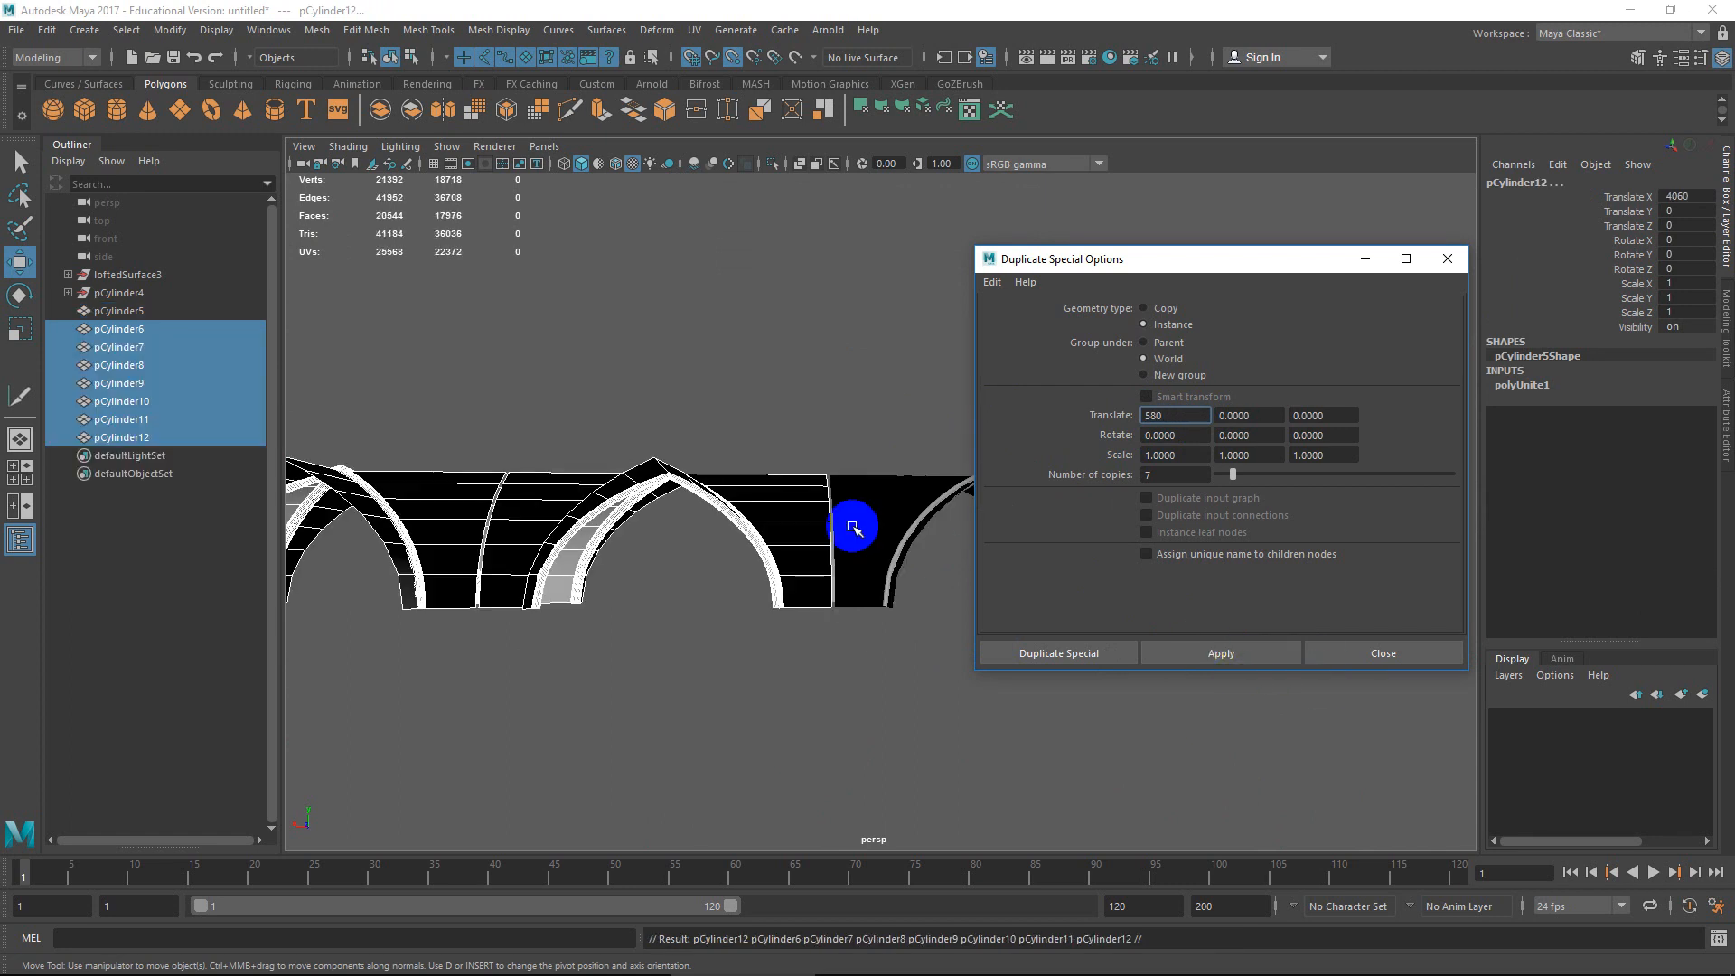
{"action": "scroll", "coordinate": [844, 542], "scroll_direction": "up", "scroll_amount": 6}
{"action": "key", "text": "ctrl+z"}
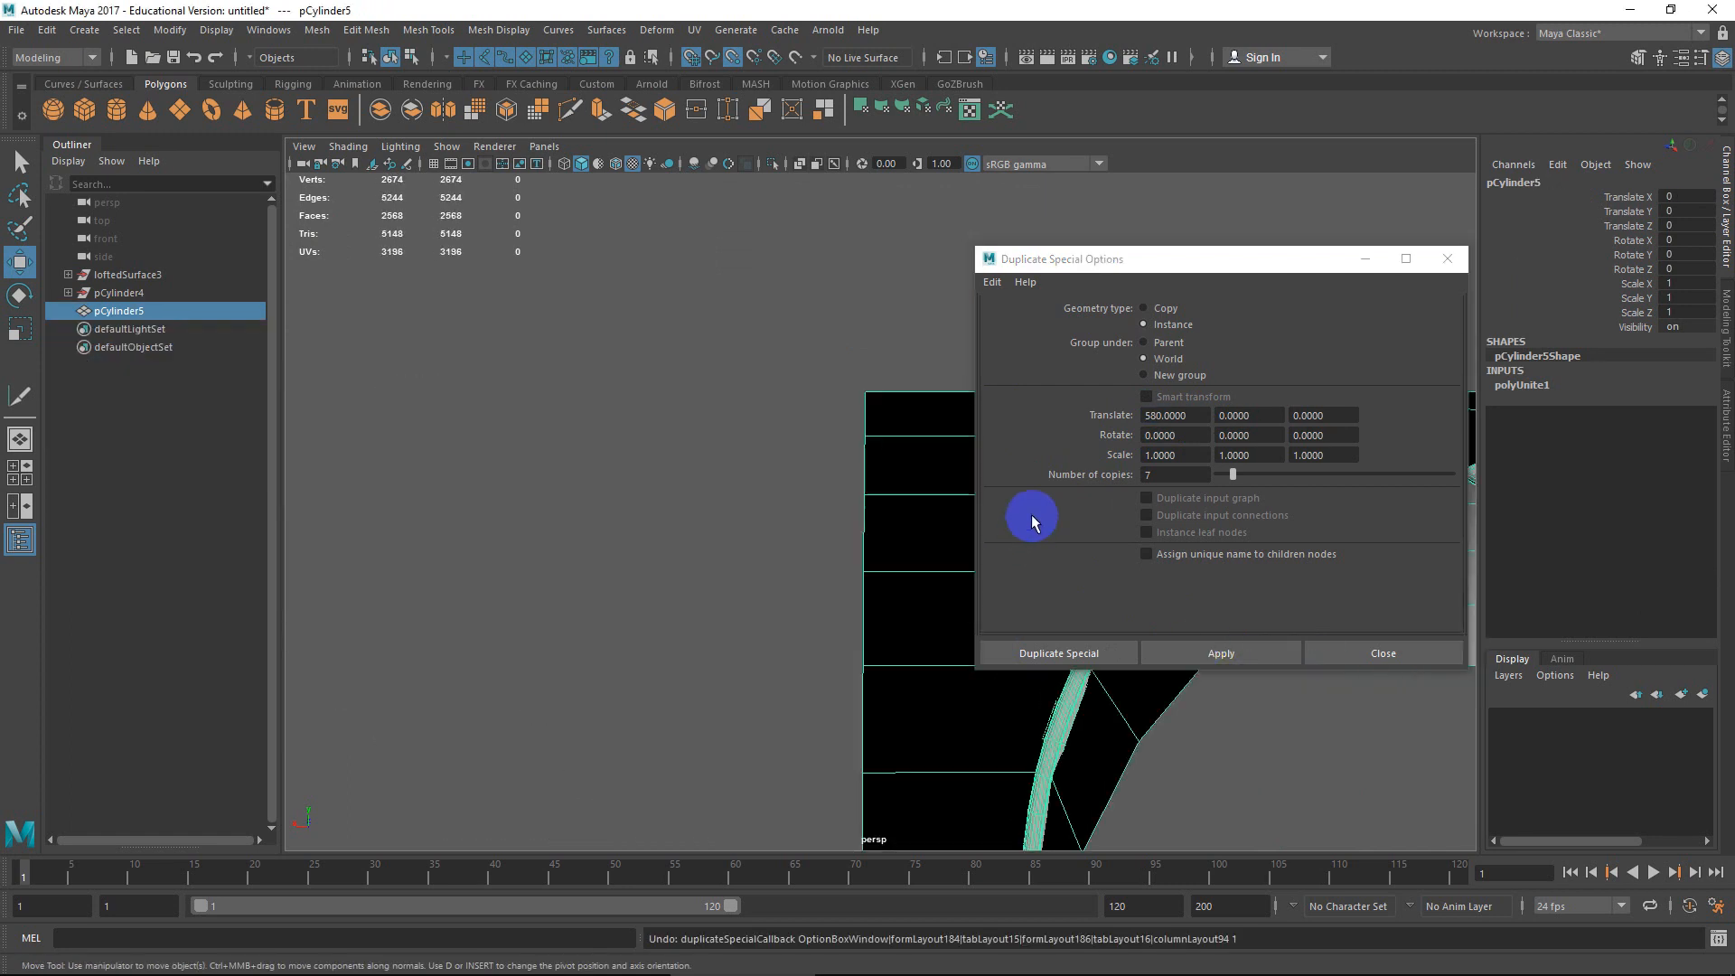
Duplicate the vault as 7 instances with an X translation of 570 and select the first copy beside the original.
{"action": "left_click_drag", "start_coordinate": [1193, 417], "coordinate": [1017, 415]}
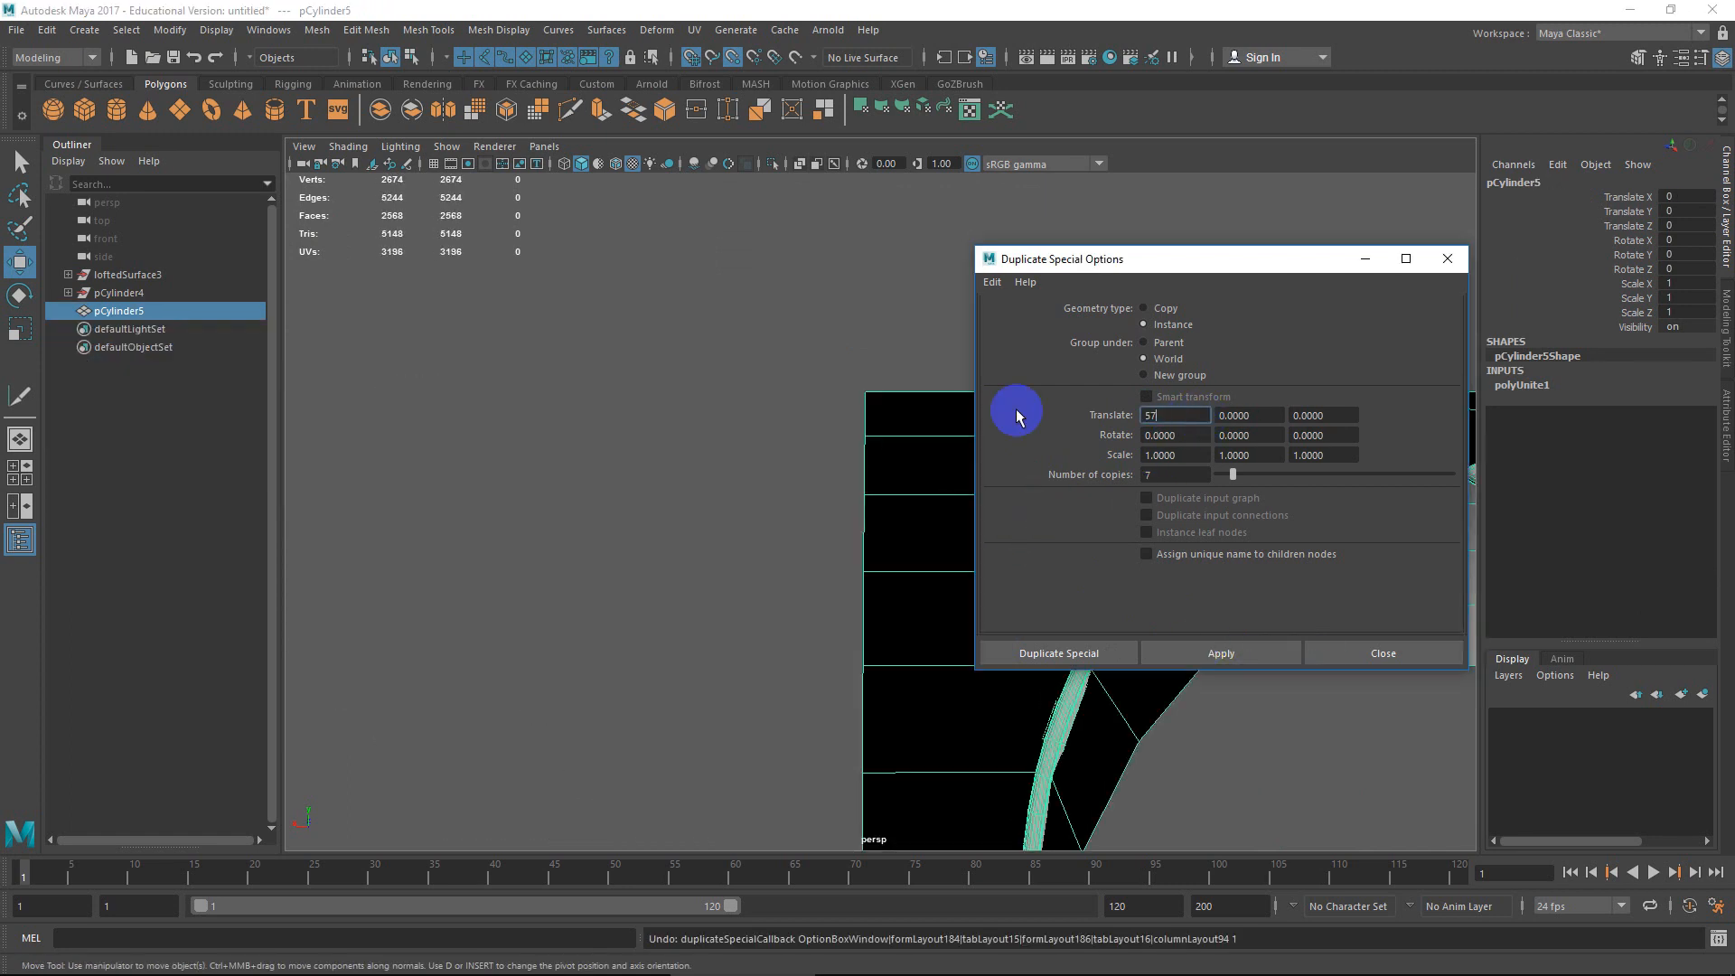
{"action": "left_click", "coordinate": [1191, 649]}
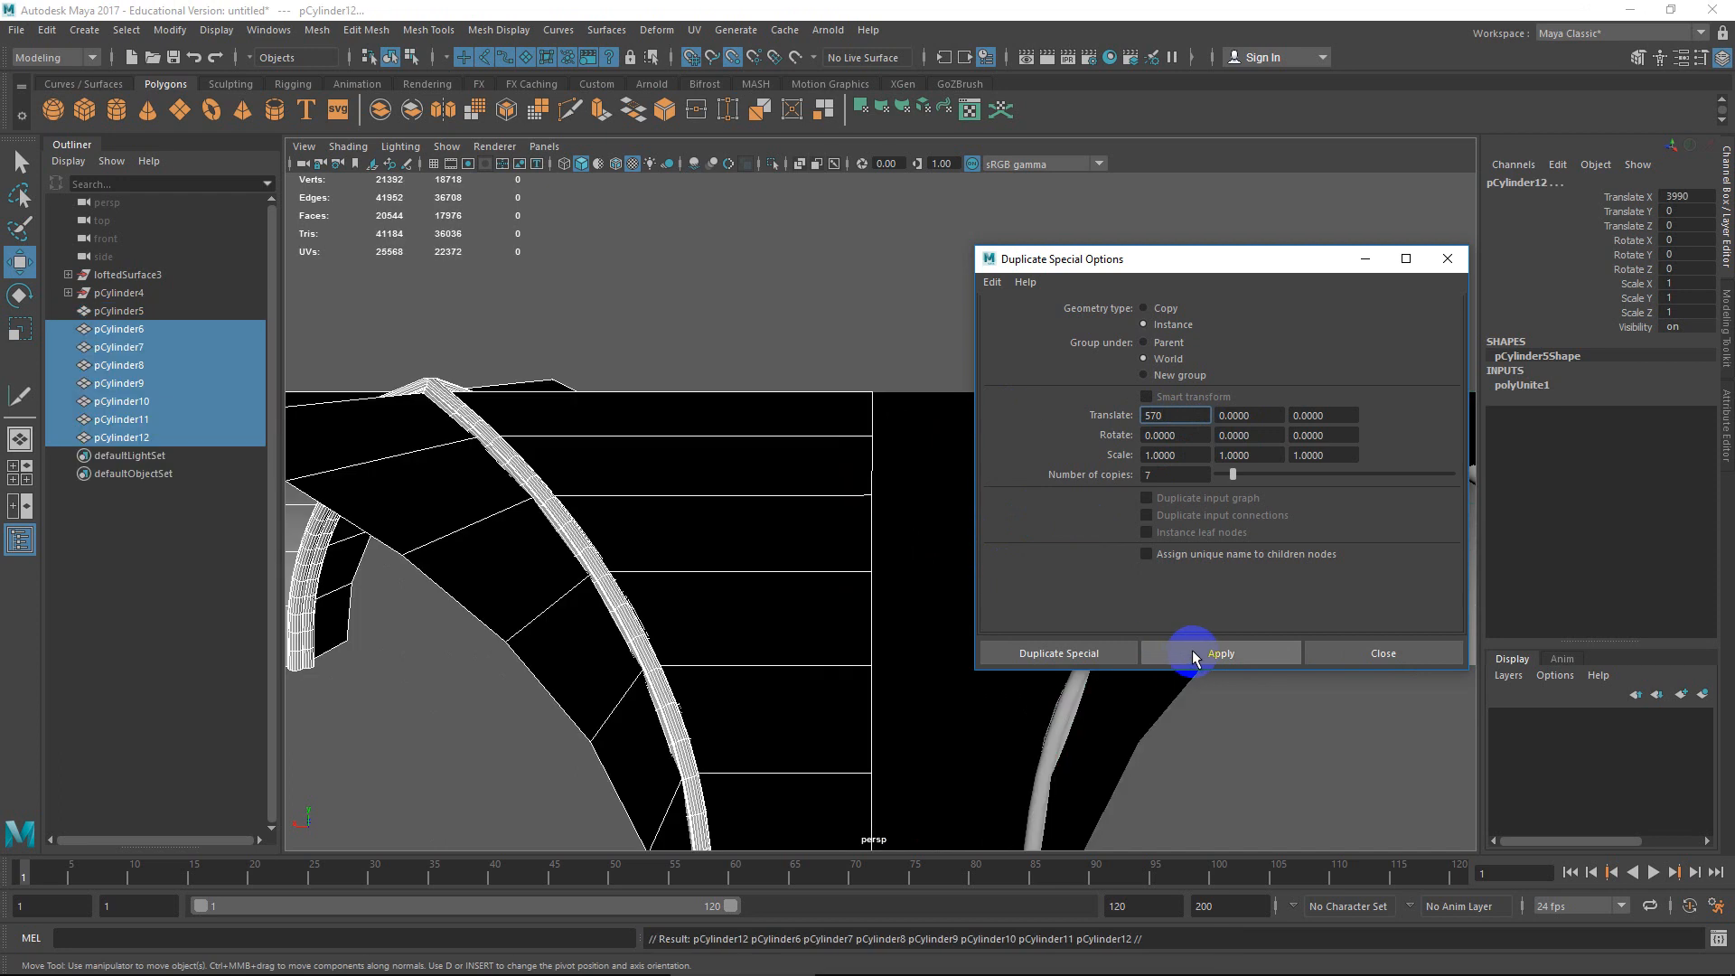
{"action": "scroll", "coordinate": [828, 567], "scroll_direction": "down", "scroll_amount": 3}
{"action": "left_click", "coordinate": [886, 550]}
{"action": "left_click", "coordinate": [848, 549]}
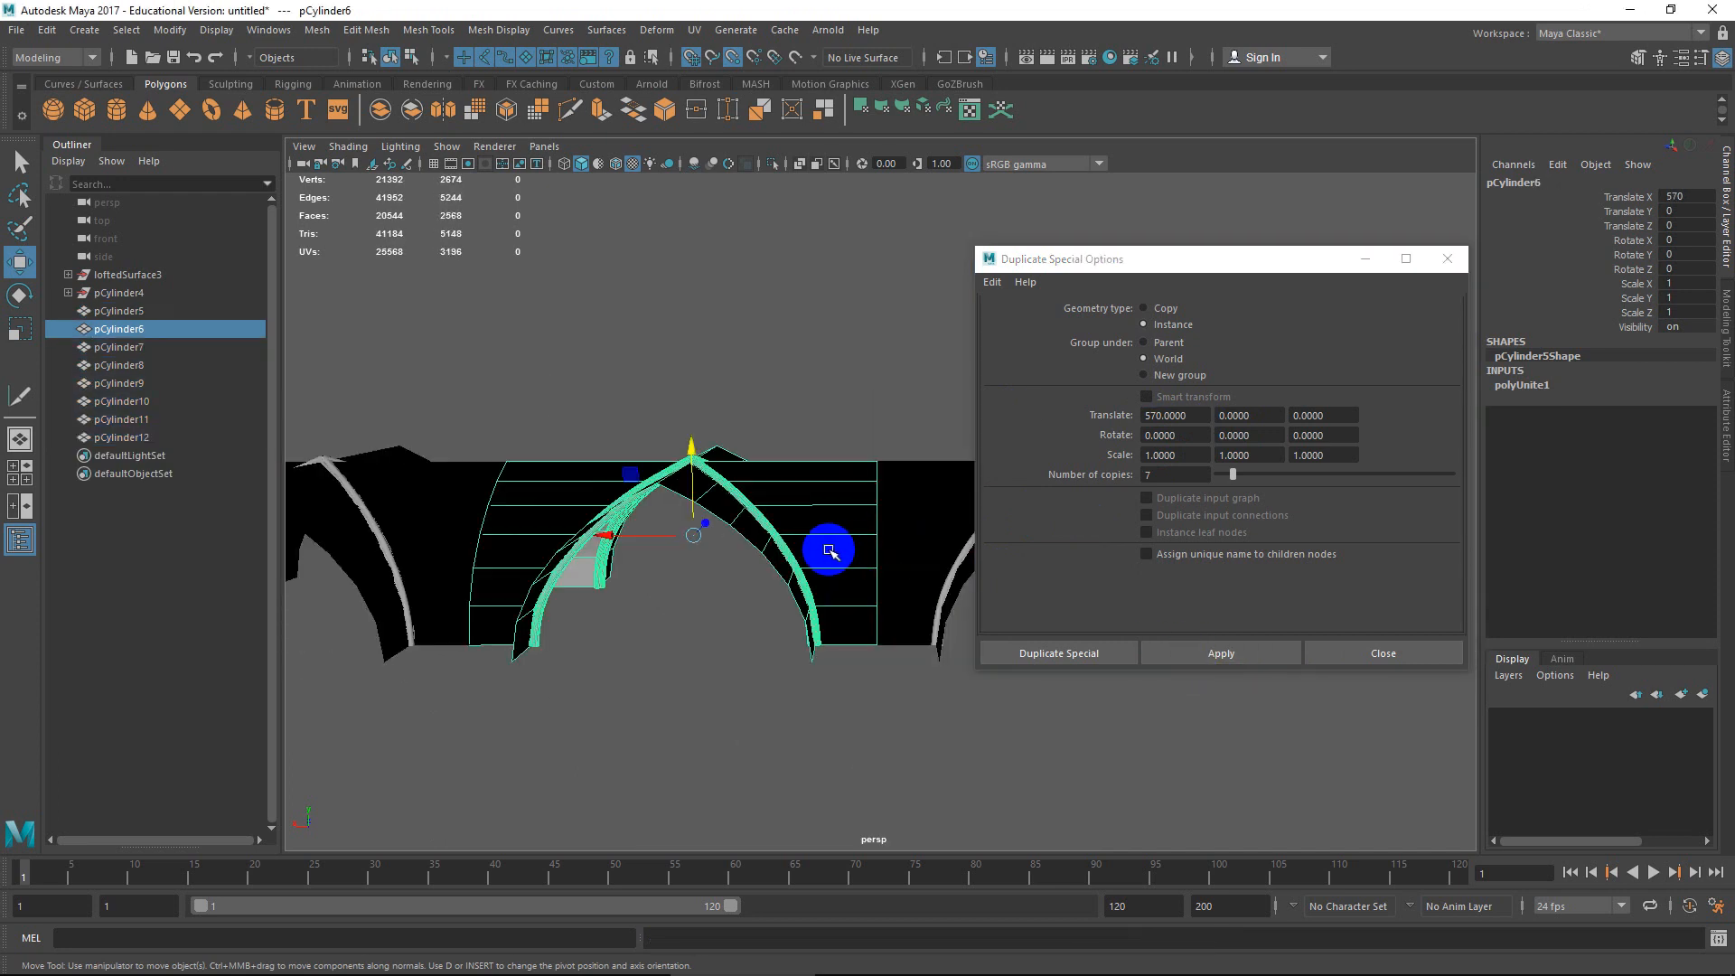
Examine the row of vaults from above, below and the side to check how the sections meet.
{"action": "scroll", "coordinate": [830, 548], "scroll_direction": "down", "scroll_amount": 2}
{"action": "left_click_drag", "start_coordinate": [836, 548], "coordinate": [743, 629], "text": "alt"}
{"action": "scroll", "coordinate": [830, 547], "scroll_direction": "down", "scroll_amount": 3}
{"action": "left_click", "coordinate": [860, 545]}
{"action": "scroll", "coordinate": [861, 545], "scroll_direction": "down", "scroll_amount": 4}
{"action": "middle_click_drag", "start_coordinate": [839, 536], "coordinate": [807, 569], "text": "alt"}
{"action": "scroll", "coordinate": [786, 588], "scroll_direction": "up", "scroll_amount": 3}
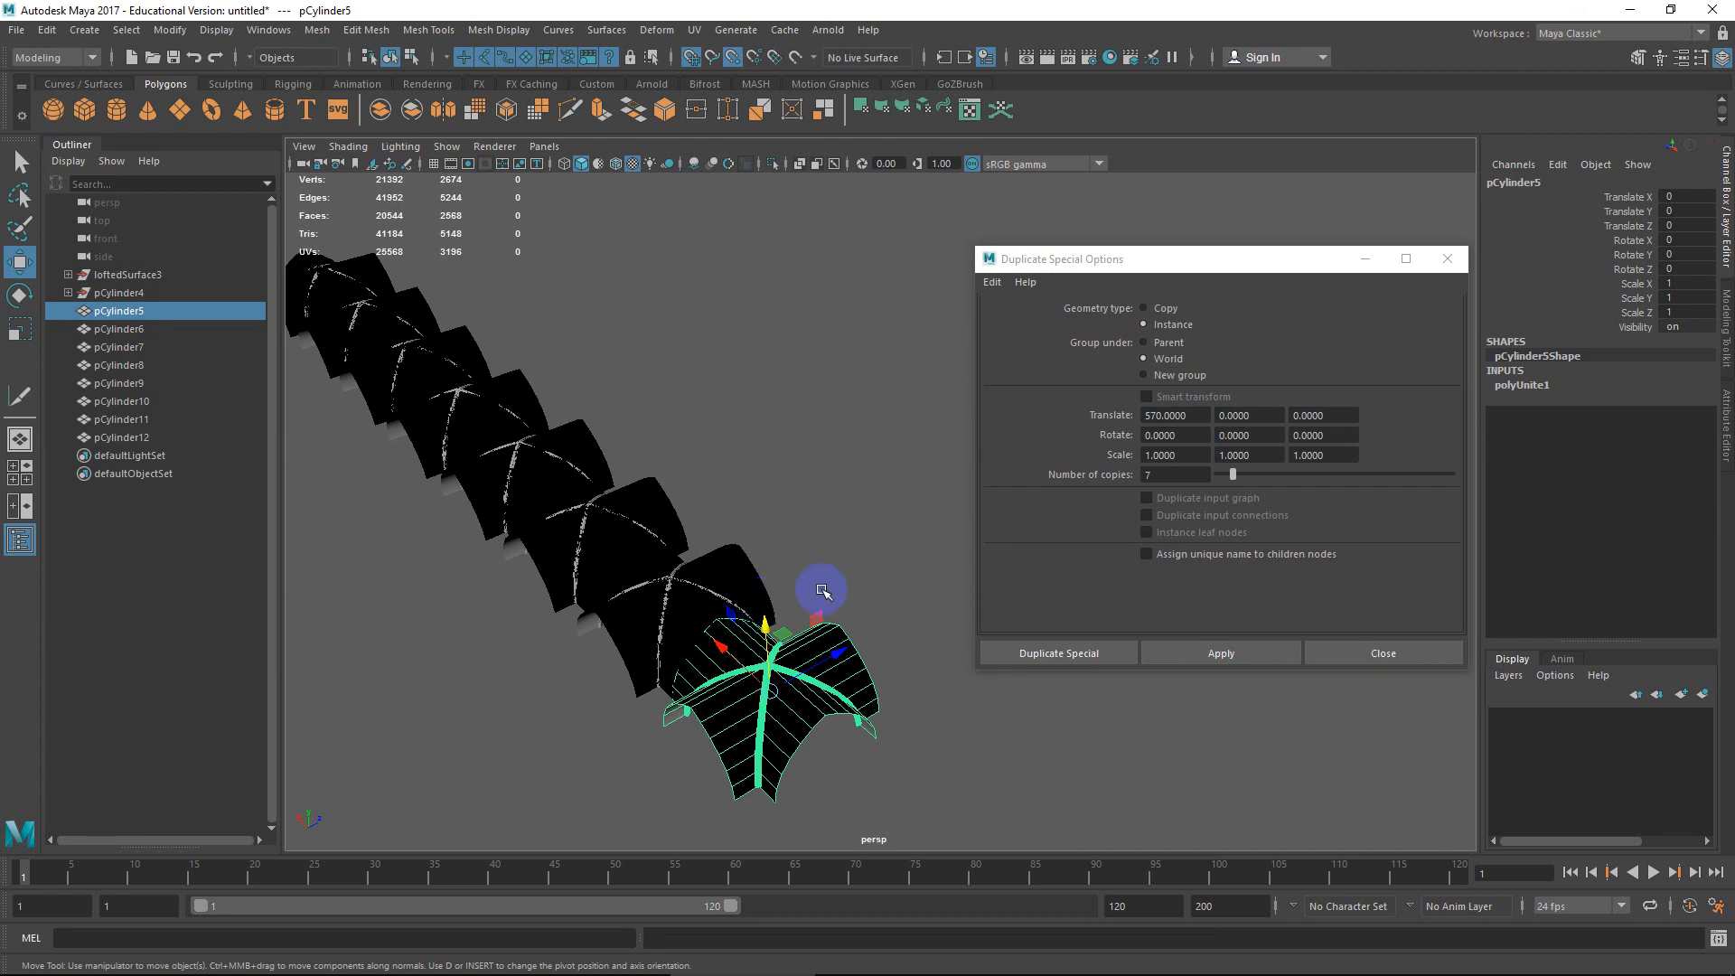
{"action": "left_click_drag", "start_coordinate": [821, 593], "coordinate": [744, 562], "text": "alt"}
{"action": "right_click_drag", "start_coordinate": [744, 561], "coordinate": [738, 696], "text": "alt"}
{"action": "middle_click_drag", "start_coordinate": [738, 695], "coordinate": [860, 457], "text": "alt"}
{"action": "right_click_drag", "start_coordinate": [860, 457], "coordinate": [880, 592], "text": "alt"}
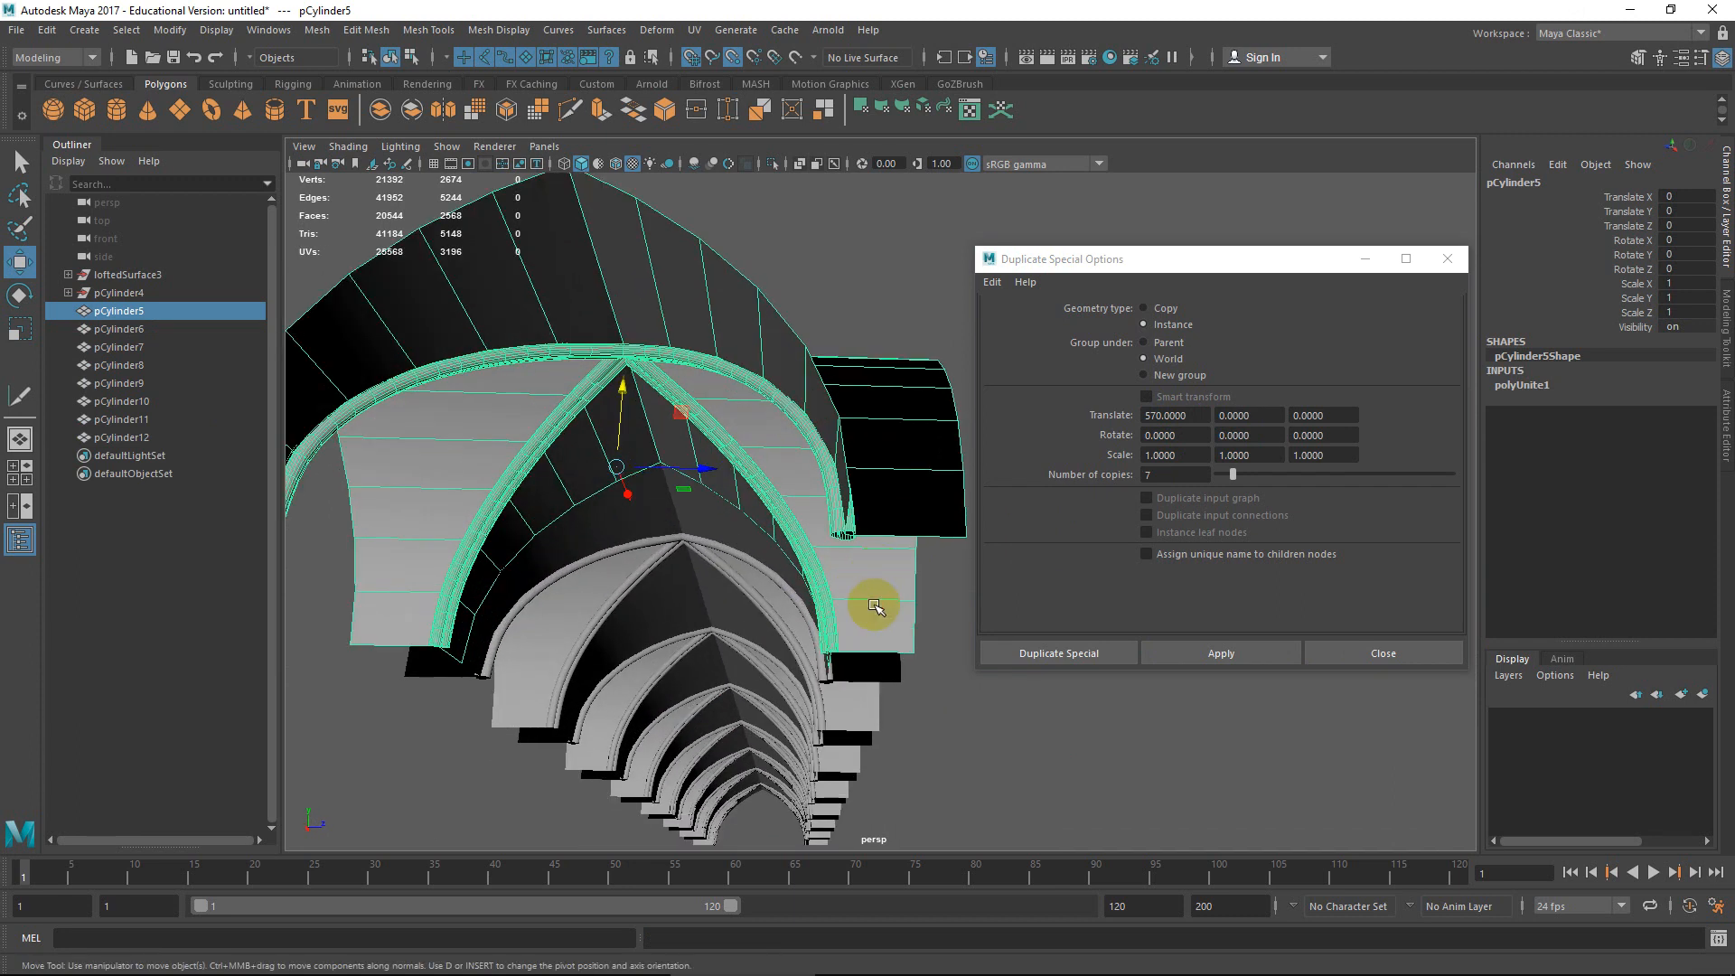
{"action": "left_click_drag", "start_coordinate": [879, 604], "coordinate": [886, 696], "text": "alt"}
{"action": "right_click_drag", "start_coordinate": [887, 697], "coordinate": [794, 601], "text": "alt"}
{"action": "middle_click_drag", "start_coordinate": [793, 601], "coordinate": [778, 481], "text": "alt"}
{"action": "left_click_drag", "start_coordinate": [778, 482], "coordinate": [868, 551], "text": "alt"}
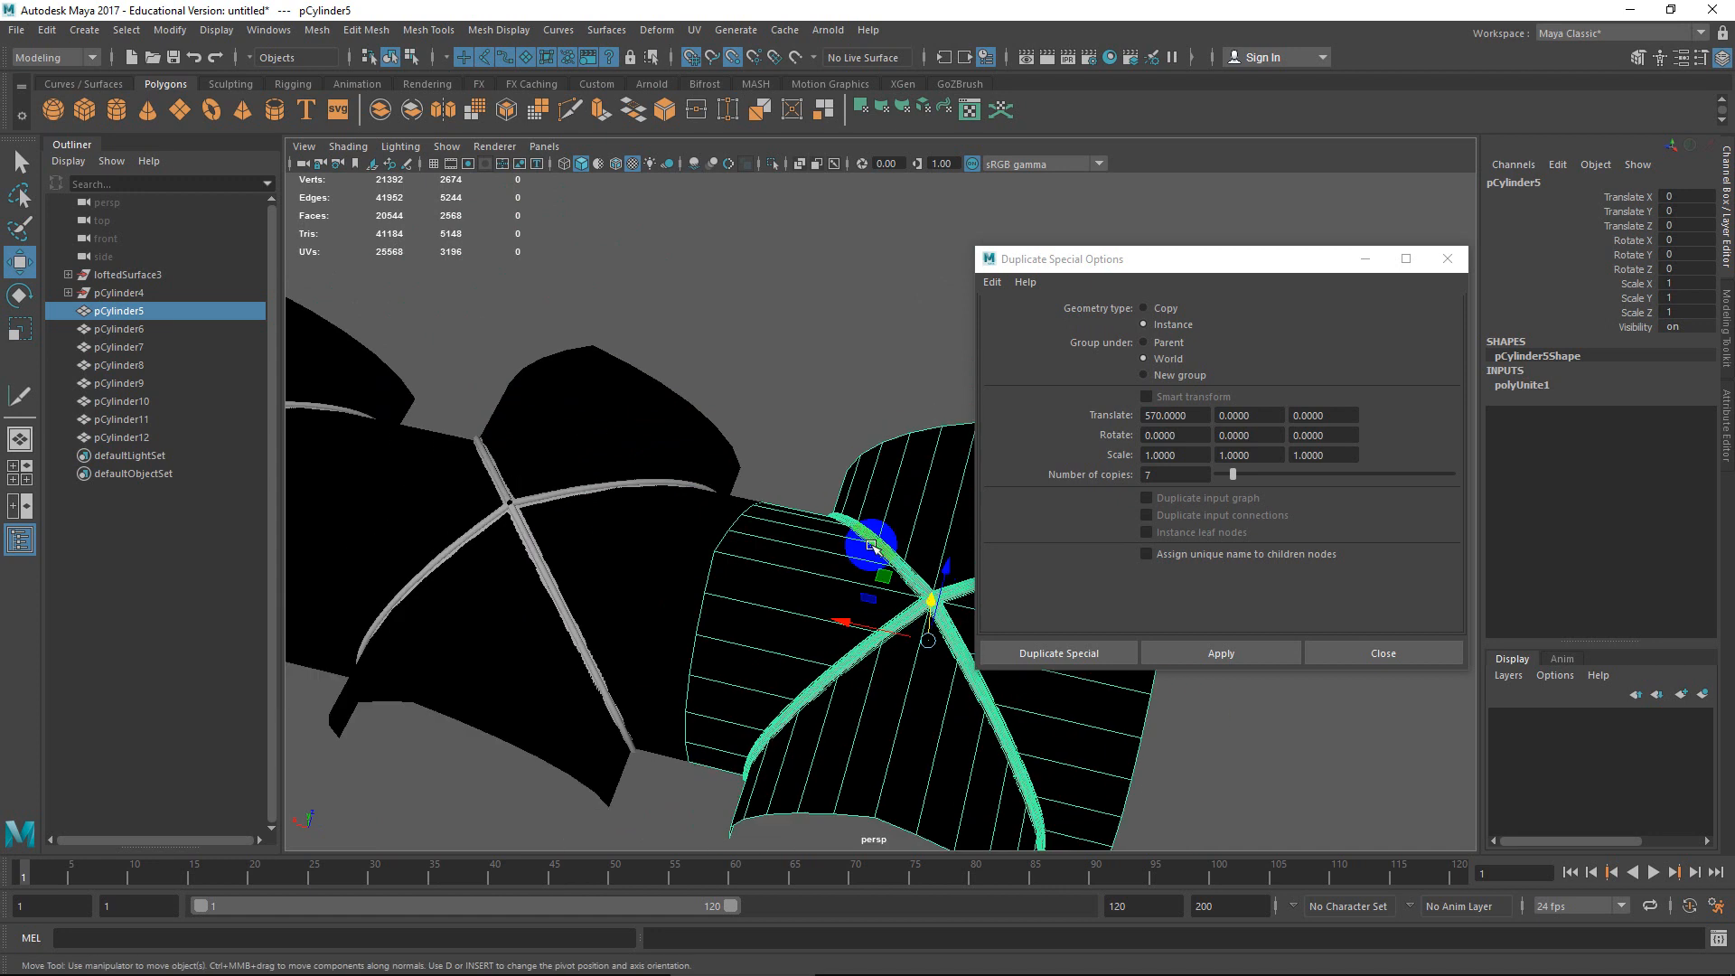
{"action": "right_click_drag", "start_coordinate": [867, 550], "coordinate": [853, 472], "text": "alt"}
{"action": "left_click_drag", "start_coordinate": [853, 473], "coordinate": [889, 450], "text": "alt"}
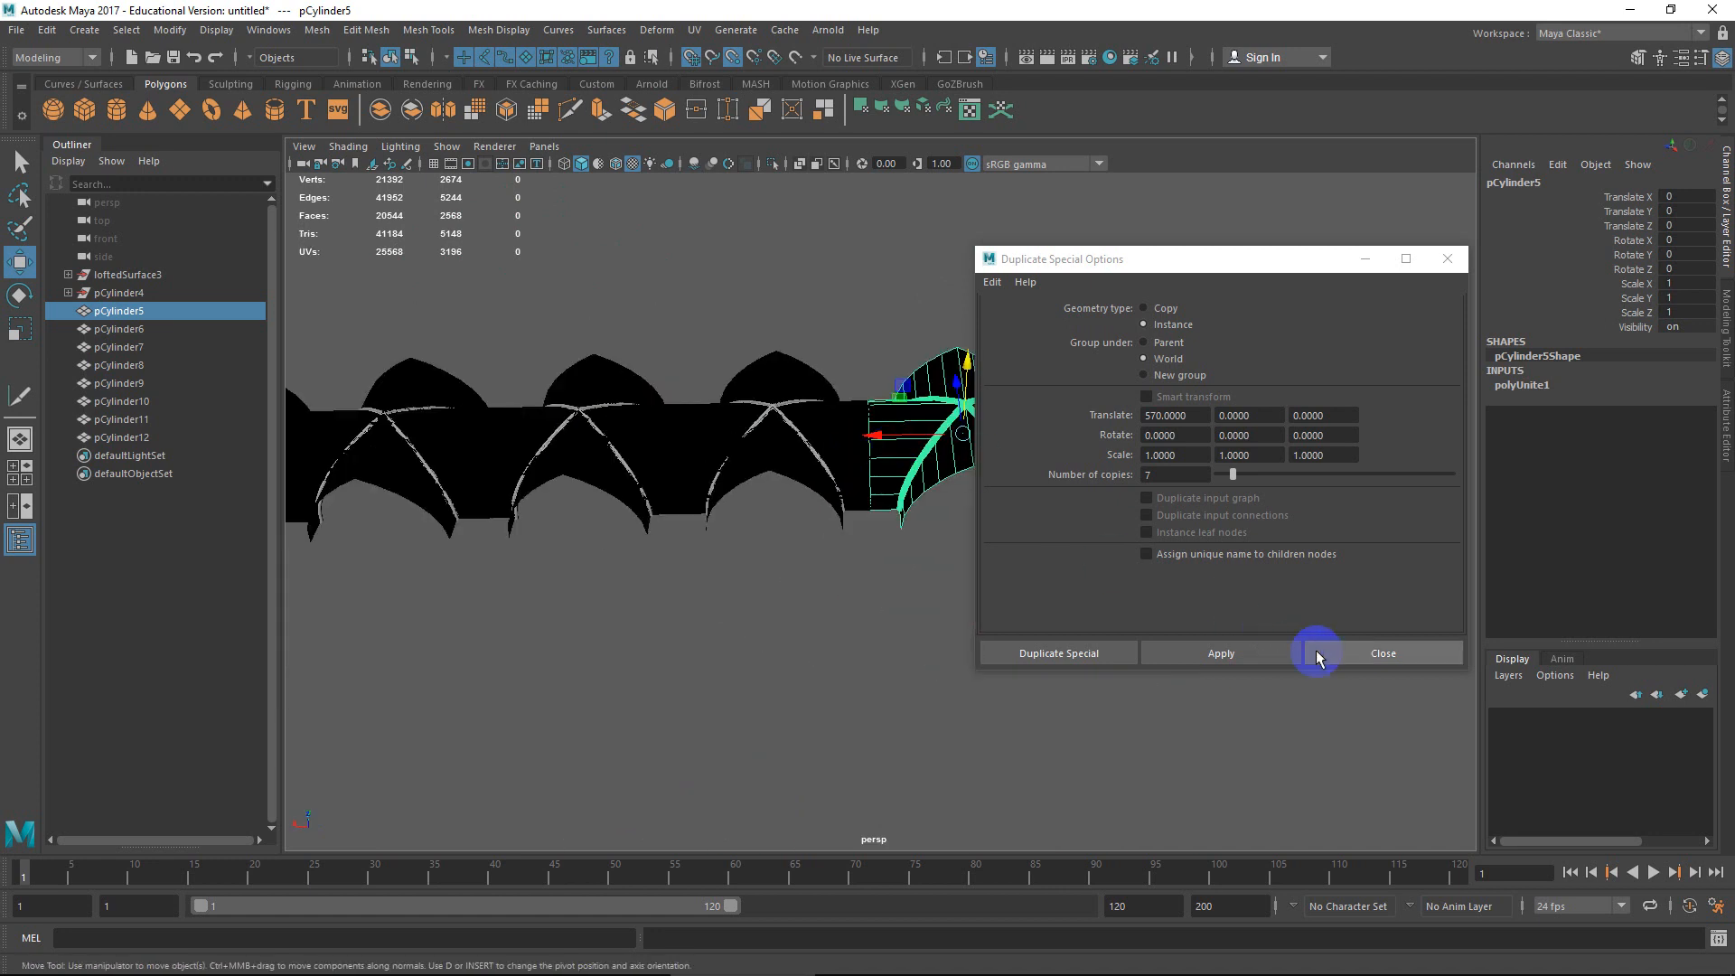
Close the Duplicate Special options and combine all eight vault sections into a single mesh.
{"action": "left_click", "coordinate": [1344, 653]}
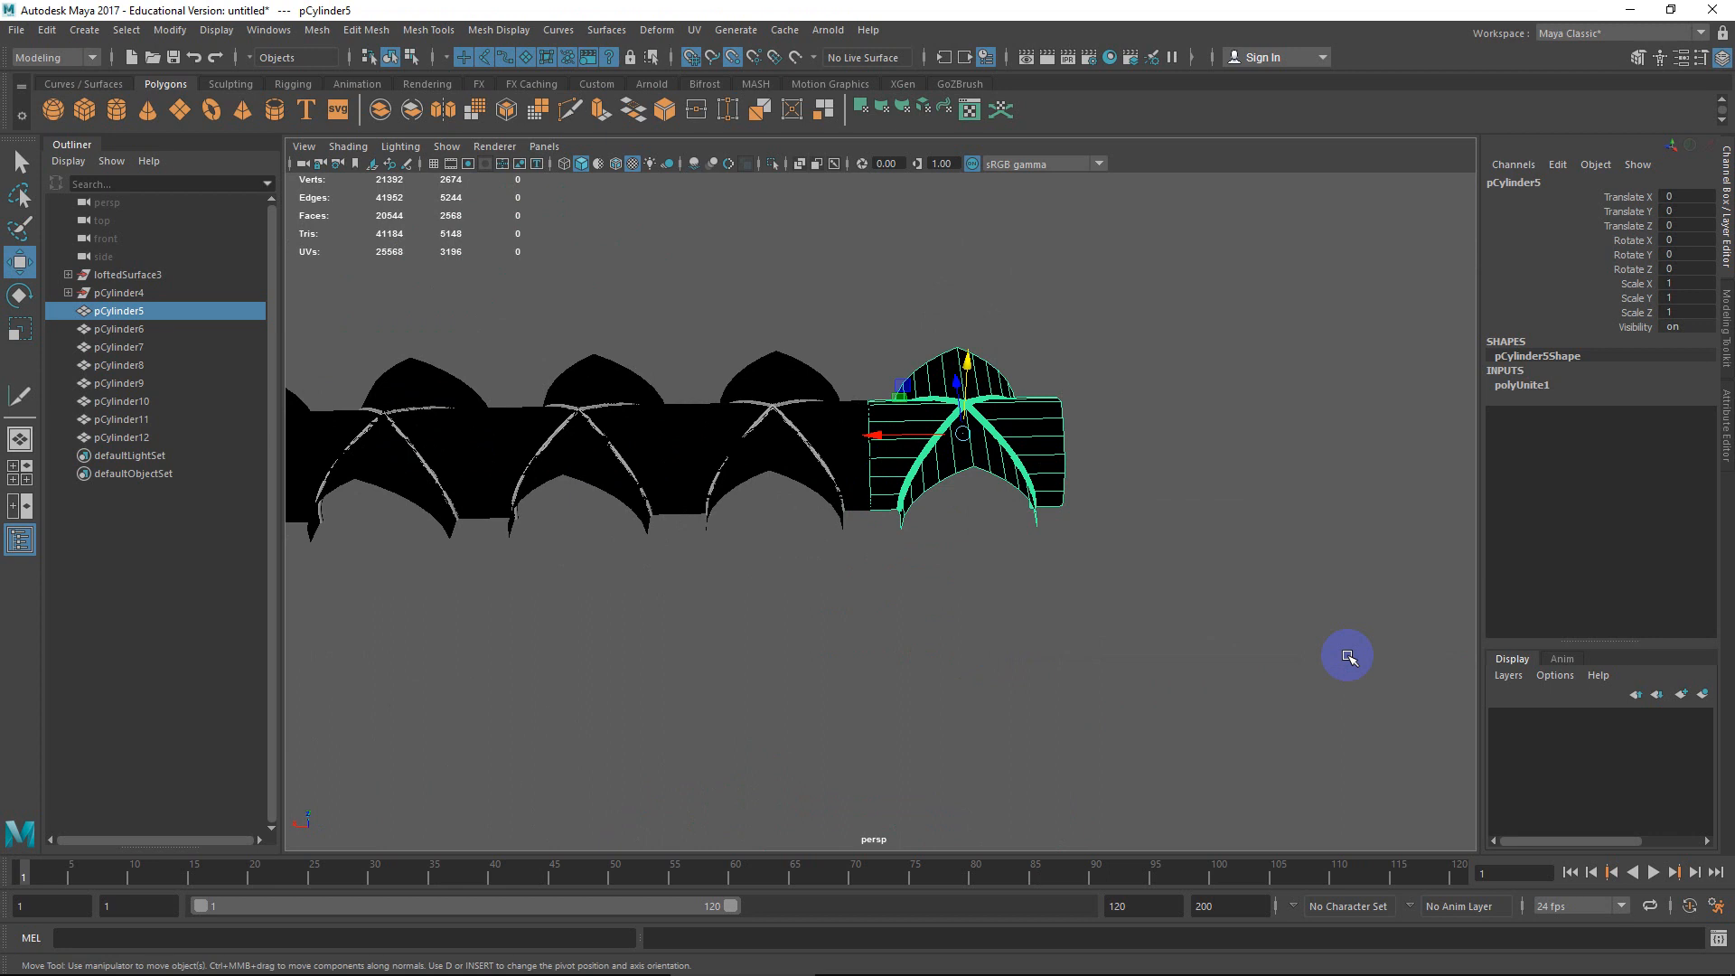
{"action": "middle_click_drag", "start_coordinate": [1055, 488], "coordinate": [1300, 544], "text": "alt"}
{"action": "right_click_drag", "start_coordinate": [1299, 544], "coordinate": [1073, 546], "text": "alt"}
{"action": "left_click_drag", "start_coordinate": [1073, 546], "coordinate": [972, 517], "text": "alt"}
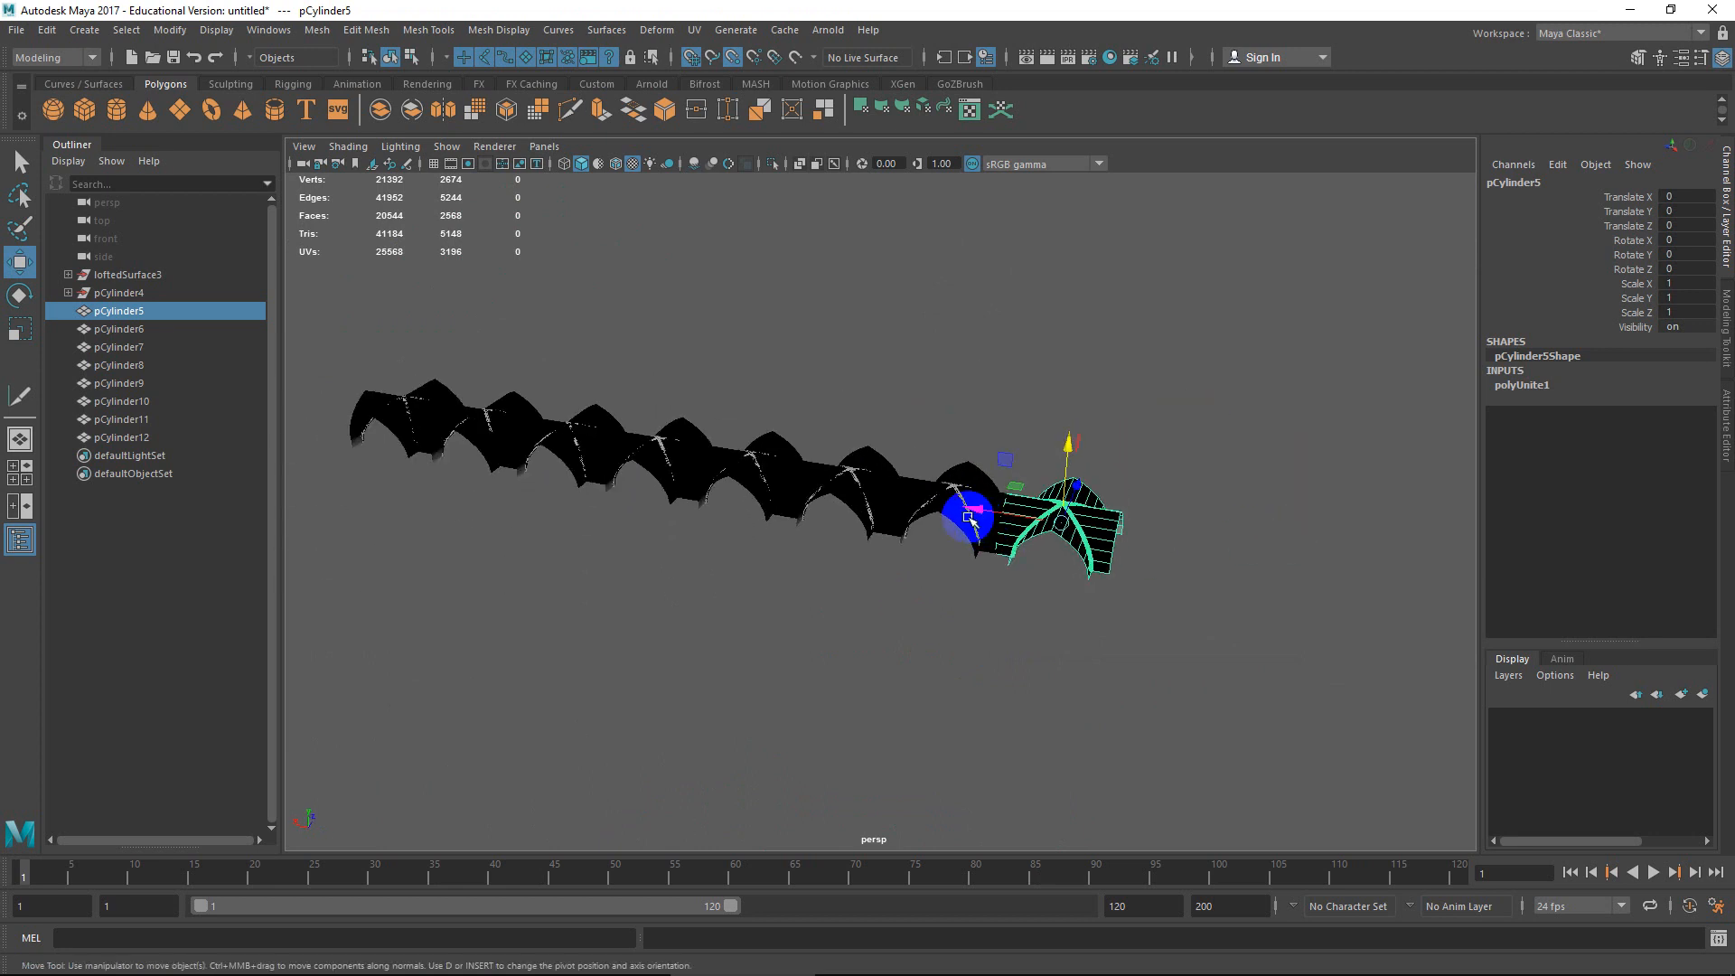
{"action": "left_click_drag", "start_coordinate": [357, 363], "coordinate": [976, 511]}
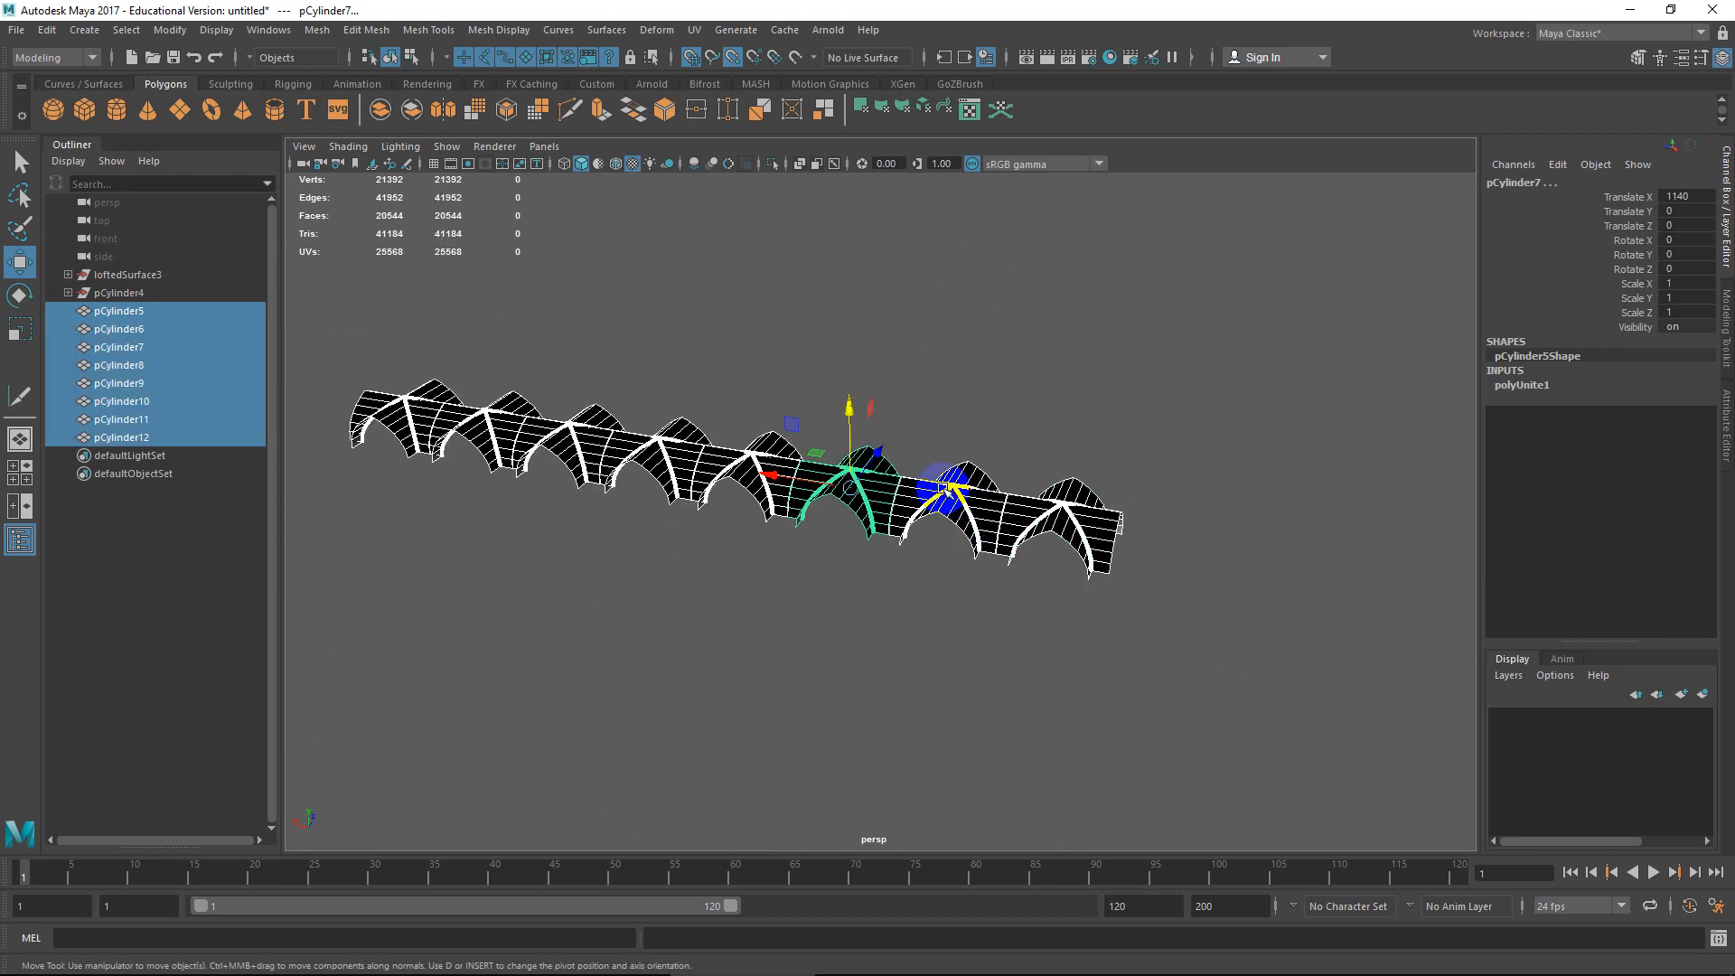
{"action": "right_click", "coordinate": [943, 494], "text": "shift"}
{"action": "left_click", "coordinate": [951, 816]}
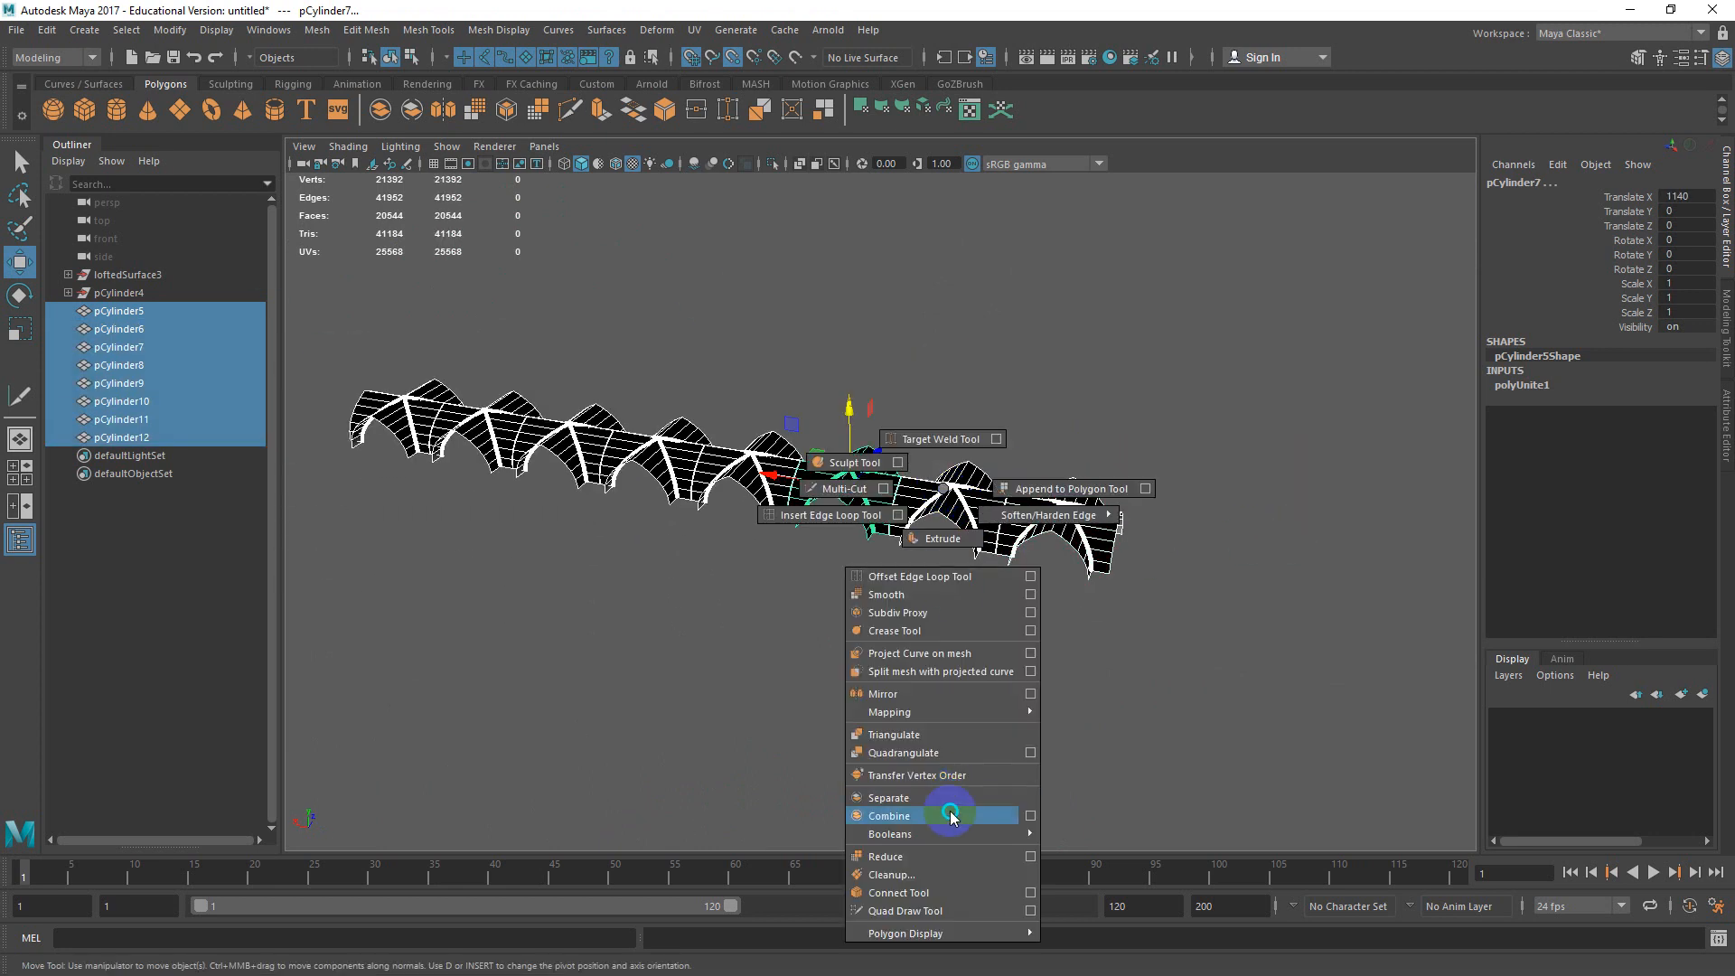
Switch the combined vault to vertex selection and select the vertices along the first two seams, starting from the original section's end.
{"action": "scroll", "coordinate": [934, 539], "scroll_direction": "up", "scroll_amount": 5}
{"action": "mouse_move", "coordinate": [933, 537]}
{"action": "left_mouse_down", "text": "alt"}
{"action": "mouse_move", "coordinate": [829, 535]}
{"action": "mouse_move", "coordinate": [915, 535]}
{"action": "left_mouse_up", "text": "alt"}
{"action": "right_click_drag", "start_coordinate": [1098, 479], "coordinate": [1089, 405]}
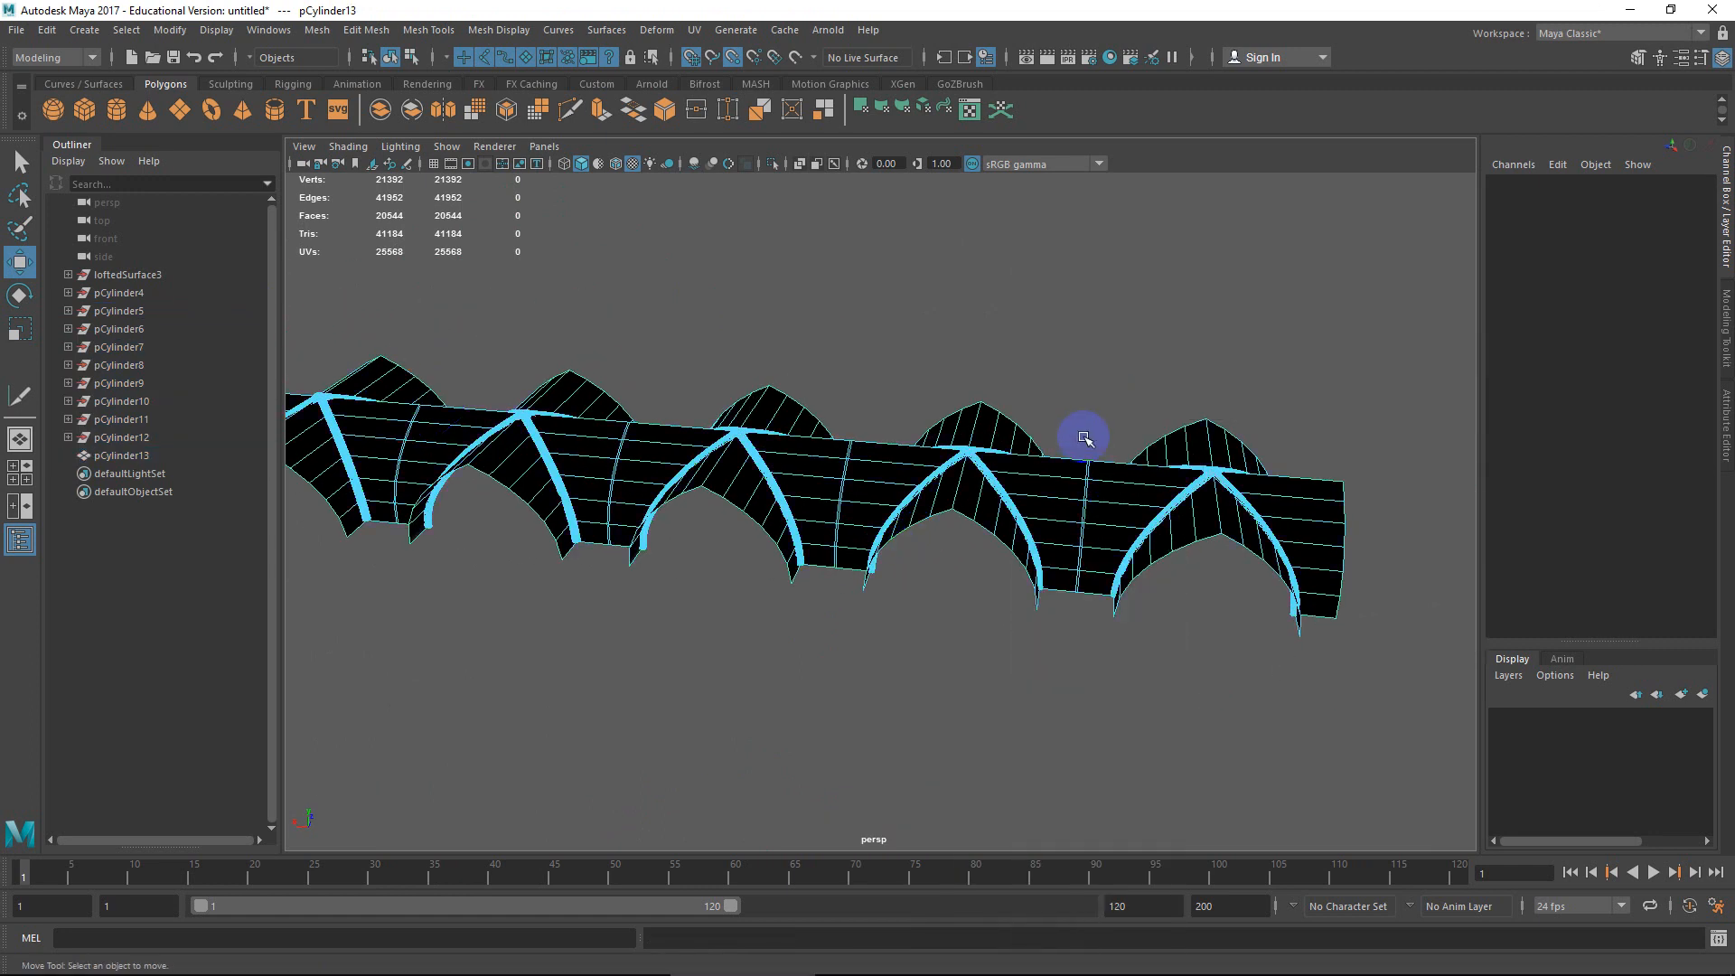
{"action": "right_click_drag", "start_coordinate": [1076, 465], "coordinate": [1048, 452]}
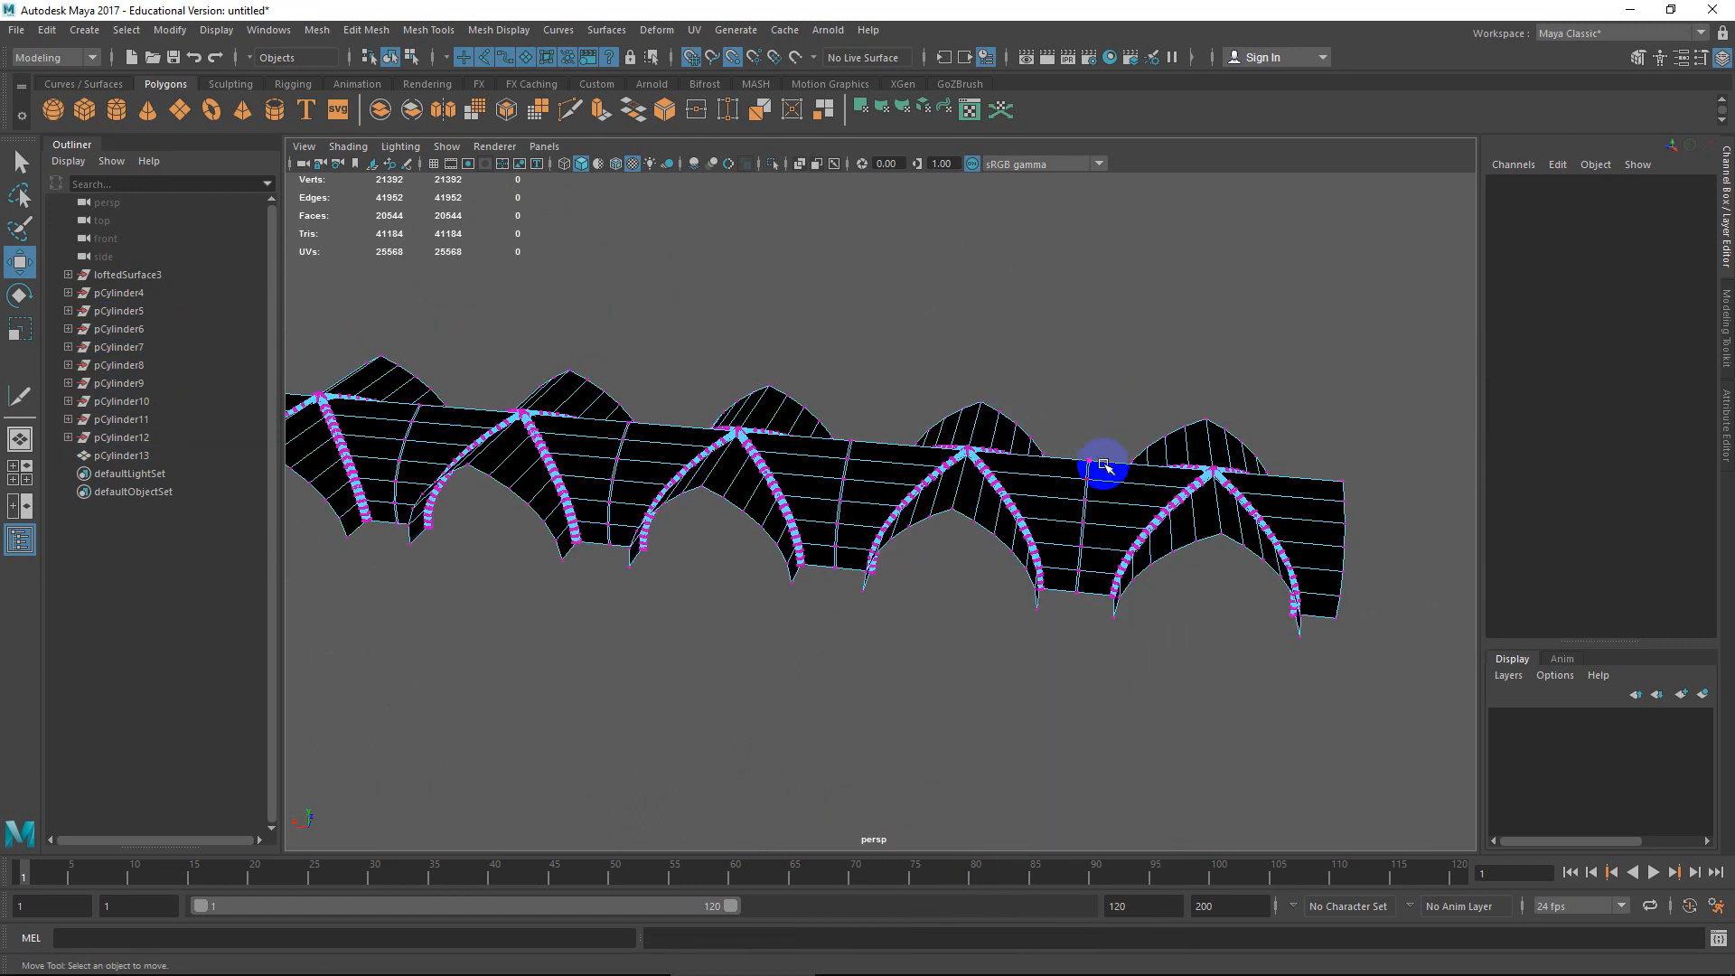
{"action": "left_click_drag", "start_coordinate": [1104, 467], "coordinate": [1102, 416], "text": "alt"}
{"action": "left_click_drag", "start_coordinate": [1094, 604], "coordinate": [1163, 589]}
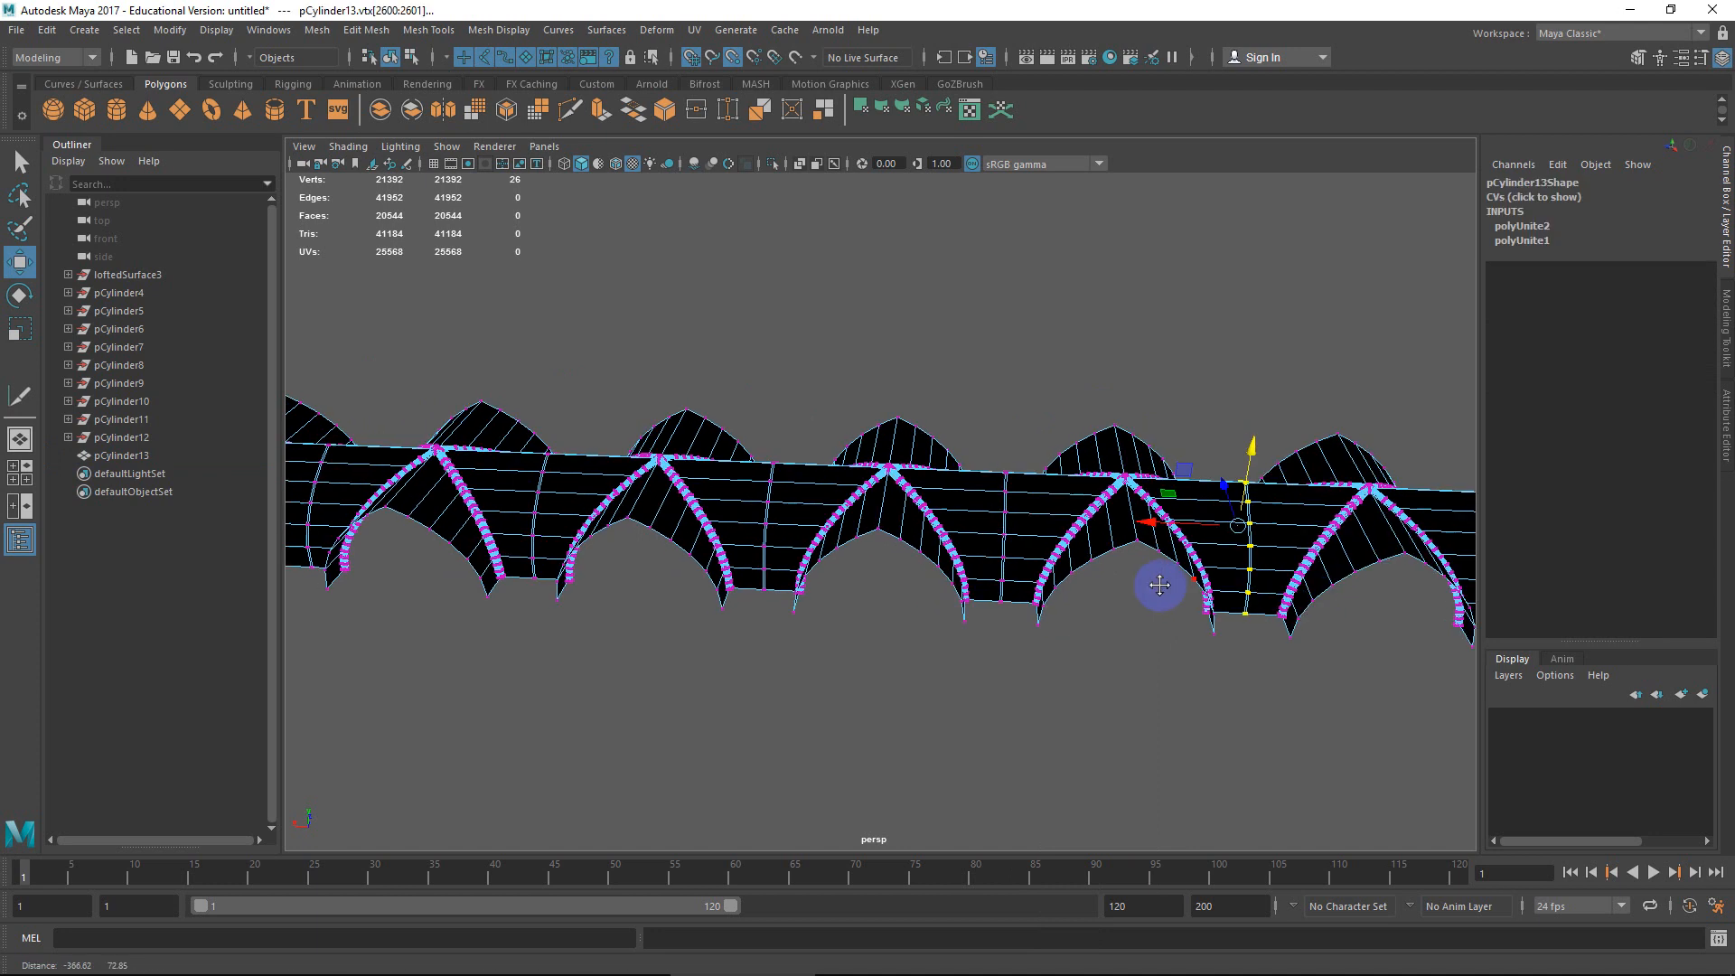
{"action": "left_click_drag", "start_coordinate": [1024, 433], "coordinate": [1001, 633]}
{"action": "middle_click_drag", "start_coordinate": [989, 595], "coordinate": [1127, 620], "text": "alt"}
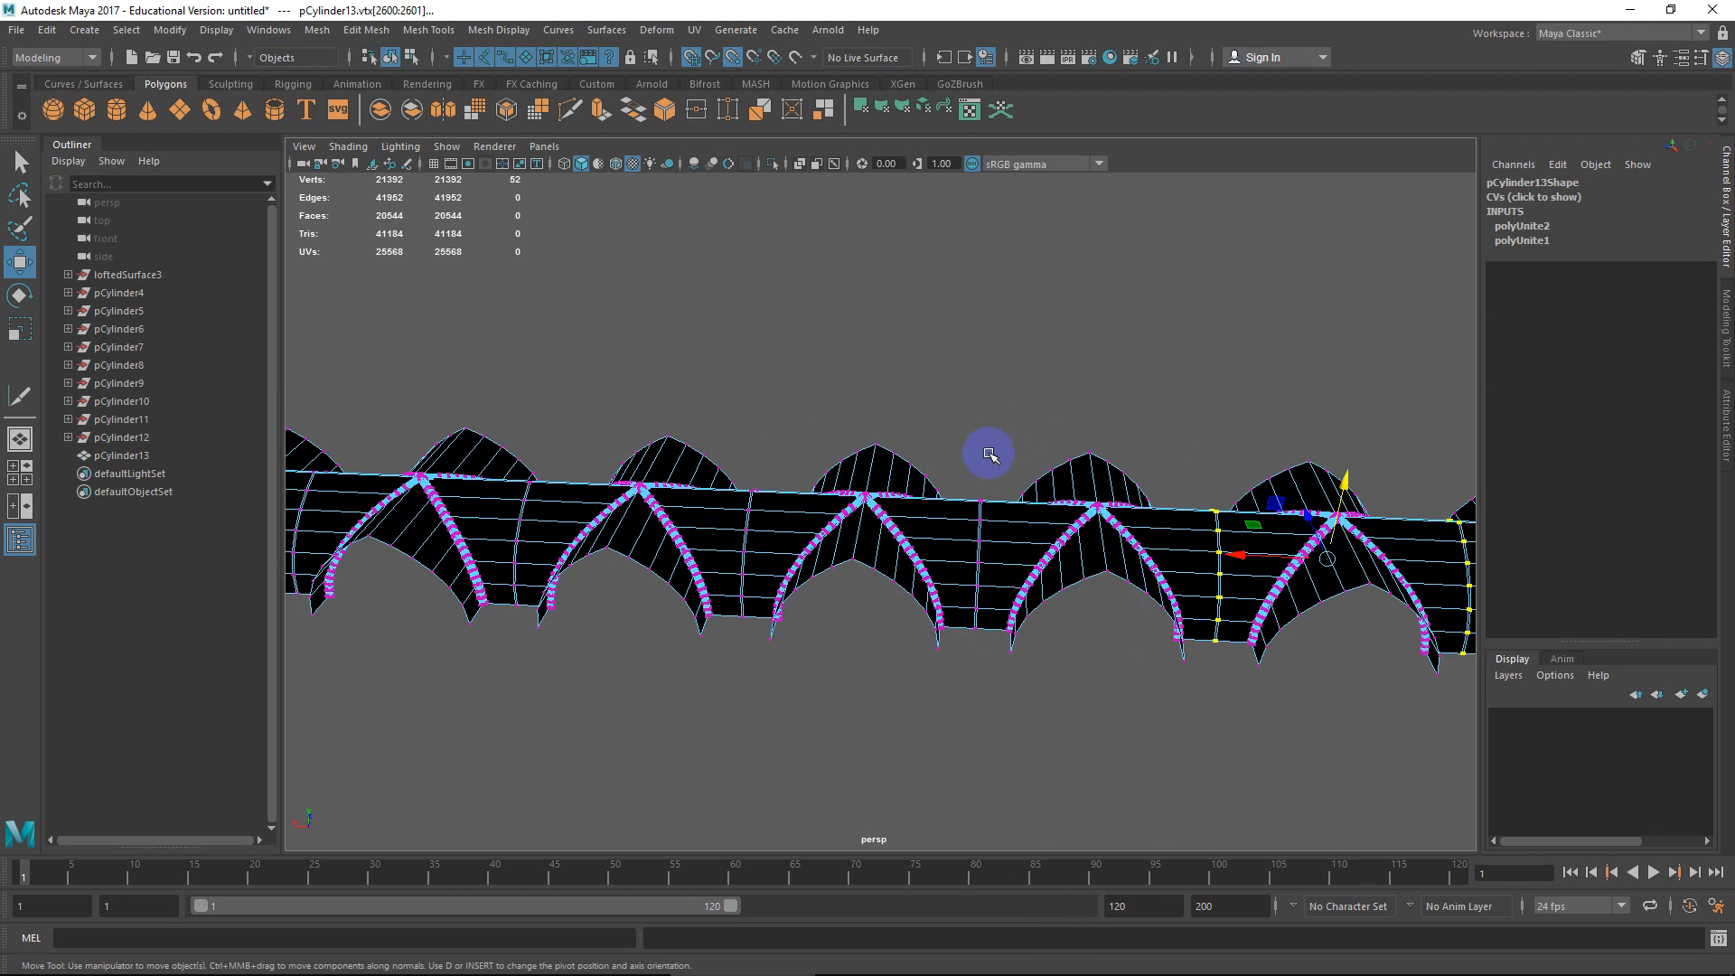
Add the vertices along the remaining five seams between the vault sections to the selection.
{"action": "left_click_drag", "start_coordinate": [993, 466], "coordinate": [971, 658], "text": "shift"}
{"action": "middle_click_drag", "start_coordinate": [976, 606], "coordinate": [1130, 623], "text": "alt"}
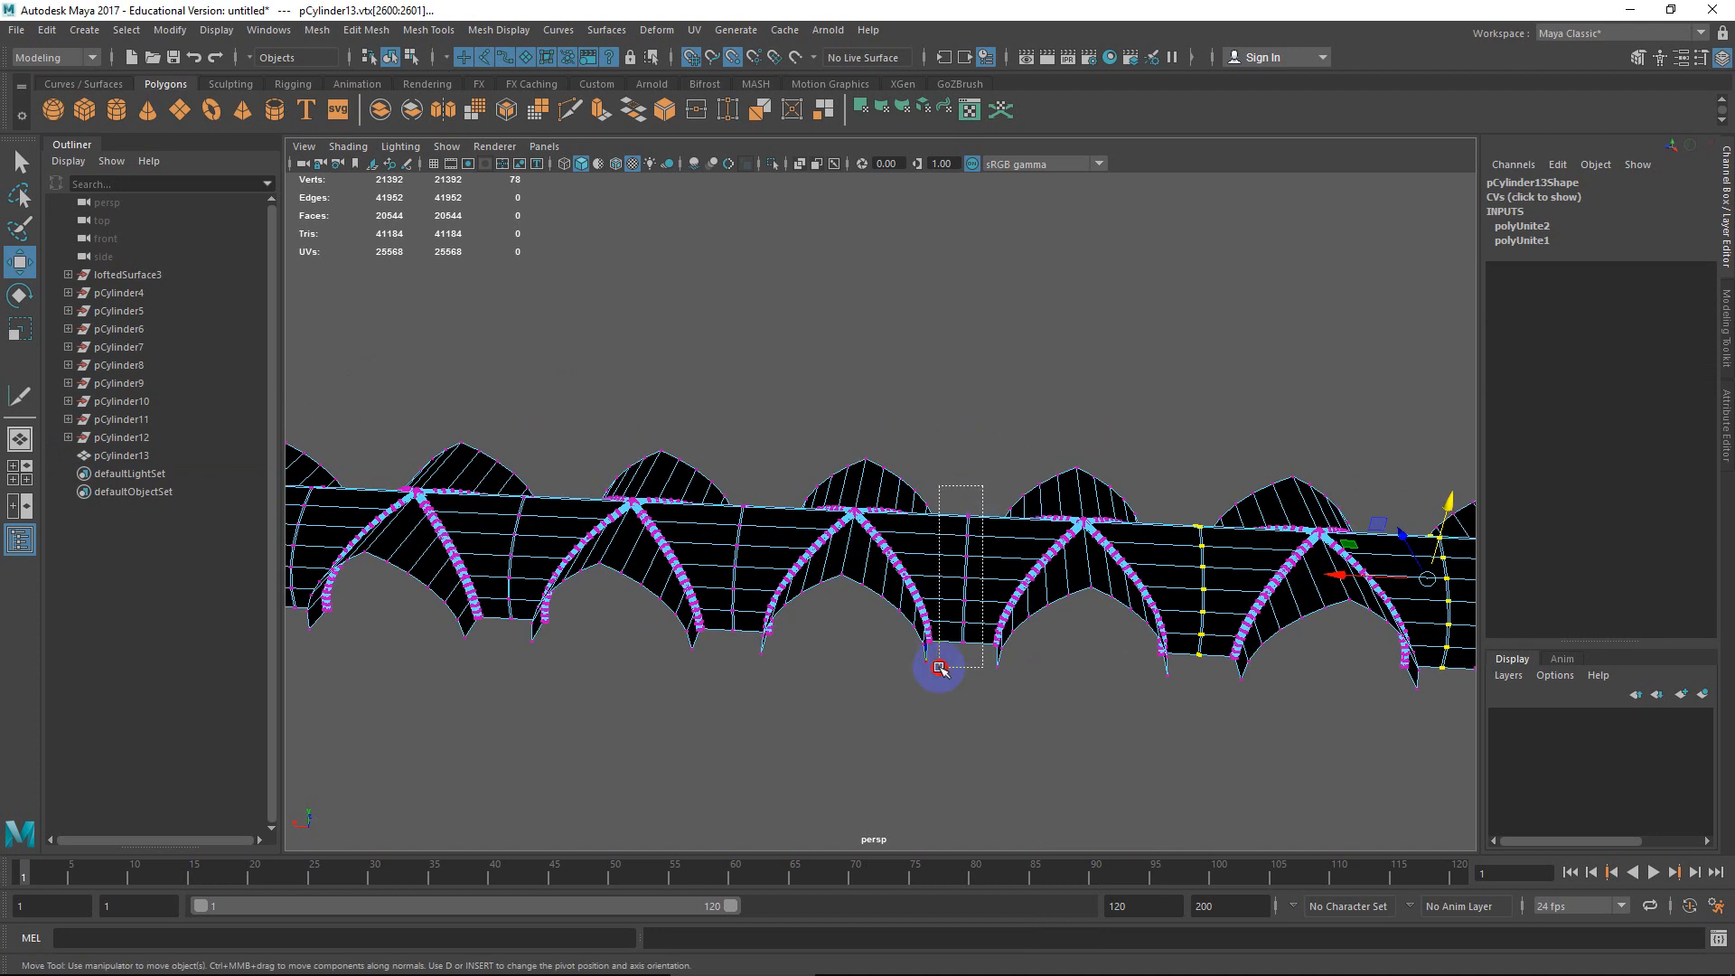
{"action": "left_click_drag", "start_coordinate": [940, 667], "coordinate": [939, 667], "text": "shift"}
{"action": "middle_click_drag", "start_coordinate": [937, 589], "coordinate": [1126, 627], "text": "alt"}
{"action": "left_click_drag", "start_coordinate": [939, 586], "coordinate": [959, 593], "text": "alt"}
{"action": "left_click_drag", "start_coordinate": [953, 513], "coordinate": [923, 695], "text": "shift"}
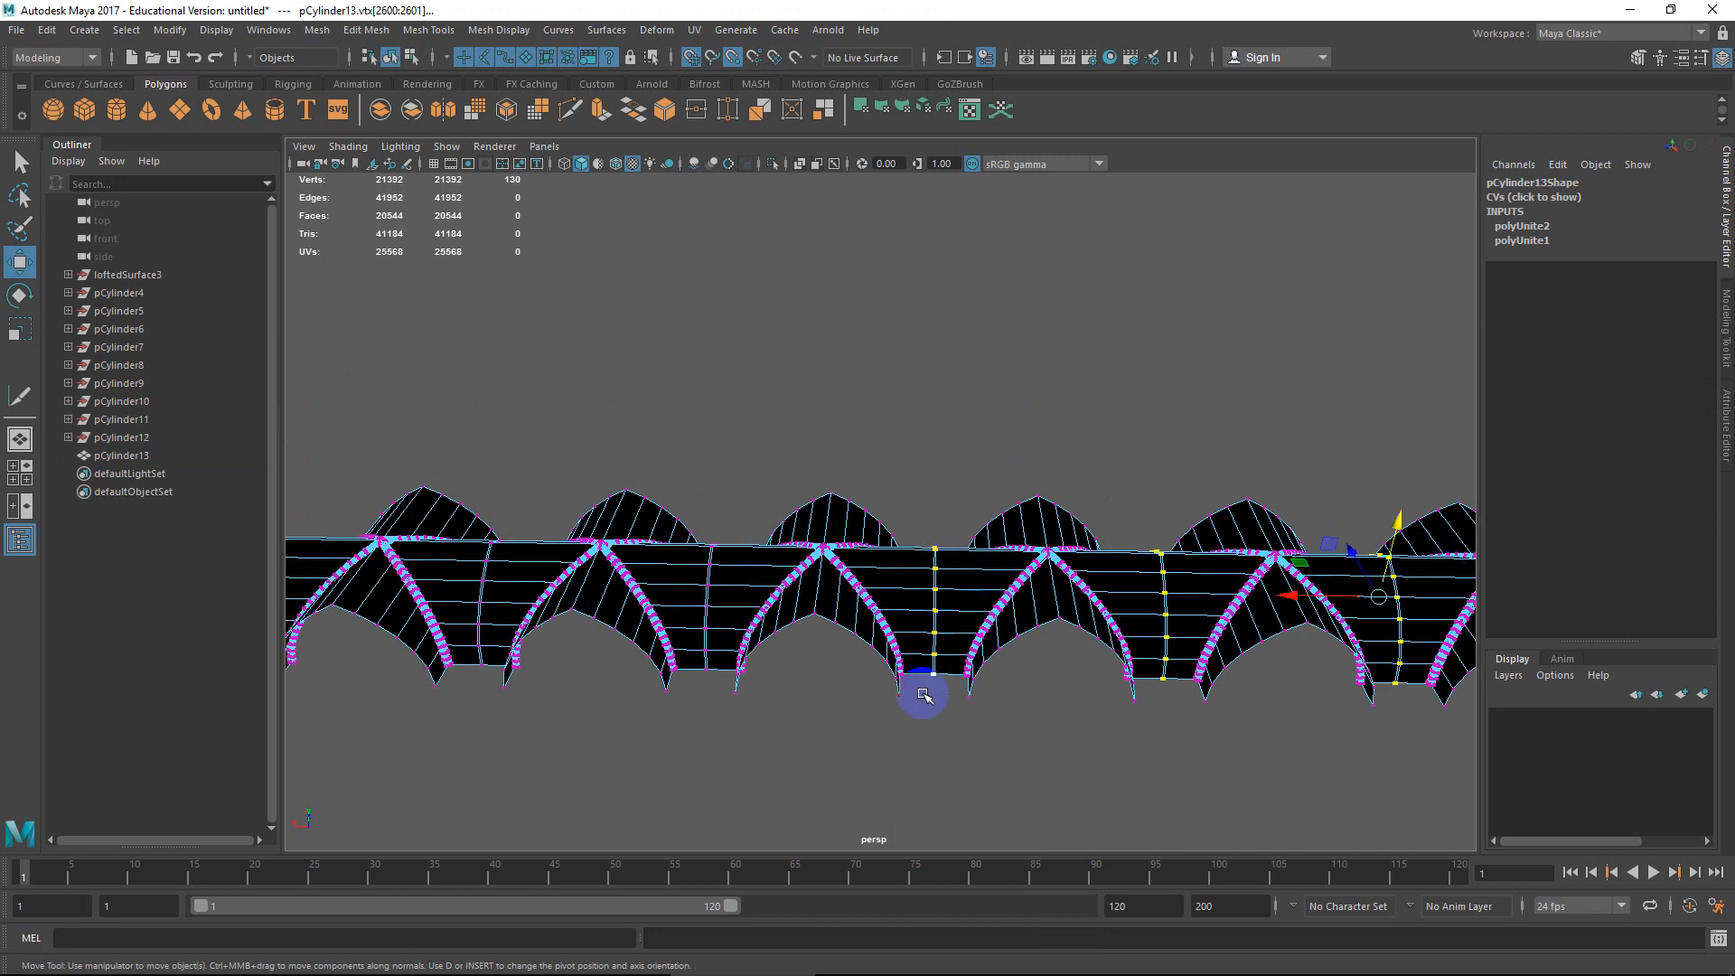
{"action": "middle_click_drag", "start_coordinate": [883, 605], "coordinate": [1040, 598], "text": "alt"}
{"action": "left_click_drag", "start_coordinate": [890, 526], "coordinate": [872, 685], "text": "shift"}
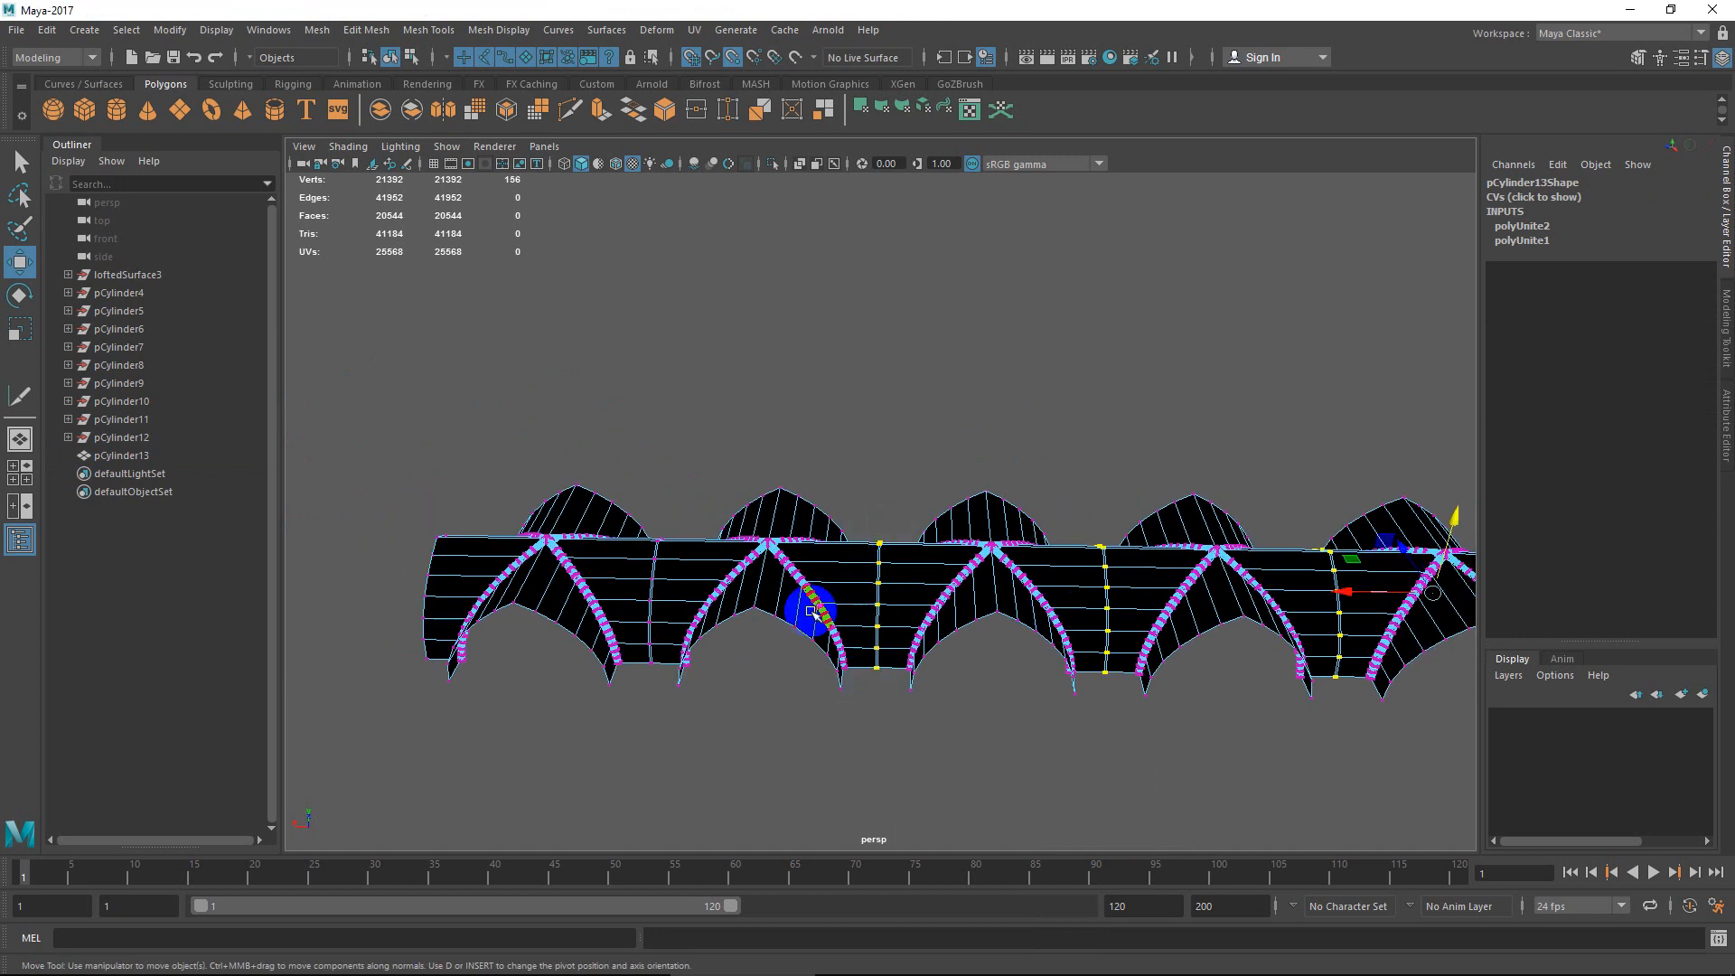
{"action": "middle_click_drag", "start_coordinate": [811, 612], "coordinate": [945, 607], "text": "alt"}
{"action": "left_click_drag", "start_coordinate": [843, 531], "coordinate": [800, 724], "text": "shift"}
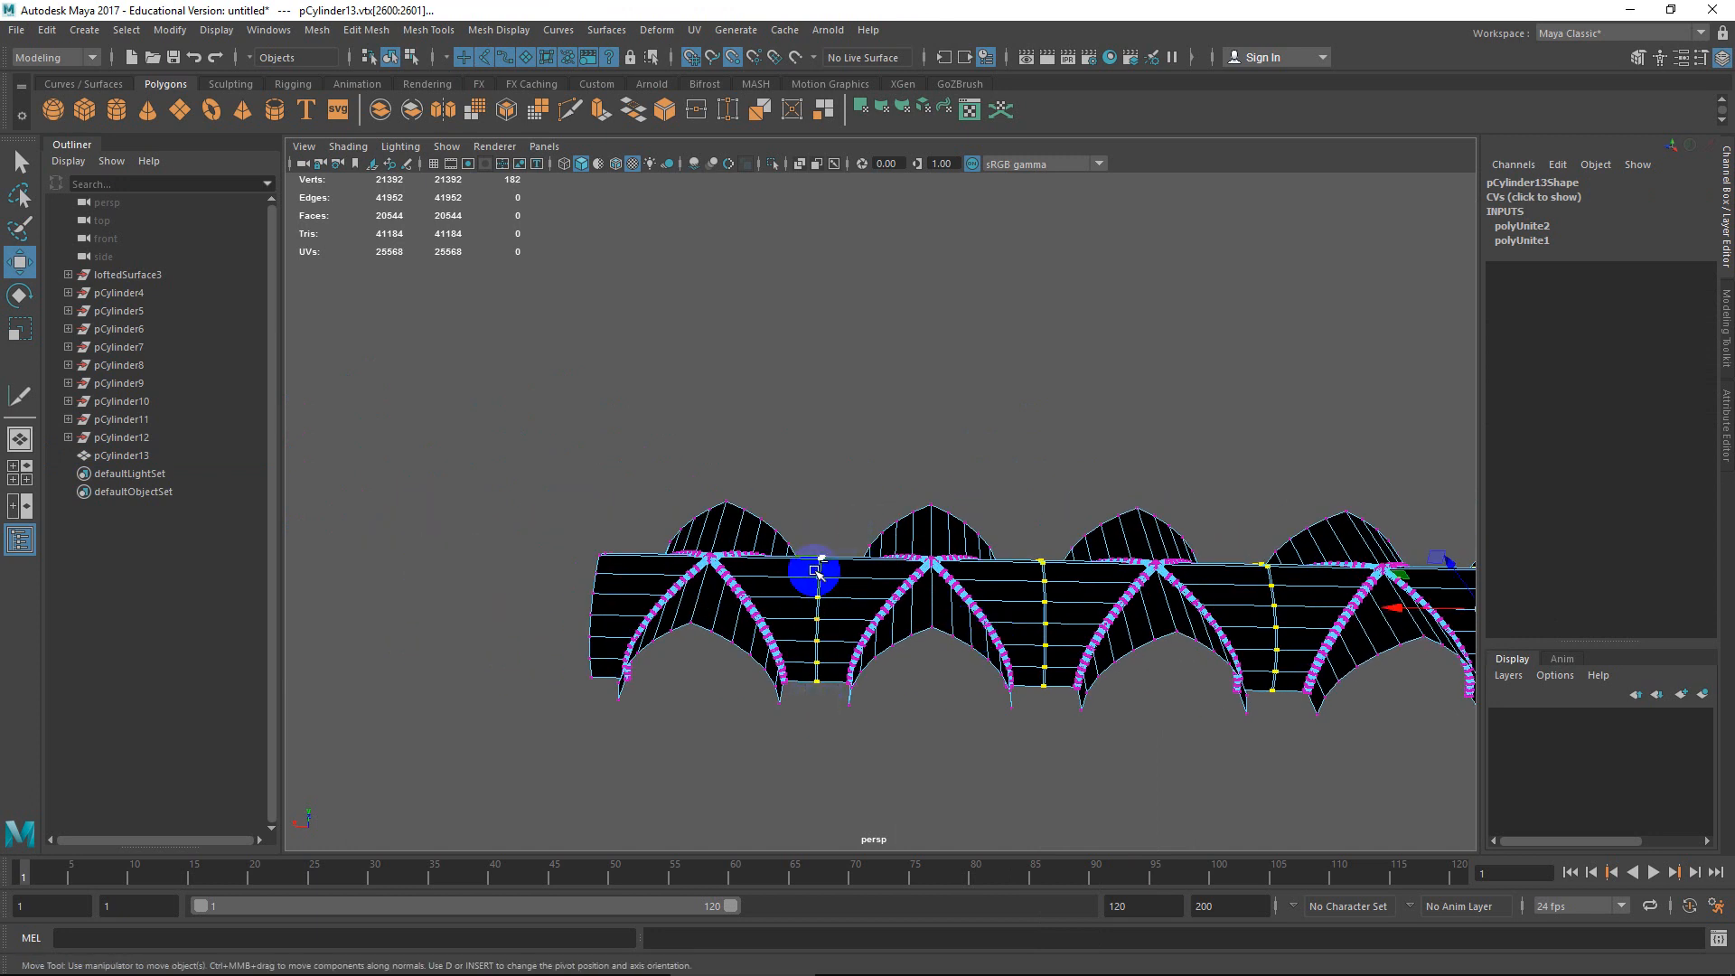
Merge the selected seam vertices with a distance threshold of 10 and check the joints along the row.
{"action": "right_click_drag", "start_coordinate": [816, 569], "coordinate": [927, 477], "text": "shift"}
{"action": "scroll", "coordinate": [844, 581], "scroll_direction": "up", "scroll_amount": 10}
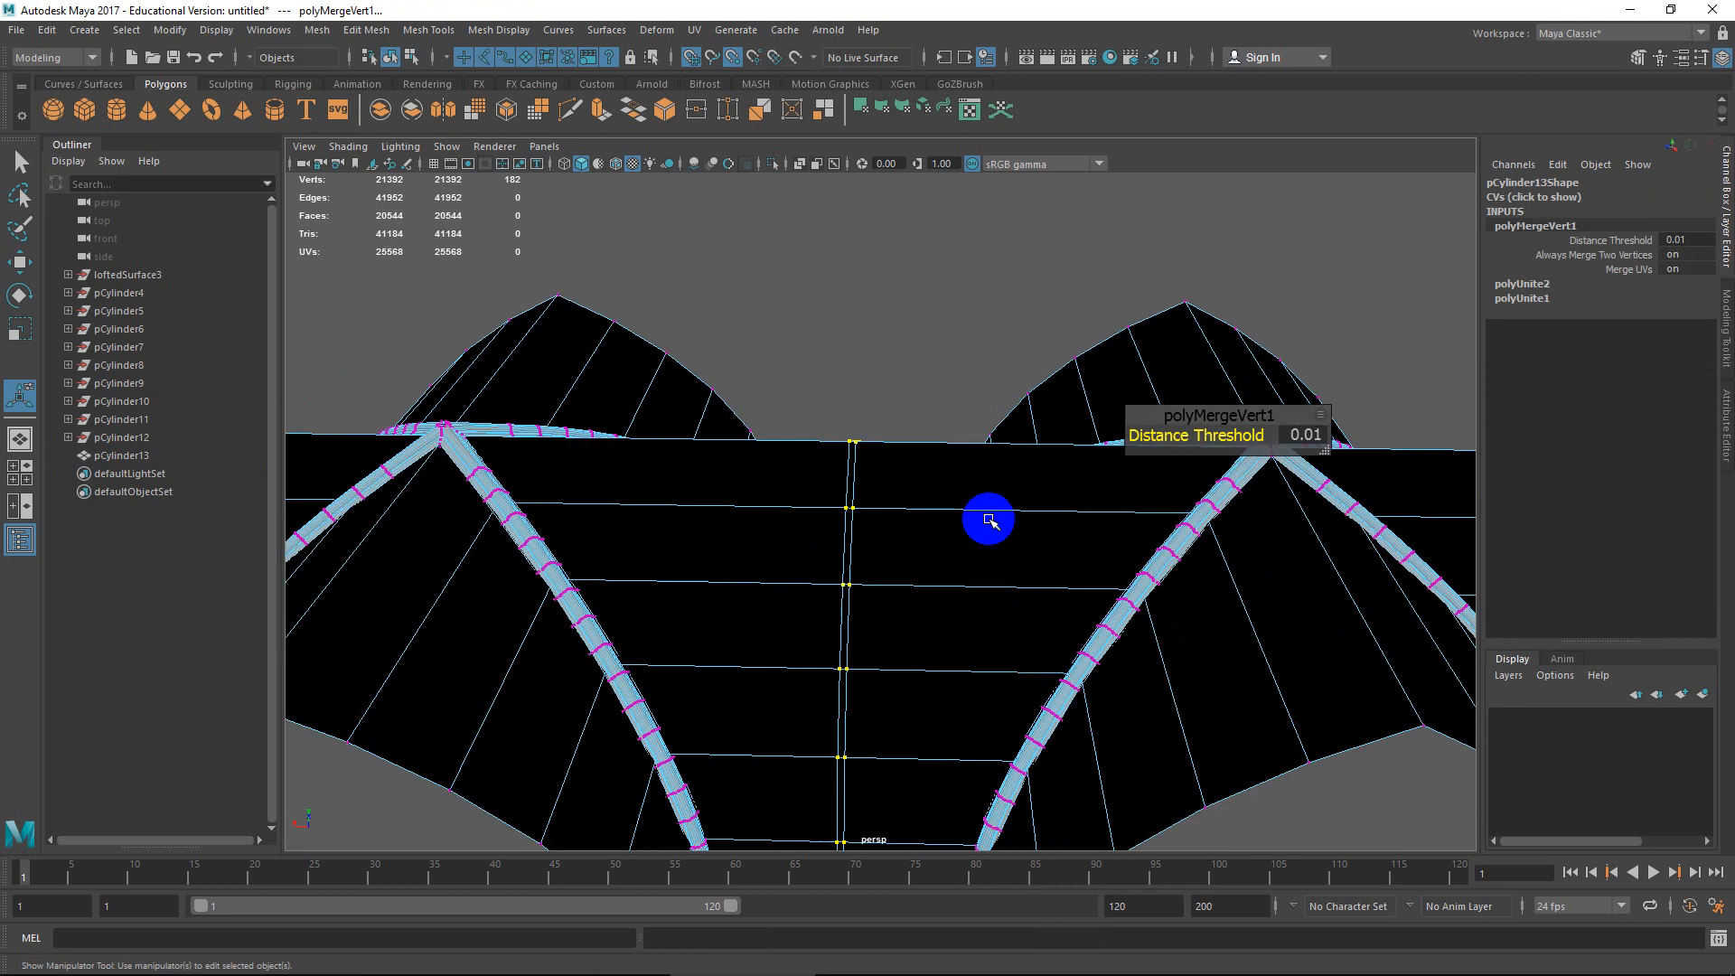
{"action": "left_click_drag", "start_coordinate": [1214, 420], "coordinate": [1409, 437]}
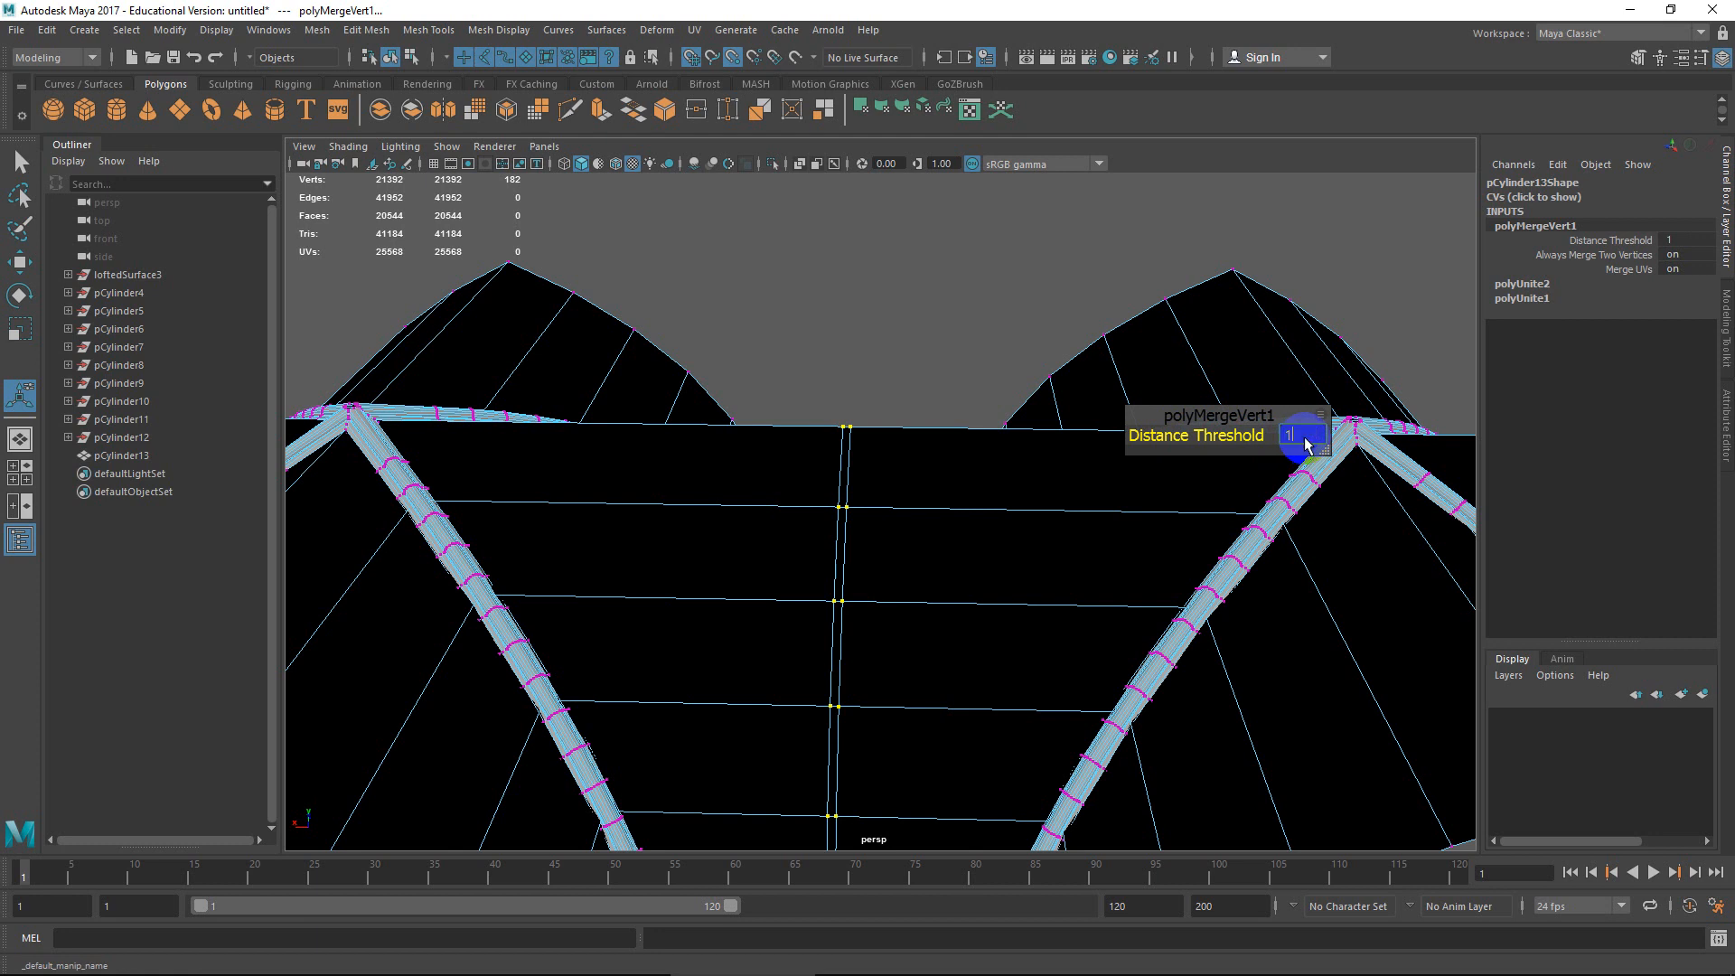
{"action": "type", "text": "0"}
{"action": "key", "text": "Return"}
{"action": "scroll", "coordinate": [1202, 610], "scroll_direction": "down", "scroll_amount": 7}
{"action": "middle_click_drag", "start_coordinate": [1193, 623], "coordinate": [890, 590], "text": "alt"}
{"action": "scroll", "coordinate": [1084, 612], "scroll_direction": "up", "scroll_amount": 4}
{"action": "scroll", "coordinate": [1081, 582], "scroll_direction": "down", "scroll_amount": 2}
{"action": "scroll", "coordinate": [1082, 582], "scroll_direction": "down", "scroll_amount": 3}
{"action": "left_click_drag", "start_coordinate": [886, 573], "coordinate": [967, 610], "text": "alt"}
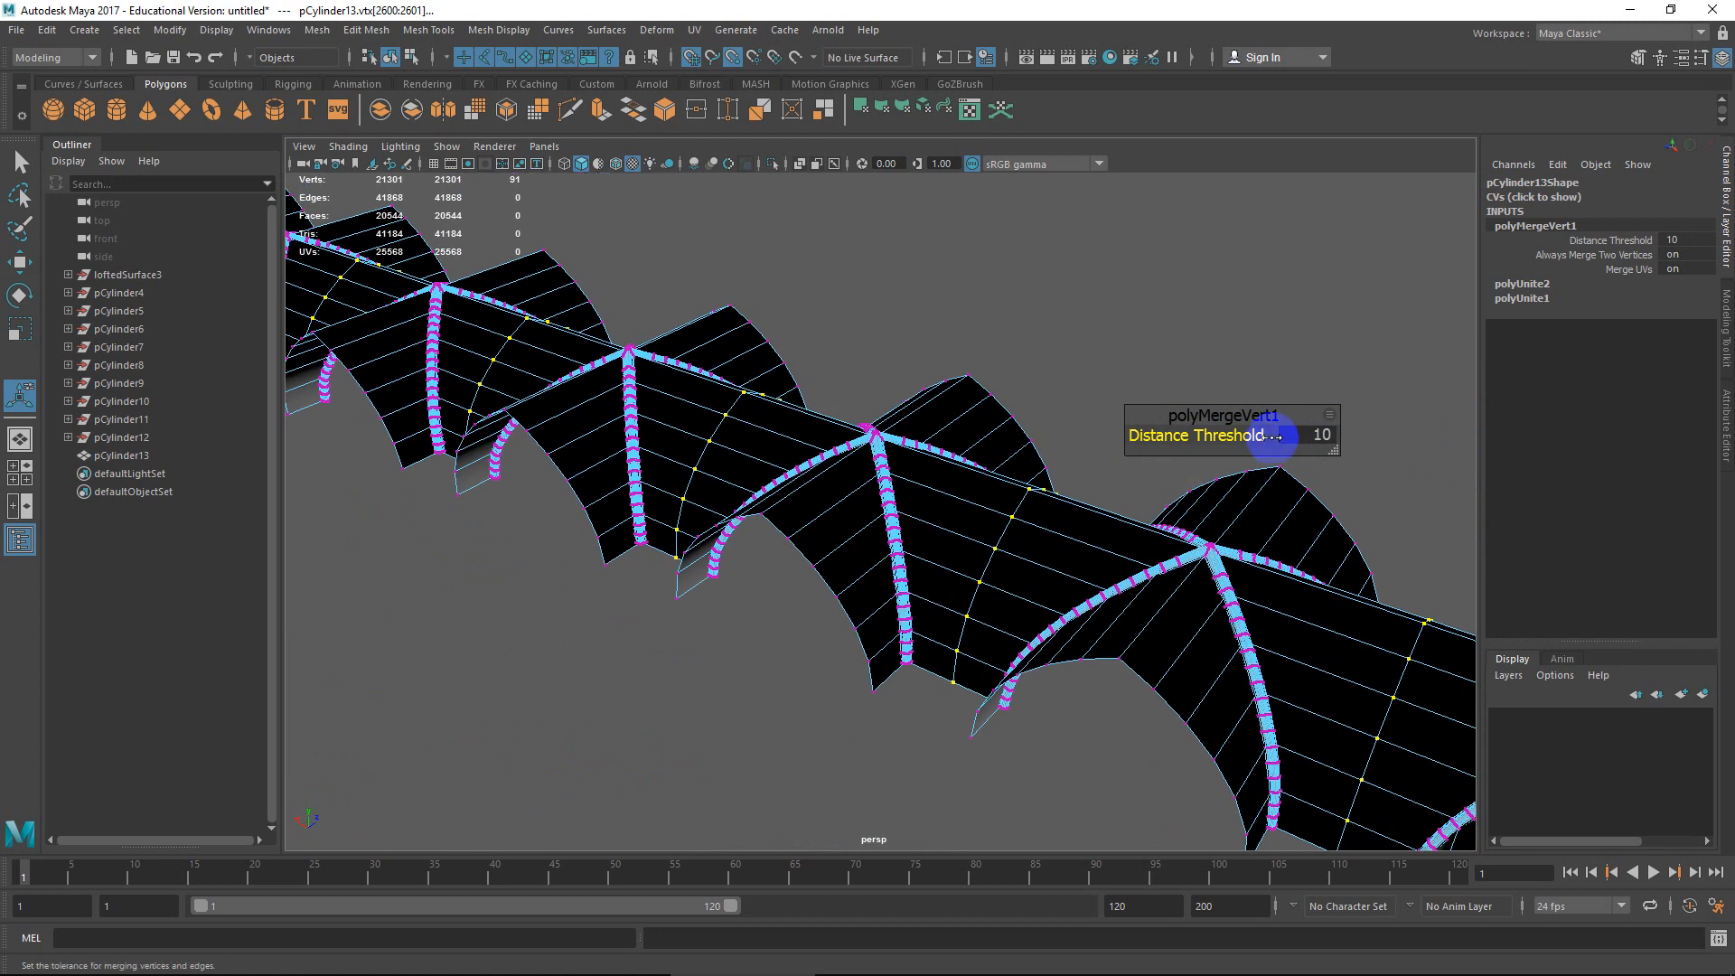
Set the vertex merge's distance threshold to 500.
{"action": "left_click", "coordinate": [1317, 437]}
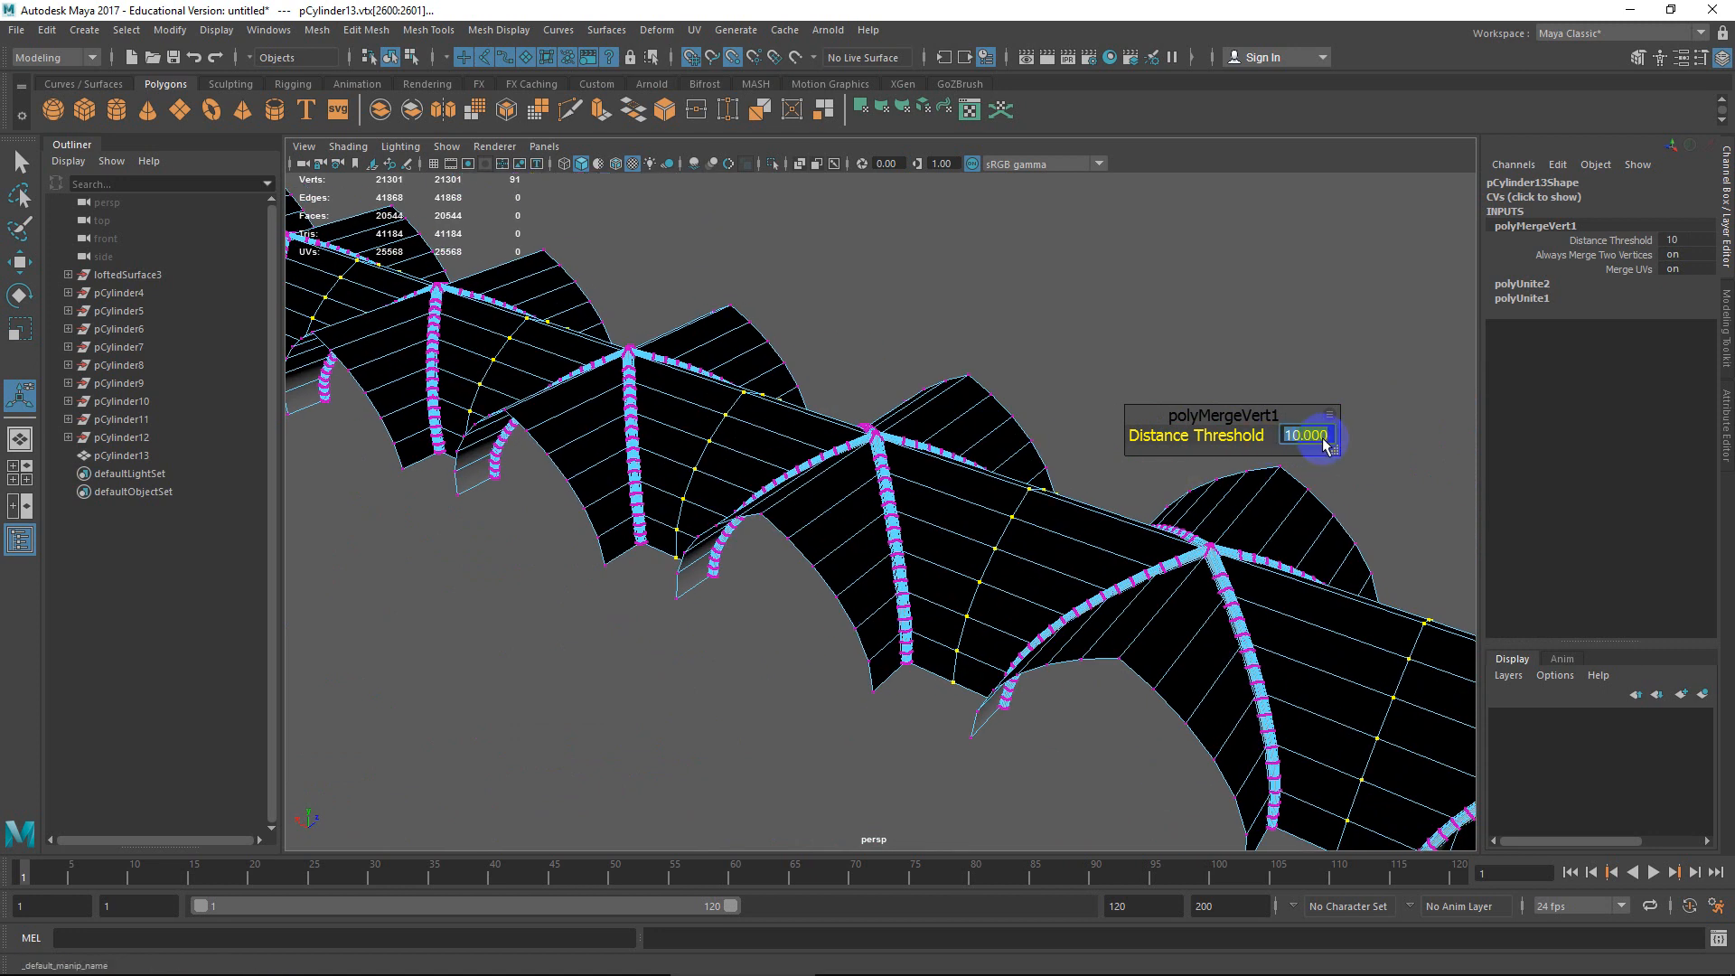
{"action": "key", "text": "Return"}
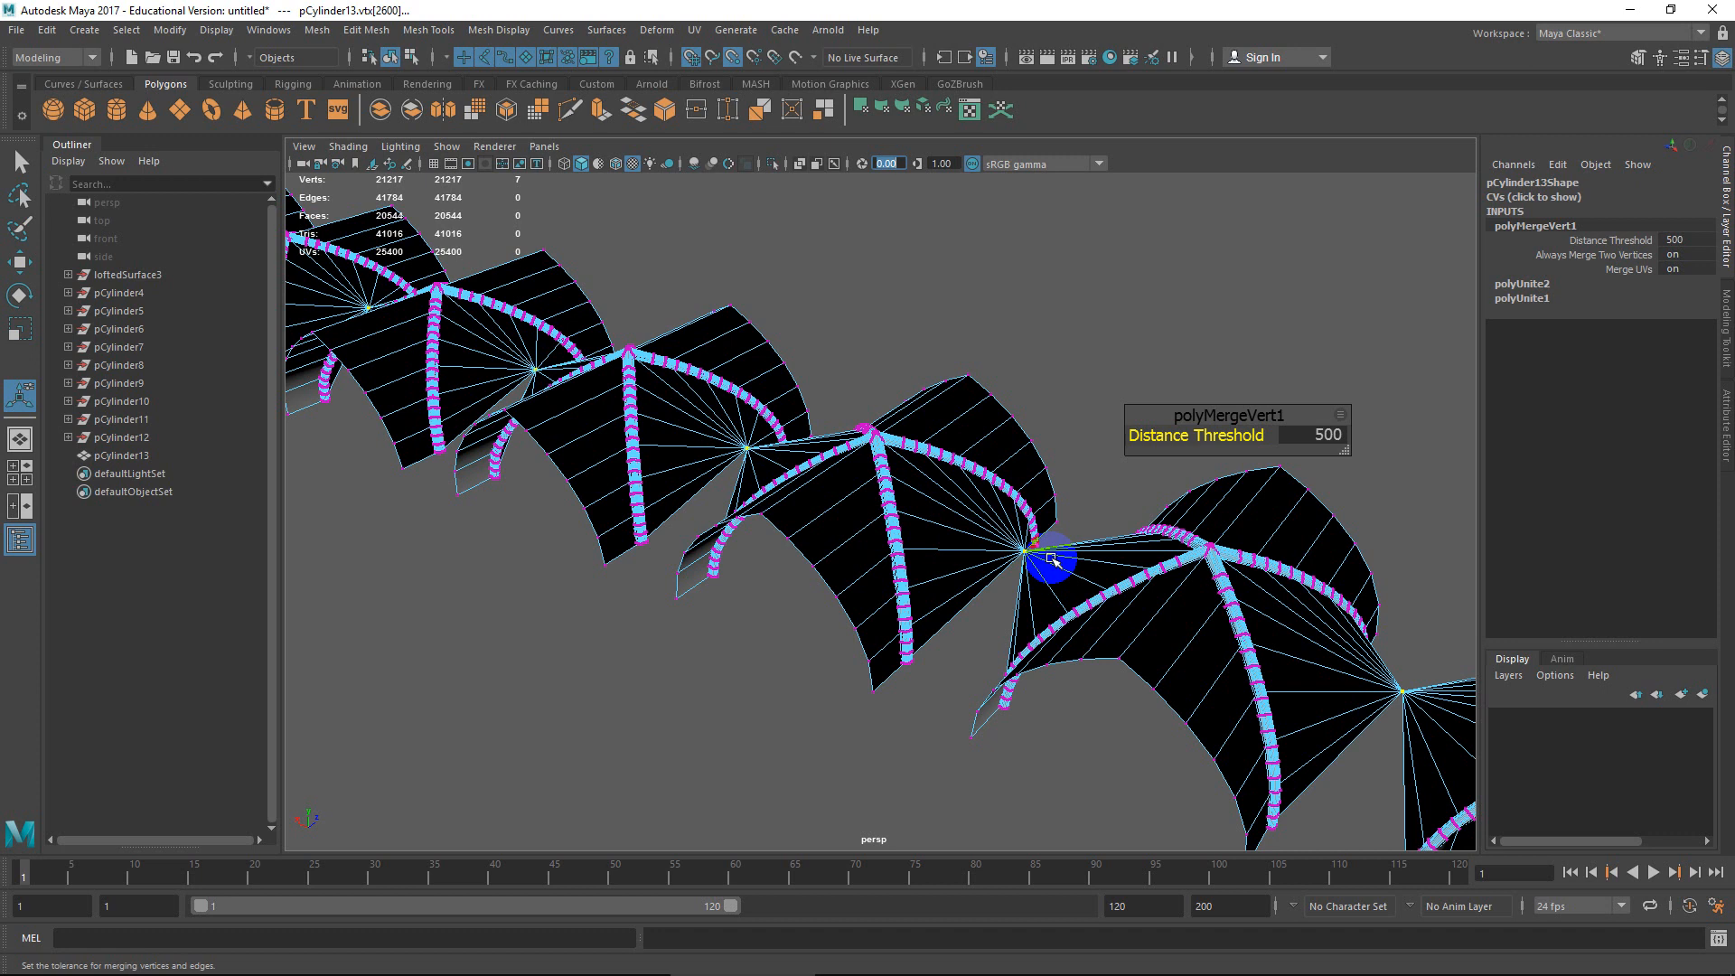
Undo the last merge threshold change, then clear the vertex selection and switch the vault to edge selection.
{"action": "key", "text": "ctrl+z"}
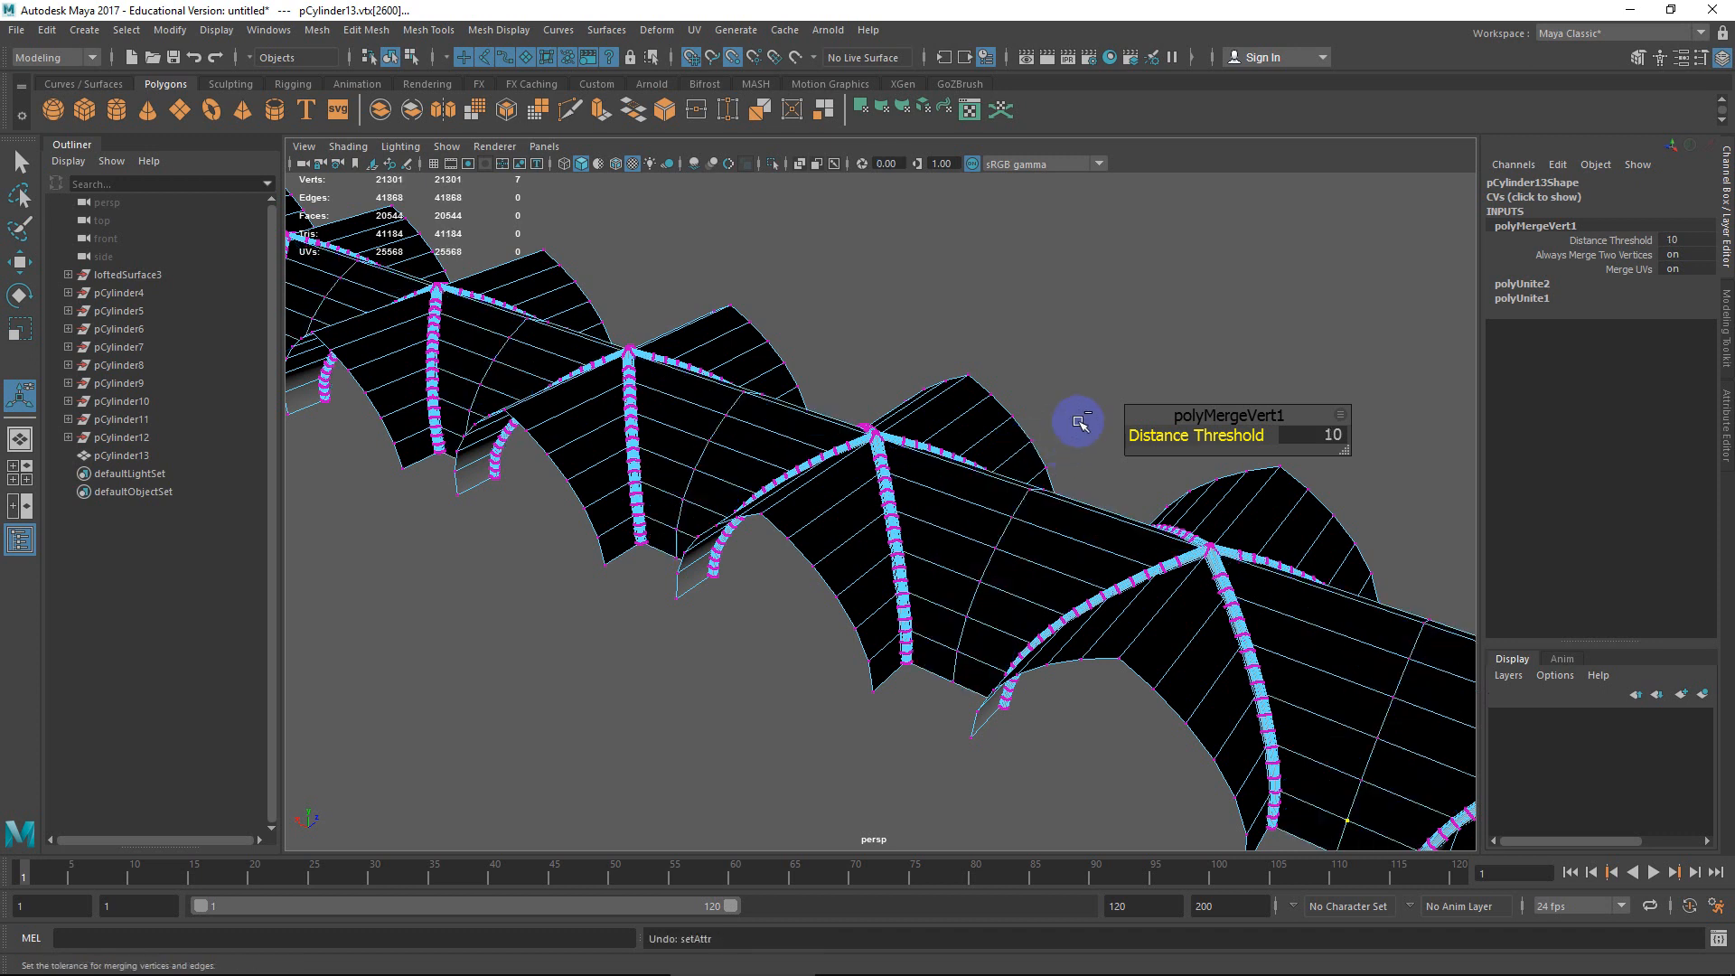
{"action": "left_click_drag", "start_coordinate": [1029, 526], "coordinate": [1063, 525], "text": "alt"}
{"action": "middle_click_drag", "start_coordinate": [1064, 525], "coordinate": [946, 571], "text": "alt"}
{"action": "left_click", "coordinate": [980, 427]}
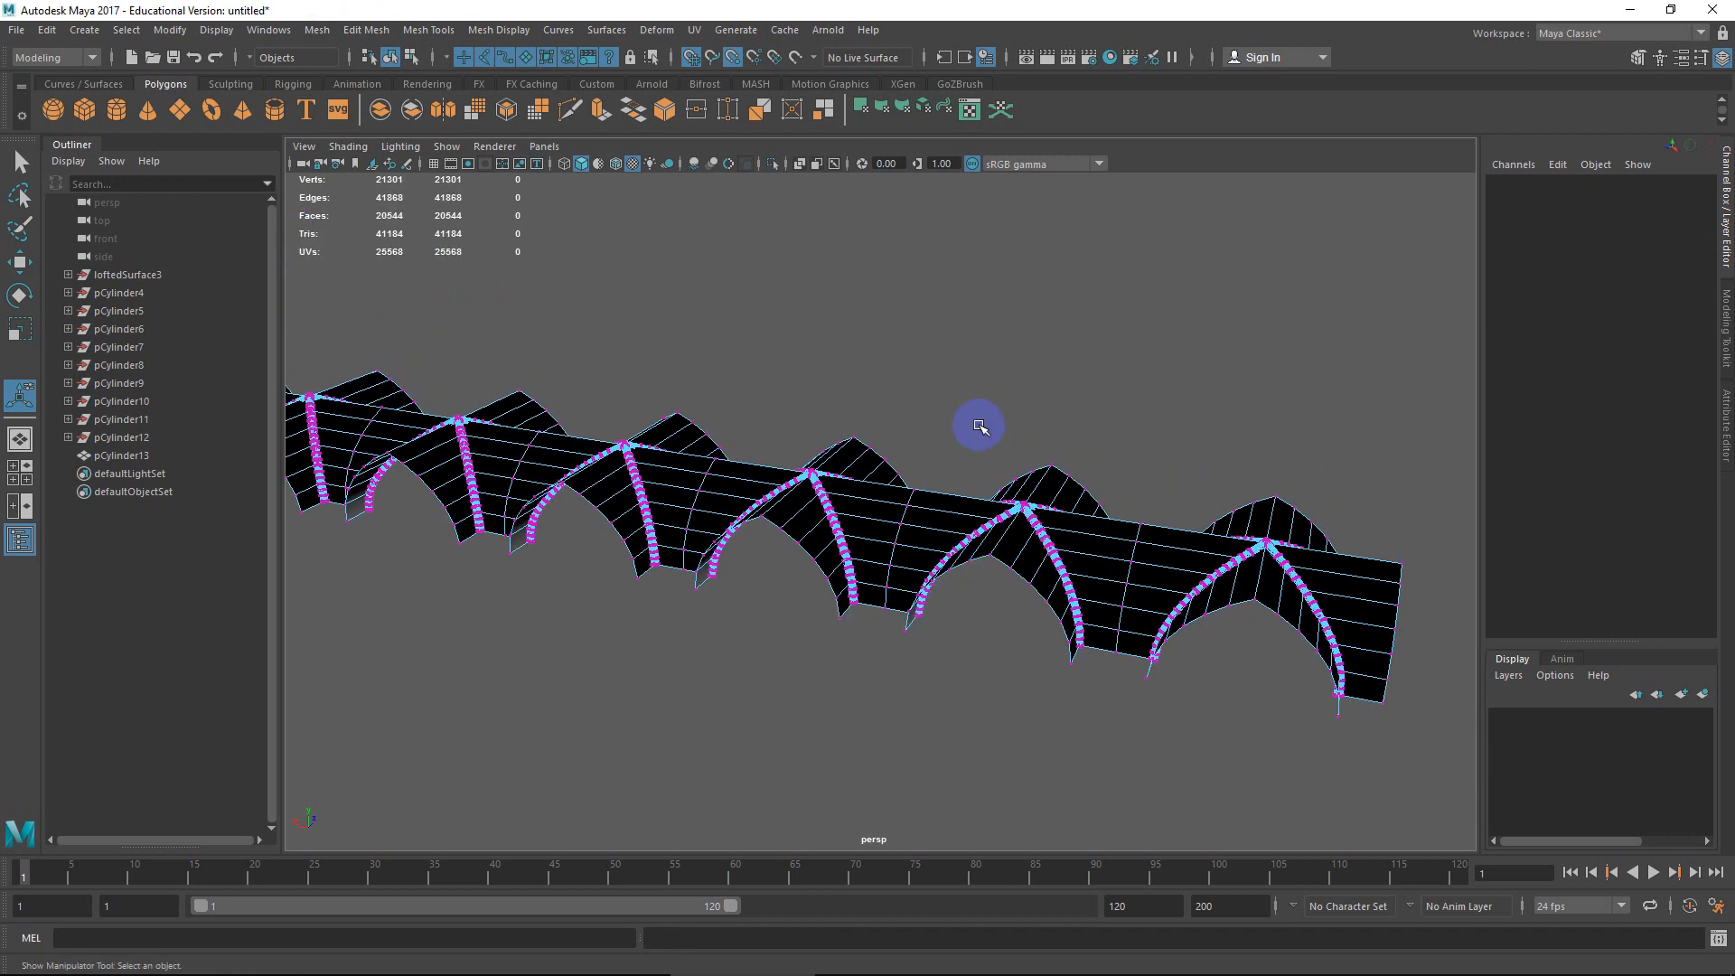
{"action": "right_click_drag", "start_coordinate": [978, 425], "coordinate": [1000, 395]}
Try moving the edge loop along one seam to test the weld, and undo the move.
{"action": "double_click", "coordinate": [902, 517]}
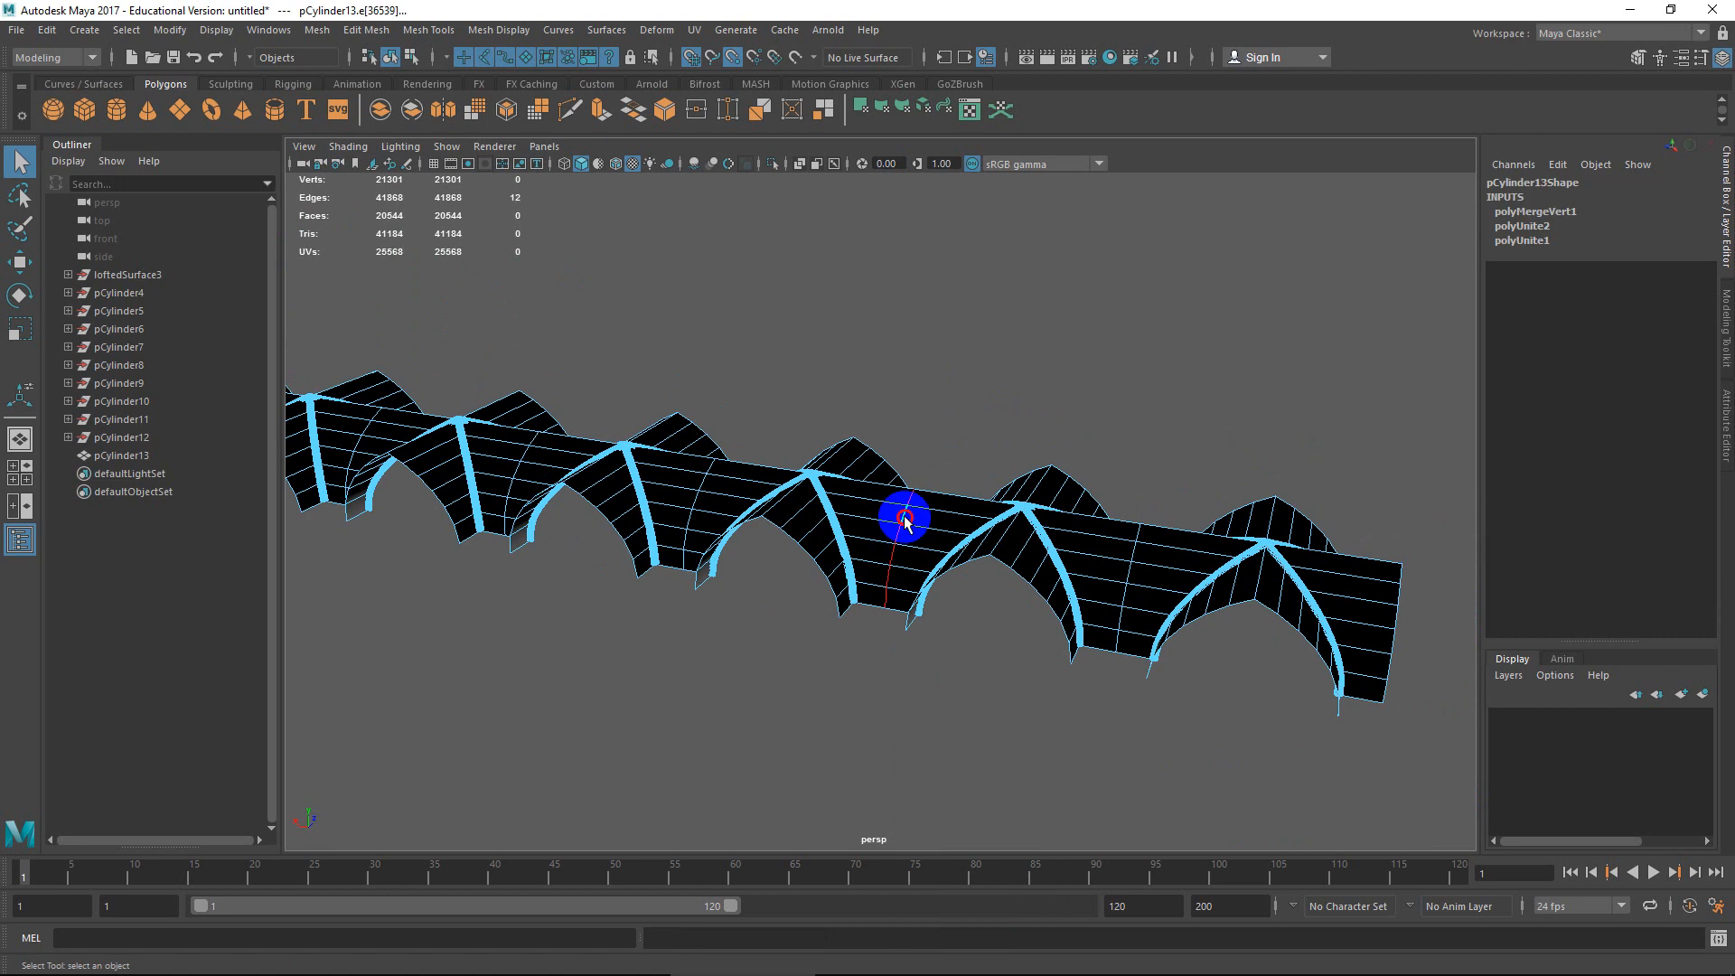
{"action": "key", "text": "w"}
{"action": "left_click_drag", "start_coordinate": [859, 470], "coordinate": [891, 356]}
{"action": "key", "text": "ctrl+z"}
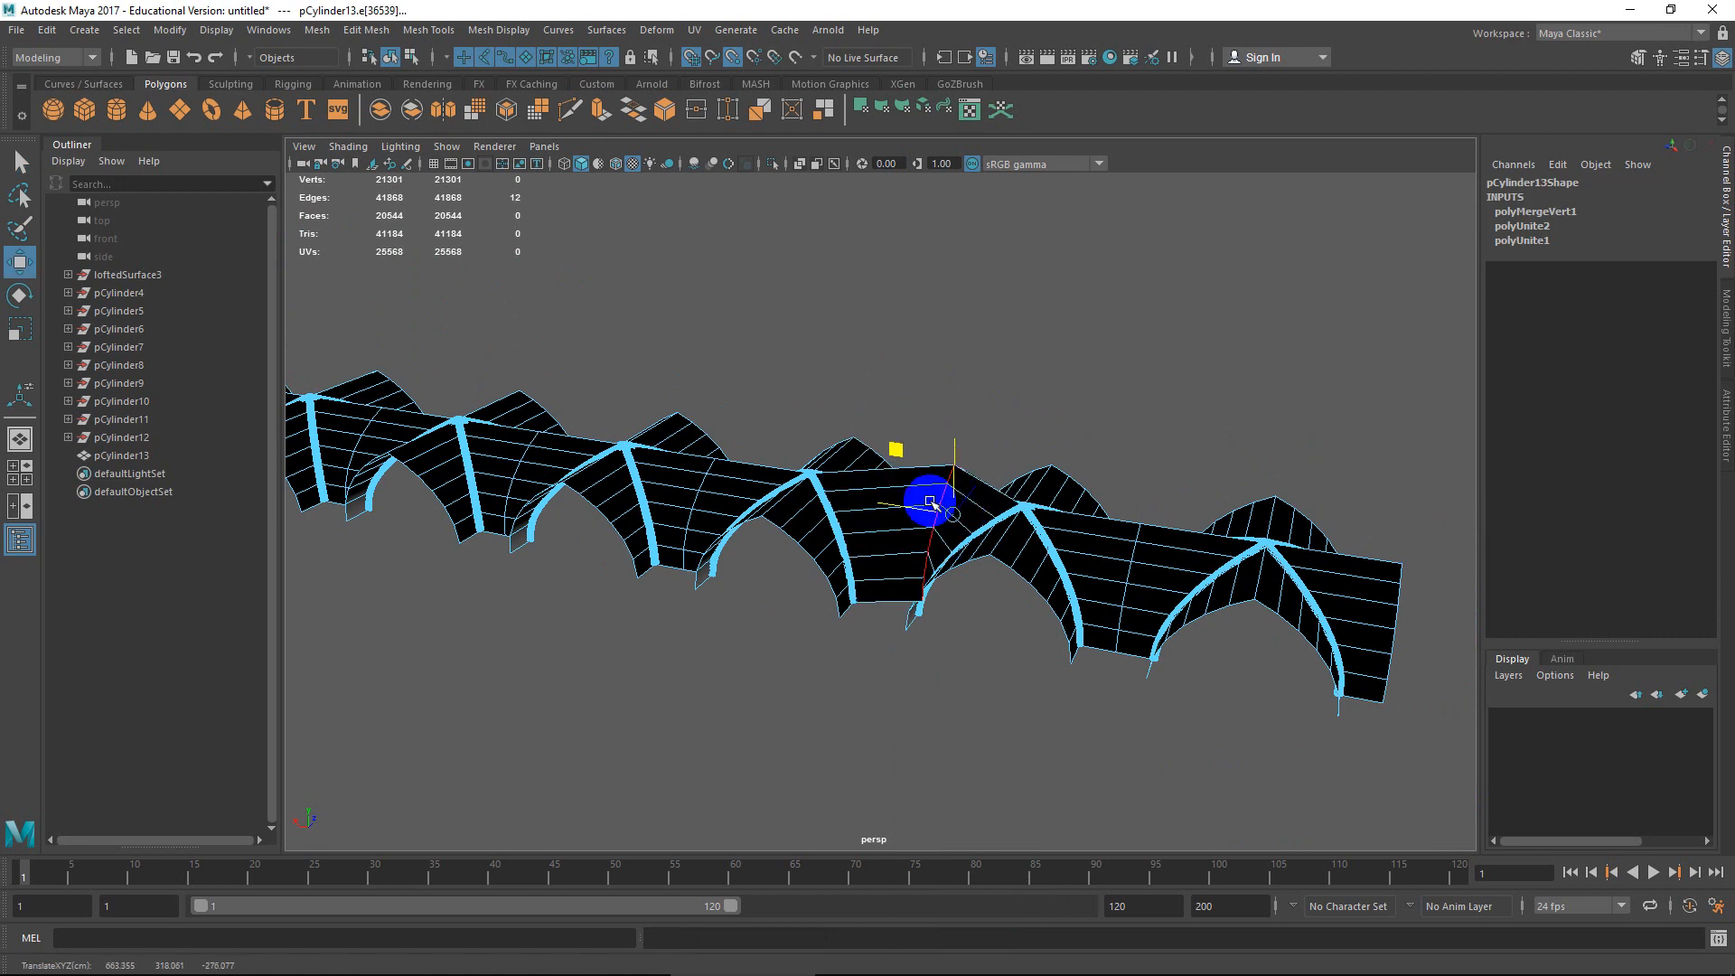
Select the open border edges running around the combined vault row.
{"action": "left_click_drag", "start_coordinate": [963, 571], "coordinate": [1076, 488], "text": "alt"}
{"action": "scroll", "coordinate": [972, 498], "scroll_direction": "up", "scroll_amount": 4}
{"action": "scroll", "coordinate": [1025, 529], "scroll_direction": "down", "scroll_amount": 9}
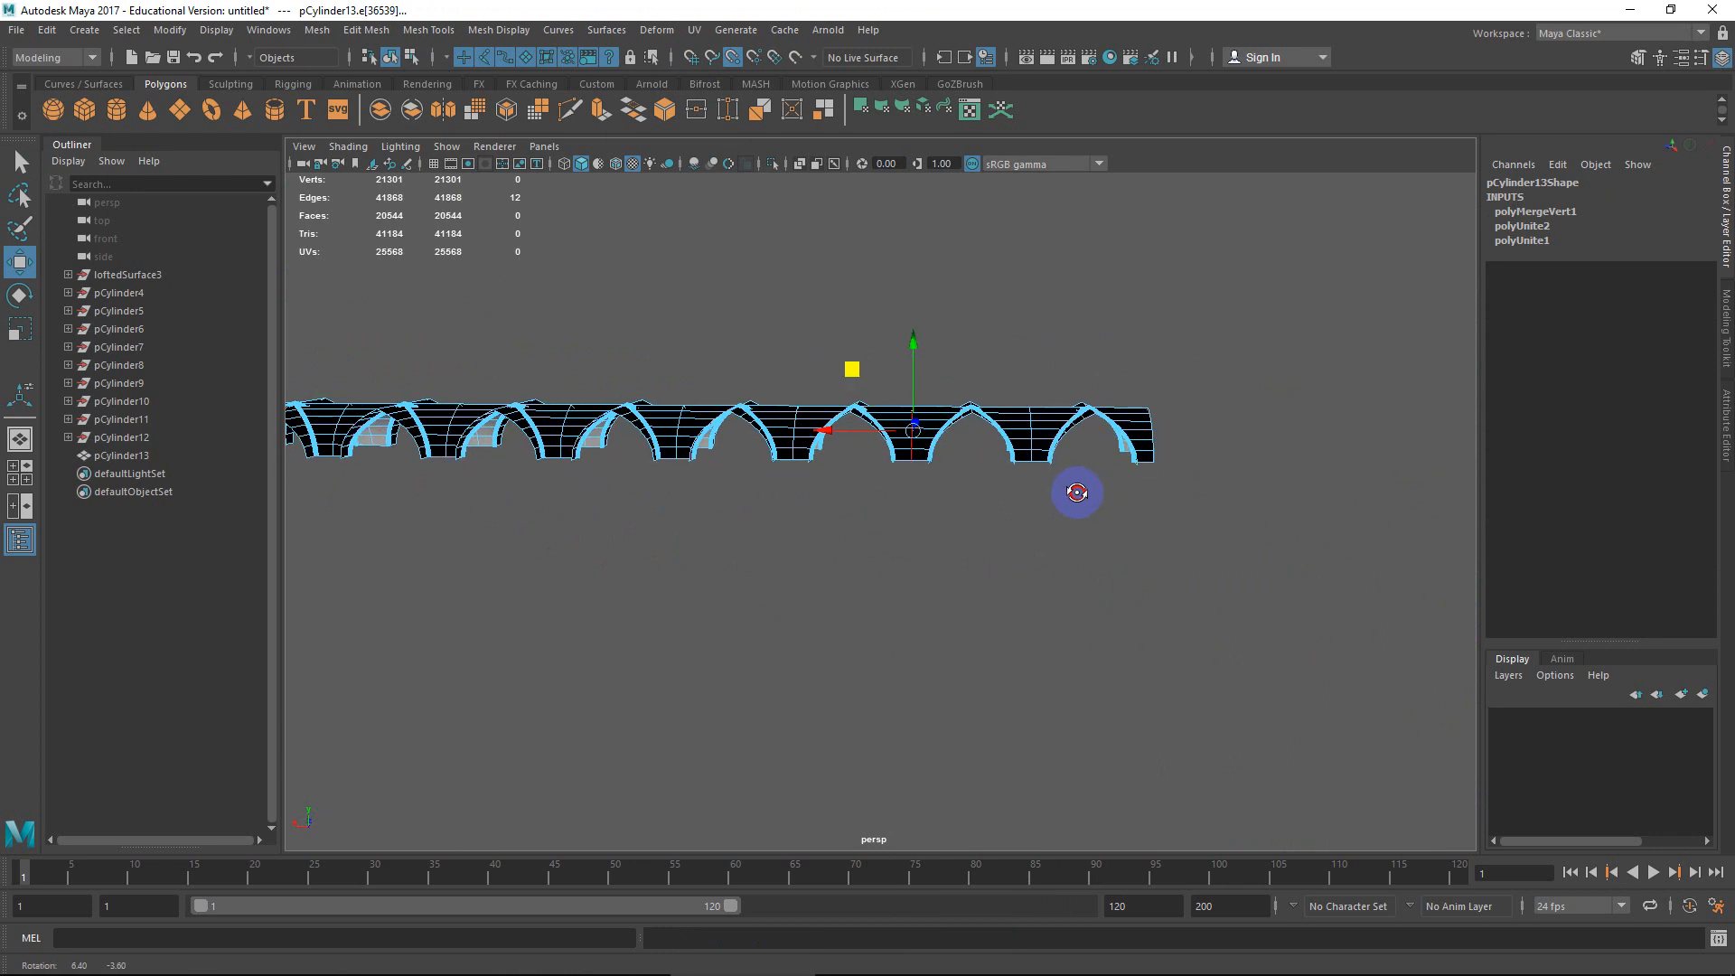
{"action": "double_click", "coordinate": [1039, 465]}
{"action": "middle_click_drag", "start_coordinate": [1104, 507], "coordinate": [1168, 529], "text": "alt"}
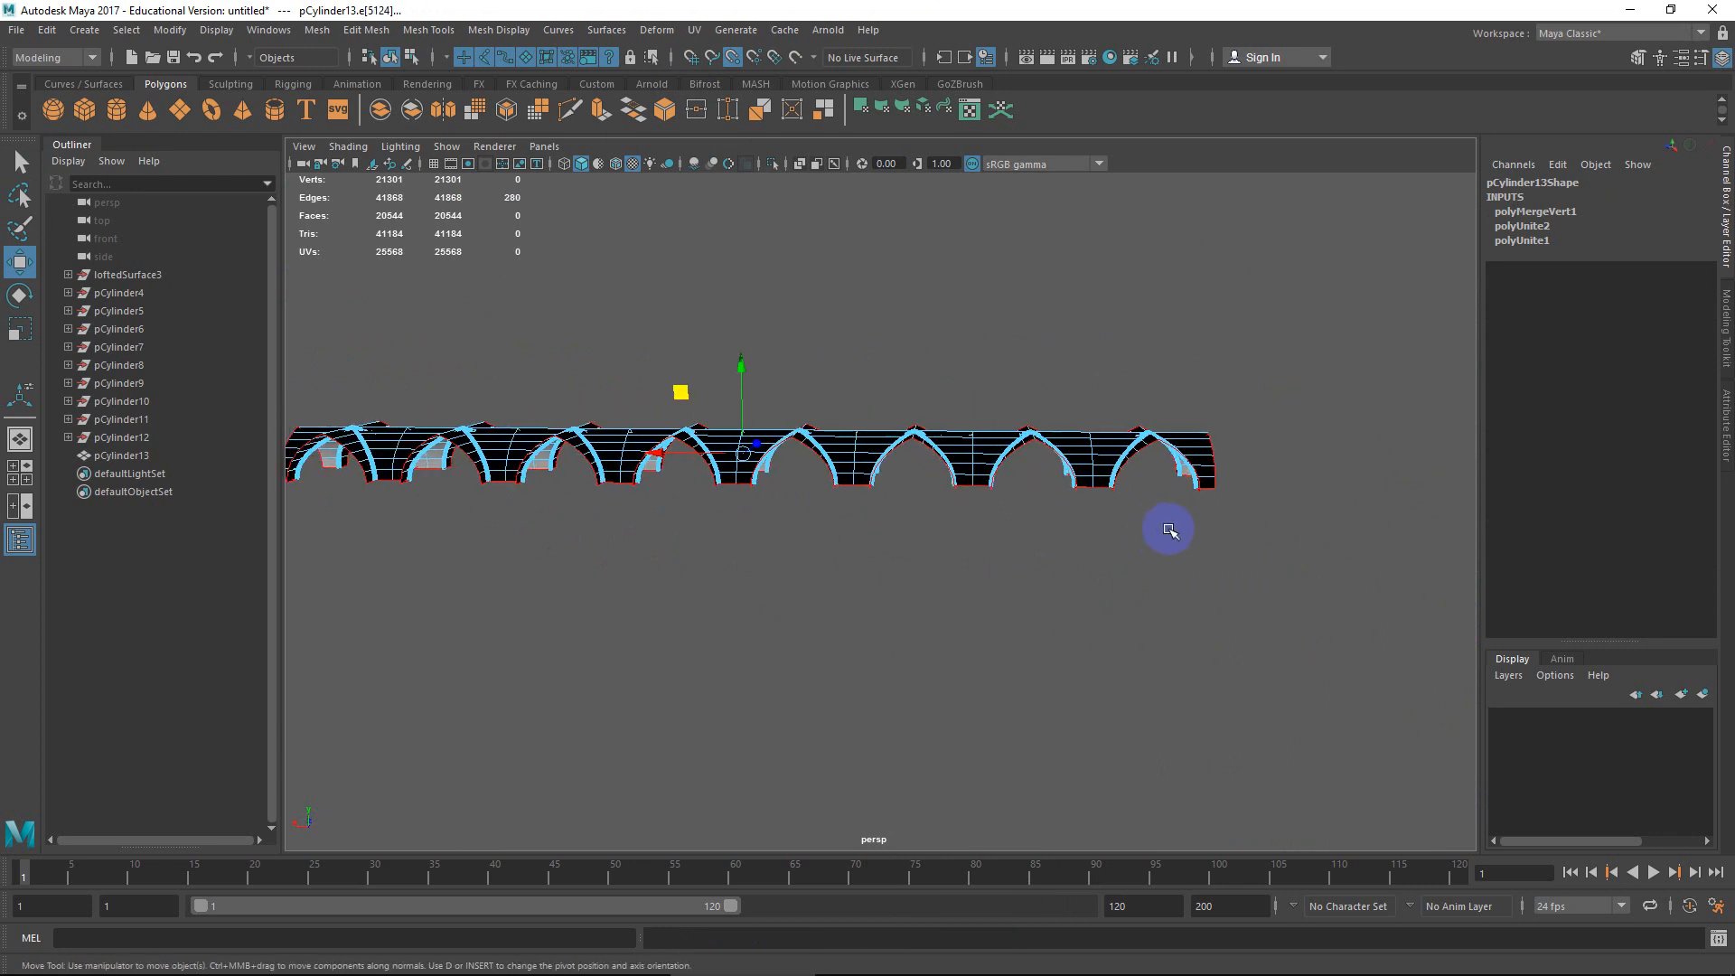
Switch from the perspective view to the front orthographic view of the vault row.
{"action": "key", "text": "space"}
{"action": "key", "text": "space"}
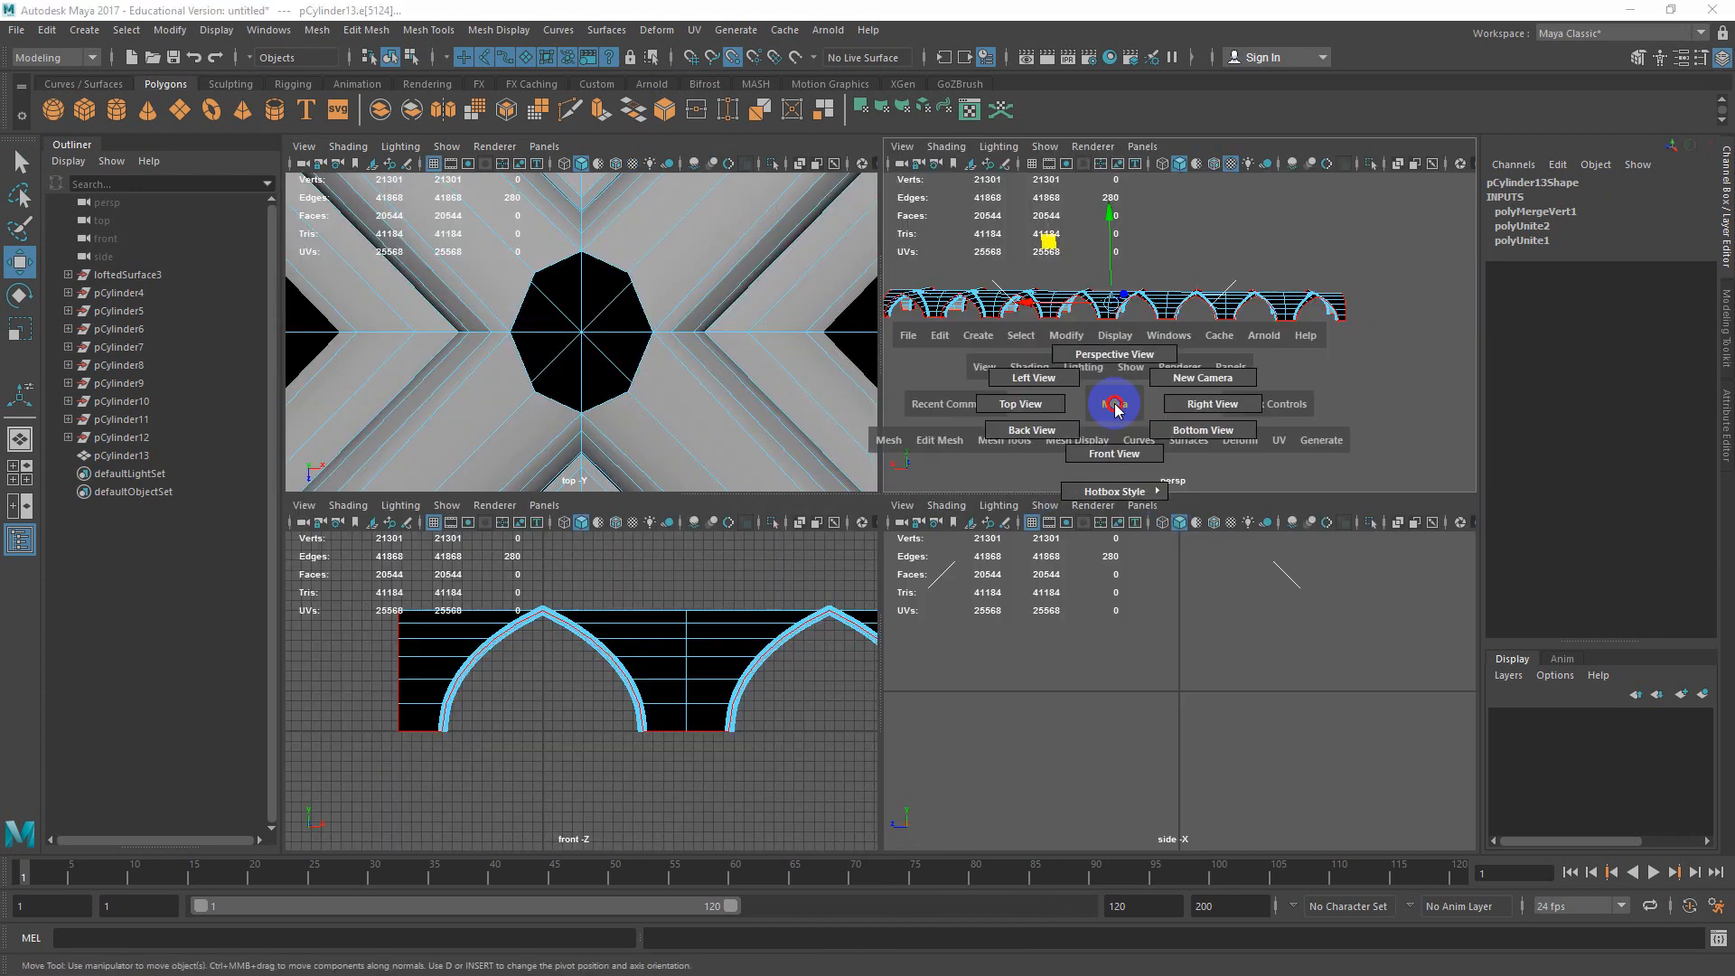
{"action": "key", "text": "space"}
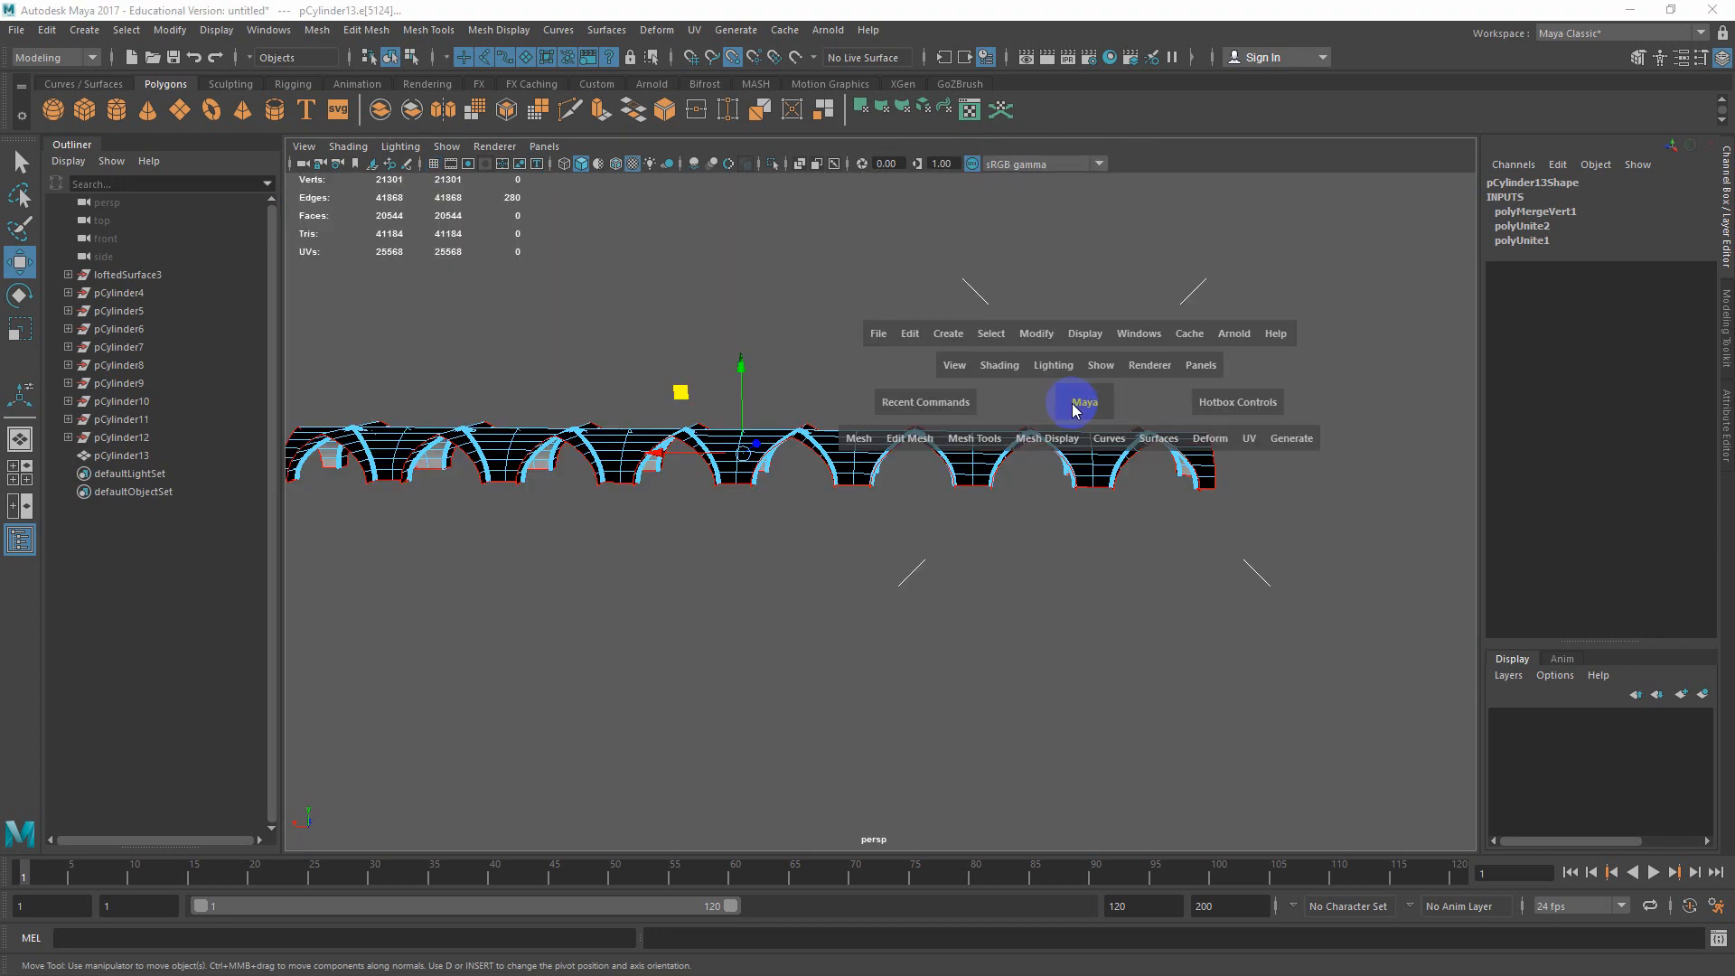
{"action": "left_click", "coordinate": [1070, 399]}
{"action": "left_click_drag", "start_coordinate": [1063, 398], "coordinate": [986, 366]}
{"action": "key", "text": "space"}
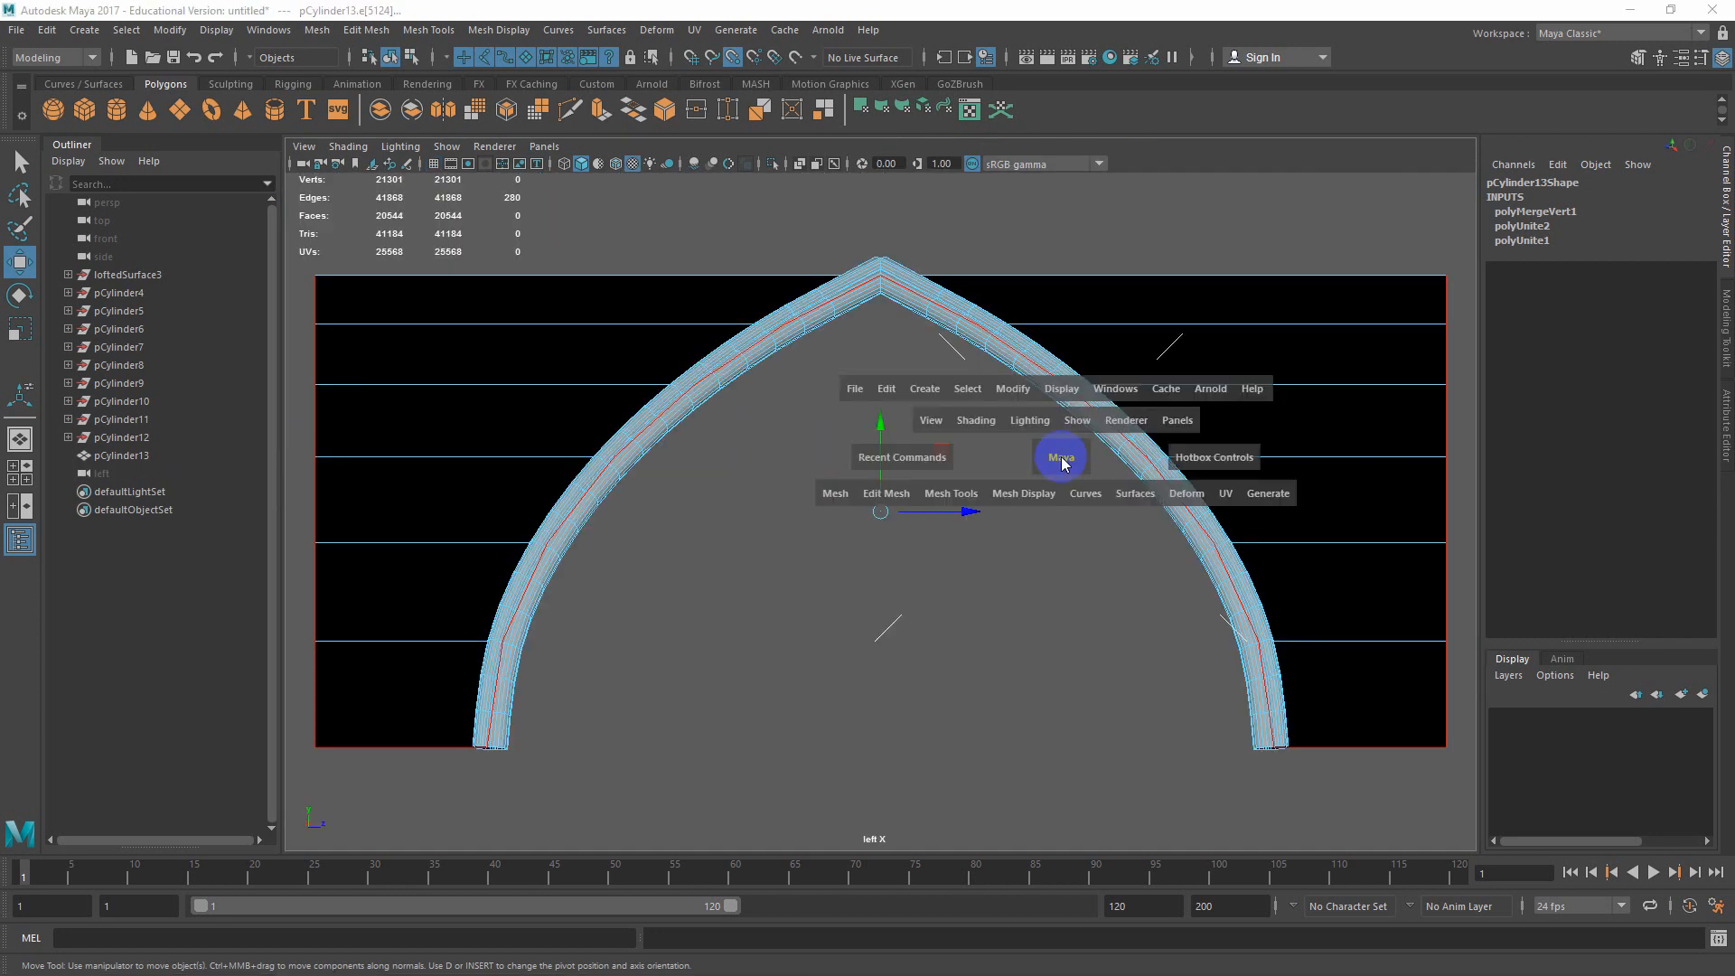
{"action": "left_click", "coordinate": [1062, 458]}
{"action": "left_click_drag", "start_coordinate": [1061, 459], "coordinate": [1051, 502]}
{"action": "scroll", "coordinate": [1015, 476], "scroll_direction": "down", "scroll_amount": 5}
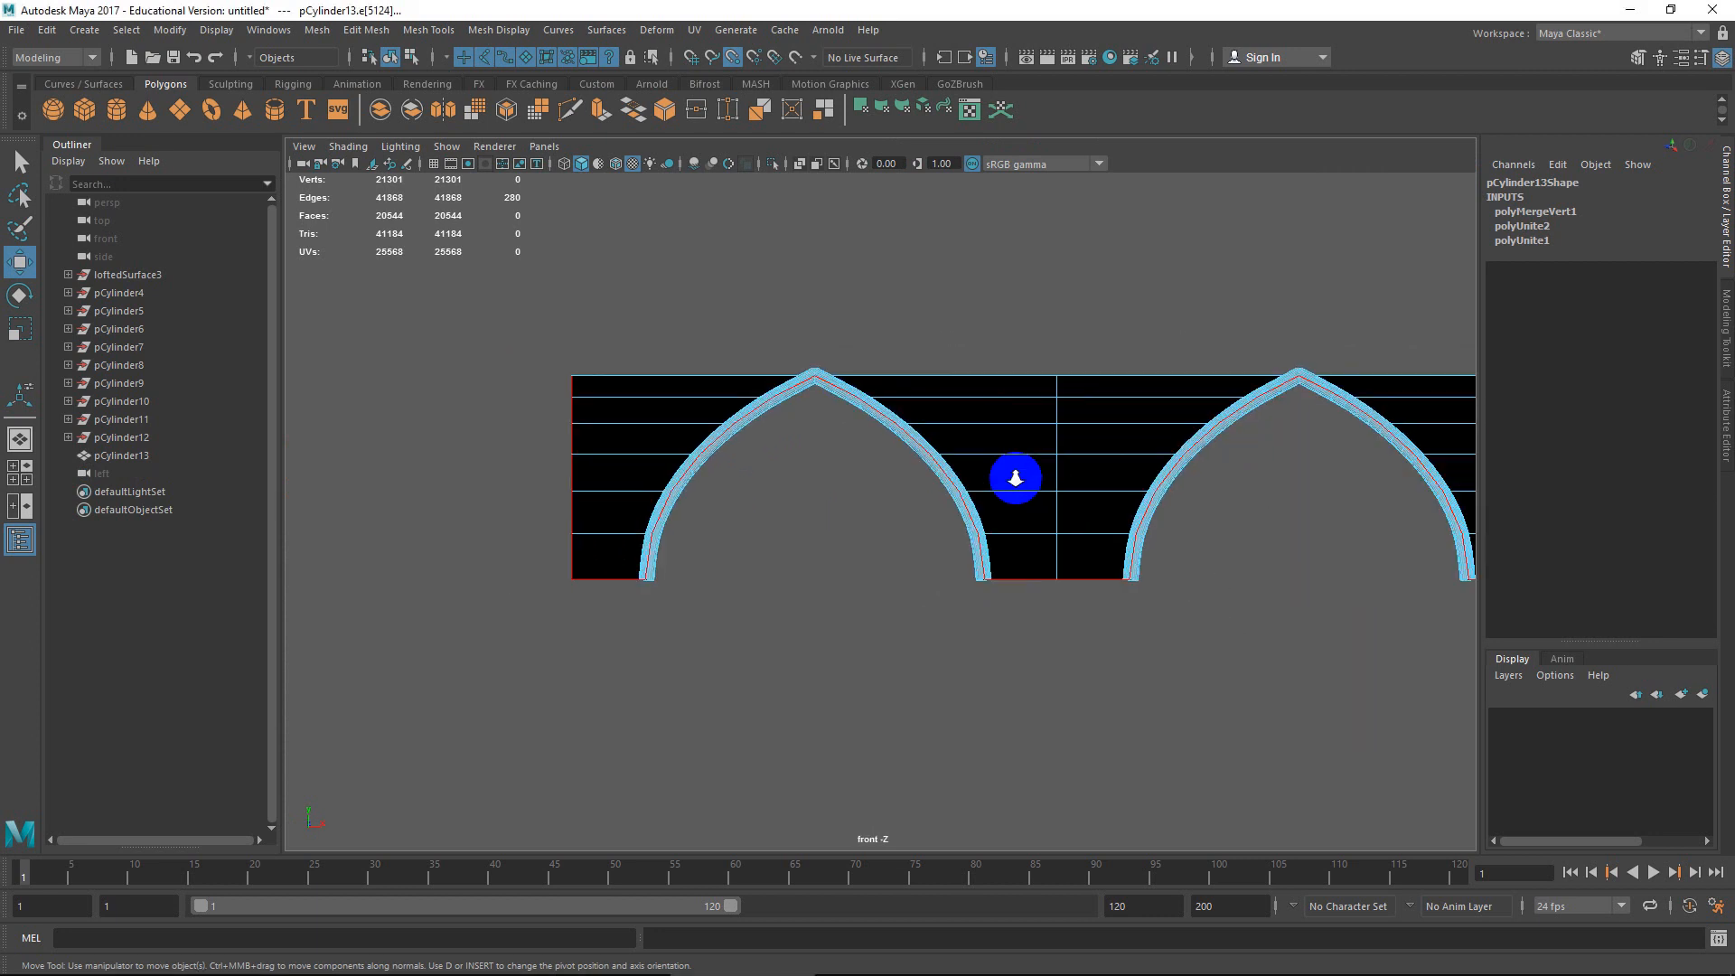
Deselect all border edges above the springing line along the row, keeping only the horizontal bottom edges between the arches selected.
{"action": "middle_click_drag", "start_coordinate": [1083, 578], "coordinate": [813, 565], "text": "alt"}
{"action": "scroll", "coordinate": [979, 573], "scroll_direction": "down", "scroll_amount": 3}
{"action": "left_click_drag", "start_coordinate": [1190, 492], "coordinate": [476, 519]}
{"action": "scroll", "coordinate": [724, 589], "scroll_direction": "up", "scroll_amount": 3}
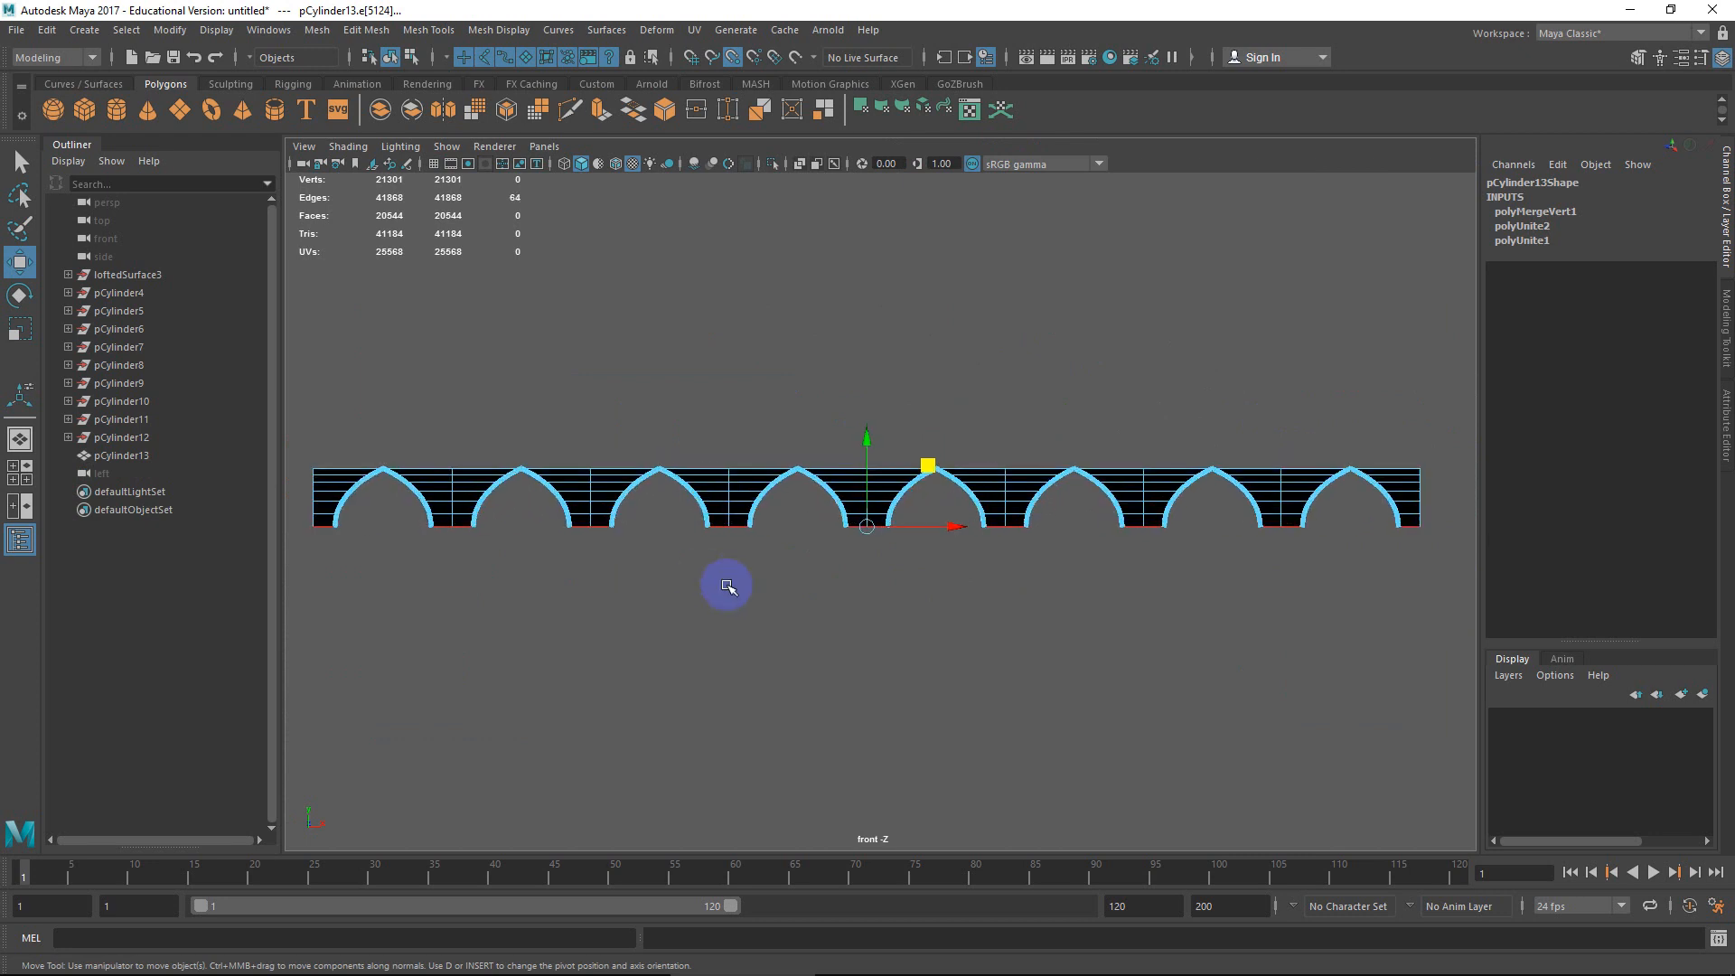
{"action": "scroll", "coordinate": [1054, 557], "scroll_direction": "up", "scroll_amount": 1}
{"action": "scroll", "coordinate": [1151, 554], "scroll_direction": "up", "scroll_amount": 4}
{"action": "scroll", "coordinate": [1161, 545], "scroll_direction": "up", "scroll_amount": 4}
{"action": "scroll", "coordinate": [1166, 552], "scroll_direction": "up", "scroll_amount": 4}
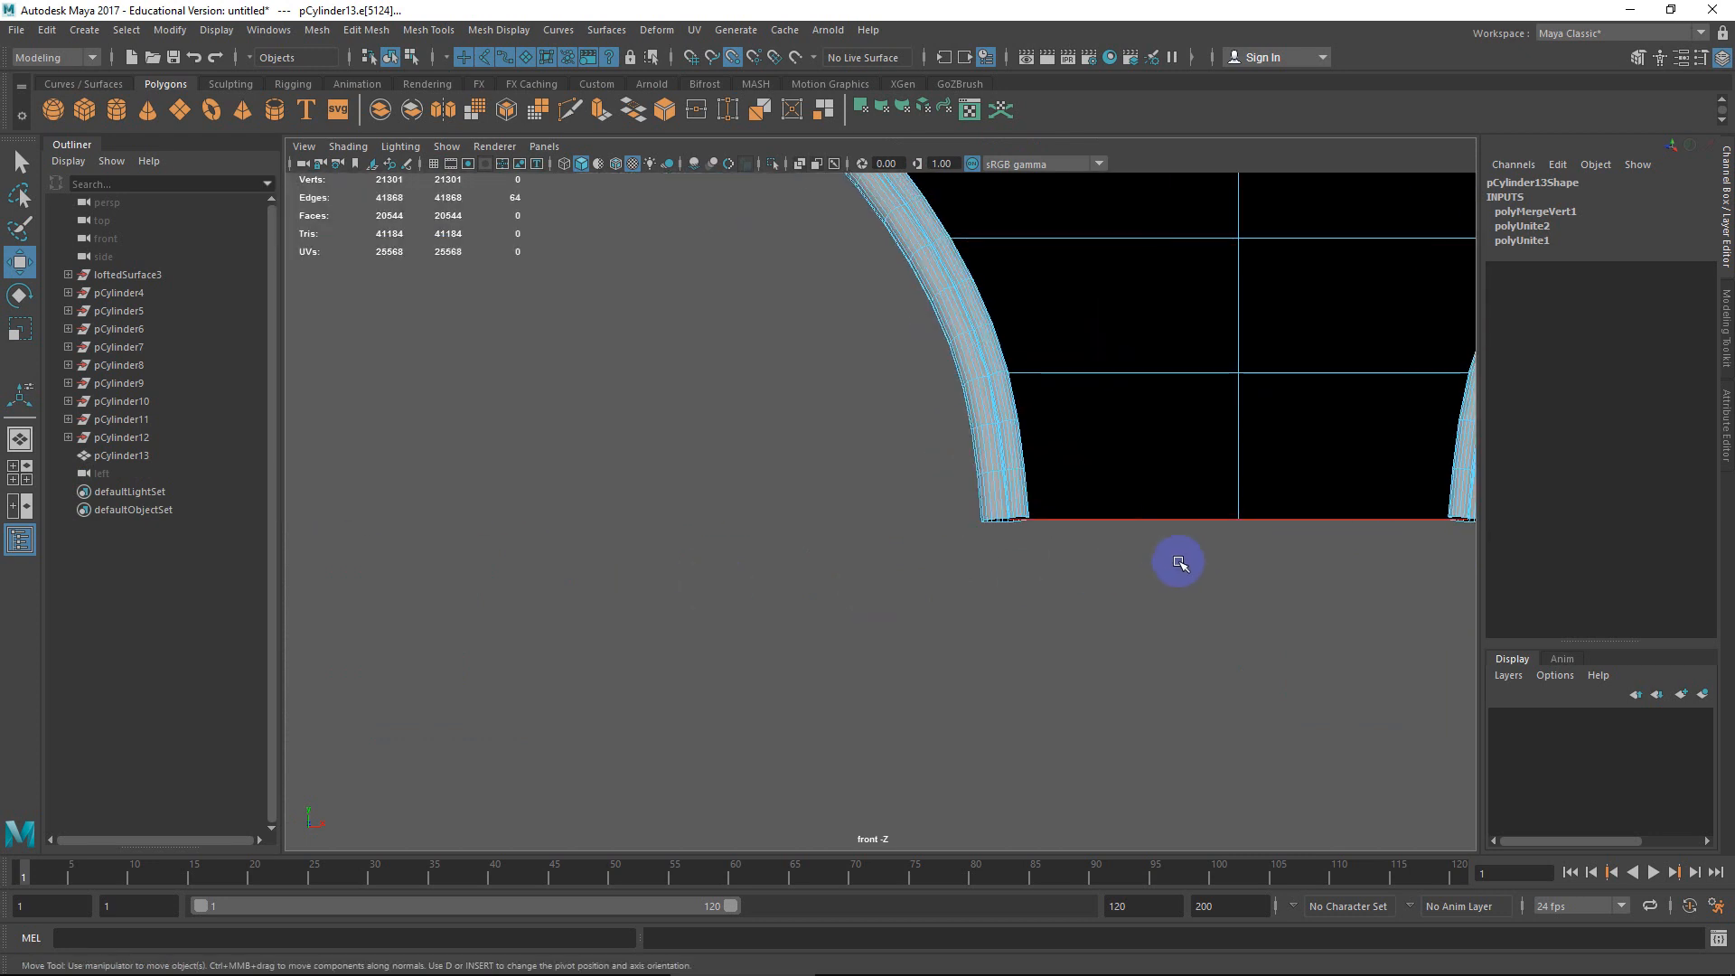
Return to the perspective view, frame the selected bottom edges and start an edge extrusion on them.
{"action": "key", "text": "space"}
{"action": "left_click_drag", "start_coordinate": [1180, 563], "coordinate": [1184, 525]}
{"action": "key", "text": "f"}
{"action": "left_click_drag", "start_coordinate": [1005, 552], "coordinate": [956, 453], "text": "alt"}
{"action": "scroll", "coordinate": [1069, 562], "scroll_direction": "up", "scroll_amount": 4}
{"action": "scroll", "coordinate": [882, 442], "scroll_direction": "down", "scroll_amount": 8}
{"action": "scroll", "coordinate": [950, 457], "scroll_direction": "up", "scroll_amount": 2}
{"action": "right_click", "coordinate": [979, 475], "text": "shift"}
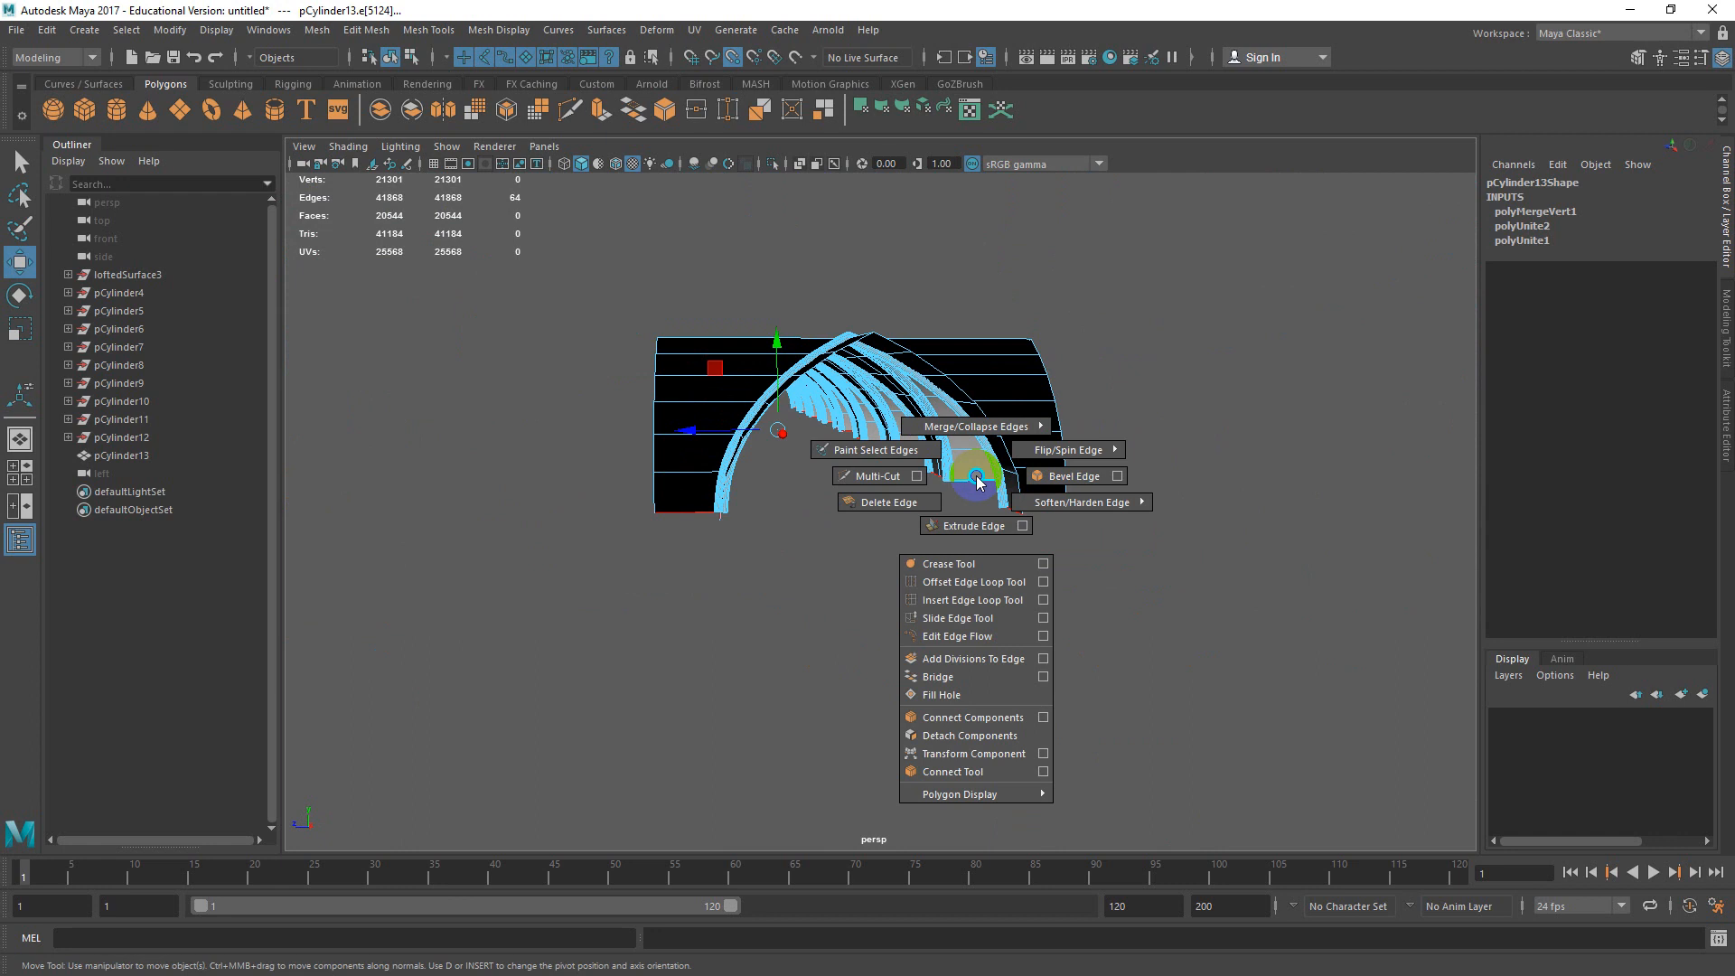
{"action": "left_click", "coordinate": [969, 525]}
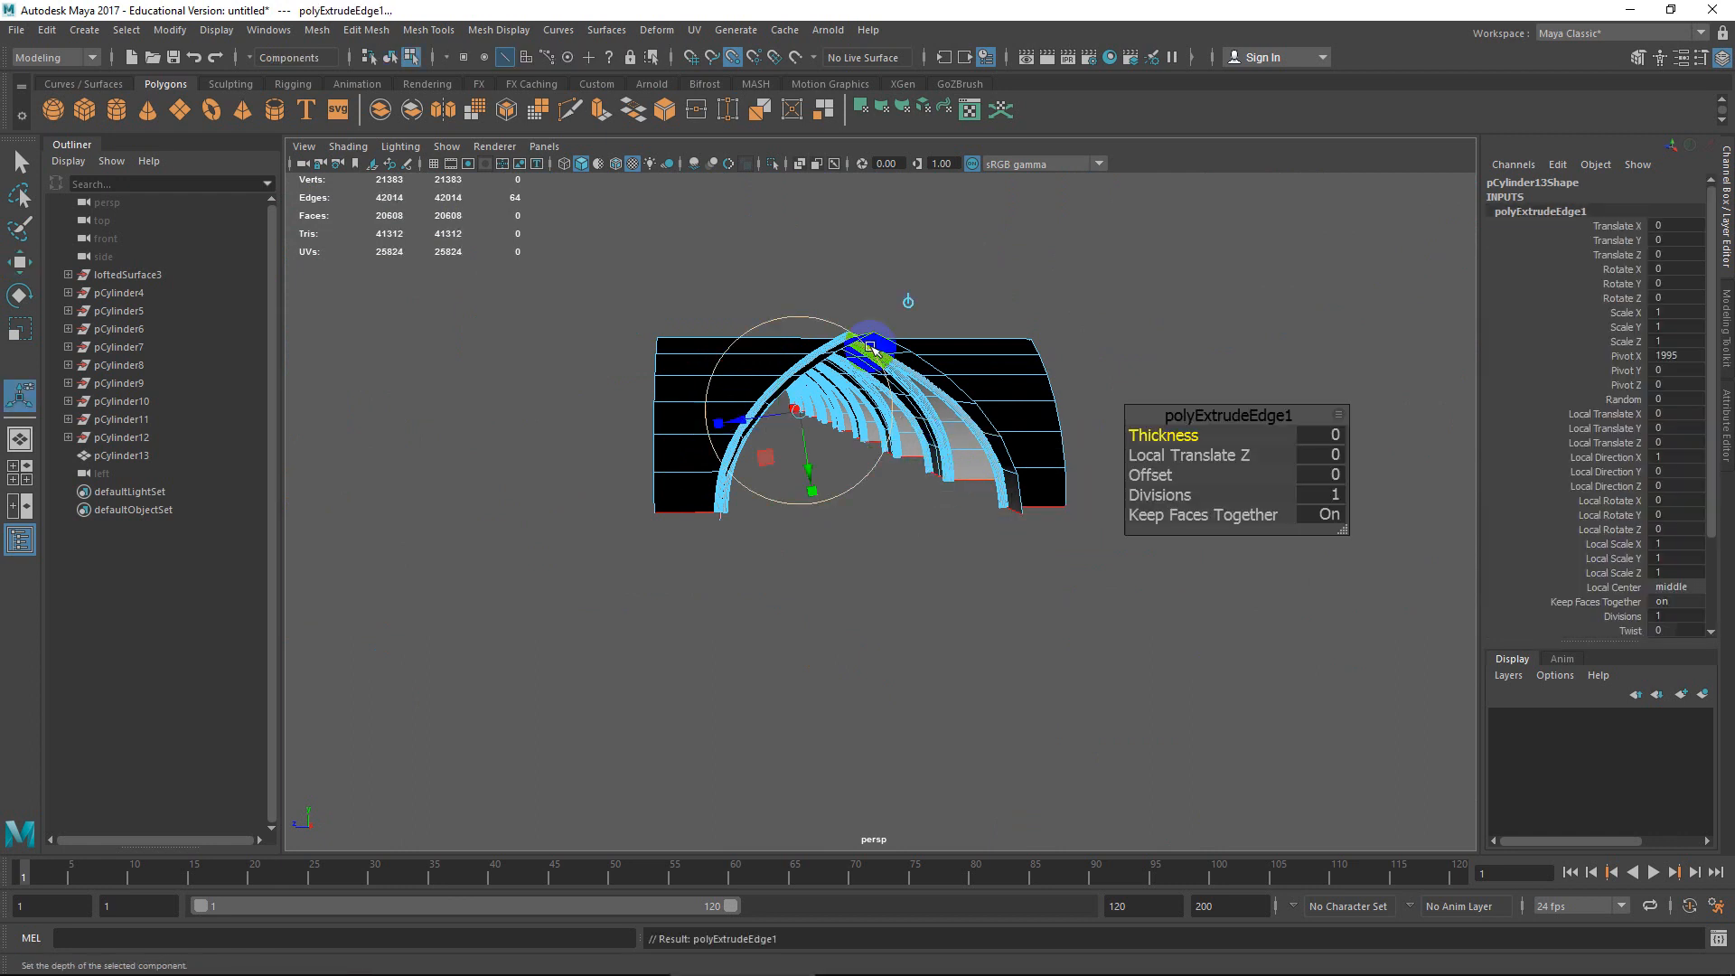
Try pulling the extruded edges with the manipulator in local axes and in world axes, undoing each attempt.
{"action": "left_click_drag", "start_coordinate": [806, 464], "coordinate": [648, 171]}
{"action": "key", "text": "ctrl+z"}
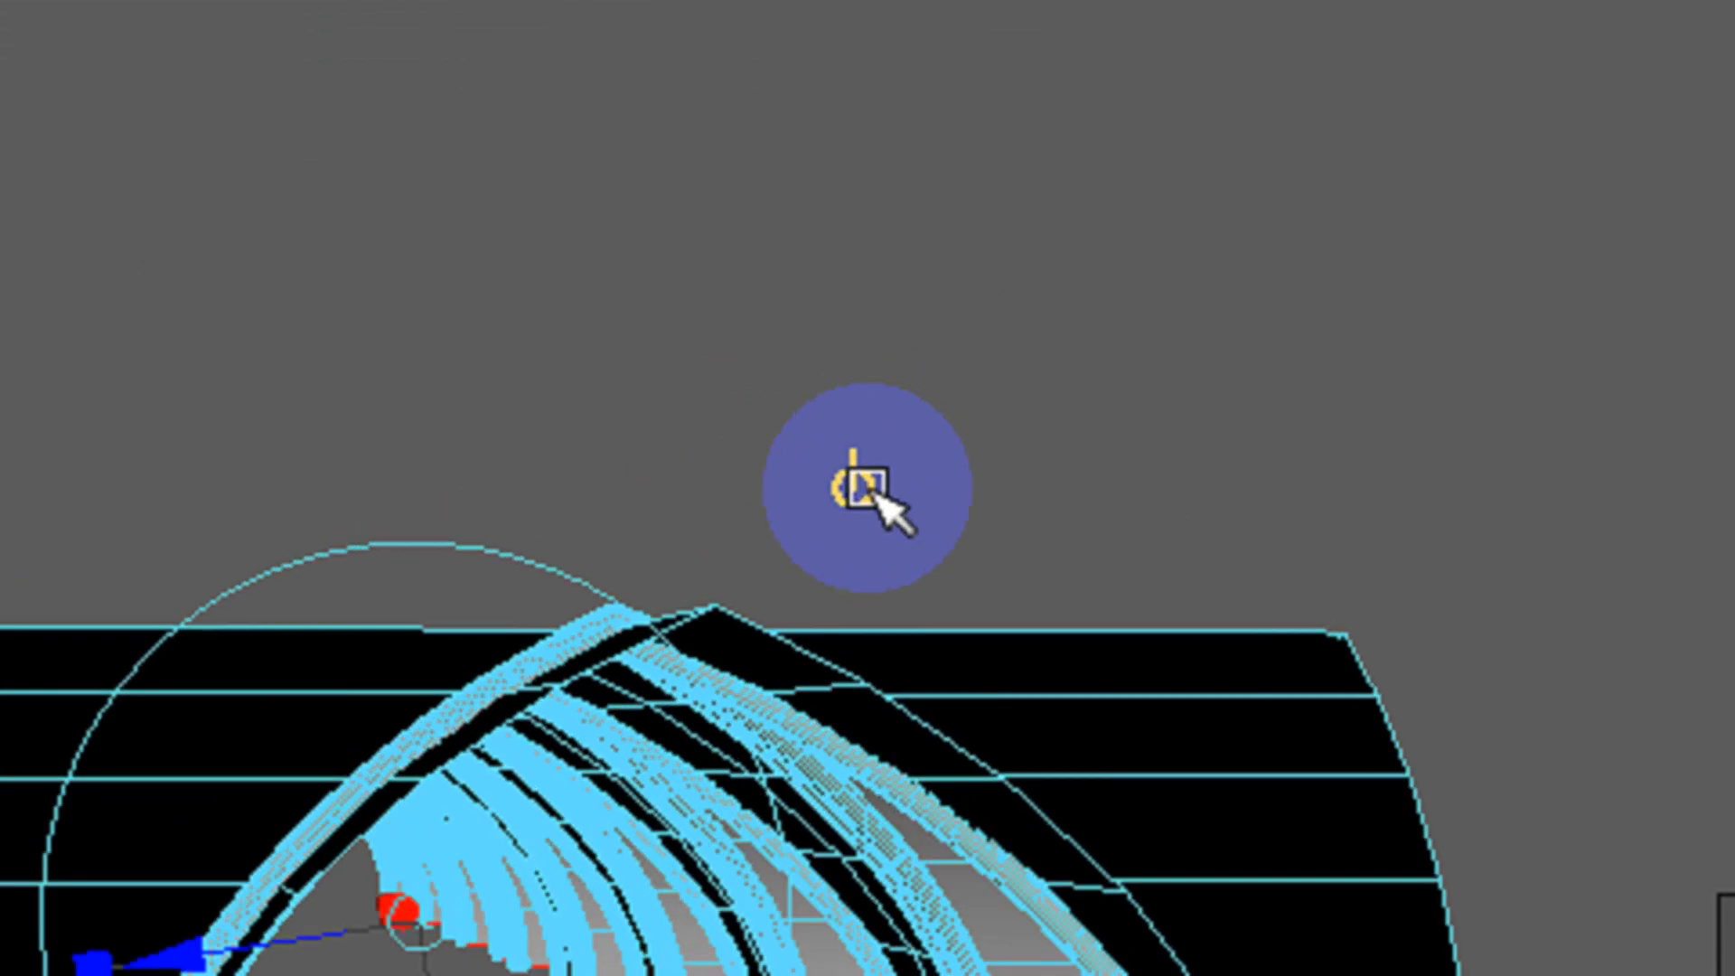
{"action": "left_click", "coordinate": [909, 302]}
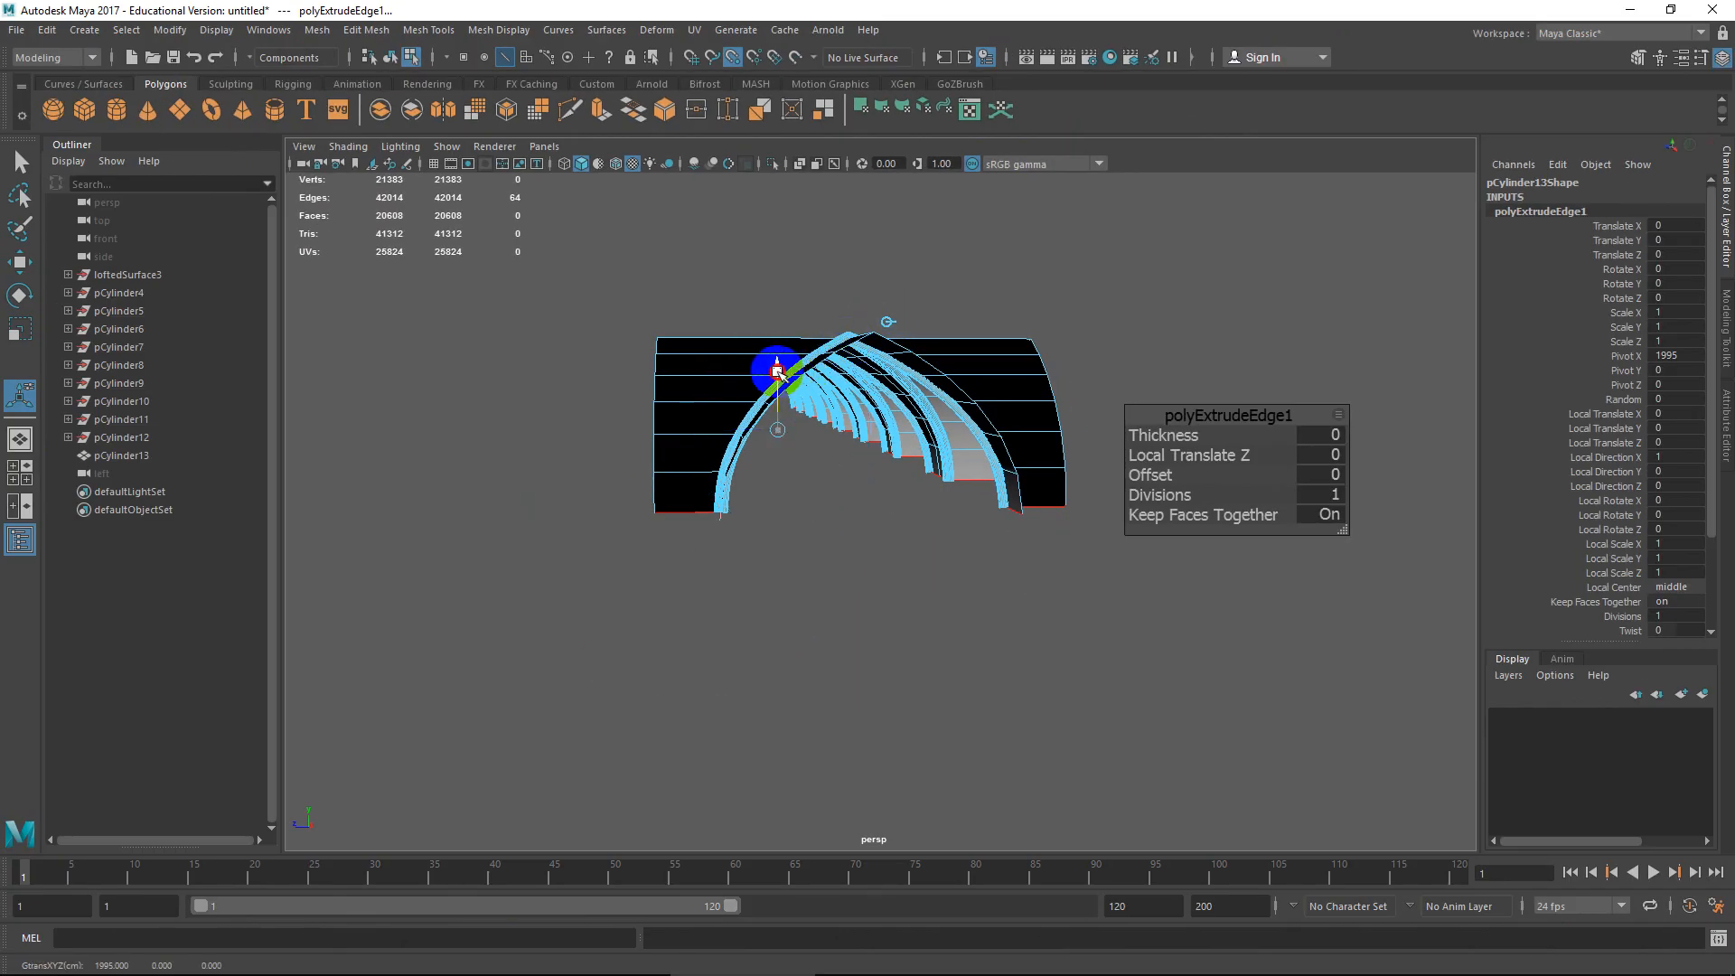
{"action": "left_click_drag", "start_coordinate": [777, 371], "coordinate": [781, 565]}
{"action": "left_click_drag", "start_coordinate": [817, 840], "coordinate": [840, 757]}
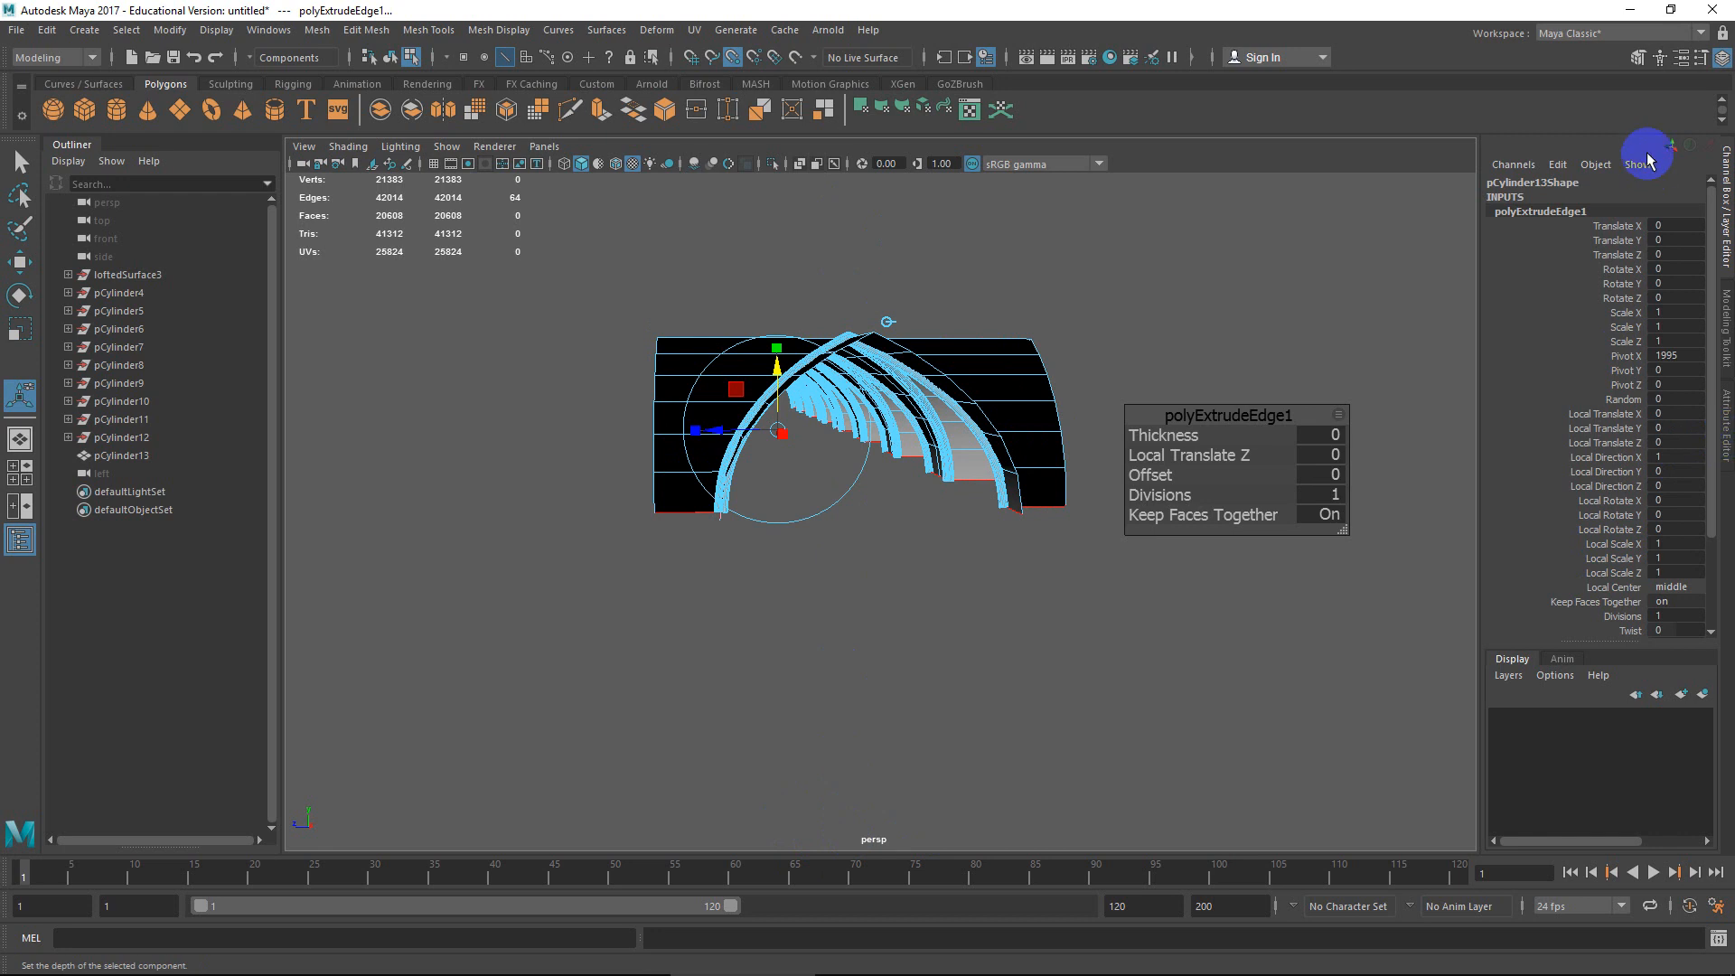
Pull the extruded edges straight up to about the vault's crown height and clear the edge selection.
{"action": "left_click", "coordinate": [1637, 57]}
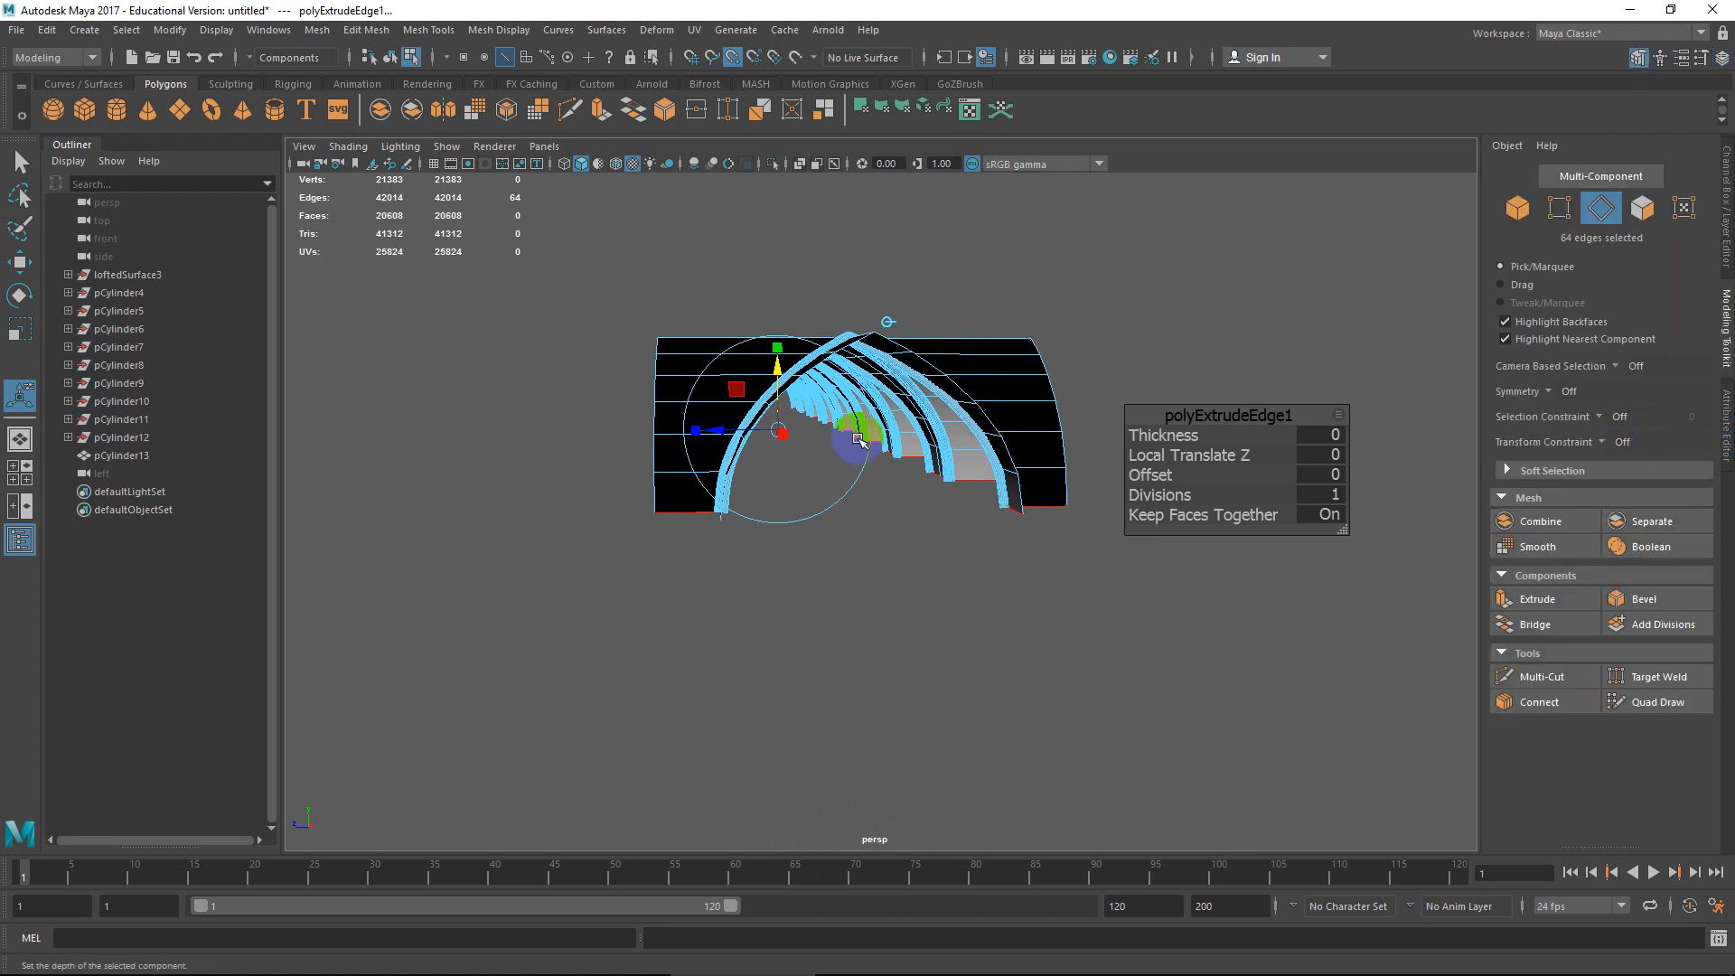
{"action": "left_click", "coordinate": [787, 399]}
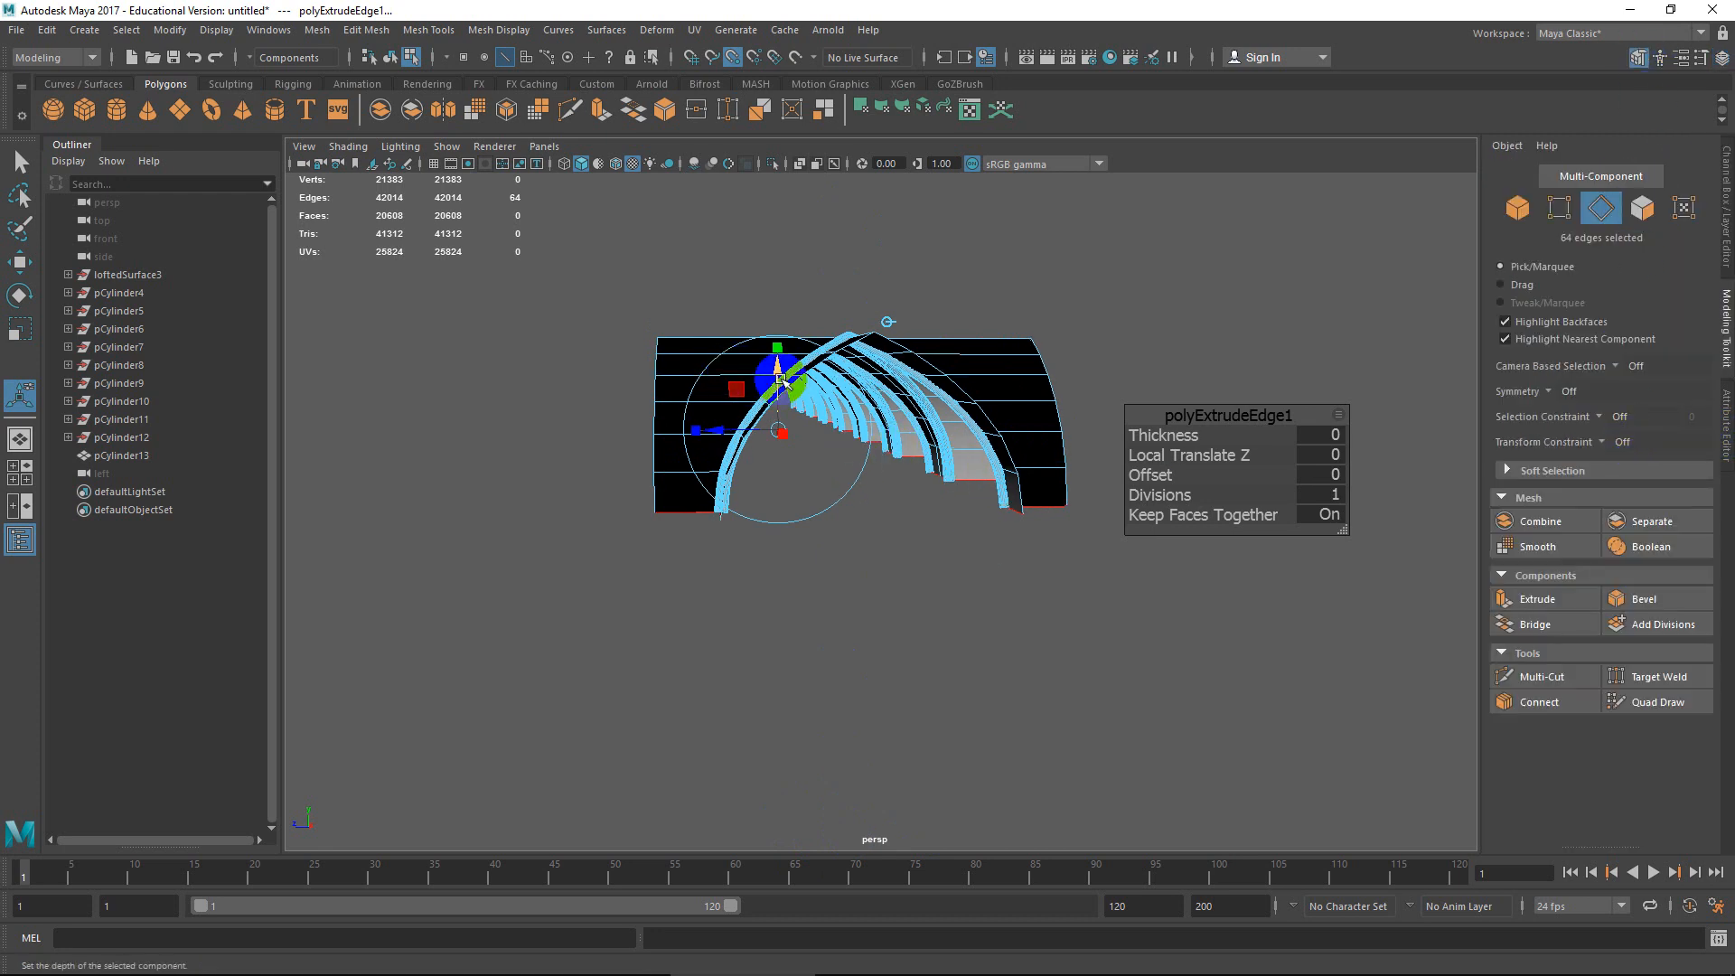
{"action": "left_click_drag", "start_coordinate": [783, 380], "coordinate": [781, 344]}
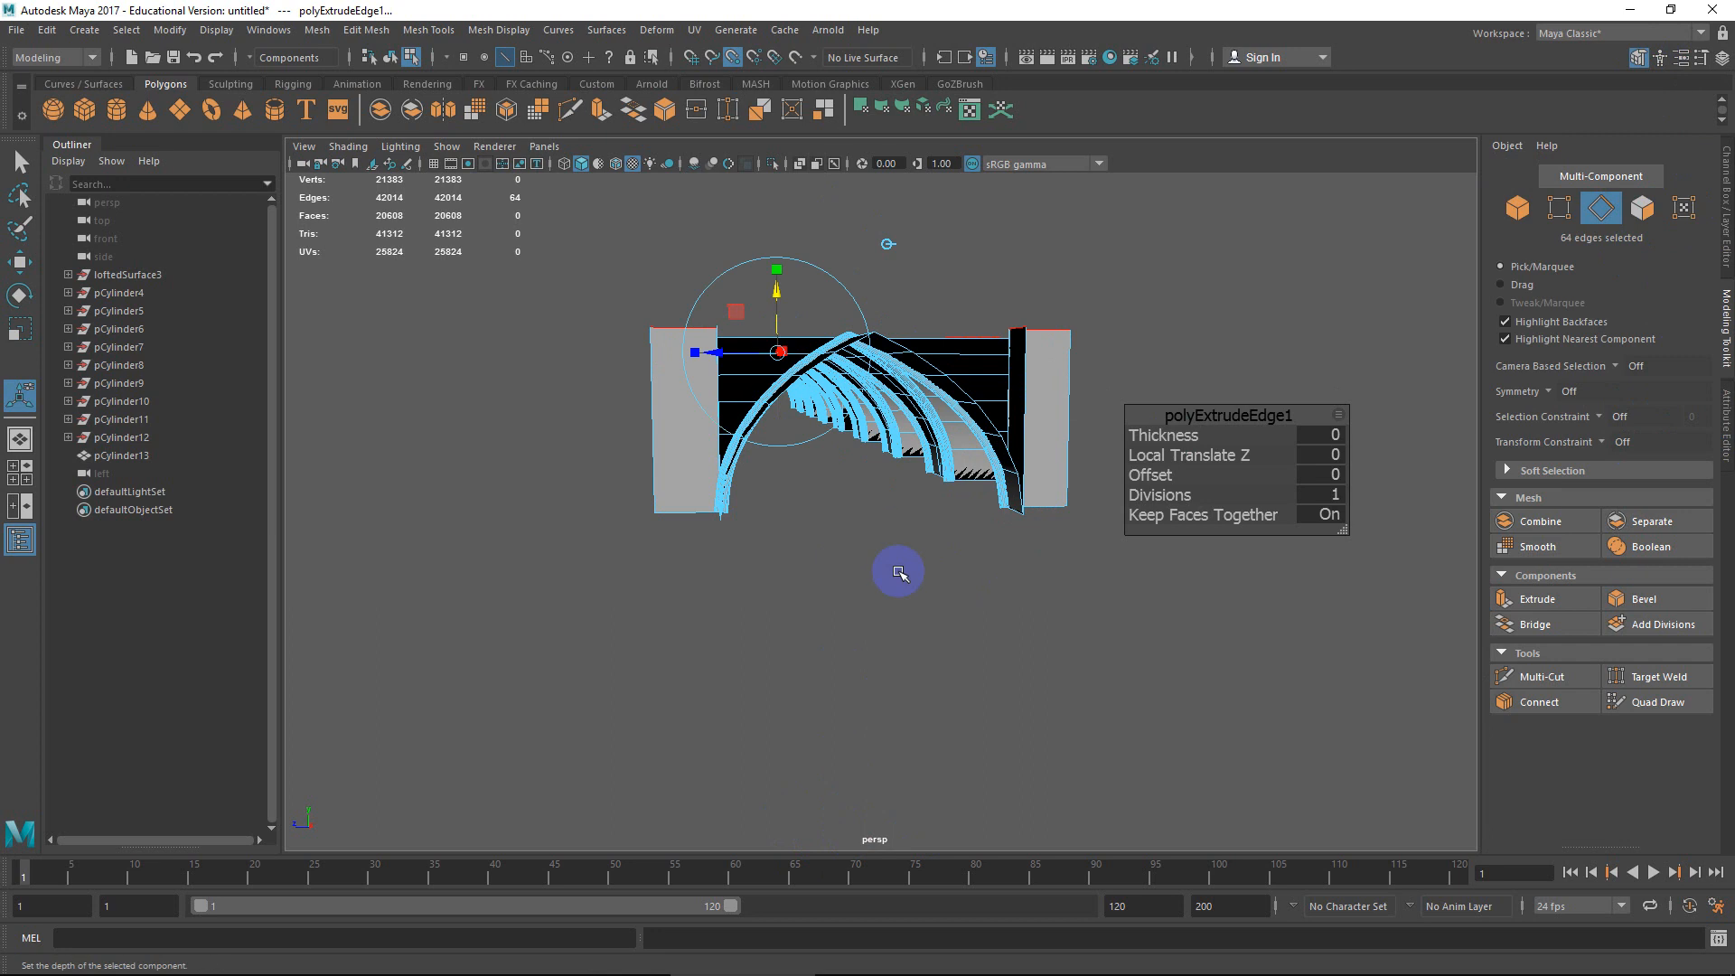
{"action": "left_click_drag", "start_coordinate": [899, 604], "coordinate": [814, 391], "text": "alt"}
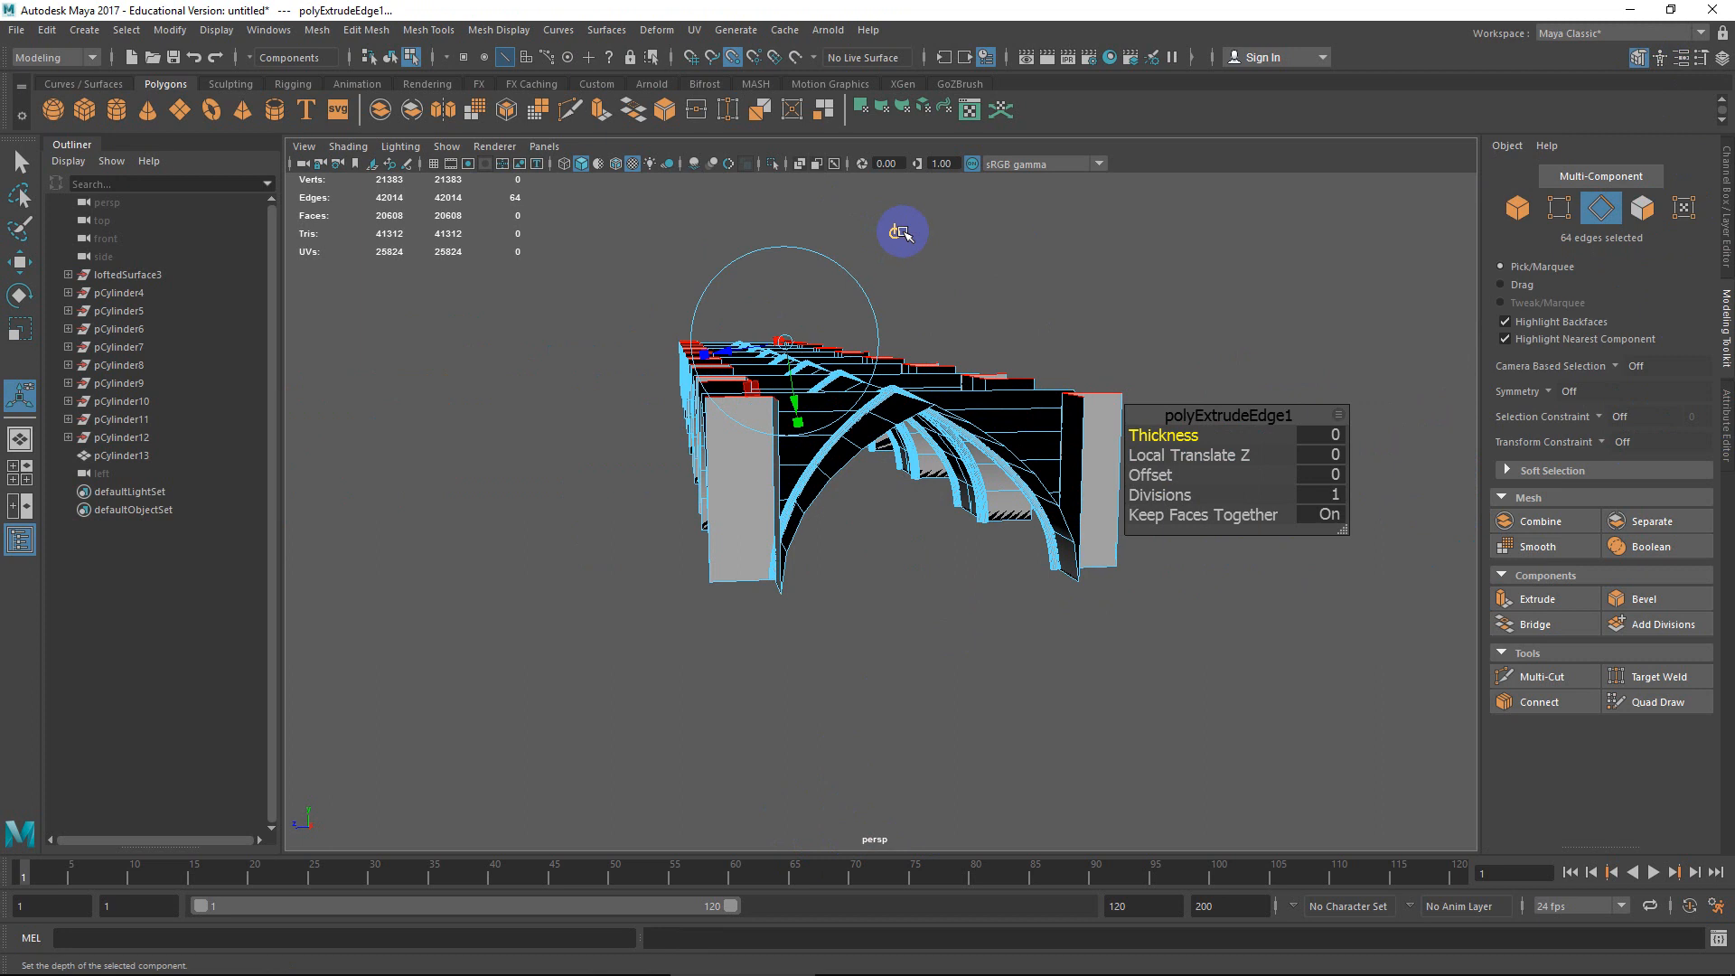
{"action": "left_click", "coordinate": [817, 355]}
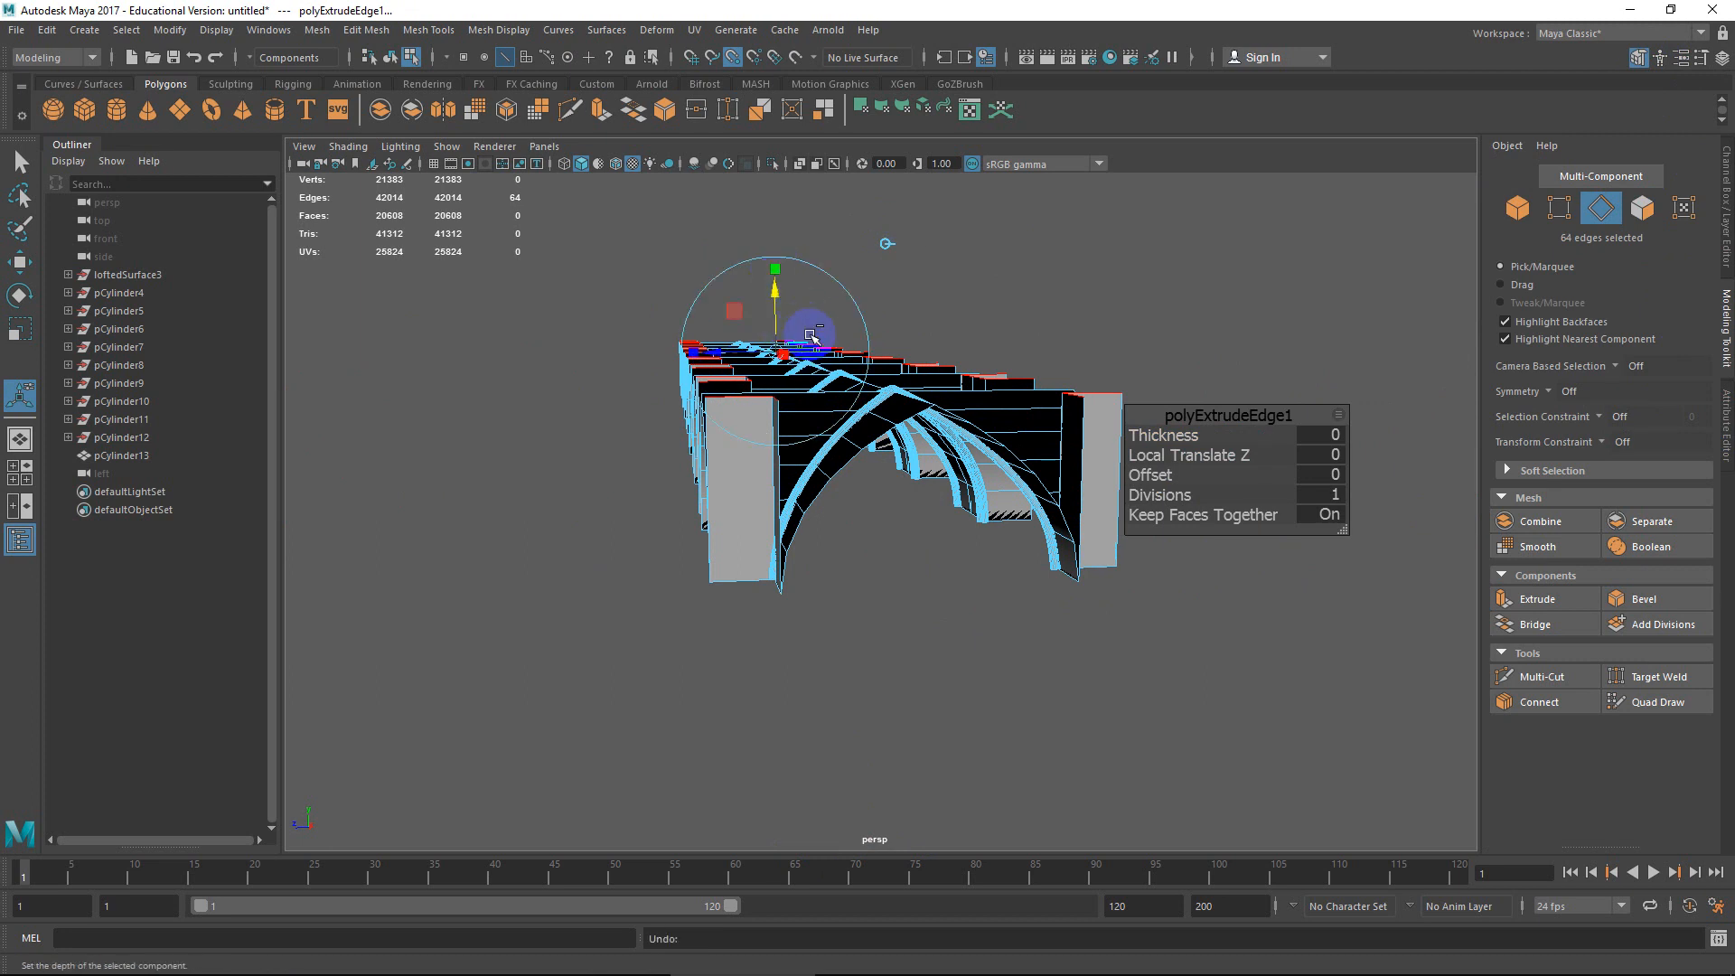
{"action": "left_click_drag", "start_coordinate": [779, 307], "coordinate": [775, 196]}
{"action": "left_click_drag", "start_coordinate": [890, 483], "coordinate": [836, 494], "text": "alt"}
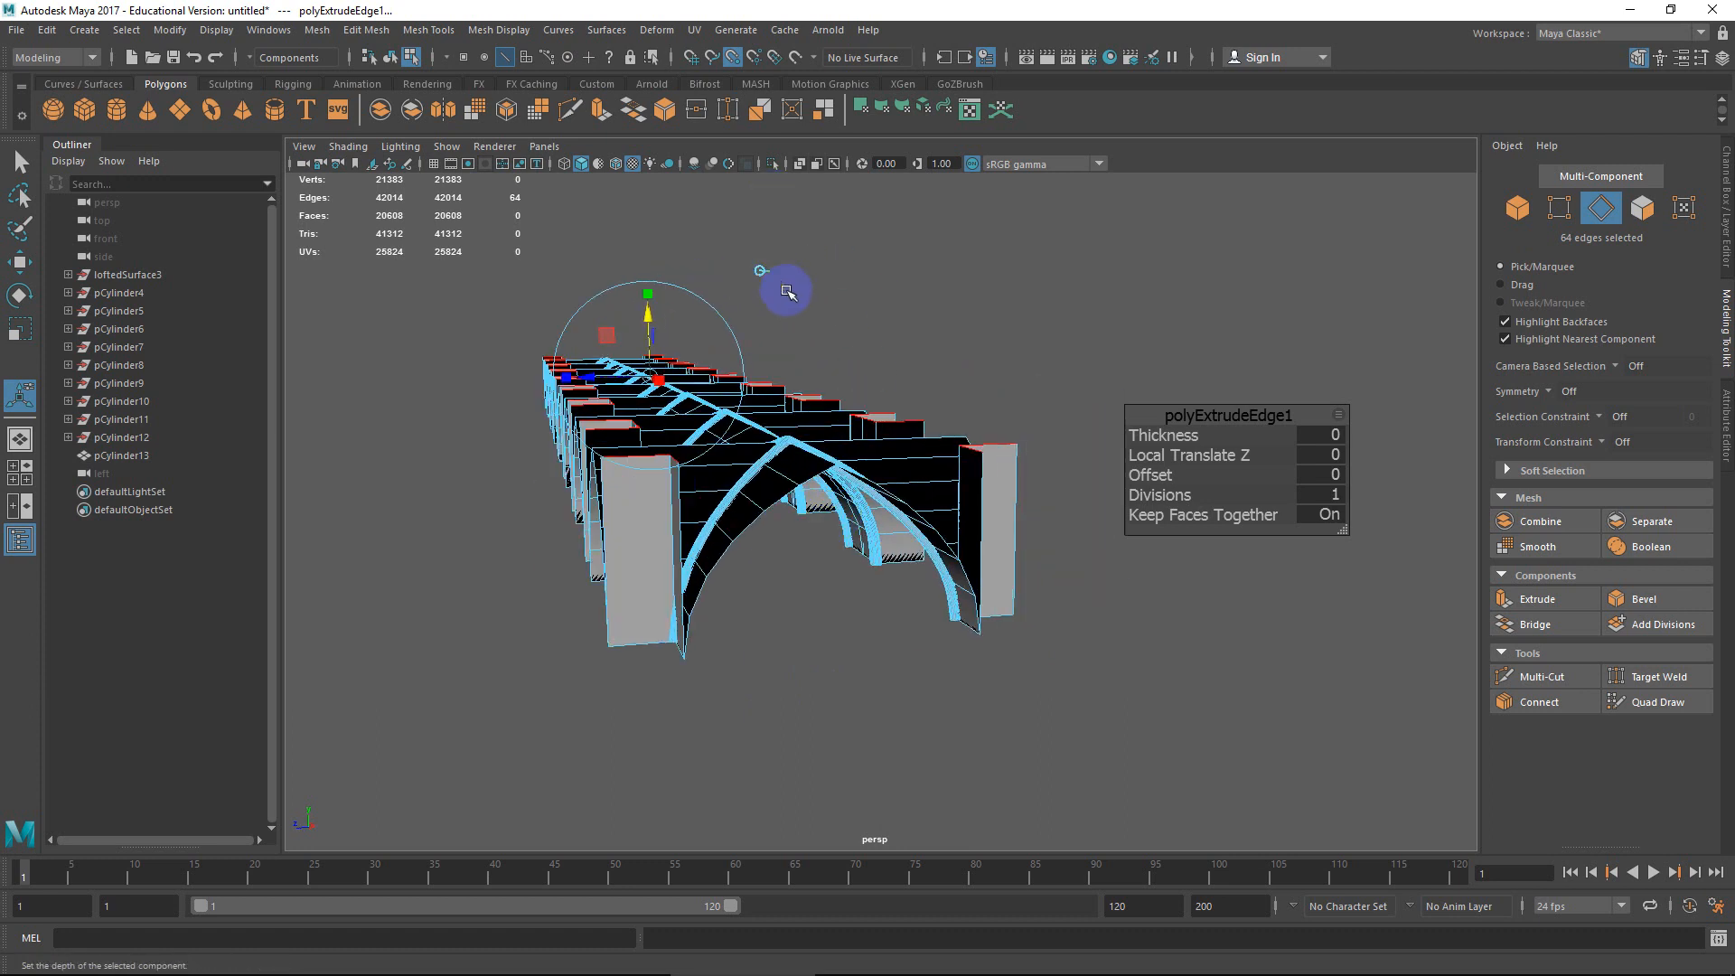
{"action": "left_click", "coordinate": [762, 272]}
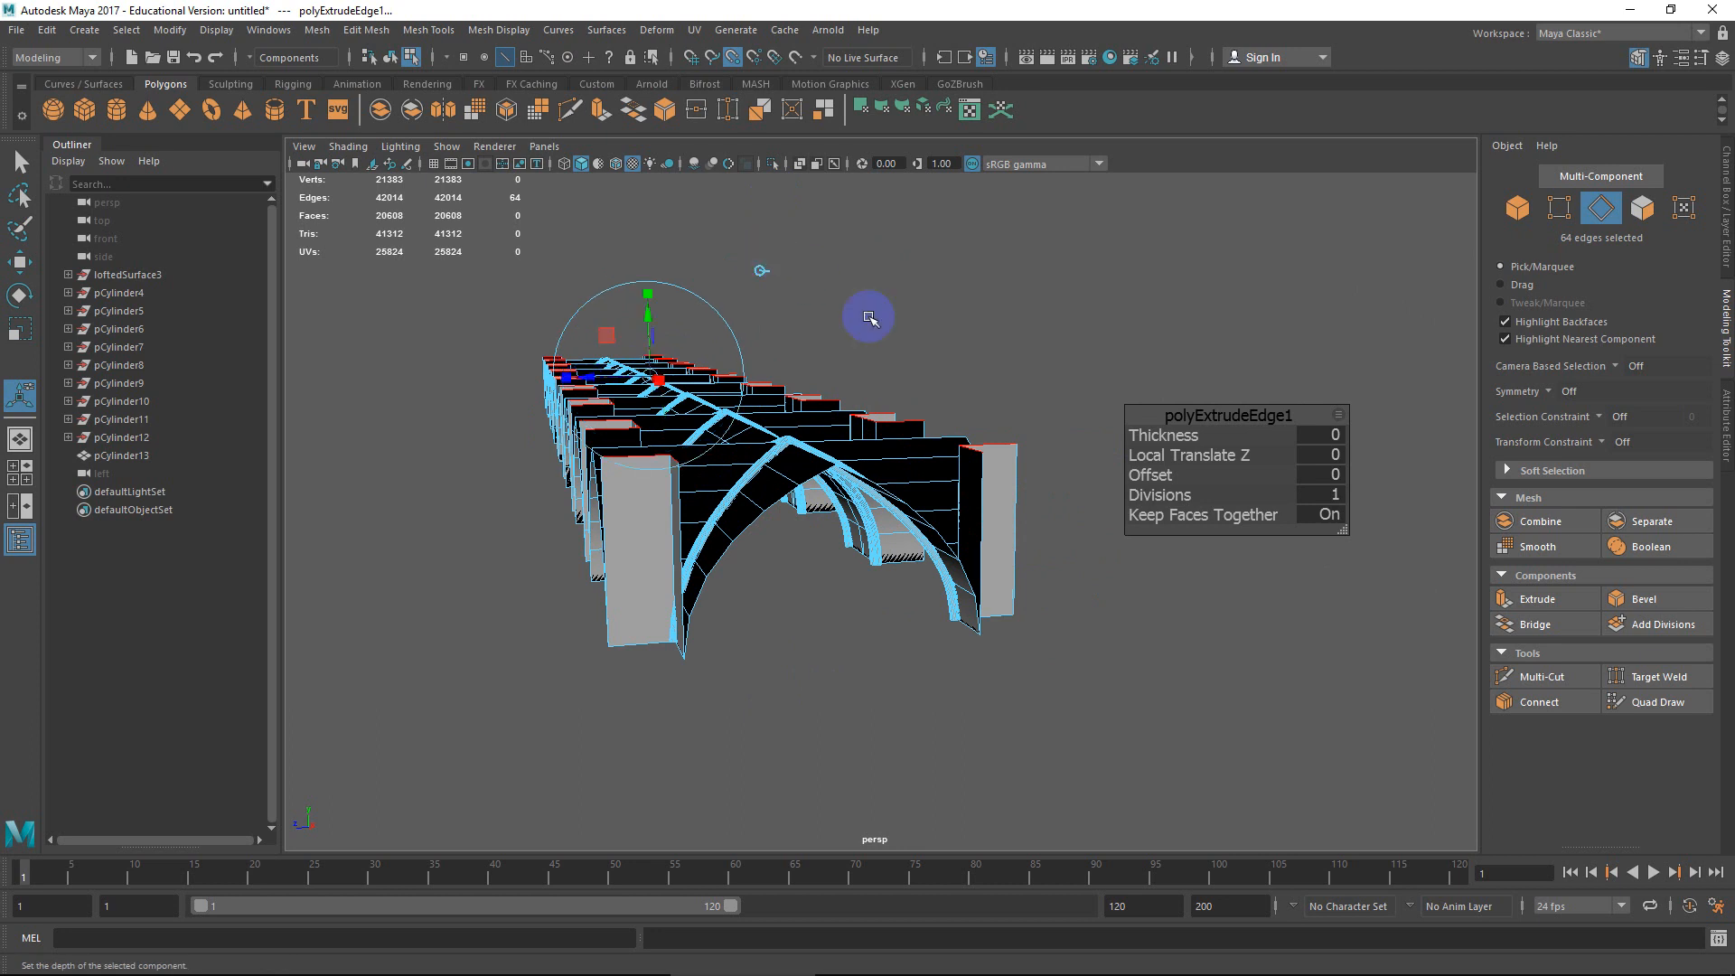
{"action": "left_click", "coordinate": [1033, 542]}
Select the top edges of the two nearest extruded piers on one side and move them down to world Y 0.
{"action": "left_click_drag", "start_coordinate": [653, 466], "coordinate": [618, 463], "text": "alt"}
{"action": "scroll", "coordinate": [618, 462], "scroll_direction": "down", "scroll_amount": 6}
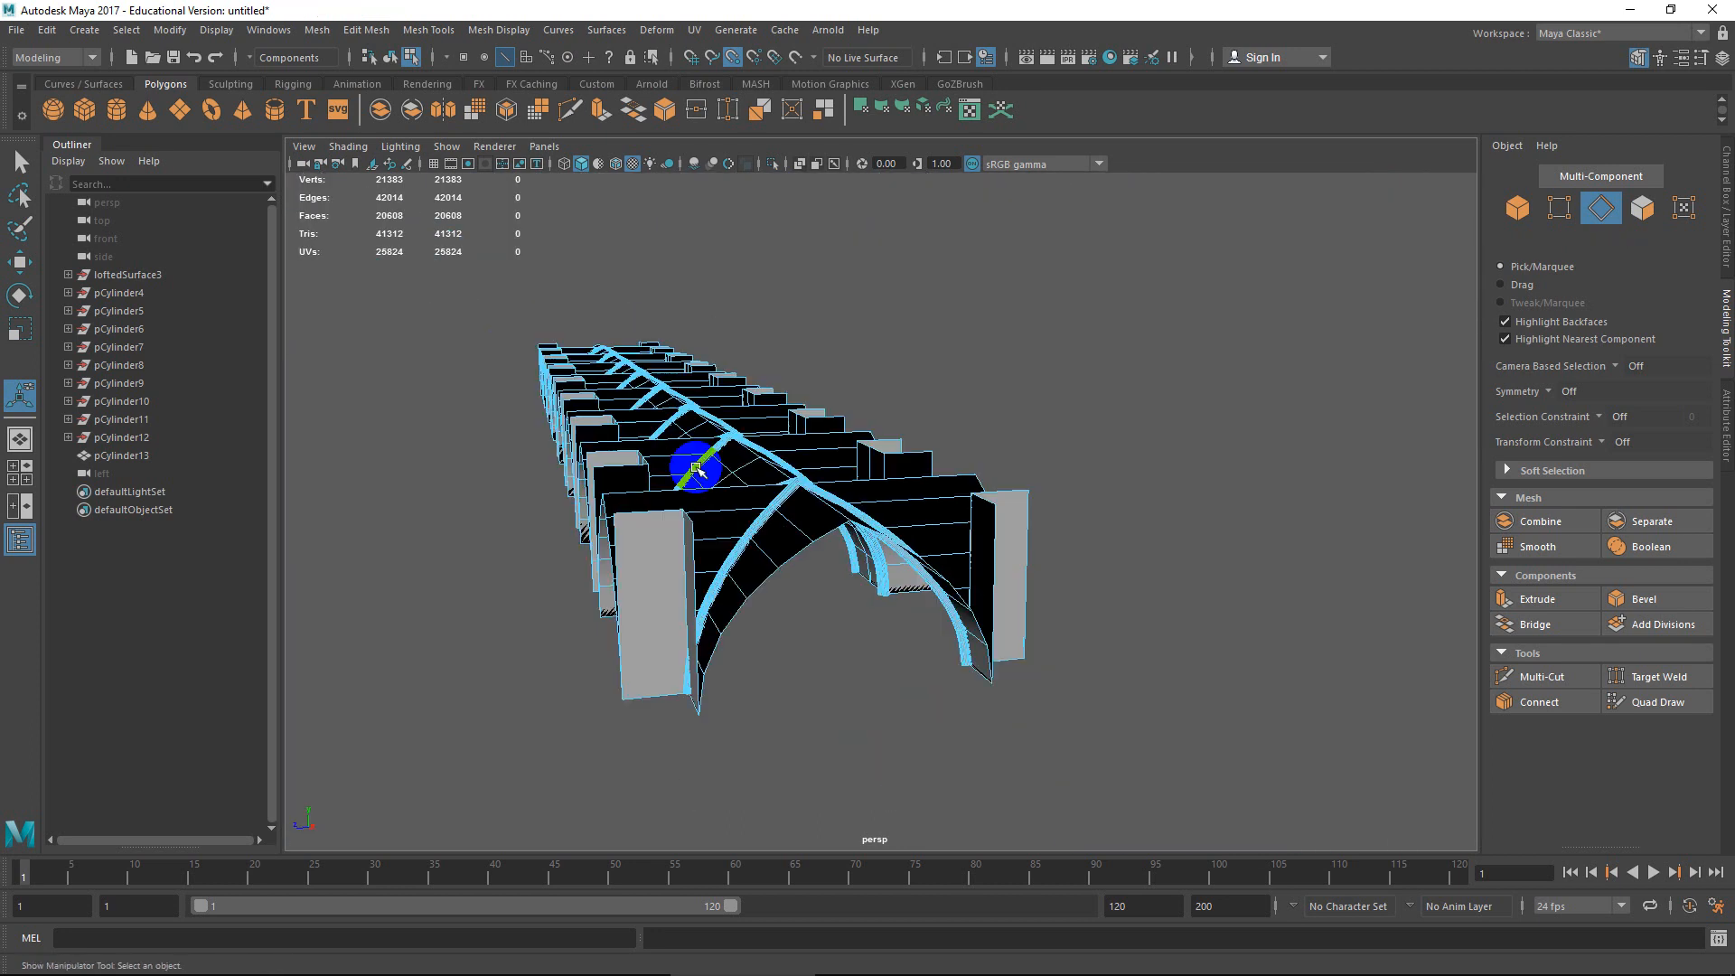
{"action": "double_click", "coordinate": [1009, 492]}
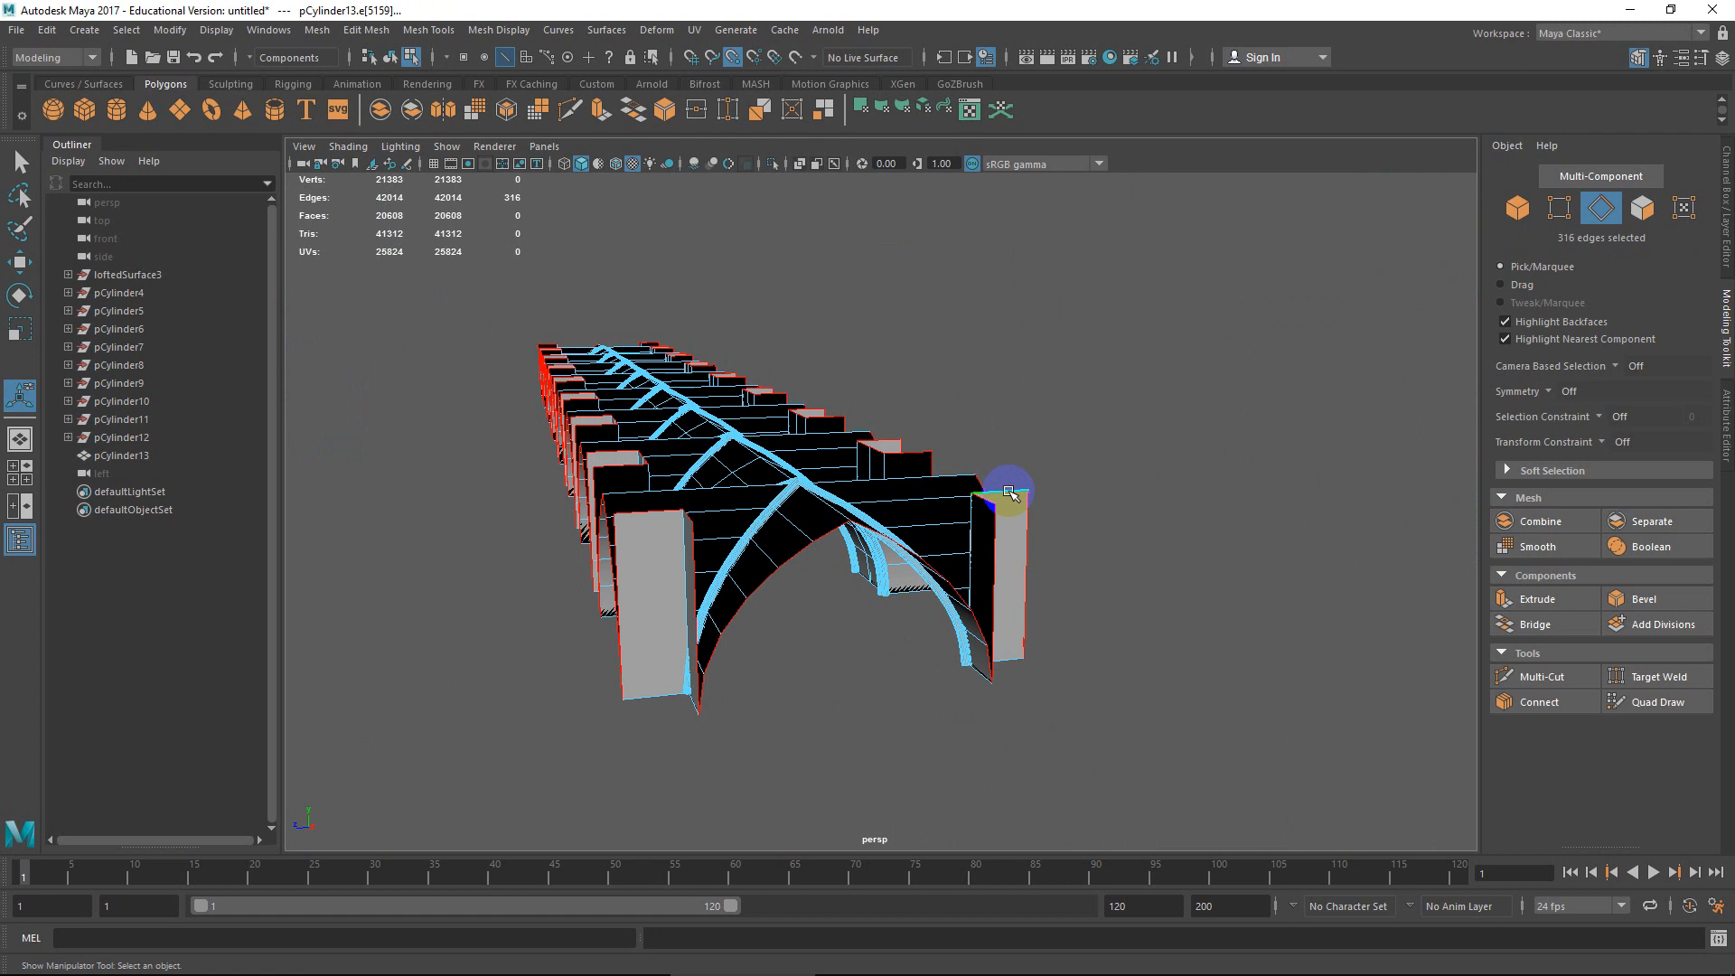
{"action": "left_click", "coordinate": [1011, 492]}
{"action": "left_click", "coordinate": [985, 506]}
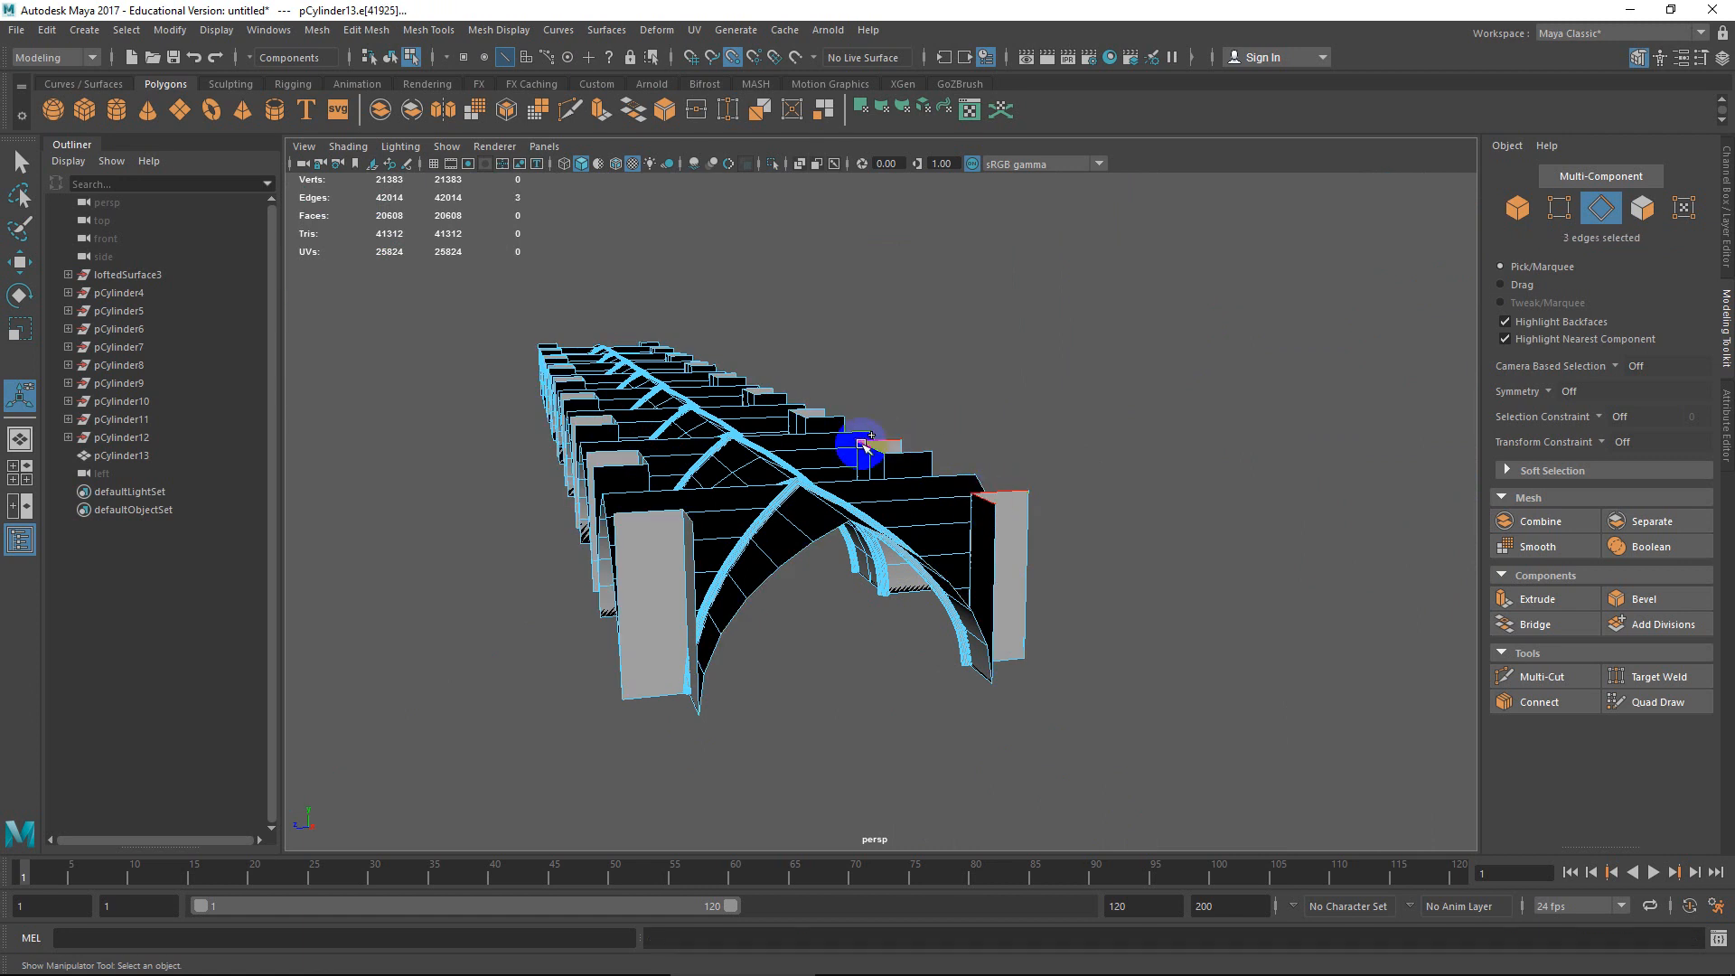
{"action": "left_click", "coordinate": [897, 452], "text": "shift"}
{"action": "key", "text": "w"}
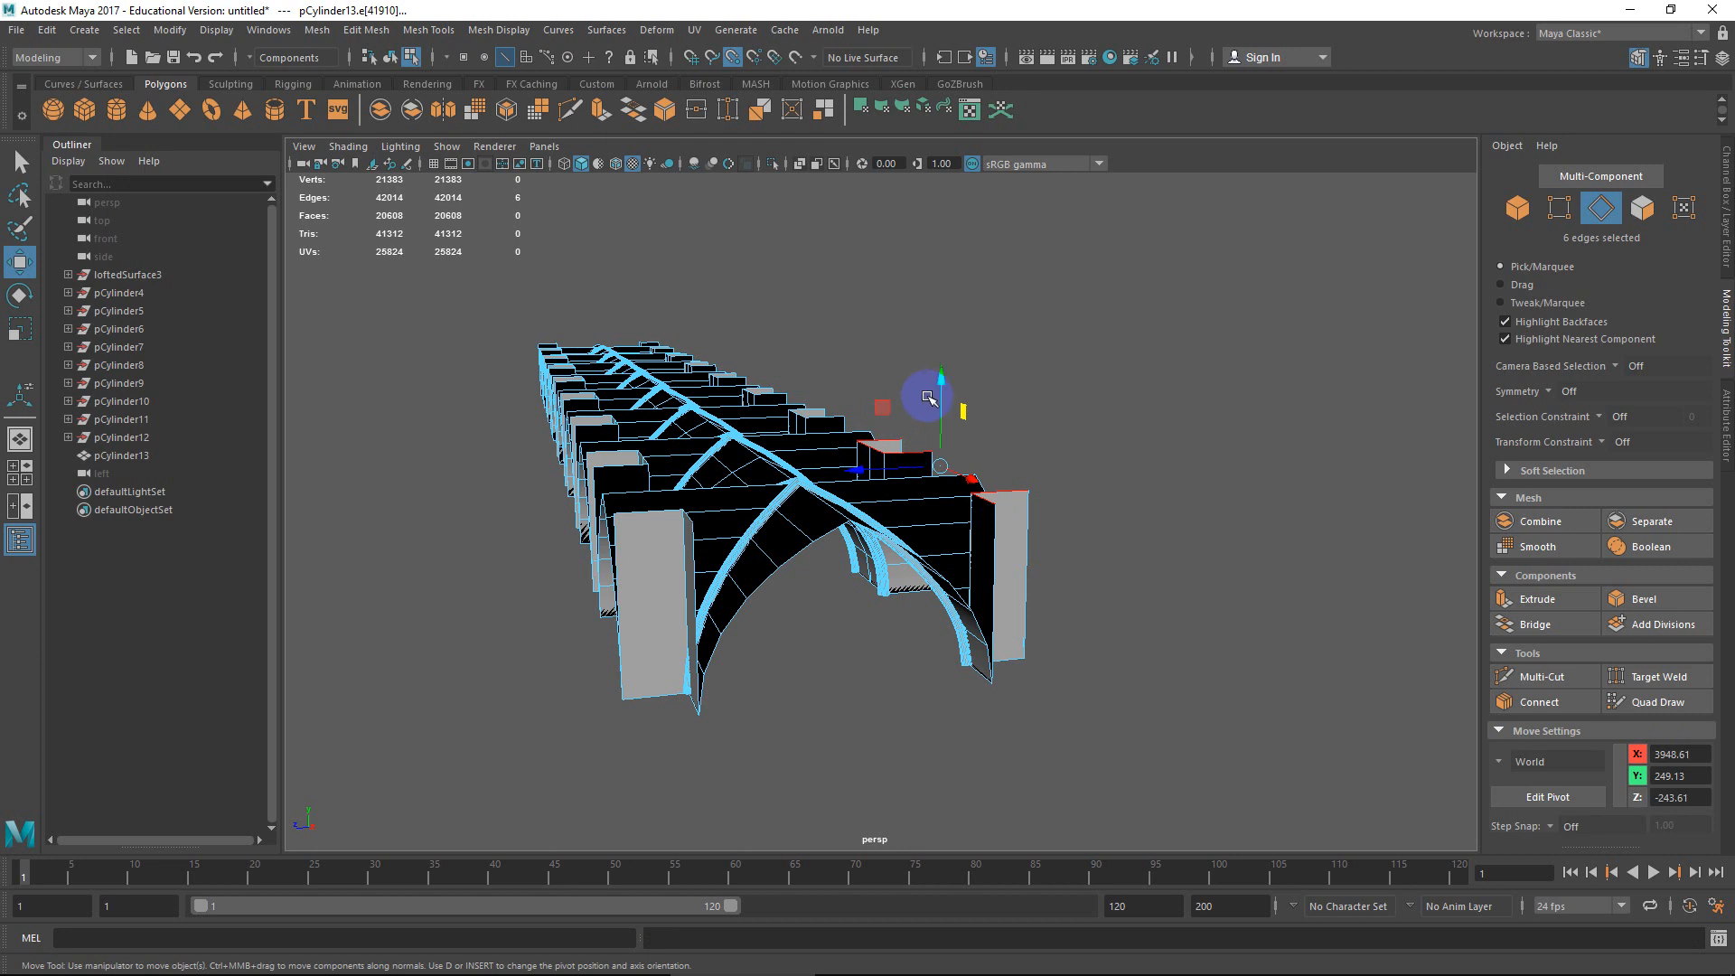
{"action": "left_click_drag", "start_coordinate": [936, 398], "coordinate": [988, 656]}
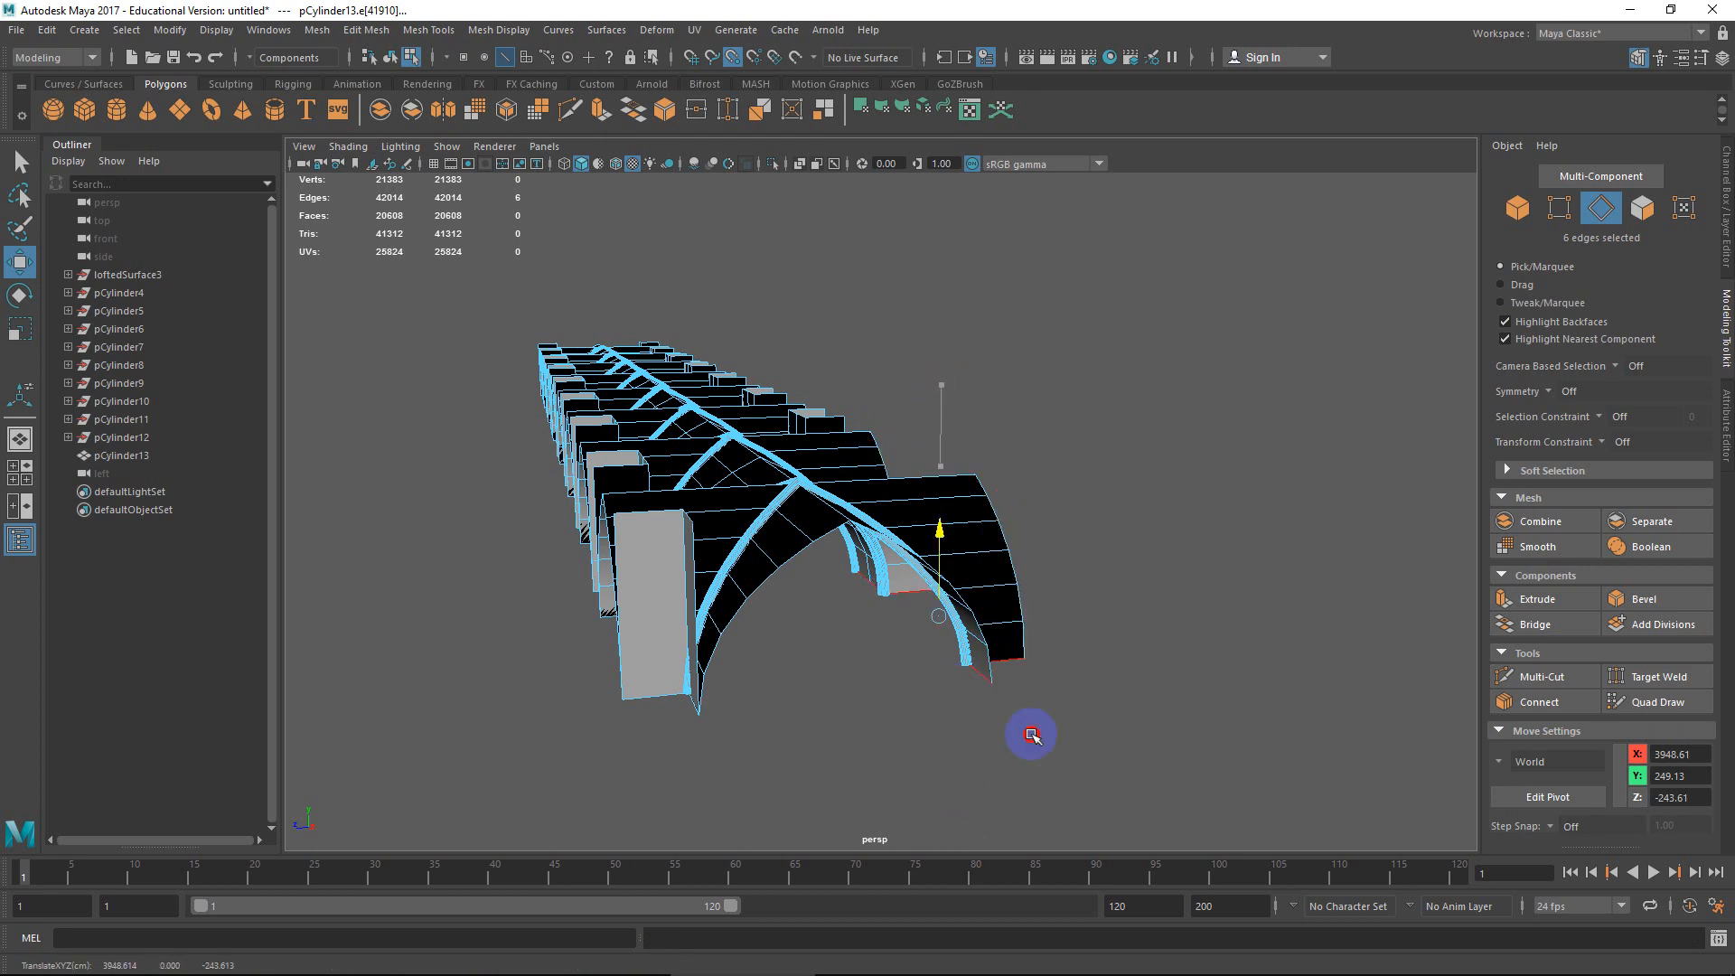
{"action": "left_click_drag", "start_coordinate": [1031, 734], "coordinate": [1040, 729]}
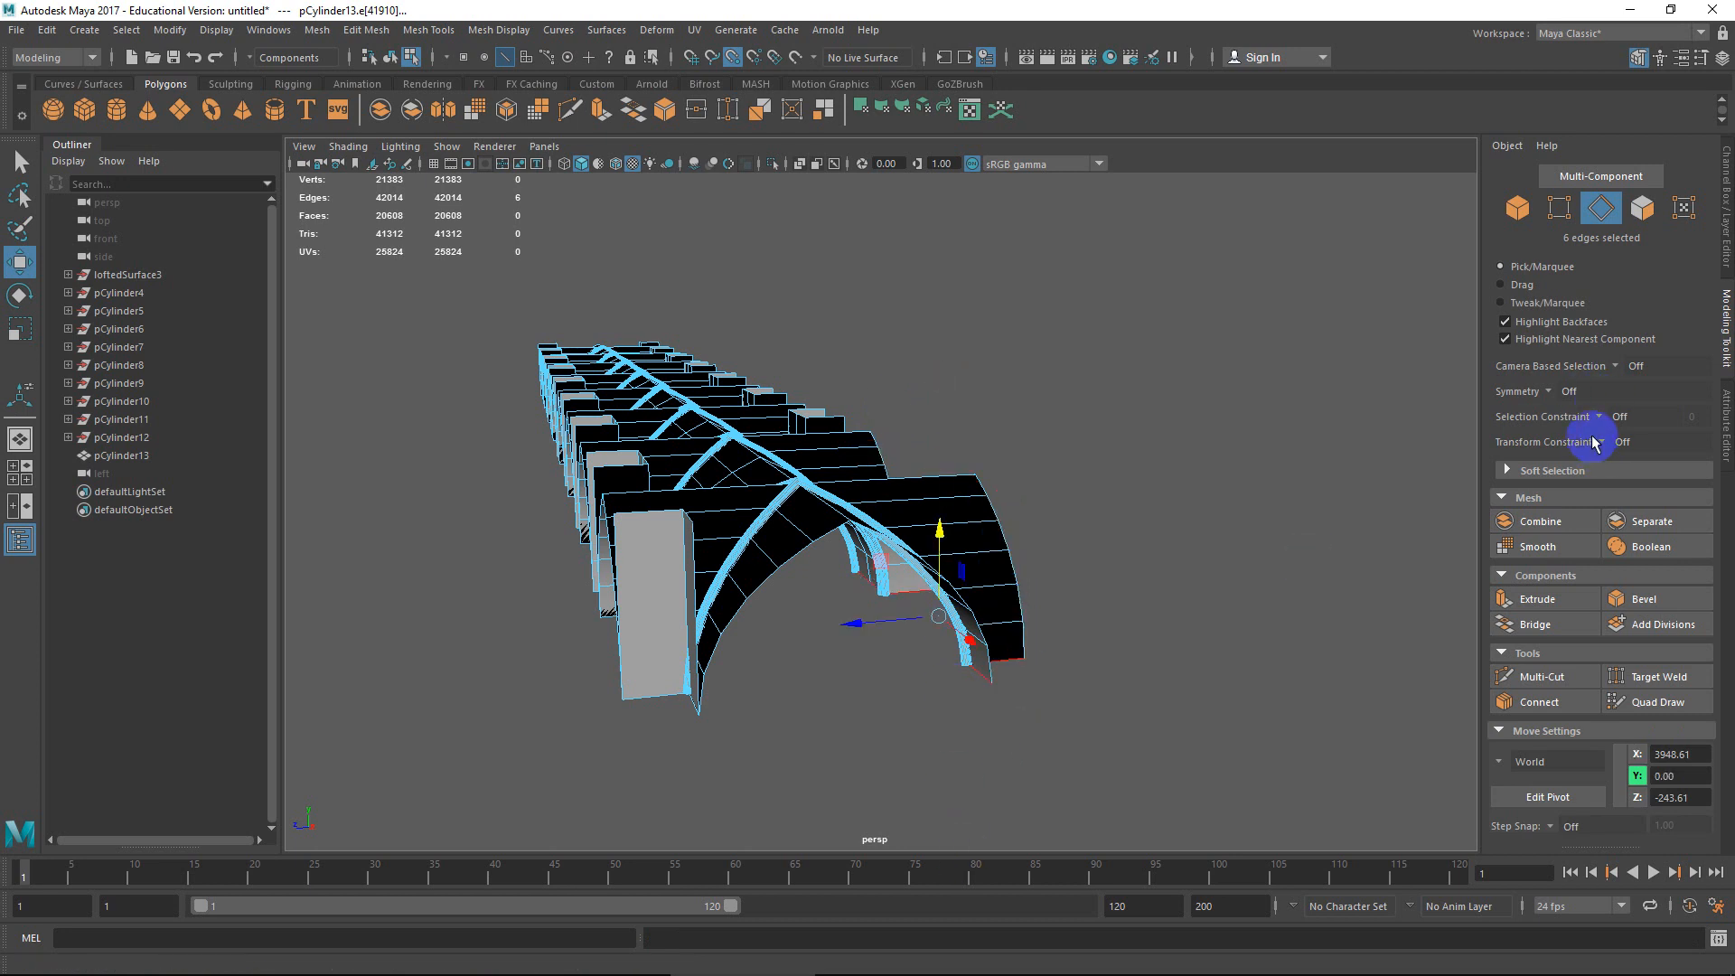
{"action": "double_click", "coordinate": [20, 263]}
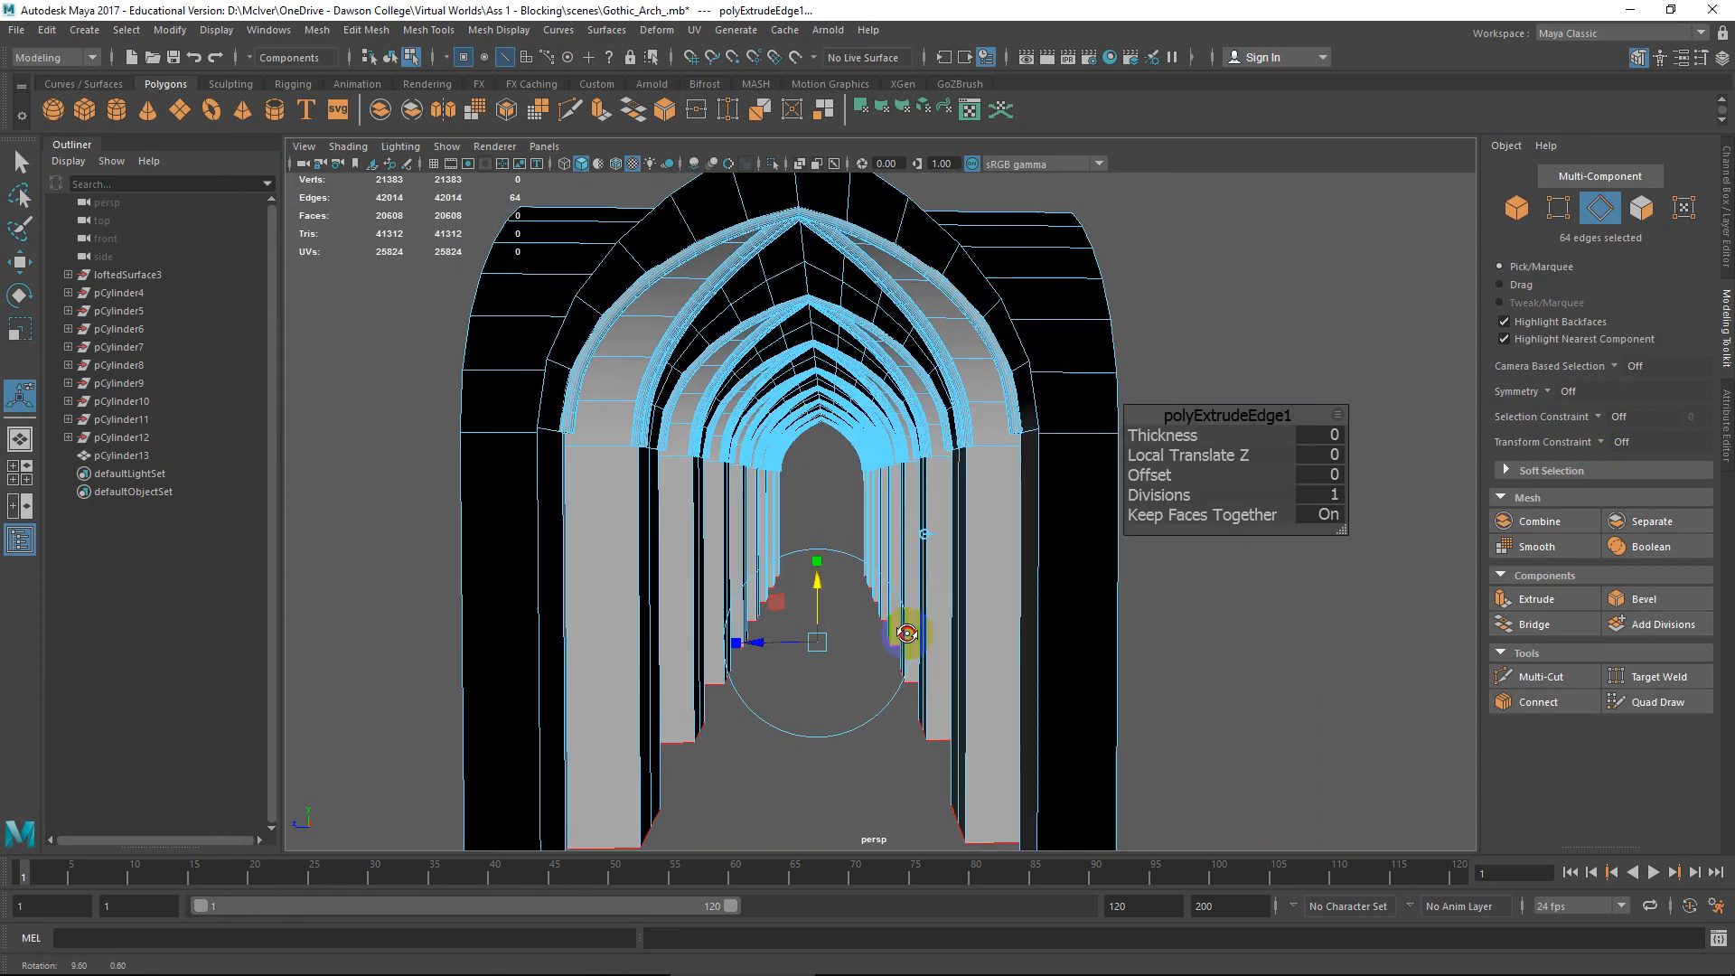
In the front view, remove the outer-face bottom edges of the first three piers from the edge selection.
{"action": "left_click_drag", "start_coordinate": [906, 633], "coordinate": [911, 637], "text": "alt"}
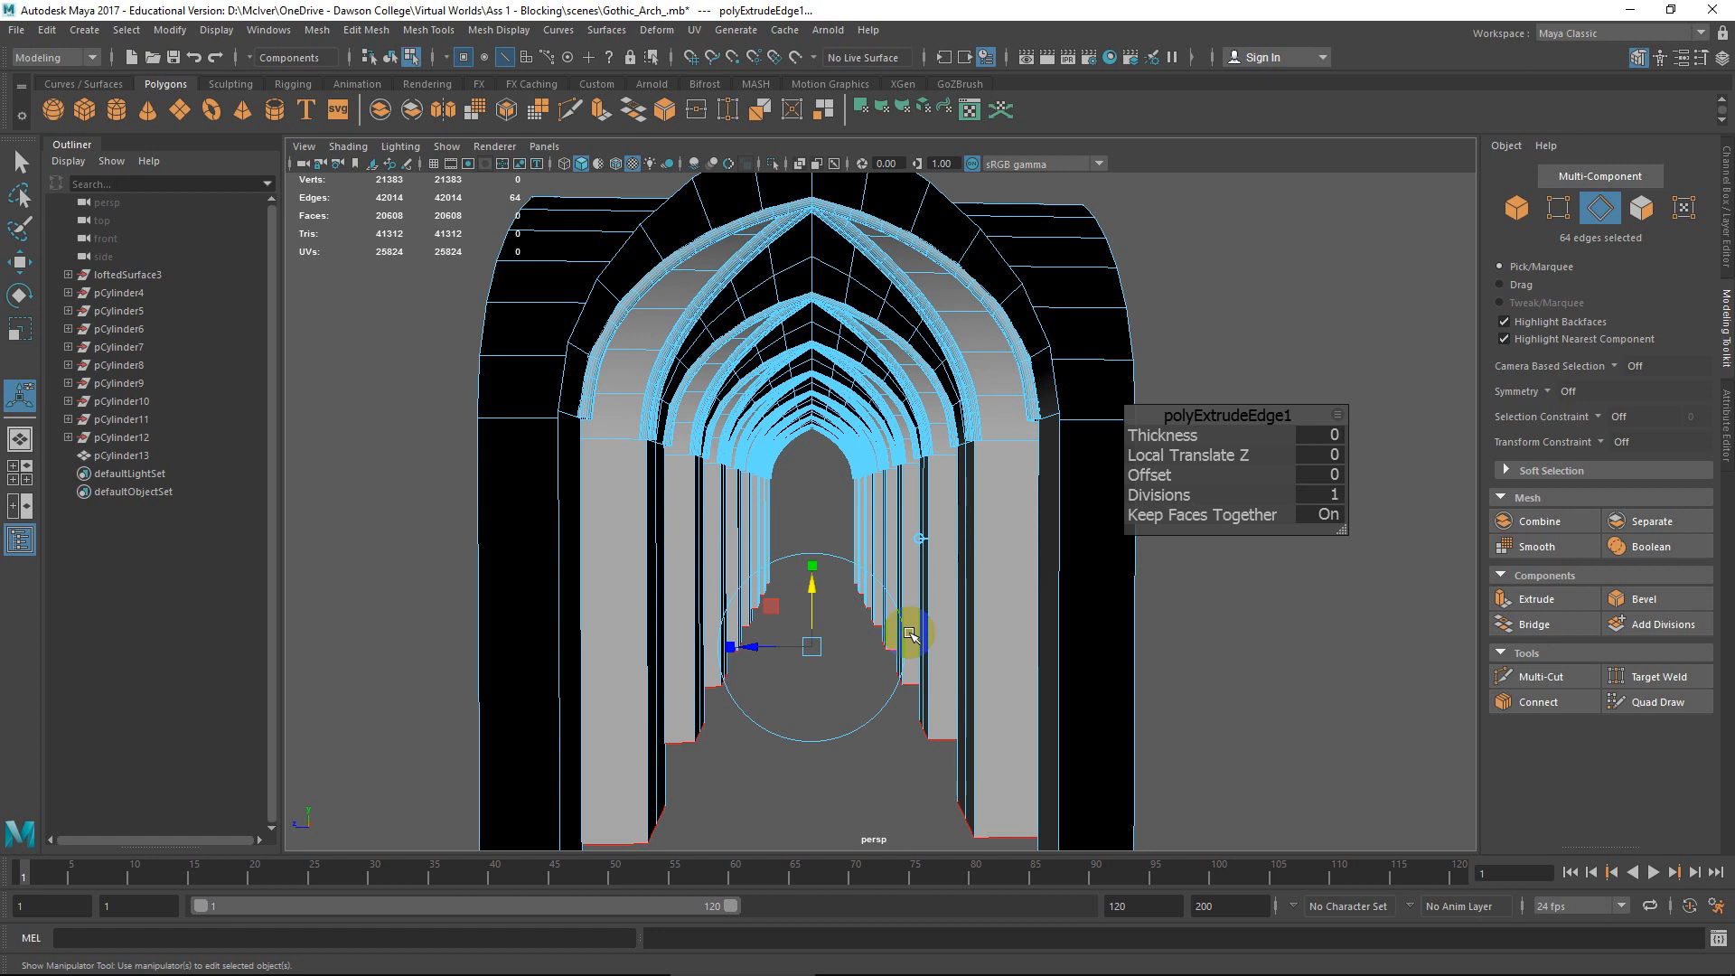
{"action": "left_click_drag", "start_coordinate": [910, 632], "coordinate": [826, 611], "text": "alt"}
{"action": "right_click_drag", "start_coordinate": [826, 611], "coordinate": [818, 606], "text": "alt"}
{"action": "left_click_drag", "start_coordinate": [818, 605], "coordinate": [802, 570], "text": "alt"}
{"action": "right_click_drag", "start_coordinate": [802, 570], "coordinate": [740, 549], "text": "alt"}
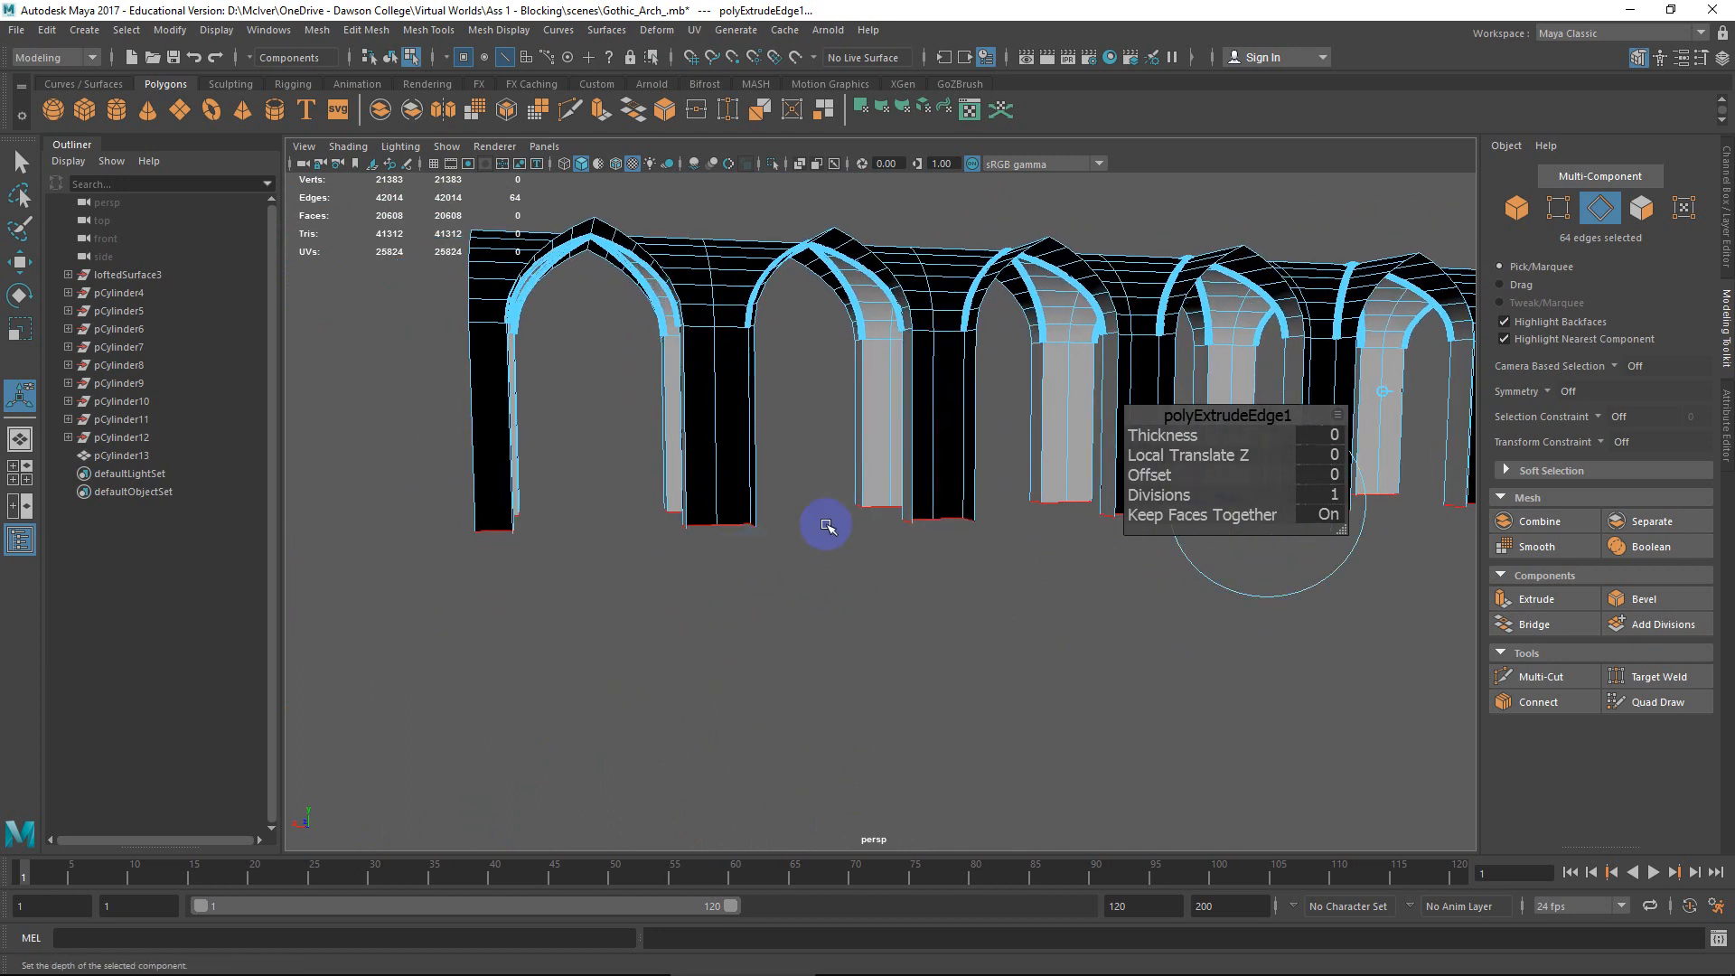
{"action": "key", "text": "space"}
{"action": "left_click_drag", "start_coordinate": [824, 528], "coordinate": [826, 567]}
{"action": "right_click_drag", "start_coordinate": [826, 565], "coordinate": [749, 553], "text": "alt"}
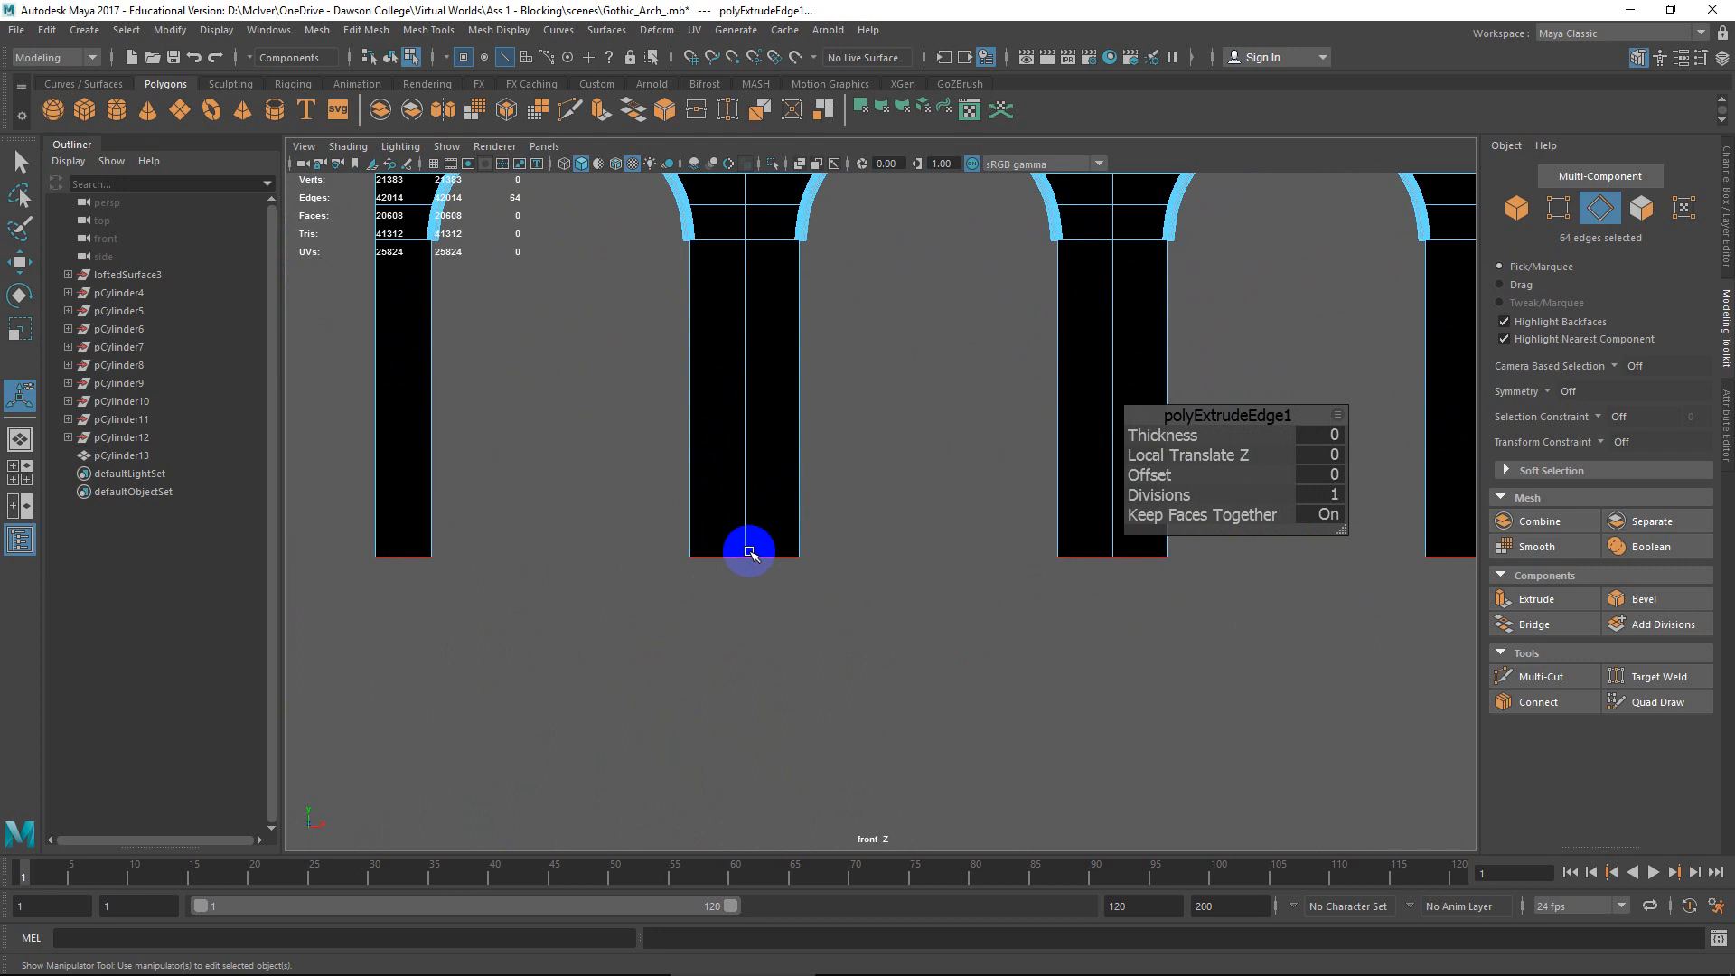
{"action": "left_click_drag", "start_coordinate": [765, 524], "coordinate": [722, 598], "text": "ctrl"}
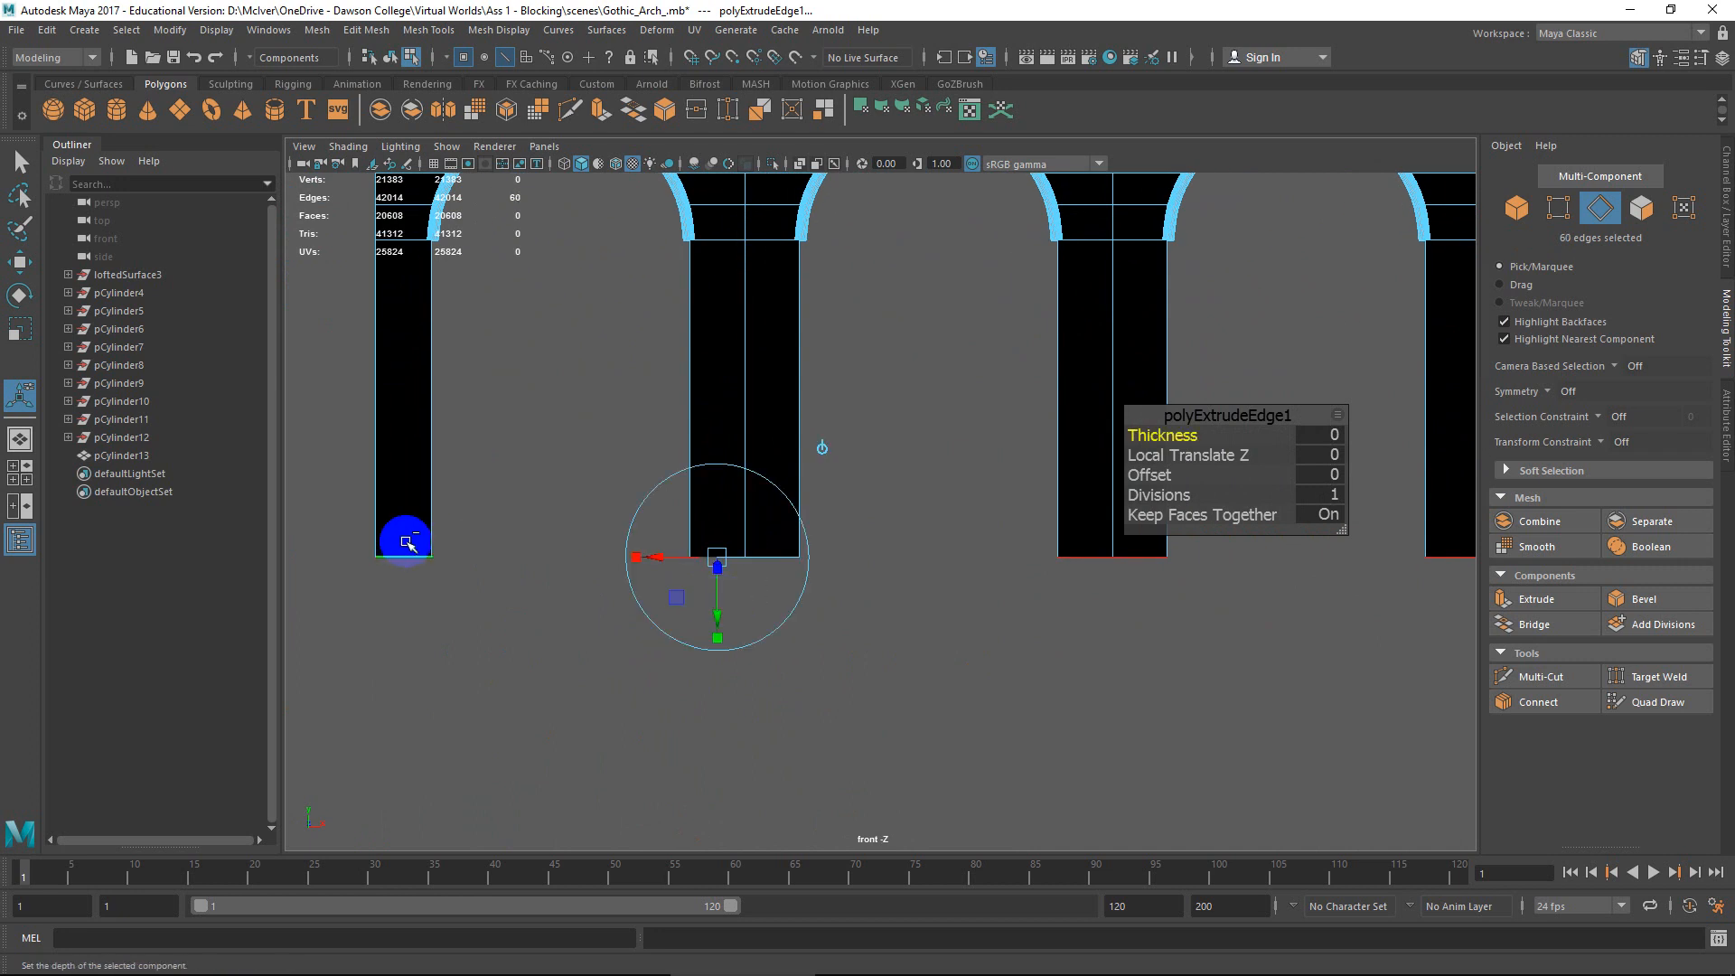
{"action": "left_click_drag", "start_coordinate": [407, 543], "coordinate": [508, 616], "text": "ctrl"}
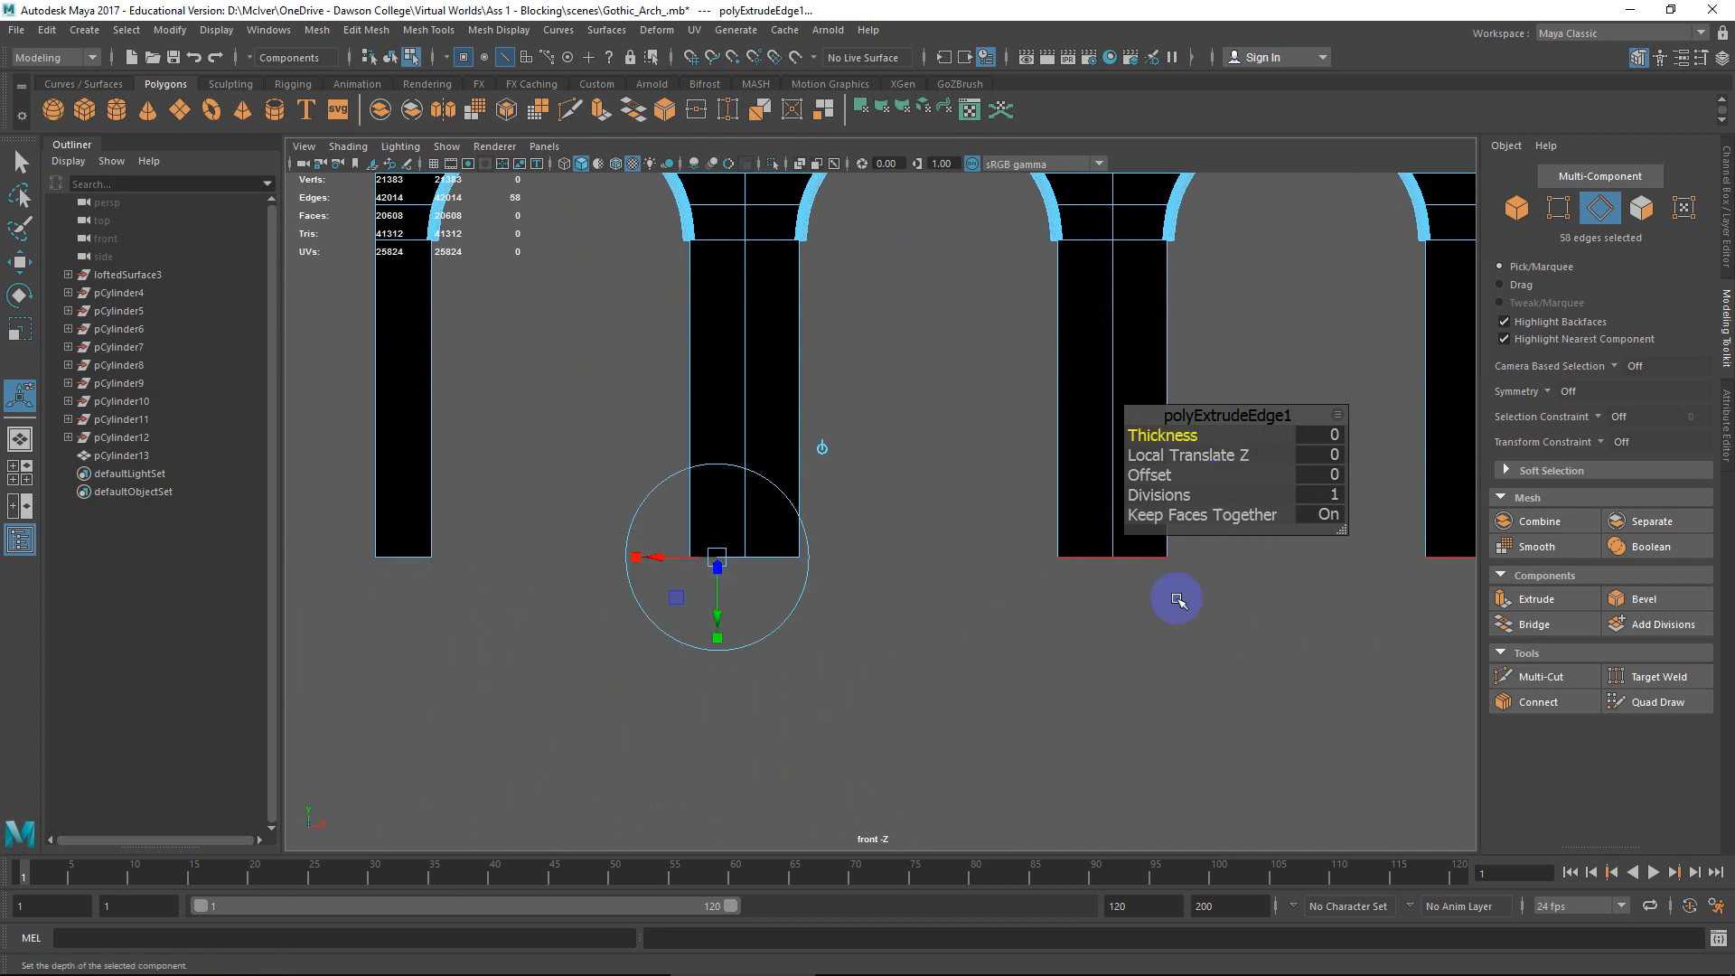
{"action": "left_click_drag", "start_coordinate": [1091, 538], "coordinate": [1140, 604], "text": "ctrl"}
Remove the outer-face bottom edges of the remaining piers from the selection, keeping only the short side edges at the pier bases.
{"action": "middle_click_drag", "start_coordinate": [1227, 667], "coordinate": [736, 660], "text": "alt"}
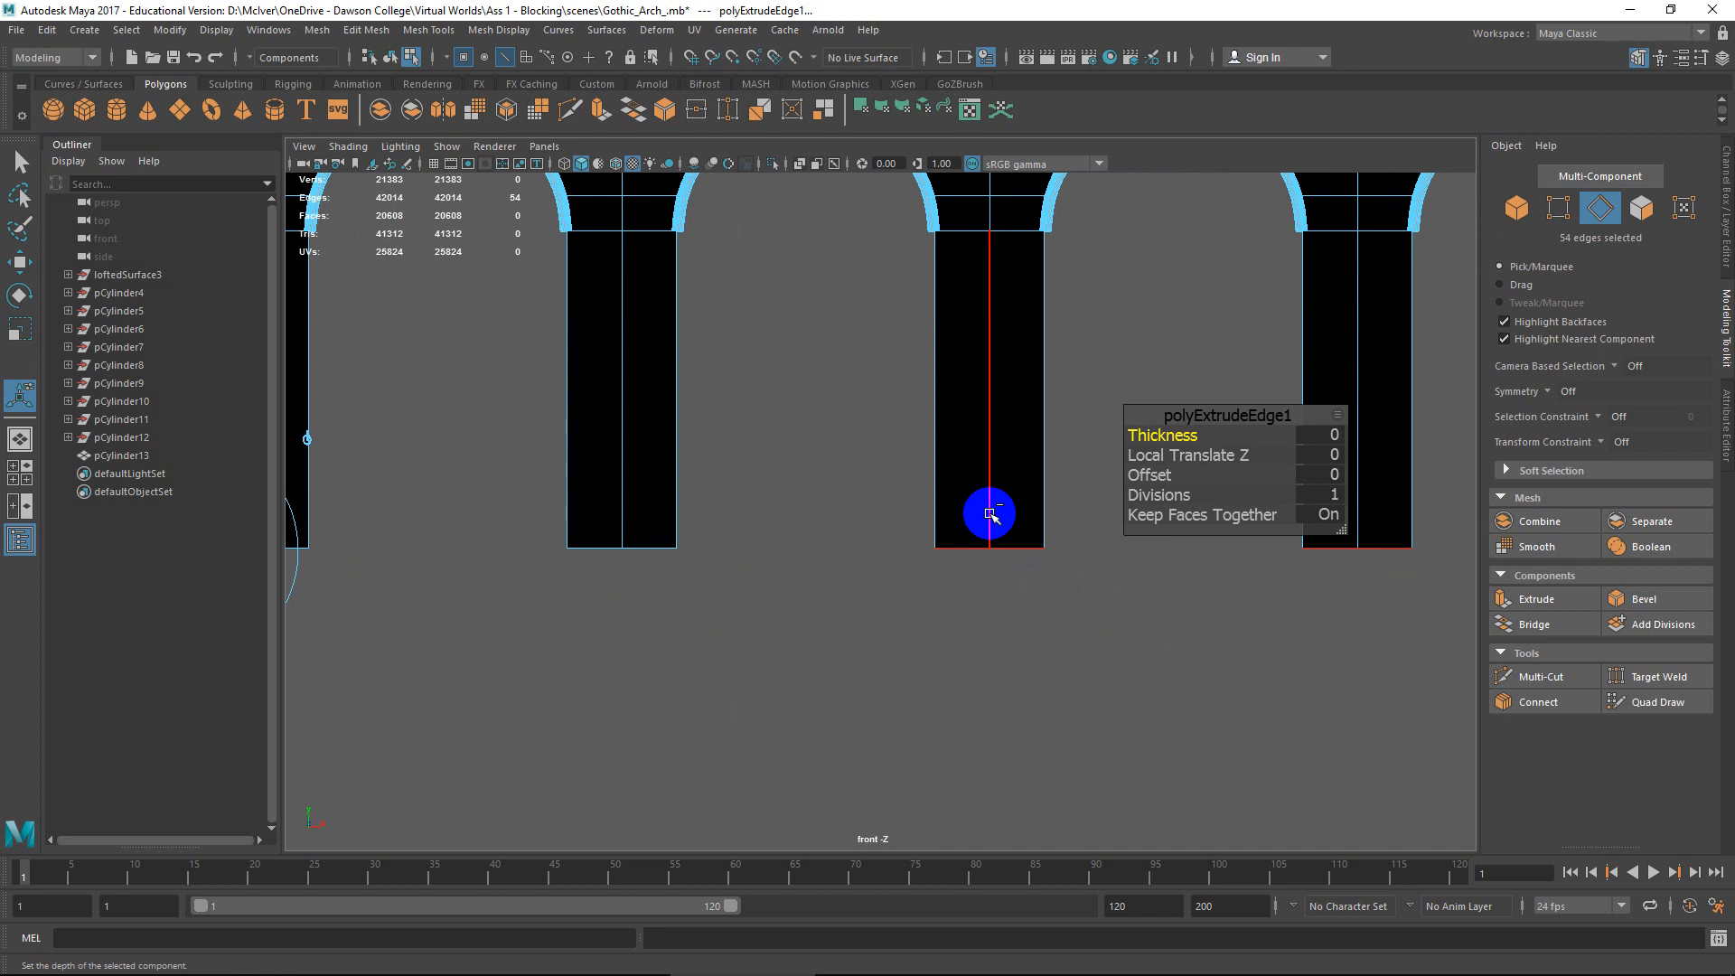
{"action": "left_click_drag", "start_coordinate": [972, 528], "coordinate": [1009, 587], "text": "ctrl"}
{"action": "middle_click_drag", "start_coordinate": [1079, 604], "coordinate": [651, 636], "text": "alt"}
{"action": "left_click_drag", "start_coordinate": [965, 556], "coordinate": [918, 624], "text": "ctrl"}
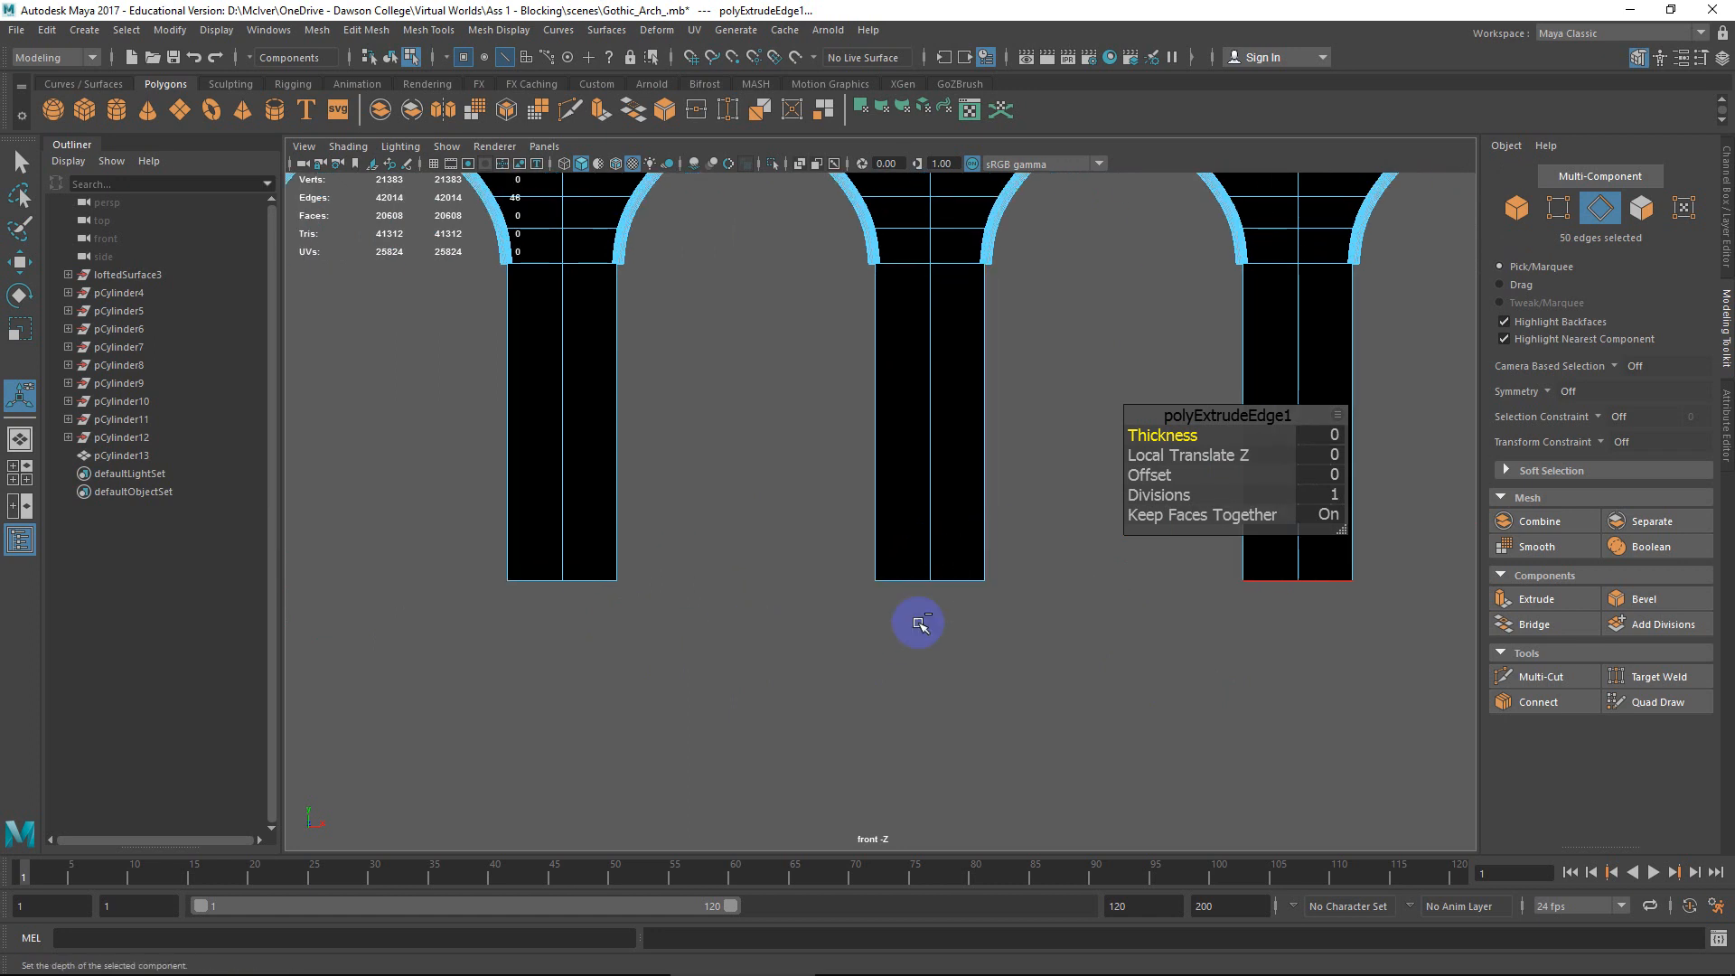
{"action": "middle_click_drag", "start_coordinate": [975, 628], "coordinate": [615, 645], "text": "alt"}
{"action": "left_click_drag", "start_coordinate": [970, 582], "coordinate": [929, 628], "text": "ctrl"}
{"action": "middle_click_drag", "start_coordinate": [1222, 615], "coordinate": [899, 655], "text": "alt"}
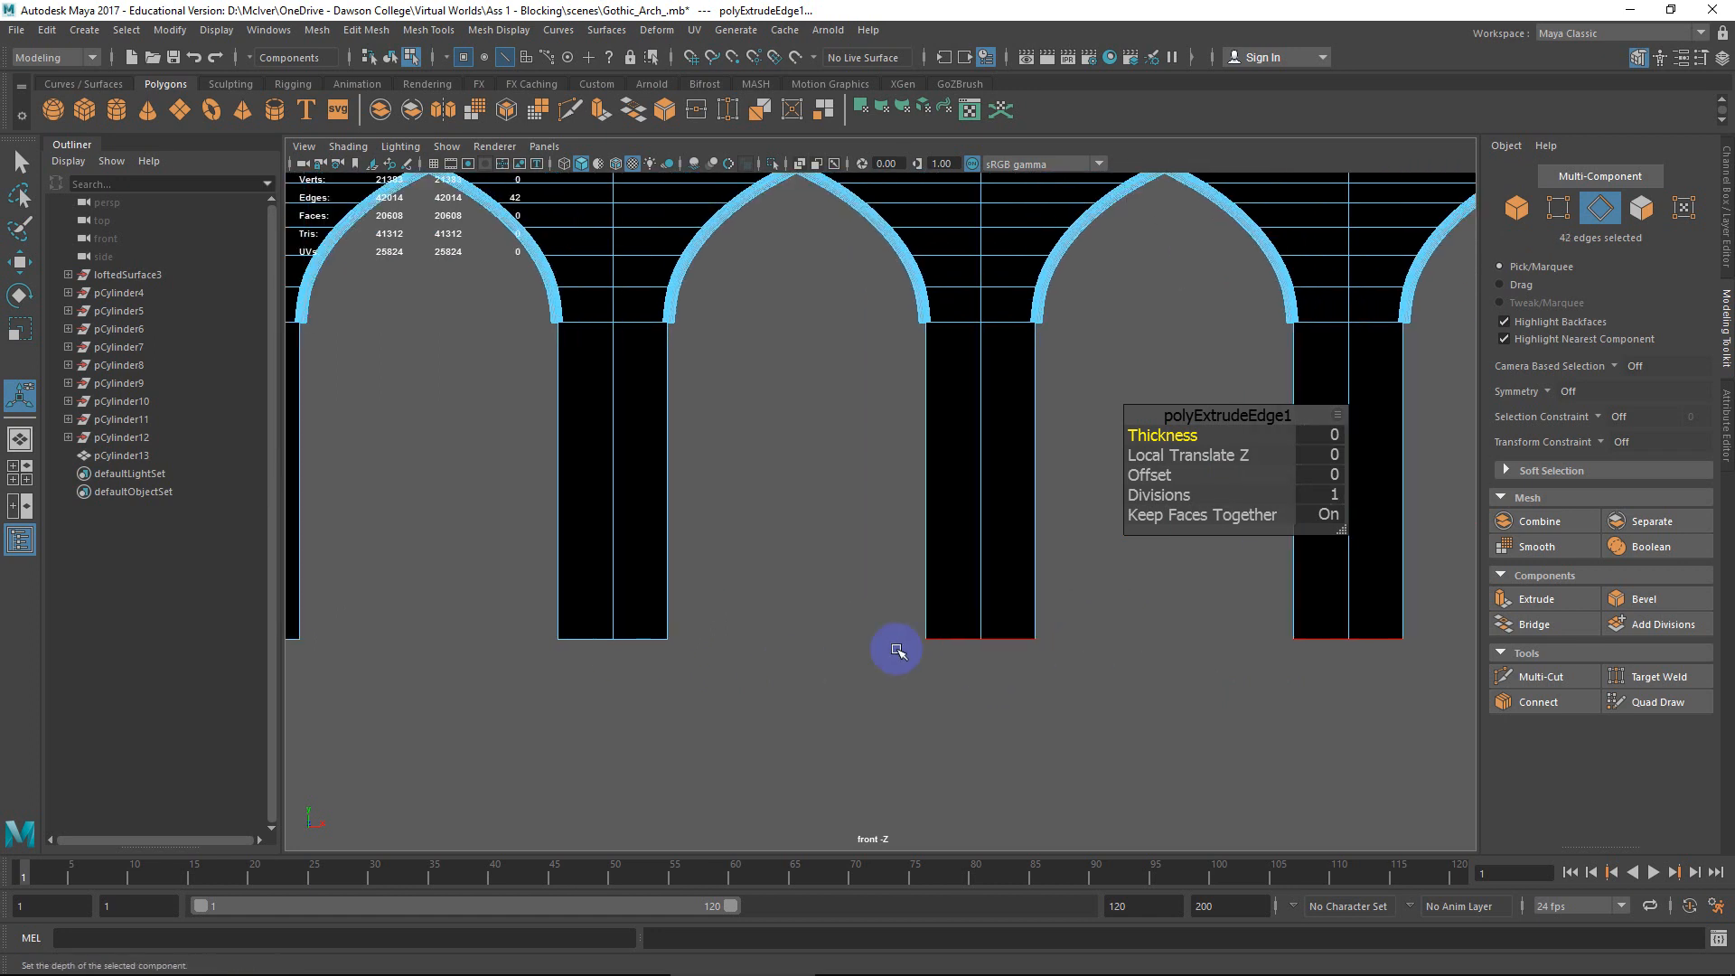
{"action": "left_click_drag", "start_coordinate": [1001, 624], "coordinate": [949, 679], "text": "ctrl"}
{"action": "mouse_move", "coordinate": [1038, 685]}
{"action": "middle_mouse_down", "text": "alt"}
{"action": "mouse_move", "coordinate": [873, 690]}
{"action": "mouse_move", "coordinate": [1013, 686]}
{"action": "middle_mouse_up", "text": "alt"}
{"action": "left_click_drag", "start_coordinate": [949, 608], "coordinate": [937, 674], "text": "ctrl"}
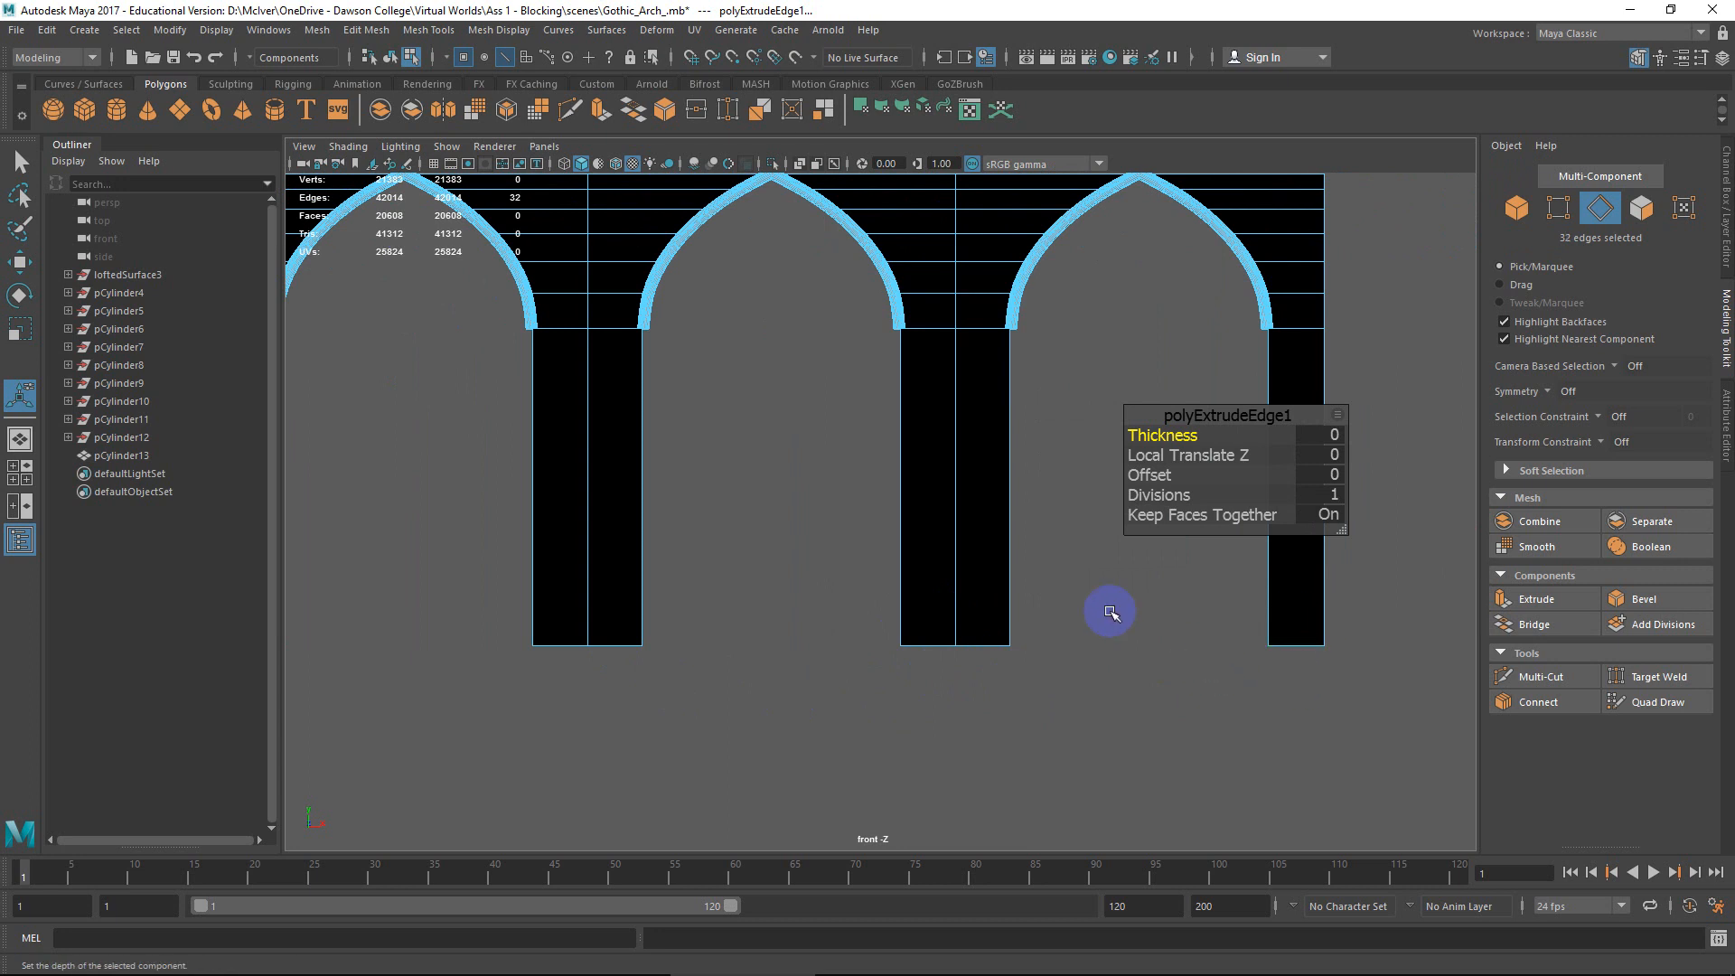
Return to the perspective view, try to bridge all the selected short pier-base edges together, and clear the selection.
{"action": "key", "text": "space"}
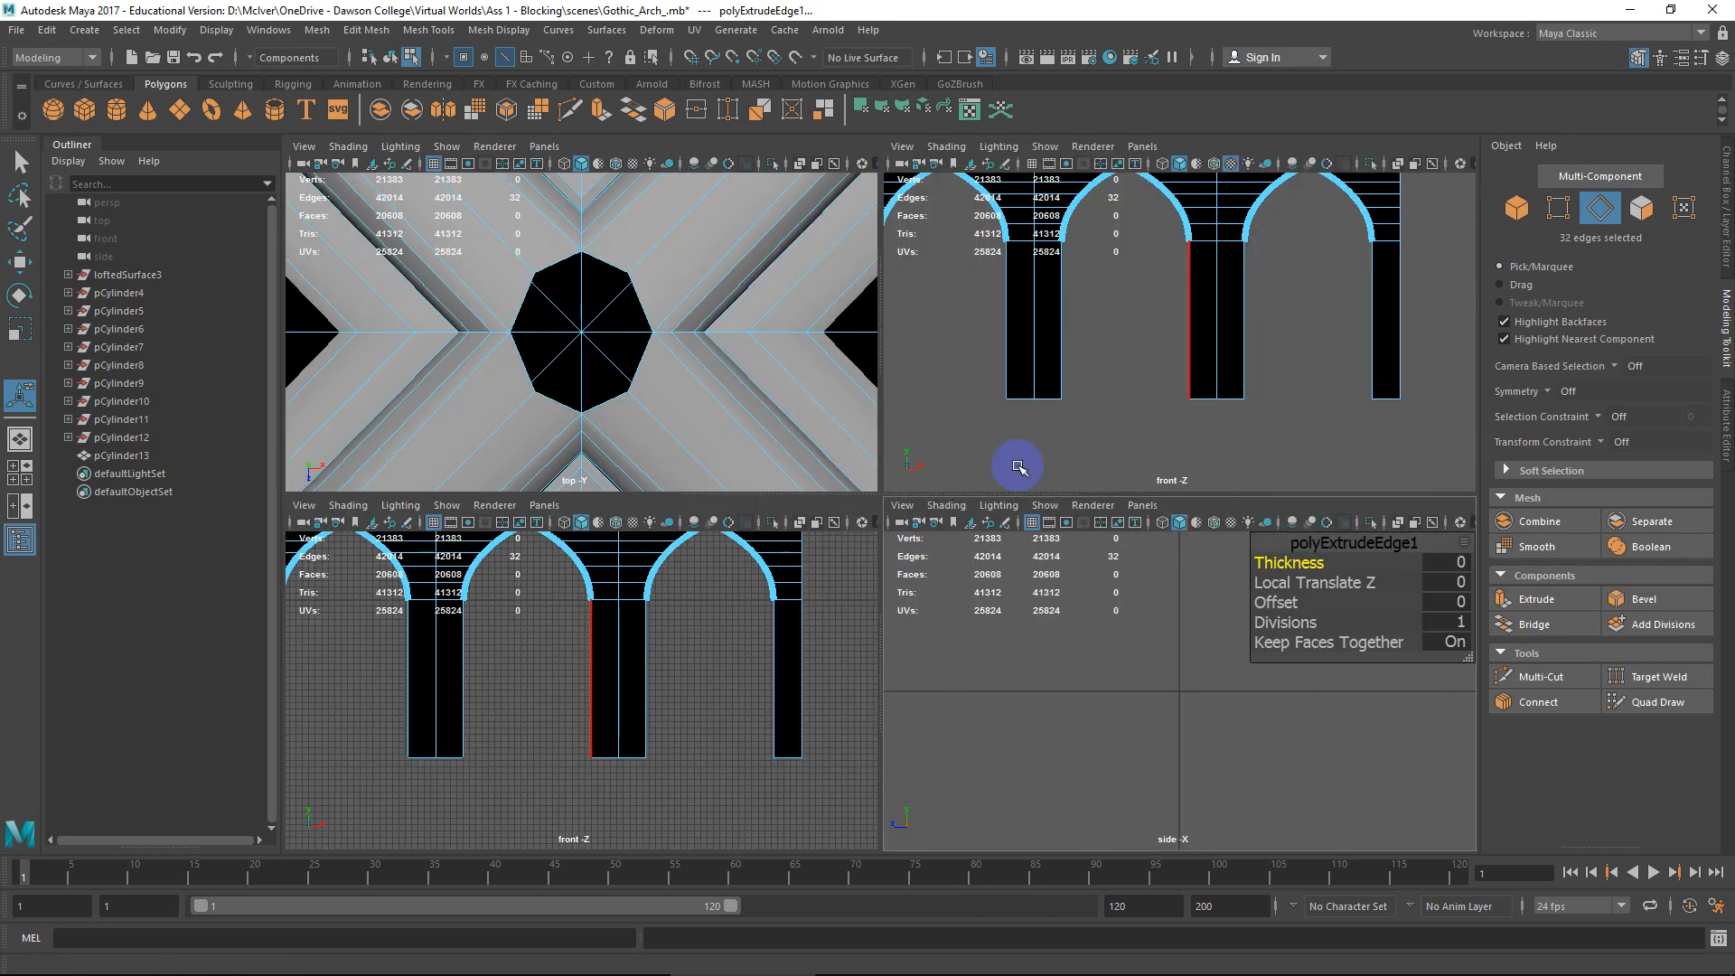
{"action": "key", "text": "space"}
{"action": "key", "text": "space"}
{"action": "key", "text": "space"}
{"action": "left_click_drag", "start_coordinate": [1103, 398], "coordinate": [1098, 351]}
{"action": "key", "text": "space"}
{"action": "left_click_drag", "start_coordinate": [930, 520], "coordinate": [820, 560], "text": "alt"}
{"action": "right_click_drag", "start_coordinate": [837, 483], "coordinate": [861, 671], "text": "shift"}
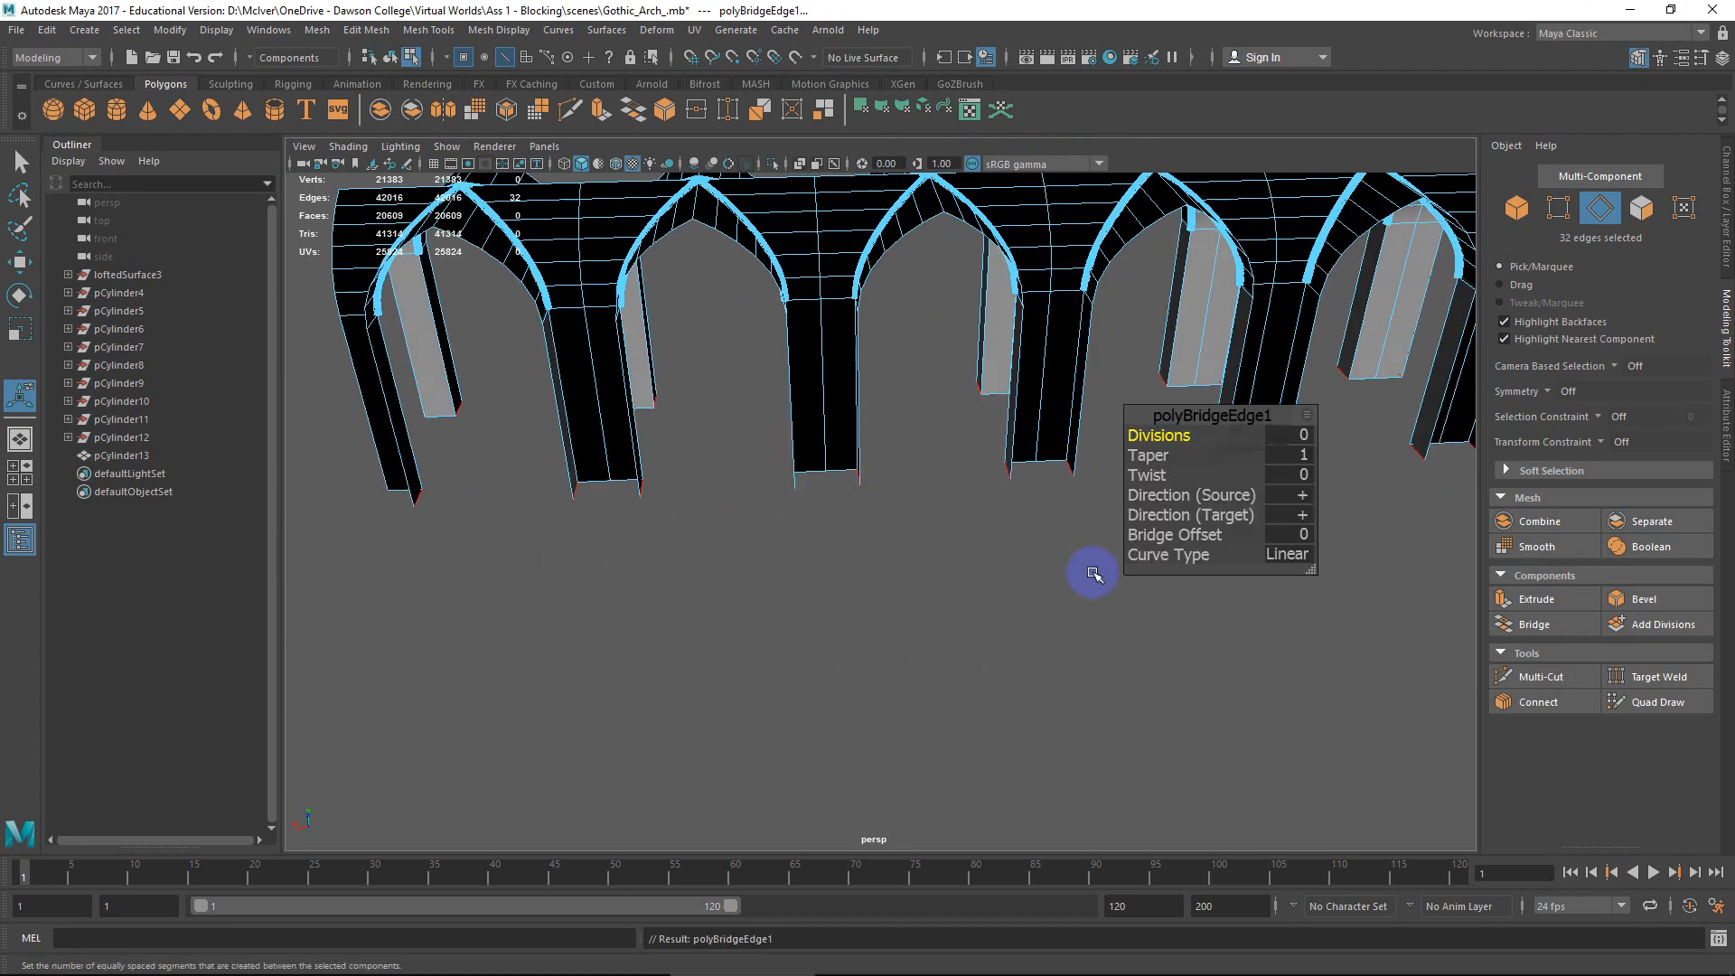
{"action": "left_click", "coordinate": [987, 615]}
Select the facing short base edges of two neighbouring piers and bridge them across the floor of the opening.
{"action": "left_click_drag", "start_coordinate": [1087, 604], "coordinate": [955, 541], "text": "alt"}
{"action": "scroll", "coordinate": [829, 586], "scroll_direction": "up", "scroll_amount": 3}
{"action": "left_click", "coordinate": [846, 543]}
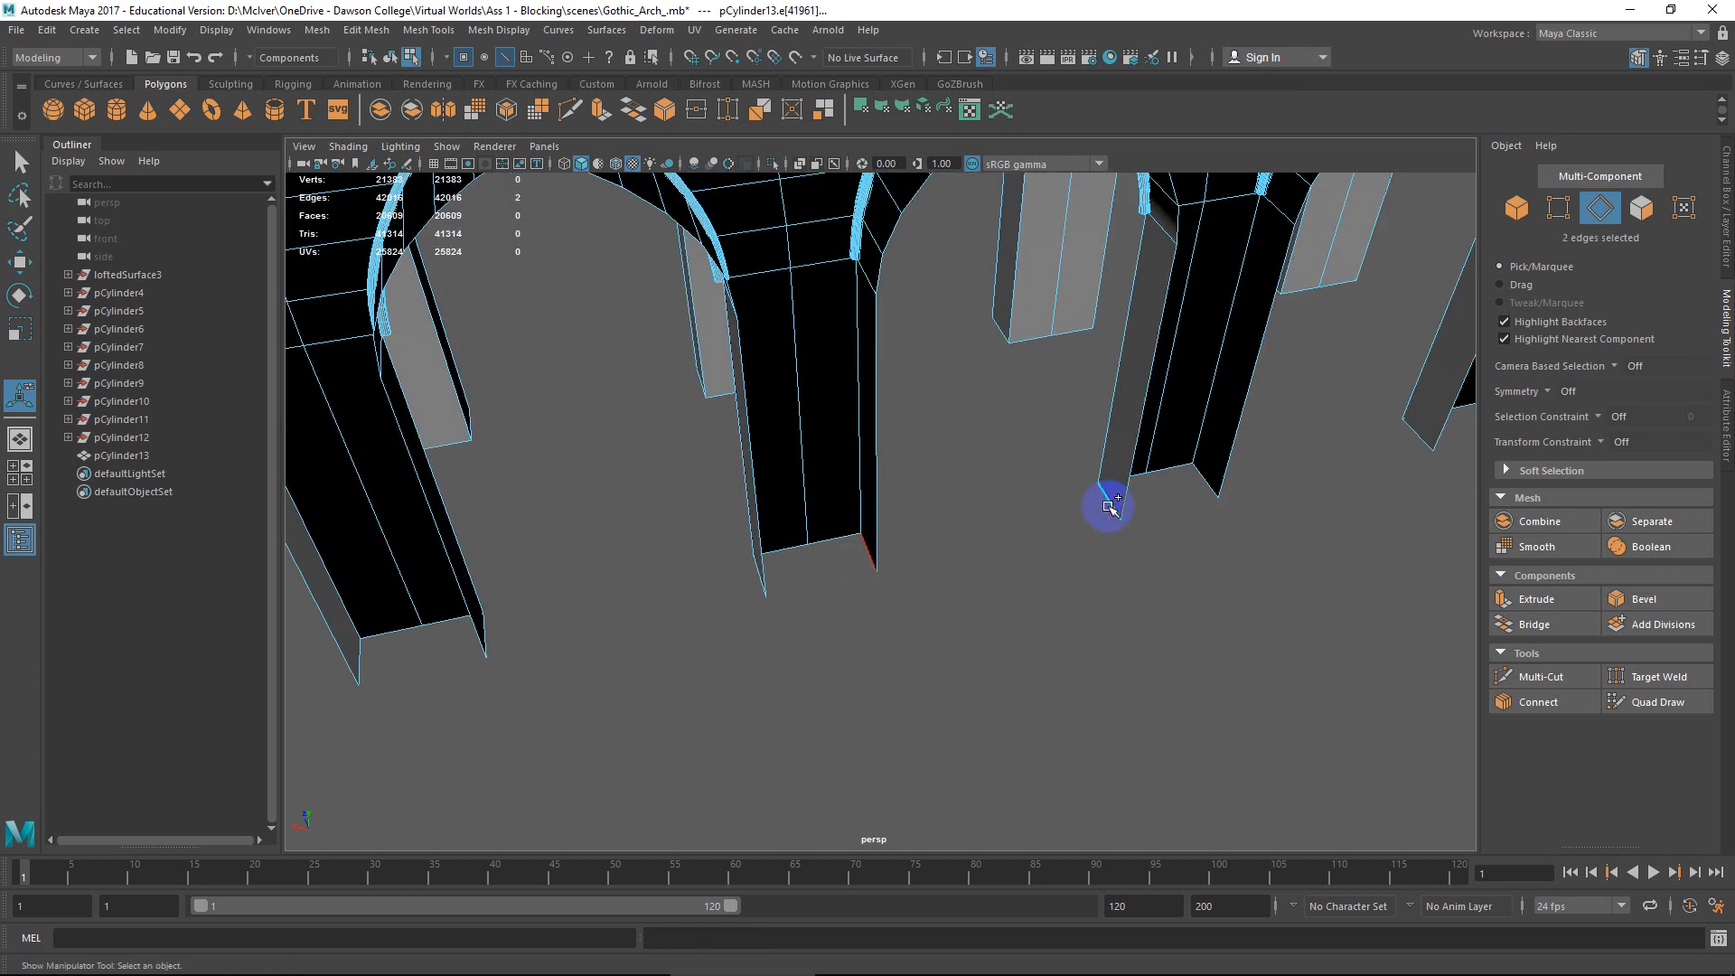
{"action": "right_click_drag", "start_coordinate": [1110, 508], "coordinate": [1111, 512], "text": "shift"}
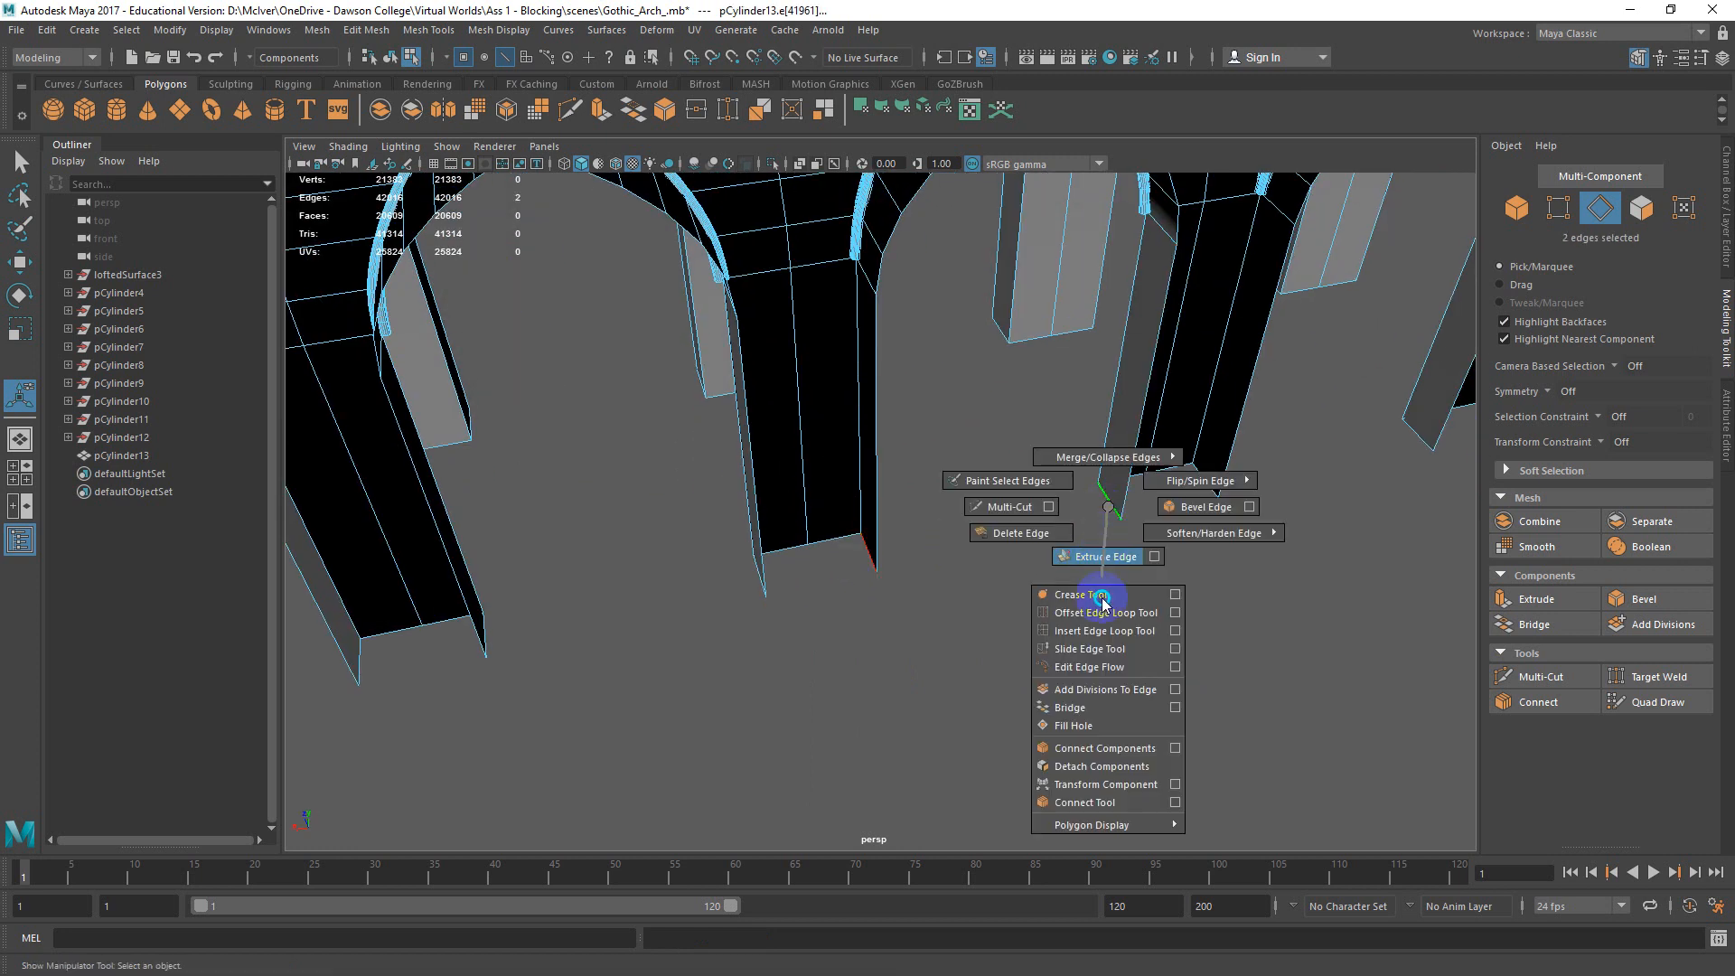
{"action": "right_click_drag", "start_coordinate": [1102, 601], "coordinate": [1102, 708], "text": "shift"}
{"action": "left_click_drag", "start_coordinate": [1092, 600], "coordinate": [999, 594], "text": "alt"}
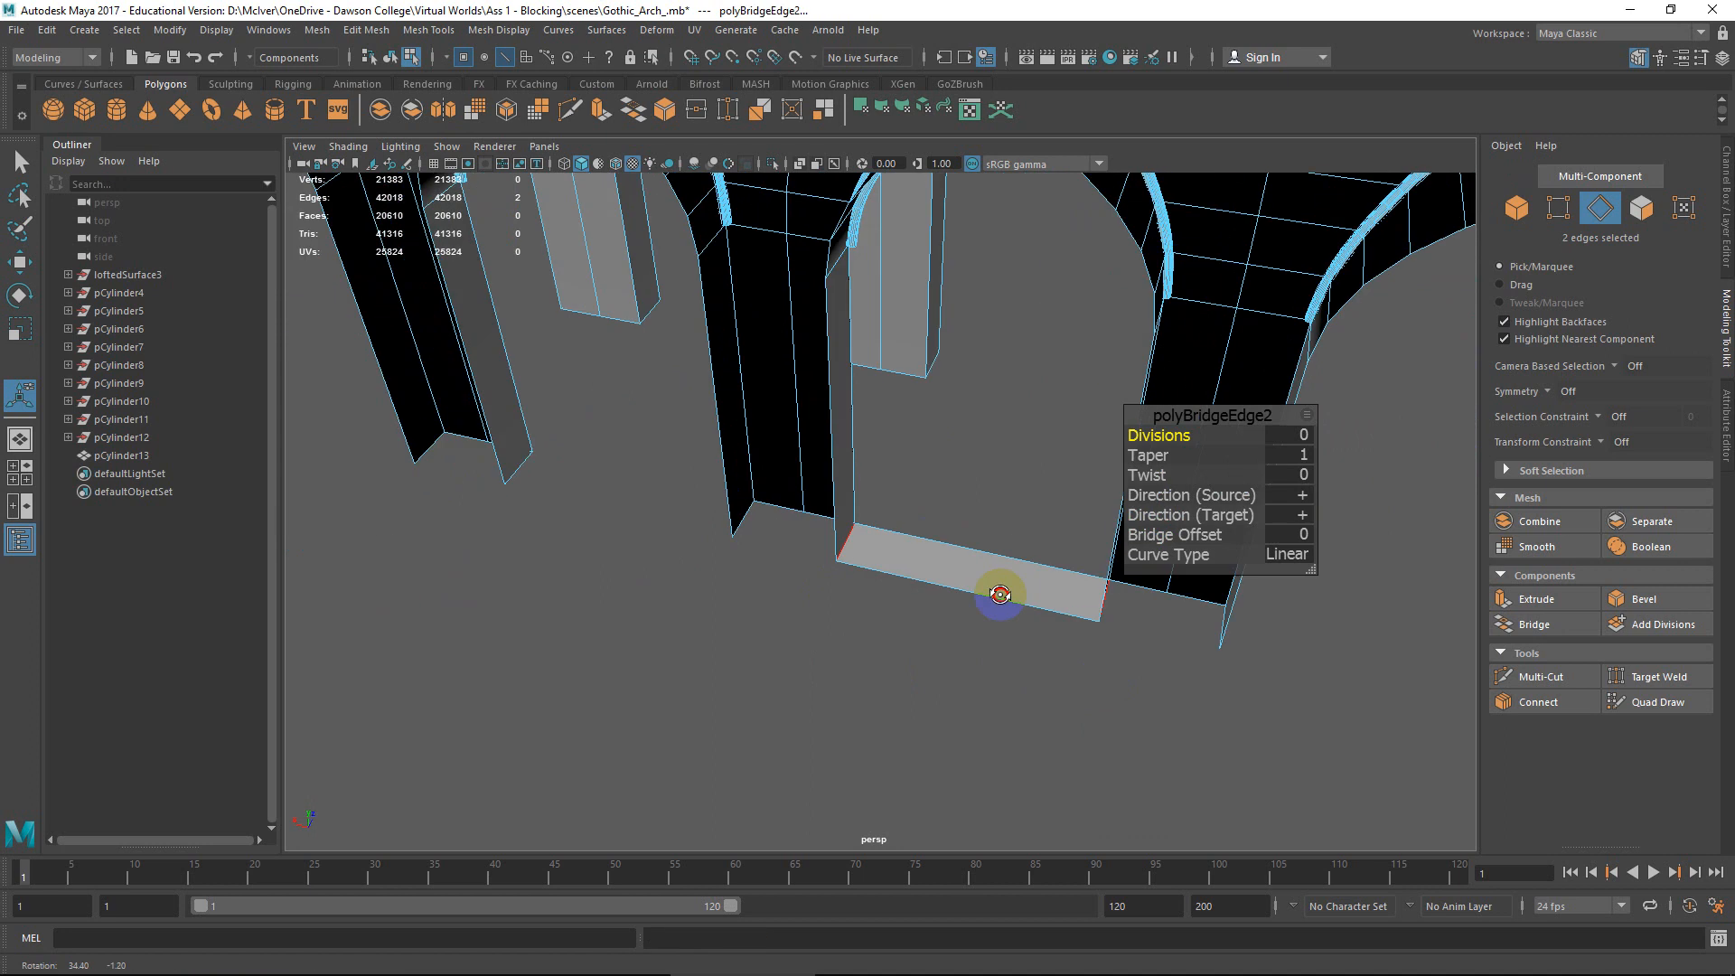
{"action": "middle_click_drag", "start_coordinate": [999, 593], "coordinate": [883, 654], "text": "alt"}
{"action": "left_click_drag", "start_coordinate": [883, 654], "coordinate": [988, 631], "text": "alt"}
{"action": "right_click_drag", "start_coordinate": [988, 632], "coordinate": [954, 529], "text": "alt"}
{"action": "middle_click_drag", "start_coordinate": [953, 528], "coordinate": [876, 581], "text": "alt"}
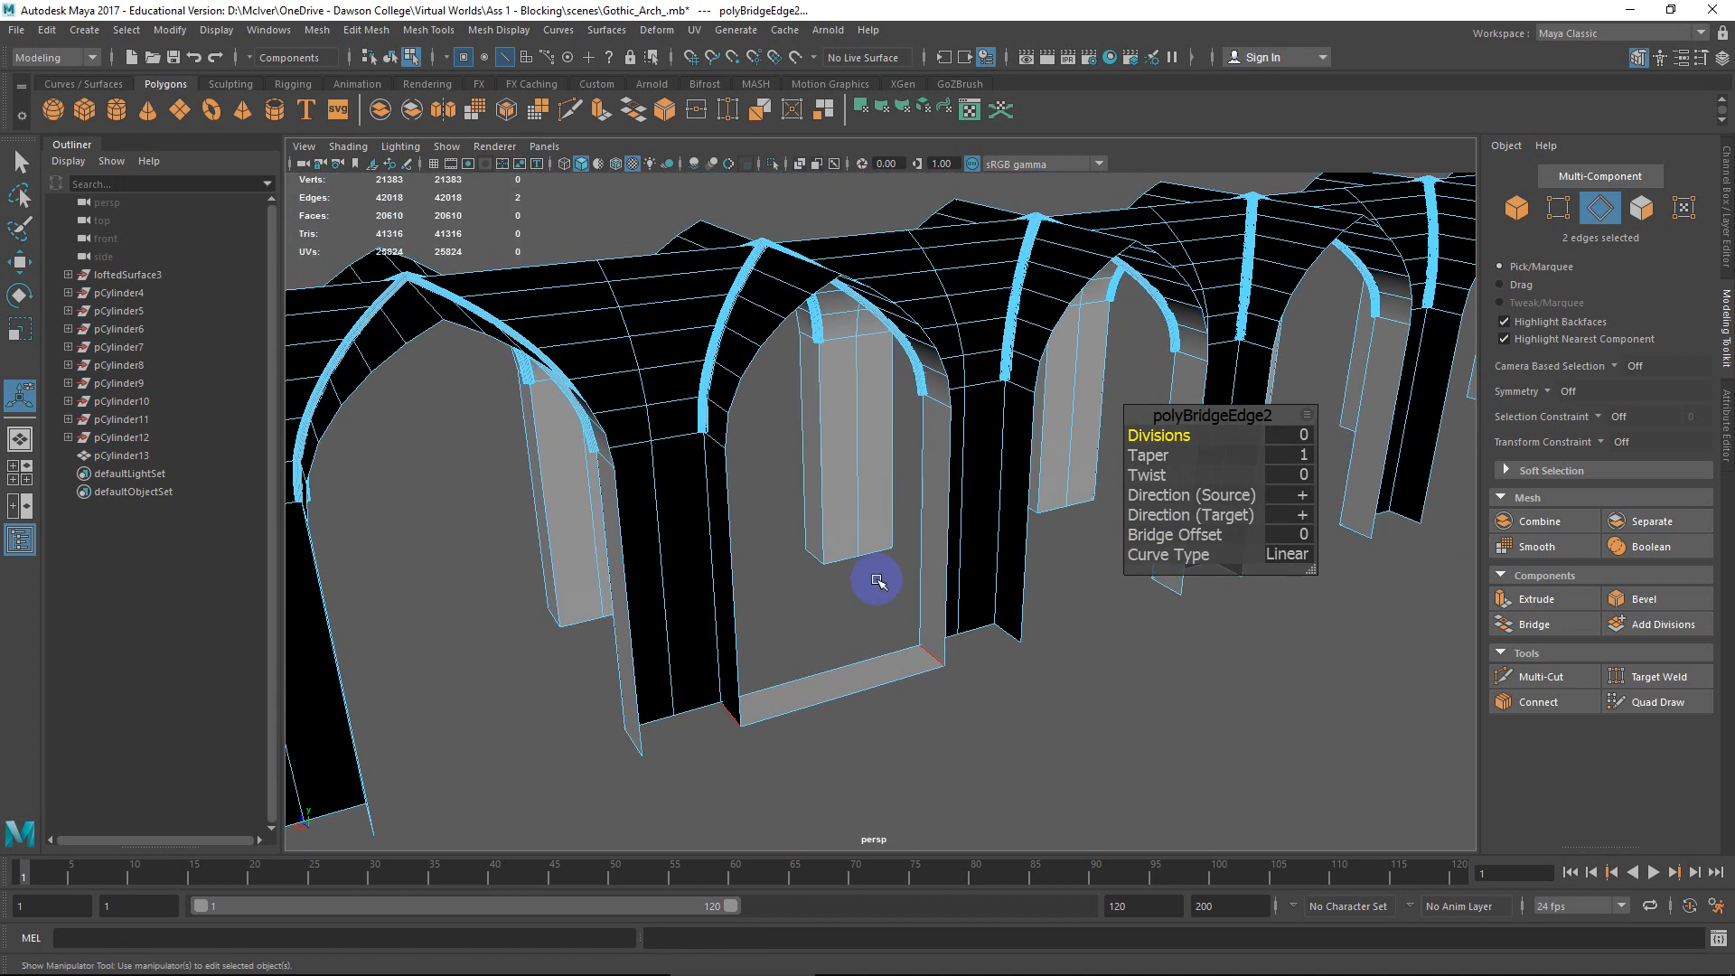
Select the outer vertical edges of the same two piers and bridge them into a wall up to the arch's springing line.
{"action": "left_click_drag", "start_coordinate": [879, 581], "coordinate": [825, 593], "text": "alt"}
{"action": "left_click_drag", "start_coordinate": [747, 653], "coordinate": [860, 647], "text": "alt"}
{"action": "left_click", "coordinate": [789, 593]}
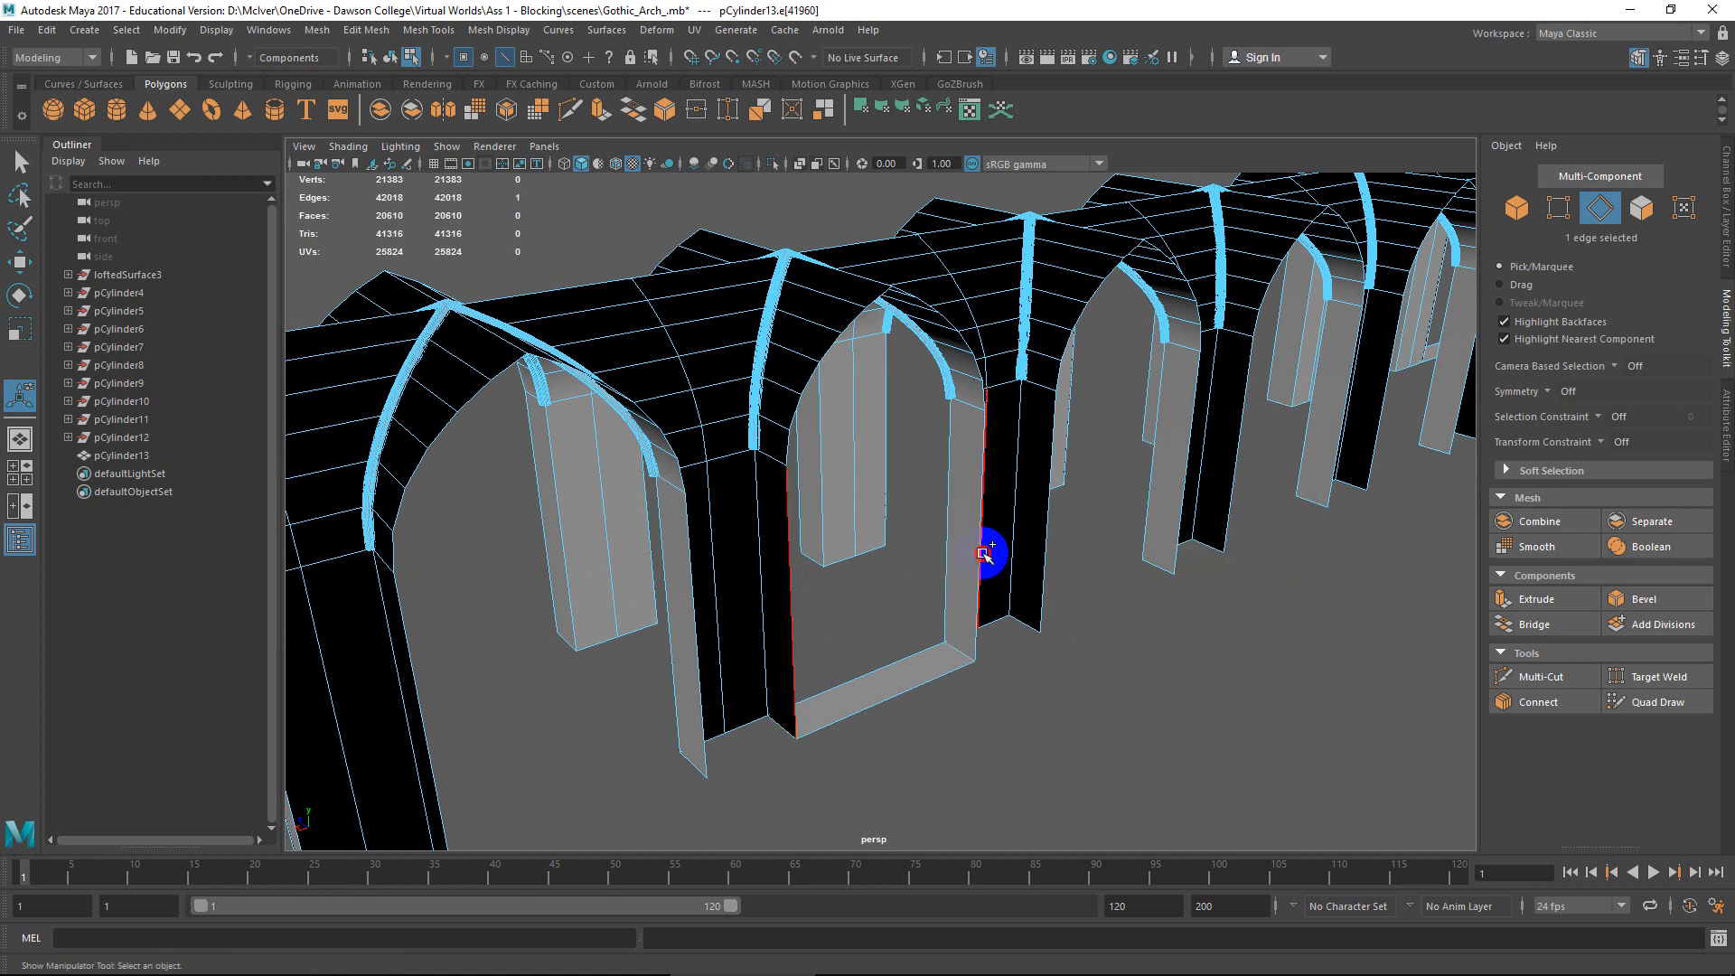
{"action": "key", "text": "ctrl+z"}
{"action": "left_click_drag", "start_coordinate": [999, 589], "coordinate": [723, 590], "text": "alt"}
{"action": "key", "text": "g"}
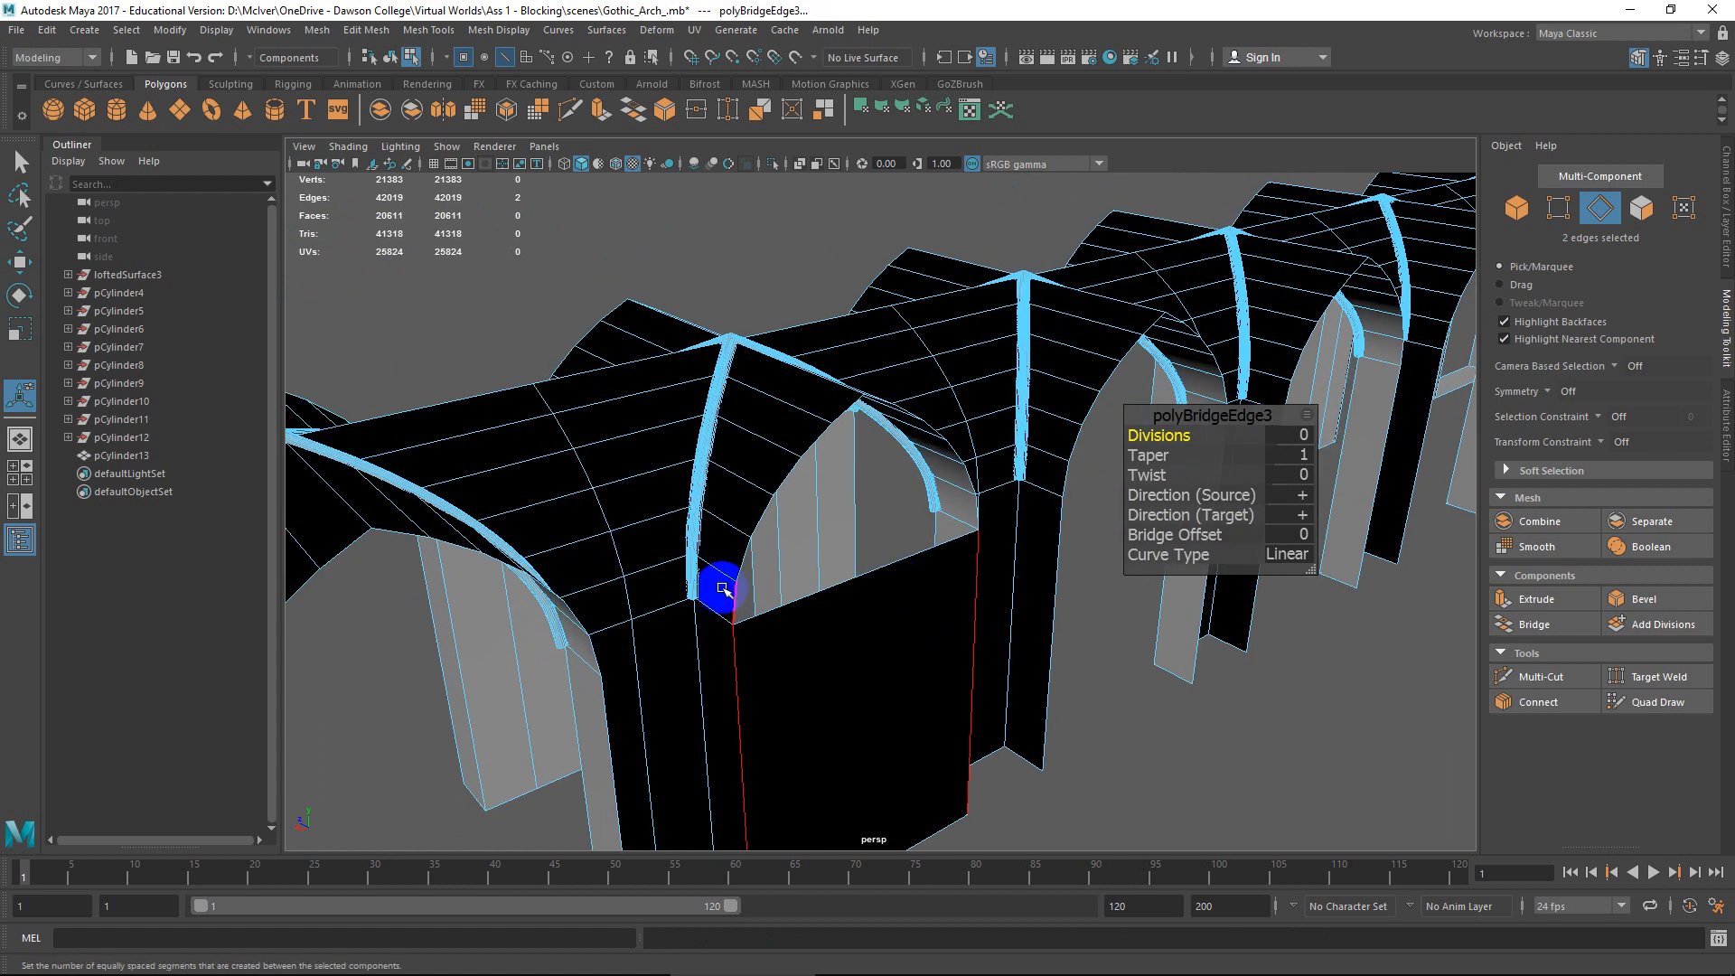
Select the outer arch edges on both sides above the new wall, leaving out the wall's top edge, and bridge them.
{"action": "left_click", "coordinate": [735, 604]}
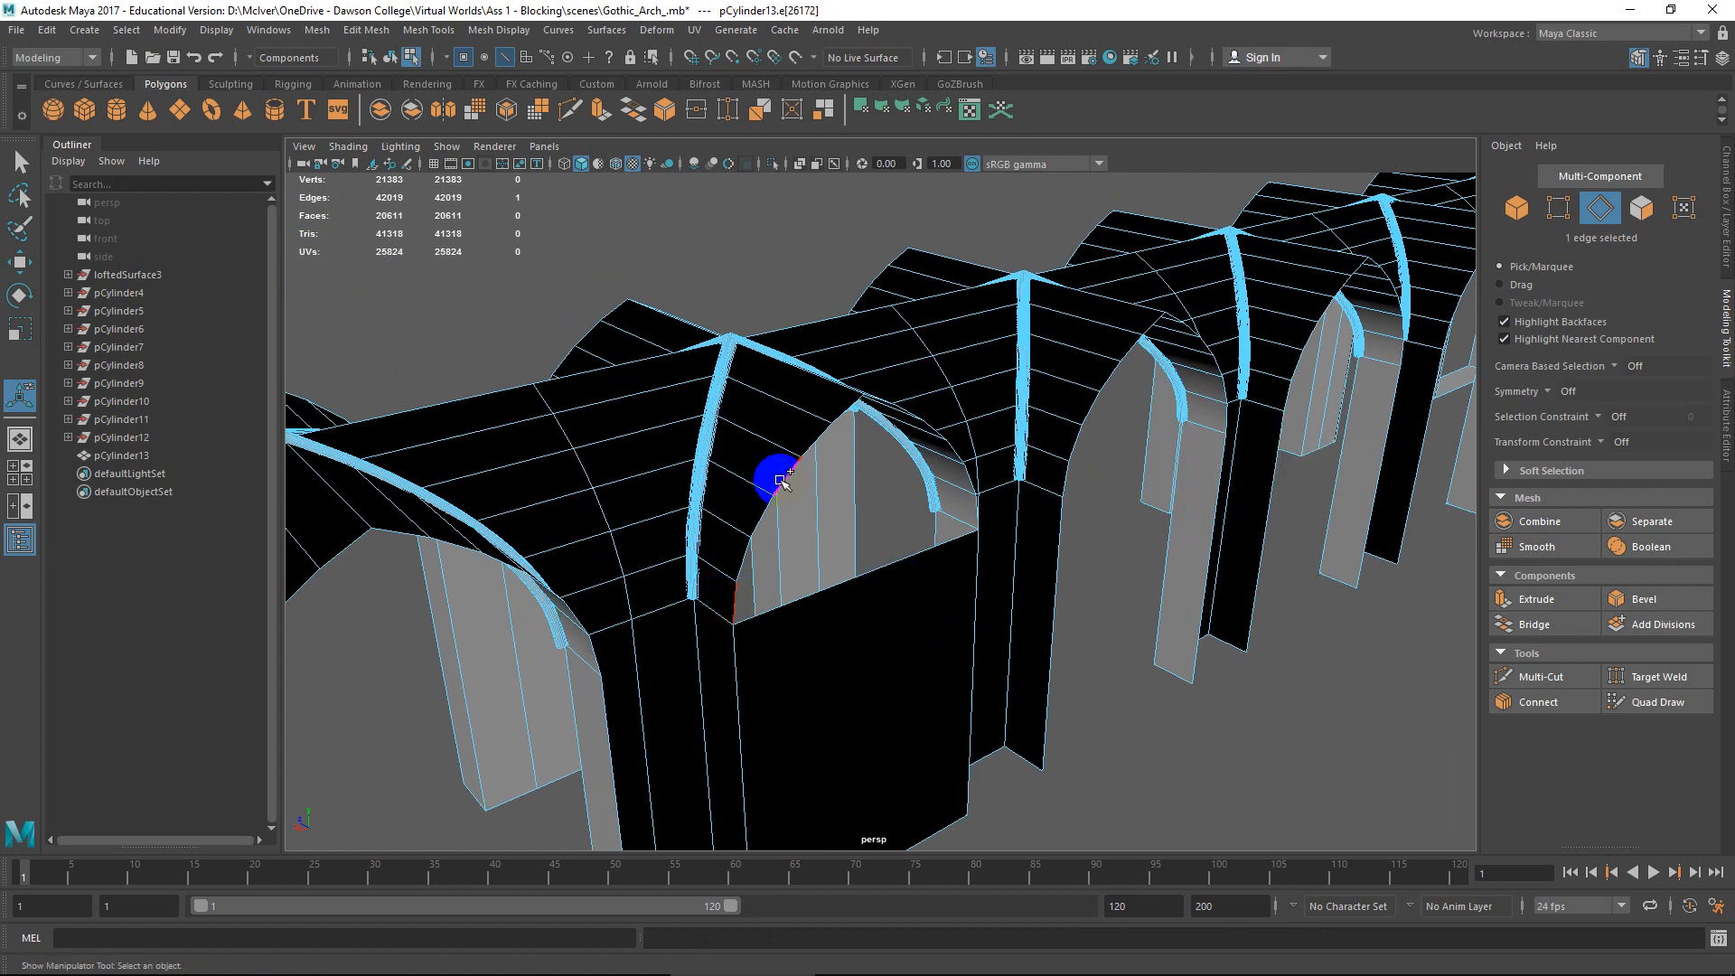
{"action": "double_click", "coordinate": [816, 442], "text": "shift"}
{"action": "left_click_drag", "start_coordinate": [816, 442], "coordinate": [779, 591], "text": "alt"}
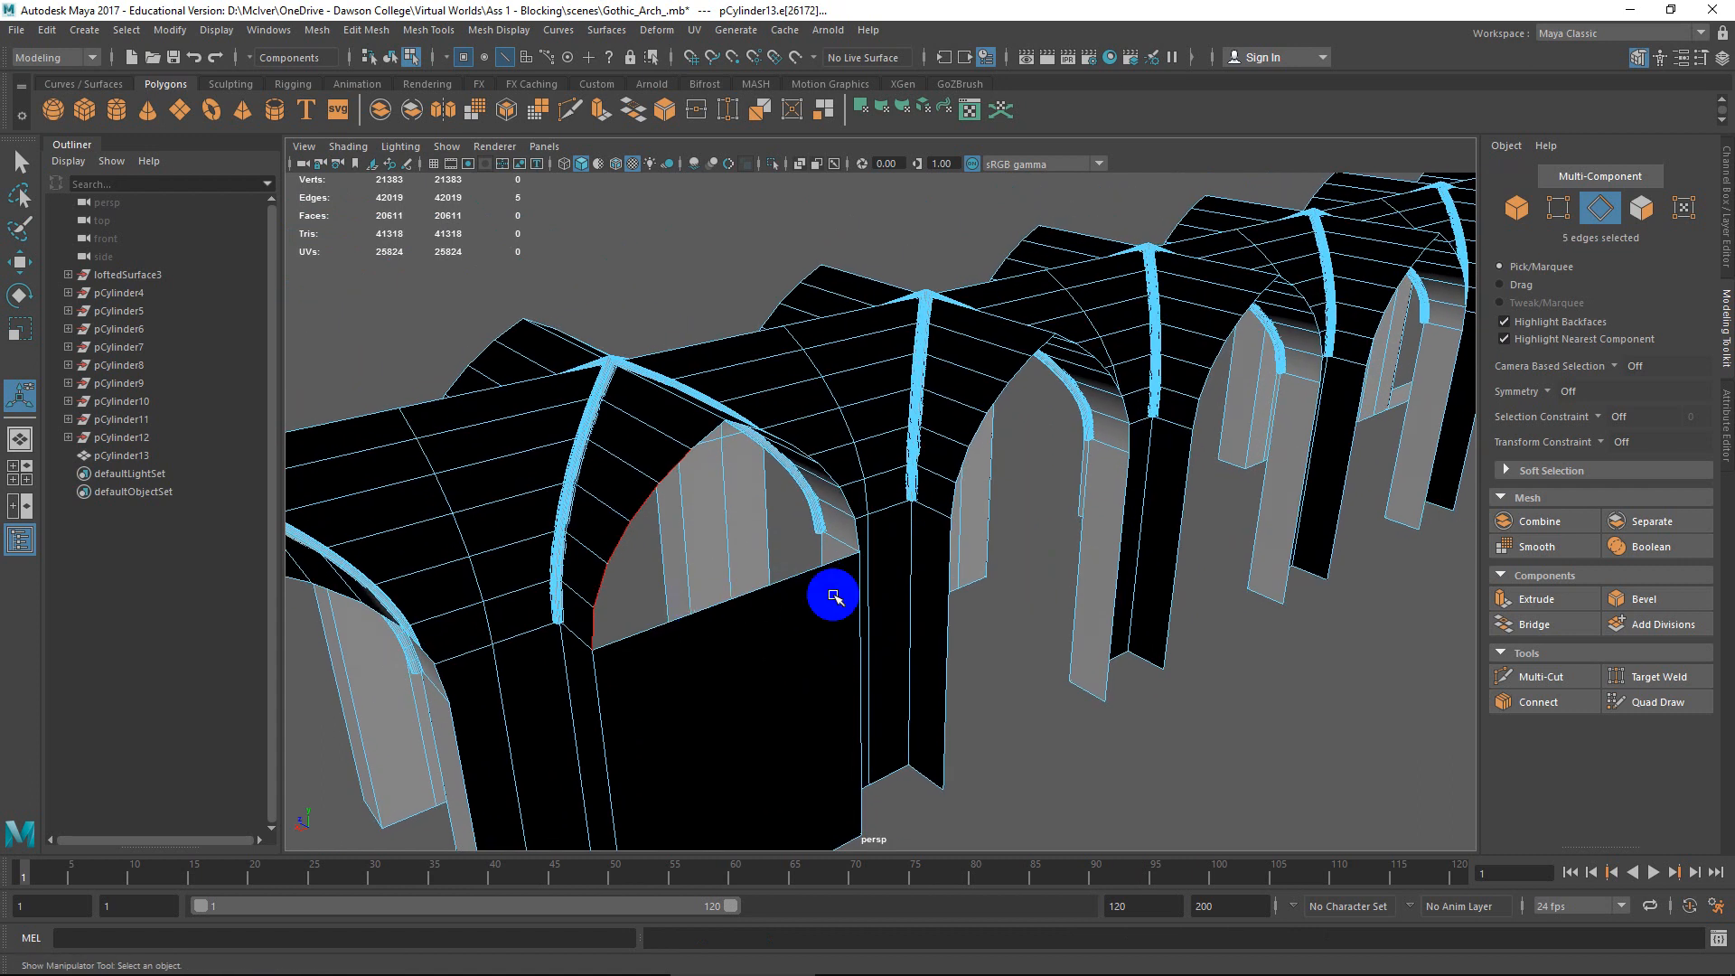
{"action": "middle_click_drag", "start_coordinate": [833, 595], "coordinate": [961, 578], "text": "alt"}
{"action": "left_click_drag", "start_coordinate": [960, 578], "coordinate": [856, 610], "text": "alt"}
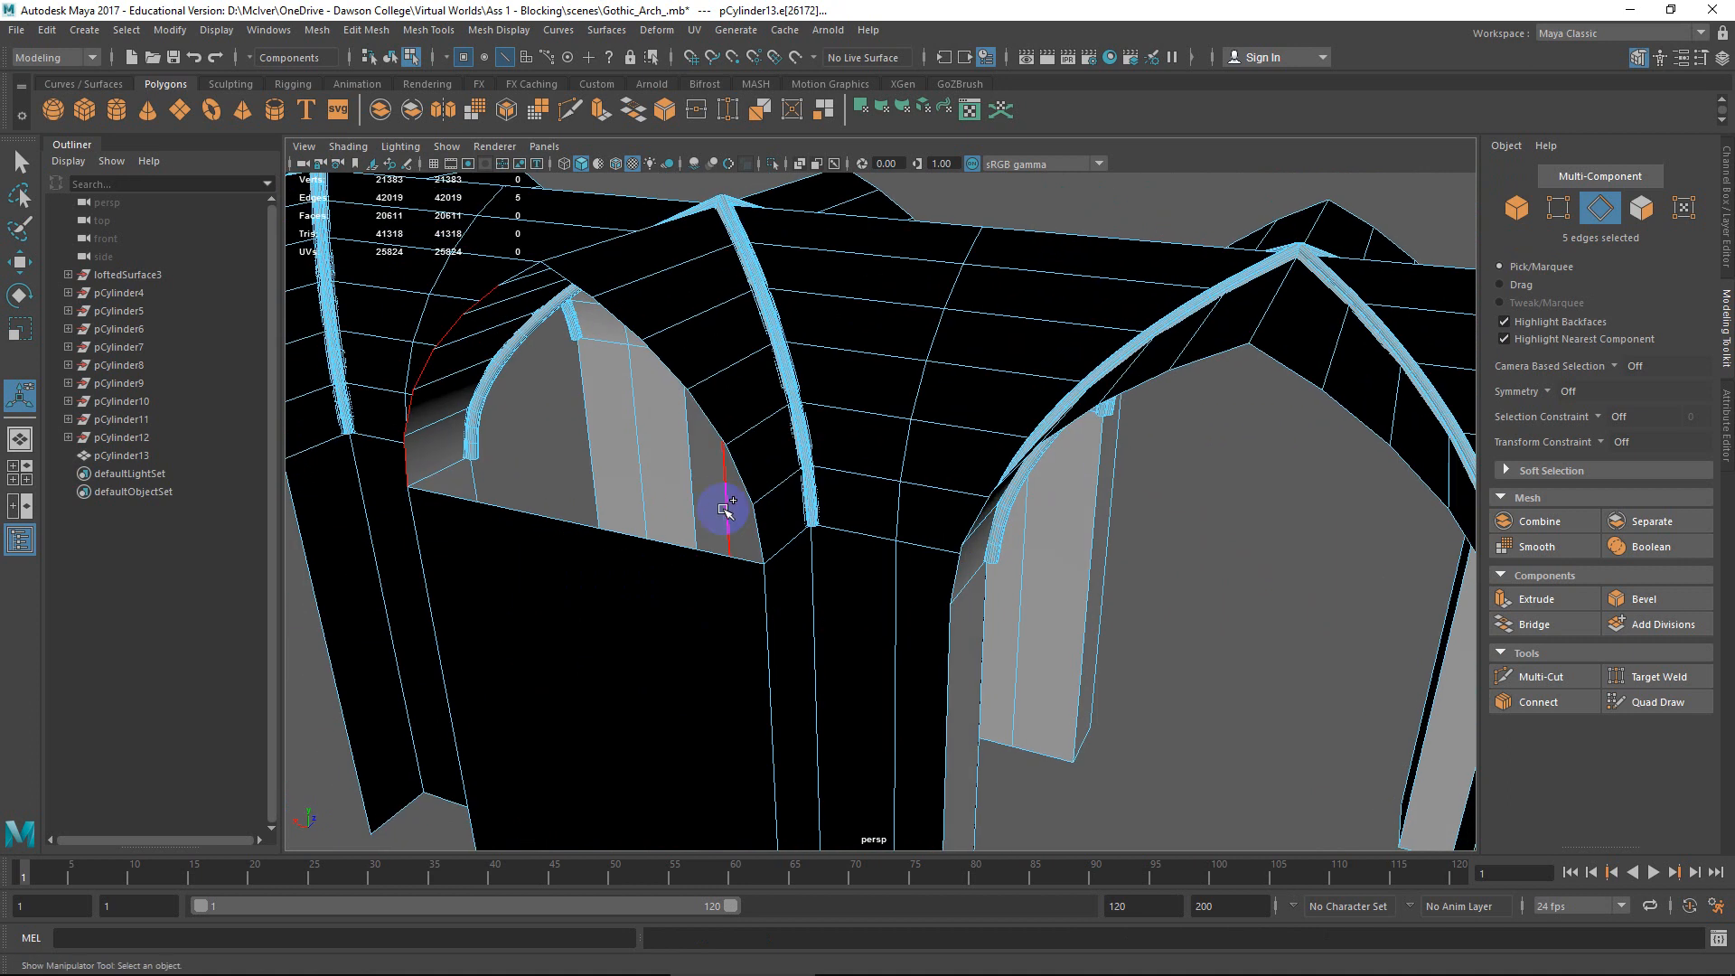
{"action": "double_click", "coordinate": [760, 535], "text": "shift"}
{"action": "left_click_drag", "start_coordinate": [867, 530], "coordinate": [1015, 562], "text": "alt"}
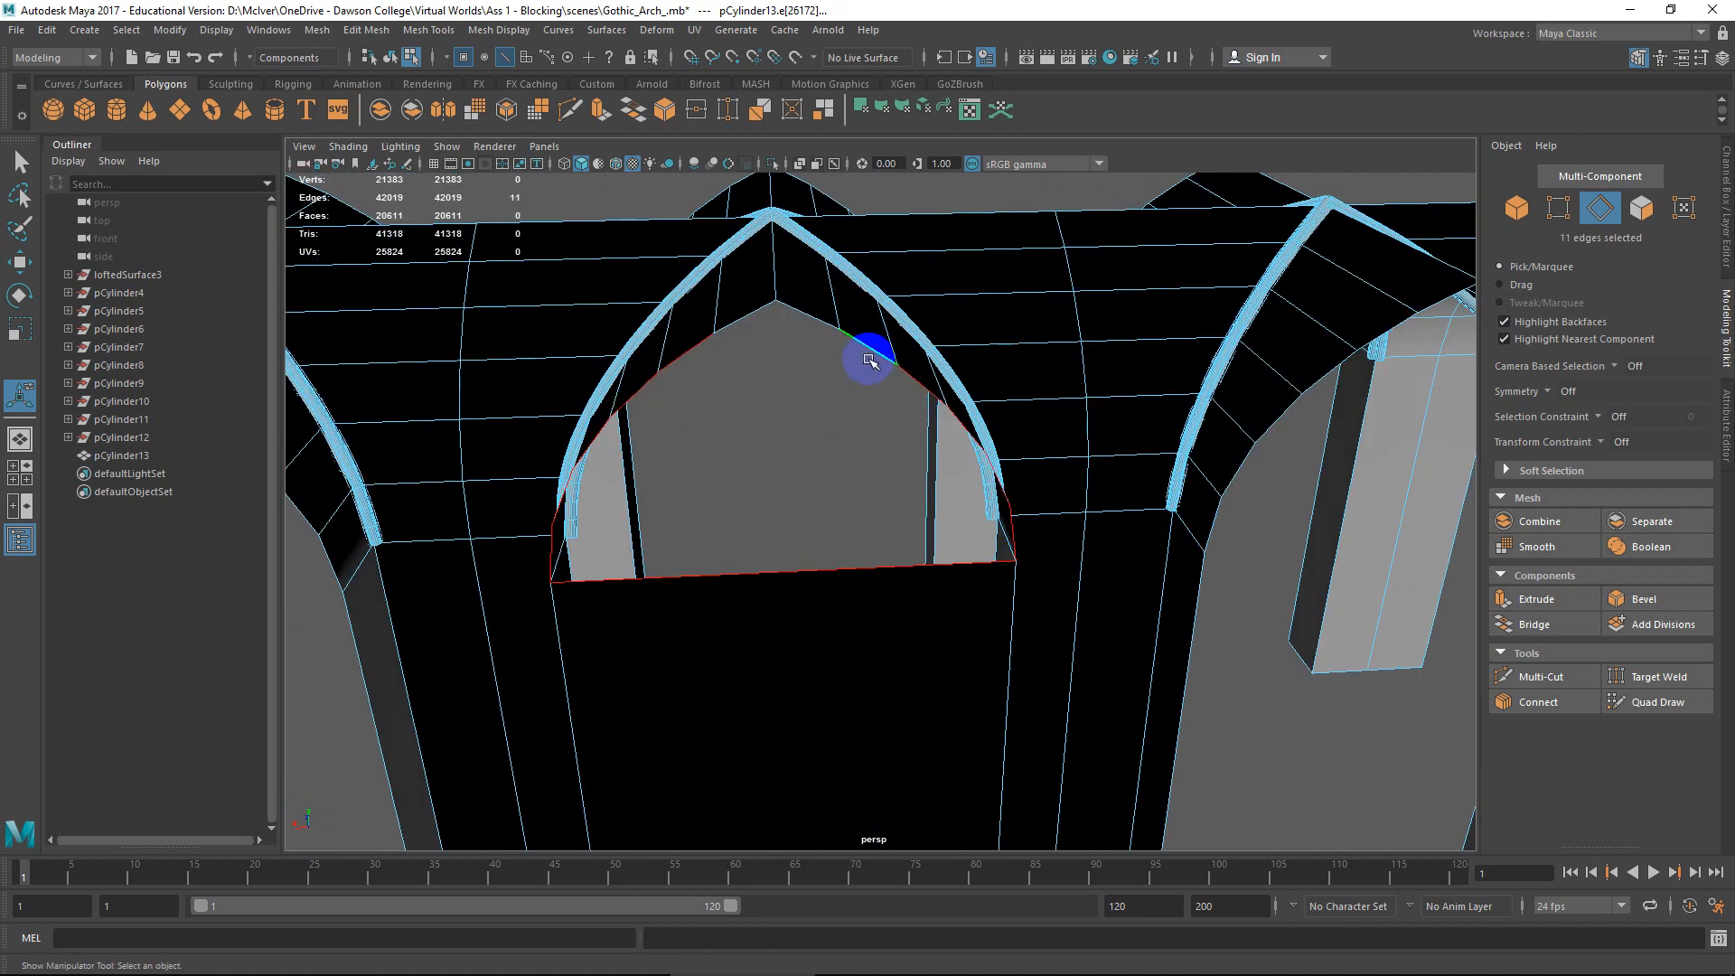
{"action": "key", "text": "g"}
{"action": "left_click", "coordinate": [812, 540], "text": "ctrl"}
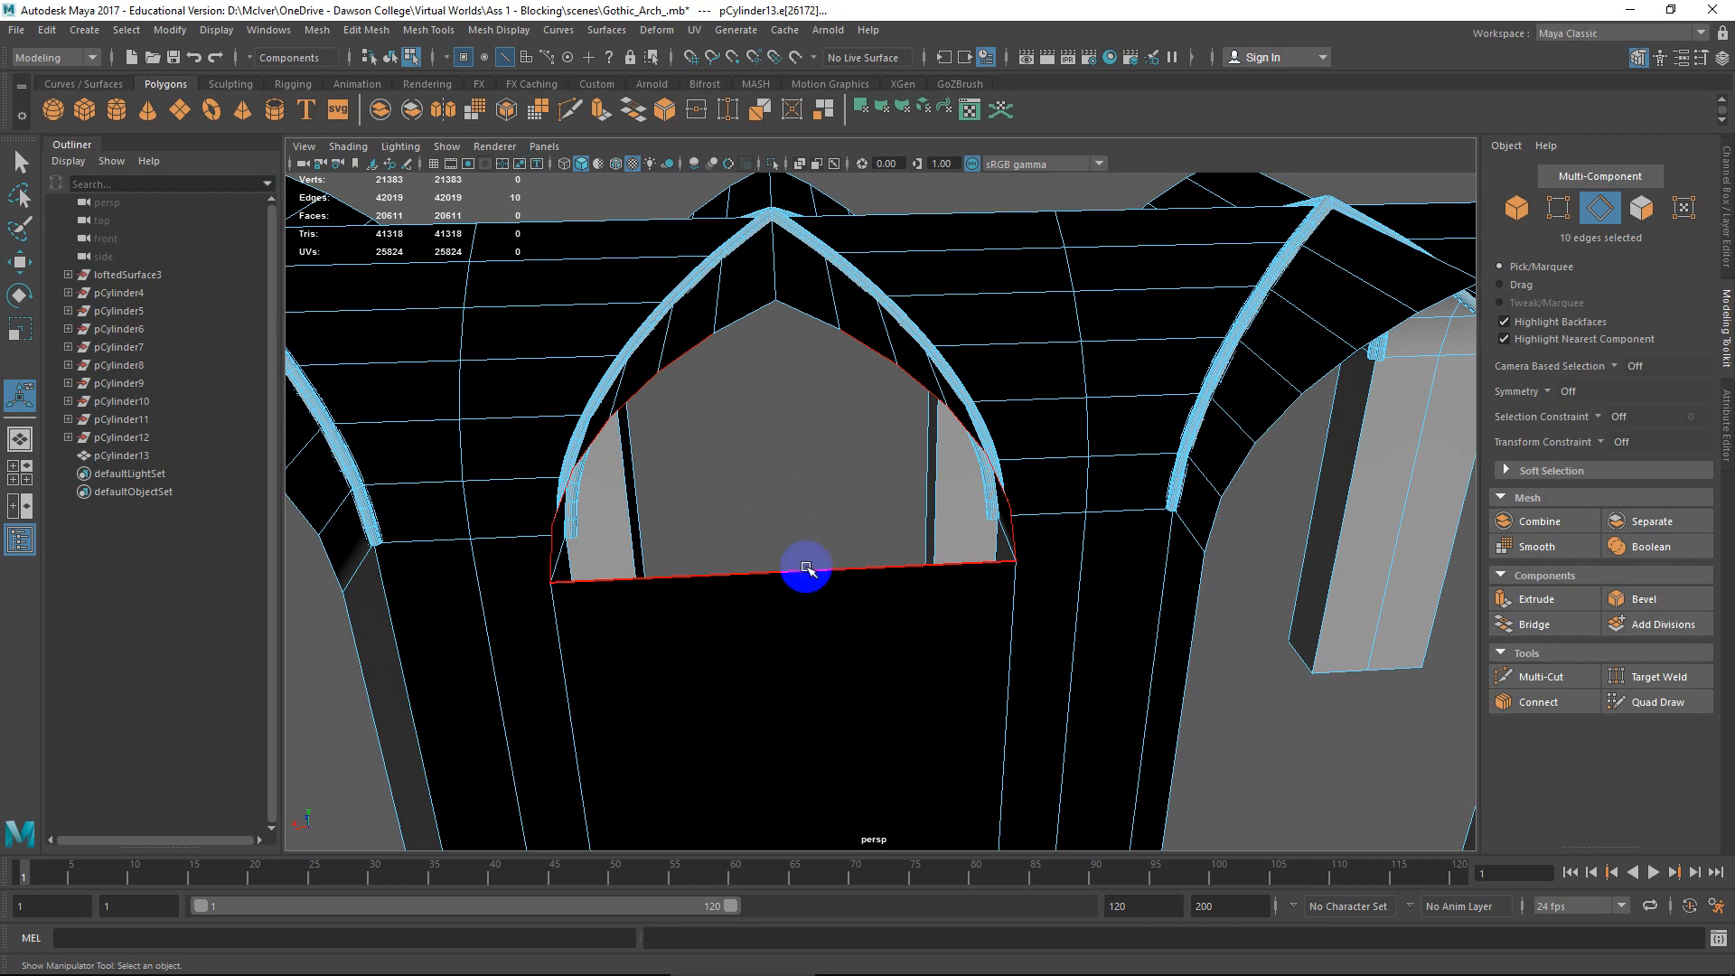
{"action": "key", "text": "g"}
{"action": "mouse_move", "coordinate": [844, 488]}
{"action": "left_mouse_down", "text": "alt"}
{"action": "mouse_move", "coordinate": [911, 542]}
{"action": "mouse_move", "coordinate": [844, 503]}
{"action": "left_mouse_up", "text": "alt"}
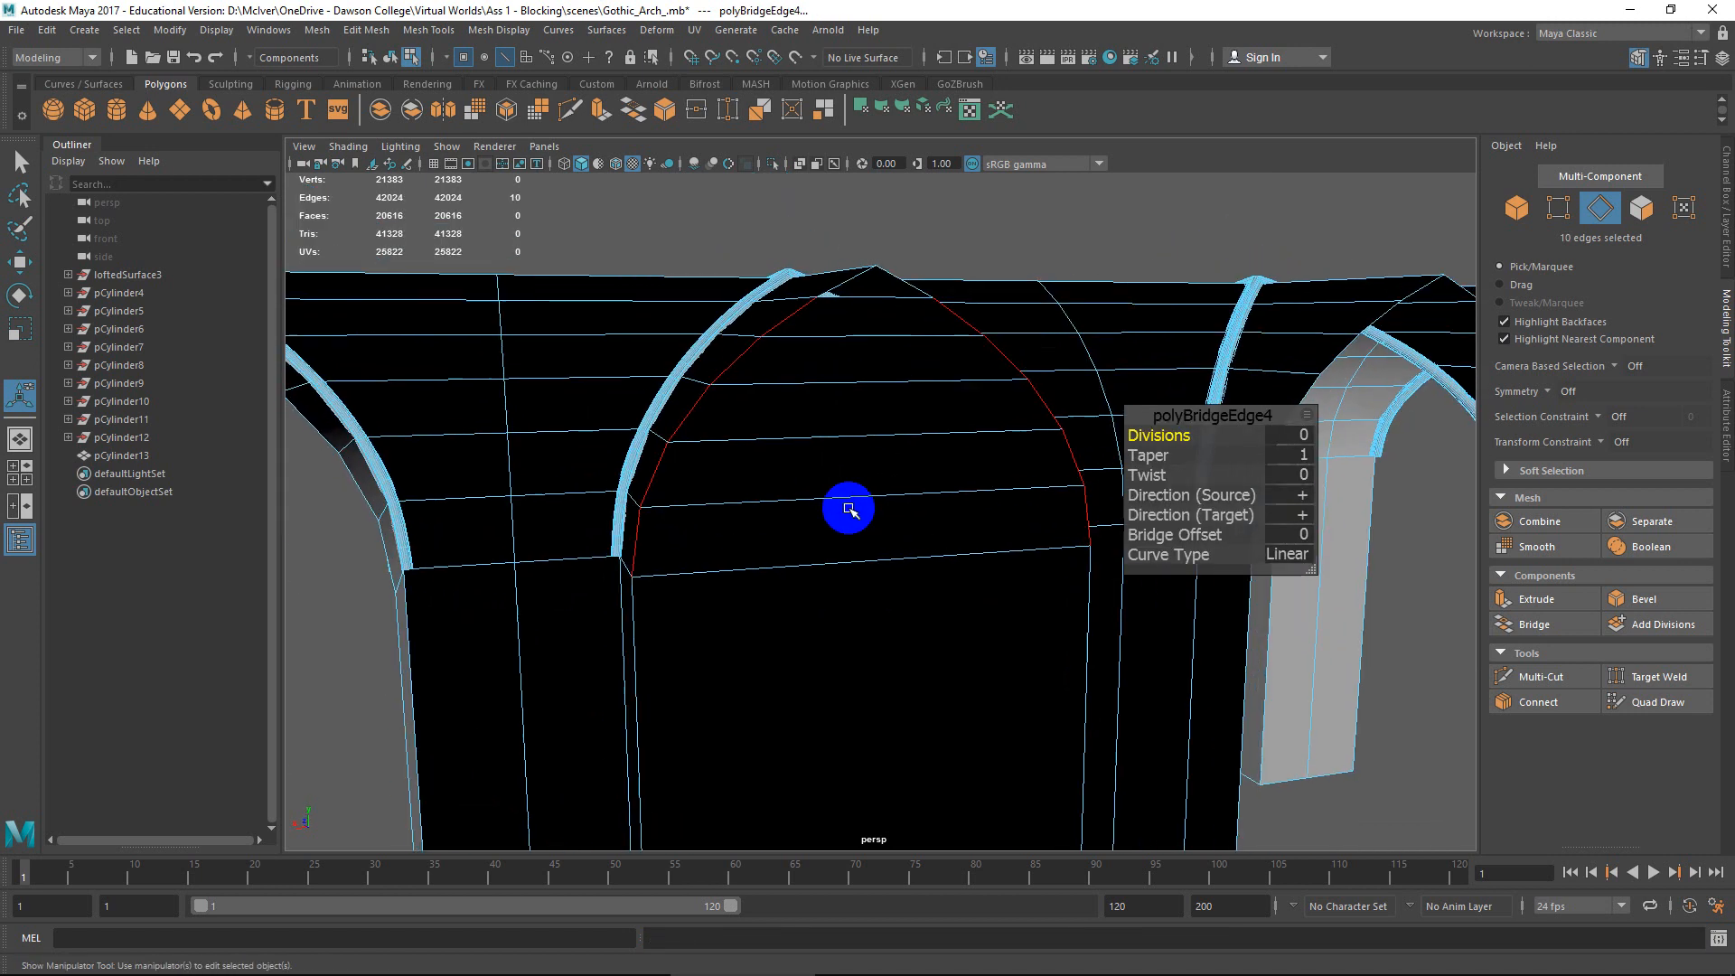
Select the open edge at the arch's peak and fill the remaining hole.
{"action": "left_click", "coordinate": [911, 284]}
{"action": "right_click_drag", "start_coordinate": [911, 284], "coordinate": [931, 454], "text": "shift"}
{"action": "scroll", "coordinate": [934, 450], "scroll_direction": "down", "scroll_amount": 6}
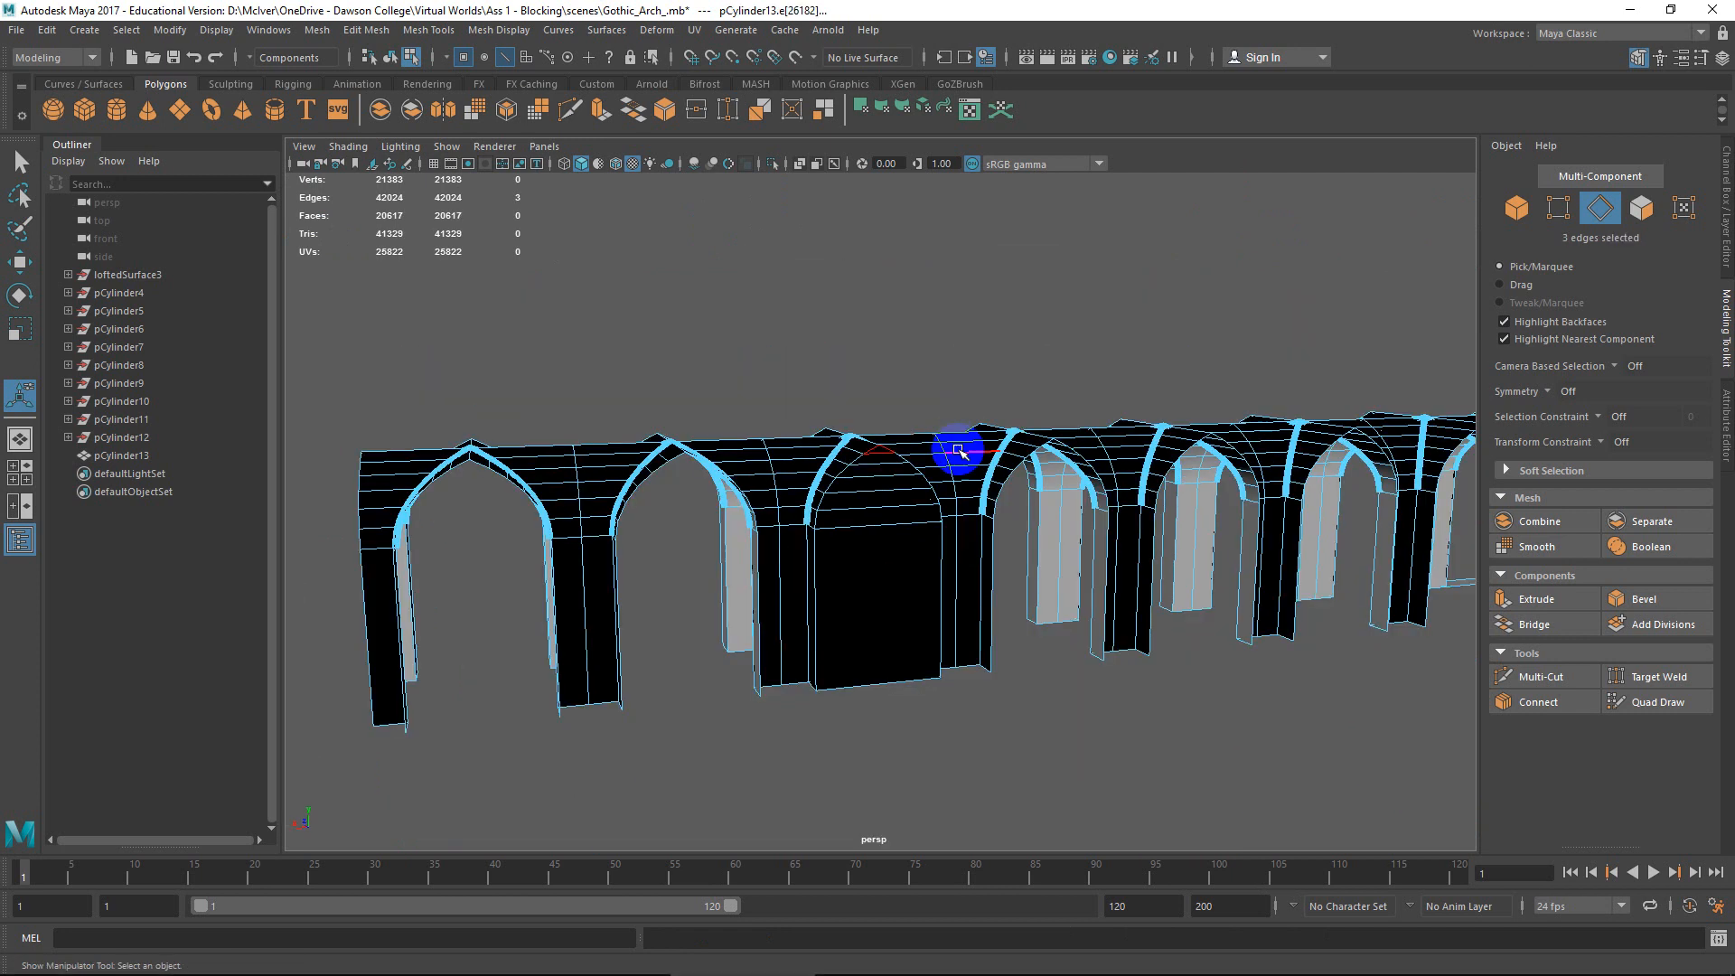
{"action": "left_click_drag", "start_coordinate": [949, 449], "coordinate": [911, 456], "text": "alt"}
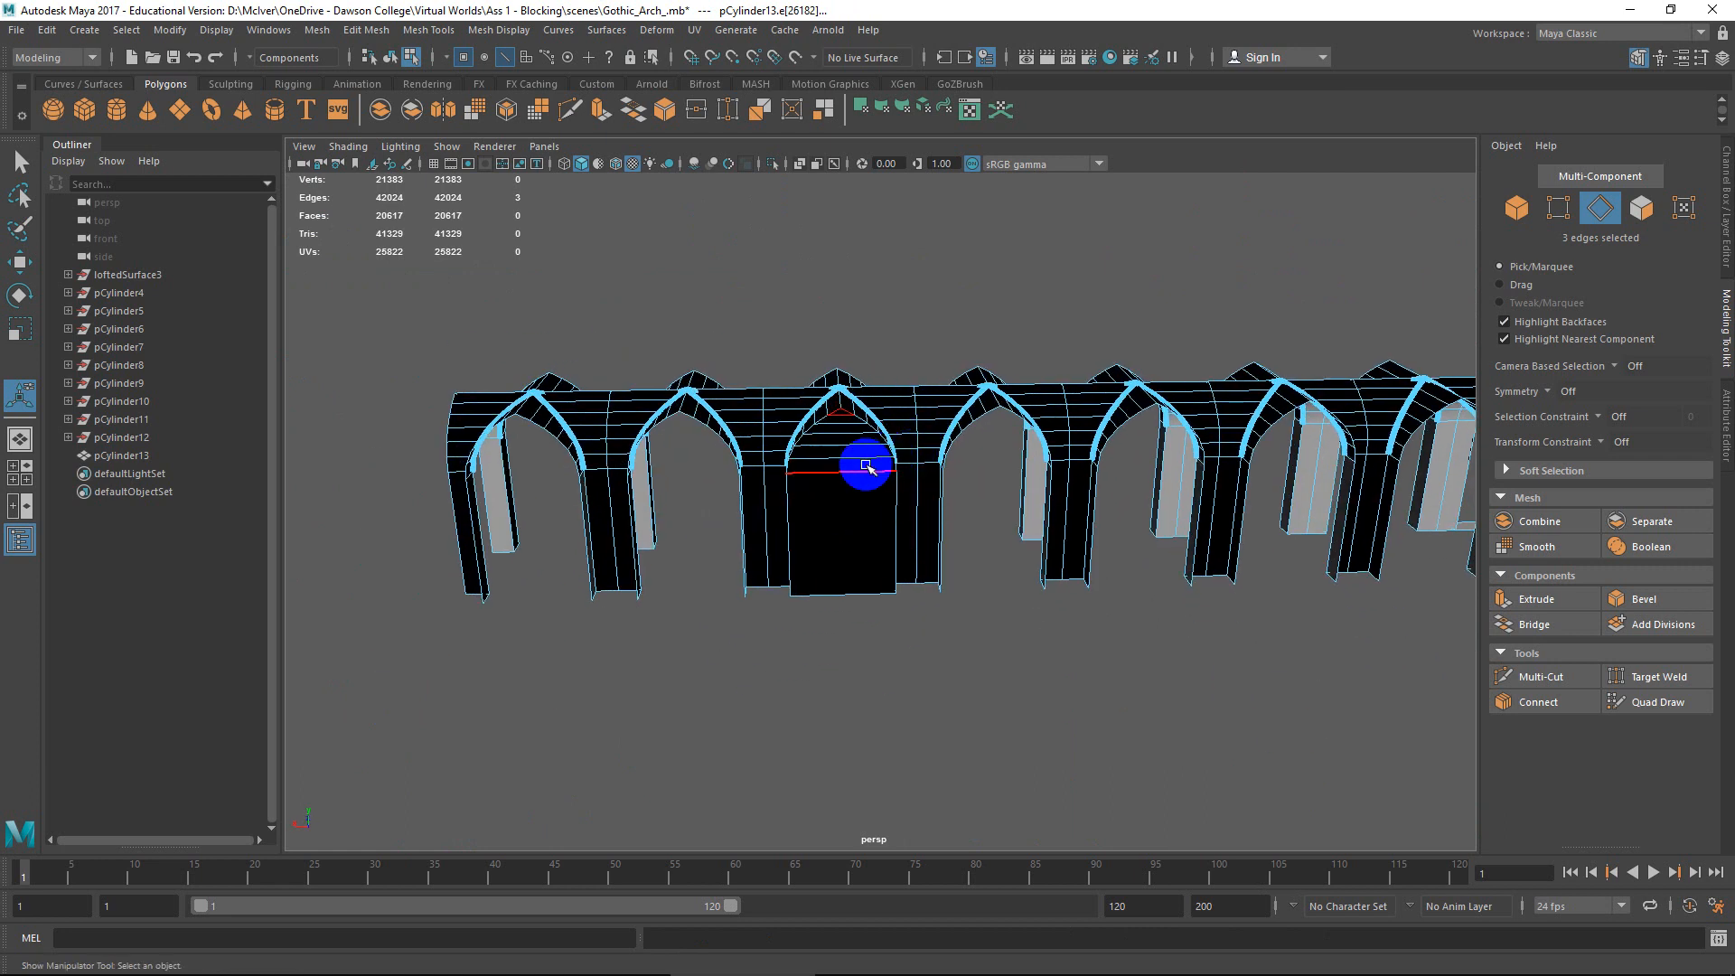
Switch to face selection and select the faces of the walled half bay, from the vault's ridge down to the wall.
{"action": "right_click", "coordinate": [870, 462]}
{"action": "left_click", "coordinate": [872, 488]}
{"action": "mouse_move", "coordinate": [874, 479]}
{"action": "left_mouse_down", "text": "alt"}
{"action": "mouse_move", "coordinate": [911, 573]}
{"action": "mouse_move", "coordinate": [887, 512]}
{"action": "left_mouse_up", "text": "alt"}
{"action": "scroll", "coordinate": [883, 518], "scroll_direction": "up", "scroll_amount": 5}
{"action": "scroll", "coordinate": [886, 512], "scroll_direction": "up", "scroll_amount": 5}
{"action": "middle_click_drag", "start_coordinate": [887, 511], "coordinate": [883, 491], "text": "alt"}
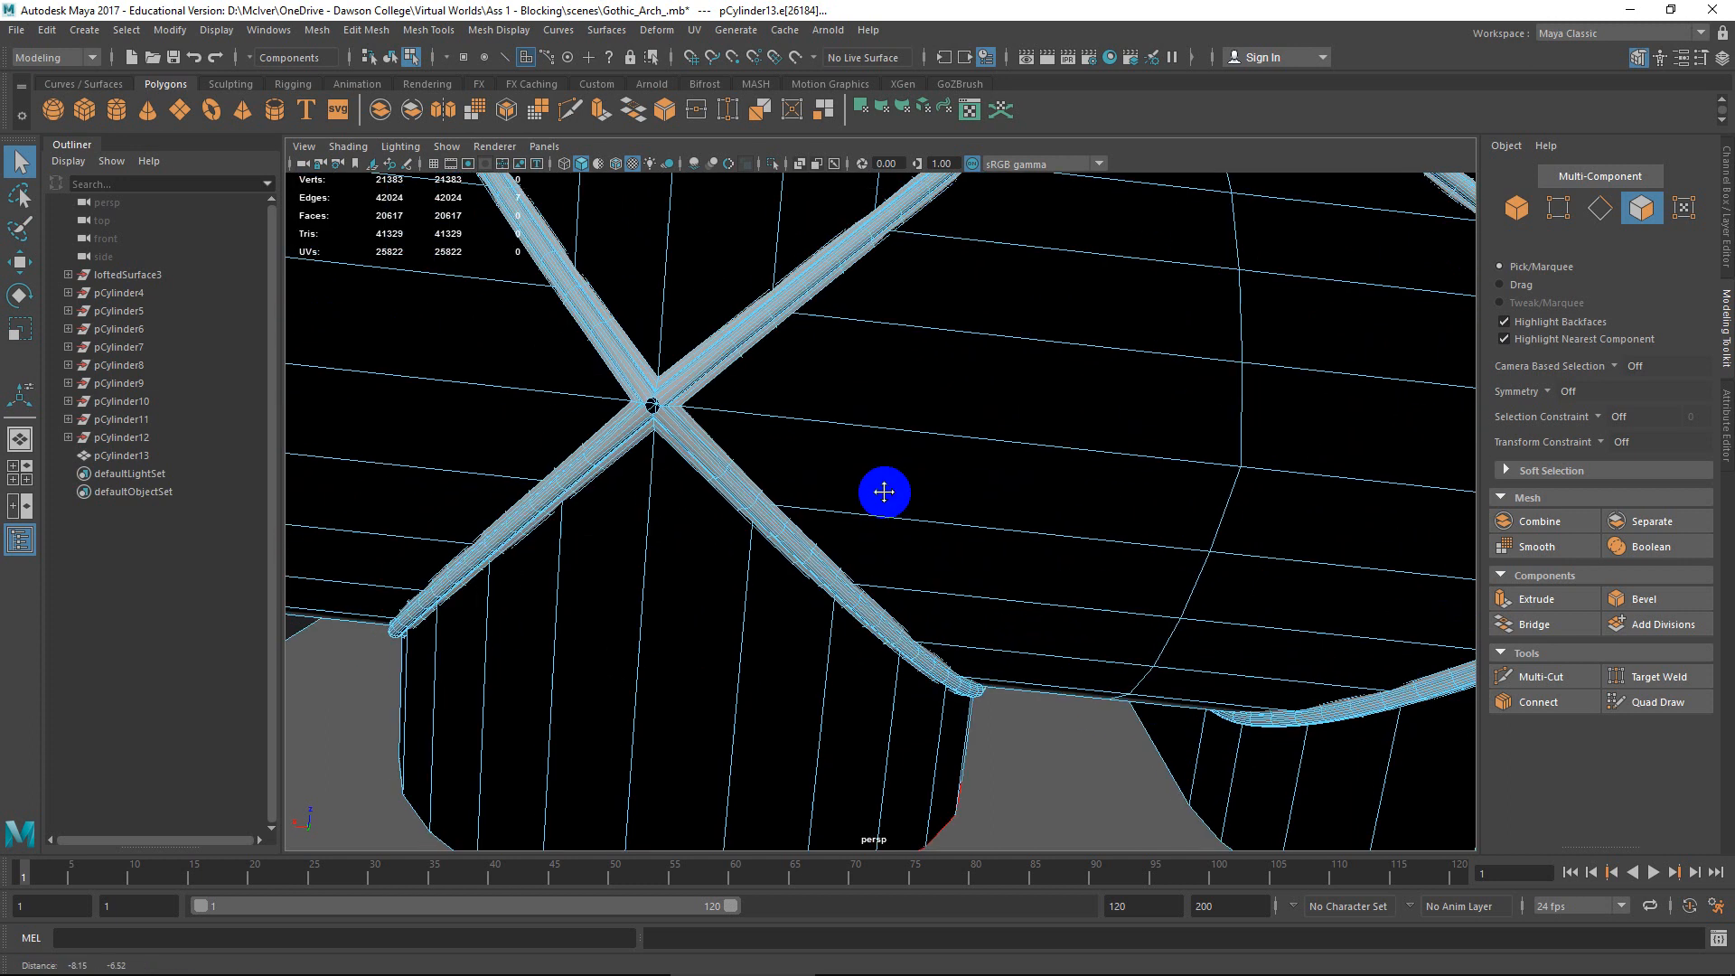
{"action": "scroll", "coordinate": [883, 492], "scroll_direction": "down", "scroll_amount": 5}
{"action": "left_click_drag", "start_coordinate": [883, 491], "coordinate": [949, 442], "text": "alt"}
{"action": "middle_click_drag", "start_coordinate": [948, 442], "coordinate": [948, 384], "text": "alt"}
{"action": "left_click_drag", "start_coordinate": [948, 384], "coordinate": [988, 458], "text": "alt"}
{"action": "scroll", "coordinate": [988, 461], "scroll_direction": "up", "scroll_amount": 2}
{"action": "middle_click_drag", "start_coordinate": [989, 466], "coordinate": [928, 627], "text": "alt"}
{"action": "scroll", "coordinate": [987, 531], "scroll_direction": "down", "scroll_amount": 5}
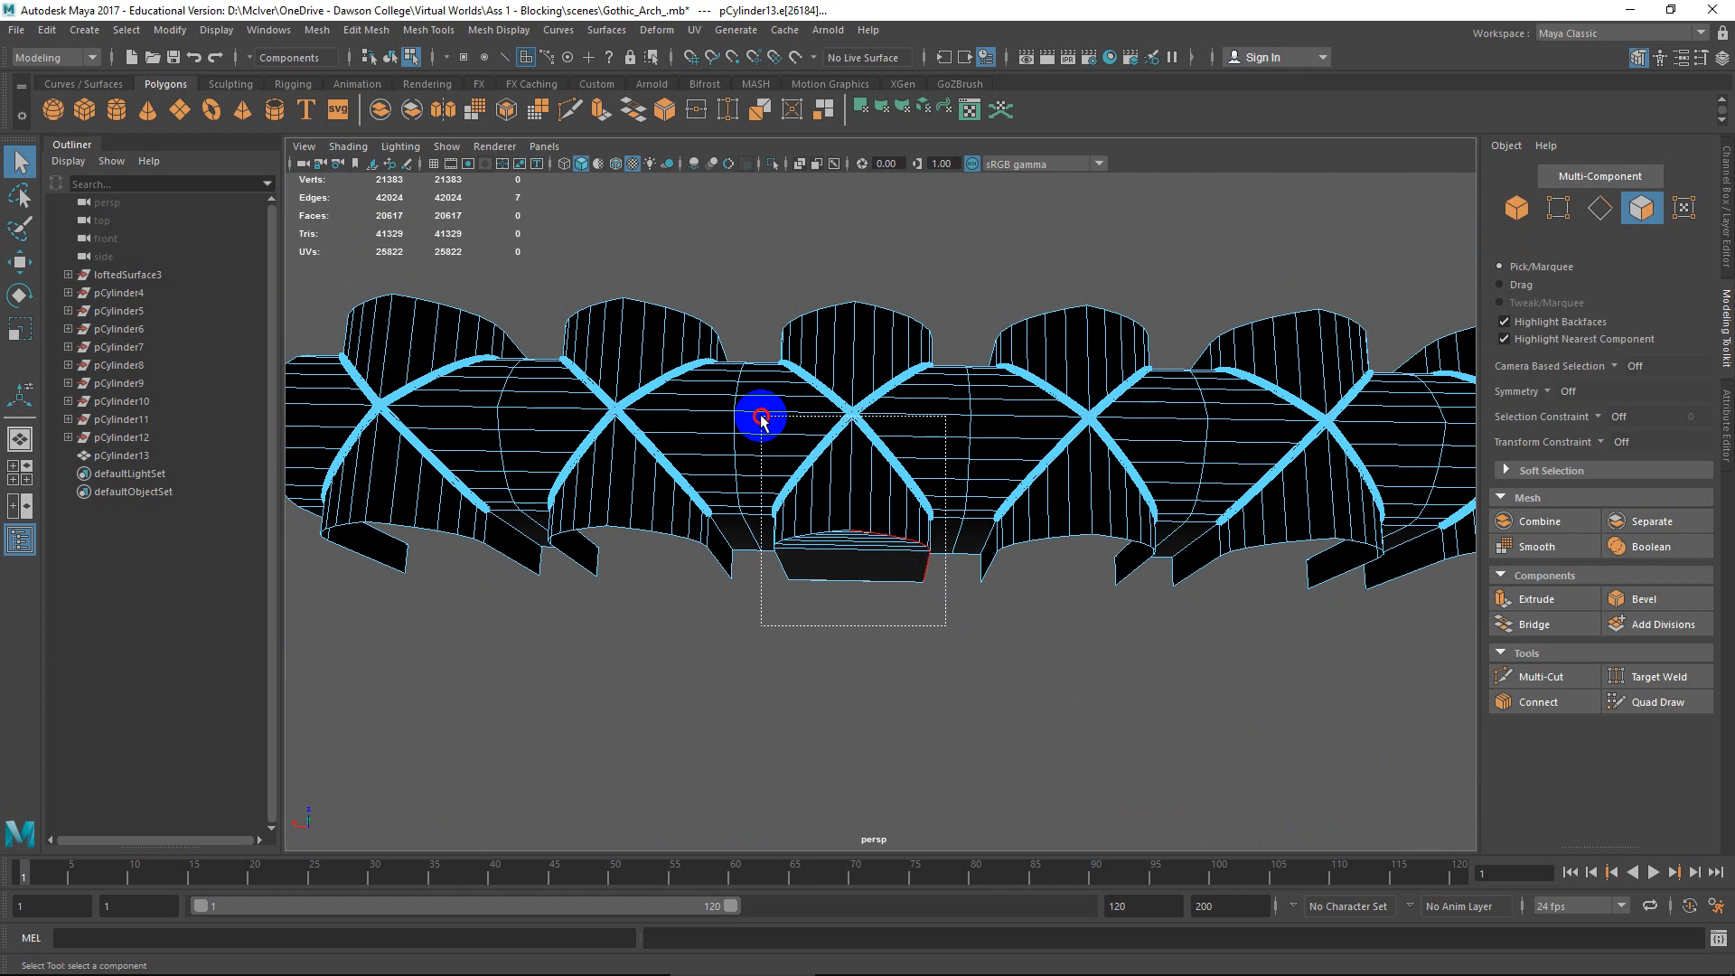
{"action": "left_click_drag", "start_coordinate": [761, 421], "coordinate": [809, 452]}
{"action": "left_click_drag", "start_coordinate": [728, 546], "coordinate": [730, 547], "text": "ctrl"}
Examine the face selection around the rib crossing from beneath the vault.
{"action": "middle_click_drag", "start_coordinate": [756, 495], "coordinate": [767, 543], "text": "alt"}
{"action": "scroll", "coordinate": [885, 467], "scroll_direction": "up", "scroll_amount": 6}
{"action": "middle_click_drag", "start_coordinate": [894, 441], "coordinate": [937, 465], "text": "alt"}
{"action": "scroll", "coordinate": [920, 516], "scroll_direction": "up", "scroll_amount": 6}
{"action": "scroll", "coordinate": [920, 511], "scroll_direction": "down", "scroll_amount": 2}
{"action": "left_click_drag", "start_coordinate": [937, 465], "coordinate": [875, 481], "text": "alt"}
{"action": "right_click_drag", "start_coordinate": [874, 483], "coordinate": [1023, 595], "text": "alt"}
{"action": "scroll", "coordinate": [1025, 595], "scroll_direction": "down", "scroll_amount": 15}
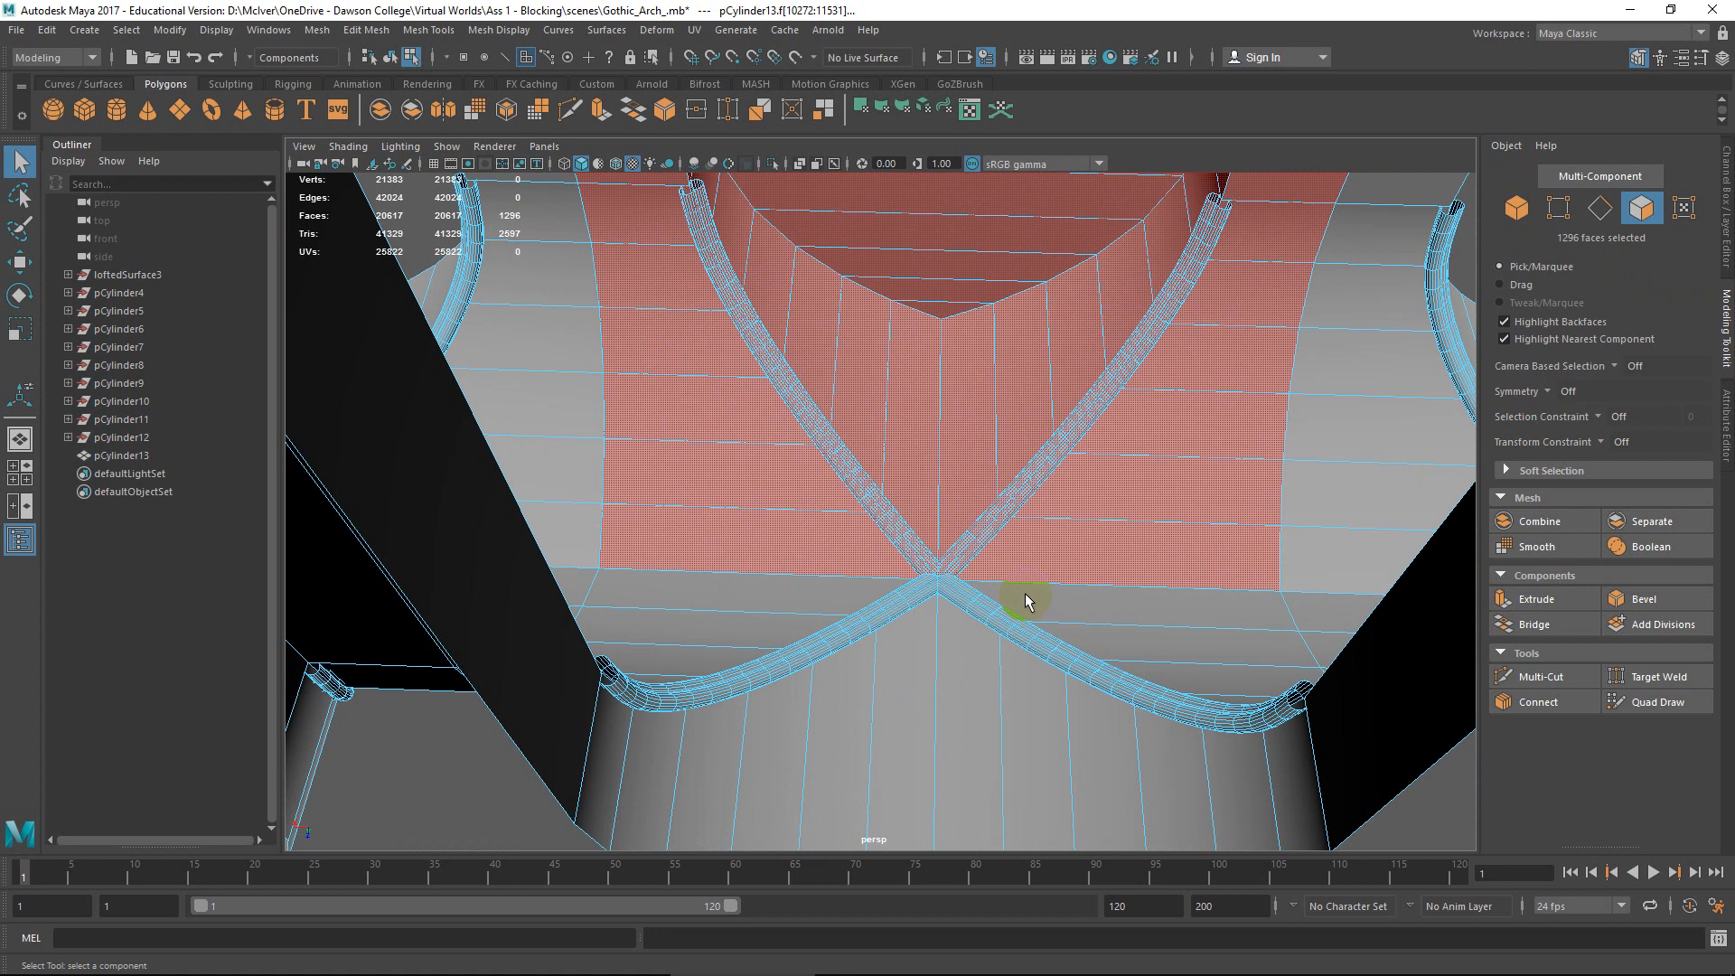
Invert the face selection, delete everything outside the walled half bay, and select the remaining mesh as an object.
{"action": "left_click_drag", "start_coordinate": [1025, 595], "coordinate": [1162, 765], "text": "alt"}
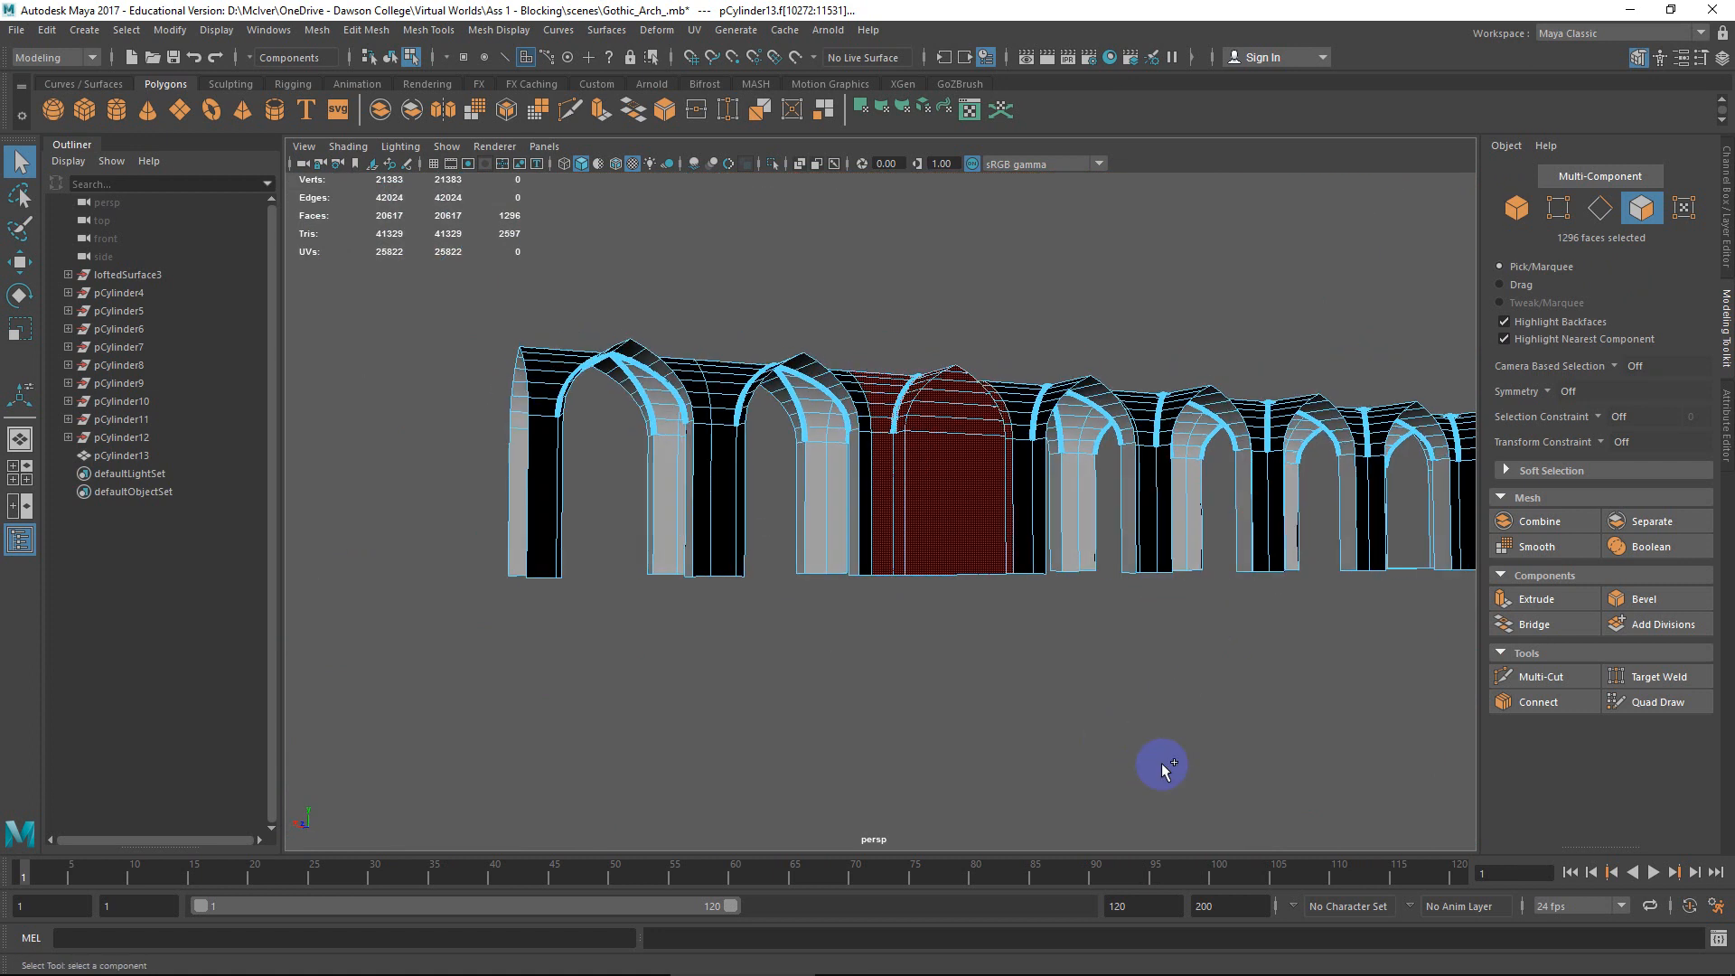
{"action": "key", "text": "ctrl+shift+i"}
{"action": "key", "text": "Delete"}
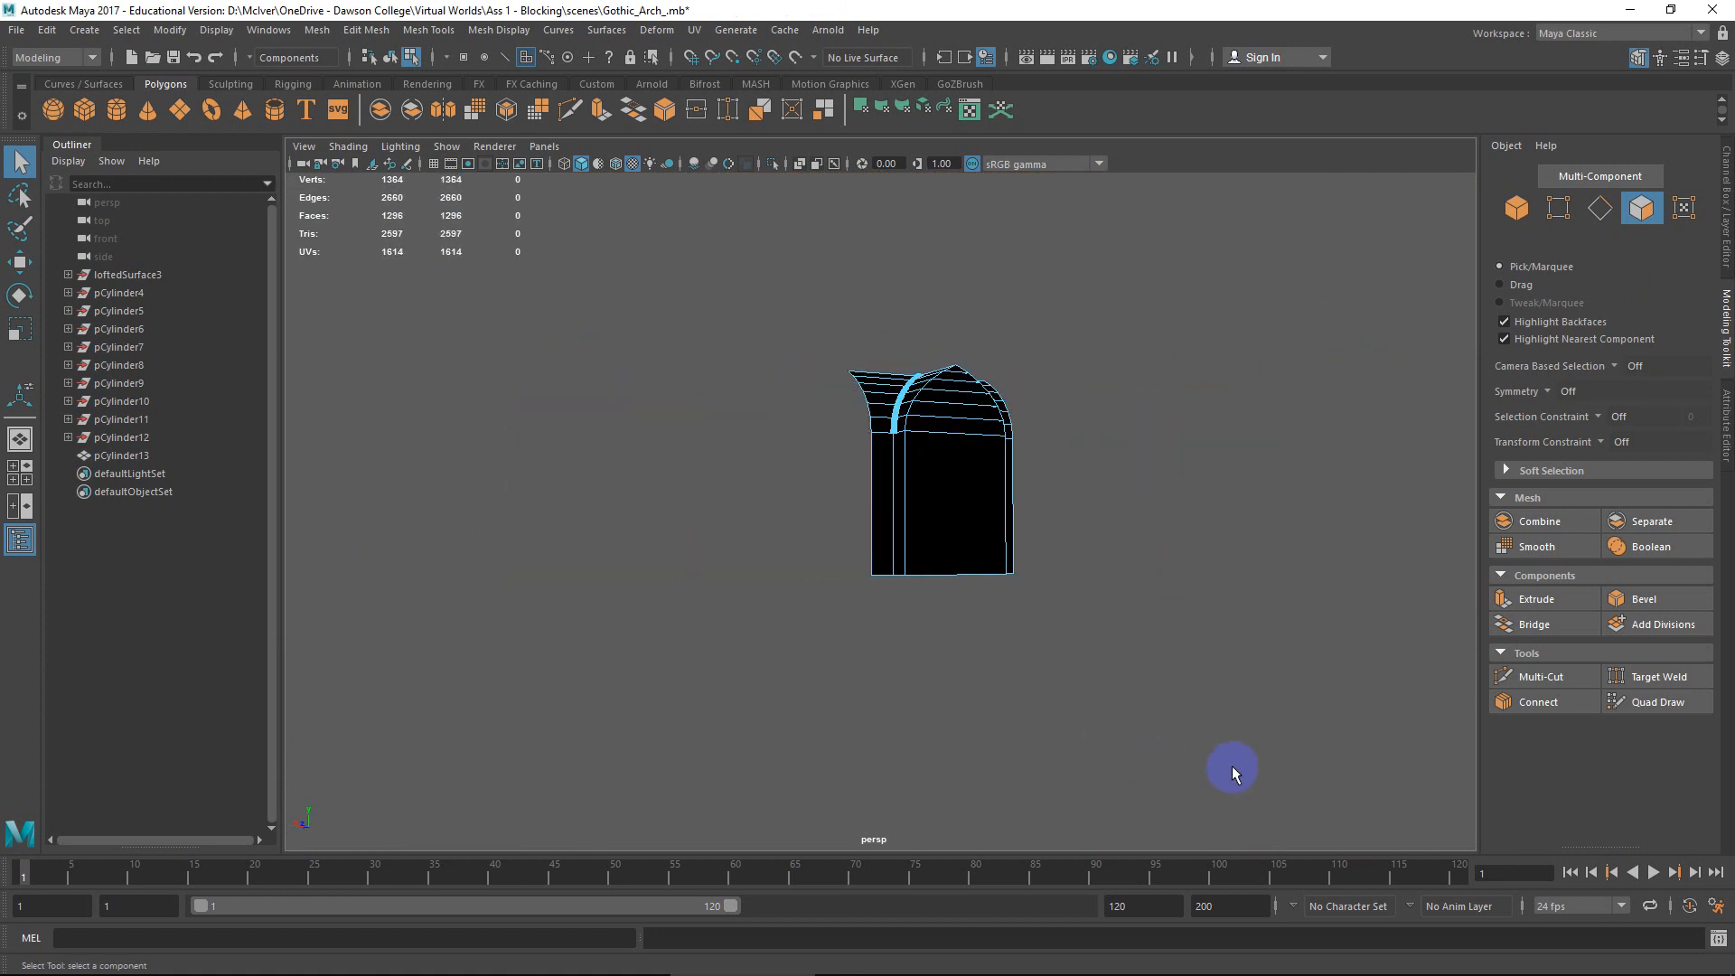
{"action": "left_click_drag", "start_coordinate": [1232, 771], "coordinate": [999, 457], "text": "alt"}
{"action": "right_click_drag", "start_coordinate": [984, 436], "coordinate": [1044, 399]}
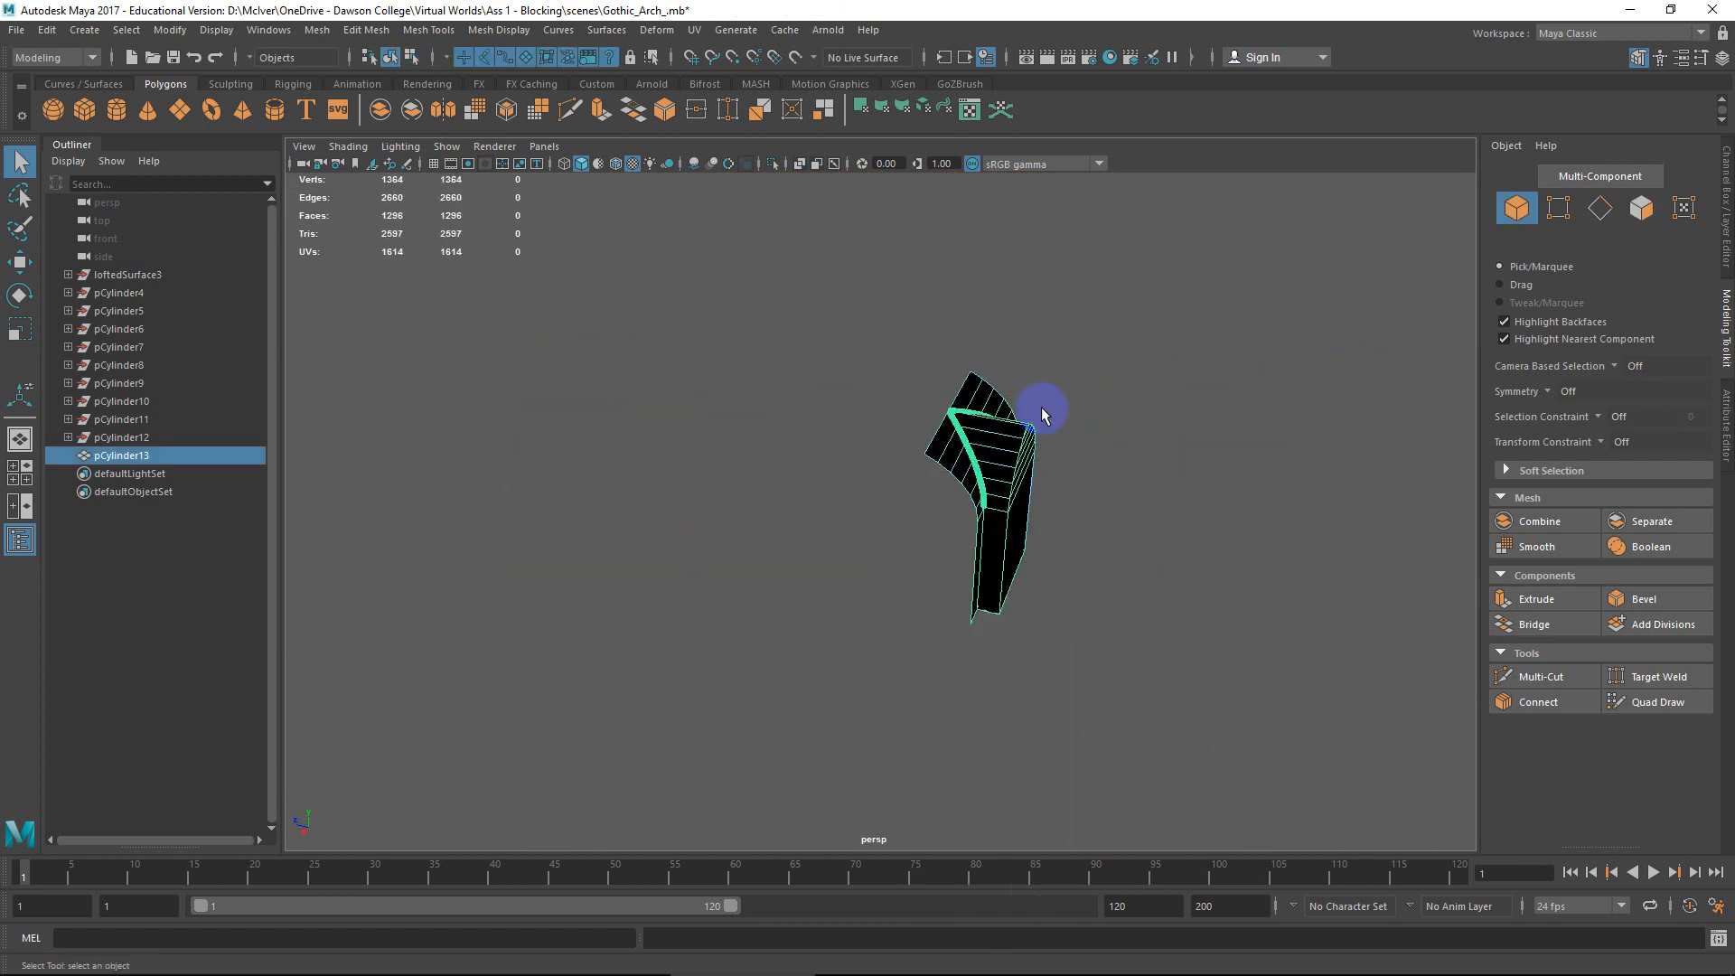
{"action": "scroll", "coordinate": [987, 449], "scroll_direction": "up", "scroll_amount": 6}
{"action": "middle_click_drag", "start_coordinate": [1174, 378], "coordinate": [1068, 448], "text": "alt"}
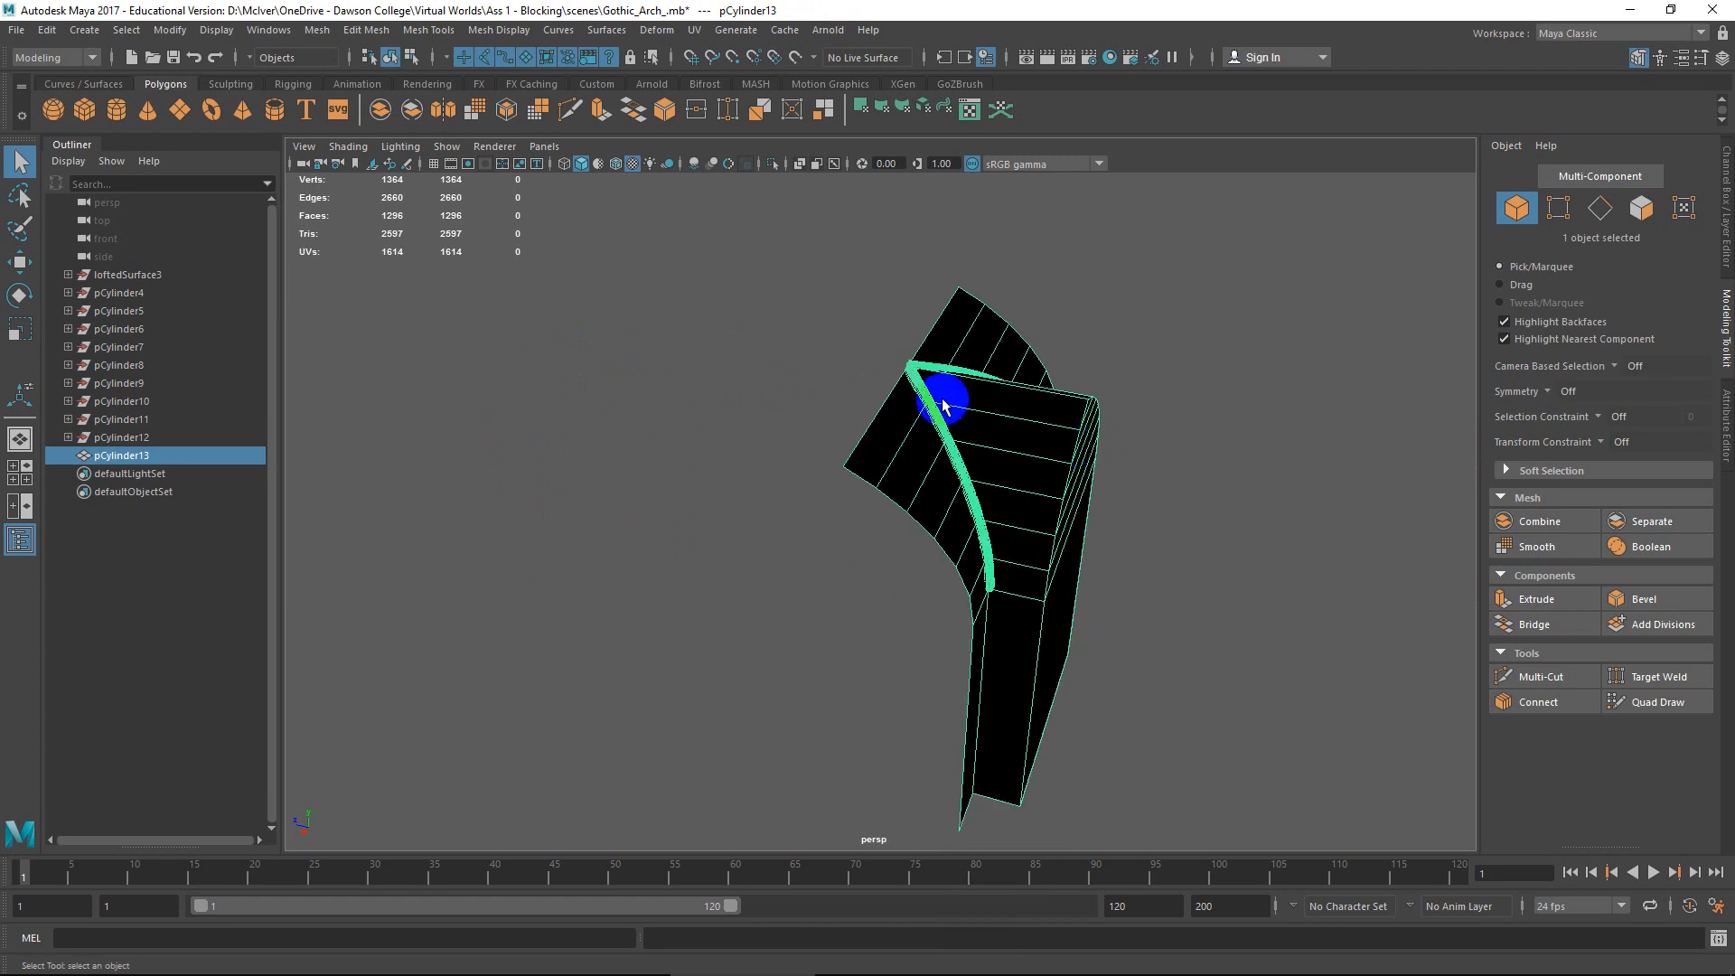
Try moving the half-bay mesh along the world Z axis and undo the move.
{"action": "left_click", "coordinate": [169, 30]}
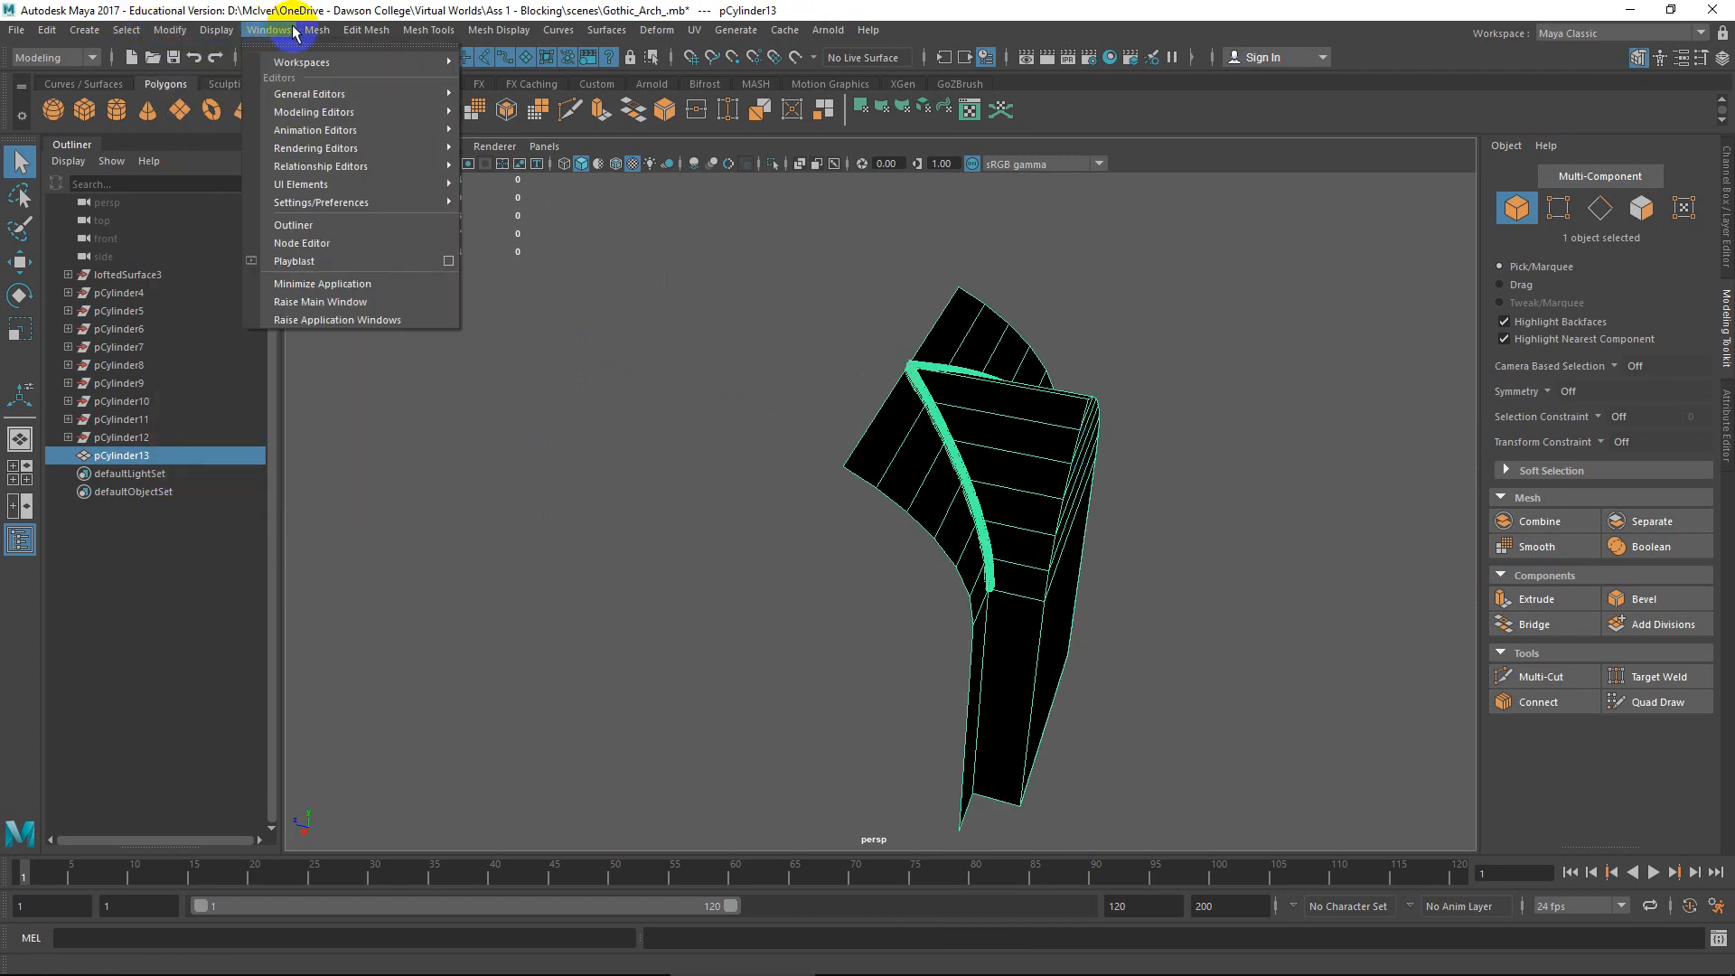
{"action": "left_click", "coordinate": [941, 390]}
{"action": "key", "text": "w"}
{"action": "scroll", "coordinate": [985, 454], "scroll_direction": "down", "scroll_amount": 5}
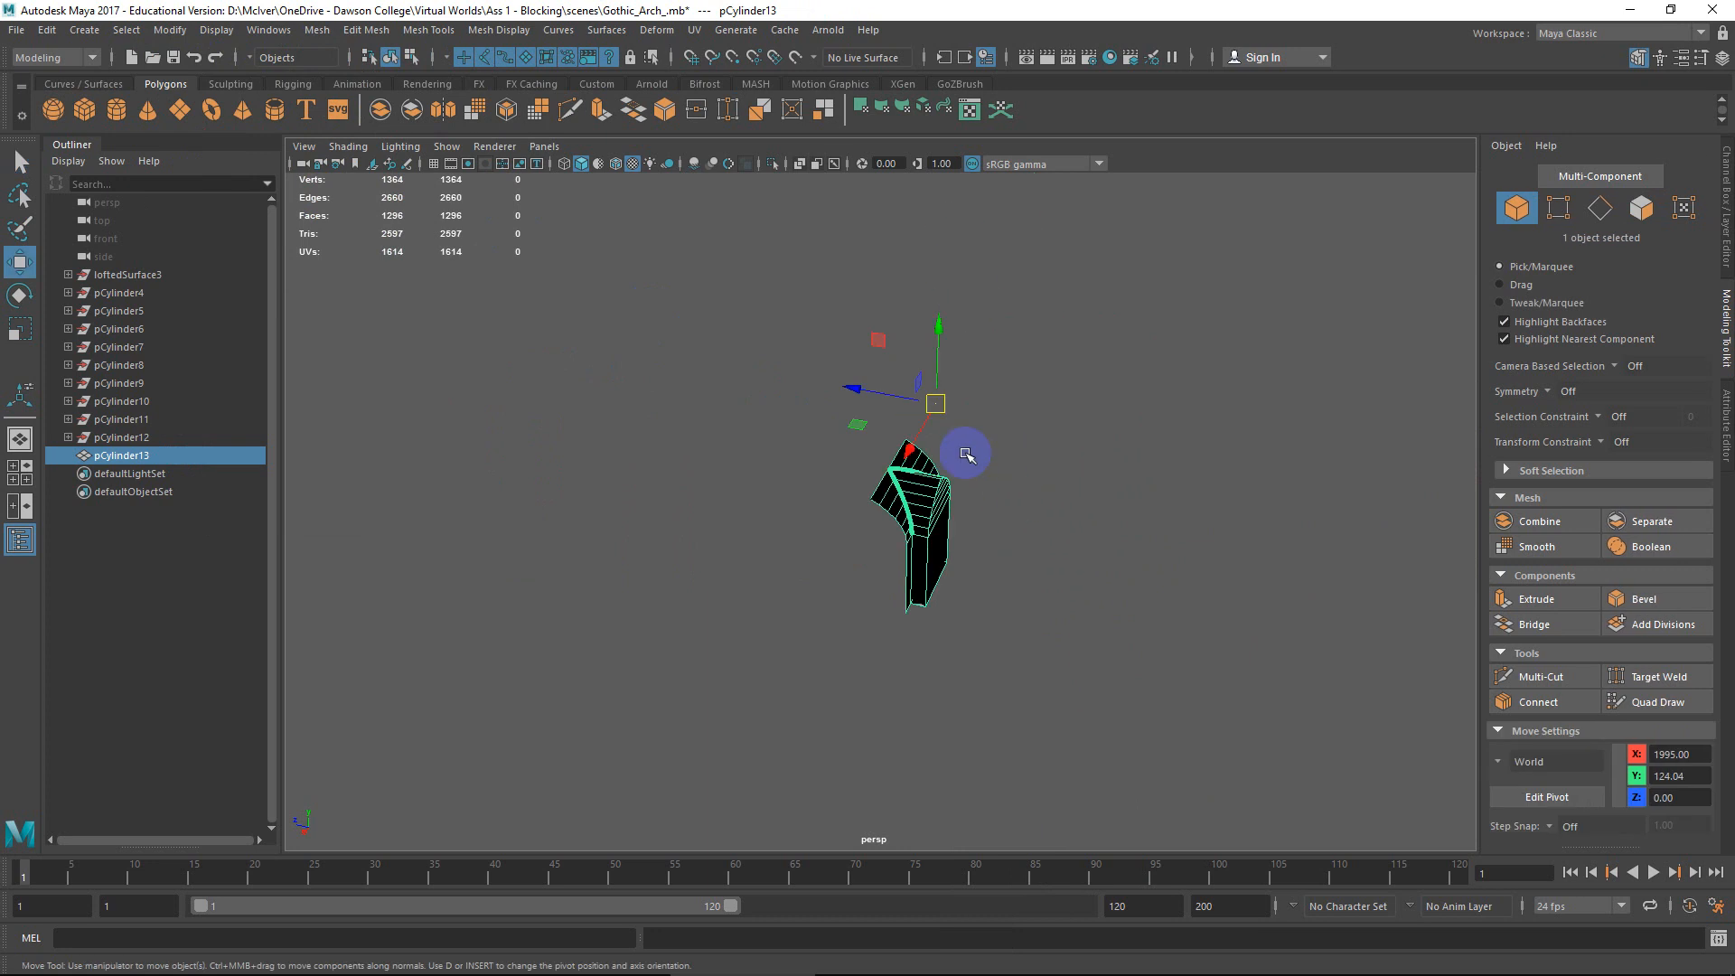
{"action": "left_click_drag", "start_coordinate": [880, 390], "coordinate": [907, 418]}
{"action": "key", "text": "ctrl+z"}
{"action": "left_click_drag", "start_coordinate": [723, 307], "coordinate": [1000, 693], "text": "alt"}
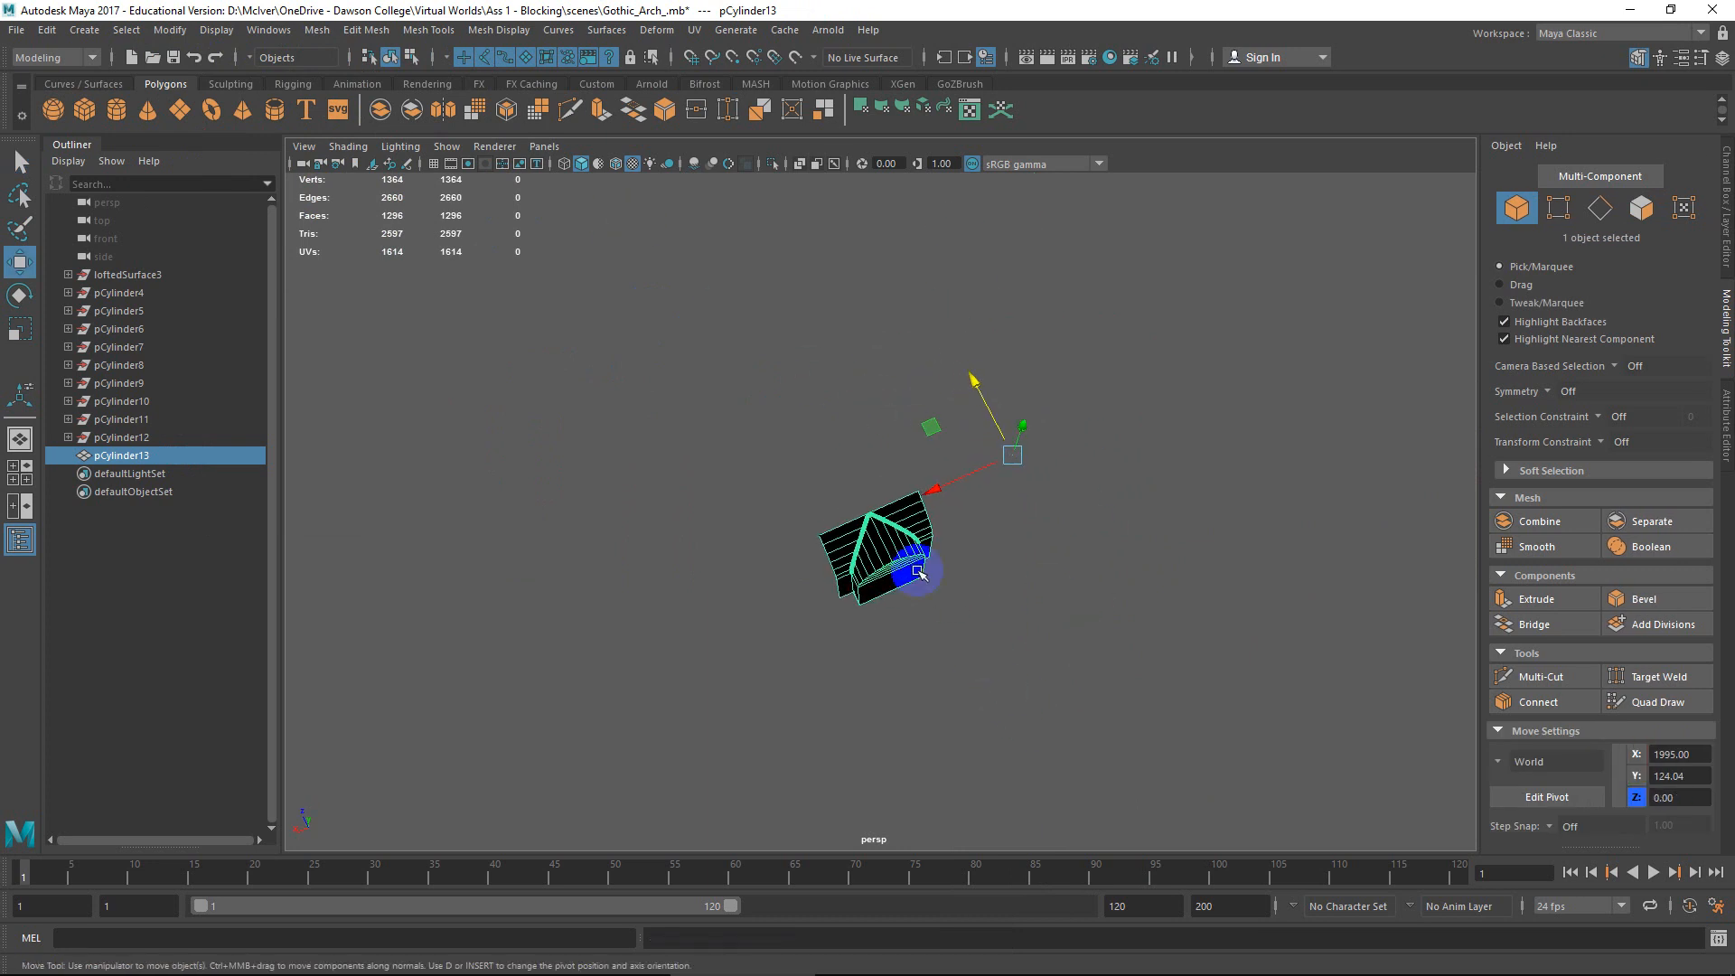
Try mirroring the half bay across the world Z axis in the negative direction, merging its border vertices.
{"action": "left_click", "coordinate": [311, 32]}
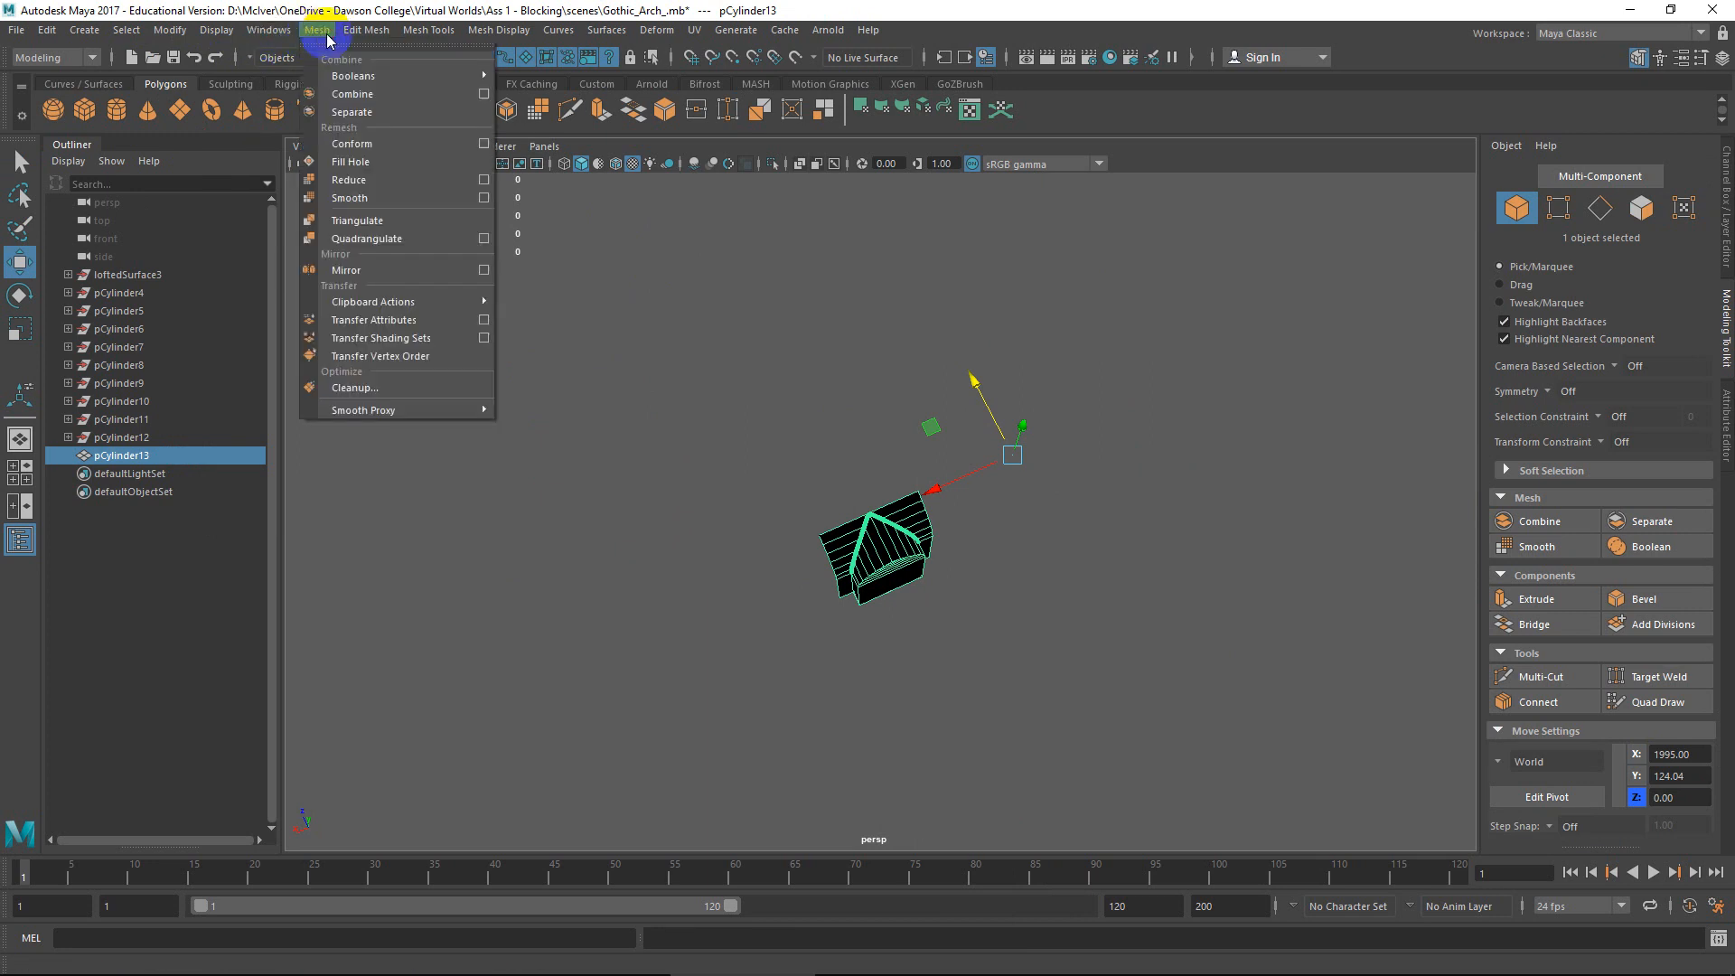
{"action": "left_click", "coordinate": [484, 271]}
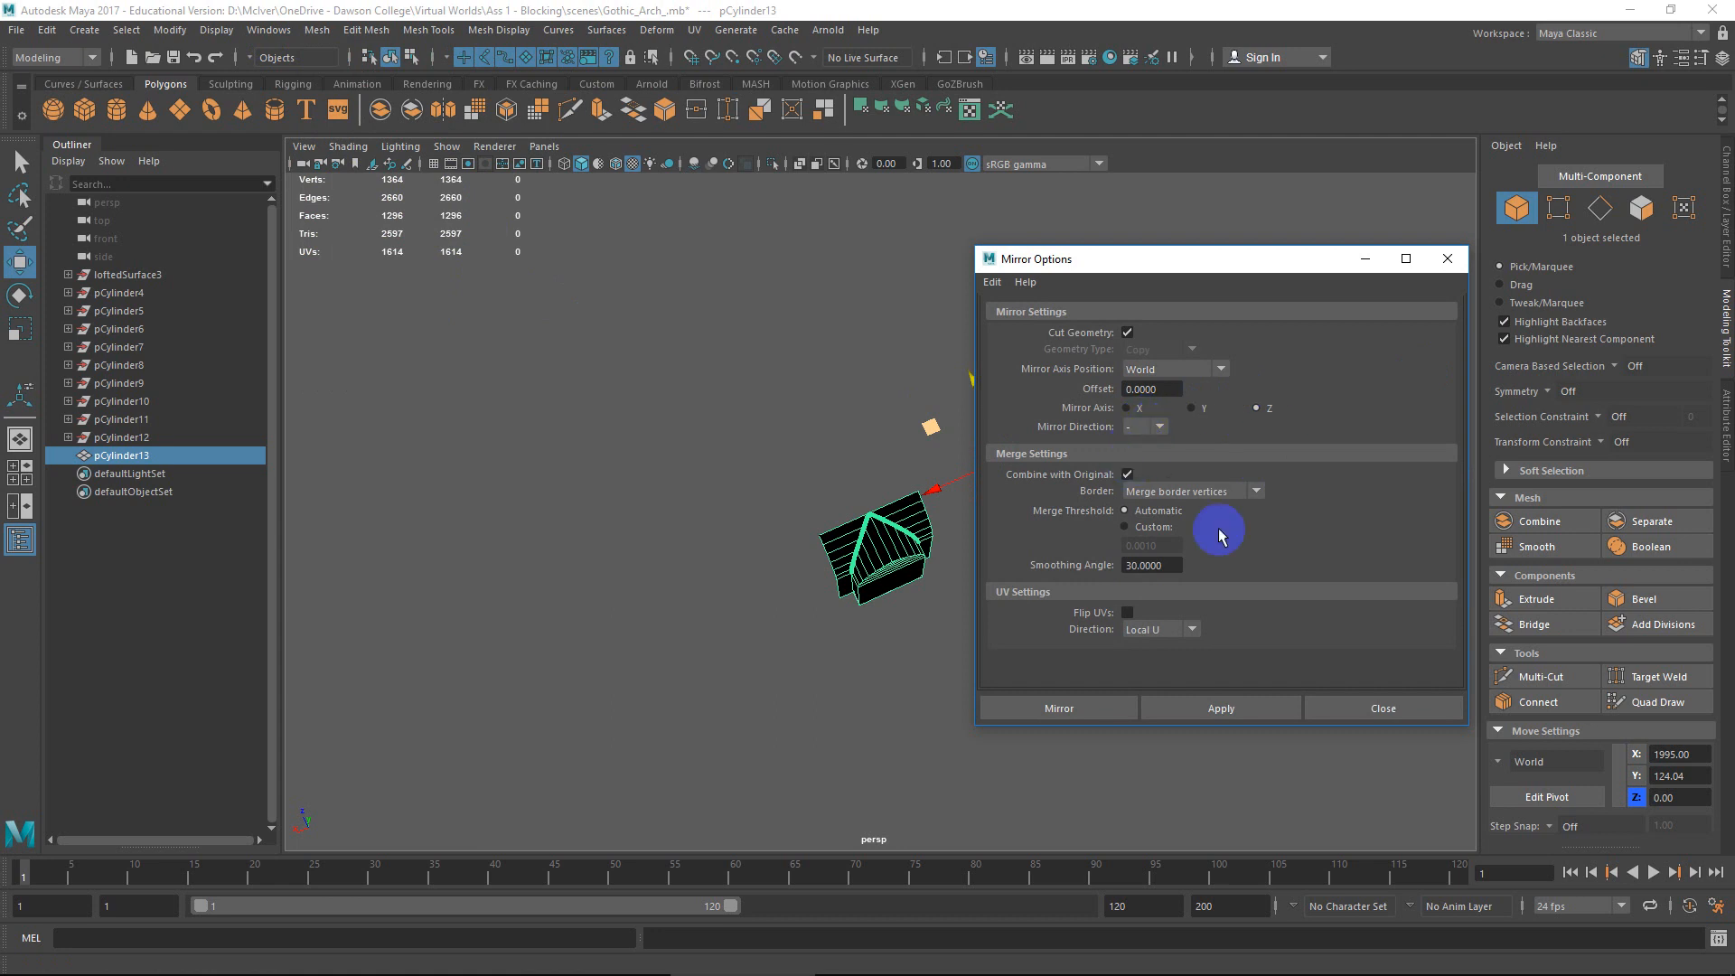
{"action": "left_click", "coordinate": [1173, 709]}
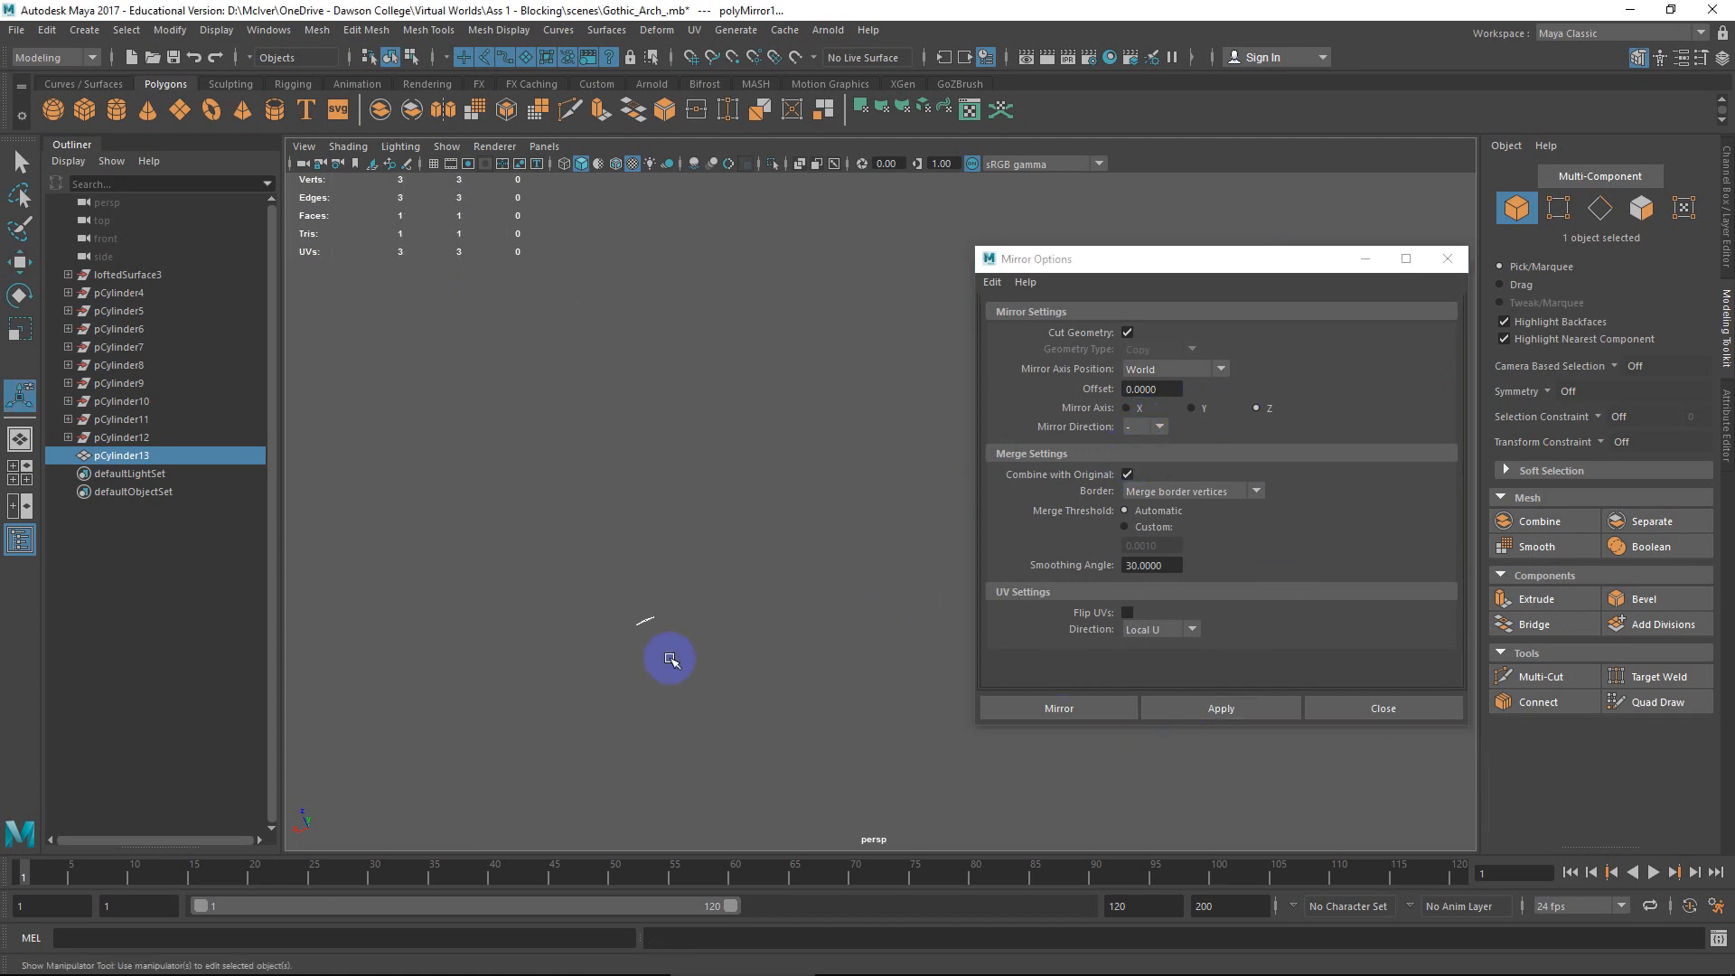
{"action": "left_click", "coordinate": [766, 658]}
Set the mirror direction to +, try mirroring the half bay across the world Z axis, and undo that mirror.
{"action": "left_click", "coordinate": [1144, 429]}
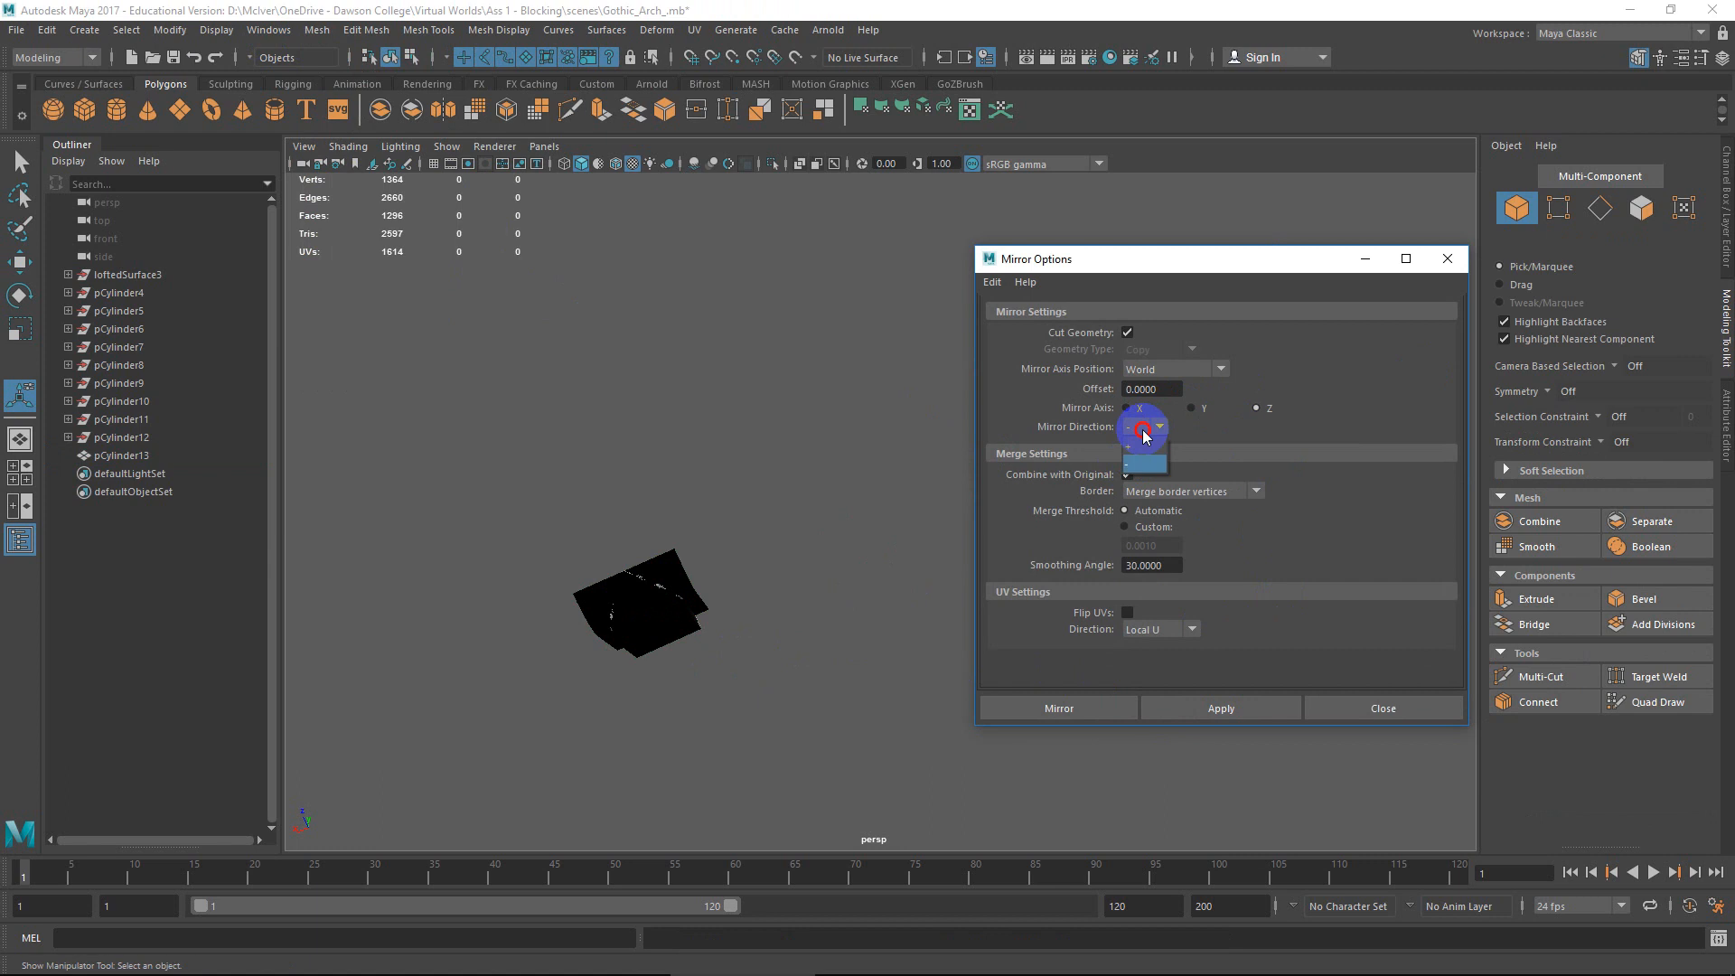
{"action": "left_click", "coordinate": [1133, 446]}
{"action": "left_click", "coordinate": [1239, 709]}
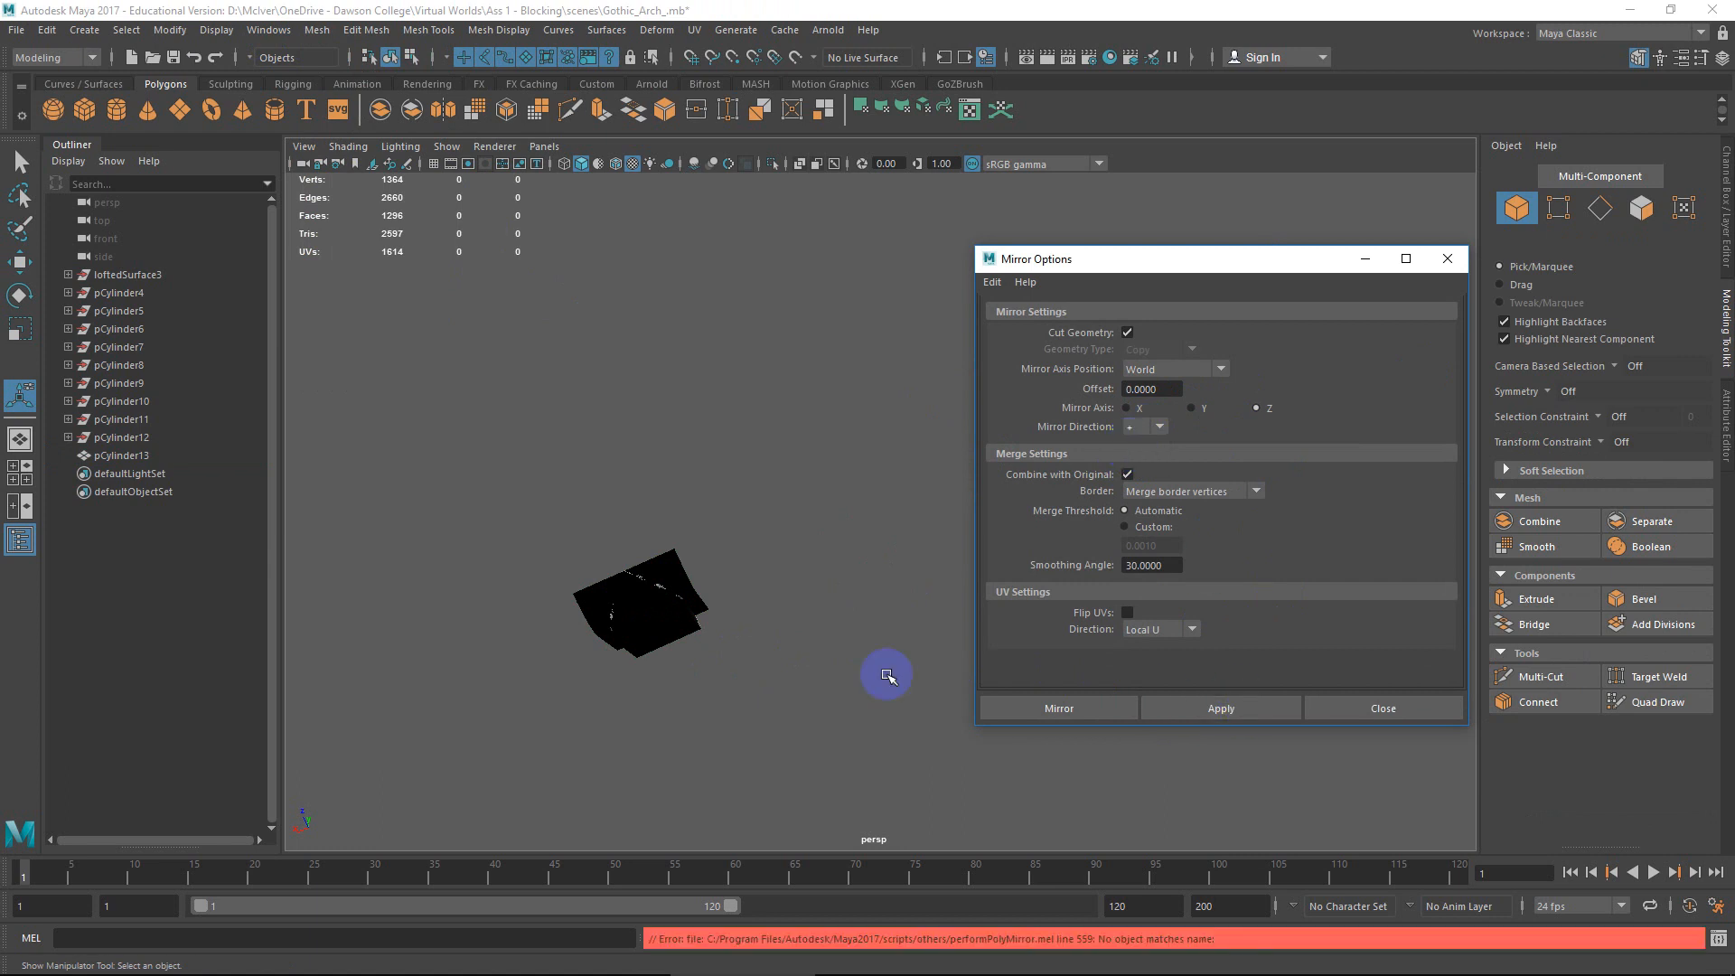
{"action": "left_click", "coordinate": [678, 604]}
{"action": "left_click", "coordinate": [1211, 712]}
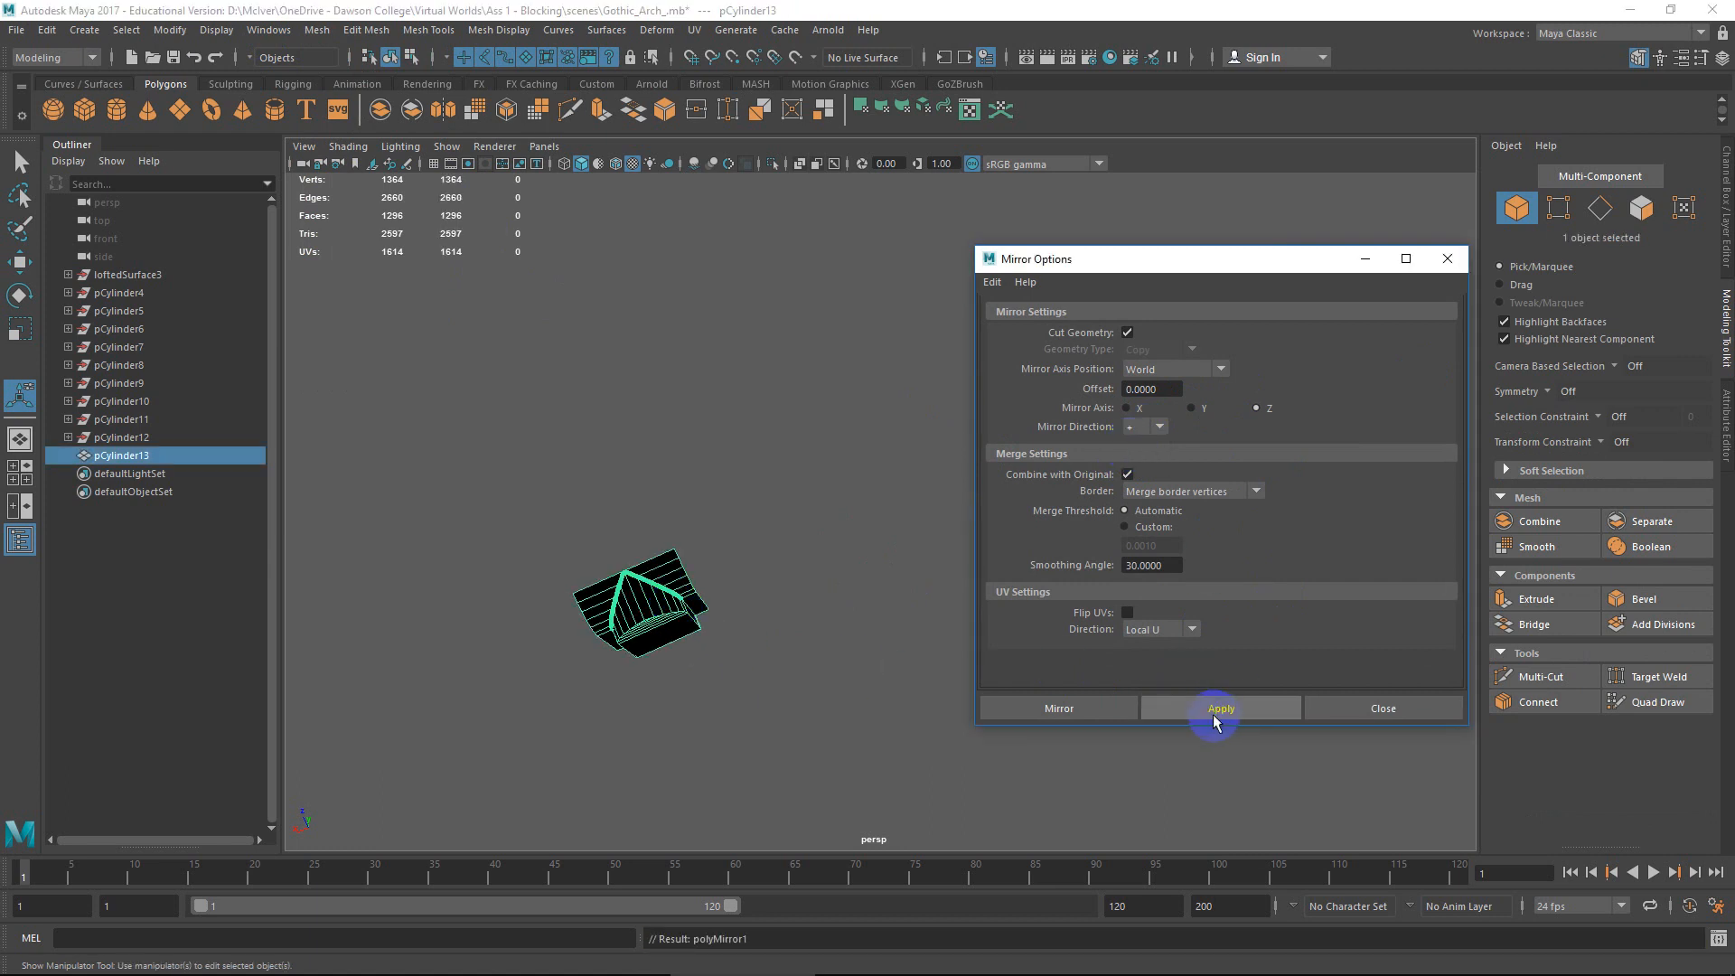
{"action": "right_click_drag", "start_coordinate": [709, 677], "coordinate": [914, 438], "text": "alt"}
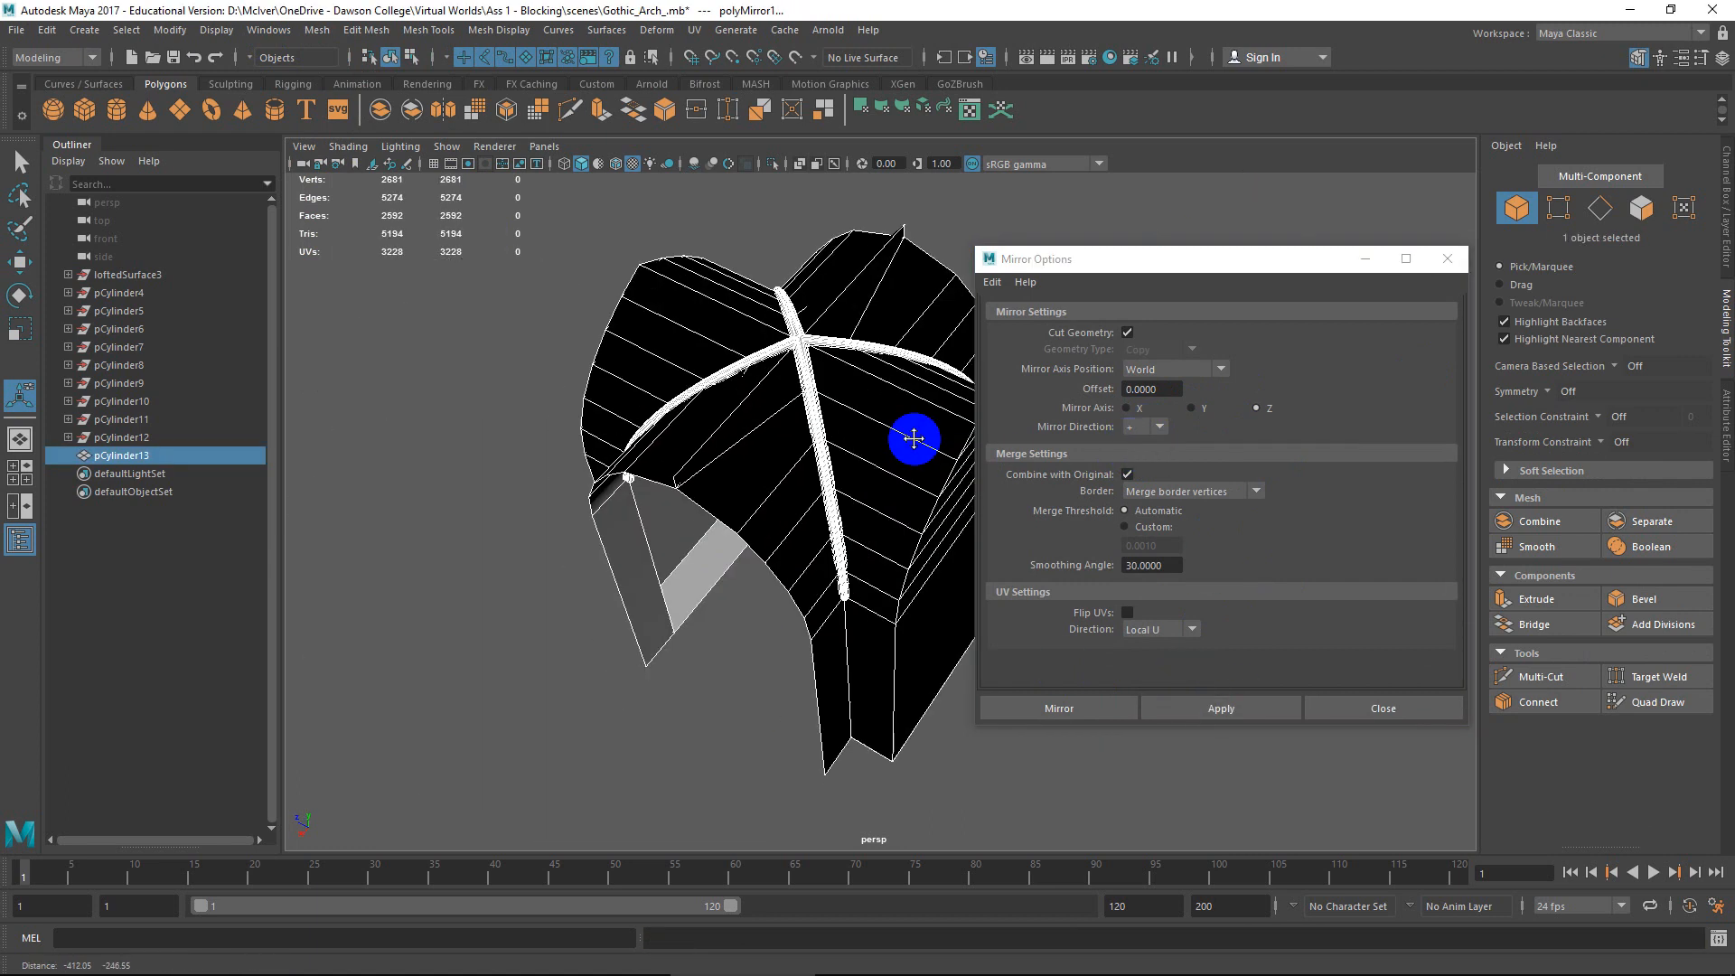
{"action": "left_click_drag", "start_coordinate": [862, 477], "coordinate": [820, 496], "text": "alt"}
{"action": "key", "text": "ctrl+z"}
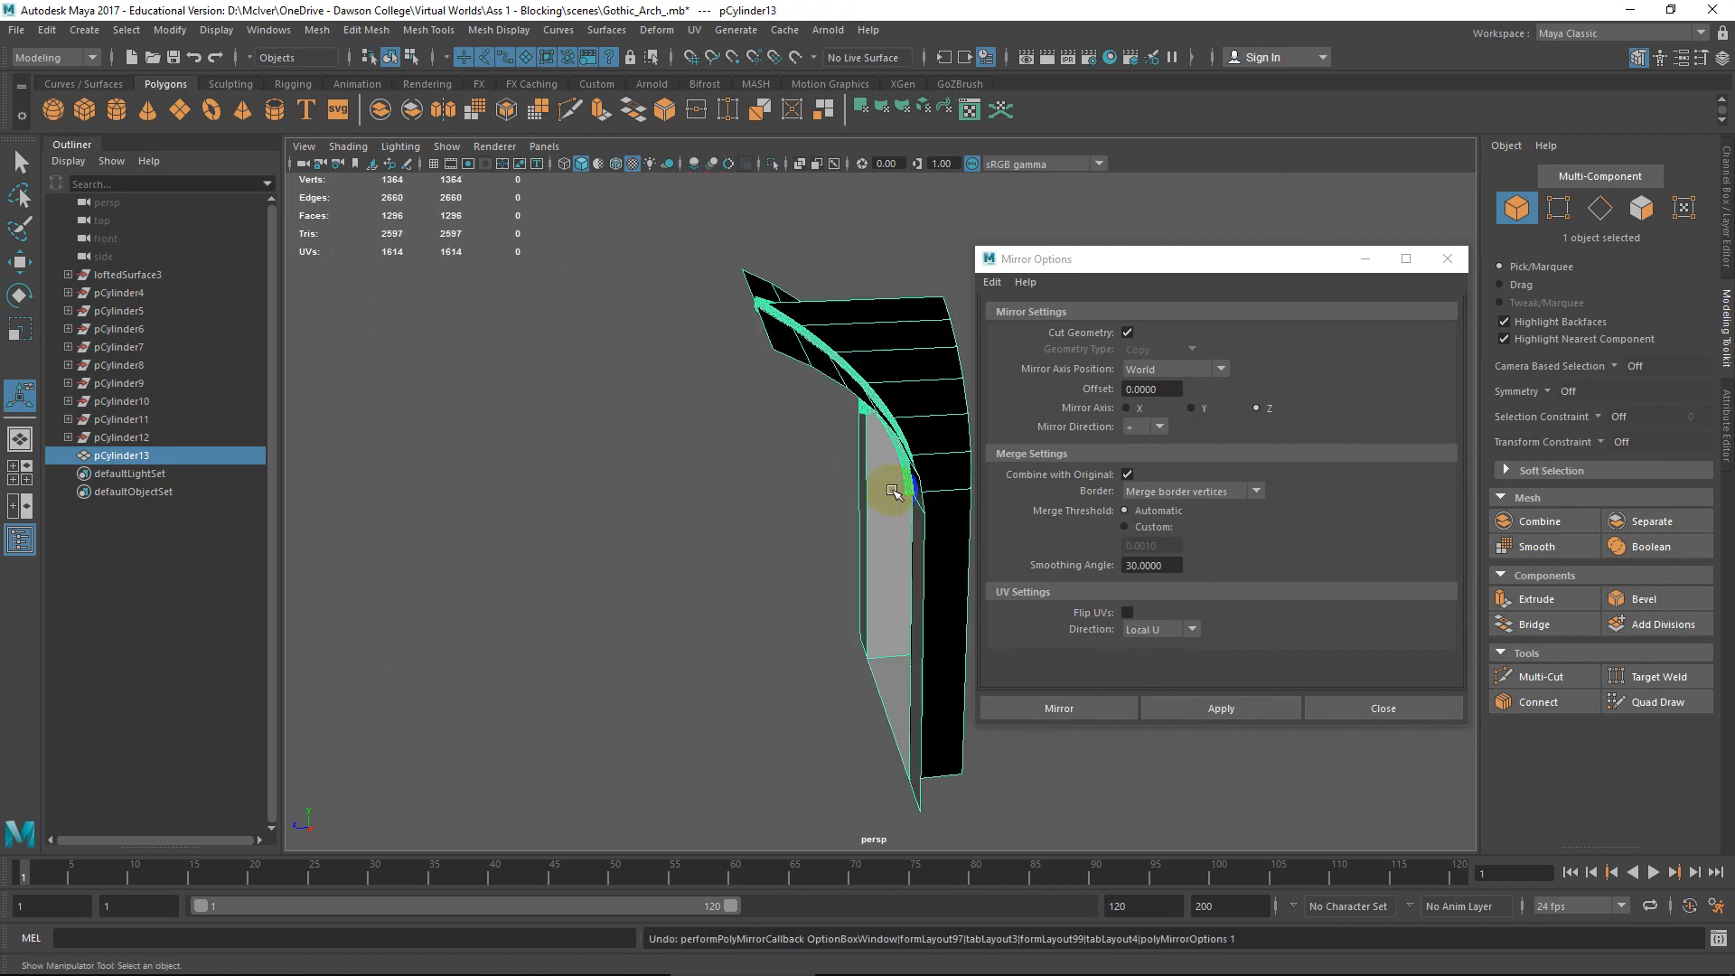
Activate the Move tool on the half bay and shift its pivot in the XZ plane toward the ribbed arch.
{"action": "right_click_drag", "start_coordinate": [893, 490], "coordinate": [877, 493], "text": "alt"}
{"action": "mouse_move", "coordinate": [802, 522]}
{"action": "left_mouse_down", "text": "alt"}
{"action": "mouse_move", "coordinate": [810, 557]}
{"action": "mouse_move", "coordinate": [786, 500]}
{"action": "mouse_move", "coordinate": [795, 512]}
{"action": "left_mouse_up", "text": "alt"}
{"action": "scroll", "coordinate": [823, 506], "scroll_direction": "down", "scroll_amount": 6}
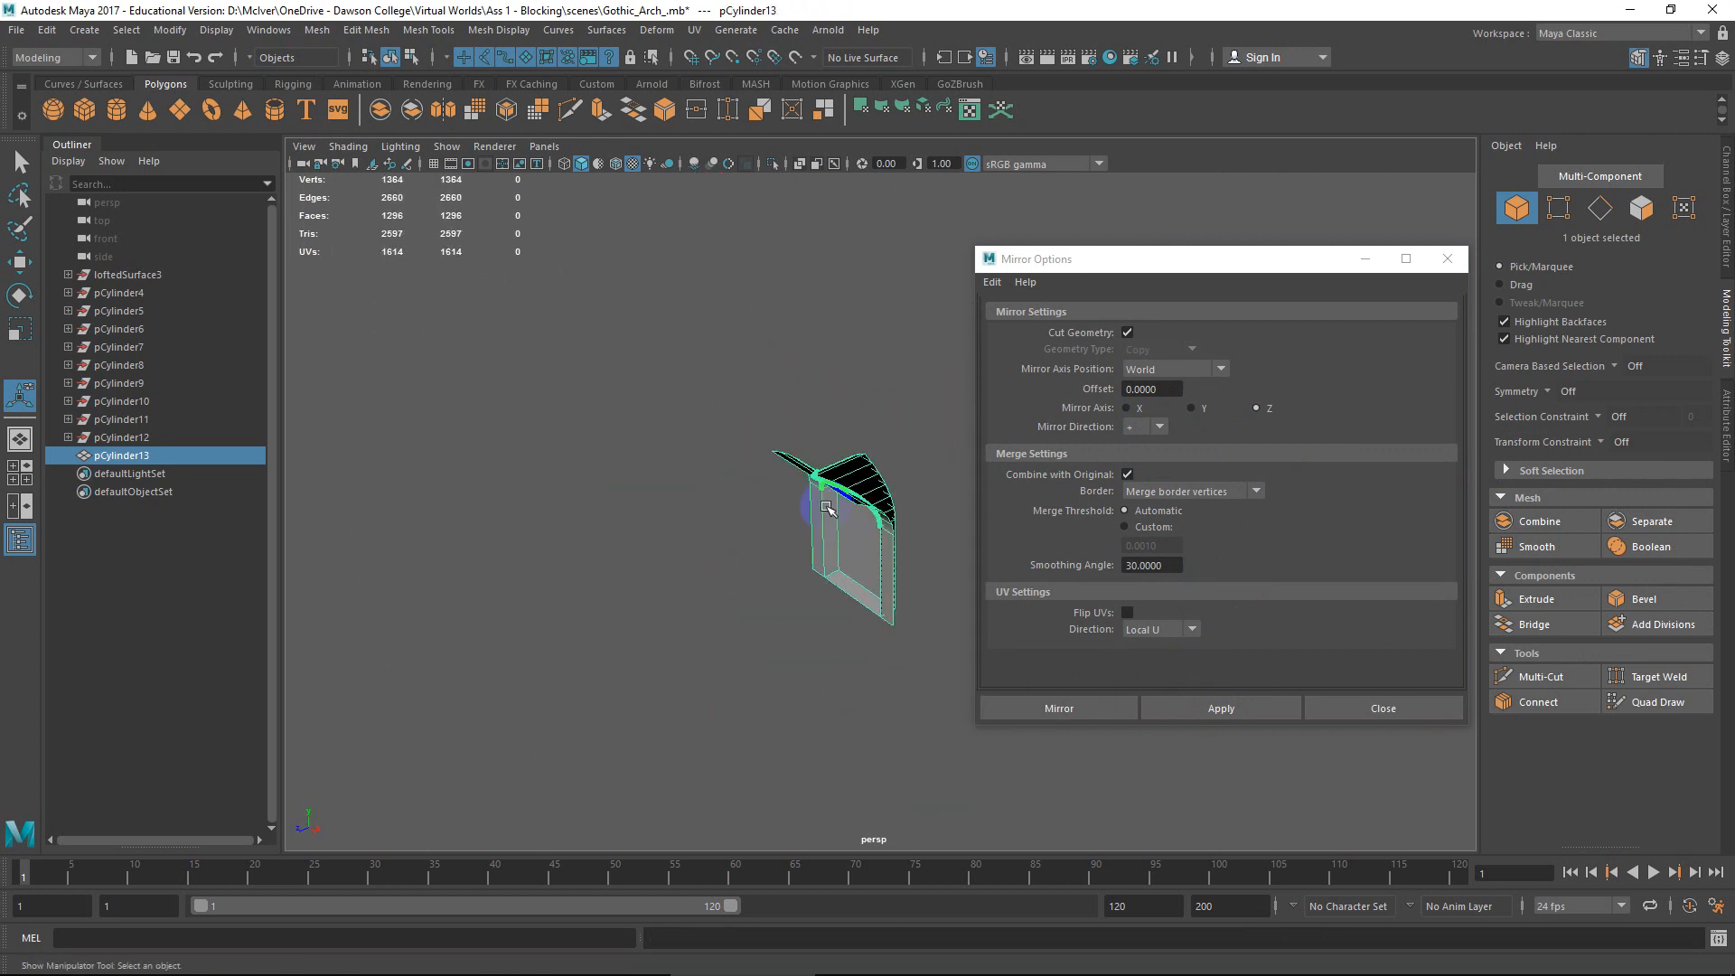
{"action": "middle_click_drag", "start_coordinate": [864, 519], "coordinate": [732, 521], "text": "alt"}
{"action": "scroll", "coordinate": [736, 522], "scroll_direction": "up", "scroll_amount": 2}
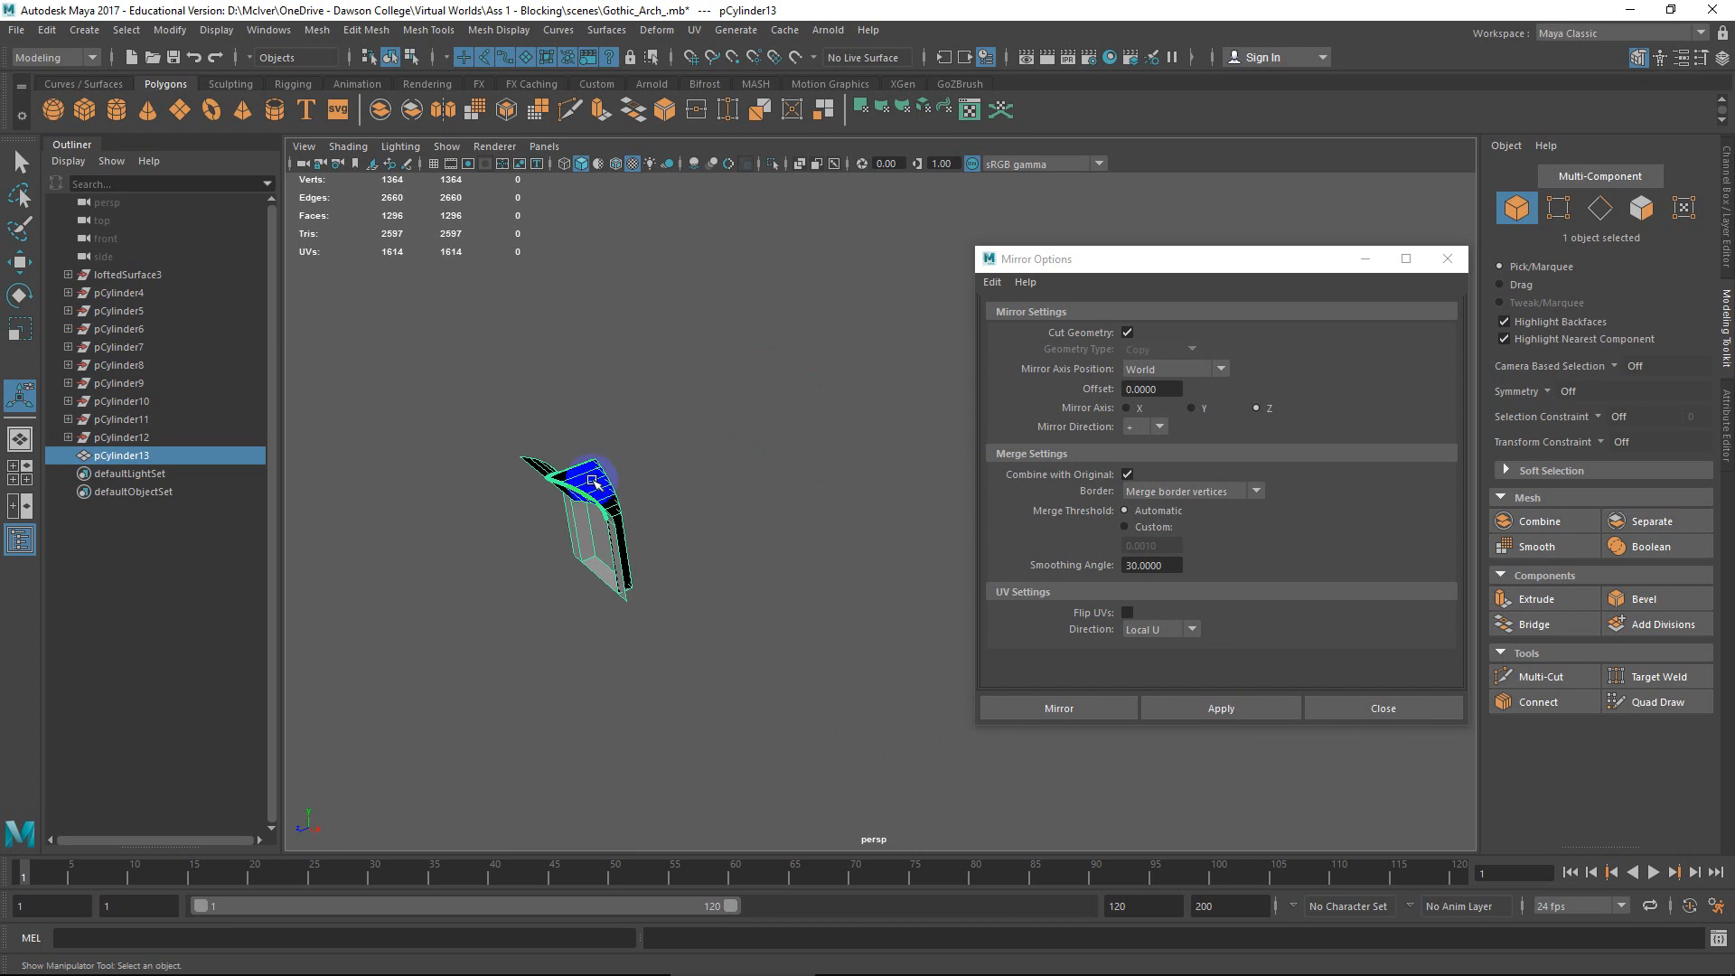
{"action": "right_click_drag", "start_coordinate": [593, 480], "coordinate": [667, 393]}
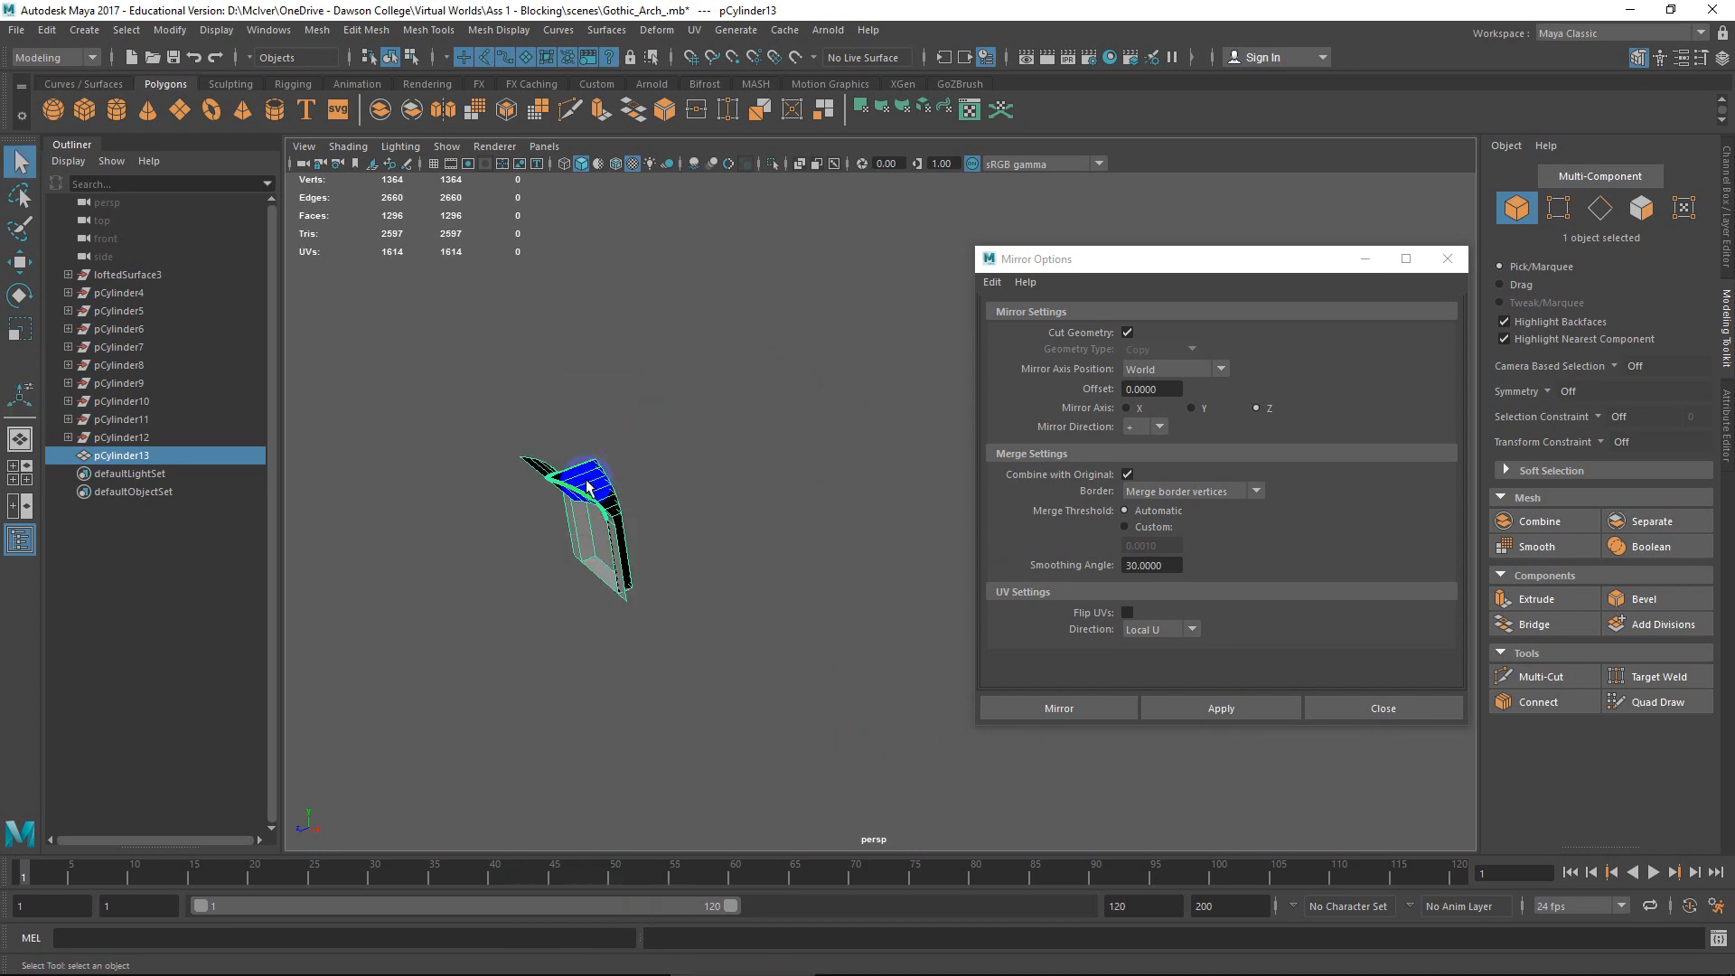
{"action": "key", "text": "w"}
{"action": "scroll", "coordinate": [705, 512], "scroll_direction": "down", "scroll_amount": 2}
{"action": "scroll", "coordinate": [744, 519], "scroll_direction": "up", "scroll_amount": 3}
{"action": "middle_click_drag", "start_coordinate": [671, 485], "coordinate": [788, 491], "text": "alt"}
{"action": "scroll", "coordinate": [788, 492], "scroll_direction": "up", "scroll_amount": 4}
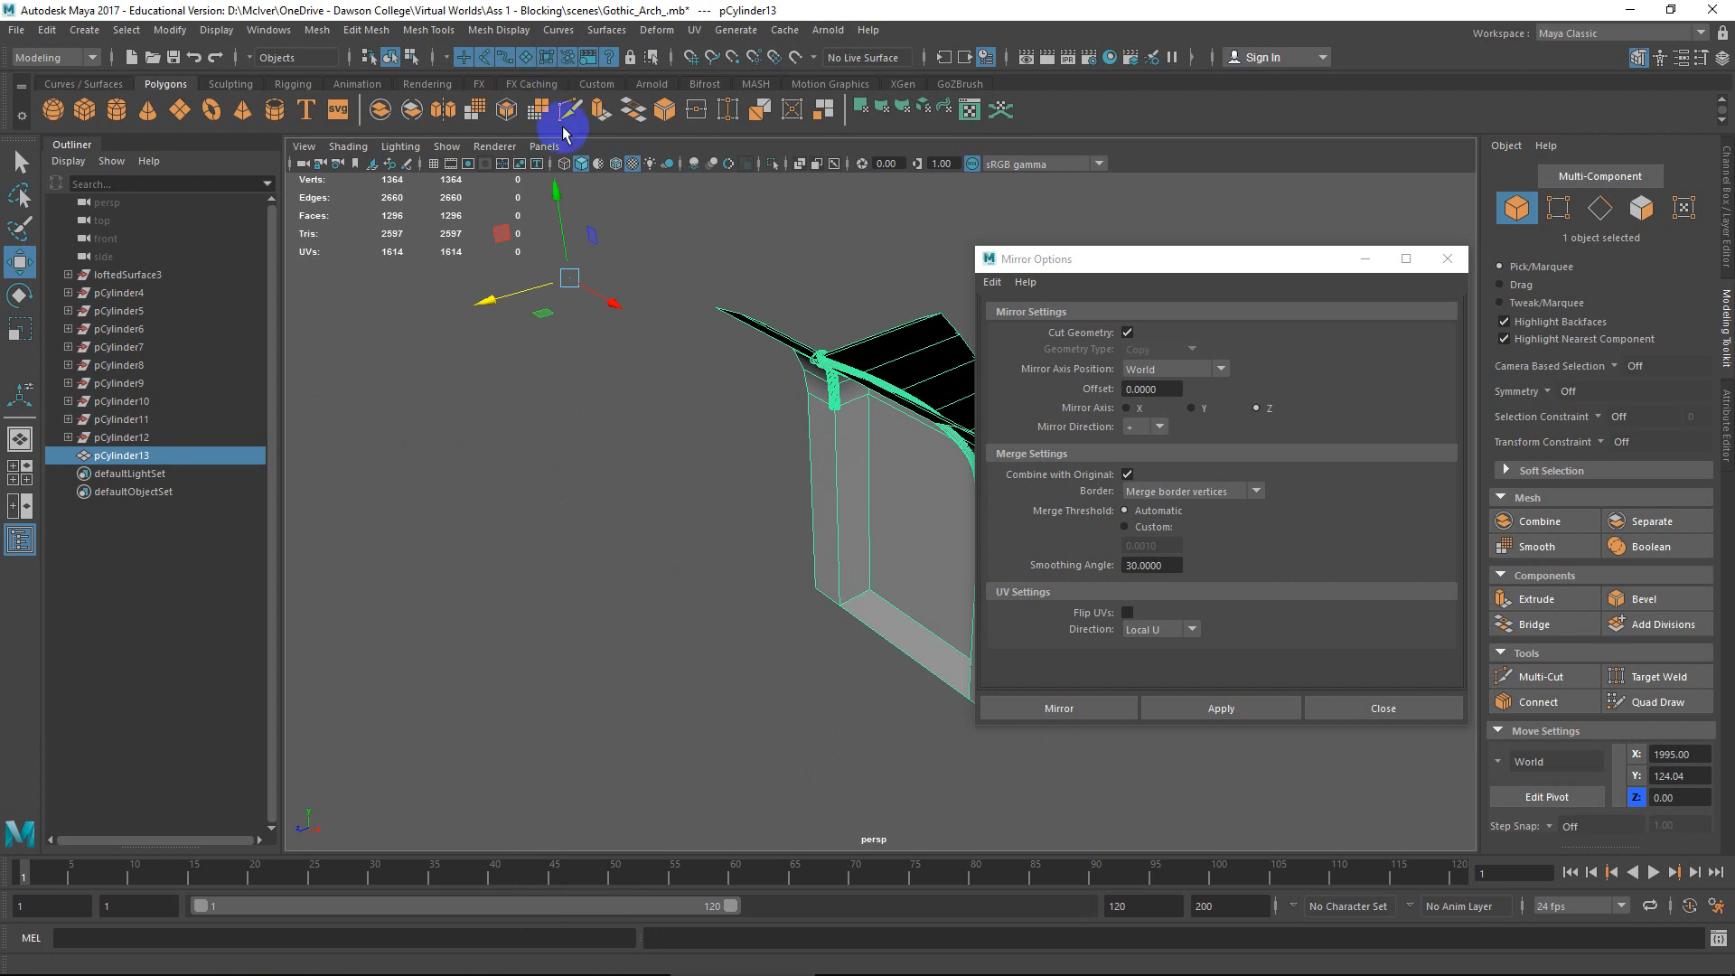
{"action": "key", "text": "d"}
{"action": "middle_click_drag", "start_coordinate": [883, 573], "coordinate": [782, 570], "text": "alt"}
{"action": "scroll", "coordinate": [669, 513], "scroll_direction": "down", "scroll_amount": 3}
{"action": "left_click_drag", "start_coordinate": [654, 507], "coordinate": [744, 546], "text": "alt"}
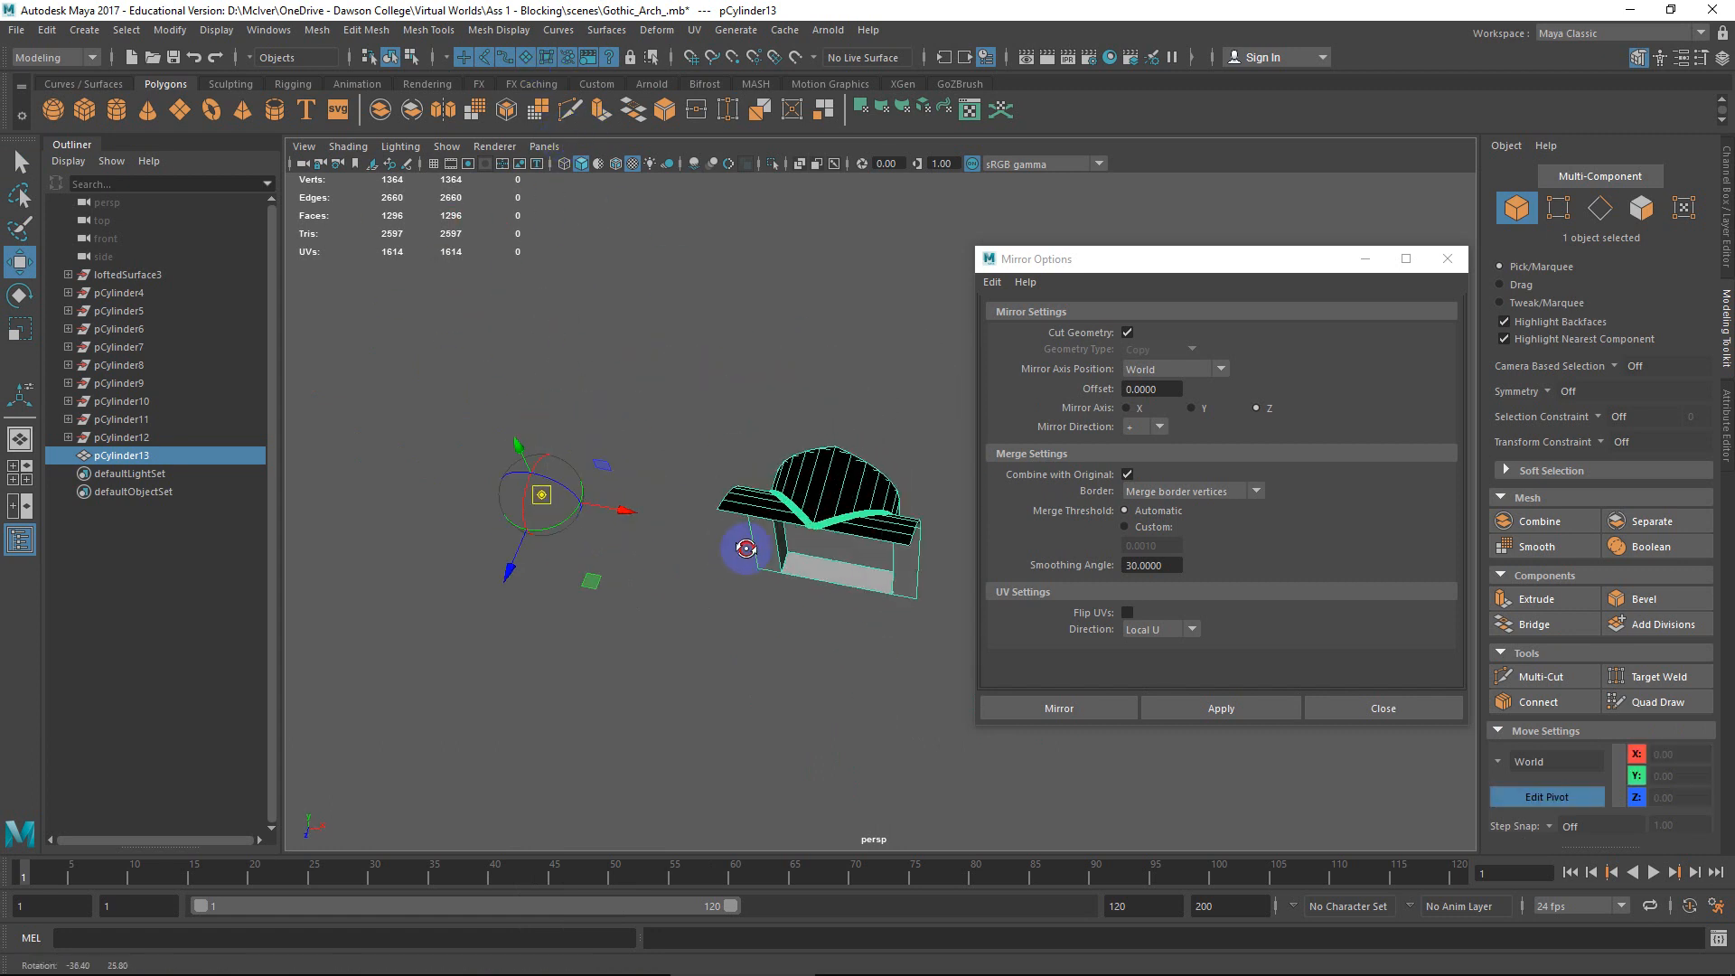
{"action": "left_click_drag", "start_coordinate": [585, 591], "coordinate": [877, 630]}
Turn on point snapping and snap the half bay's pivot to the peak where the ribs meet.
{"action": "scroll", "coordinate": [835, 592], "scroll_direction": "up", "scroll_amount": 5}
{"action": "left_click_drag", "start_coordinate": [762, 596], "coordinate": [682, 349], "text": "alt"}
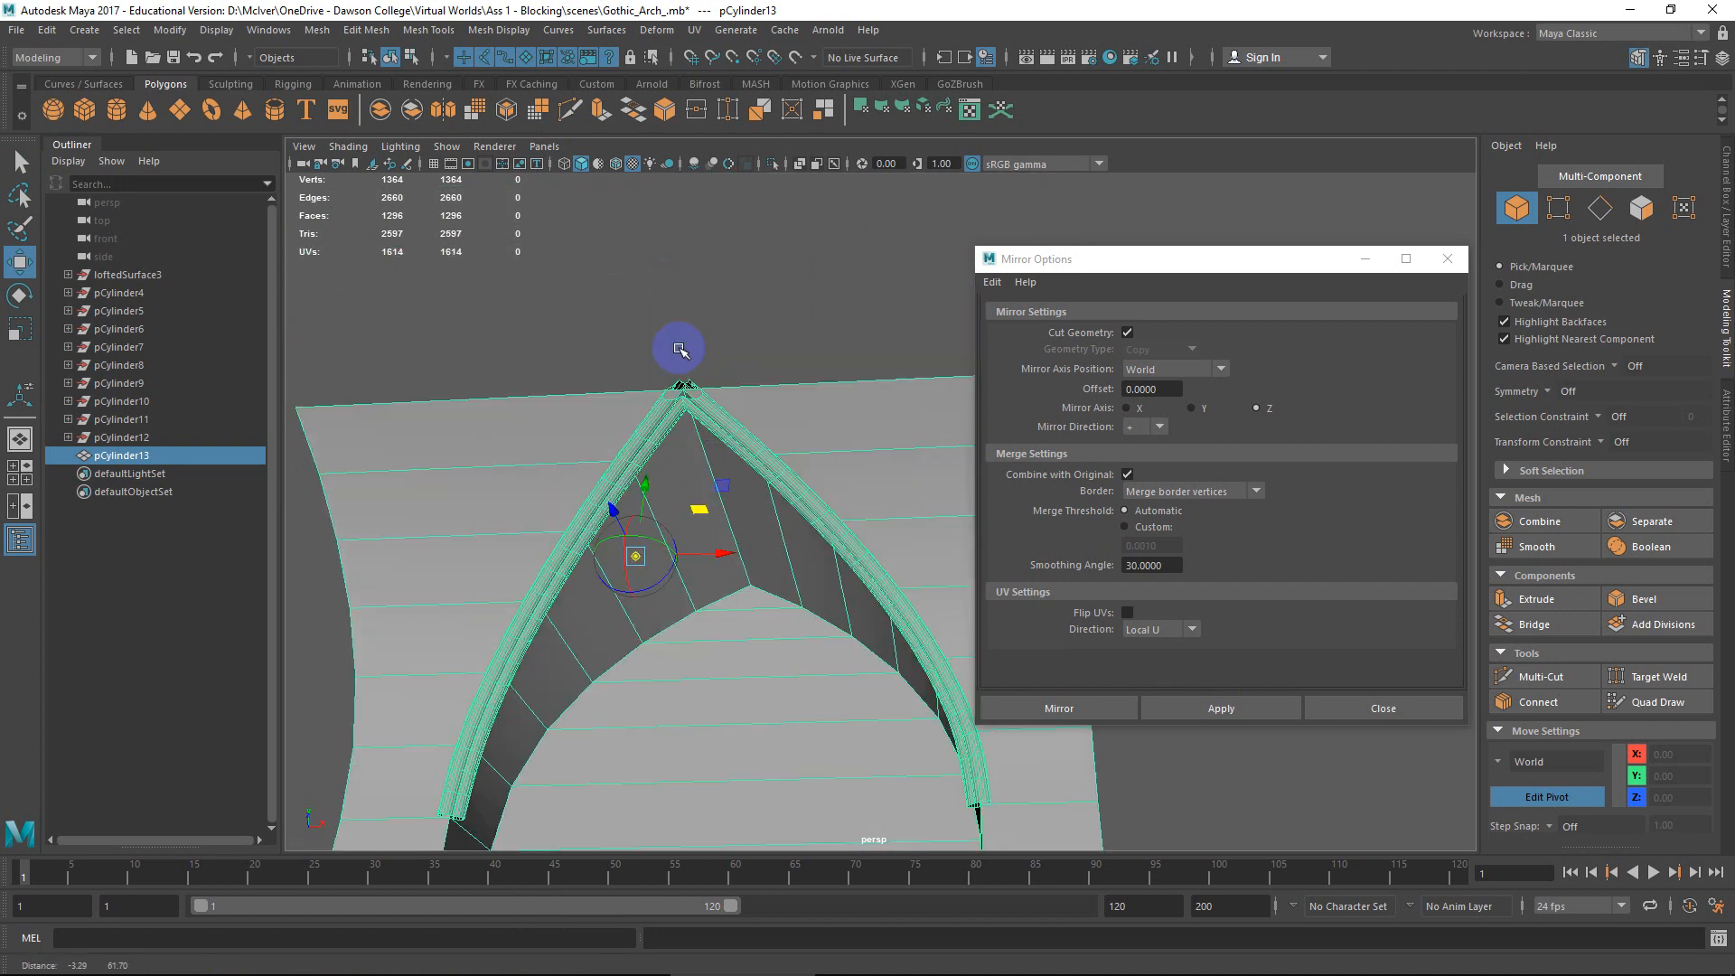
{"action": "scroll", "coordinate": [652, 349], "scroll_direction": "up", "scroll_amount": 5}
{"action": "middle_click_drag", "start_coordinate": [651, 349], "coordinate": [714, 339], "text": "alt"}
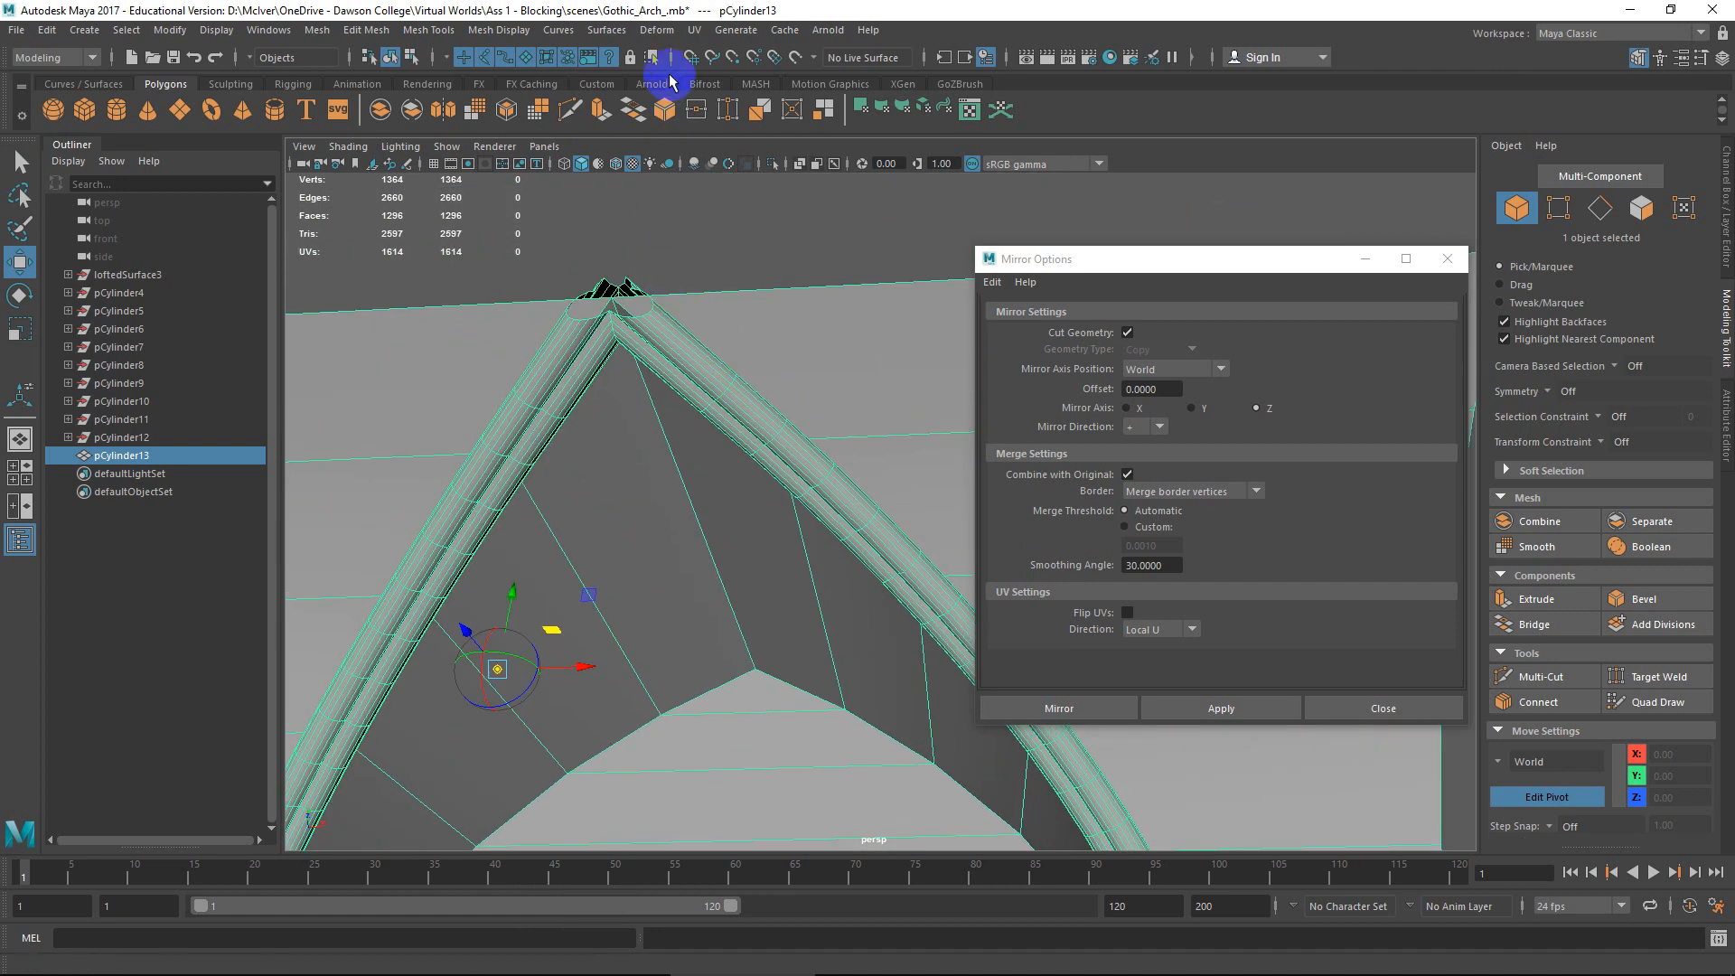
{"action": "left_click", "coordinate": [725, 58]}
{"action": "key", "text": "d"}
{"action": "left_click_drag", "start_coordinate": [536, 648], "coordinate": [502, 671]}
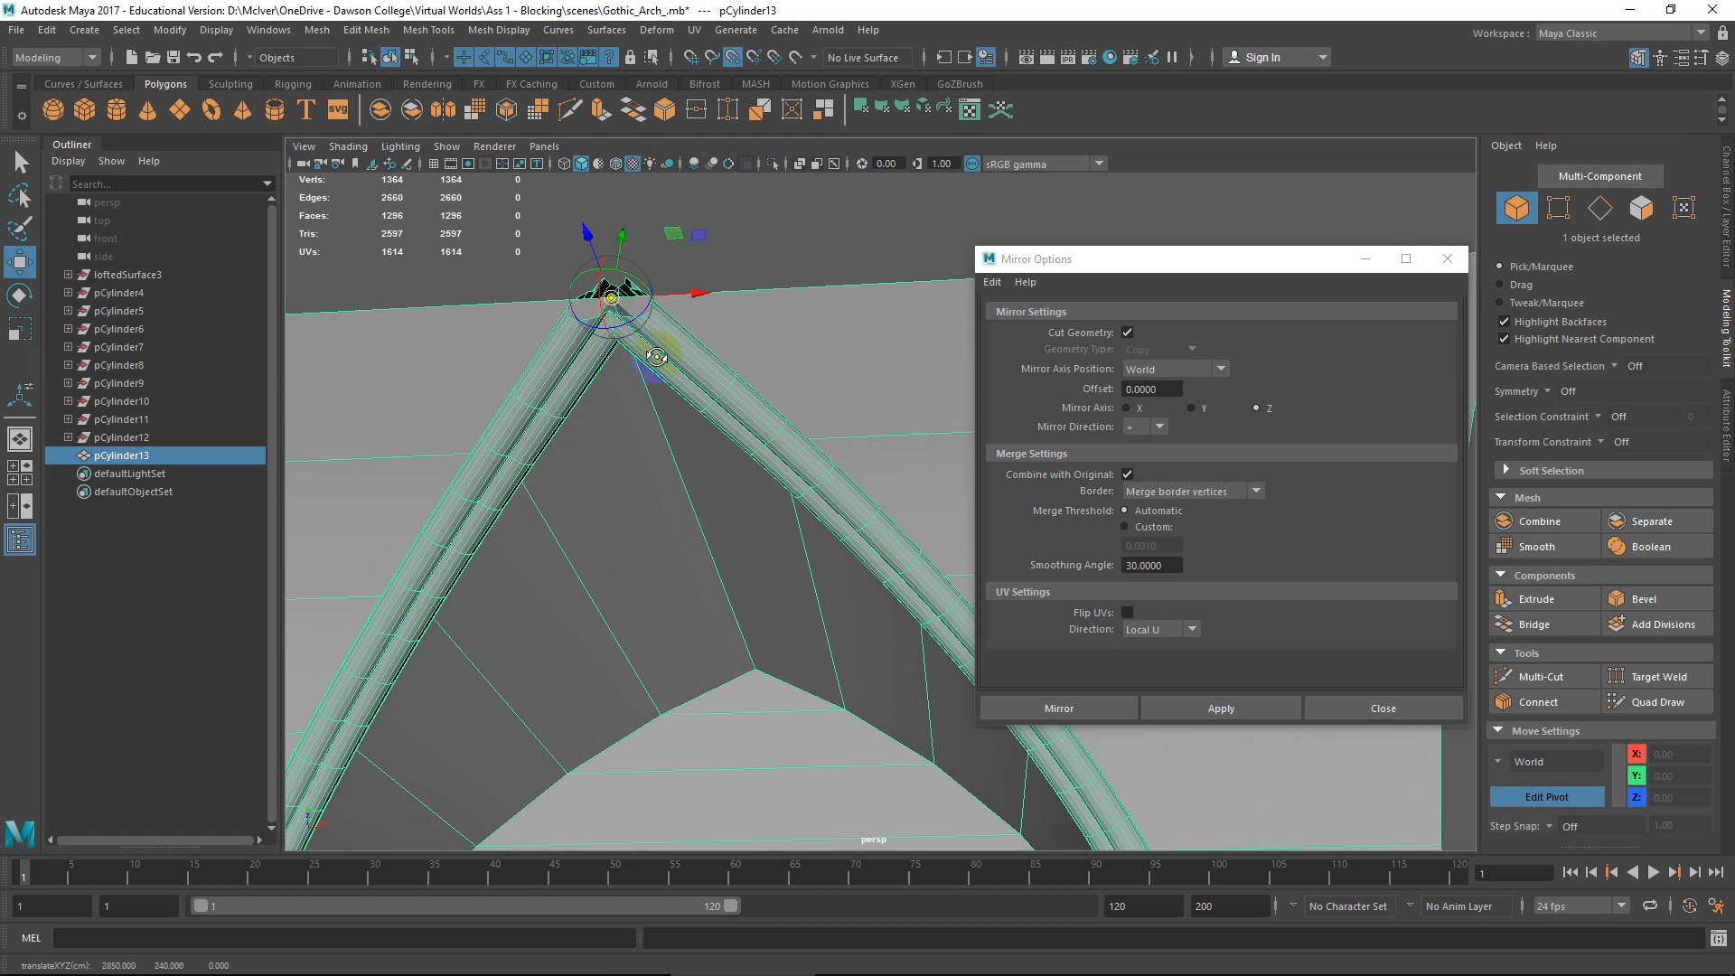
{"action": "left_click_drag", "start_coordinate": [656, 357], "coordinate": [717, 457], "text": "alt"}
{"action": "middle_click_drag", "start_coordinate": [716, 458], "coordinate": [593, 349], "text": "alt"}
{"action": "key", "text": "d"}
Try mirroring the half bay again across the world Z axis in the + direction with its pivot at the rib peak.
{"action": "left_click_drag", "start_coordinate": [663, 422], "coordinate": [592, 461], "text": "alt"}
{"action": "middle_click_drag", "start_coordinate": [592, 461], "coordinate": [763, 546], "text": "alt"}
{"action": "scroll", "coordinate": [762, 546], "scroll_direction": "up", "scroll_amount": 5}
{"action": "middle_click_drag", "start_coordinate": [651, 500], "coordinate": [817, 437], "text": "alt"}
{"action": "left_click_drag", "start_coordinate": [817, 437], "coordinate": [723, 463], "text": "alt"}
{"action": "mouse_move", "coordinate": [723, 463]}
{"action": "middle_mouse_down", "text": "alt"}
{"action": "mouse_move", "coordinate": [770, 463]}
{"action": "mouse_move", "coordinate": [695, 475]}
{"action": "middle_mouse_up", "text": "alt"}
{"action": "left_click_drag", "start_coordinate": [694, 476], "coordinate": [840, 588], "text": "alt"}
{"action": "left_click", "coordinate": [1220, 710]}
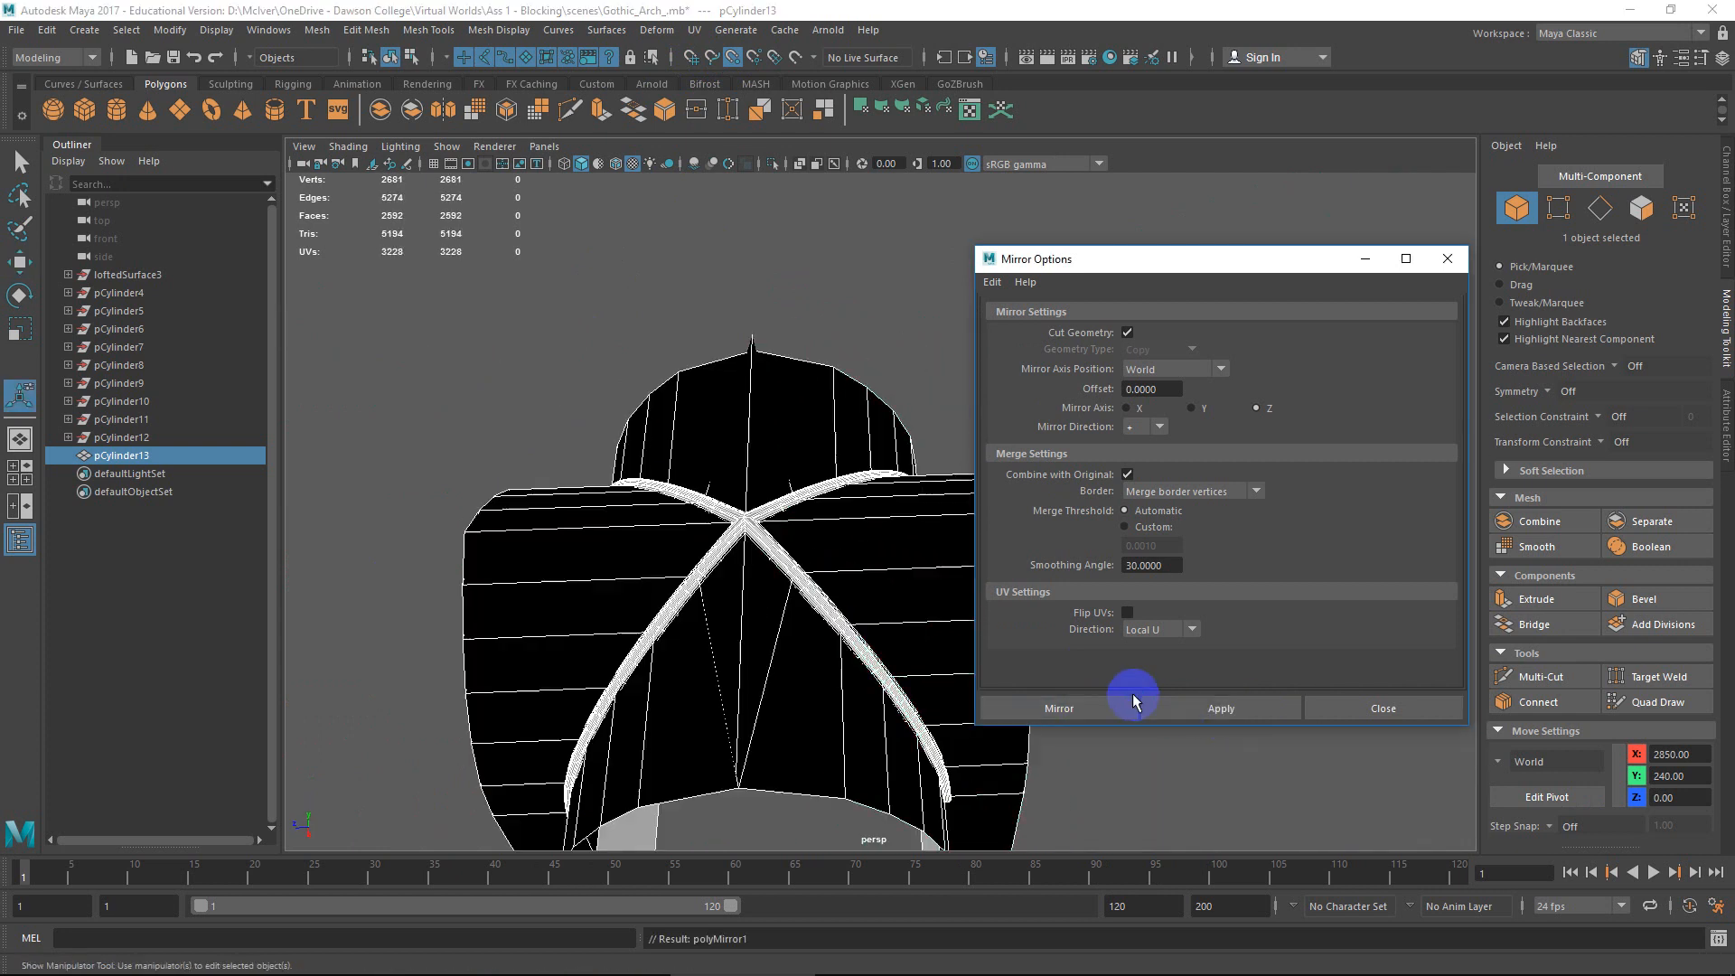
{"action": "left_click_drag", "start_coordinate": [790, 620], "coordinate": [841, 559], "text": "alt"}
Undo the mirror and earlier edits back to before the faces outside the half bay were deleted, and close the mirror options.
{"action": "key", "text": "ctrl+z"}
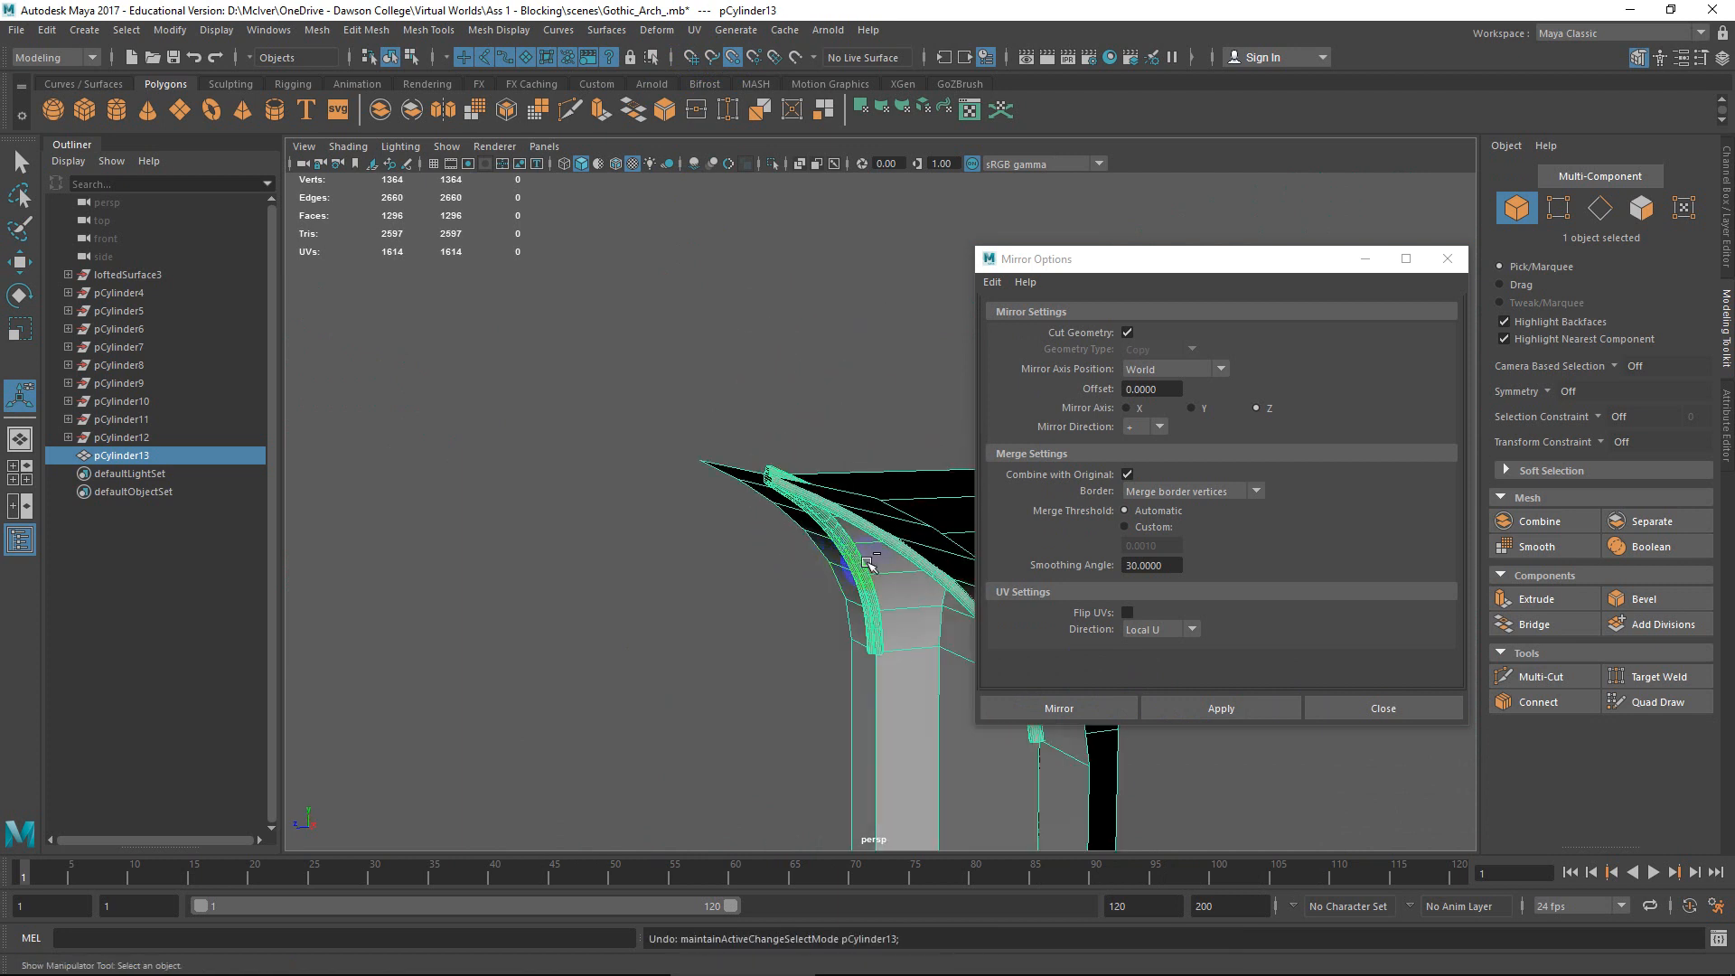
{"action": "key", "text": "ctrl+z"}
{"action": "key", "text": "ctrl+z"}
{"action": "key", "text": "ctrl+z"}
{"action": "key", "text": "ctrl+z"}
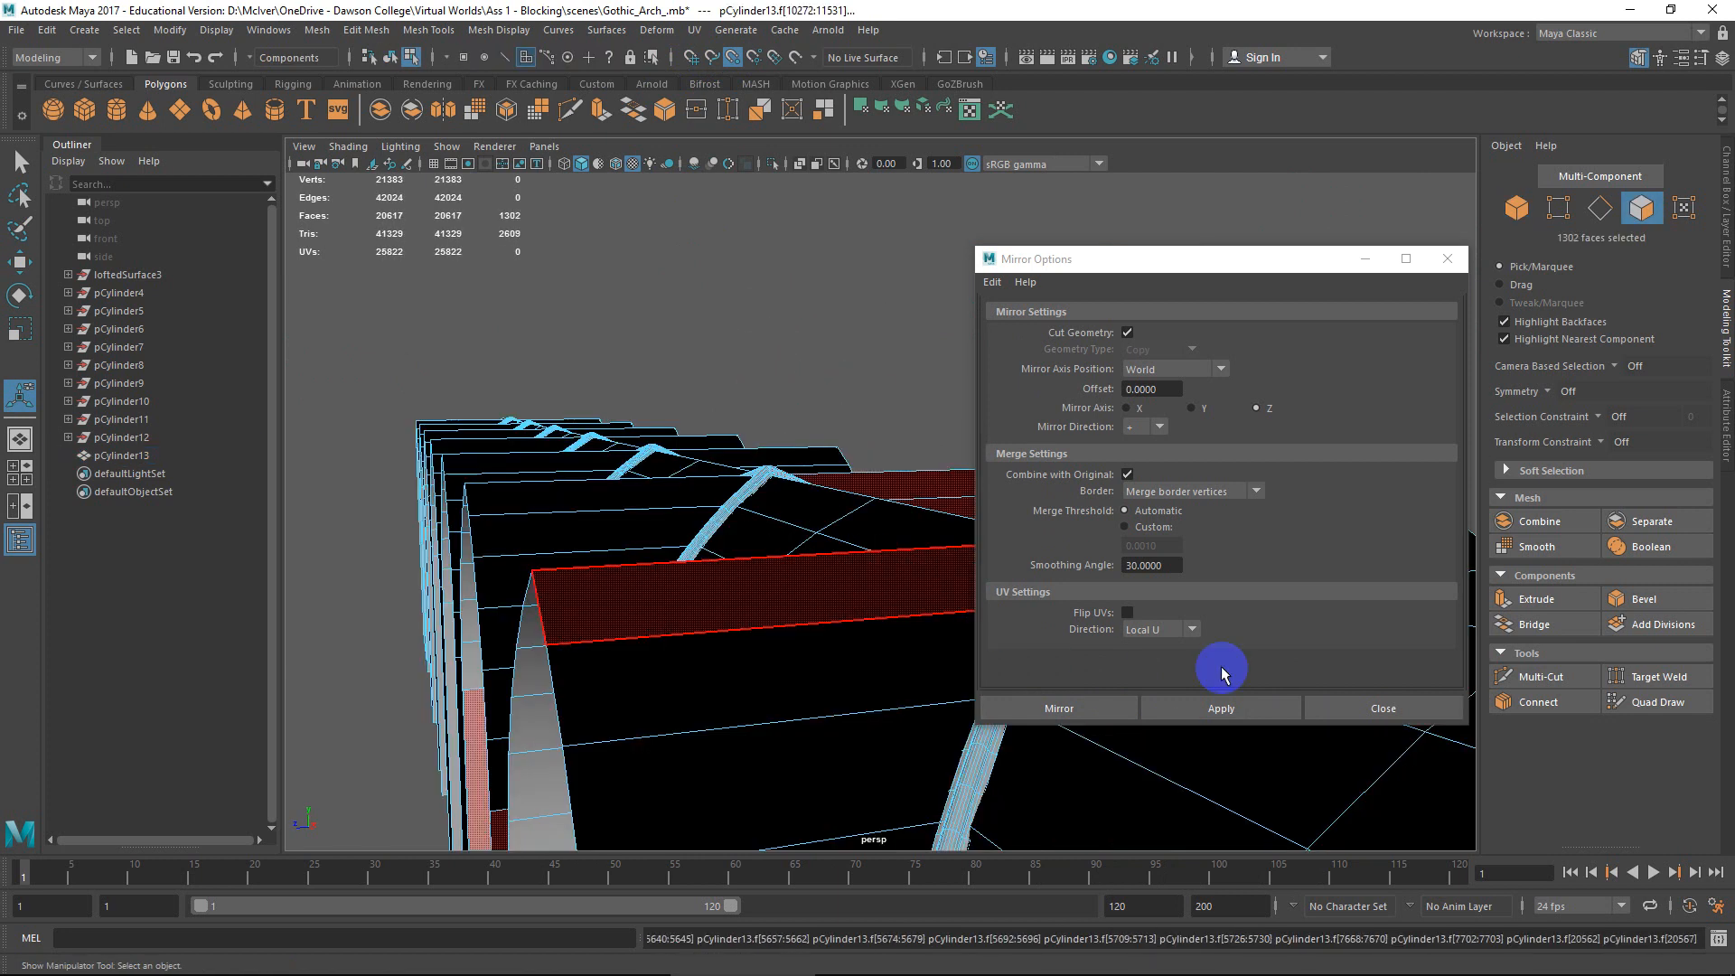
{"action": "left_click", "coordinate": [1383, 708]}
Switch to edge selection and bridge the bottom edges of the two piers across the same bay's opposite side opening.
{"action": "left_click_drag", "start_coordinate": [994, 650], "coordinate": [930, 639], "text": "alt"}
{"action": "right_click_drag", "start_coordinate": [924, 436], "coordinate": [919, 385]}
{"action": "left_click_drag", "start_coordinate": [903, 666], "coordinate": [642, 488], "text": "alt"}
{"action": "left_click", "coordinate": [635, 479]}
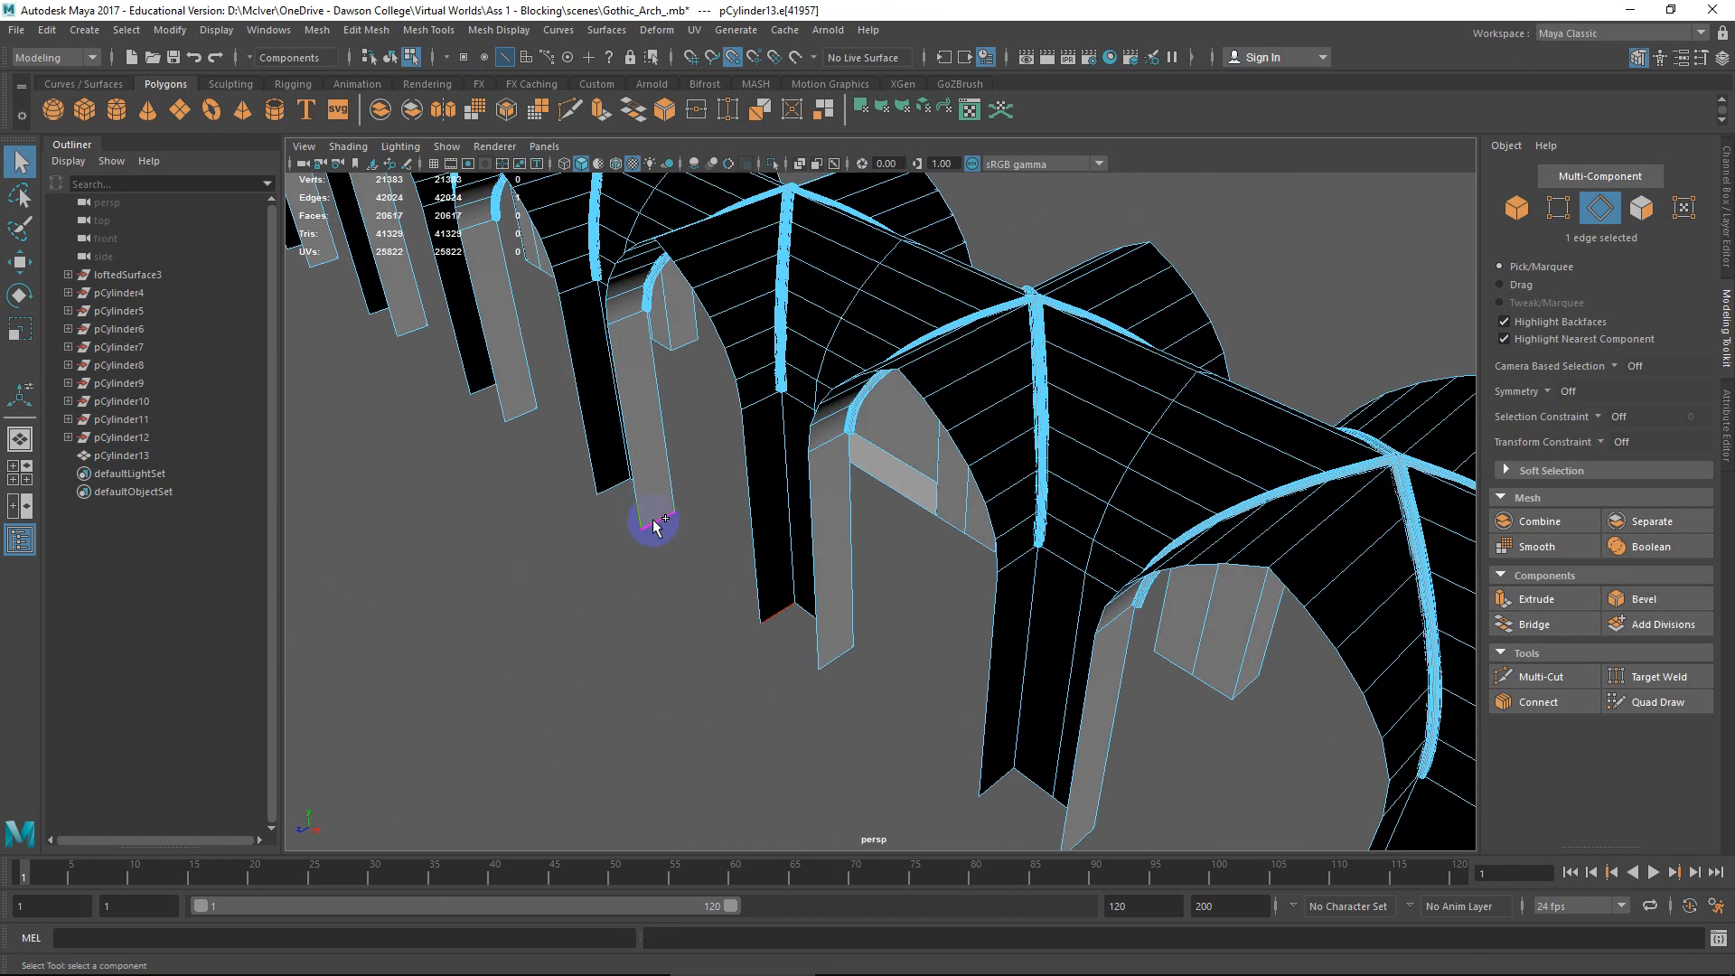
{"action": "right_click_drag", "start_coordinate": [654, 526], "coordinate": [662, 720], "text": "shift"}
{"action": "right_click_drag", "start_coordinate": [702, 622], "coordinate": [723, 597], "text": "shift"}
Bridge the vertical edges of the two piers to wall the lower part of the opposite side opening.
{"action": "left_click_drag", "start_coordinate": [723, 596], "coordinate": [905, 557], "text": "alt"}
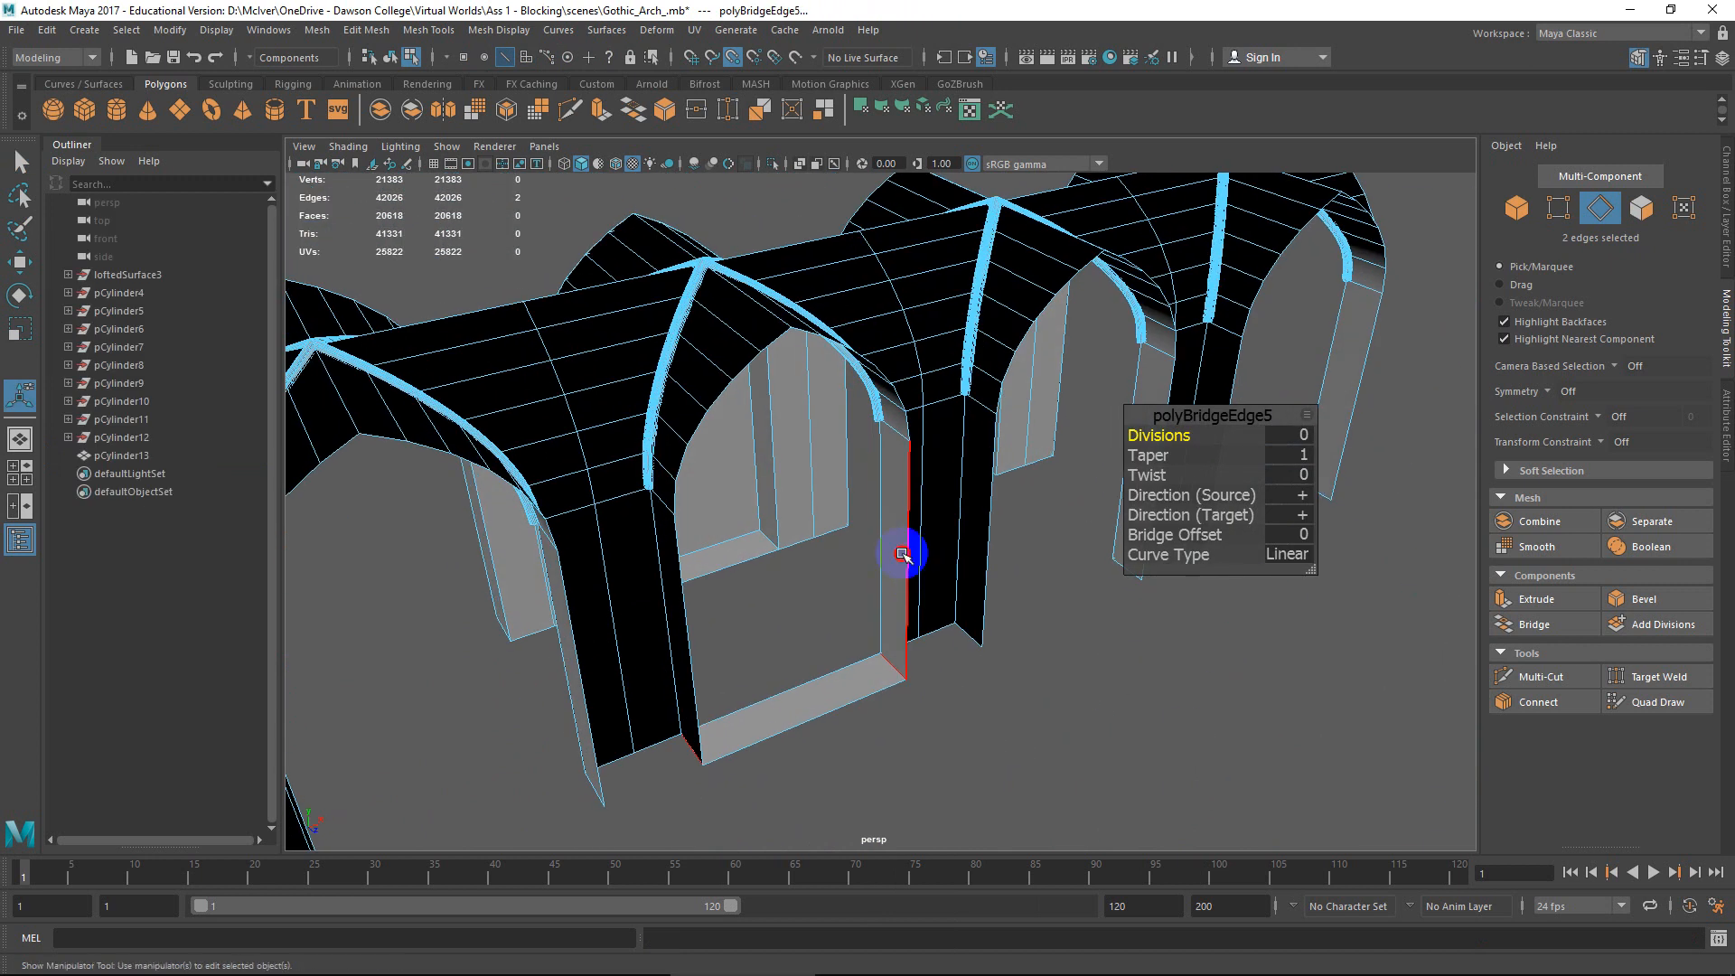
{"action": "left_click", "coordinate": [903, 554]}
{"action": "key", "text": "g"}
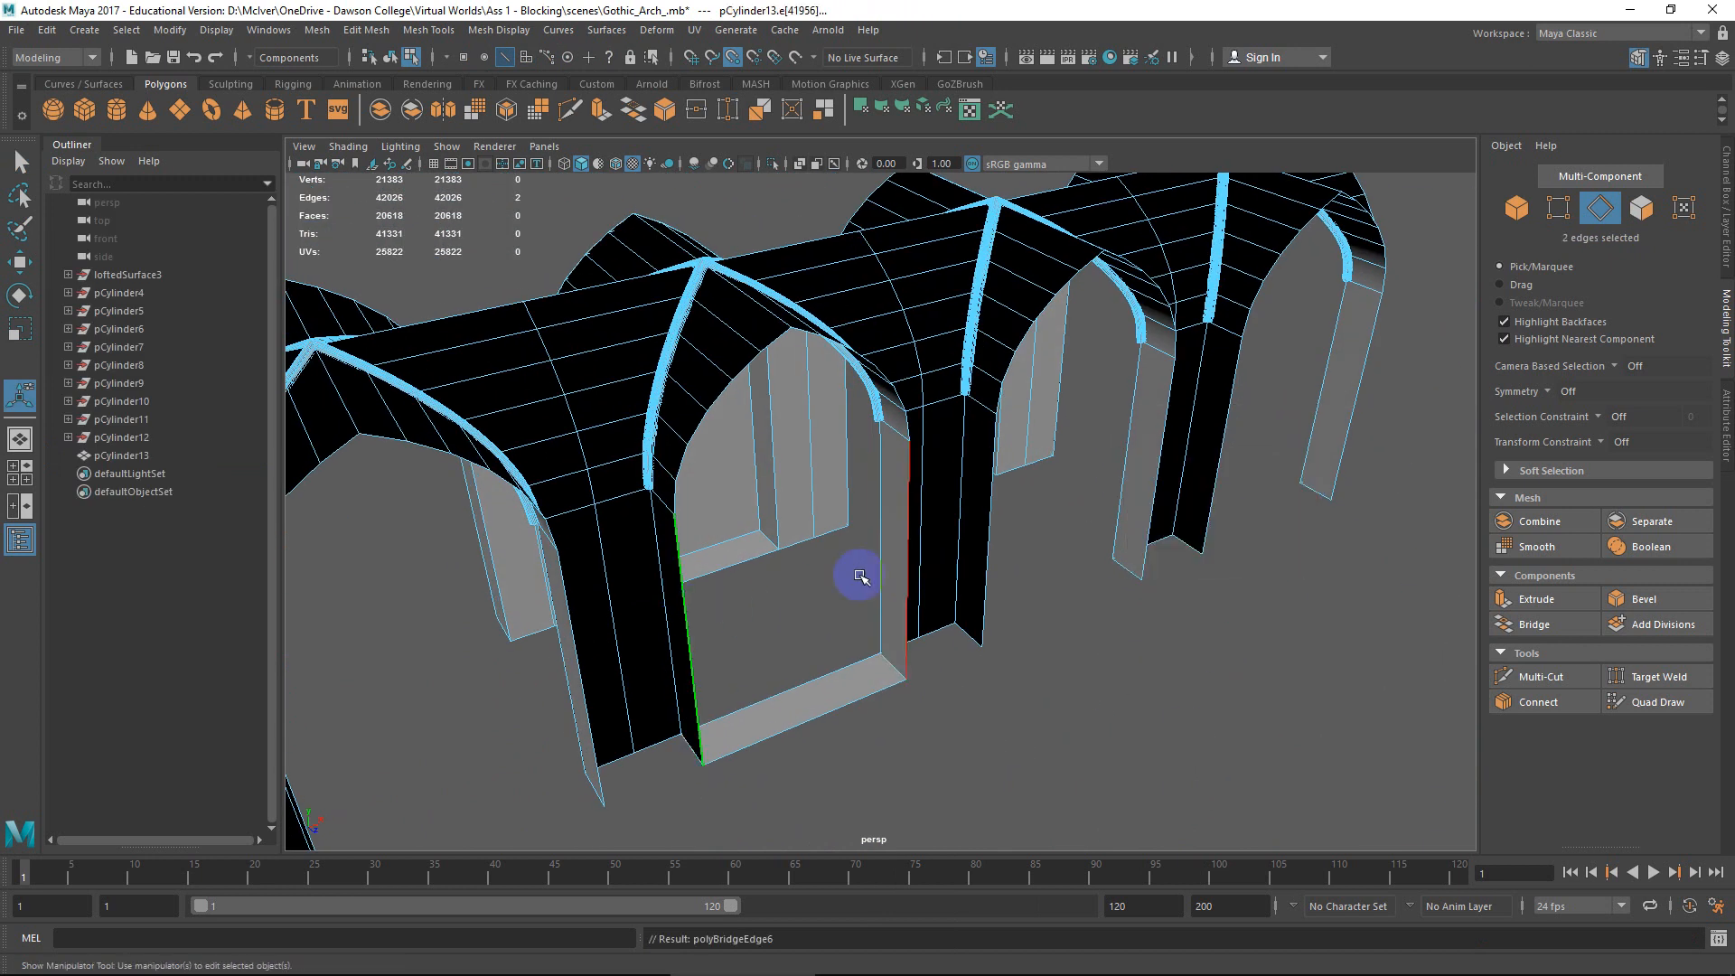
Select the matching edge chains on both sides of the open arch above the new wall and bridge them.
{"action": "mouse_move", "coordinate": [852, 577]}
{"action": "left_mouse_down", "text": "alt"}
{"action": "mouse_move", "coordinate": [835, 597]}
{"action": "mouse_move", "coordinate": [814, 559]}
{"action": "mouse_move", "coordinate": [845, 546]}
{"action": "left_mouse_up", "text": "alt"}
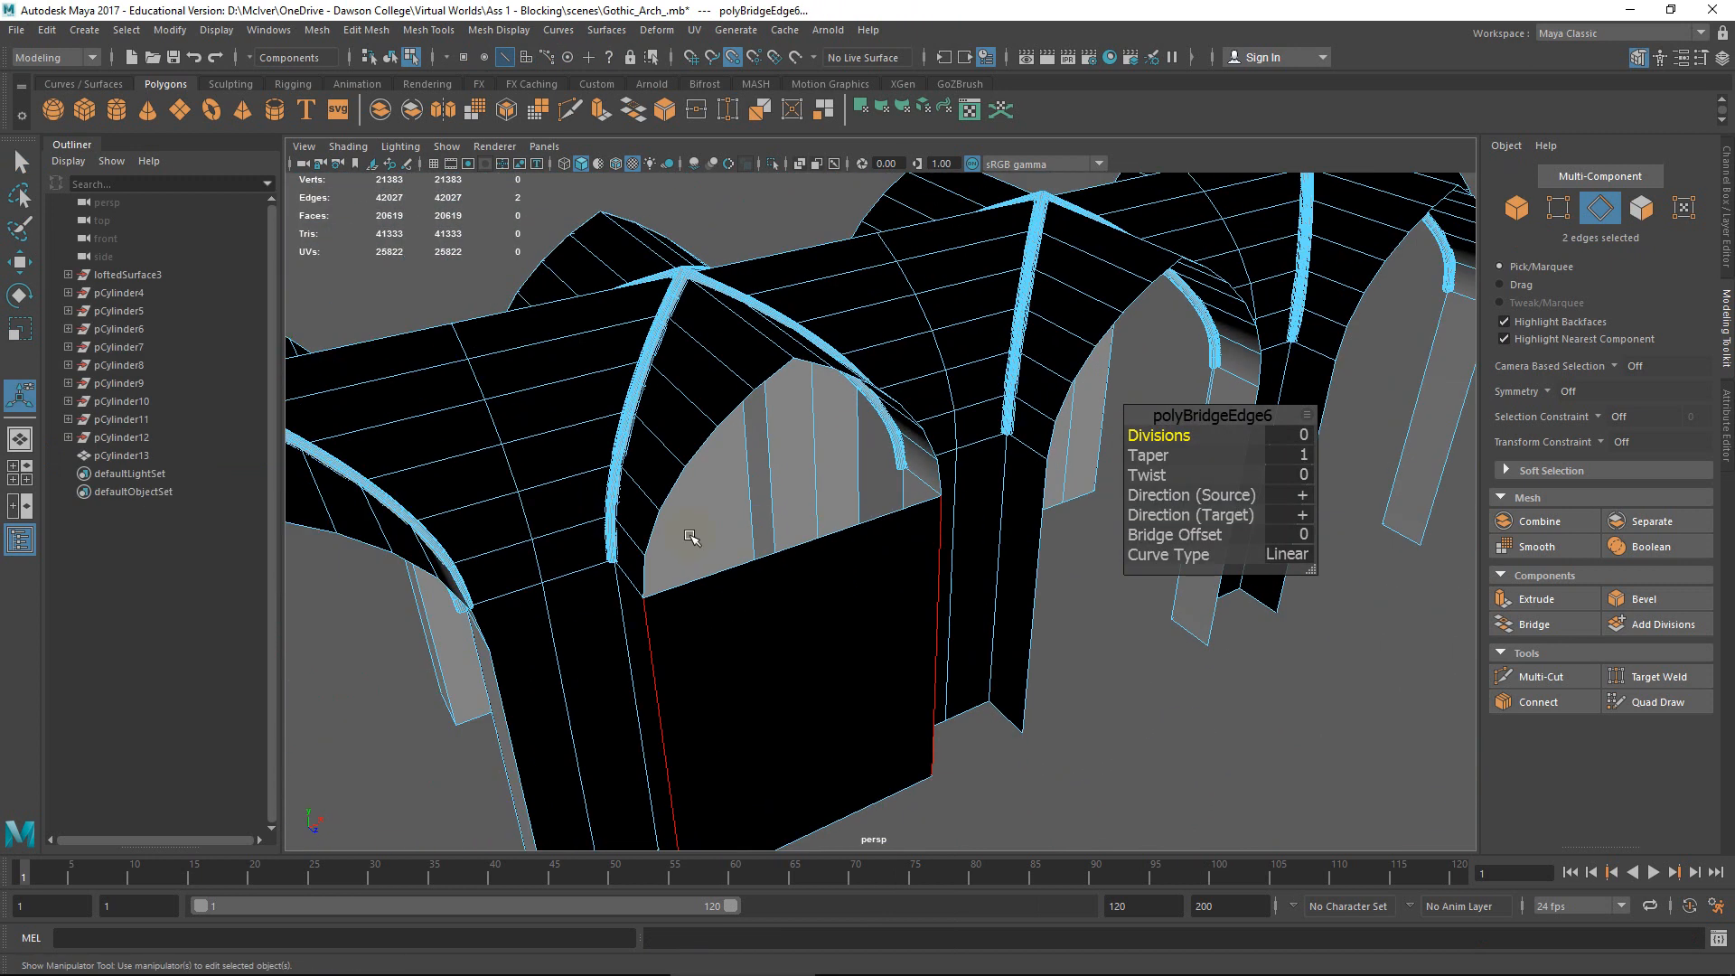
{"action": "left_click", "coordinate": [640, 577]}
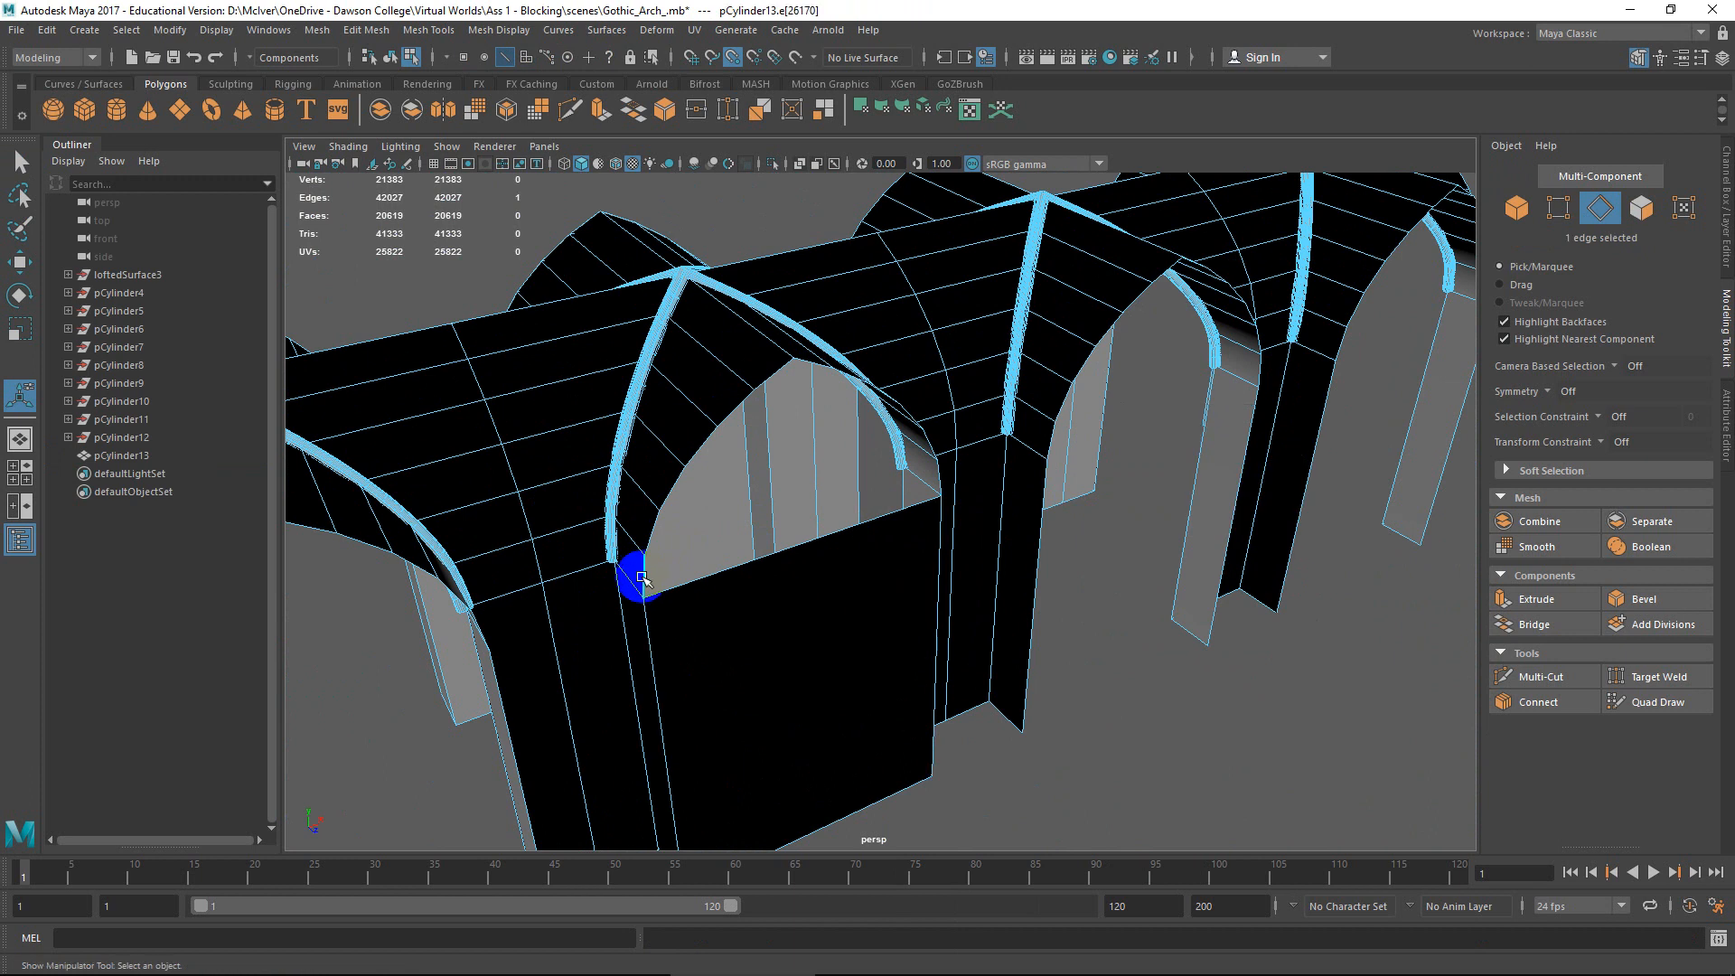
{"action": "double_click", "coordinate": [745, 399], "text": "shift"}
{"action": "left_click_drag", "start_coordinate": [852, 494], "coordinate": [734, 470], "text": "alt"}
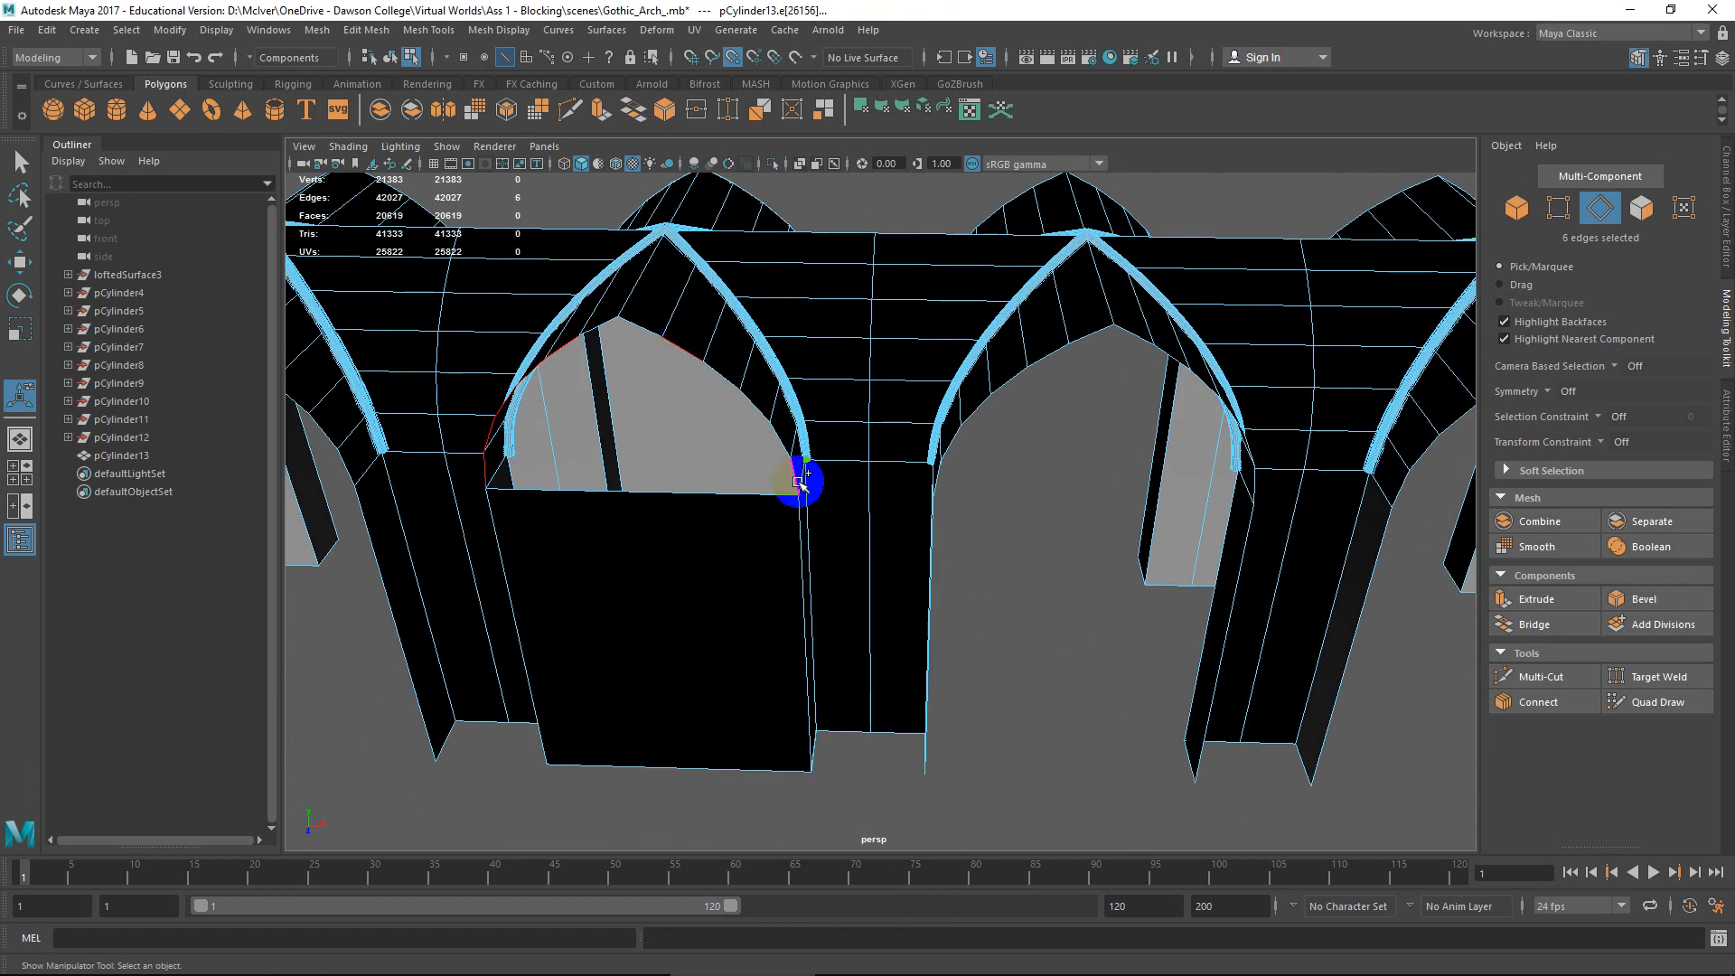
{"action": "right_click_drag", "start_coordinate": [799, 485], "coordinate": [788, 684], "text": "shift"}
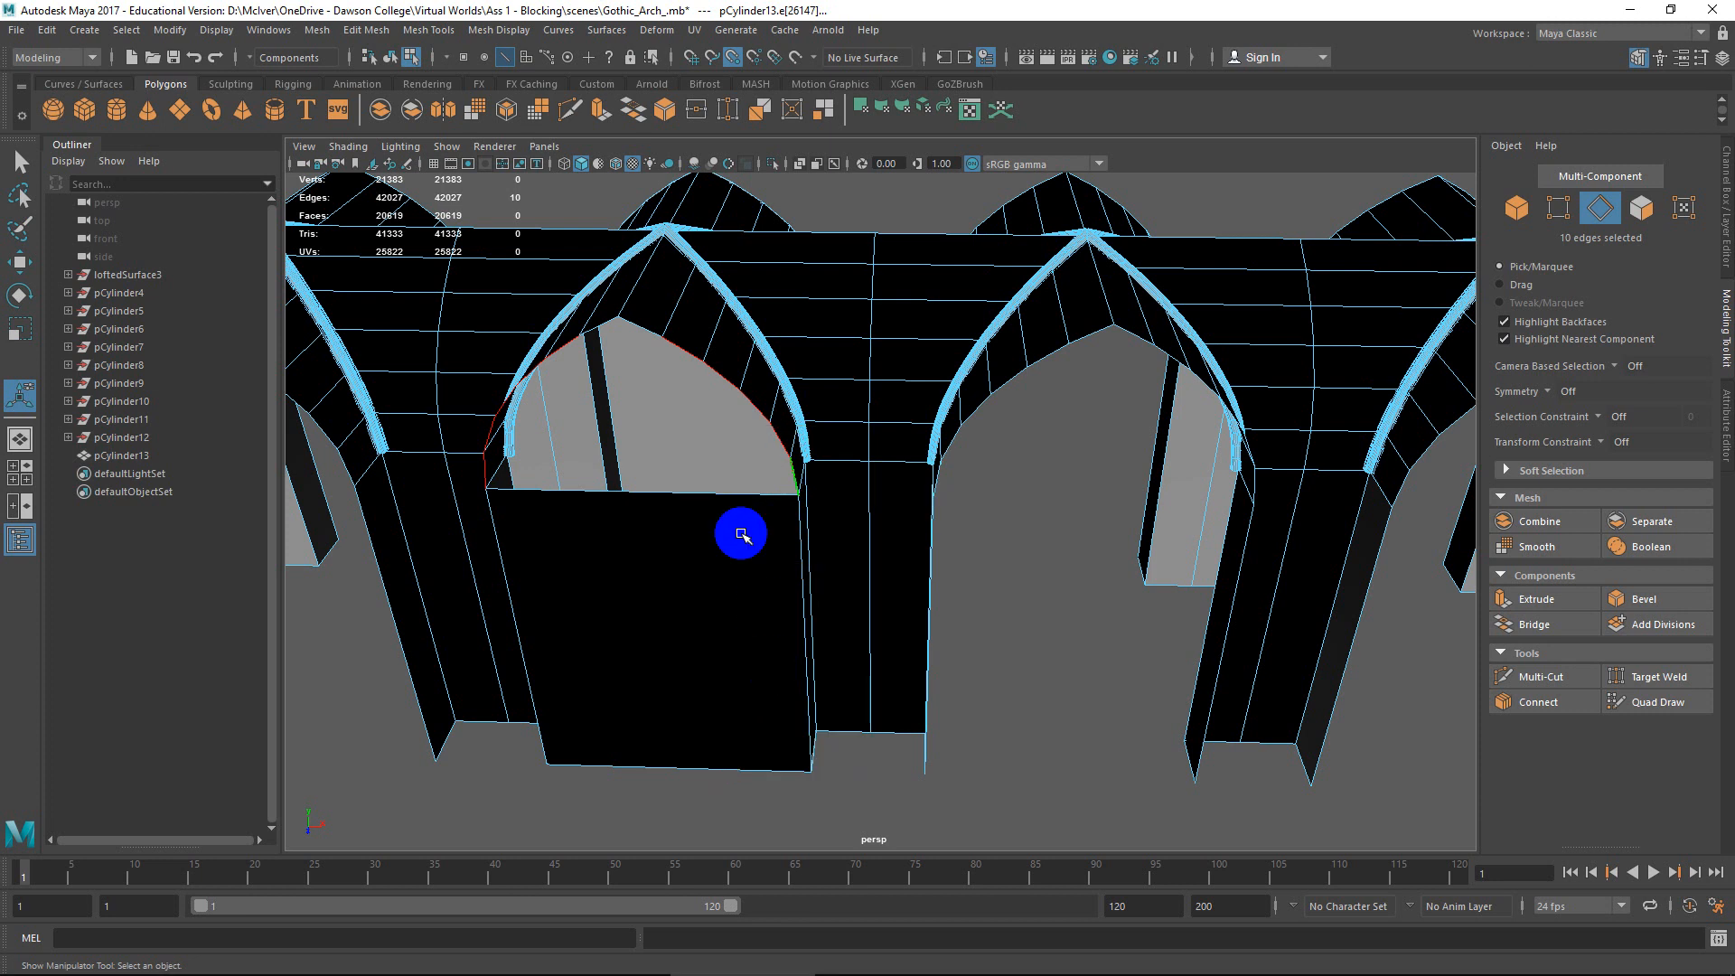
Fill the remaining triangular hole at the peak of the walled arch.
{"action": "left_click_drag", "start_coordinate": [744, 534], "coordinate": [832, 507], "text": "alt"}
{"action": "scroll", "coordinate": [841, 515], "scroll_direction": "up", "scroll_amount": 4}
{"action": "middle_click_drag", "start_coordinate": [848, 523], "coordinate": [858, 611], "text": "alt"}
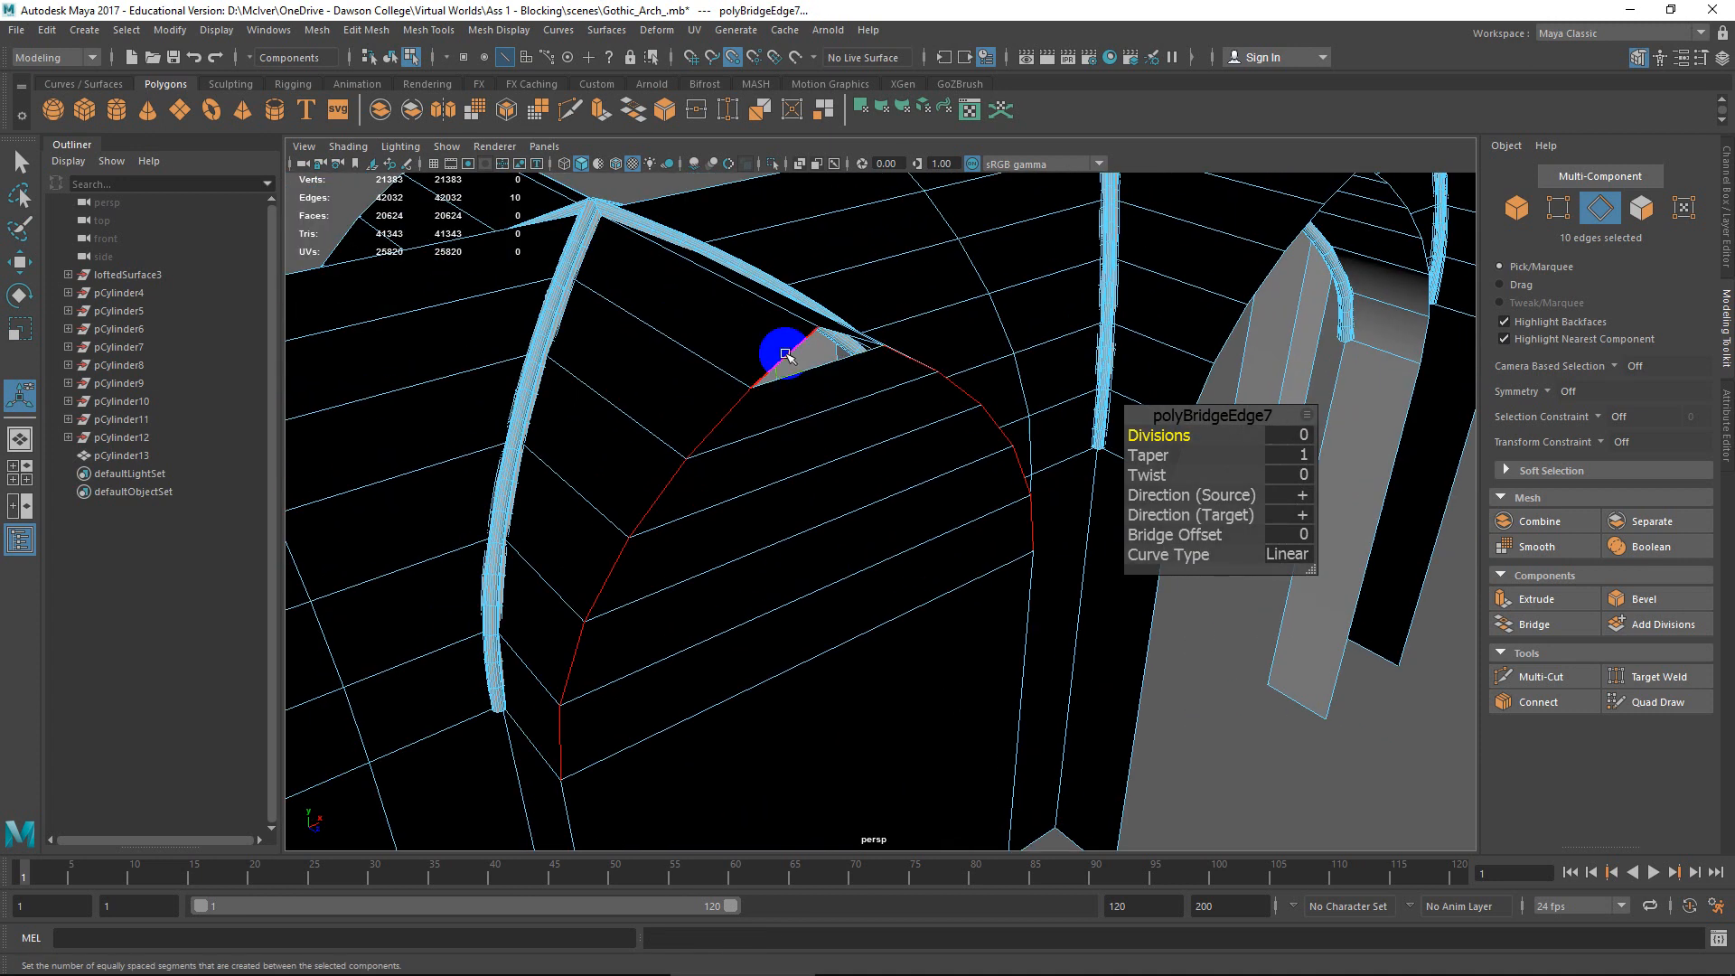
{"action": "left_click", "coordinate": [785, 355]}
{"action": "right_click_drag", "start_coordinate": [786, 354], "coordinate": [775, 570]}
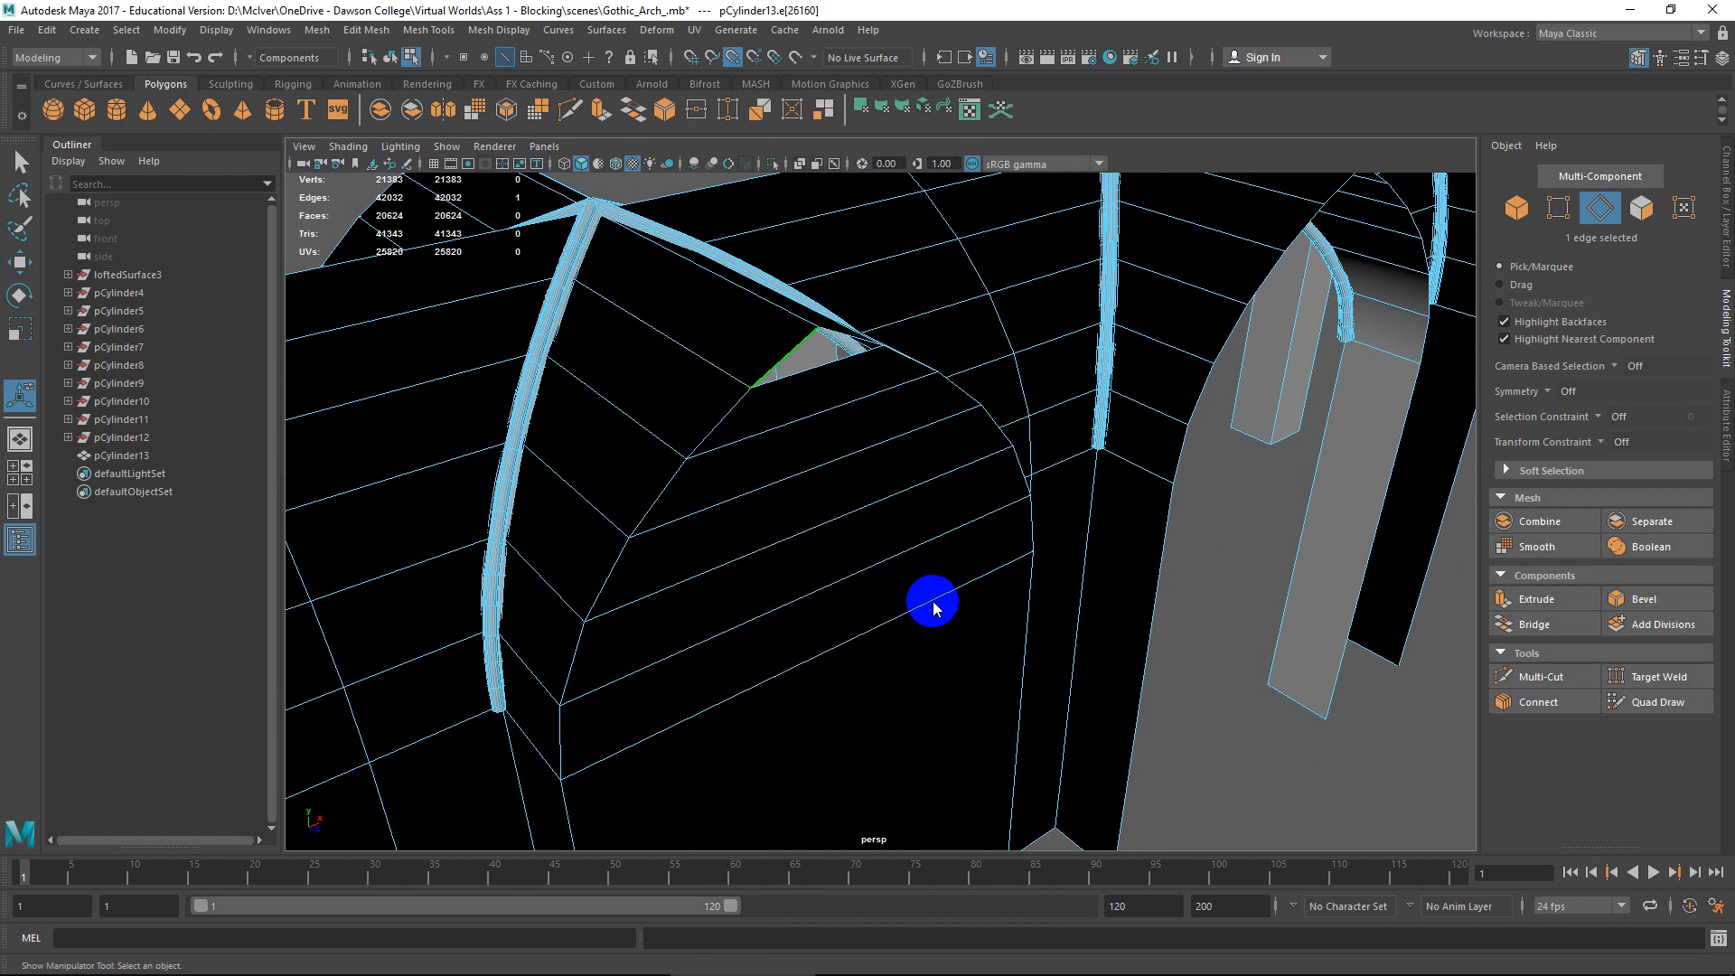
Switch to face selection, select the full walled bay, invert the selection, and delete everything outside the bay.
{"action": "scroll", "coordinate": [917, 600], "scroll_direction": "down", "scroll_amount": 6}
{"action": "left_click_drag", "start_coordinate": [891, 597], "coordinate": [802, 581], "text": "alt"}
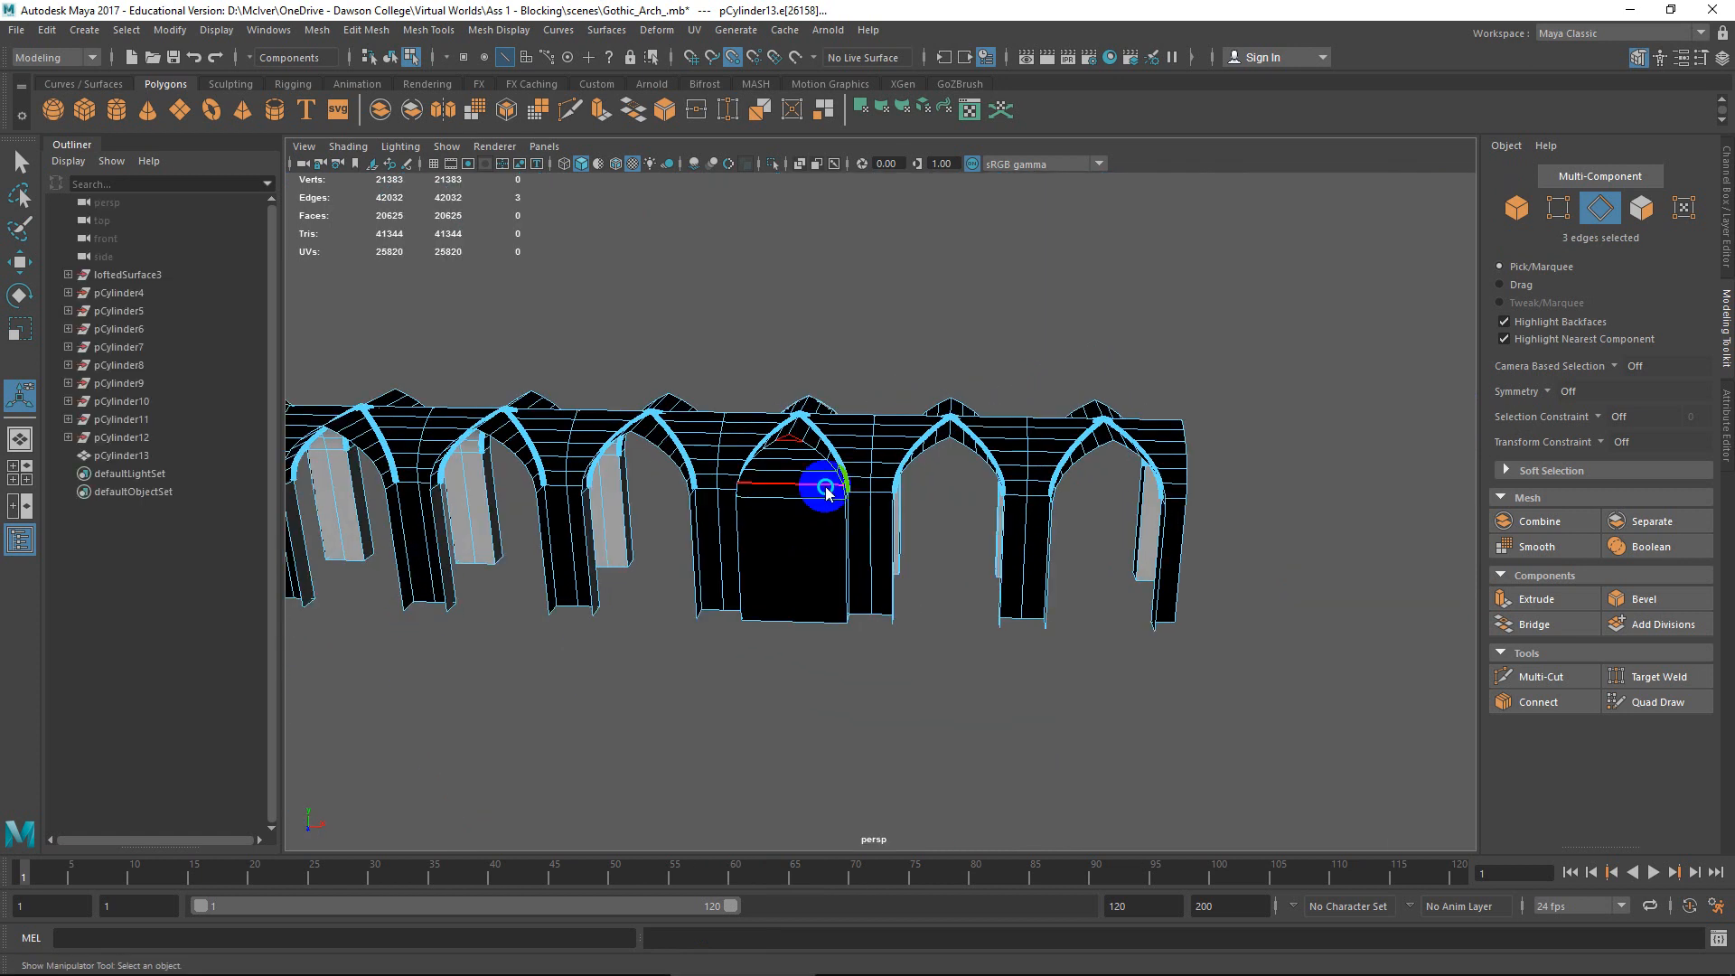
{"action": "right_click_drag", "start_coordinate": [826, 489], "coordinate": [798, 530]}
{"action": "left_click_drag", "start_coordinate": [797, 531], "coordinate": [735, 720], "text": "alt"}
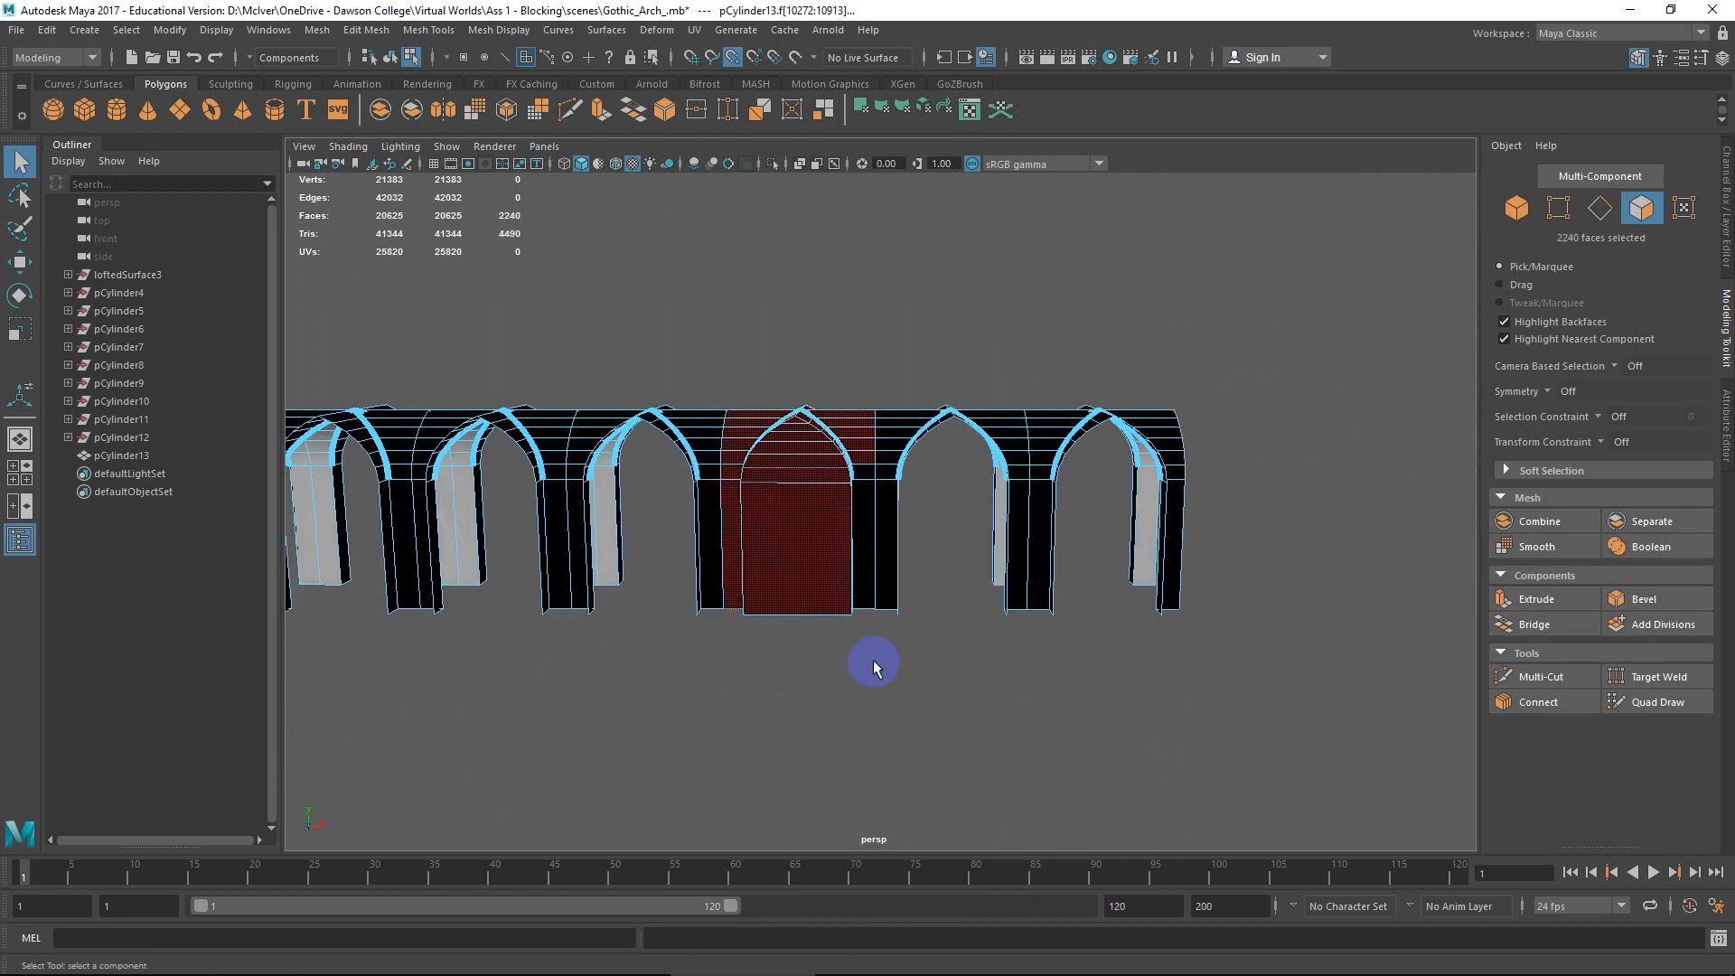
{"action": "left_click_drag", "start_coordinate": [843, 447], "coordinate": [730, 757], "text": "ctrl+shift"}
{"action": "key", "text": "ctrl+shift+i"}
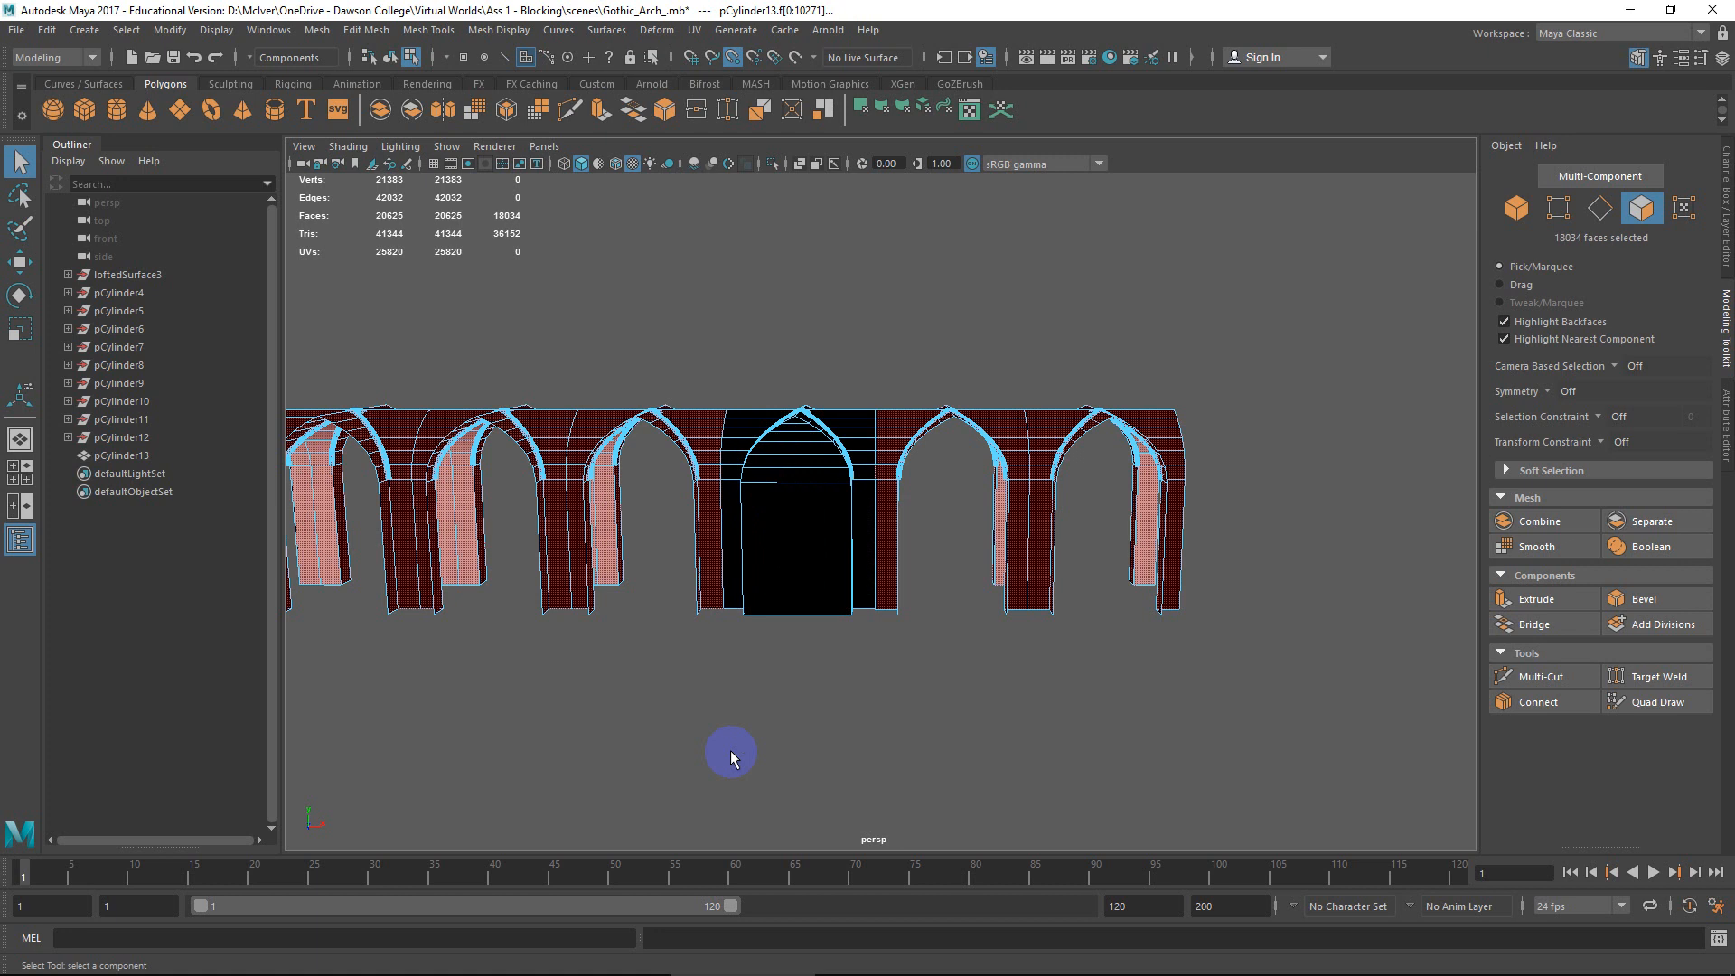
{"action": "key", "text": "Delete"}
Select and delete the leftover five-face strip projecting from the open end of the isolated bay.
{"action": "left_click_drag", "start_coordinate": [884, 537], "coordinate": [693, 424], "text": "alt"}
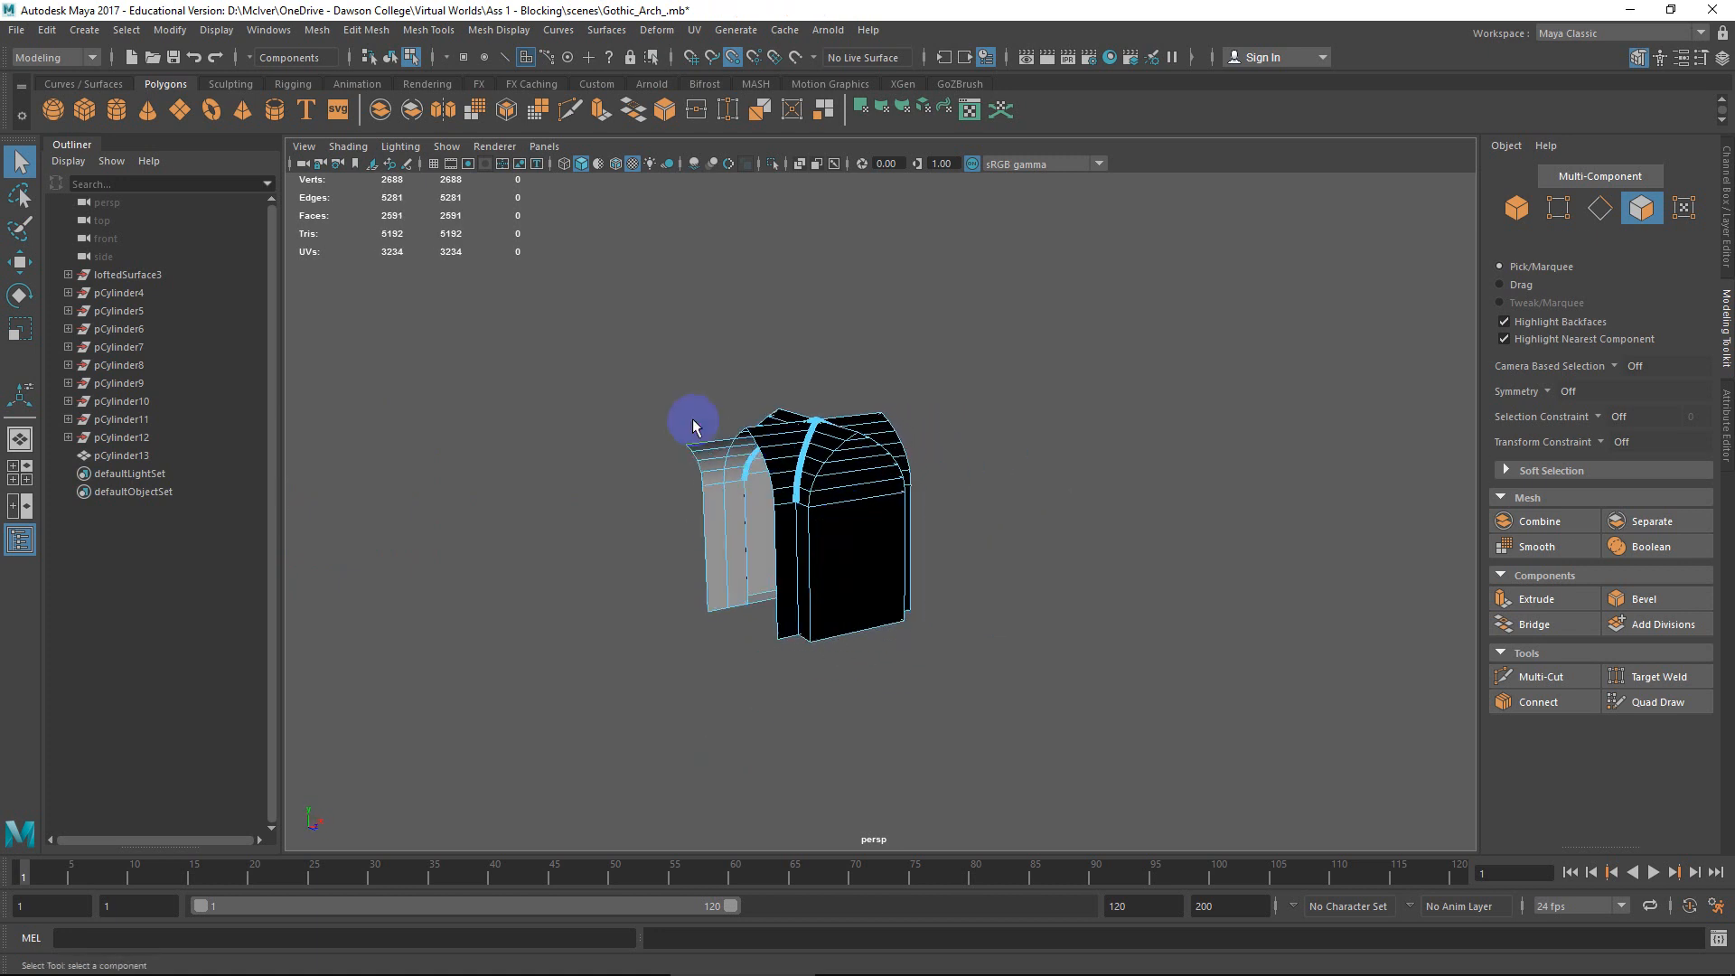
{"action": "left_click_drag", "start_coordinate": [722, 673], "coordinate": [722, 674]}
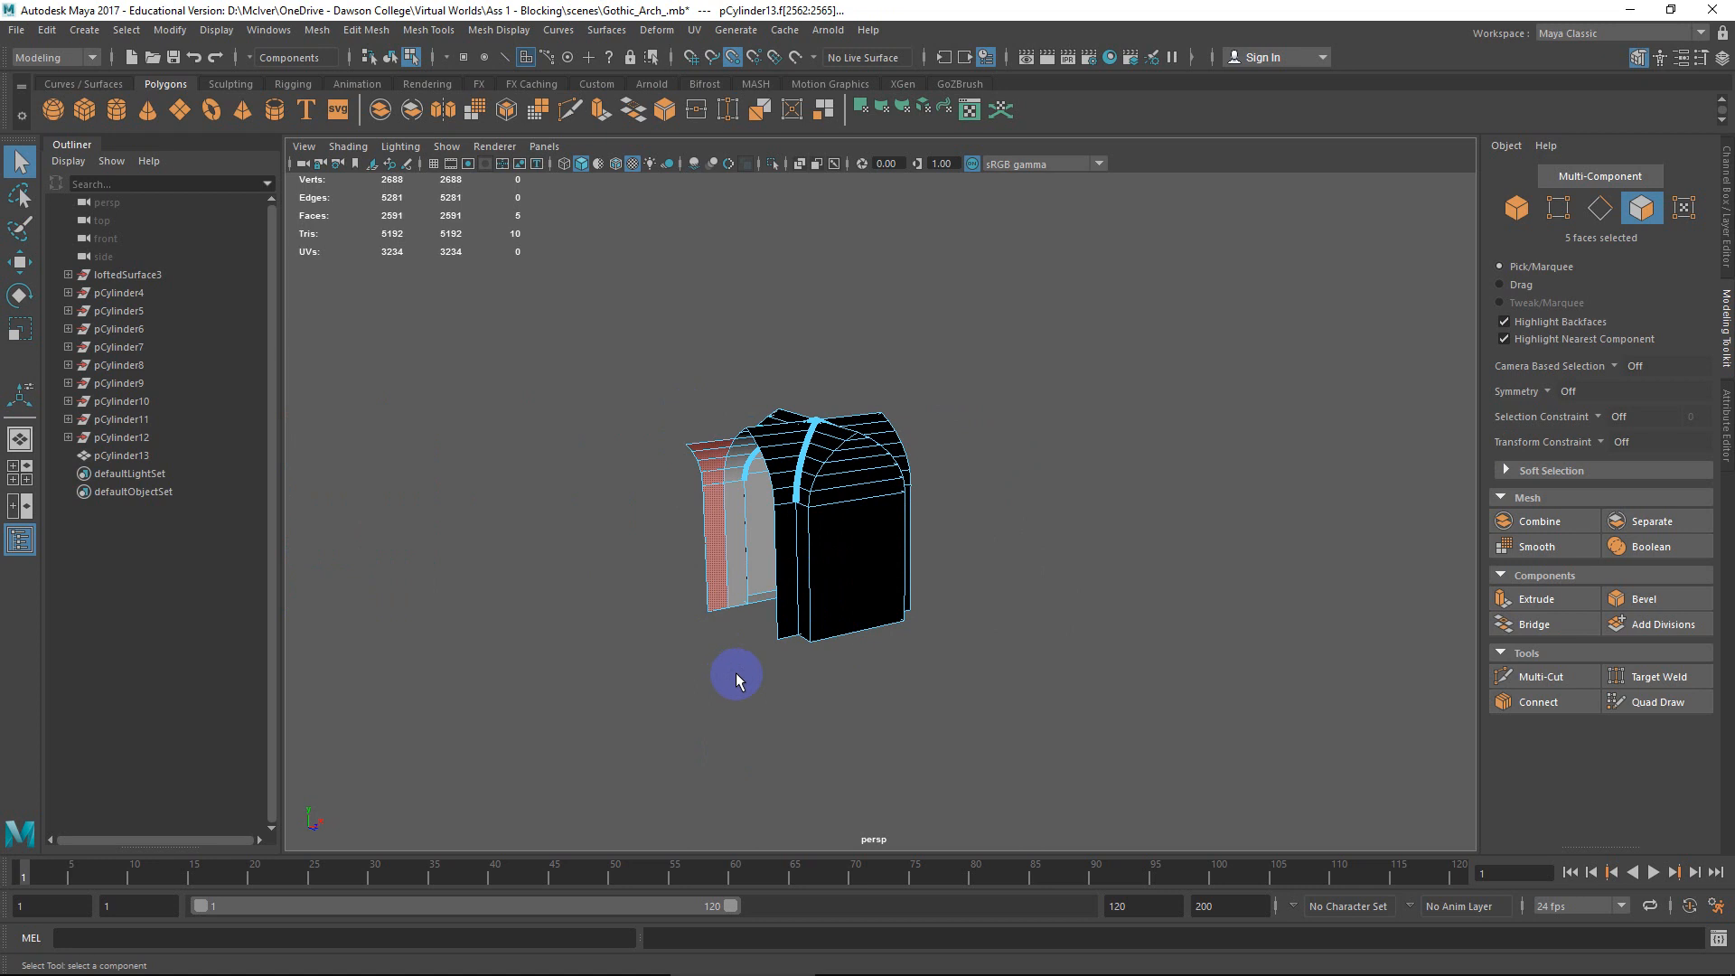
{"action": "key", "text": "Delete"}
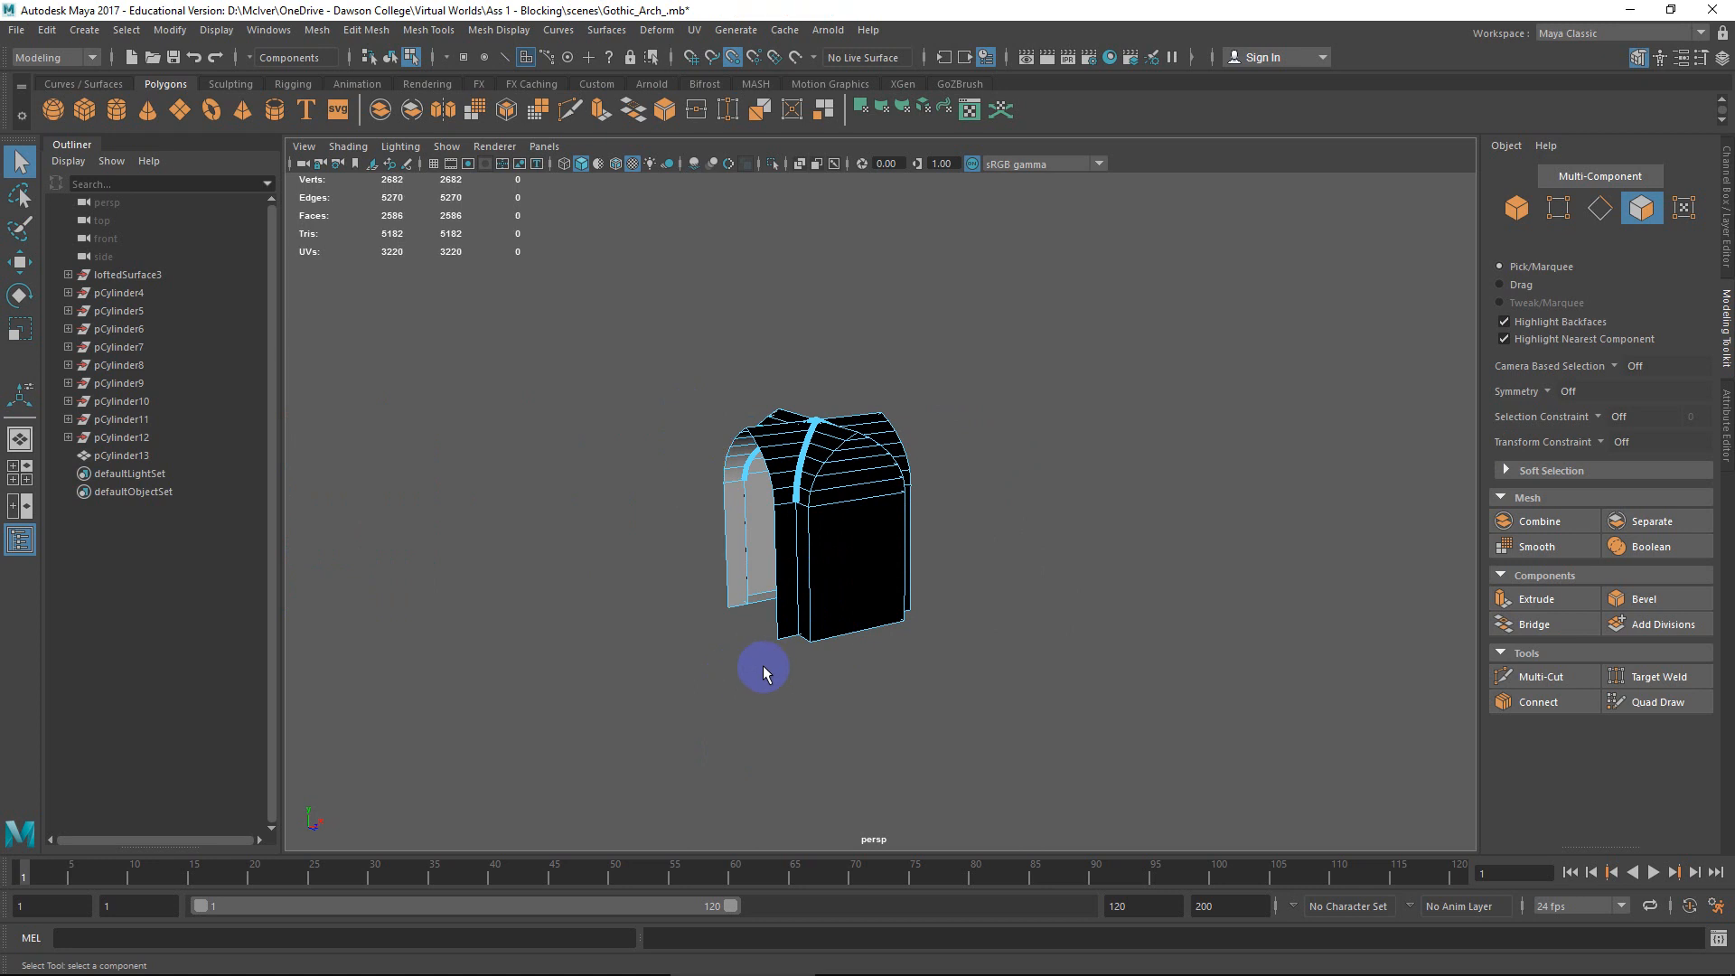
Switch to edge selection, select the bottom edges of both side walls beside the arch opening, and extrude them.
{"action": "left_click_drag", "start_coordinate": [798, 624], "coordinate": [931, 669], "text": "alt"}
{"action": "right_click", "coordinate": [936, 677]}
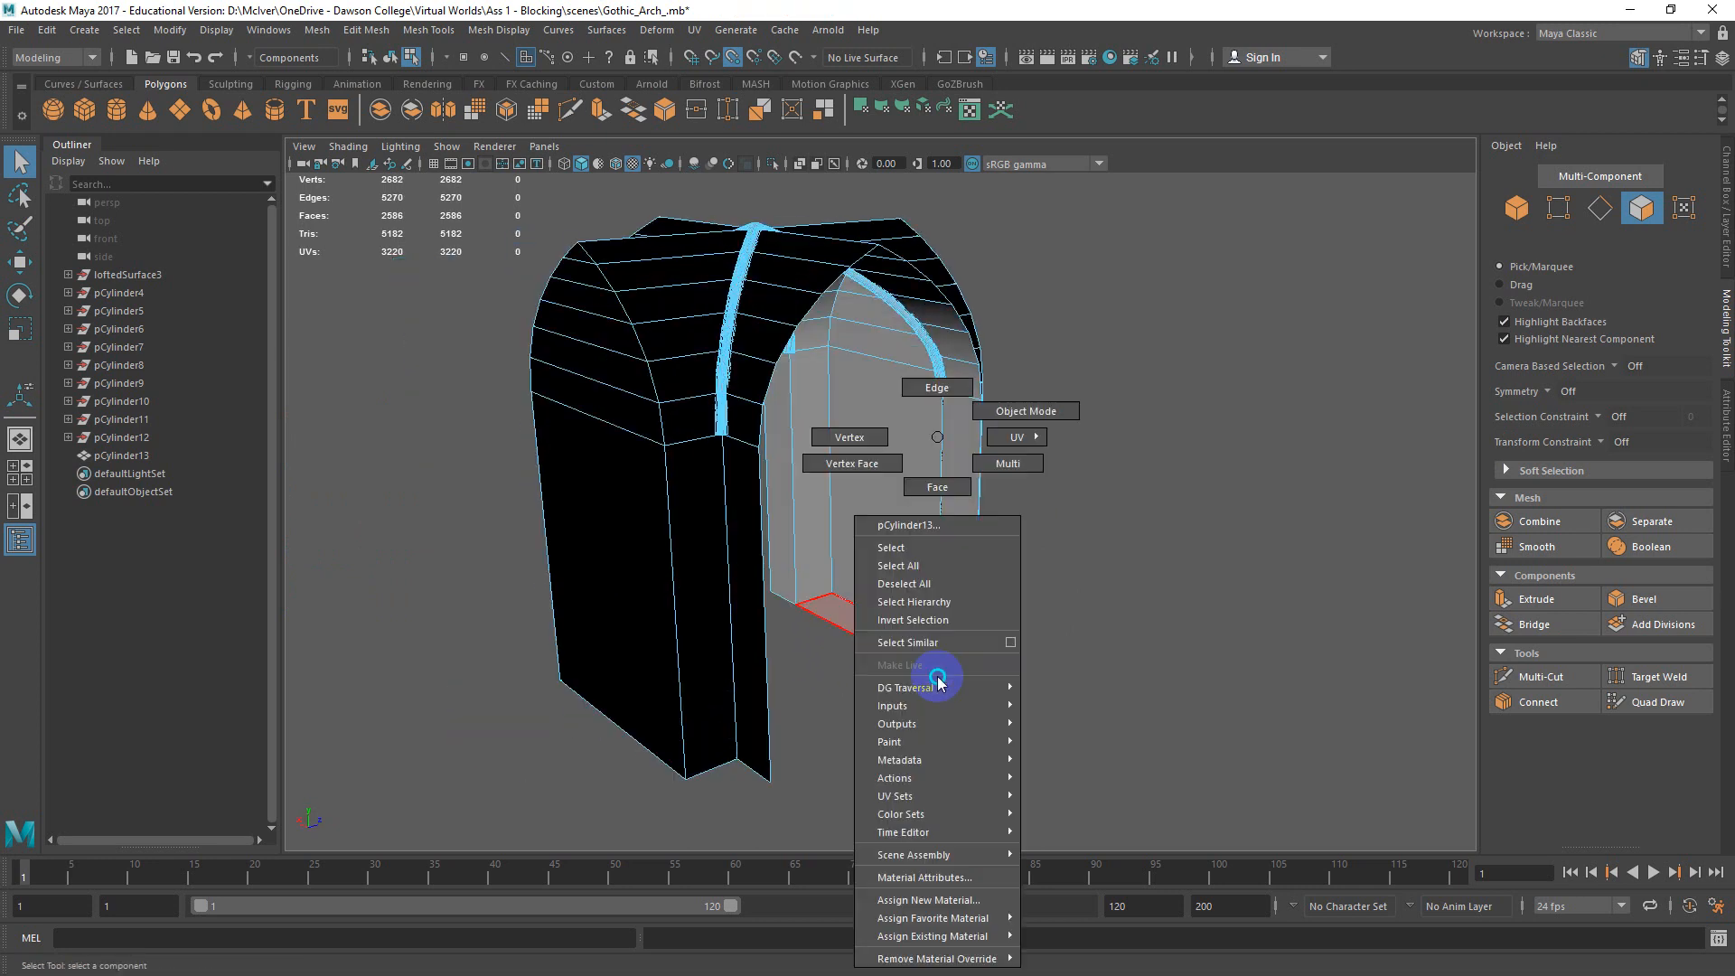
{"action": "left_click", "coordinate": [933, 386]}
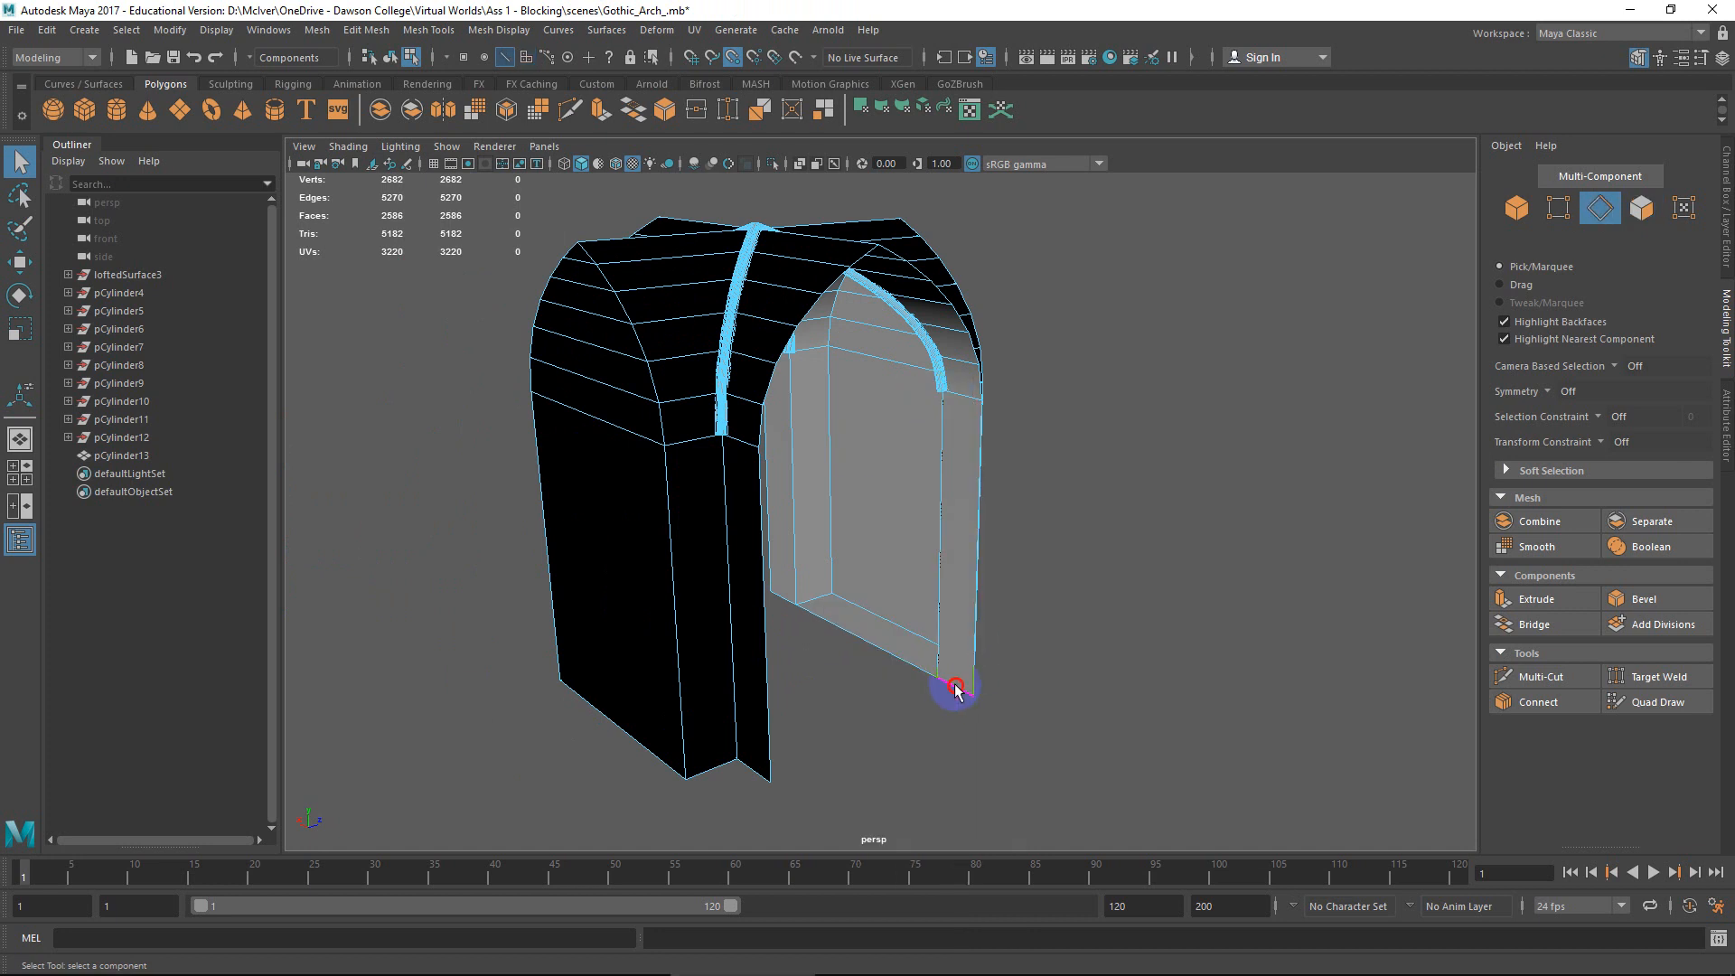
{"action": "double_click", "coordinate": [956, 688]}
{"action": "left_click", "coordinate": [940, 623]}
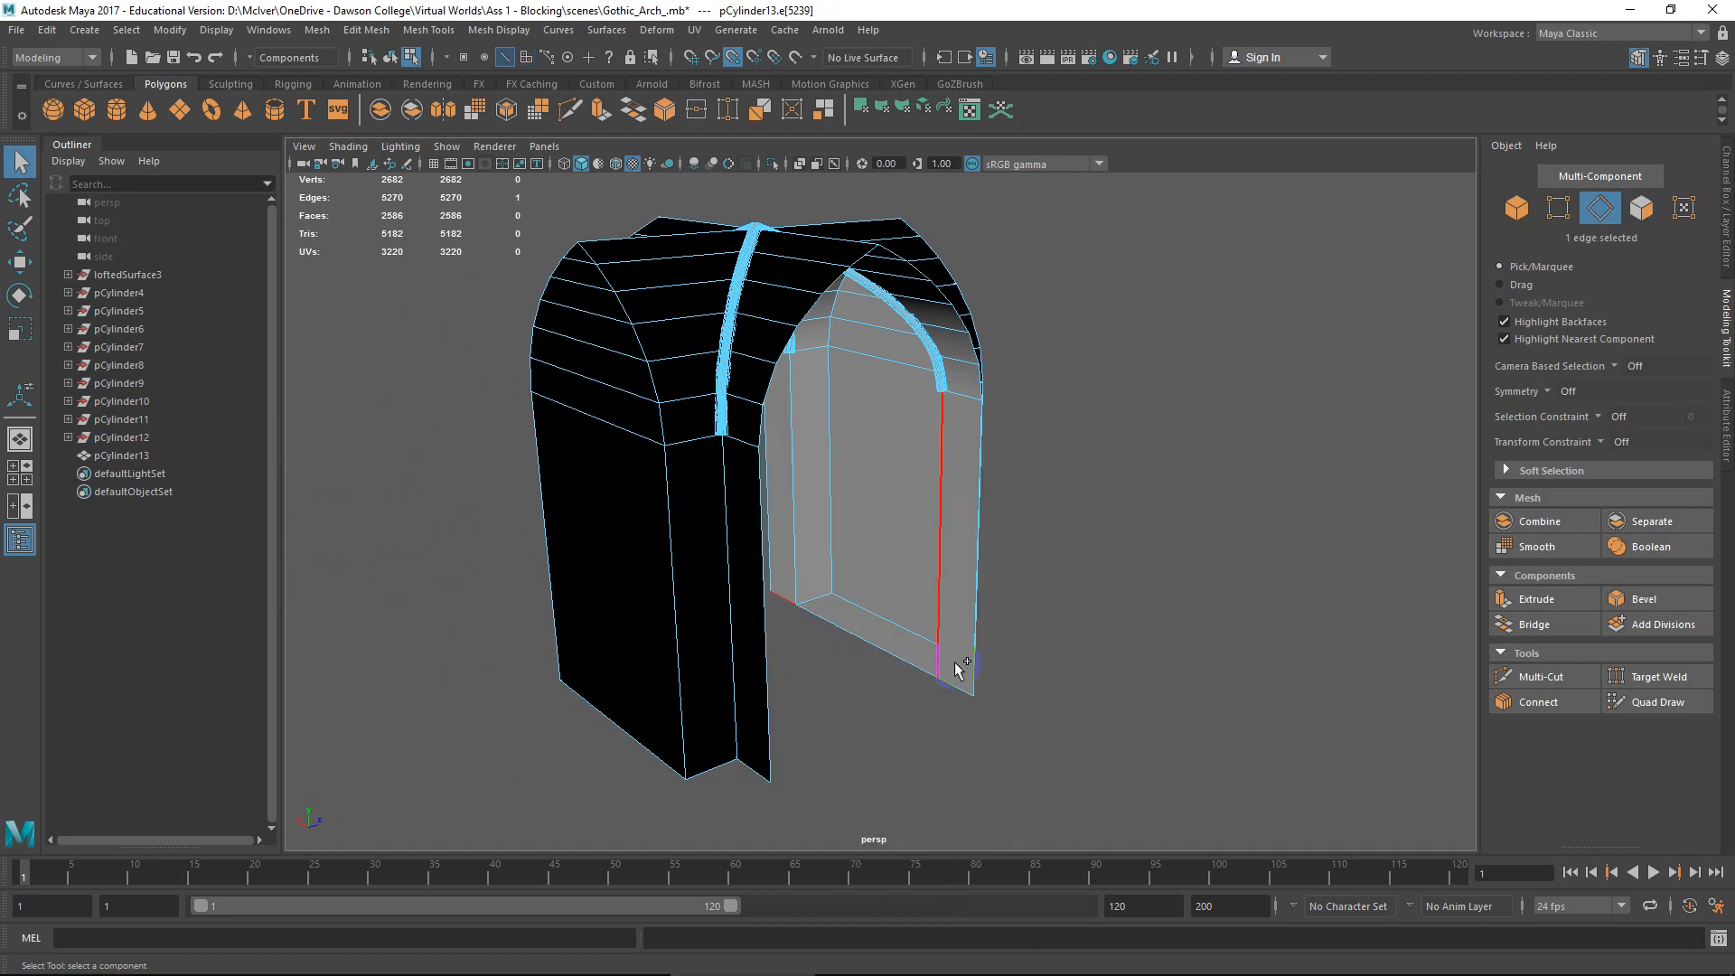
{"action": "key", "text": "w"}
{"action": "left_click_drag", "start_coordinate": [931, 687], "coordinate": [827, 567], "text": "alt"}
{"action": "left_click", "coordinate": [743, 601], "text": "shift"}
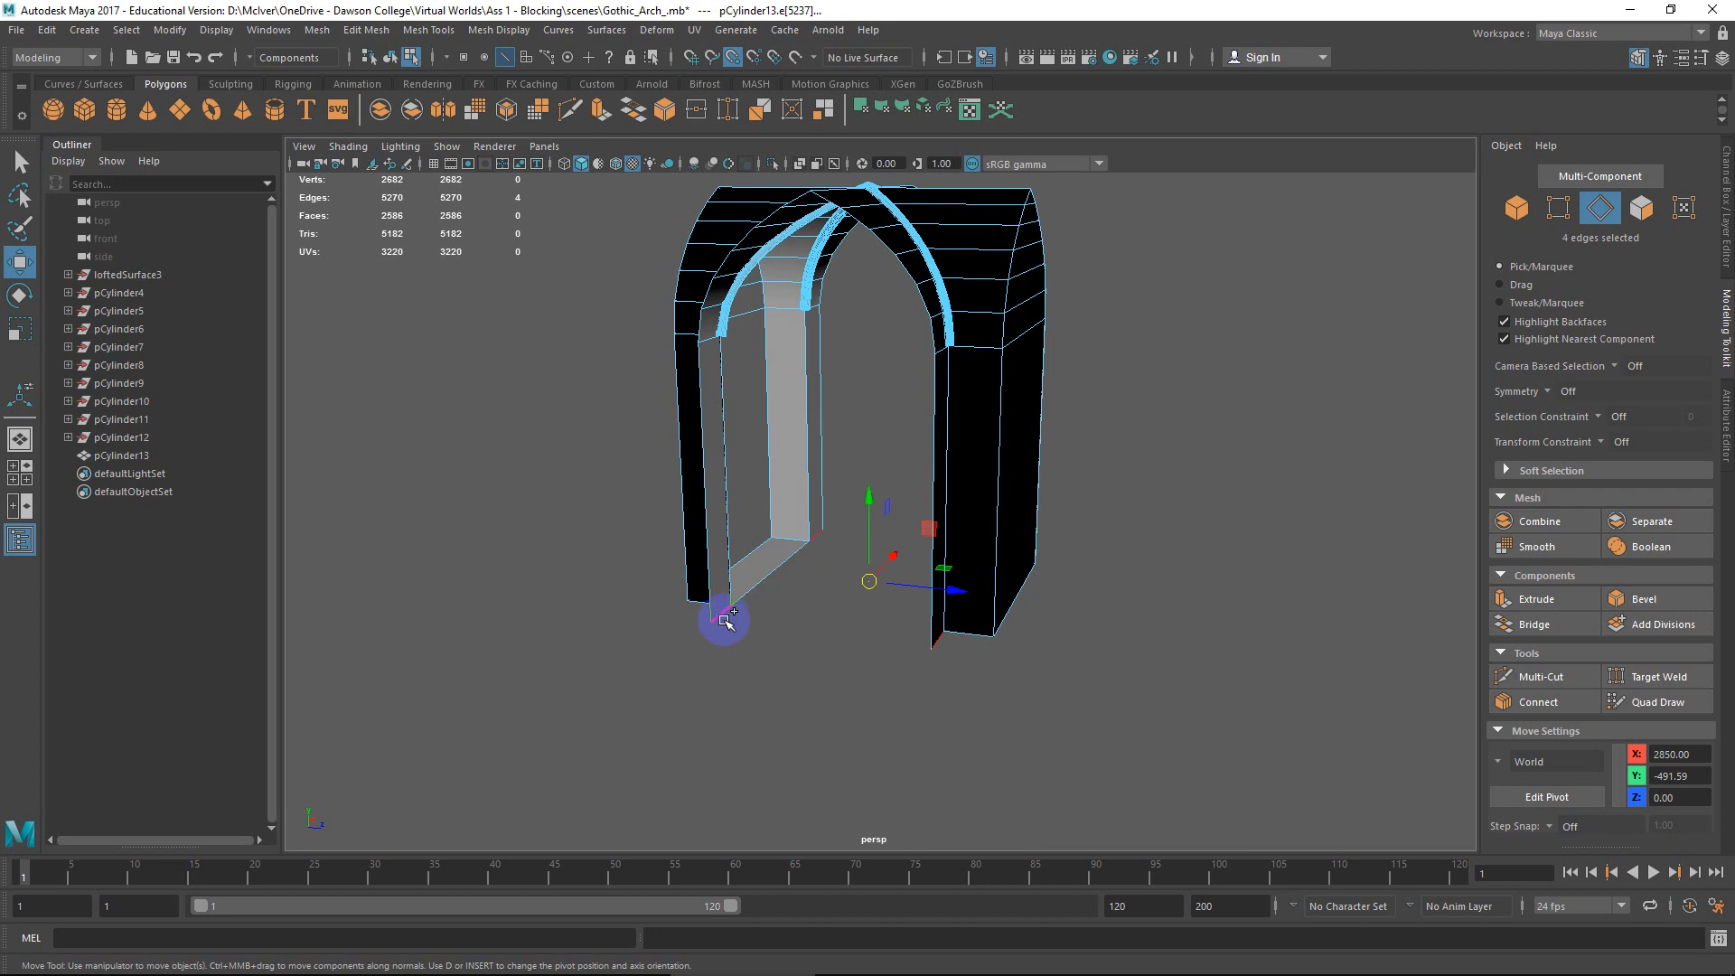
{"action": "right_click_drag", "start_coordinate": [735, 616], "coordinate": [734, 658], "text": "shift"}
{"action": "scroll", "coordinate": [920, 506], "scroll_direction": "down", "scroll_amount": 3}
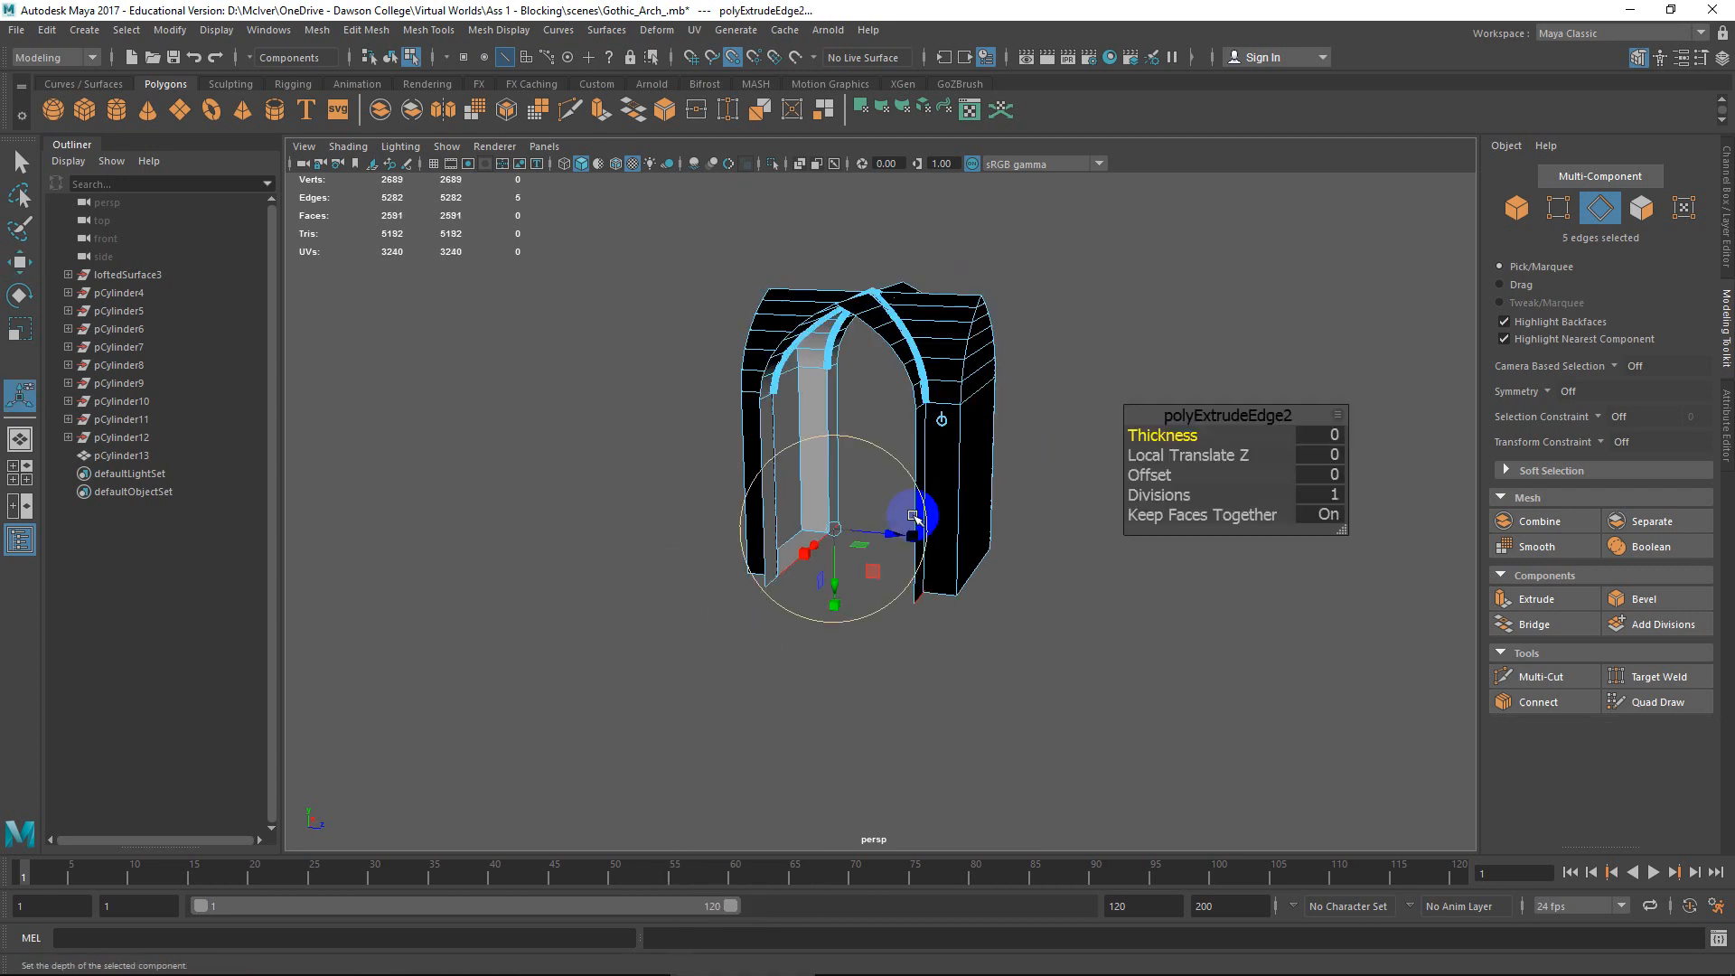
Try moving the extruded bottom edges vertically in world axes with Keep Faces Together off, and undo the moves.
{"action": "left_click", "coordinate": [942, 419]}
{"action": "left_click_drag", "start_coordinate": [872, 500], "coordinate": [872, 585]}
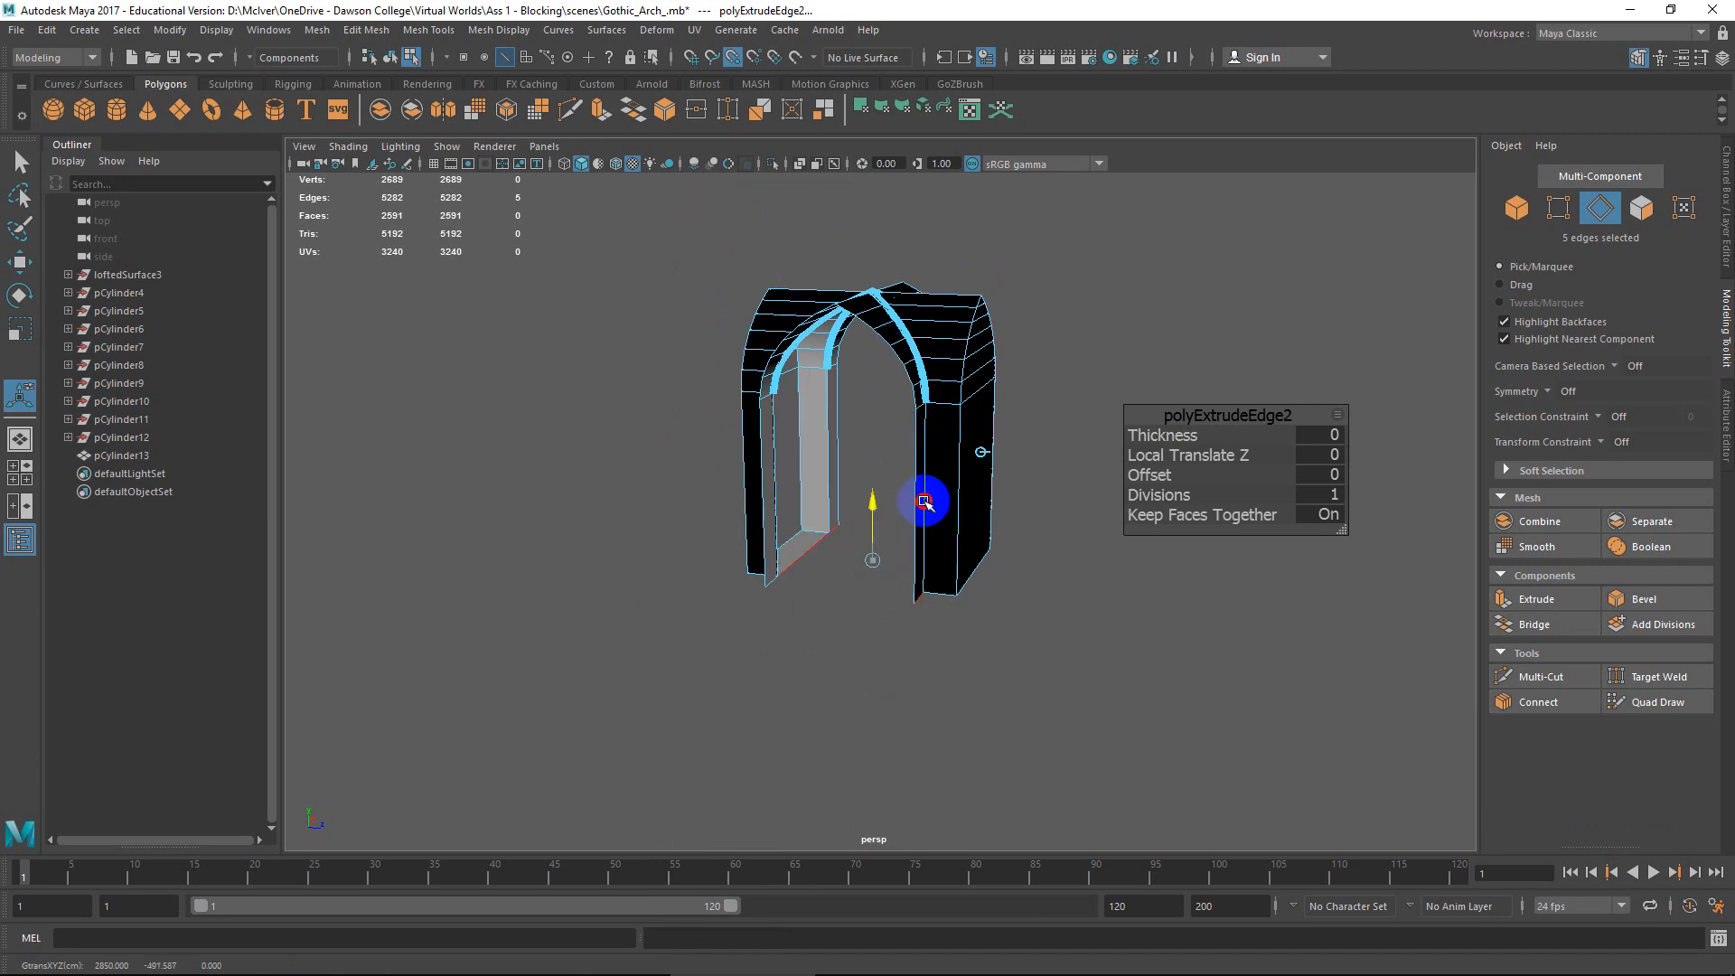
{"action": "left_click_drag", "start_coordinate": [924, 502], "coordinate": [899, 474]}
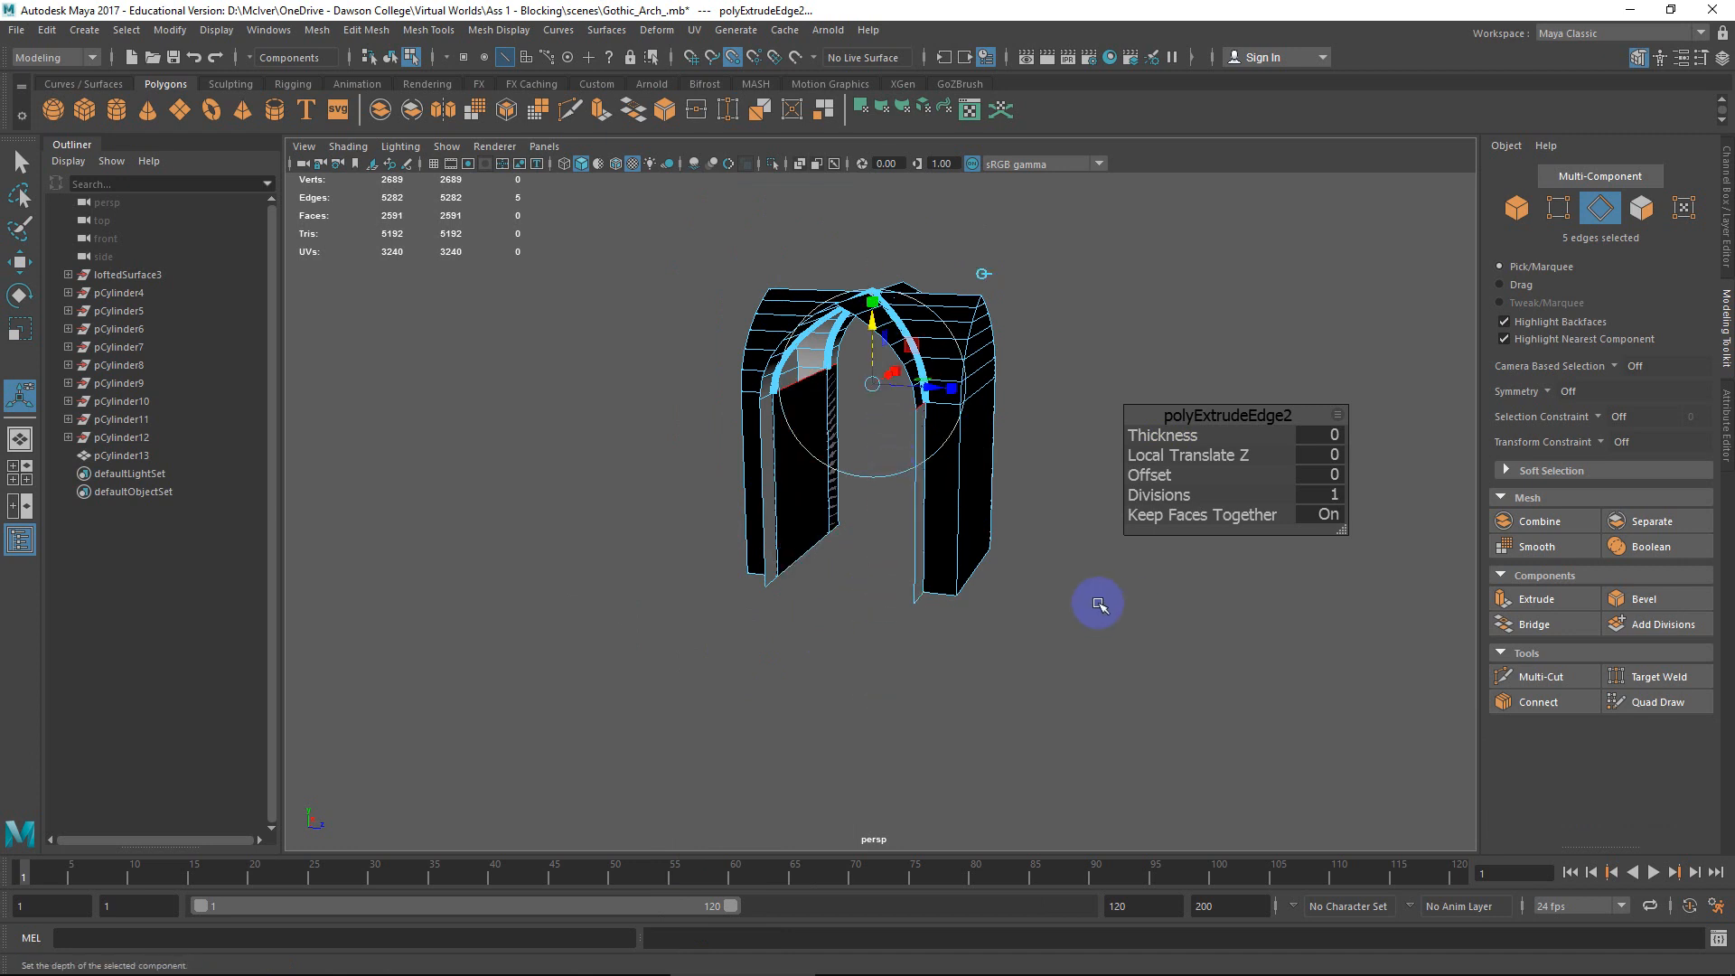
{"action": "middle_click_drag", "start_coordinate": [1096, 608], "coordinate": [1000, 608], "text": "alt"}
{"action": "left_click", "coordinate": [1215, 514]}
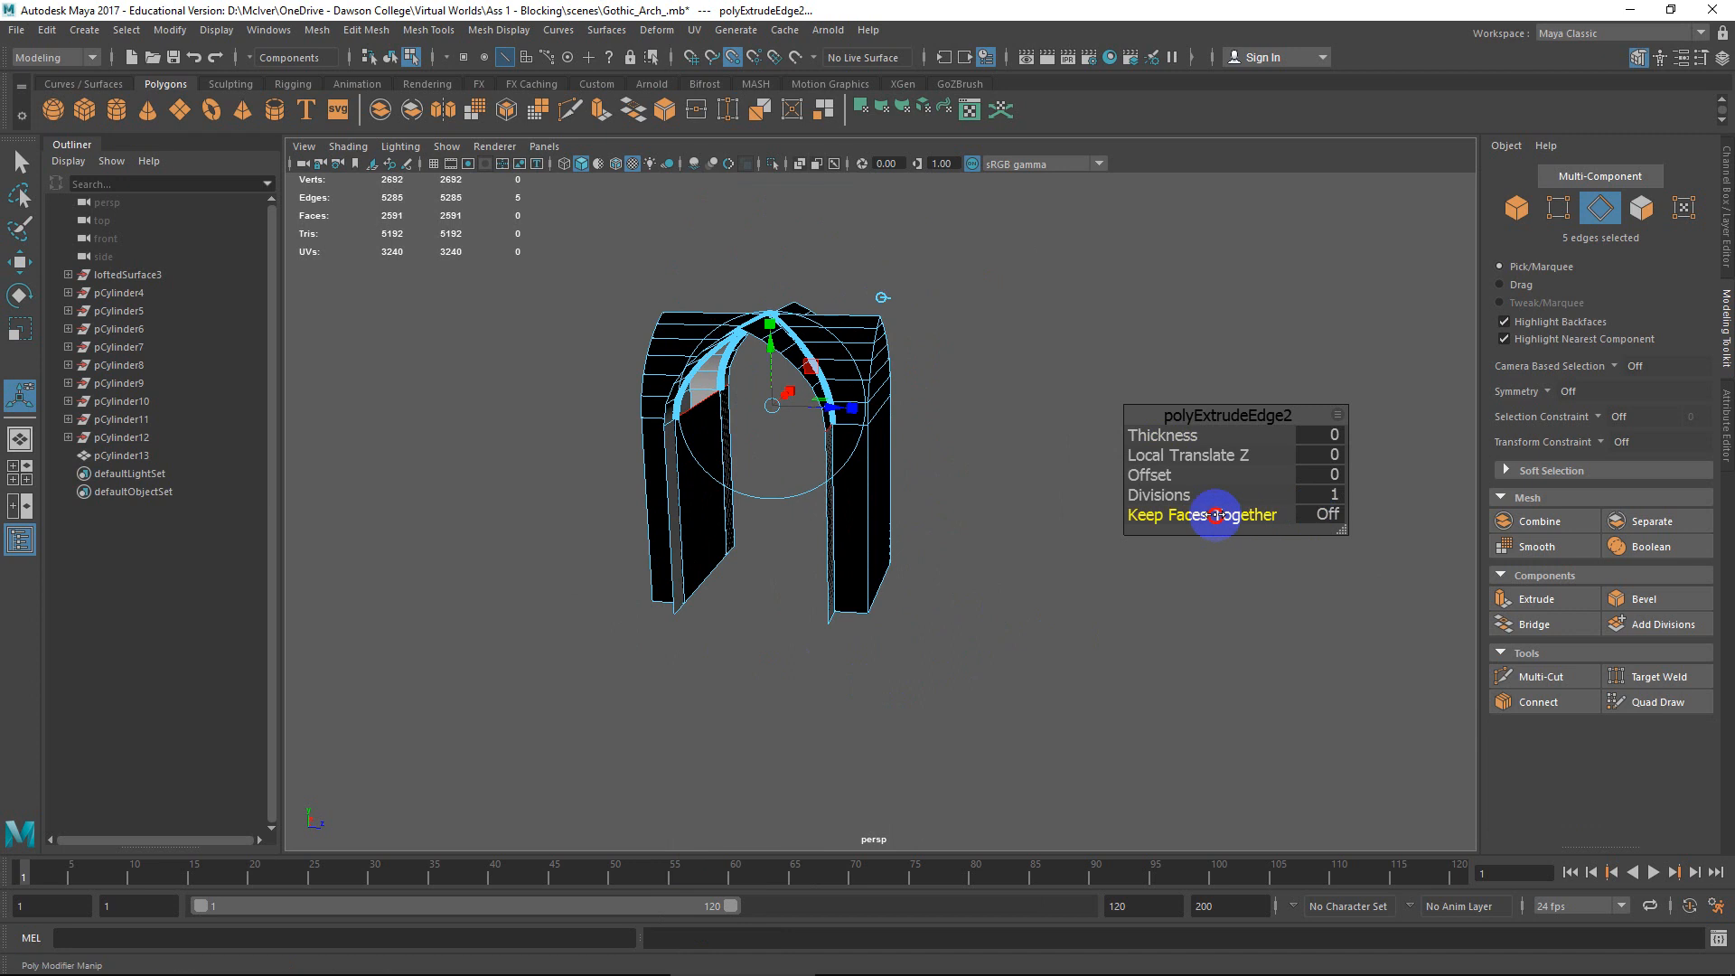
{"action": "left_click_drag", "start_coordinate": [726, 437], "coordinate": [724, 708]}
{"action": "key", "text": "ctrl+z"}
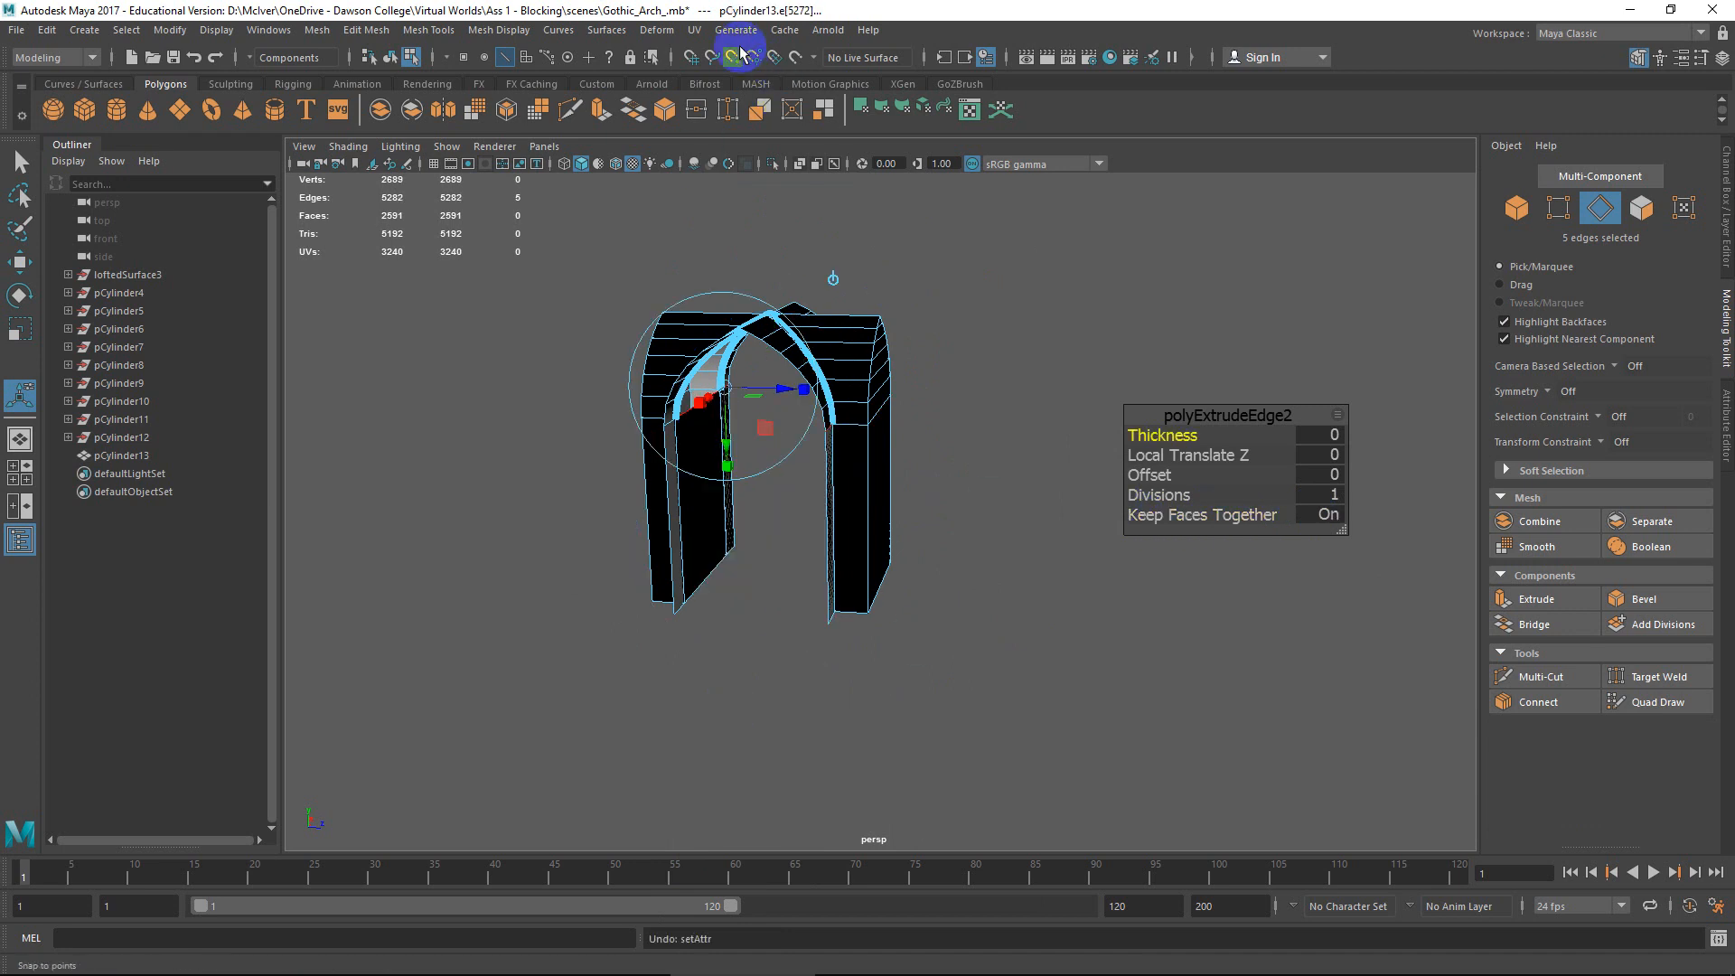
{"action": "key", "text": "ctrl+z"}
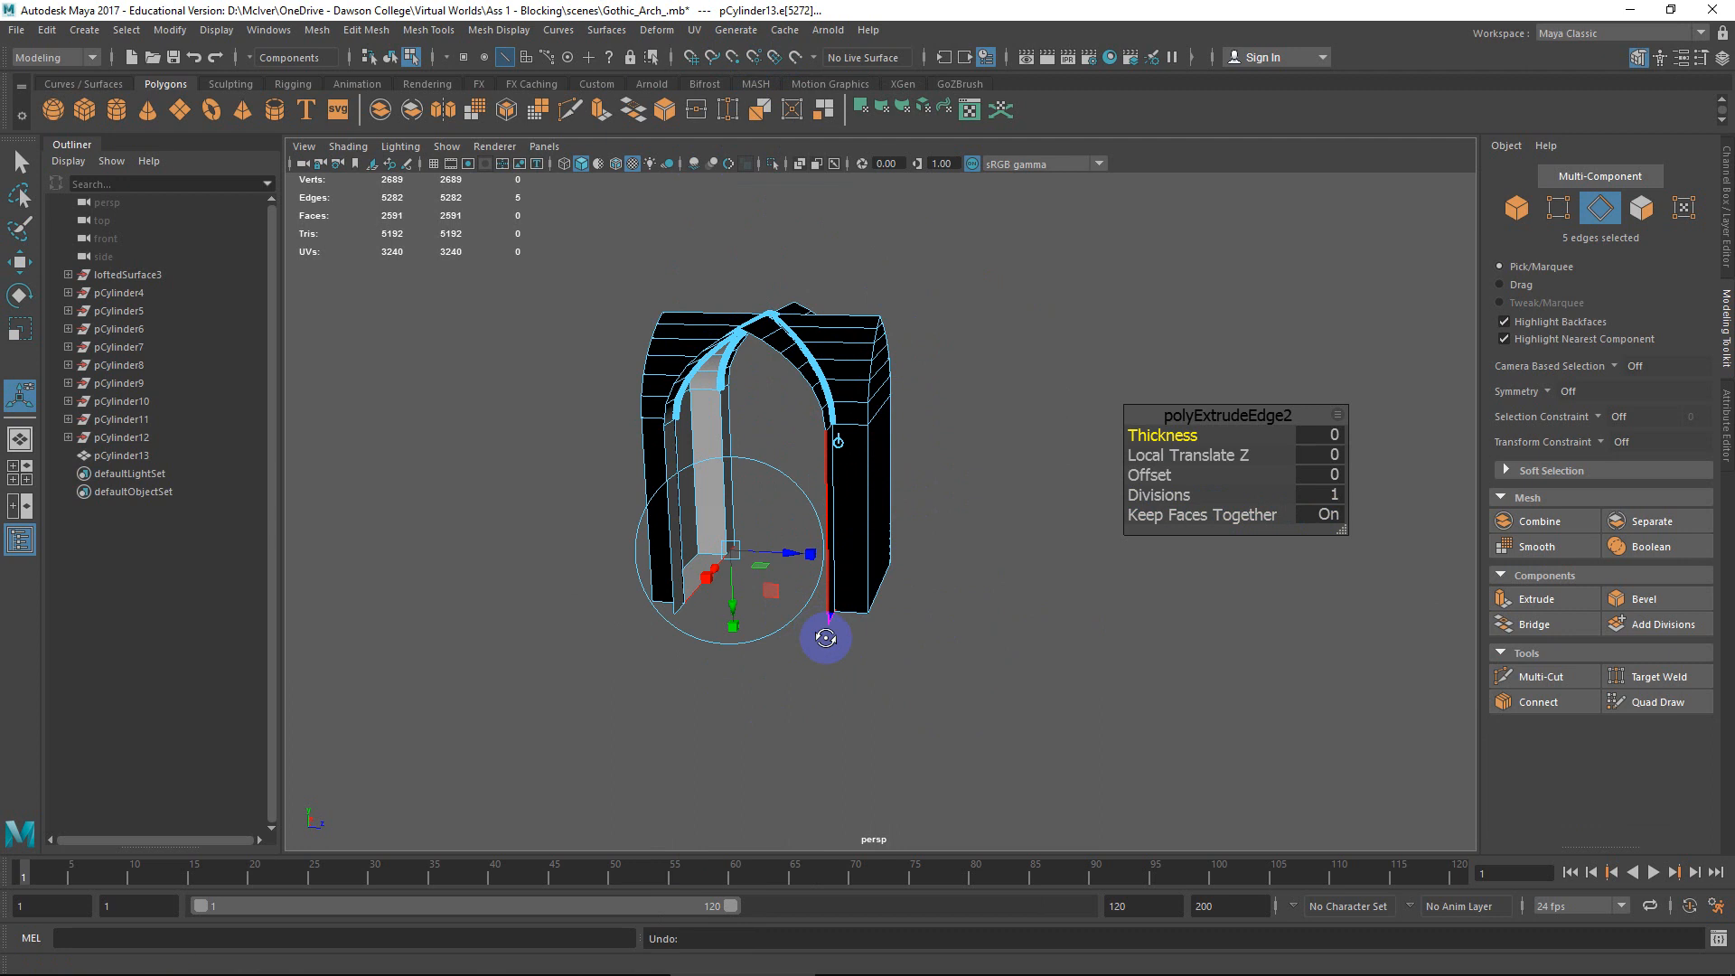
Reselect the full run of bottom edges along both side walls and extrude them again.
{"action": "left_click_drag", "start_coordinate": [826, 638], "coordinate": [790, 642], "text": "alt"}
{"action": "right_click_drag", "start_coordinate": [790, 643], "coordinate": [806, 577], "text": "alt"}
{"action": "left_click_drag", "start_coordinate": [805, 577], "coordinate": [817, 593], "text": "alt"}
{"action": "right_click_drag", "start_coordinate": [817, 593], "coordinate": [867, 629], "text": "alt"}
{"action": "left_click", "coordinate": [899, 654]}
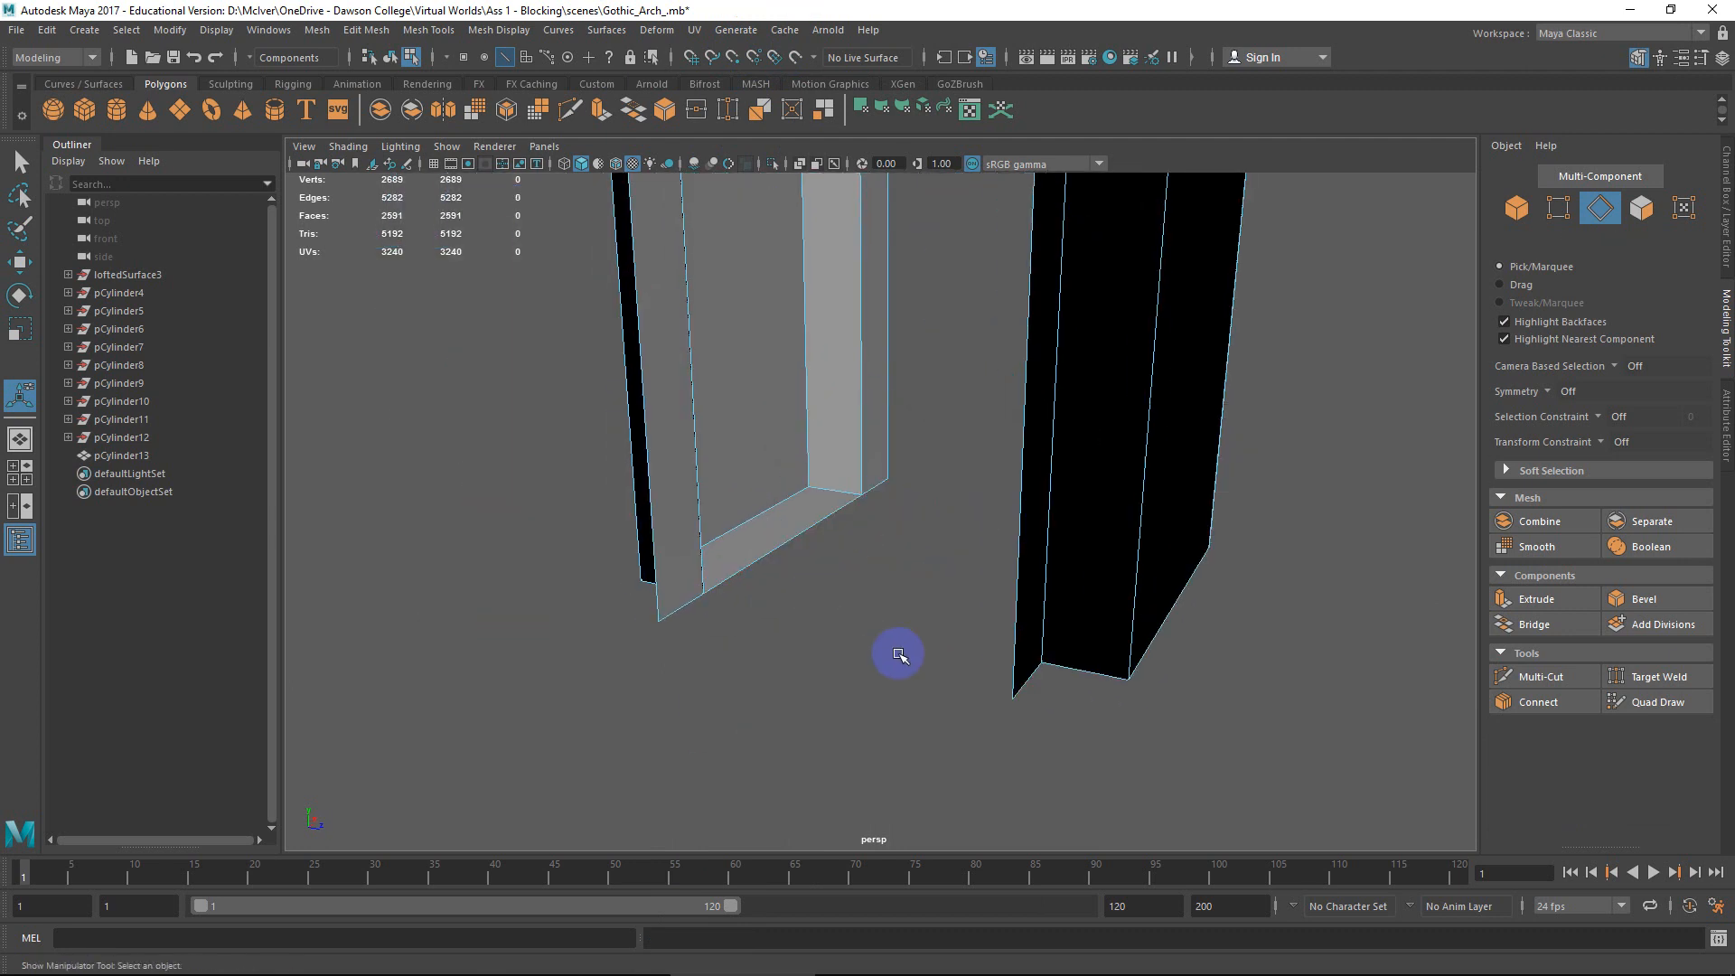
{"action": "left_click_drag", "start_coordinate": [899, 654], "coordinate": [976, 600], "text": "alt"}
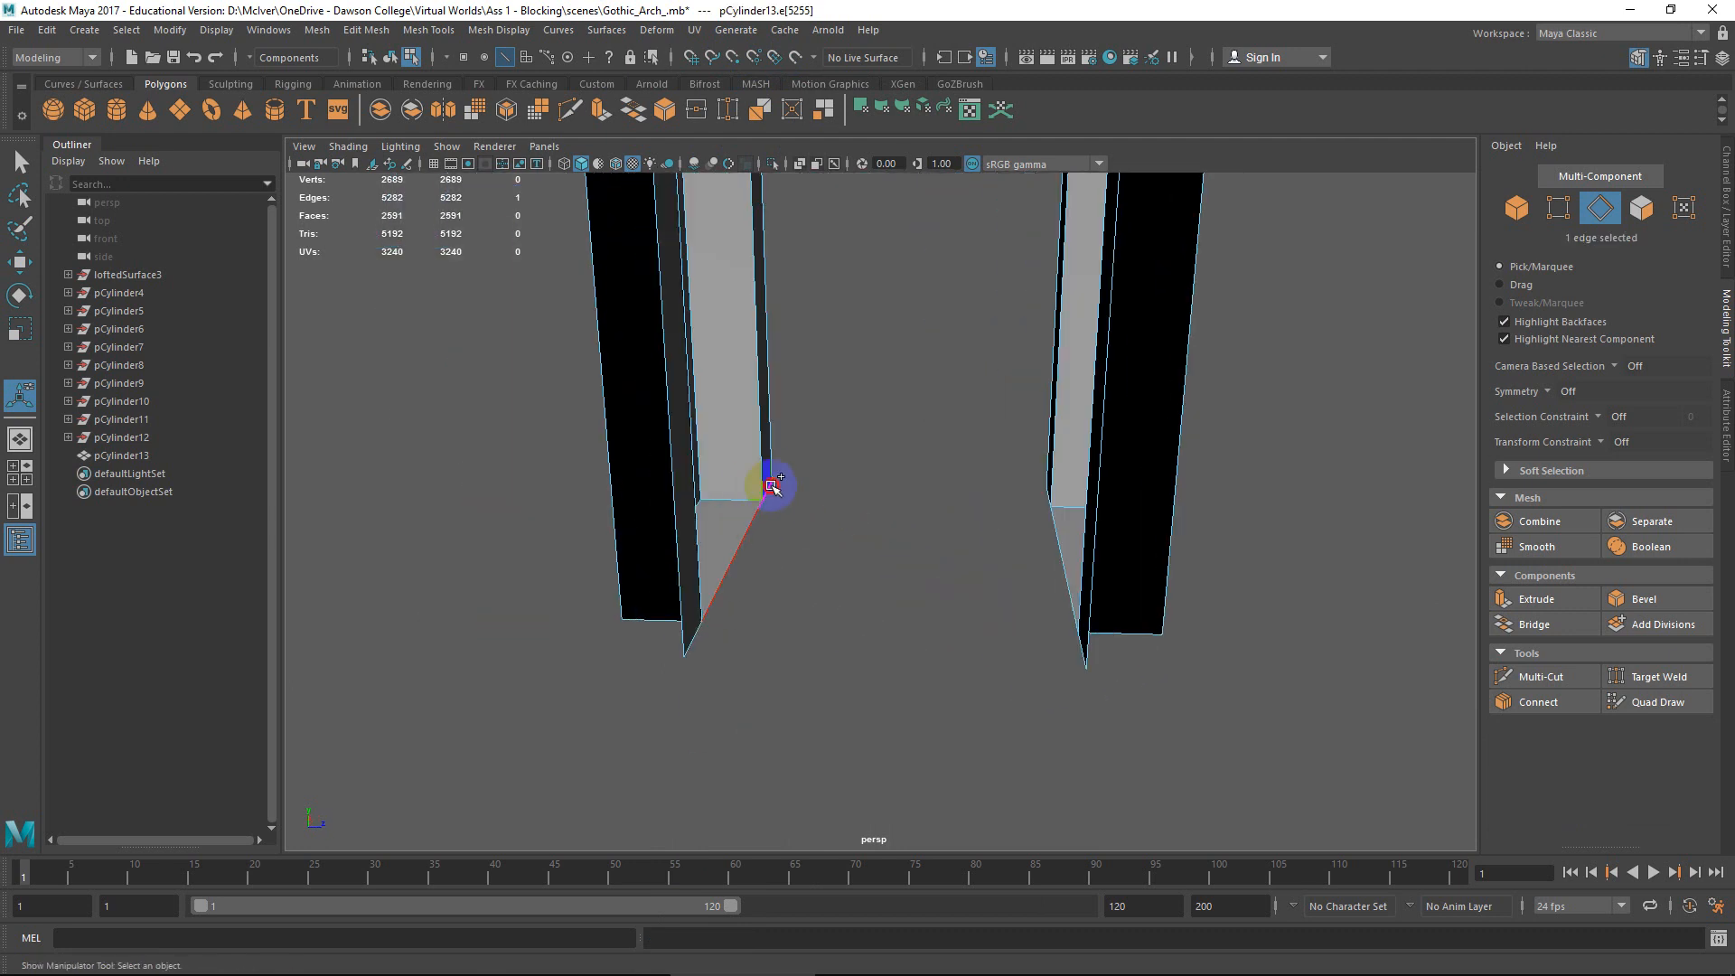
{"action": "left_click_drag", "start_coordinate": [1039, 514], "coordinate": [956, 497], "text": "alt"}
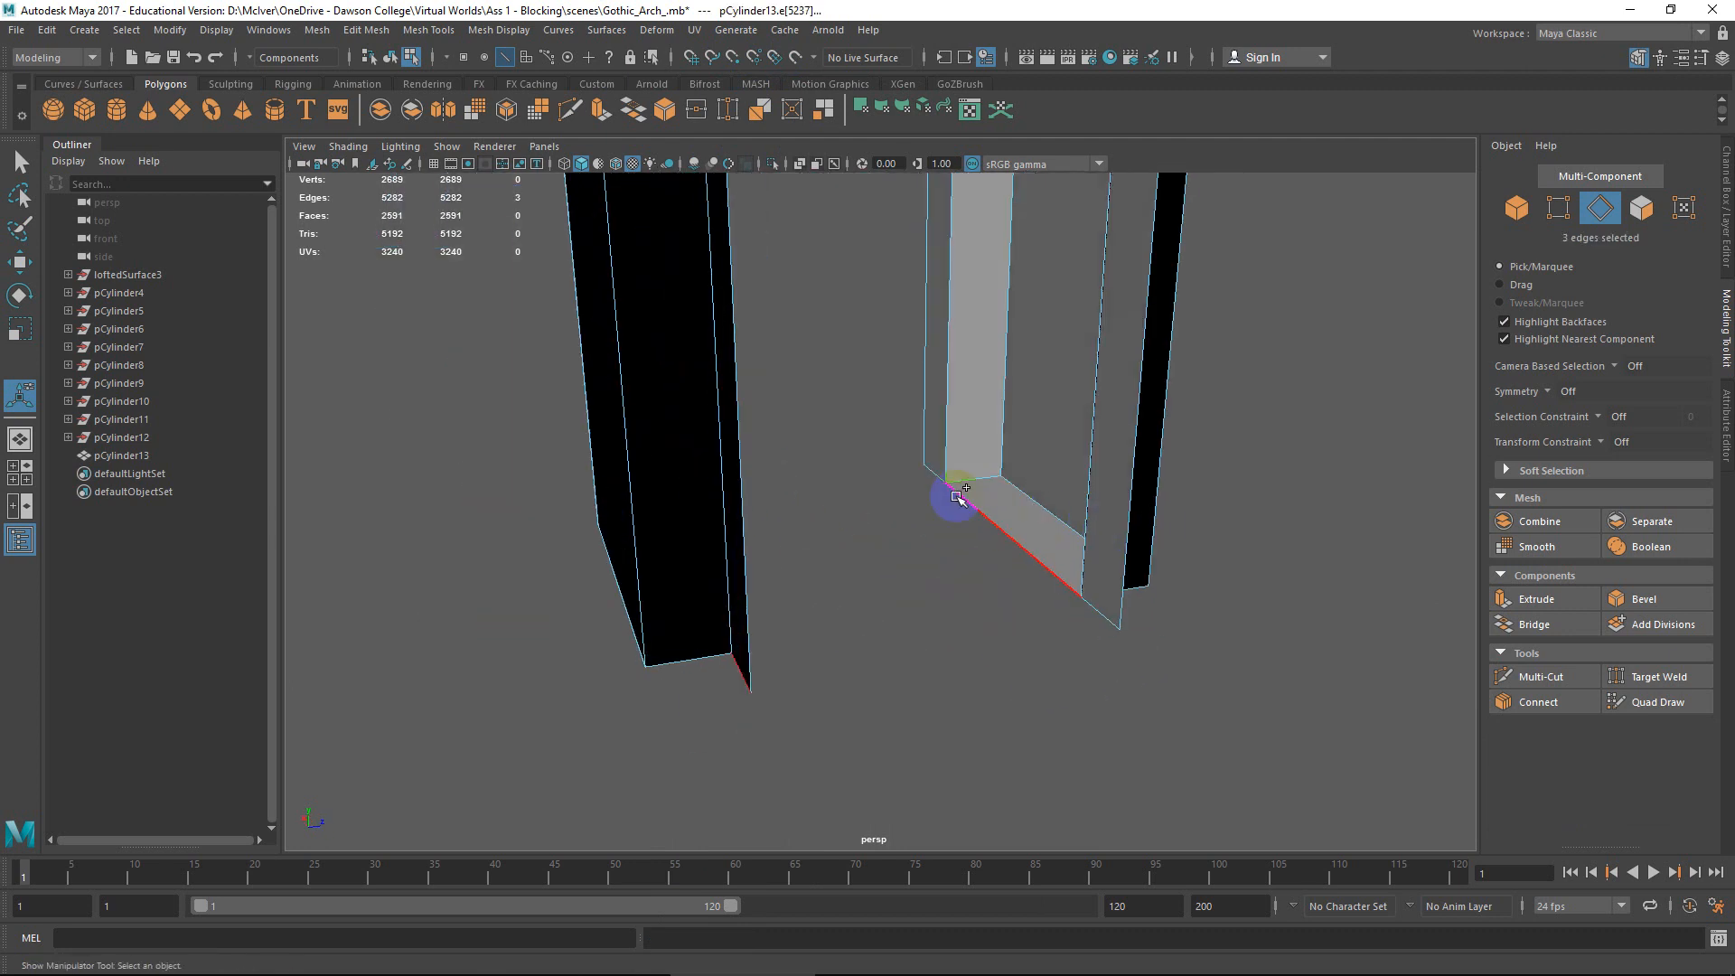
{"action": "left_click", "coordinate": [1096, 612], "text": "shift"}
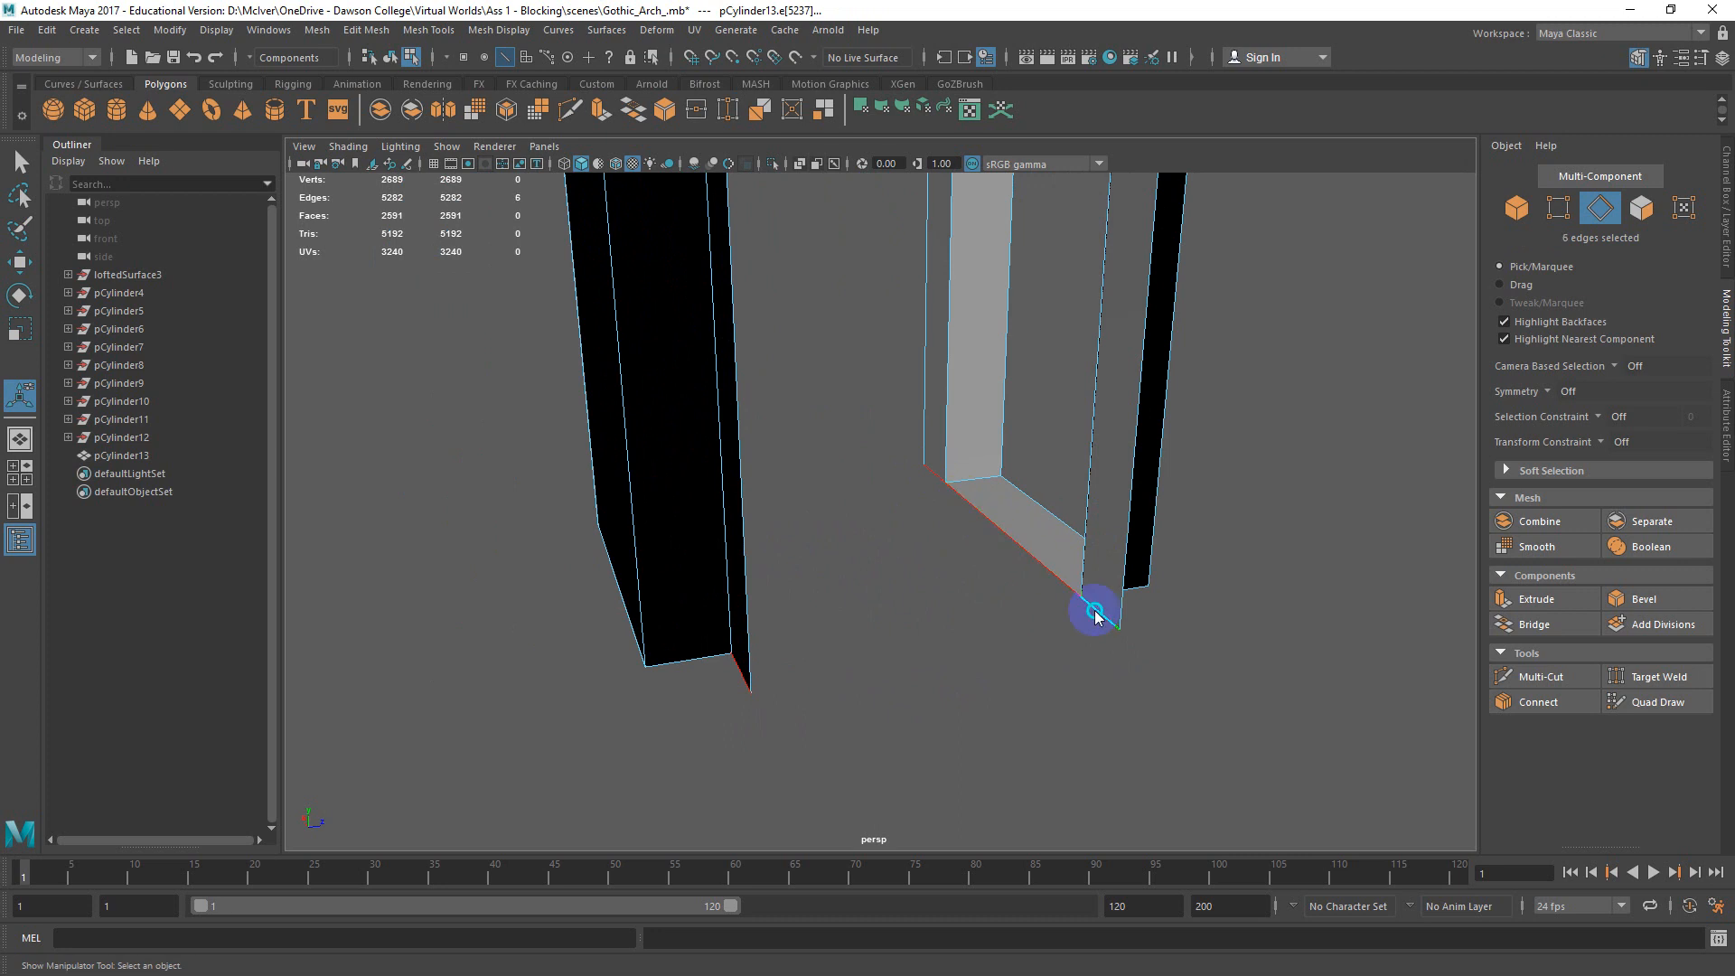
{"action": "right_click", "coordinate": [1084, 613], "text": "shift"}
{"action": "left_click", "coordinate": [1086, 659]}
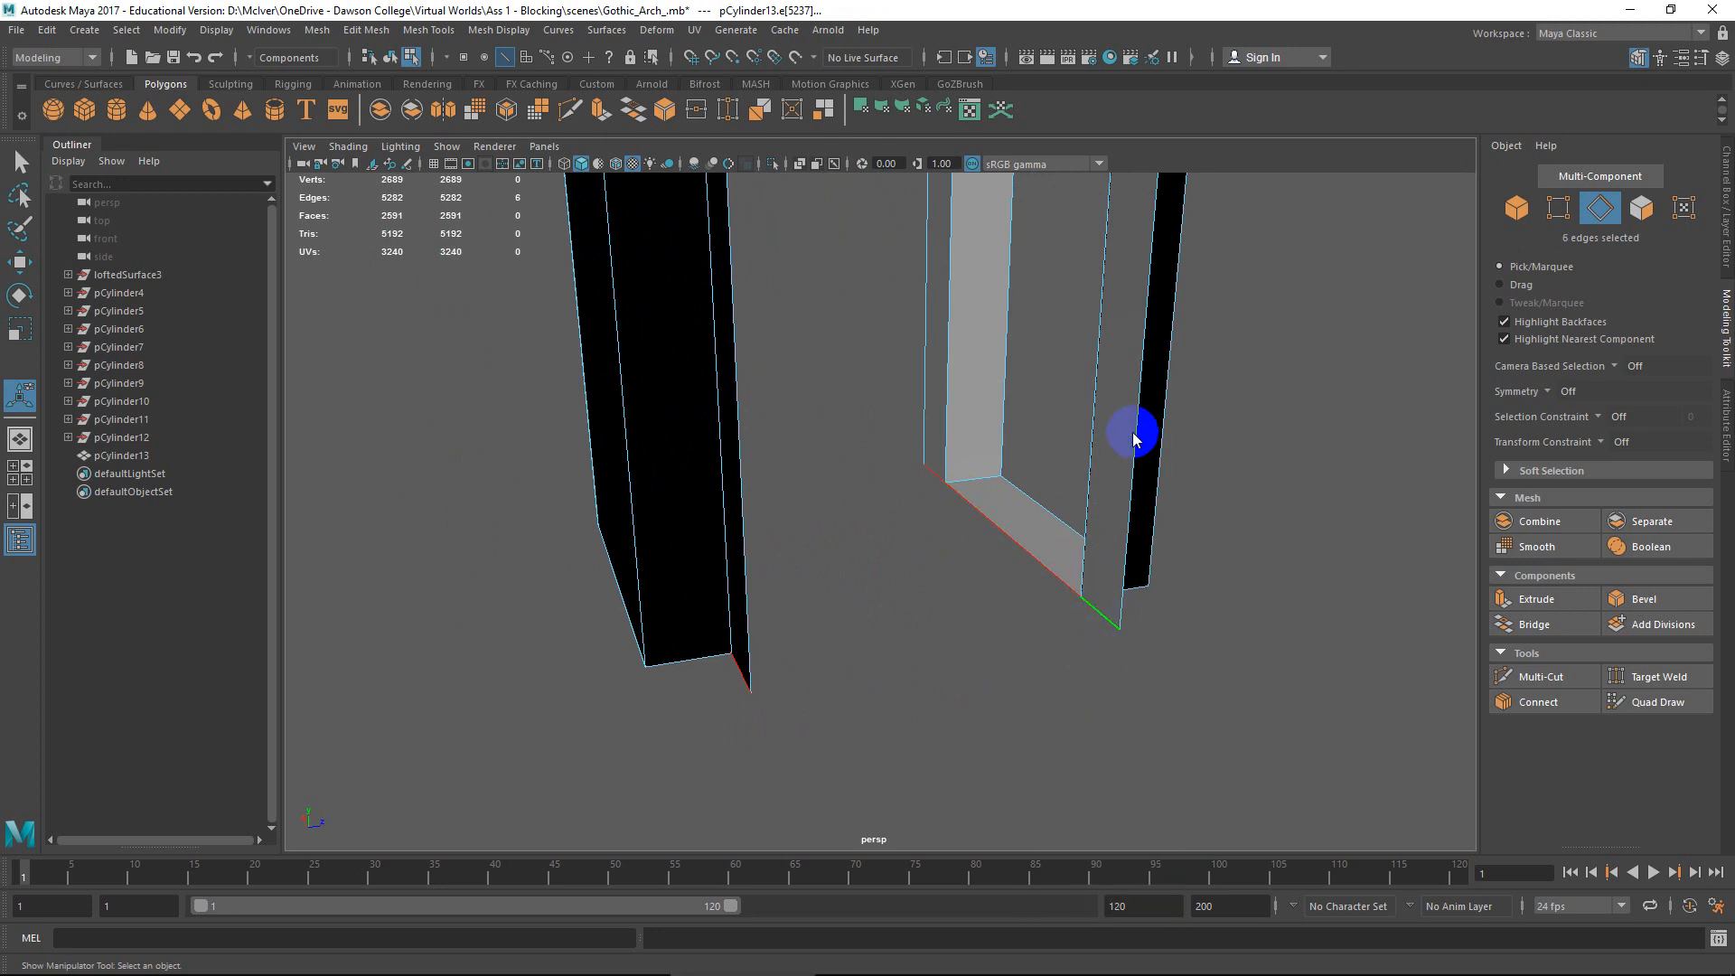
Undo the angled pull and lower the extruded edges straight down along the world vertical axis.
{"action": "scroll", "coordinate": [1093, 431], "scroll_direction": "down", "scroll_amount": 3}
{"action": "left_click_drag", "start_coordinate": [1123, 481], "coordinate": [962, 507], "text": "alt"}
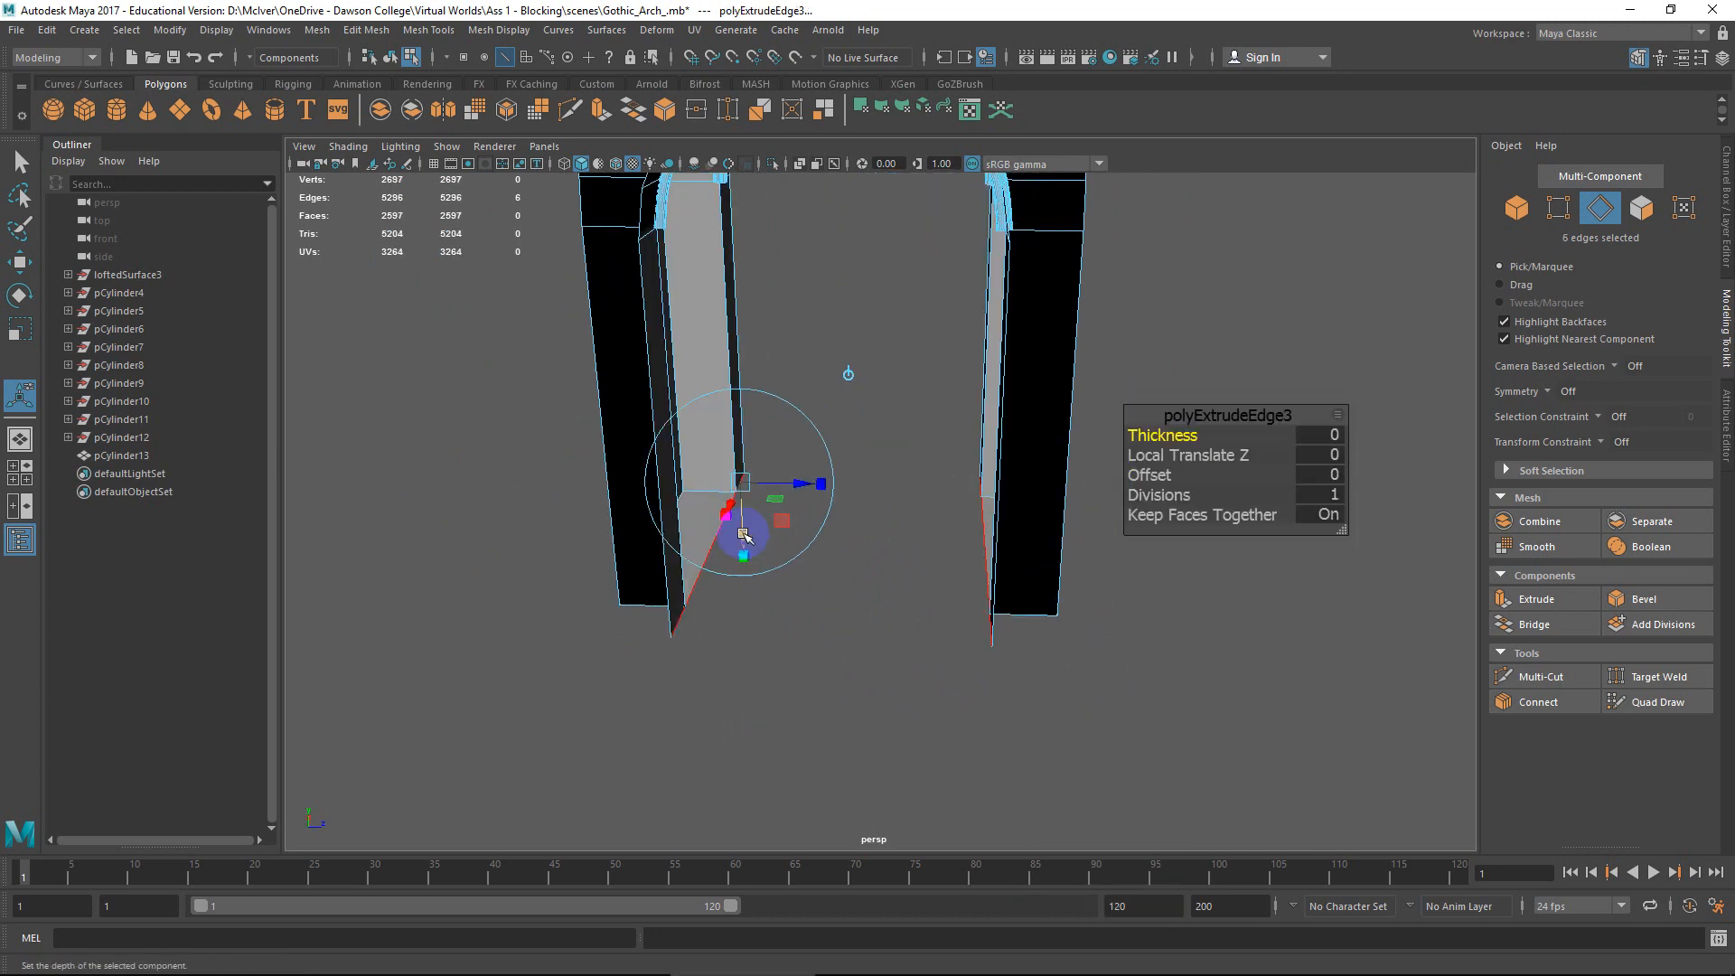
{"action": "left_click_drag", "start_coordinate": [742, 537], "coordinate": [860, 627]}
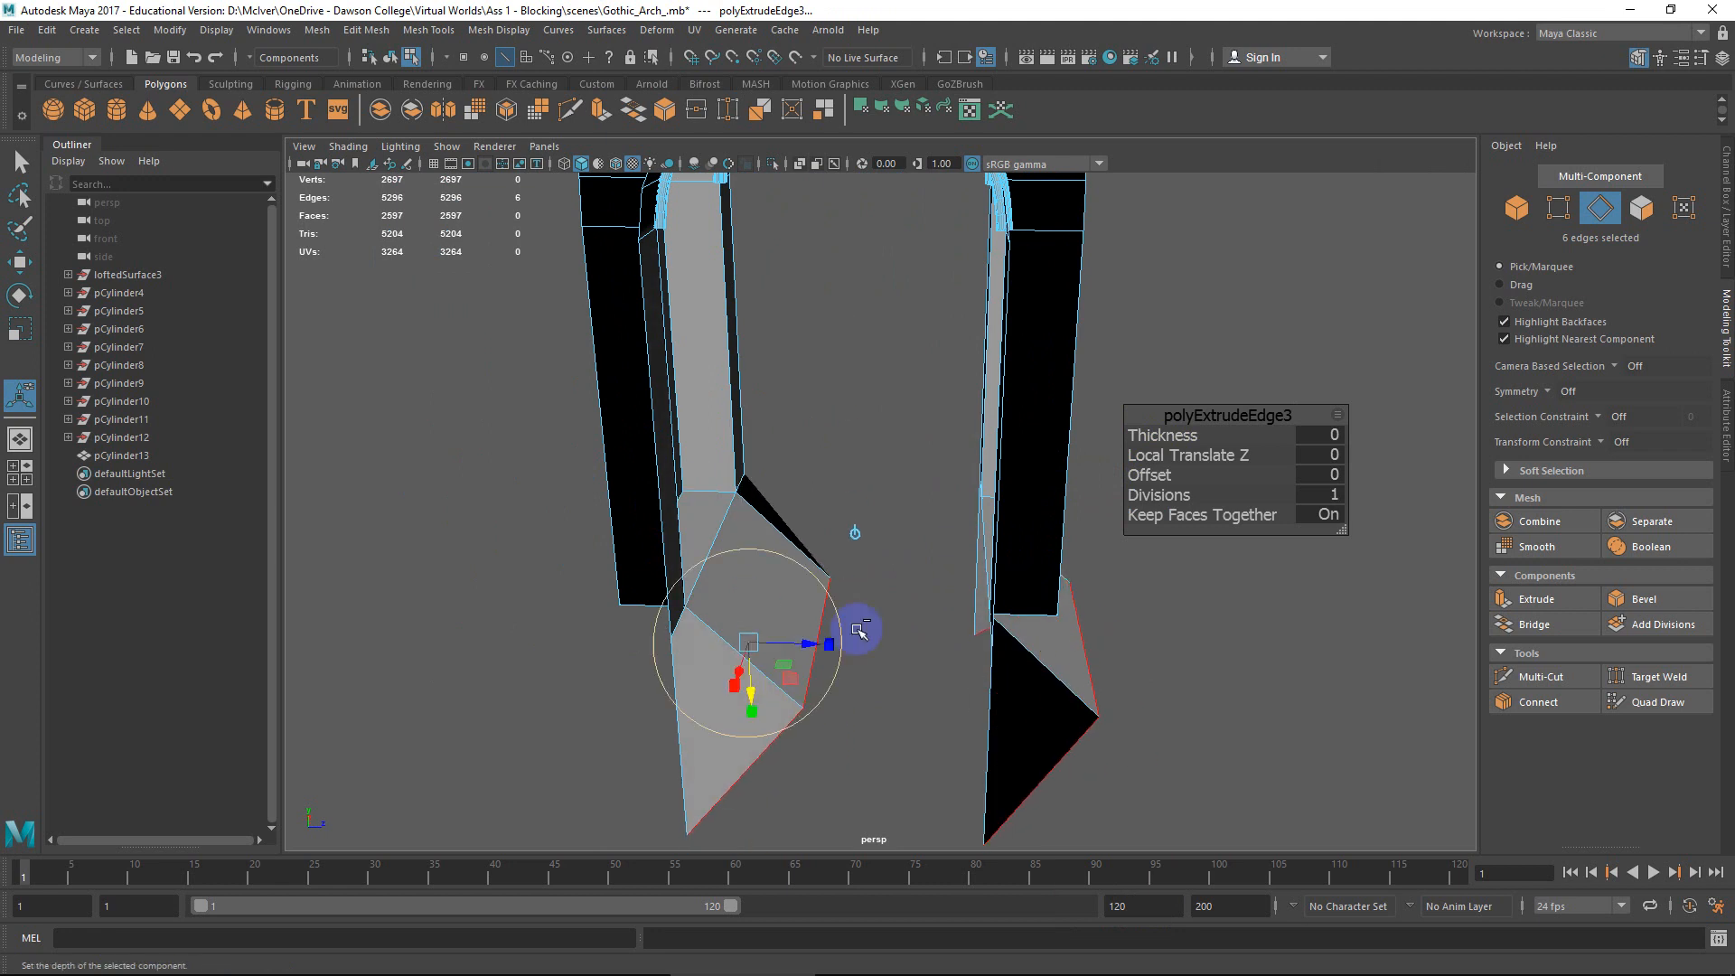
{"action": "key", "text": "ctrl+z"}
{"action": "left_click", "coordinate": [849, 374]}
{"action": "left_click_drag", "start_coordinate": [852, 512], "coordinate": [829, 584]}
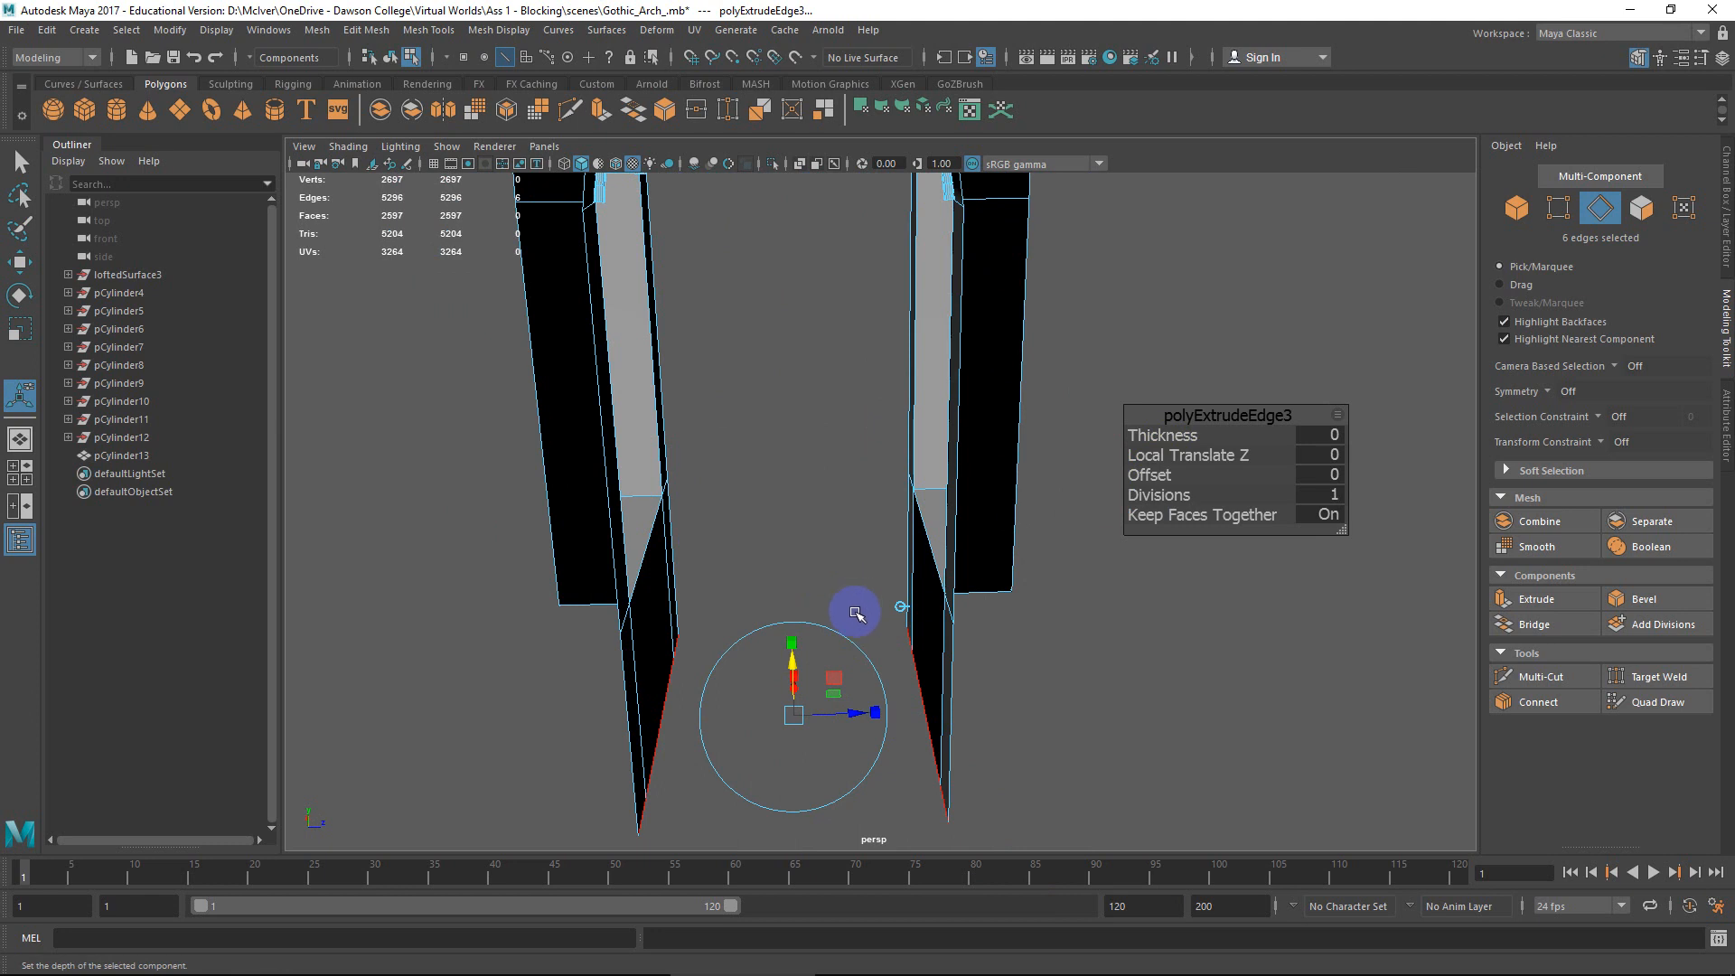
Switch to face selection and try raising the inner face of one side wall's new lower extension.
{"action": "left_click_drag", "start_coordinate": [856, 614], "coordinate": [944, 533], "text": "alt"}
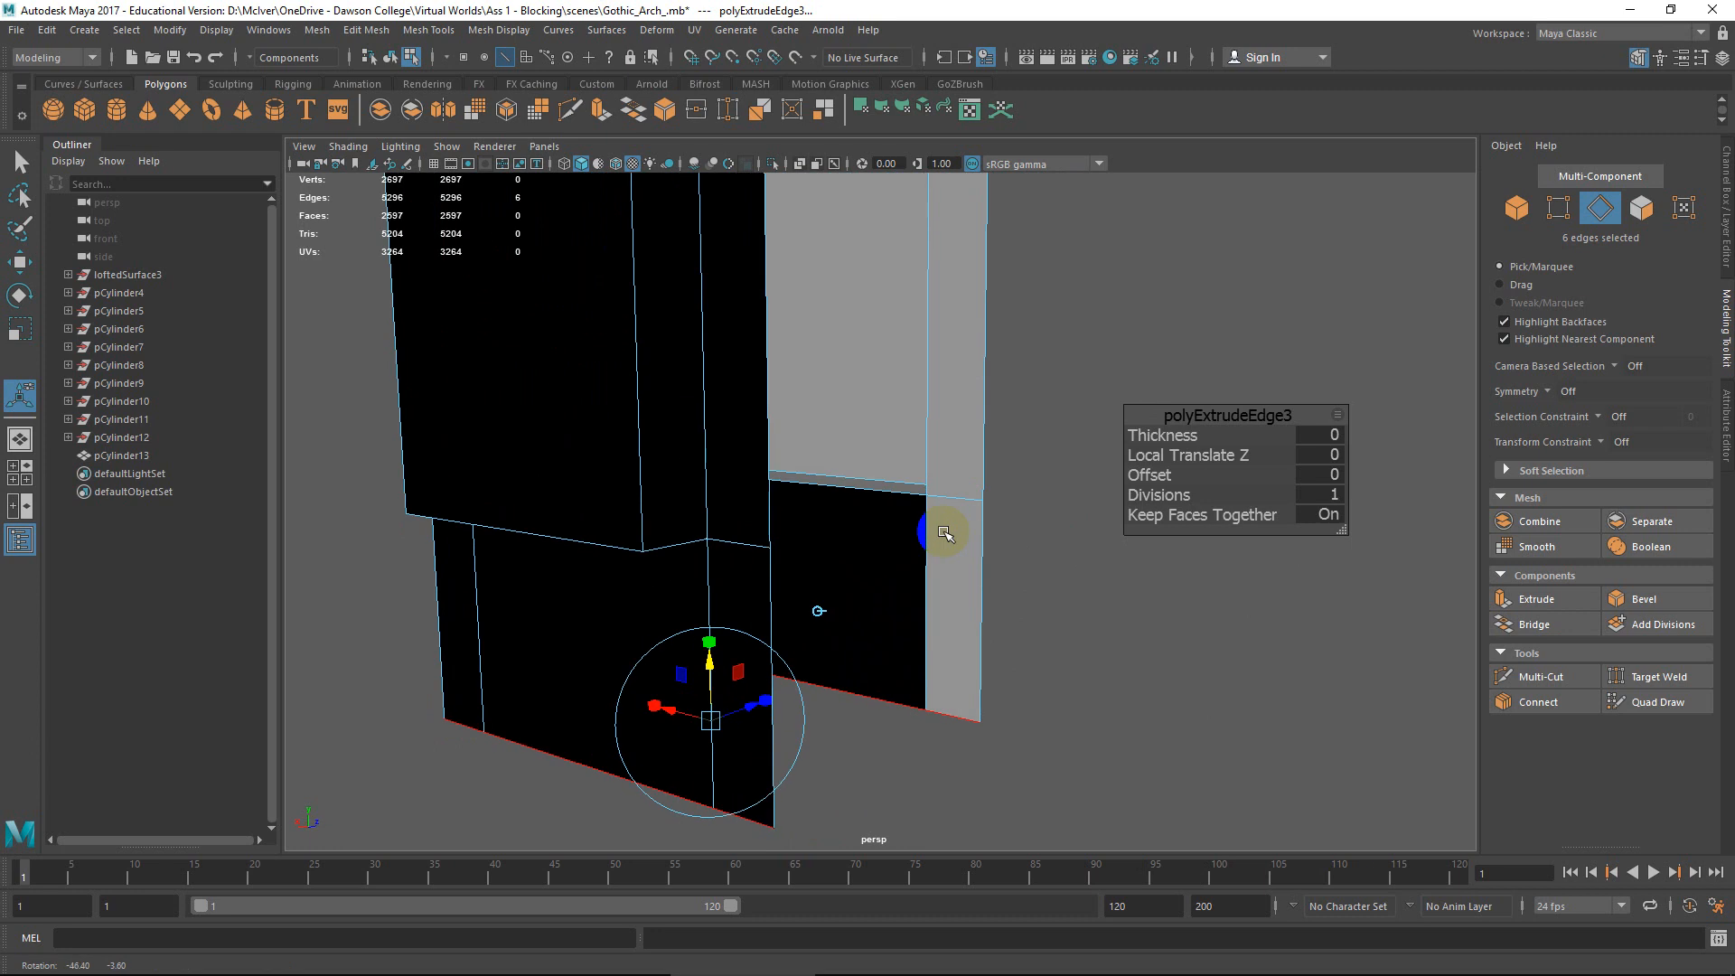
{"action": "left_click", "coordinate": [983, 651]}
{"action": "left_click_drag", "start_coordinate": [984, 651], "coordinate": [864, 568], "text": "alt"}
{"action": "right_click_drag", "start_coordinate": [848, 547], "coordinate": [847, 489]}
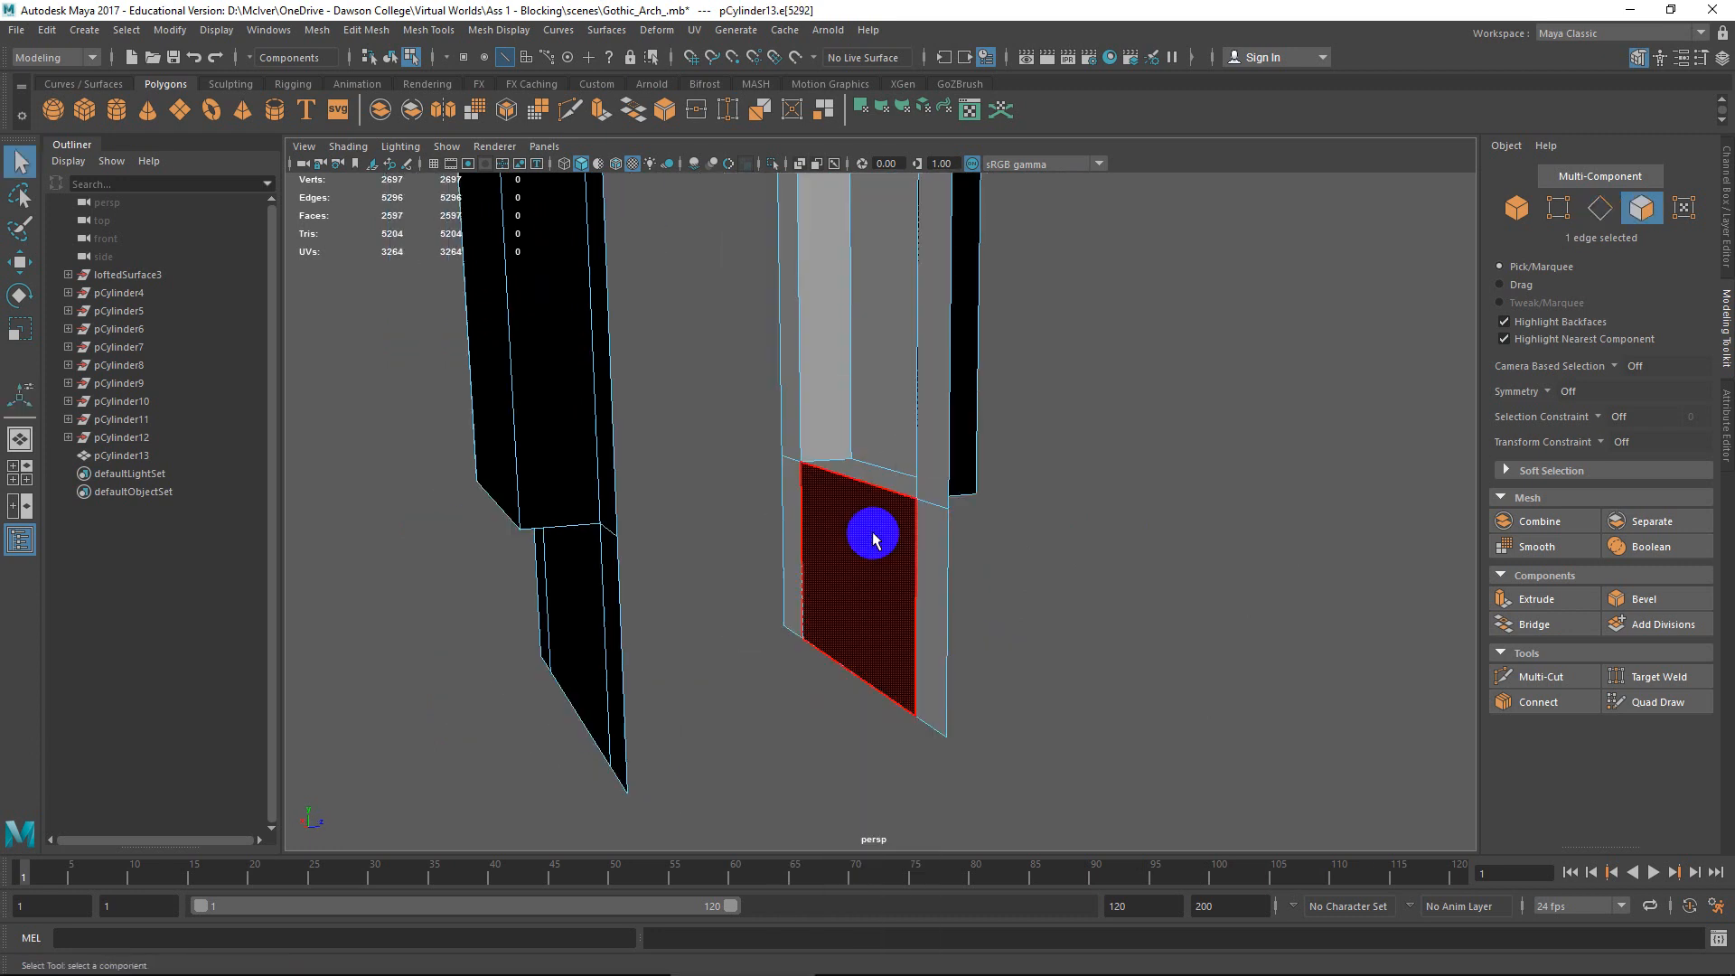
{"action": "left_click", "coordinate": [873, 539]}
{"action": "key", "text": "w"}
{"action": "left_click_drag", "start_coordinate": [895, 624], "coordinate": [848, 553], "text": "alt"}
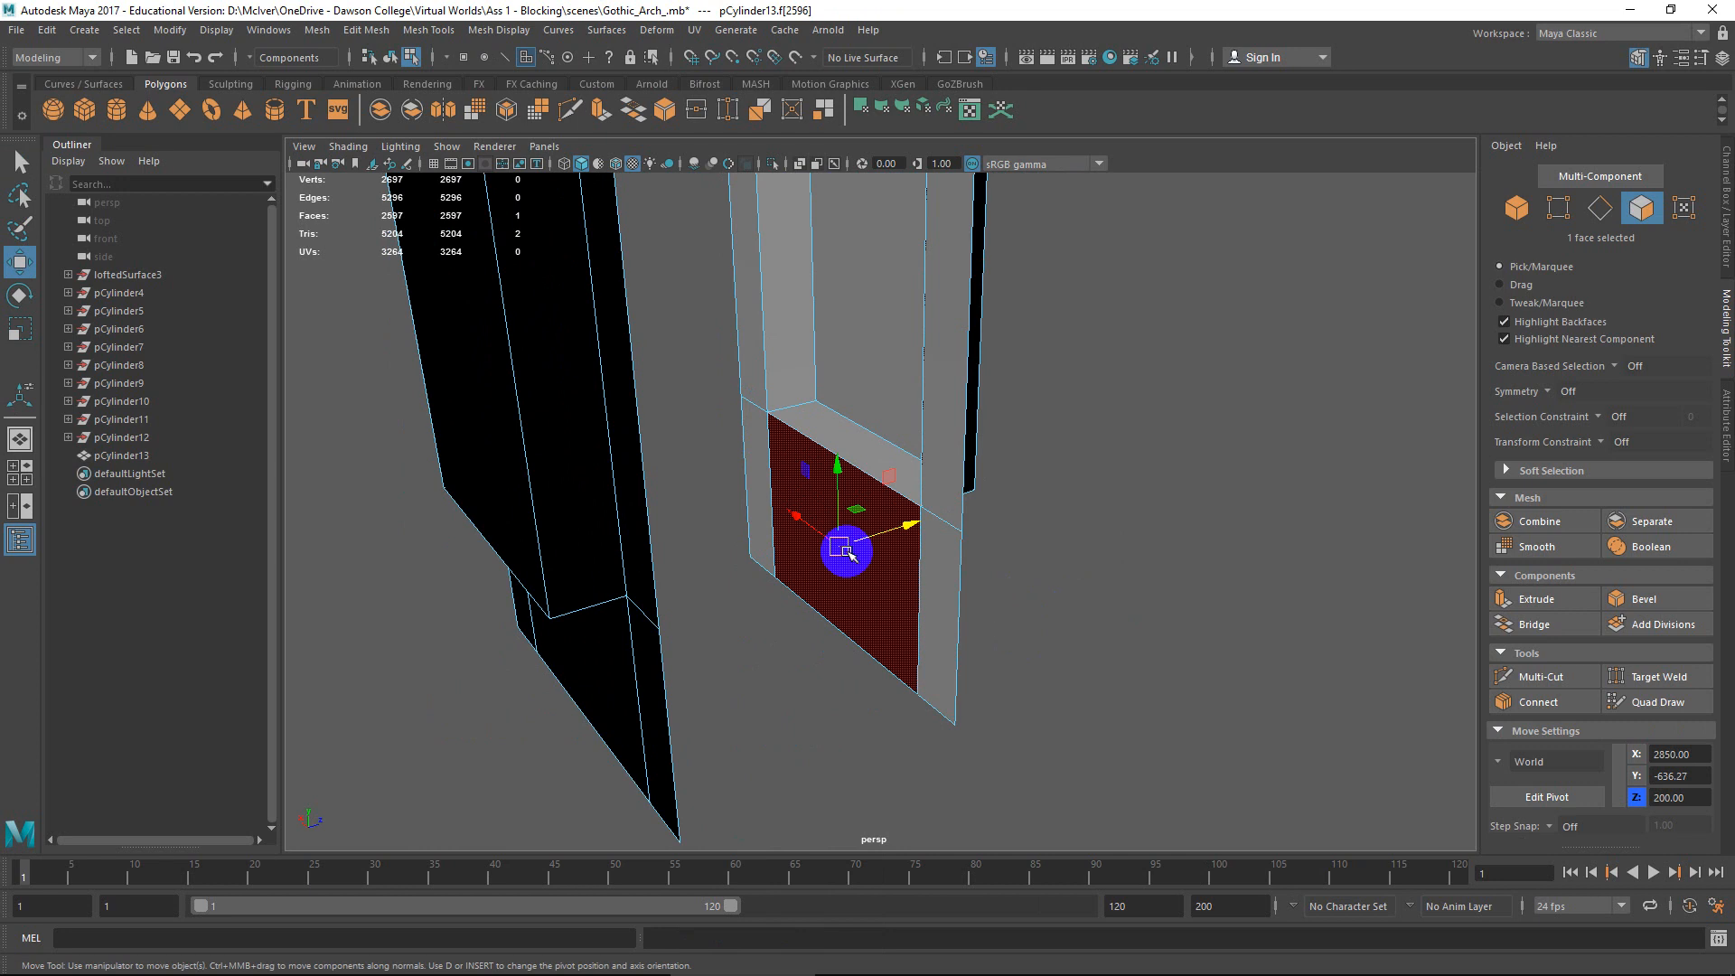
{"action": "left_click_drag", "start_coordinate": [840, 477], "coordinate": [825, 418]}
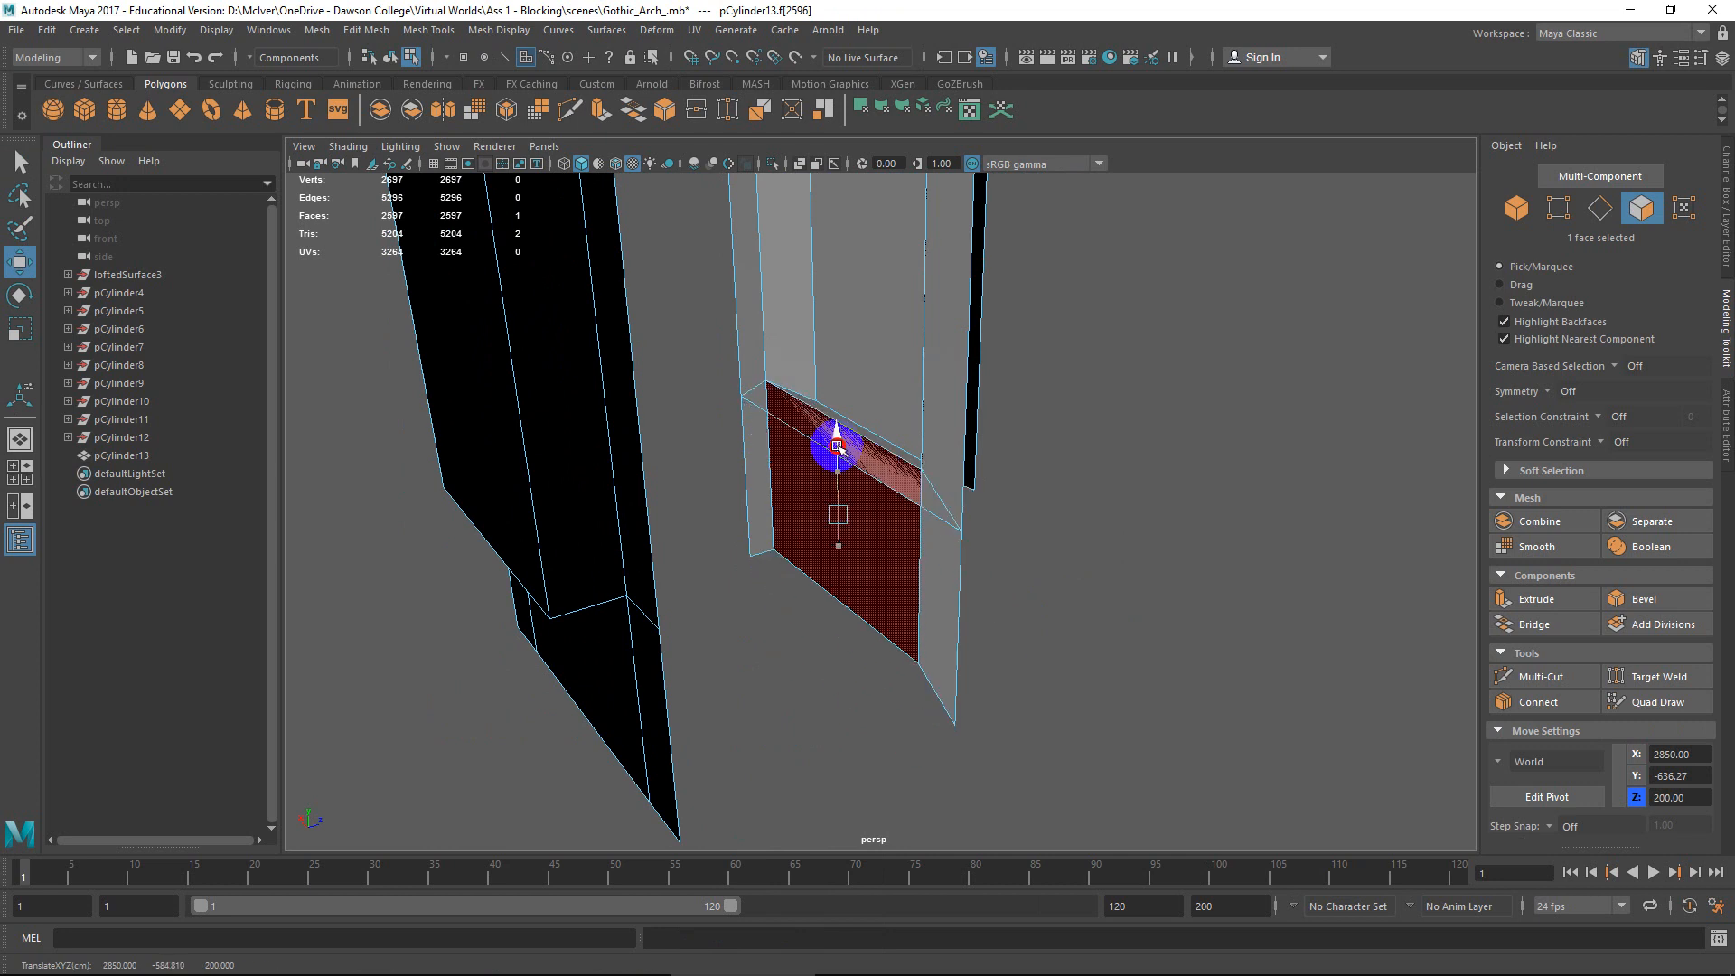
Undo the face move and the downward extrusion of both side walls.
{"action": "key", "text": "ctrl+z"}
{"action": "key", "text": "ctrl+z"}
{"action": "key", "text": "ctrl+z"}
{"action": "key", "text": "ctrl+z"}
{"action": "key", "text": "ctrl+z"}
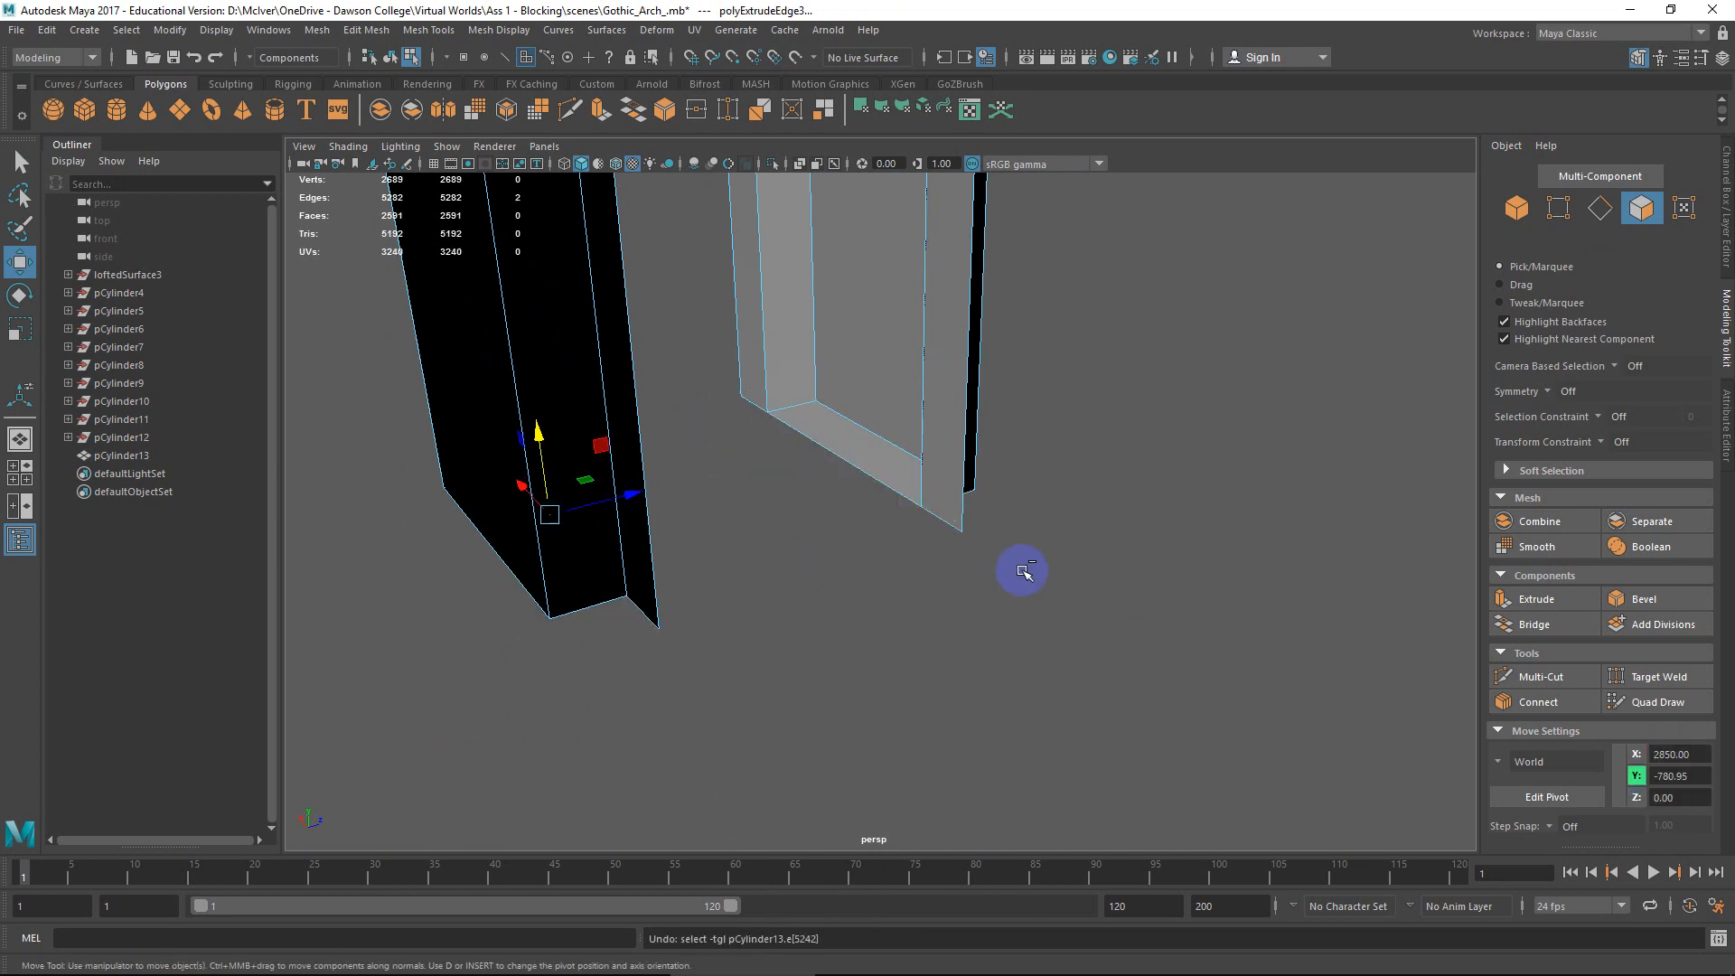
Try raising the front and back edges of the ledge at the base of the side wall, and undo both moves.
{"action": "left_click_drag", "start_coordinate": [998, 573], "coordinate": [876, 492], "text": "alt"}
{"action": "left_click", "coordinate": [883, 472]}
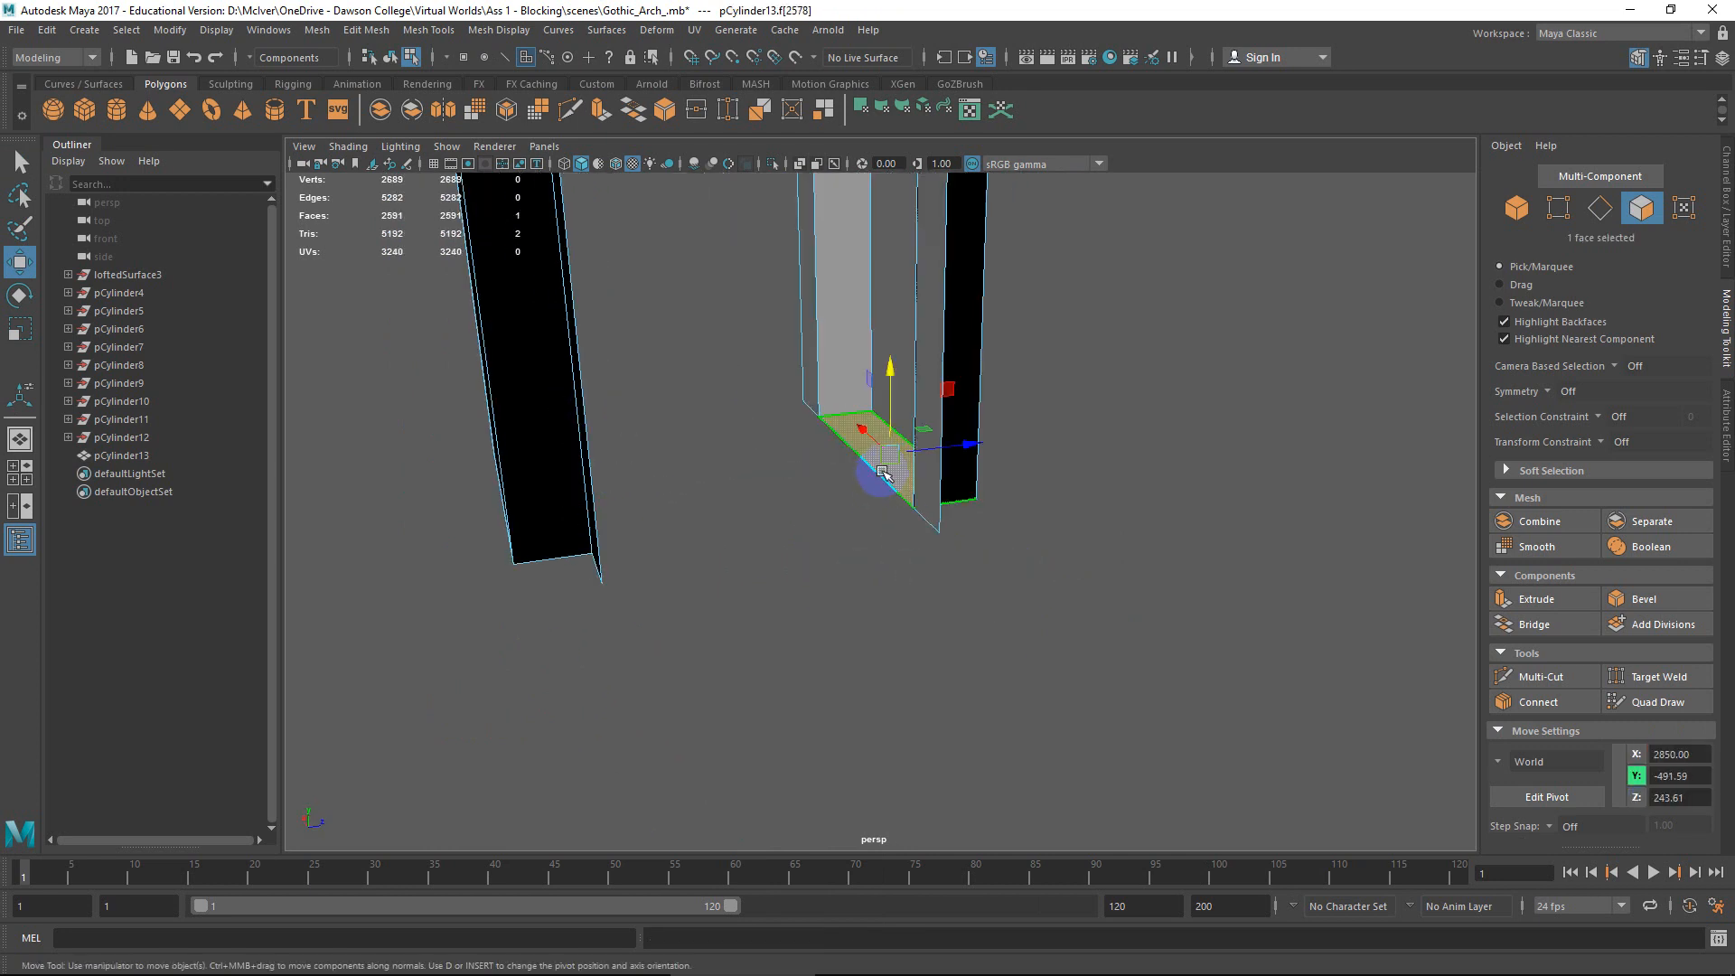
{"action": "right_click_drag", "start_coordinate": [877, 476], "coordinate": [851, 465]}
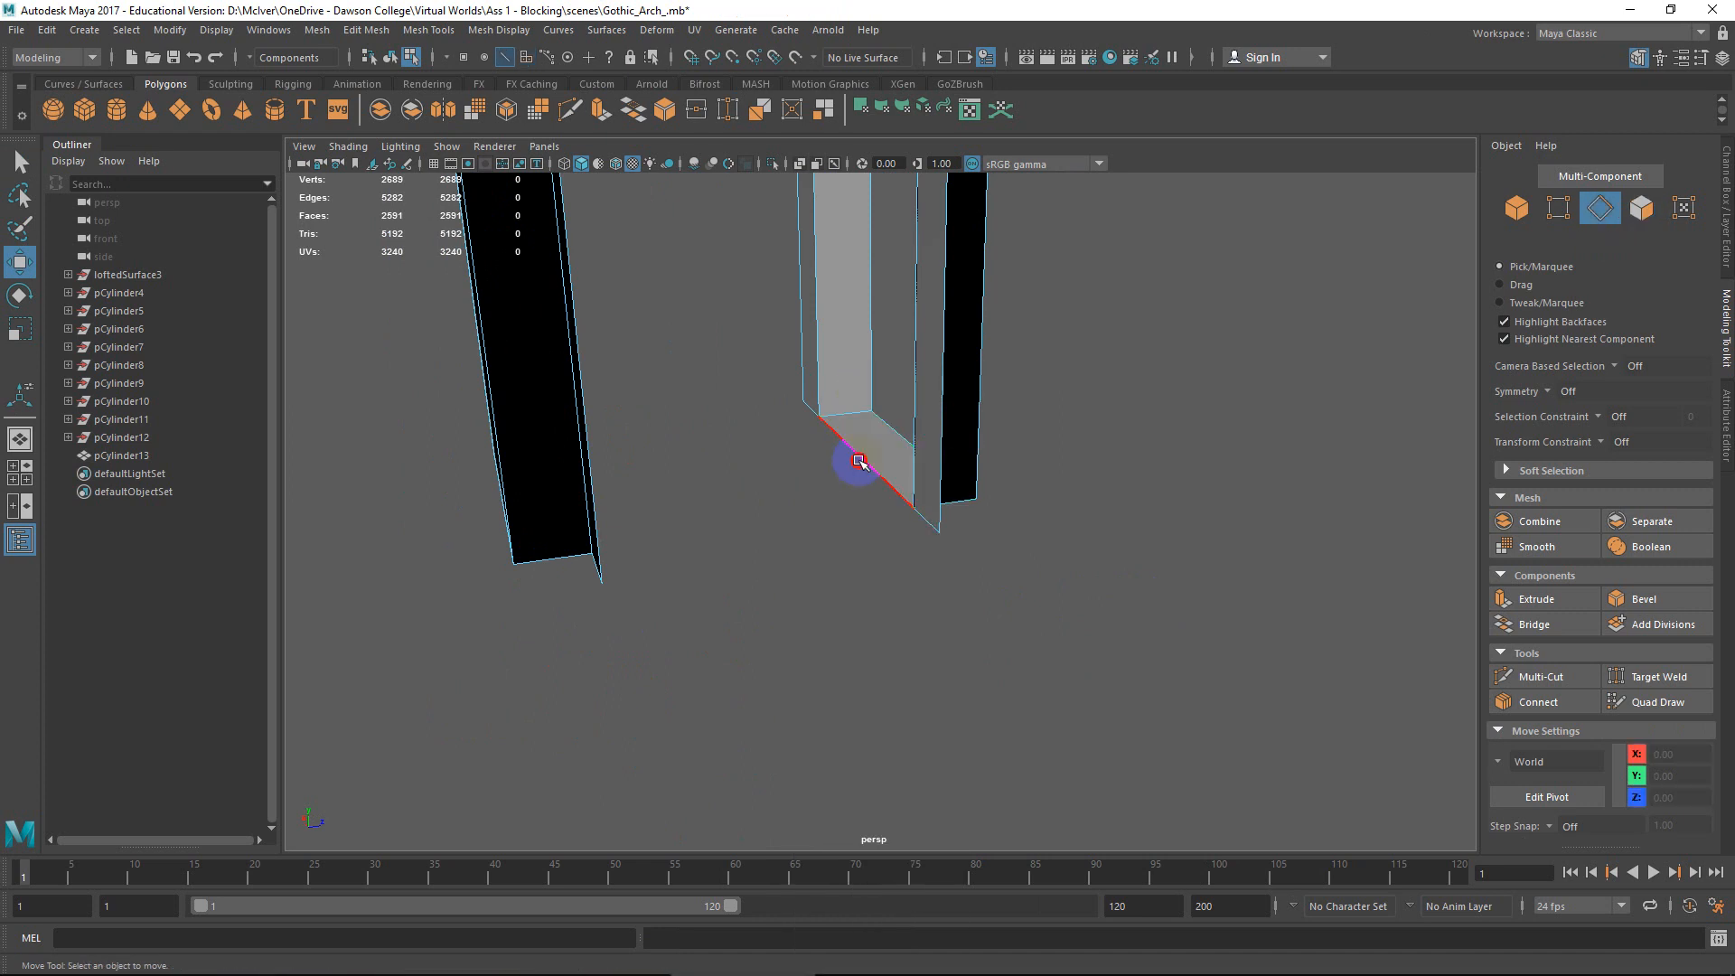
{"action": "left_click", "coordinate": [859, 462]}
{"action": "left_click_drag", "start_coordinate": [858, 462], "coordinate": [836, 543]}
{"action": "key", "text": "ctrl+z"}
{"action": "left_click_drag", "start_coordinate": [793, 442], "coordinate": [791, 406]}
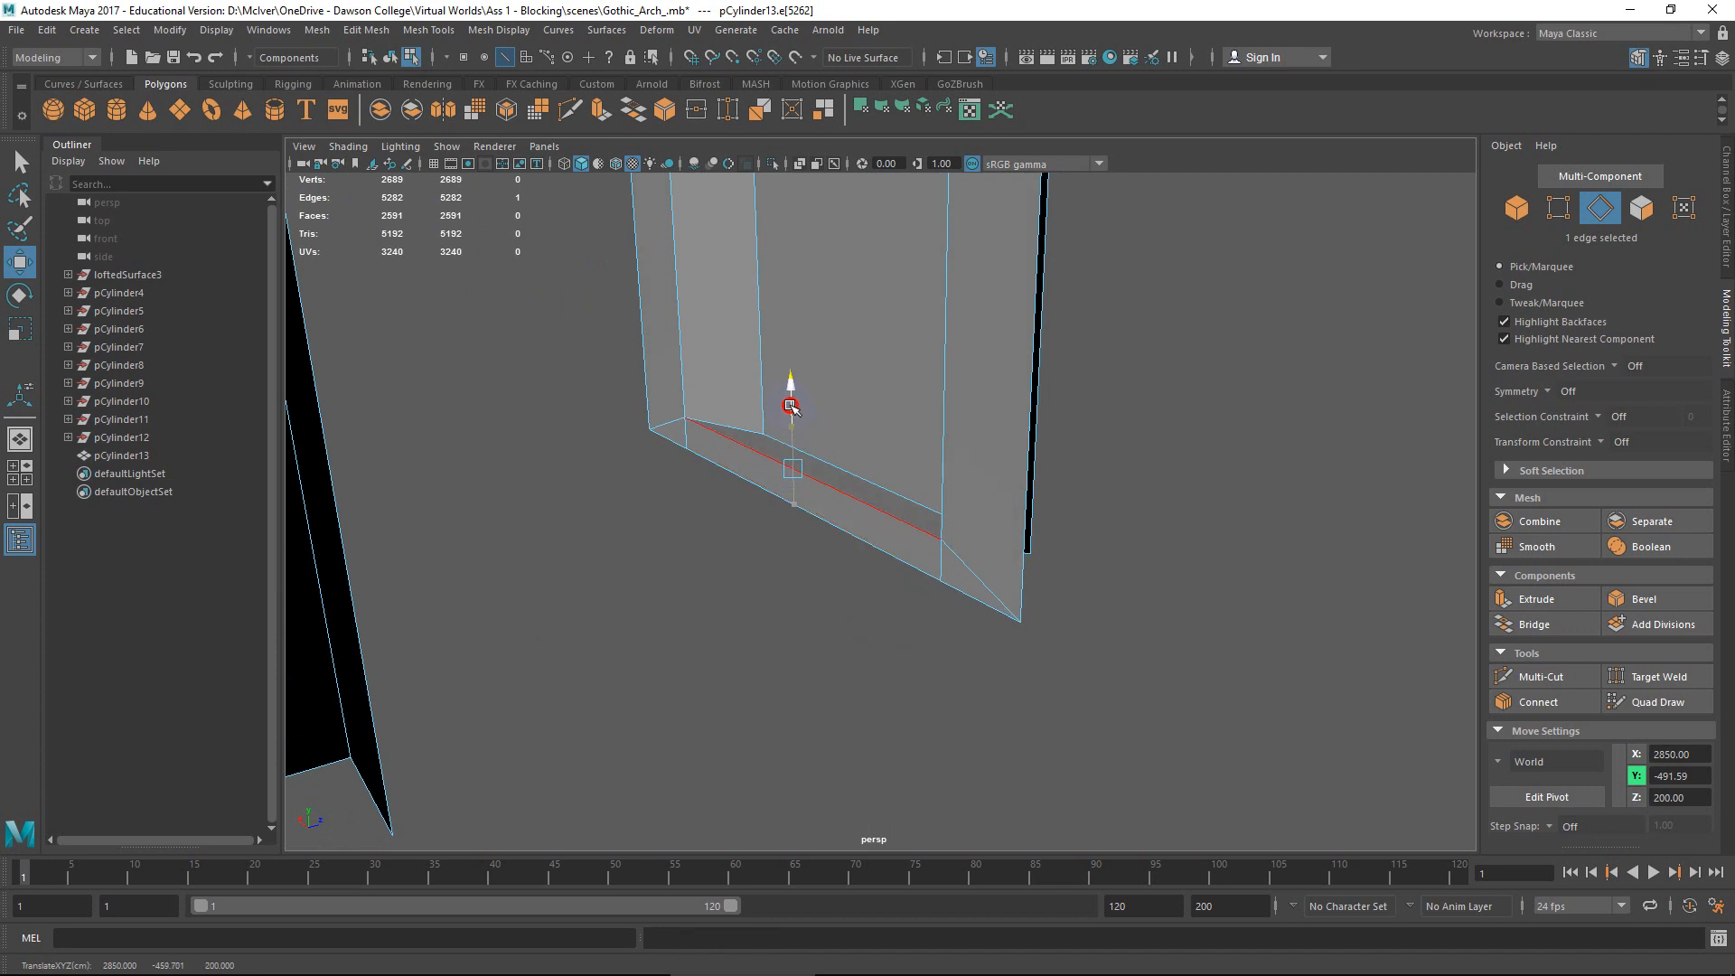
{"action": "left_click_drag", "start_coordinate": [869, 485], "coordinate": [883, 422]}
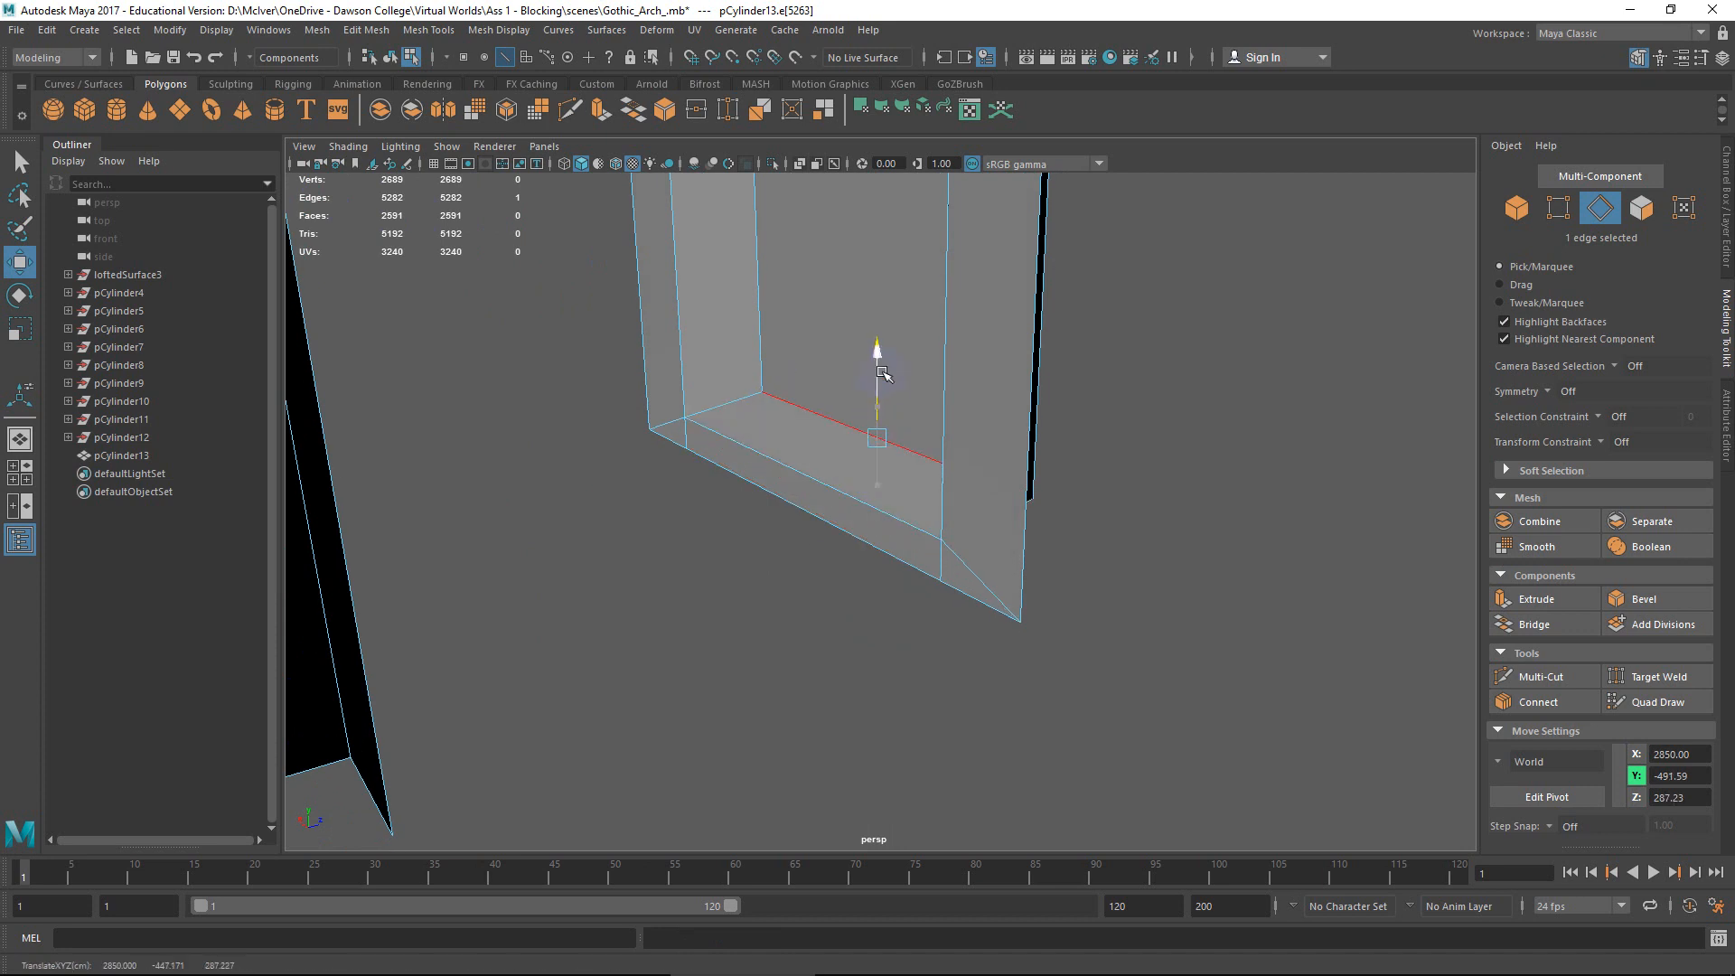
{"action": "key", "text": "ctrl+z"}
{"action": "key", "text": "ctrl+z"}
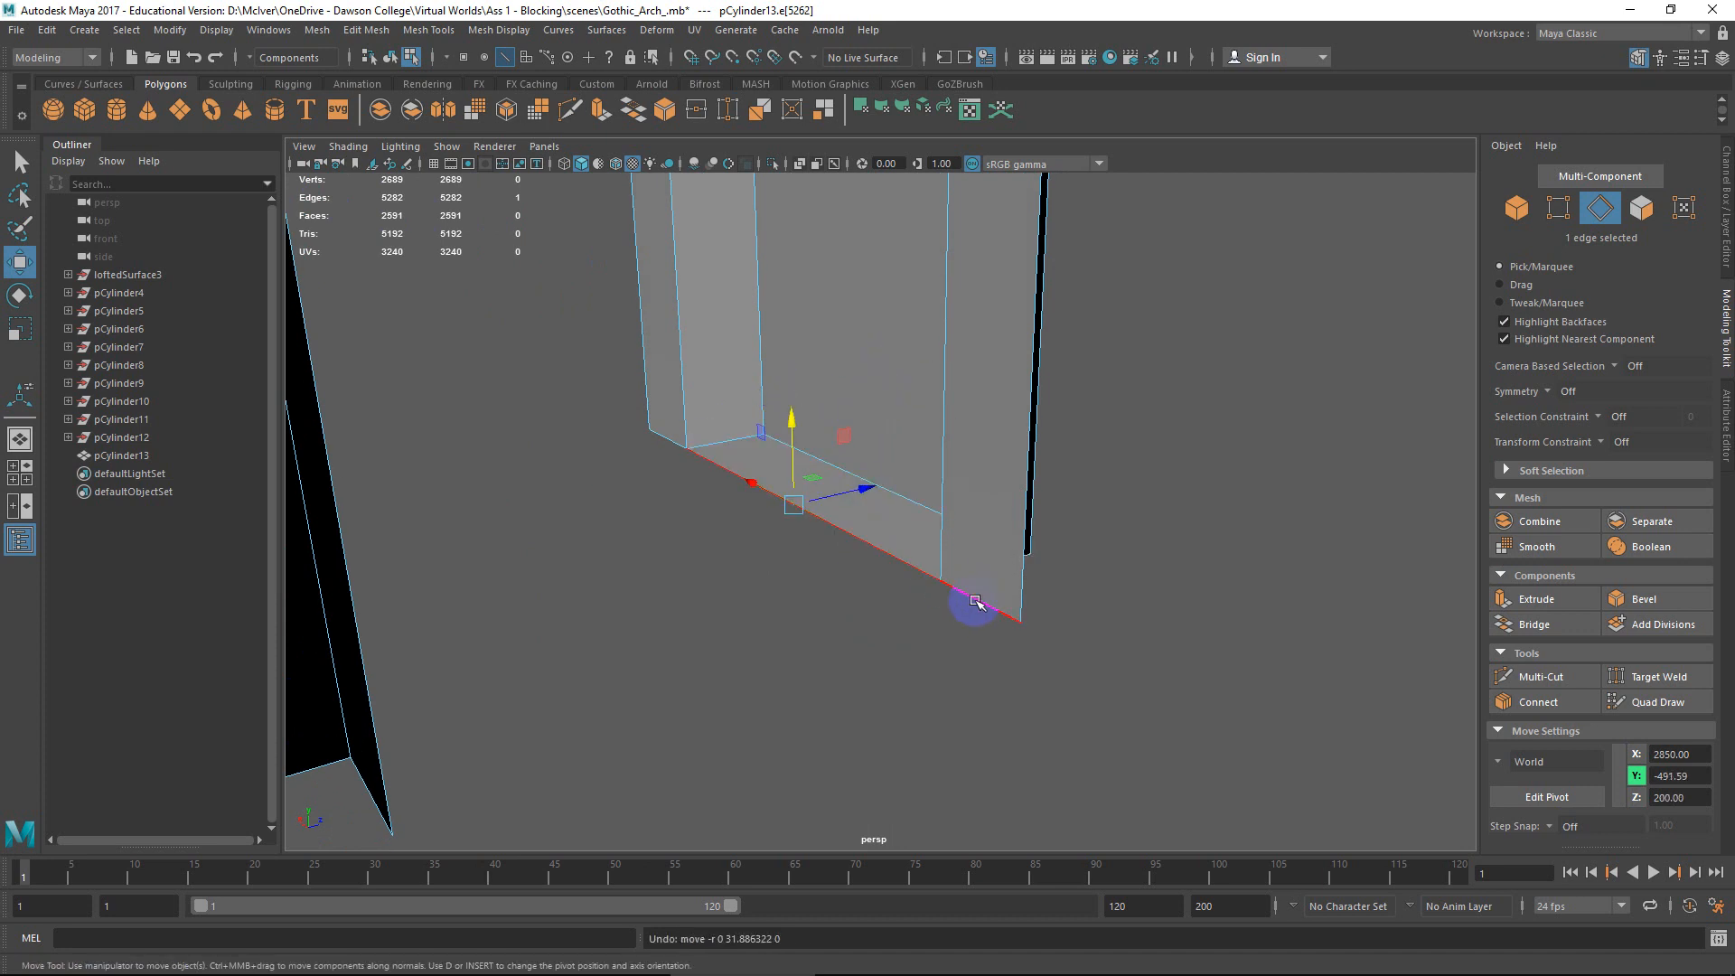
Try lowering the pier's bottom edge beside the ledge and raising the overlapping edges, and undo these moves.
{"action": "left_click_drag", "start_coordinate": [981, 522], "coordinate": [985, 633]}
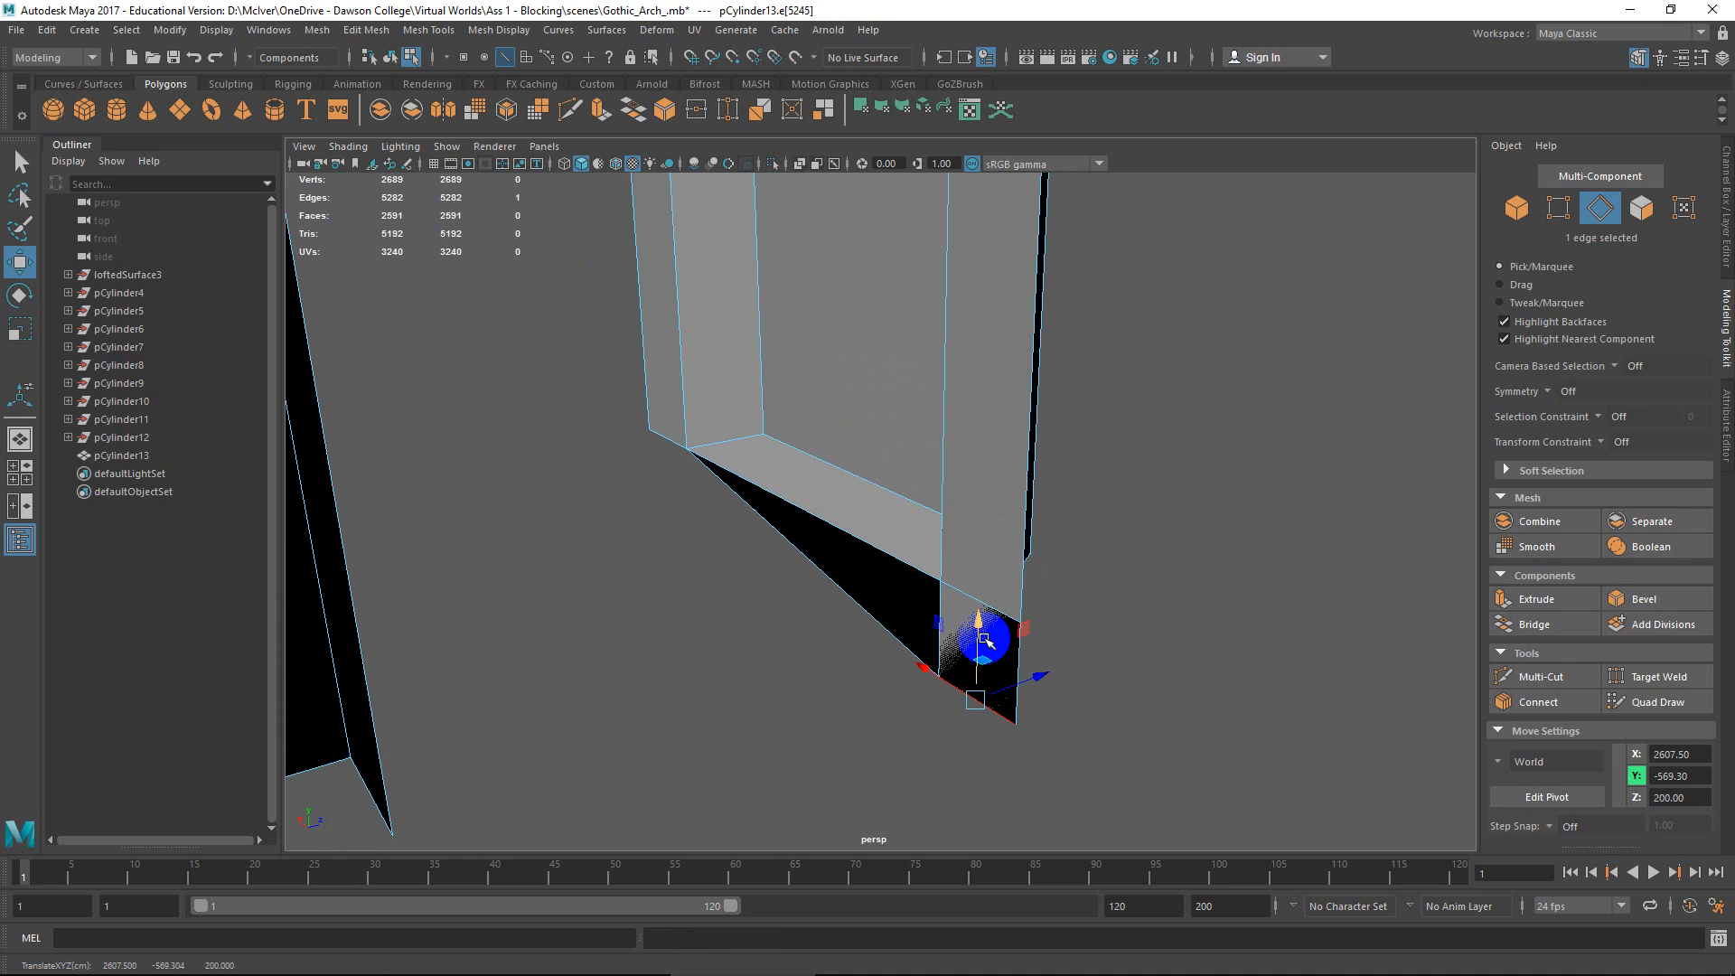
{"action": "left_click", "coordinate": [977, 597]}
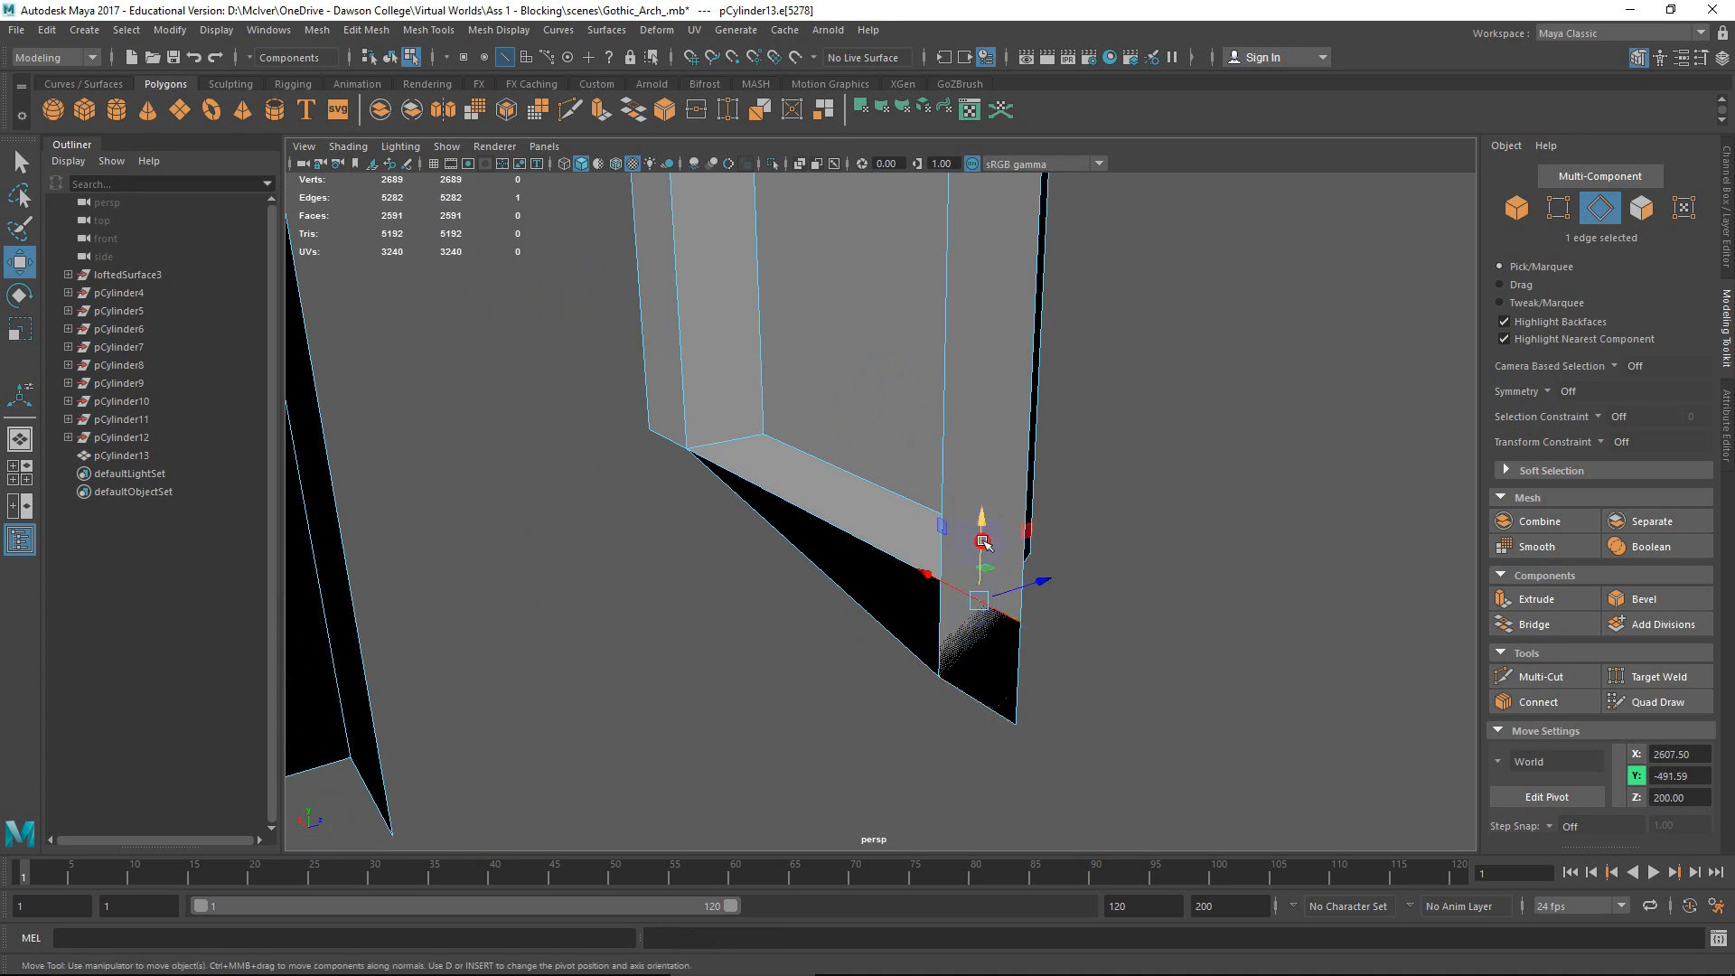
{"action": "mouse_move", "coordinate": [983, 541]}
{"action": "left_mouse_down"}
{"action": "mouse_move", "coordinate": [987, 612]}
{"action": "mouse_move", "coordinate": [981, 515]}
{"action": "left_mouse_up"}
{"action": "key", "text": "ctrl+z"}
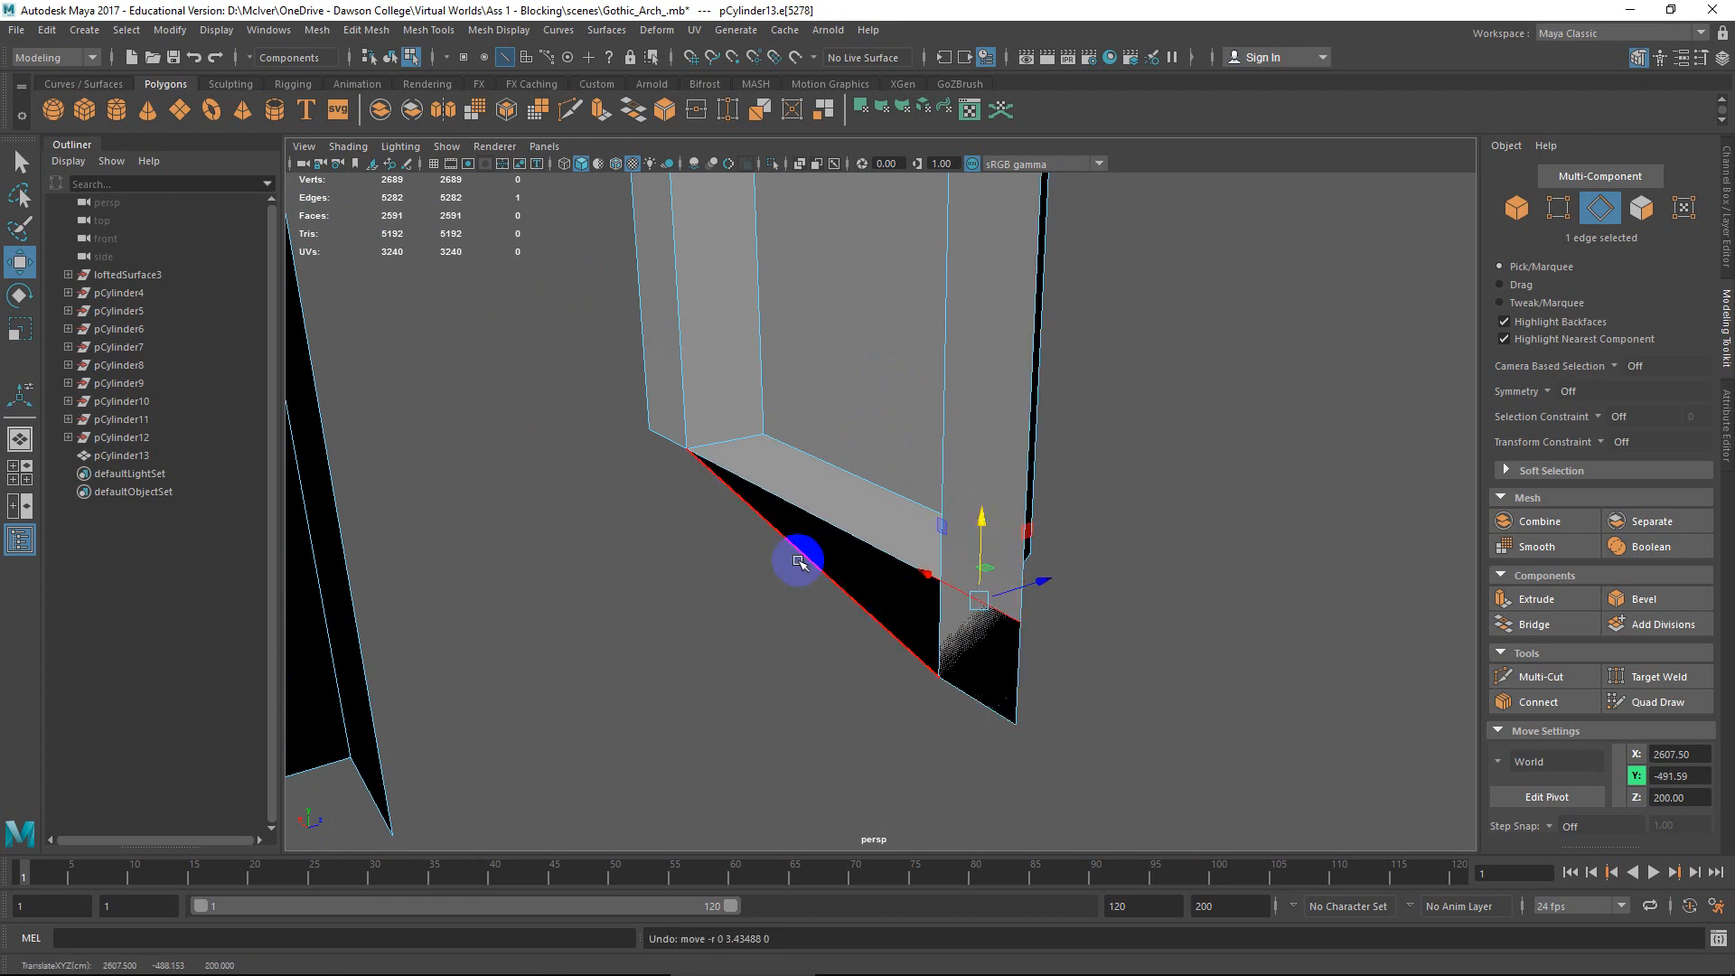
{"action": "left_click", "coordinate": [768, 529]}
{"action": "left_click_drag", "start_coordinate": [792, 469], "coordinate": [793, 407]}
{"action": "key", "text": "ctrl+z"}
{"action": "key", "text": "ctrl+z"}
{"action": "key", "text": "ctrl+z"}
{"action": "key", "text": "ctrl+z"}
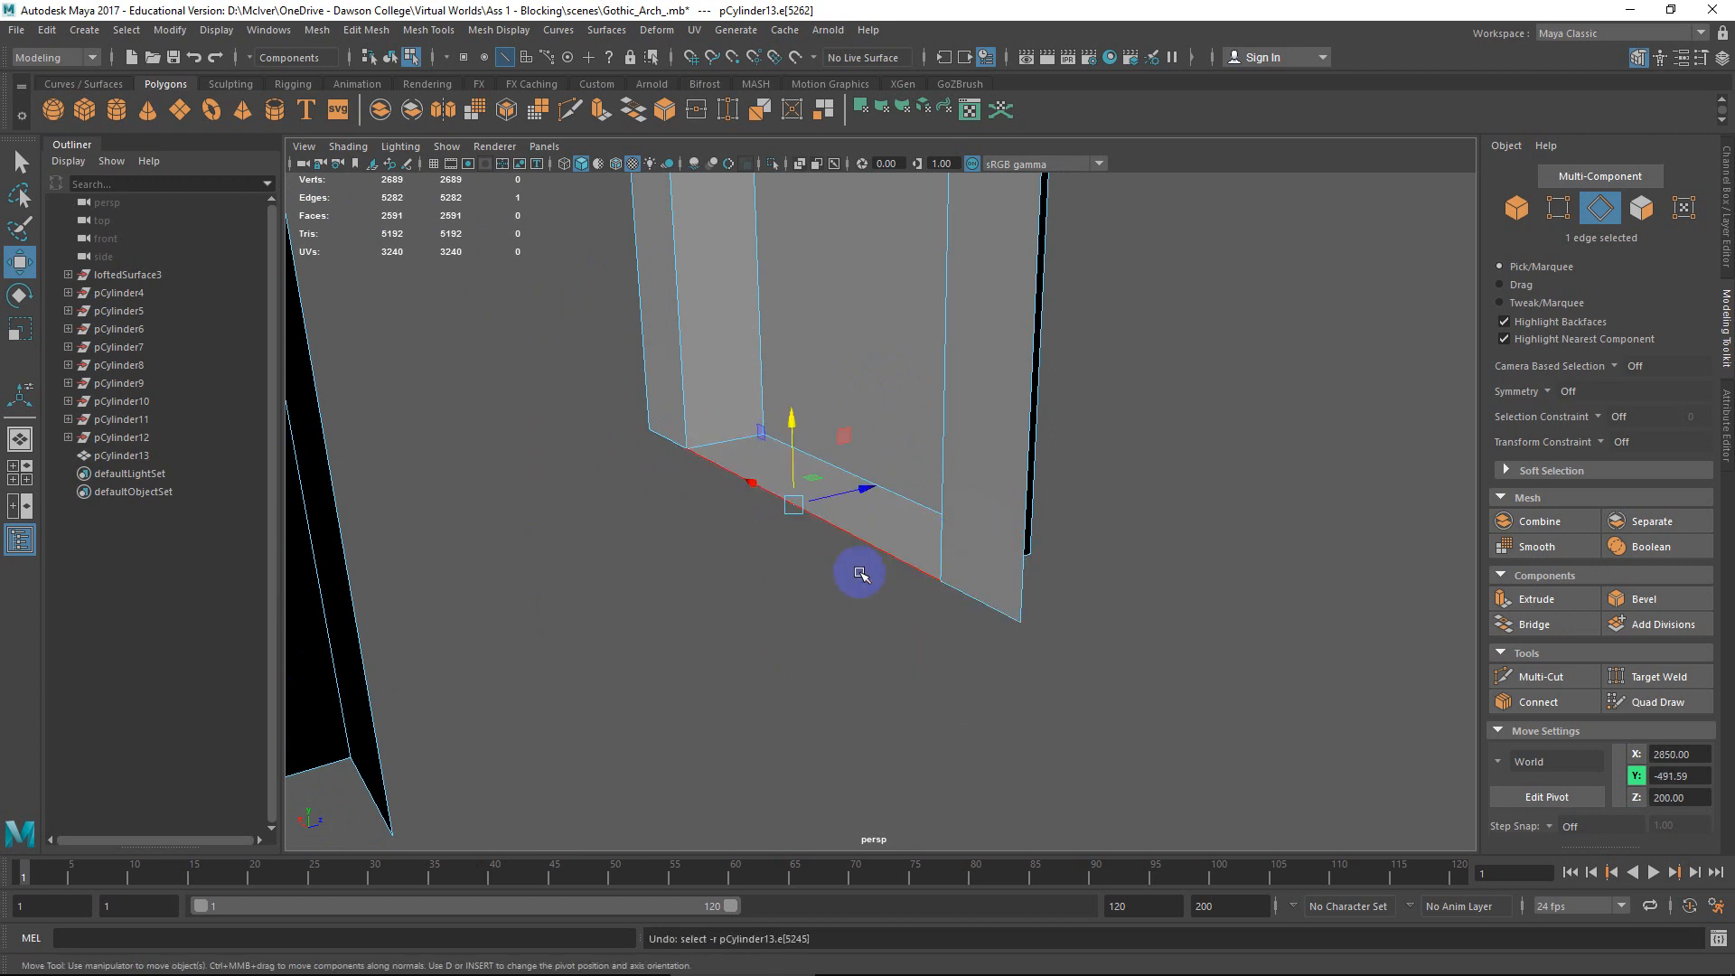
Switch to face selection and try raising the base ledge faces of both side walls together.
{"action": "left_click_drag", "start_coordinate": [810, 475], "coordinate": [920, 512]}
{"action": "key", "text": "ctrl+z"}
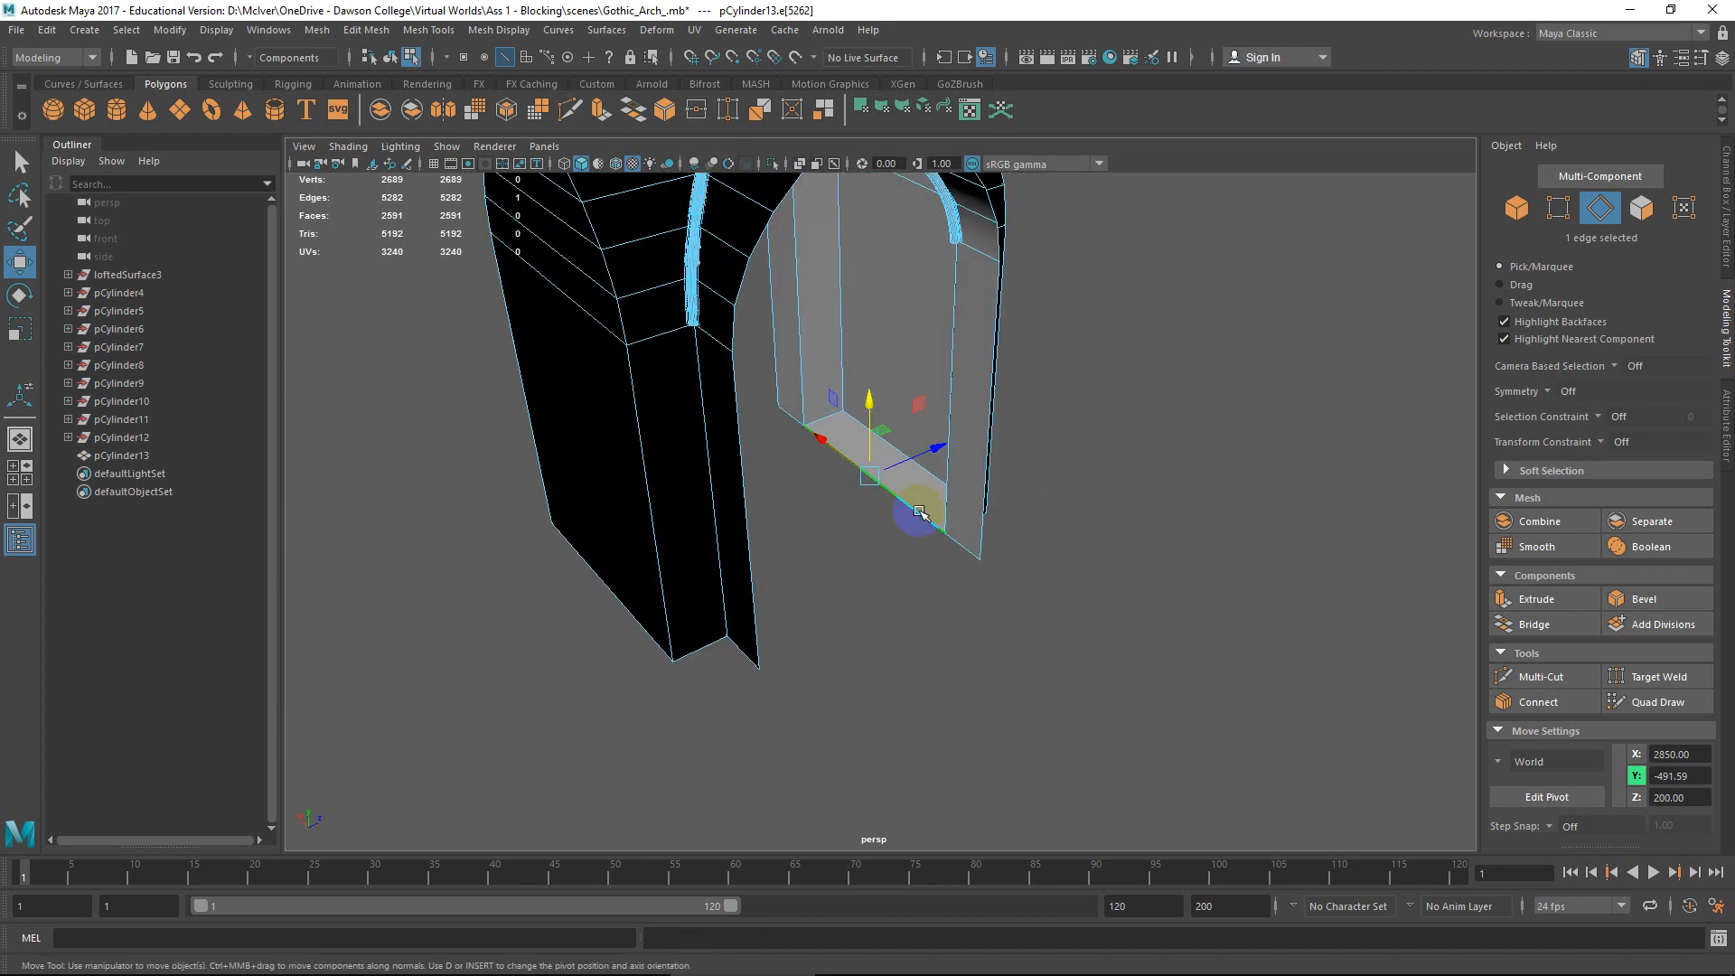
{"action": "right_click_drag", "start_coordinate": [919, 438], "coordinate": [920, 485]}
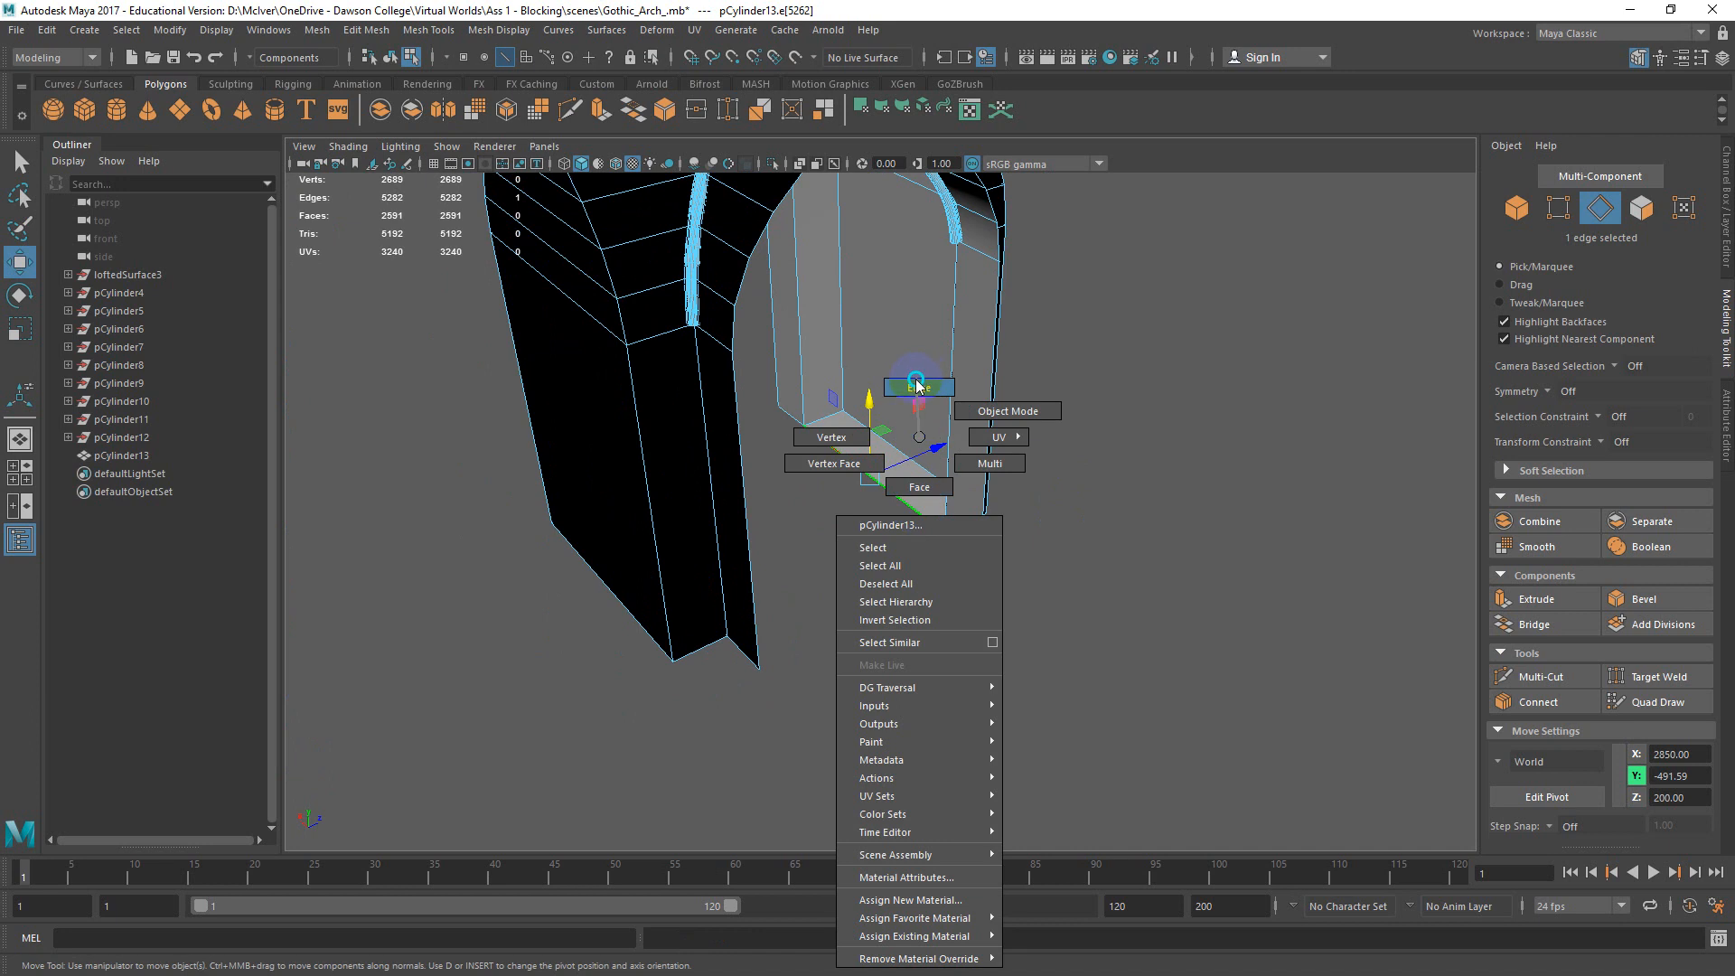
{"action": "right_click_drag", "start_coordinate": [917, 487], "coordinate": [916, 488]}
{"action": "left_click", "coordinate": [911, 491]}
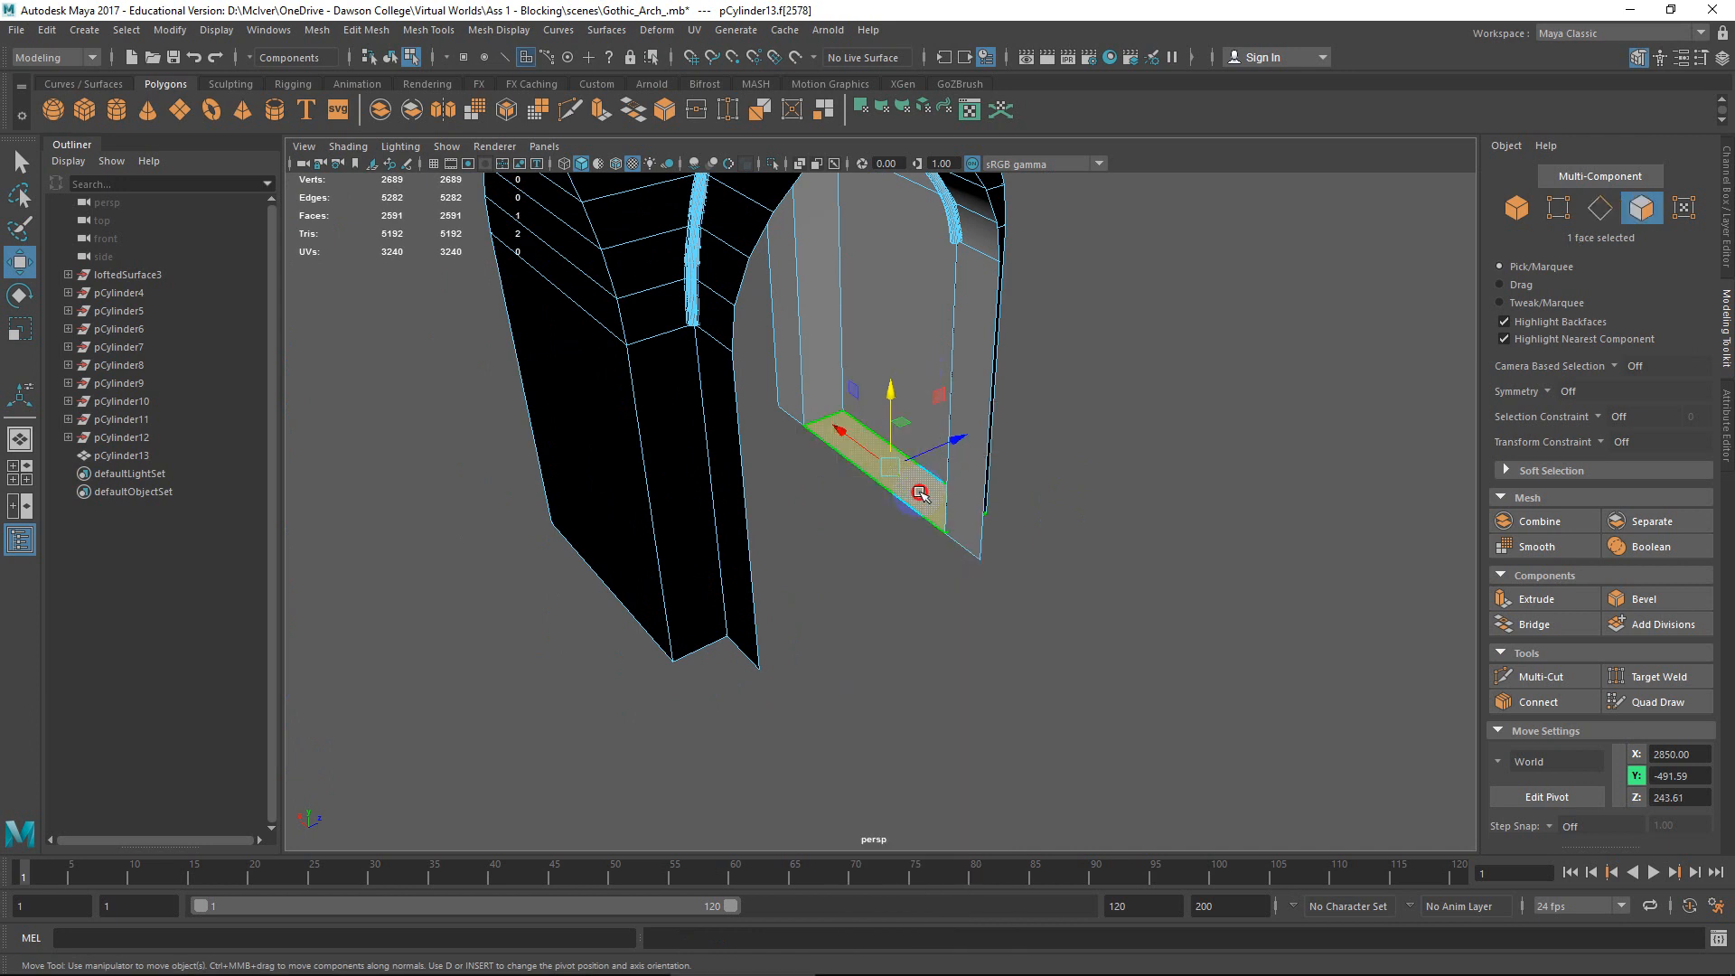
{"action": "left_click_drag", "start_coordinate": [919, 492], "coordinate": [849, 503], "text": "alt"}
{"action": "left_click", "coordinate": [690, 437], "text": "shift"}
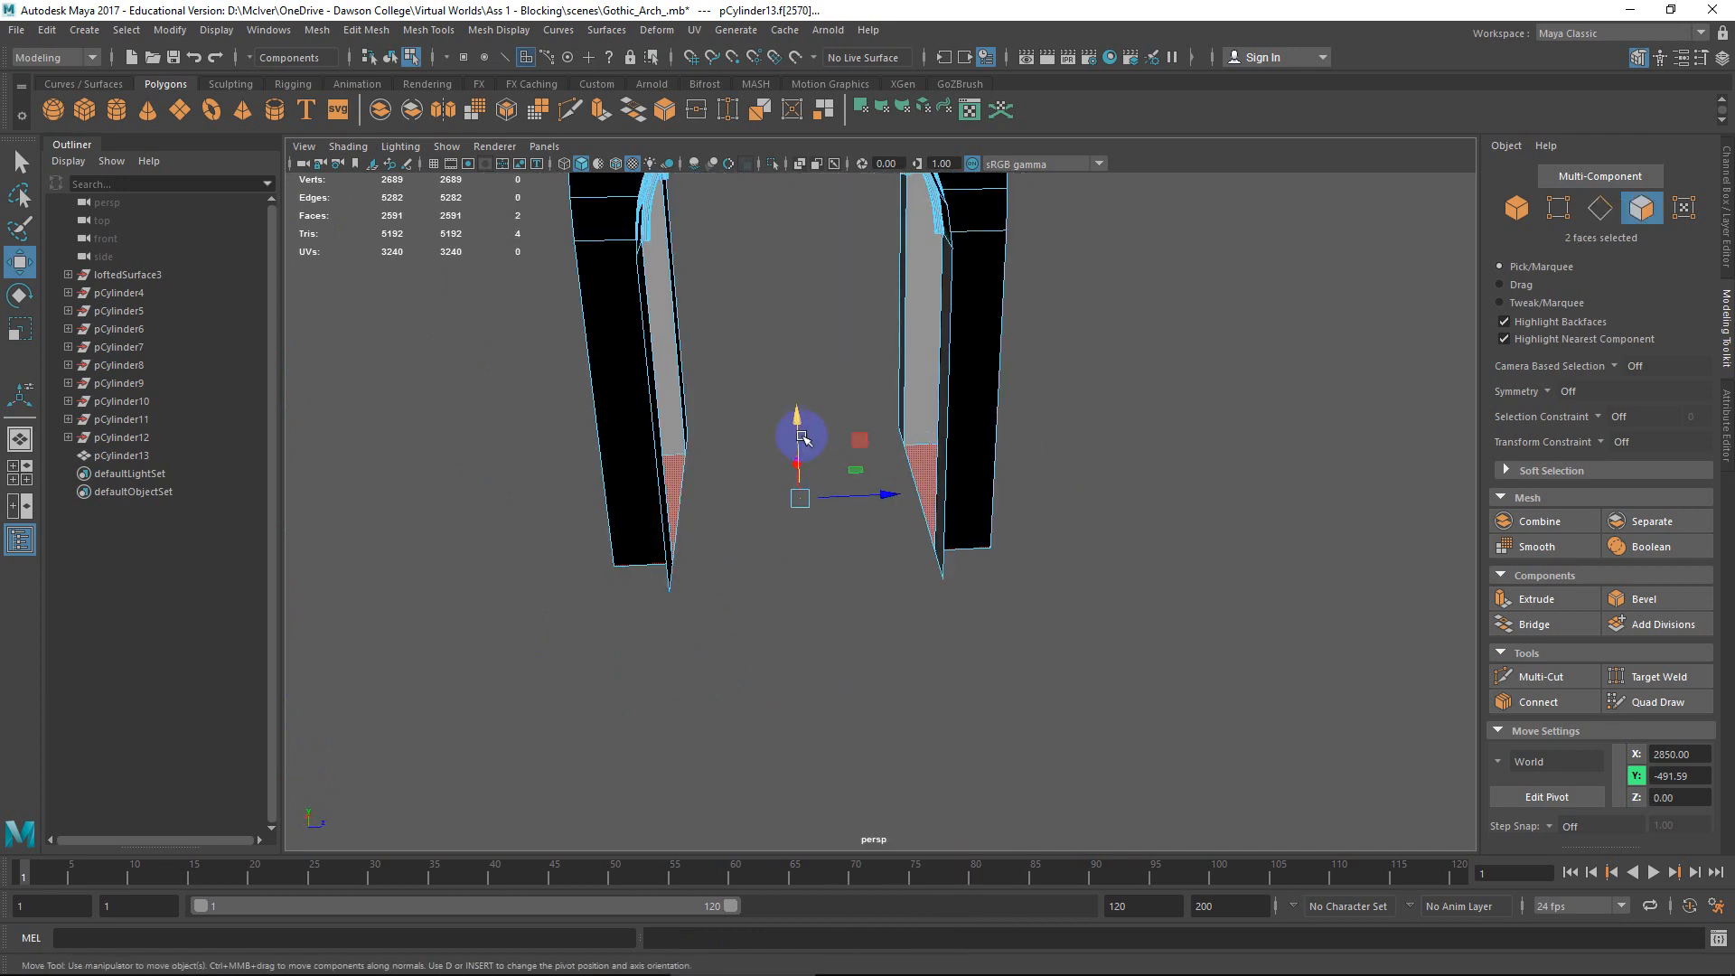
{"action": "left_click_drag", "start_coordinate": [802, 438], "coordinate": [871, 434]}
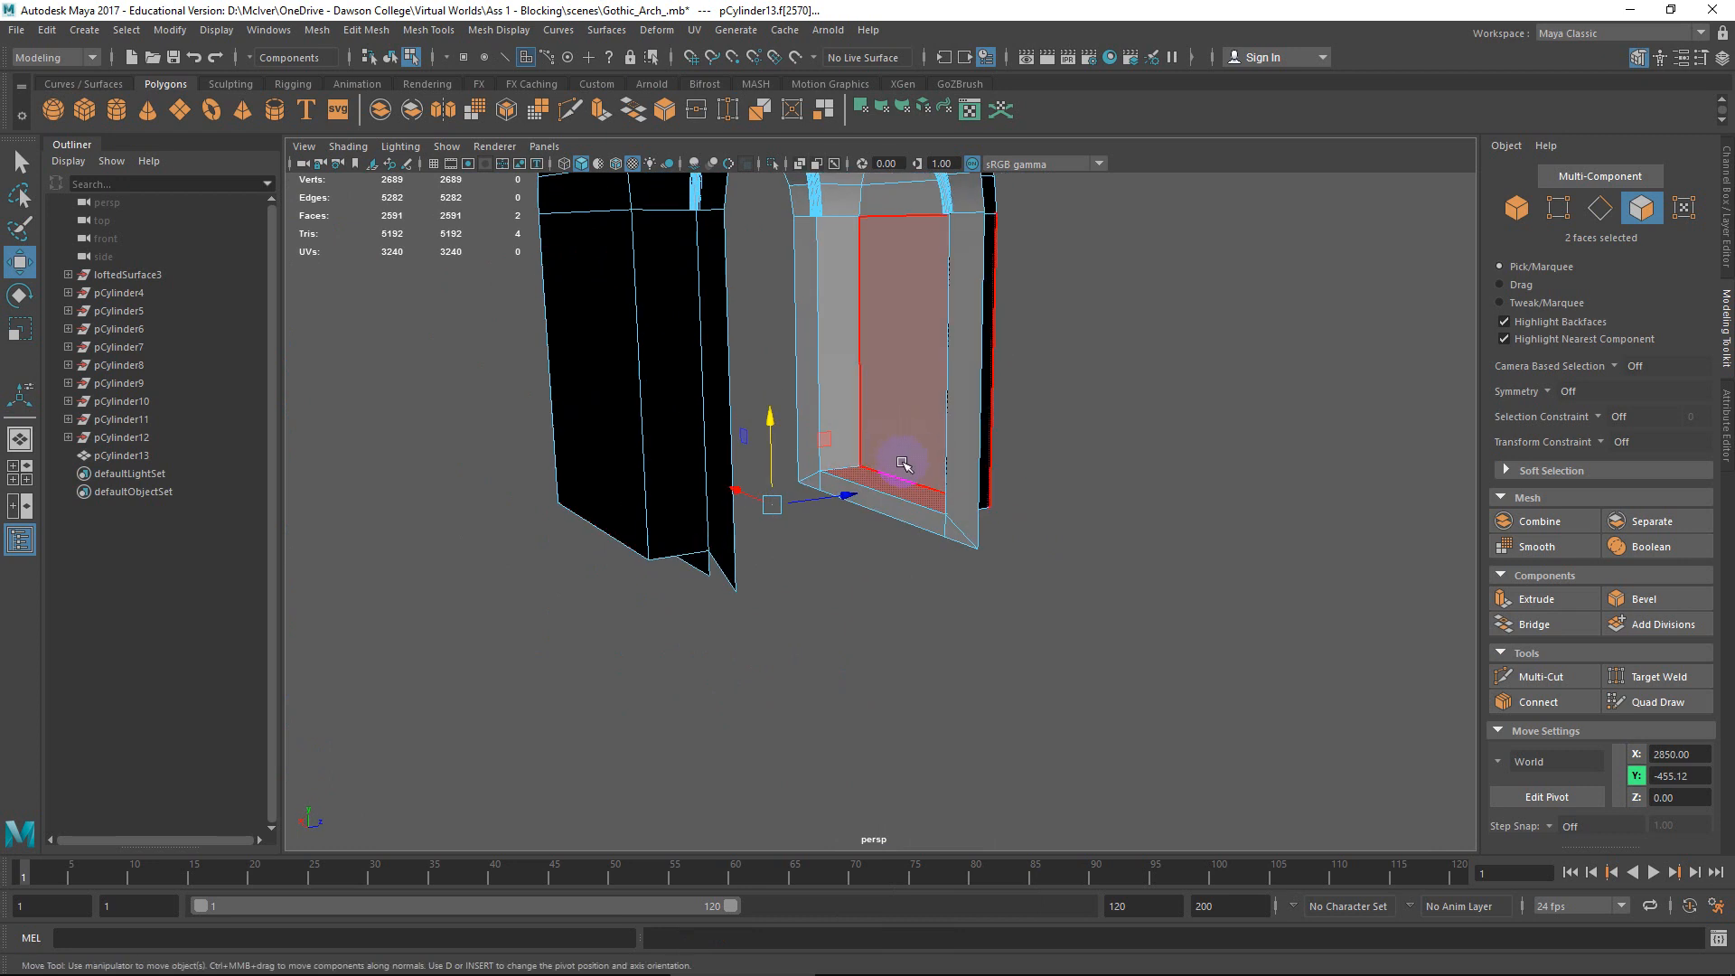
Select the narrow faces beneath the ledges for checking, and undo these selections and the raising of the ledge faces.
{"action": "scroll", "coordinate": [940, 546], "scroll_direction": "up", "scroll_amount": 5}
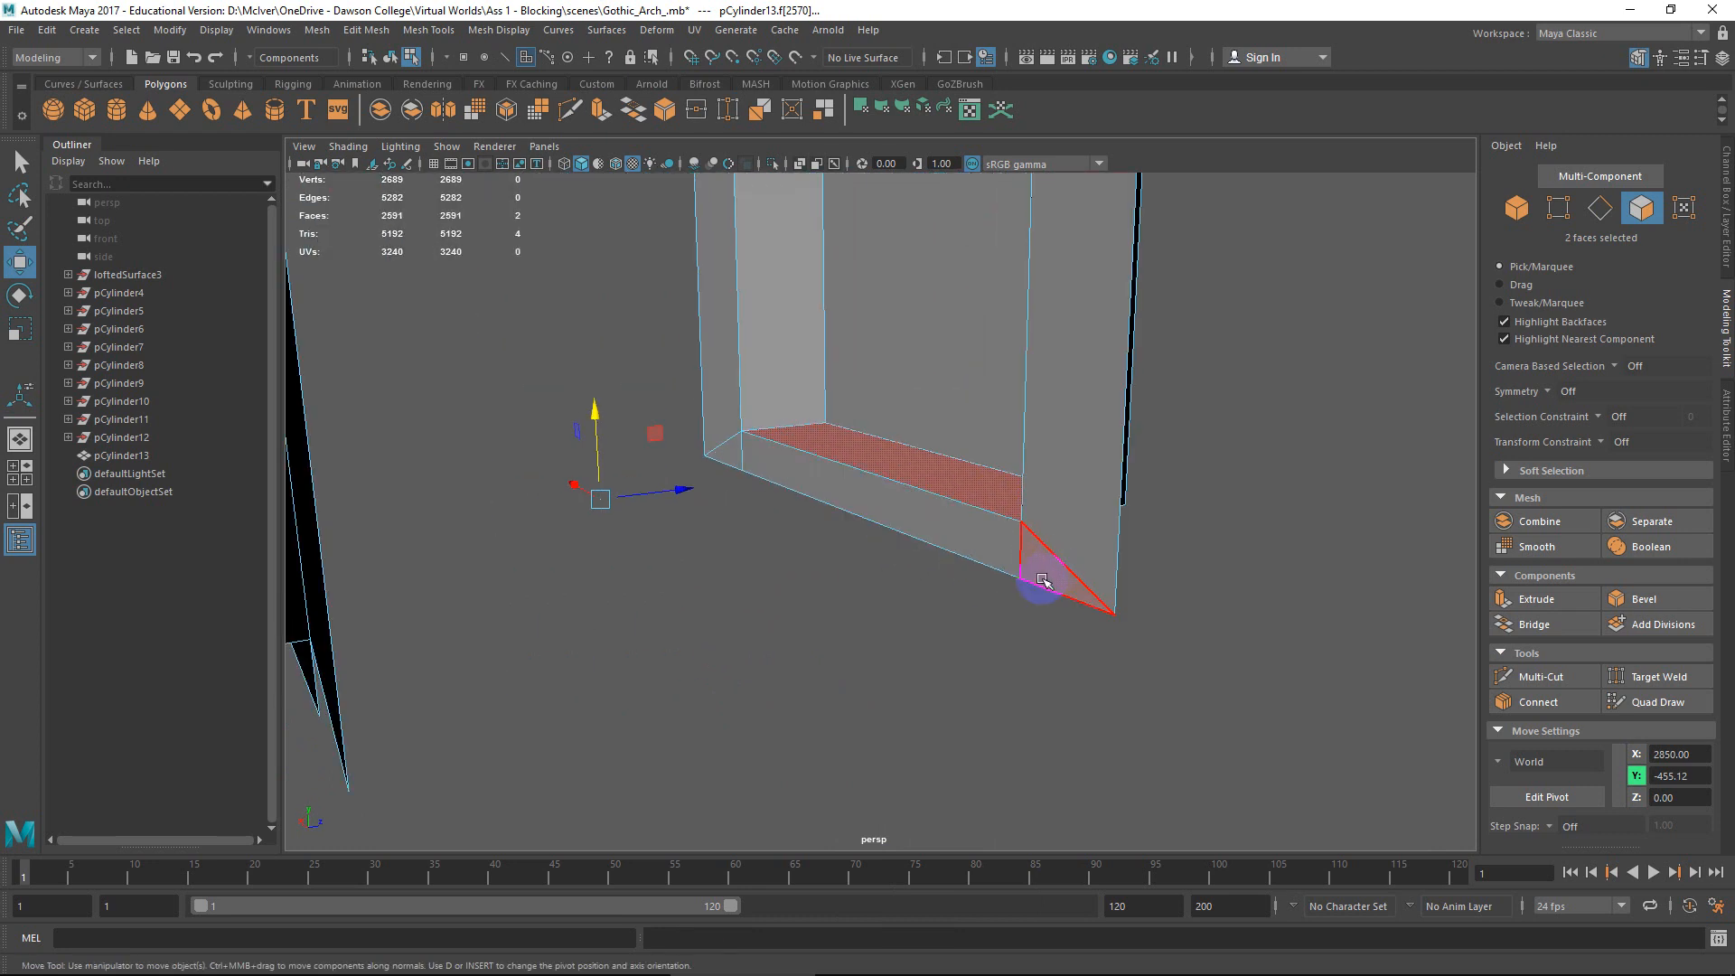
{"action": "left_click", "coordinate": [898, 527]}
{"action": "left_click_drag", "start_coordinate": [787, 569], "coordinate": [515, 485], "text": "alt"}
{"action": "left_click", "coordinate": [524, 465]}
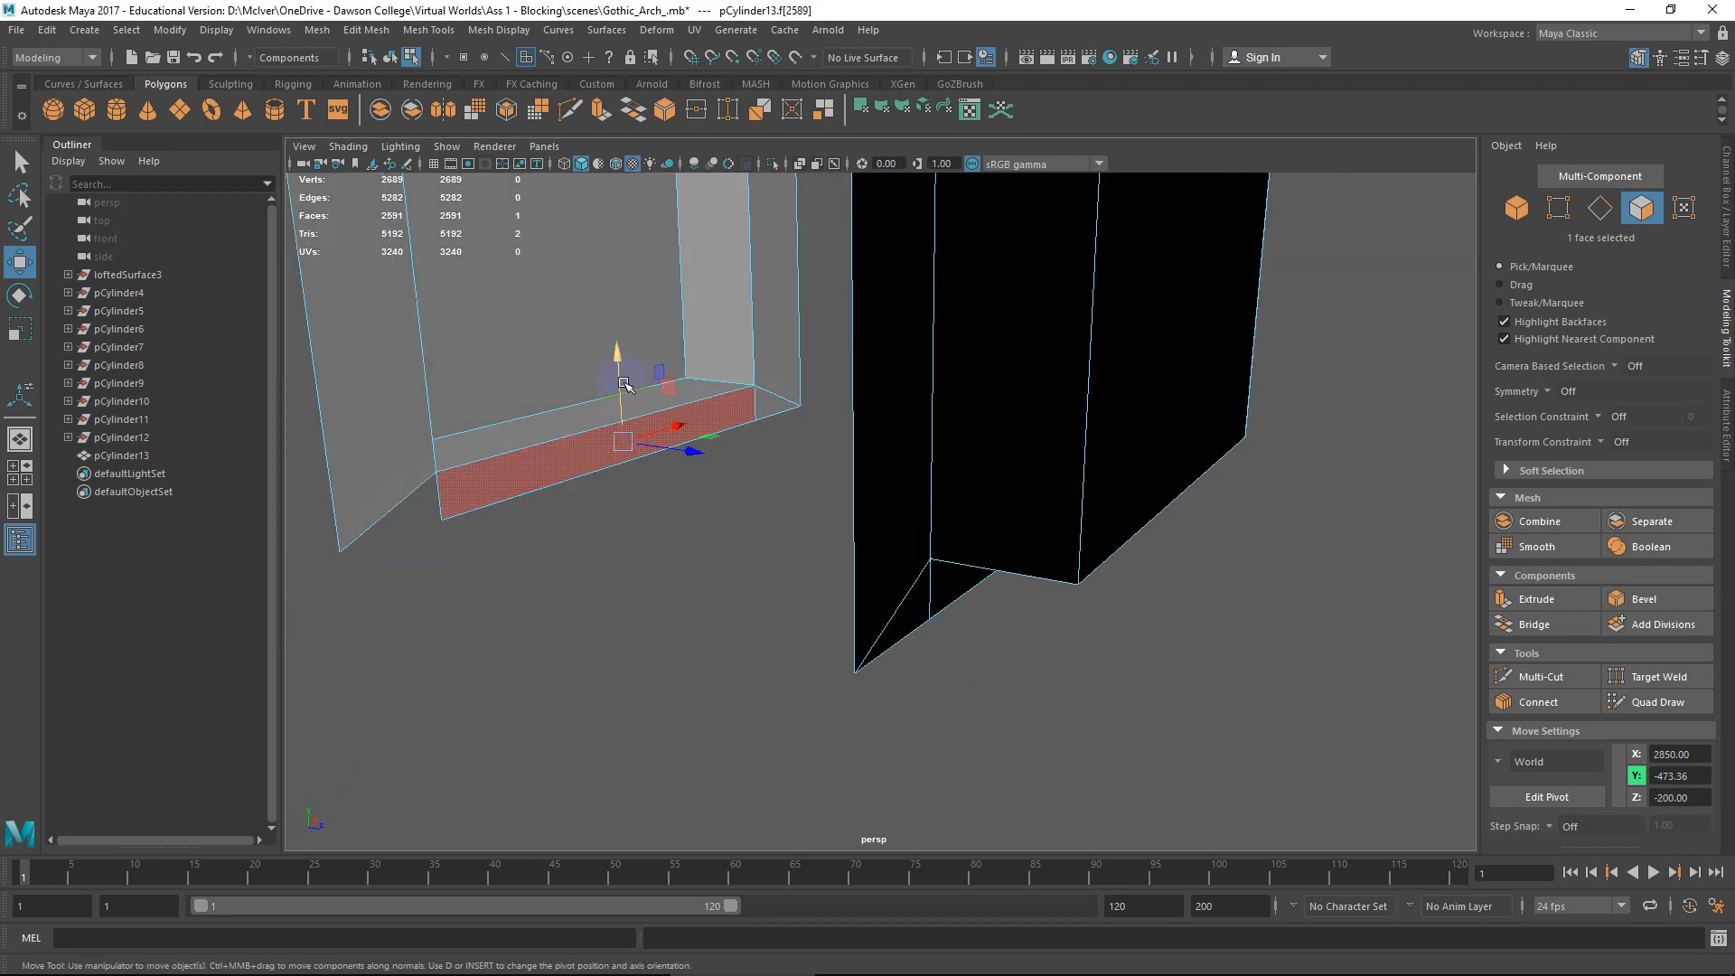
{"action": "scroll", "coordinate": [628, 453], "scroll_direction": "up", "scroll_amount": 3}
{"action": "left_click_drag", "start_coordinate": [627, 451], "coordinate": [637, 483]}
{"action": "key", "text": "ctrl+z"}
{"action": "key", "text": "ctrl+z"}
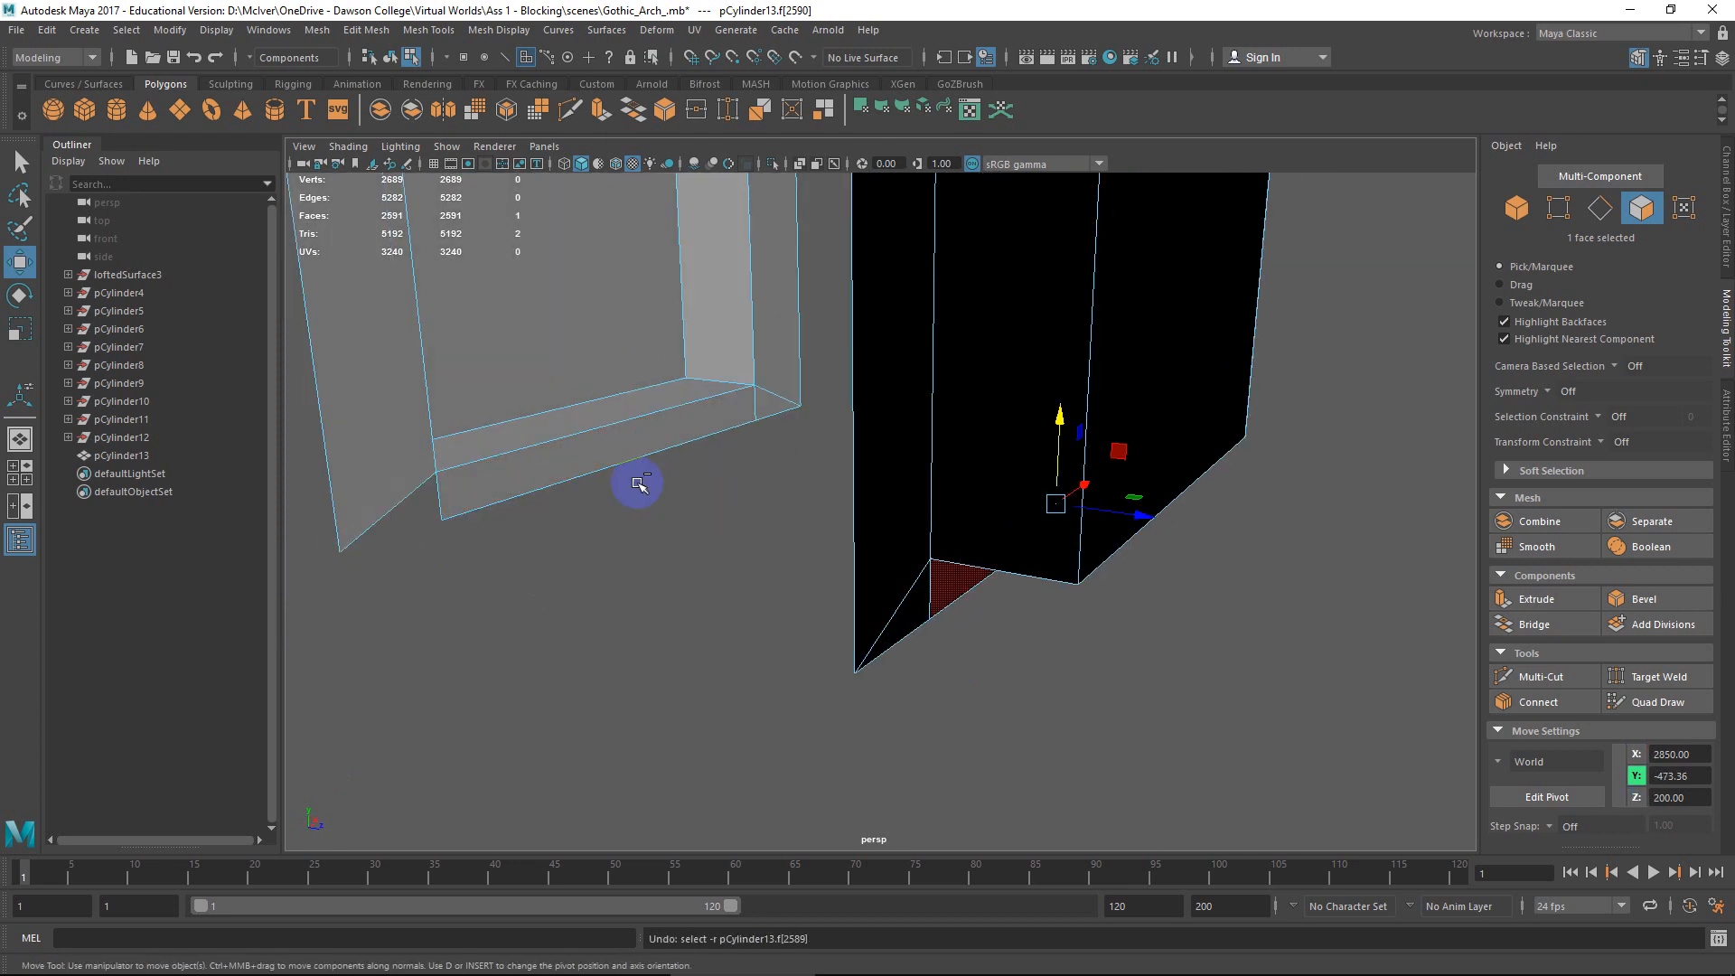
{"action": "key", "text": "ctrl+z"}
{"action": "key", "text": "ctrl+z"}
Delete all lower side-wall and pier faces below the springing of the vault.
{"action": "left_click_drag", "start_coordinate": [621, 551], "coordinate": [912, 575], "text": "alt"}
{"action": "left_click_drag", "start_coordinate": [821, 545], "coordinate": [721, 611]}
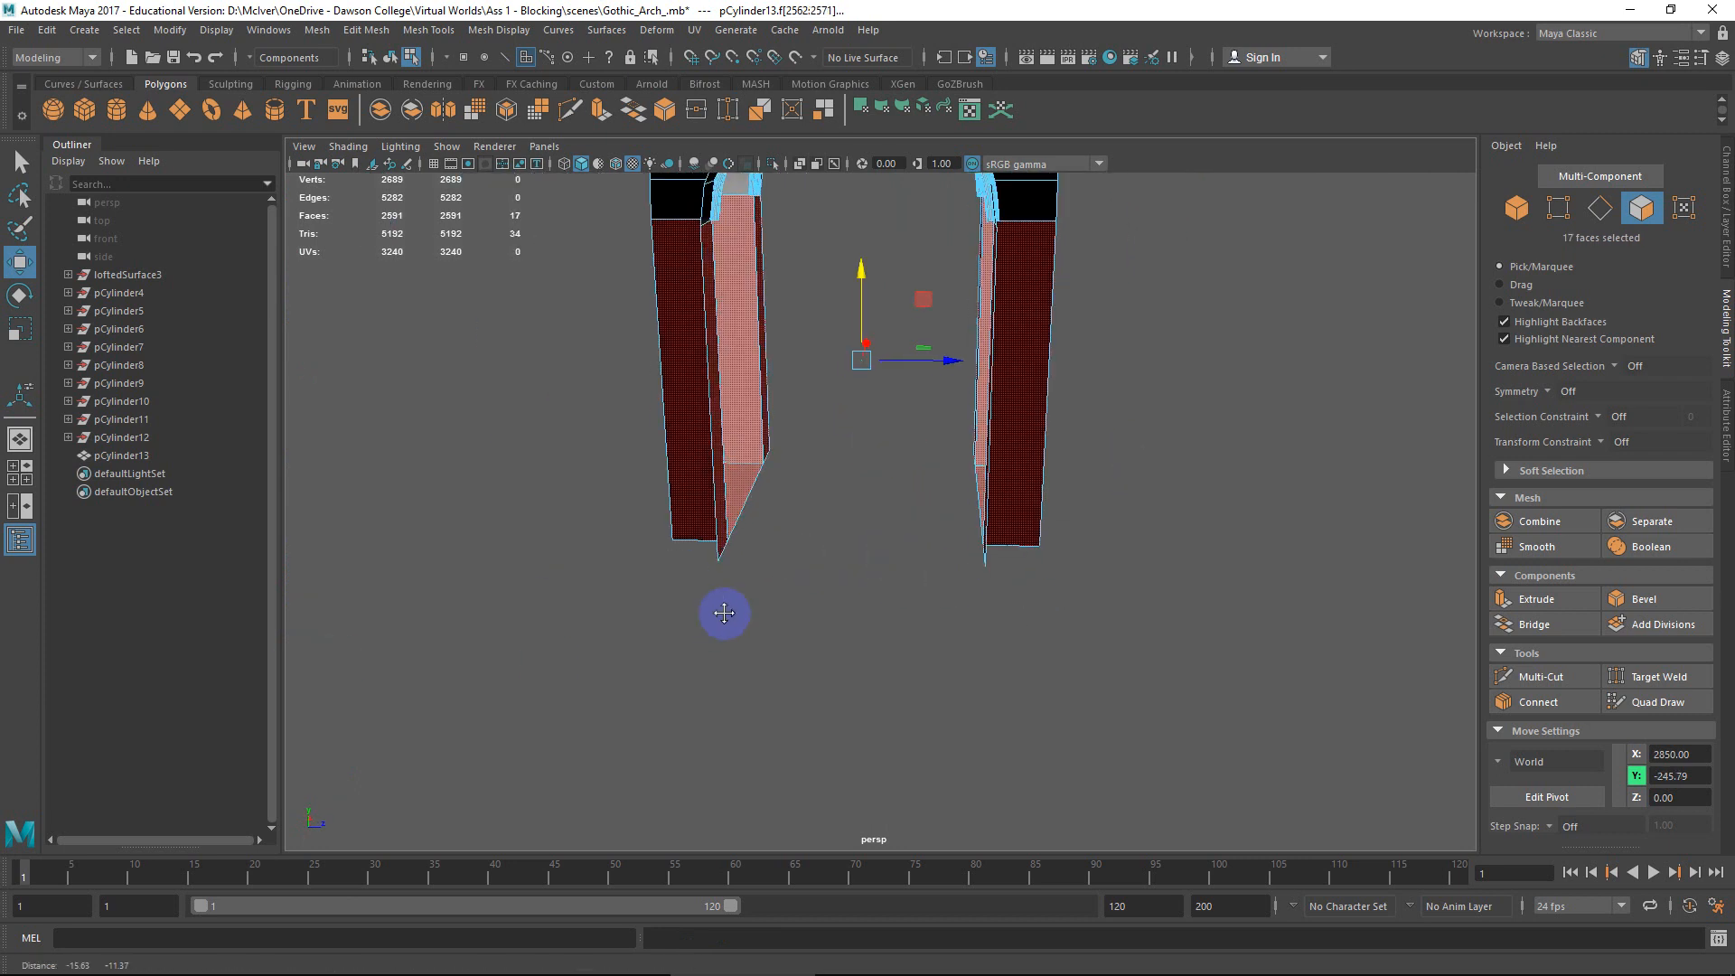
{"action": "middle_click_drag", "start_coordinate": [721, 612], "coordinate": [747, 606], "text": "alt"}
{"action": "key", "text": "Delete"}
Select the vault's open bottom edges on both sides, excluding the arch edges, and extrude them straight down in world space.
{"action": "left_click_drag", "start_coordinate": [875, 434], "coordinate": [953, 360], "text": "alt"}
{"action": "right_click_drag", "start_coordinate": [960, 366], "coordinate": [956, 326]}
{"action": "double_click", "coordinate": [956, 368]}
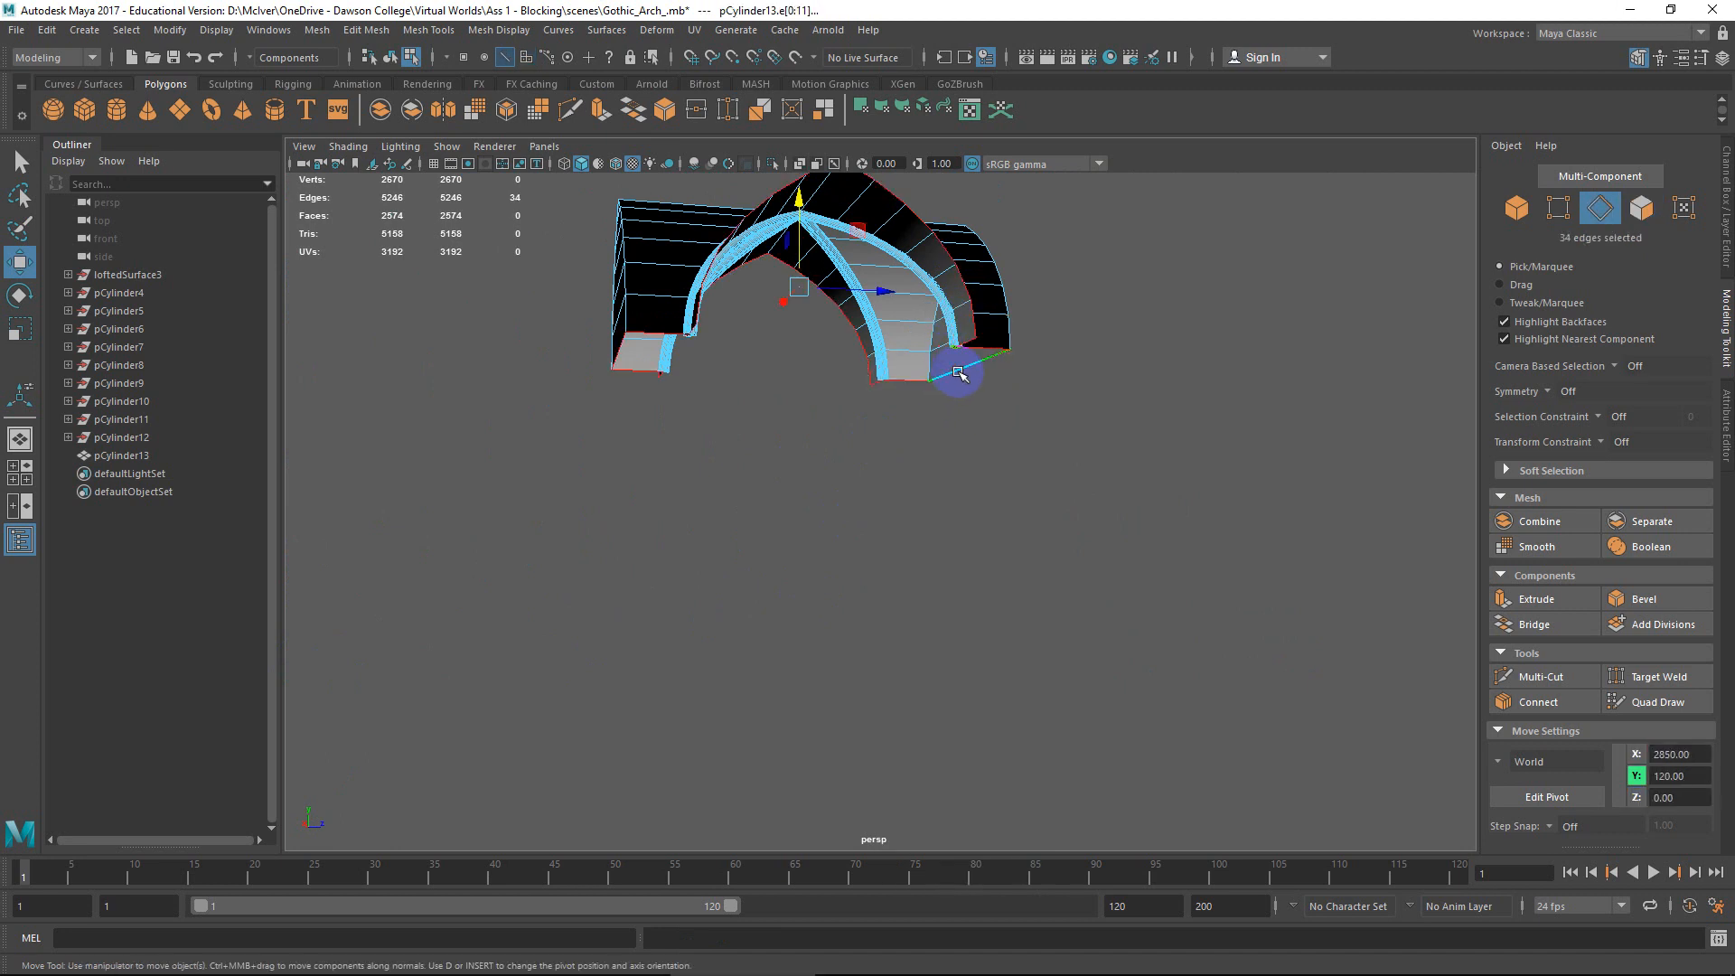
{"action": "left_click_drag", "start_coordinate": [956, 368], "coordinate": [969, 433], "text": "alt"}
{"action": "left_click_drag", "start_coordinate": [1101, 264], "coordinate": [731, 427], "text": "ctrl"}
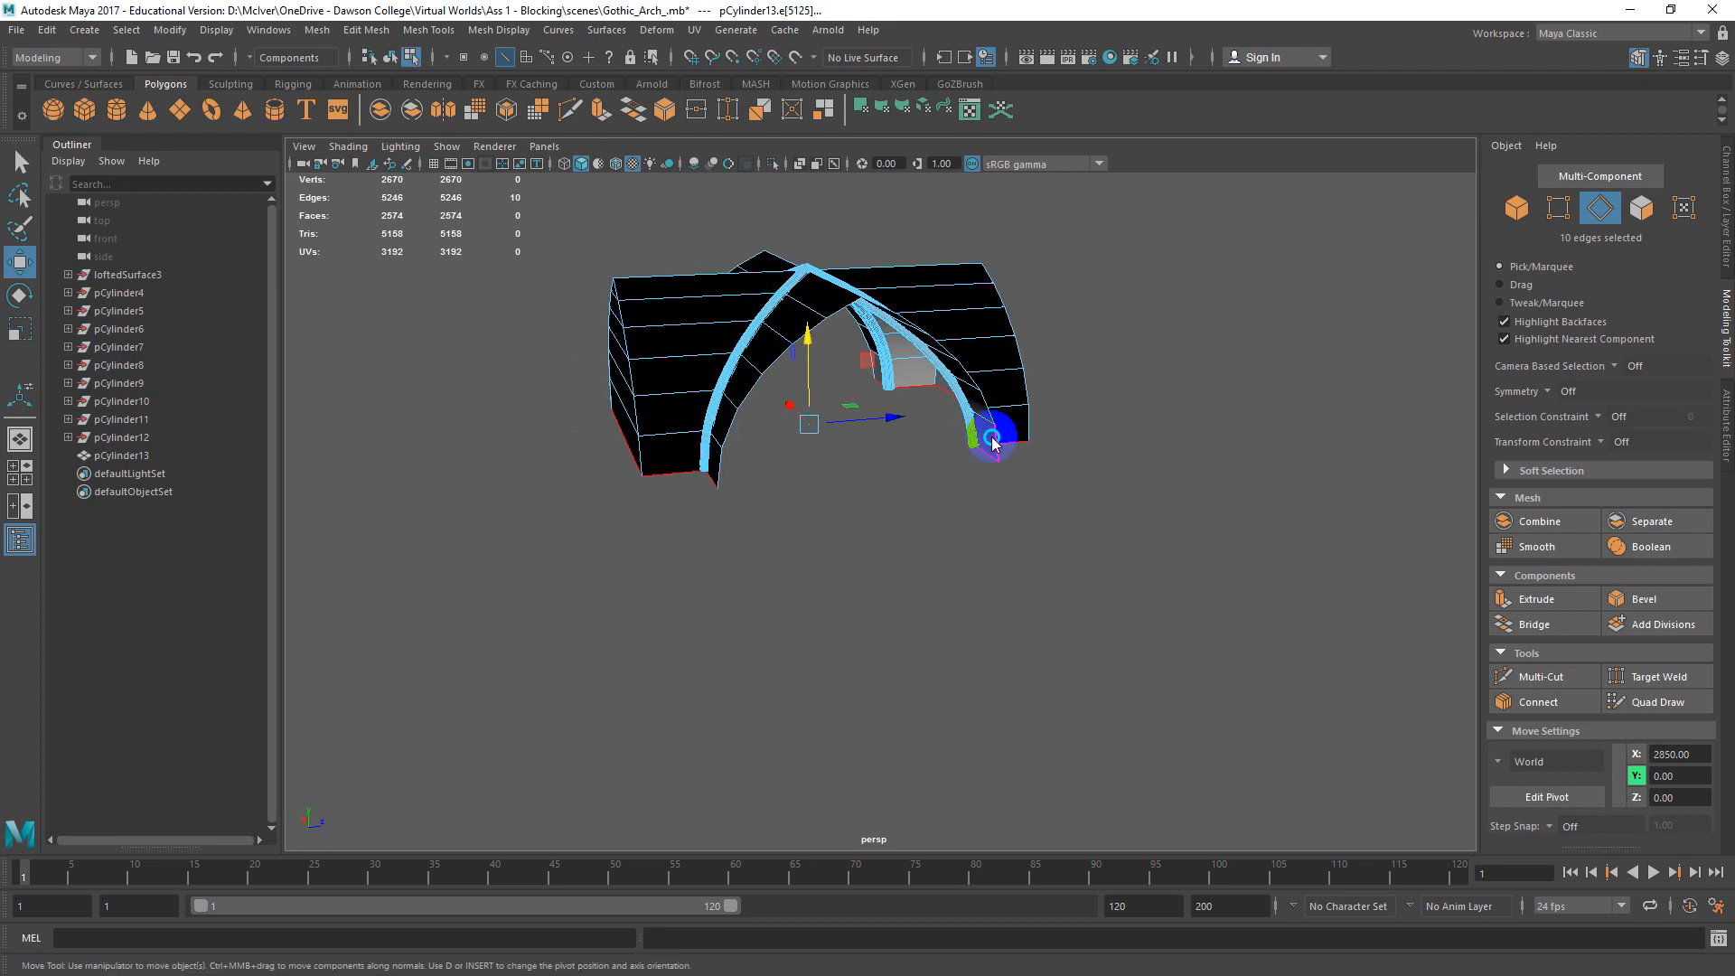
{"action": "right_click_drag", "start_coordinate": [992, 438], "coordinate": [987, 487], "text": "shift"}
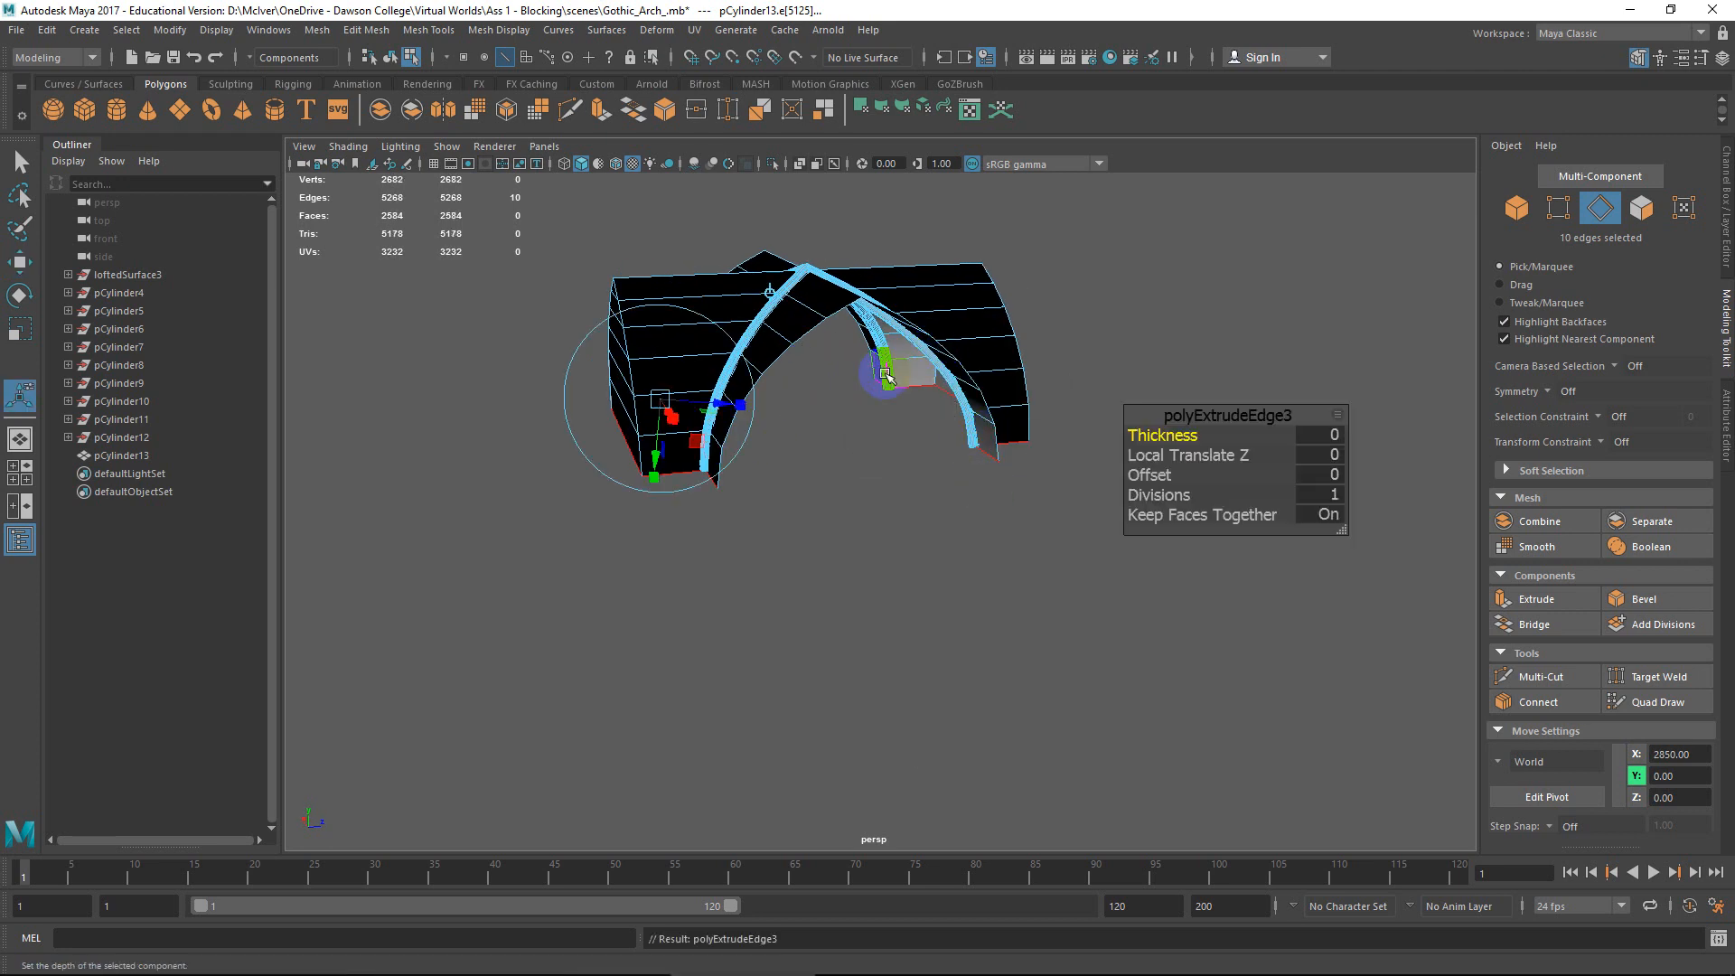
{"action": "left_click", "coordinate": [771, 294]}
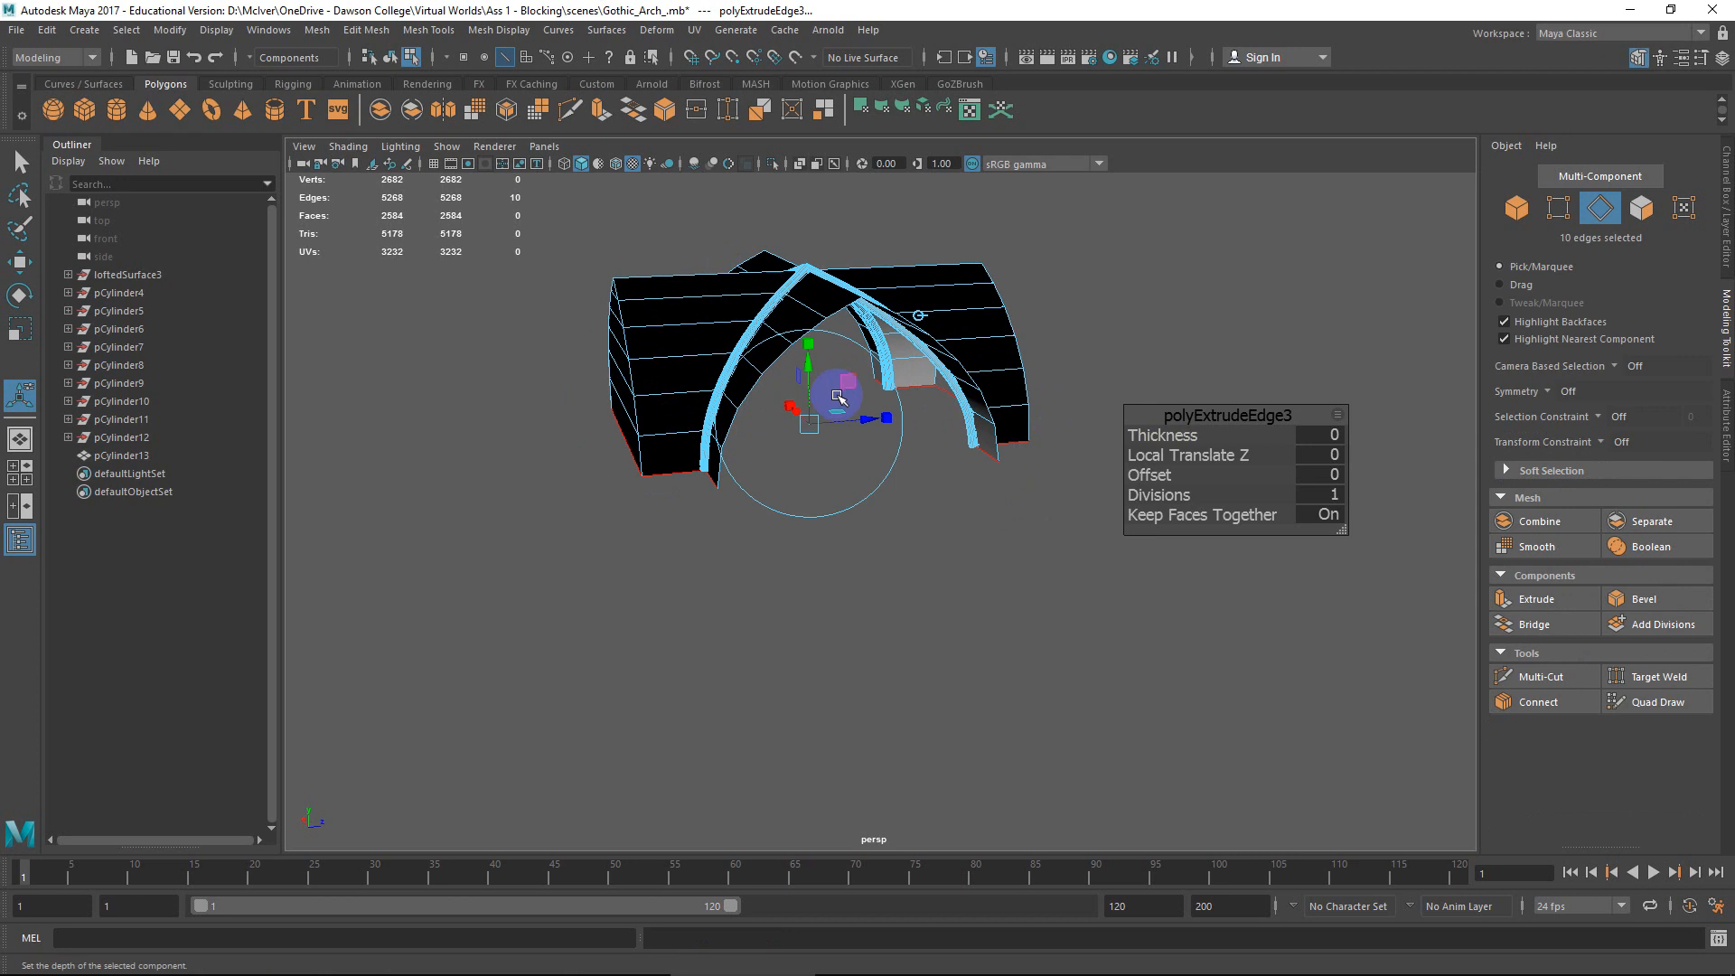
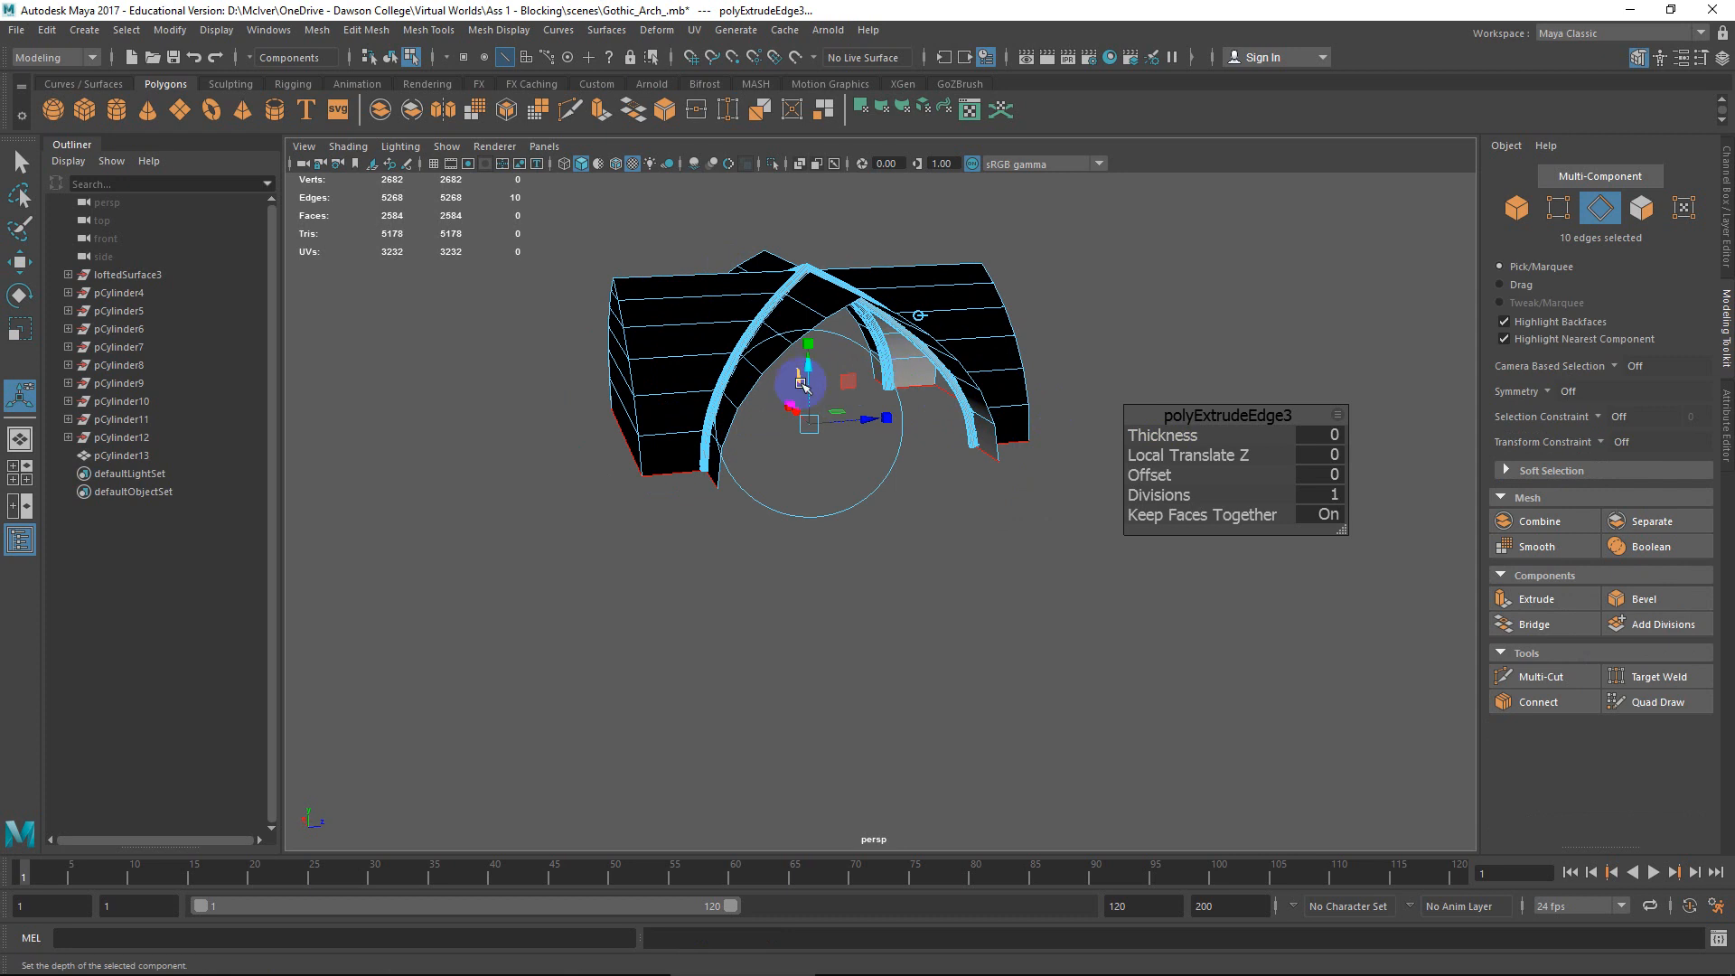
{"action": "mouse_move", "coordinate": [807, 378]}
{"action": "left_mouse_down"}
{"action": "mouse_move", "coordinate": [839, 635]}
{"action": "mouse_move", "coordinate": [883, 516]}
{"action": "mouse_move", "coordinate": [859, 585]}
{"action": "mouse_move", "coordinate": [828, 585]}
{"action": "mouse_move", "coordinate": [822, 550]}
{"action": "mouse_move", "coordinate": [891, 524]}
{"action": "mouse_move", "coordinate": [794, 383]}
{"action": "left_mouse_up"}
Bridge the two short bottom edges of one side wall's recess to close it with a ledge face.
{"action": "scroll", "coordinate": [864, 488], "scroll_direction": "up", "scroll_amount": 3}
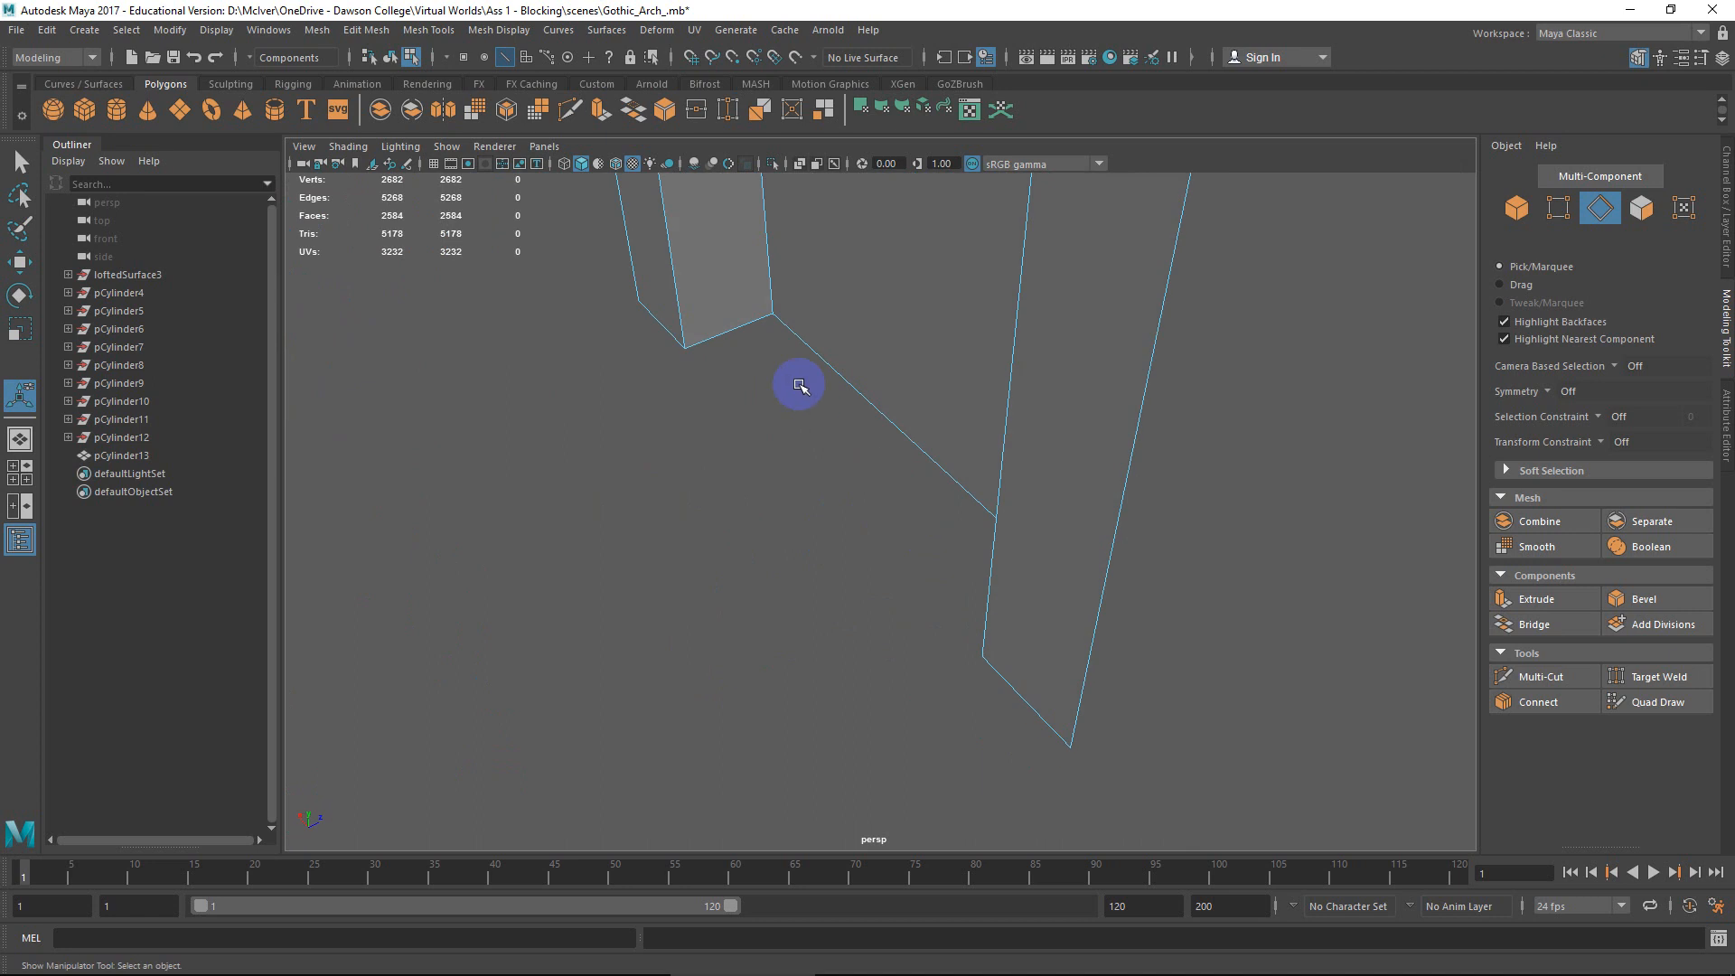
{"action": "right_click_drag", "start_coordinate": [787, 366], "coordinate": [775, 287]}
{"action": "left_click", "coordinate": [741, 334]}
{"action": "left_click_drag", "start_coordinate": [741, 334], "coordinate": [846, 488], "text": "alt"}
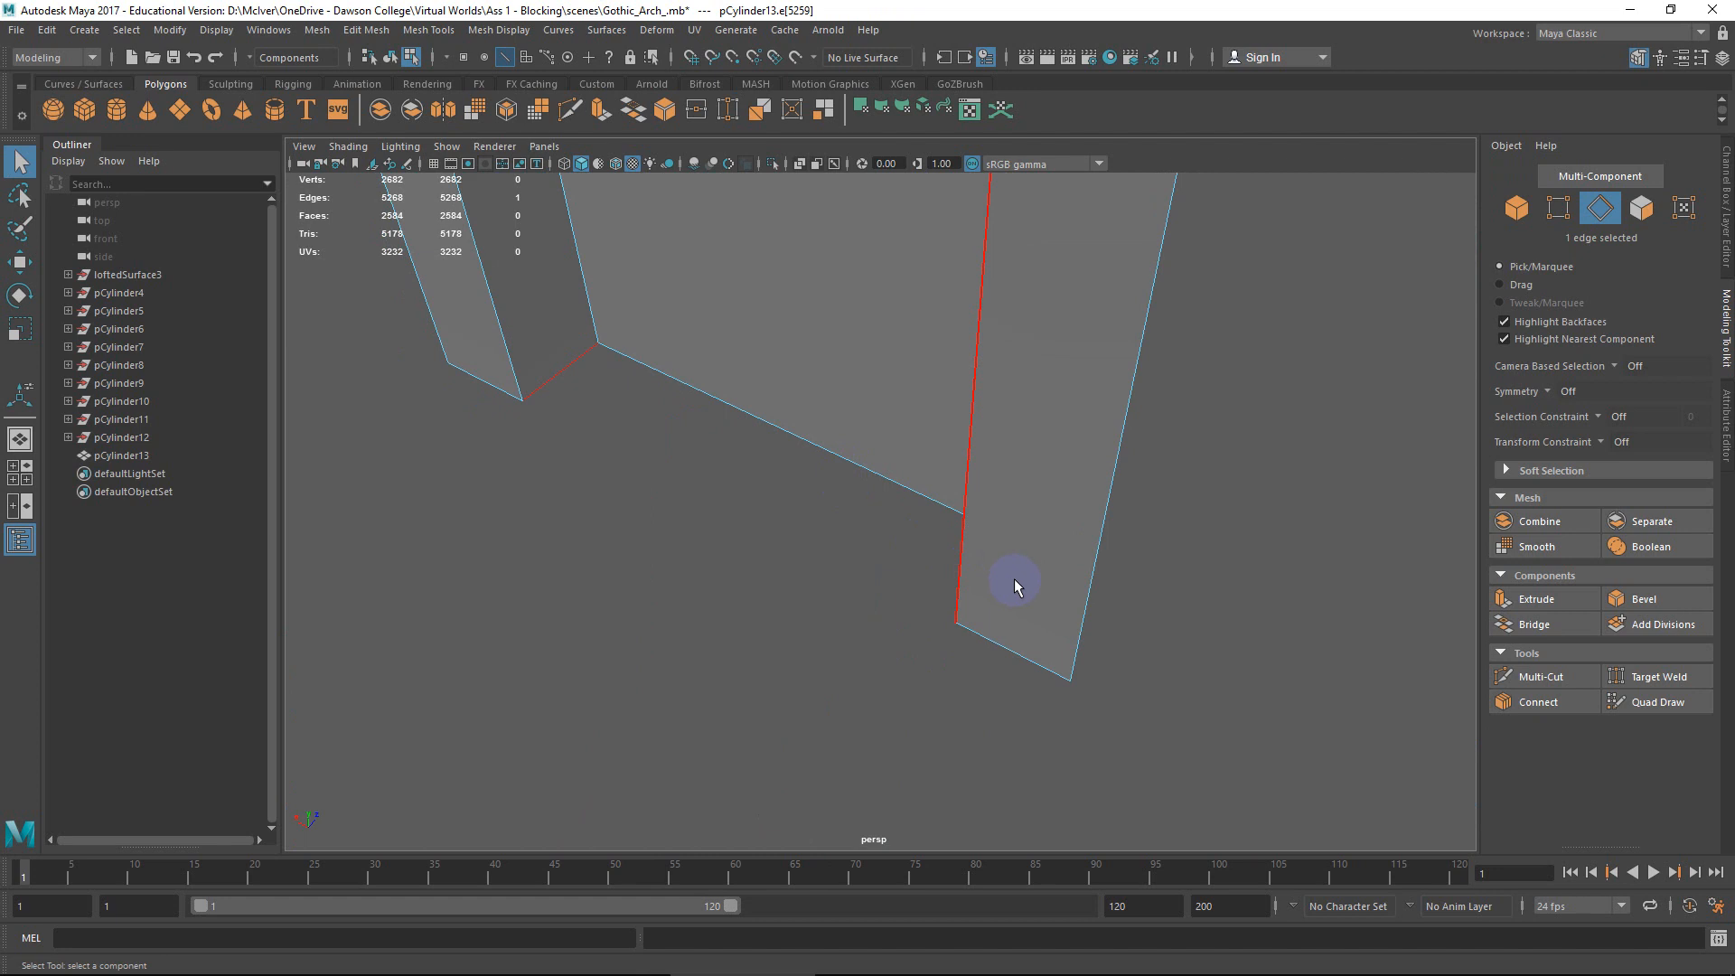
{"action": "key", "text": "4"}
{"action": "double_click", "coordinate": [972, 604], "text": "shift"}
{"action": "left_click_drag", "start_coordinate": [844, 607], "coordinate": [902, 611], "text": "alt"}
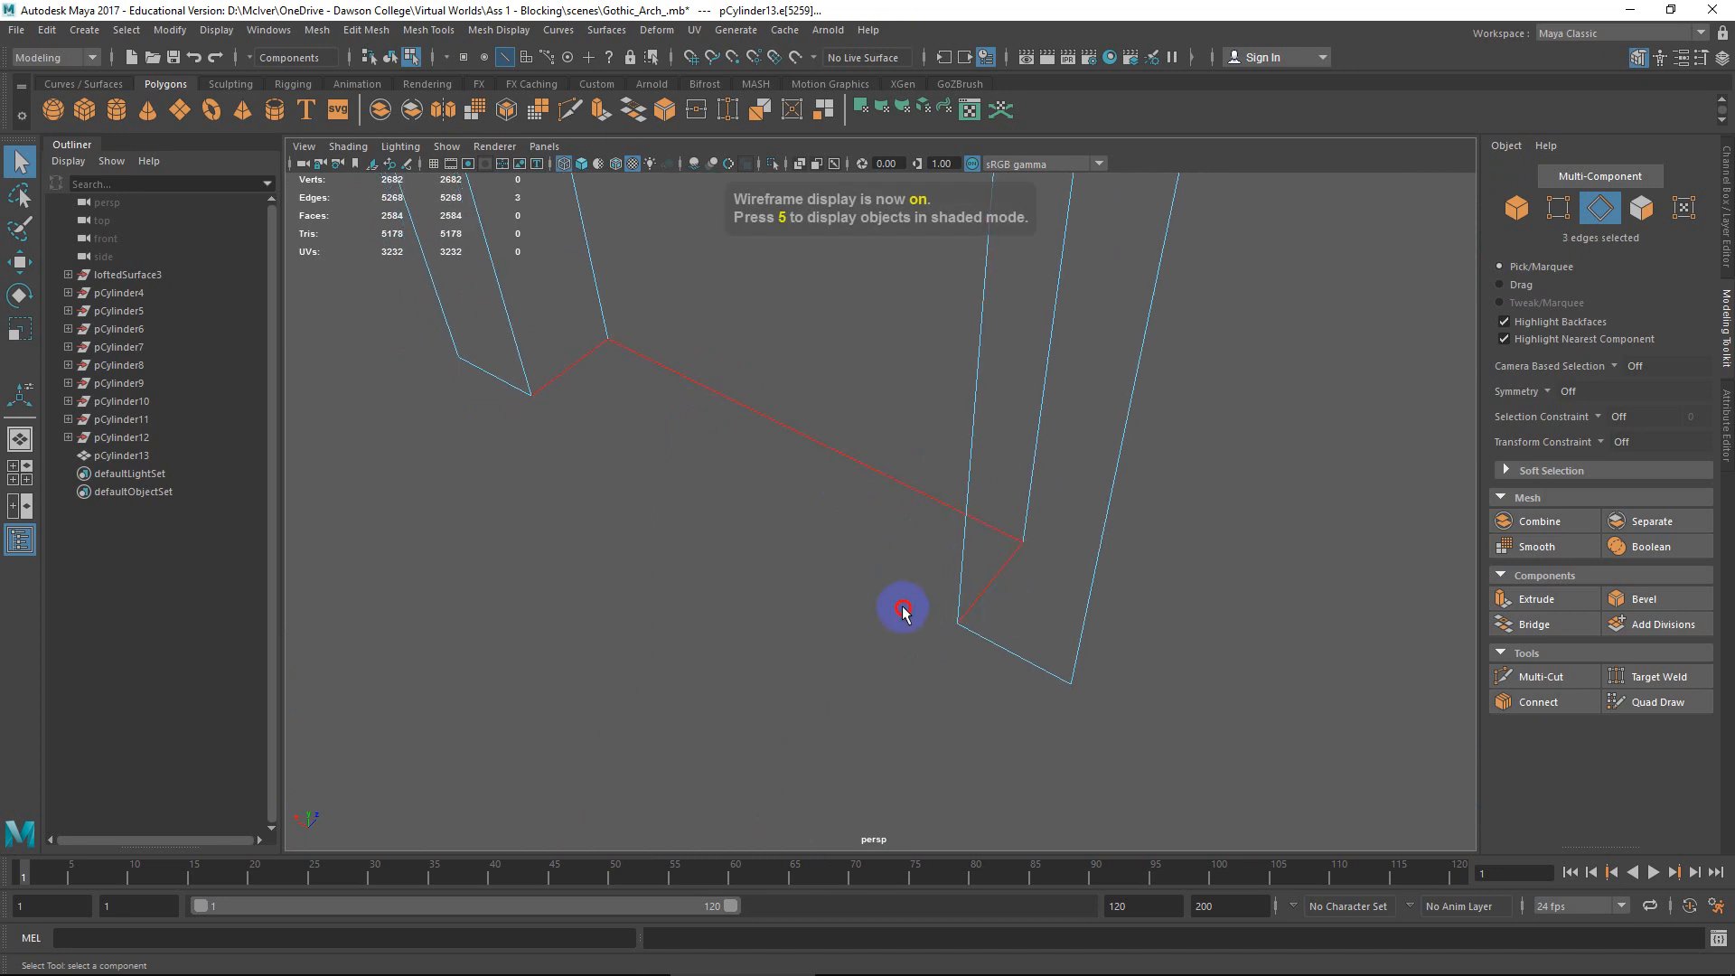
{"action": "right_click_drag", "start_coordinate": [1012, 570], "coordinate": [998, 771], "text": "shift"}
{"action": "left_click_drag", "start_coordinate": [991, 640], "coordinate": [902, 608], "text": "alt"}
{"action": "left_click_drag", "start_coordinate": [940, 458], "coordinate": [868, 509], "text": "ctrl"}
{"action": "right_click_drag", "start_coordinate": [984, 546], "coordinate": [976, 739], "text": "shift"}
{"action": "left_click_drag", "start_coordinate": [981, 596], "coordinate": [945, 523], "text": "alt"}
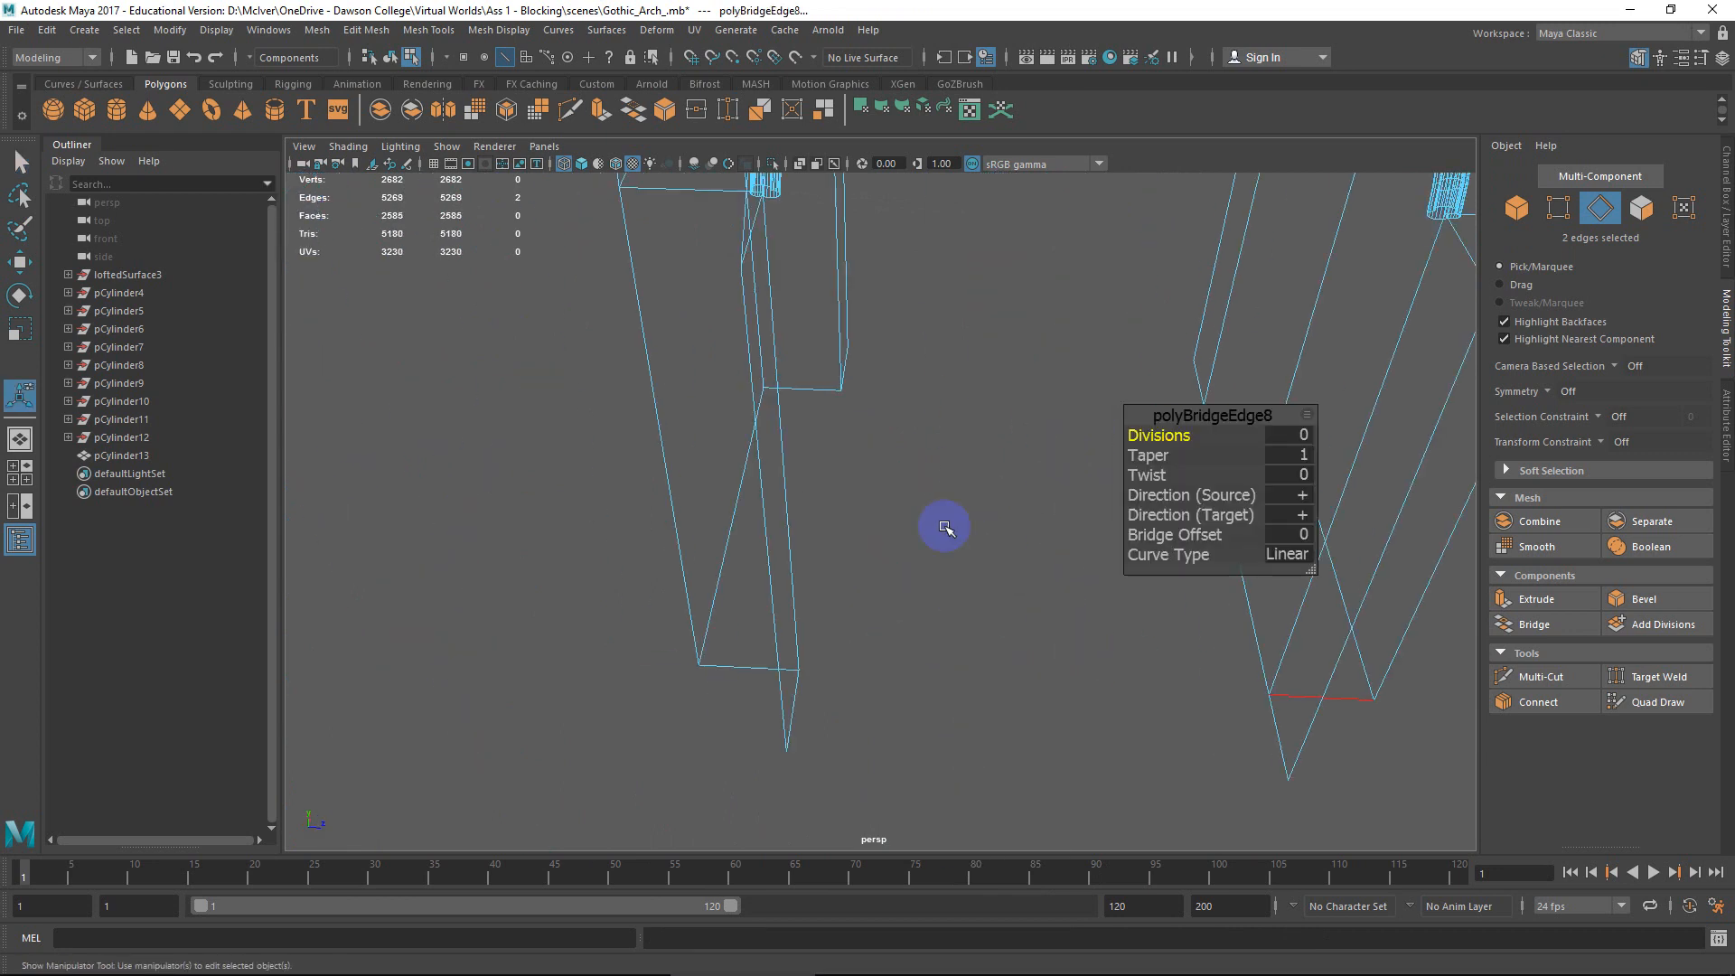
Bridge the matching short bottom edges of the opposite side wall and return to shaded display.
{"action": "left_click", "coordinate": [825, 395]}
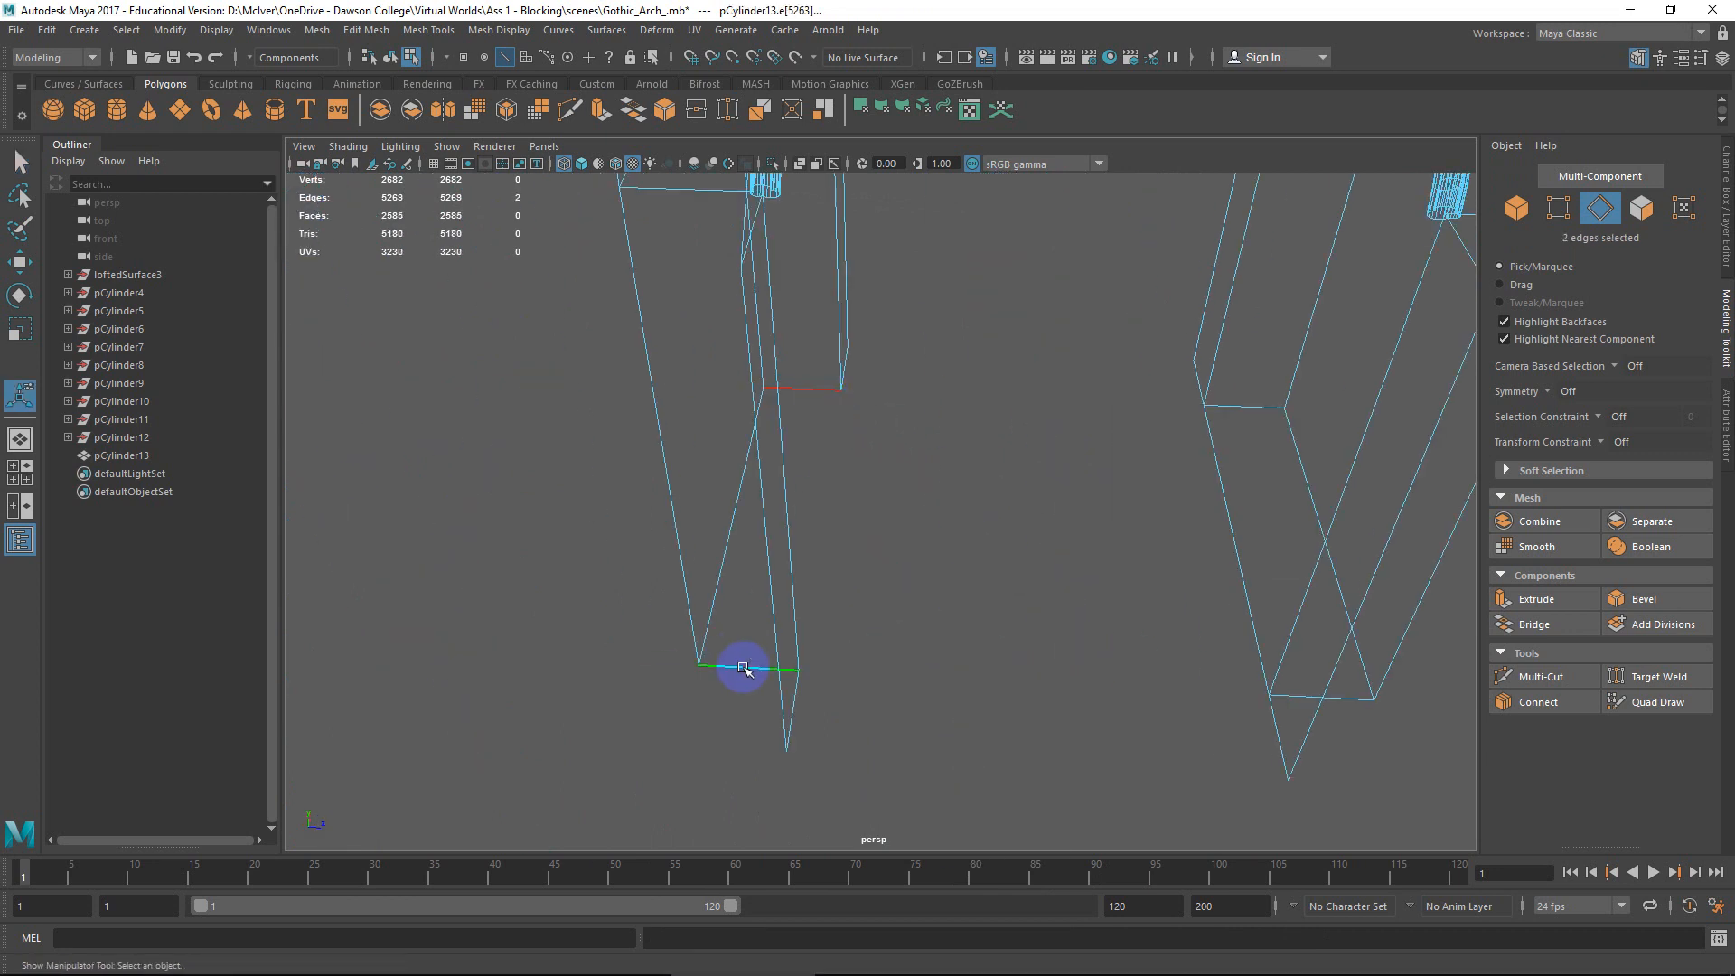
{"action": "key", "text": "g"}
{"action": "left_click", "coordinate": [1006, 589]}
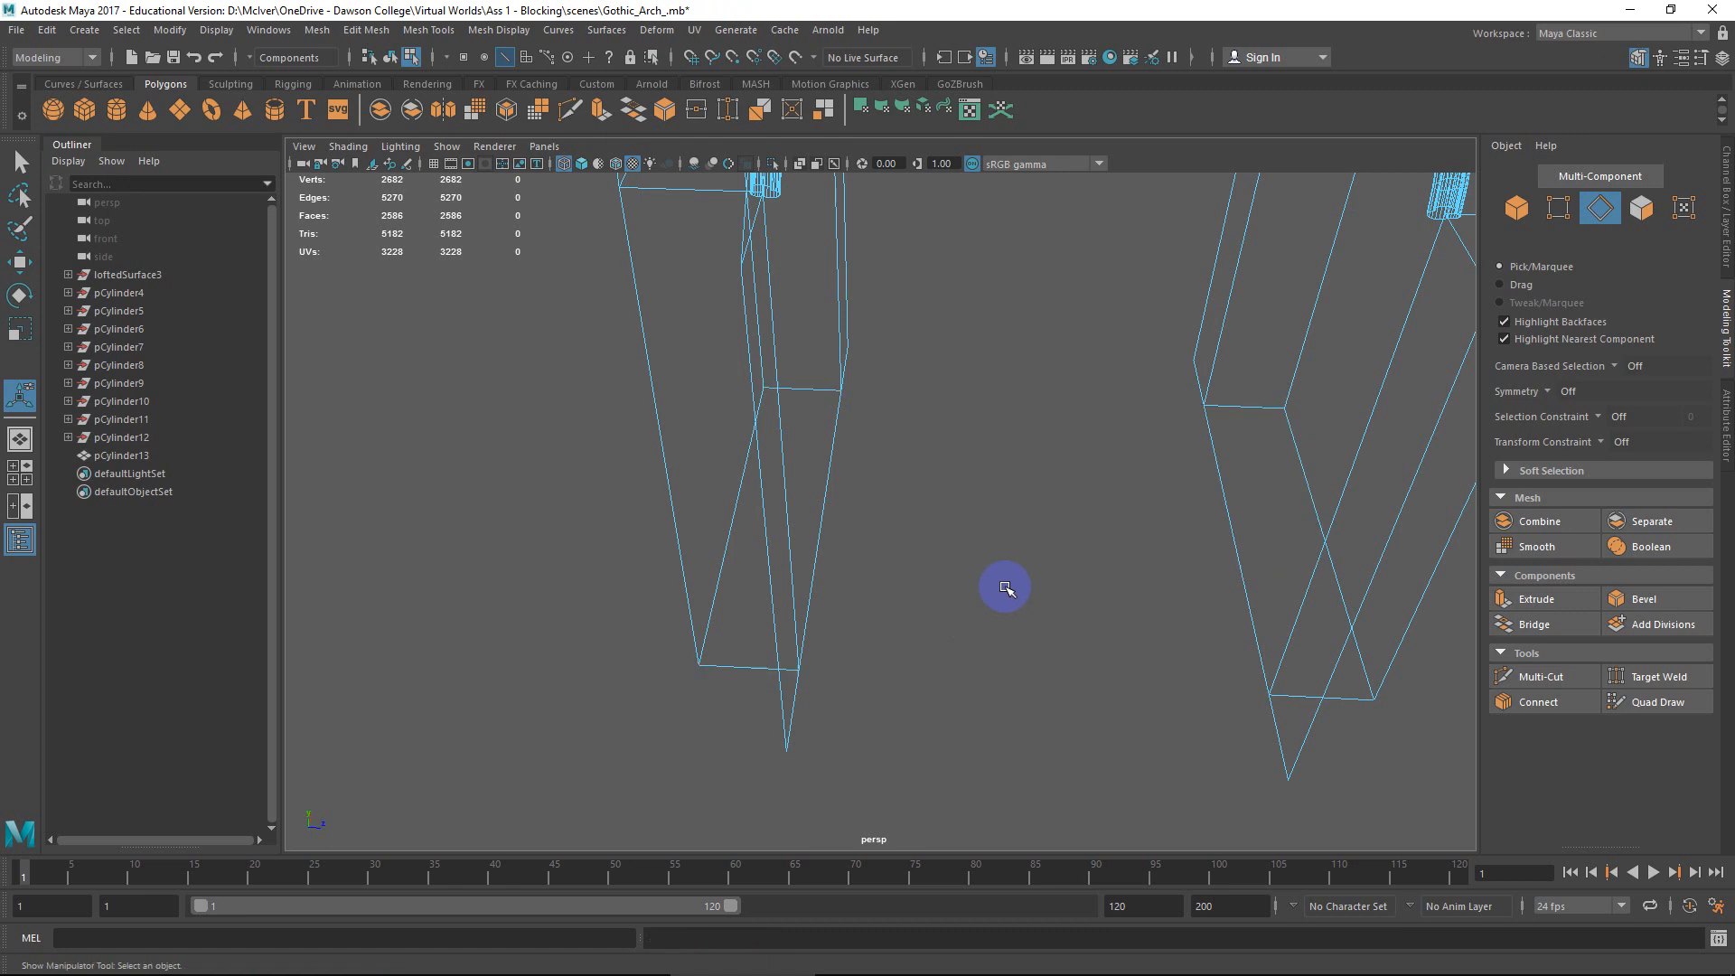
{"action": "key", "text": "5"}
Select the front edge of the new ledge at the side wall's base for moving.
{"action": "mouse_move", "coordinate": [1007, 589]}
{"action": "left_mouse_down", "text": "alt"}
{"action": "mouse_move", "coordinate": [1026, 584]}
{"action": "mouse_move", "coordinate": [934, 554]}
{"action": "mouse_move", "coordinate": [992, 529]}
{"action": "left_mouse_up", "text": "alt"}
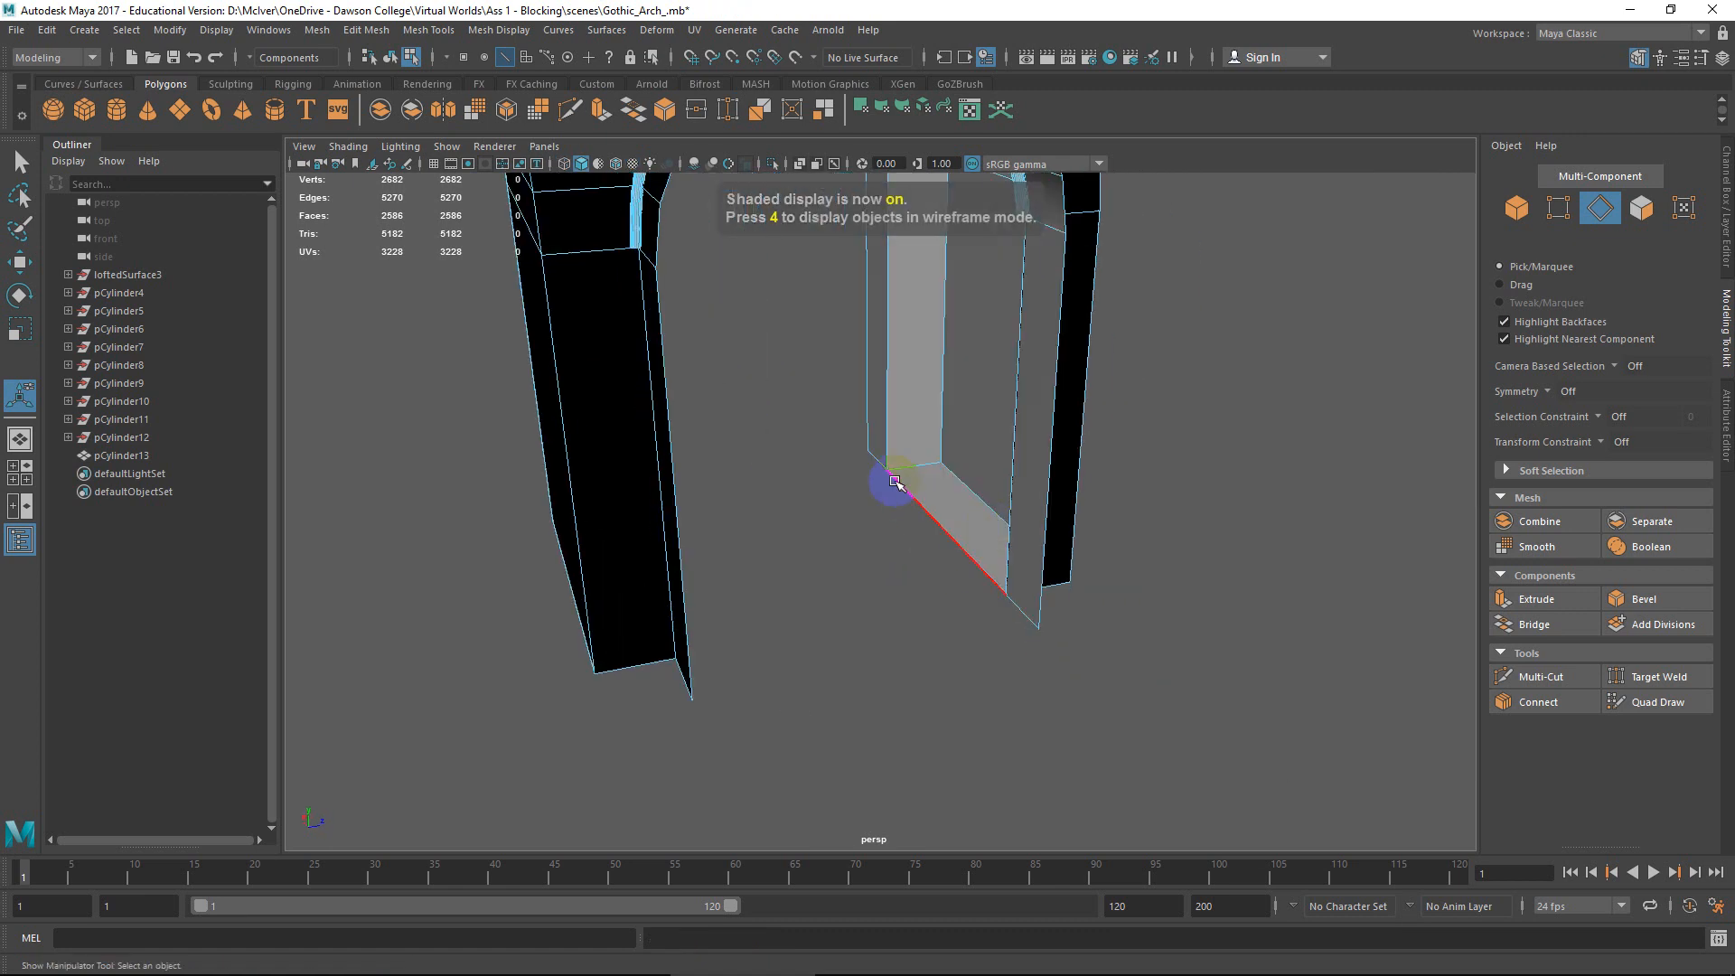
{"action": "right_click_drag", "start_coordinate": [1020, 436], "coordinate": [1003, 387]}
{"action": "left_click", "coordinate": [943, 522]}
{"action": "key", "text": "w"}
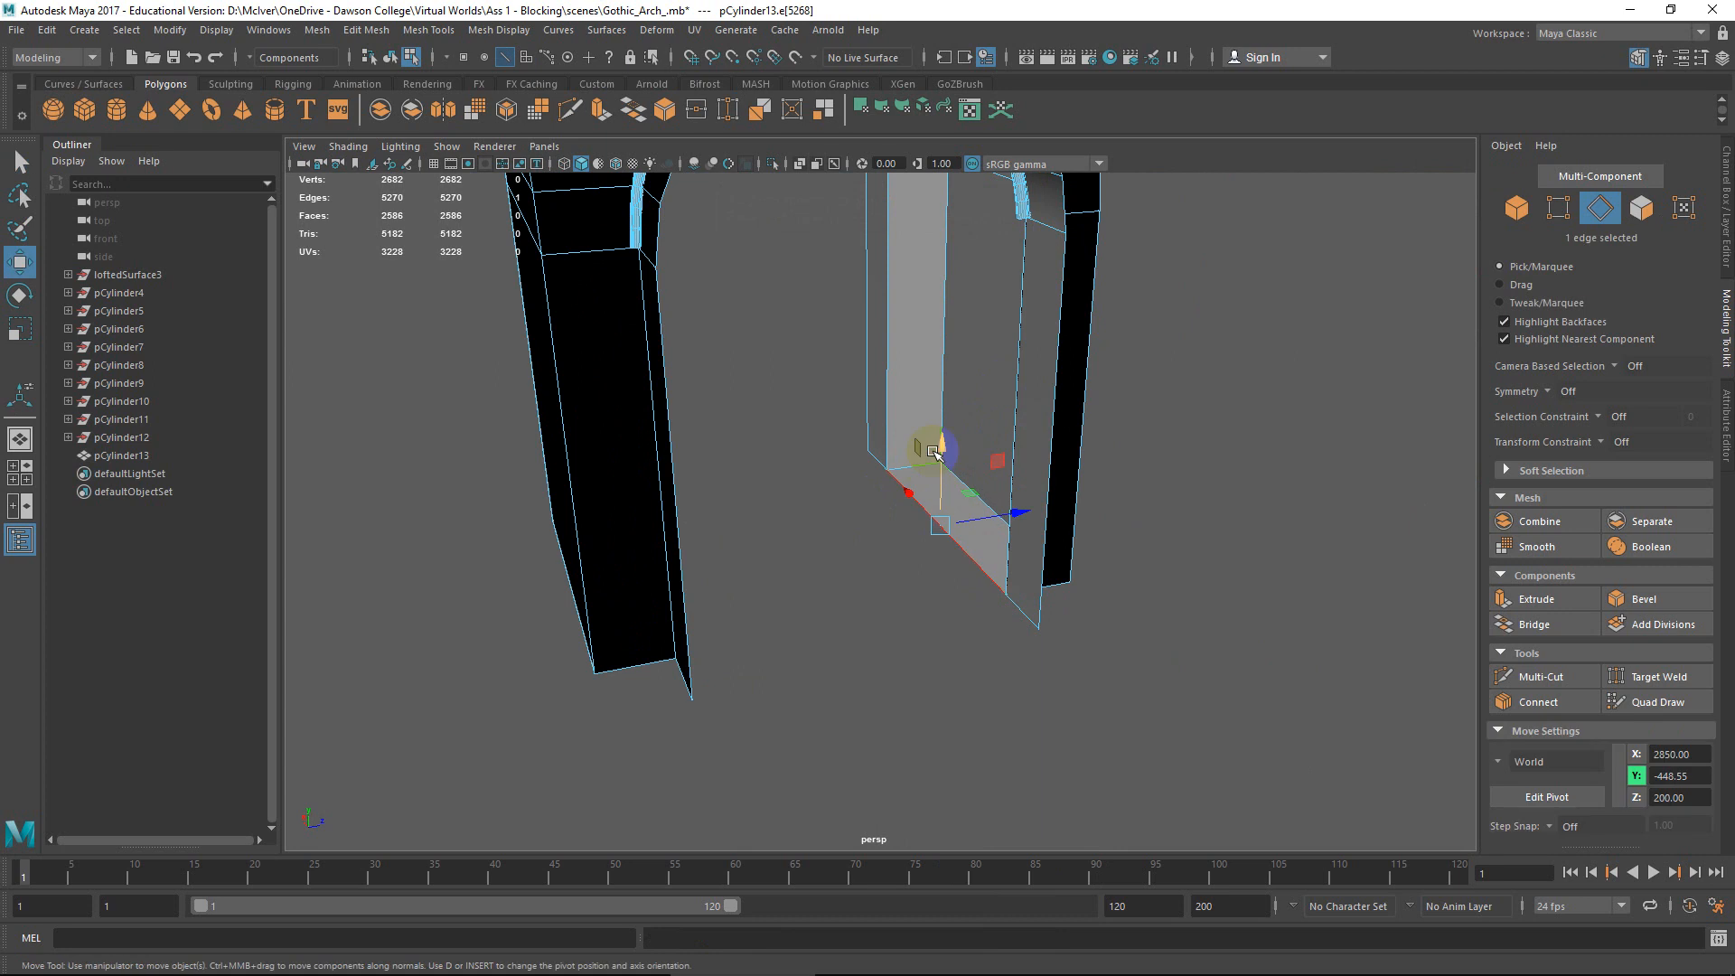
Extrude the six bottom edges of both inner arch walls straight down to lengthen the walls.
{"action": "left_click_drag", "start_coordinate": [957, 492], "coordinate": [1025, 603], "text": "alt"}
{"action": "left_click", "coordinate": [1023, 604]}
{"action": "left_click", "coordinate": [963, 513], "text": "shift"}
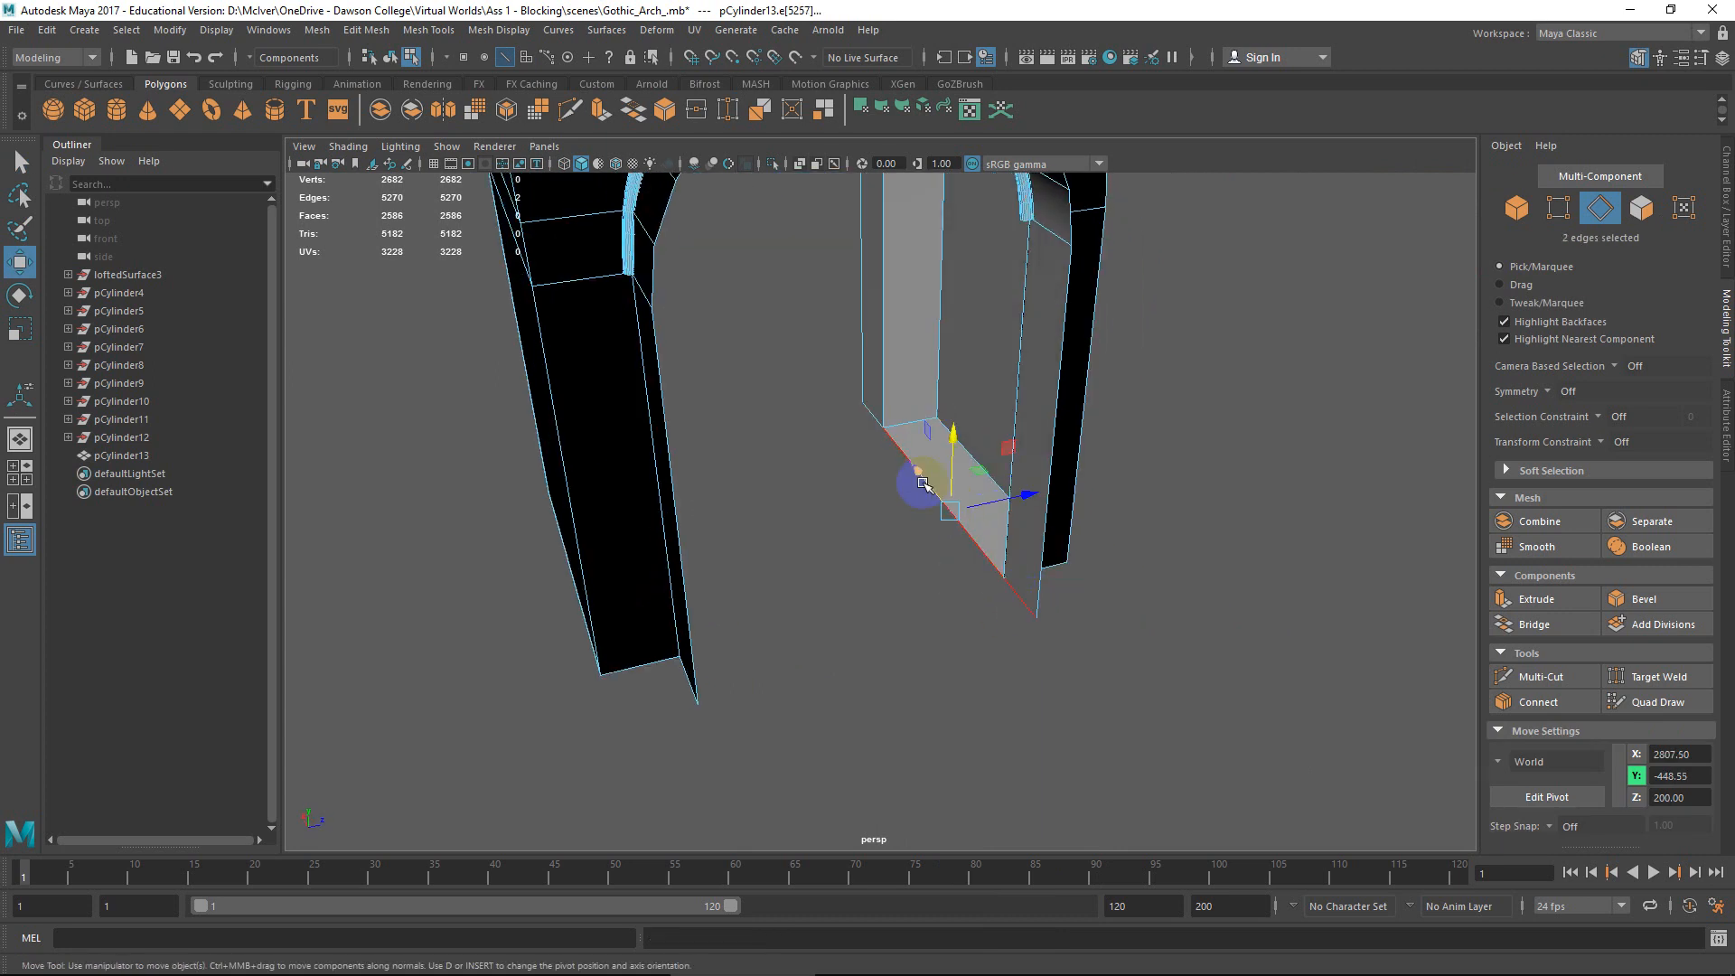
{"action": "left_click", "coordinate": [869, 416], "text": "shift"}
{"action": "left_click_drag", "start_coordinate": [907, 566], "coordinate": [794, 496], "text": "alt"}
{"action": "left_click", "coordinate": [872, 440], "text": "shift"}
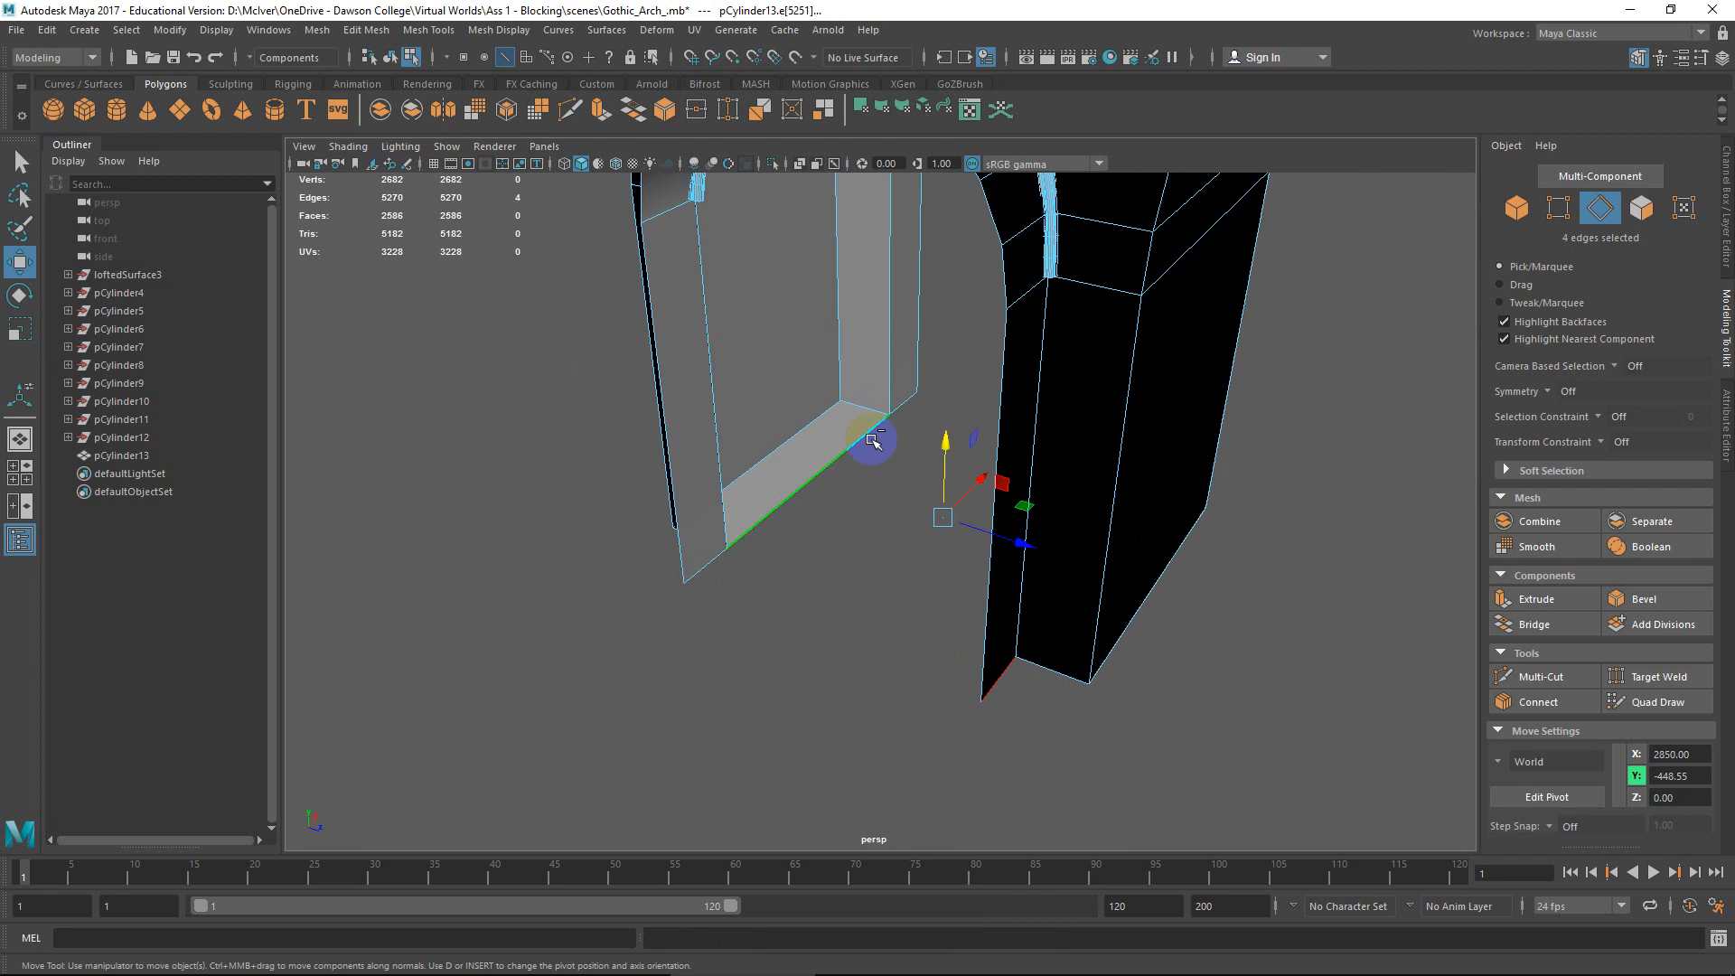
{"action": "left_click", "coordinate": [911, 395], "text": "shift"}
{"action": "left_click", "coordinate": [711, 562], "text": "shift"}
{"action": "left_click_drag", "start_coordinate": [710, 562], "coordinate": [840, 472], "text": "alt"}
{"action": "right_click_drag", "start_coordinate": [660, 583], "coordinate": [642, 638], "text": "shift"}
{"action": "scroll", "coordinate": [918, 550], "scroll_direction": "down", "scroll_amount": 3}
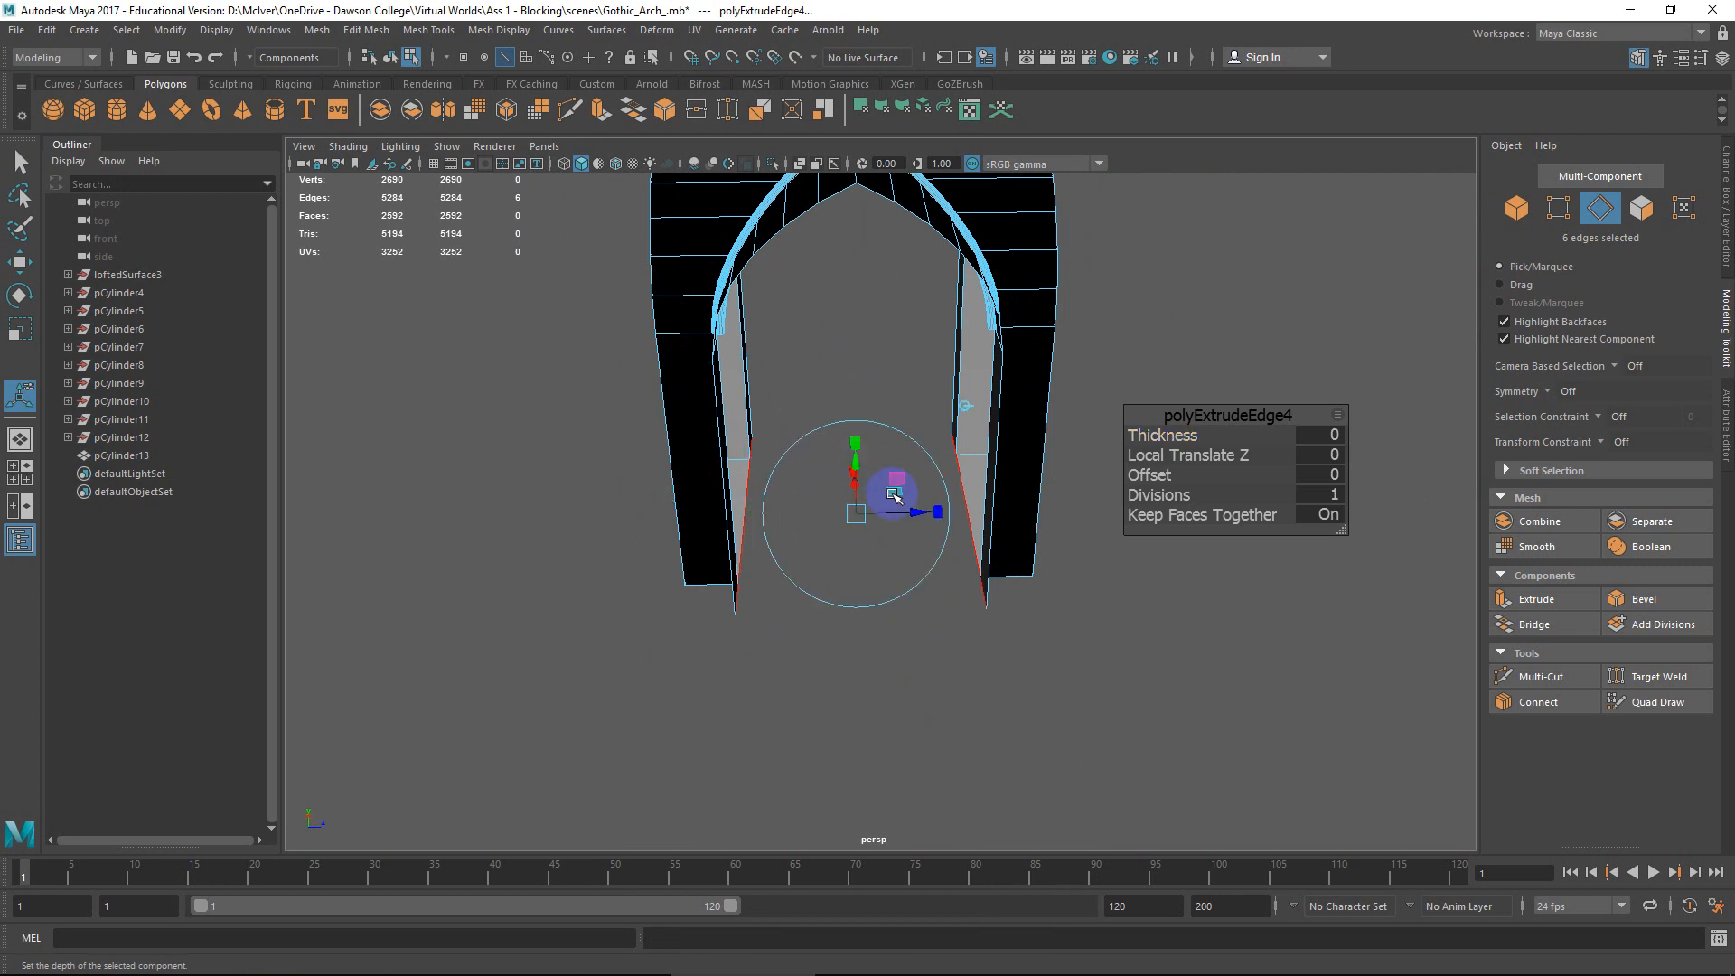
{"action": "left_click_drag", "start_coordinate": [887, 488], "coordinate": [900, 648], "text": "alt"}
{"action": "left_click", "coordinate": [844, 512]}
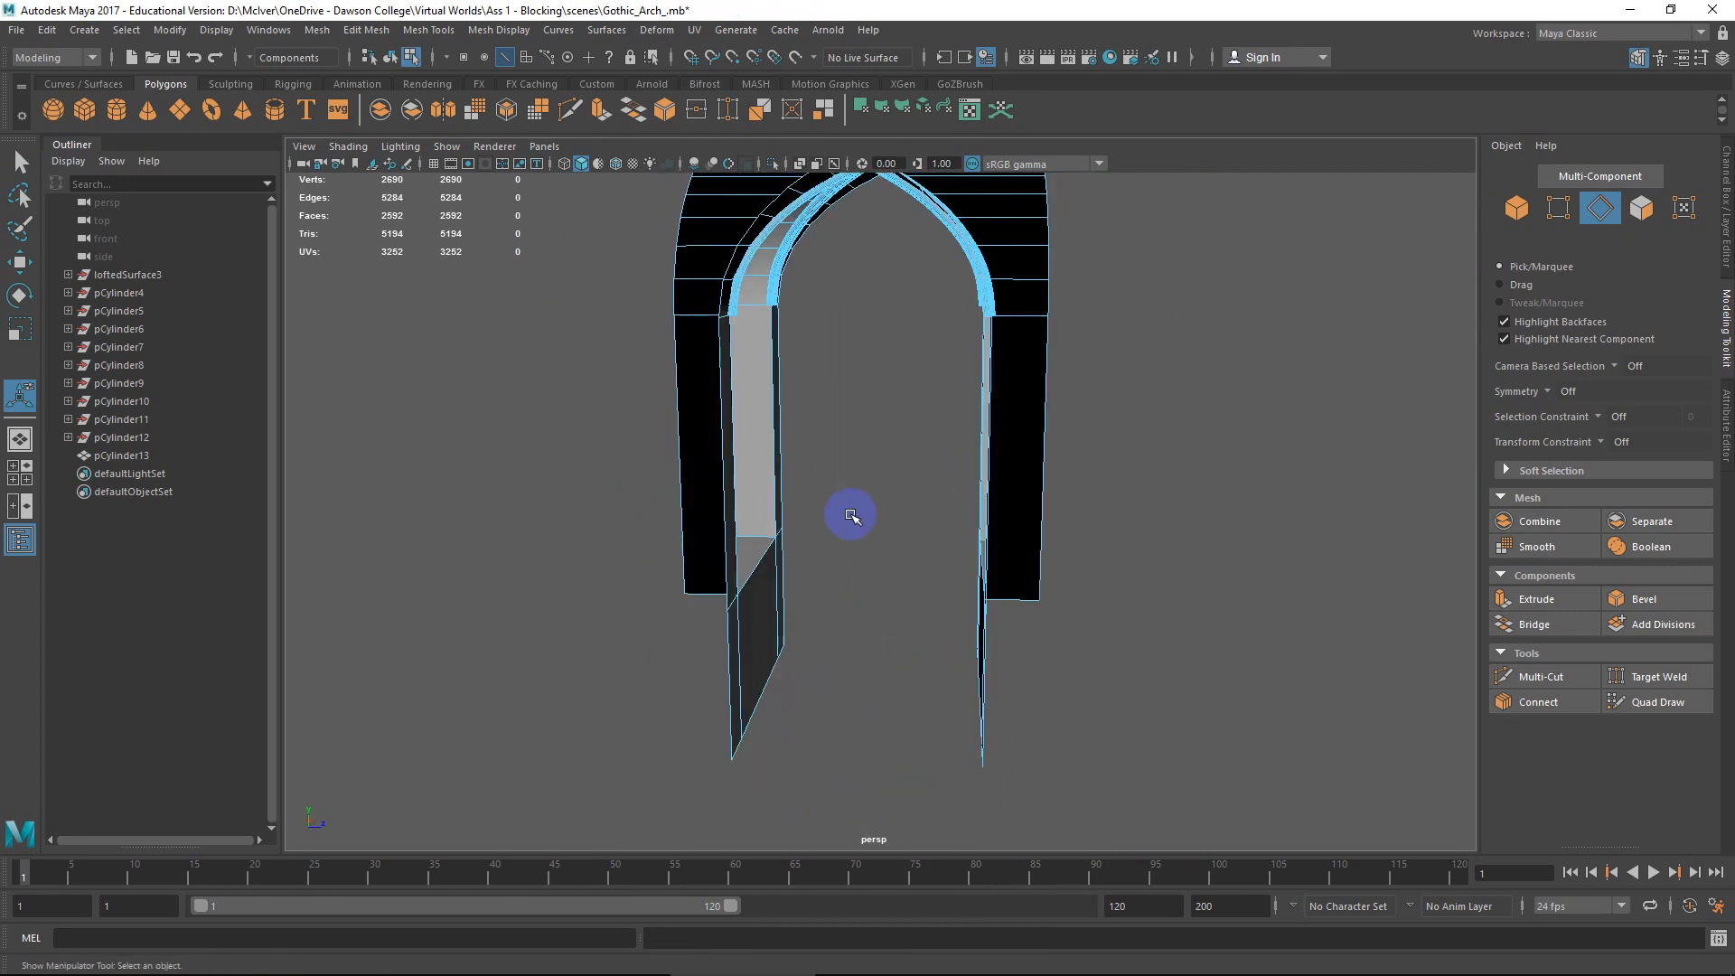
Duplicate the whole arch section with Duplicate Special as seven instances, each offset 570 units in X.
{"action": "left_click_drag", "start_coordinate": [844, 512], "coordinate": [914, 410], "text": "alt"}
{"action": "right_click_drag", "start_coordinate": [908, 413], "coordinate": [972, 388]}
{"action": "right_click_drag", "start_coordinate": [1045, 577], "coordinate": [1003, 573], "text": "alt"}
{"action": "key", "text": "f"}
{"action": "left_click_drag", "start_coordinate": [1003, 573], "coordinate": [775, 271], "text": "alt"}
{"action": "left_click", "coordinate": [598, 30]}
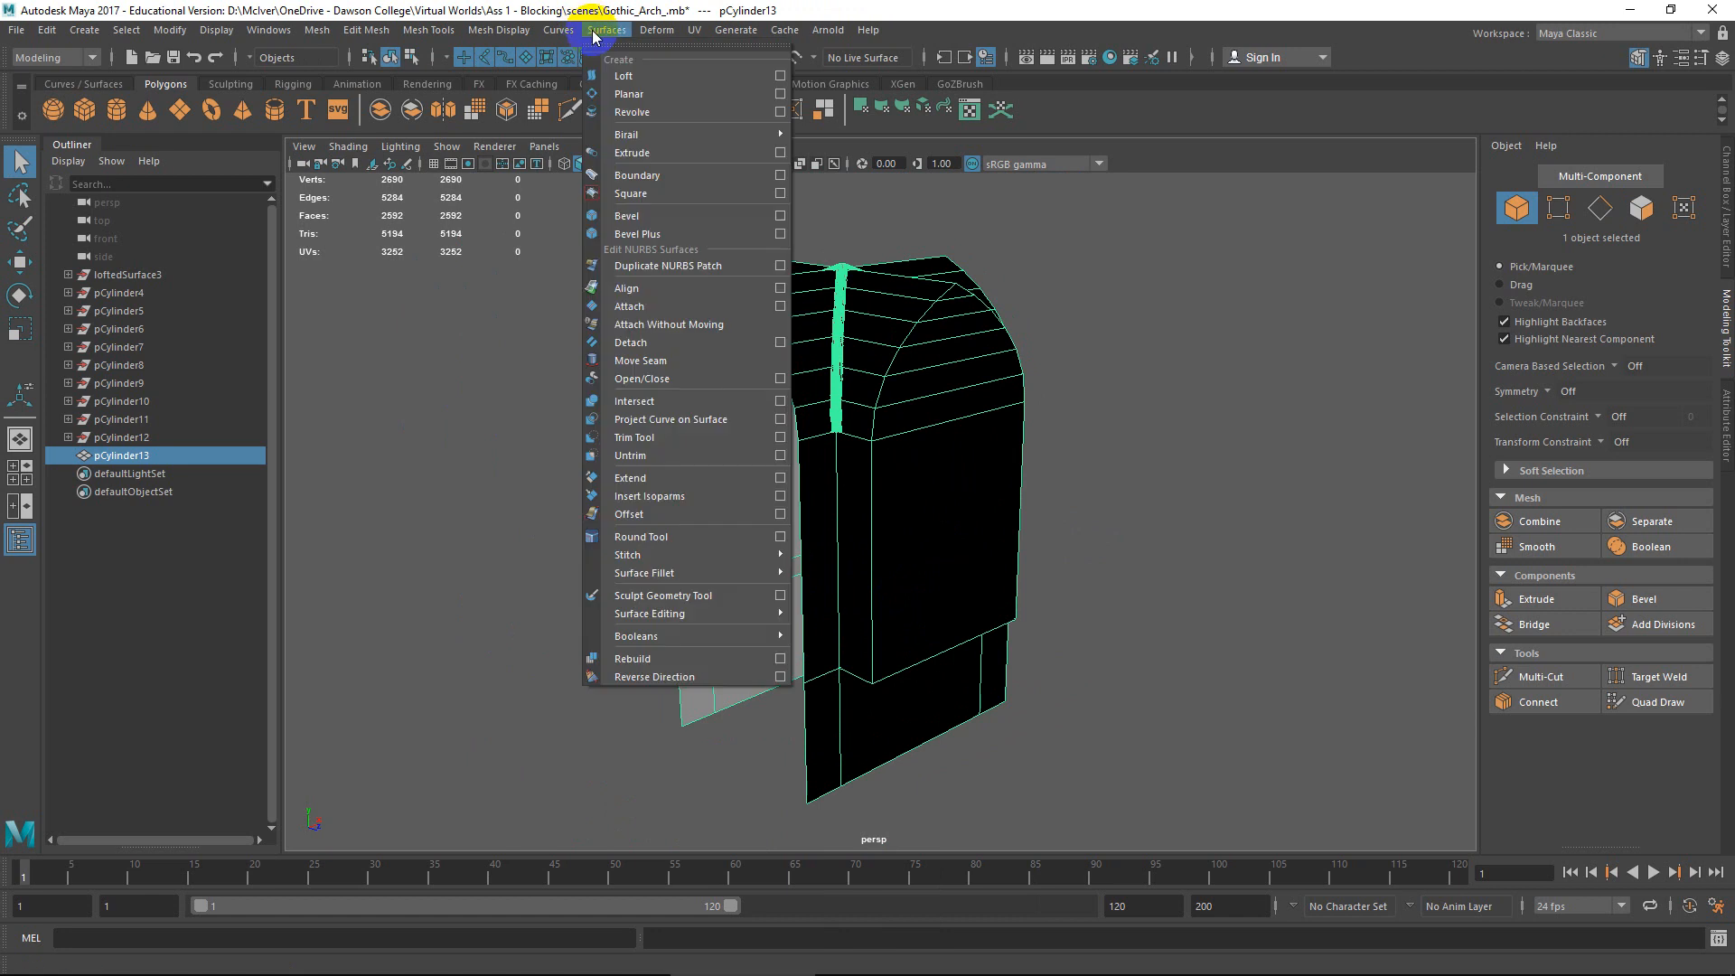
{"action": "left_click", "coordinate": [647, 31]}
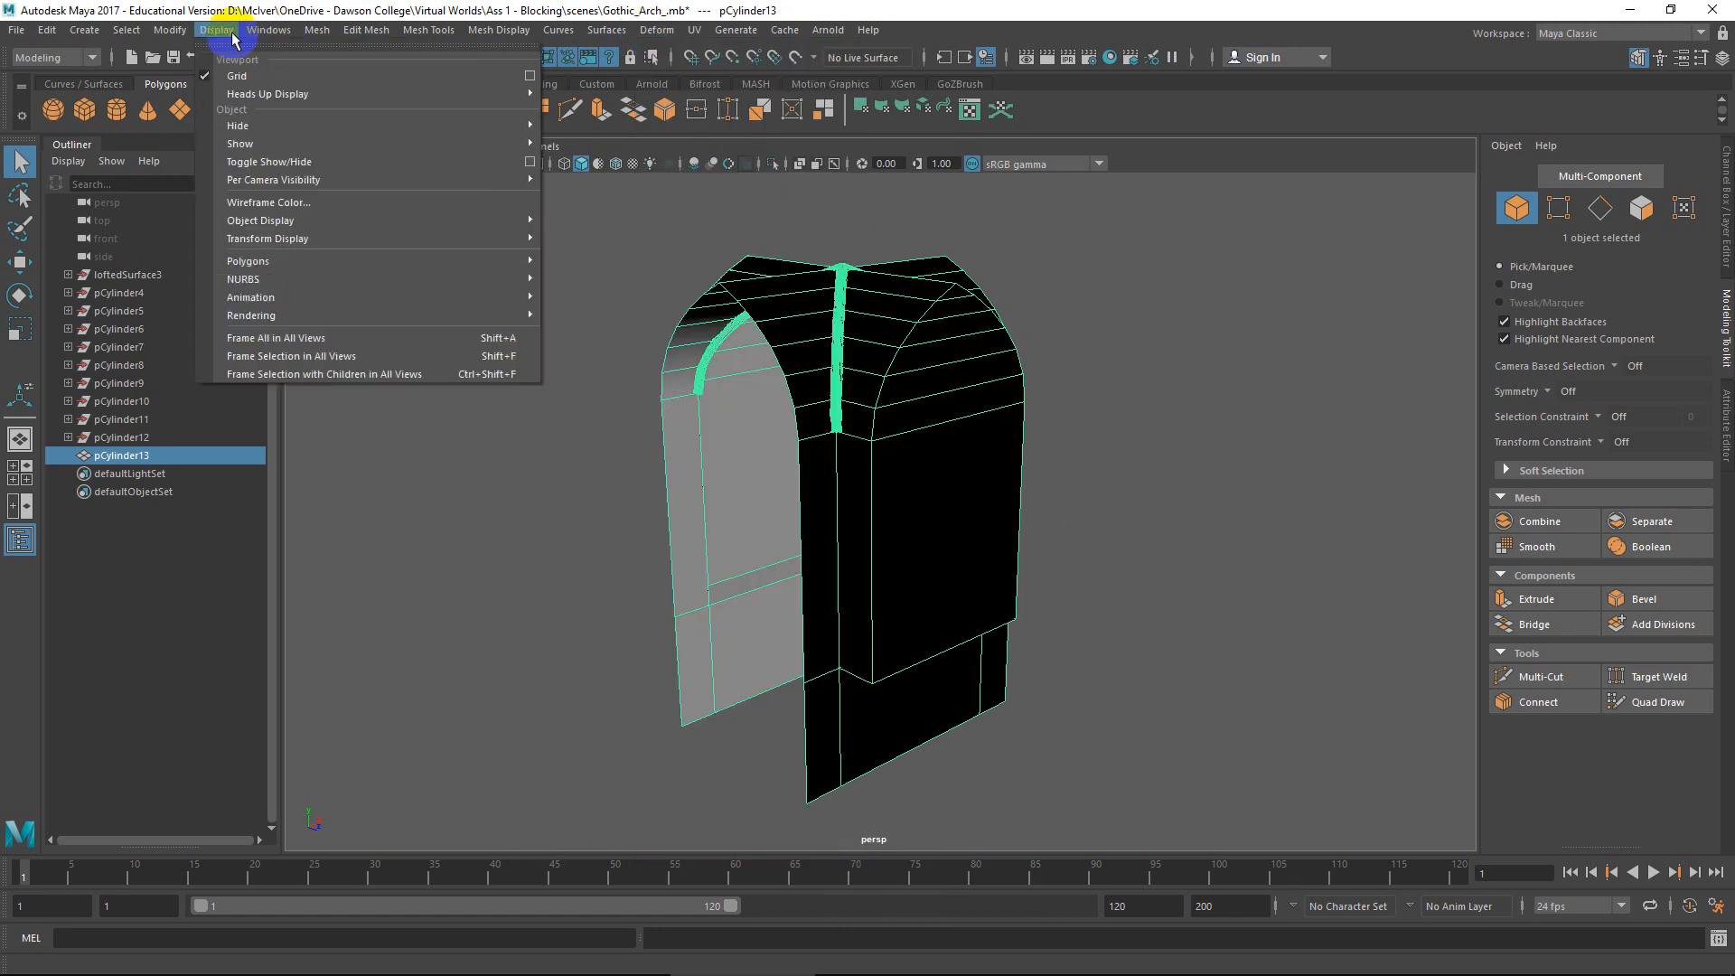
{"action": "mouse_move", "coordinate": [47, 31]}
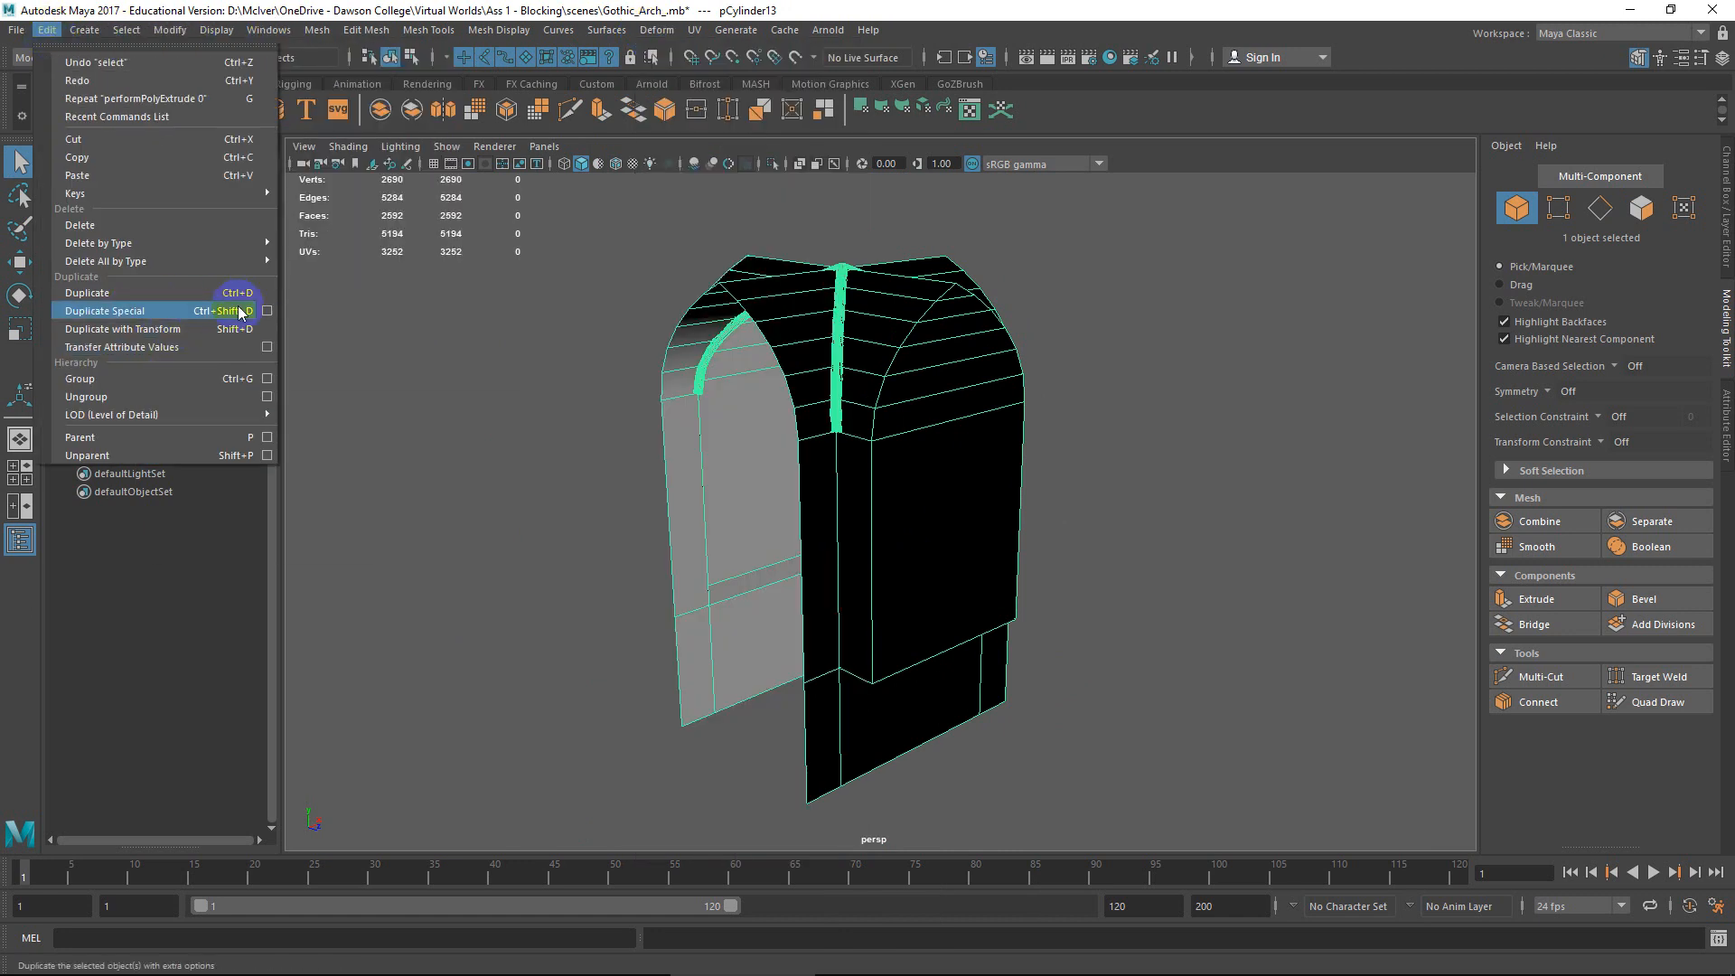
{"action": "left_click", "coordinate": [267, 310]}
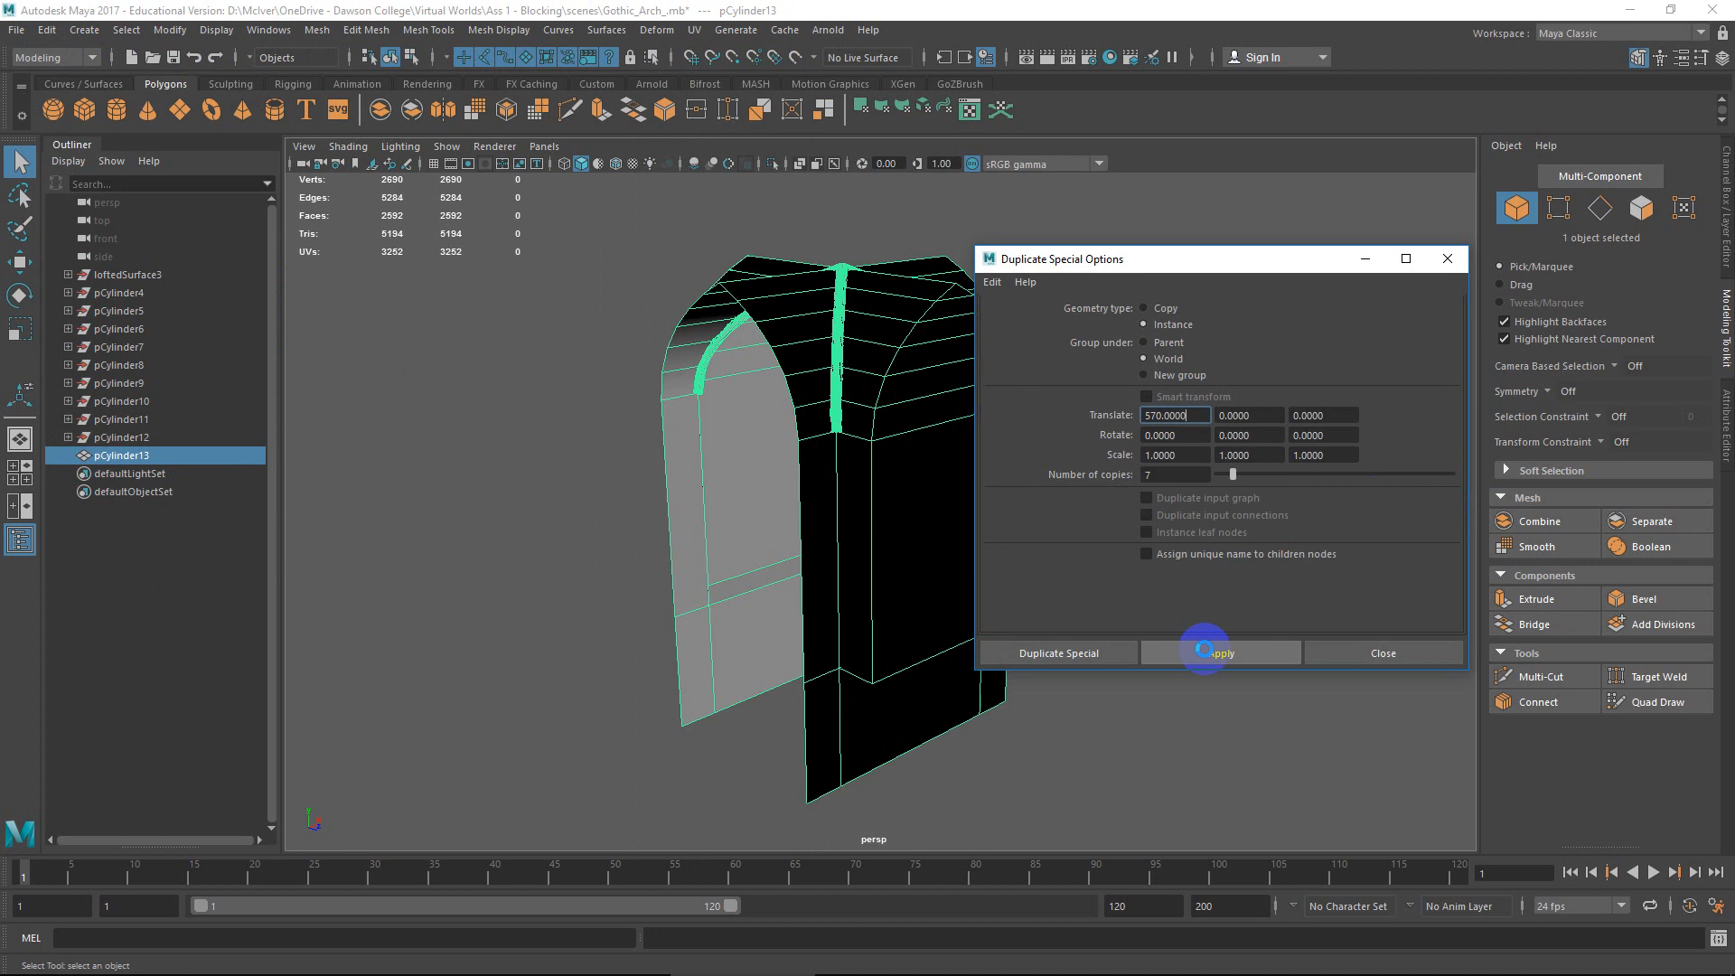
Examine the row of duplicated arch sections from outside and along the interior of the corridor.
{"action": "scroll", "coordinate": [764, 444], "scroll_direction": "down", "scroll_amount": 5}
{"action": "middle_click_drag", "start_coordinate": [863, 445], "coordinate": [336, 448], "text": "alt"}
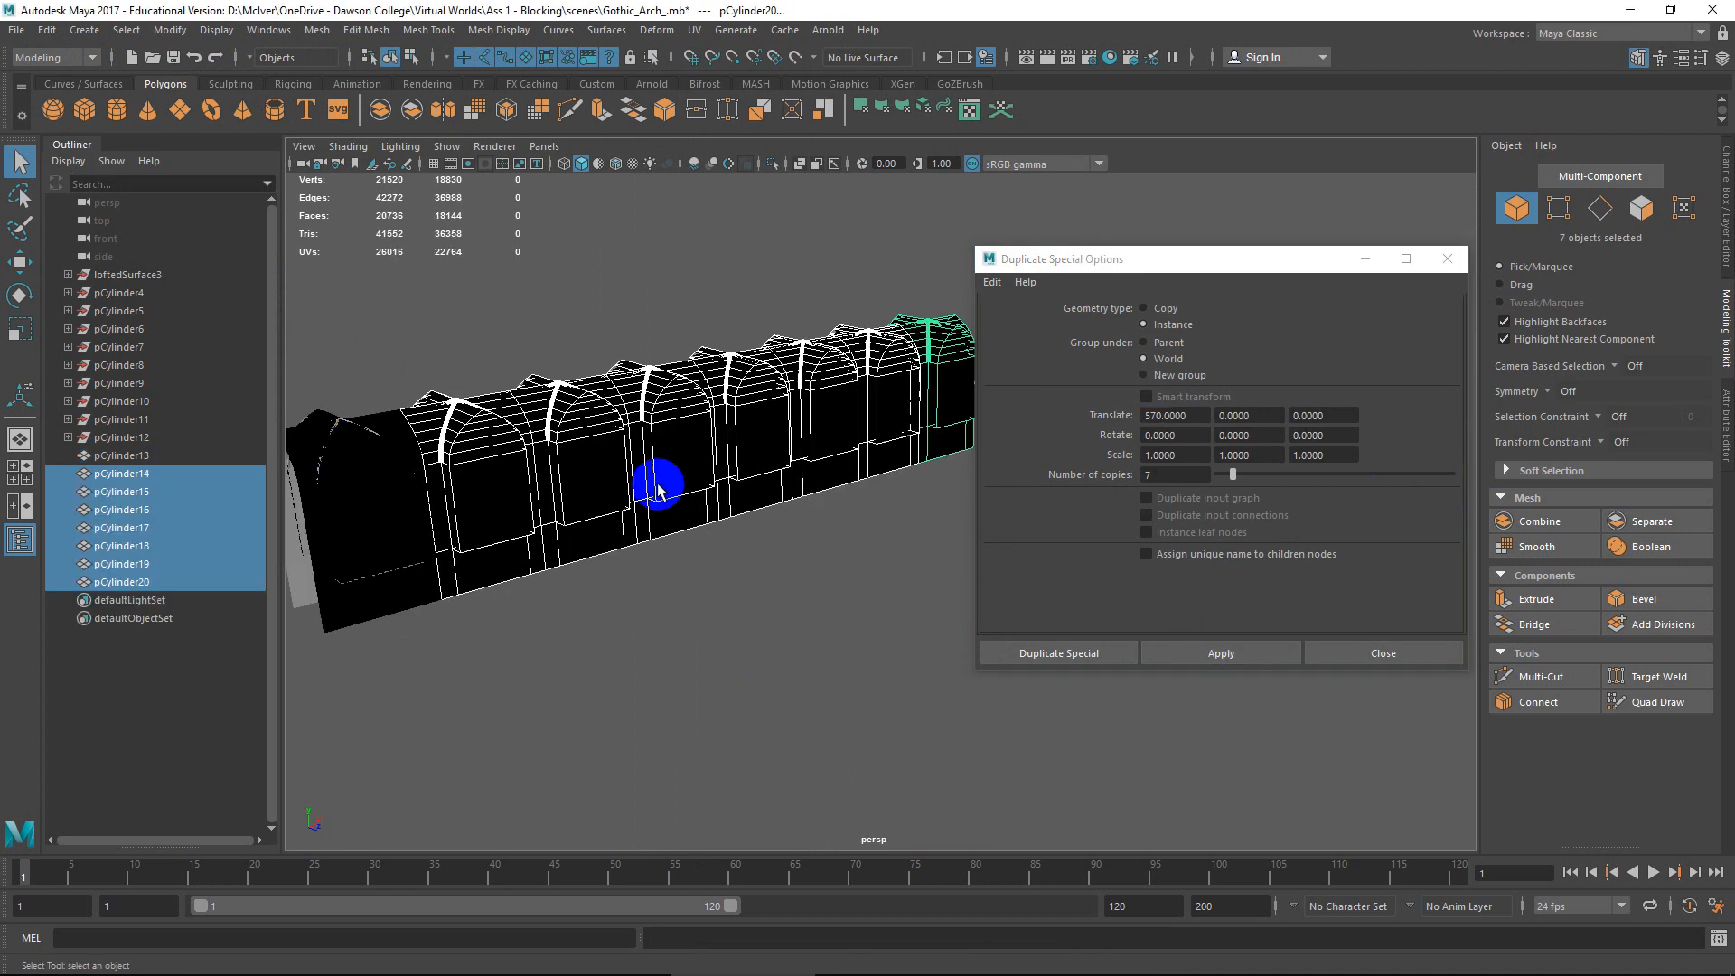
{"action": "left_click_drag", "start_coordinate": [658, 489], "coordinate": [779, 476], "text": "alt"}
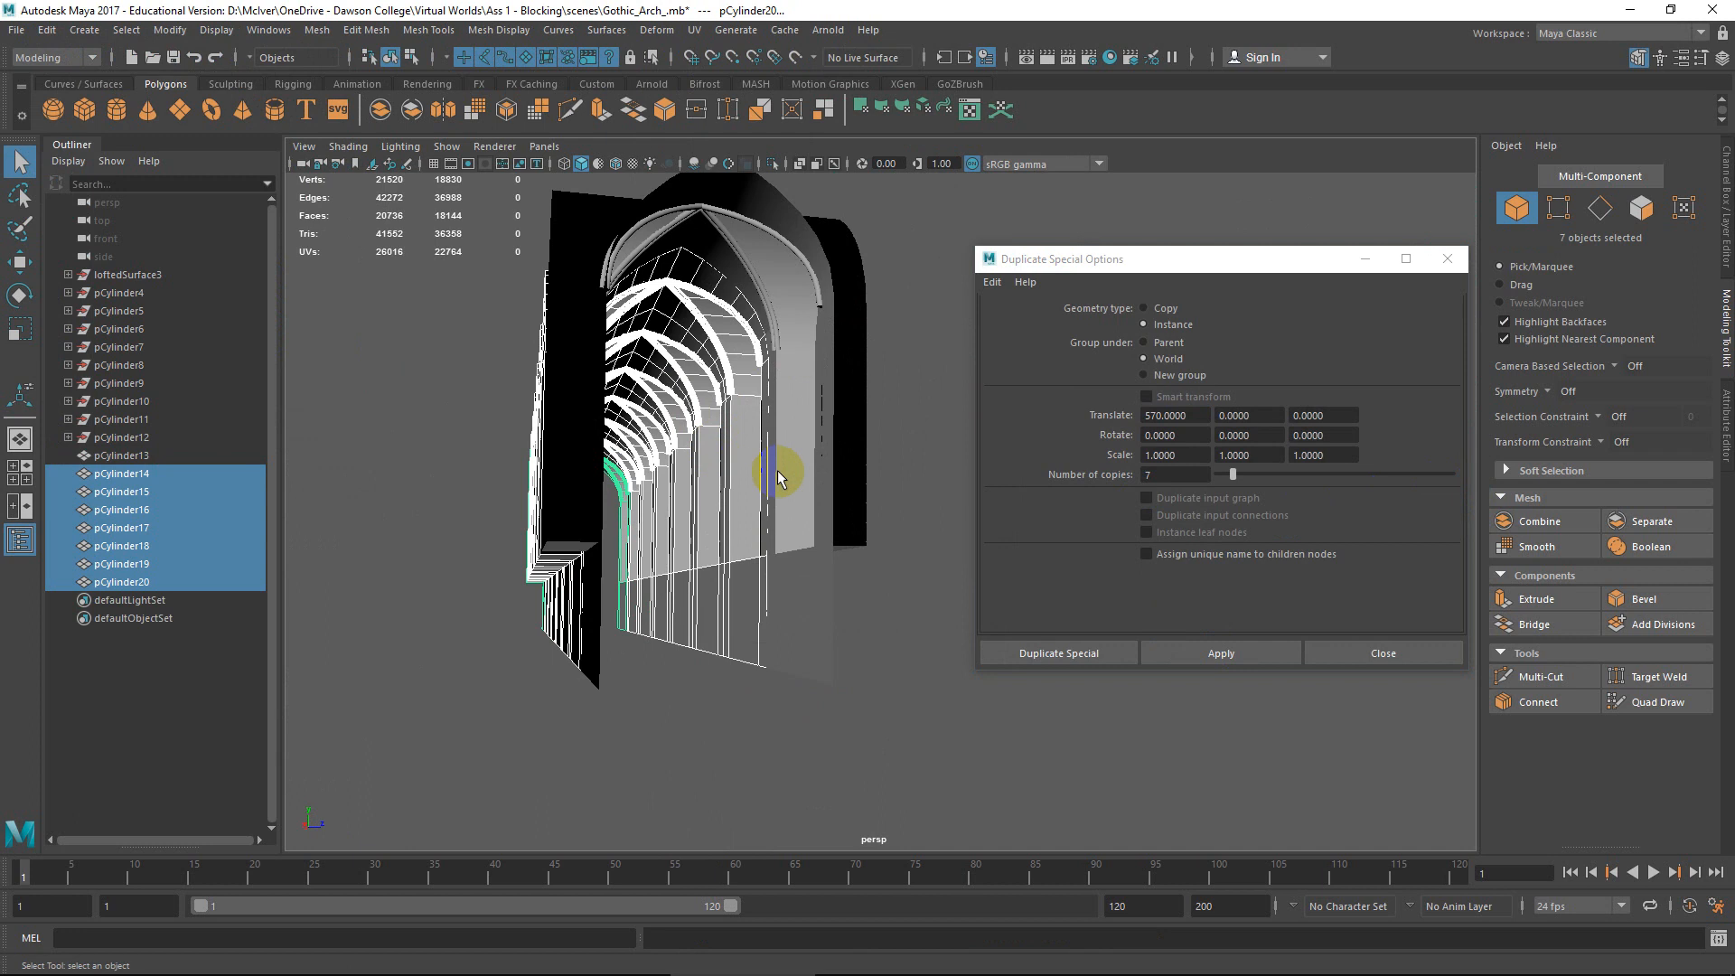
{"action": "middle_click_drag", "start_coordinate": [779, 476], "coordinate": [837, 445], "text": "alt"}
{"action": "left_click_drag", "start_coordinate": [837, 446], "coordinate": [801, 463], "text": "alt"}
{"action": "scroll", "coordinate": [627, 435], "scroll_direction": "up", "scroll_amount": 4}
{"action": "left_click", "coordinate": [627, 436]}
{"action": "middle_click_drag", "start_coordinate": [628, 436], "coordinate": [657, 454], "text": "alt"}
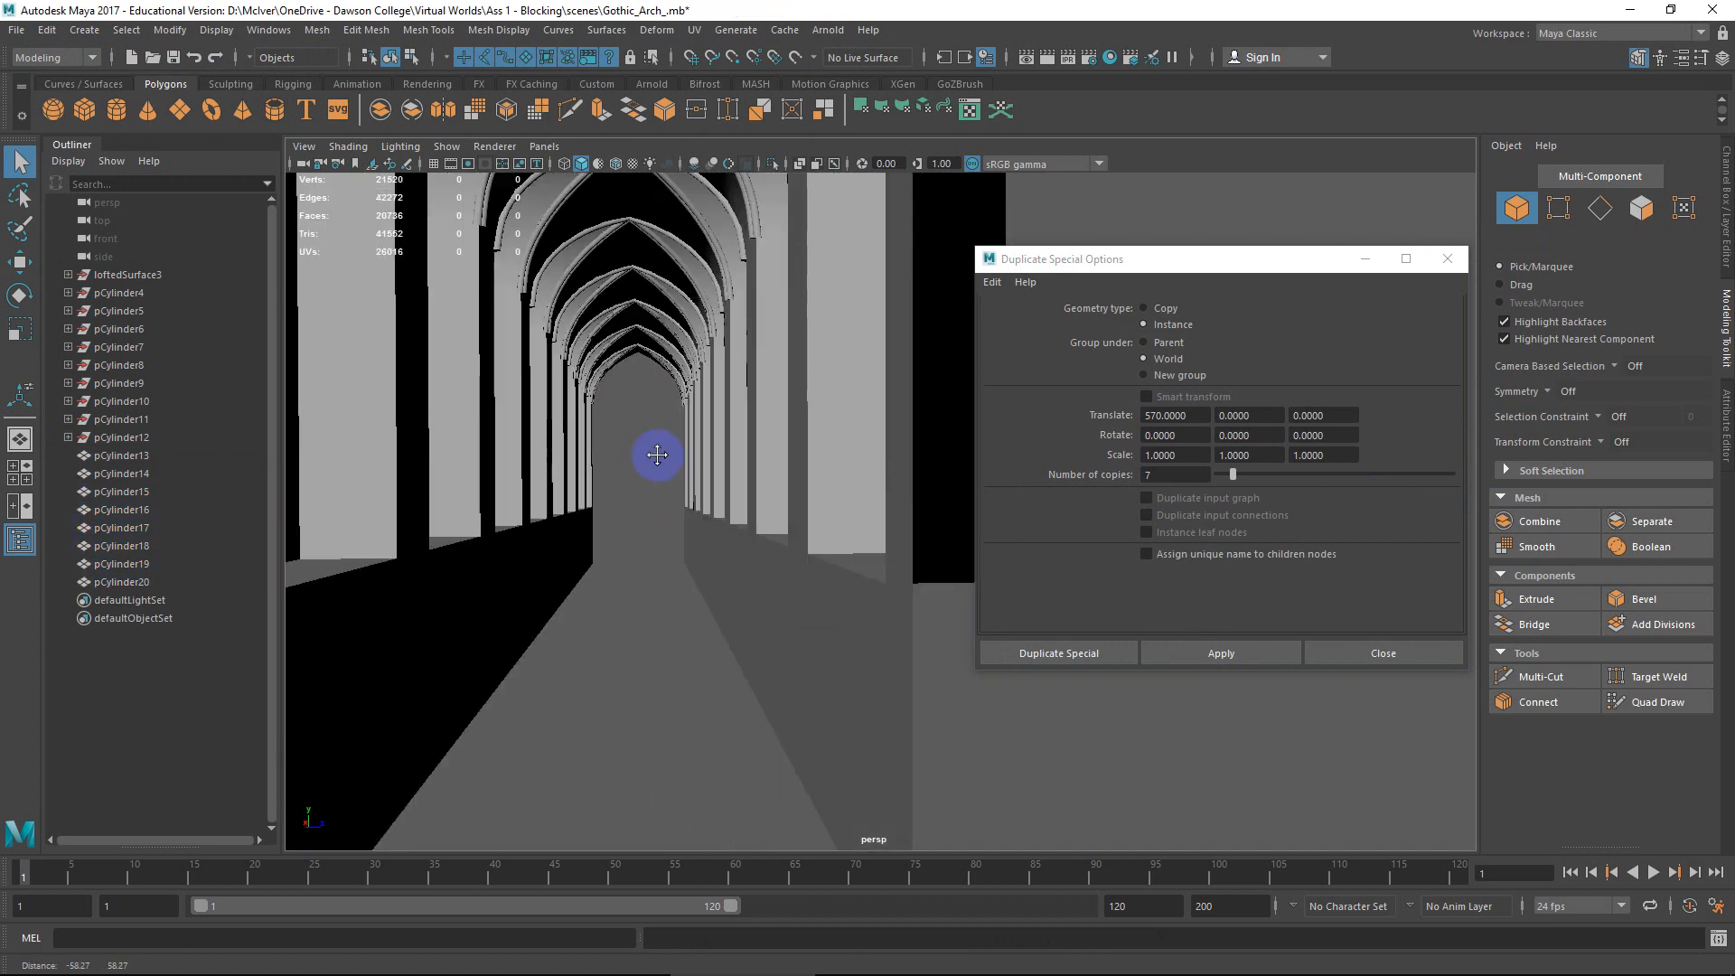
{"action": "left_click_drag", "start_coordinate": [657, 455], "coordinate": [713, 497], "text": "alt"}
{"action": "middle_click_drag", "start_coordinate": [713, 496], "coordinate": [755, 608], "text": "alt"}
{"action": "left_click_drag", "start_coordinate": [755, 608], "coordinate": [820, 620], "text": "alt"}
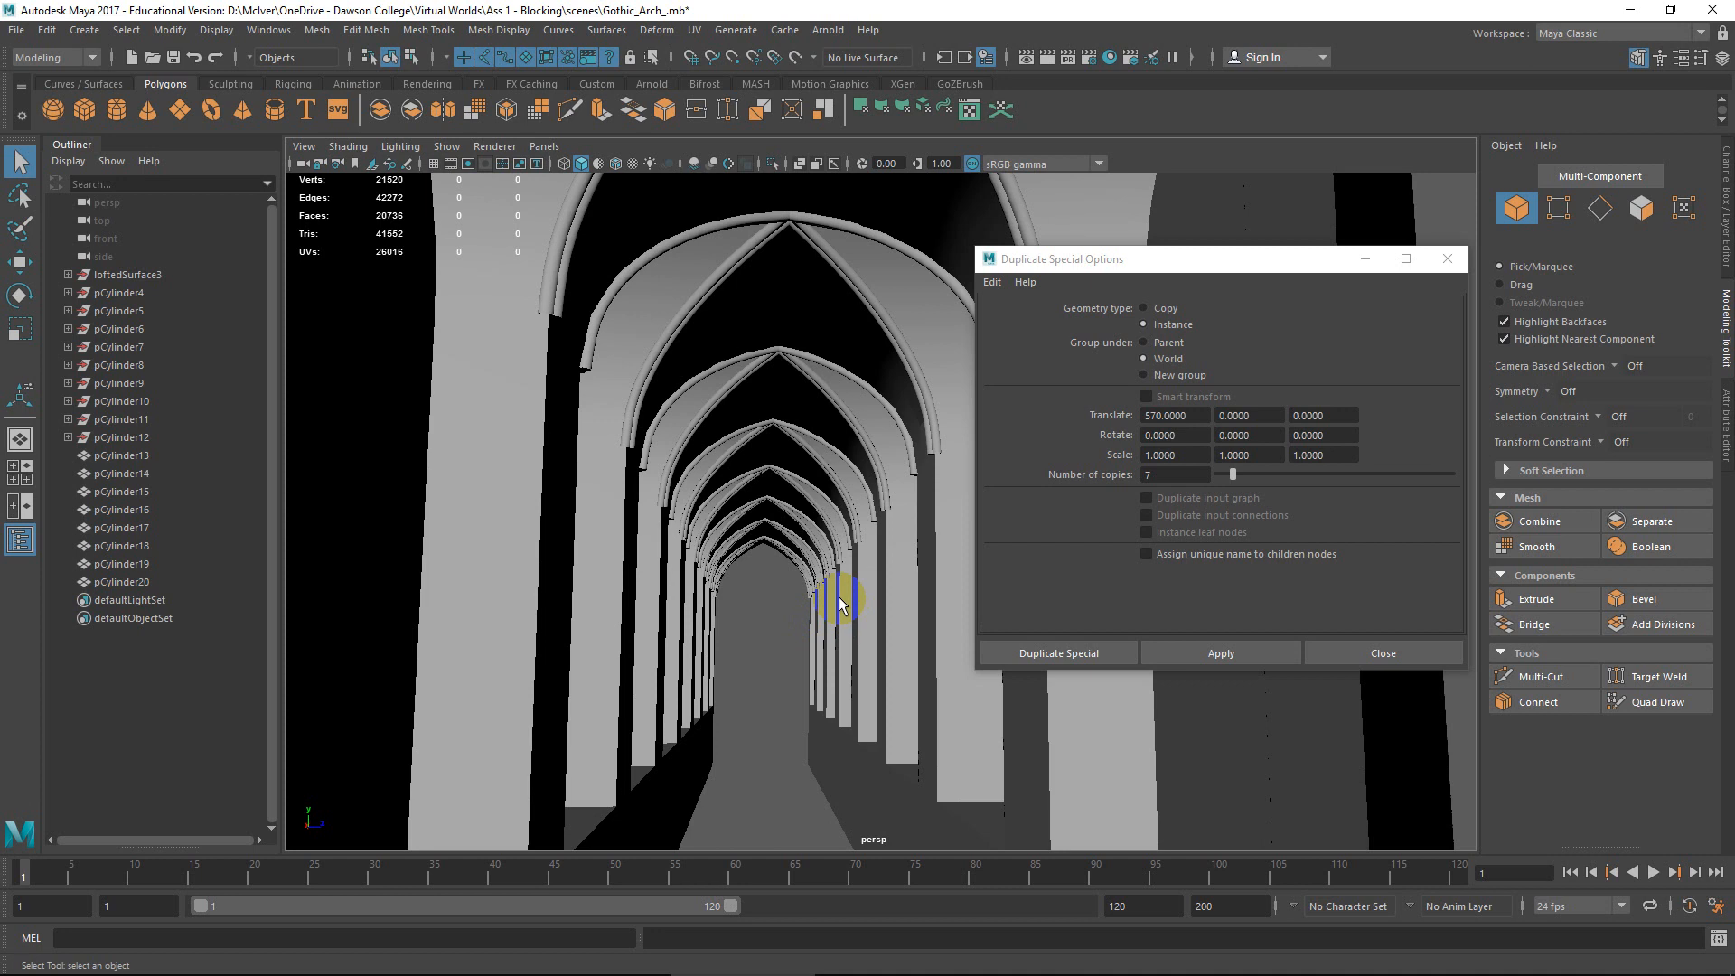
{"action": "scroll", "coordinate": [861, 587], "scroll_direction": "down", "scroll_amount": 3}
{"action": "left_click_drag", "start_coordinate": [883, 590], "coordinate": [827, 560], "text": "alt"}
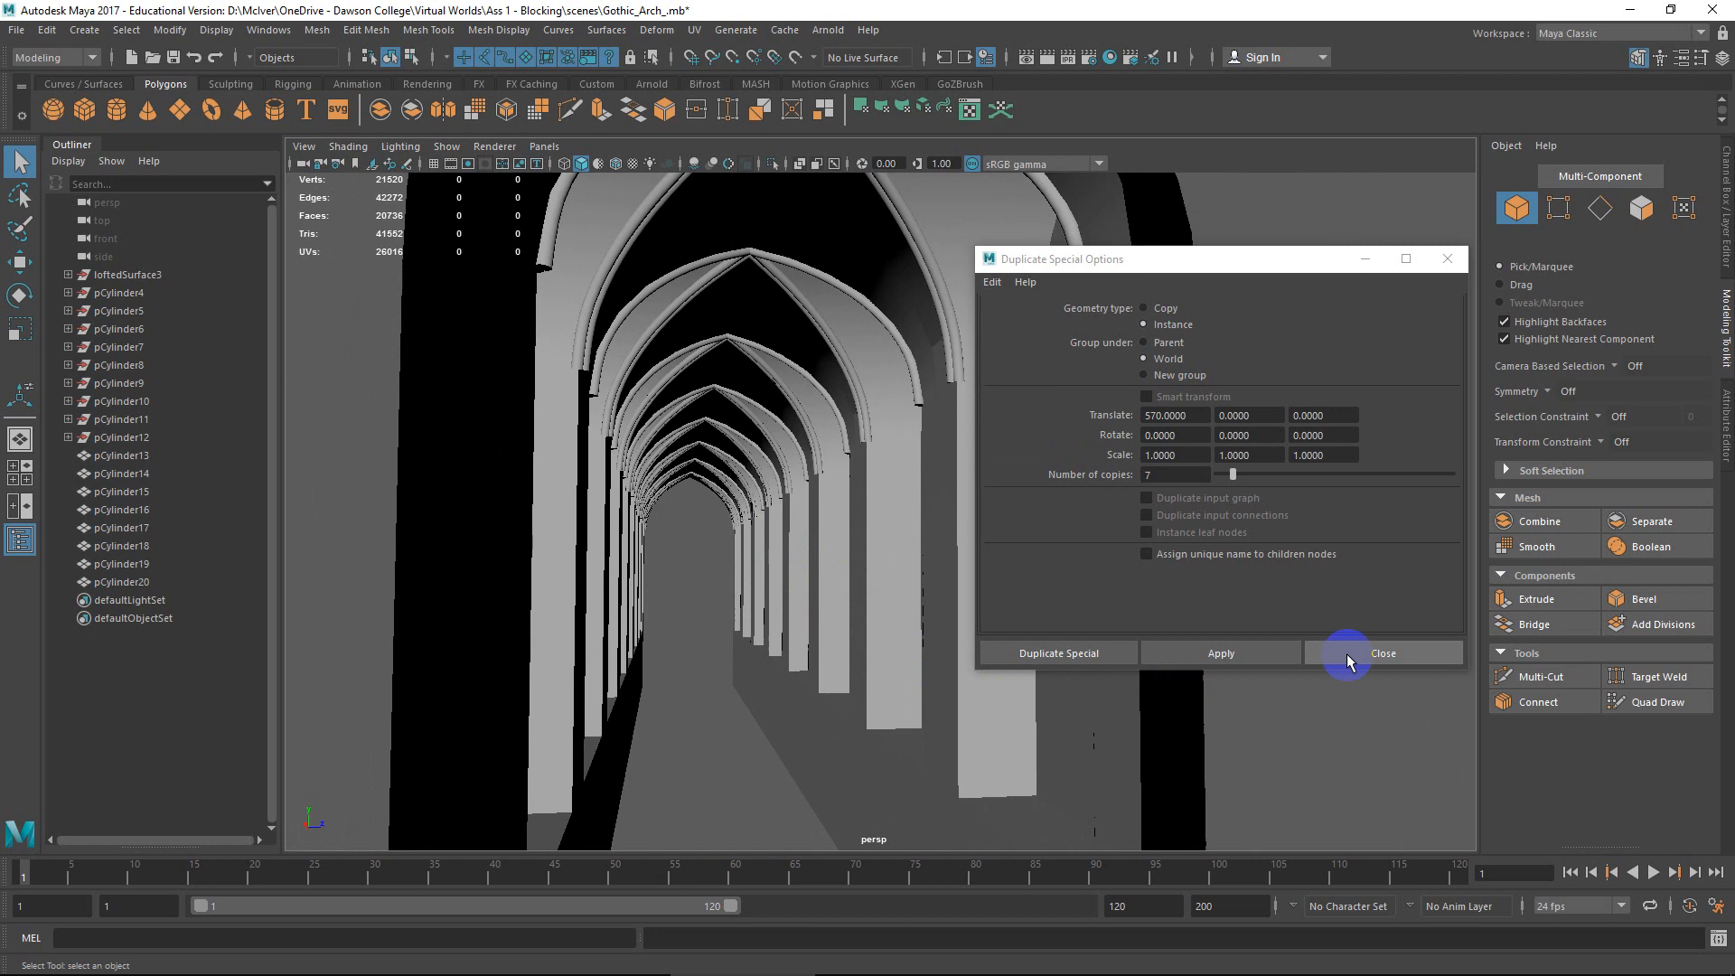
Close the Duplicate Special options and view the full arch corridor from outside.
{"action": "key", "text": "super"}
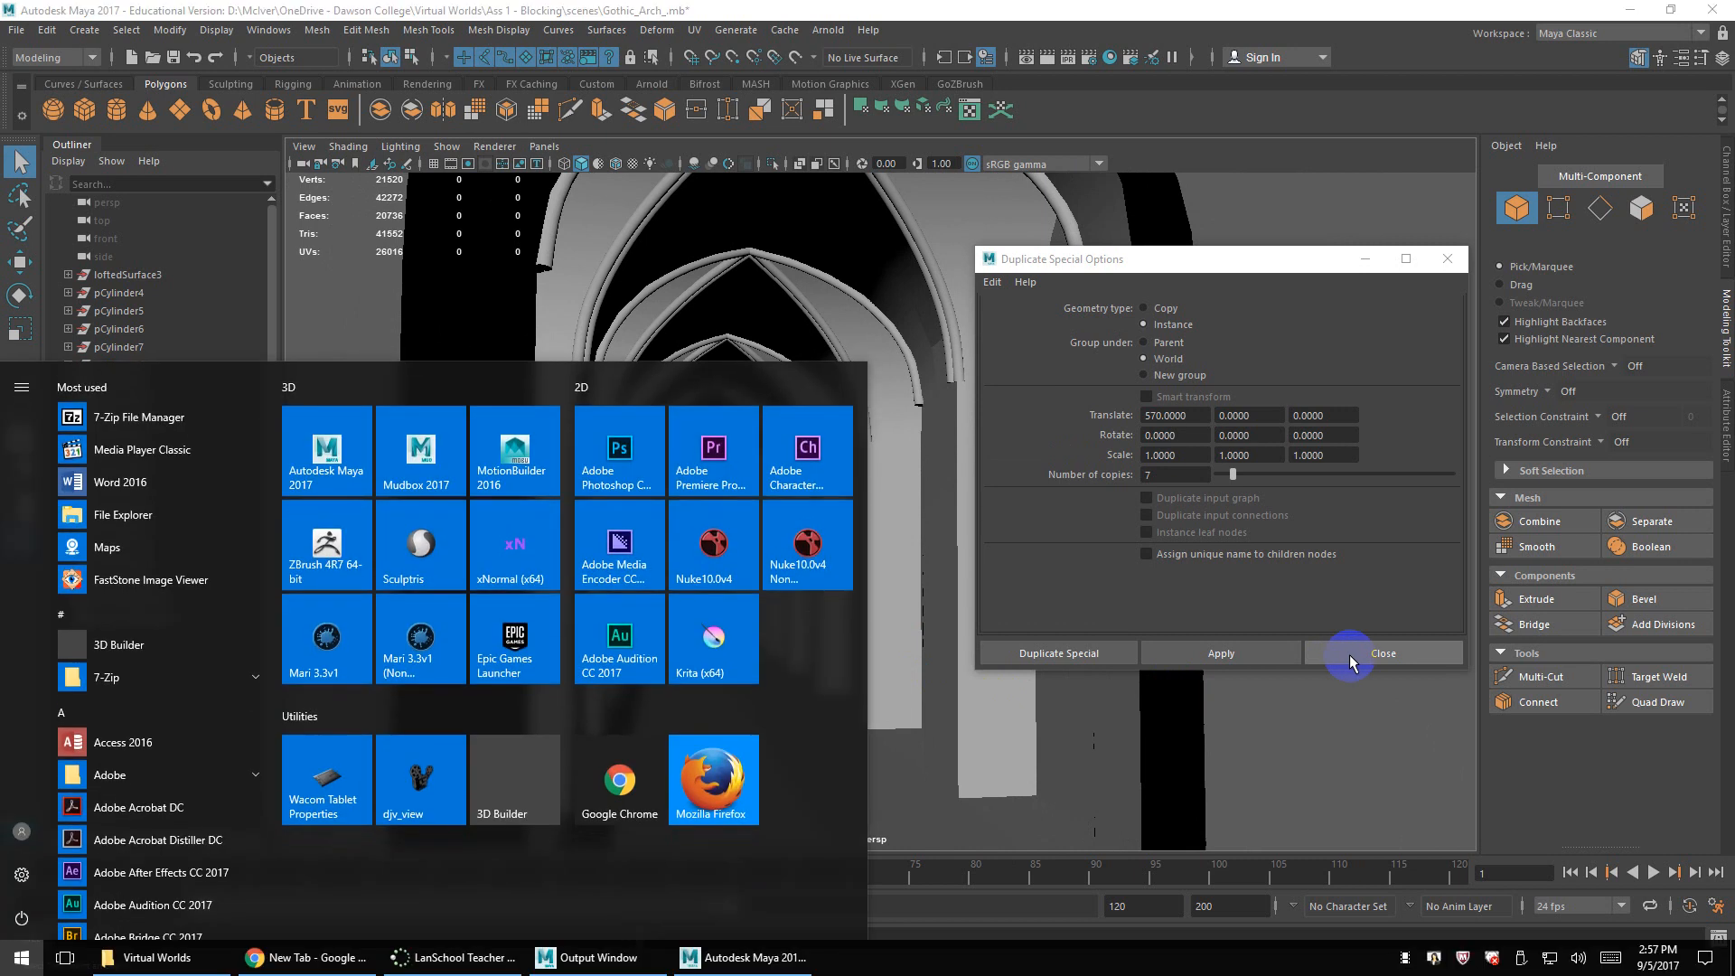
{"action": "key", "text": "super"}
{"action": "left_click", "coordinate": [1348, 654]}
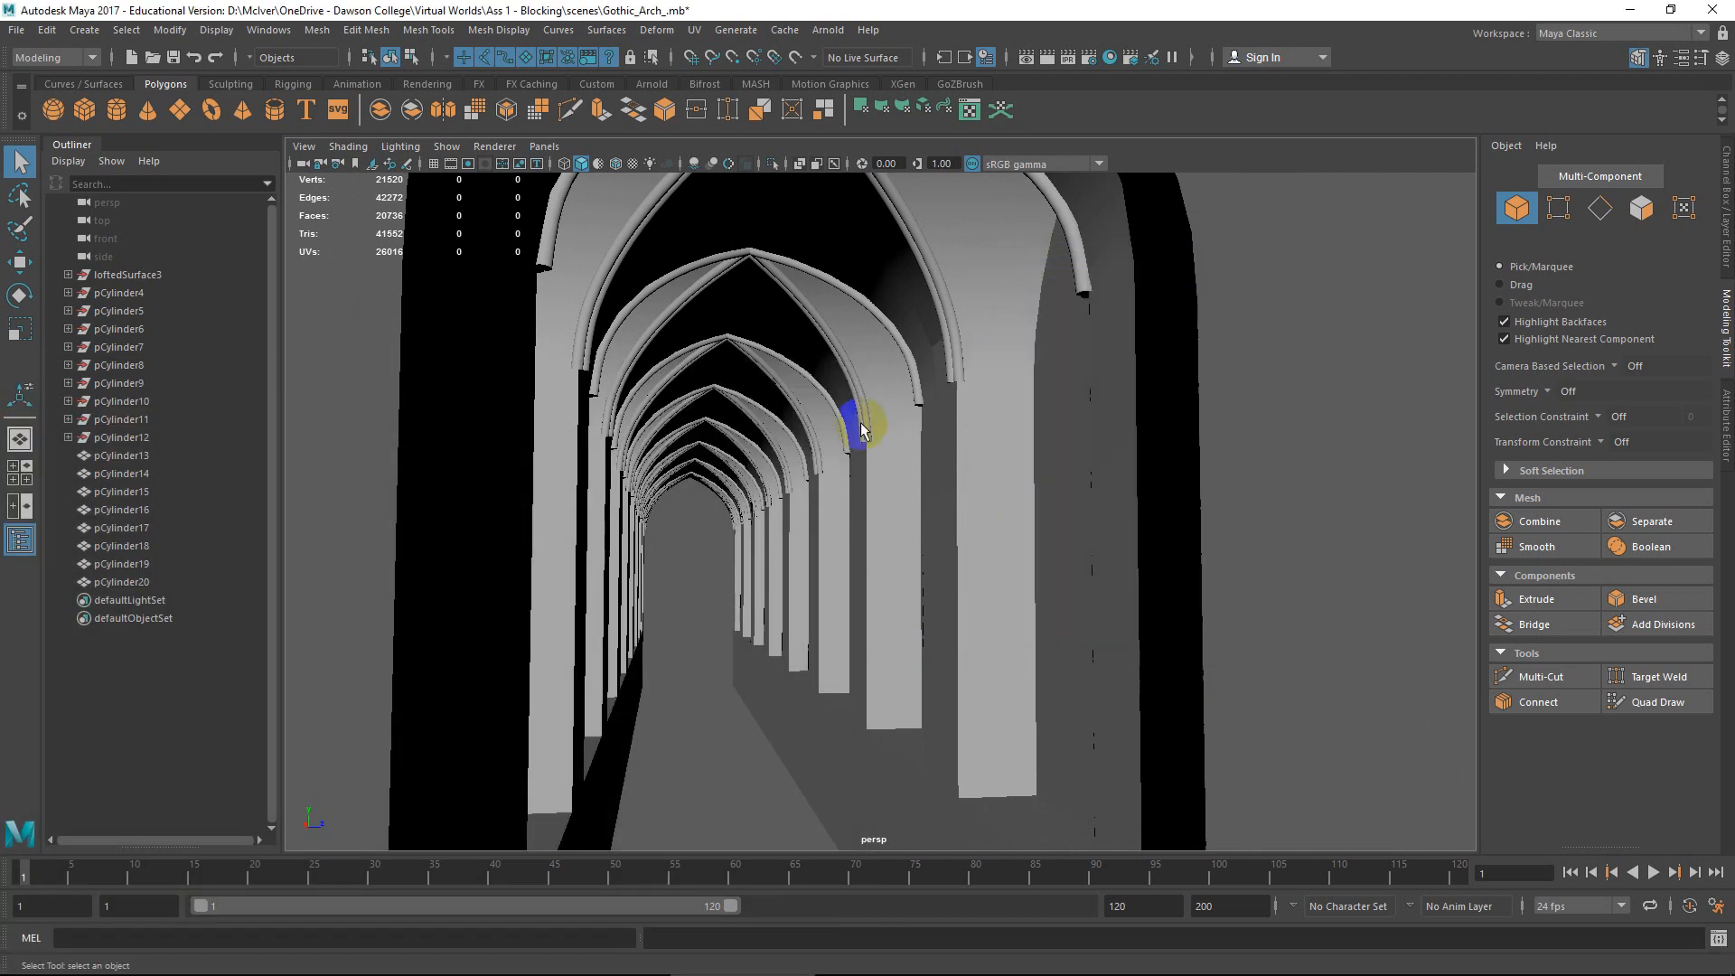
{"action": "scroll", "coordinate": [860, 419], "scroll_direction": "down", "scroll_amount": 5}
{"action": "left_click_drag", "start_coordinate": [872, 445], "coordinate": [624, 306], "text": "alt"}
{"action": "left_click", "coordinate": [17, 30]}
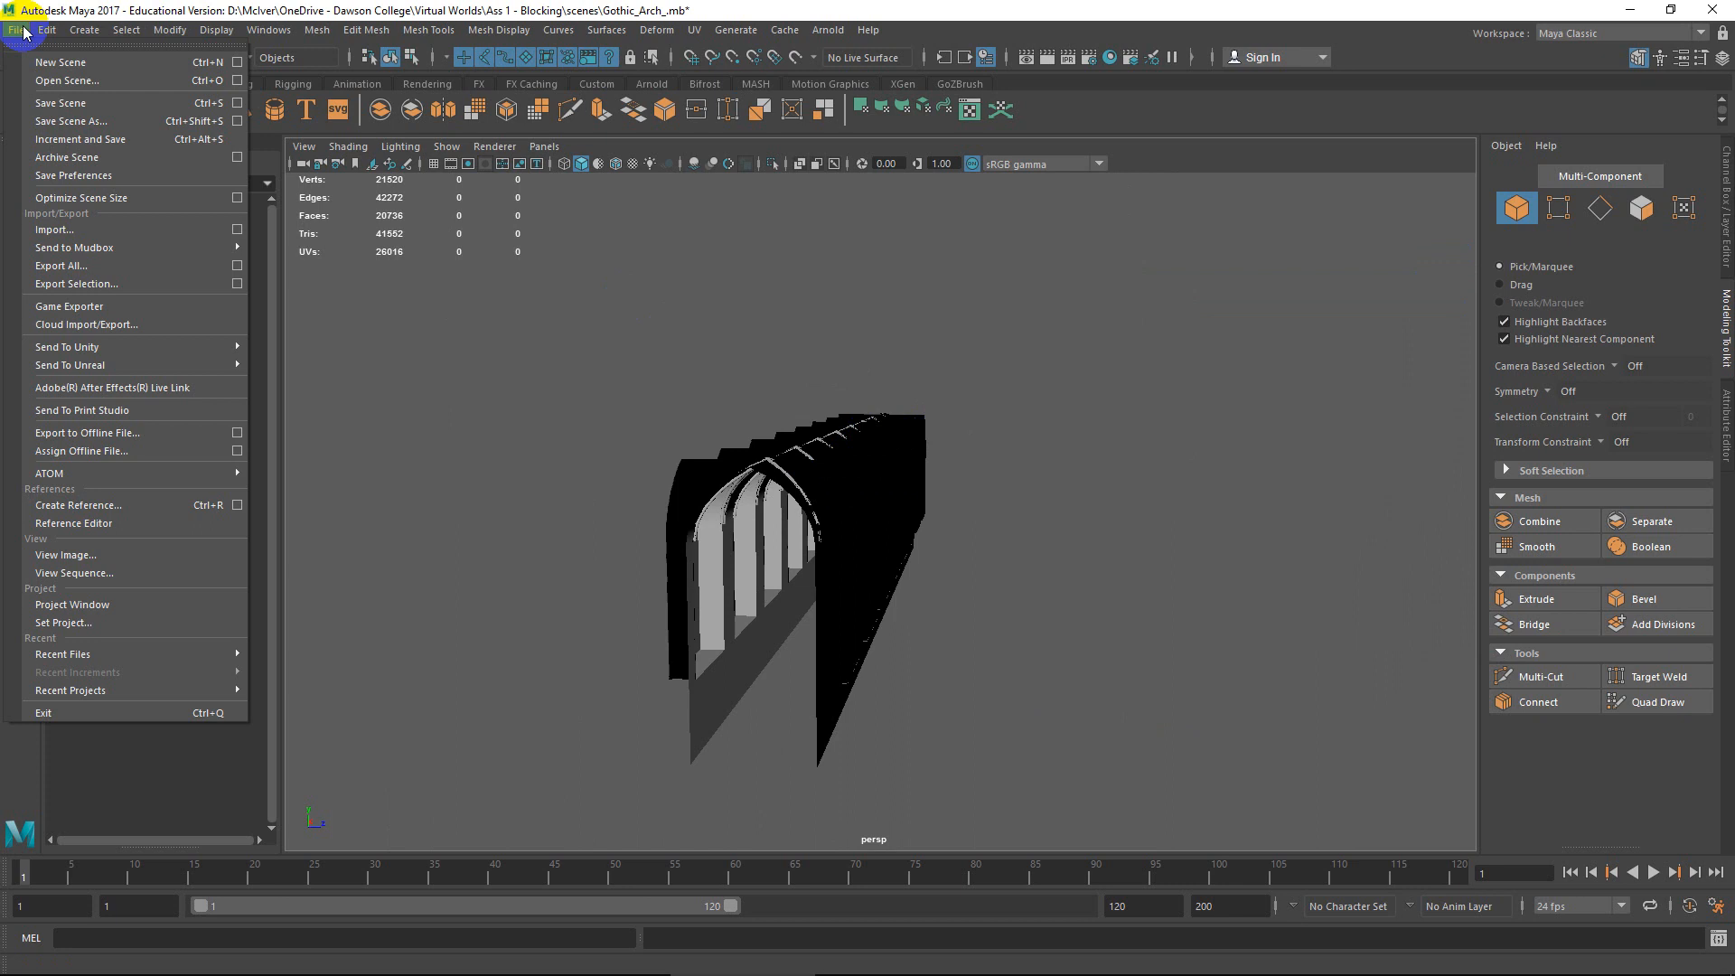
{"action": "left_click", "coordinate": [58, 63]}
{"action": "left_click", "coordinate": [944, 507]}
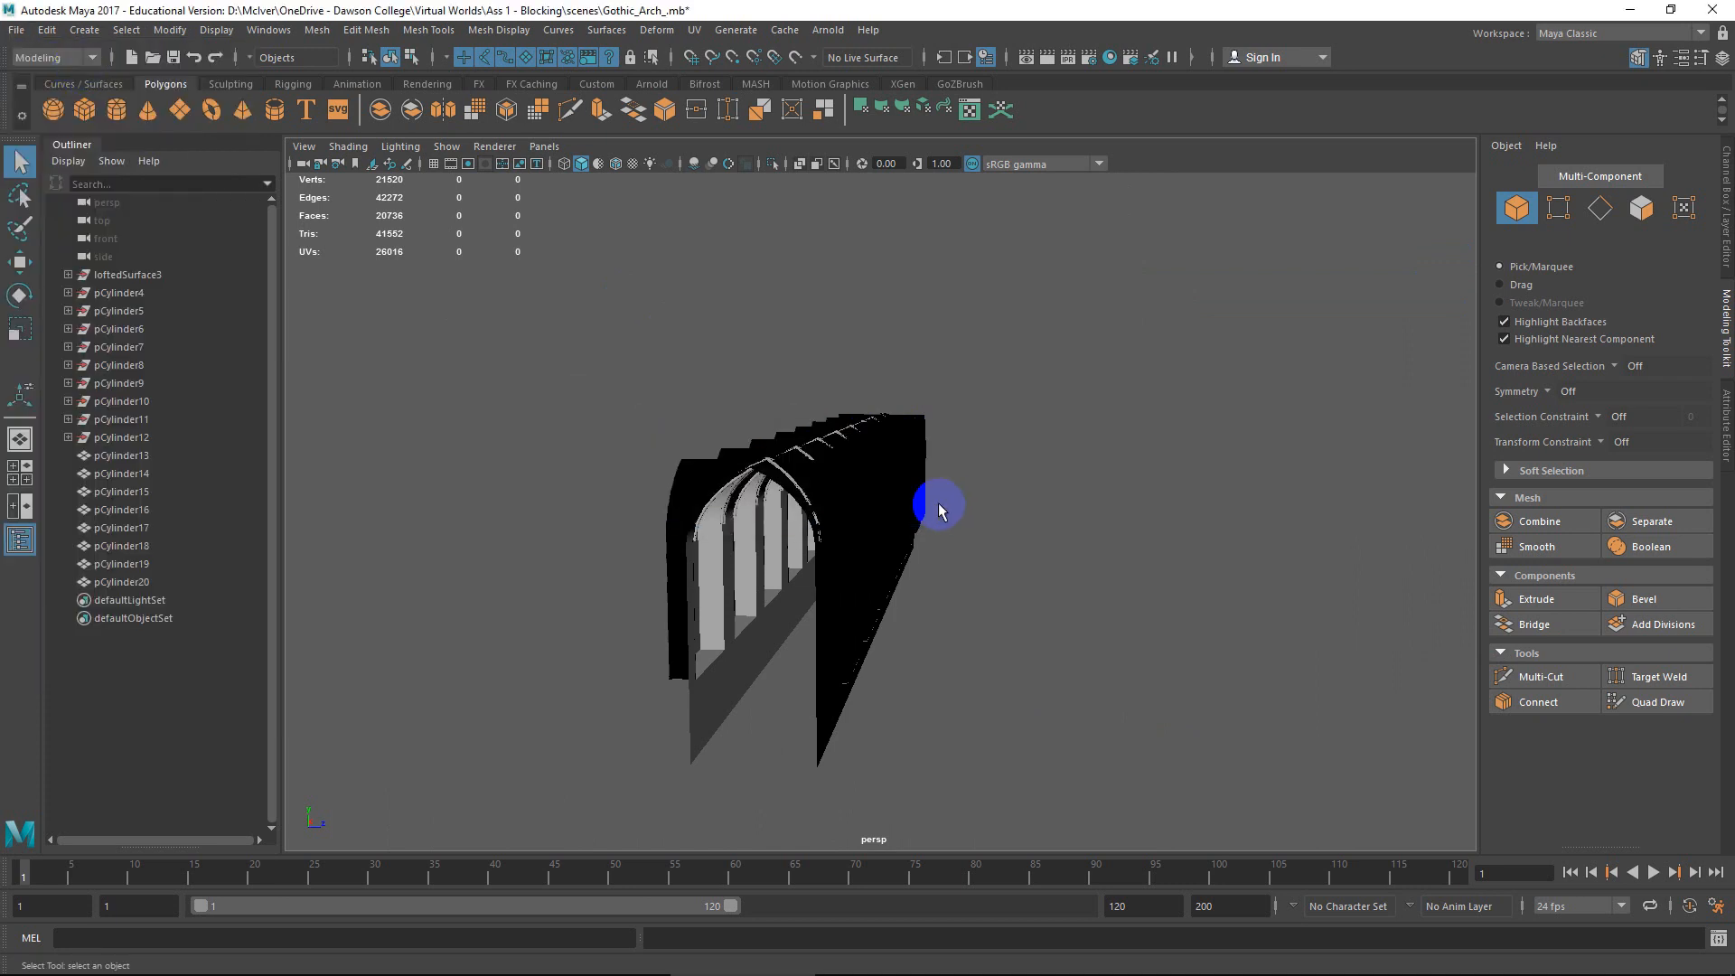
Save the arch scene as a new incremental version.
{"action": "left_click", "coordinate": [20, 32]}
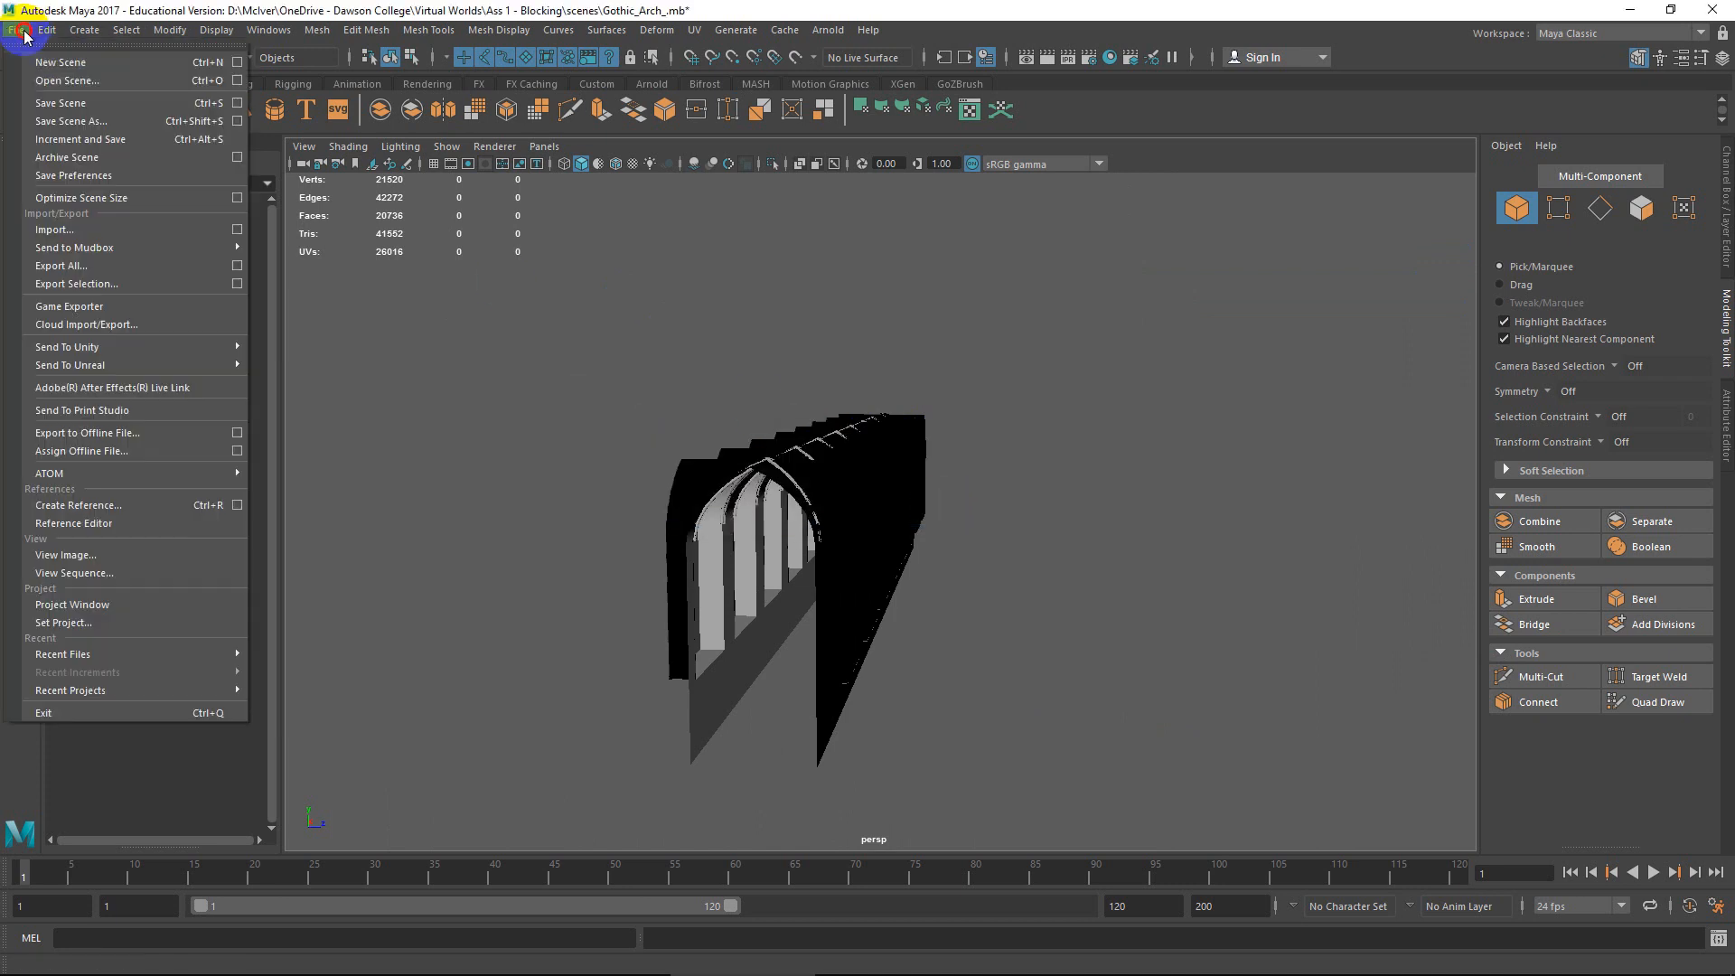
{"action": "left_click", "coordinate": [81, 139]}
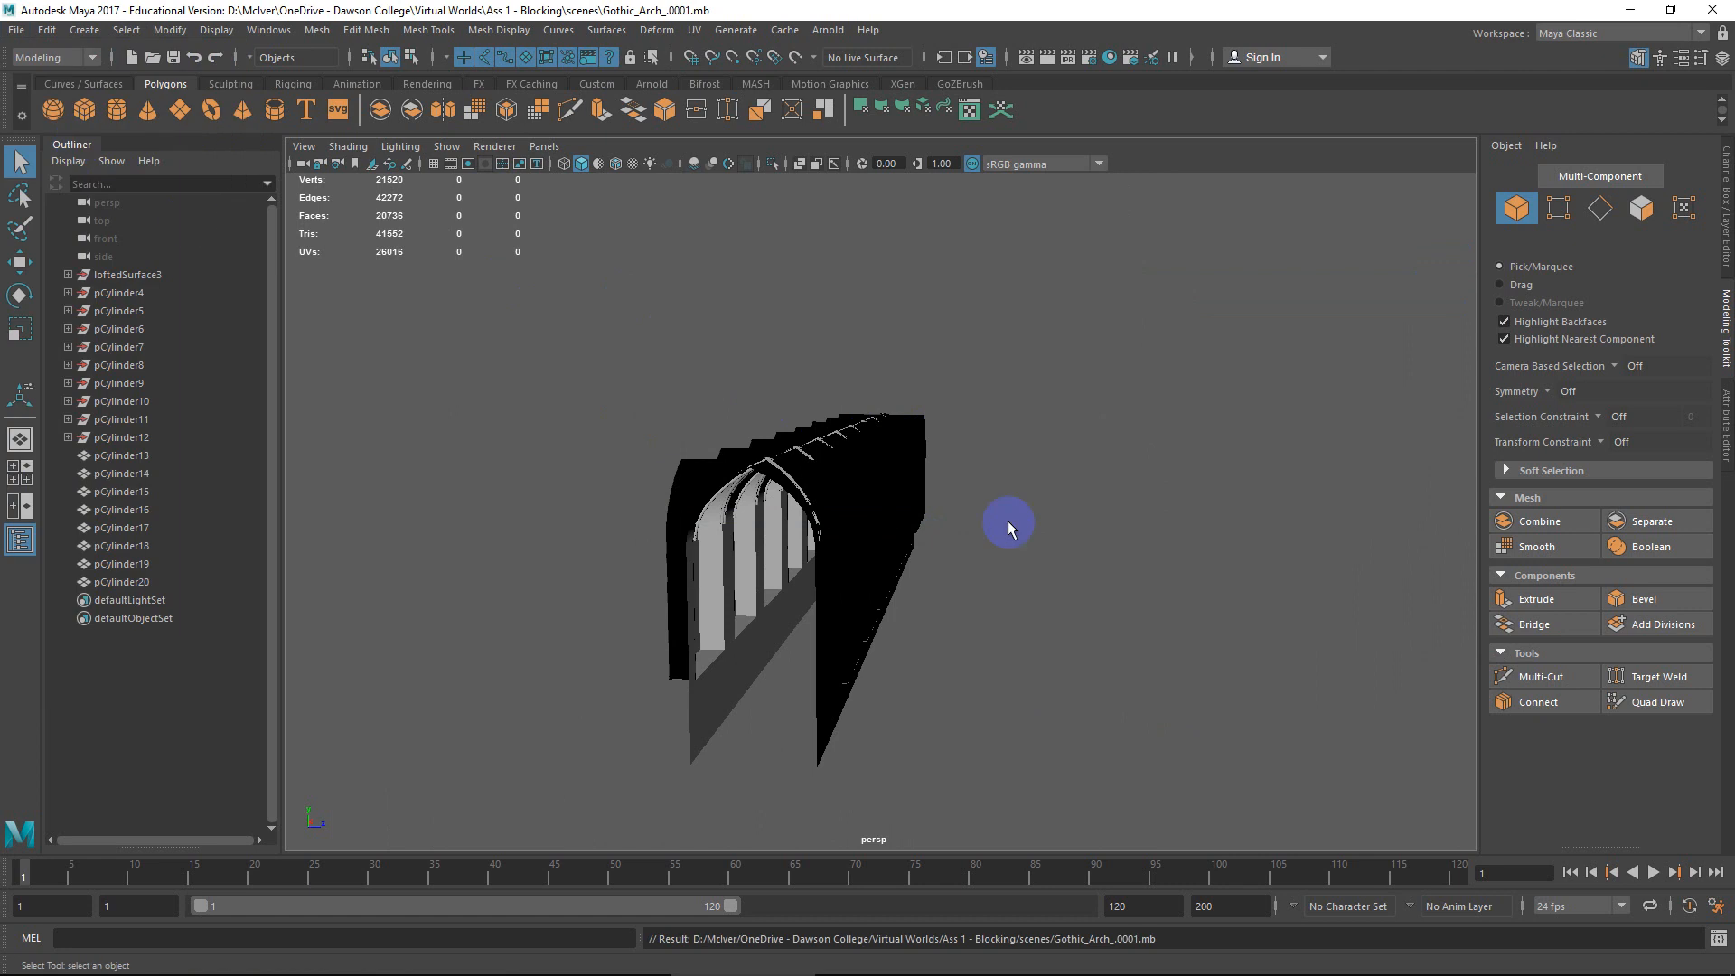
{"action": "left_click", "coordinate": [17, 30]}
{"action": "left_click", "coordinate": [70, 124]}
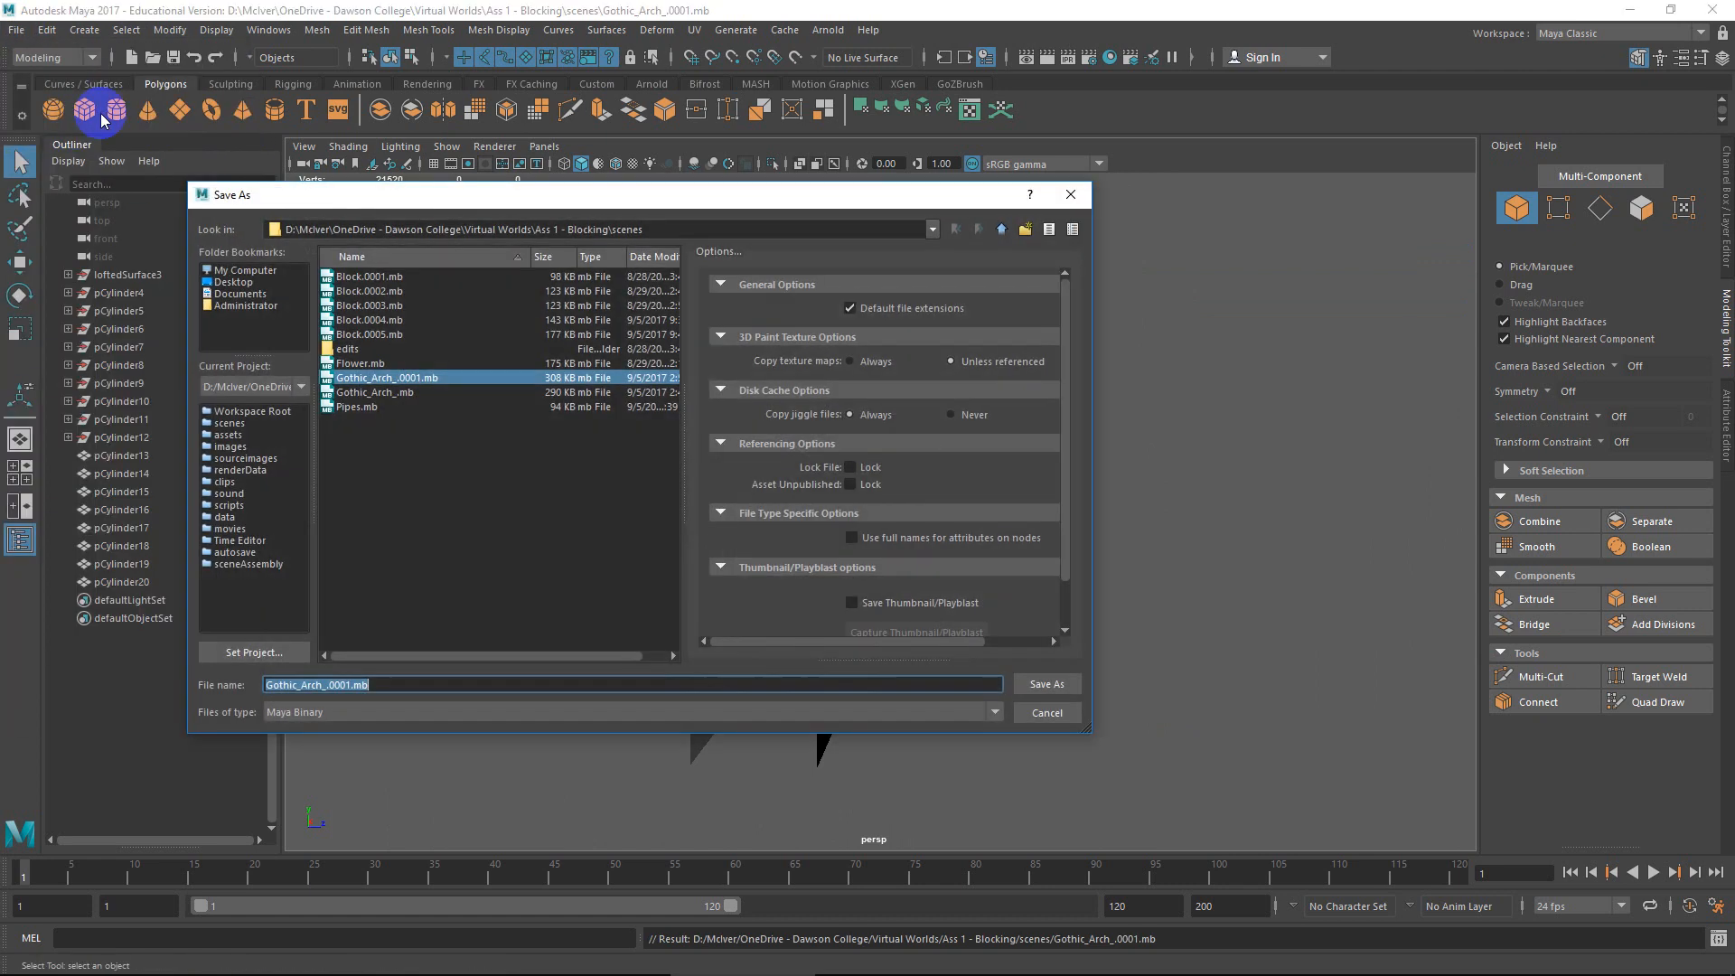
{"action": "left_click", "coordinate": [1014, 712]}
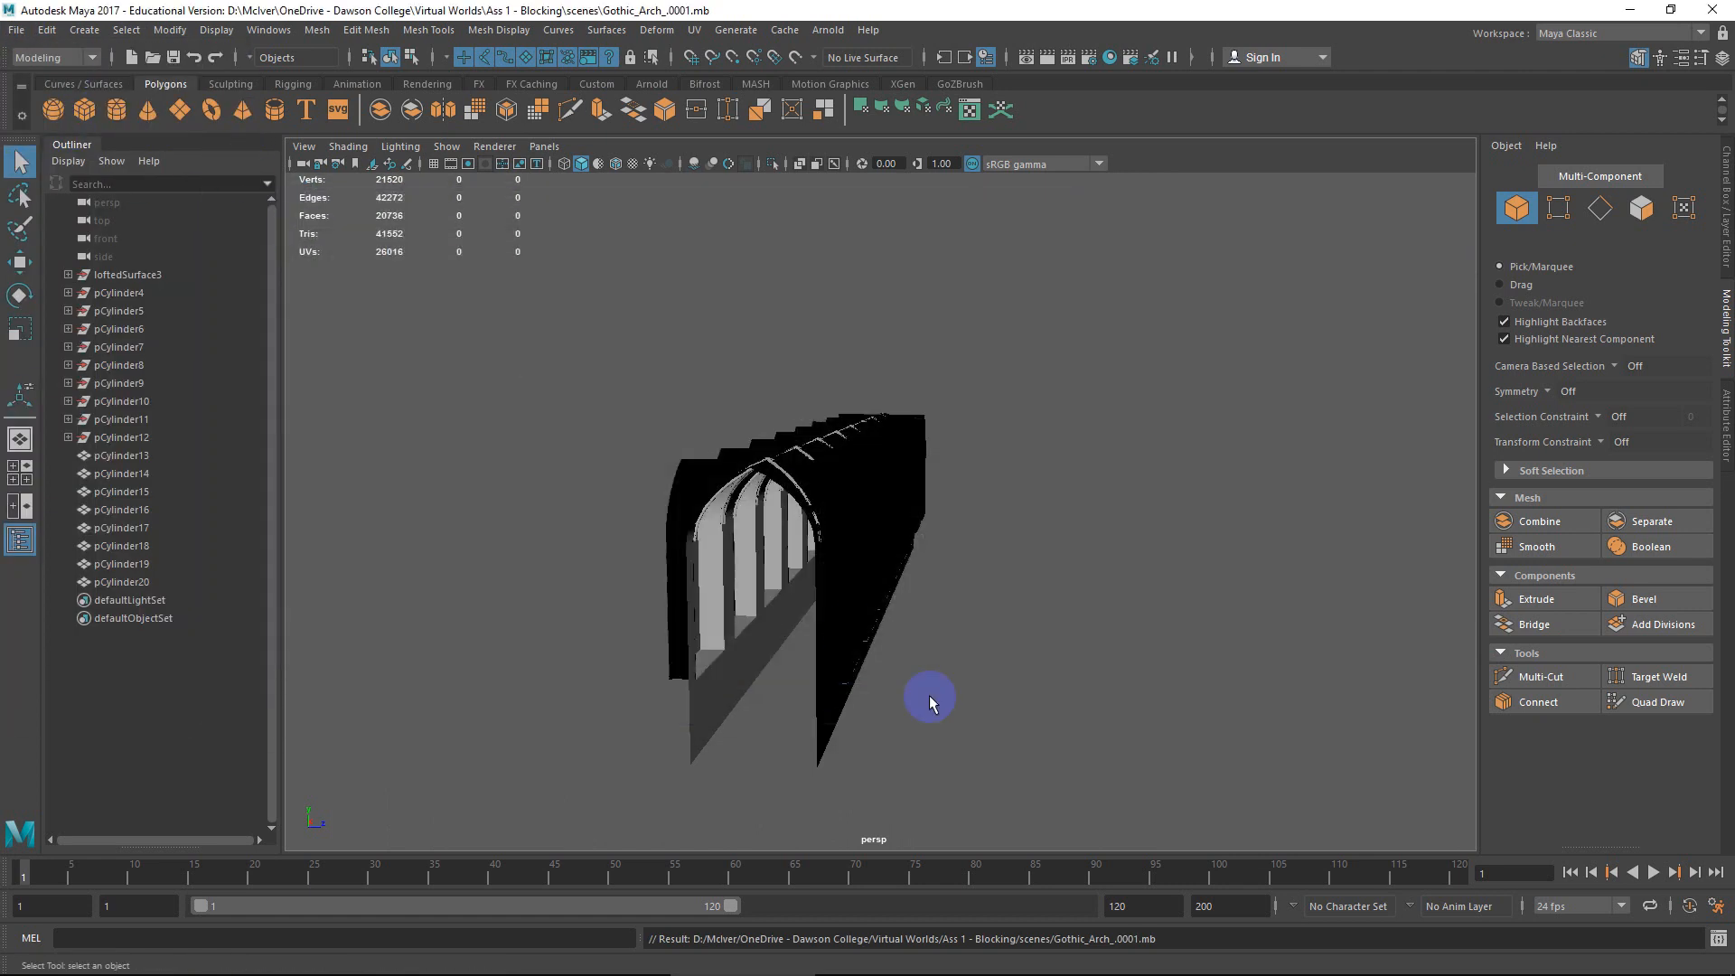
Start a new scene, show the four-view layout and turn on the grid in the perspective view.
{"action": "left_click", "coordinate": [17, 30]}
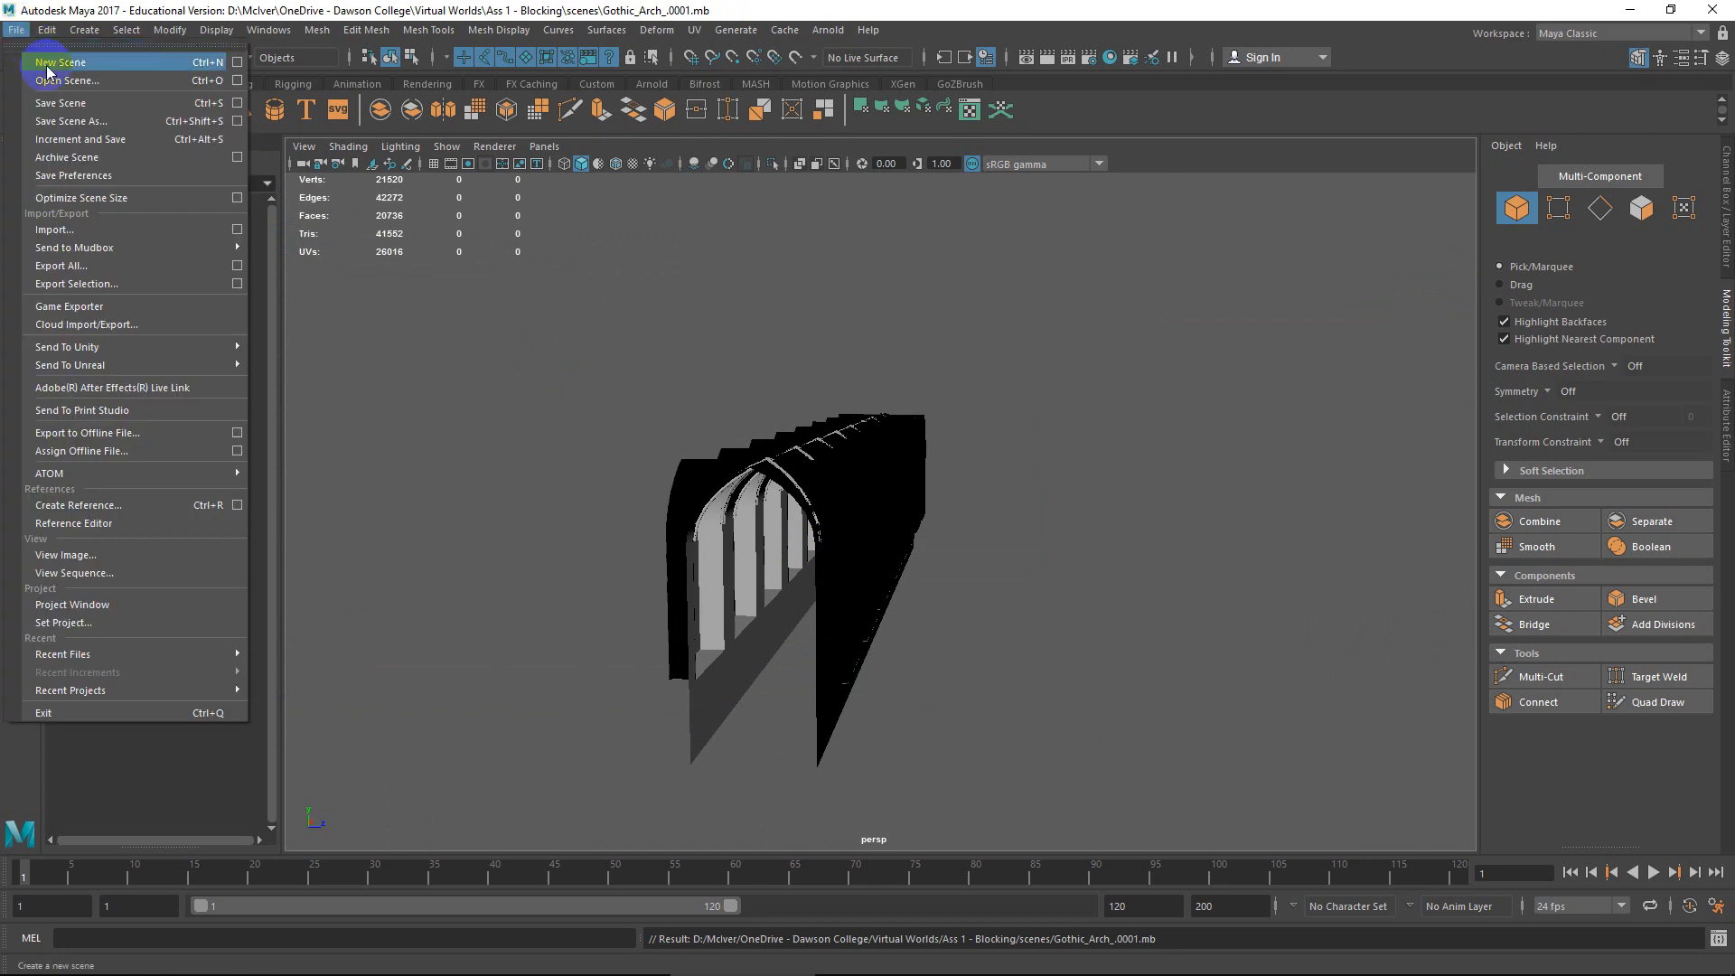
{"action": "left_click", "coordinate": [43, 63]}
{"action": "key", "text": "space"}
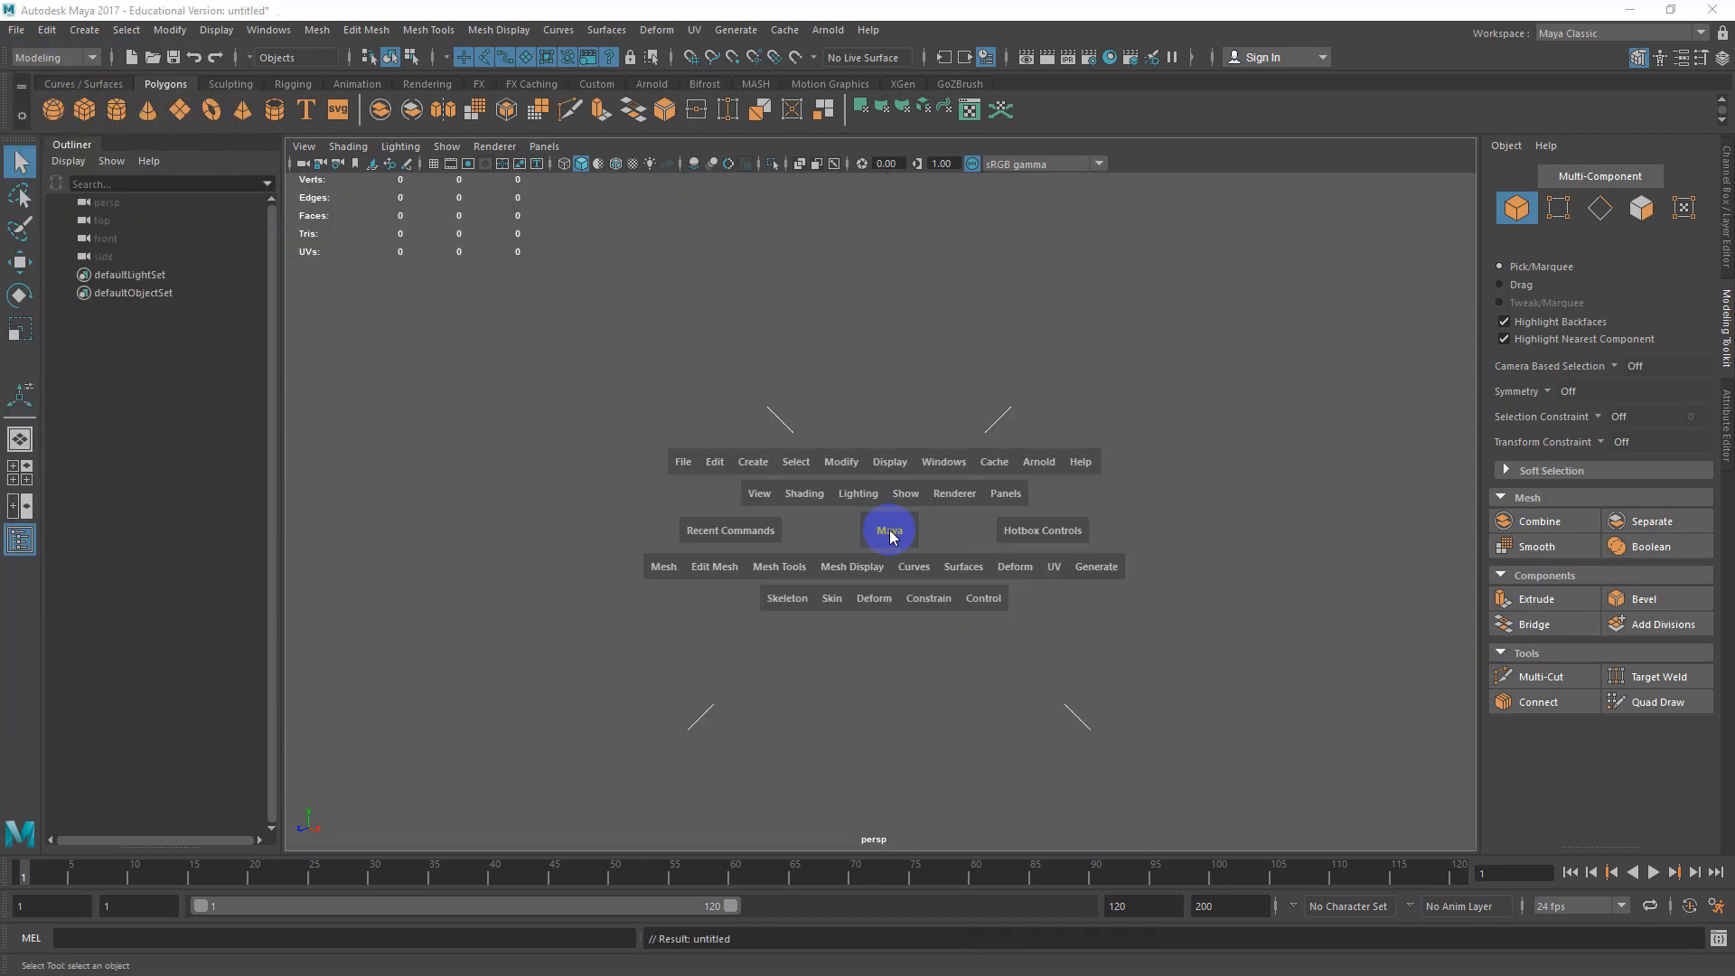
{"action": "left_click", "coordinate": [434, 168]}
{"action": "left_click", "coordinate": [434, 167]}
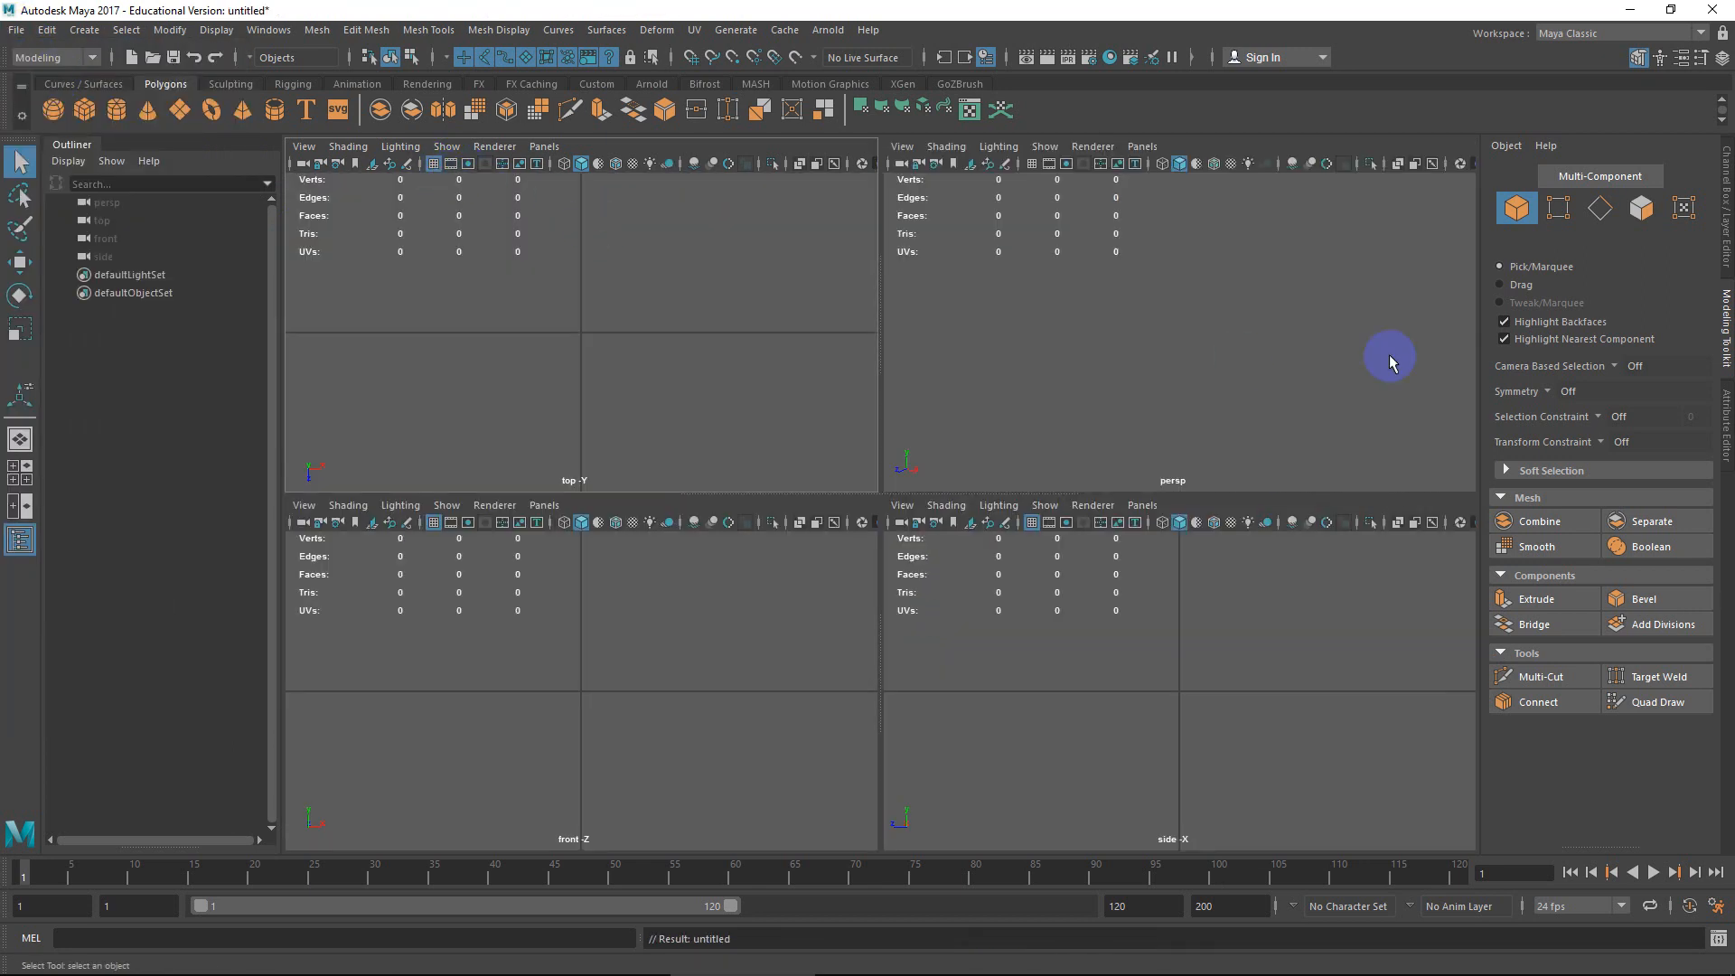
{"action": "left_click", "coordinate": [1375, 358]}
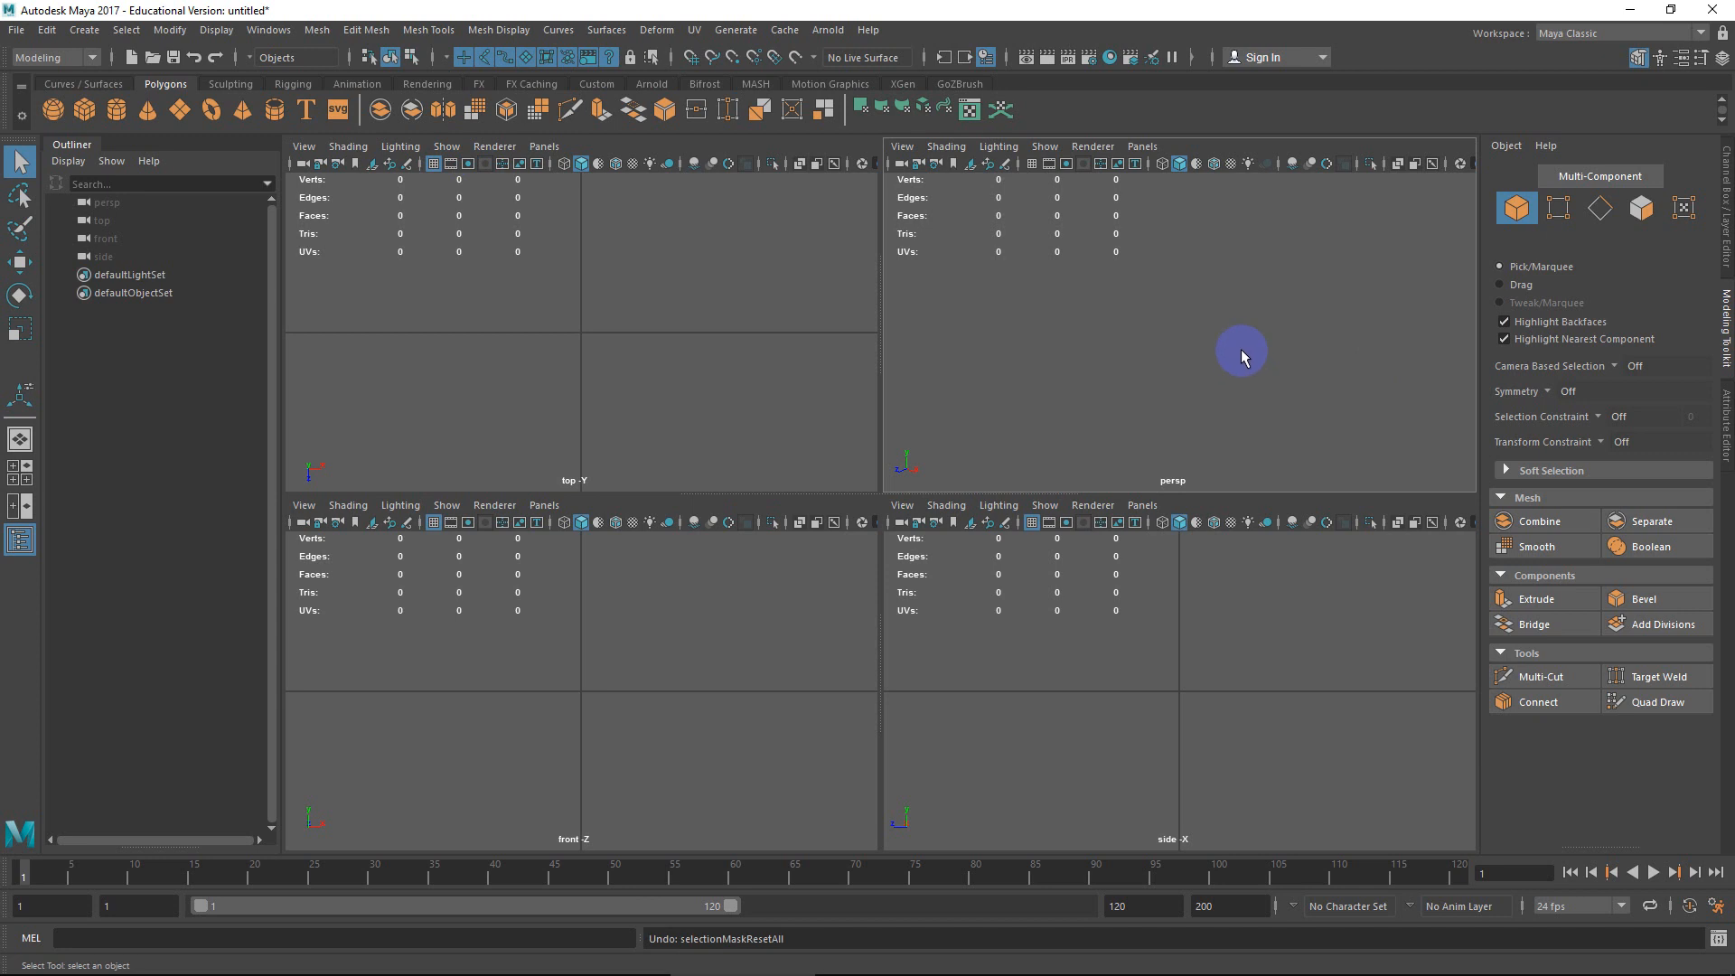
{"action": "key", "text": "space"}
{"action": "left_click_drag", "start_coordinate": [1197, 310], "coordinate": [1214, 271]}
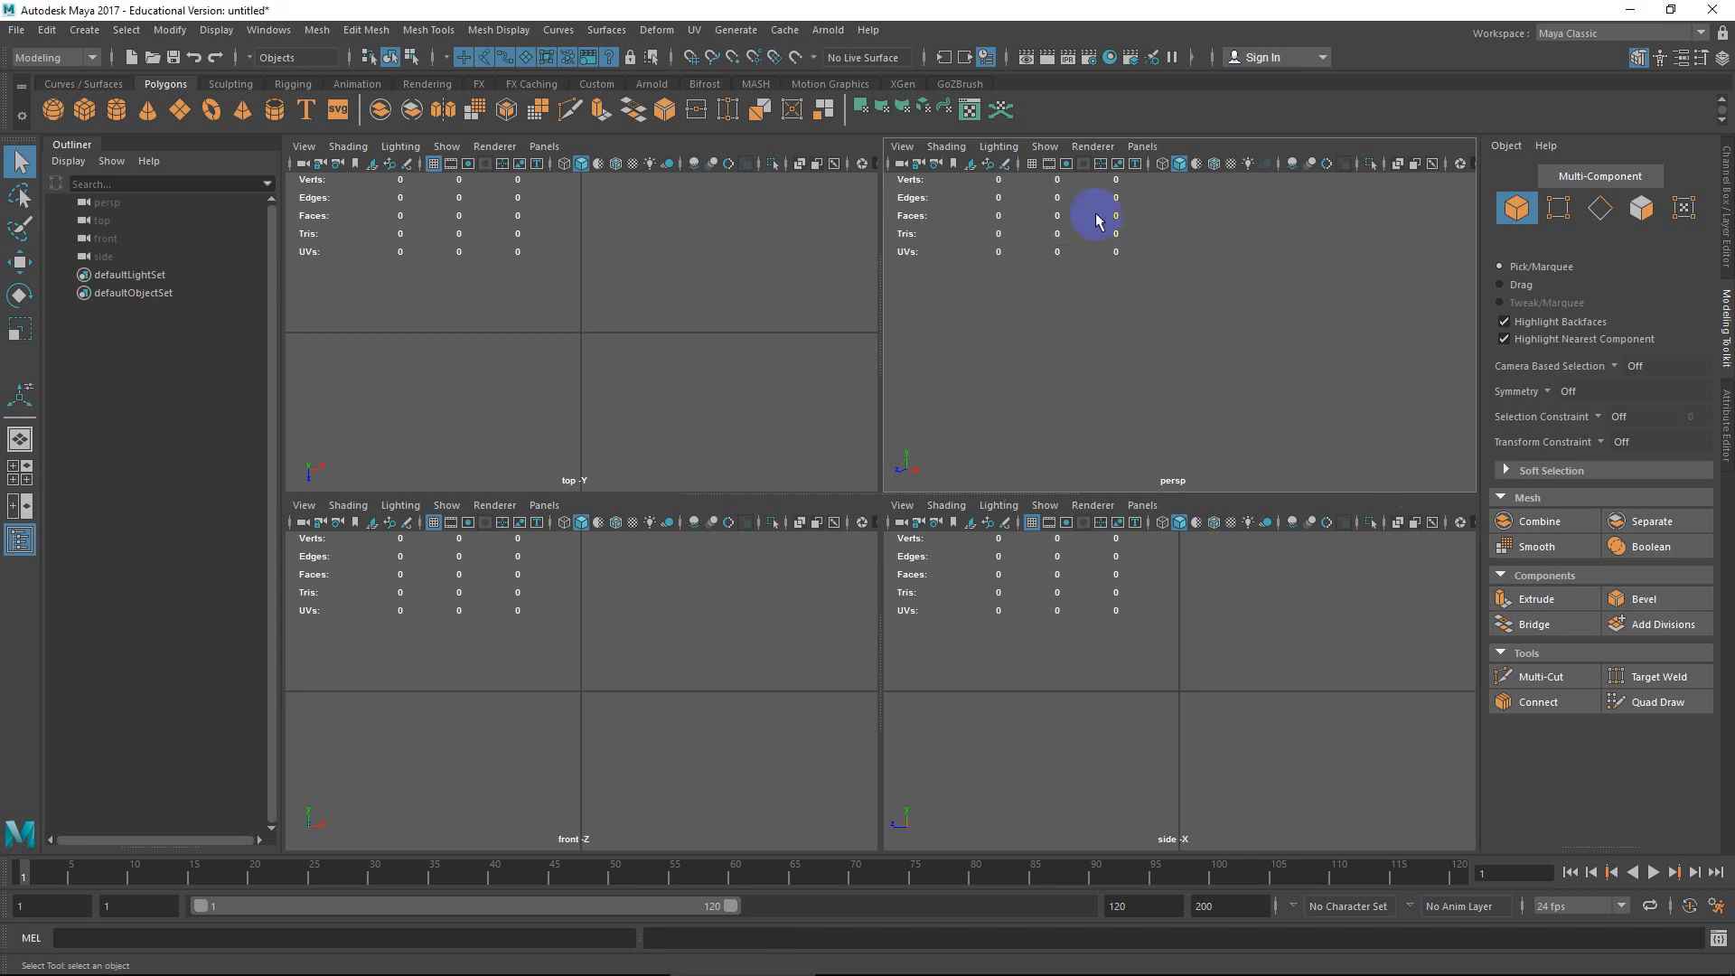
{"action": "left_click", "coordinate": [1031, 164]}
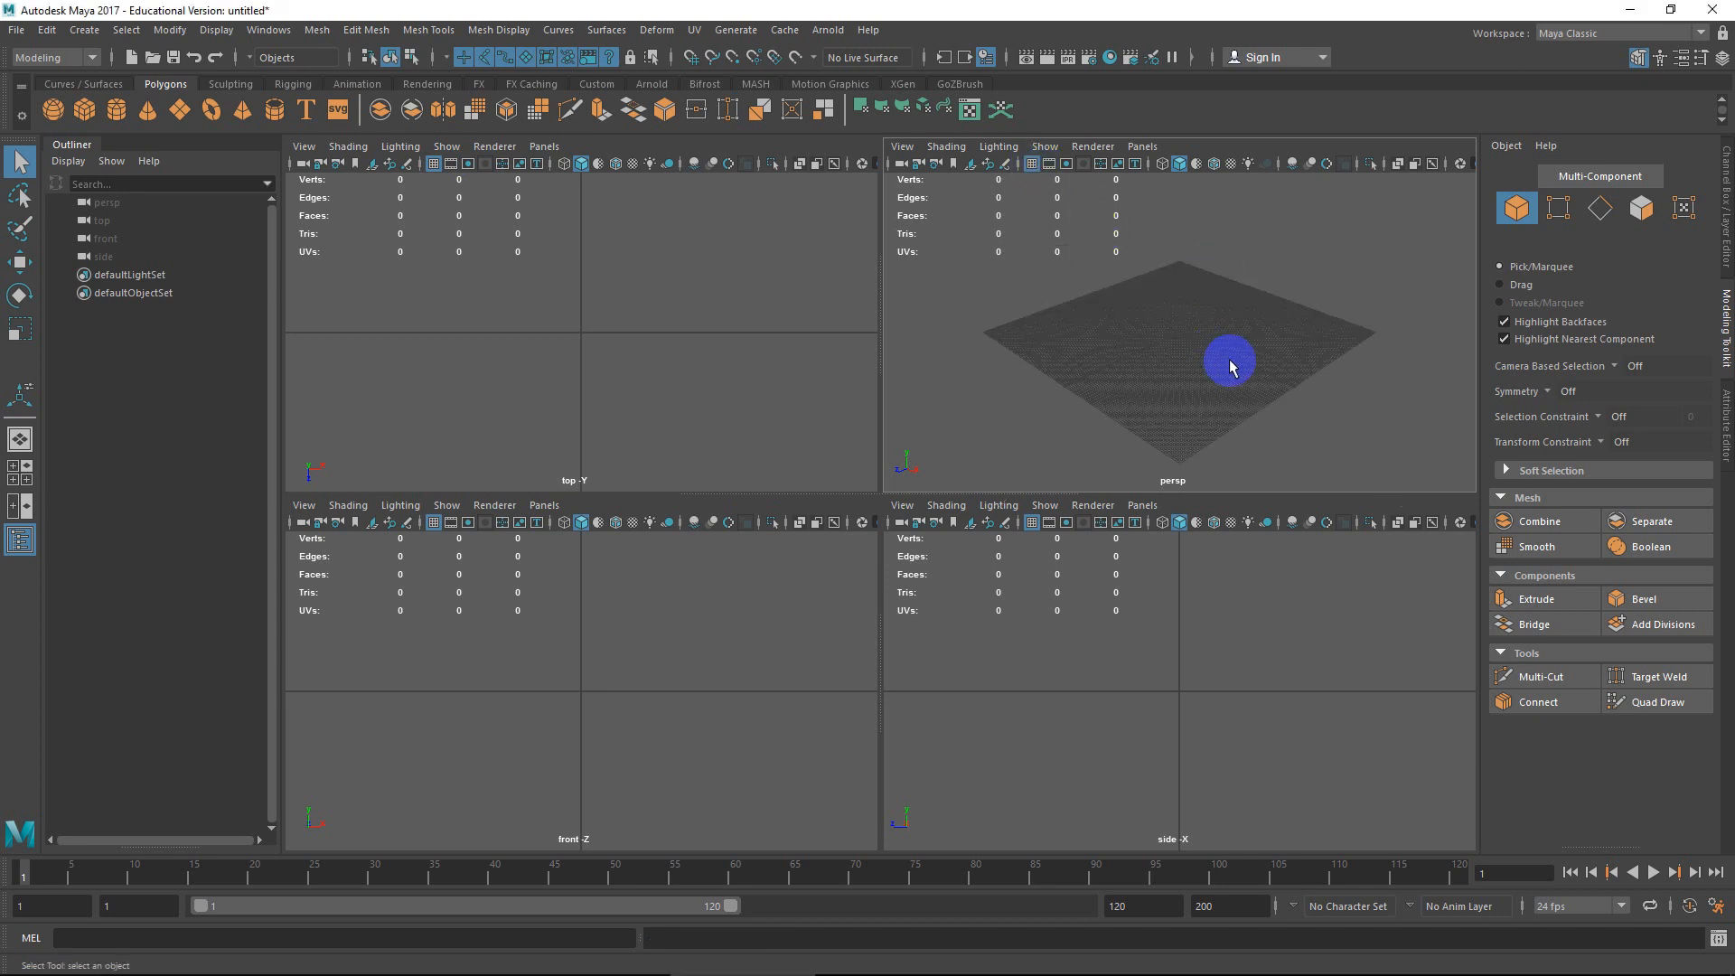
Check the grid in the perspective view, and maximise the front view.
{"action": "key", "text": "space"}
{"action": "left_click_drag", "start_coordinate": [1162, 359], "coordinate": [955, 472], "text": "alt"}
{"action": "key", "text": "space"}
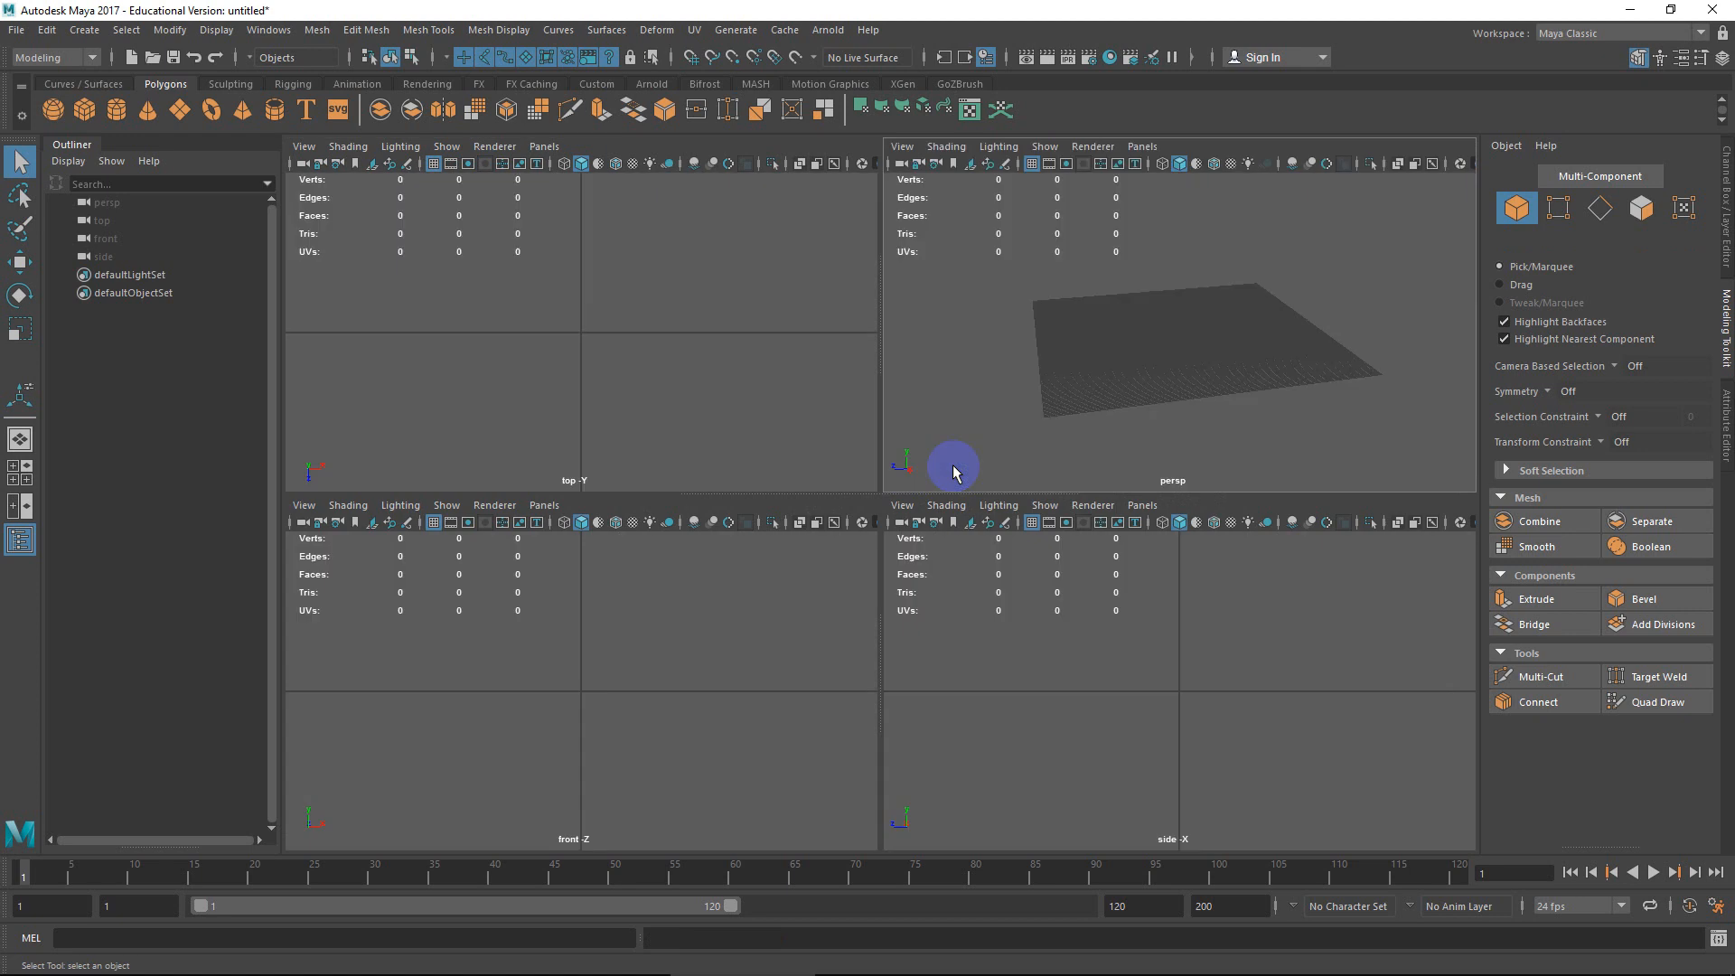
{"action": "key", "text": "space"}
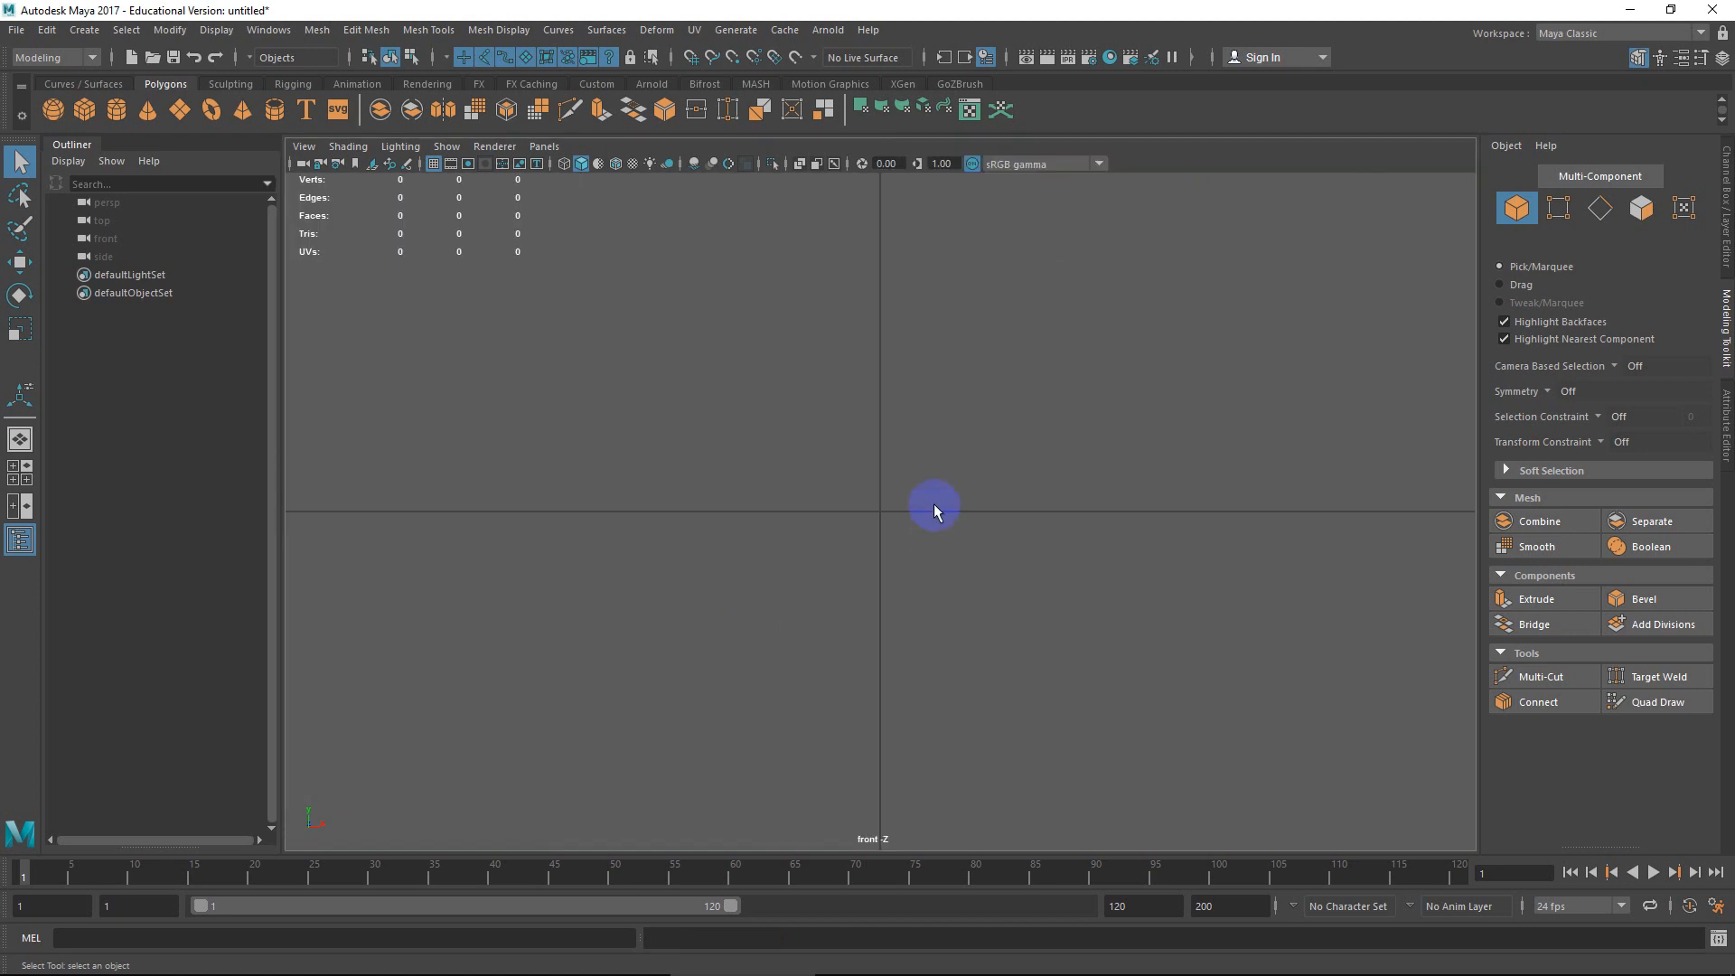
Open the grid display options for the scene.
{"action": "scroll", "coordinate": [934, 502], "scroll_direction": "down", "scroll_amount": 6}
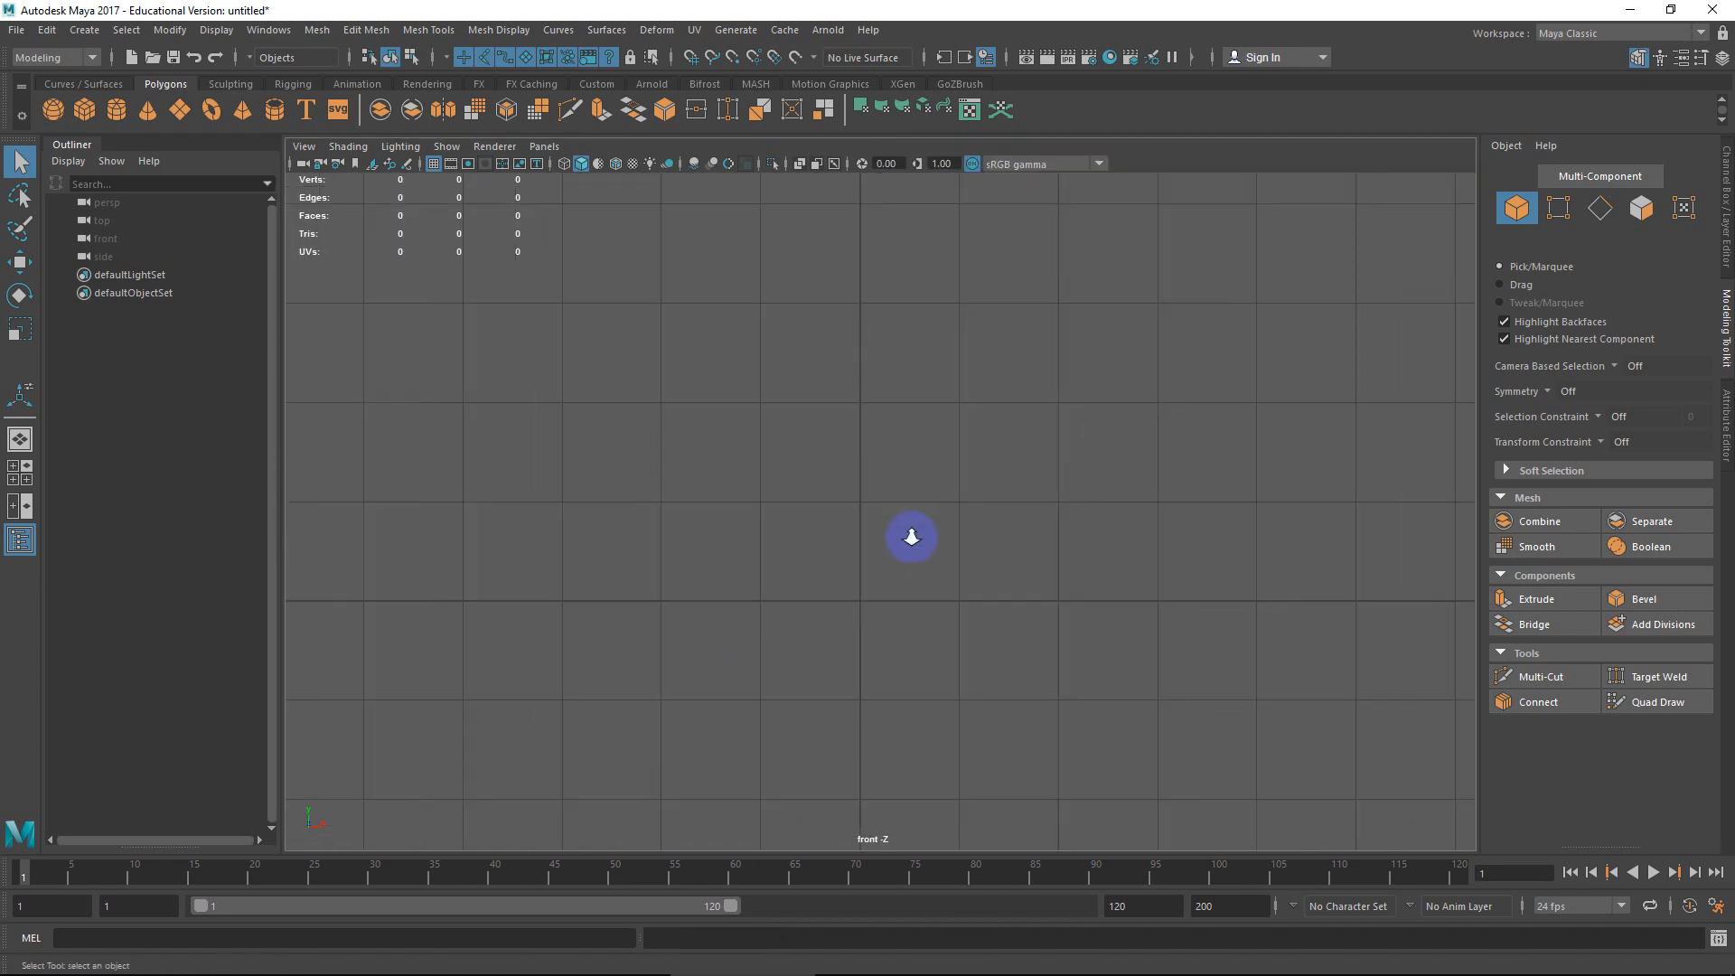
{"action": "scroll", "coordinate": [911, 536], "scroll_direction": "down", "scroll_amount": 3}
{"action": "left_click", "coordinate": [292, 33]}
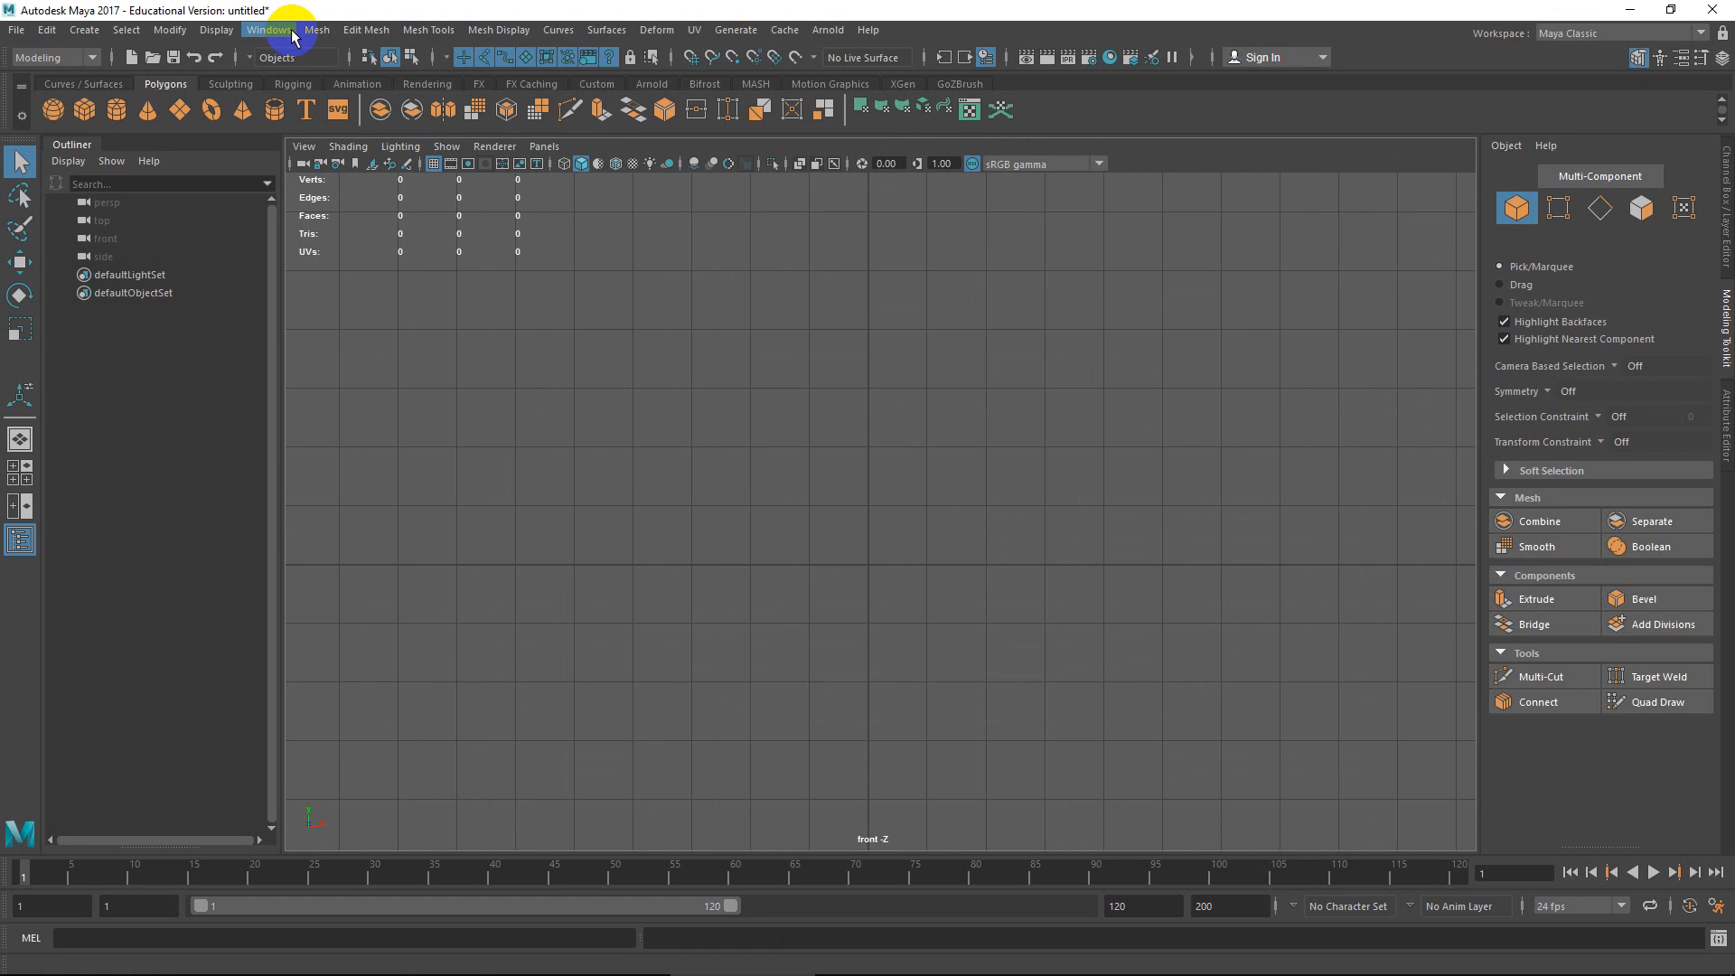
{"action": "mouse_move", "coordinate": [388, 78]}
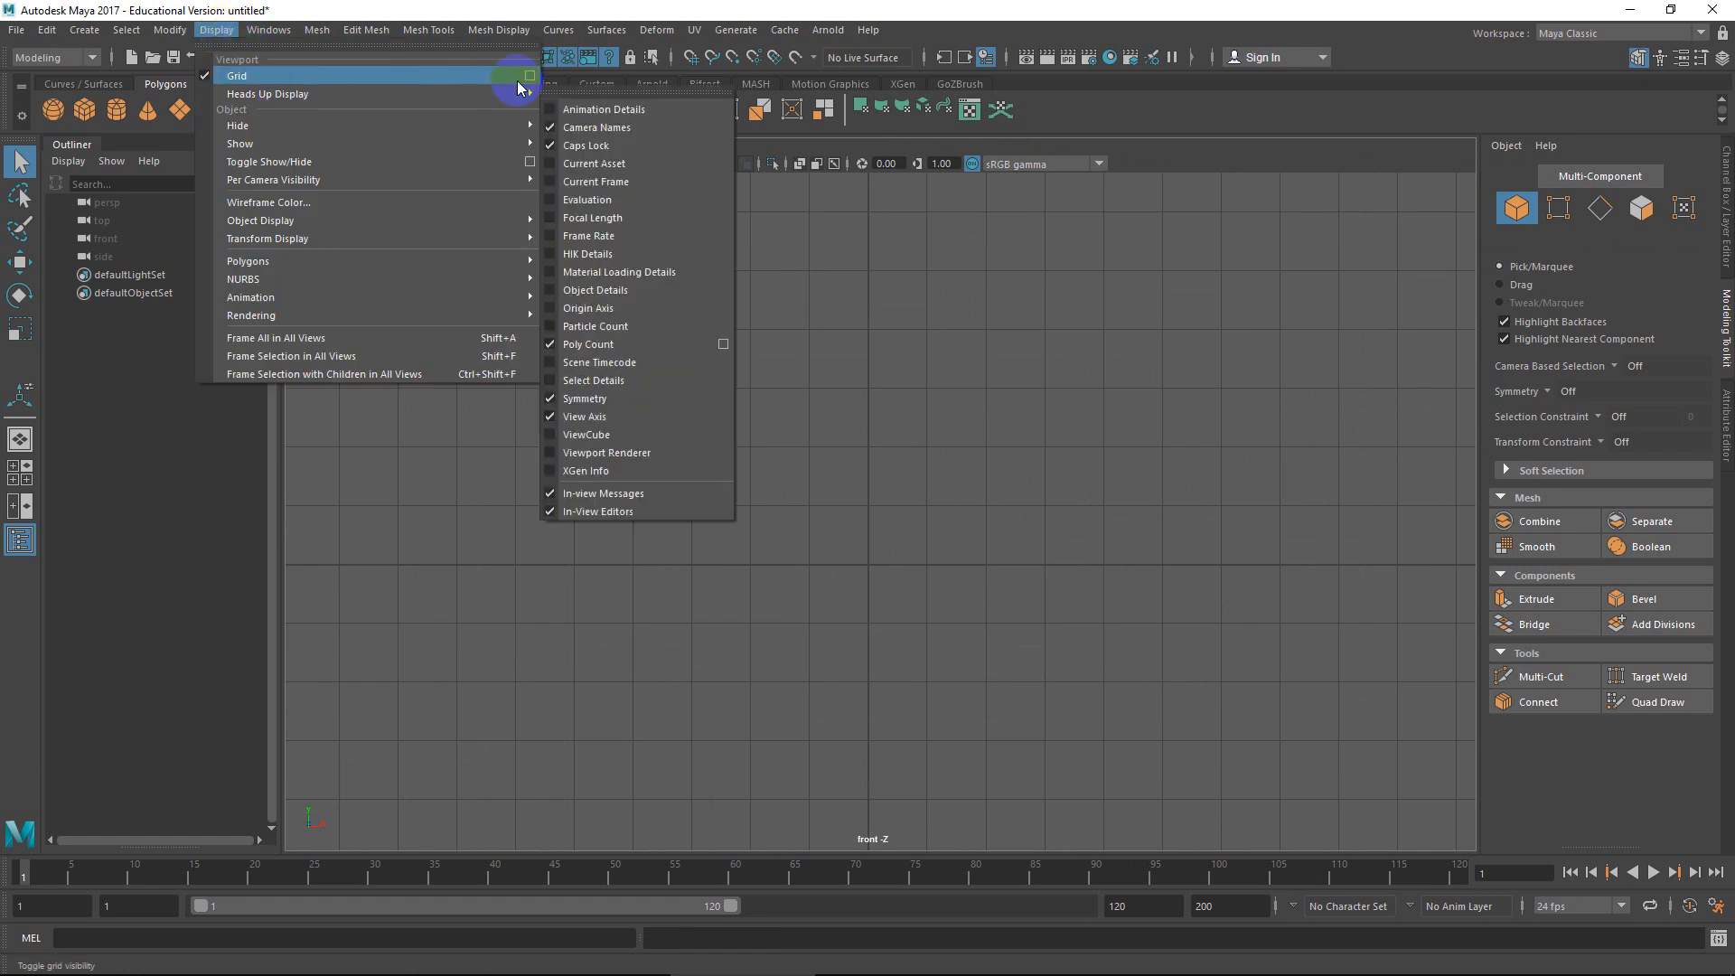
{"action": "left_click", "coordinate": [553, 95]}
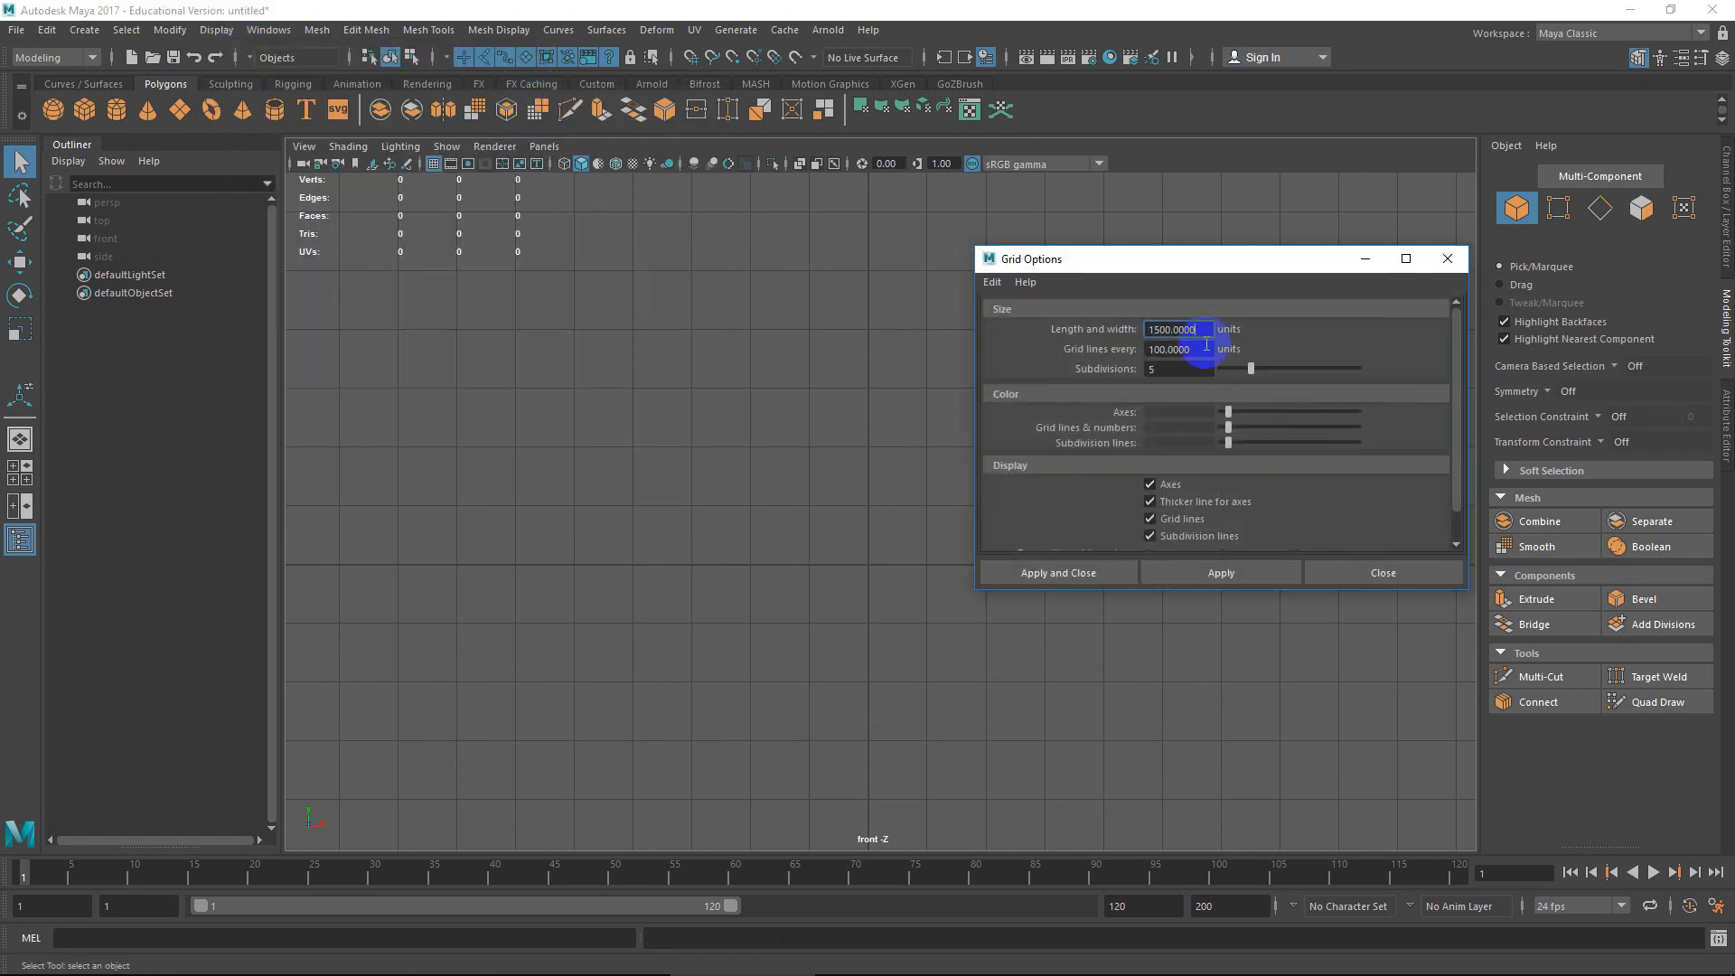
Try a grid length and width of 20 units with grid lines every 20 units.
{"action": "key", "text": "Return"}
{"action": "type", "text": "20"}
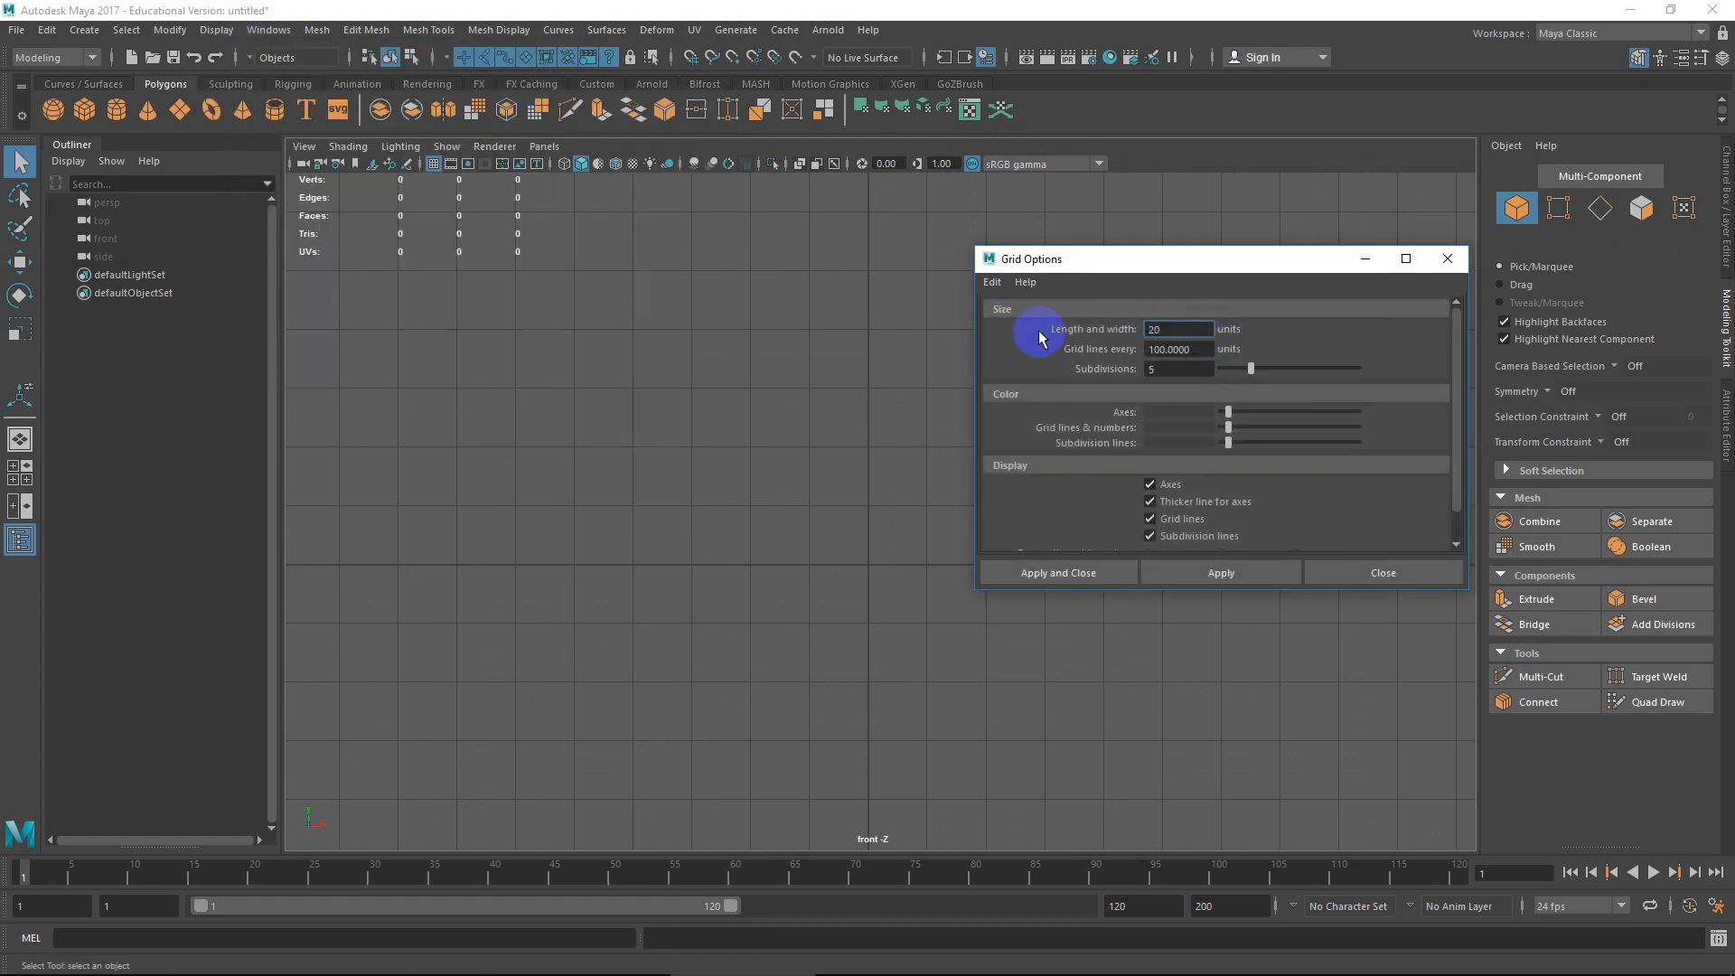
{"action": "key", "text": "Tab"}
{"action": "type", "text": "20"}
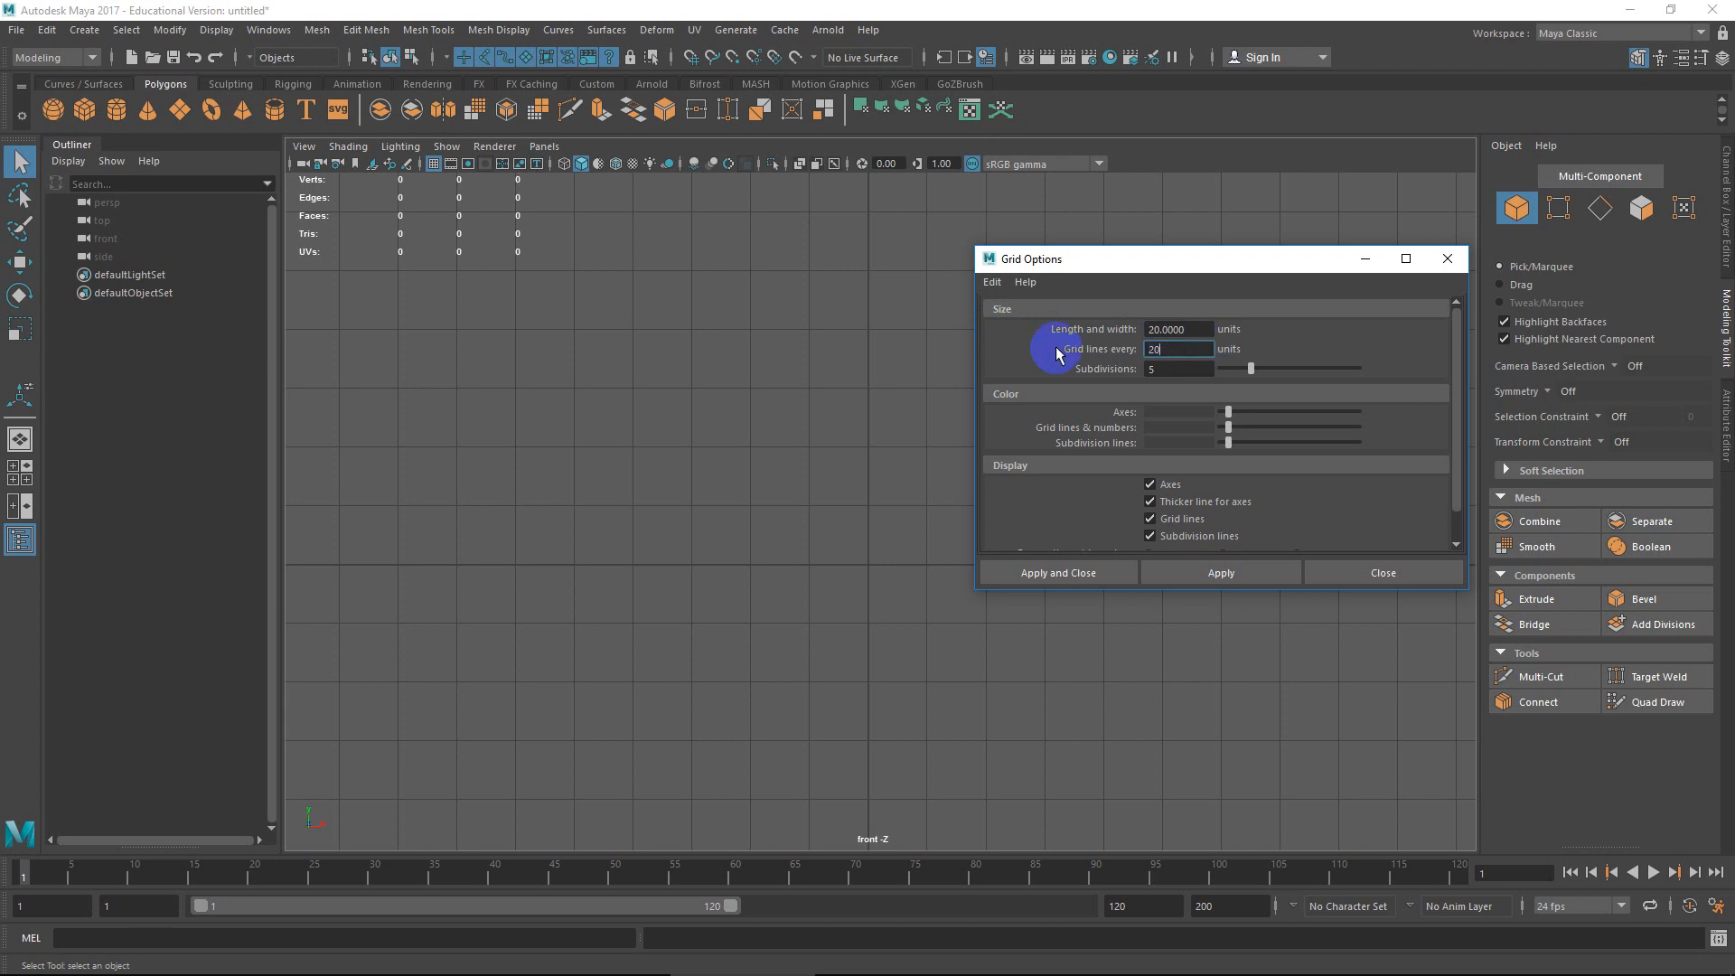
Set the grid's length and width to 50 units with grid lines every 10 units, apply it and close the options.
{"action": "left_click_drag", "start_coordinate": [1192, 327], "coordinate": [975, 327]}
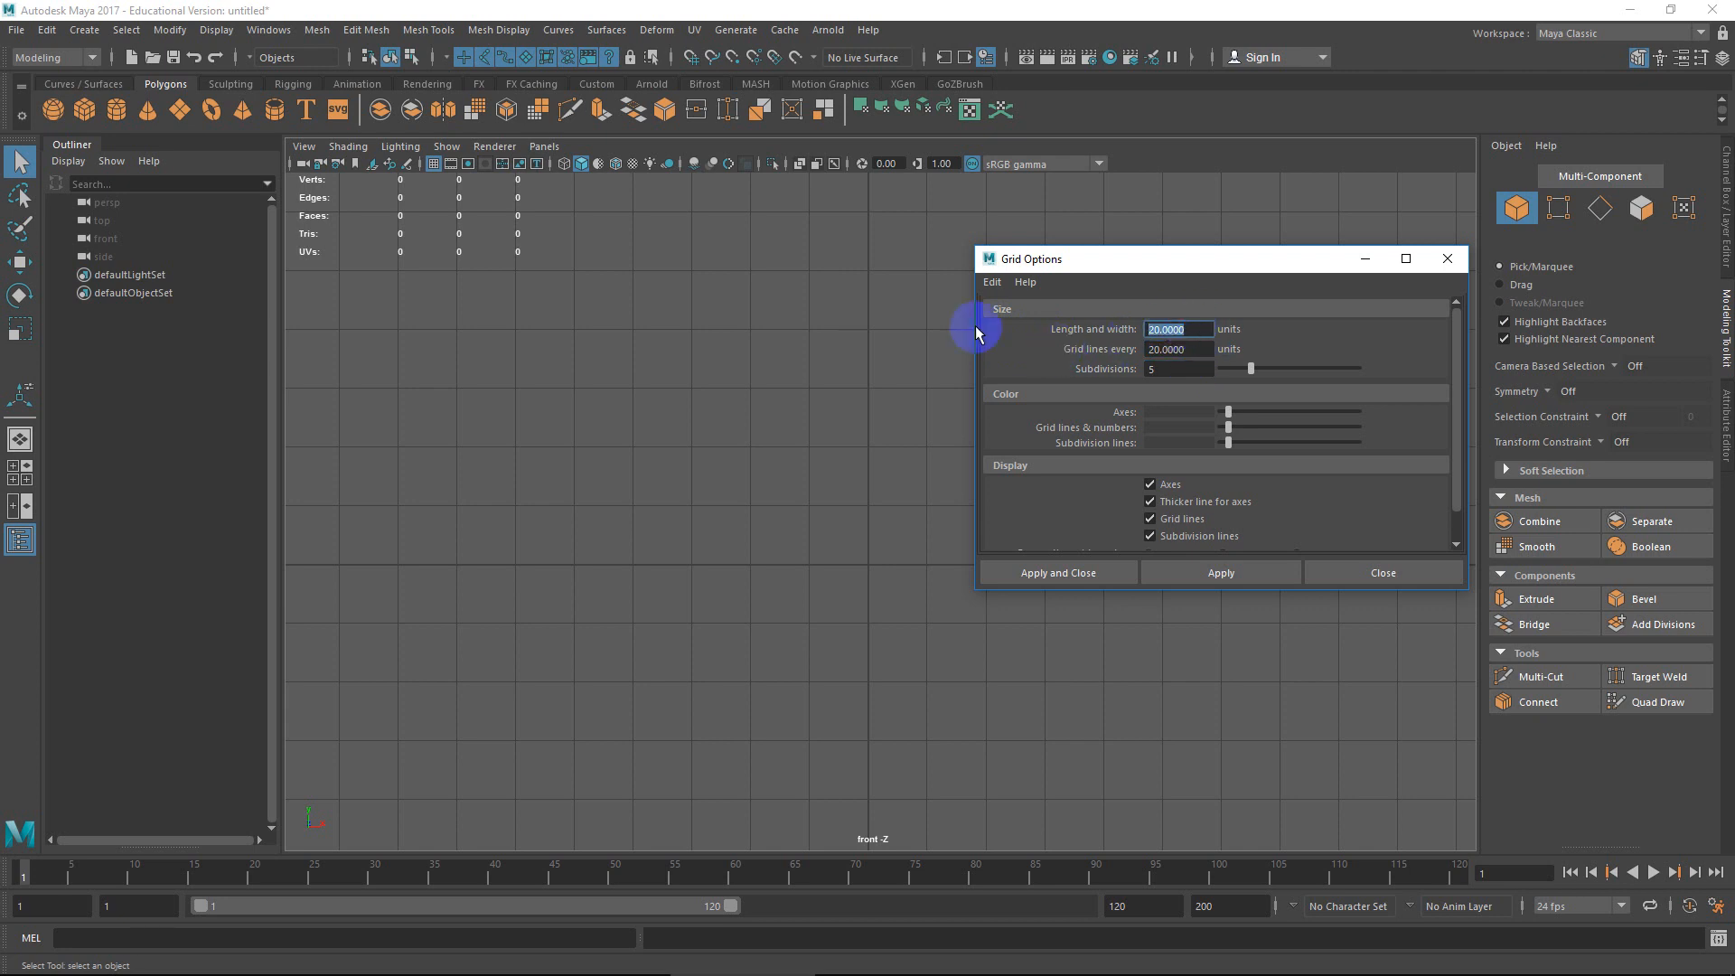
{"action": "type", "text": "50"}
{"action": "left_click_drag", "start_coordinate": [1201, 348], "coordinate": [1039, 357]}
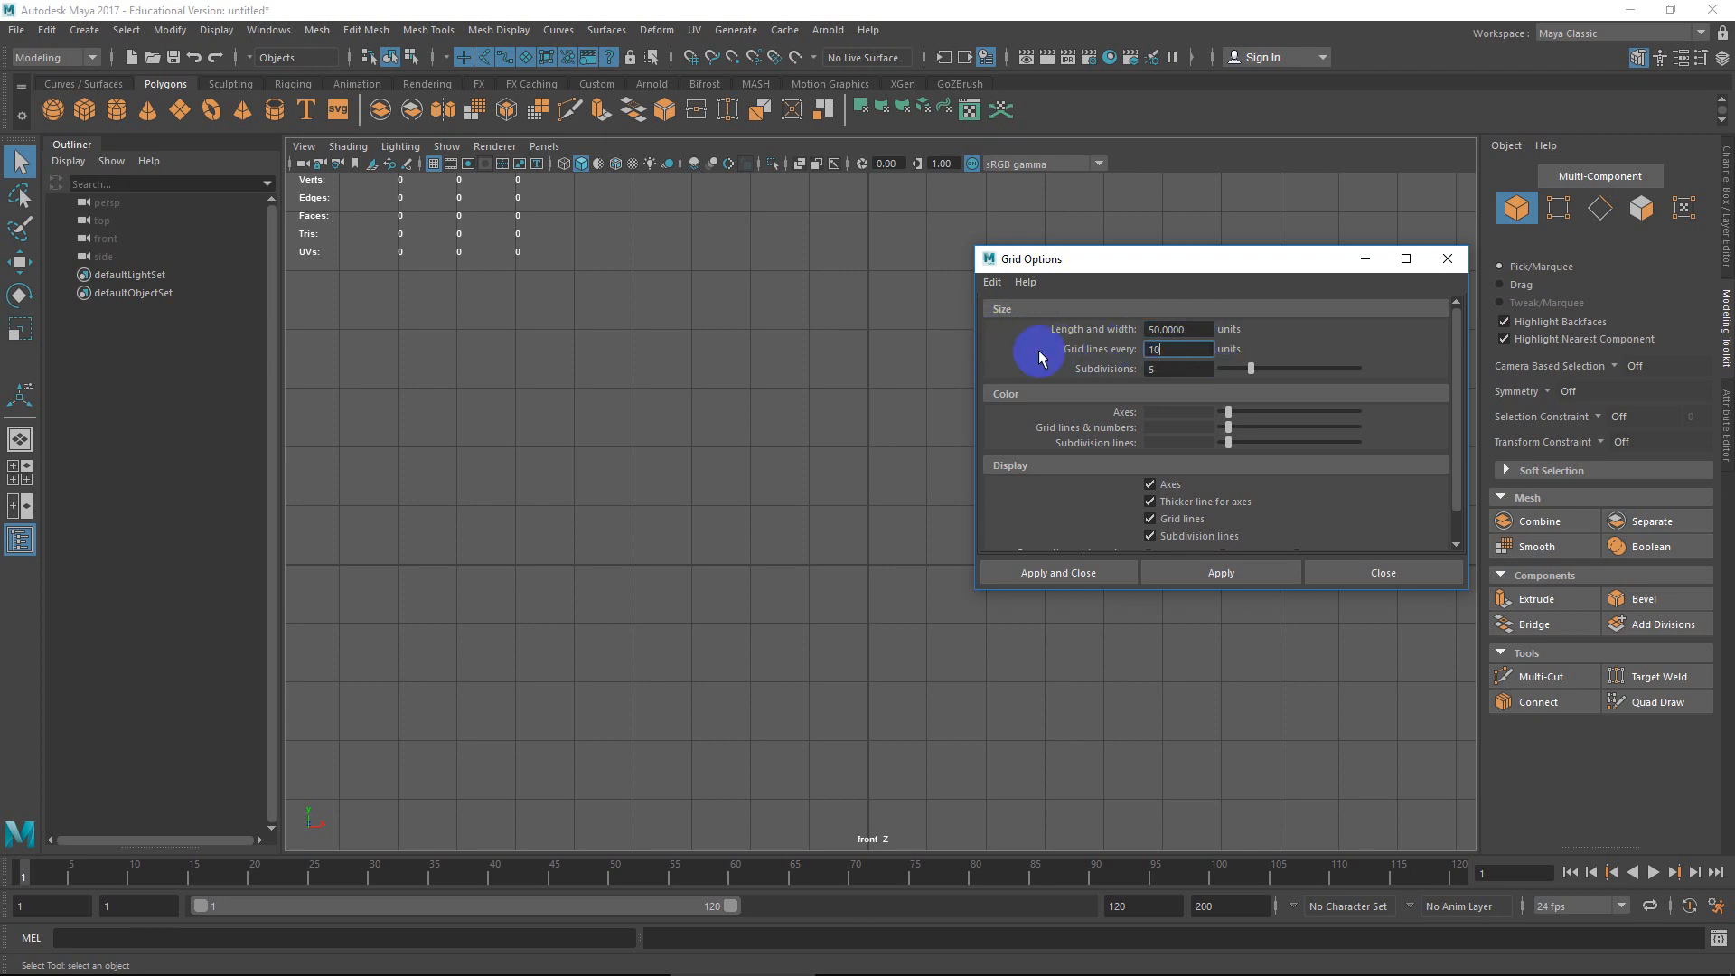
{"action": "left_click", "coordinate": [1202, 575]}
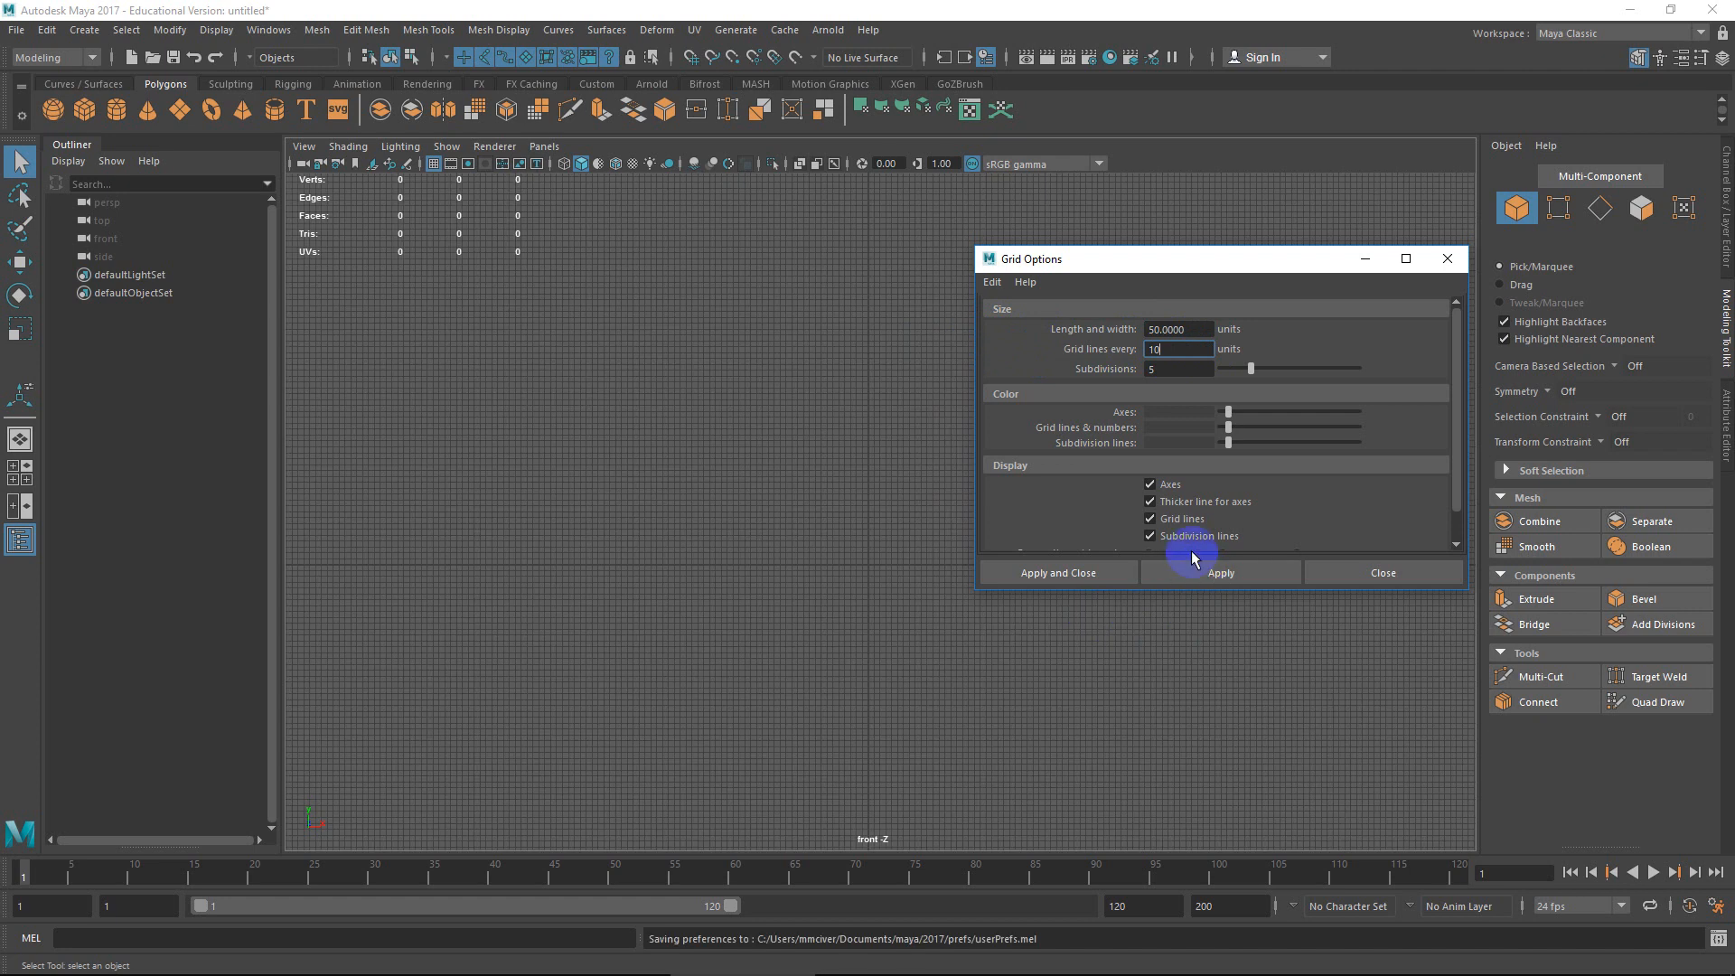
{"action": "left_click", "coordinate": [1380, 575]}
Start a Bezier curve in the front view with grid snapping on, placing its first point at X 6, Y 20.
{"action": "scroll", "coordinate": [728, 566], "scroll_direction": "up", "scroll_amount": 5}
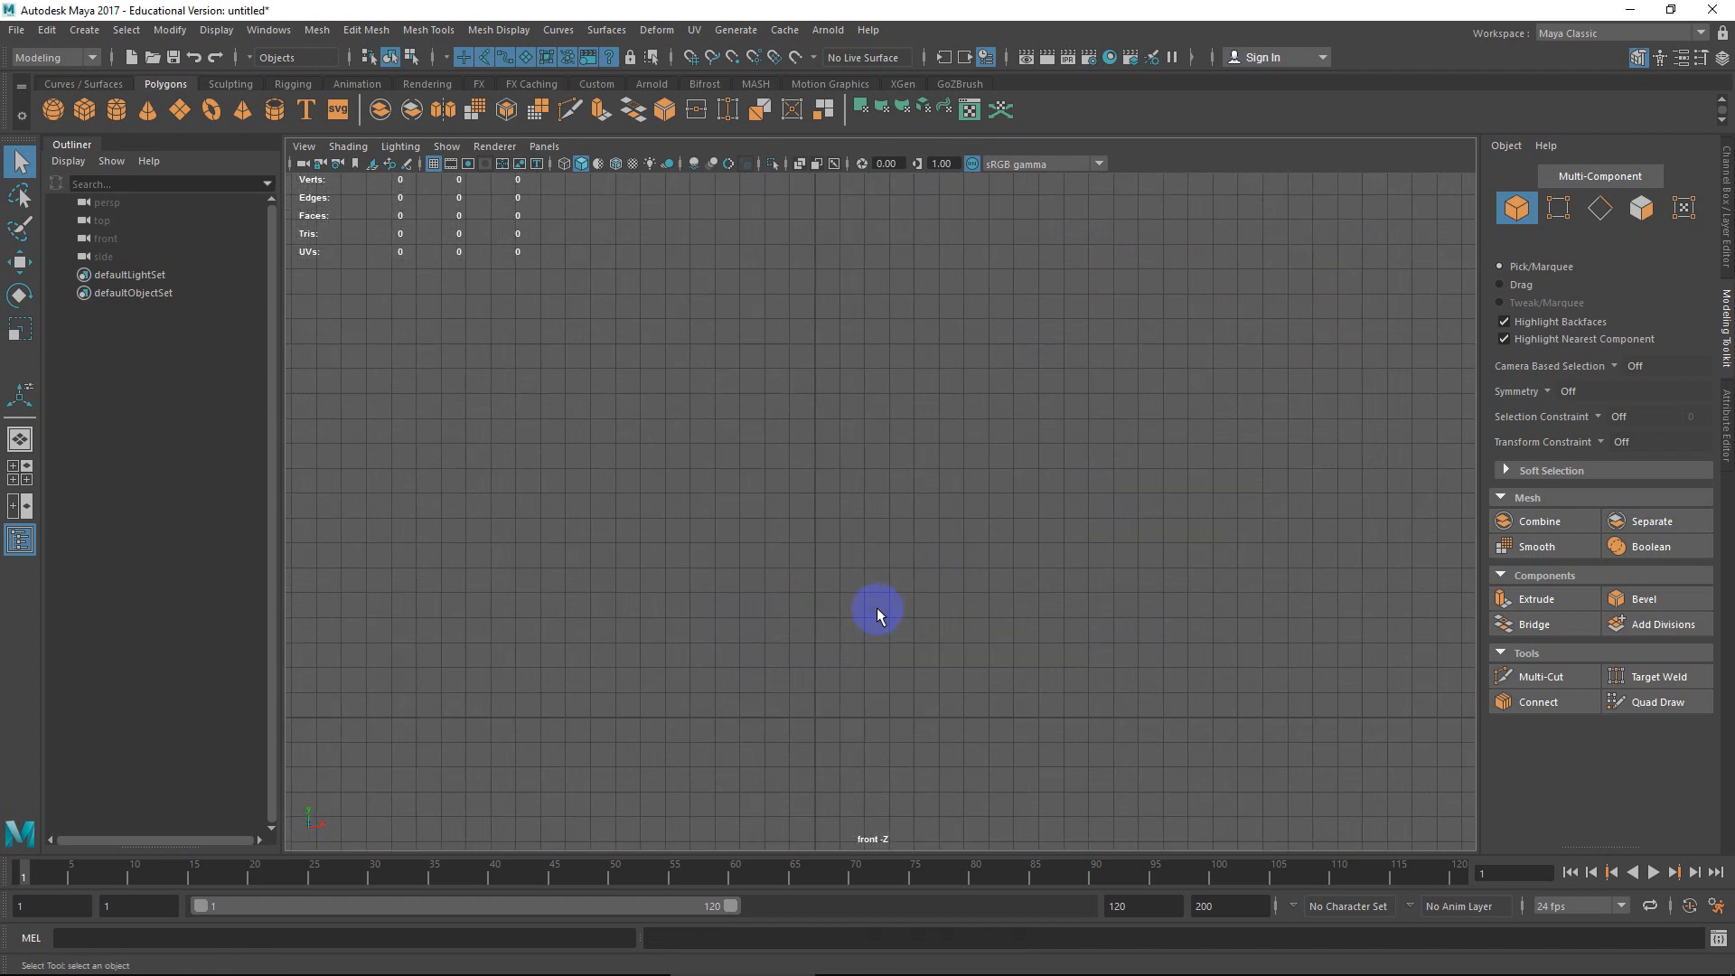
{"action": "left_click", "coordinate": [84, 83]}
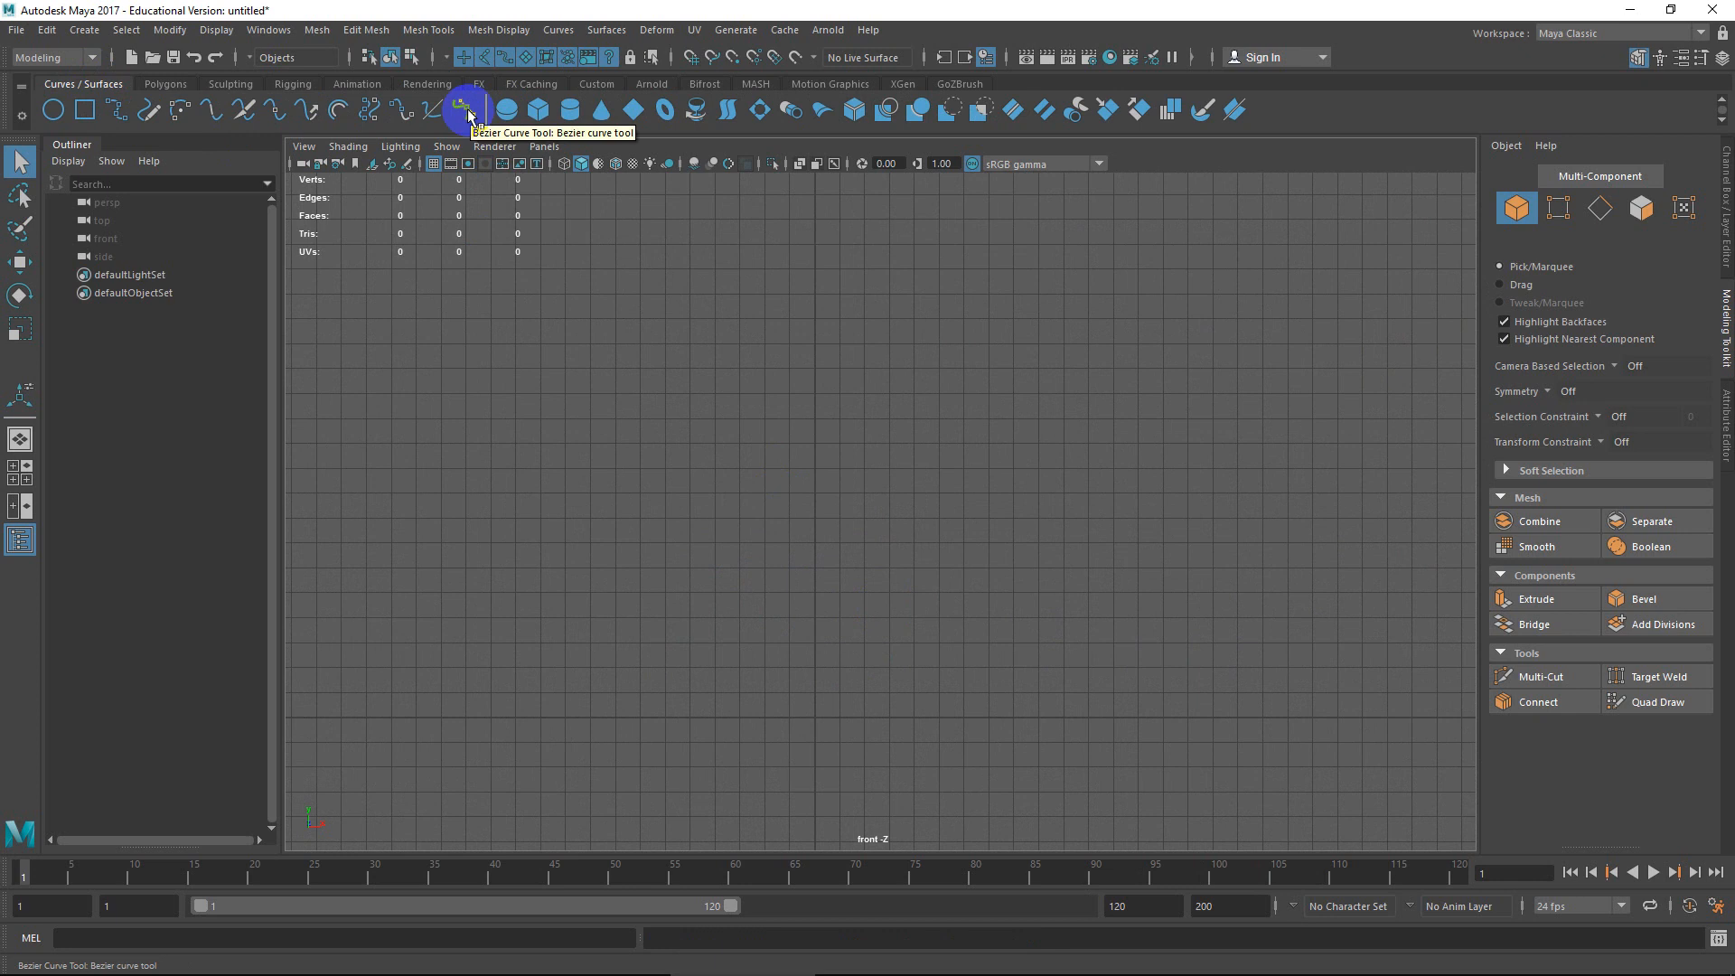
{"action": "key", "text": "super"}
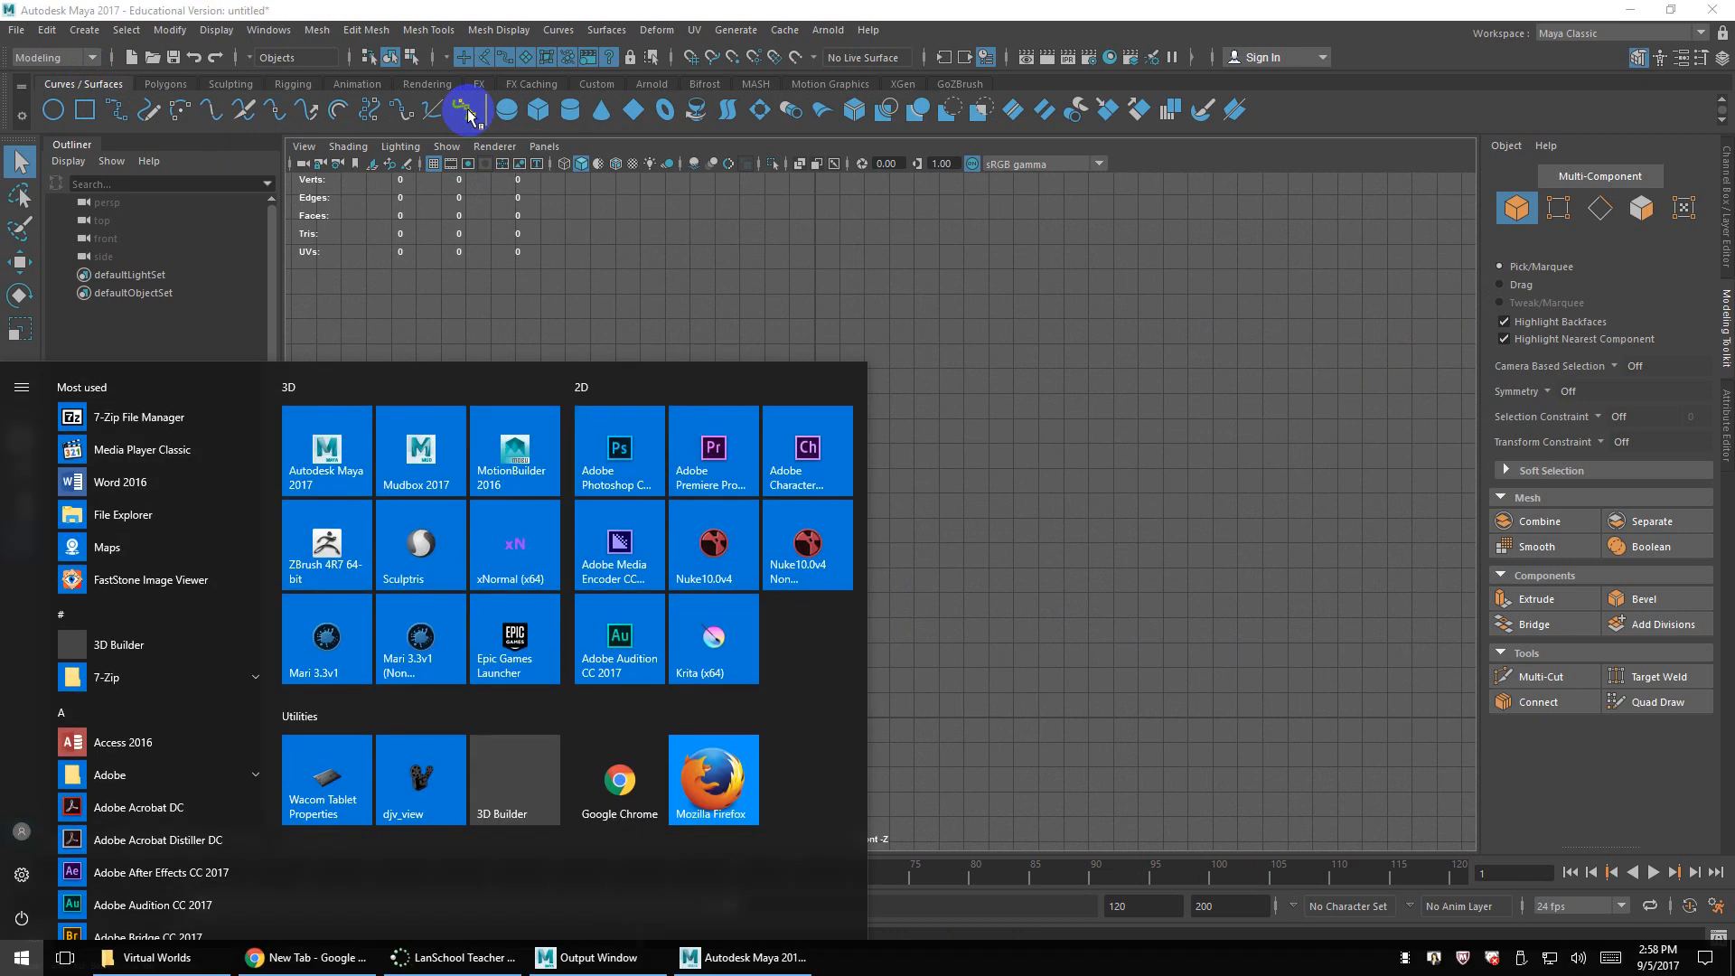
{"action": "key", "text": "super"}
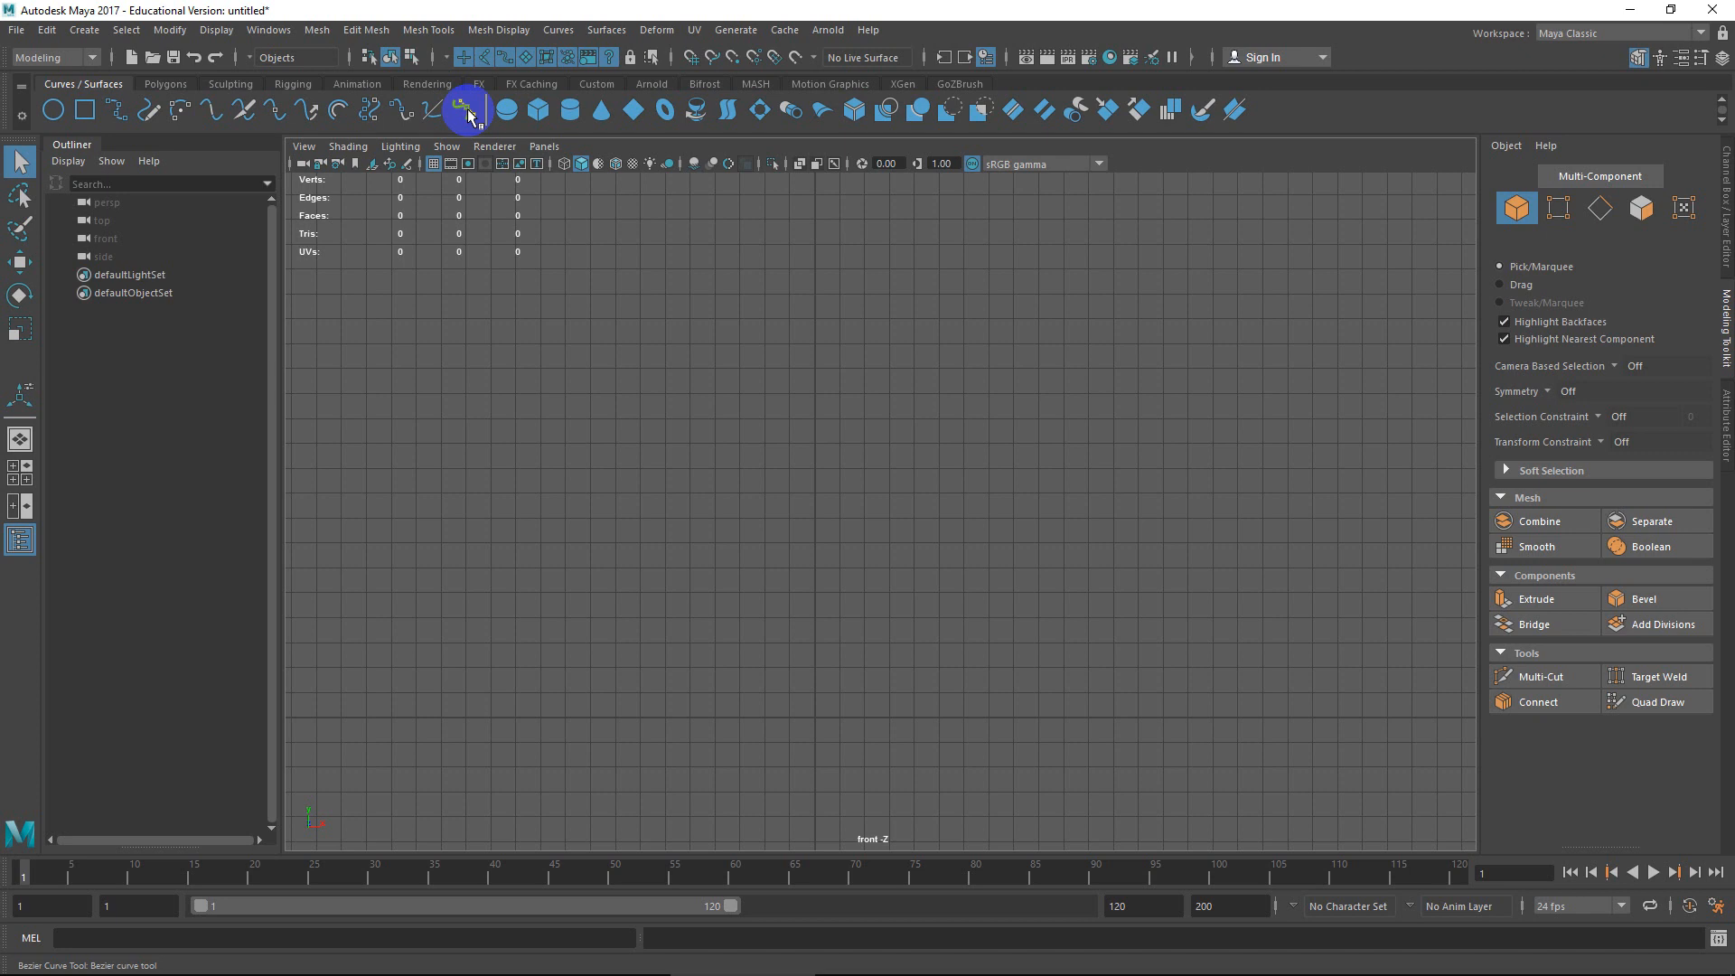
{"action": "left_click", "coordinate": [469, 112]}
{"action": "right_click_drag", "start_coordinate": [1029, 380], "coordinate": [895, 373], "text": "alt"}
{"action": "middle_click_drag", "start_coordinate": [895, 372], "coordinate": [820, 435], "text": "alt"}
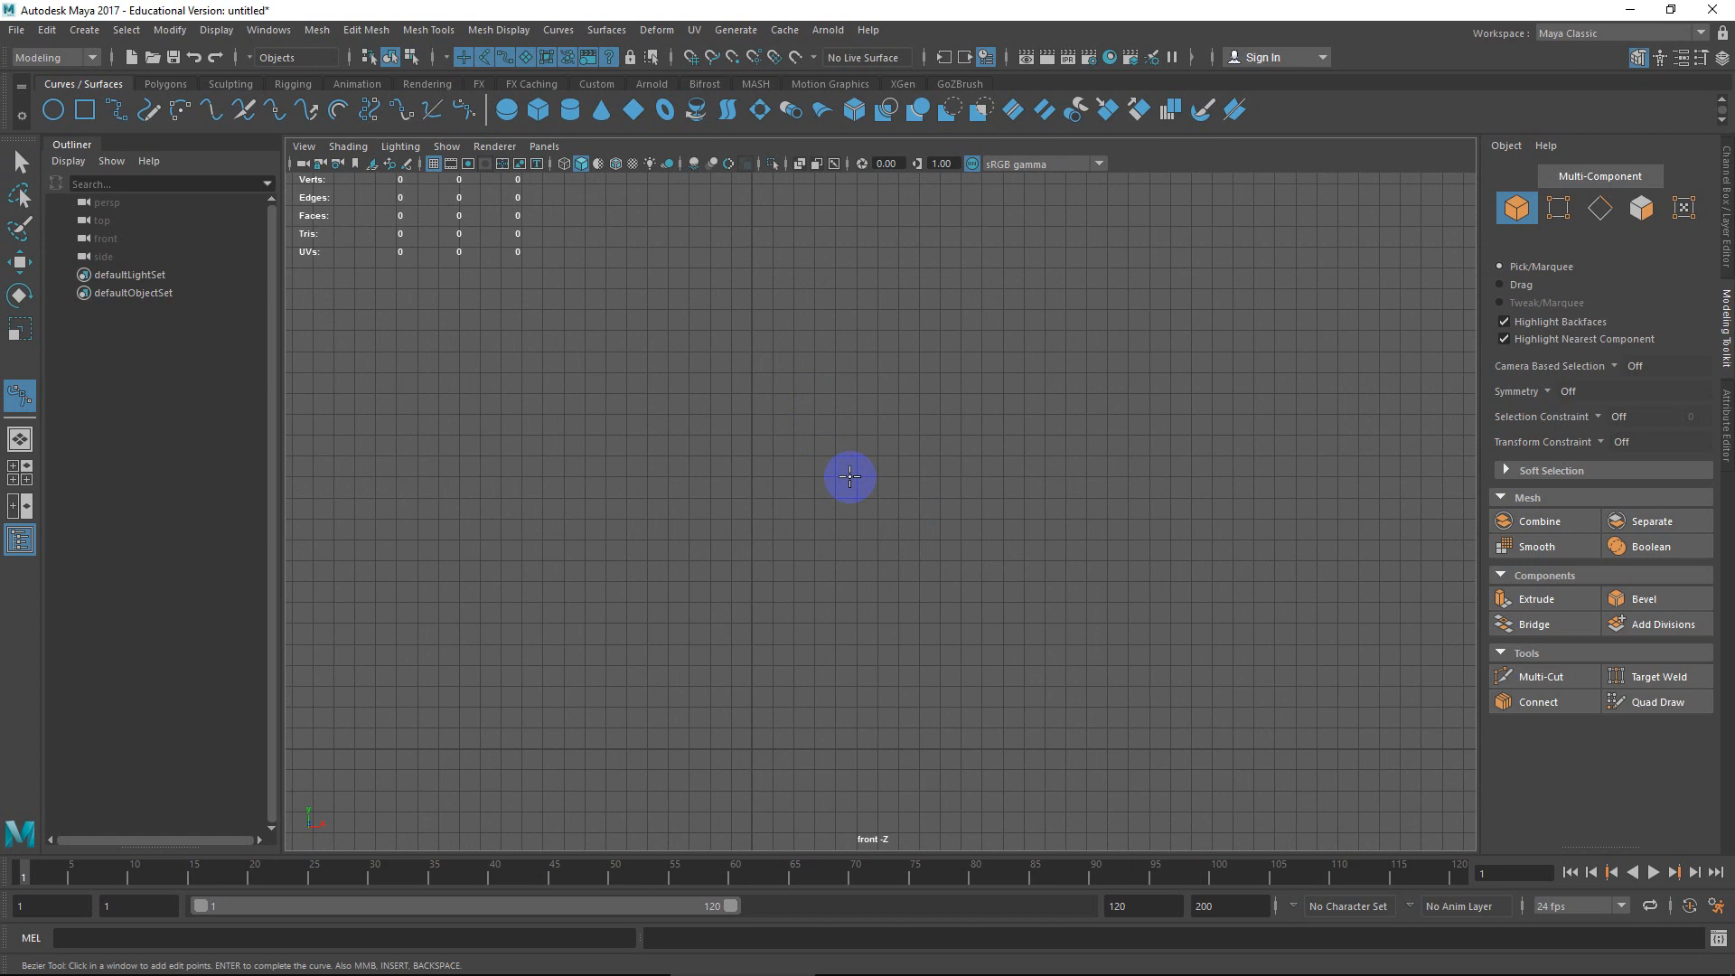
{"action": "middle_click_drag", "start_coordinate": [871, 542], "coordinate": [783, 511], "text": "alt"}
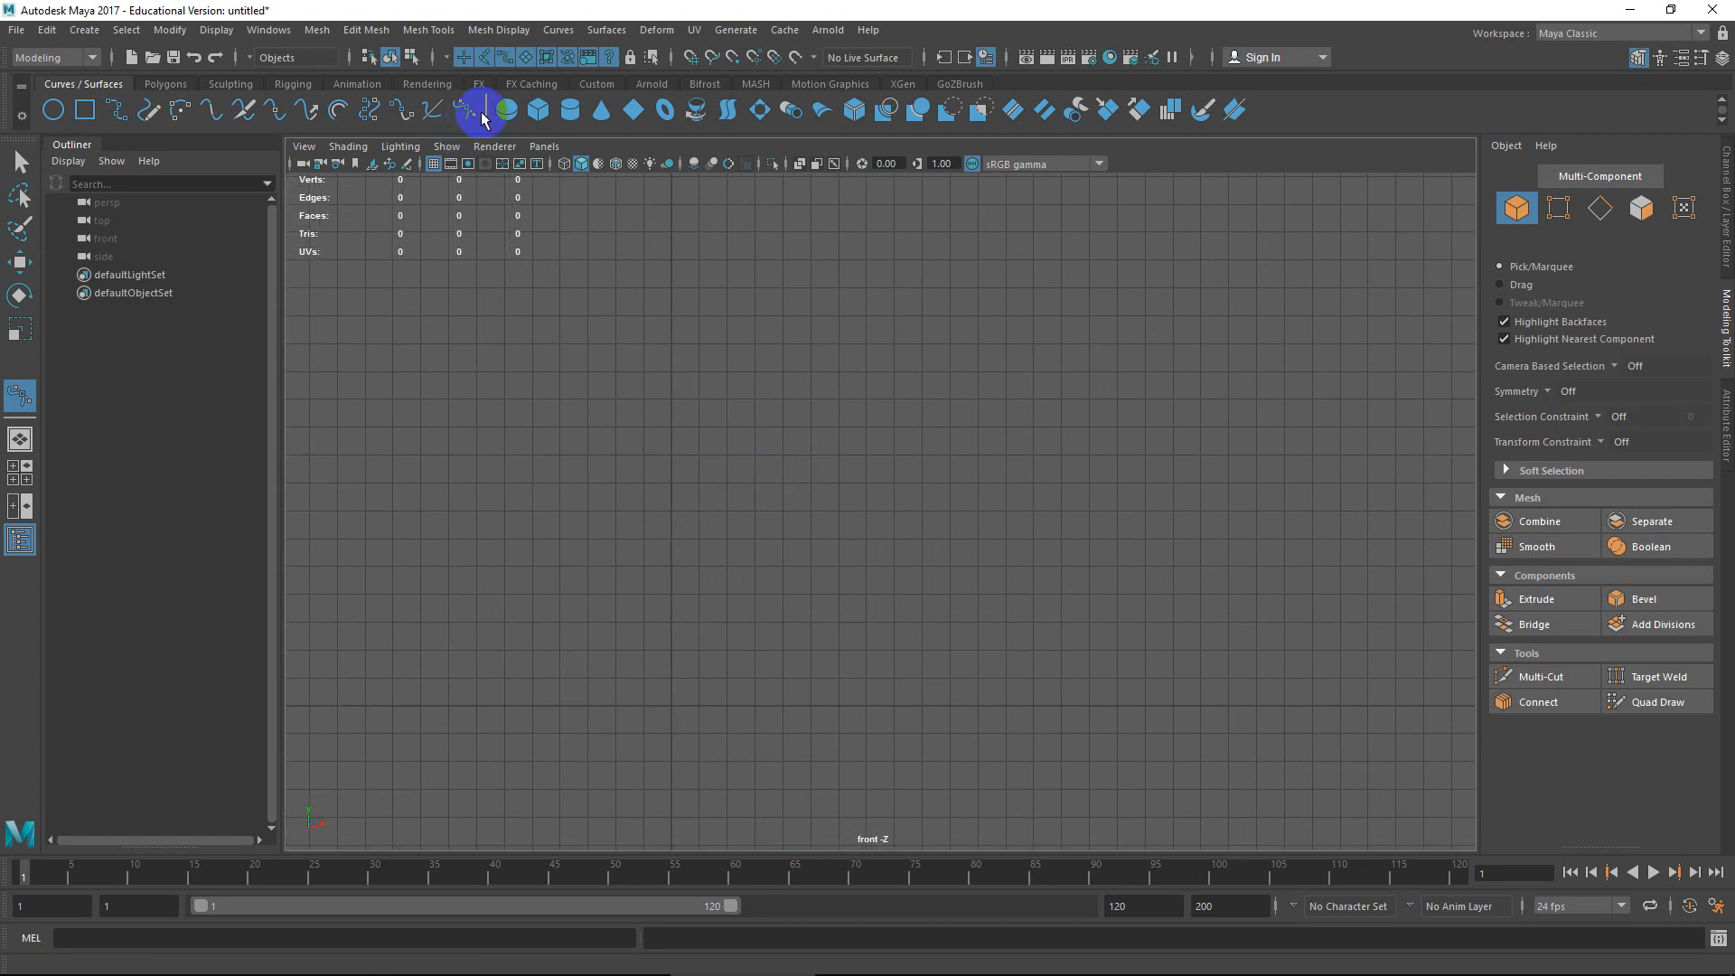
{"action": "middle_click_drag", "start_coordinate": [853, 558], "coordinate": [777, 506], "text": "alt"}
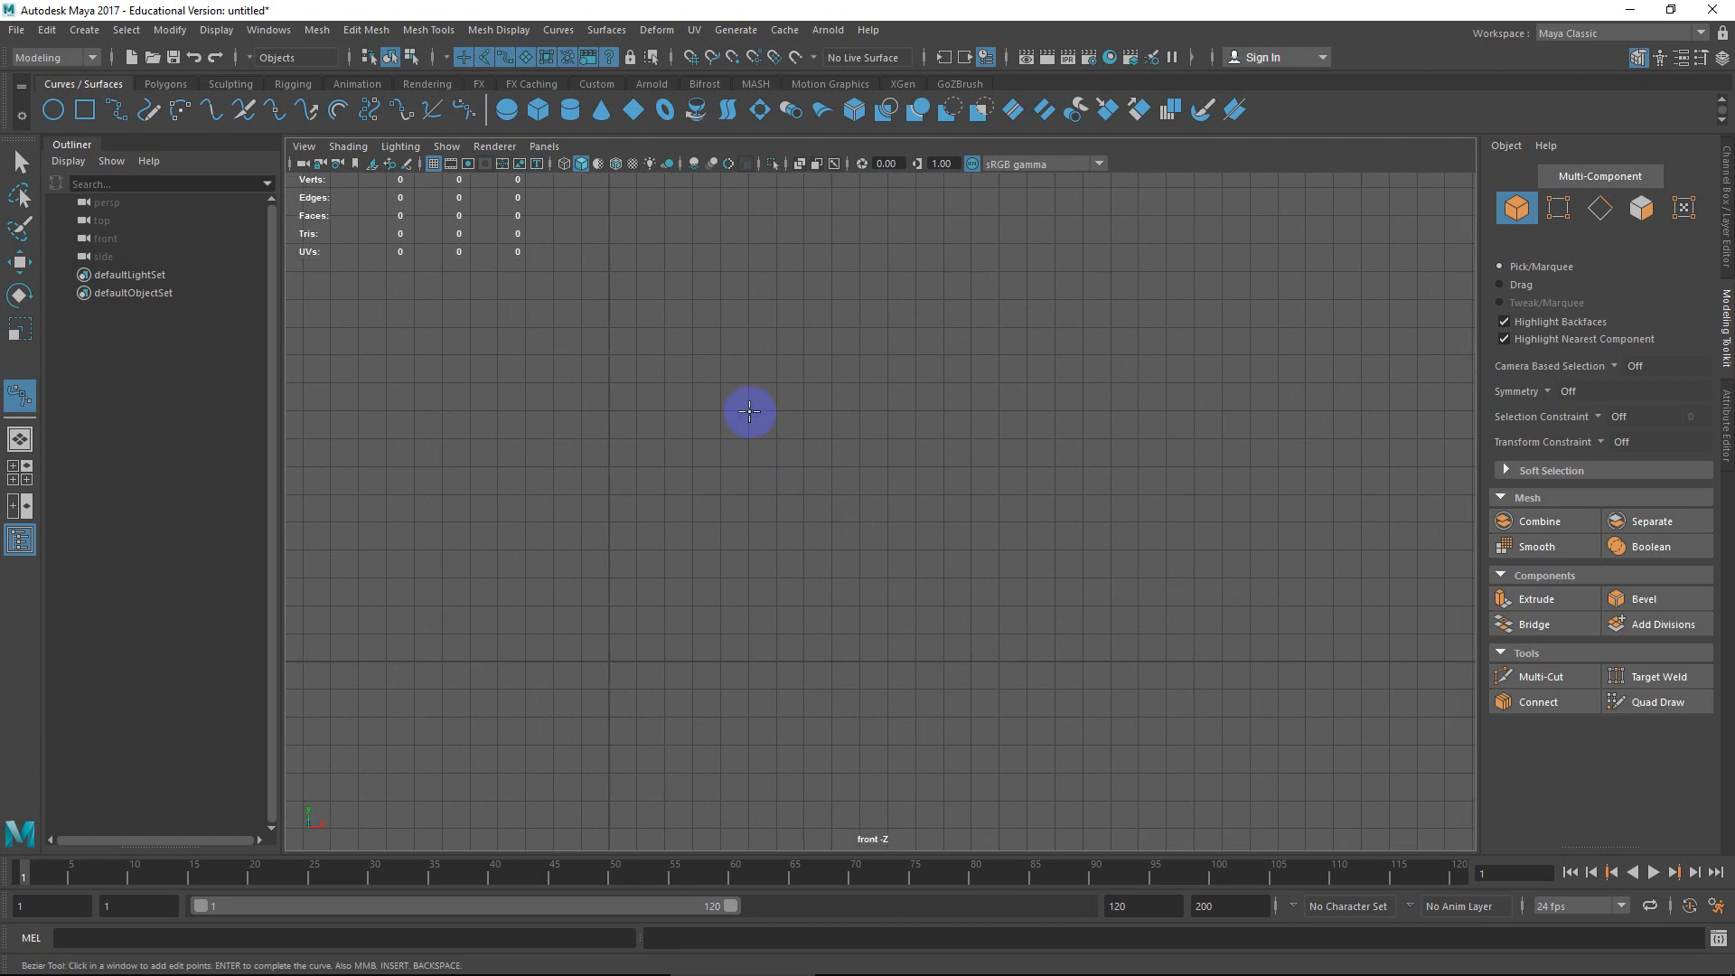
{"action": "middle_click_drag", "start_coordinate": [749, 411], "coordinate": [752, 456], "text": "alt"}
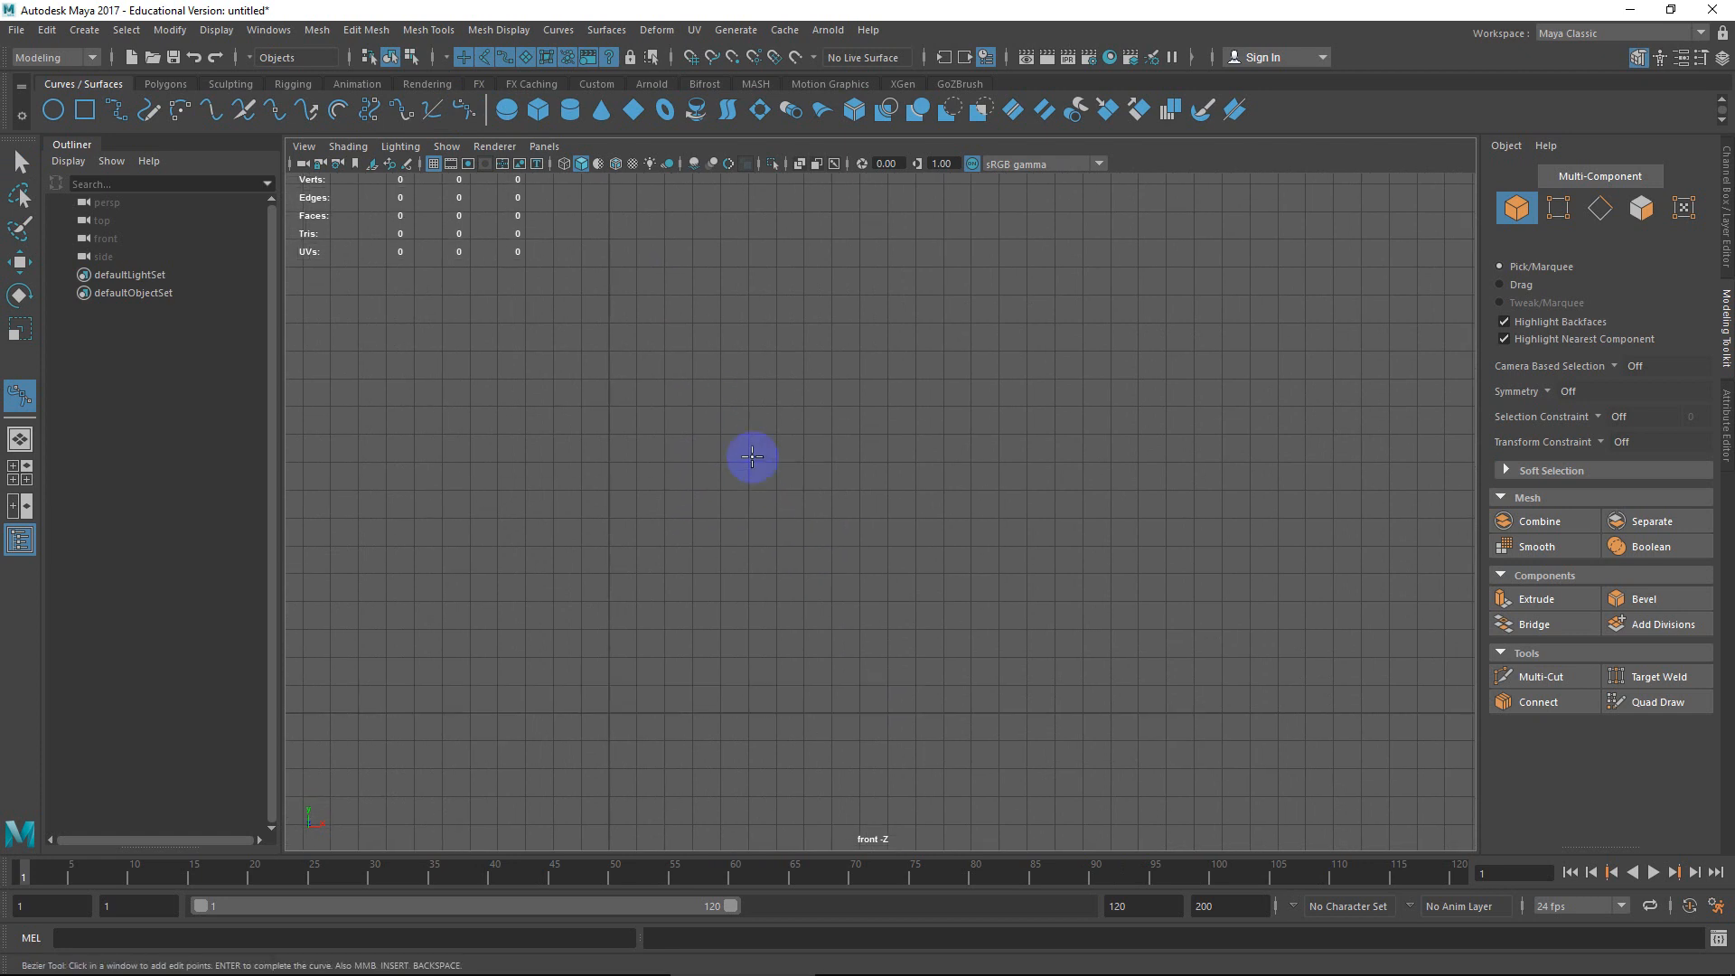
{"action": "left_click", "coordinate": [748, 406]}
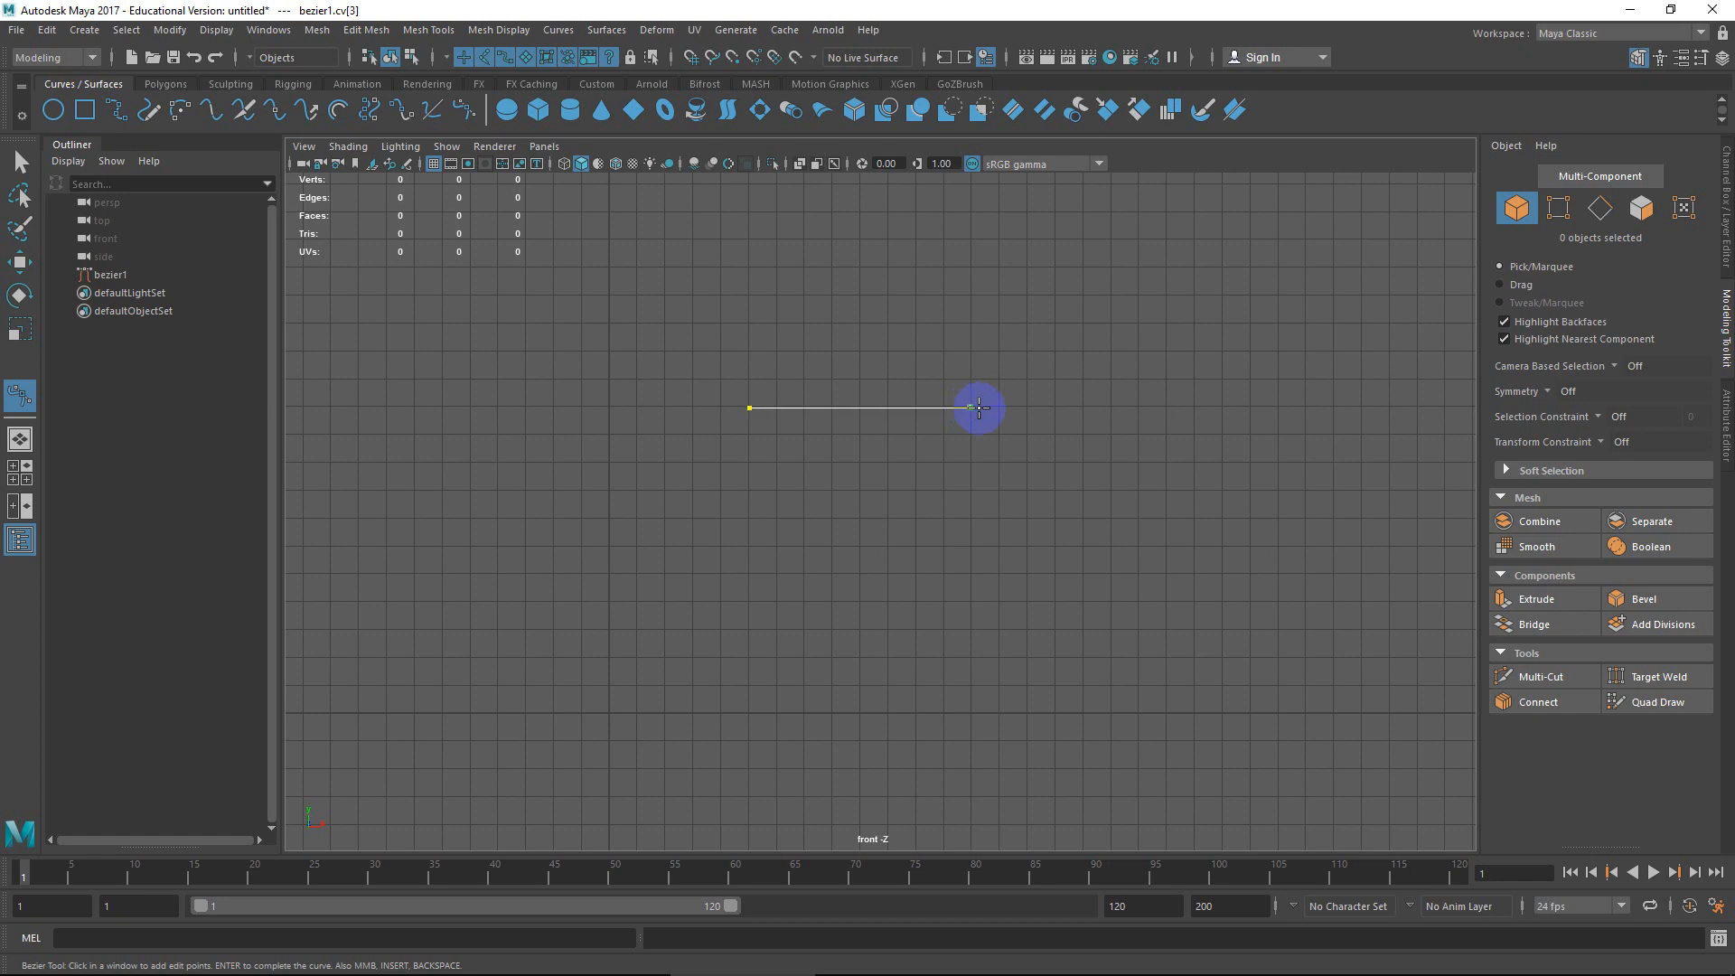
{"action": "key", "text": "ctrl+z"}
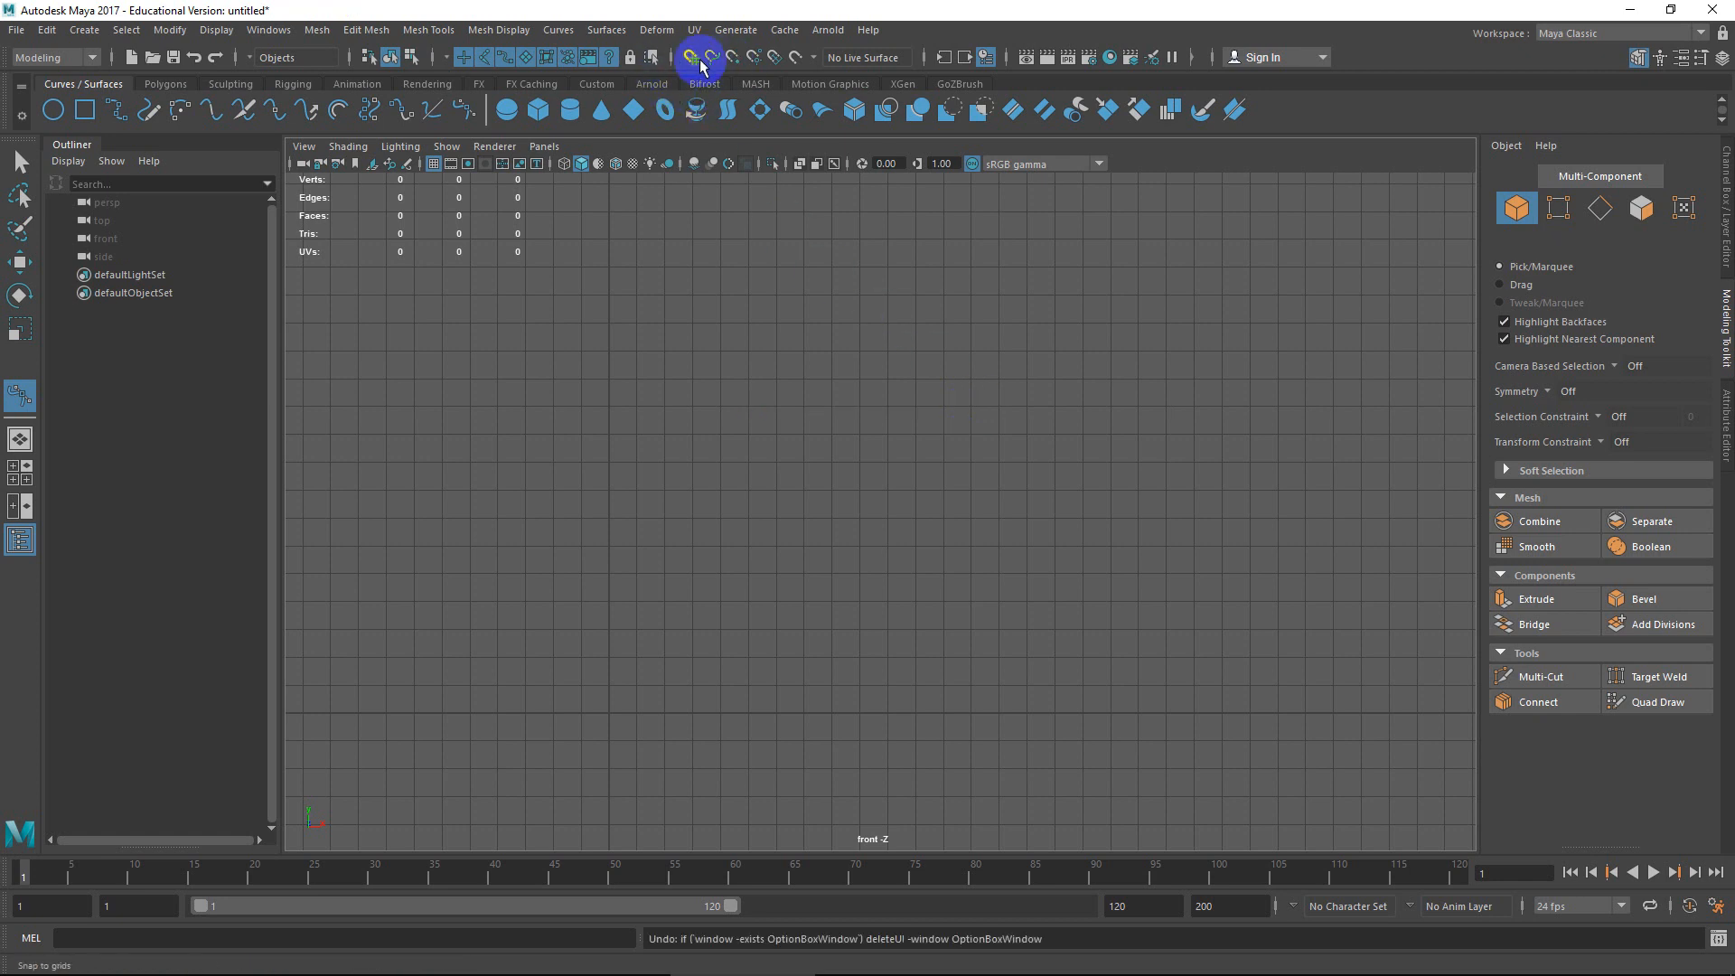
{"action": "left_click", "coordinate": [699, 61]}
{"action": "left_click", "coordinate": [693, 432]}
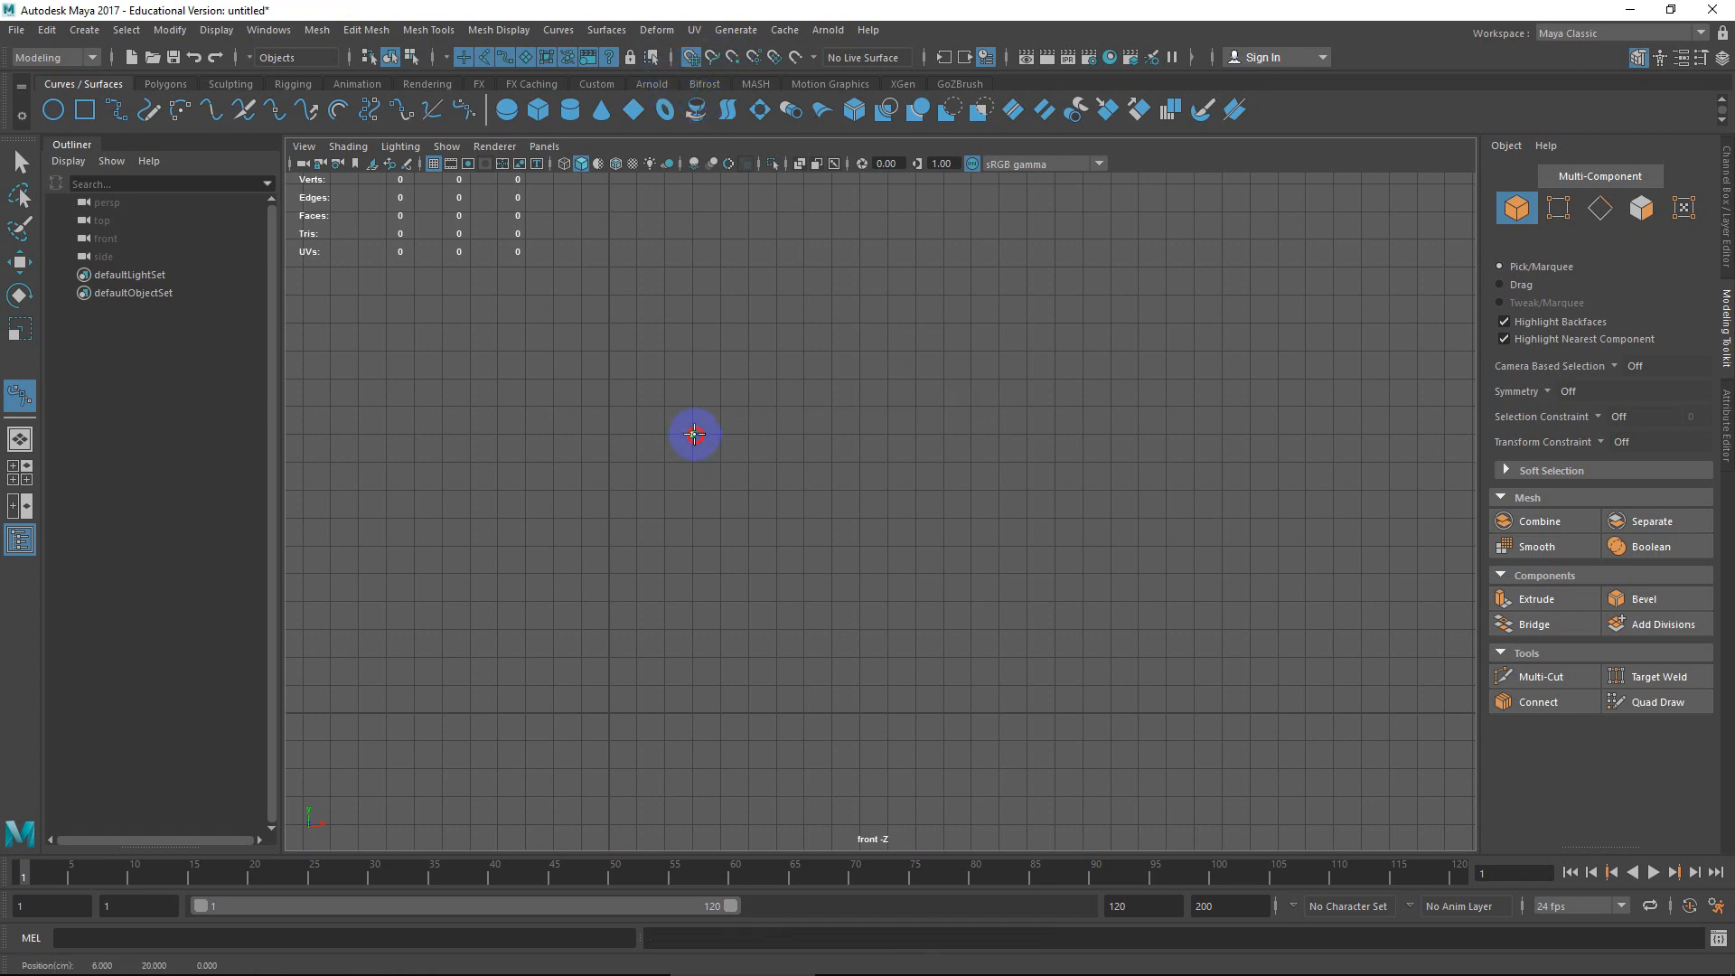
Try a horizontal segment to X 18, Y 20, followed by a half-round bulge two grid squares tall below it.
{"action": "left_click", "coordinate": [860, 435]}
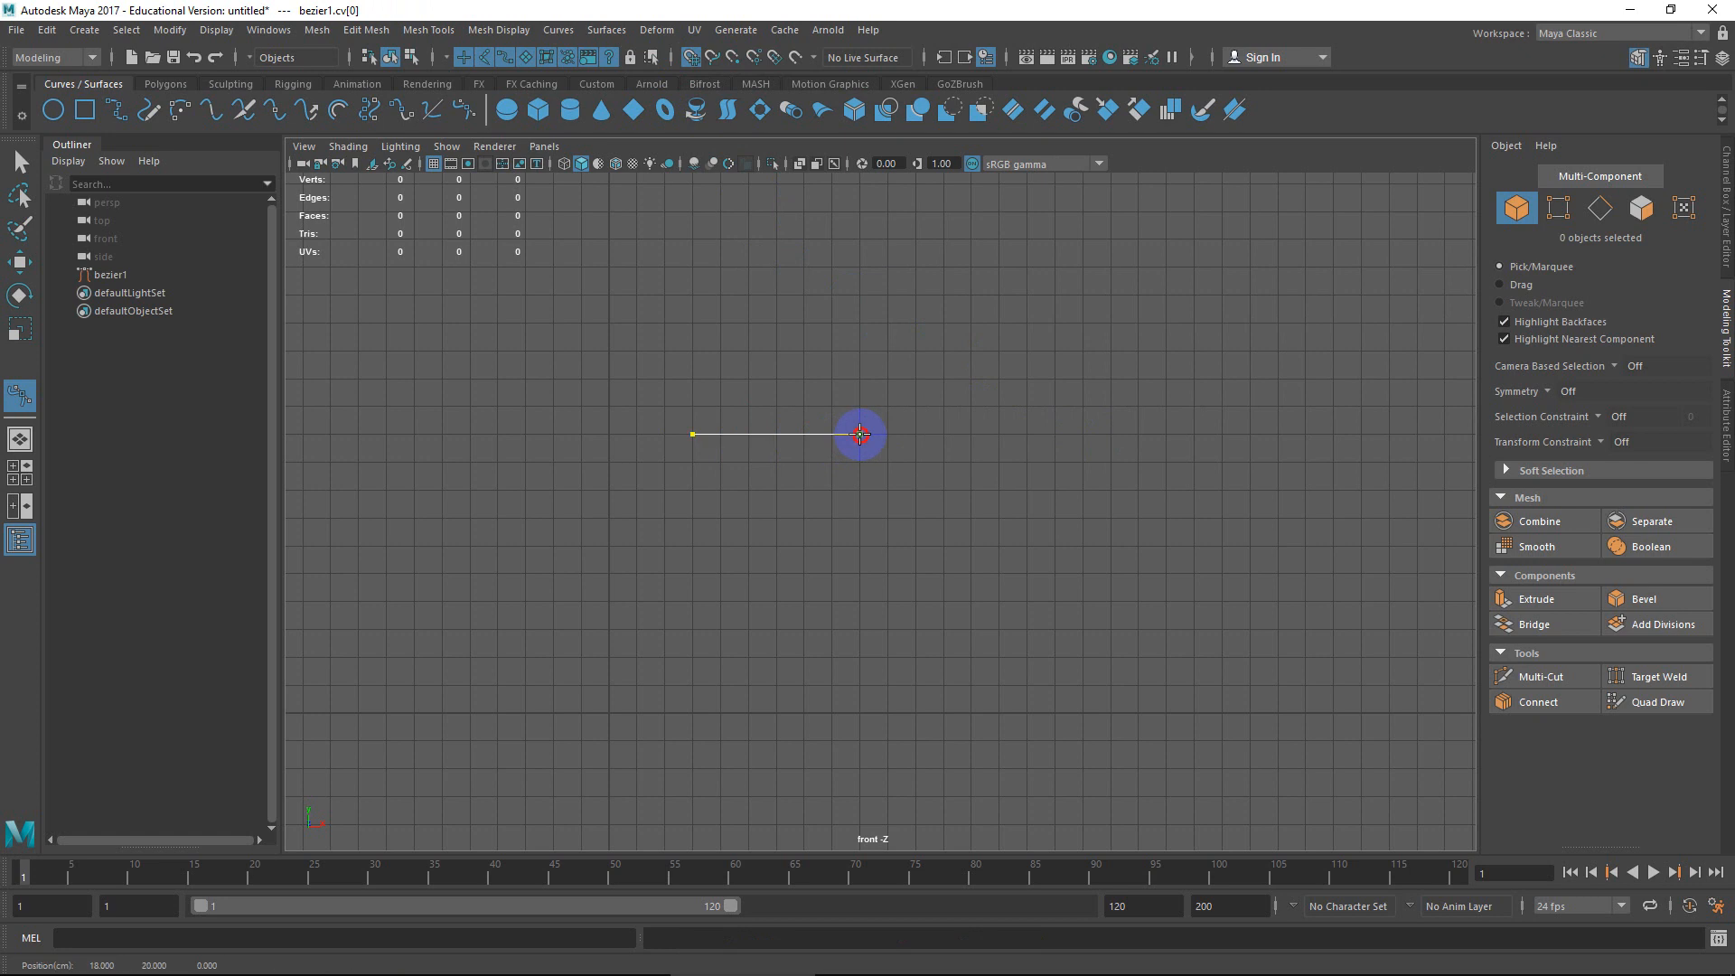
{"action": "left_click_drag", "start_coordinate": [885, 462], "coordinate": [891, 489]}
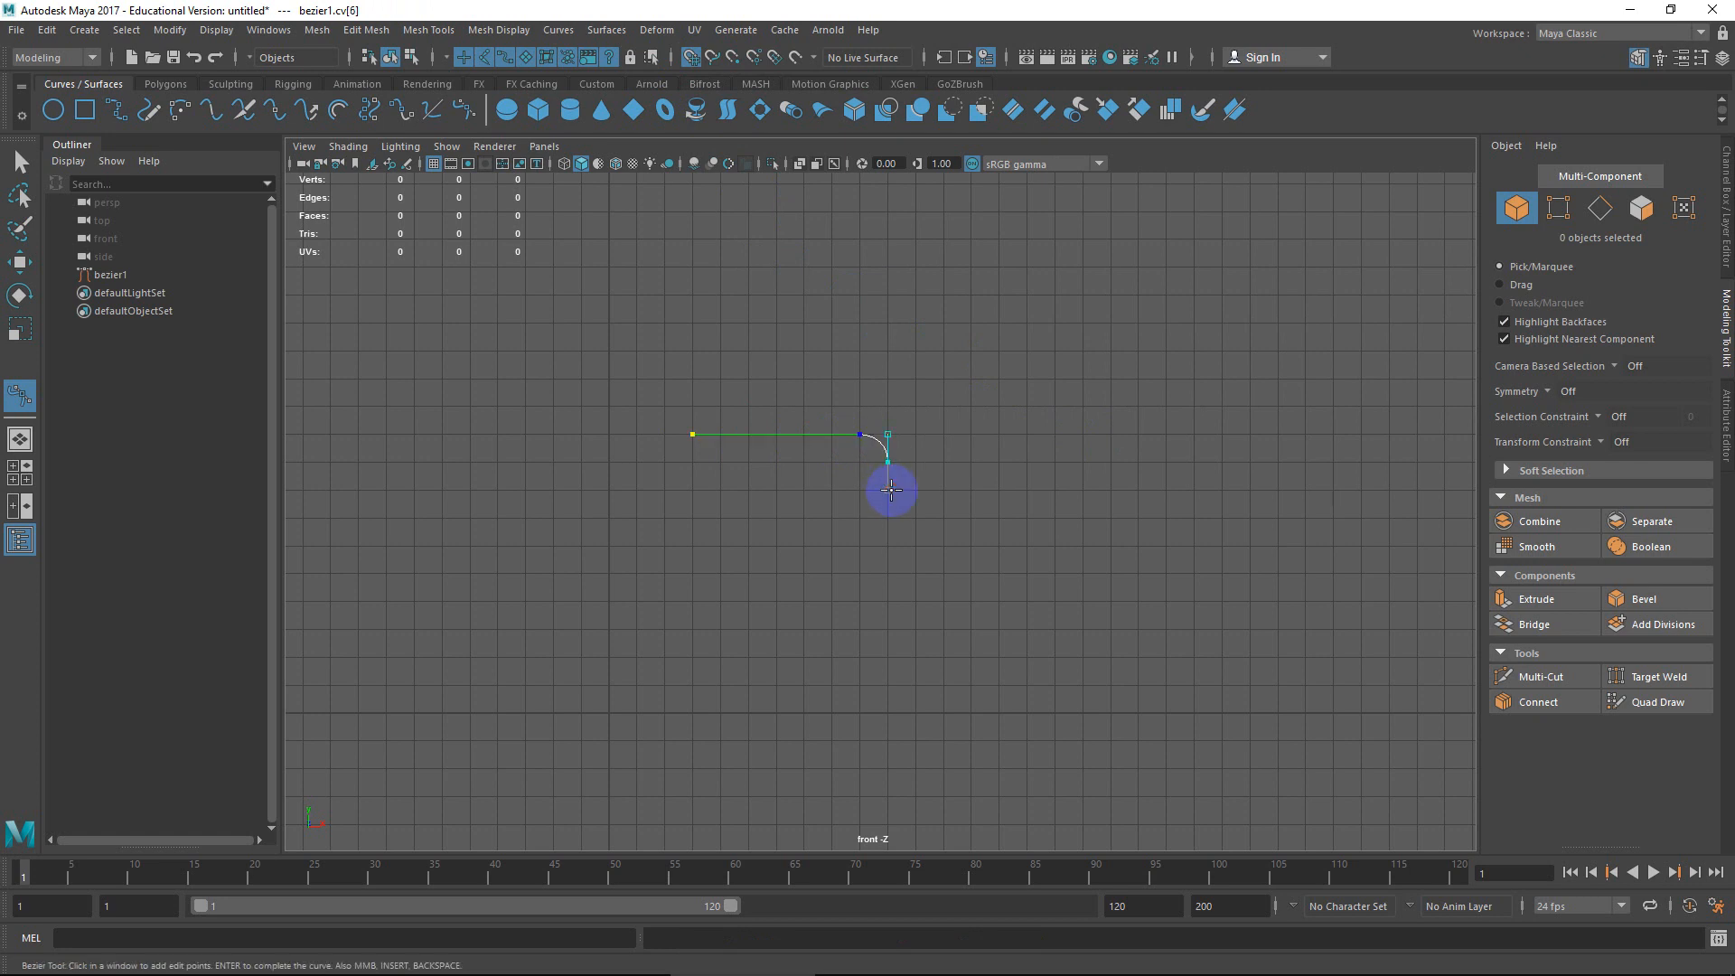
{"action": "left_click", "coordinate": [861, 491]}
{"action": "scroll", "coordinate": [891, 512], "scroll_direction": "up", "scroll_amount": 3}
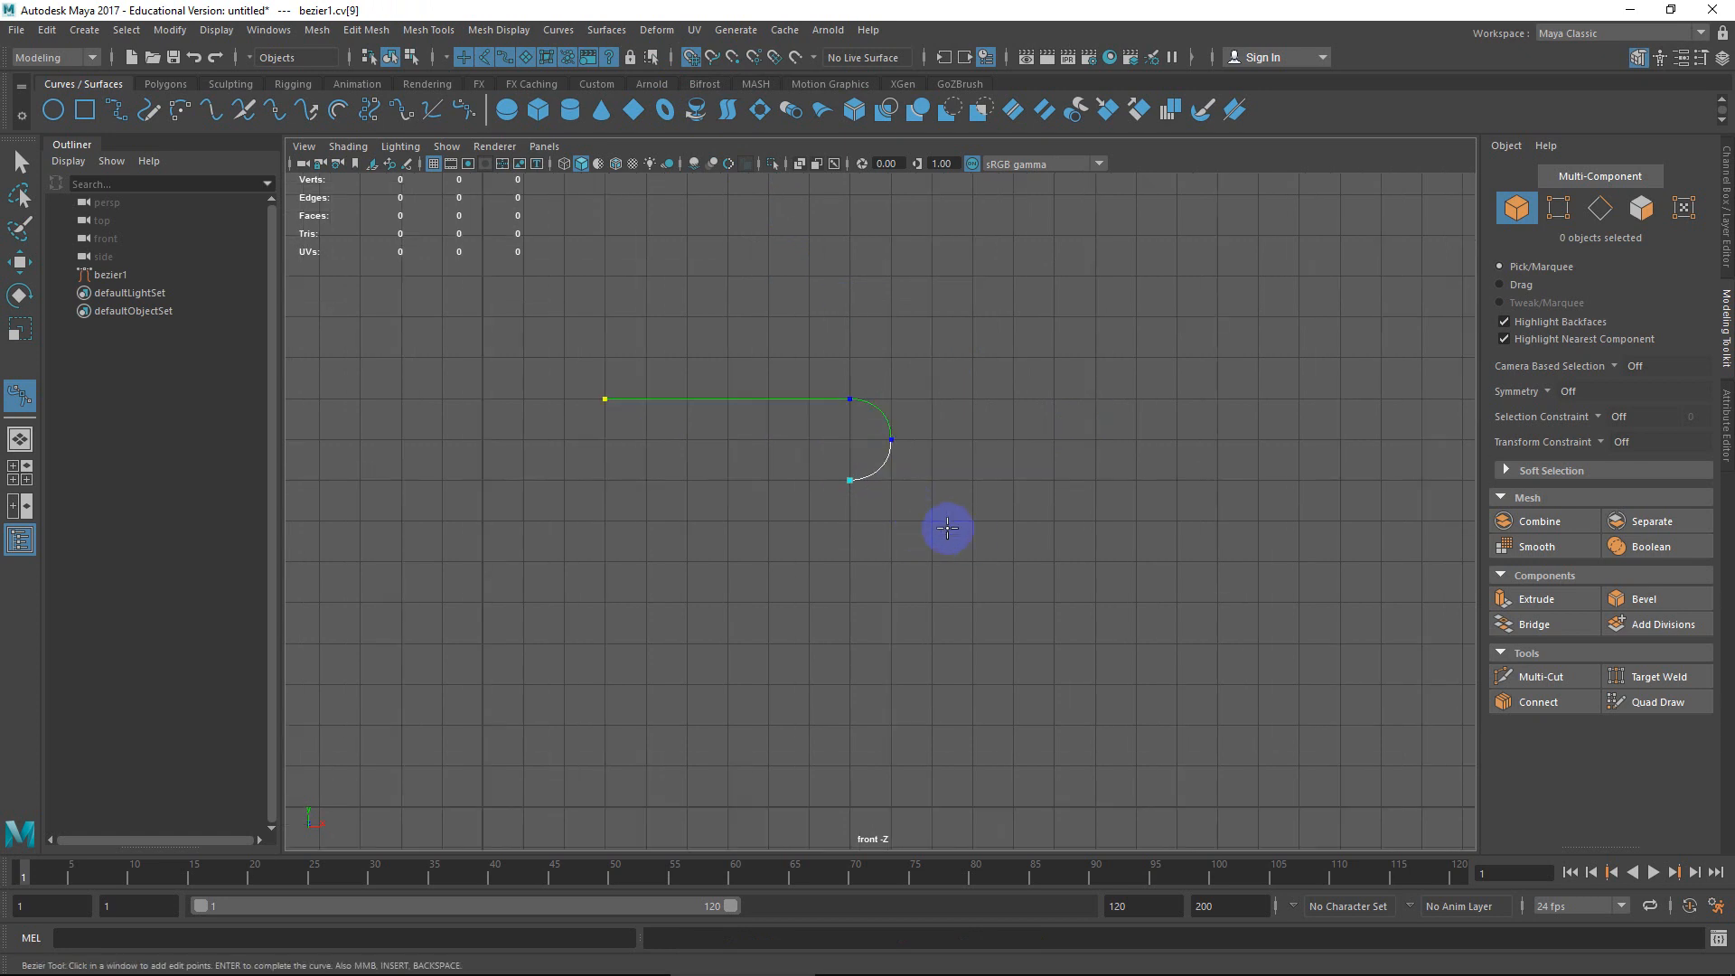
{"action": "scroll", "coordinate": [954, 593], "scroll_direction": "up", "scroll_amount": 3}
Remove the trial curve points back to the curve's starting point.
{"action": "key", "text": "BackSpace"}
{"action": "key", "text": "BackSpace"}
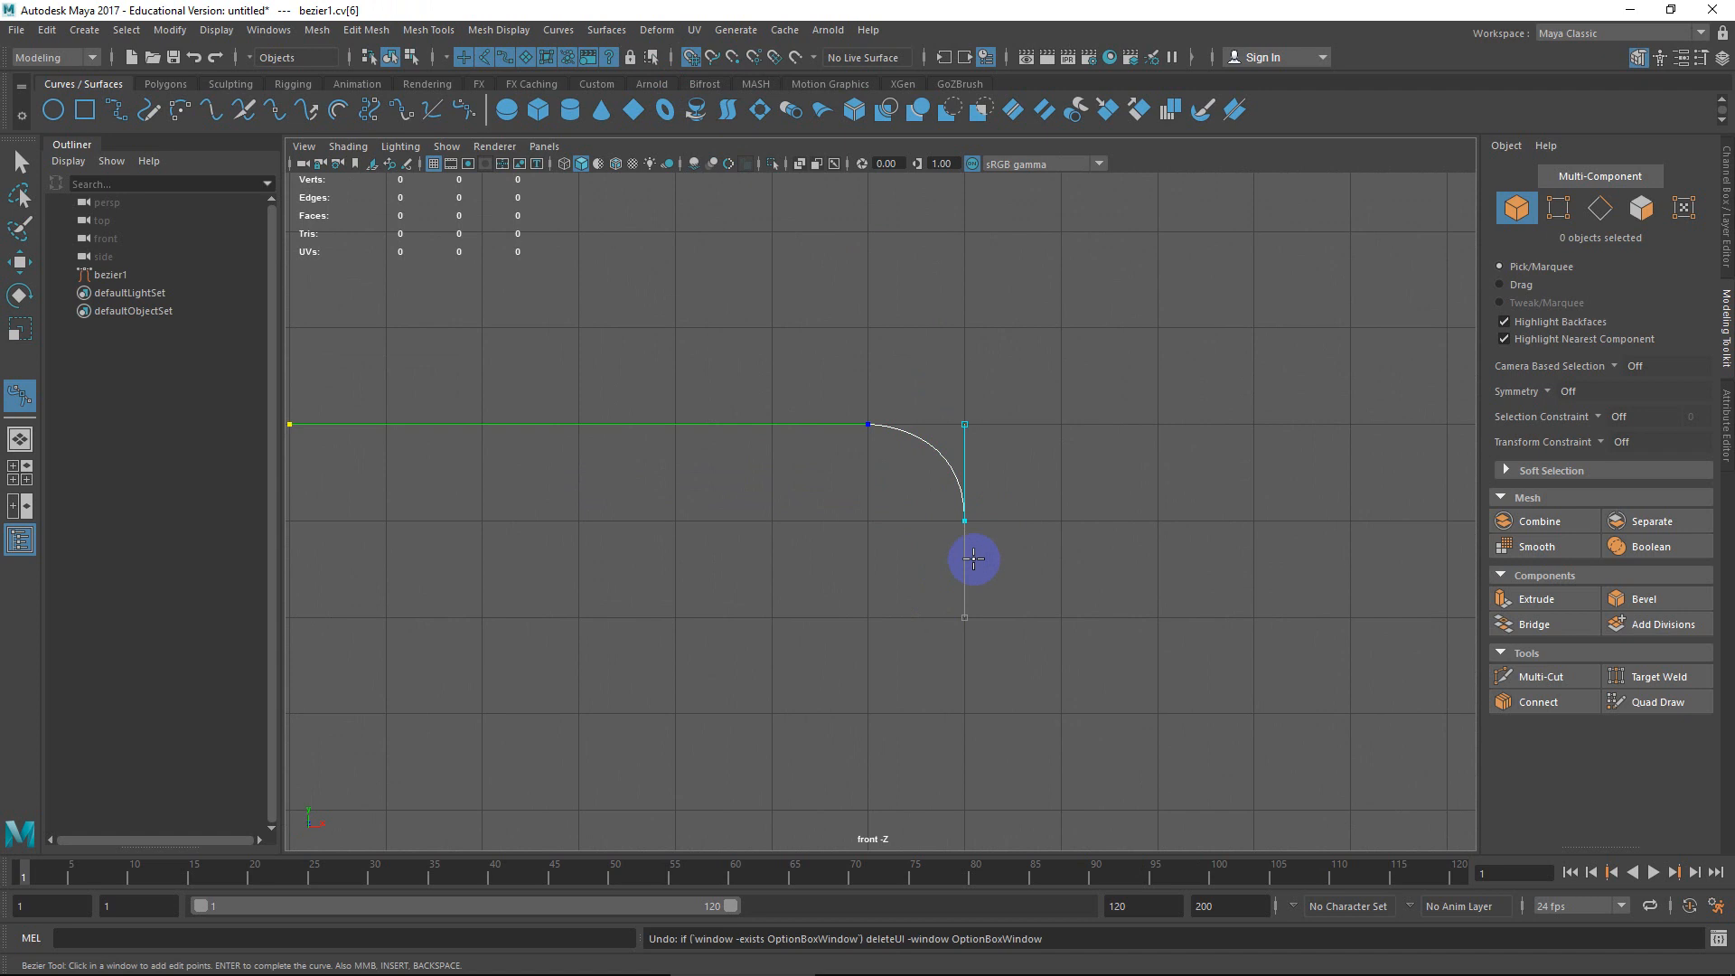
{"action": "scroll", "coordinate": [881, 452], "scroll_direction": "down", "scroll_amount": 2}
{"action": "scroll", "coordinate": [898, 467], "scroll_direction": "down", "scroll_amount": 1}
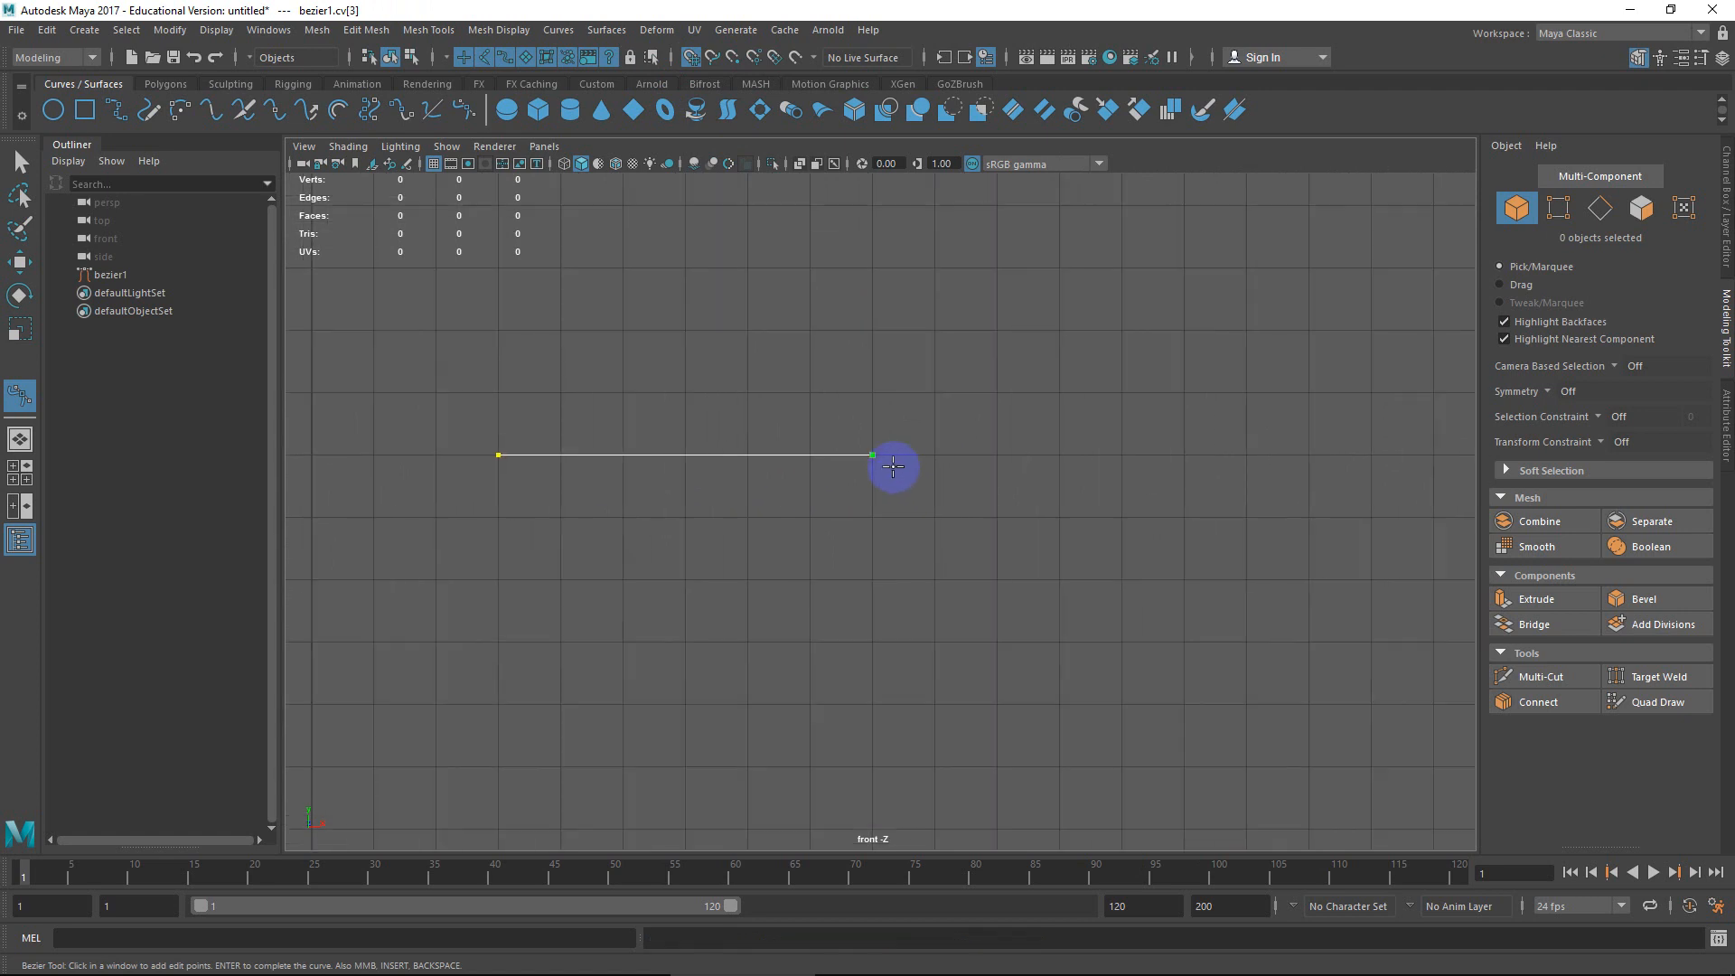
{"action": "key", "text": "ctrl+z"}
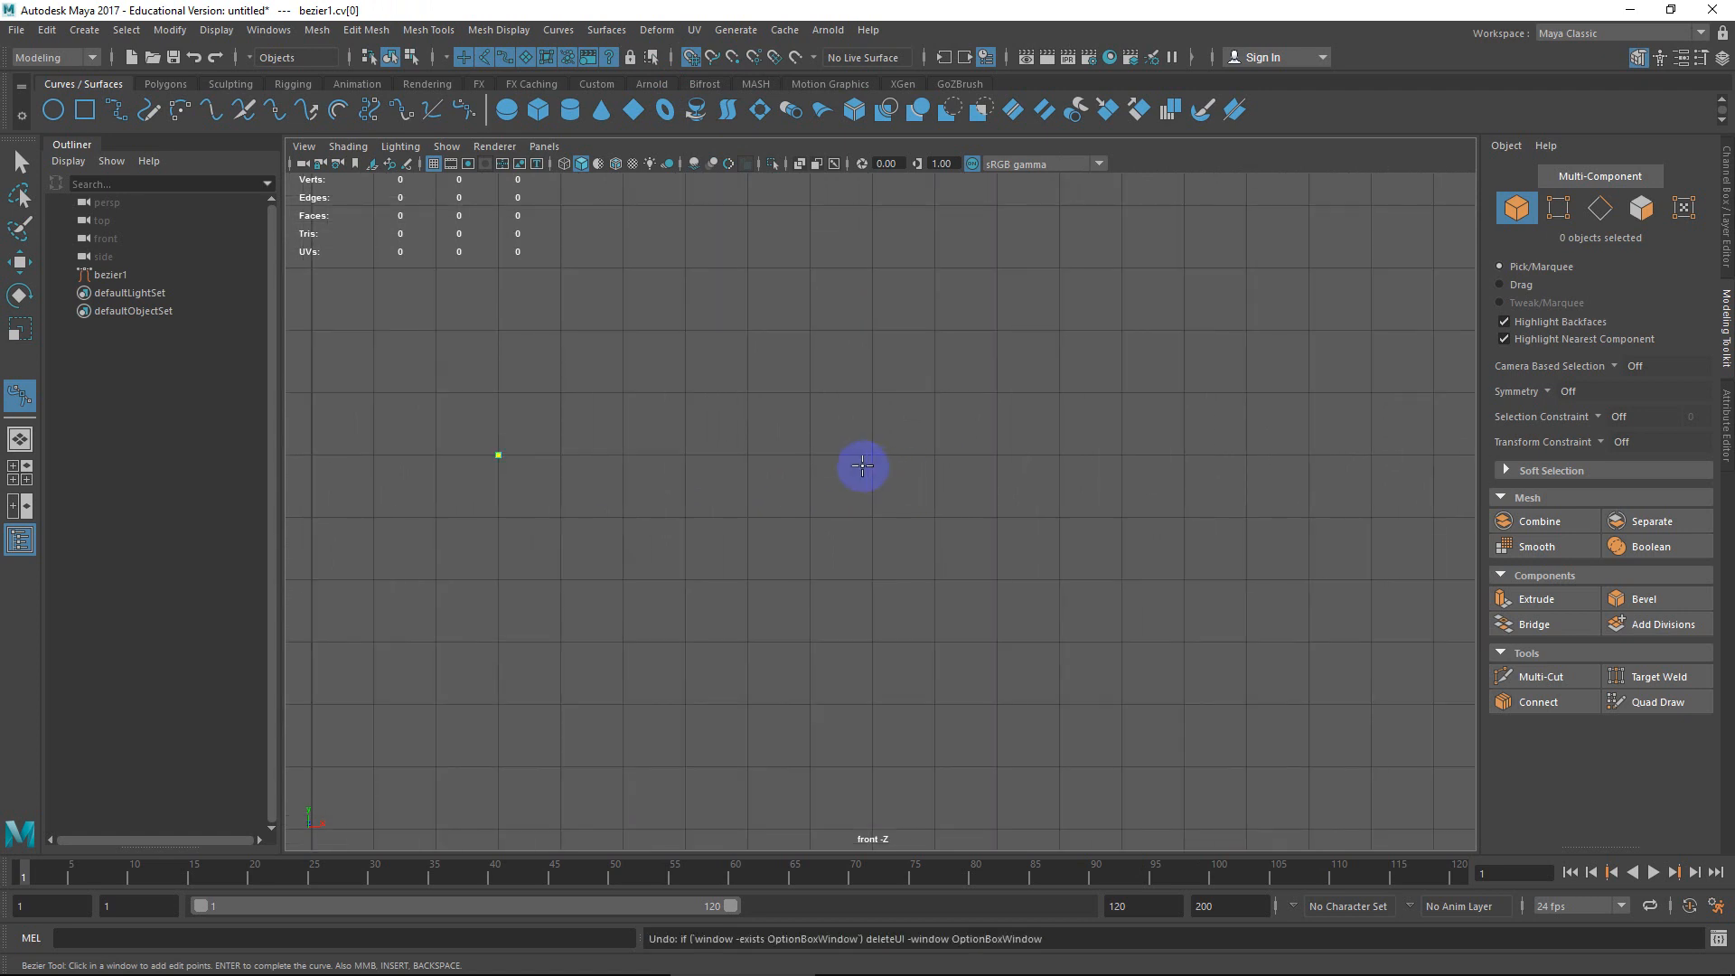
Draw the curve's top edge six grid squares long, ending in a half-round bulge two grid squares tall.
{"action": "left_click", "coordinate": [499, 456]}
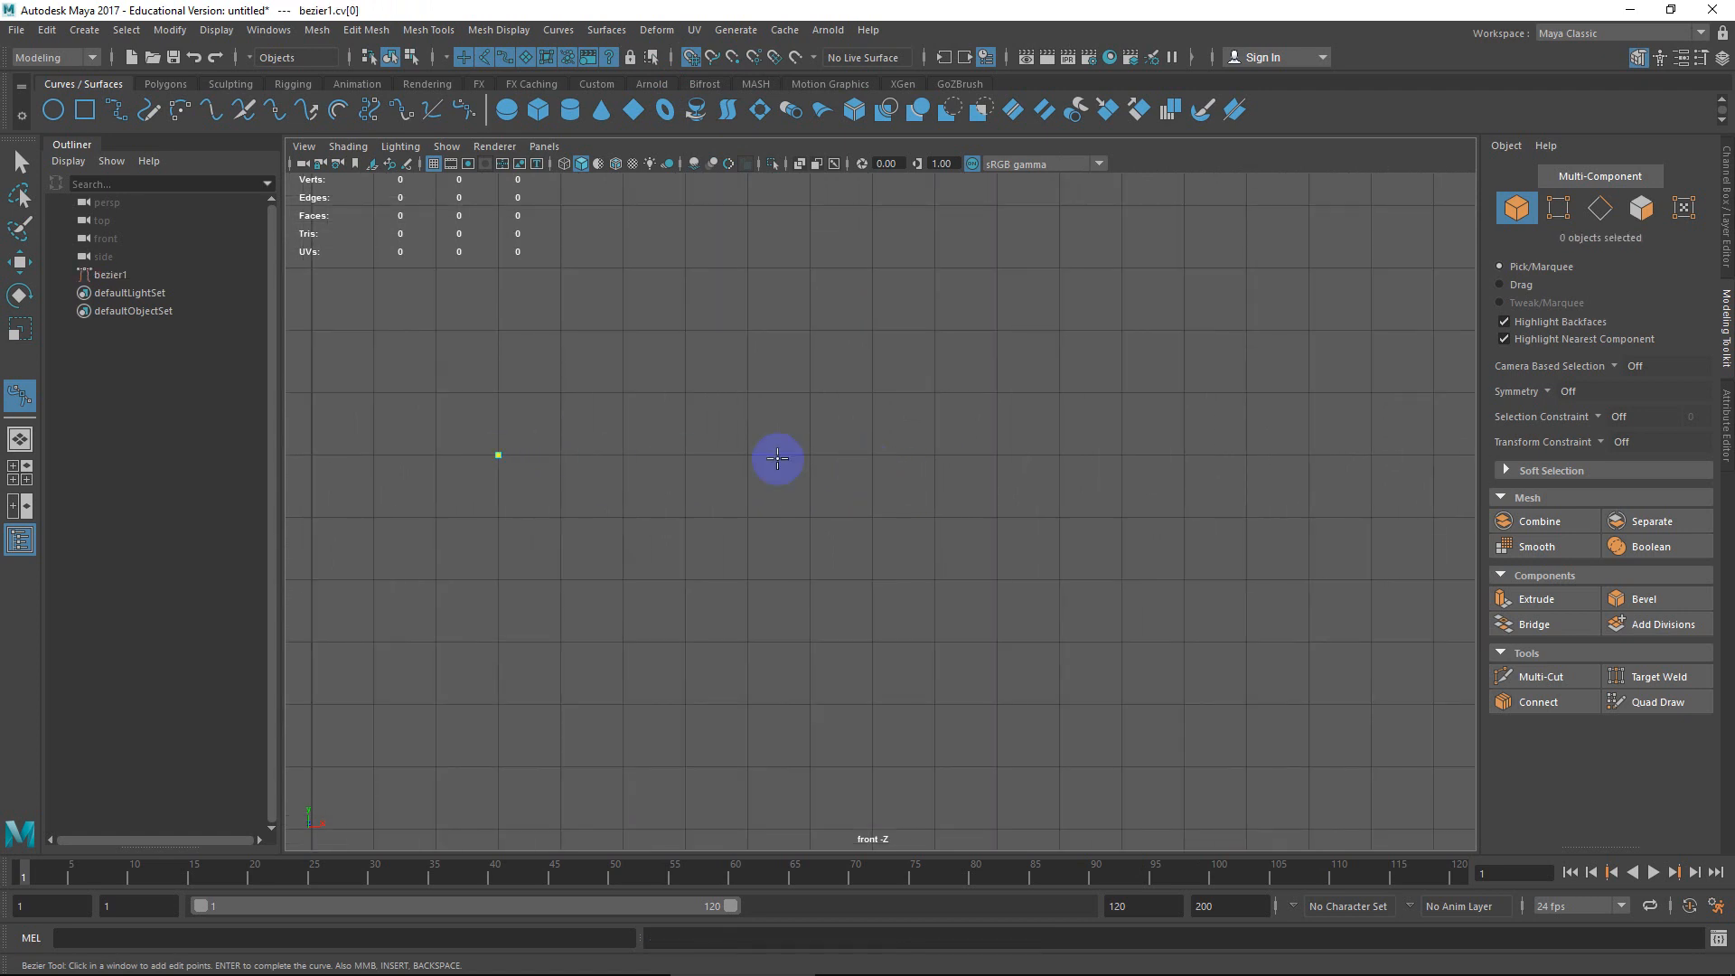
{"action": "left_click", "coordinate": [872, 454]}
{"action": "left_click_drag", "start_coordinate": [934, 512], "coordinate": [935, 576]}
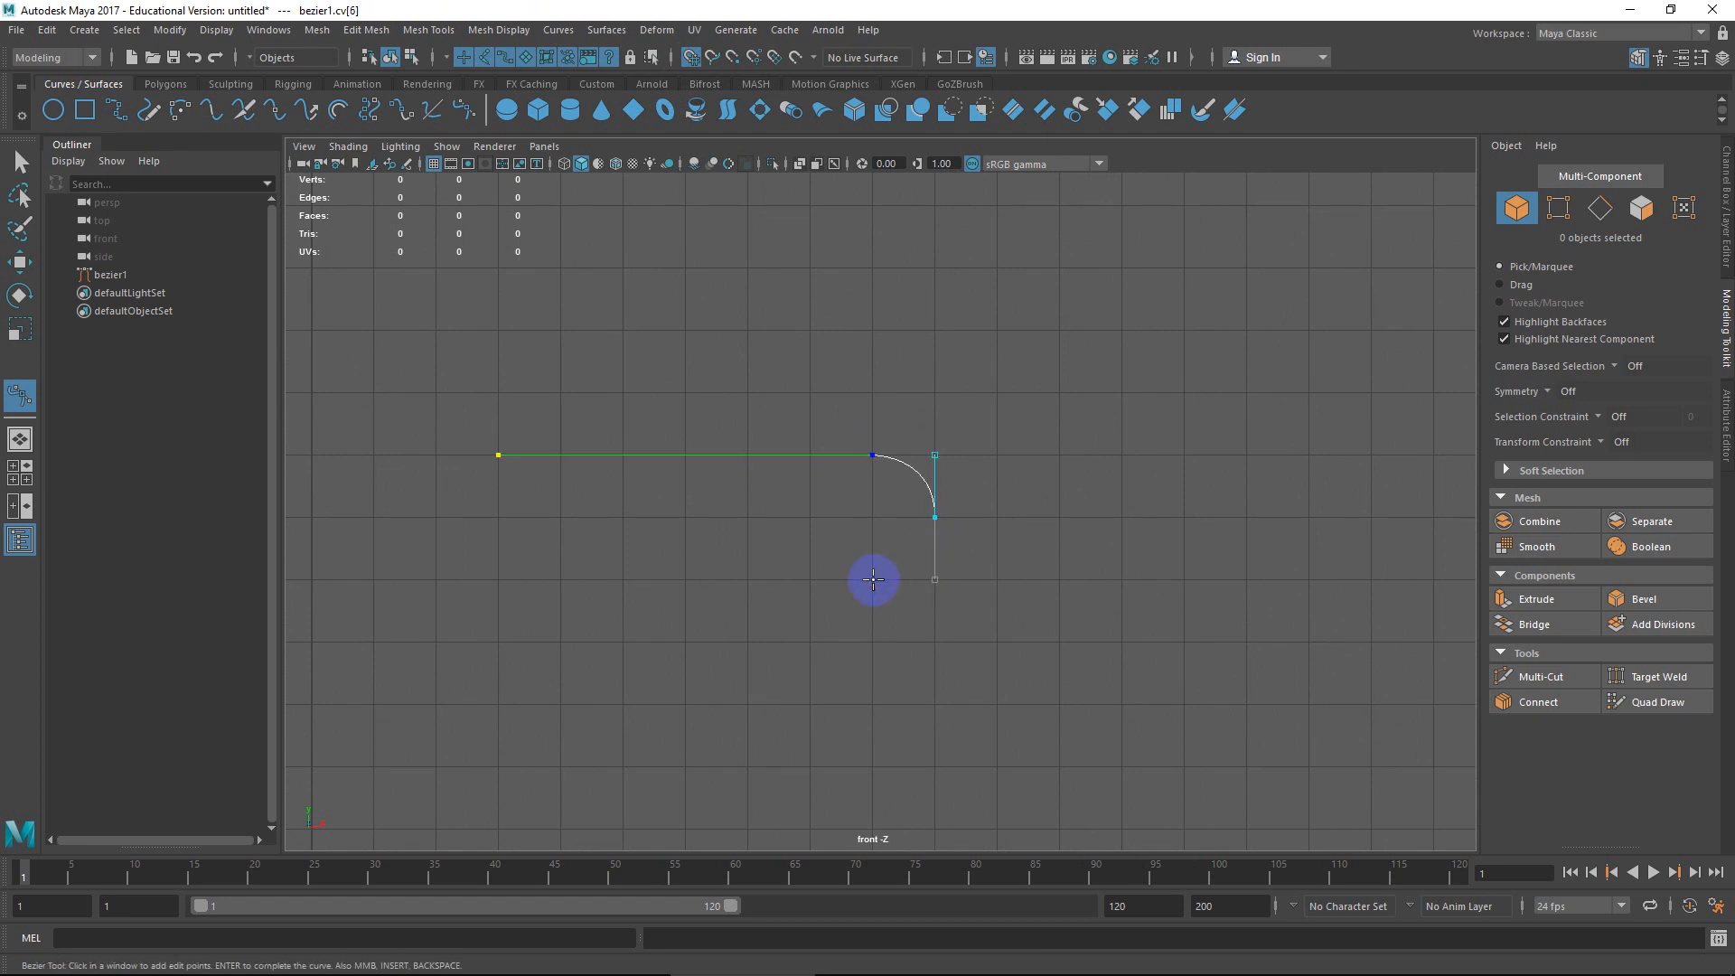
{"action": "scroll", "coordinate": [873, 578], "scroll_direction": "down", "scroll_amount": 1}
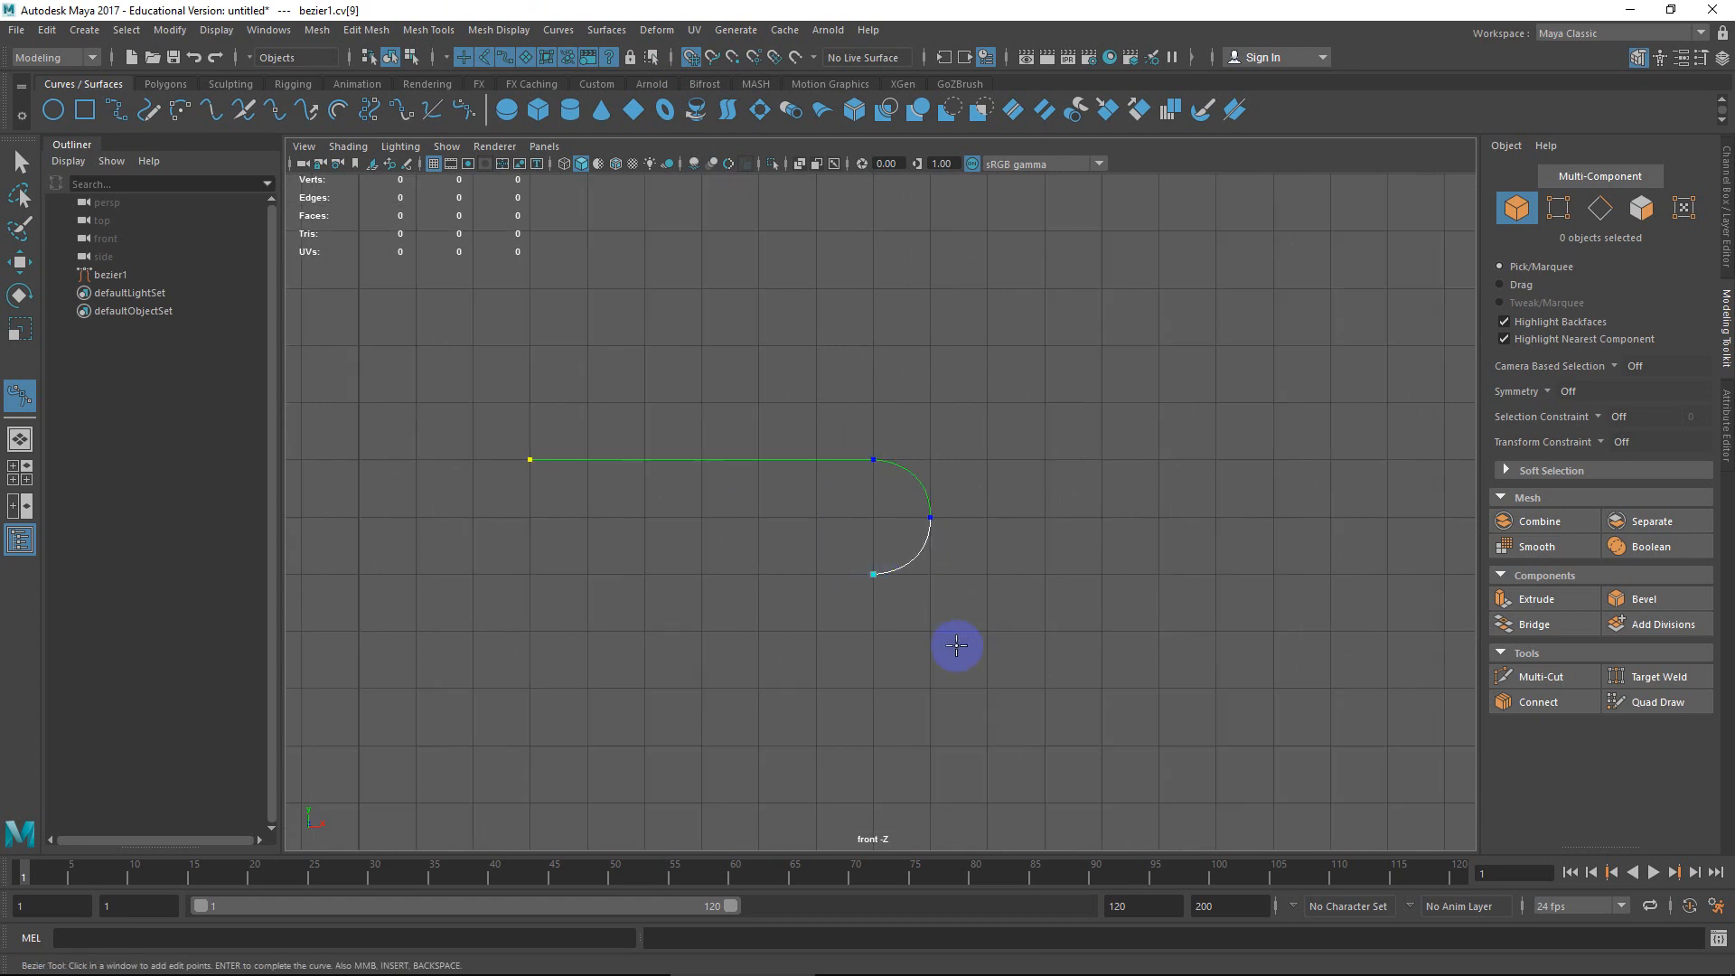
Continue the curve with a larger half-round bulge four grid squares tall directly below the small one.
{"action": "middle_click_drag", "start_coordinate": [956, 645], "coordinate": [867, 515], "text": "alt"}
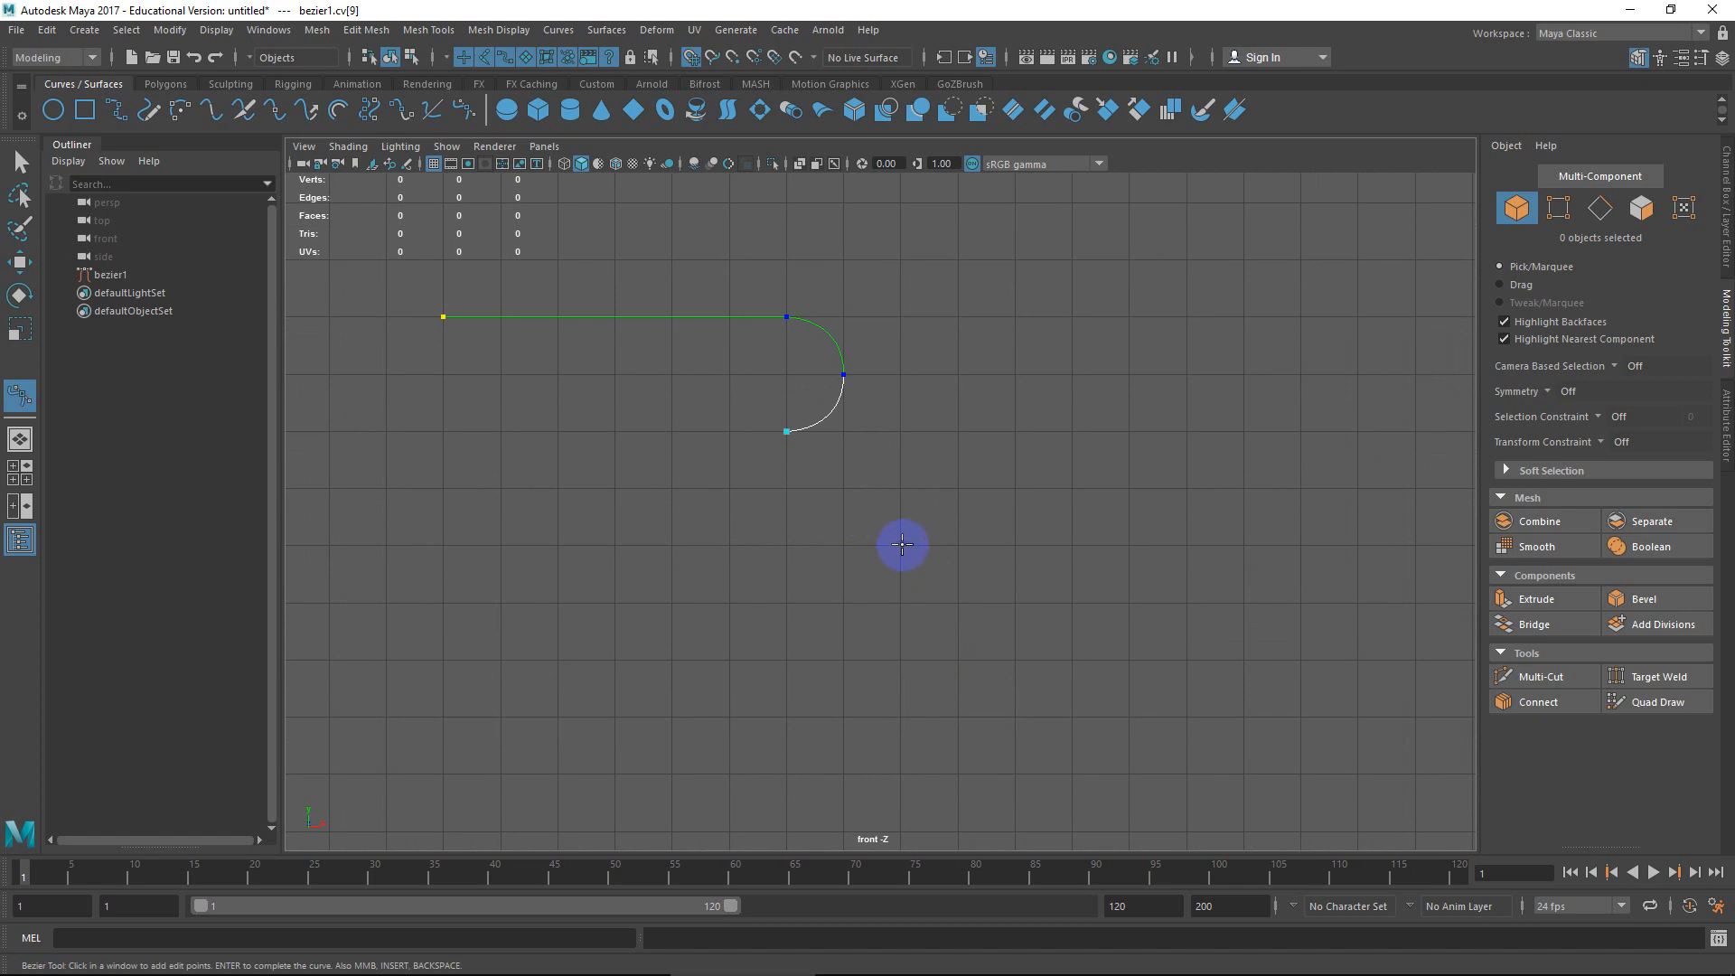
{"action": "left_click_drag", "start_coordinate": [901, 545], "coordinate": [908, 650]}
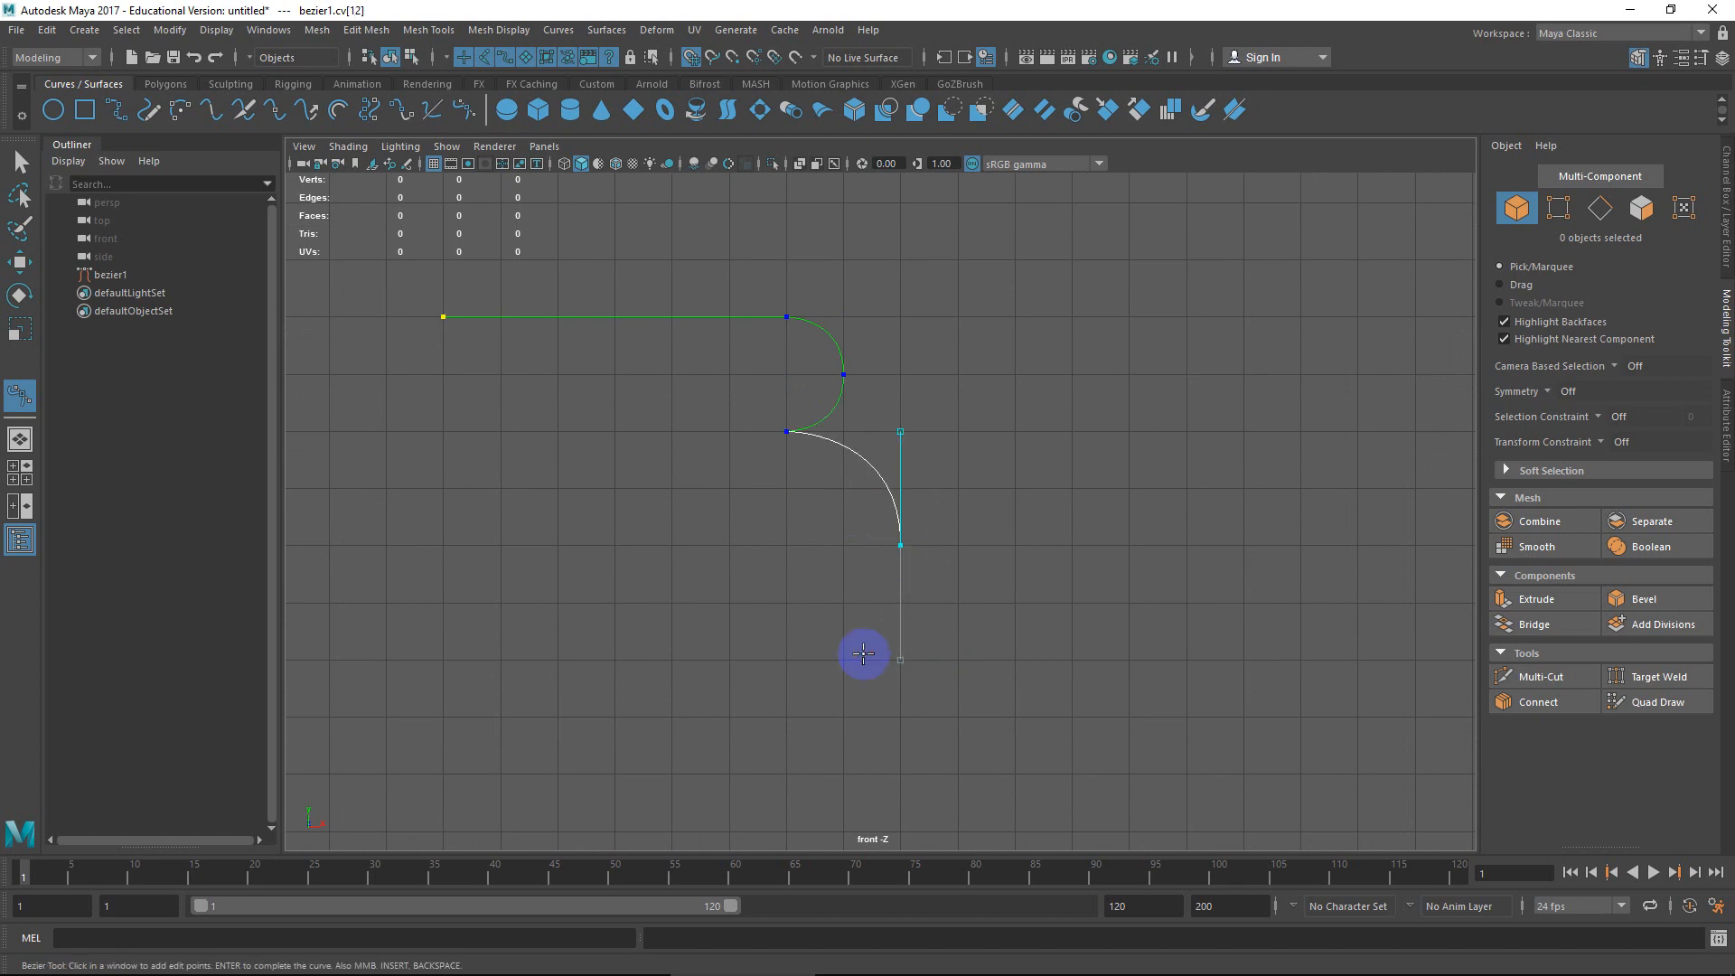
{"action": "left_click", "coordinate": [787, 662]}
Add a horizontal ledge three grid squares long and a vertical edge down to the X axis, and complete the curve.
{"action": "middle_click_drag", "start_coordinate": [902, 652], "coordinate": [874, 498], "text": "alt"}
{"action": "scroll", "coordinate": [863, 581], "scroll_direction": "down", "scroll_amount": 2}
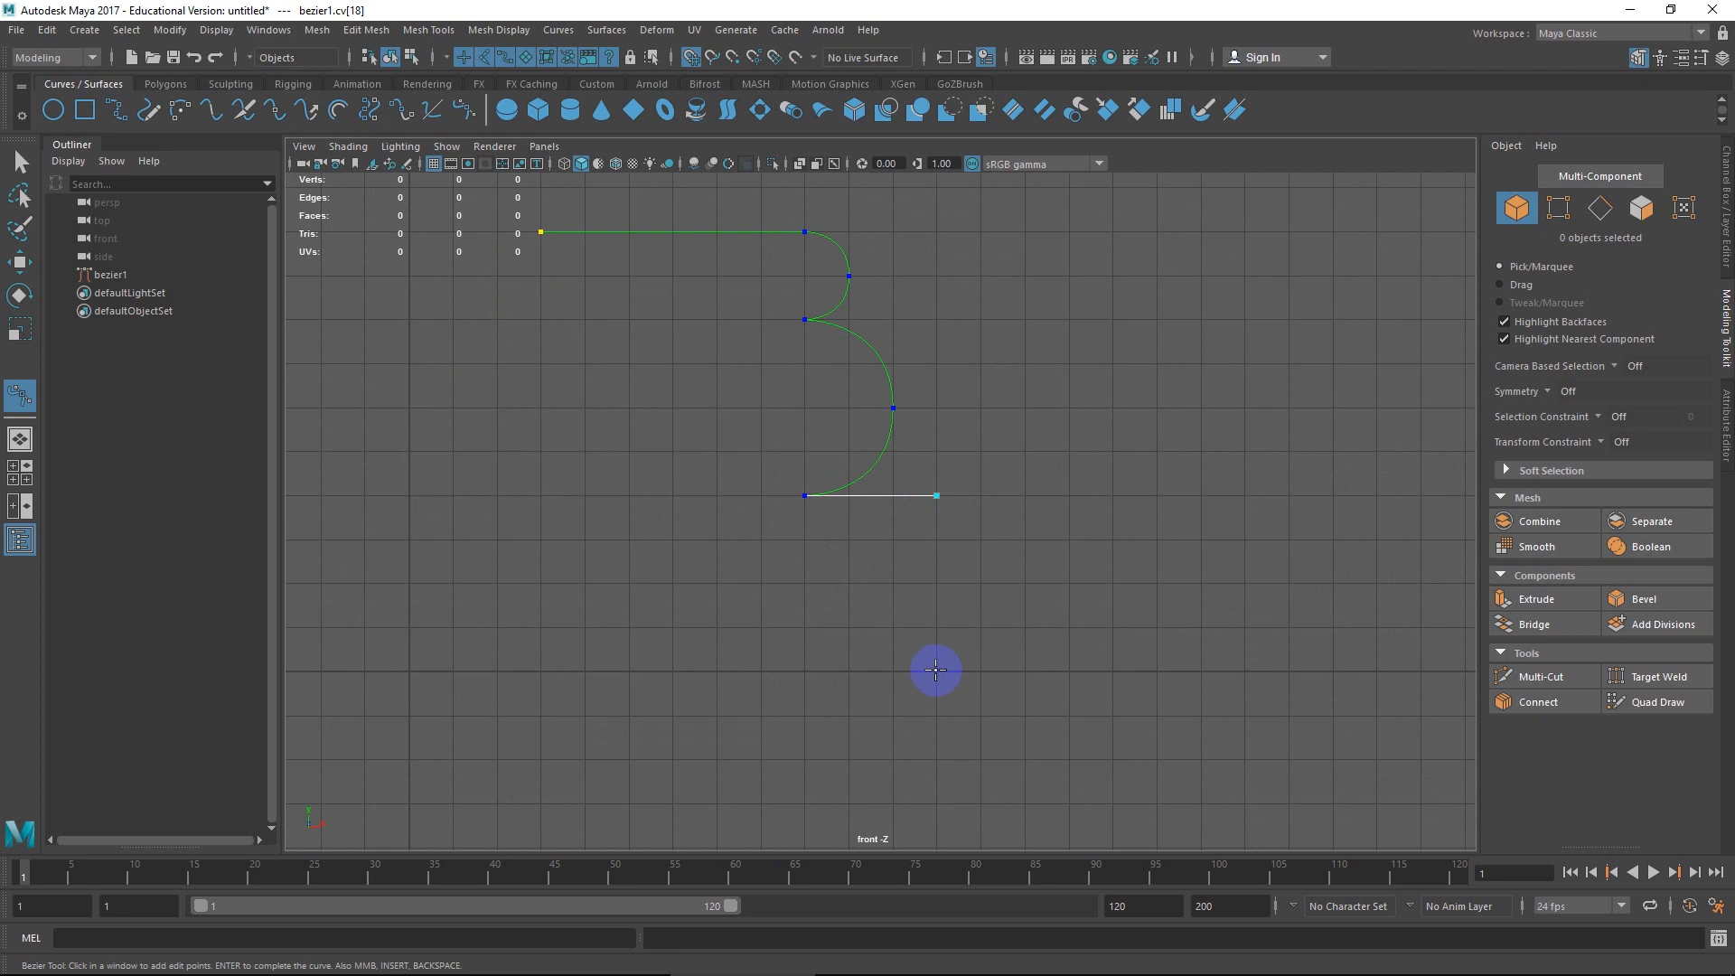
{"action": "key", "text": "Return"}
Switch to the perspective view and examine the profile curve in 3D.
{"action": "scroll", "coordinate": [860, 521], "scroll_direction": "down", "scroll_amount": 2}
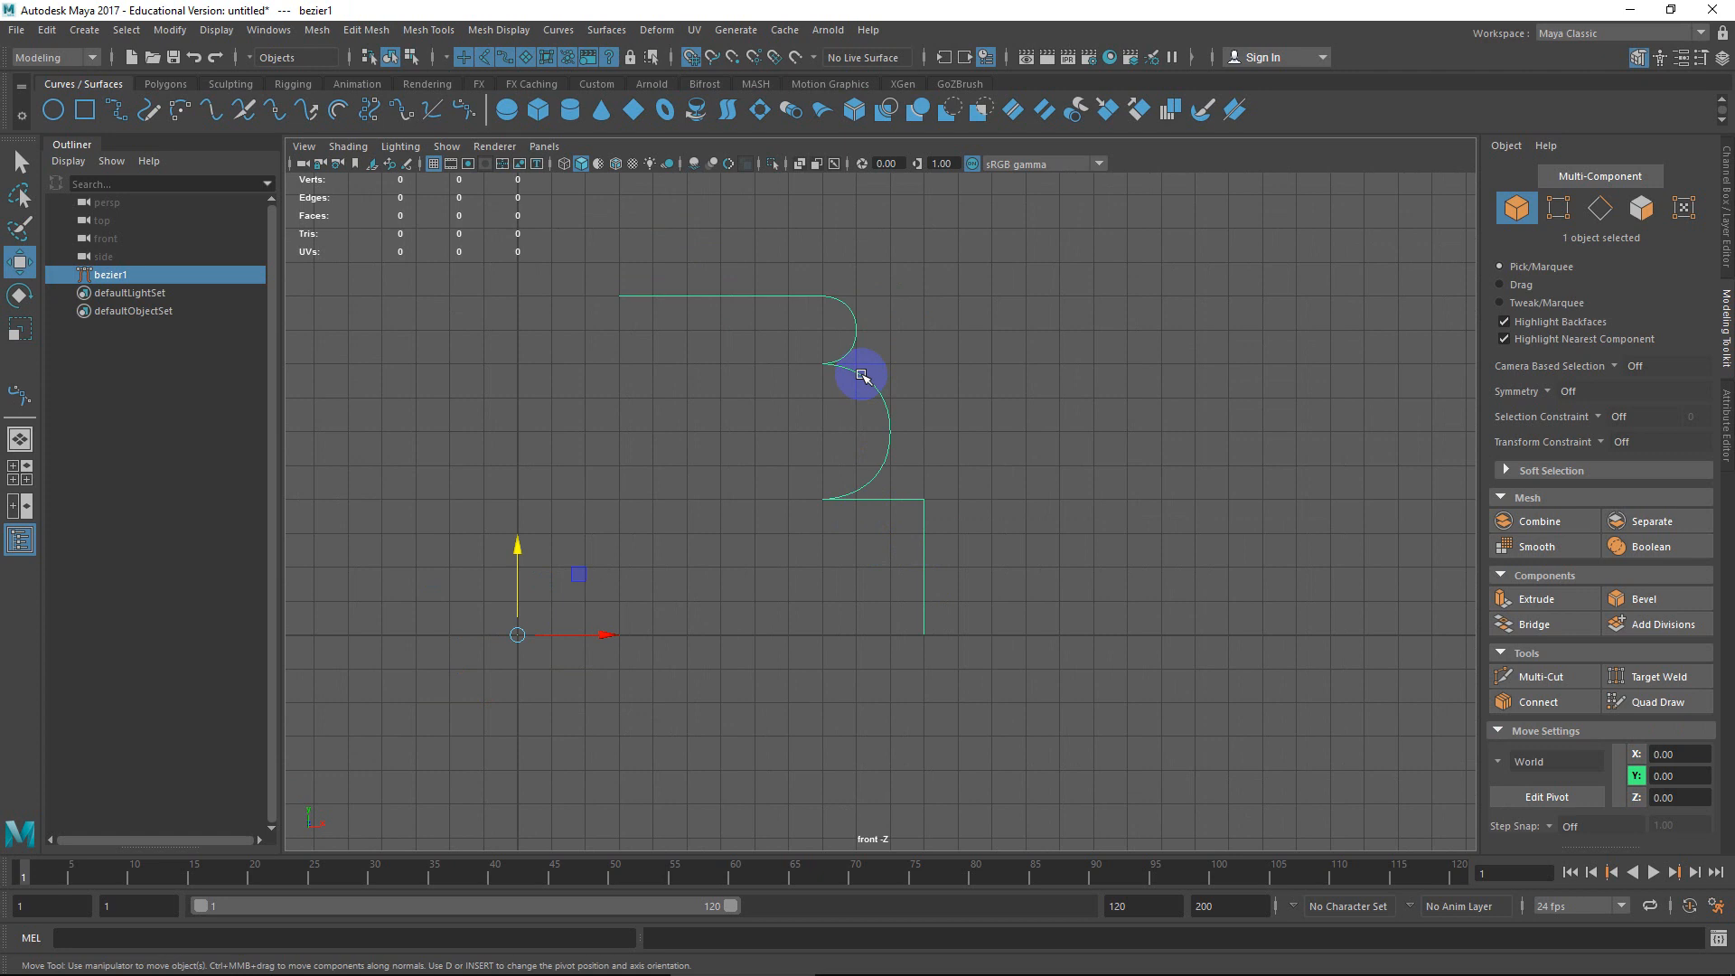
{"action": "key", "text": "space"}
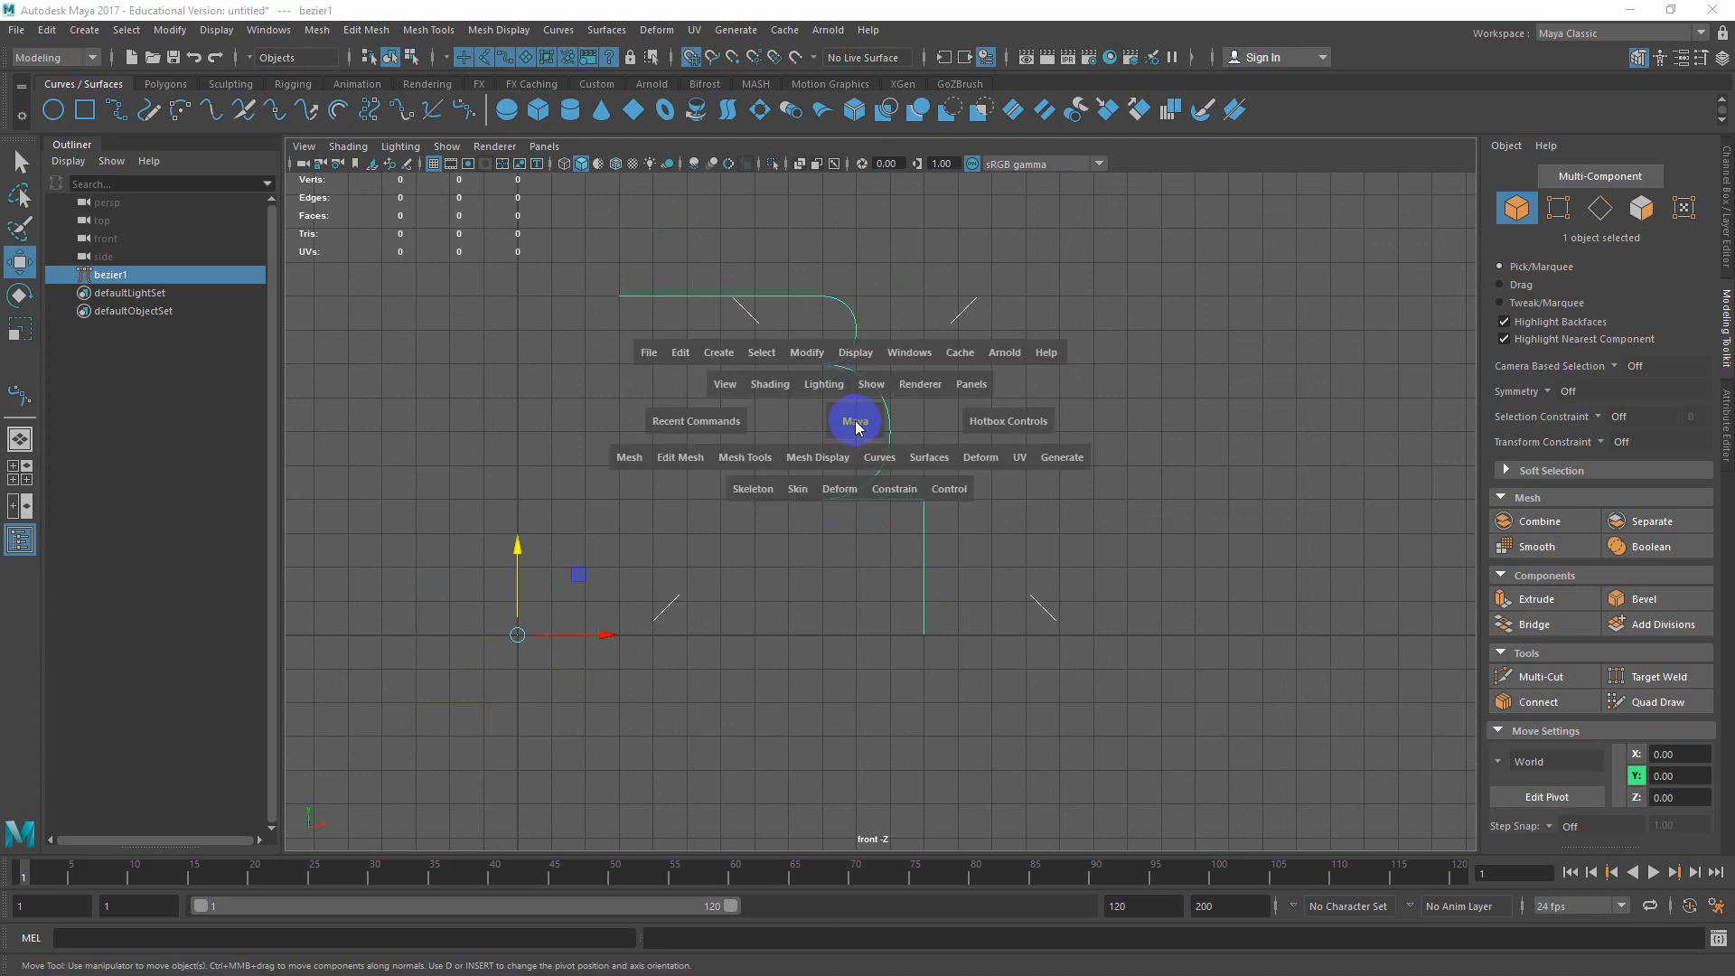
{"action": "left_click_drag", "start_coordinate": [856, 423], "coordinate": [850, 372]}
{"action": "left_click_drag", "start_coordinate": [934, 453], "coordinate": [730, 352], "text": "alt"}
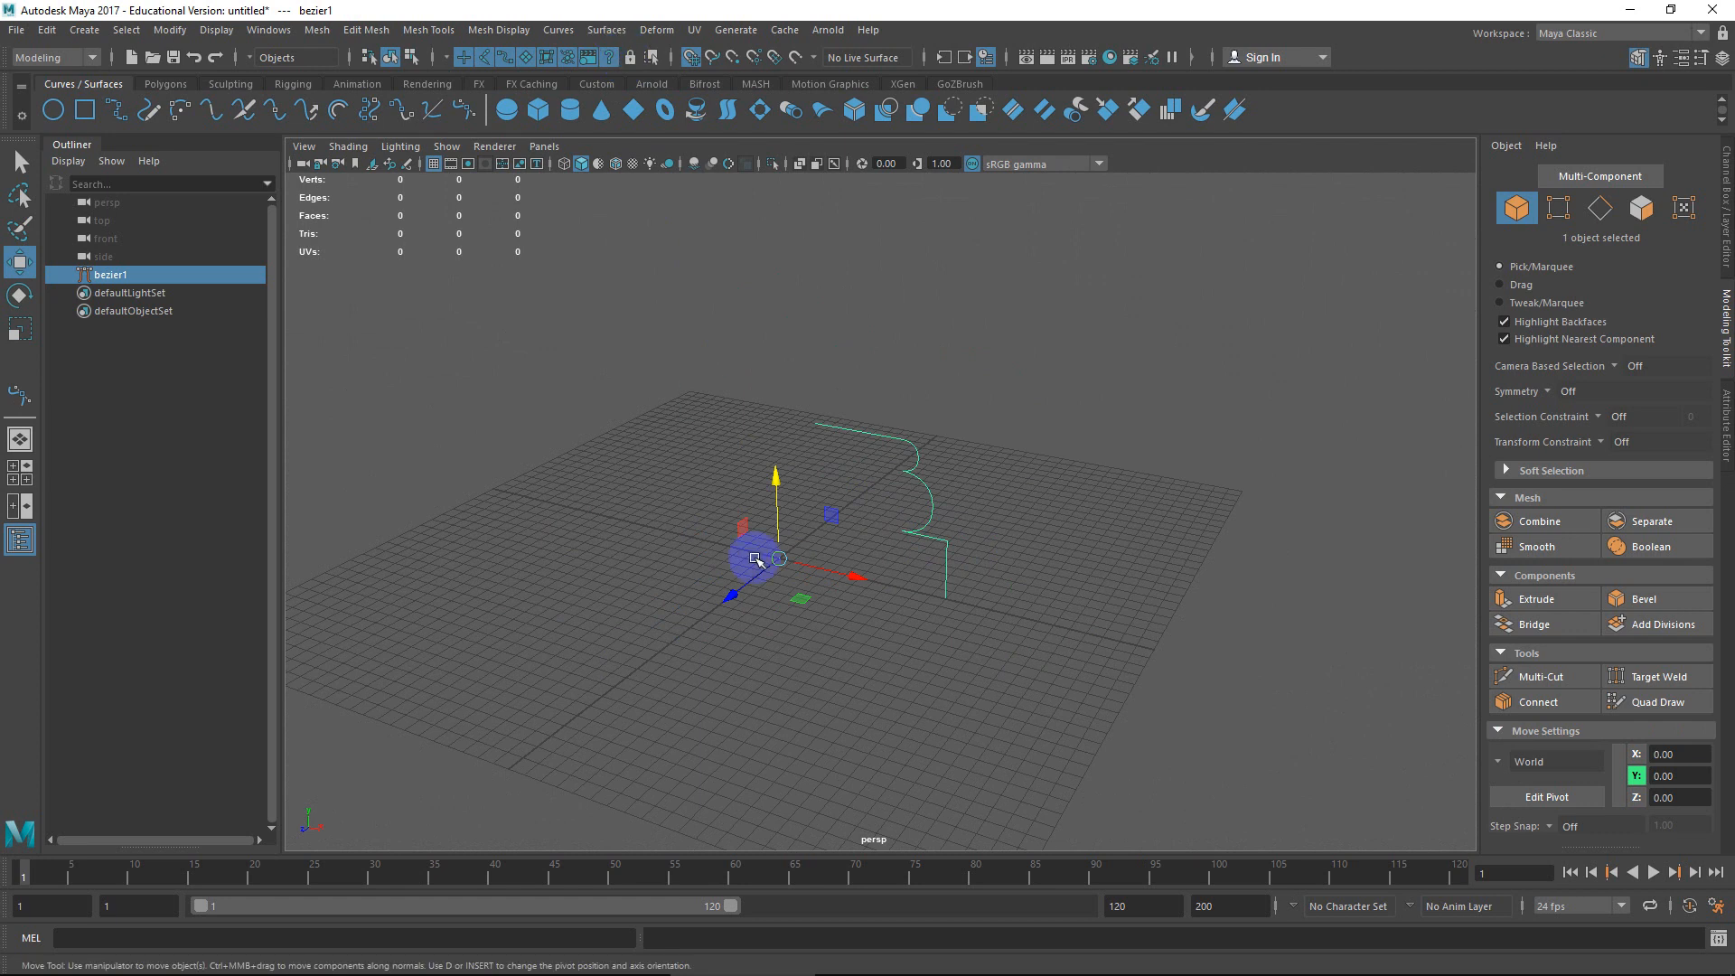
Open the Revolve options for the selected profile curve.
{"action": "left_click_drag", "start_coordinate": [756, 562], "coordinate": [804, 578], "text": "alt"}
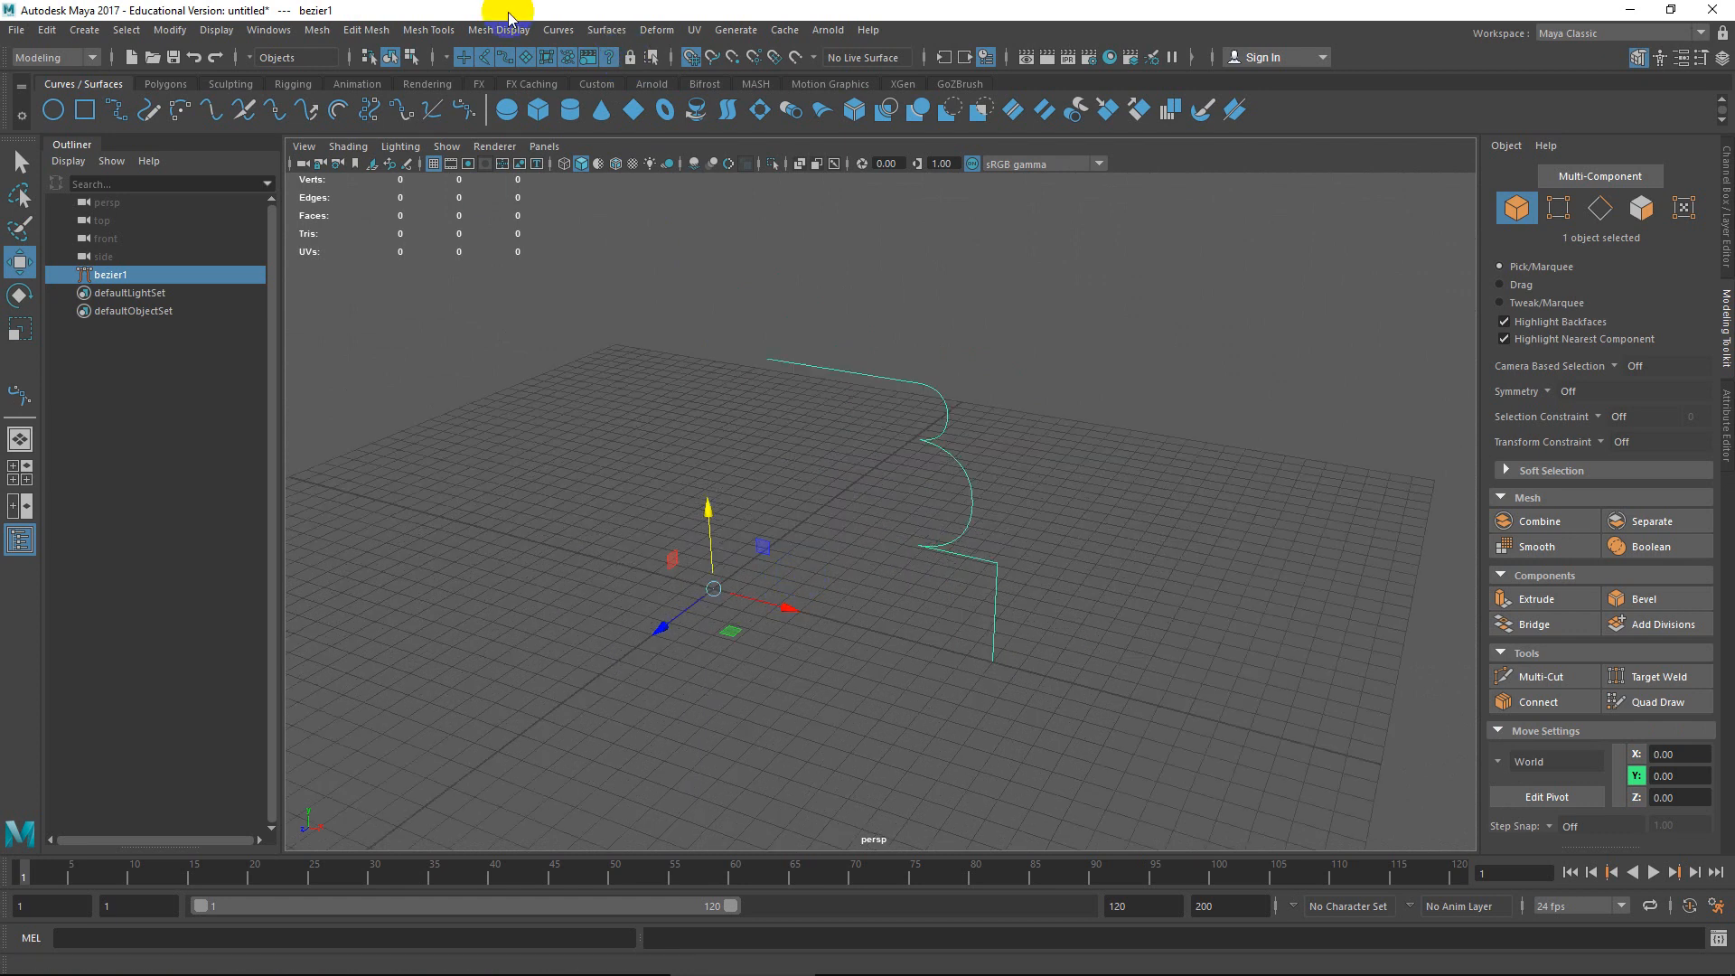
{"action": "left_click", "coordinate": [559, 30]}
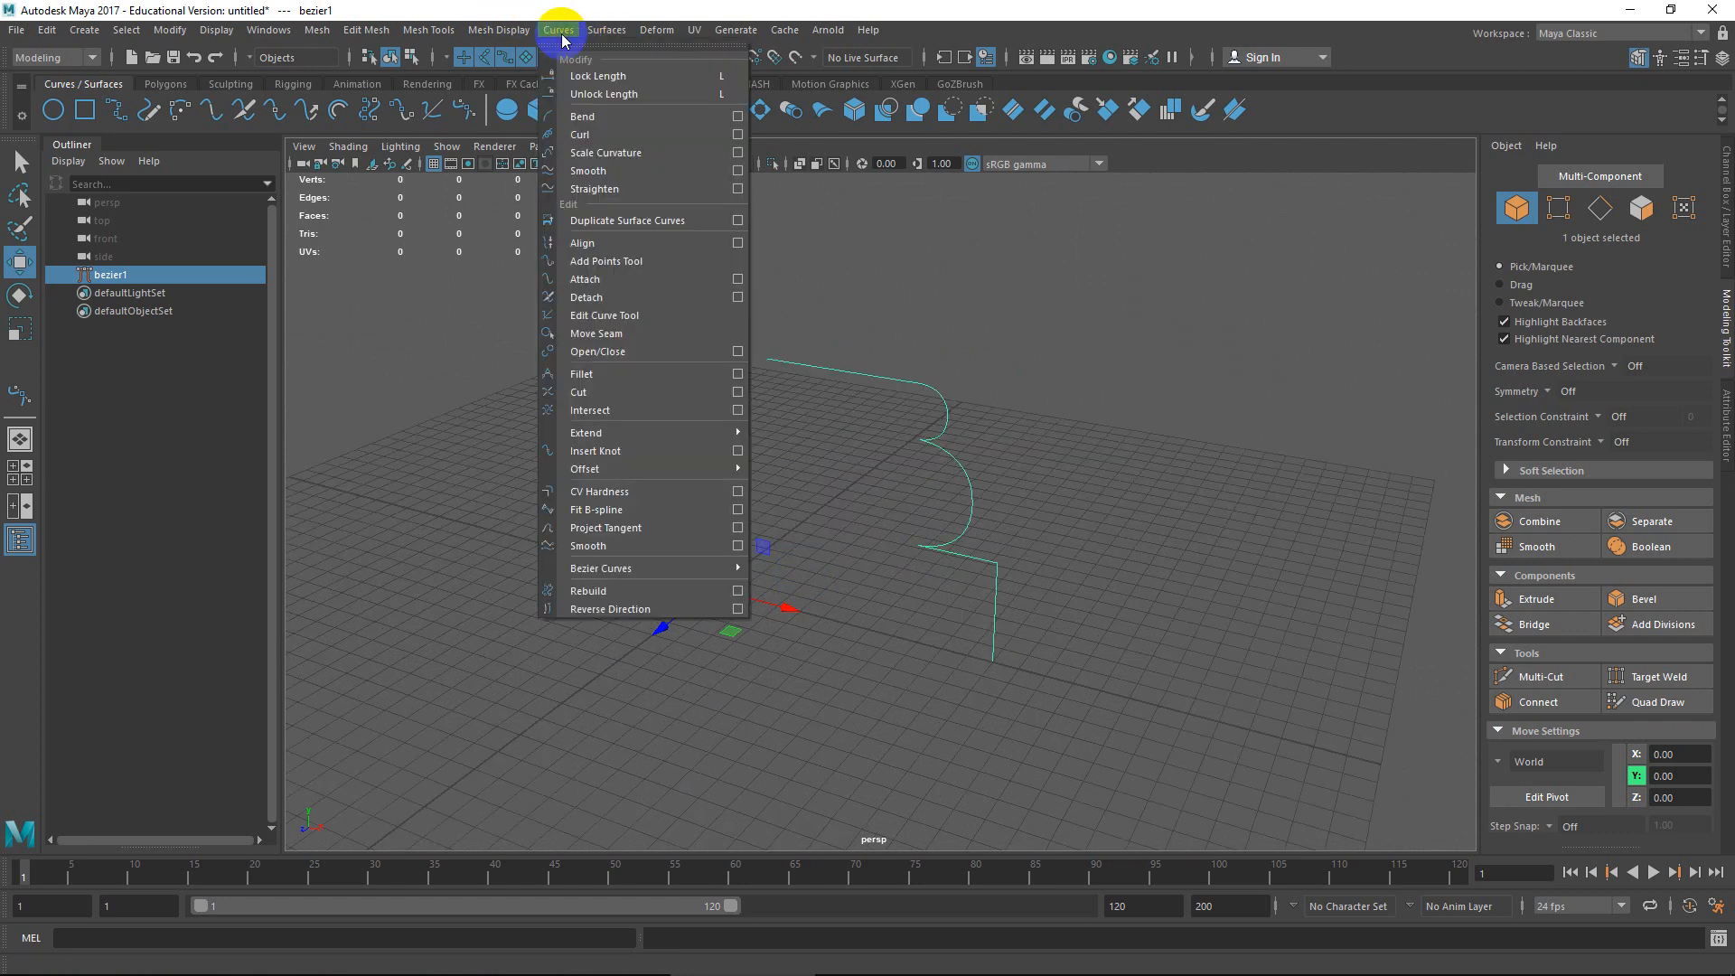
{"action": "mouse_move", "coordinate": [608, 32]}
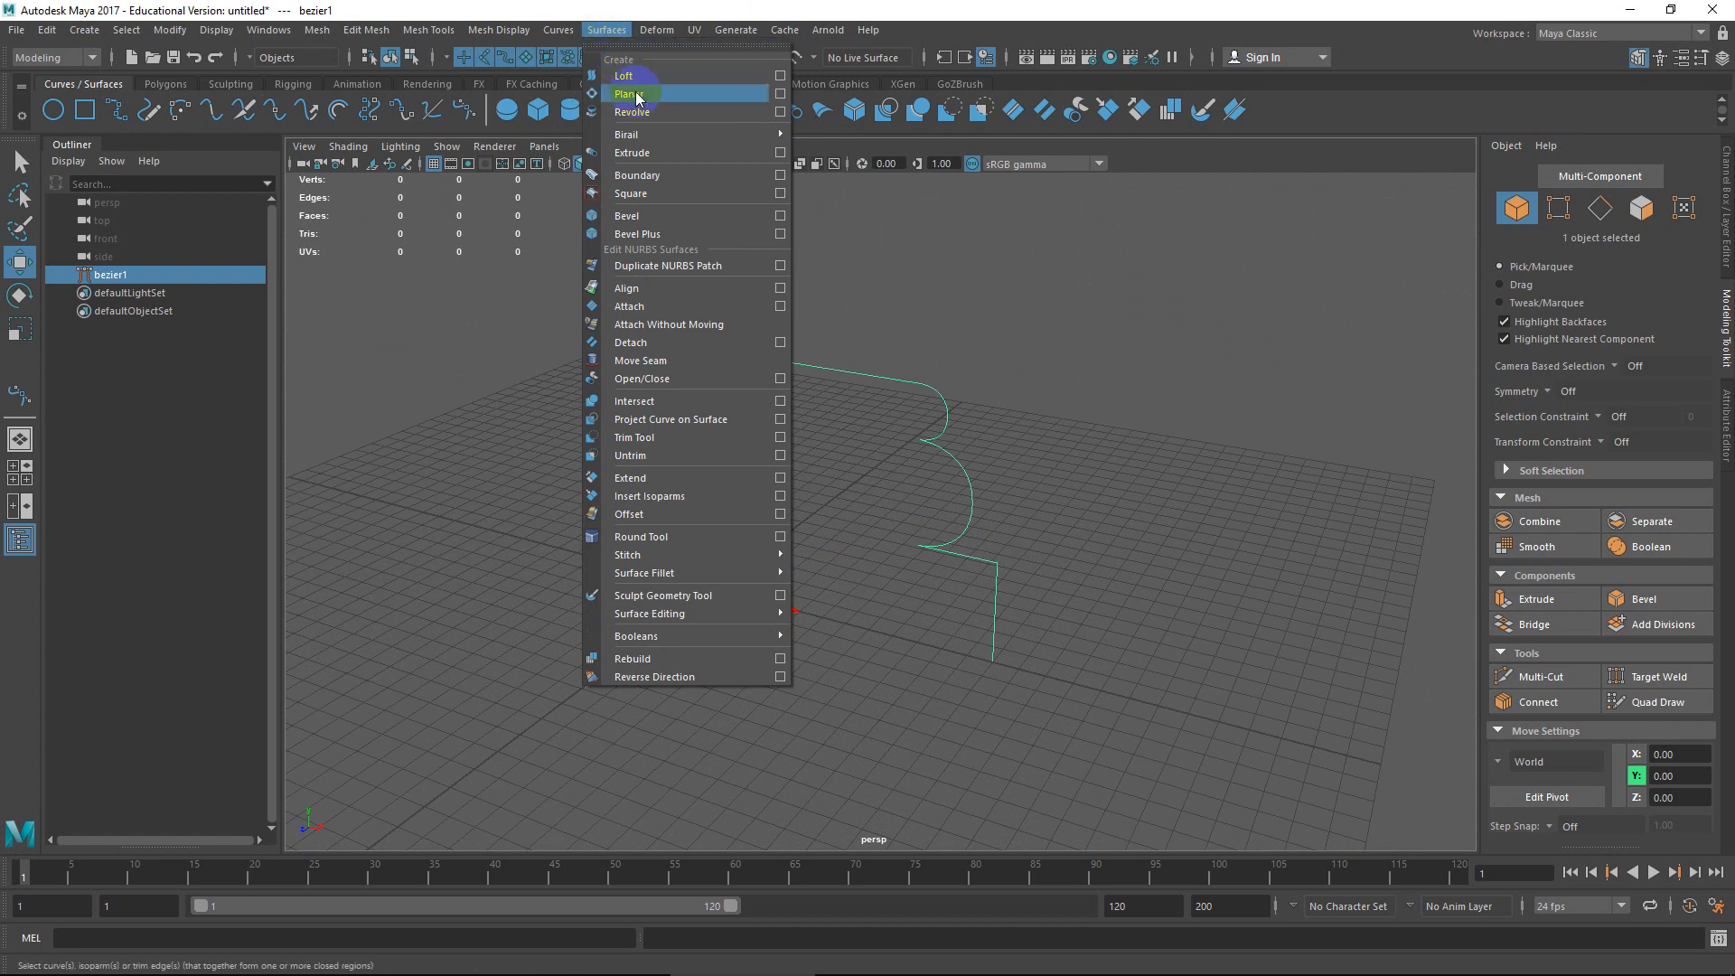
{"action": "left_click", "coordinate": [781, 111]}
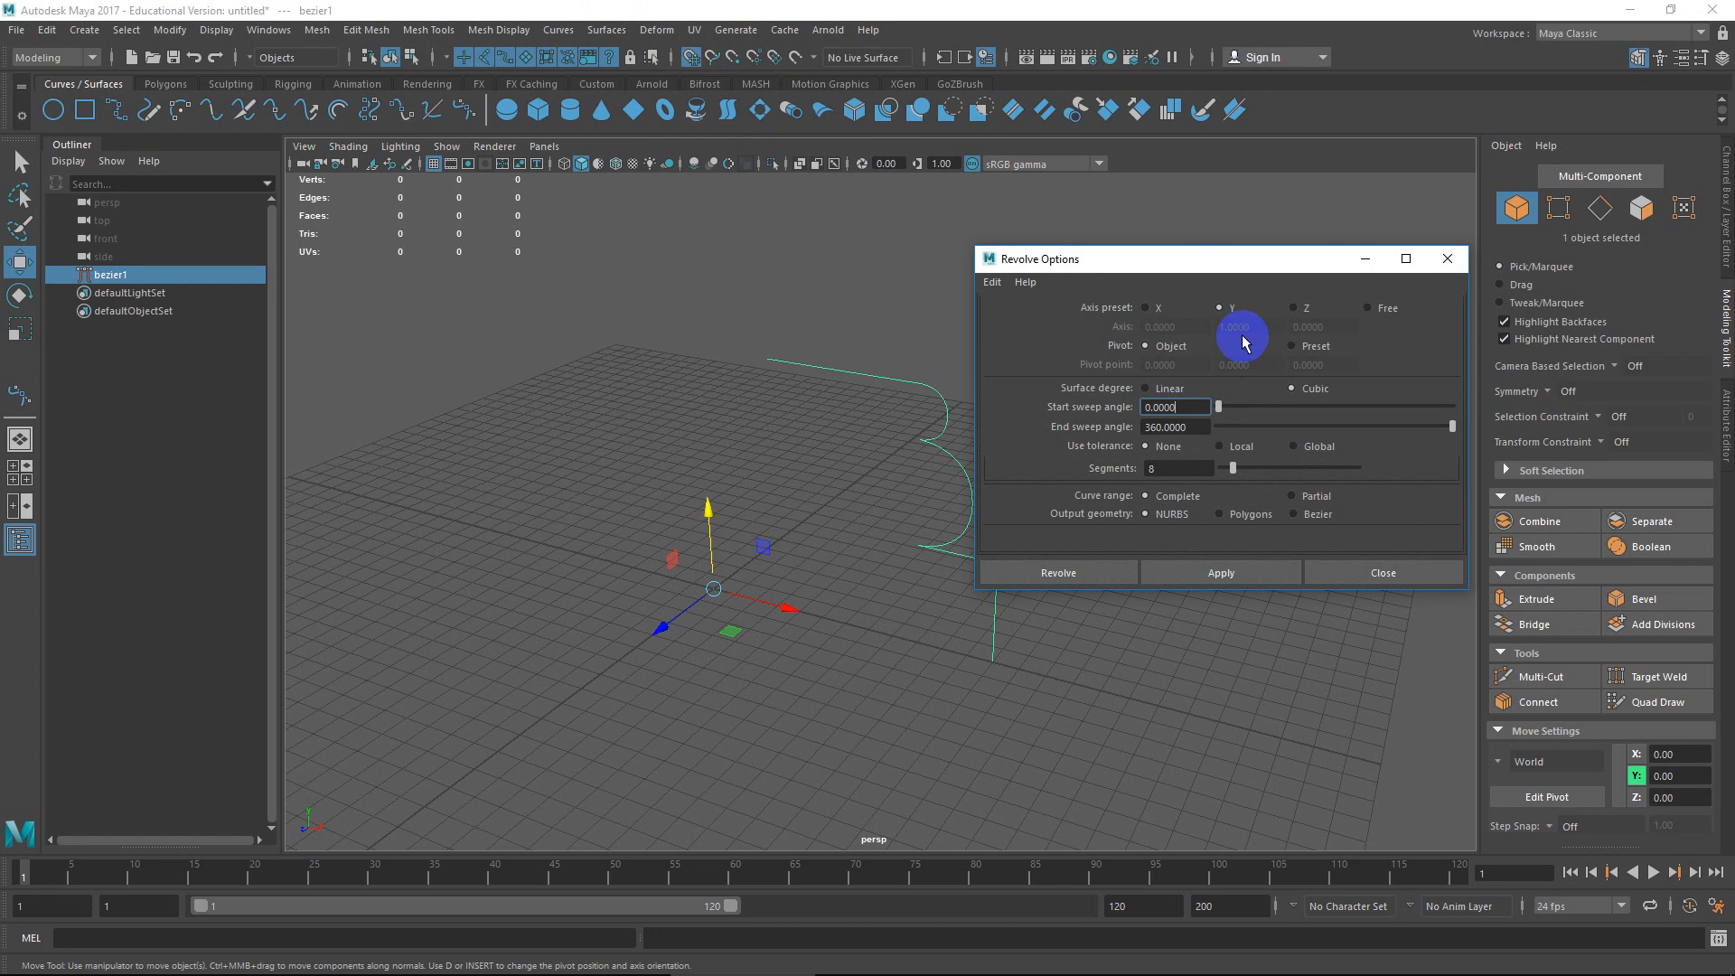
Try a full 360-degree revolve of the profile curve about the Y axis with NURBS output.
{"action": "left_click", "coordinate": [1222, 573]}
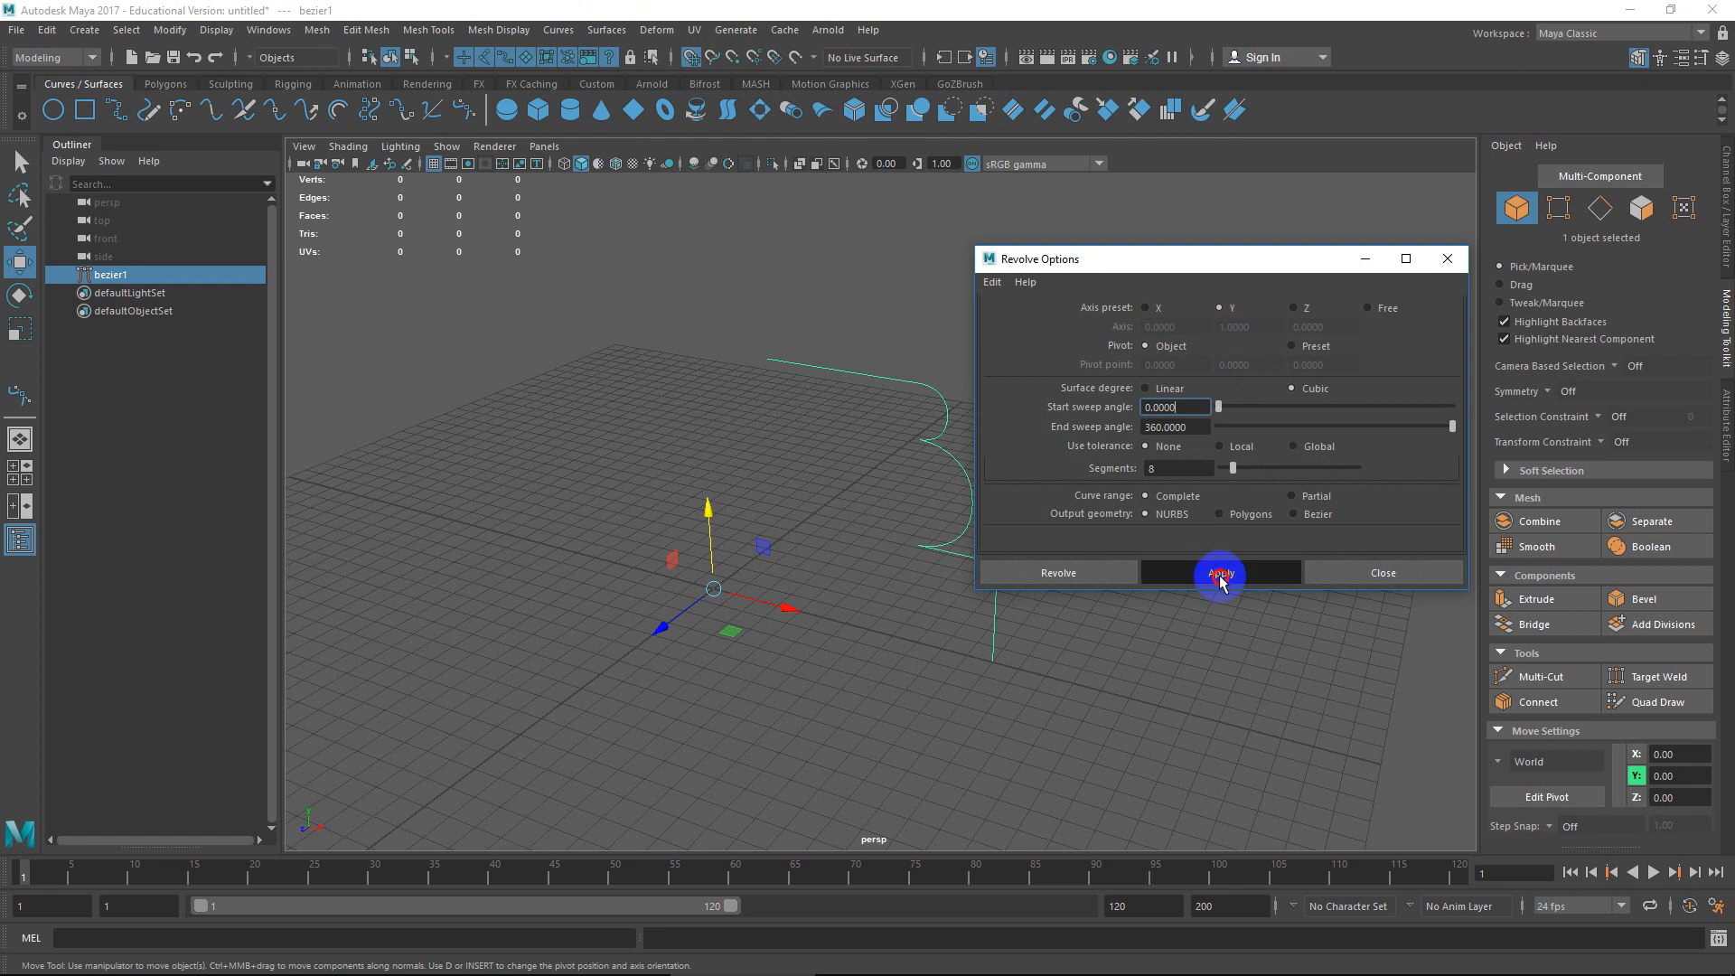
{"action": "left_click_drag", "start_coordinate": [733, 457], "coordinate": [877, 511], "text": "alt"}
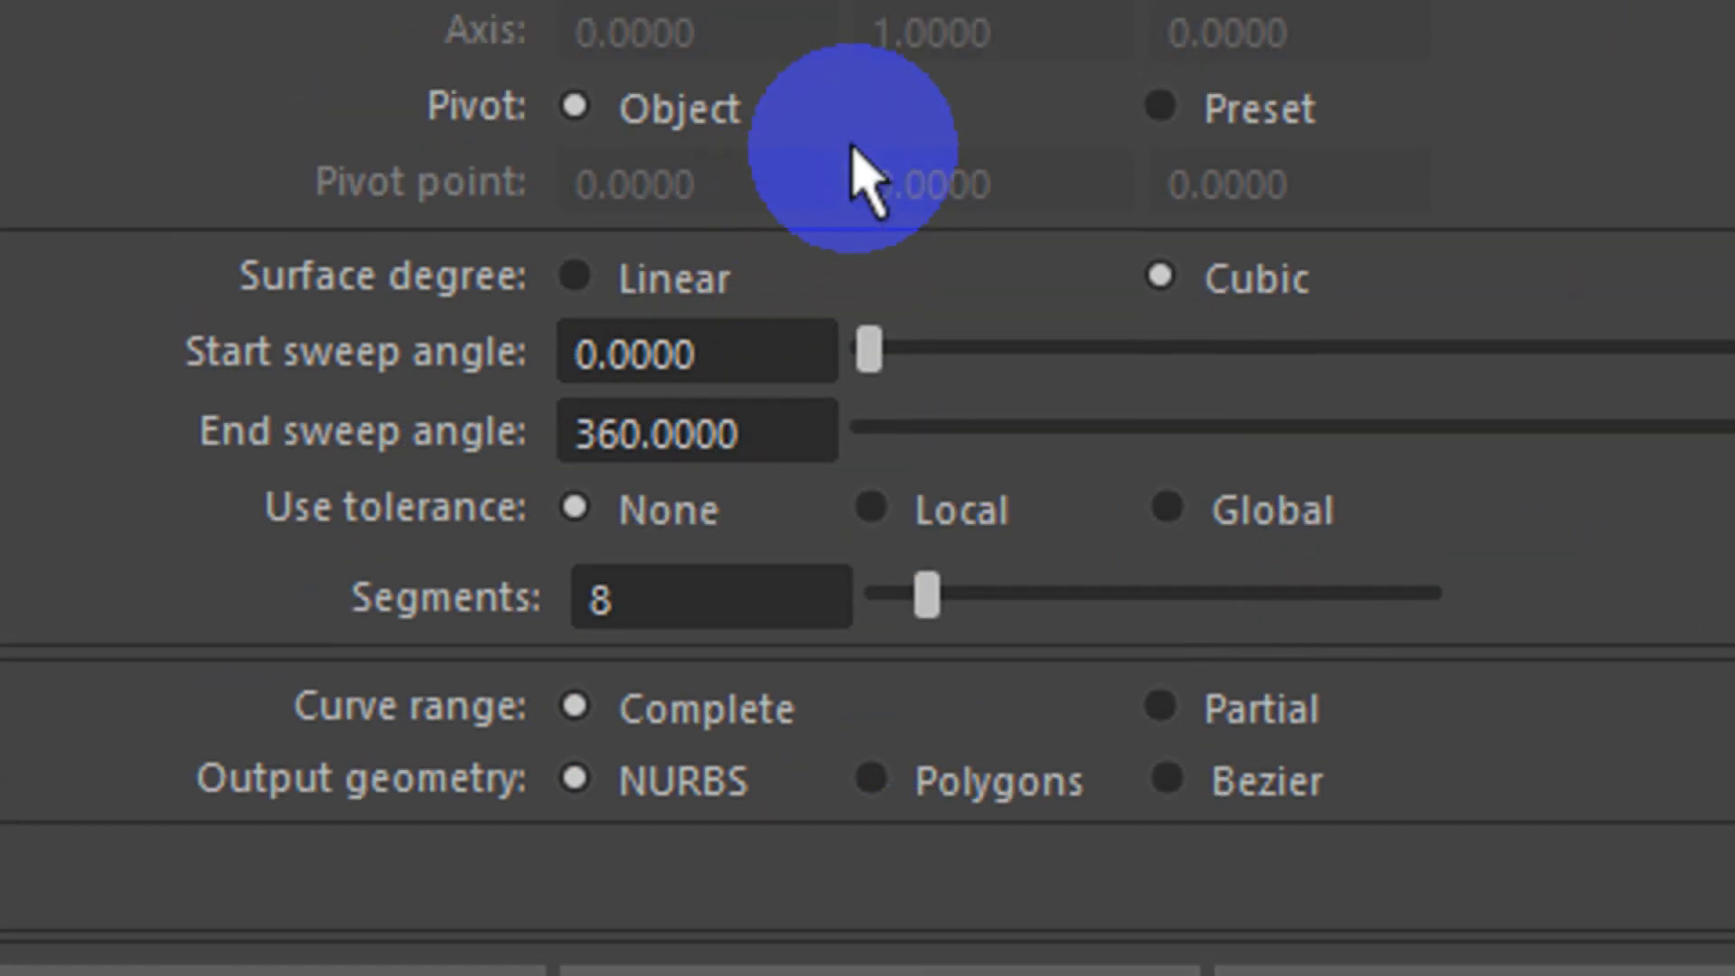
Set the Revolve output geometry to Polygons and bring up the initial tessellation controls.
{"action": "left_click", "coordinate": [767, 352]}
{"action": "left_click", "coordinate": [1006, 753]}
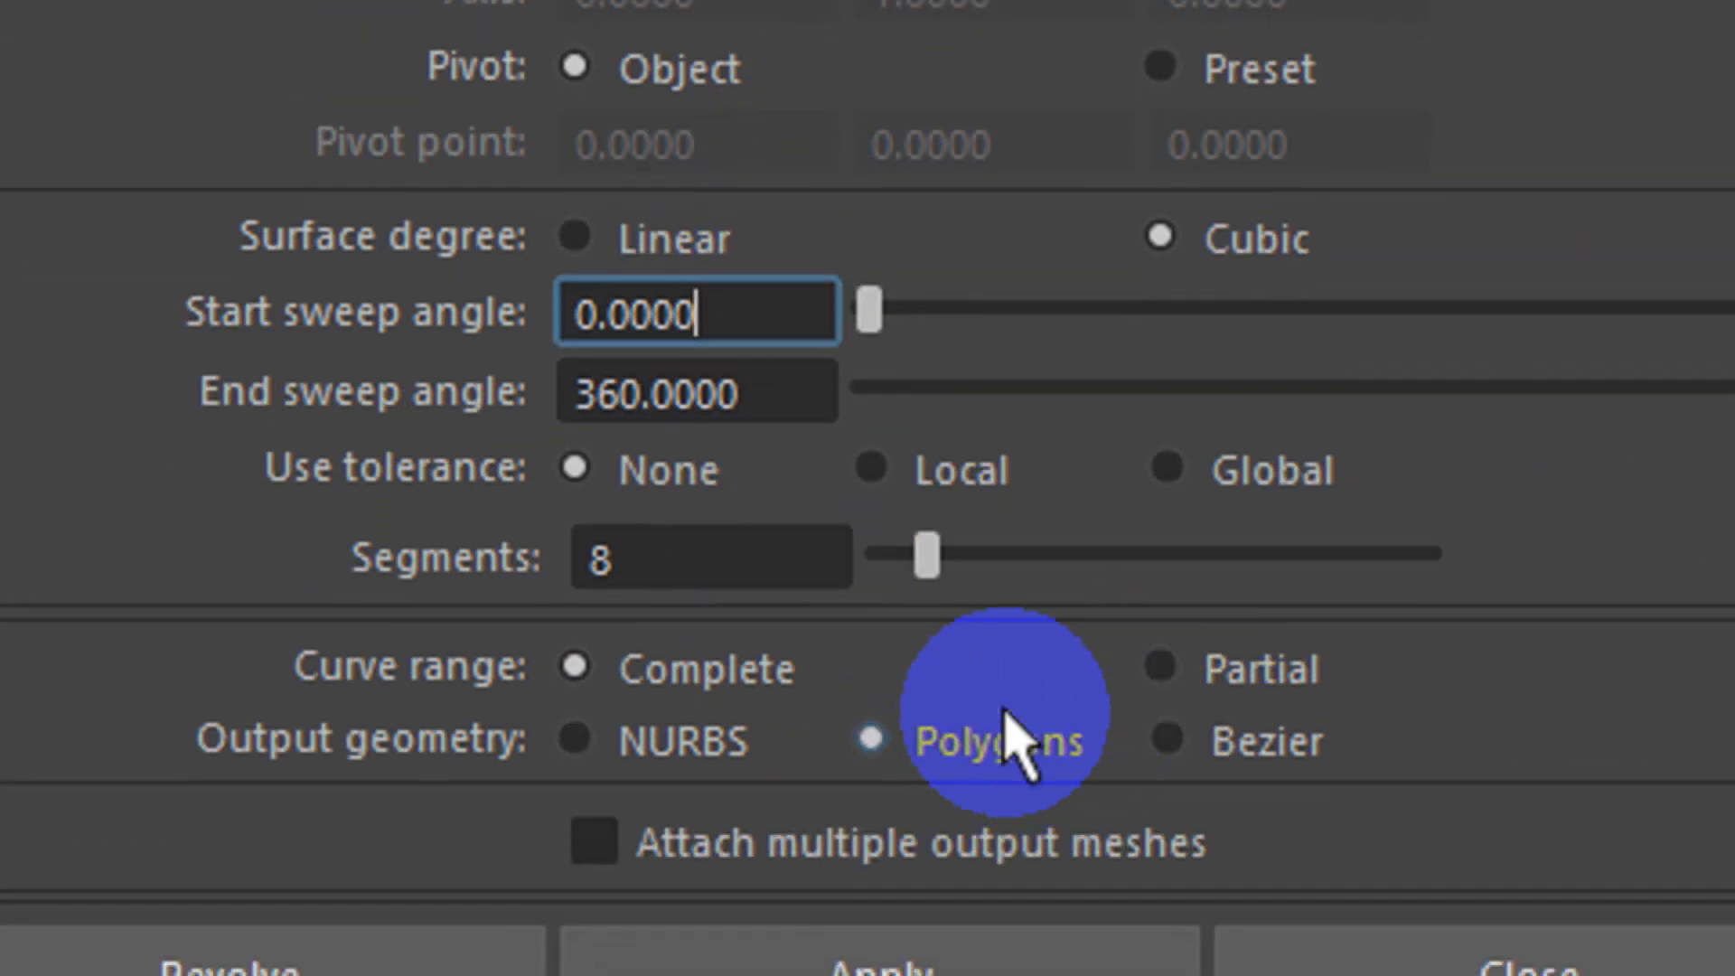
{"action": "scroll", "coordinate": [1006, 753], "scroll_direction": "down", "scroll_amount": 5}
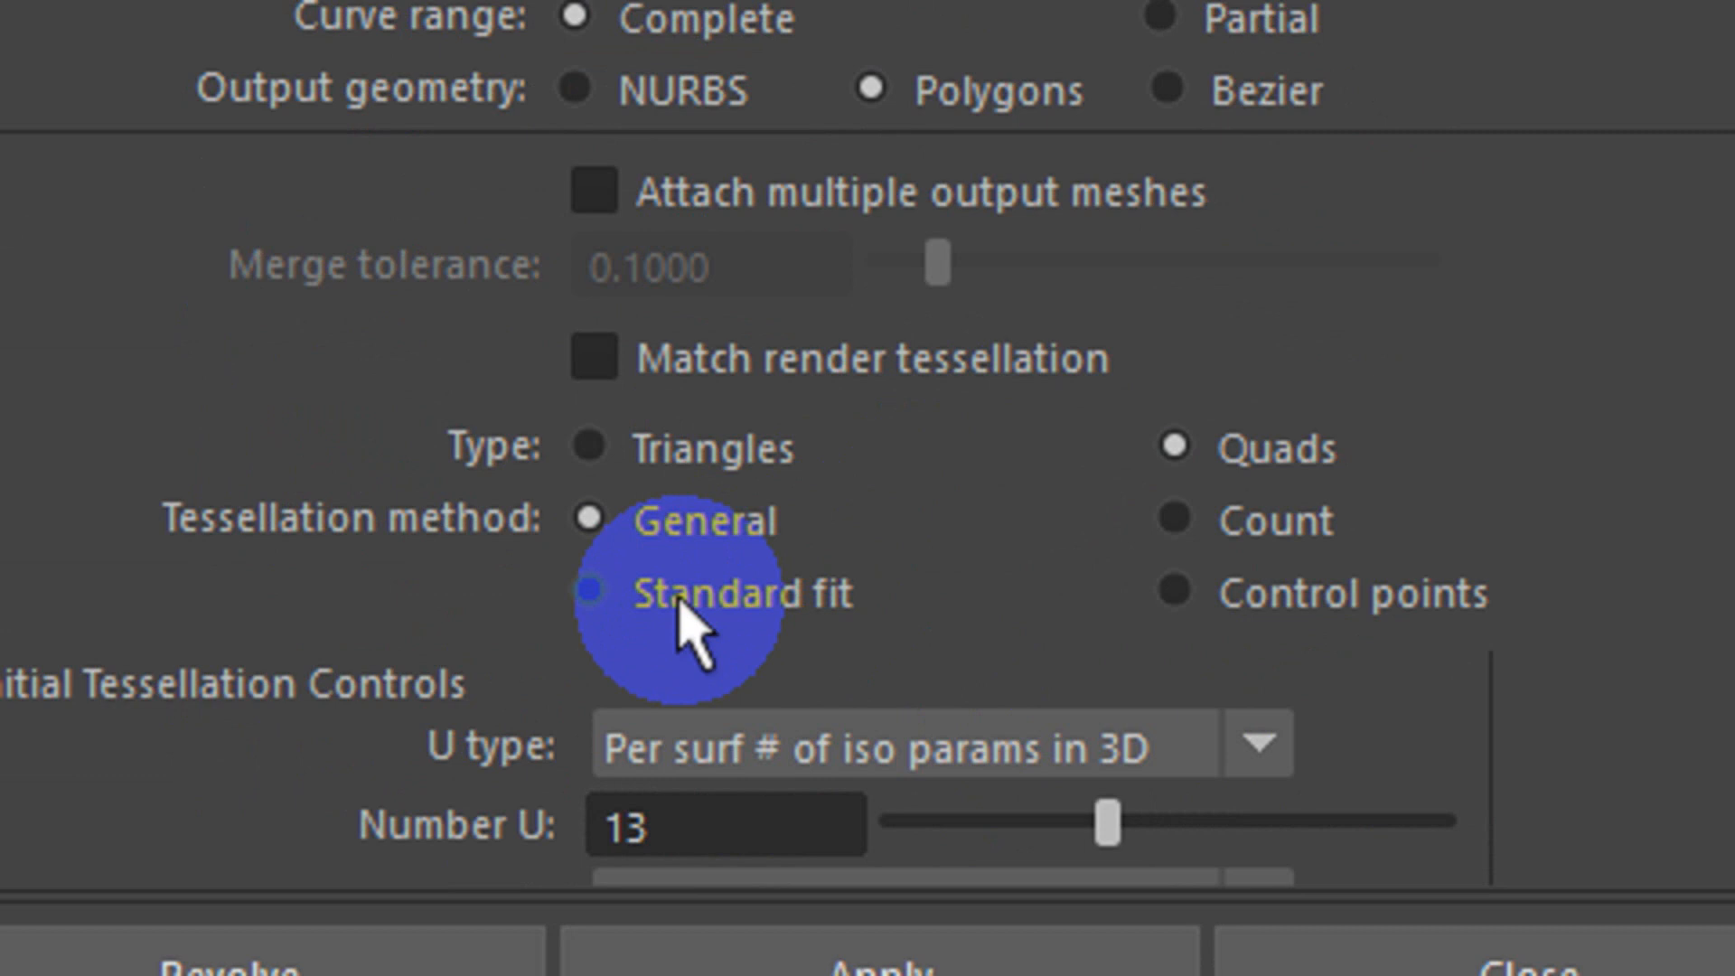
{"action": "scroll", "coordinate": [705, 605], "scroll_direction": "down", "scroll_amount": 2}
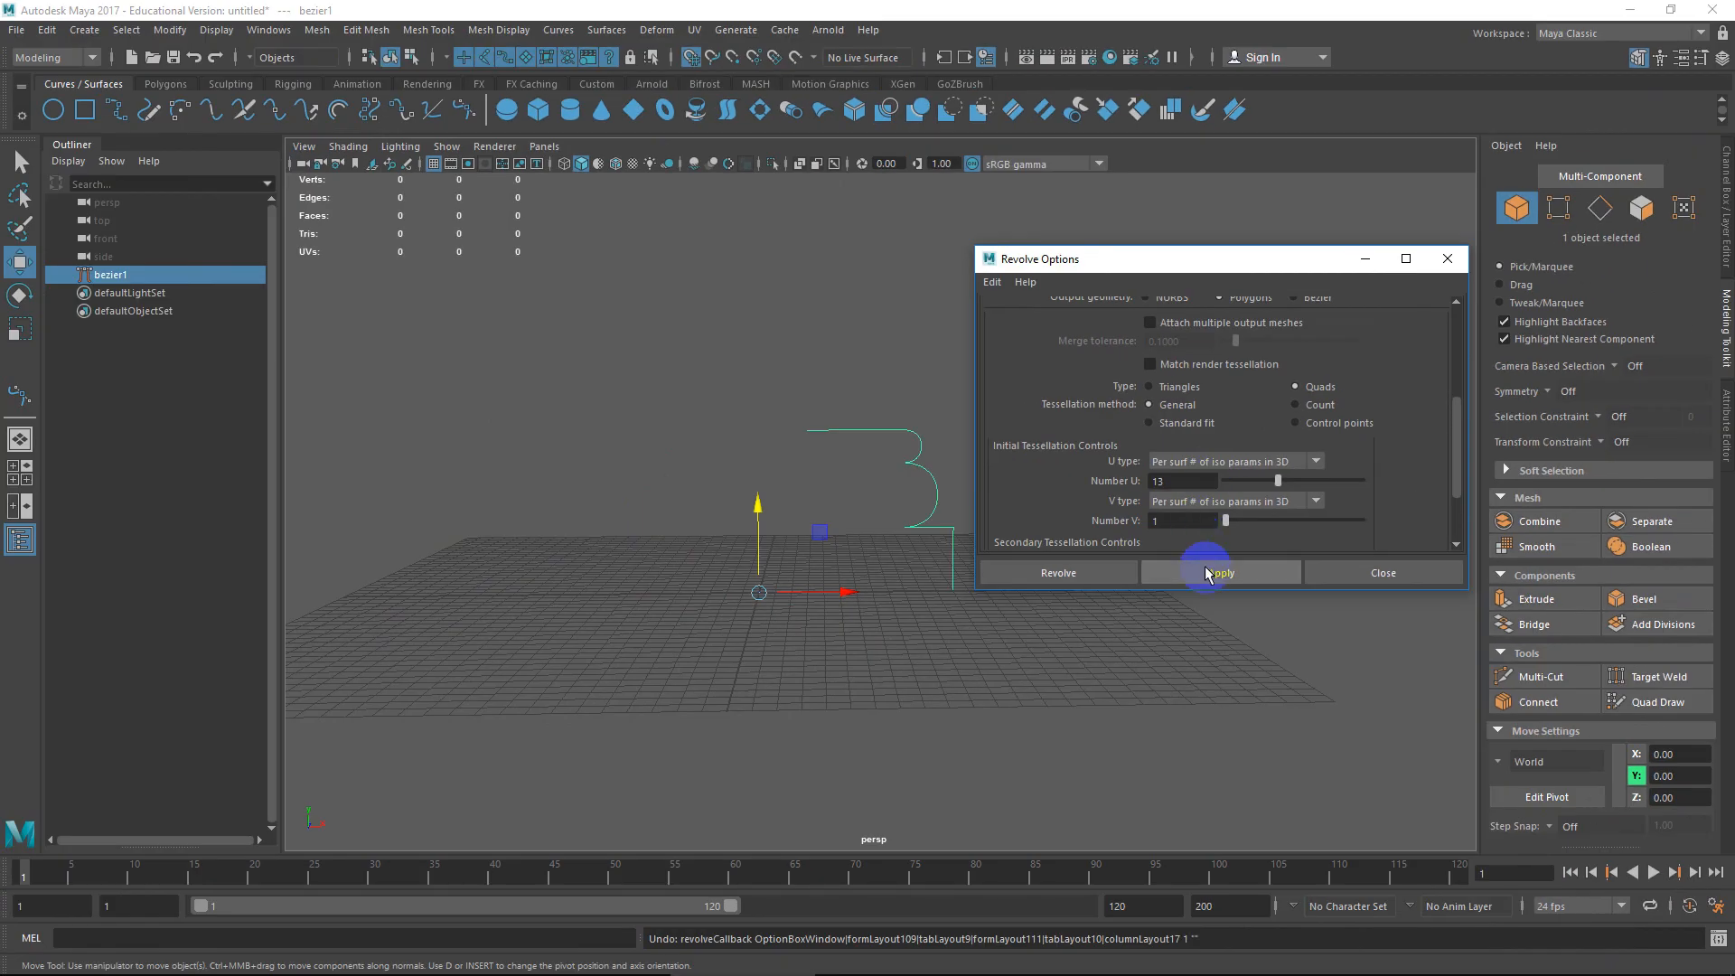
Try the polygon revolve with Number U 13 and Number V 1, and undo it.
{"action": "left_click", "coordinate": [868, 967]}
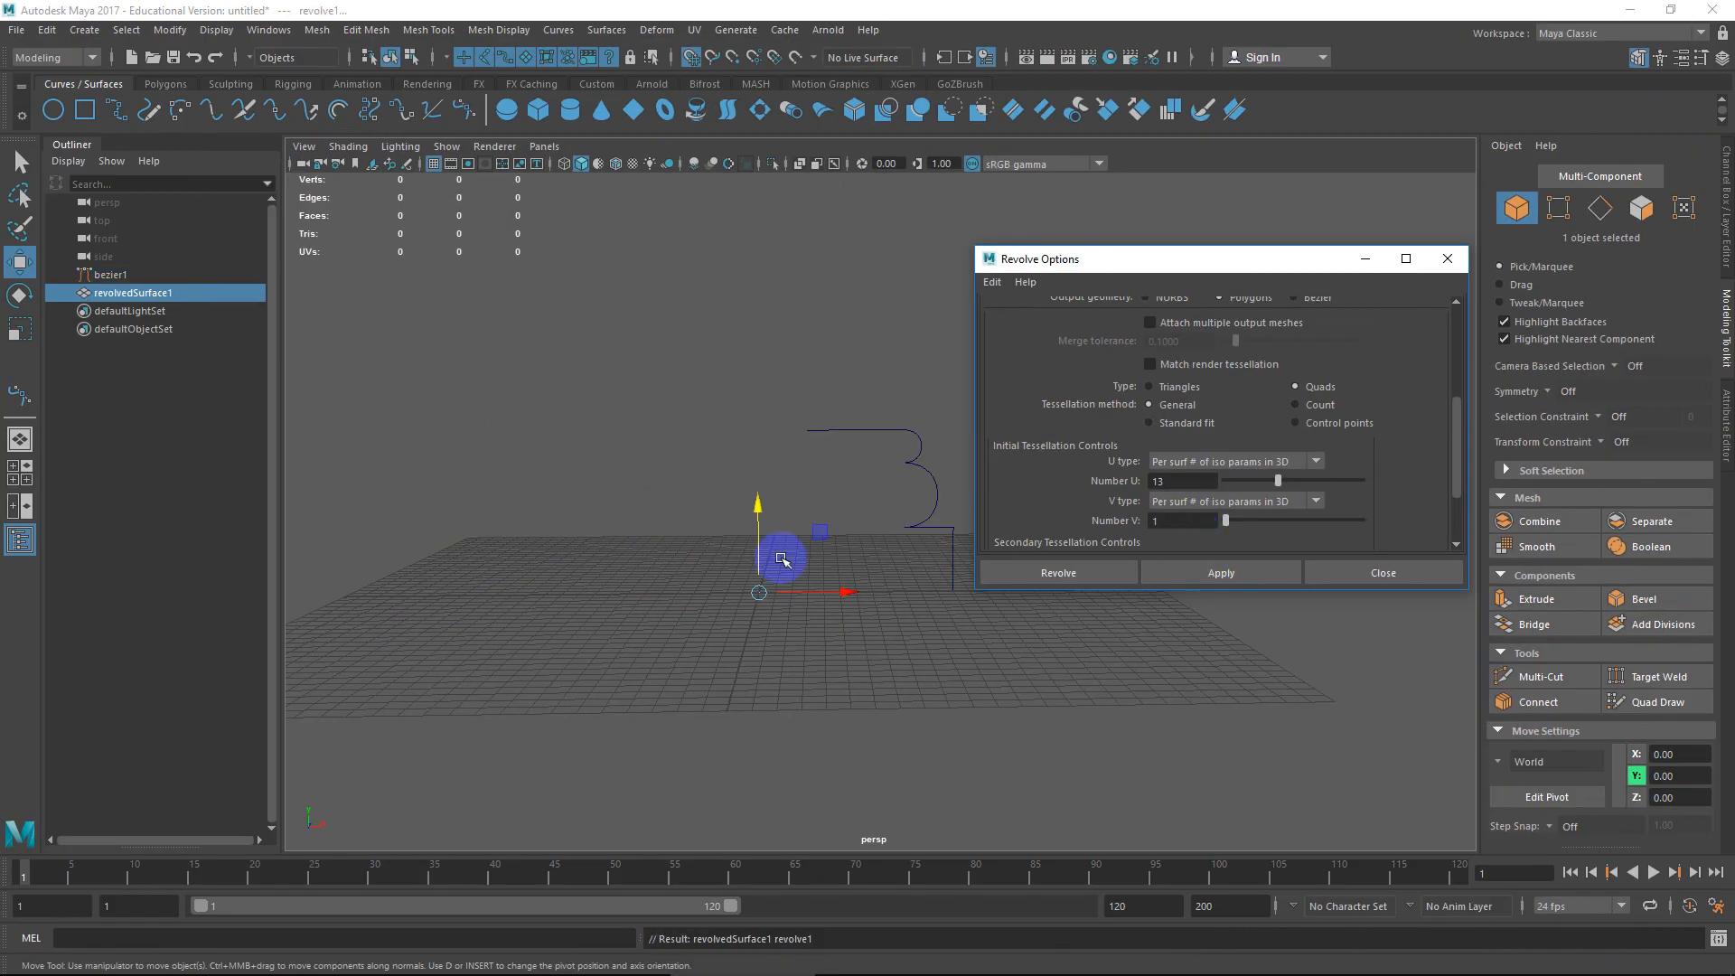
{"action": "left_click_drag", "start_coordinate": [809, 589], "coordinate": [783, 627], "text": "alt"}
{"action": "key", "text": "ctrl+z"}
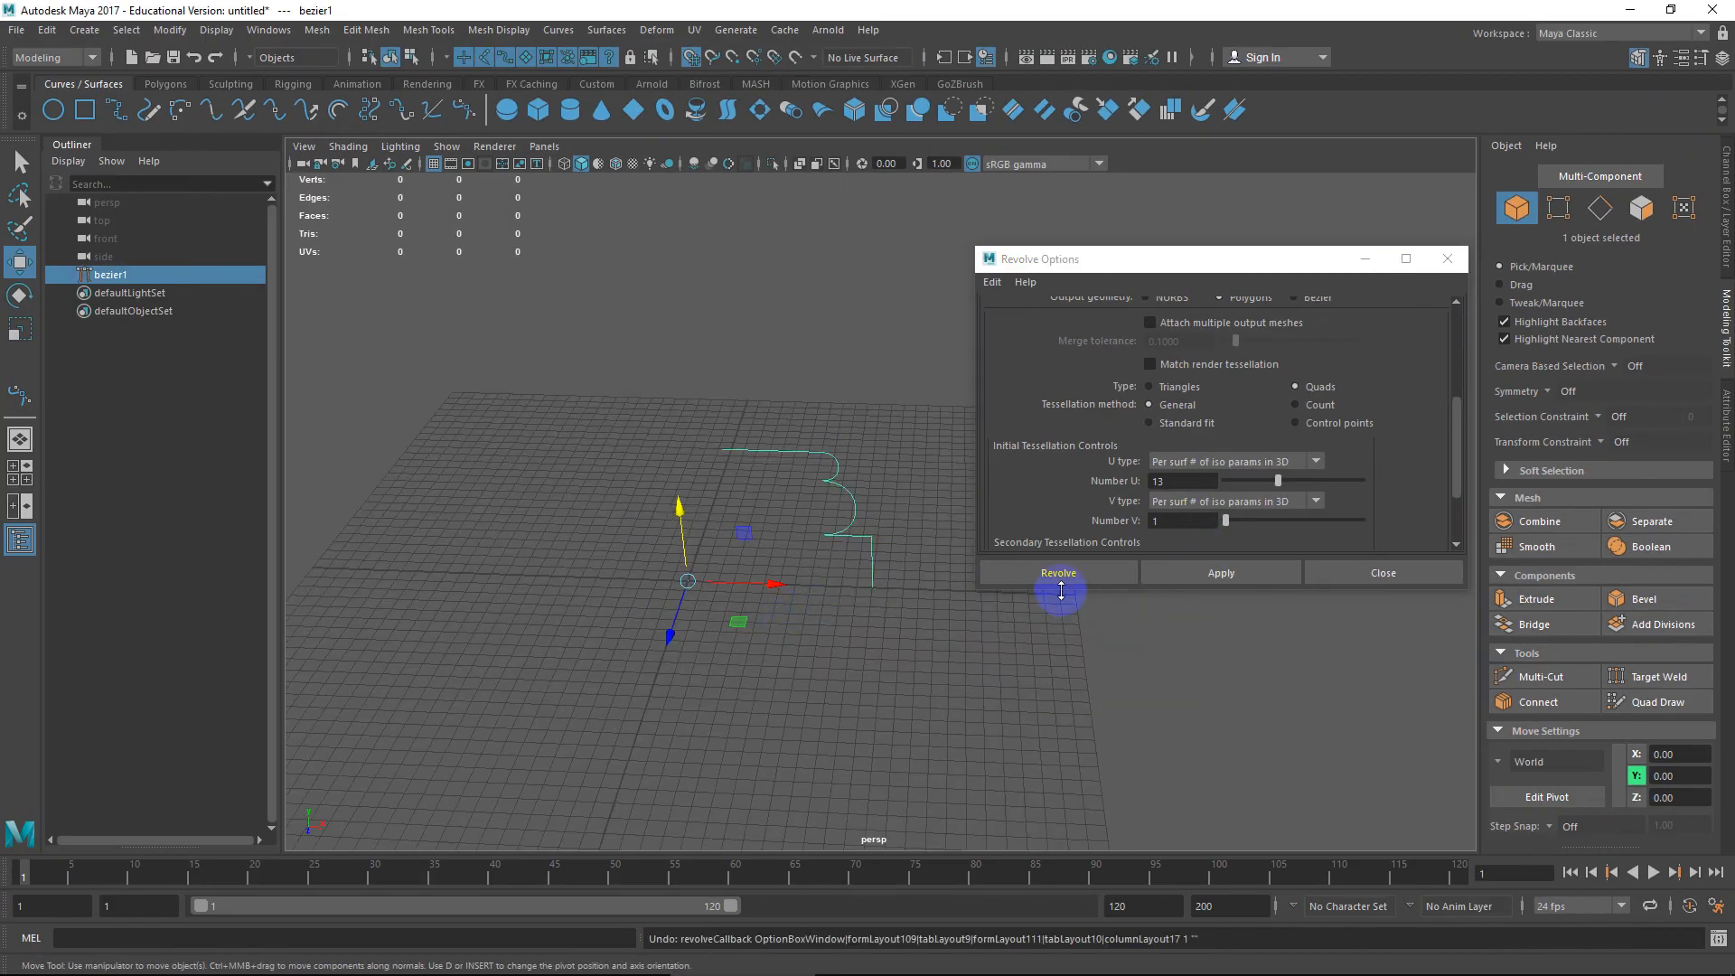
Try the polygon revolve with Number V set to 5, inspect the shape from the side and undo it.
{"action": "left_click_drag", "start_coordinate": [1226, 520], "coordinate": [1227, 522]}
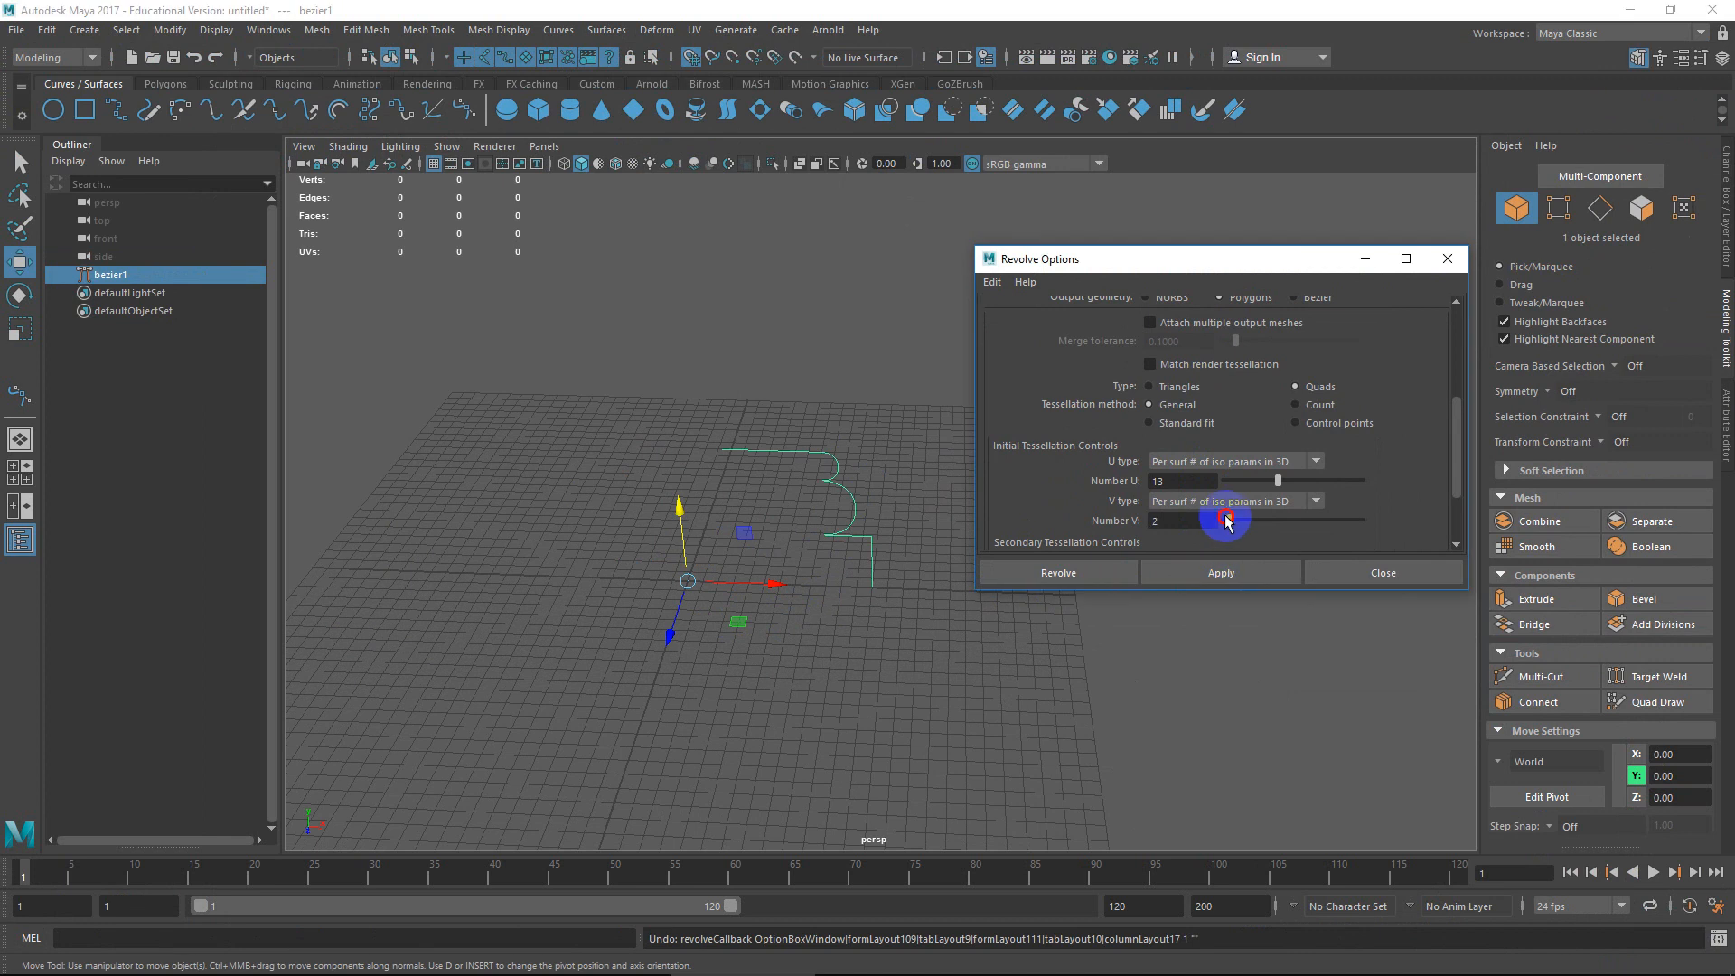
{"action": "left_click", "coordinate": [1231, 573]}
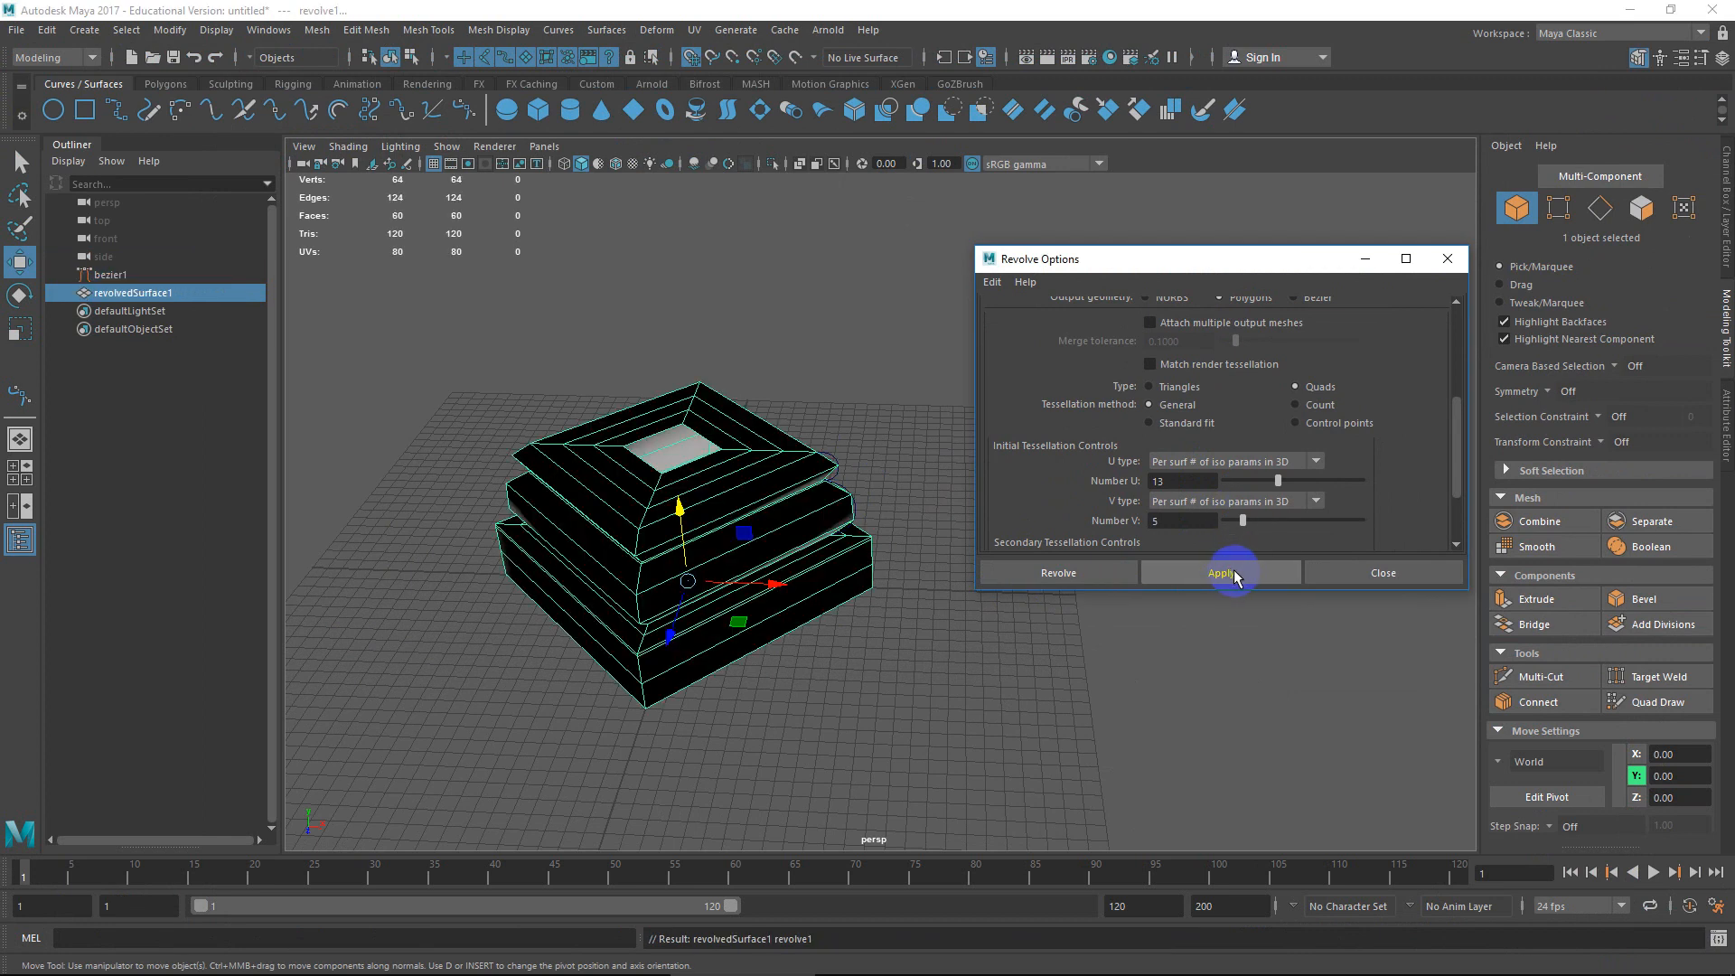
{"action": "left_click_drag", "start_coordinate": [830, 645], "coordinate": [1046, 534], "text": "alt"}
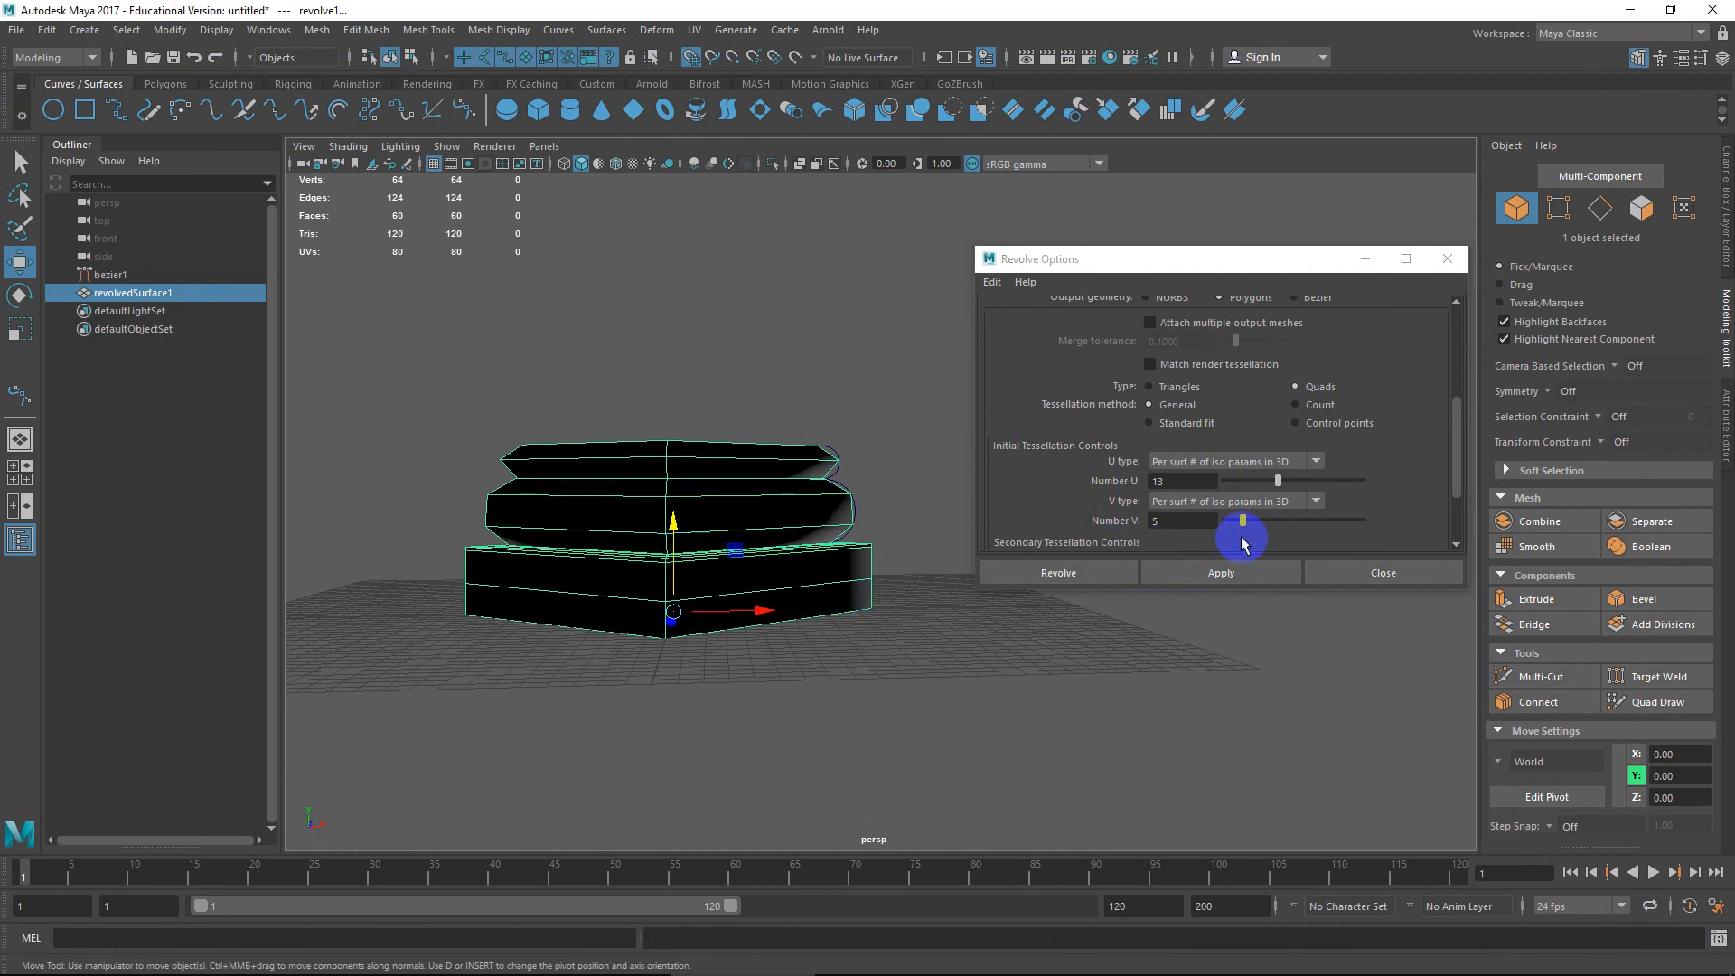
{"action": "key", "text": "ctrl+z"}
Try the polygon revolve with Number V set to 16 and inspect the resulting mesh.
{"action": "left_click_drag", "start_coordinate": [1245, 521], "coordinate": [1249, 525]}
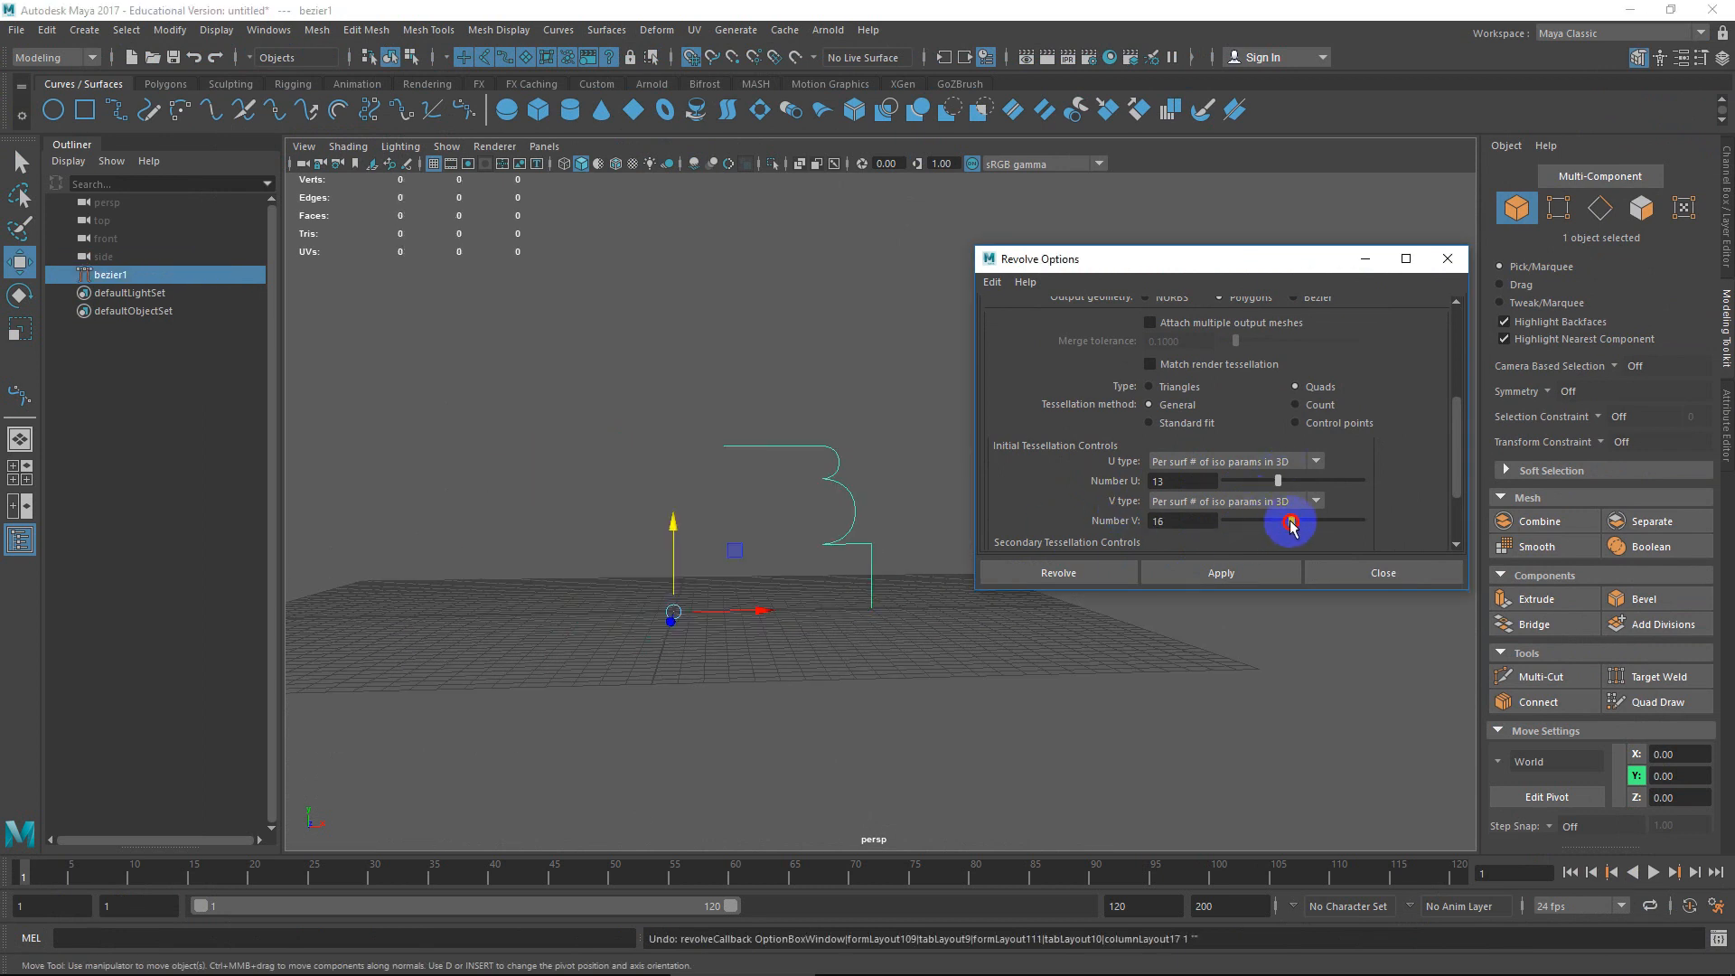
{"action": "left_click", "coordinate": [1230, 573]}
{"action": "left_click_drag", "start_coordinate": [940, 573], "coordinate": [798, 612], "text": "alt"}
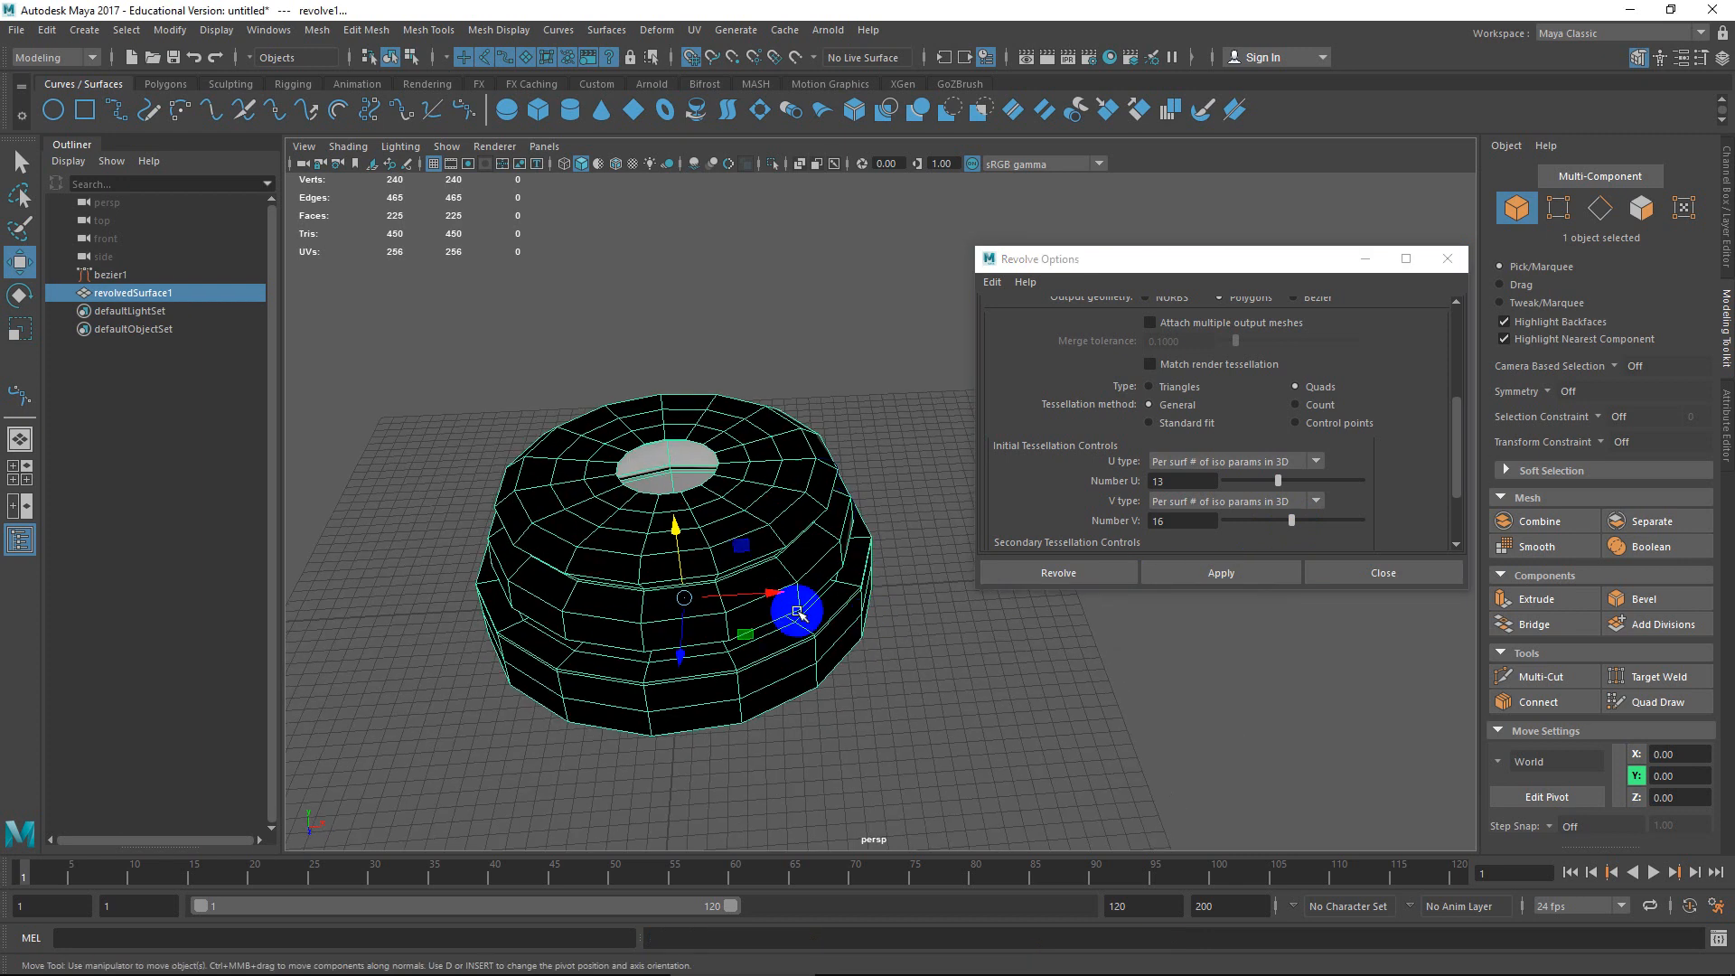
{"action": "scroll", "coordinate": [777, 578], "scroll_direction": "up", "scroll_amount": 3}
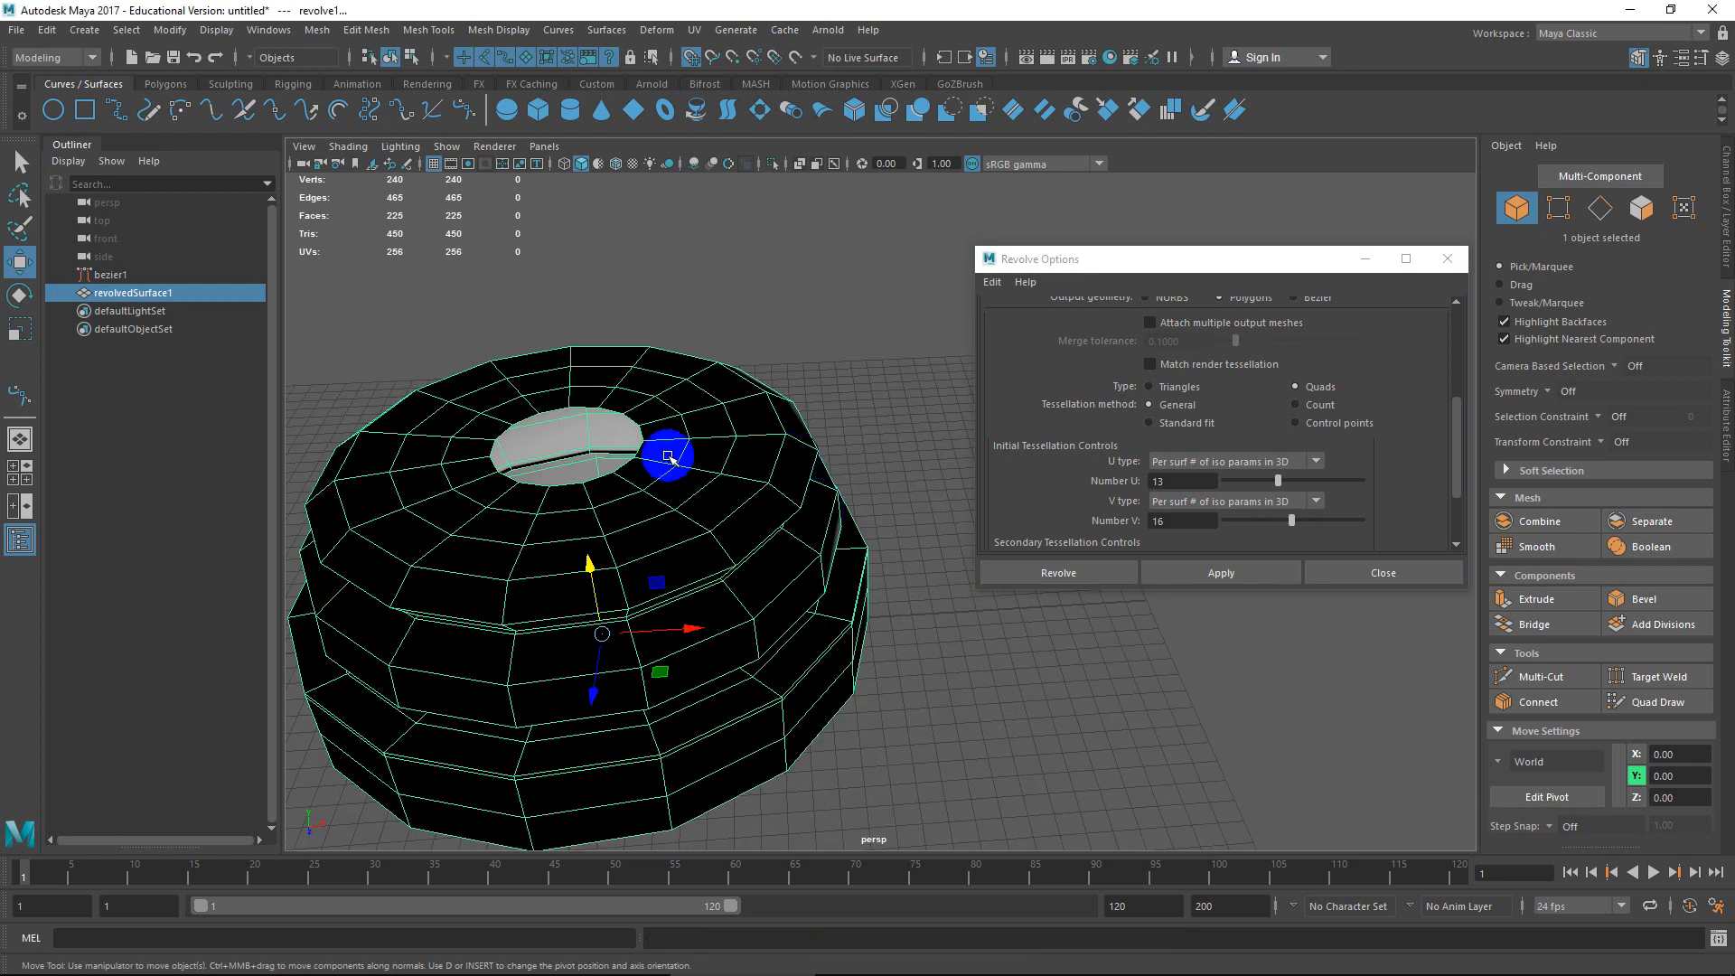
Select vertical edge lines on the revolved mesh in edge mode to examine its radial divisions.
{"action": "right_click_drag", "start_coordinate": [723, 511], "coordinate": [720, 384]}
{"action": "left_click", "coordinate": [708, 527]}
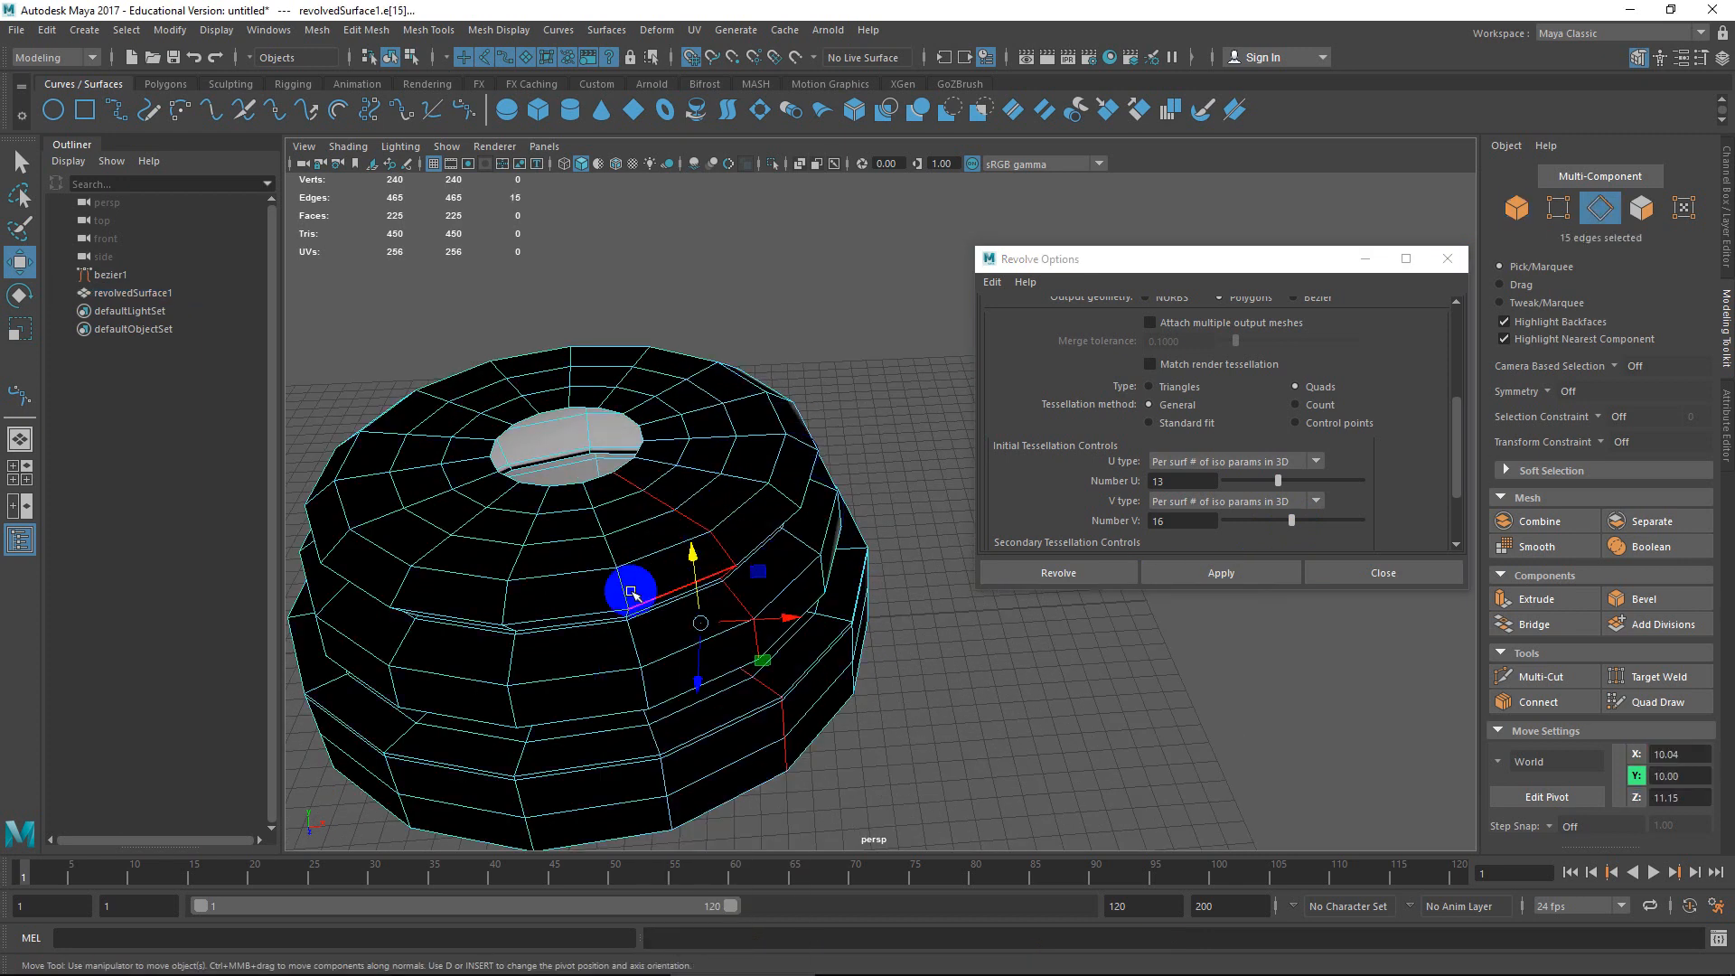
{"action": "double_click", "coordinate": [521, 554]}
{"action": "scroll", "coordinate": [755, 530], "scroll_direction": "down", "scroll_amount": 5}
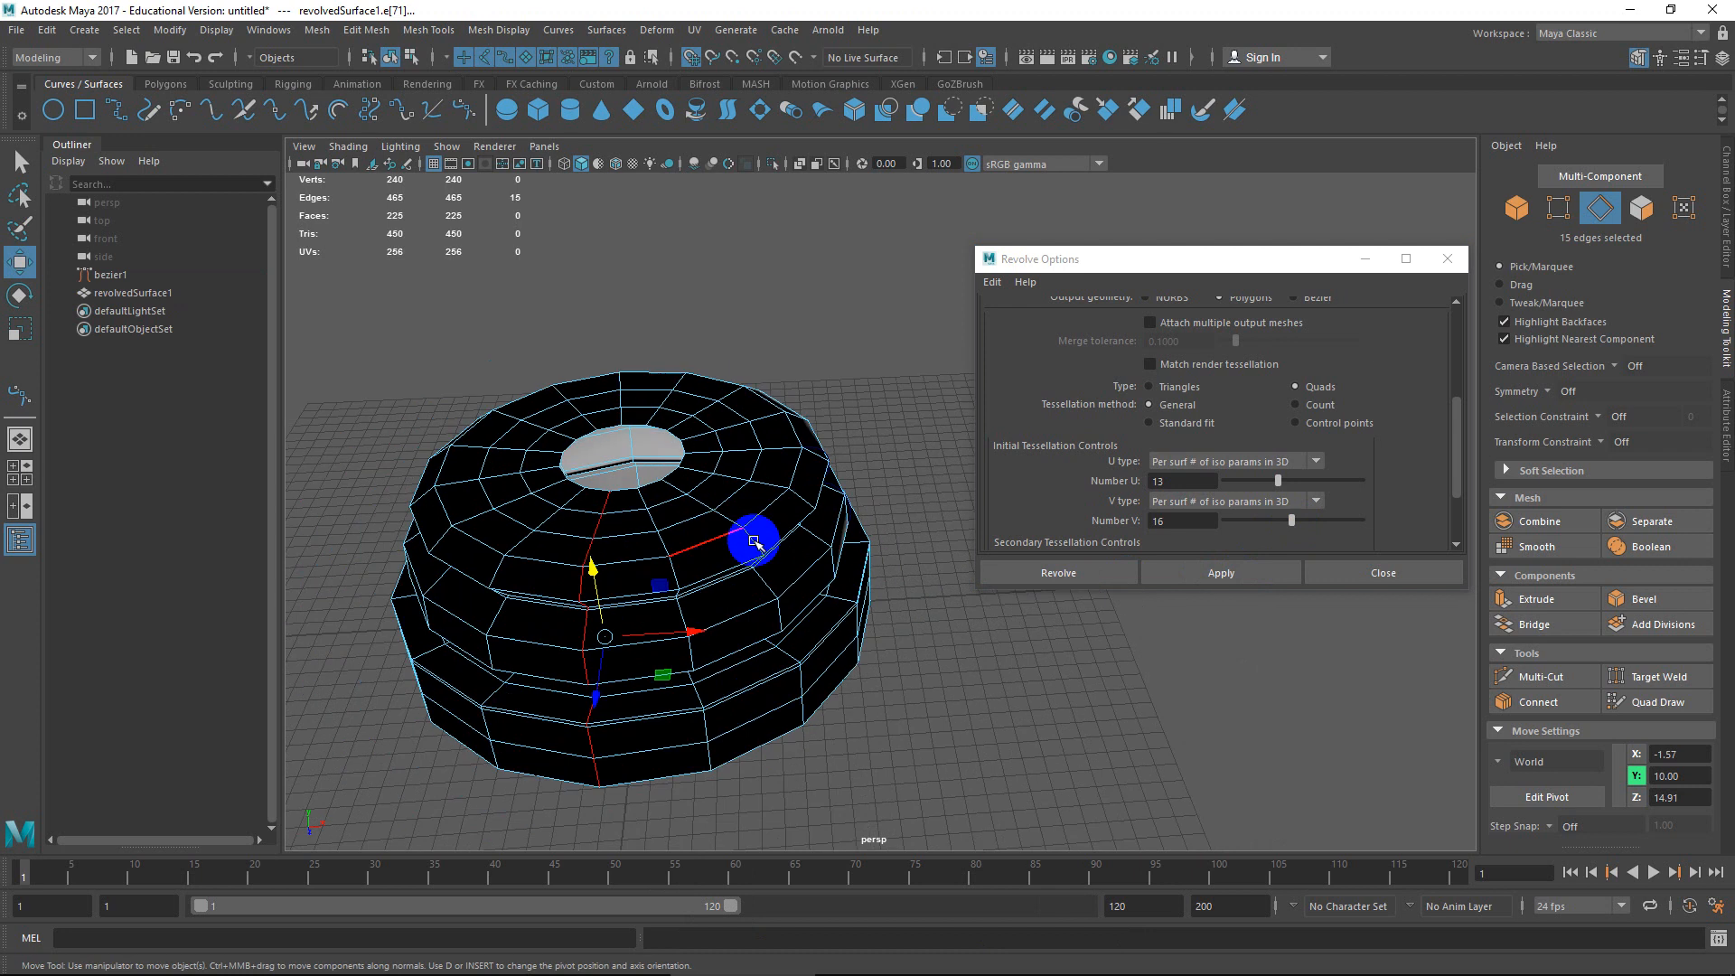
{"action": "right_click_drag", "start_coordinate": [800, 492], "coordinate": [874, 406]}
Undo the edge selections and the revolve with Number V 16, leaving only the profile curve.
{"action": "key", "text": "ctrl+z"}
{"action": "key", "text": "ctrl+z"}
{"action": "key", "text": "ctrl+z"}
{"action": "key", "text": "ctrl+z"}
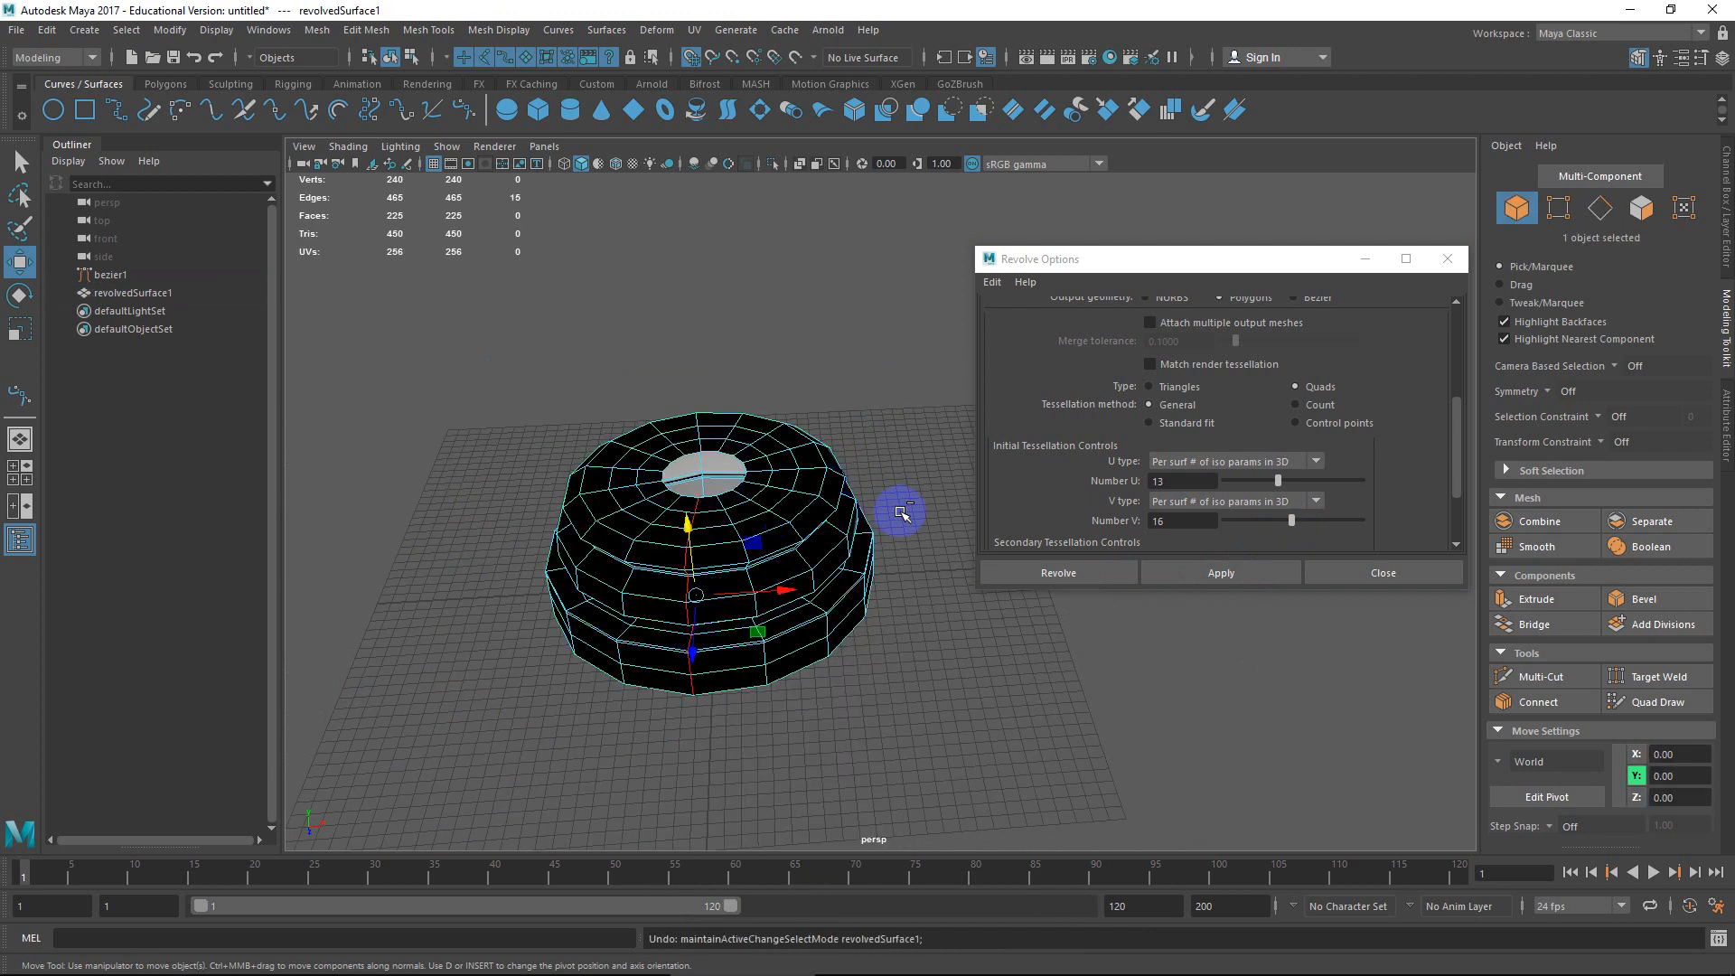
{"action": "key", "text": "ctrl+z"}
{"action": "key", "text": "ctrl+z"}
{"action": "key", "text": "ctrl+z"}
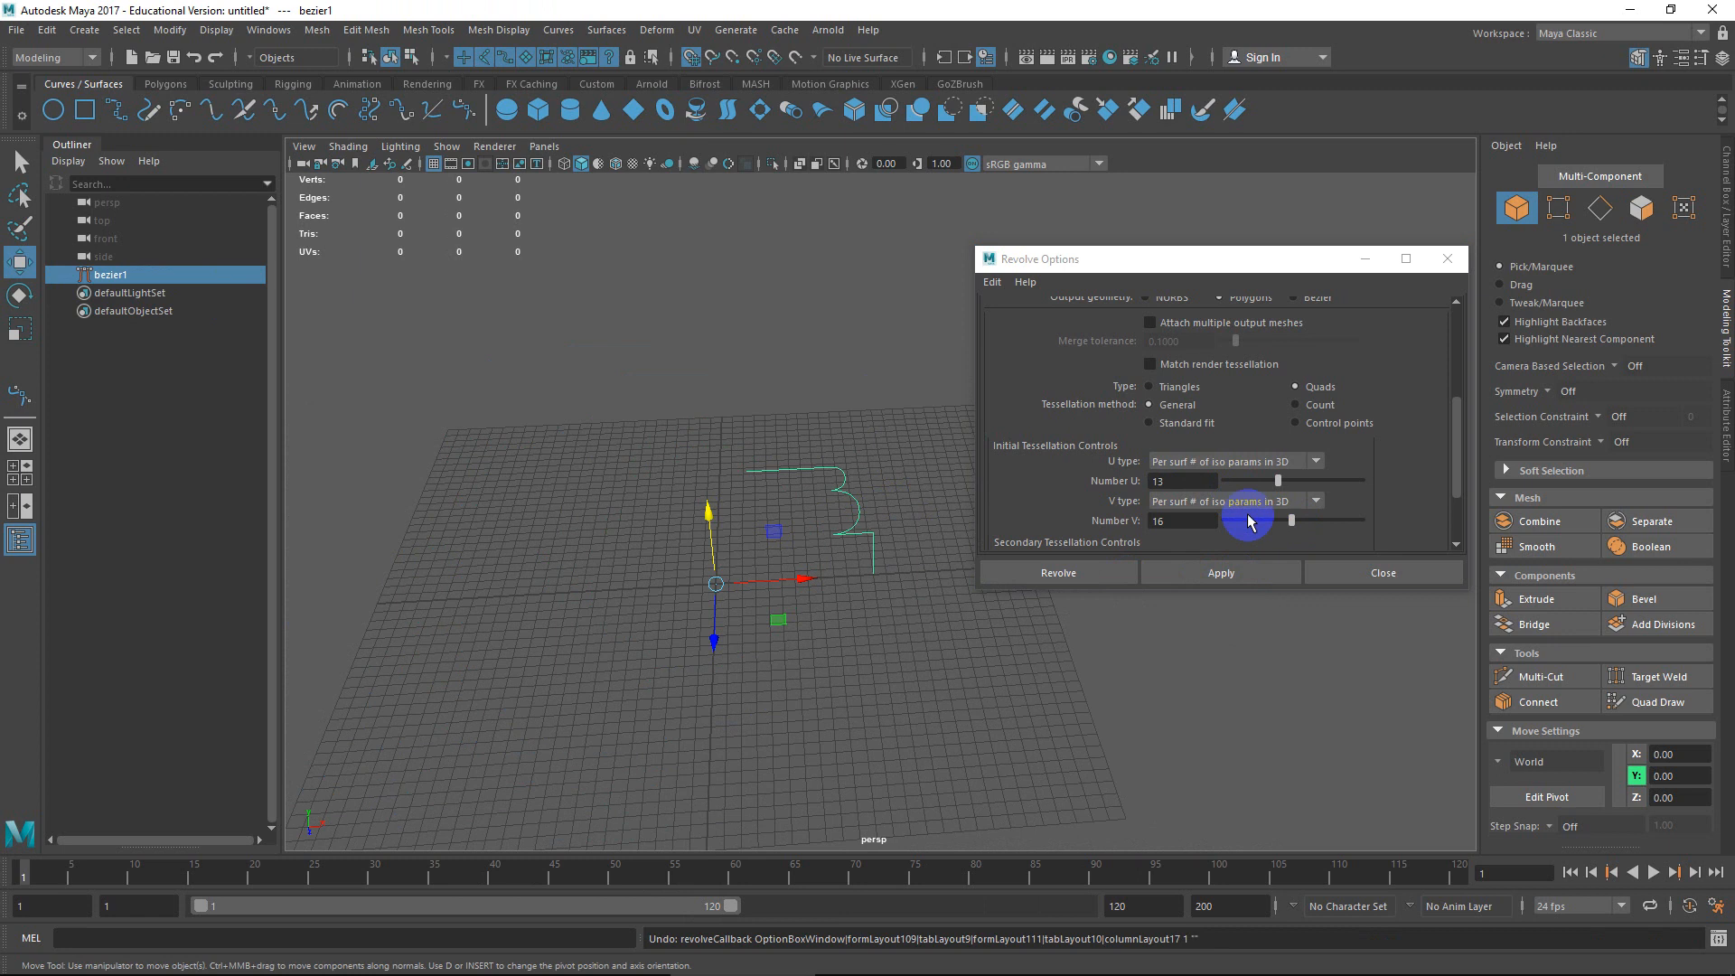
Set Number V to 32, test the polygon revolve against the profile's bulges and undo the test surface.
{"action": "left_click_drag", "start_coordinate": [1294, 520], "coordinate": [1346, 524]}
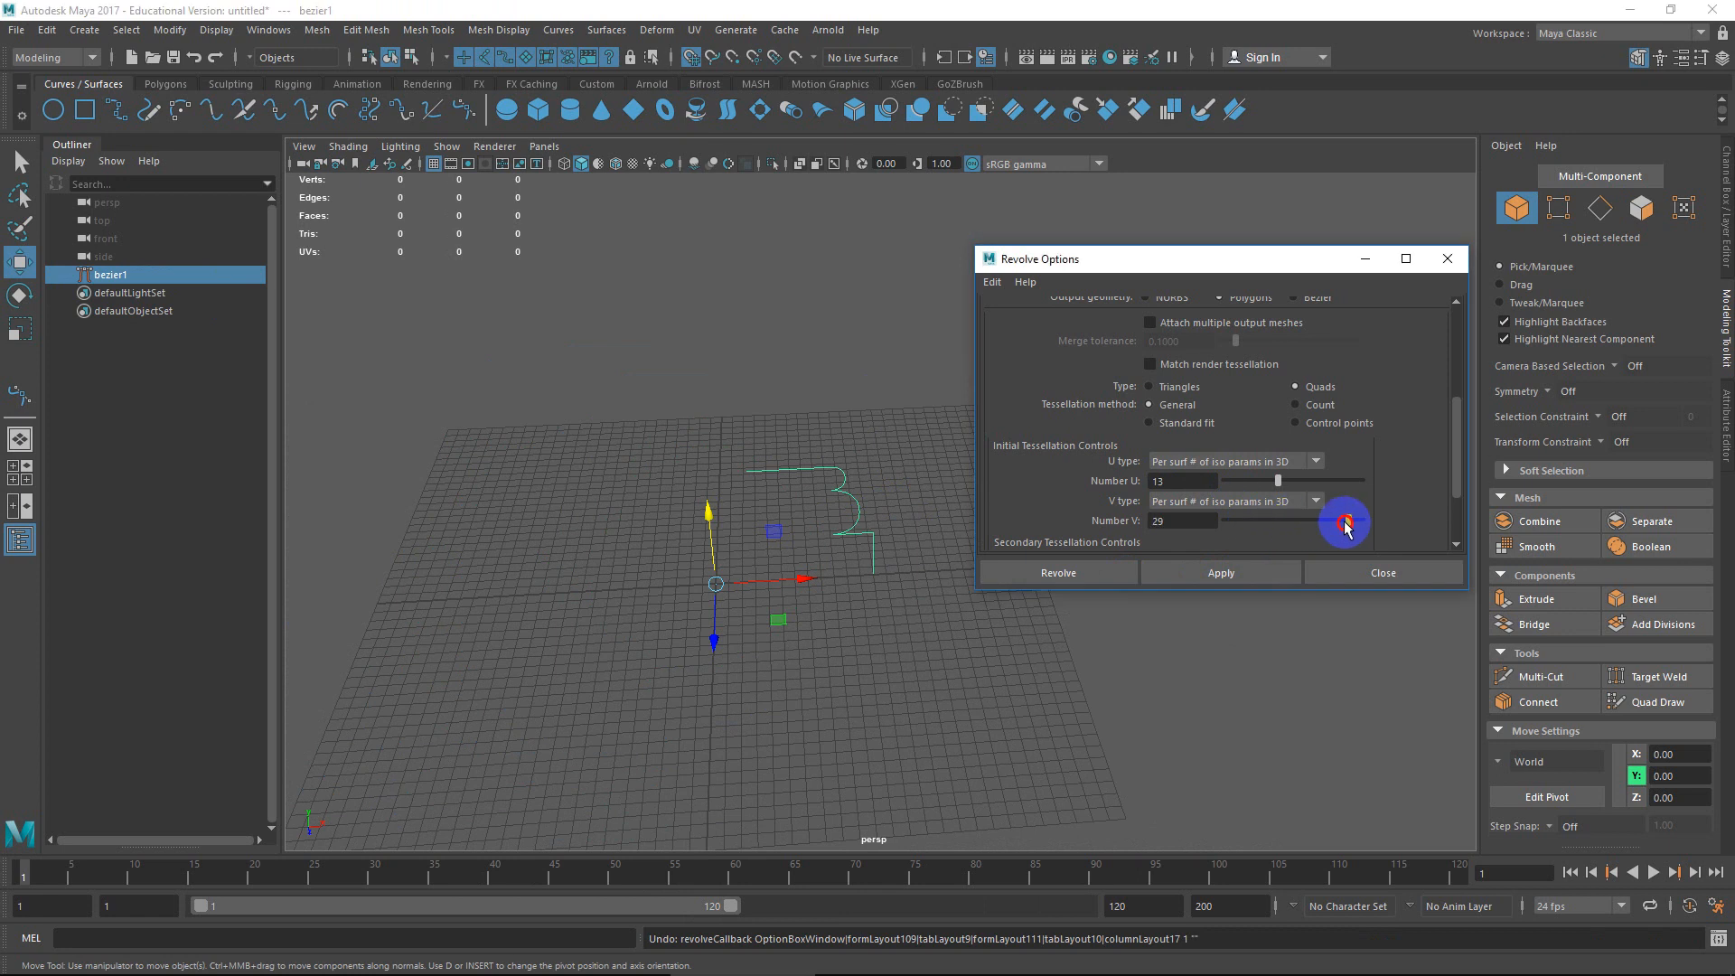
{"action": "left_click", "coordinate": [1224, 573]}
{"action": "left_click_drag", "start_coordinate": [802, 581], "coordinate": [793, 484], "text": "alt"}
{"action": "scroll", "coordinate": [821, 425], "scroll_direction": "up", "scroll_amount": 5}
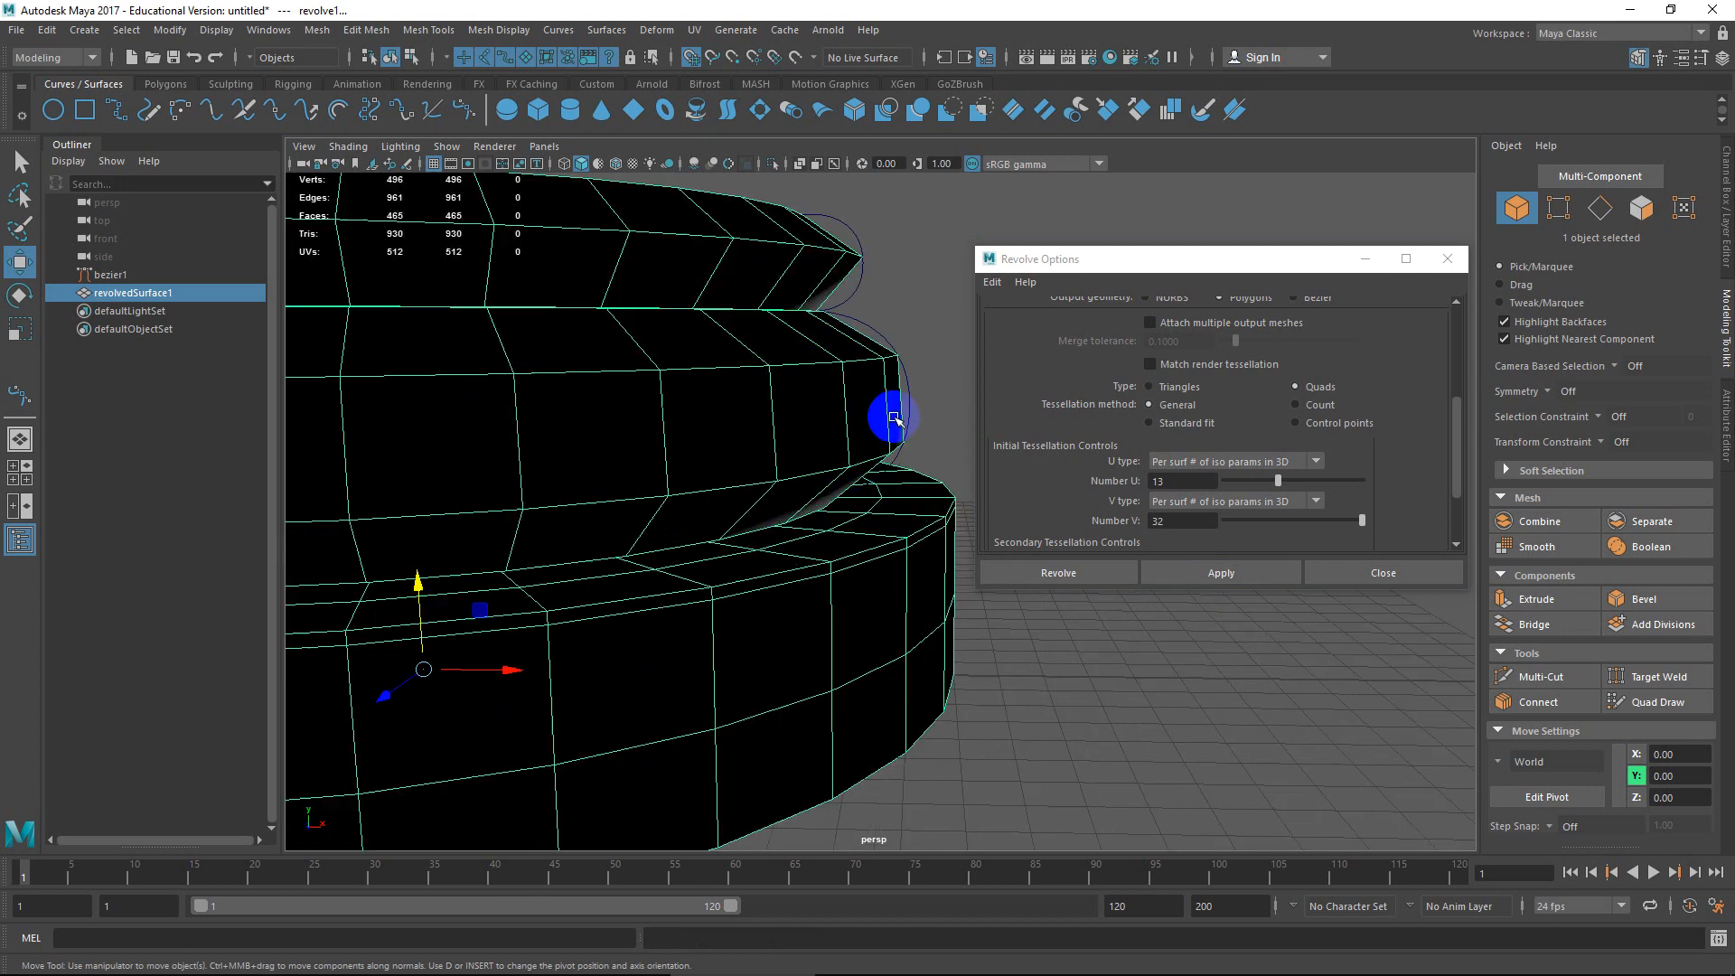
{"action": "key", "text": "ctrl+z"}
{"action": "key", "text": "ctrl+z"}
{"action": "key", "text": "ctrl+z"}
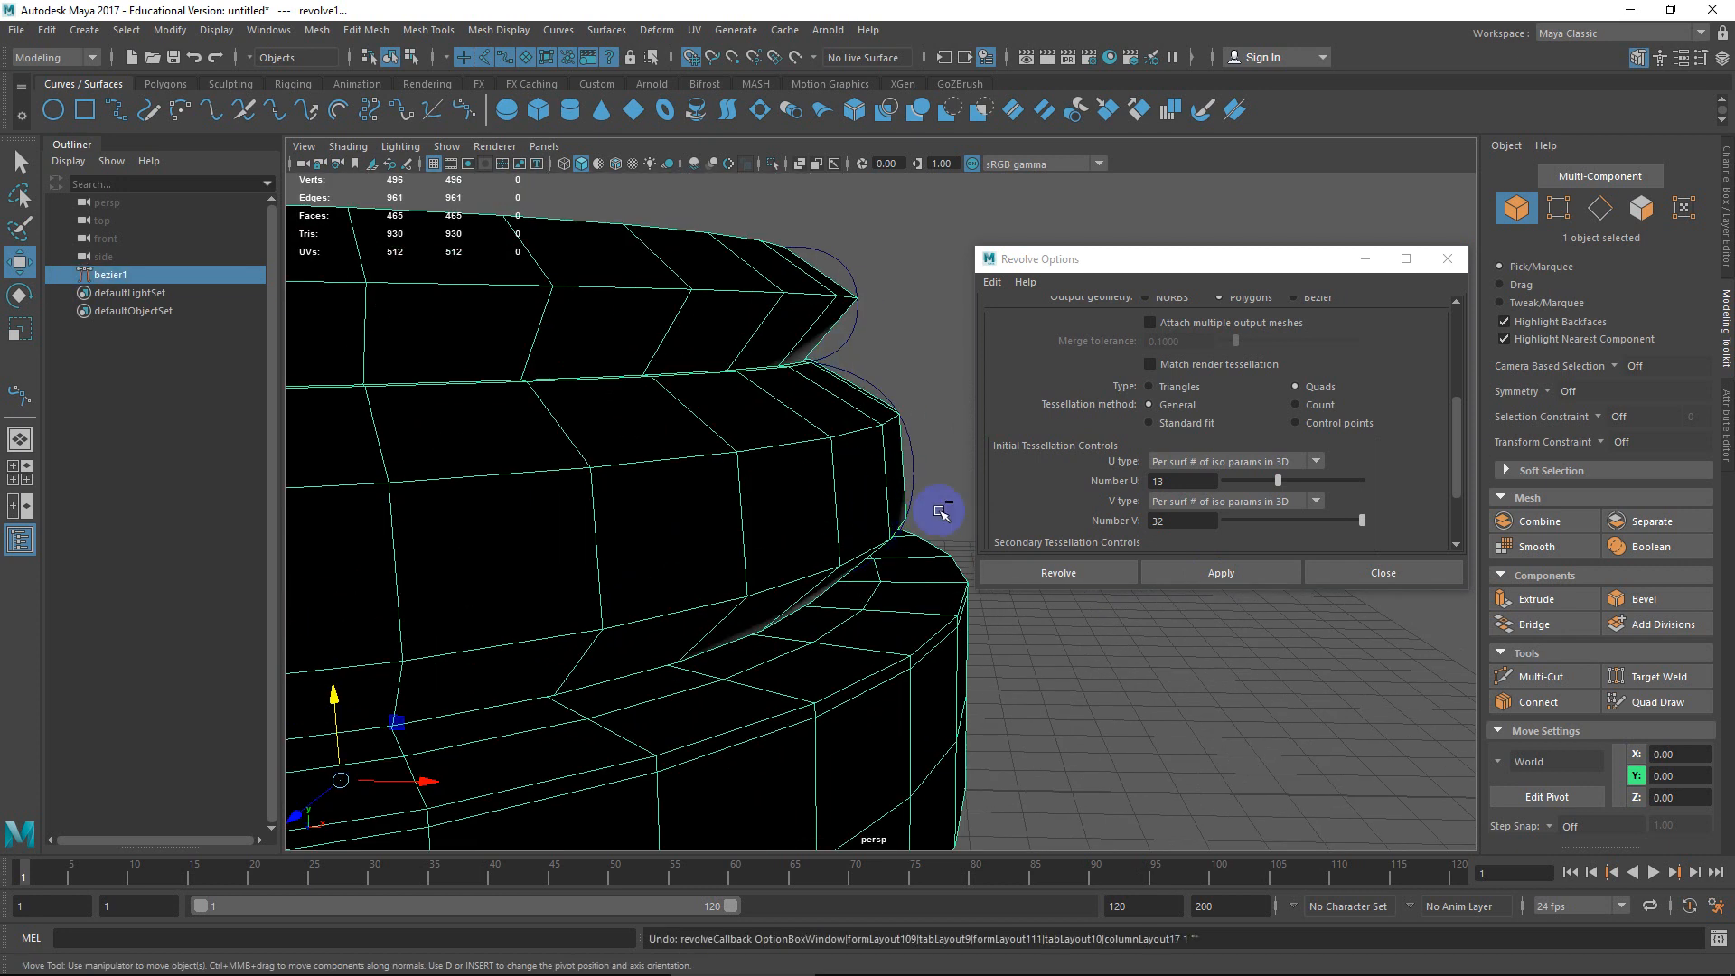
Try the polygon revolve with Number U set to 20, inspect the bulges and undo it.
{"action": "left_click", "coordinate": [1278, 480]}
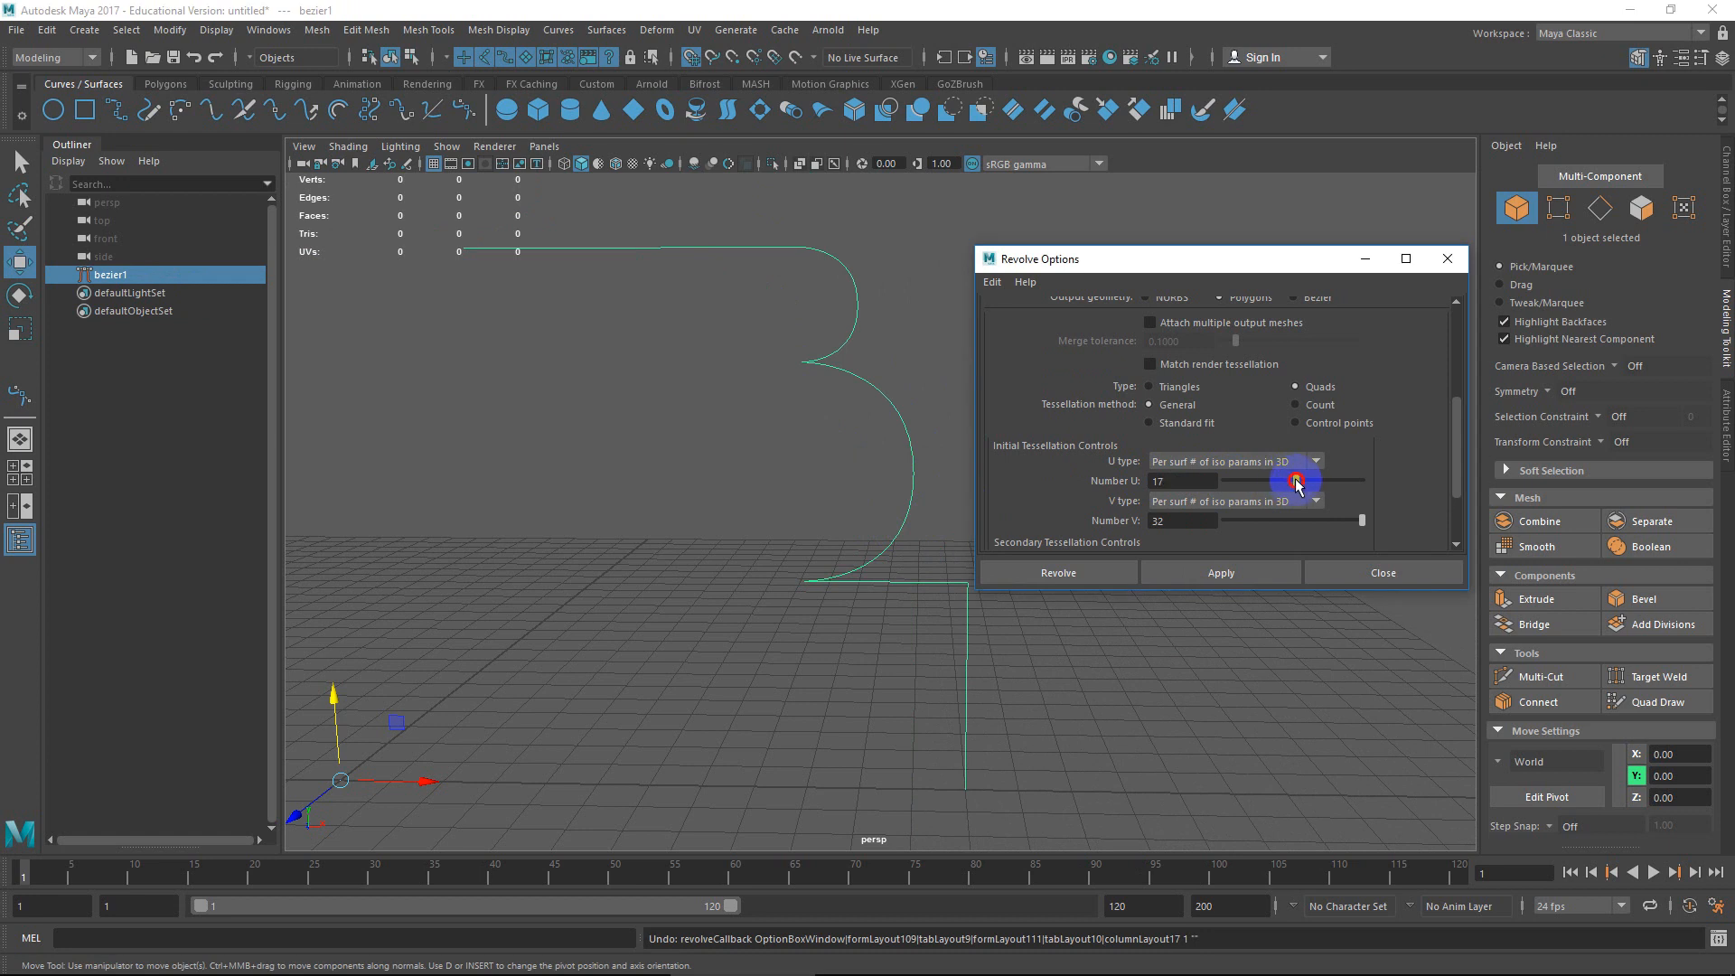
{"action": "left_click", "coordinate": [1207, 575]}
{"action": "mouse_move", "coordinate": [867, 520]}
{"action": "left_mouse_down", "text": "alt"}
{"action": "mouse_move", "coordinate": [845, 531]}
{"action": "mouse_move", "coordinate": [838, 496]}
{"action": "mouse_move", "coordinate": [884, 517]}
{"action": "left_mouse_up", "text": "alt"}
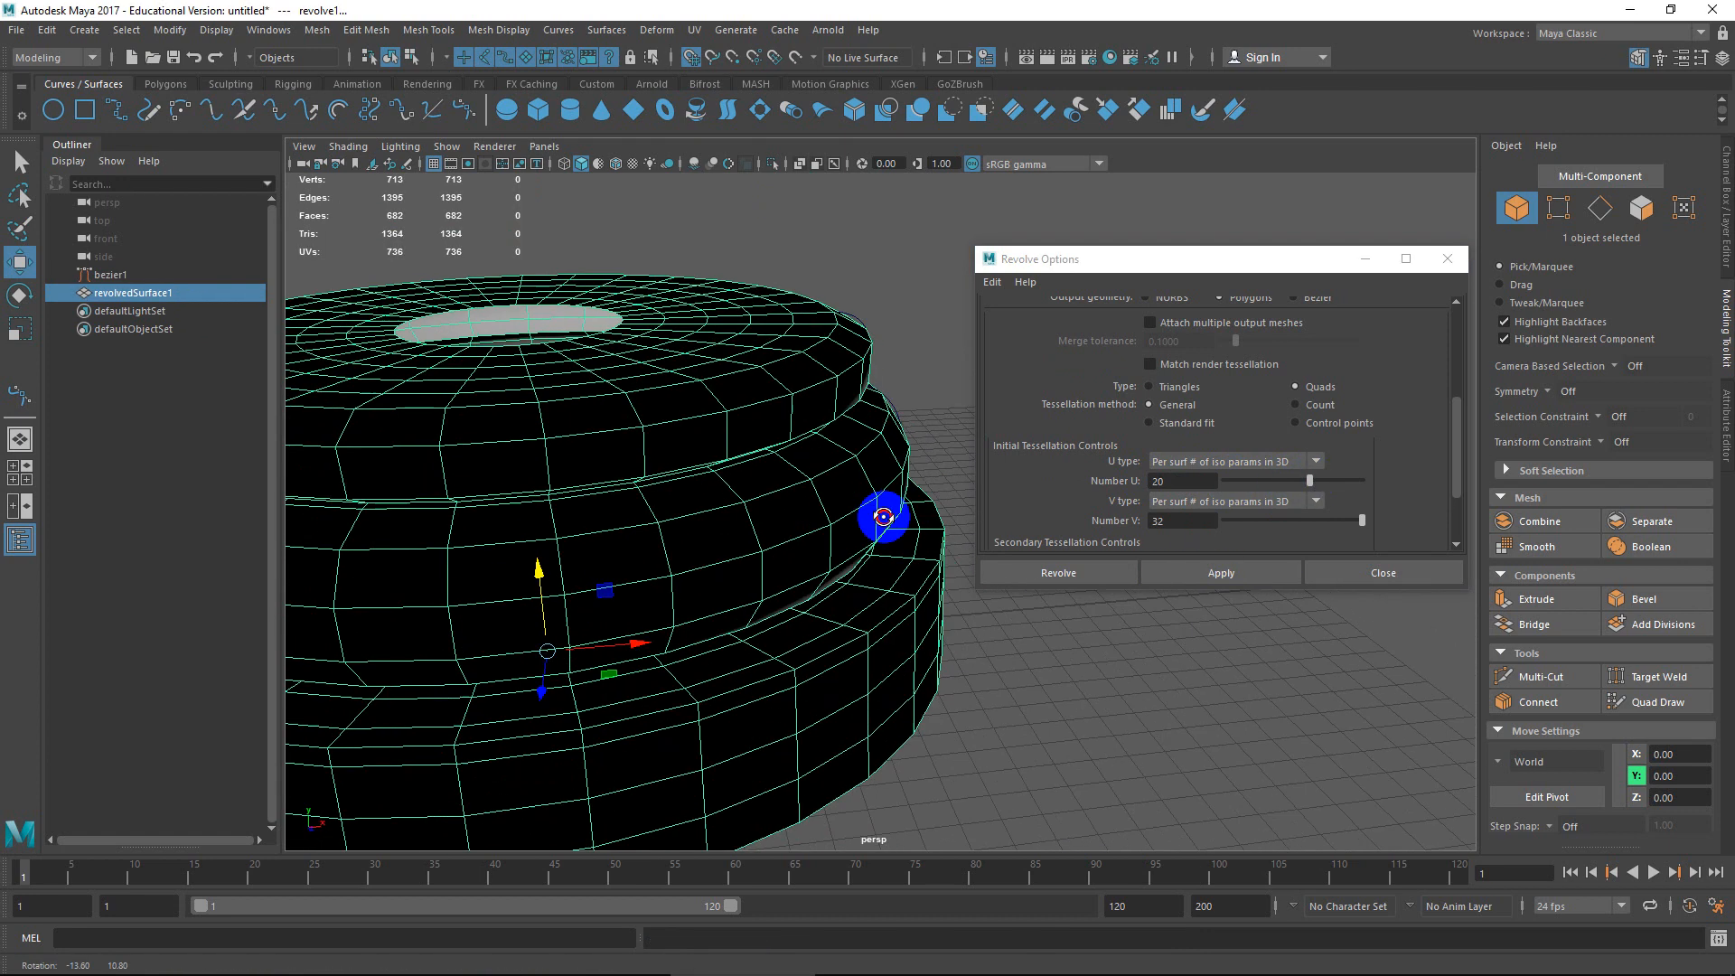
{"action": "key", "text": "ctrl+z"}
Set Number U to 30, revolve the profile curve into a polygon mesh and close the Revolve options.
{"action": "left_click_drag", "start_coordinate": [1309, 480], "coordinate": [1339, 485]}
{"action": "left_click", "coordinate": [1221, 572]}
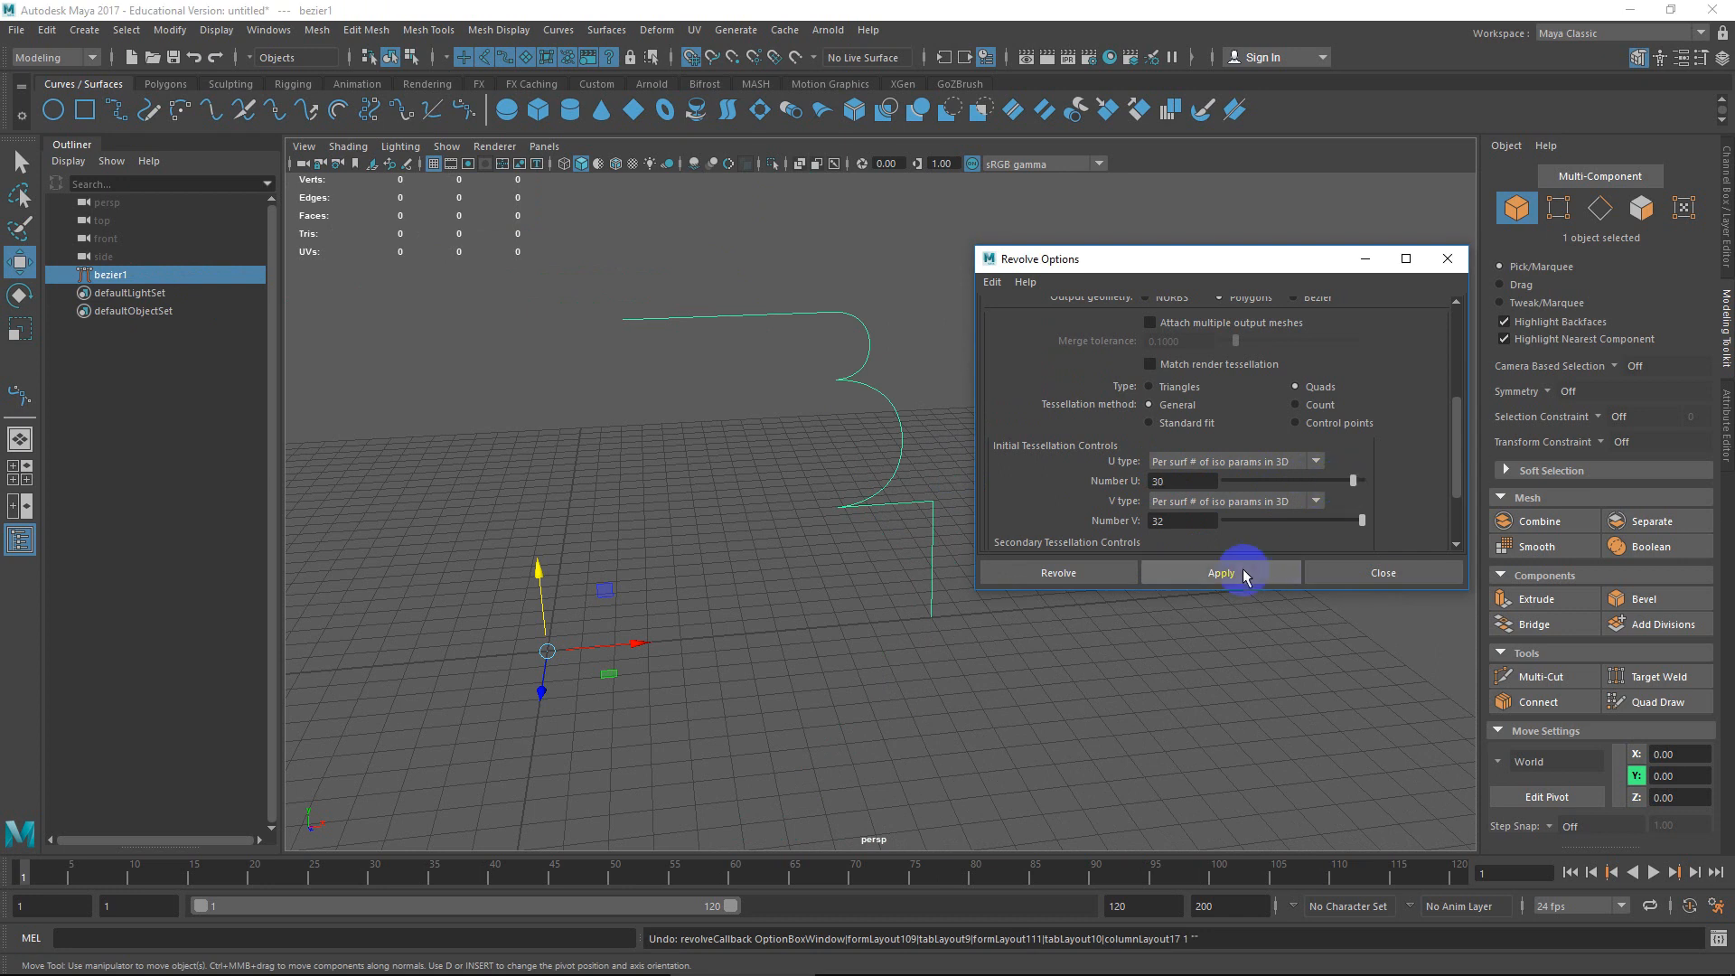
{"action": "left_click_drag", "start_coordinate": [931, 520], "coordinate": [773, 499], "text": "alt"}
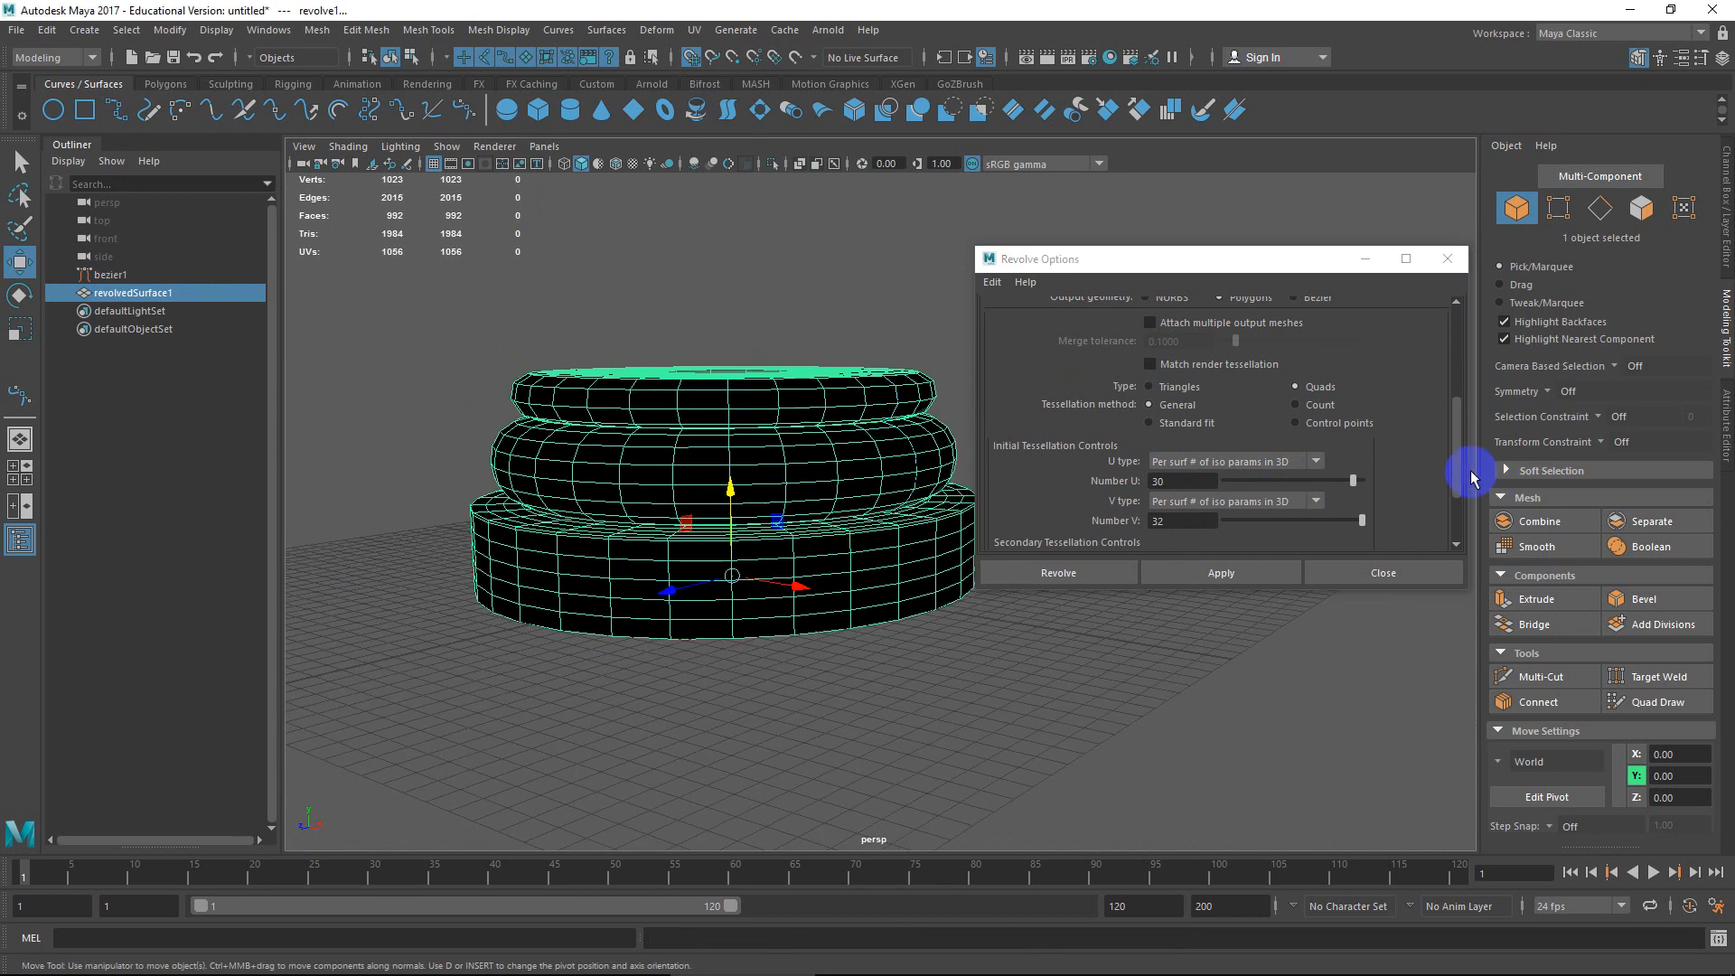
{"action": "scroll", "coordinate": [1431, 474], "scroll_direction": "down", "scroll_amount": 3}
{"action": "scroll", "coordinate": [1431, 475], "scroll_direction": "up", "scroll_amount": 3}
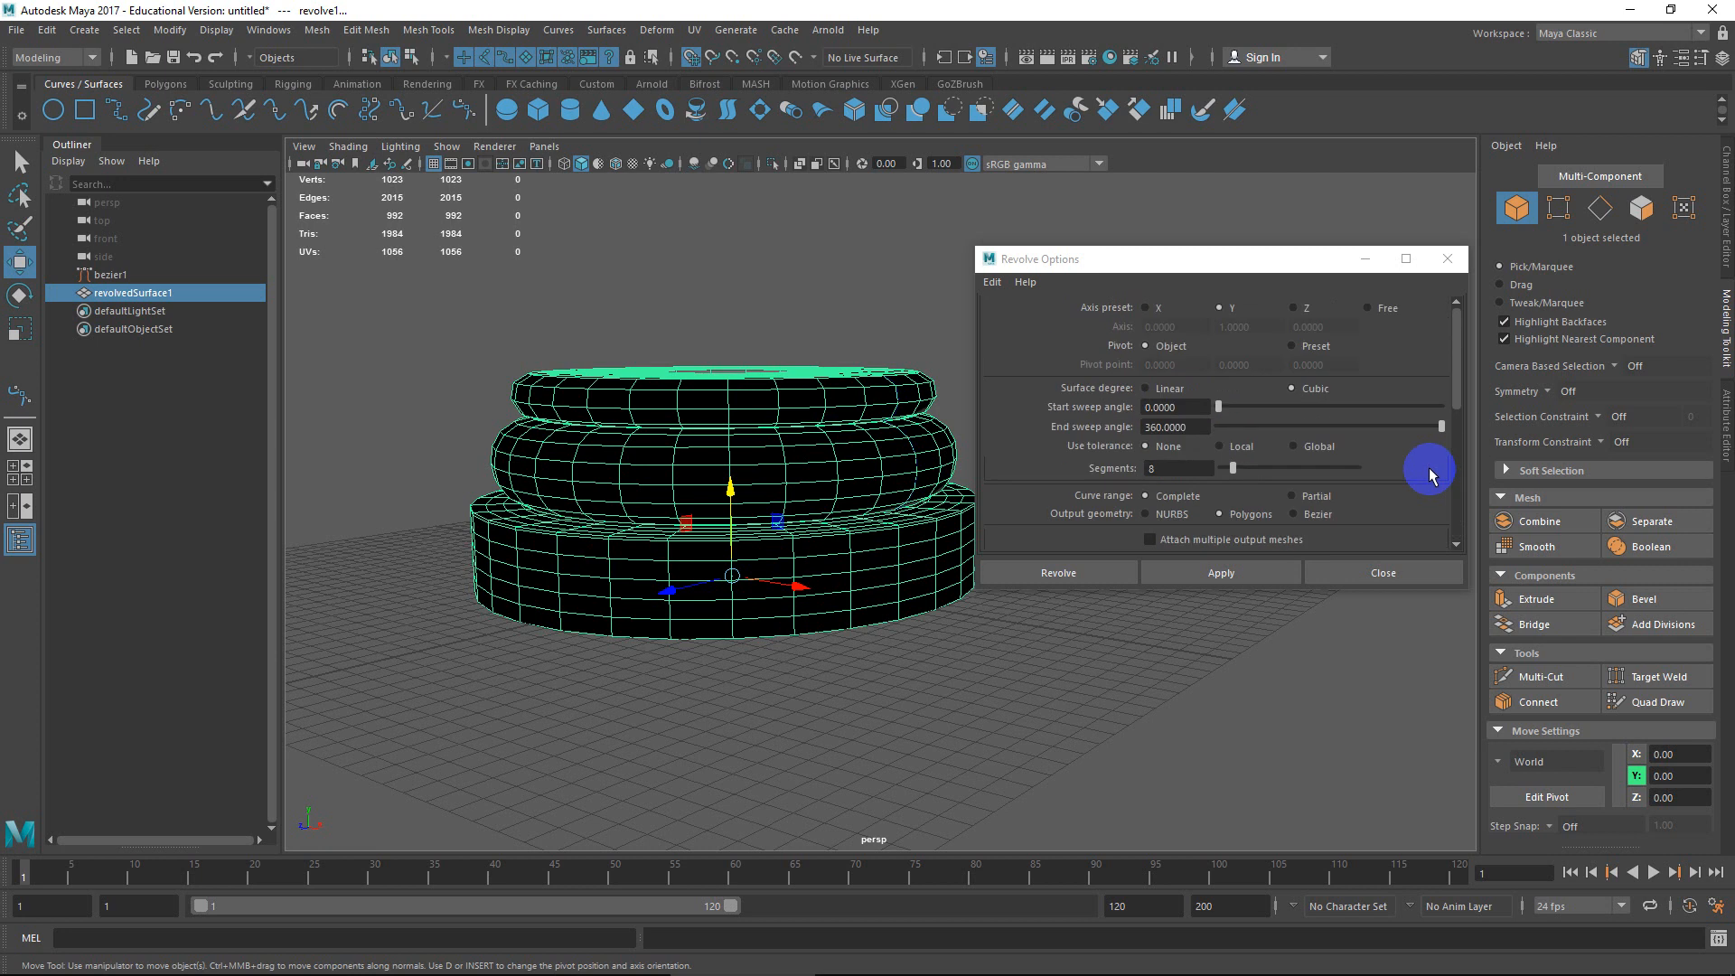
{"action": "left_click_drag", "start_coordinate": [805, 468], "coordinate": [844, 457], "text": "alt"}
{"action": "left_click", "coordinate": [1108, 500]}
{"action": "left_click", "coordinate": [1355, 577]}
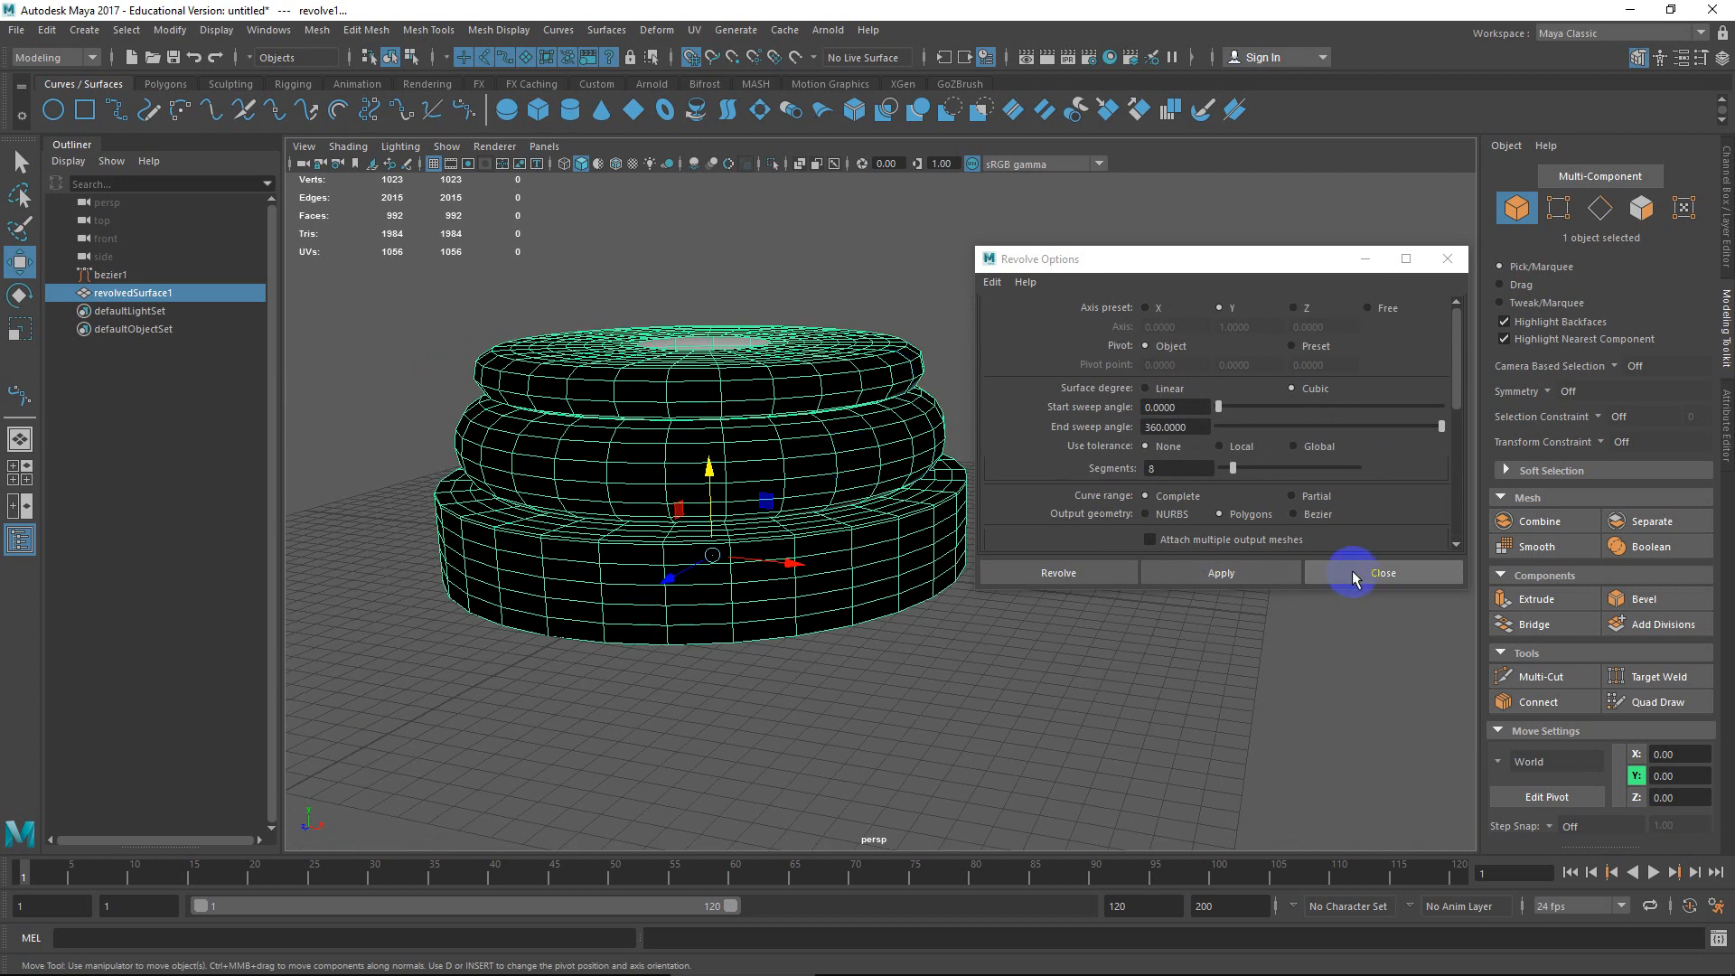
Reverse the normals of the revolved mesh and check its shading with the mesh deselected and reselected.
{"action": "left_click_drag", "start_coordinate": [755, 457], "coordinate": [908, 450], "text": "alt"}
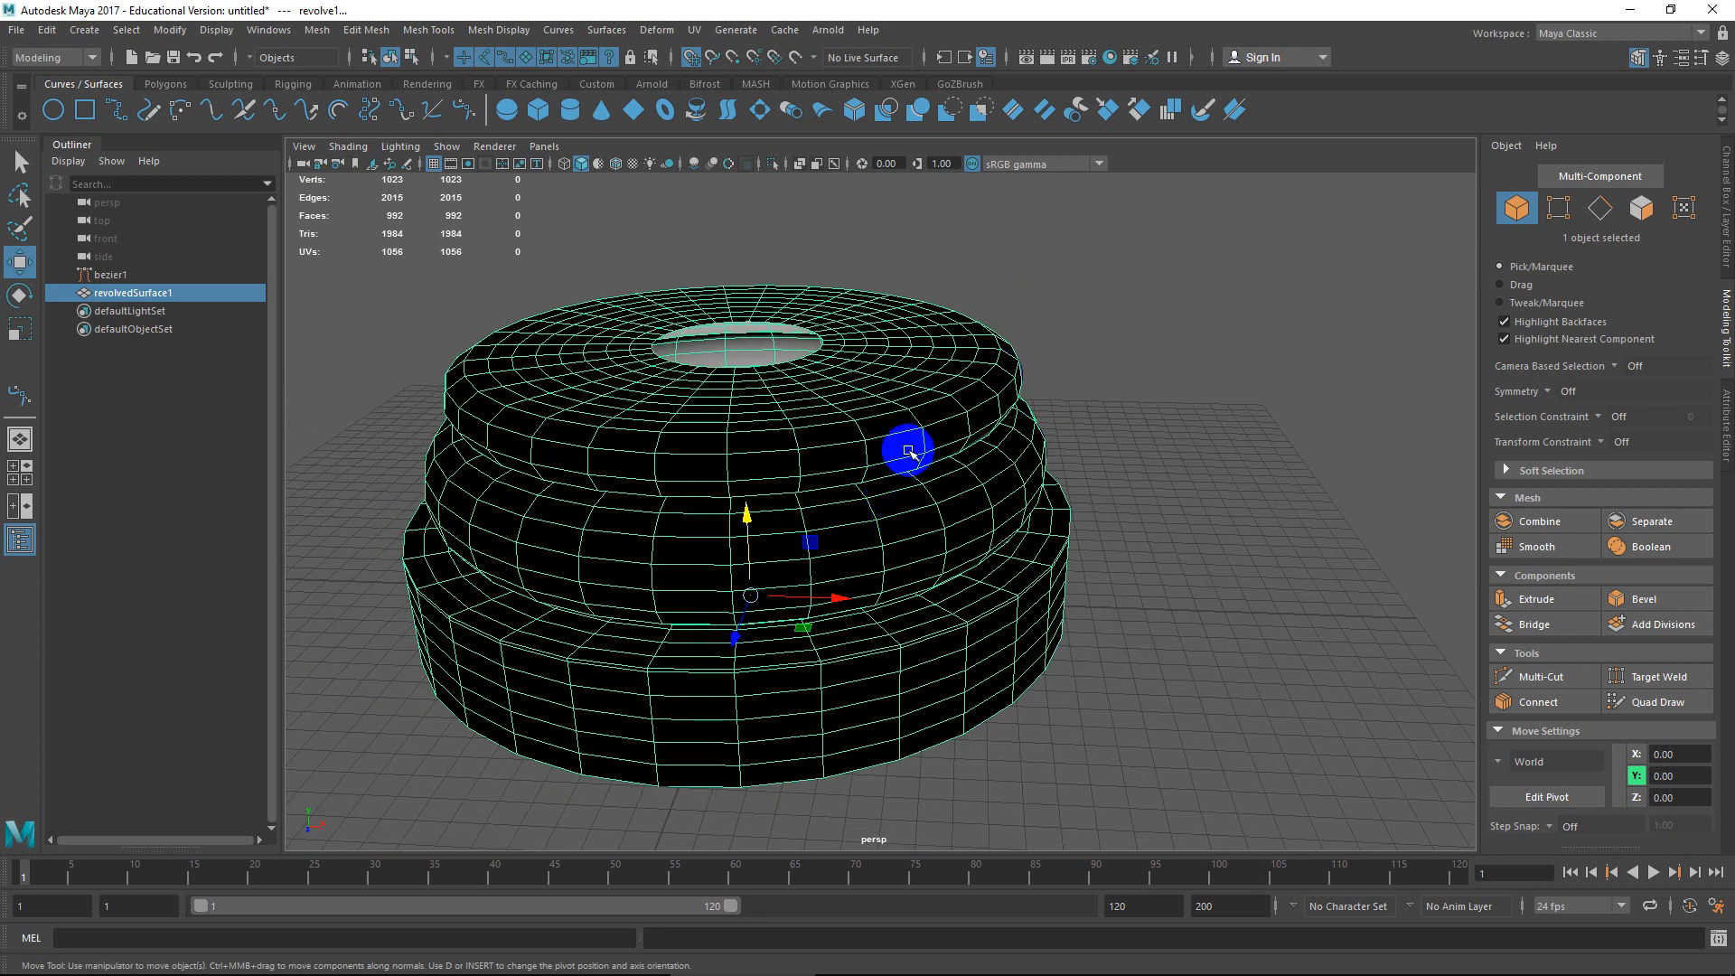
{"action": "left_click", "coordinate": [1130, 470]}
{"action": "left_click", "coordinate": [974, 418]}
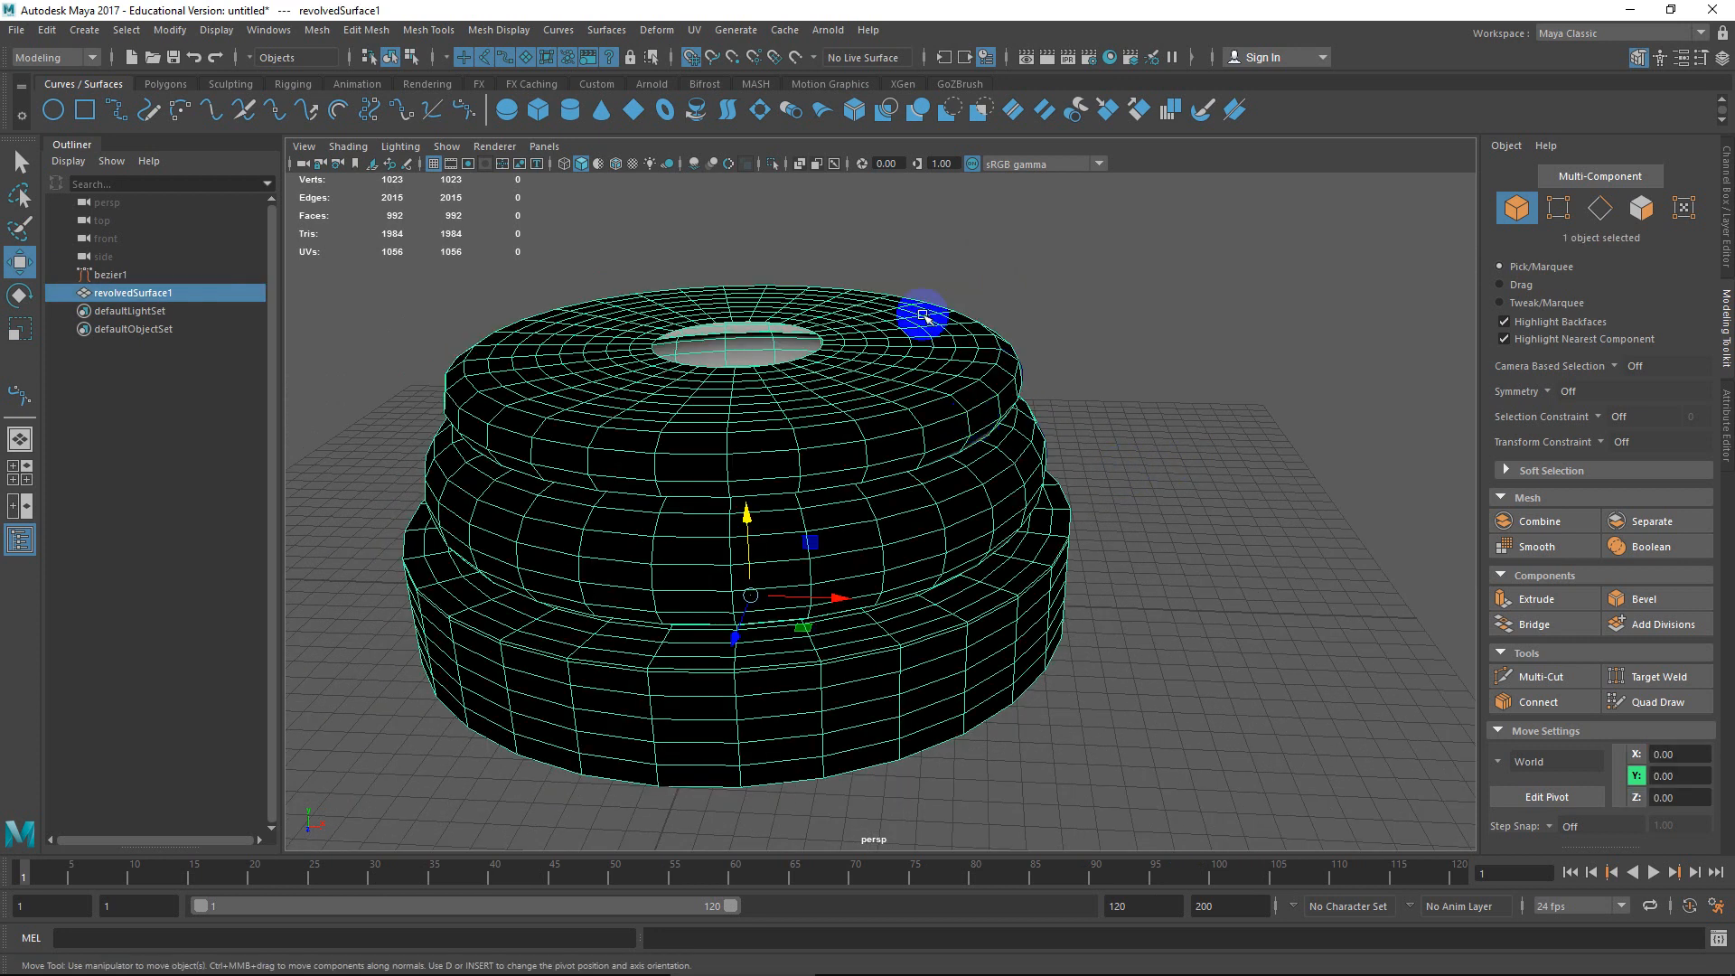
{"action": "left_click", "coordinate": [499, 30]}
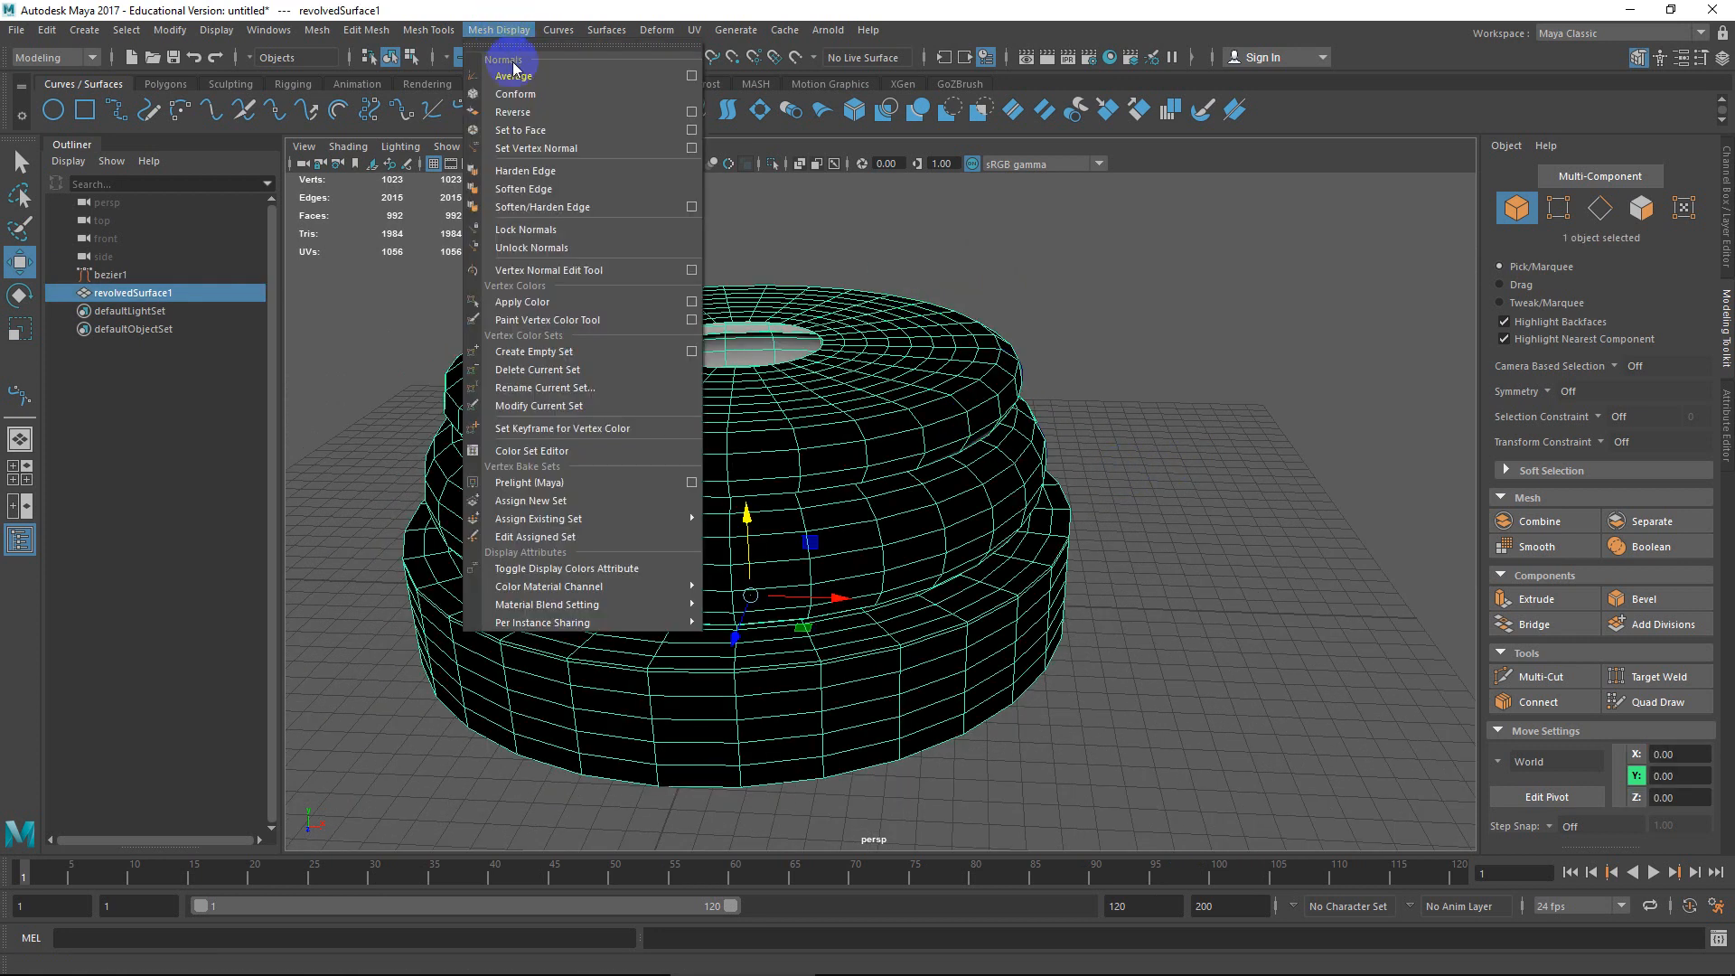
{"action": "left_click", "coordinate": [533, 116]}
{"action": "left_click", "coordinate": [1064, 361]}
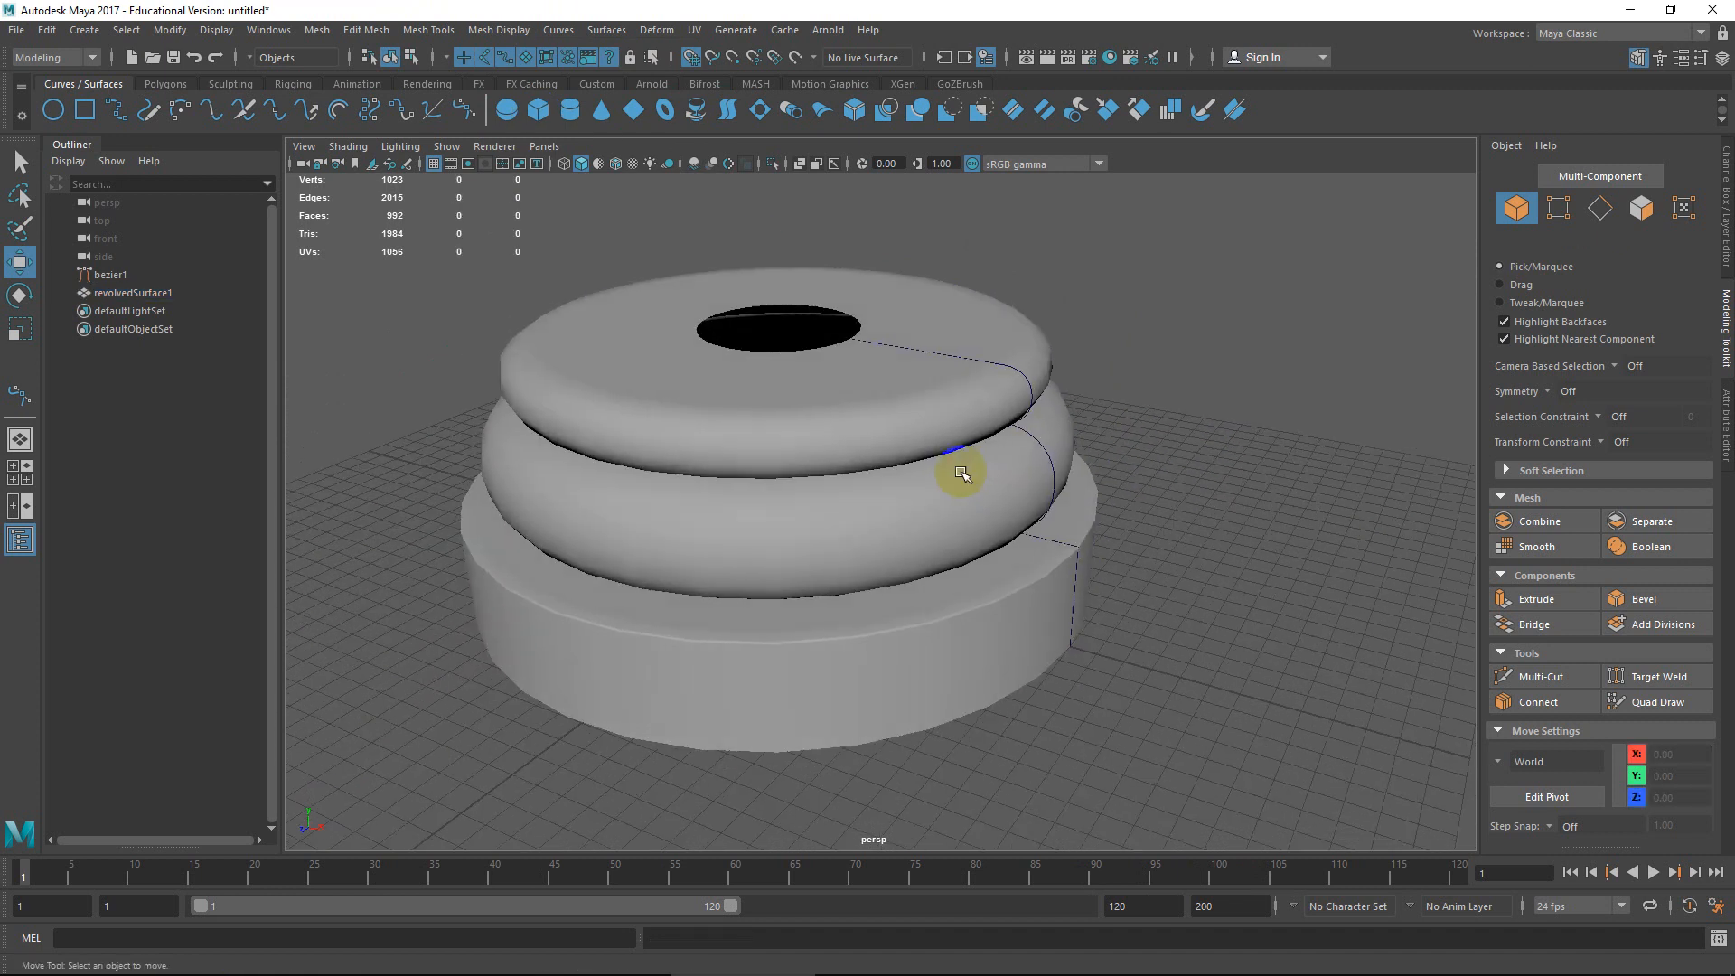
{"action": "left_click", "coordinate": [953, 409]}
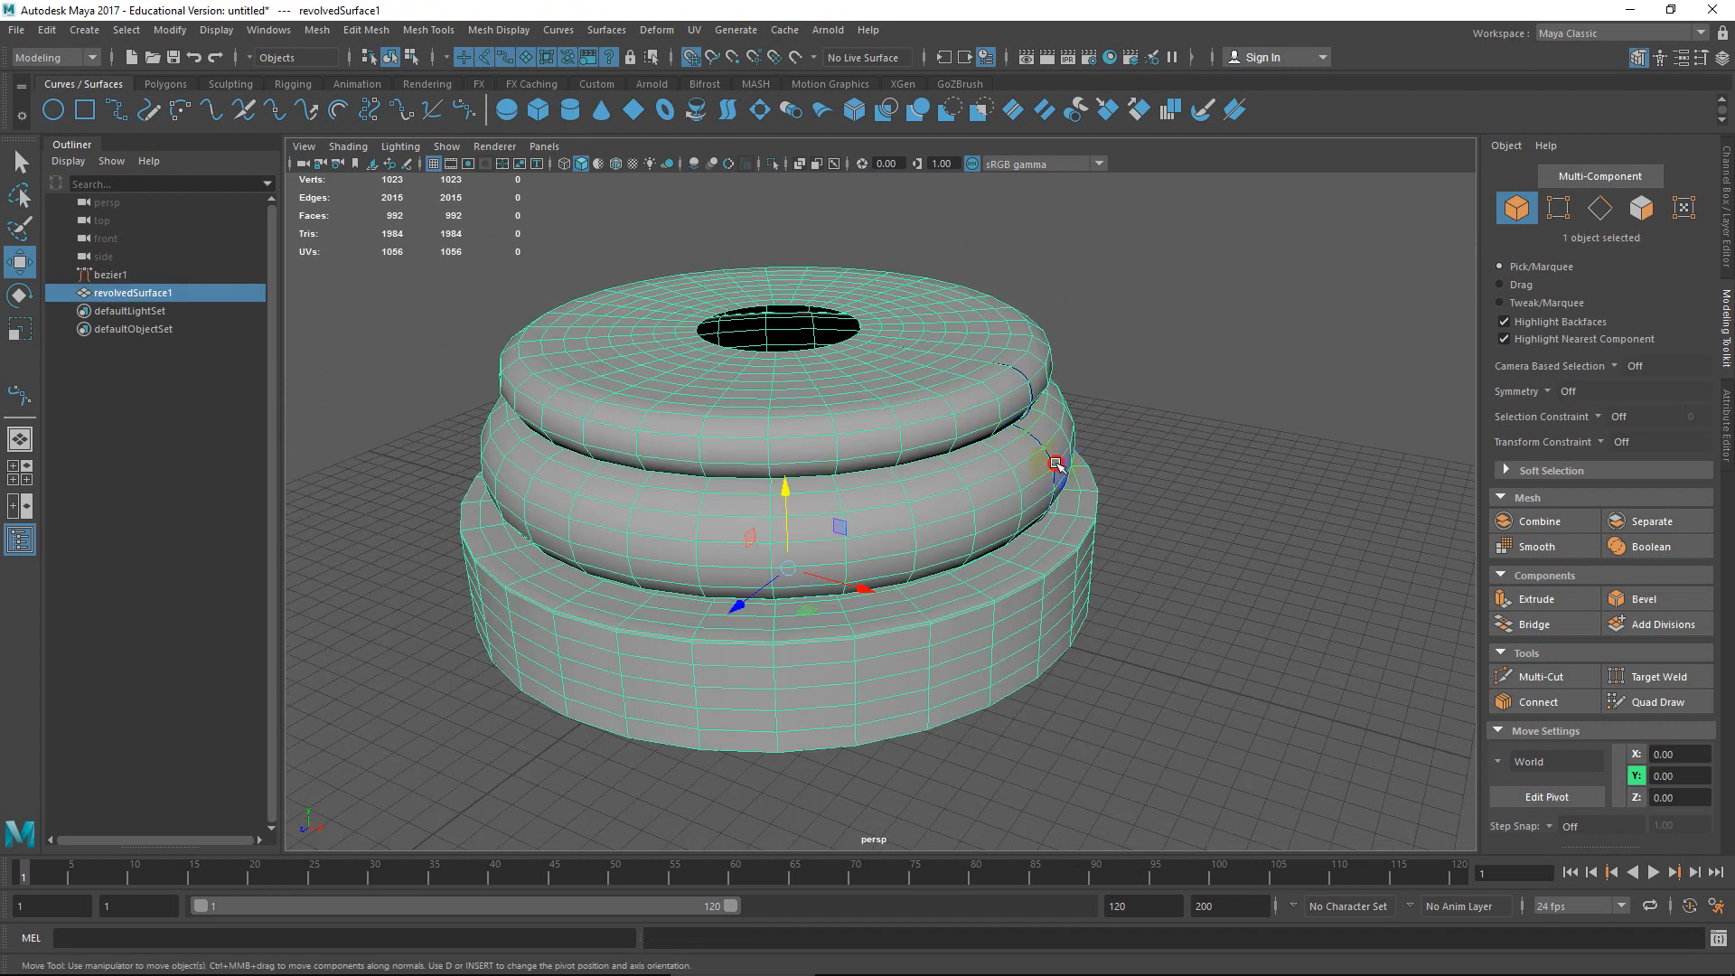
Test moving the profile curve outward along X to see its effect on the revolved mesh, and undo the move.
{"action": "left_click", "coordinate": [1115, 490]}
{"action": "left_click", "coordinate": [1048, 462]}
{"action": "left_click", "coordinate": [1051, 460]}
{"action": "left_click_drag", "start_coordinate": [850, 591], "coordinate": [1258, 666]}
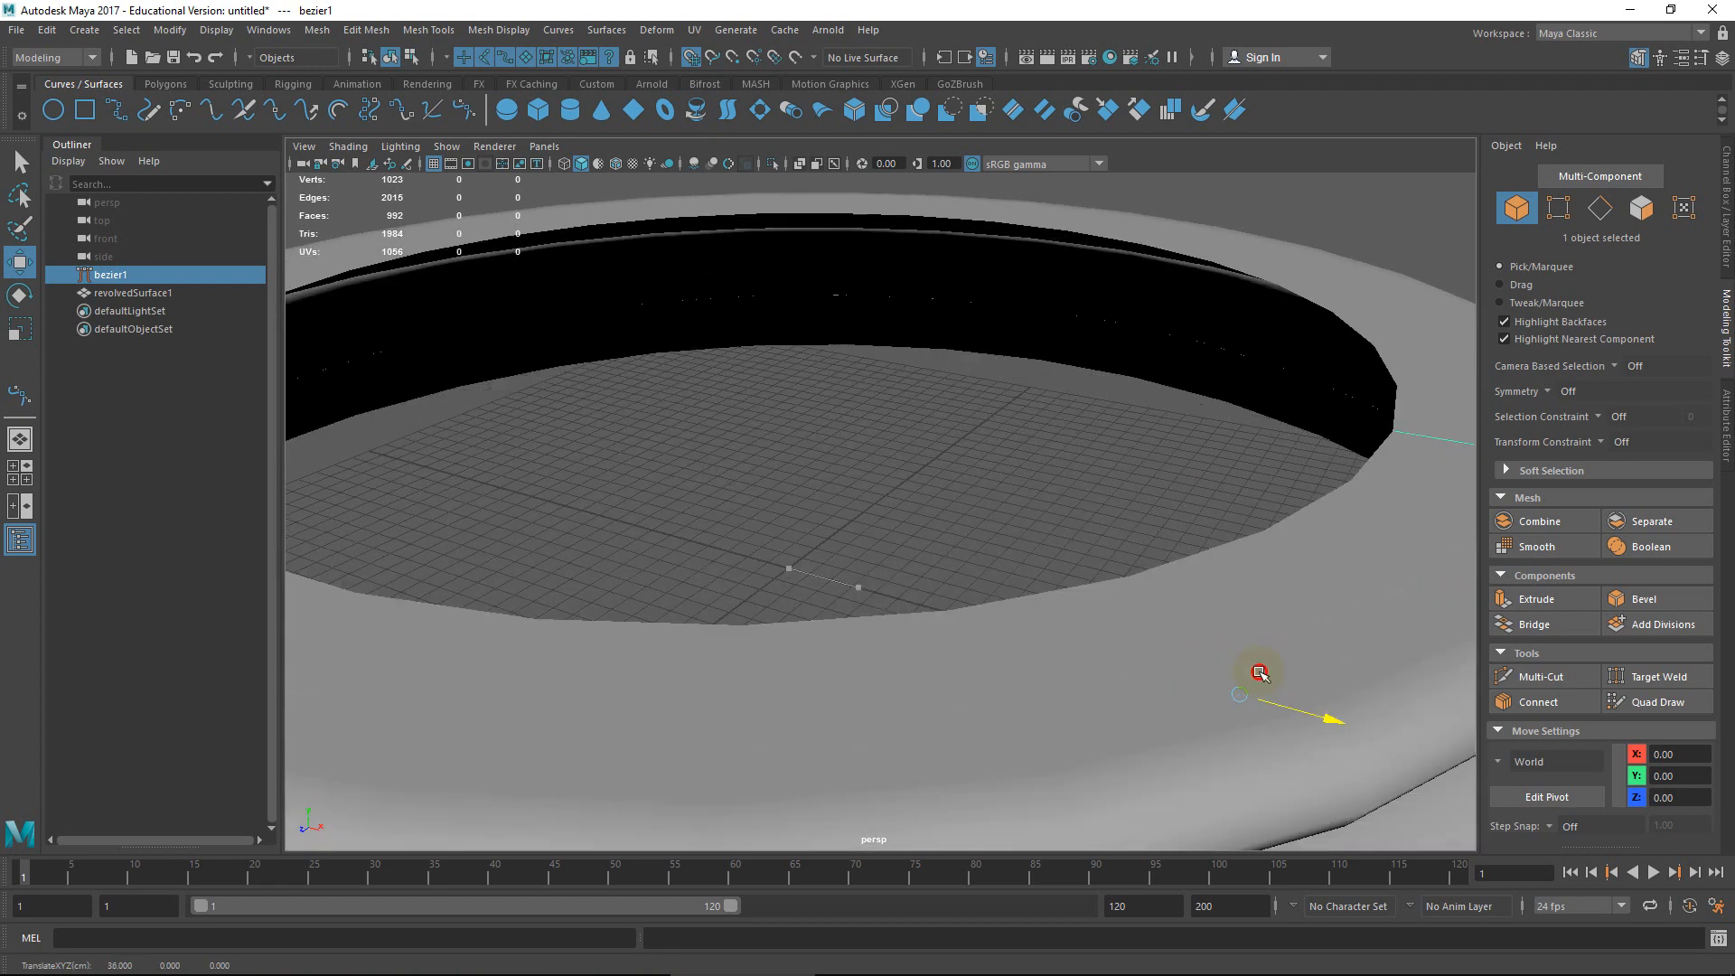
{"action": "key", "text": "ctrl+z"}
Select the revolved mesh and delete all construction history in the scene.
{"action": "left_click", "coordinate": [861, 439]}
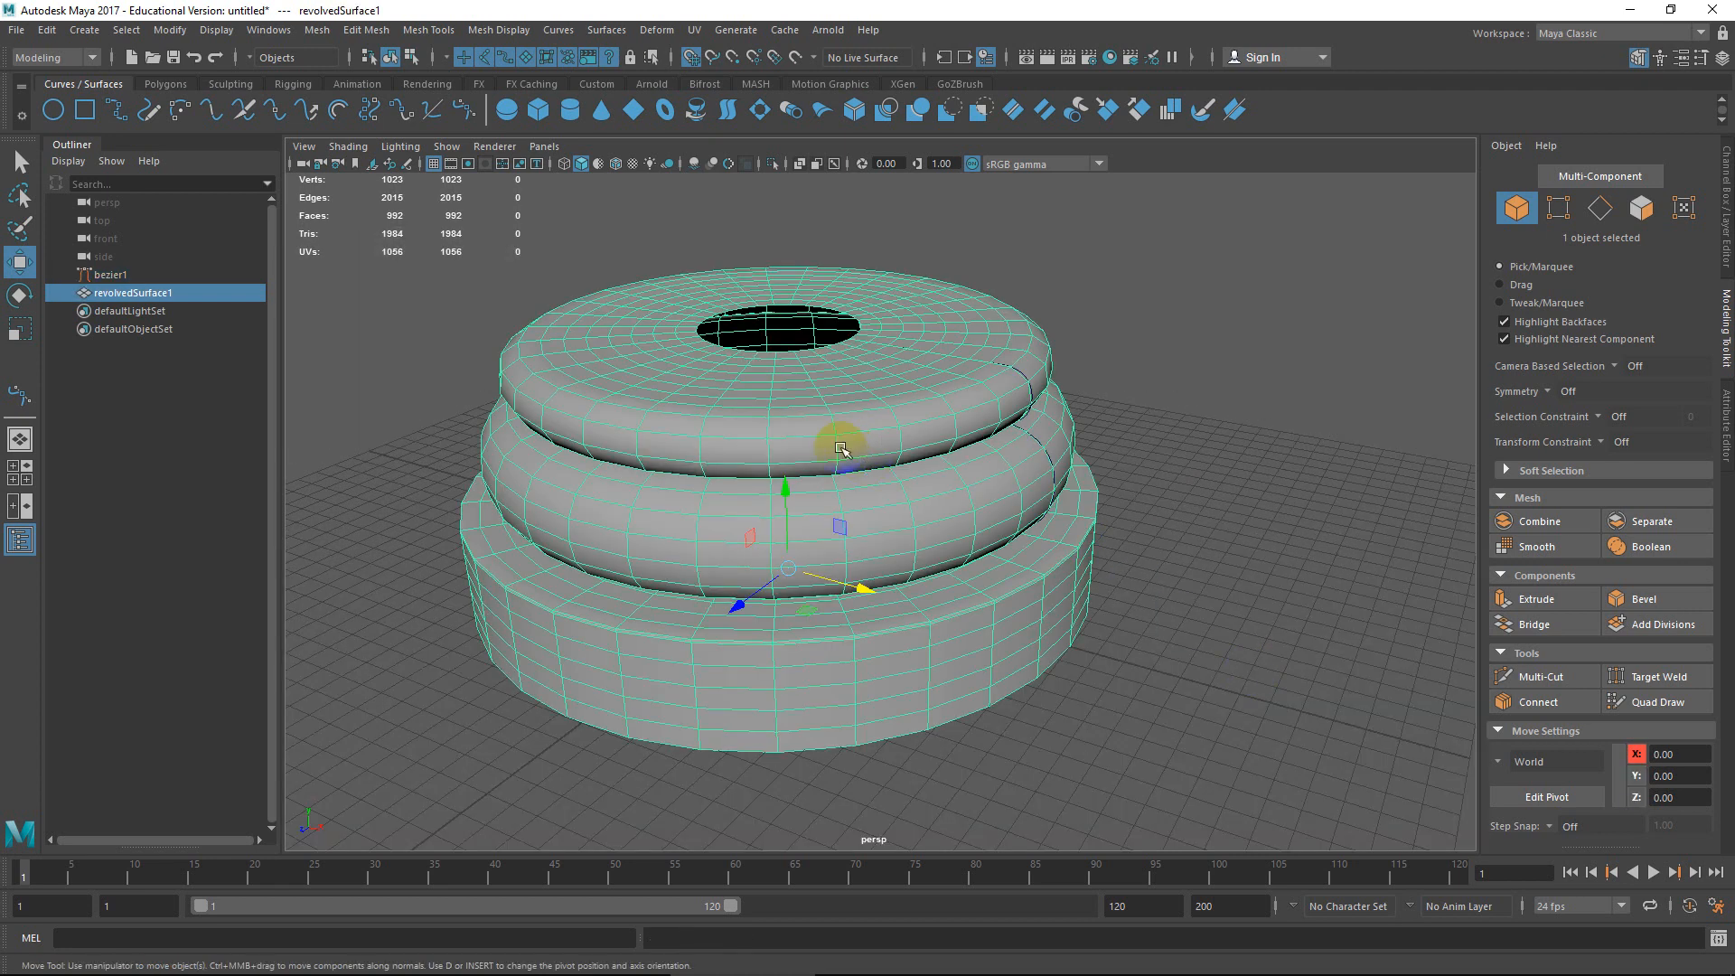
{"action": "left_click", "coordinate": [47, 30]}
{"action": "mouse_move", "coordinate": [183, 271]}
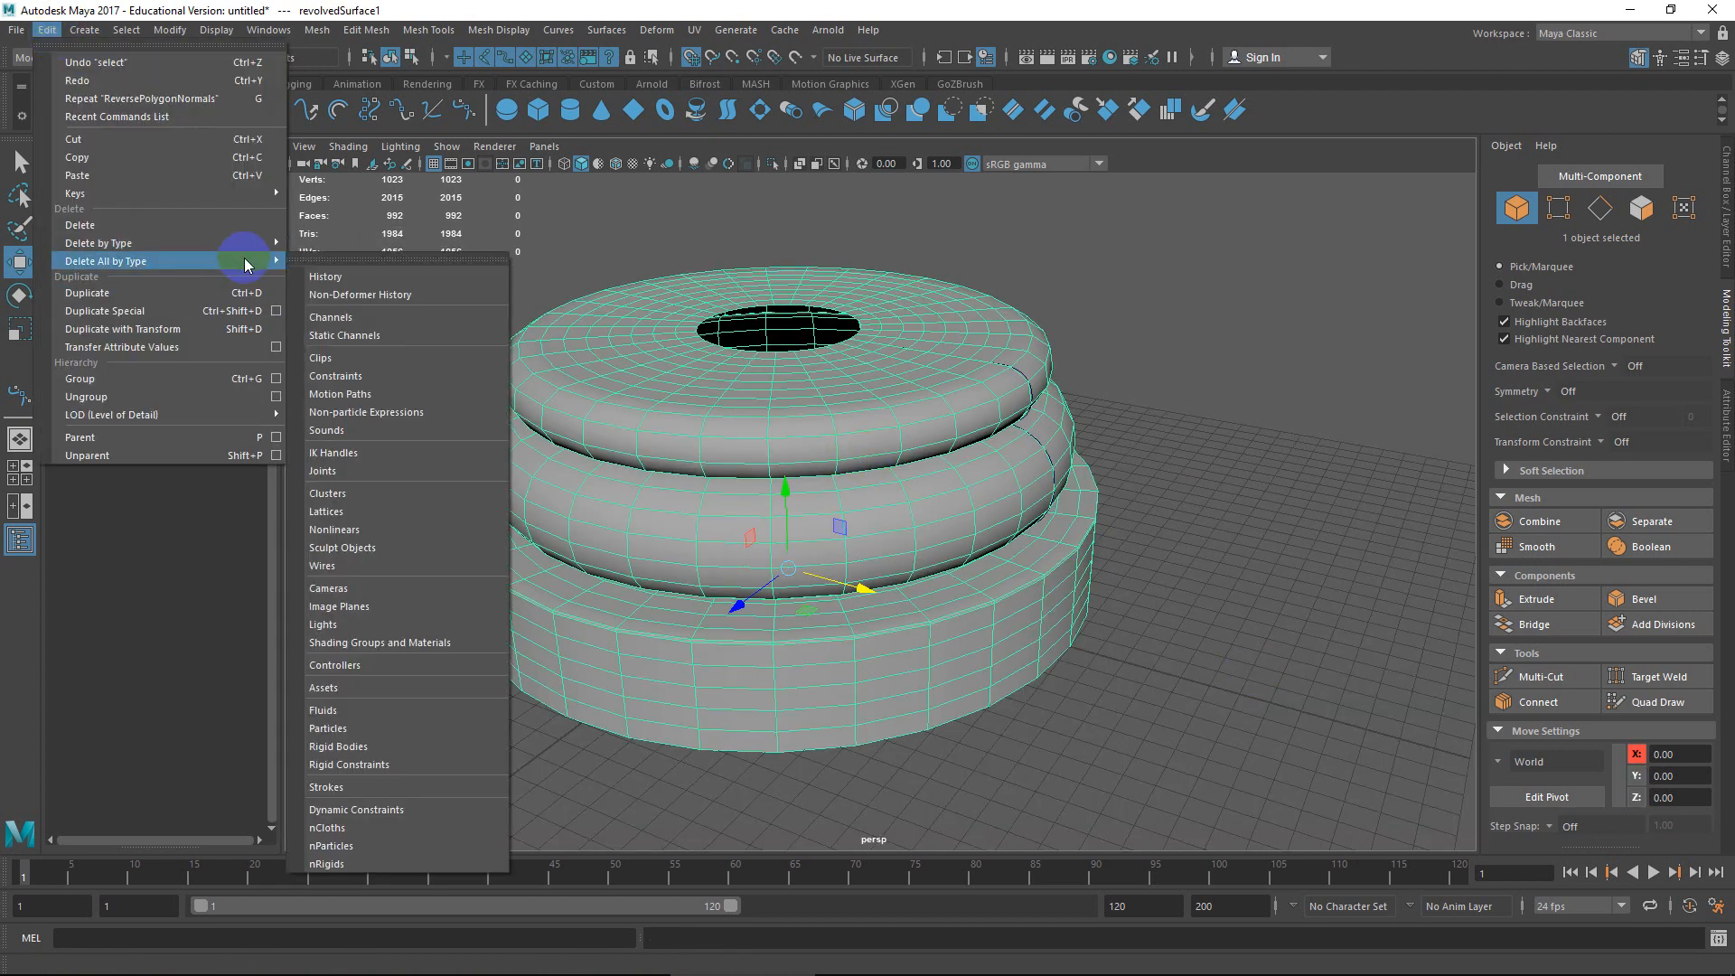
{"action": "left_click", "coordinate": [321, 272]}
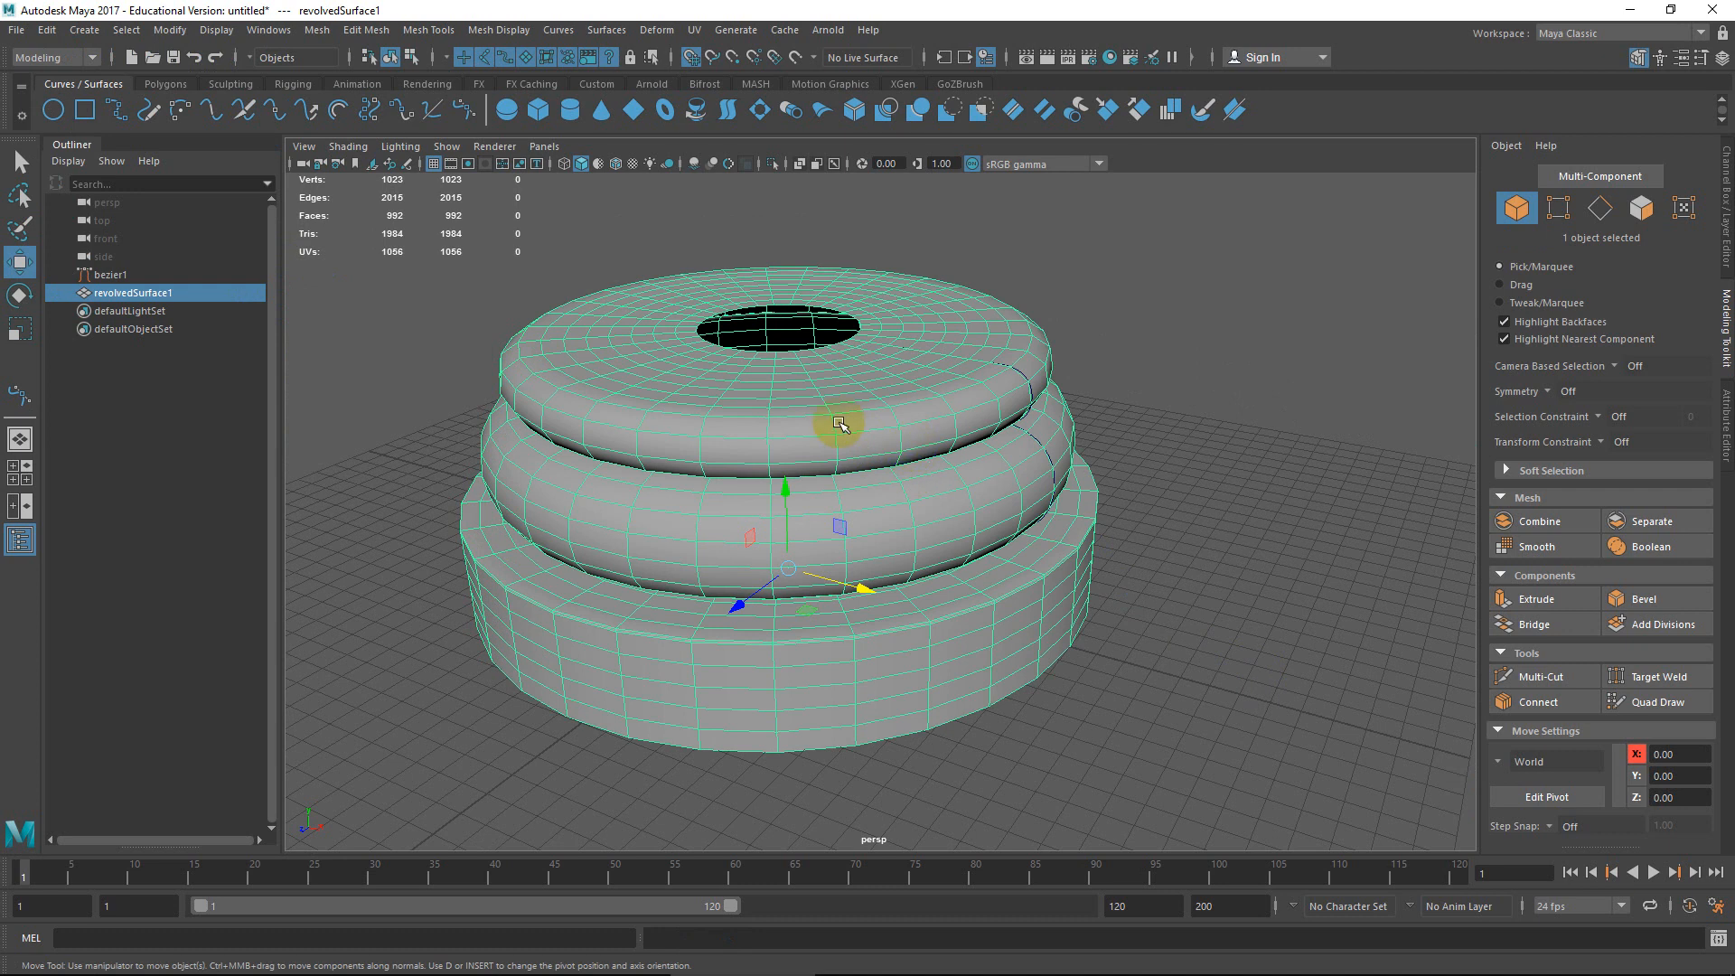
Delete the four horizontal edge loops around the vertical side of the bottom plinth.
{"action": "right_click_drag", "start_coordinate": [839, 425], "coordinate": [1000, 454], "text": "alt"}
{"action": "double_click", "coordinate": [969, 492]}
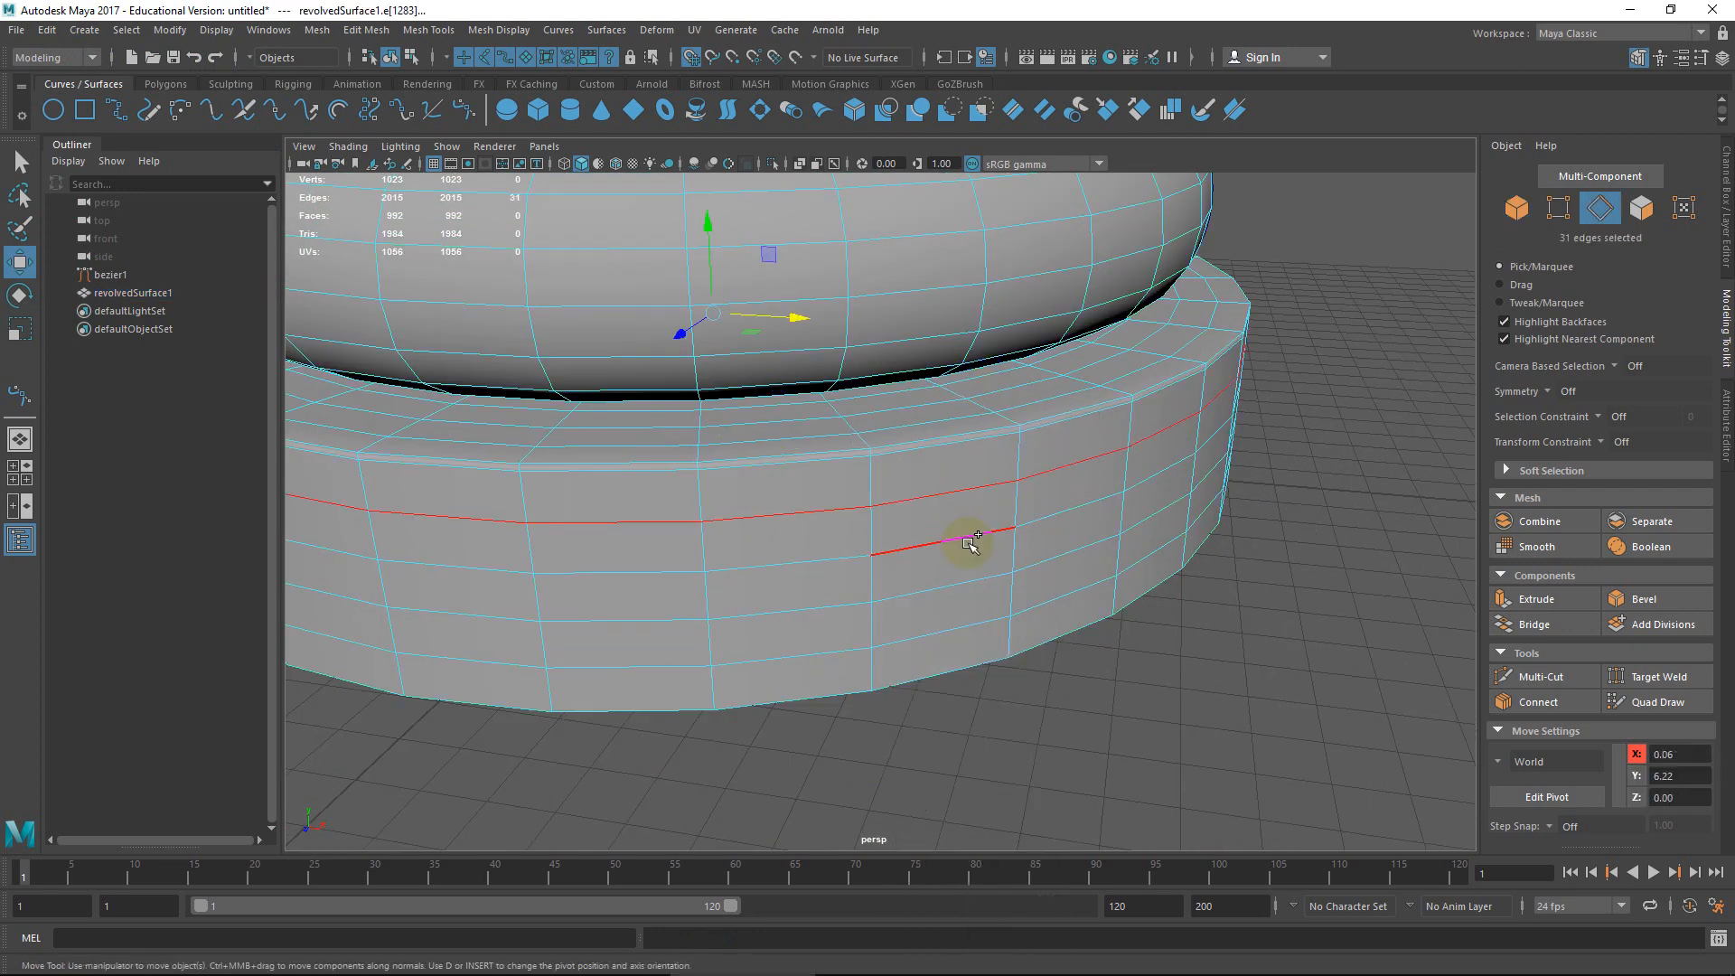
{"action": "double_click", "coordinate": [970, 541], "text": "shift"}
{"action": "double_click", "coordinate": [969, 584], "text": "shift"}
{"action": "double_click", "coordinate": [967, 635], "text": "shift"}
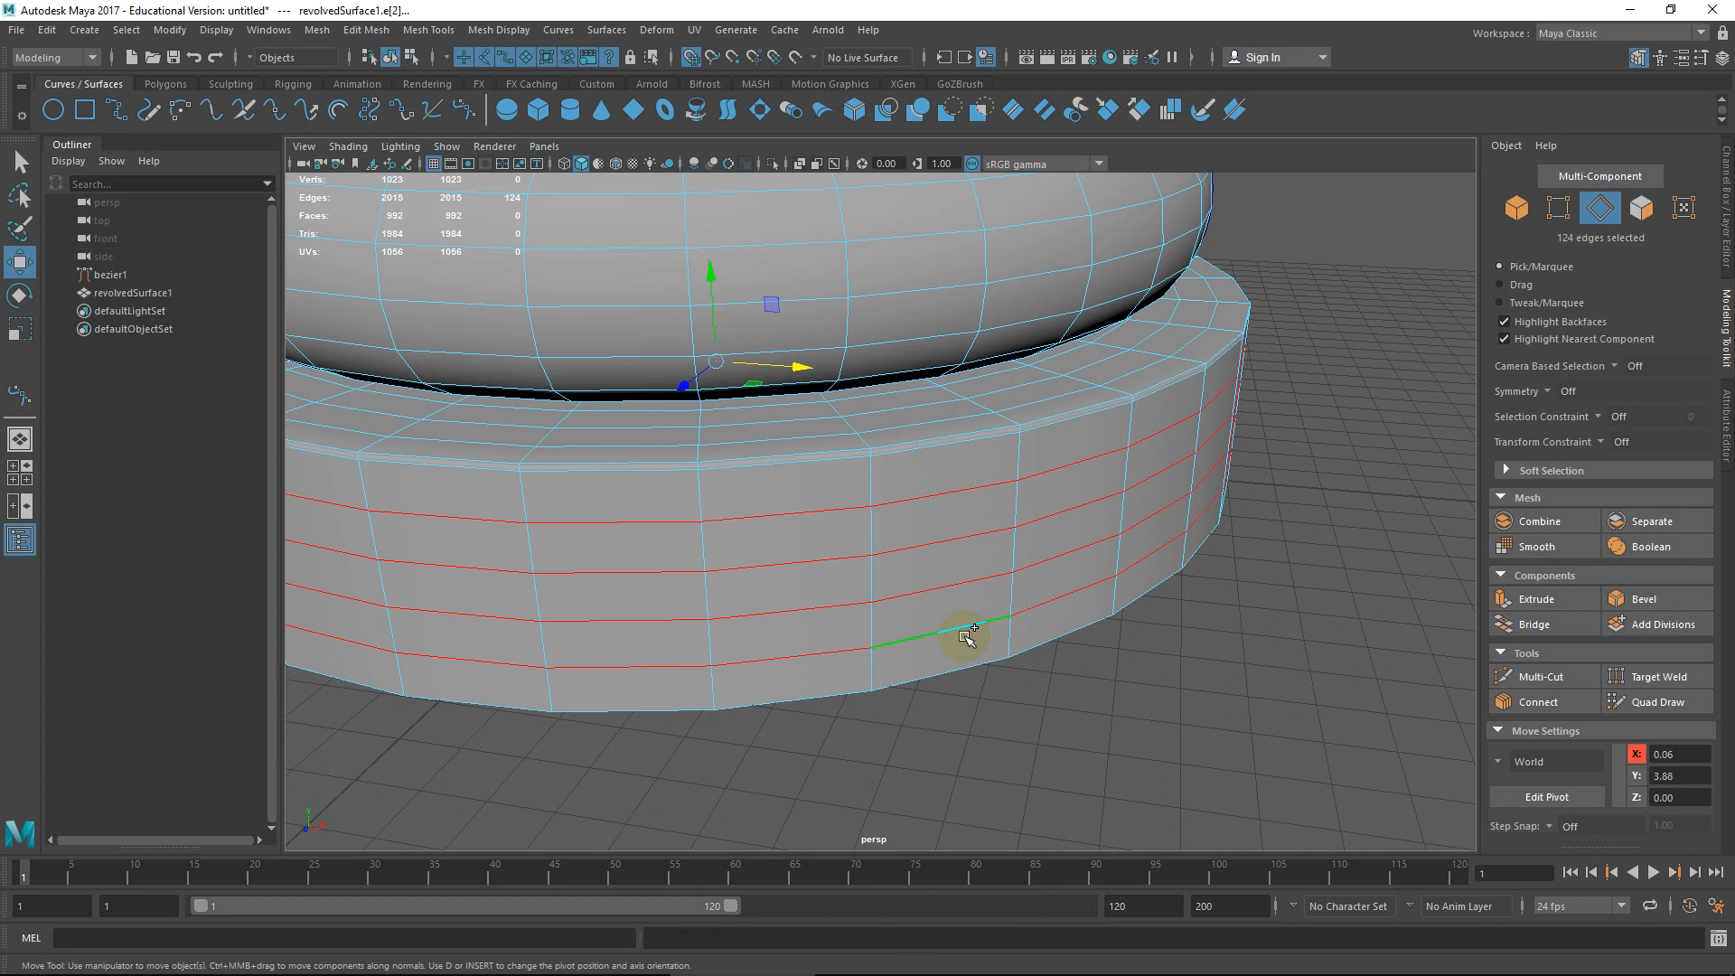
{"action": "key", "text": "Delete"}
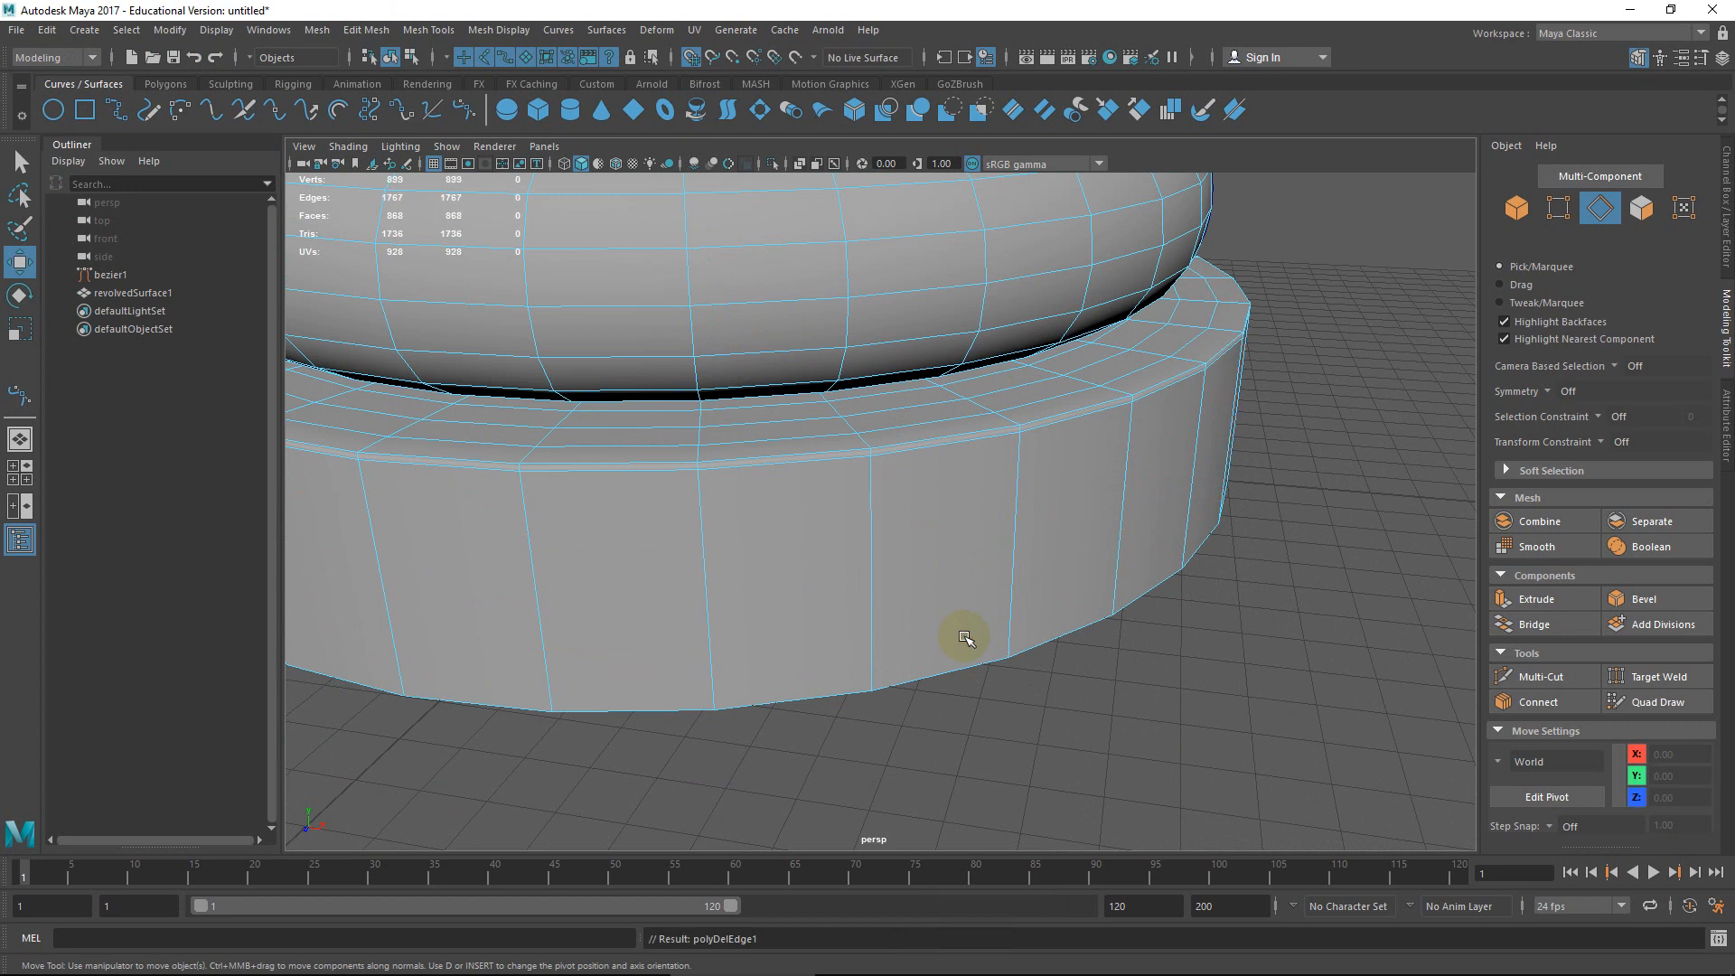
Delete four edge loops at the plinth's upper rim and across its ledge below the large bulge.
{"action": "double_click", "coordinate": [1077, 418]}
{"action": "double_click", "coordinate": [1022, 392], "text": "shift"}
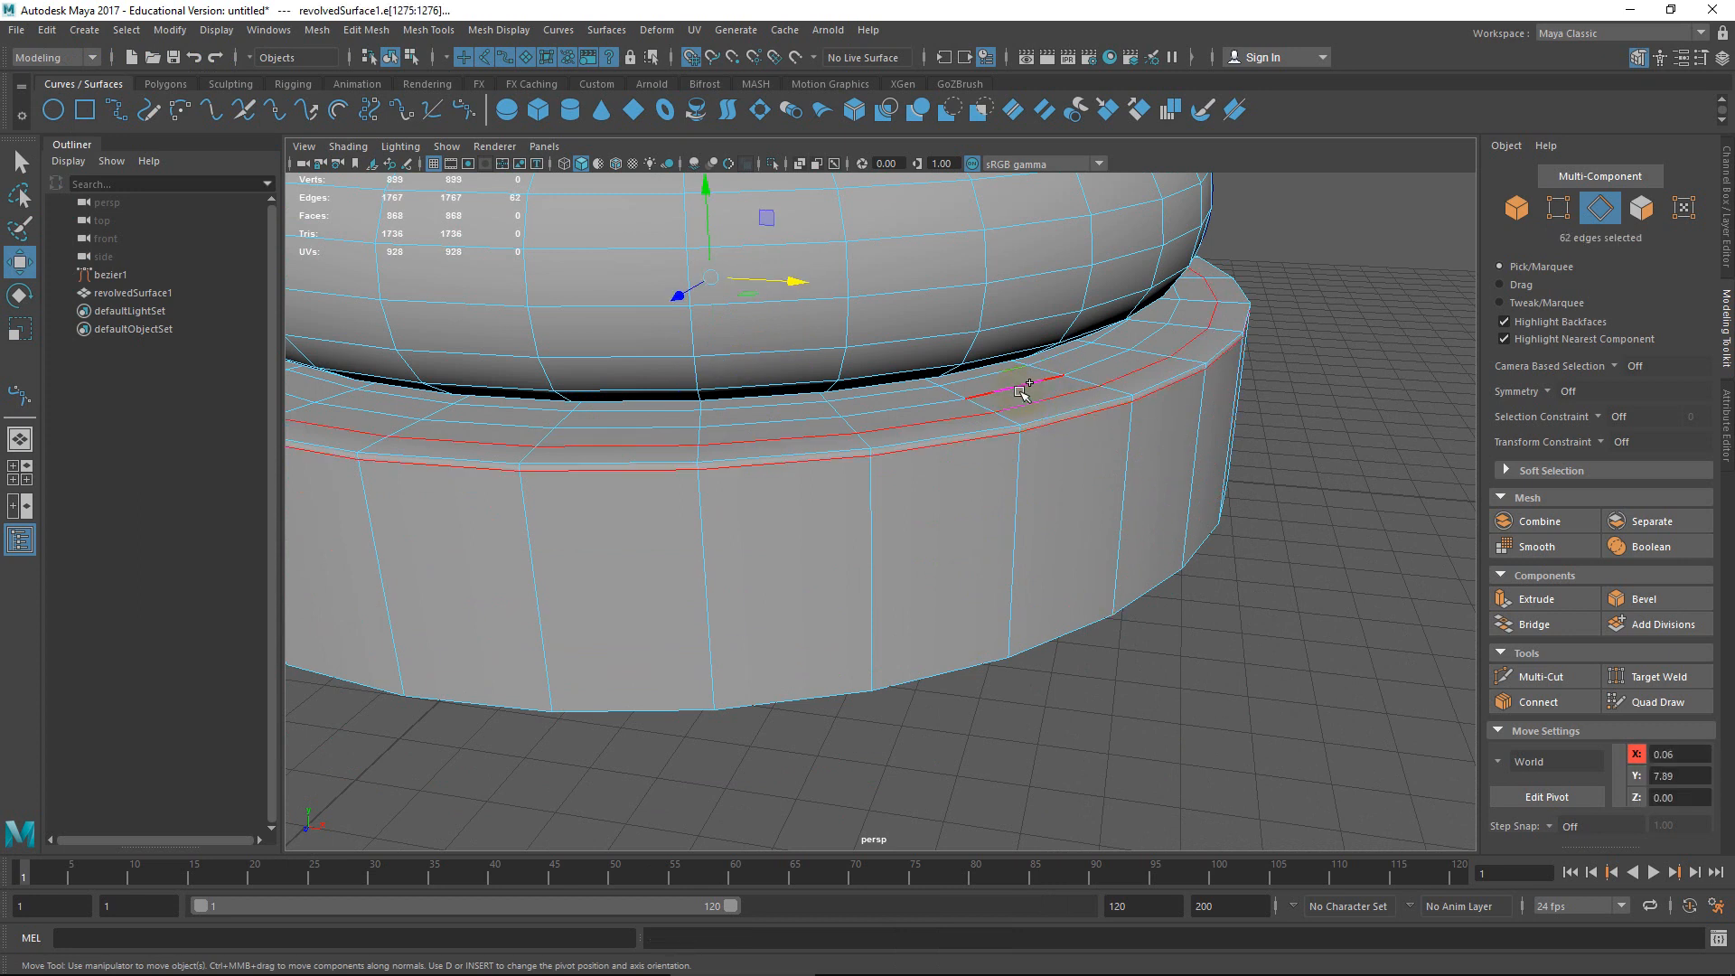
{"action": "double_click", "coordinate": [1018, 389], "text": "shift"}
{"action": "double_click", "coordinate": [979, 365], "text": "shift"}
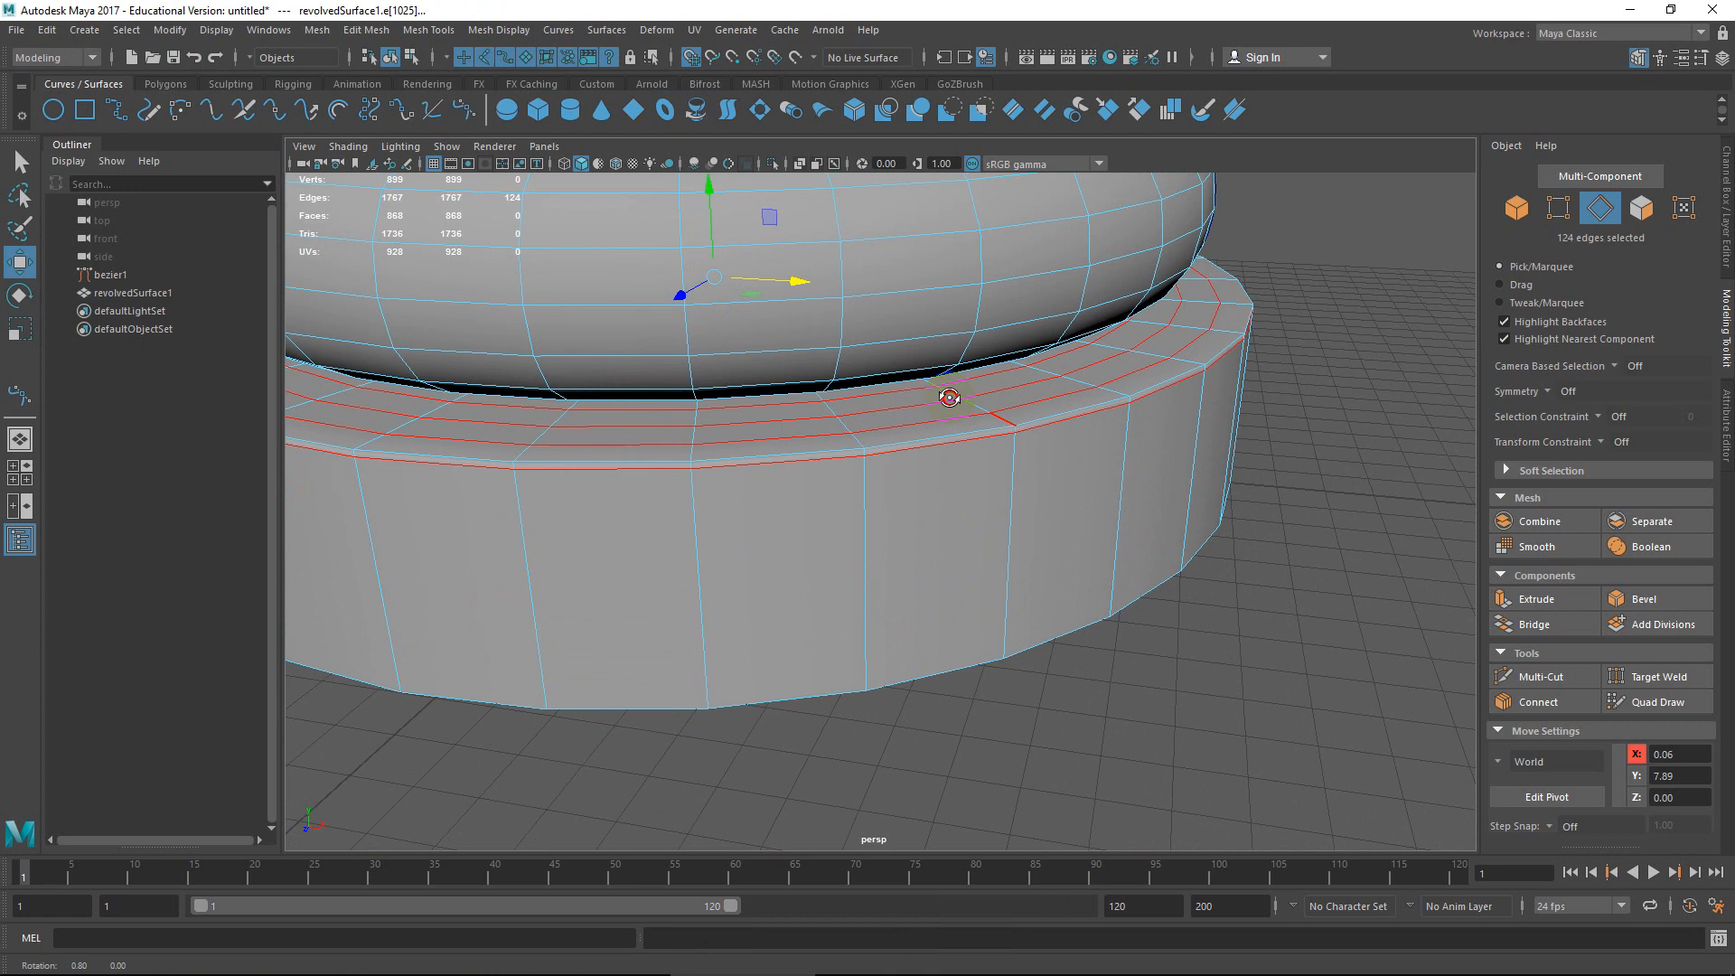
{"action": "left_click_drag", "start_coordinate": [950, 398], "coordinate": [924, 390], "text": "alt"}
{"action": "right_click_drag", "start_coordinate": [925, 390], "coordinate": [950, 447], "text": "alt"}
{"action": "middle_click_drag", "start_coordinate": [951, 448], "coordinate": [984, 530], "text": "alt"}
{"action": "left_click_drag", "start_coordinate": [984, 531], "coordinate": [992, 545], "text": "alt"}
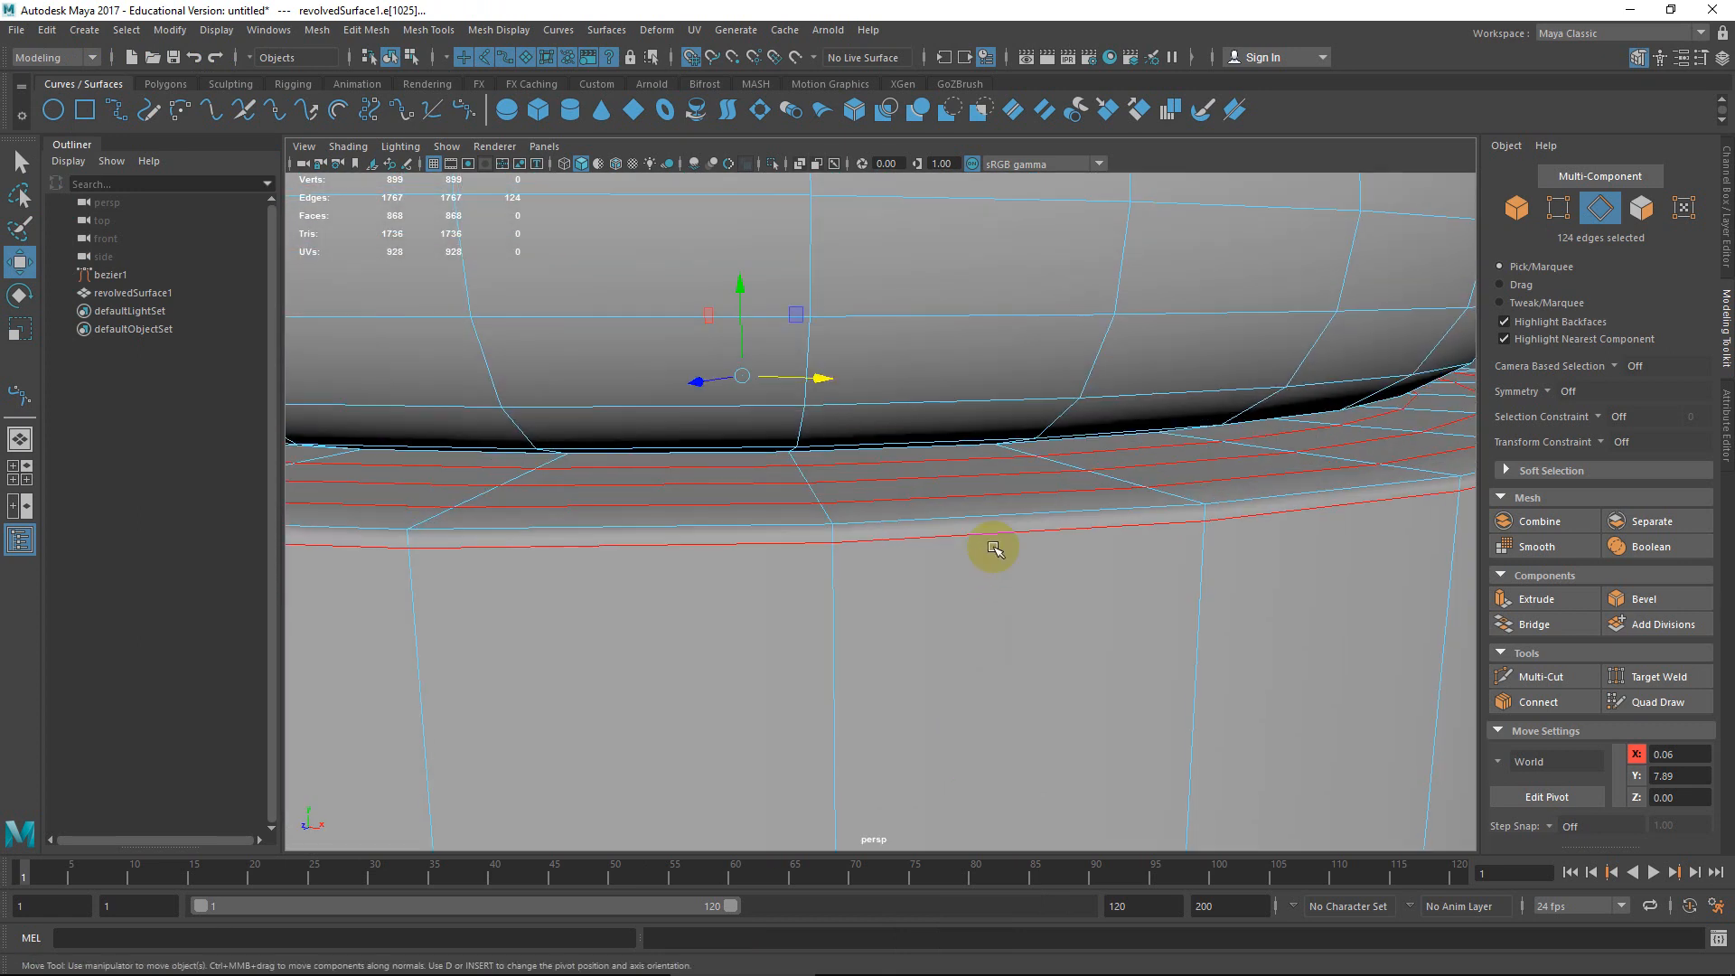
{"action": "key", "text": "ctrl+Delete"}
{"action": "right_click_drag", "start_coordinate": [1067, 474], "coordinate": [1007, 426], "text": "alt"}
{"action": "middle_click_drag", "start_coordinate": [1006, 426], "coordinate": [995, 562], "text": "alt"}
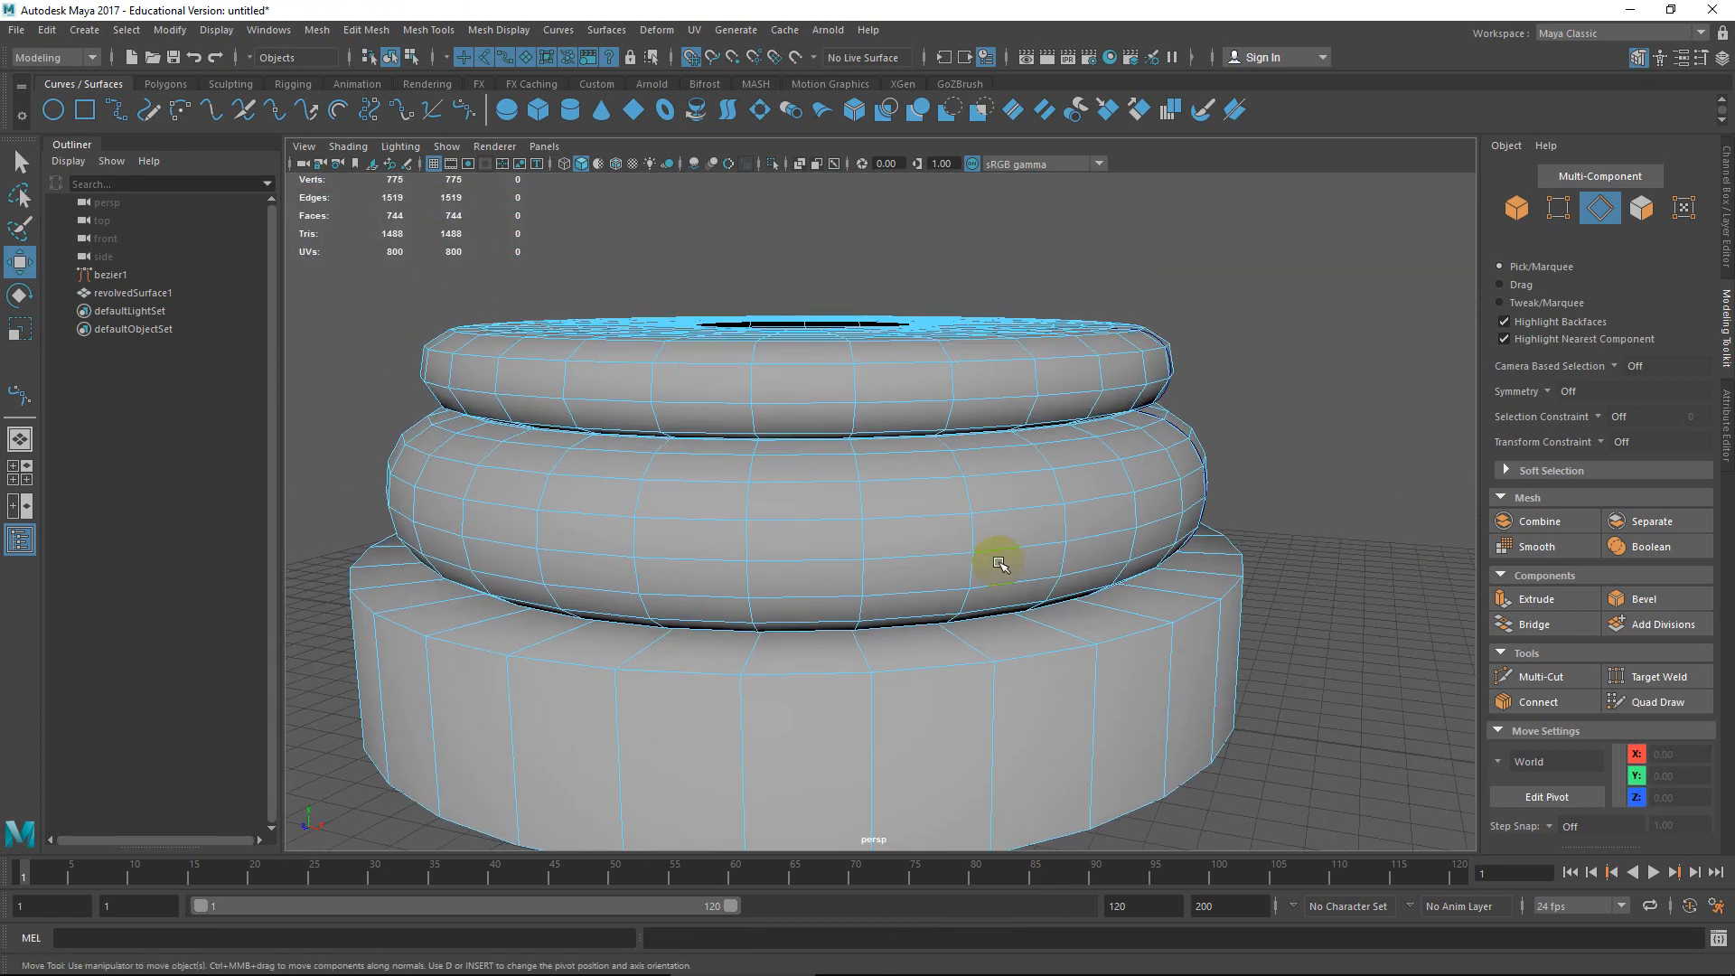
Delete one ring of faces on the flat top of the base and all the faces inside it.
{"action": "left_click_drag", "start_coordinate": [995, 562], "coordinate": [865, 463], "text": "alt"}
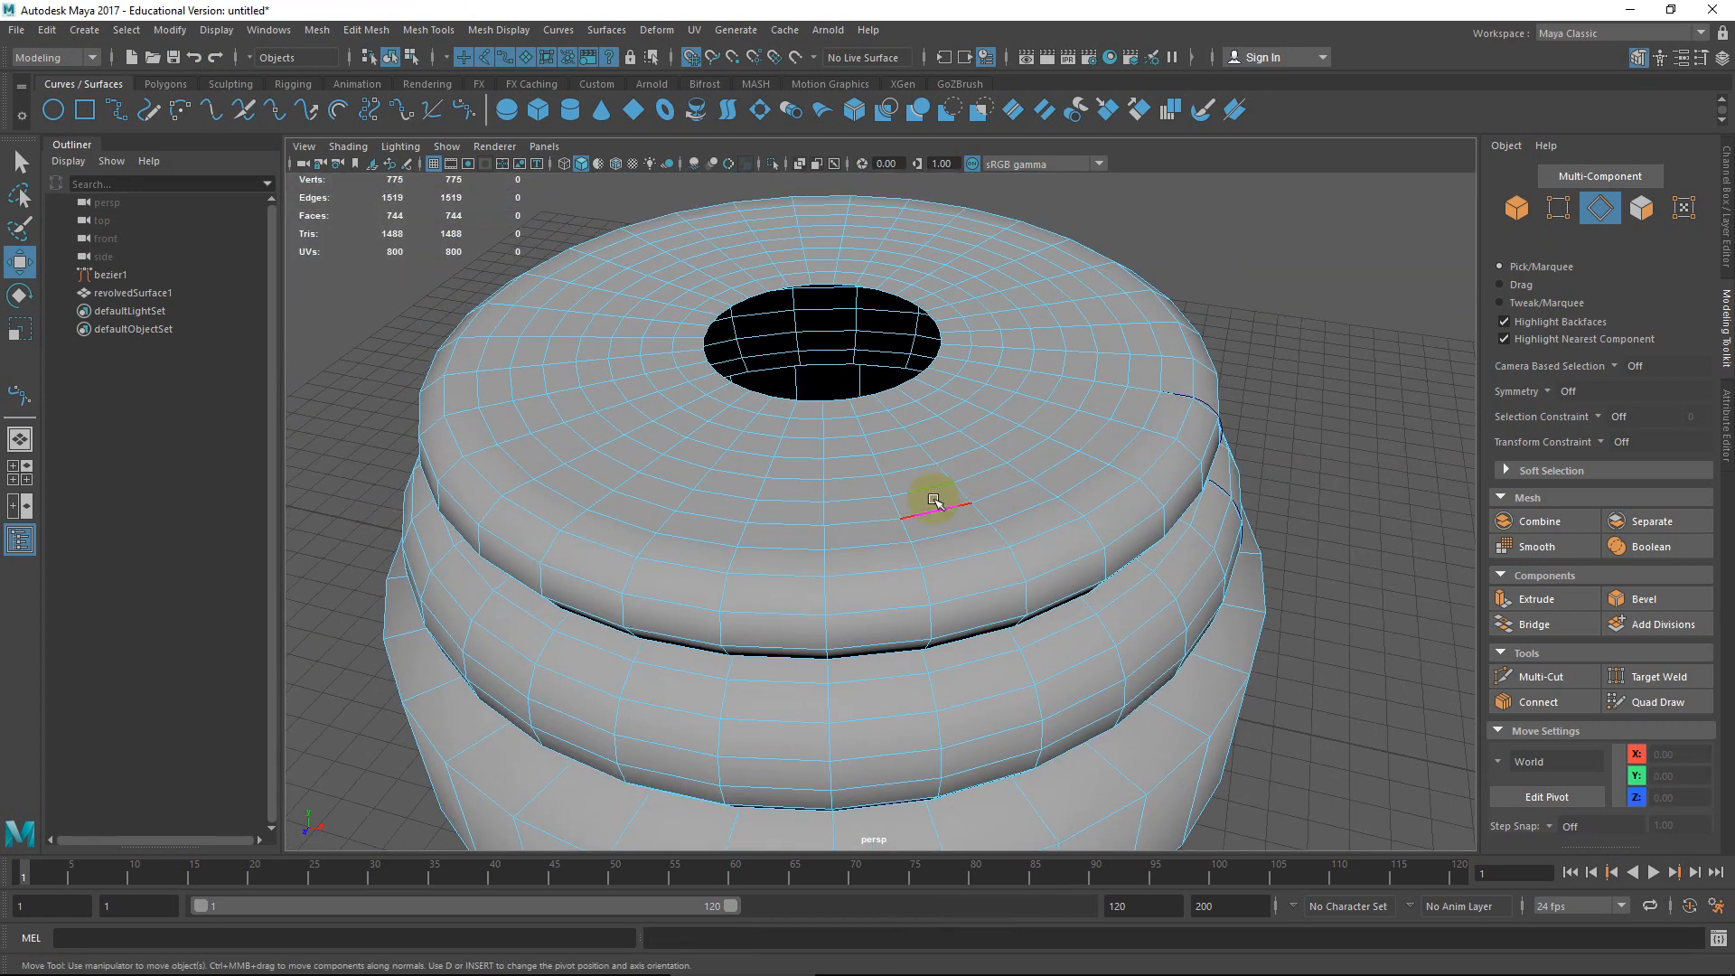
{"action": "right_click_drag", "start_coordinate": [895, 512], "coordinate": [901, 491]}
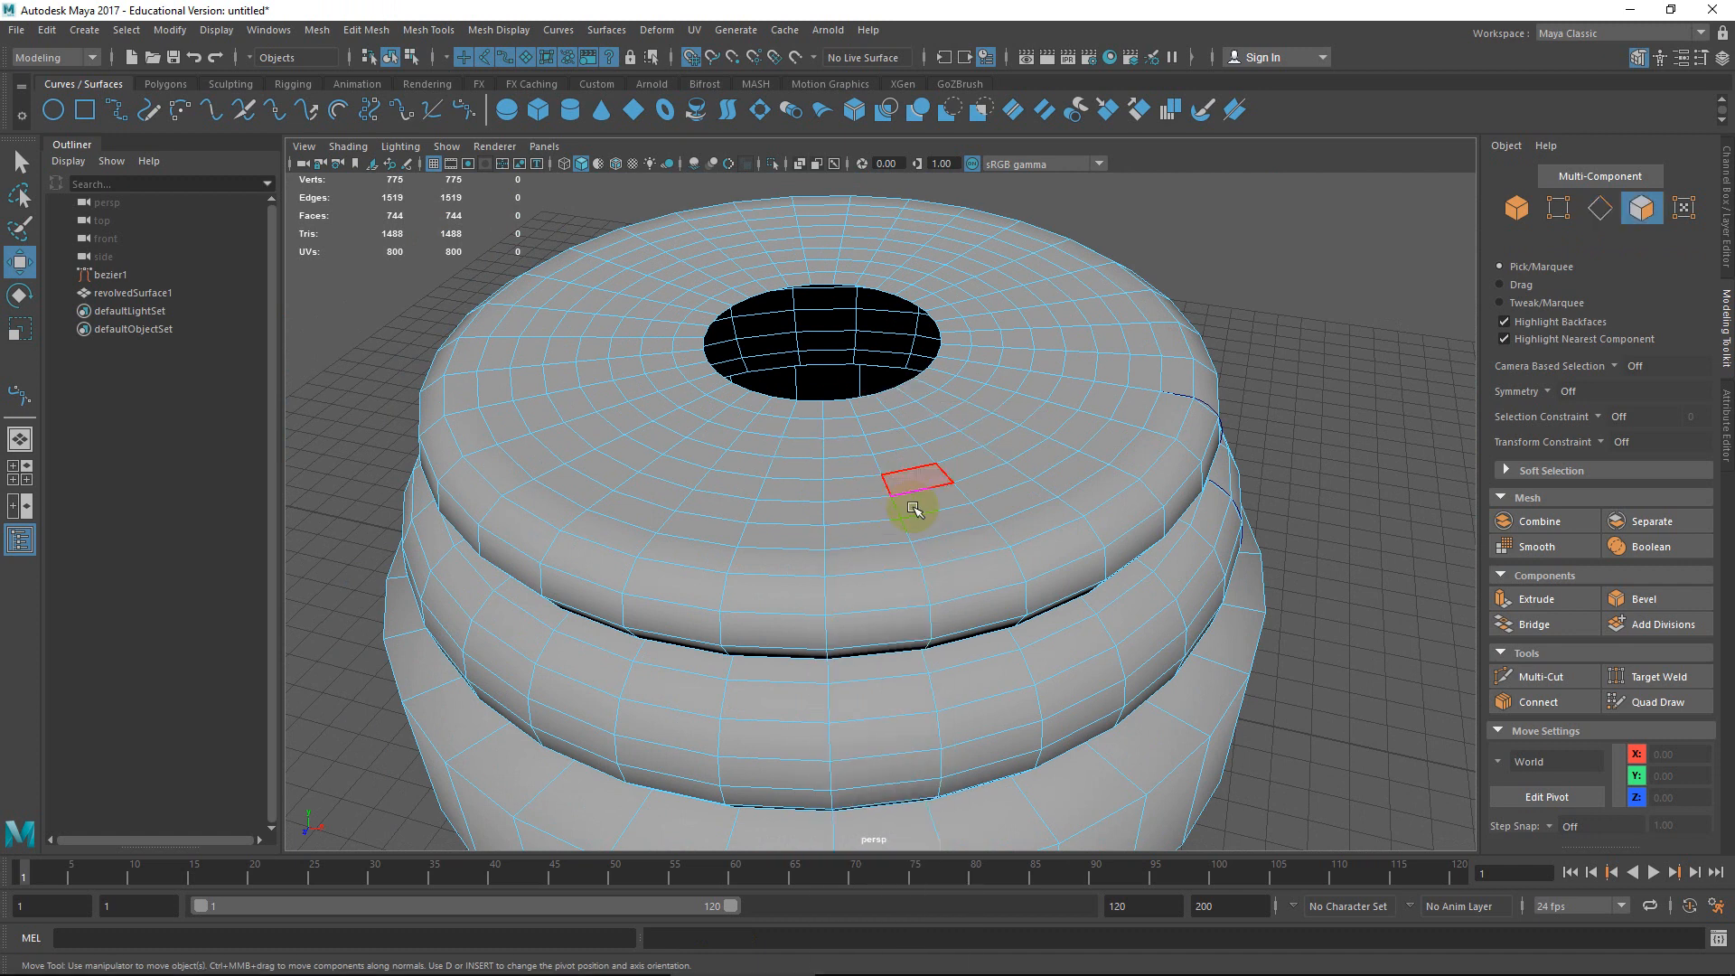
{"action": "left_click", "coordinate": [859, 515]}
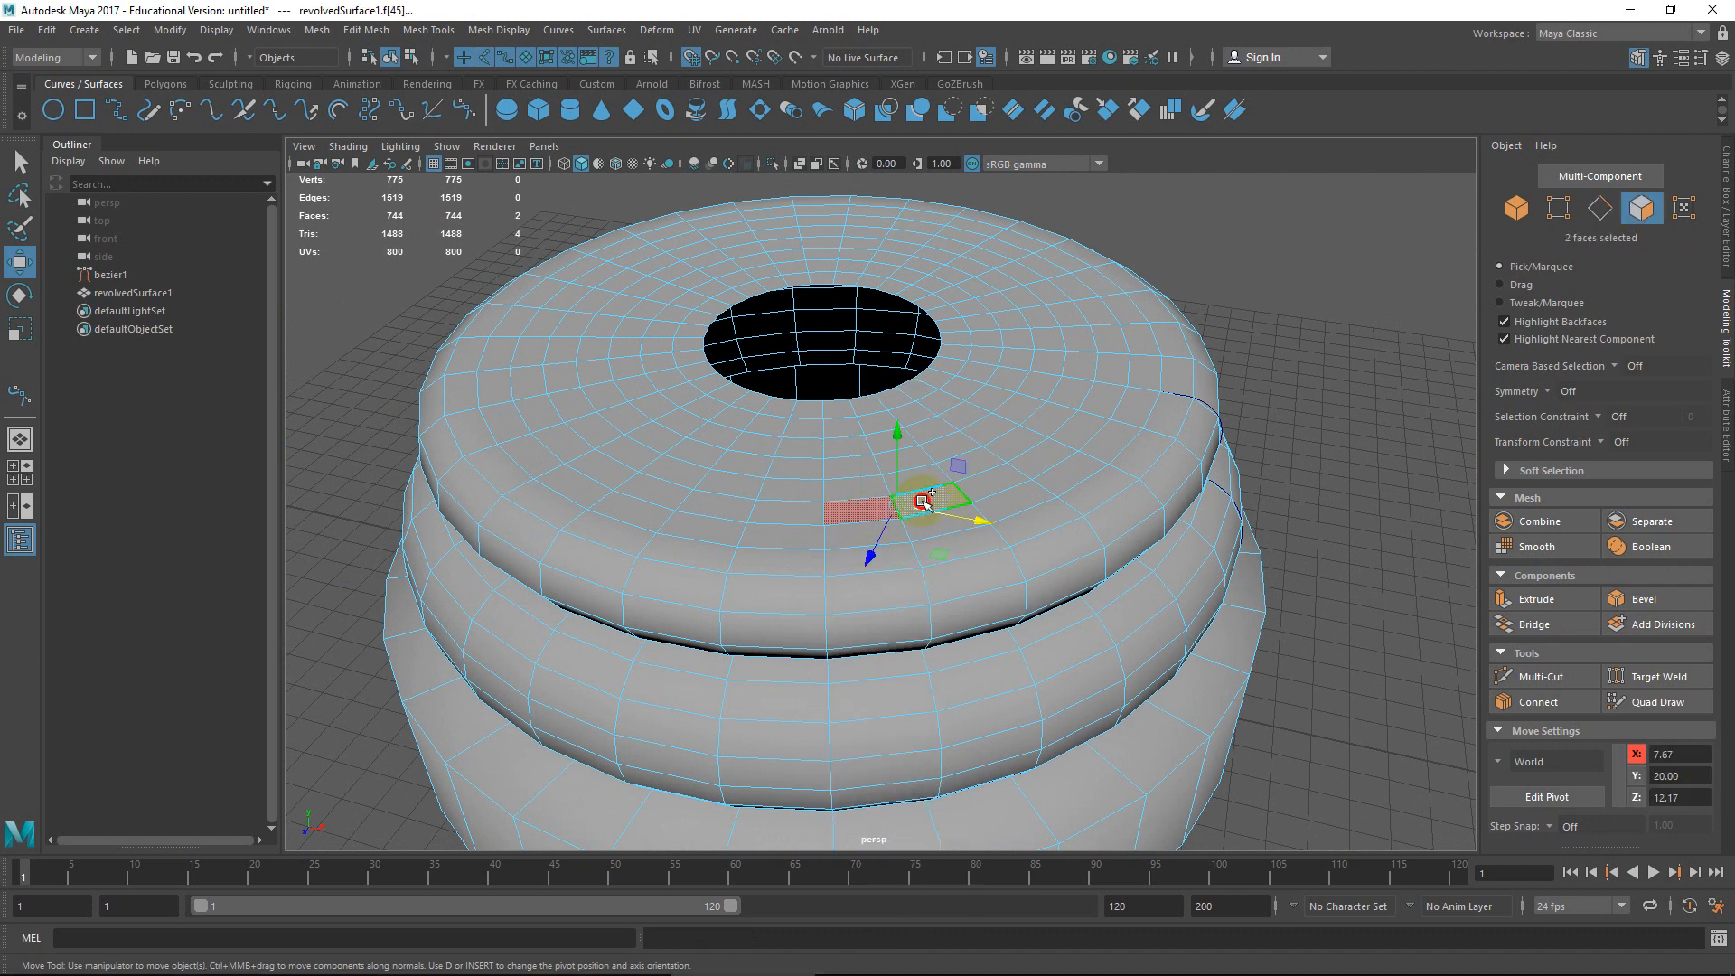
{"action": "double_click", "coordinate": [918, 504], "text": "shift"}
{"action": "key", "text": "Delete"}
{"action": "double_click", "coordinate": [886, 446]}
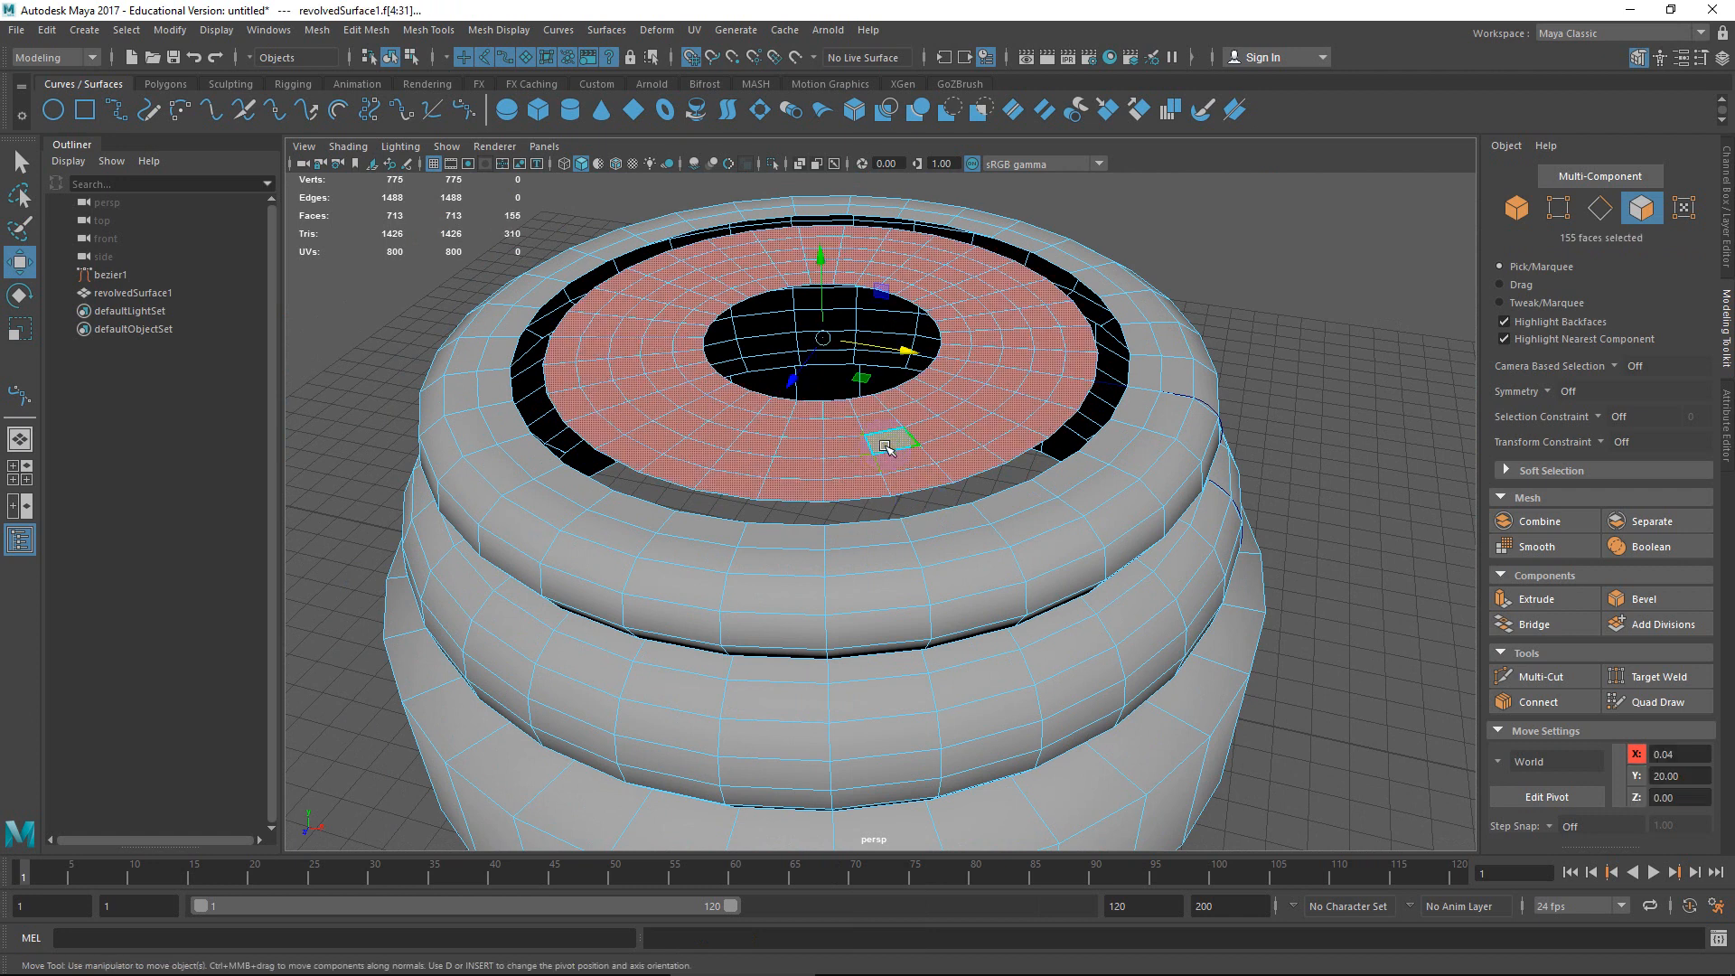
{"action": "key", "text": "Delete"}
Extrude the open top border edge loop of the base straight up along the world Y axis to form a tall shaft.
{"action": "right_click_drag", "start_coordinate": [1027, 417], "coordinate": [1010, 389]}
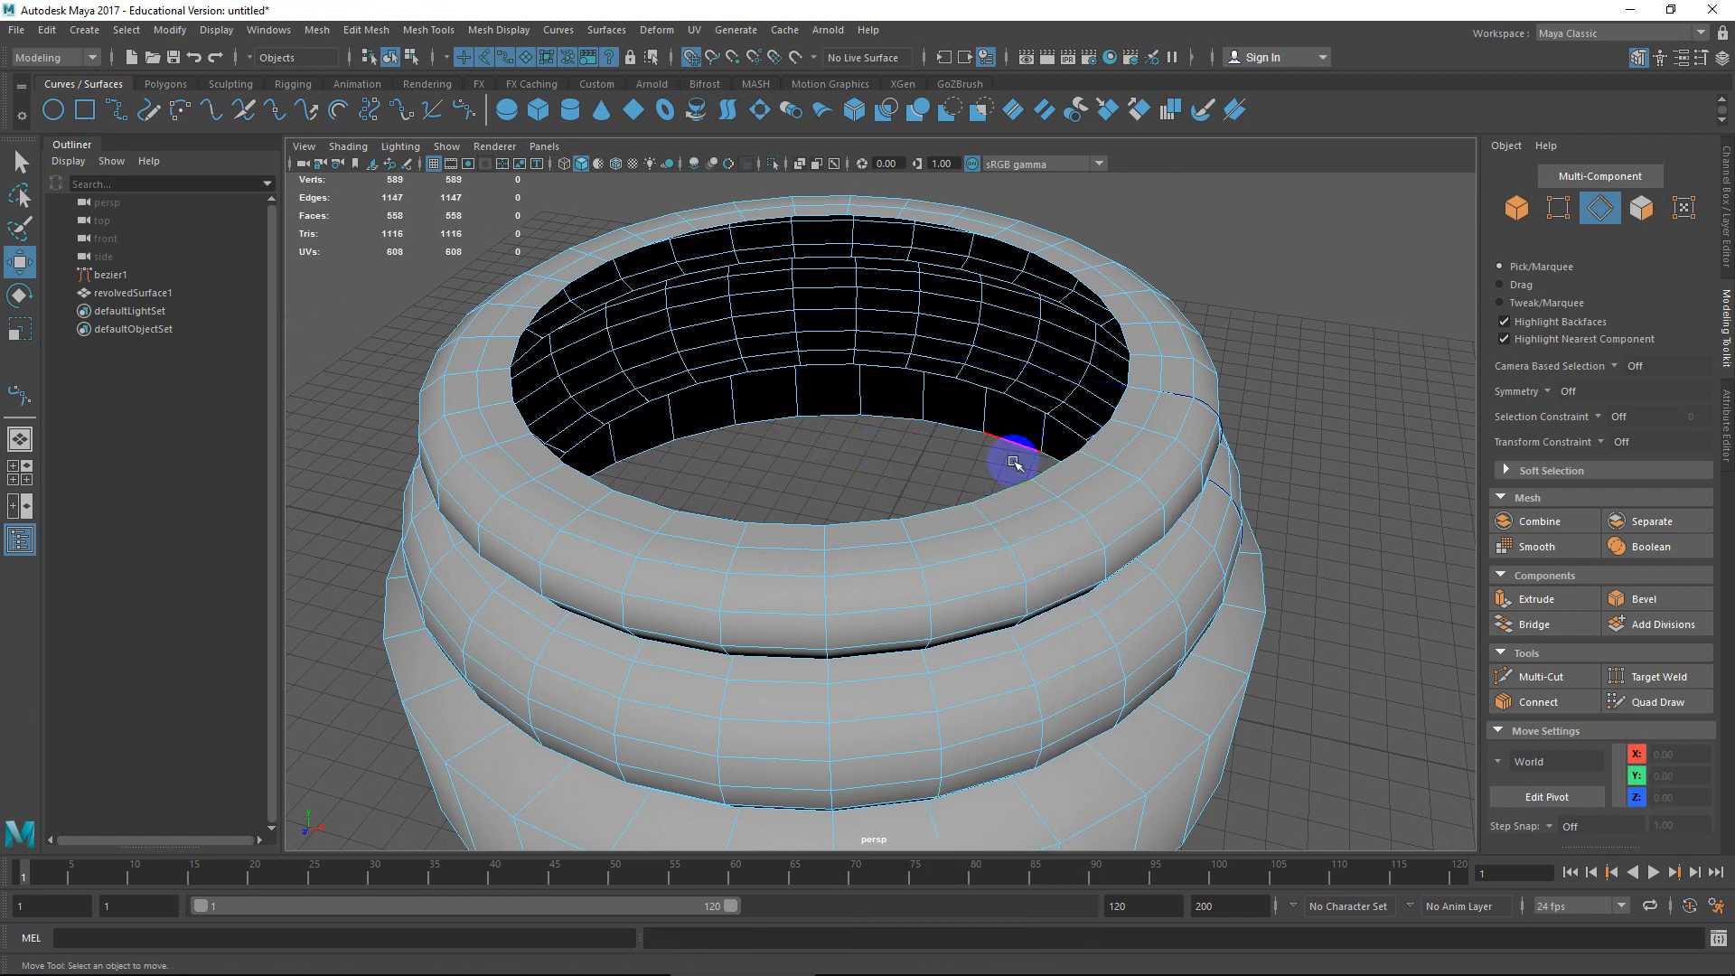
{"action": "double_click", "coordinate": [1010, 494]}
{"action": "scroll", "coordinate": [1025, 486], "scroll_direction": "down", "scroll_amount": 6}
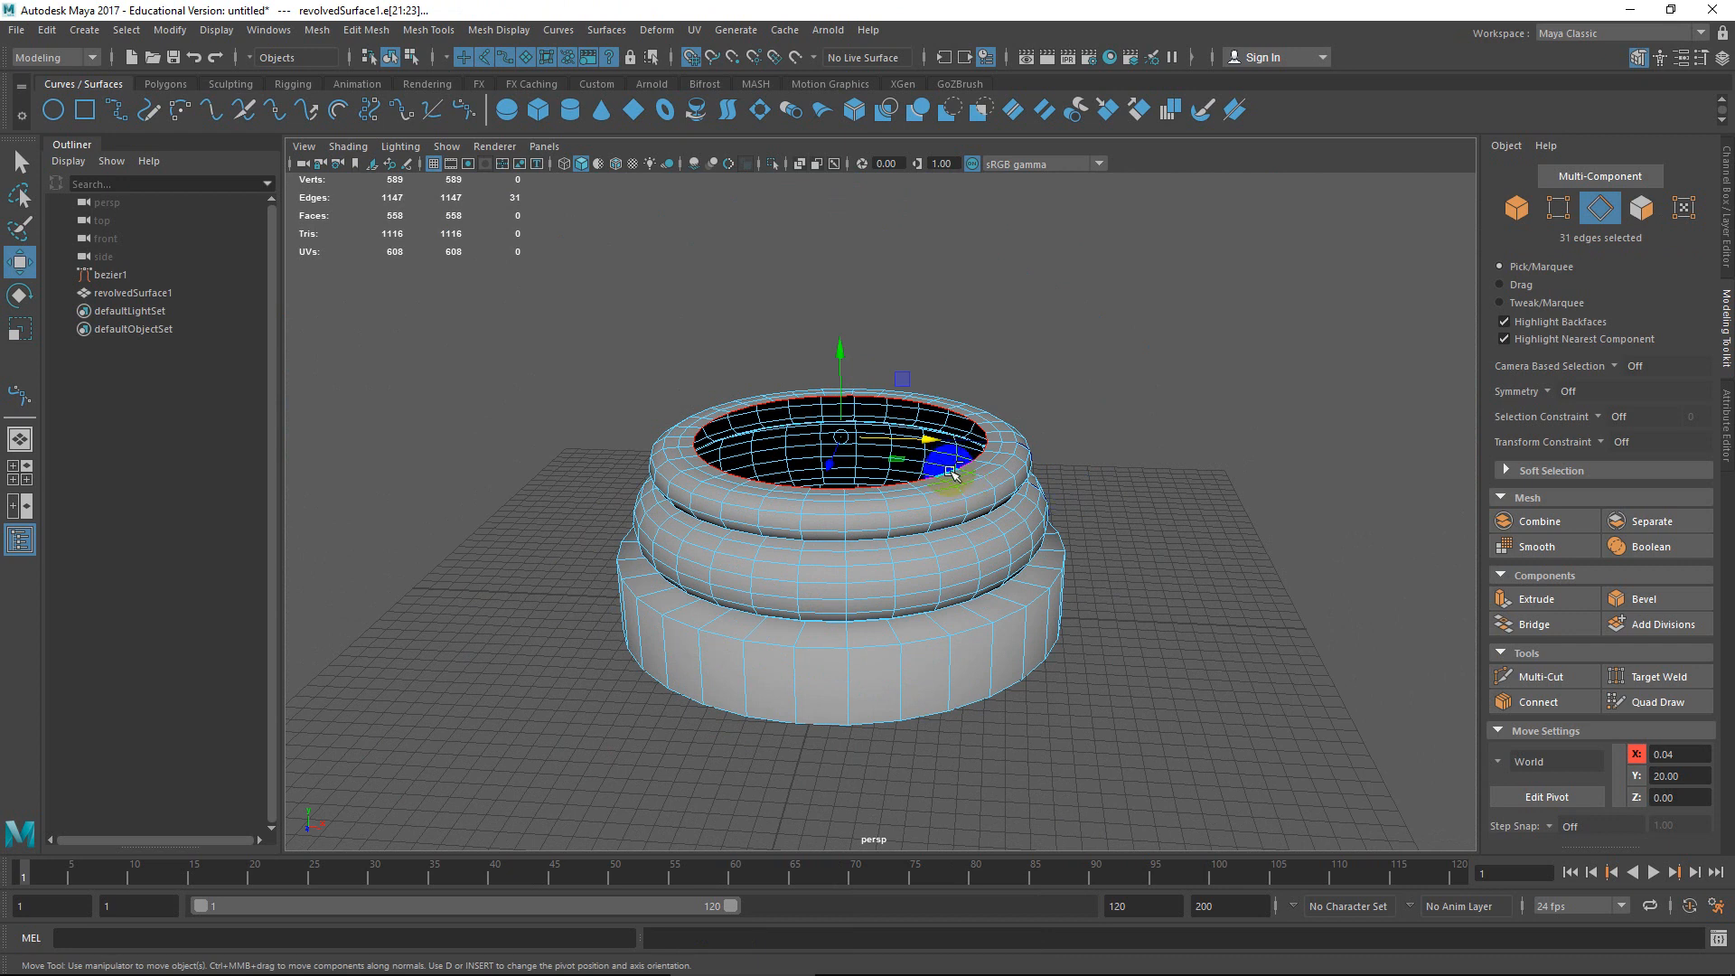
{"action": "right_click_drag", "start_coordinate": [952, 471], "coordinate": [941, 508], "text": "shift"}
{"action": "scroll", "coordinate": [1001, 461], "scroll_direction": "down", "scroll_amount": 3}
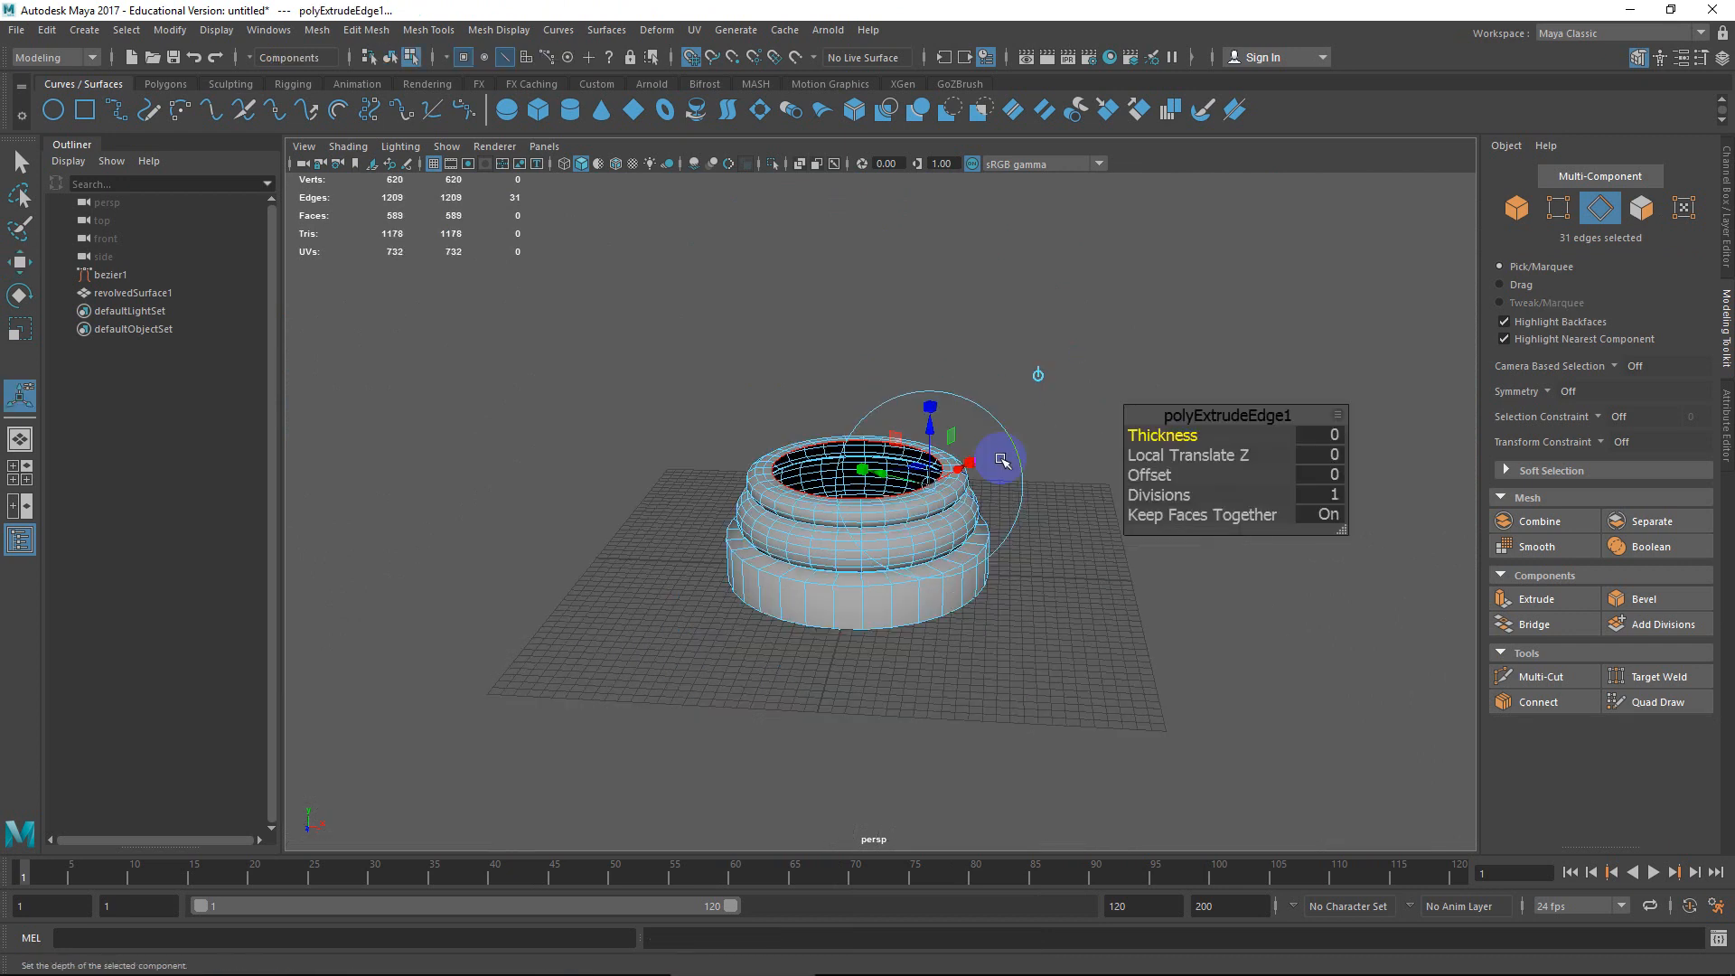
{"action": "left_click_drag", "start_coordinate": [1003, 461], "coordinate": [981, 556], "text": "alt"}
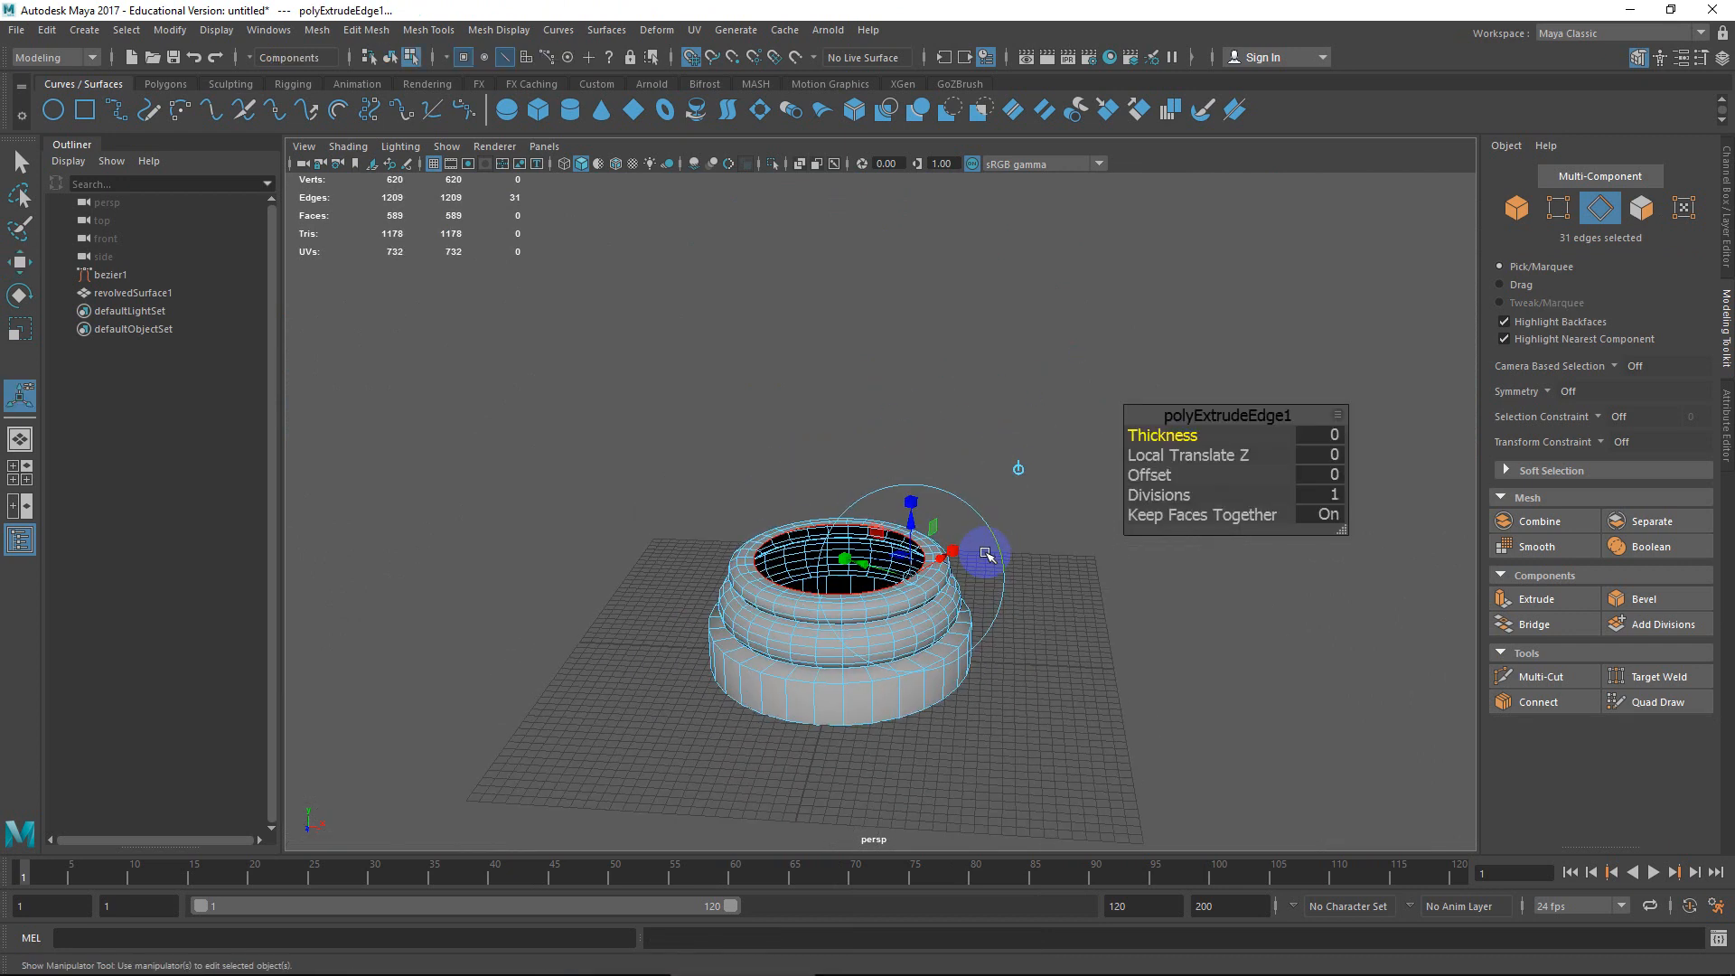
{"action": "left_click", "coordinate": [1020, 469]}
{"action": "left_click_drag", "start_coordinate": [839, 500], "coordinate": [841, 88]}
{"action": "scroll", "coordinate": [920, 466], "scroll_direction": "down", "scroll_amount": 5}
{"action": "middle_click_drag", "start_coordinate": [922, 469], "coordinate": [916, 573], "text": "alt"}
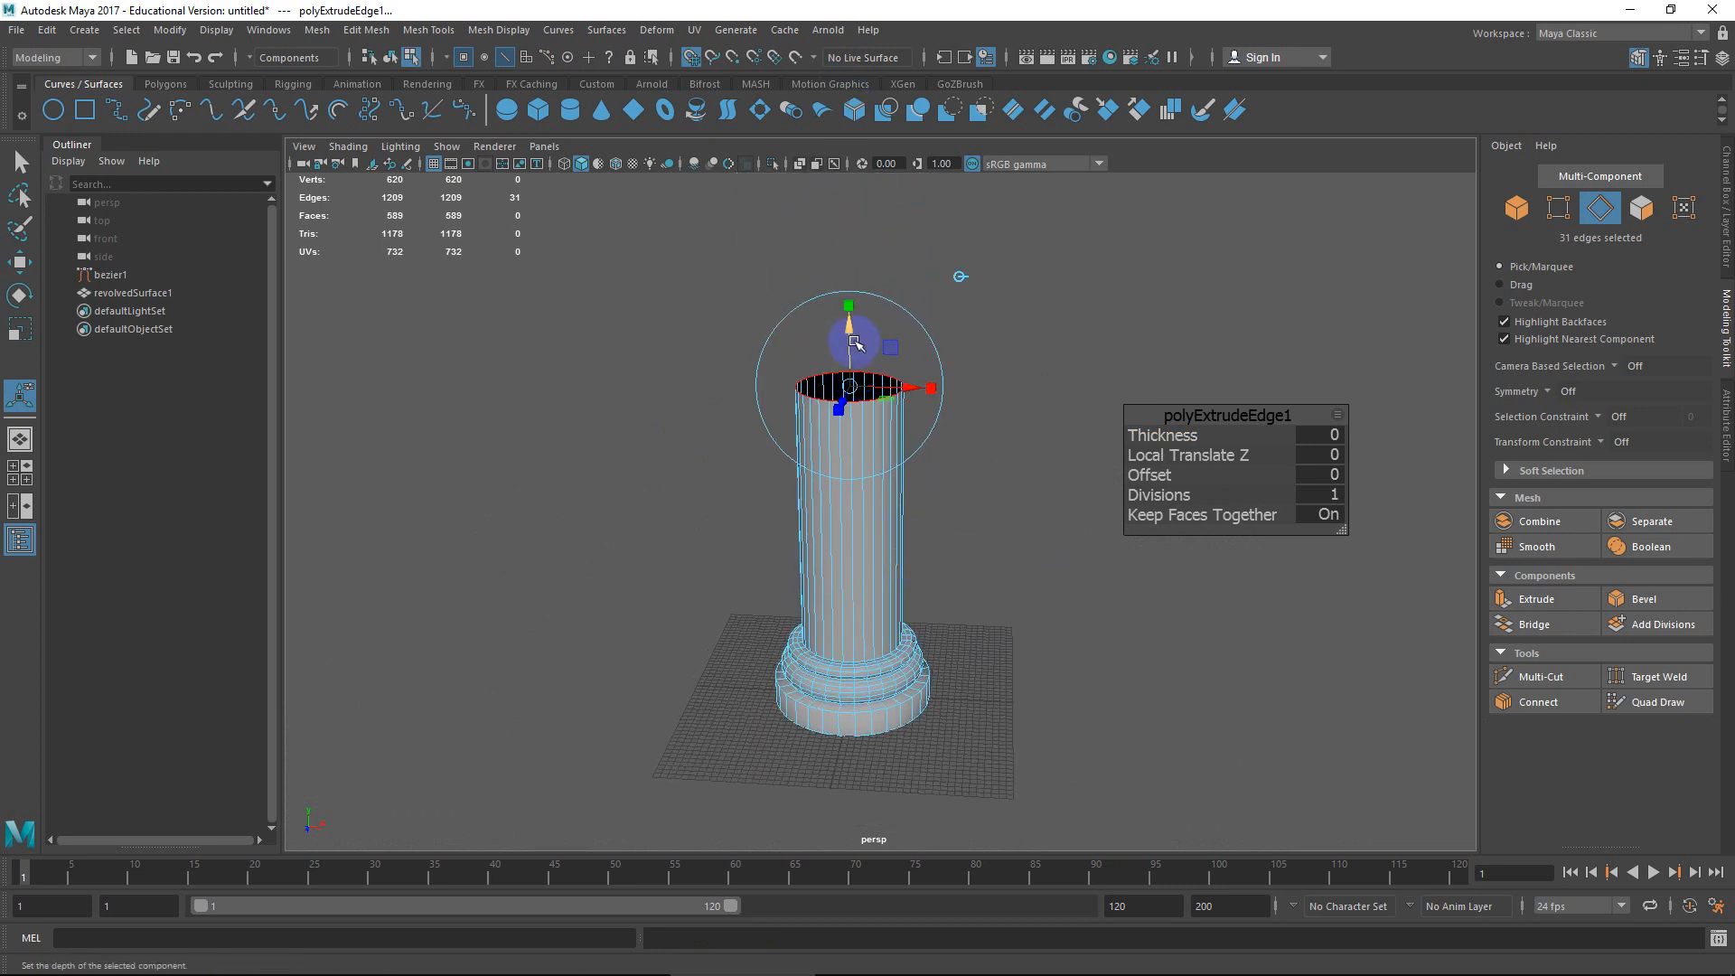
Raise the shaft's extruded top edge to a height of about 128 and return to object mode.
{"action": "left_click_drag", "start_coordinate": [853, 341], "coordinate": [853, 234]}
{"action": "scroll", "coordinate": [913, 388], "scroll_direction": "down", "scroll_amount": 3}
{"action": "middle_click_drag", "start_coordinate": [906, 479], "coordinate": [886, 530], "text": "alt"}
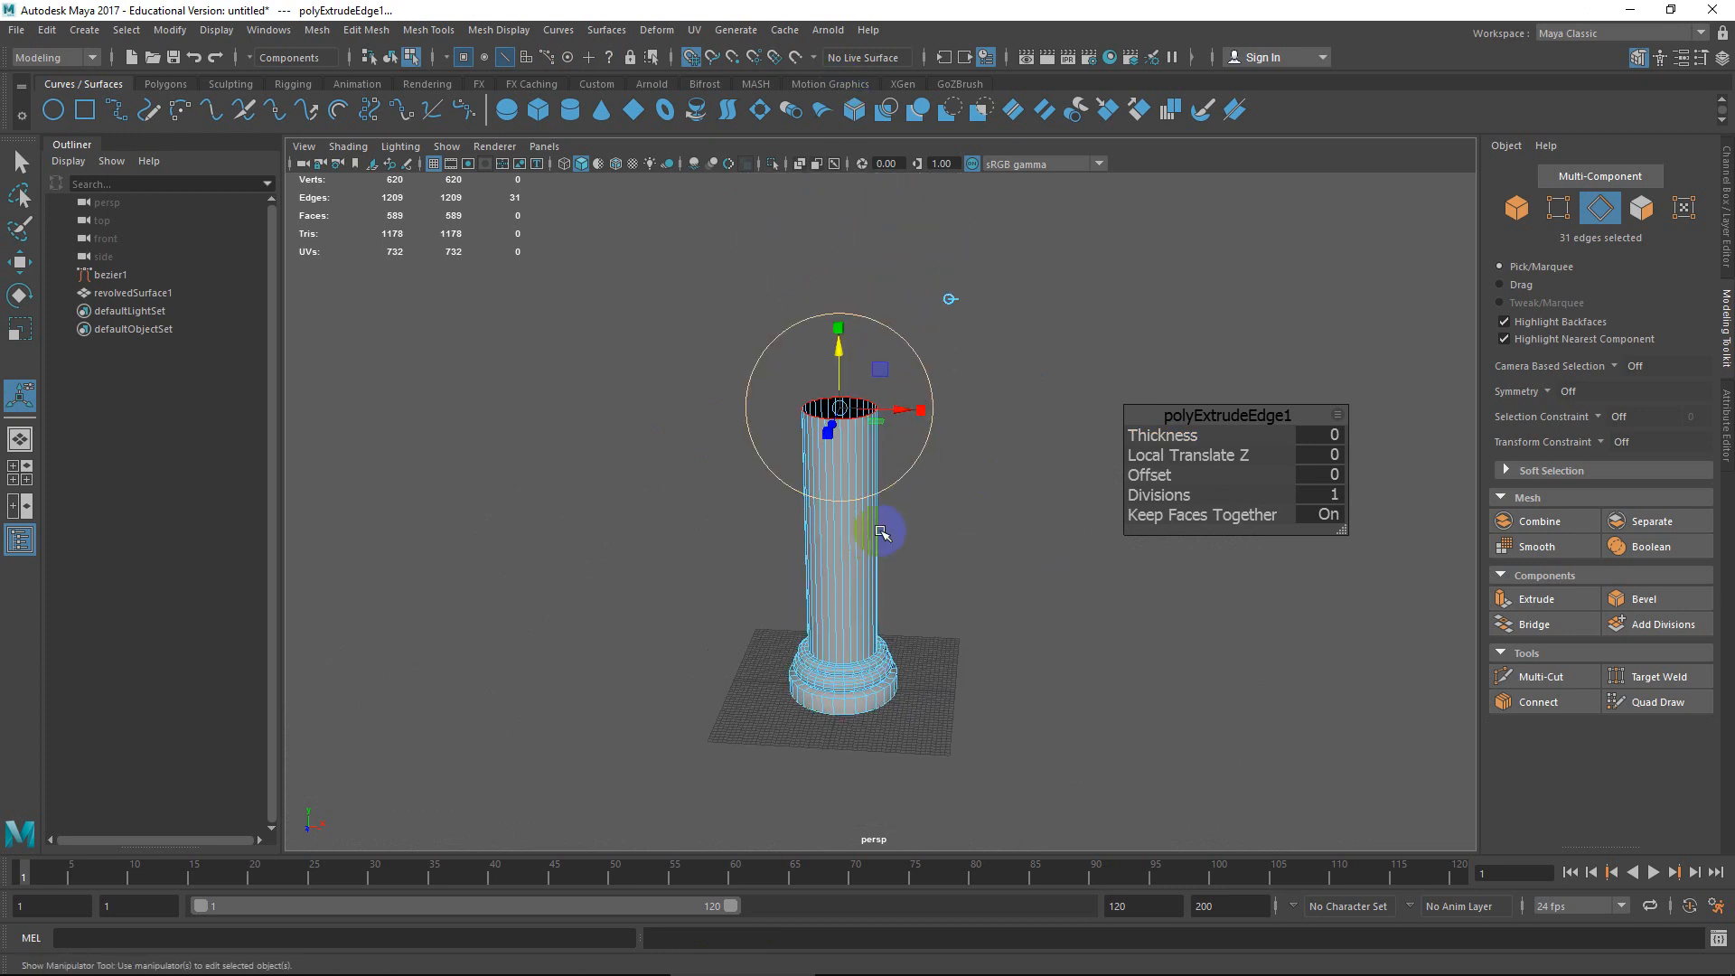
{"action": "left_click", "coordinate": [960, 505]}
{"action": "right_click_drag", "start_coordinate": [932, 422], "coordinate": [932, 423]}
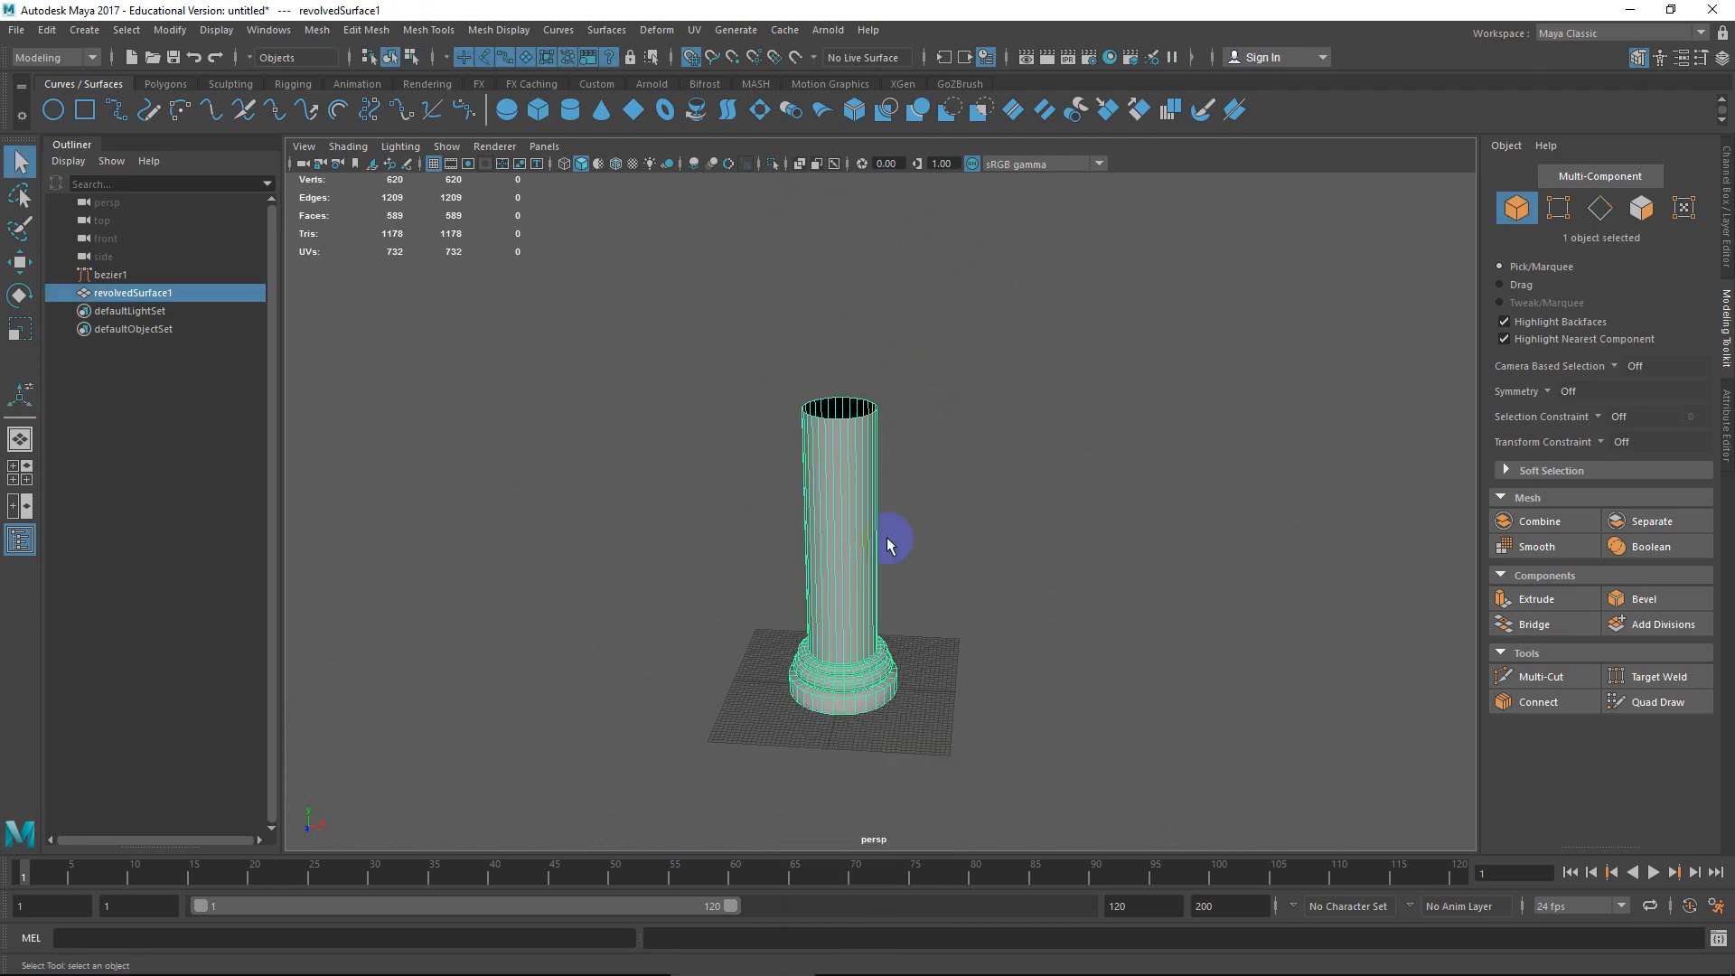
Try mirroring the column across the world Y axis in the + direction with Cut Geometry on, and undo the result.
{"action": "left_click", "coordinate": [317, 30]}
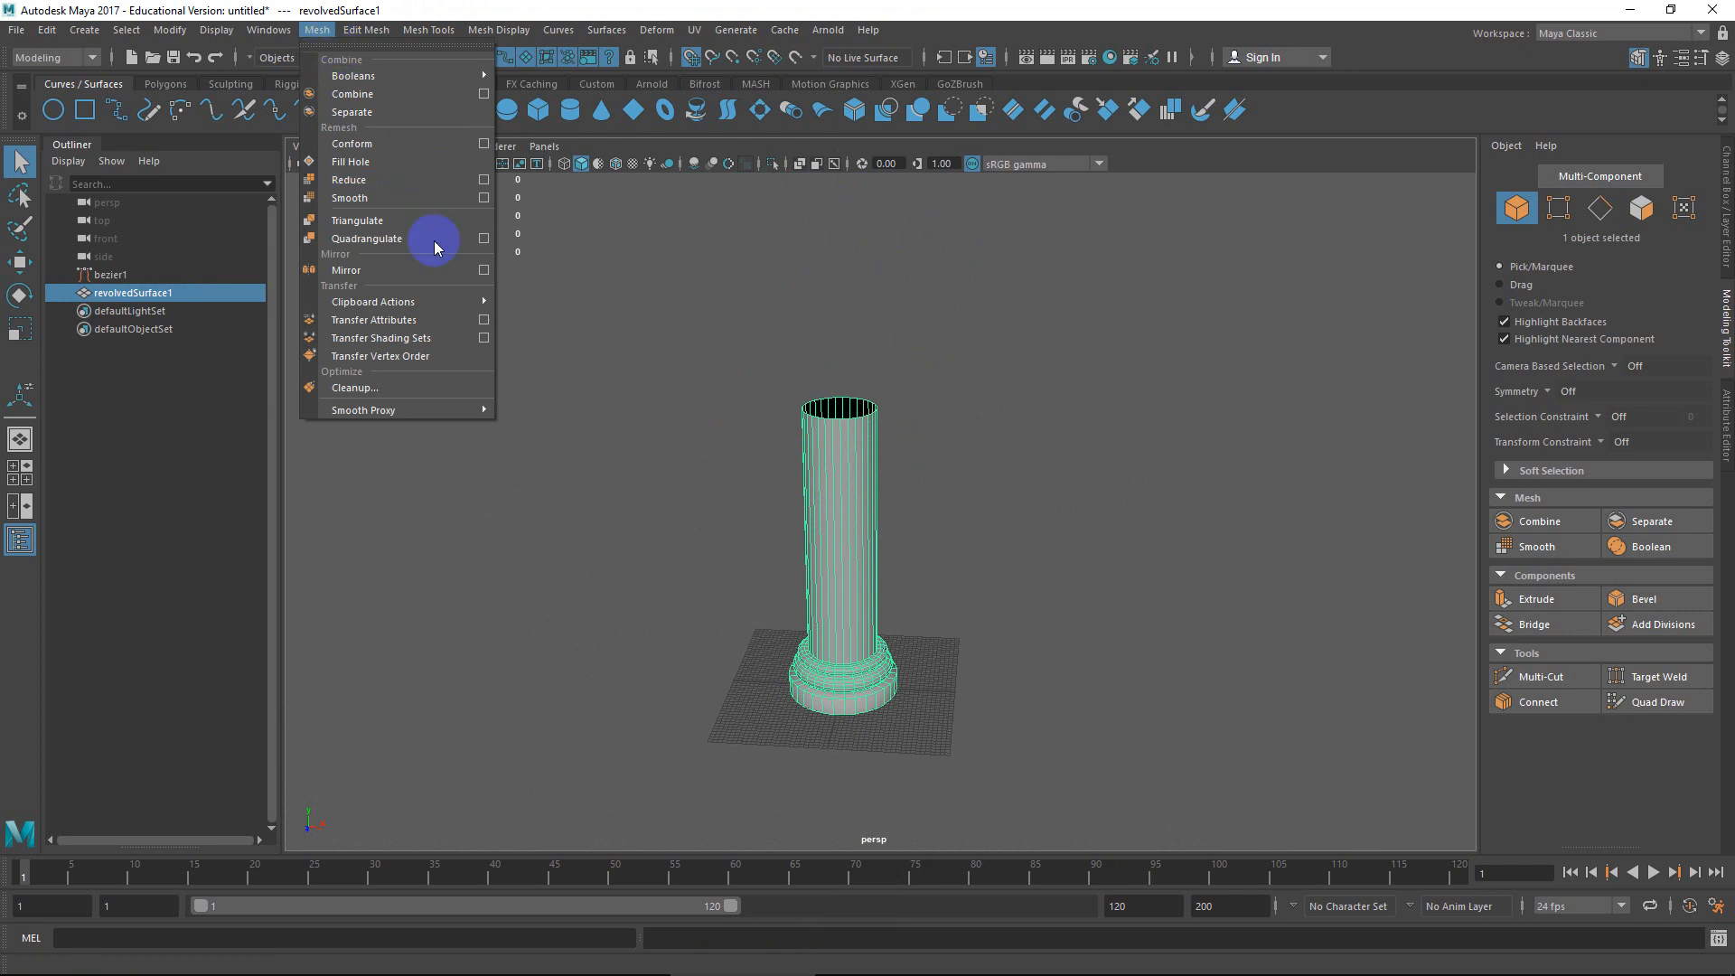
{"action": "left_click", "coordinate": [483, 269]}
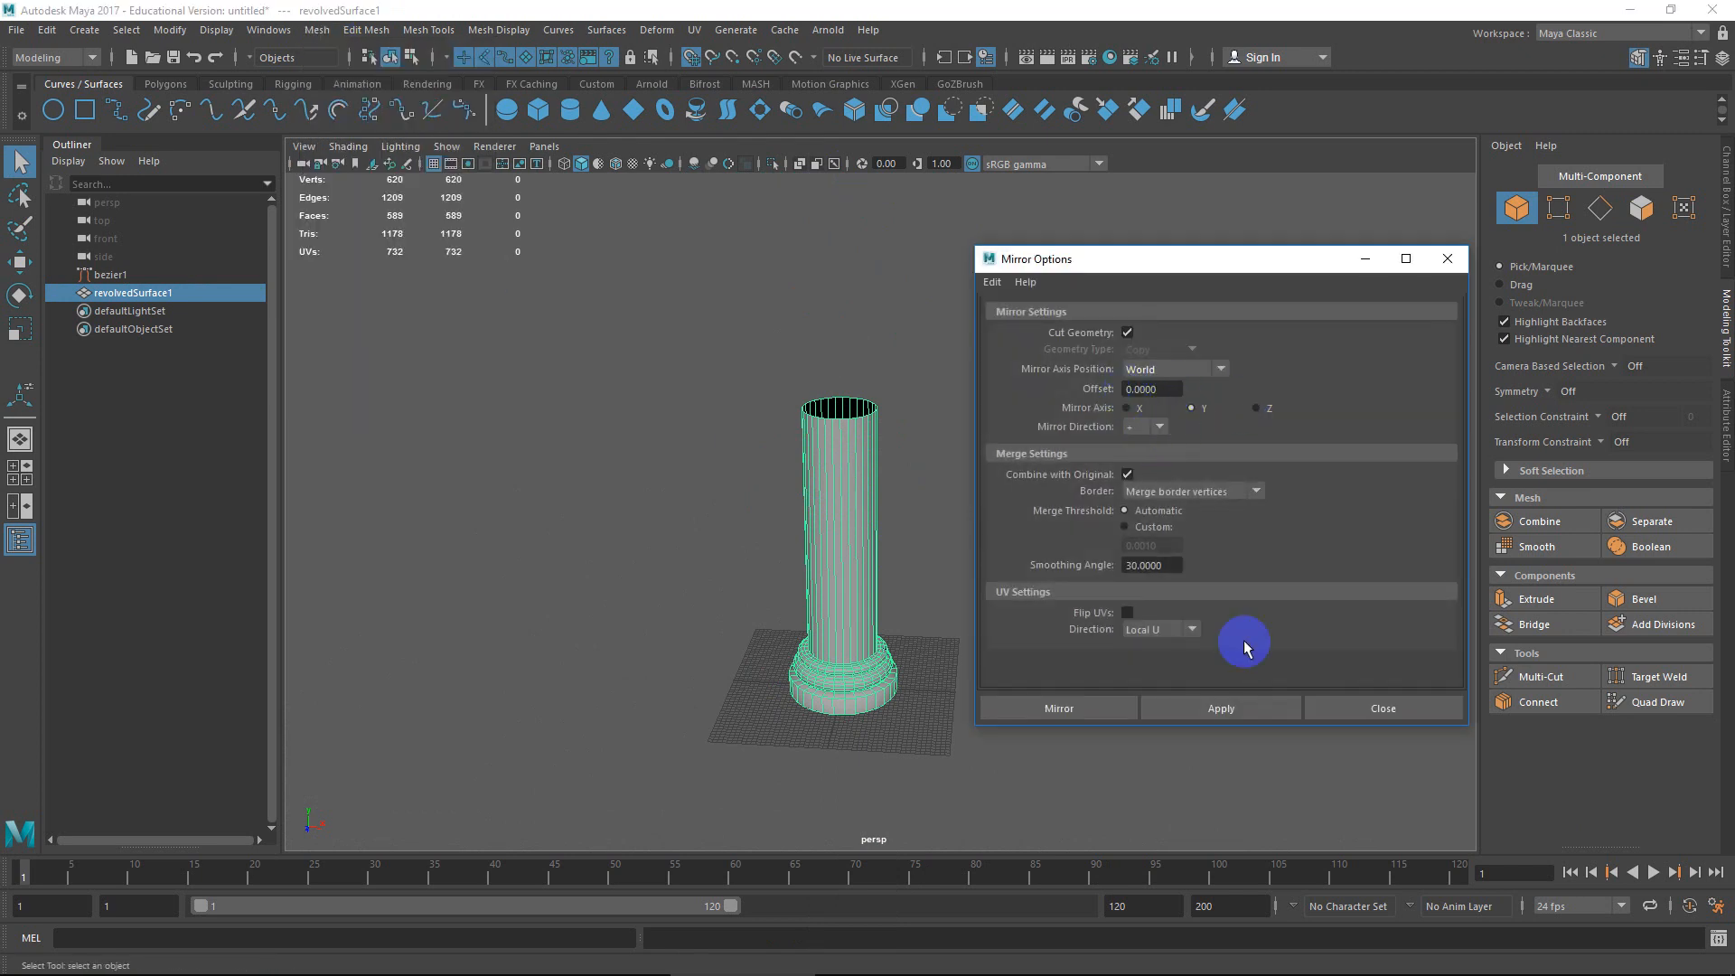
{"action": "left_click", "coordinate": [1243, 723]}
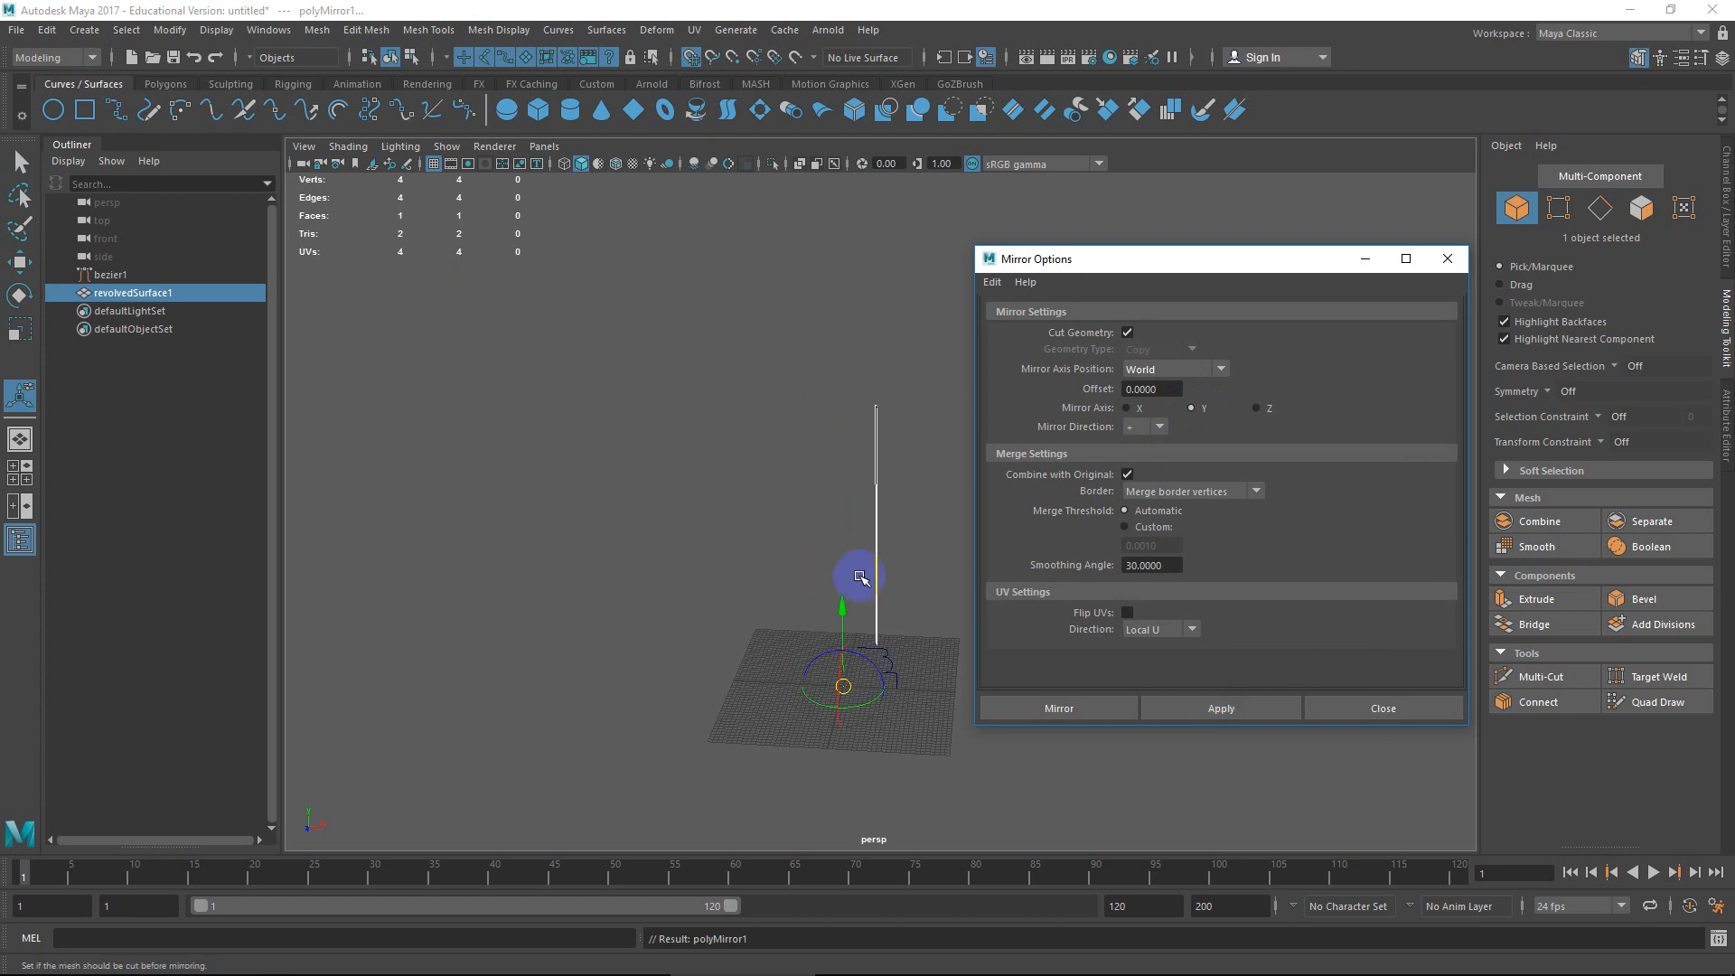
{"action": "left_click", "coordinate": [924, 604]}
{"action": "key", "text": "ctrl+z"}
{"action": "key", "text": "ctrl+z"}
Set the Mirror Direction to −, test the mirror, undo it and close the Mirror Options.
{"action": "left_click", "coordinate": [1146, 426]}
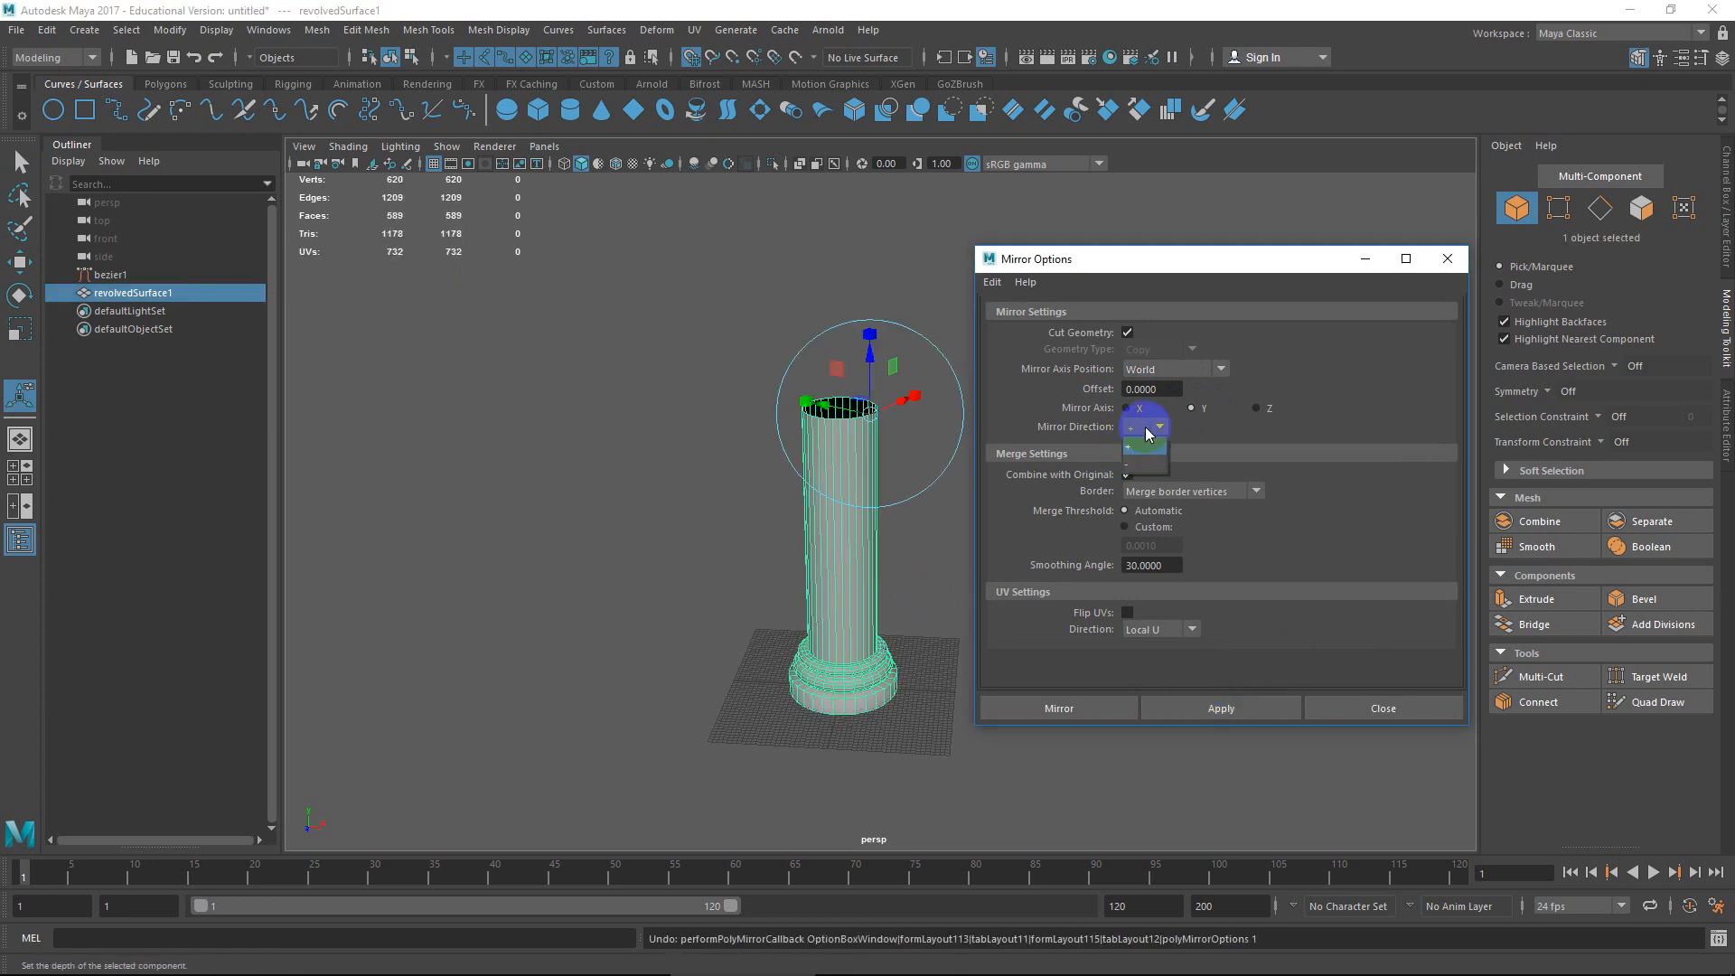
{"action": "left_click", "coordinate": [1146, 466]}
{"action": "left_click", "coordinate": [1235, 711]}
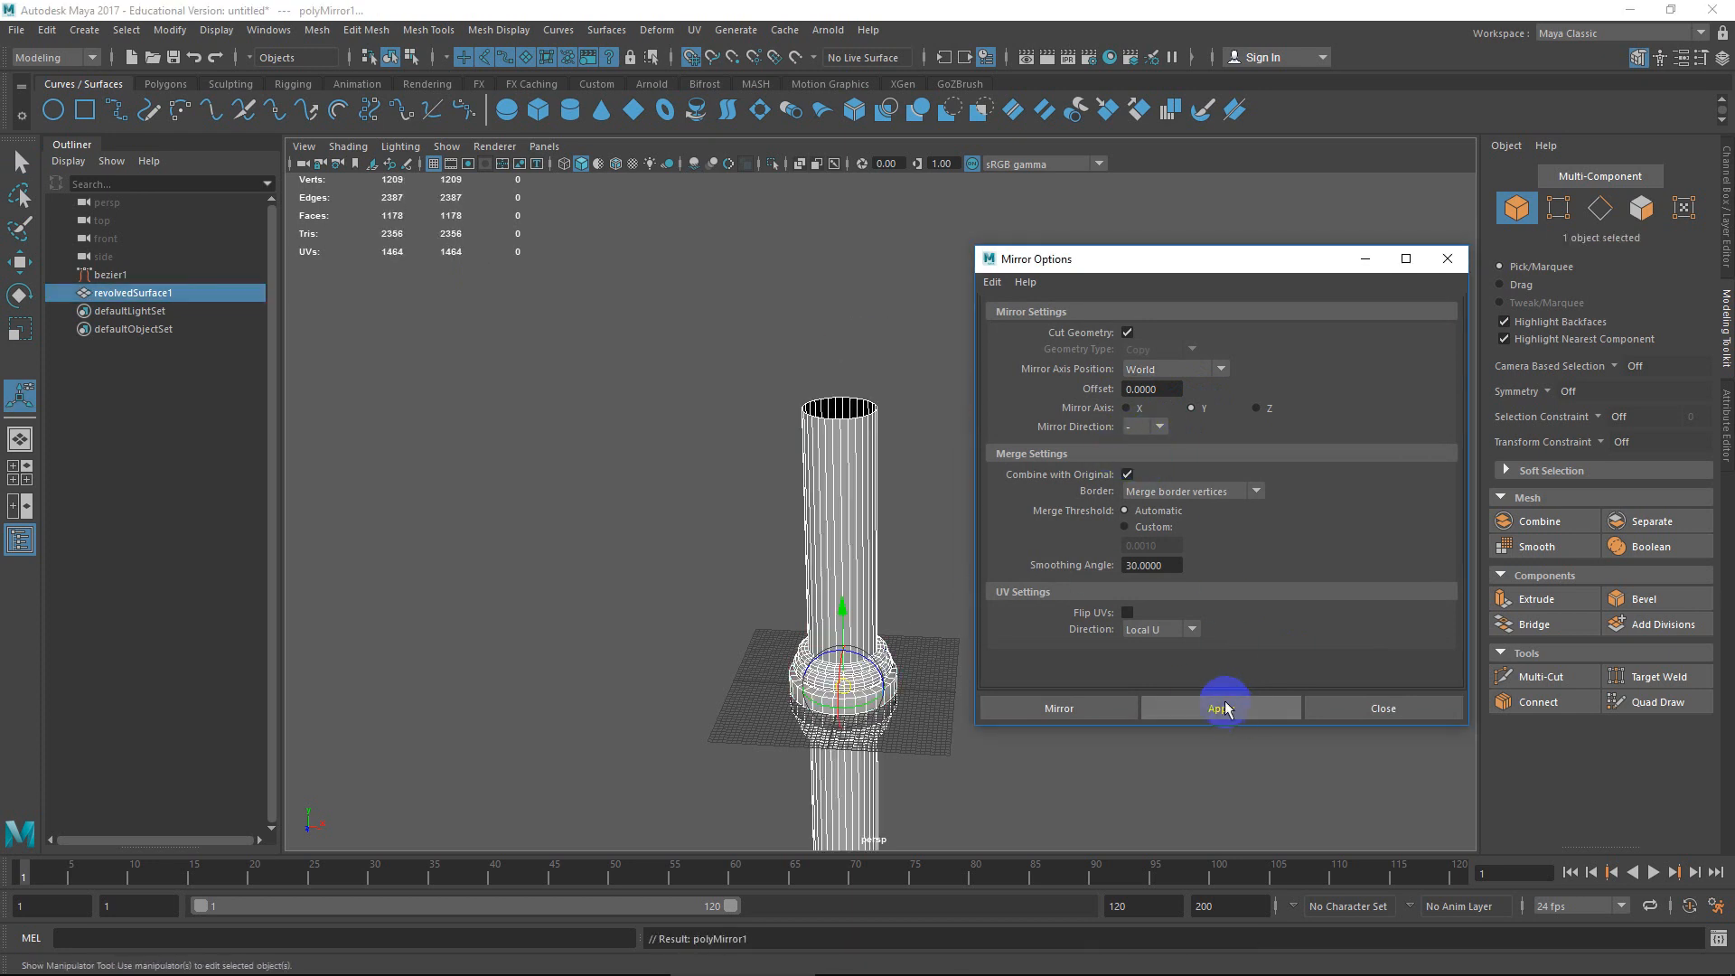
{"action": "scroll", "coordinate": [867, 559], "scroll_direction": "down", "scroll_amount": 1}
{"action": "middle_click_drag", "start_coordinate": [839, 548], "coordinate": [791, 488], "text": "alt"}
{"action": "key", "text": "ctrl+z"}
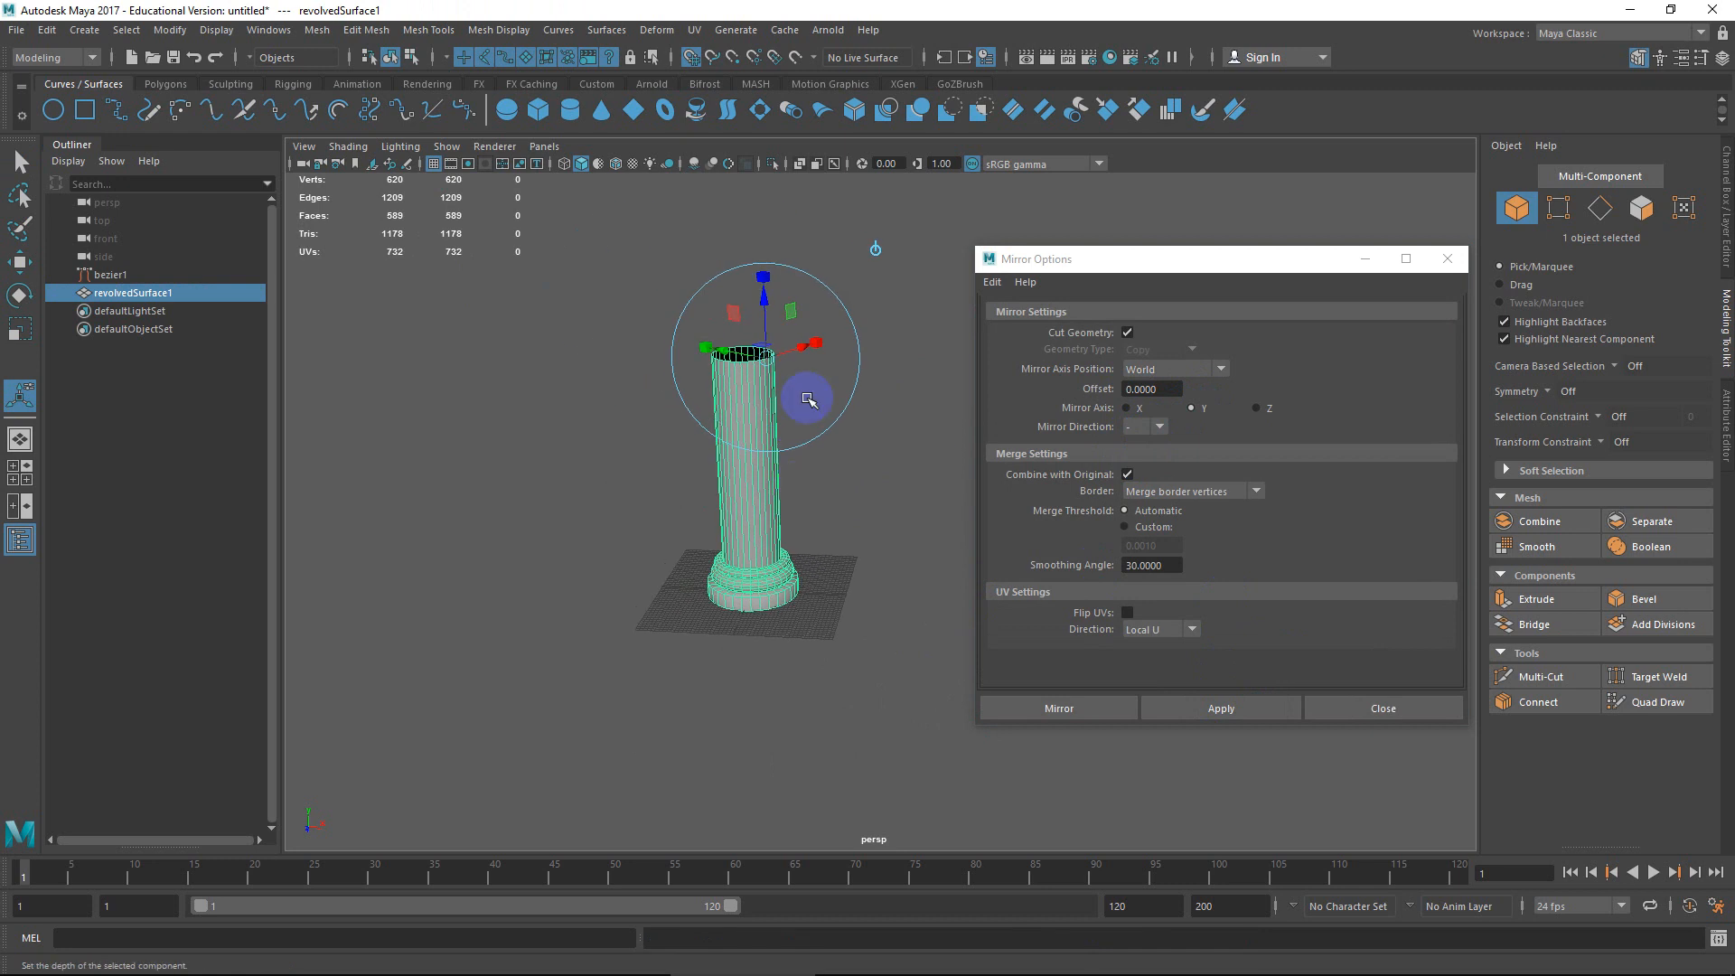
{"action": "left_click", "coordinate": [1356, 710]}
{"action": "left_click", "coordinate": [886, 515]}
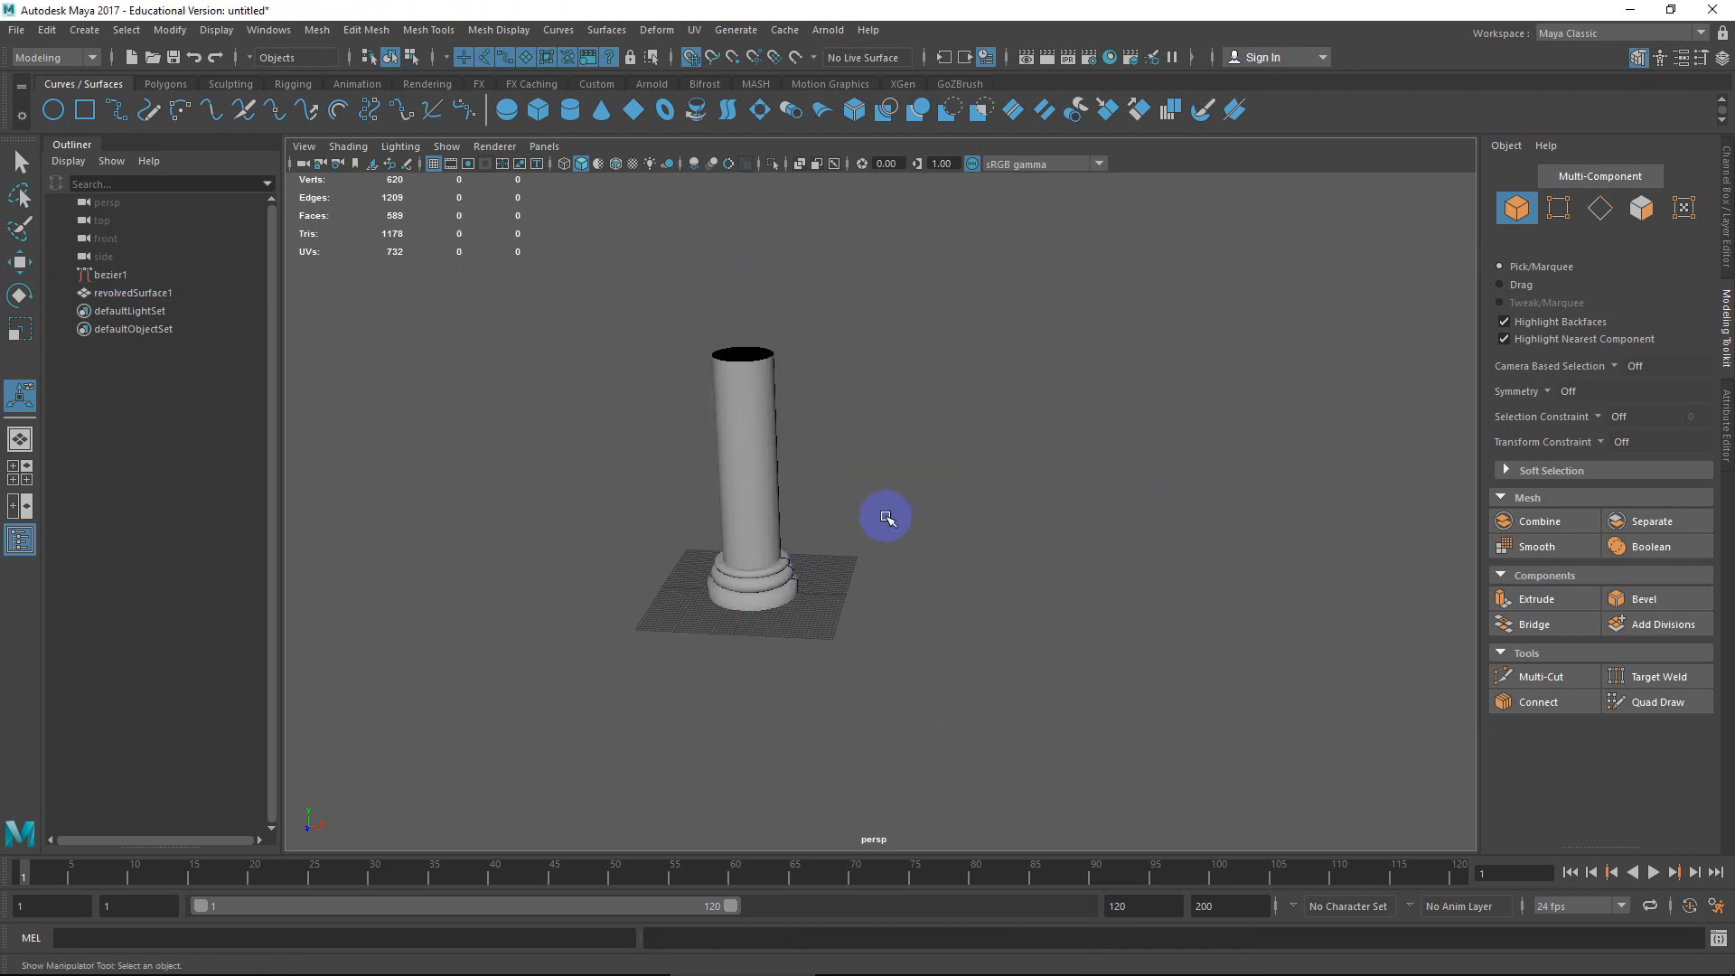
Move the column's pivot up to the top of the shaft at Y 128.
{"action": "right_click_drag", "start_coordinate": [759, 449], "coordinate": [820, 408]}
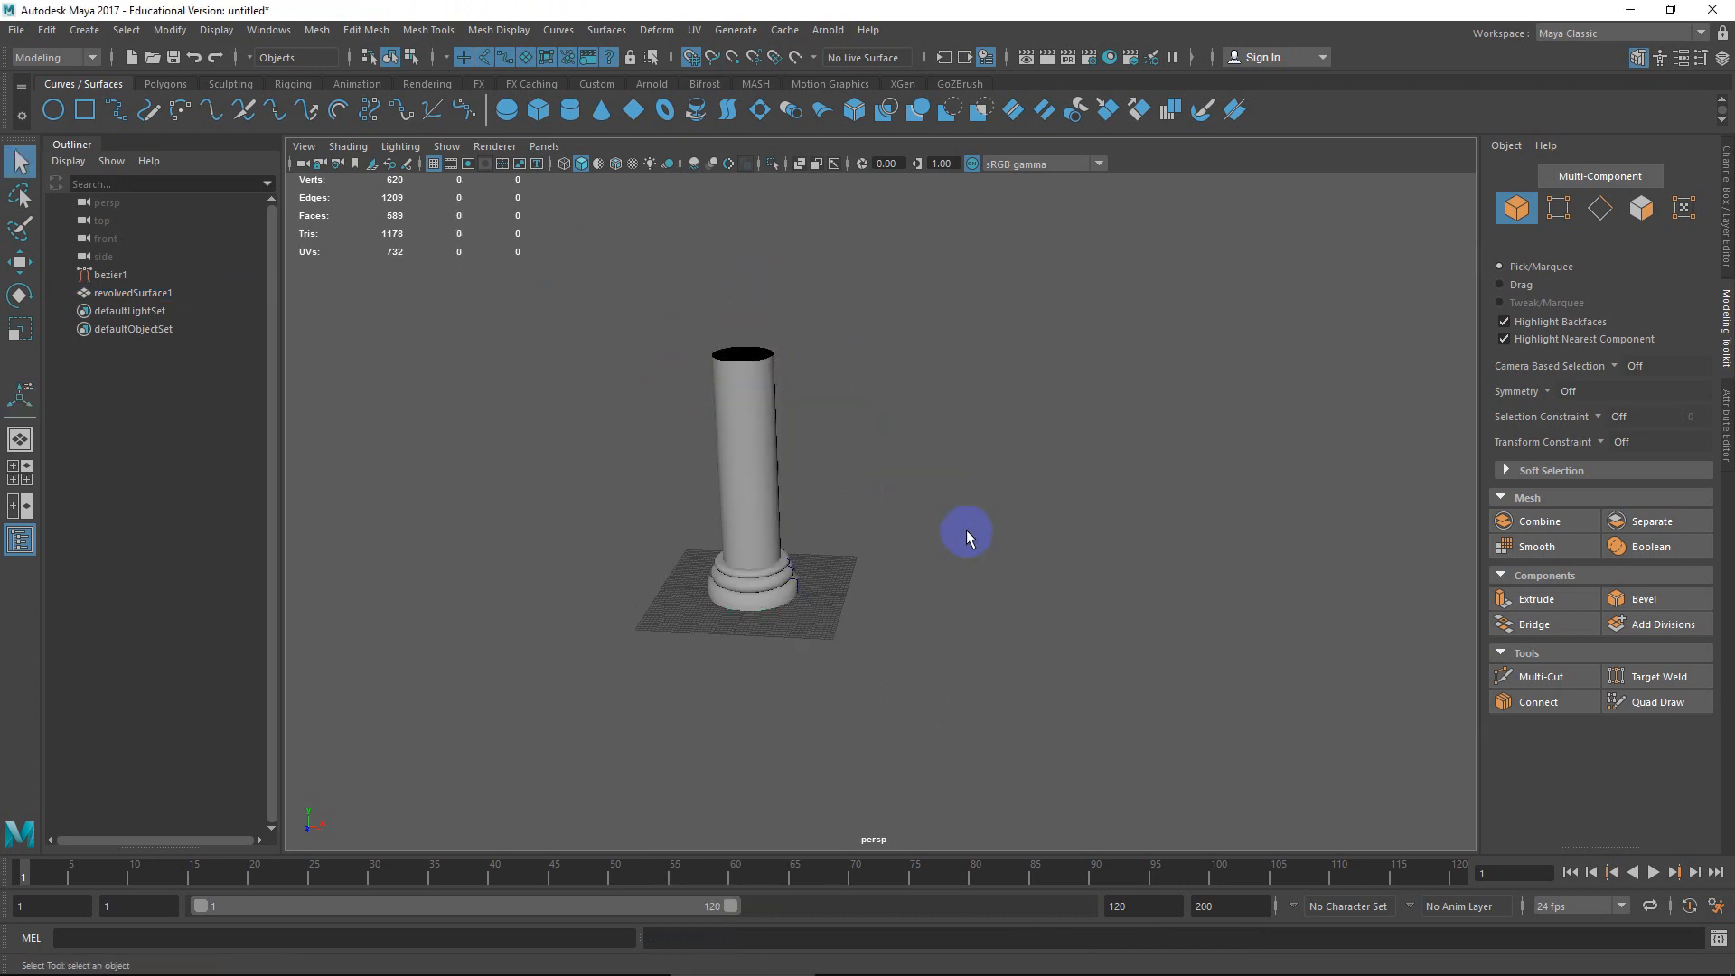
{"action": "left_click", "coordinate": [751, 426]}
{"action": "key", "text": "w"}
{"action": "left_click_drag", "start_coordinate": [795, 496], "coordinate": [773, 353], "text": "alt"}
{"action": "key", "text": "d"}
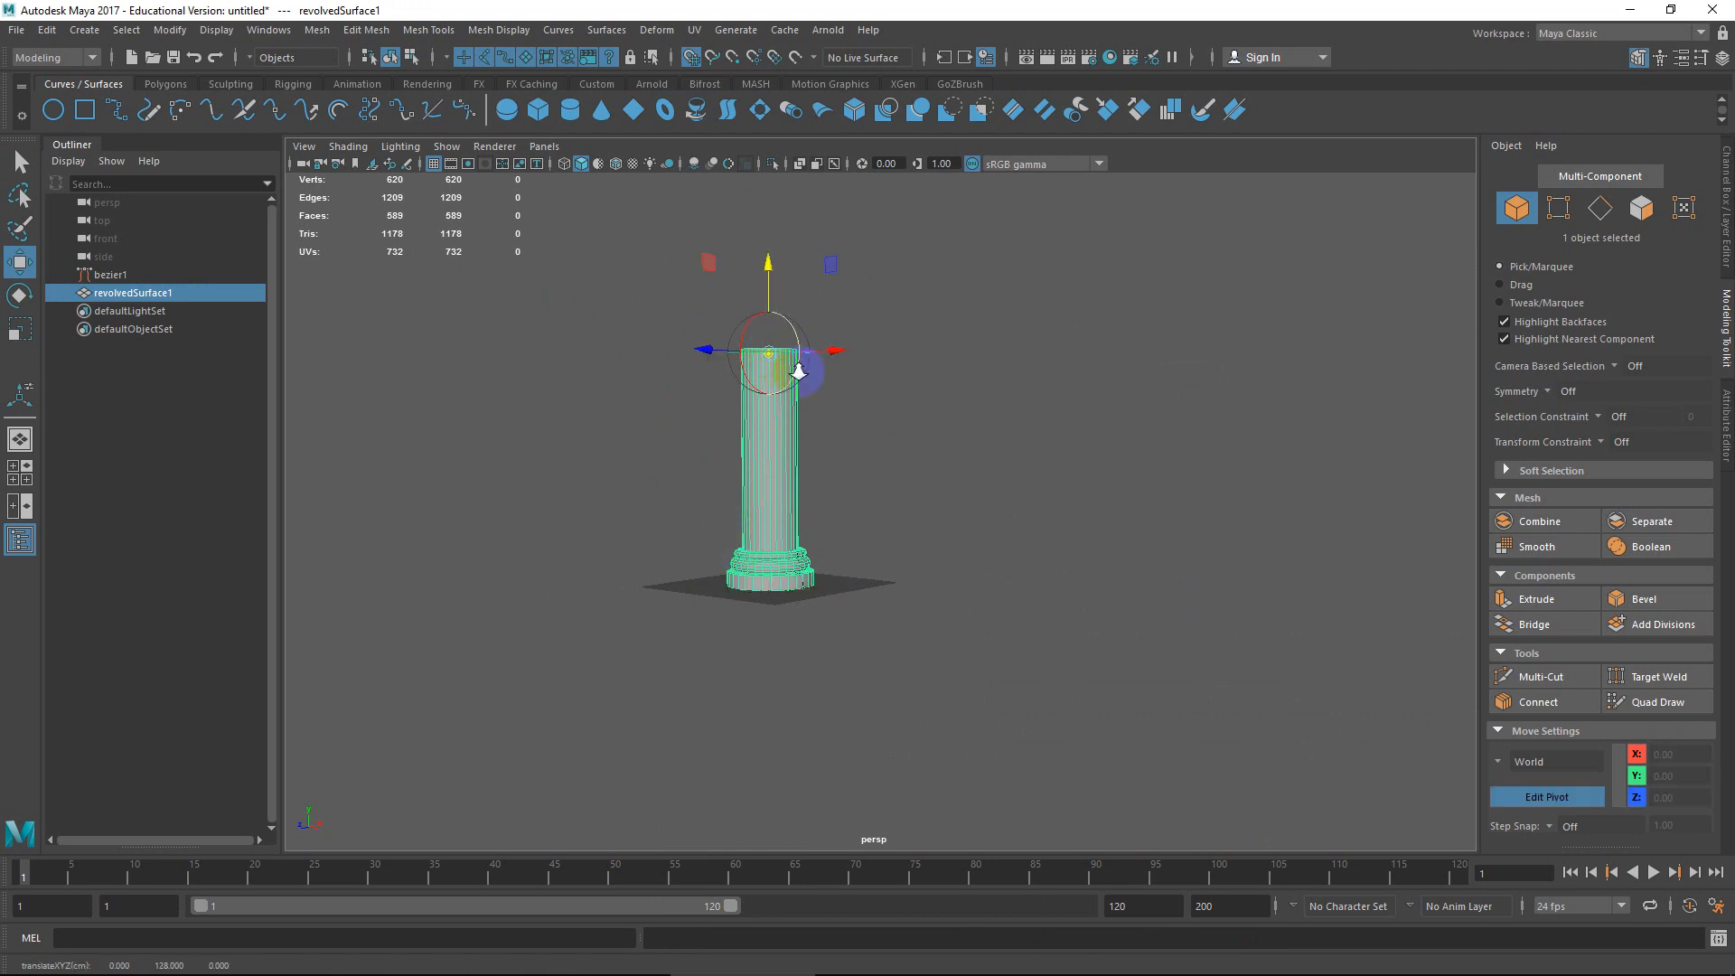
{"action": "middle_click_drag", "start_coordinate": [798, 371], "coordinate": [912, 524], "text": "alt"}
{"action": "right_click_drag", "start_coordinate": [913, 524], "coordinate": [953, 589], "text": "alt"}
{"action": "middle_click_drag", "start_coordinate": [952, 589], "coordinate": [885, 519], "text": "alt"}
{"action": "left_click_drag", "start_coordinate": [886, 520], "coordinate": [933, 513], "text": "alt"}
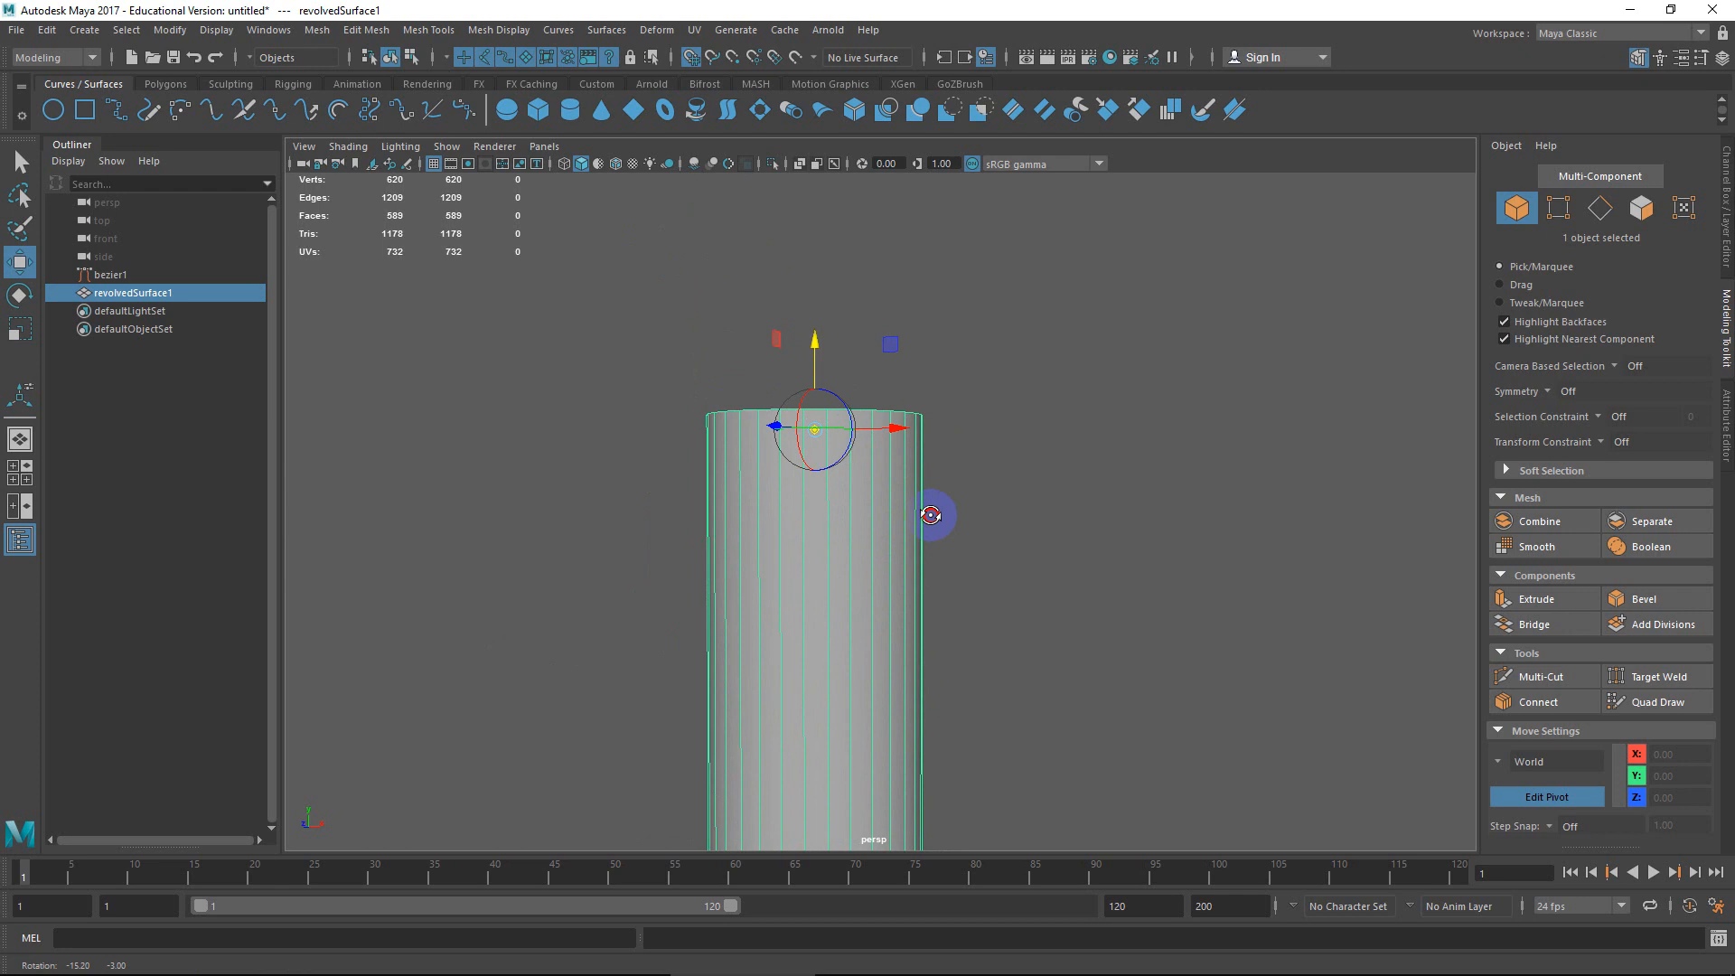
{"action": "key", "text": "d"}
Mirror the column across the Y axis in the − direction using the saved mirror settings.
{"action": "scroll", "coordinate": [951, 520], "scroll_direction": "down", "scroll_amount": 3}
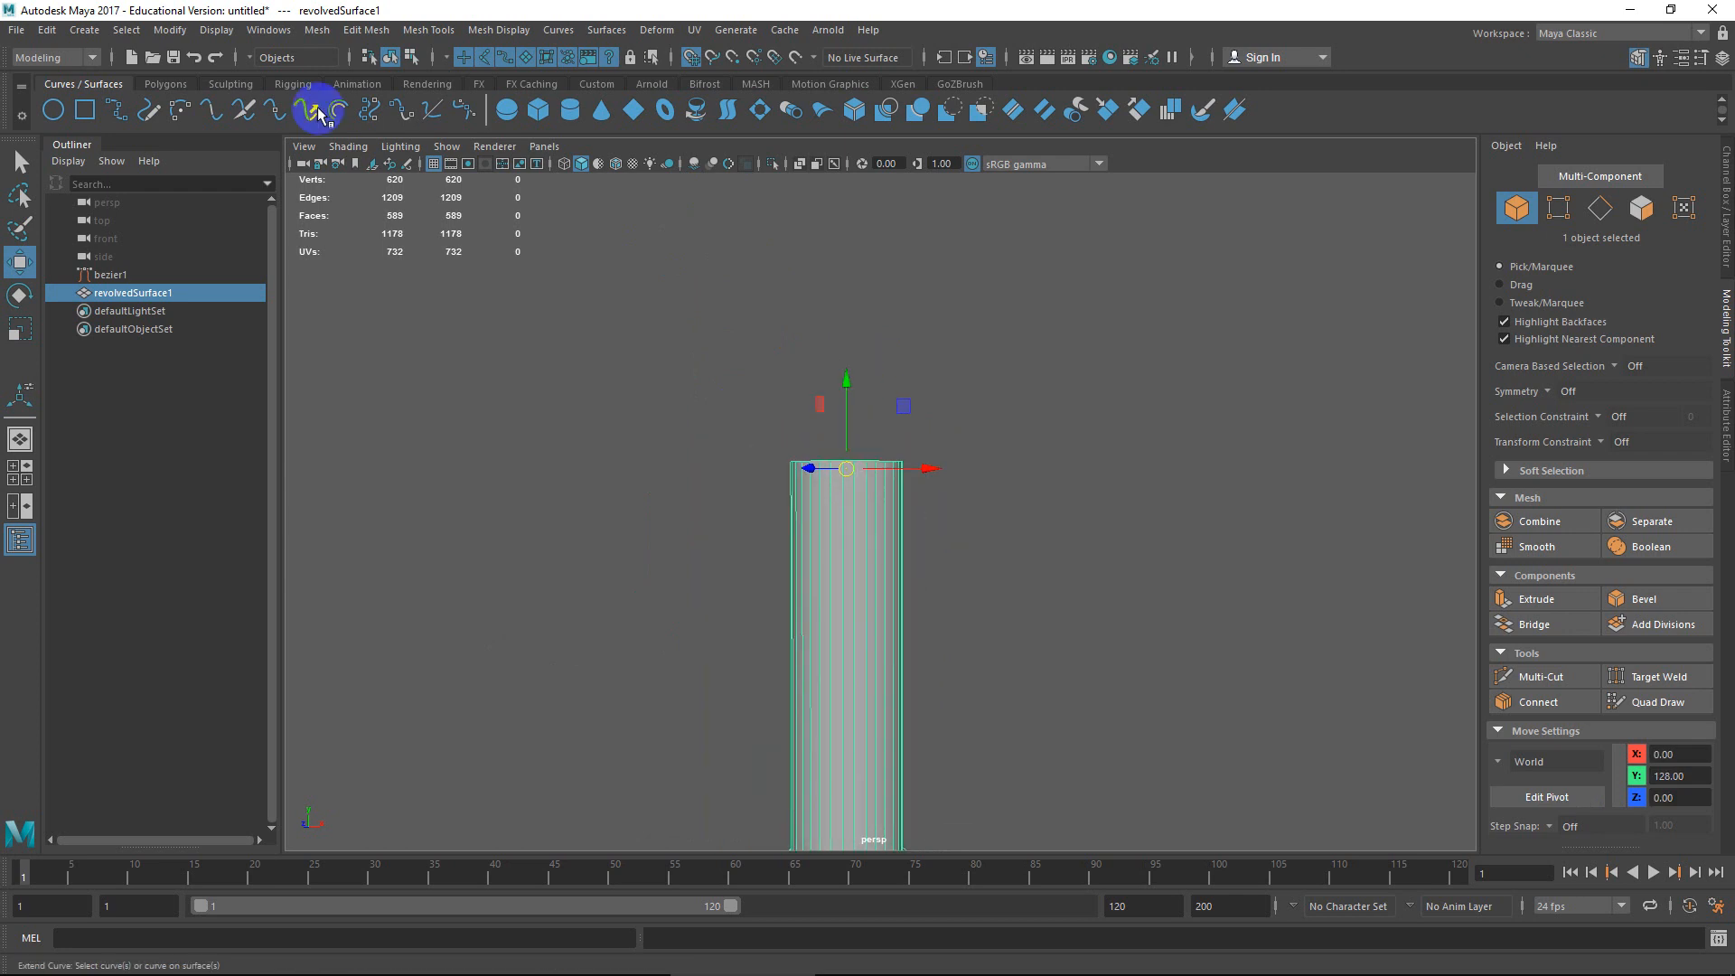
{"action": "left_click", "coordinate": [318, 29]}
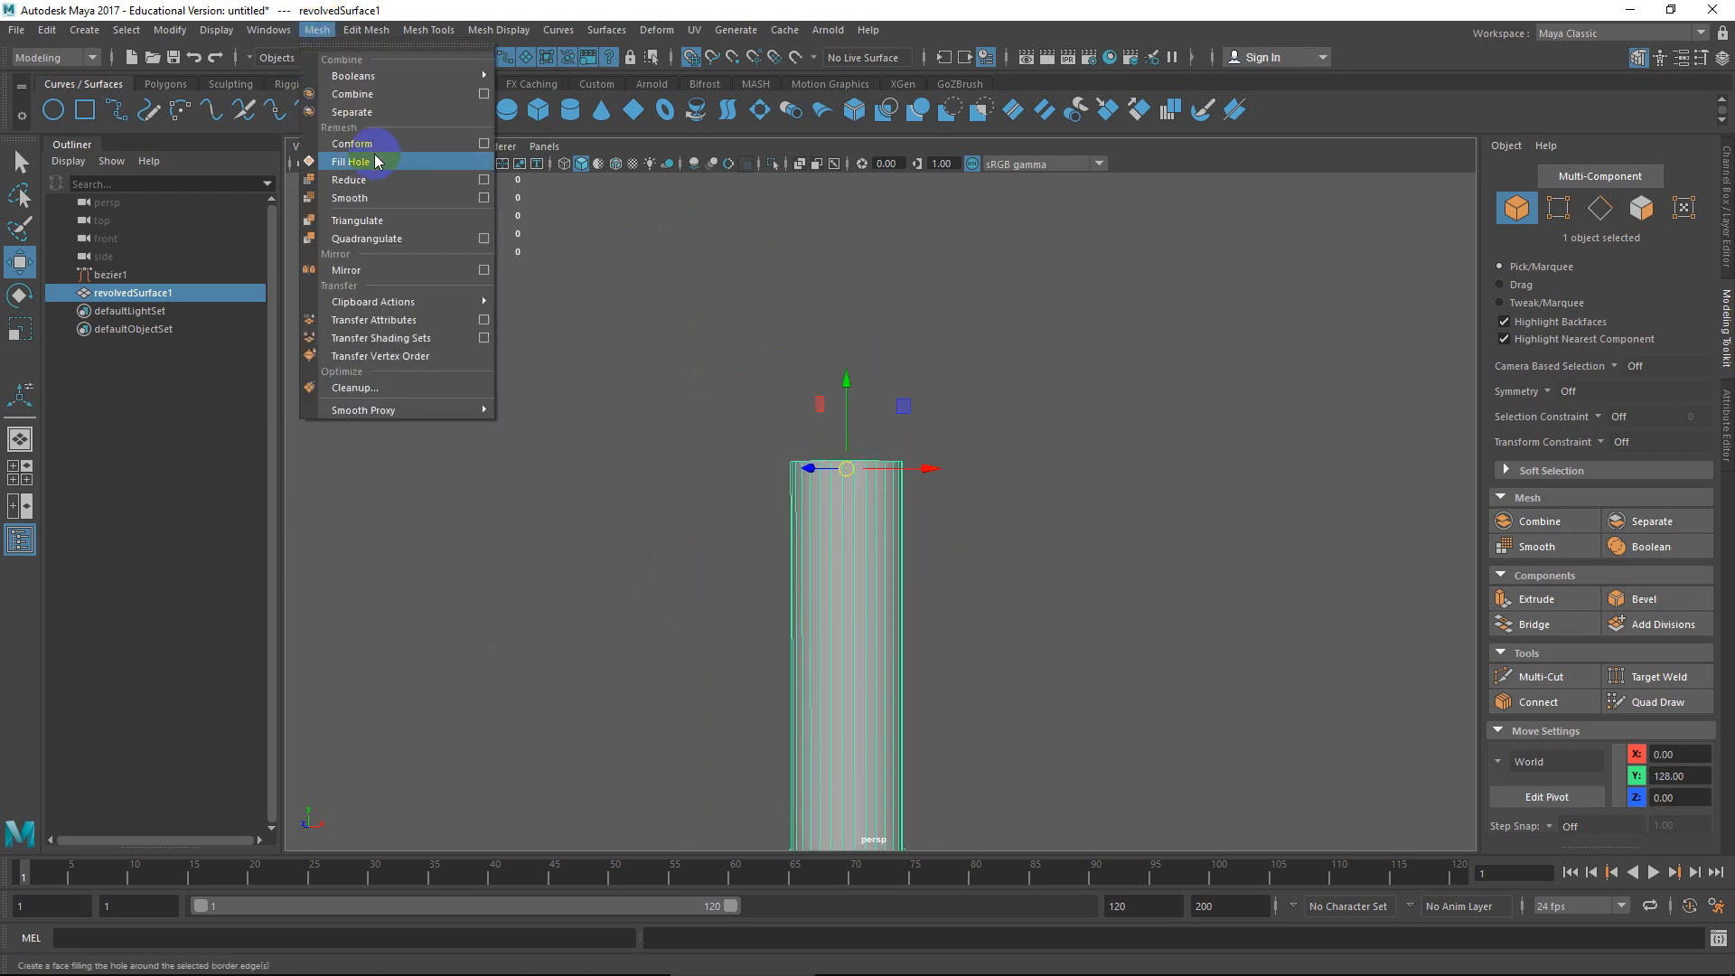
{"action": "left_click", "coordinate": [418, 269]}
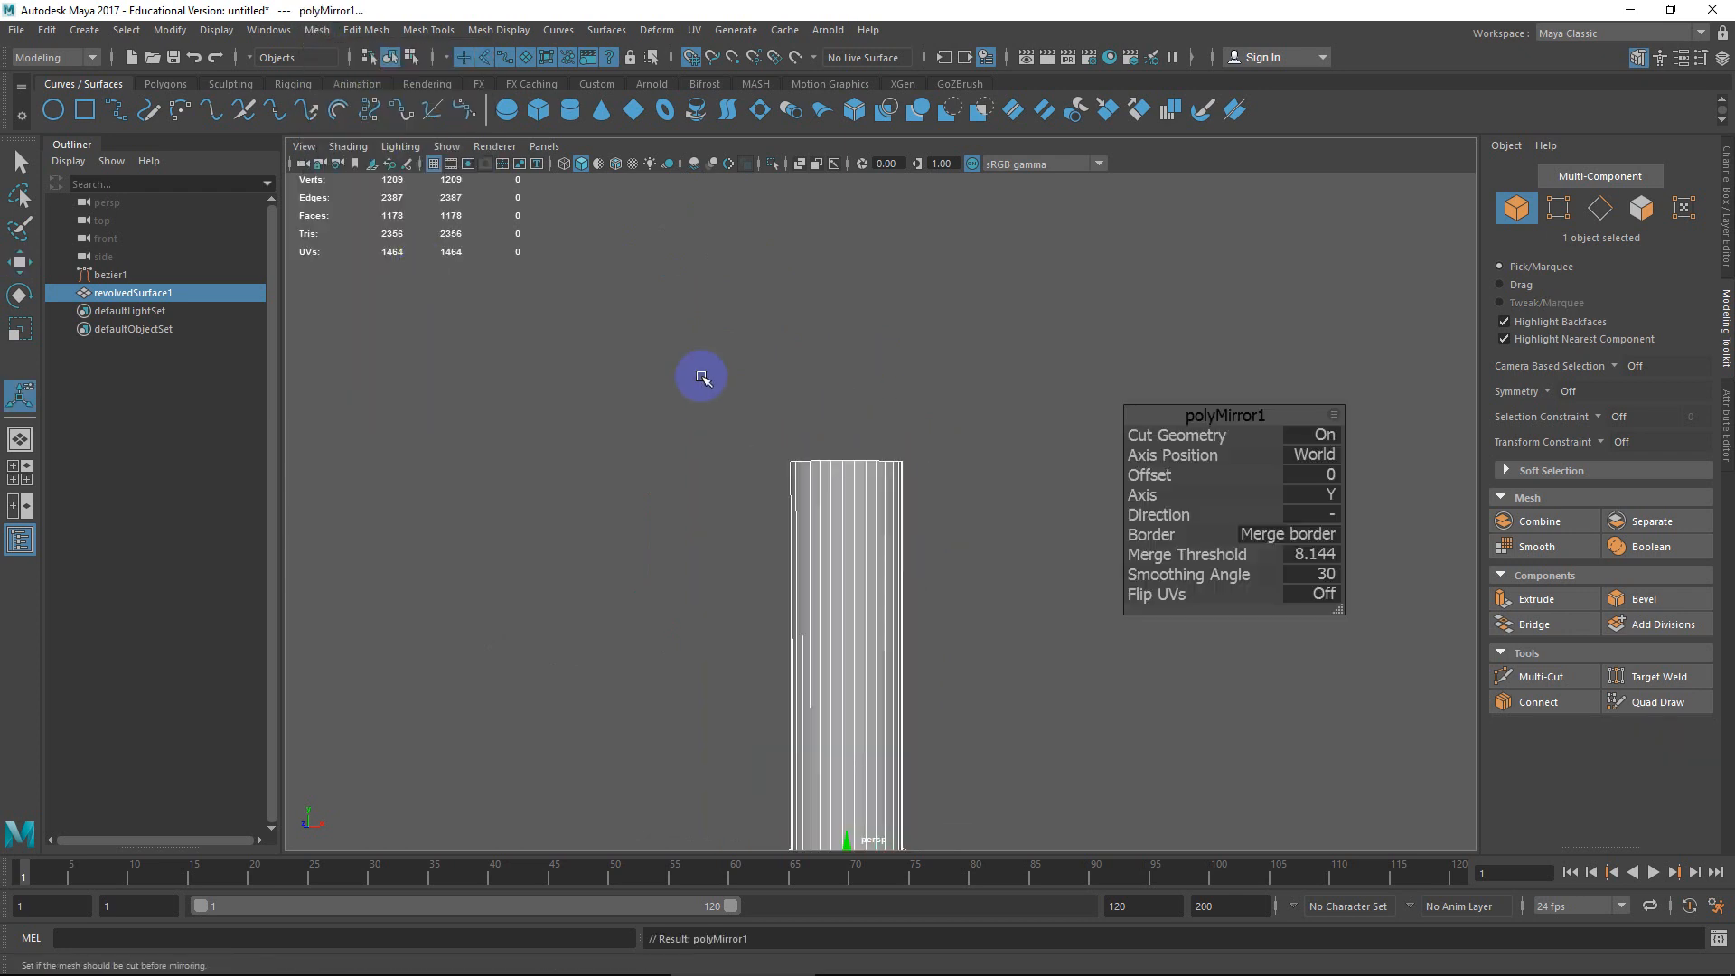
{"action": "left_click_drag", "start_coordinate": [1176, 515], "coordinate": [965, 444]}
{"action": "left_click_drag", "start_coordinate": [956, 535], "coordinate": [850, 265]}
{"action": "key", "text": "ctrl+z"}
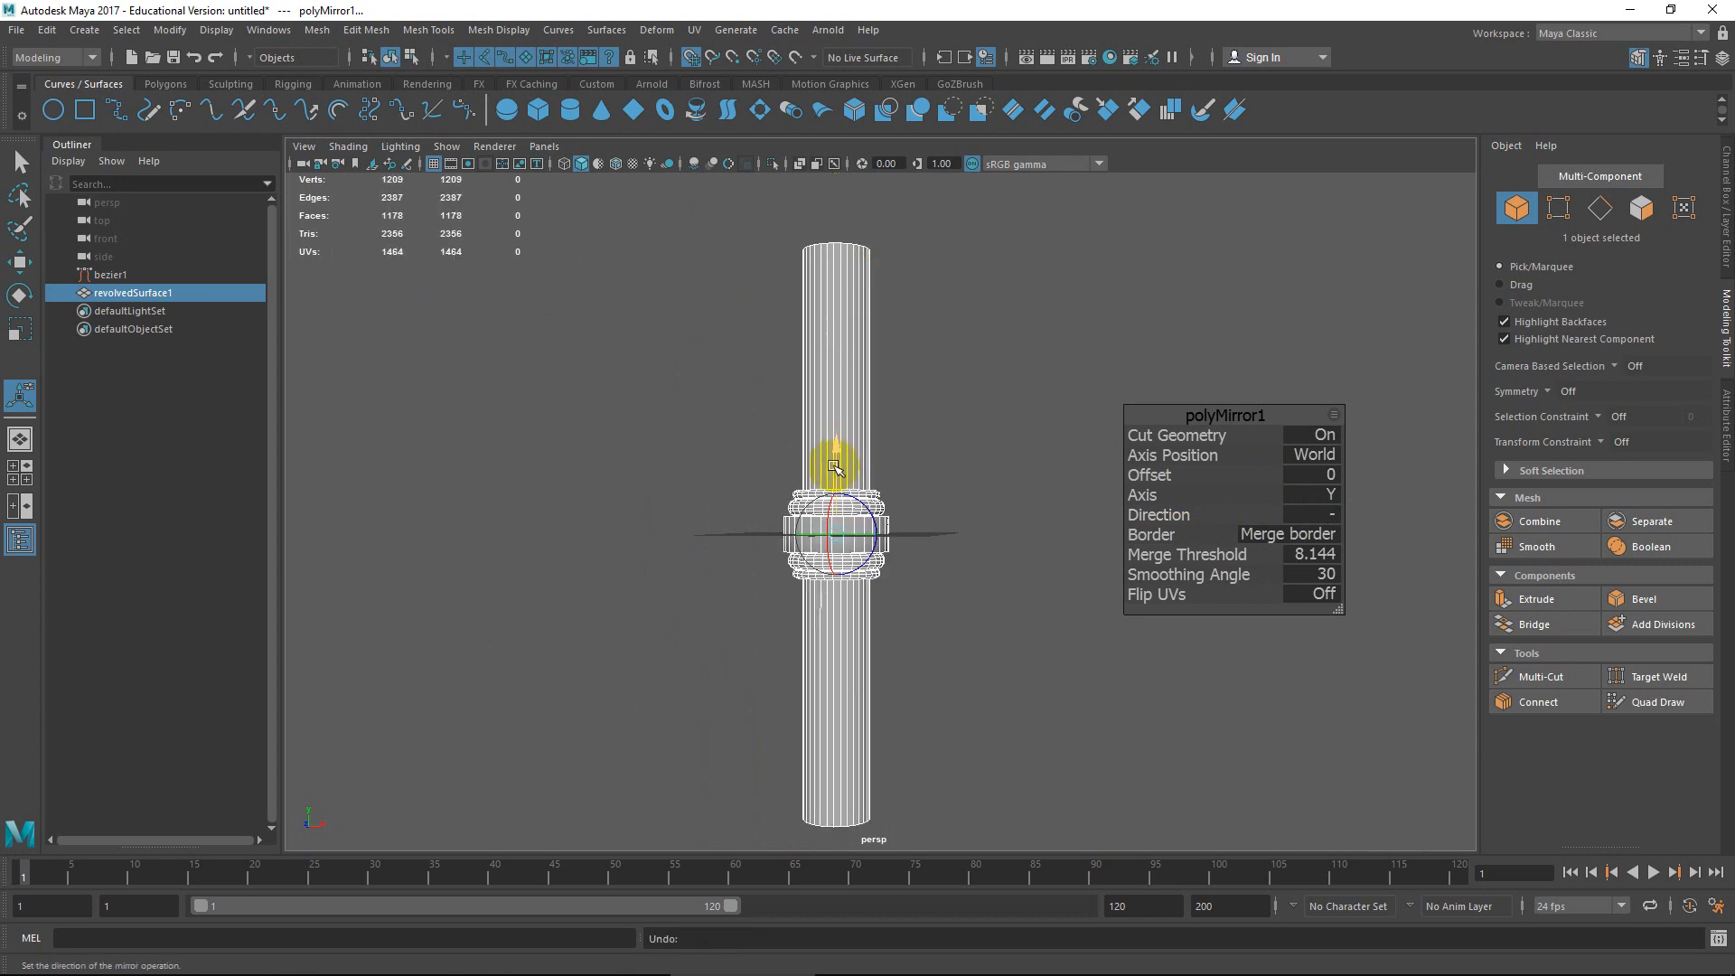
Raise the mirror plane to an Offset of 124 and set the mirror Direction to + to complete the column.
{"action": "left_click_drag", "start_coordinate": [836, 471], "coordinate": [837, 264]}
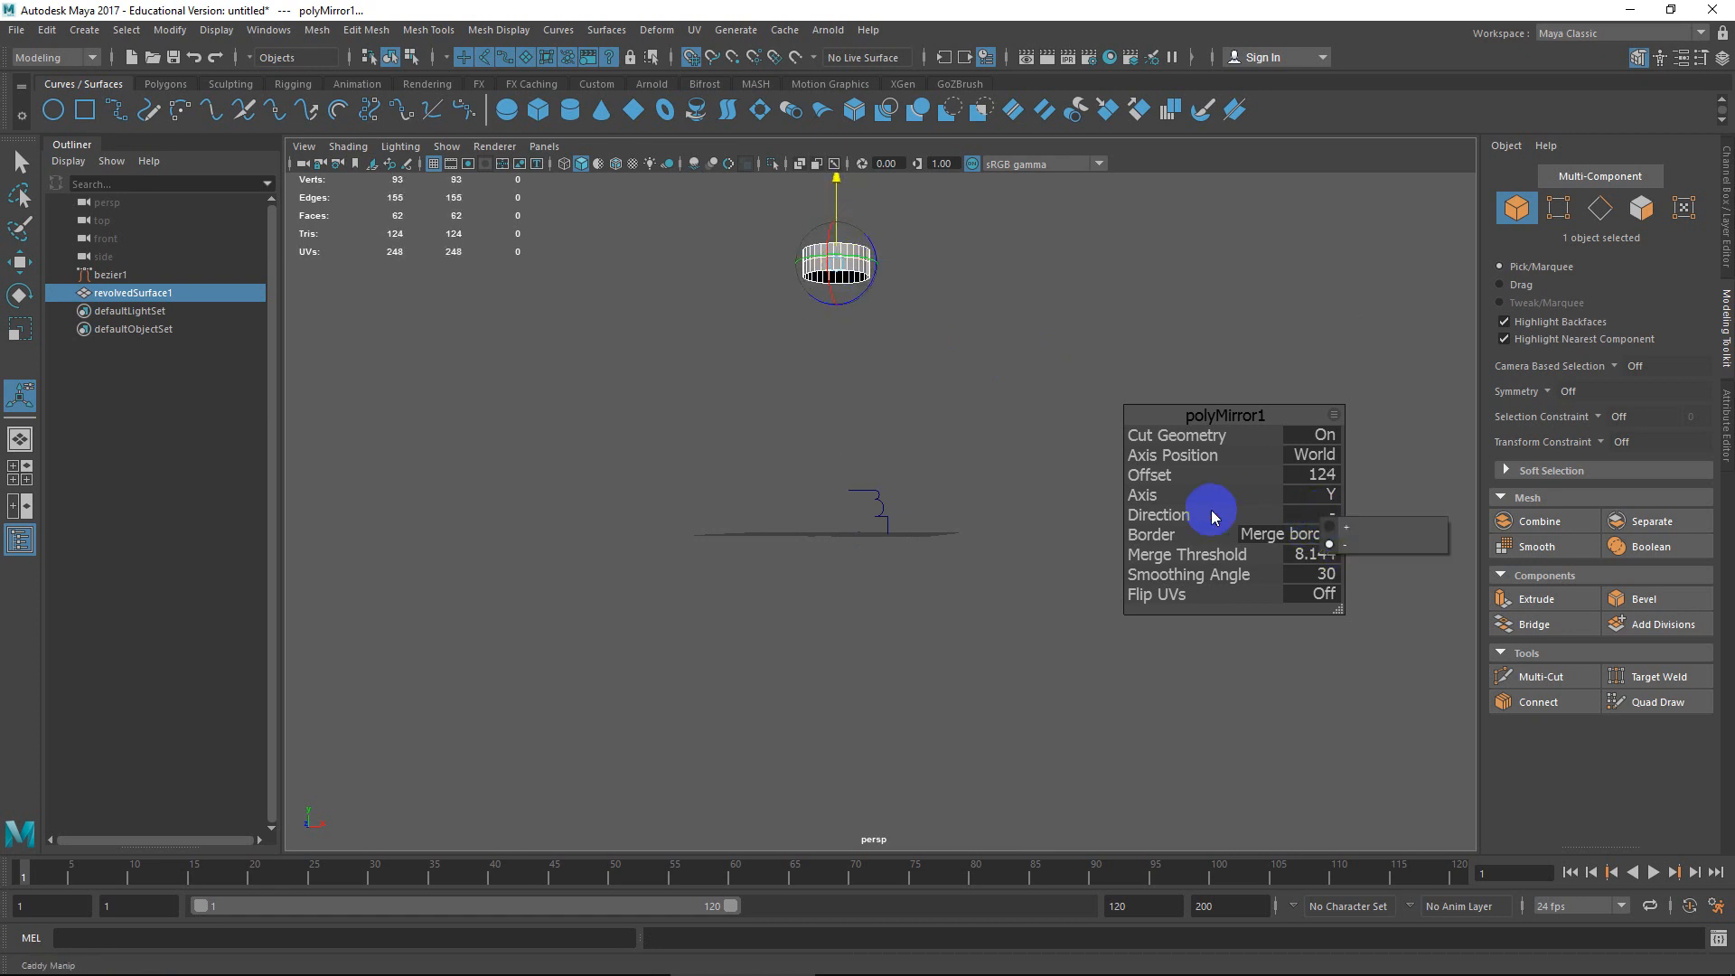
{"action": "left_click", "coordinate": [1156, 515]}
{"action": "left_click_drag", "start_coordinate": [1362, 521], "coordinate": [965, 511]}
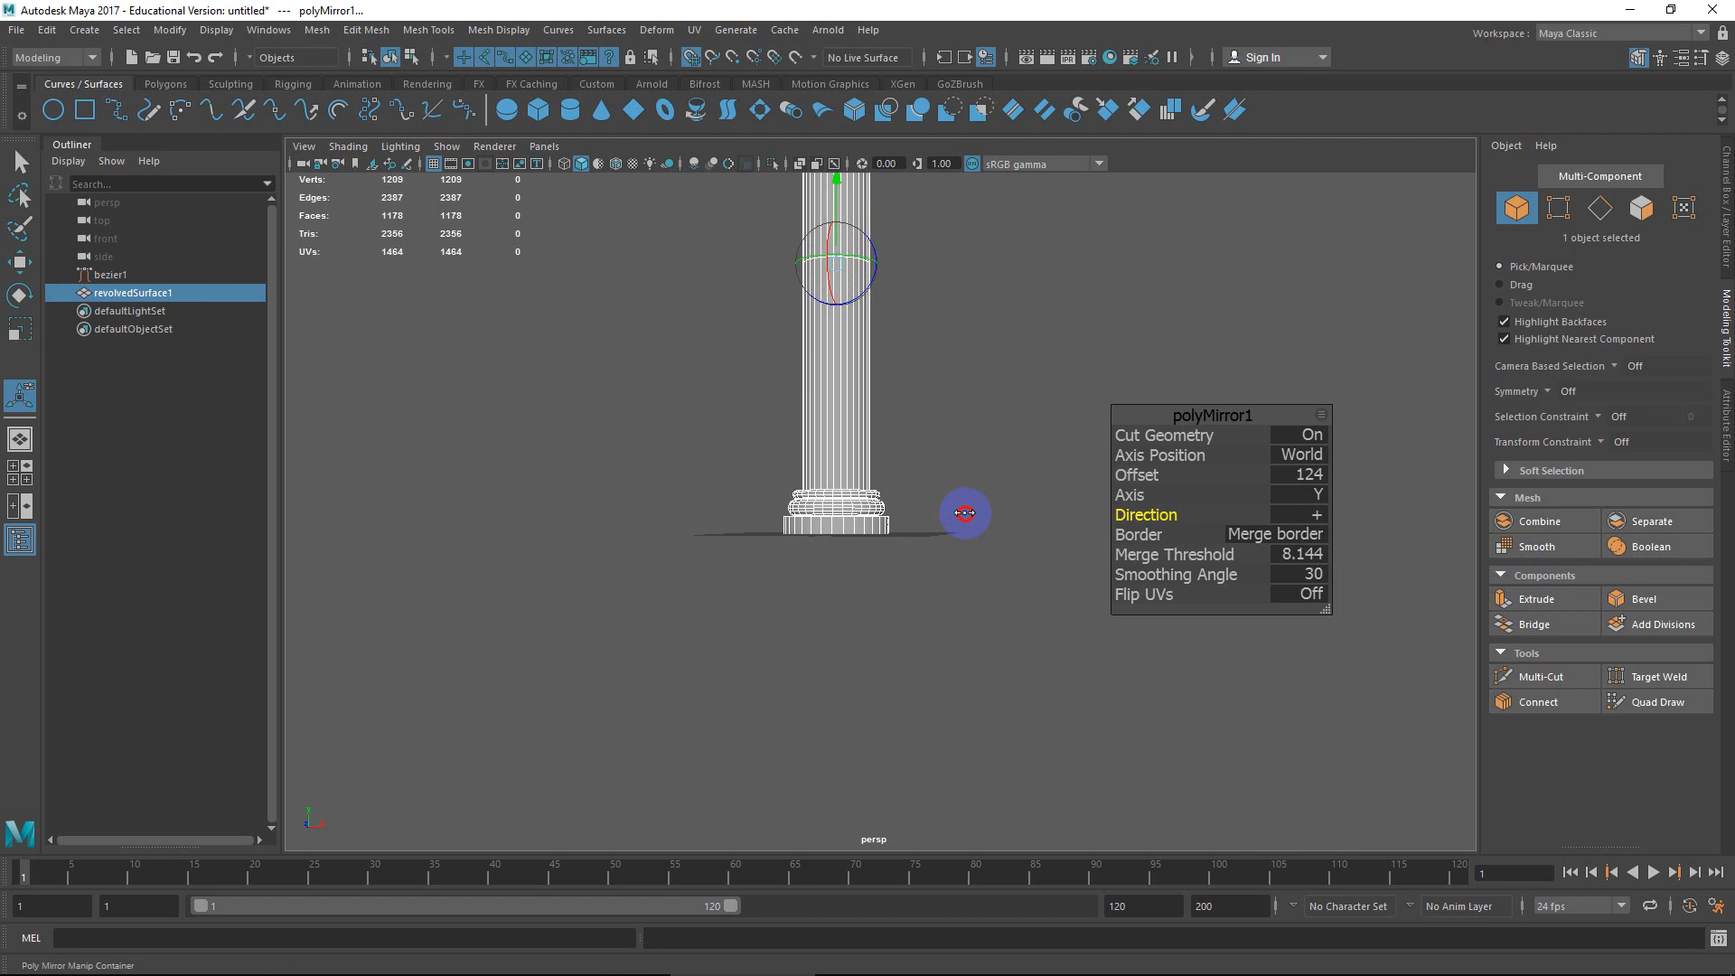
{"action": "middle_click_drag", "start_coordinate": [900, 398], "coordinate": [884, 620], "text": "alt"}
{"action": "left_click", "coordinate": [903, 535]}
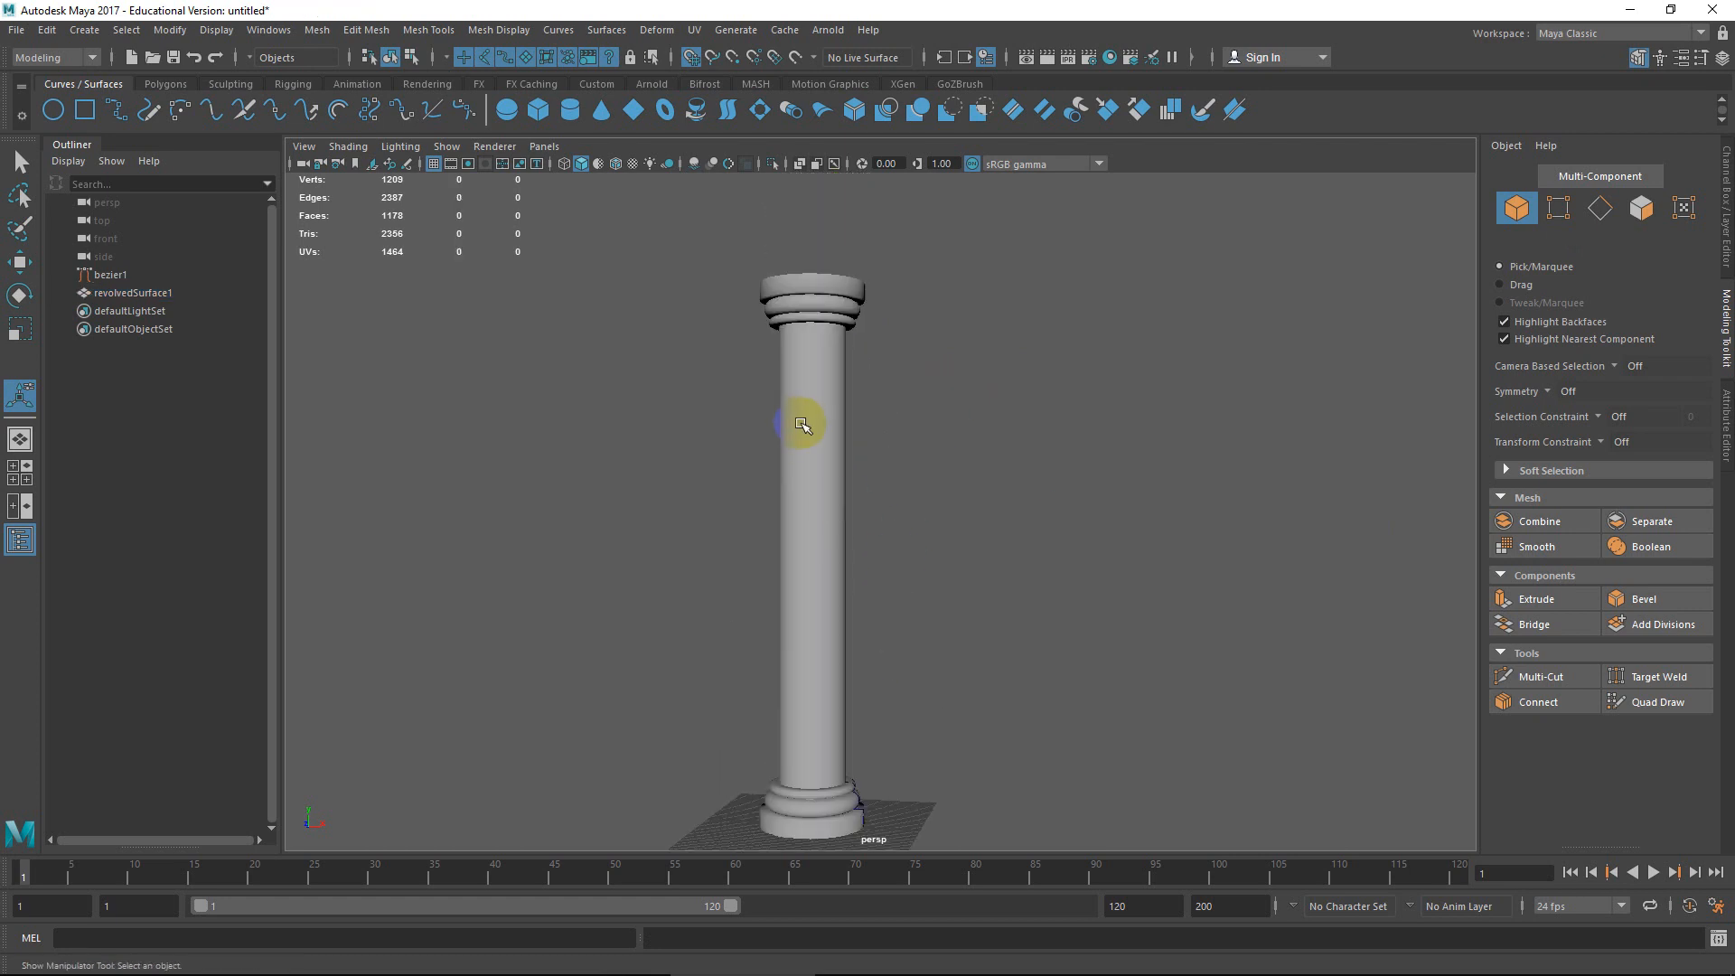
Bevel the horizontal edge loop around the middle of the column's shaft.
{"action": "left_click", "coordinate": [848, 568]}
{"action": "key", "text": "f"}
{"action": "right_click_drag", "start_coordinate": [792, 371], "coordinate": [854, 351]}
{"action": "right_click_drag", "start_coordinate": [904, 506], "coordinate": [859, 523], "text": "alt"}
{"action": "middle_click_drag", "start_coordinate": [860, 523], "coordinate": [890, 531], "text": "alt"}
{"action": "right_click_drag", "start_coordinate": [890, 531], "coordinate": [898, 544], "text": "alt"}
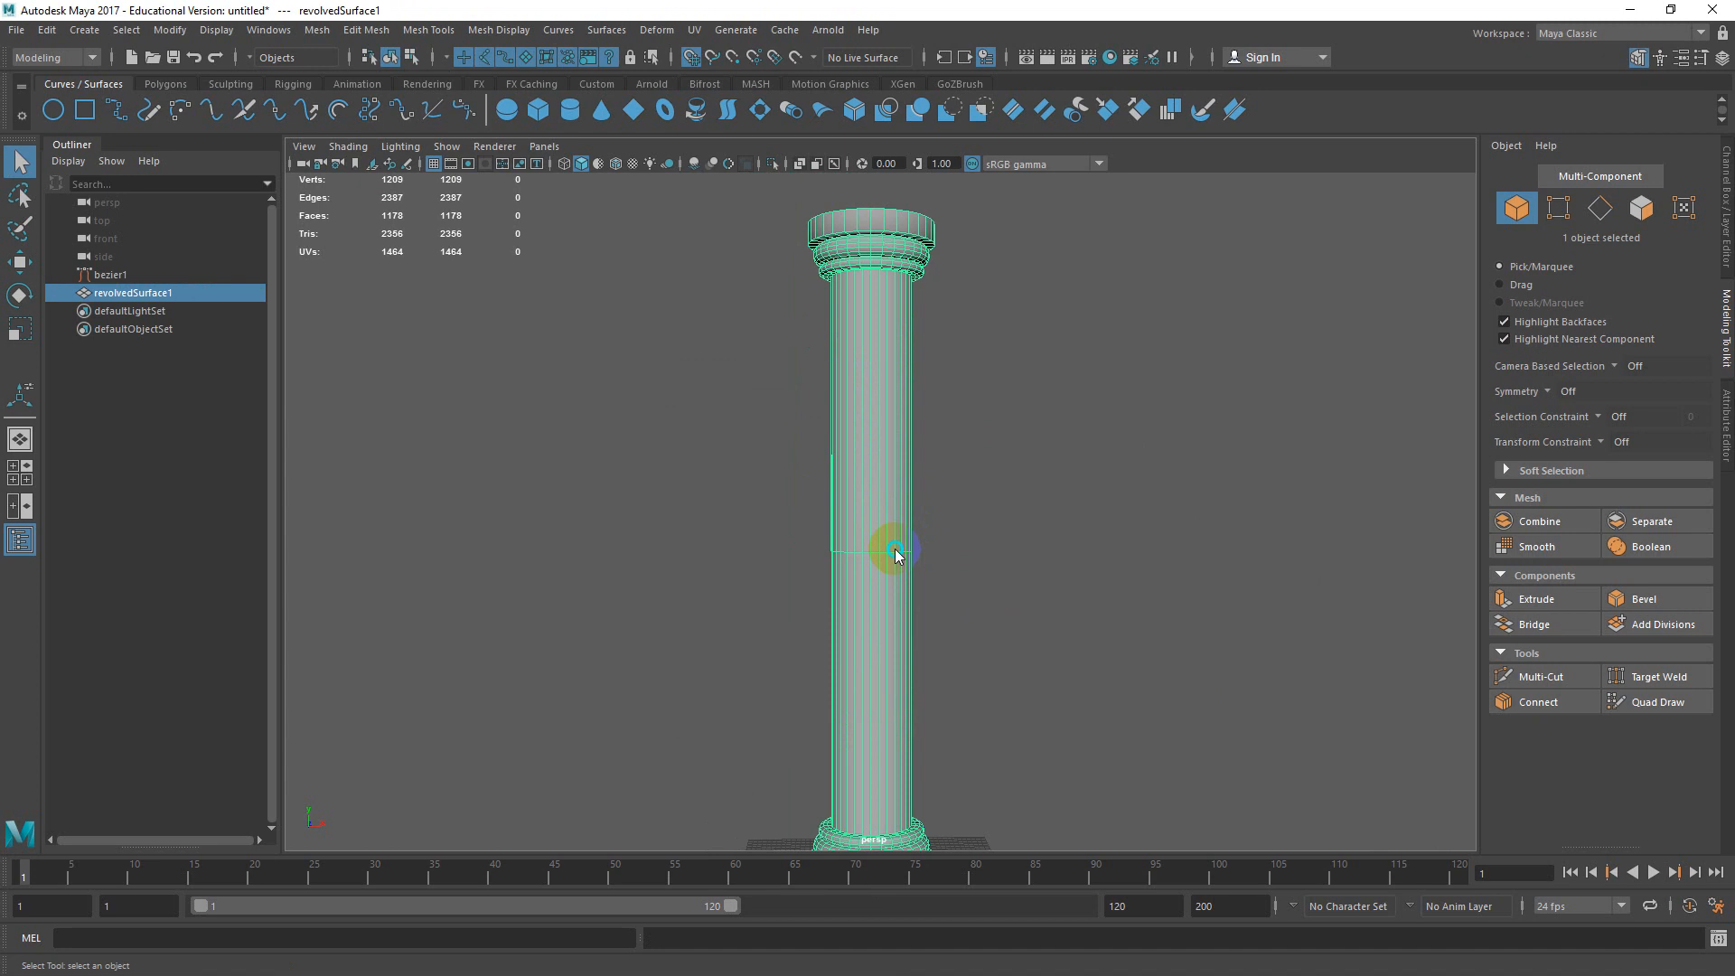
{"action": "right_click_drag", "start_coordinate": [891, 466], "coordinate": [886, 402]}
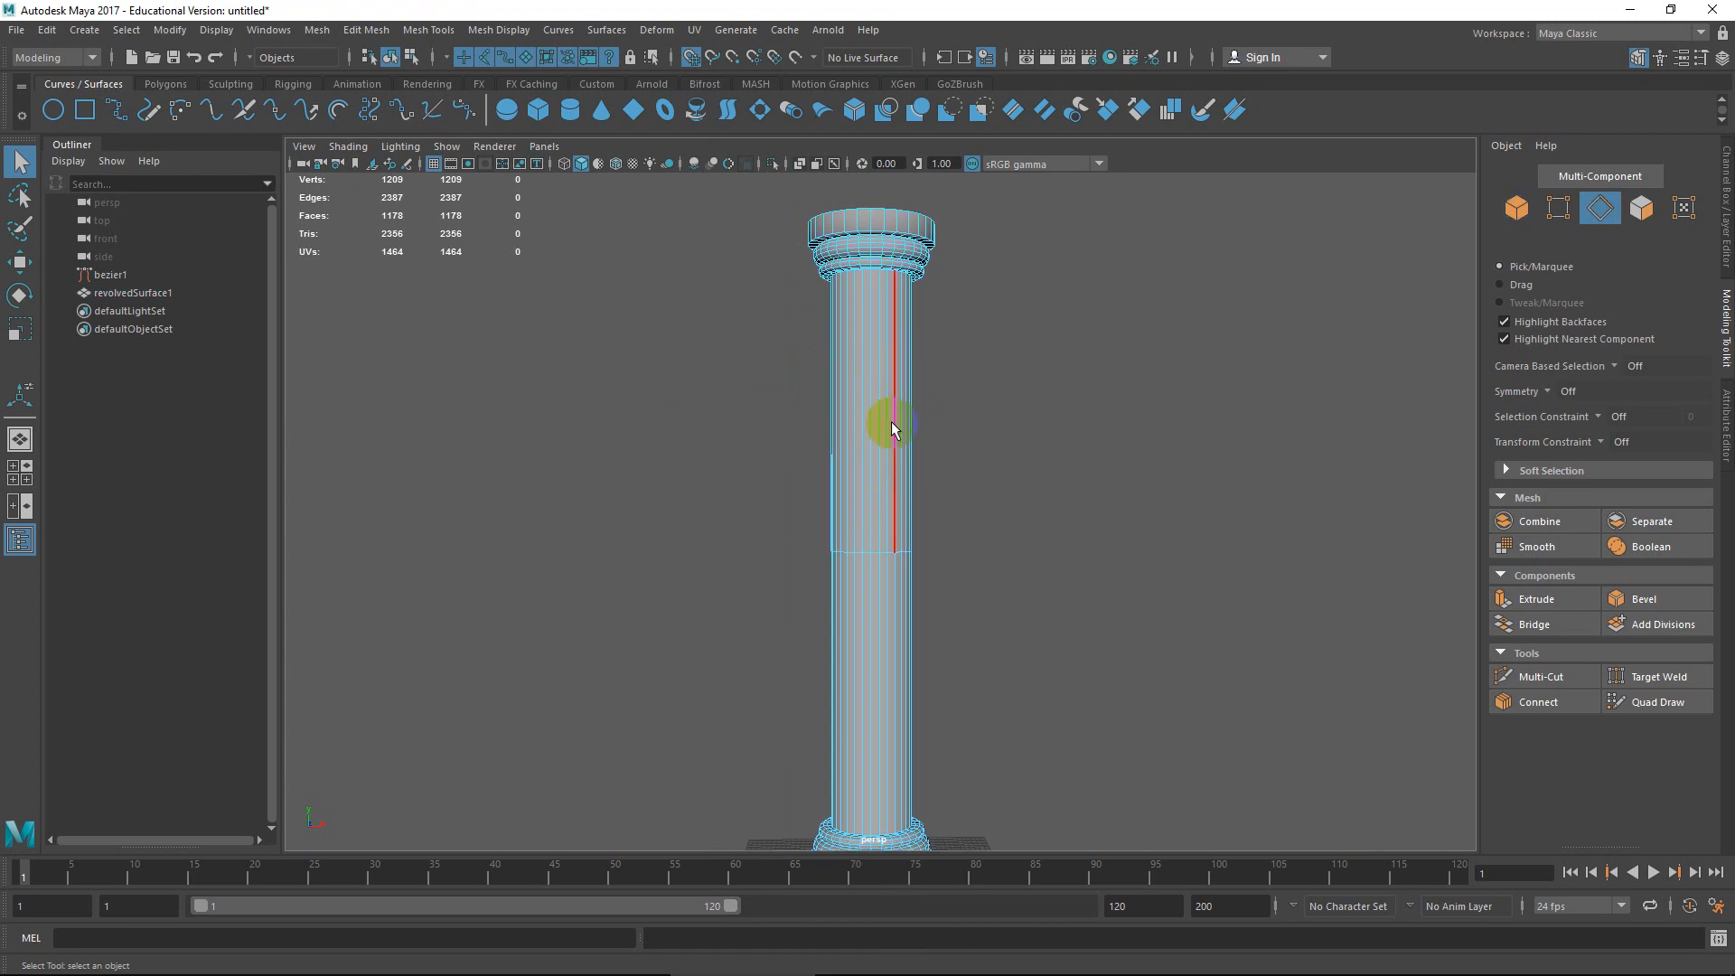
{"action": "double_click", "coordinate": [884, 554]}
{"action": "right_click_drag", "start_coordinate": [884, 553], "coordinate": [907, 567], "text": "alt"}
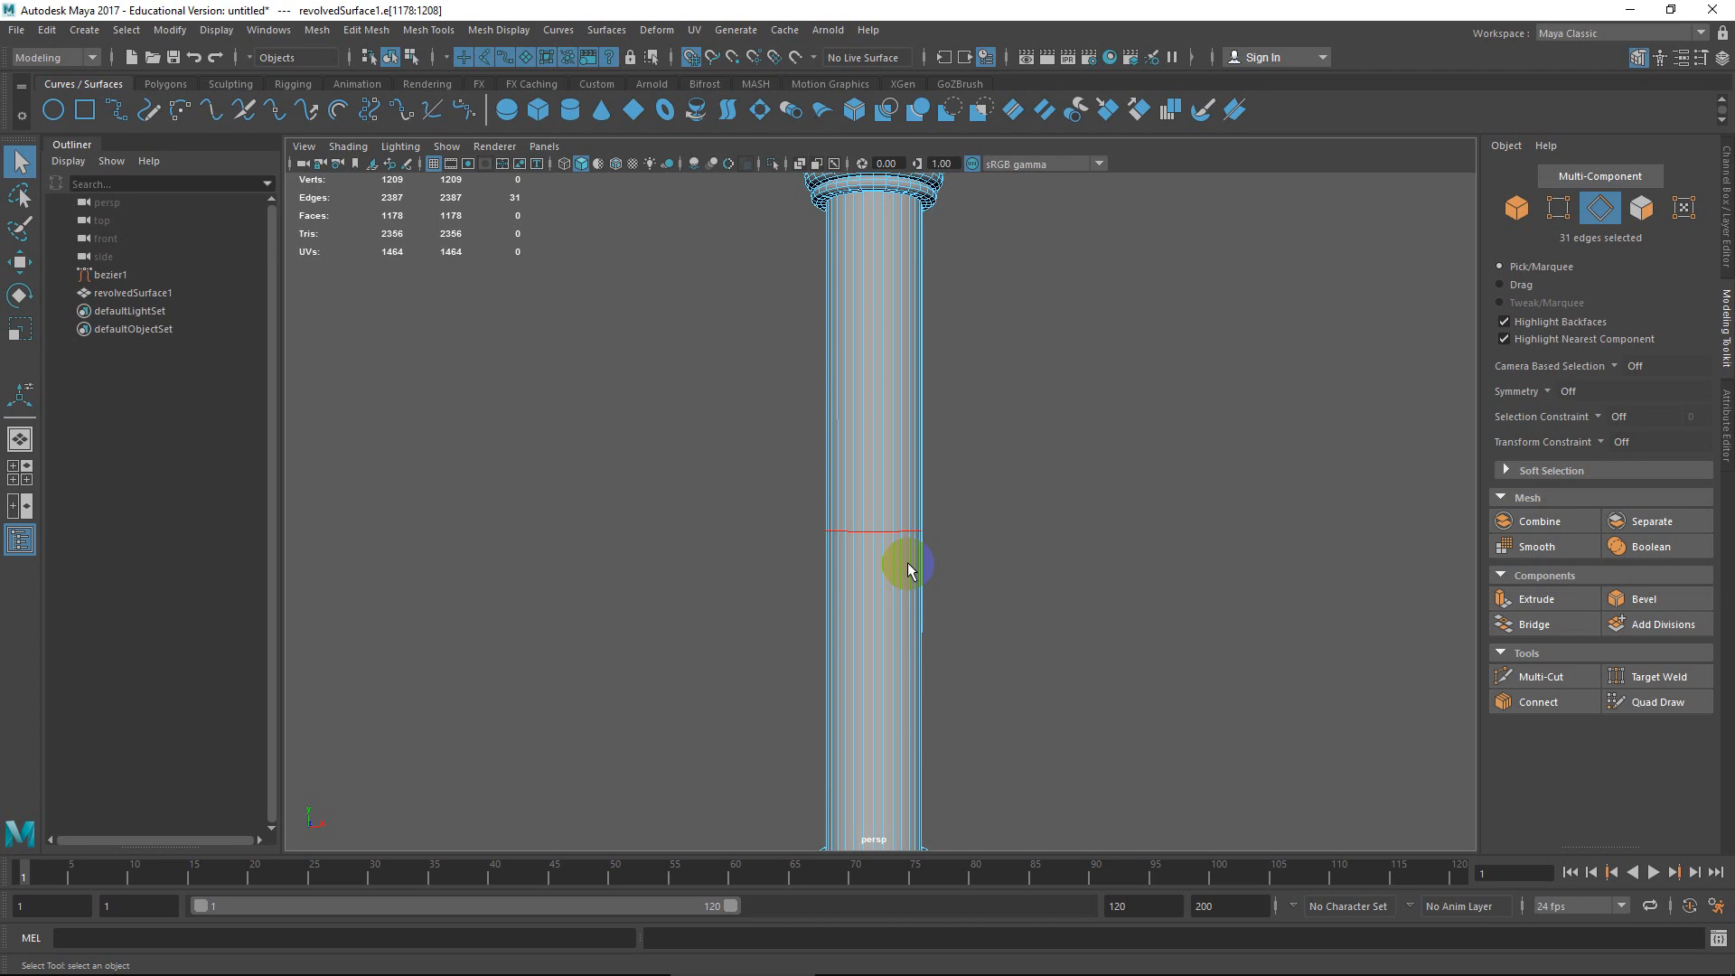
{"action": "double_click", "coordinate": [918, 568], "text": "shift"}
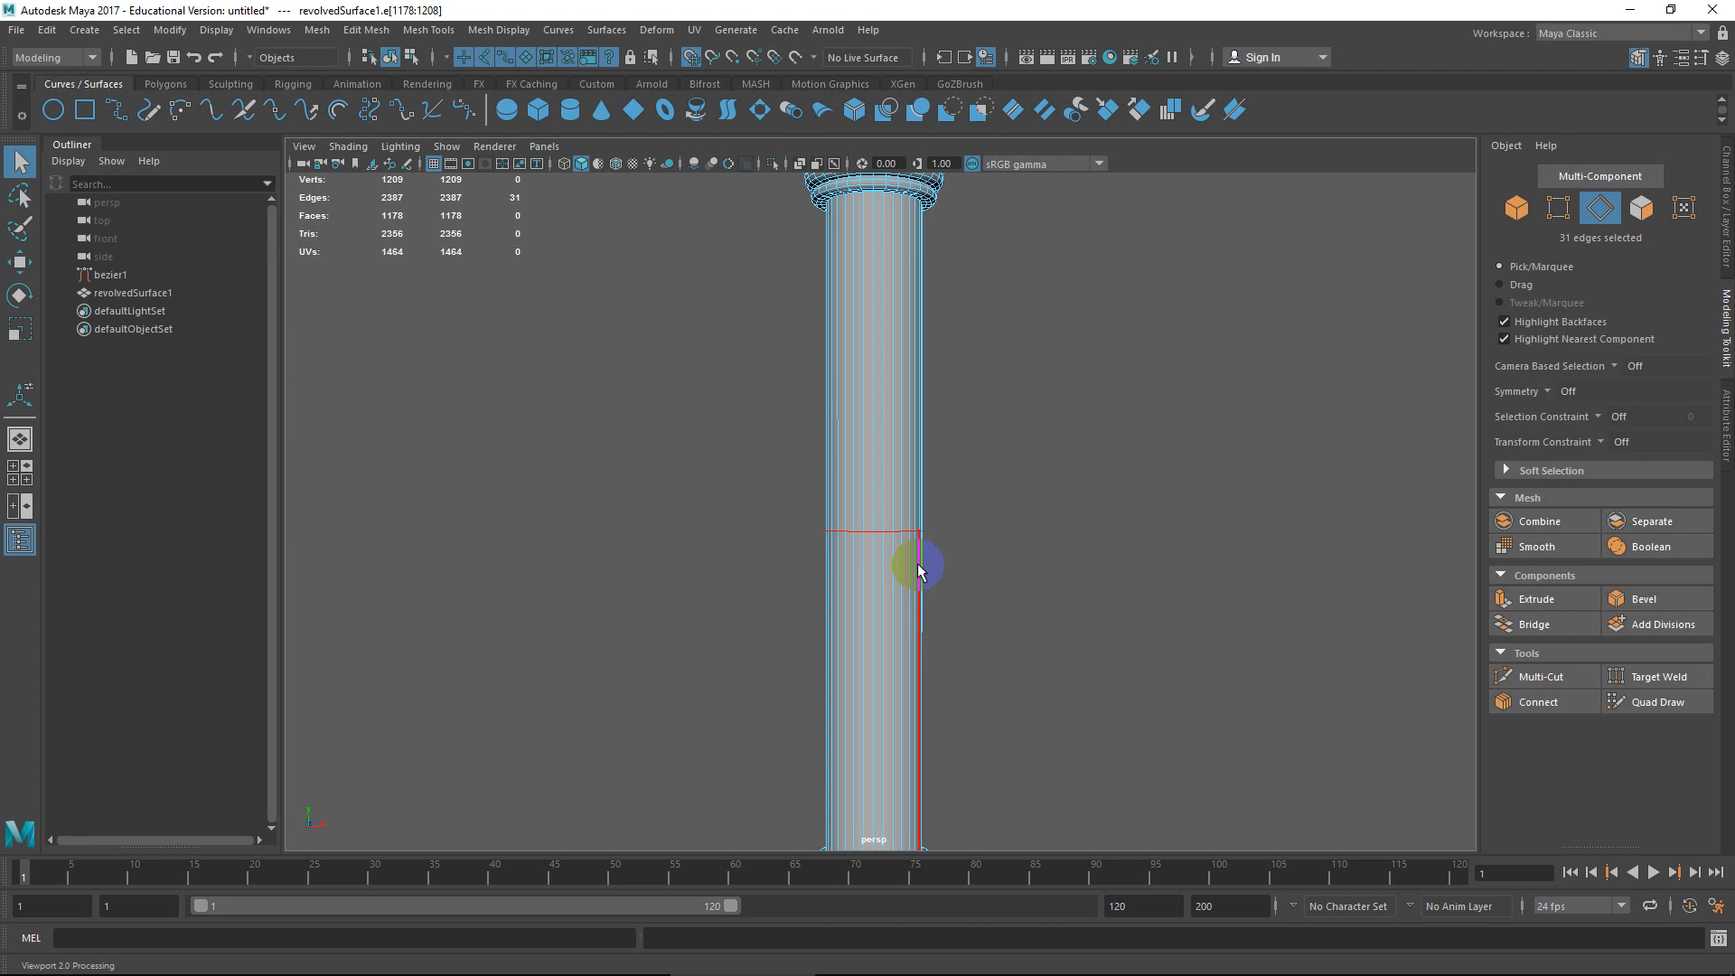
{"action": "mouse_move", "coordinate": [914, 542]}
{"action": "left_mouse_down", "text": "alt"}
{"action": "mouse_move", "coordinate": [898, 497]}
{"action": "mouse_move", "coordinate": [920, 523]}
{"action": "left_mouse_up", "text": "alt"}
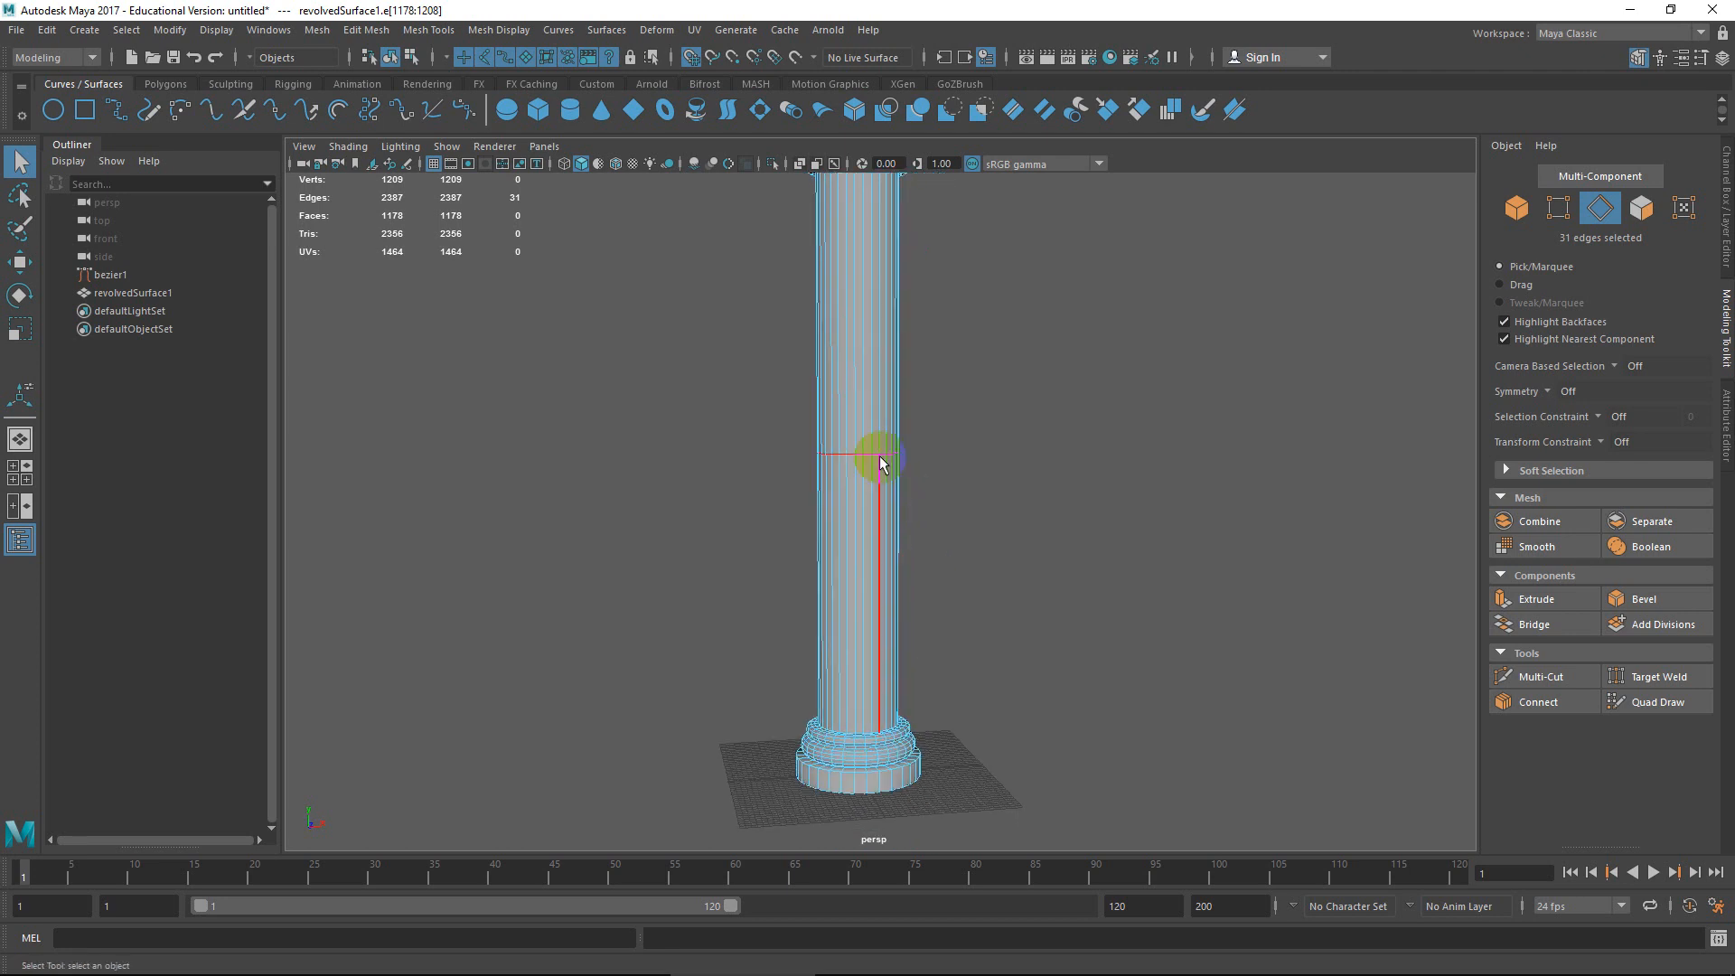
{"action": "scroll", "coordinate": [874, 444], "scroll_direction": "up", "scroll_amount": 2}
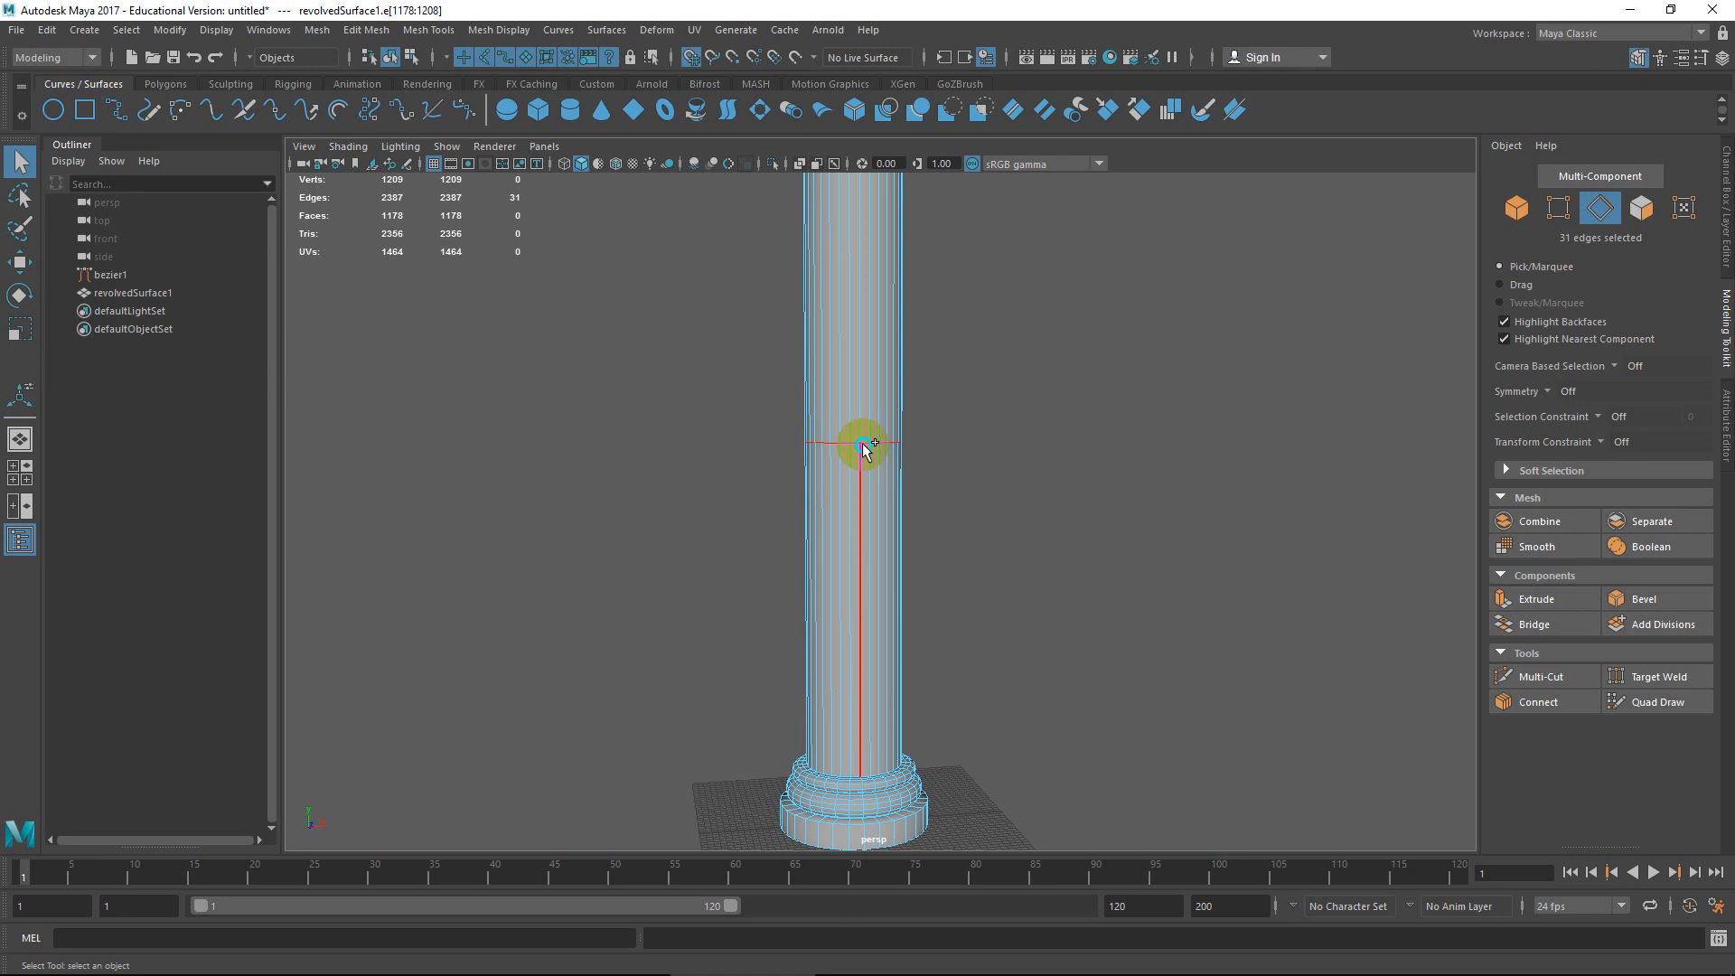
{"action": "right_click", "coordinate": [868, 449], "text": "shift"}
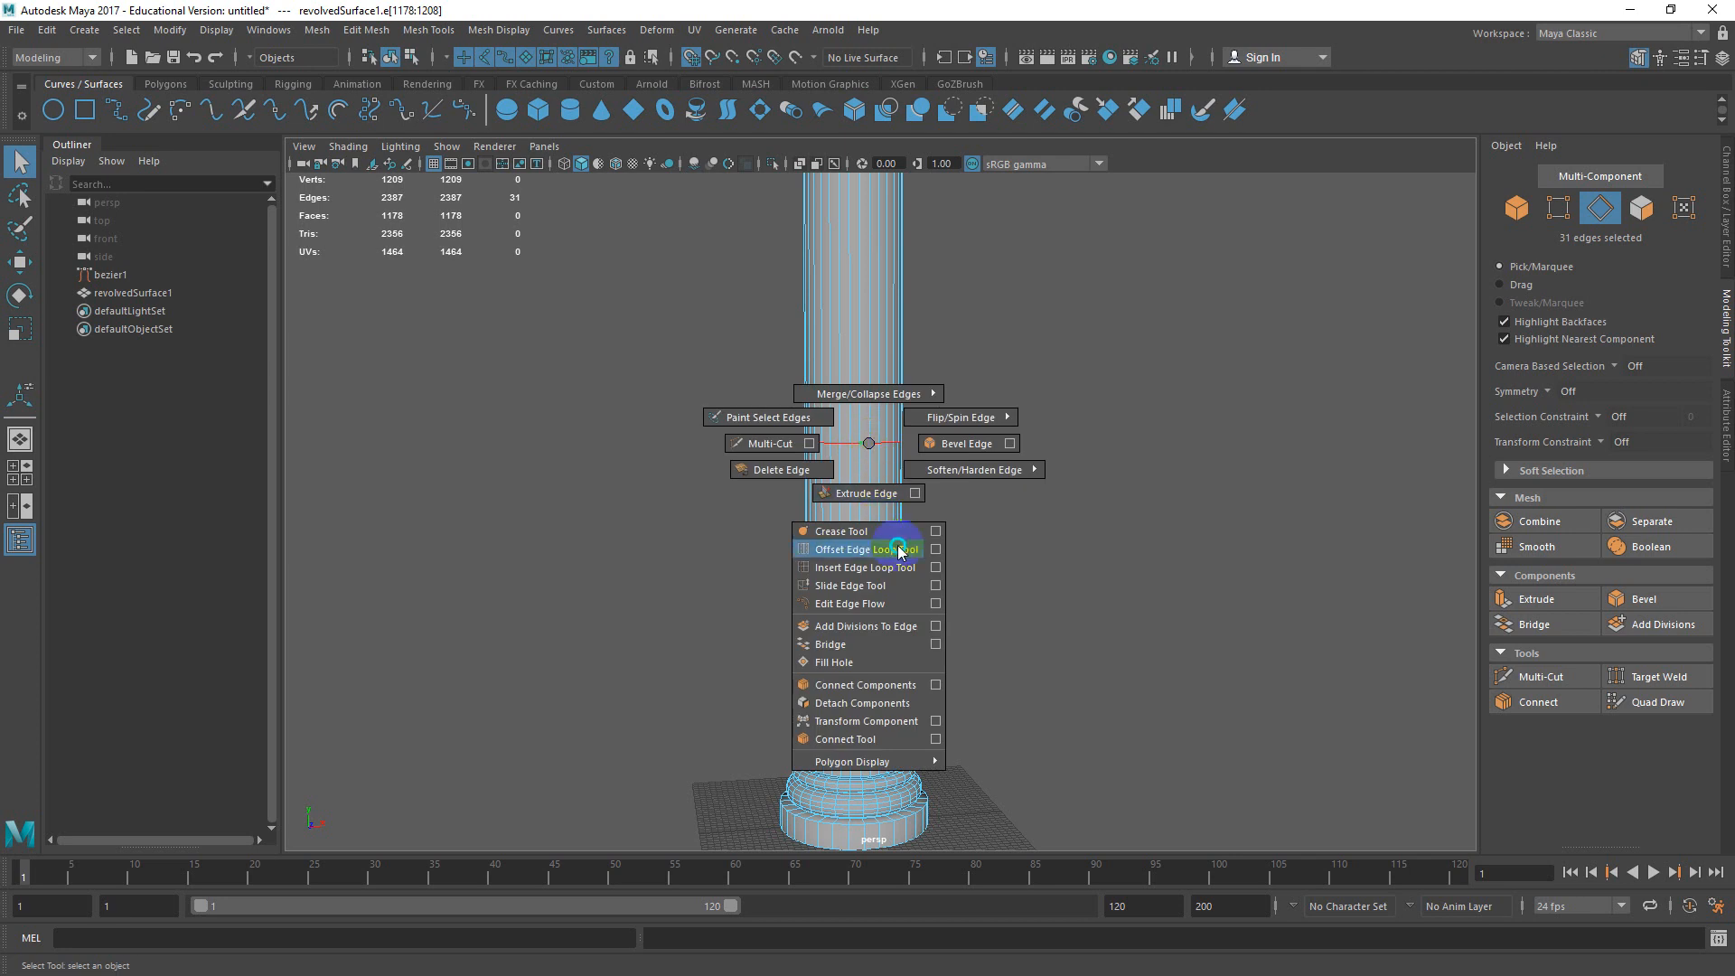
{"action": "left_click", "coordinate": [947, 441]}
{"action": "scroll", "coordinate": [982, 504], "scroll_direction": "down", "scroll_amount": 2}
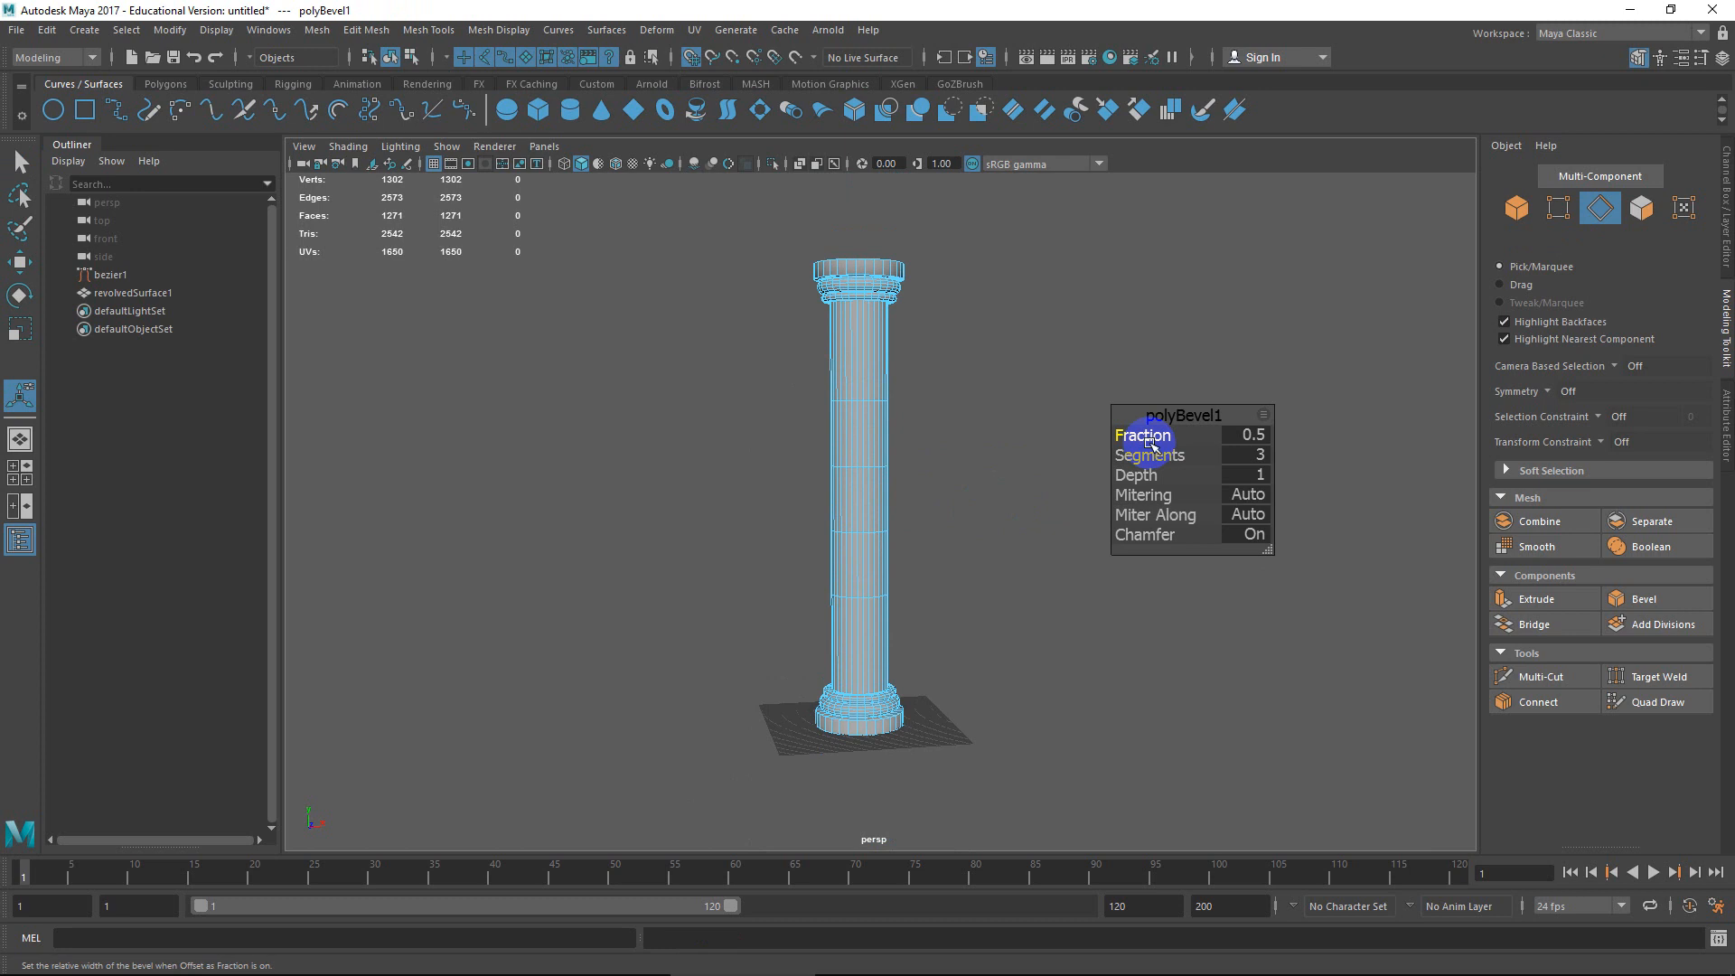
Set the bevel's Fraction to 0.8 and Segments to 4 to spread the edge loops along the shaft.
{"action": "left_click_drag", "start_coordinate": [1131, 456], "coordinate": [1159, 455]}
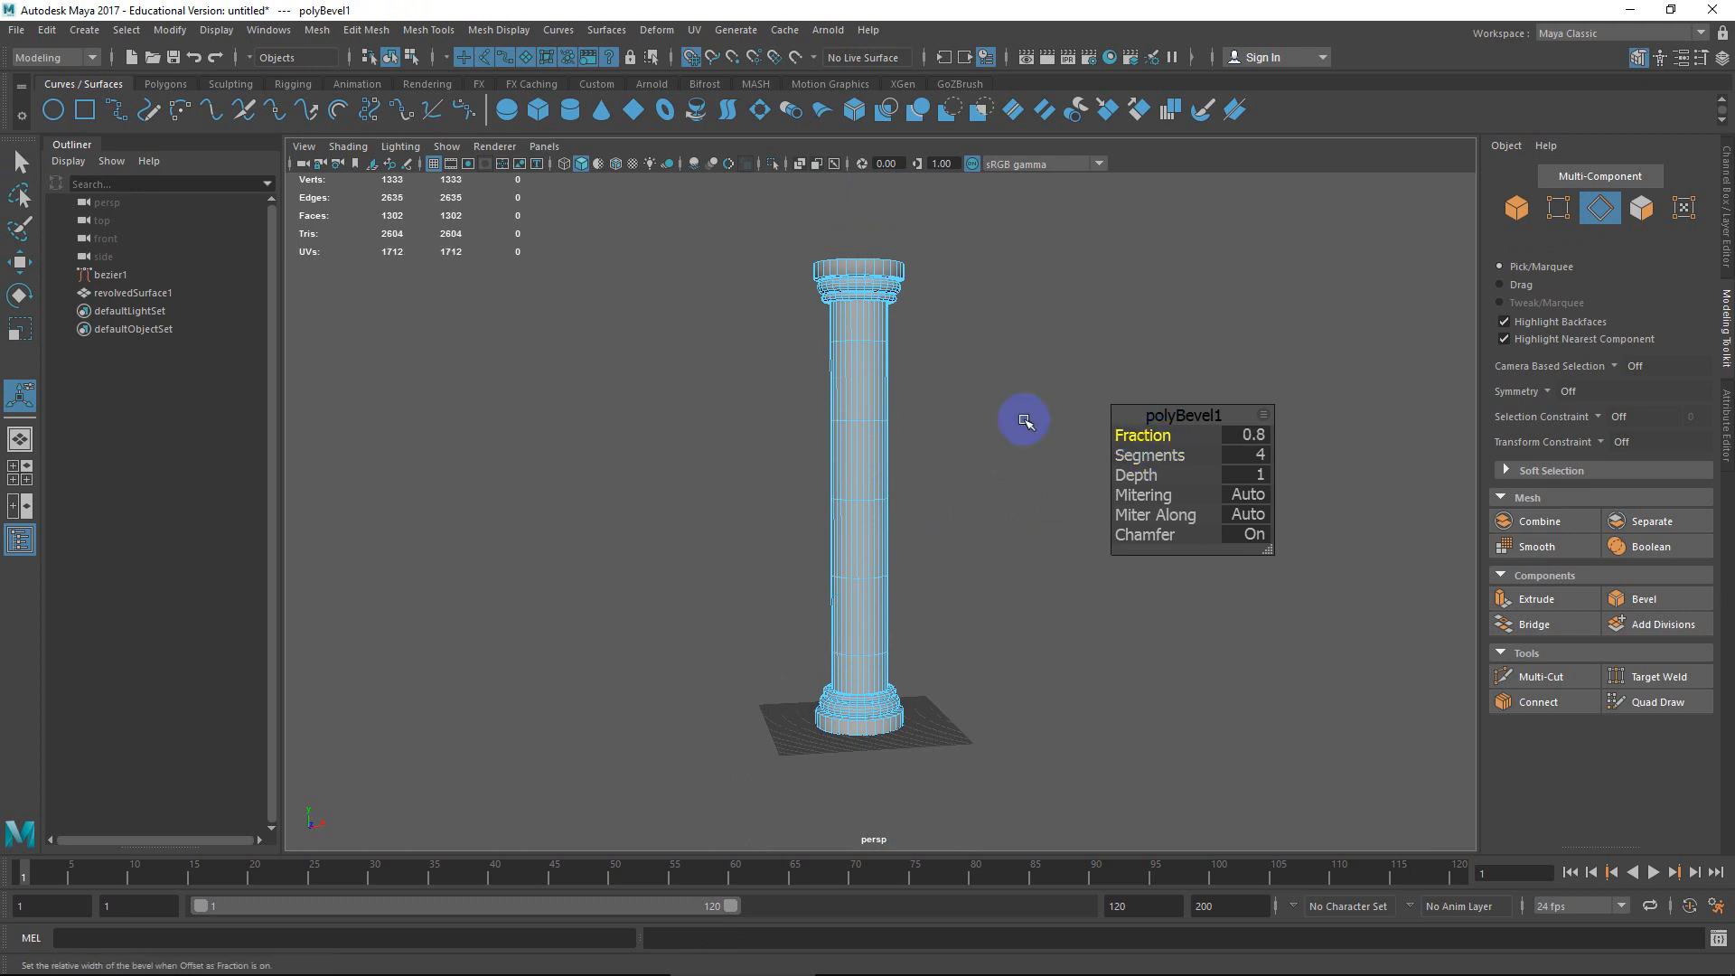
{"action": "scroll", "coordinate": [983, 426], "scroll_direction": "up", "scroll_amount": 2}
{"action": "left_click", "coordinate": [992, 461]}
Bevel all five horizontal edge loops spaced along the shaft.
{"action": "middle_click_drag", "start_coordinate": [989, 459], "coordinate": [963, 493], "text": "alt"}
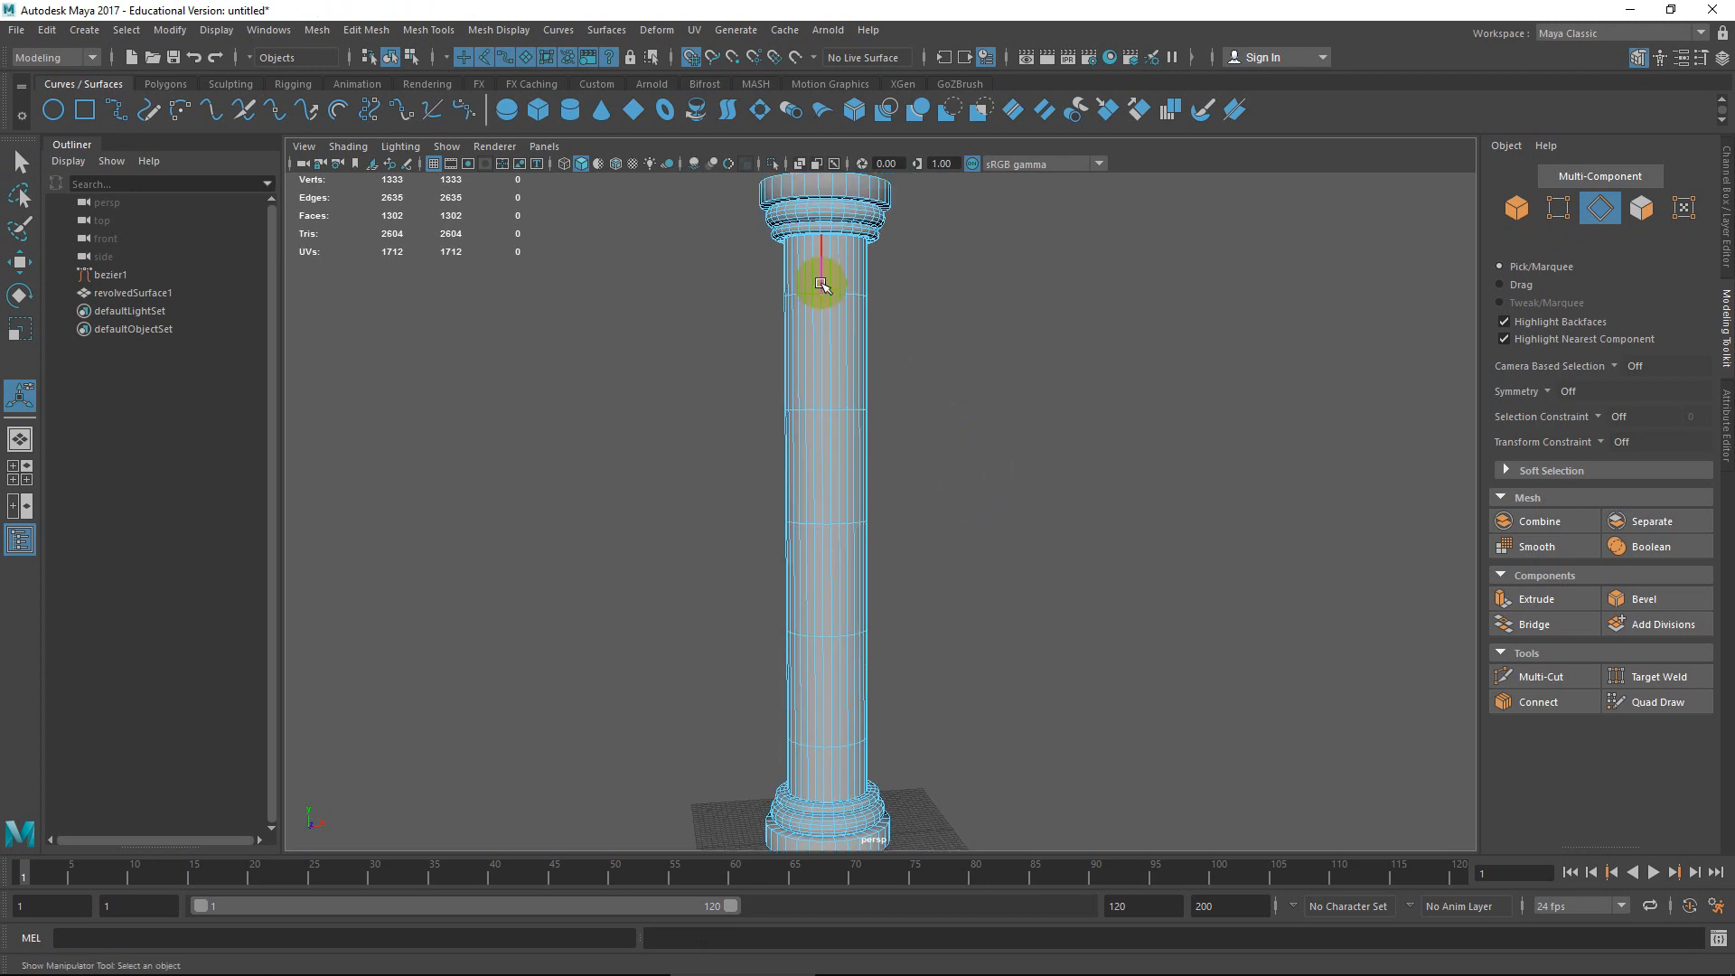
{"action": "double_click", "coordinate": [836, 294]}
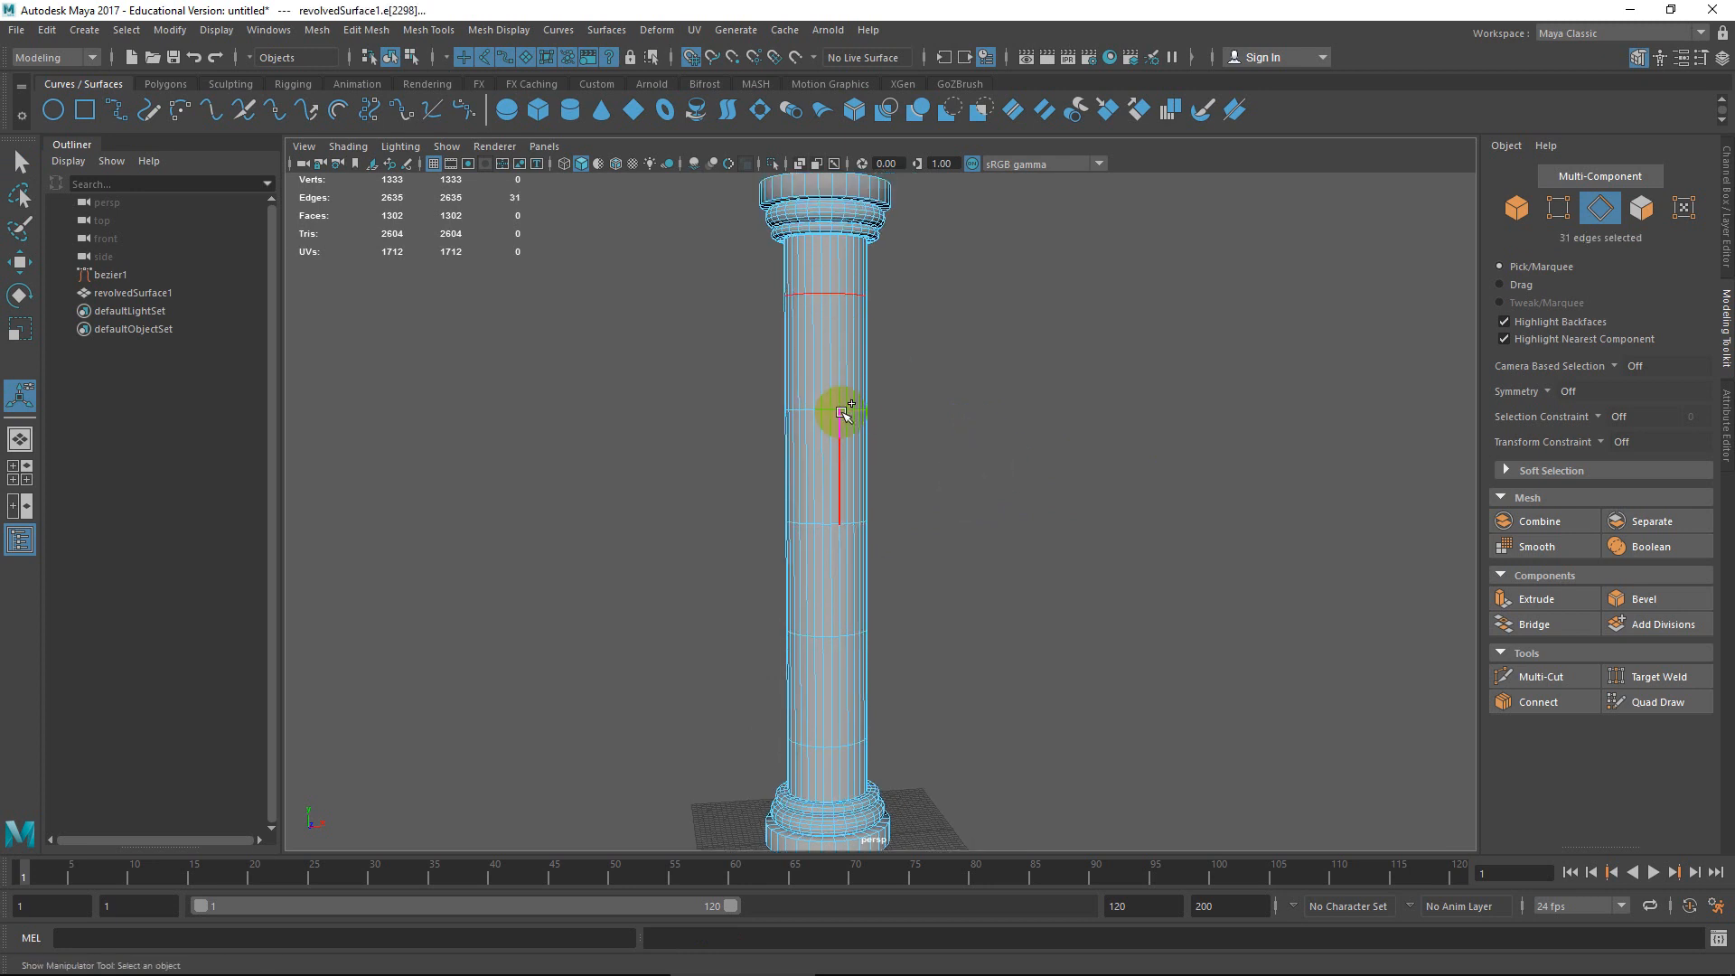
{"action": "double_click", "coordinate": [835, 410], "text": "shift"}
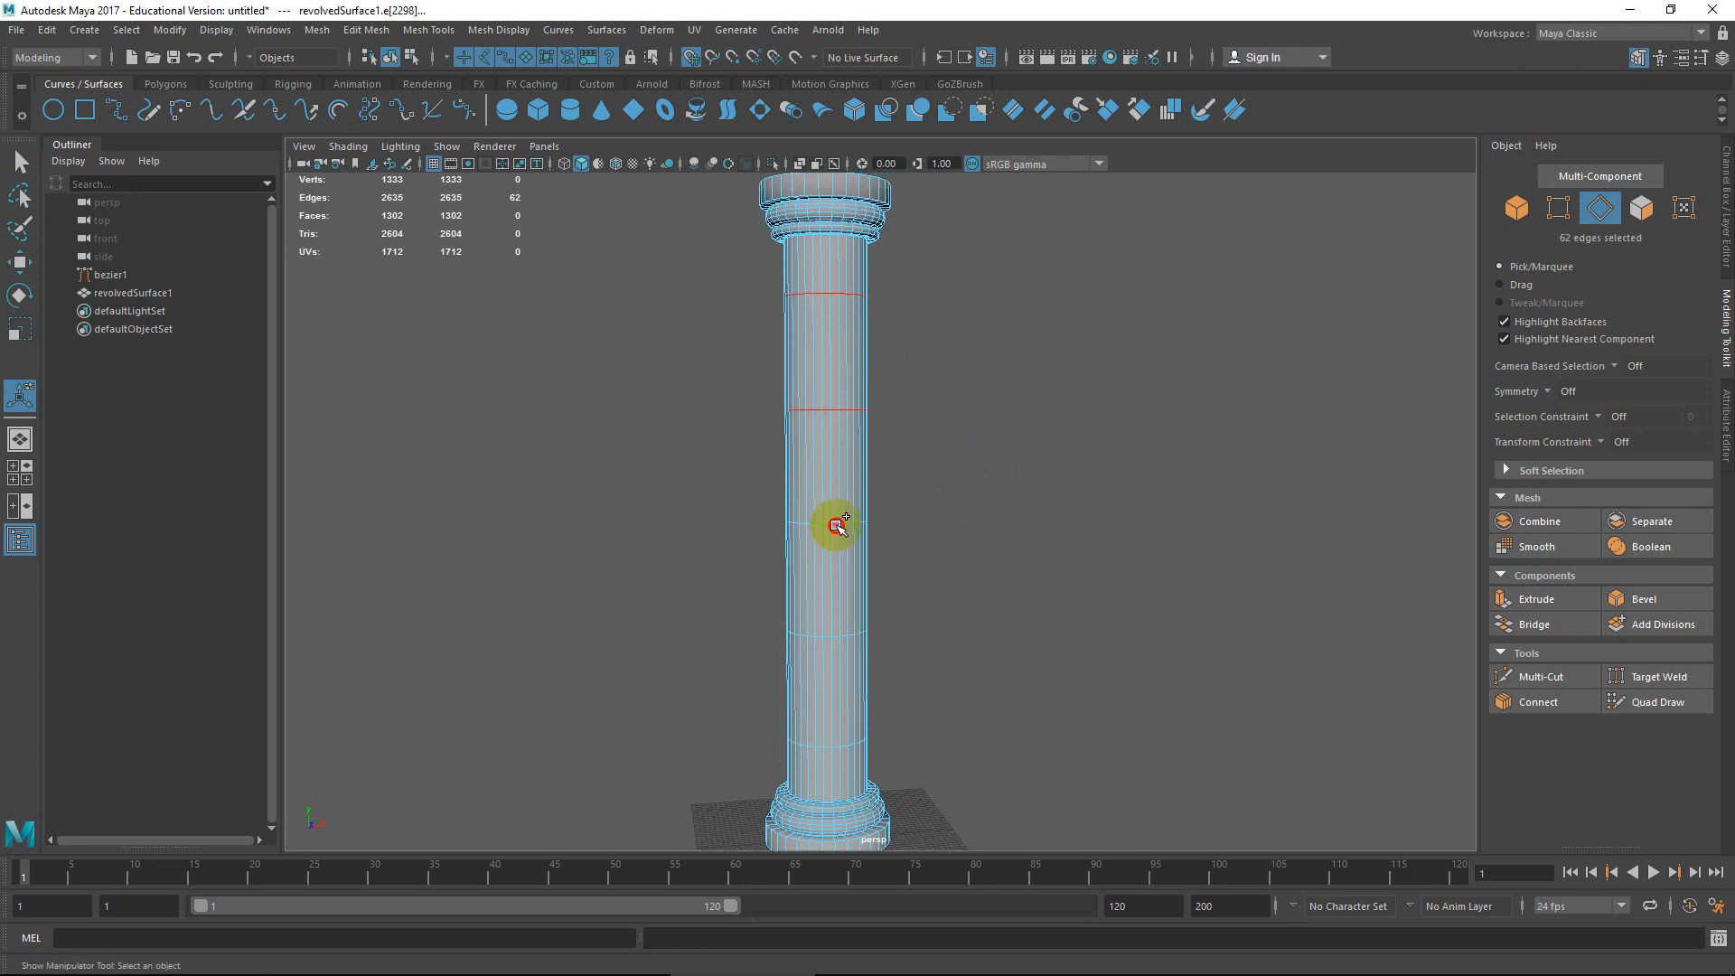
{"action": "double_click", "coordinate": [836, 524], "text": "shift"}
{"action": "double_click", "coordinate": [836, 636], "text": "shift"}
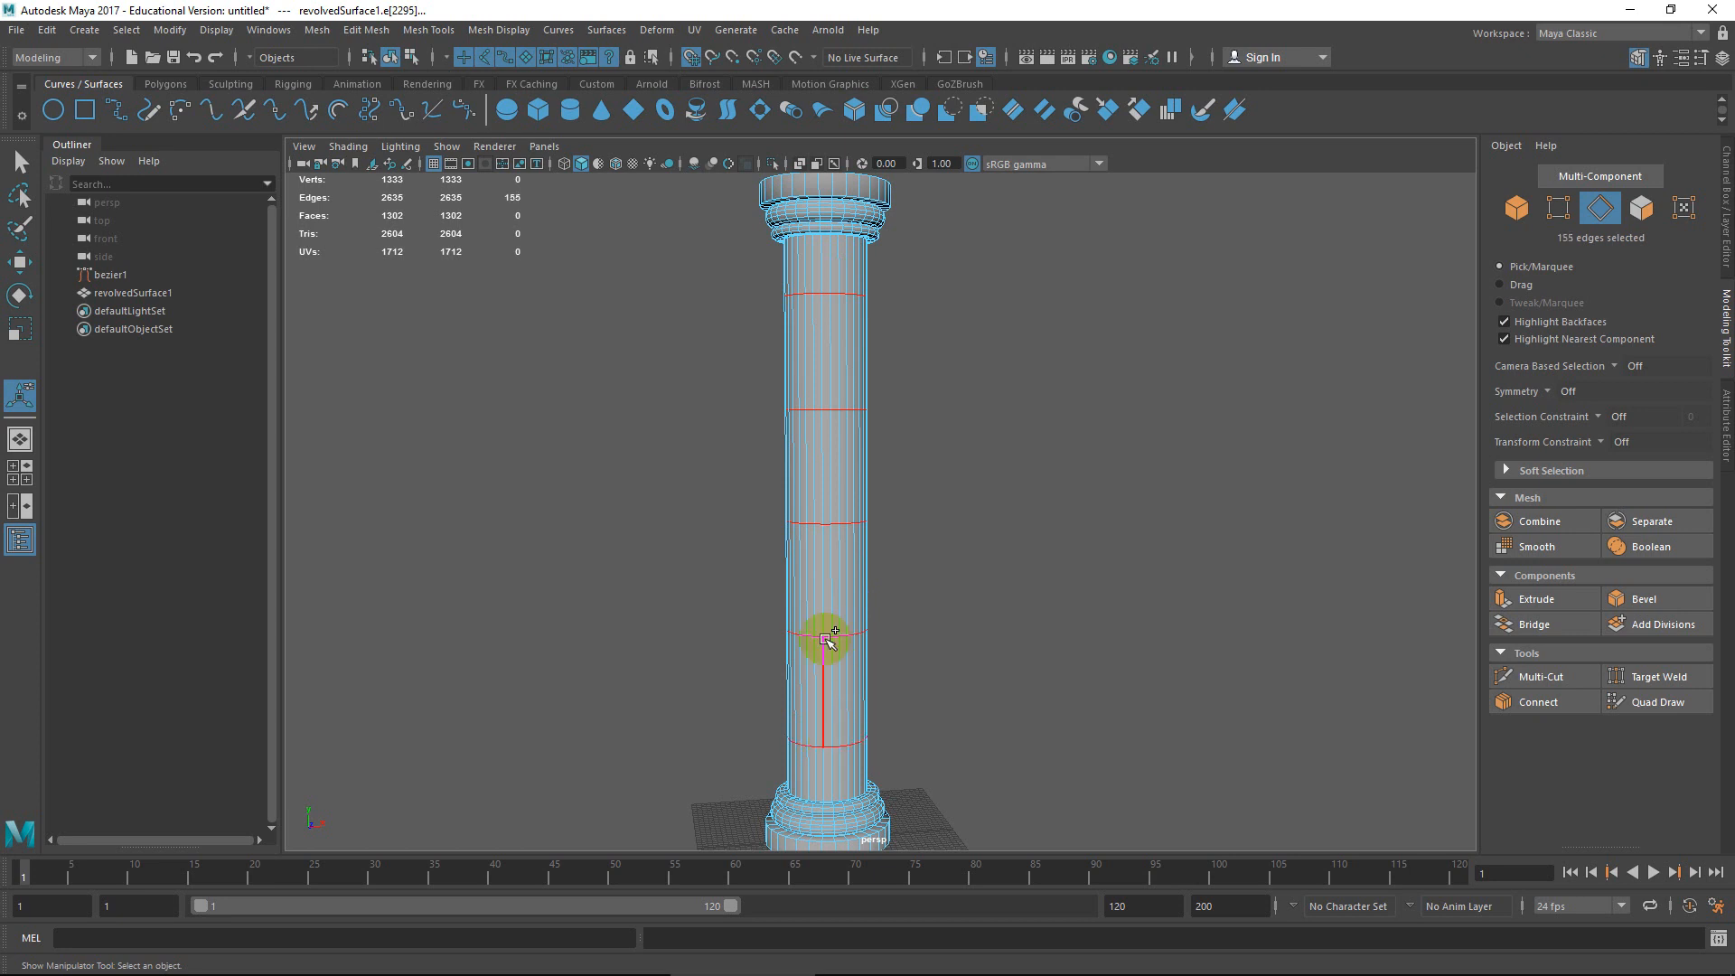
{"action": "scroll", "coordinate": [813, 570], "scroll_direction": "up", "scroll_amount": 7}
{"action": "right_click_drag", "start_coordinate": [782, 565], "coordinate": [844, 581], "text": "shift"}
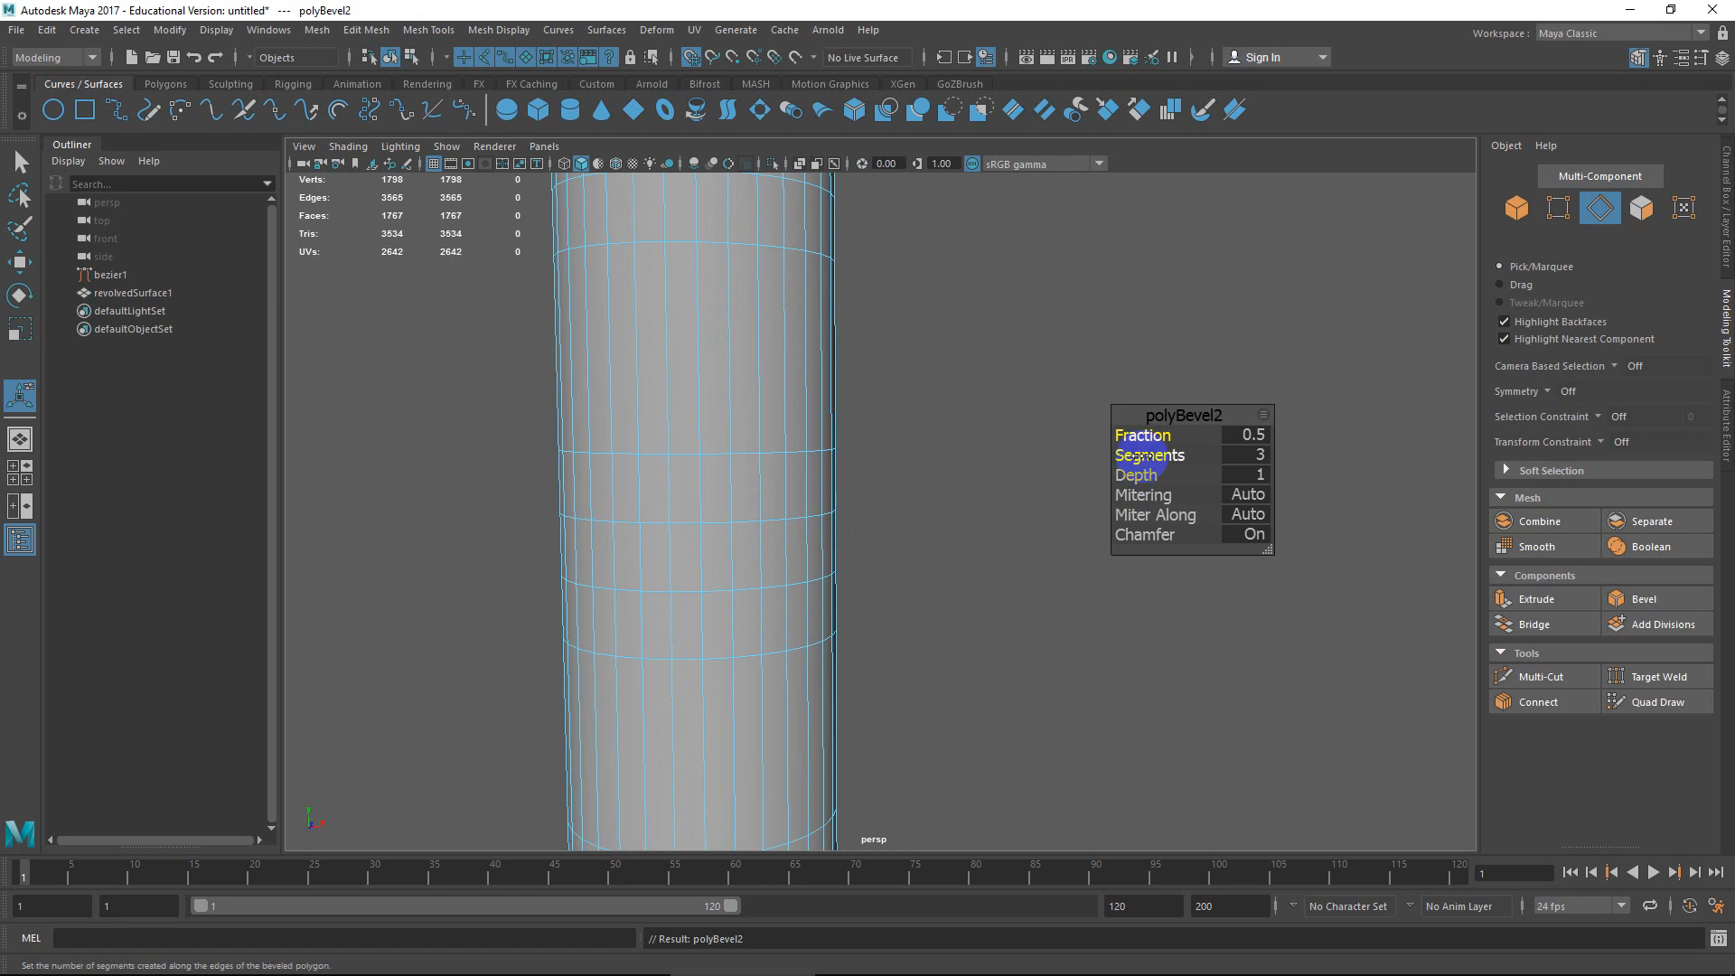
Narrow the shaft's bevels by setting Segments to 1 and Fraction to 0.025.
{"action": "mouse_move", "coordinate": [1146, 459]}
{"action": "left_mouse_down"}
{"action": "mouse_move", "coordinate": [1111, 452]}
{"action": "mouse_move", "coordinate": [1146, 435]}
{"action": "left_mouse_up"}
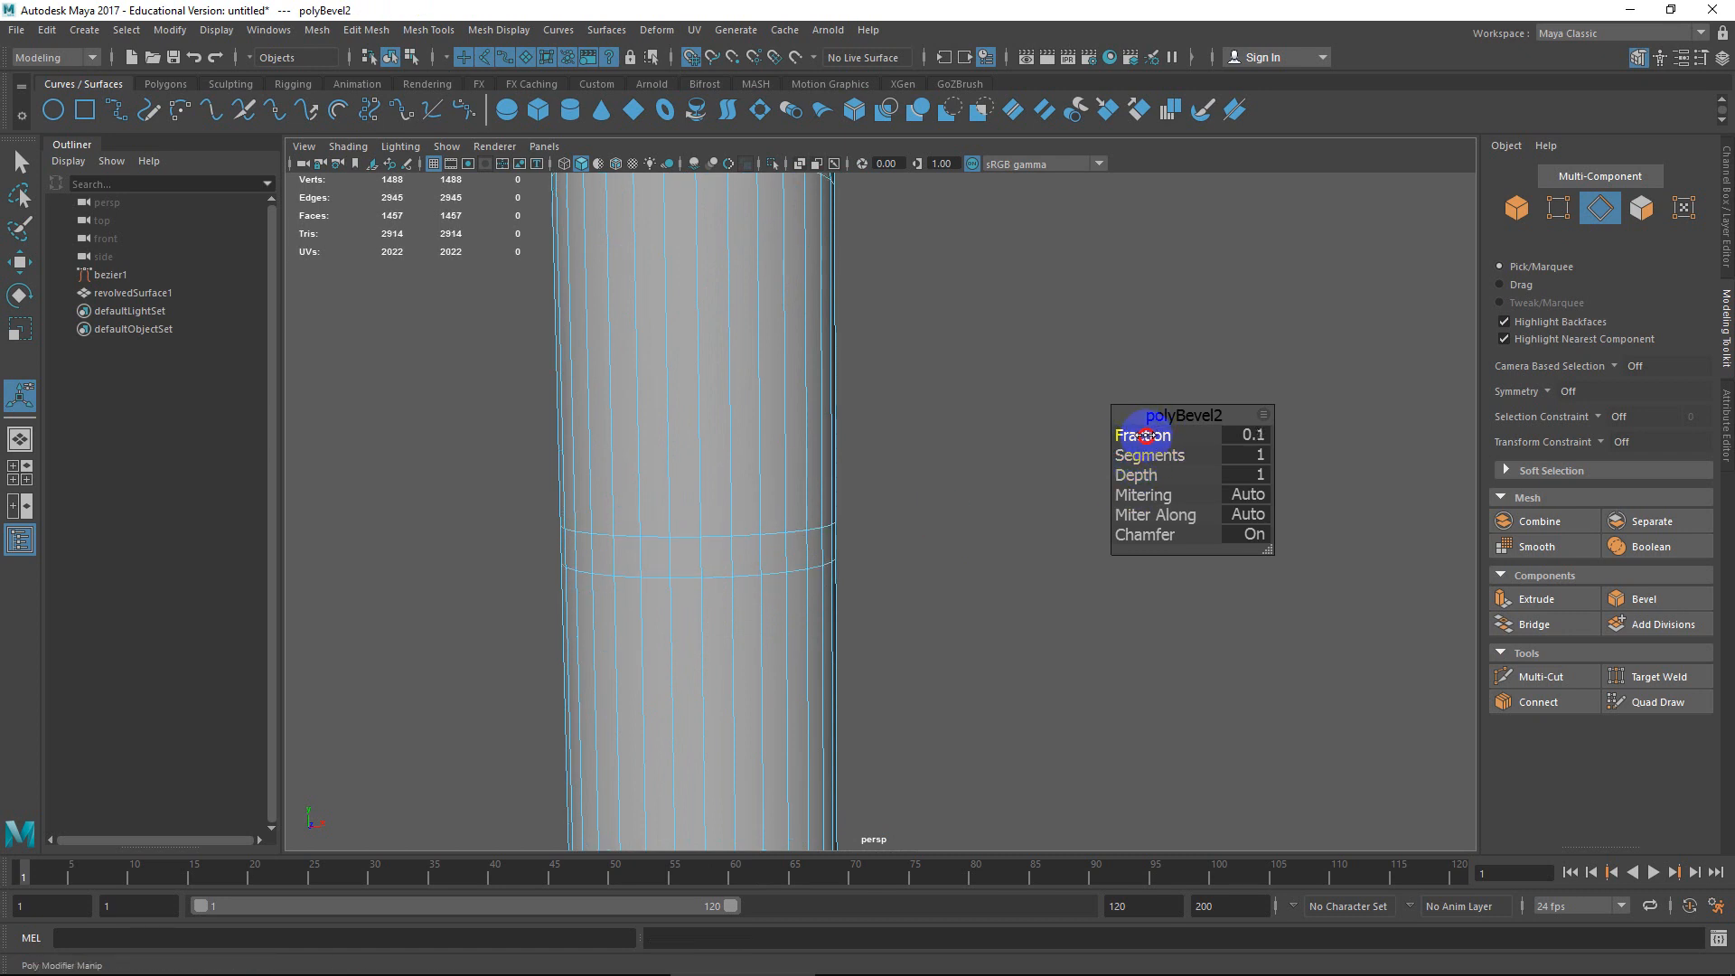
{"action": "left_click", "coordinate": [1247, 435]}
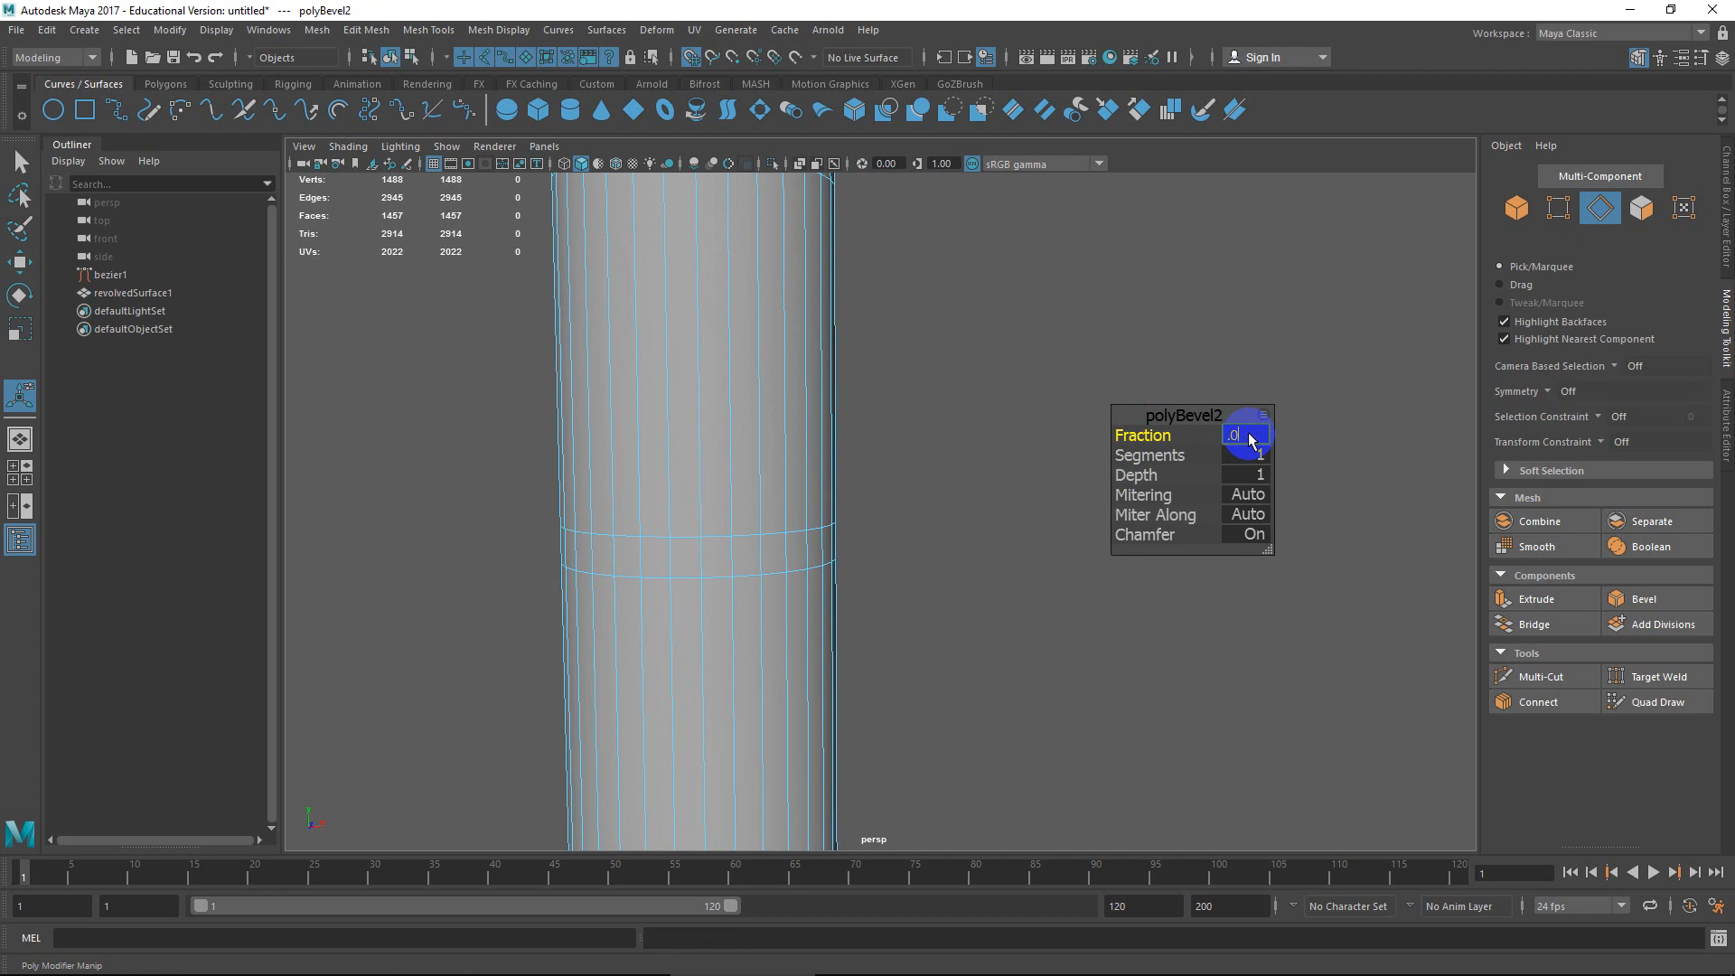
{"action": "key", "text": "Tab"}
{"action": "scroll", "coordinate": [968, 500], "scroll_direction": "down", "scroll_amount": 8}
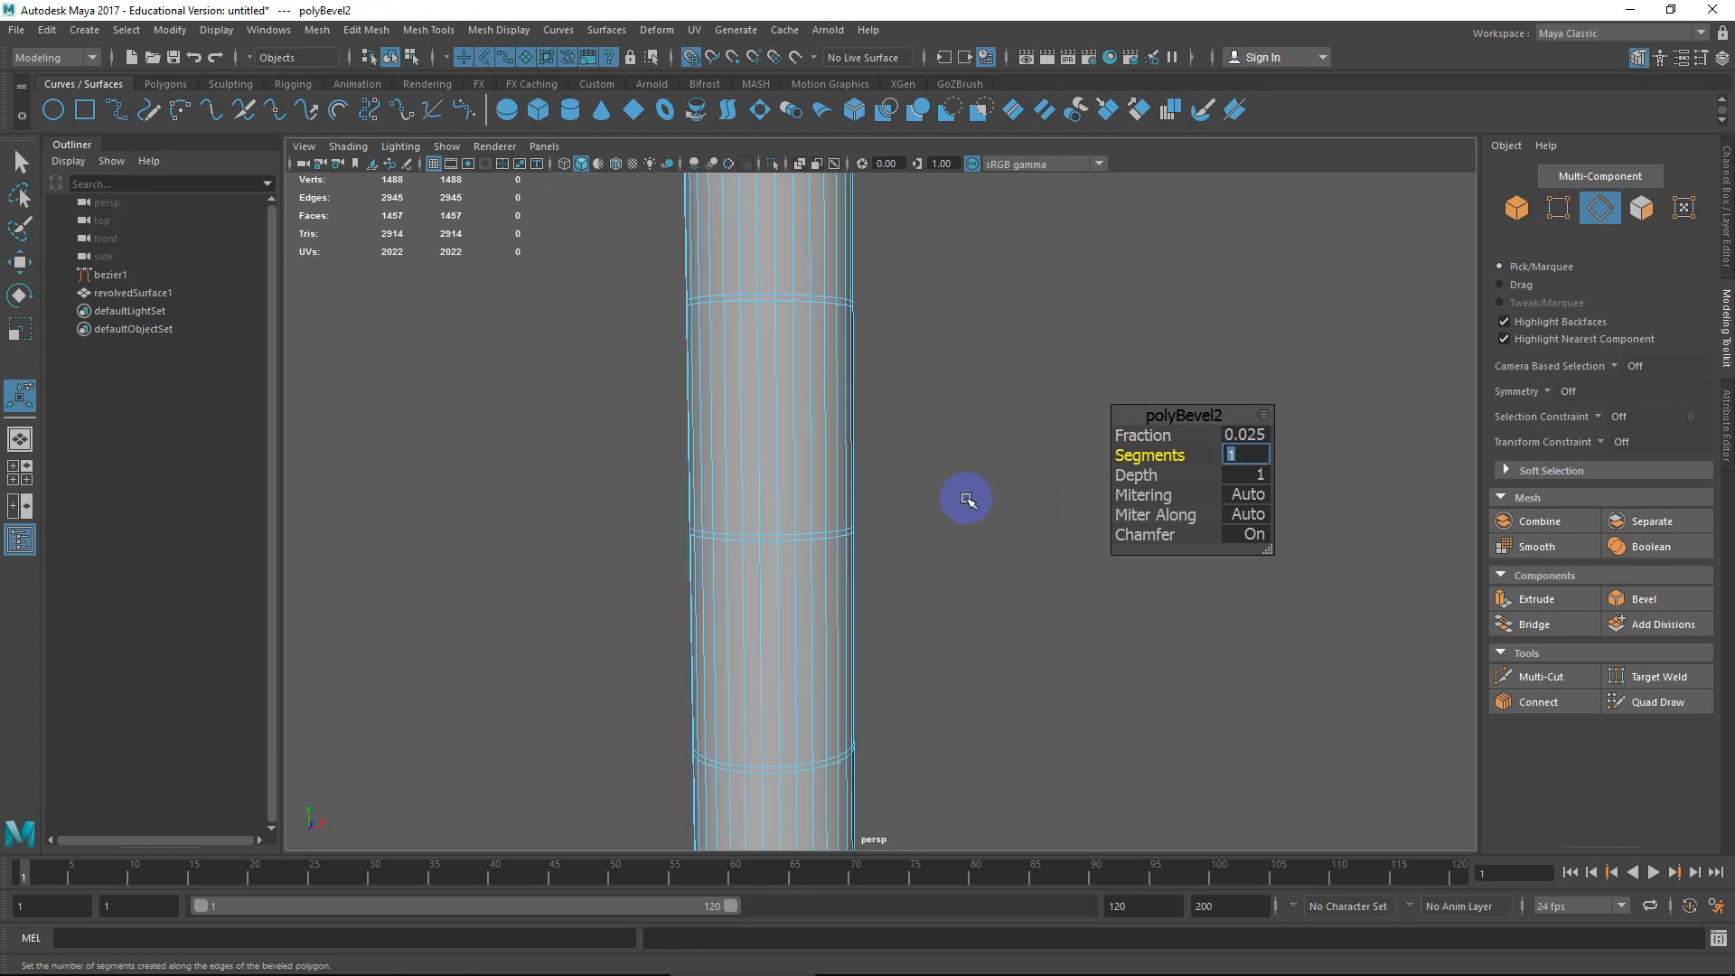
Select the five narrow face bands that run all the way around the shaft.
{"action": "middle_click_drag", "start_coordinate": [906, 577], "coordinate": [917, 624], "text": "alt"}
{"action": "scroll", "coordinate": [815, 412], "scroll_direction": "up", "scroll_amount": 4}
{"action": "scroll", "coordinate": [813, 411], "scroll_direction": "up", "scroll_amount": 5}
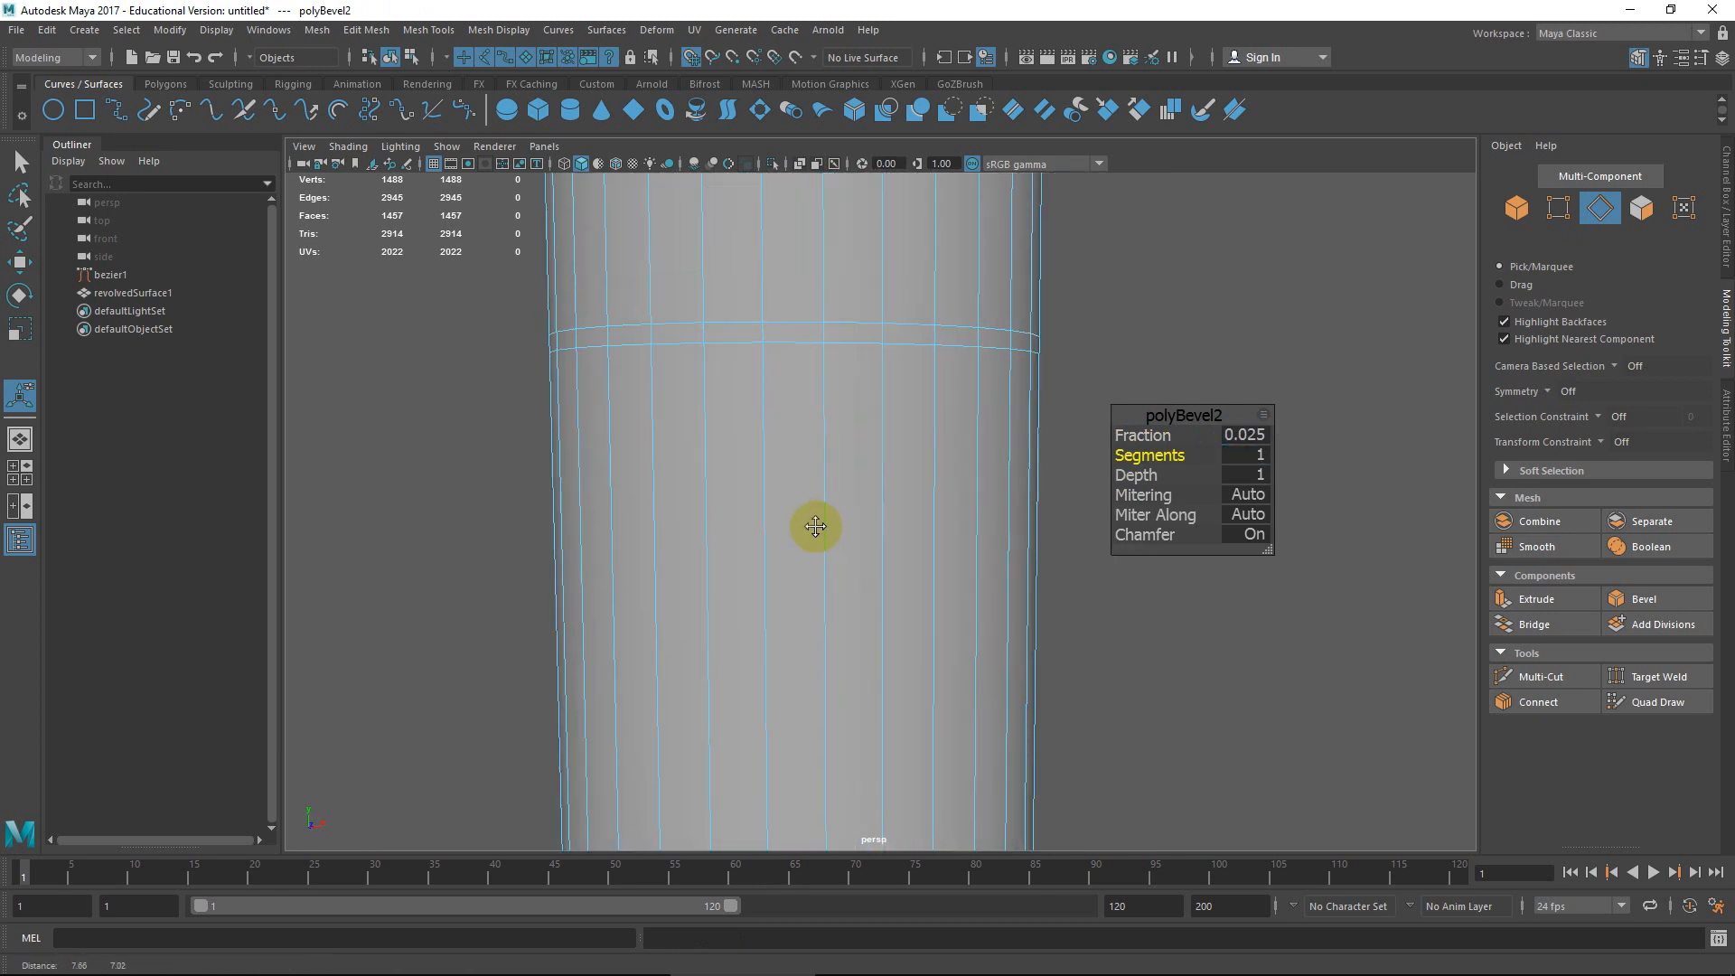
{"action": "right_click", "coordinate": [1029, 343]}
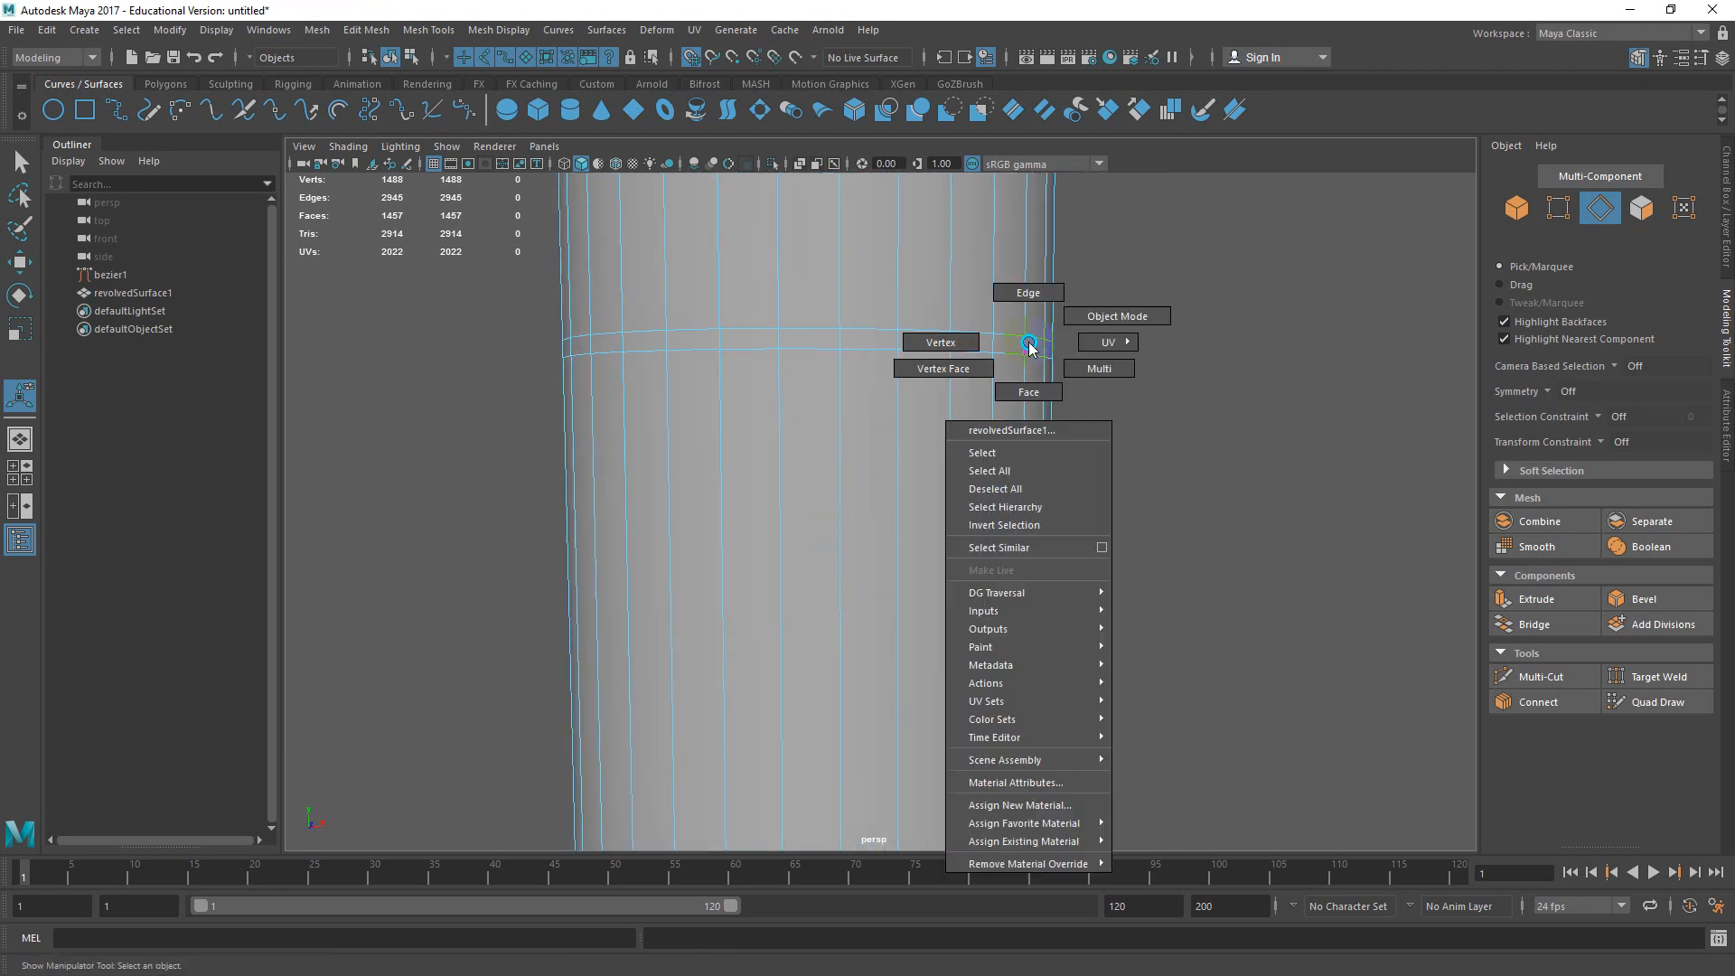
{"action": "left_click", "coordinate": [1029, 392]}
{"action": "left_click", "coordinate": [922, 343]}
{"action": "double_click", "coordinate": [923, 349], "text": "shift"}
{"action": "middle_click_drag", "start_coordinate": [1019, 587], "coordinate": [1022, 368], "text": "alt"}
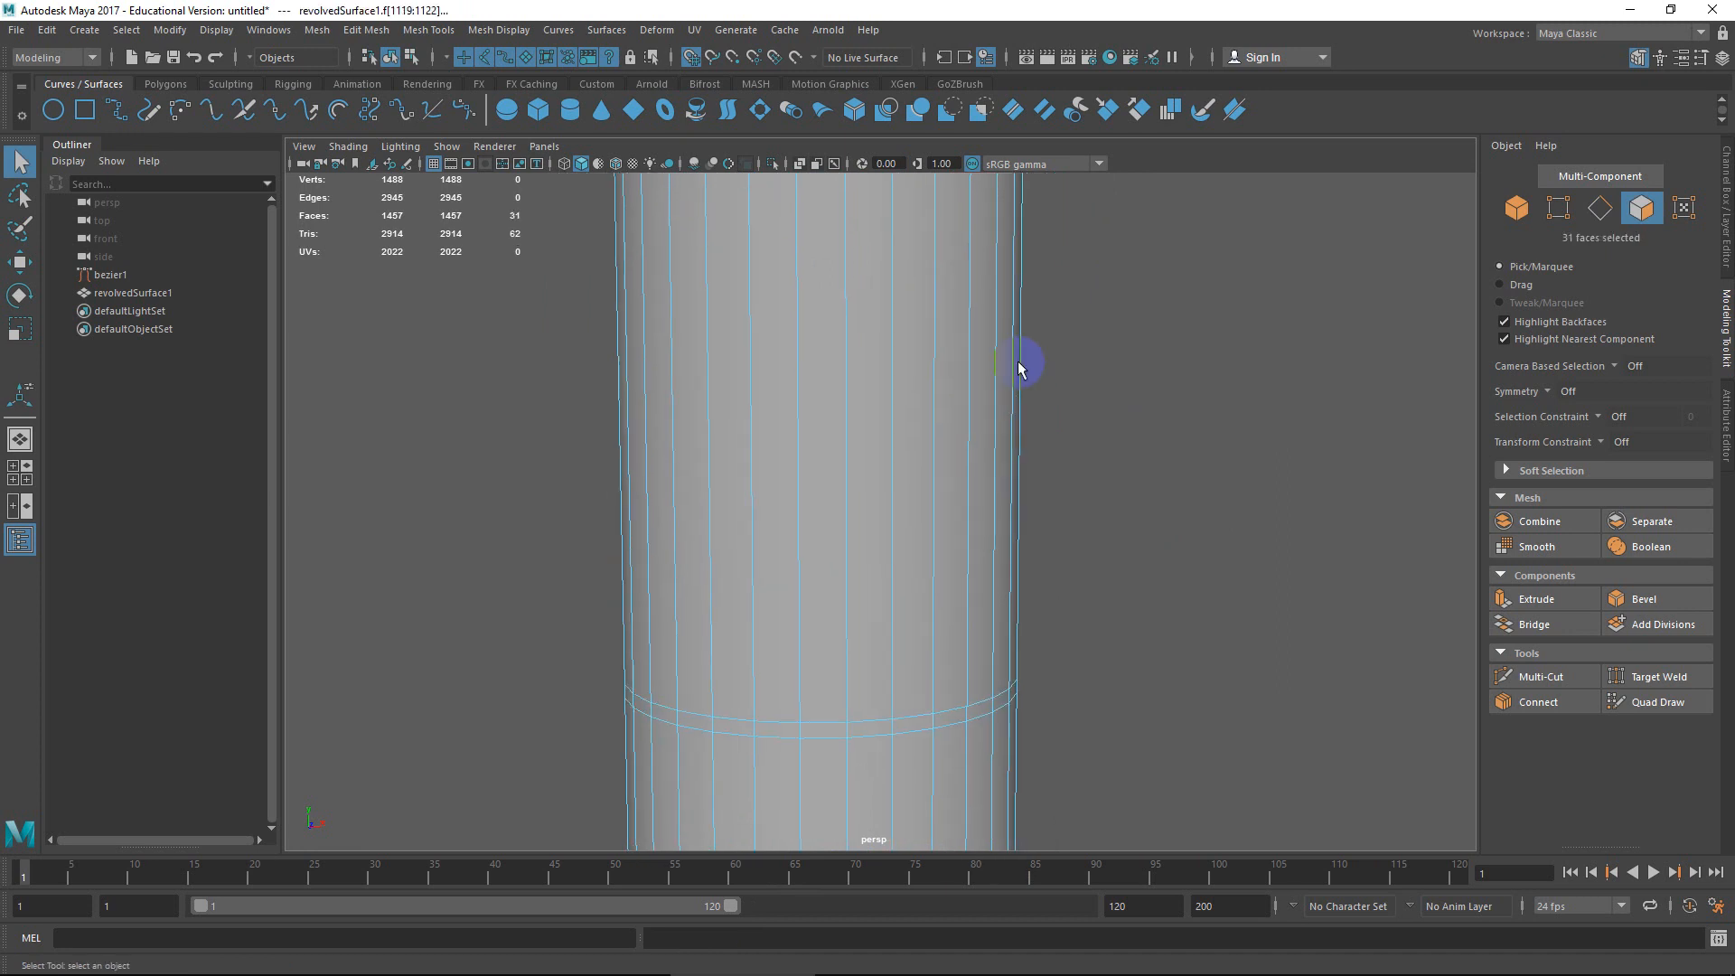
{"action": "scroll", "coordinate": [1022, 368], "scroll_direction": "down", "scroll_amount": 4}
{"action": "middle_click_drag", "start_coordinate": [998, 560], "coordinate": [985, 302], "text": "alt"}
{"action": "left_click", "coordinate": [885, 371], "text": "shift"}
{"action": "double_click", "coordinate": [863, 370], "text": "shift"}
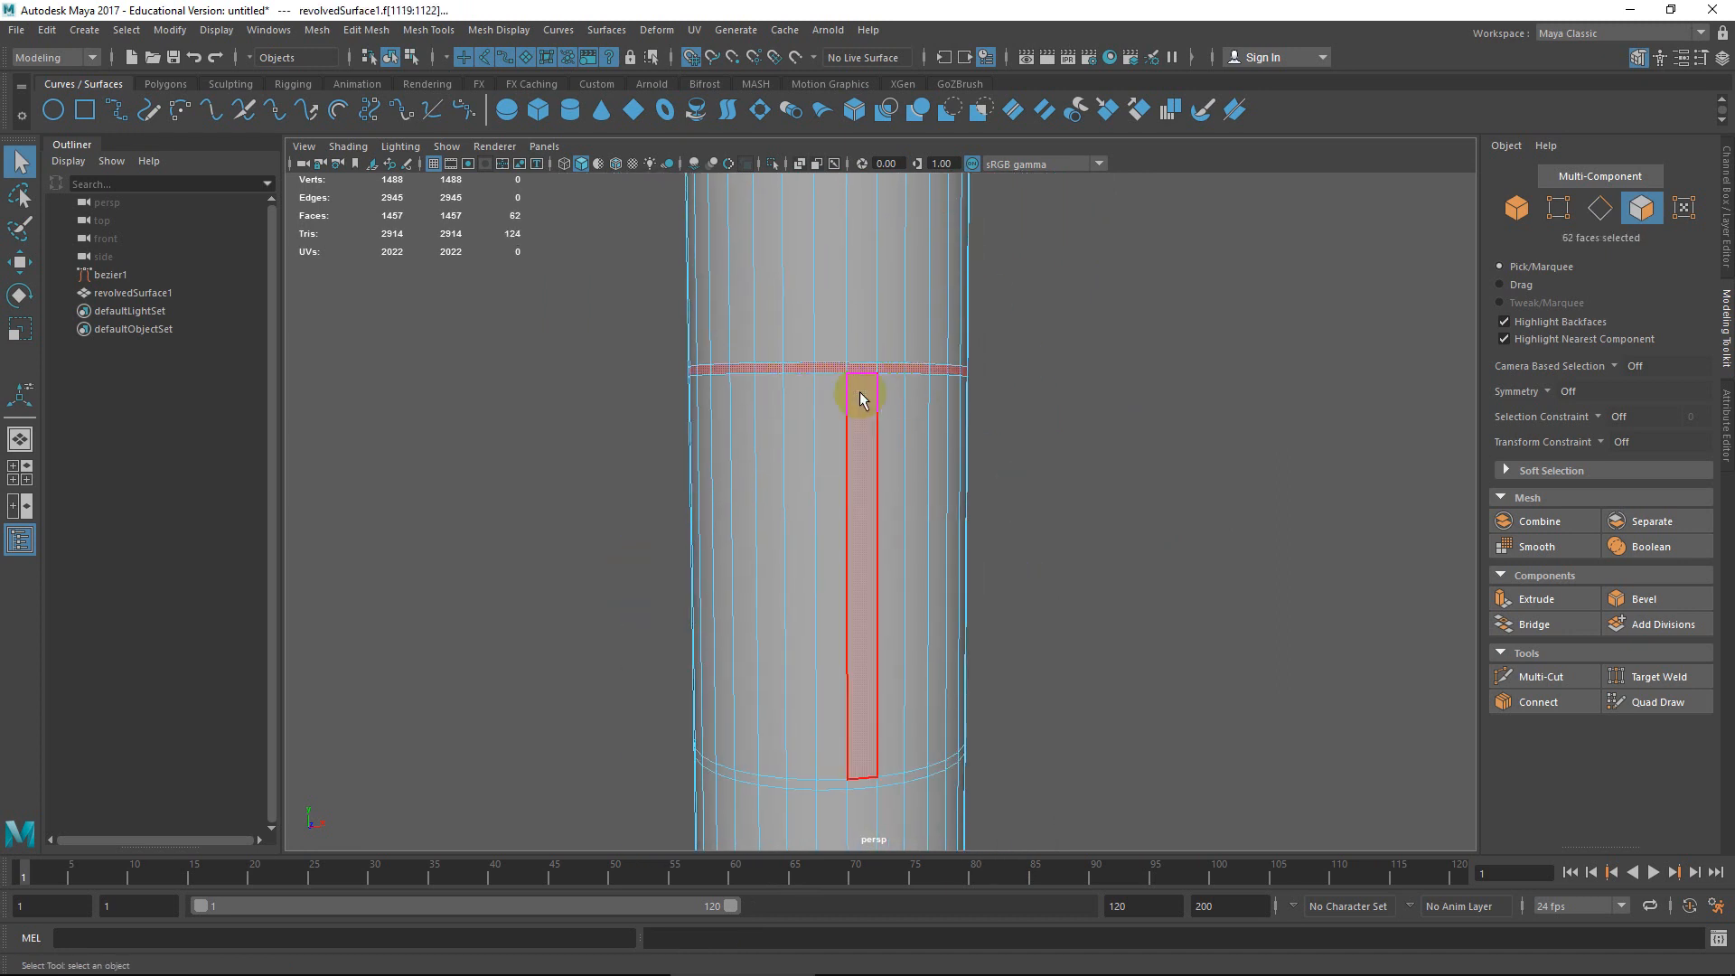
{"action": "middle_click_drag", "start_coordinate": [888, 665], "coordinate": [912, 403], "text": "alt"}
{"action": "double_click", "coordinate": [906, 522], "text": "shift"}
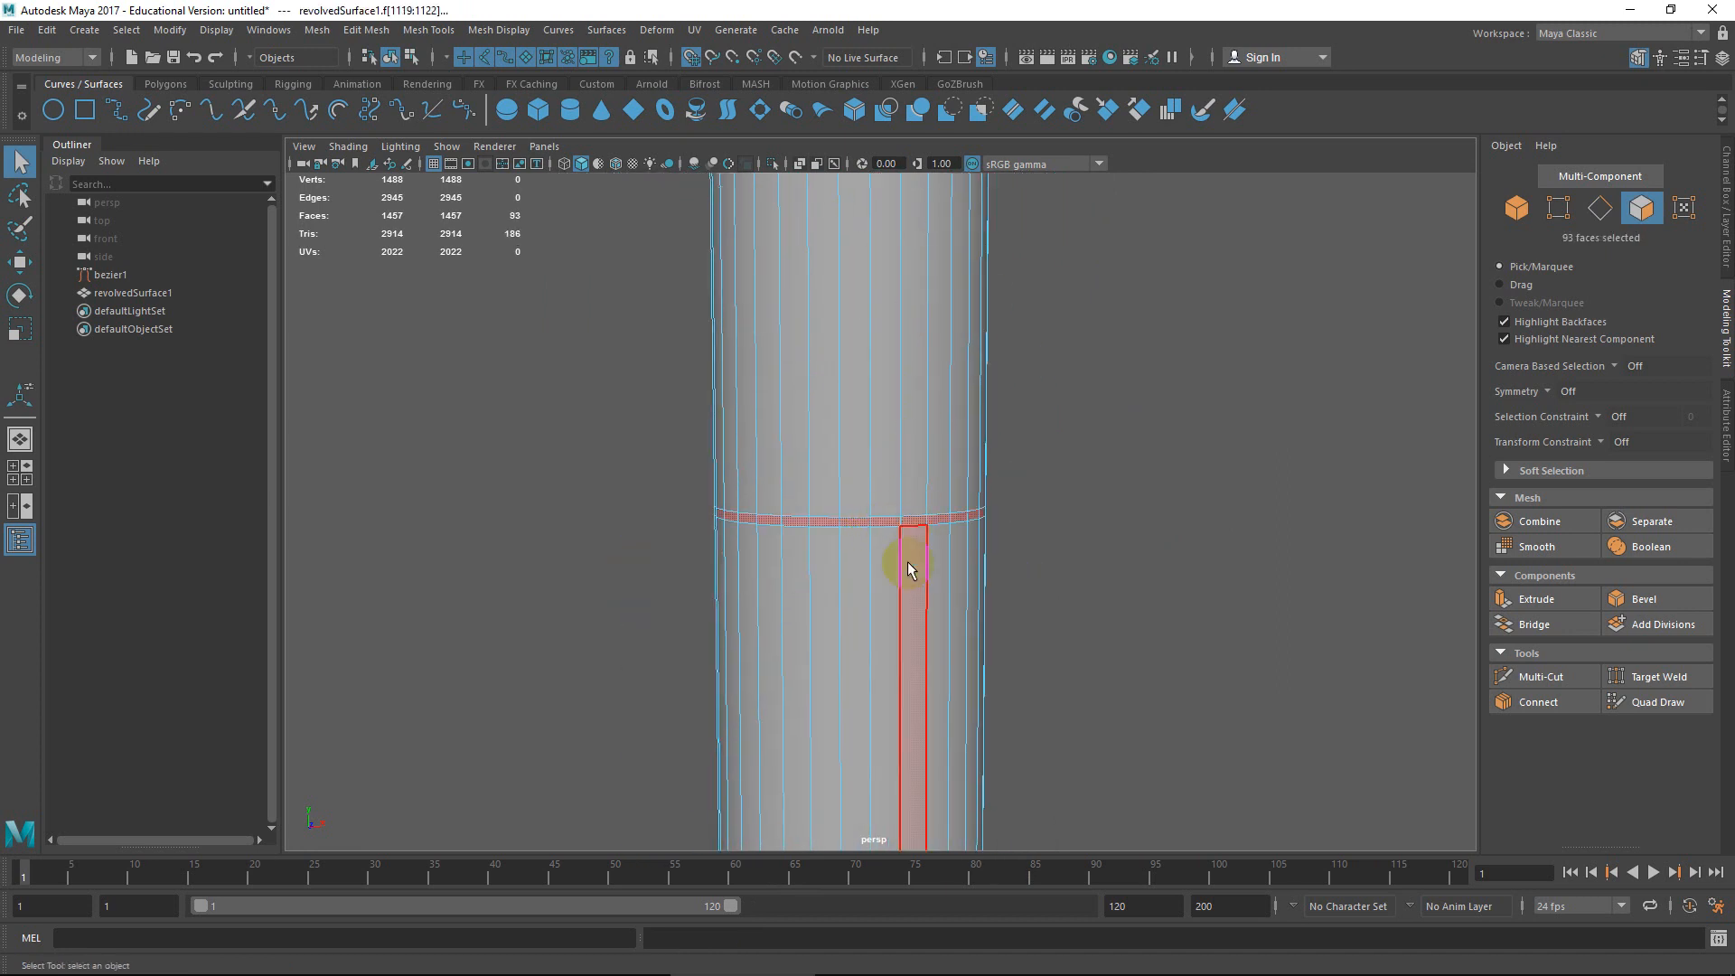
{"action": "middle_click_drag", "start_coordinate": [910, 565], "coordinate": [931, 496], "text": "alt"}
{"action": "scroll", "coordinate": [931, 496], "scroll_direction": "down", "scroll_amount": 2}
{"action": "left_click", "coordinate": [897, 646], "text": "shift"}
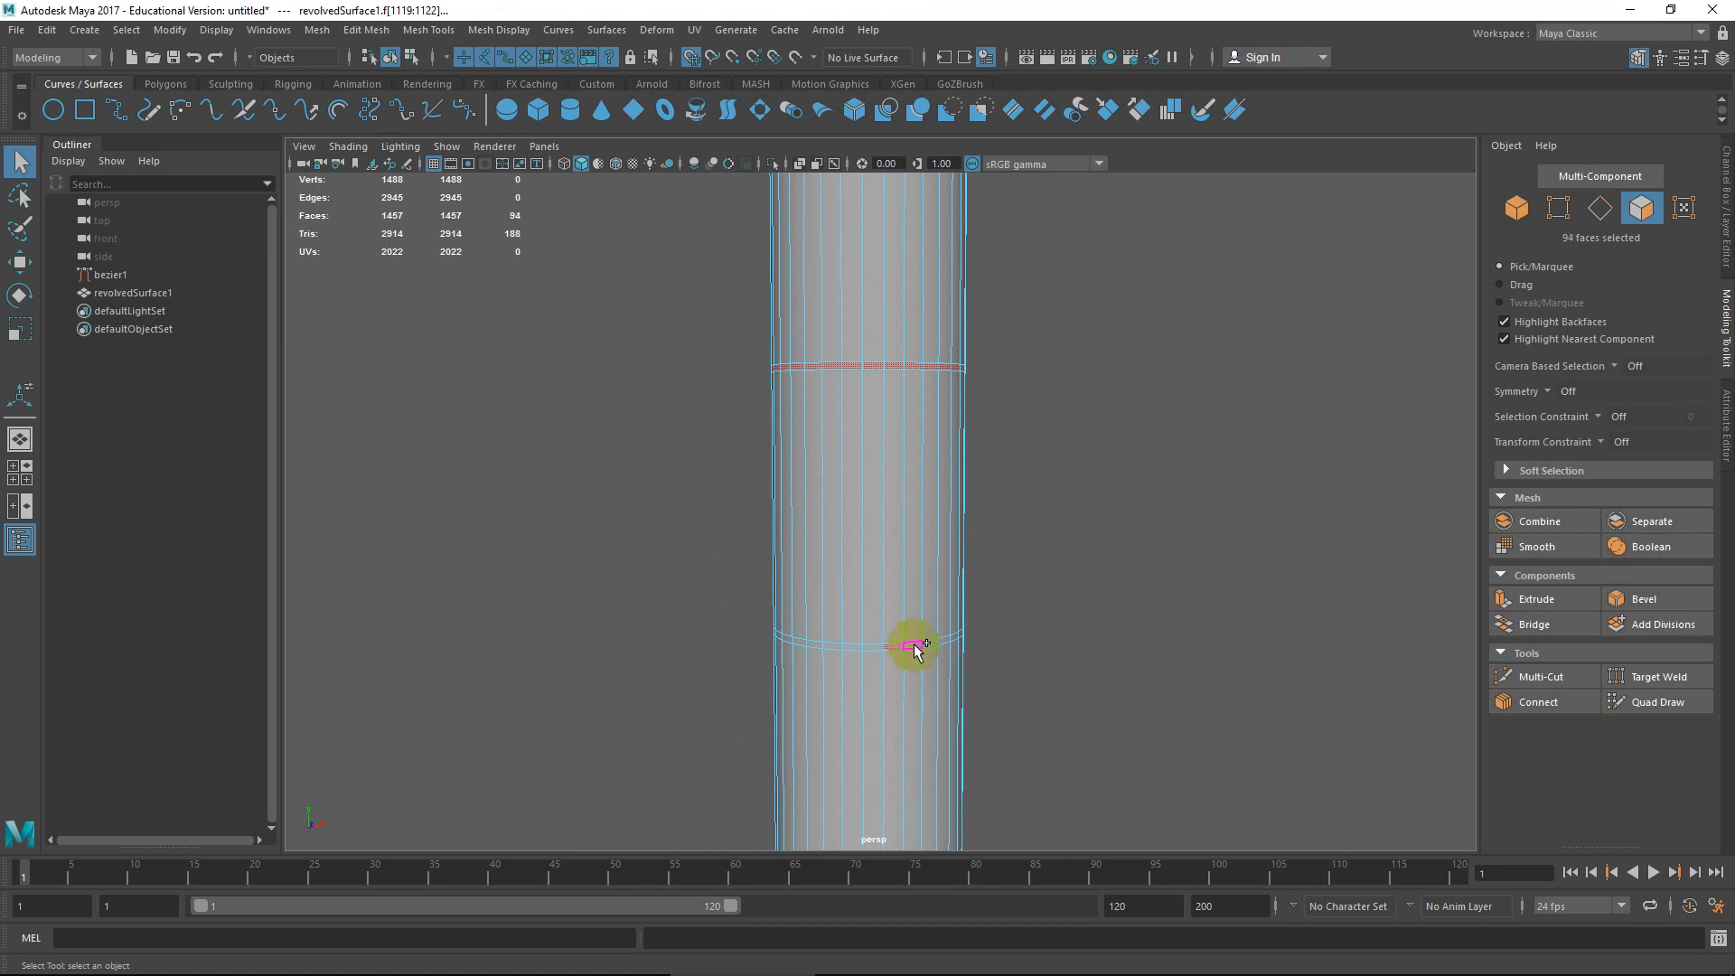
{"action": "double_click", "coordinate": [913, 646], "text": "shift"}
{"action": "middle_click_drag", "start_coordinate": [956, 693], "coordinate": [954, 441], "text": "alt"}
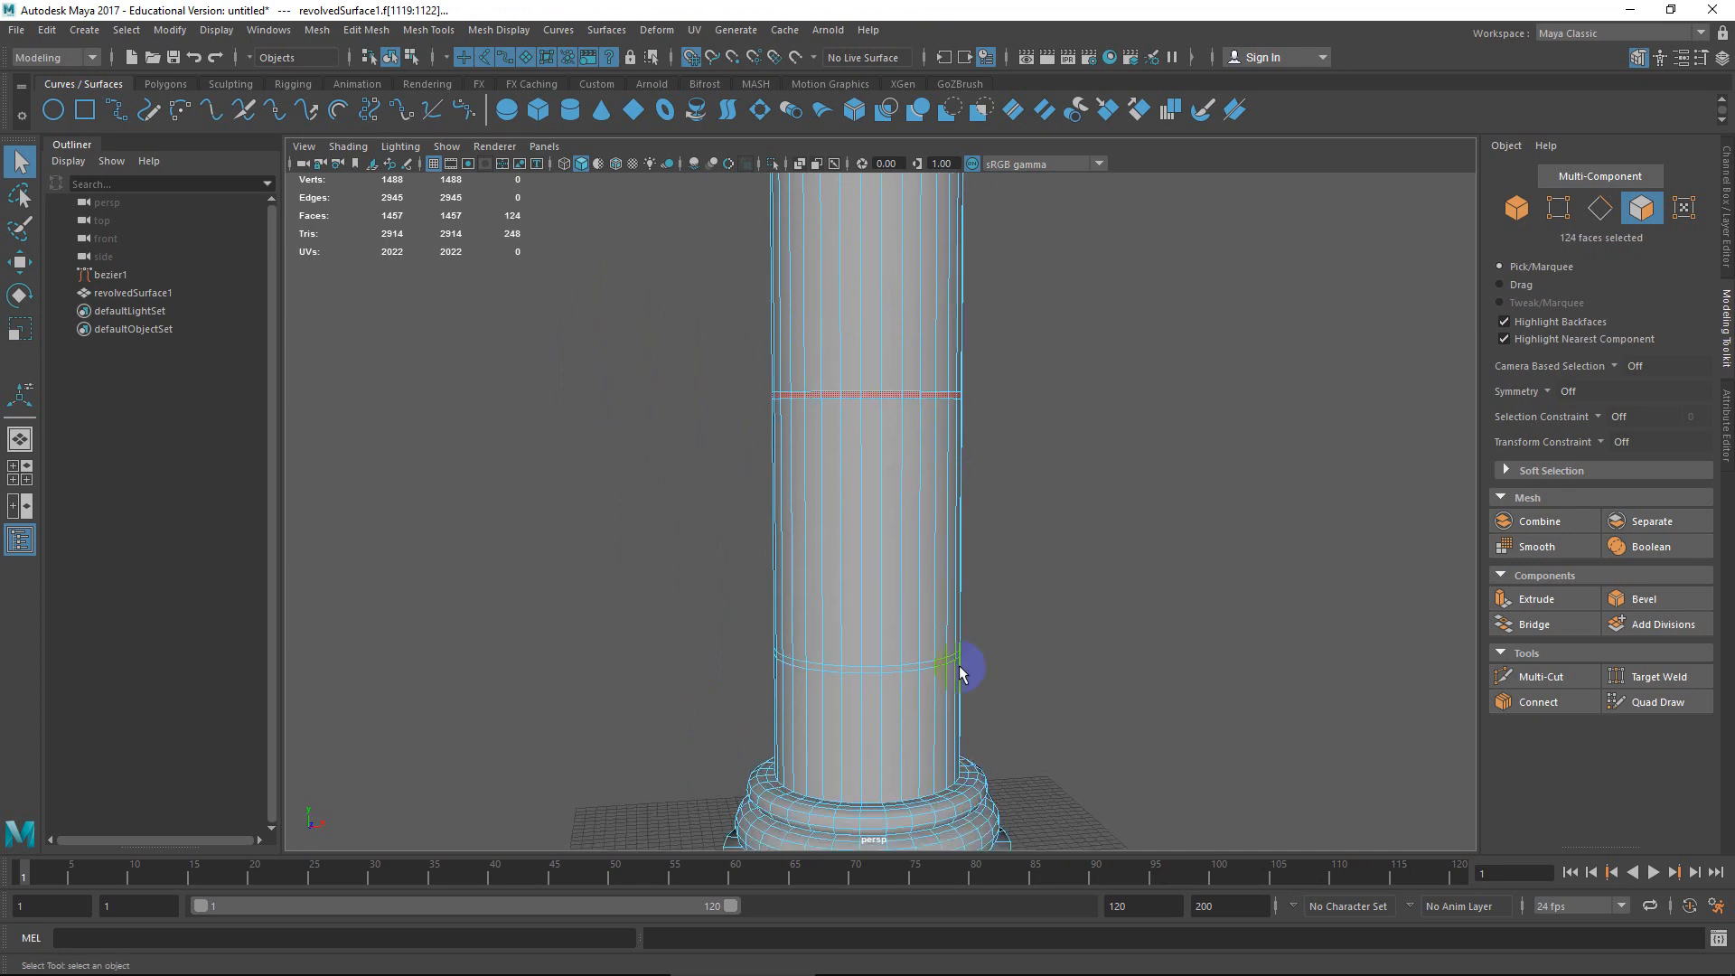
{"action": "double_click", "coordinate": [893, 657], "text": "shift"}
Extrude the five selected face bands inward as thin grooves, return to object mode and deselect the column.
{"action": "right_click_drag", "start_coordinate": [899, 567], "coordinate": [913, 621], "text": "shift"}
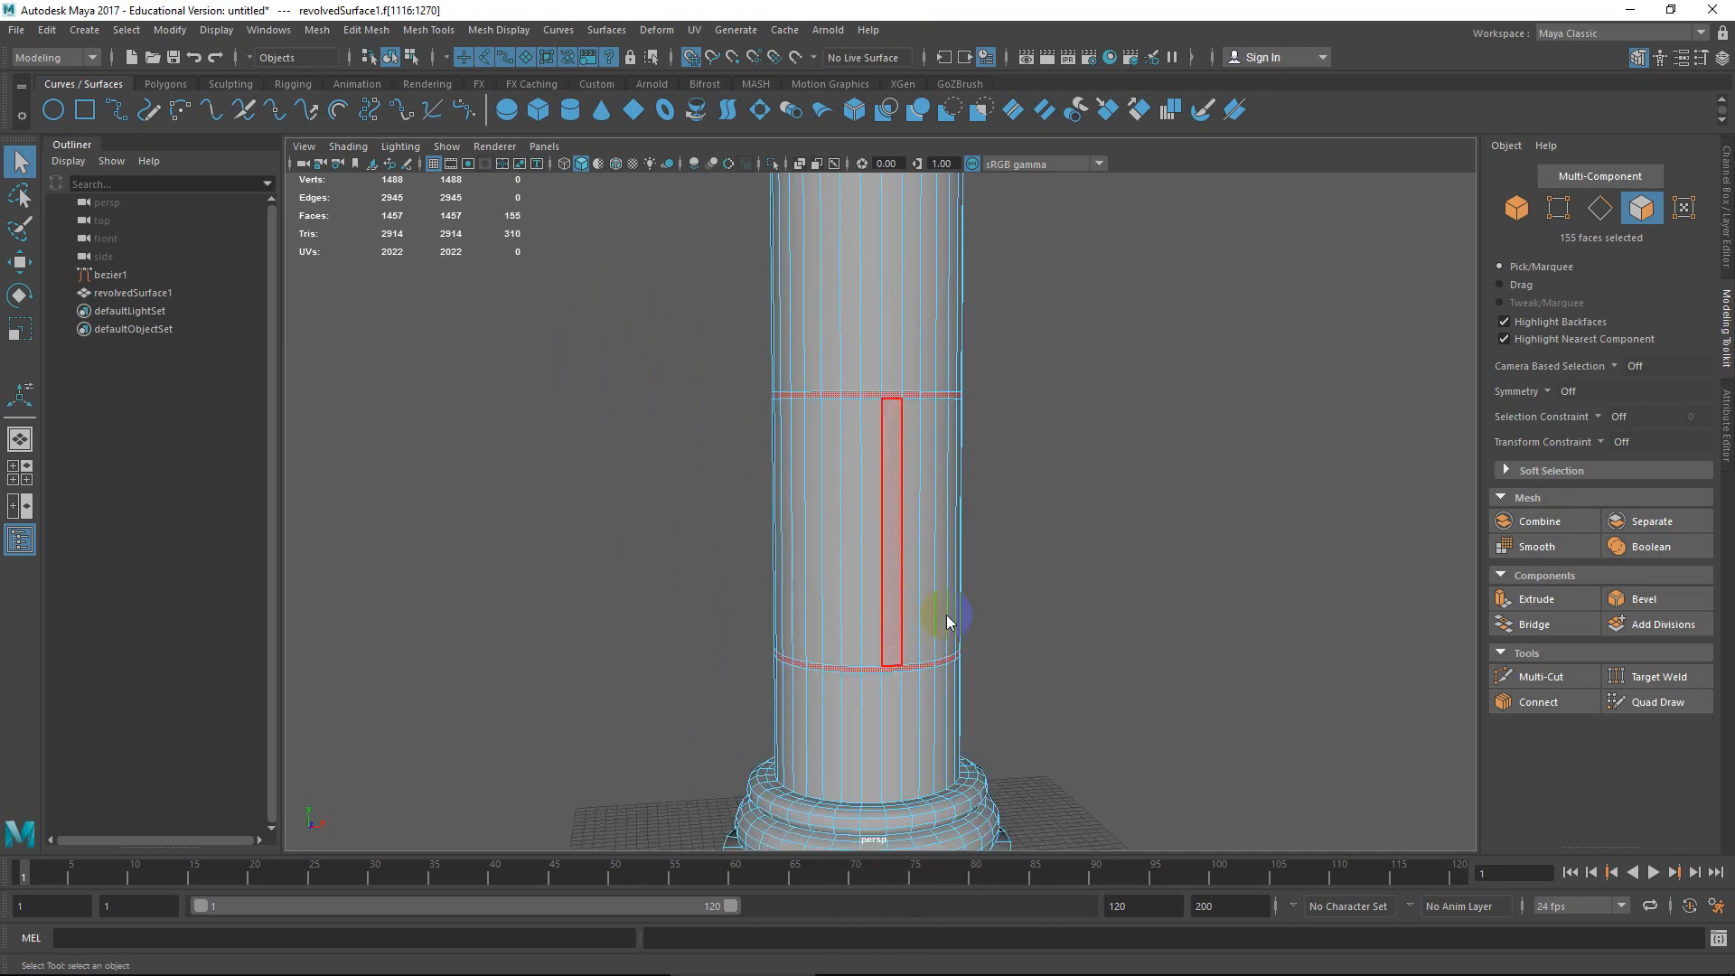
{"action": "left_click_drag", "start_coordinate": [1166, 456], "coordinate": [1155, 457]}
{"action": "left_click", "coordinate": [1059, 363]}
{"action": "scroll", "coordinate": [1061, 367], "scroll_direction": "up", "scroll_amount": 3}
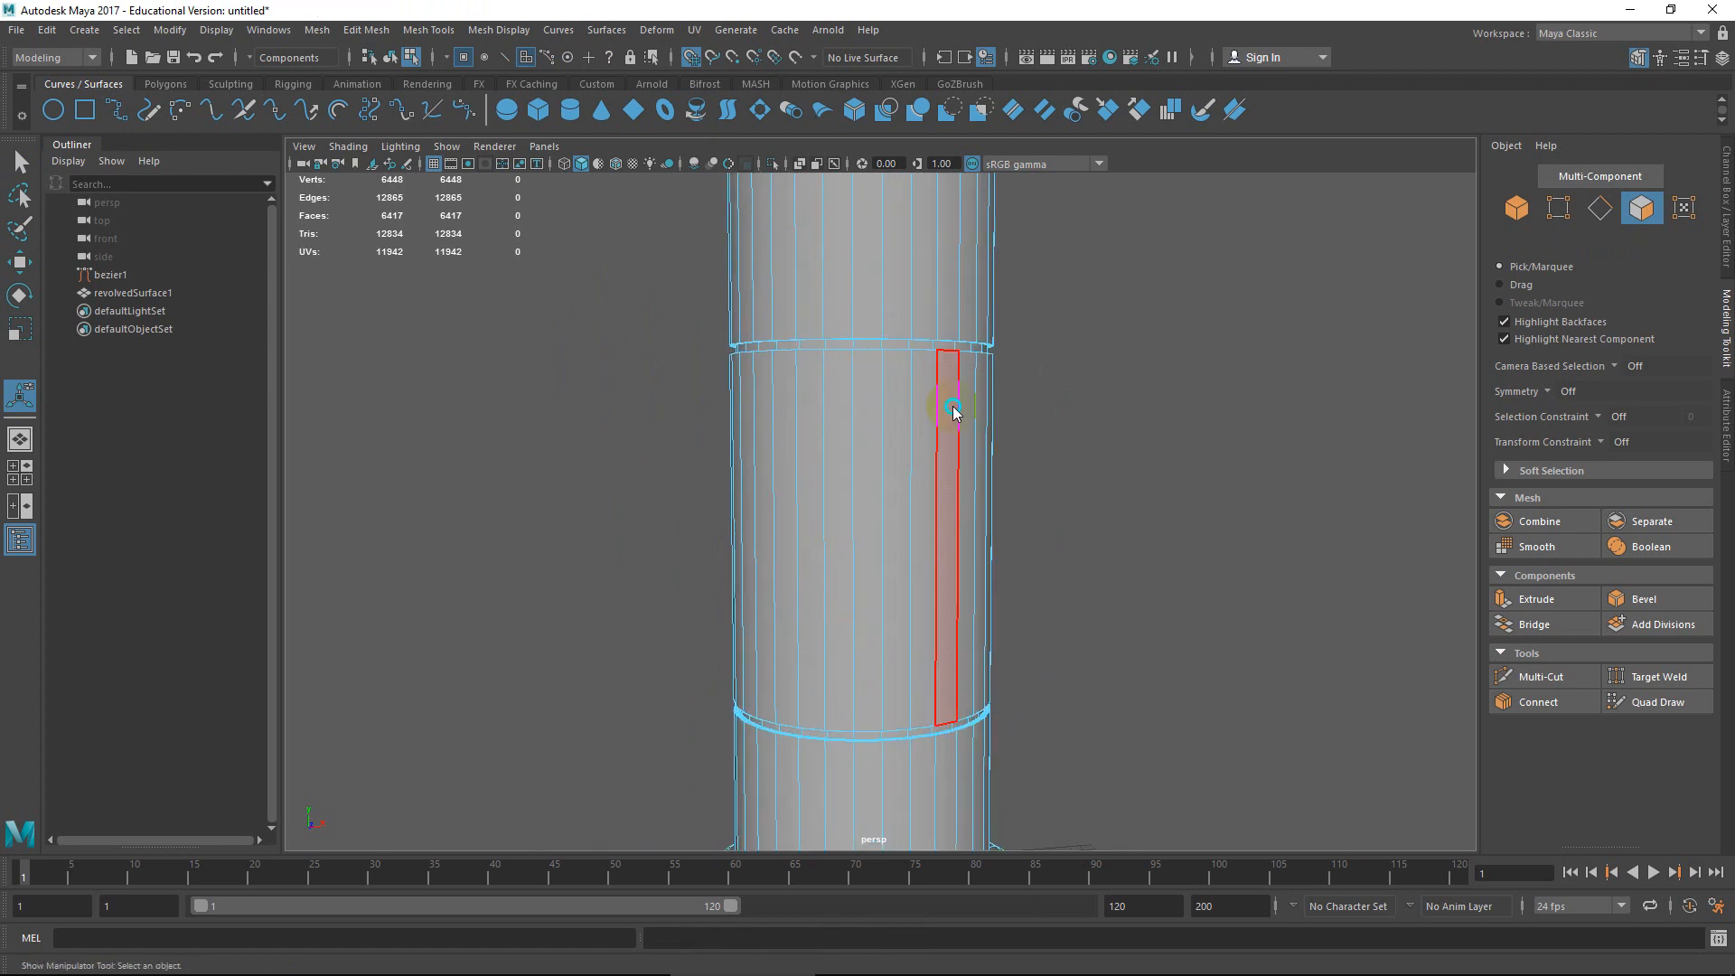
{"action": "right_click_drag", "start_coordinate": [952, 407], "coordinate": [1030, 366]}
{"action": "left_click", "coordinate": [1097, 403]}
Examine the grooves along the shaft and the open top of the column from several angles.
{"action": "scroll", "coordinate": [1073, 497], "scroll_direction": "down", "scroll_amount": 5}
{"action": "scroll", "coordinate": [953, 523], "scroll_direction": "up", "scroll_amount": 6}
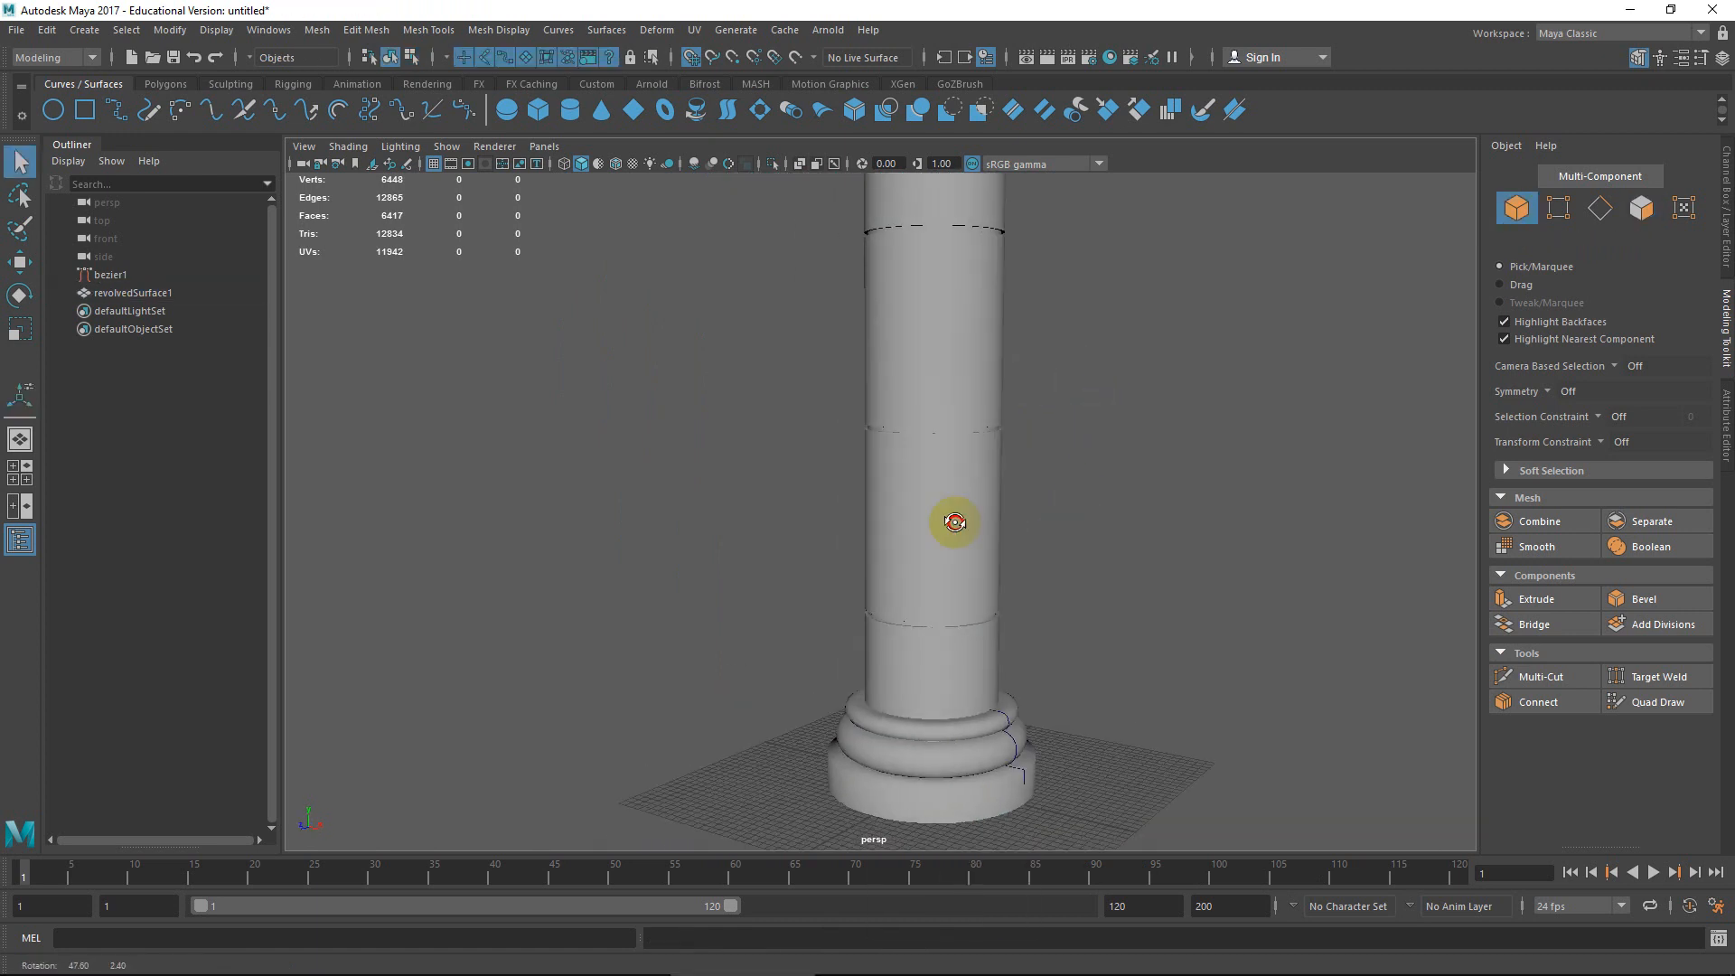
{"action": "scroll", "coordinate": [944, 564], "scroll_direction": "down", "scroll_amount": 5}
{"action": "left_click_drag", "start_coordinate": [980, 461], "coordinate": [922, 403], "text": "alt"}
{"action": "right_click_drag", "start_coordinate": [922, 403], "coordinate": [907, 518], "text": "alt"}
{"action": "left_click_drag", "start_coordinate": [908, 518], "coordinate": [899, 470], "text": "alt"}
{"action": "right_click_drag", "start_coordinate": [890, 421], "coordinate": [891, 449]}
{"action": "left_click_drag", "start_coordinate": [928, 364], "coordinate": [945, 321], "text": "alt"}
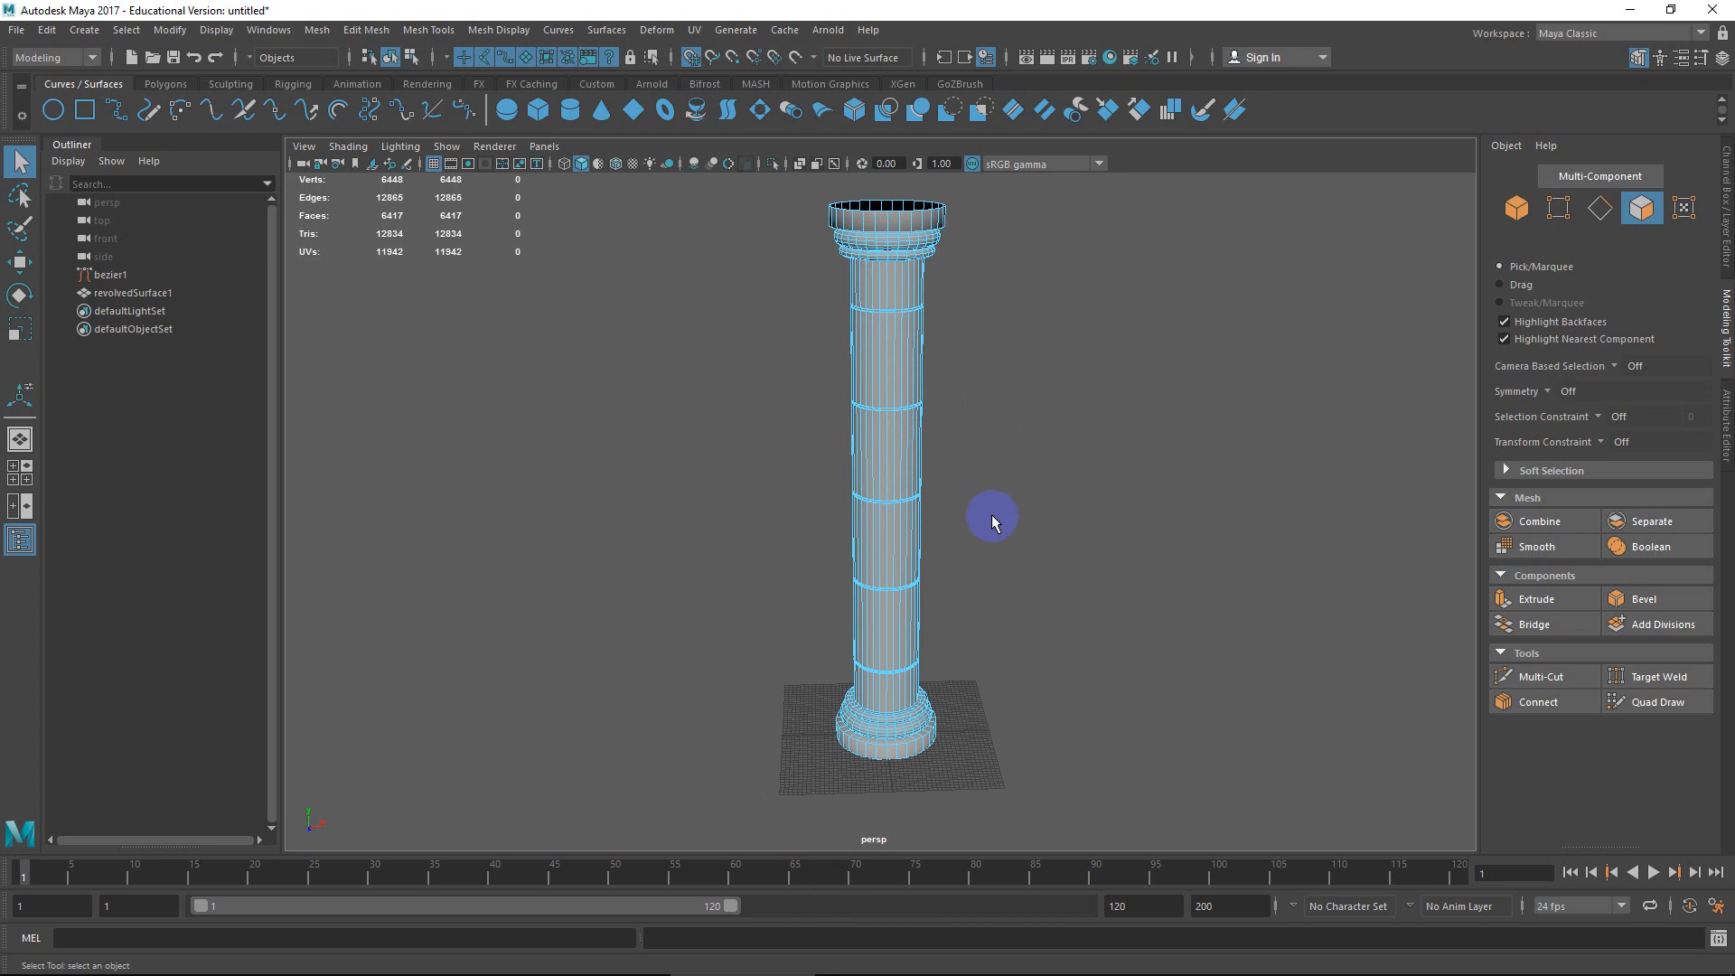
Select the finished column as an object and hide it.
{"action": "right_click_drag", "start_coordinate": [868, 366], "coordinate": [949, 348]}
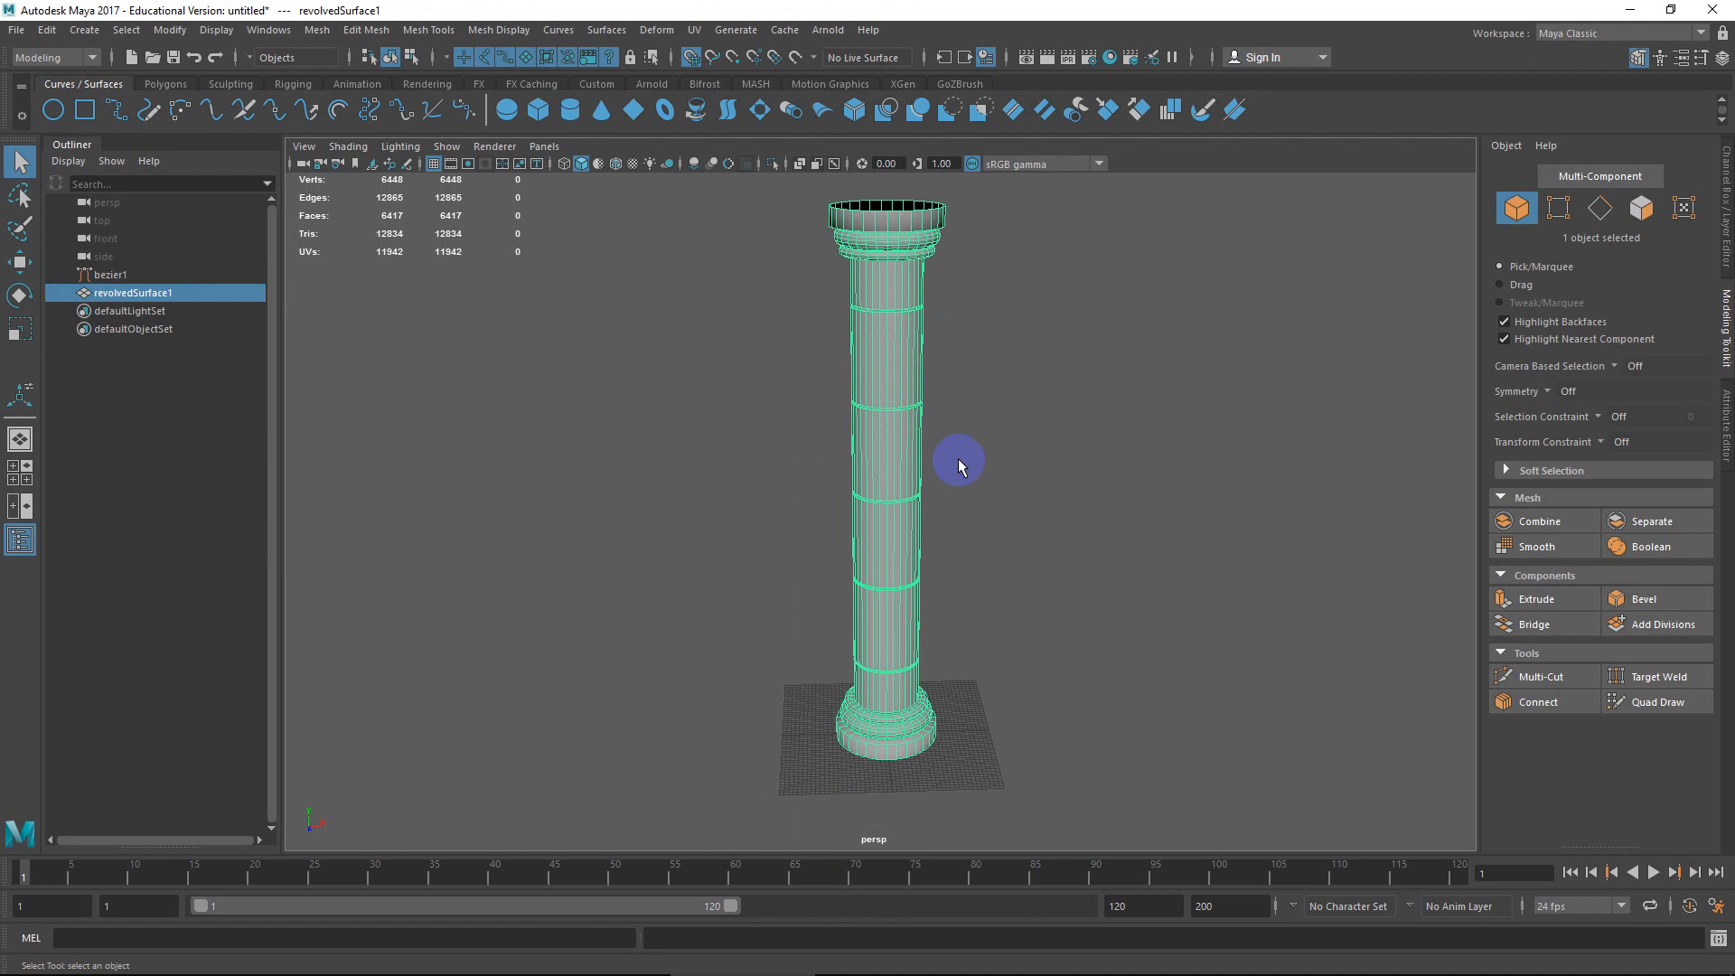
{"action": "key", "text": "ctrl+h"}
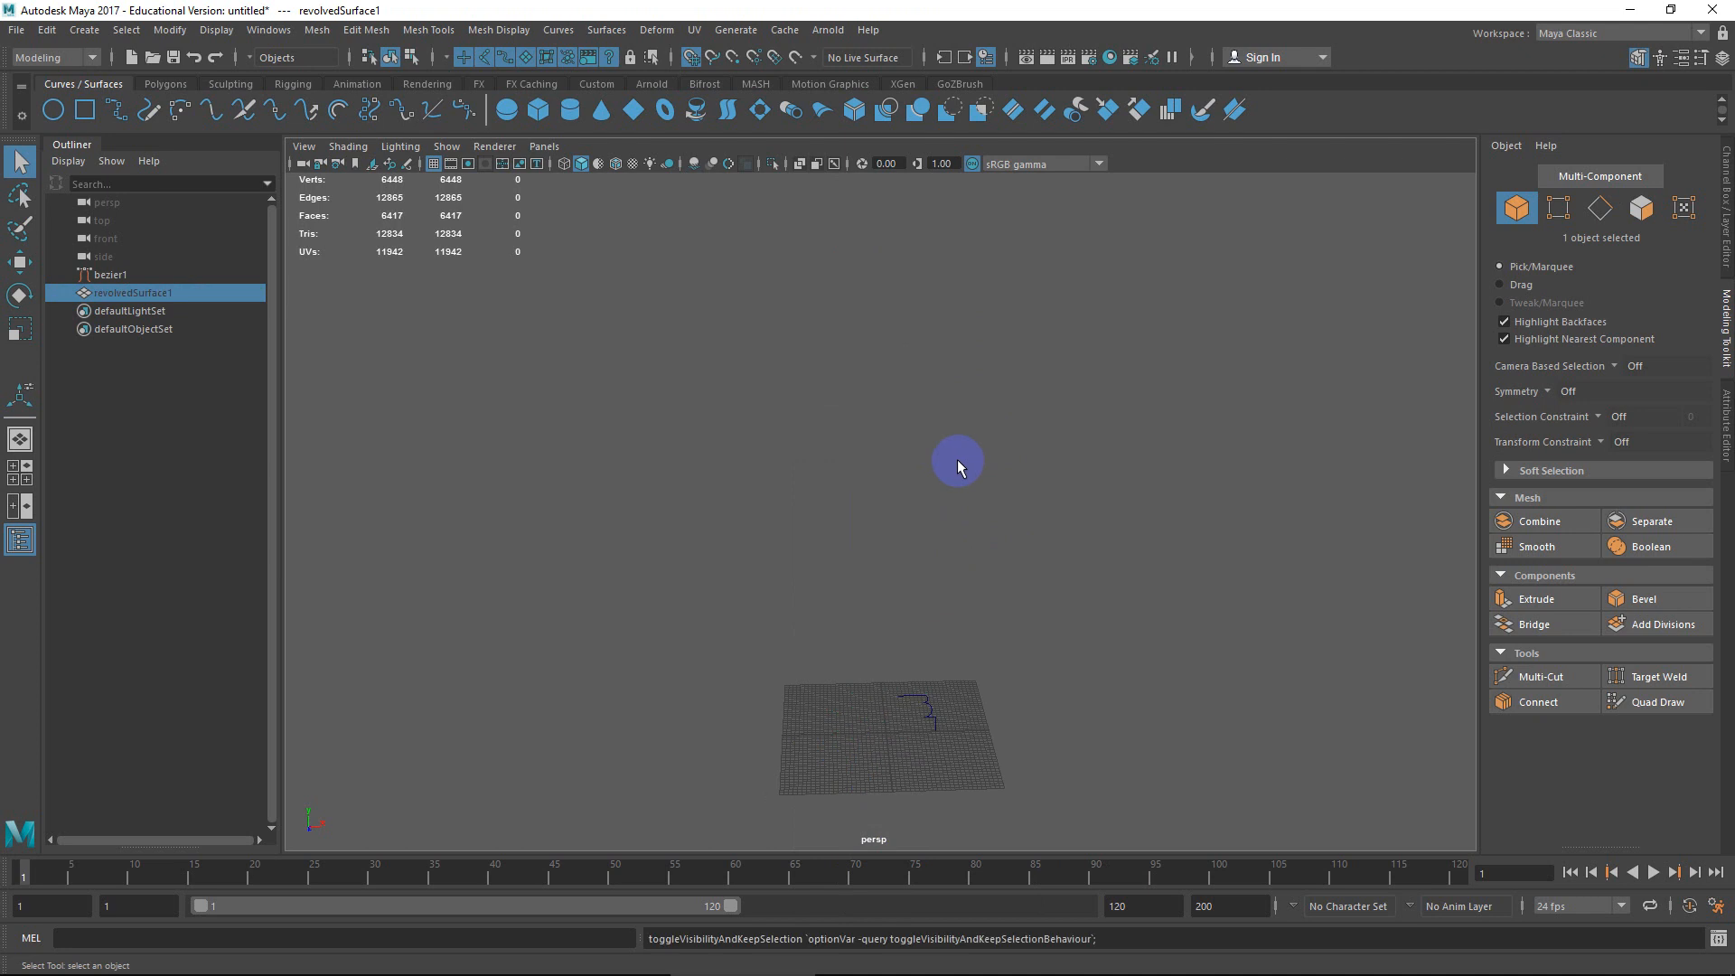
{"action": "key", "text": "ctrl+h"}
{"action": "key", "text": "ctrl+h"}
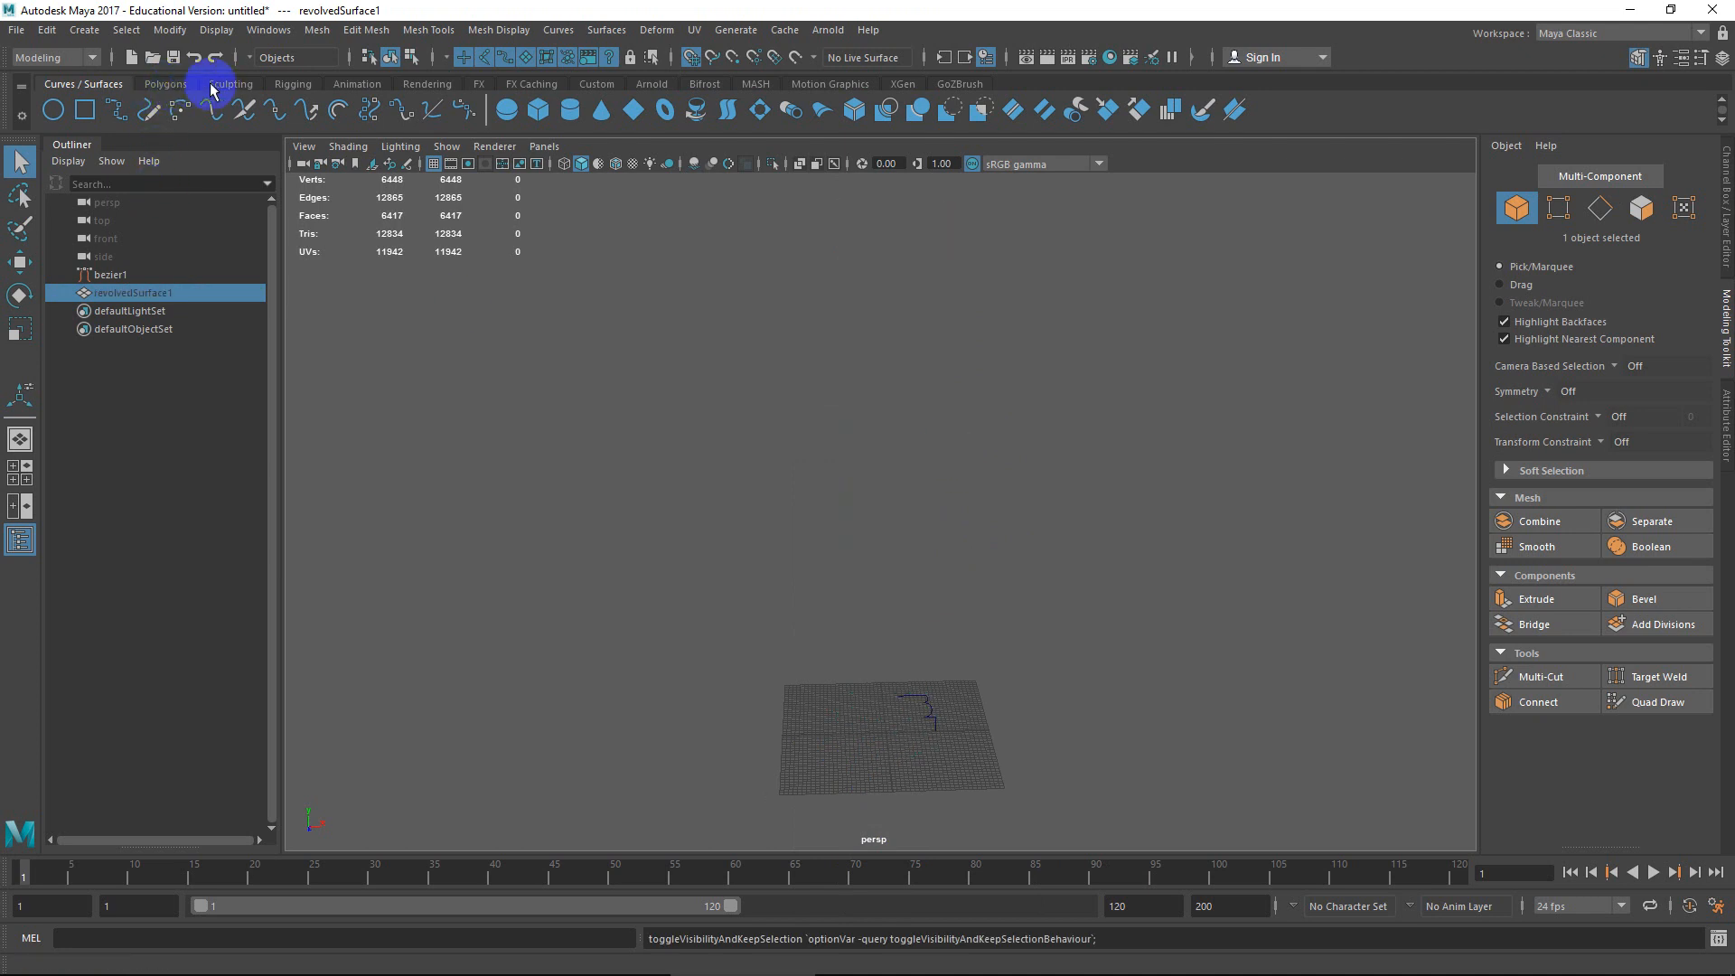
Create a polygon cylinder at the centre of the grid.
{"action": "left_click", "coordinate": [181, 84]}
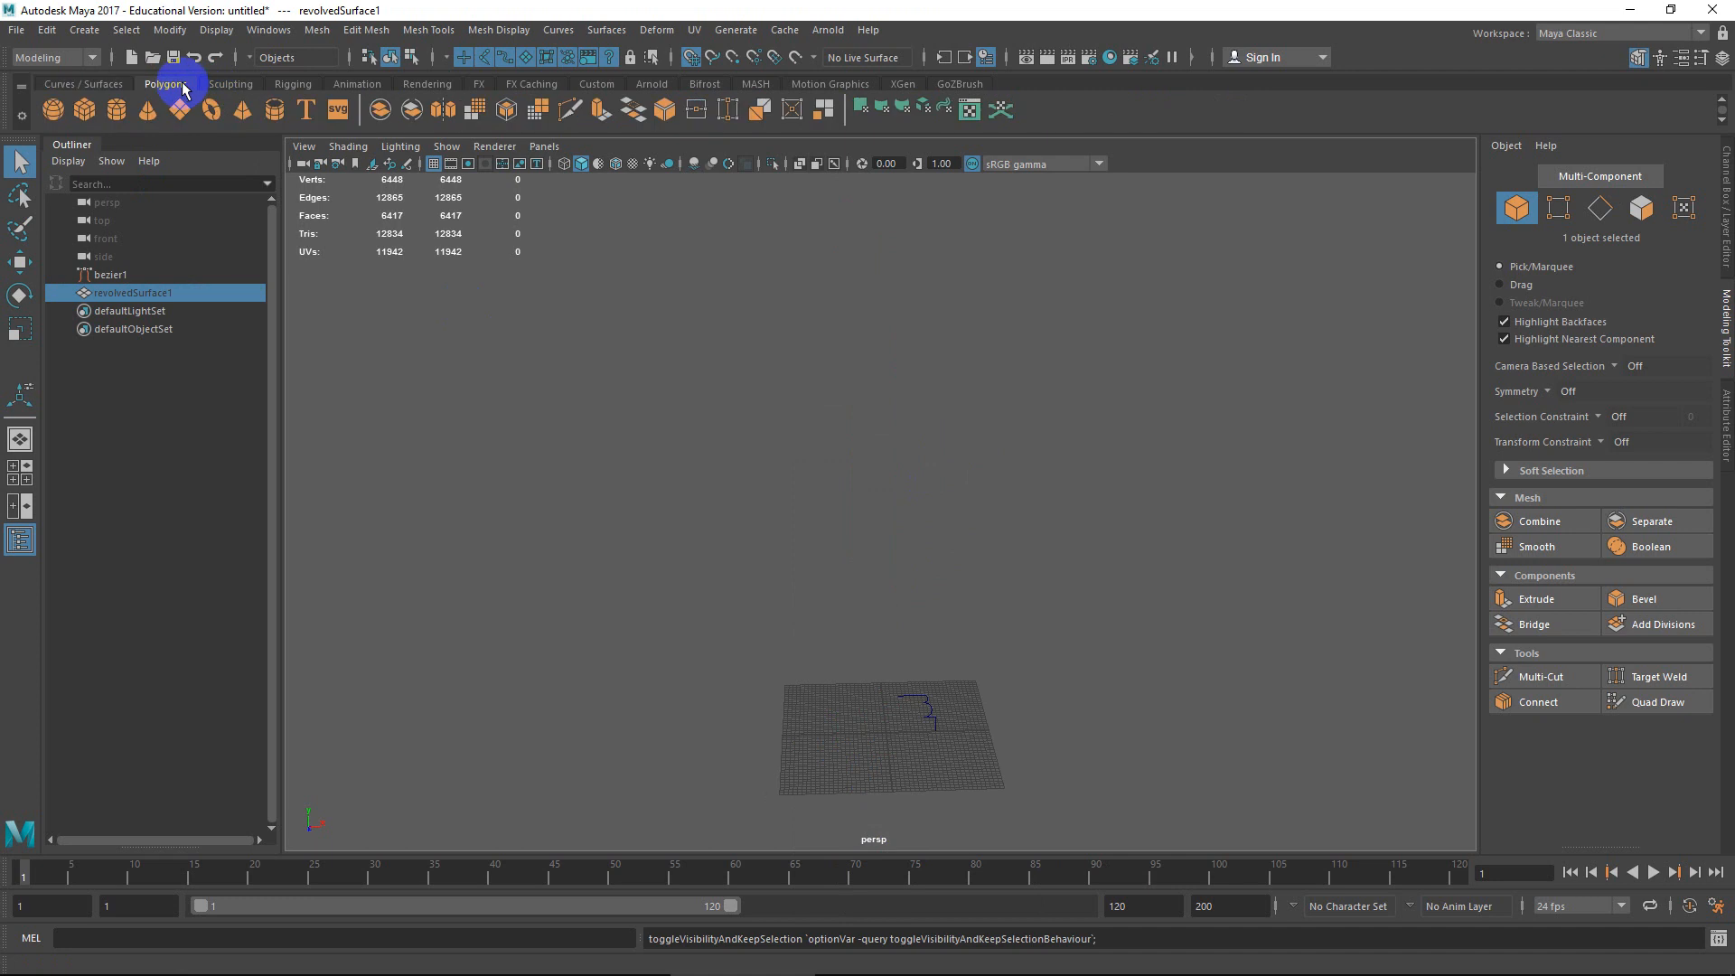
{"action": "left_click", "coordinate": [115, 109]}
{"action": "middle_click_drag", "start_coordinate": [930, 803], "coordinate": [934, 479], "text": "alt"}
{"action": "left_click_drag", "start_coordinate": [988, 678], "coordinate": [1003, 720], "text": "alt"}
{"action": "key", "text": "r"}
{"action": "right_click_drag", "start_coordinate": [911, 620], "coordinate": [903, 659], "text": "alt"}
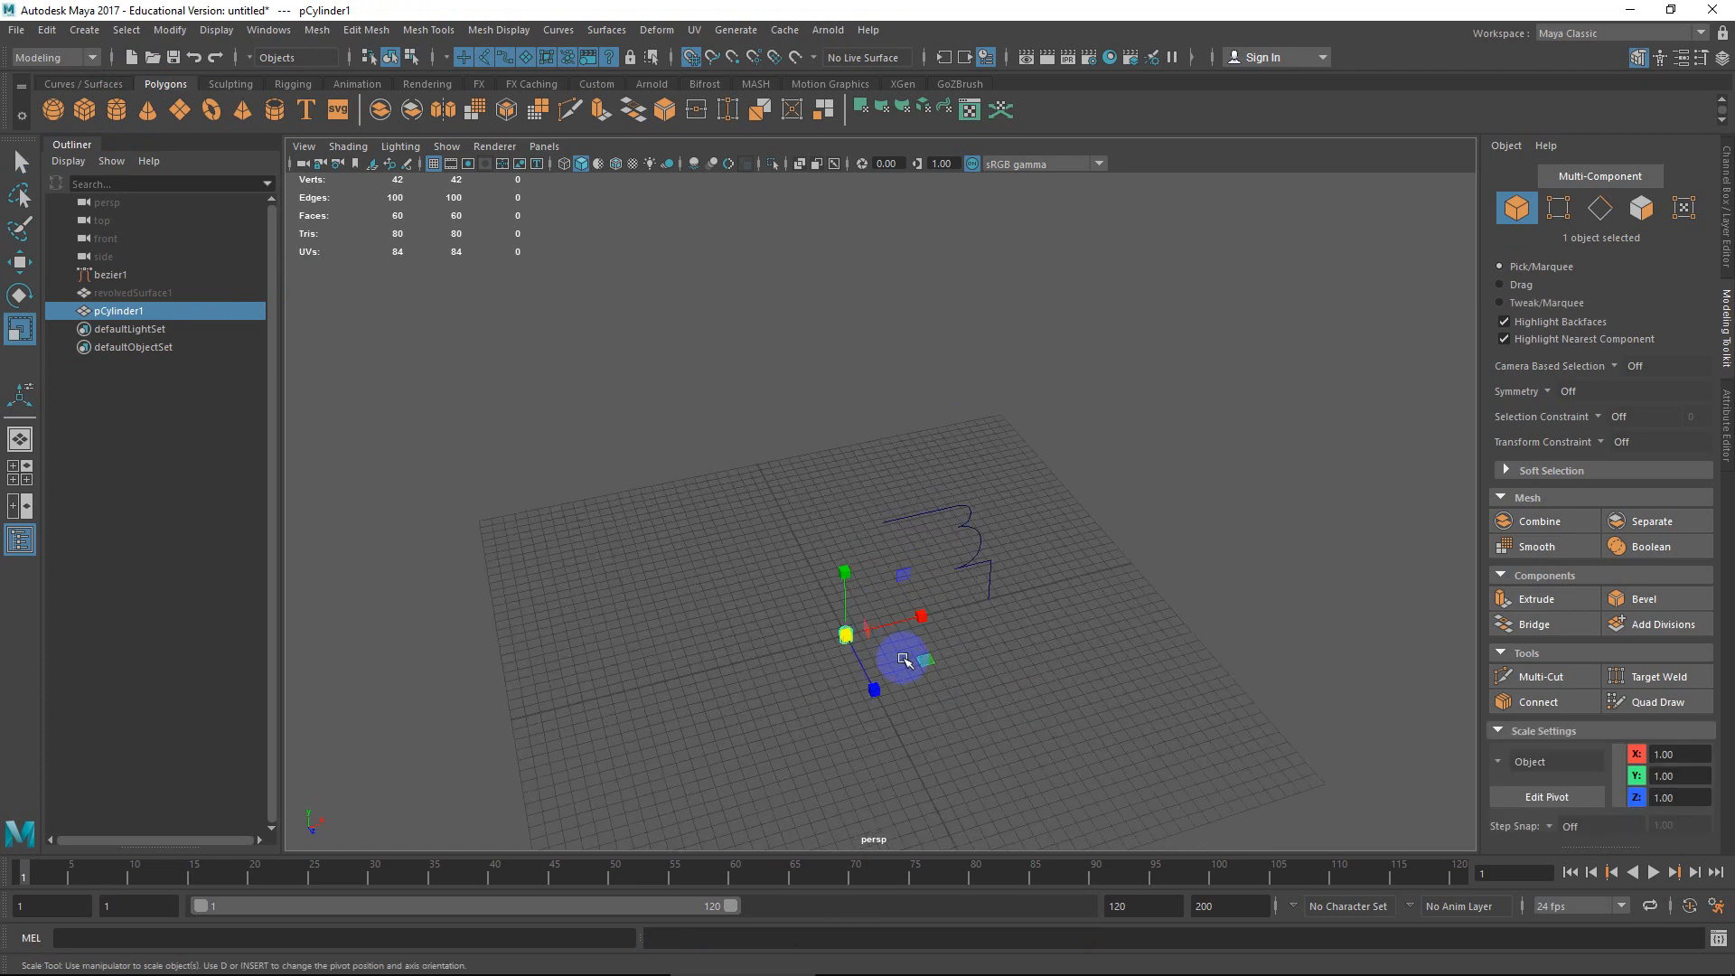
Set the new cylinder's radius to 10 in its creation inputs.
{"action": "left_click", "coordinate": [1727, 194]}
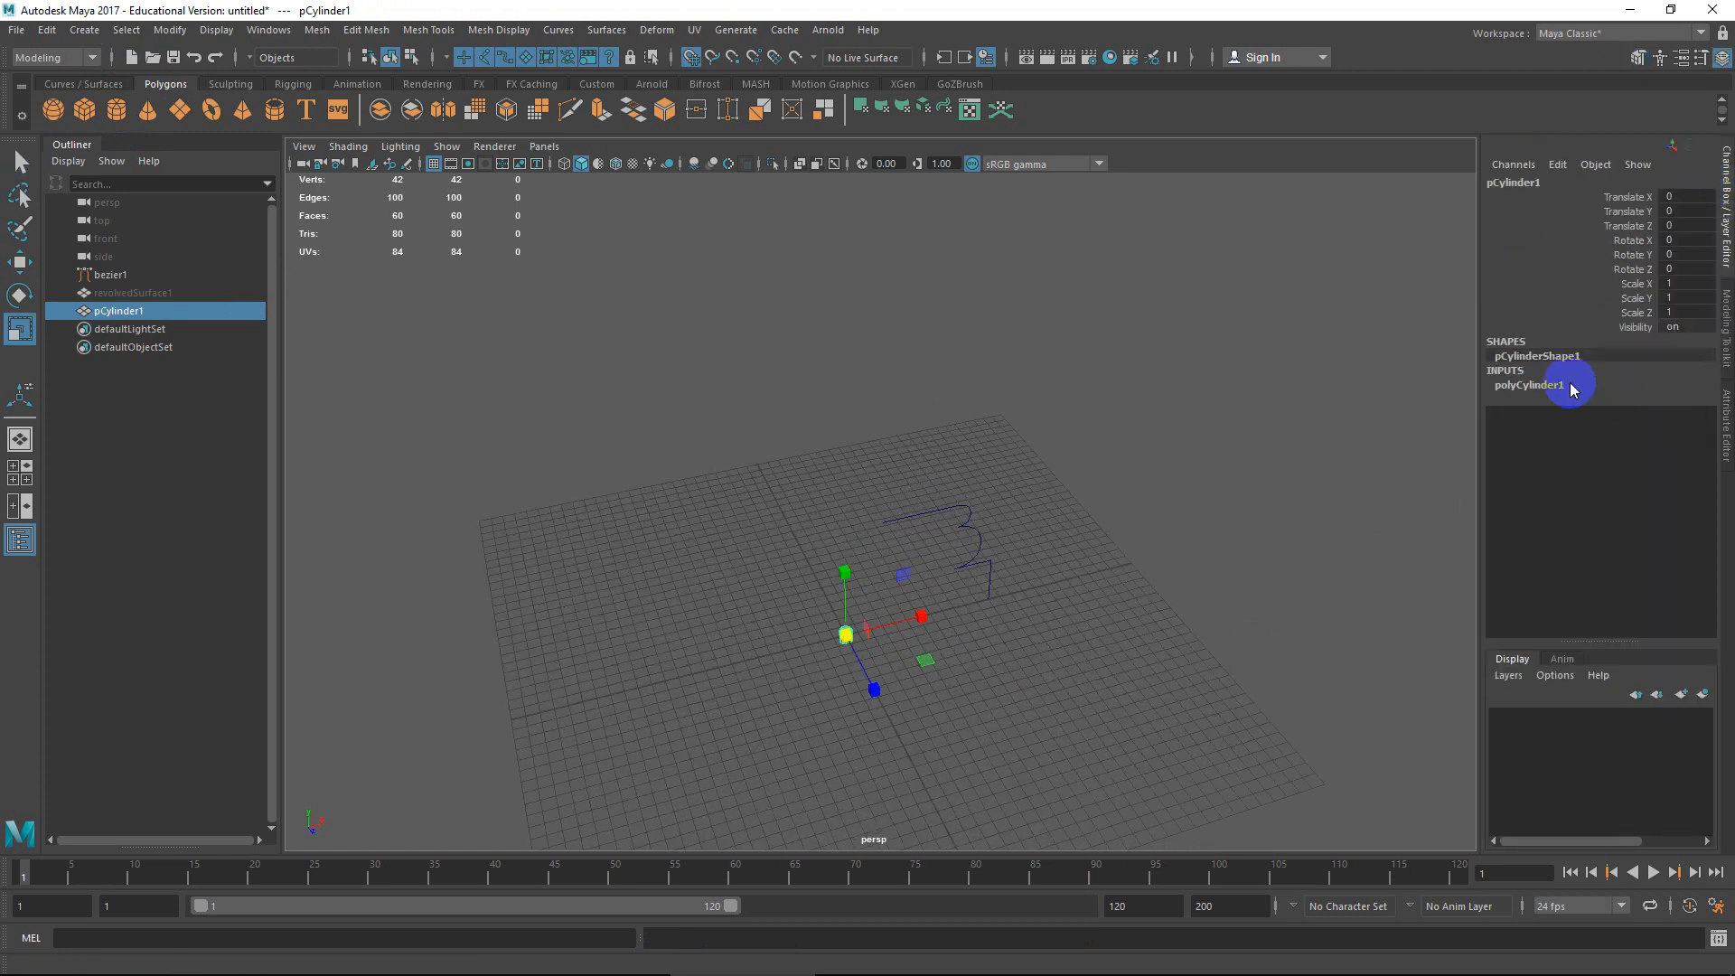
{"action": "left_click", "coordinate": [1529, 385]}
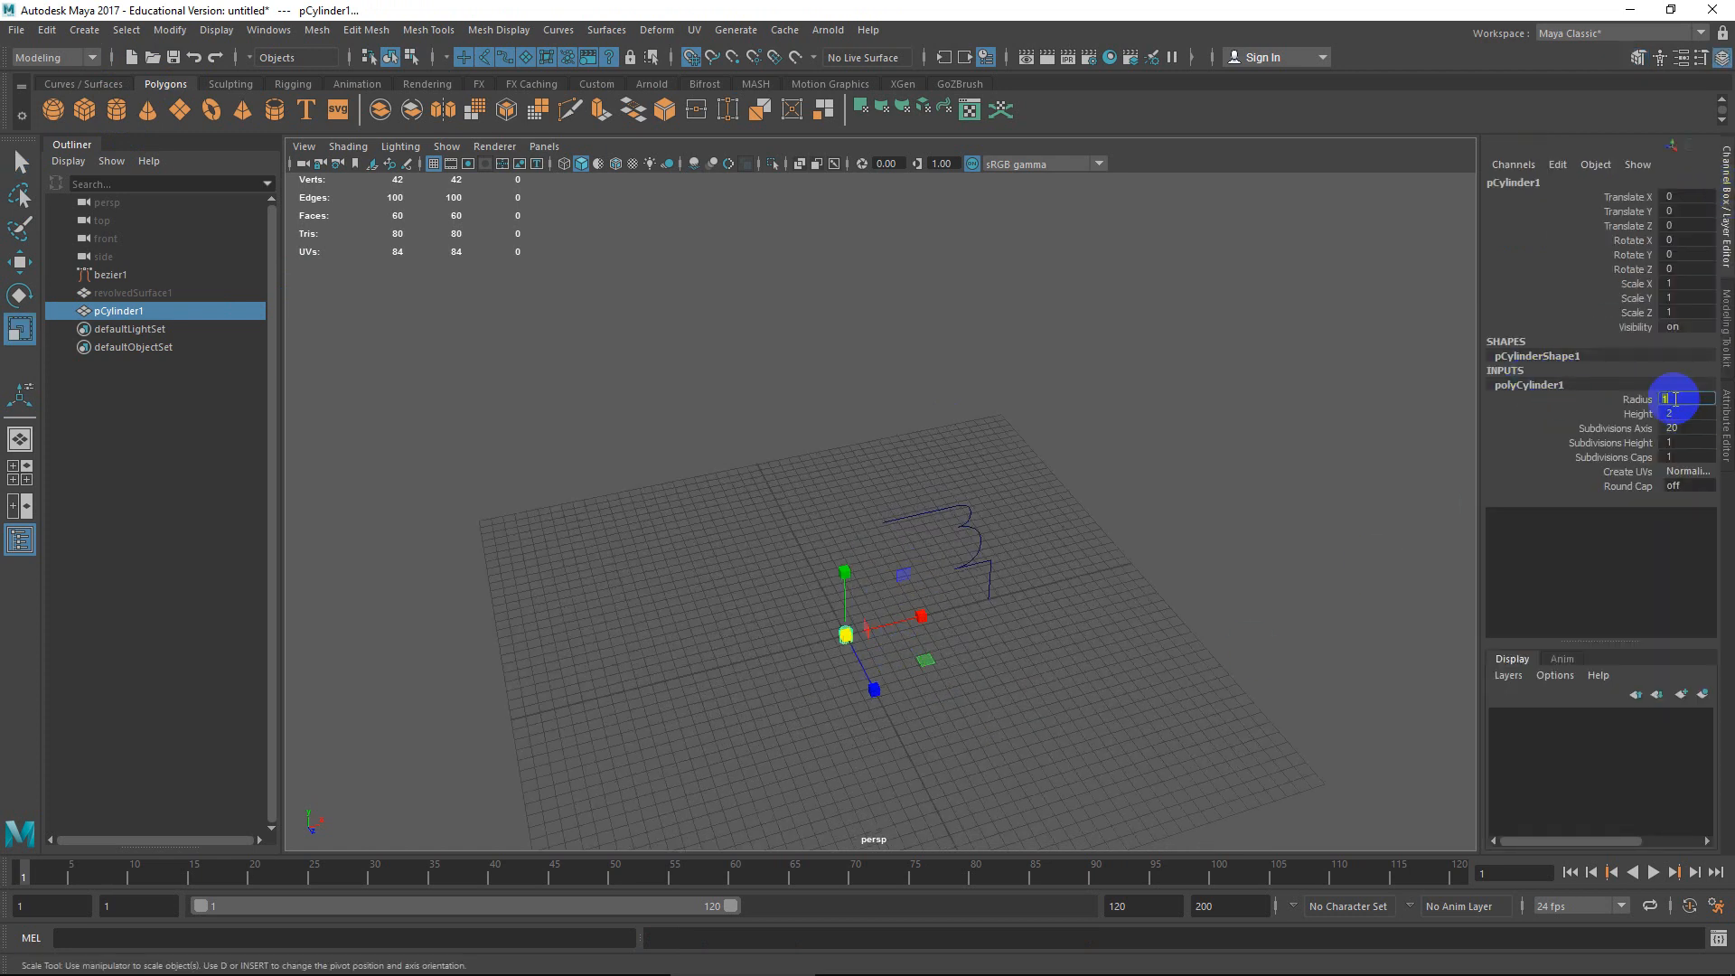
{"action": "type", "text": "50"}
{"action": "key", "text": "Return"}
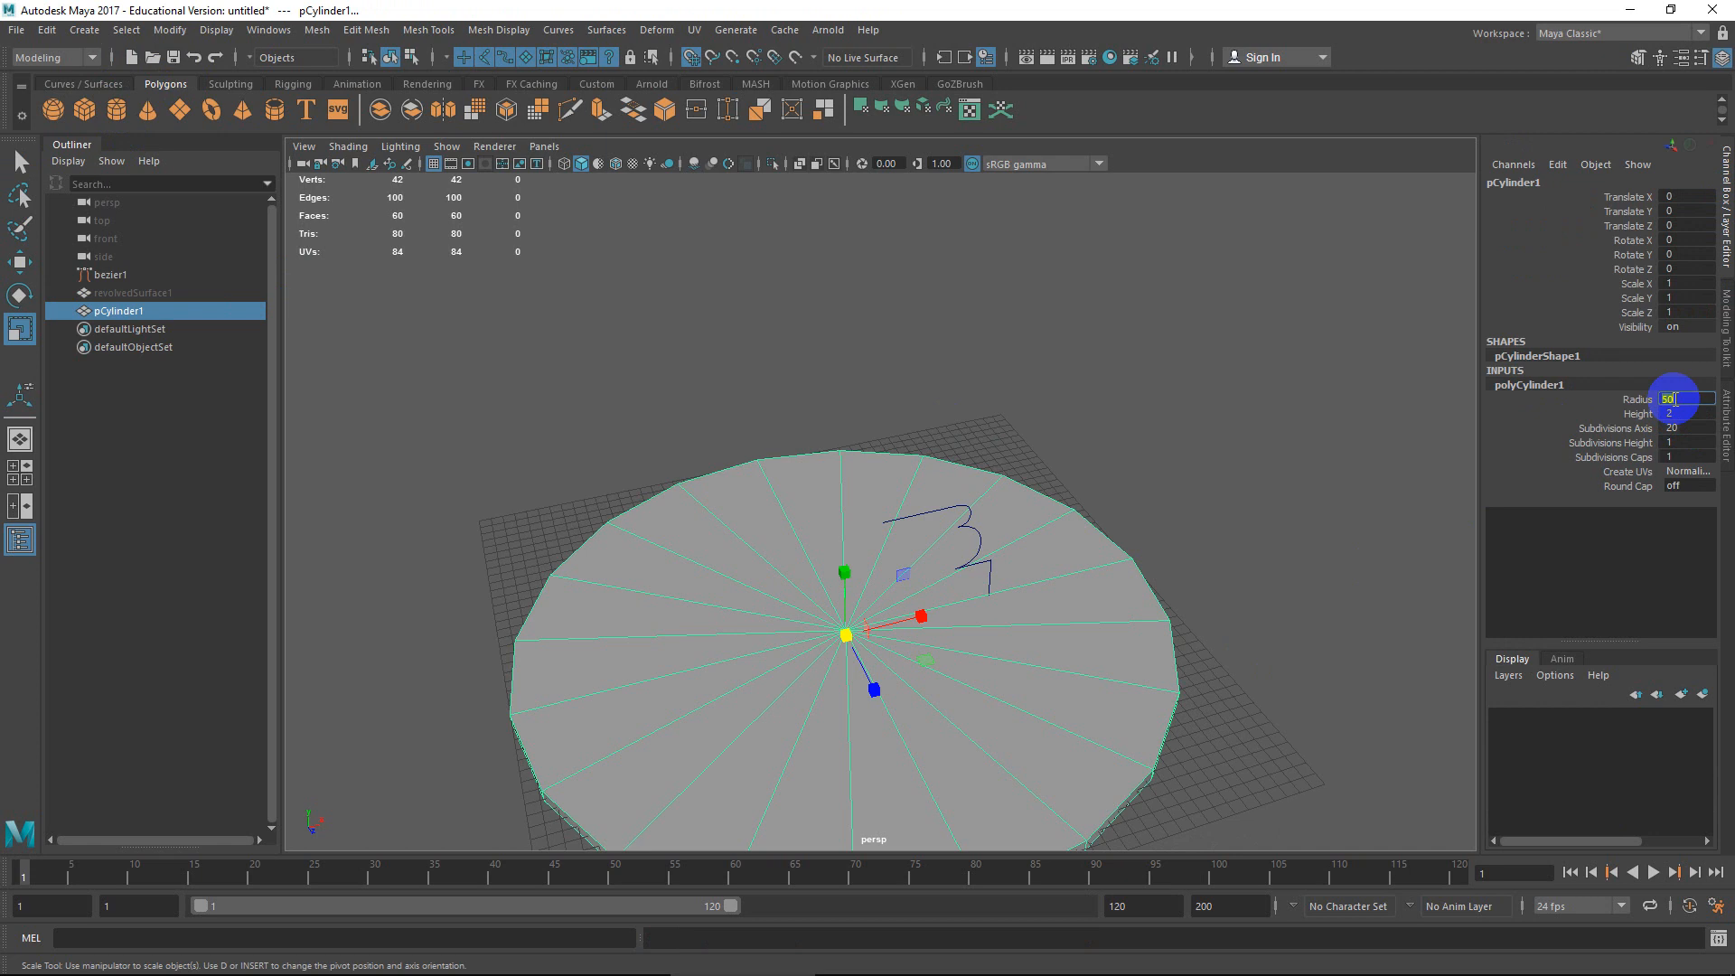
{"action": "key", "text": "Return"}
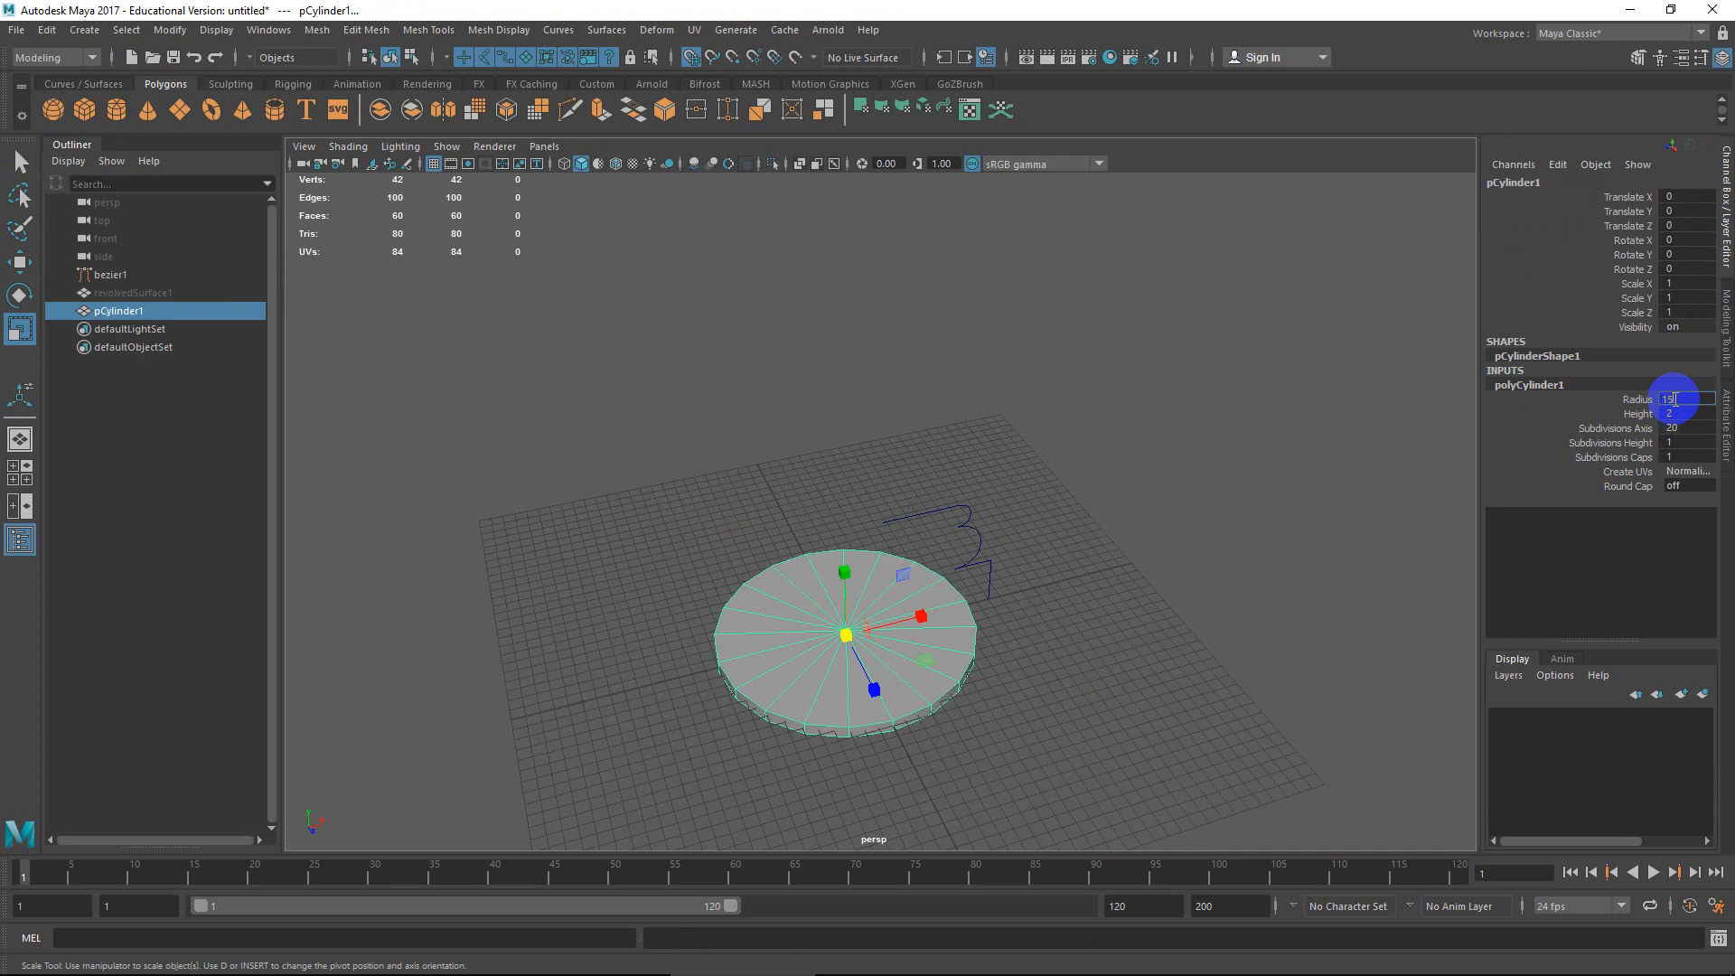
{"action": "key", "text": "Return"}
{"action": "key", "text": "Return"}
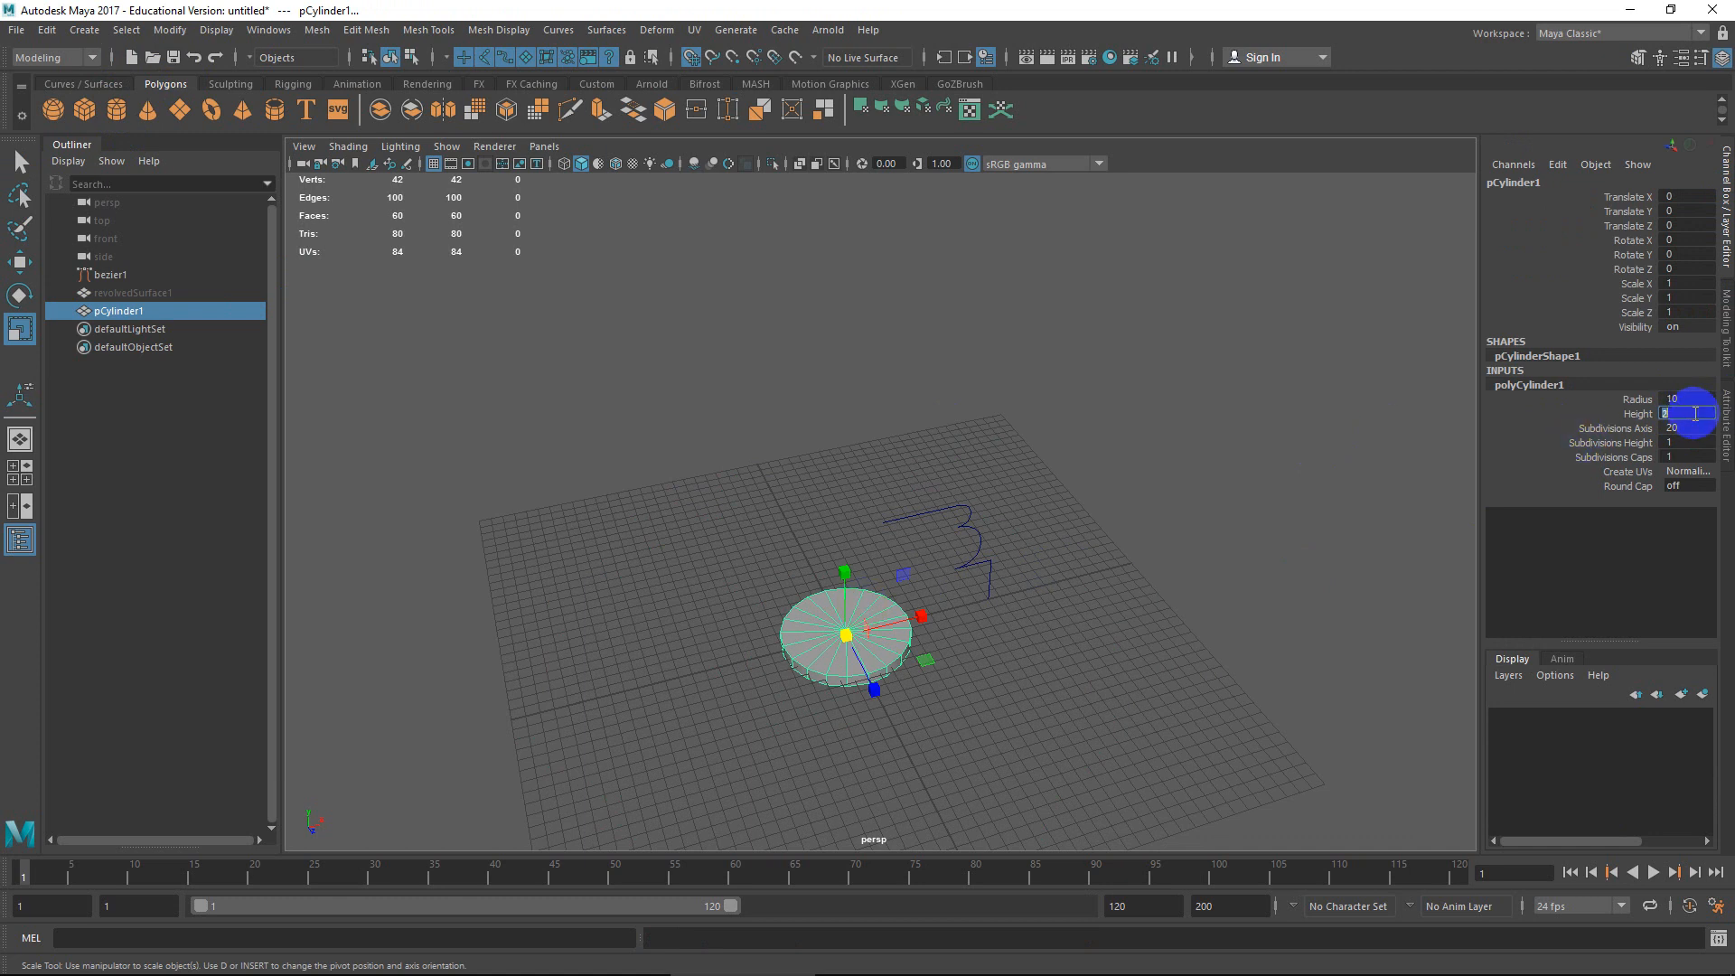
Set the cylinder's height to 80.
{"action": "type", "text": "25"}
{"action": "key", "text": "Return"}
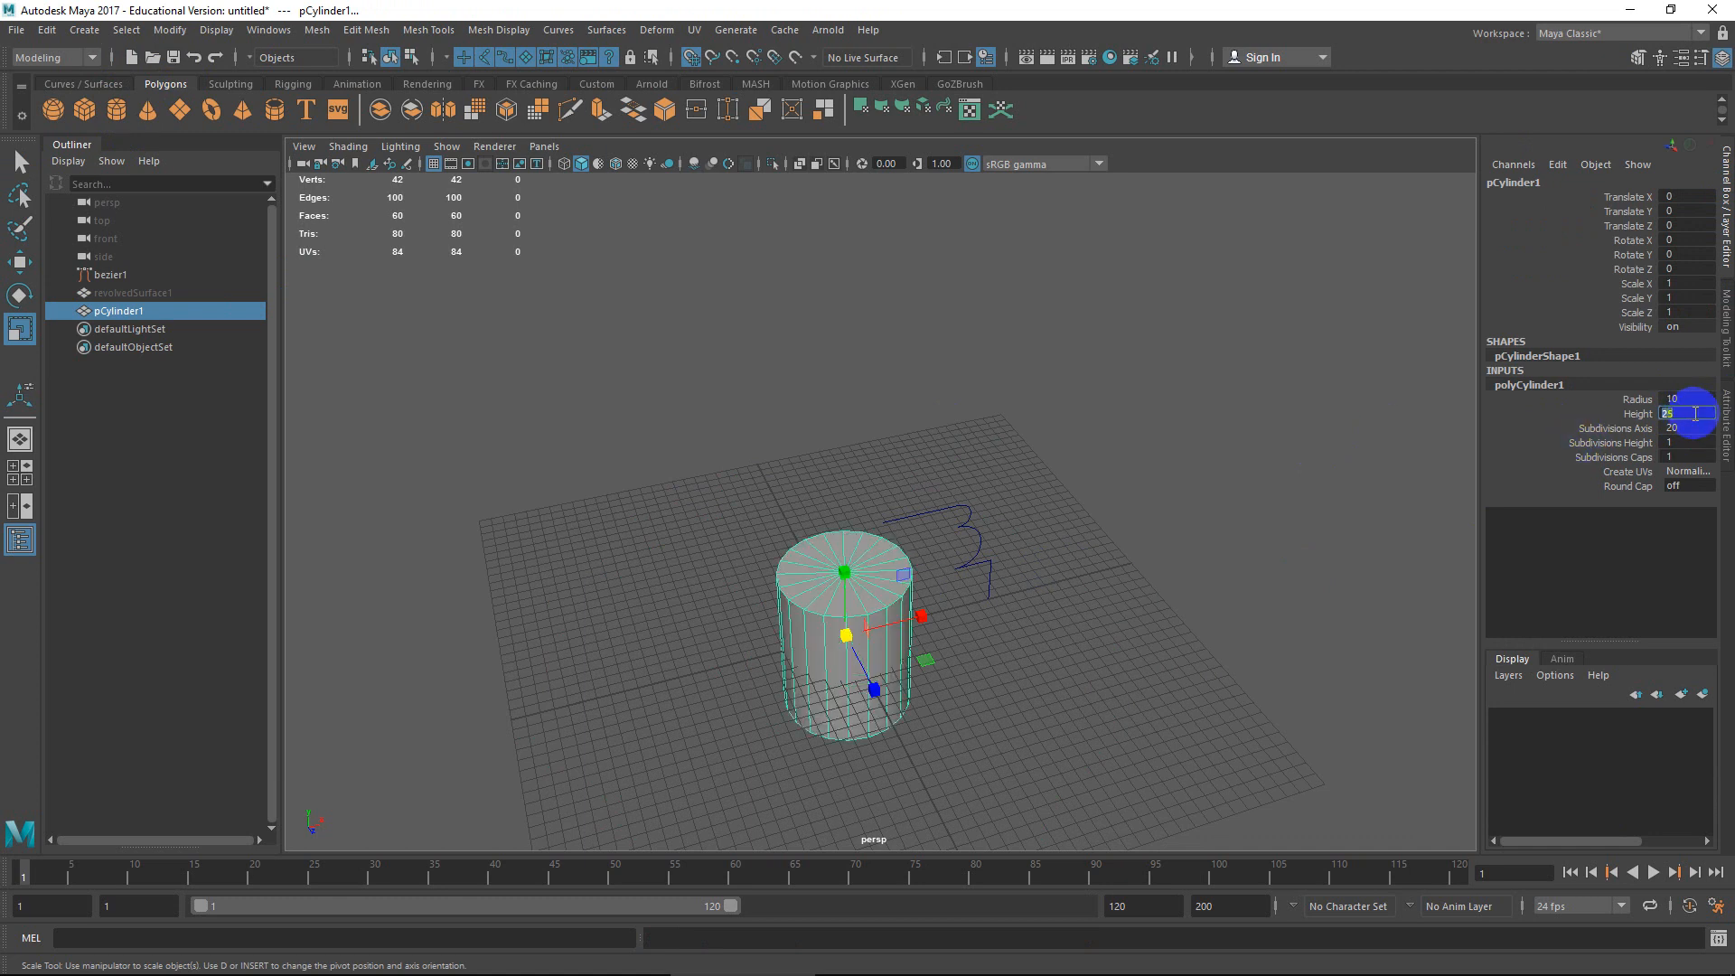
{"action": "type", "text": "80"}
{"action": "key", "text": "Return"}
Move the cylinder up 40 units along Y so that its base stands on the grid.
{"action": "right_click_drag", "start_coordinate": [1455, 421], "coordinate": [847, 617], "text": "alt"}
{"action": "left_click", "coordinate": [861, 528]}
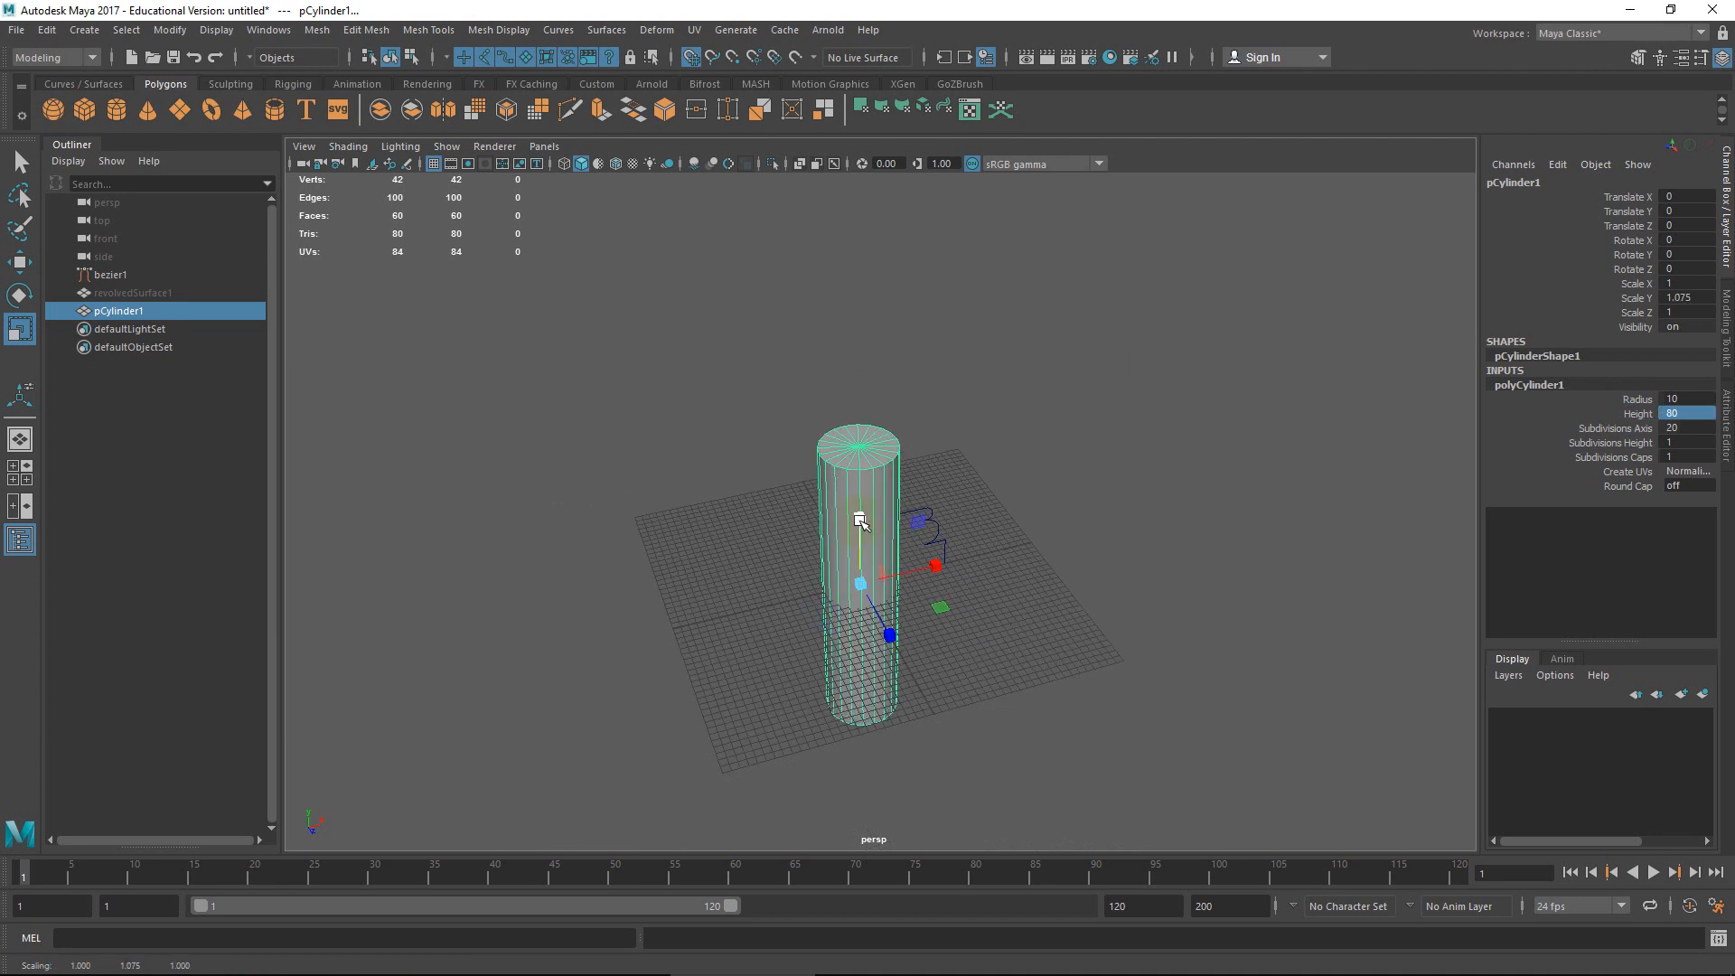
{"action": "key", "text": "w"}
{"action": "left_click_drag", "start_coordinate": [860, 524], "coordinate": [867, 457]}
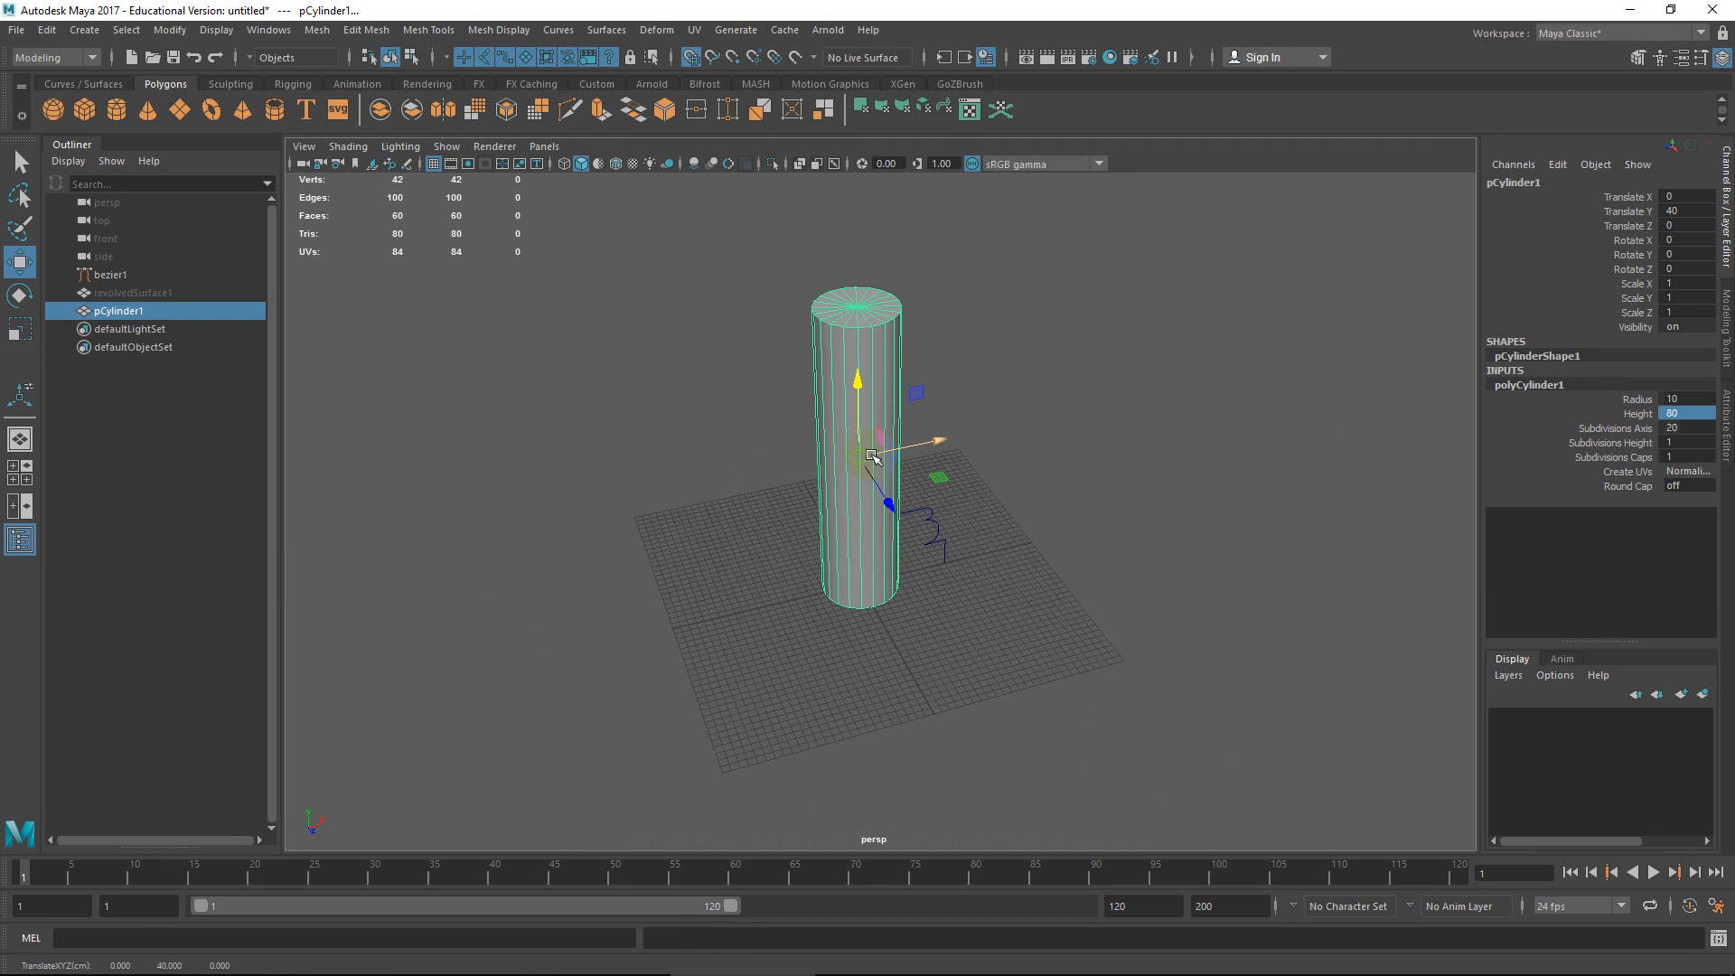
Duplicate the cylinder and move all faces of the copy along Z until it stands beside the original.
{"action": "key", "text": "ctrl+d"}
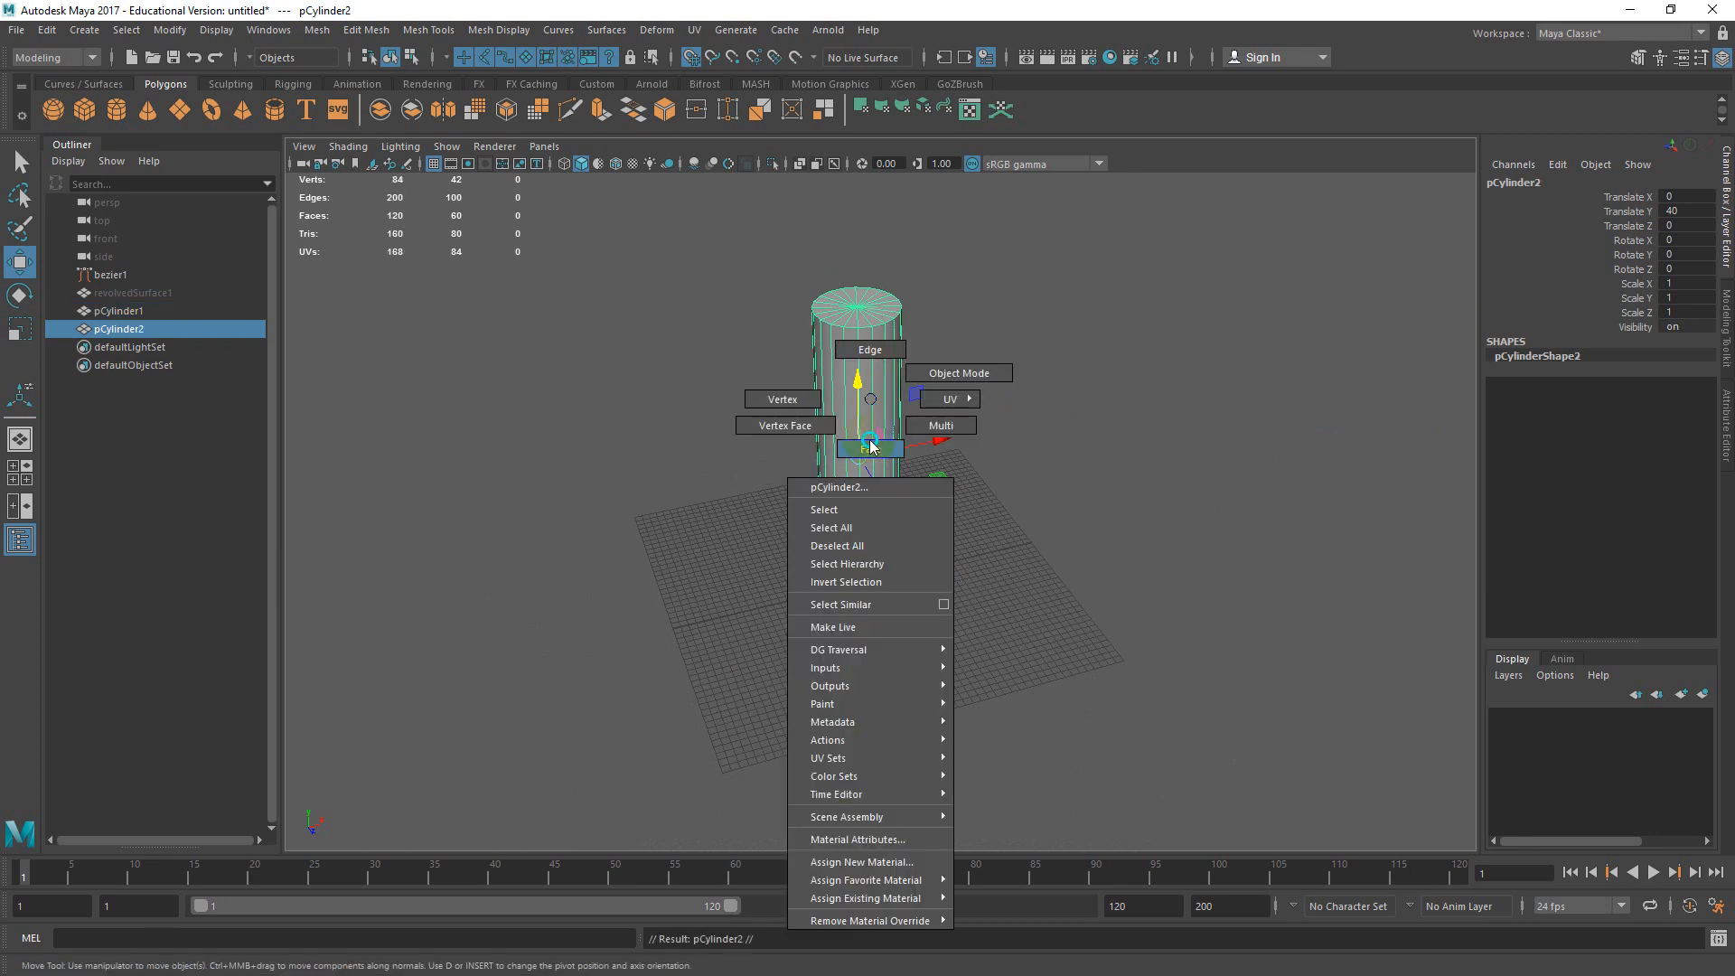
{"action": "right_click_drag", "start_coordinate": [869, 452], "coordinate": [869, 452]}
{"action": "double_click", "coordinate": [879, 404]}
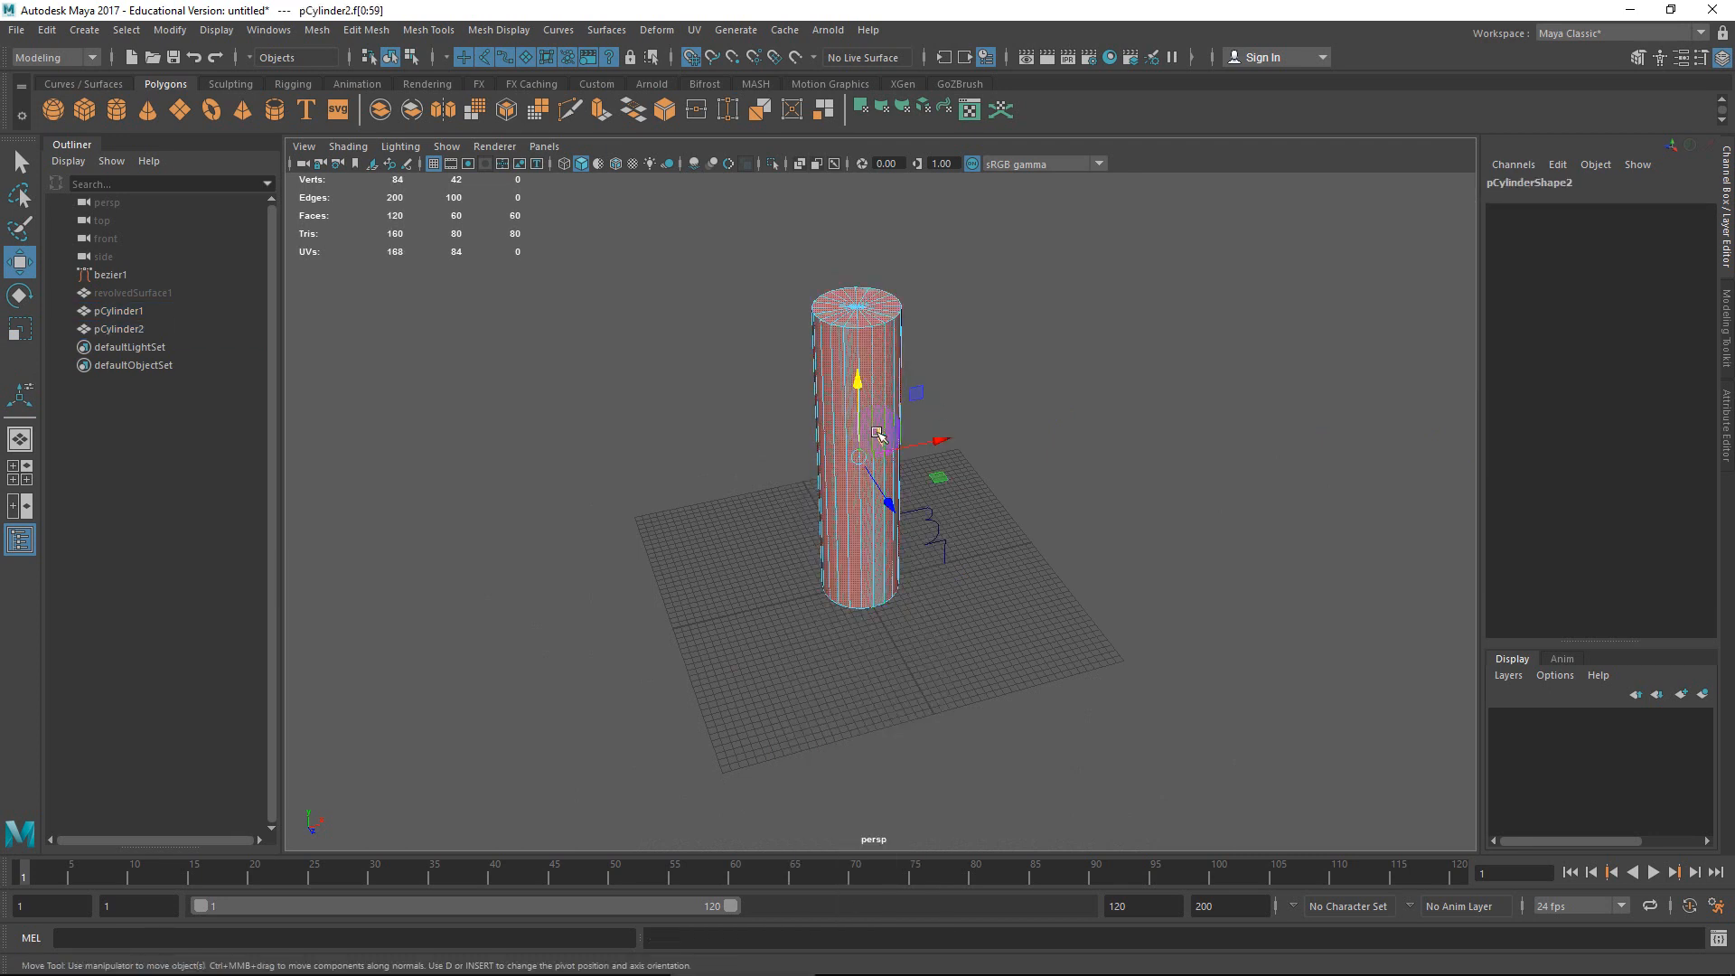
{"action": "left_click_drag", "start_coordinate": [879, 486], "coordinate": [912, 536]}
{"action": "key", "text": "ctrl+z"}
Set the Scale tool's scale center to Manip so that the copy's faces scale about their own centre.
{"action": "key", "text": "e"}
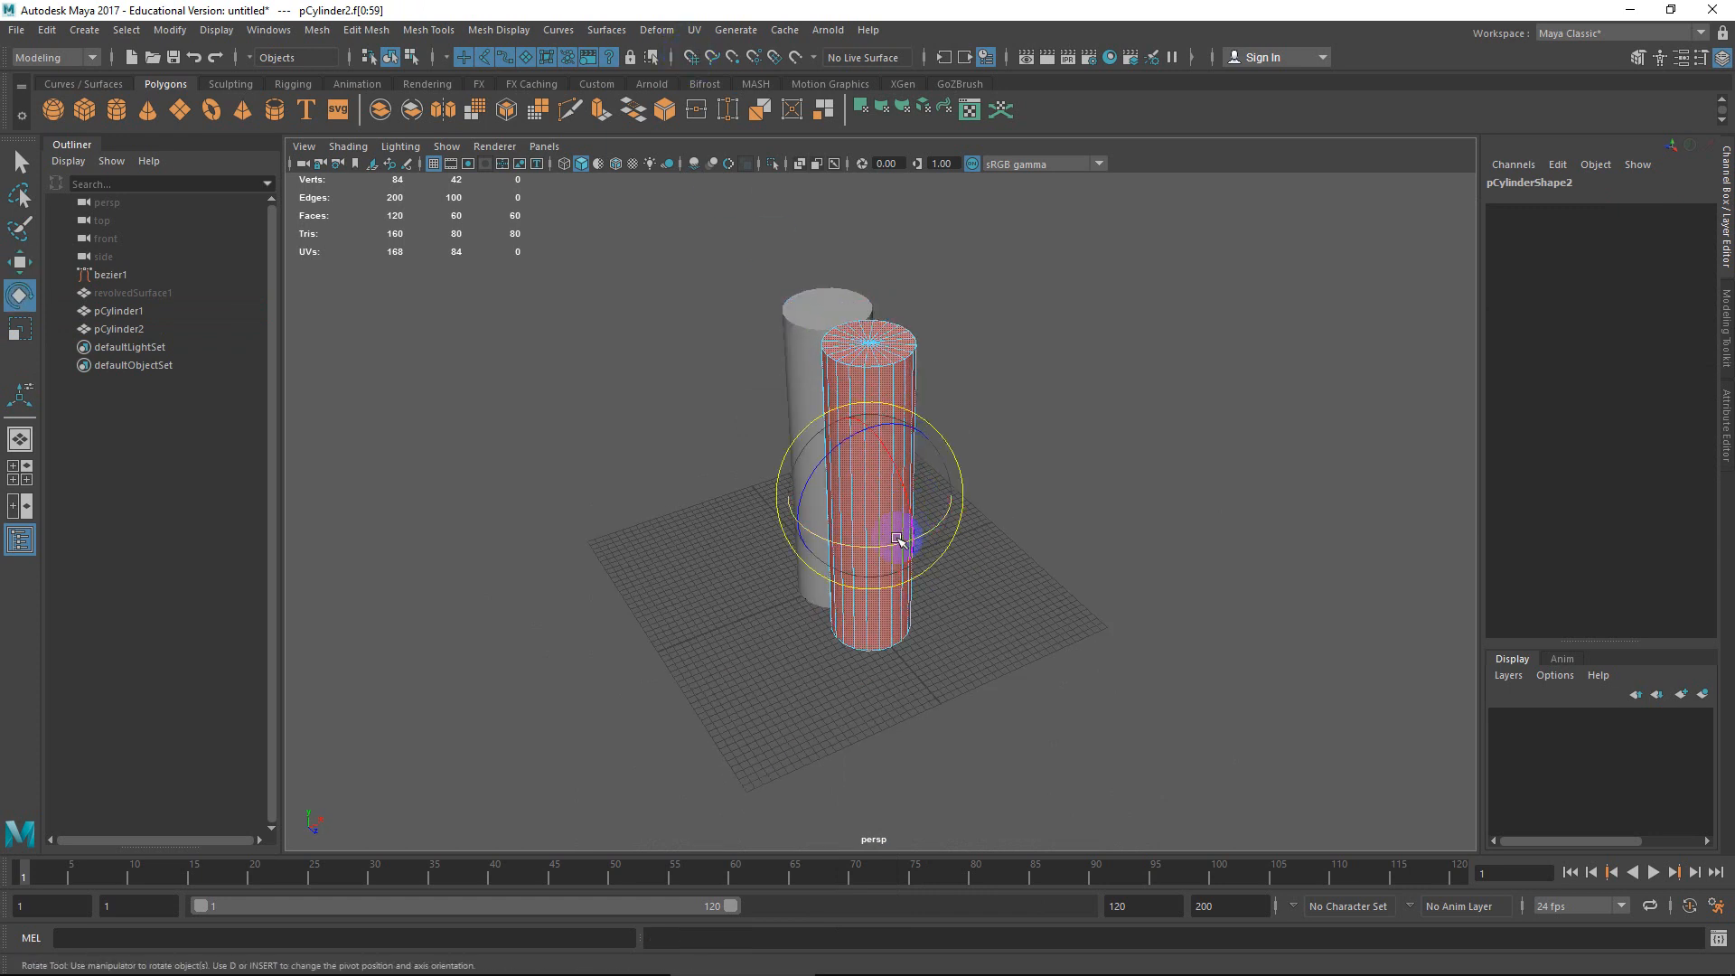
{"action": "key", "text": "r"}
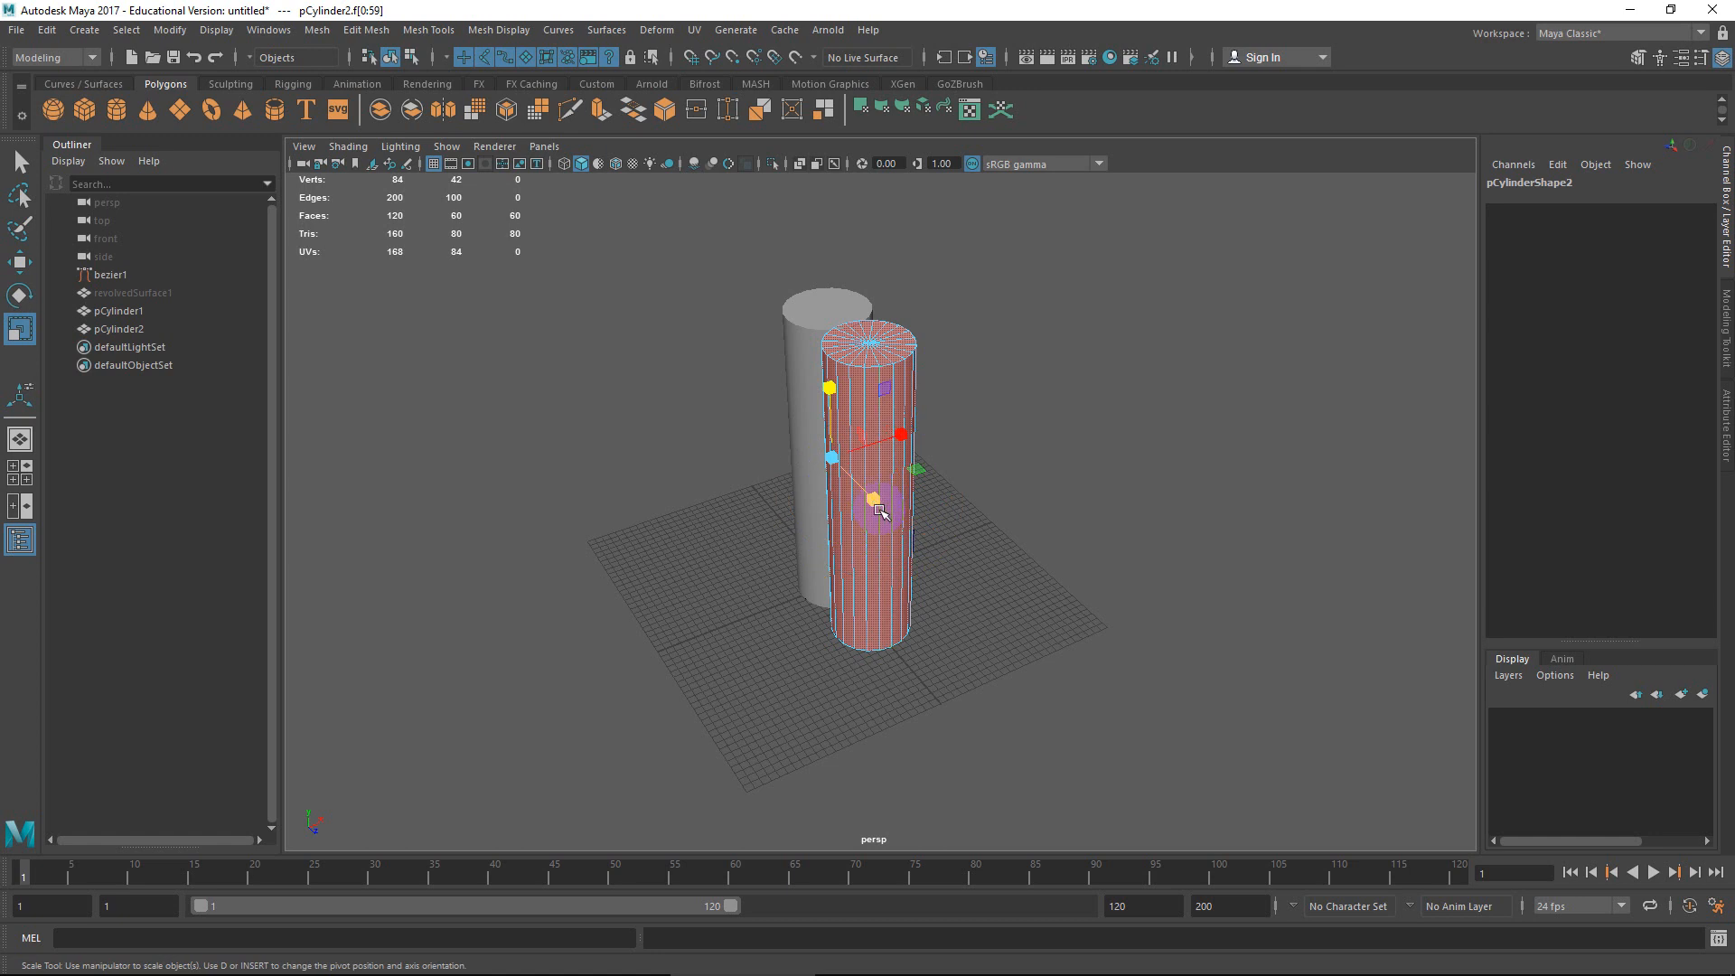
{"action": "left_click_drag", "start_coordinate": [867, 489], "coordinate": [953, 507], "text": "alt"}
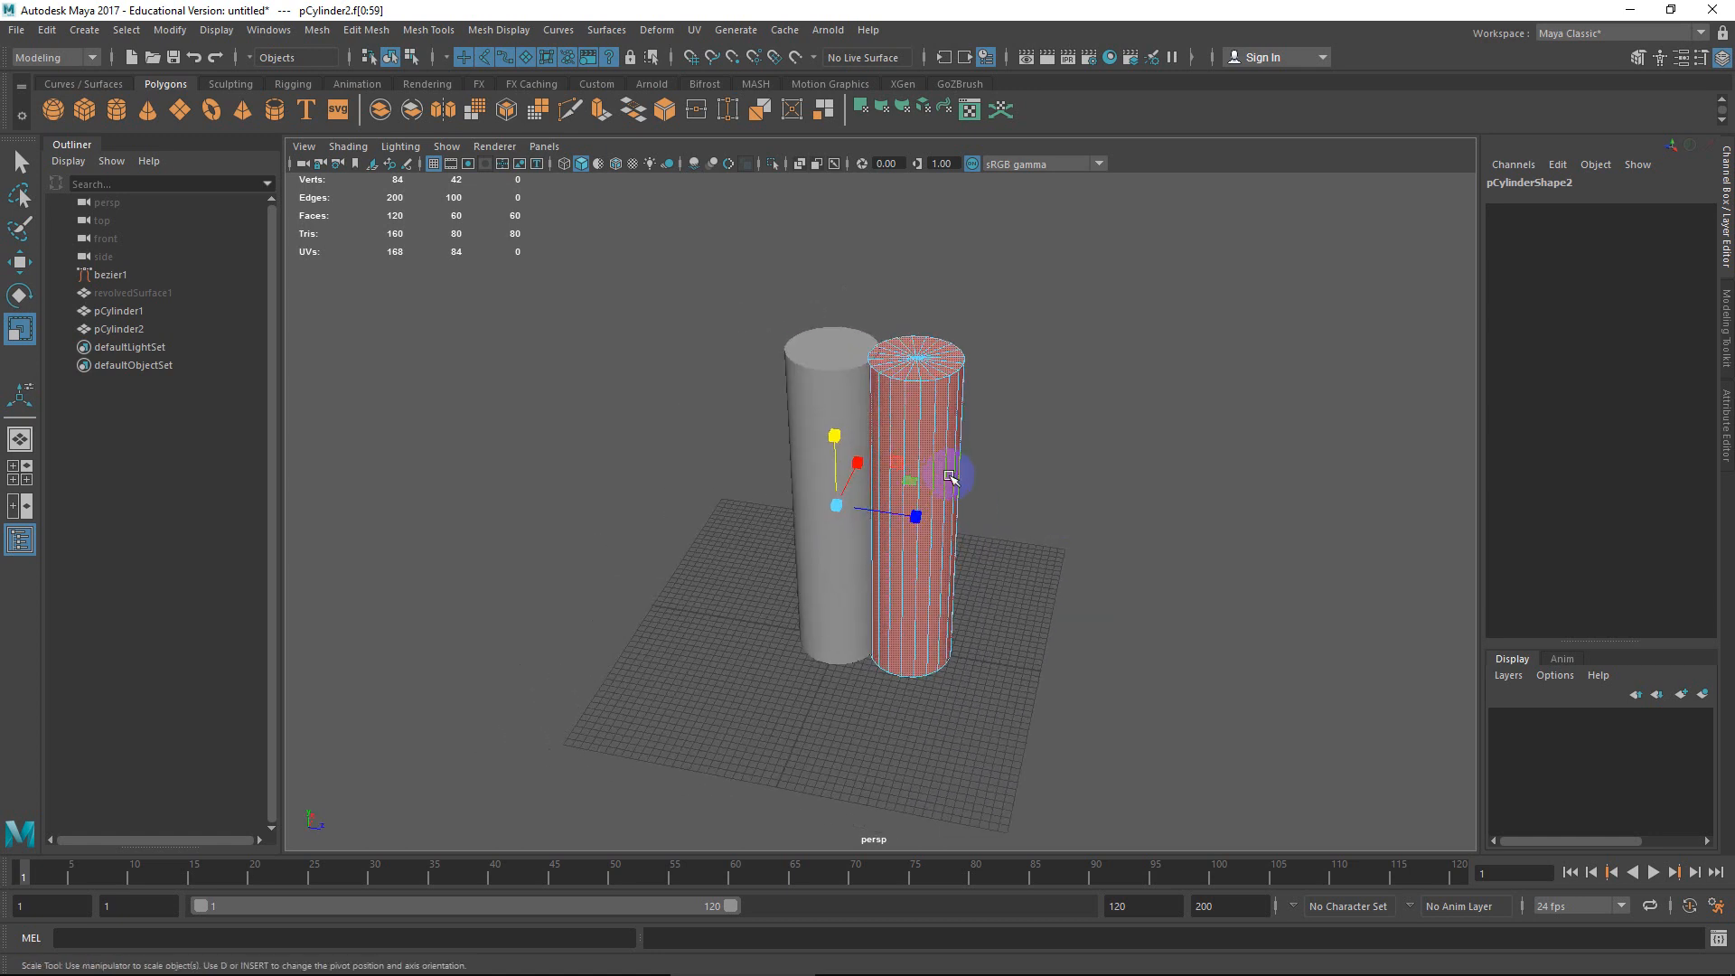
{"action": "double_click", "coordinate": [27, 330]}
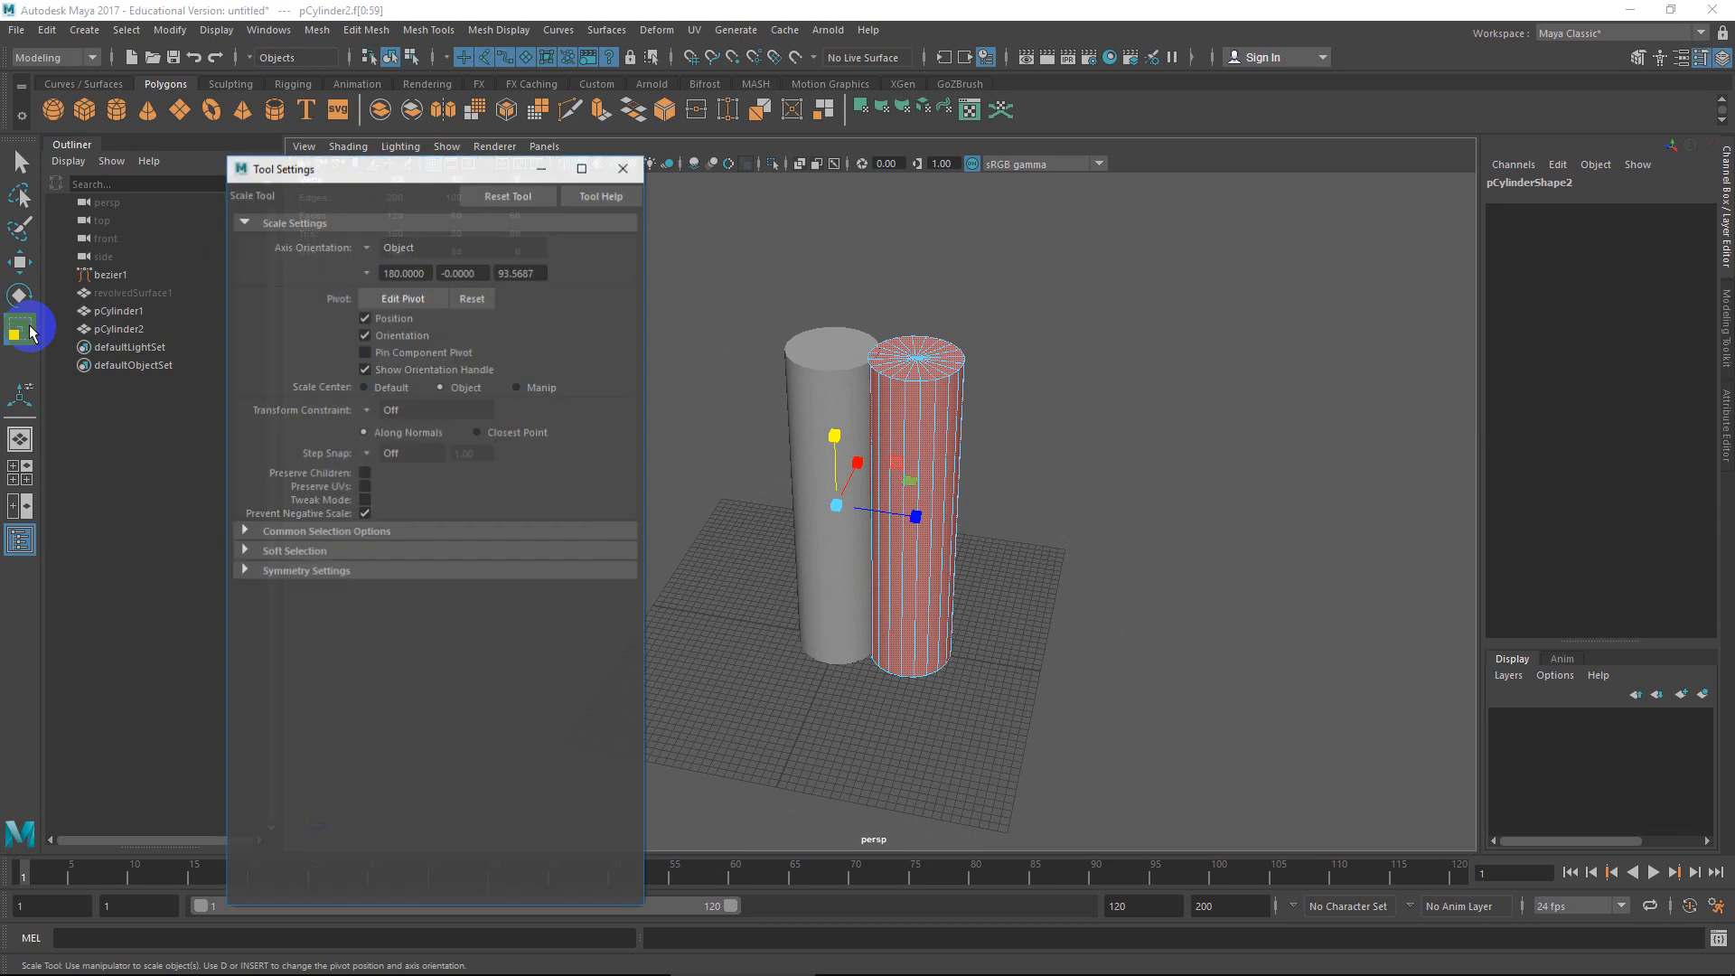
{"action": "left_click", "coordinate": [540, 387]}
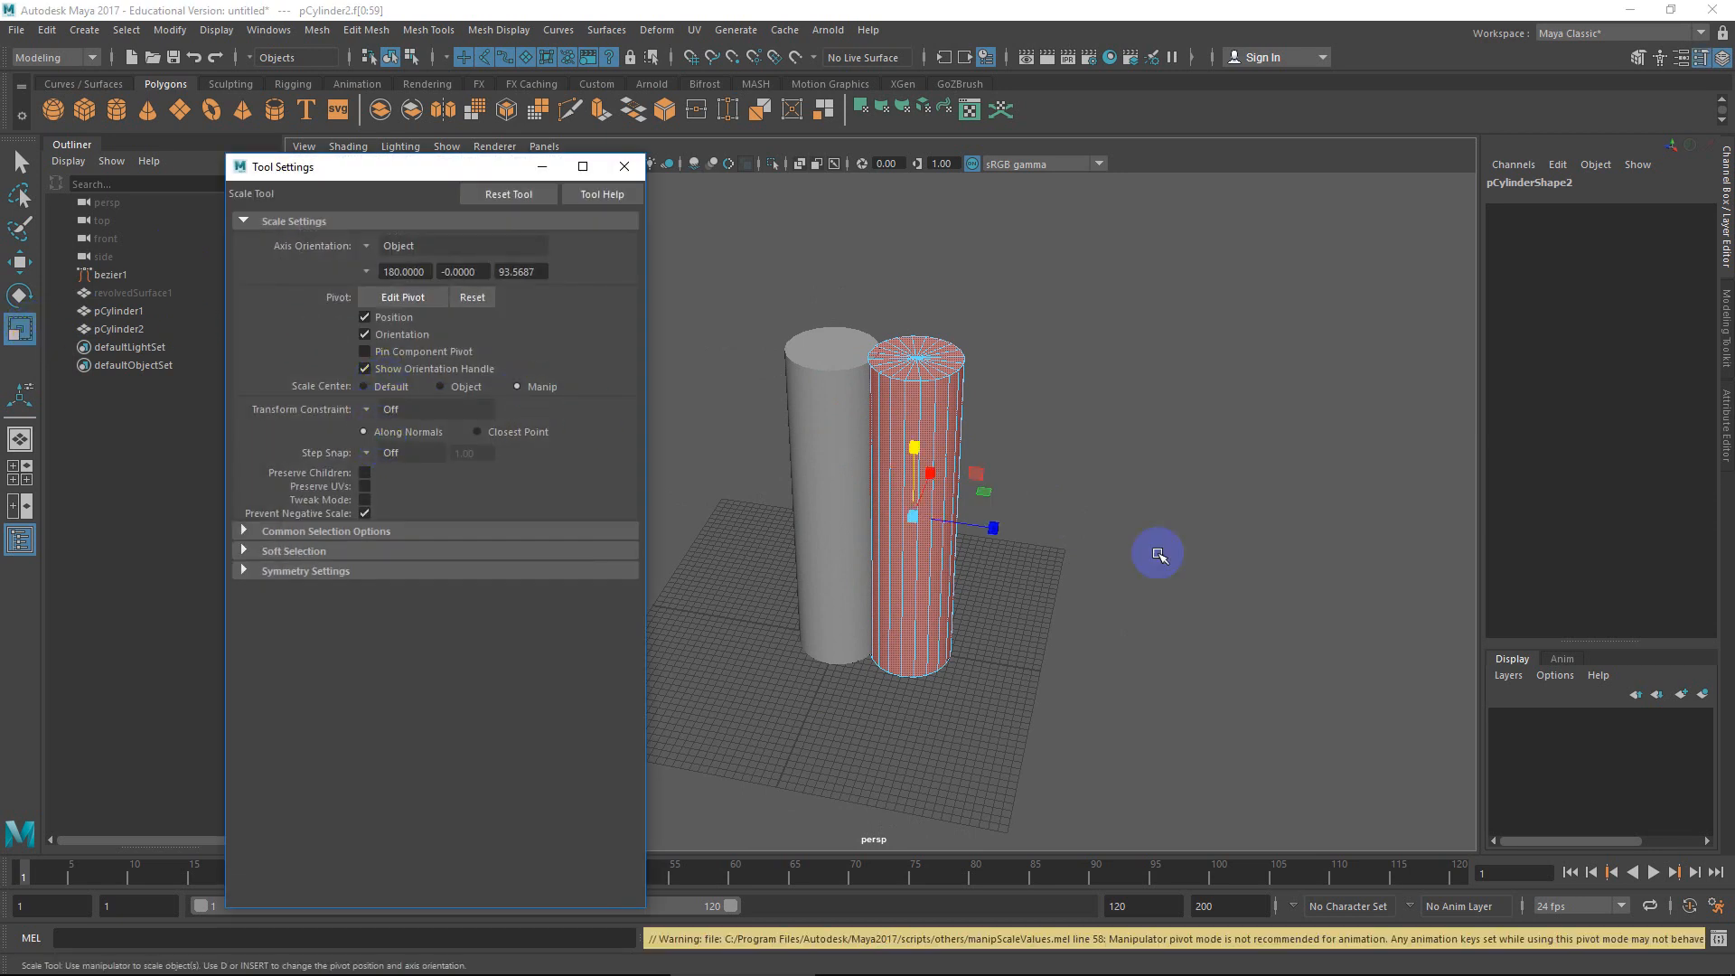
{"action": "left_click", "coordinate": [450, 388]}
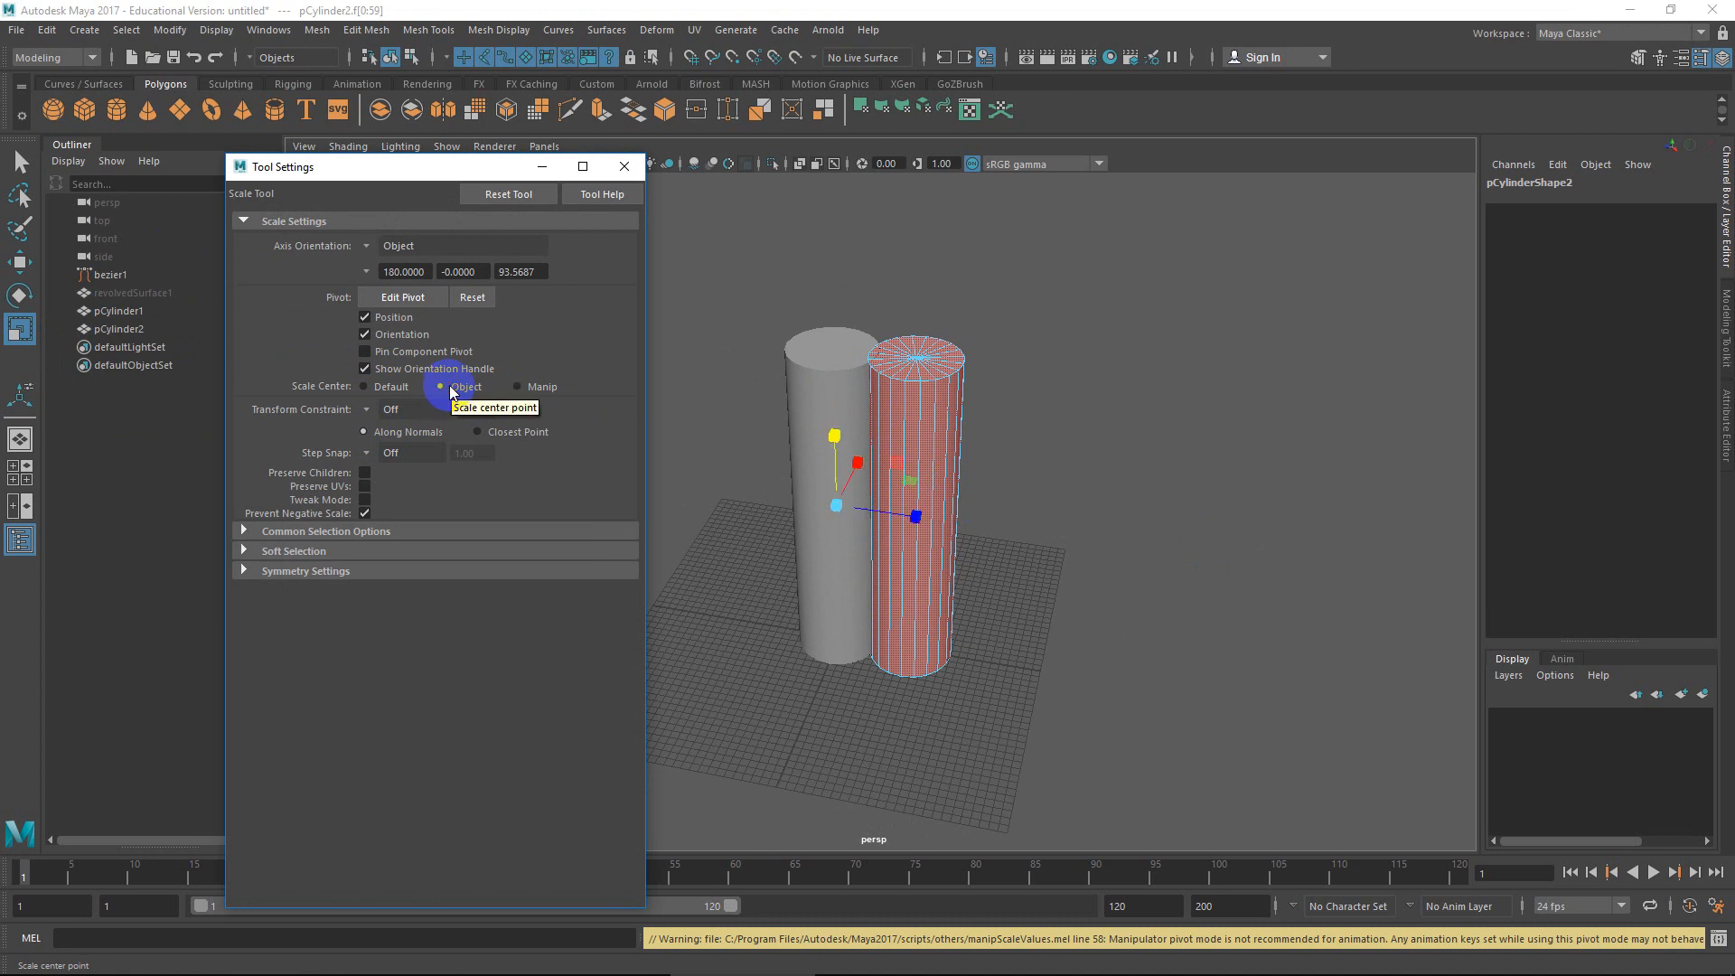
{"action": "left_click", "coordinate": [539, 387]}
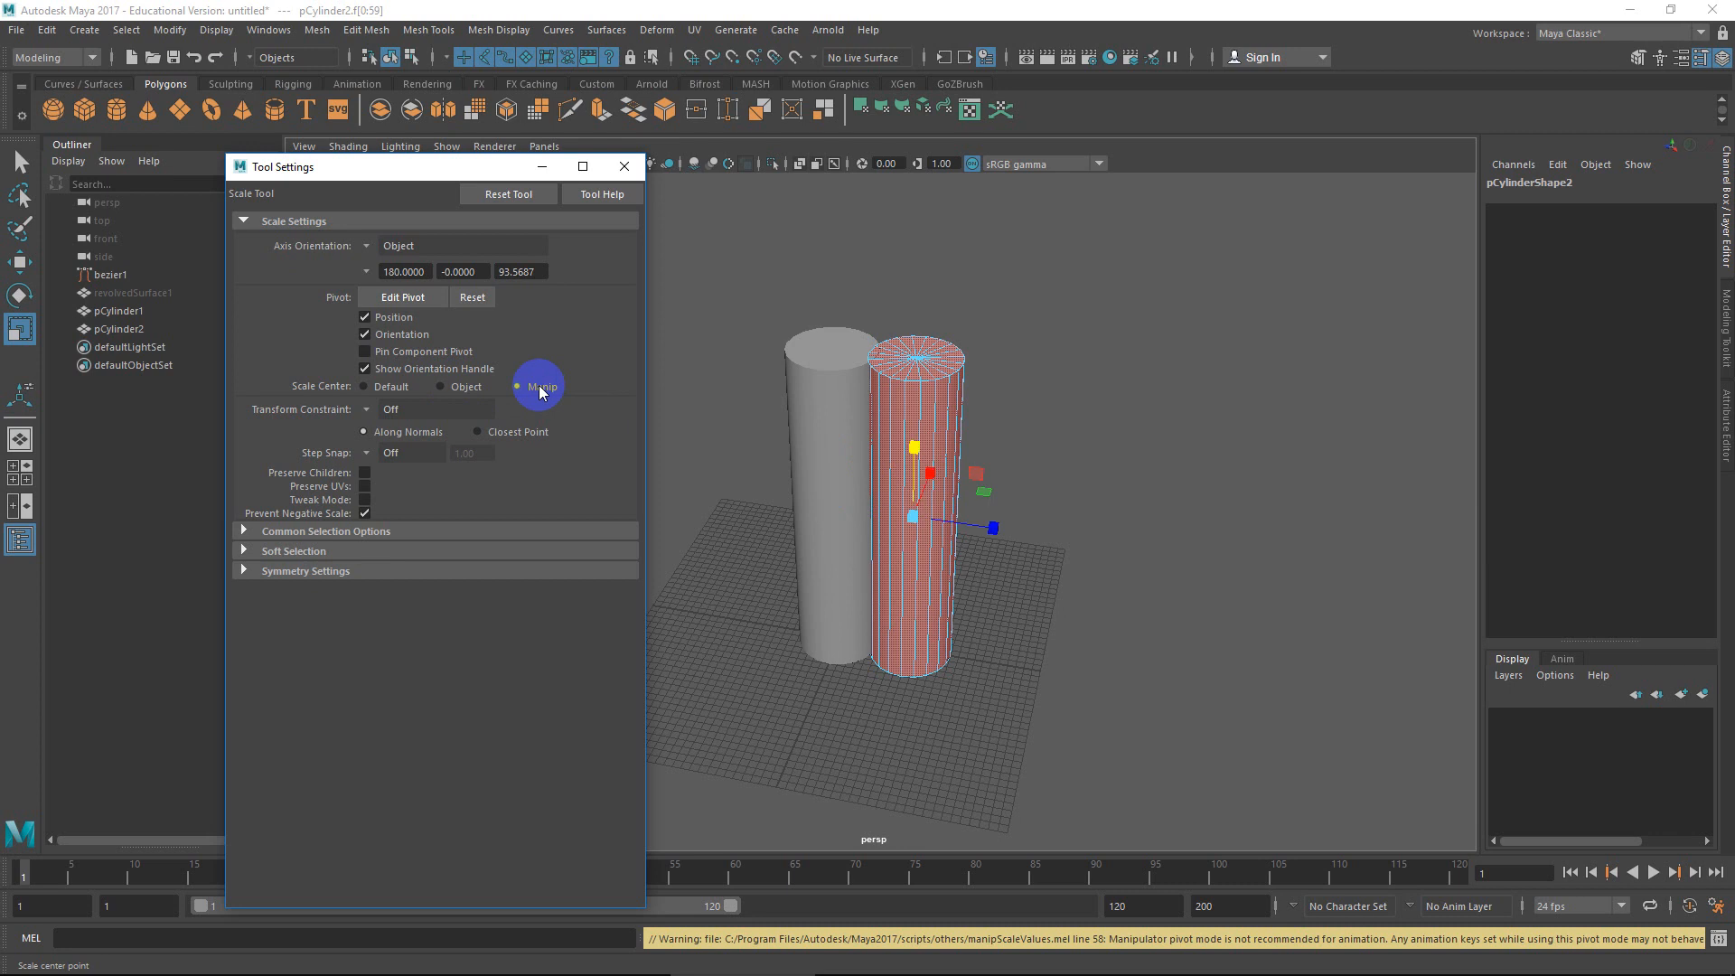
{"action": "left_click", "coordinate": [631, 169]}
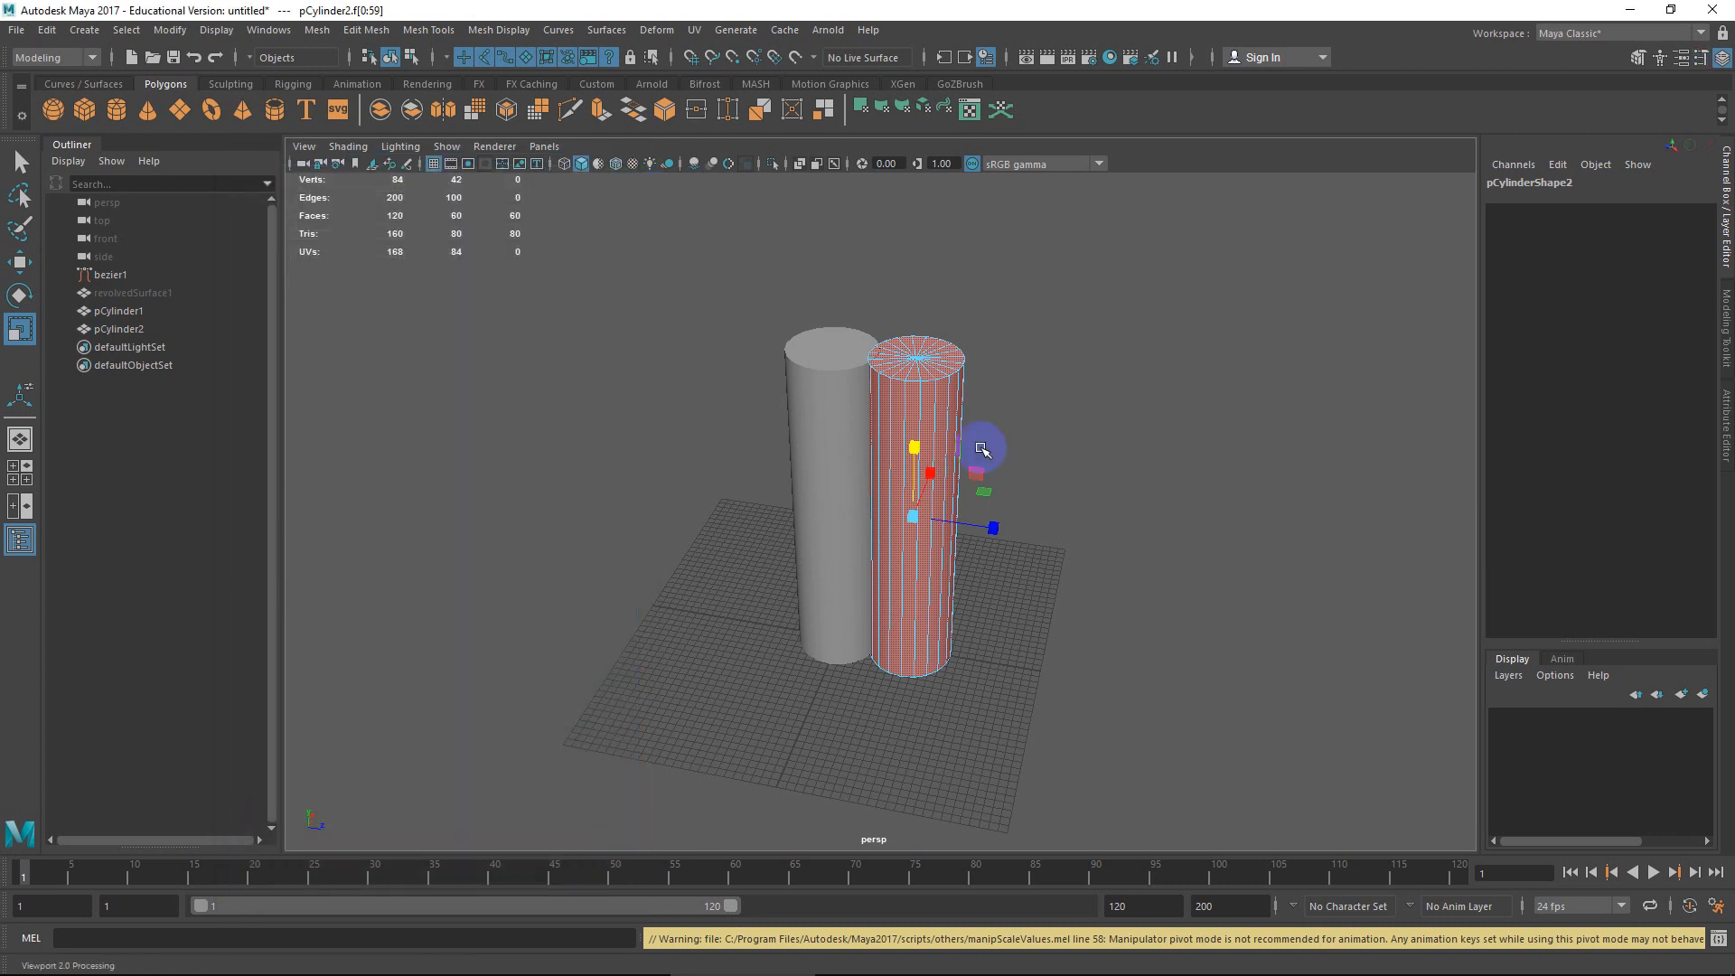
Scale the copy's faces down horizontally into a thin full-height rod and switch to the Move tool.
{"action": "right_click_drag", "start_coordinate": [984, 449], "coordinate": [1037, 562], "text": "alt"}
{"action": "middle_click_drag", "start_coordinate": [1036, 562], "coordinate": [908, 545], "text": "alt"}
{"action": "right_click_drag", "start_coordinate": [909, 545], "coordinate": [910, 557], "text": "alt"}
{"action": "left_click_drag", "start_coordinate": [866, 479], "coordinate": [836, 464]}
{"action": "key", "text": "F8"}
{"action": "key", "text": "w"}
{"action": "right_click_drag", "start_coordinate": [825, 458], "coordinate": [844, 496], "text": "alt"}
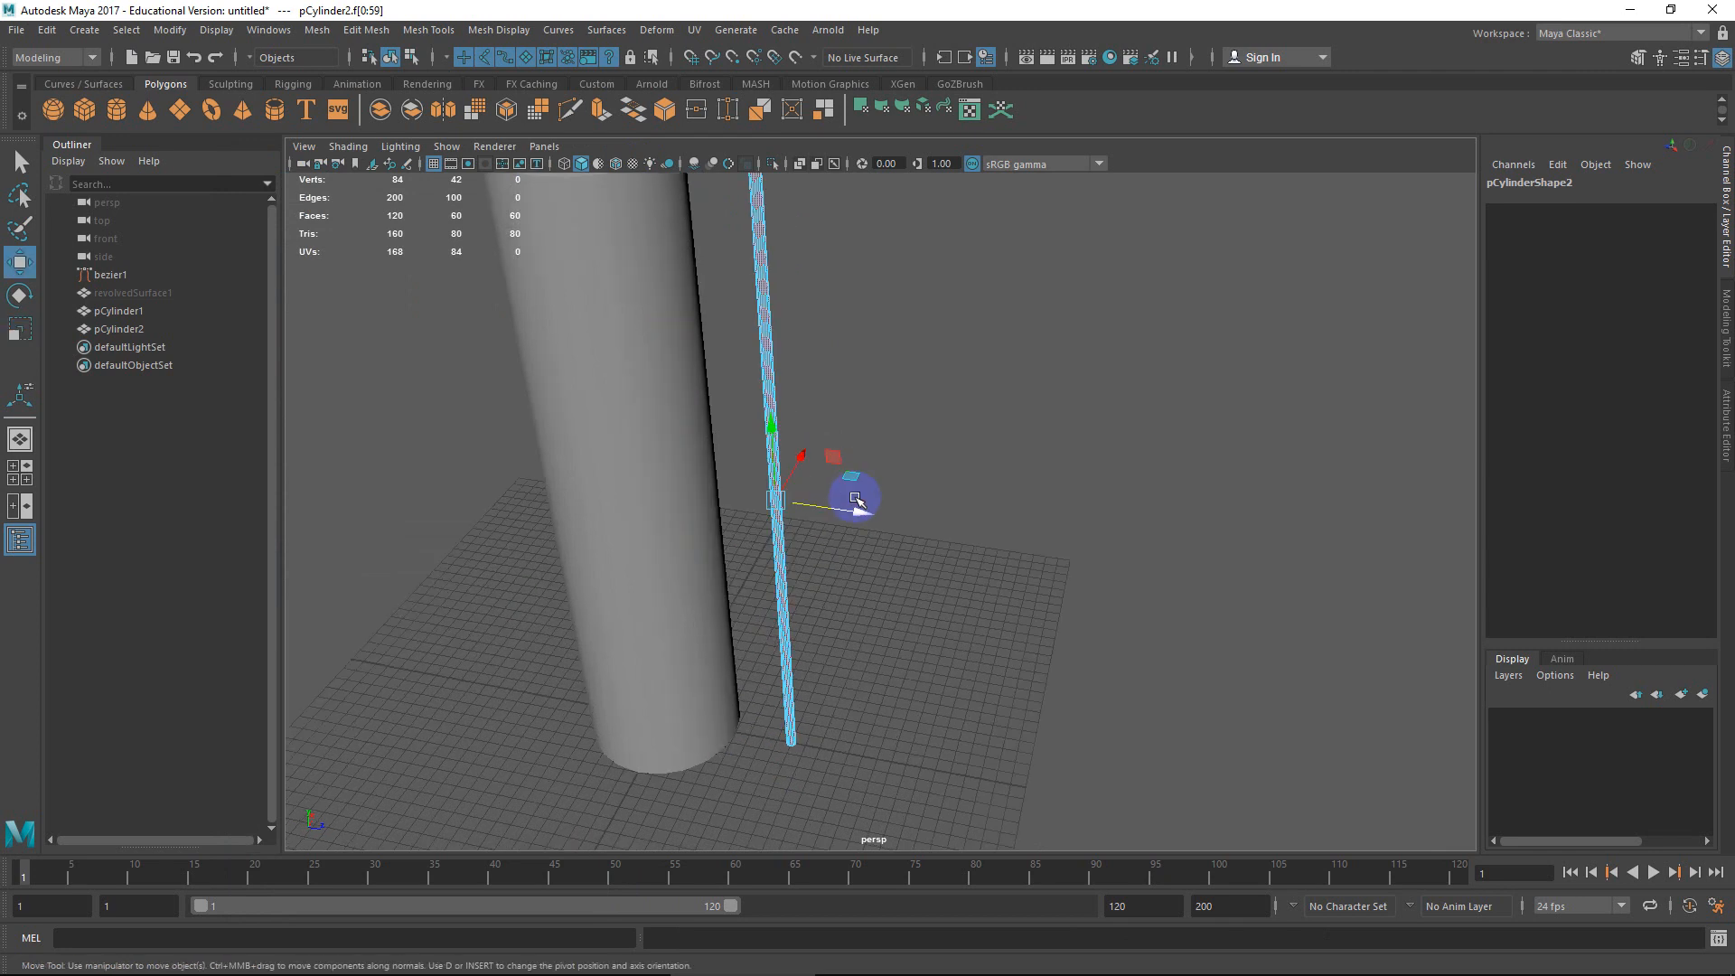
Try to move the rod's side faces toward the large cylinder, and undo the move.
{"action": "mouse_move", "coordinate": [916, 524]}
{"action": "left_mouse_down", "text": "alt"}
{"action": "mouse_move", "coordinate": [937, 557]}
{"action": "mouse_move", "coordinate": [924, 542]}
{"action": "left_mouse_up", "text": "alt"}
{"action": "right_click_drag", "start_coordinate": [872, 438], "coordinate": [882, 497]}
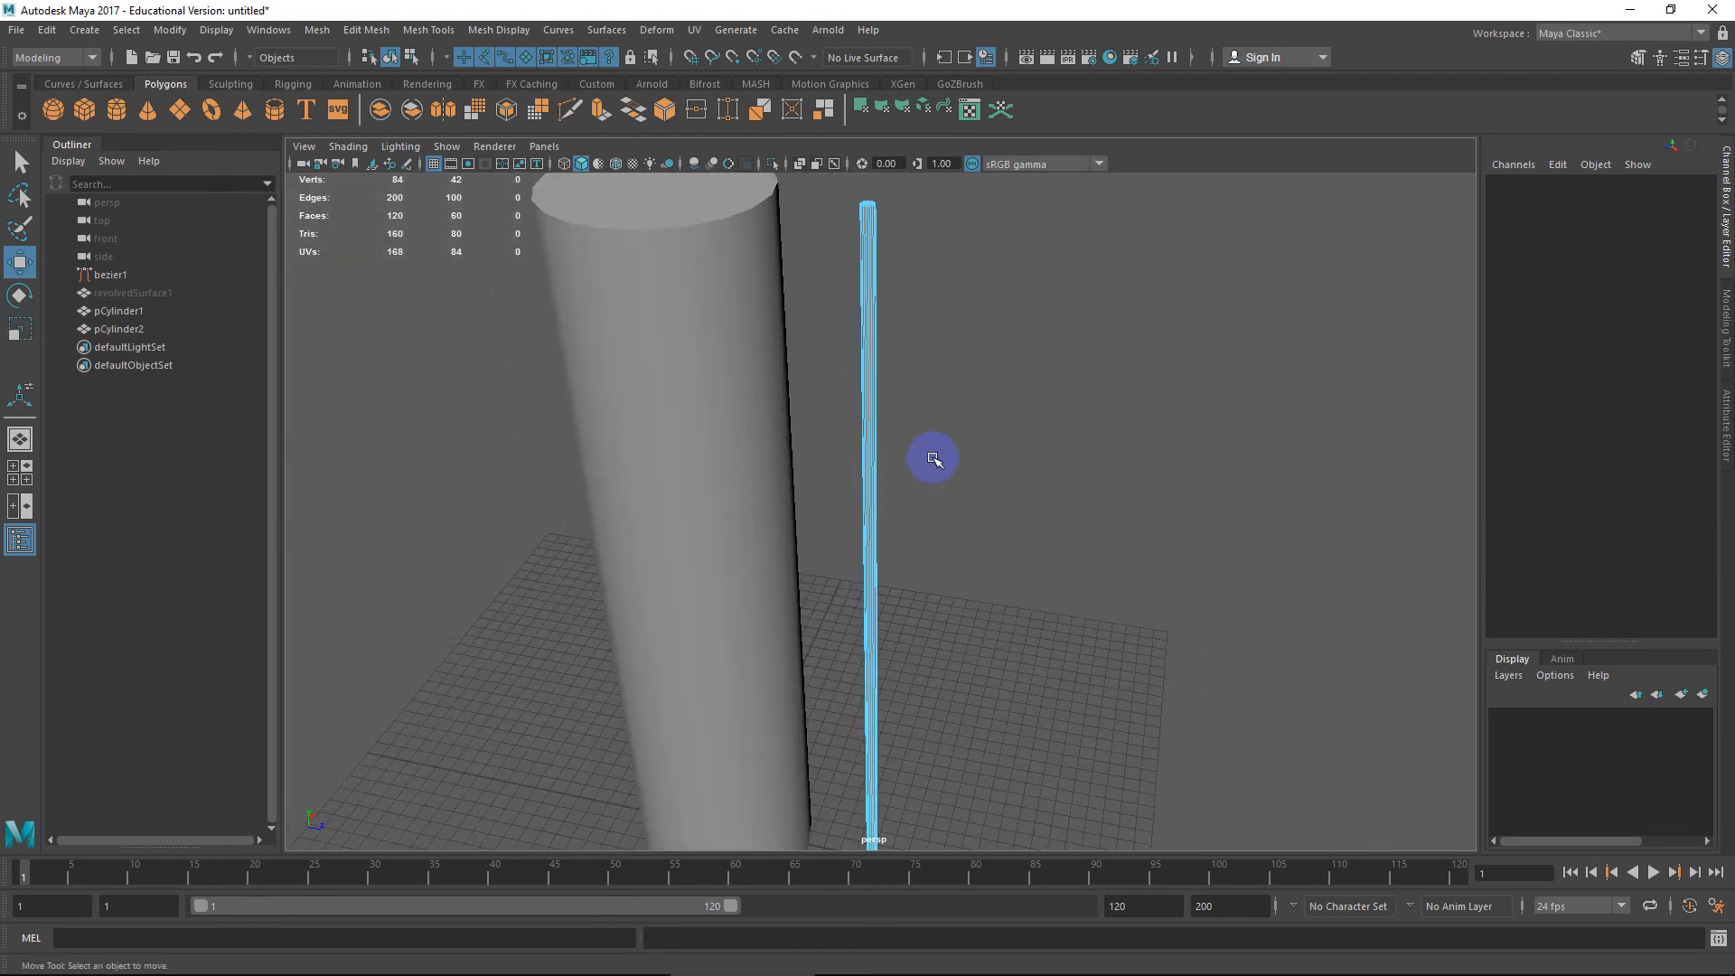
{"action": "left_click_drag", "start_coordinate": [933, 455], "coordinate": [848, 471]}
{"action": "scroll", "coordinate": [937, 585], "scroll_direction": "down", "scroll_amount": 5}
{"action": "scroll", "coordinate": [940, 571], "scroll_direction": "up", "scroll_amount": 2}
{"action": "left_click_drag", "start_coordinate": [947, 577], "coordinate": [906, 571]}
{"action": "key", "text": "ctrl+z"}
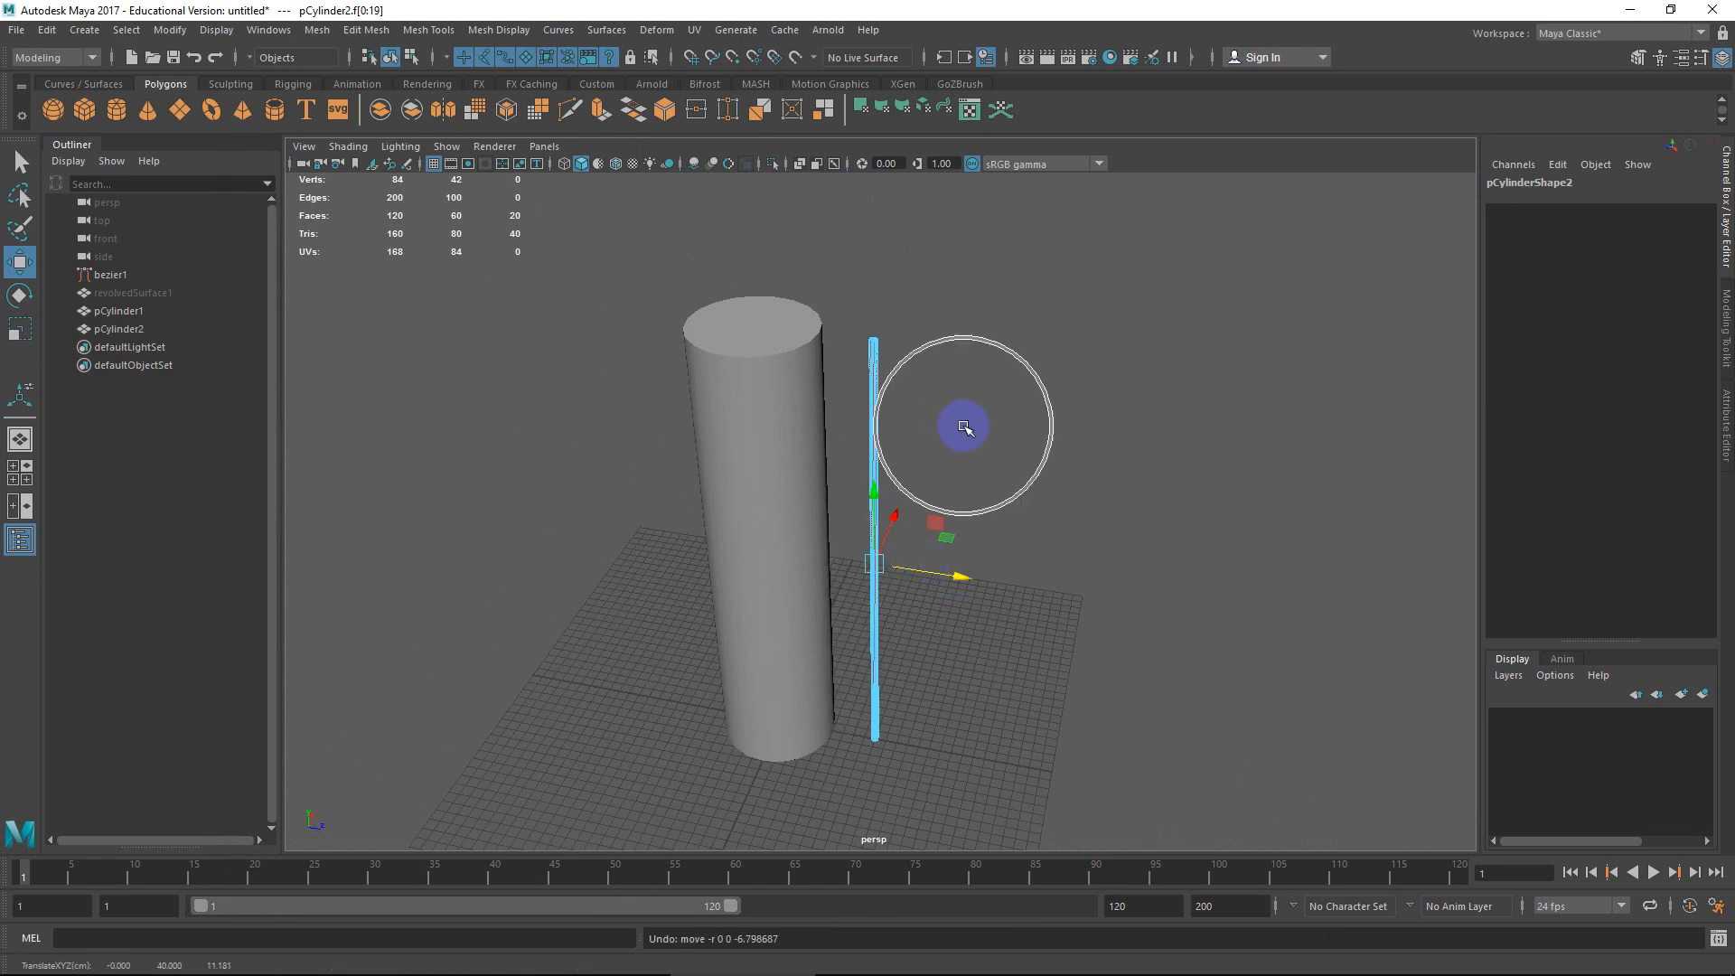
Select all faces of the rod and move them along Z until the rod partly overlaps the large cylinder's side.
{"action": "left_click", "coordinate": [875, 396]}
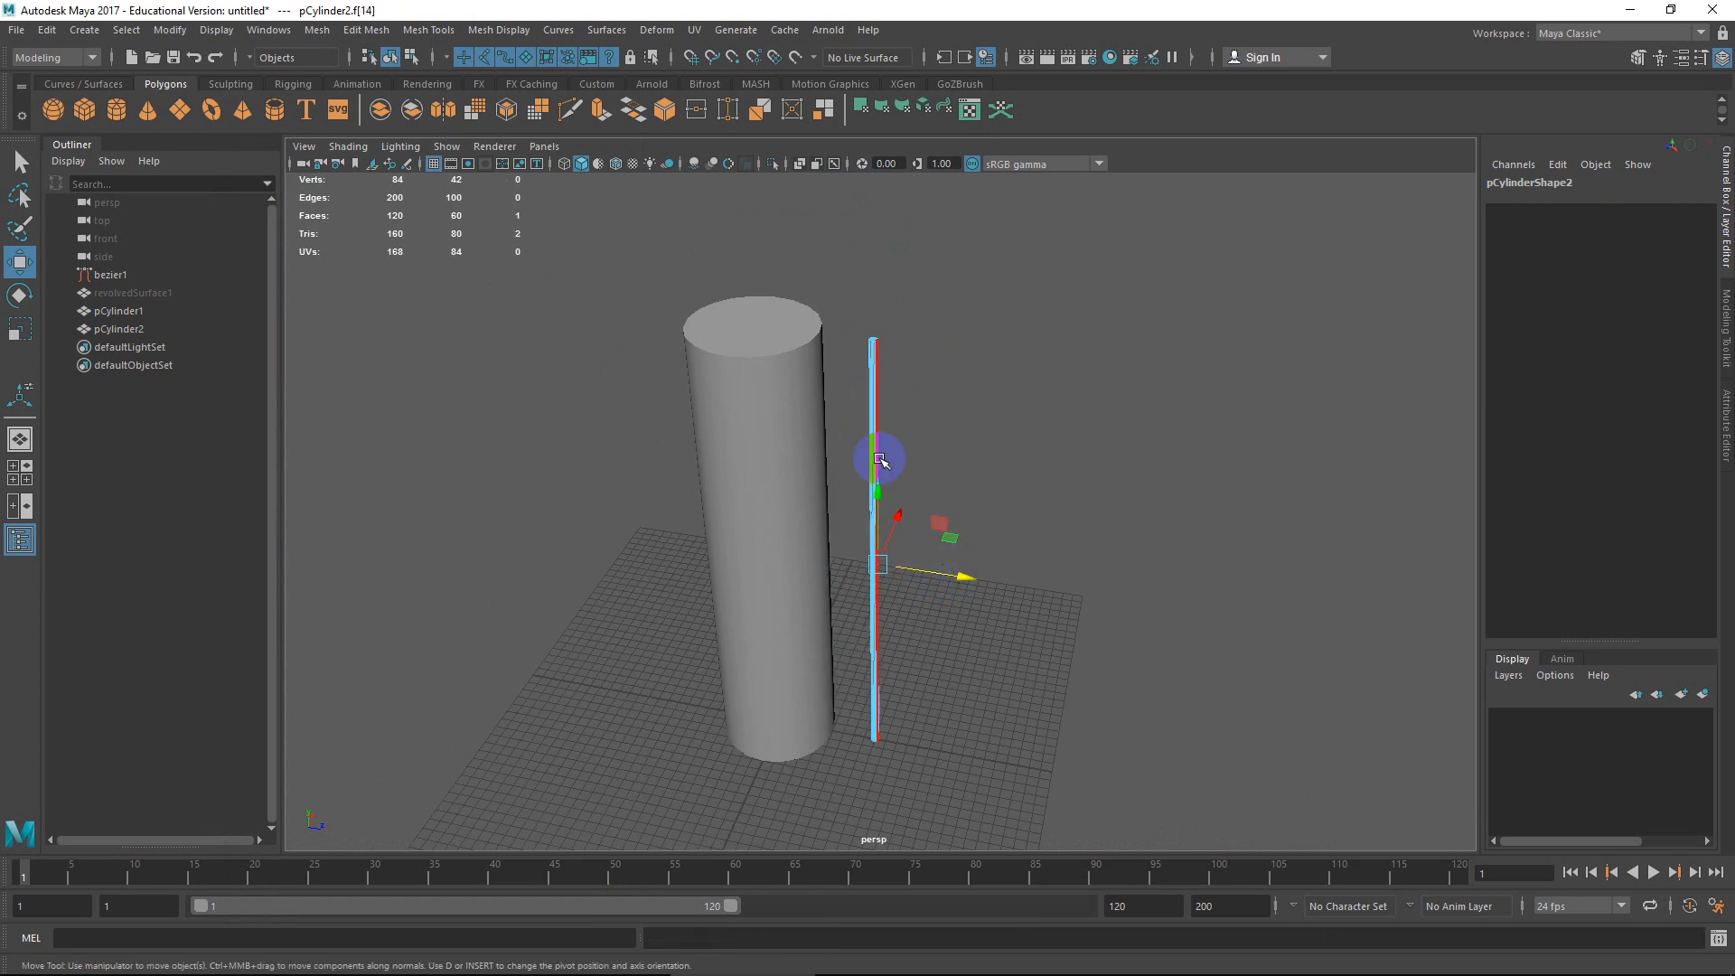
{"action": "left_click_drag", "start_coordinate": [926, 303], "coordinate": [827, 894]}
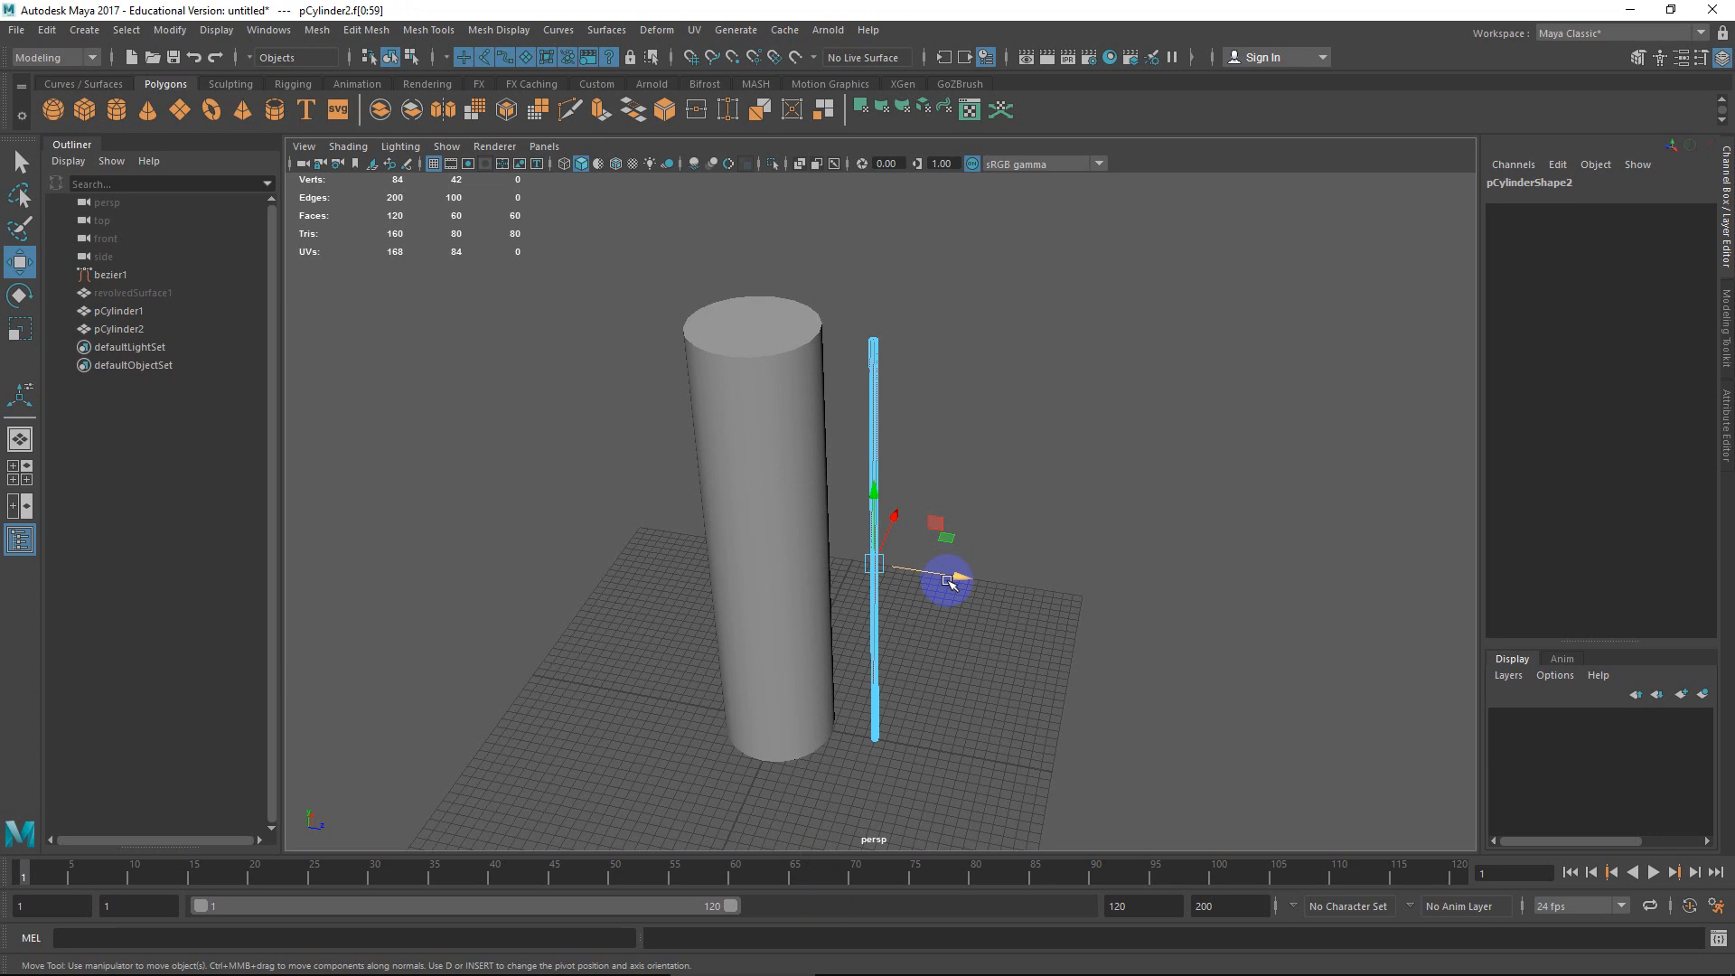
{"action": "left_click_drag", "start_coordinate": [948, 582], "coordinate": [902, 579]}
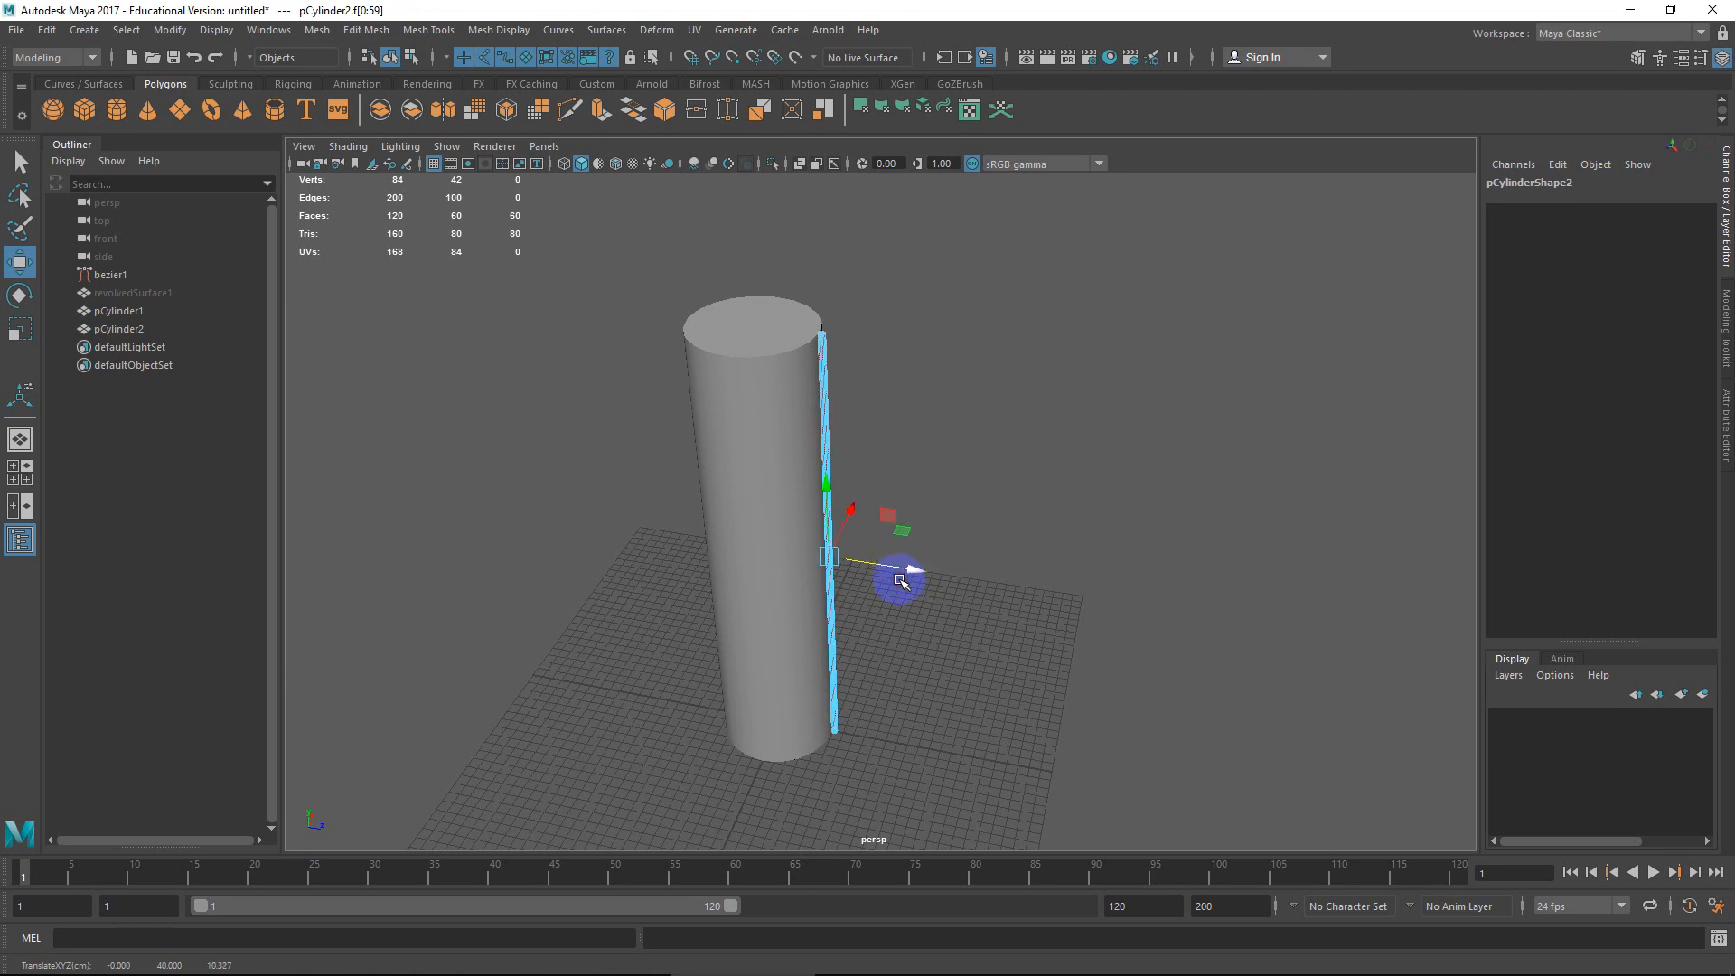
{"action": "scroll", "coordinate": [900, 579], "scroll_direction": "up", "scroll_amount": 5}
{"action": "middle_click_drag", "start_coordinate": [795, 389], "coordinate": [860, 554], "text": "alt"}
{"action": "left_click_drag", "start_coordinate": [859, 554], "coordinate": [833, 643], "text": "alt"}
{"action": "scroll", "coordinate": [867, 600], "scroll_direction": "up", "scroll_amount": 7}
{"action": "middle_click_drag", "start_coordinate": [864, 587], "coordinate": [867, 600], "text": "alt"}
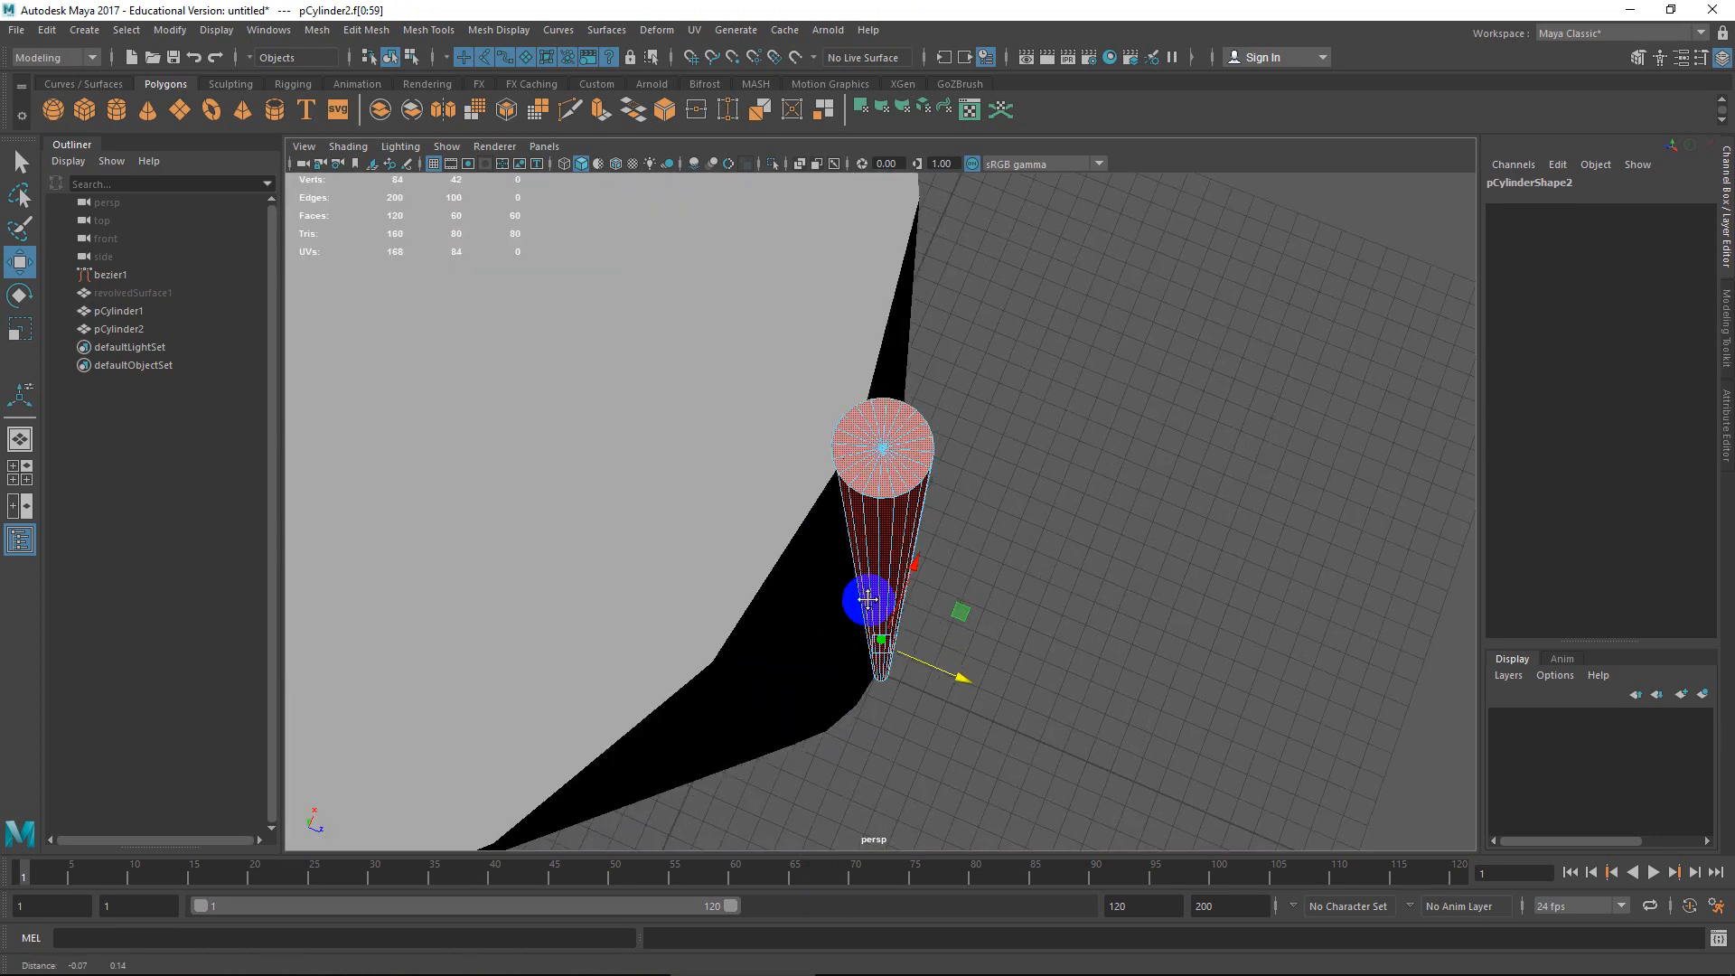
{"action": "left_click_drag", "start_coordinate": [960, 689], "coordinate": [852, 559]}
{"action": "scroll", "coordinate": [956, 677], "scroll_direction": "down", "scroll_amount": 8}
Return to object mode, select the thin rod and scale it to about 1.085 along Y.
{"action": "right_click_drag", "start_coordinate": [875, 437], "coordinate": [898, 456]}
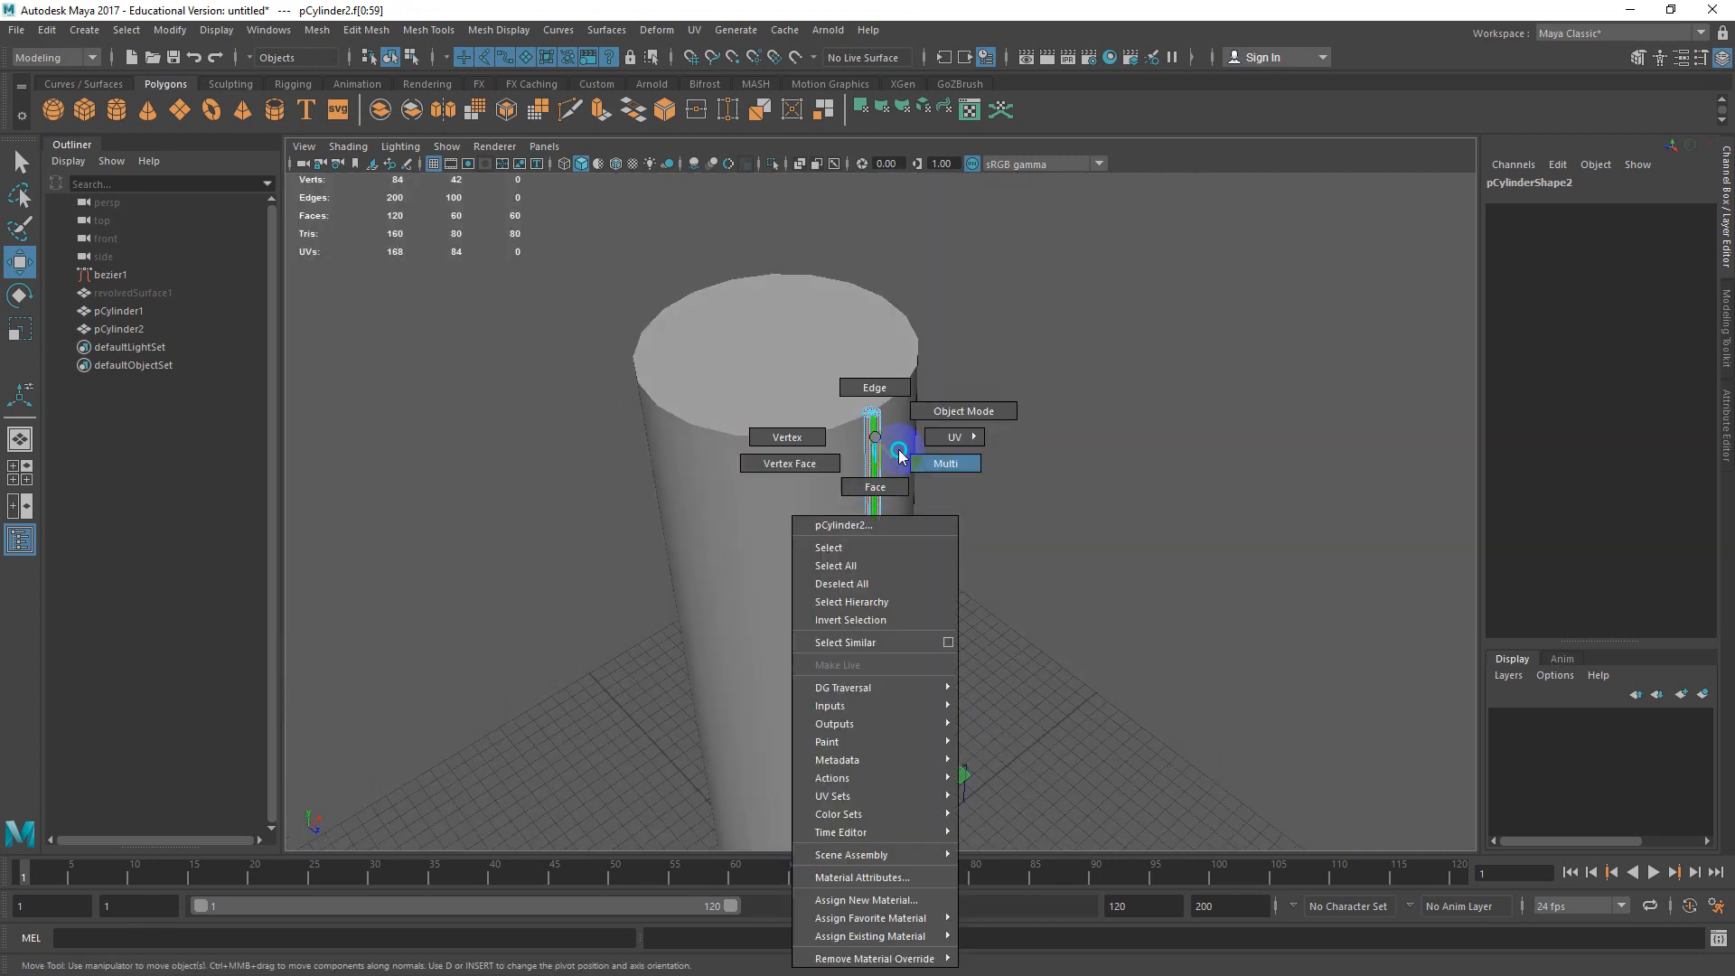
{"action": "left_click", "coordinate": [810, 554]}
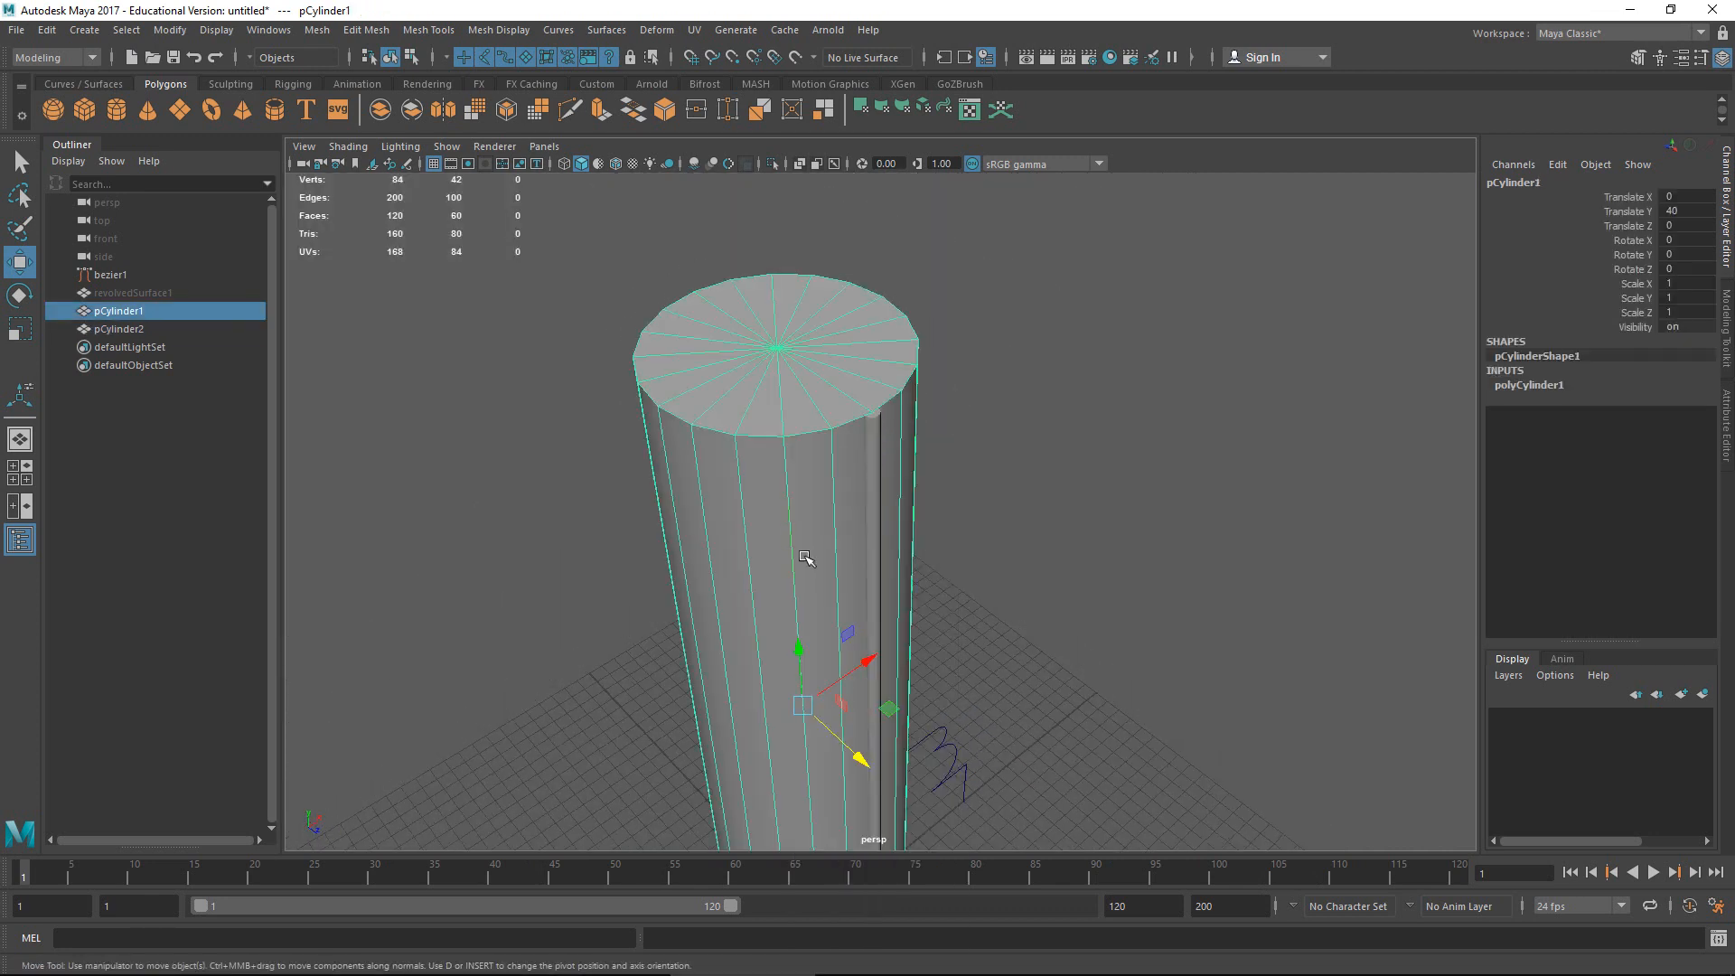
{"action": "left_click", "coordinate": [872, 520]}
{"action": "scroll", "coordinate": [935, 586], "scroll_direction": "down", "scroll_amount": 4}
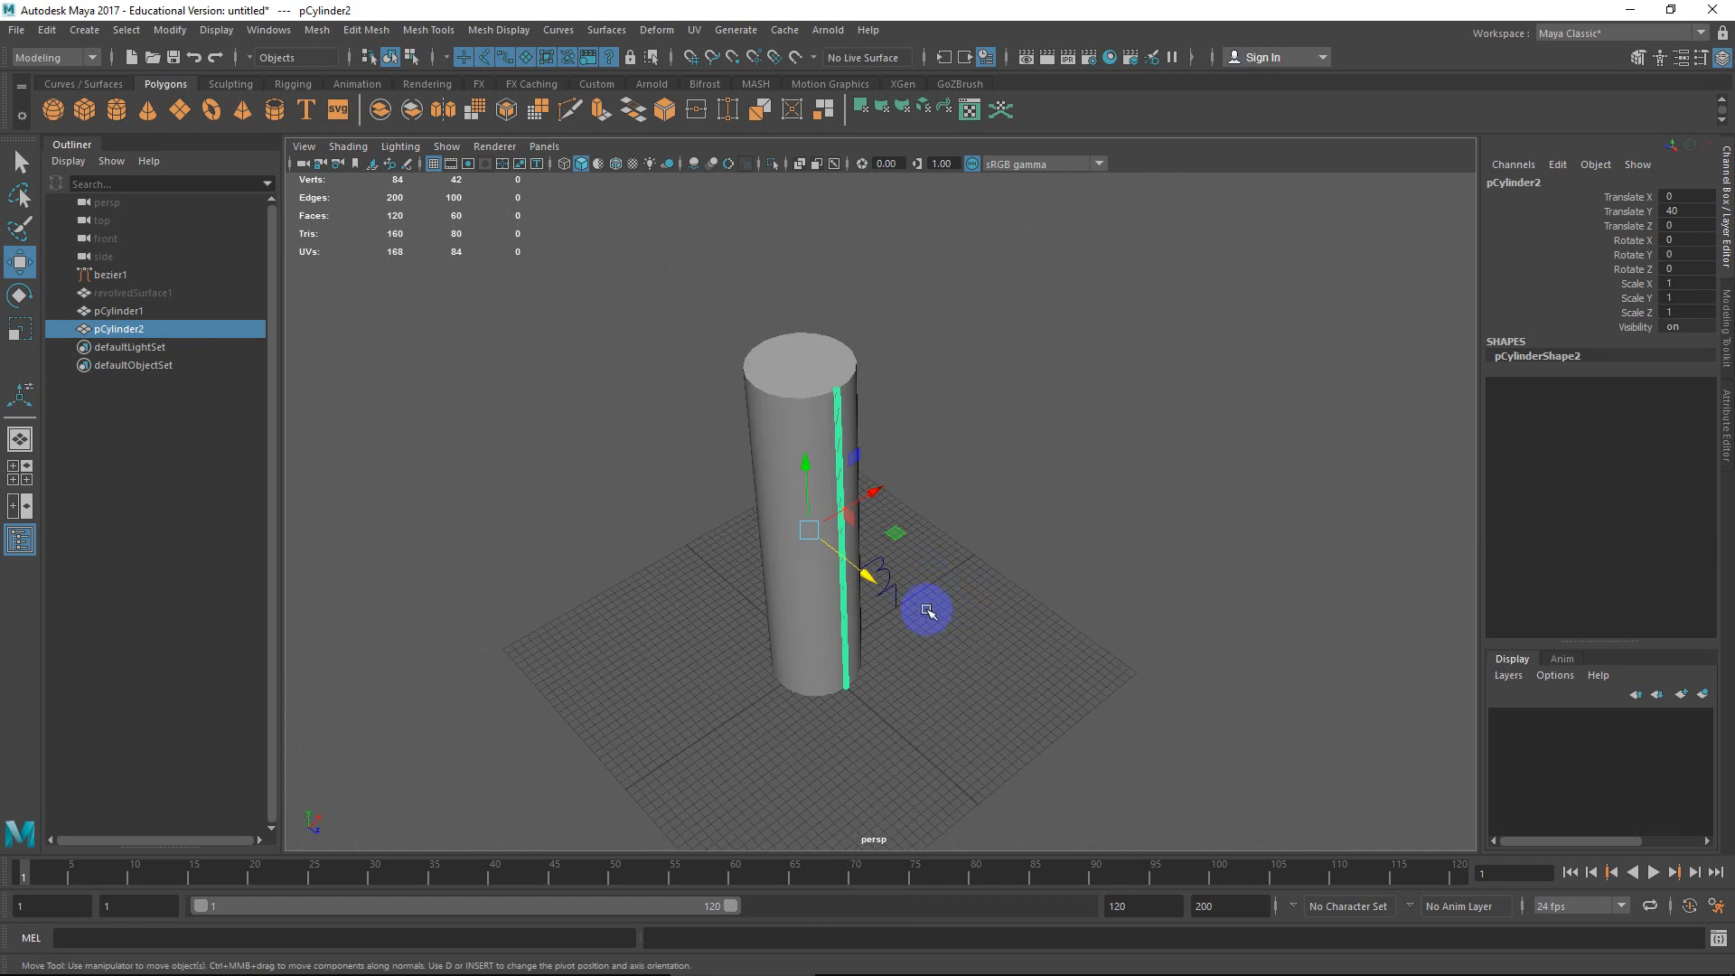
{"action": "key", "text": "r"}
{"action": "left_click_drag", "start_coordinate": [805, 467], "coordinate": [807, 463]}
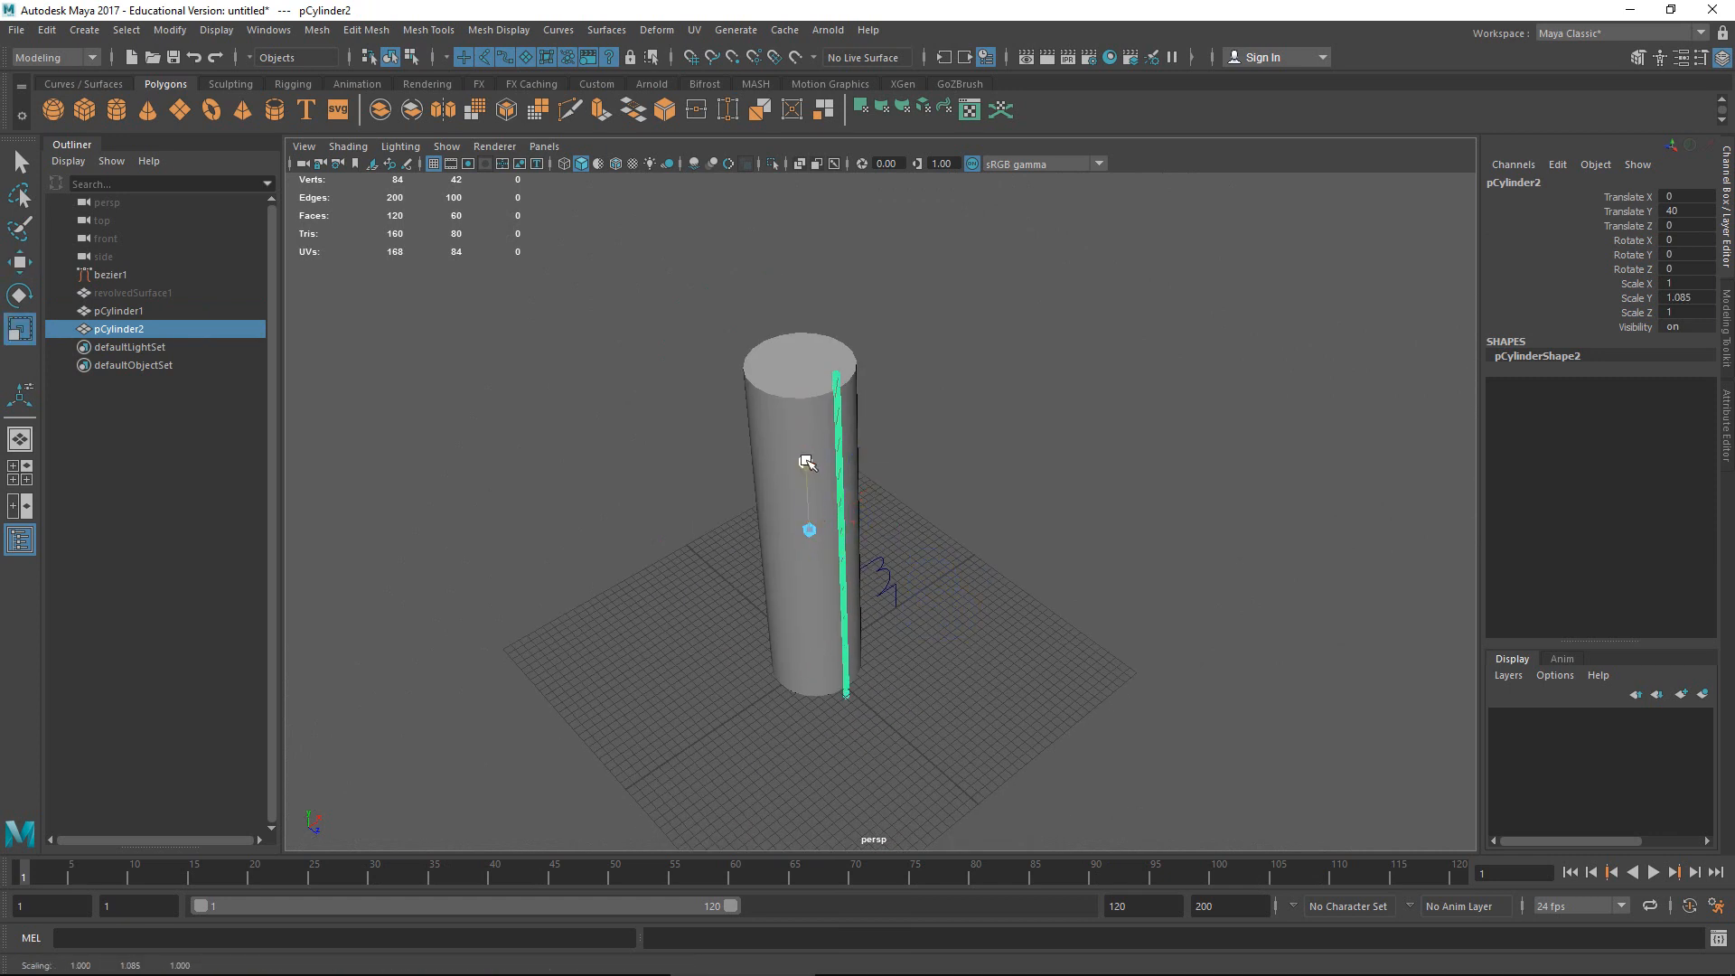
Select the thin rod, then reset the Duplicate Special options and set the geometry type to Instance.
{"action": "scroll", "coordinate": [872, 524], "scroll_direction": "up", "scroll_amount": 3}
{"action": "left_click_drag", "start_coordinate": [871, 549], "coordinate": [836, 452], "text": "alt"}
{"action": "middle_click_drag", "start_coordinate": [804, 474], "coordinate": [817, 383], "text": "alt"}
{"action": "scroll", "coordinate": [819, 398], "scroll_direction": "down", "scroll_amount": 2}
{"action": "left_click", "coordinate": [807, 413]}
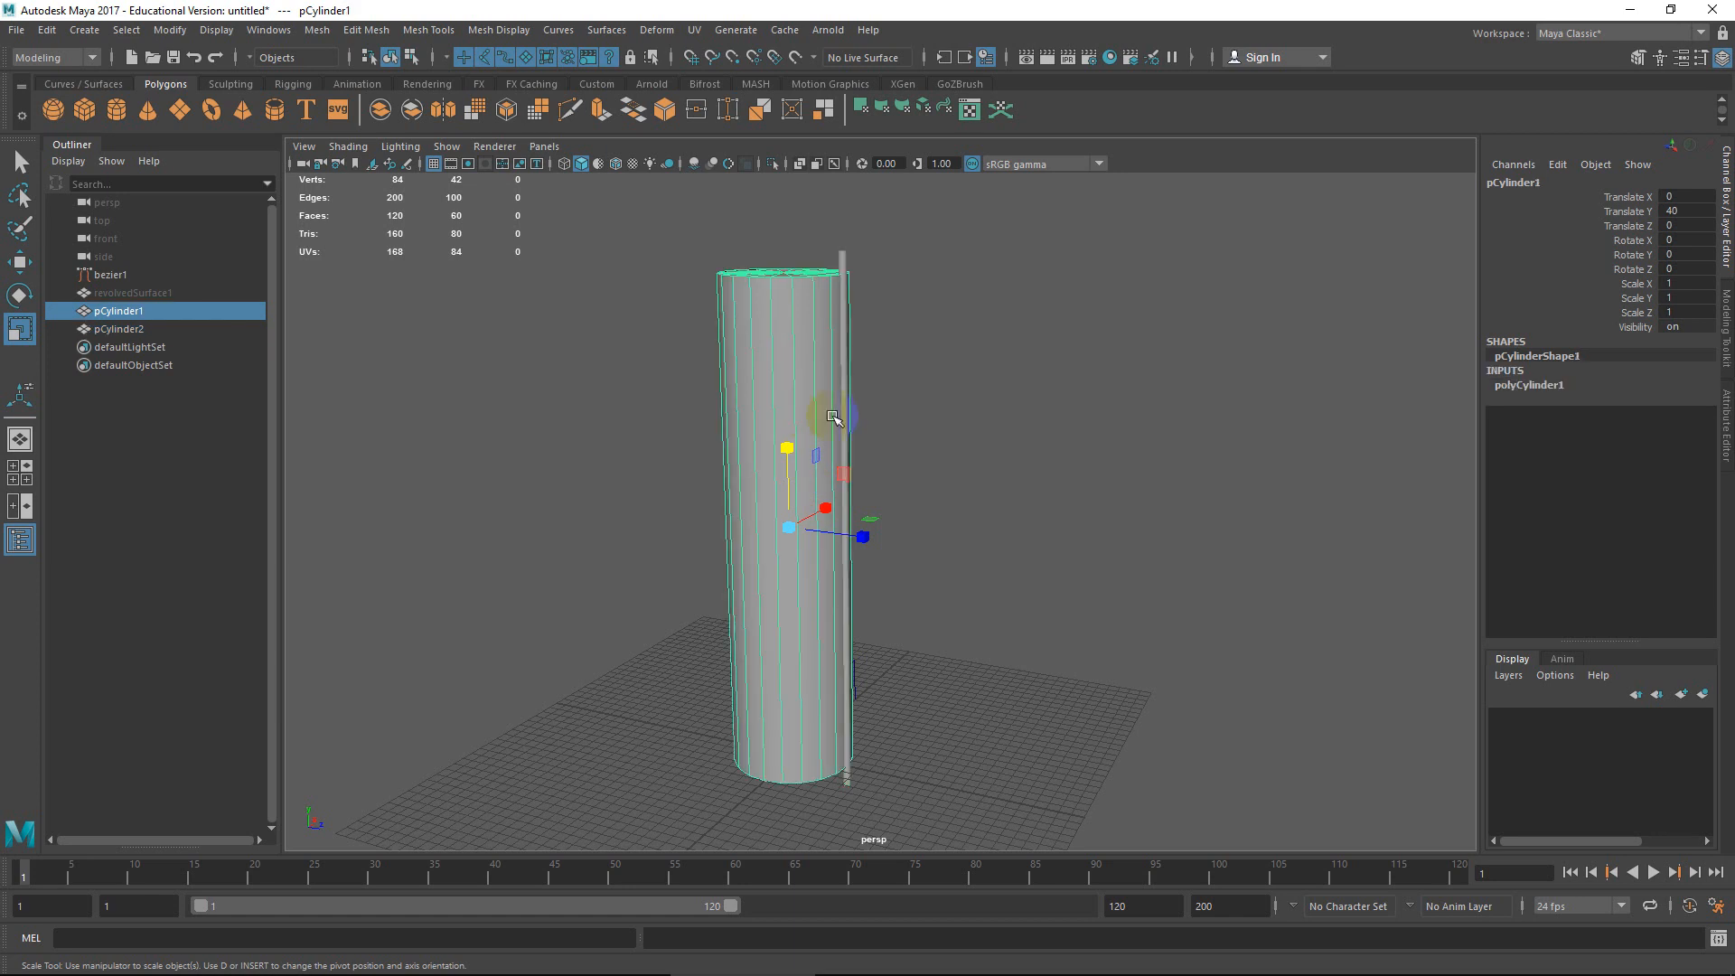
{"action": "left_click", "coordinate": [843, 255]}
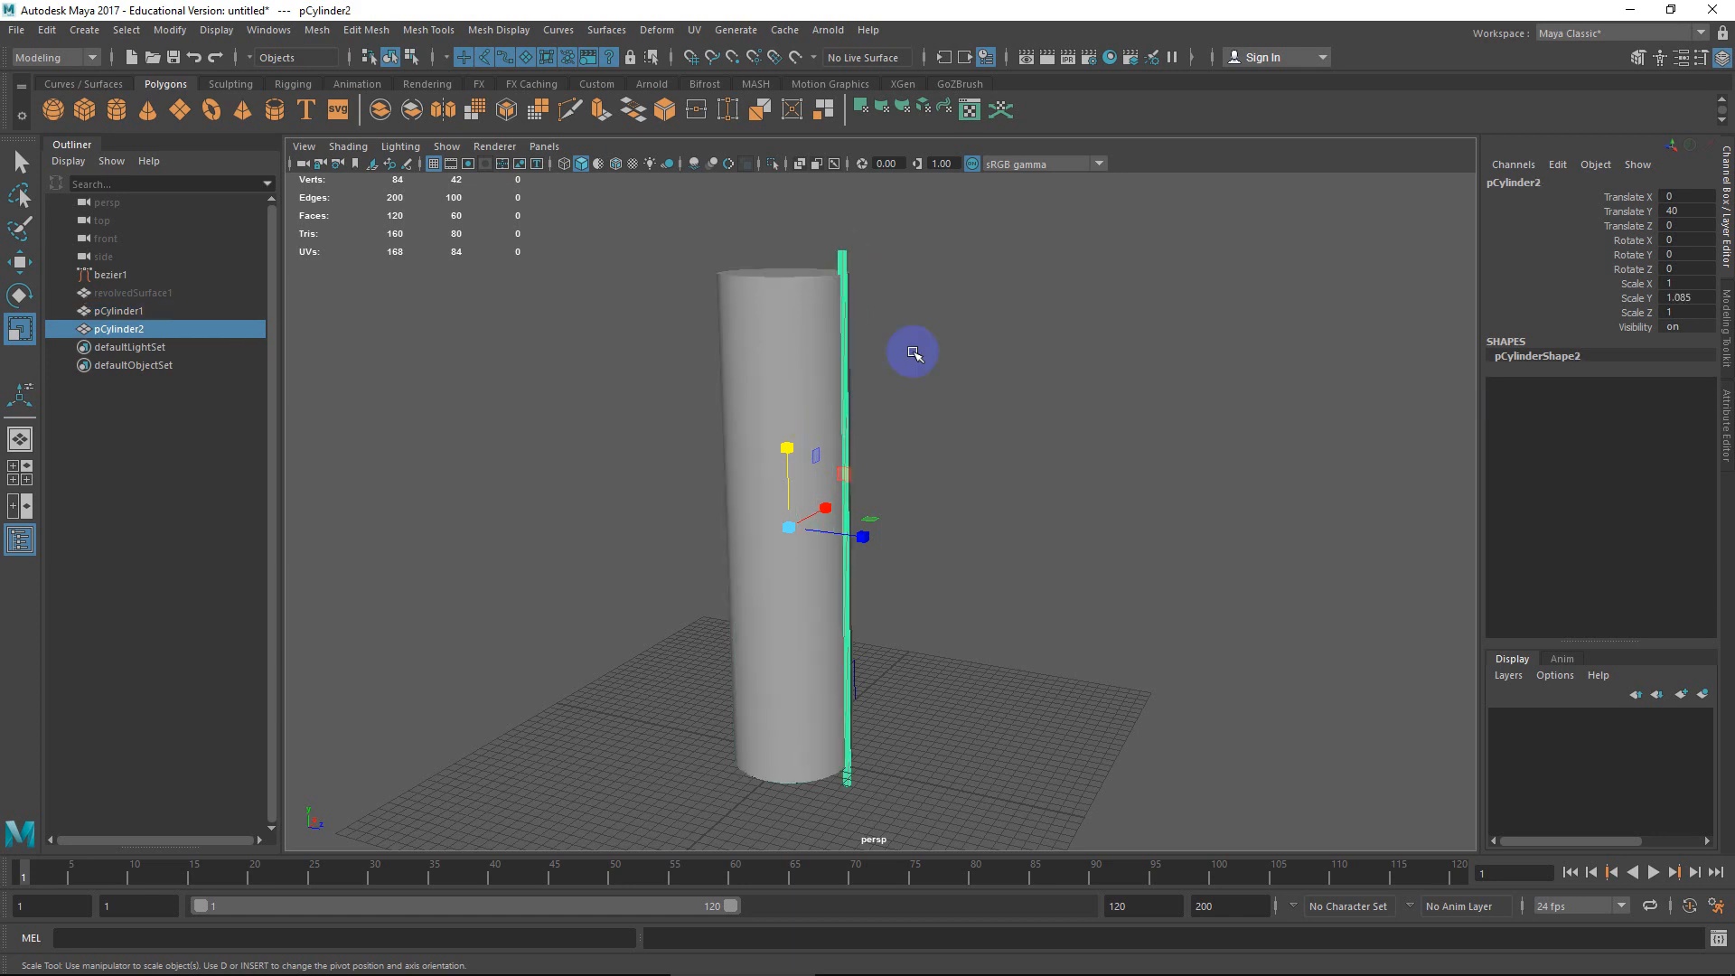
{"action": "left_click", "coordinate": [47, 30]}
{"action": "left_click", "coordinate": [267, 311]}
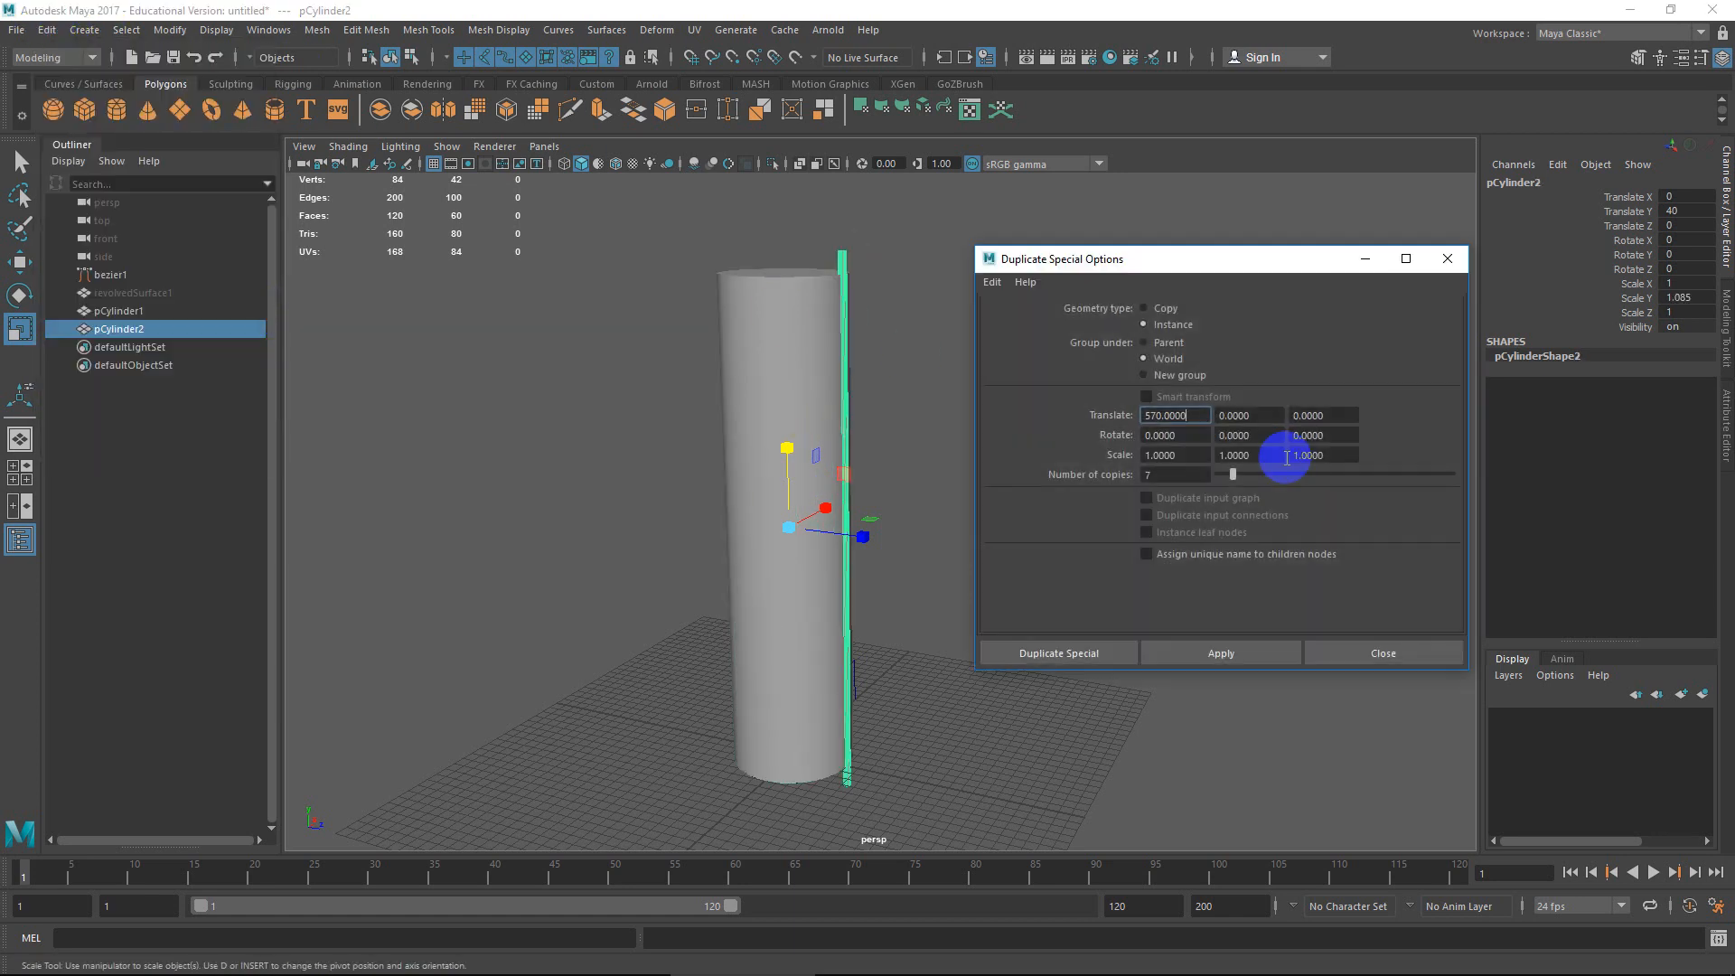
{"action": "left_click", "coordinate": [989, 282]}
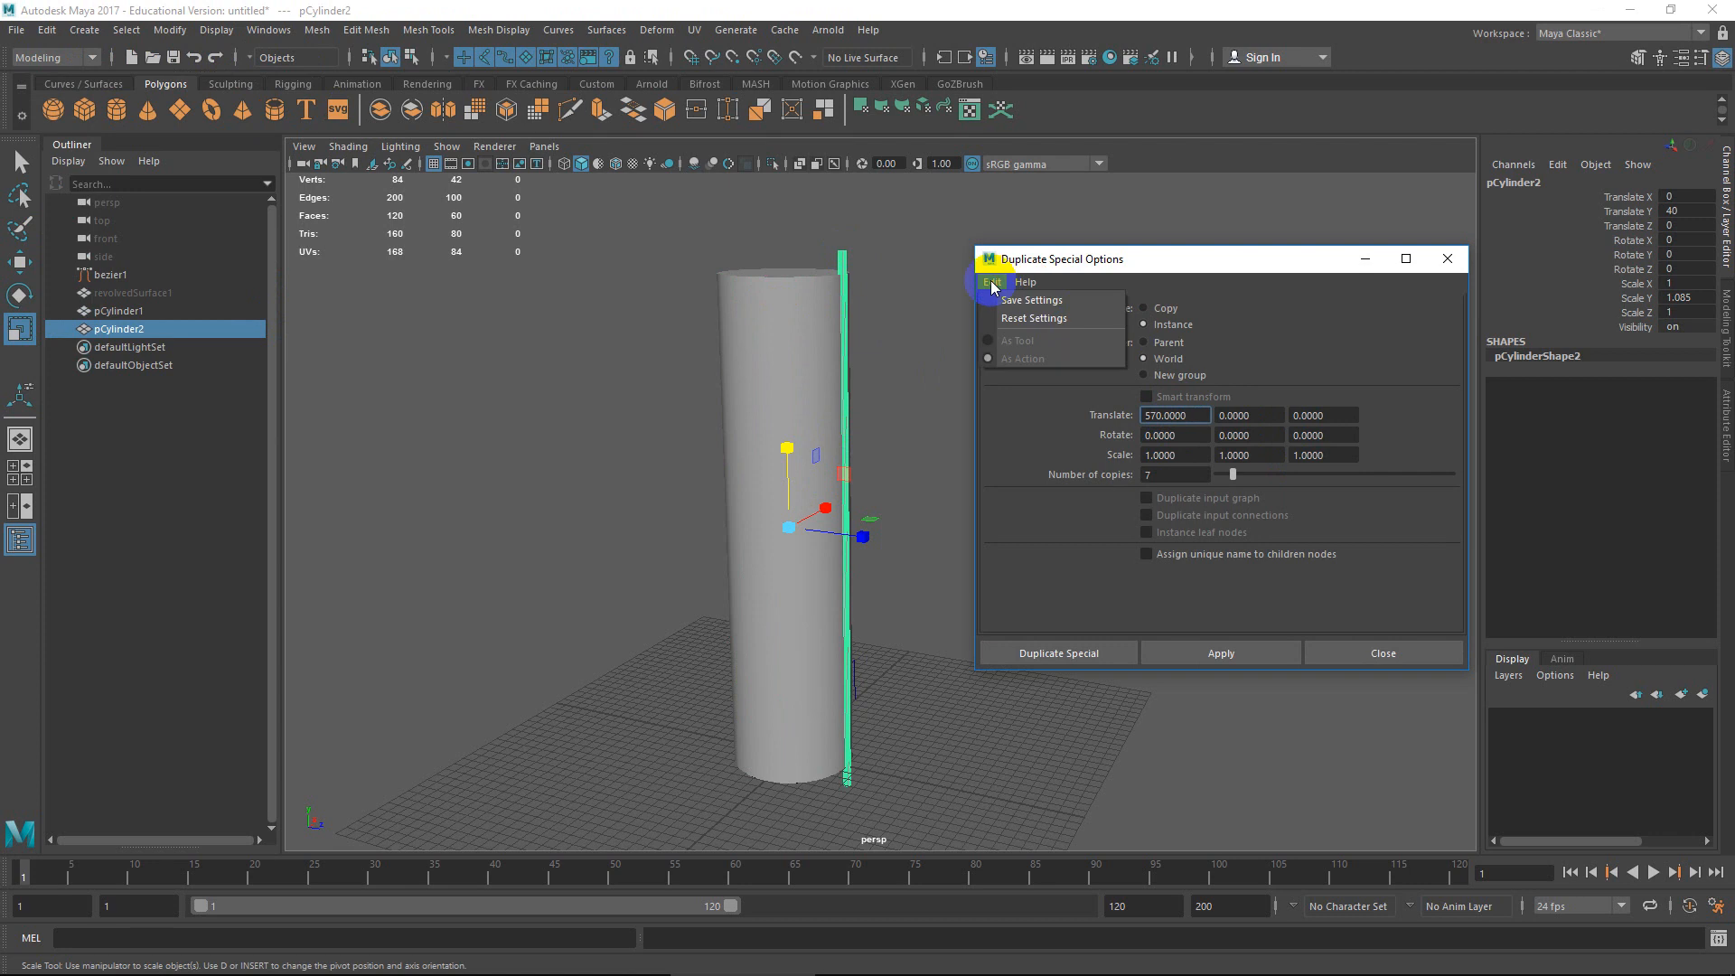
{"action": "left_click", "coordinate": [1033, 318]}
{"action": "left_click", "coordinate": [1155, 326]}
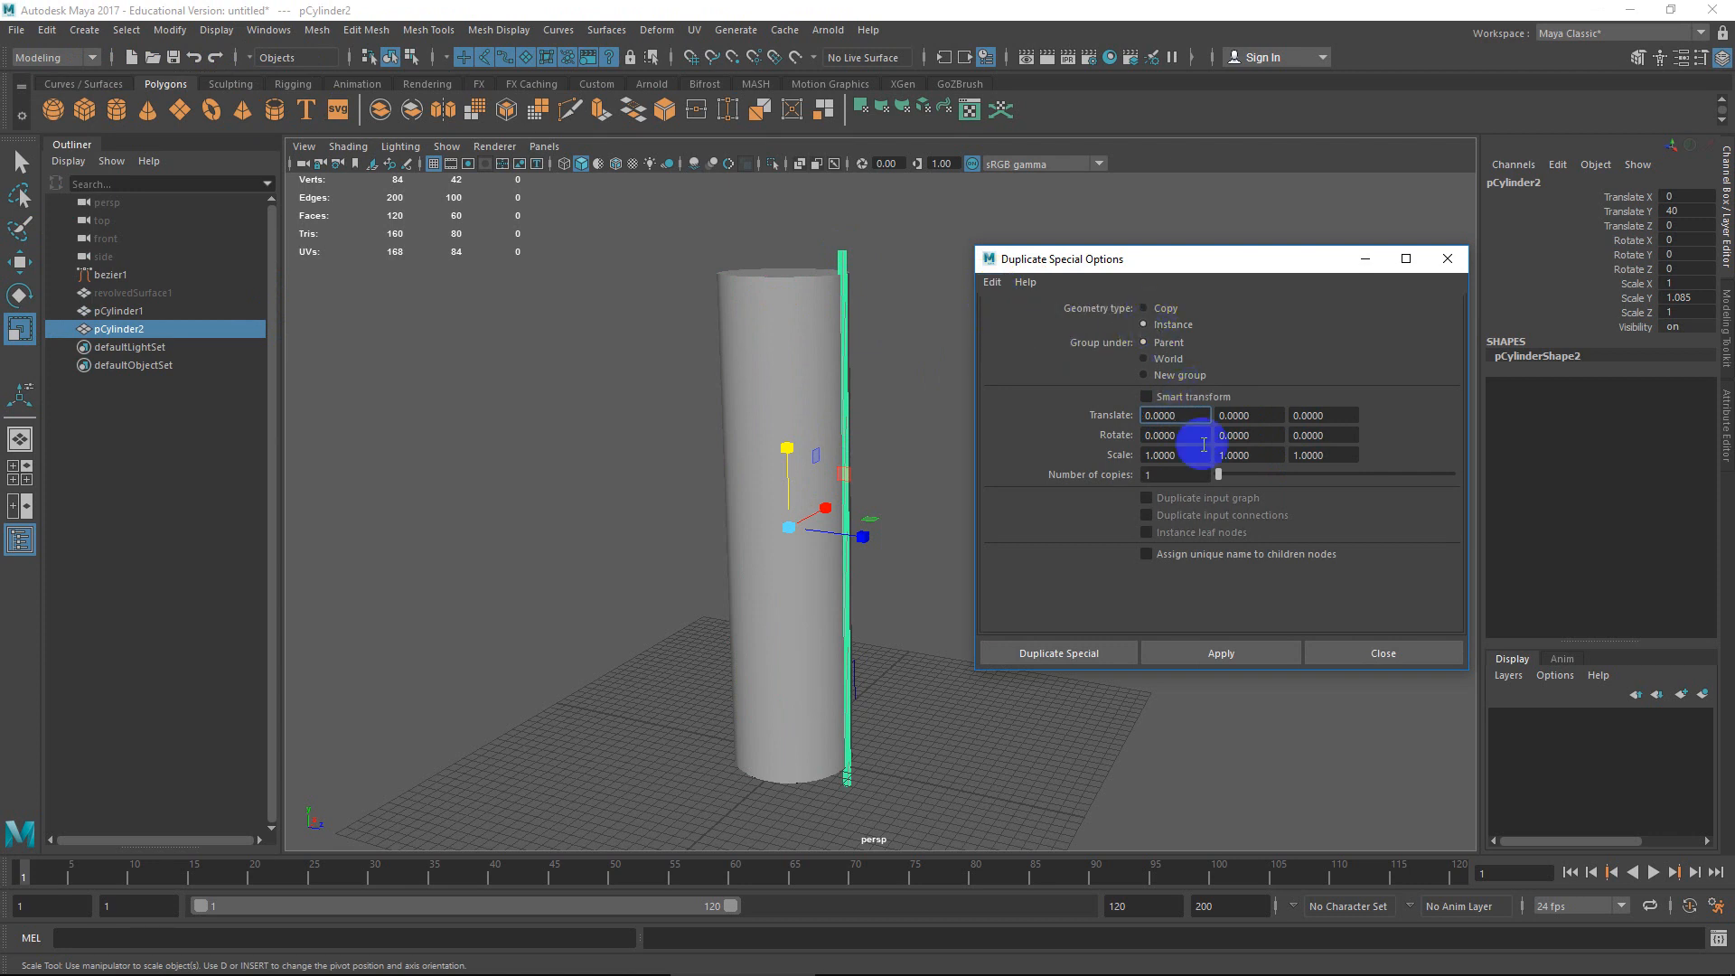
Duplicate the rod around the large cylinder as 17 copies, each rotated 20 degrees about Y.
{"action": "left_click", "coordinate": [1247, 438]}
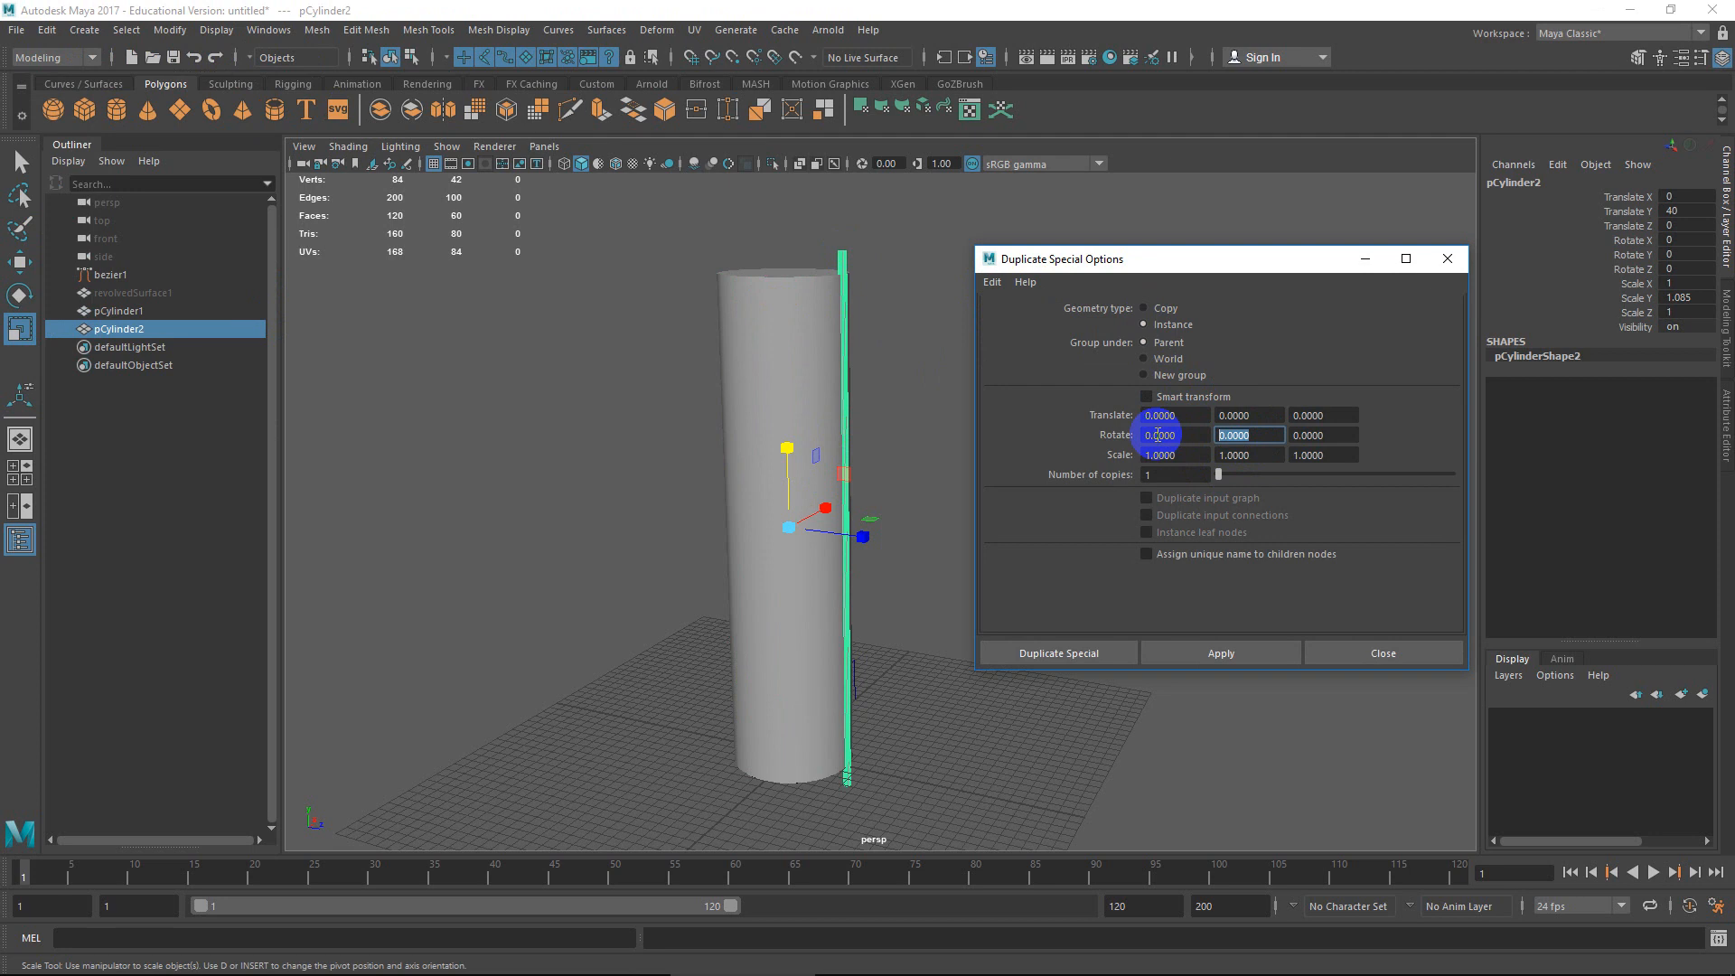
{"action": "type", "text": "20"}
{"action": "left_click", "coordinate": [1174, 477]}
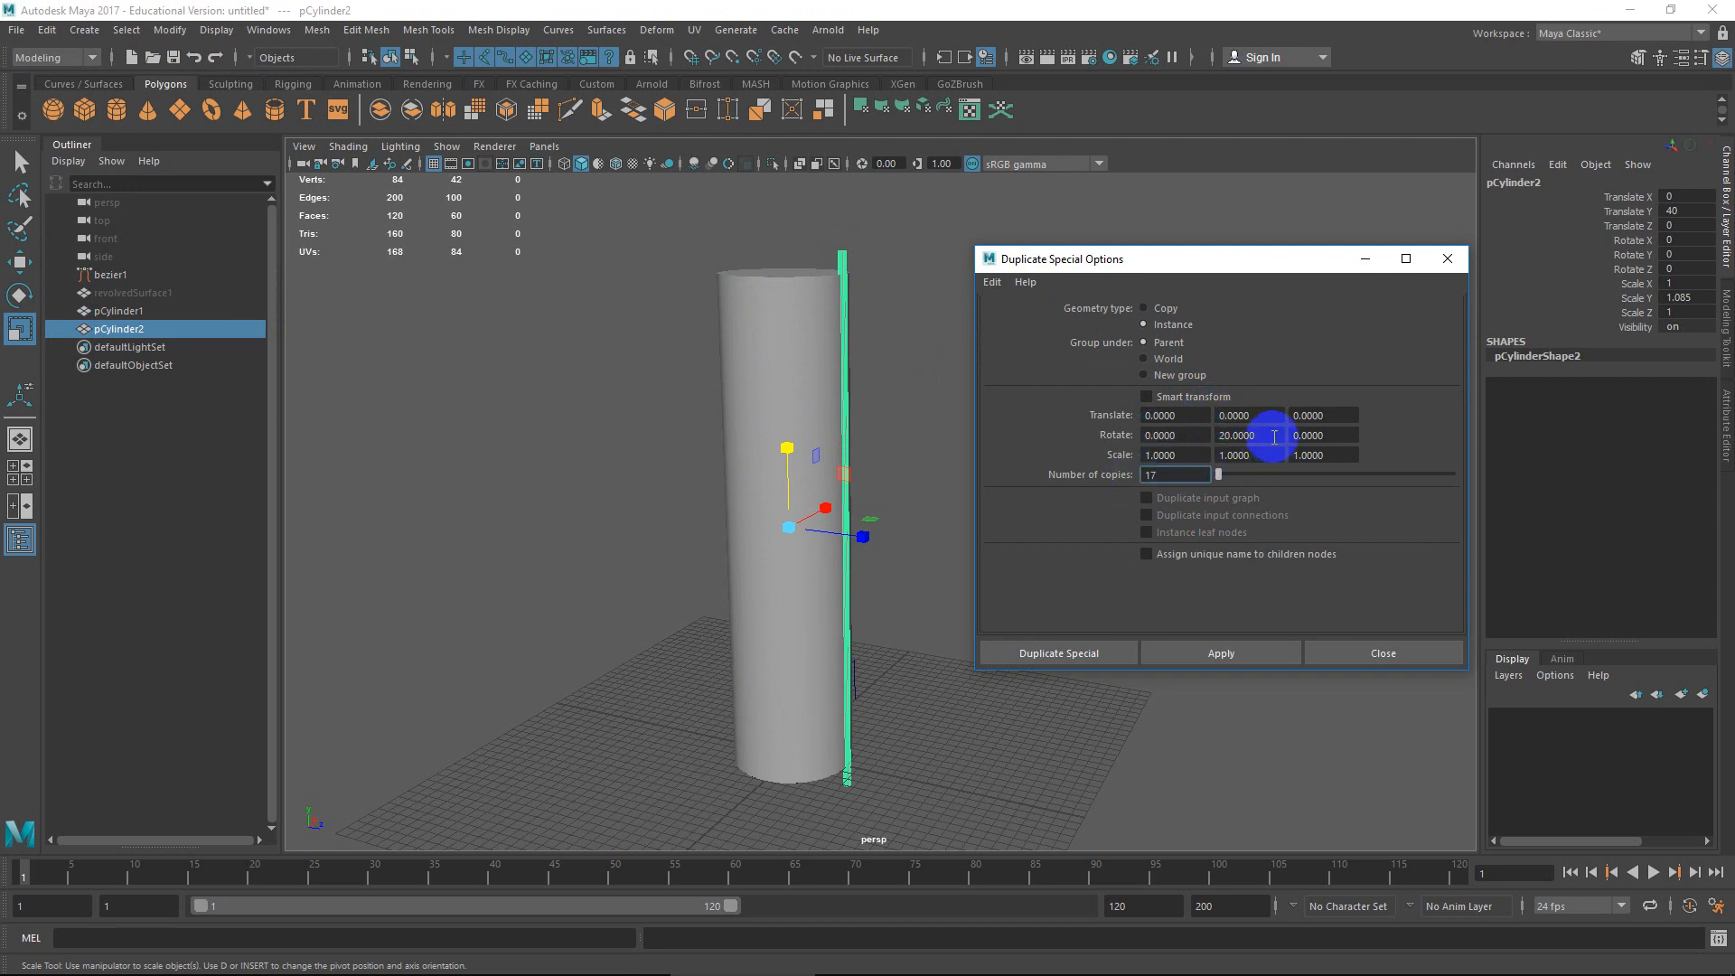
{"action": "left_click", "coordinate": [1220, 651]}
{"action": "mouse_move", "coordinate": [910, 476]}
{"action": "left_mouse_down", "text": "alt"}
{"action": "mouse_move", "coordinate": [910, 539]}
{"action": "mouse_move", "coordinate": [906, 480]}
{"action": "mouse_move", "coordinate": [845, 407]}
{"action": "mouse_move", "coordinate": [842, 374]}
{"action": "mouse_move", "coordinate": [911, 466]}
{"action": "mouse_move", "coordinate": [934, 468]}
{"action": "left_mouse_up", "text": "alt"}
{"action": "scroll", "coordinate": [847, 384], "scroll_direction": "up", "scroll_amount": 5}
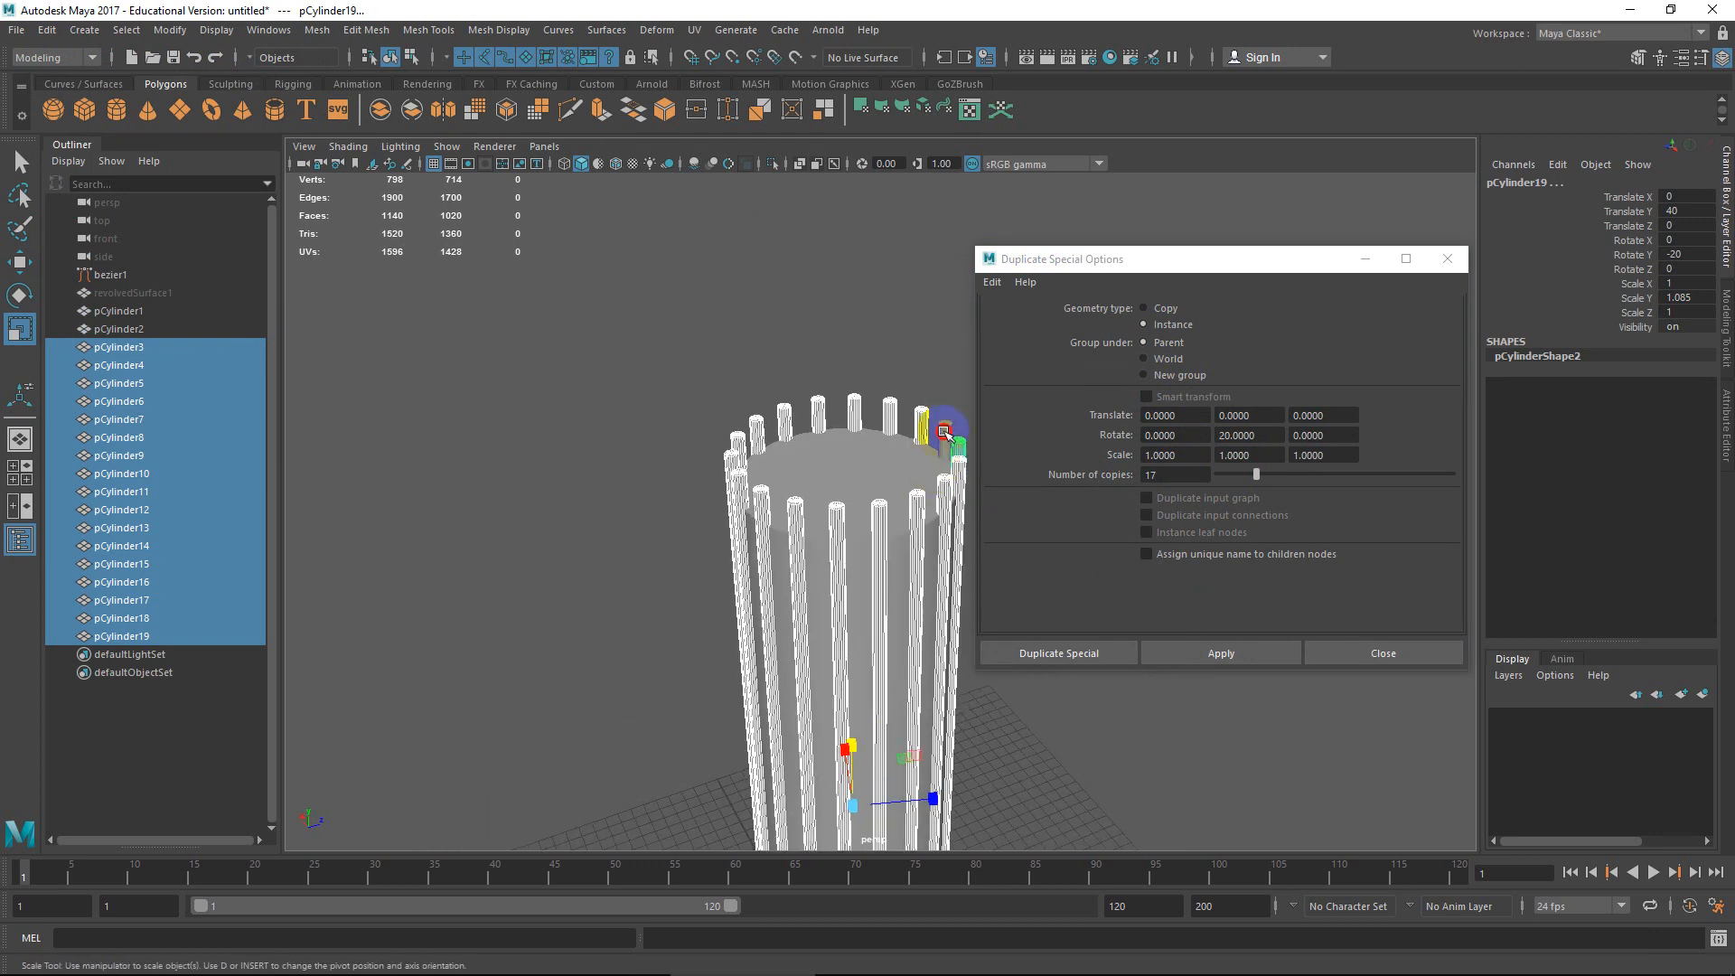
Add the original rod to the selected copies and combine all the rods into one mesh.
{"action": "left_click", "coordinate": [944, 436], "text": "shift"}
{"action": "left_click", "coordinate": [1381, 654]}
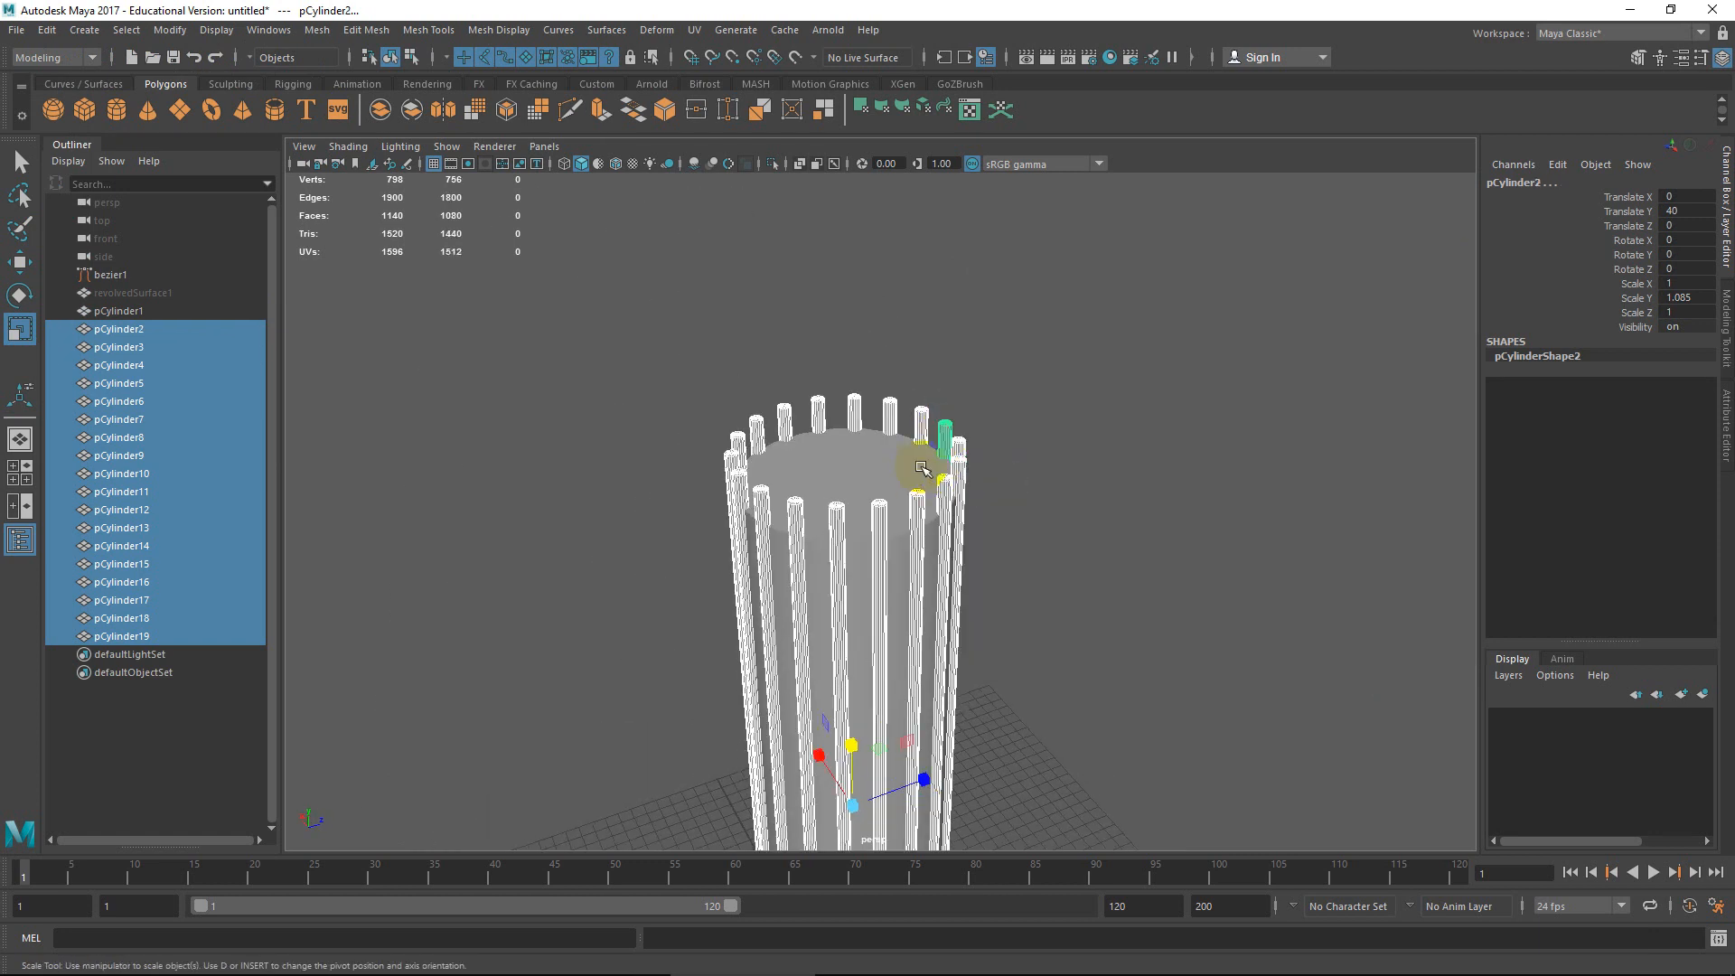
{"action": "right_click_drag", "start_coordinate": [923, 425], "coordinate": [906, 750], "text": "shift"}
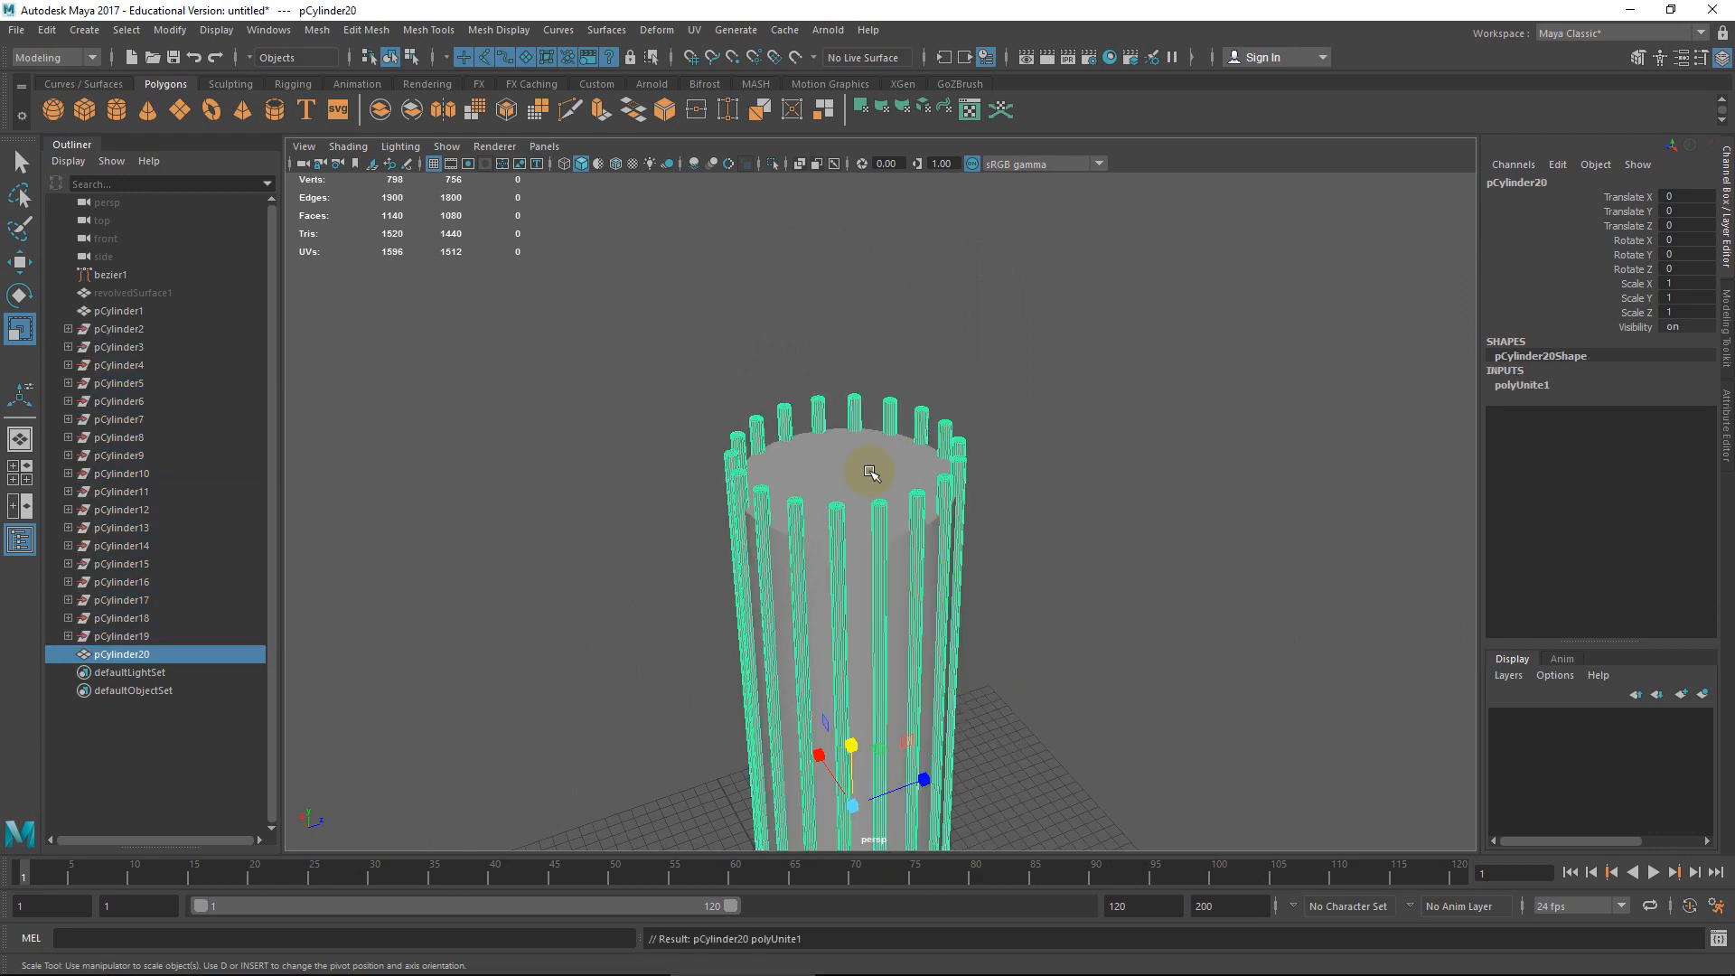
Subtract the combined rods from the large cylinder with a Boolean Difference.
{"action": "left_click", "coordinate": [872, 473]}
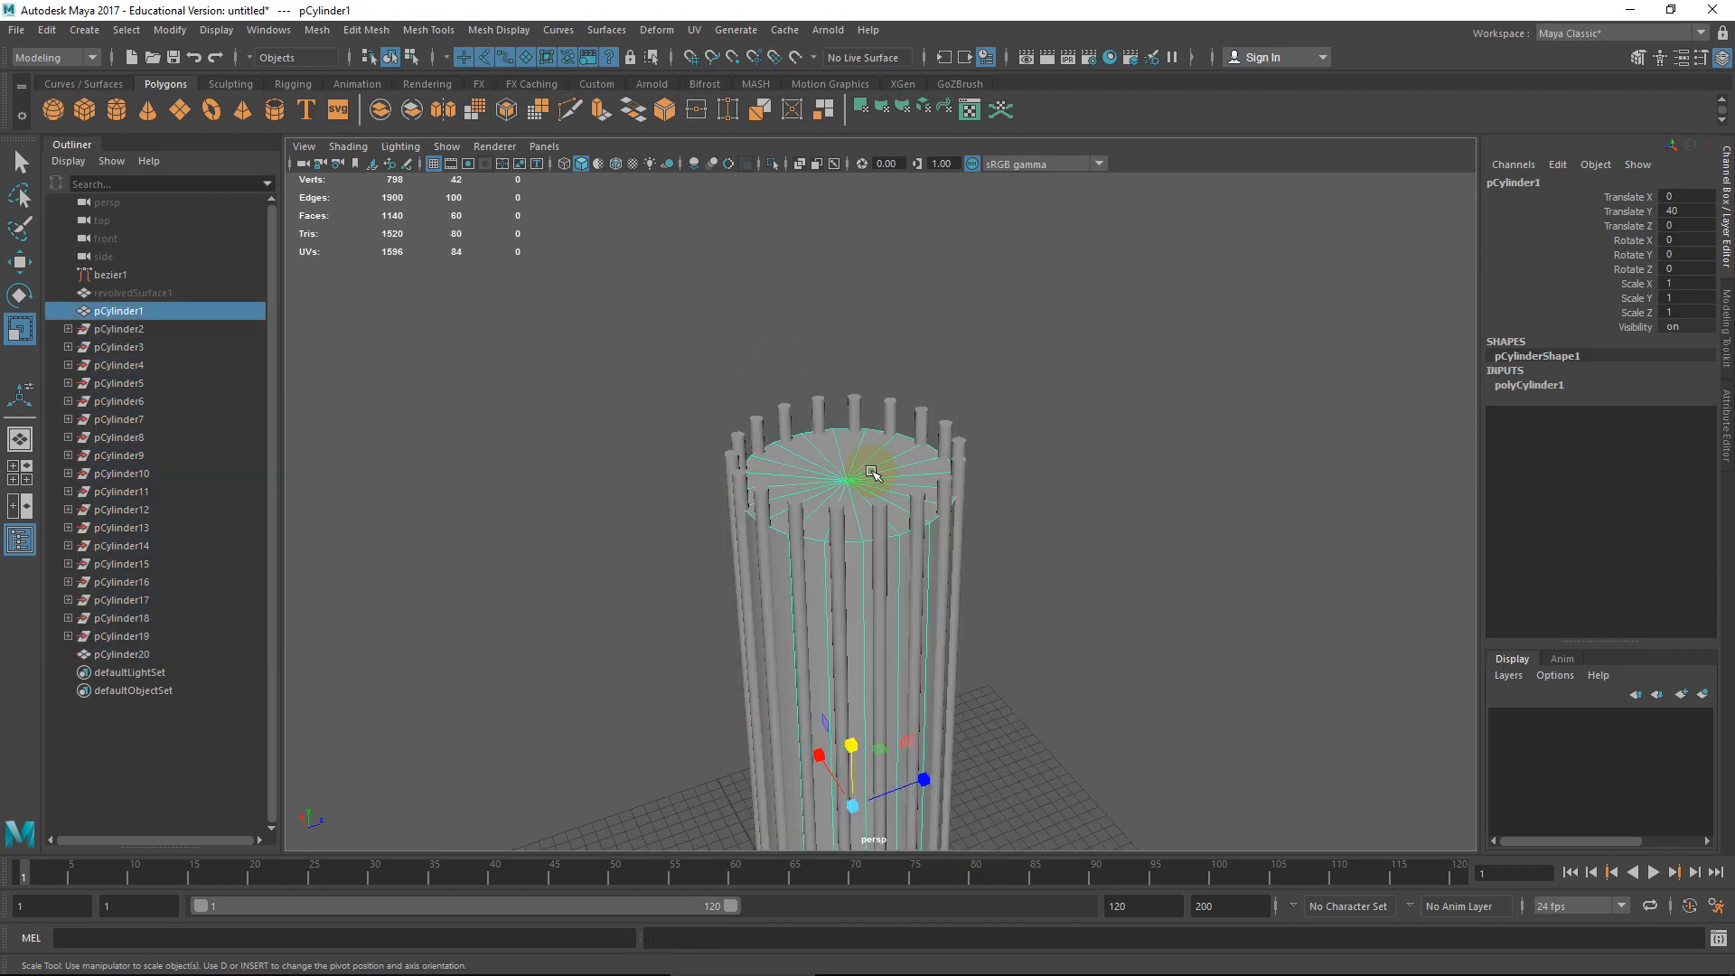
{"action": "left_click", "coordinate": [922, 420], "text": "shift"}
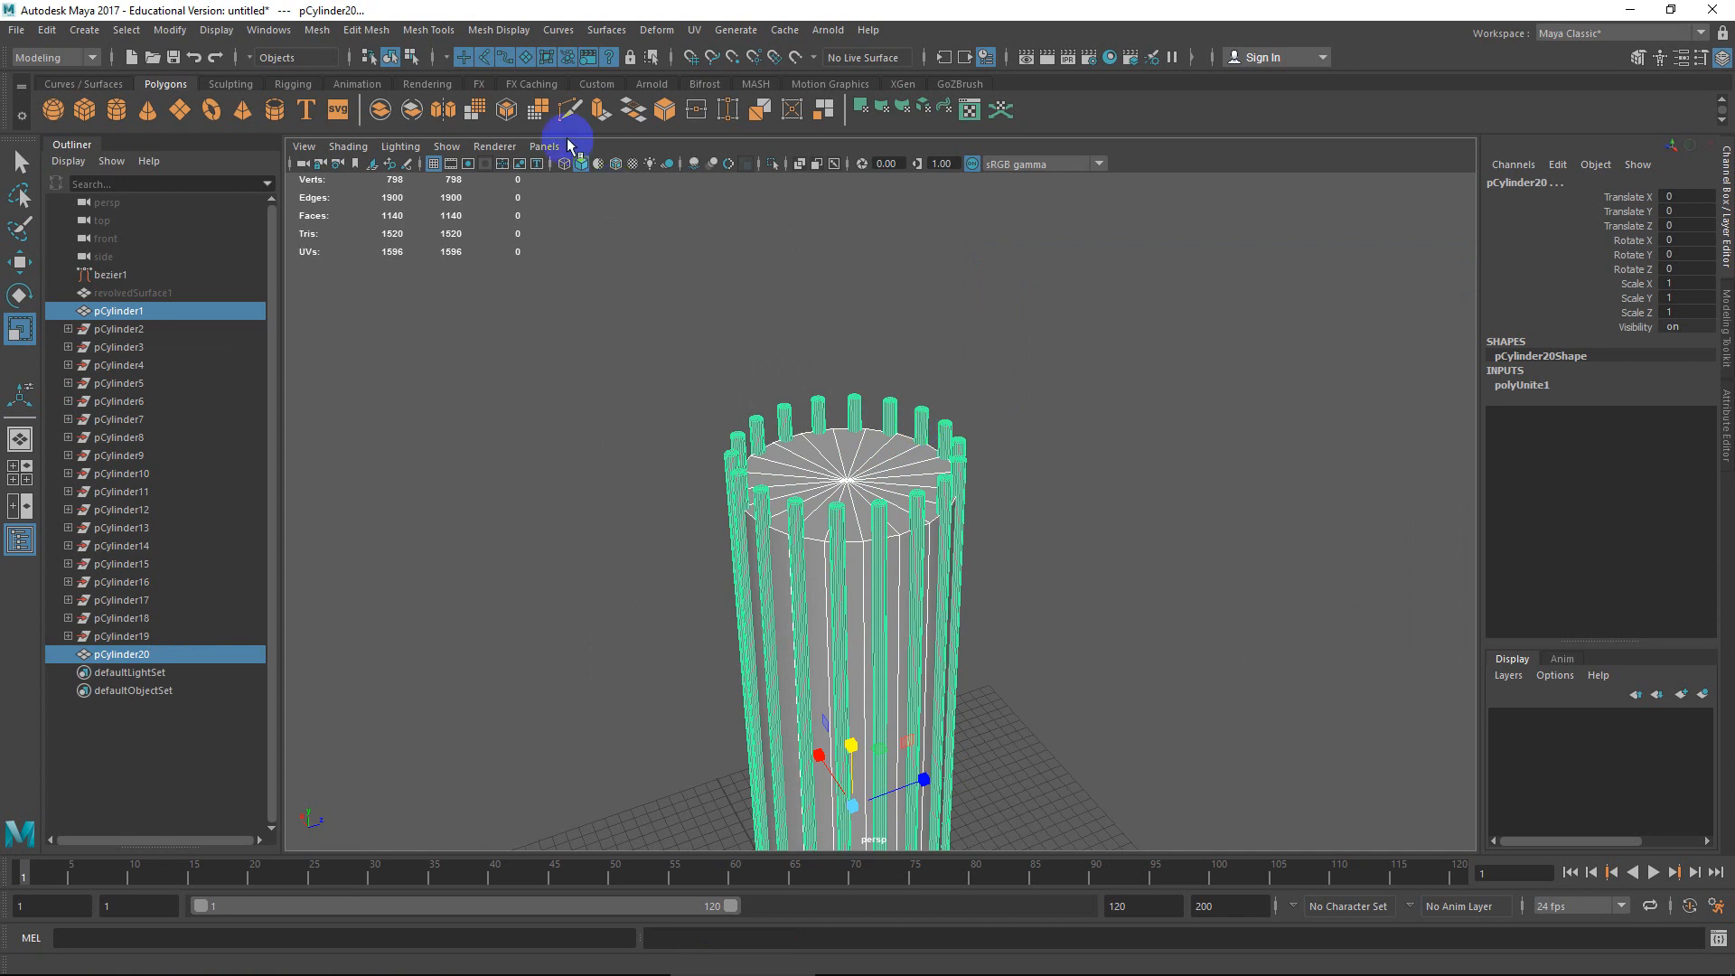
{"action": "left_click", "coordinate": [317, 32]}
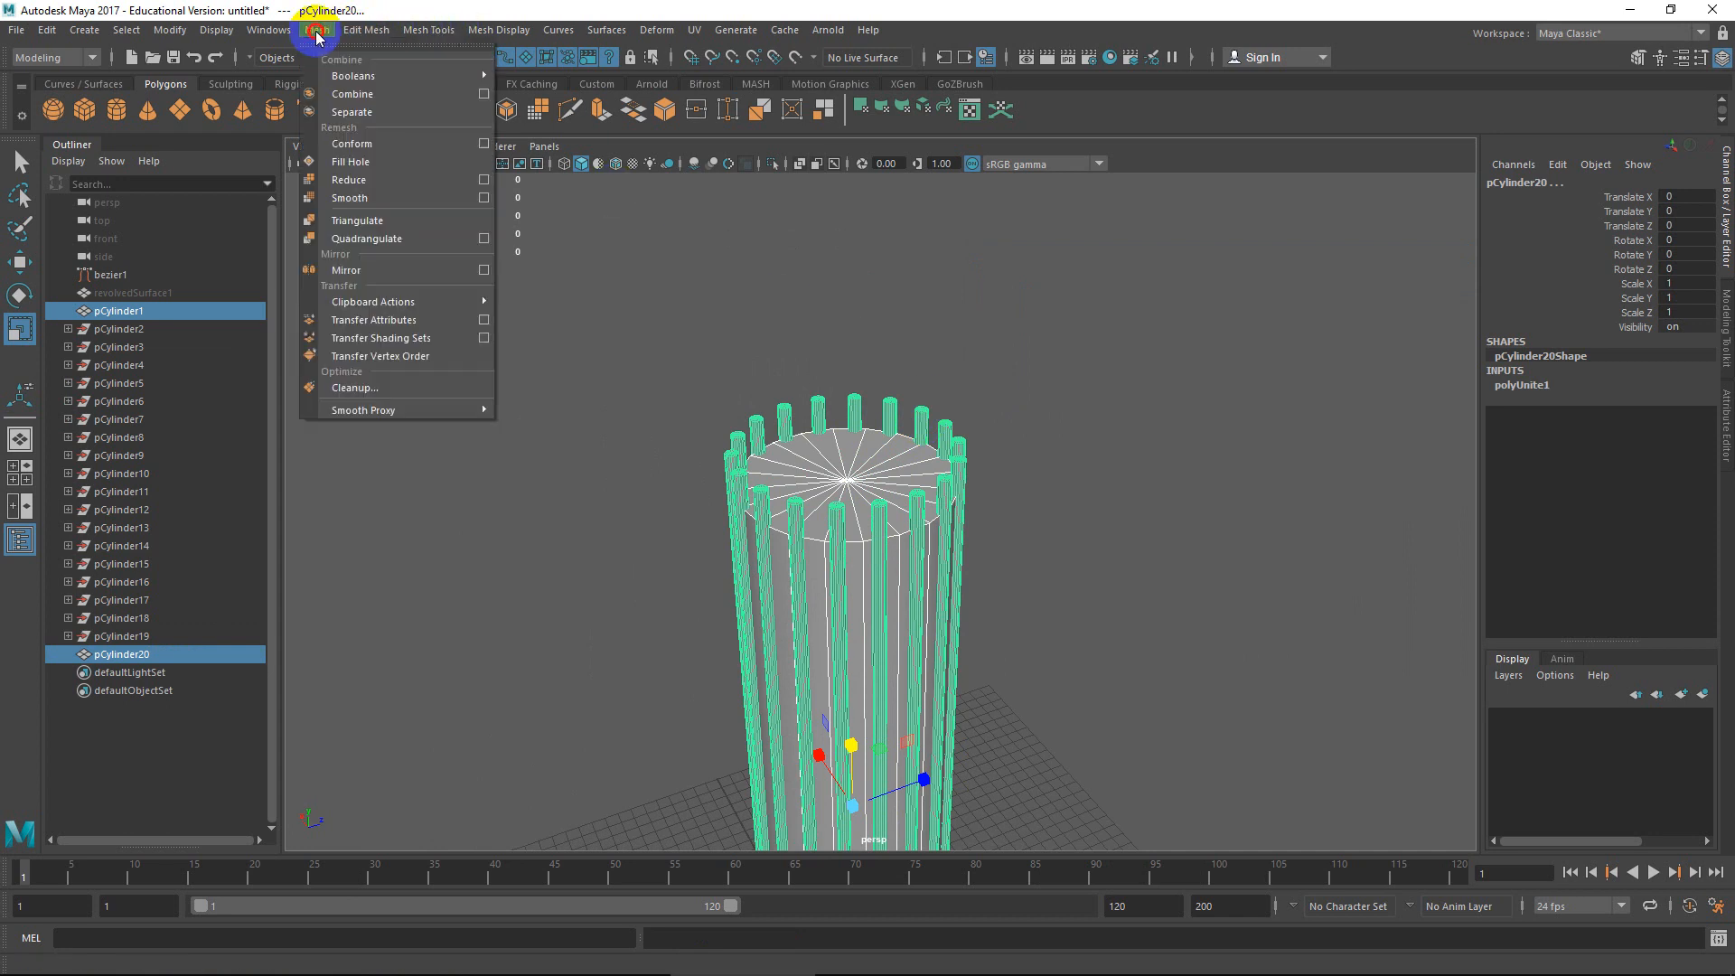
{"action": "mouse_move", "coordinate": [427, 74]}
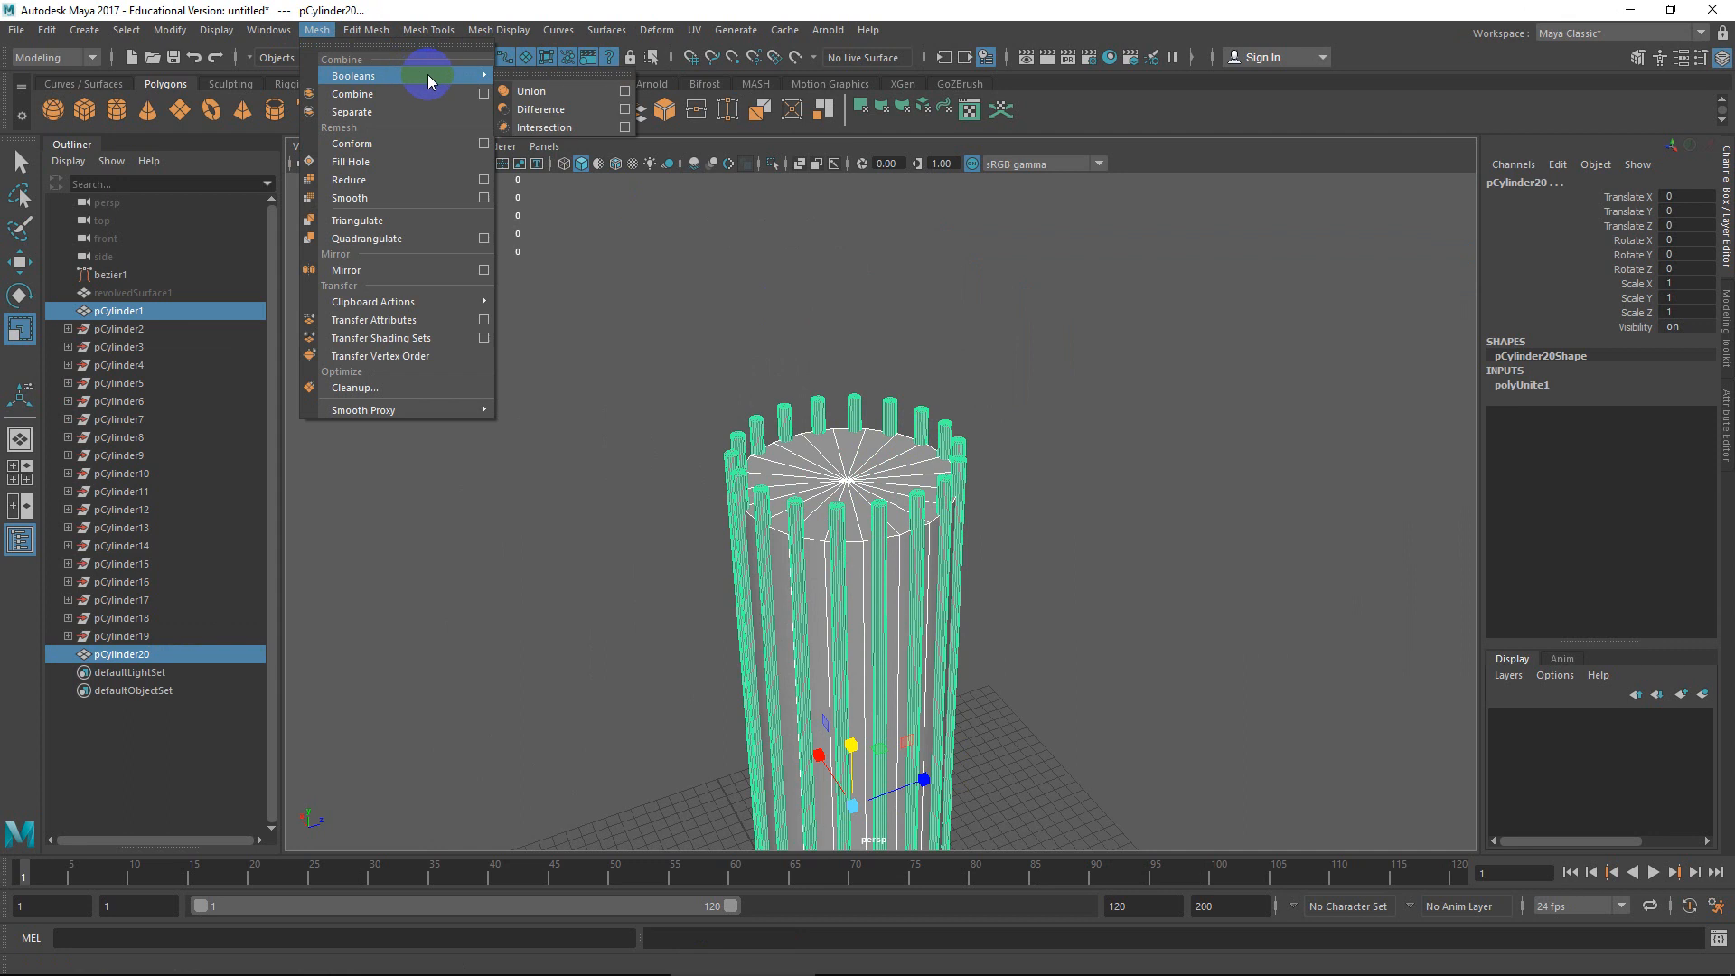
{"action": "left_click", "coordinate": [563, 113]}
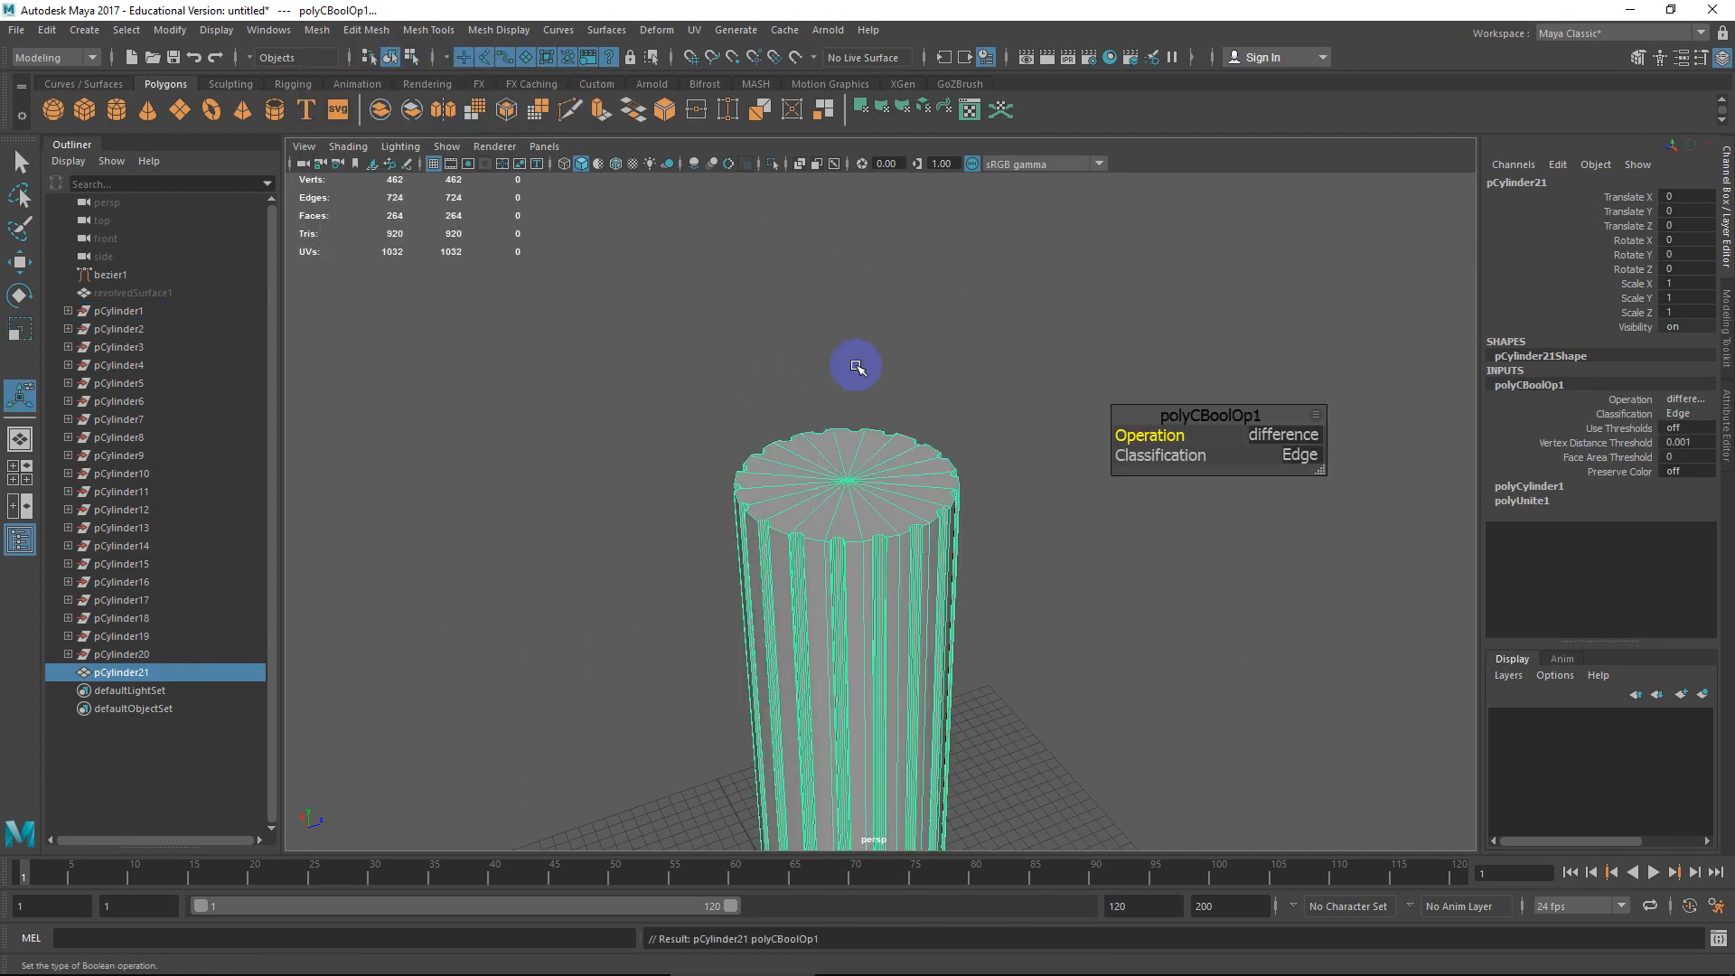
Examine the vertical grooves along the column's side and top from several angles.
{"action": "left_click", "coordinate": [1072, 609]}
{"action": "middle_click_drag", "start_coordinate": [1049, 665], "coordinate": [1003, 426], "text": "alt"}
{"action": "left_click_drag", "start_coordinate": [889, 514], "coordinate": [857, 459], "text": "alt"}
{"action": "left_click", "coordinate": [890, 479]}
{"action": "scroll", "coordinate": [976, 519], "scroll_direction": "up", "scroll_amount": 3}
{"action": "left_click_drag", "start_coordinate": [967, 519], "coordinate": [871, 519], "text": "alt"}
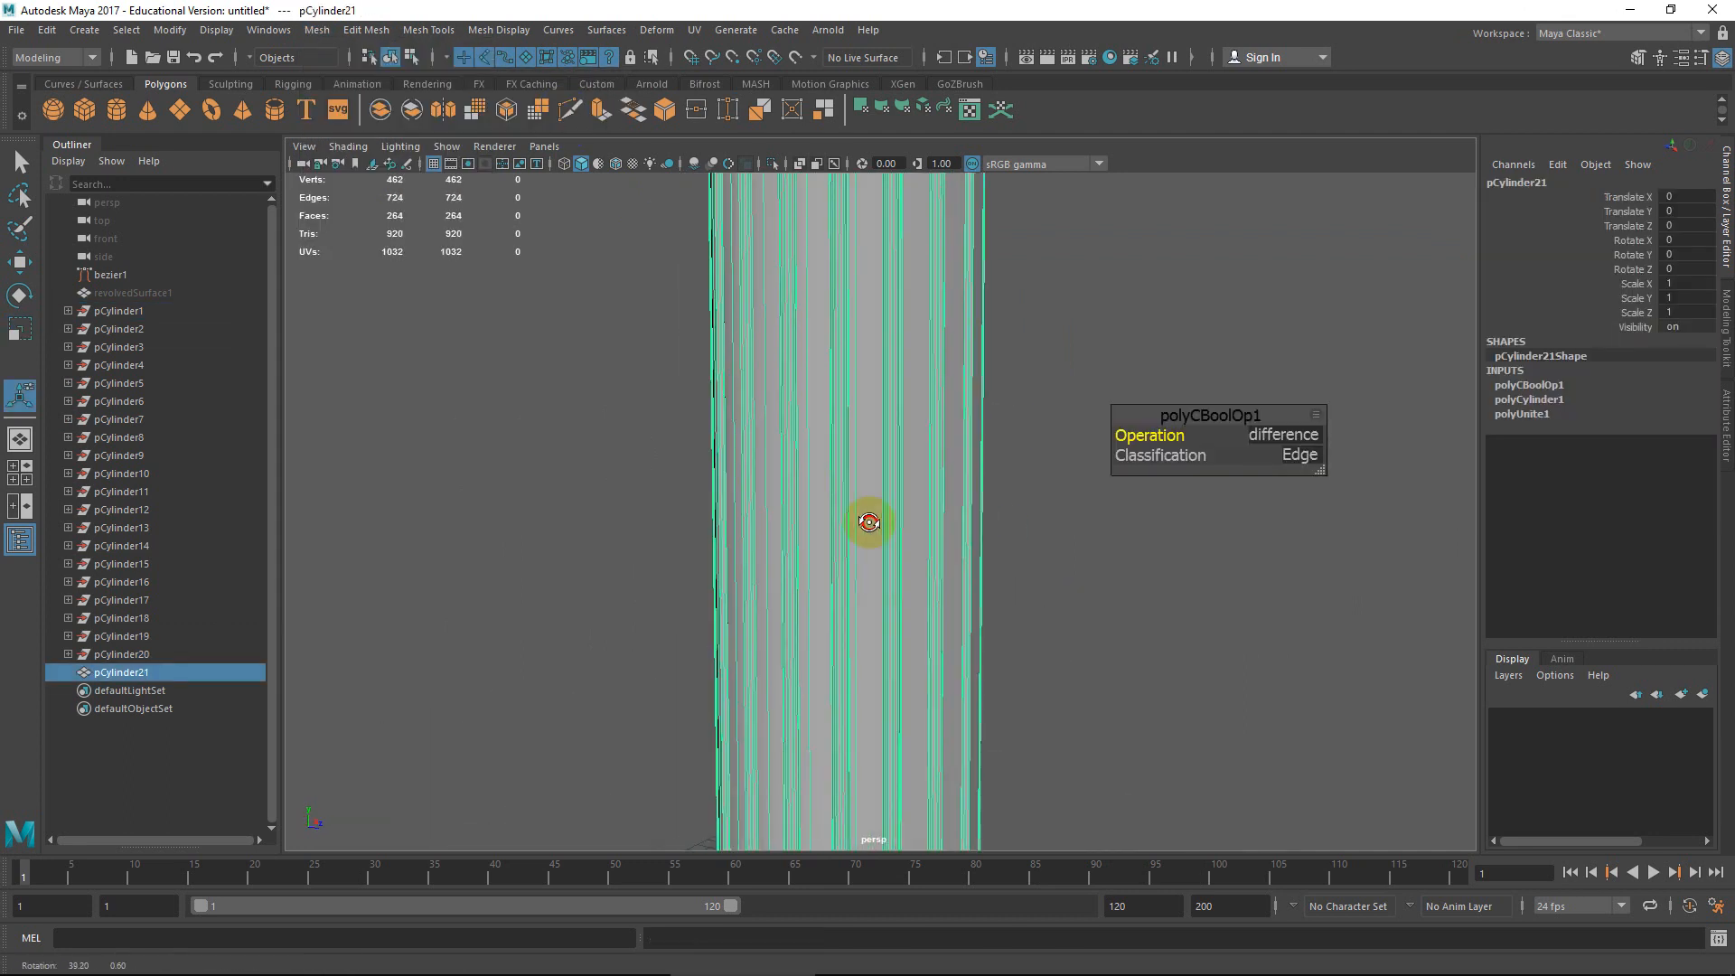
{"action": "middle_click_drag", "start_coordinate": [871, 518], "coordinate": [890, 650], "text": "alt"}
{"action": "left_click", "coordinate": [1113, 606]}
{"action": "mouse_move", "coordinate": [968, 632]}
{"action": "left_mouse_down", "text": "alt"}
{"action": "mouse_move", "coordinate": [941, 697]}
{"action": "mouse_move", "coordinate": [952, 720]}
{"action": "mouse_move", "coordinate": [1211, 712]}
{"action": "mouse_move", "coordinate": [1027, 659]}
{"action": "mouse_move", "coordinate": [957, 582]}
{"action": "left_mouse_up", "text": "alt"}
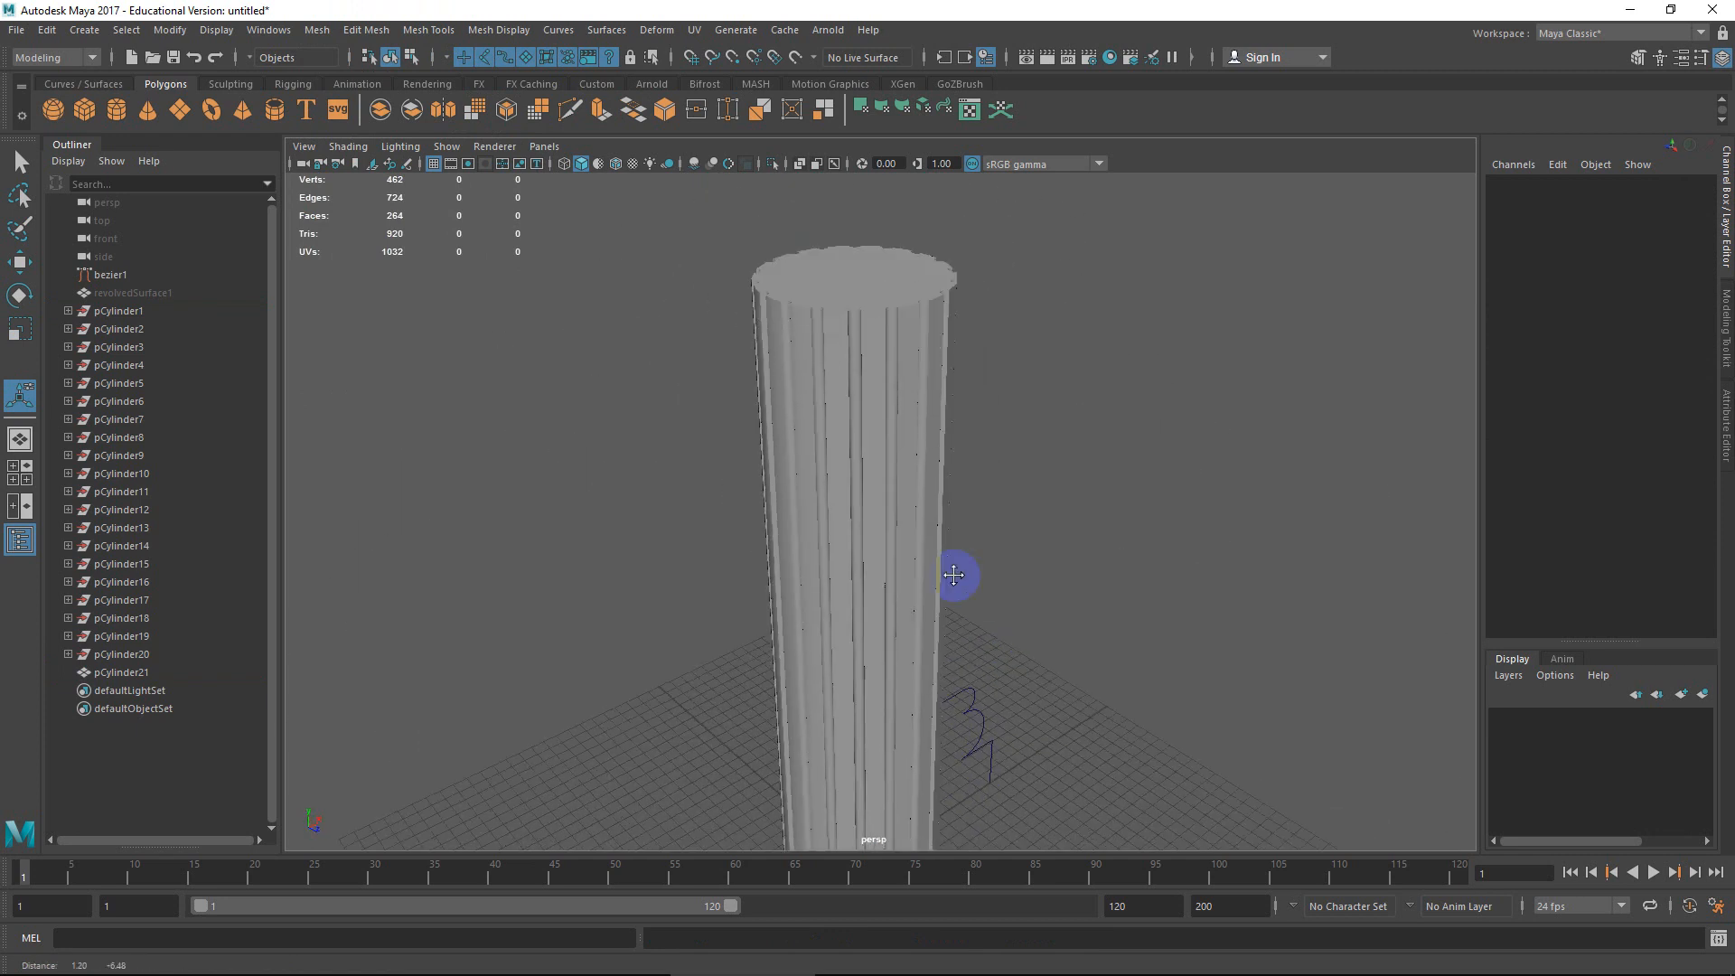
{"action": "middle_click_drag", "start_coordinate": [957, 581], "coordinate": [856, 394], "text": "alt"}
Try to connect the edges of the grooved column with a horizontal edge loop at mid-height in edge mode.
{"action": "left_click", "coordinate": [860, 349]}
{"action": "right_click", "coordinate": [860, 348]}
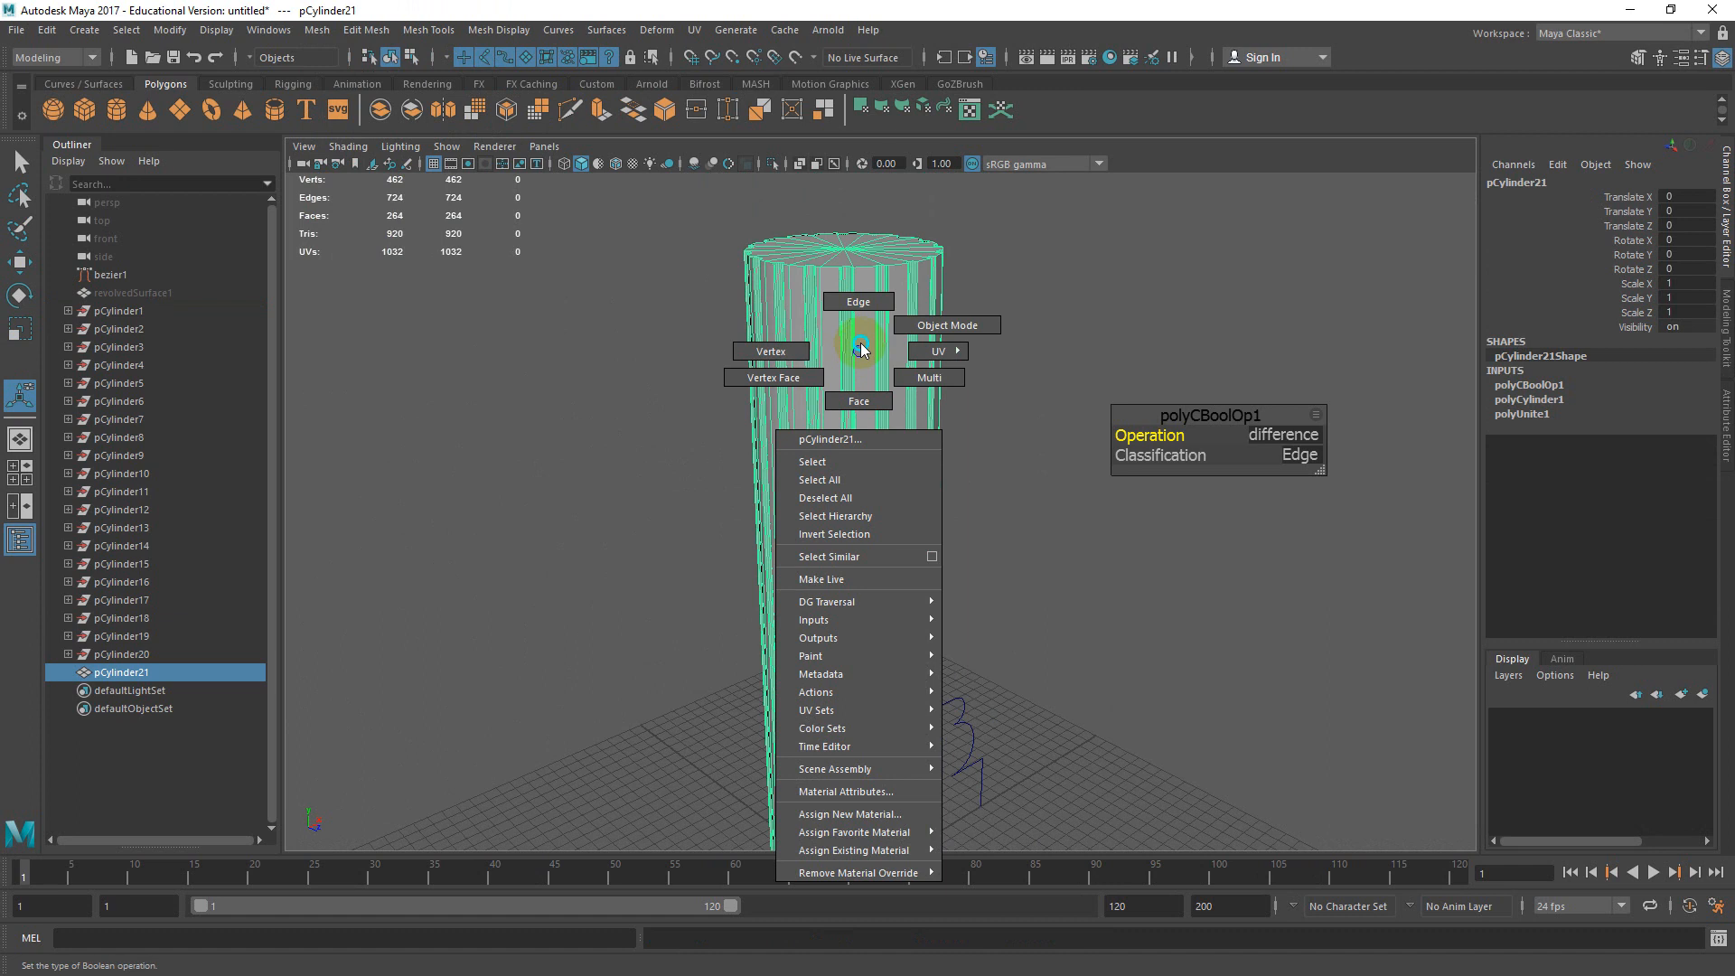
{"action": "right_click_drag", "start_coordinate": [859, 349], "coordinate": [859, 302]}
{"action": "scroll", "coordinate": [958, 547], "scroll_direction": "down", "scroll_amount": 5}
{"action": "left_click_drag", "start_coordinate": [961, 554], "coordinate": [750, 547], "text": "alt"}
{"action": "left_click_drag", "start_coordinate": [750, 547], "coordinate": [808, 578], "text": "alt"}
{"action": "scroll", "coordinate": [823, 533], "scroll_direction": "up", "scroll_amount": 6}
{"action": "right_click_drag", "start_coordinate": [825, 520], "coordinate": [829, 741], "text": "shift"}
{"action": "scroll", "coordinate": [883, 670], "scroll_direction": "down", "scroll_amount": 3}
{"action": "scroll", "coordinate": [868, 452], "scroll_direction": "up", "scroll_amount": 5}
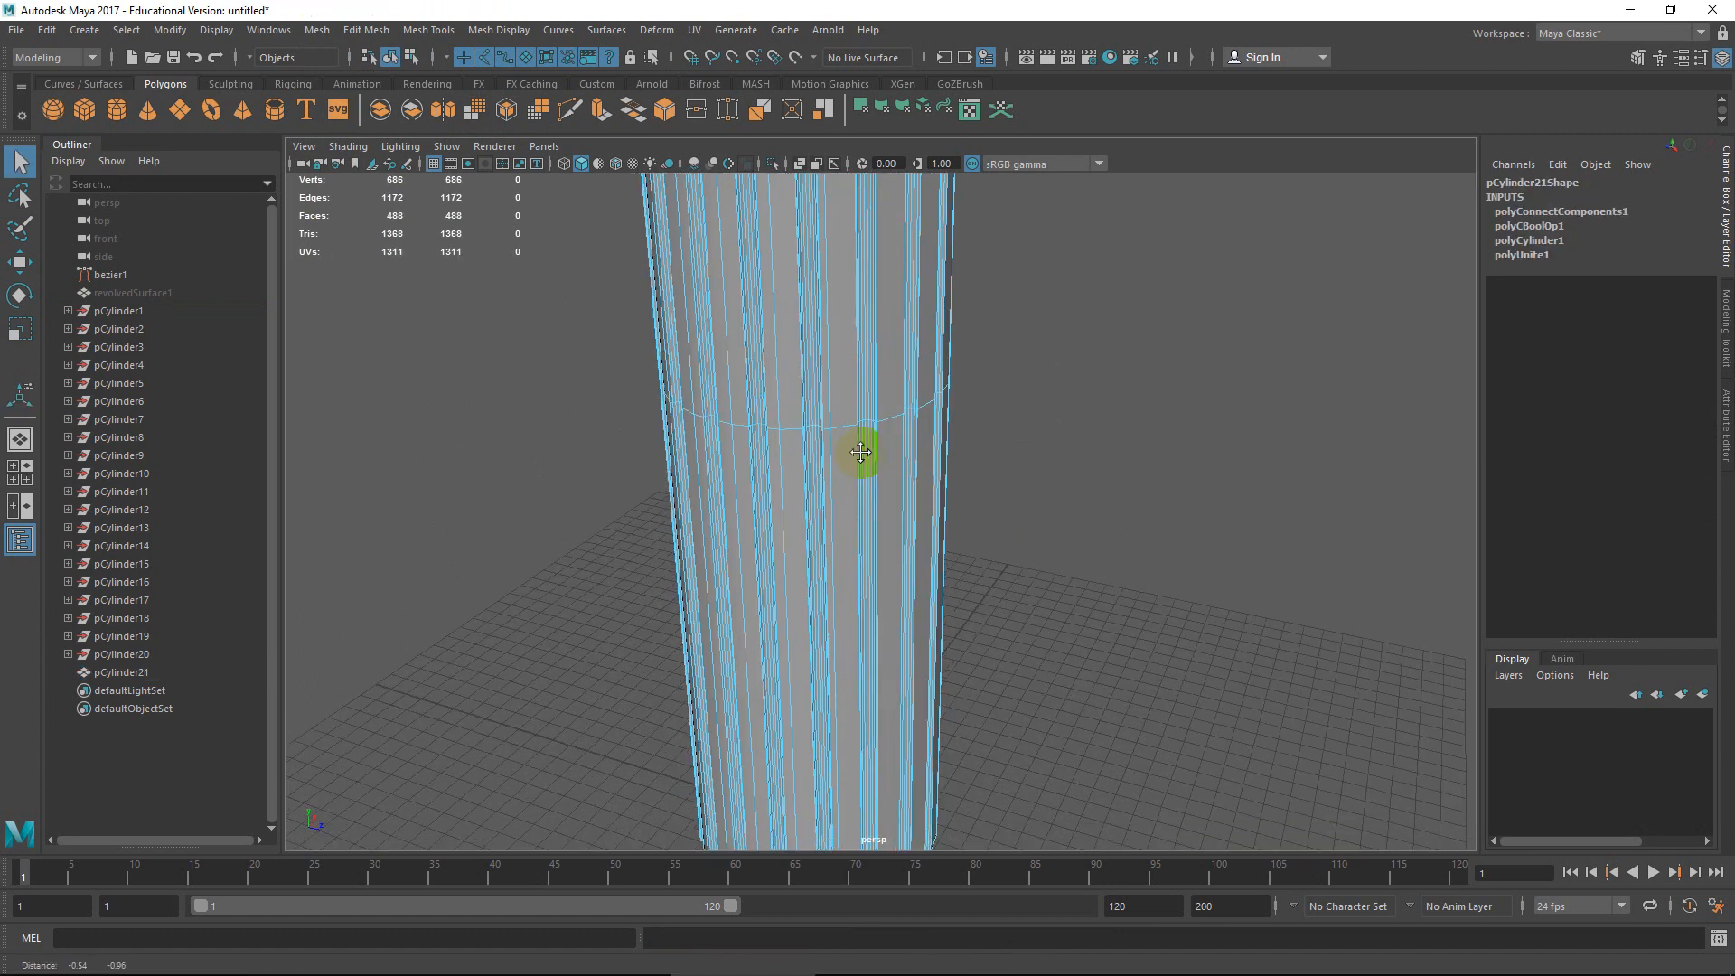
Try to bevel the column's mid-height edge loop into several horizontal loops.
{"action": "double_click", "coordinate": [849, 418]}
{"action": "scroll", "coordinate": [881, 506], "scroll_direction": "down", "scroll_amount": 3}
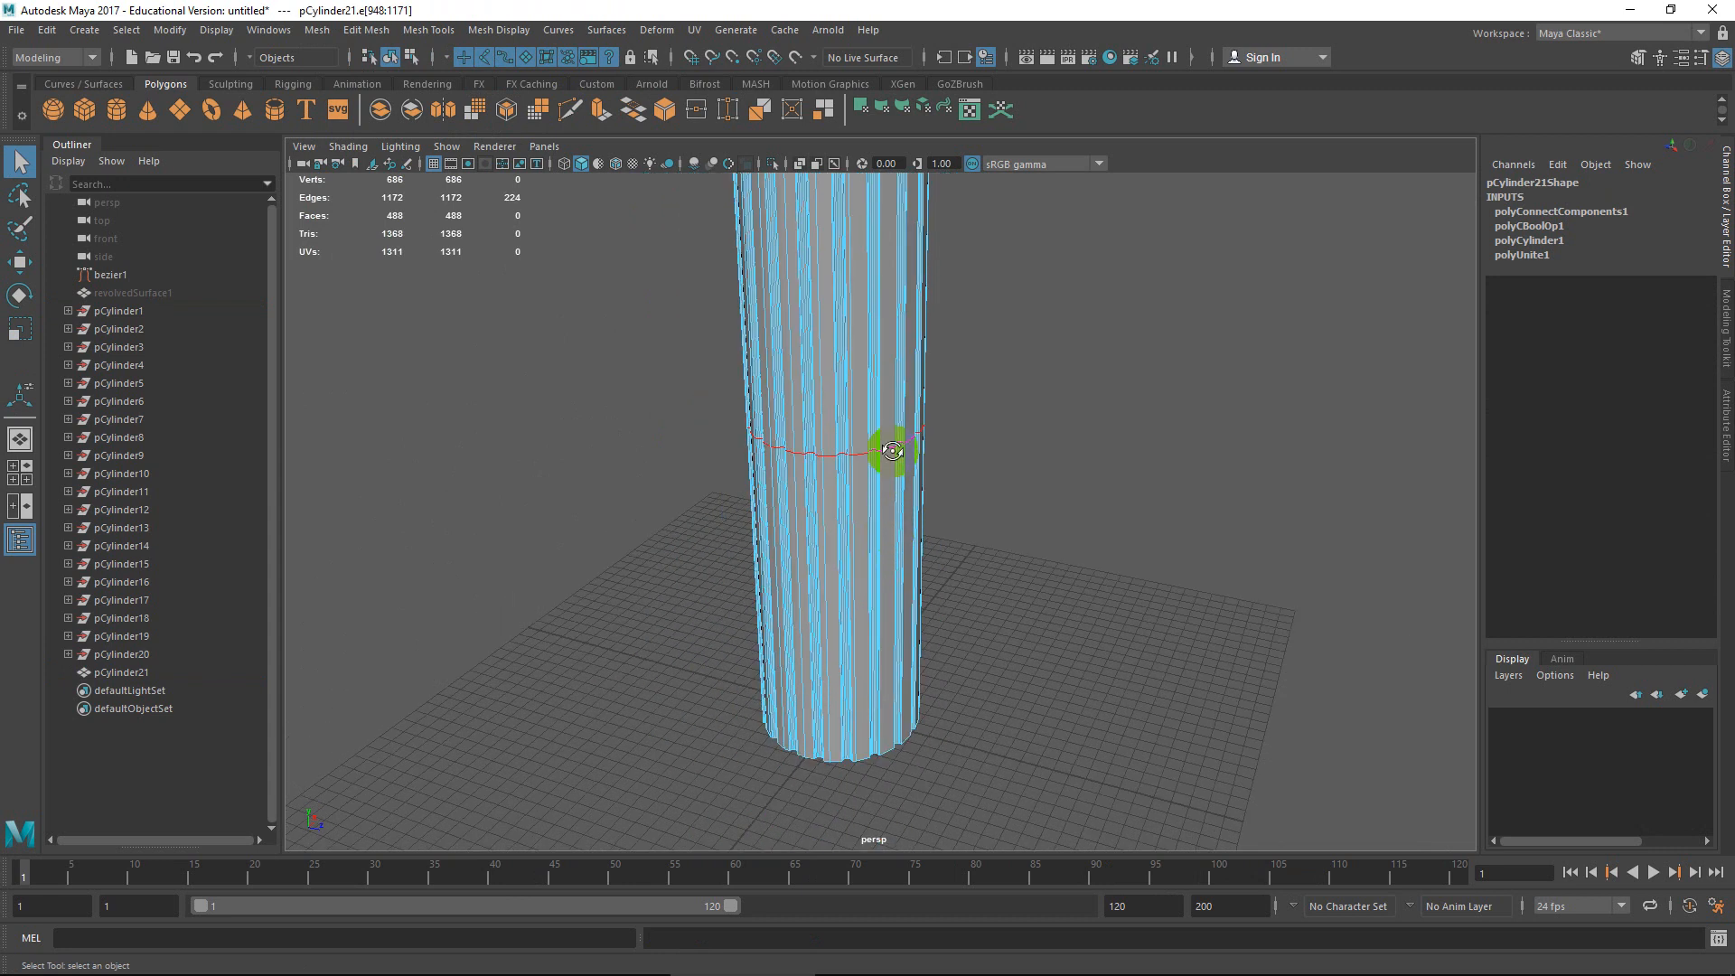
{"action": "left_click_drag", "start_coordinate": [895, 452], "coordinate": [860, 569], "text": "alt"}
{"action": "right_click_drag", "start_coordinate": [859, 571], "coordinate": [1005, 573], "text": "shift"}
{"action": "middle_click_drag", "start_coordinate": [949, 566], "coordinate": [921, 407], "text": "alt"}
{"action": "scroll", "coordinate": [1034, 620], "scroll_direction": "up", "scroll_amount": 2}
{"action": "left_click_drag", "start_coordinate": [924, 396], "coordinate": [976, 409], "text": "alt"}
{"action": "left_click", "coordinate": [976, 409]}
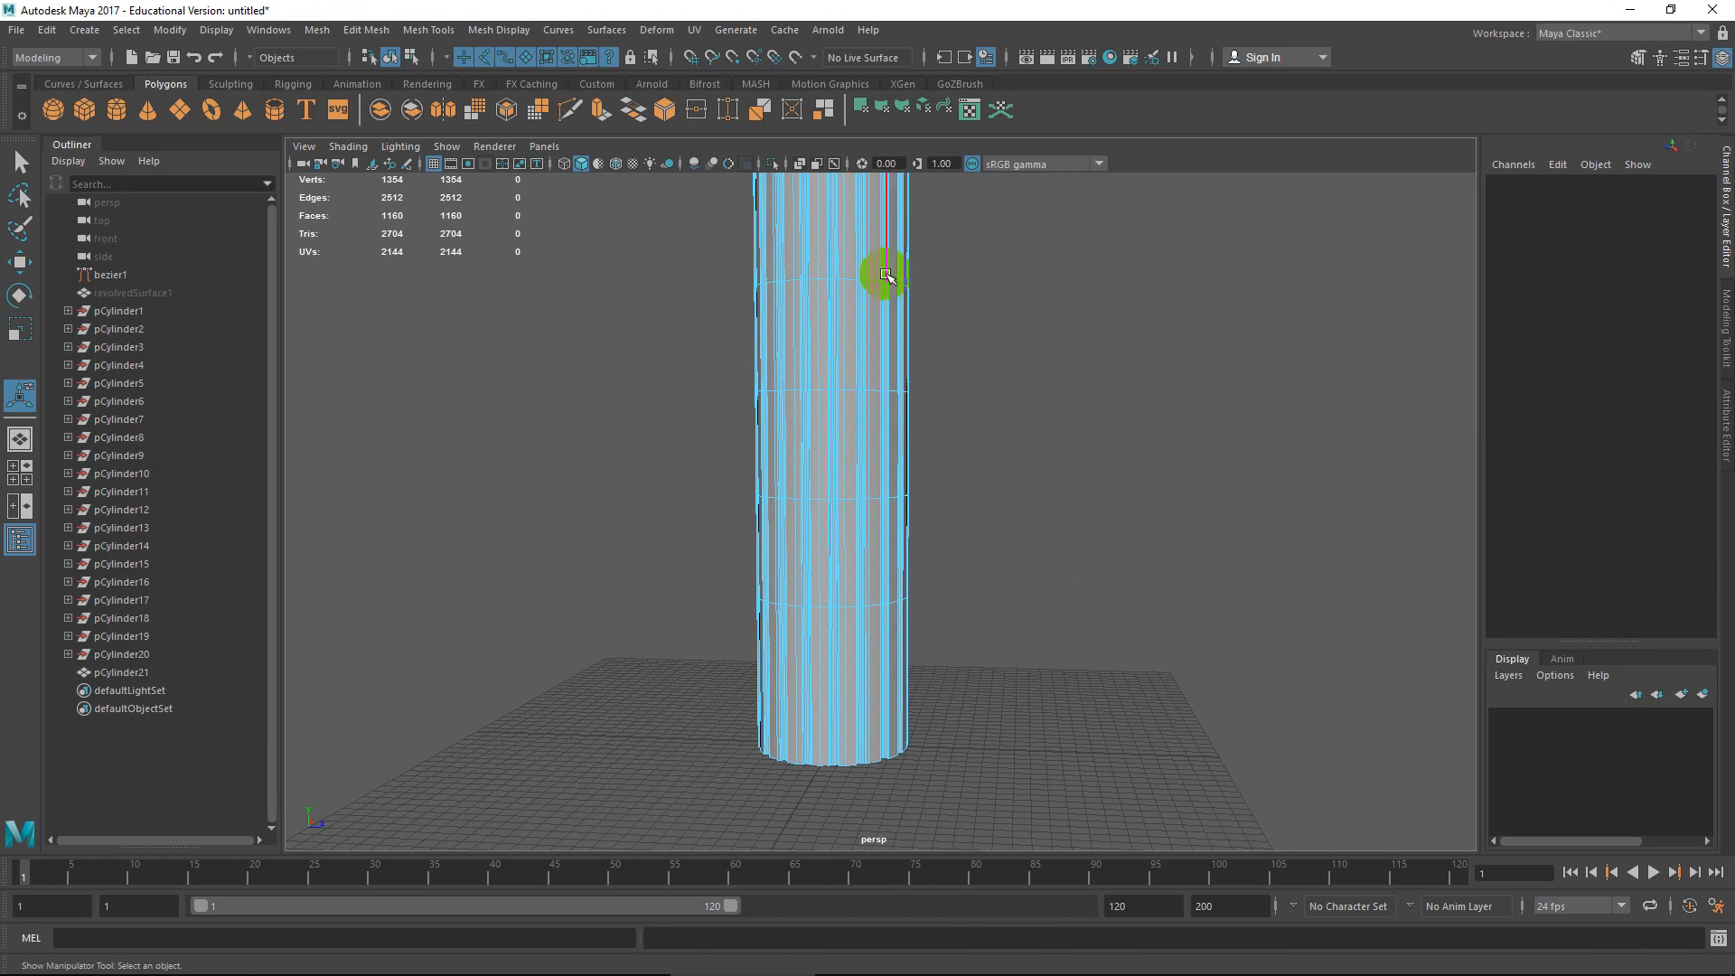
Select the four horizontal edge loops on the column together.
{"action": "double_click", "coordinate": [877, 278]}
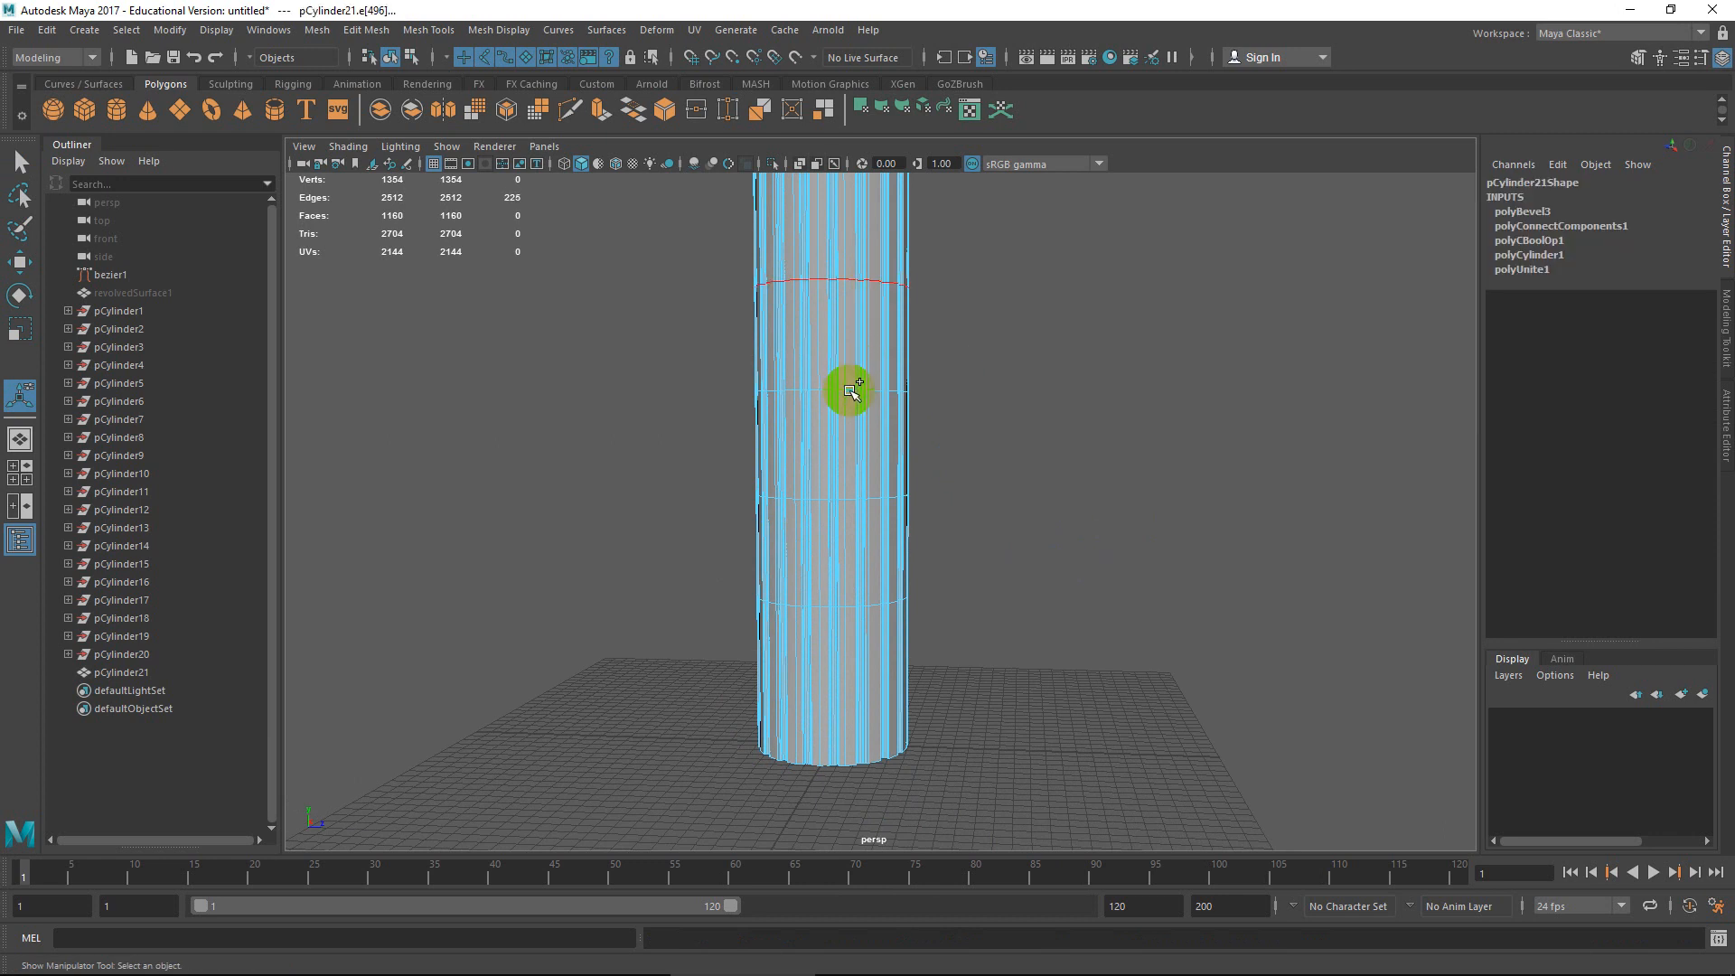
{"action": "double_click", "coordinate": [853, 390], "text": "shift"}
{"action": "double_click", "coordinate": [850, 498], "text": "shift"}
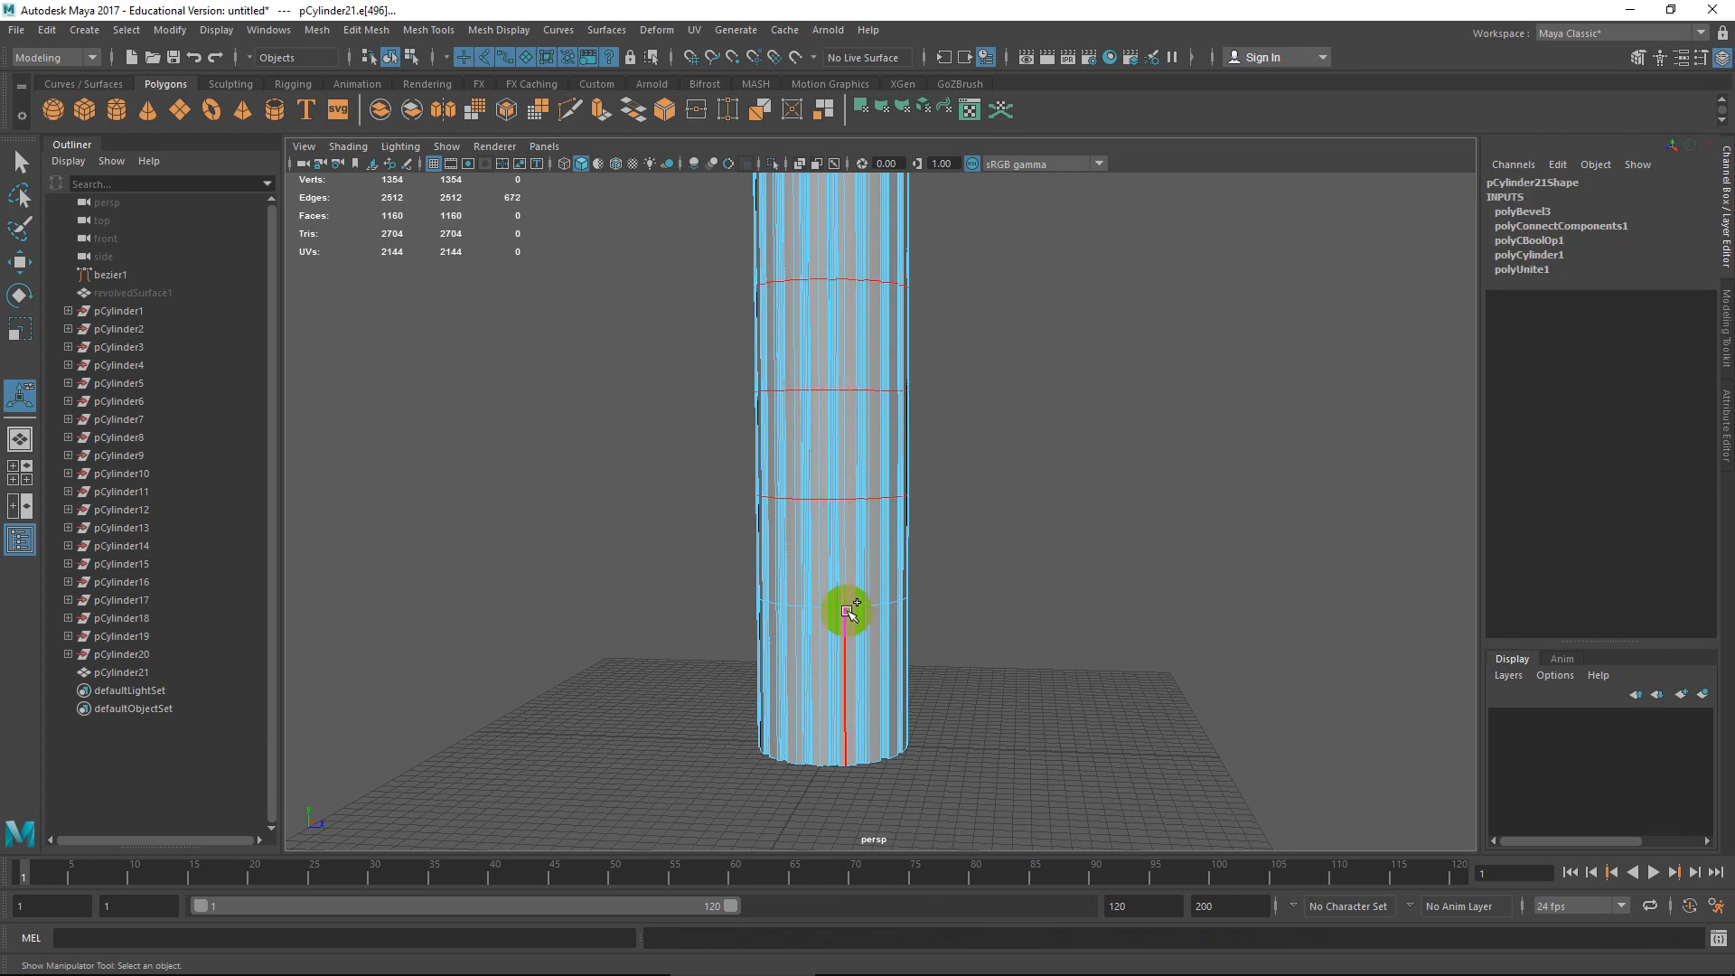
{"action": "double_click", "coordinate": [852, 603], "text": "shift"}
{"action": "scroll", "coordinate": [868, 491], "scroll_direction": "up", "scroll_amount": 3}
{"action": "left_click_drag", "start_coordinate": [868, 492], "coordinate": [897, 529], "text": "alt"}
Undo the loop selections, the bevel and the connected edges, and return the column to object mode.
{"action": "key", "text": "ctrl+z"}
{"action": "key", "text": "ctrl+z"}
{"action": "key", "text": "ctrl+z"}
{"action": "key", "text": "ctrl+z"}
{"action": "key", "text": "ctrl+z"}
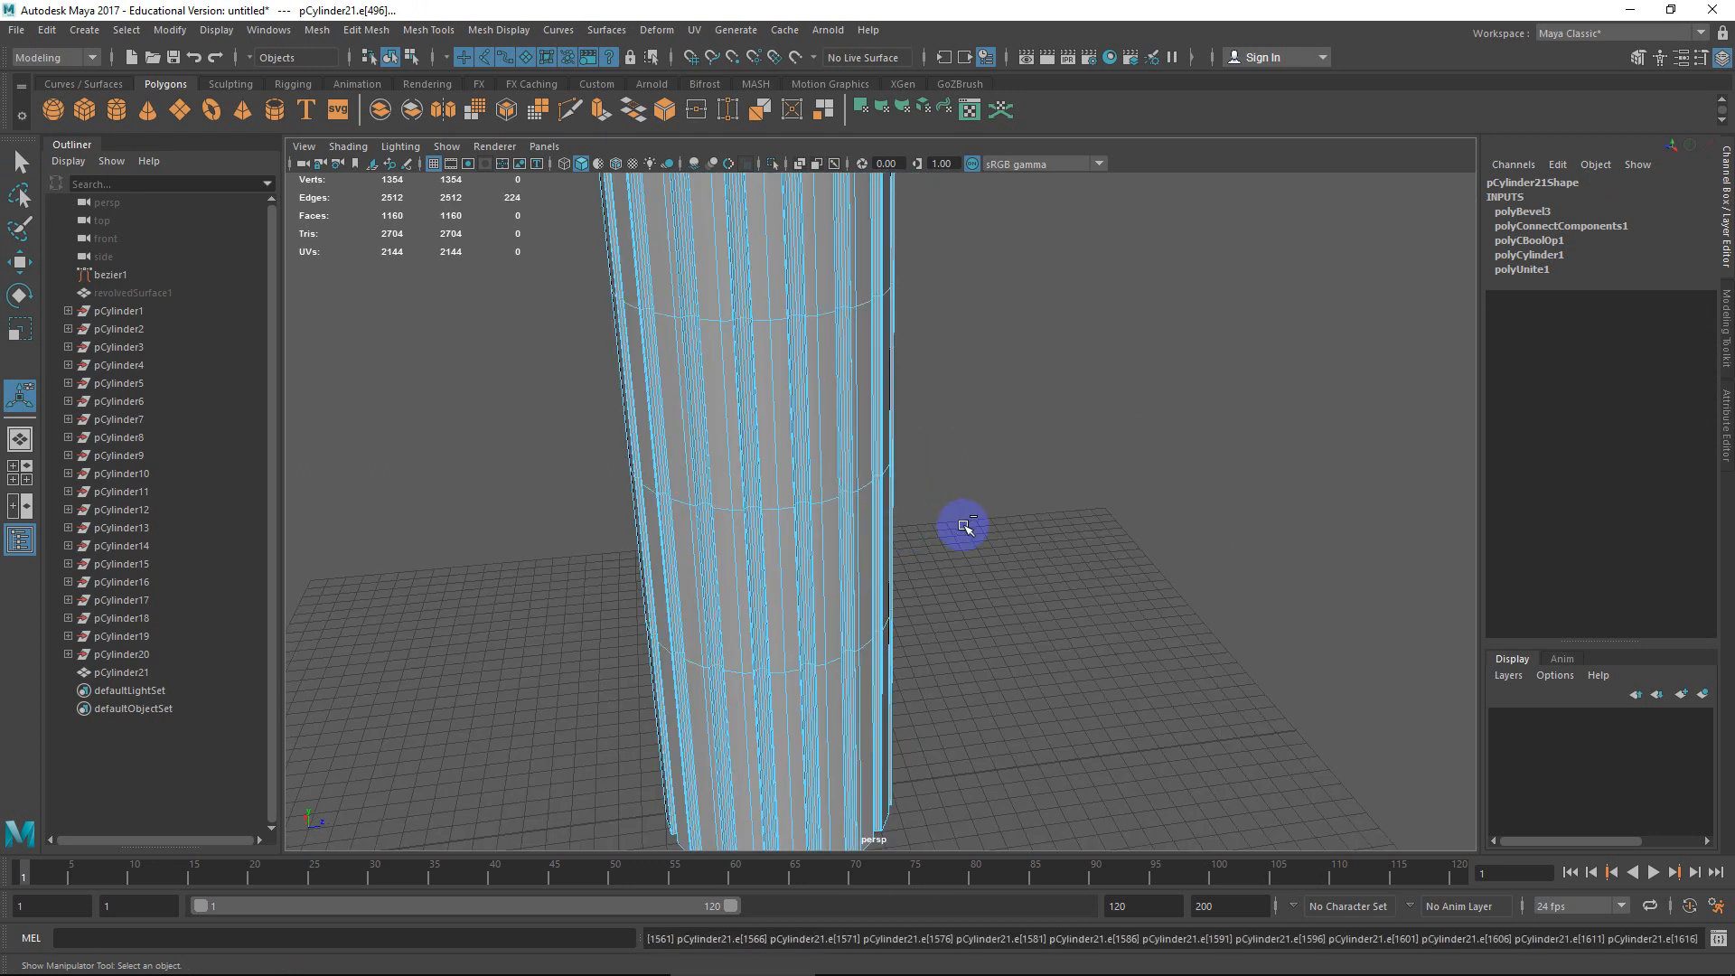
{"action": "key", "text": "ctrl+z"}
{"action": "key", "text": "ctrl+z"}
{"action": "key", "text": "ctrl+z"}
{"action": "key", "text": "ctrl+z"}
{"action": "key", "text": "ctrl+z"}
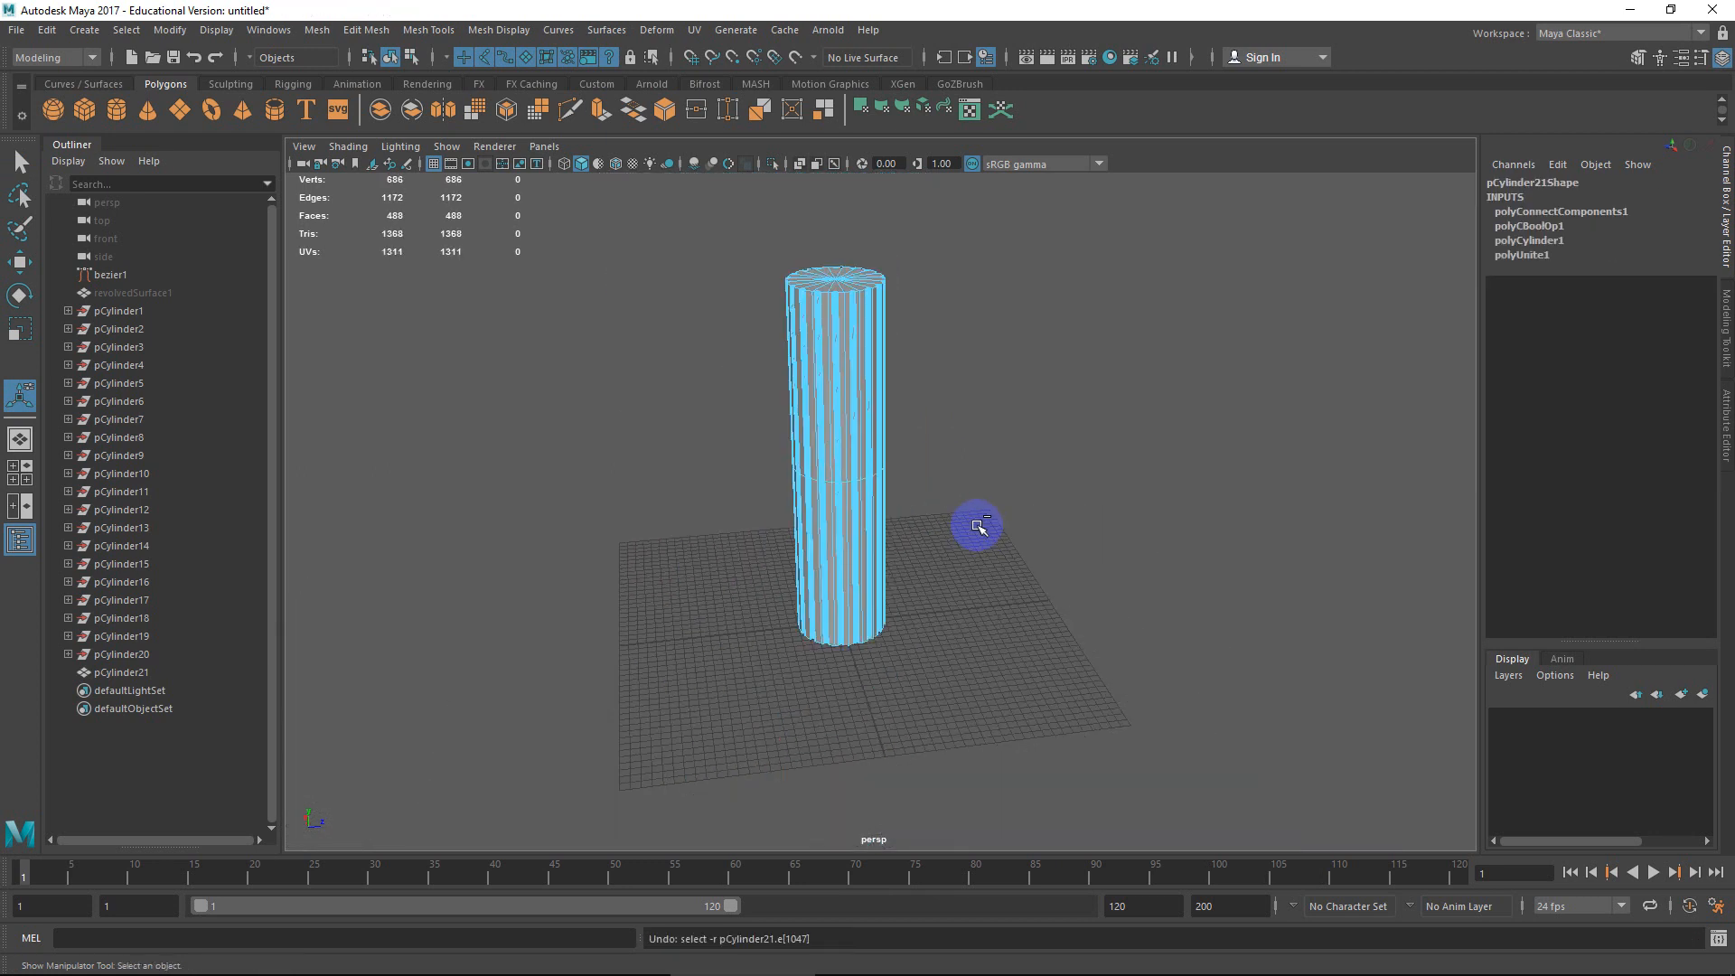
{"action": "key", "text": "ctrl+z"}
{"action": "right_click_drag", "start_coordinate": [851, 416], "coordinate": [899, 371]}
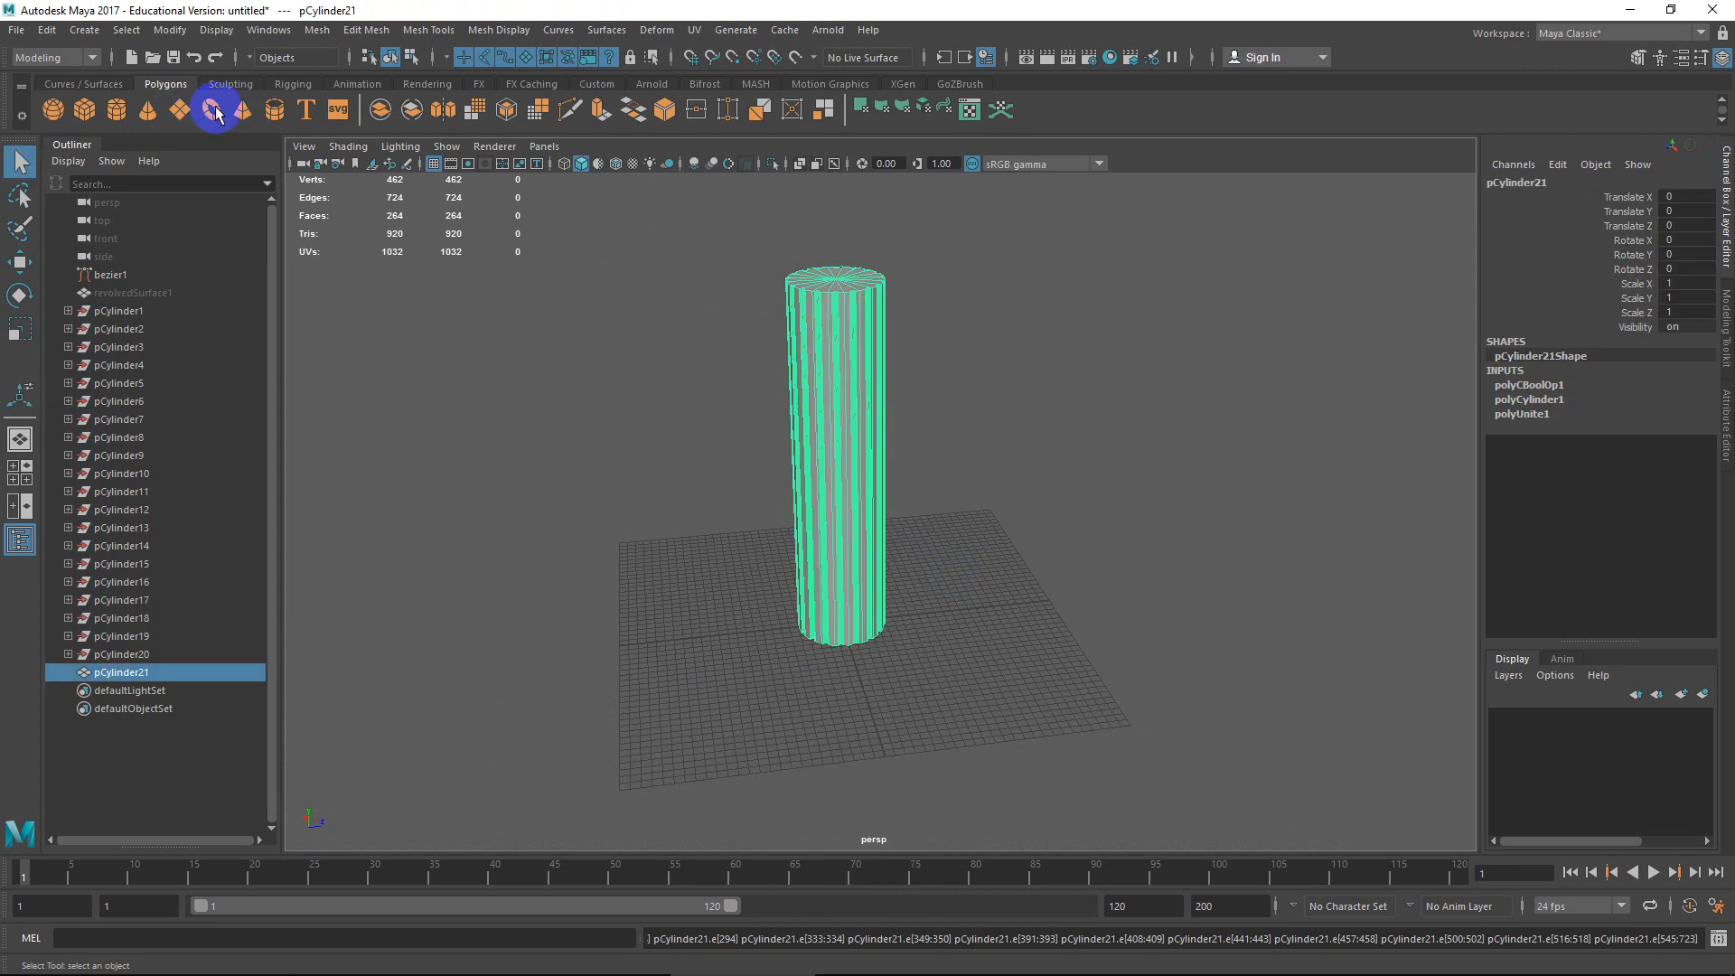
Create a polygon torus at the column's base with radius 11 and section radius 3.
{"action": "left_click", "coordinate": [301, 228]}
{"action": "left_click", "coordinate": [1523, 385]}
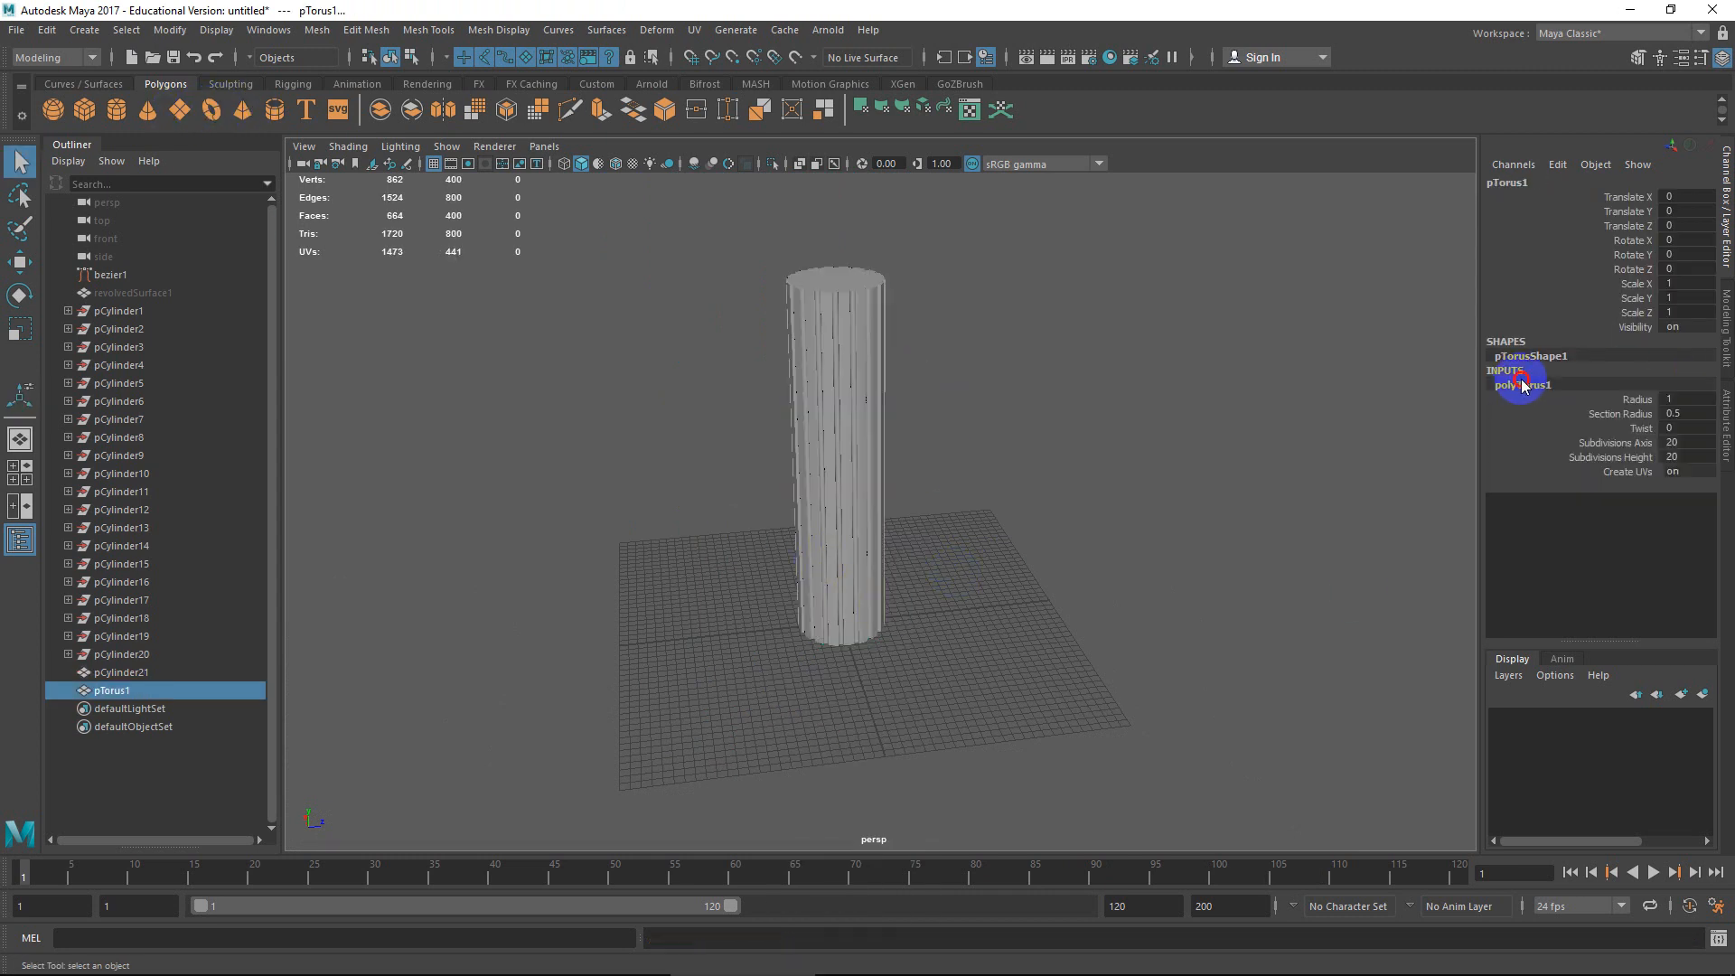
{"action": "mouse_move", "coordinate": [1659, 399]}
{"action": "left_mouse_down", "text": "ctrl"}
{"action": "mouse_move", "coordinate": [1624, 392]}
{"action": "mouse_move", "coordinate": [1708, 403]}
{"action": "mouse_move", "coordinate": [1666, 404]}
{"action": "left_mouse_up", "text": "ctrl"}
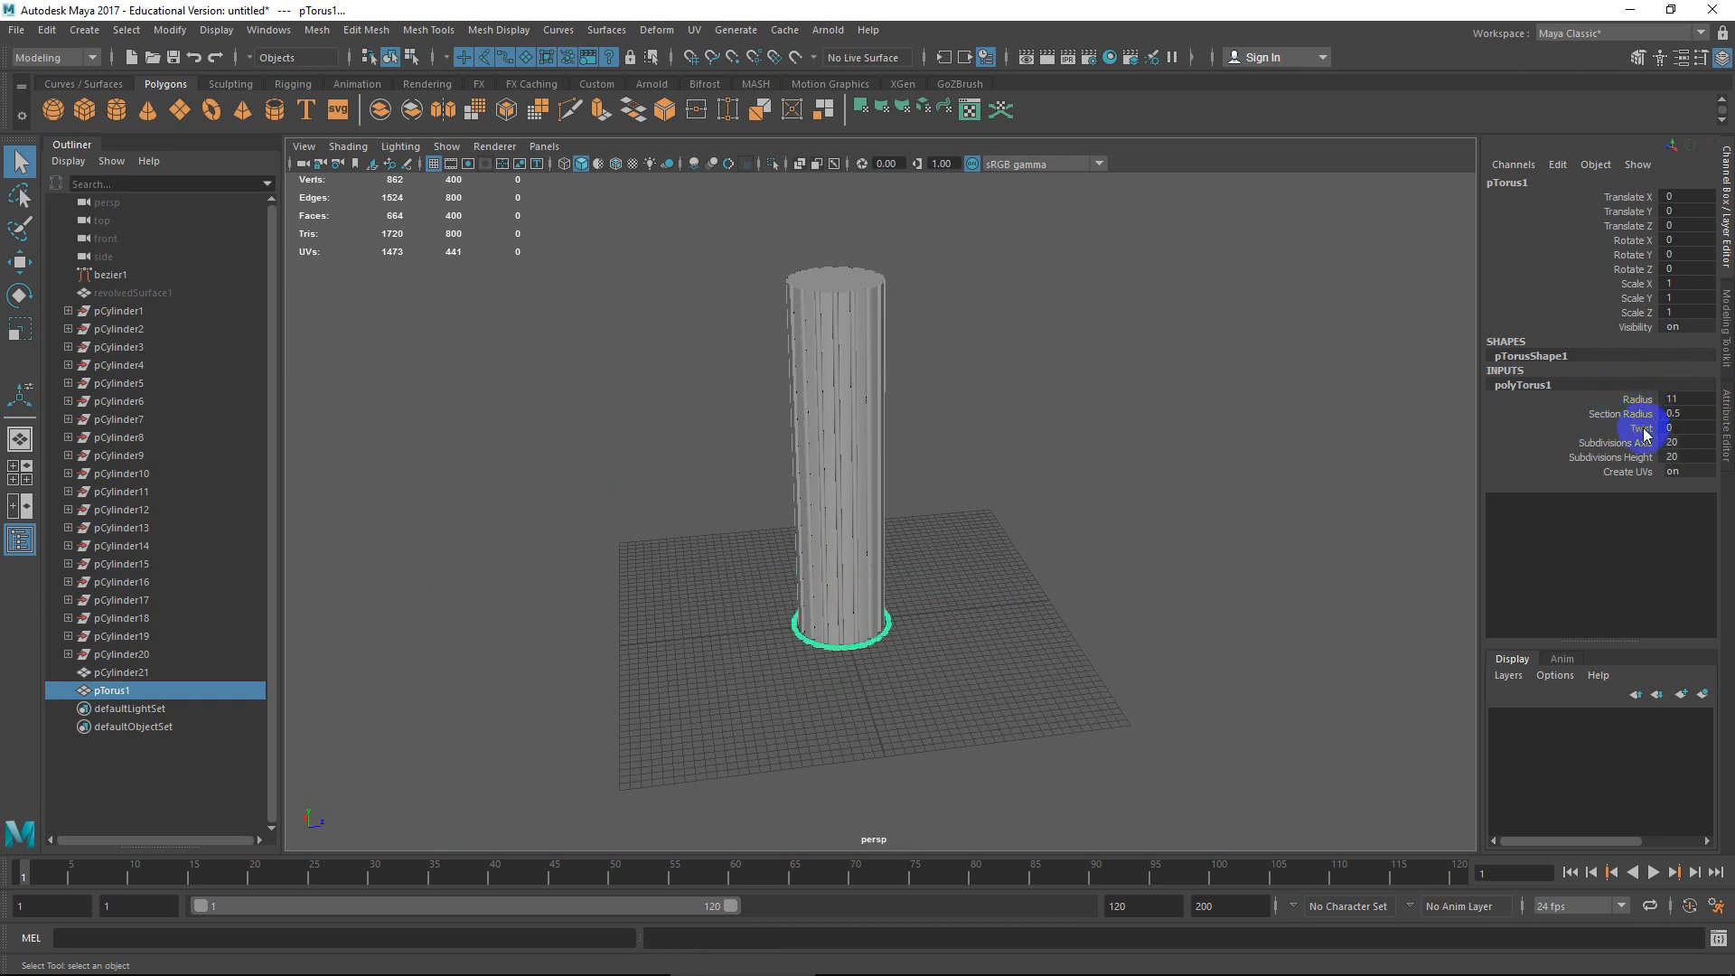
{"action": "left_click_drag", "start_coordinate": [1695, 413], "coordinate": [1661, 413]}
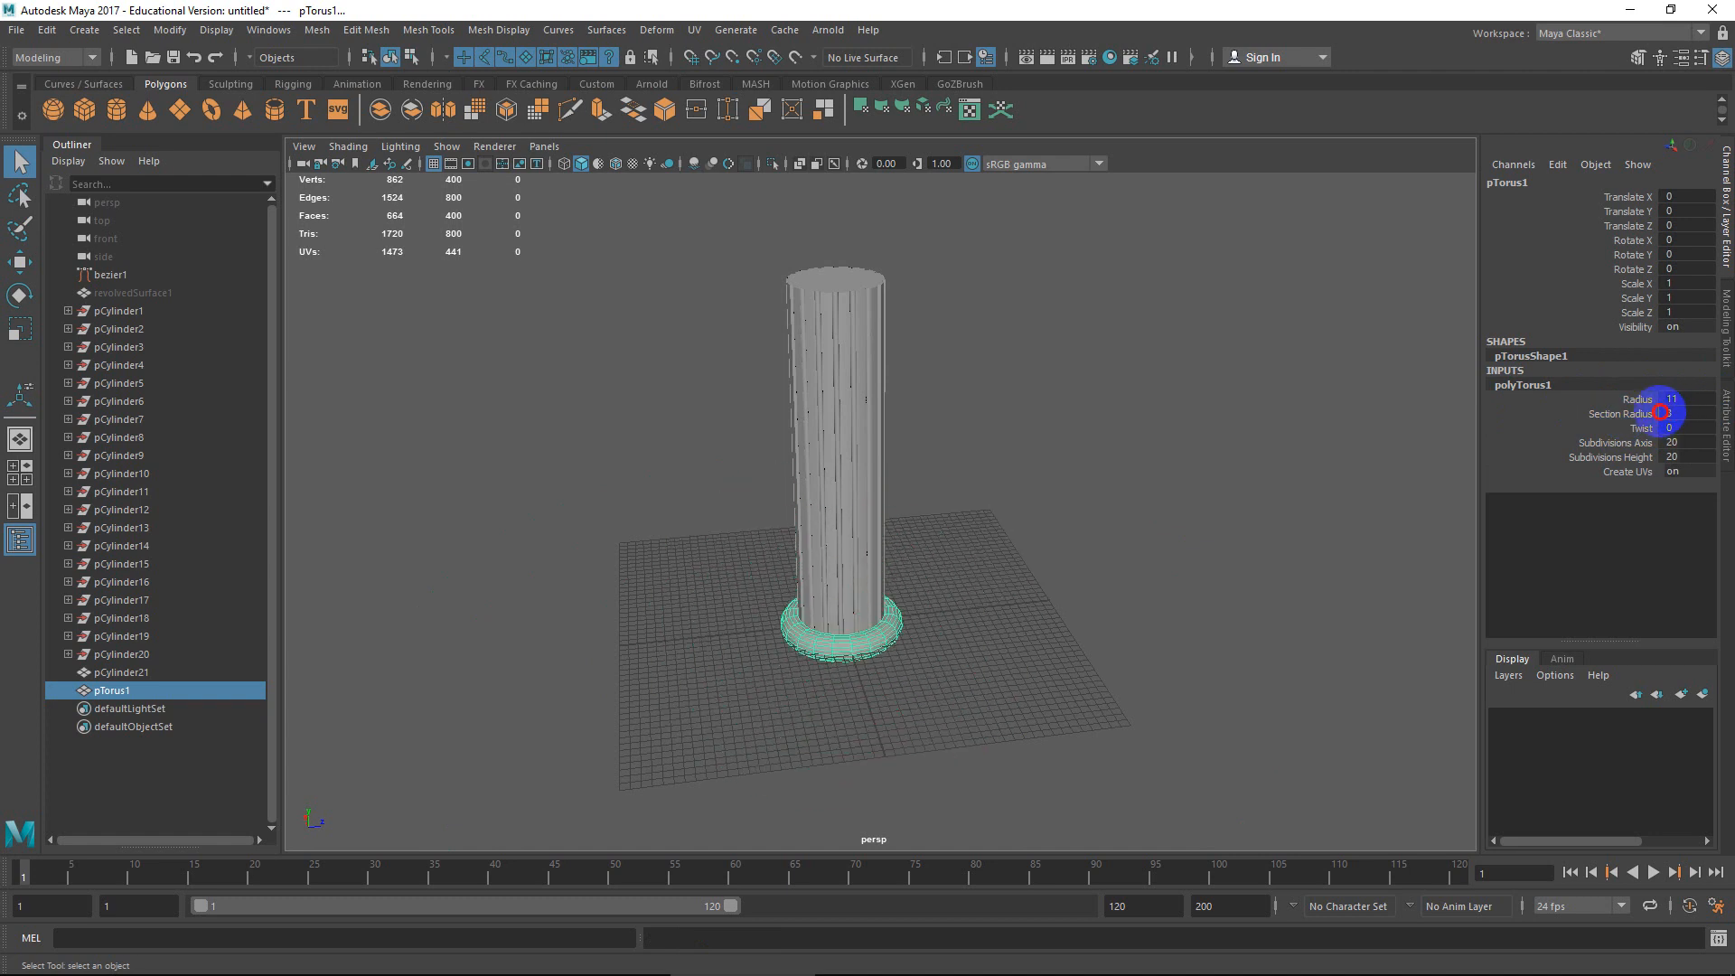
Set the torus's radius to 10 and its section radius to 1.
{"action": "scroll", "coordinate": [953, 605], "scroll_direction": "up", "scroll_amount": 5}
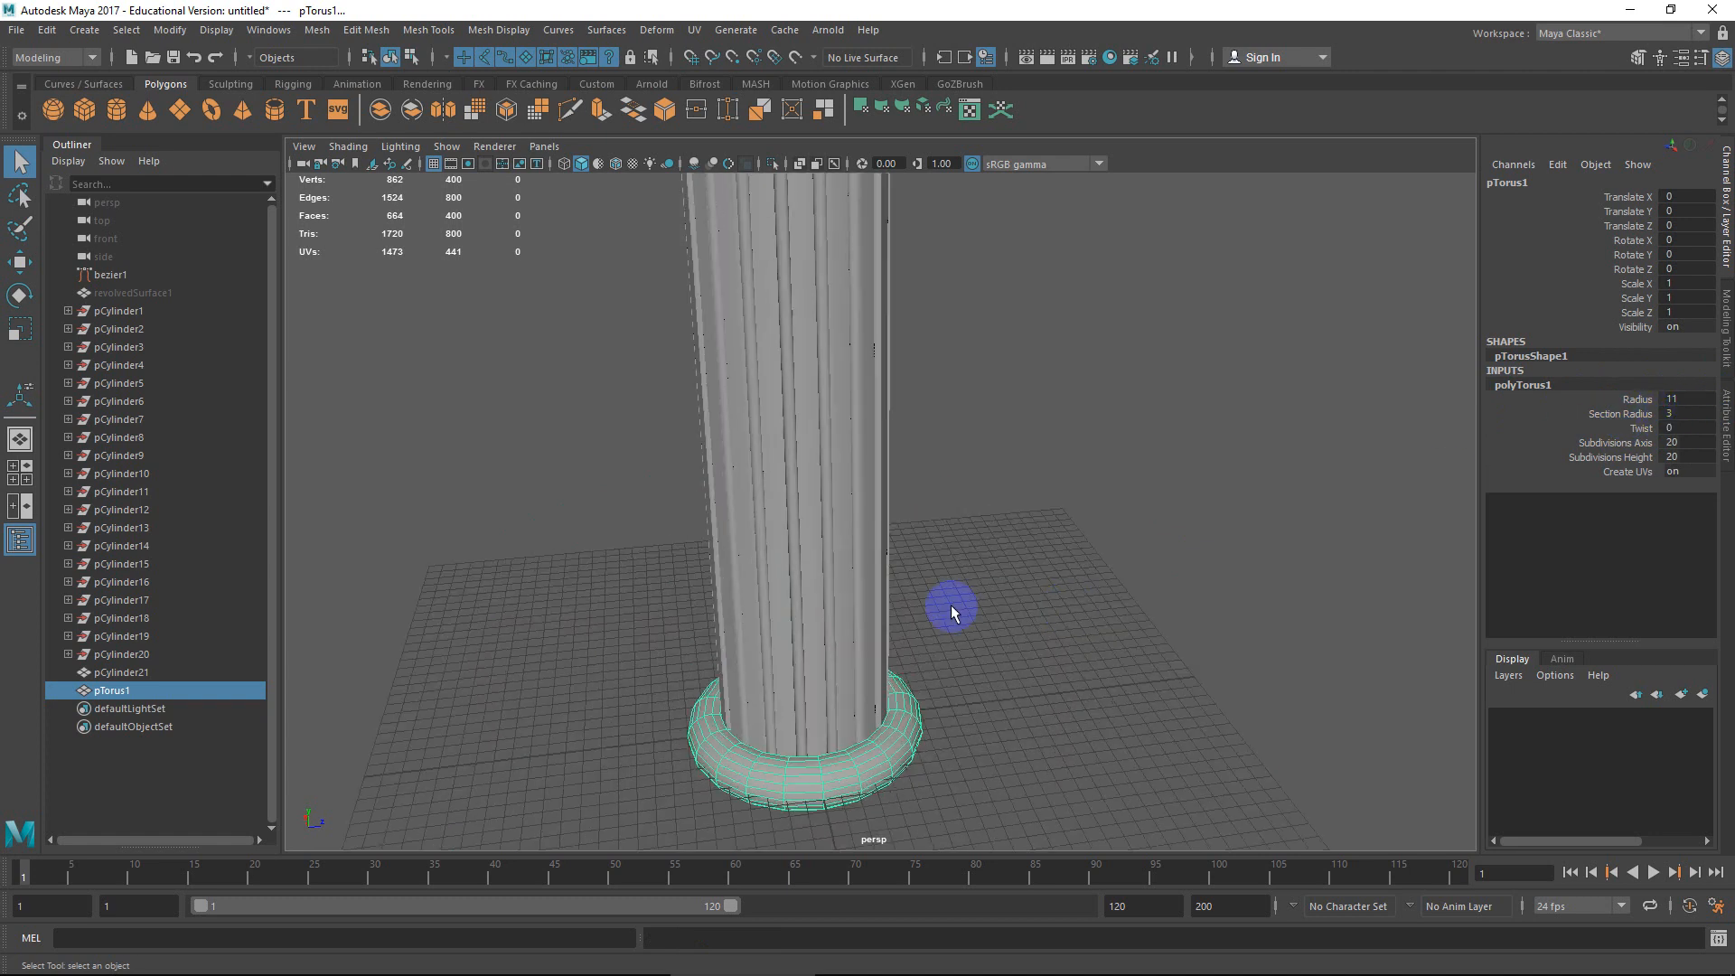
{"action": "middle_click_drag", "start_coordinate": [953, 597], "coordinate": [1000, 516], "text": "alt"}
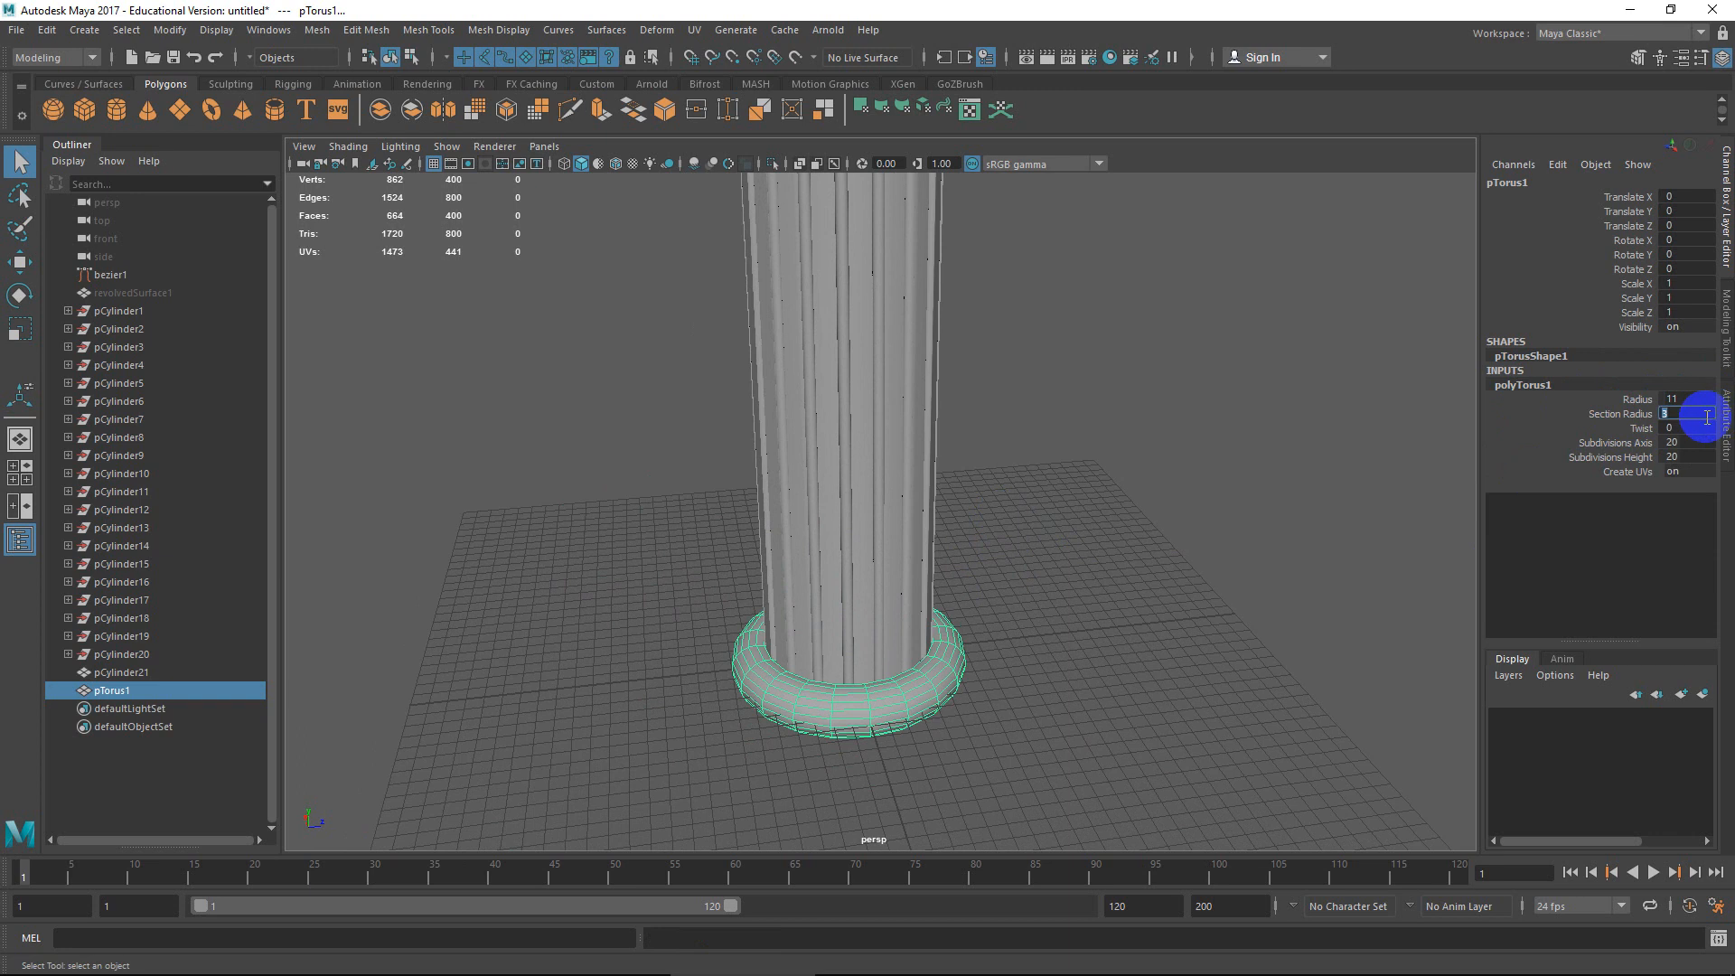
{"action": "key", "text": "Return"}
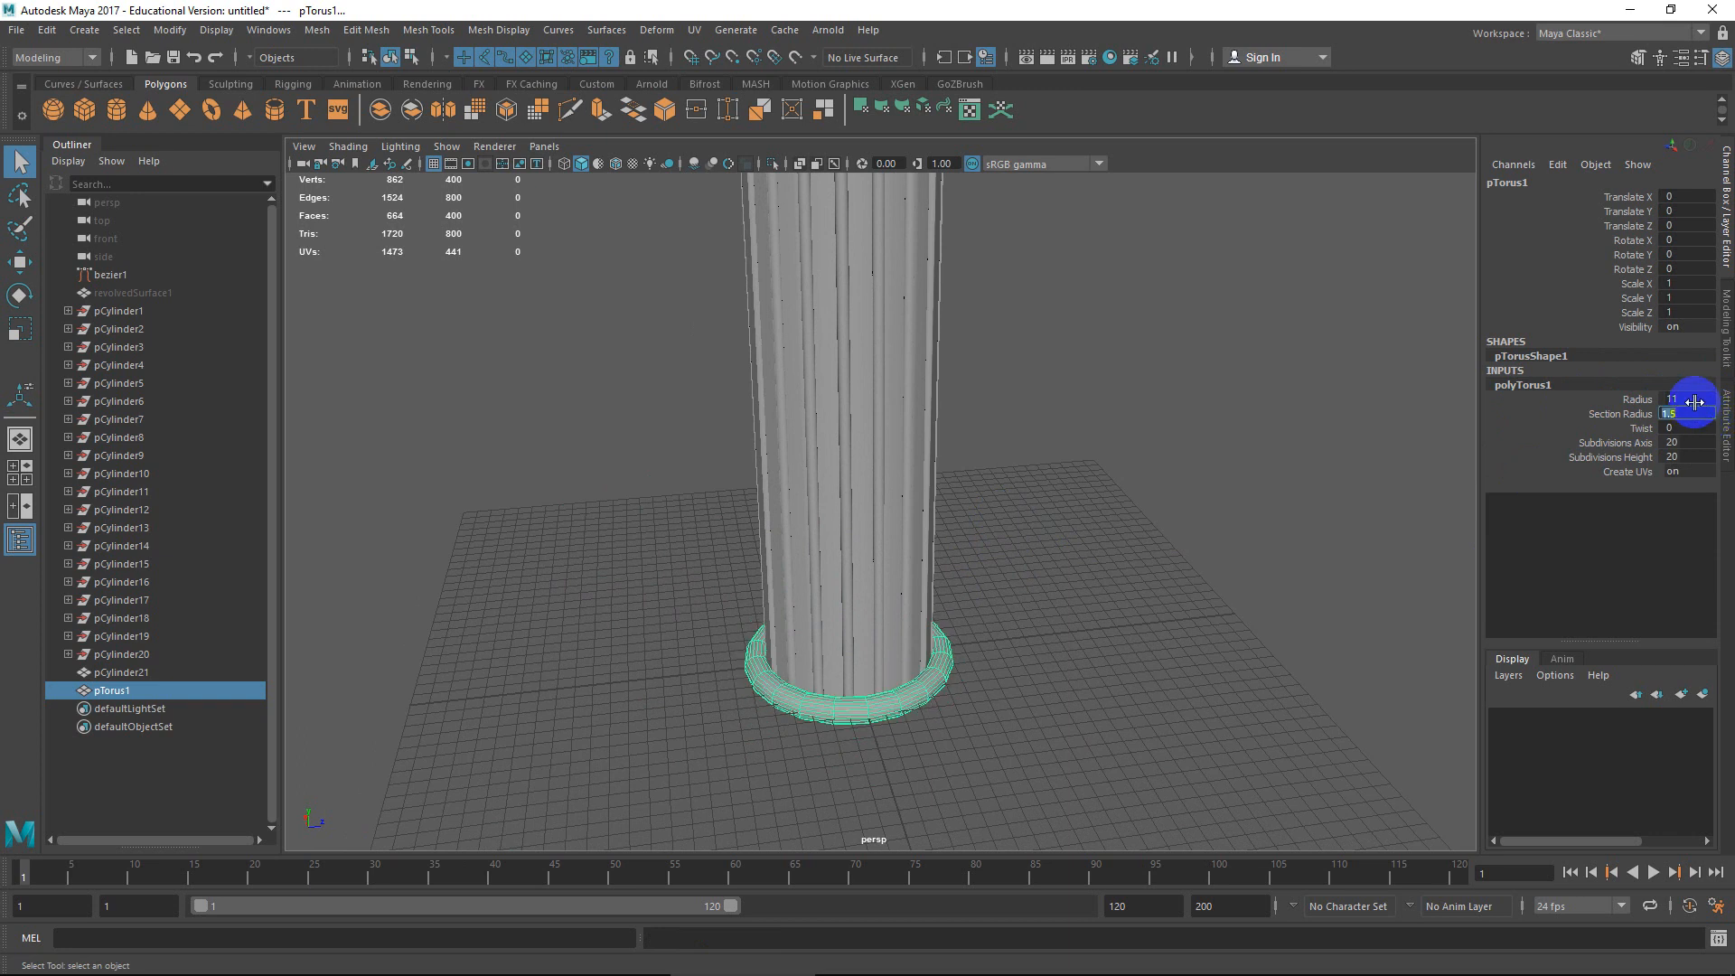
{"action": "key", "text": "Return"}
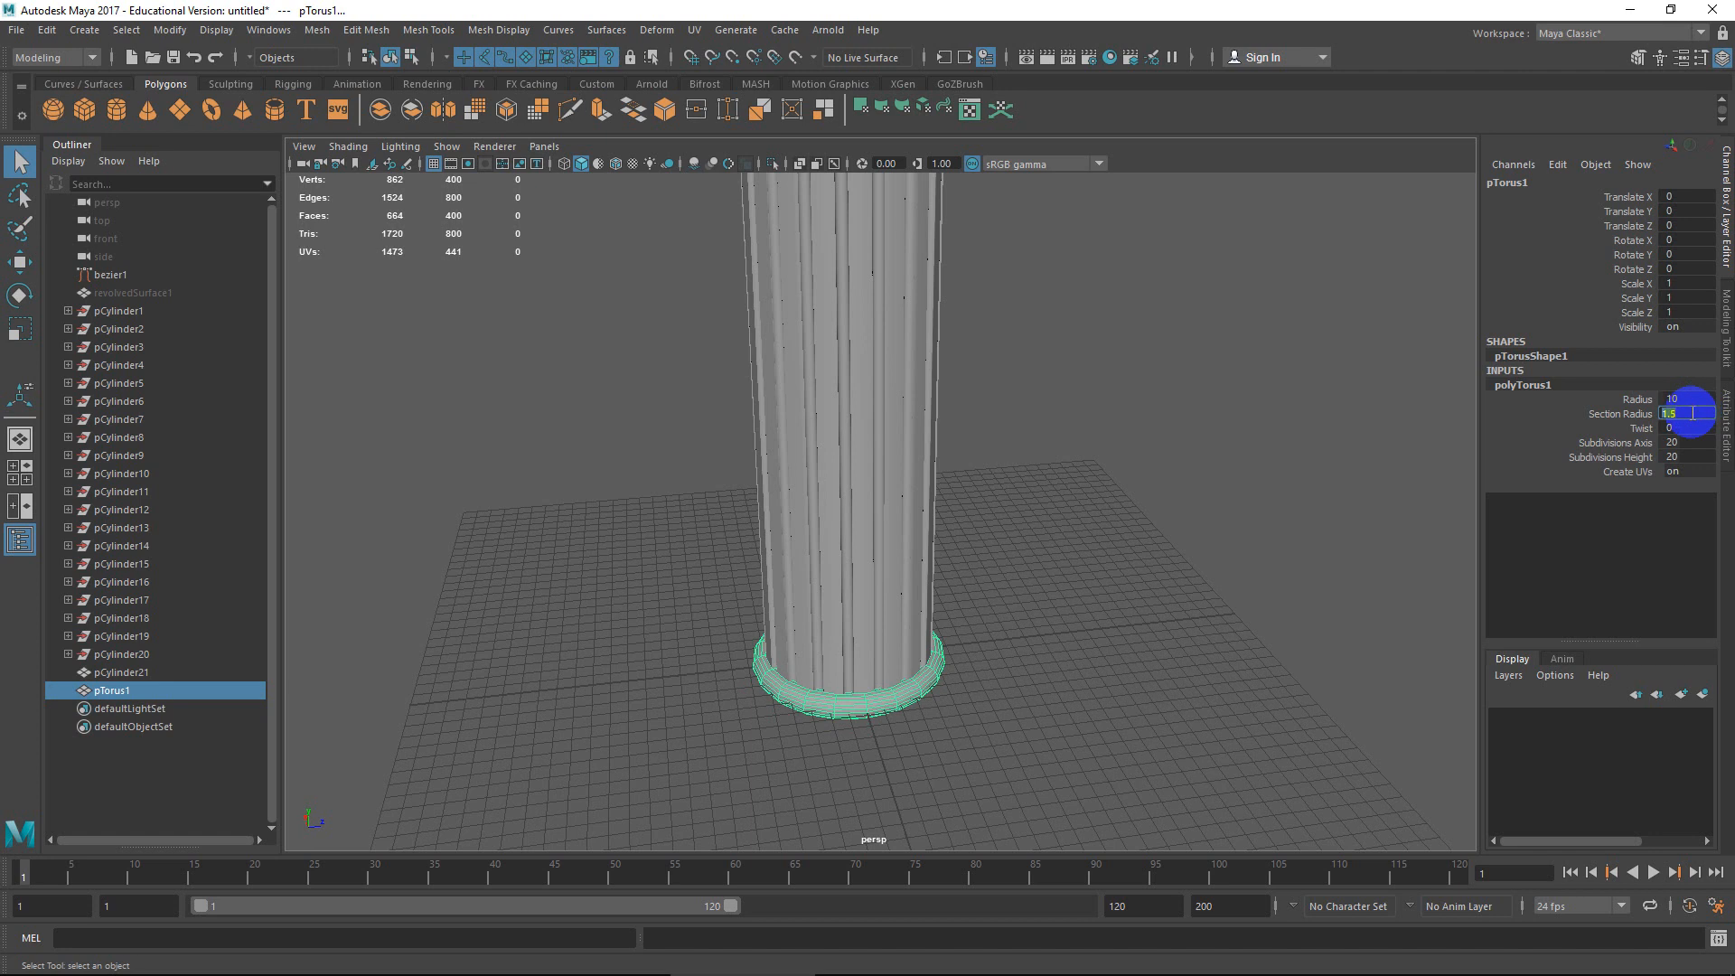
{"action": "key", "text": "Return"}
Move the torus up the column to a Translate Y of about 16.4.
{"action": "scroll", "coordinate": [1084, 542], "scroll_direction": "up", "scroll_amount": 4}
{"action": "middle_click_drag", "start_coordinate": [1005, 559], "coordinate": [1058, 406], "text": "alt"}
{"action": "left_click_drag", "start_coordinate": [950, 585], "coordinate": [926, 681], "text": "alt"}
{"action": "key", "text": "w"}
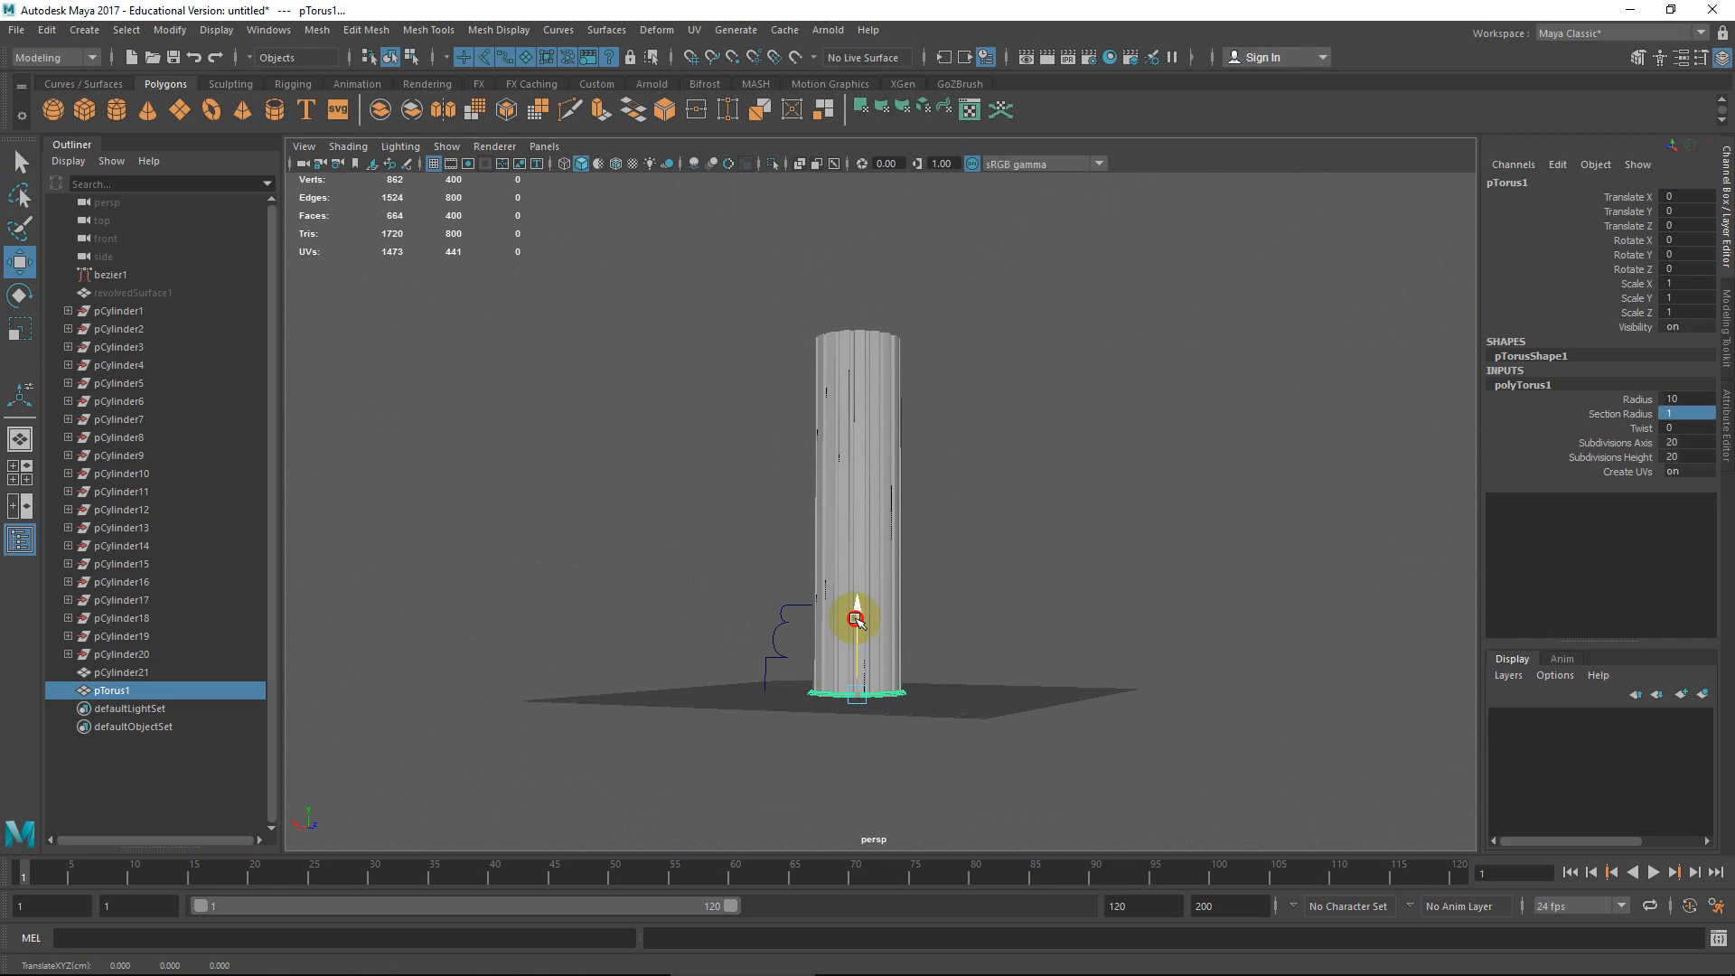
{"action": "left_click_drag", "start_coordinate": [849, 618], "coordinate": [866, 545]}
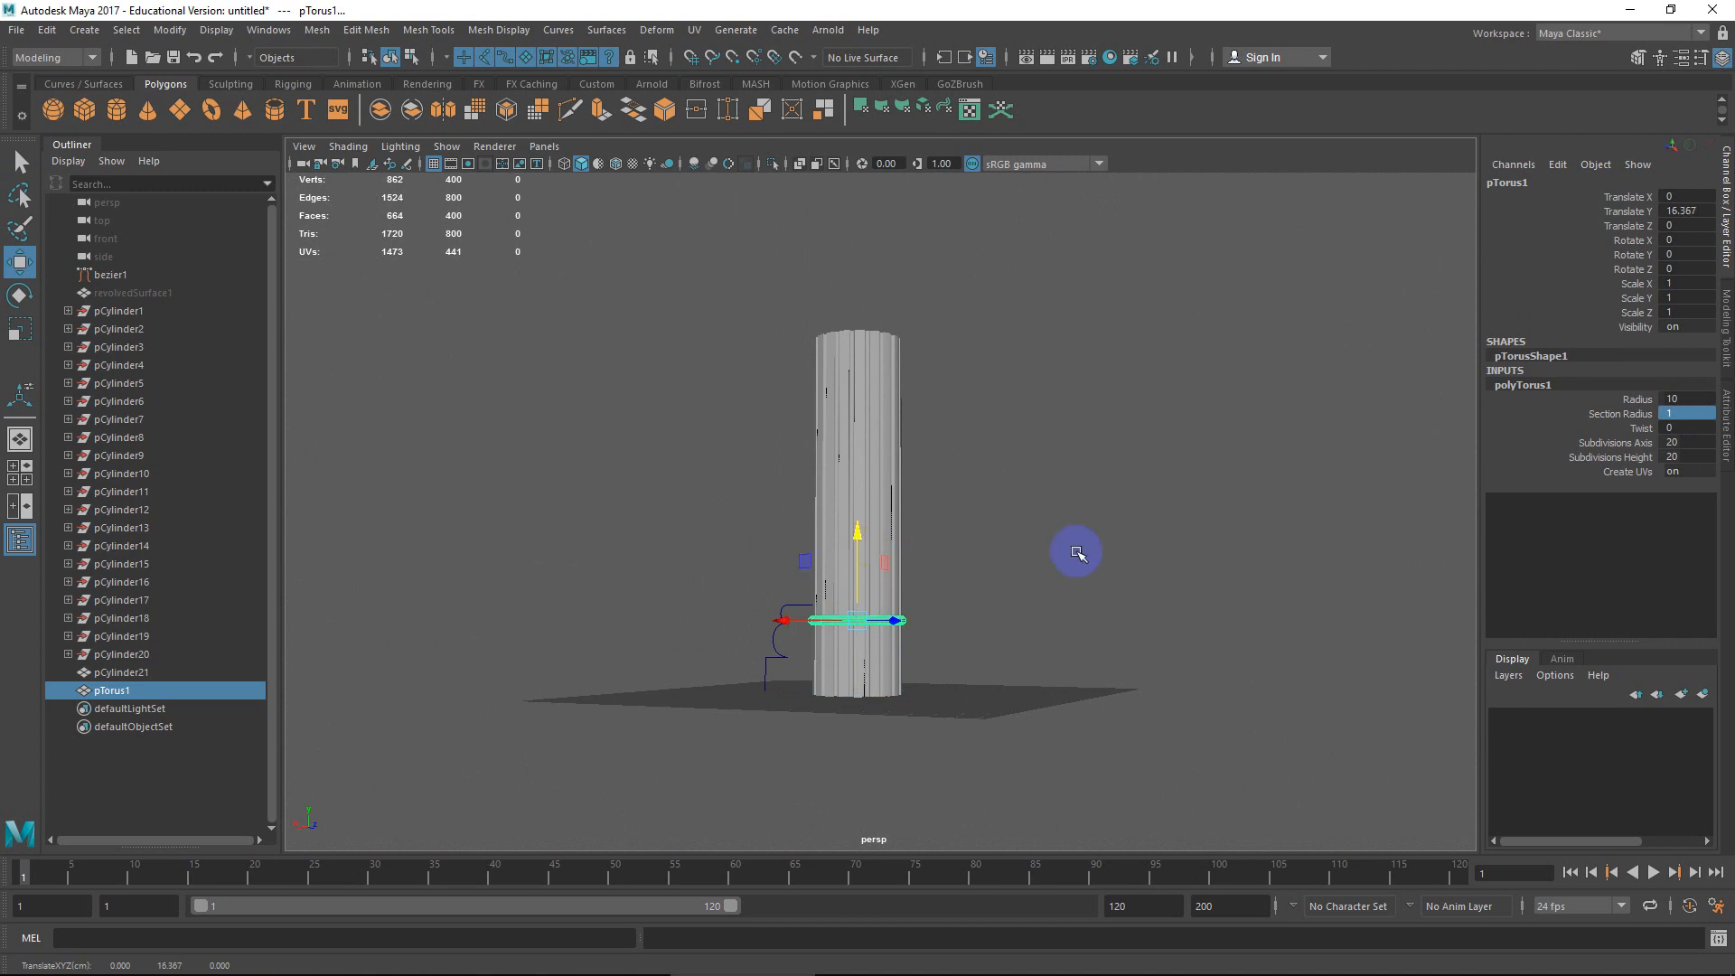
Reset the Duplicate Special options for the torus, then set 4 copies with a Y translation of 10.
{"action": "left_click_drag", "start_coordinate": [1135, 588], "coordinate": [1039, 620], "text": "alt"}
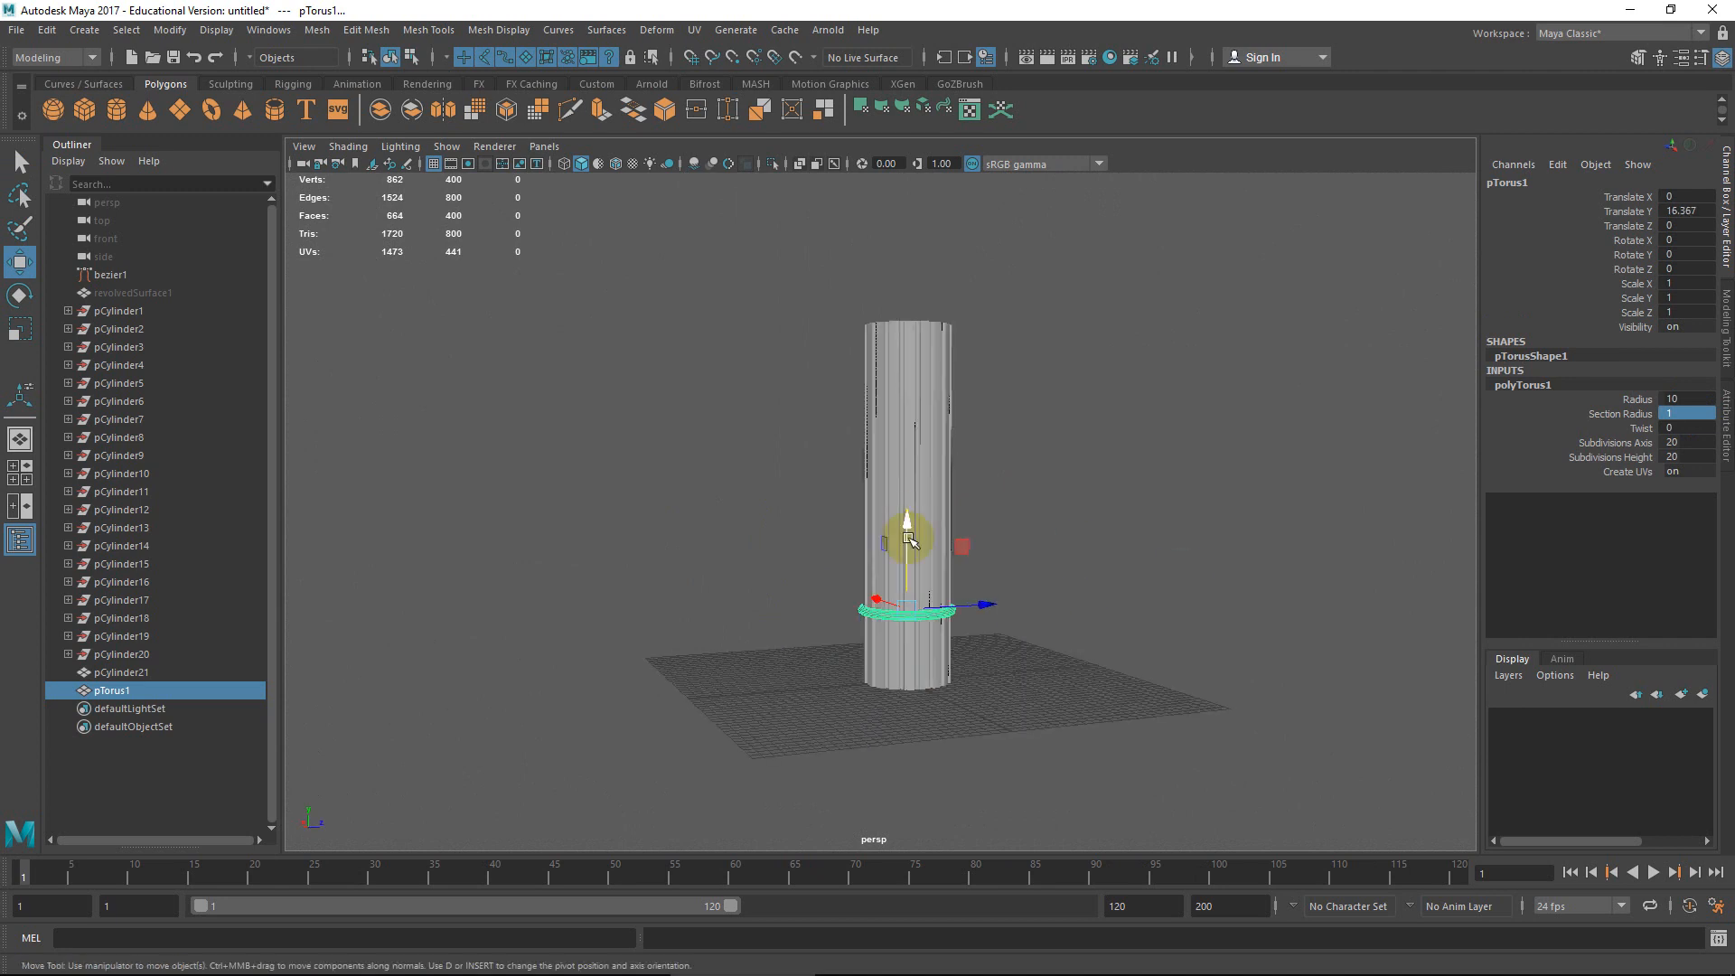
{"action": "left_click", "coordinate": [45, 29]}
{"action": "left_click", "coordinate": [266, 319]}
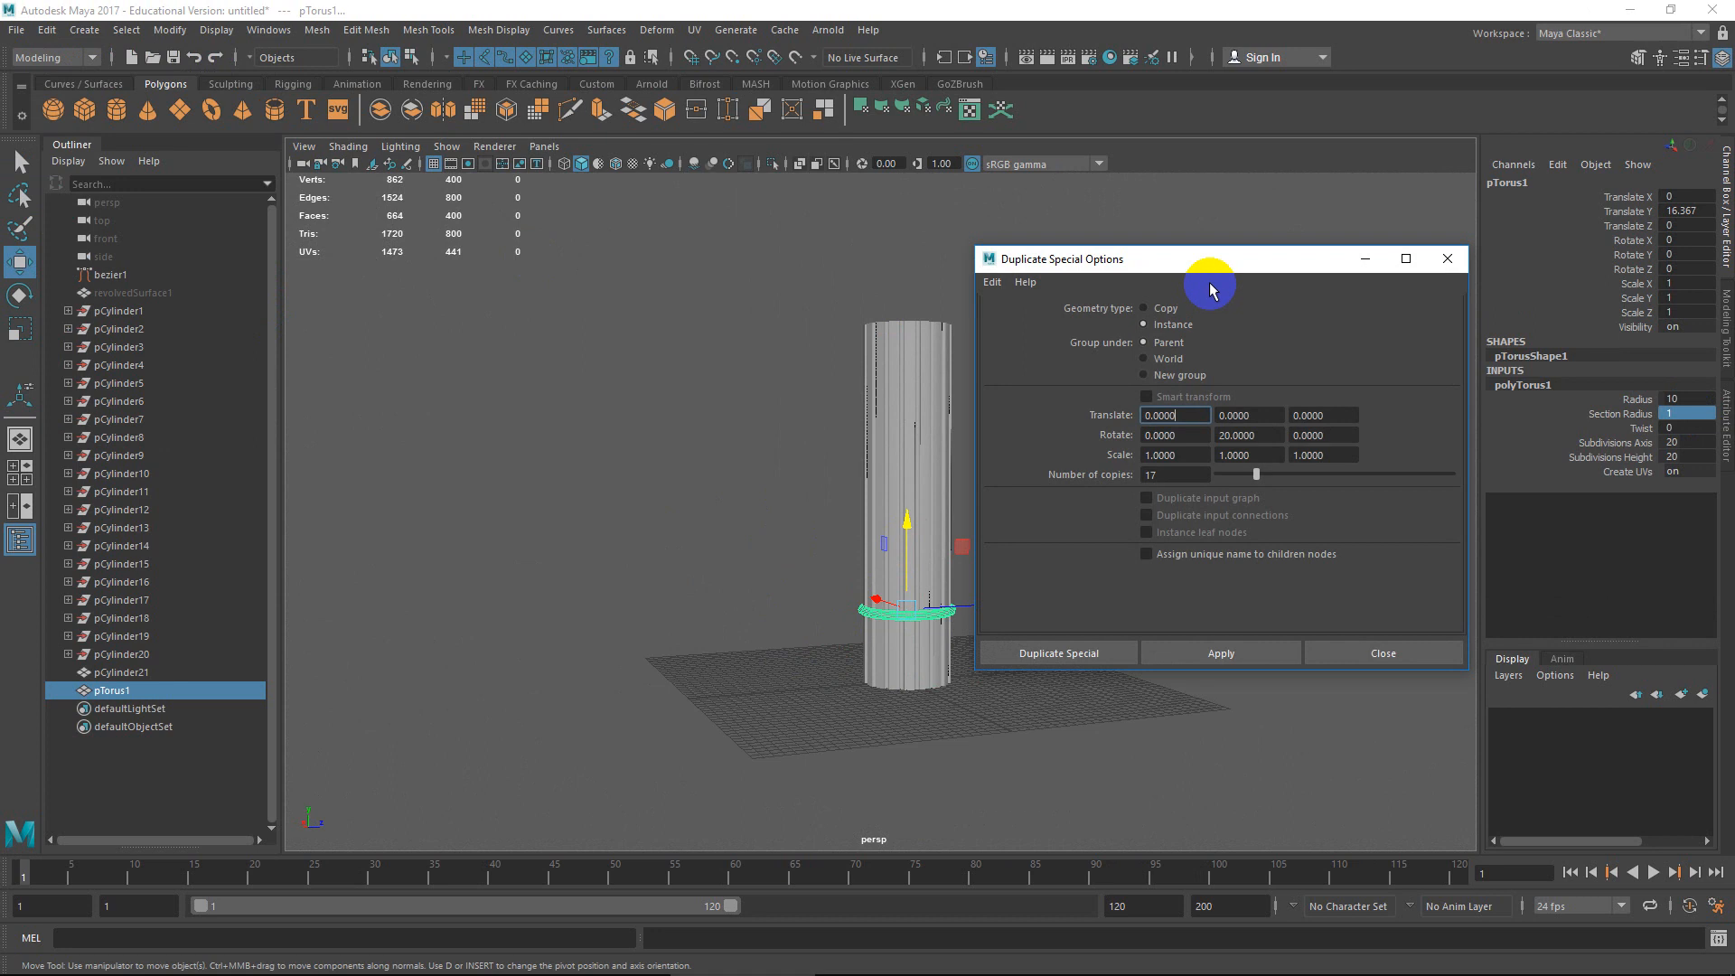
{"action": "left_click", "coordinate": [992, 282]}
{"action": "left_click", "coordinate": [1012, 324]}
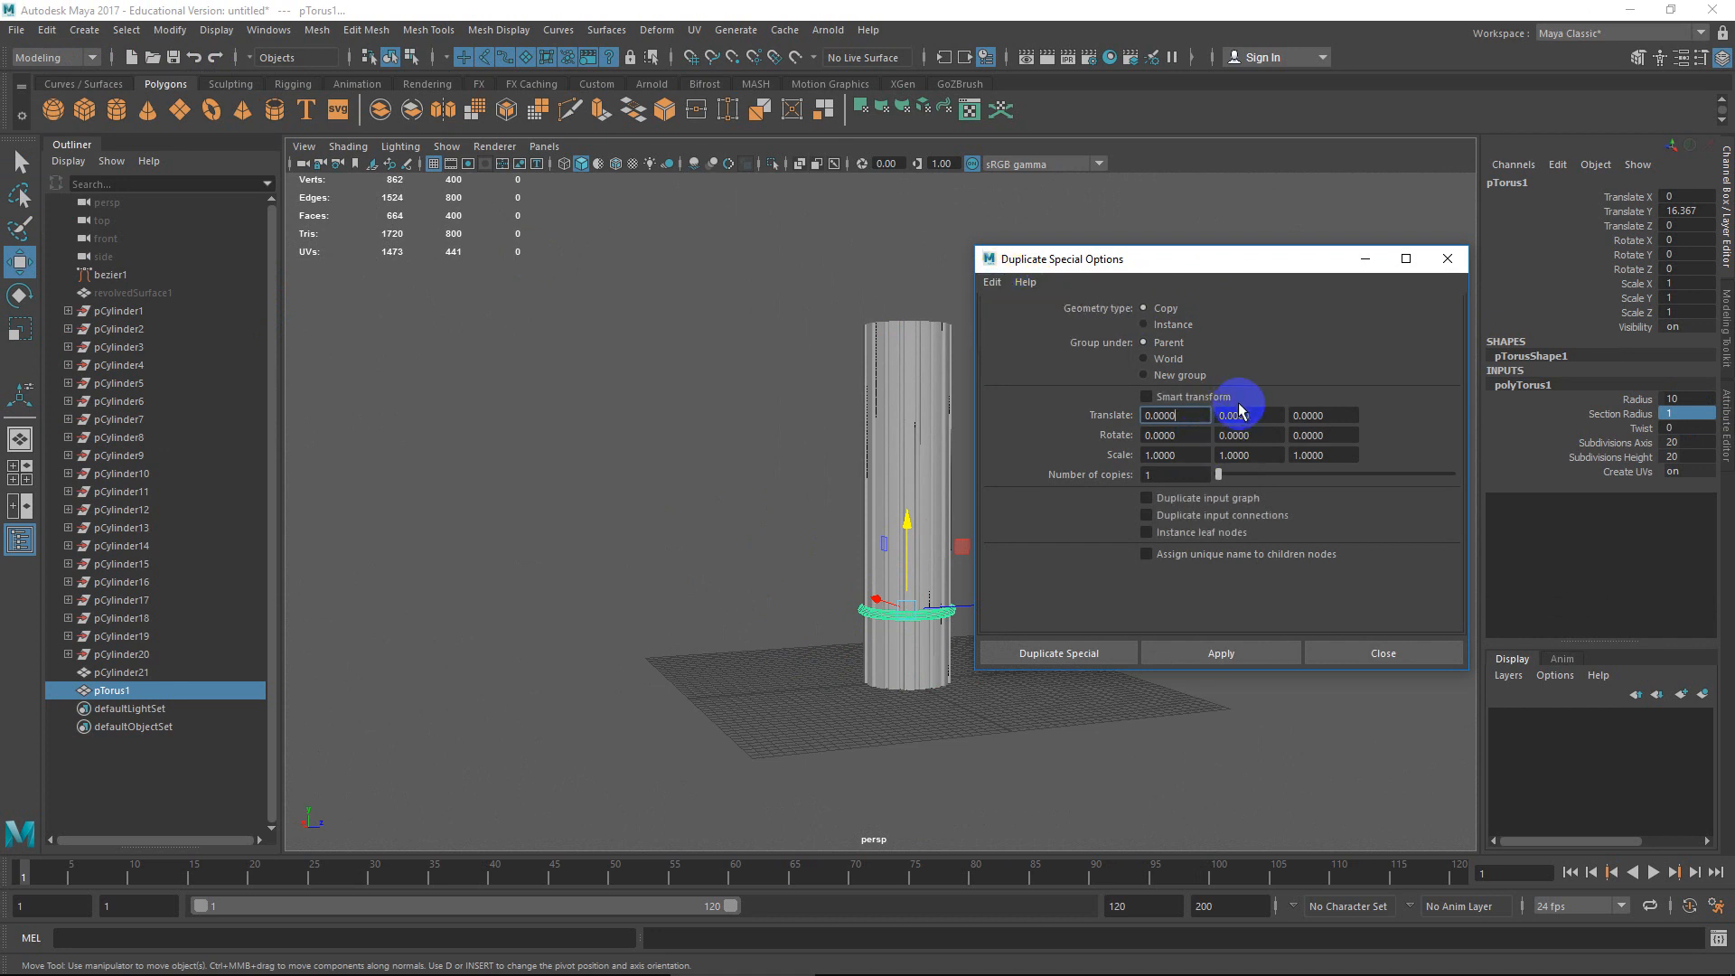
{"action": "left_click_drag", "start_coordinate": [1198, 261], "coordinate": [1384, 260]}
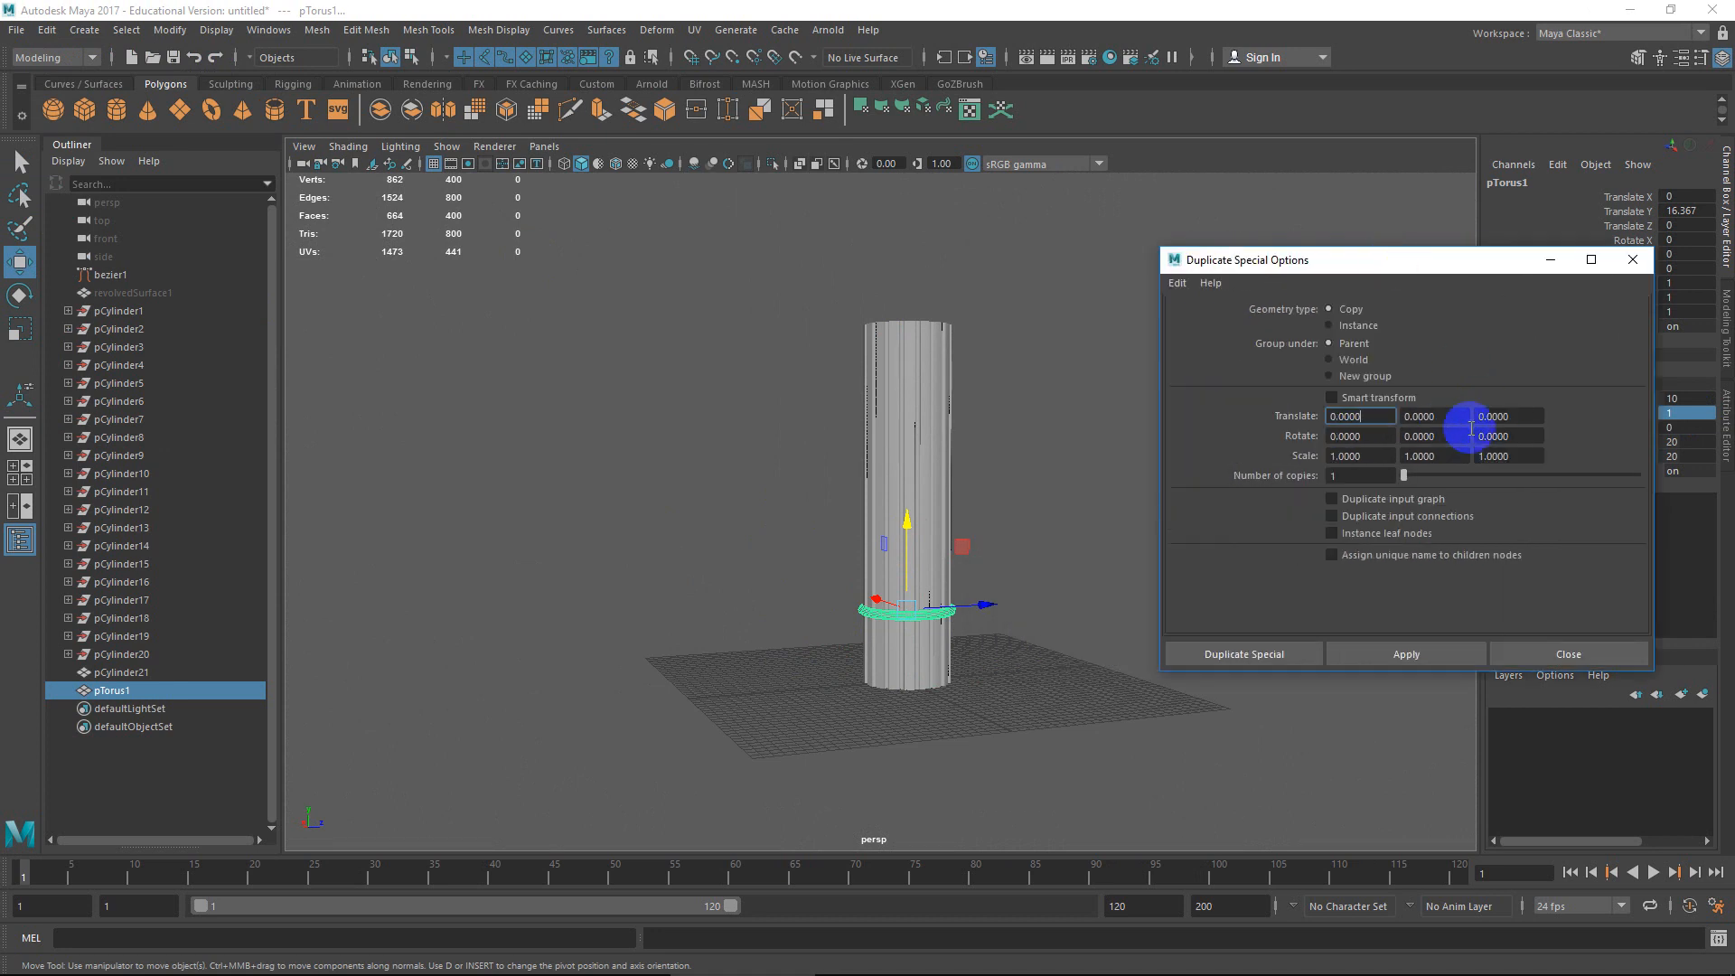
{"action": "key", "text": "Tab"}
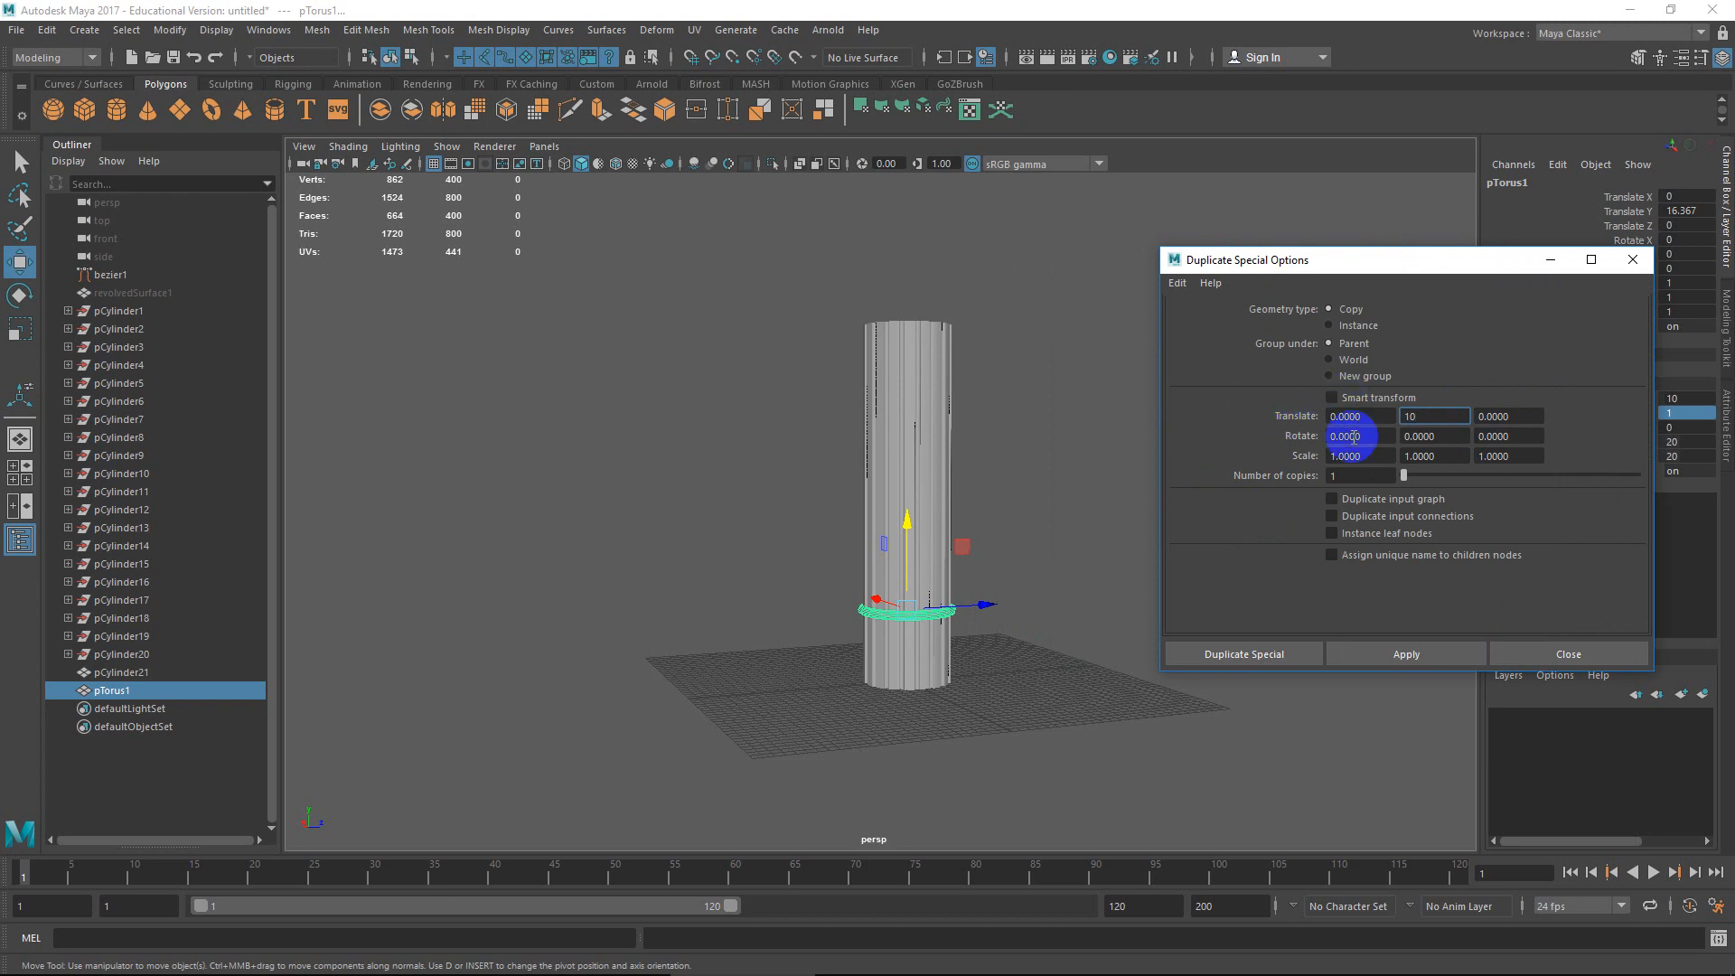
{"action": "left_click_drag", "start_coordinate": [1421, 475], "coordinate": [1410, 471]}
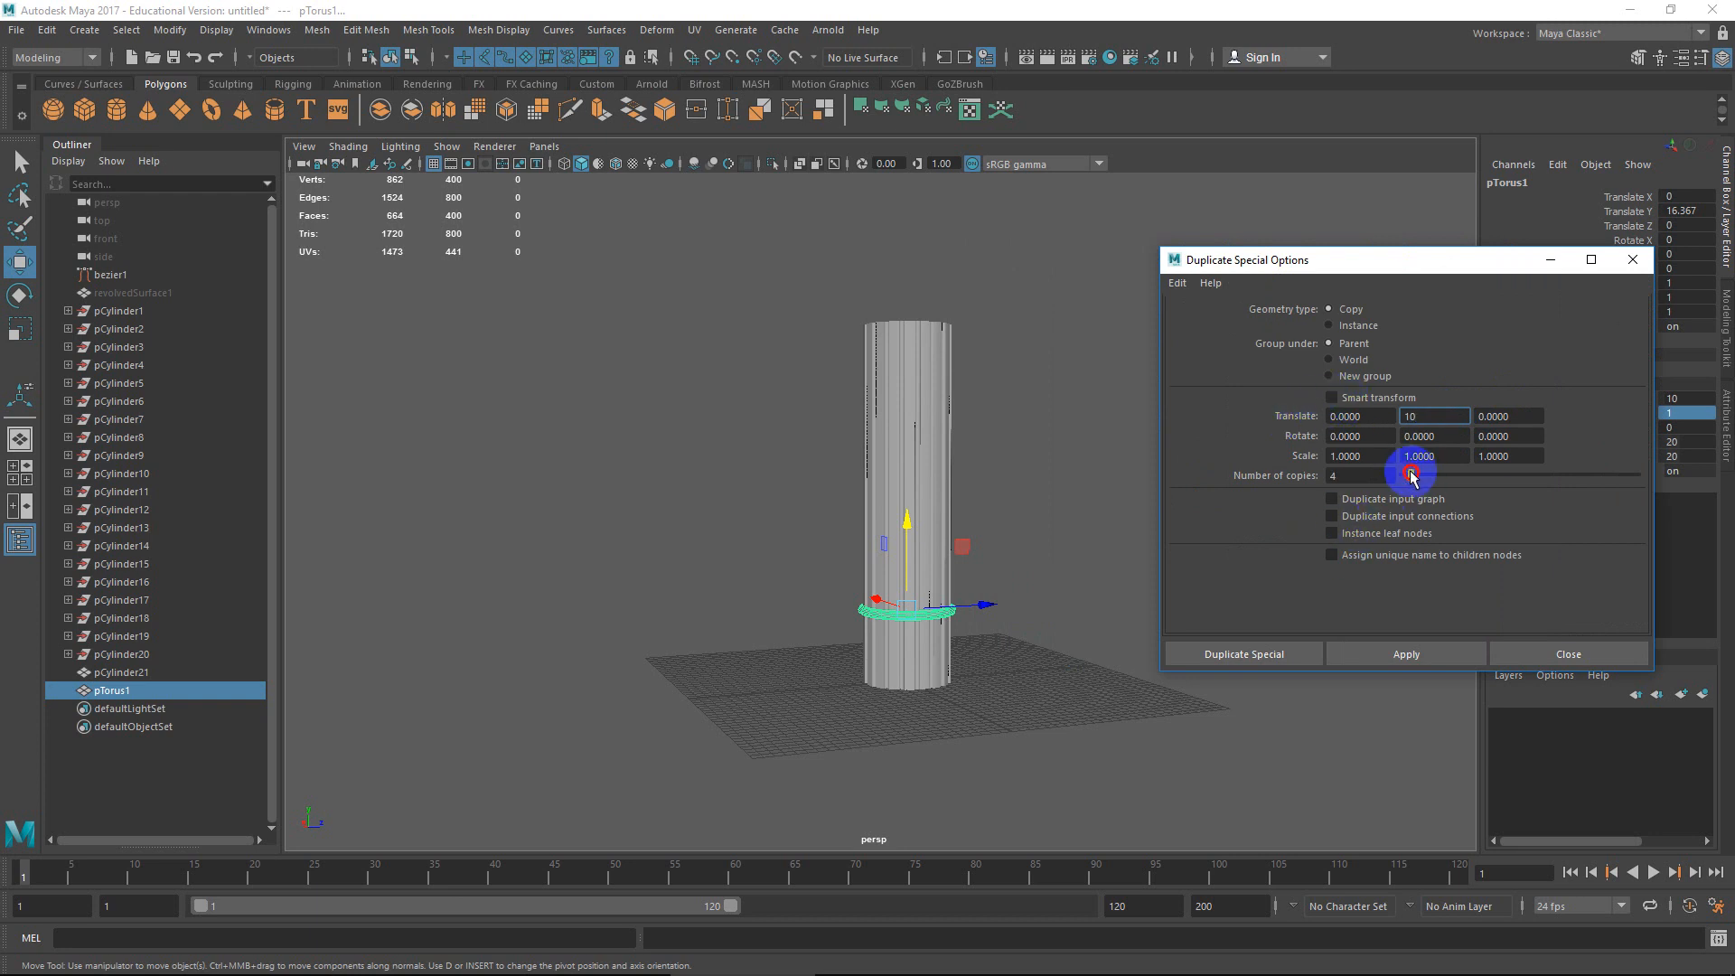
Try the torus duplication at this spacing, undo it, and duplicate again with a Y translation of 15.
{"action": "left_click", "coordinate": [1276, 653]}
{"action": "key", "text": "ctrl+z"}
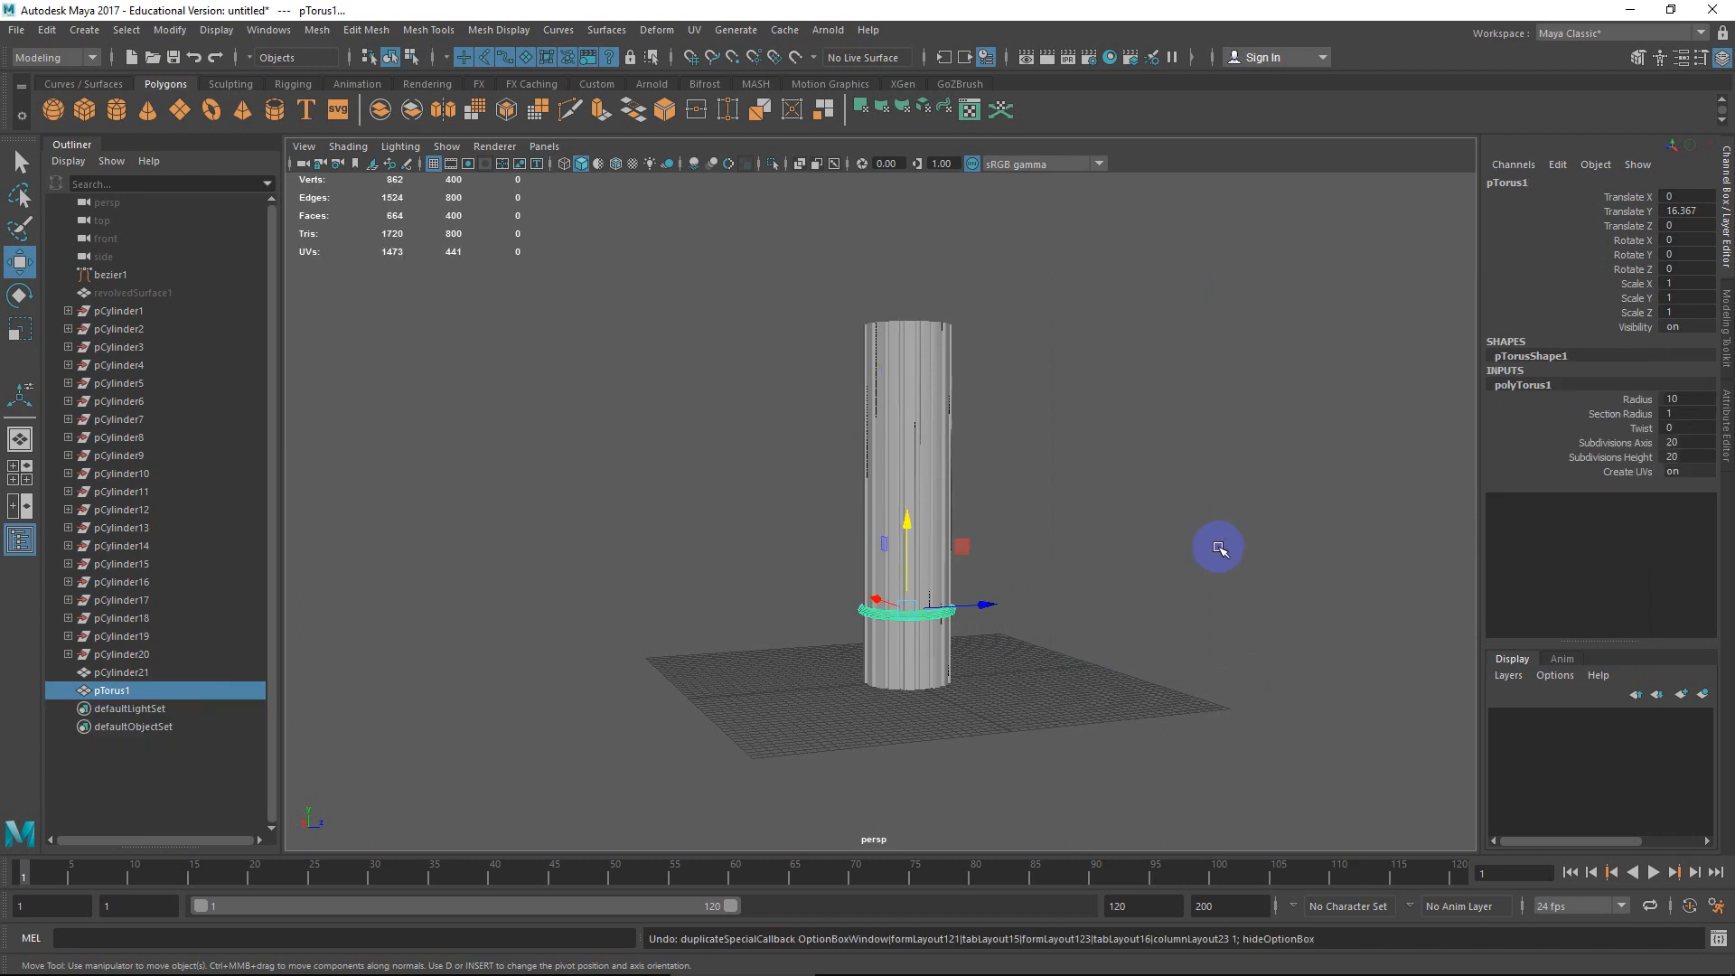
{"action": "left_click", "coordinate": [46, 30]}
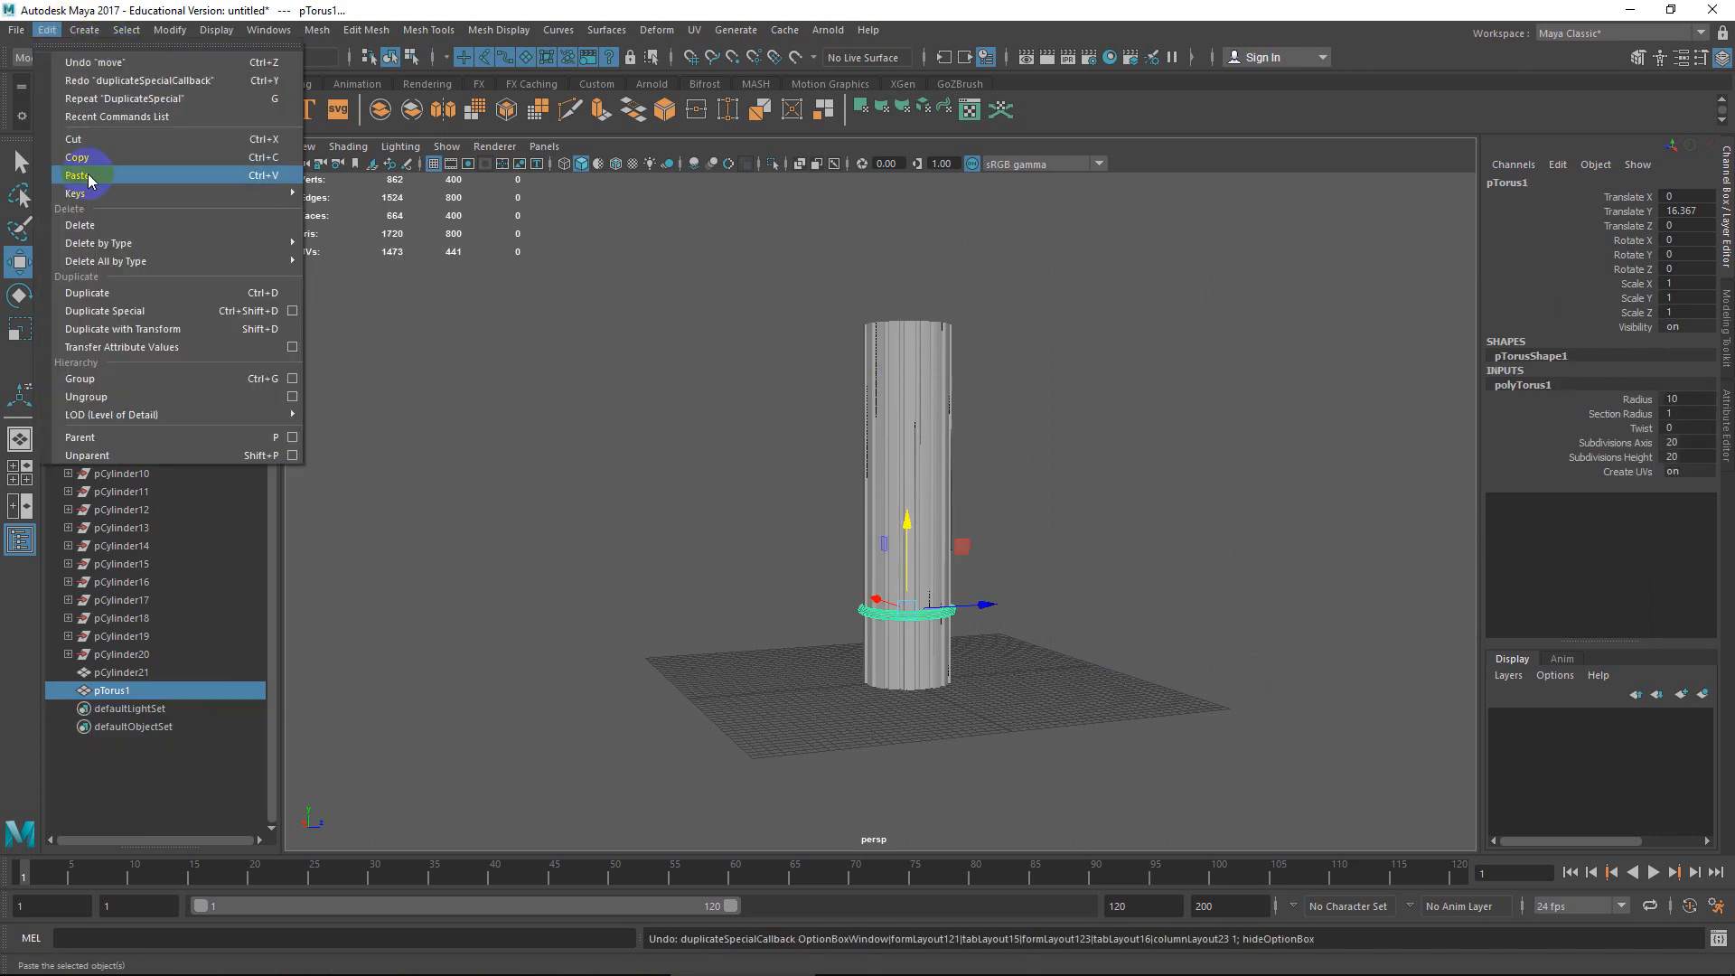
{"action": "left_click", "coordinate": [292, 310]}
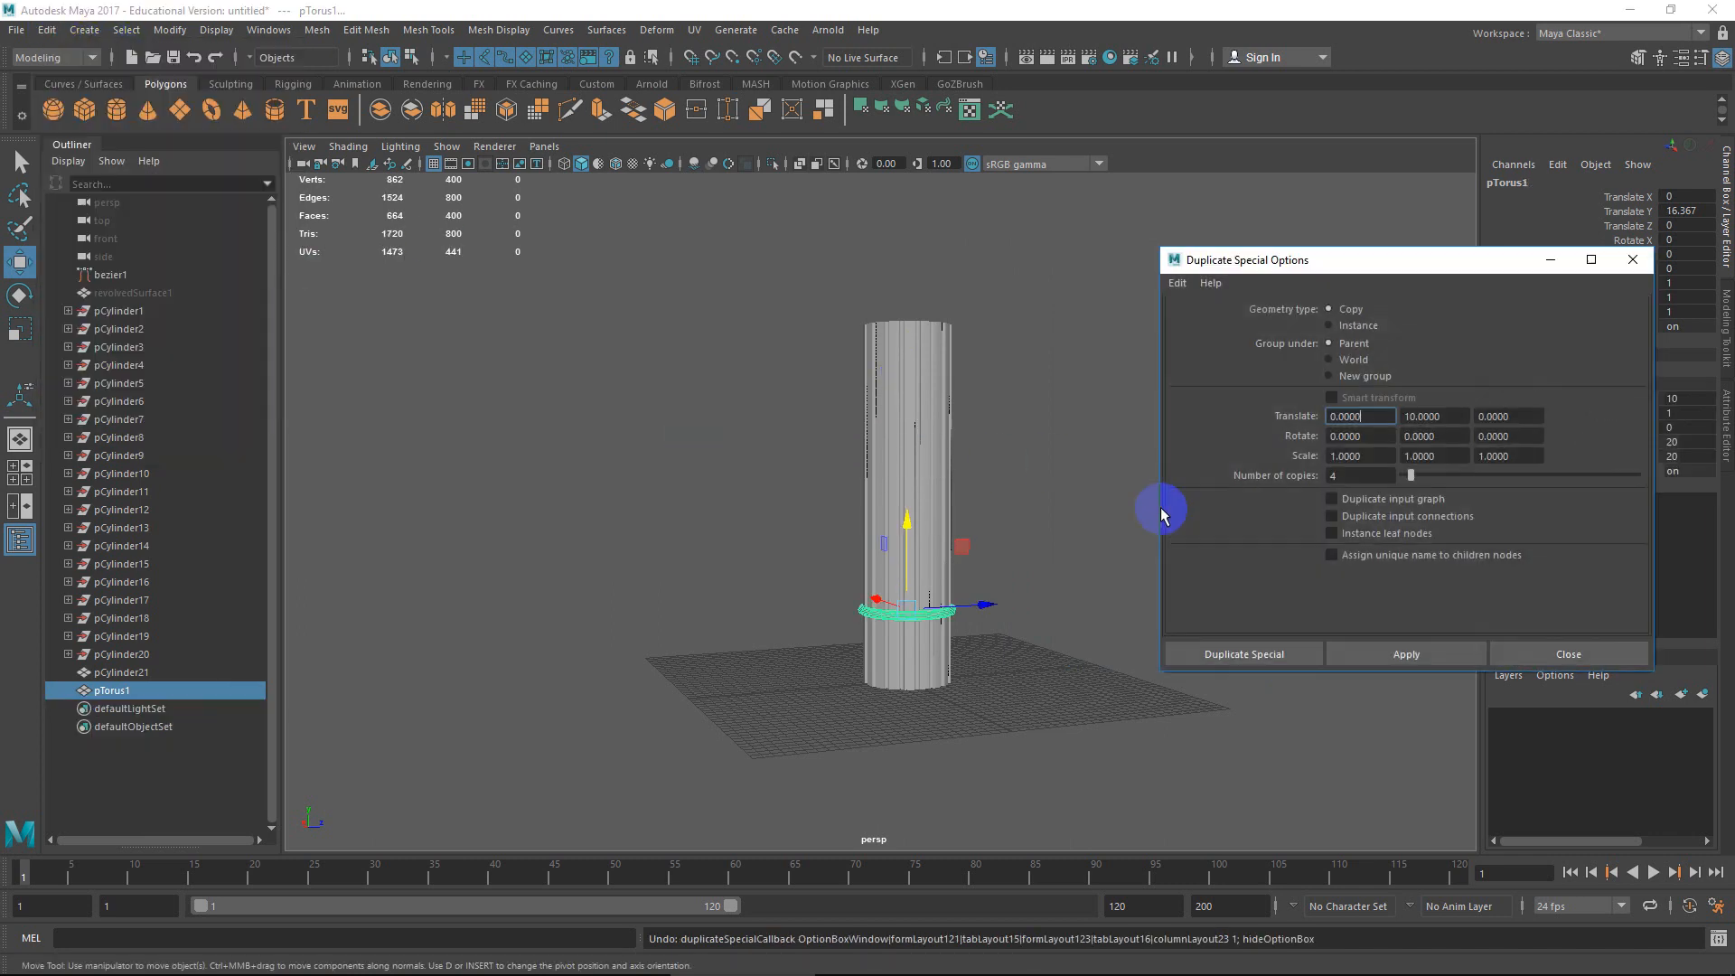
{"action": "left_click_drag", "start_coordinate": [1437, 416], "coordinate": [1315, 417]}
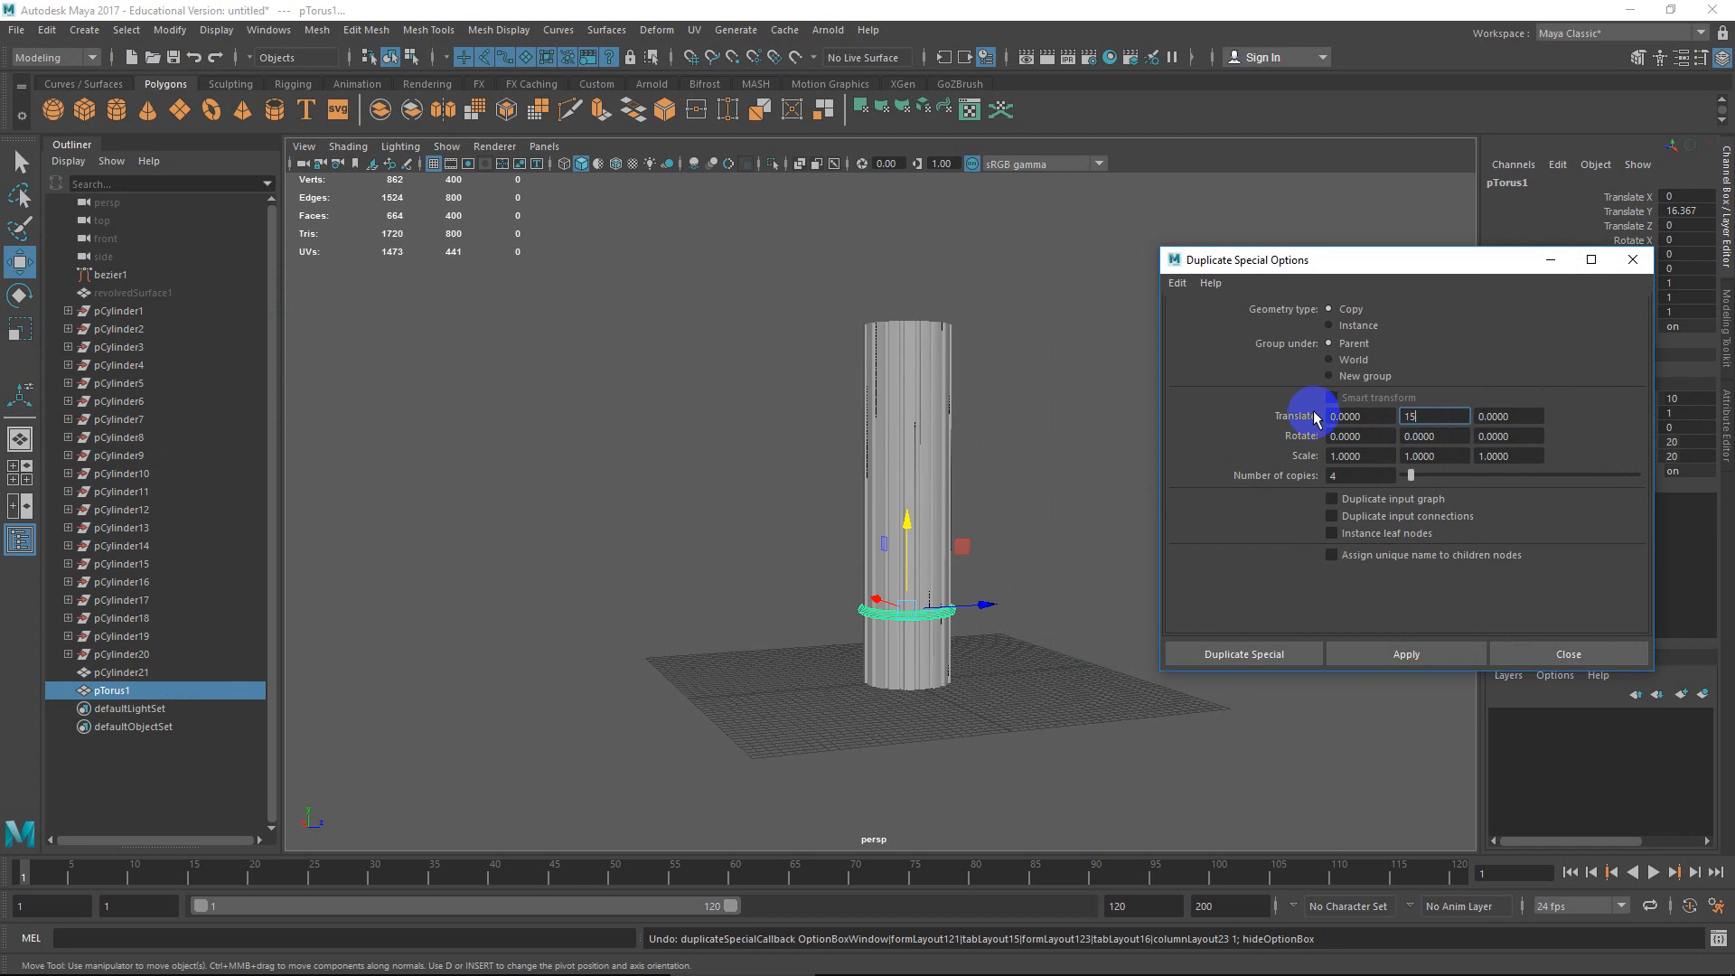
{"action": "left_click", "coordinate": [1399, 652]}
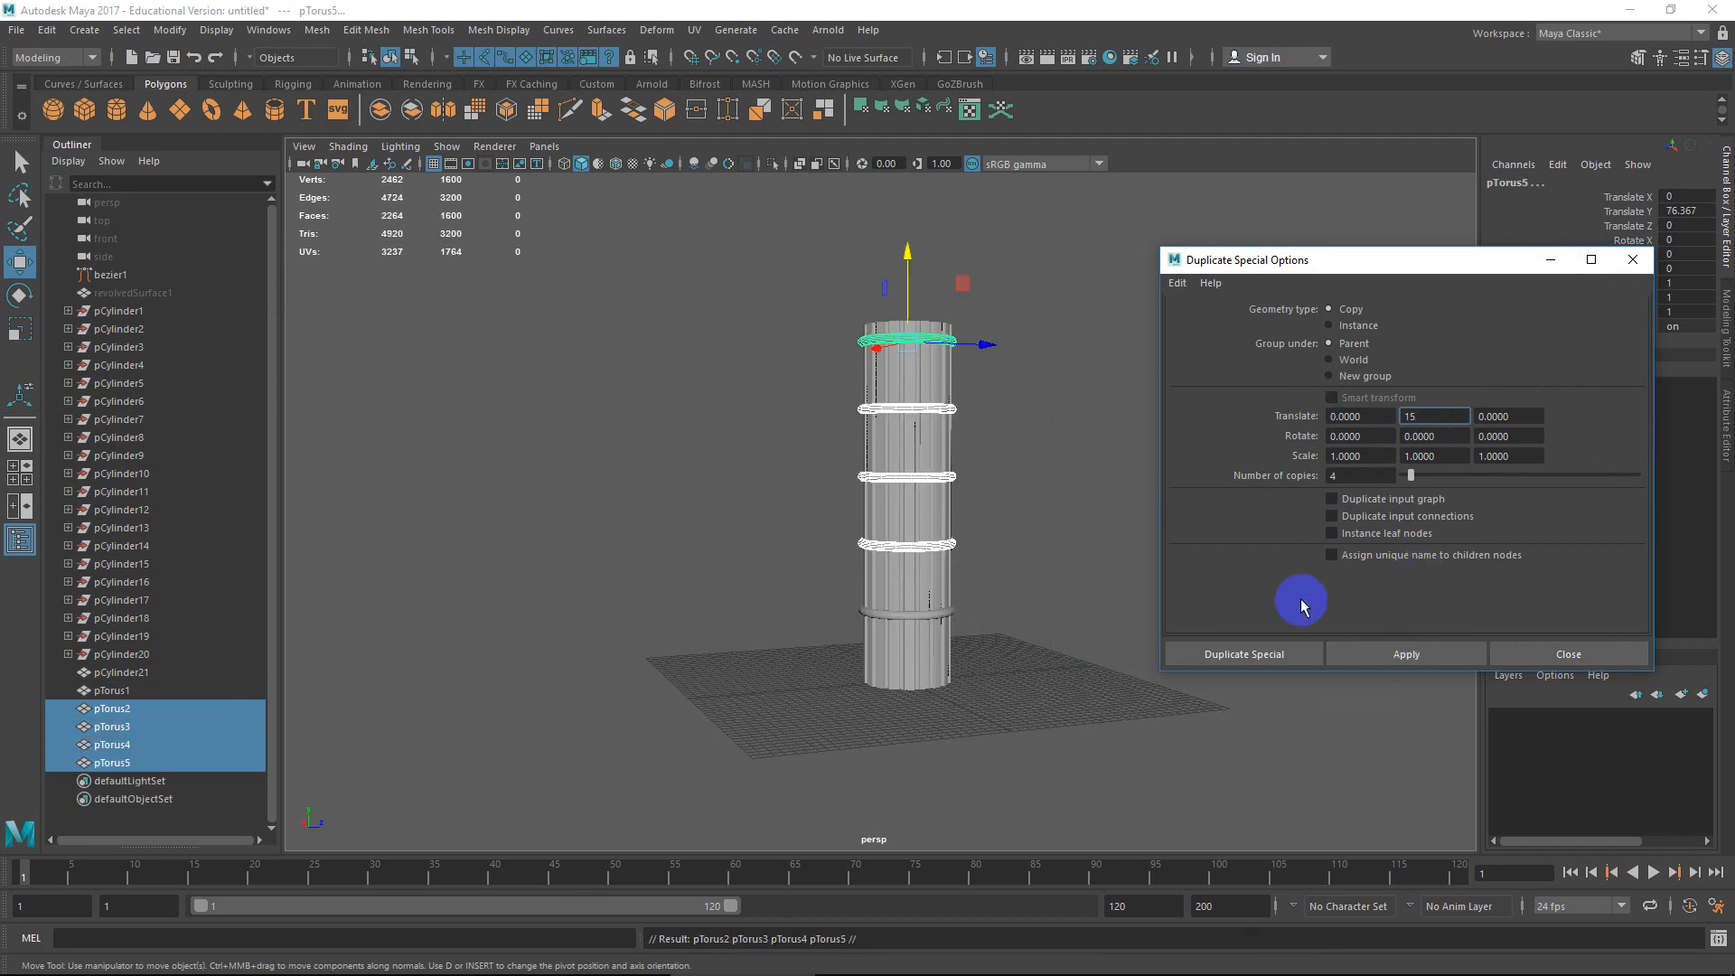
Try adding the original torus to the selected copies, and undo the selections and the 15-unit duplication.
{"action": "left_click", "coordinate": [945, 622], "text": "shift"}
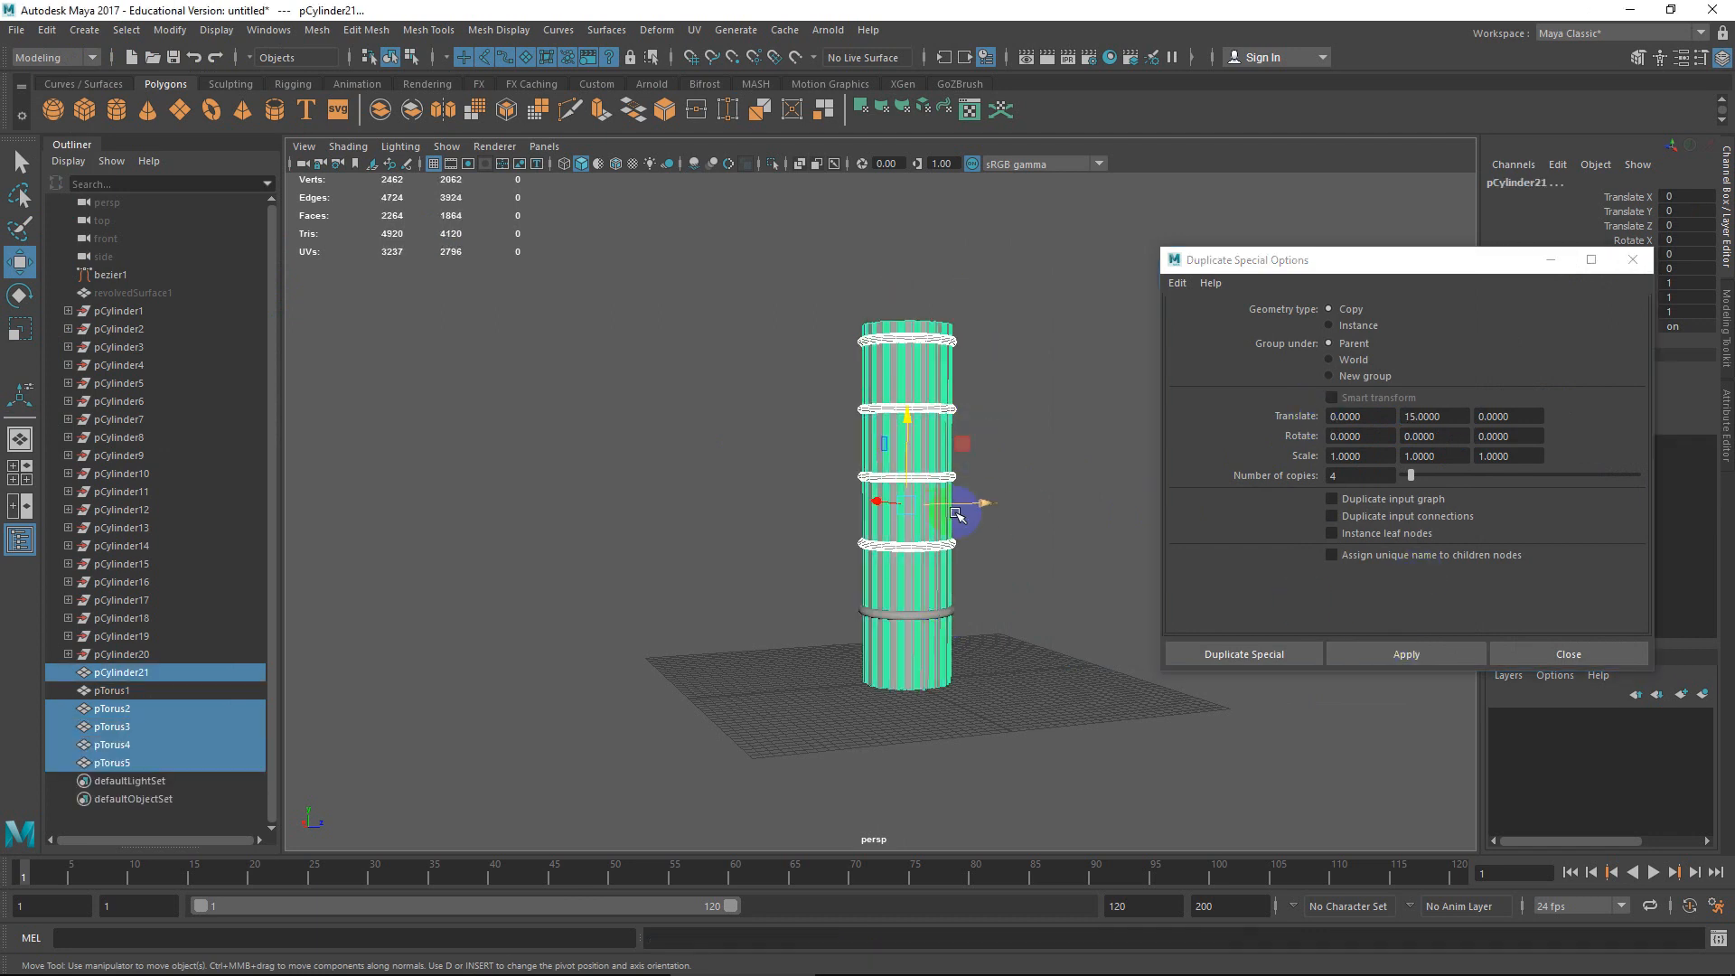
{"action": "left_click", "coordinate": [946, 616], "text": "shift"}
{"action": "left_click", "coordinate": [947, 613], "text": "shift"}
{"action": "key", "text": "ctrl+z"}
{"action": "key", "text": "ctrl+z"}
{"action": "key", "text": "ctrl+z"}
{"action": "key", "text": "ctrl+z"}
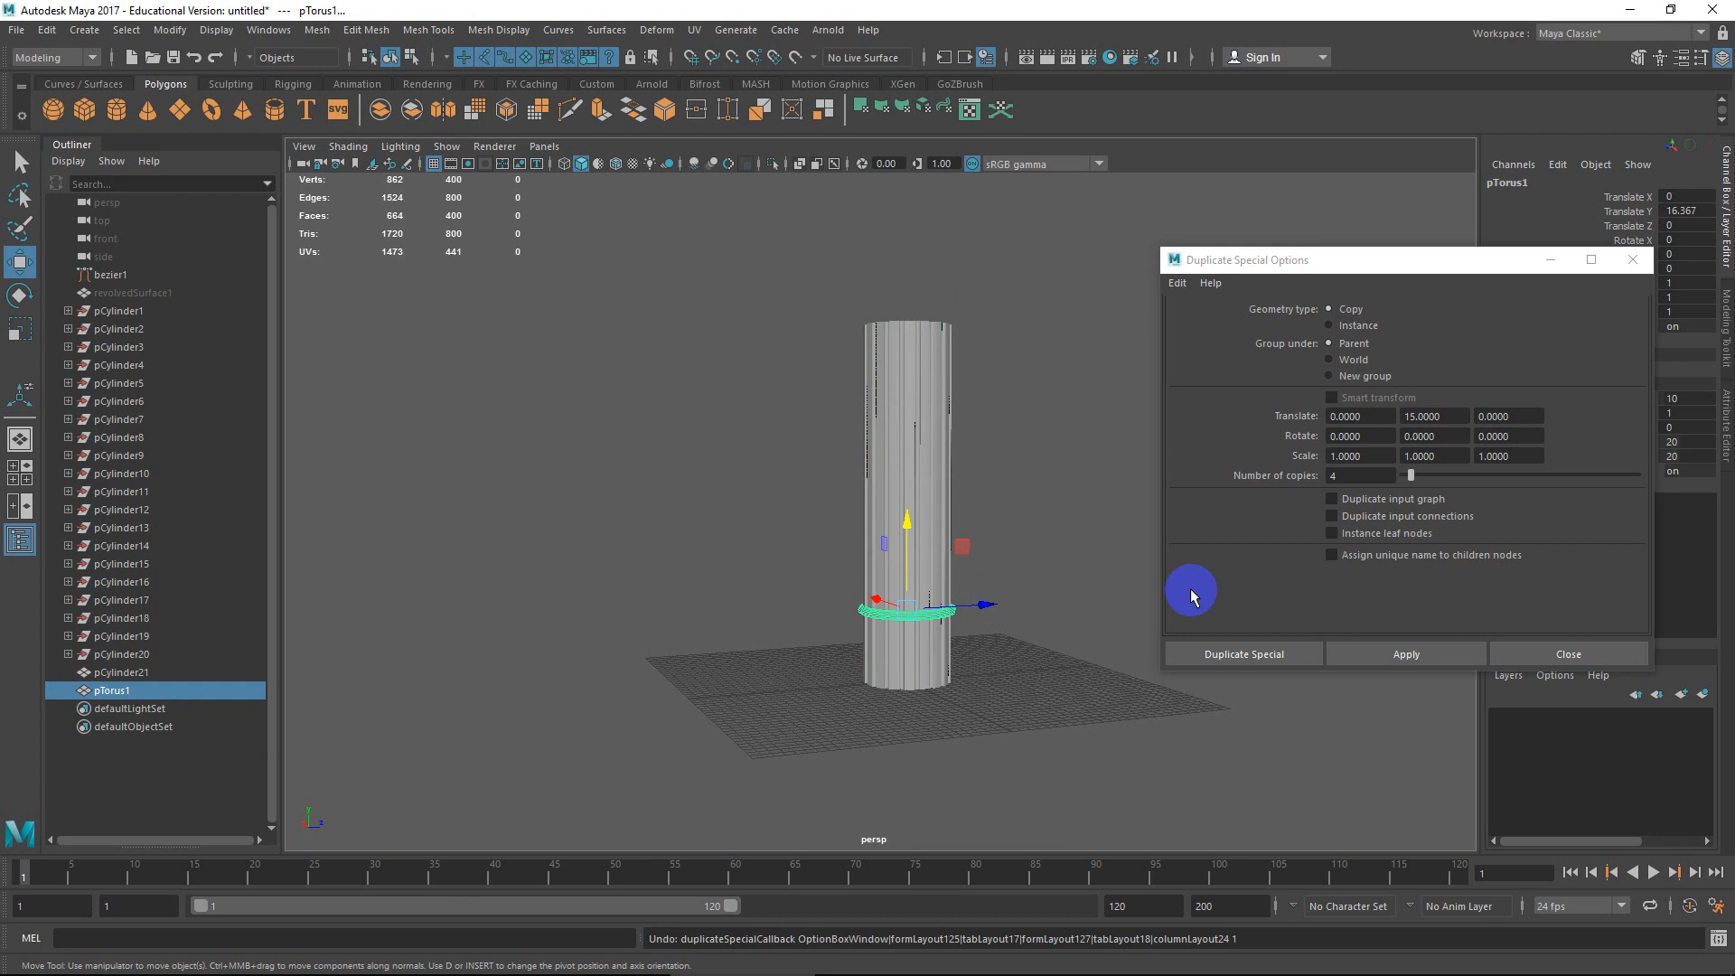
Duplicate the torus up the column as 4 copies with a Y translation of 12.
{"action": "double_click", "coordinate": [1445, 417]}
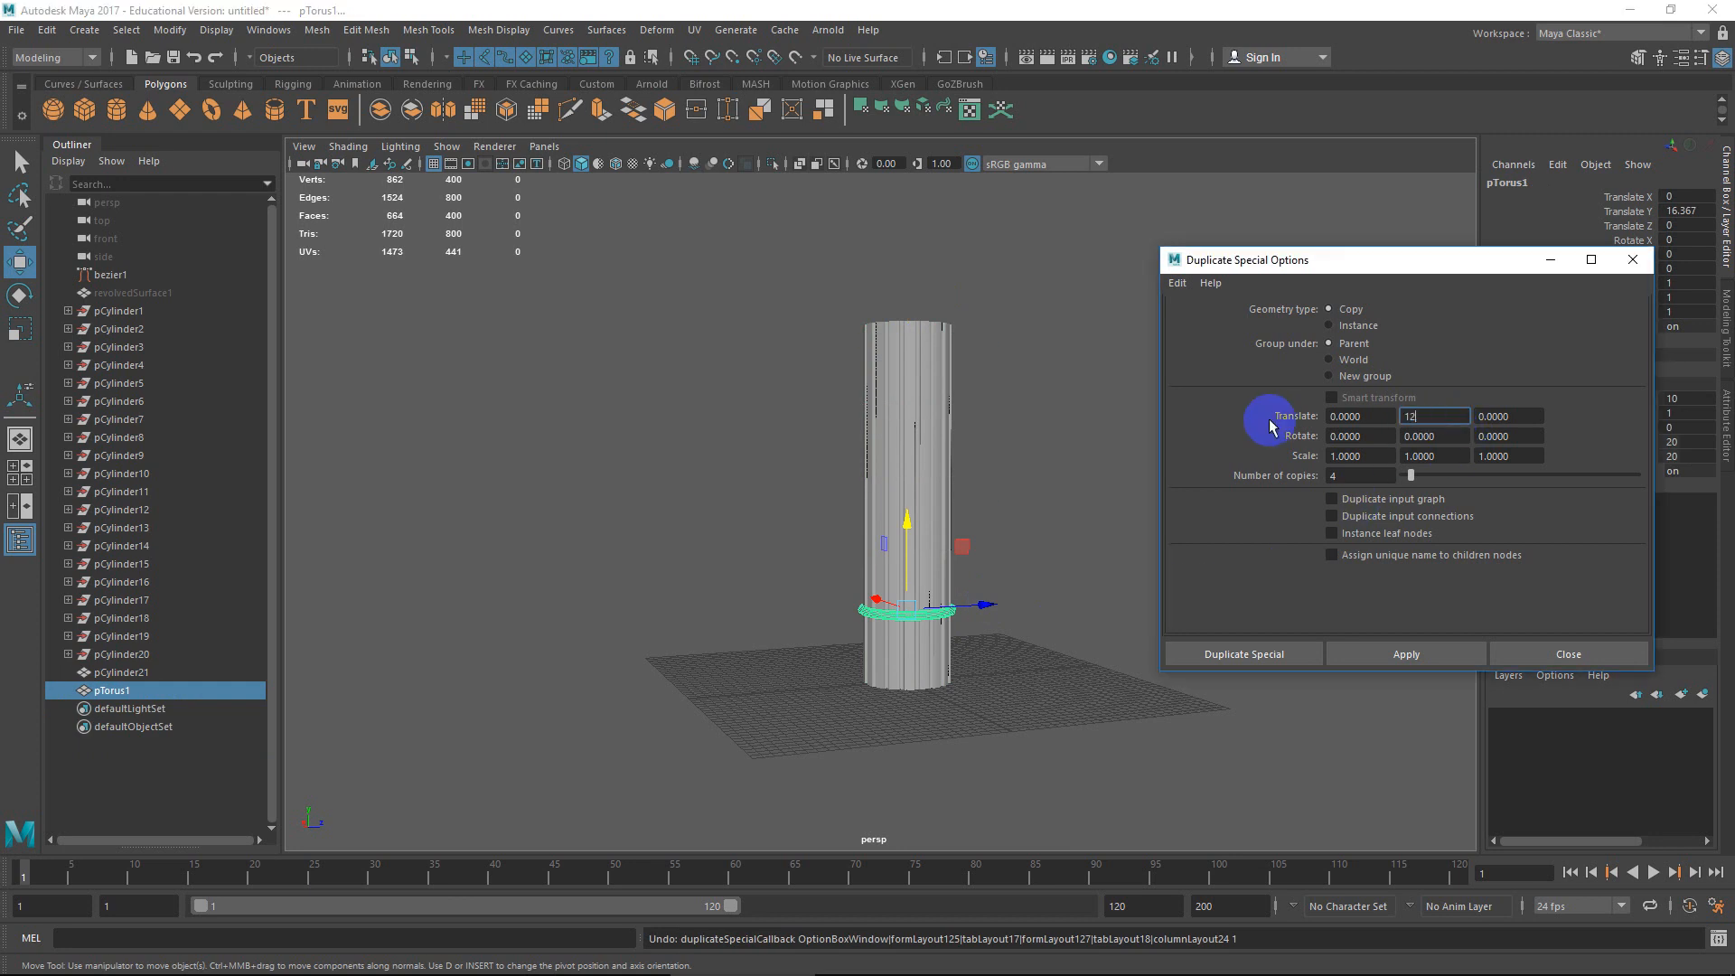
{"action": "type", "text": "12"}
{"action": "left_click", "coordinate": [1387, 658]}
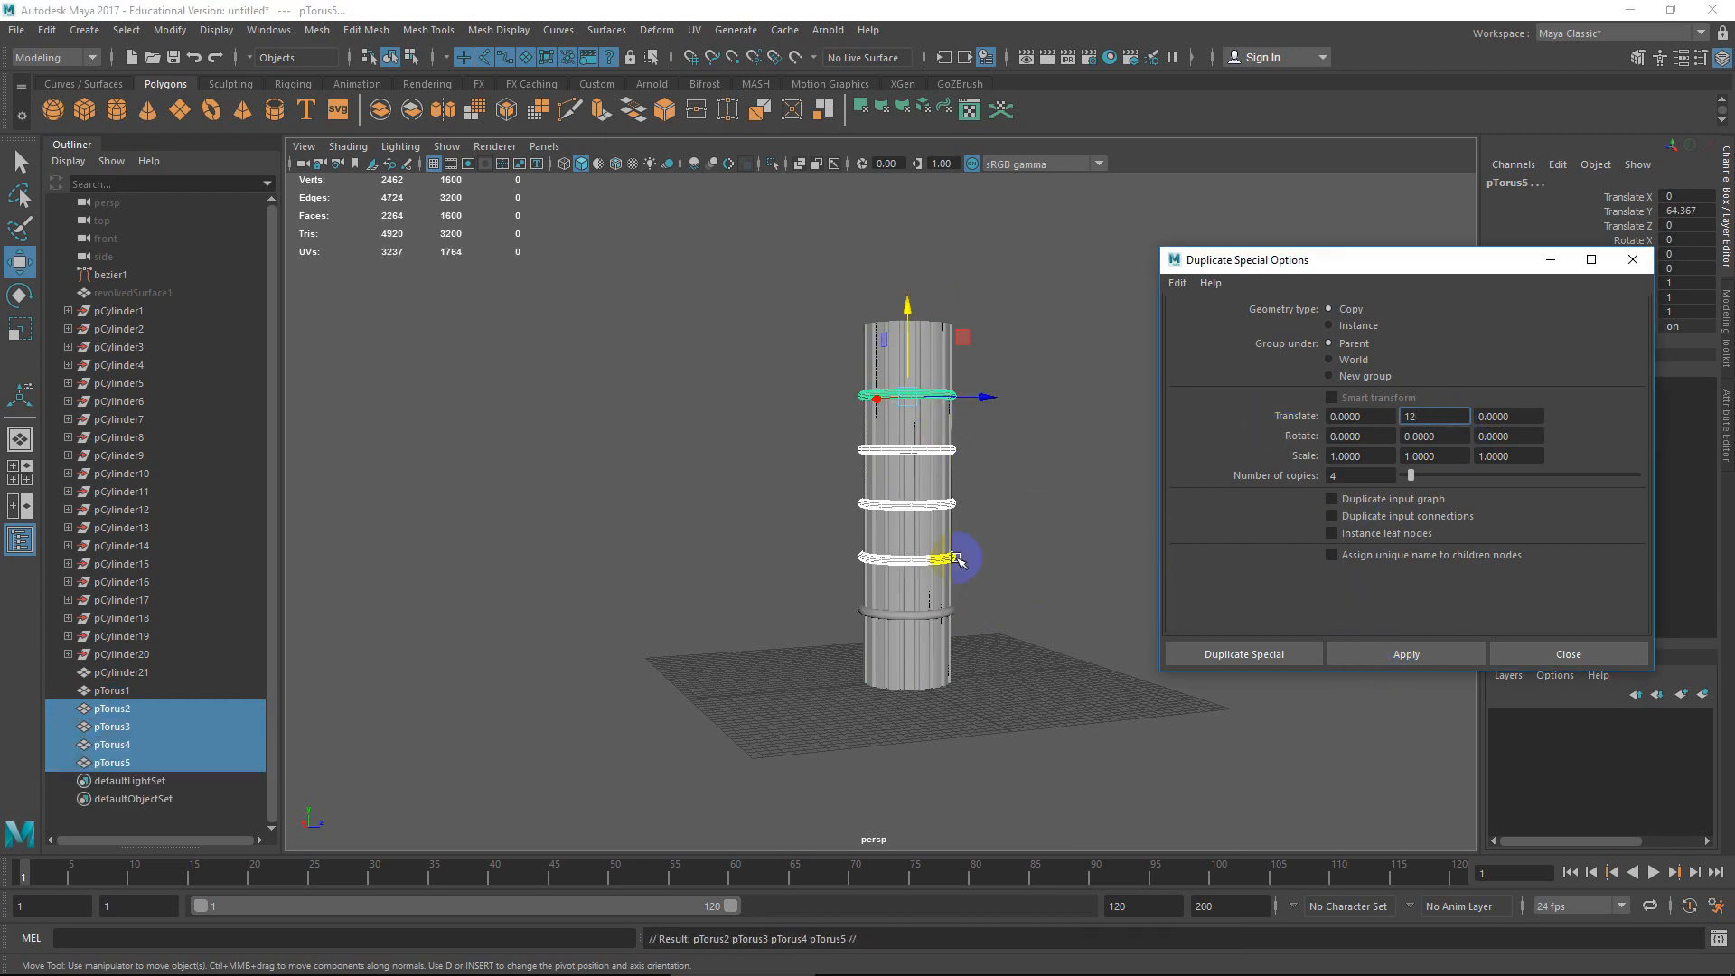
Select all five rings, lower them slightly so the original torus sits at Translate Y about 16.2, and combine them into one mesh.
{"action": "left_click", "coordinate": [937, 616], "text": "shift"}
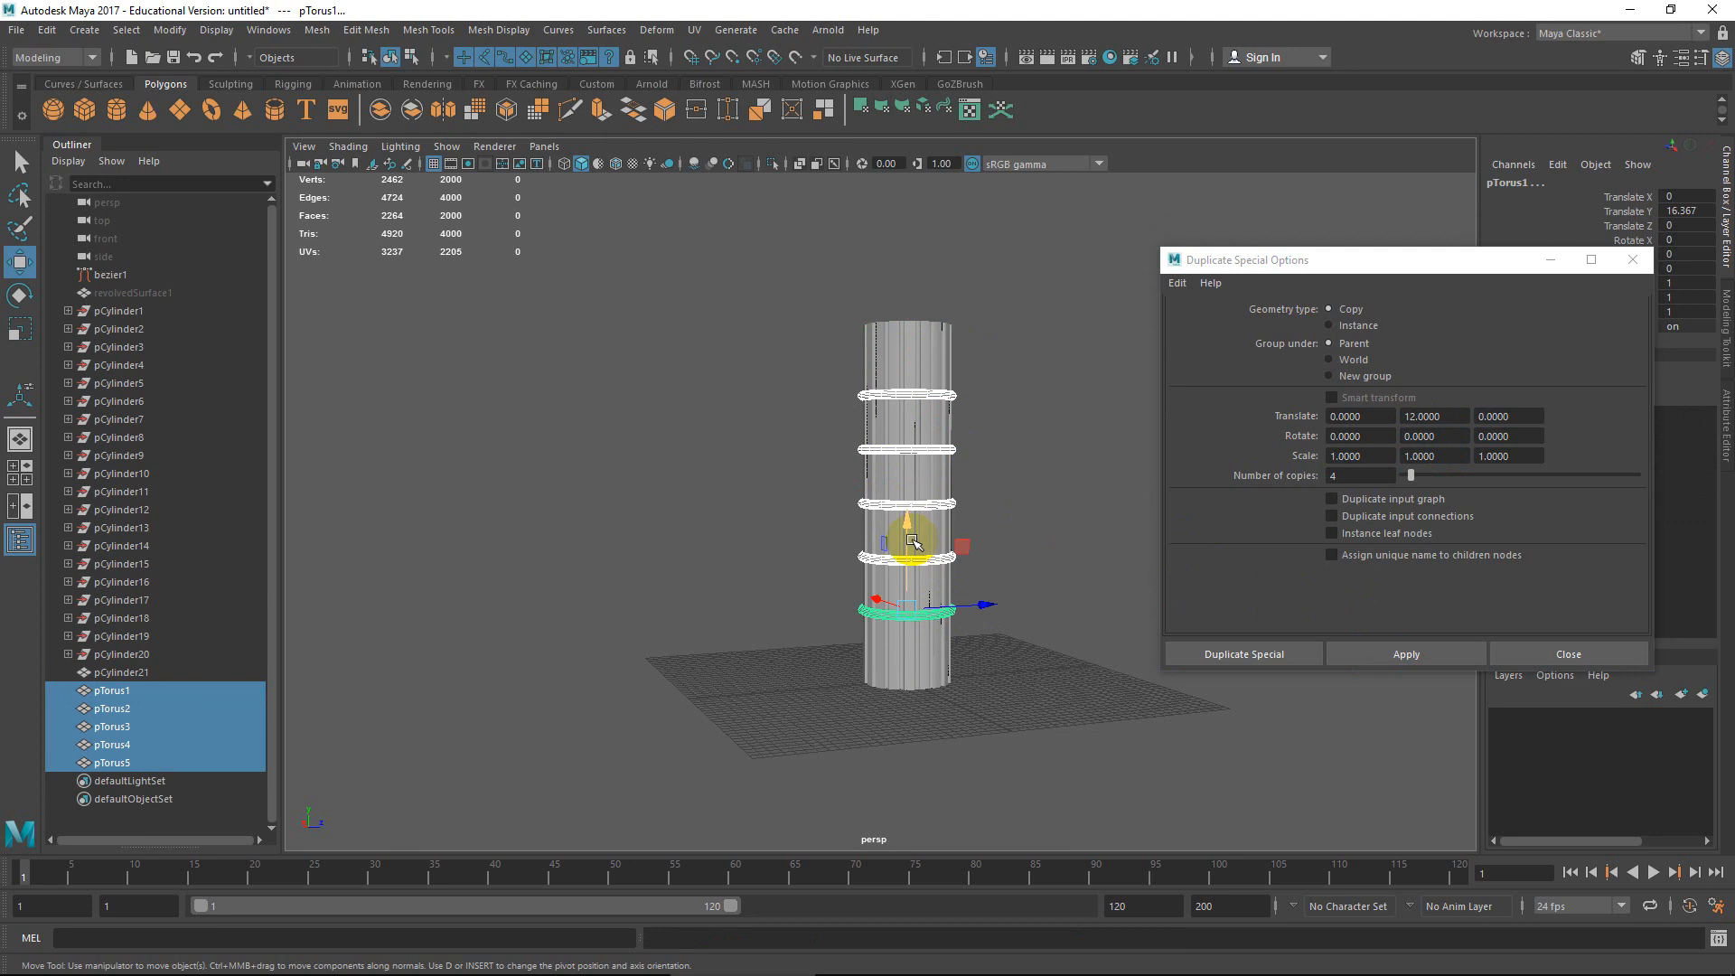
{"action": "left_click_drag", "start_coordinate": [908, 540], "coordinate": [910, 539]}
{"action": "scroll", "coordinate": [1003, 409], "scroll_direction": "up", "scroll_amount": 3}
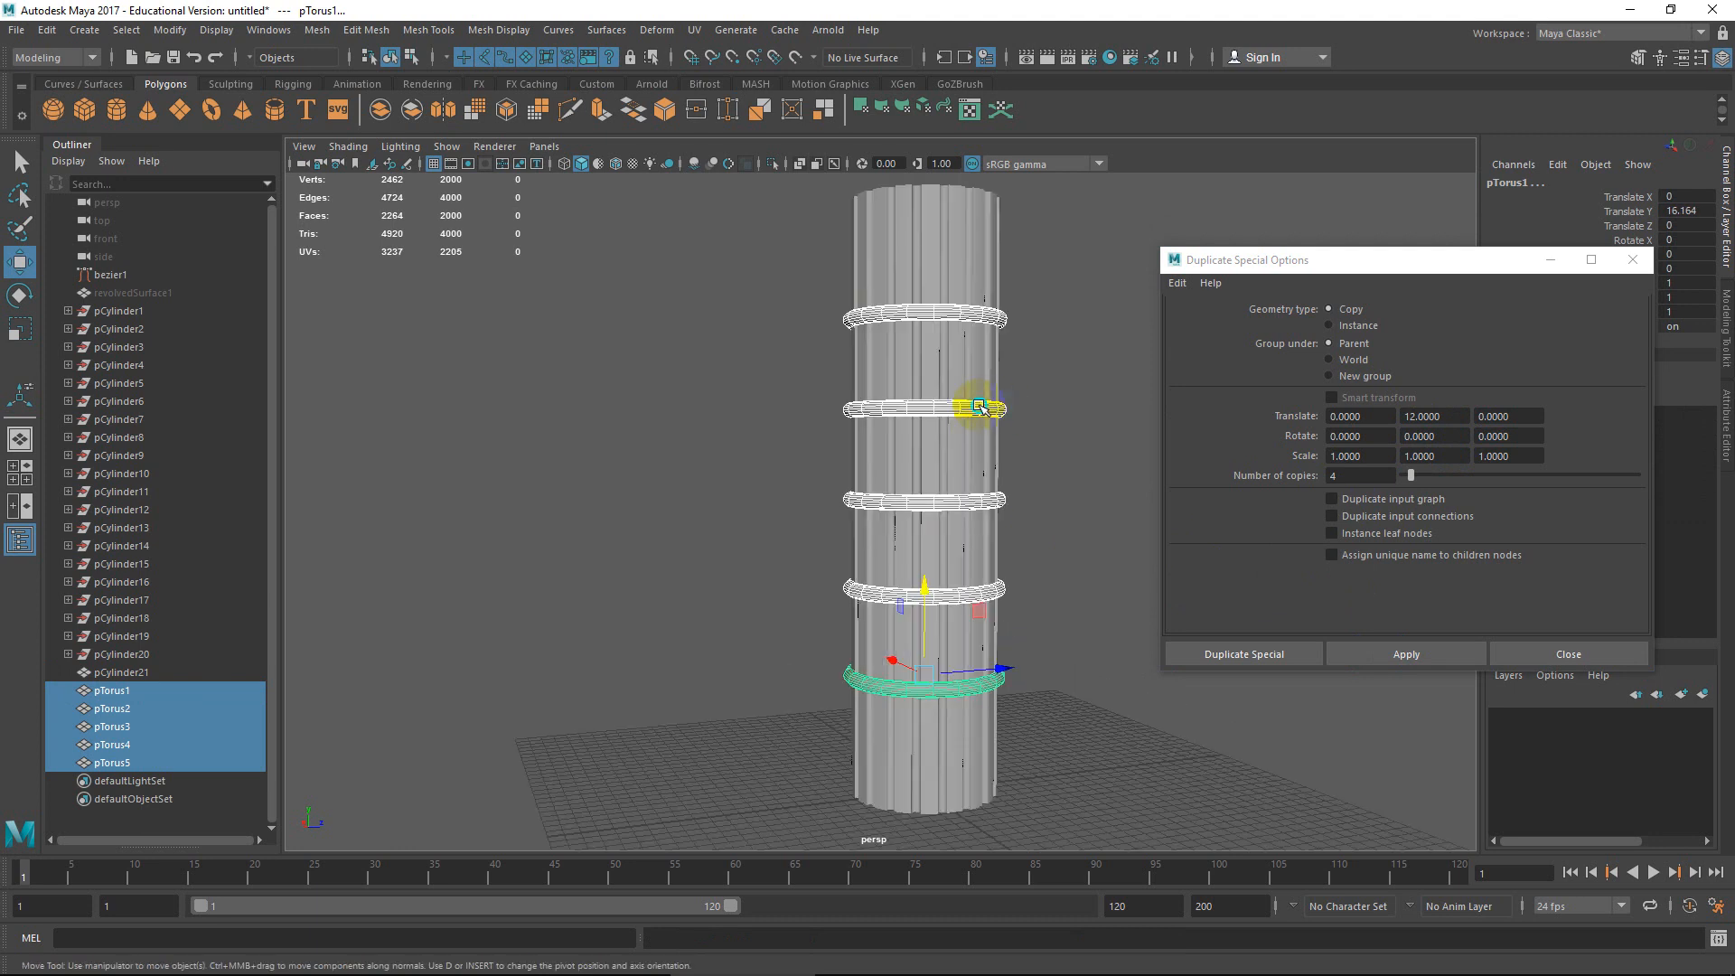
{"action": "right_click_drag", "start_coordinate": [979, 406], "coordinate": [990, 723], "text": "shift"}
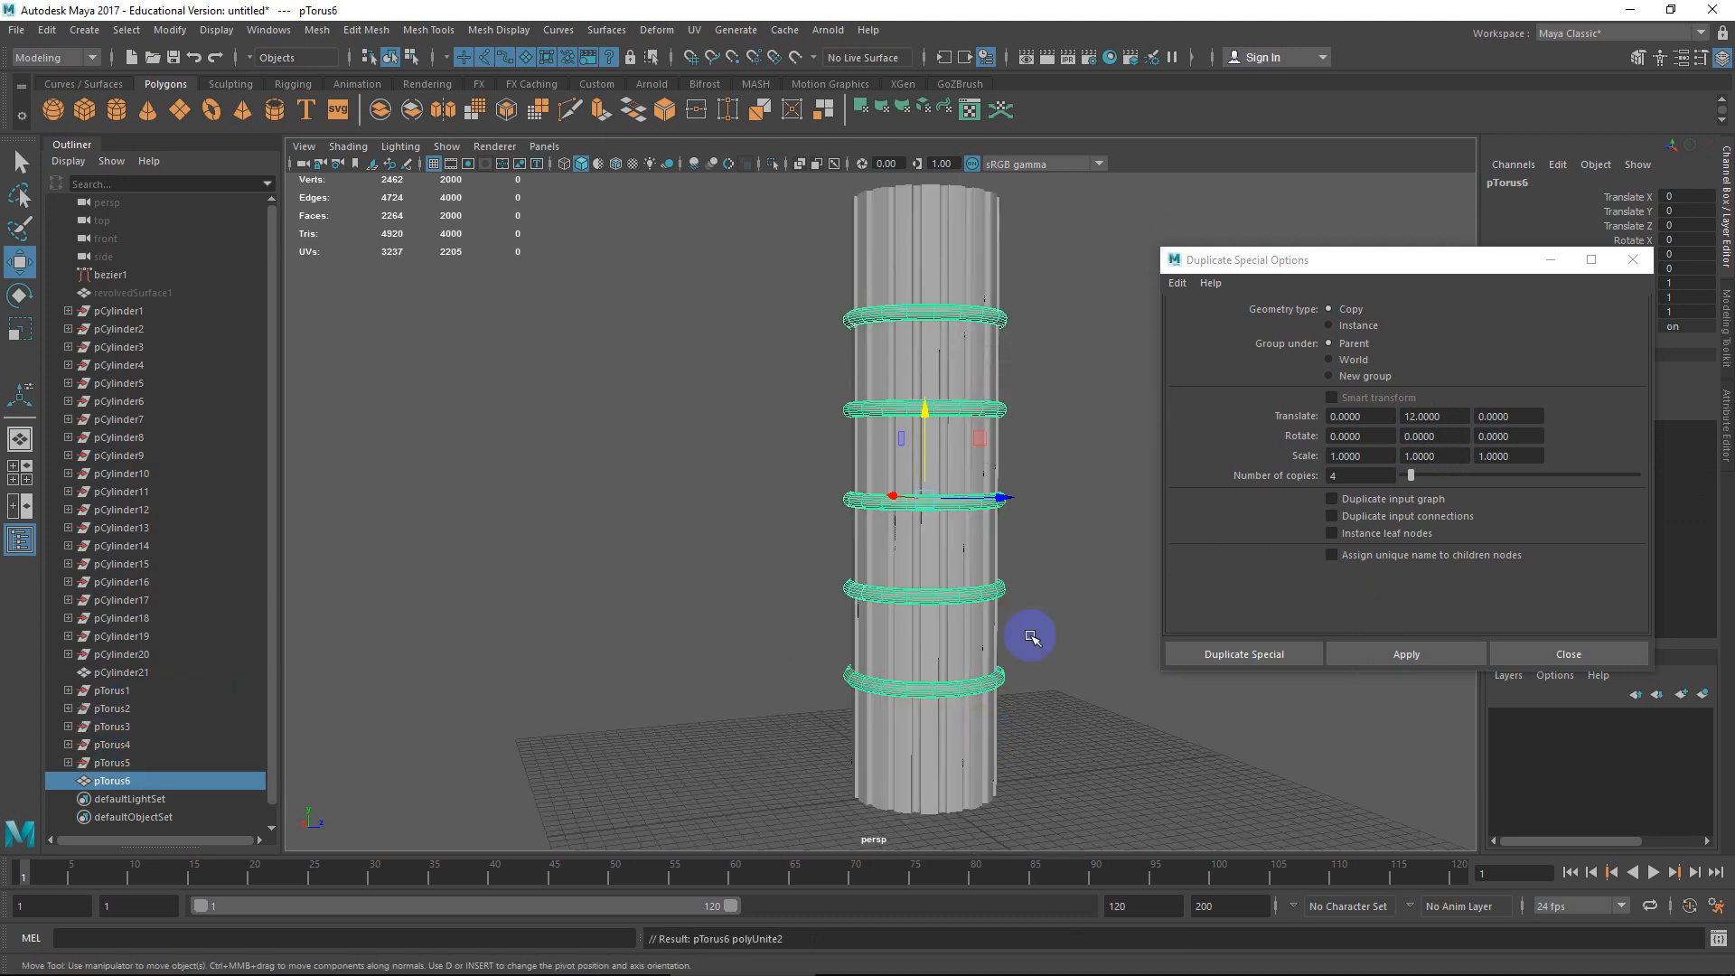
Subtract the combined rings from the grooved column with a Boolean Difference.
{"action": "left_click", "coordinate": [960, 325]}
{"action": "left_click", "coordinate": [955, 412], "text": "shift"}
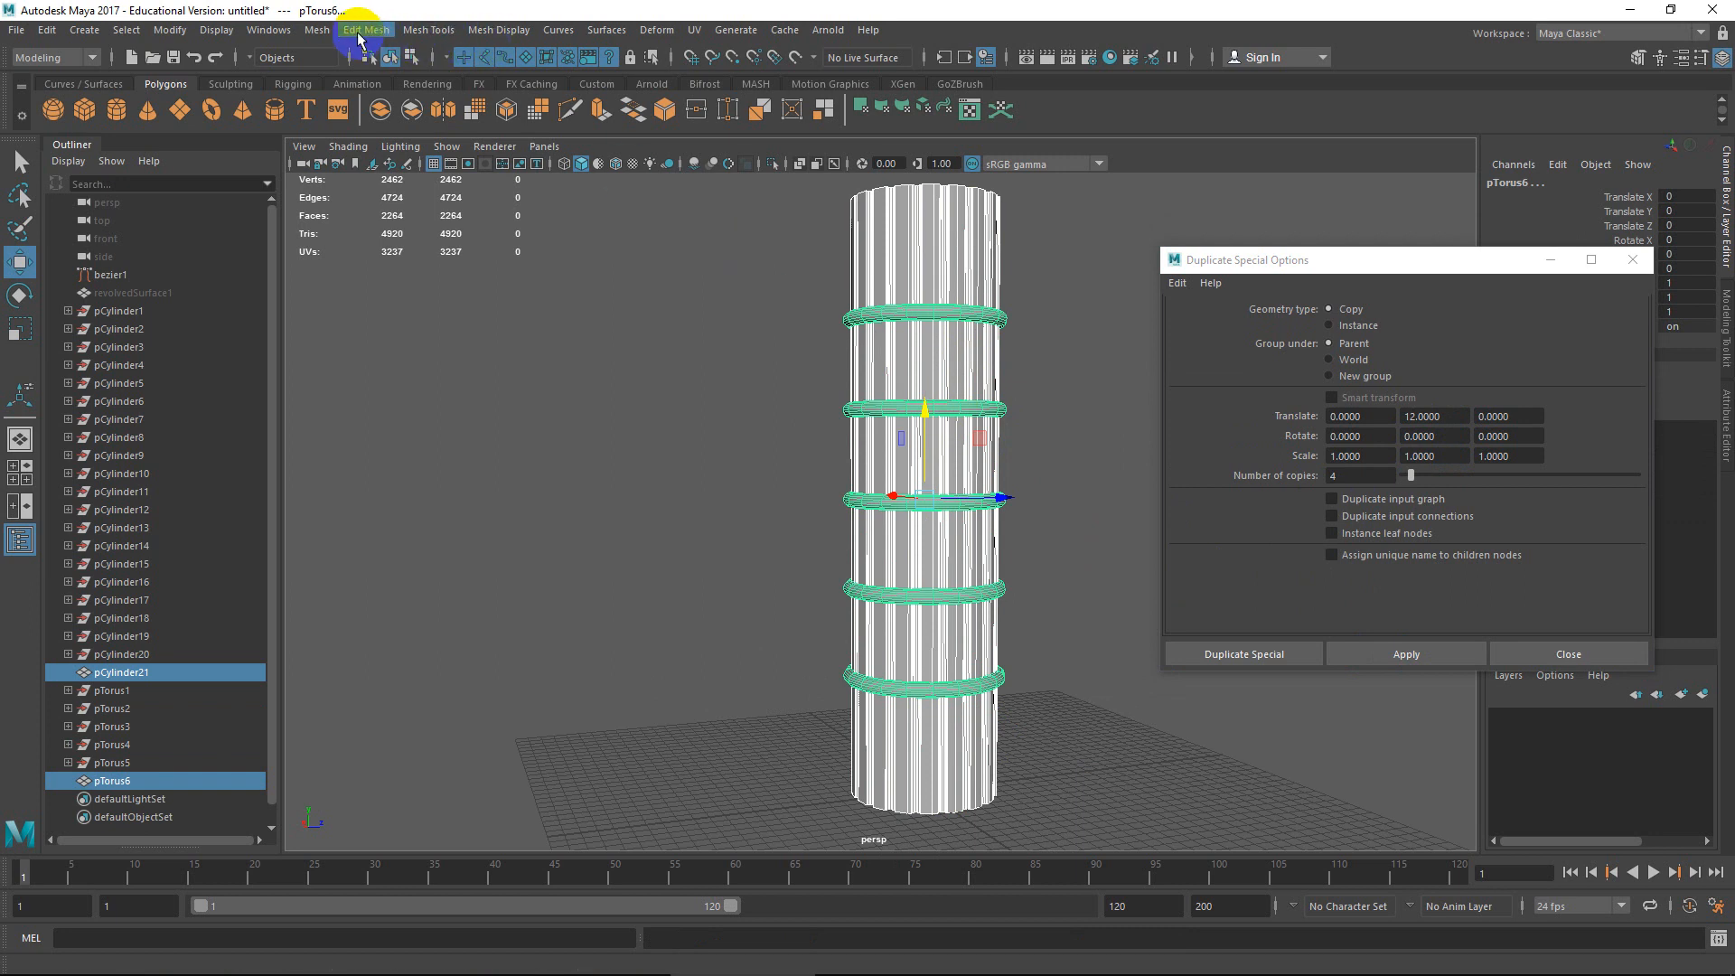
{"action": "scroll", "coordinate": [957, 399], "scroll_direction": "up", "scroll_amount": 10}
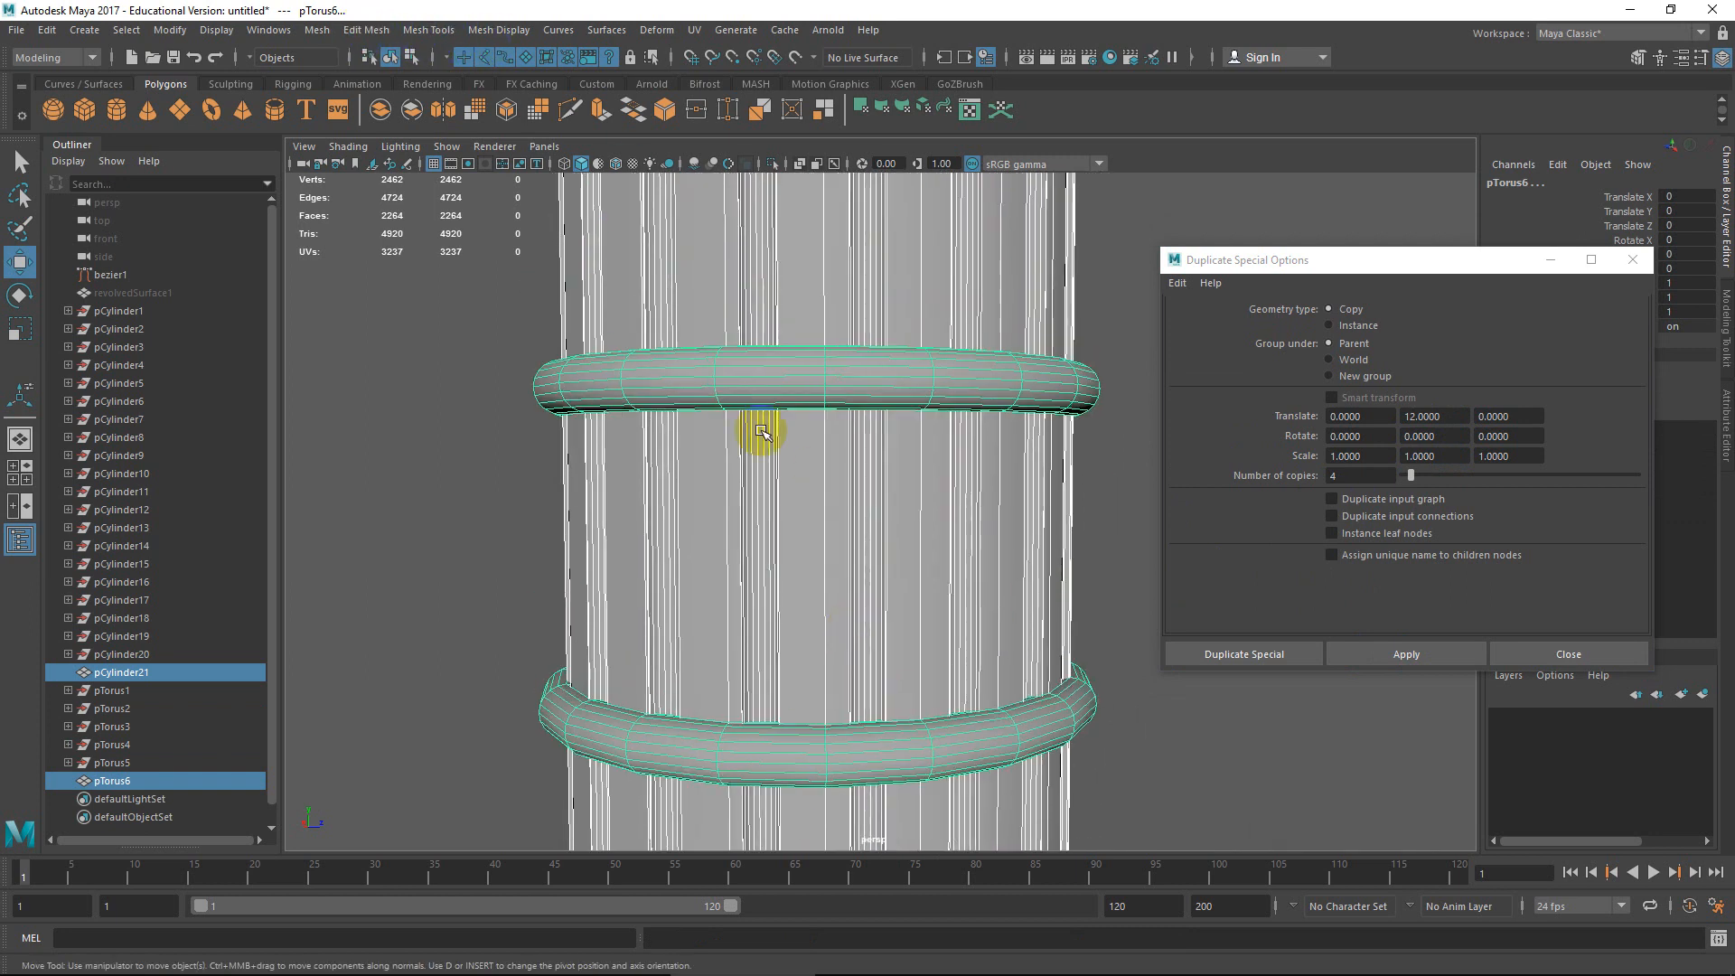
{"action": "left_click_drag", "start_coordinate": [761, 432], "coordinate": [761, 524], "text": "alt"}
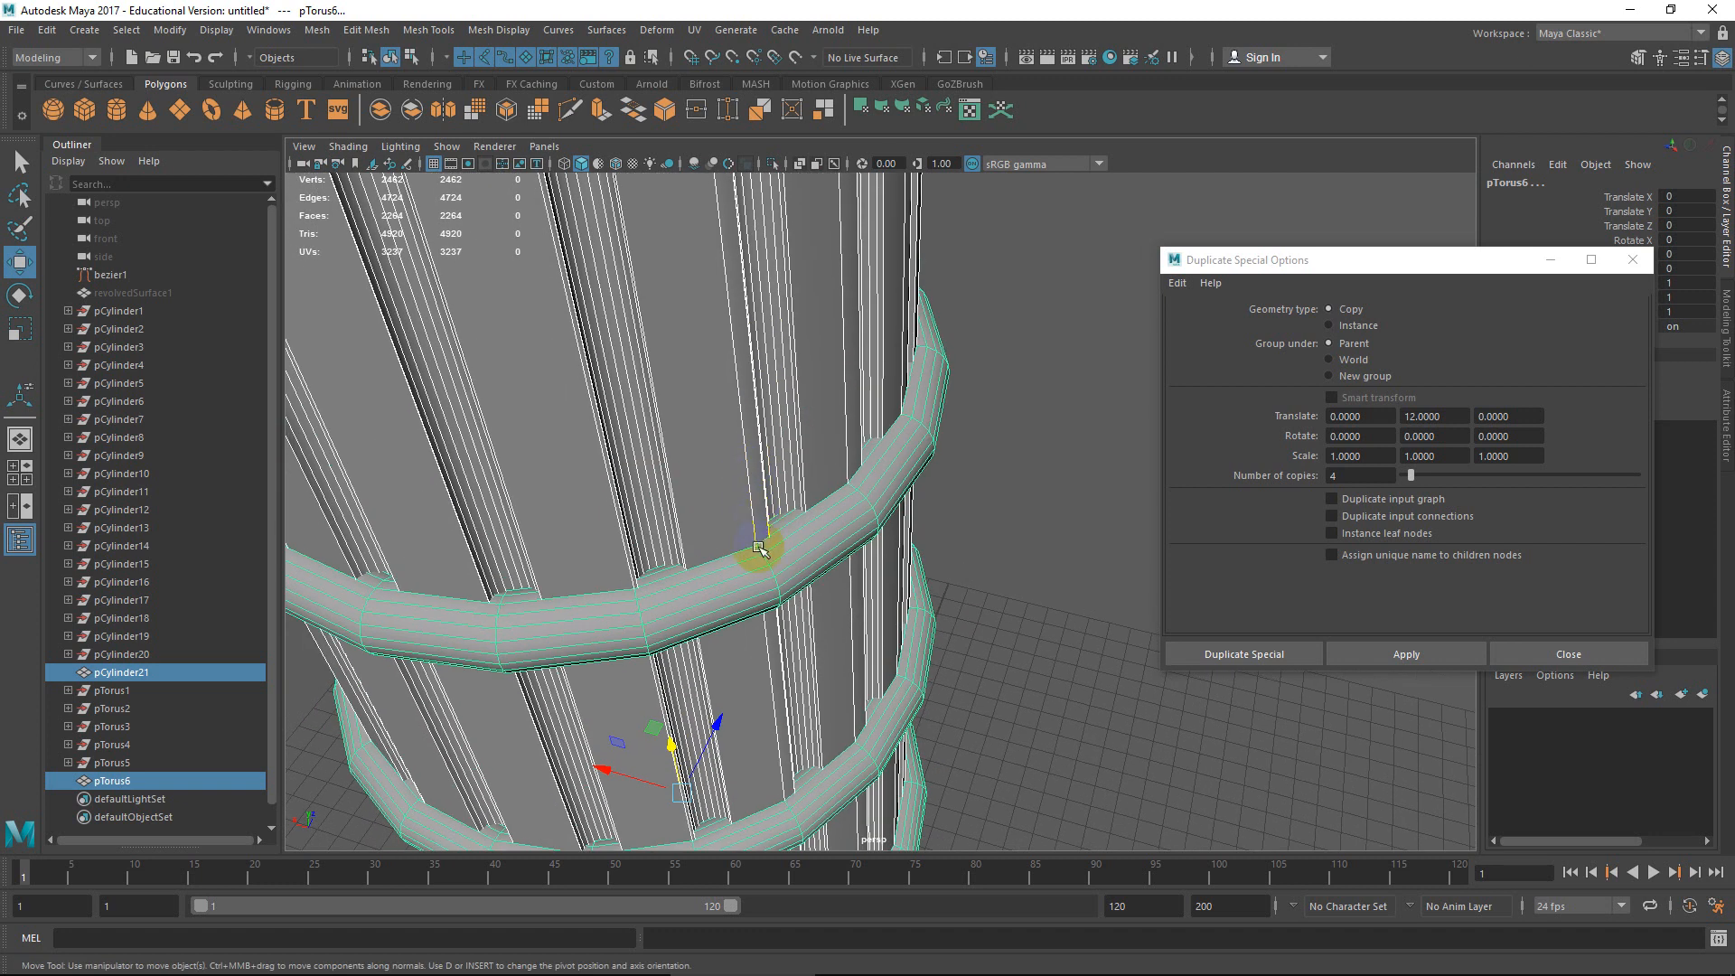
{"action": "left_click_drag", "start_coordinate": [627, 600], "coordinate": [683, 685], "text": "alt"}
{"action": "left_click_drag", "start_coordinate": [677, 621], "coordinate": [810, 589], "text": "alt"}
{"action": "scroll", "coordinate": [643, 645], "scroll_direction": "down", "scroll_amount": 5}
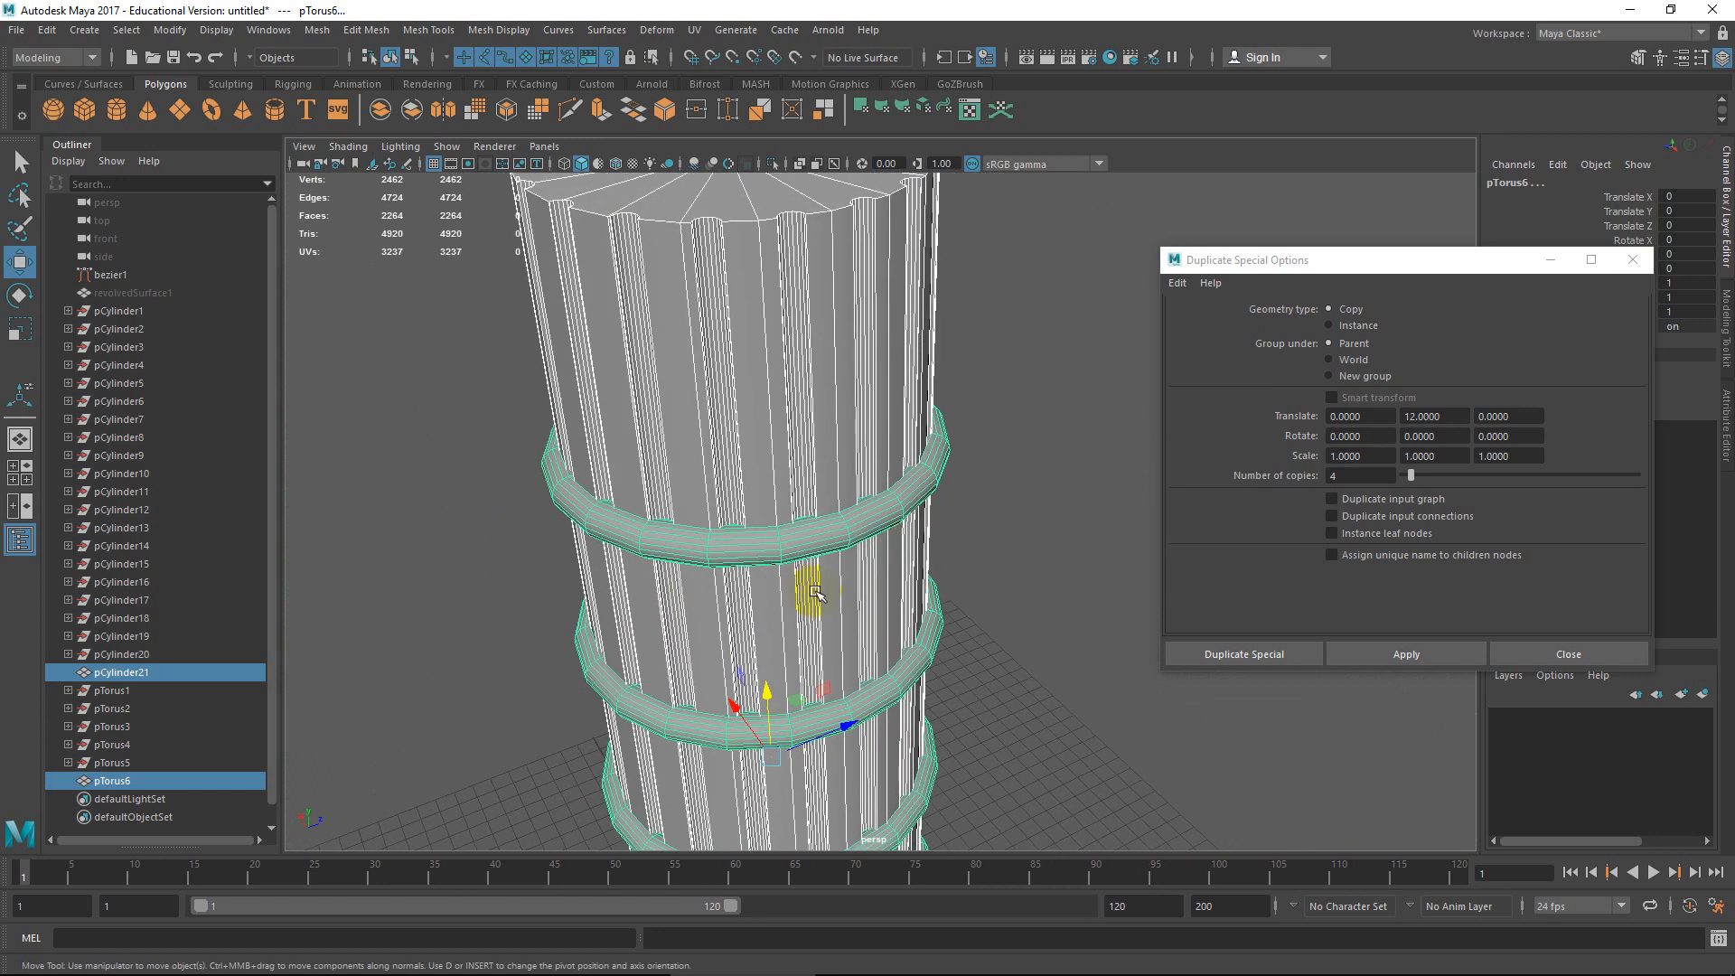
{"action": "left_click", "coordinate": [321, 37]}
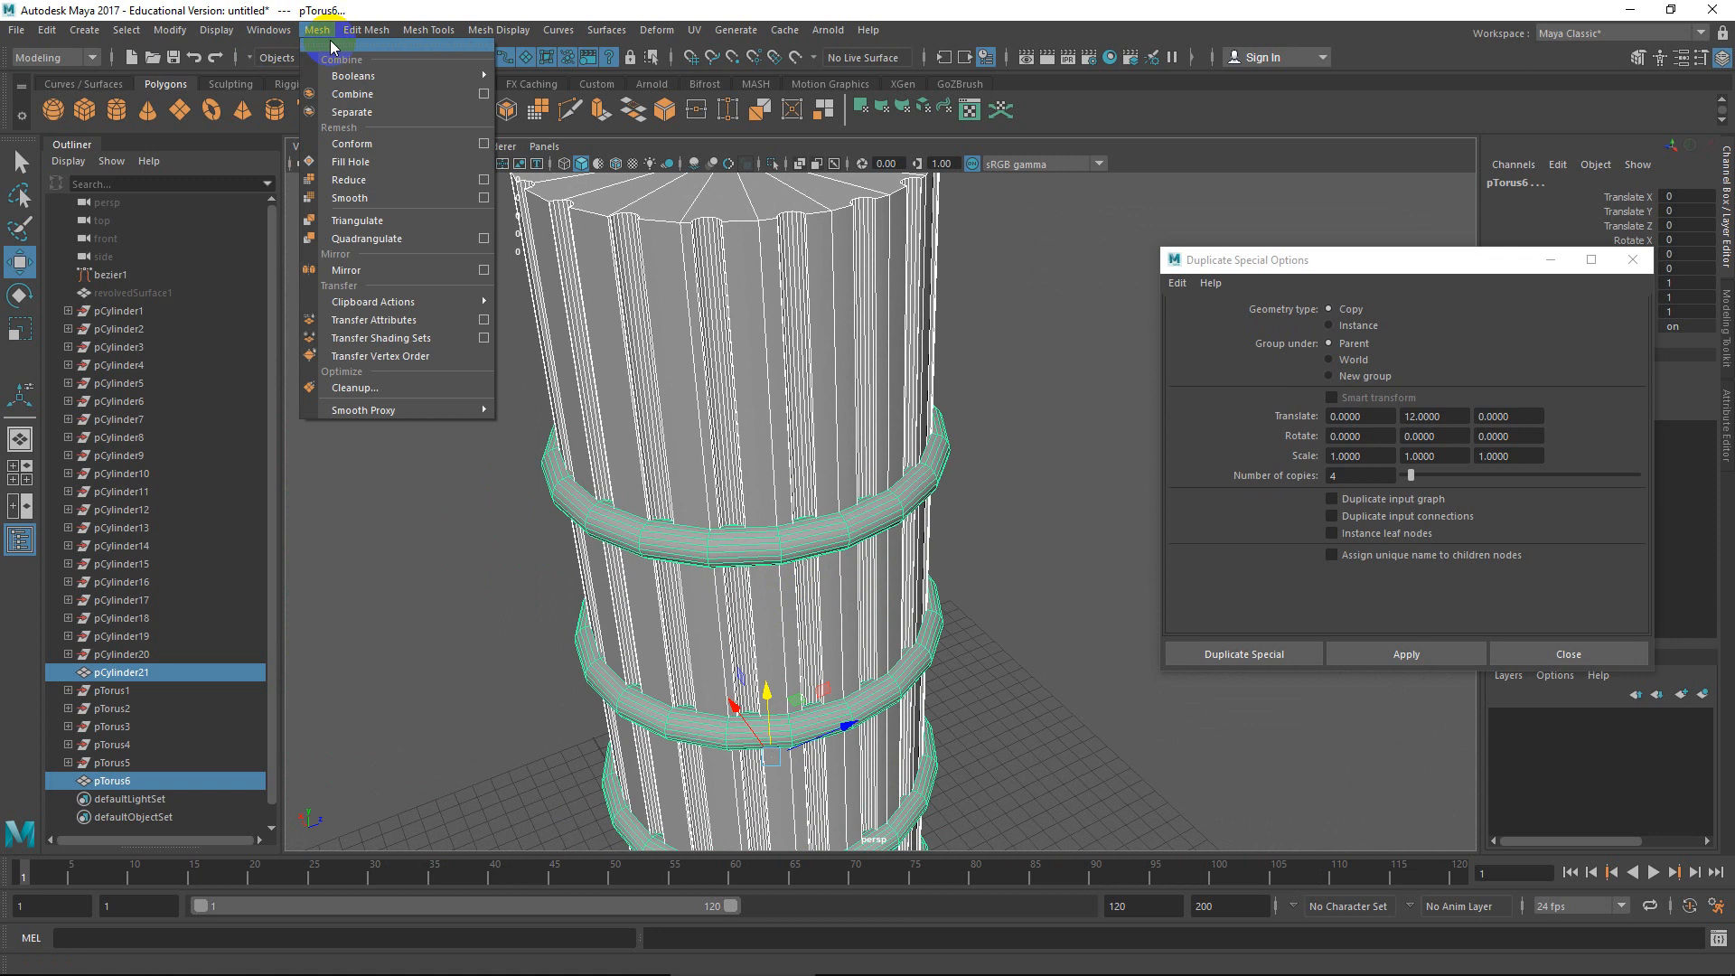
{"action": "mouse_move", "coordinate": [352, 76]}
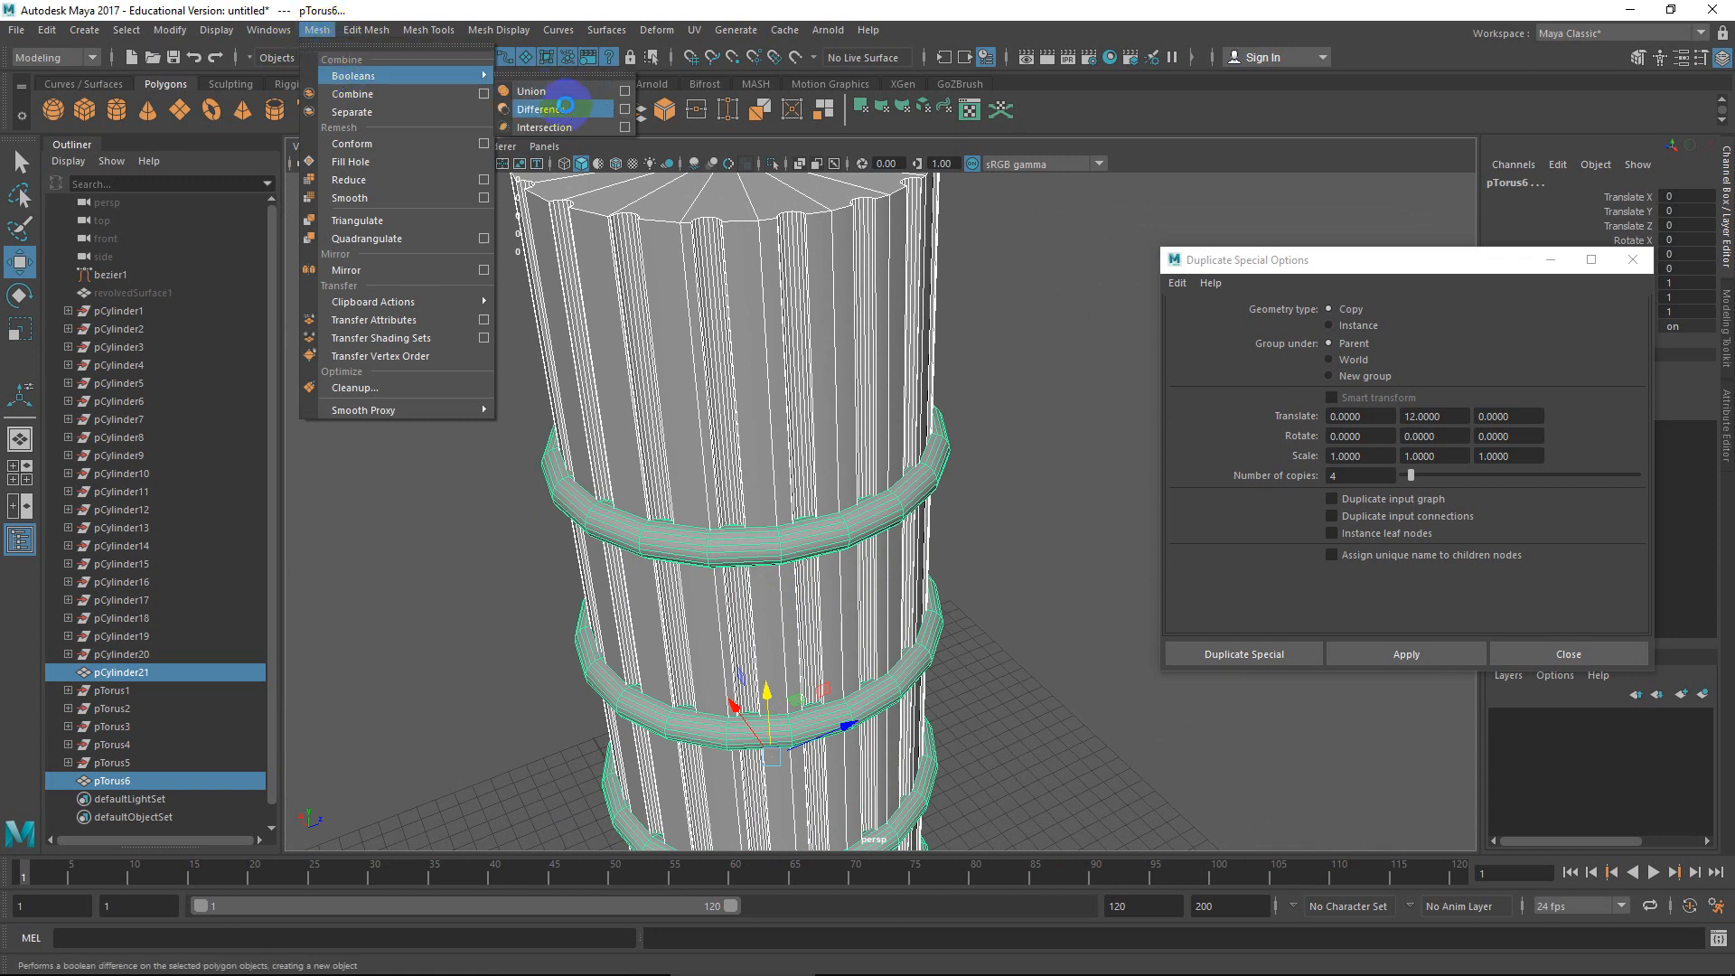
{"action": "left_click", "coordinate": [565, 108]}
{"action": "left_click", "coordinate": [1027, 581]}
Examine the ring-shaped cuts around the column and close the Duplicate Special options.
{"action": "left_click_drag", "start_coordinate": [1028, 581], "coordinate": [914, 524], "text": "alt"}
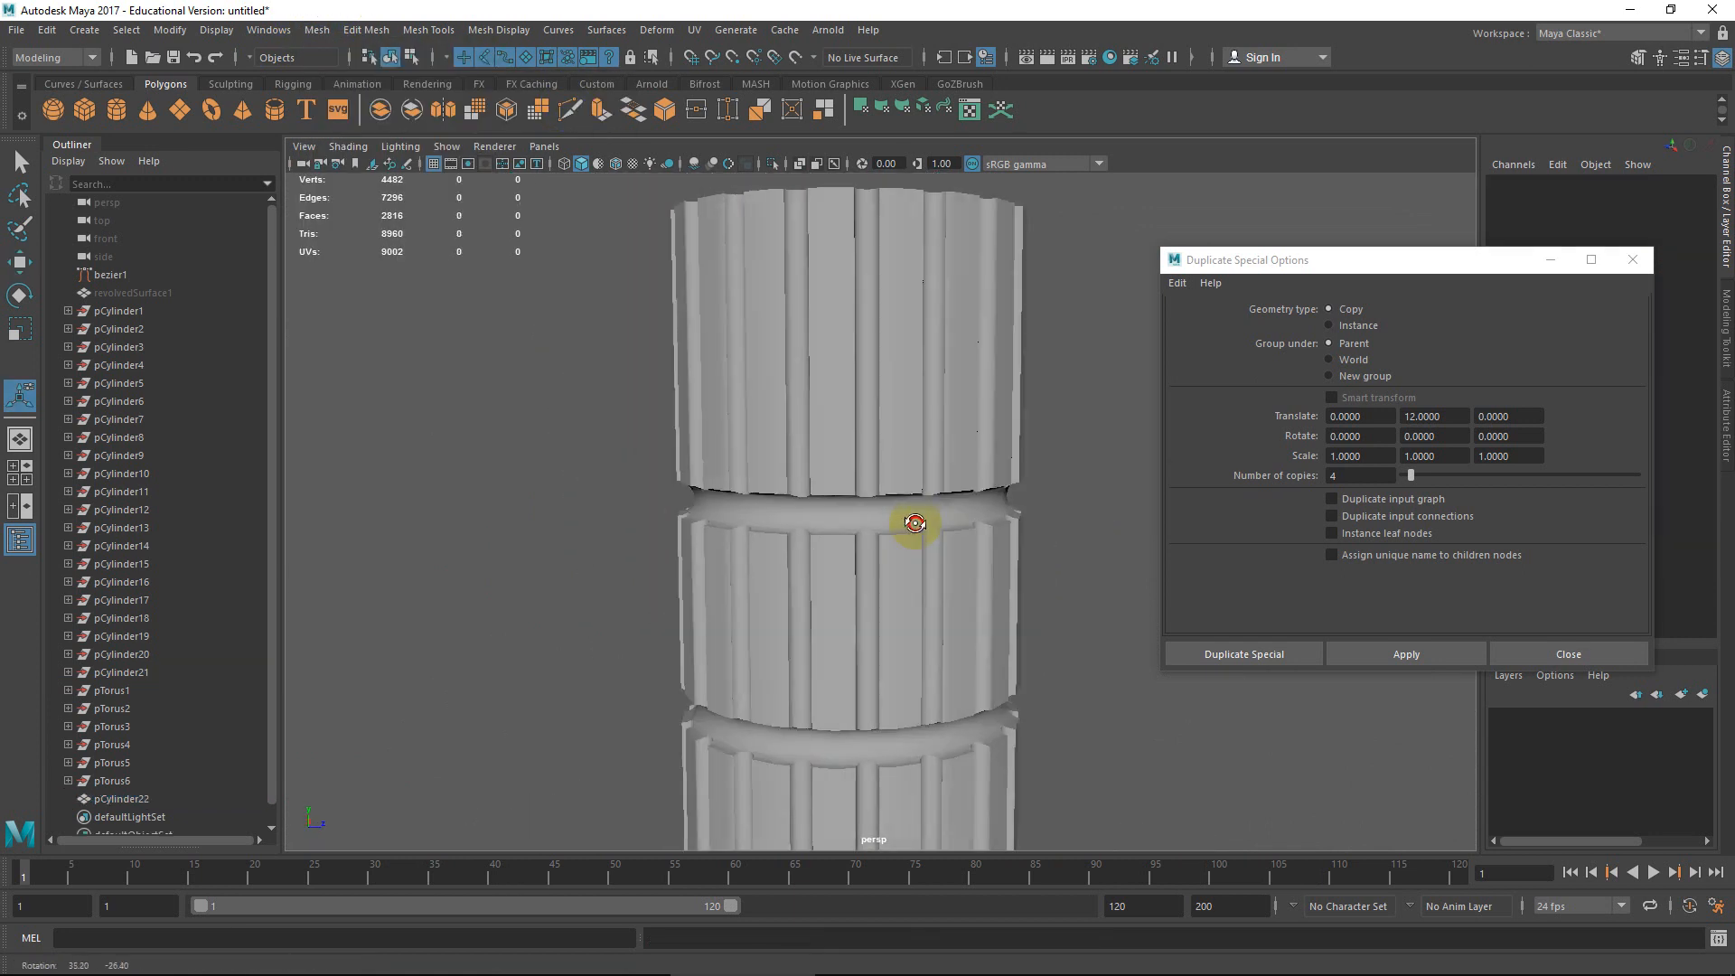
{"action": "right_click_drag", "start_coordinate": [914, 523], "coordinate": [883, 412], "text": "alt"}
{"action": "left_click_drag", "start_coordinate": [891, 533], "coordinate": [818, 515], "text": "alt"}
{"action": "right_click_drag", "start_coordinate": [818, 515], "coordinate": [880, 501], "text": "alt"}
{"action": "left_click_drag", "start_coordinate": [880, 502], "coordinate": [795, 562], "text": "alt"}
{"action": "left_click", "coordinate": [1570, 654]}
Select the cut column together with the bezier profile curve and examine the curve beside the column's base.
{"action": "left_click", "coordinate": [798, 455]}
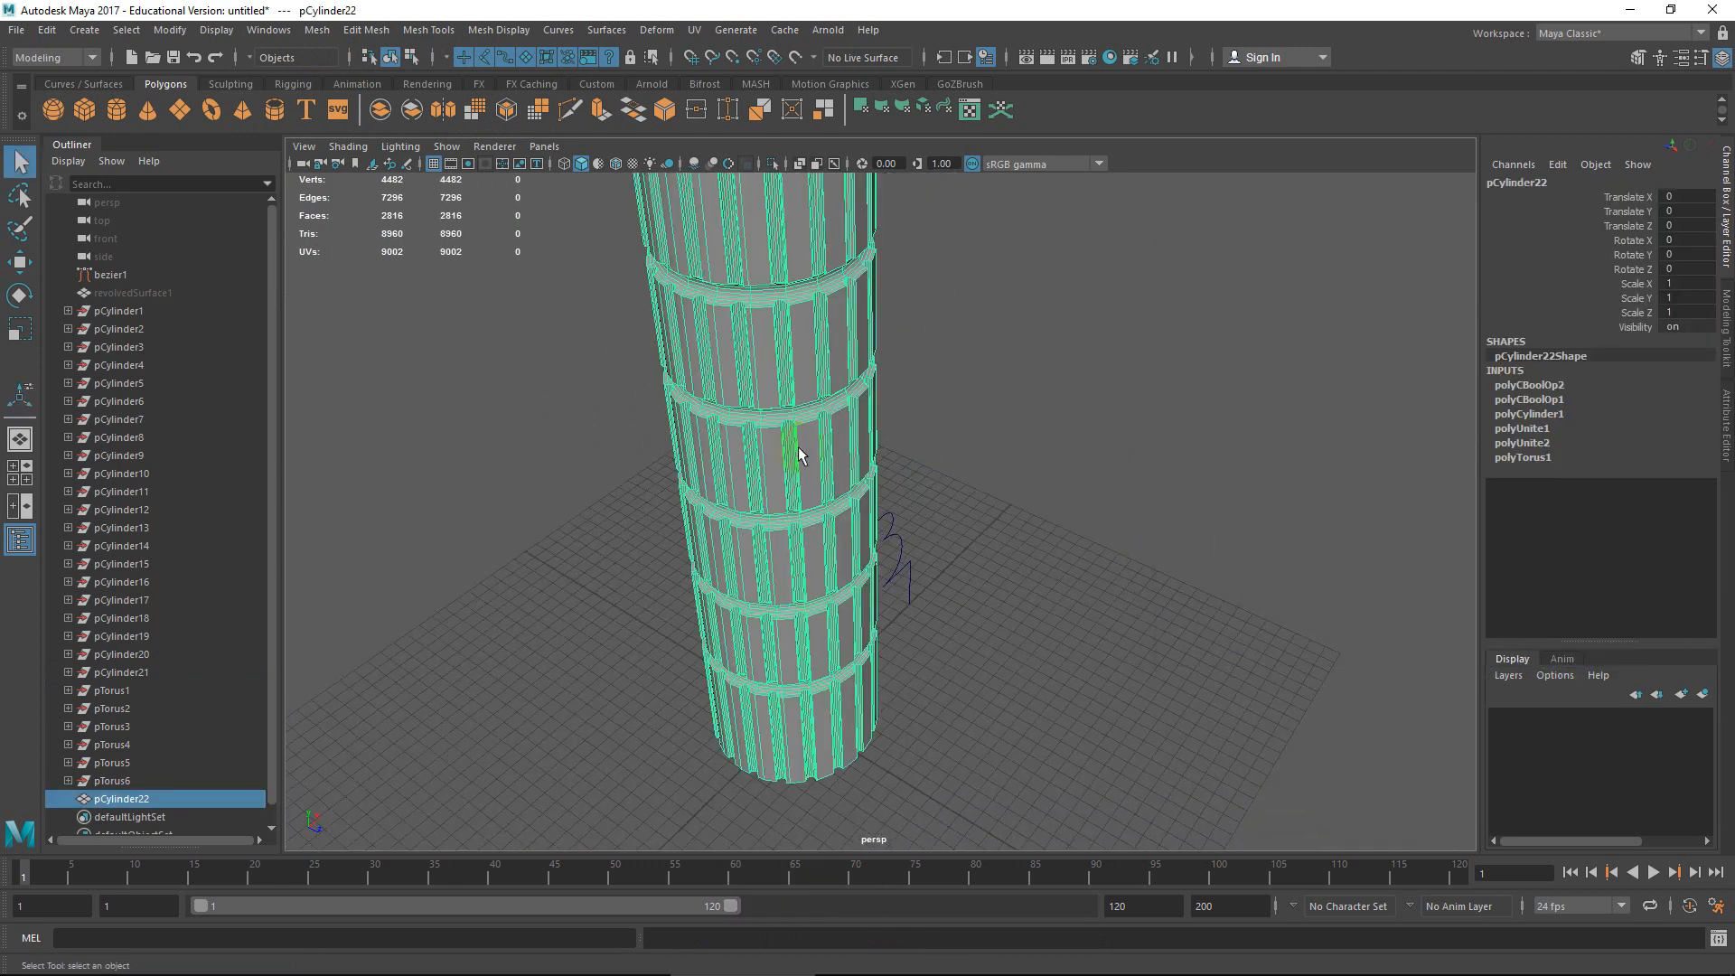
{"action": "left_click", "coordinate": [902, 542], "text": "shift"}
{"action": "left_click_drag", "start_coordinate": [881, 570], "coordinate": [833, 567], "text": "alt"}
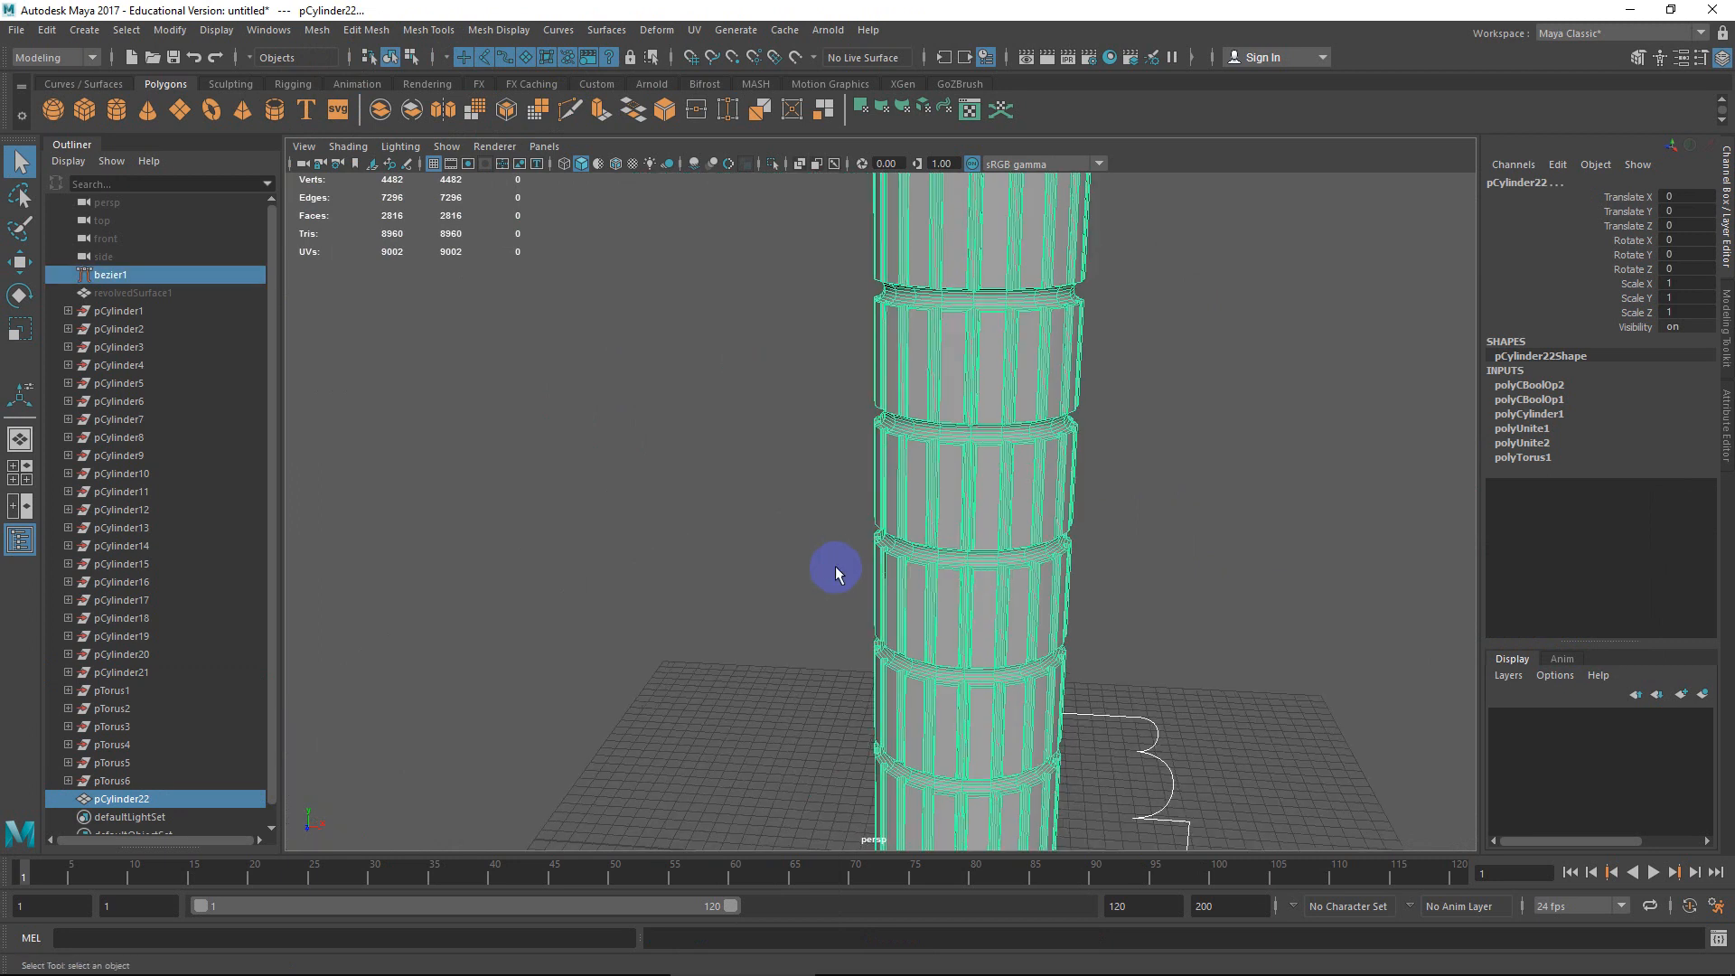
{"action": "middle_click_drag", "start_coordinate": [834, 566], "coordinate": [469, 348], "text": "alt"}
{"action": "right_click_drag", "start_coordinate": [470, 348], "coordinate": [886, 529], "text": "alt"}
{"action": "middle_click_drag", "start_coordinate": [885, 528], "coordinate": [967, 546], "text": "alt"}
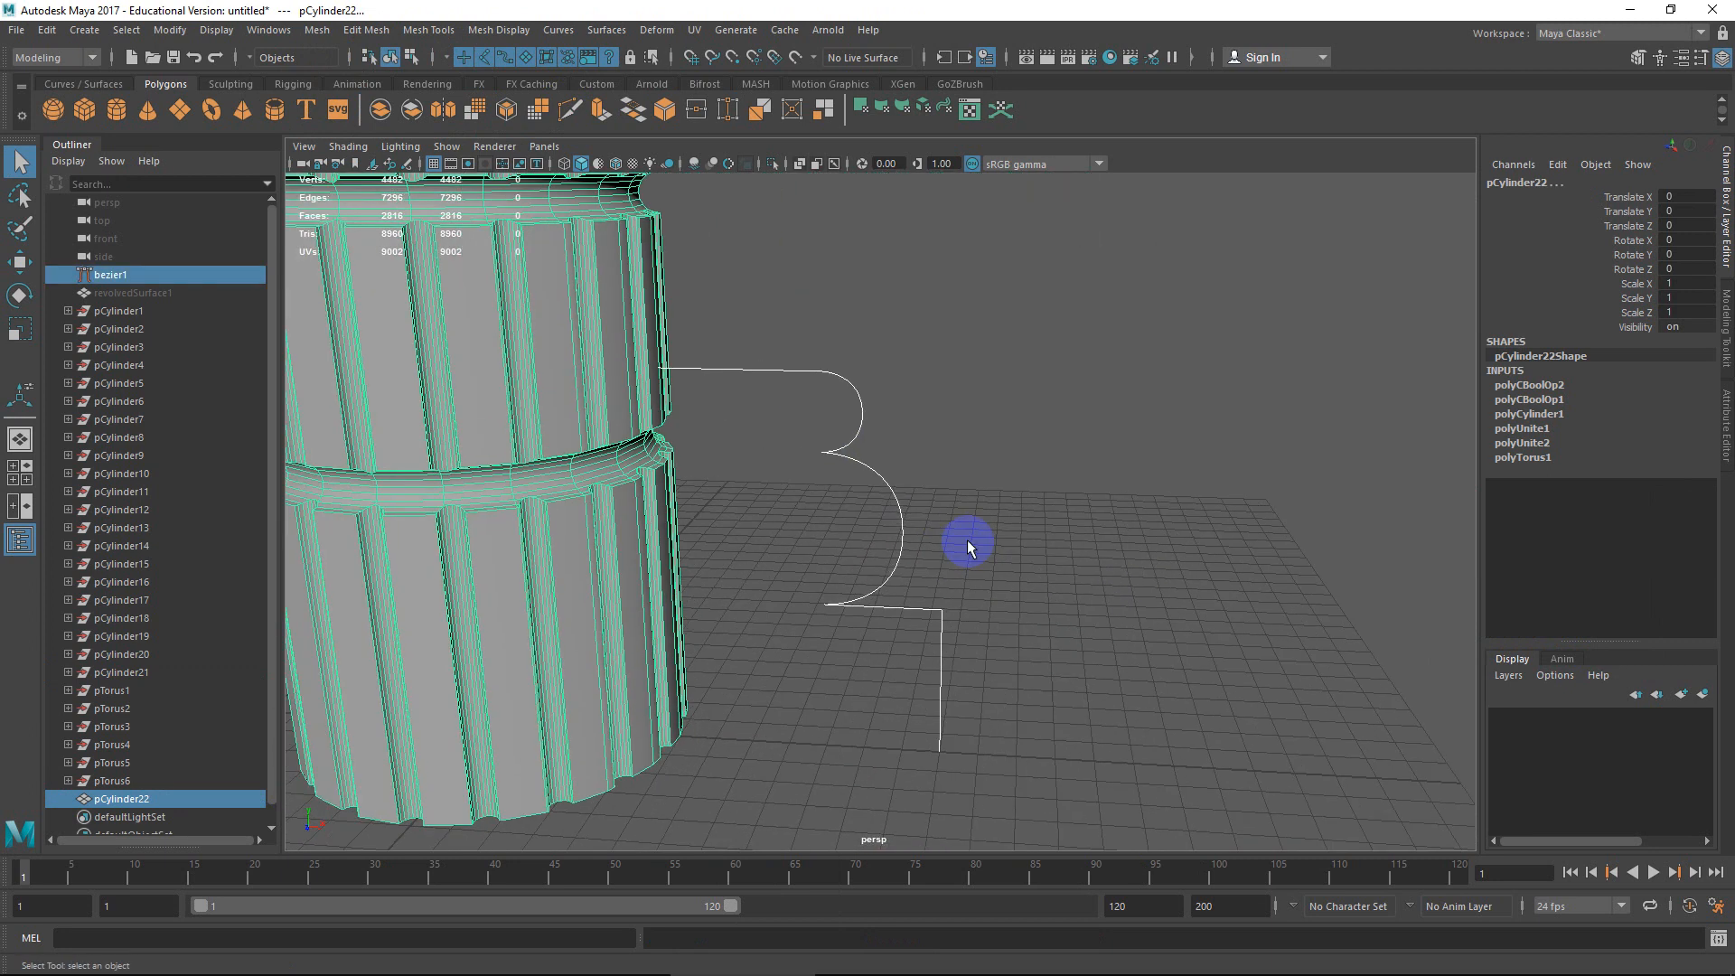
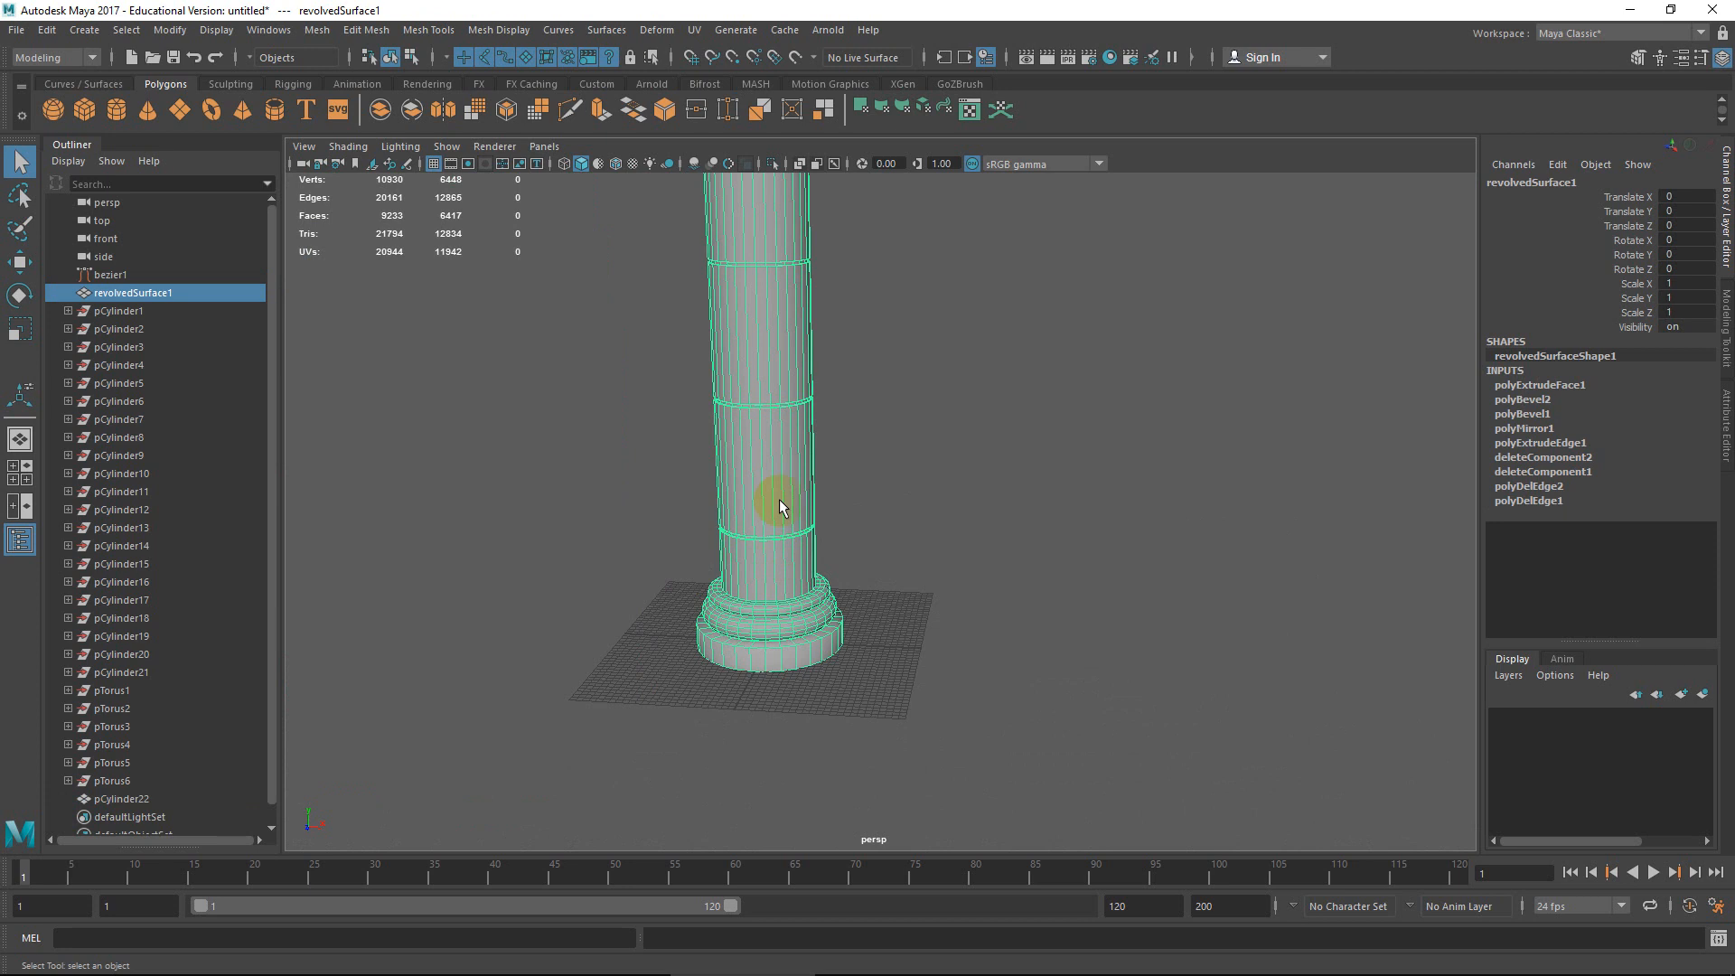
Select only the grooved column and raise it above the revolved column to a Translate Y of about 268.7.
{"action": "left_click_drag", "start_coordinate": [873, 395], "coordinate": [834, 264]}
{"action": "left_click", "coordinate": [801, 351], "text": "ctrl"}
{"action": "key", "text": "w"}
{"action": "scroll", "coordinate": [822, 461], "scroll_direction": "down", "scroll_amount": 5}
{"action": "middle_click_drag", "start_coordinate": [828, 276], "coordinate": [840, 627], "text": "alt"}
{"action": "left_click_drag", "start_coordinate": [832, 592], "coordinate": [831, 378]}
{"action": "middle_click_drag", "start_coordinate": [874, 473], "coordinate": [865, 391]}
{"action": "key", "text": "ctrl+z"}
{"action": "middle_click_drag", "start_coordinate": [885, 657], "coordinate": [809, 470], "text": "alt"}
{"action": "left_click_drag", "start_coordinate": [808, 470], "coordinate": [877, 493], "text": "alt"}
{"action": "left_click_drag", "start_coordinate": [807, 337], "coordinate": [864, 338], "text": "alt"}
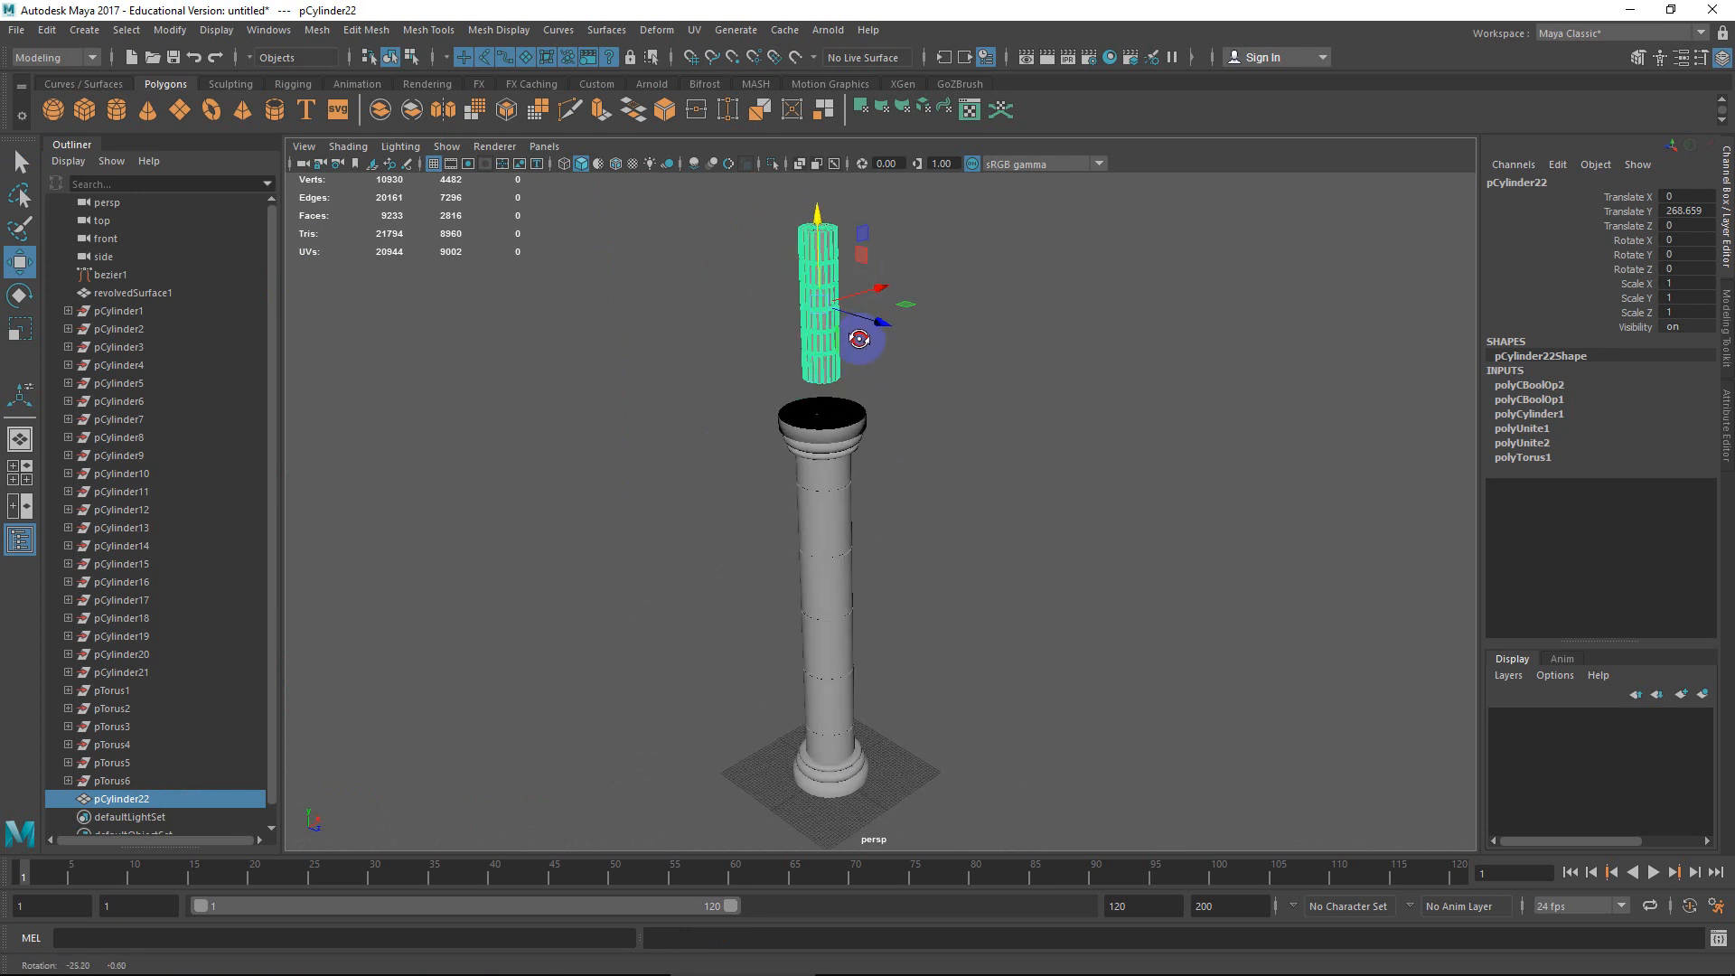
Scale the grooved column uniformly to about 1.533 and lower it around the revolved column's shaft to Translate Y about 86.8.
{"action": "middle_click_drag", "start_coordinate": [864, 338], "coordinate": [838, 334], "text": "alt"}
{"action": "key", "text": "r"}
{"action": "left_click_drag", "start_coordinate": [792, 291], "coordinate": [796, 529]}
{"action": "key", "text": "w"}
{"action": "scroll", "coordinate": [796, 566], "scroll_direction": "up", "scroll_amount": 5}
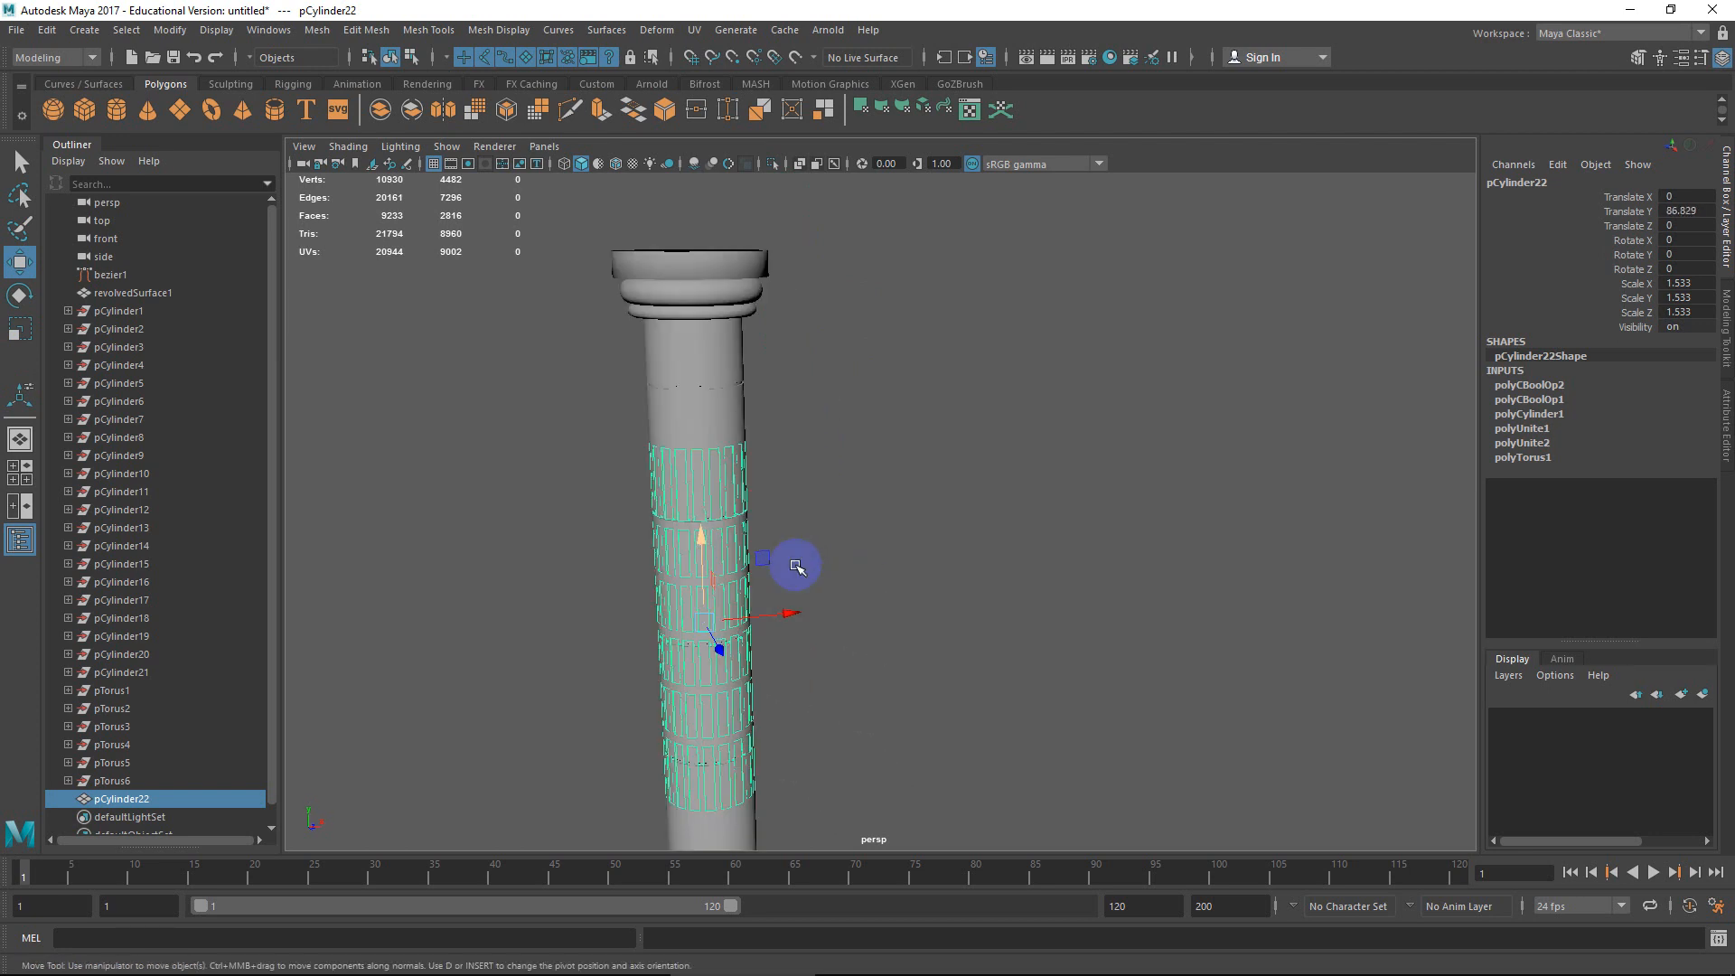
Stretch the grooved column to a Scale Y of about 2.7 and lower it to Translate Y about 83.6 to span the shaft.
{"action": "middle_click_drag", "start_coordinate": [797, 567], "coordinate": [869, 421], "text": "alt"}
{"action": "scroll", "coordinate": [869, 421], "scroll_direction": "down", "scroll_amount": 2}
{"action": "key", "text": "r"}
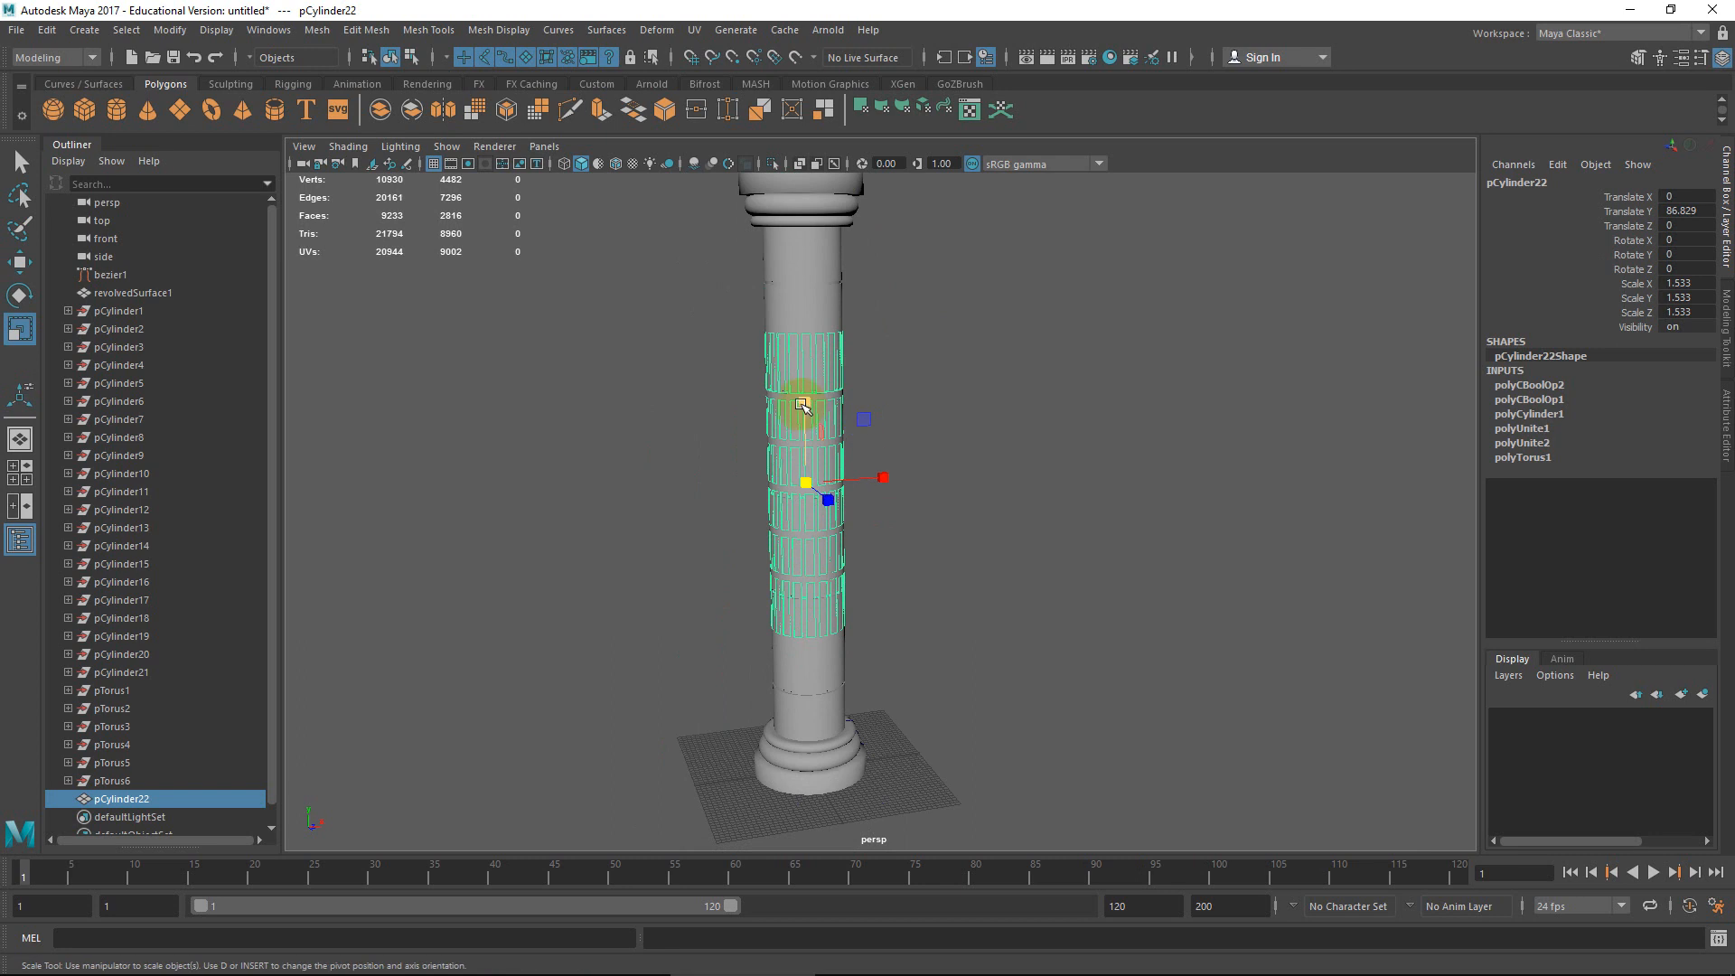
{"action": "mouse_move", "coordinate": [804, 397]}
{"action": "left_mouse_down"}
{"action": "mouse_move", "coordinate": [805, 345]}
{"action": "mouse_move", "coordinate": [803, 415]}
{"action": "left_mouse_up"}
{"action": "key", "text": "w"}
{"action": "key", "text": "r"}
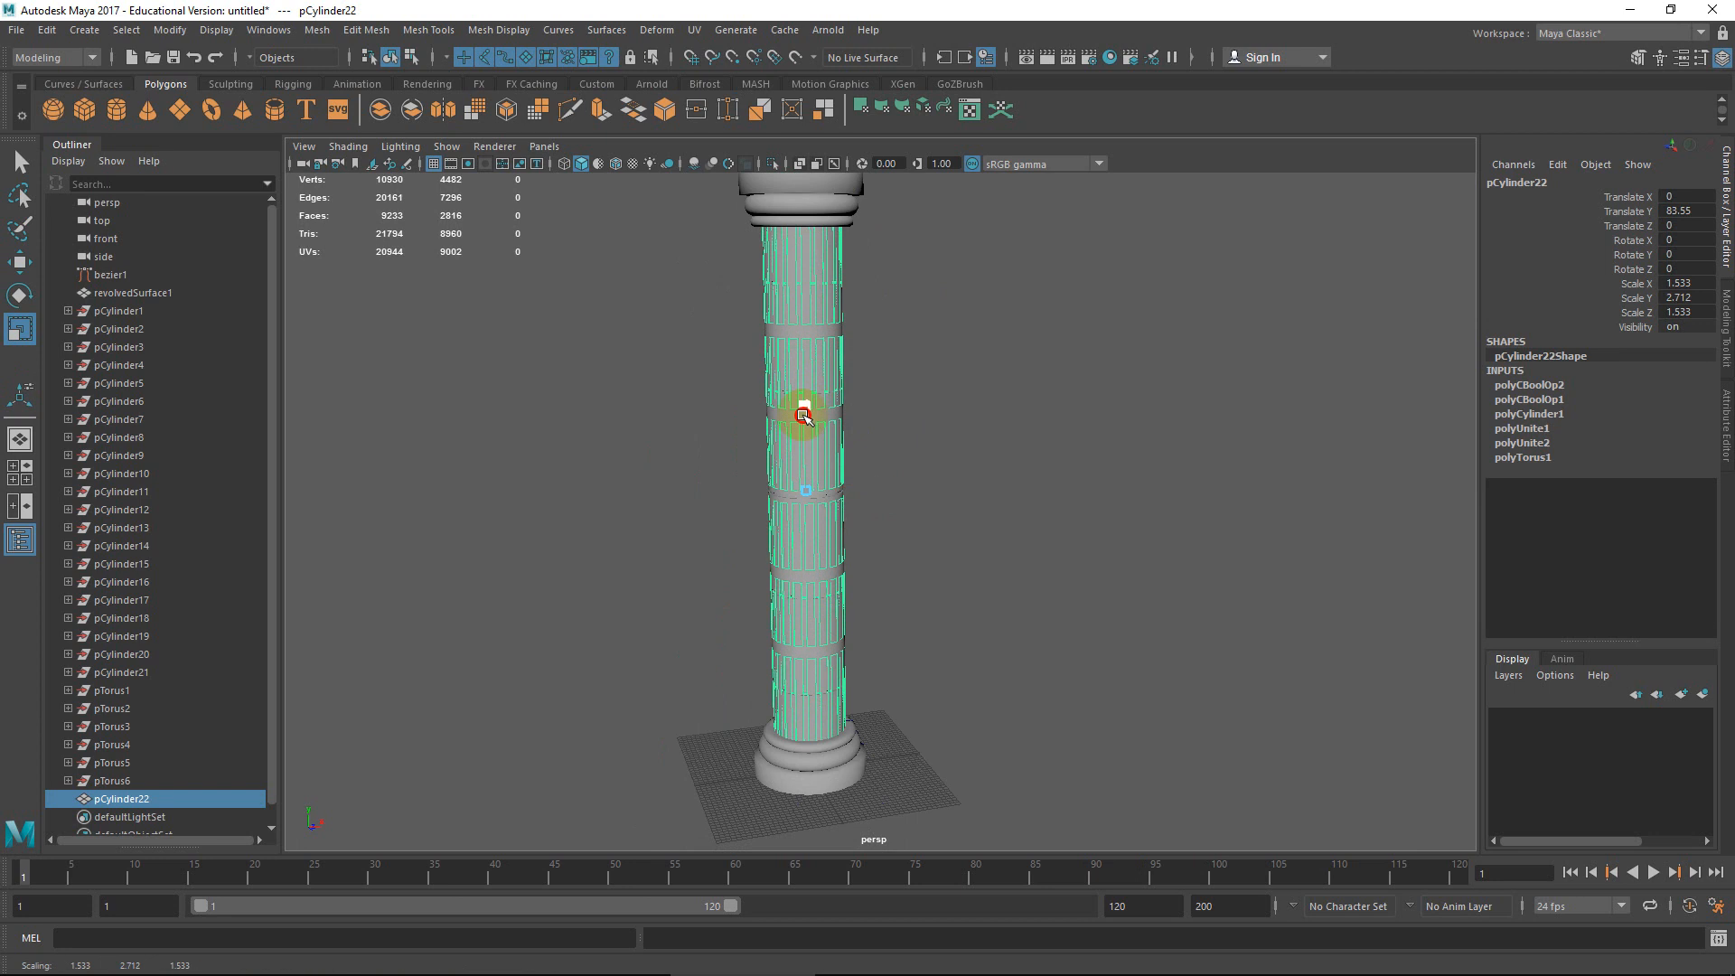
{"action": "scroll", "coordinate": [810, 398], "scroll_direction": "down", "scroll_amount": 3}
{"action": "scroll", "coordinate": [814, 357], "scroll_direction": "up", "scroll_amount": 5}
Select the revolved column and isolate it in the viewport.
{"action": "right_click_drag", "start_coordinate": [813, 357], "coordinate": [897, 329]}
{"action": "left_click", "coordinate": [935, 387]}
{"action": "left_click", "coordinate": [836, 233]}
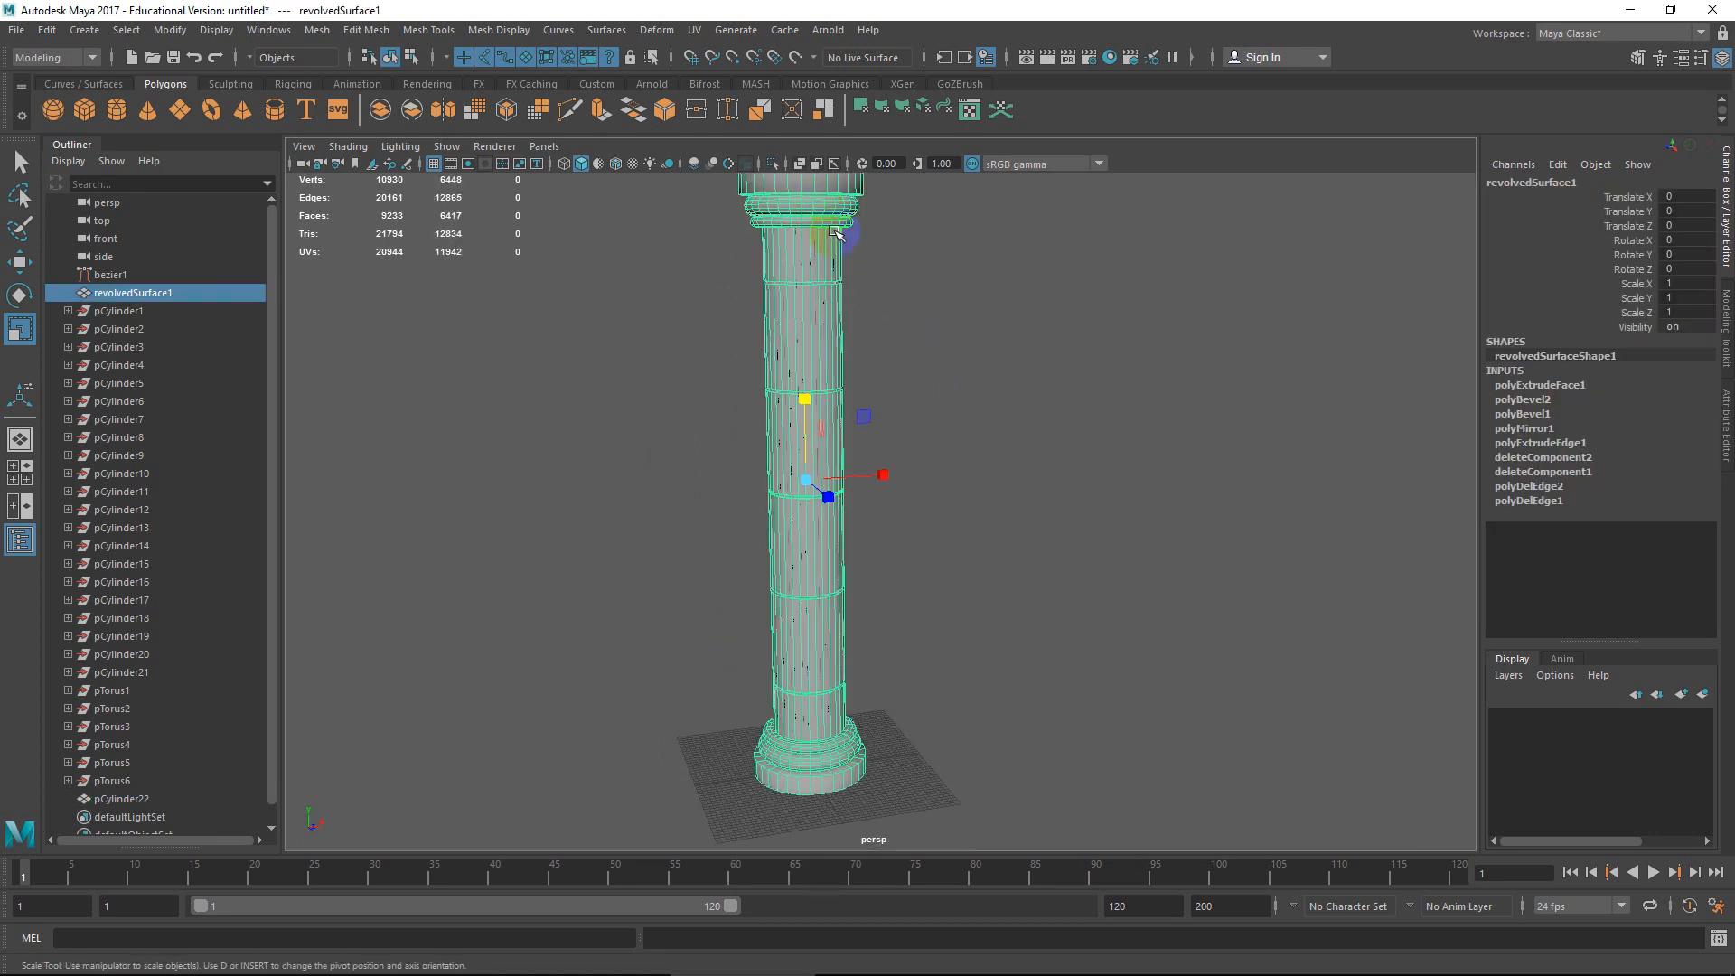
{"action": "key", "text": "ctrl+1"}
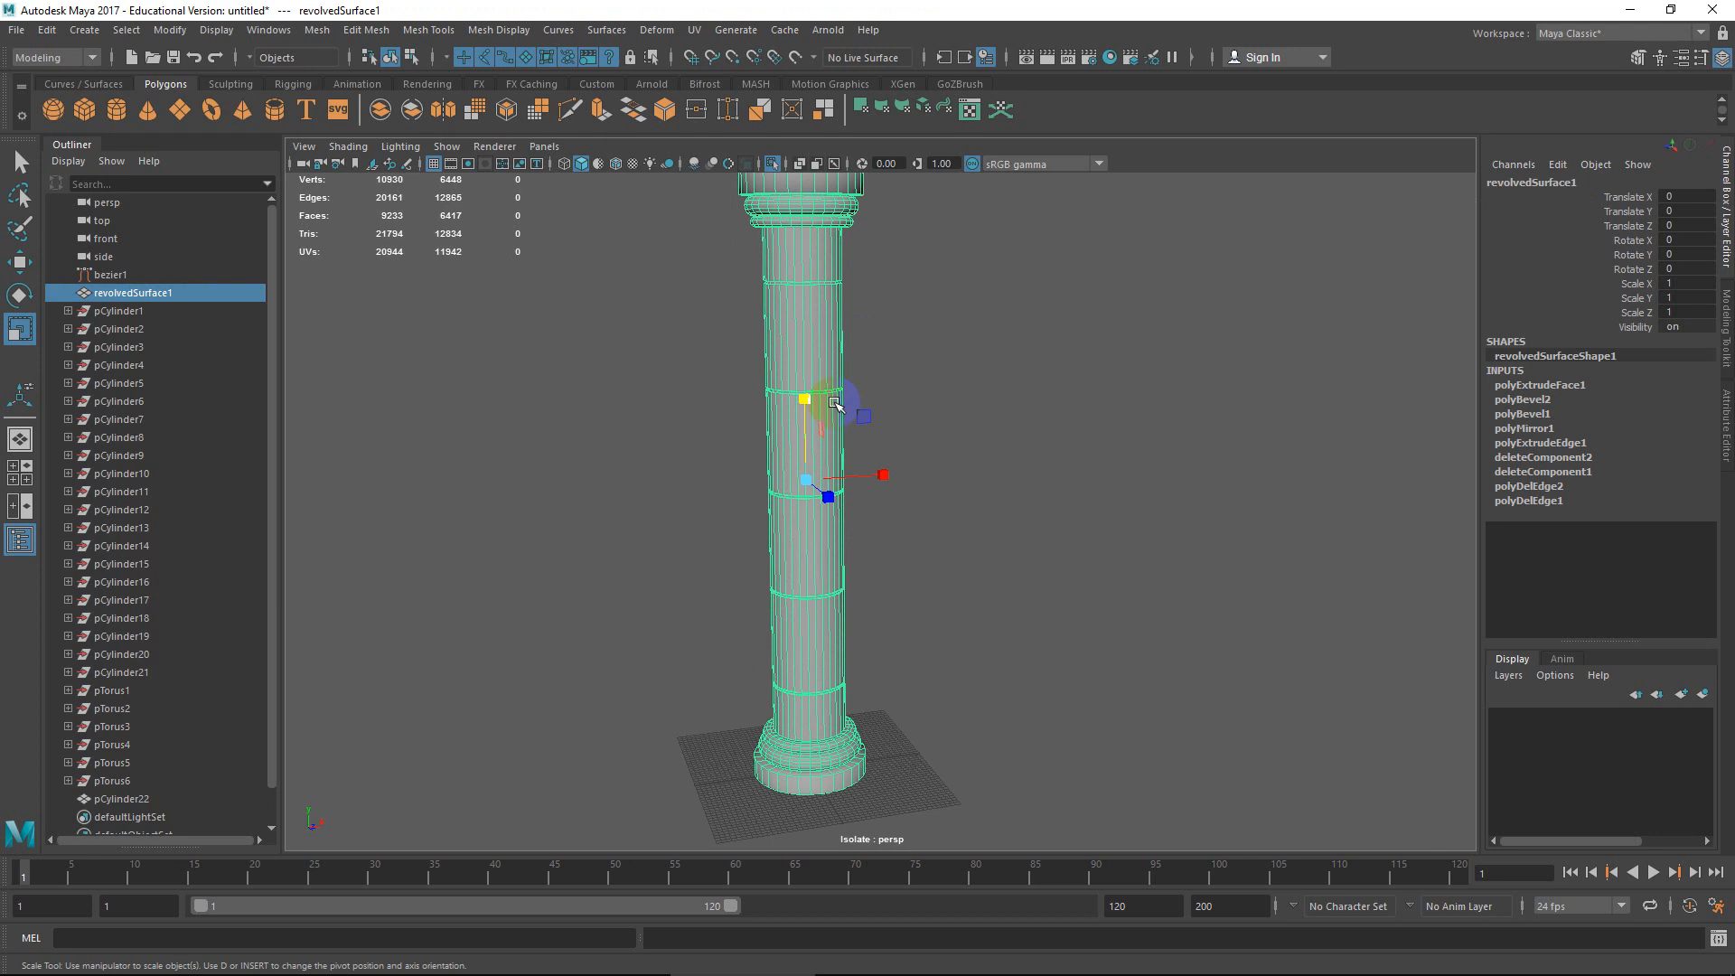
Select the shaft faces between the base and capital of the revolved column and extract them as a separate mesh.
{"action": "left_click_drag", "start_coordinate": [834, 403], "coordinate": [788, 392], "text": "alt"}
{"action": "right_click_drag", "start_coordinate": [827, 294], "coordinate": [821, 341]}
{"action": "left_click_drag", "start_coordinate": [863, 272], "coordinate": [659, 702]}
{"action": "left_click_drag", "start_coordinate": [791, 624], "coordinate": [857, 535], "text": "alt"}
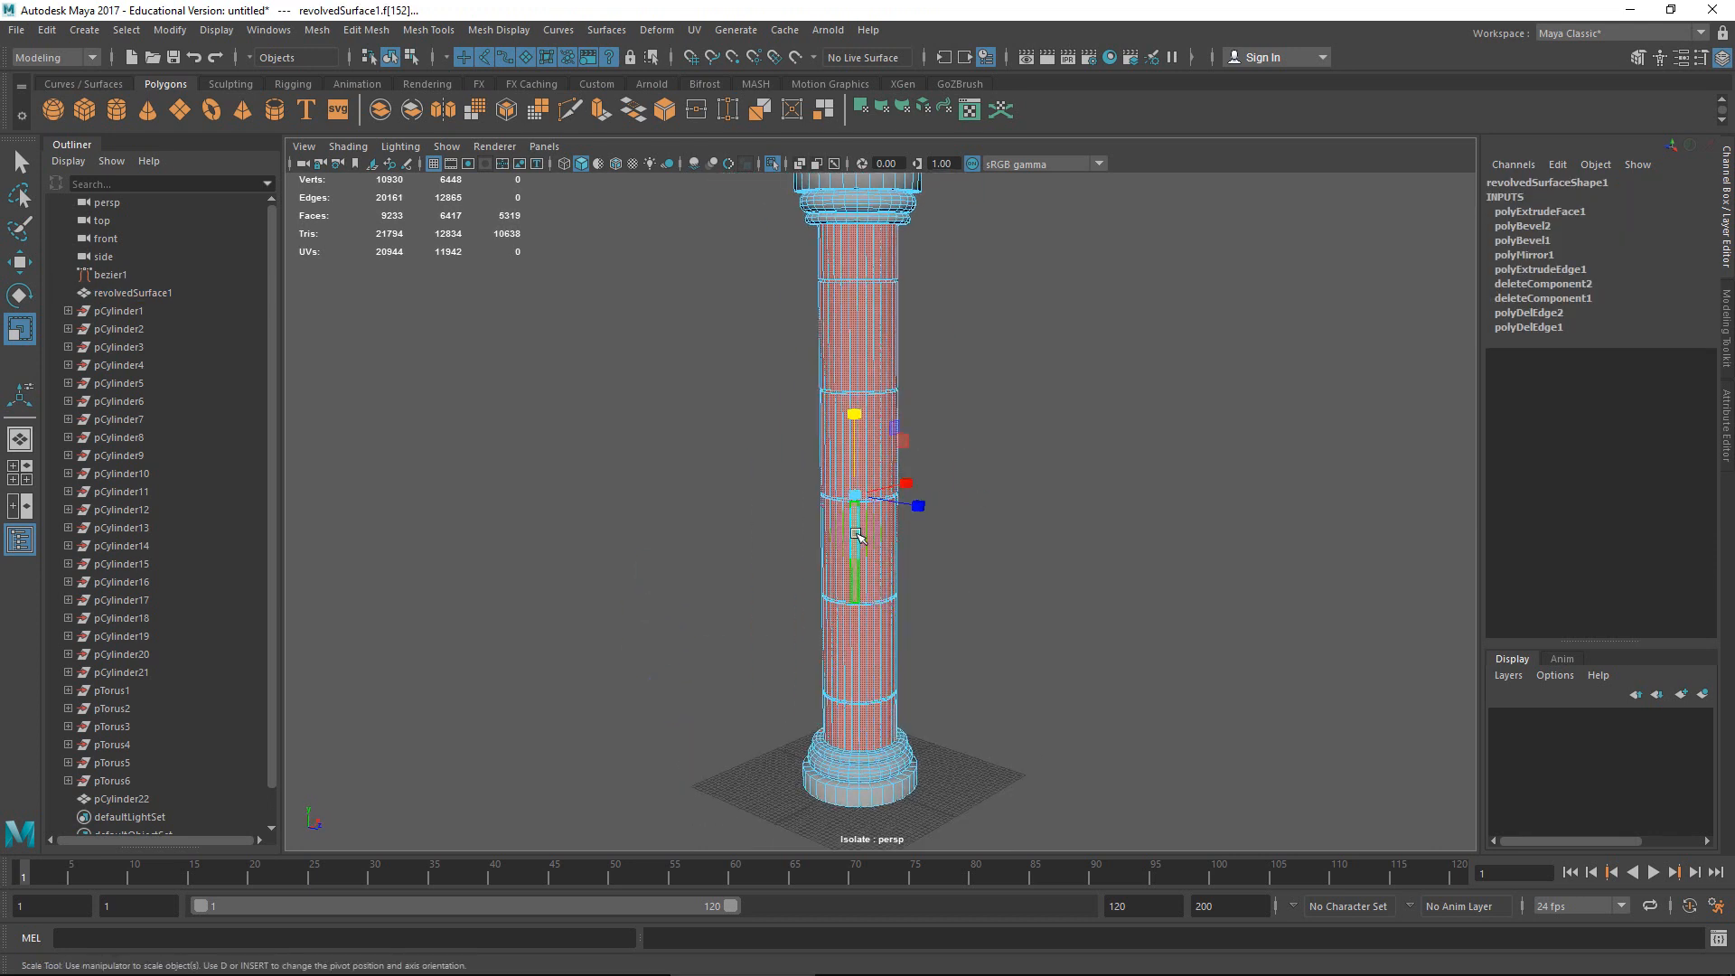
{"action": "right_click_drag", "start_coordinate": [856, 520], "coordinate": [852, 794], "text": "shift"}
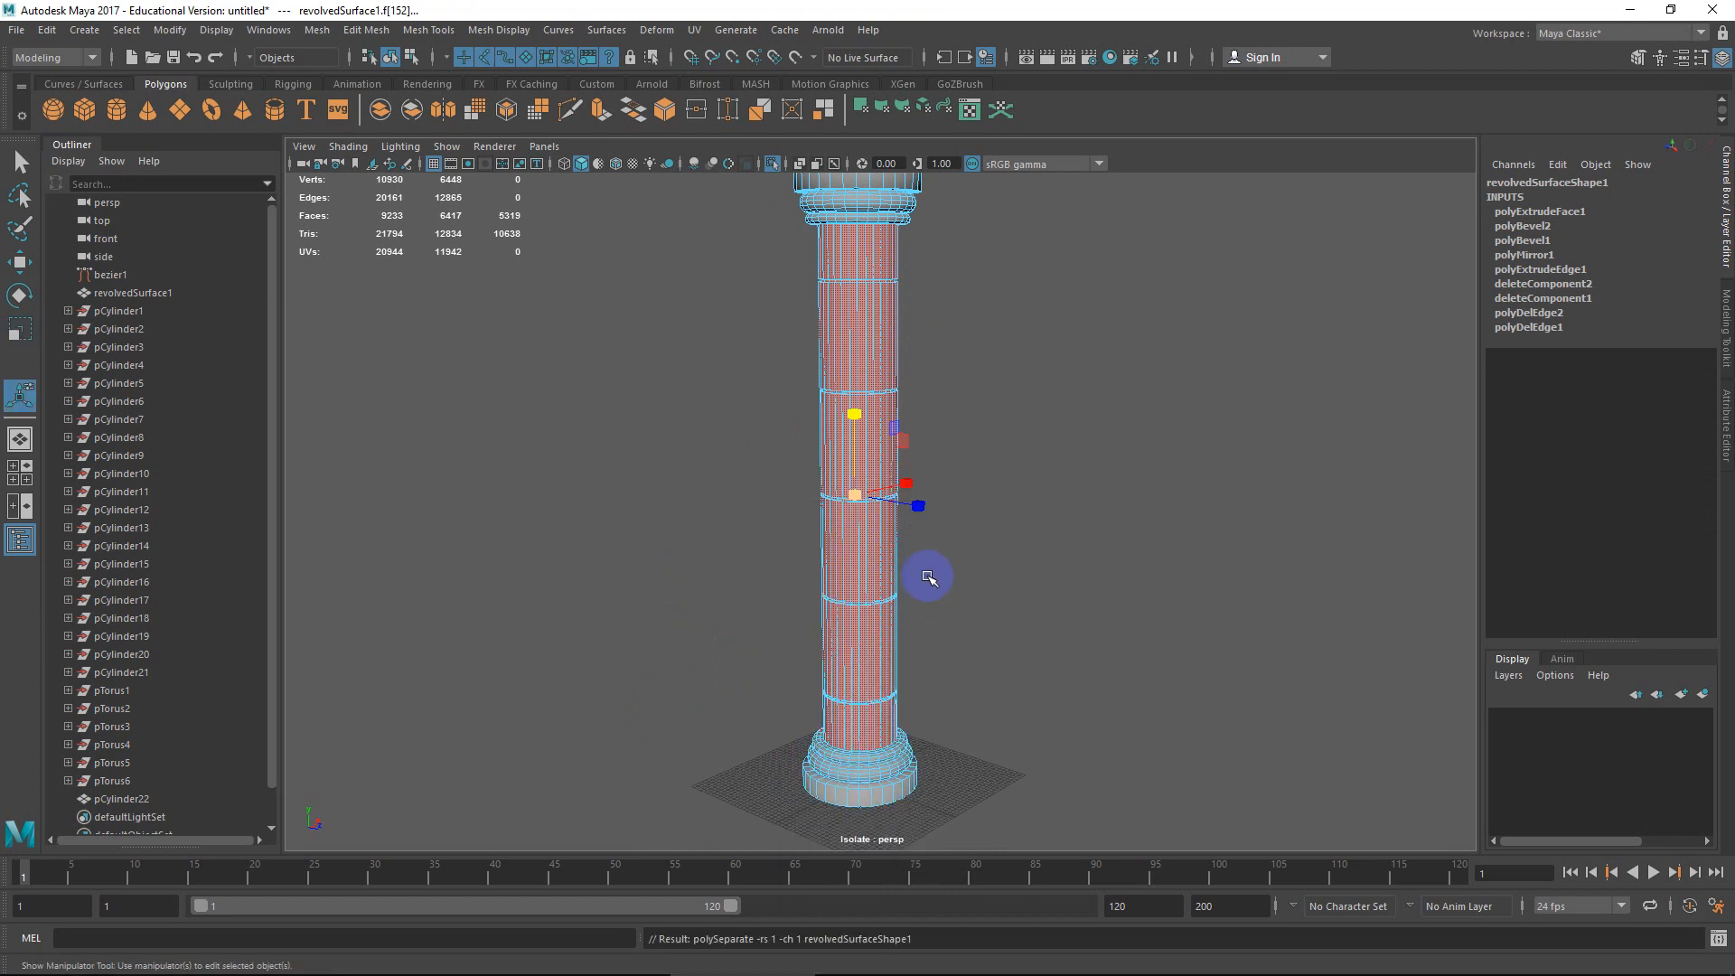
{"action": "key", "text": "w"}
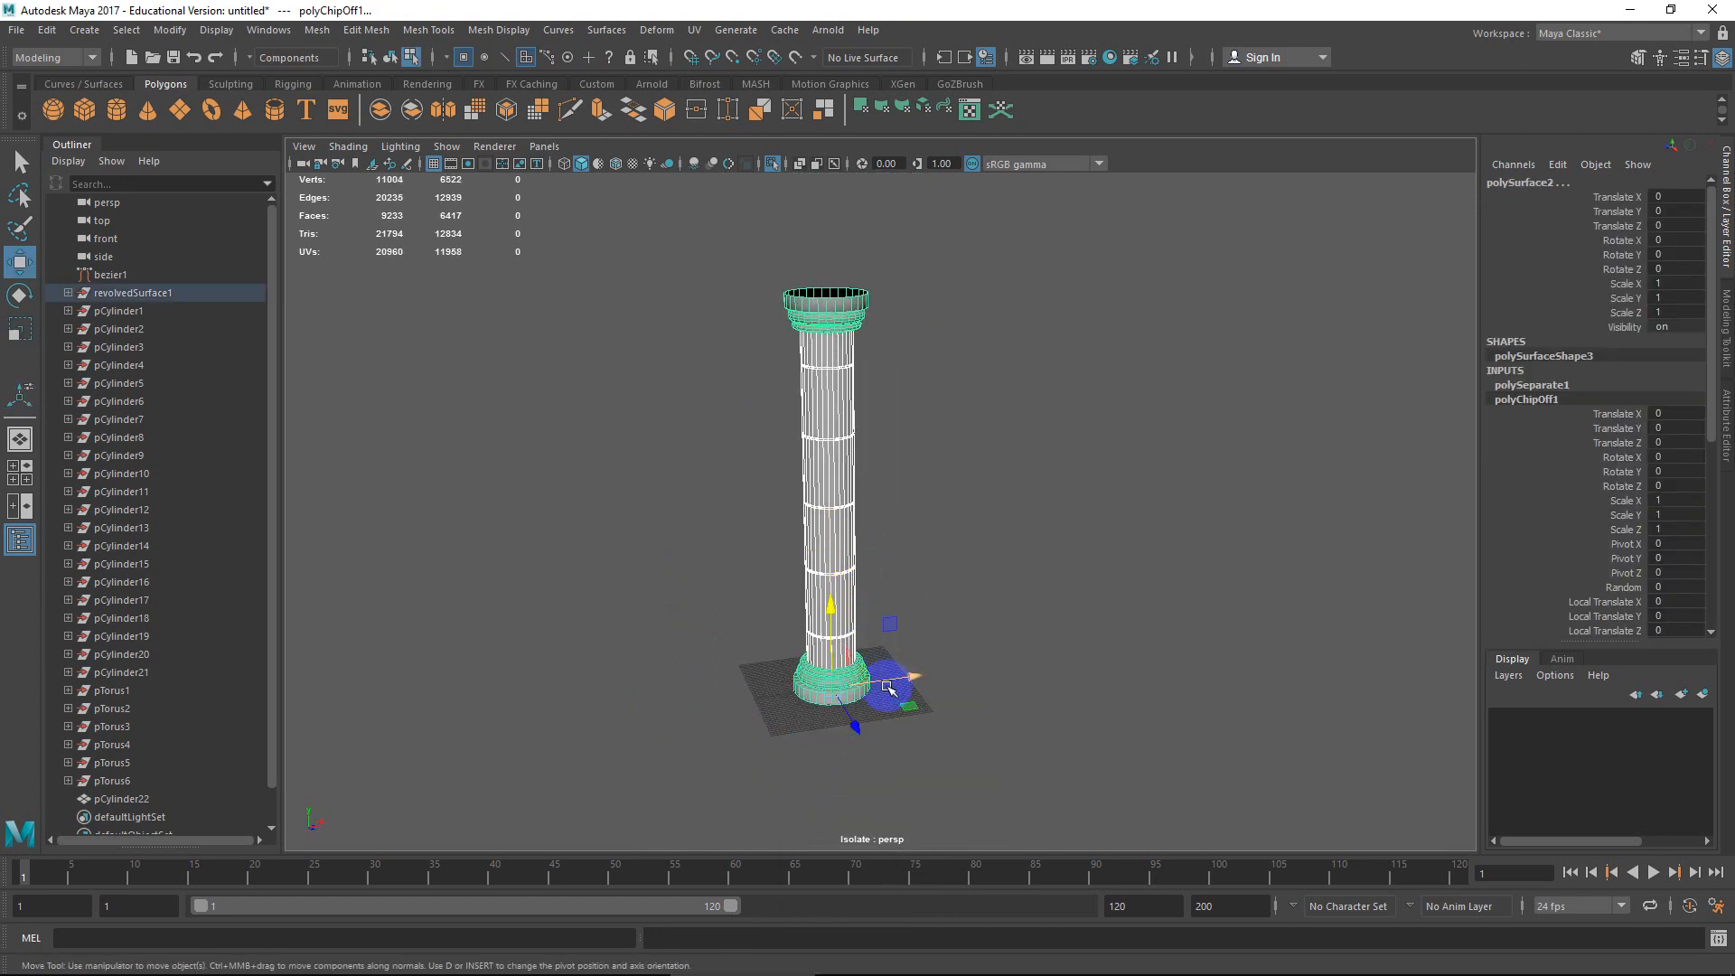
Try moving the extracted shaft along X by about 97.85, undo the move and clear the selection.
{"action": "left_click_drag", "start_coordinate": [904, 679], "coordinate": [1014, 672]}
{"action": "key", "text": "ctrl+z"}
{"action": "right_click_drag", "start_coordinate": [824, 515], "coordinate": [915, 414]}
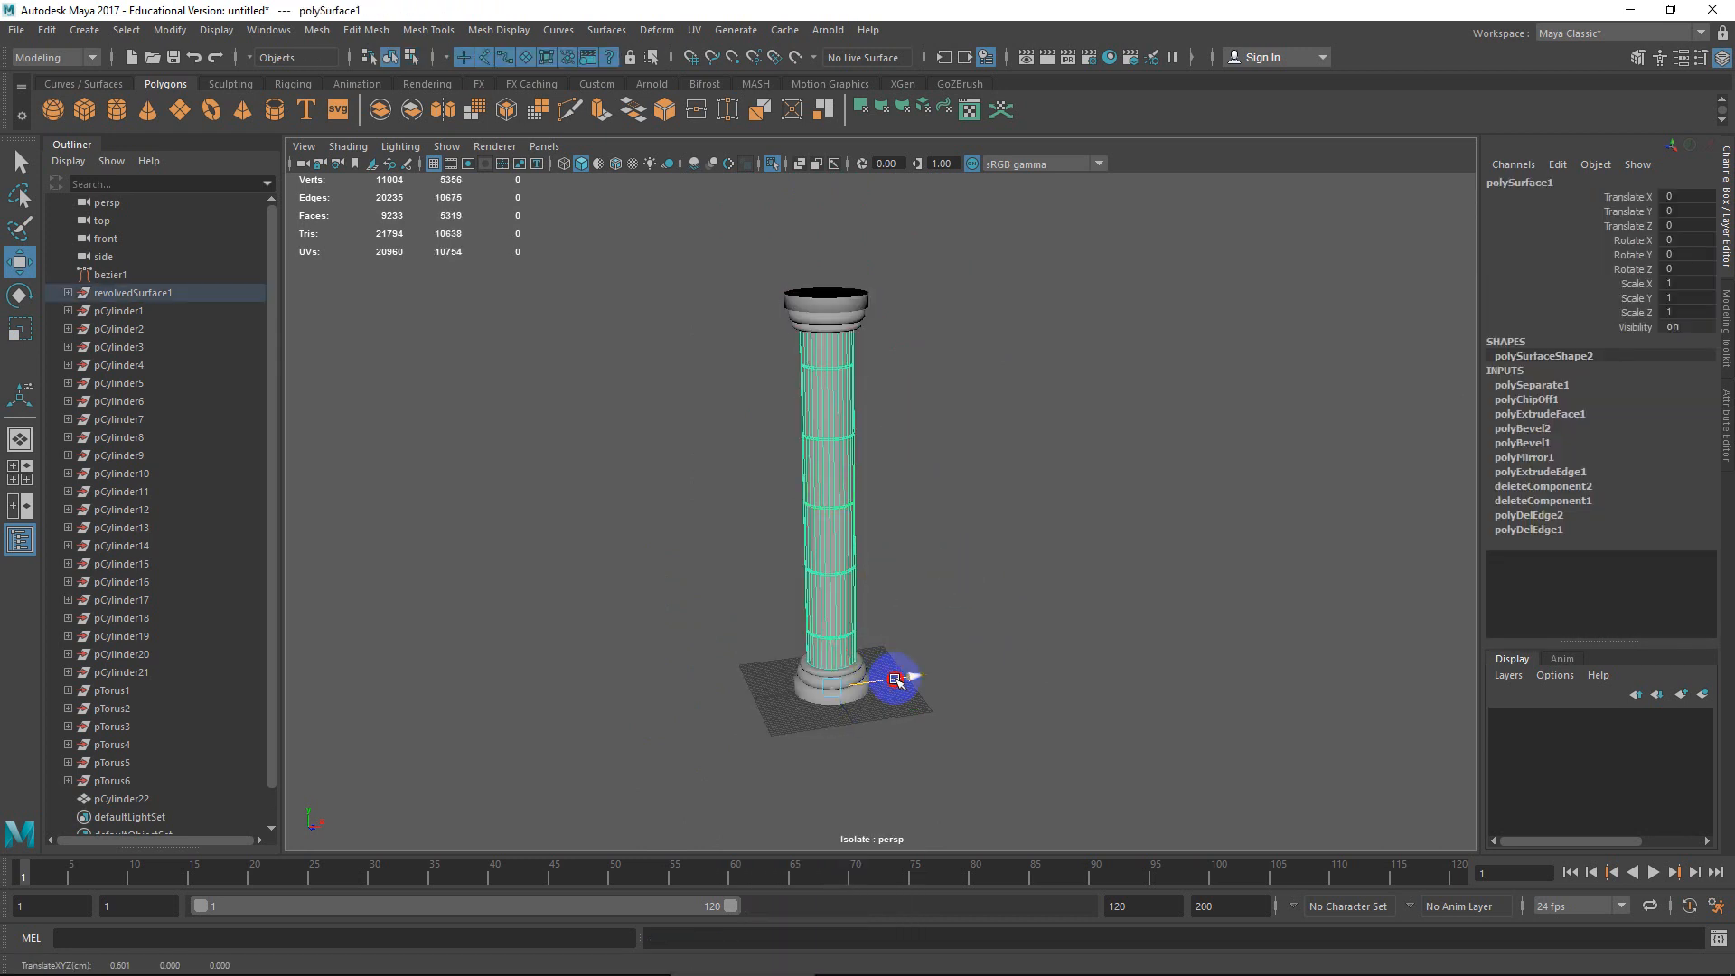
{"action": "left_click_drag", "start_coordinate": [898, 681], "coordinate": [1040, 684]}
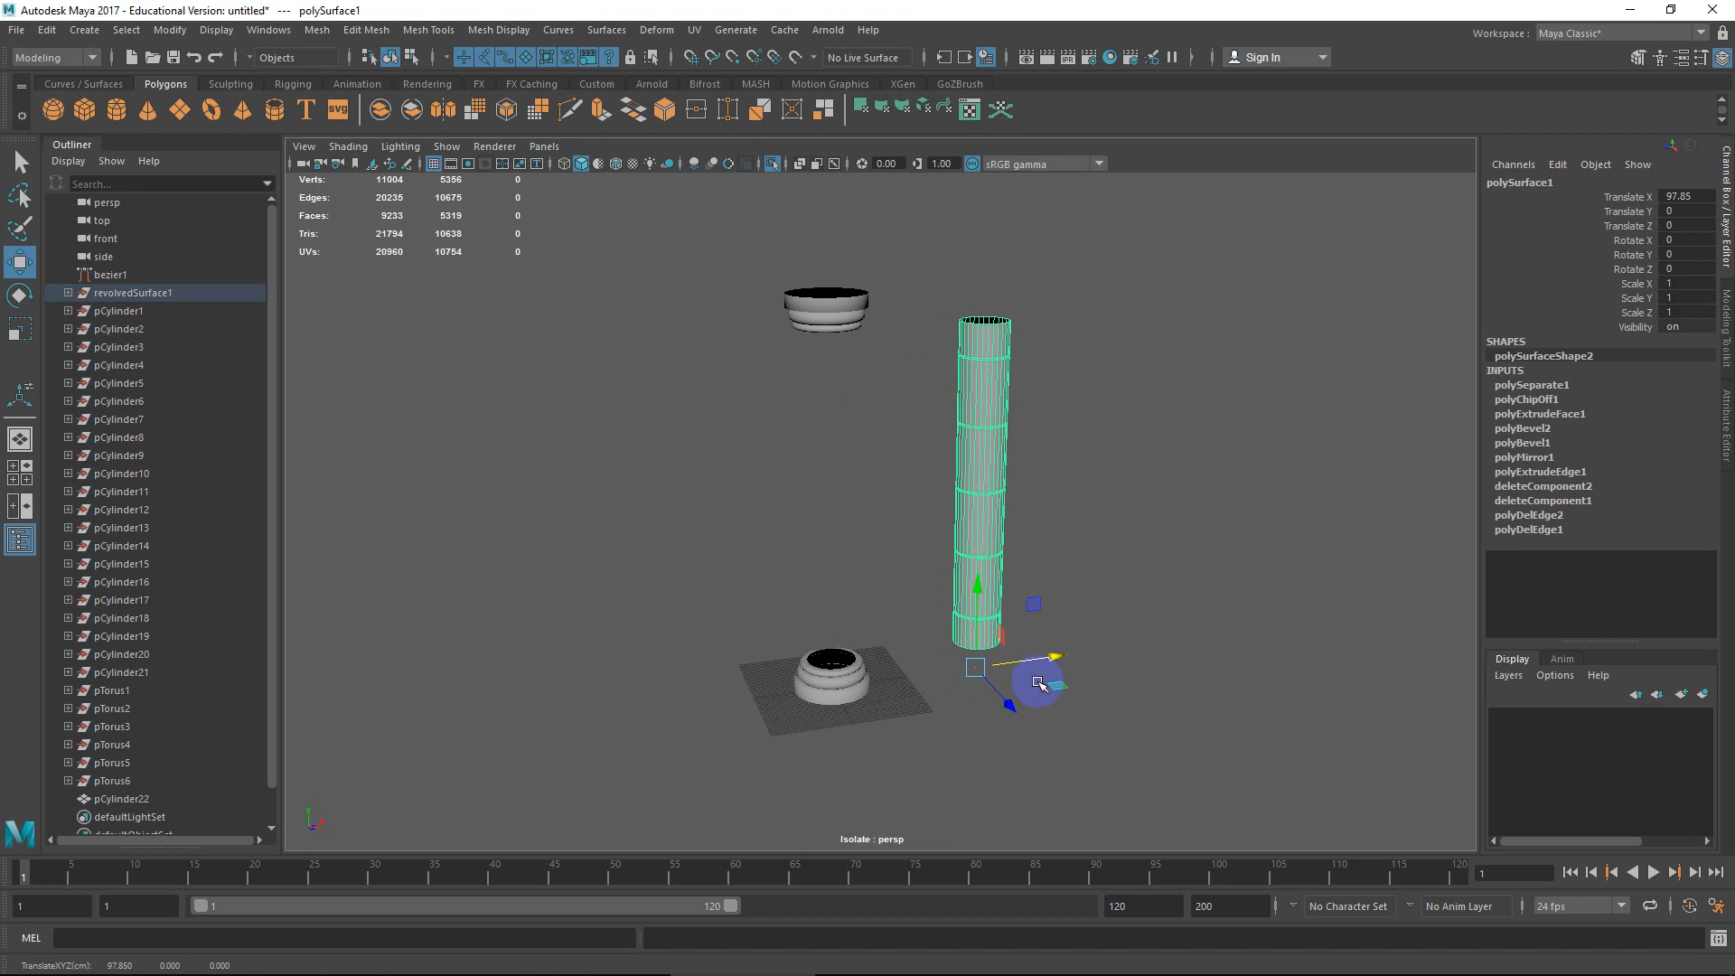
{"action": "key", "text": "ctrl+z"}
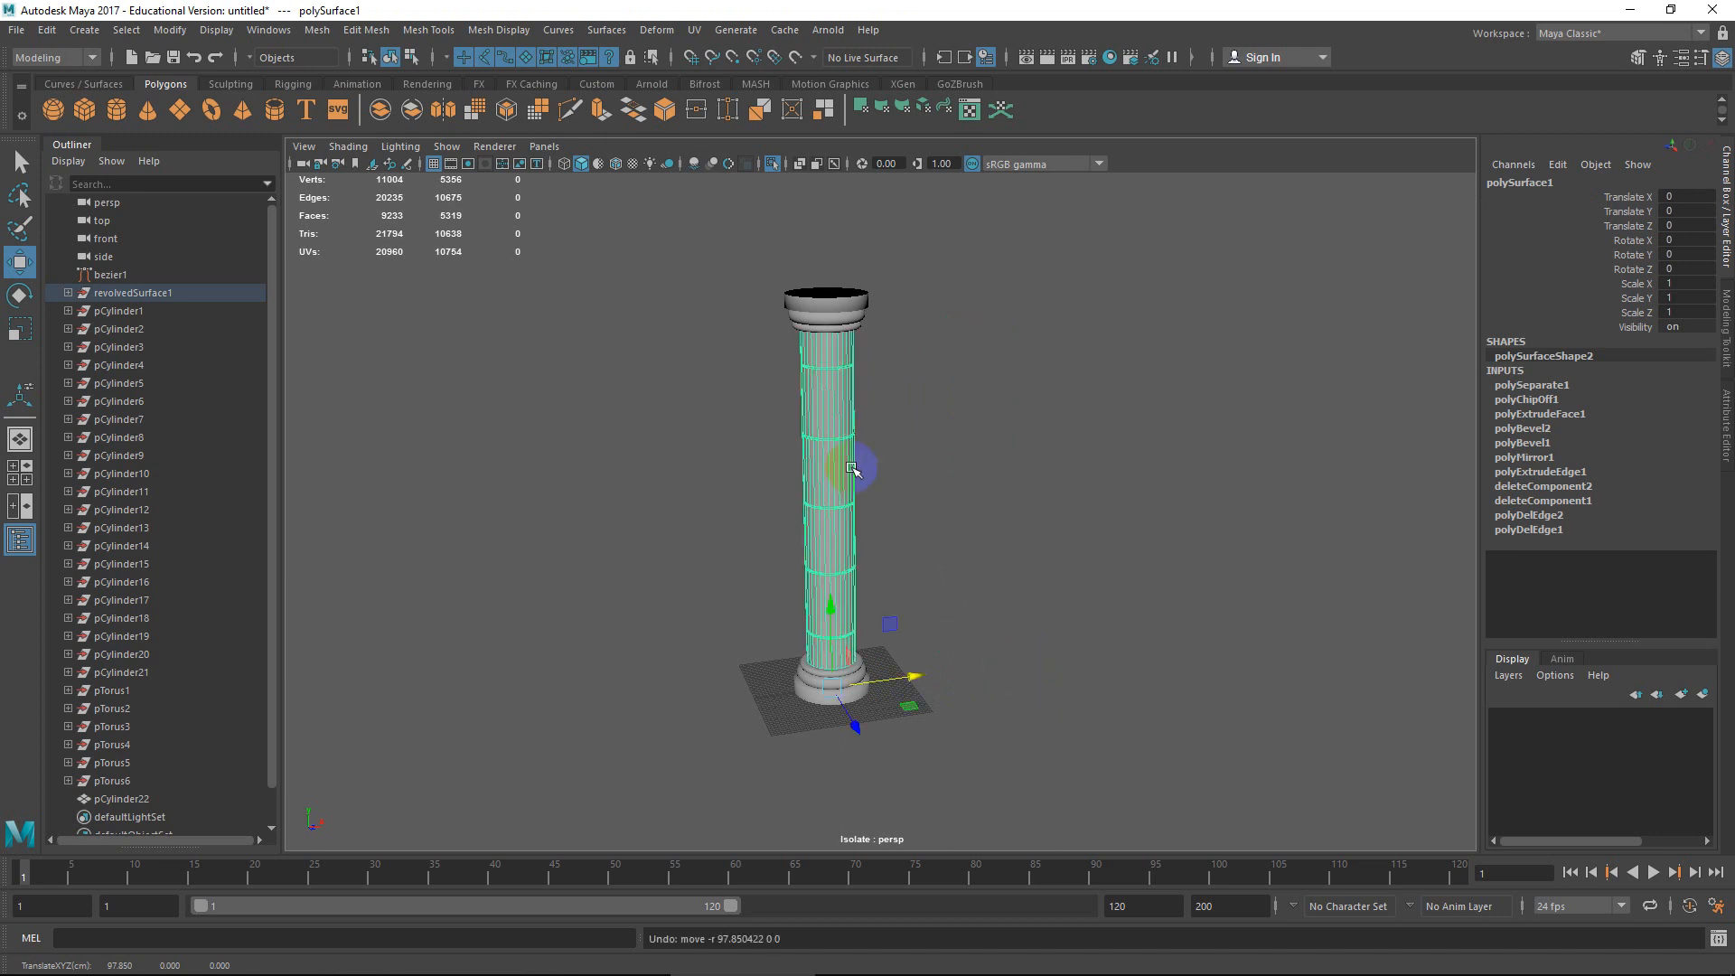
{"action": "left_click", "coordinate": [946, 476]}
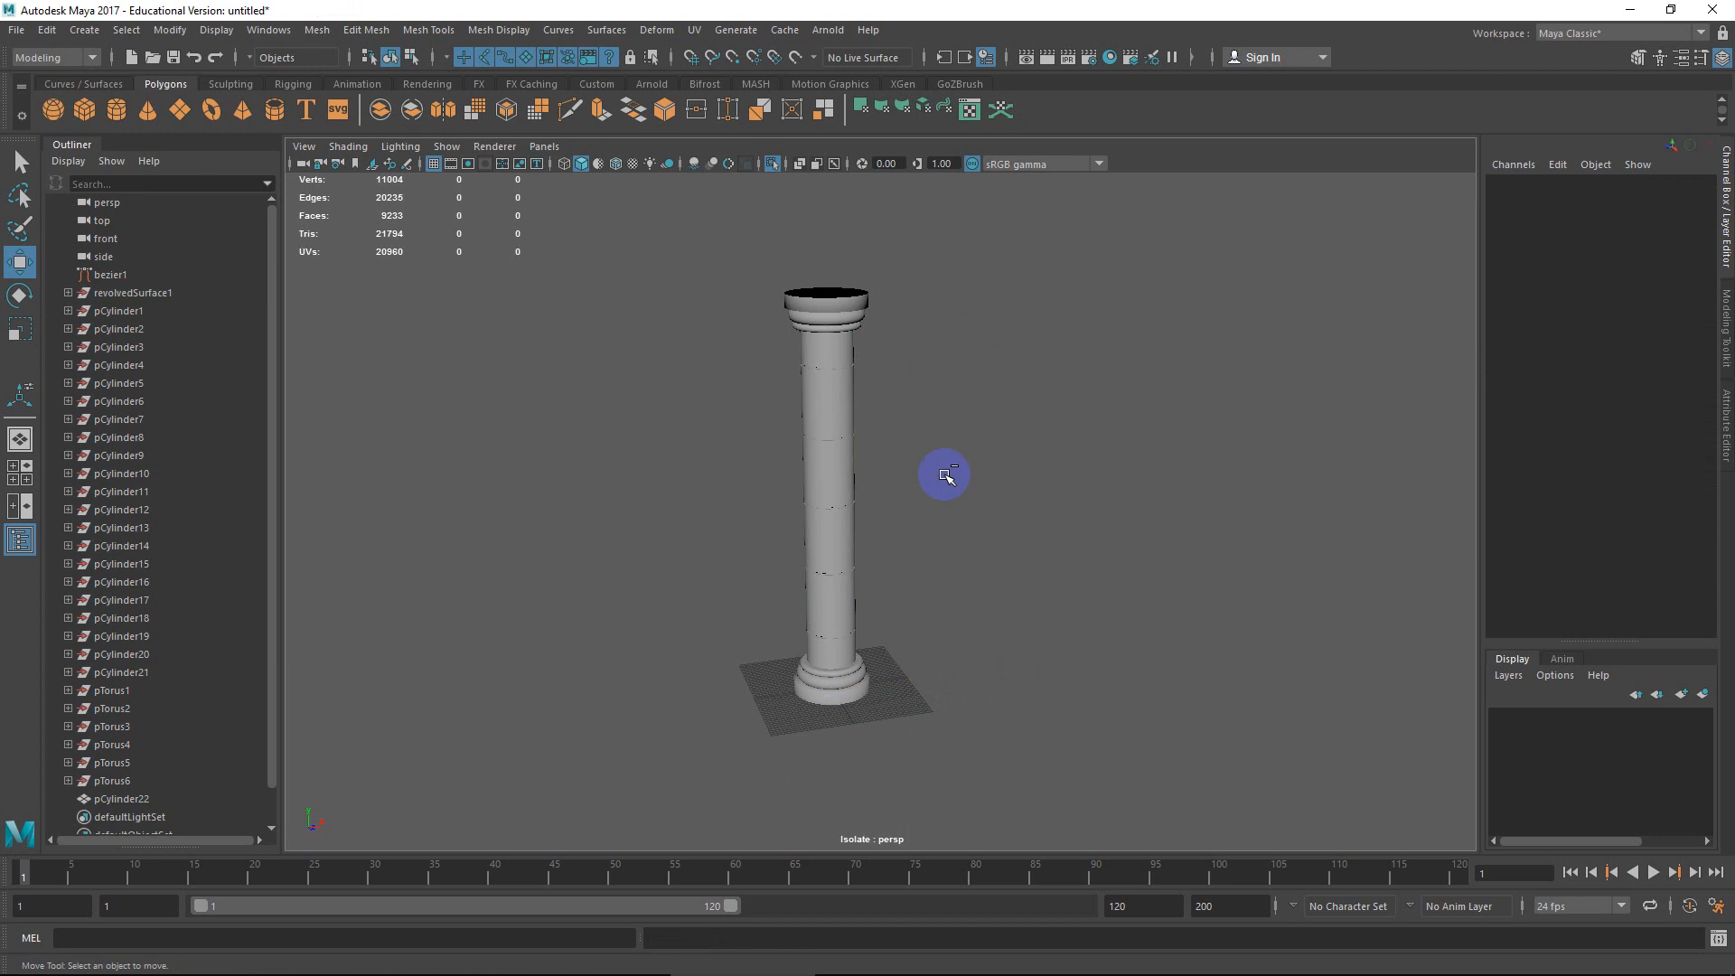
Leave the isolated view, hide the extracted smooth shaft and select the grooved column.
{"action": "left_click", "coordinate": [852, 499]}
{"action": "scroll", "coordinate": [858, 508], "scroll_direction": "up", "scroll_amount": 3}
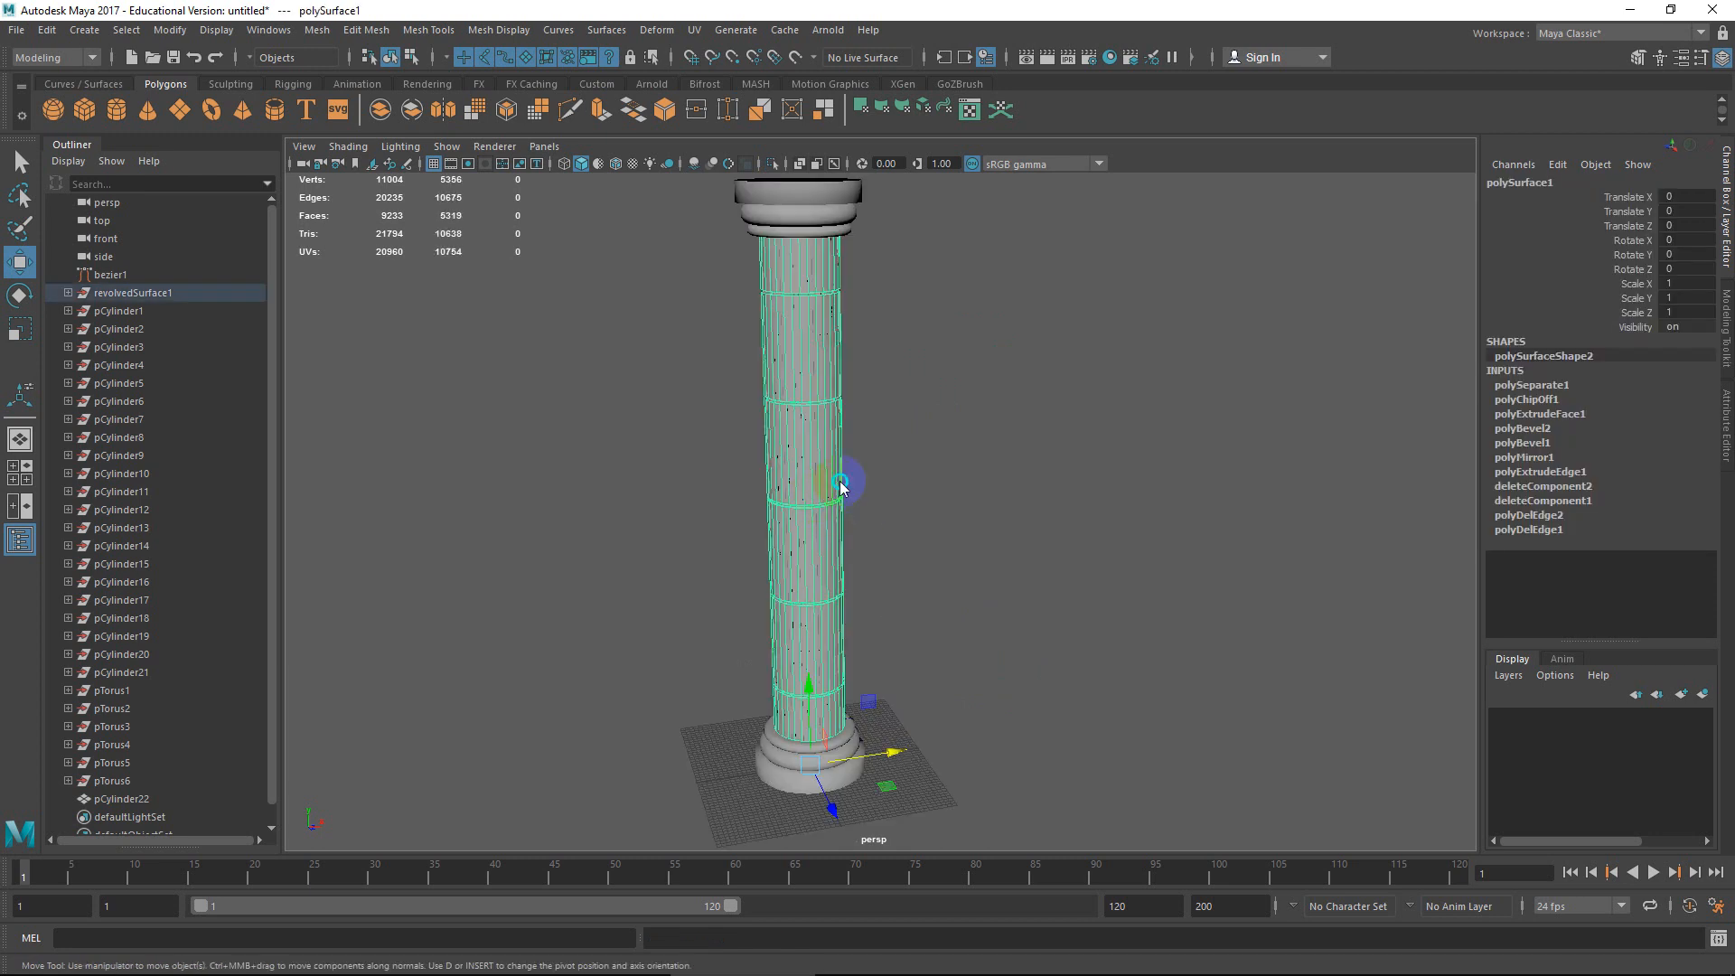
{"action": "right_click_drag", "start_coordinate": [841, 485], "coordinate": [823, 508]}
{"action": "left_click", "coordinate": [849, 481]}
{"action": "scroll", "coordinate": [844, 600], "scroll_direction": "up", "scroll_amount": 3}
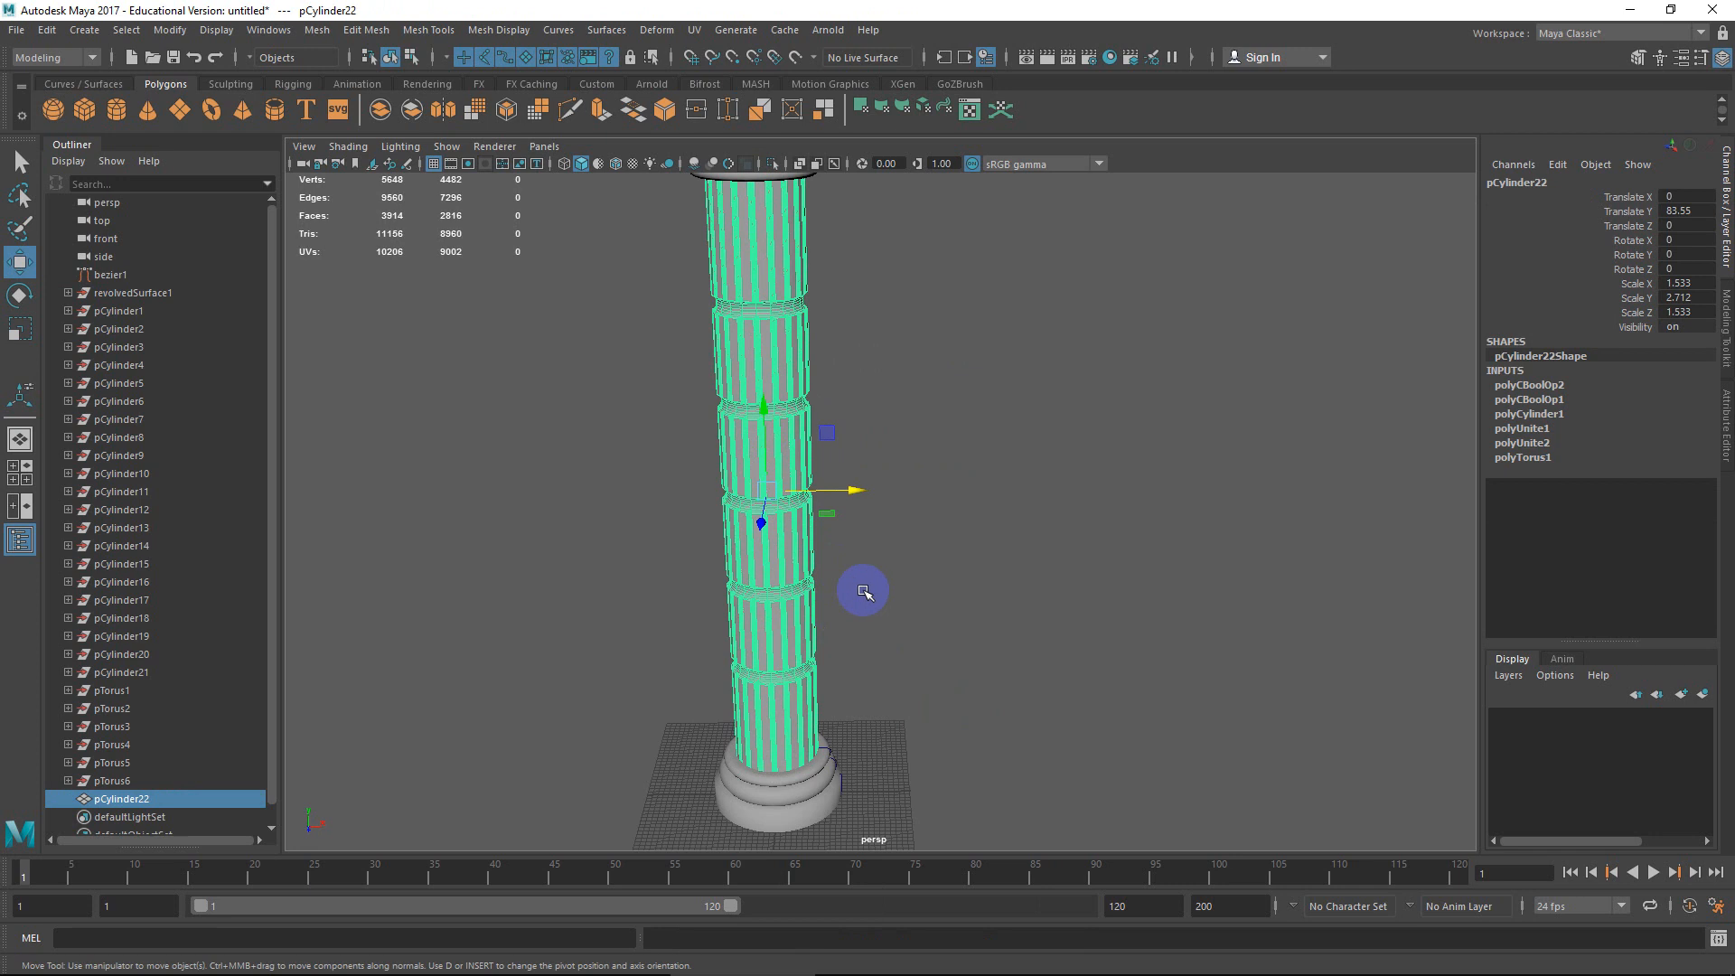
Enable Multisampling Anti-aliasing in the Hardware Renderer 2.0 settings and close them.
{"action": "left_click", "coordinate": [894, 600]}
{"action": "middle_click_drag", "start_coordinate": [864, 640], "coordinate": [965, 734], "text": "alt"}
{"action": "scroll", "coordinate": [969, 723], "scroll_direction": "up", "scroll_amount": 4}
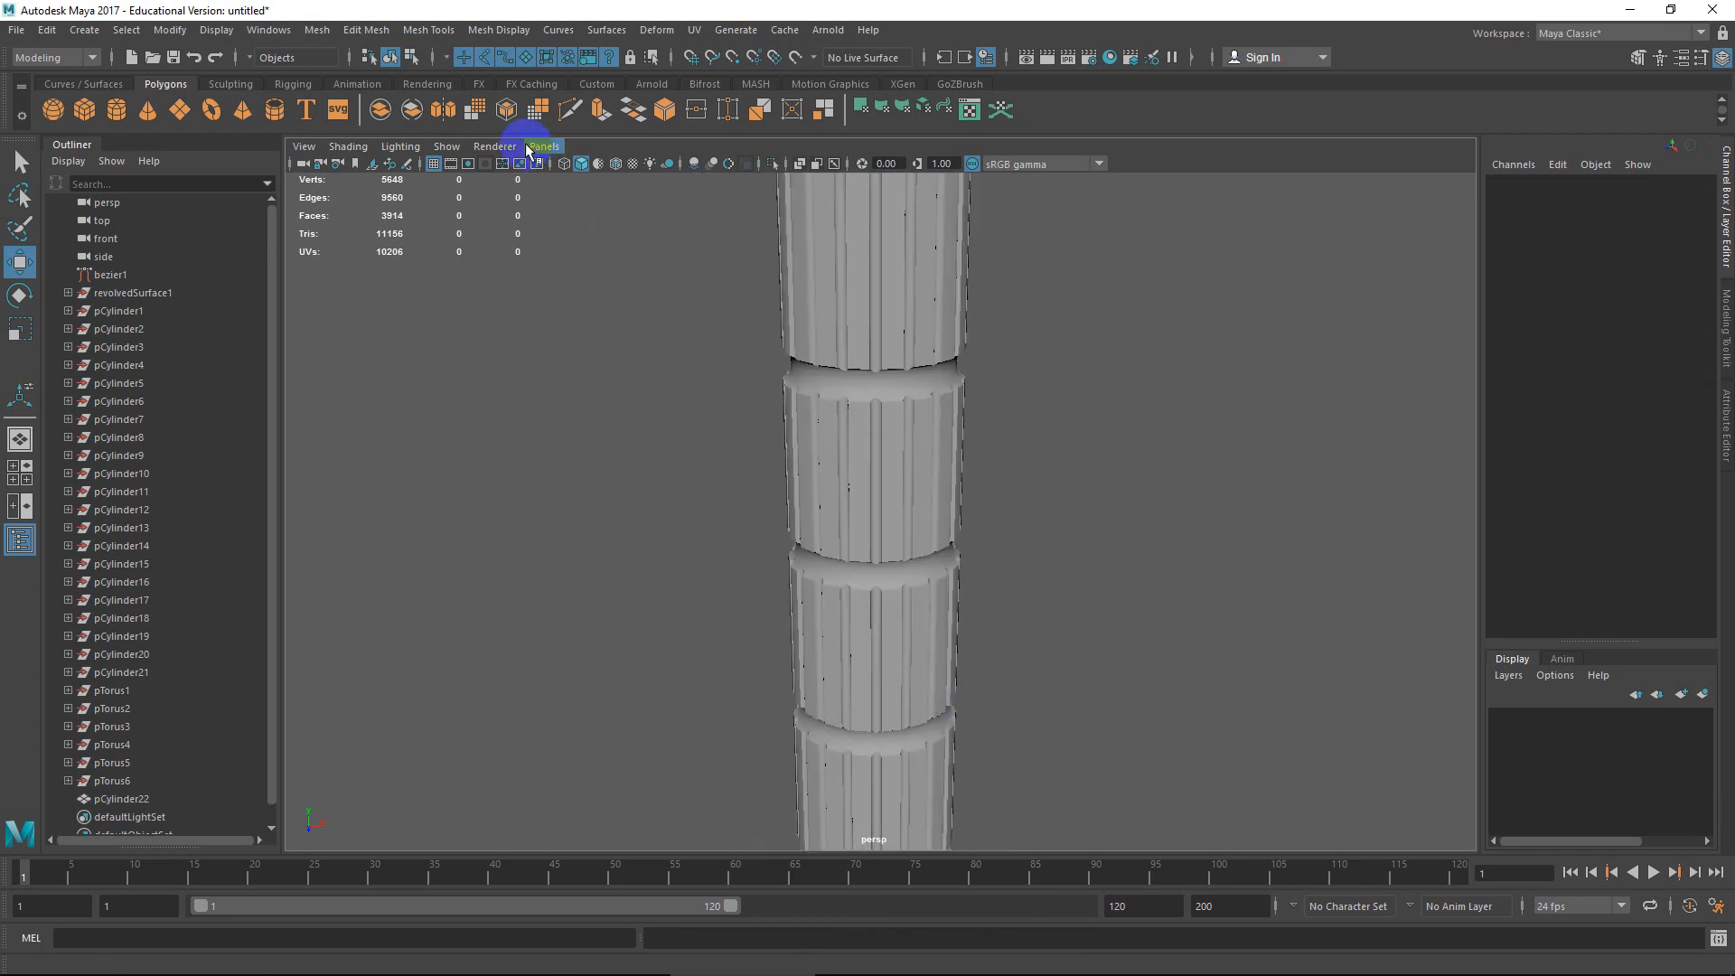
{"action": "left_click", "coordinate": [495, 146]}
{"action": "left_click", "coordinate": [686, 174]}
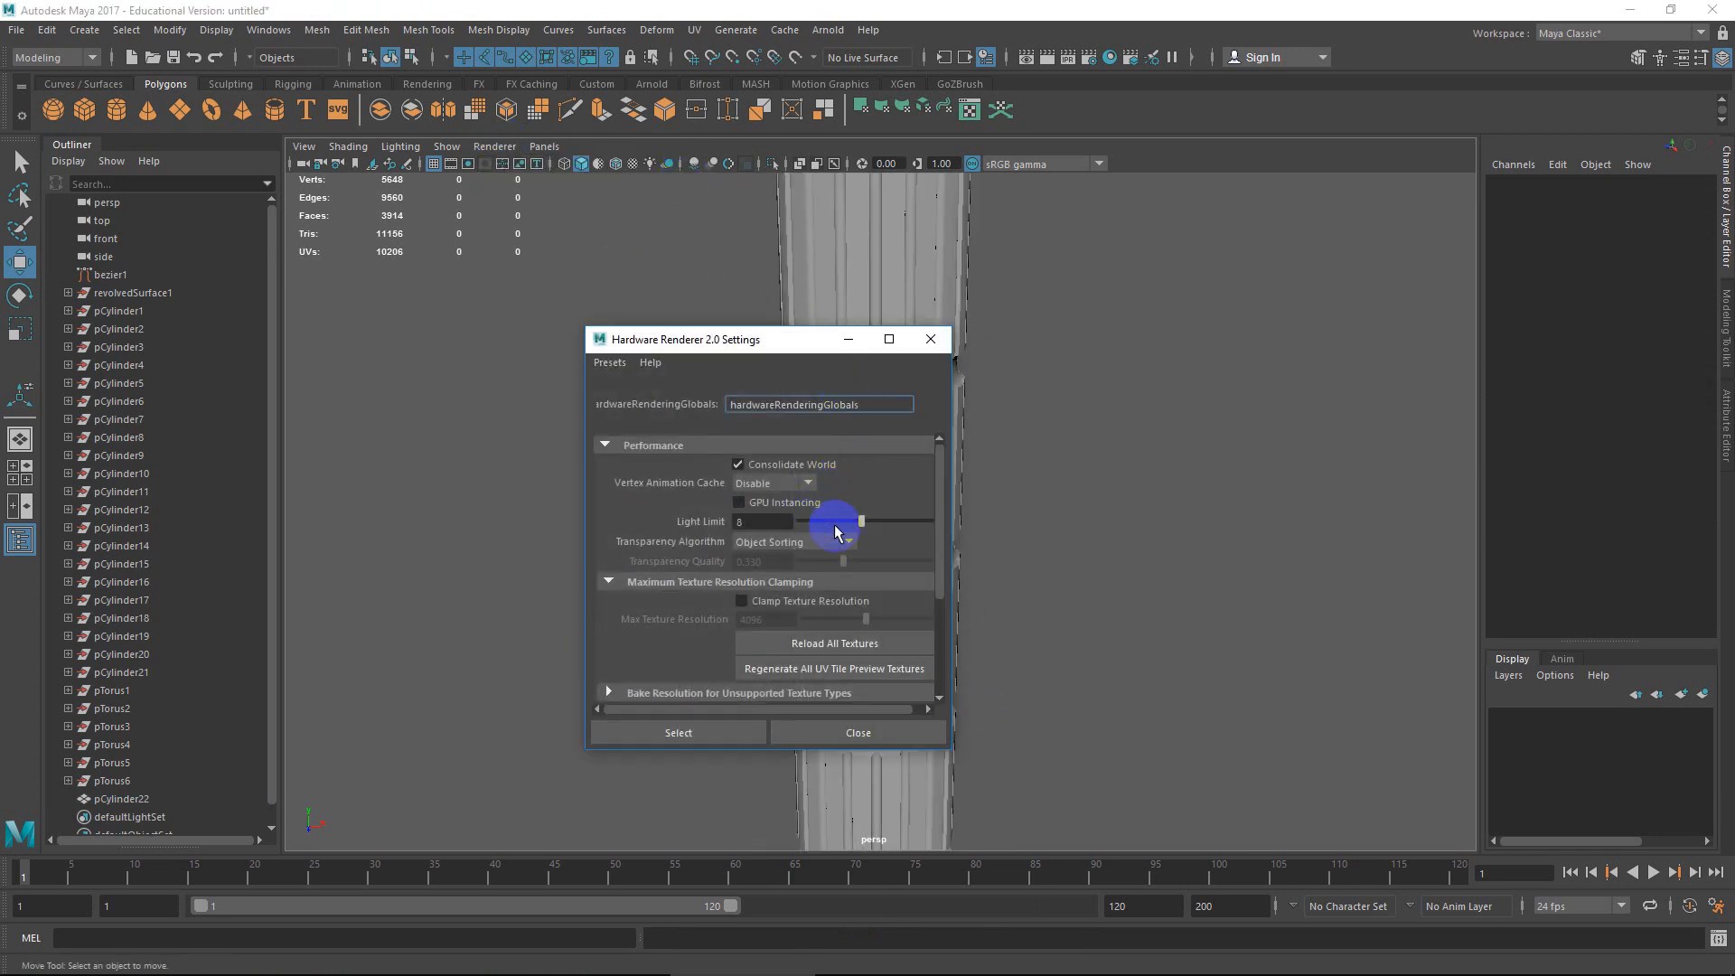
{"action": "scroll", "coordinate": [796, 543], "scroll_direction": "down", "scroll_amount": 3}
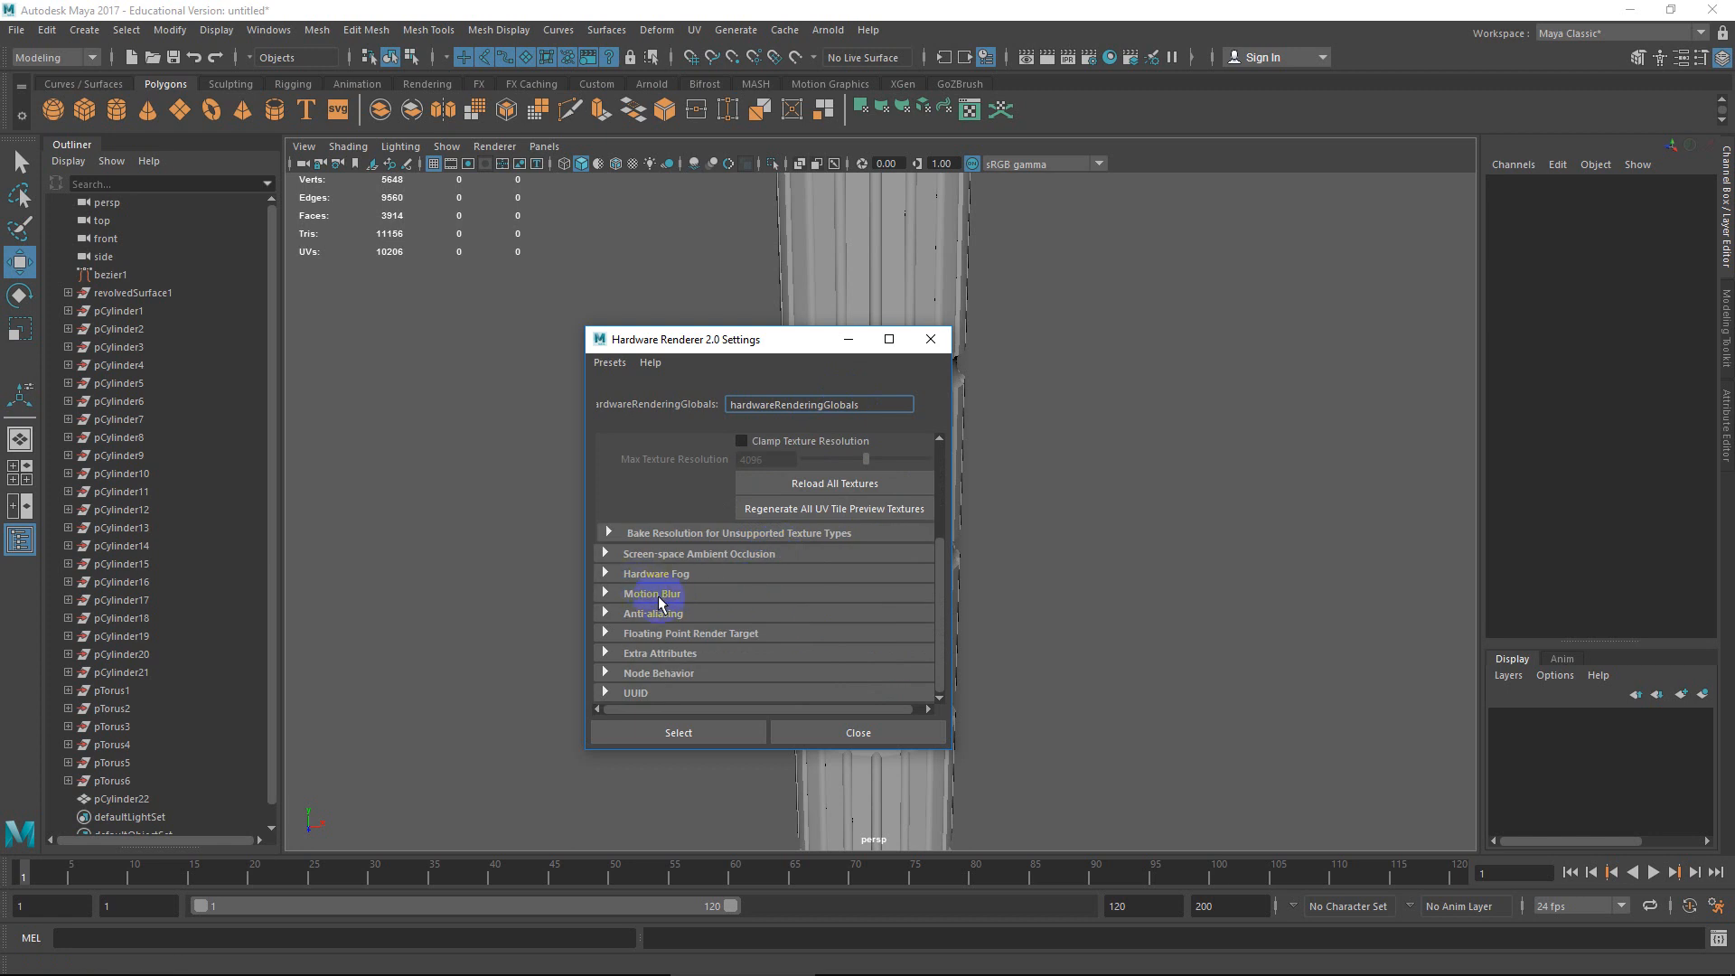
{"action": "left_click", "coordinate": [658, 612]}
{"action": "left_click", "coordinate": [739, 651]}
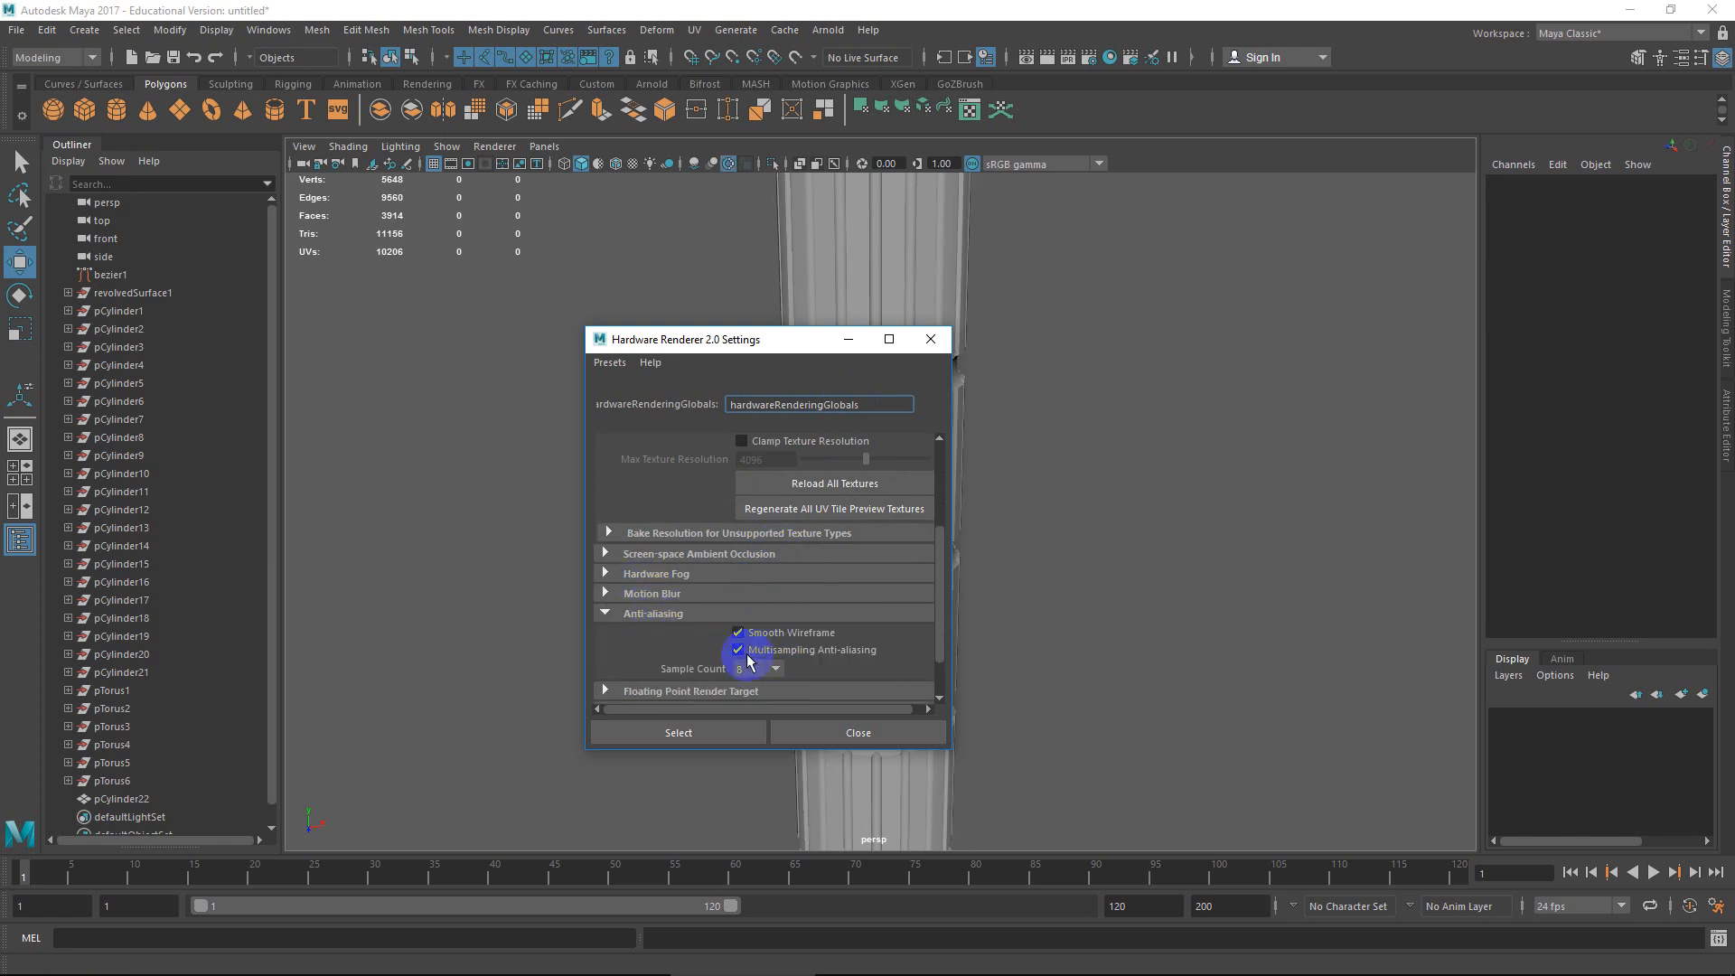
{"action": "left_click", "coordinate": [712, 734]}
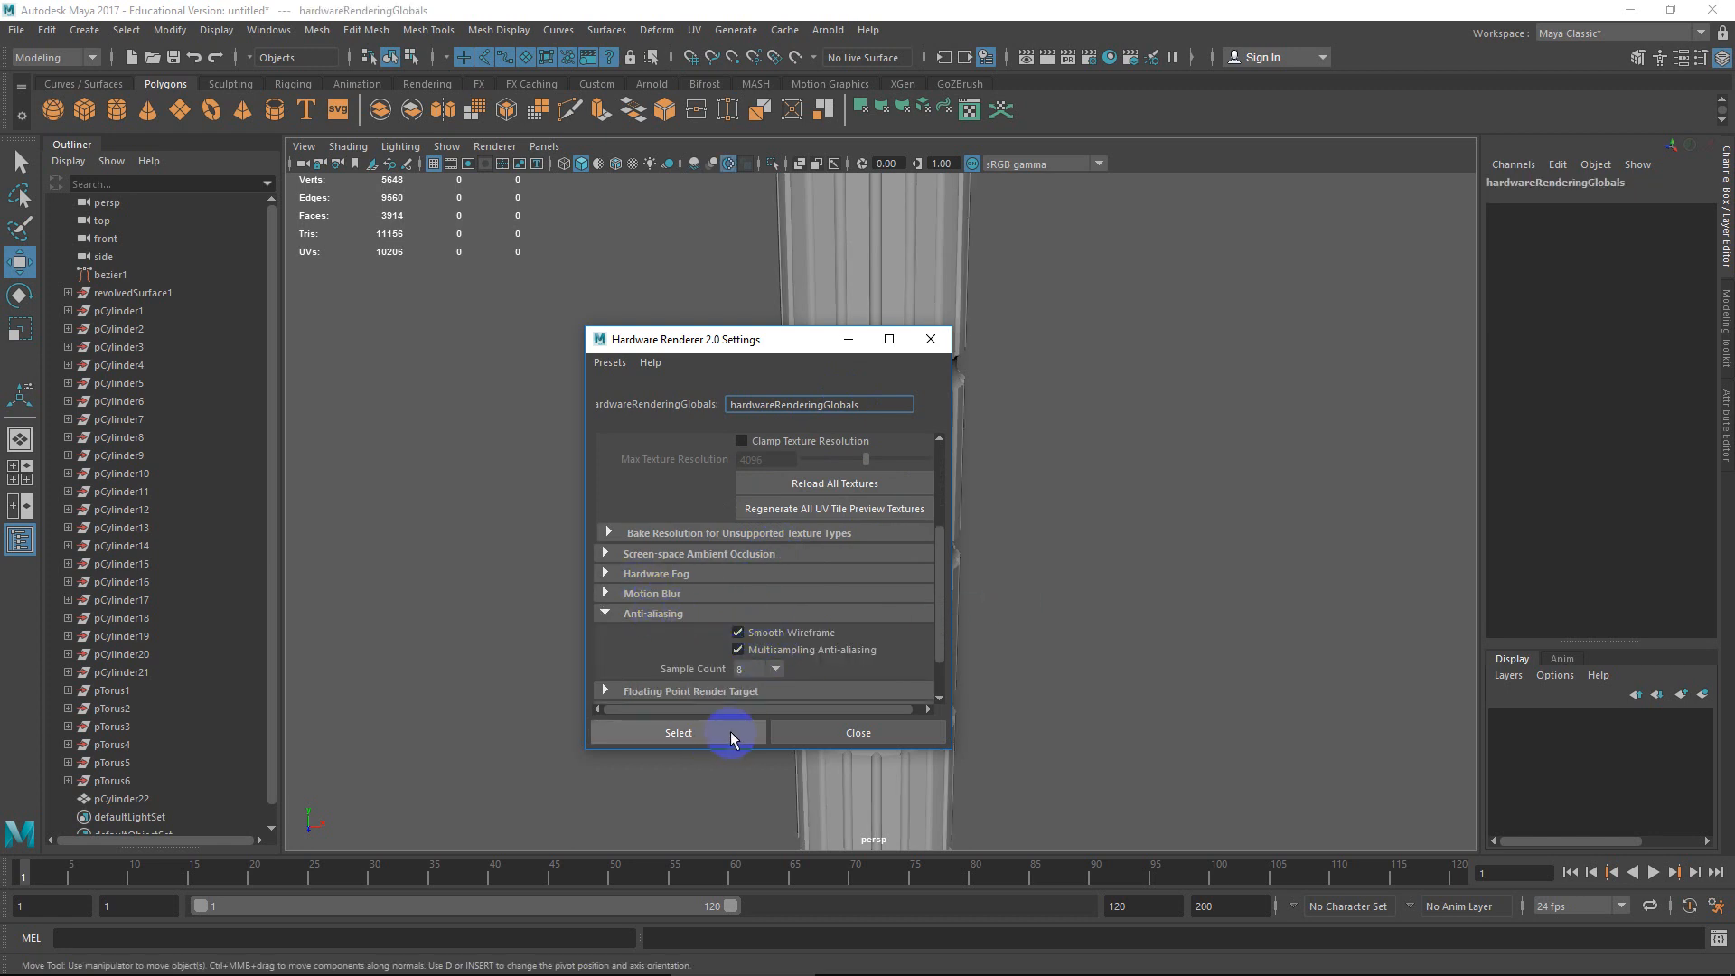
{"action": "left_click", "coordinate": [863, 730]}
Clear the selection and show all hidden objects in the scene.
{"action": "left_click_drag", "start_coordinate": [964, 593], "coordinate": [769, 601], "text": "alt"}
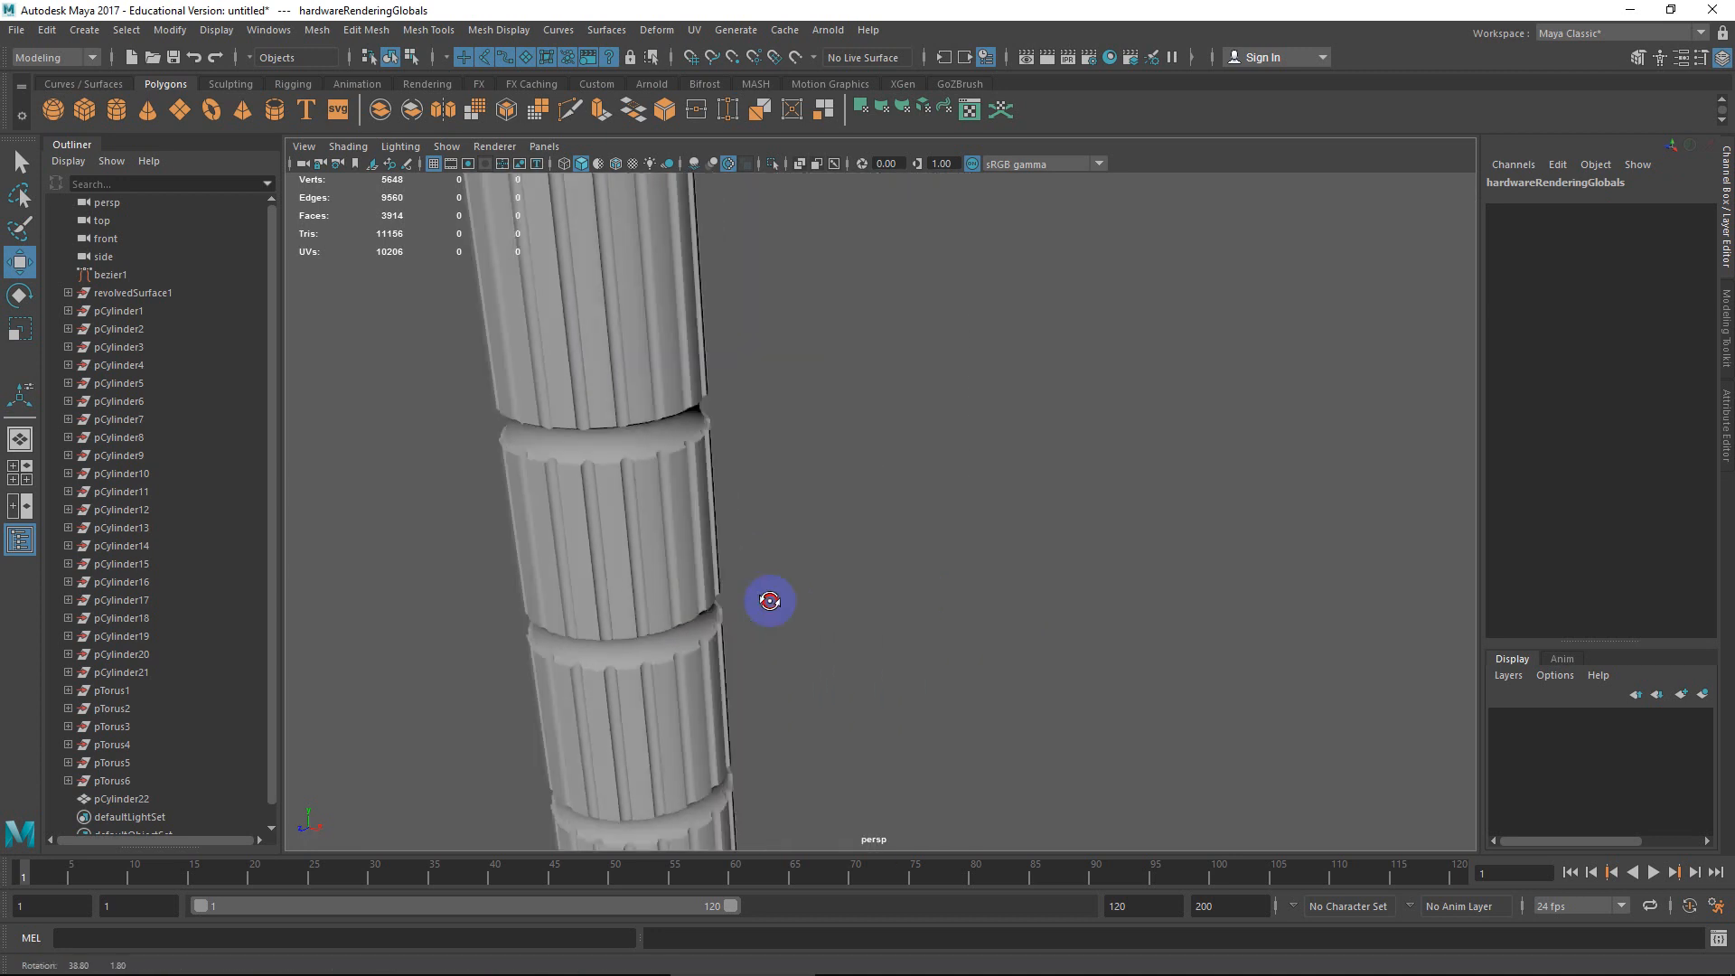
{"action": "key", "text": "a"}
{"action": "left_click", "coordinate": [818, 432]}
{"action": "left_click", "coordinate": [906, 440]}
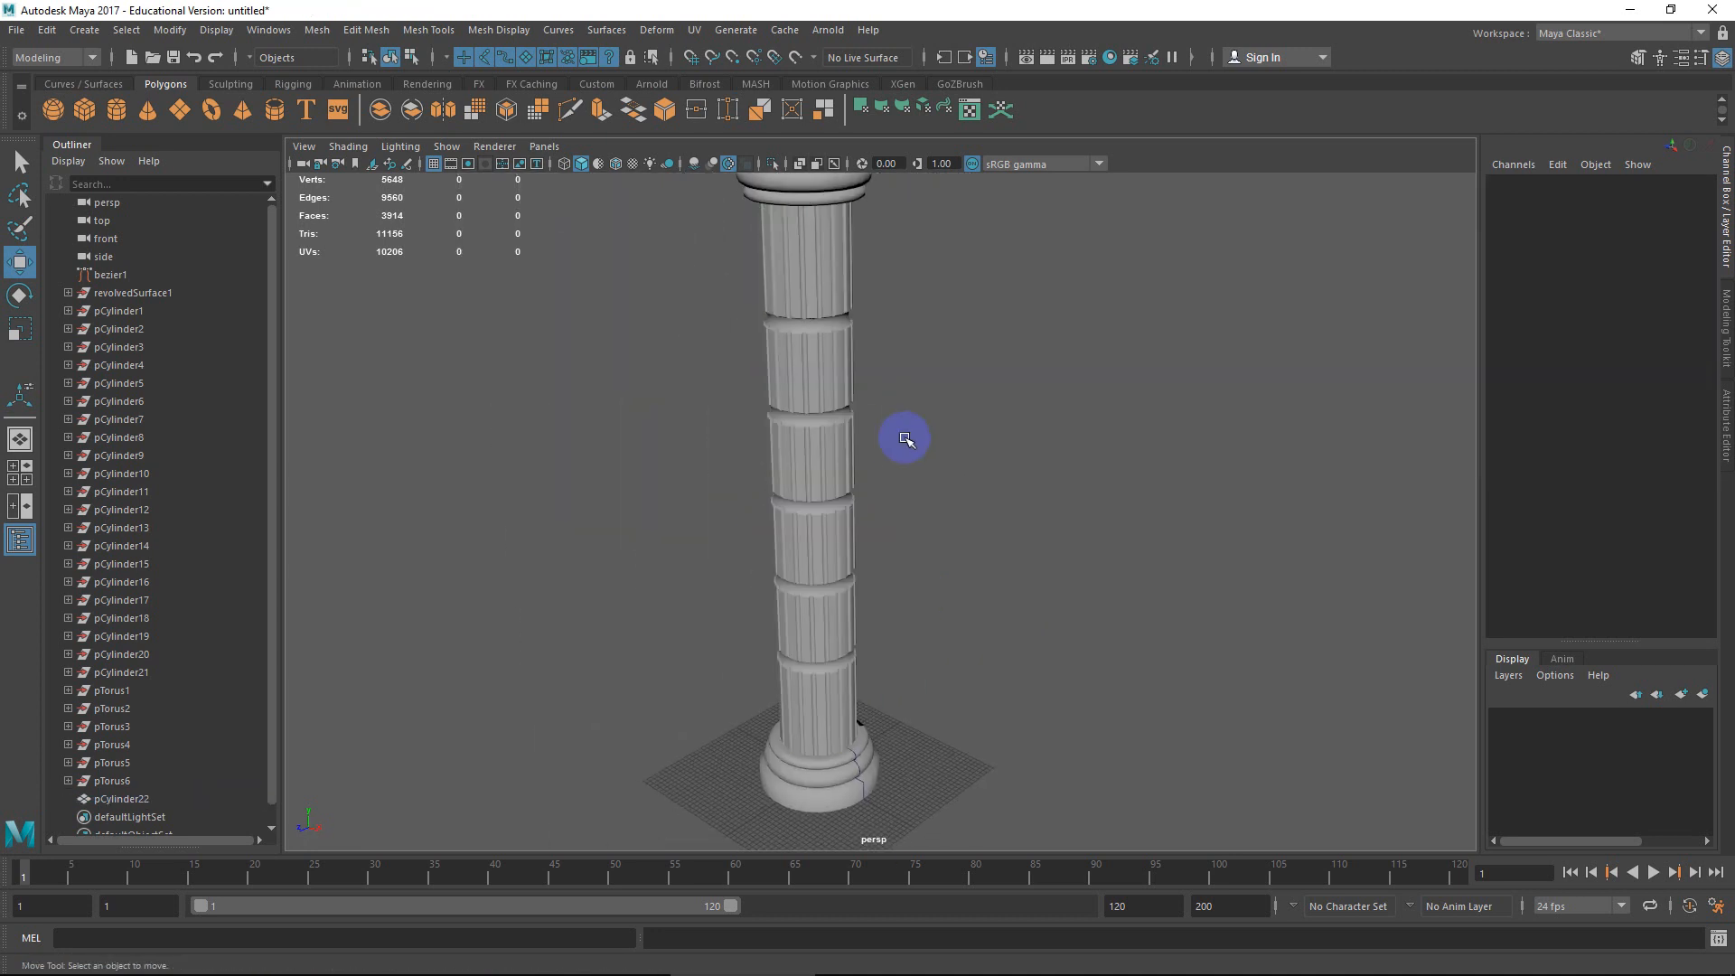
{"action": "key", "text": "ctrl+1"}
{"action": "key", "text": "ctrl+1"}
{"action": "left_click", "coordinate": [217, 30]}
{"action": "mouse_move", "coordinate": [355, 144]}
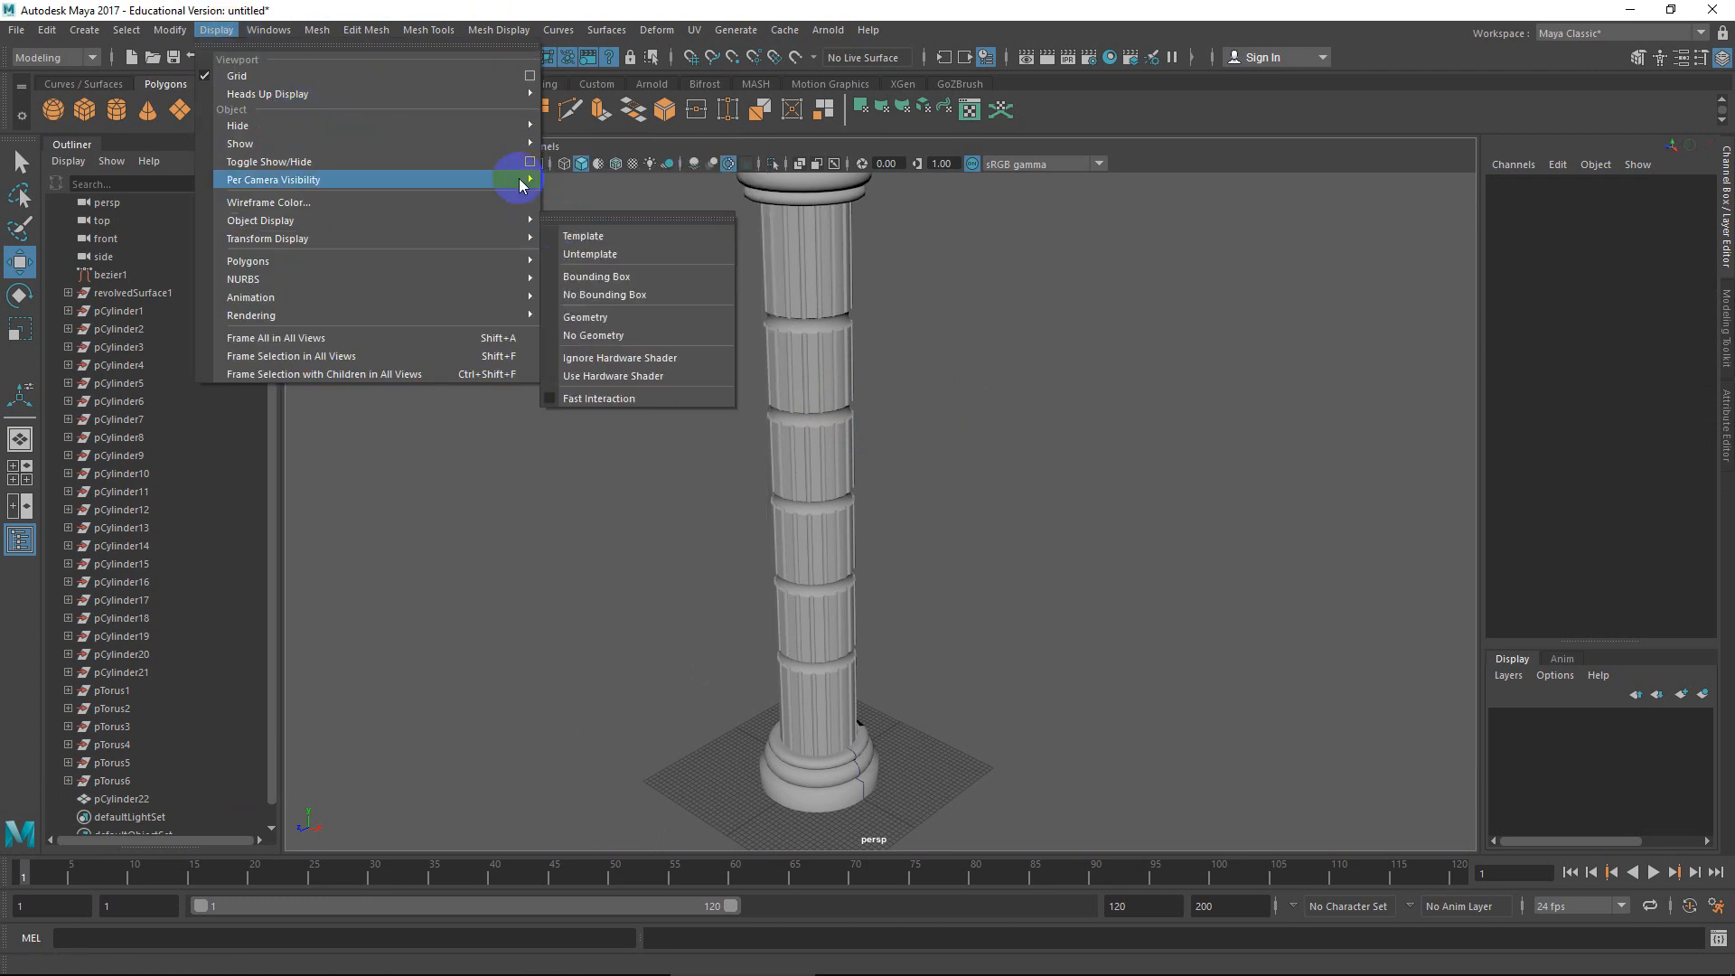
{"action": "mouse_move", "coordinate": [512, 180]}
{"action": "mouse_move", "coordinate": [497, 146]}
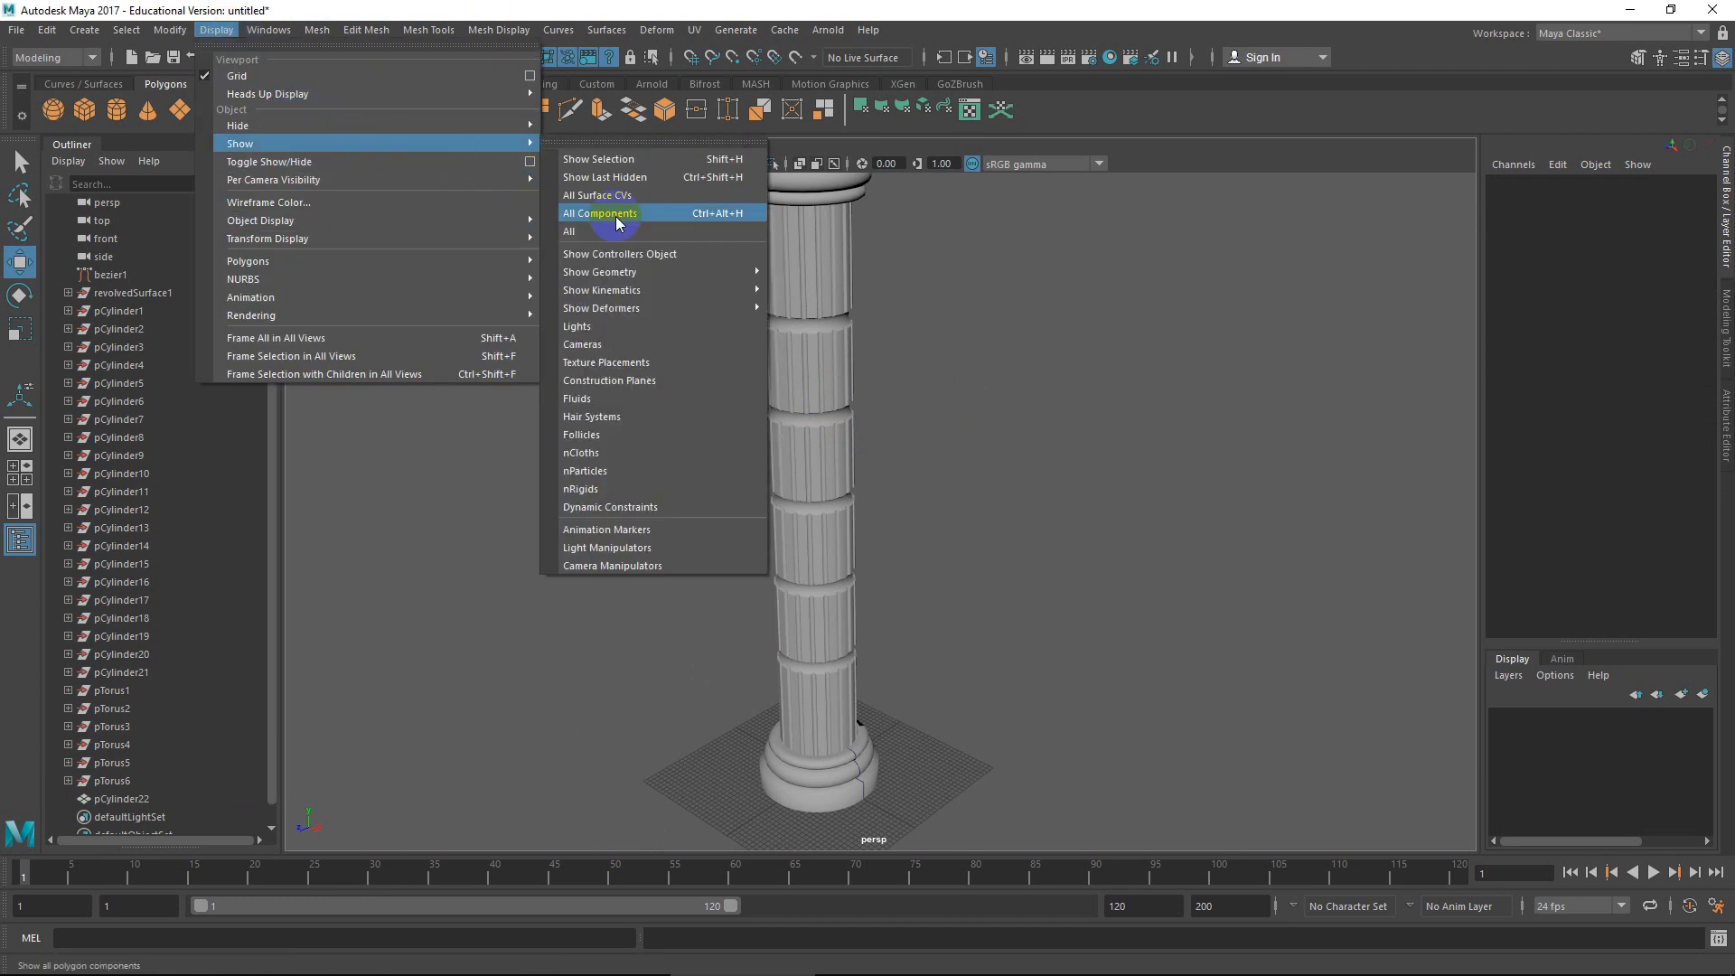
{"action": "left_click", "coordinate": [622, 231]}
Duplicate the separated base and capital and move the copy along X to a Translate X of about 122.8.
{"action": "scroll", "coordinate": [904, 480], "scroll_direction": "down", "scroll_amount": 5}
{"action": "left_click", "coordinate": [888, 391]}
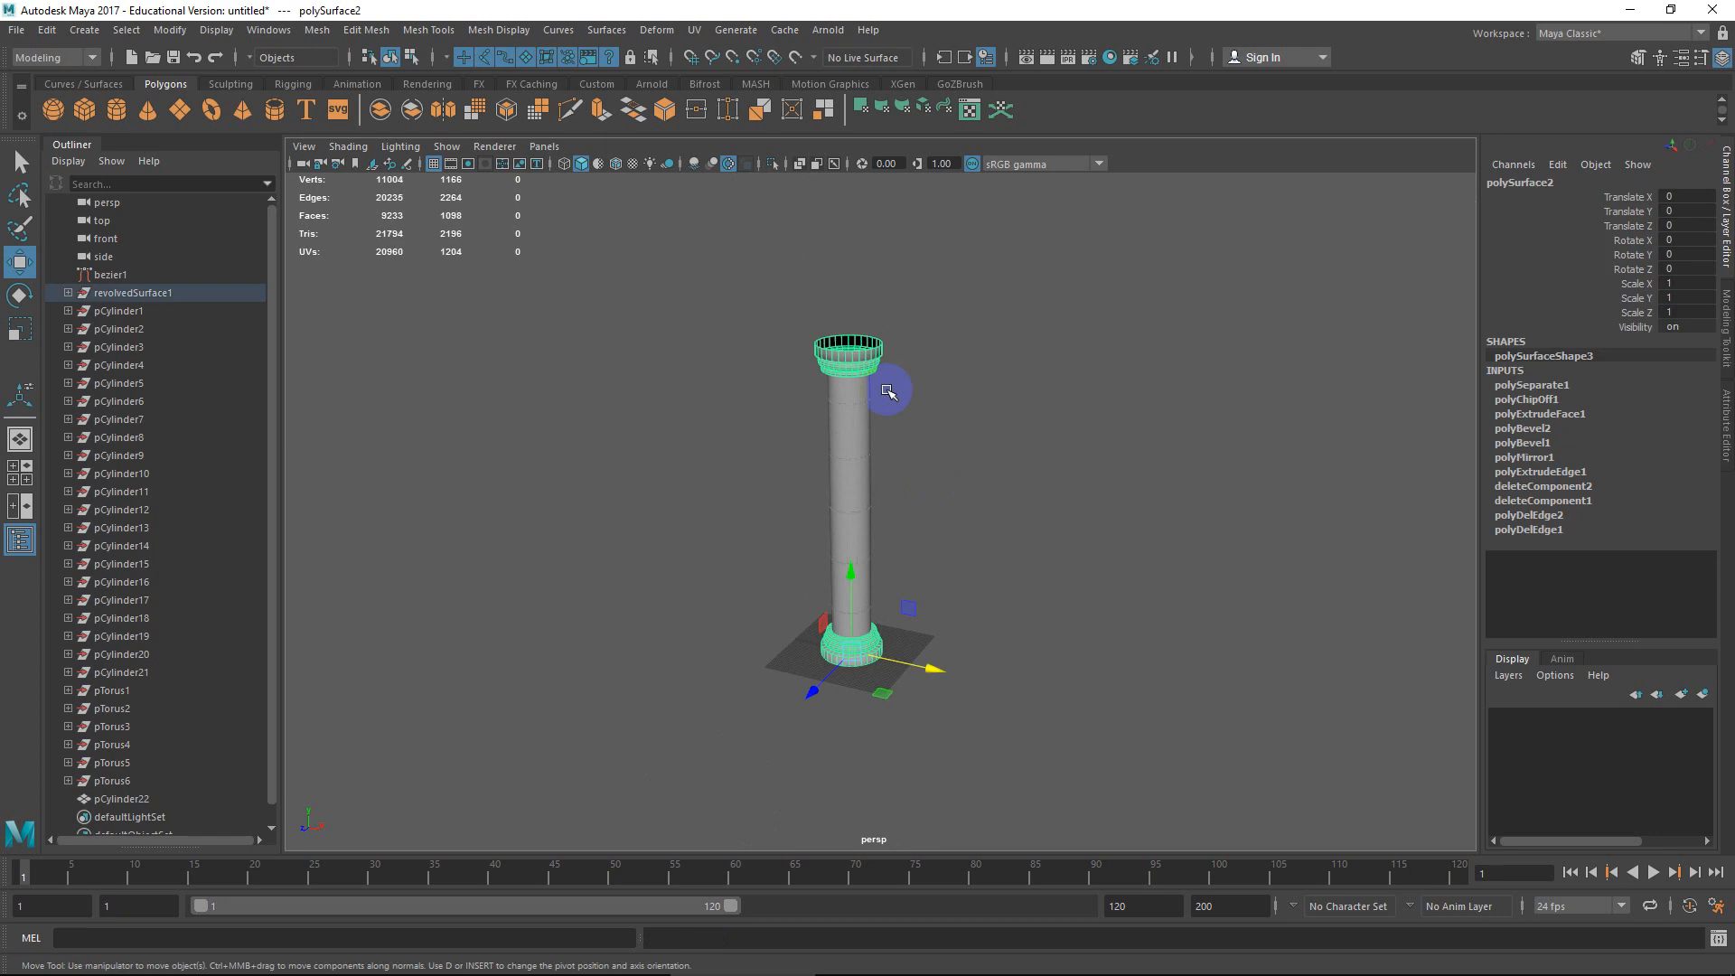
{"action": "left_click_drag", "start_coordinate": [917, 667], "coordinate": [1074, 705]}
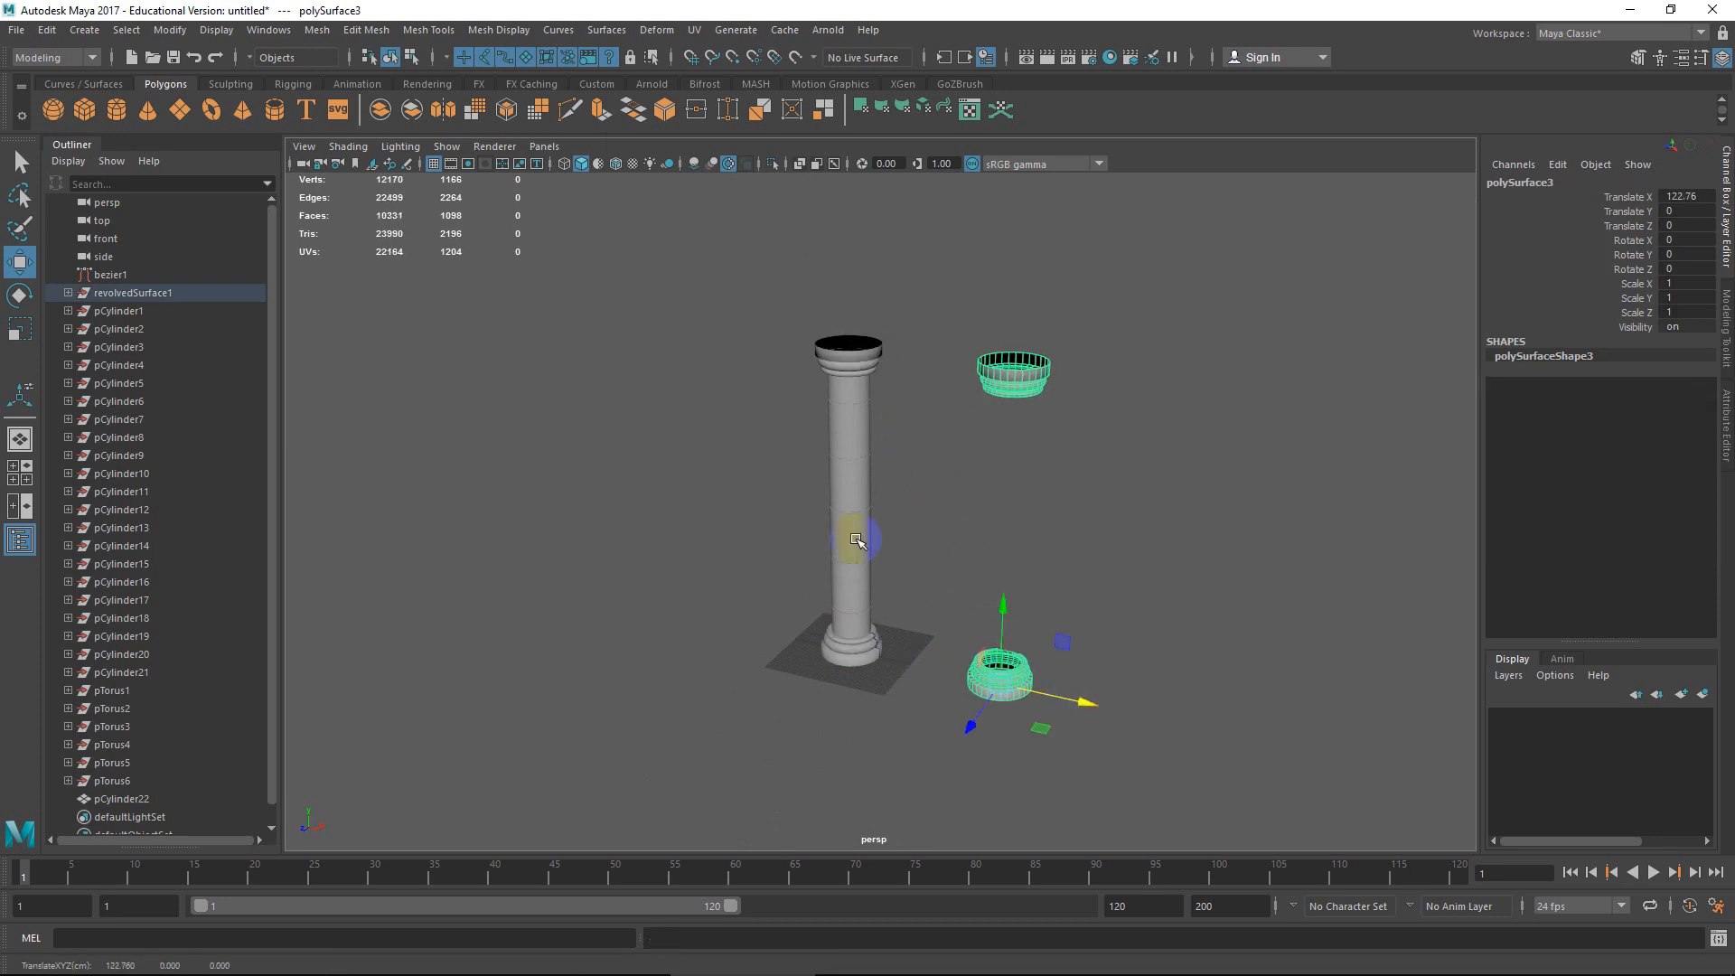
Move the grooved column out of the smooth column along X to sit between the duplicated base and capital.
{"action": "left_click", "coordinate": [865, 509]}
{"action": "left_click_drag", "start_coordinate": [866, 508], "coordinate": [840, 565]}
{"action": "scroll", "coordinate": [1097, 521], "scroll_direction": "up", "scroll_amount": 5}
{"action": "left_click", "coordinate": [925, 538]}
{"action": "scroll", "coordinate": [904, 547], "scroll_direction": "down", "scroll_amount": 5}
{"action": "middle_click_drag", "start_coordinate": [841, 565], "coordinate": [787, 567], "text": "alt"}
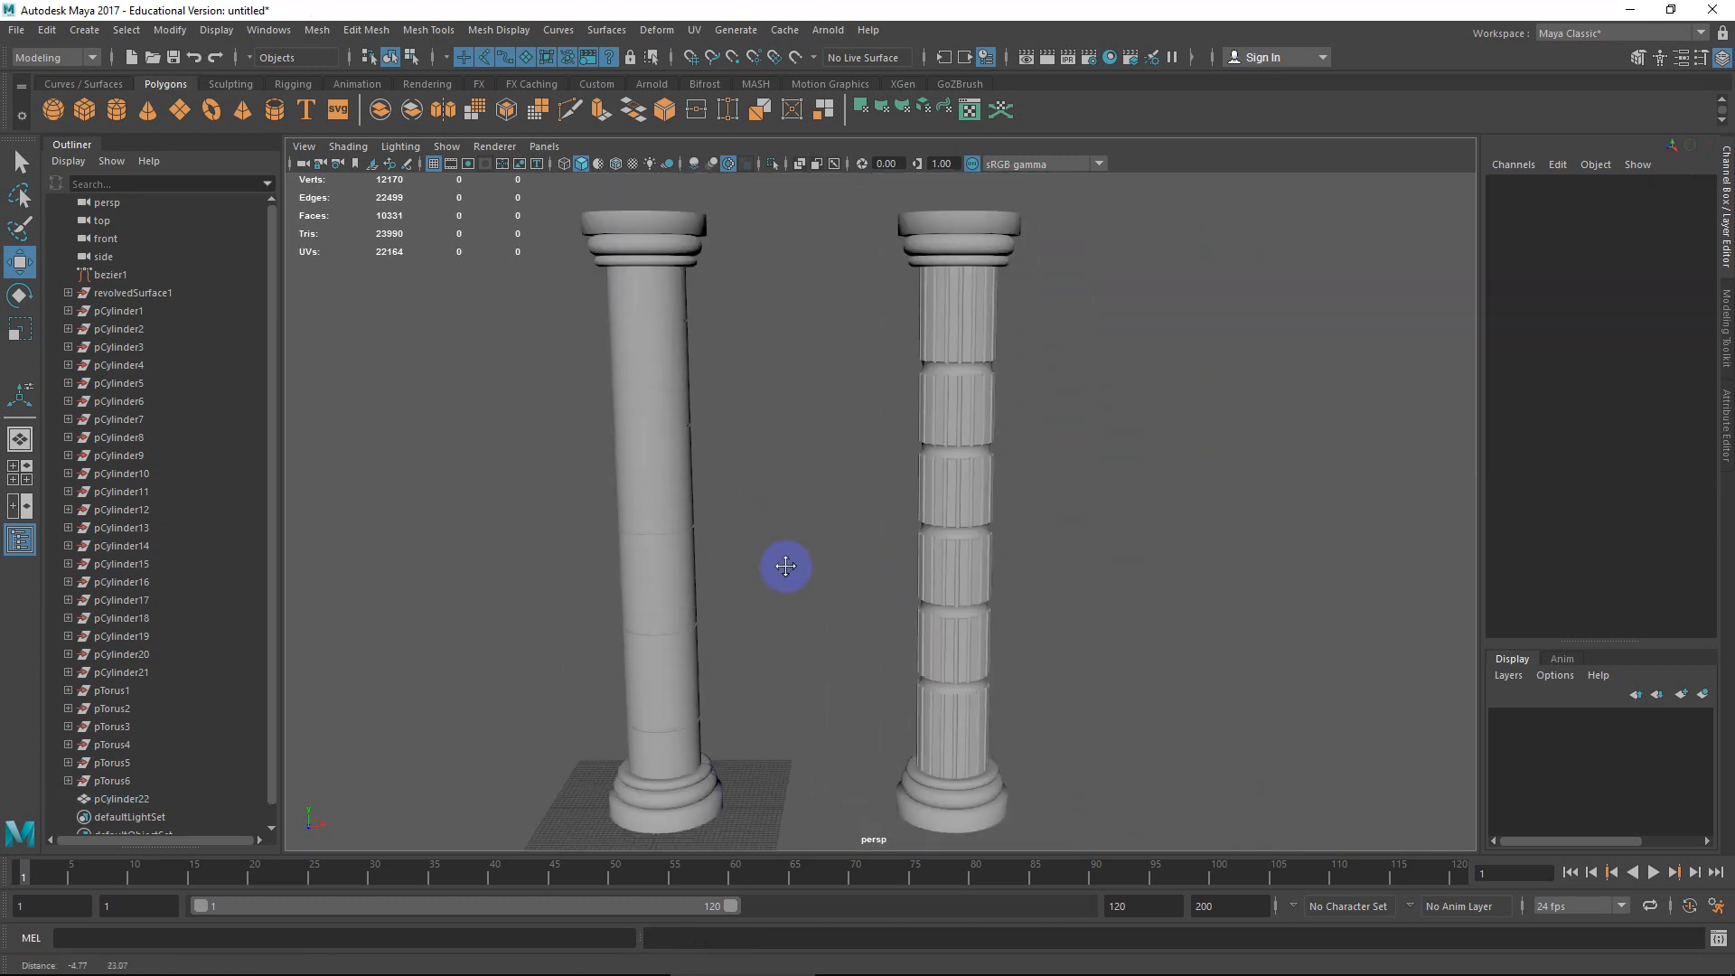
{"action": "left_click_drag", "start_coordinate": [785, 565], "coordinate": [779, 569], "text": "alt"}
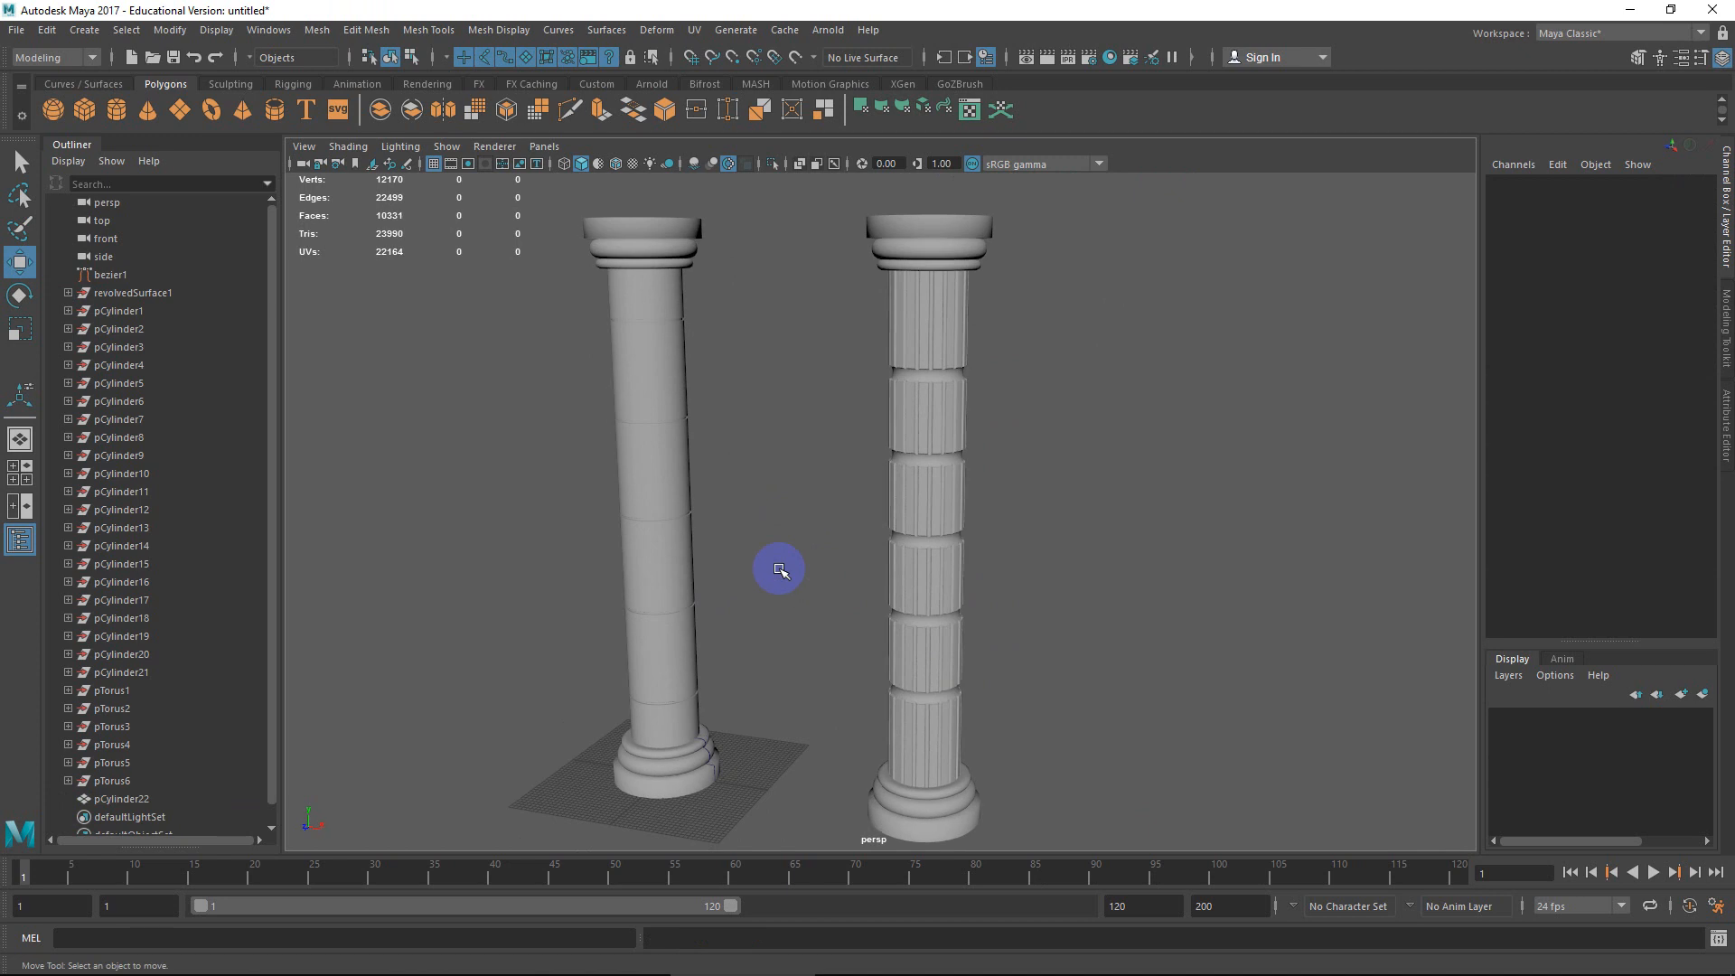